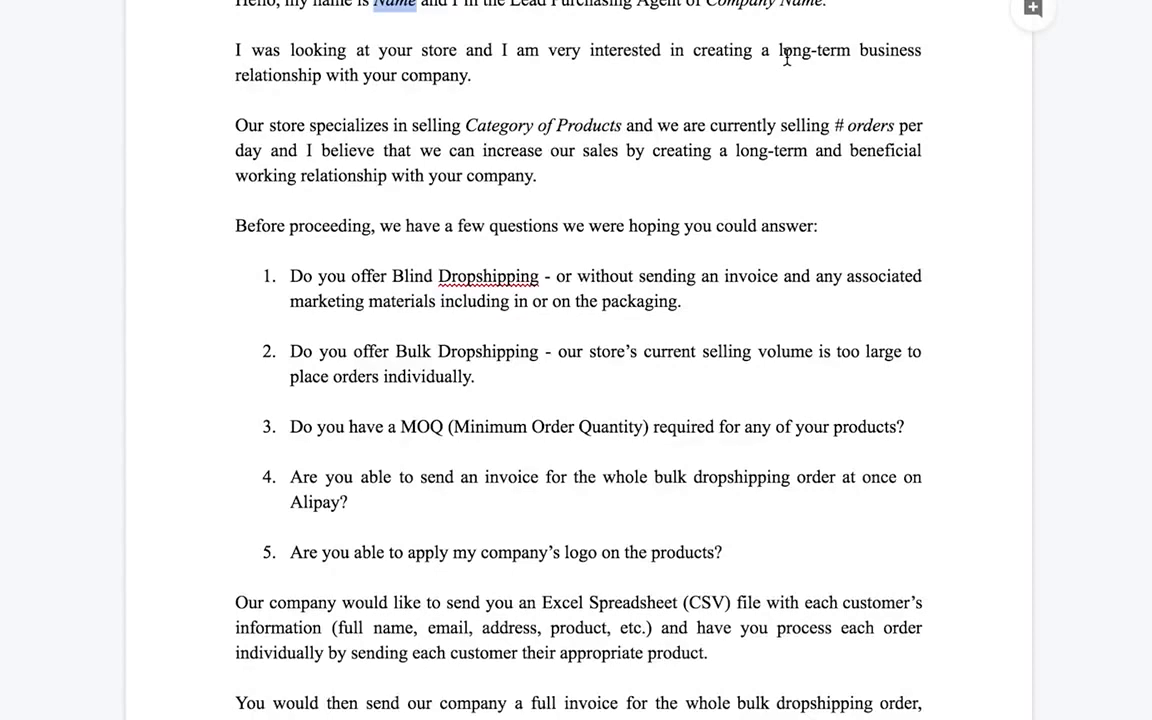
Review the supplier letter and select the Company Name placeholder in its sign-off
{"action": "scroll", "coordinate": [633, 172], "scroll_direction": "down", "scroll_amount": 1}
{"action": "scroll", "coordinate": [599, 157], "scroll_direction": "up", "scroll_amount": 2}
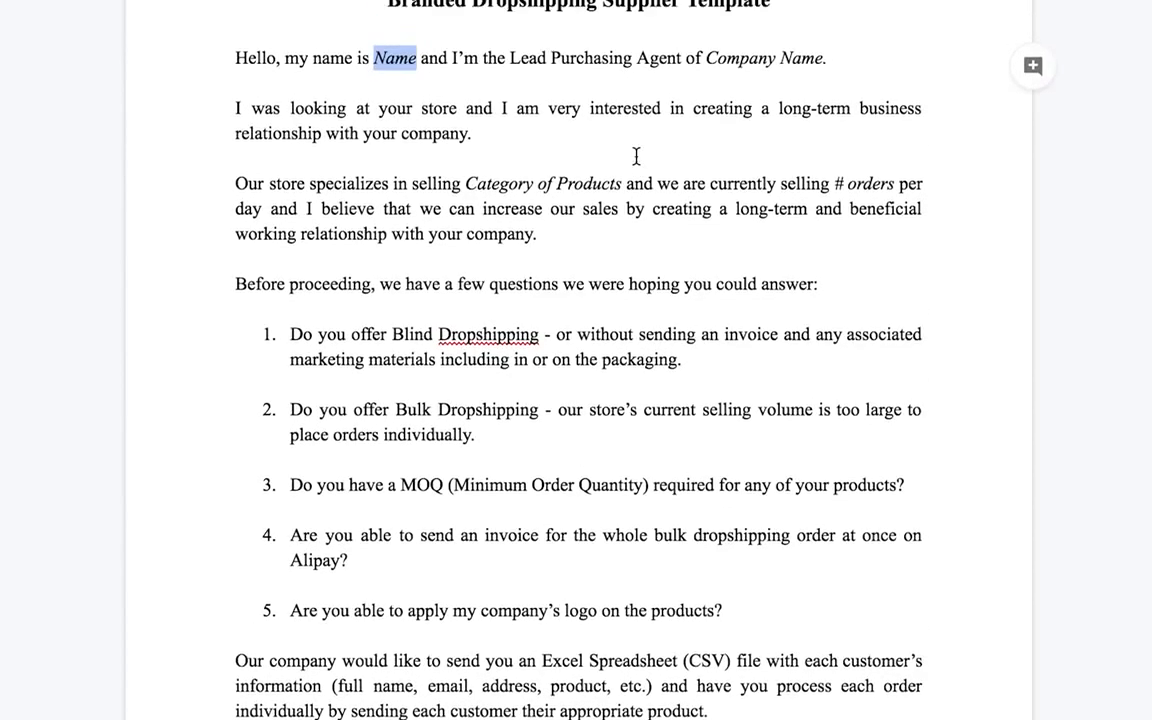
{"action": "scroll", "coordinate": [636, 156], "scroll_direction": "up", "scroll_amount": 1}
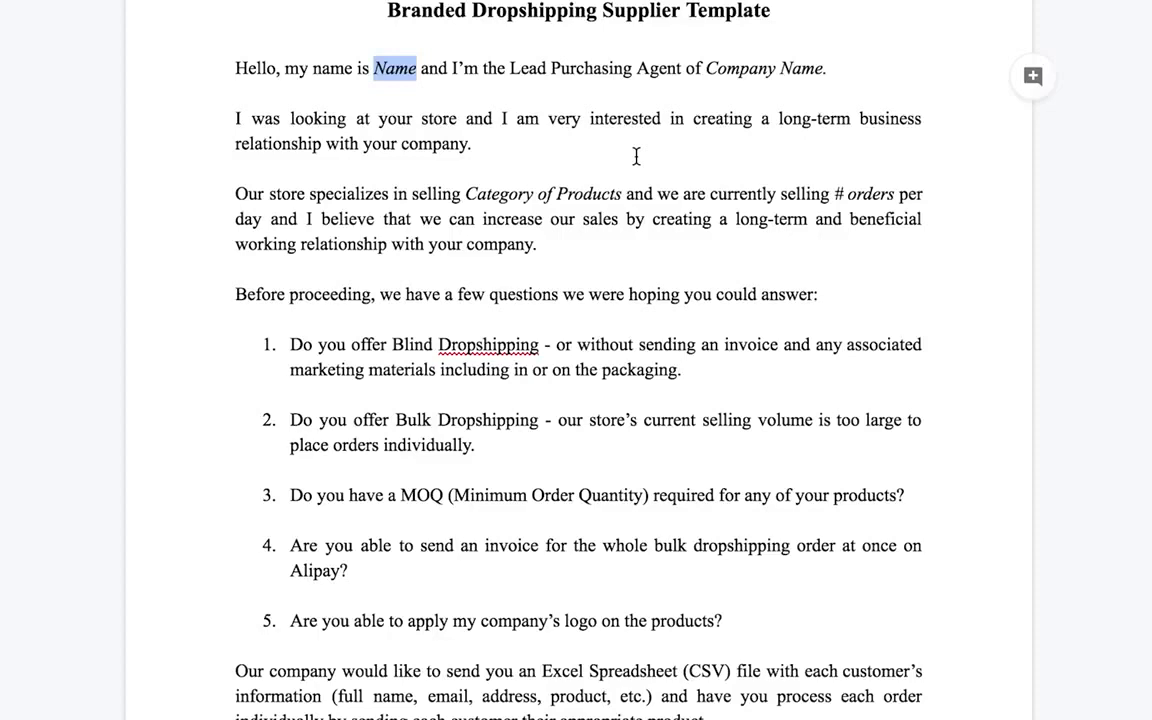
{"action": "scroll", "coordinate": [550, 190], "scroll_direction": "down", "scroll_amount": 3}
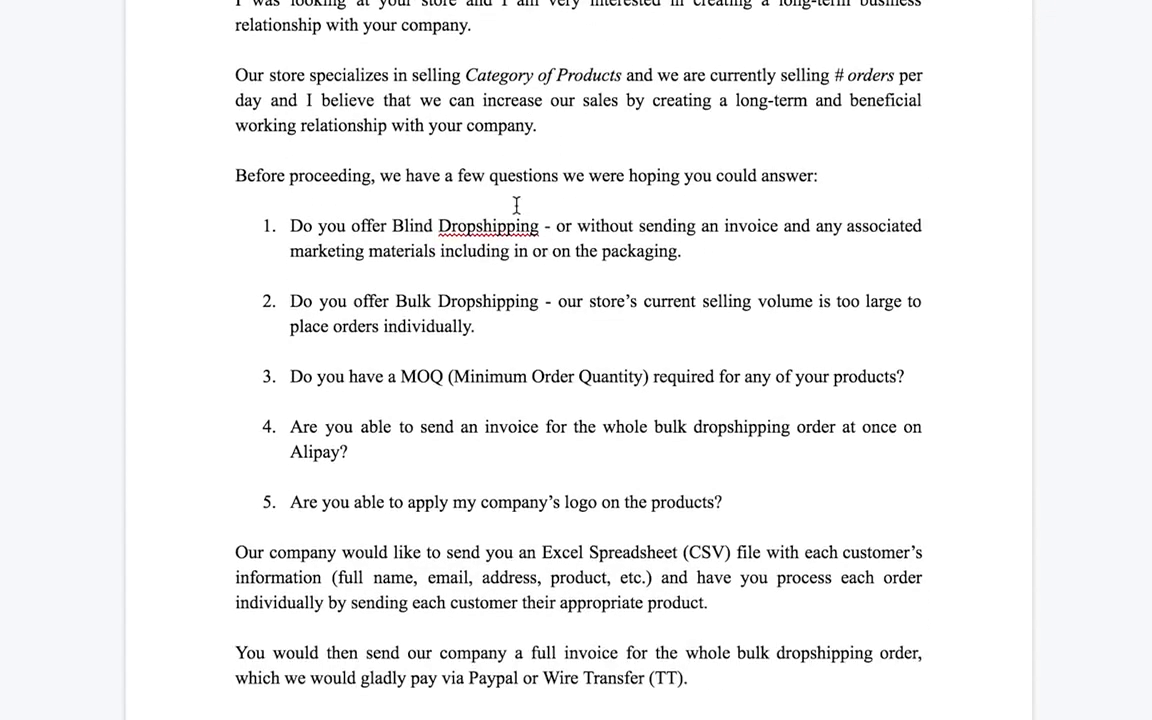
{"action": "scroll", "coordinate": [516, 205], "scroll_direction": "down", "scroll_amount": 2}
{"action": "scroll", "coordinate": [528, 160], "scroll_direction": "down", "scroll_amount": 2}
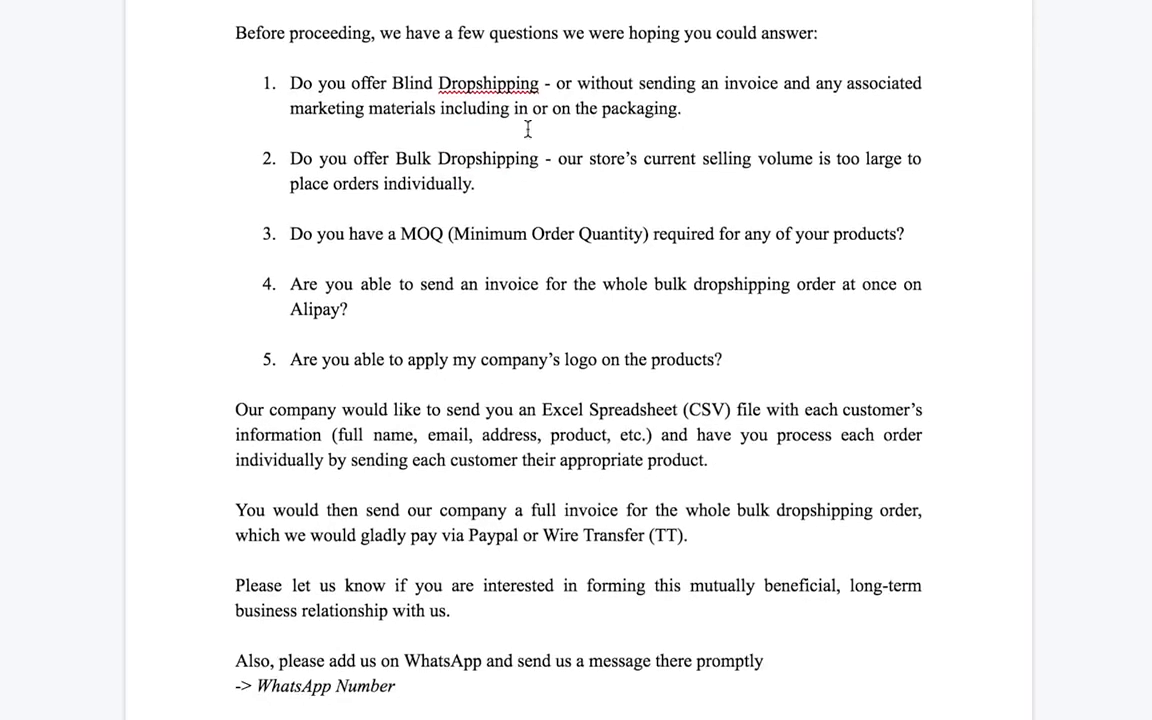
{"action": "scroll", "coordinate": [528, 128], "scroll_direction": "up", "scroll_amount": 1}
{"action": "scroll", "coordinate": [568, 175], "scroll_direction": "up", "scroll_amount": 1}
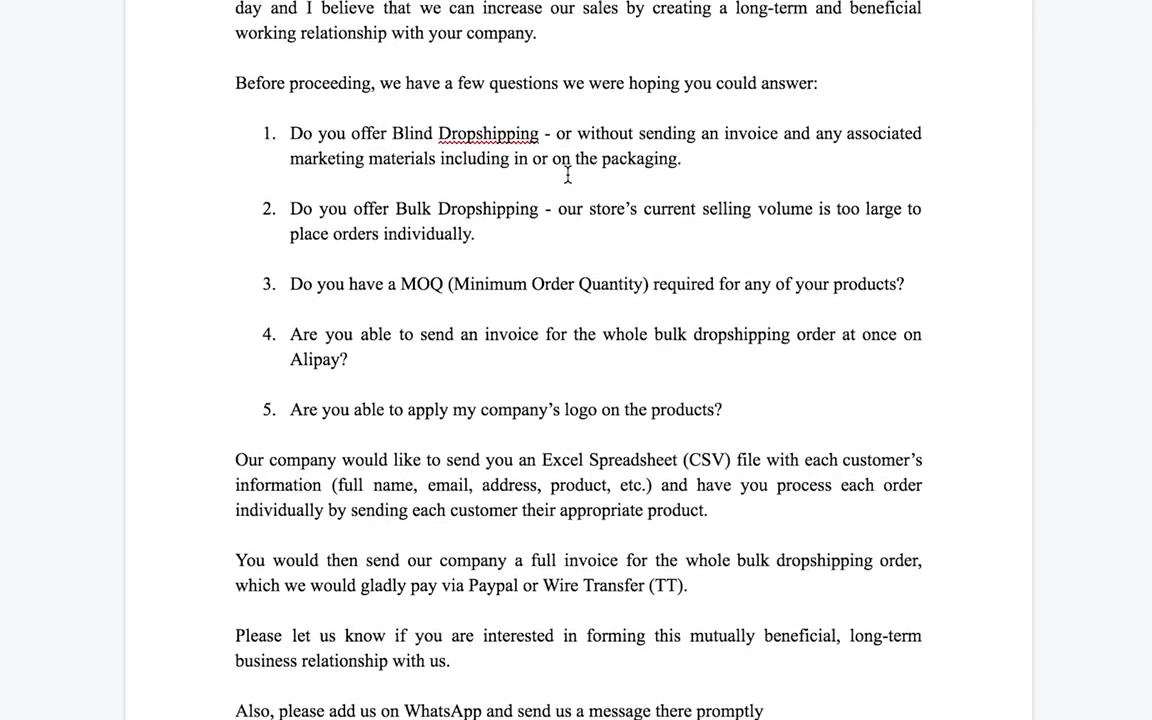
{"action": "scroll", "coordinate": [567, 175], "scroll_direction": "up", "scroll_amount": 1}
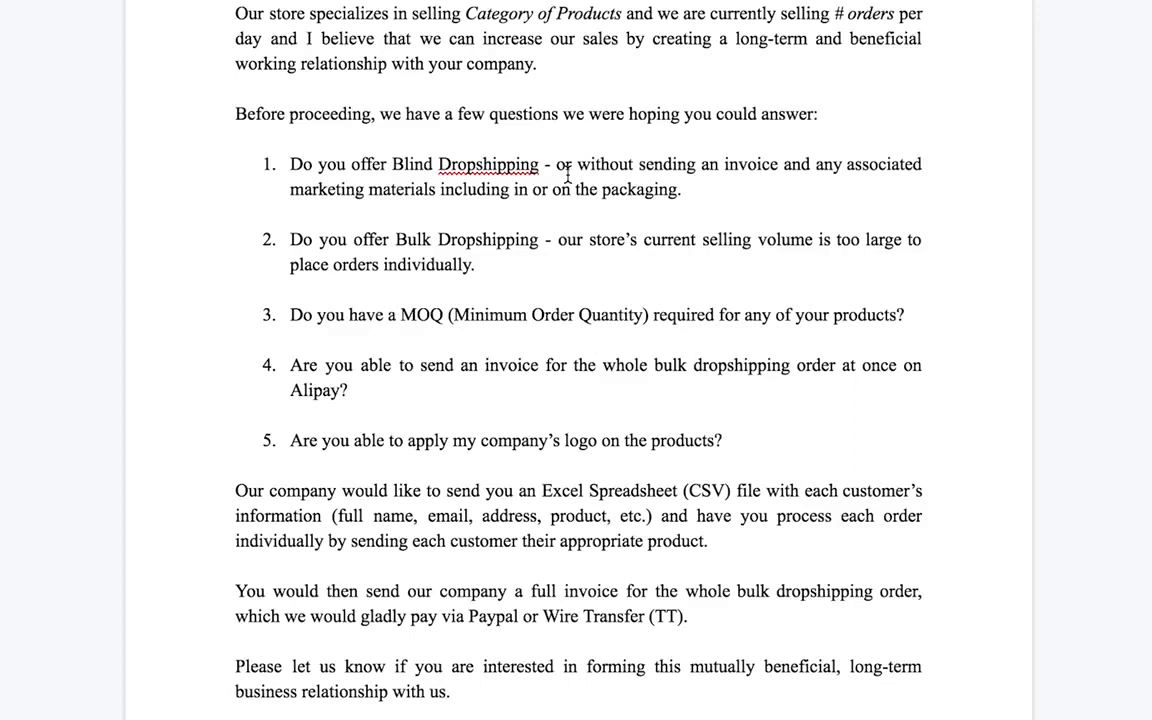
{"action": "scroll", "coordinate": [514, 355], "scroll_direction": "down", "scroll_amount": 2}
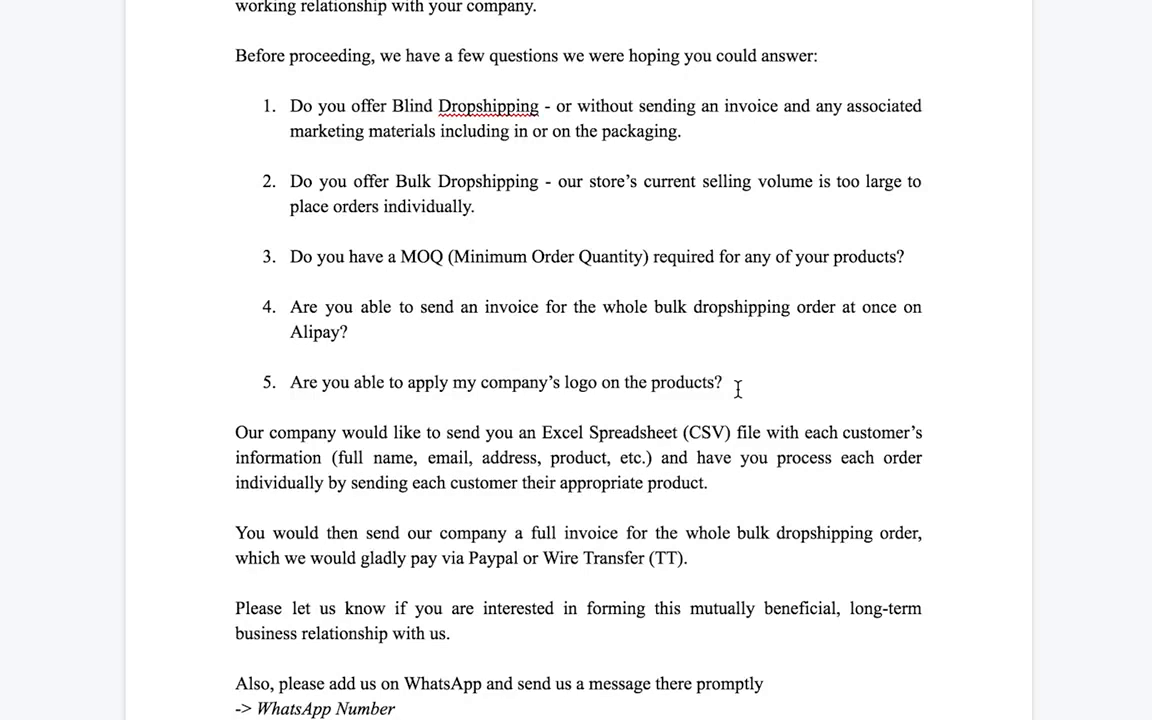
{"action": "scroll", "coordinate": [600, 380], "scroll_direction": "down", "scroll_amount": 2}
{"action": "scroll", "coordinate": [589, 398], "scroll_direction": "down", "scroll_amount": 3}
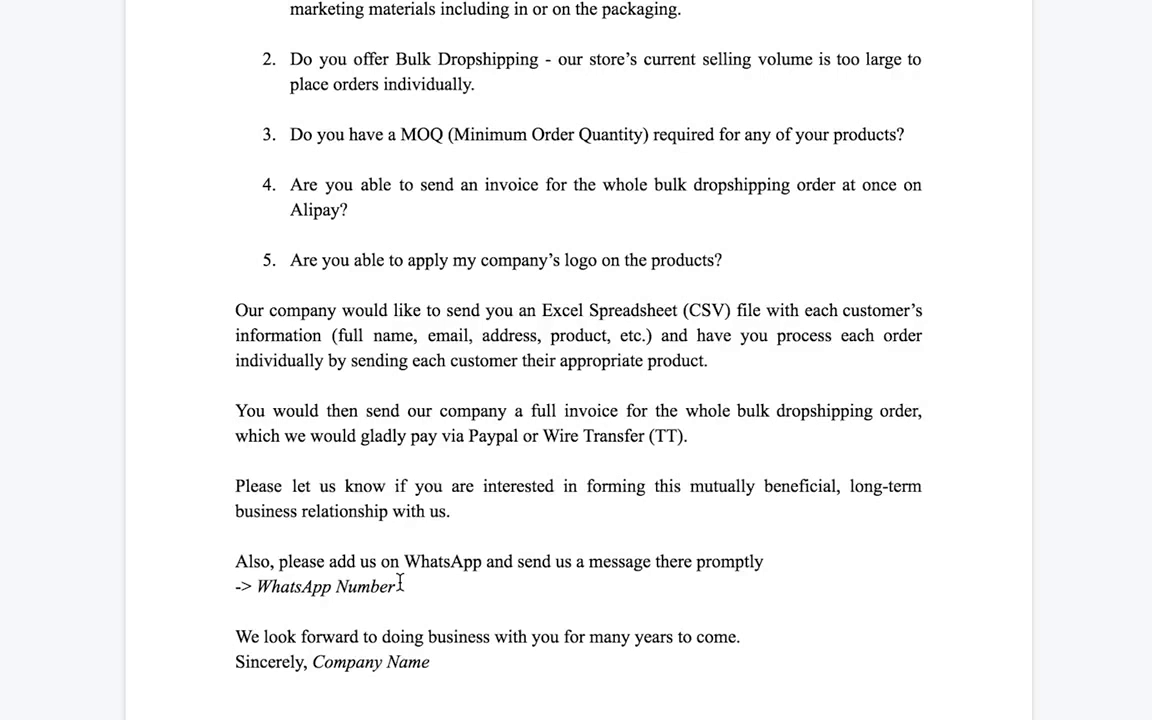
{"action": "left_click_drag", "start_coordinate": [431, 662], "coordinate": [324, 663]}
{"action": "scroll", "coordinate": [472, 492], "scroll_direction": "up", "scroll_amount": 5}
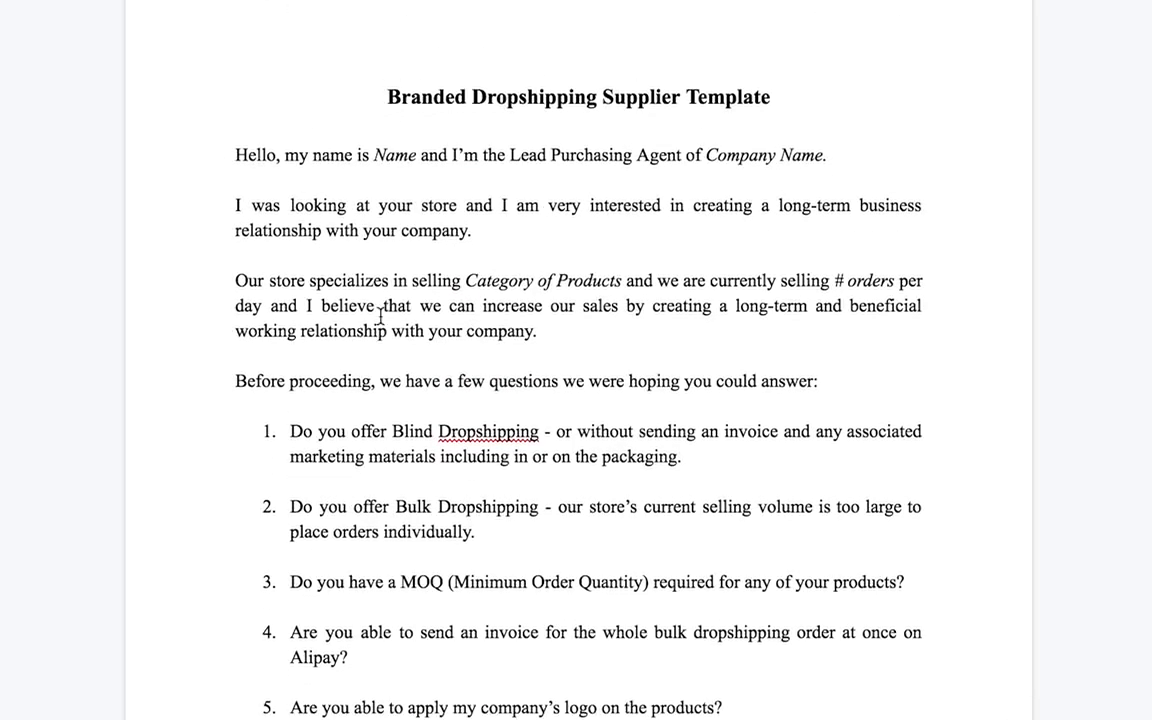
{"action": "scroll", "coordinate": [380, 317], "scroll_direction": "down", "scroll_amount": 3}
{"action": "scroll", "coordinate": [390, 310], "scroll_direction": "up", "scroll_amount": 2}
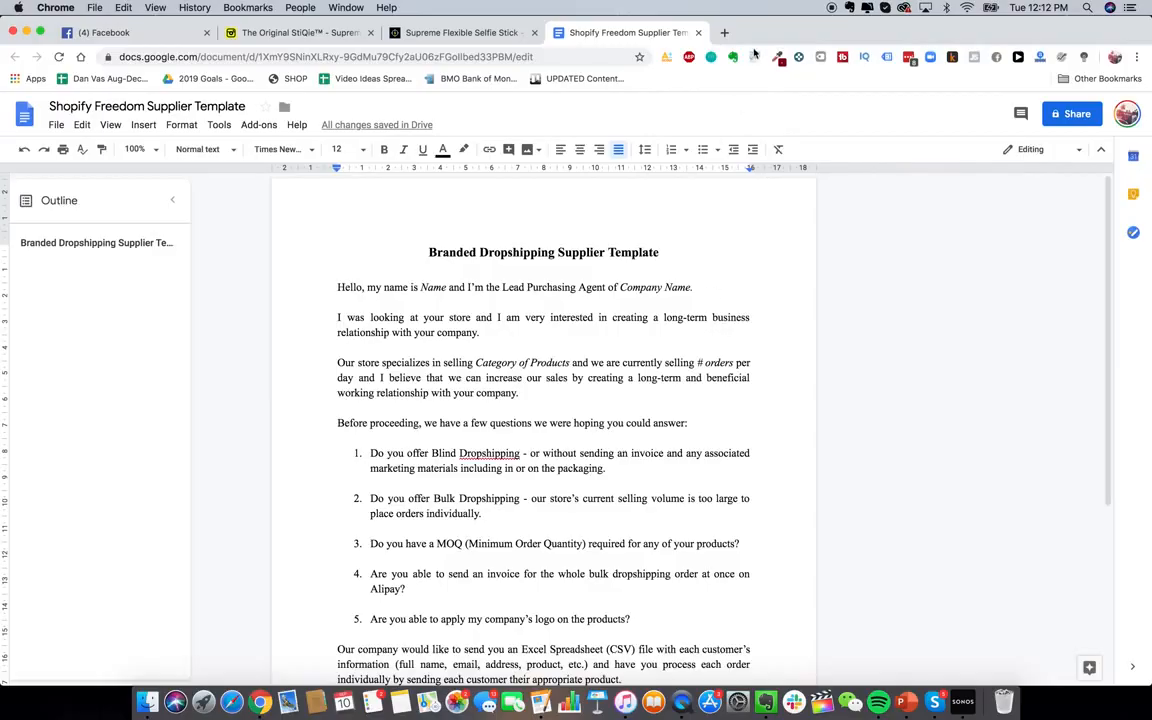
Open AliExpress in a new tab and search for 'flexible selfie stick'
{"action": "left_click", "coordinate": [726, 32]}
{"action": "type", "text": "alie"}
{"action": "key", "text": "Return"}
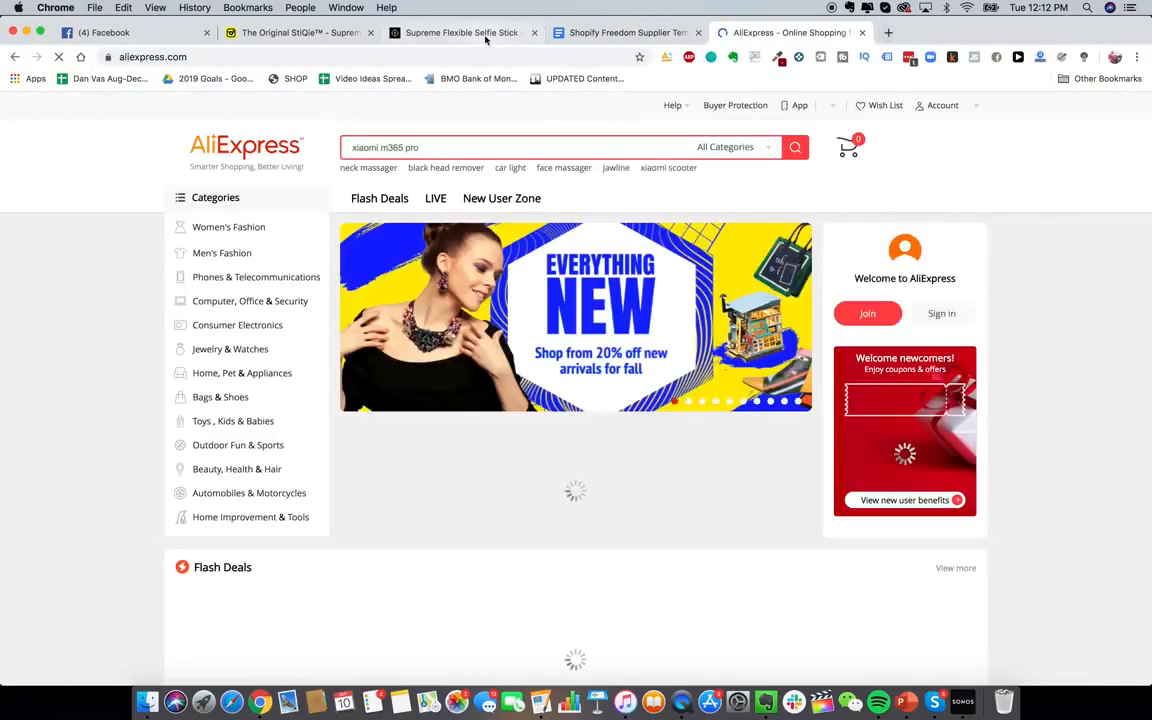
{"action": "left_click", "coordinate": [460, 32]}
{"action": "scroll", "coordinate": [421, 176], "scroll_direction": "up", "scroll_amount": 3}
{"action": "left_click", "coordinate": [255, 37]}
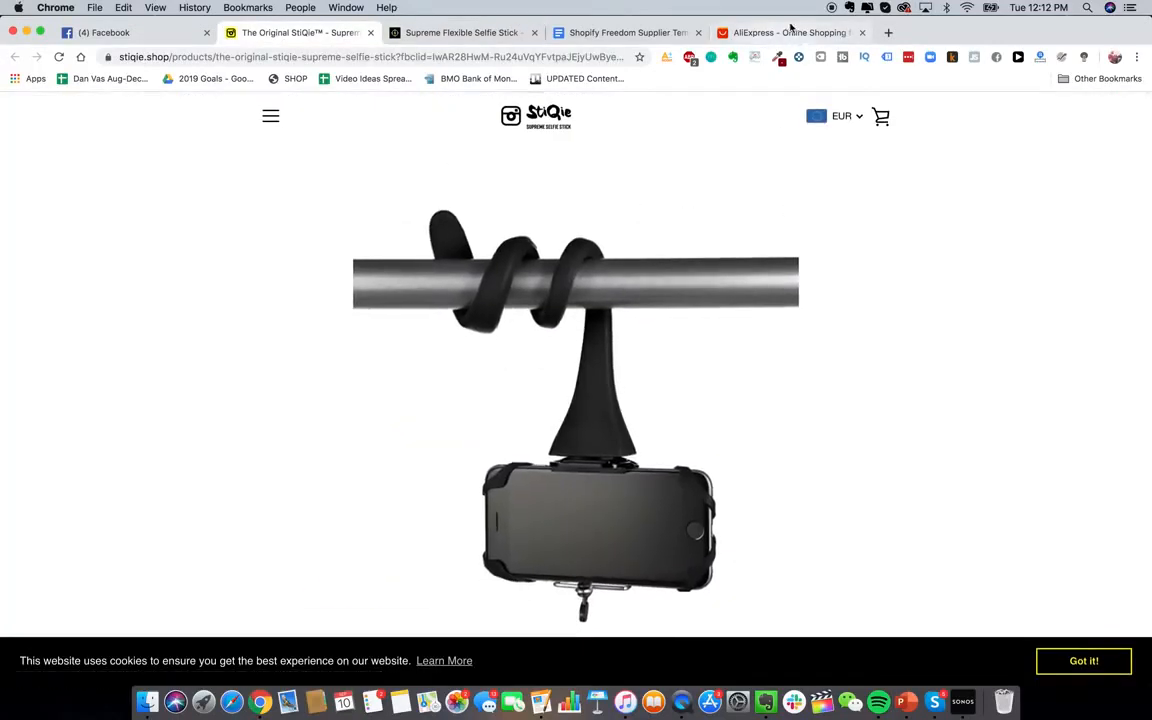
{"action": "left_click", "coordinate": [791, 33]}
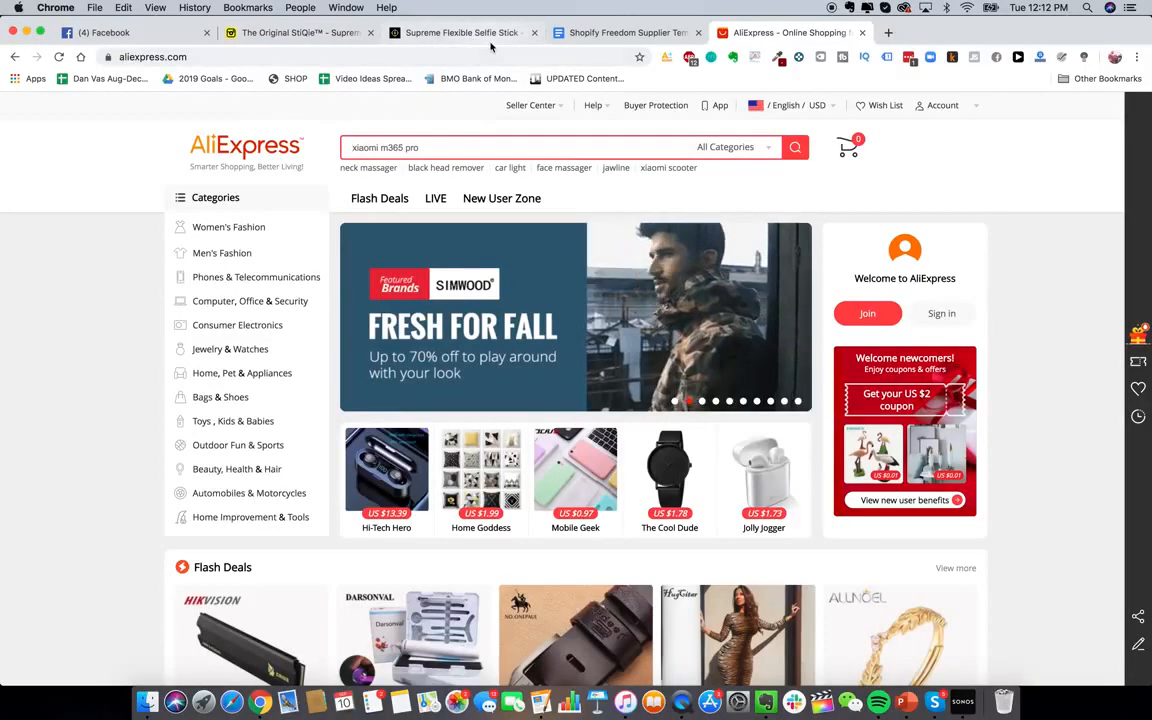
{"action": "type", "text": "flex"}
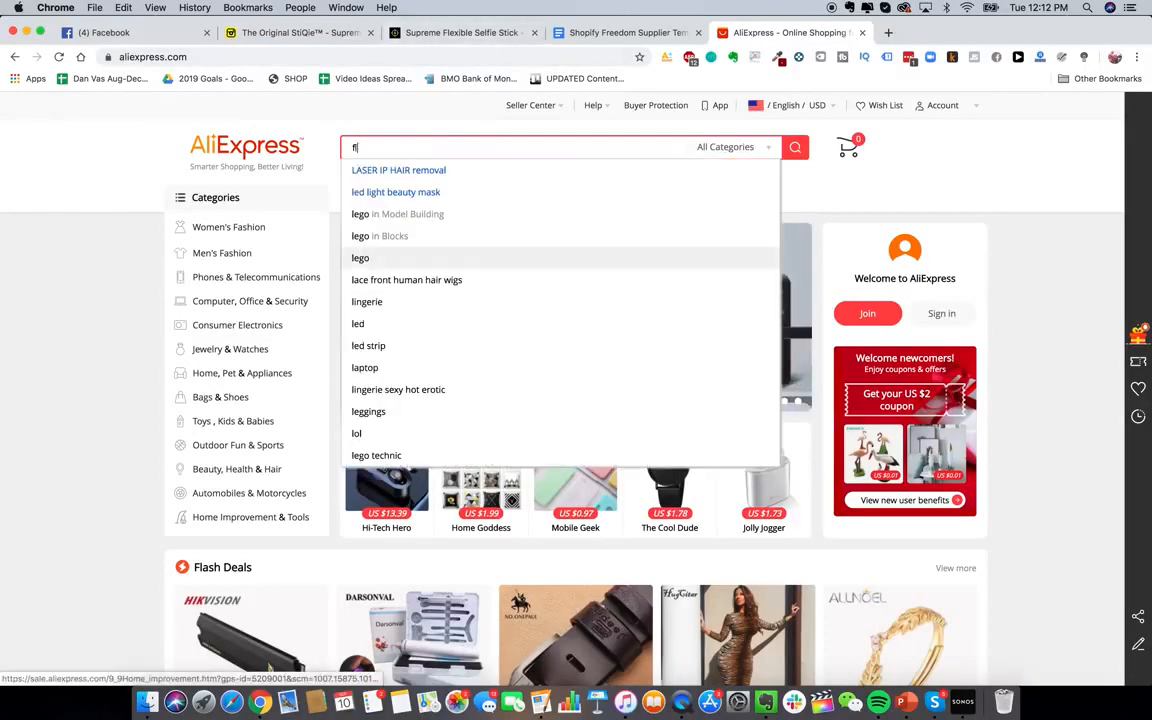
{"action": "type", "text": "ible selfie stick"}
{"action": "key", "text": "Return"}
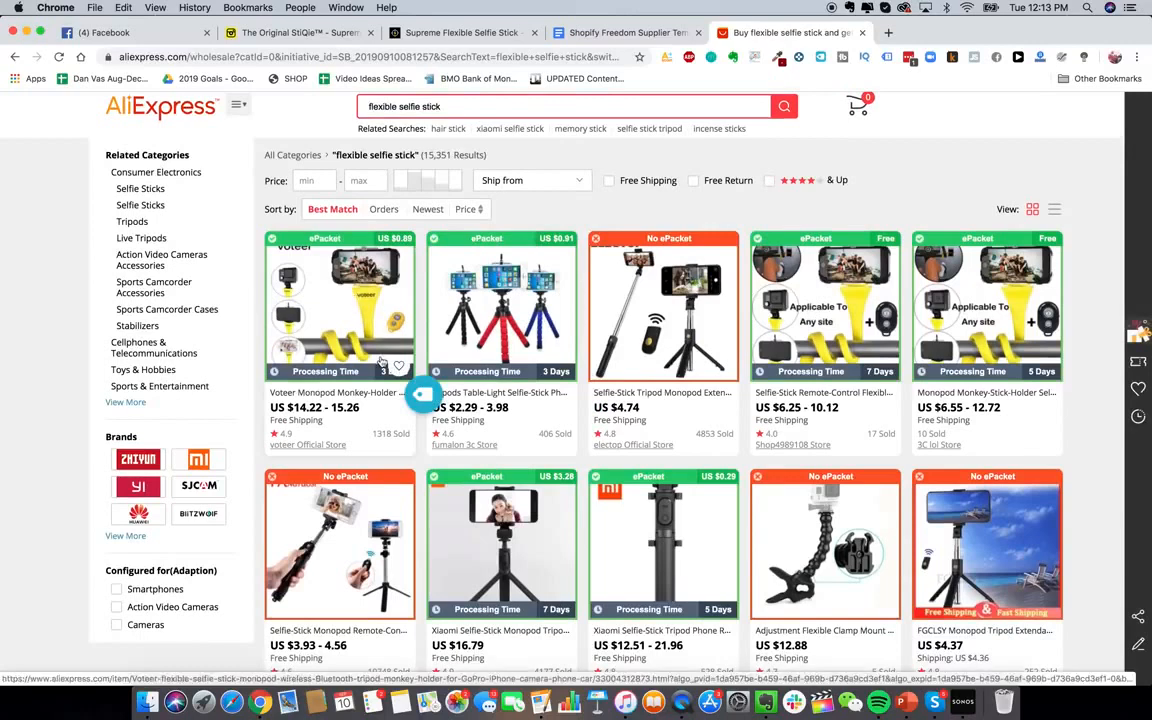
Sort the selfie stick results by Orders, then back to Best Match
{"action": "scroll", "coordinate": [370, 359], "scroll_direction": "down", "scroll_amount": 1}
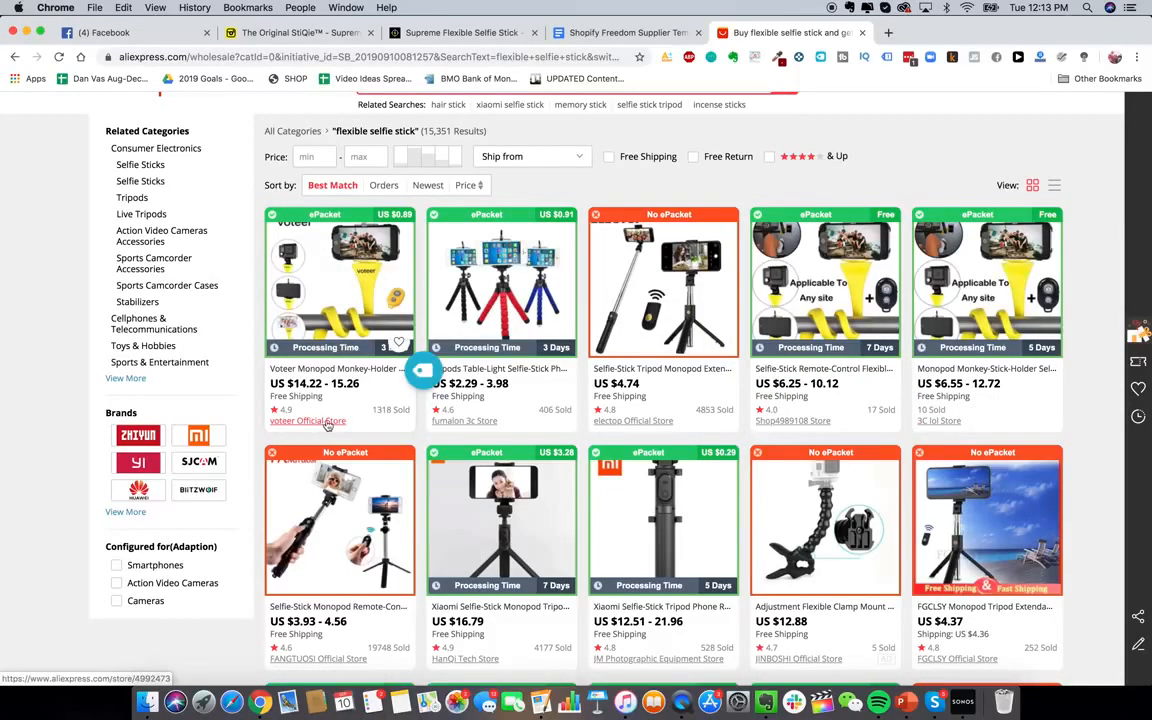
{"action": "scroll", "coordinate": [368, 430], "scroll_direction": "down", "scroll_amount": 2}
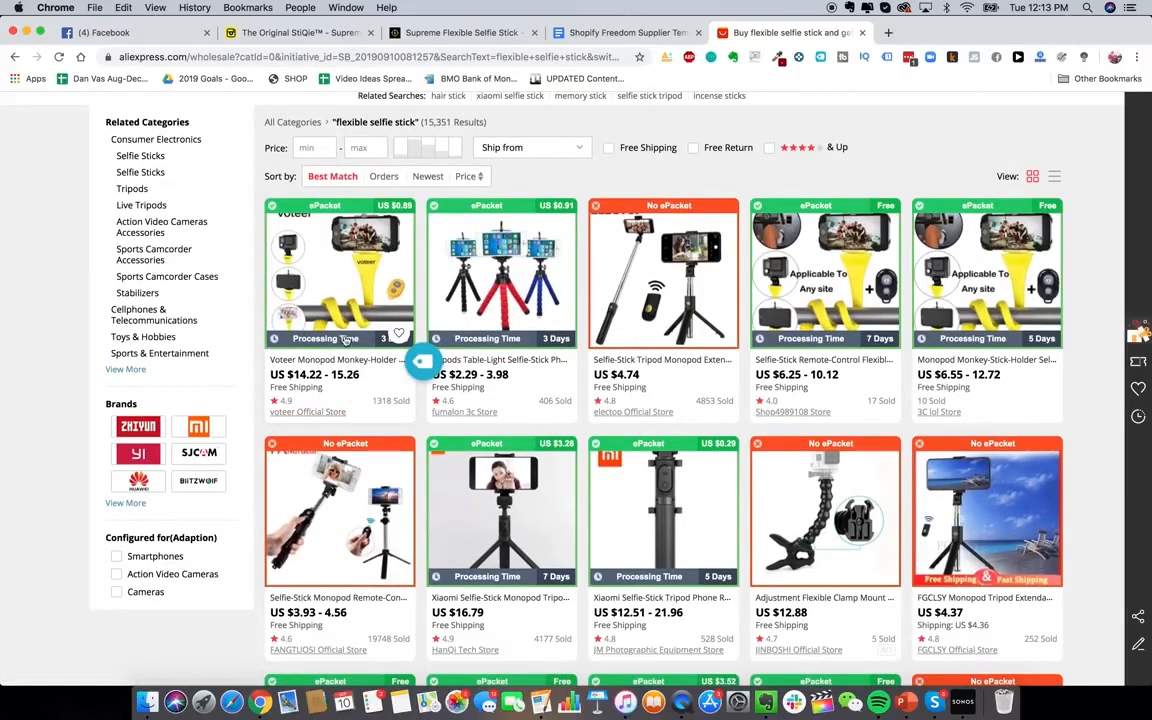
{"action": "scroll", "coordinate": [360, 410], "scroll_direction": "up", "scroll_amount": 1}
{"action": "scroll", "coordinate": [361, 418], "scroll_direction": "down", "scroll_amount": 5}
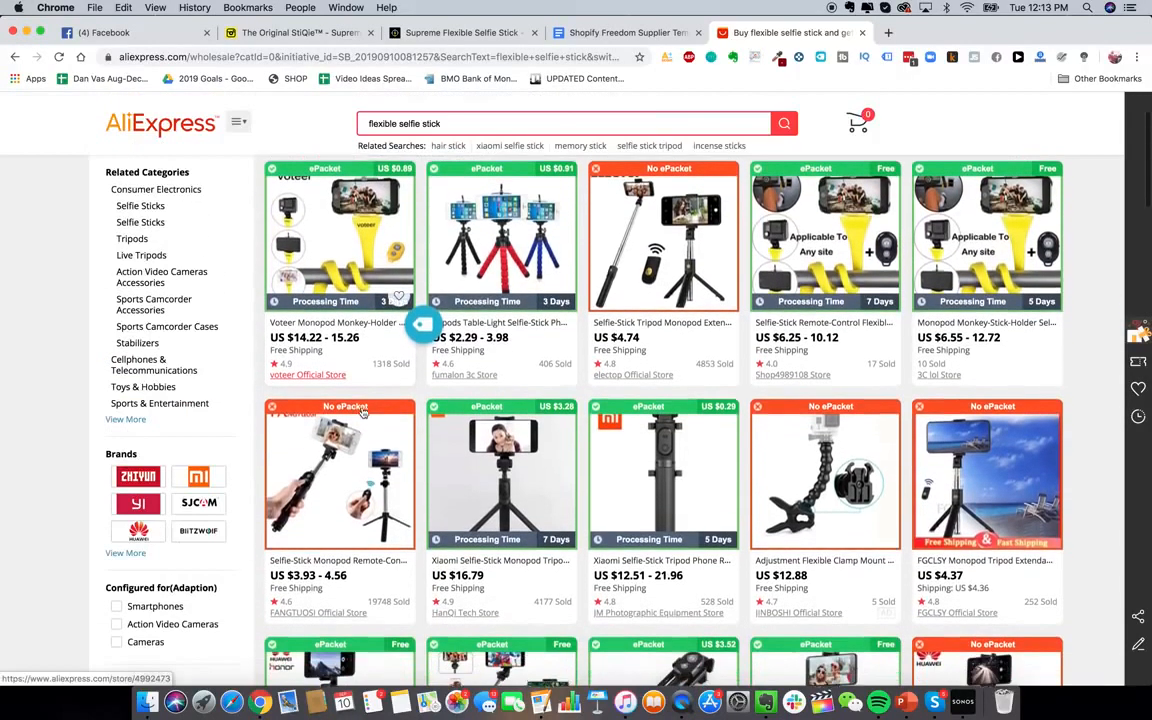
{"action": "scroll", "coordinate": [648, 528], "scroll_direction": "up", "scroll_amount": 5}
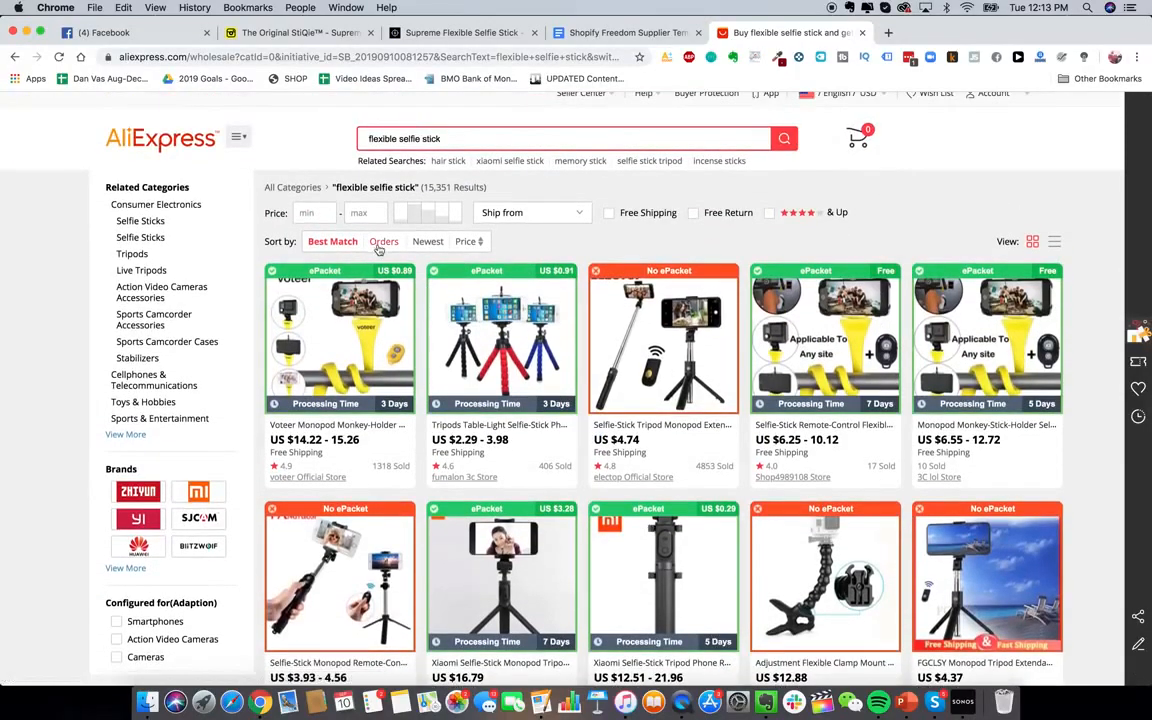
{"action": "left_click", "coordinate": [383, 241]}
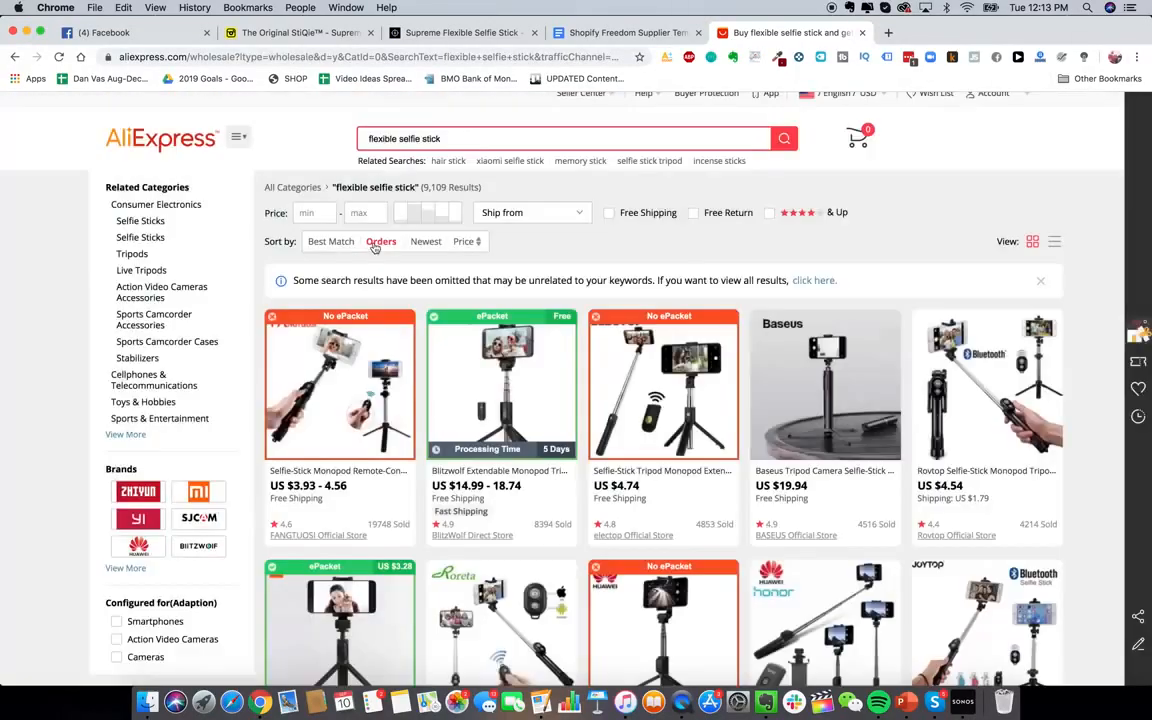
{"action": "scroll", "coordinate": [465, 413], "scroll_direction": "down", "scroll_amount": 3}
{"action": "scroll", "coordinate": [400, 300], "scroll_direction": "up", "scroll_amount": 3}
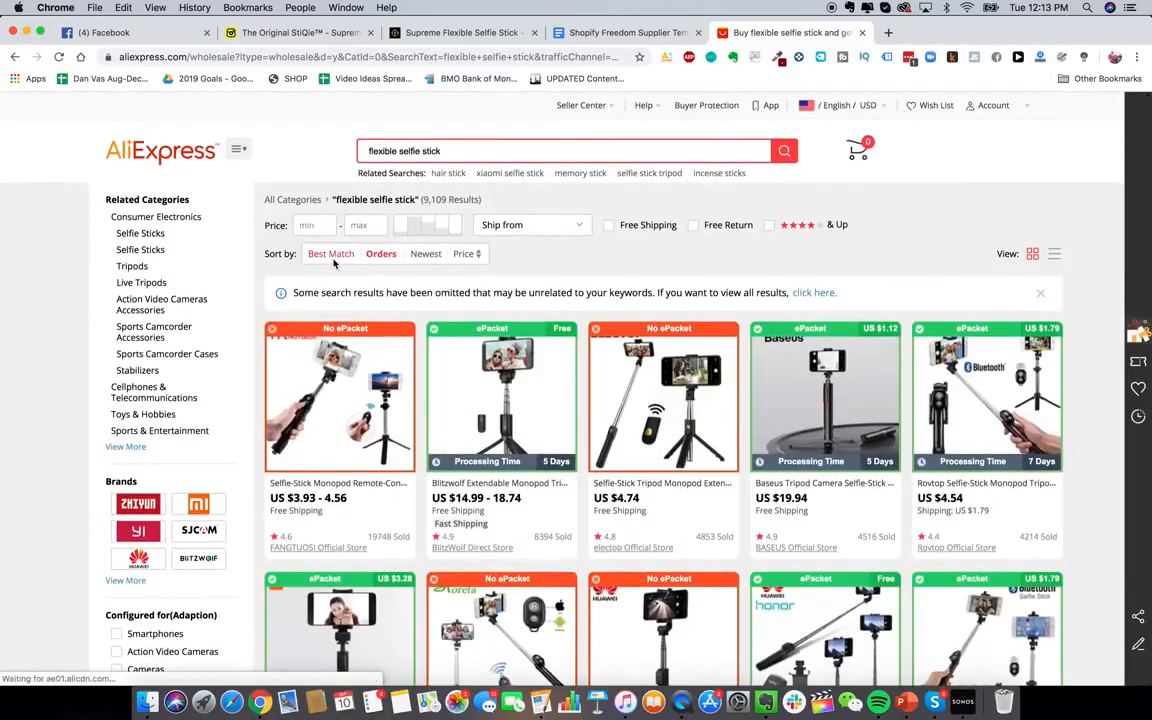
{"action": "left_click", "coordinate": [322, 253]}
Open a flexible selfie stick product listing in a new tab
{"action": "scroll", "coordinate": [965, 360], "scroll_direction": "down", "scroll_amount": 1}
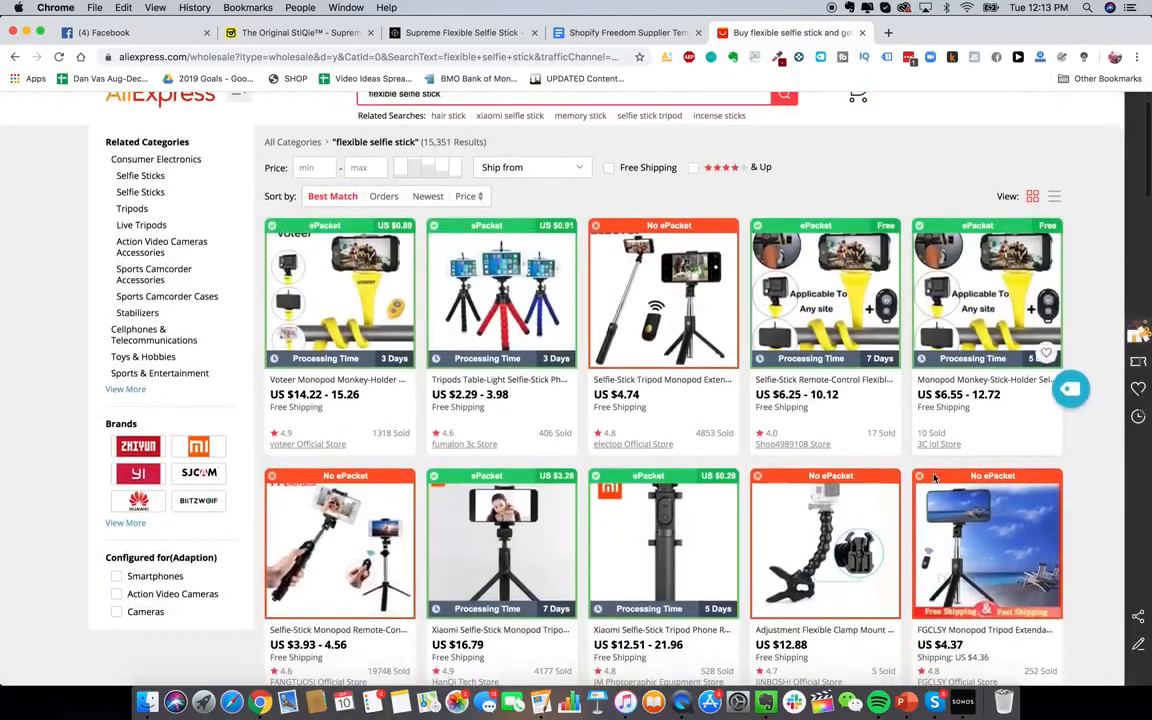
{"action": "right_click", "coordinate": [972, 352]}
{"action": "left_click", "coordinate": [960, 345]}
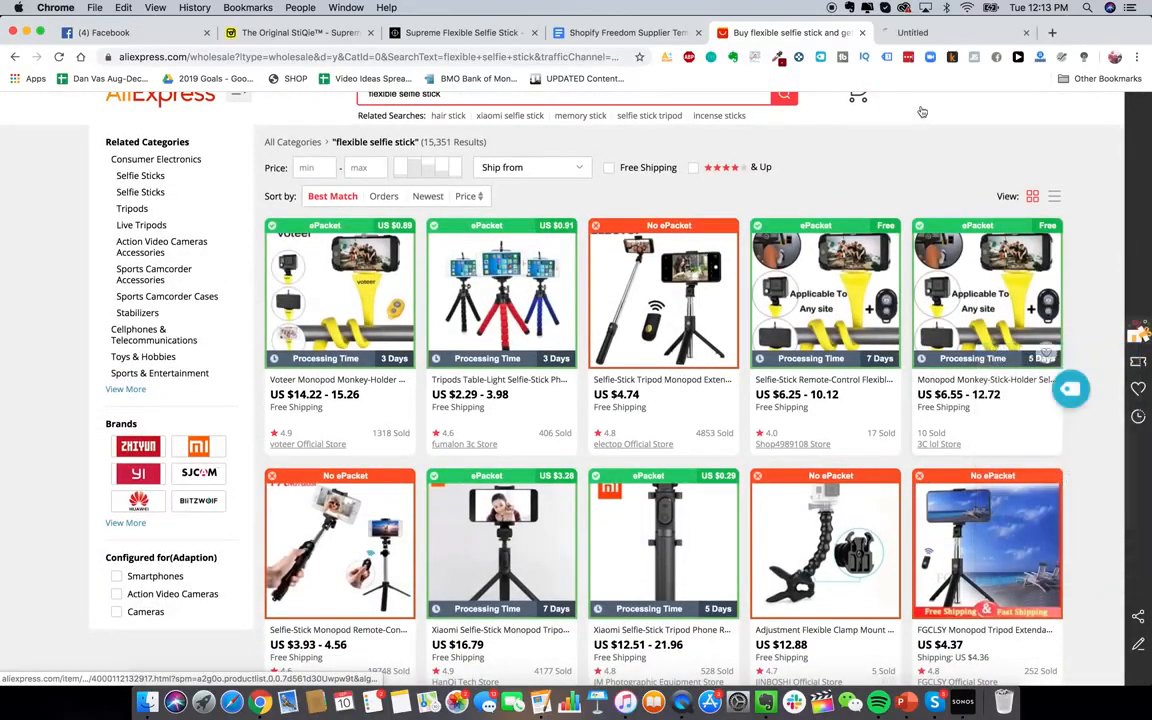
Review 3C lol Store's selfie stick monopod listing (US $6.55–12.72, 10 orders), trying Buy Now
{"action": "left_click", "coordinate": [940, 32]}
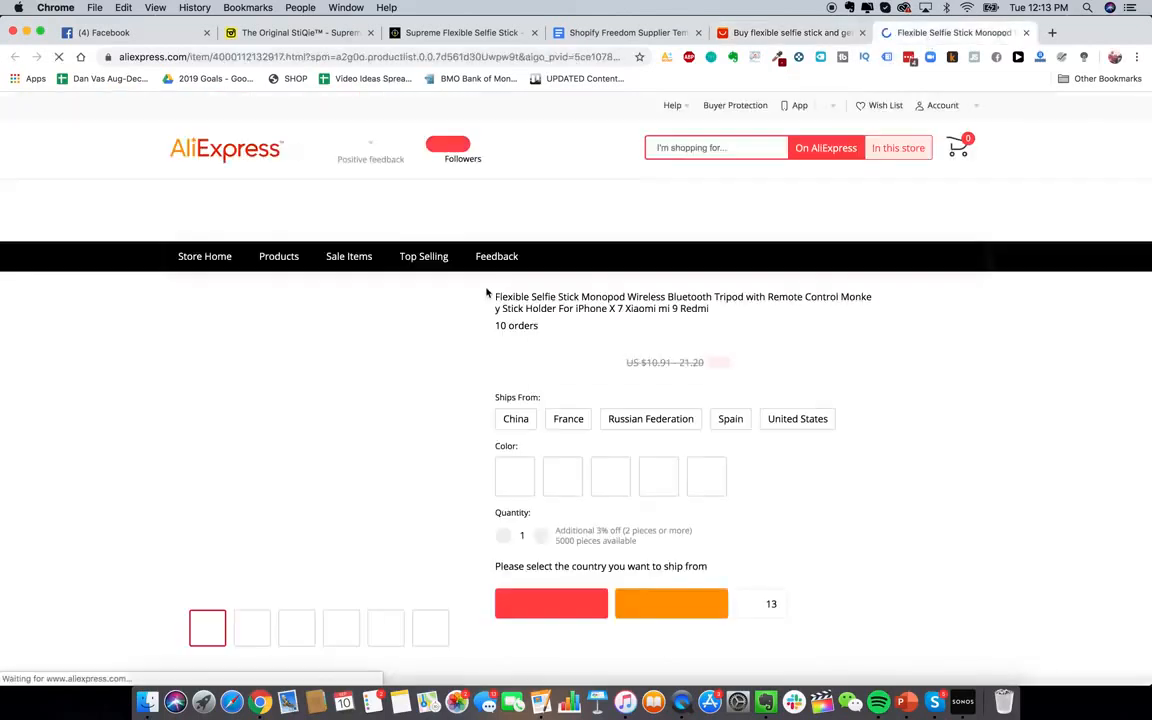
{"action": "scroll", "coordinate": [808, 515], "scroll_direction": "down", "scroll_amount": 1}
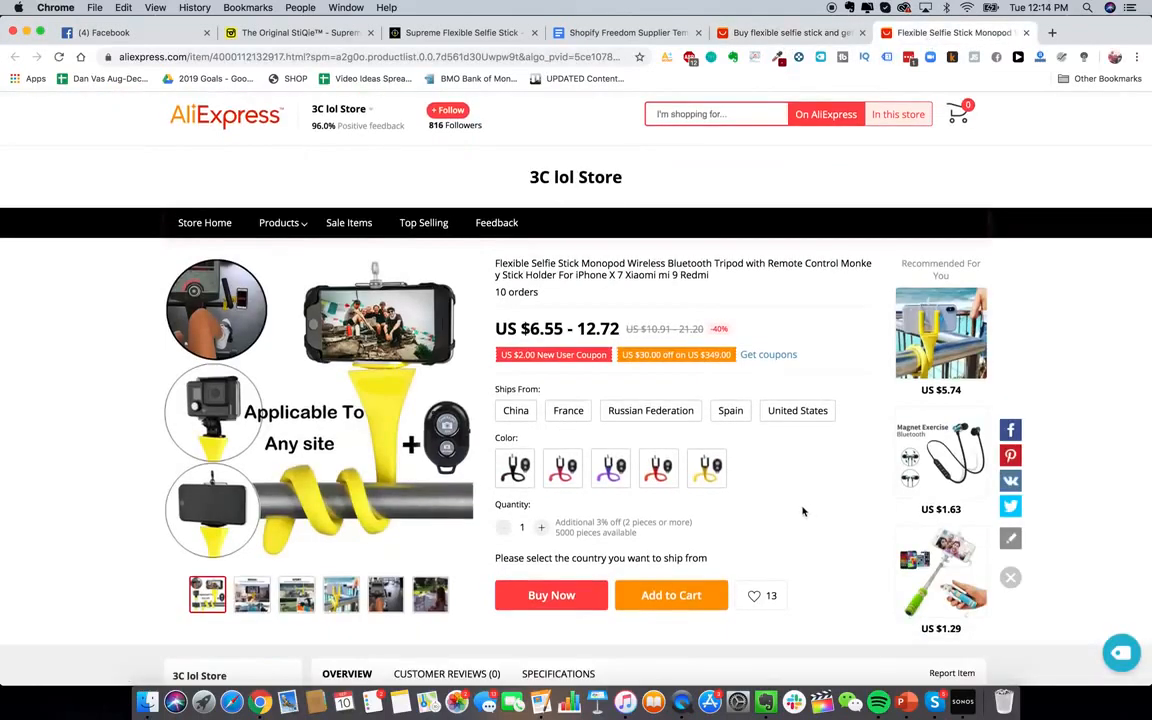
{"action": "scroll", "coordinate": [794, 503], "scroll_direction": "down", "scroll_amount": 1}
{"action": "scroll", "coordinate": [792, 501], "scroll_direction": "up", "scroll_amount": 1}
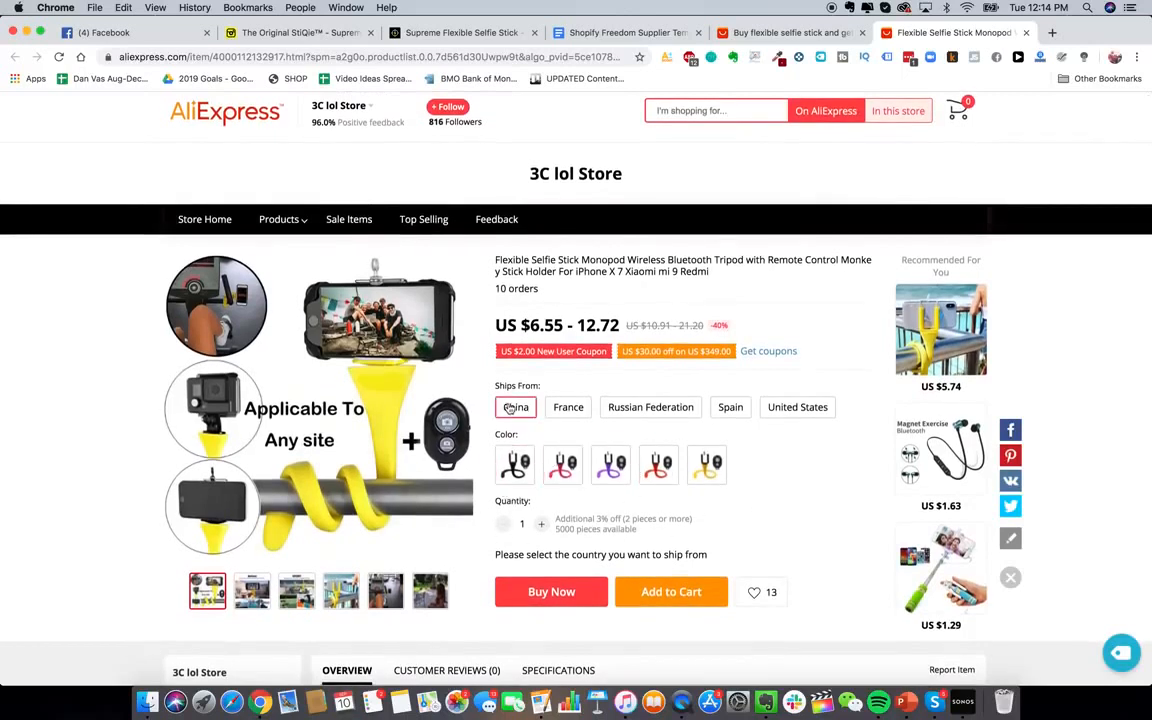
{"action": "left_click", "coordinate": [549, 588]}
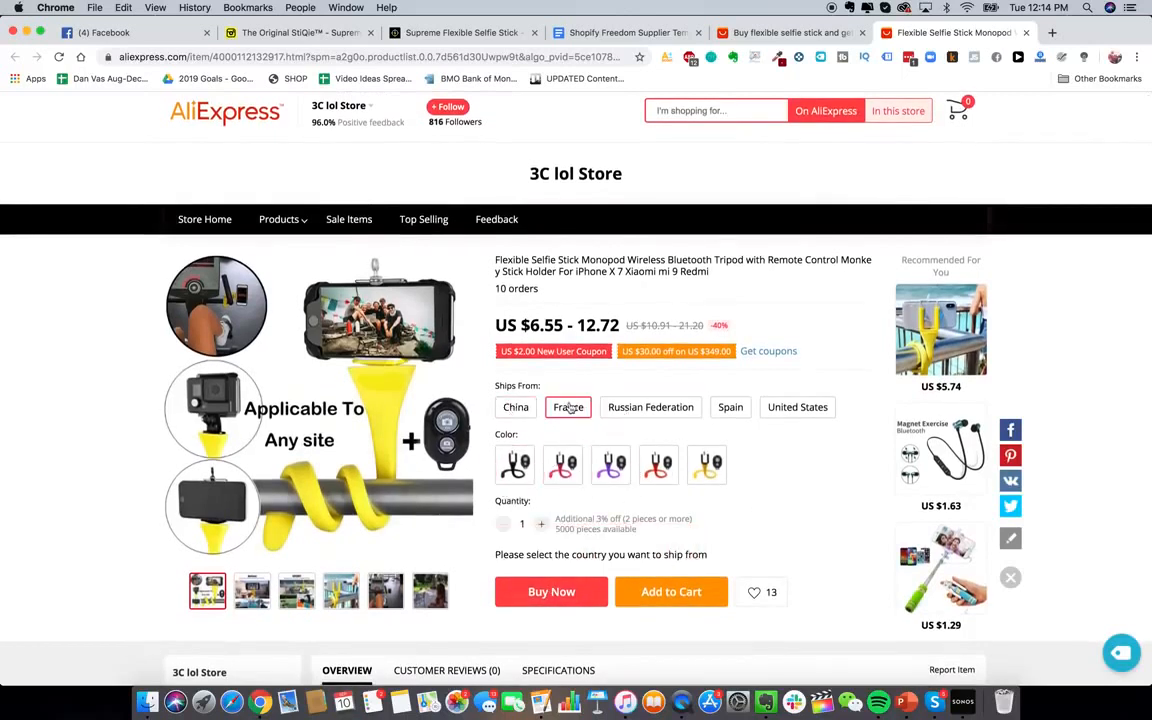
{"action": "left_click", "coordinate": [586, 591]}
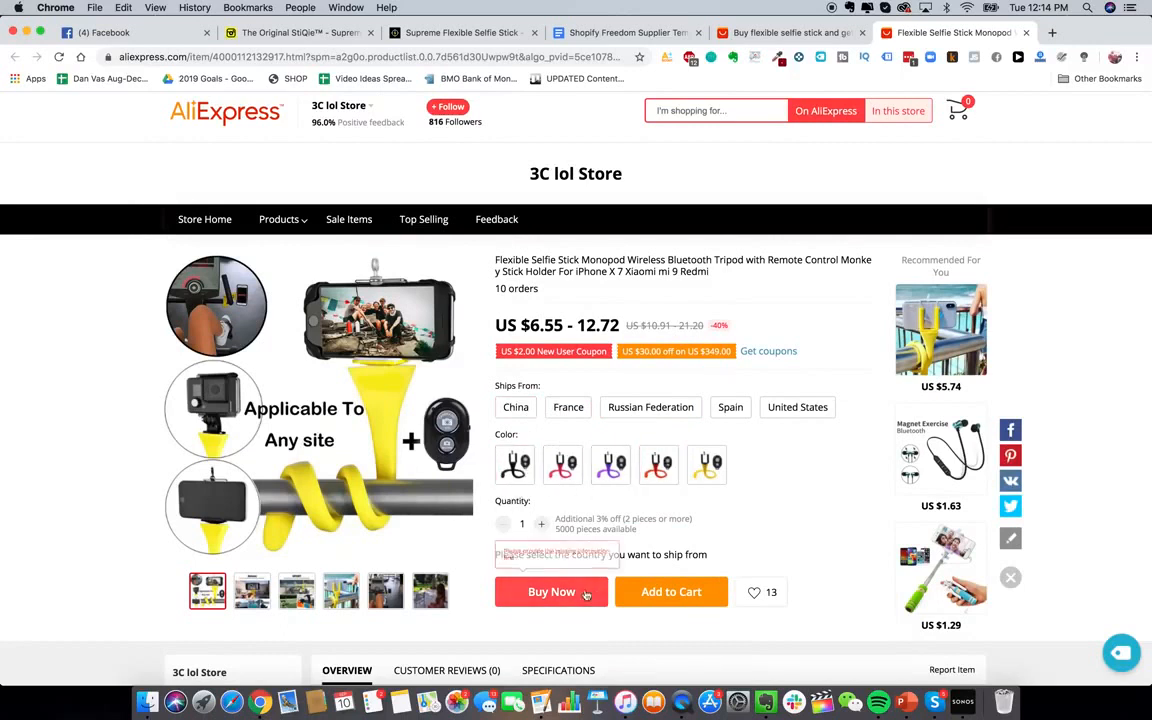
{"action": "left_click", "coordinate": [670, 604]}
{"action": "scroll", "coordinate": [668, 590], "scroll_direction": "down", "scroll_amount": 1}
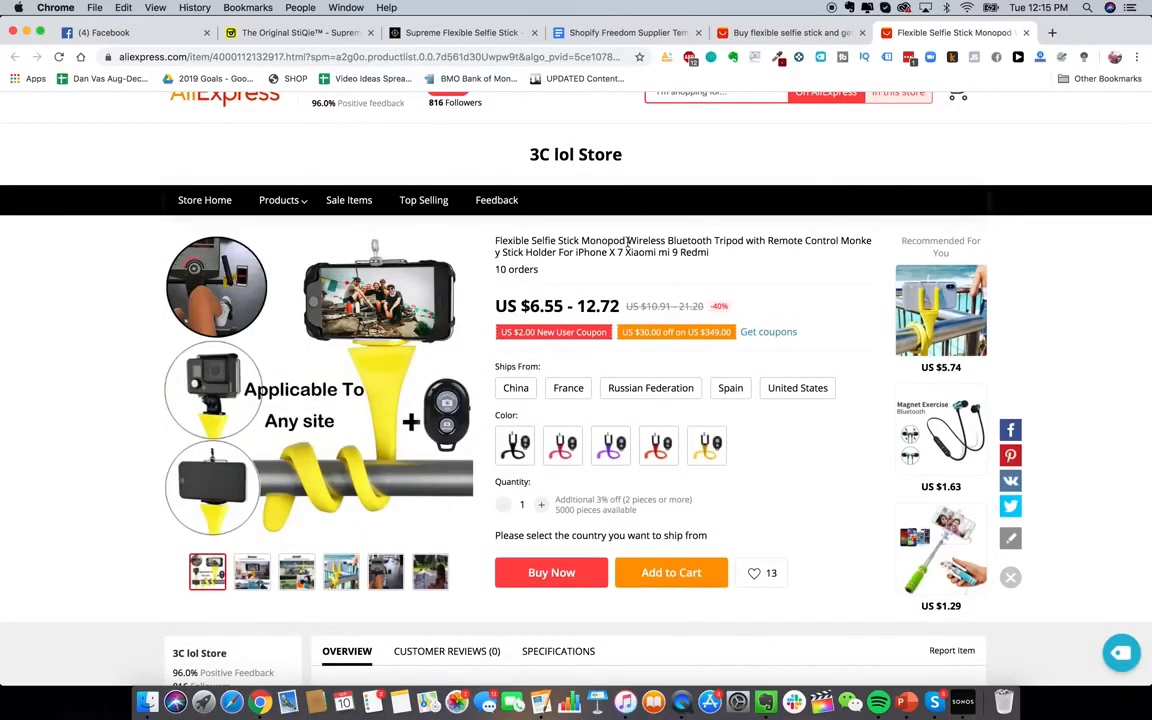
{"action": "scroll", "coordinate": [471, 206], "scroll_direction": "up", "scroll_amount": 1}
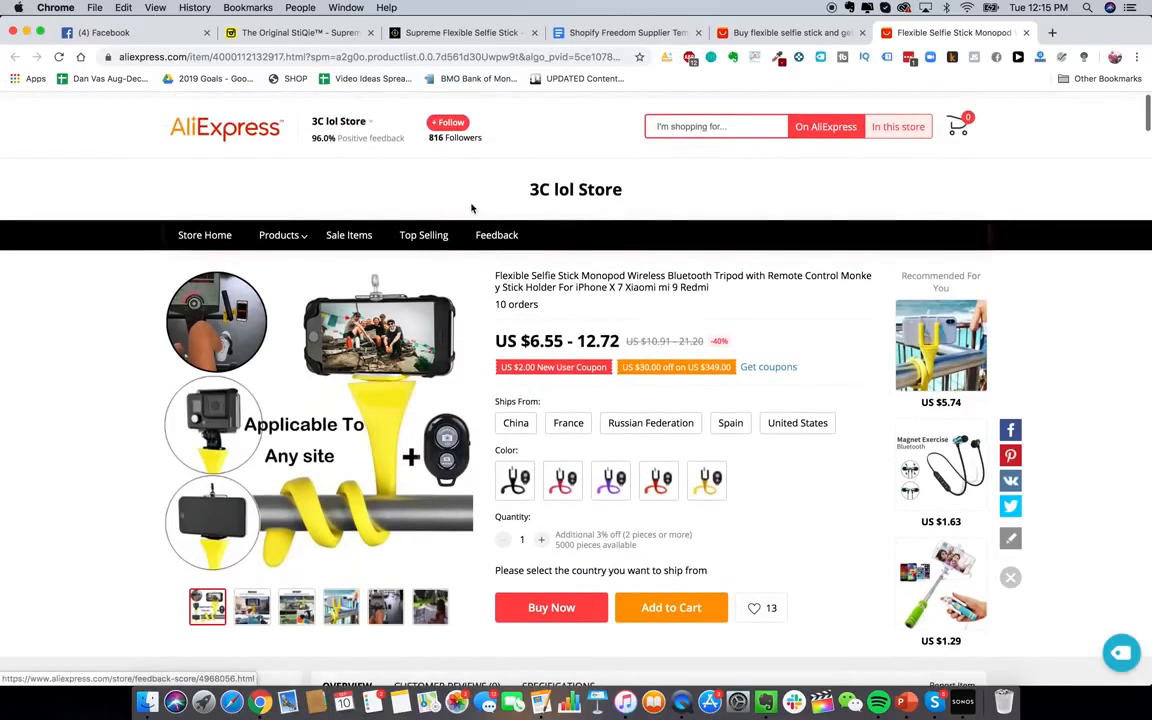
{"action": "scroll", "coordinate": [563, 378], "scroll_direction": "down", "scroll_amount": 1}
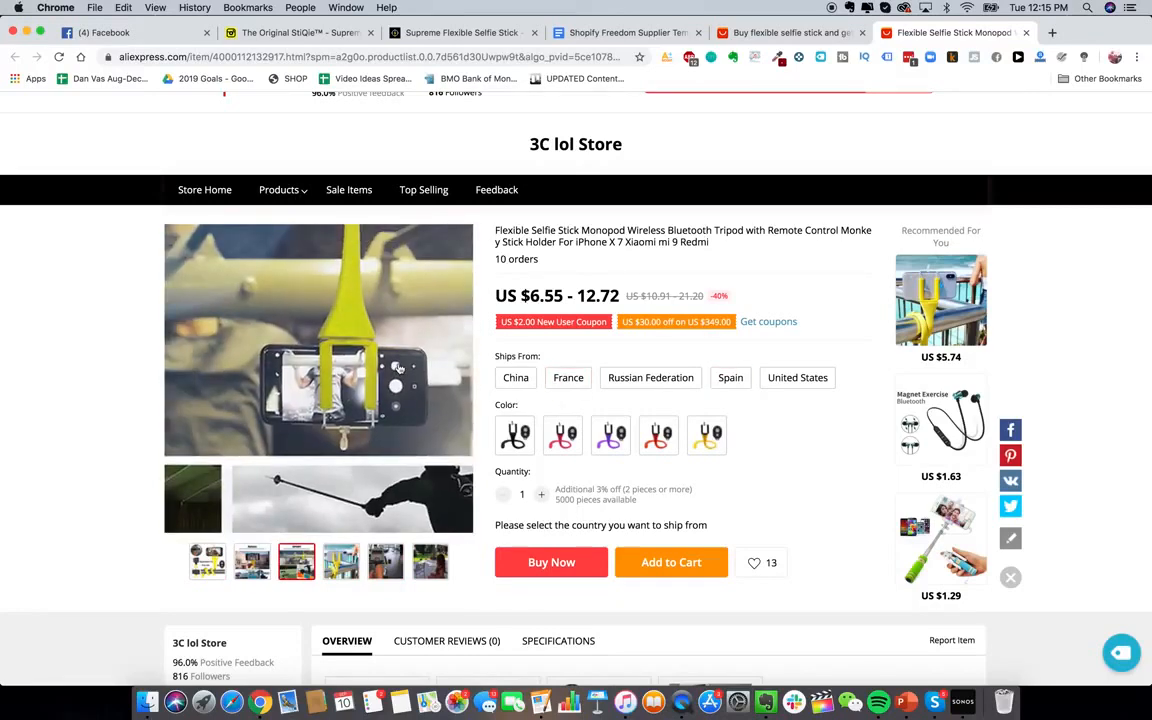
{"action": "scroll", "coordinate": [398, 368], "scroll_direction": "up", "scroll_amount": 1}
Start a chat with 3C lol Store and select the supplier letter body in the template doc
{"action": "mouse_move", "coordinate": [338, 125]}
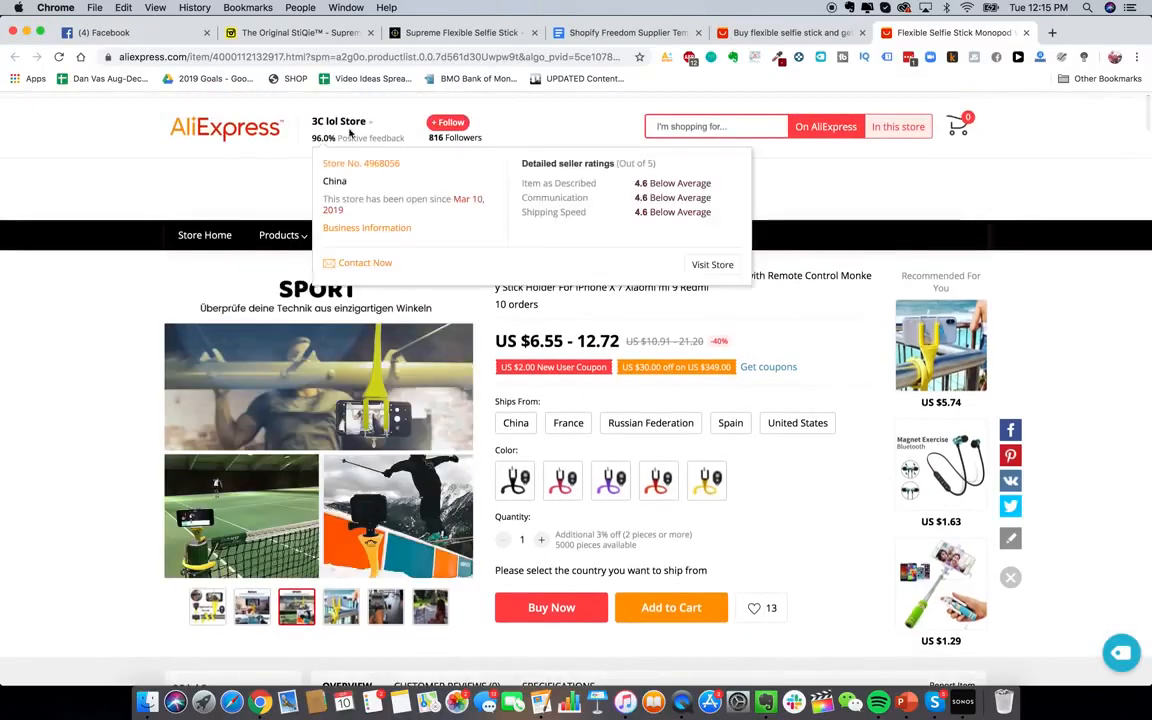
{"action": "left_click", "coordinate": [358, 265]}
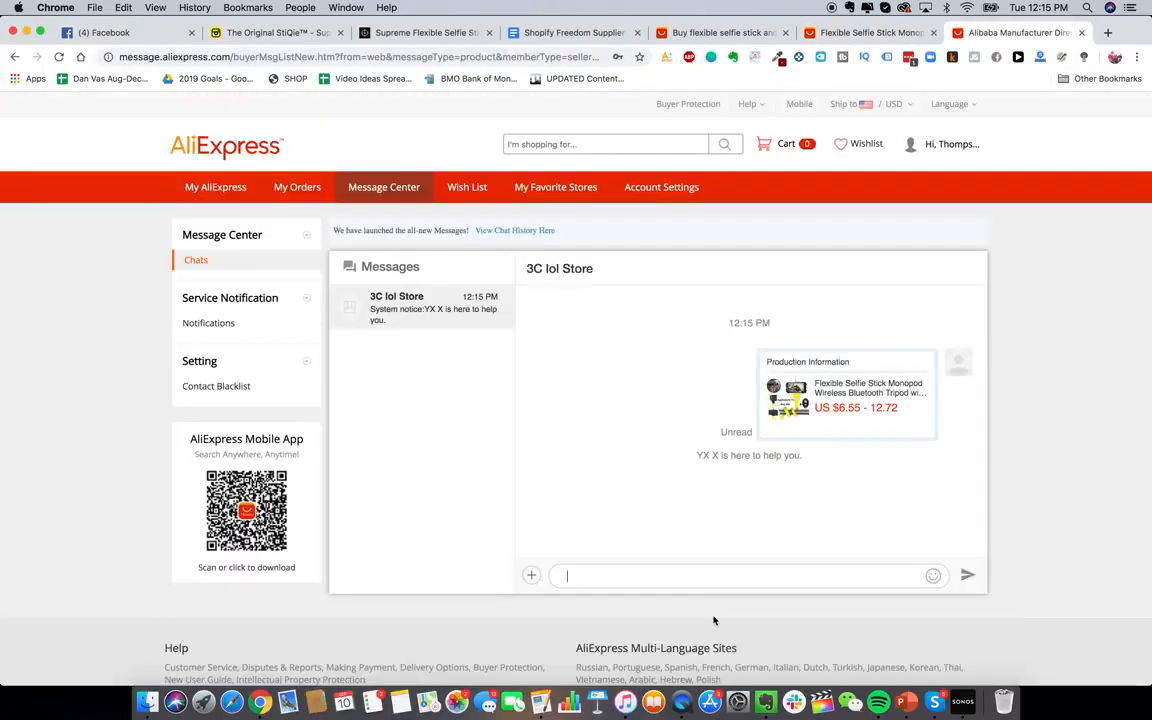
{"action": "left_click", "coordinate": [550, 33]}
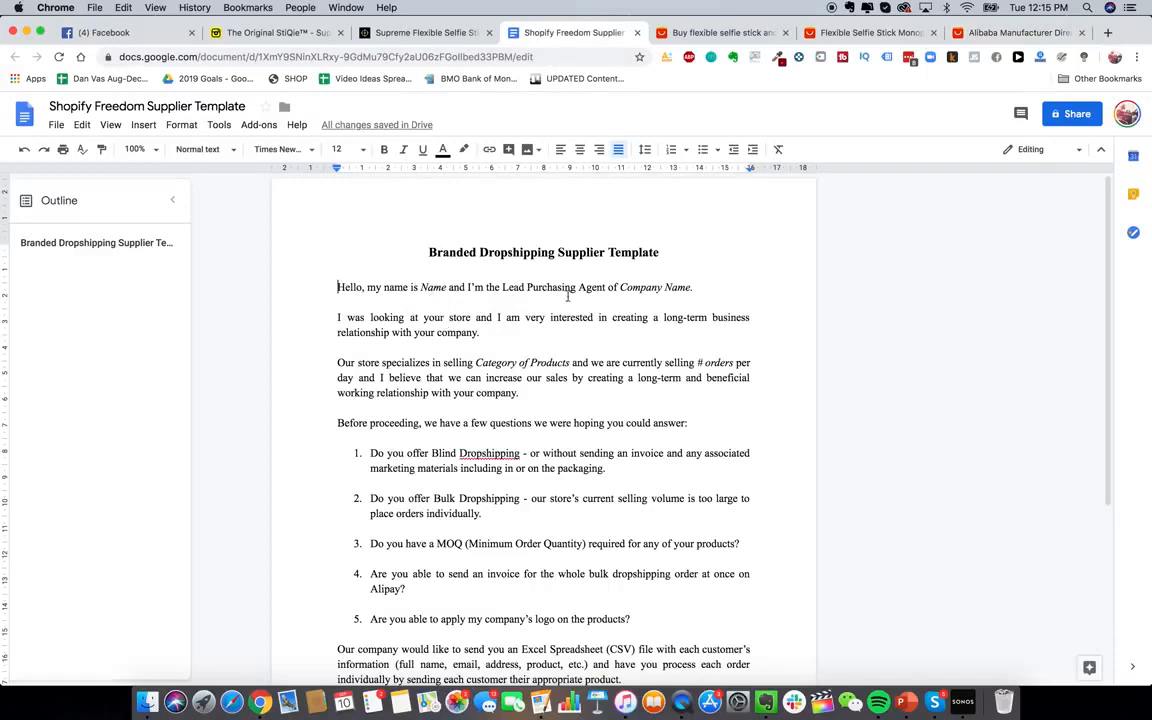
{"action": "left_click_drag", "start_coordinate": [423, 252], "coordinate": [553, 259]}
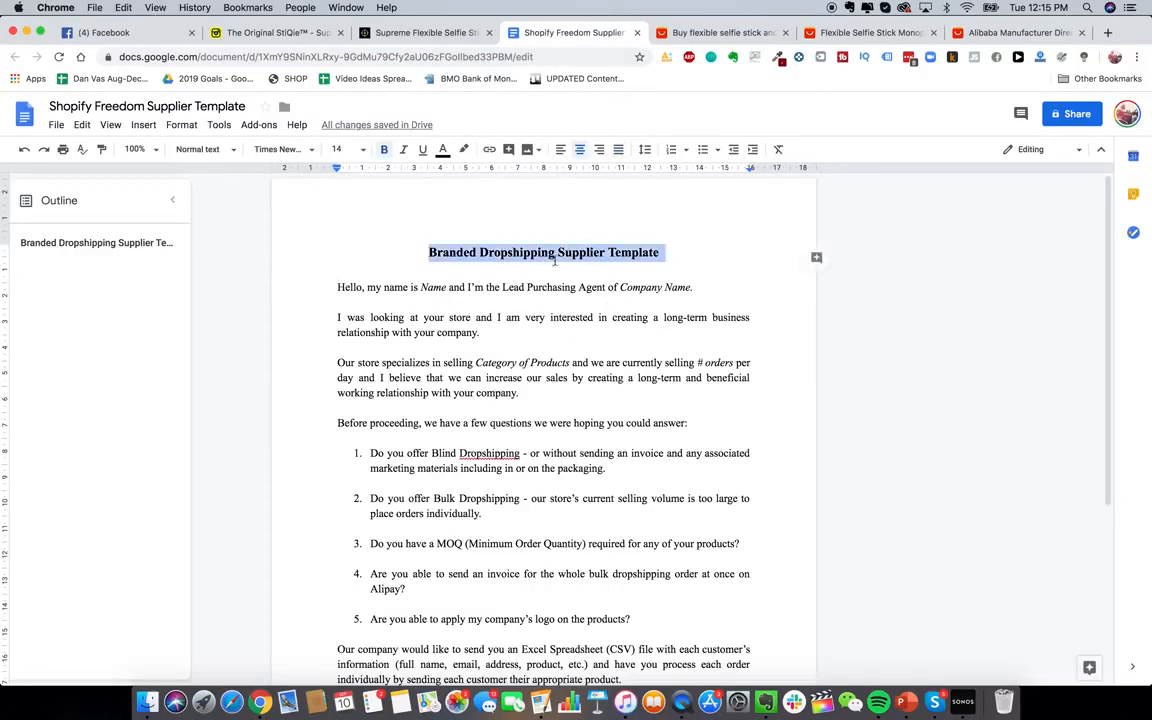
{"action": "left_click", "coordinate": [415, 285]}
{"action": "left_click_drag", "start_coordinate": [320, 283], "coordinate": [600, 700]}
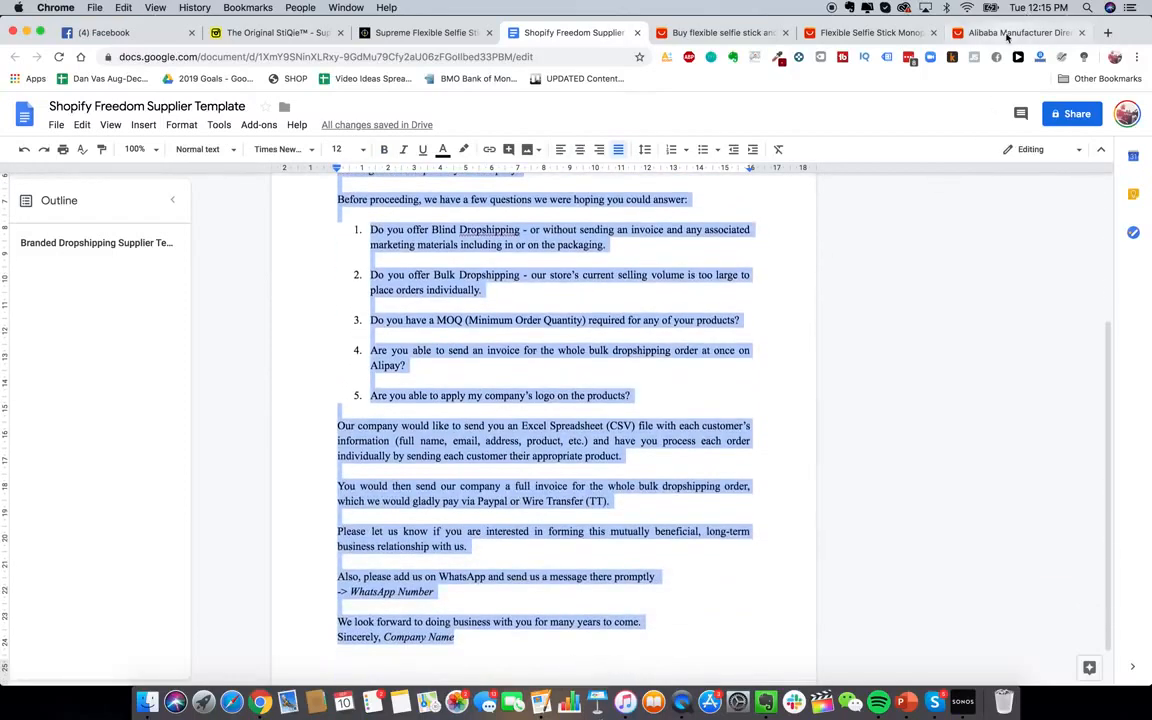
Paste the supplier letter into the 3C lol Store chat as a draft
{"action": "left_click", "coordinate": [1010, 33]}
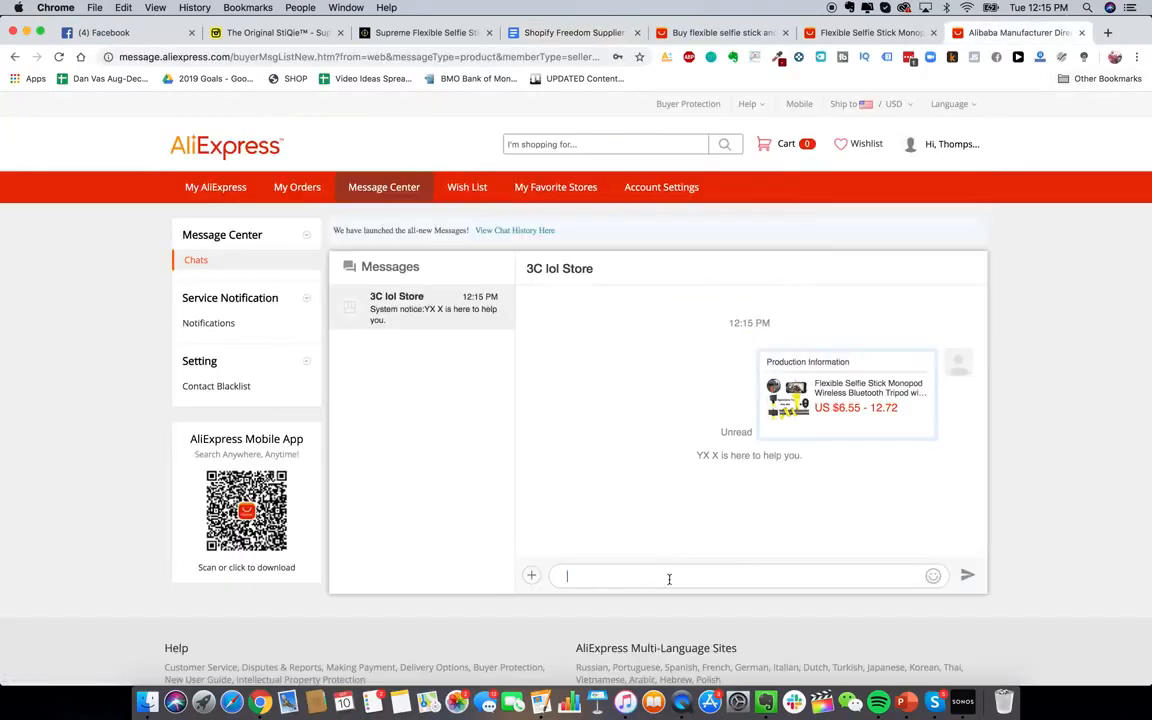
{"action": "key", "text": "super+v"}
{"action": "scroll", "coordinate": [610, 546], "scroll_direction": "up", "scroll_amount": 10}
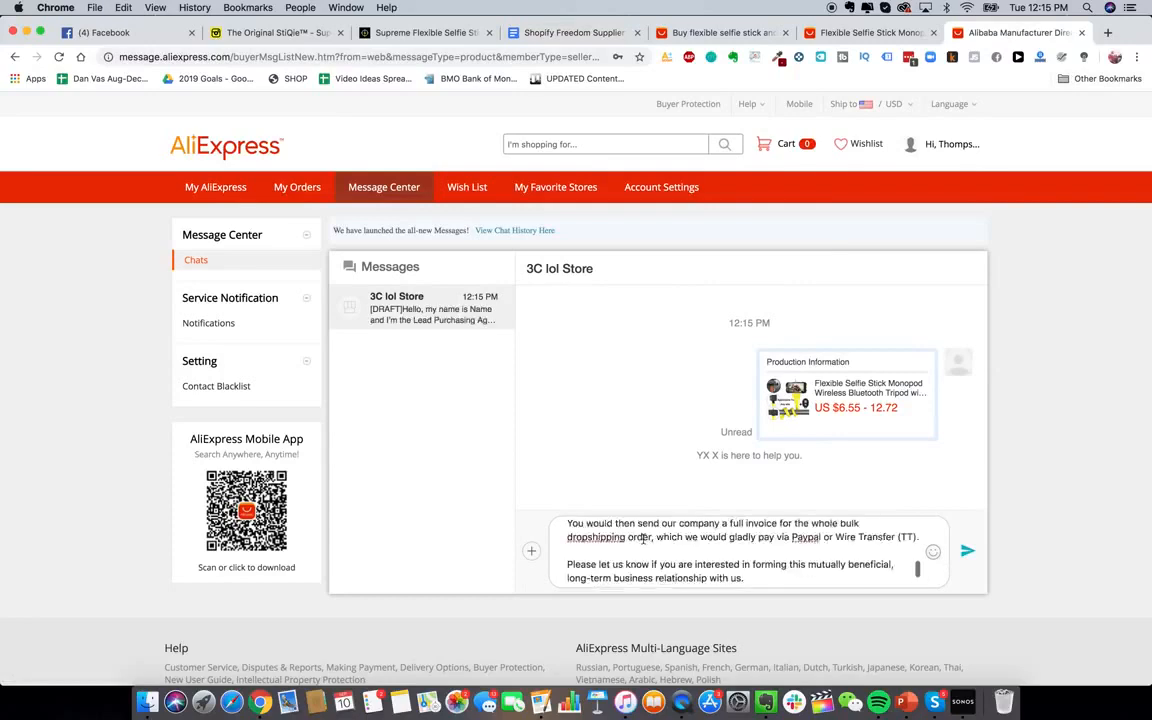
{"action": "left_click", "coordinate": [705, 31]}
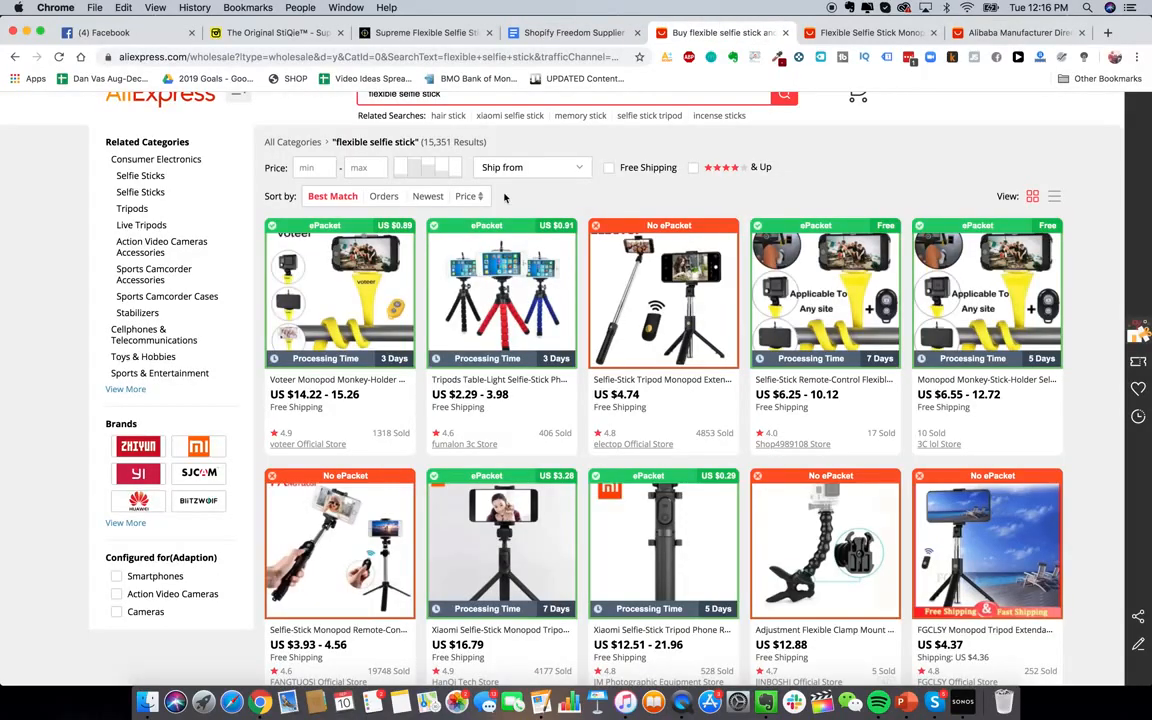
Scroll through the 15,351 Best Match results for 'flexible selfie stick'
{"action": "scroll", "coordinate": [546, 325], "scroll_direction": "up", "scroll_amount": 1}
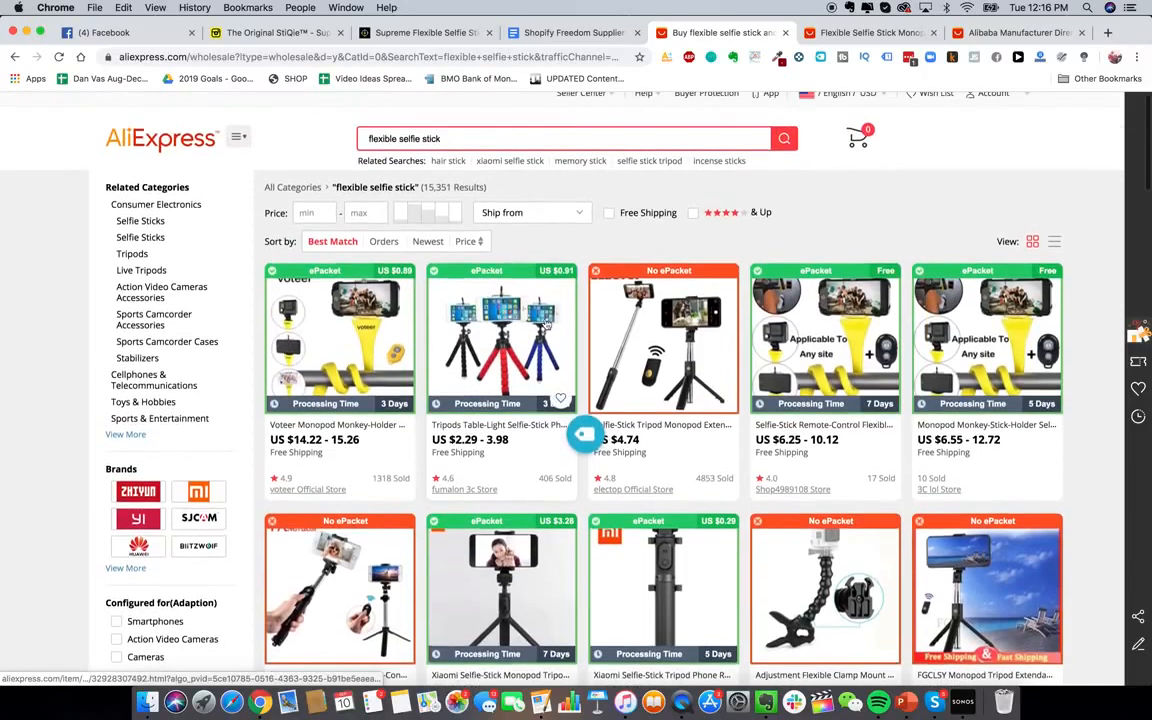
{"action": "scroll", "coordinate": [545, 322], "scroll_direction": "down", "scroll_amount": 1}
{"action": "scroll", "coordinate": [535, 320], "scroll_direction": "up", "scroll_amount": 1}
{"action": "scroll", "coordinate": [521, 317], "scroll_direction": "down", "scroll_amount": 1}
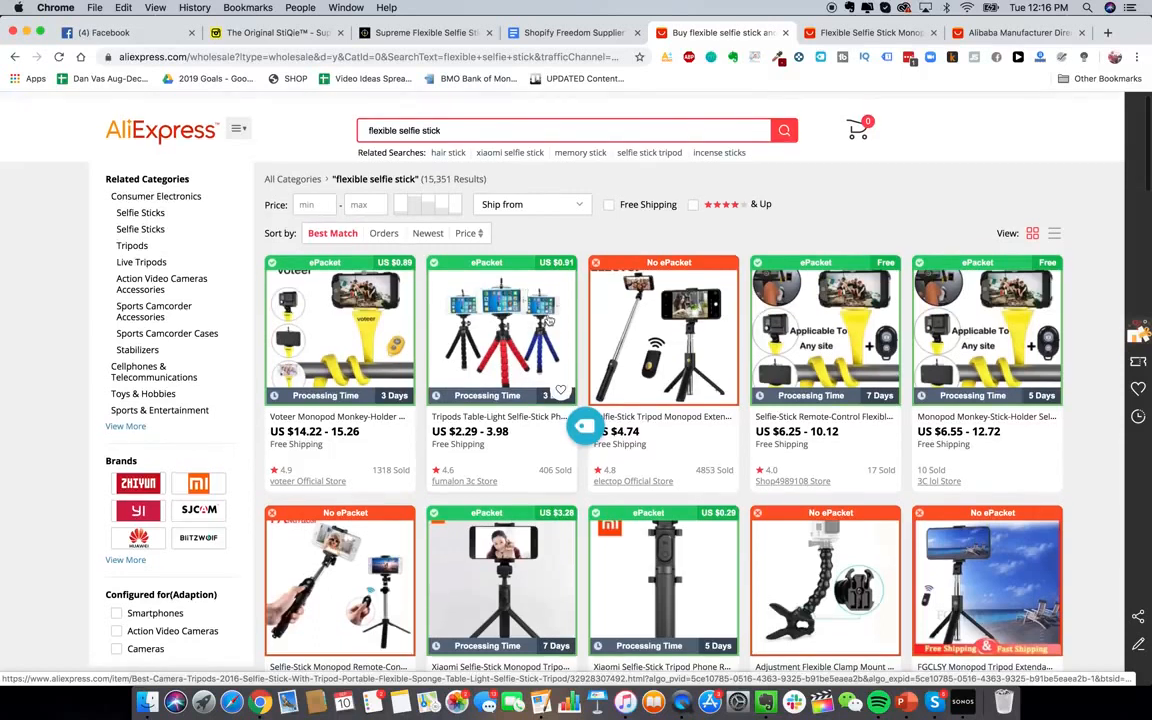
{"action": "scroll", "coordinate": [548, 320], "scroll_direction": "down", "scroll_amount": 1}
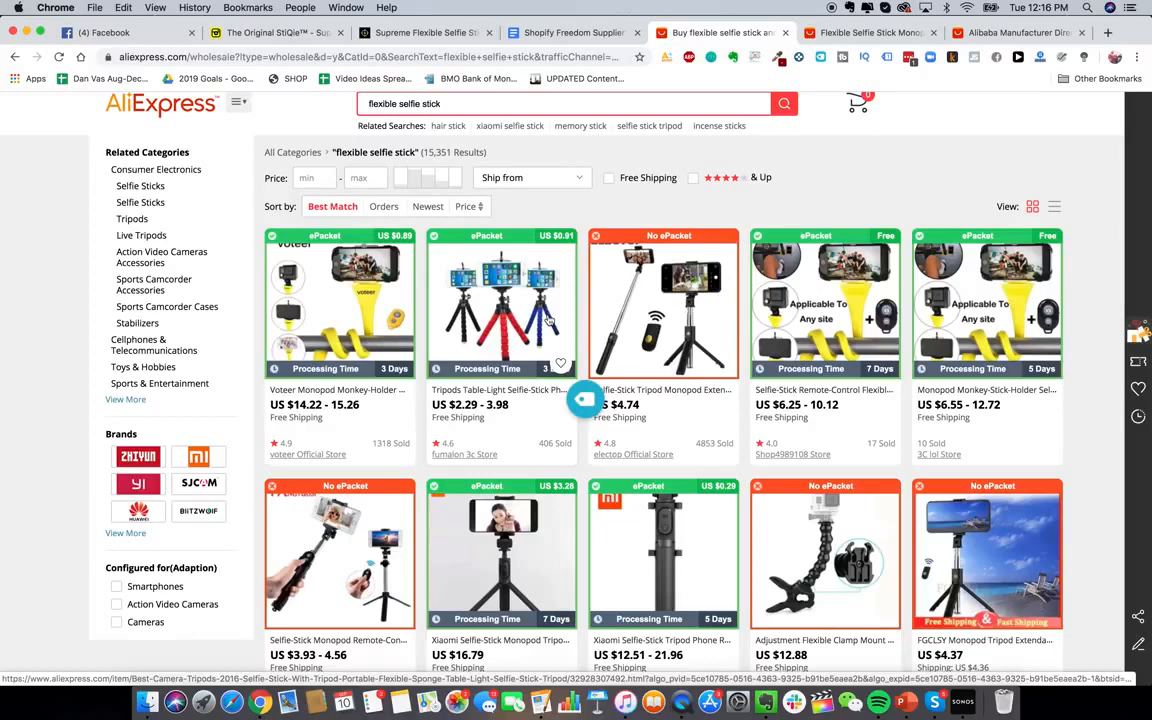
{"action": "scroll", "coordinate": [548, 320], "scroll_direction": "up", "scroll_amount": 2}
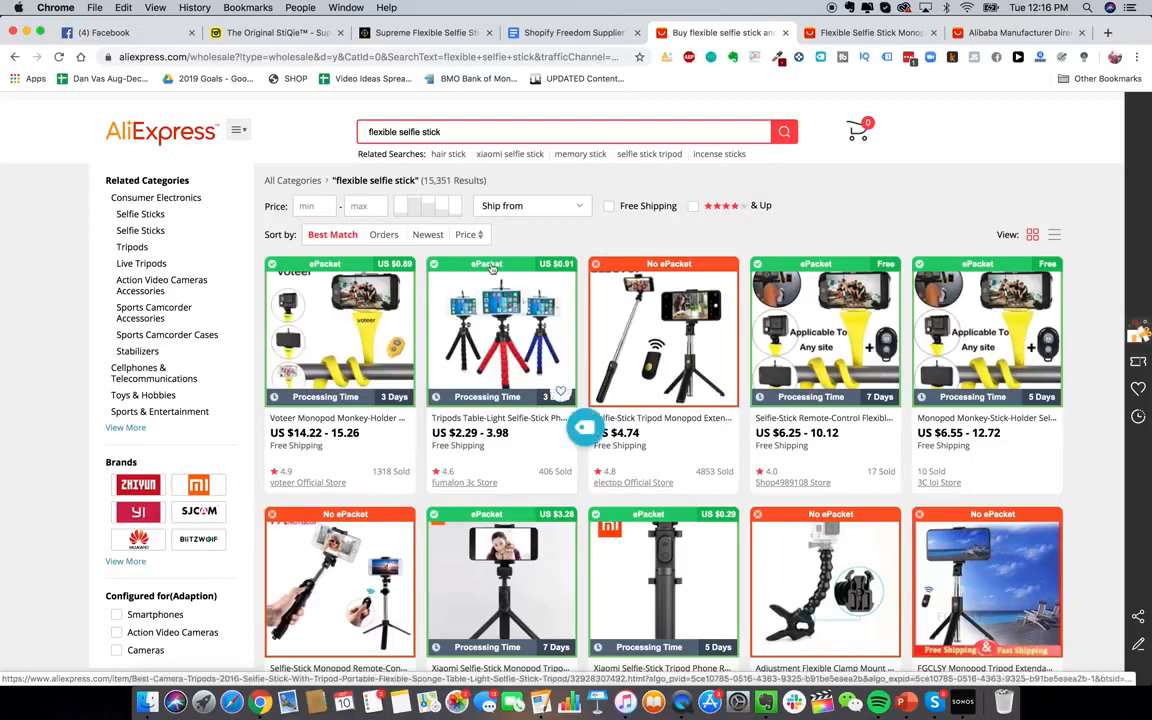
{"action": "scroll", "coordinate": [491, 267], "scroll_direction": "up", "scroll_amount": 1}
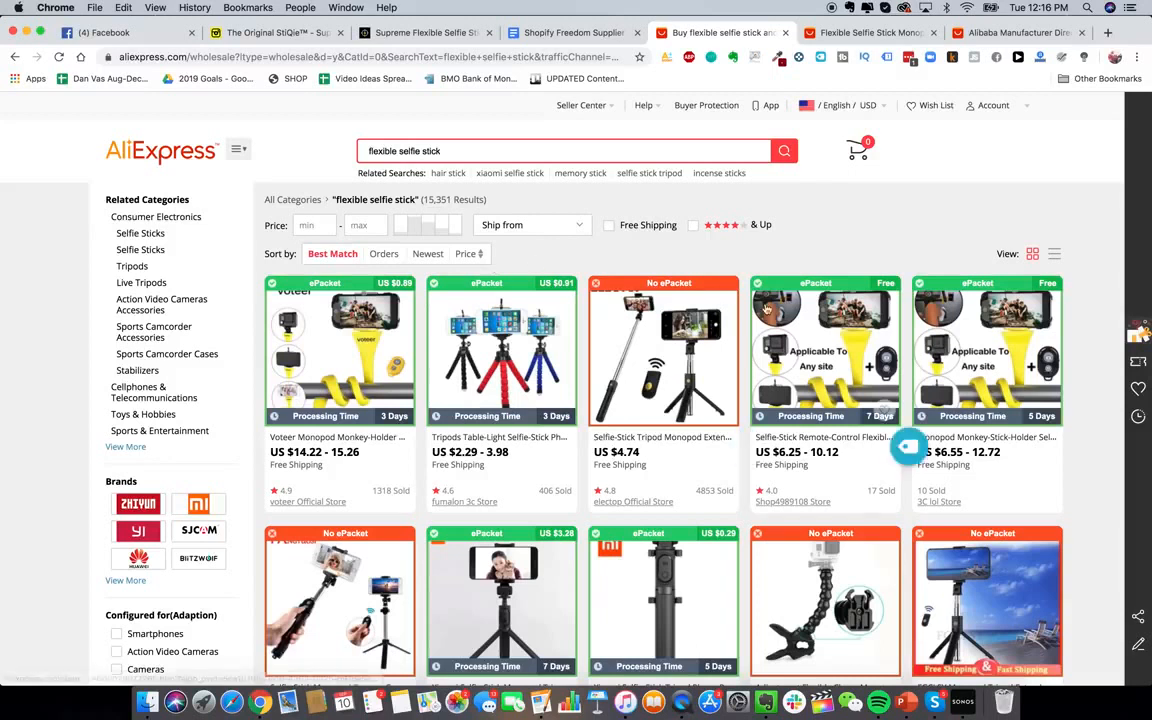
{"action": "scroll", "coordinate": [674, 247], "scroll_direction": "down", "scroll_amount": 1}
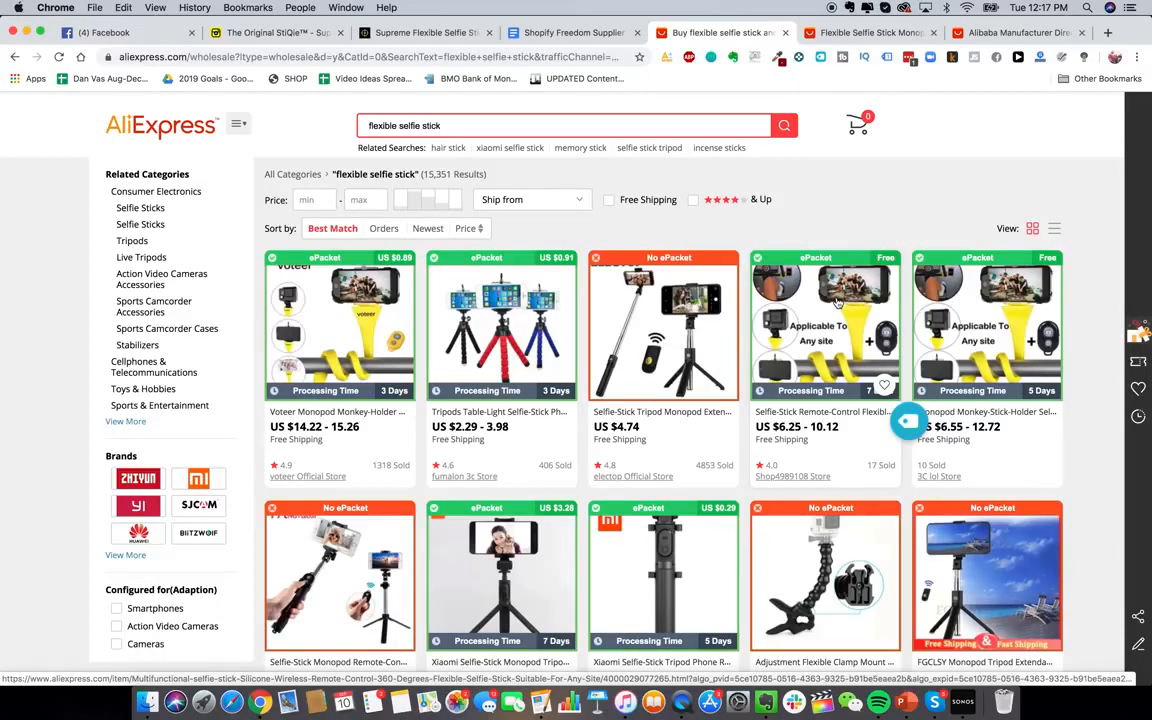
Load alibaba.com in the selfie stick product tab
{"action": "left_click", "coordinate": [866, 32]}
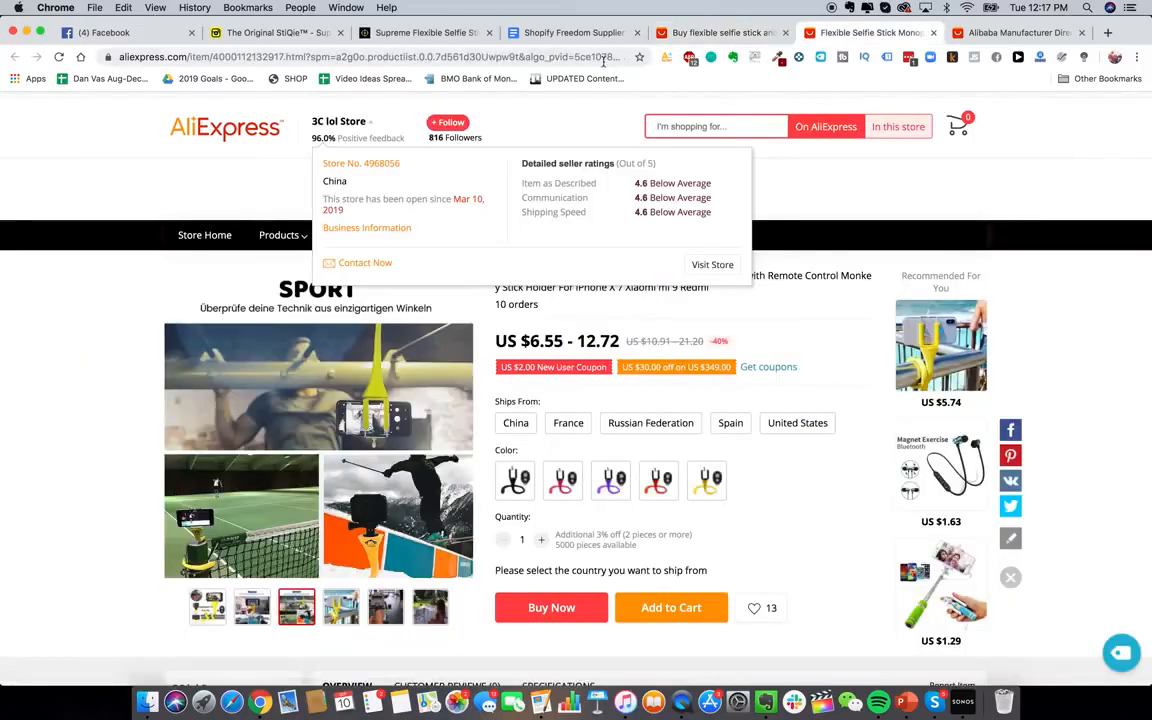
{"action": "left_click", "coordinate": [600, 57]}
{"action": "type", "text": "alibaba.com"}
{"action": "key", "text": "Return"}
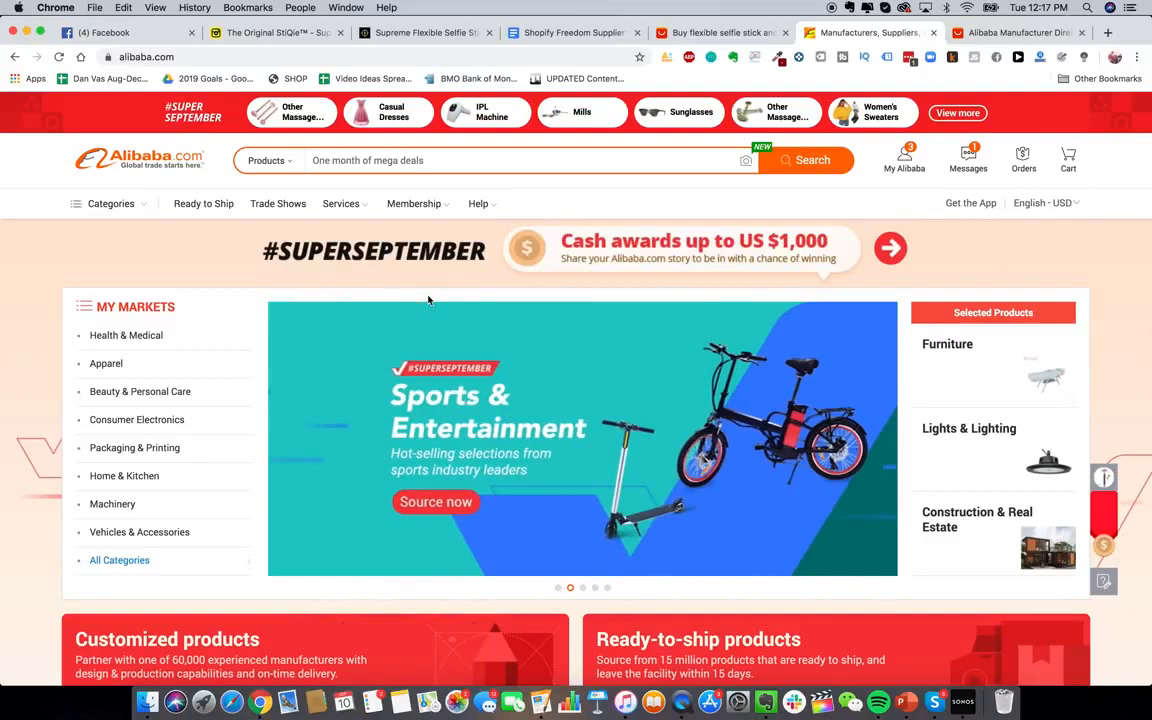
Search Alibaba for 'flexible selfie stick' and scroll through the 4780 results
{"action": "left_click", "coordinate": [517, 162]}
{"action": "type", "text": "flexible selfie stick"}
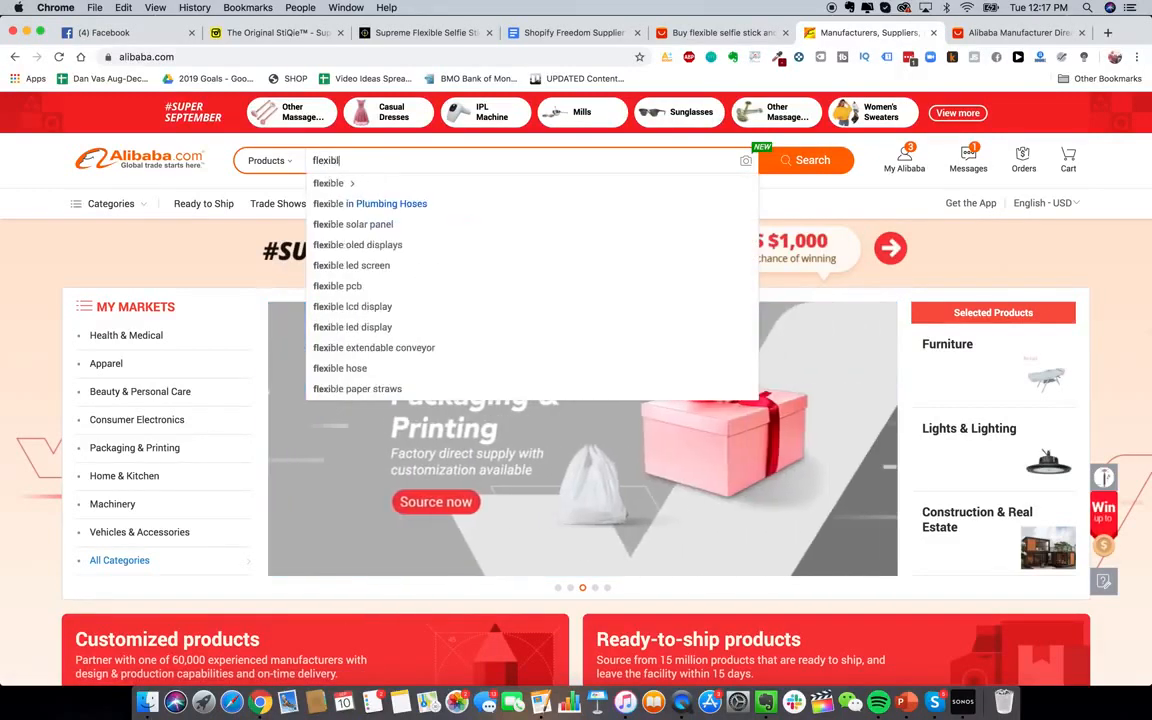
{"action": "key", "text": "Return"}
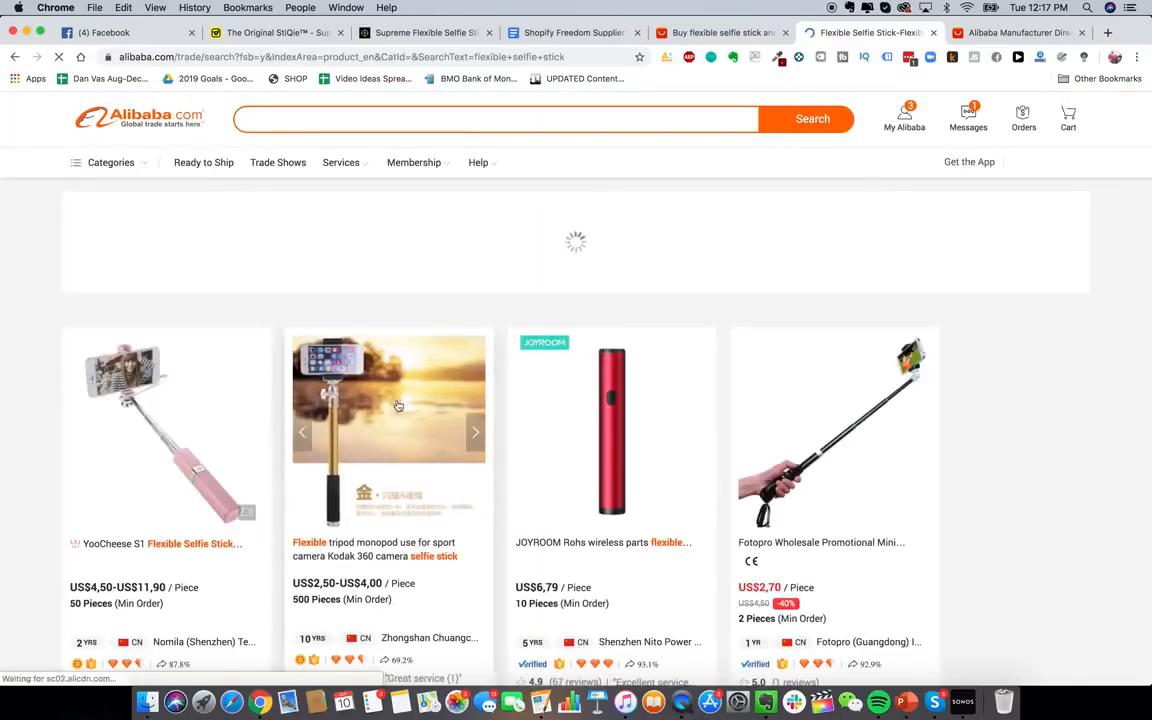
{"action": "scroll", "coordinate": [444, 364], "scroll_direction": "down", "scroll_amount": 15}
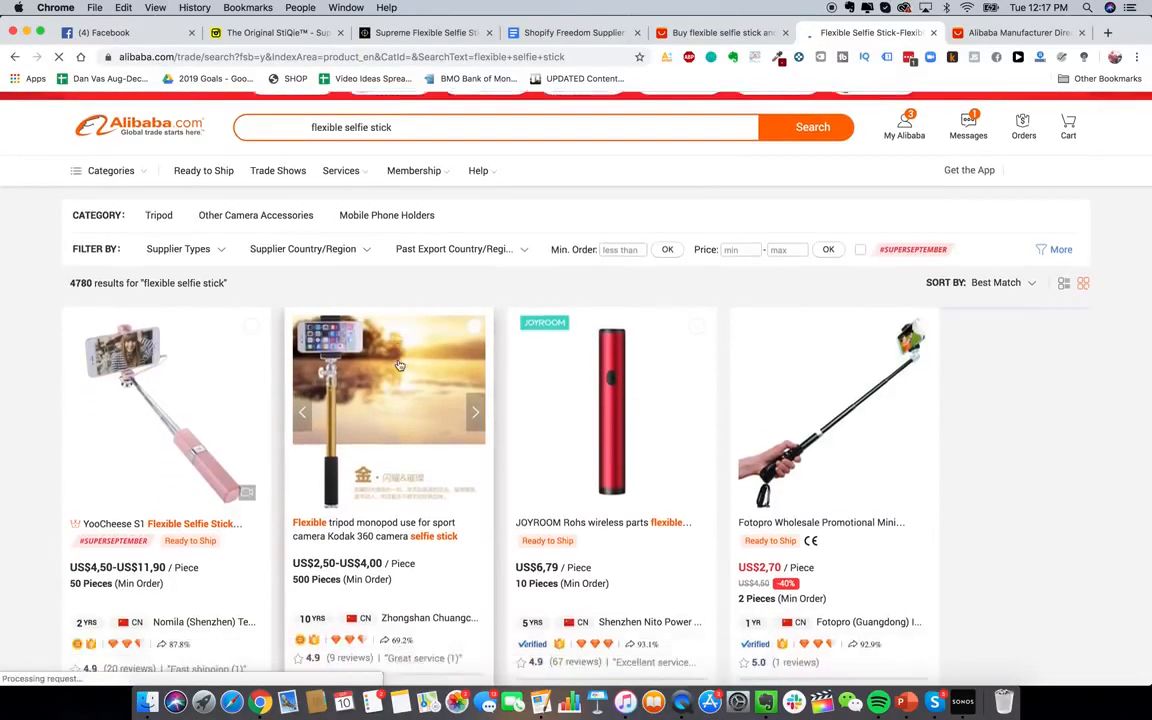
{"action": "scroll", "coordinate": [398, 366], "scroll_direction": "down", "scroll_amount": 10}
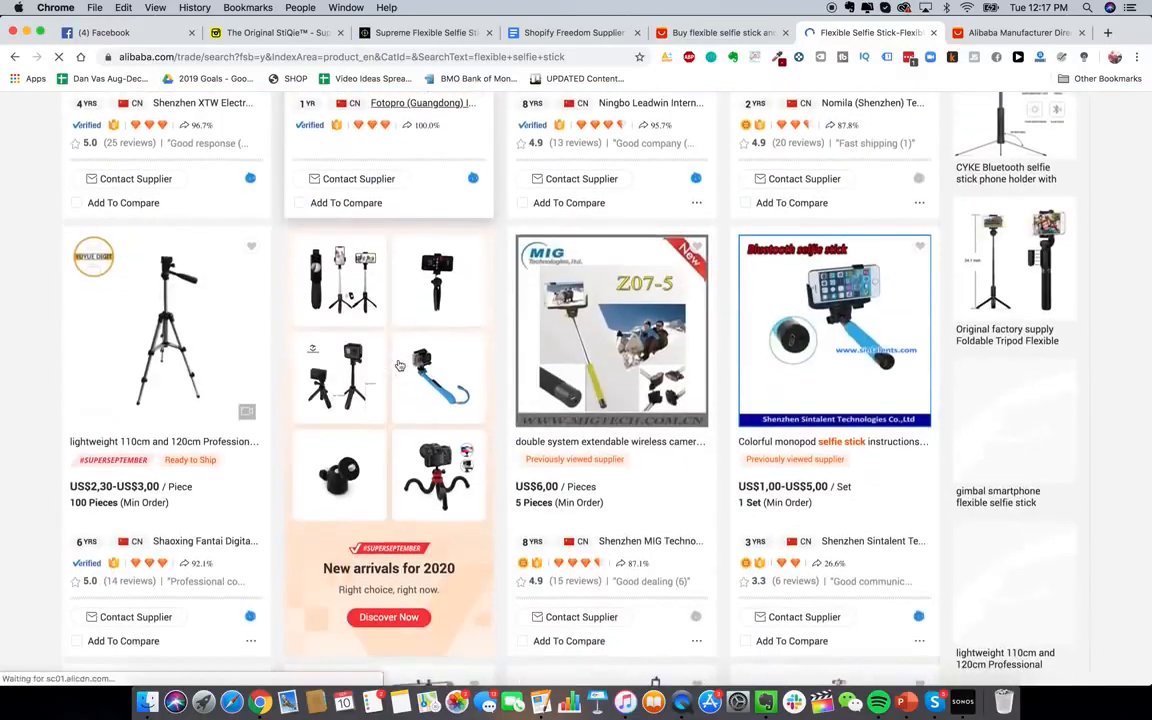
{"action": "scroll", "coordinate": [406, 300], "scroll_direction": "down", "scroll_amount": 10}
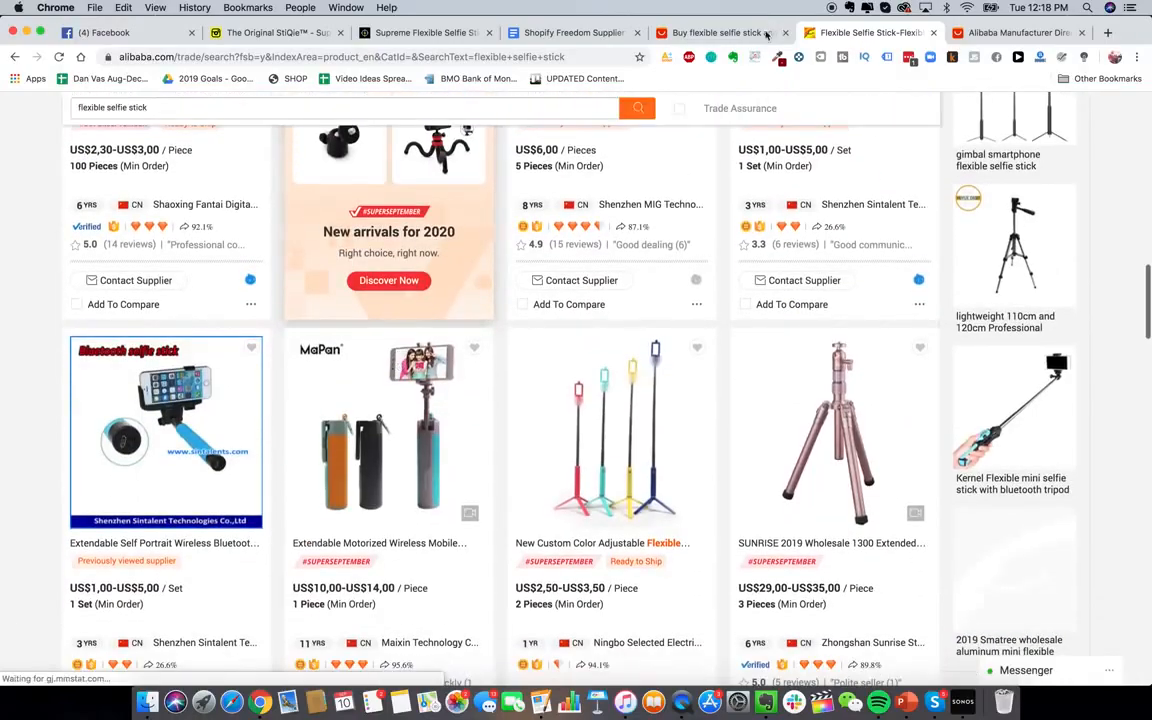
{"action": "scroll", "coordinate": [572, 387], "scroll_direction": "up", "scroll_amount": 8}
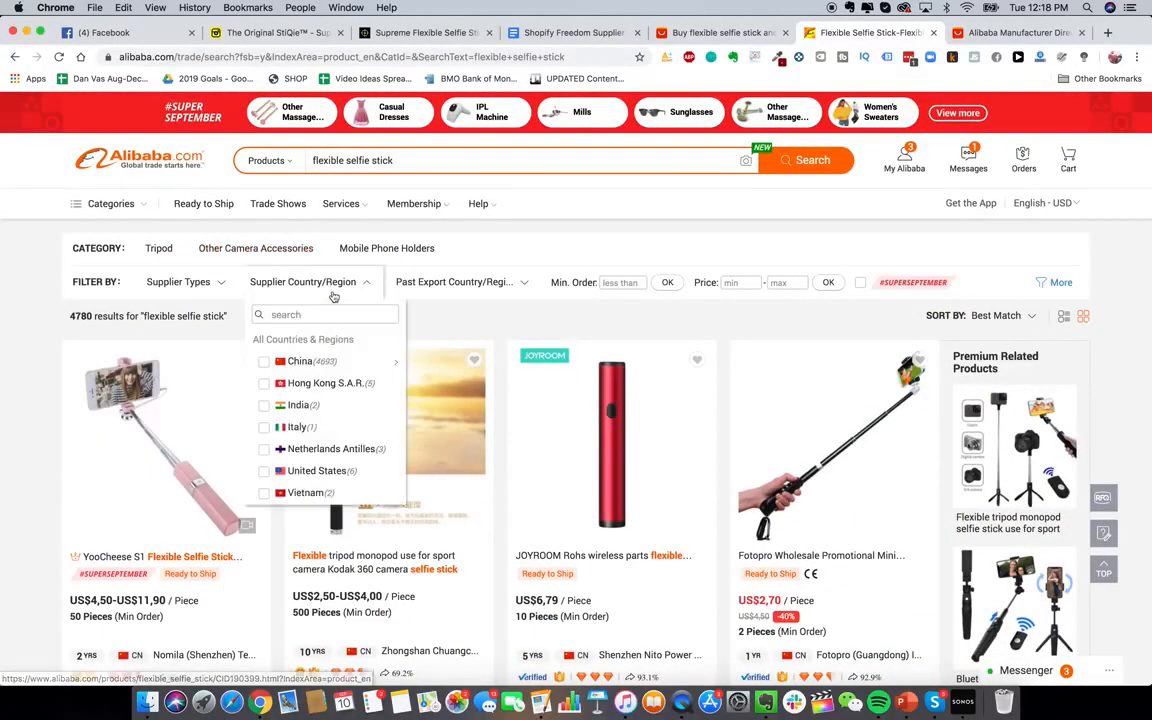
Filter the results to Assessed Supplier (380 results) and go to page 2
{"action": "mouse_move", "coordinate": [203, 284]}
{"action": "left_click", "coordinate": [209, 403]}
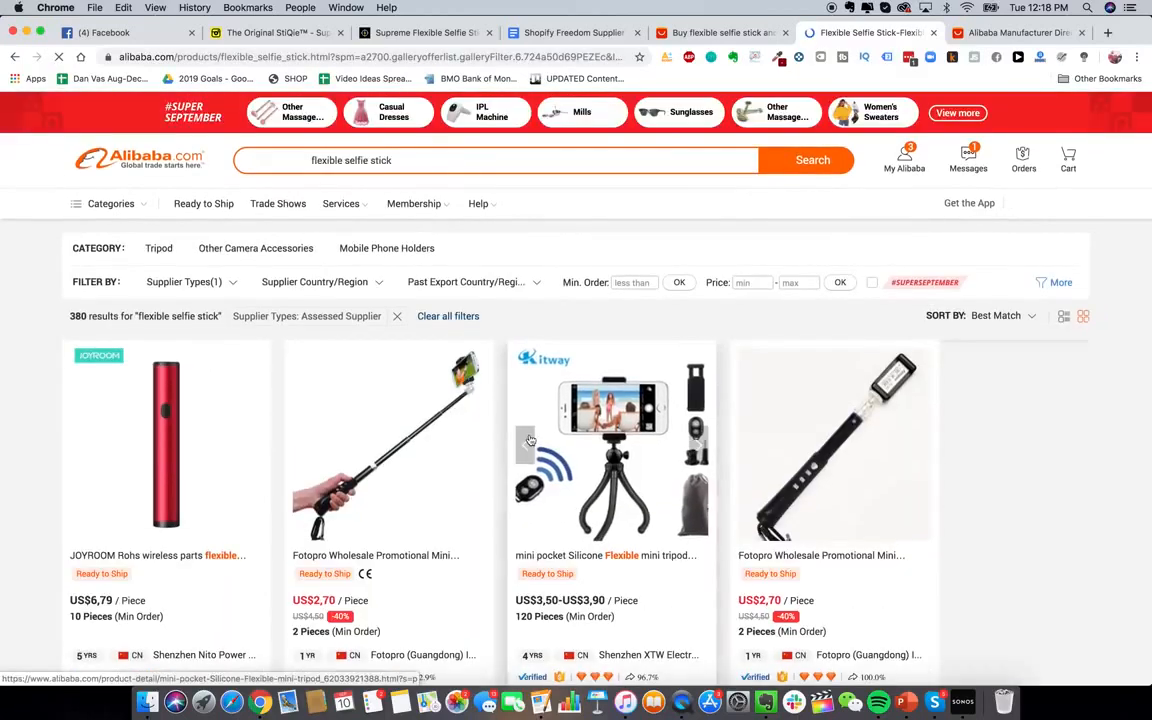
{"action": "scroll", "coordinate": [535, 490], "scroll_direction": "down", "scroll_amount": 1}
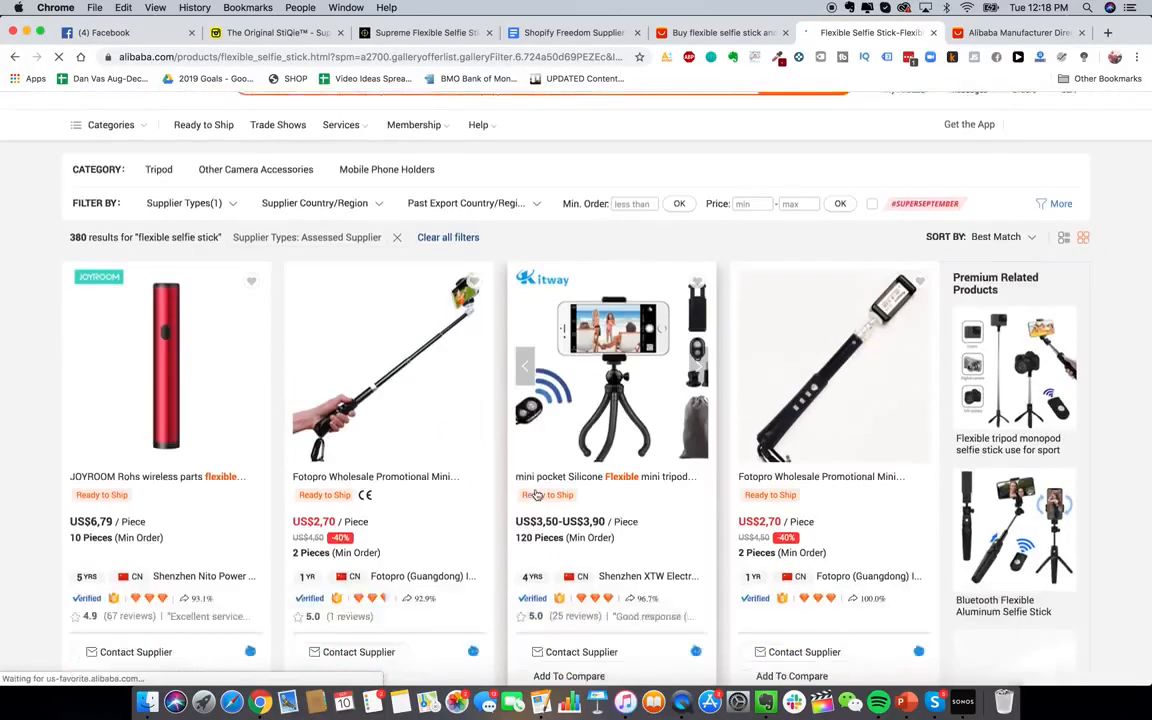
{"action": "scroll", "coordinate": [537, 494], "scroll_direction": "down", "scroll_amount": 10}
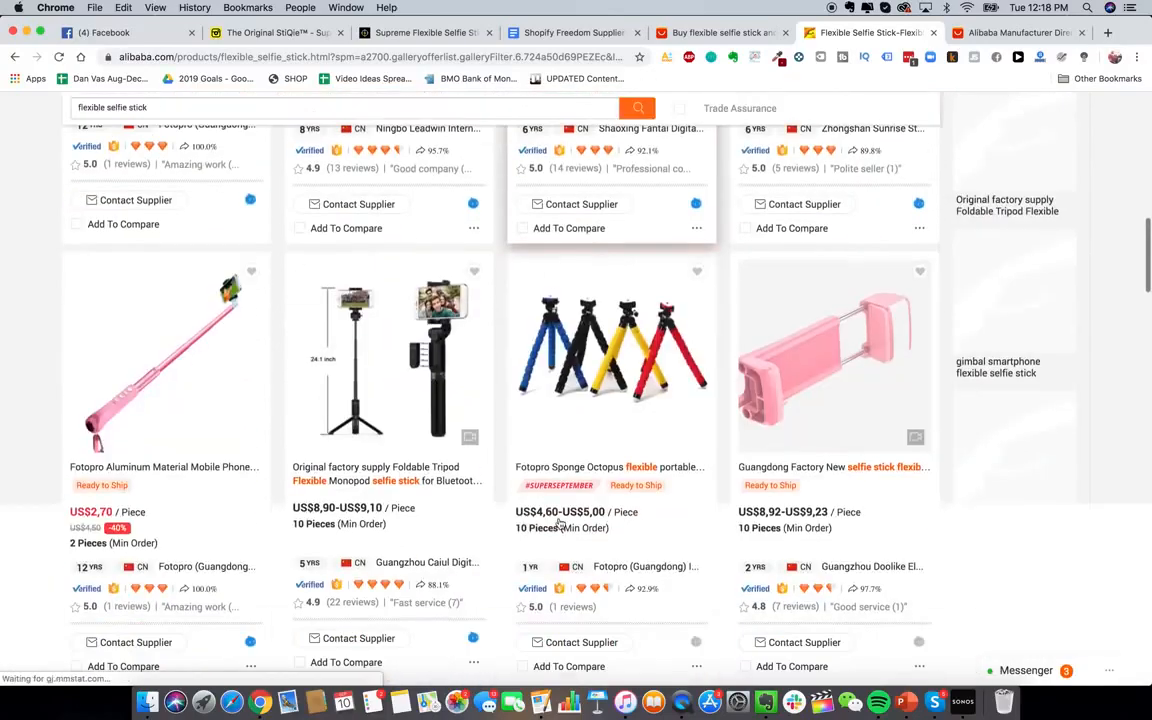
{"action": "scroll", "coordinate": [563, 512], "scroll_direction": "down", "scroll_amount": 4}
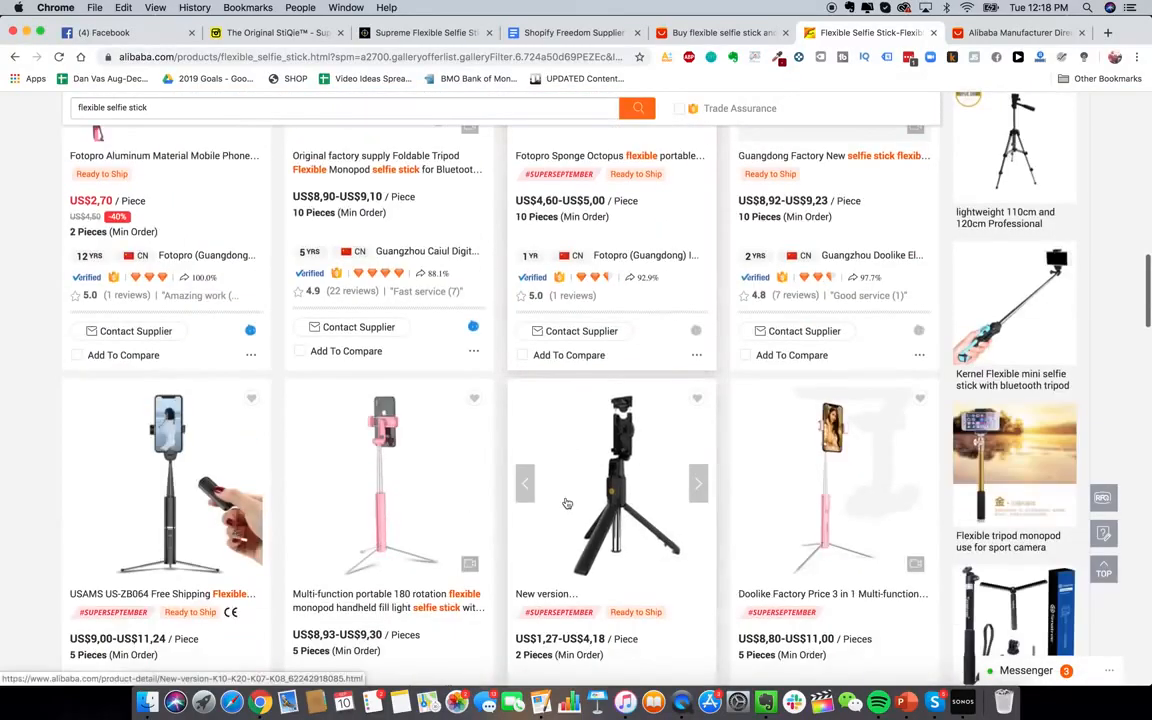
{"action": "scroll", "coordinate": [566, 503], "scroll_direction": "down", "scroll_amount": 5}
{"action": "scroll", "coordinate": [517, 407], "scroll_direction": "down", "scroll_amount": 3}
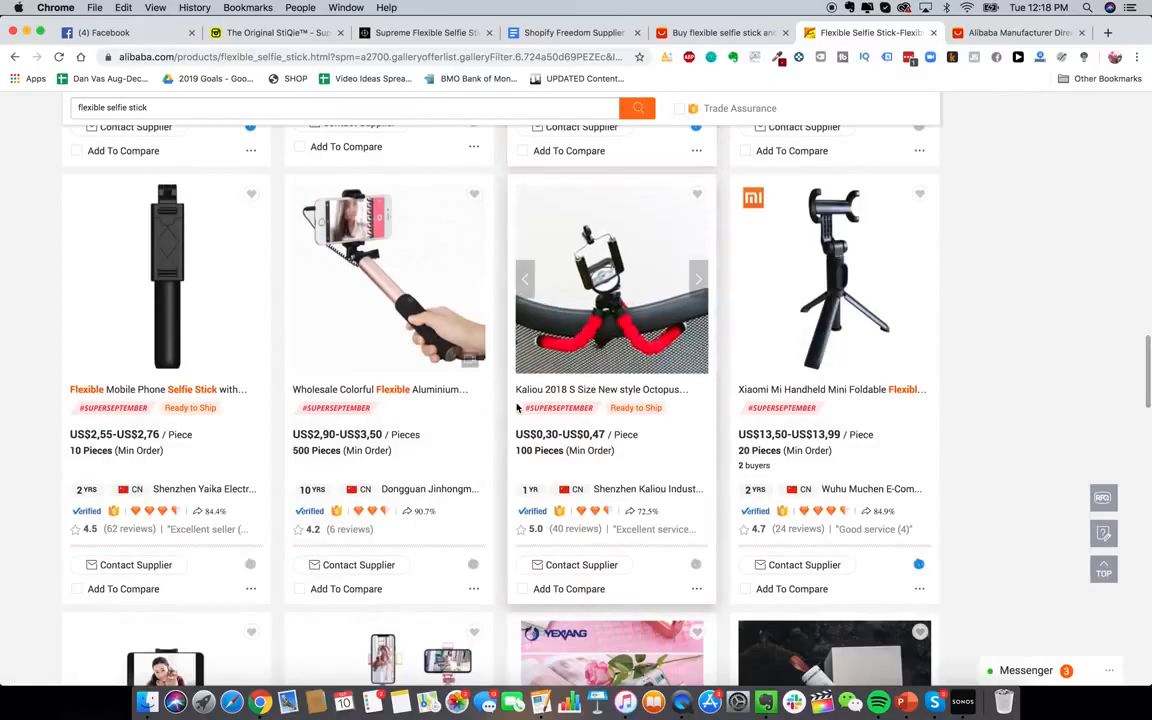
{"action": "scroll", "coordinate": [530, 400], "scroll_direction": "down", "scroll_amount": 4}
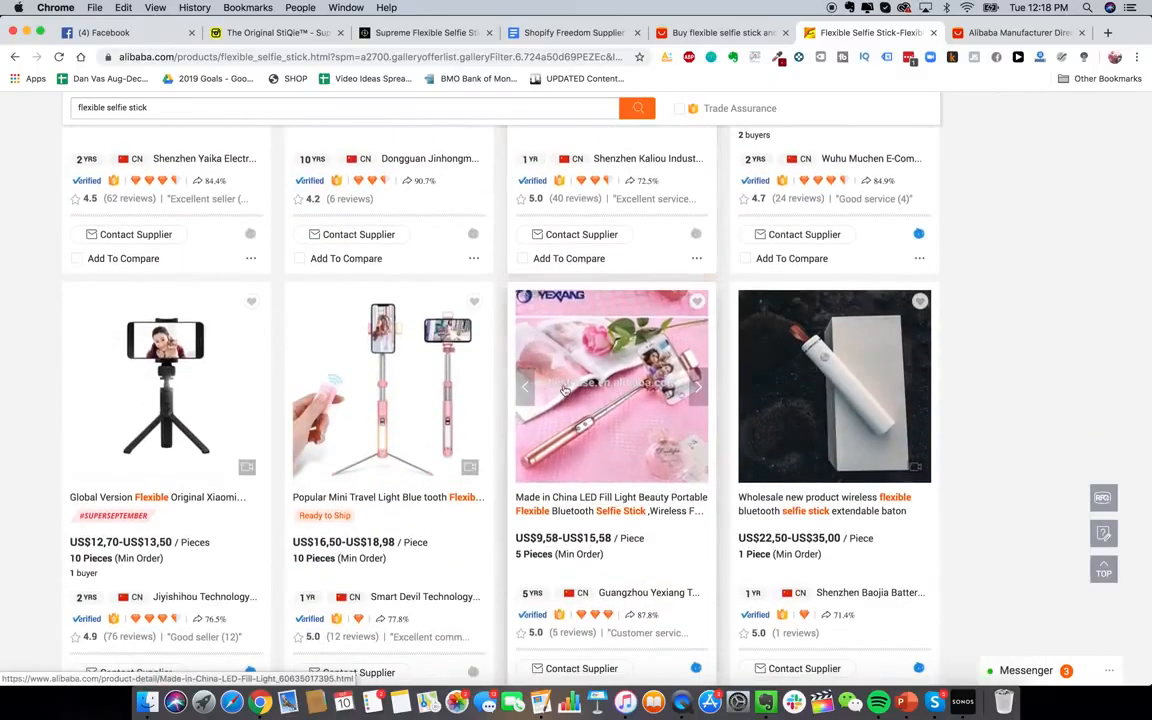
{"action": "scroll", "coordinate": [565, 390], "scroll_direction": "down", "scroll_amount": 12}
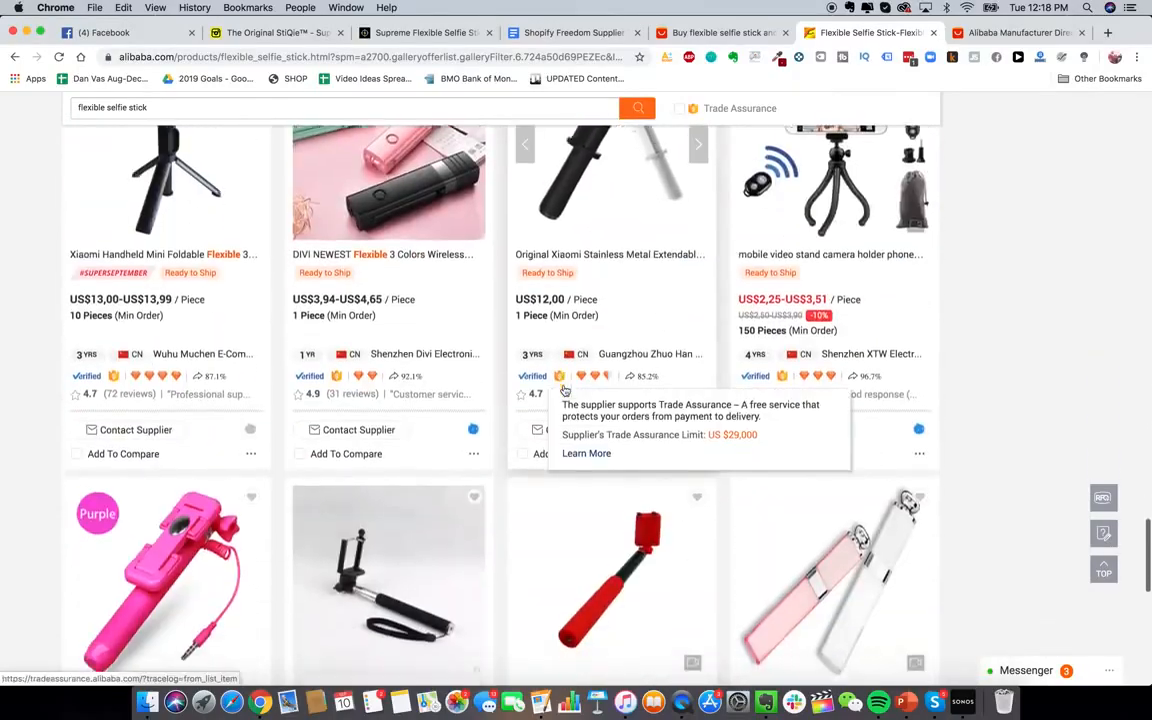
{"action": "scroll", "coordinate": [565, 390], "scroll_direction": "down", "scroll_amount": 5}
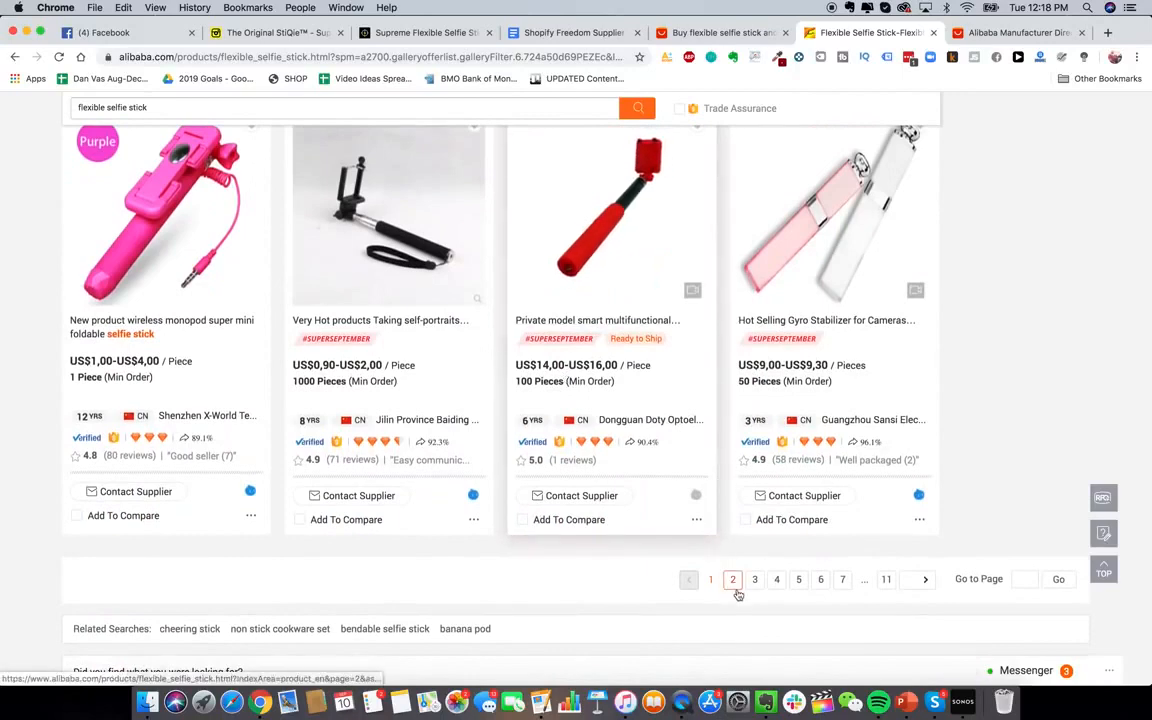
{"action": "left_click", "coordinate": [733, 582]}
Open the yellow flexible monkey-stick tripod listing in its own tab and view it
{"action": "left_click", "coordinate": [700, 32]}
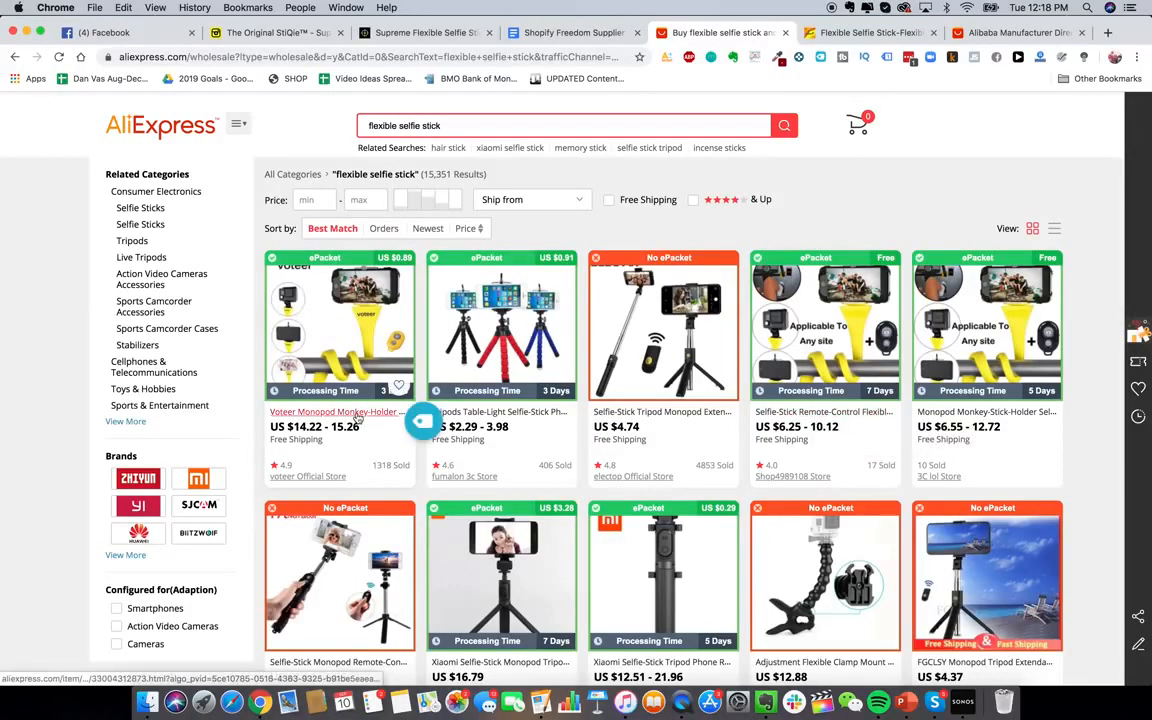
{"action": "left_click", "coordinate": [862, 32]}
{"action": "scroll", "coordinate": [521, 446], "scroll_direction": "down", "scroll_amount": 3}
{"action": "scroll", "coordinate": [521, 446], "scroll_direction": "down", "scroll_amount": 5}
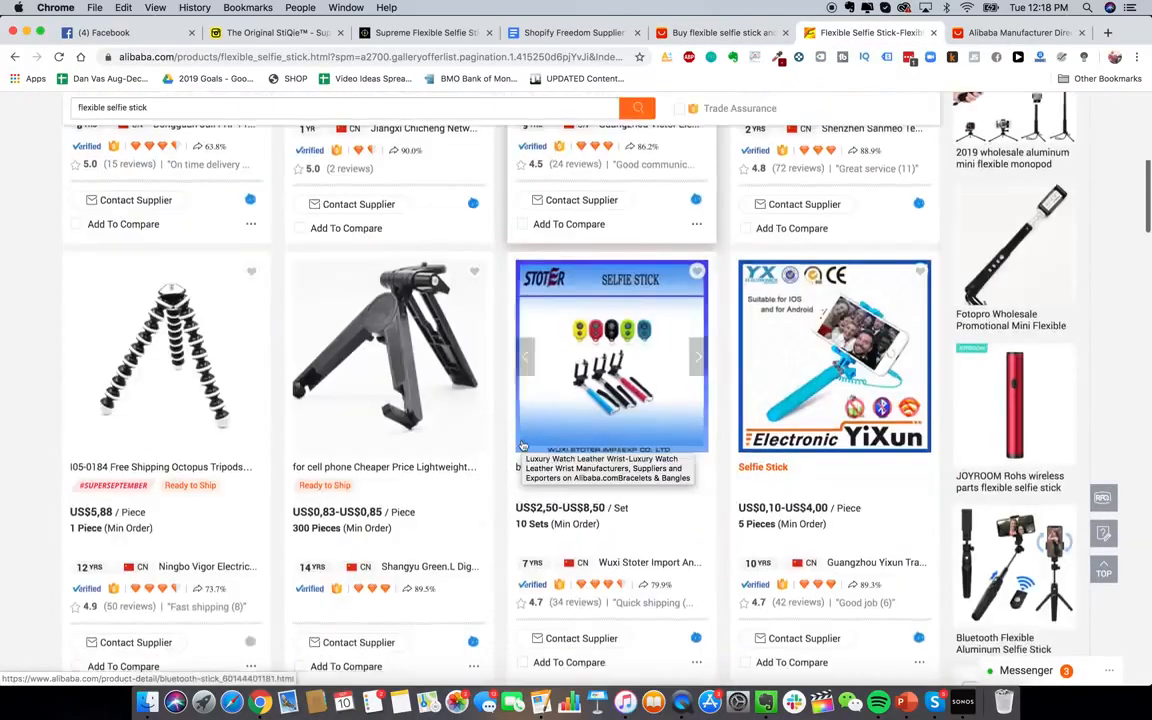
{"action": "scroll", "coordinate": [540, 302], "scroll_direction": "down", "scroll_amount": 2}
{"action": "scroll", "coordinate": [540, 302], "scroll_direction": "up", "scroll_amount": 1}
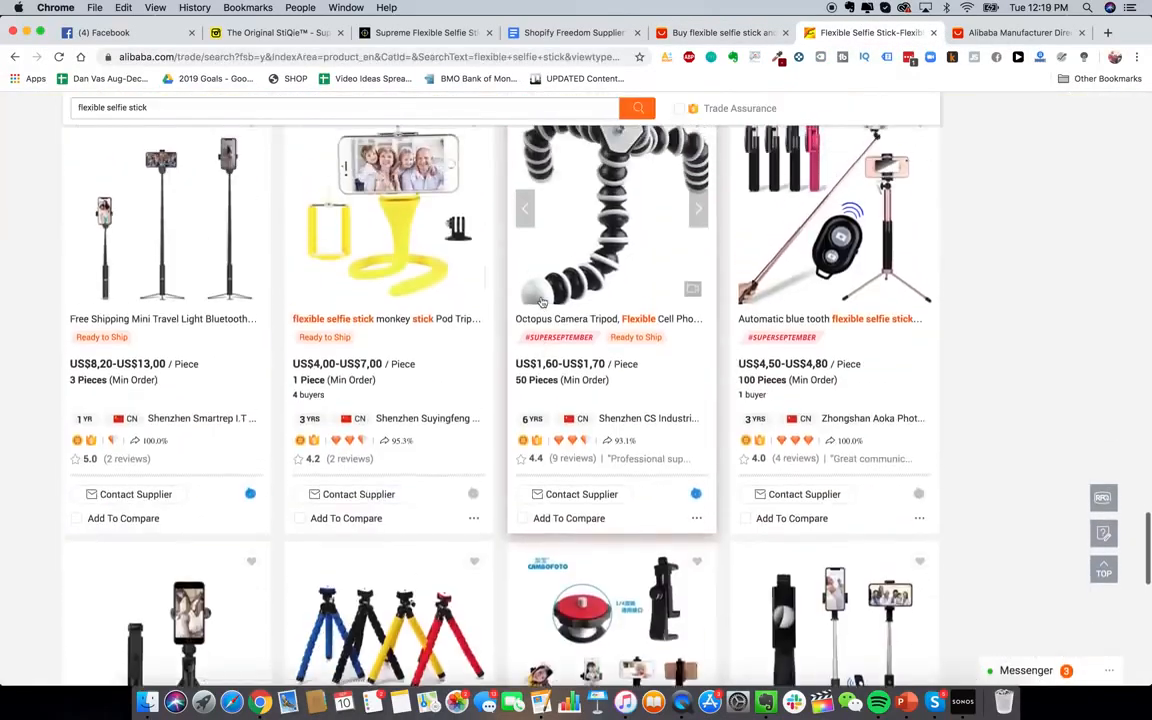
{"action": "right_click", "coordinate": [385, 243]}
{"action": "left_click", "coordinate": [420, 250]}
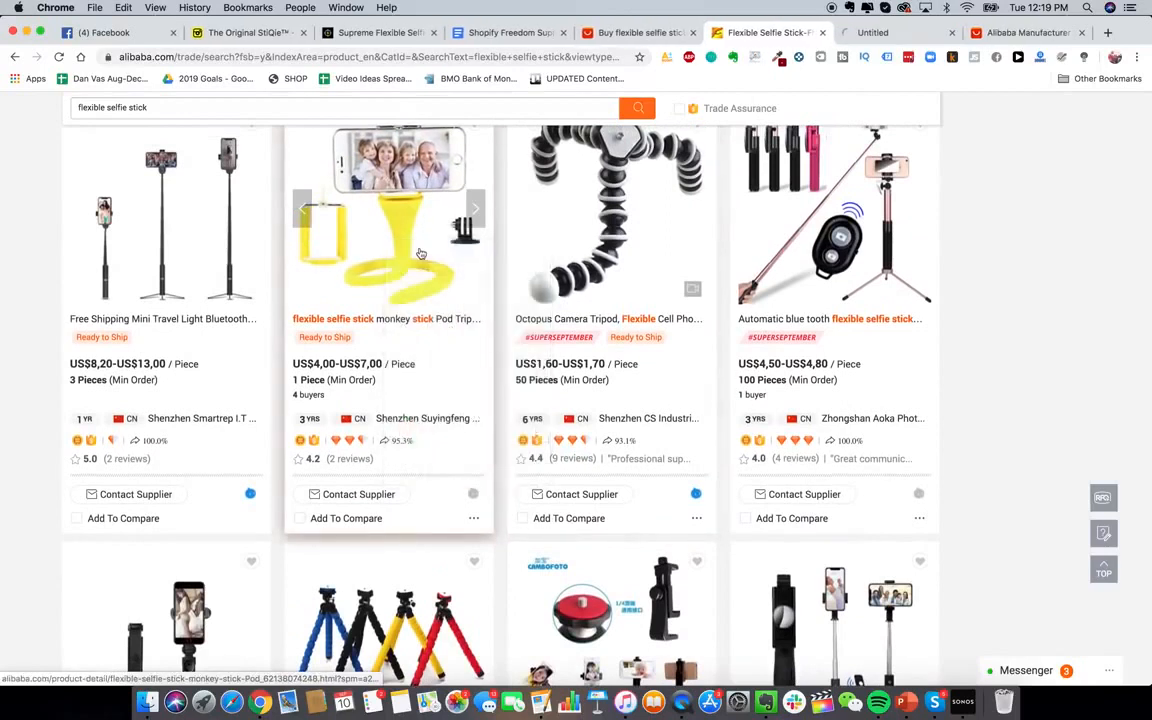
{"action": "scroll", "coordinate": [437, 352], "scroll_direction": "up", "scroll_amount": 1}
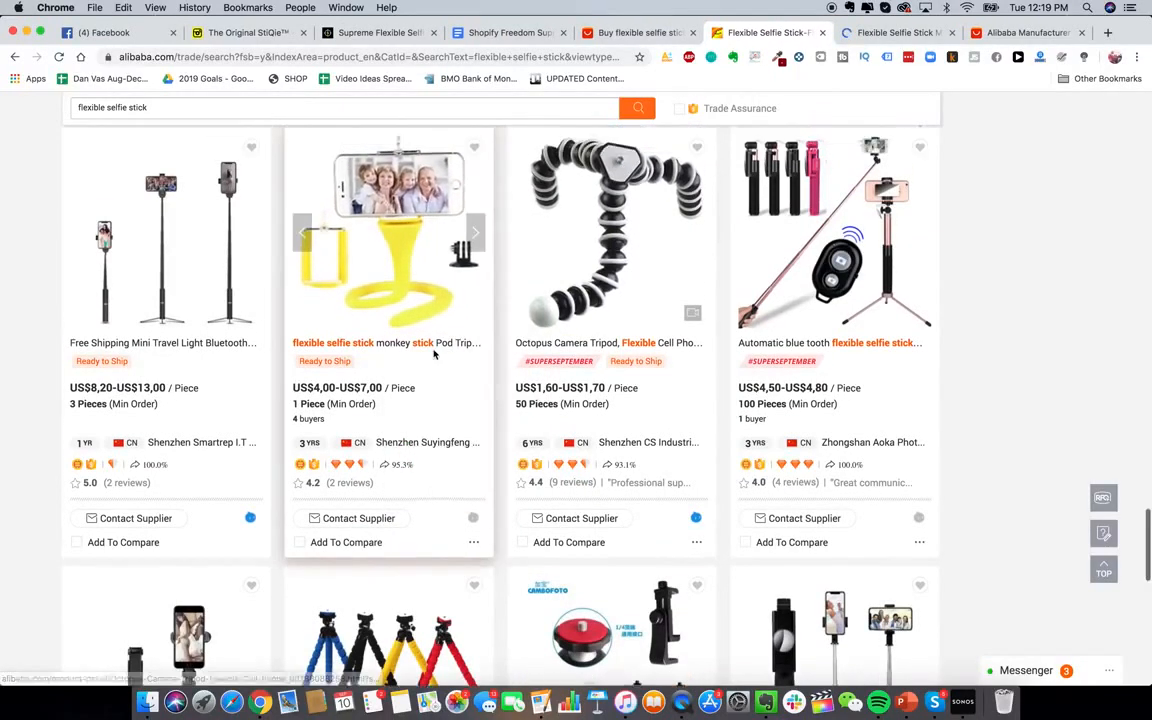
{"action": "scroll", "coordinate": [590, 290], "scroll_direction": "up", "scroll_amount": 1}
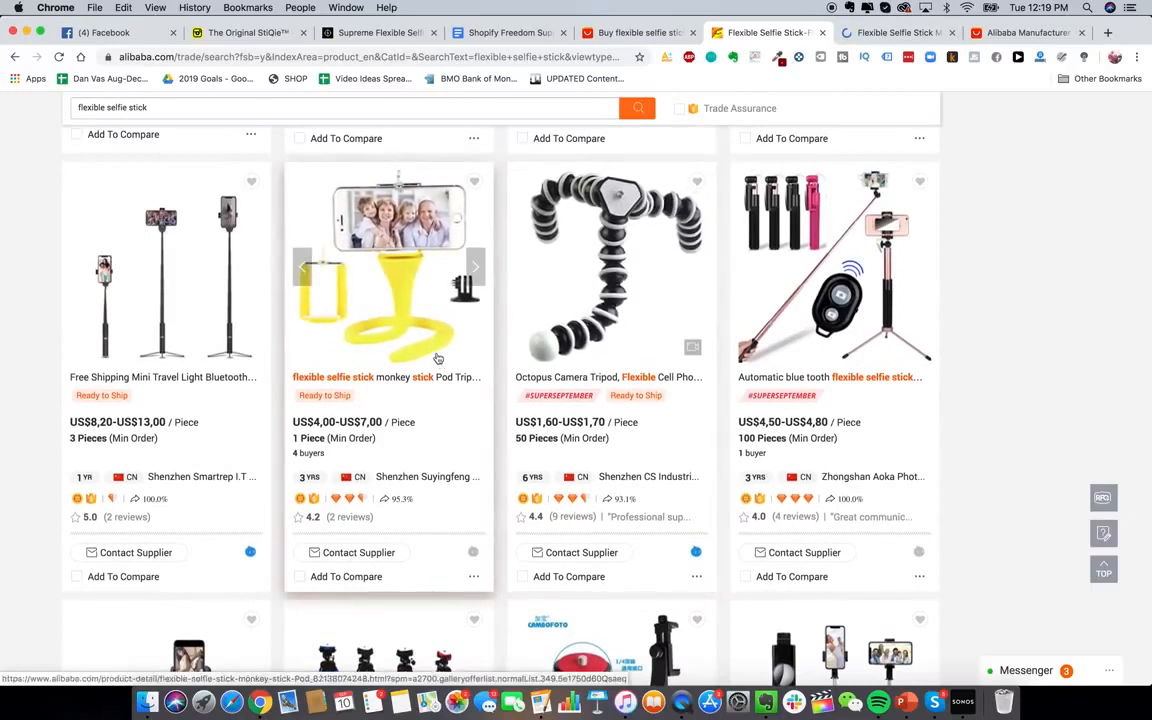
{"action": "scroll", "coordinate": [430, 350], "scroll_direction": "down", "scroll_amount": 1}
{"action": "scroll", "coordinate": [420, 257], "scroll_direction": "up", "scroll_amount": 1}
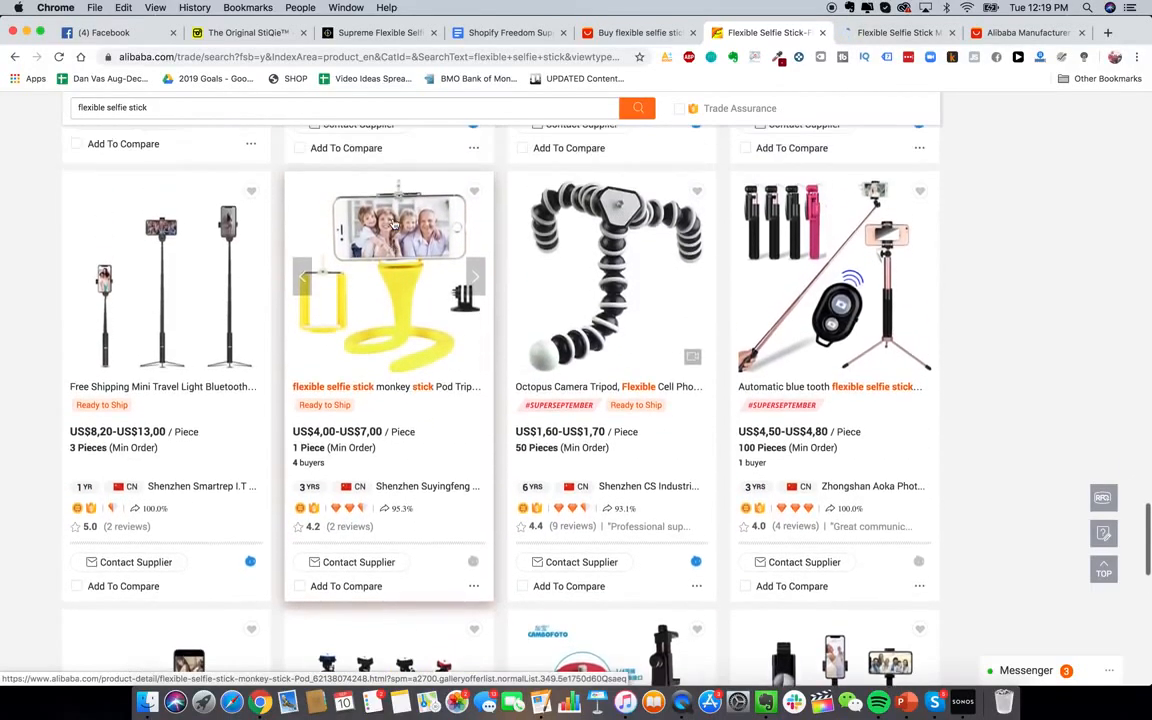
{"action": "left_click", "coordinate": [884, 33]}
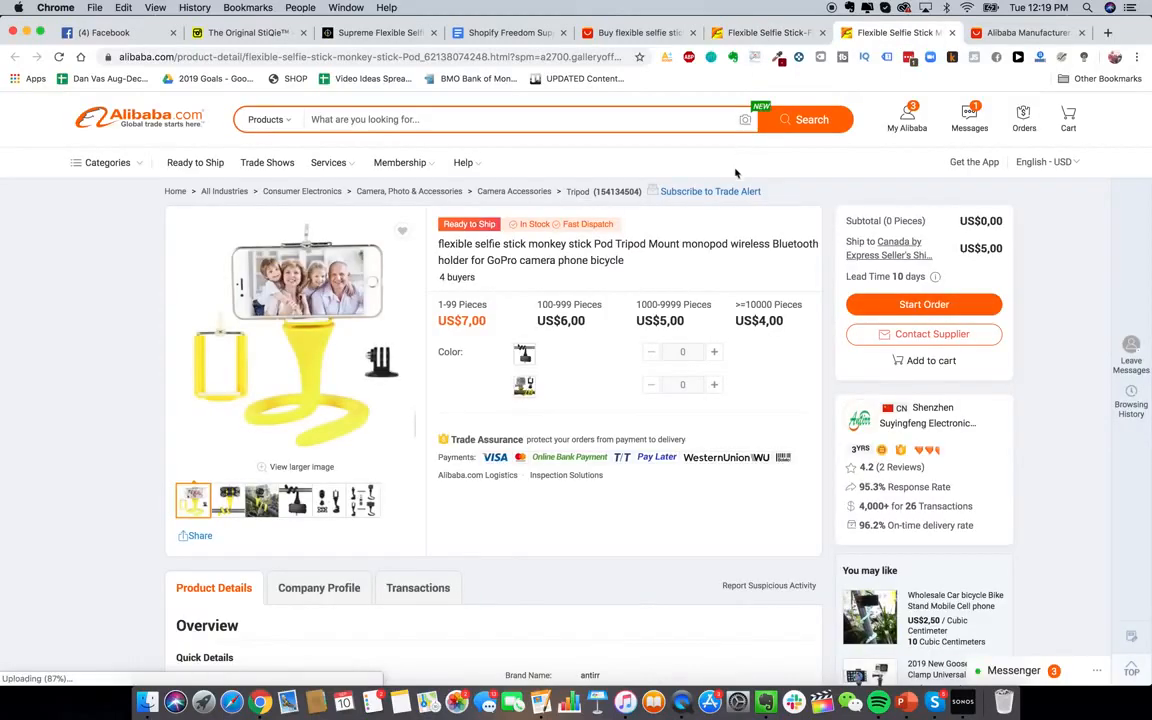
{"action": "scroll", "coordinate": [625, 260], "scroll_direction": "down", "scroll_amount": 1}
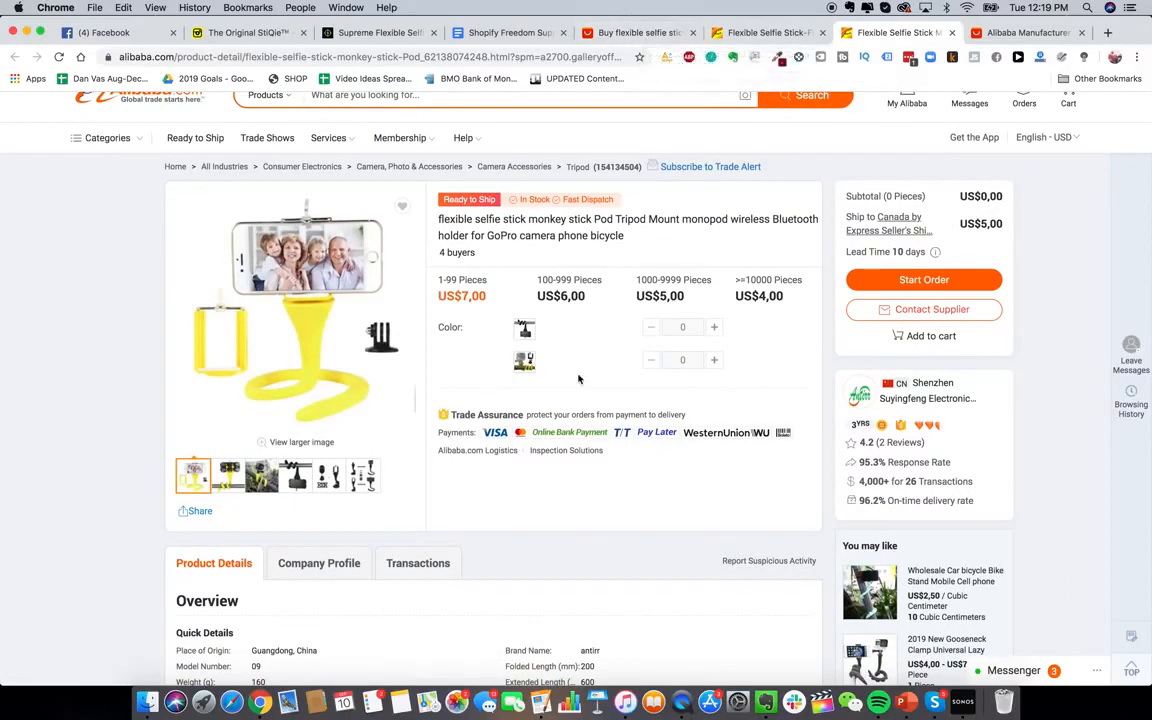
{"action": "scroll", "coordinate": [578, 378], "scroll_direction": "up", "scroll_amount": 1}
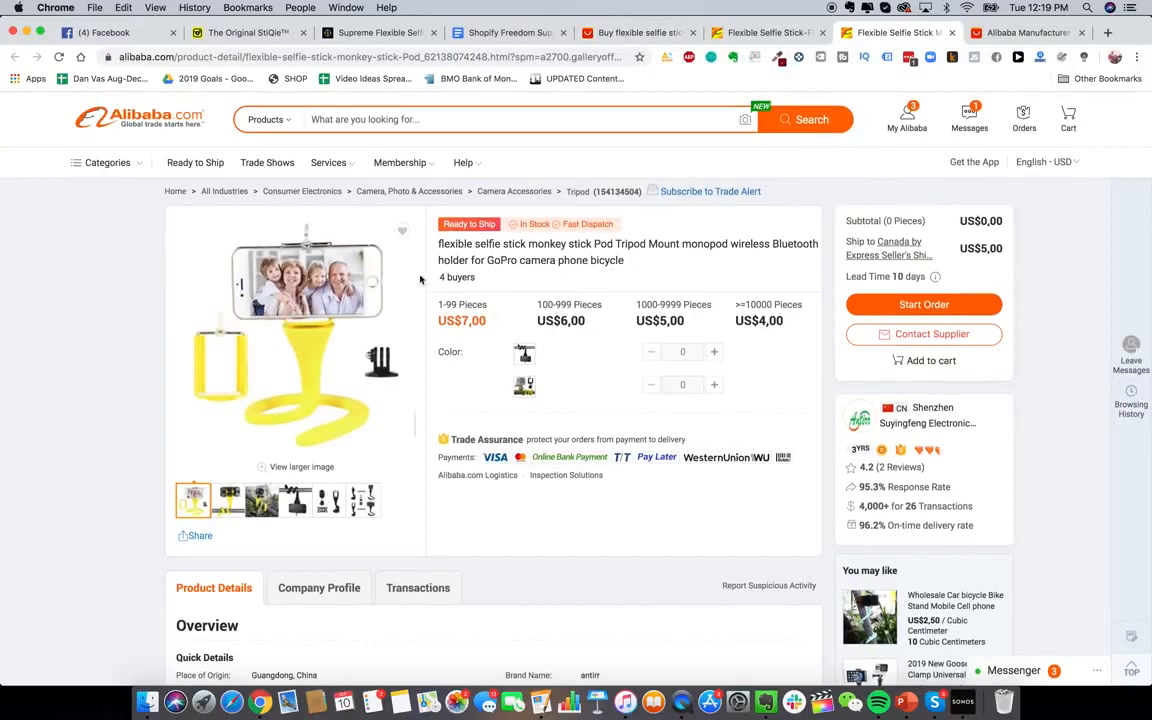
{"action": "left_click", "coordinate": [751, 35]}
{"action": "left_click", "coordinate": [621, 36]}
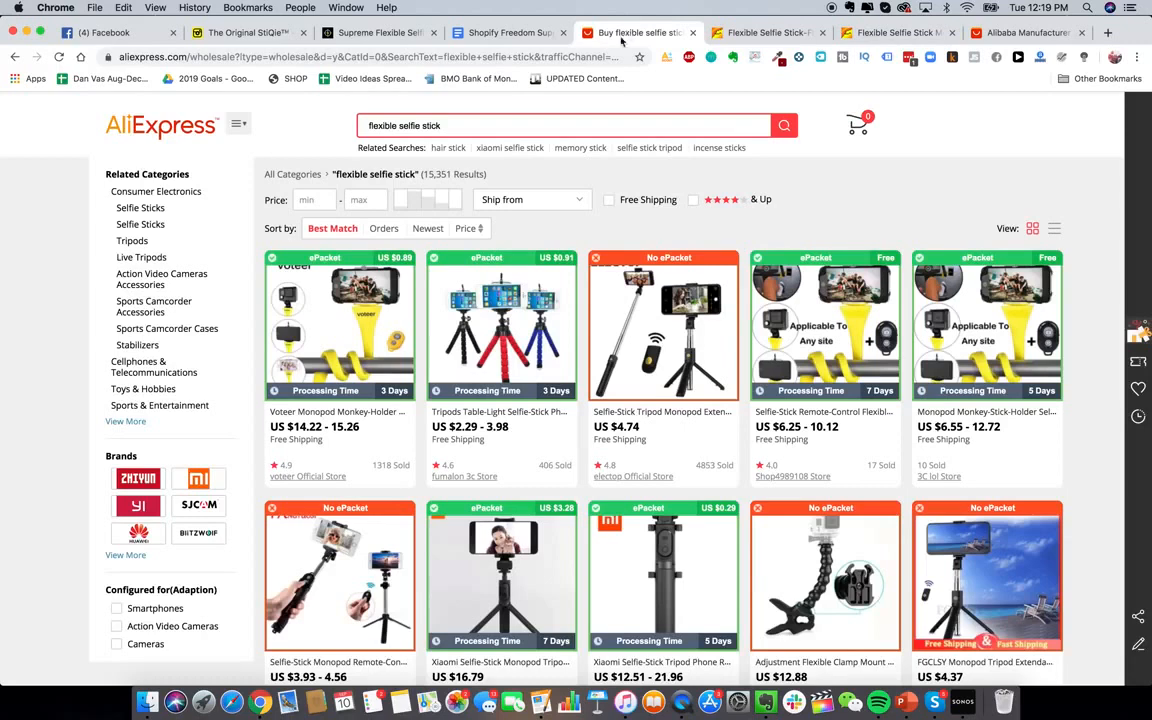
{"action": "left_click", "coordinate": [895, 33]}
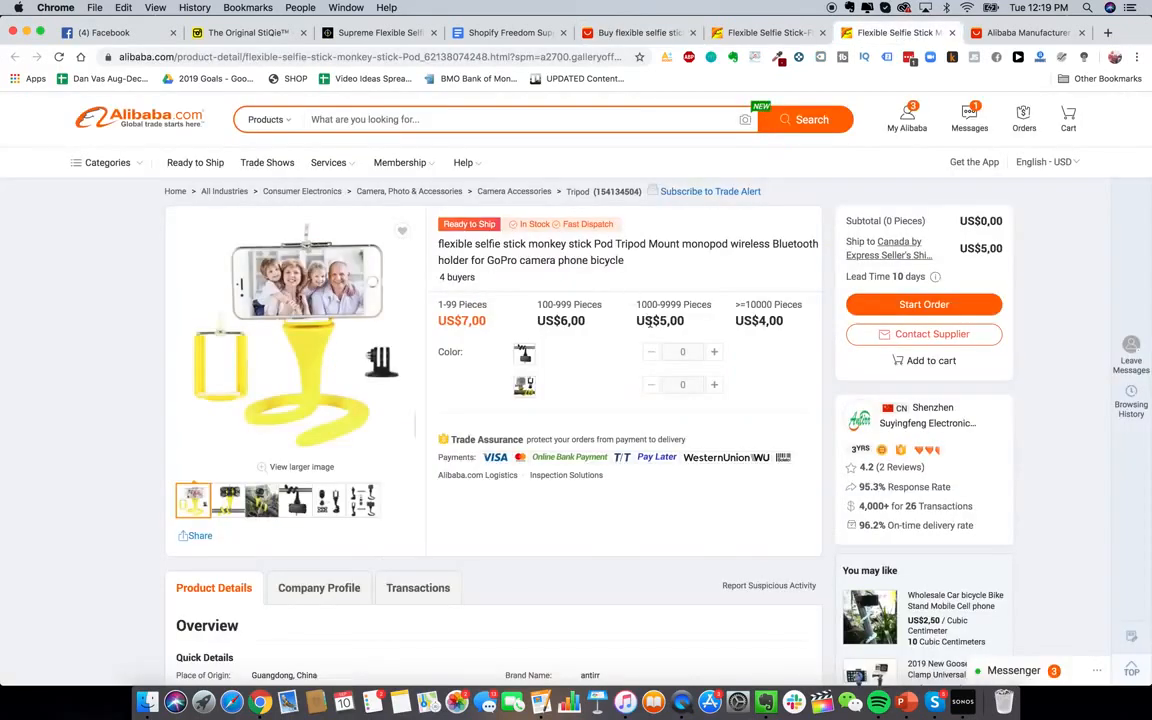
{"action": "scroll", "coordinate": [518, 350], "scroll_direction": "down", "scroll_amount": 1}
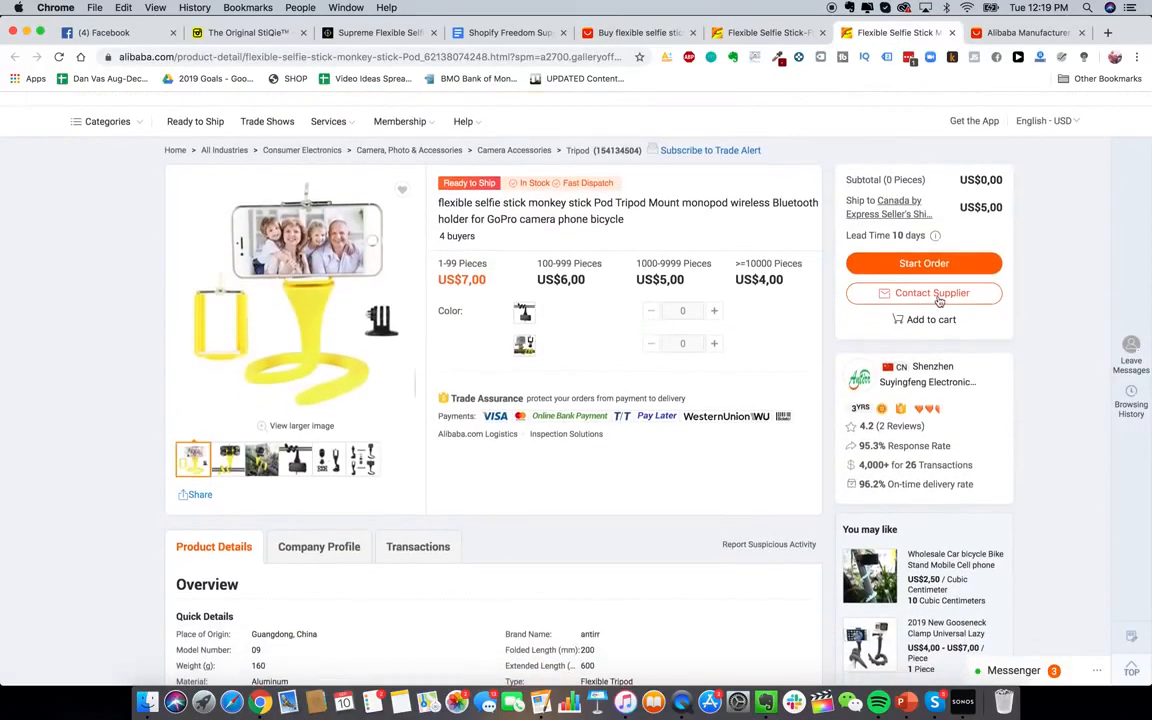
Start a Contact Supplier inquiry for the monkey-stick tripod with quantity 1000 pieces
{"action": "left_click", "coordinate": [936, 295]}
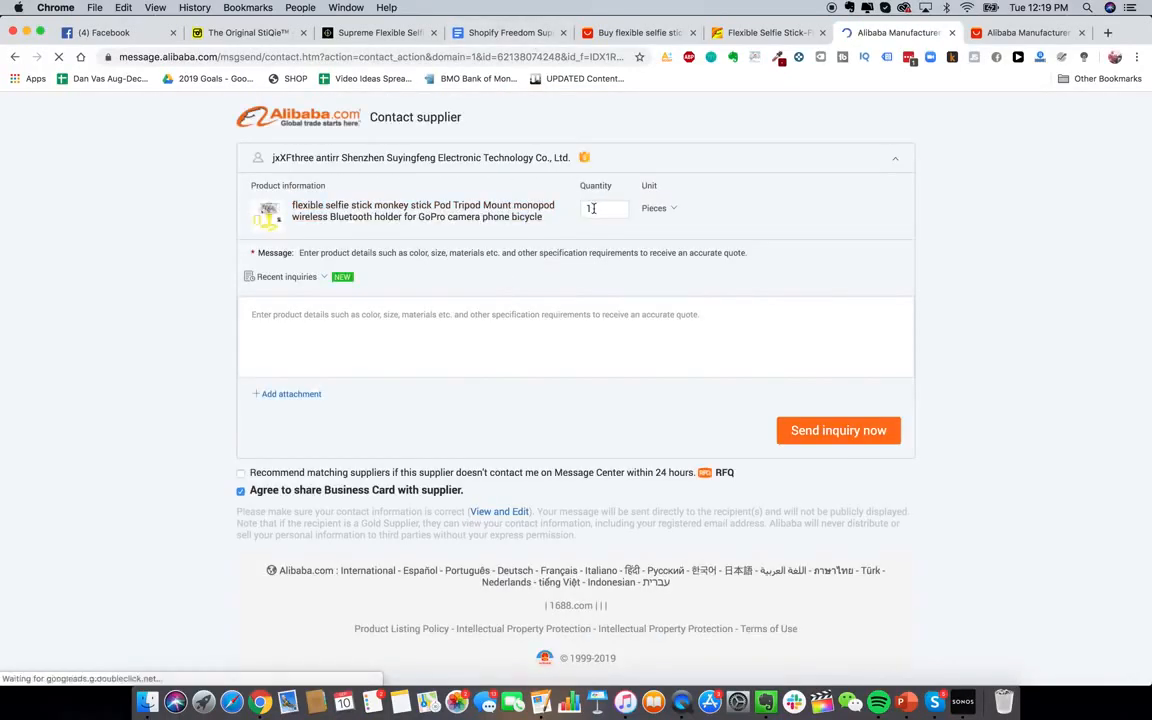
{"action": "left_click", "coordinate": [596, 209]}
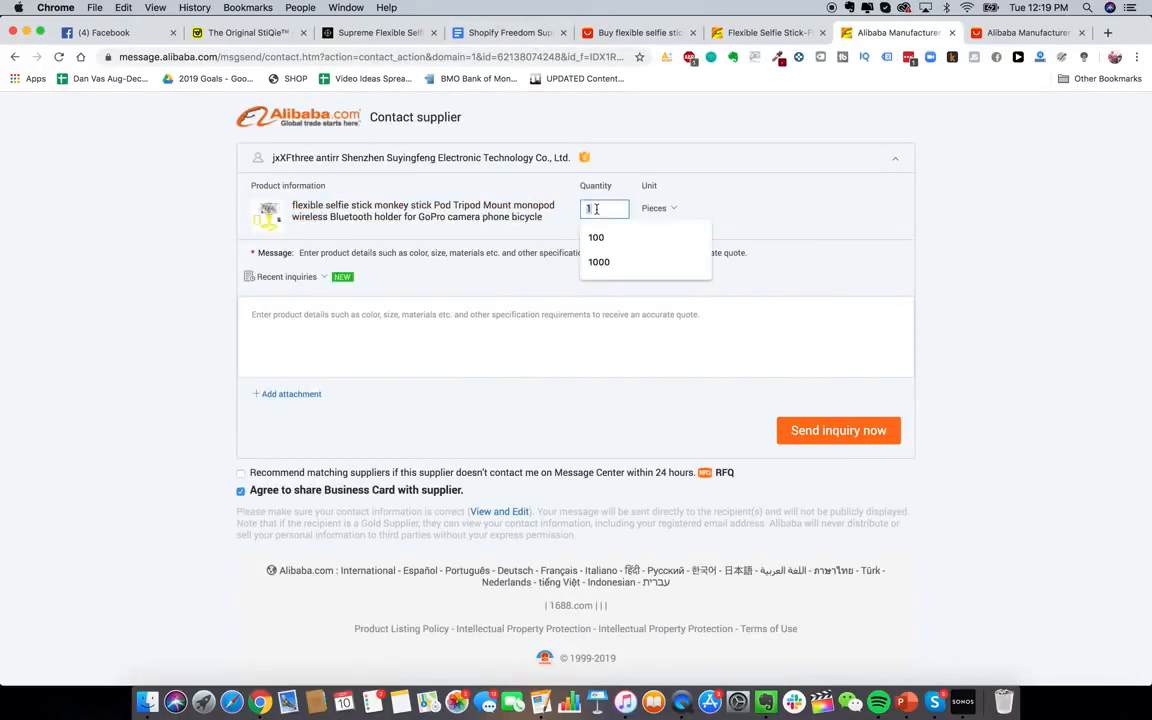
{"action": "type", "text": "1000"}
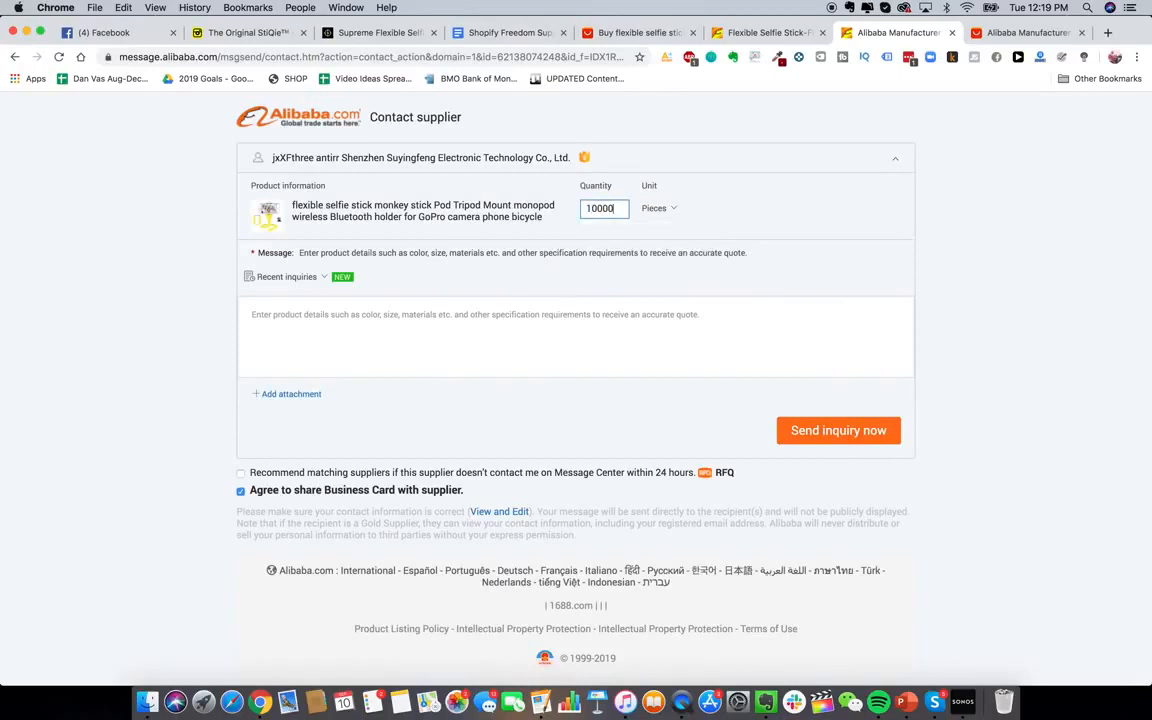
{"action": "left_click", "coordinate": [582, 343]}
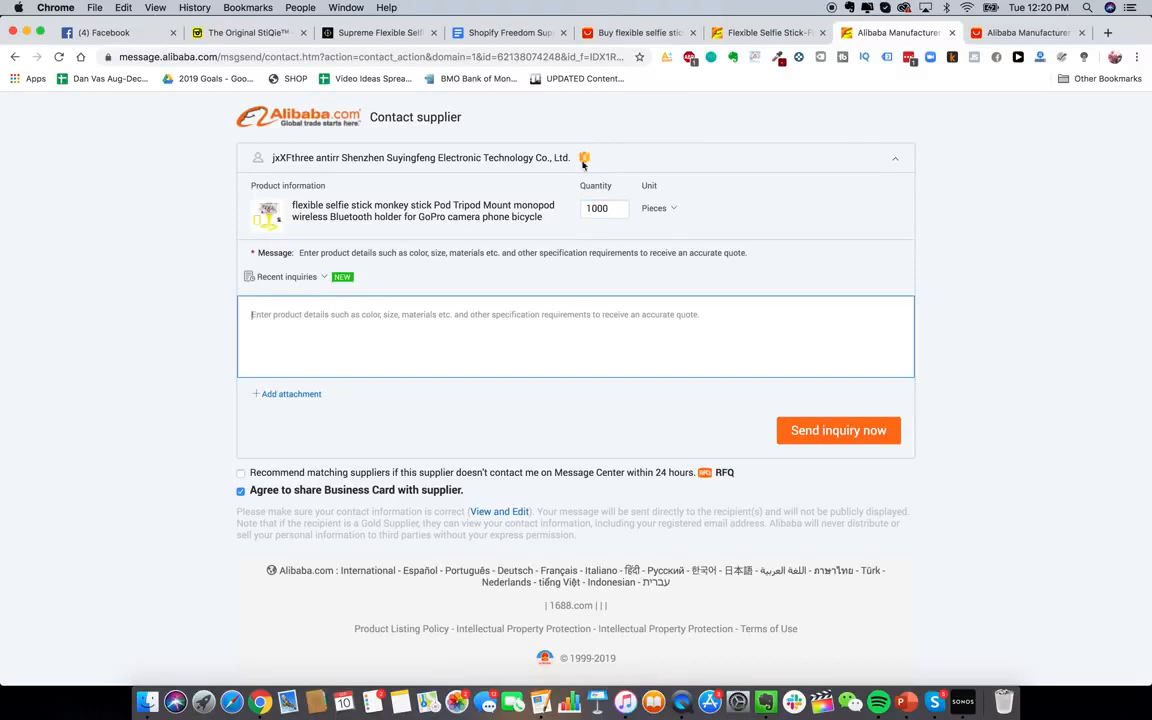
Paste the supplier letter template from the Google Doc into the inquiry message
{"action": "left_click", "coordinate": [511, 33]}
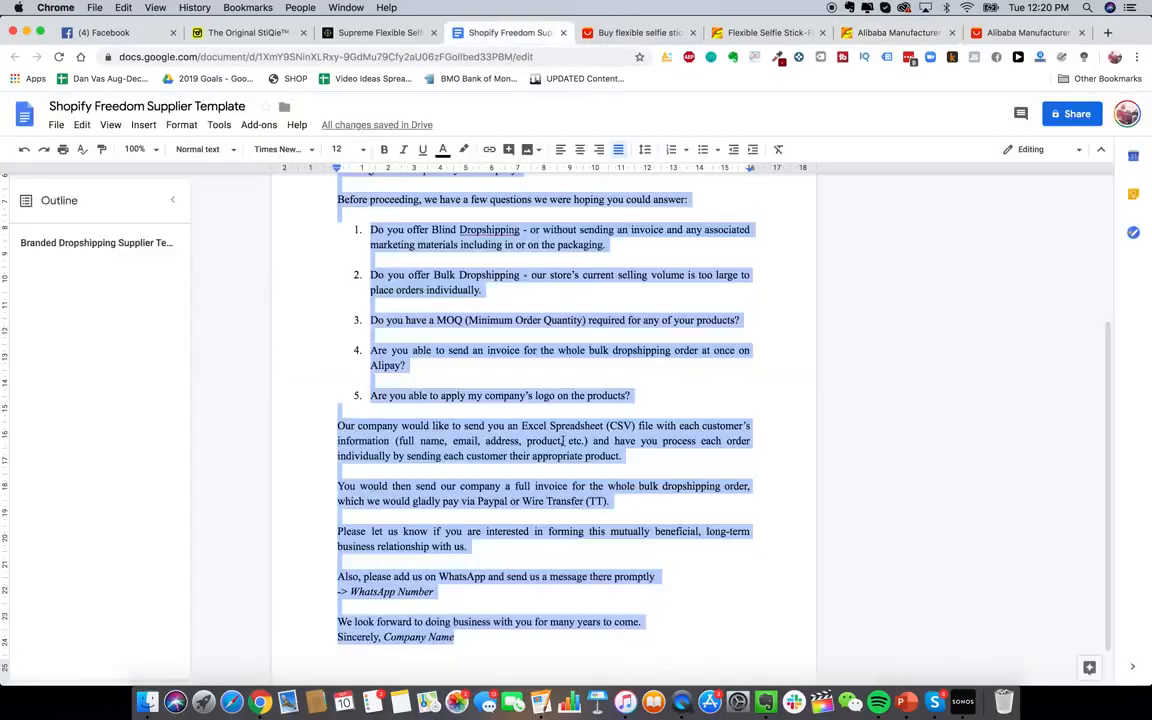
{"action": "left_click", "coordinate": [905, 33]}
{"action": "left_click", "coordinate": [535, 330]}
{"action": "key", "text": "ctrl+v"}
{"action": "scroll", "coordinate": [535, 333], "scroll_direction": "up", "scroll_amount": 10}
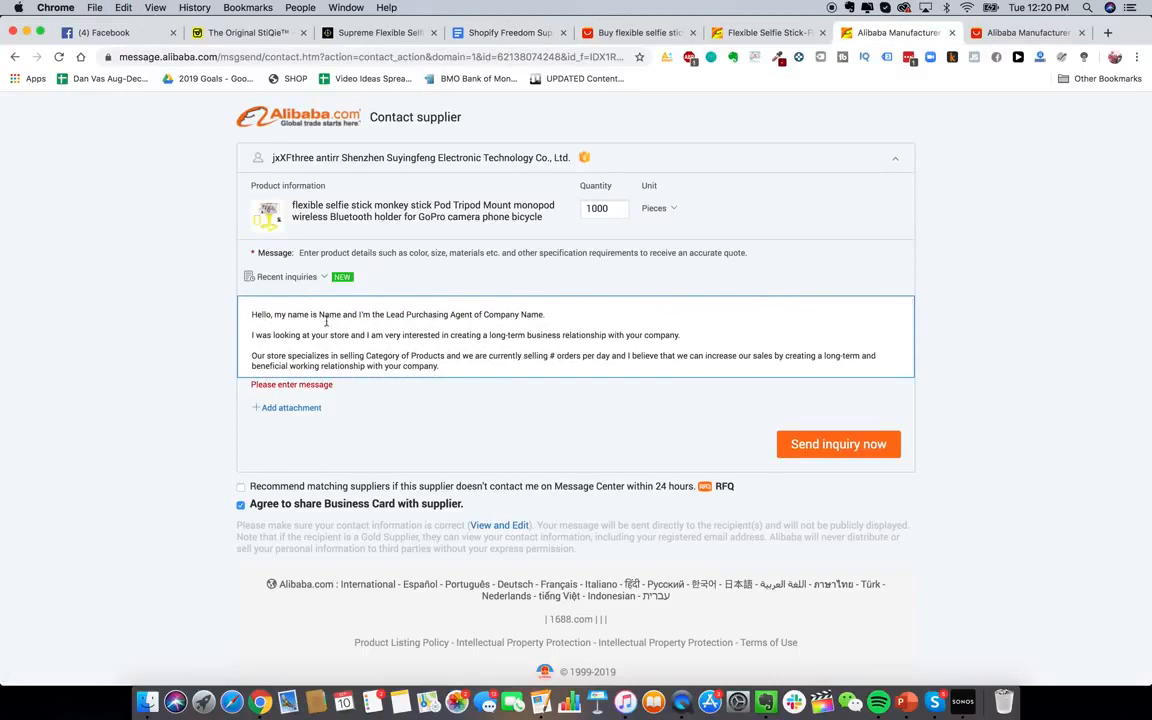
{"action": "scroll", "coordinate": [506, 315], "scroll_direction": "down", "scroll_amount": 3}
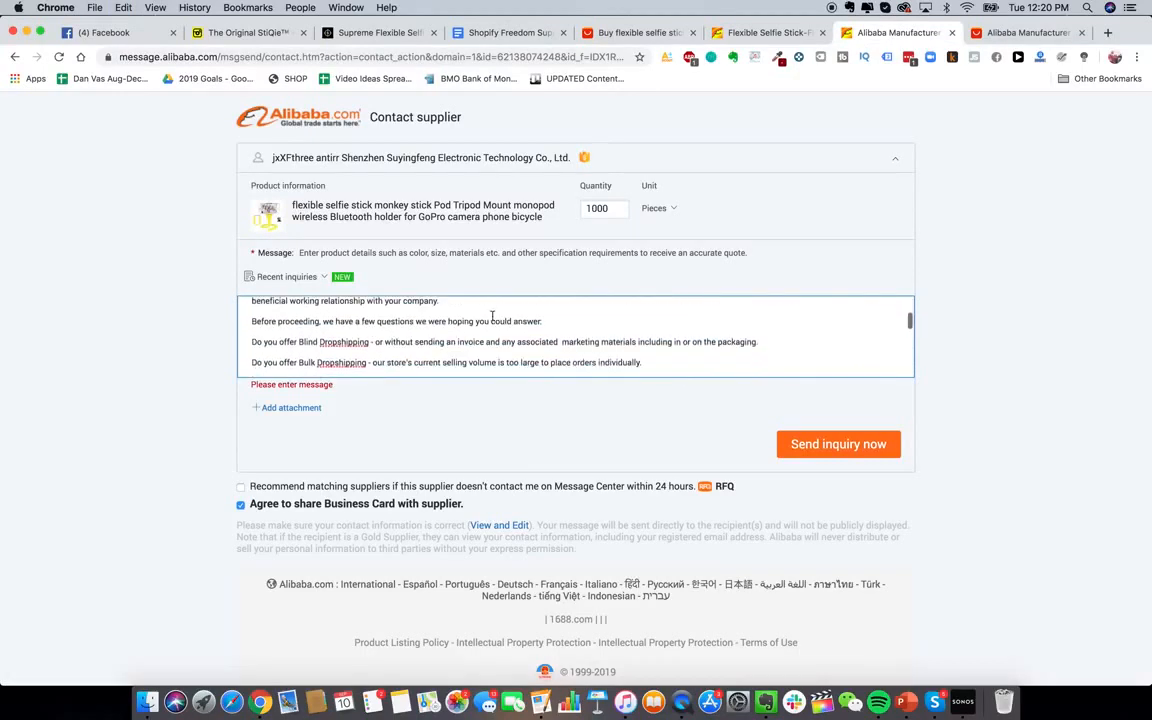
{"action": "scroll", "coordinate": [432, 326], "scroll_direction": "down", "scroll_amount": 3}
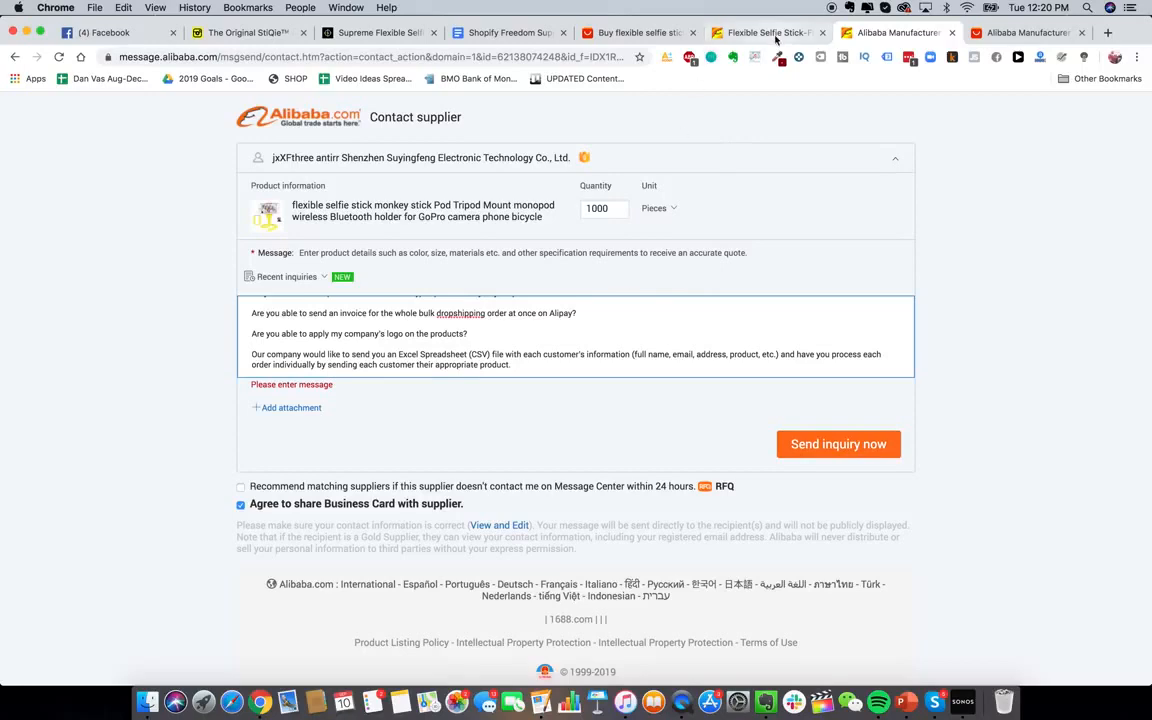
{"action": "left_click", "coordinate": [712, 33]}
{"action": "scroll", "coordinate": [648, 296], "scroll_direction": "up", "scroll_amount": 5}
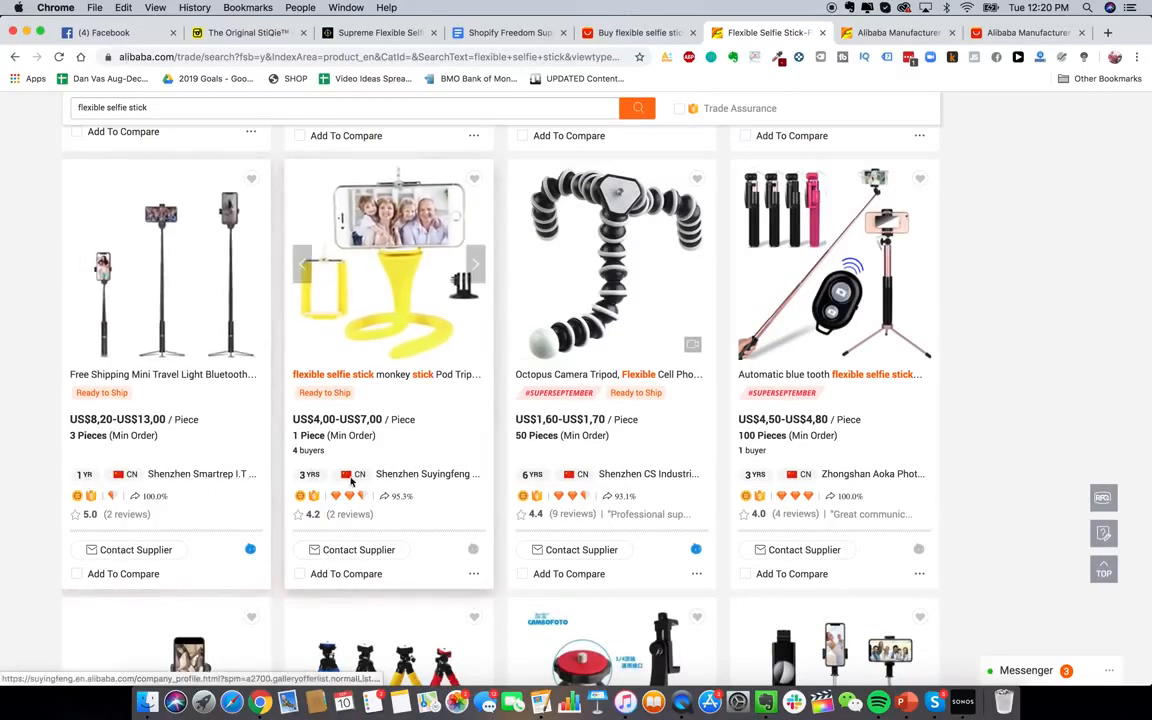
Scroll through Shenzhen Suyingfeng's Company Overview page
{"action": "left_click", "coordinate": [432, 477]}
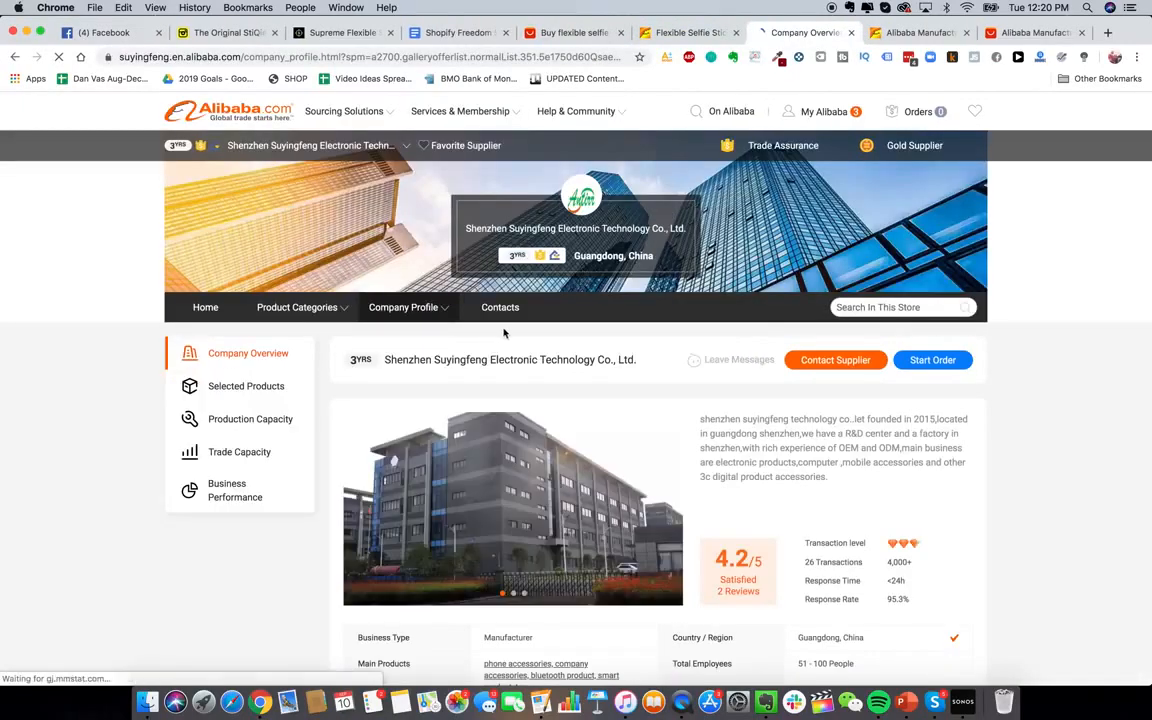
{"action": "scroll", "coordinate": [741, 383], "scroll_direction": "down", "scroll_amount": 5}
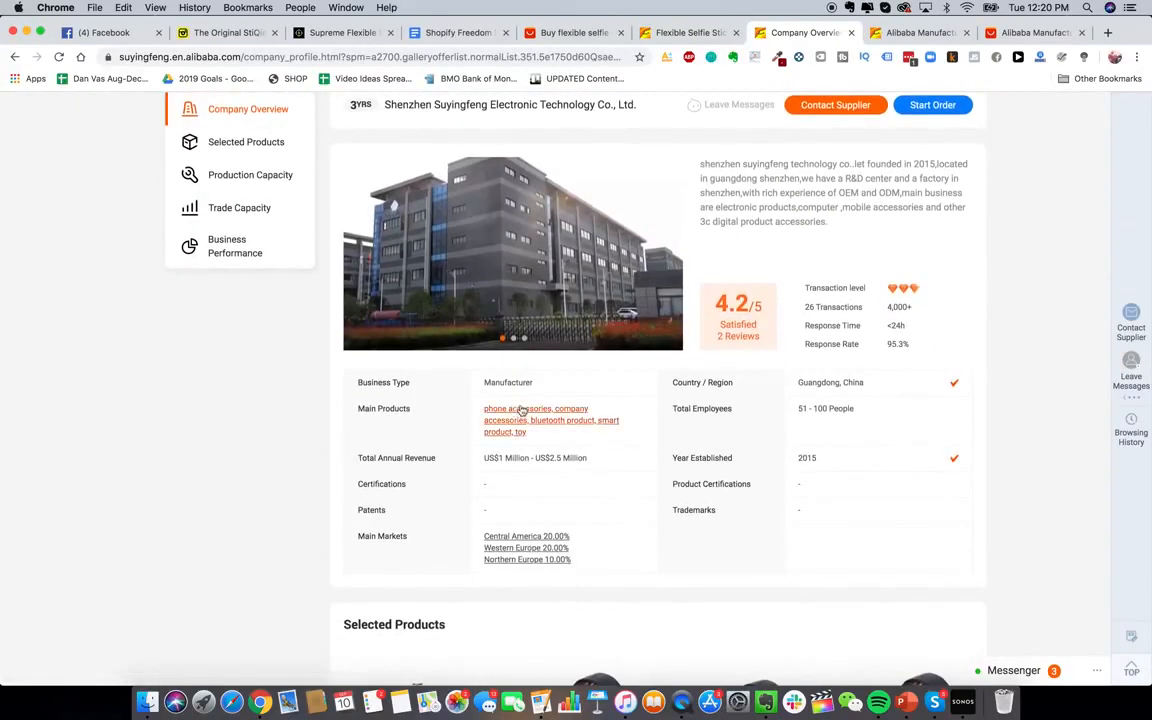
{"action": "scroll", "coordinate": [720, 400], "scroll_direction": "down", "scroll_amount": 1}
{"action": "scroll", "coordinate": [720, 400], "scroll_direction": "down", "scroll_amount": 6}
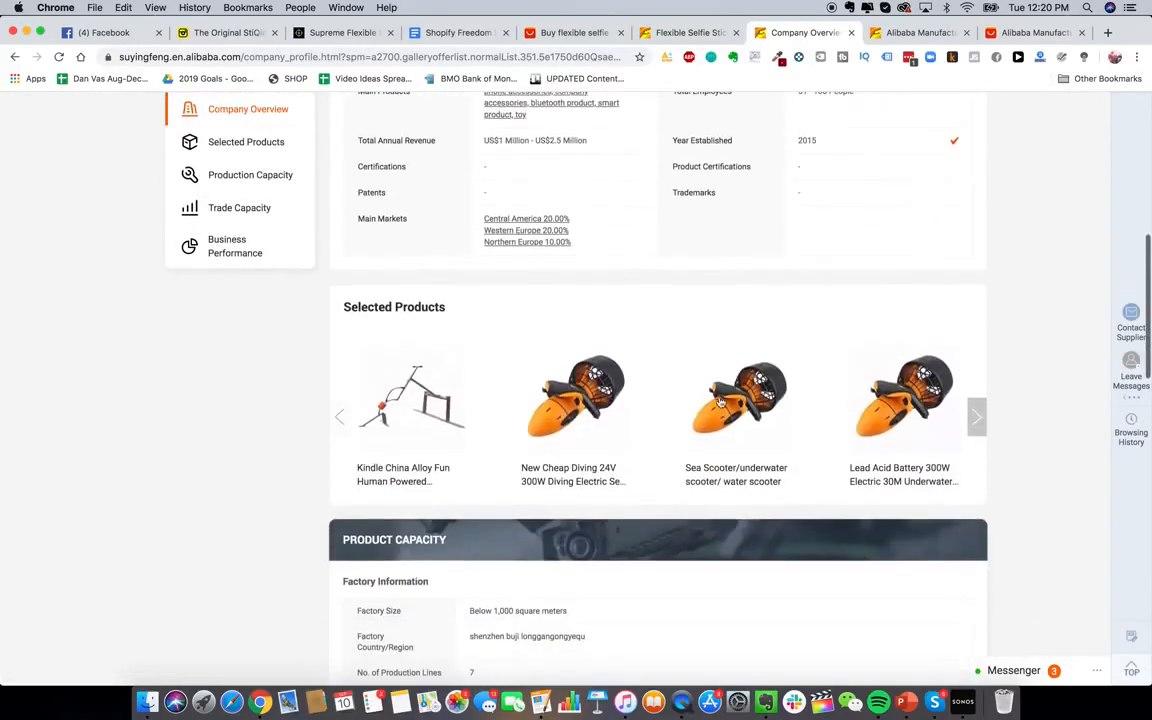
{"action": "scroll", "coordinate": [598, 222], "scroll_direction": "up", "scroll_amount": 4}
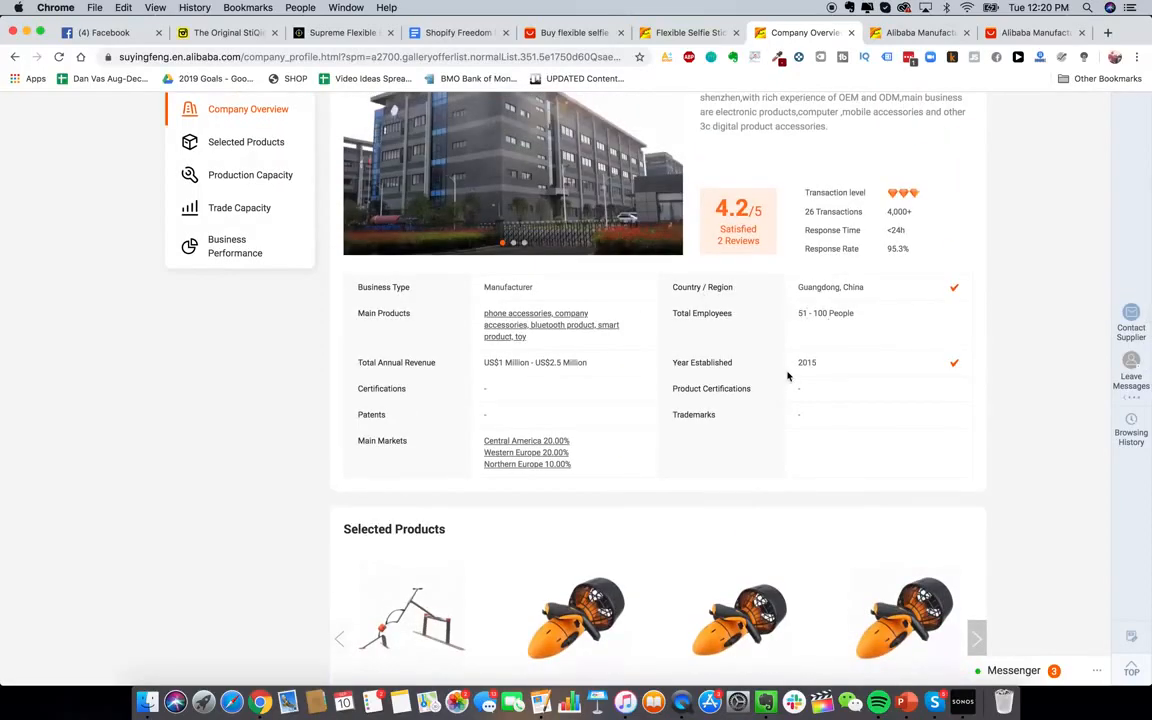
{"action": "scroll", "coordinate": [788, 376], "scroll_direction": "up", "scroll_amount": 5}
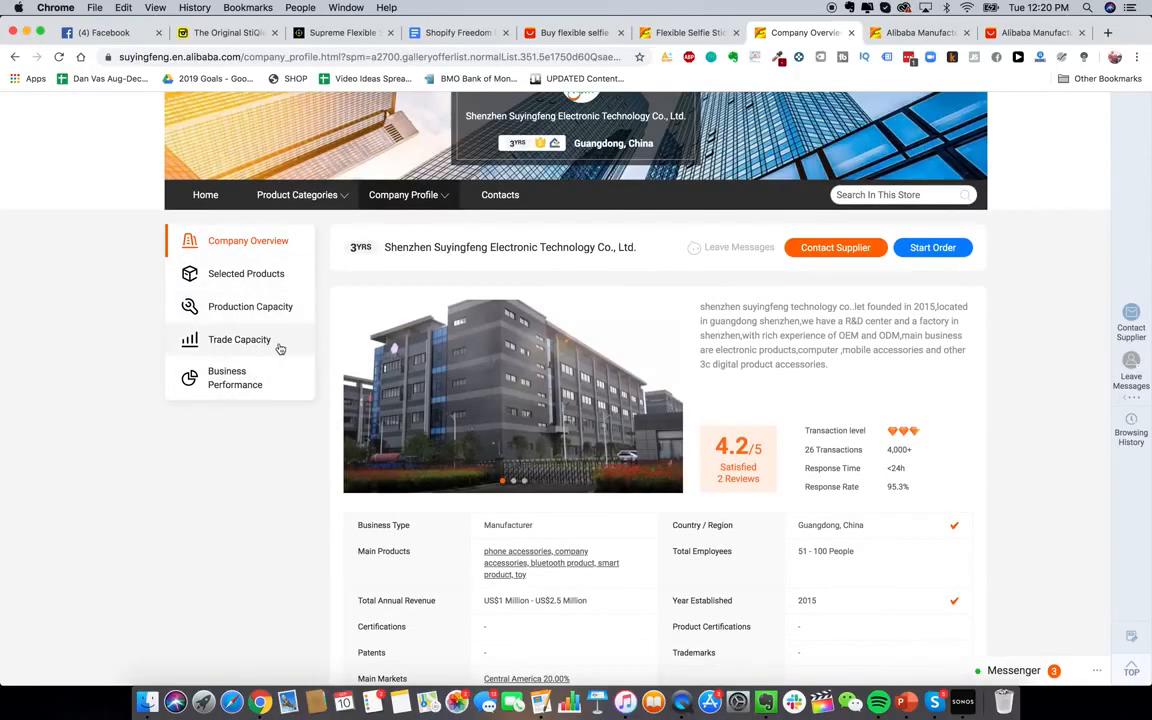
{"action": "scroll", "coordinate": [280, 348], "scroll_direction": "down", "scroll_amount": 3}
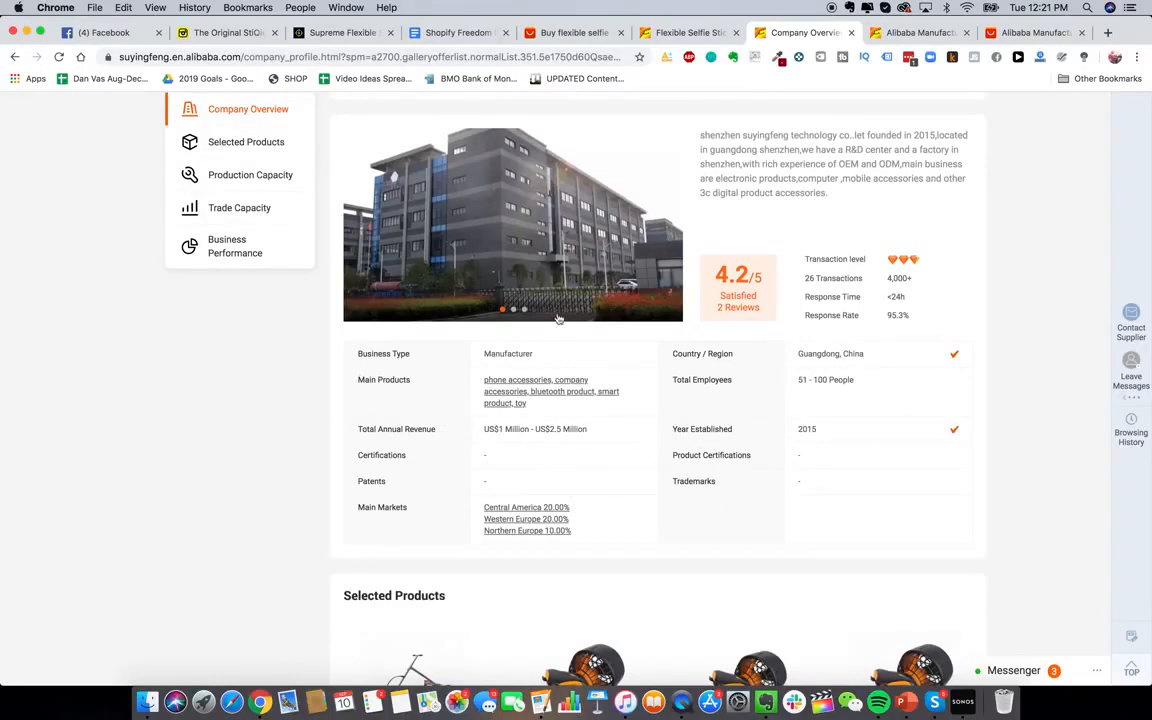
{"action": "scroll", "coordinate": [551, 267], "scroll_direction": "up", "scroll_amount": 1}
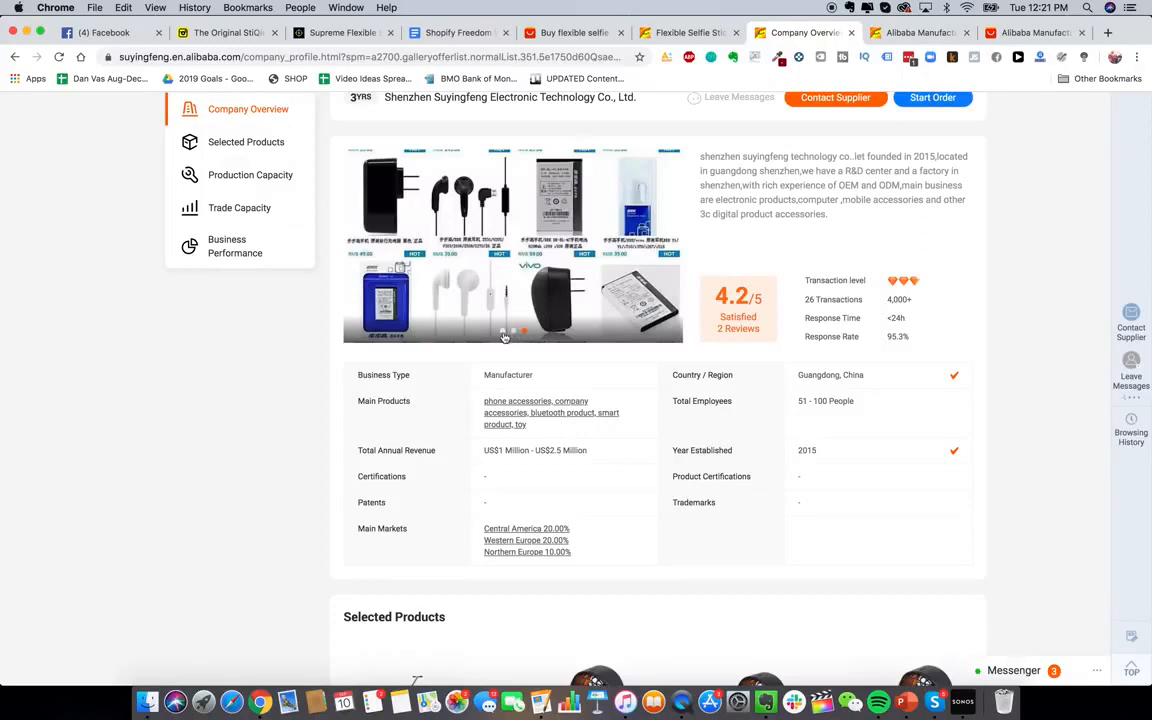
Show the factory photo in the company gallery and review the factory details
{"action": "left_click", "coordinate": [503, 337]}
{"action": "scroll", "coordinate": [584, 419], "scroll_direction": "up", "scroll_amount": 1}
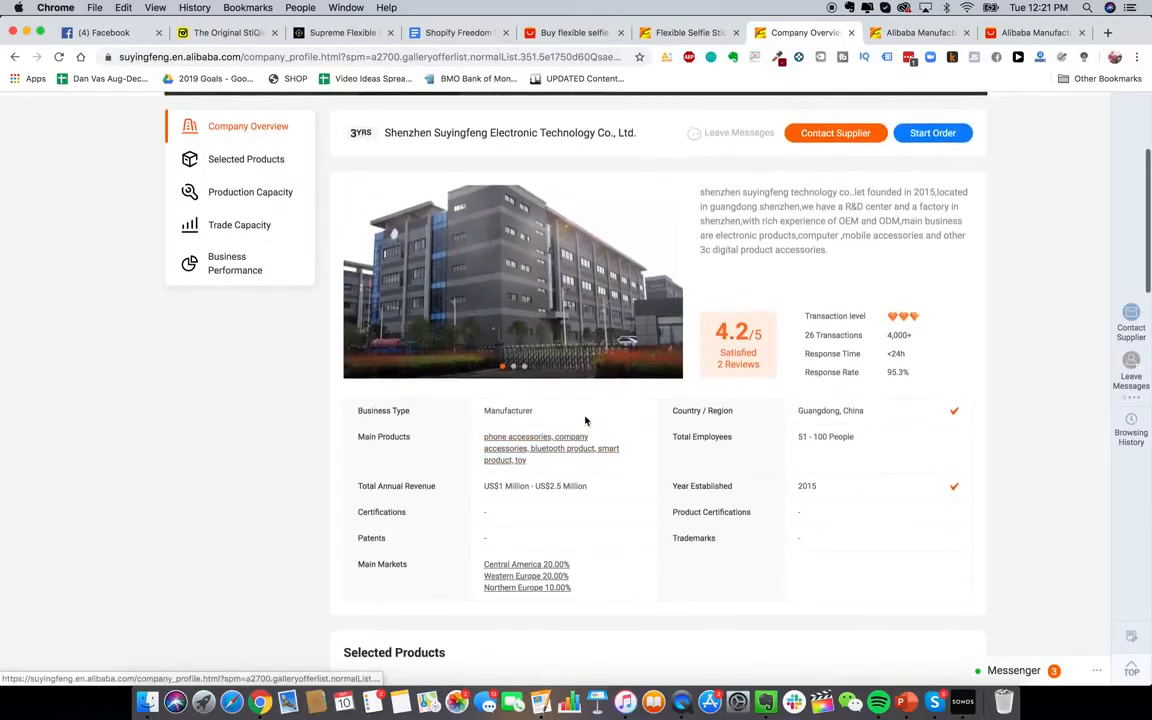
{"action": "scroll", "coordinate": [596, 478], "scroll_direction": "down", "scroll_amount": 15}
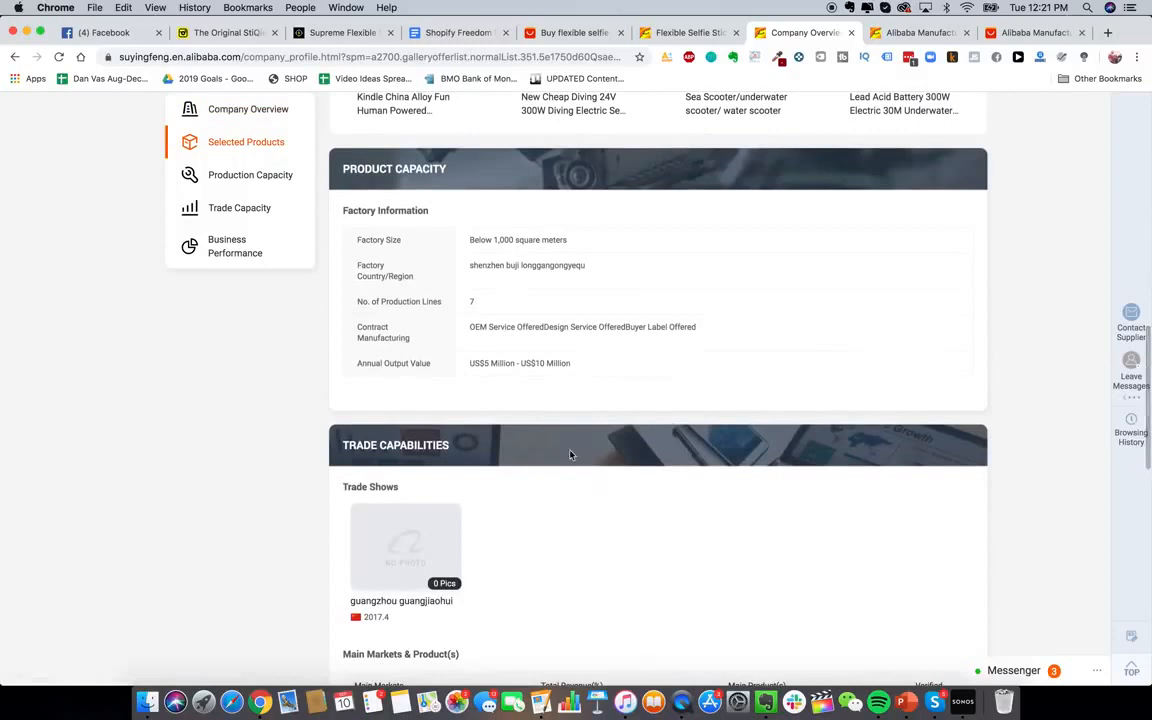
{"action": "scroll", "coordinate": [566, 360], "scroll_direction": "up", "scroll_amount": 15}
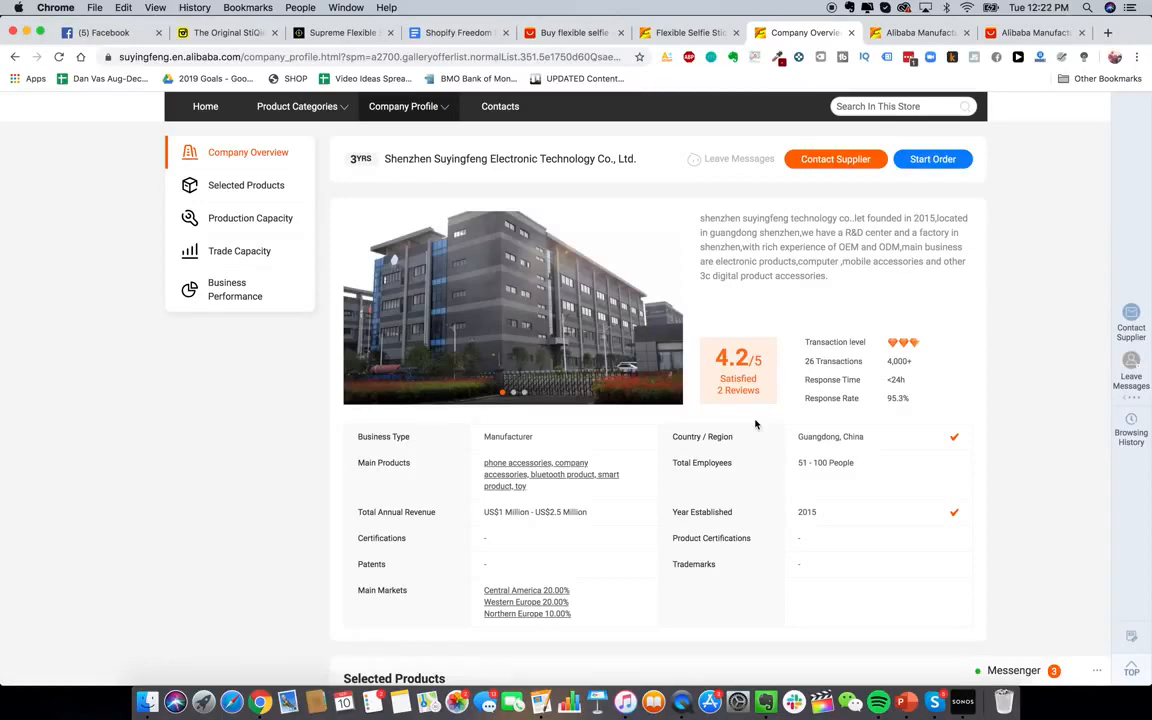
{"action": "scroll", "coordinate": [620, 298], "scroll_direction": "up", "scroll_amount": 1}
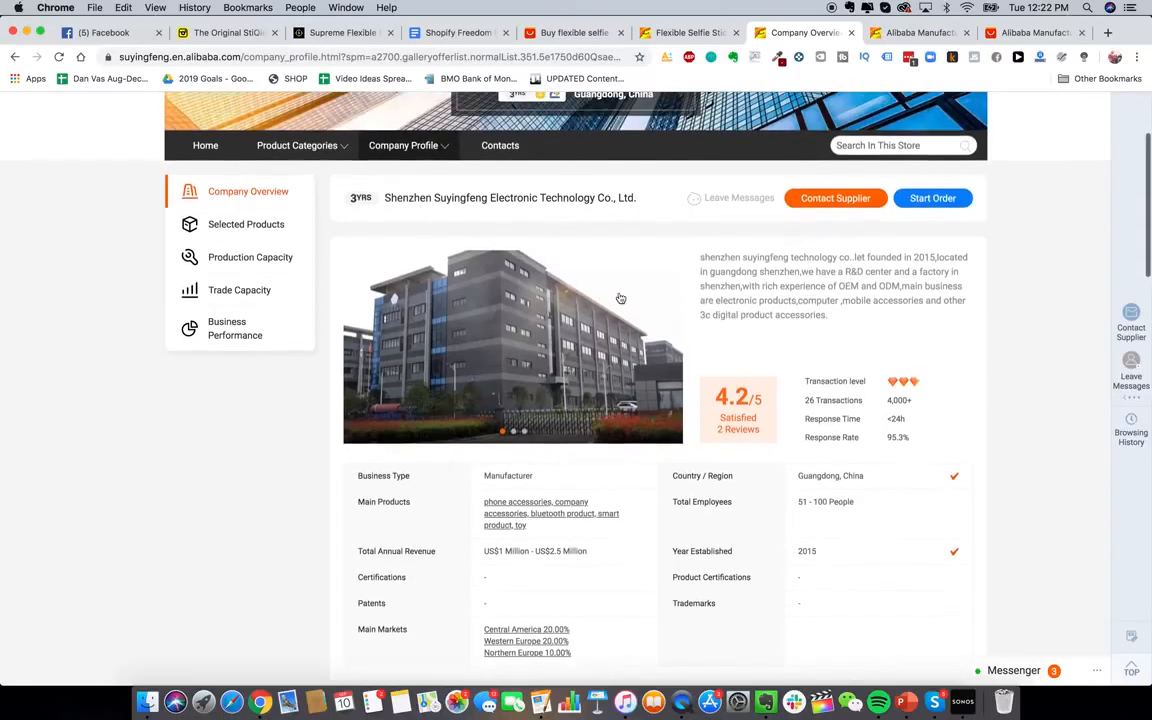
{"action": "scroll", "coordinate": [620, 298], "scroll_direction": "down", "scroll_amount": 1}
{"action": "scroll", "coordinate": [622, 321], "scroll_direction": "up", "scroll_amount": 1}
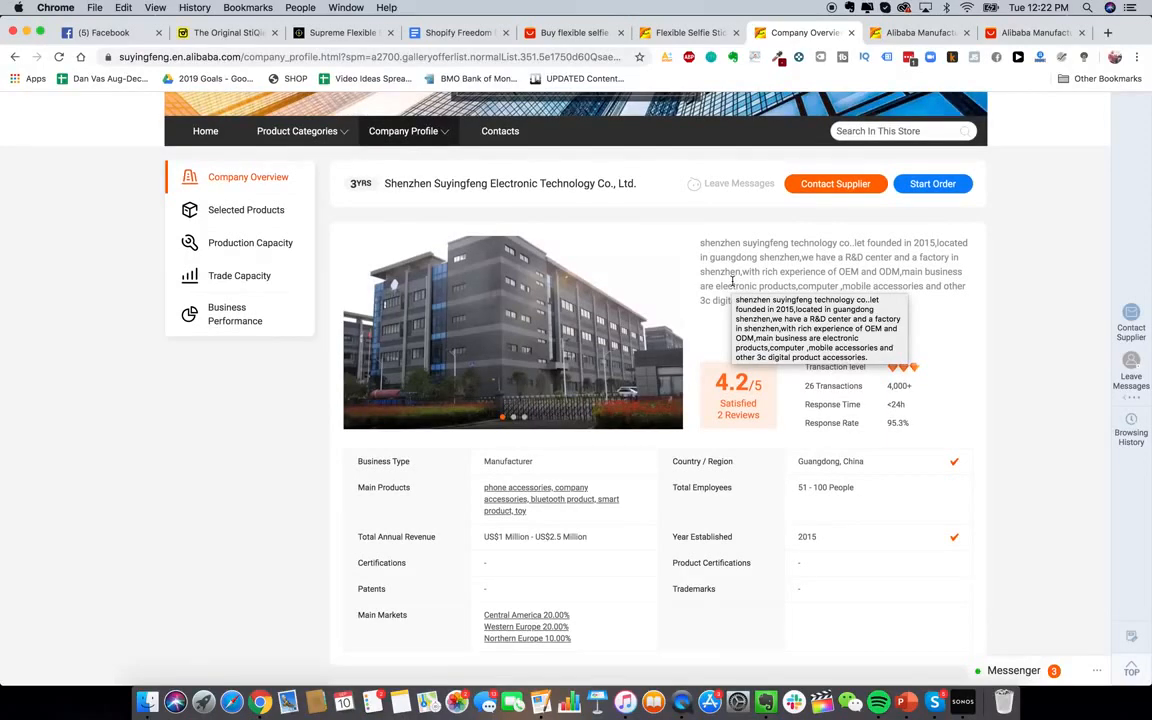
{"action": "scroll", "coordinate": [750, 300], "scroll_direction": "up", "scroll_amount": 1}
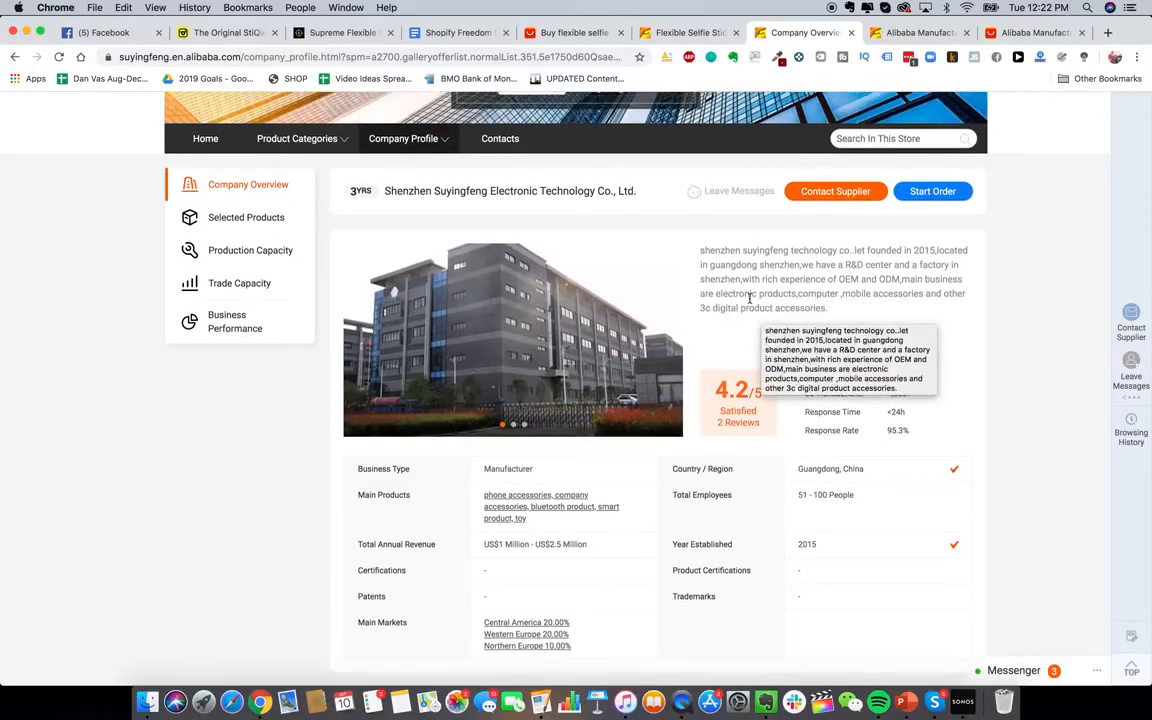
{"action": "scroll", "coordinate": [750, 299], "scroll_direction": "up", "scroll_amount": 1}
{"action": "scroll", "coordinate": [743, 348], "scroll_direction": "down", "scroll_amount": 3}
{"action": "scroll", "coordinate": [742, 353], "scroll_direction": "up", "scroll_amount": 1}
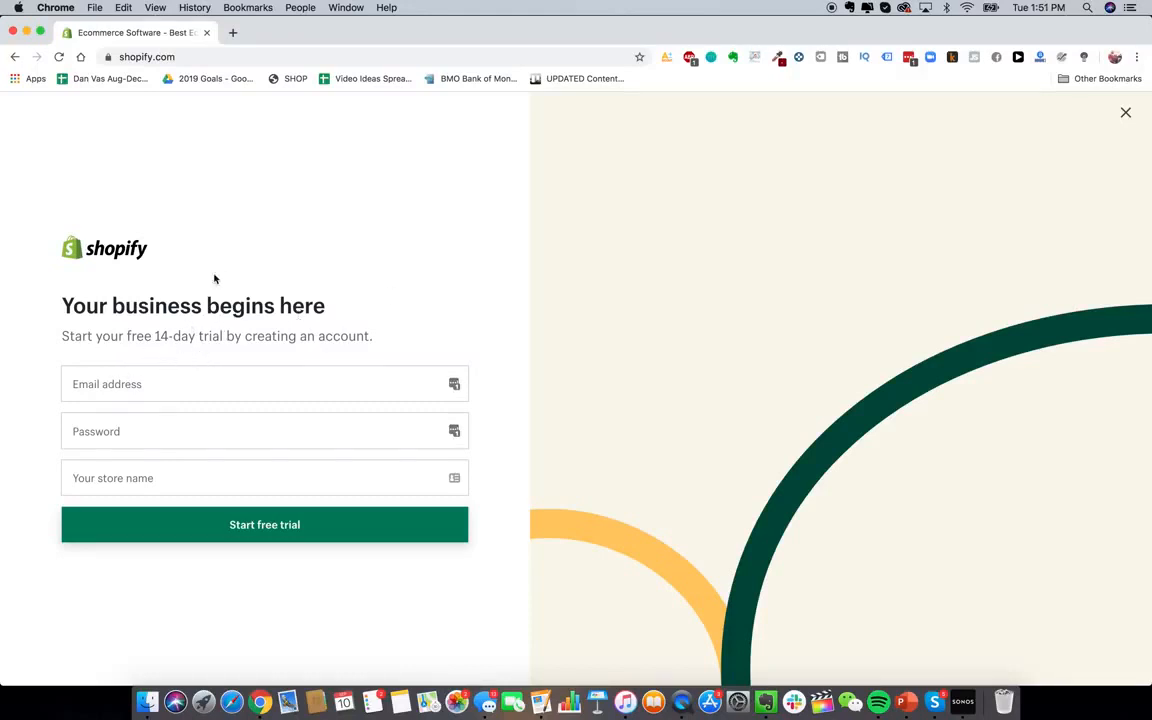
Go to gmail.com in a new tab and start creating a personal Google account
{"action": "left_click", "coordinate": [233, 33]}
{"action": "type", "text": "gmail.com"}
{"action": "key", "text": "Return"}
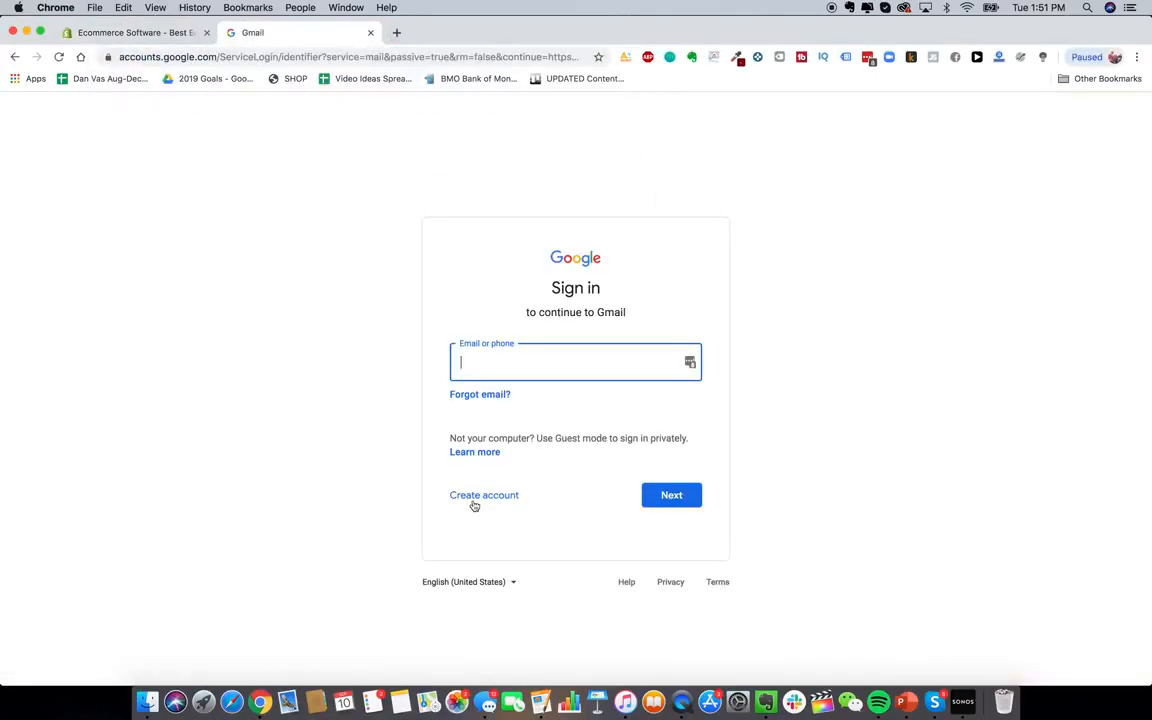
{"action": "left_click", "coordinate": [488, 498]}
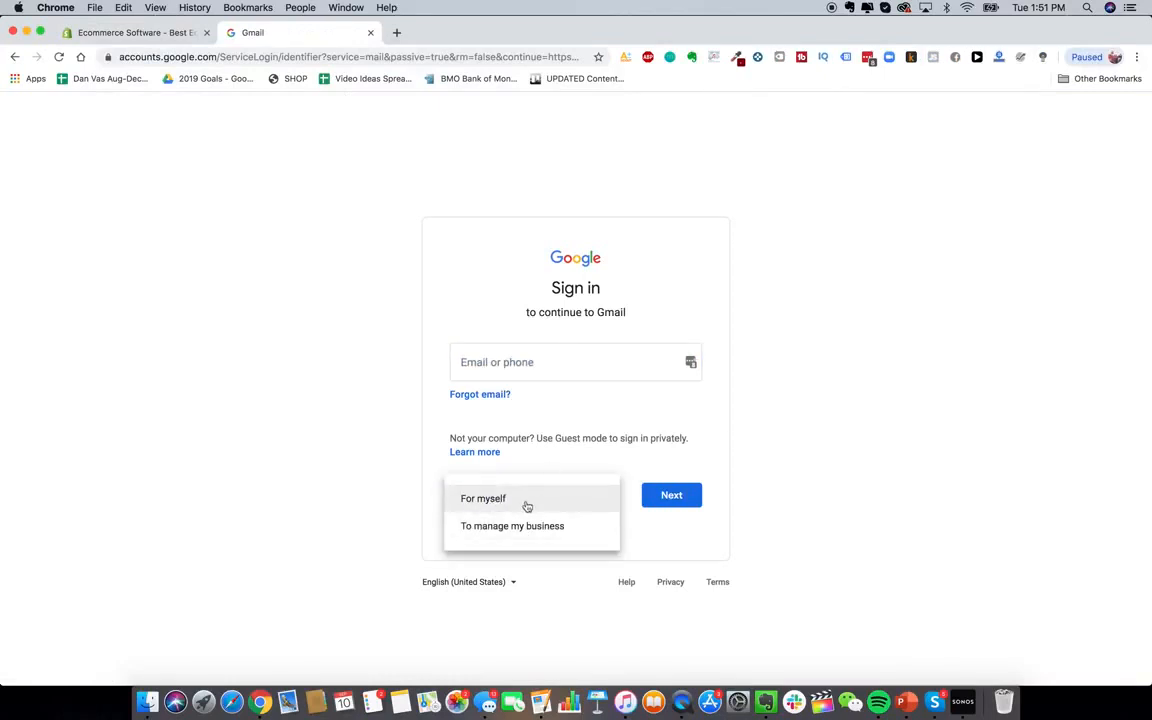
{"action": "left_click", "coordinate": [526, 506]}
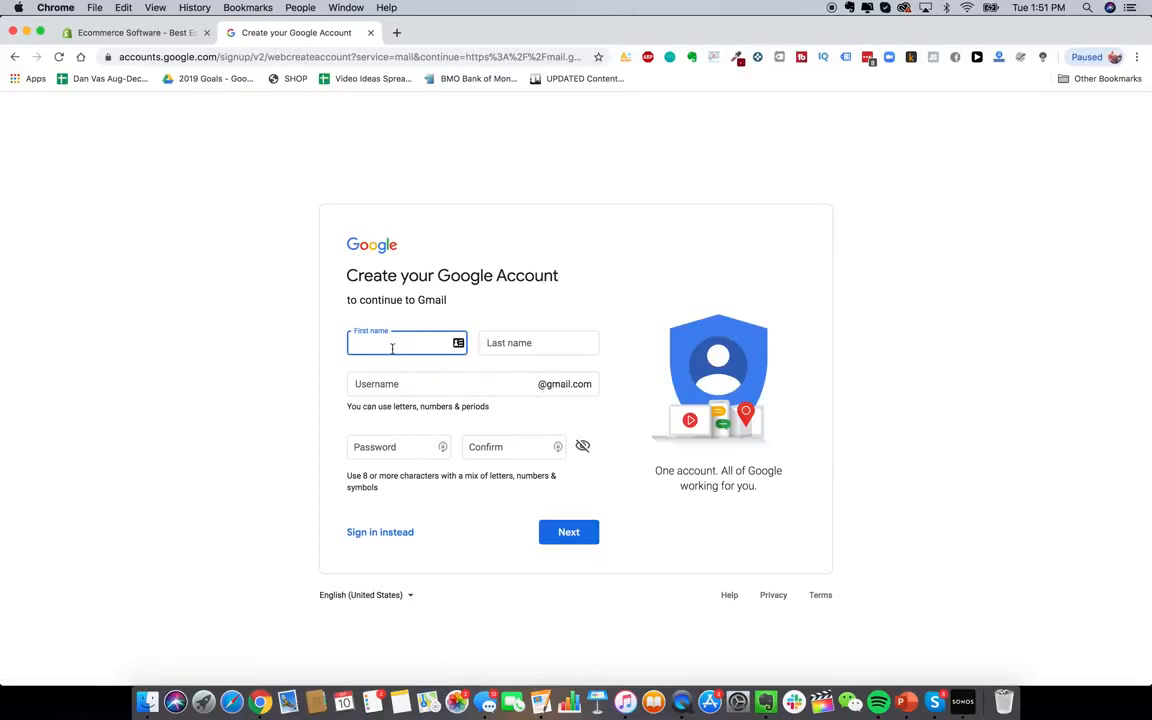
Enter first name Glowy, last name Skin, and a store-style username
{"action": "type", "text": "Glowy"}
{"action": "key", "text": "Tab"}
{"action": "type", "text": "Skin"}
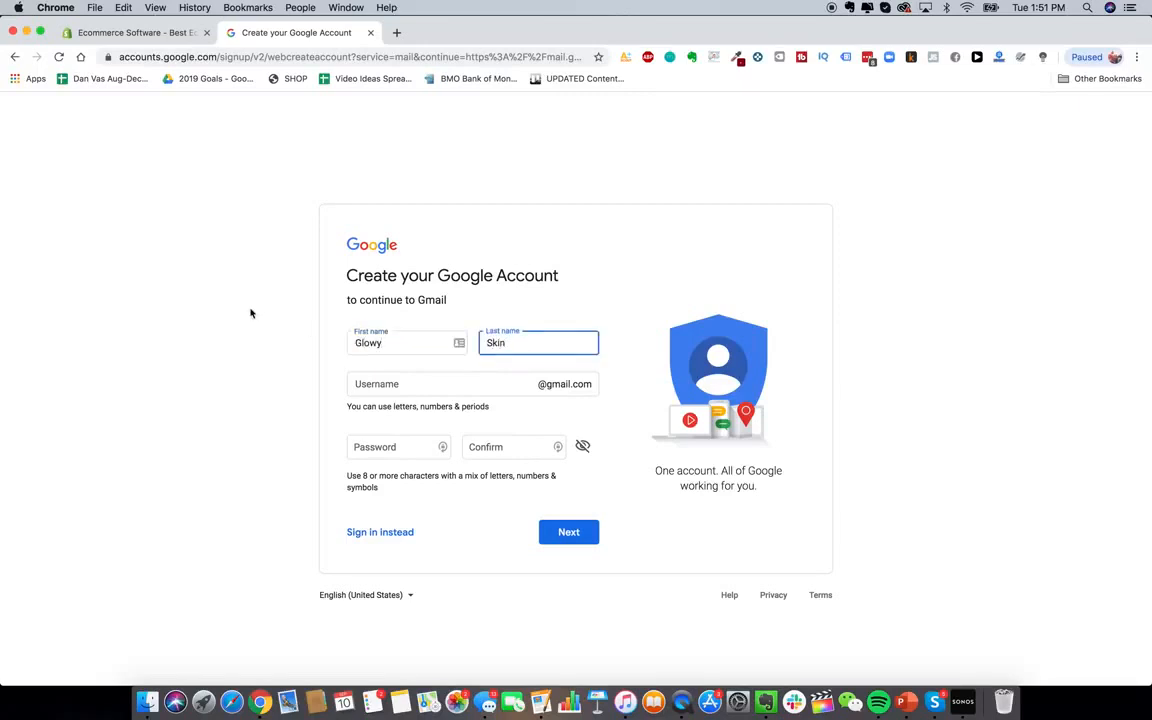
{"action": "left_click", "coordinate": [293, 219]}
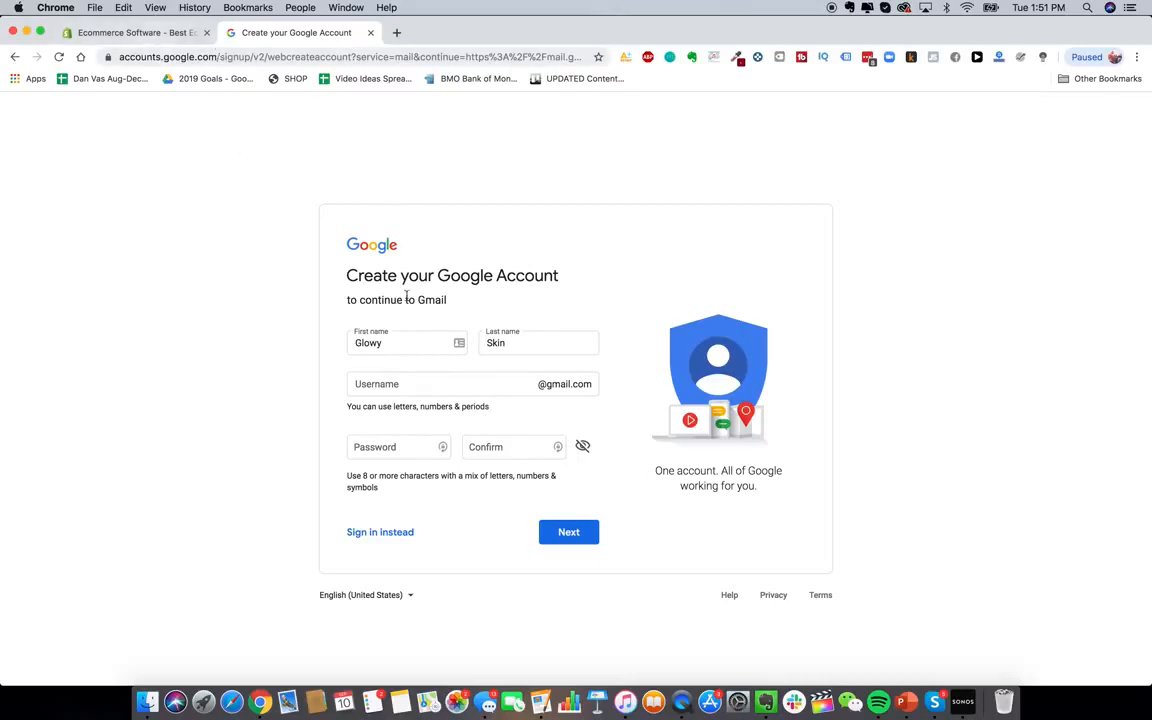
{"action": "left_click", "coordinate": [428, 385]}
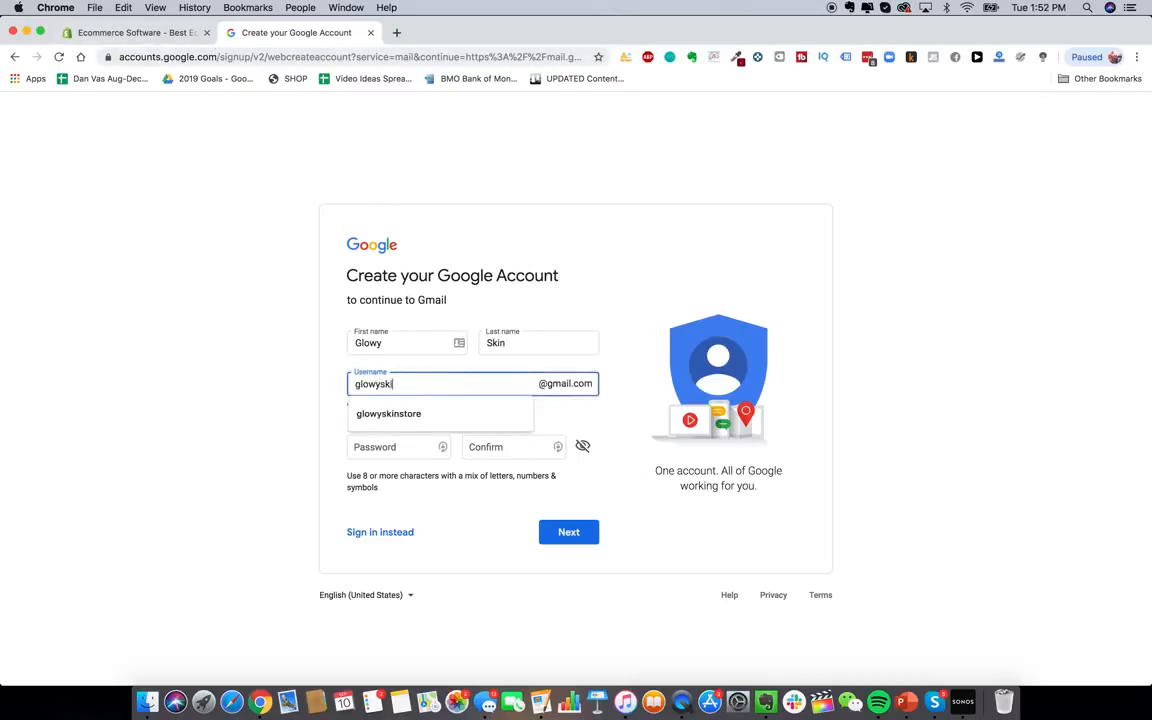
{"action": "left_click", "coordinate": [438, 414]}
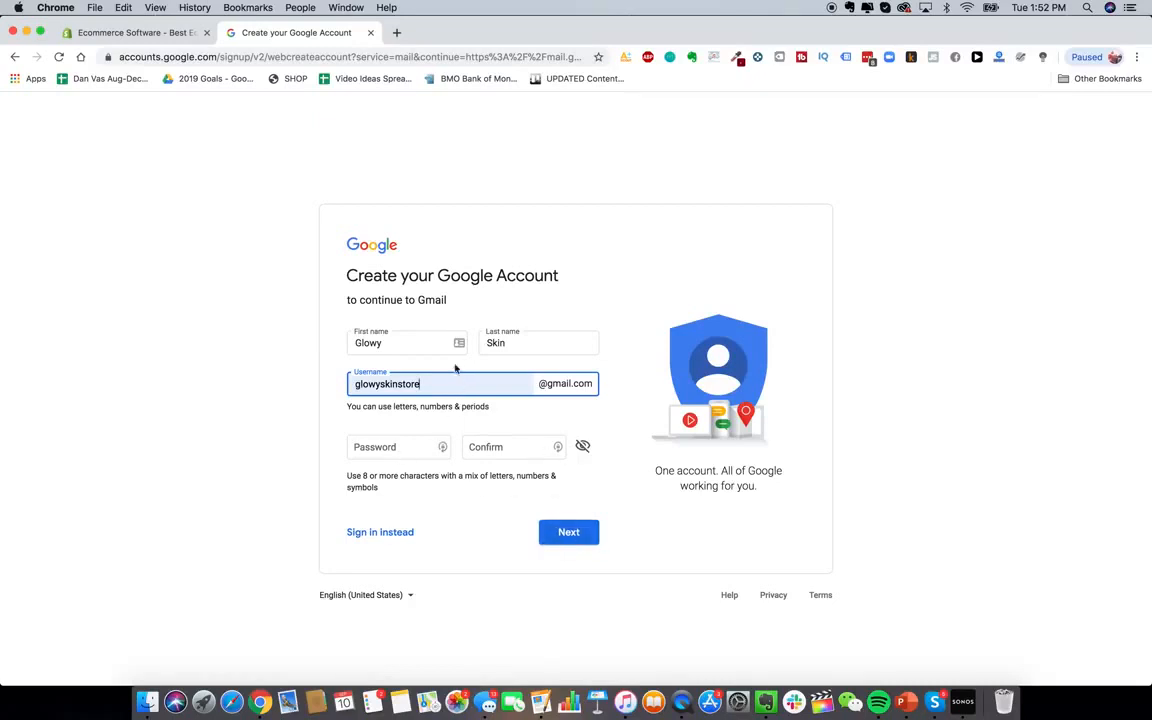
On the Shopify trial form, fill in the e-mail and enter the store name 'Glowy Skin Co'
{"action": "left_click", "coordinate": [163, 36]}
{"action": "left_click", "coordinate": [141, 383]}
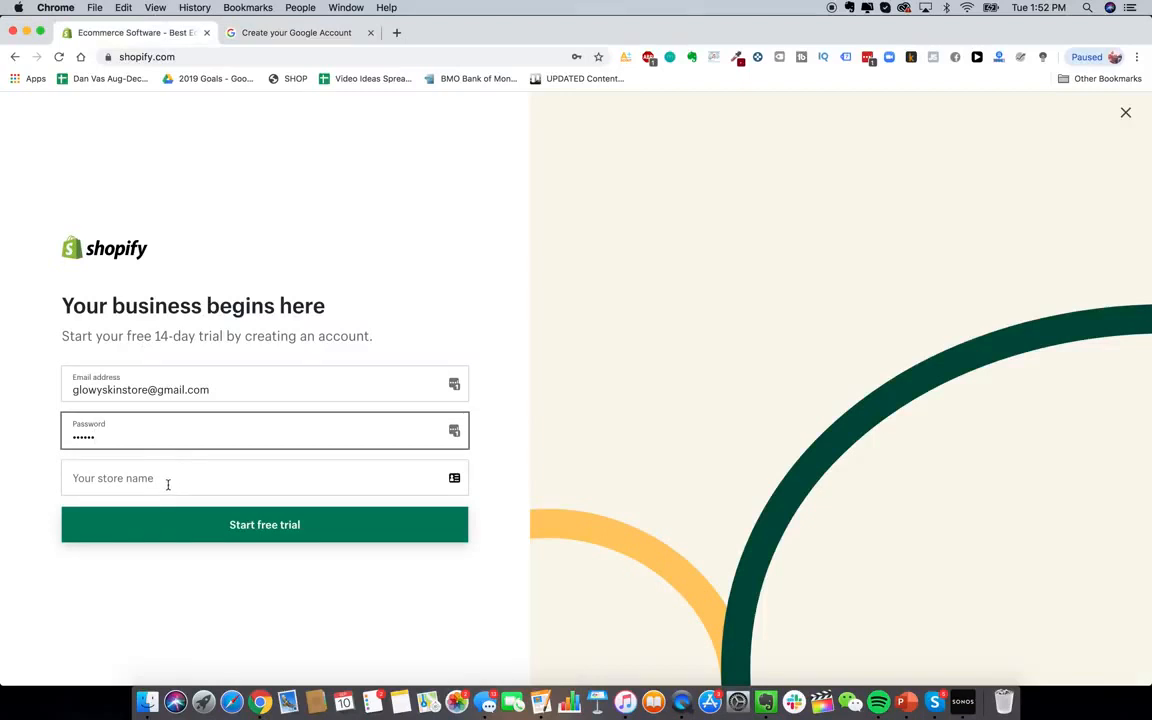
{"action": "left_click", "coordinate": [160, 477]}
{"action": "type", "text": "Glowy Skin"}
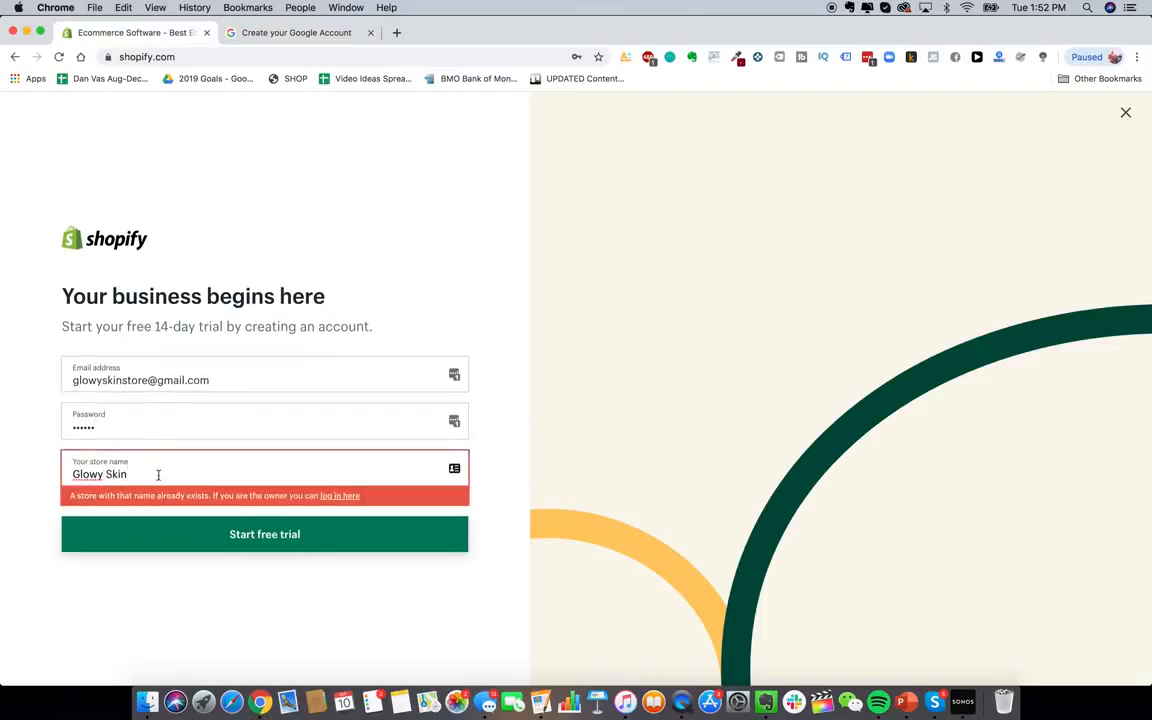
{"action": "type", "text": " Co"}
{"action": "left_click_drag", "start_coordinate": [128, 474], "coordinate": [155, 474]}
{"action": "left_click", "coordinate": [117, 475]}
{"action": "left_click", "coordinate": [145, 474]}
Search the web for 'google domains' in a new tab and open the Google Domains site
{"action": "left_click", "coordinate": [397, 33]}
{"action": "type", "text": "google domains"}
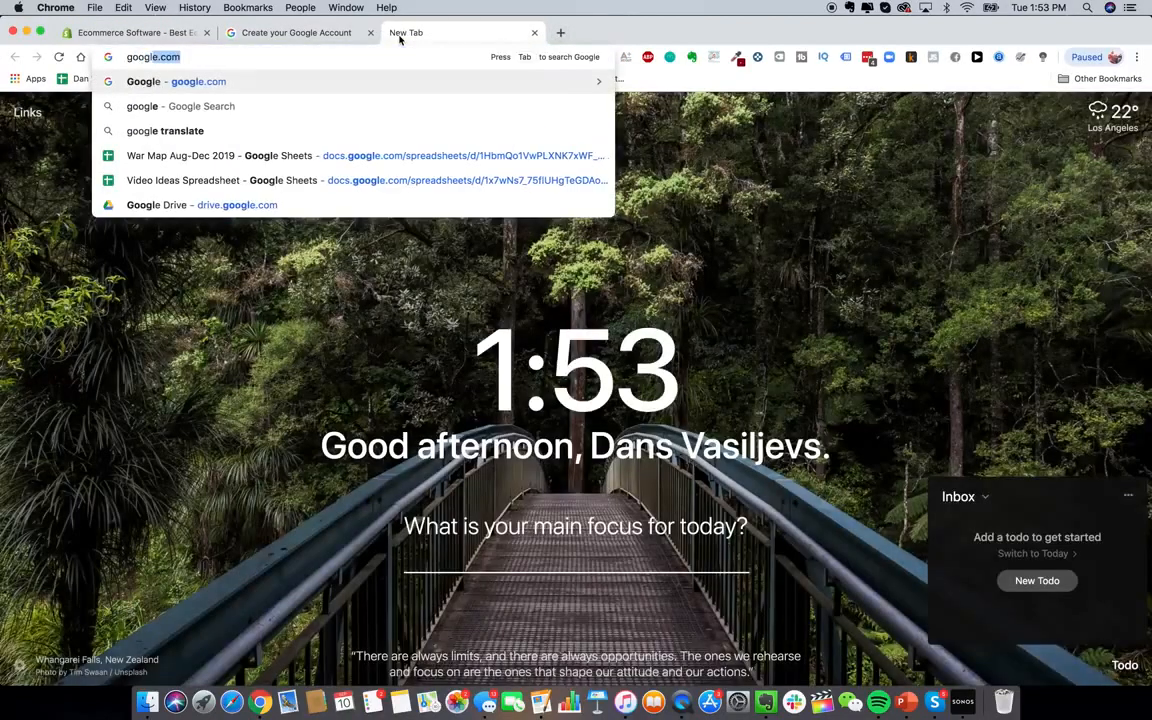
{"action": "key", "text": "Return"}
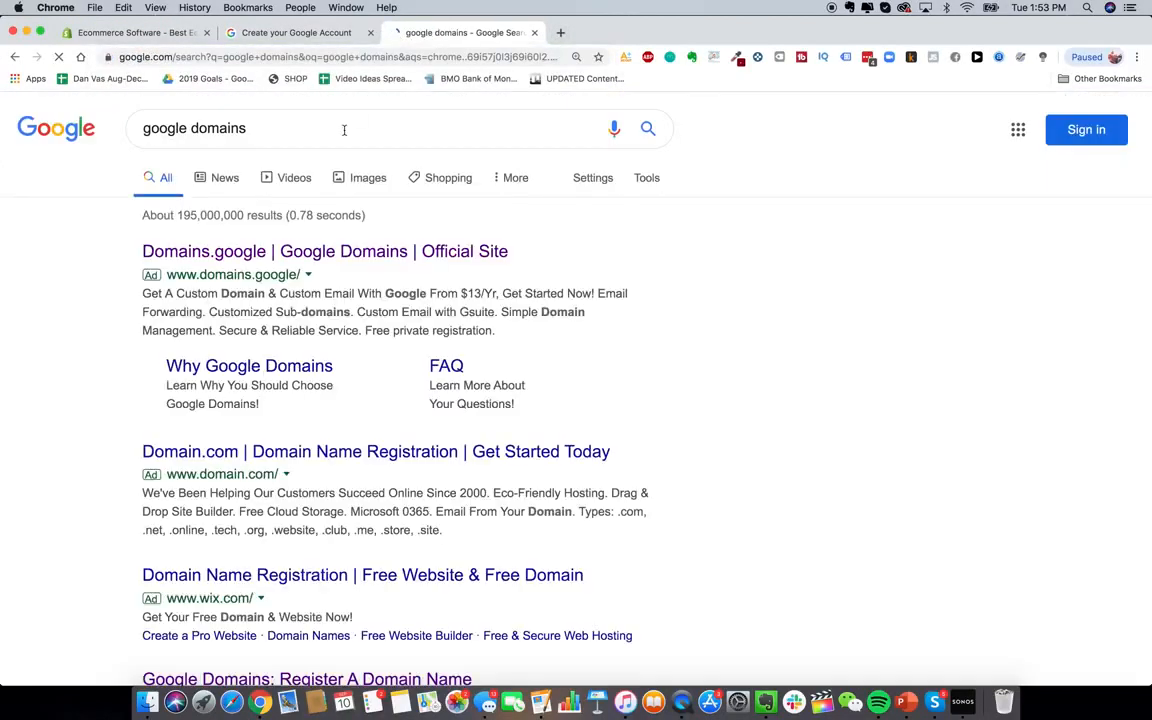
{"action": "scroll", "coordinate": [310, 325], "scroll_direction": "down", "scroll_amount": 1}
{"action": "scroll", "coordinate": [310, 325], "scroll_direction": "up", "scroll_amount": 1}
{"action": "scroll", "coordinate": [337, 396], "scroll_direction": "down", "scroll_amount": 3}
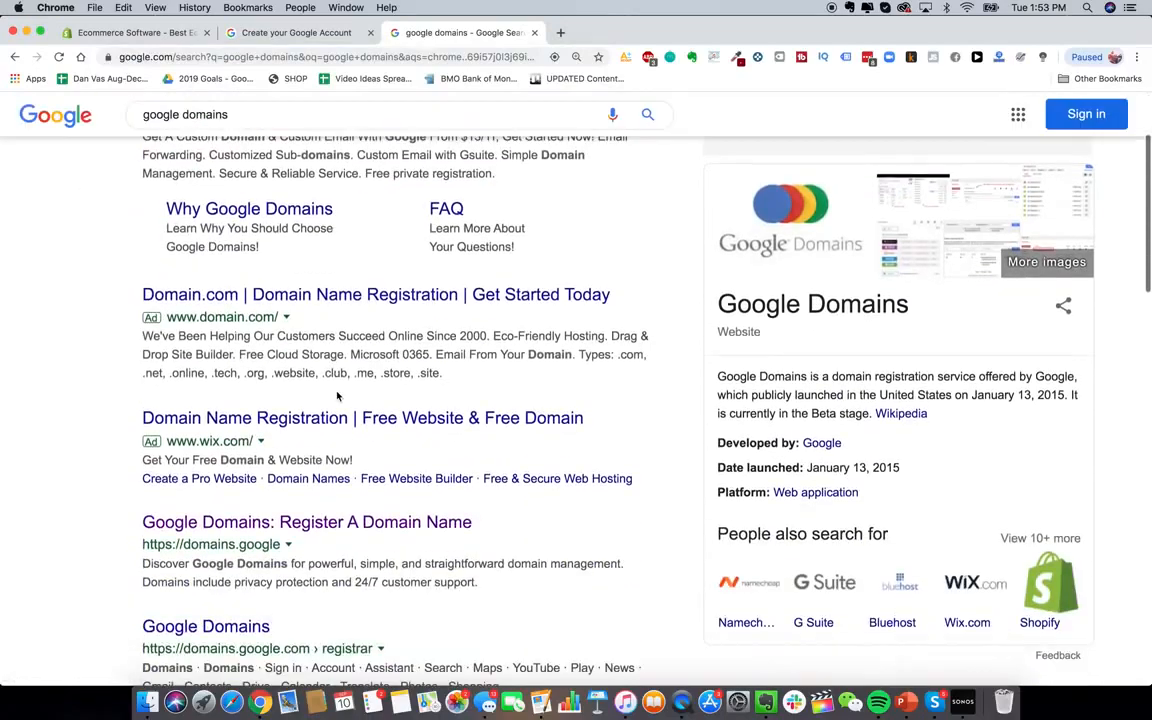
{"action": "scroll", "coordinate": [337, 396], "scroll_direction": "up", "scroll_amount": 3}
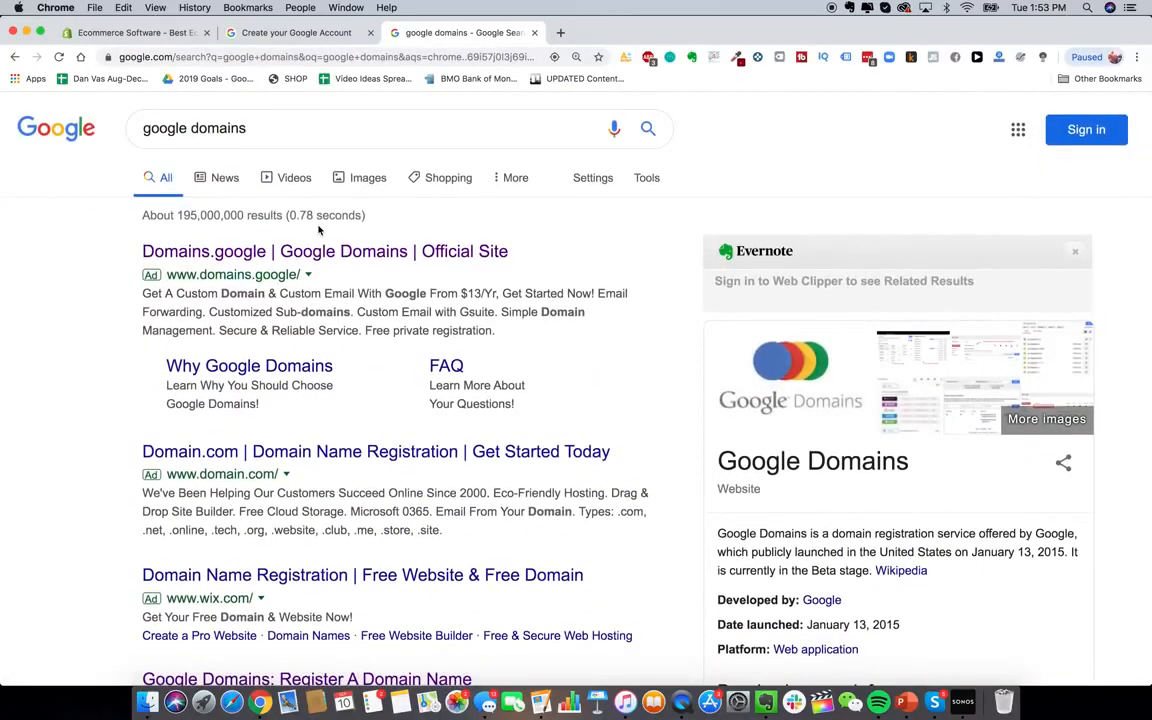
{"action": "scroll", "coordinate": [330, 300], "scroll_direction": "down", "scroll_amount": 3}
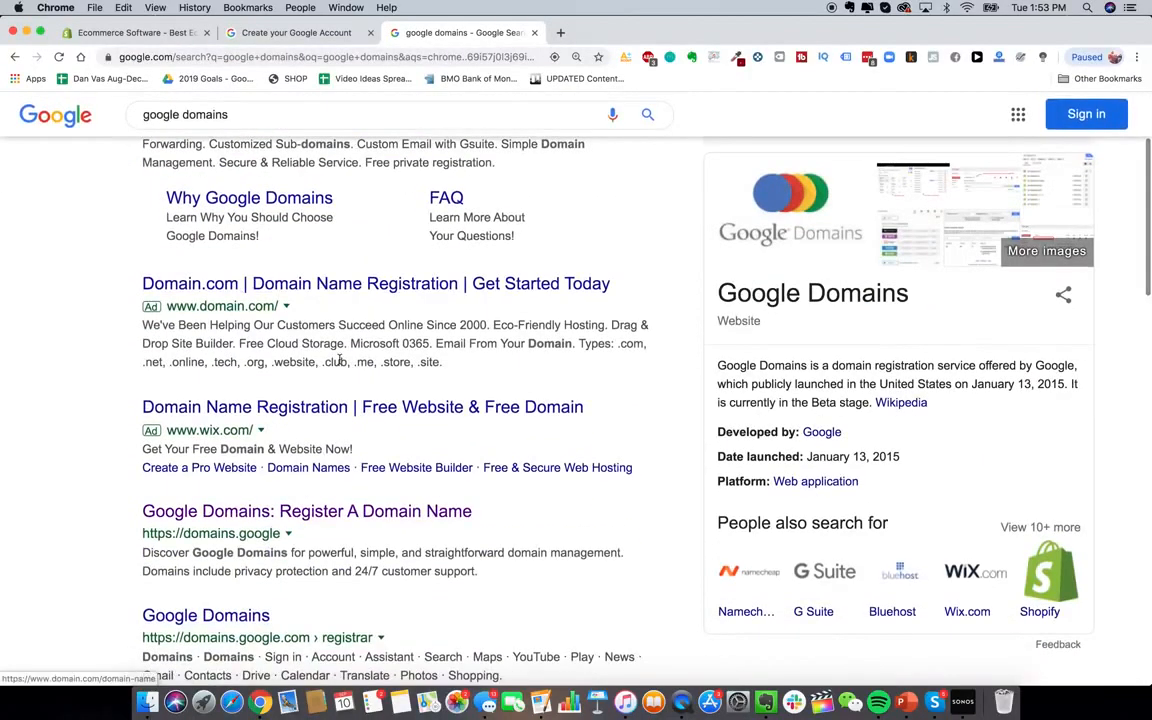
{"action": "scroll", "coordinate": [365, 432], "scroll_direction": "down", "scroll_amount": 1}
{"action": "left_click", "coordinate": [360, 441]}
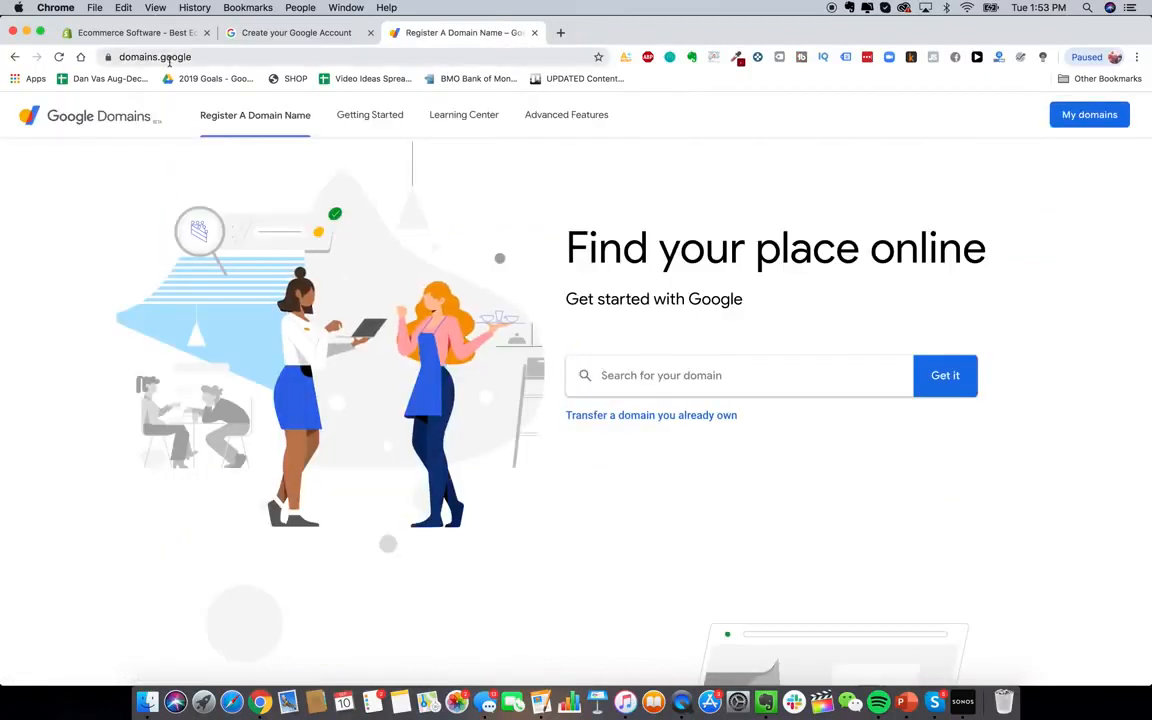
Check availability of 'glowyskin' domains, revise the query, then go back to Shopify signup
{"action": "left_click", "coordinate": [729, 378]}
{"action": "type", "text": "glowyskin"}
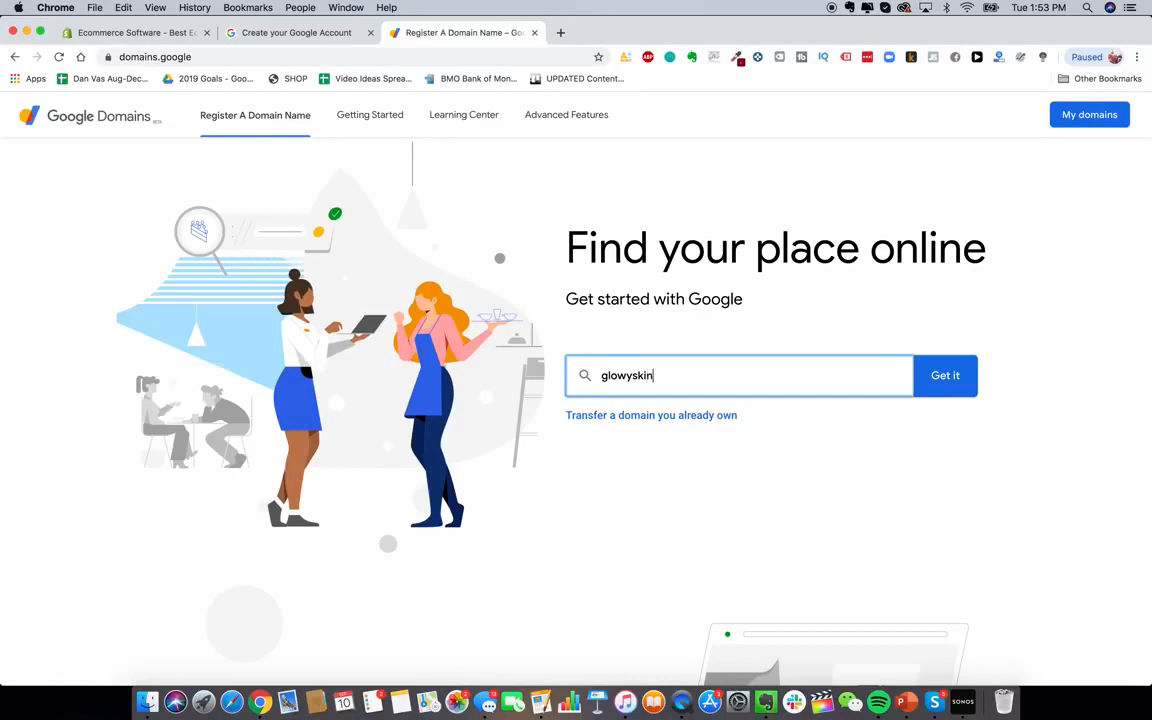
{"action": "key", "text": "Return"}
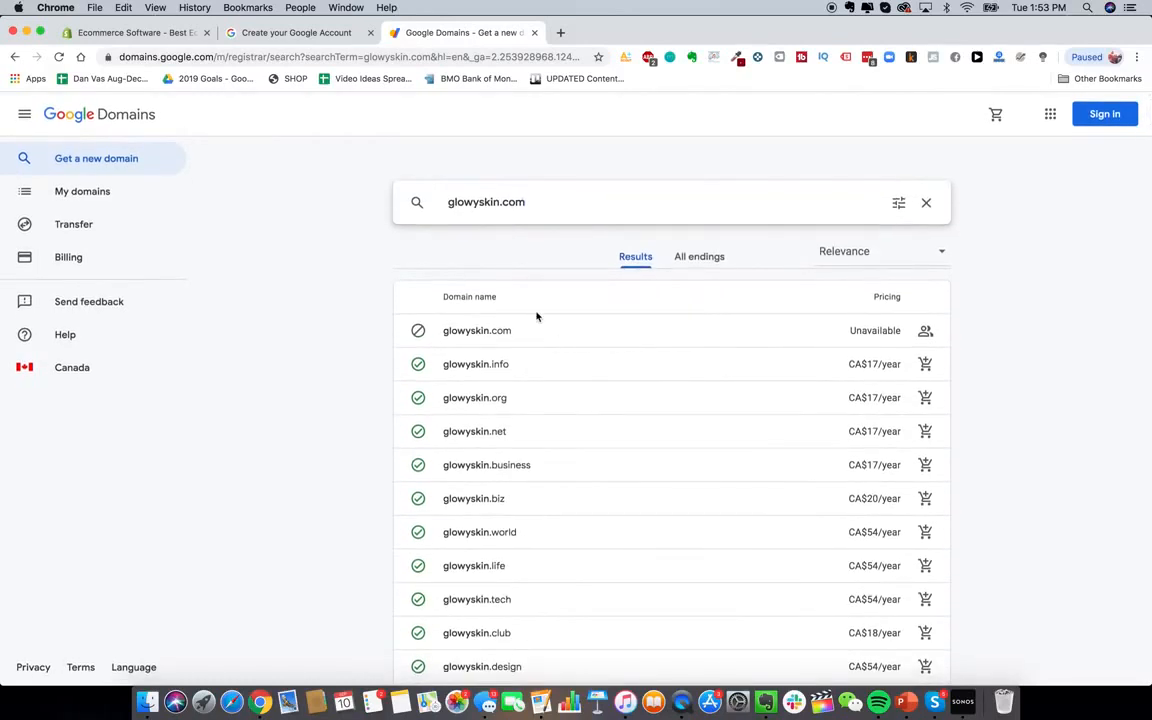
{"action": "left_click", "coordinate": [498, 202]}
{"action": "type", "text": "store"}
{"action": "key", "text": "BackSpace"}
{"action": "key", "text": "BackSpace"}
{"action": "key", "text": "BackSpace"}
{"action": "key", "text": "BackSpace"}
{"action": "key", "text": "BackSpace"}
{"action": "left_click", "coordinate": [525, 202]}
{"action": "key", "text": "BackSpace"}
{"action": "key", "text": "BackSpace"}
{"action": "key", "text": "BackSpace"}
{"action": "type", "text": ".c"}
{"action": "left_click", "coordinate": [135, 35]}
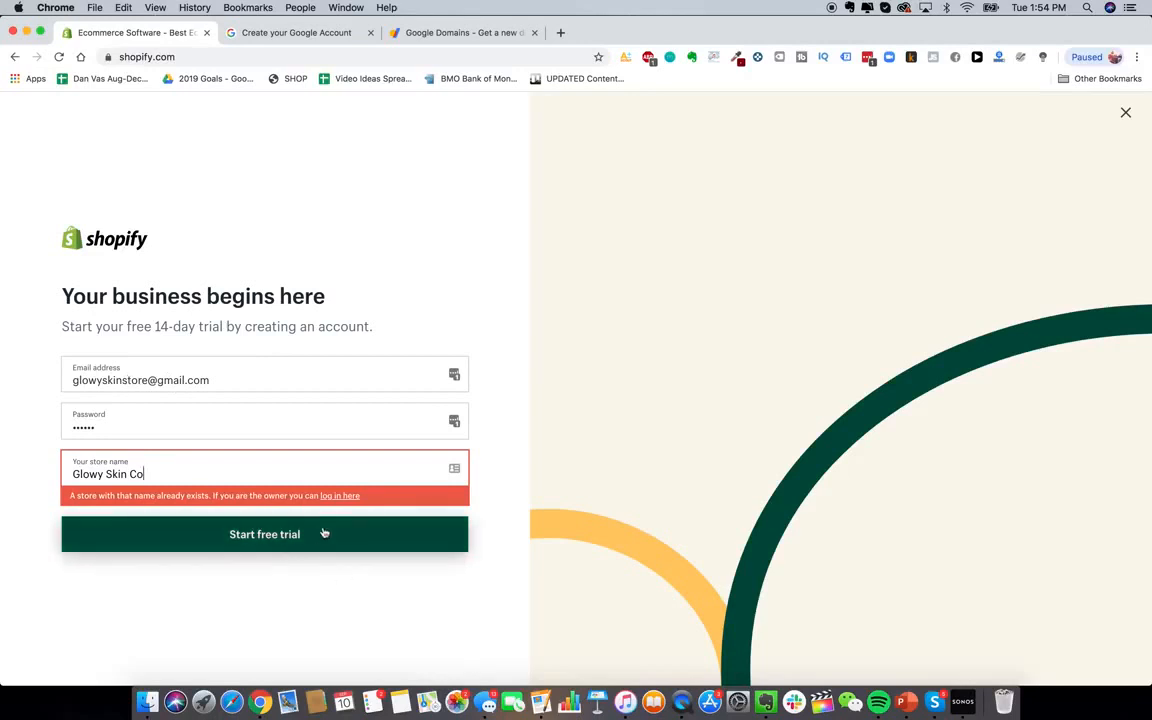
Start the free trial and answer 'not selling yet' and 'product ready in a few weeks'
{"action": "left_click", "coordinate": [283, 538]}
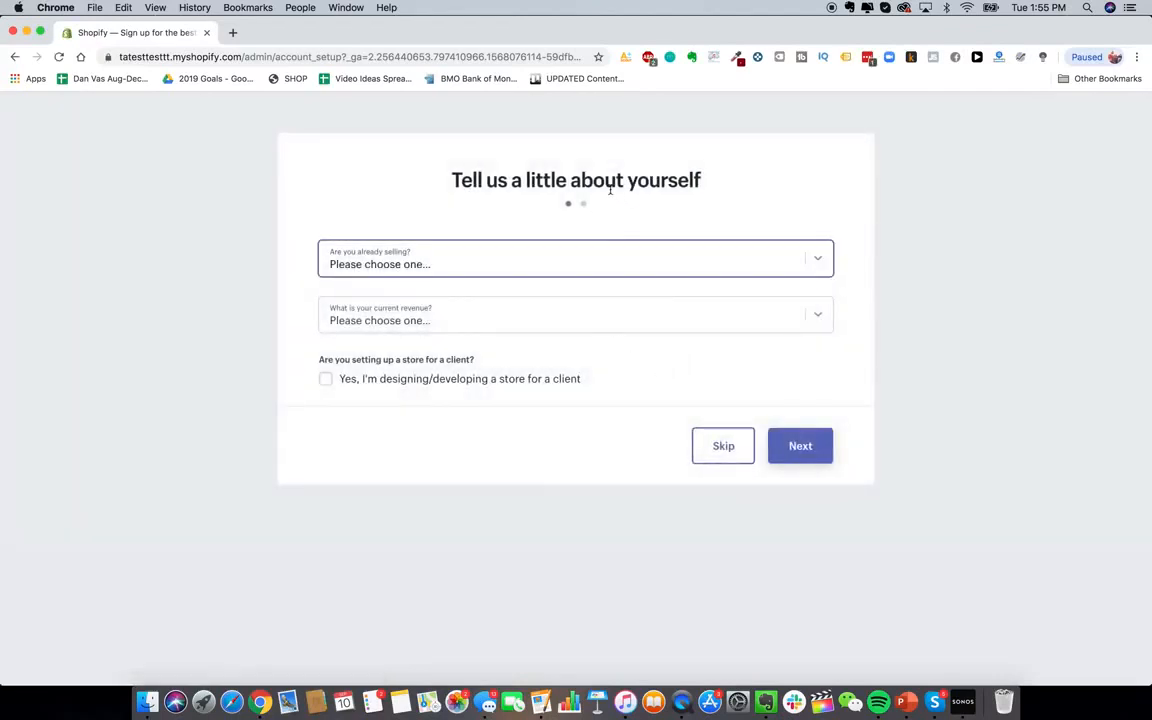
{"action": "left_click", "coordinate": [826, 264]}
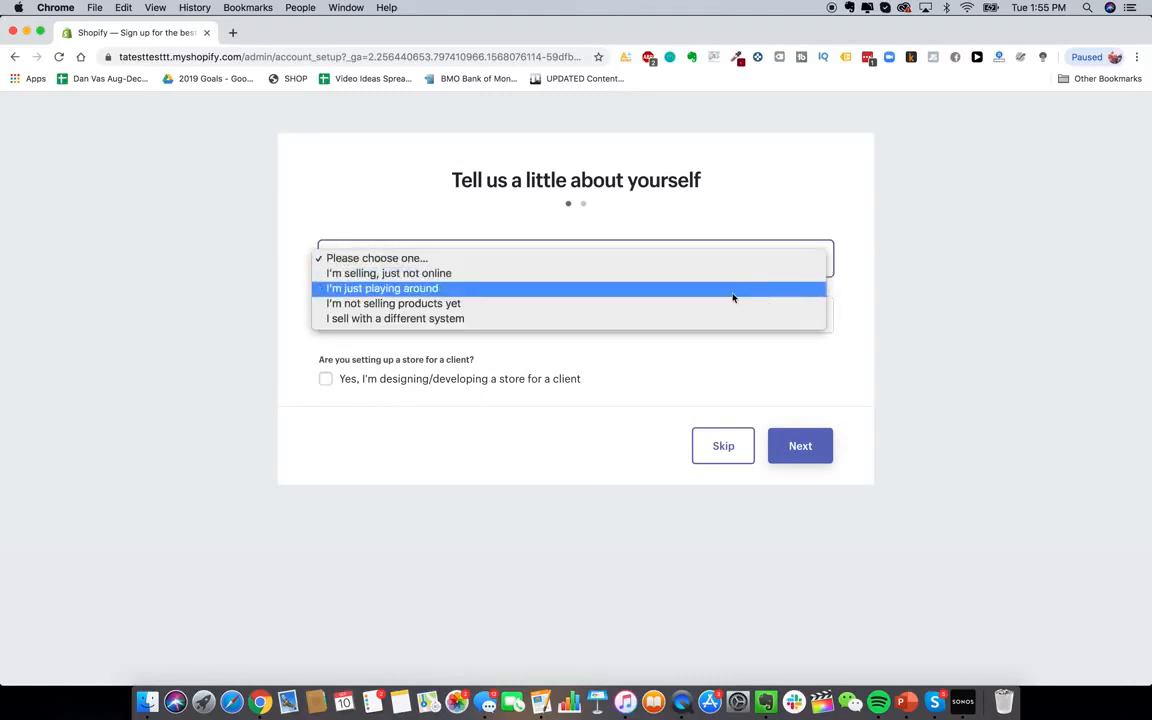
{"action": "left_click", "coordinate": [700, 310]}
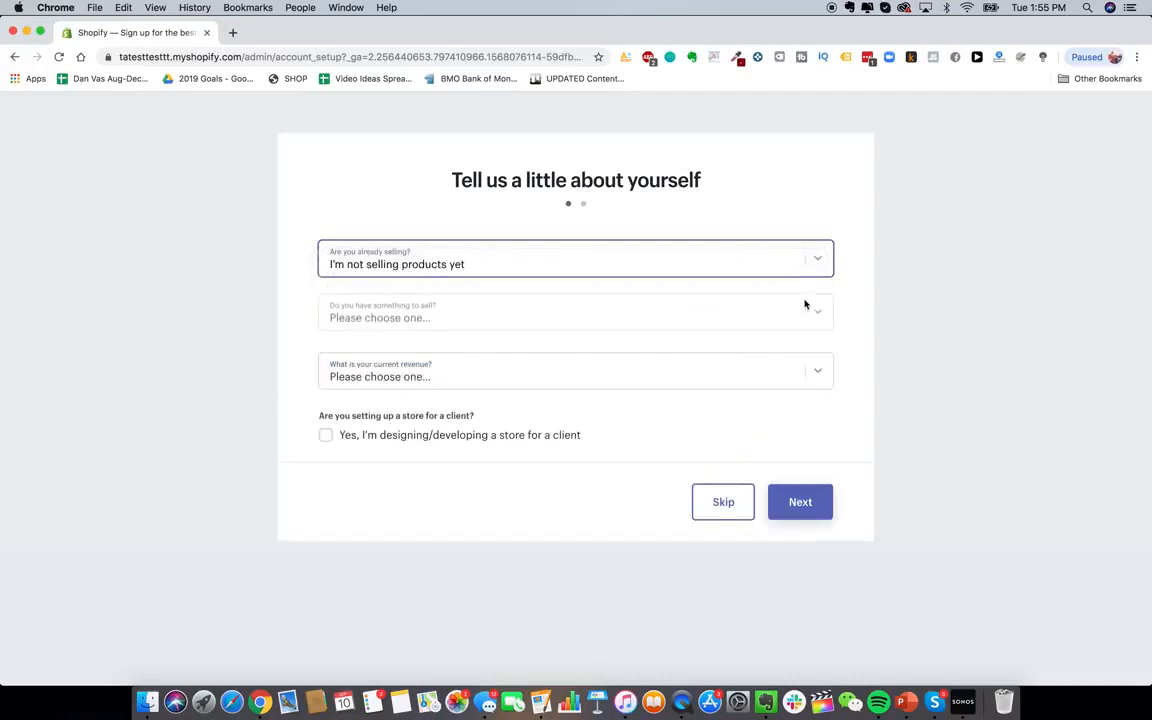
{"action": "left_click", "coordinate": [798, 327]}
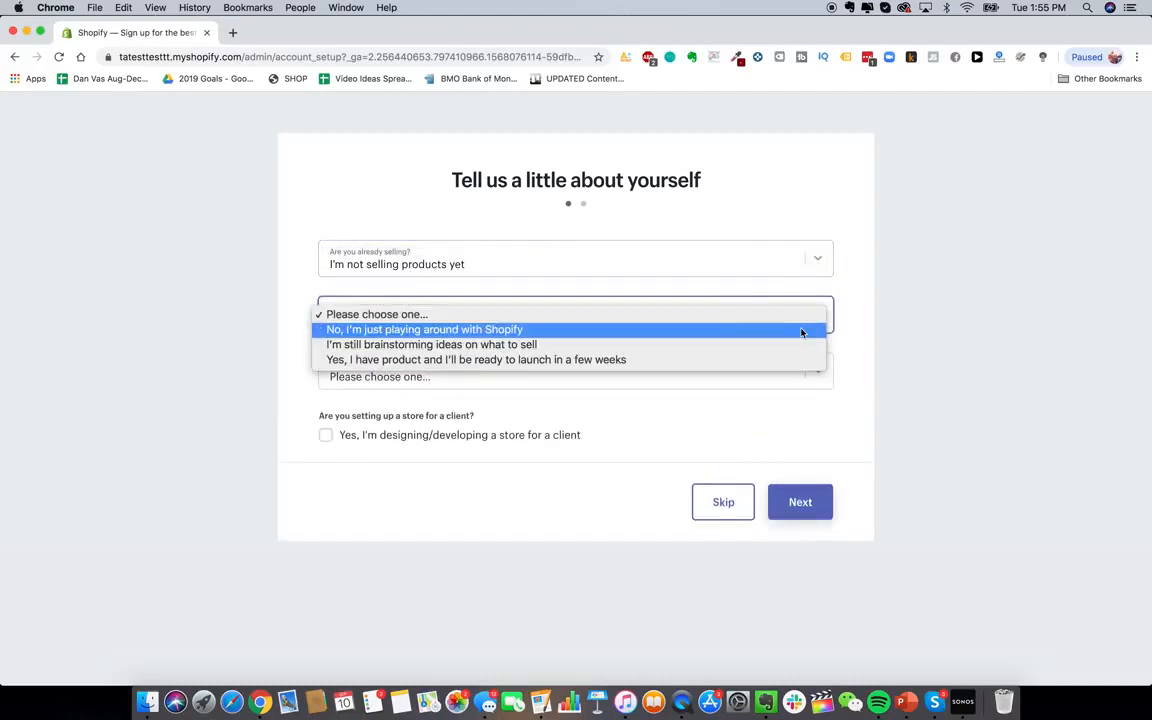
{"action": "left_click", "coordinate": [733, 361]}
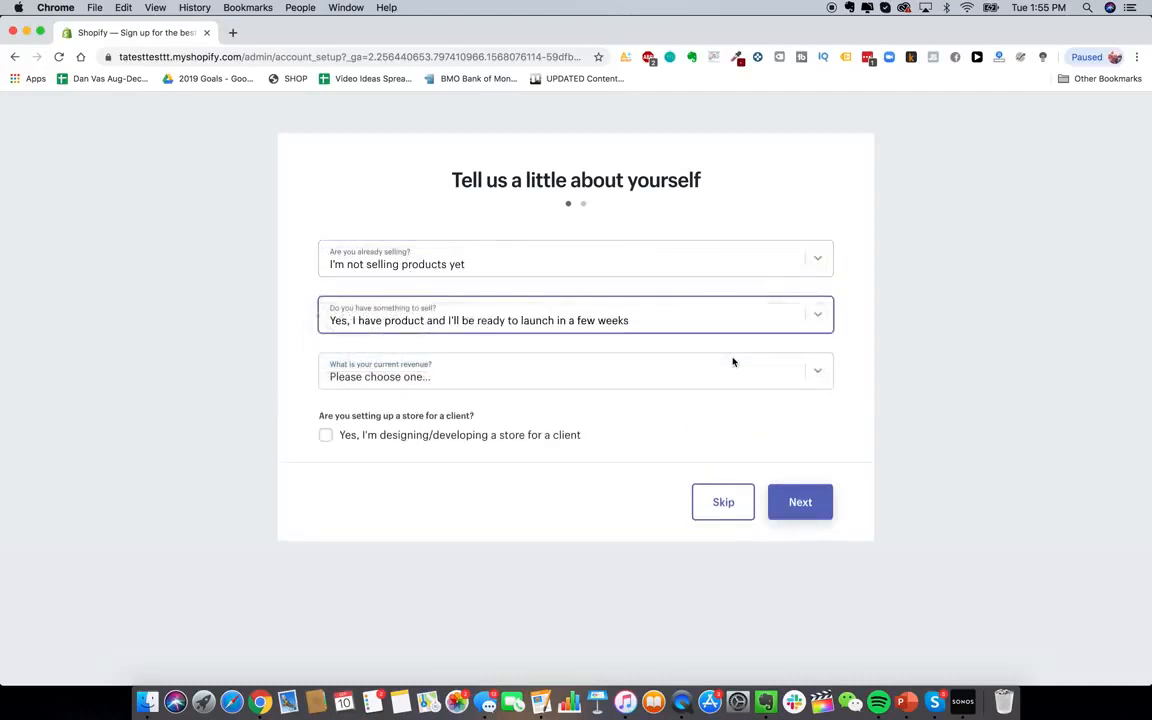
Set the current revenue answer to Up to $5,000 CAD
{"action": "left_click", "coordinate": [805, 372]}
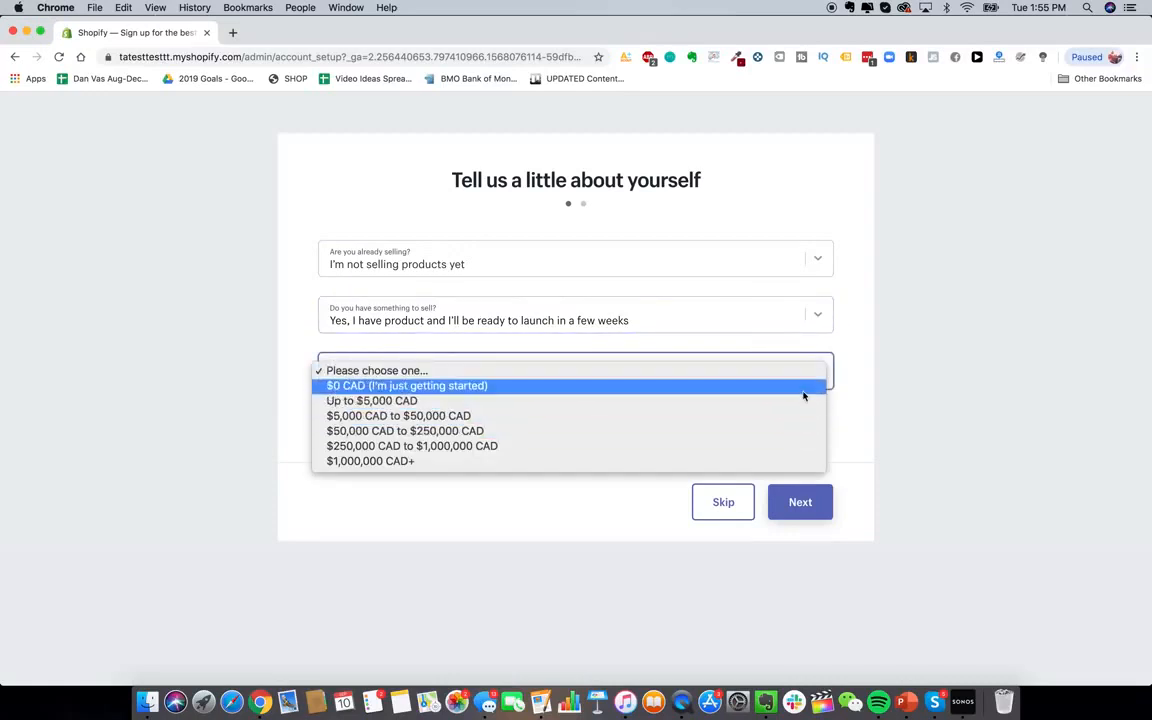
{"action": "left_click", "coordinate": [805, 402]}
{"action": "left_click", "coordinate": [502, 375]}
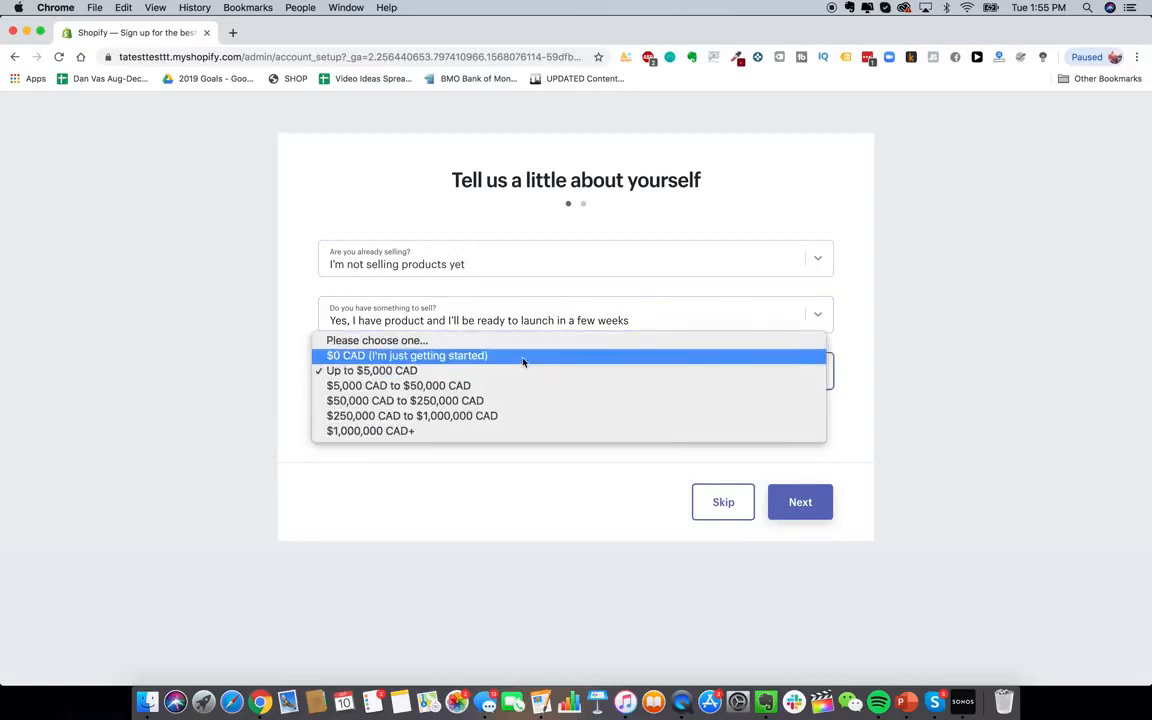
{"action": "left_click", "coordinate": [527, 360]}
{"action": "left_click", "coordinate": [613, 386]}
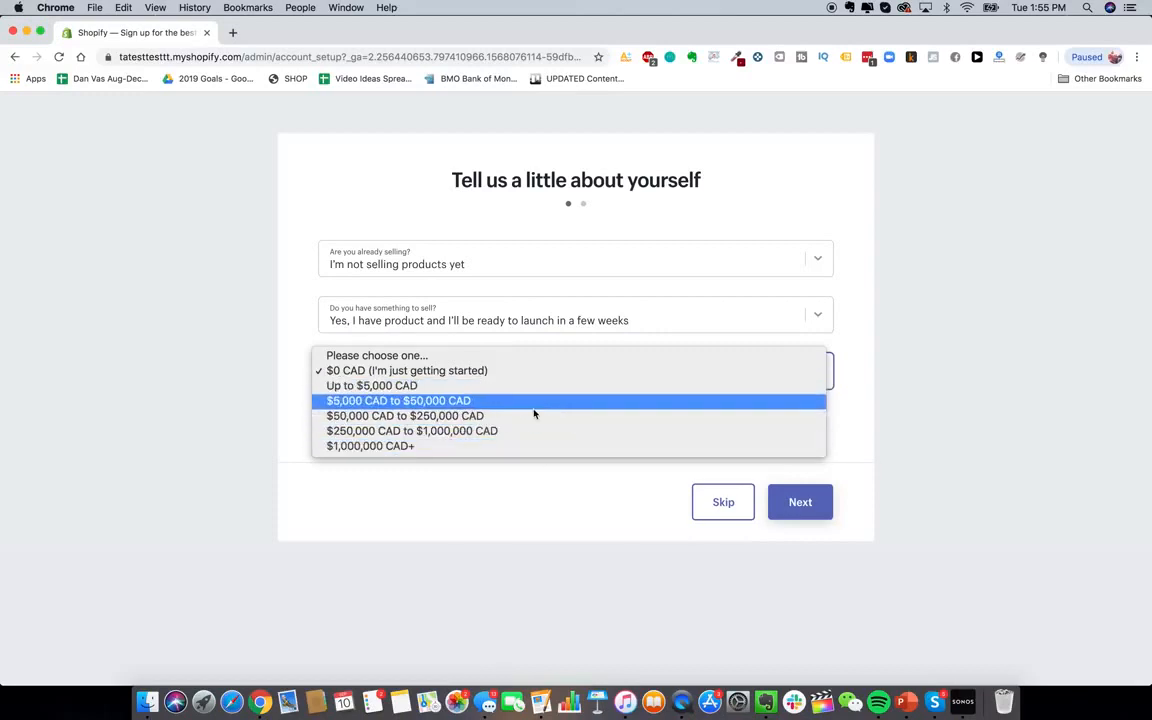
{"action": "left_click", "coordinate": [643, 207]}
{"action": "left_click", "coordinate": [602, 372]}
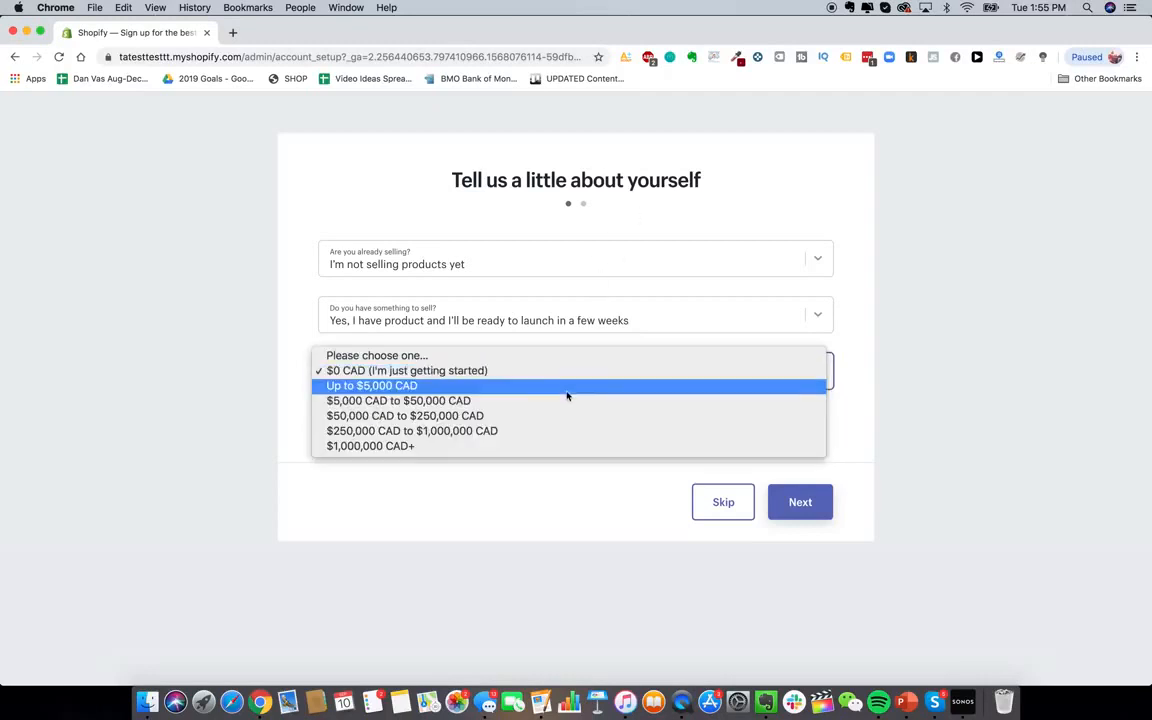
{"action": "left_click", "coordinate": [566, 390]}
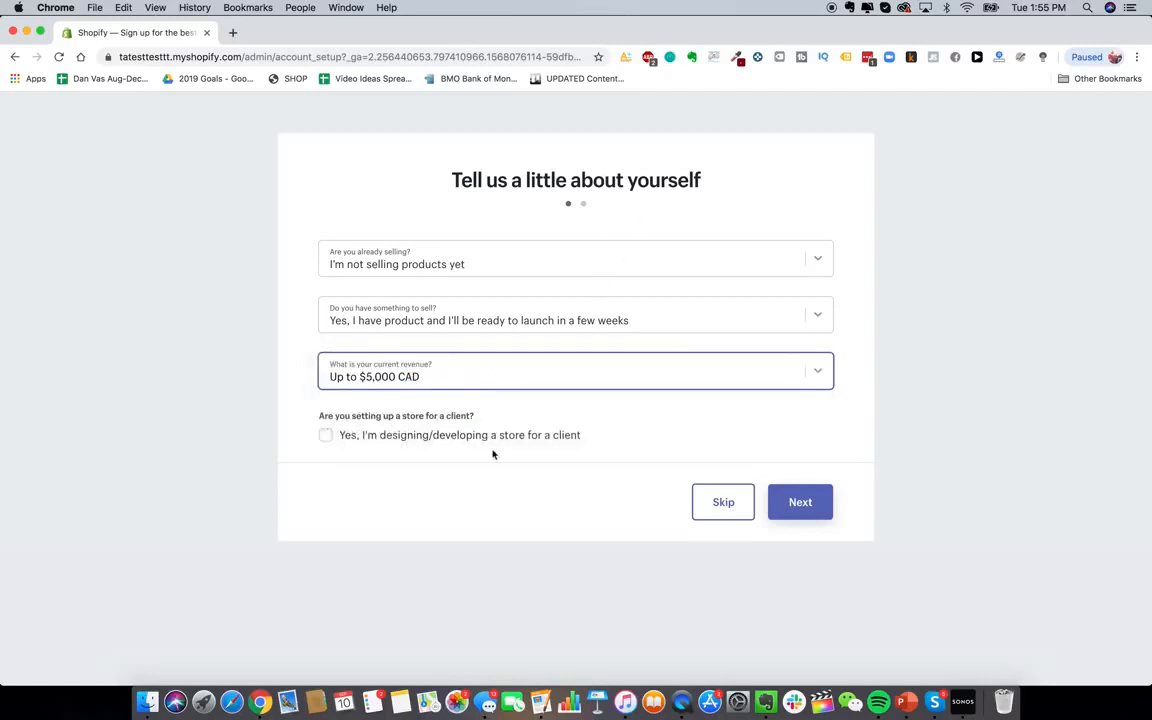
Continue to the business address form and begin entering the street address
{"action": "left_click", "coordinate": [776, 503]}
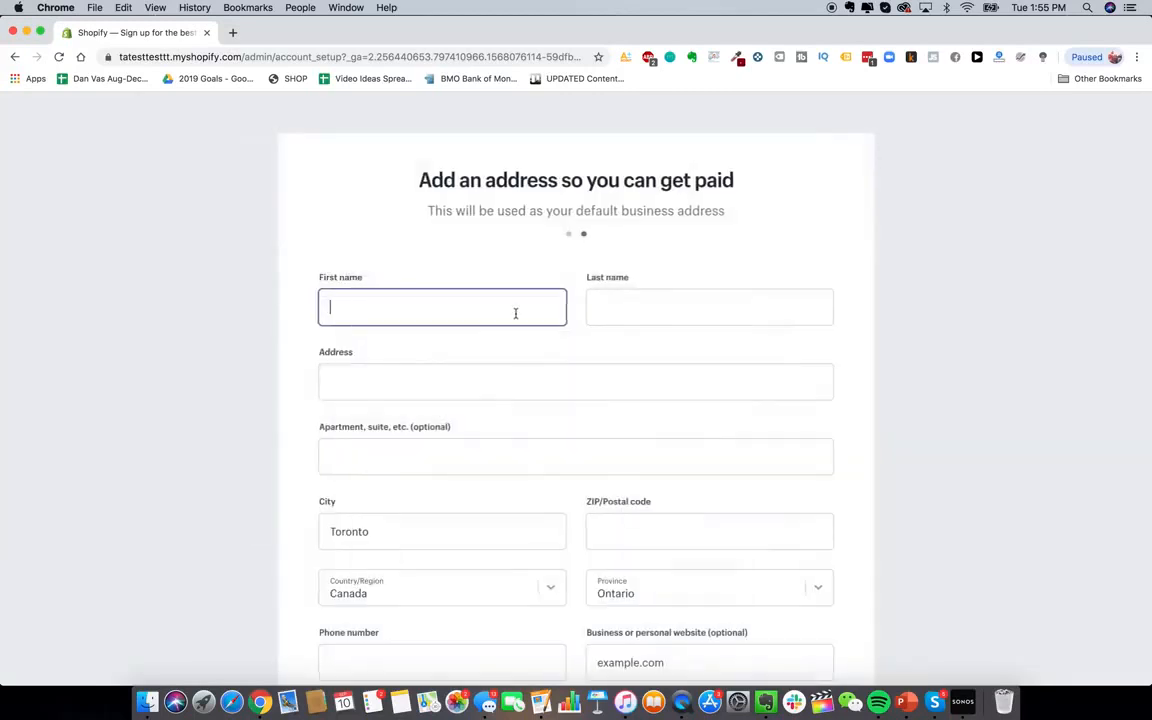
{"action": "scroll", "coordinate": [532, 440], "scroll_direction": "down", "scroll_amount": 1}
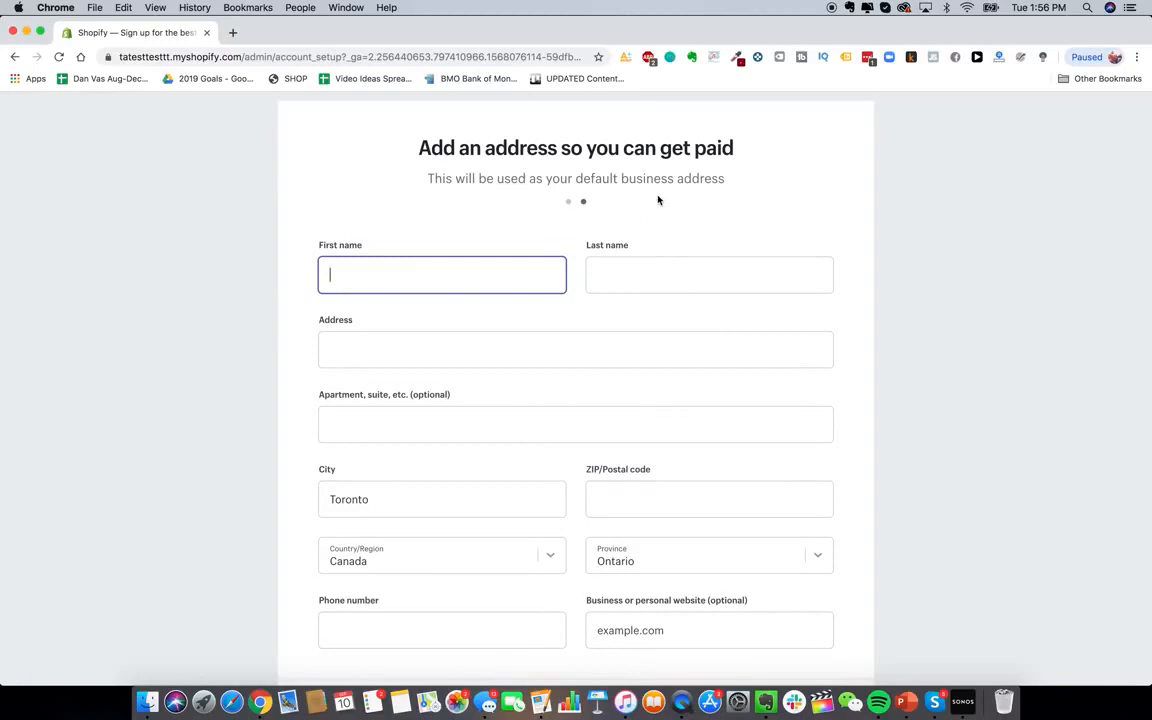
{"action": "scroll", "coordinate": [658, 200], "scroll_direction": "down", "scroll_amount": 1}
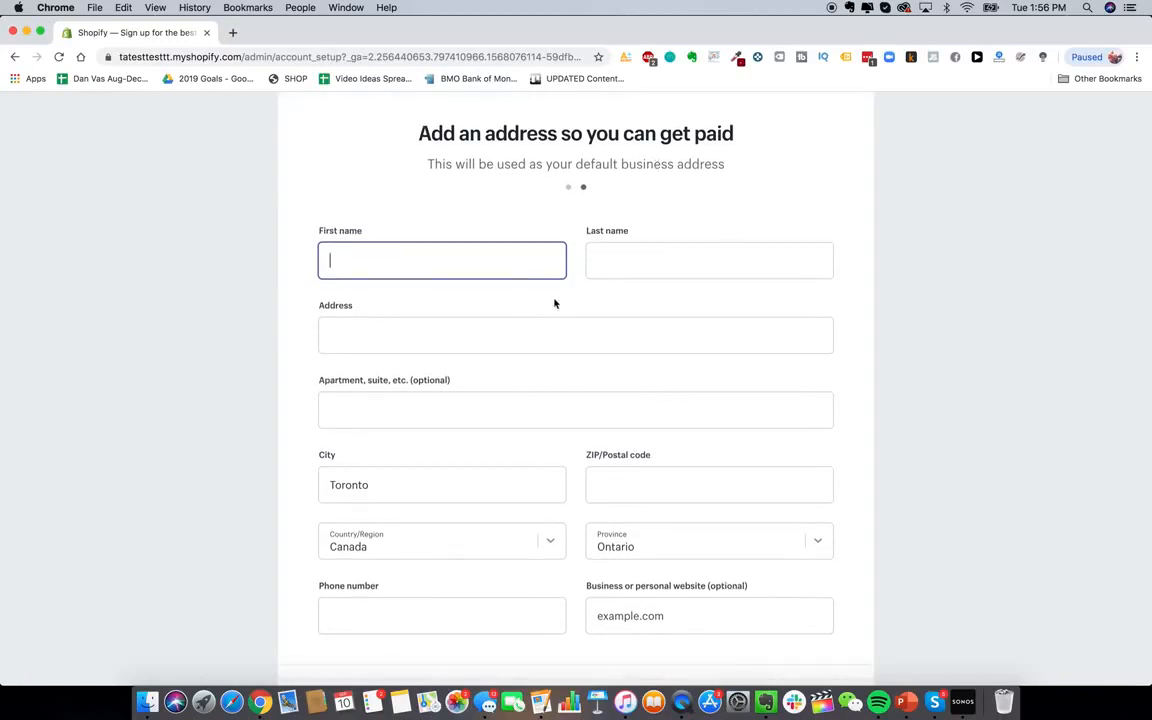
{"action": "scroll", "coordinate": [554, 303], "scroll_direction": "down", "scroll_amount": 1}
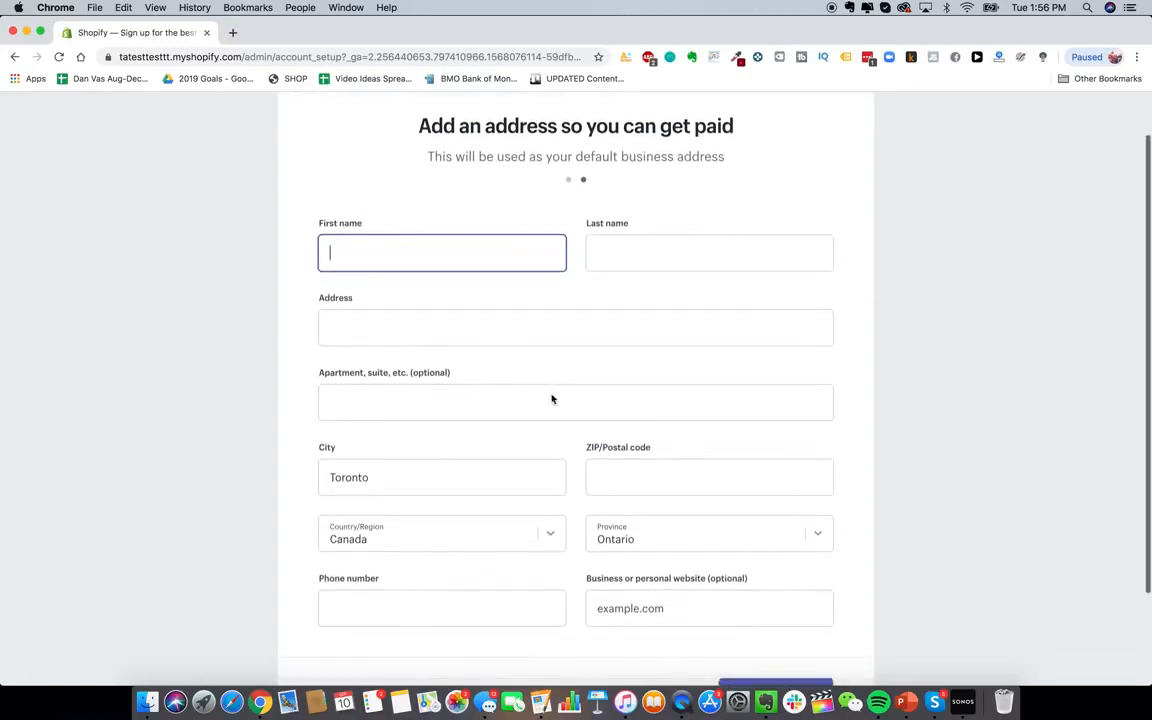
{"action": "scroll", "coordinate": [552, 396], "scroll_direction": "up", "scroll_amount": 1}
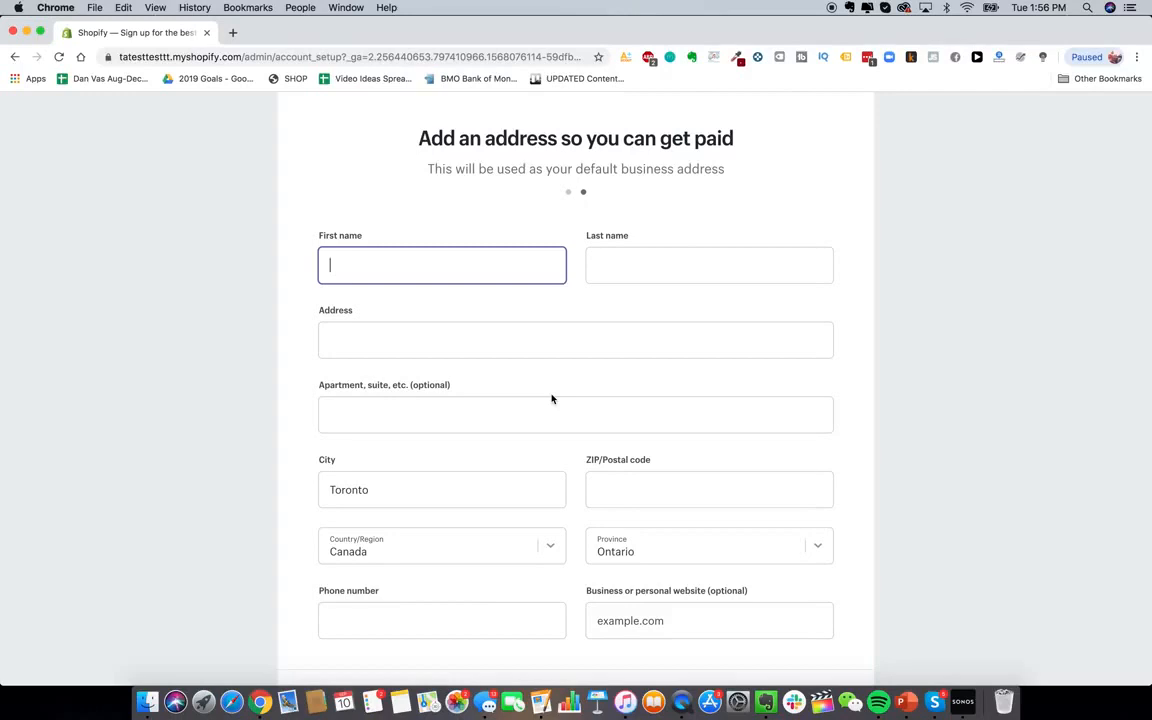
{"action": "left_click", "coordinate": [640, 345]}
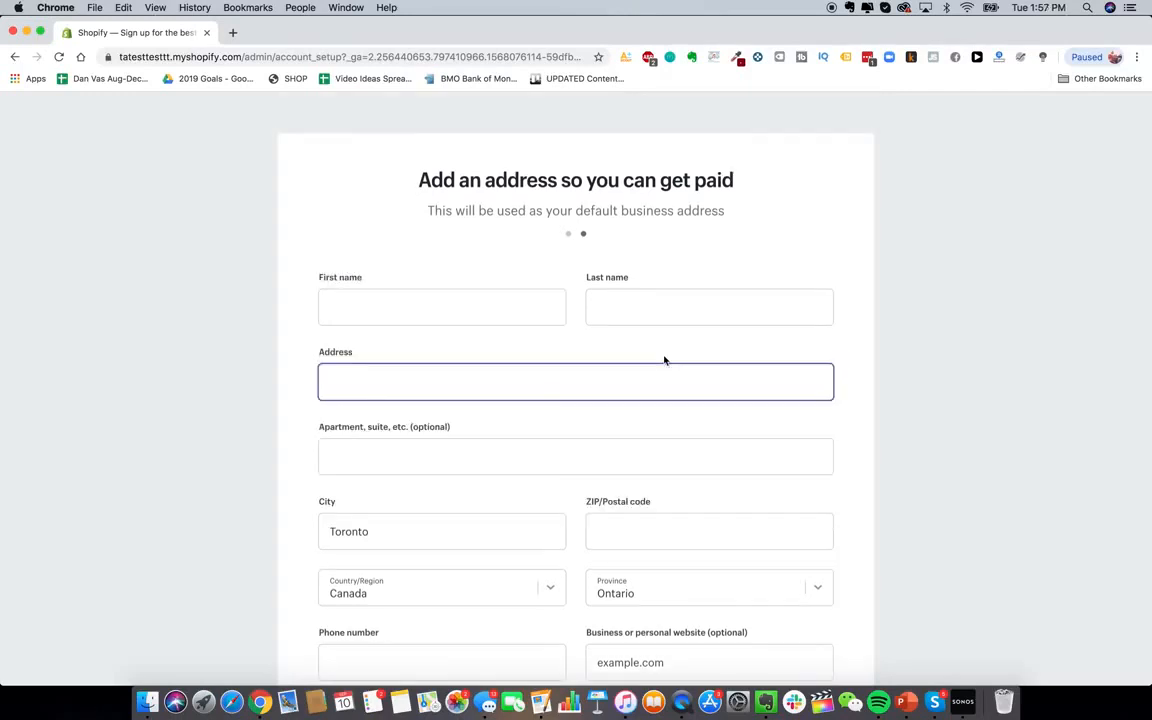
{"action": "scroll", "coordinate": [571, 359], "scroll_direction": "down", "scroll_amount": 3}
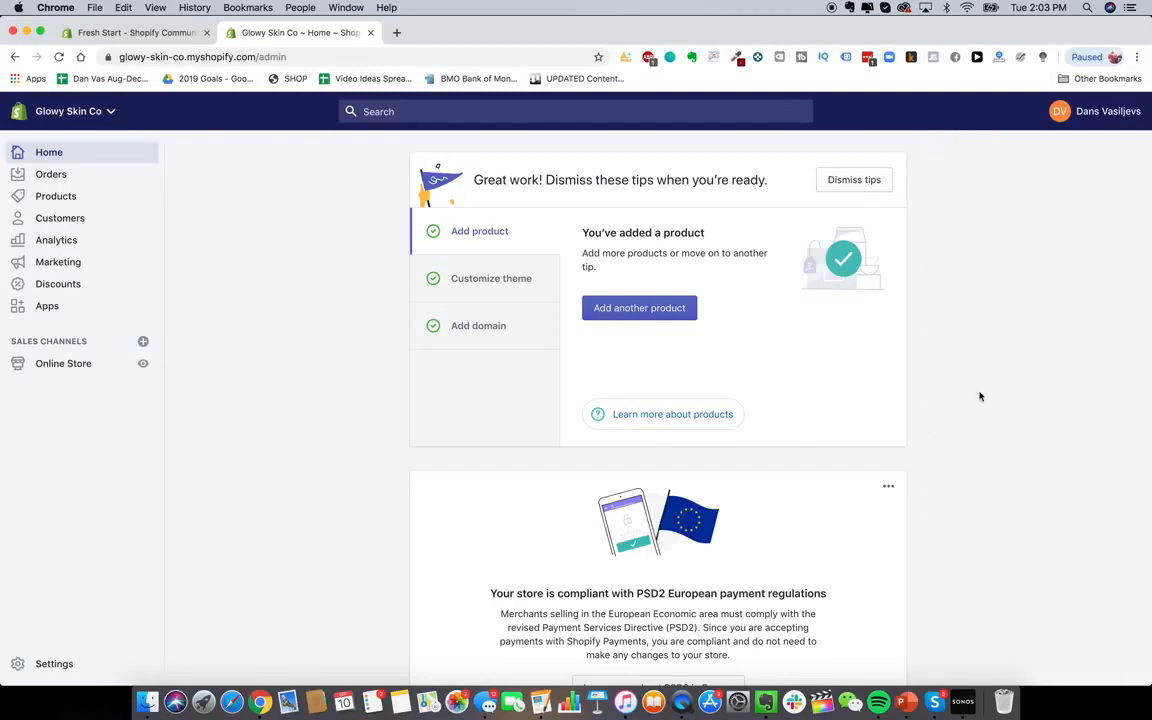
Expand the Customize theme tip on the Glowy Skin Co admin home
{"action": "scroll", "coordinate": [820, 322], "scroll_direction": "down", "scroll_amount": 2}
{"action": "scroll", "coordinate": [816, 322], "scroll_direction": "up", "scroll_amount": 2}
{"action": "scroll", "coordinate": [758, 344], "scroll_direction": "down", "scroll_amount": 1}
{"action": "scroll", "coordinate": [622, 324], "scroll_direction": "up", "scroll_amount": 1}
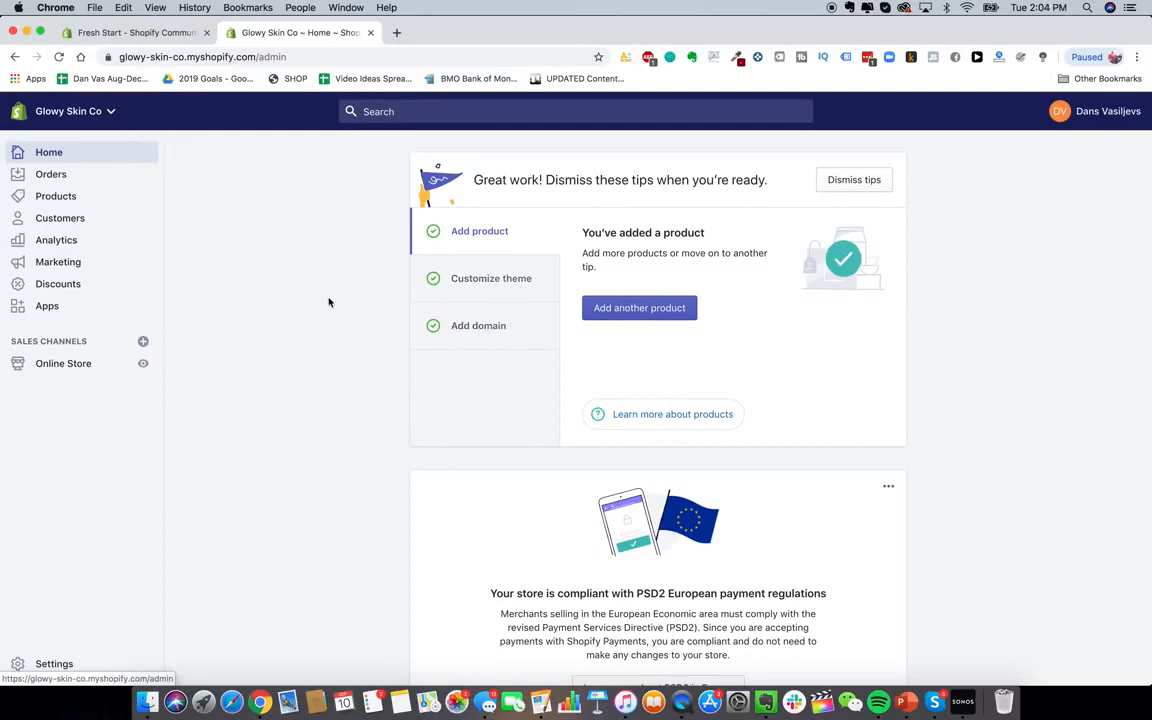
{"action": "left_click", "coordinate": [494, 285]}
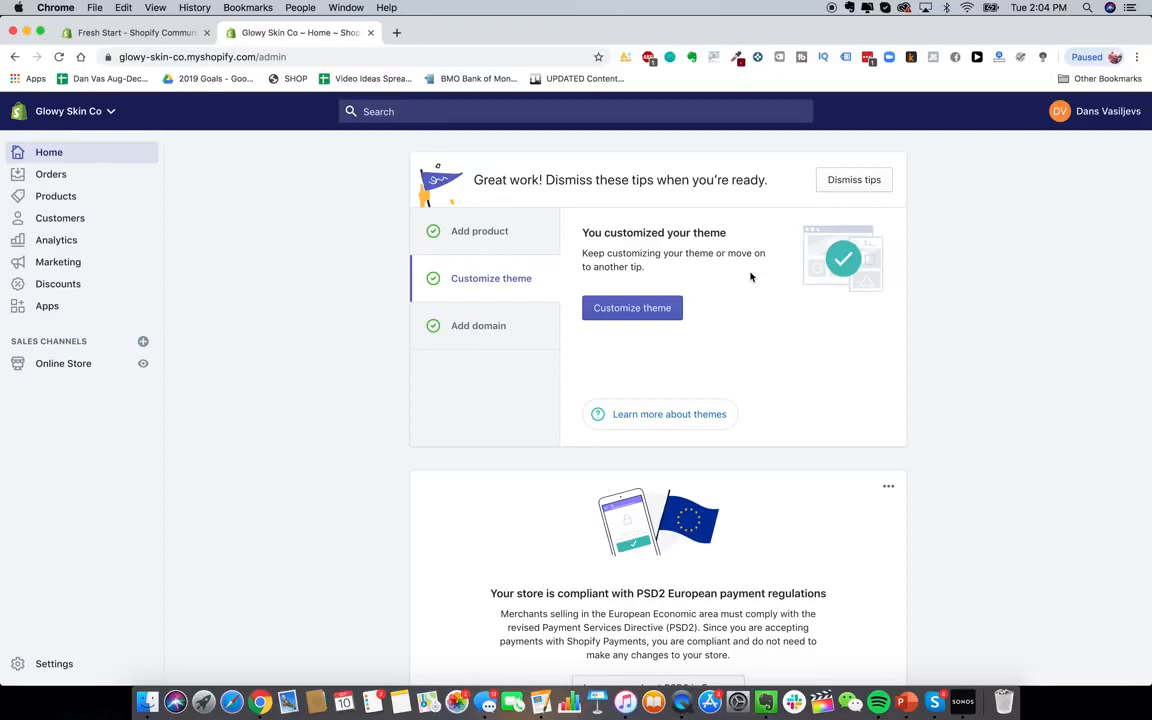
Go to Online Store > Themes and open the Shopify Theme Store in a new tab
{"action": "scroll", "coordinate": [588, 246], "scroll_direction": "down", "scroll_amount": 1}
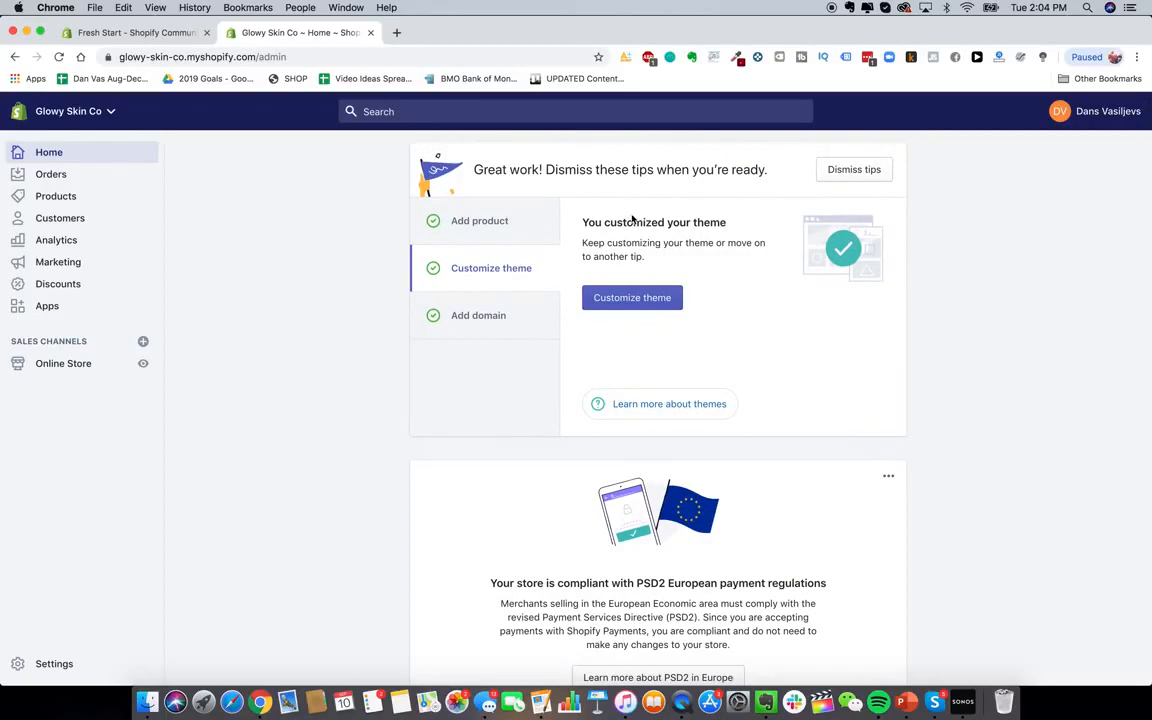
{"action": "scroll", "coordinate": [632, 225], "scroll_direction": "down", "scroll_amount": 2}
{"action": "scroll", "coordinate": [600, 260], "scroll_direction": "up", "scroll_amount": 2}
{"action": "left_click", "coordinate": [63, 363]}
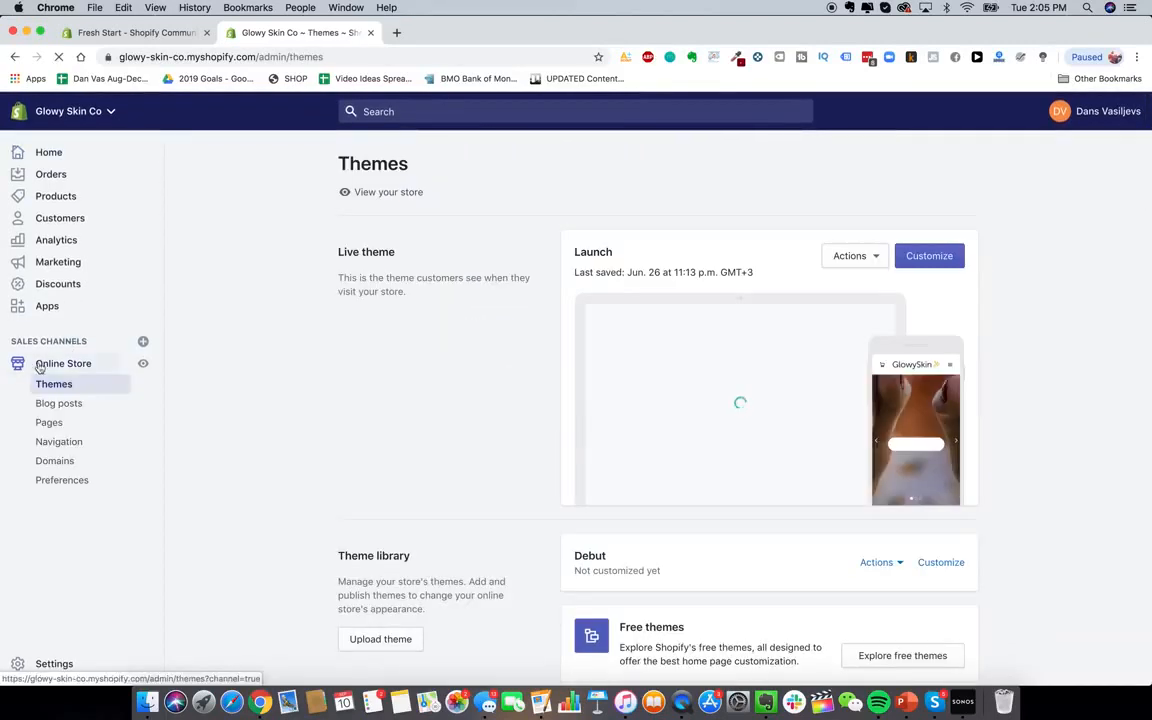
{"action": "scroll", "coordinate": [970, 441], "scroll_direction": "down", "scroll_amount": 3}
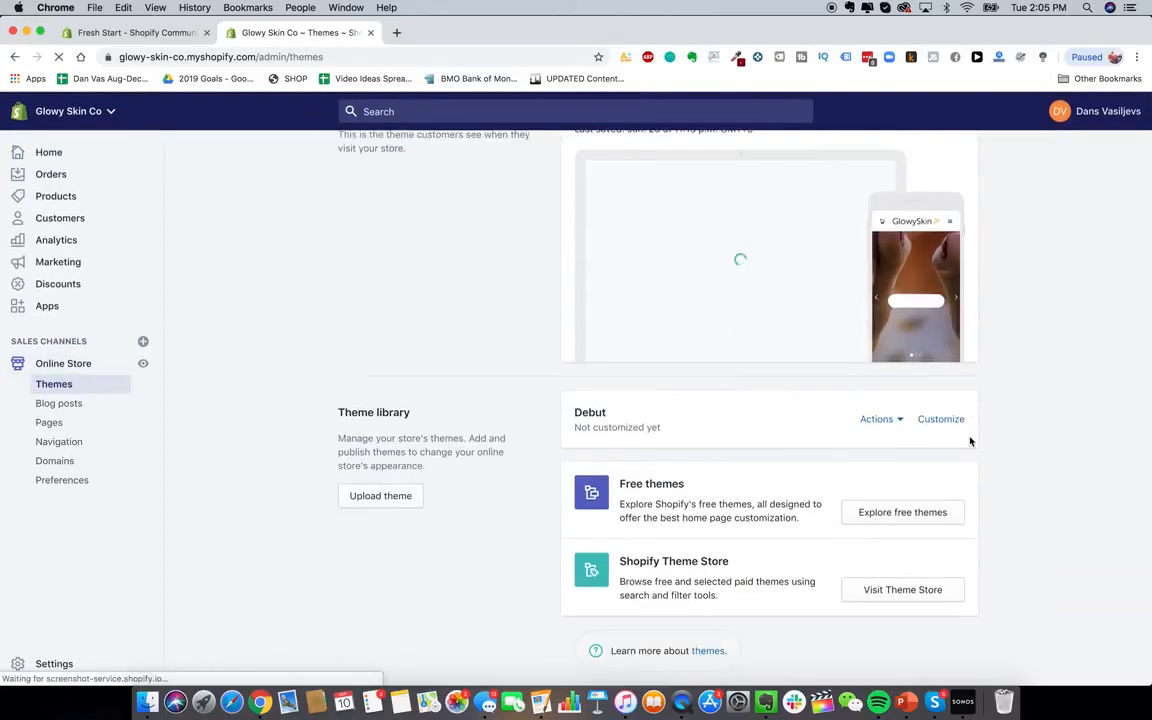
{"action": "left_click", "coordinate": [885, 593]}
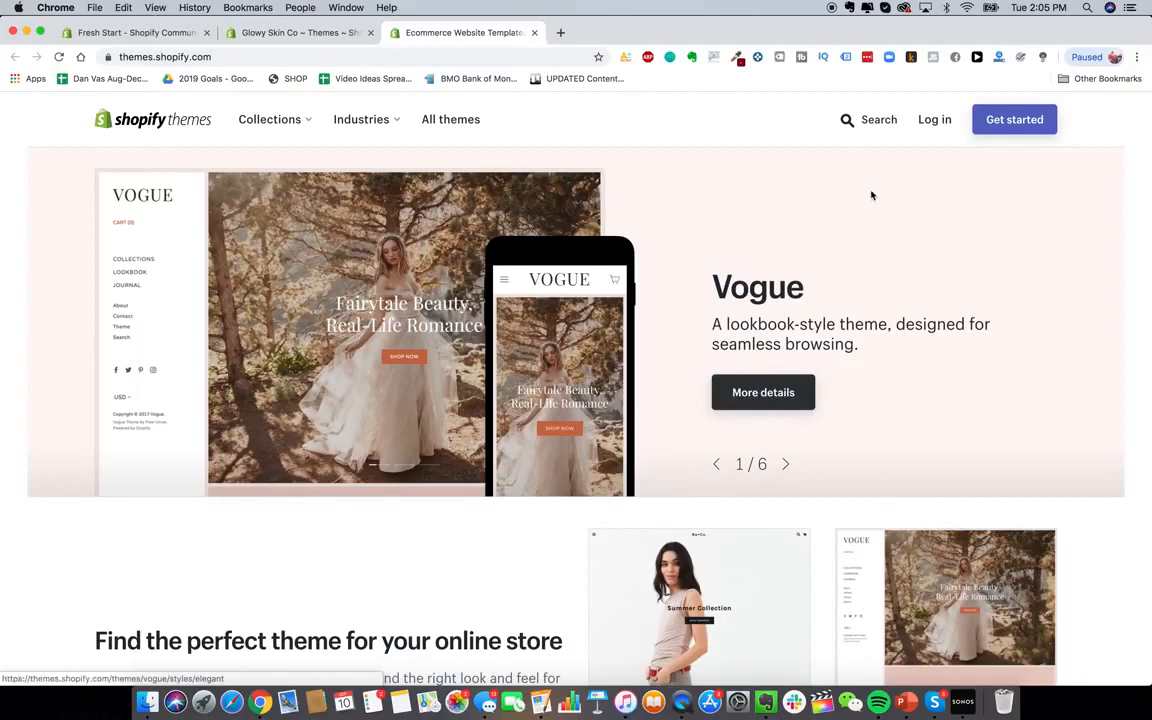
Browse the Theme Store's Minimalist style collection
{"action": "scroll", "coordinate": [856, 231], "scroll_direction": "down", "scroll_amount": 3}
{"action": "scroll", "coordinate": [760, 225], "scroll_direction": "up", "scroll_amount": 3}
{"action": "left_click", "coordinate": [270, 120]}
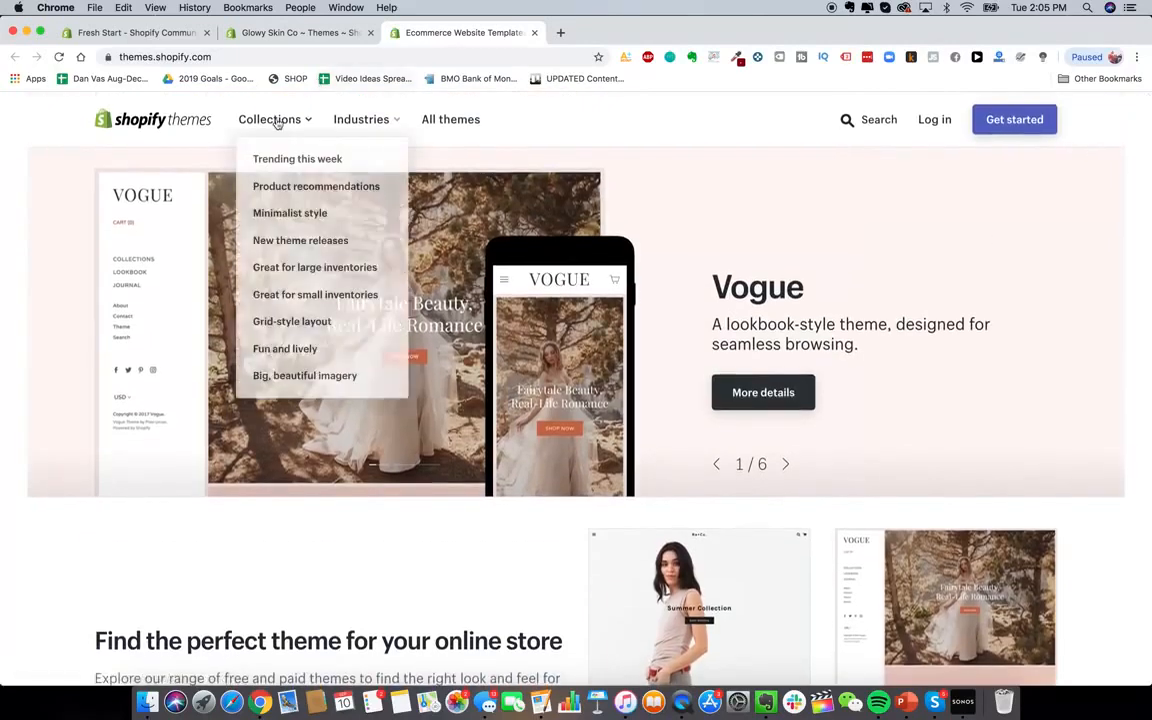
{"action": "left_click", "coordinate": [334, 216]}
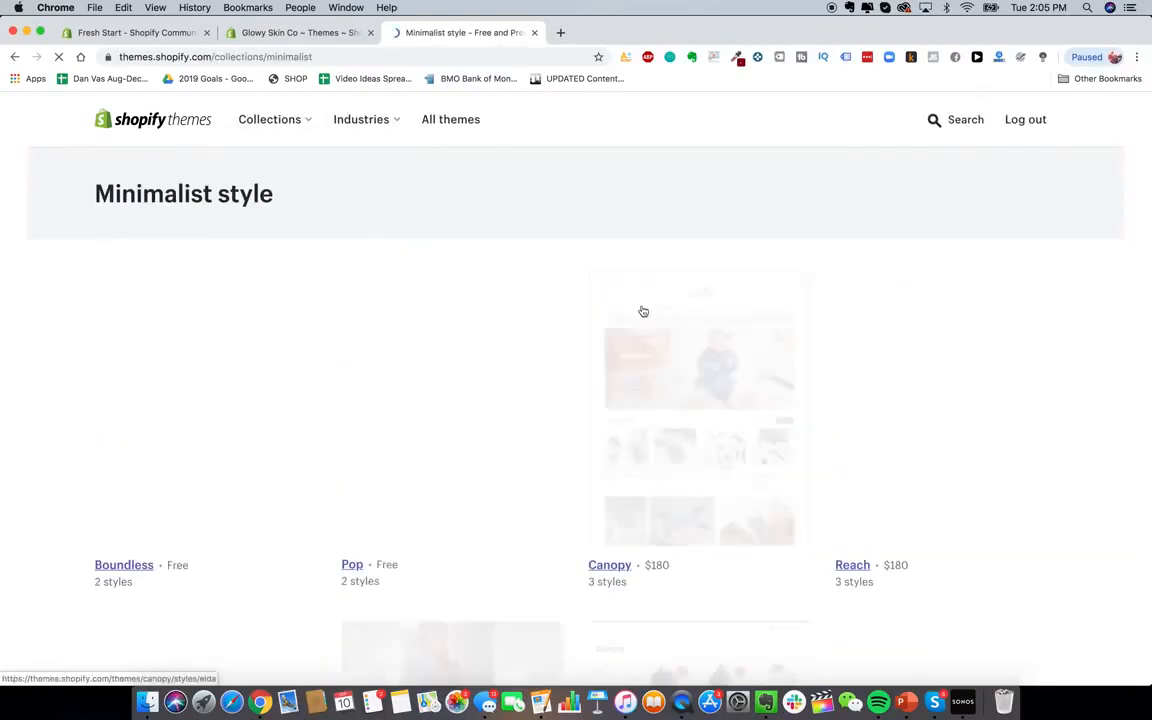
Open the Debut theme page in a new tab
{"action": "scroll", "coordinate": [492, 300], "scroll_direction": "down", "scroll_amount": 2}
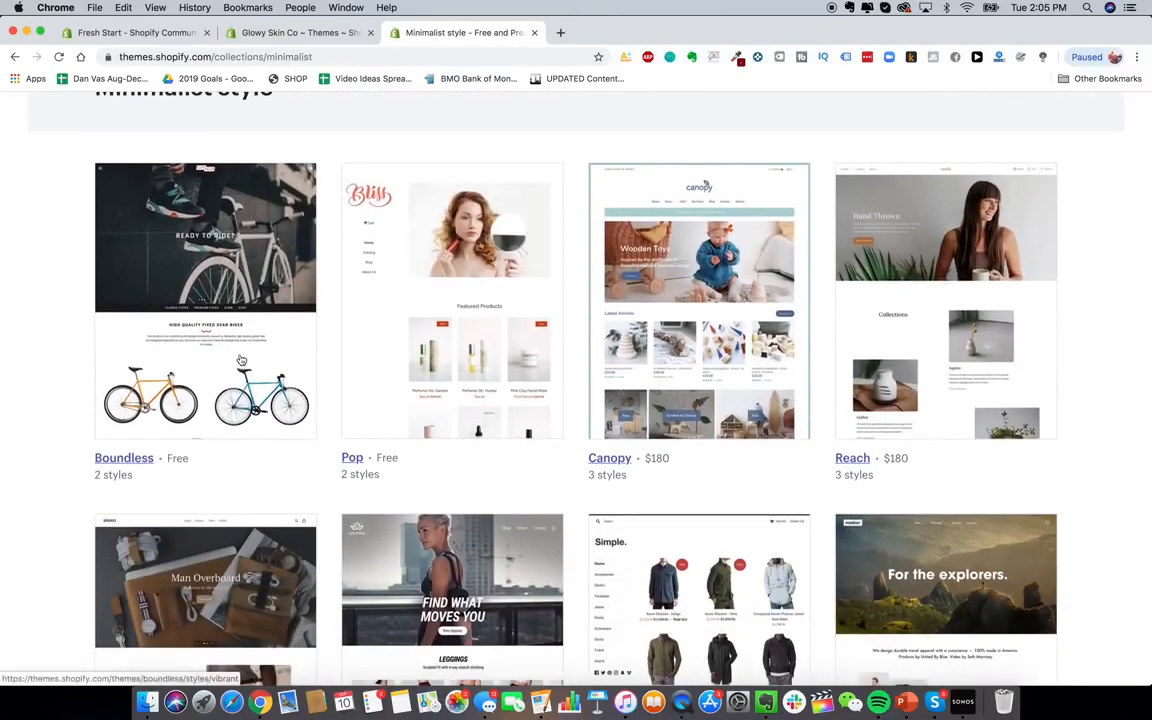
{"action": "scroll", "coordinate": [239, 360], "scroll_direction": "down", "scroll_amount": 2}
{"action": "scroll", "coordinate": [240, 358], "scroll_direction": "up", "scroll_amount": 3}
{"action": "scroll", "coordinate": [240, 358], "scroll_direction": "down", "scroll_amount": 9}
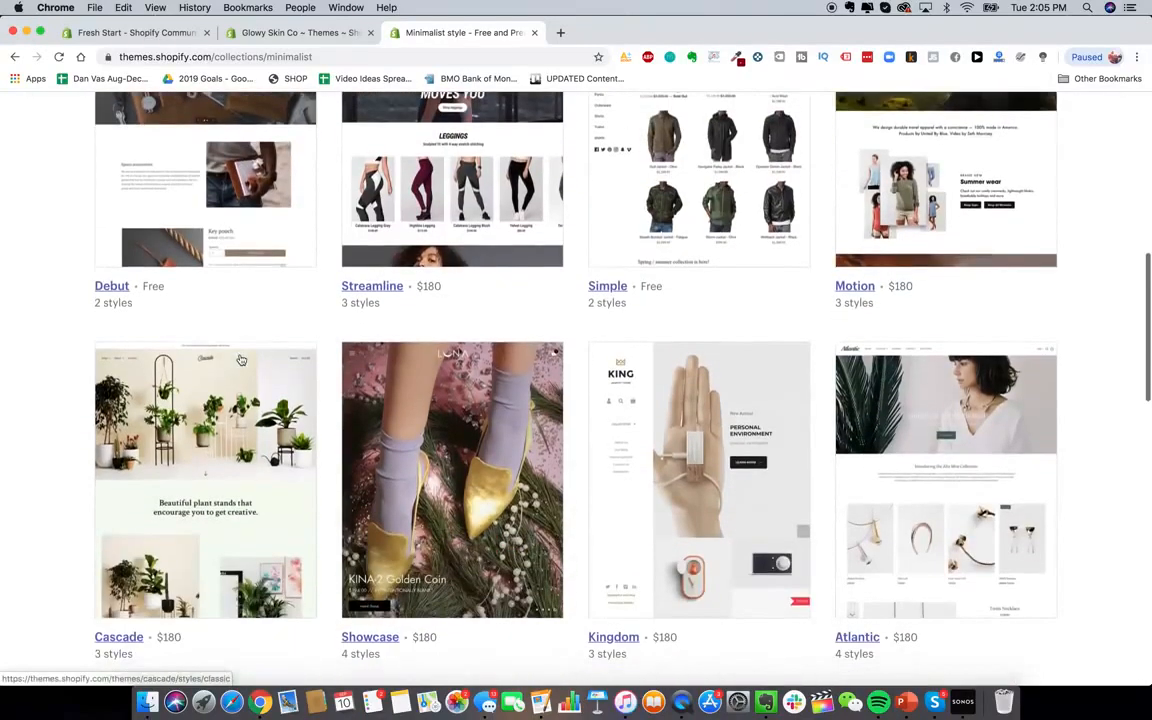
{"action": "scroll", "coordinate": [180, 270], "scroll_direction": "up", "scroll_amount": 2}
{"action": "right_click", "coordinate": [128, 288]}
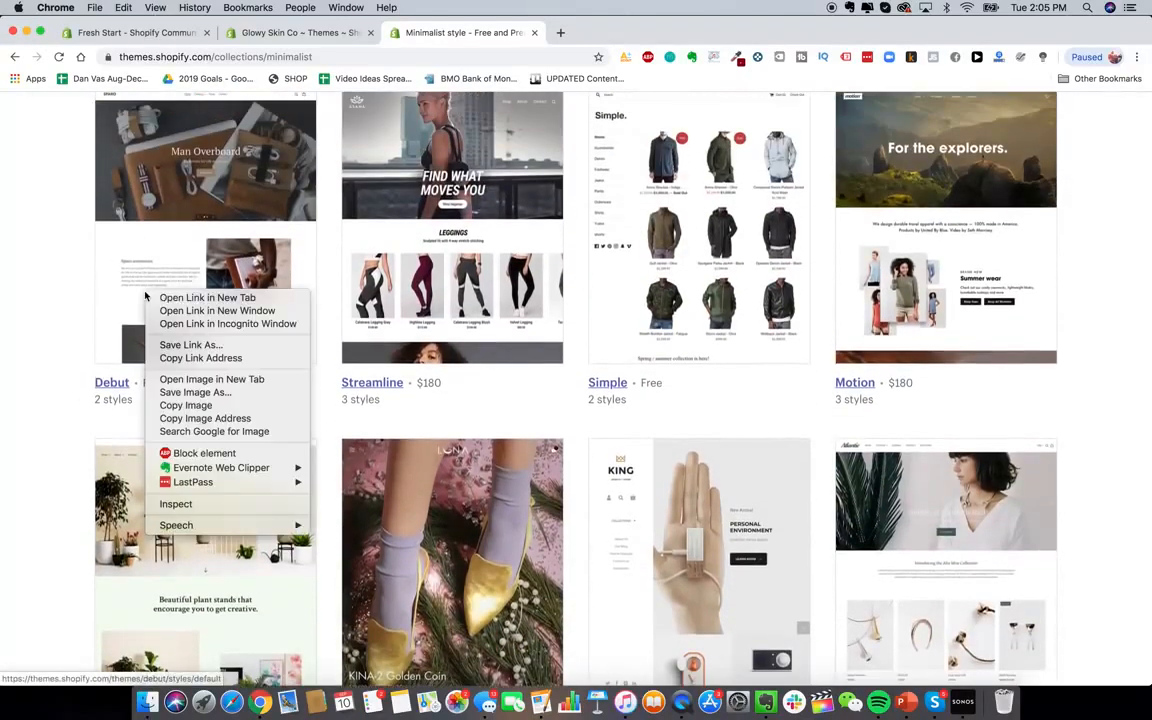
{"action": "left_click", "coordinate": [162, 297]}
Open the Minimal and Pop theme pages in their own new tabs
{"action": "scroll", "coordinate": [508, 440], "scroll_direction": "down", "scroll_amount": 5}
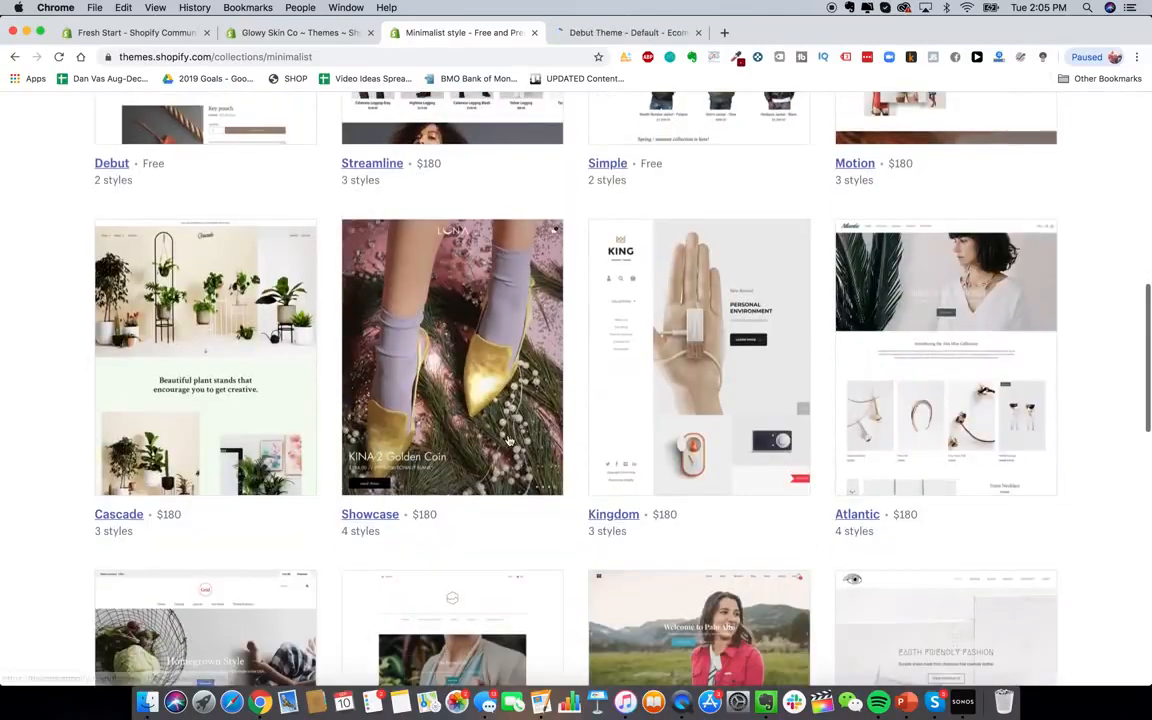
{"action": "scroll", "coordinate": [508, 440], "scroll_direction": "down", "scroll_amount": 4}
{"action": "scroll", "coordinate": [508, 440], "scroll_direction": "down", "scroll_amount": 4}
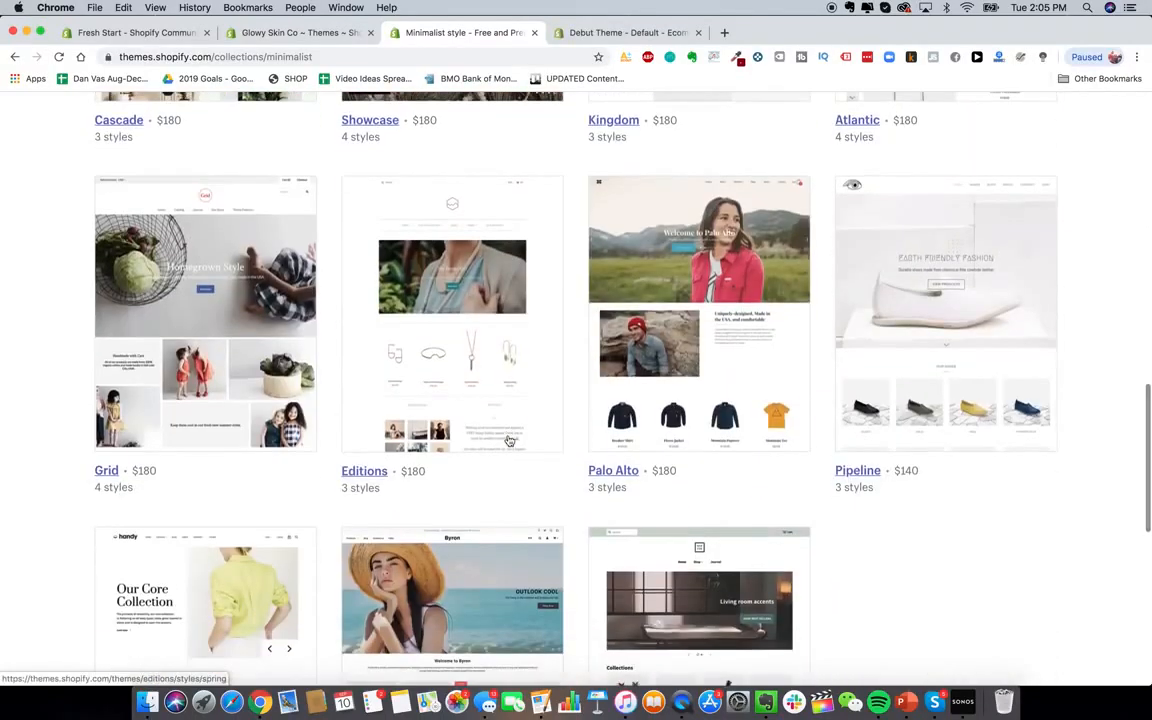
{"action": "scroll", "coordinate": [508, 440], "scroll_direction": "down", "scroll_amount": 5}
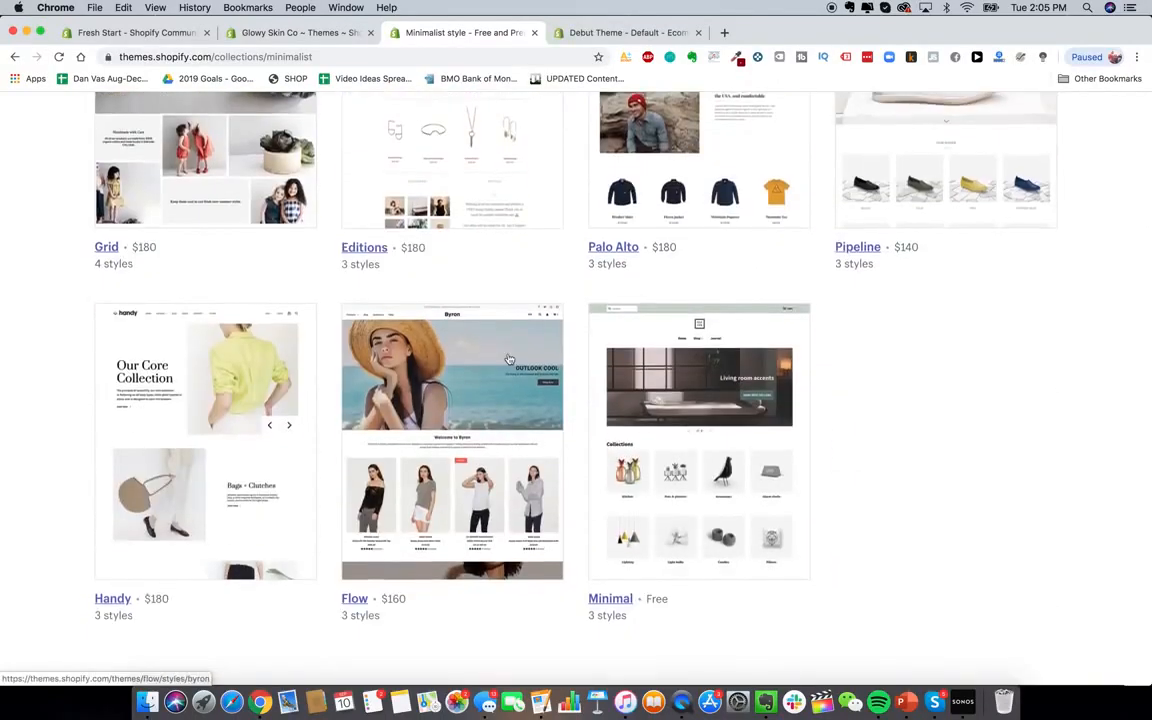
{"action": "right_click", "coordinate": [689, 422]}
{"action": "left_click", "coordinate": [707, 430]}
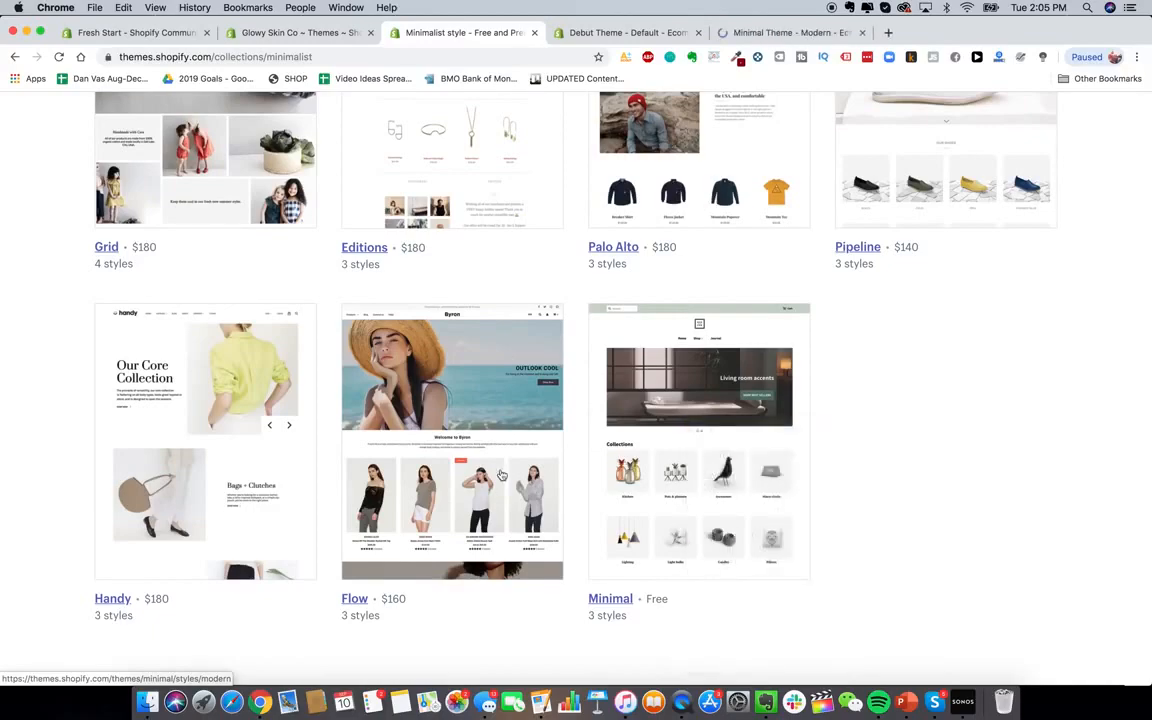
{"action": "scroll", "coordinate": [502, 475], "scroll_direction": "up", "scroll_amount": 8}
{"action": "scroll", "coordinate": [502, 475], "scroll_direction": "up", "scroll_amount": 8}
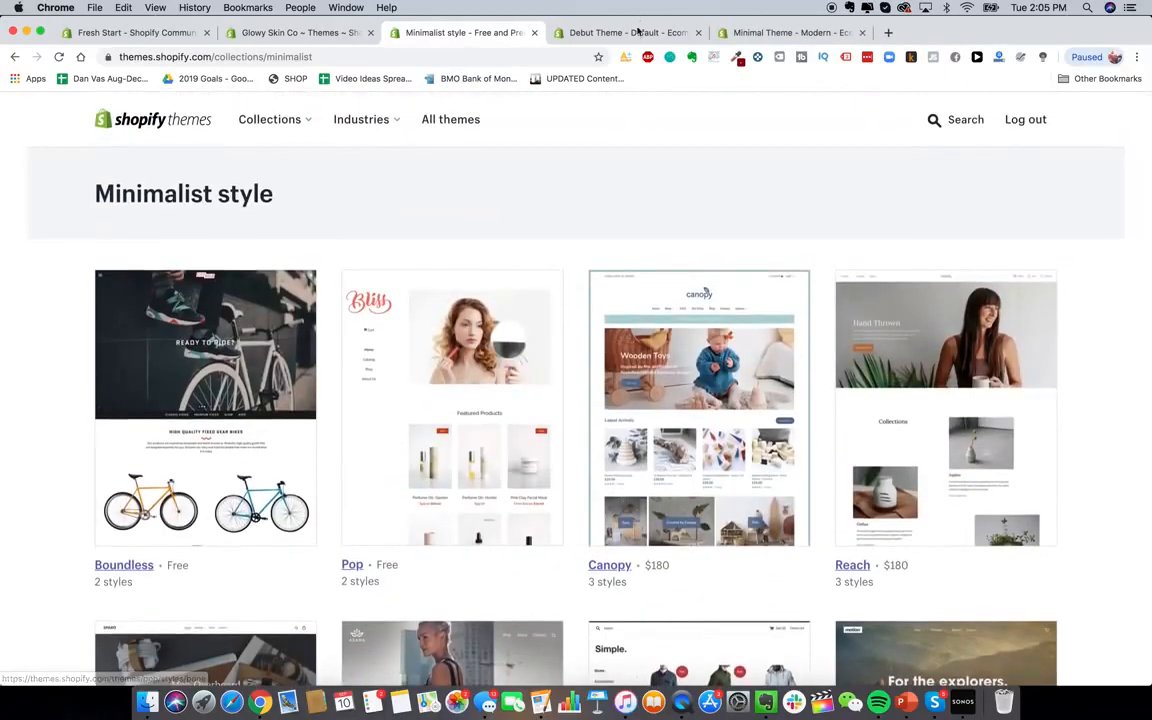
{"action": "right_click", "coordinate": [468, 336]}
{"action": "left_click", "coordinate": [487, 341]}
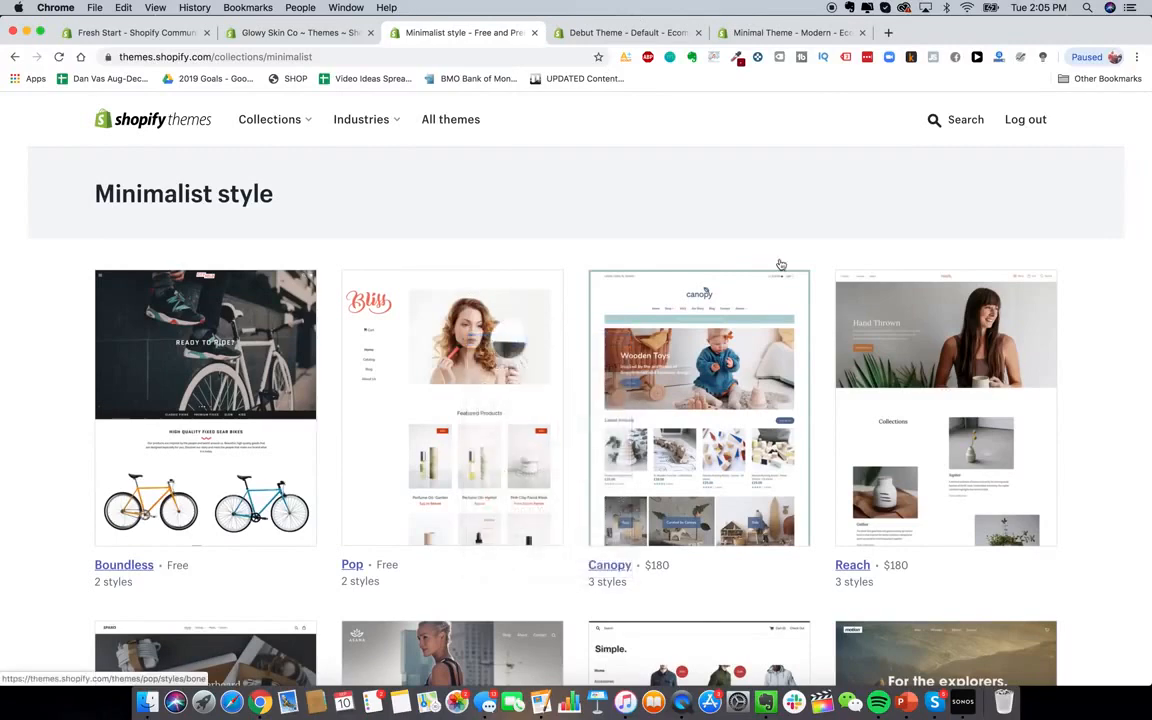
Search the Theme Store for 'launch' and open the Launch theme's details page
{"action": "left_click", "coordinate": [949, 121]}
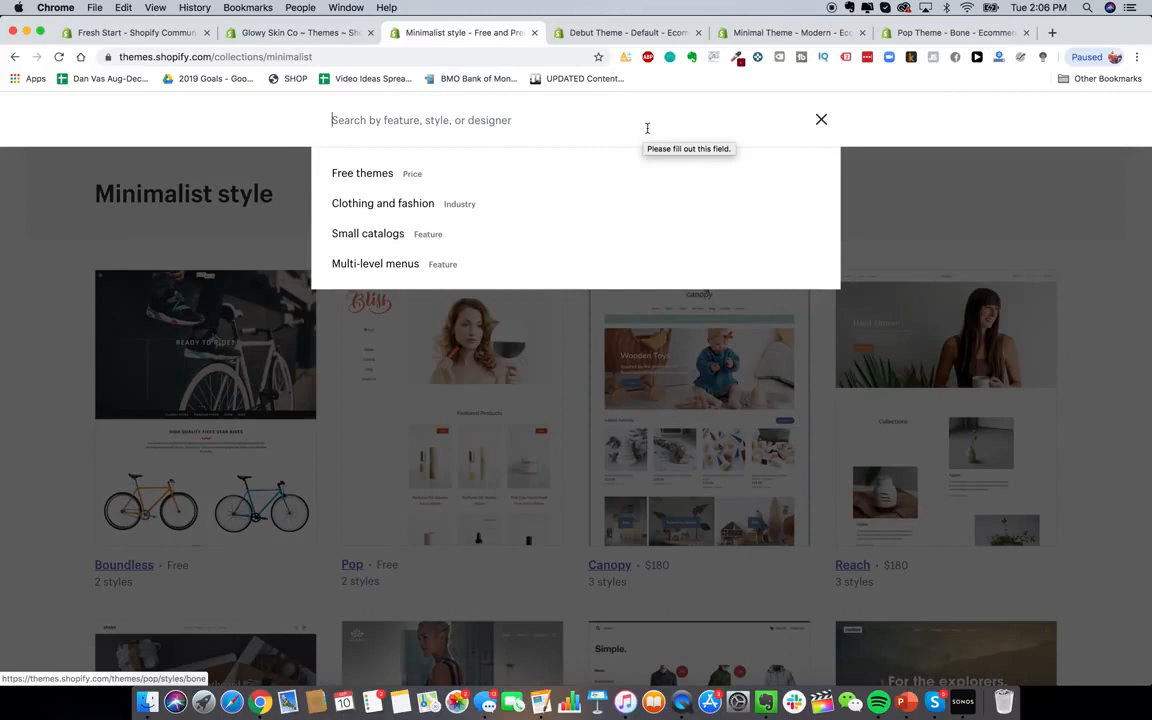
{"action": "type", "text": "launch"}
{"action": "key", "text": "Return"}
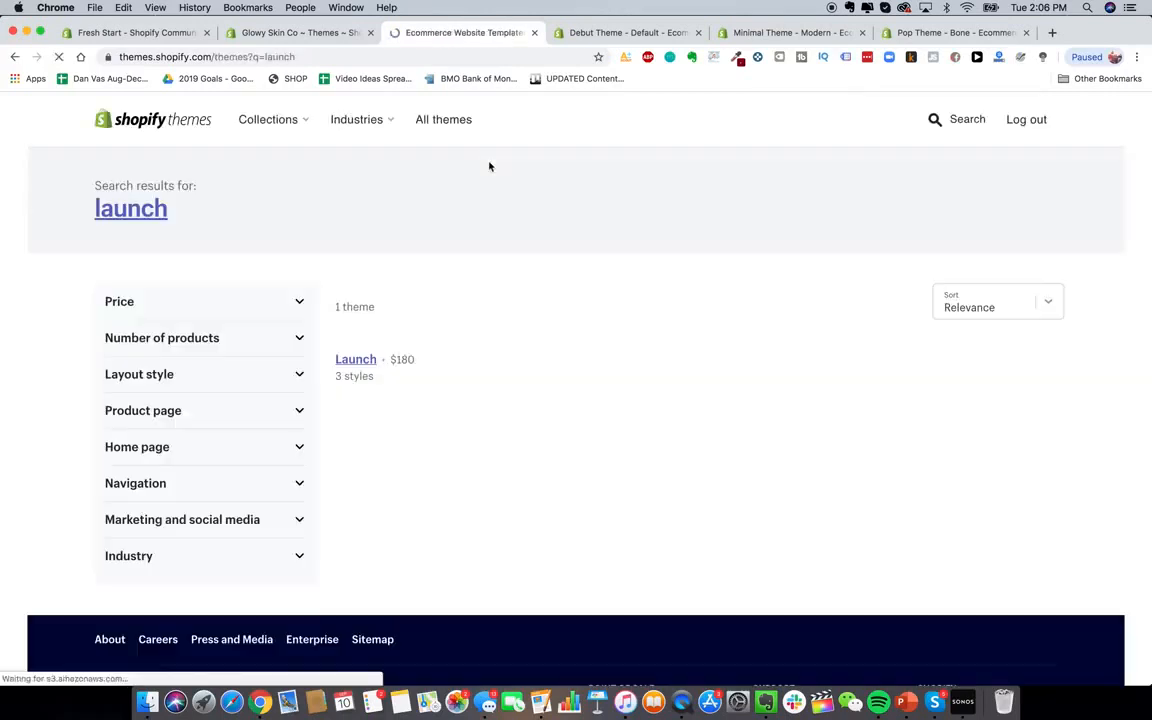
{"action": "scroll", "coordinate": [470, 580], "scroll_direction": "down", "scroll_amount": 1}
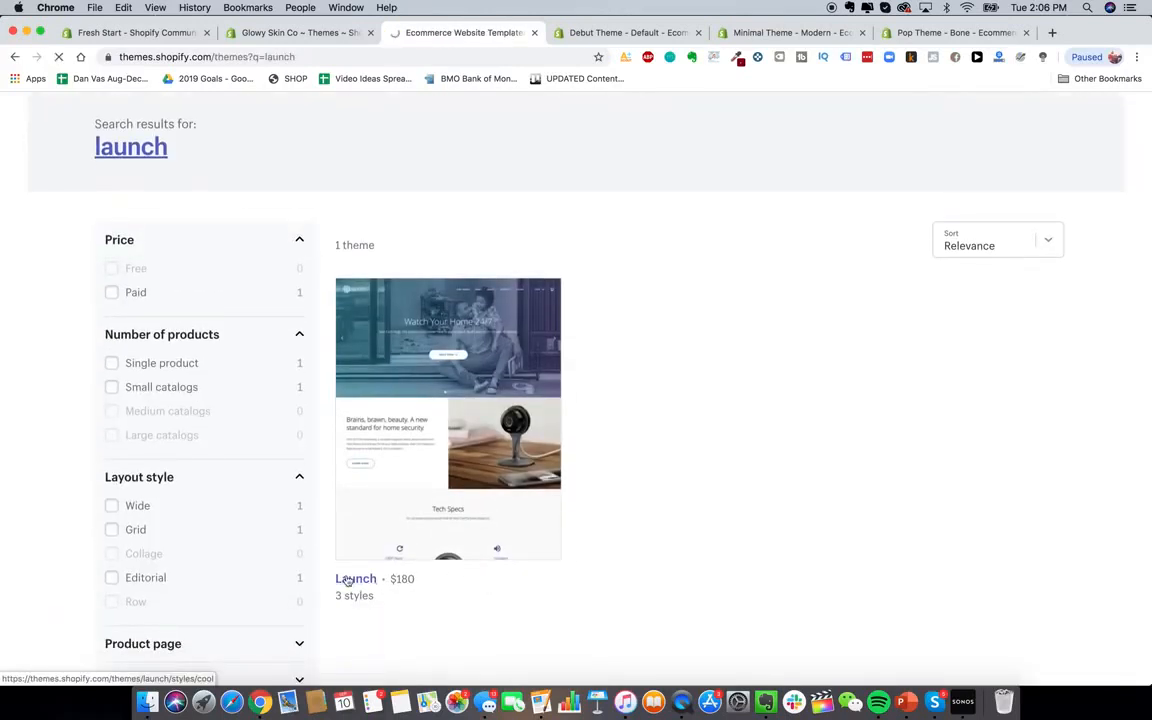
{"action": "left_click", "coordinate": [347, 580]}
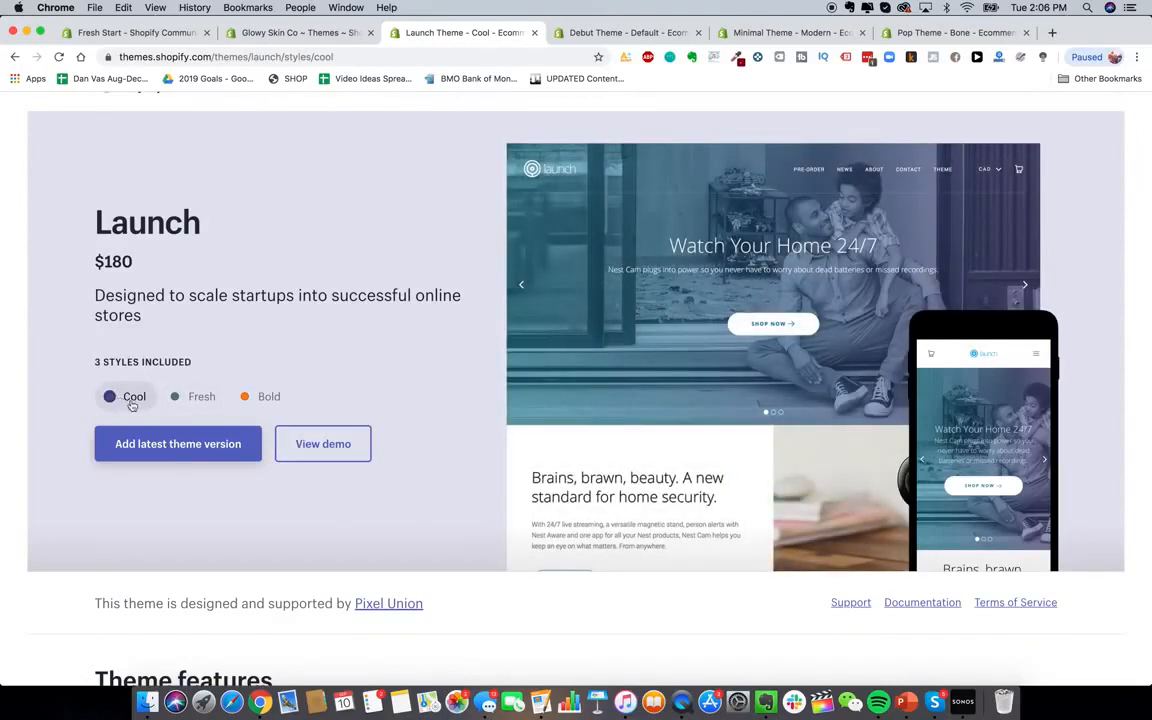
Preview Launch's Fresh and Bold styles, then return to the Glowy Skin Co themes admin
{"action": "left_click", "coordinate": [193, 398]}
{"action": "left_click", "coordinate": [246, 398]}
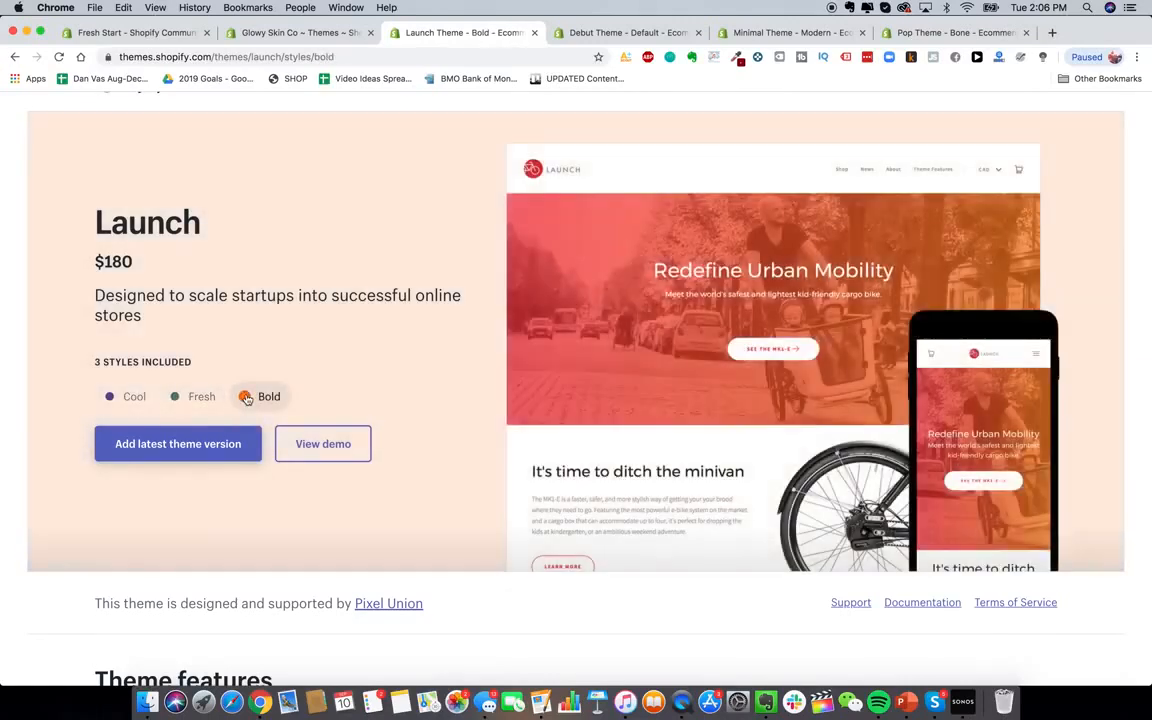
{"action": "scroll", "coordinate": [330, 395], "scroll_direction": "up", "scroll_amount": 1}
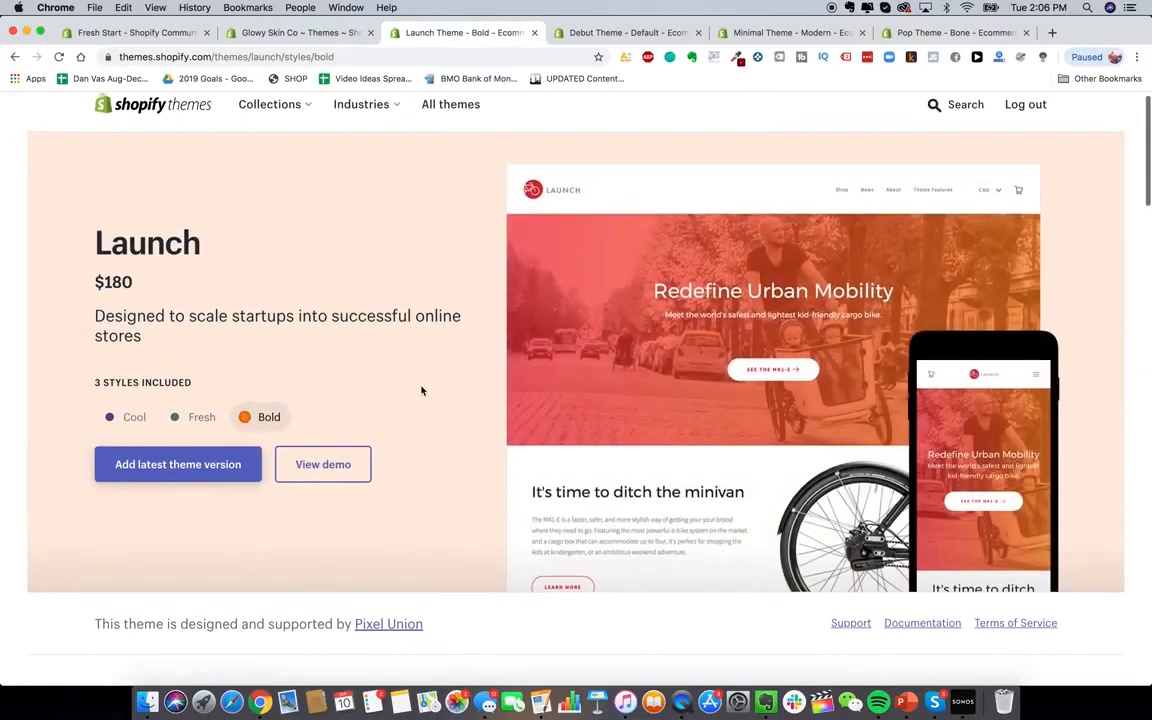
{"action": "left_click", "coordinate": [318, 33]}
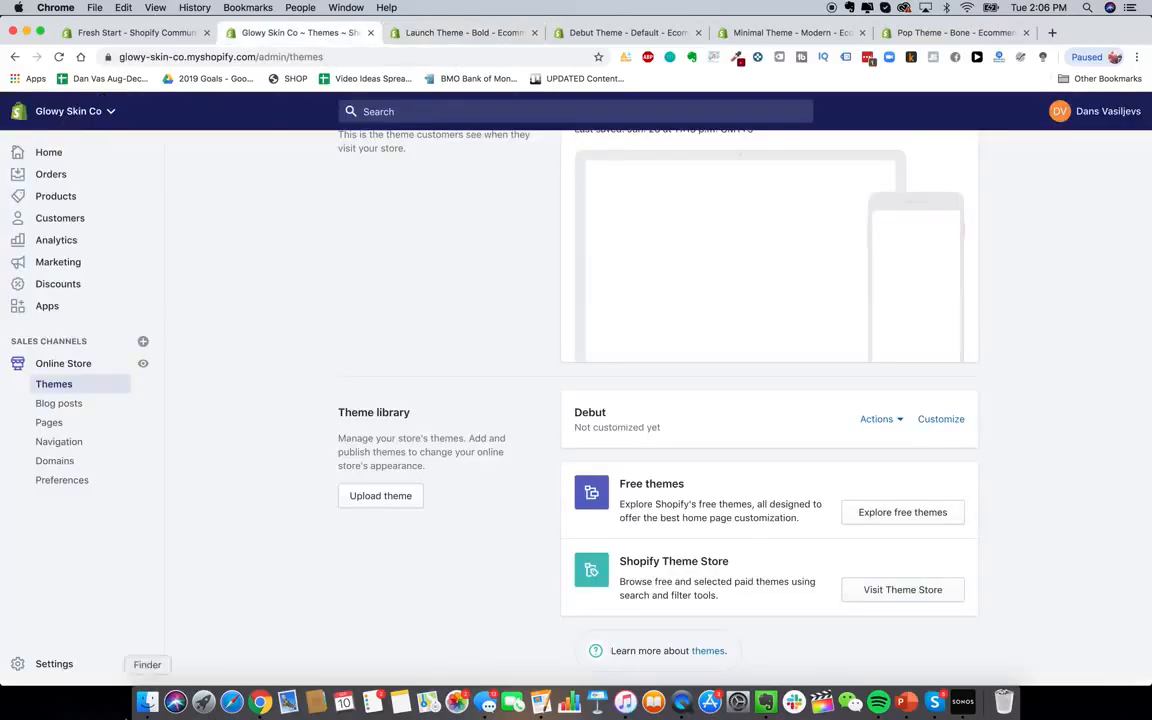
Open 1_1184x1184.png from Finder in Preview, shrink and centre its window, minimize Finder
{"action": "left_click", "coordinate": [147, 702]}
{"action": "double_click", "coordinate": [506, 386]}
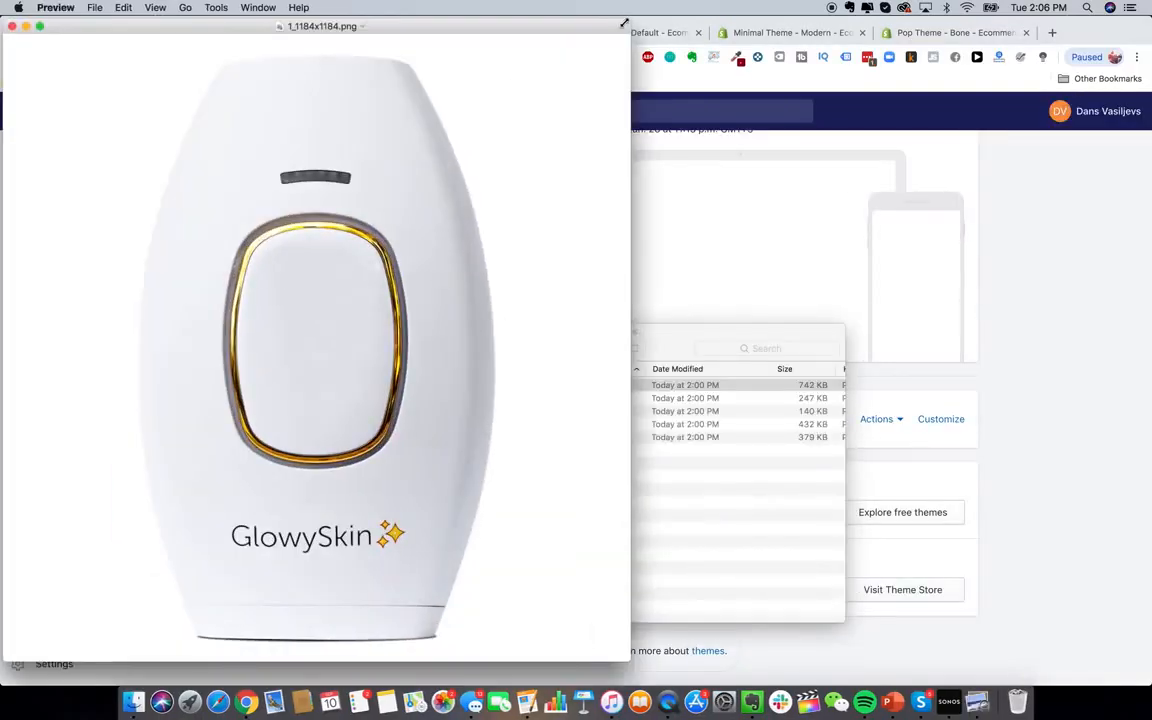
{"action": "left_click_drag", "start_coordinate": [622, 17], "coordinate": [706, 203]}
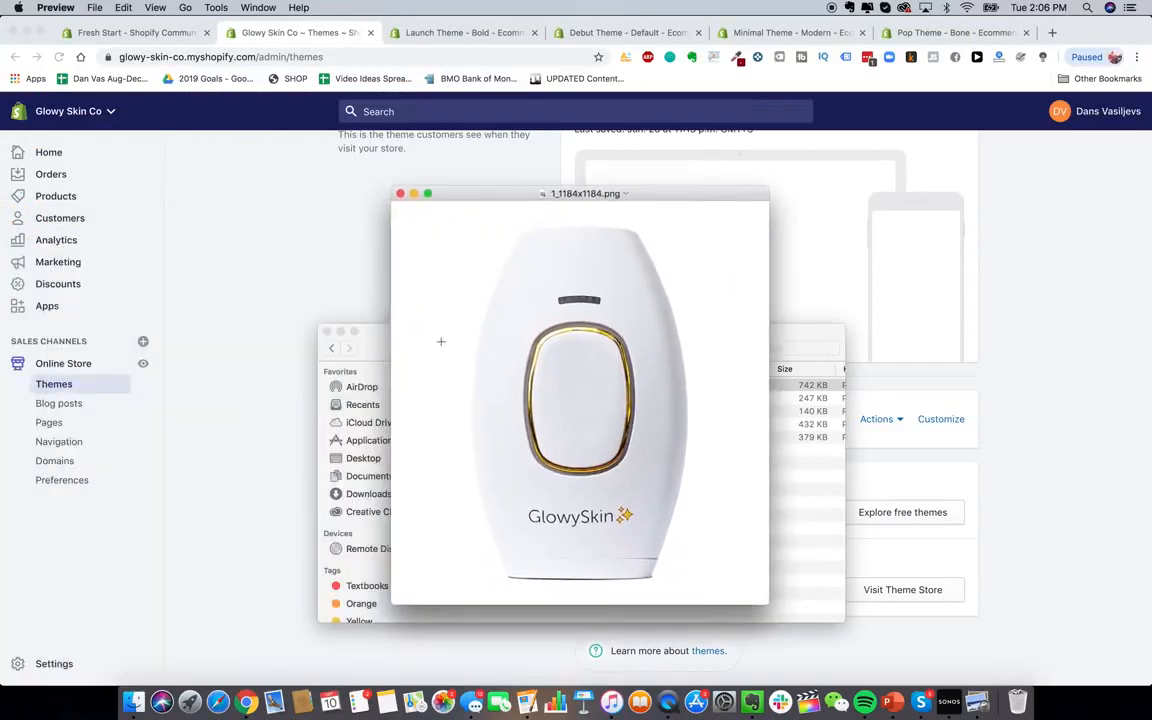
{"action": "left_click", "coordinate": [340, 331]}
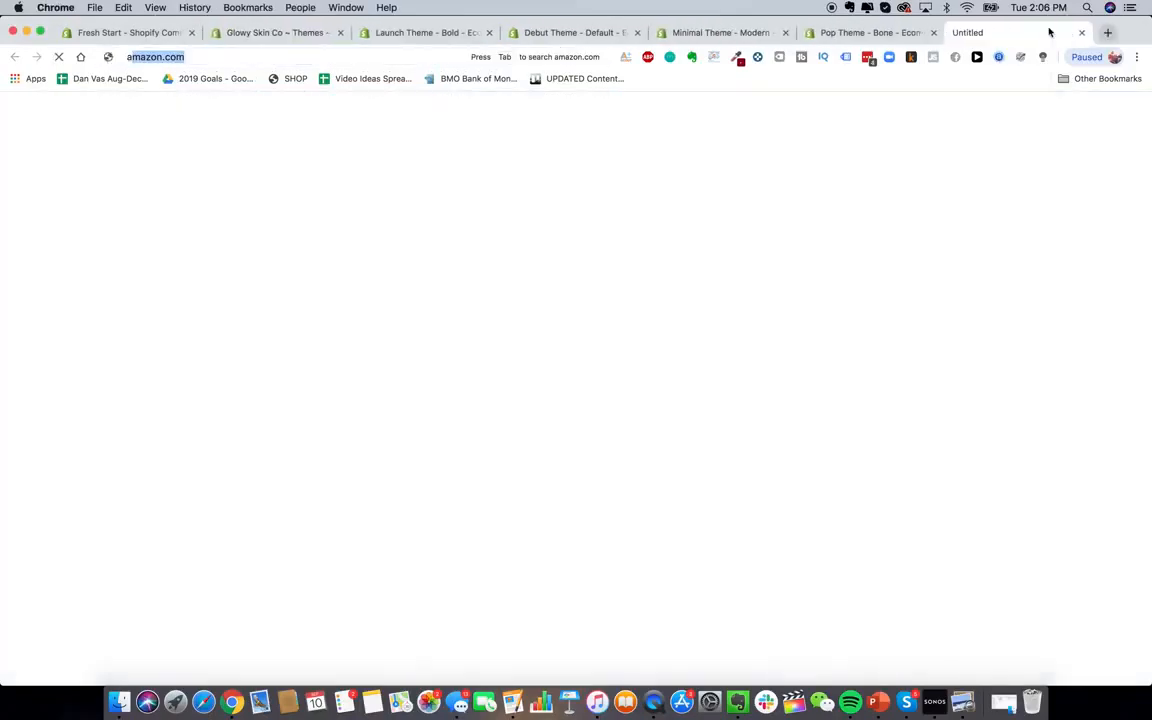
Search Alibaba for 'hair removal IPL laser' in a new tab
{"action": "key", "text": "Return"}
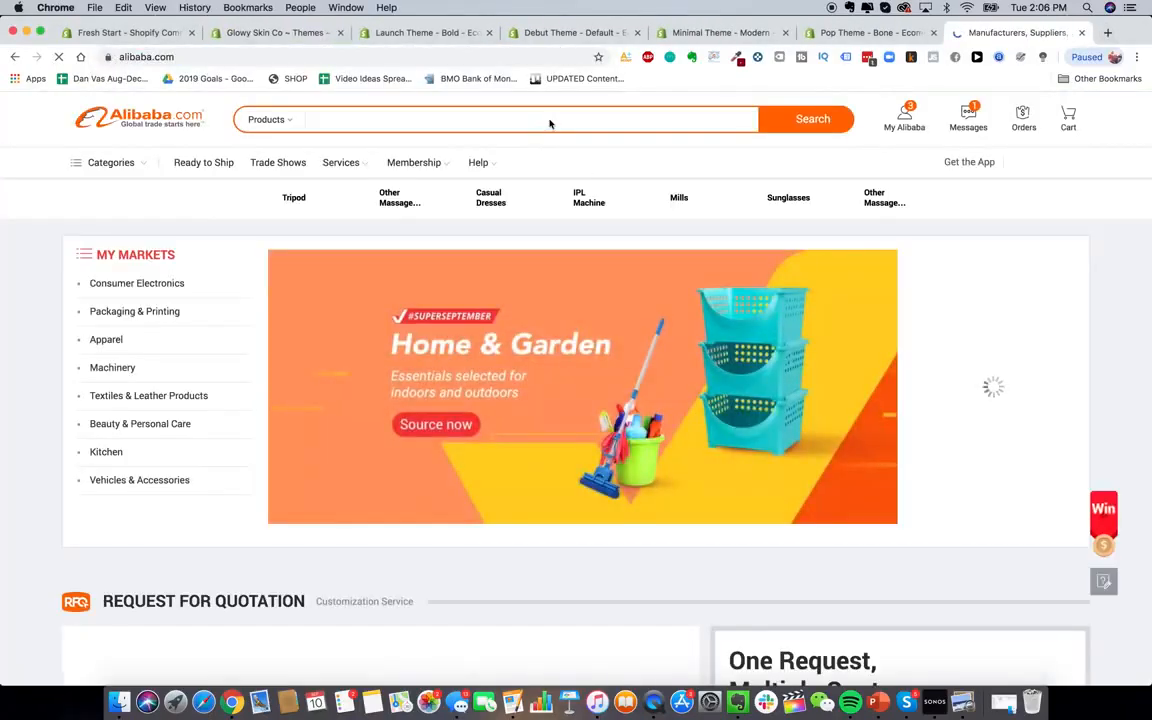
{"action": "left_click", "coordinate": [549, 123]}
{"action": "key", "text": "super+w"}
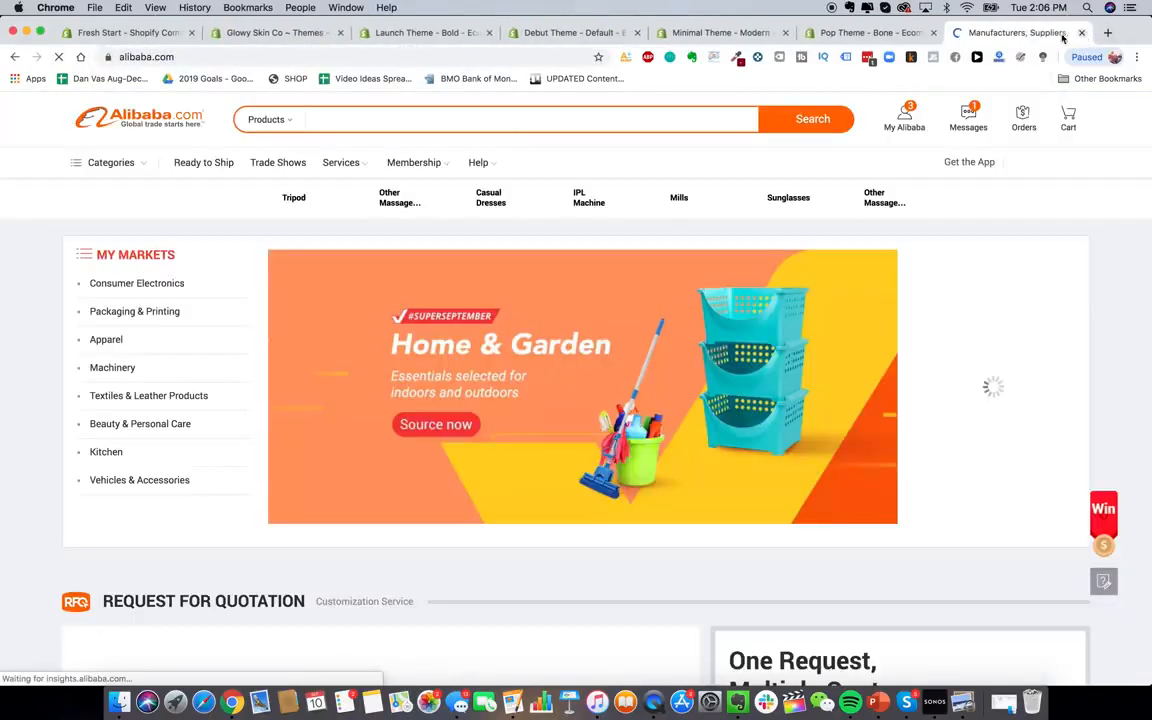
{"action": "type", "text": "hair removal"}
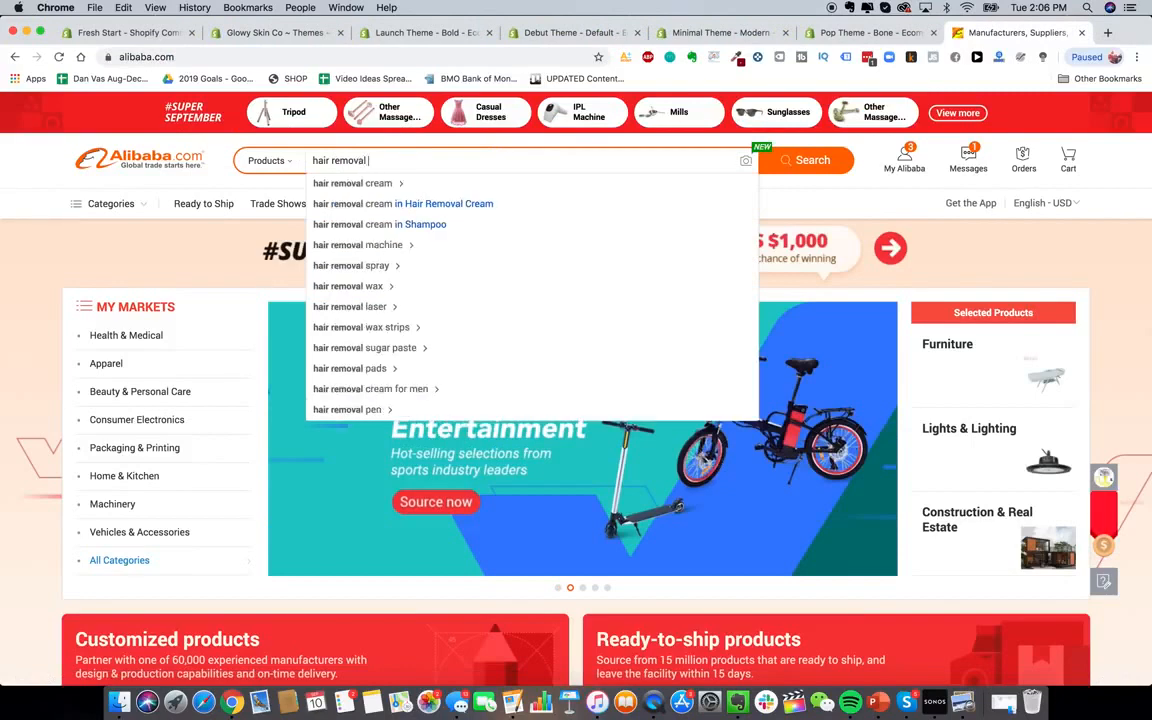
{"action": "type", "text": " IPL l"}
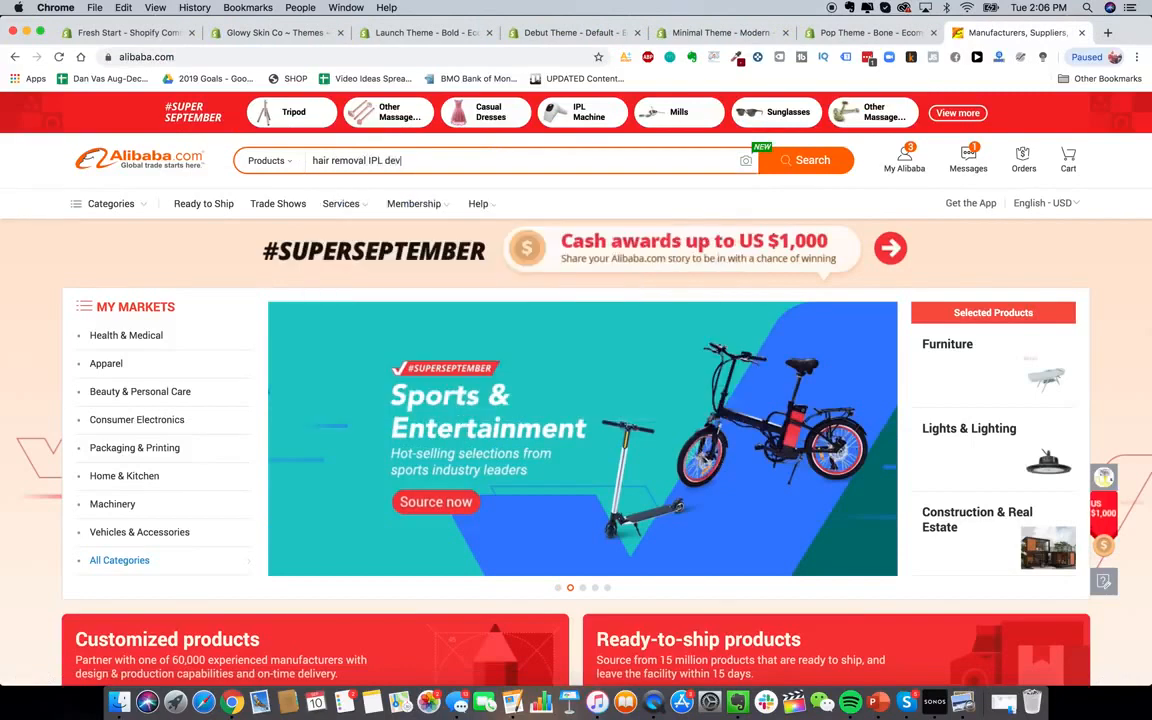
{"action": "type", "text": "aser"}
{"action": "key", "text": "Return"}
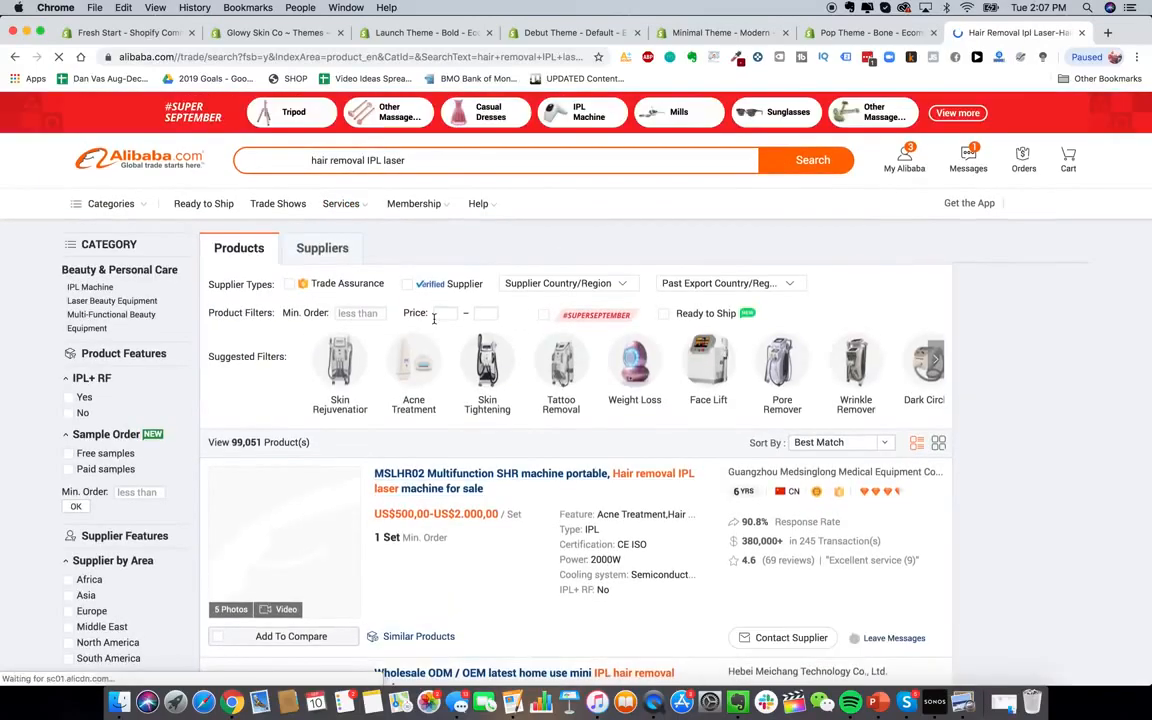
Browse the listings, view another Skin rejuvenation IPL+RF photo, then return to the Launch Bold page
{"action": "scroll", "coordinate": [464, 448], "scroll_direction": "down", "scroll_amount": 20}
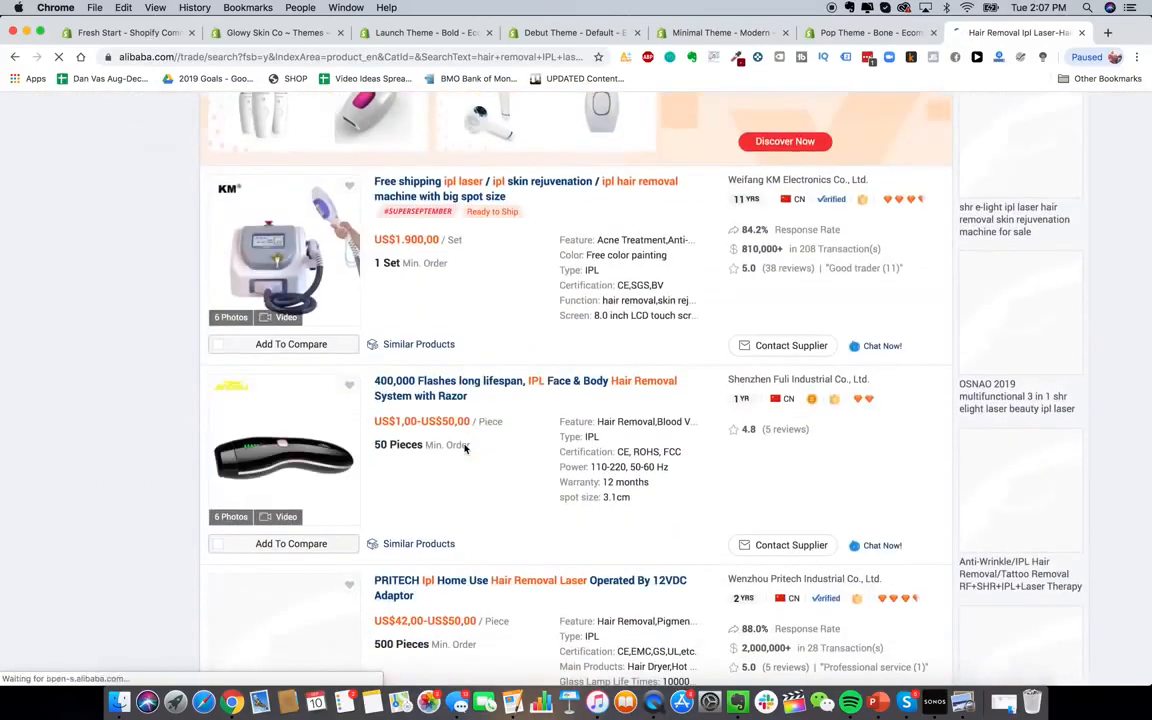
{"action": "scroll", "coordinate": [464, 444], "scroll_direction": "down", "scroll_amount": 5}
{"action": "scroll", "coordinate": [463, 445], "scroll_direction": "up", "scroll_amount": 4}
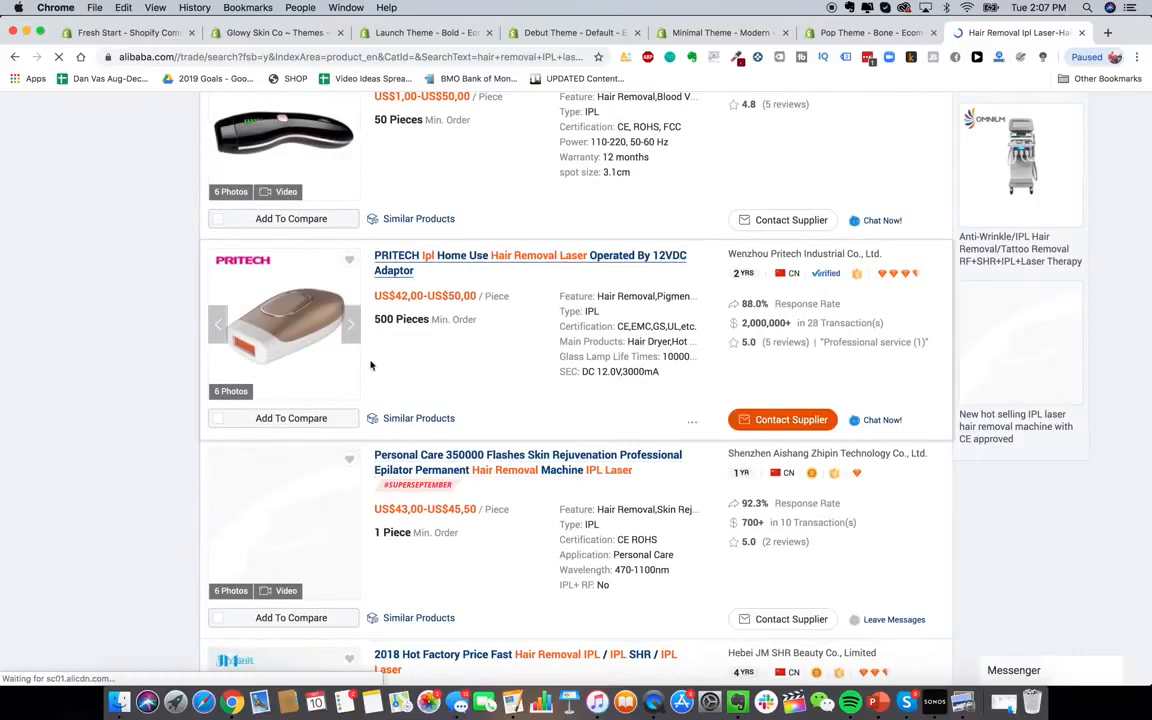
{"action": "scroll", "coordinate": [362, 400], "scroll_direction": "down", "scroll_amount": 10}
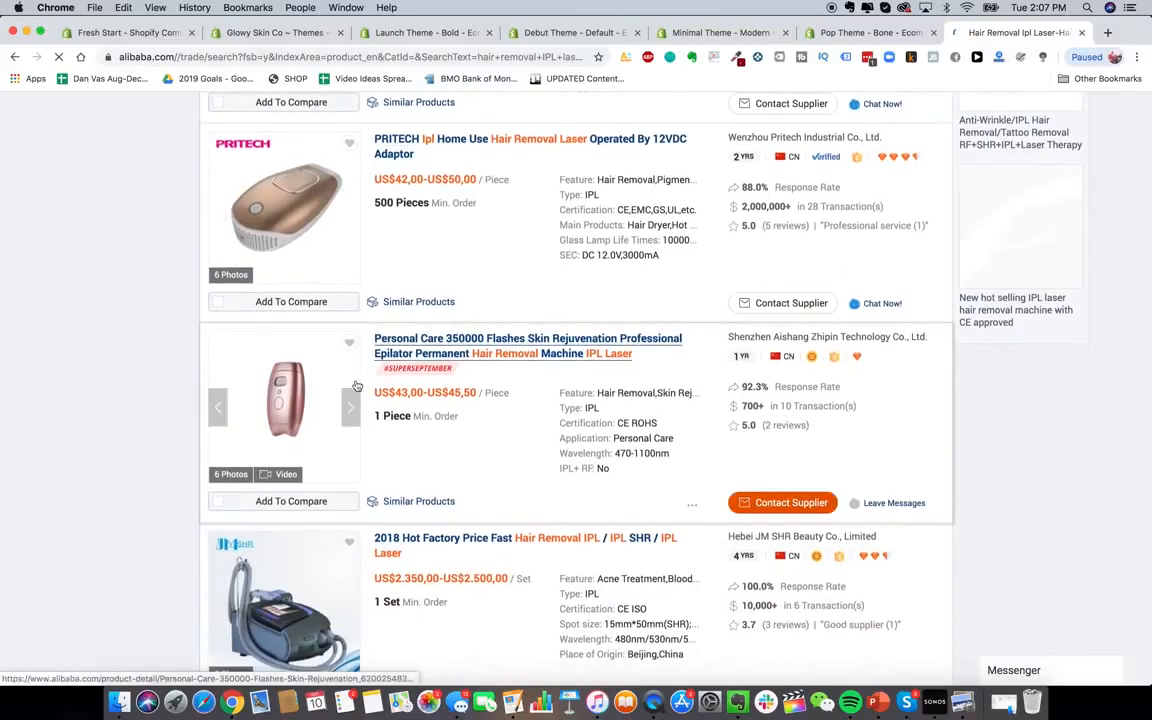
{"action": "scroll", "coordinate": [355, 420], "scroll_direction": "down", "scroll_amount": 20}
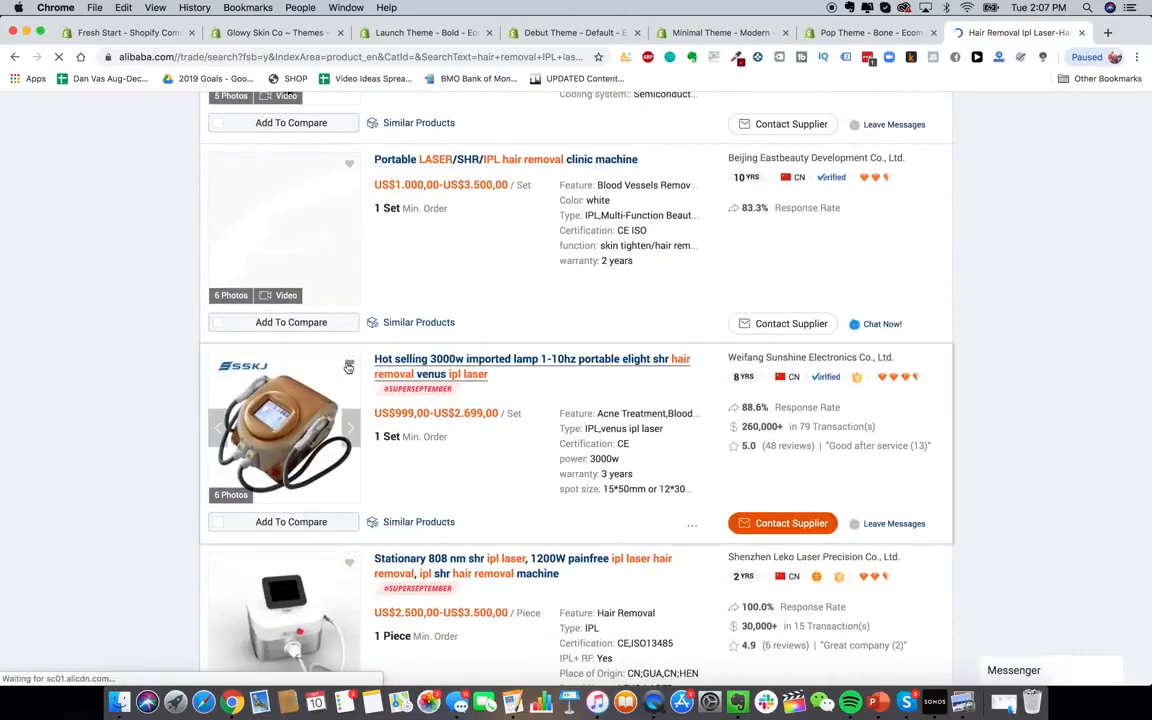
{"action": "scroll", "coordinate": [347, 368], "scroll_direction": "down", "scroll_amount": 20}
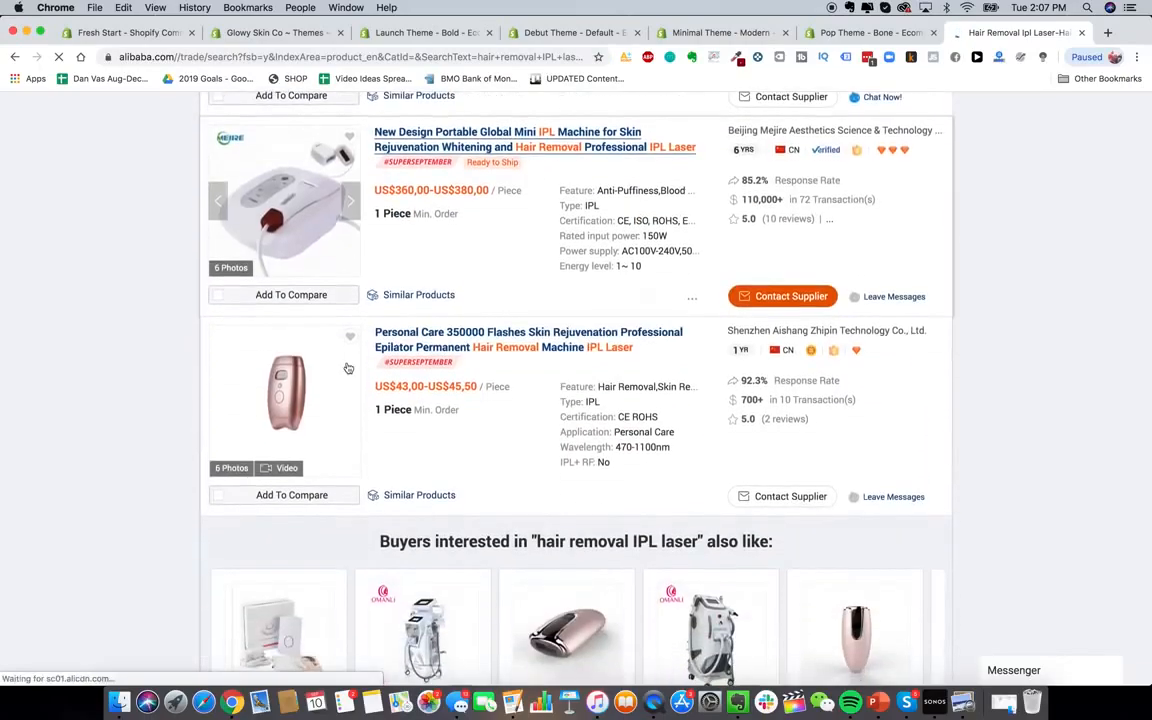
{"action": "scroll", "coordinate": [347, 368], "scroll_direction": "down", "scroll_amount": 10}
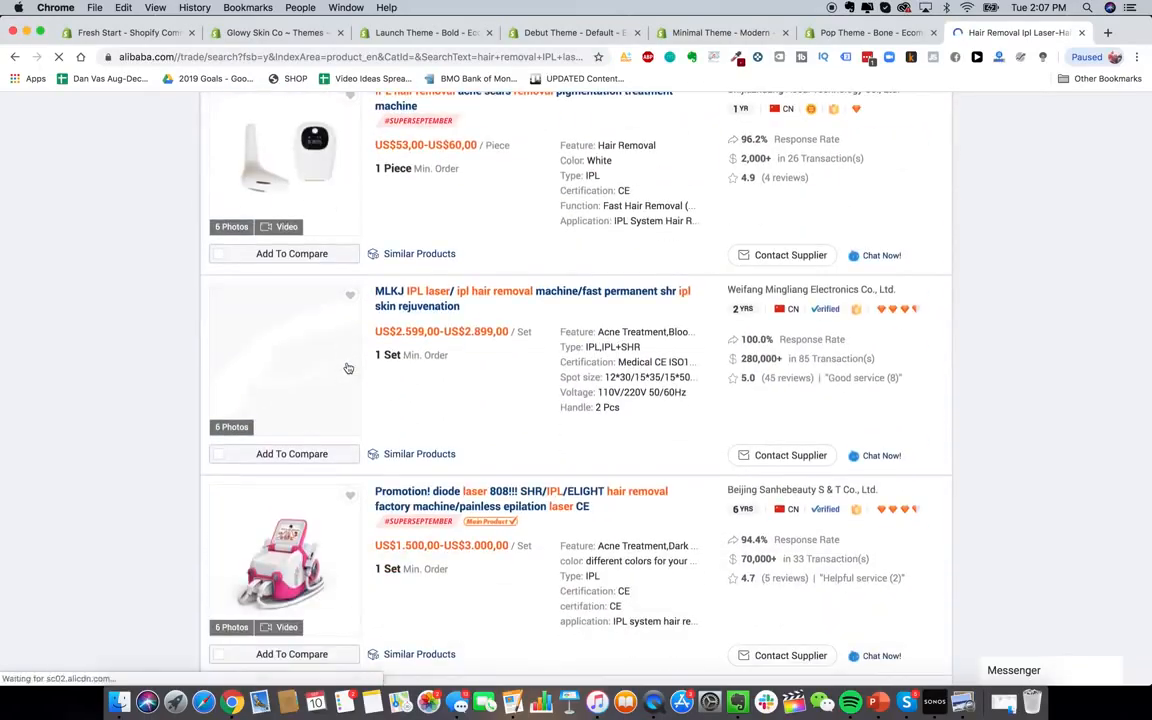
{"action": "scroll", "coordinate": [347, 368], "scroll_direction": "down", "scroll_amount": 10}
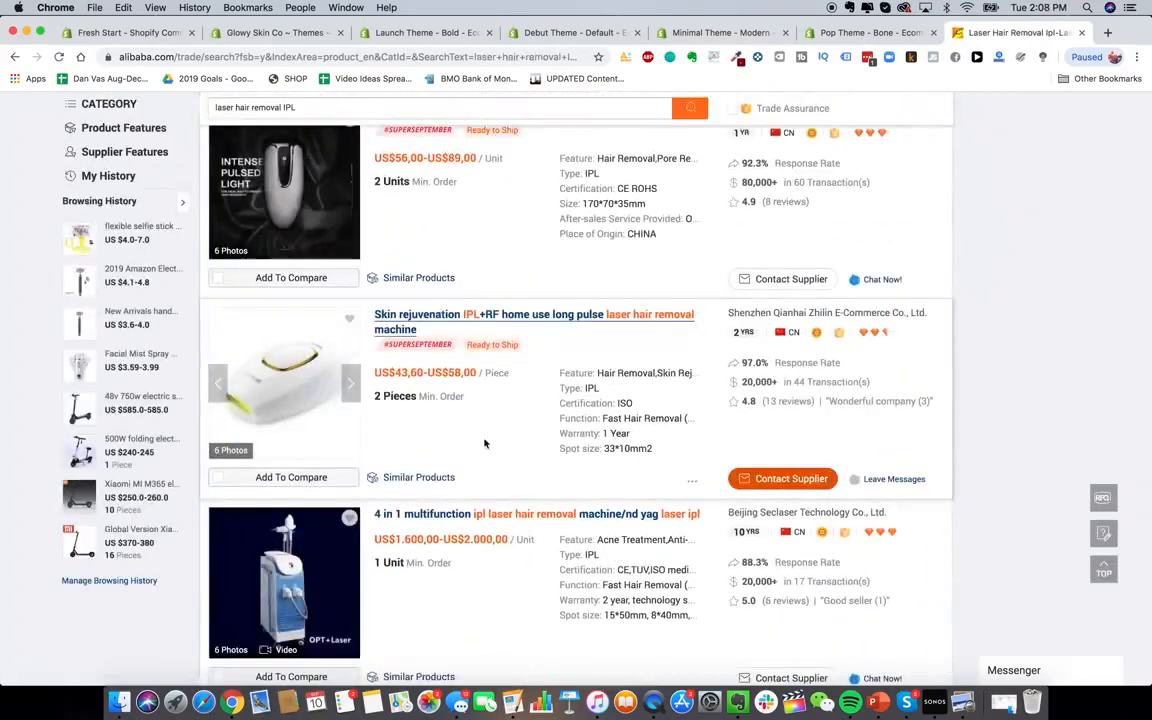
{"action": "left_click", "coordinate": [348, 392]}
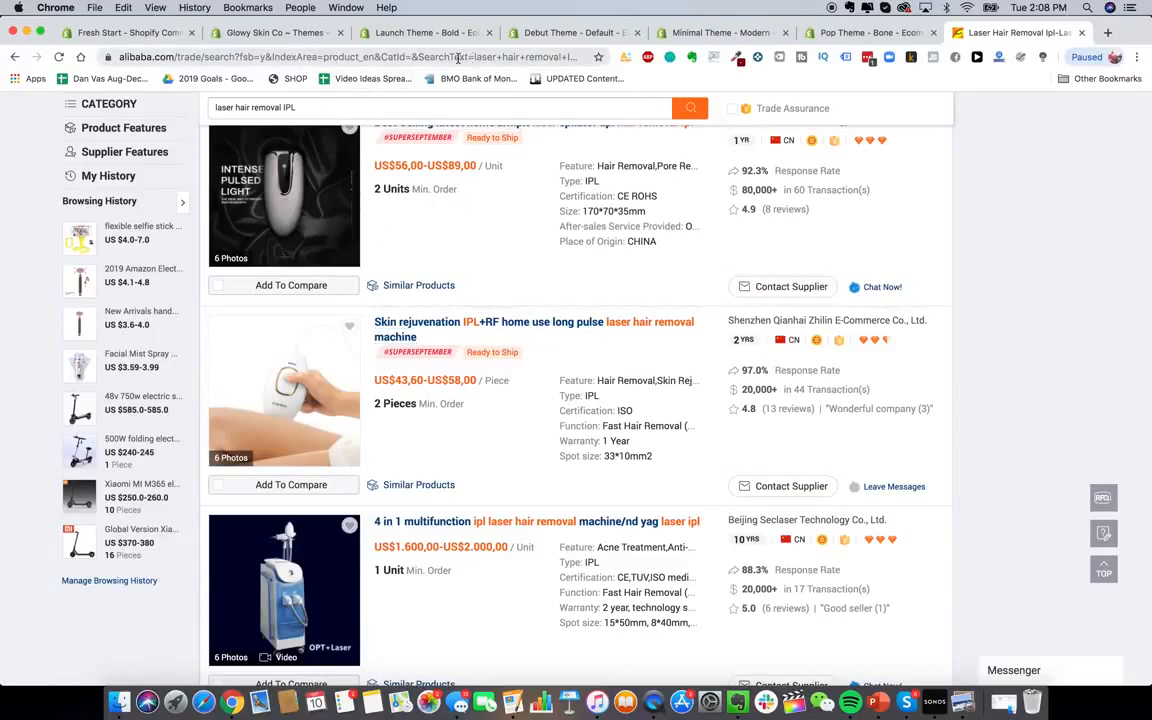
{"action": "left_click", "coordinate": [419, 36]}
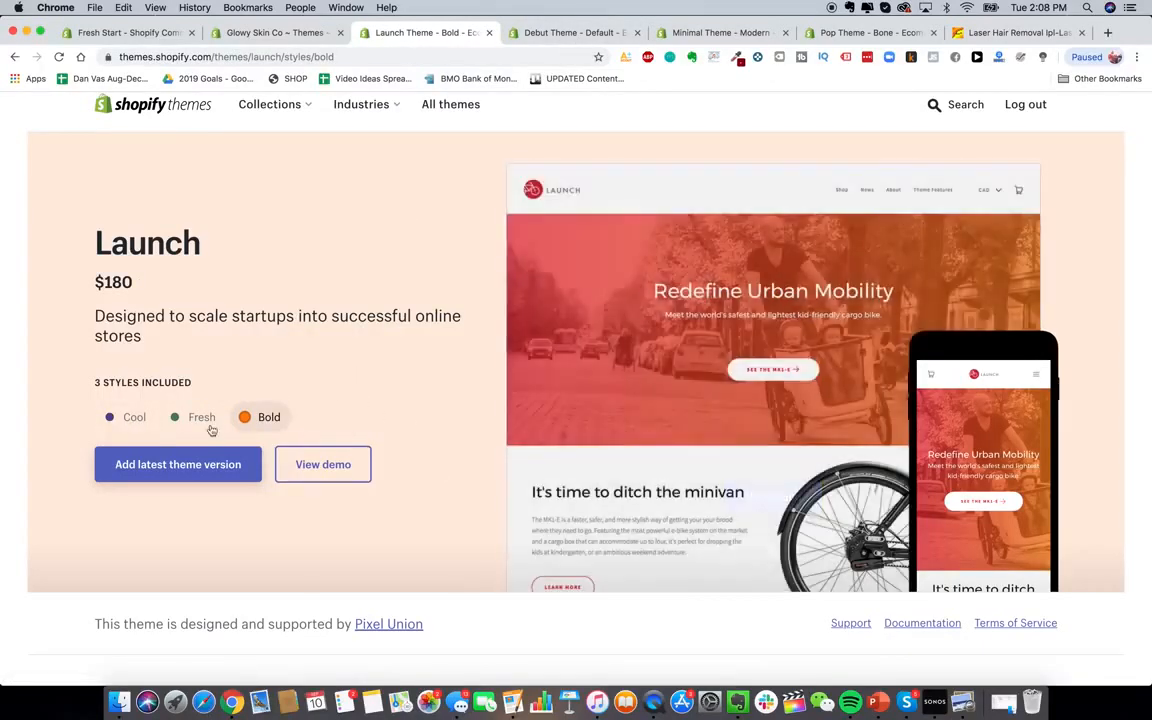
Preview the Launch theme's Fresh, Cool and Bold styles, then open a new browser tab
{"action": "left_click", "coordinate": [208, 424]}
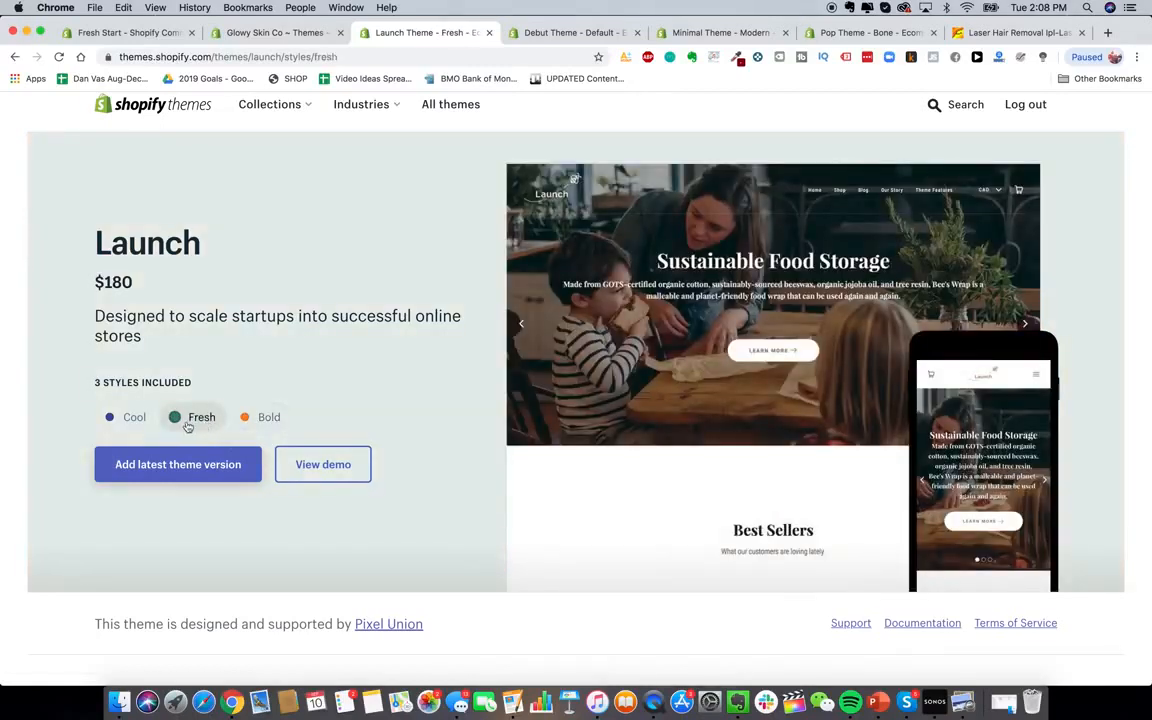
{"action": "left_click", "coordinate": [136, 424]}
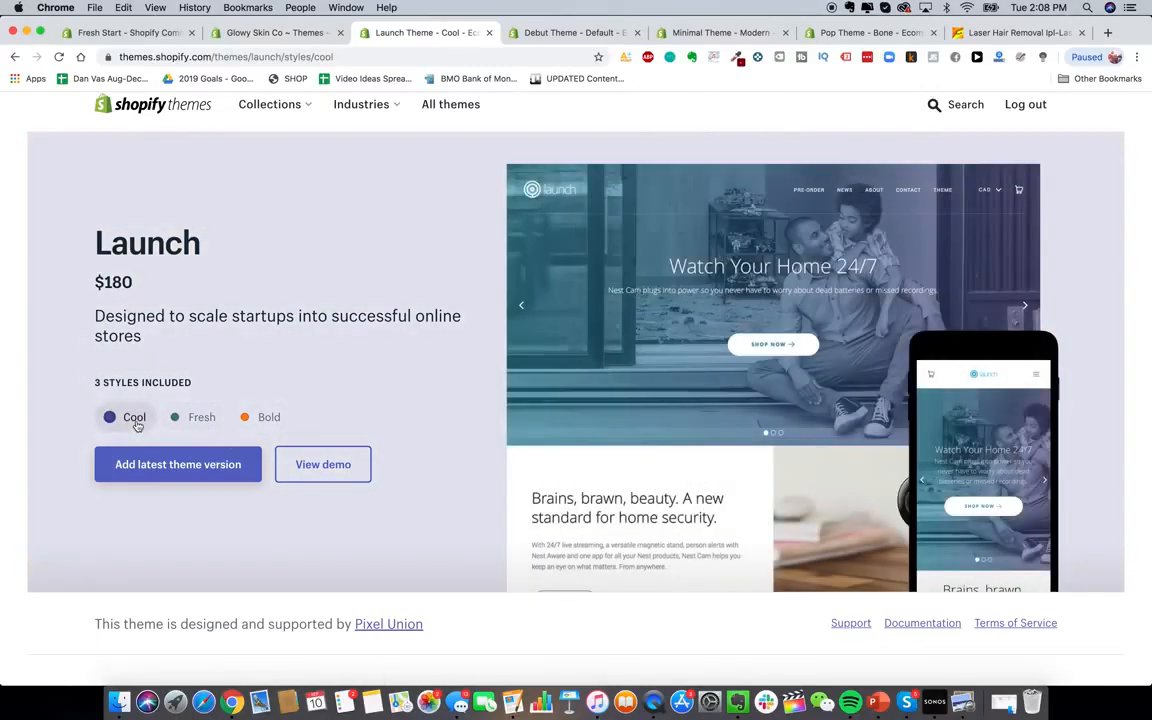
{"action": "left_click", "coordinate": [256, 421]}
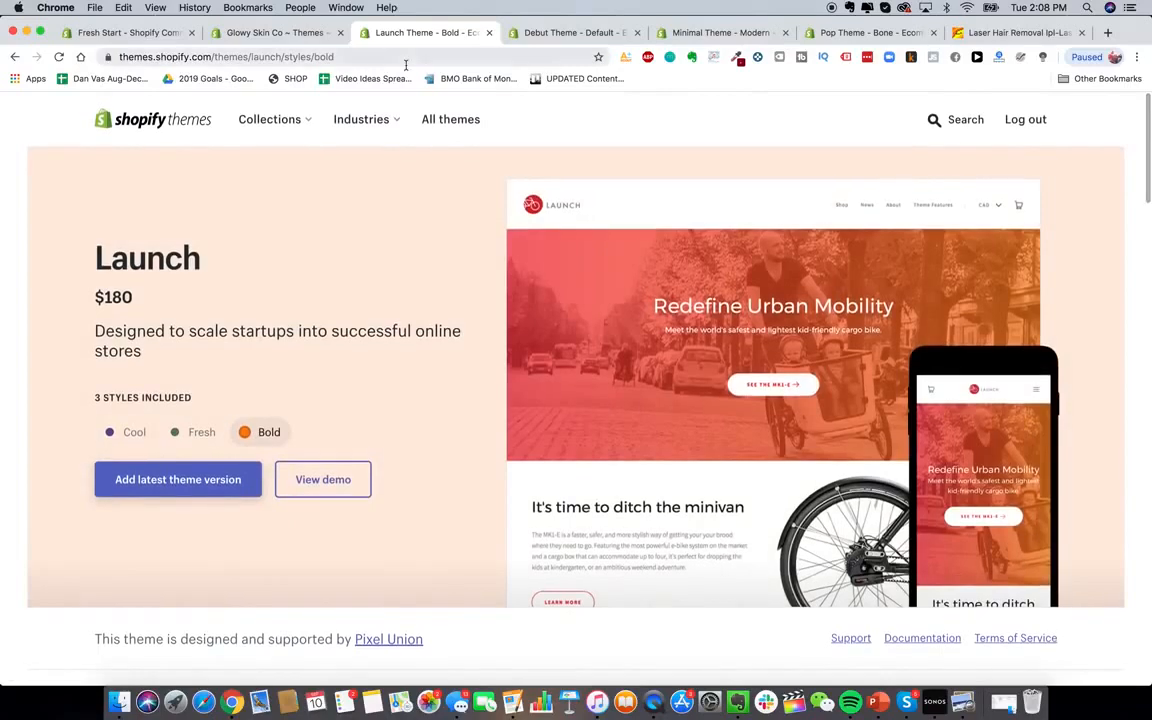
{"action": "left_click", "coordinate": [1107, 32]}
Go to blendjet.com and scroll through its home page
{"action": "type", "text": "blend"}
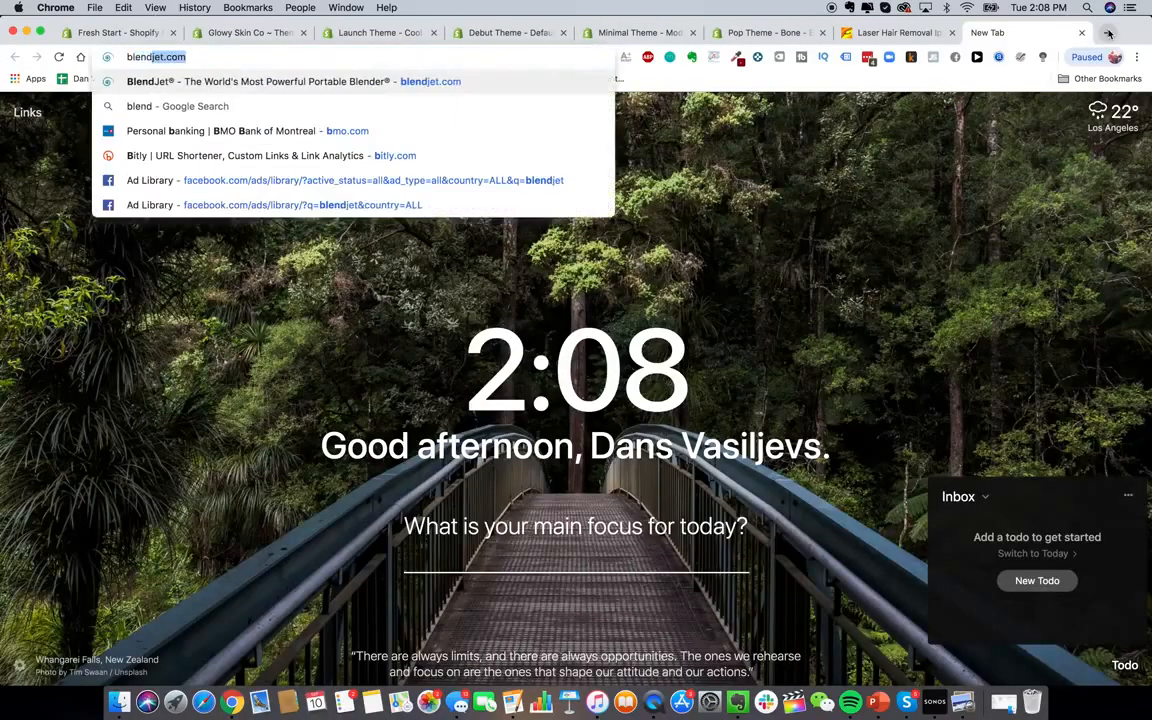
{"action": "key", "text": "Return"}
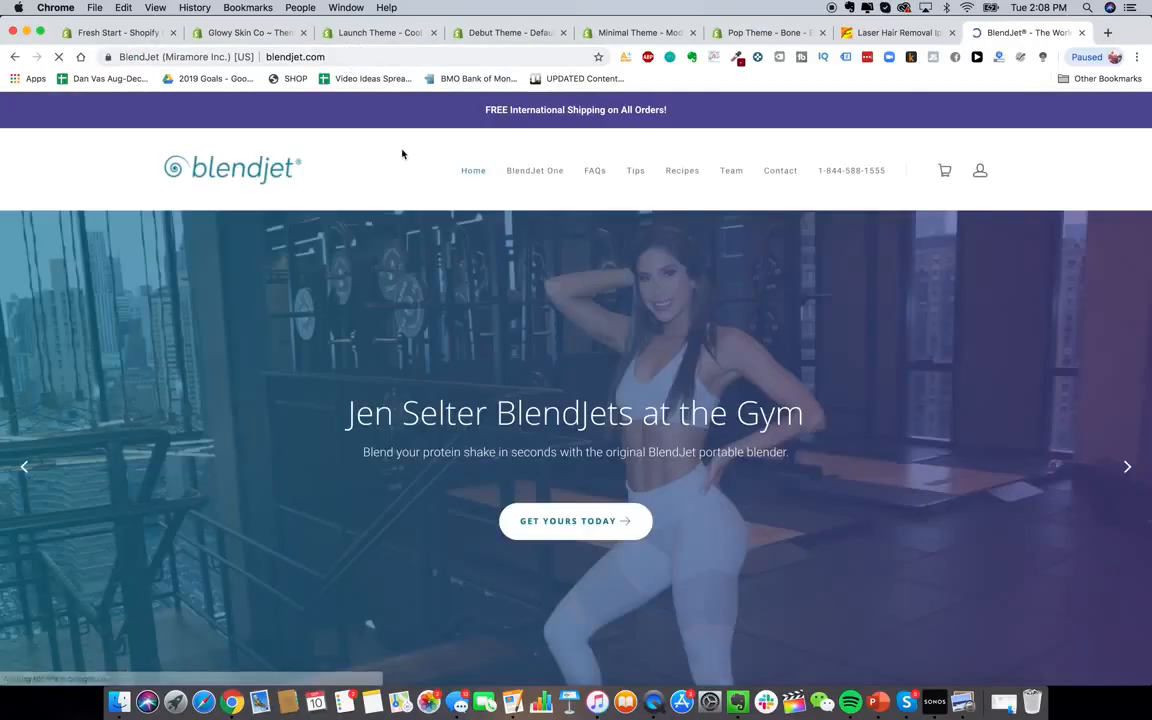
{"action": "scroll", "coordinate": [607, 398], "scroll_direction": "down", "scroll_amount": 3}
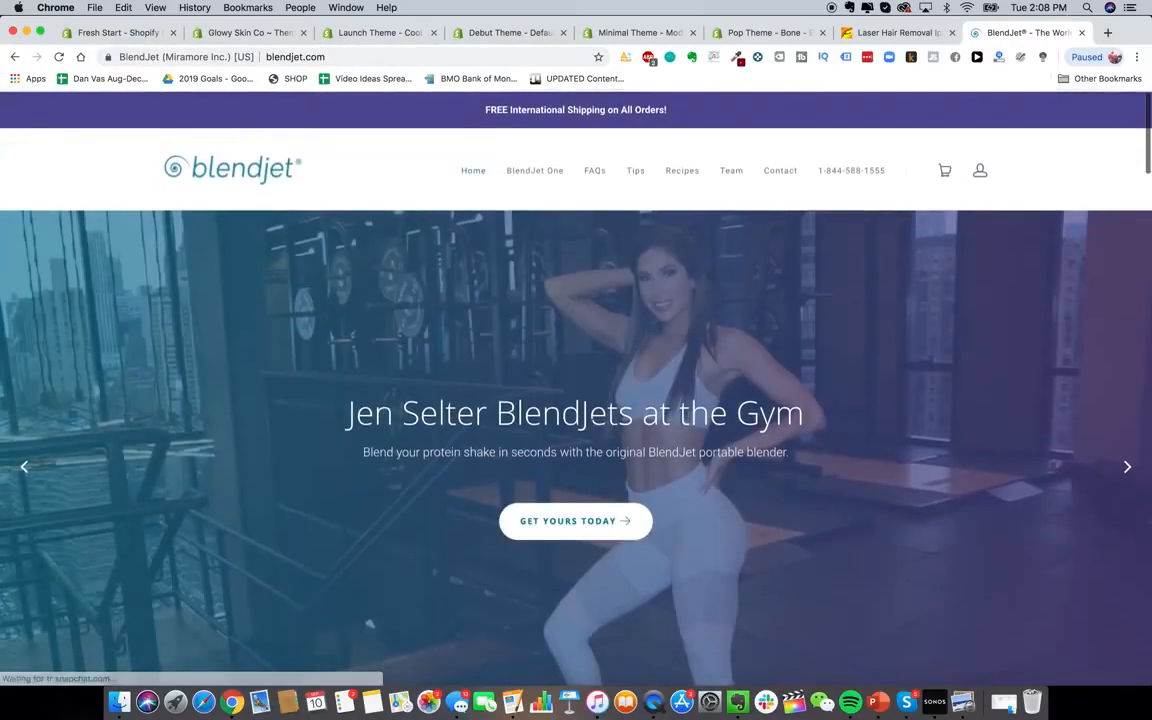
{"action": "scroll", "coordinate": [564, 407], "scroll_direction": "down", "scroll_amount": 1}
{"action": "scroll", "coordinate": [566, 411], "scroll_direction": "up", "scroll_amount": 1}
{"action": "scroll", "coordinate": [560, 420], "scroll_direction": "down", "scroll_amount": 1}
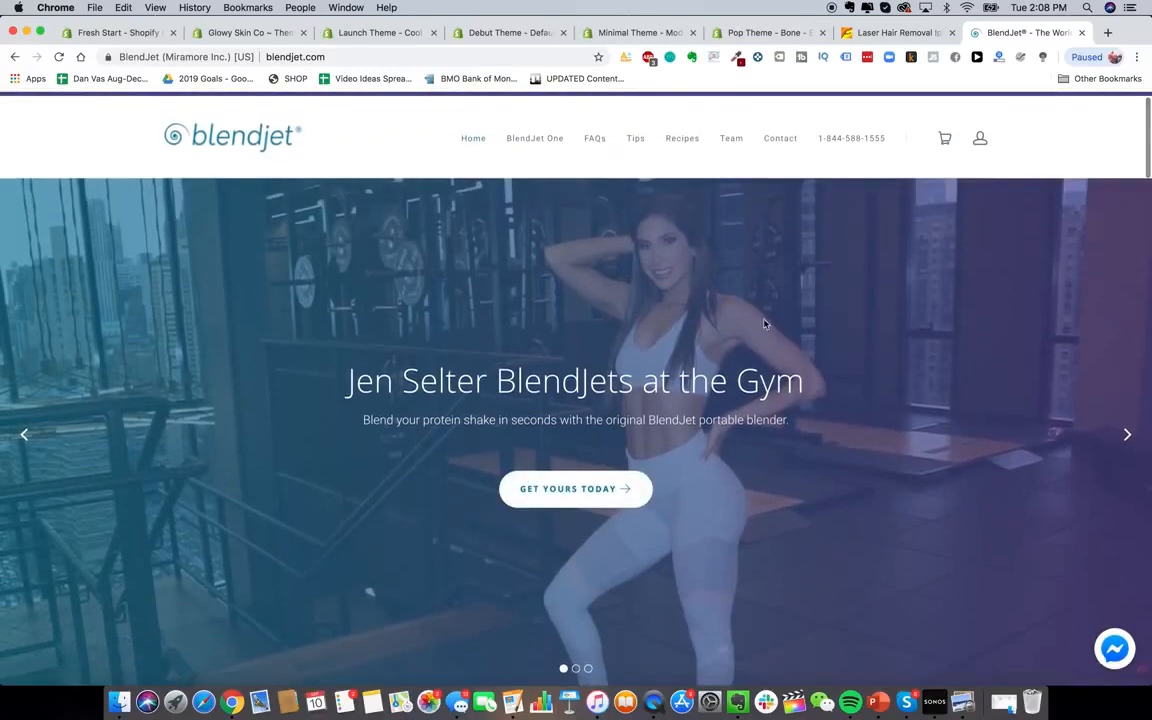
Dismiss BlendJet's 10% off signup banner and check the site's Alexa traffic statistics
{"action": "left_click", "coordinate": [386, 33]}
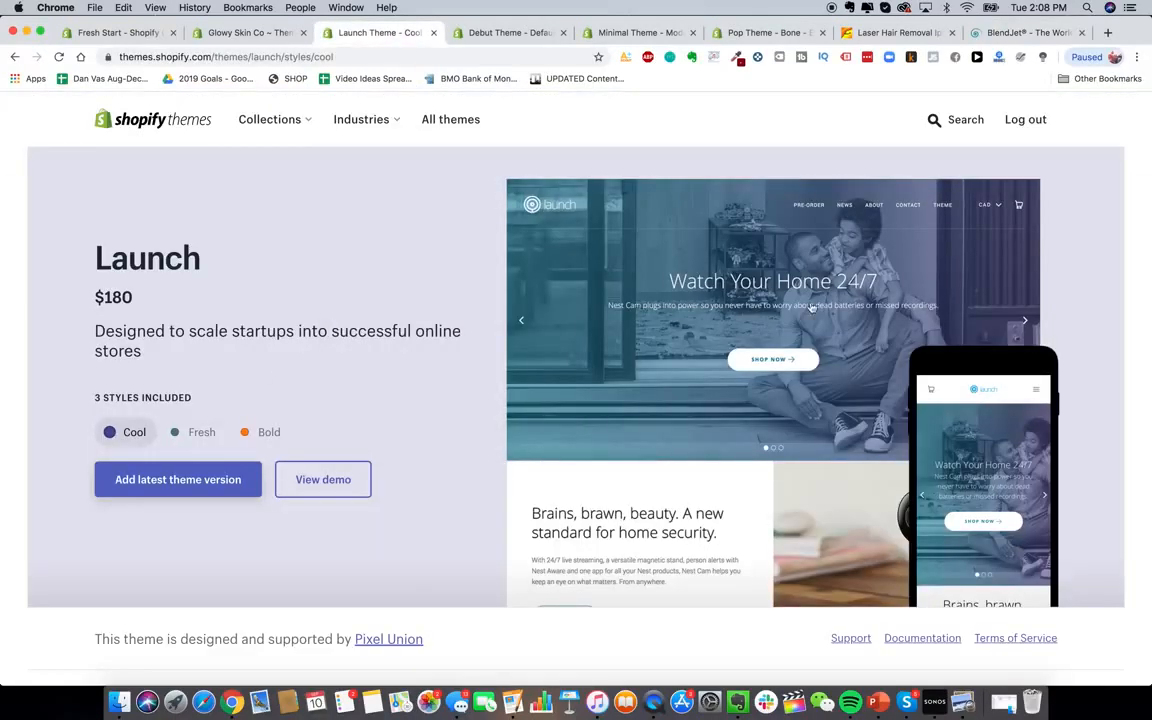
{"action": "left_click", "coordinate": [1000, 33]}
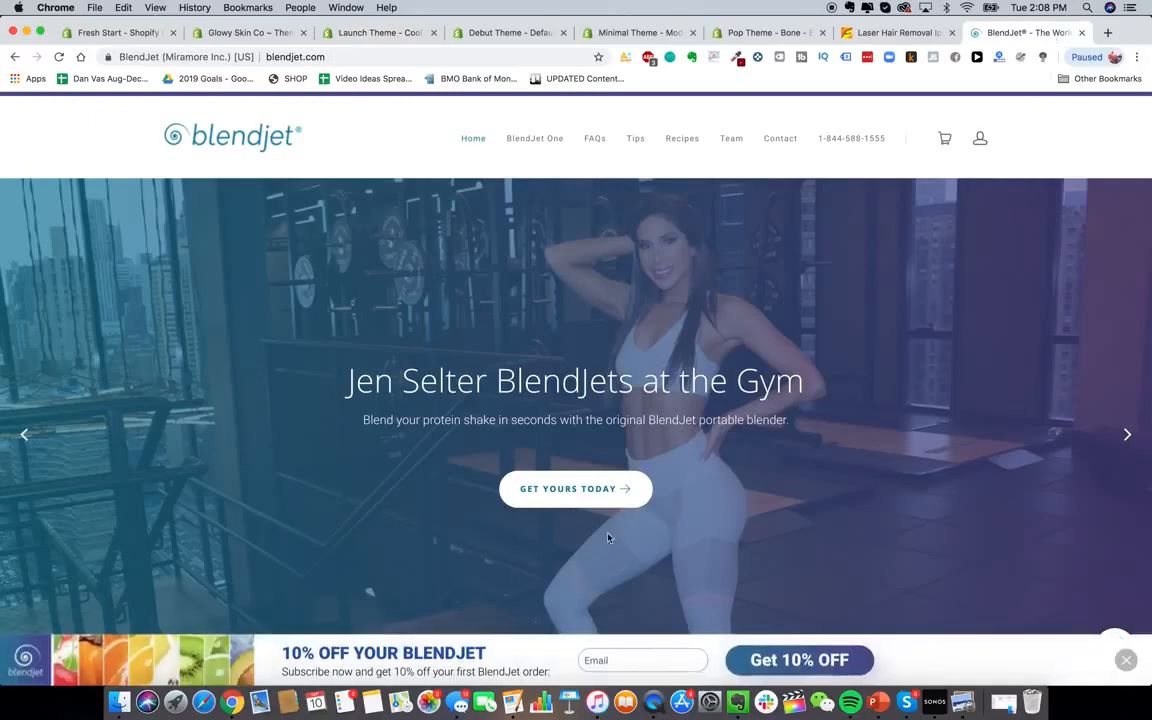
{"action": "left_click", "coordinate": [1126, 660]}
{"action": "left_click", "coordinate": [998, 58]}
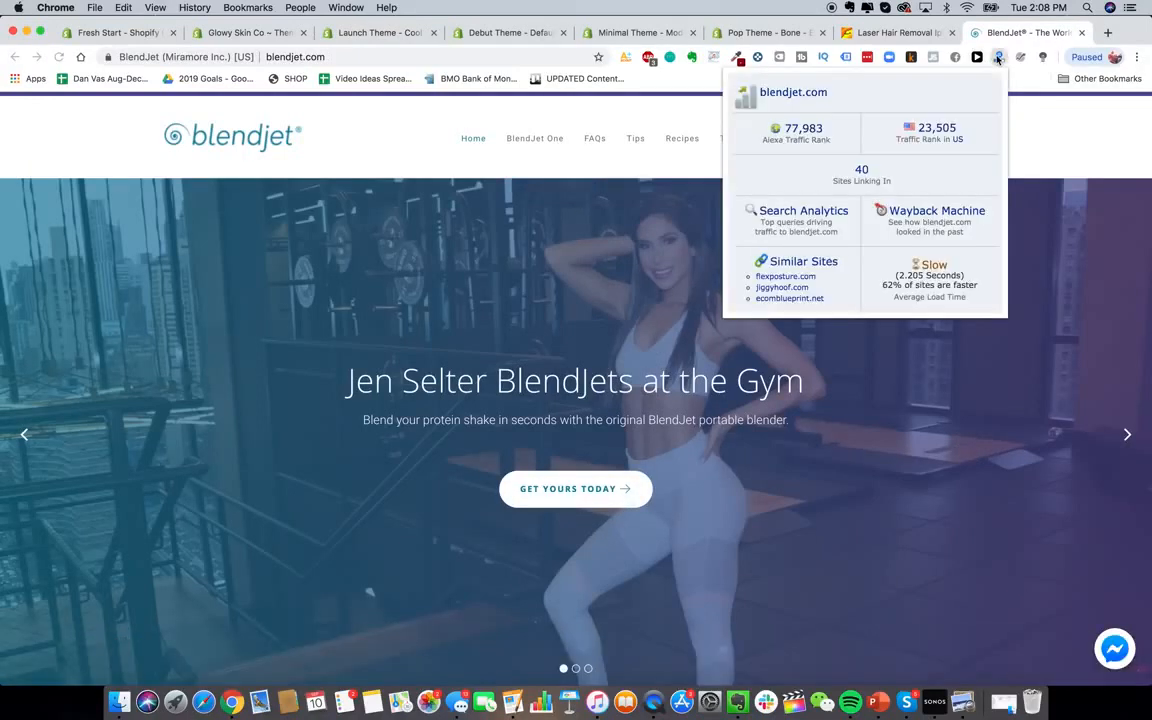
Close the traffic popup and BlendJet tab, then preview Debut's Light style
{"action": "left_click", "coordinate": [1091, 33]}
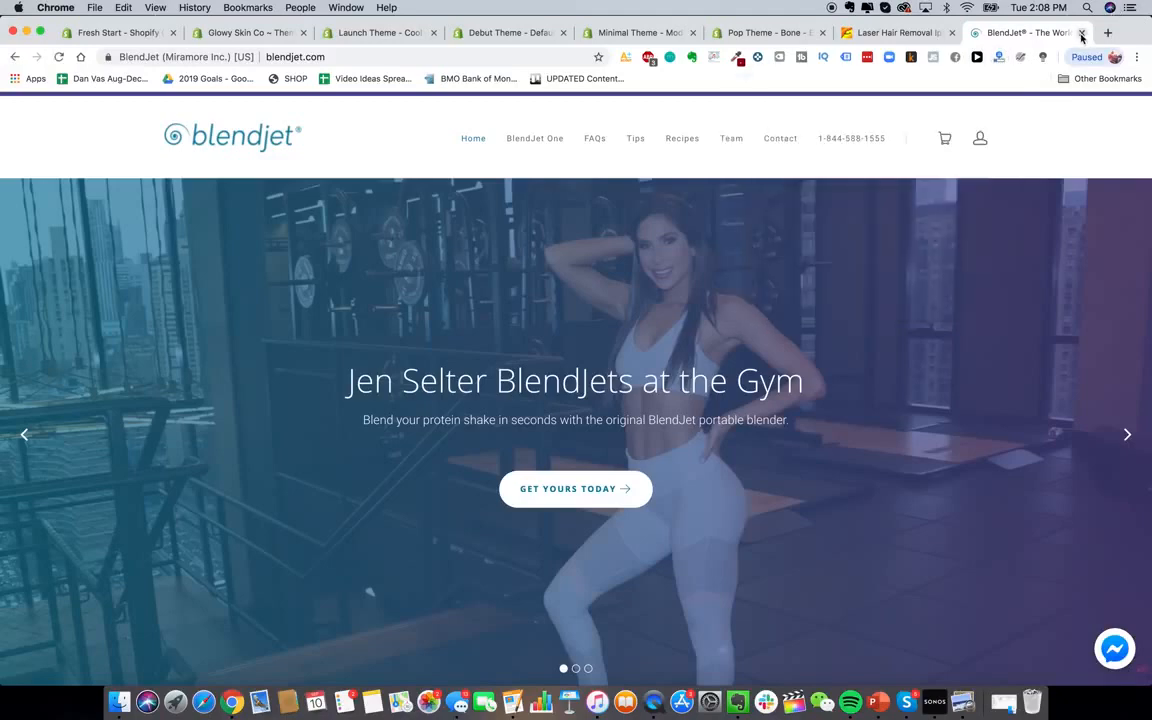
{"action": "left_click", "coordinate": [1081, 33]}
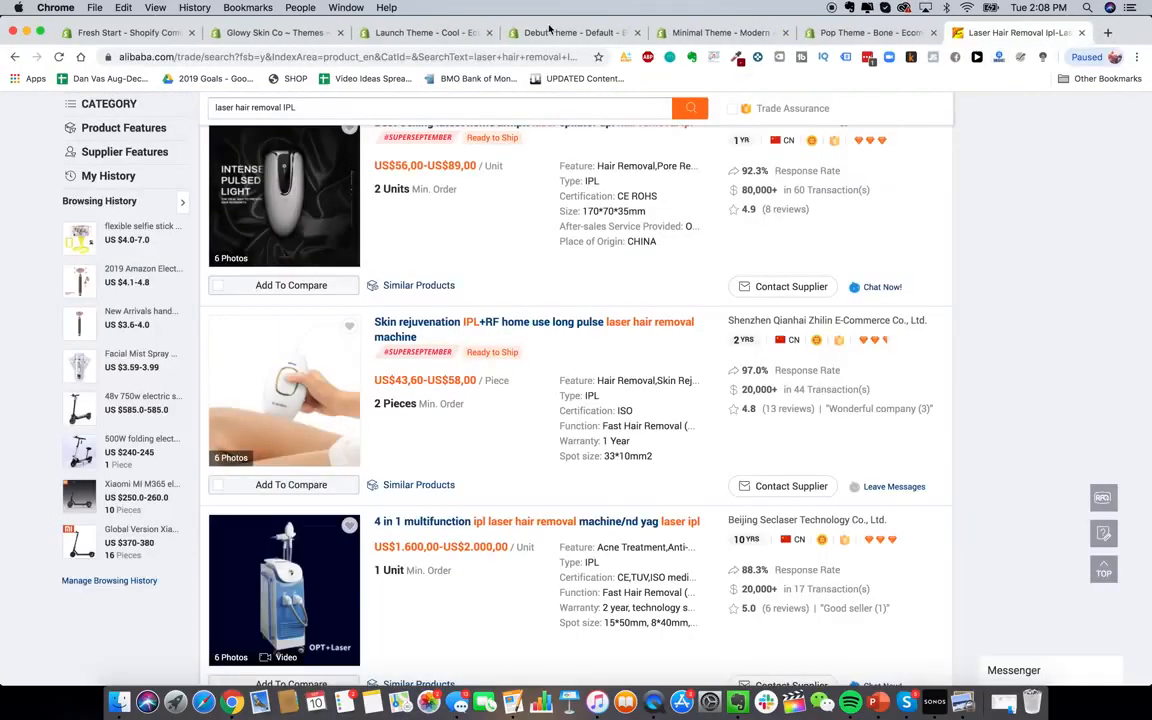
{"action": "left_click", "coordinate": [420, 33]}
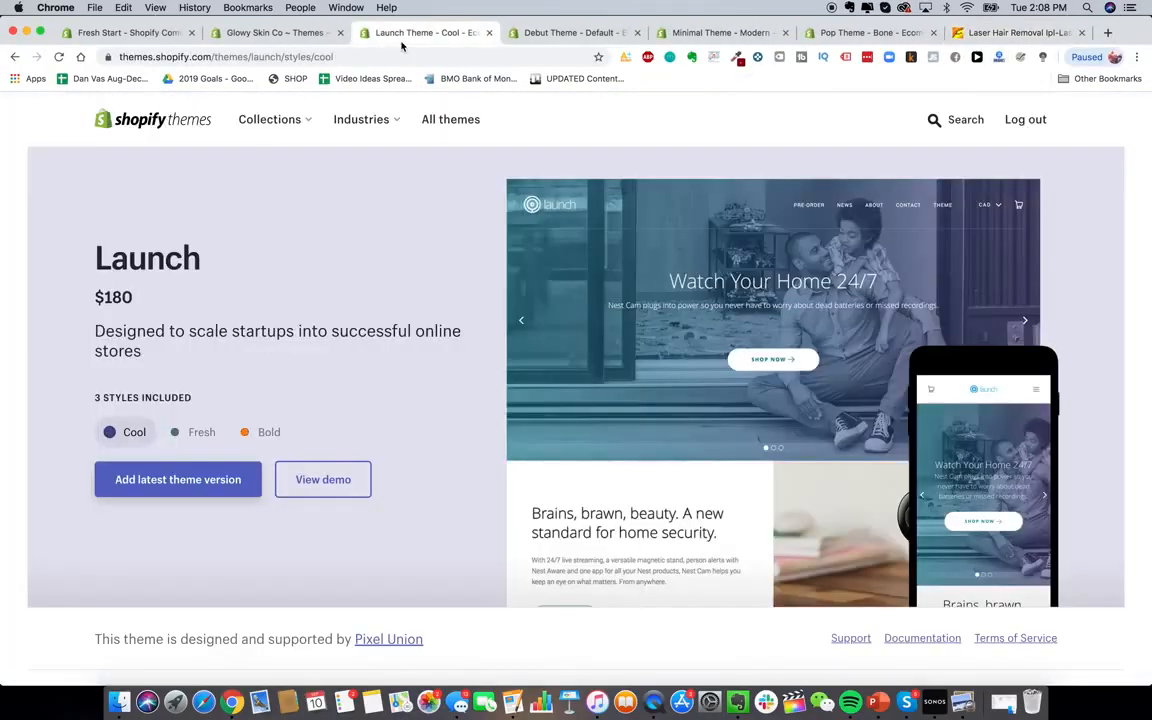
{"action": "left_click", "coordinate": [575, 38]}
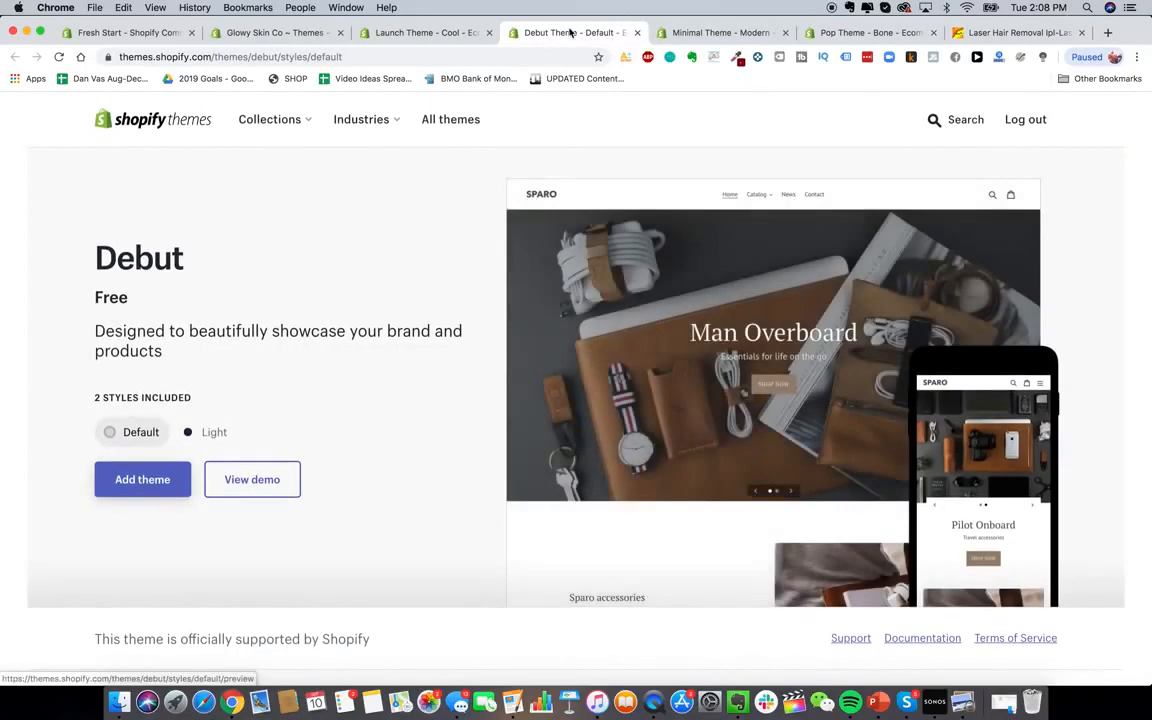
{"action": "left_click", "coordinate": [197, 439]}
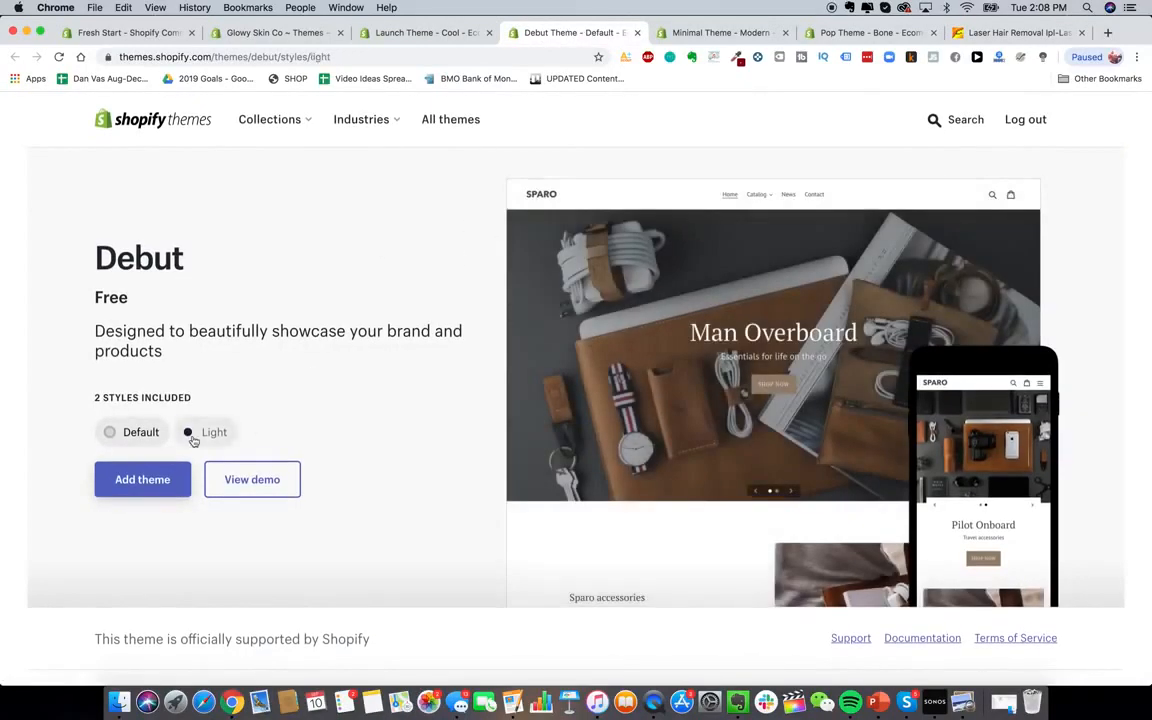
Preview the Minimal theme's Vintage and then Fashion styles
{"action": "left_click", "coordinate": [700, 38]}
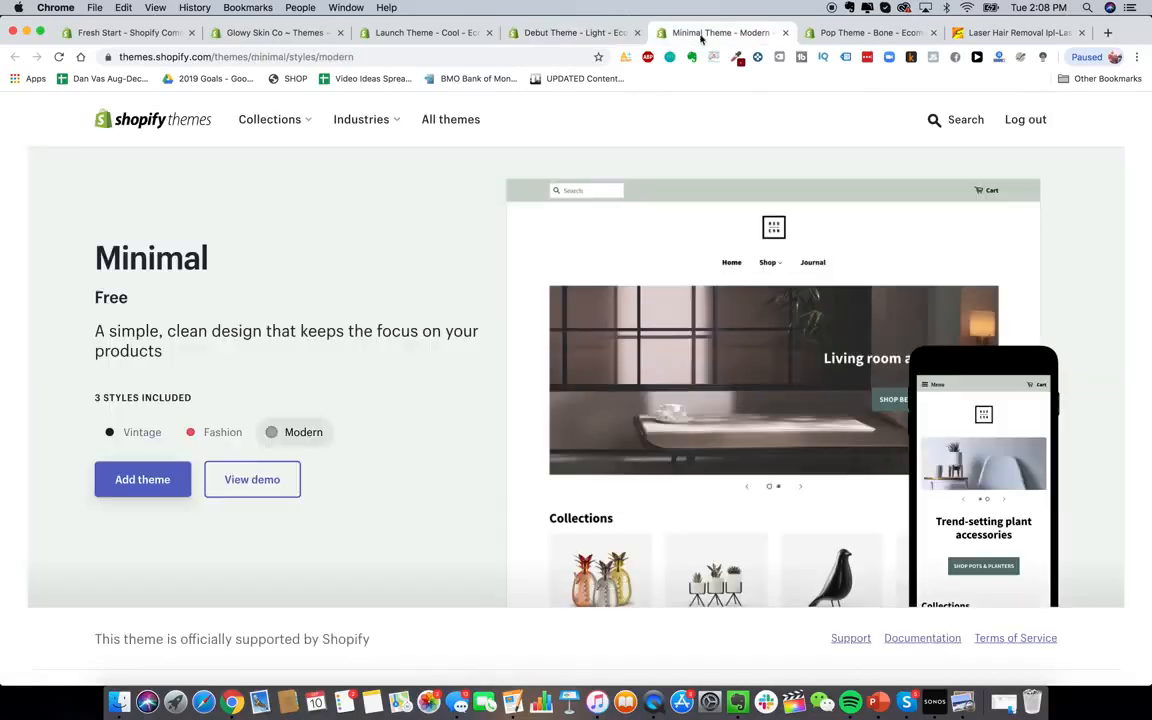
{"action": "left_click", "coordinate": [152, 435]}
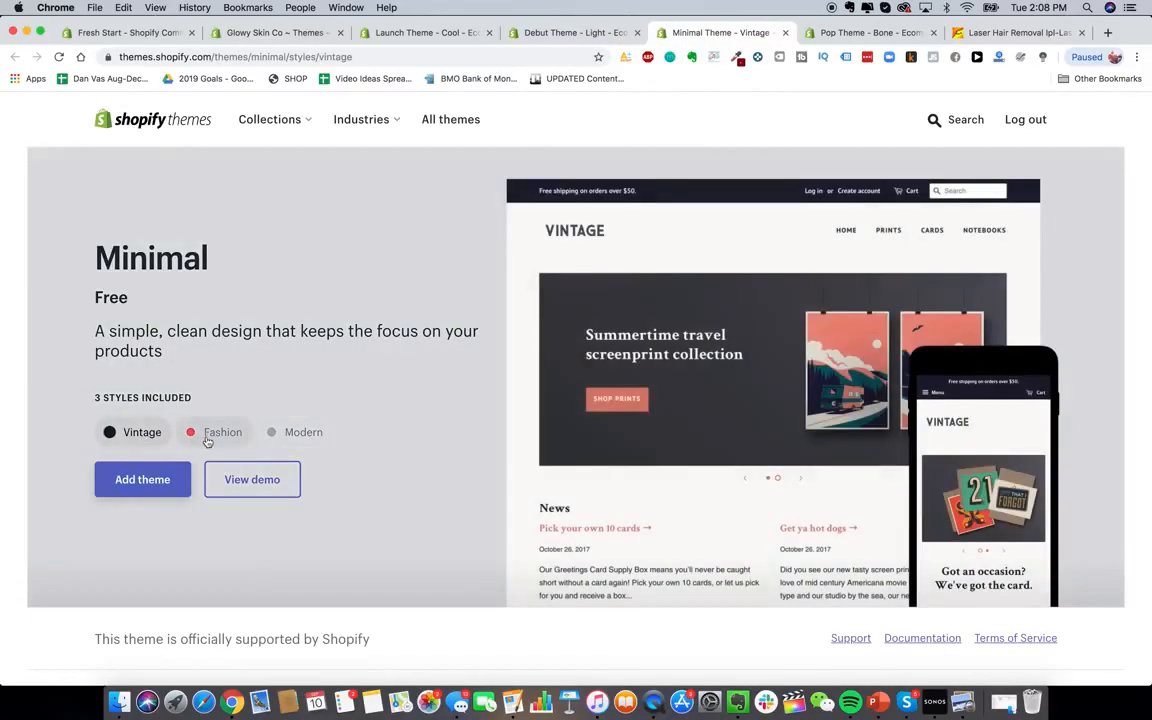
{"action": "left_click", "coordinate": [207, 433]}
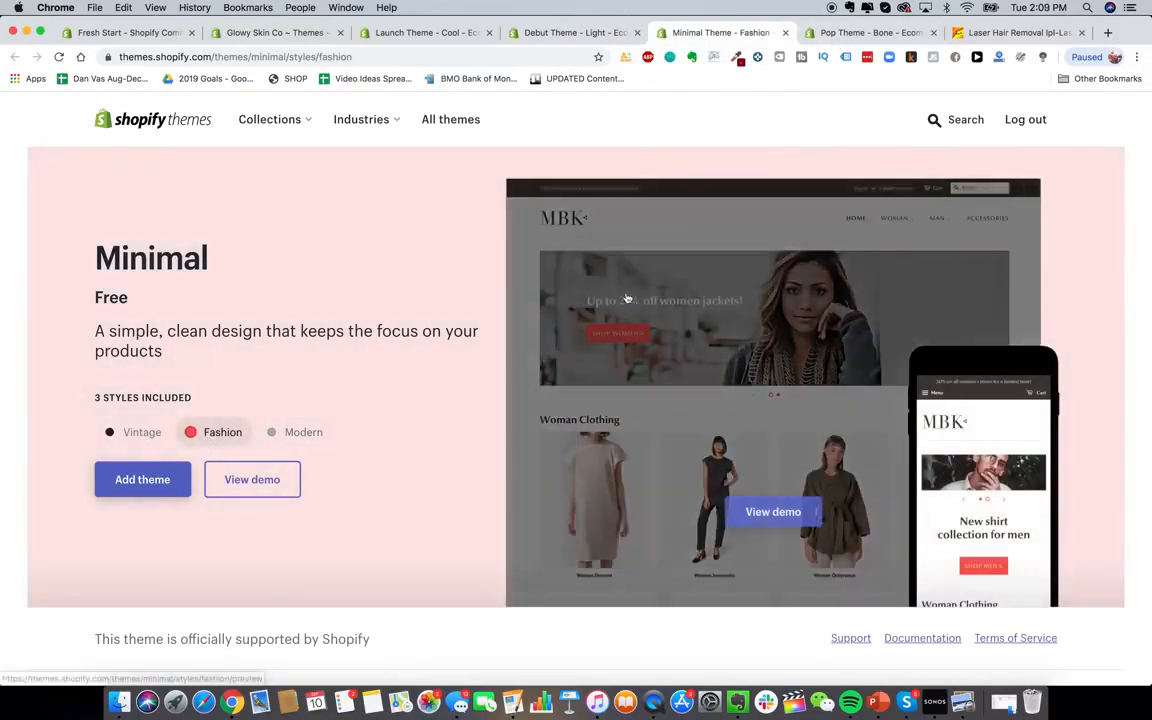
Close the Pop theme tab and return to the Launch theme page's search
{"action": "left_click", "coordinate": [867, 36]}
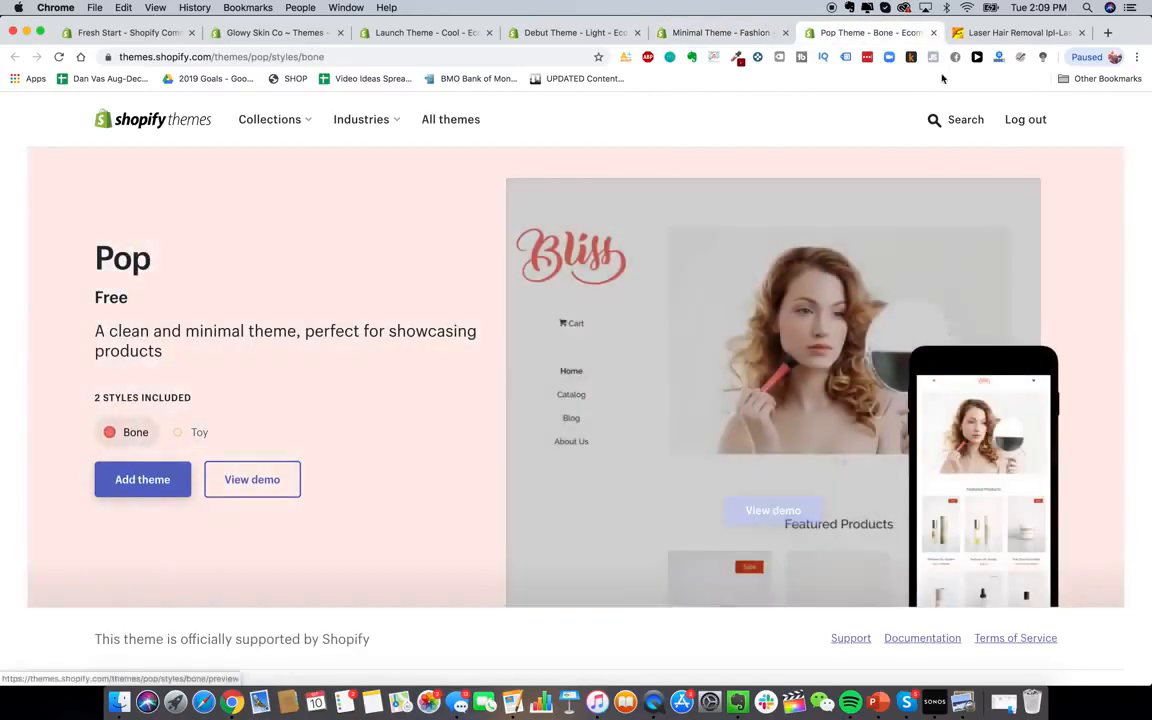
{"action": "left_click", "coordinate": [933, 32]}
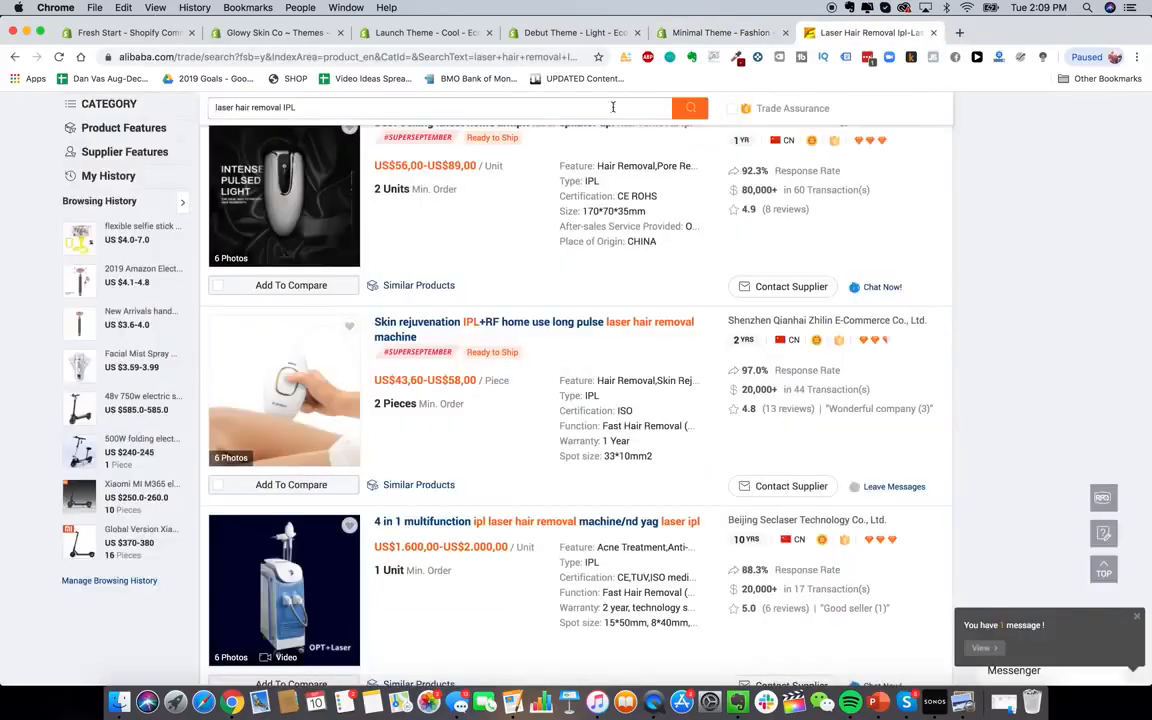
{"action": "left_click", "coordinate": [598, 35]}
{"action": "left_click", "coordinate": [484, 35]}
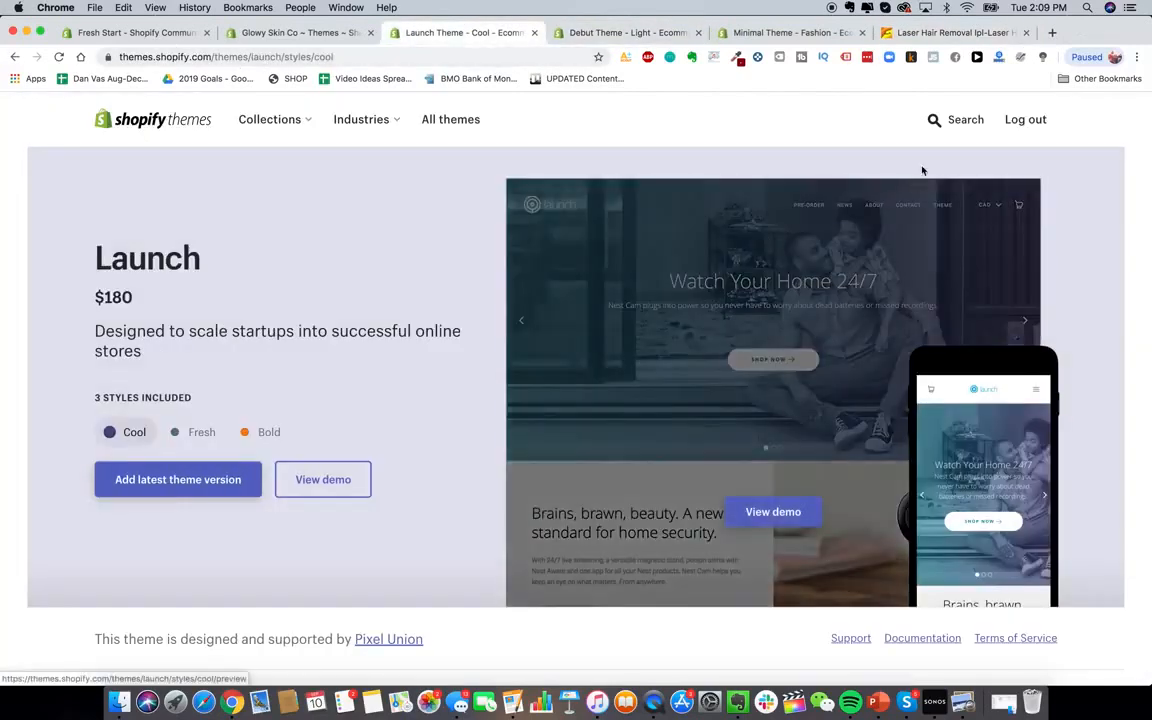
{"action": "left_click", "coordinate": [940, 124]}
Search the theme store for 'jumpstart' and browse the Jumpstart theme's live demo
{"action": "type", "text": "jumpstart"}
{"action": "key", "text": "Return"}
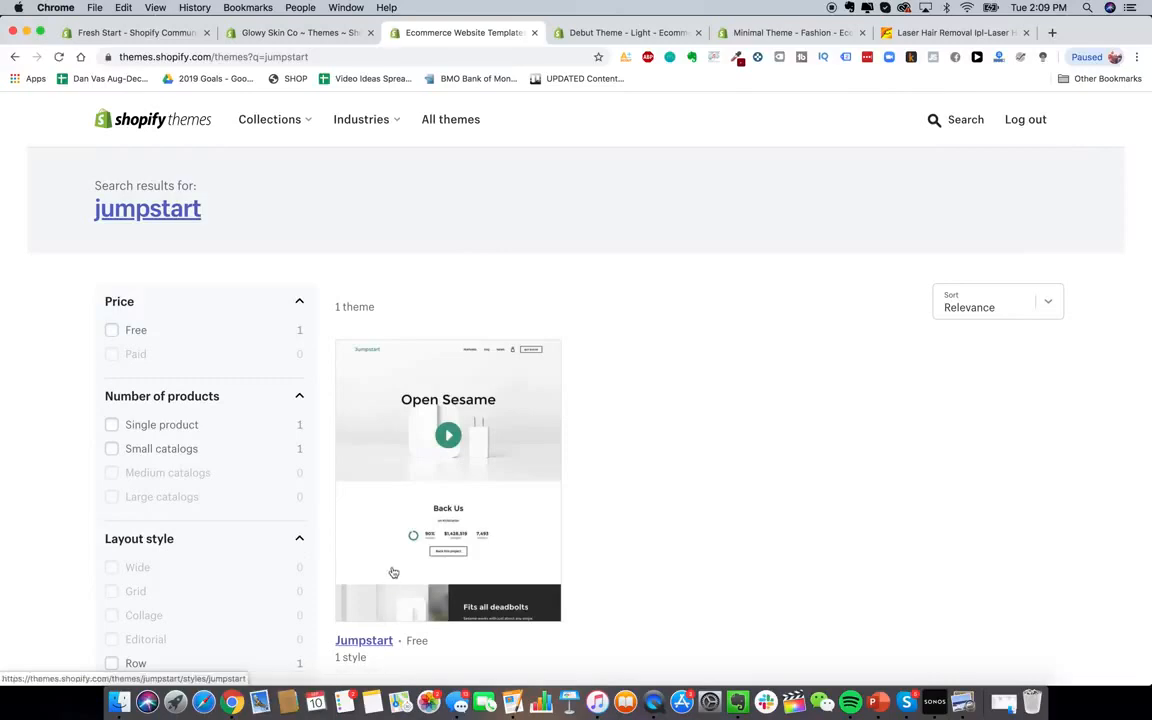
{"action": "left_click", "coordinate": [391, 571]}
{"action": "scroll", "coordinate": [465, 478], "scroll_direction": "down", "scroll_amount": 2}
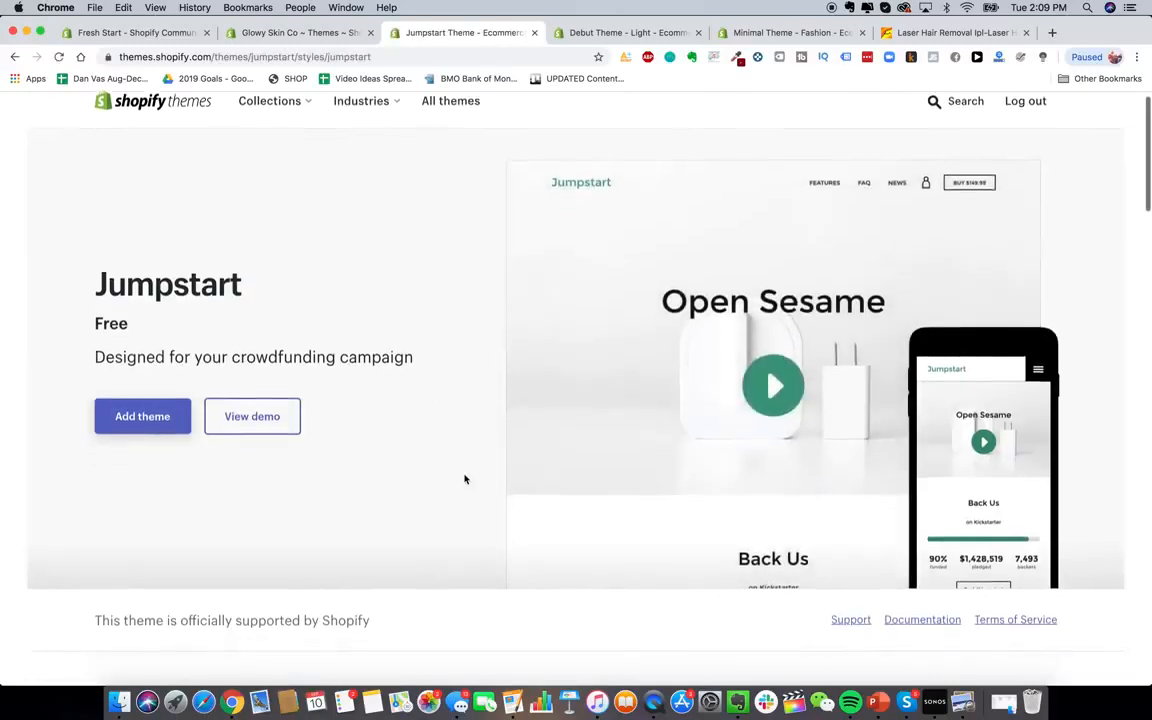
{"action": "scroll", "coordinate": [465, 478], "scroll_direction": "down", "scroll_amount": 4}
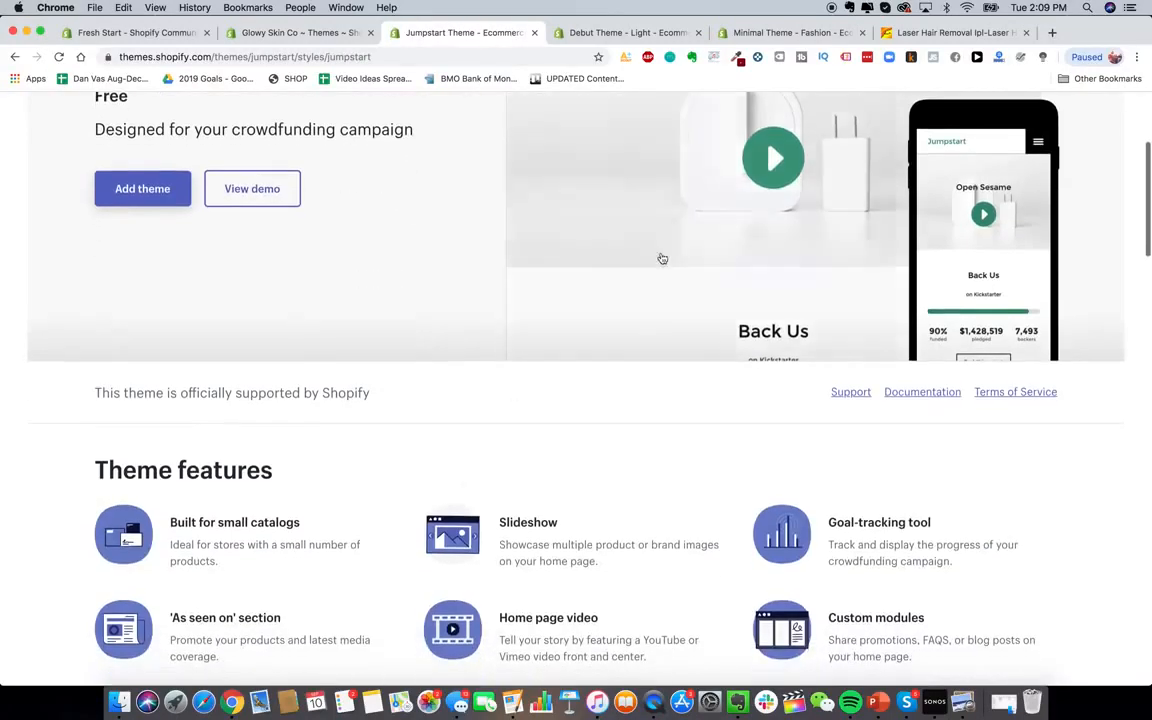
{"action": "mouse_move", "coordinate": [762, 206]}
{"action": "left_click", "coordinate": [772, 265]}
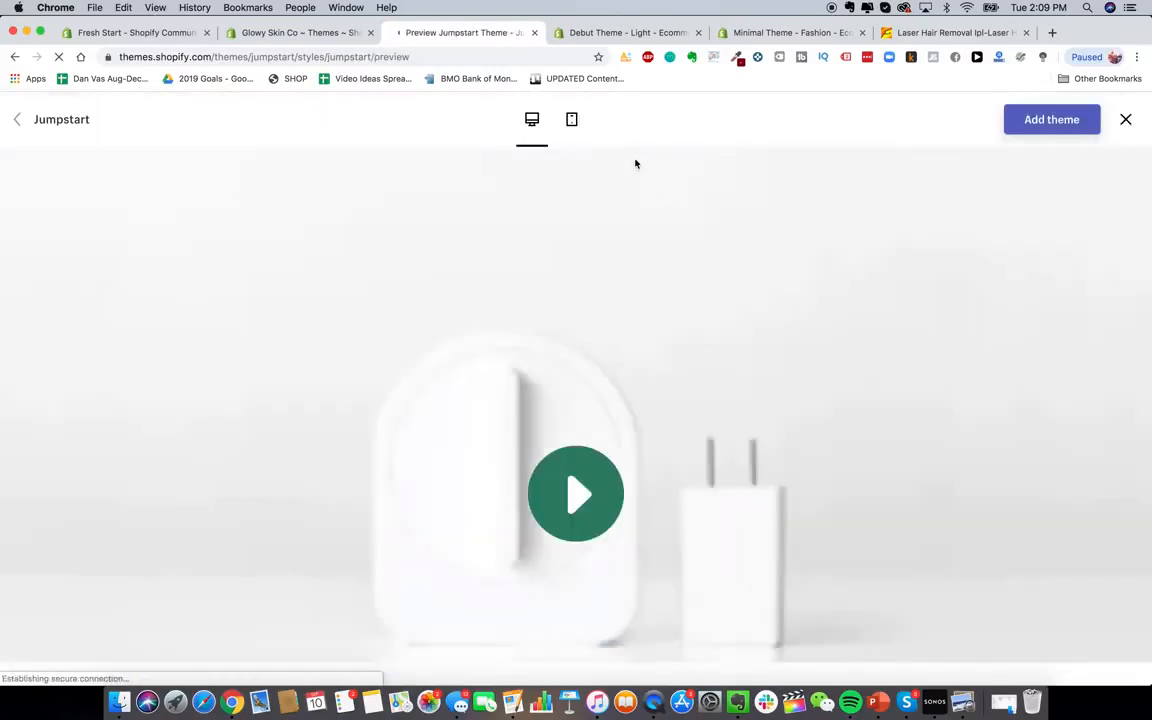
{"action": "scroll", "coordinate": [740, 184], "scroll_direction": "down", "scroll_amount": 10}
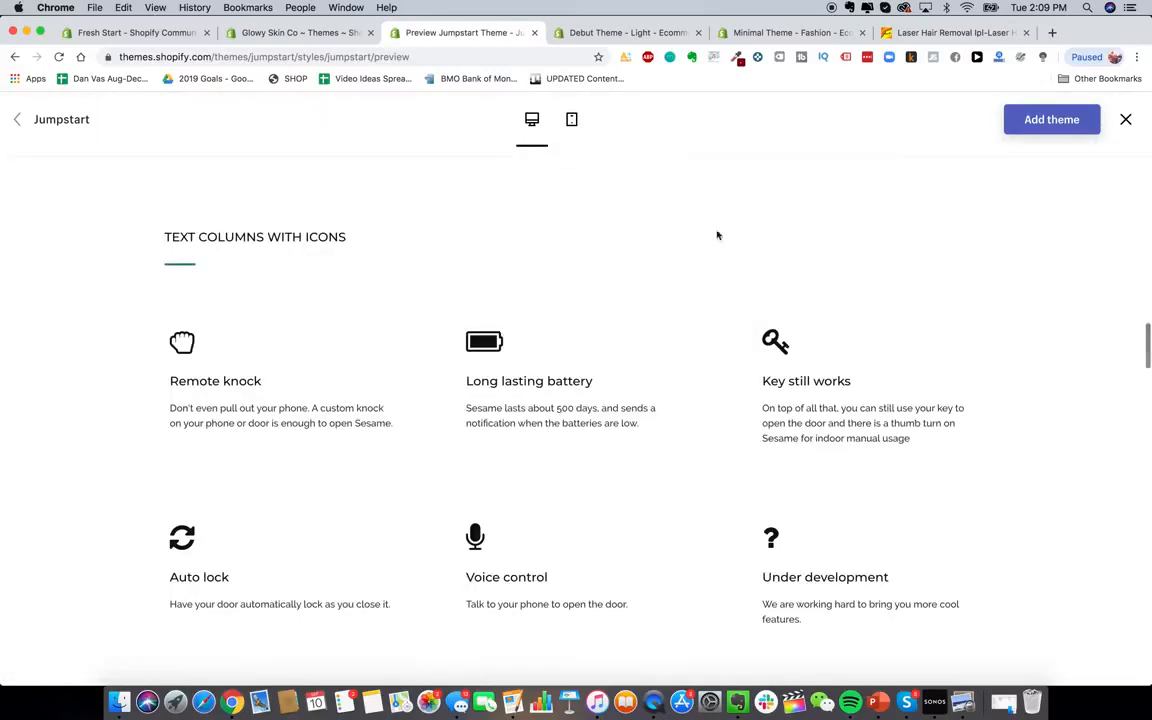
{"action": "scroll", "coordinate": [661, 394], "scroll_direction": "up", "scroll_amount": 12}
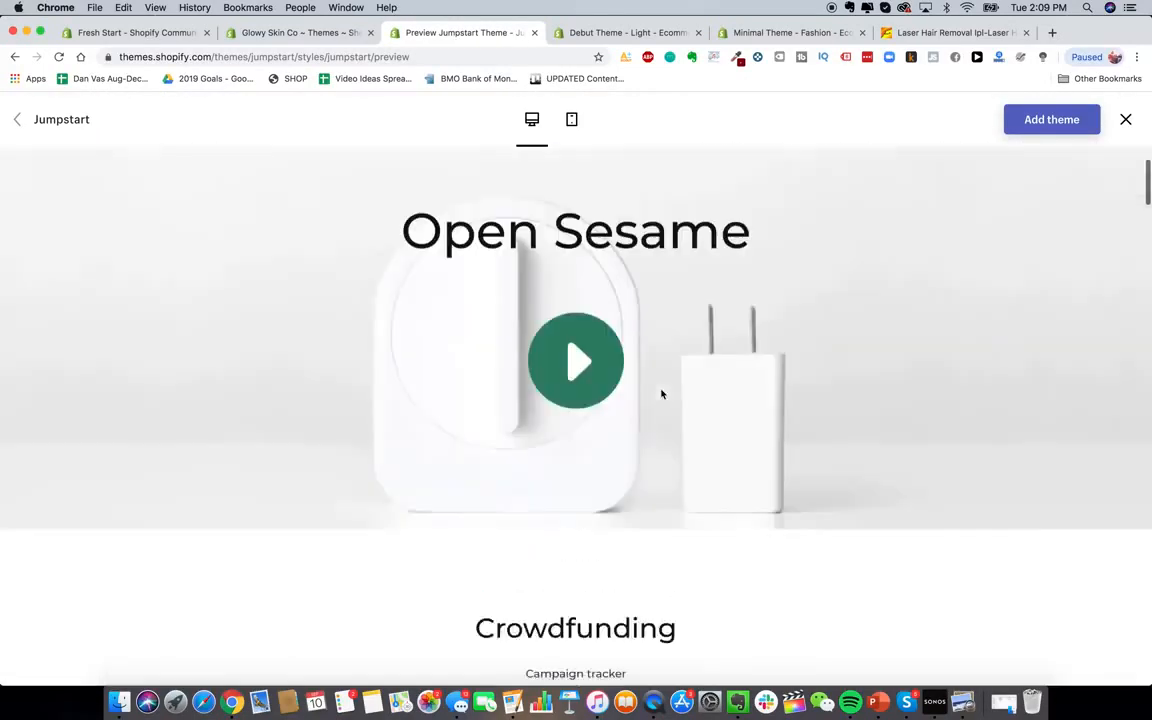
{"action": "scroll", "coordinate": [626, 318], "scroll_direction": "up", "scroll_amount": 2}
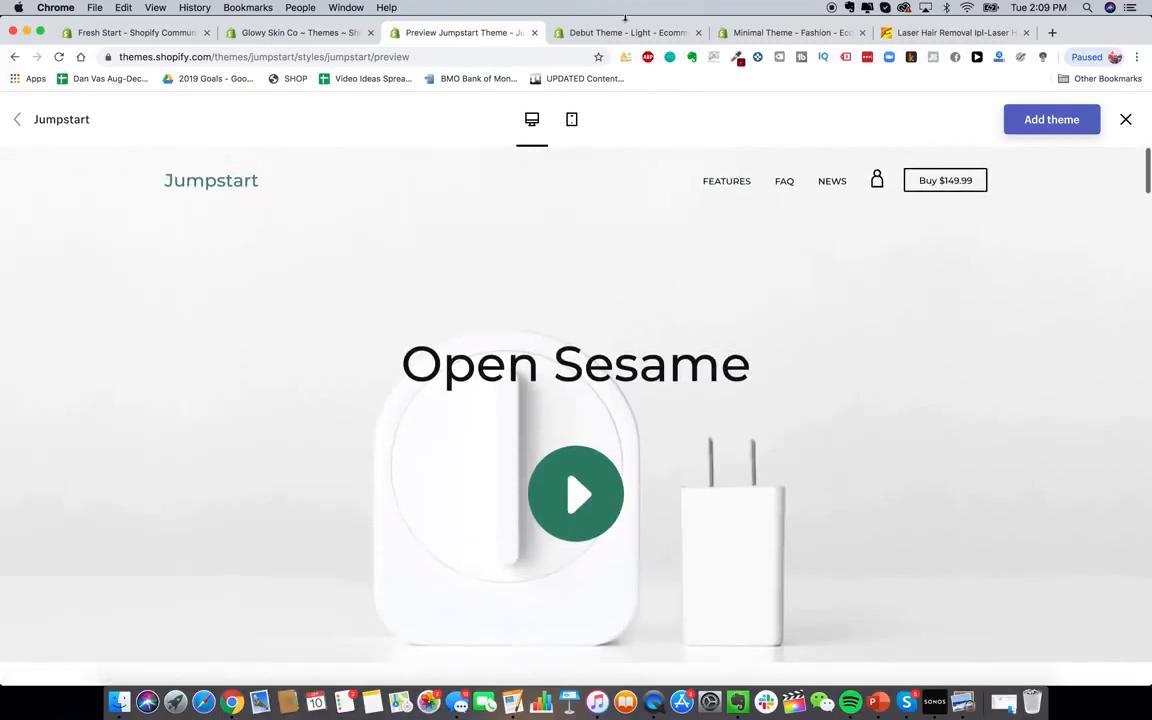
View the Debut Light full demo, browsing its About Us and Home pages
{"action": "left_click", "coordinate": [661, 33]}
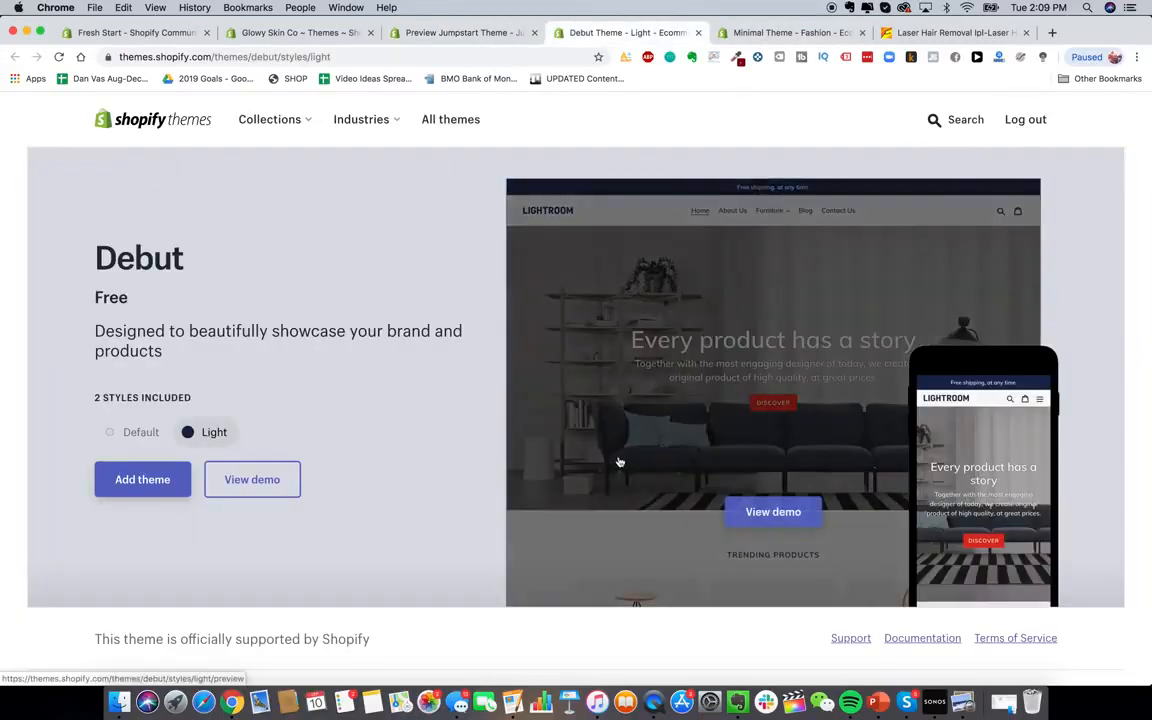
{"action": "mouse_move", "coordinate": [758, 404]}
{"action": "left_click", "coordinate": [764, 511]}
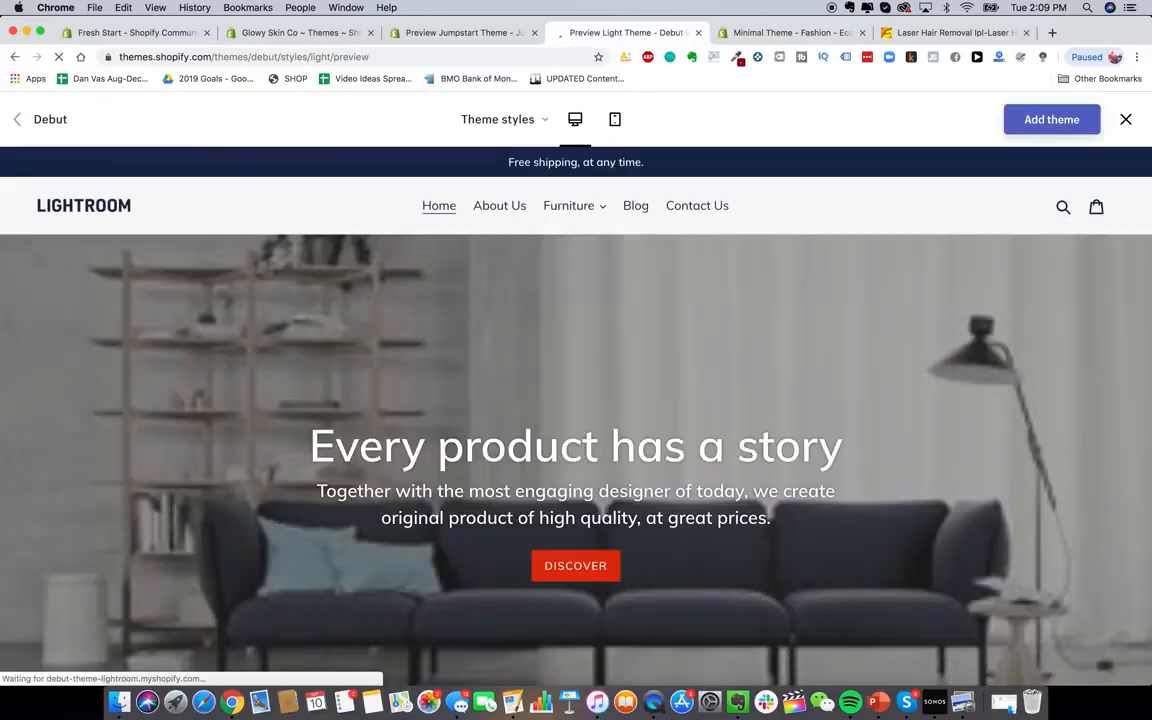
{"action": "left_click", "coordinate": [497, 206]}
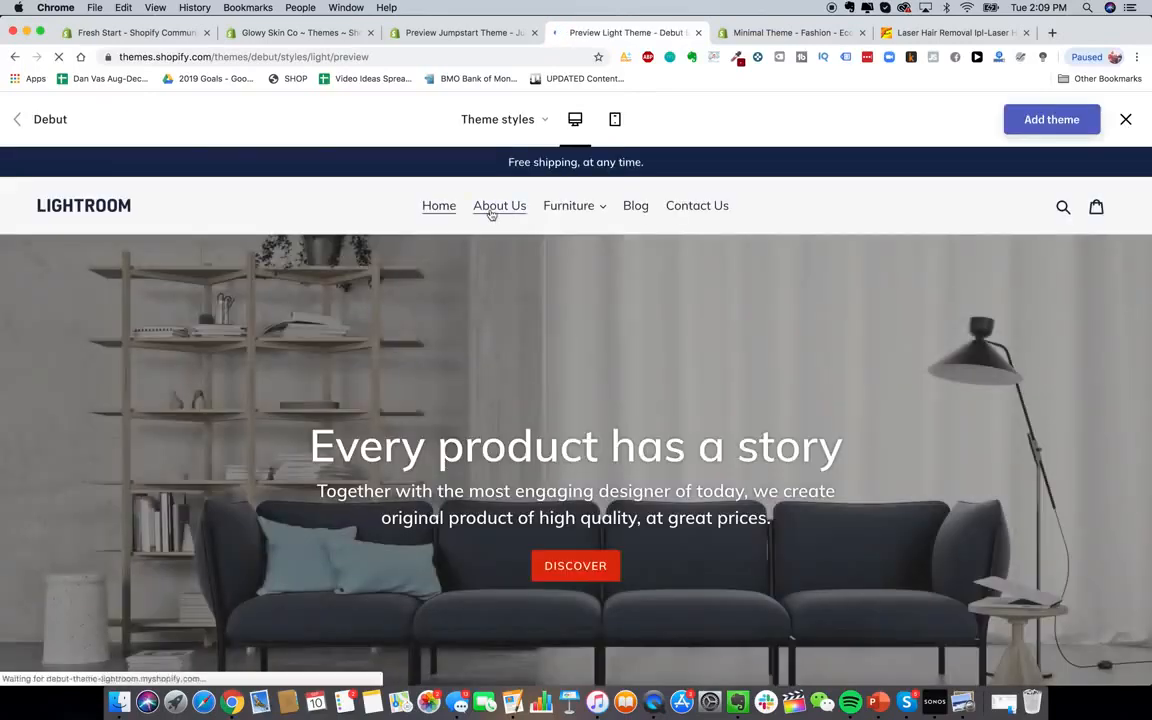
{"action": "scroll", "coordinate": [547, 290], "scroll_direction": "down", "scroll_amount": 5}
{"action": "scroll", "coordinate": [545, 323], "scroll_direction": "up", "scroll_amount": 10}
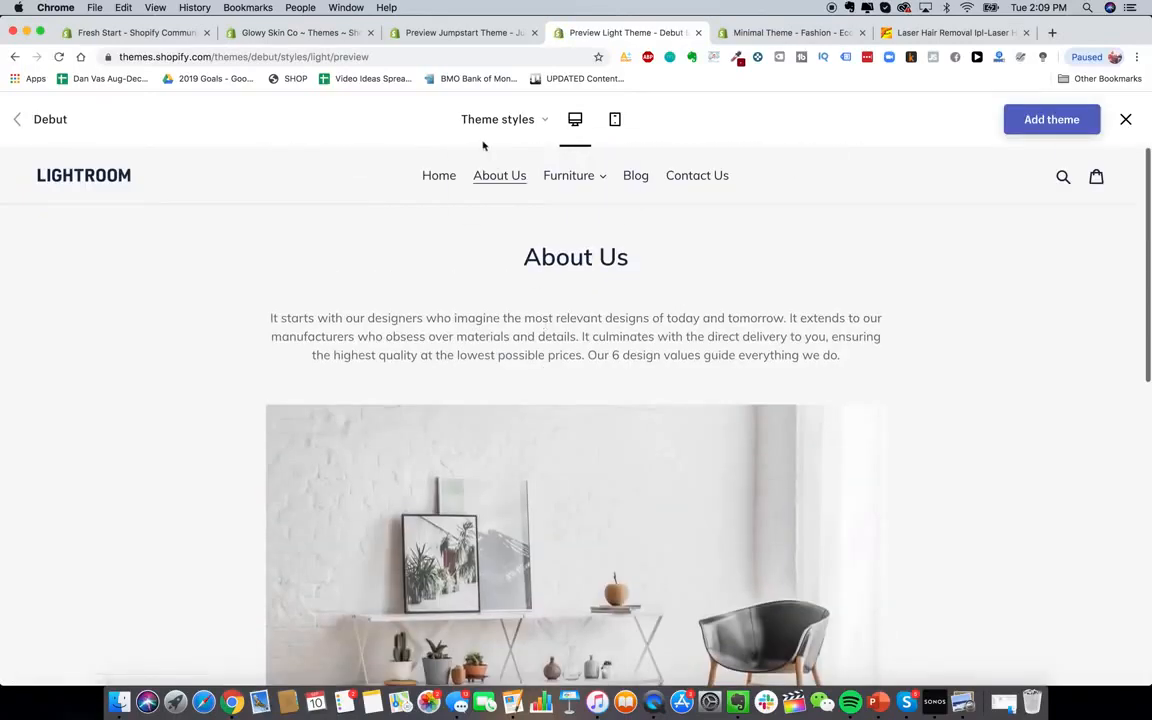
{"action": "left_click", "coordinate": [436, 177]}
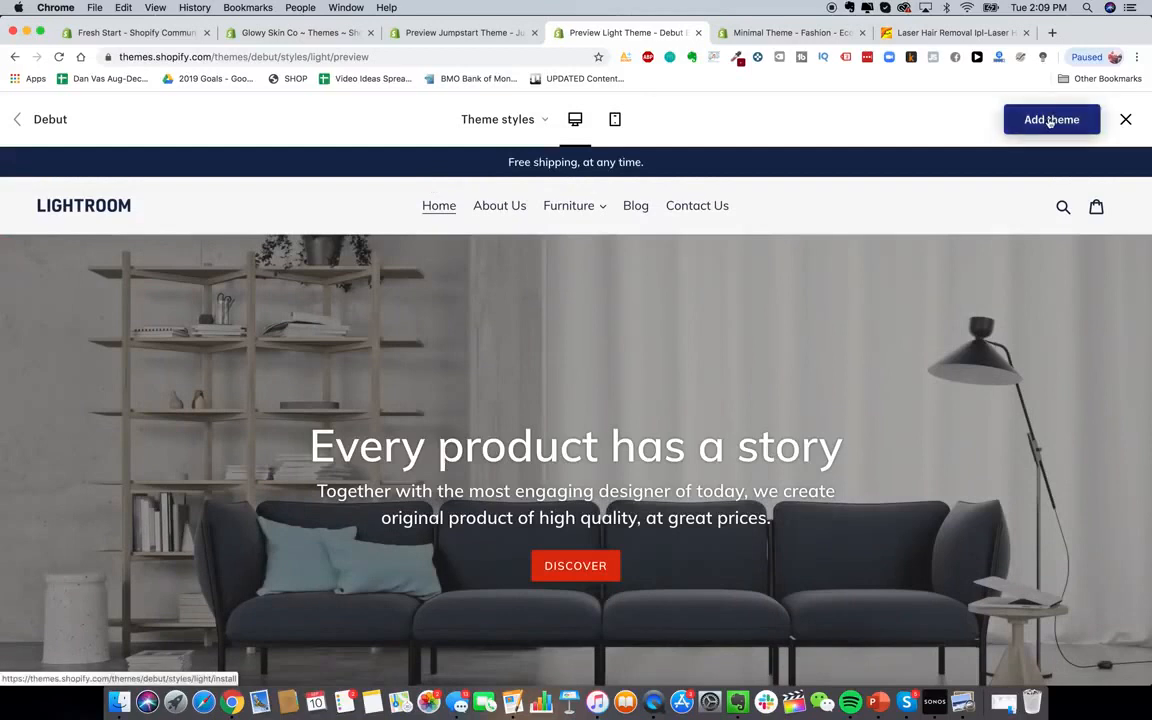
Preview Debut's Default style, switch back to Light, and add Debut to the store
{"action": "left_click", "coordinate": [522, 118]}
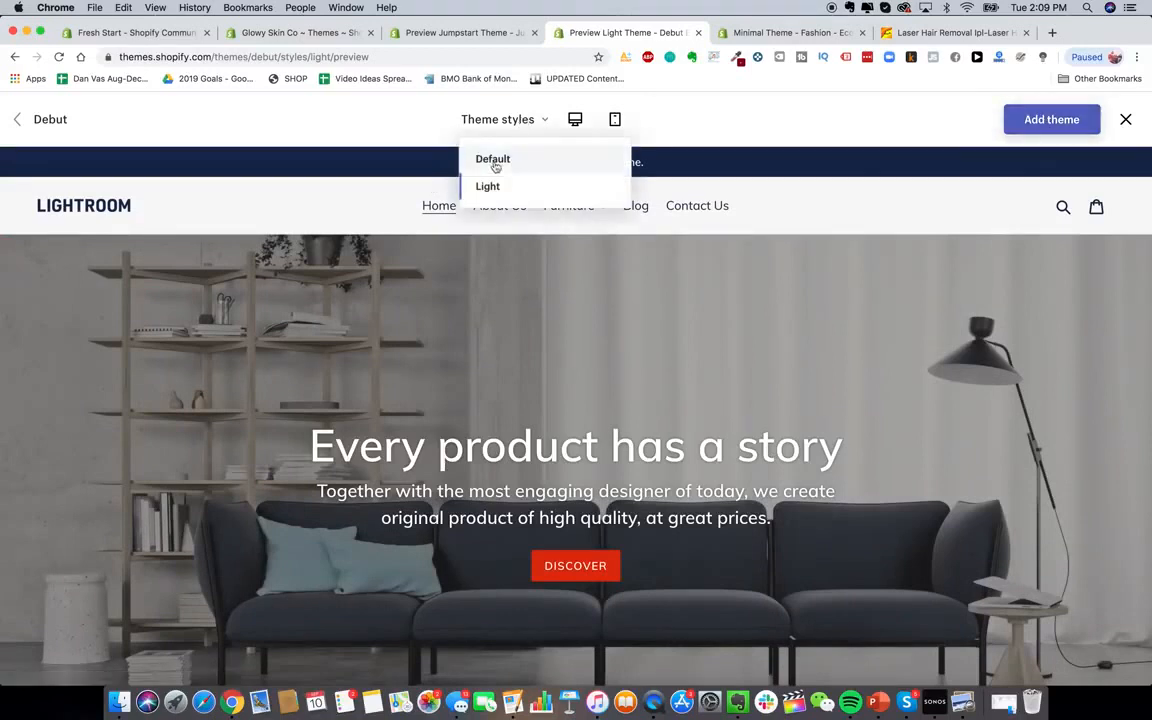
{"action": "left_click", "coordinate": [492, 168]}
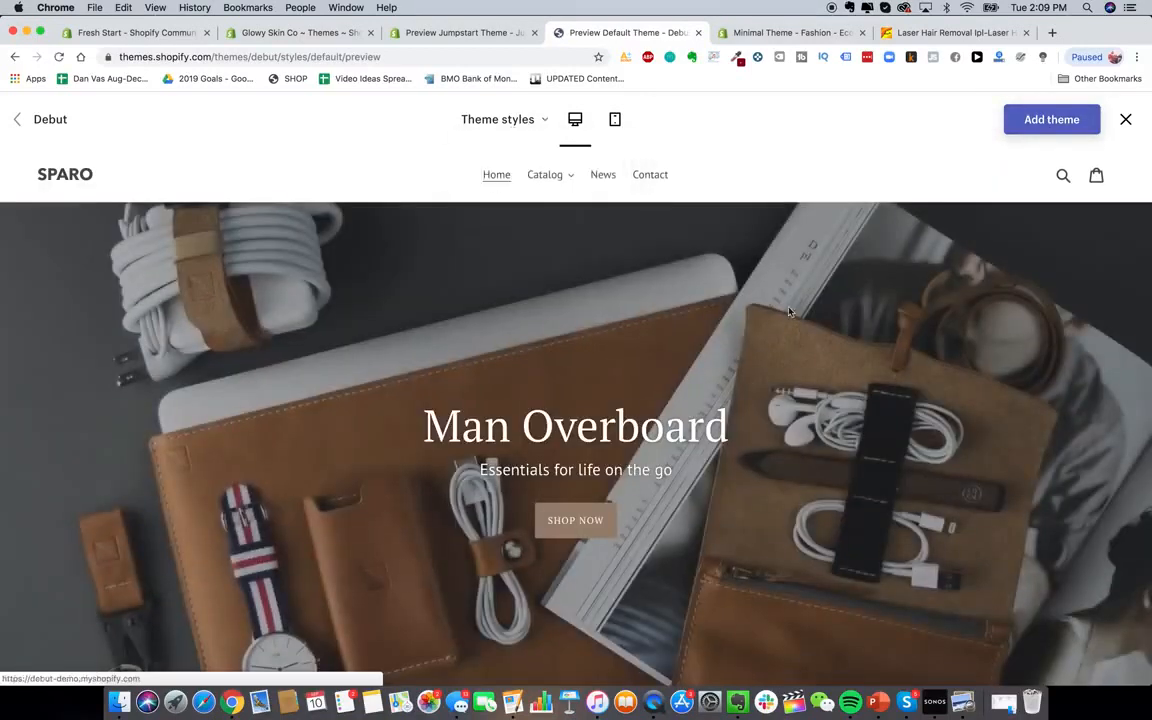
{"action": "scroll", "coordinate": [666, 450], "scroll_direction": "down", "scroll_amount": 5}
{"action": "scroll", "coordinate": [666, 453], "scroll_direction": "down", "scroll_amount": 4}
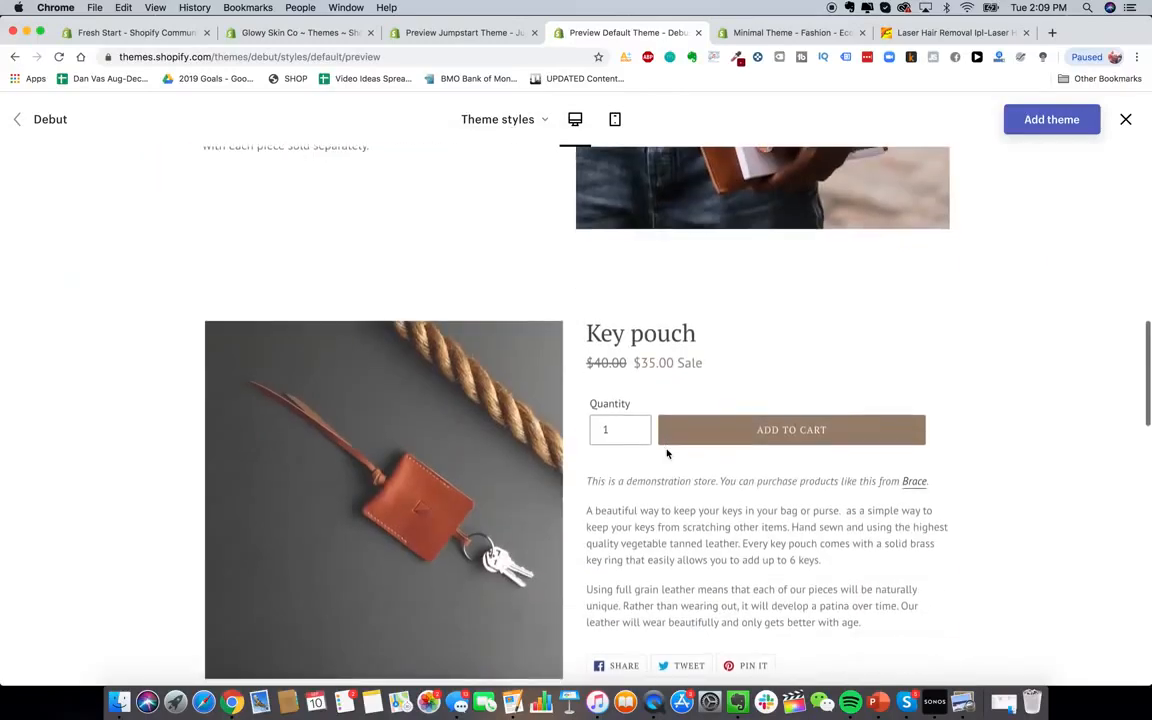
{"action": "scroll", "coordinate": [666, 453], "scroll_direction": "up", "scroll_amount": 10}
{"action": "left_click", "coordinate": [500, 119]}
{"action": "left_click", "coordinate": [499, 188]}
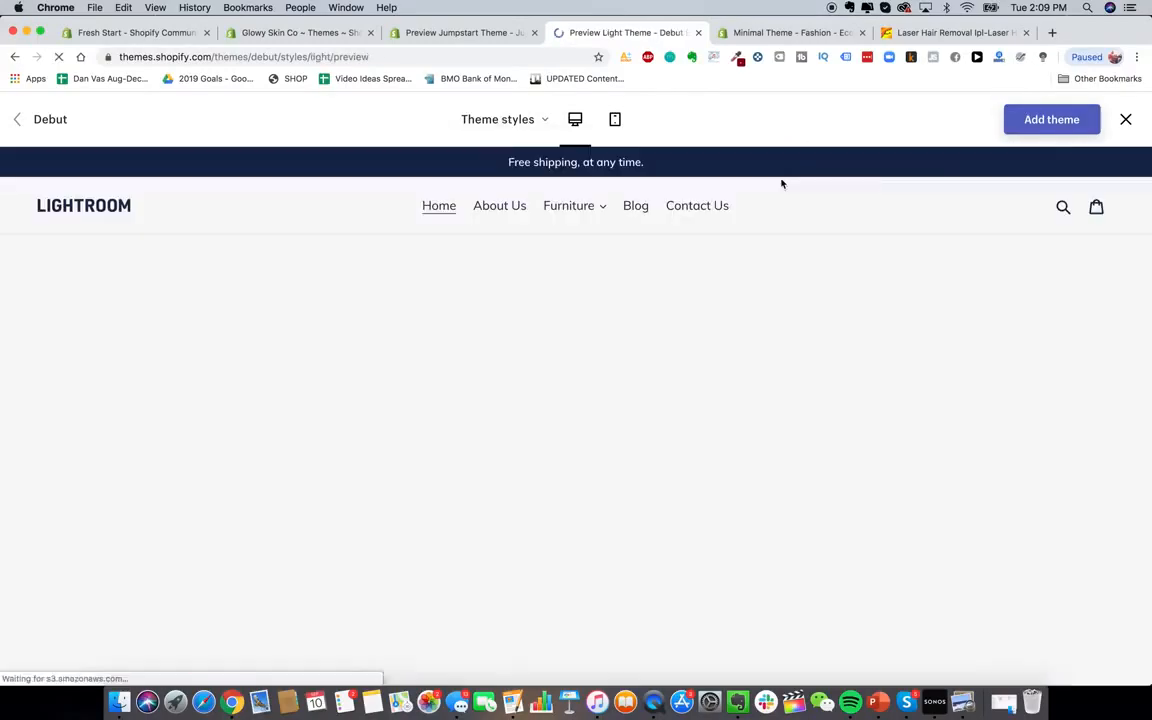
{"action": "left_click", "coordinate": [1052, 121]}
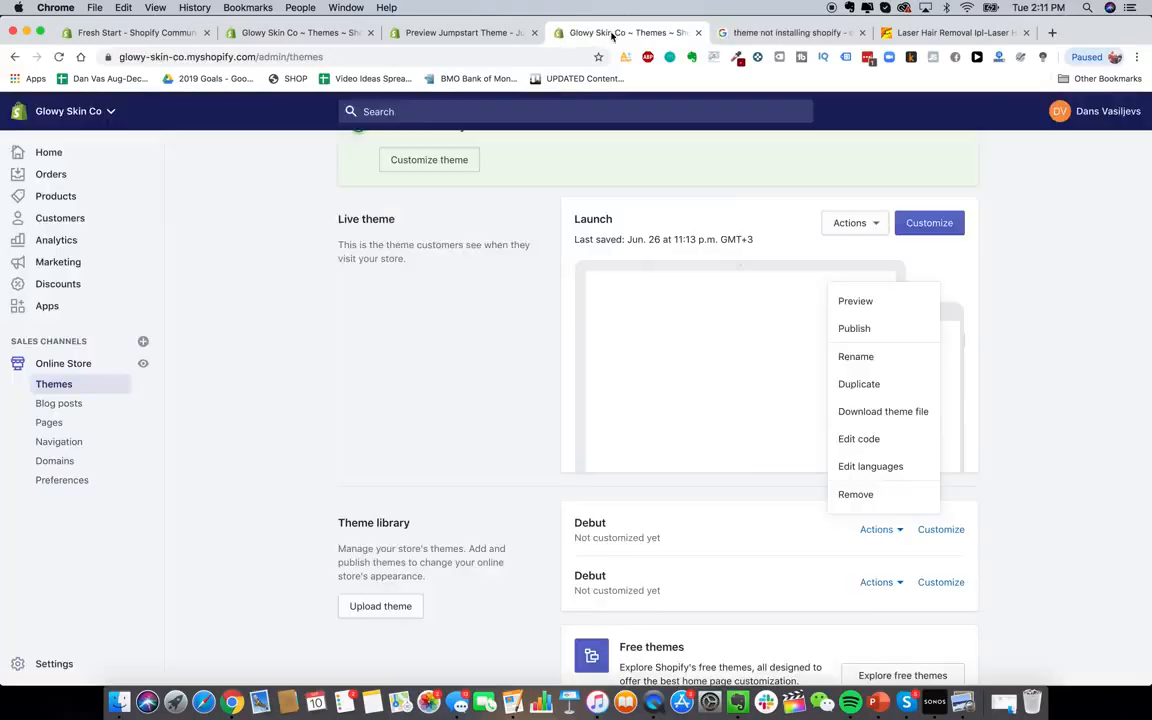
Publish the library Debut theme as the live theme and open it in the editor
{"action": "left_click", "coordinate": [854, 328]}
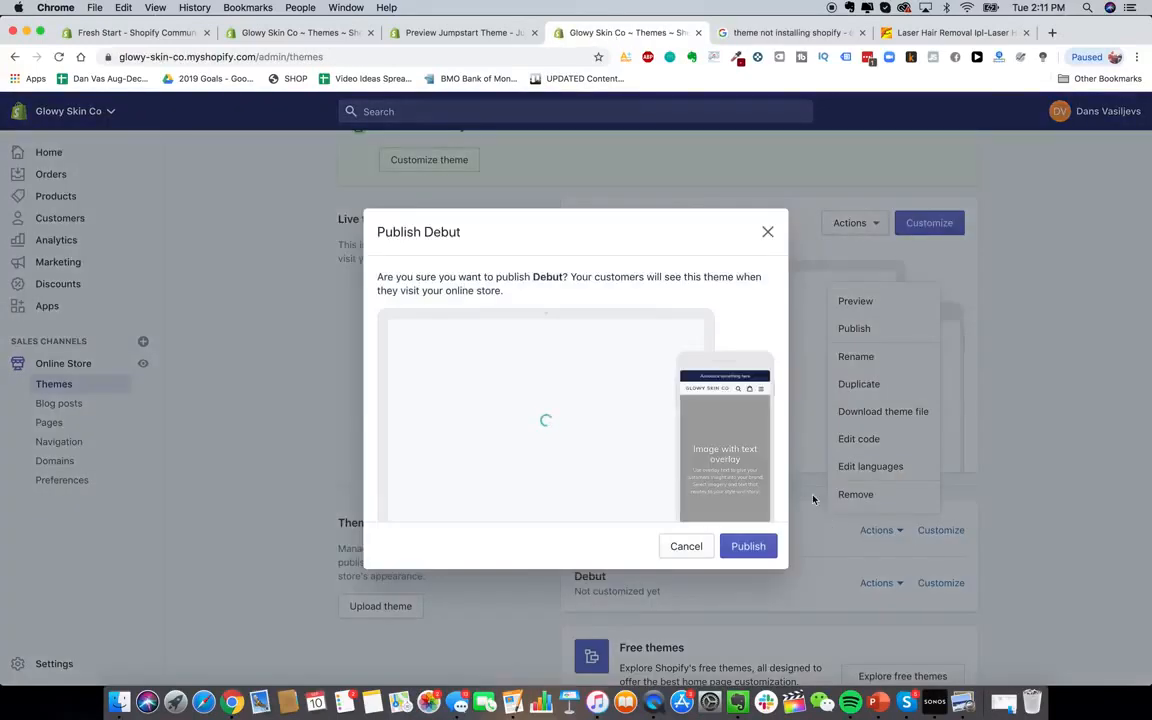
{"action": "left_click", "coordinate": [748, 547]}
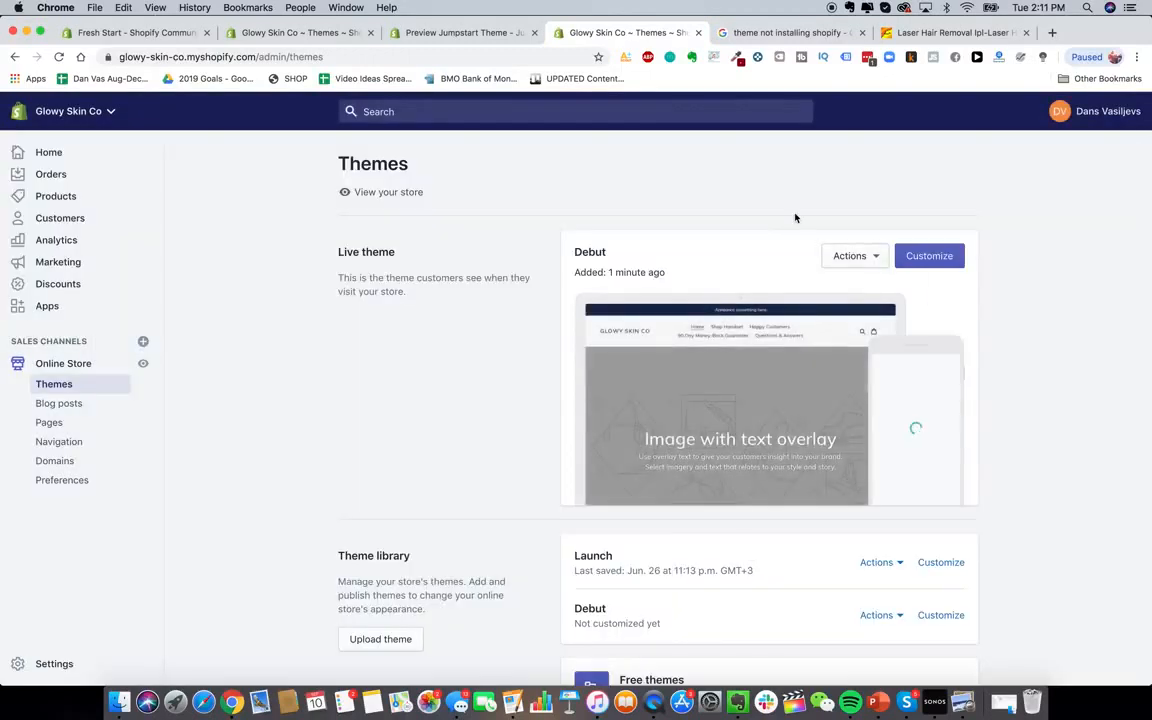
{"action": "left_click", "coordinate": [856, 259]}
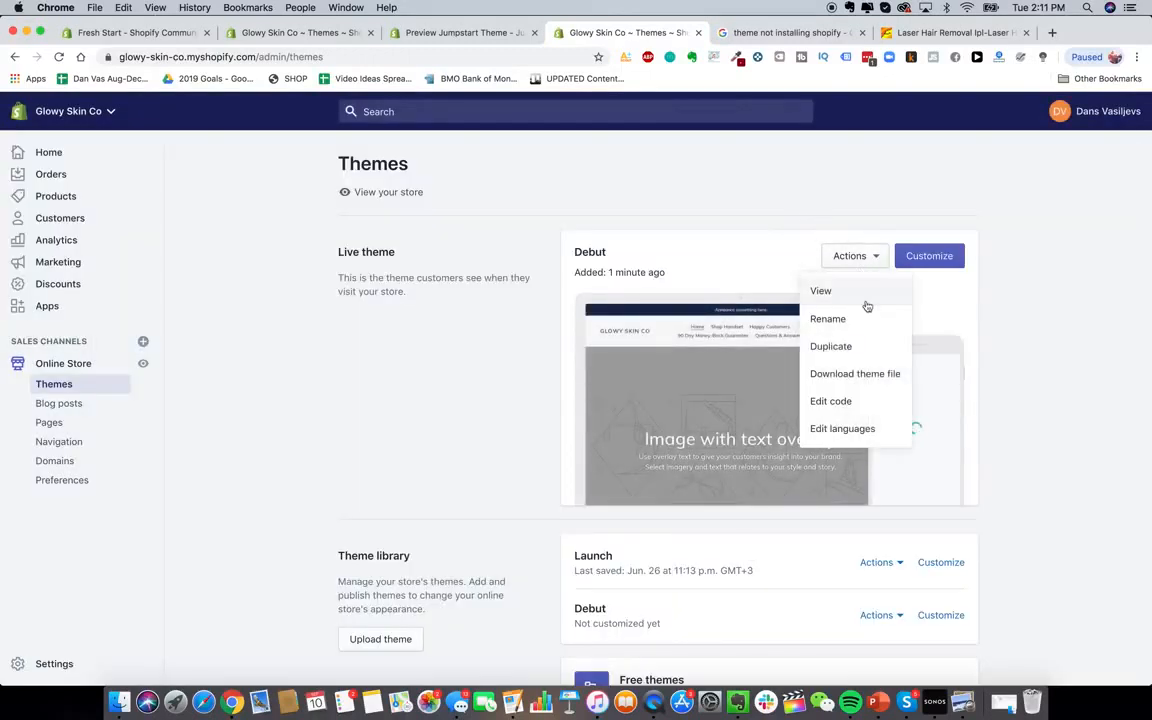
{"action": "left_click", "coordinate": [929, 257]}
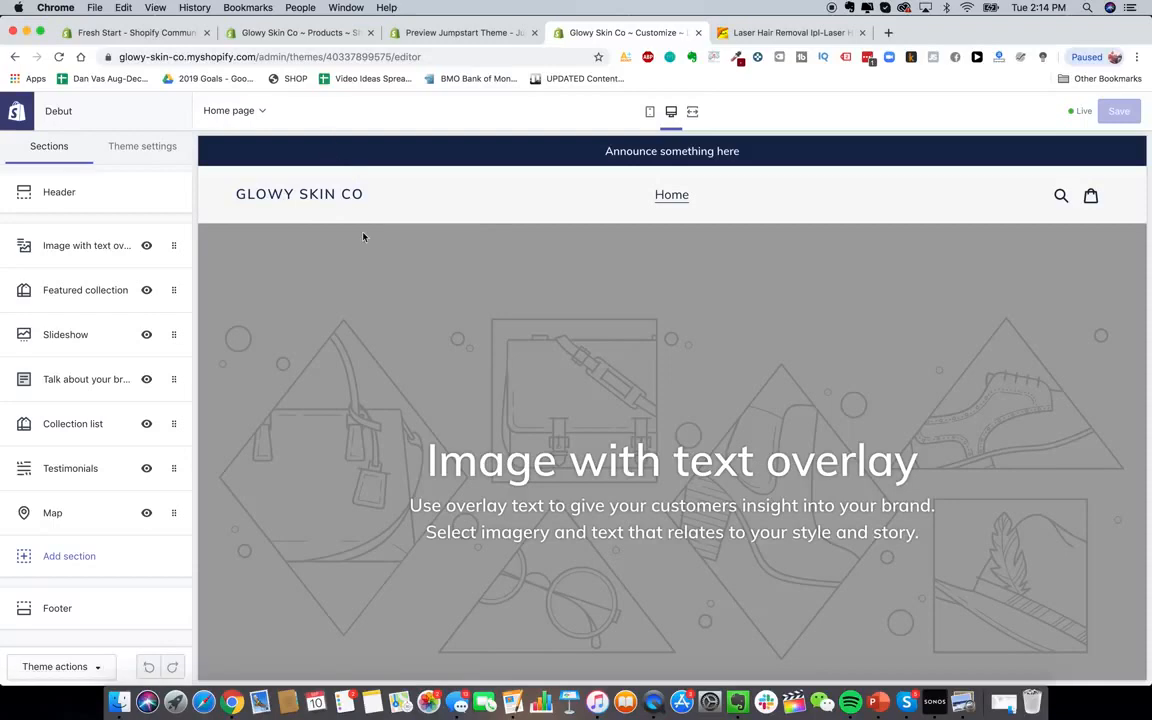
Scroll the Debut home page preview from 'Image with text overlay' down to the sample map
{"action": "scroll", "coordinate": [489, 309], "scroll_direction": "down", "scroll_amount": 10}
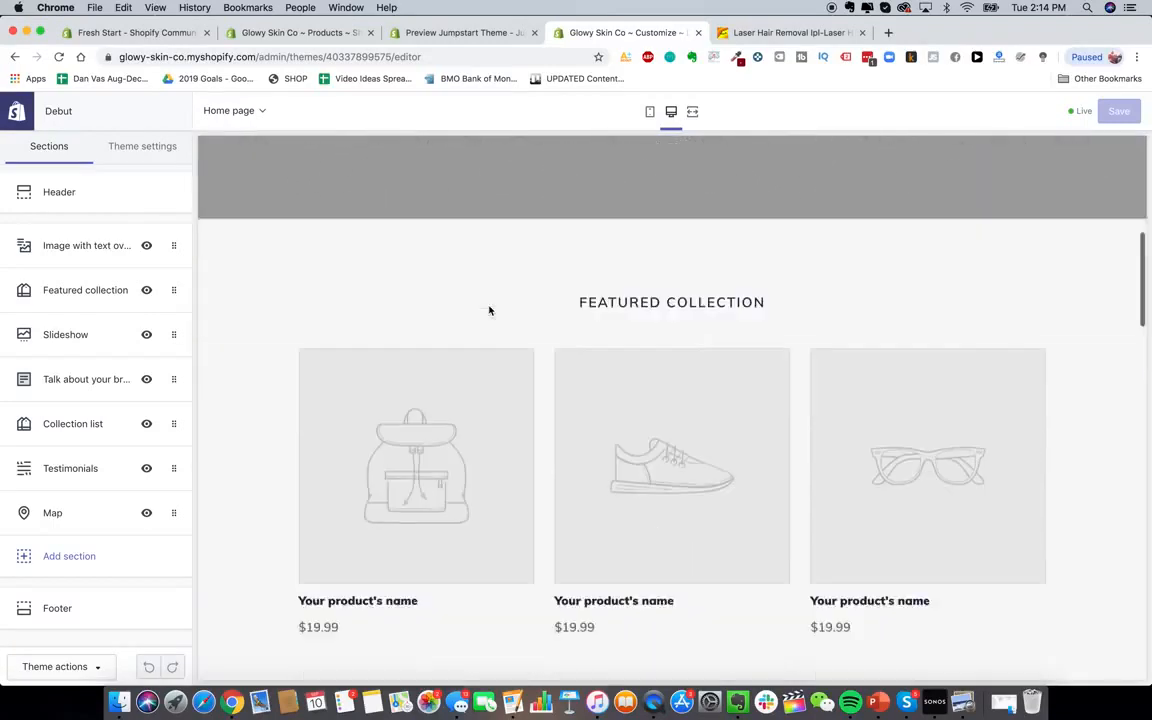
{"action": "scroll", "coordinate": [609, 365], "scroll_direction": "down", "scroll_amount": 9}
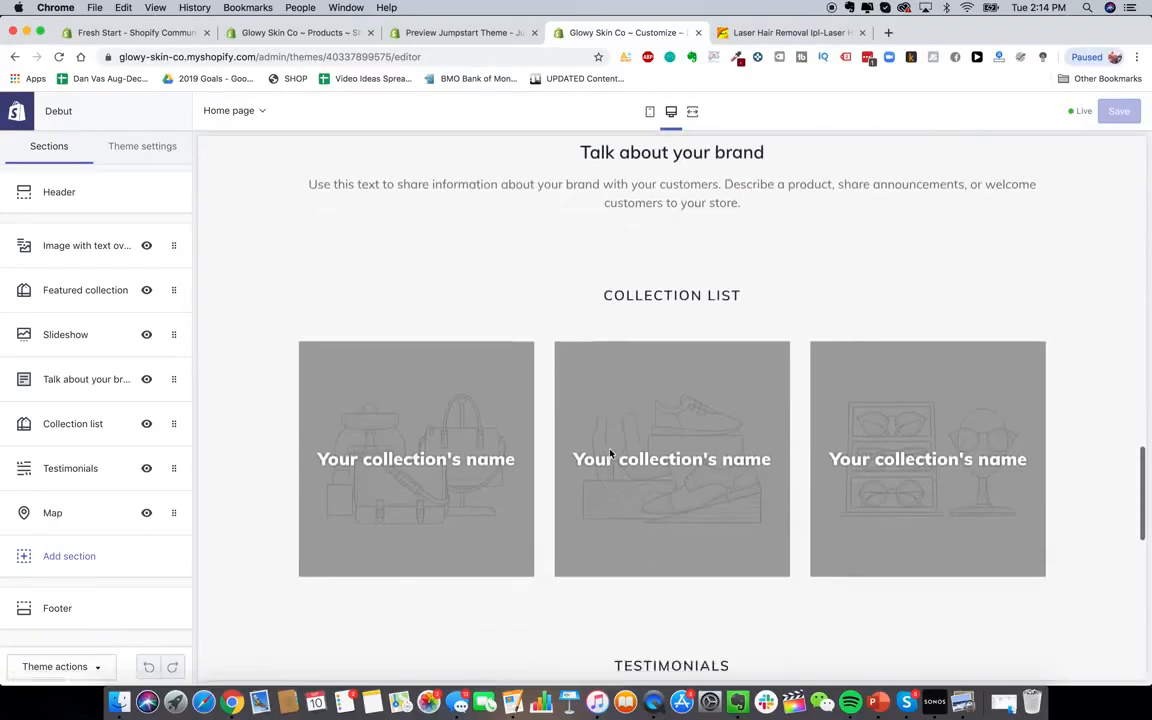
{"action": "scroll", "coordinate": [610, 453], "scroll_direction": "up", "scroll_amount": 5}
{"action": "scroll", "coordinate": [610, 453], "scroll_direction": "up", "scroll_amount": 6}
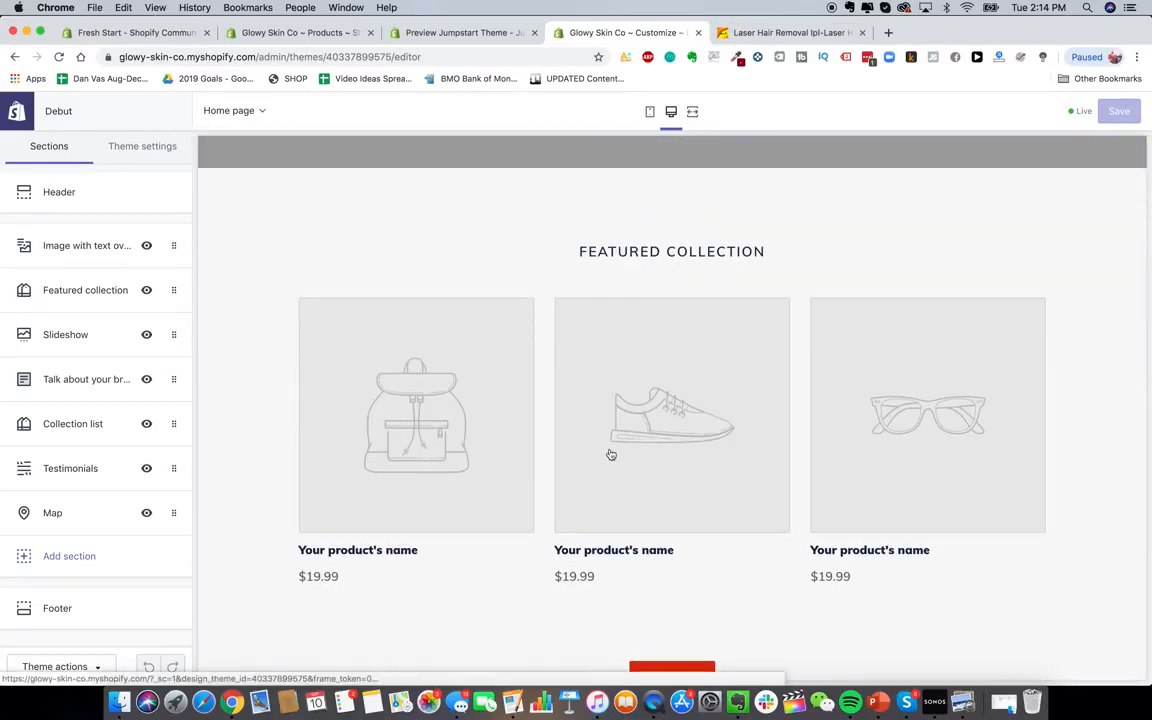
{"action": "scroll", "coordinate": [611, 455], "scroll_direction": "up", "scroll_amount": 5}
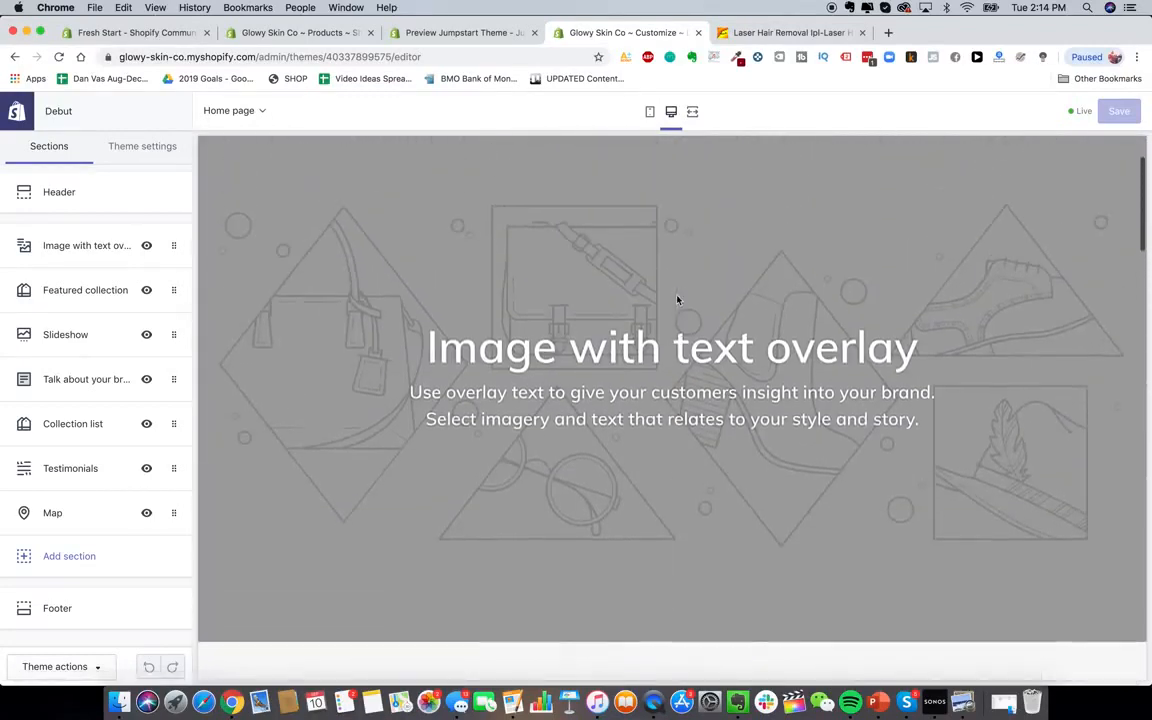
{"action": "scroll", "coordinate": [653, 416], "scroll_direction": "down", "scroll_amount": 8}
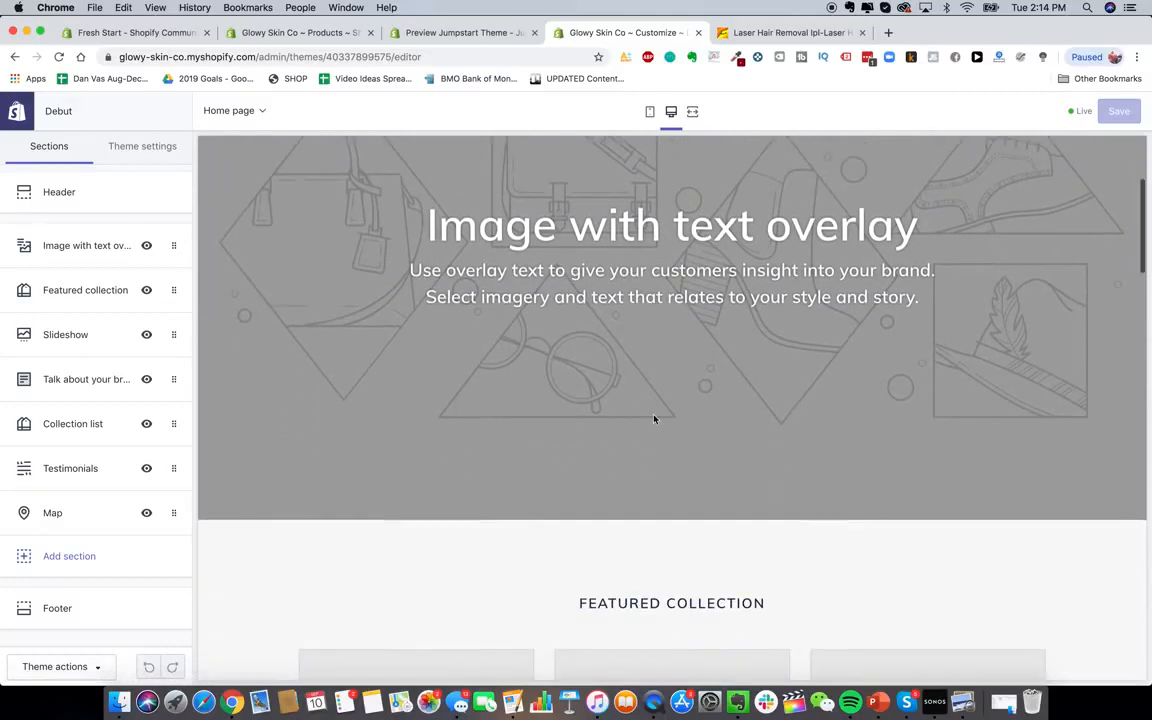
{"action": "scroll", "coordinate": [654, 419], "scroll_direction": "up", "scroll_amount": 2}
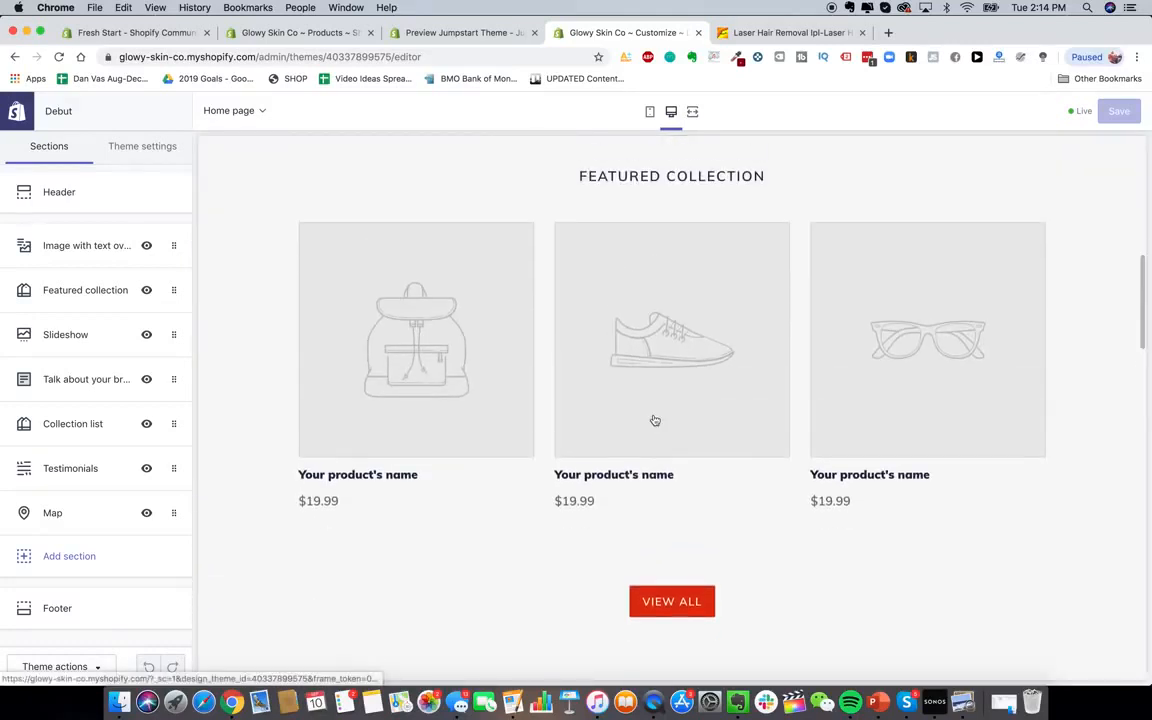
{"action": "scroll", "coordinate": [530, 500], "scroll_direction": "down", "scroll_amount": 15}
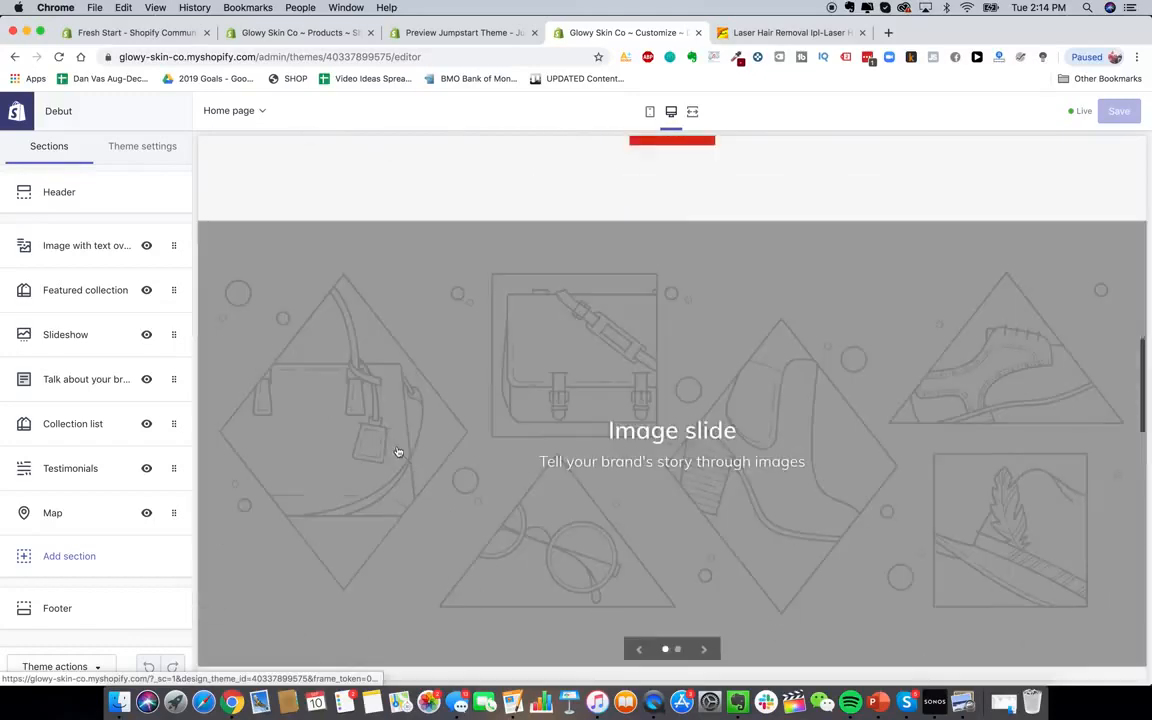
{"action": "scroll", "coordinate": [532, 520], "scroll_direction": "down", "scroll_amount": 3}
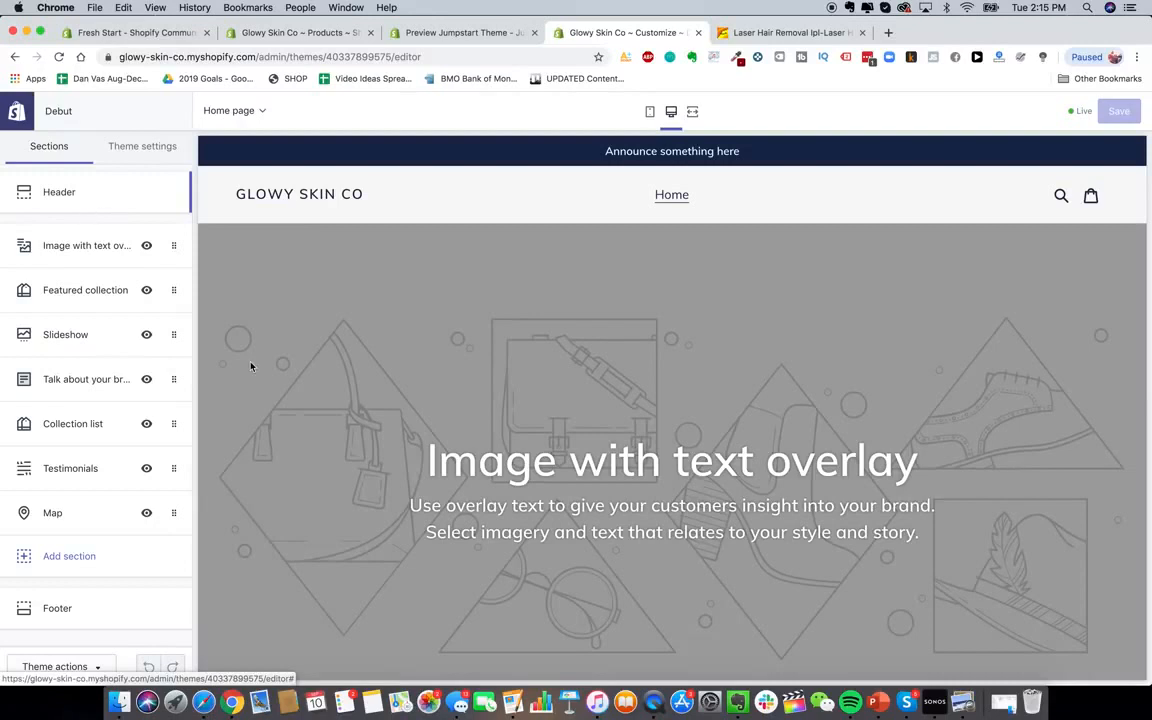
Glance at the Glowy Skin Drive folder, then open canva.com in a new Chrome tab
{"action": "left_click", "coordinate": [203, 702]}
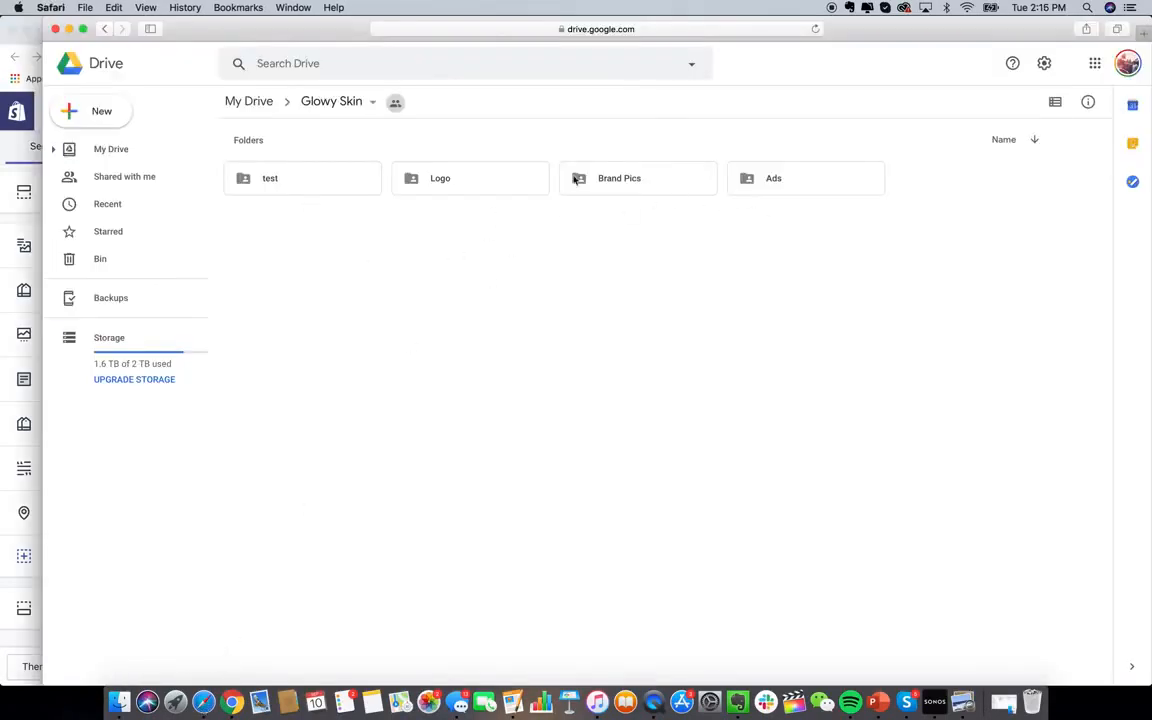
{"action": "left_click", "coordinate": [21, 222]}
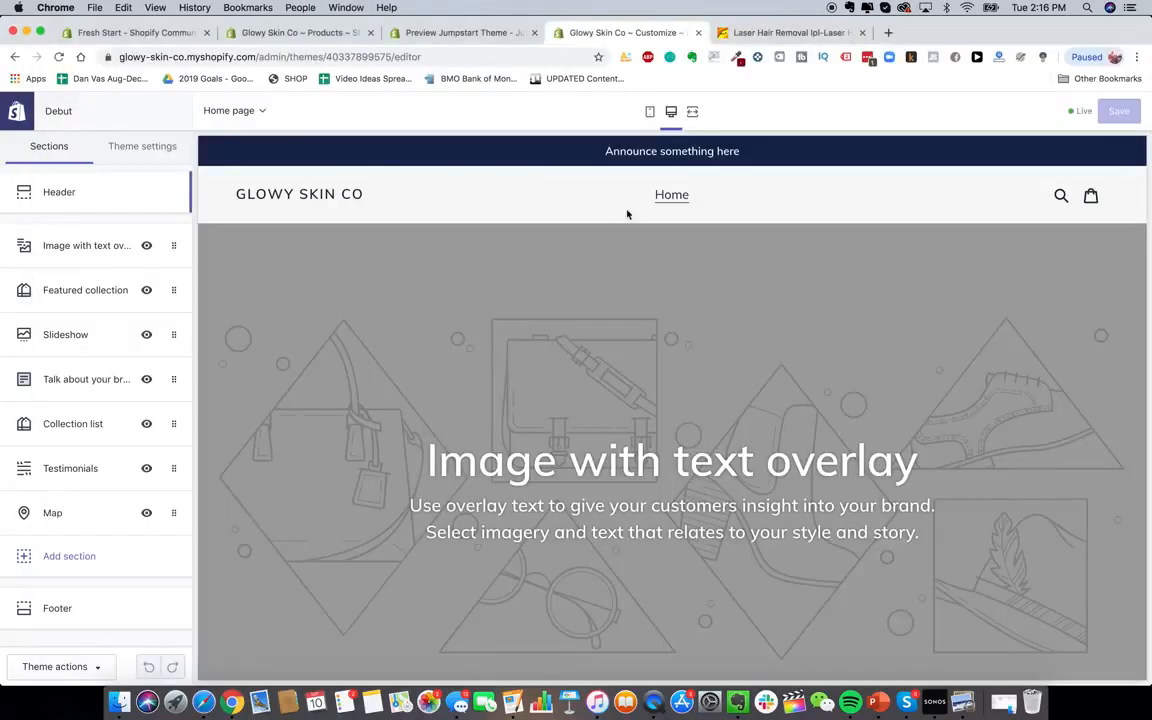
{"action": "left_click", "coordinate": [889, 33]}
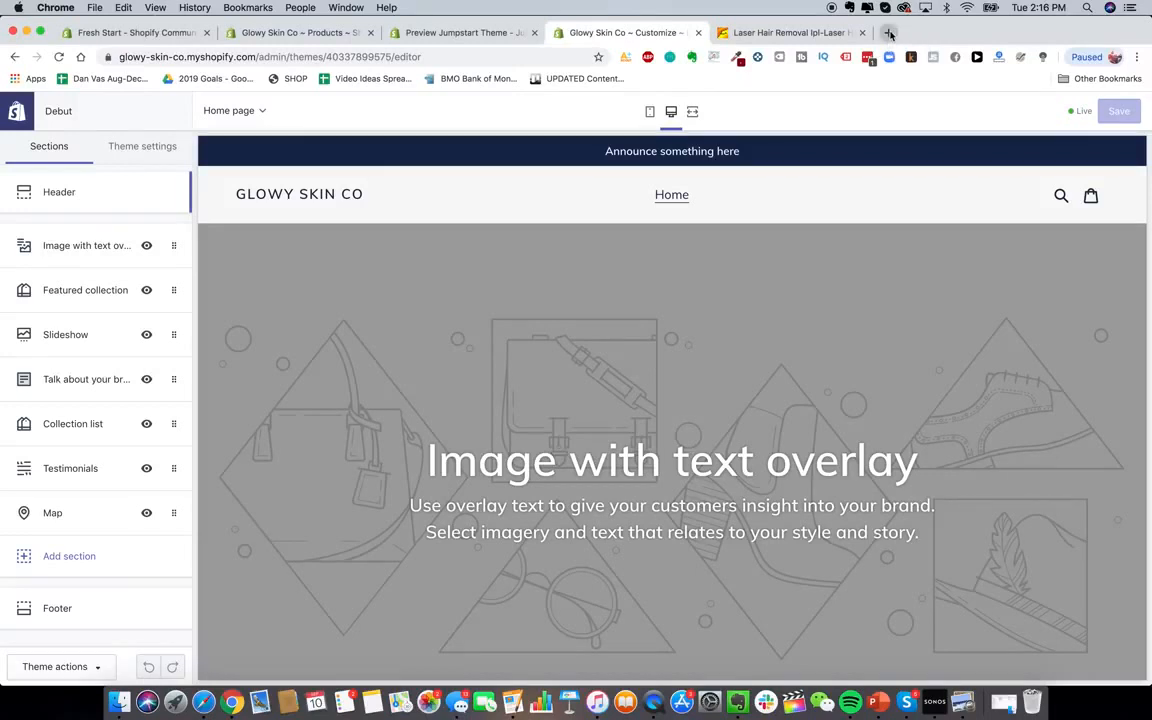
{"action": "type", "text": "canva"}
{"action": "key", "text": "Return"}
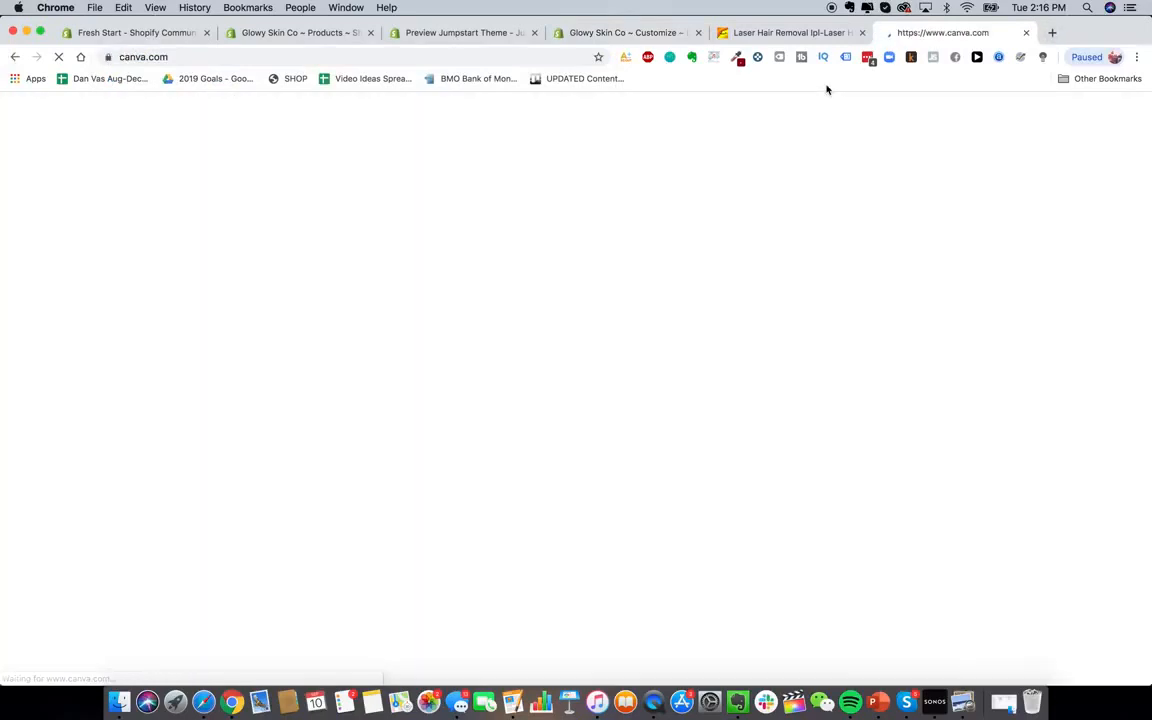
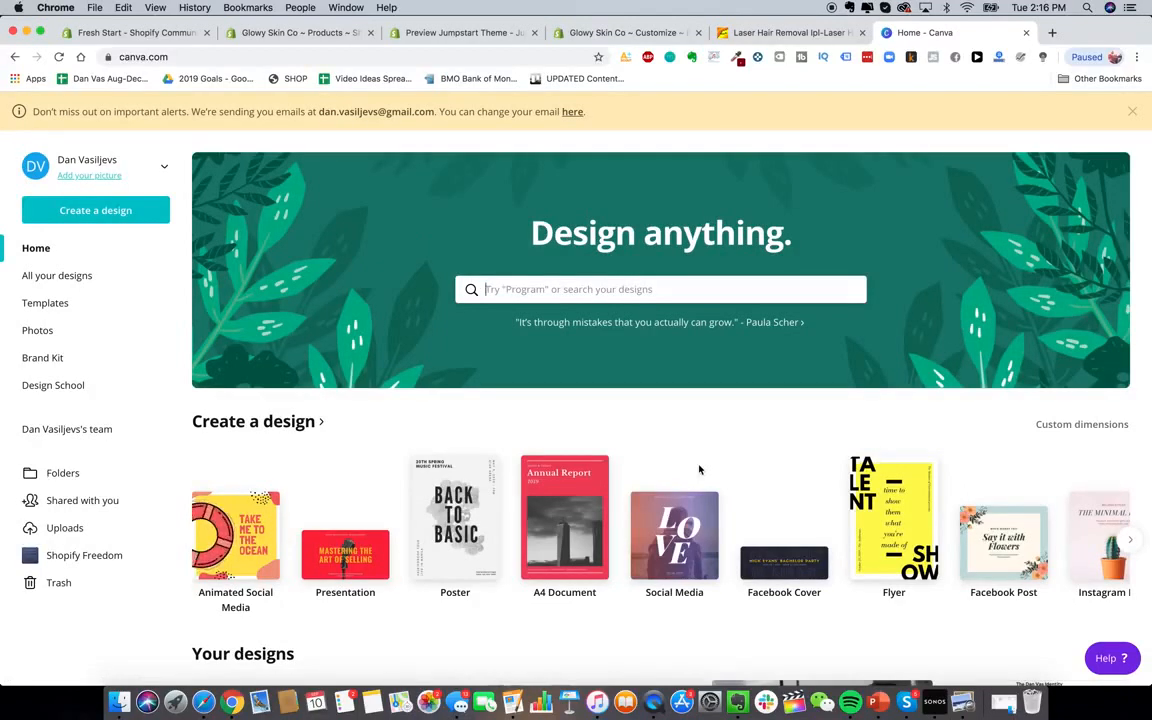
Create a custom-size Canva design of 800 × 300 px
{"action": "left_click", "coordinate": [121, 215]}
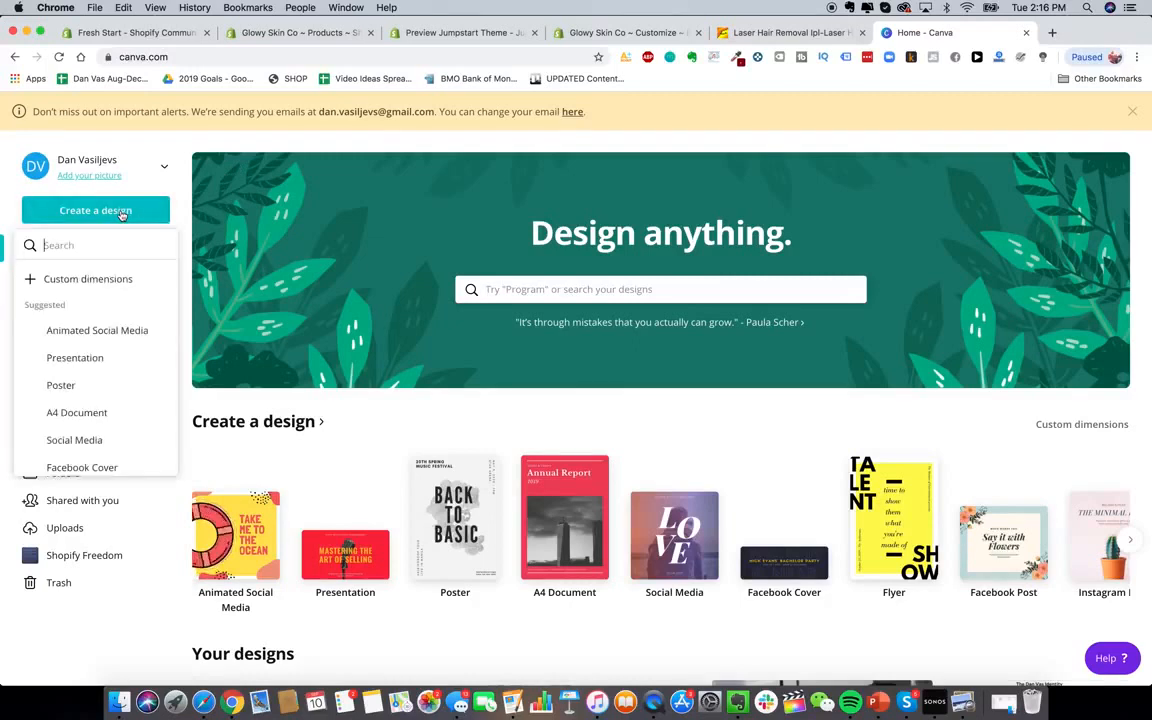
{"action": "left_click", "coordinate": [88, 279]}
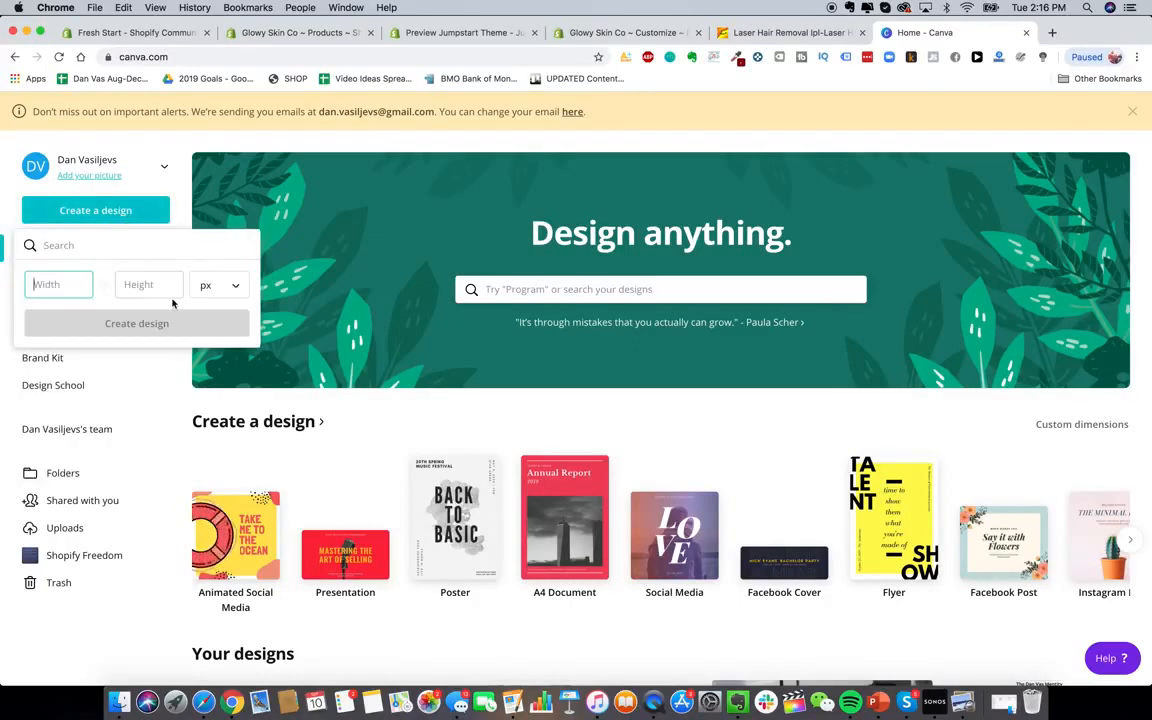
{"action": "type", "text": "400"}
{"action": "key", "text": "Tab"}
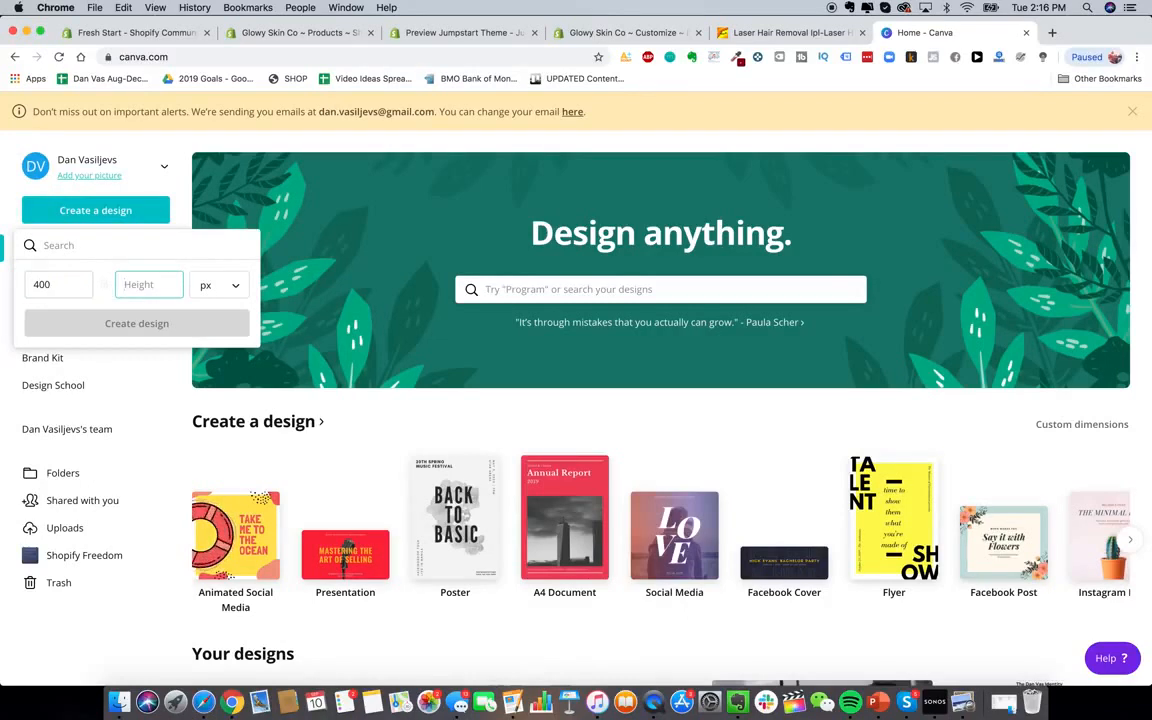
{"action": "type", "text": "150"}
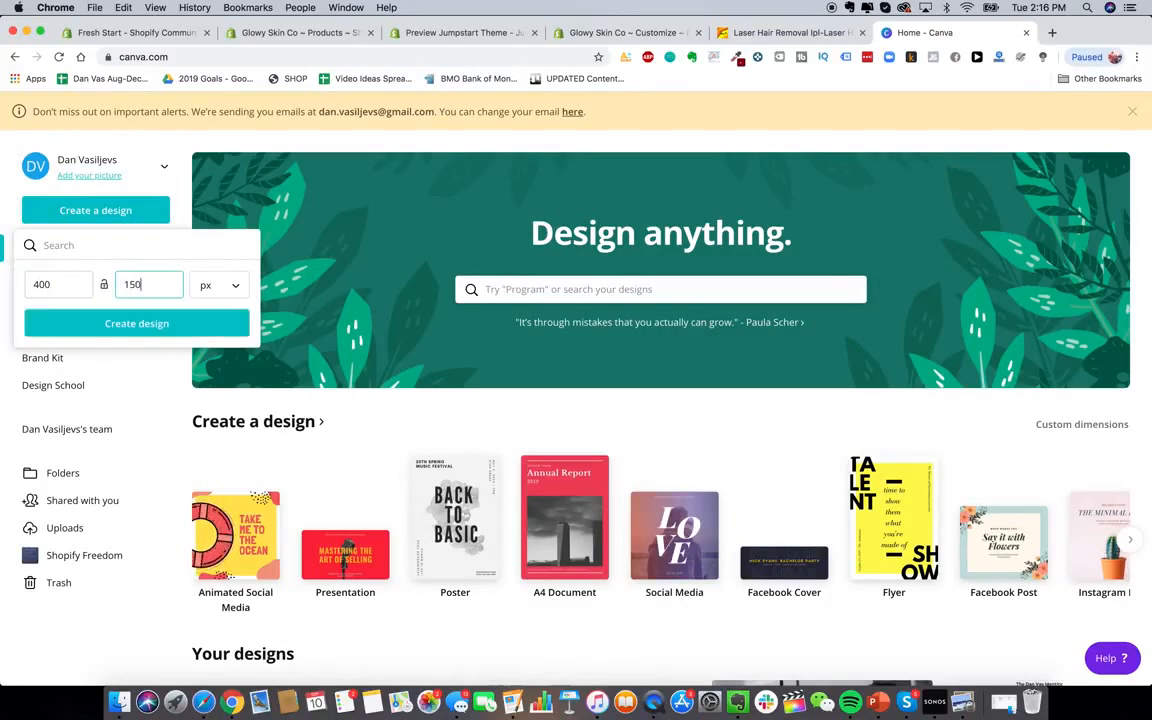
{"action": "key", "text": "shift+Tab"}
{"action": "type", "text": "800"}
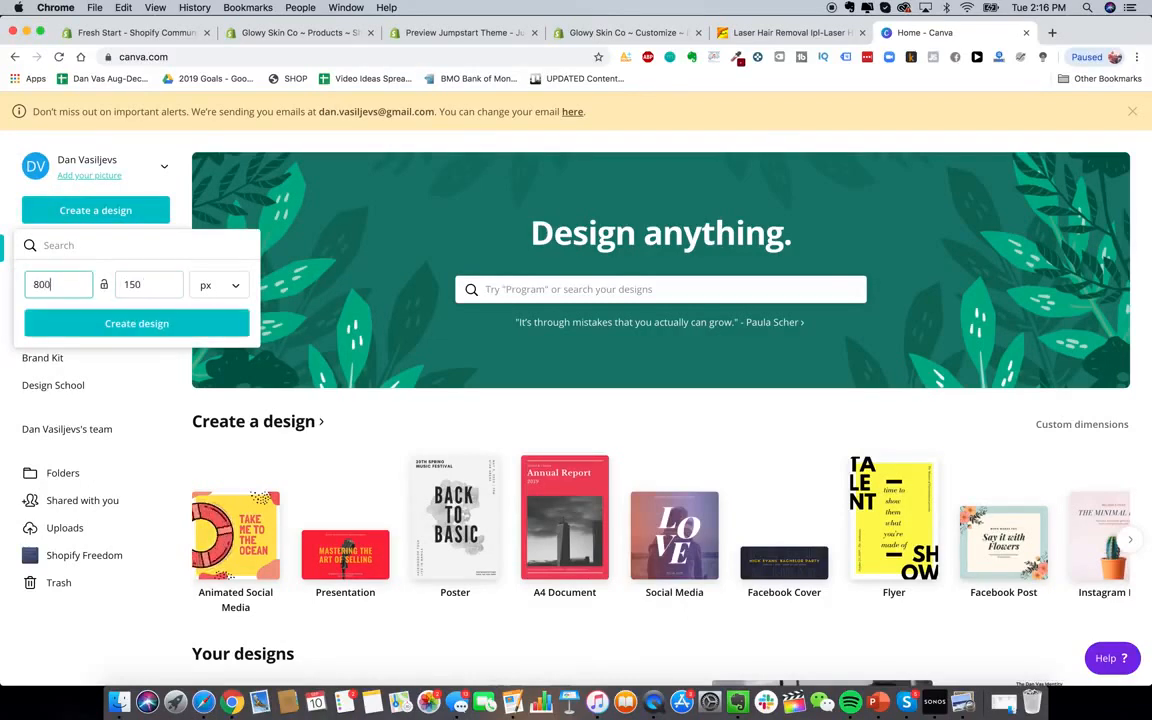
{"action": "key", "text": "Tab"}
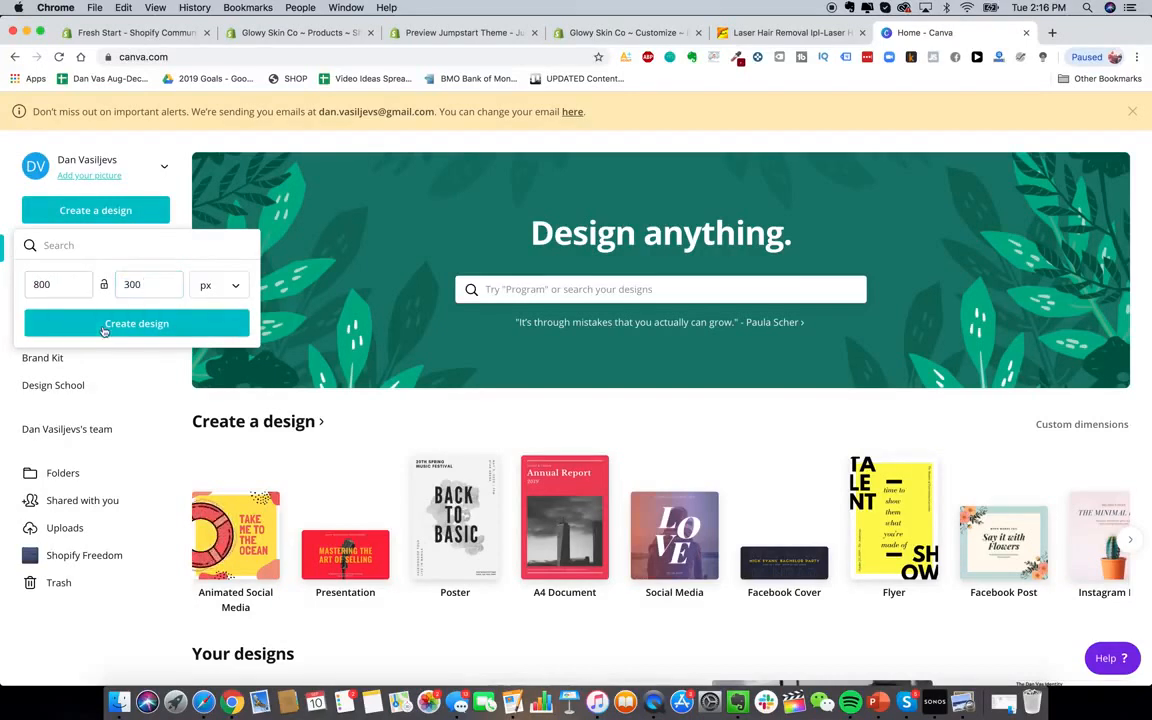
{"action": "left_click", "coordinate": [120, 323]}
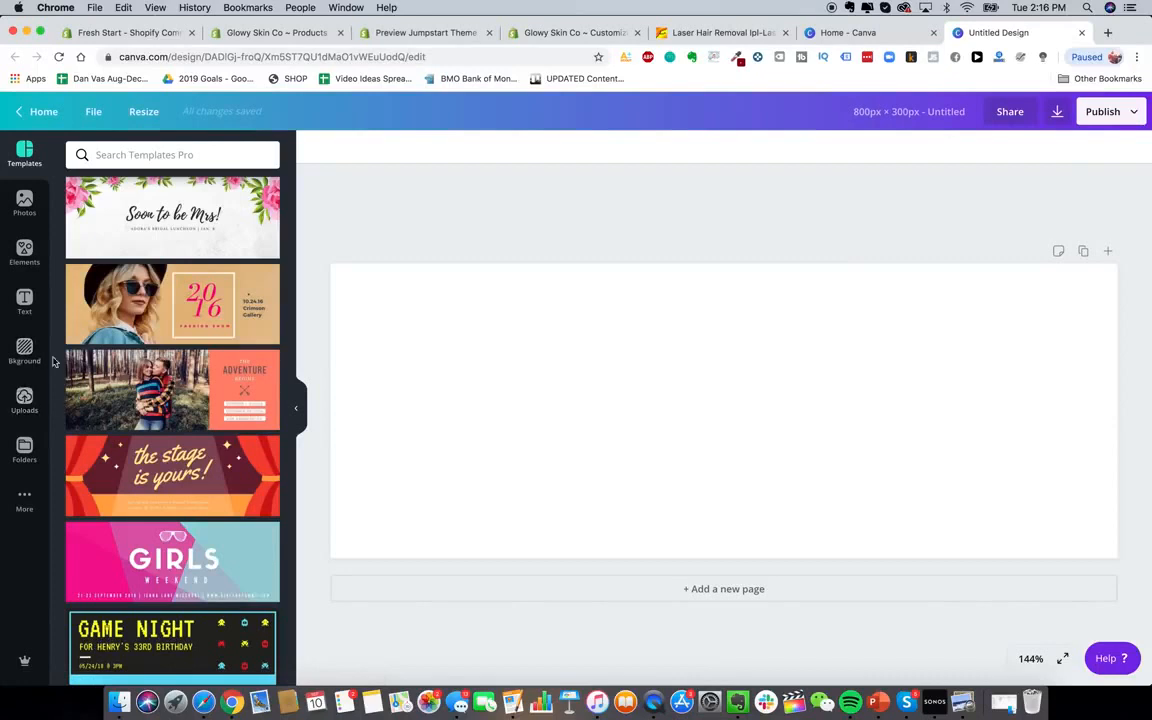
Search the text styles for 'mon' and add a heading to the design
{"action": "left_click", "coordinate": [24, 300]}
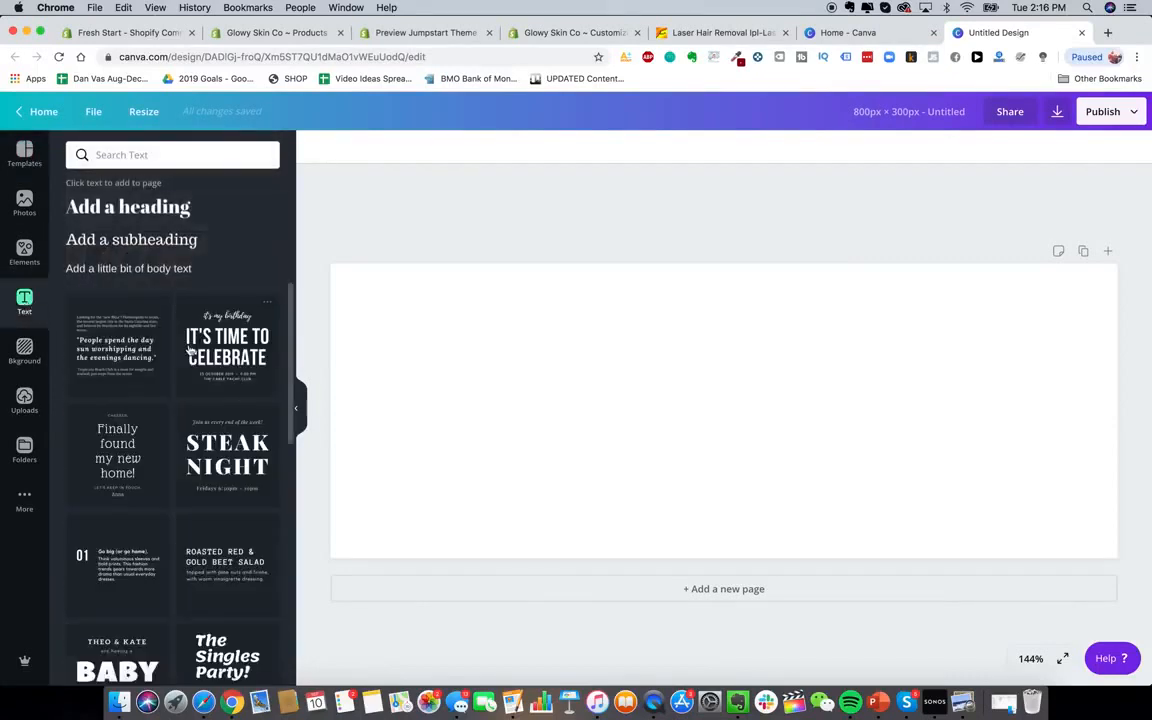
{"action": "left_click", "coordinate": [155, 154]}
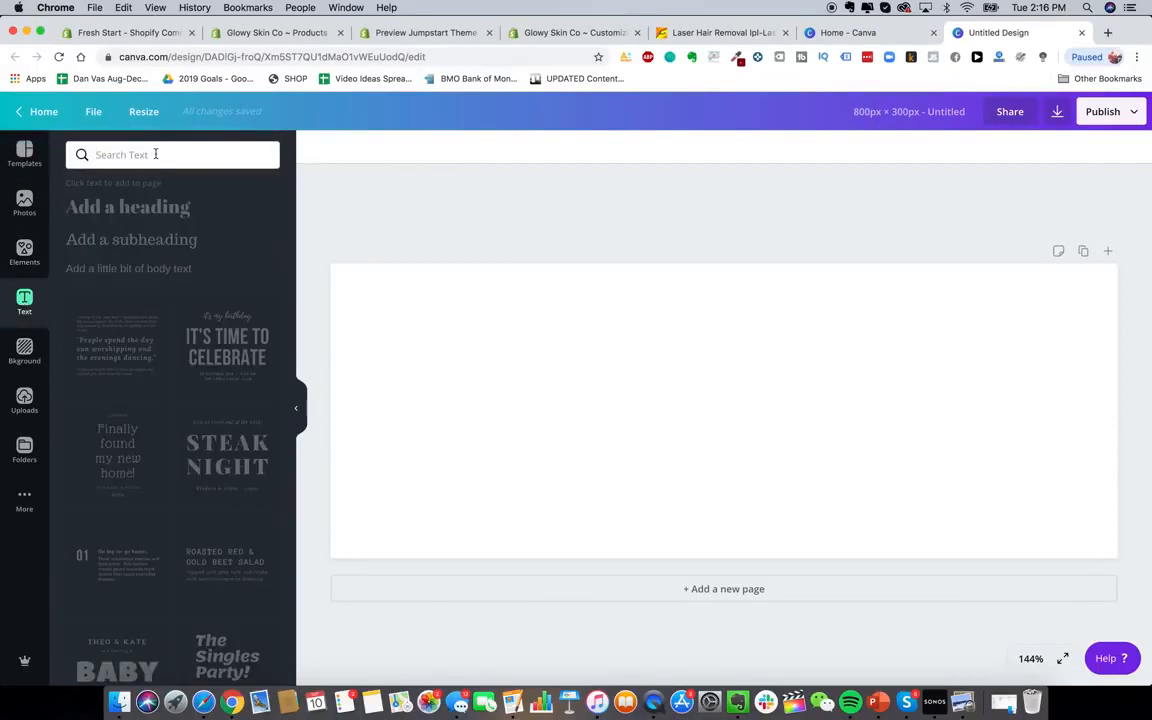
{"action": "type", "text": "mon"}
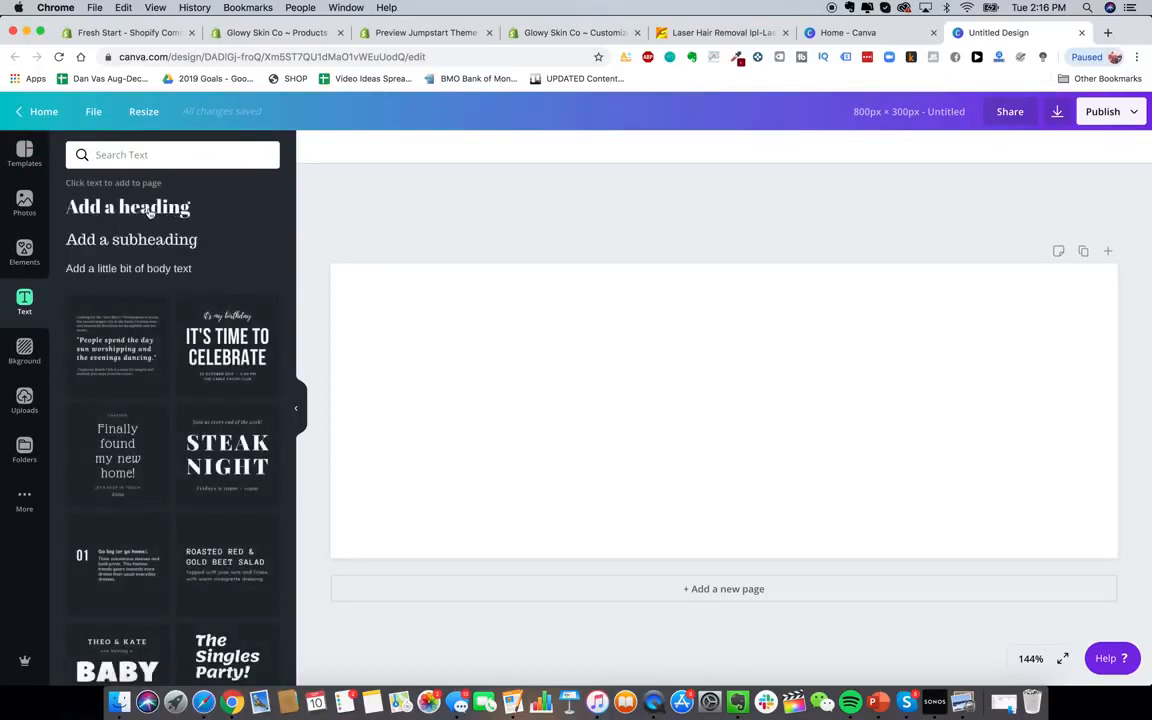
{"action": "left_click", "coordinate": [148, 208]}
Set the heading font to Montserrat and replace its text with 'Glowy Skin'
{"action": "left_click", "coordinate": [322, 147]}
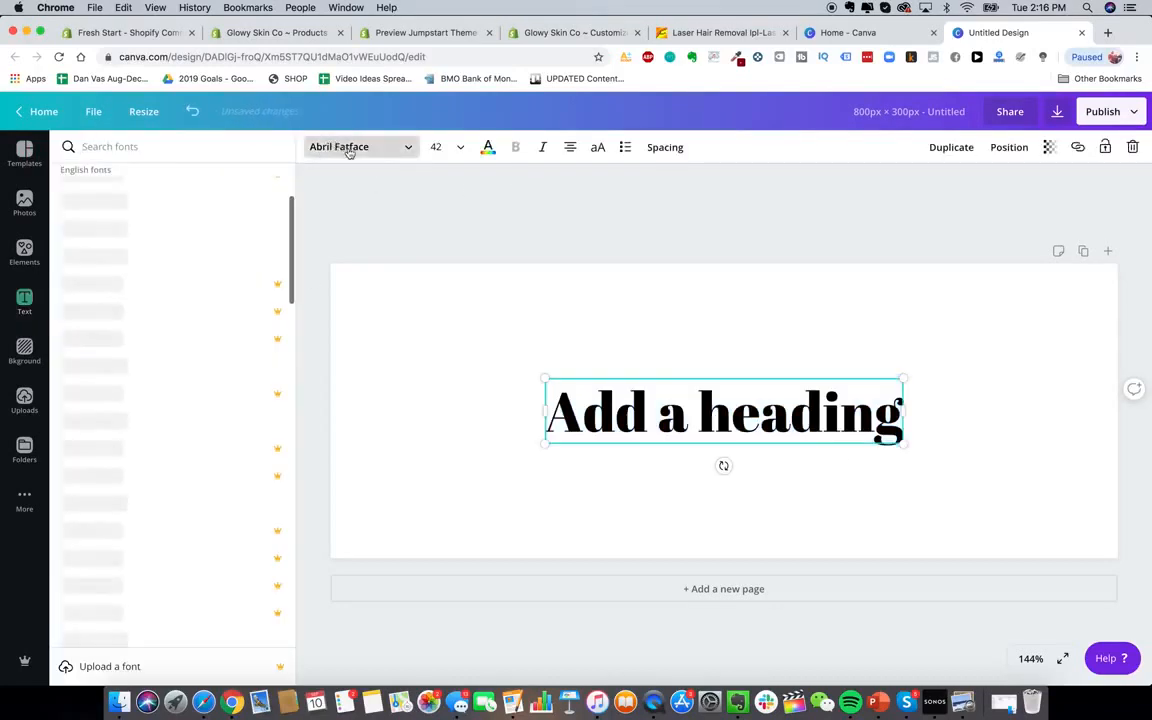
{"action": "type", "text": "montserrat"}
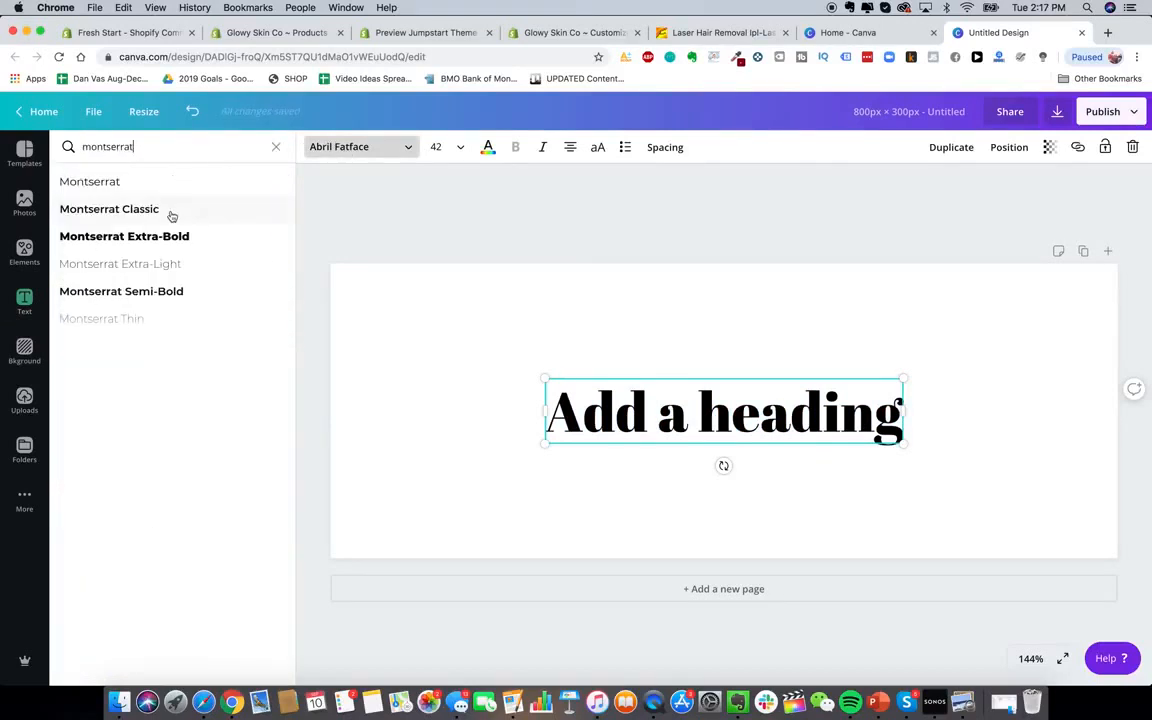
{"action": "left_click", "coordinate": [136, 183]}
{"action": "triple_click", "coordinate": [822, 401]}
{"action": "type", "text": "Glowy Skin"}
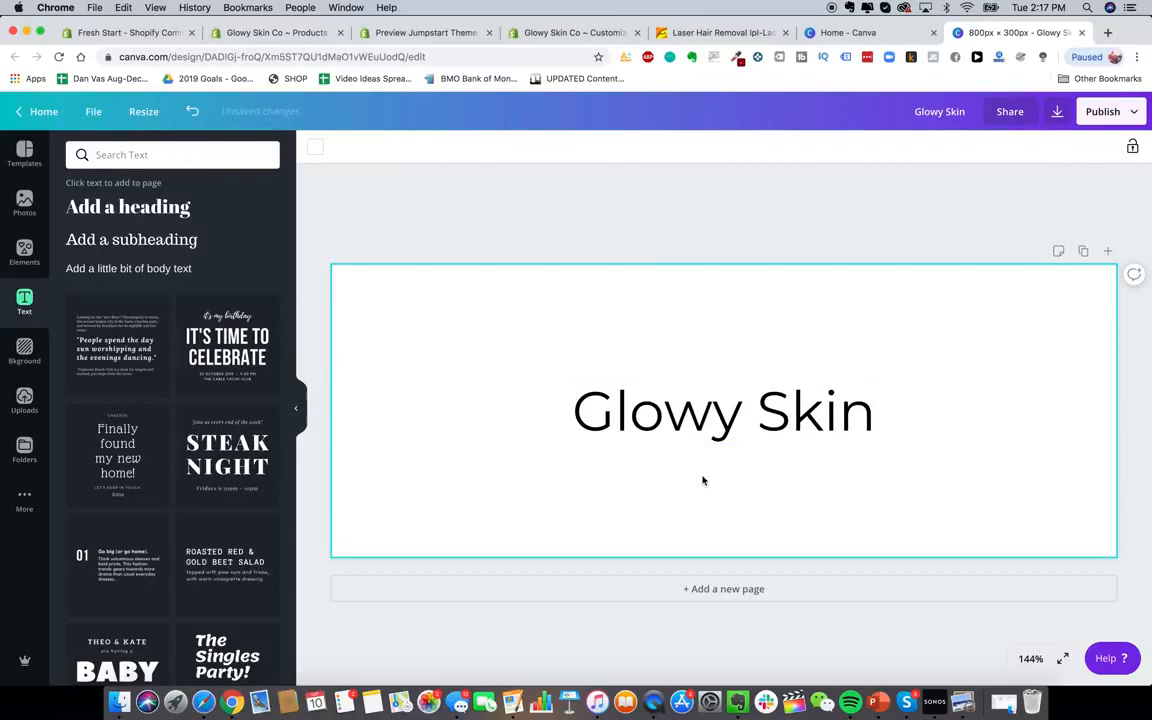
{"action": "left_click", "coordinate": [712, 415]}
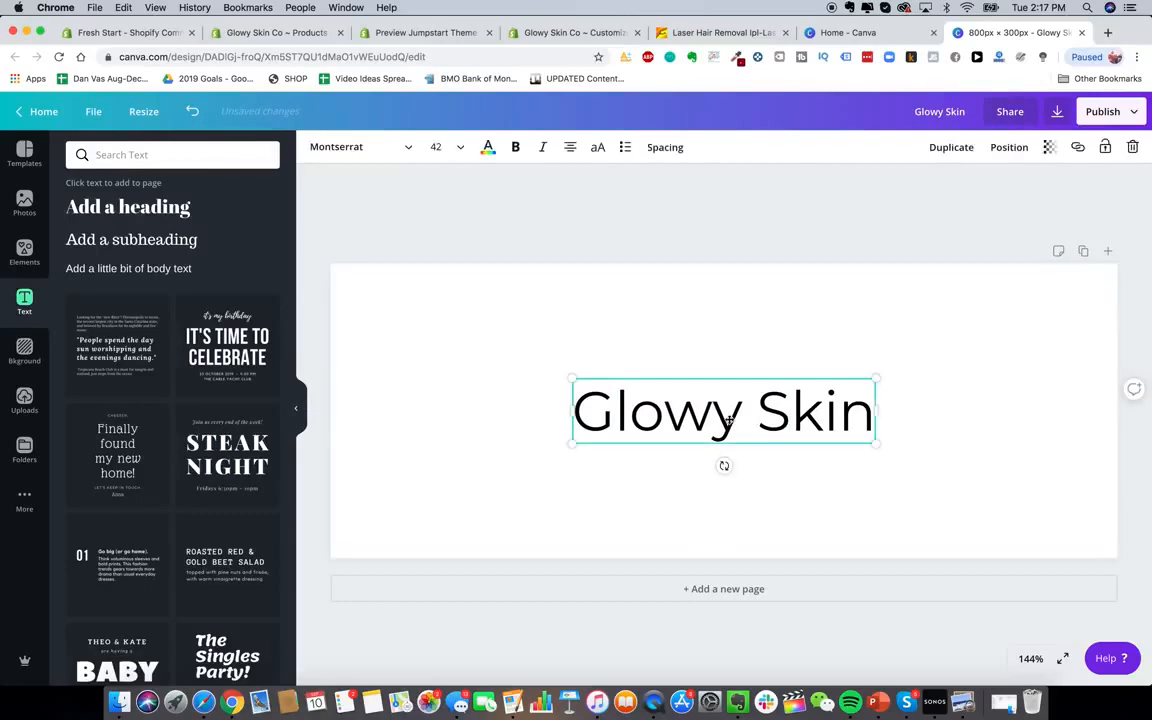
{"action": "left_click", "coordinate": [648, 322]}
Google 'stars emoji', copy the Sparkles emoji from Emojipedia, and select the Canva heading
{"action": "left_click", "coordinate": [1109, 35]}
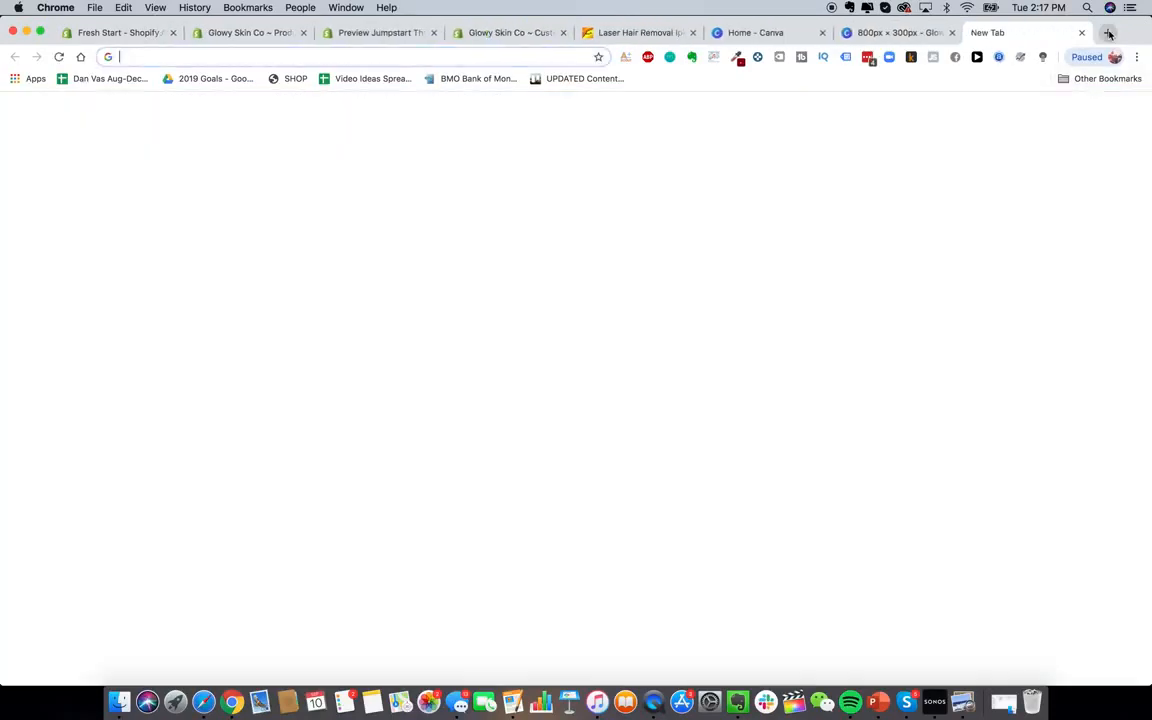
{"action": "type", "text": "goo"}
{"action": "key", "text": "Return"}
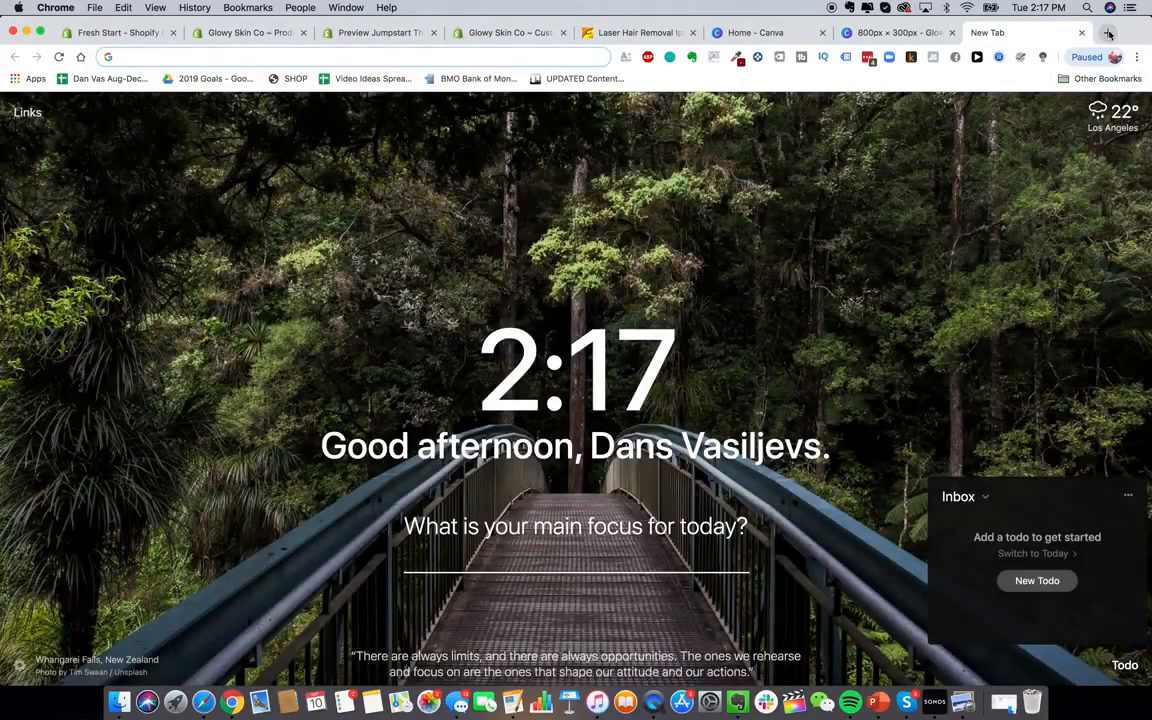
{"action": "type", "text": "stars emoji"}
{"action": "key", "text": "Return"}
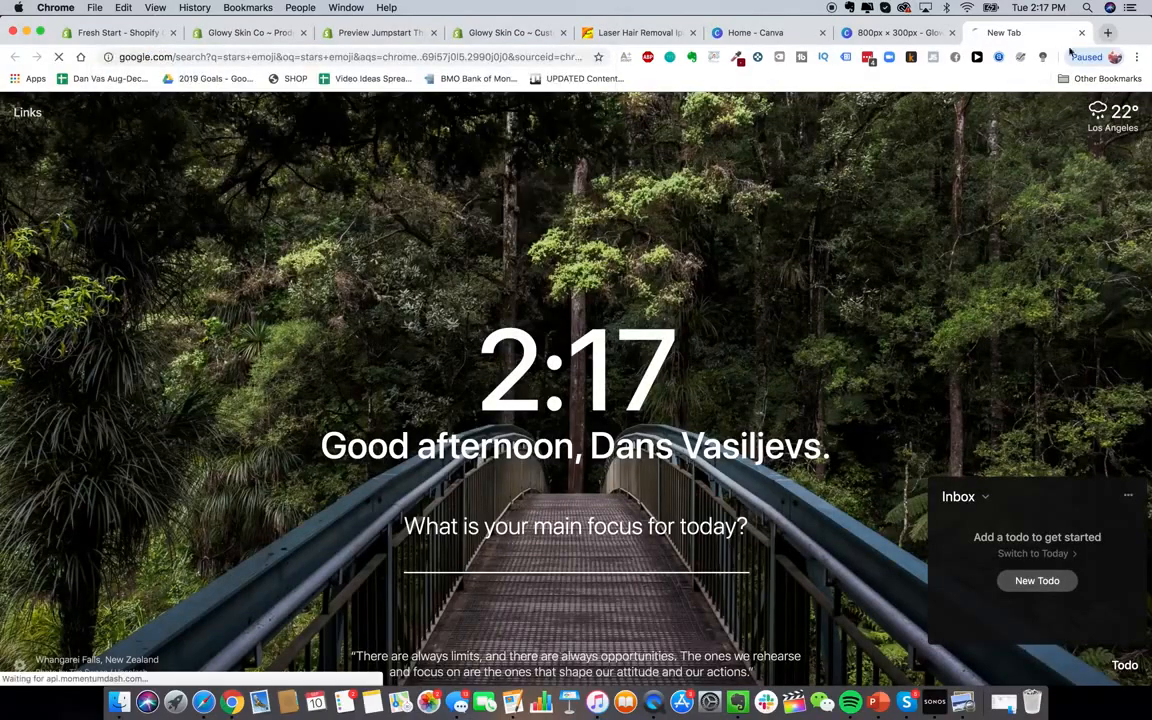
{"action": "left_click", "coordinate": [226, 252]}
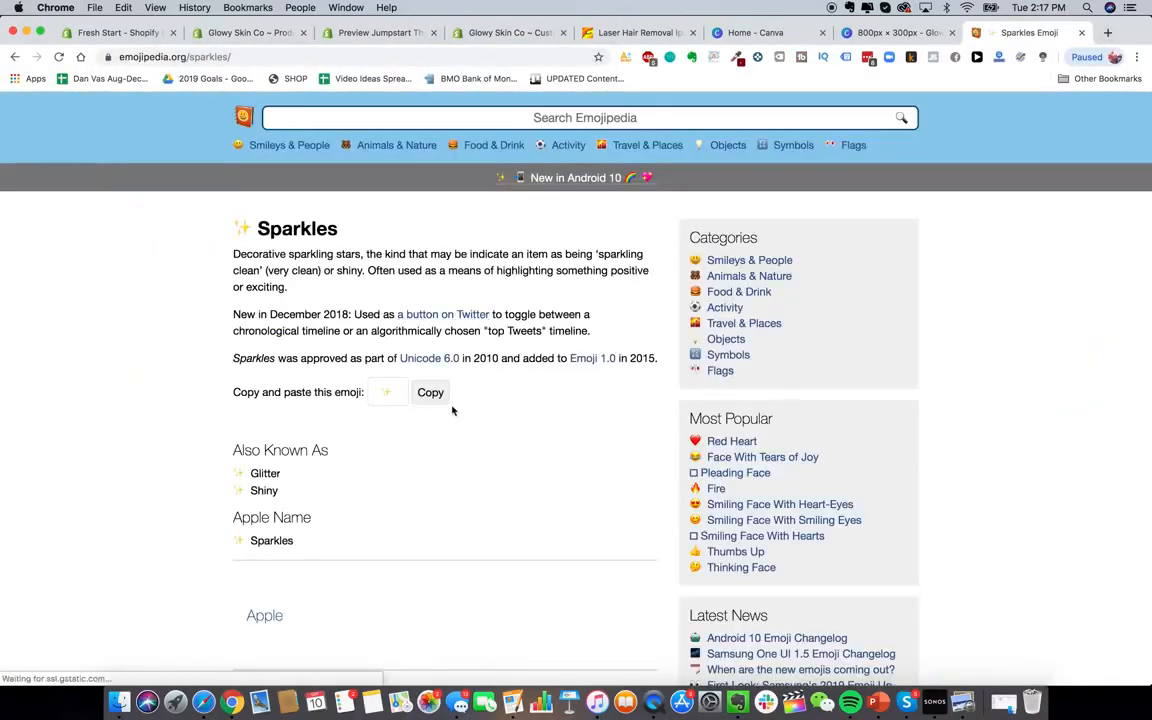
{"action": "left_click", "coordinate": [430, 391]}
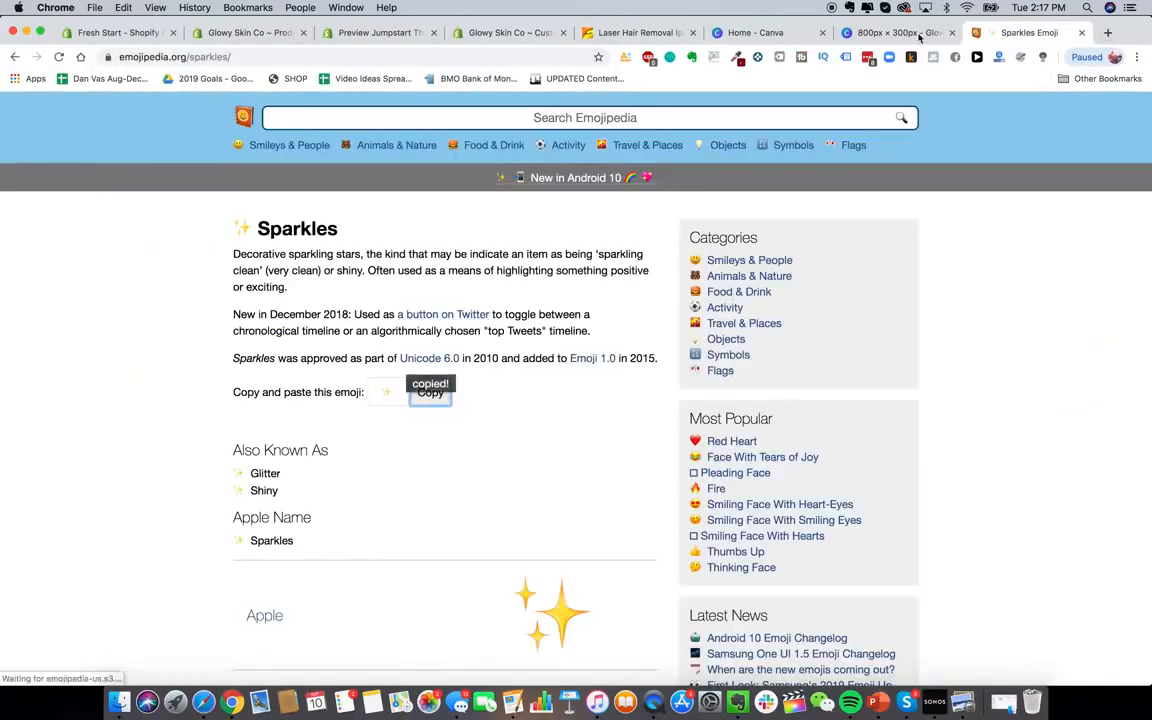
{"action": "left_click", "coordinate": [912, 35]}
{"action": "left_click", "coordinate": [577, 400]}
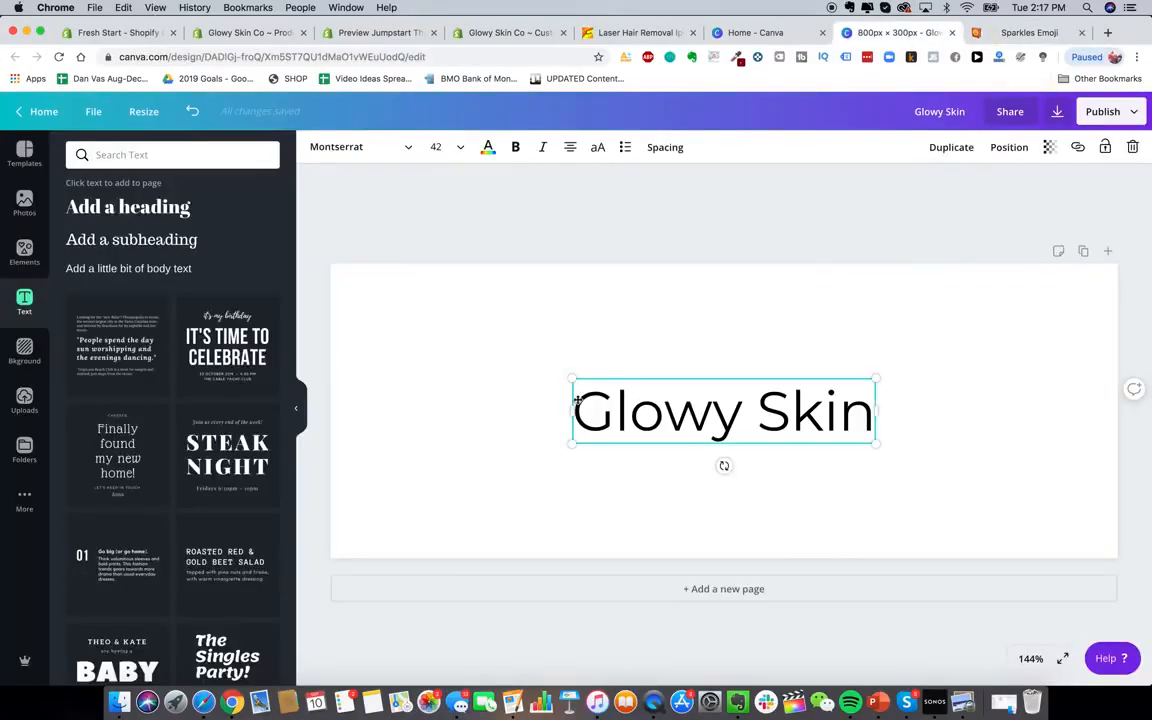
Paste the sparkles emoji at the start of the 'Glowy Skin' heading
{"action": "left_click", "coordinate": [577, 398]}
{"action": "key", "text": "super+v"}
{"action": "left_click", "coordinate": [733, 342]}
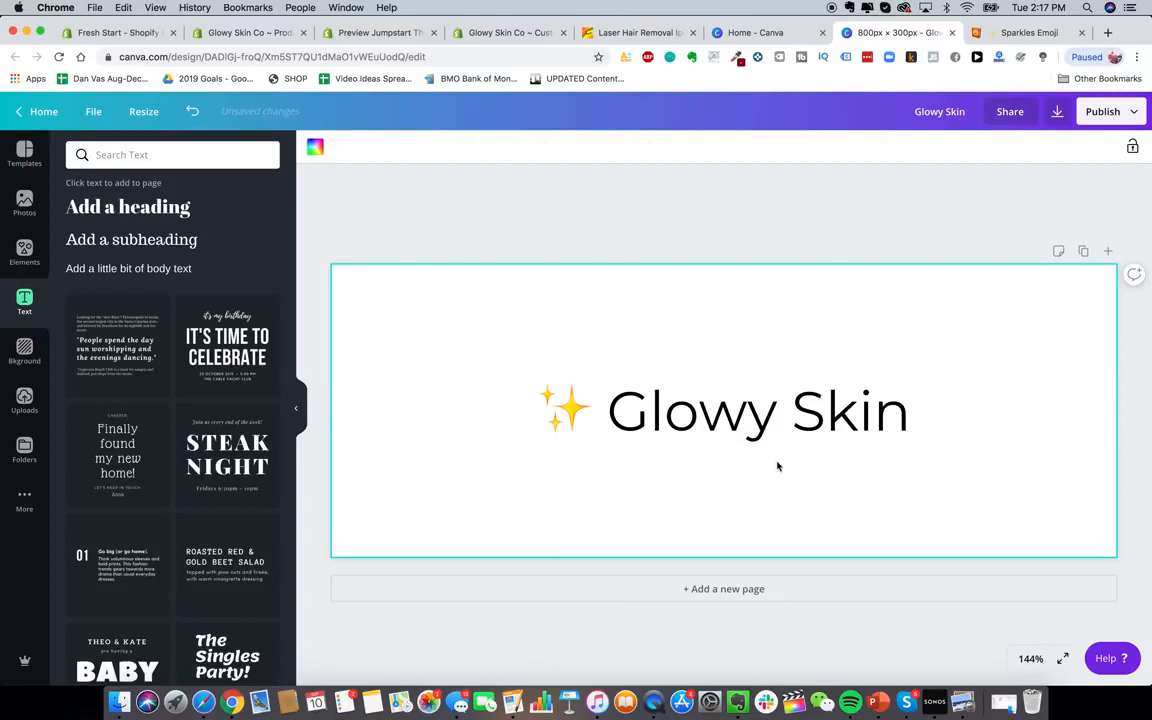
{"action": "left_click", "coordinate": [784, 411]}
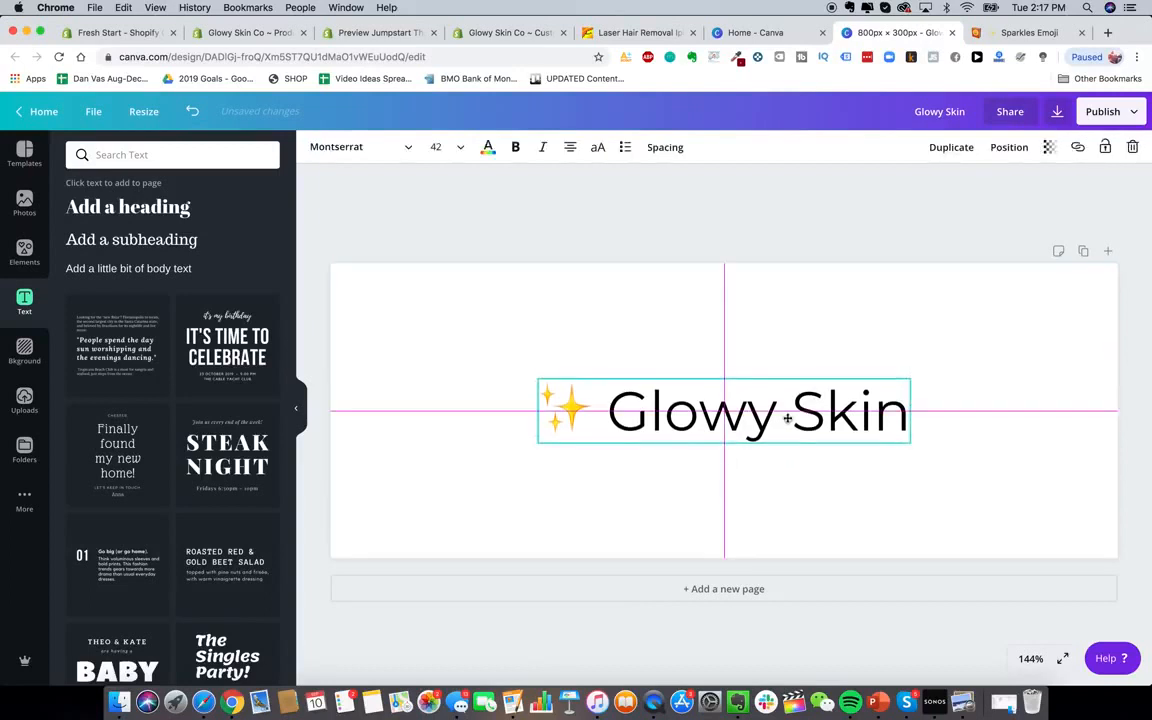
Compare the banner with the GS.png logo in the Drive Logo folder
{"action": "key", "text": "super+Tab"}
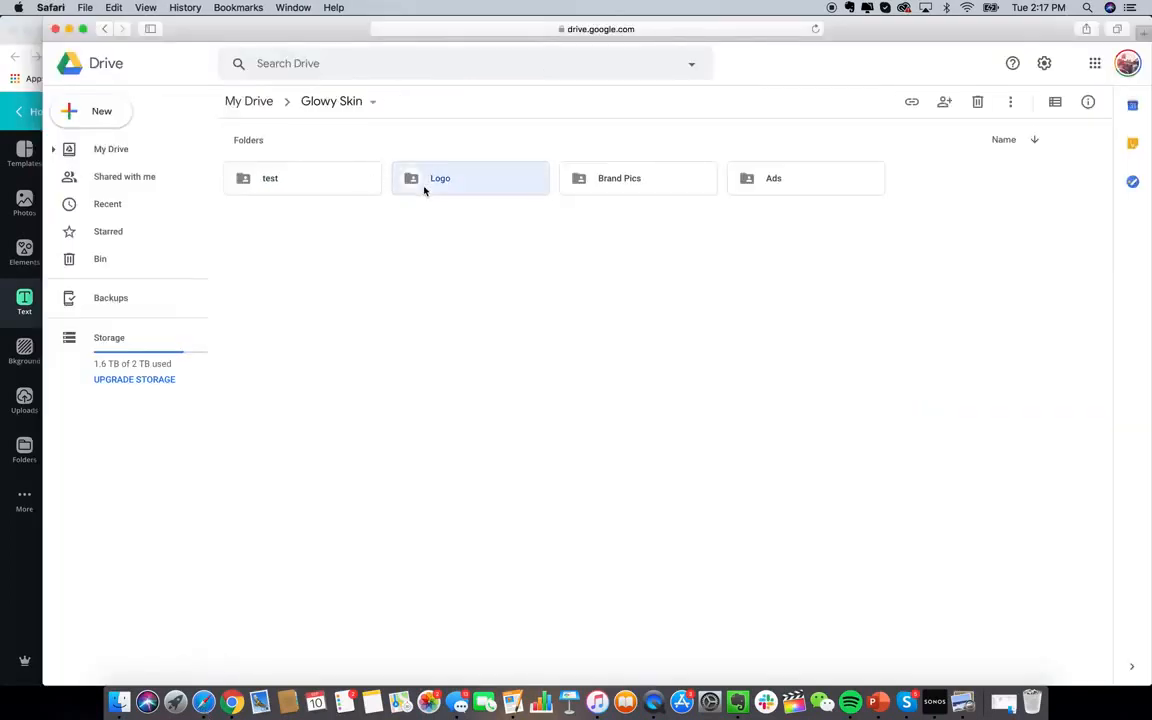
{"action": "double_click", "coordinate": [424, 188]}
{"action": "double_click", "coordinate": [232, 205]}
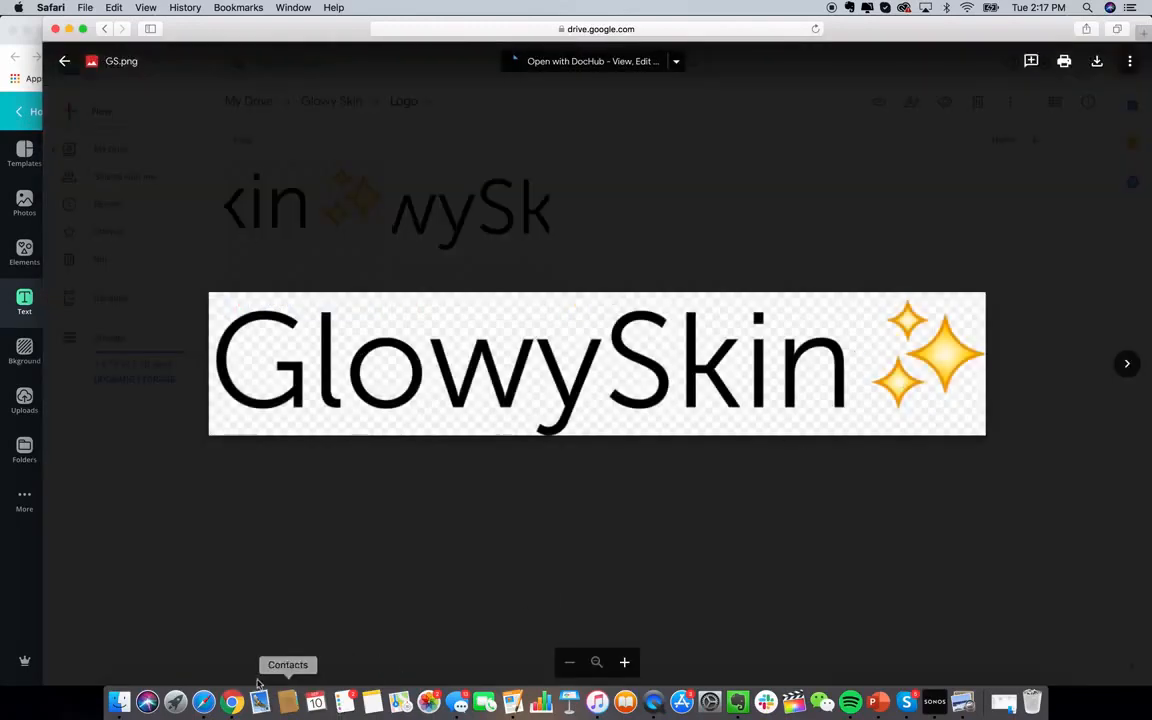
{"action": "left_click", "coordinate": [287, 700]}
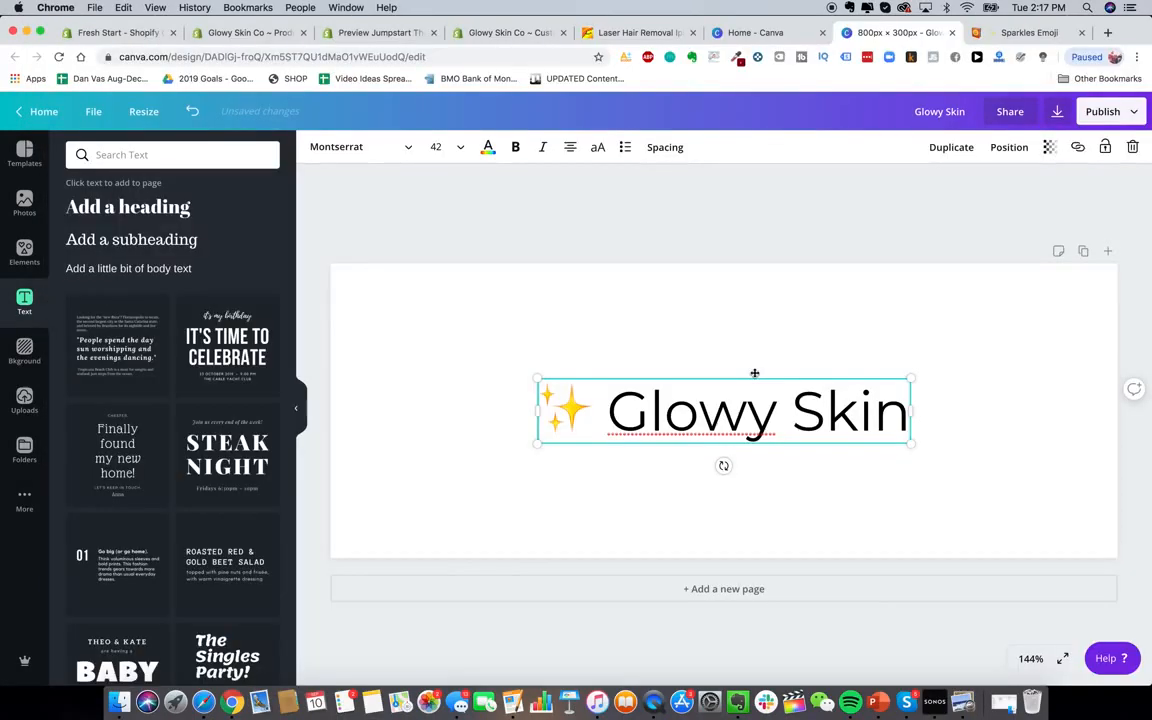
Download the banner as a PNG with a transparent background
{"action": "left_click", "coordinate": [805, 321]}
{"action": "left_click", "coordinate": [1103, 111]}
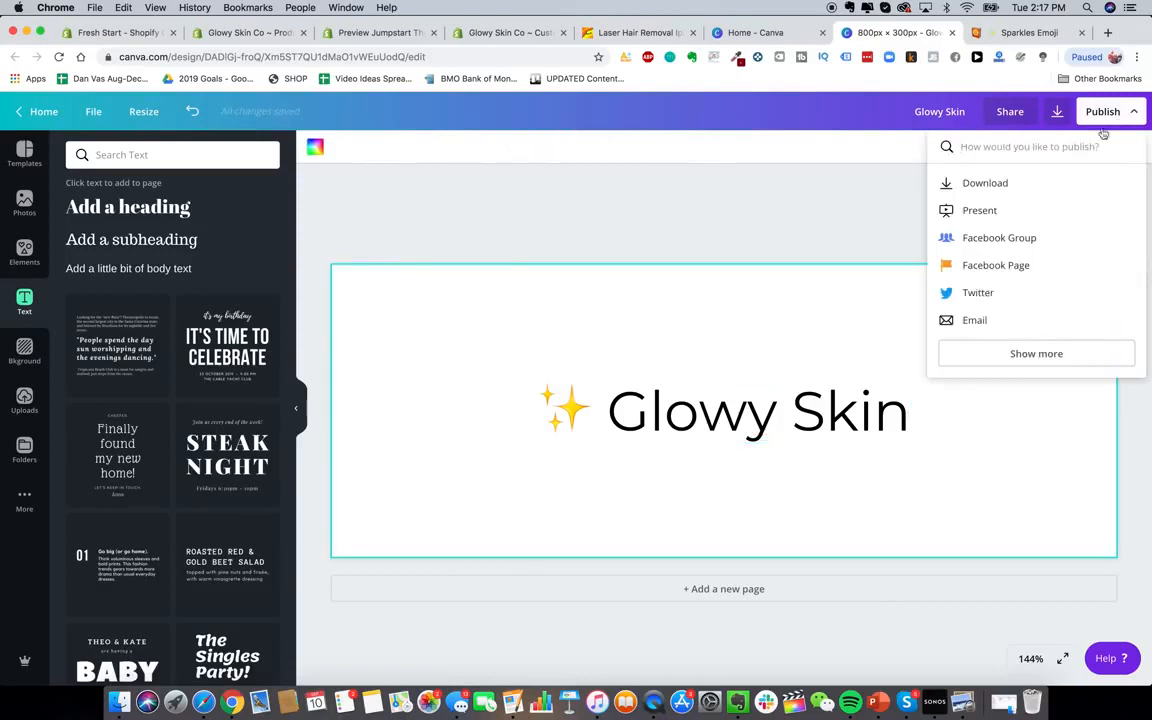
{"action": "left_click", "coordinate": [995, 185]}
{"action": "left_click", "coordinate": [1043, 205]}
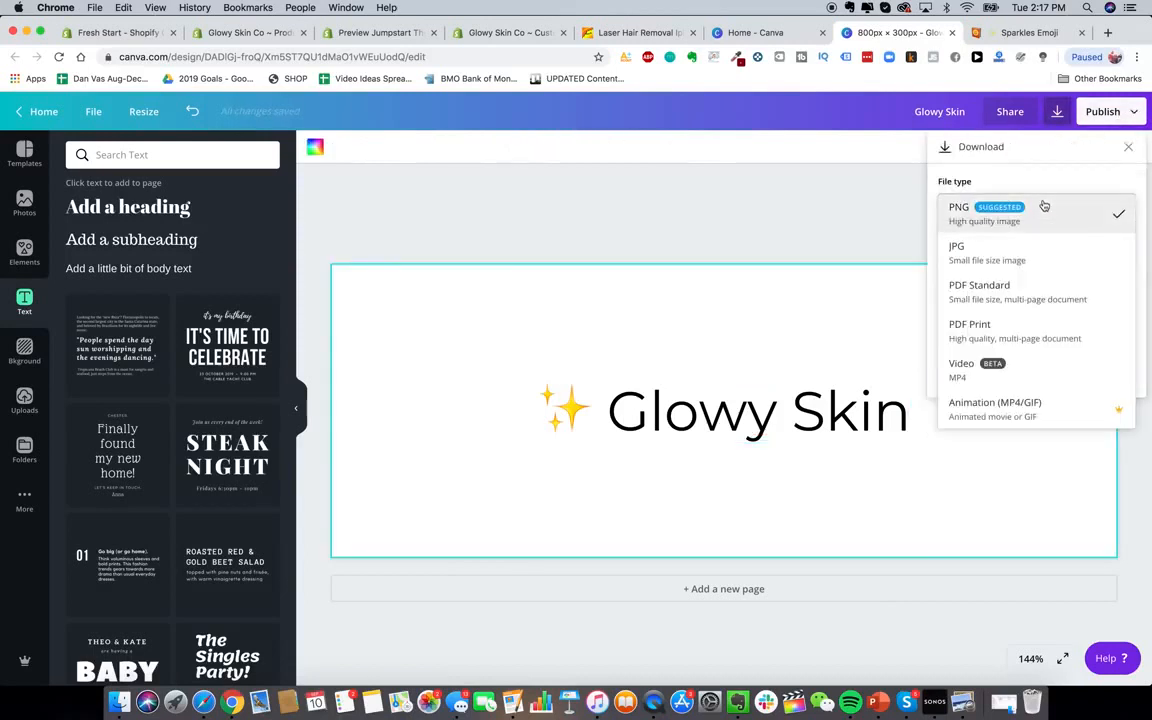
{"action": "left_click", "coordinate": [1024, 218]}
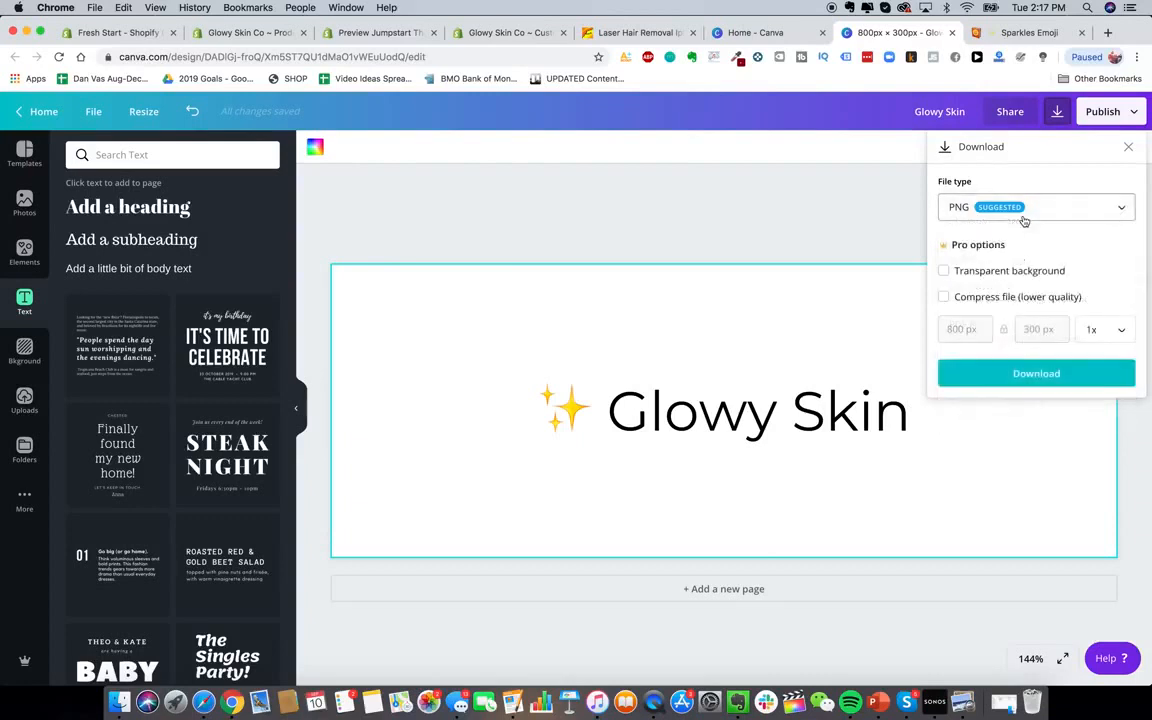
{"action": "left_click", "coordinate": [1015, 268]}
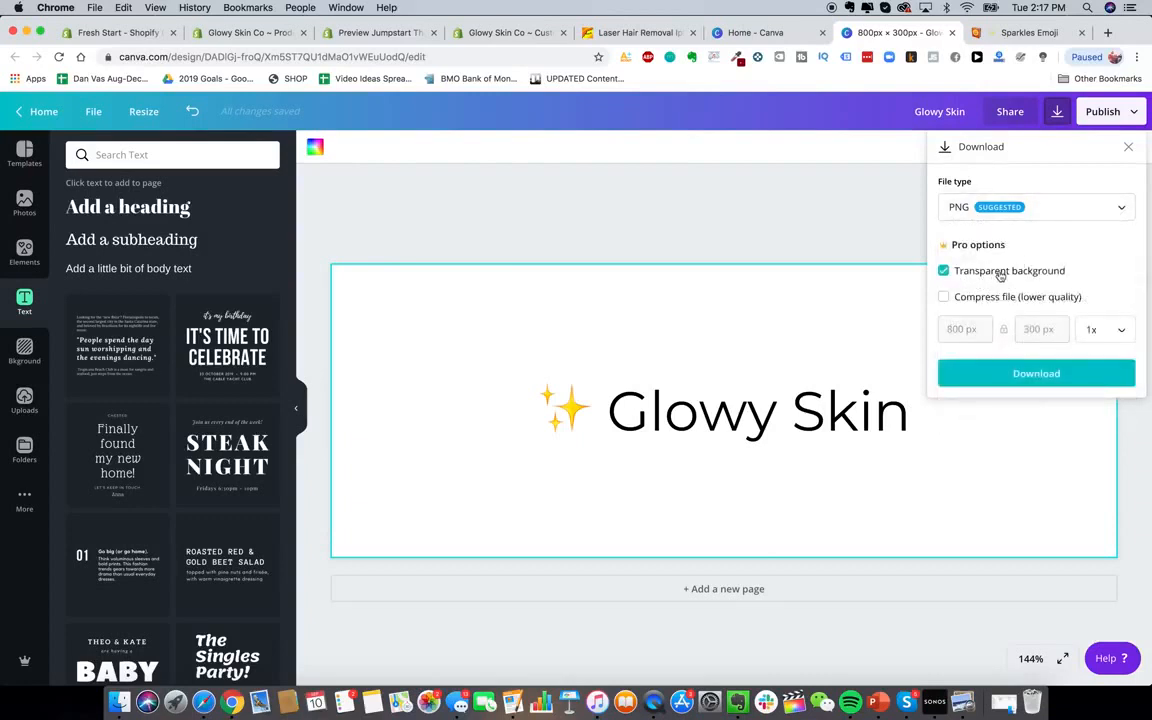
{"action": "left_click", "coordinate": [1000, 373]}
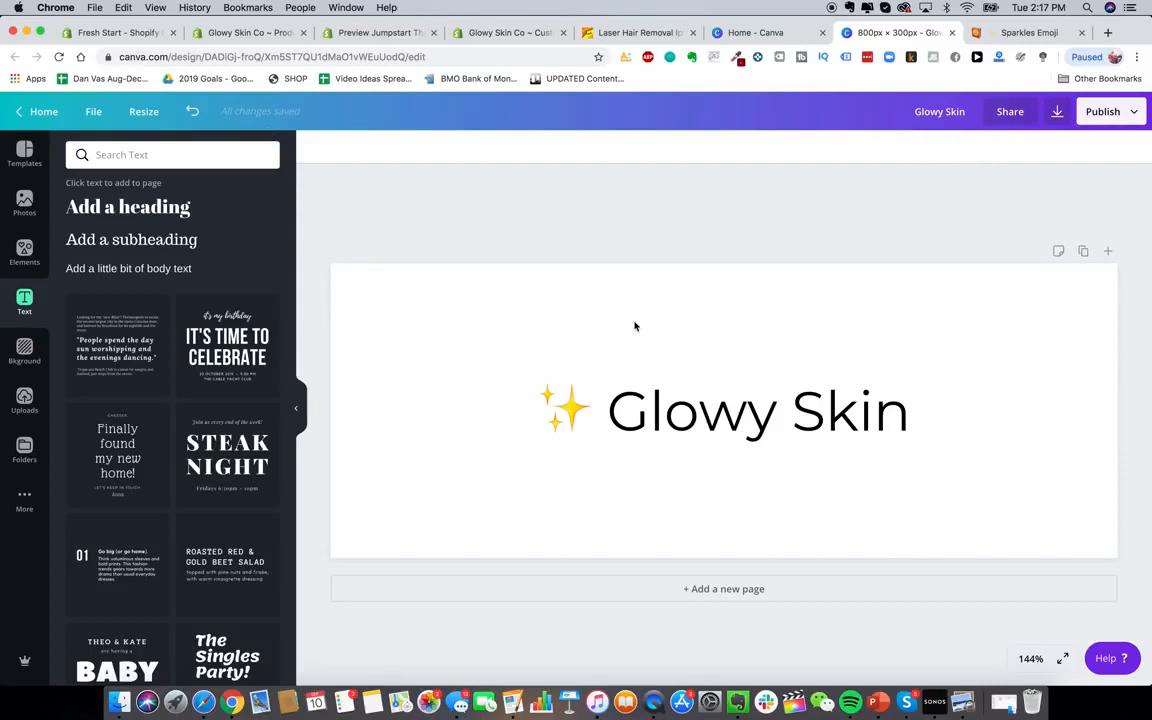
Change the 'Glowy Skin' text font from Montserrat to League Gothic
{"action": "left_click", "coordinate": [720, 410]}
{"action": "left_click", "coordinate": [352, 147]}
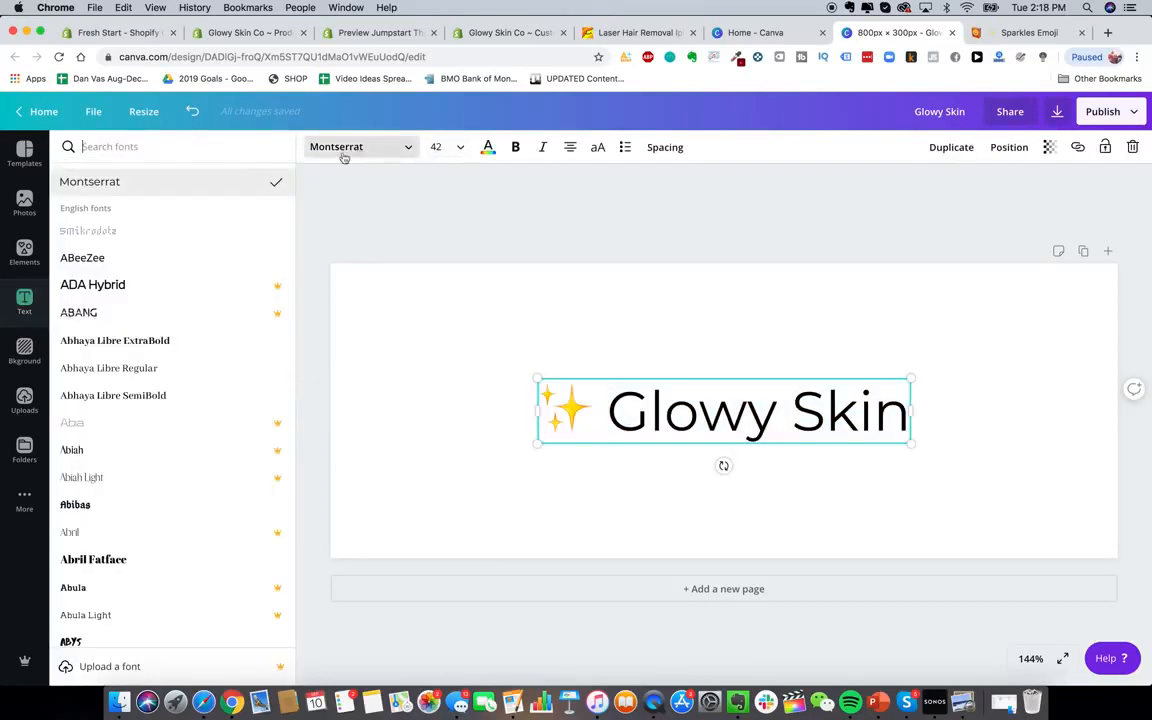
{"action": "type", "text": "league gothic"}
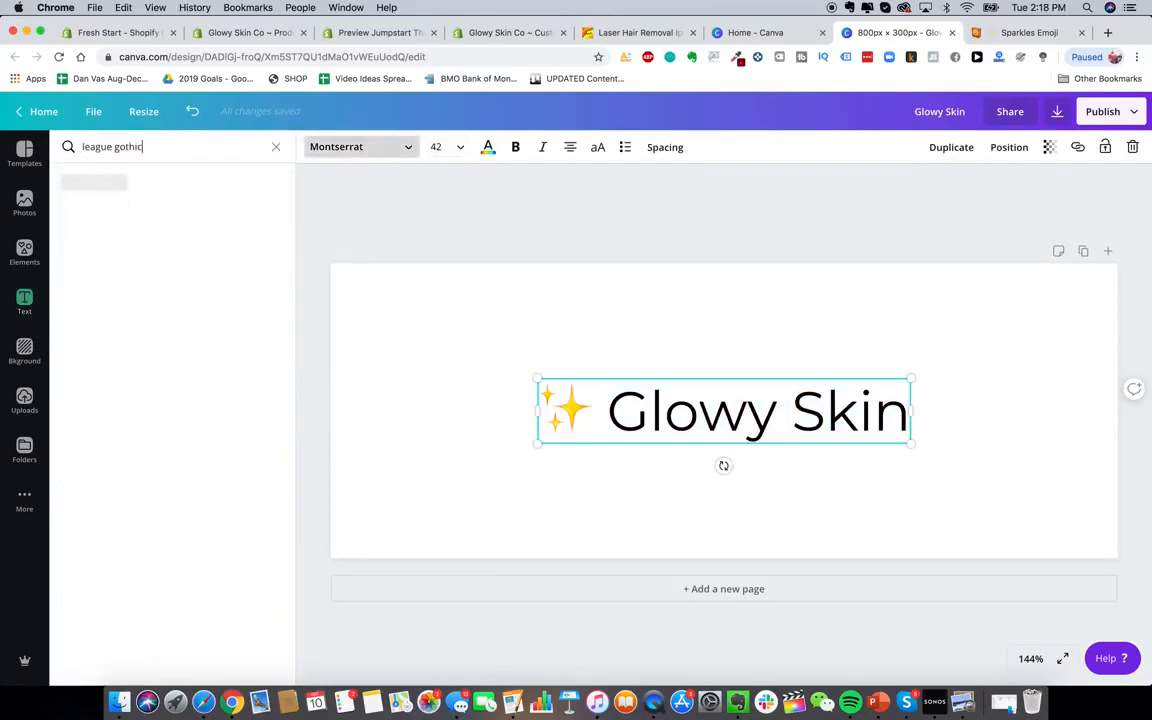
{"action": "left_click", "coordinate": [129, 181]}
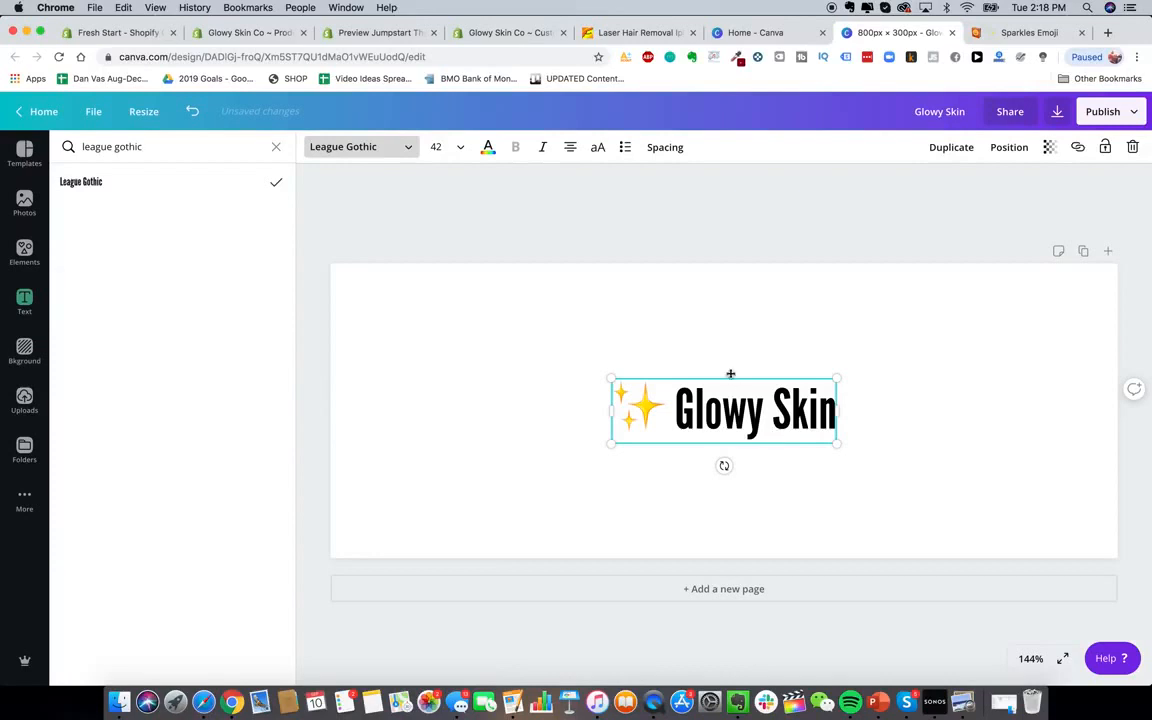
{"action": "left_click", "coordinate": [674, 410]}
{"action": "left_click_drag", "start_coordinate": [674, 410], "coordinate": [829, 403]}
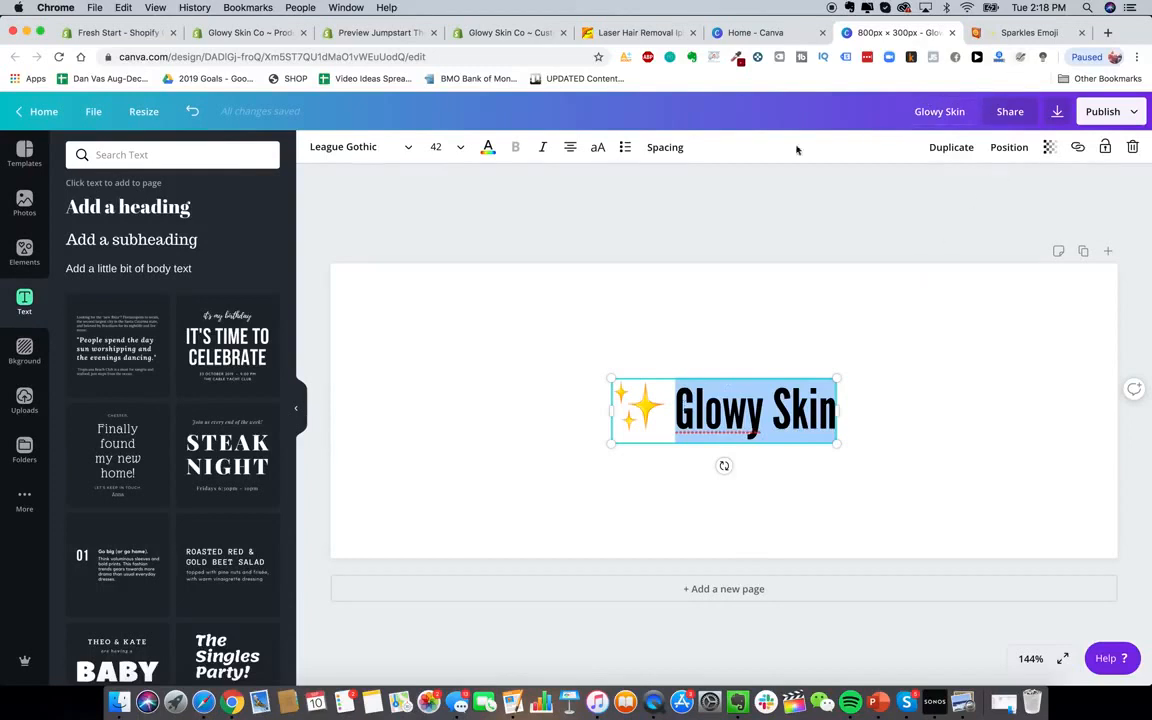
{"action": "left_click", "coordinate": [869, 238]}
Open fiverr.com and Upwork in new tabs and start a Fiverr search for 'logo'
{"action": "left_click", "coordinate": [1105, 33]}
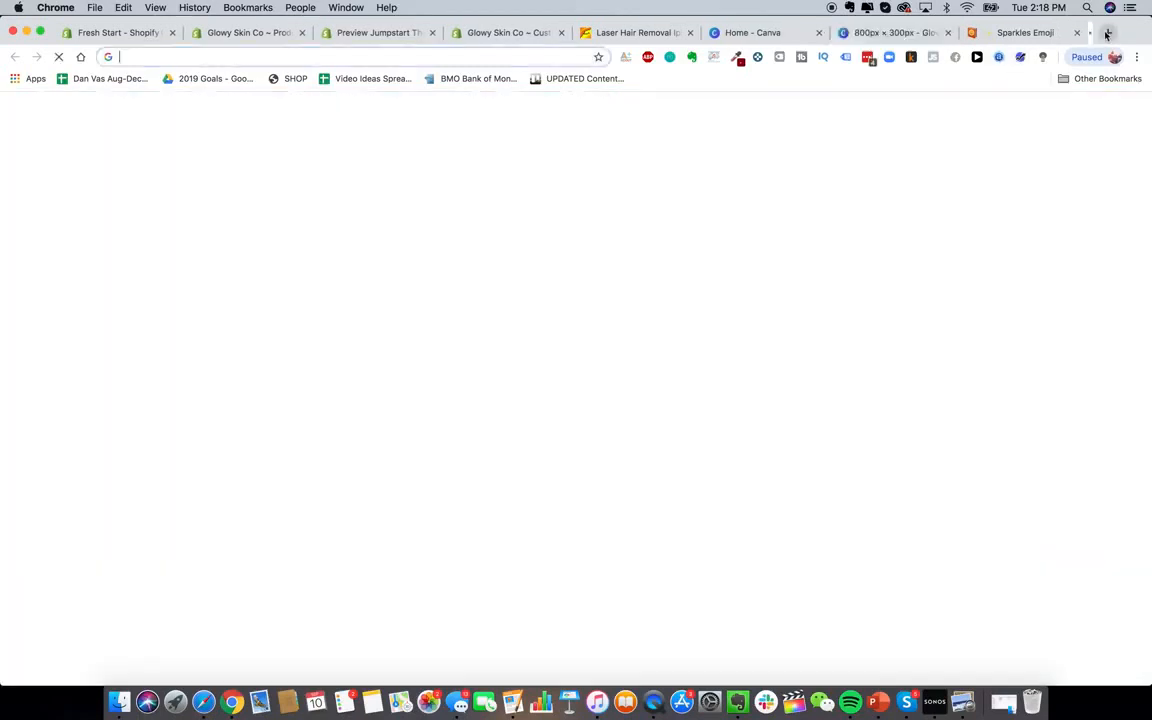
{"action": "type", "text": "fiverr.com"}
{"action": "key", "text": "Return"}
{"action": "left_click", "coordinate": [1107, 33]}
{"action": "type", "text": "upwork.com"}
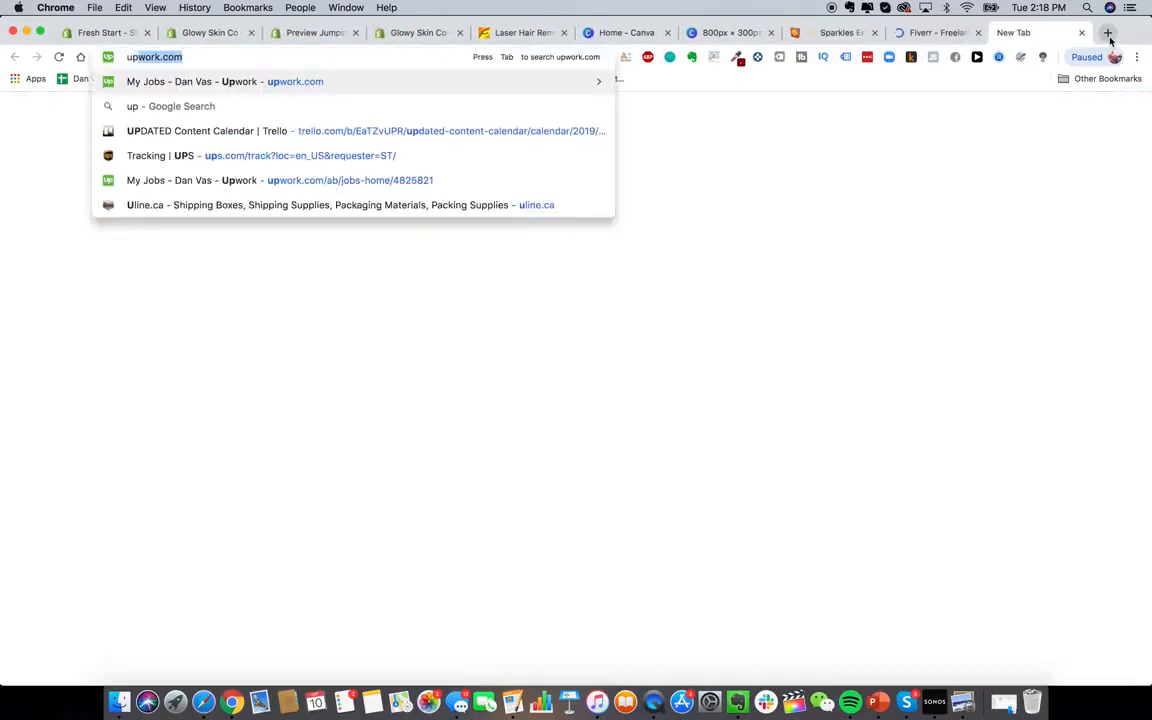
{"action": "key", "text": "Return"}
{"action": "left_click", "coordinate": [942, 34]}
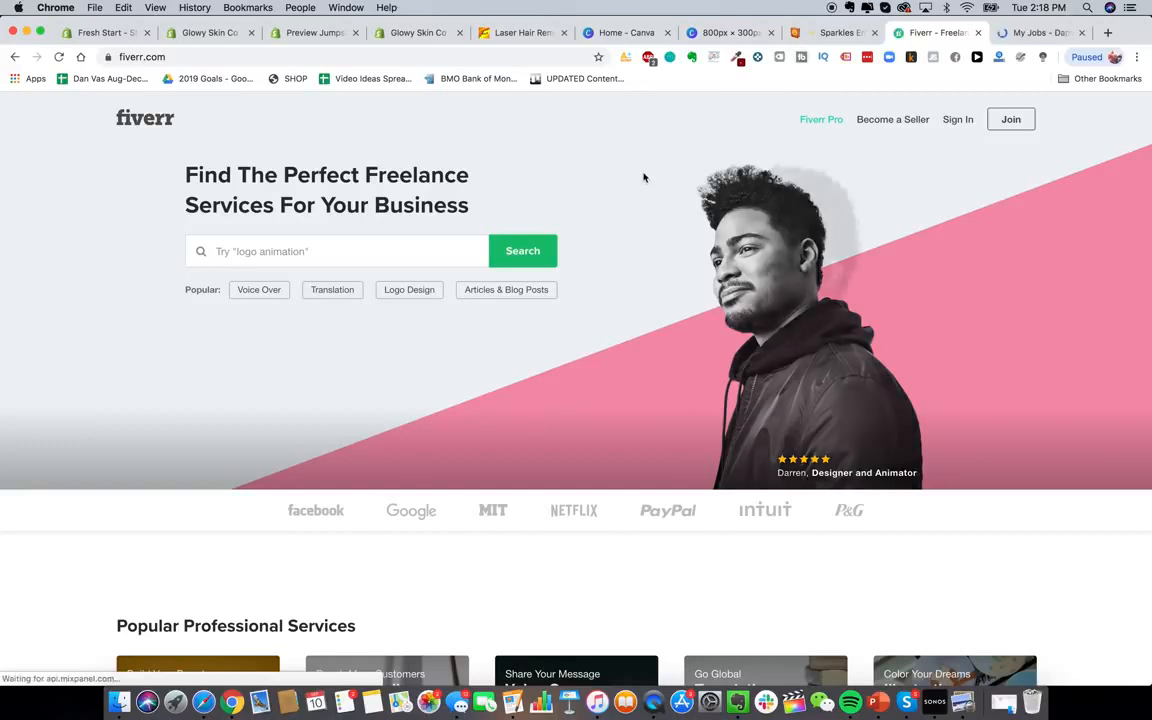
{"action": "left_click", "coordinate": [262, 257]}
{"action": "type", "text": "logo design"}
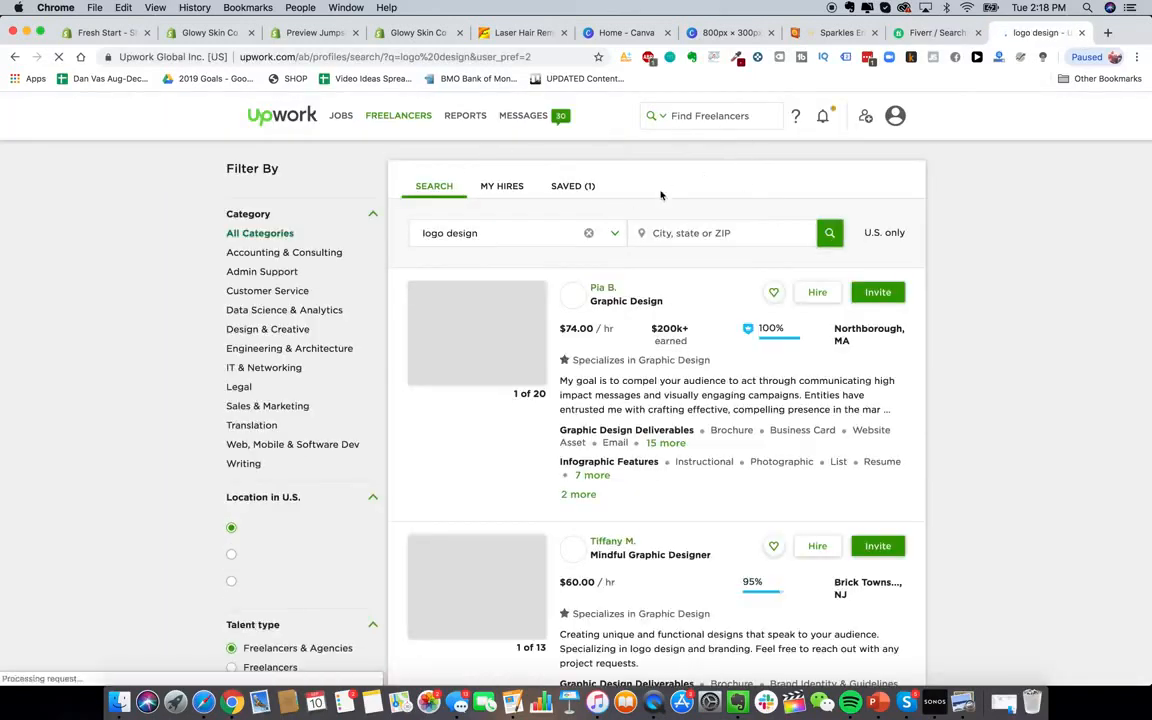
Include freelancers from outside the U.S. in the logo design results
{"action": "left_click", "coordinate": [833, 234]}
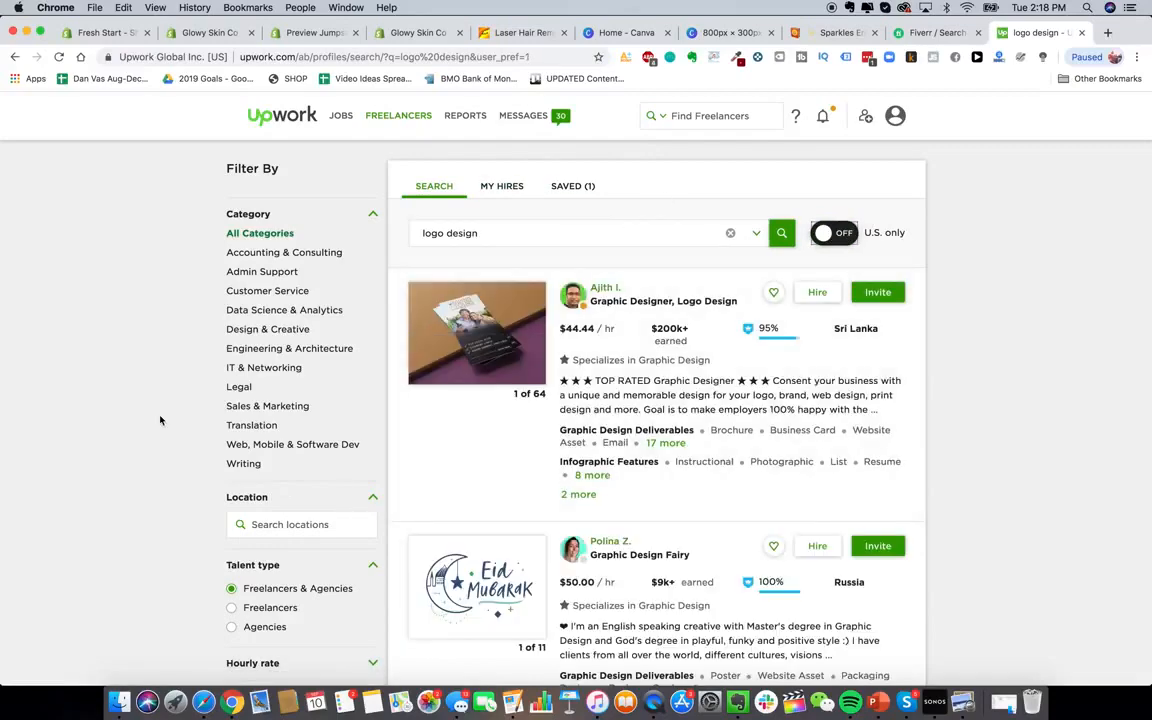
{"action": "scroll", "coordinate": [283, 432], "scroll_direction": "down", "scroll_amount": 5}
{"action": "scroll", "coordinate": [366, 271], "scroll_direction": "up", "scroll_amount": 5}
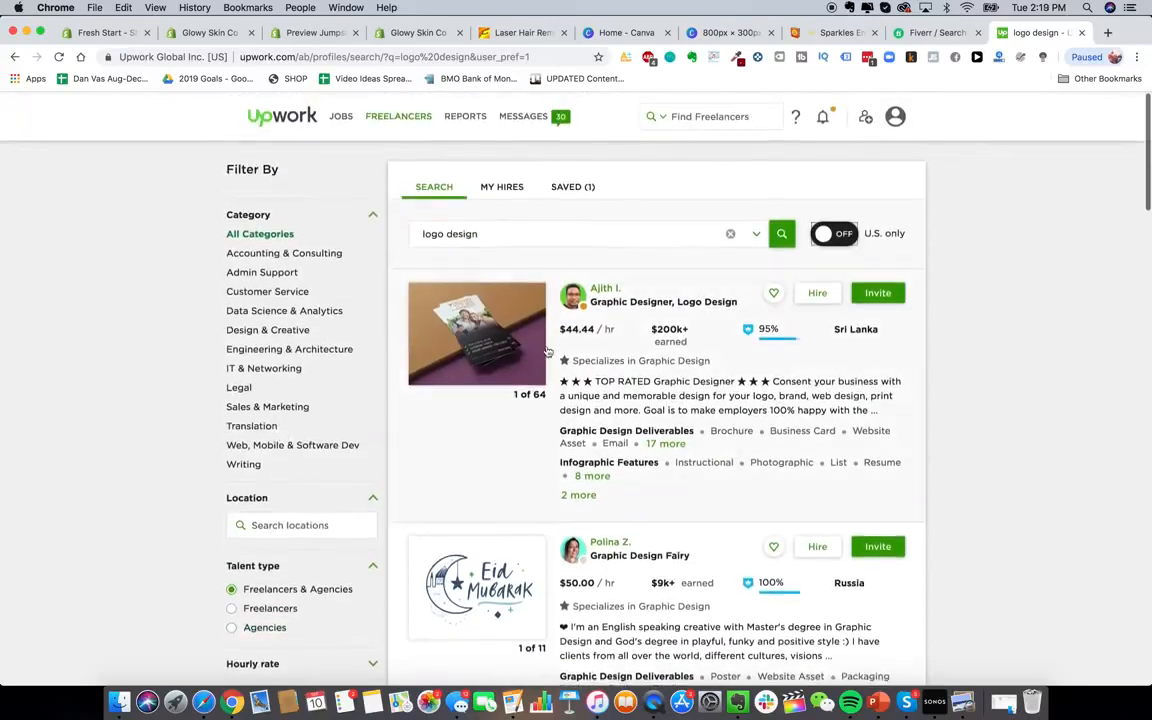
{"action": "scroll", "coordinate": [366, 271], "scroll_direction": "down", "scroll_amount": 3}
{"action": "scroll", "coordinate": [231, 355], "scroll_direction": "down", "scroll_amount": 2}
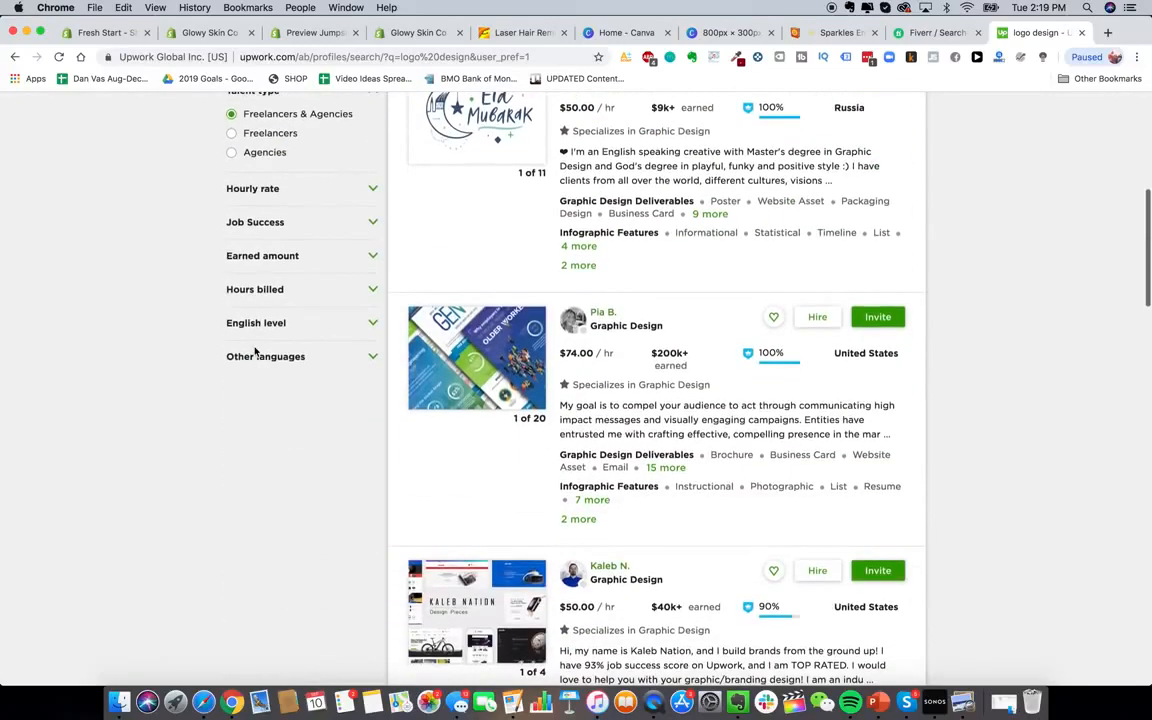
{"action": "scroll", "coordinate": [221, 344], "scroll_direction": "up", "scroll_amount": 3}
{"action": "scroll", "coordinate": [255, 357], "scroll_direction": "down", "scroll_amount": 2}
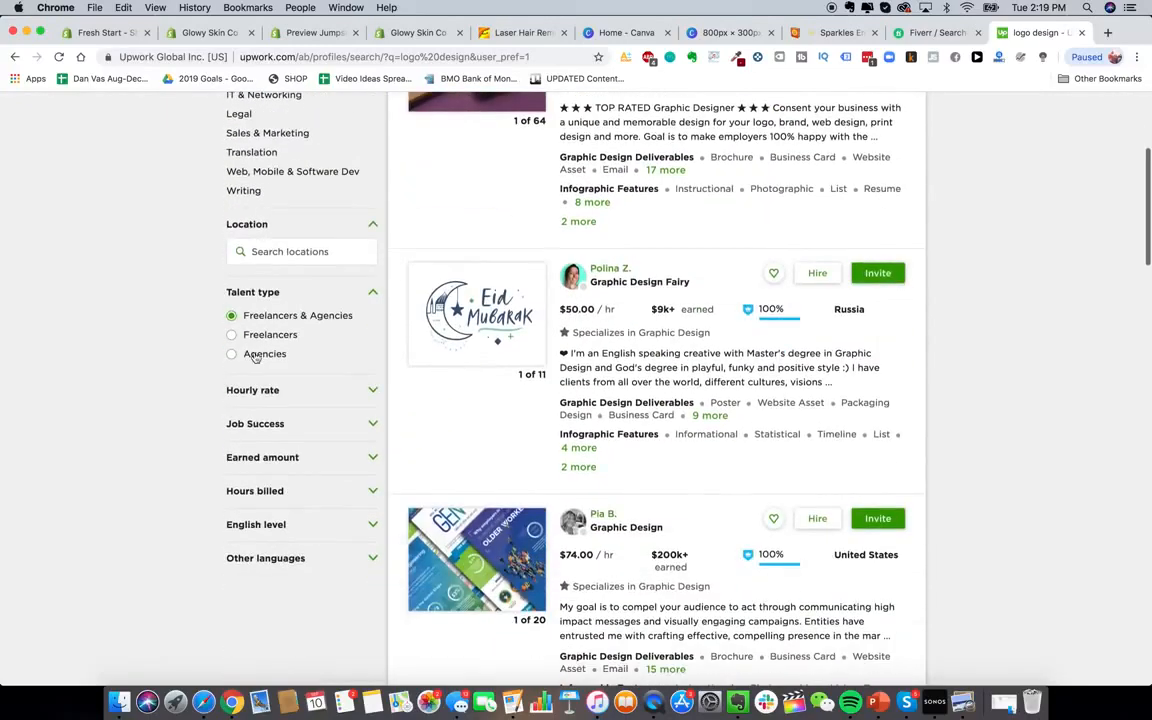
Filter to hourly rate $10 and below and 90% & up job success
{"action": "left_click", "coordinate": [368, 390]}
{"action": "scroll", "coordinate": [362, 402], "scroll_direction": "down", "scroll_amount": 1}
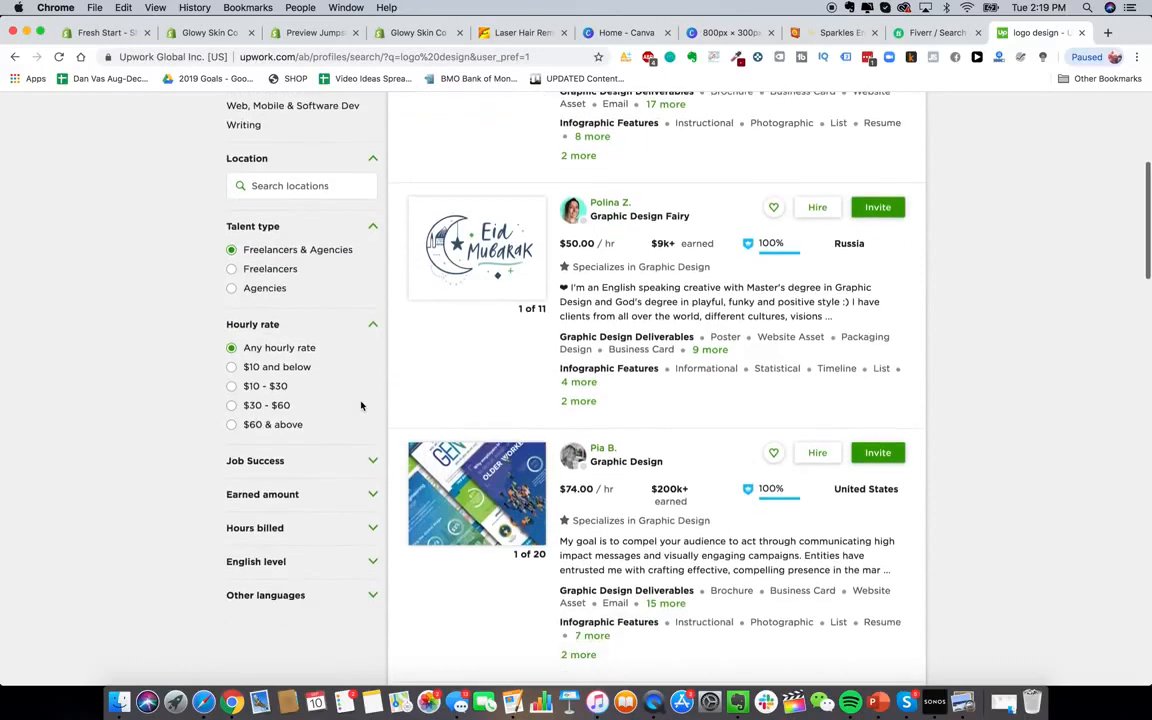
{"action": "left_click", "coordinate": [306, 372]}
{"action": "scroll", "coordinate": [299, 297], "scroll_direction": "down", "scroll_amount": 1}
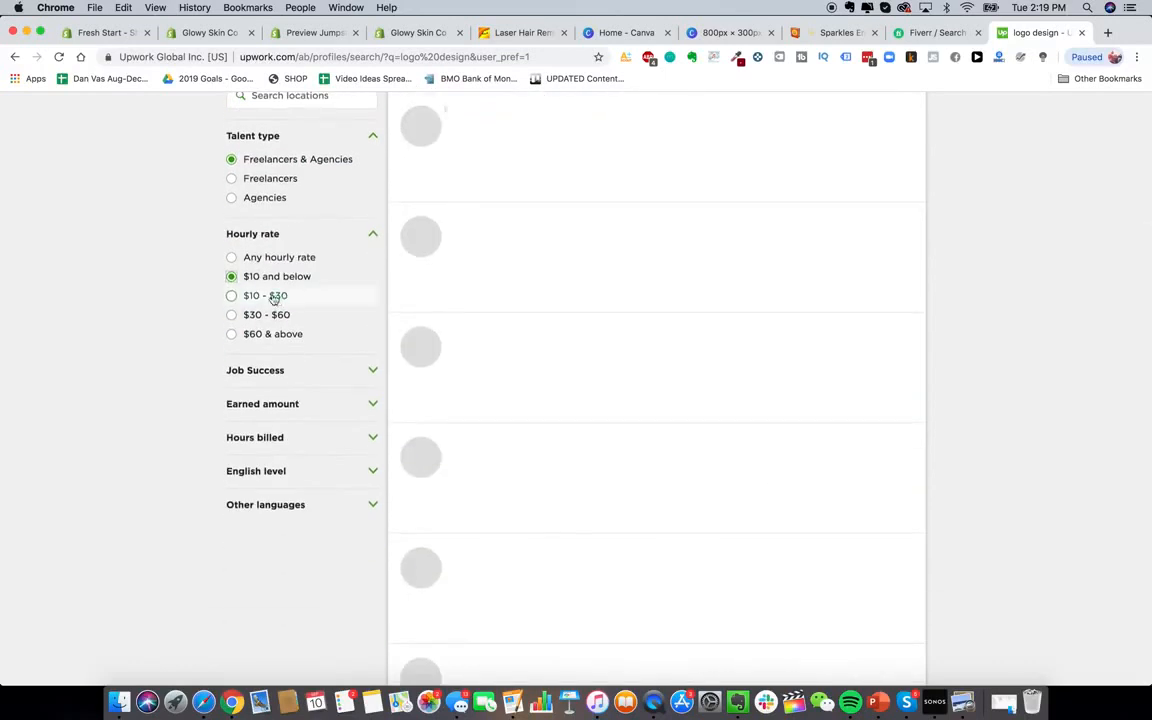
{"action": "left_click", "coordinate": [352, 372]}
{"action": "scroll", "coordinate": [352, 377], "scroll_direction": "down", "scroll_amount": 2}
{"action": "left_click", "coordinate": [262, 306]}
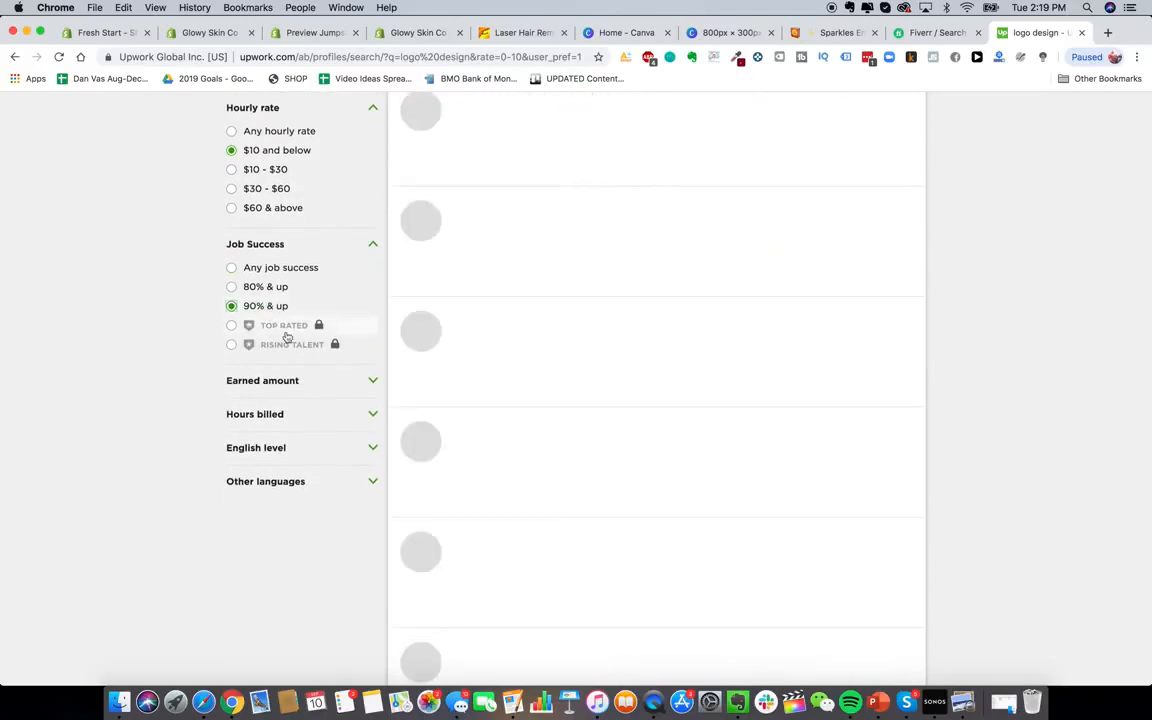
Add filters for $10k+ earned and 1,000+ hours billed
{"action": "left_click", "coordinate": [298, 382]}
{"action": "scroll", "coordinate": [298, 384], "scroll_direction": "down", "scroll_amount": 3}
{"action": "left_click", "coordinate": [298, 371]}
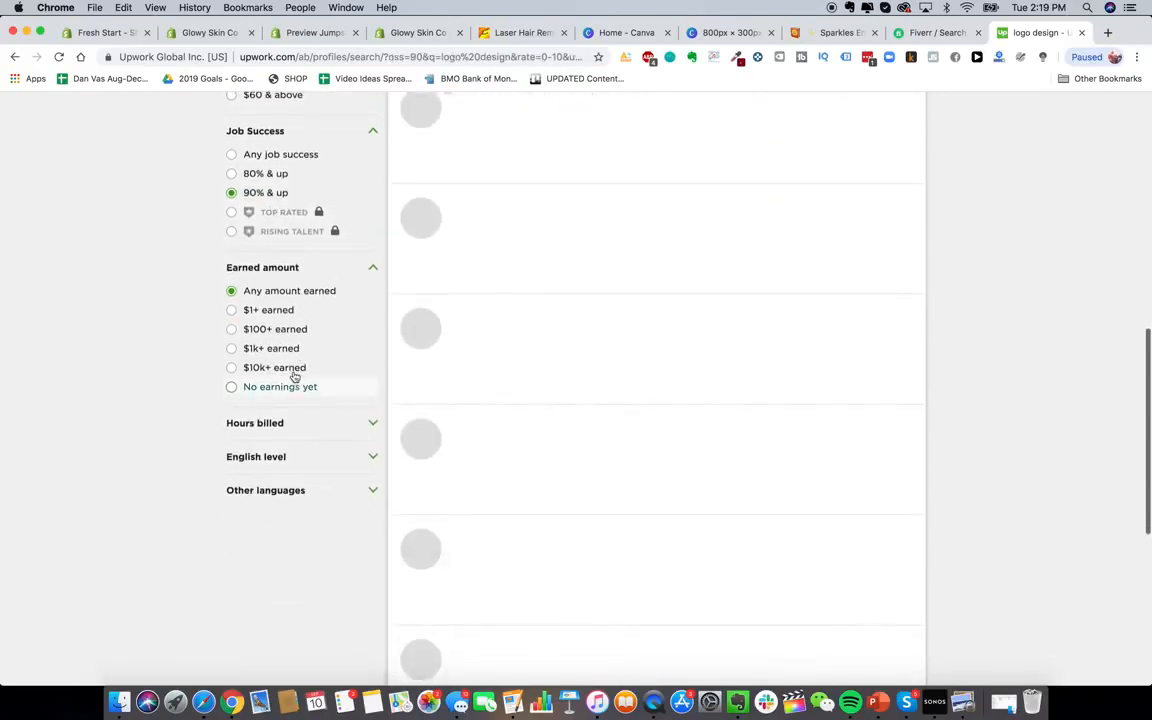
{"action": "left_click", "coordinate": [291, 423]}
{"action": "left_click", "coordinate": [285, 484]}
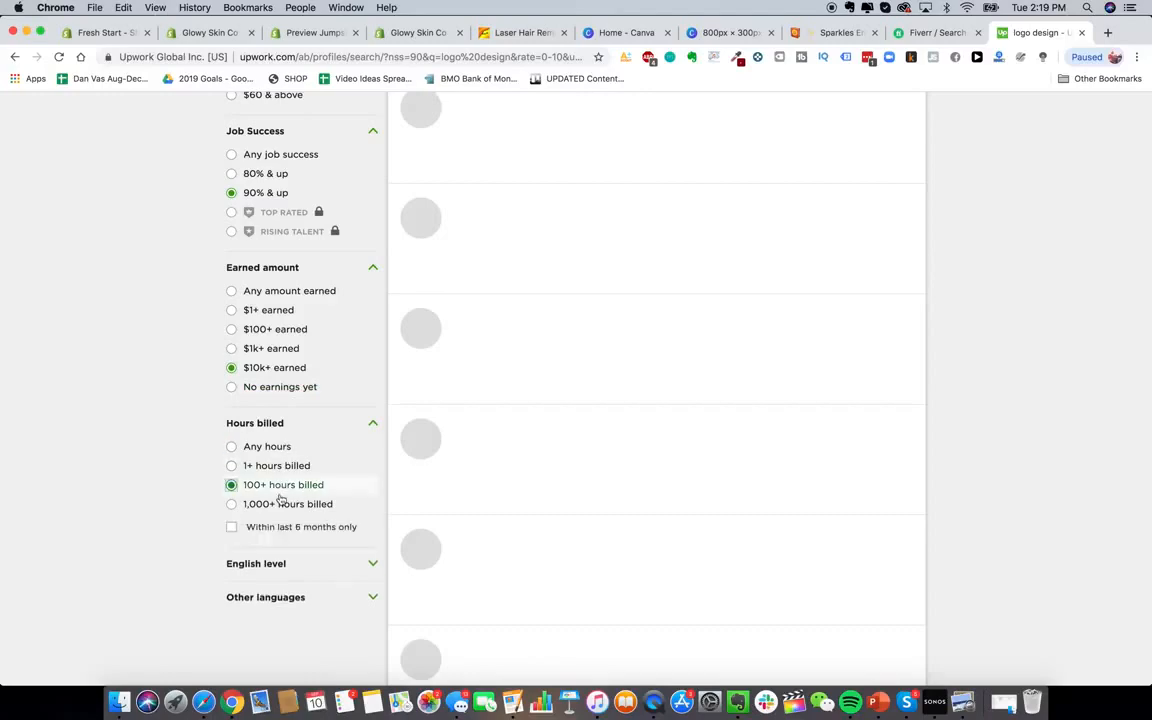
{"action": "left_click", "coordinate": [281, 505]}
Scroll through the filtered logo design freelancer results
{"action": "scroll", "coordinate": [283, 514], "scroll_direction": "down", "scroll_amount": 2}
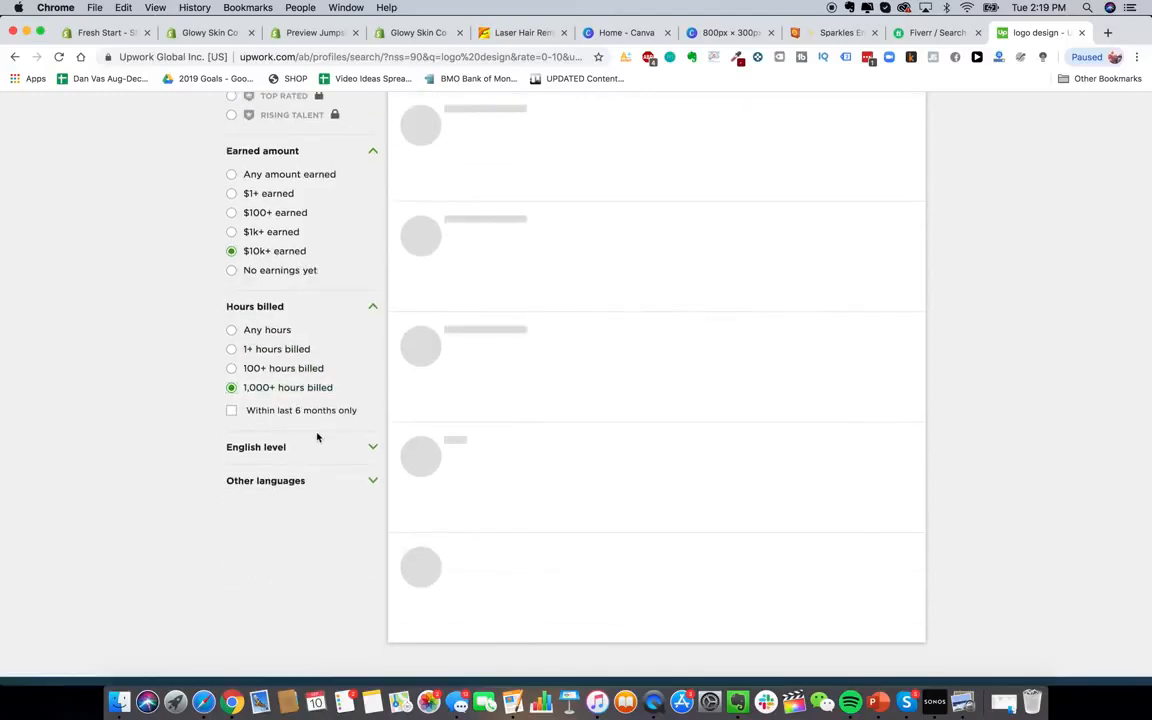
{"action": "scroll", "coordinate": [317, 436], "scroll_direction": "down", "scroll_amount": 1}
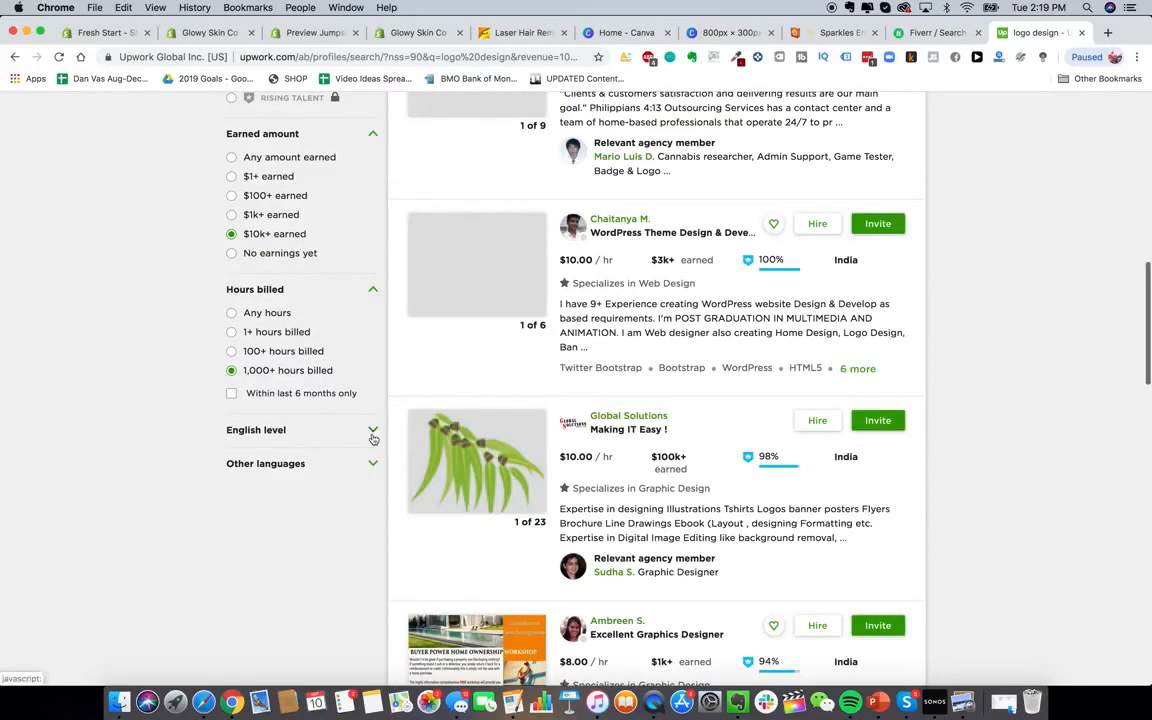
{"action": "scroll", "coordinate": [955, 436], "scroll_direction": "up", "scroll_amount": 10}
{"action": "scroll", "coordinate": [530, 280], "scroll_direction": "down", "scroll_amount": 5}
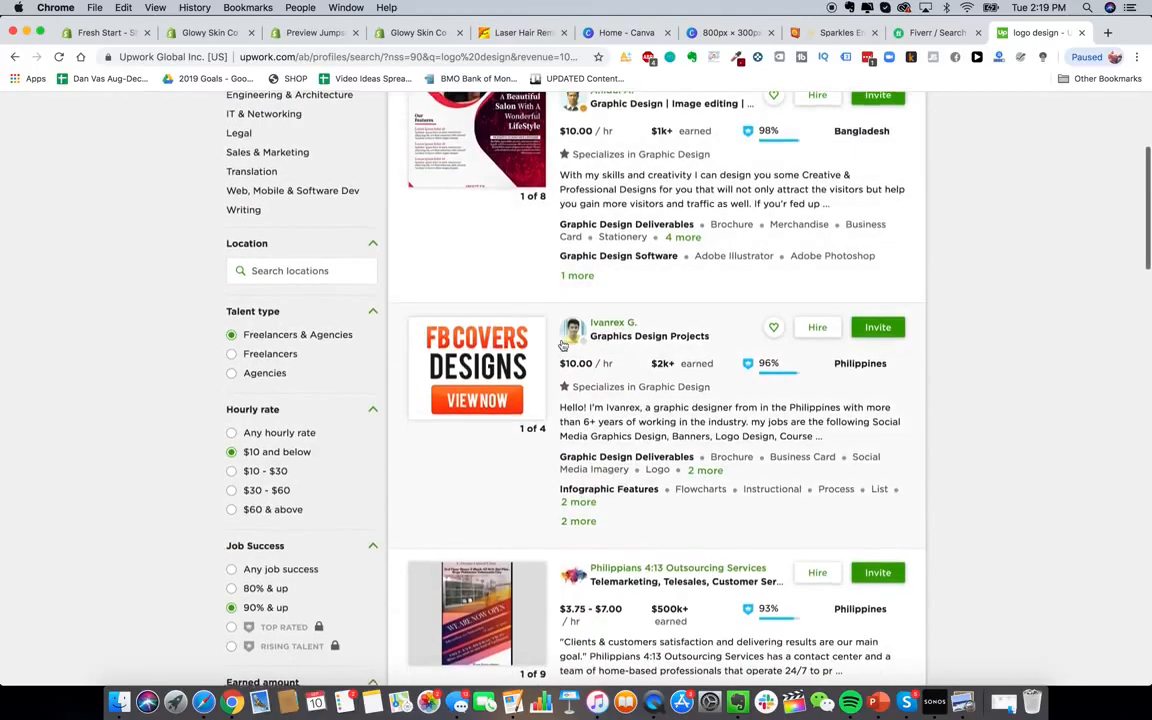
{"action": "scroll", "coordinate": [530, 277], "scroll_direction": "up", "scroll_amount": 2}
{"action": "scroll", "coordinate": [609, 339], "scroll_direction": "down", "scroll_amount": 7}
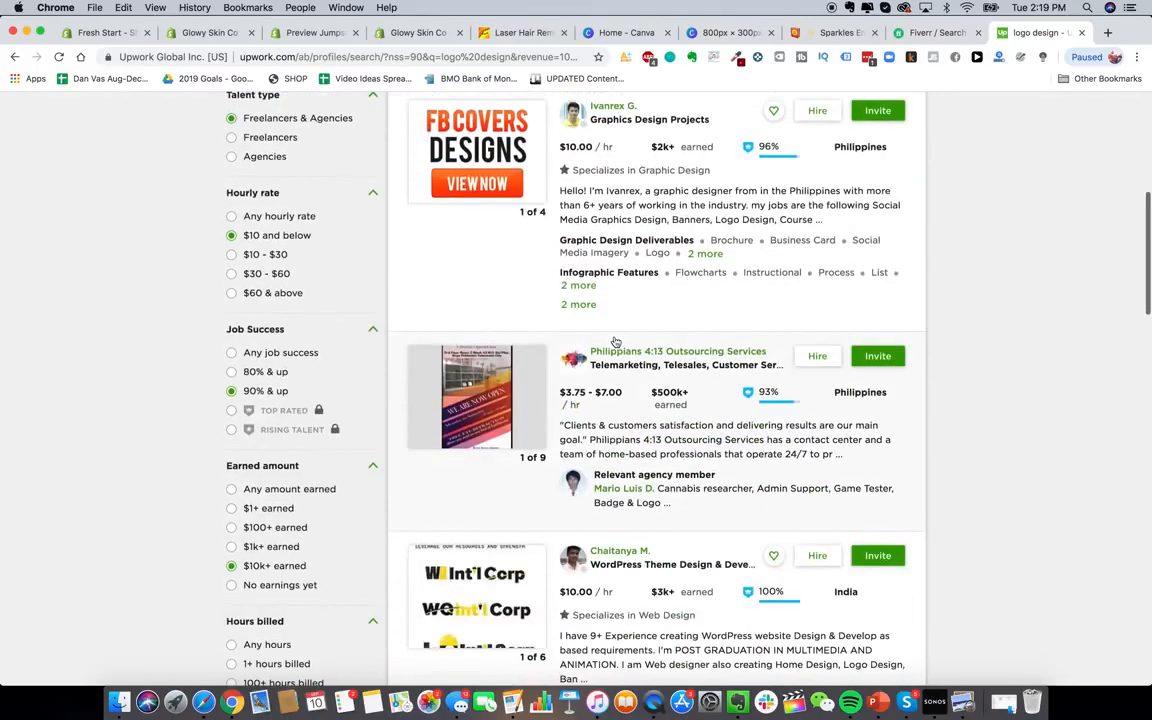
{"action": "scroll", "coordinate": [722, 408], "scroll_direction": "down", "scroll_amount": 5}
{"action": "scroll", "coordinate": [722, 408], "scroll_direction": "down", "scroll_amount": 6}
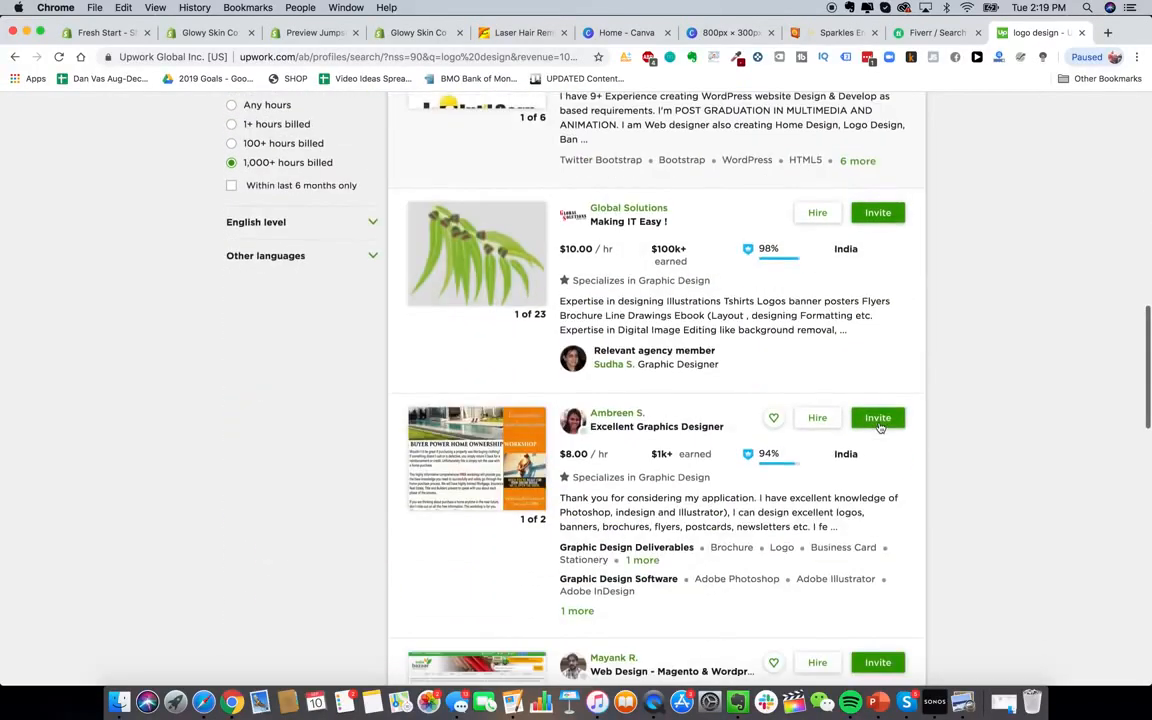
{"action": "scroll", "coordinate": [828, 445], "scroll_direction": "down", "scroll_amount": 5}
{"action": "scroll", "coordinate": [864, 481], "scroll_direction": "down", "scroll_amount": 4}
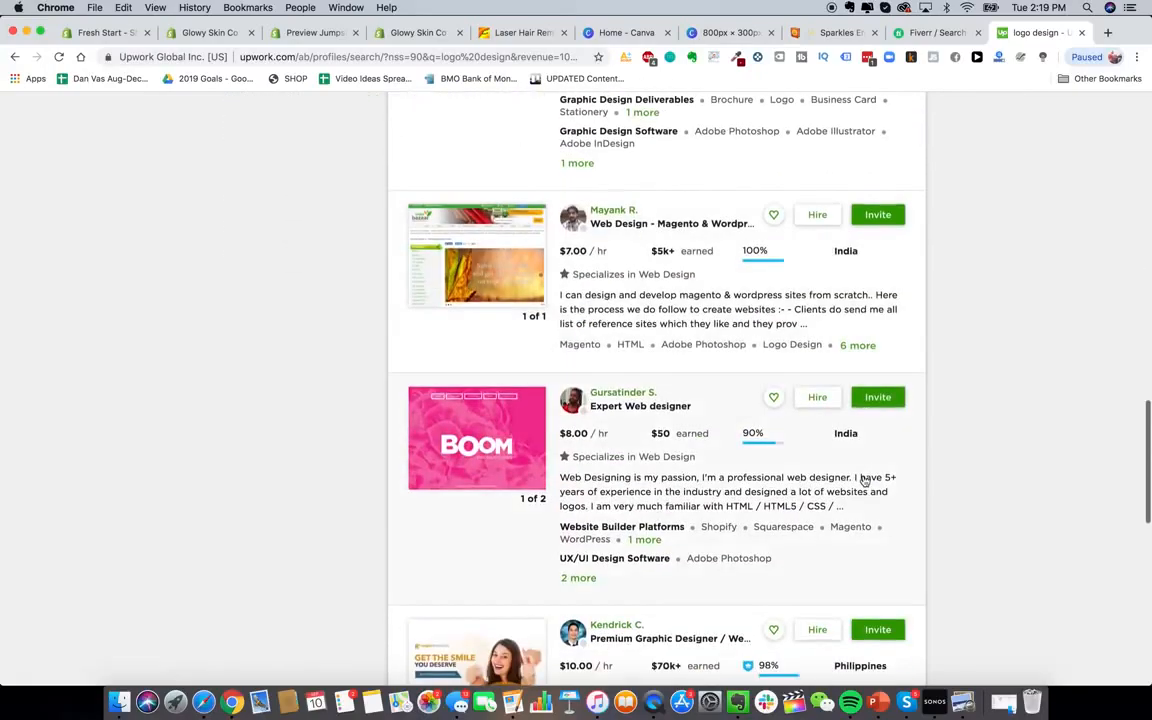
{"action": "scroll", "coordinate": [604, 445], "scroll_direction": "down", "scroll_amount": 3}
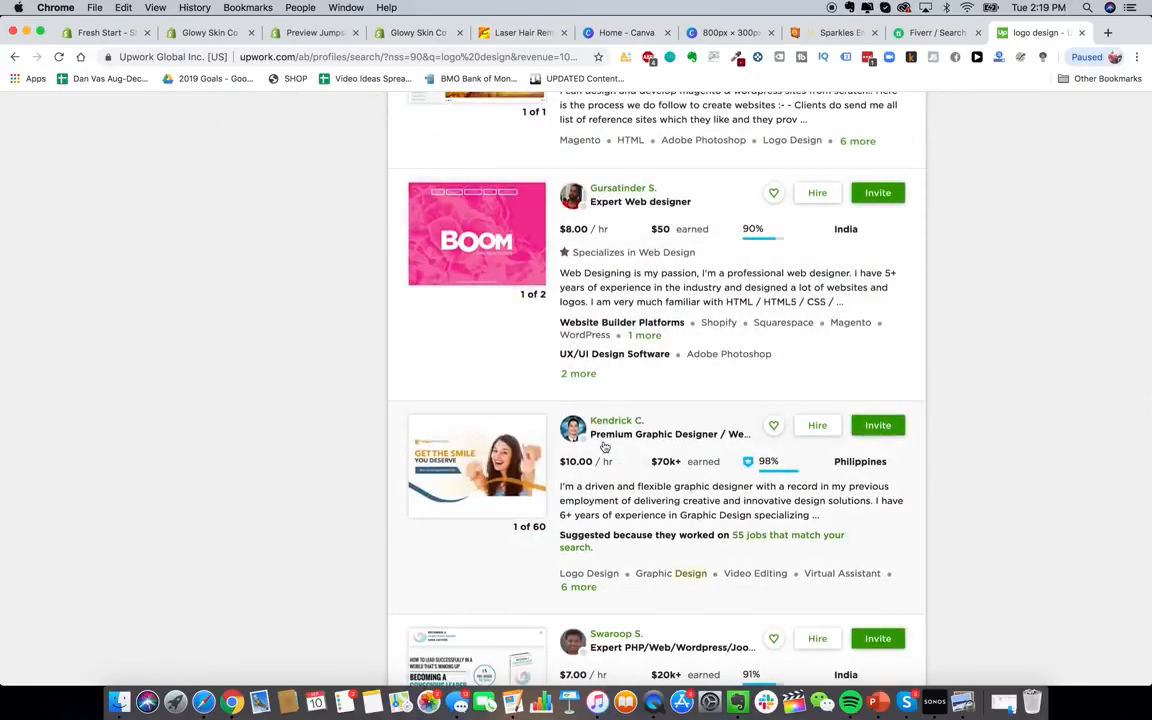
{"action": "scroll", "coordinate": [604, 445], "scroll_direction": "down", "scroll_amount": 6}
{"action": "scroll", "coordinate": [604, 445], "scroll_direction": "up", "scroll_amount": 20}
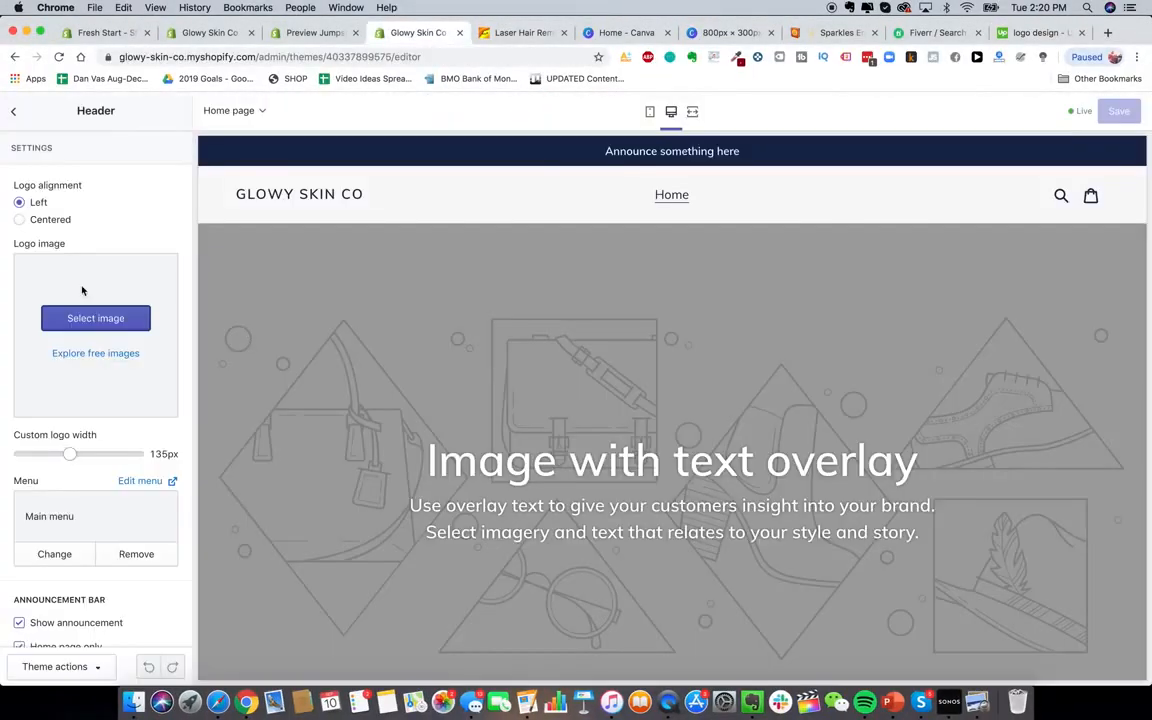
Upload the GlowySkin image from Glowy Skin Product Pics as the header logo
{"action": "left_click", "coordinate": [100, 317]}
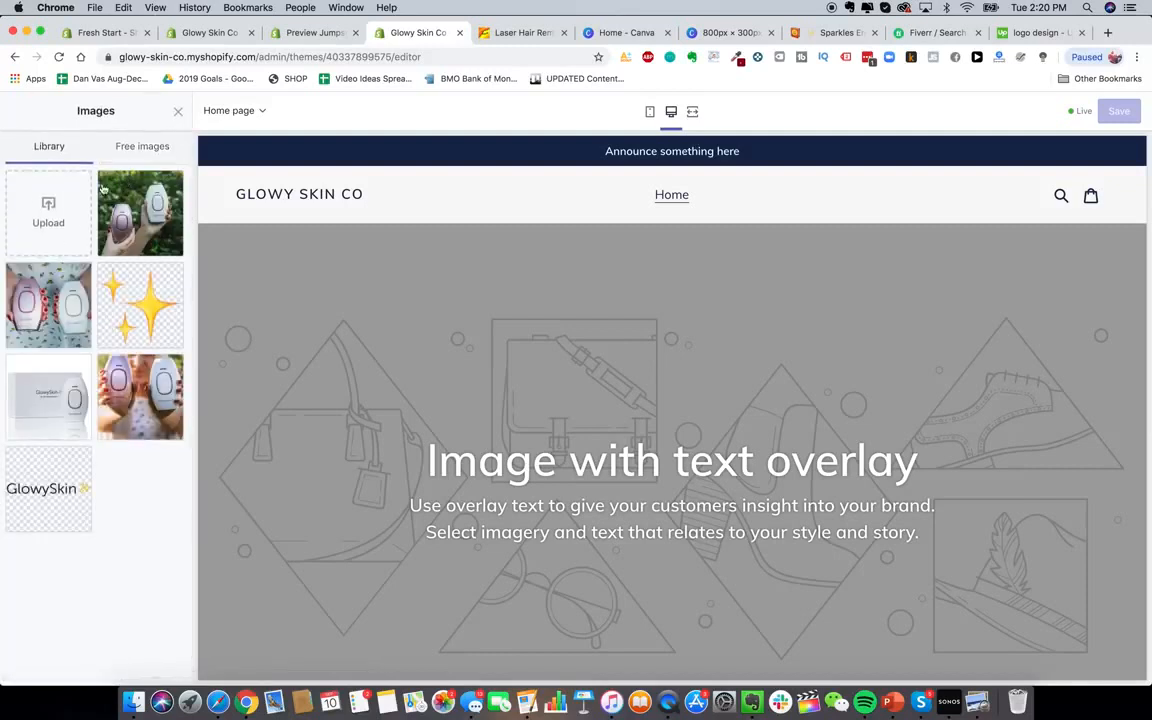
{"action": "left_click", "coordinate": [50, 212]}
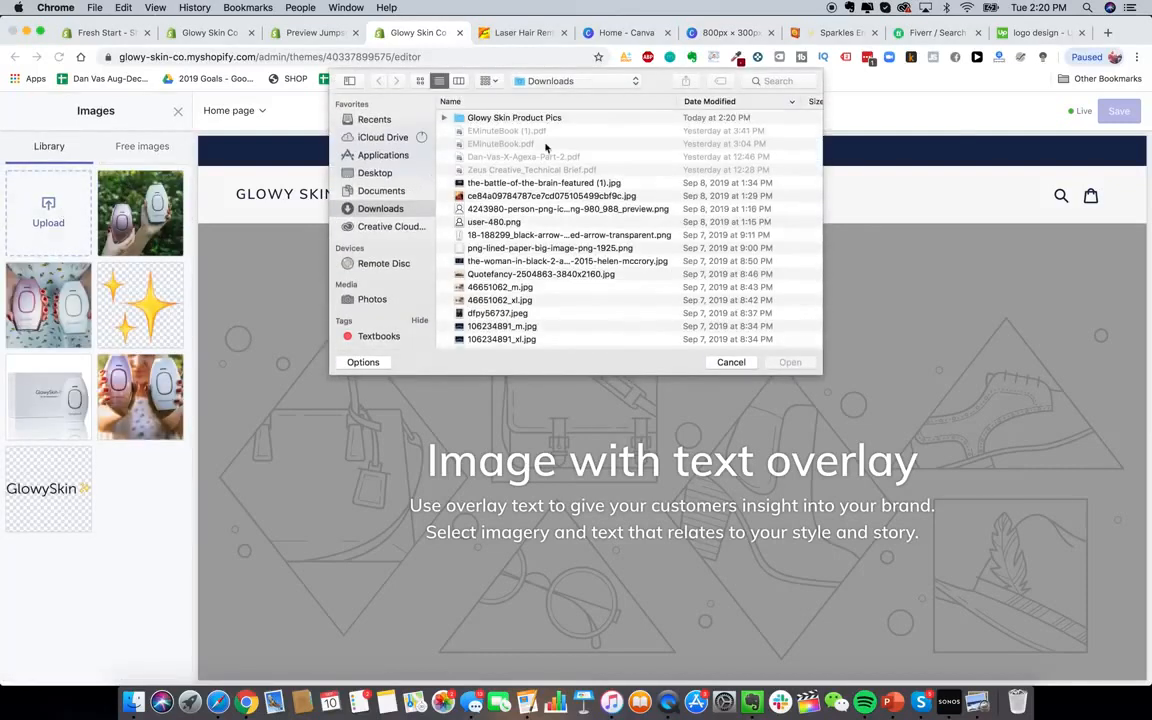
{"action": "double_click", "coordinate": [517, 118]}
{"action": "double_click", "coordinate": [470, 117]}
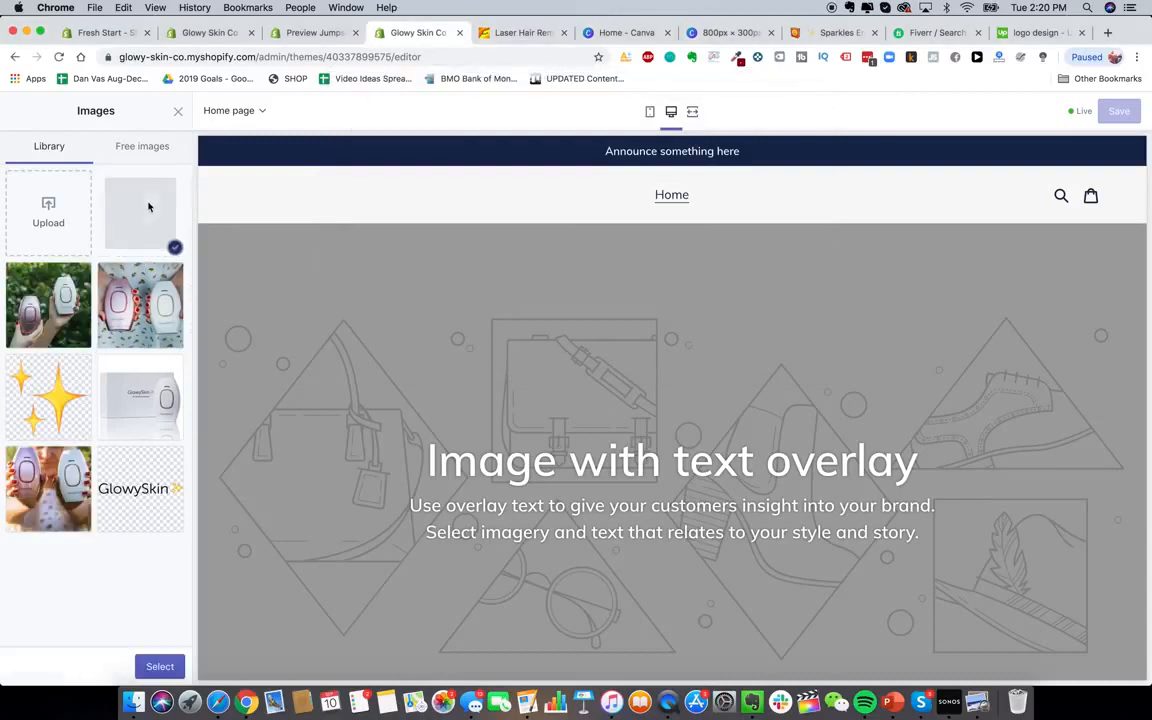
{"action": "left_click", "coordinate": [160, 666]}
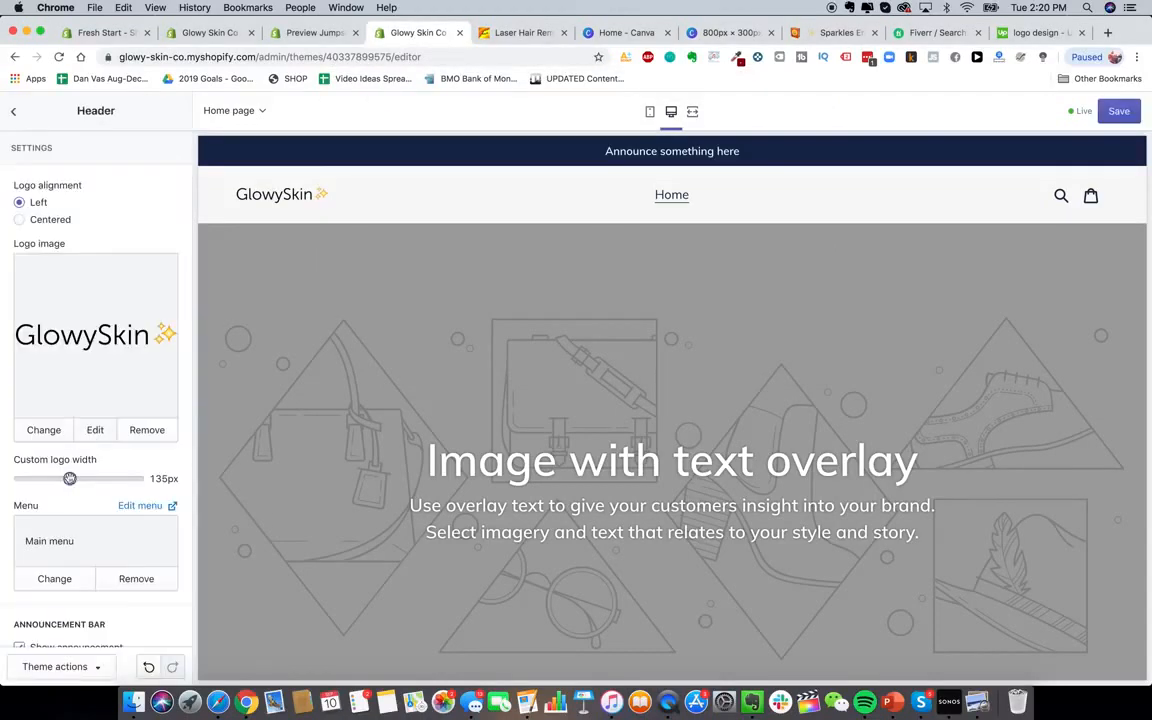
Enlarge the header logo and go back to the home page sections list
{"action": "left_click_drag", "start_coordinate": [55, 478], "coordinate": [96, 480]}
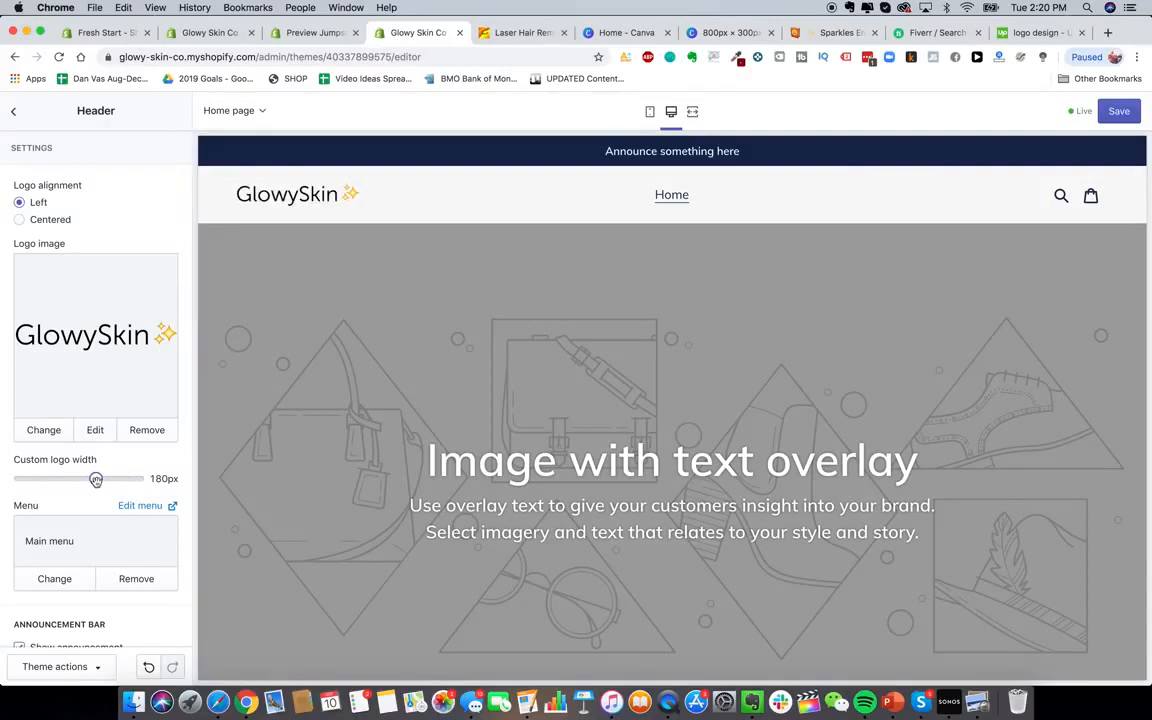
{"action": "scroll", "coordinate": [95, 470], "scroll_direction": "down", "scroll_amount": 3}
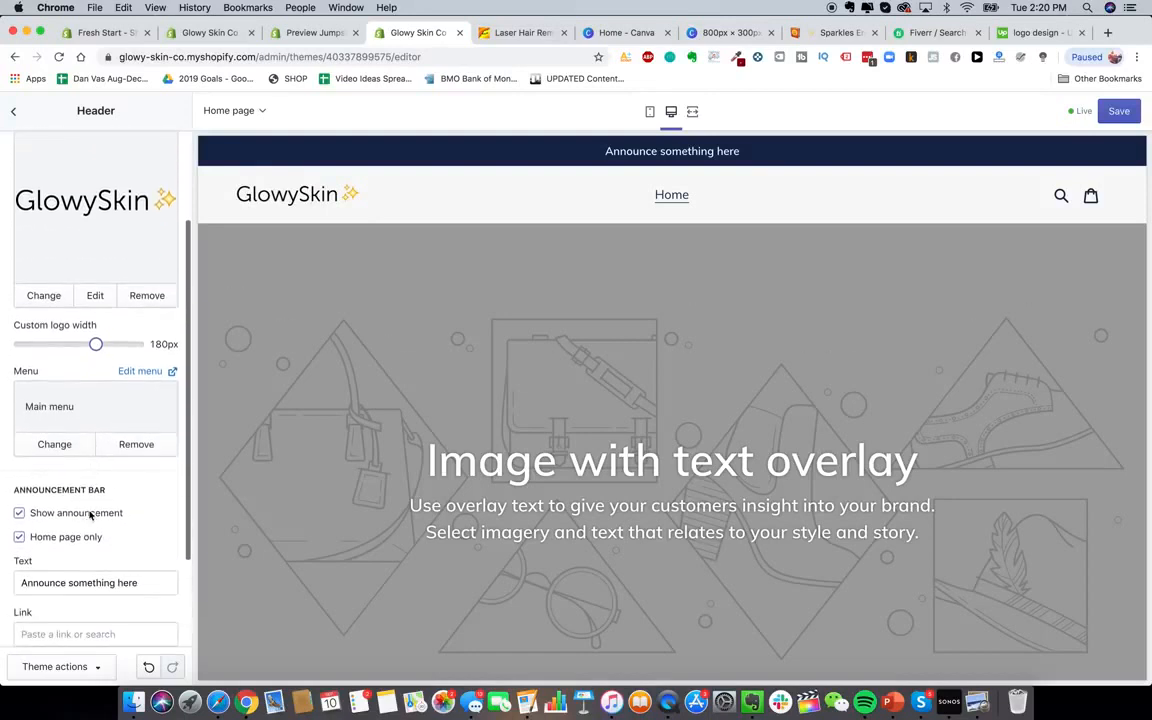
{"action": "scroll", "coordinate": [140, 433], "scroll_direction": "down", "scroll_amount": 3}
{"action": "scroll", "coordinate": [140, 433], "scroll_direction": "up", "scroll_amount": 6}
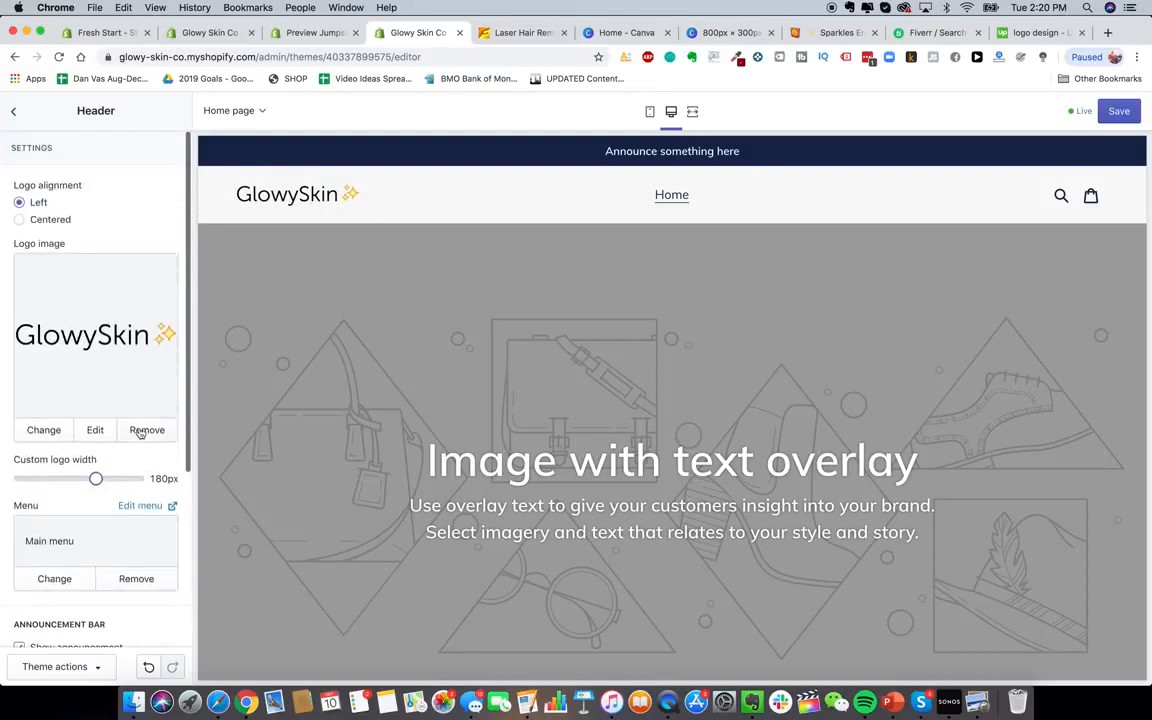
{"action": "left_click", "coordinate": [14, 111]}
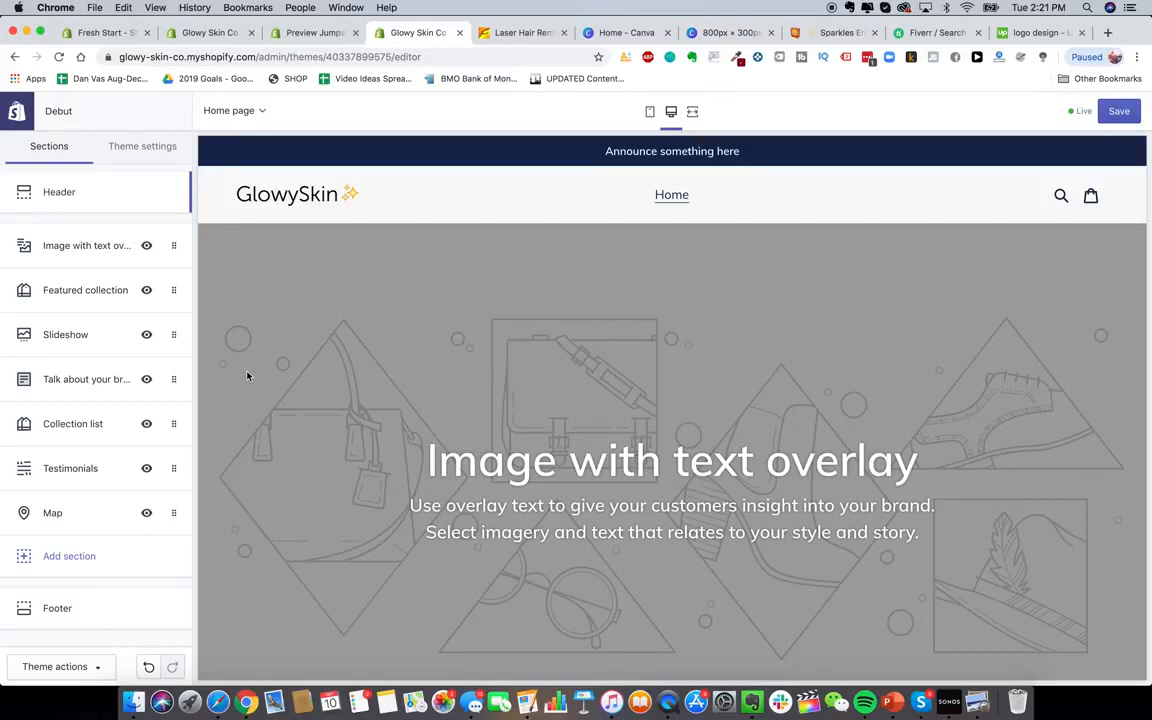
{"action": "scroll", "coordinate": [378, 474], "scroll_direction": "down", "scroll_amount": 2}
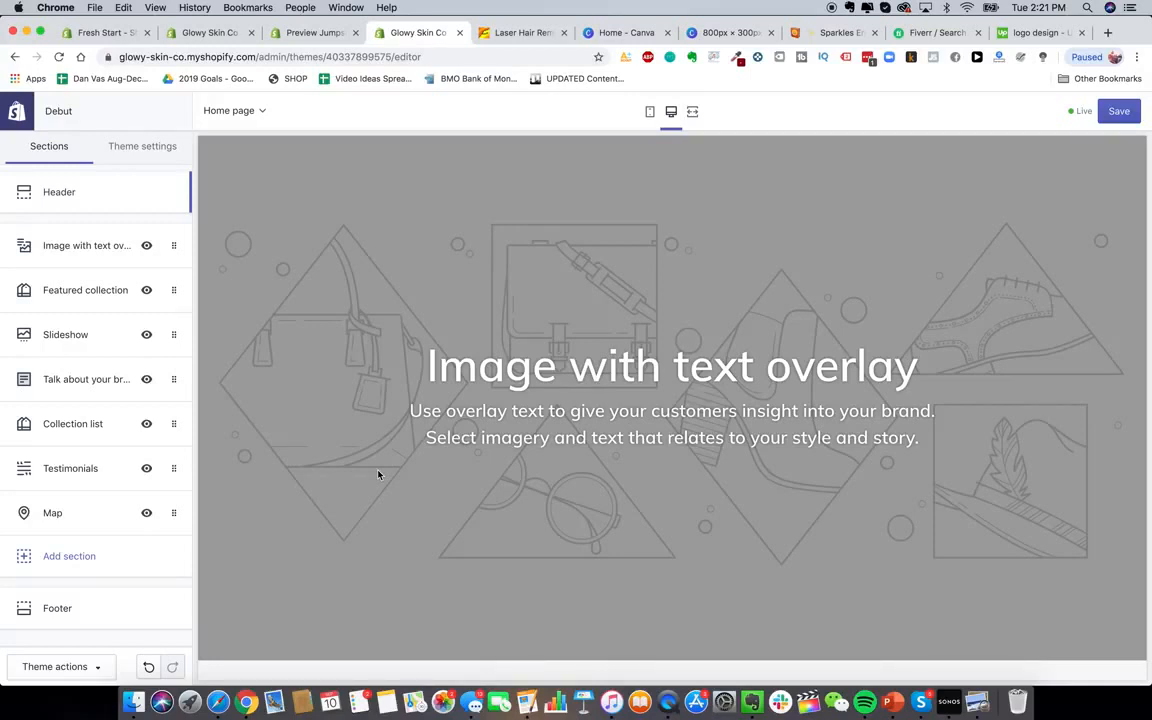
{"action": "scroll", "coordinate": [378, 474], "scroll_direction": "up", "scroll_amount": 2}
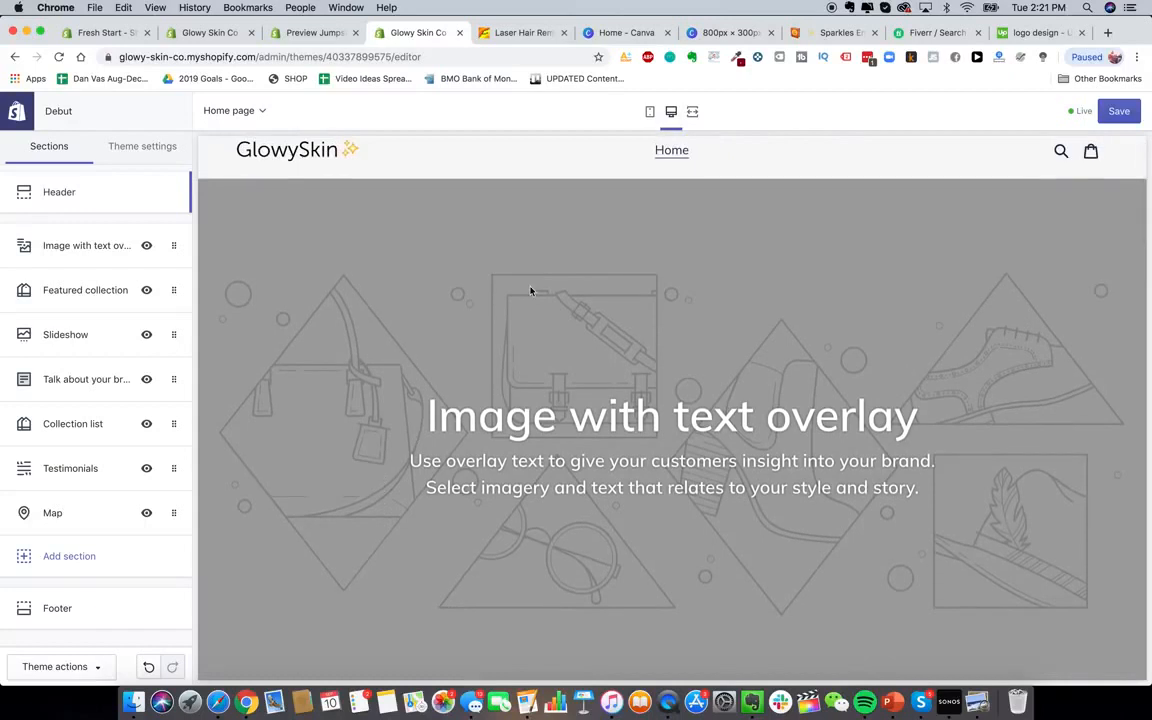
{"action": "scroll", "coordinate": [531, 290], "scroll_direction": "down", "scroll_amount": 2}
{"action": "scroll", "coordinate": [531, 290], "scroll_direction": "up", "scroll_amount": 1}
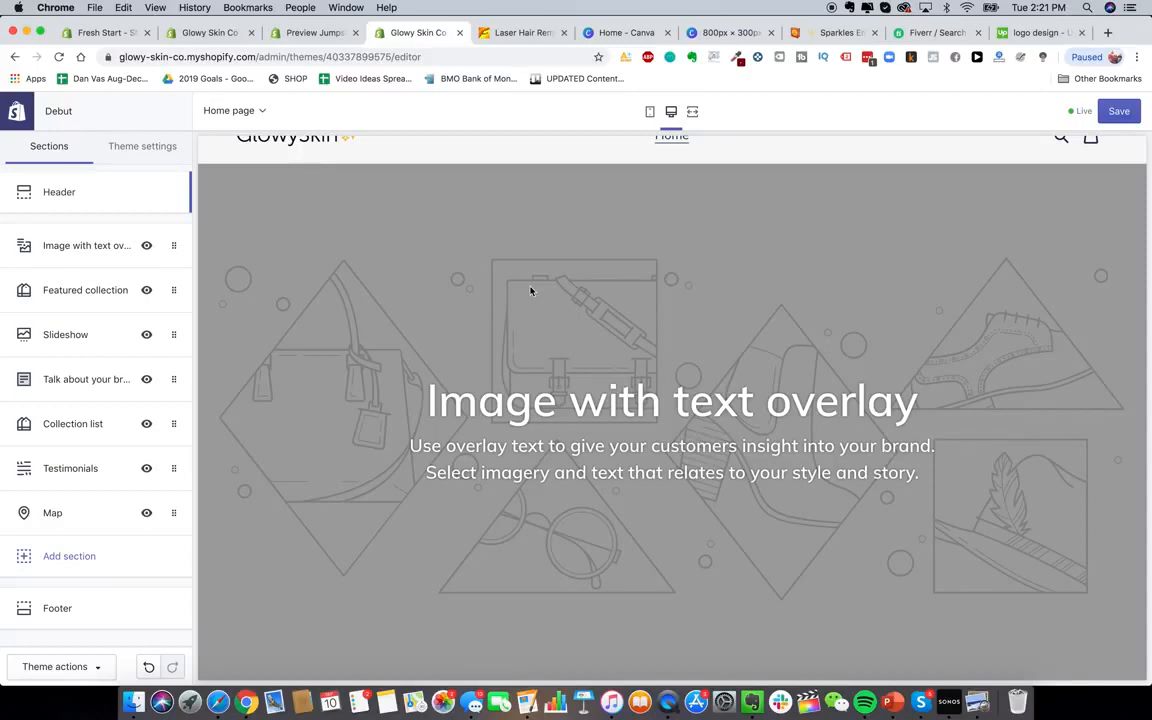
{"action": "scroll", "coordinate": [458, 330], "scroll_direction": "up", "scroll_amount": 2}
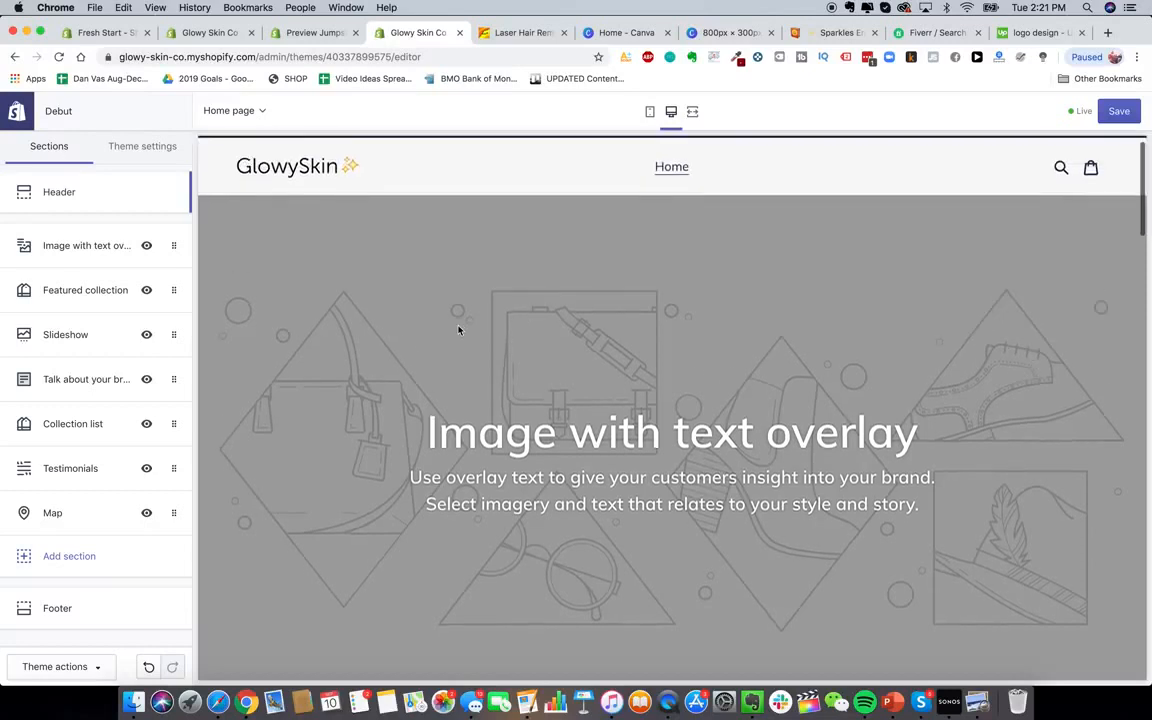
Select the five numbered product PNGs in Glowy Skin Product Pics and Quick Look them
{"action": "left_click", "coordinate": [133, 702]}
{"action": "left_click", "coordinate": [507, 388]}
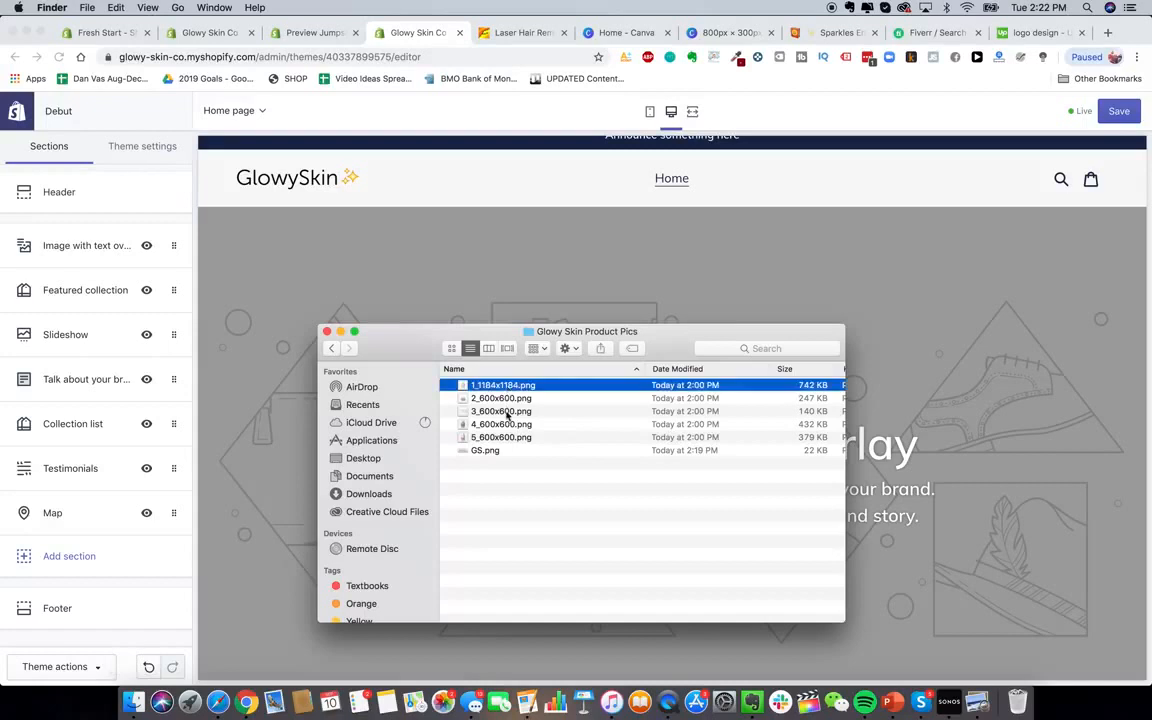
{"action": "left_click", "coordinate": [507, 438], "text": "shift"}
{"action": "key", "text": "space"}
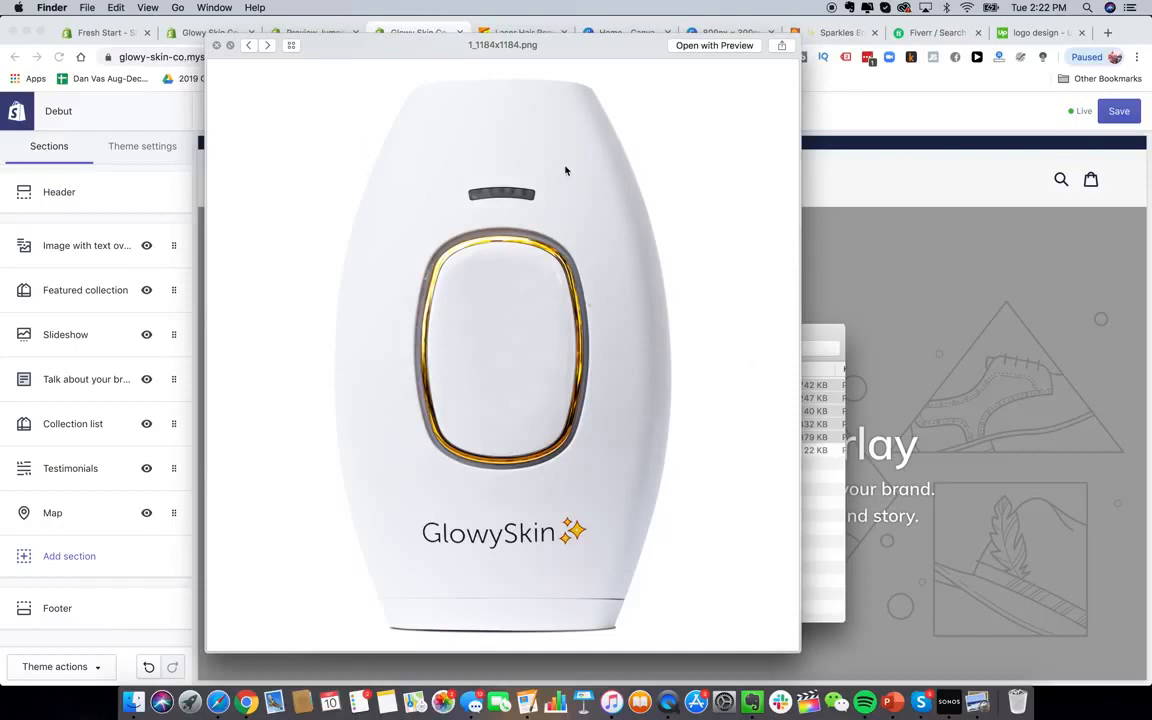
Page through all five product images, ending at 5_600x600.png, then close the preview
{"action": "left_click", "coordinate": [267, 46]}
{"action": "left_click", "coordinate": [267, 46]}
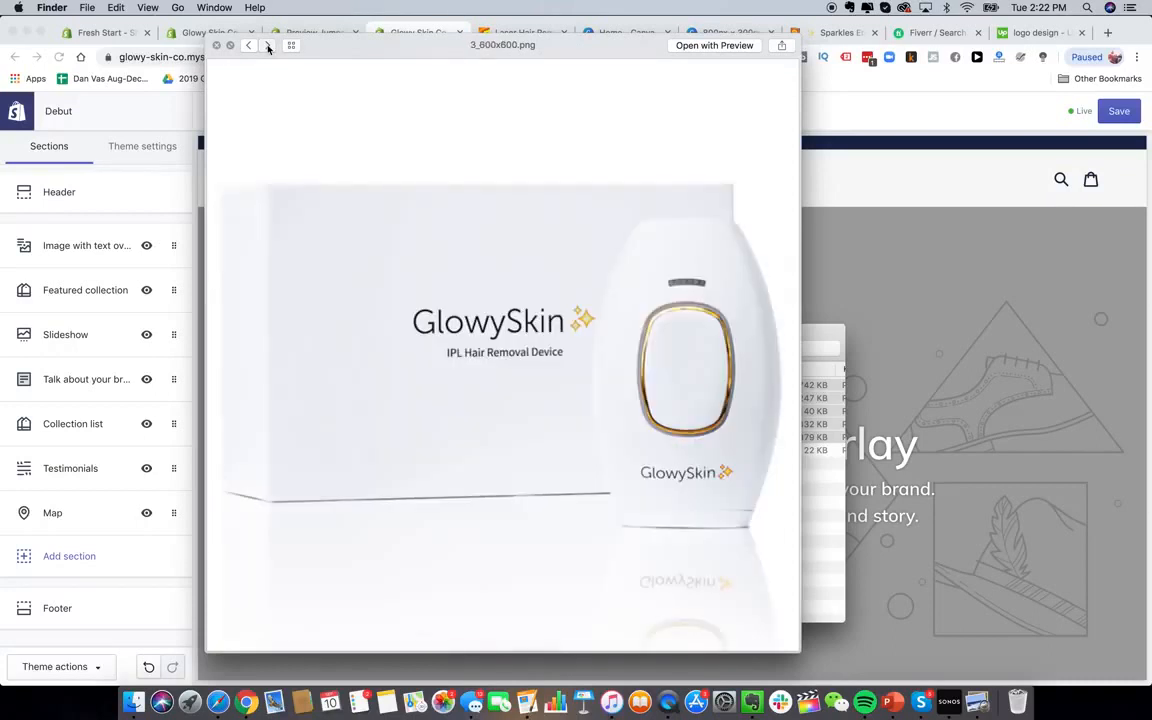
{"action": "left_click", "coordinate": [268, 46]}
{"action": "left_click", "coordinate": [249, 46]}
{"action": "left_click", "coordinate": [267, 47]}
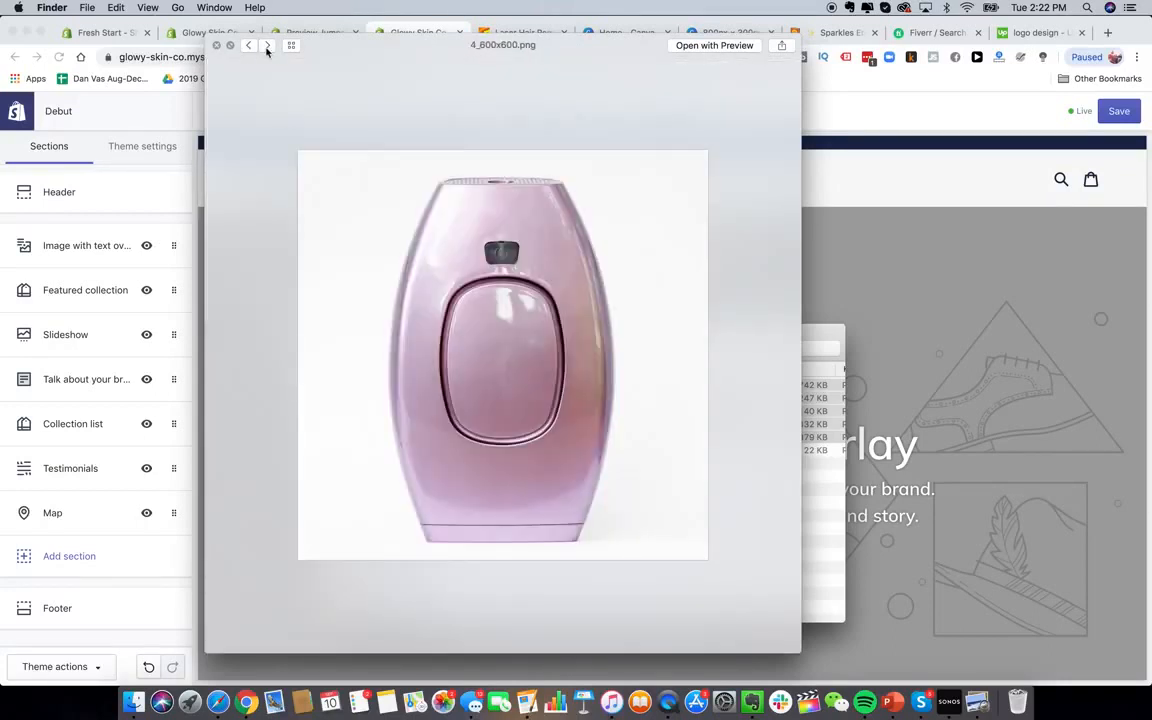
{"action": "left_click", "coordinate": [267, 46]}
{"action": "left_click", "coordinate": [267, 46]}
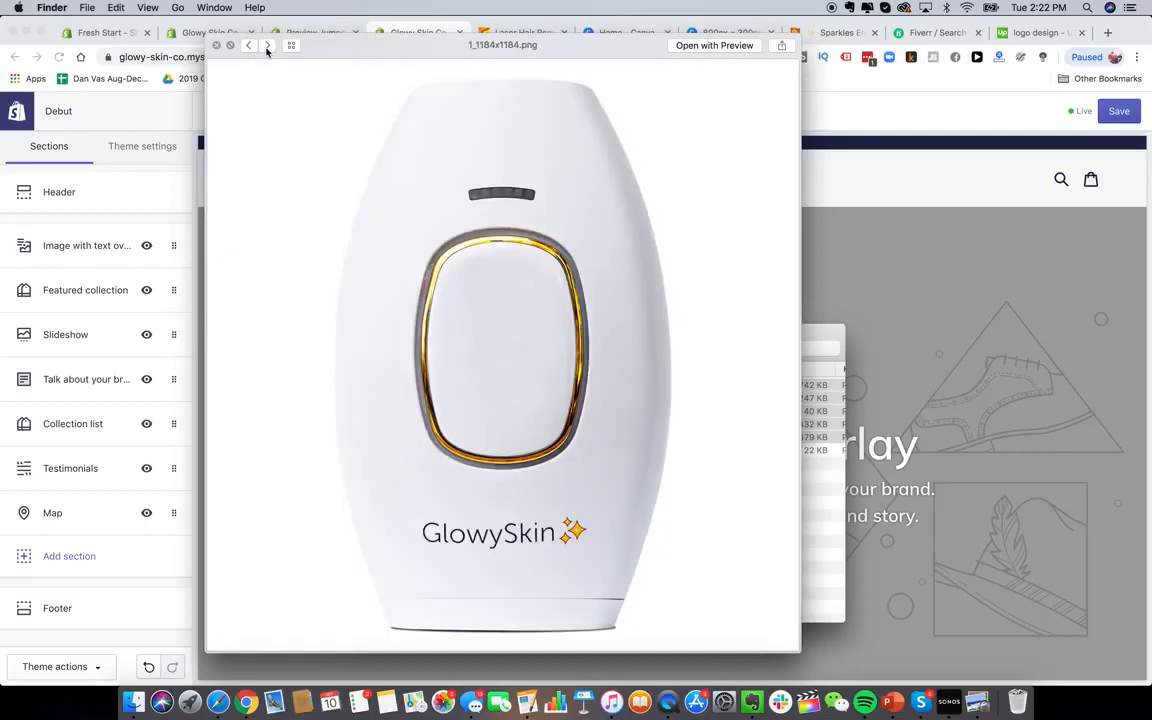
{"action": "left_click", "coordinate": [267, 46]}
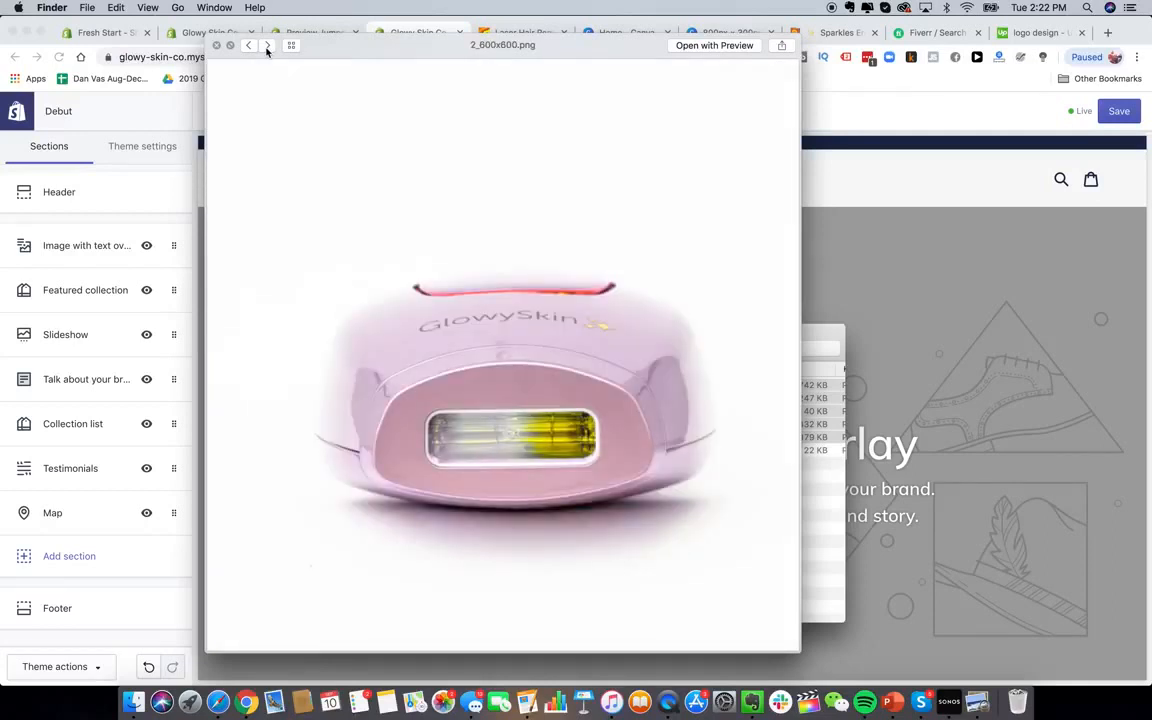
{"action": "left_click", "coordinate": [267, 46]}
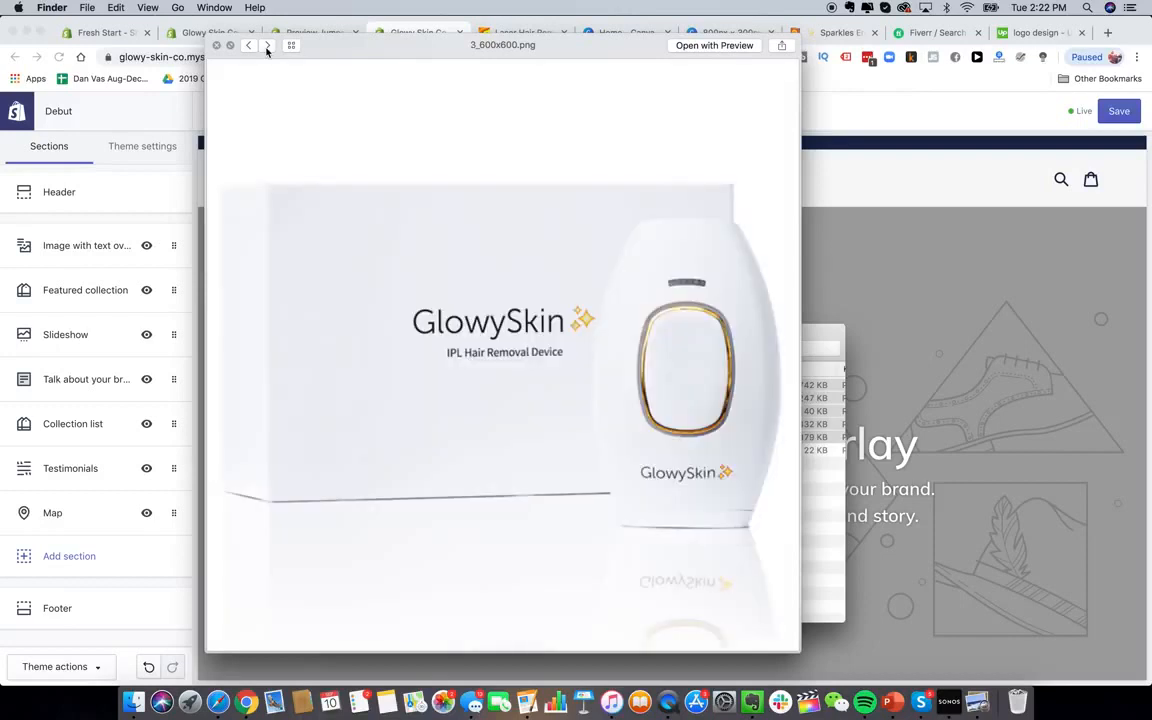
{"action": "left_click", "coordinate": [267, 46]}
{"action": "left_click", "coordinate": [268, 47]}
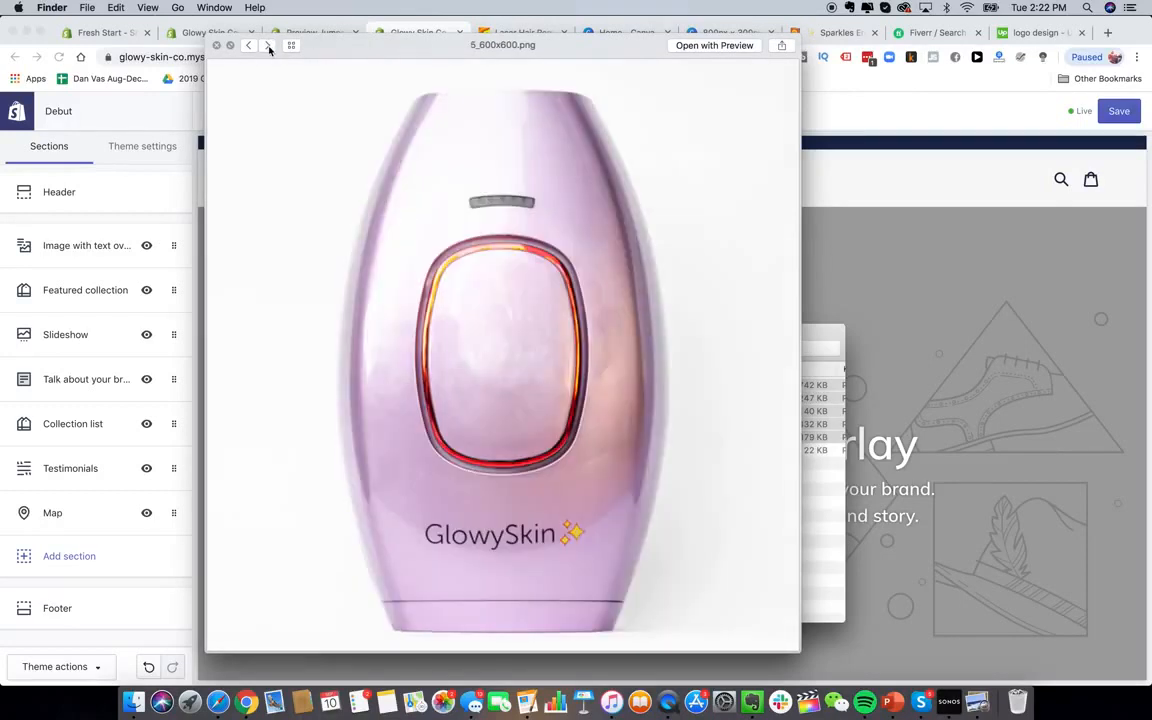
{"action": "left_click", "coordinate": [216, 46]}
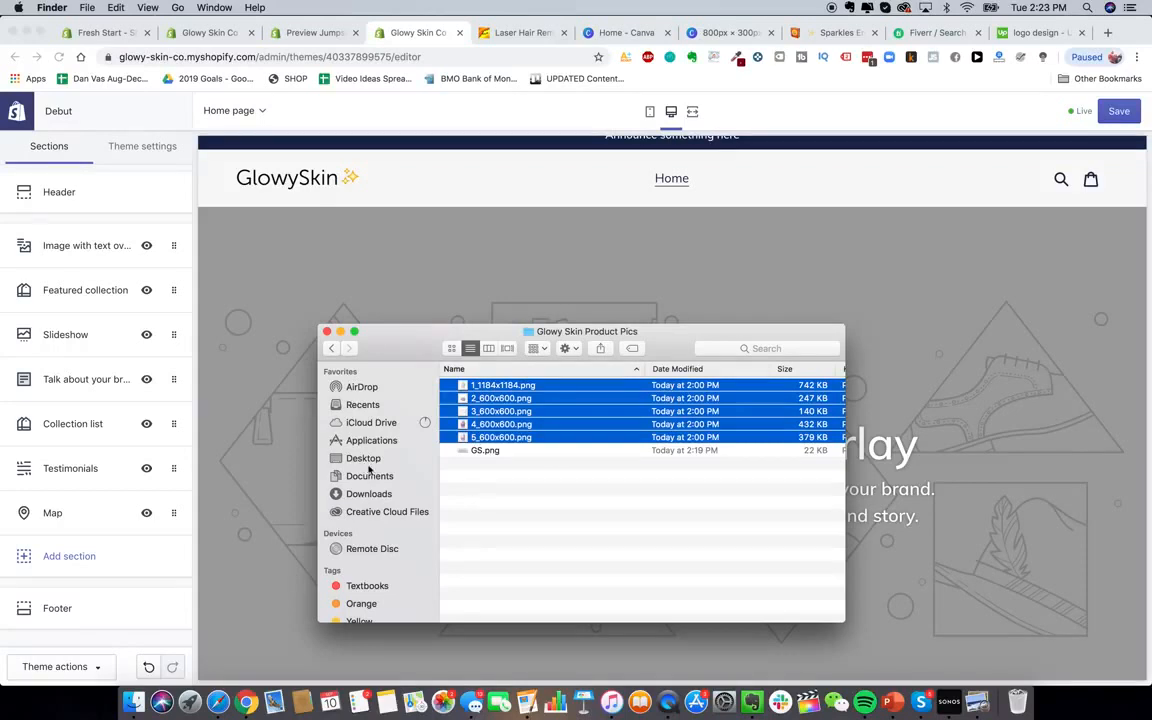
Preview the IMG_9340.jpg and IMG_9326.jpg photos in Drive's Brand Pics folder
{"action": "left_click", "coordinate": [217, 701]}
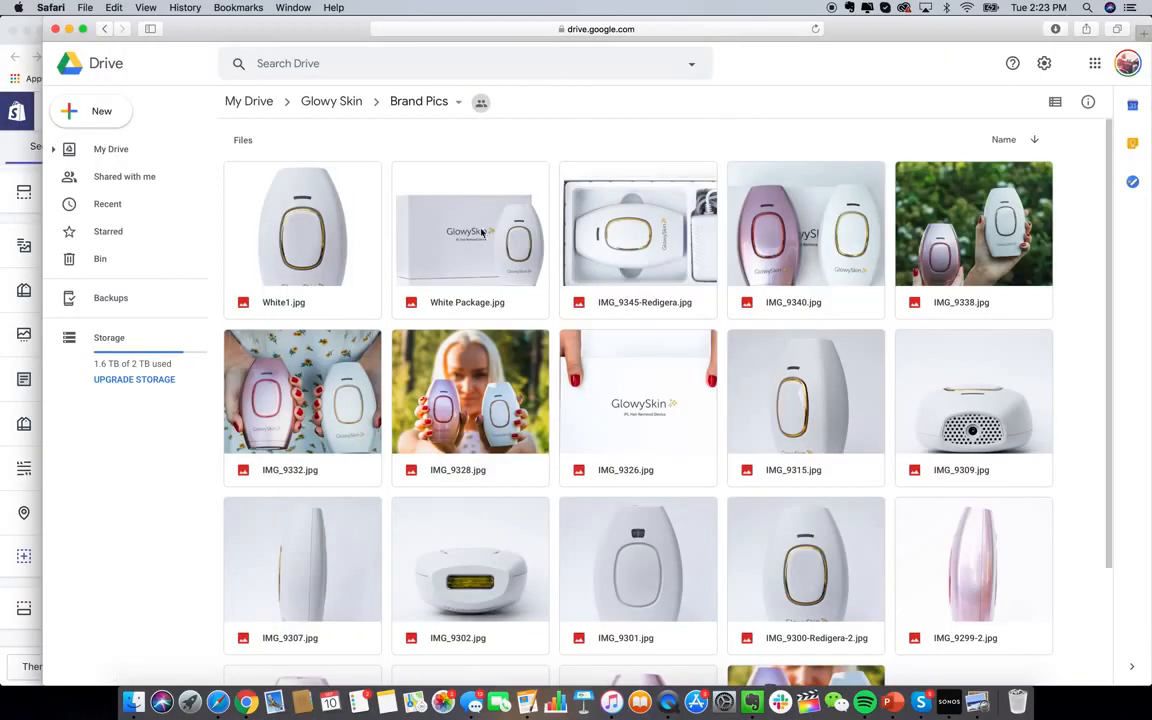
{"action": "double_click", "coordinate": [835, 258]}
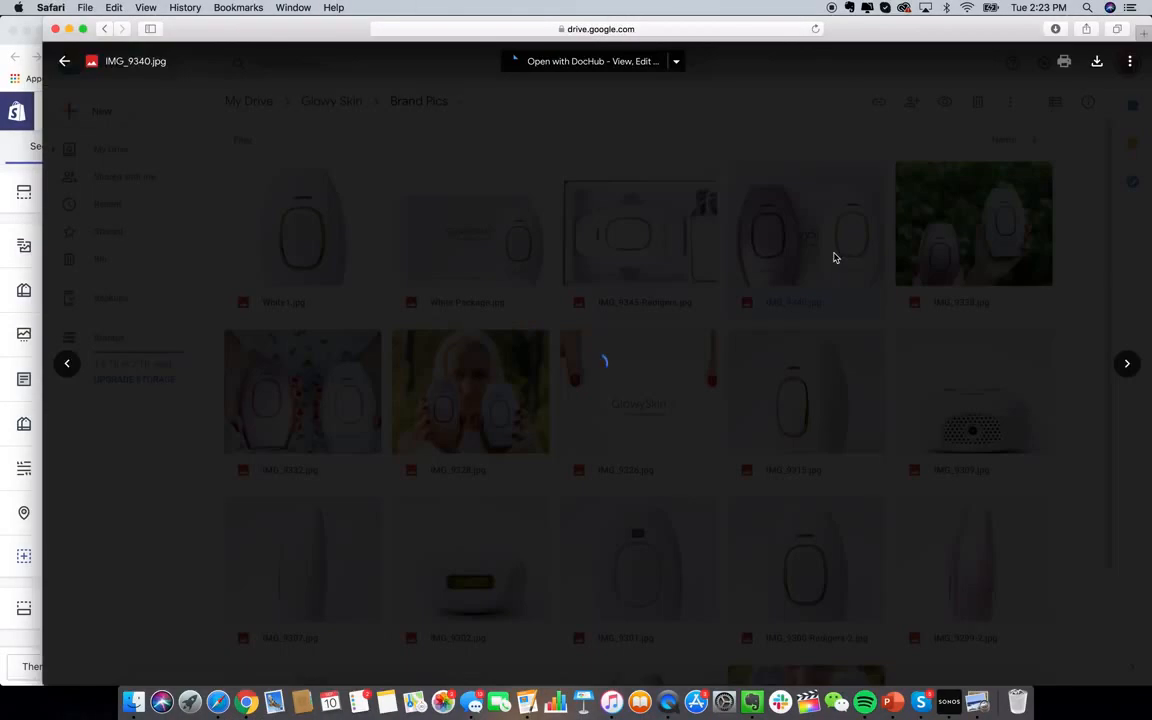
{"action": "key", "text": "Escape"}
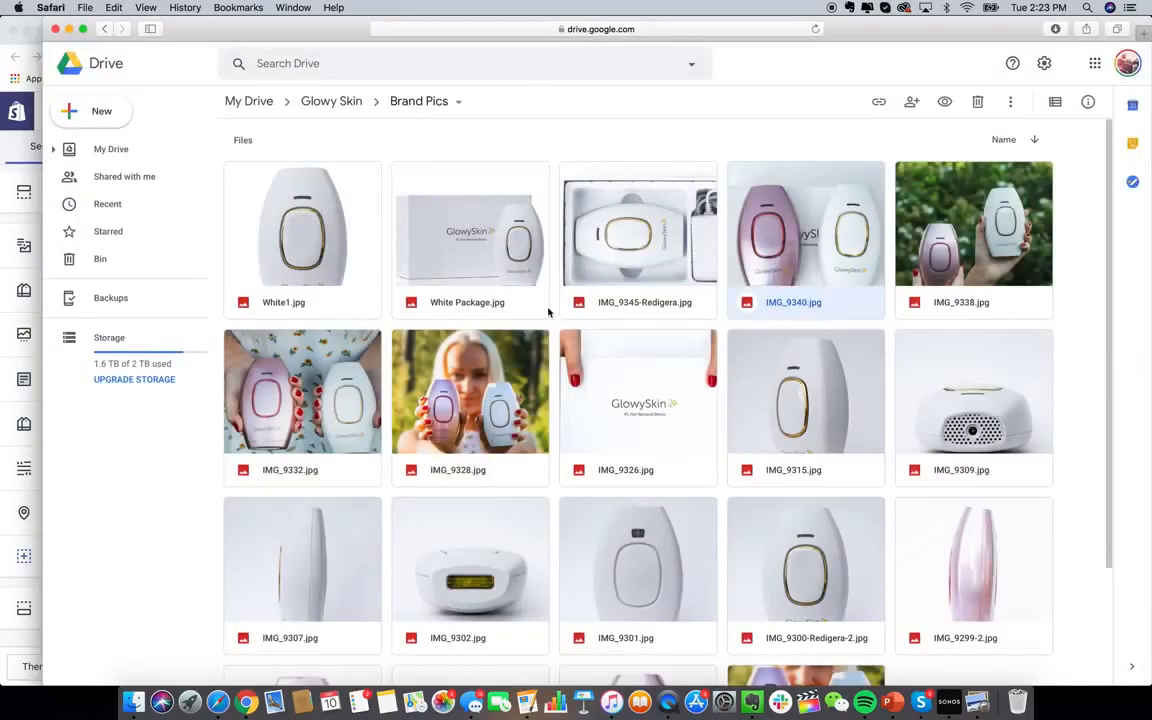
{"action": "scroll", "coordinate": [740, 400], "scroll_direction": "down", "scroll_amount": 3}
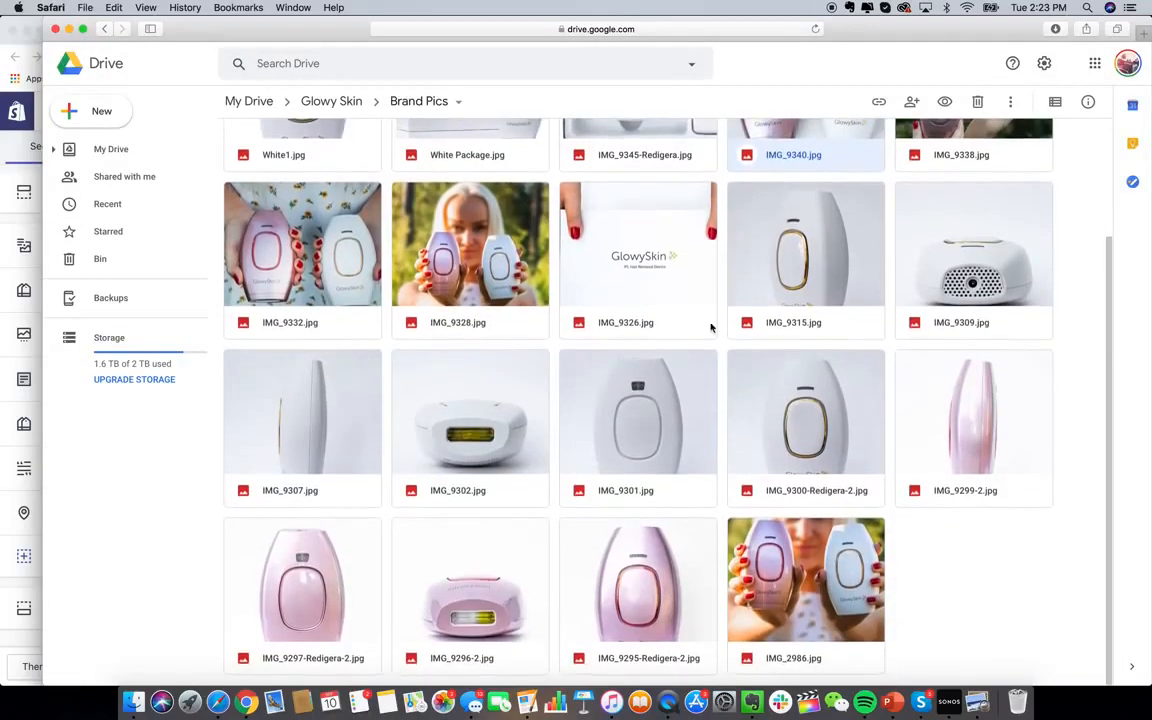
{"action": "double_click", "coordinate": [700, 323]}
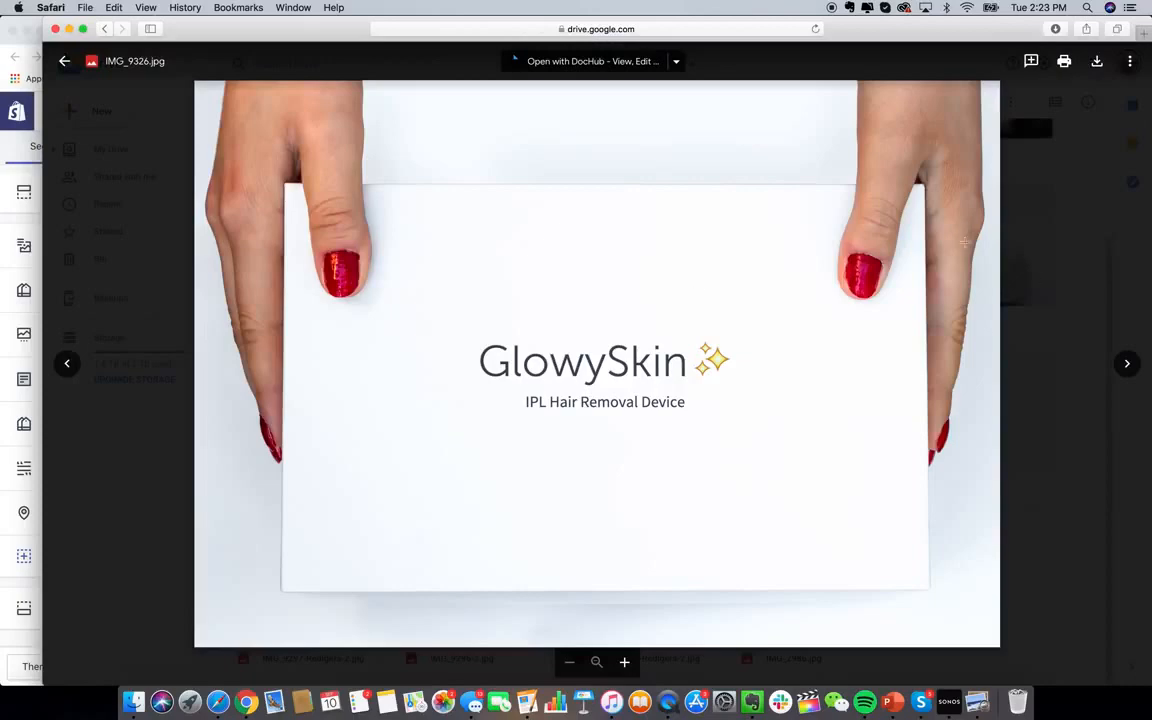
{"action": "left_click", "coordinate": [1052, 234]}
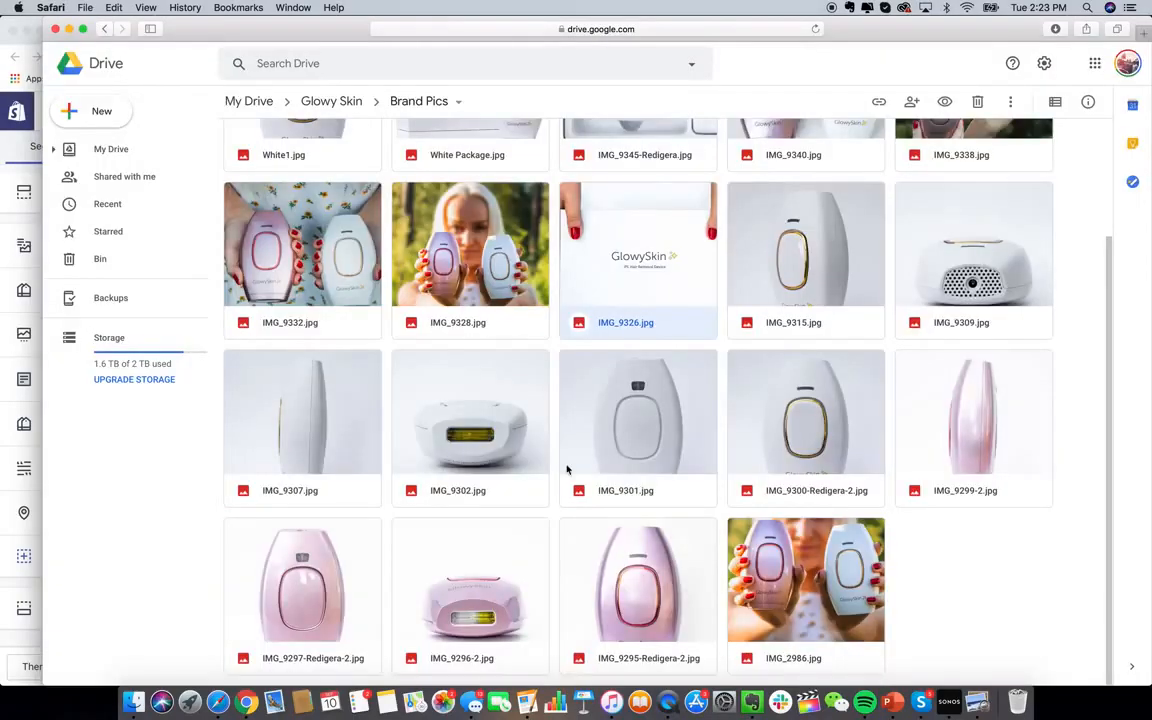
{"action": "scroll", "coordinate": [567, 469], "scroll_direction": "up", "scroll_amount": 3}
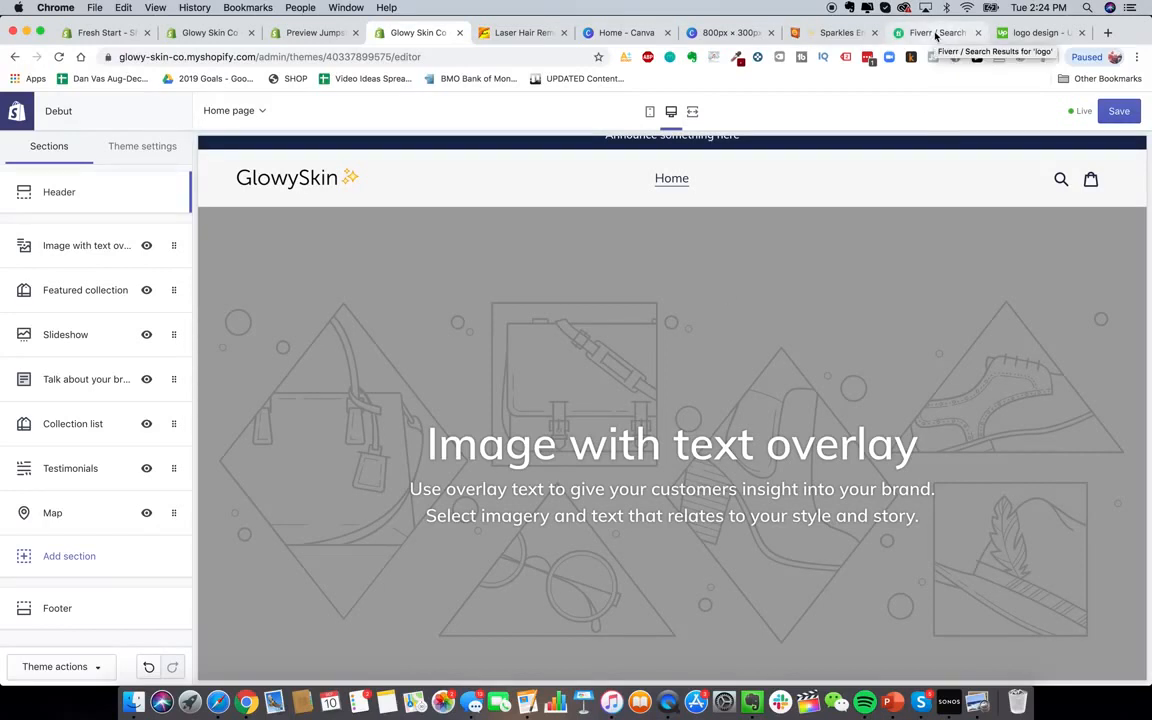
Set the Image with text overlay section's image to the boxed GlowySkin product photo
{"action": "left_click", "coordinate": [1035, 32]}
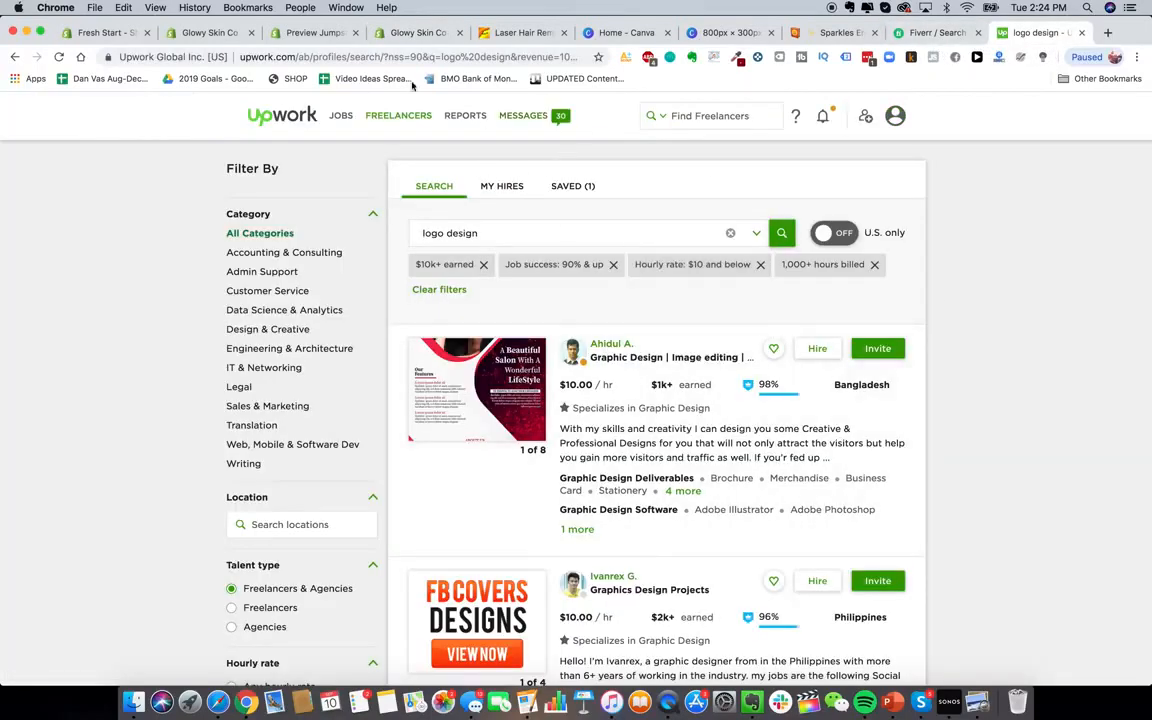
{"action": "left_click", "coordinate": [437, 38]}
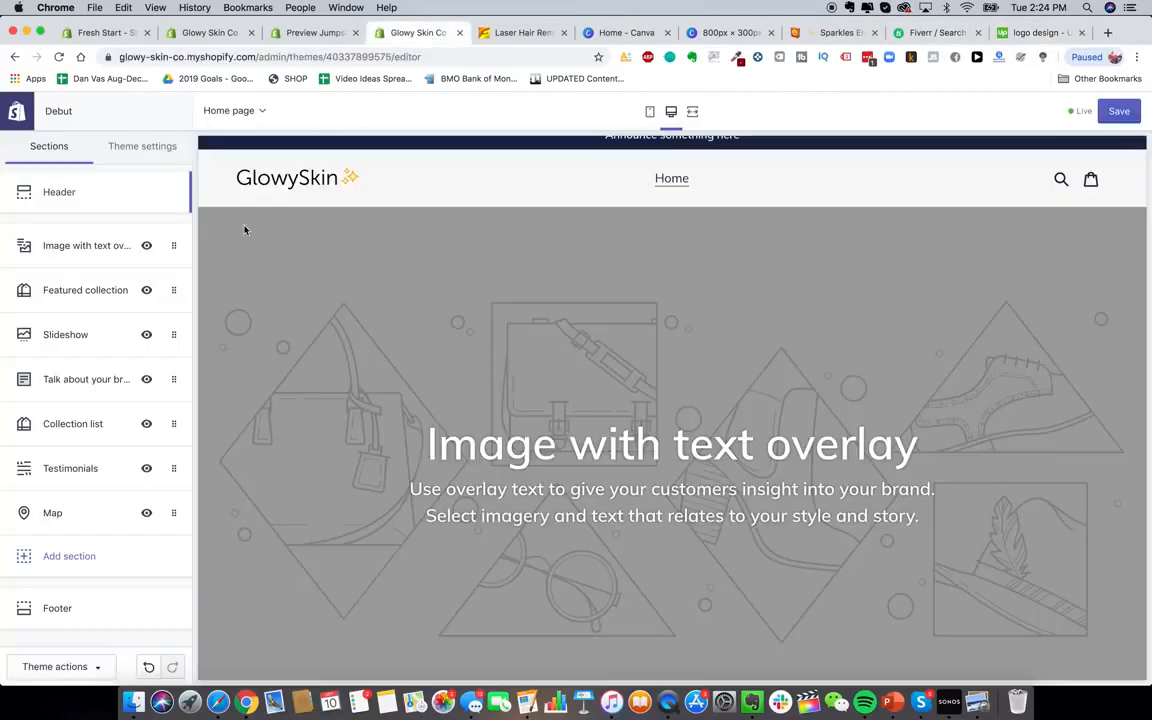
{"action": "left_click", "coordinate": [75, 246]}
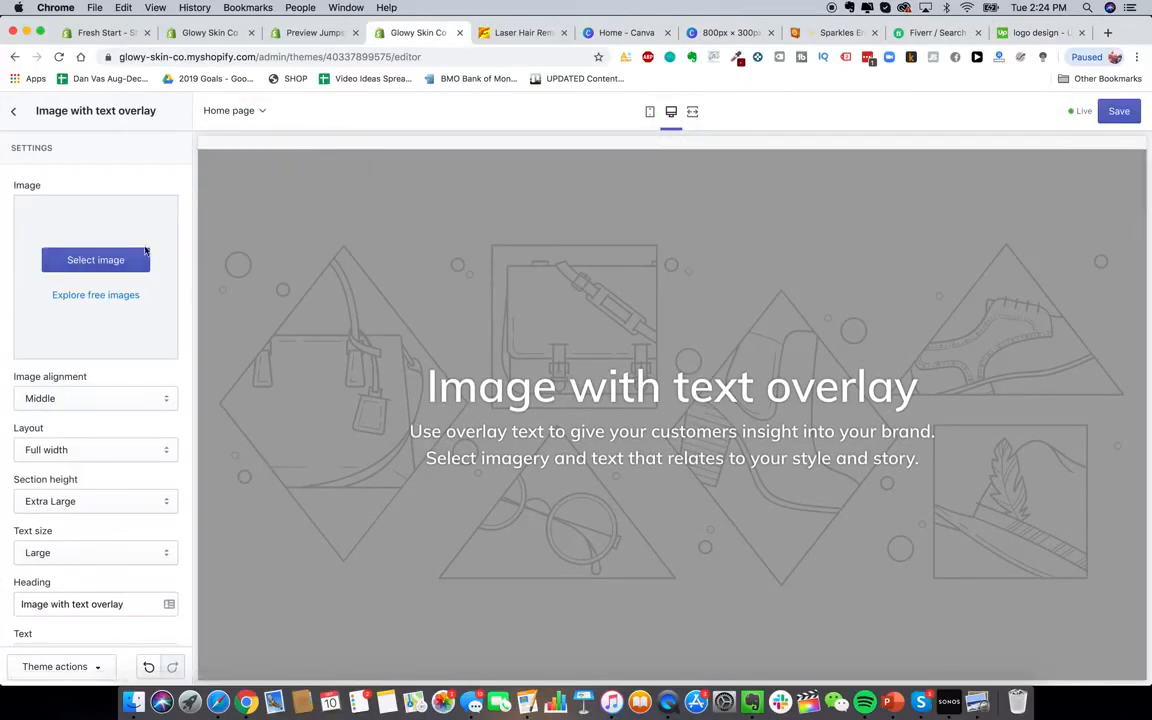
{"action": "left_click", "coordinate": [119, 261]}
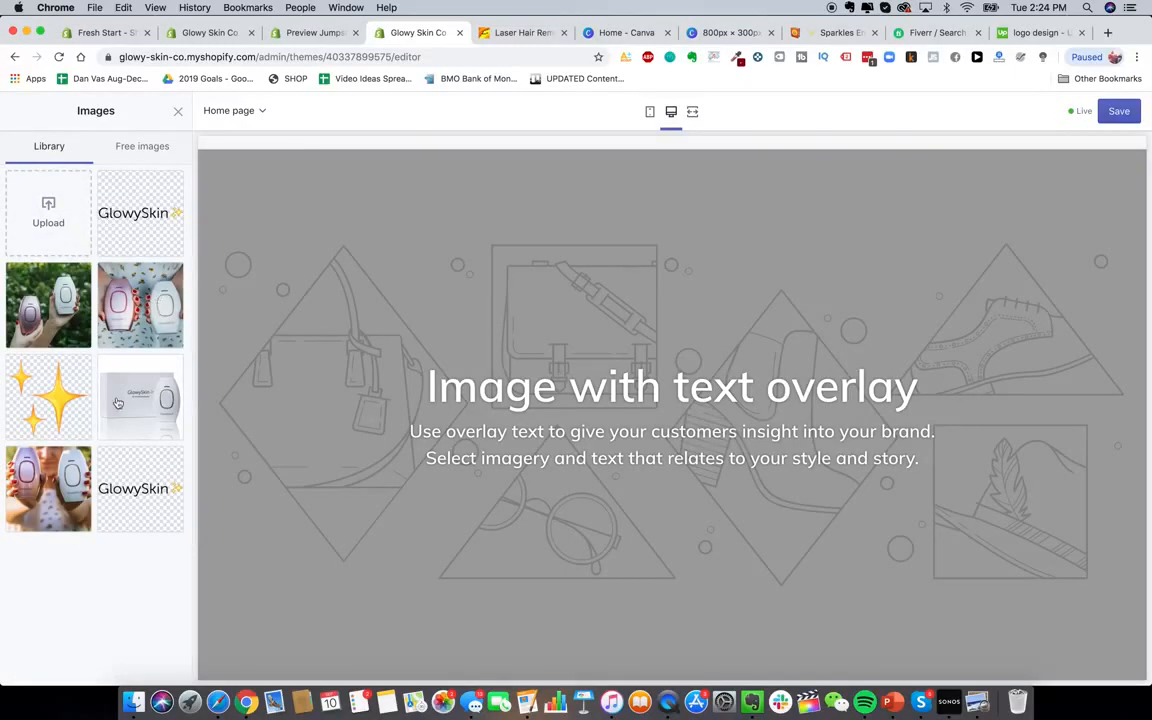
{"action": "left_click", "coordinate": [161, 408]}
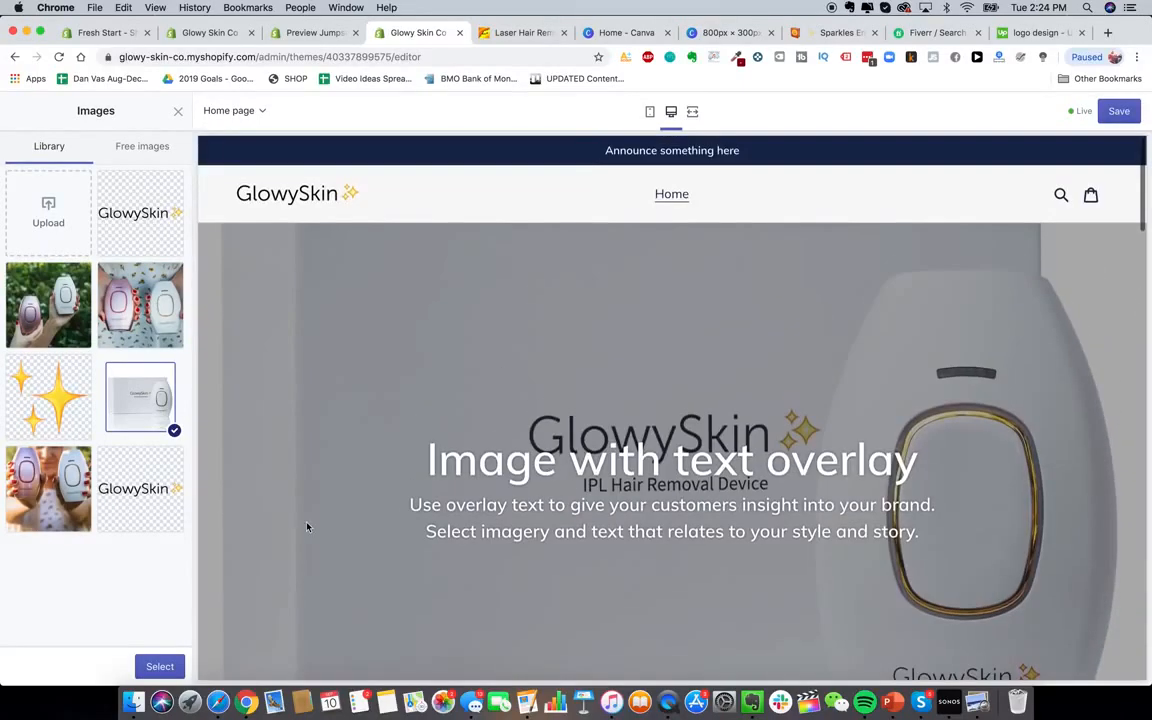
{"action": "left_click", "coordinate": [160, 666]}
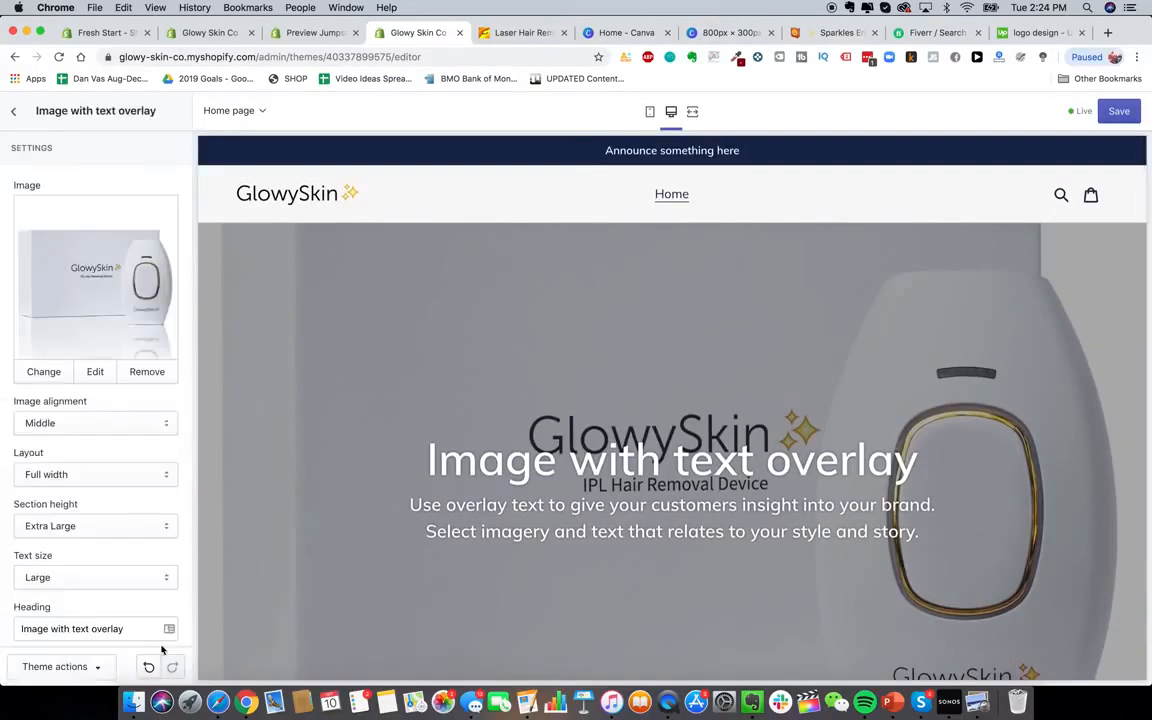
Try Top and Bottom alignment, then centre the section image with Middle alignment
{"action": "left_click", "coordinate": [100, 423]}
{"action": "left_click", "coordinate": [105, 411]}
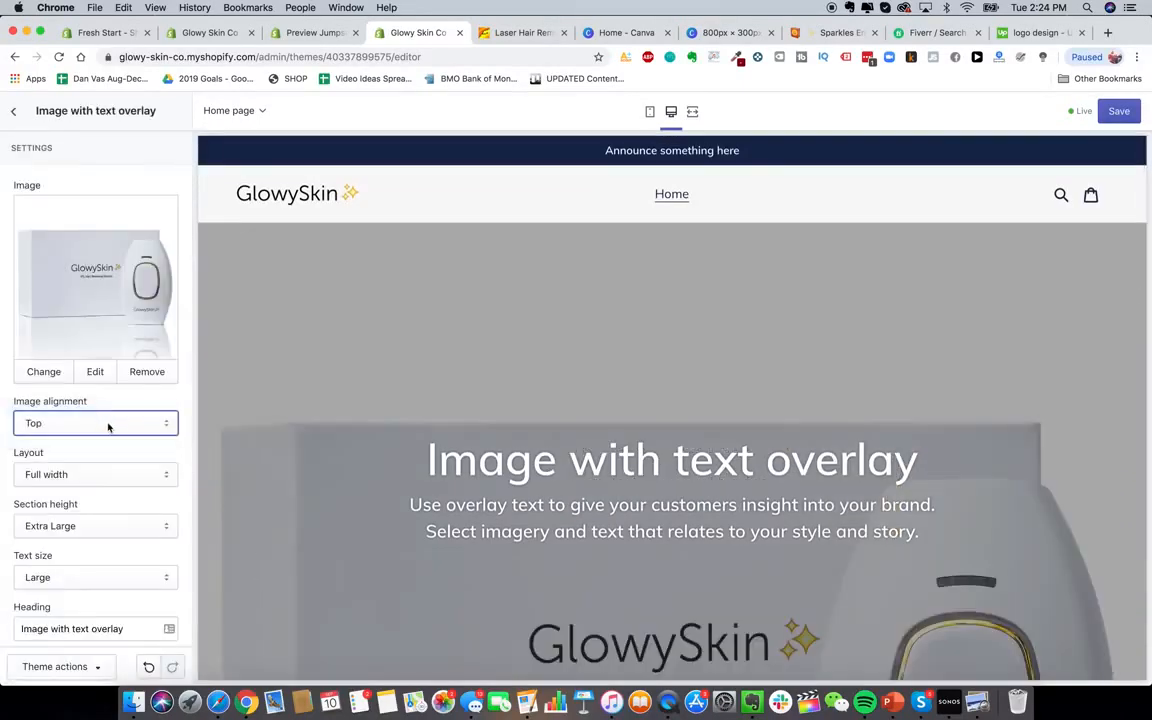
{"action": "left_click", "coordinate": [108, 424]}
{"action": "left_click", "coordinate": [519, 438]}
{"action": "scroll", "coordinate": [519, 438], "scroll_direction": "down", "scroll_amount": 3}
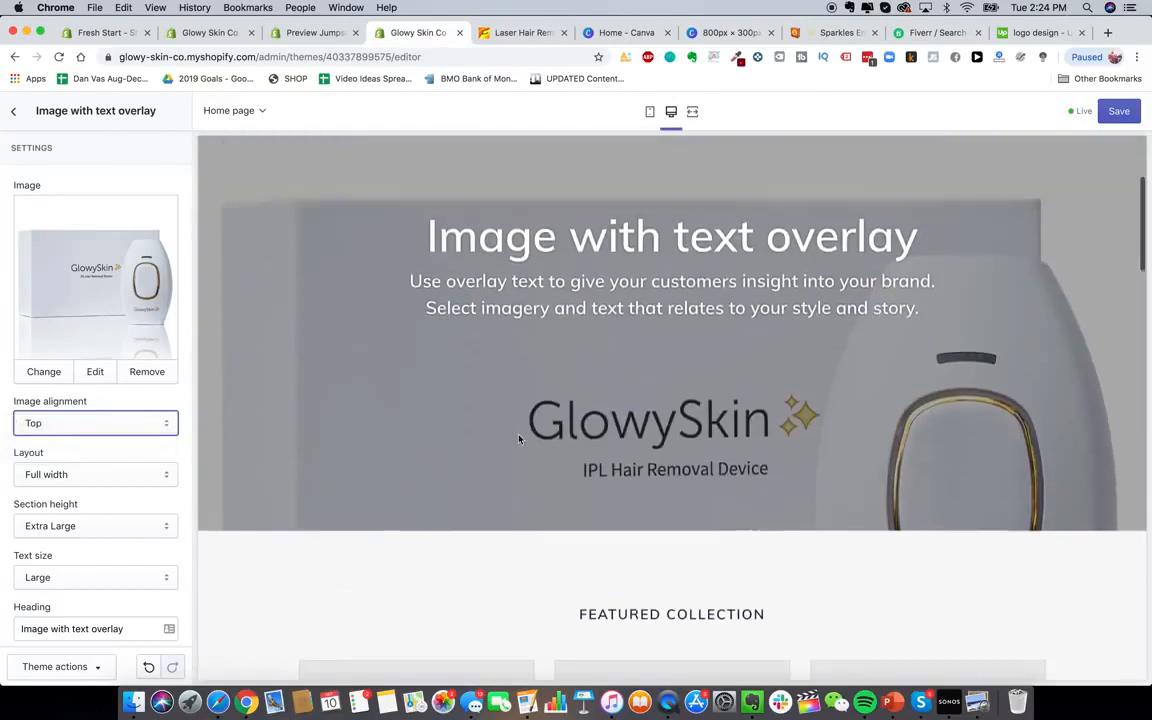
{"action": "scroll", "coordinate": [519, 438], "scroll_direction": "up", "scroll_amount": 3}
{"action": "left_click", "coordinate": [60, 423]}
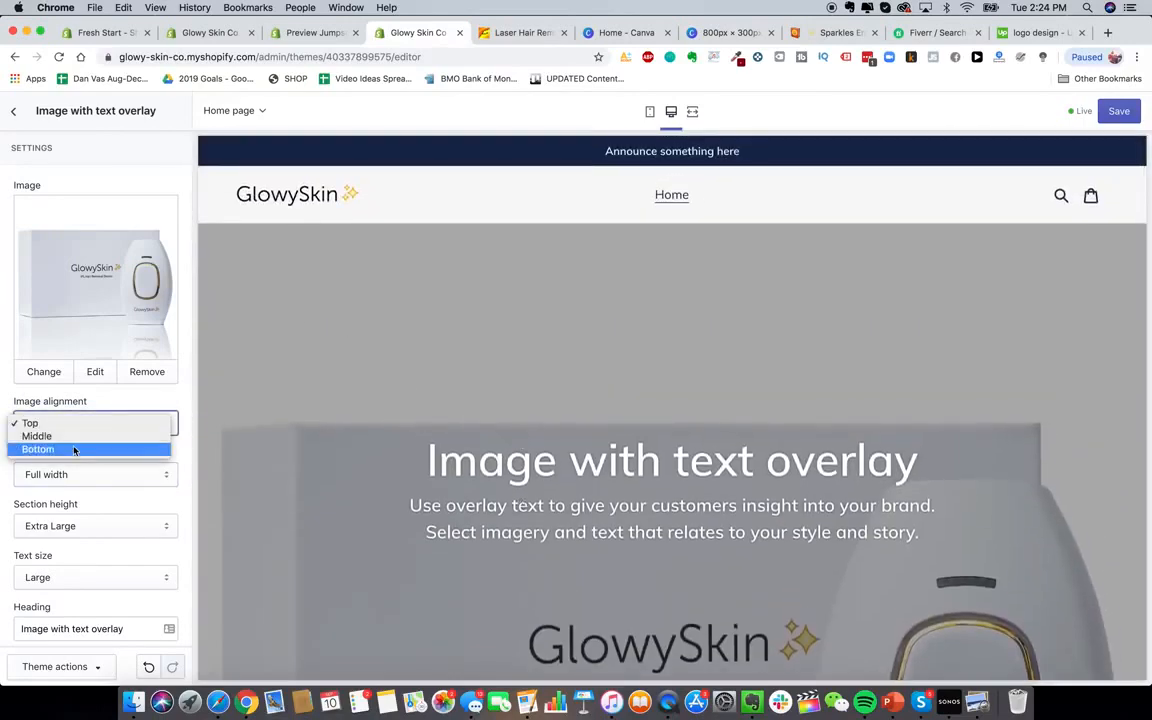
{"action": "left_click", "coordinate": [40, 450]}
{"action": "scroll", "coordinate": [501, 494], "scroll_direction": "down", "scroll_amount": 1}
{"action": "left_click", "coordinate": [116, 426]}
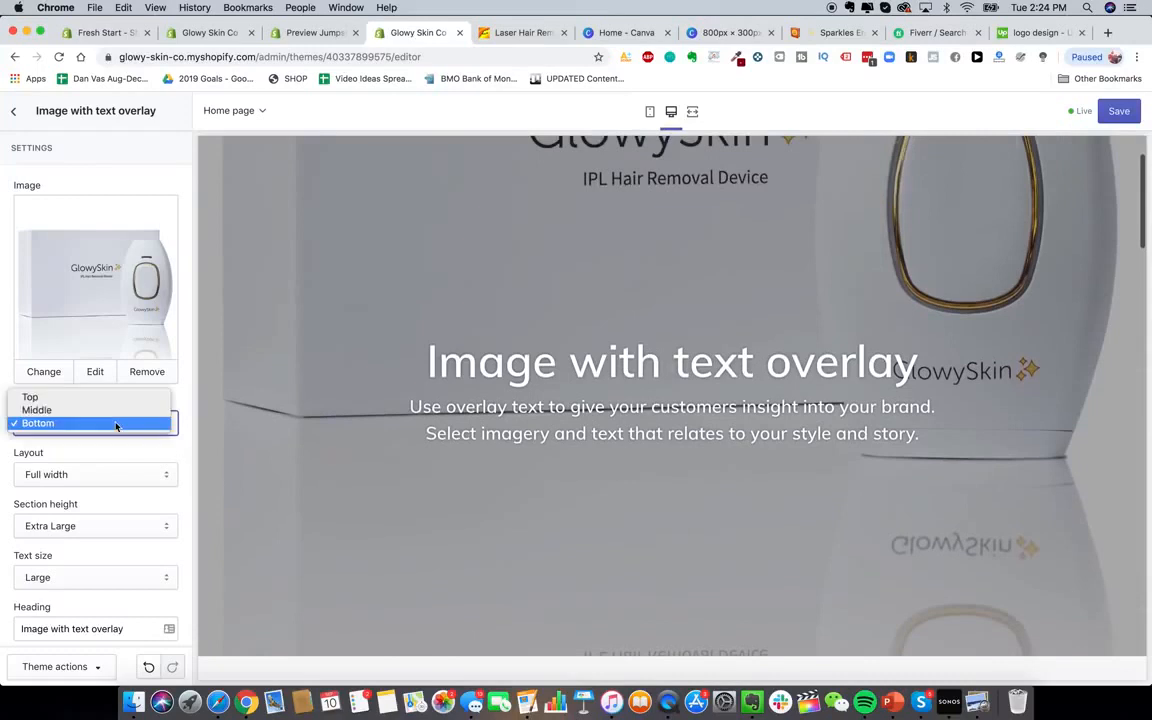
{"action": "left_click", "coordinate": [102, 467]}
Switch the section layout to Fixed width, then back to Full width
{"action": "left_click", "coordinate": [102, 474]}
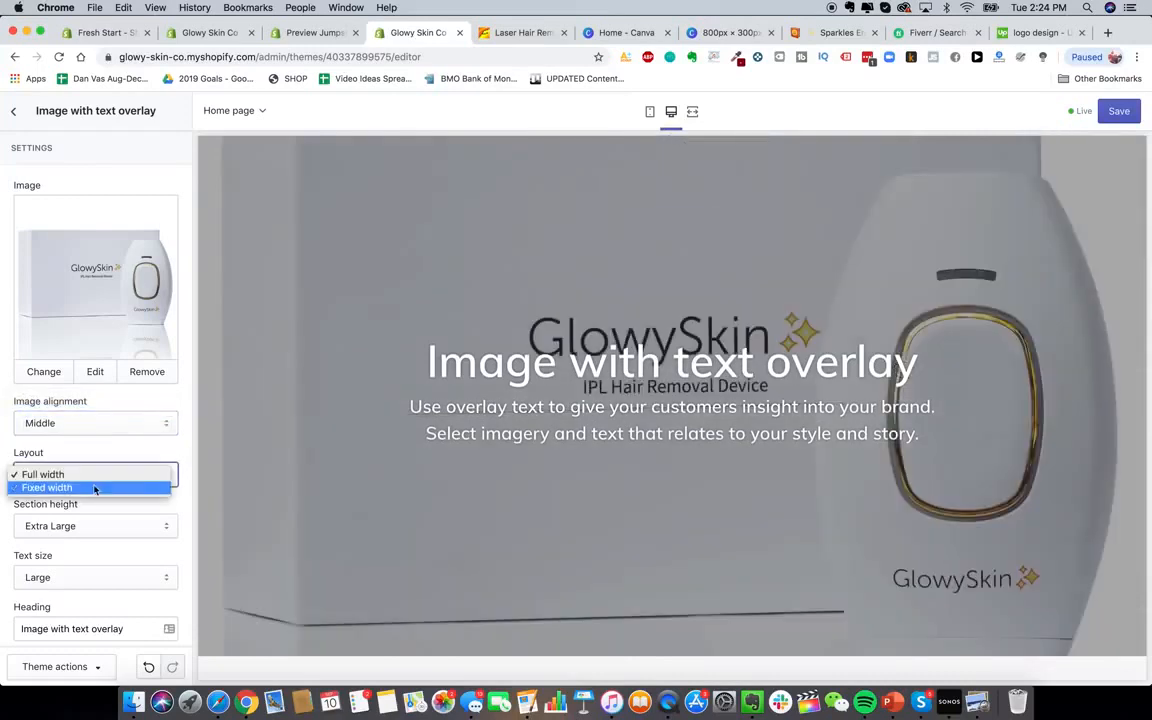
{"action": "left_click", "coordinate": [95, 486]}
{"action": "left_click", "coordinate": [97, 476]}
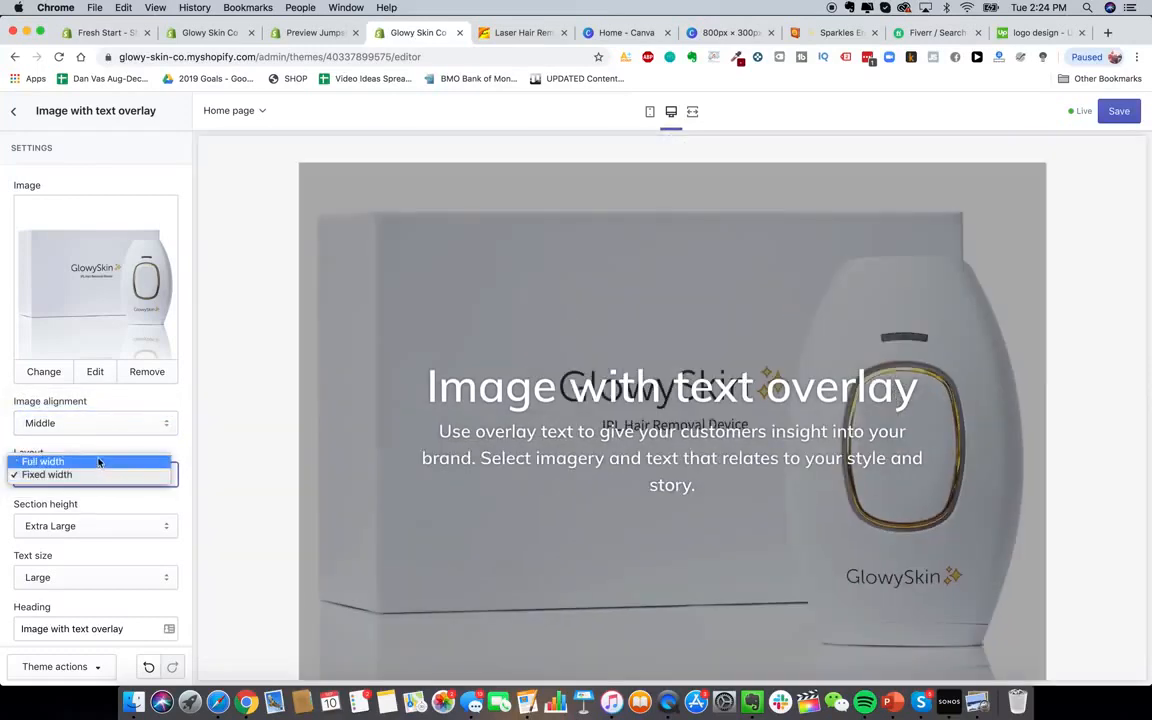
{"action": "left_click", "coordinate": [99, 462]}
{"action": "scroll", "coordinate": [283, 455], "scroll_direction": "up", "scroll_amount": 1}
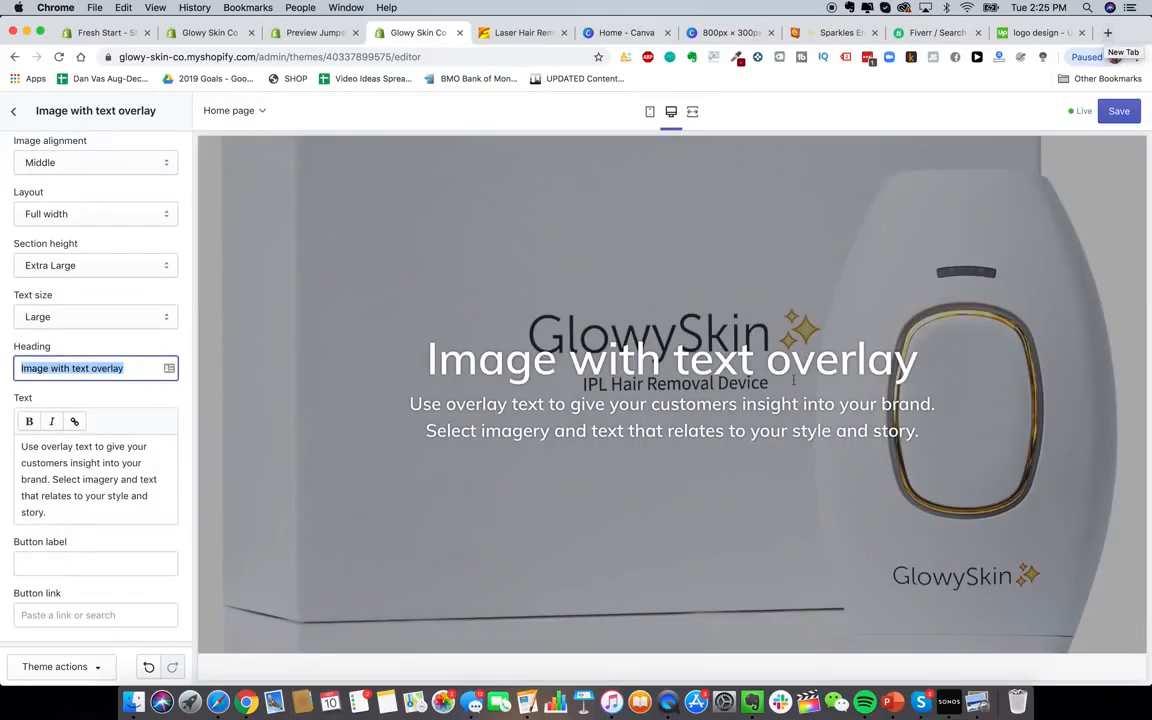
{"action": "scroll", "coordinate": [928, 458], "scroll_direction": "up", "scroll_amount": 2}
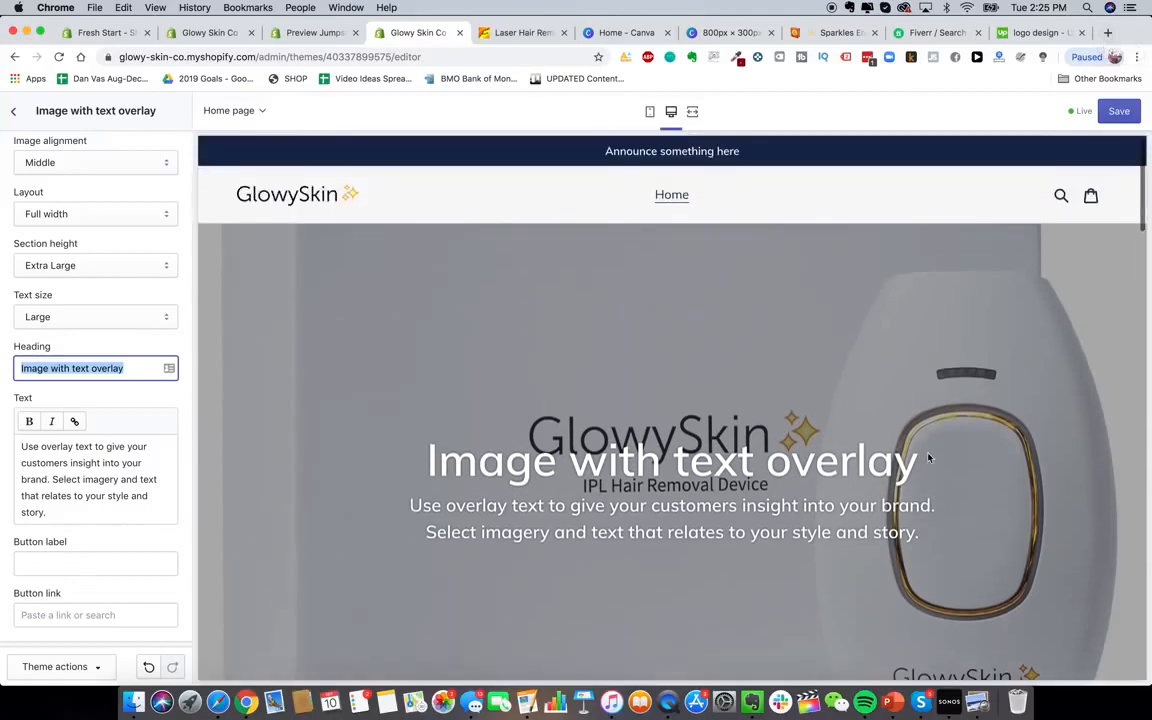
{"action": "left_click", "coordinate": [1107, 33]}
Load heysilkyskin.com, browse its homepage, and return to the Glowy Skin theme editor
{"action": "type", "text": "heysil"}
{"action": "key", "text": "Return"}
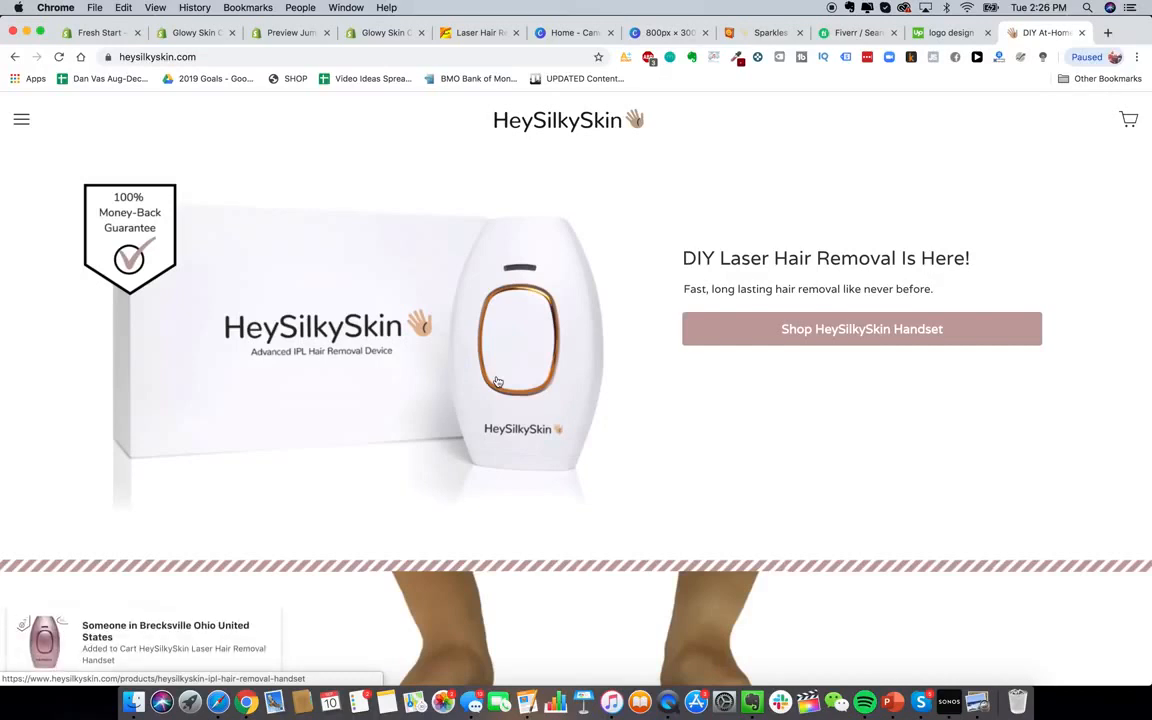
{"action": "scroll", "coordinate": [554, 368], "scroll_direction": "down", "scroll_amount": 4}
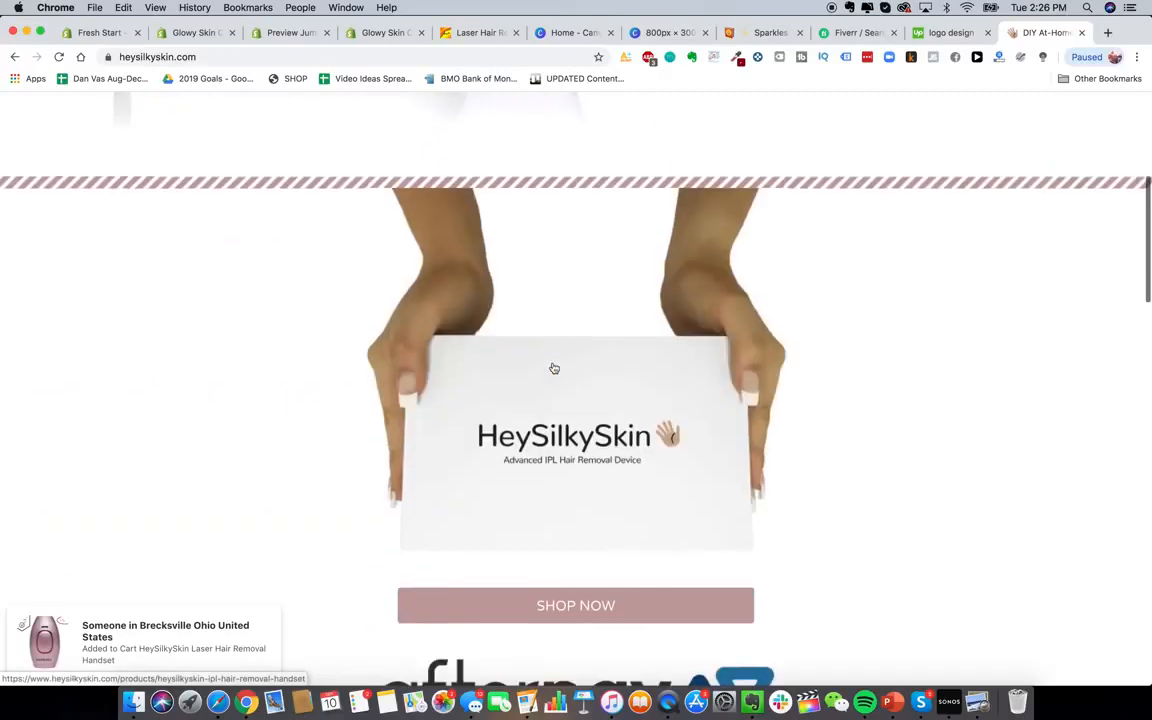
{"action": "scroll", "coordinate": [554, 368], "scroll_direction": "down", "scroll_amount": 3}
{"action": "scroll", "coordinate": [554, 368], "scroll_direction": "up", "scroll_amount": 8}
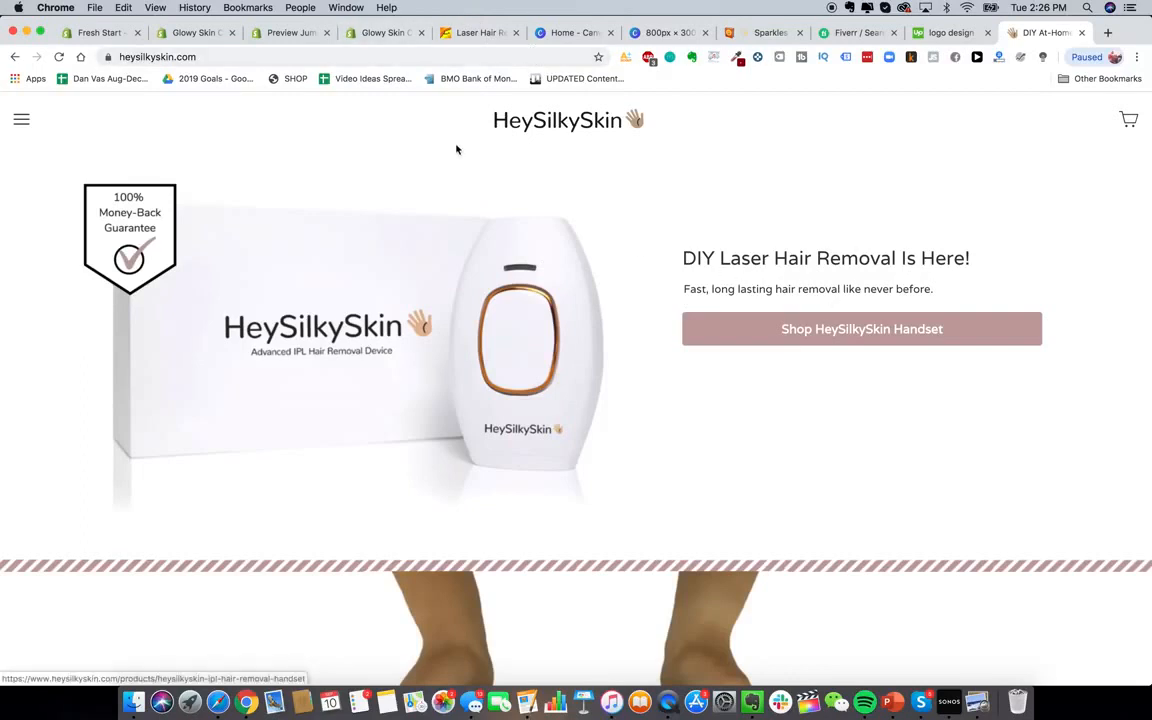
{"action": "left_click", "coordinate": [388, 33]}
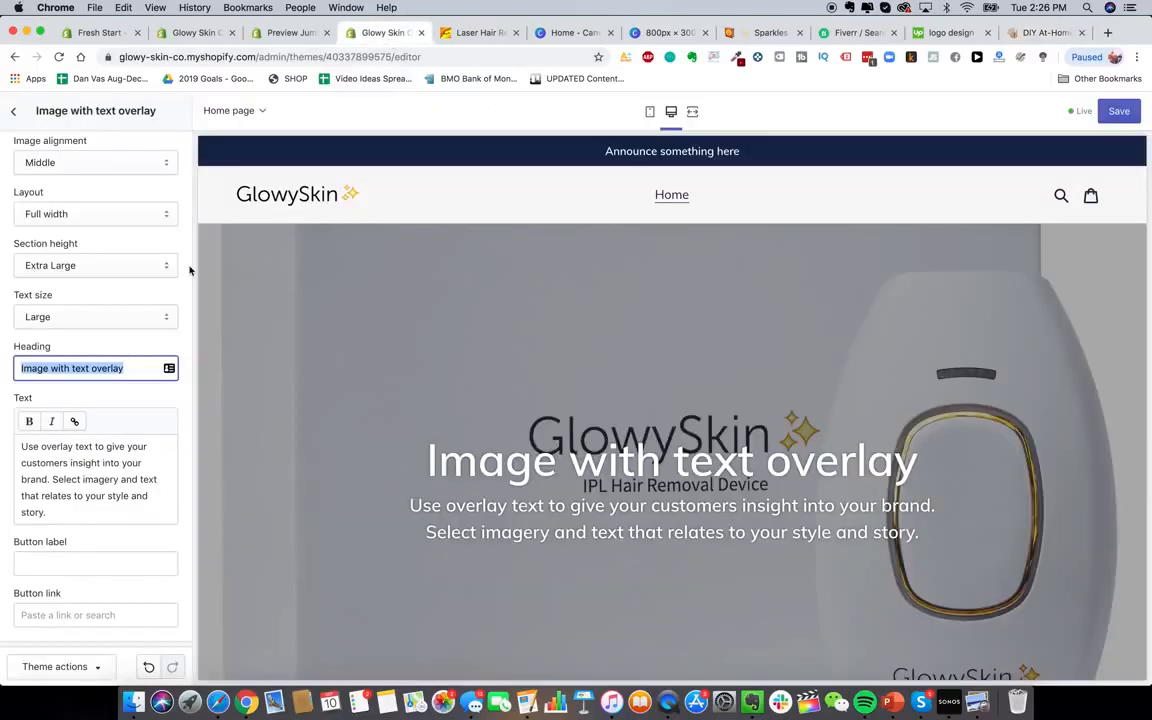
Enter the heading 'Do-It-Yourself Laser Hair Removal Is Here', then shorten it to 'DIY'
{"action": "type", "text": "Do"}
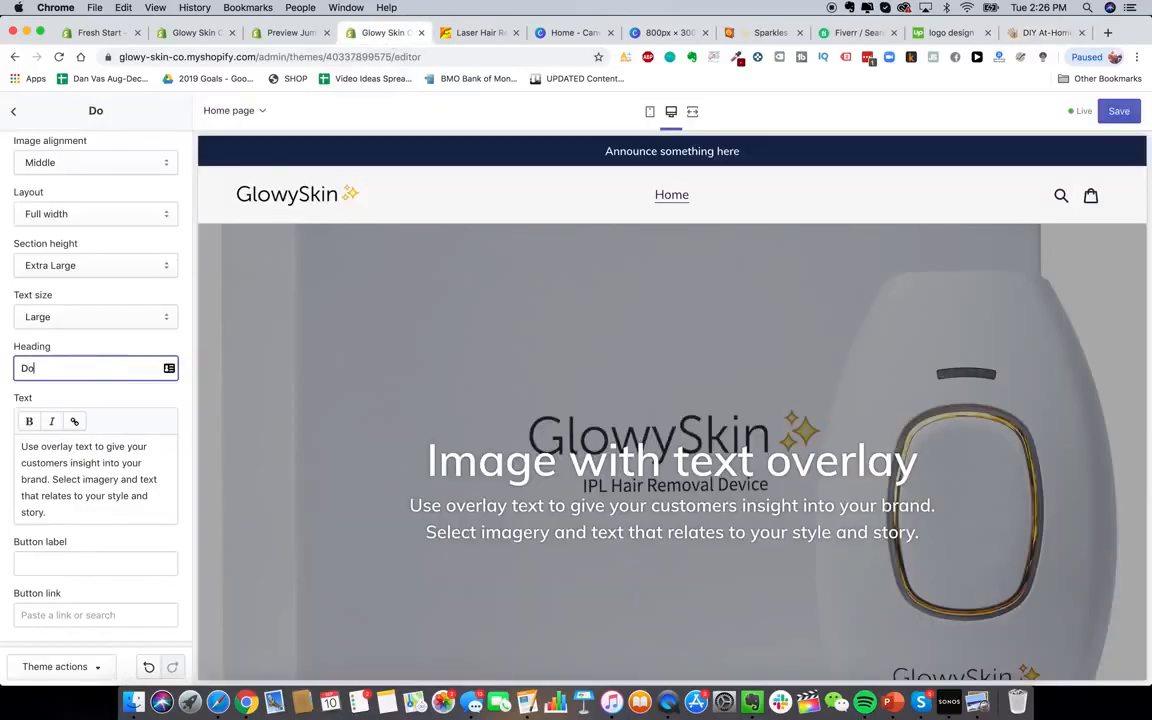
{"action": "type", "text": "-It-Yourself "}
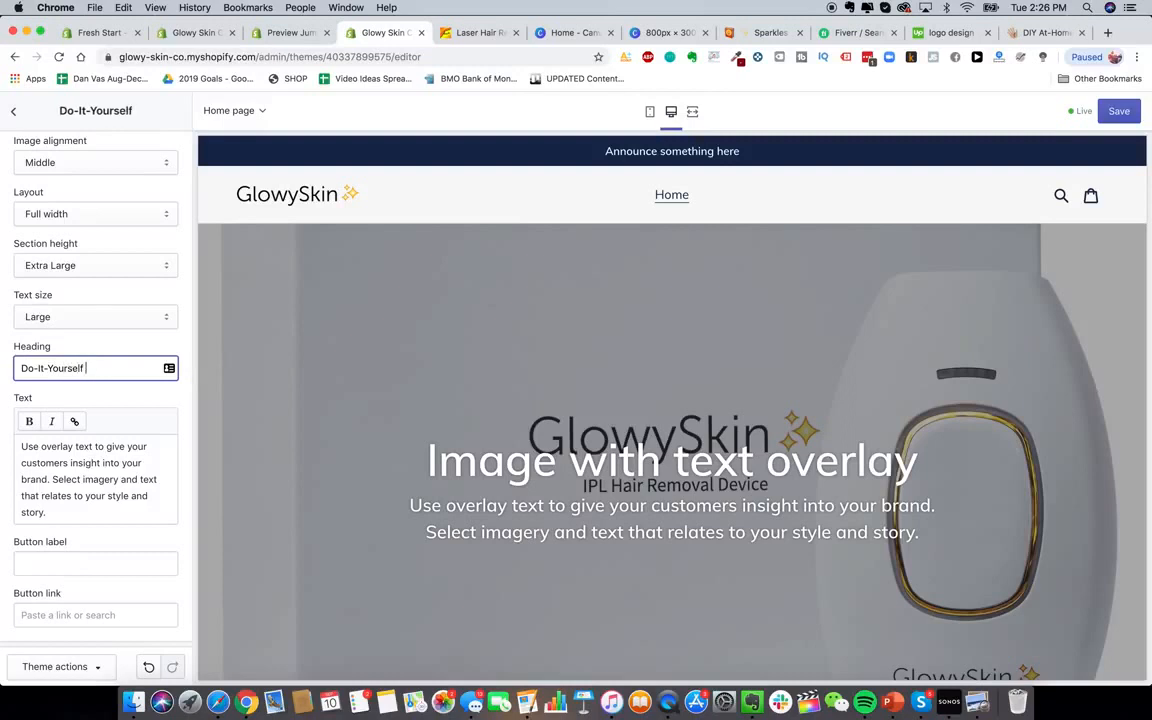
{"action": "type", "text": "Laser Hair Remova"}
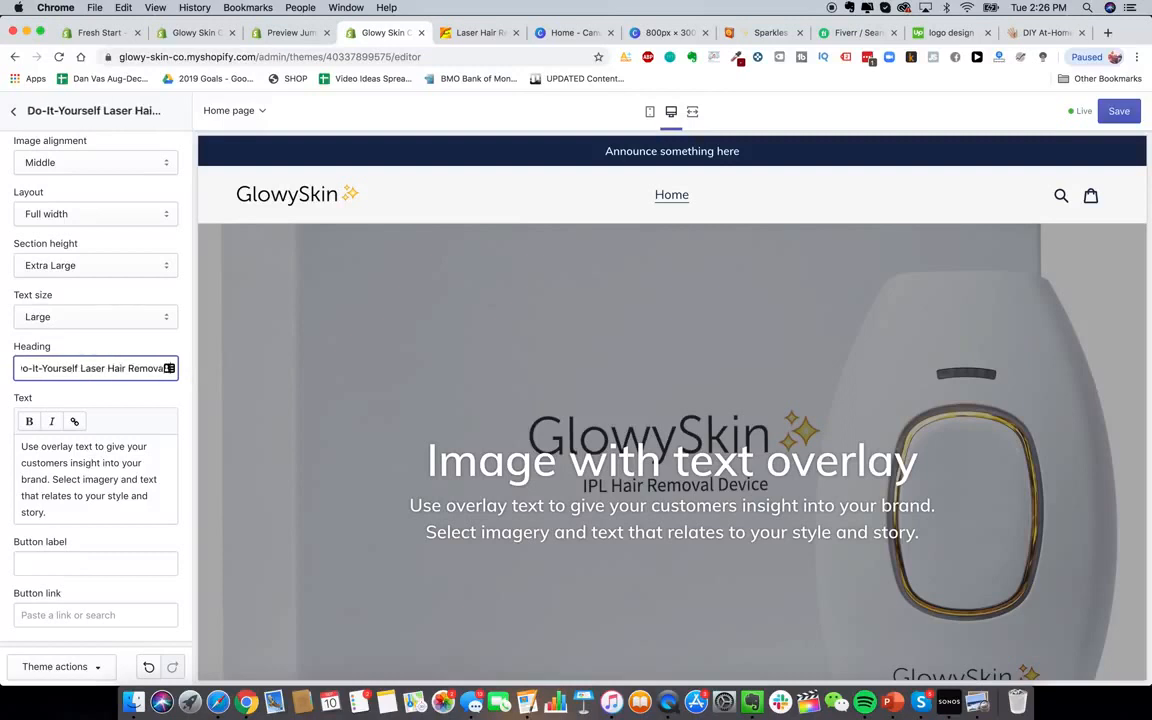
{"action": "type", "text": "l Is Here"}
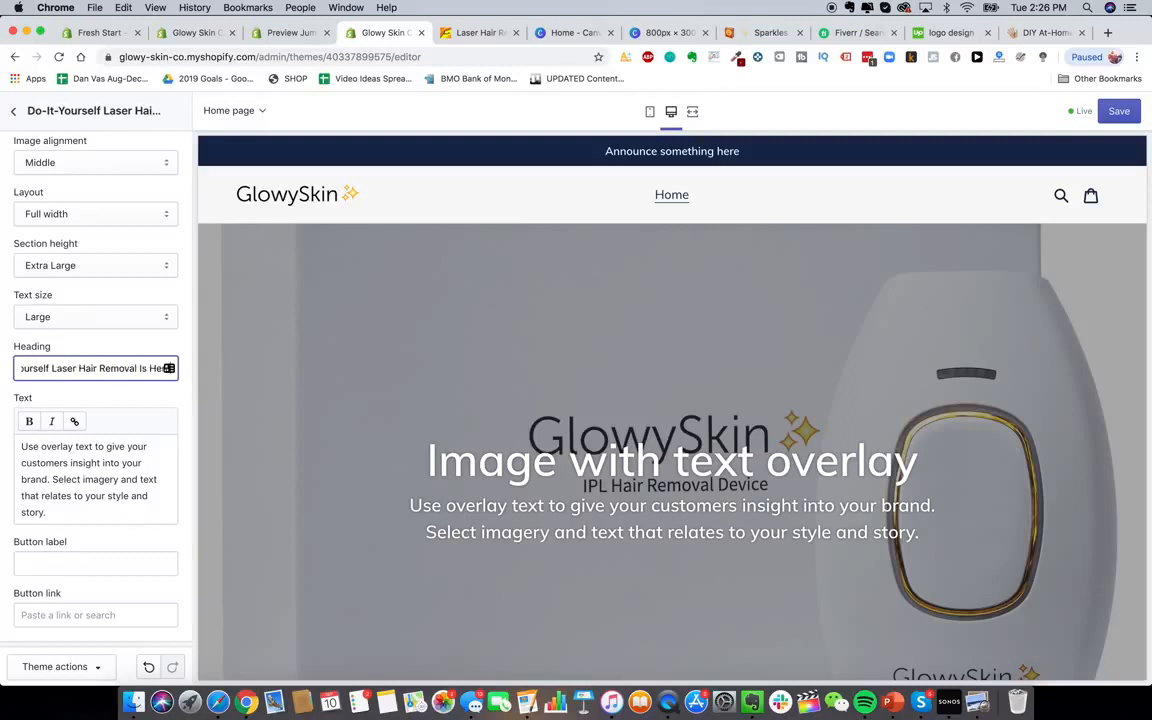
{"action": "left_click", "coordinate": [108, 500]}
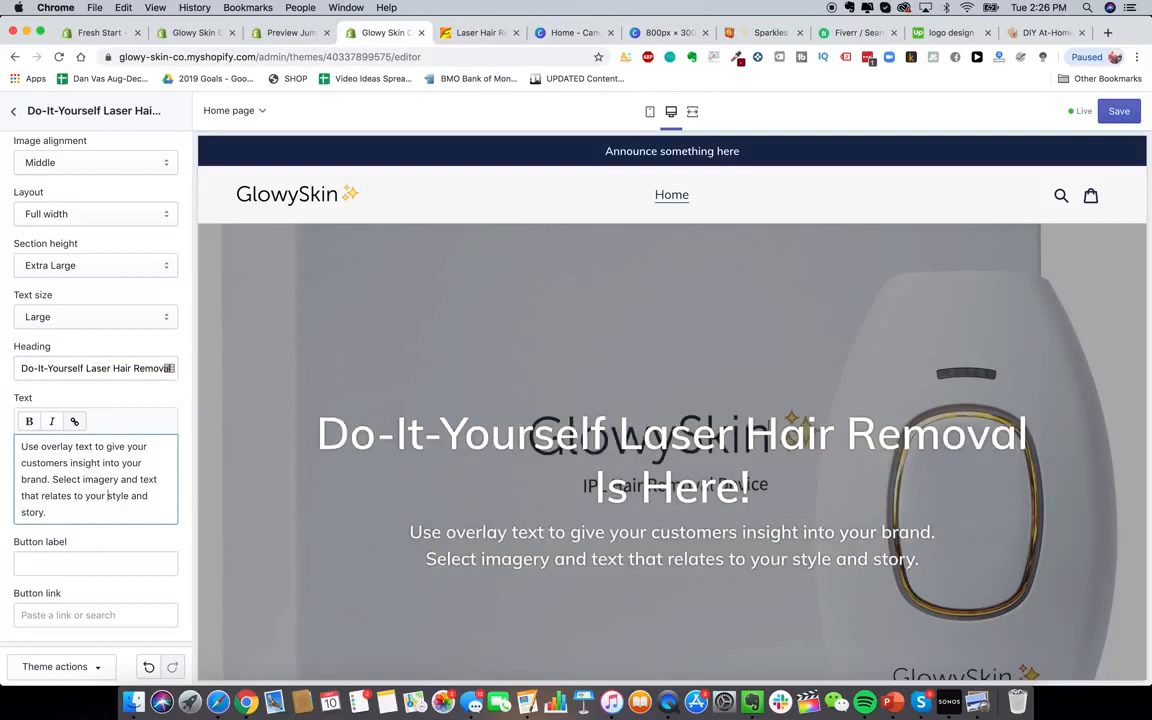
{"action": "left_click_drag", "start_coordinate": [20, 368], "coordinate": [87, 369]}
{"action": "type", "text": "DIY"}
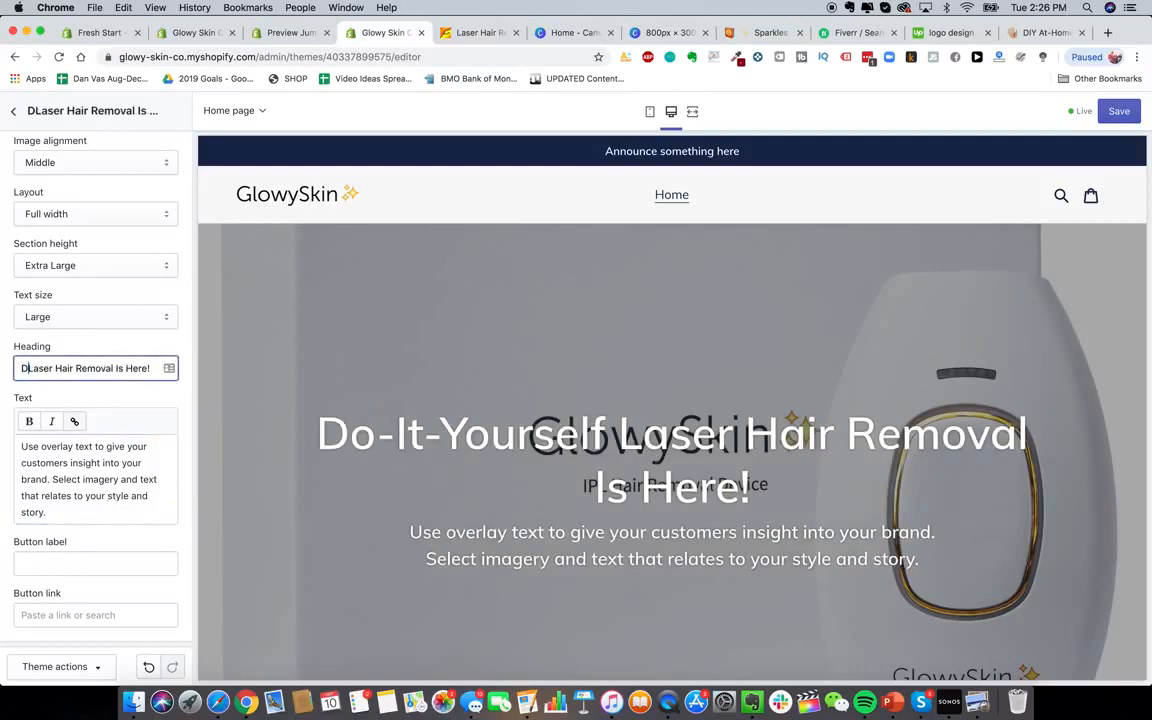
{"action": "left_click", "coordinate": [128, 446]}
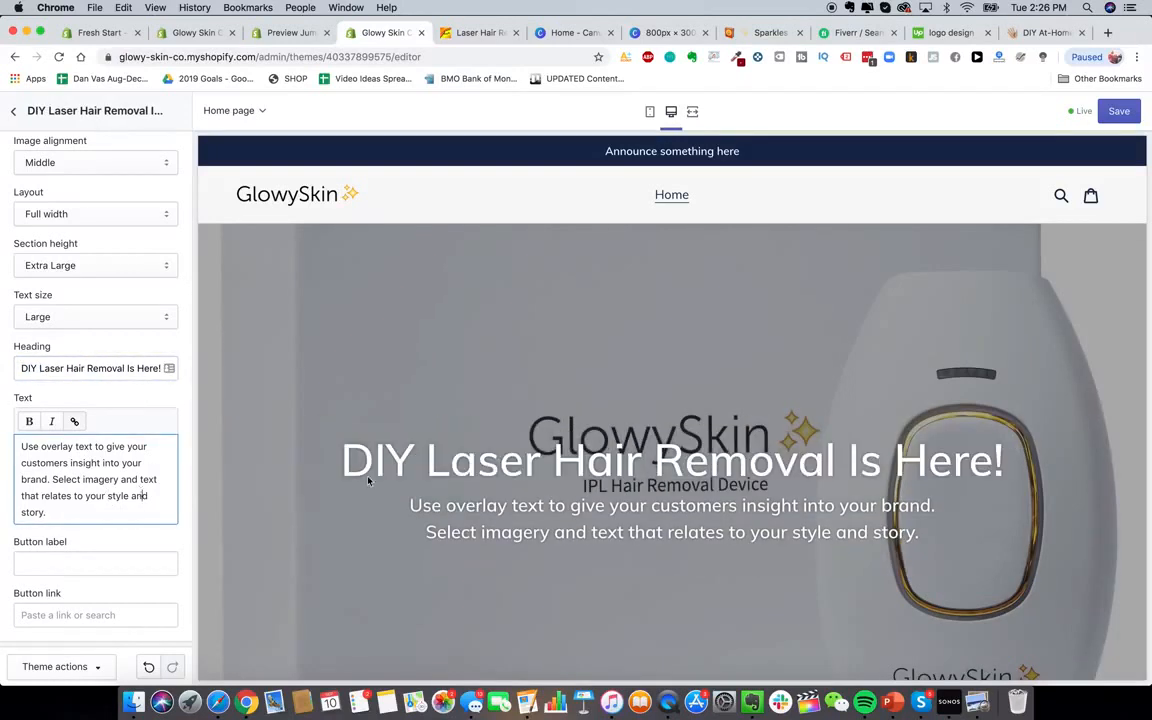
Drop the heading's exclamation mark, try 'Premium Laser', then revert to 'DIY Laser'
{"action": "scroll", "coordinate": [572, 390], "scroll_direction": "down", "scroll_amount": 1}
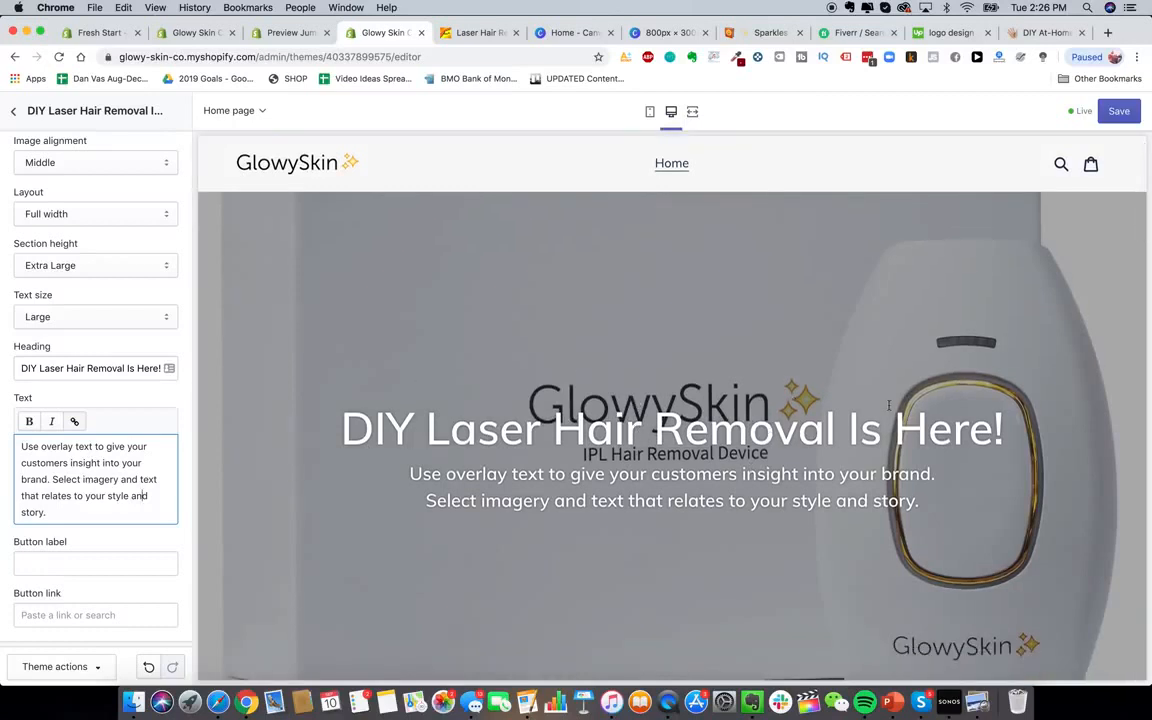
{"action": "scroll", "coordinate": [758, 465], "scroll_direction": "down", "scroll_amount": 2}
{"action": "scroll", "coordinate": [738, 328], "scroll_direction": "up", "scroll_amount": 3}
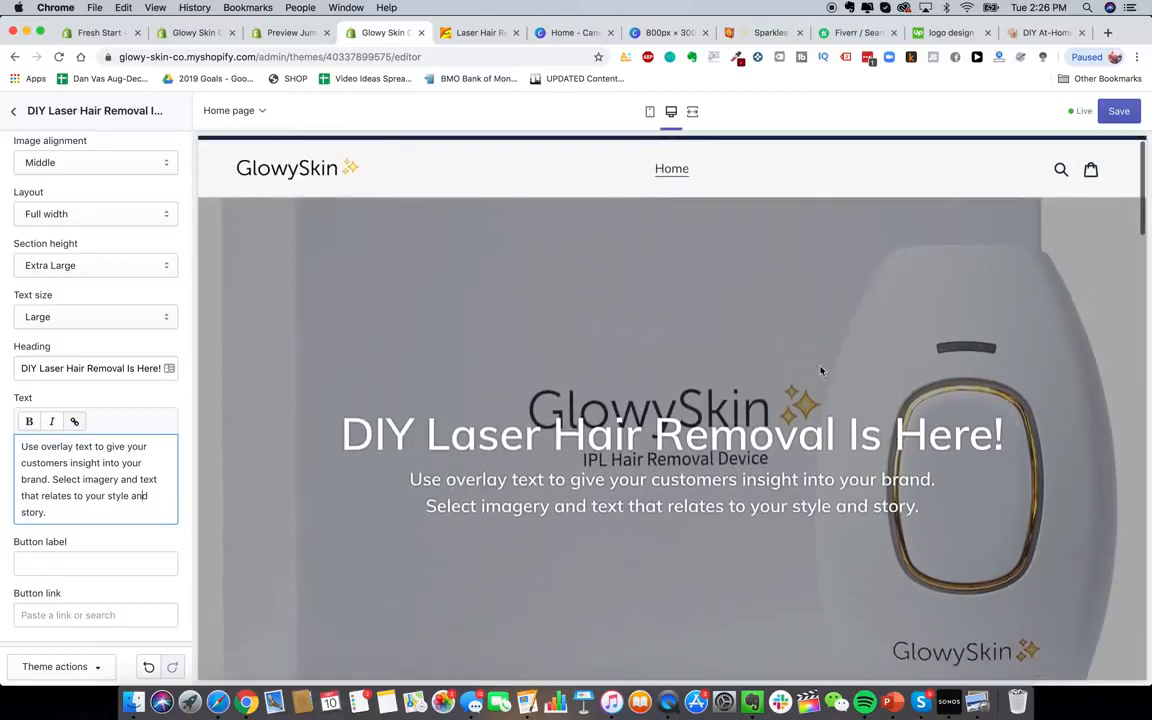
{"action": "left_click_drag", "start_coordinate": [127, 369], "coordinate": [185, 375]}
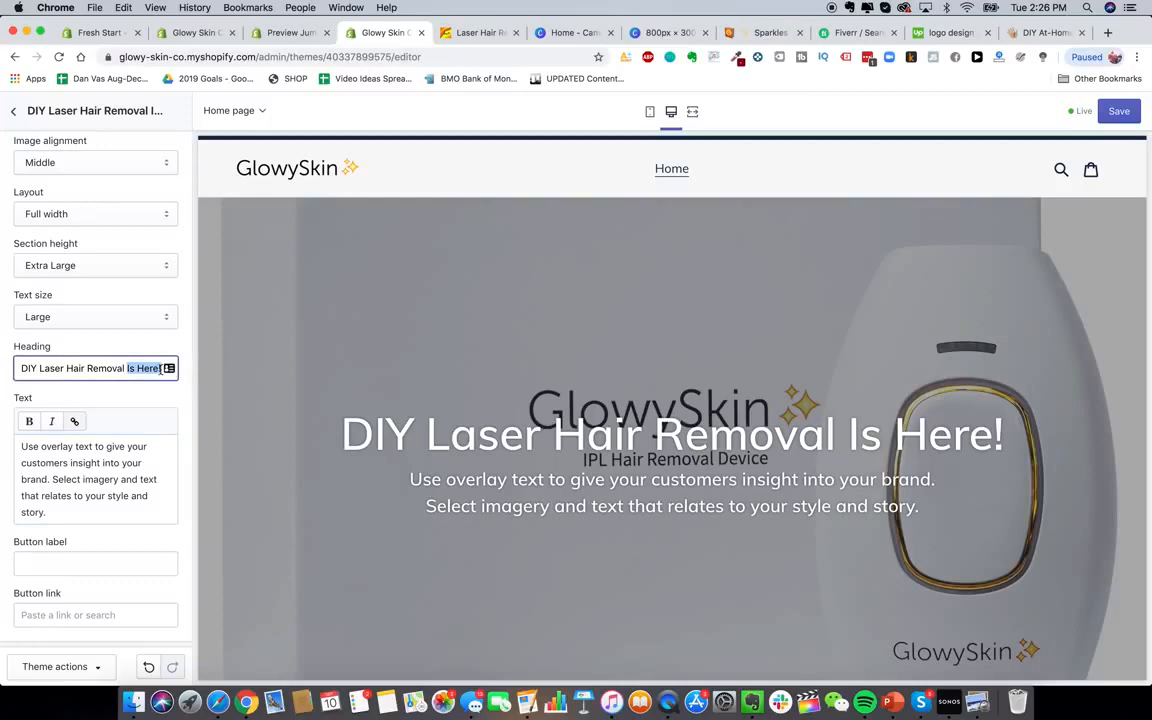
{"action": "left_click", "coordinate": [161, 369]}
{"action": "key", "text": "BackSpace"}
{"action": "scroll", "coordinate": [93, 370], "scroll_direction": "down", "scroll_amount": 1}
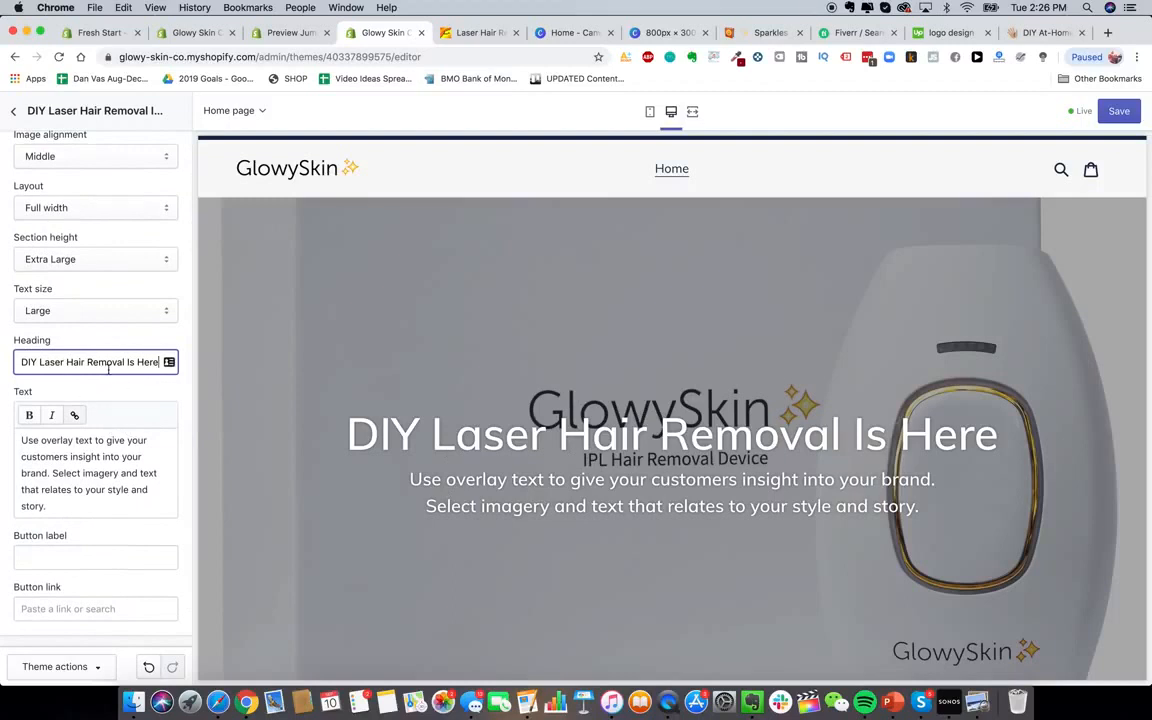
{"action": "left_click_drag", "start_coordinate": [20, 362], "coordinate": [64, 362]}
{"action": "type", "text": "Premium L"}
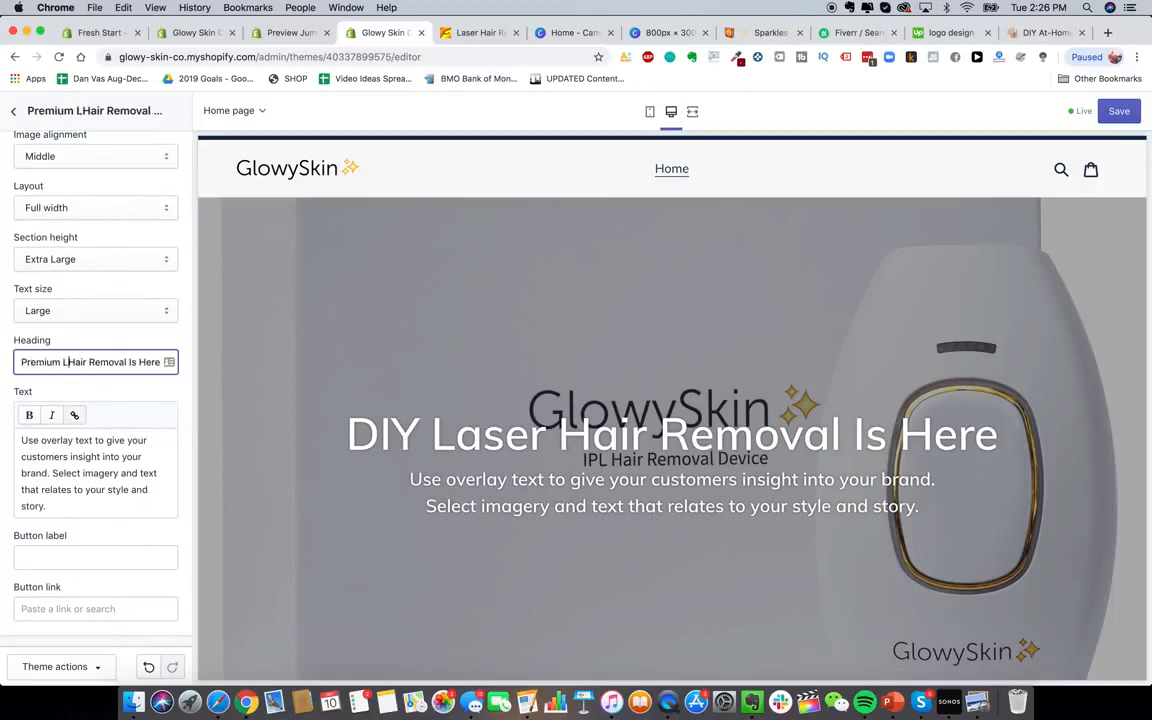
{"action": "type", "text": "aser"}
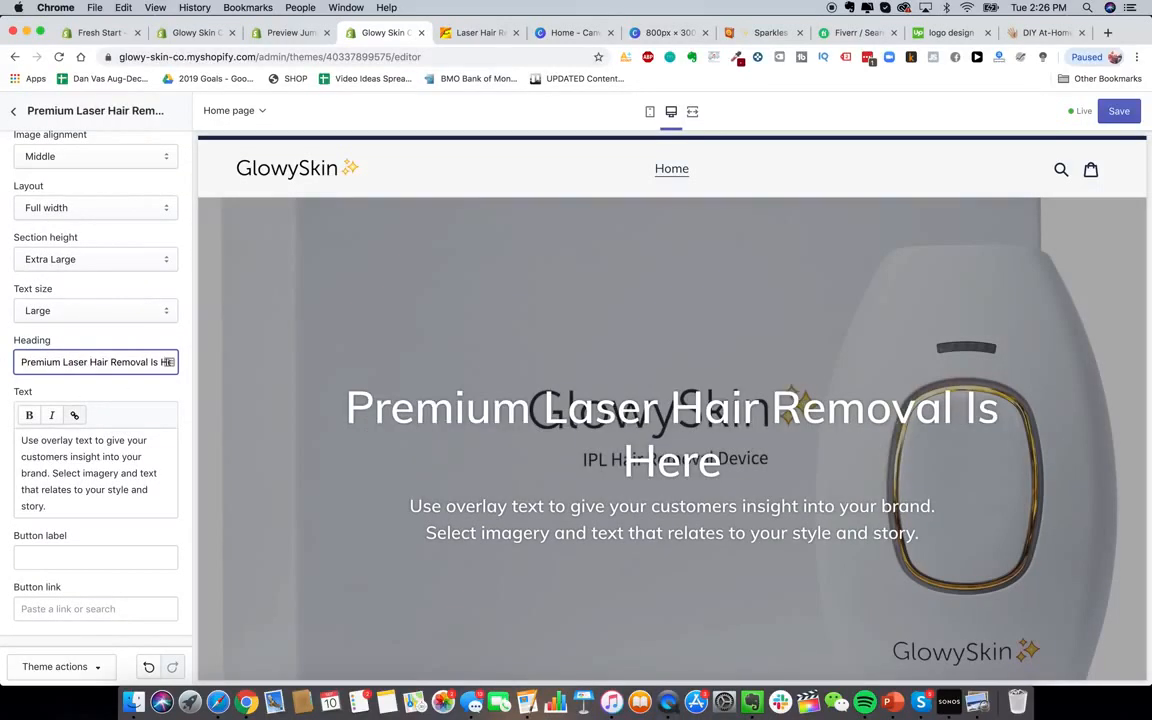
{"action": "scroll", "coordinate": [117, 390], "scroll_direction": "up", "scroll_amount": 1}
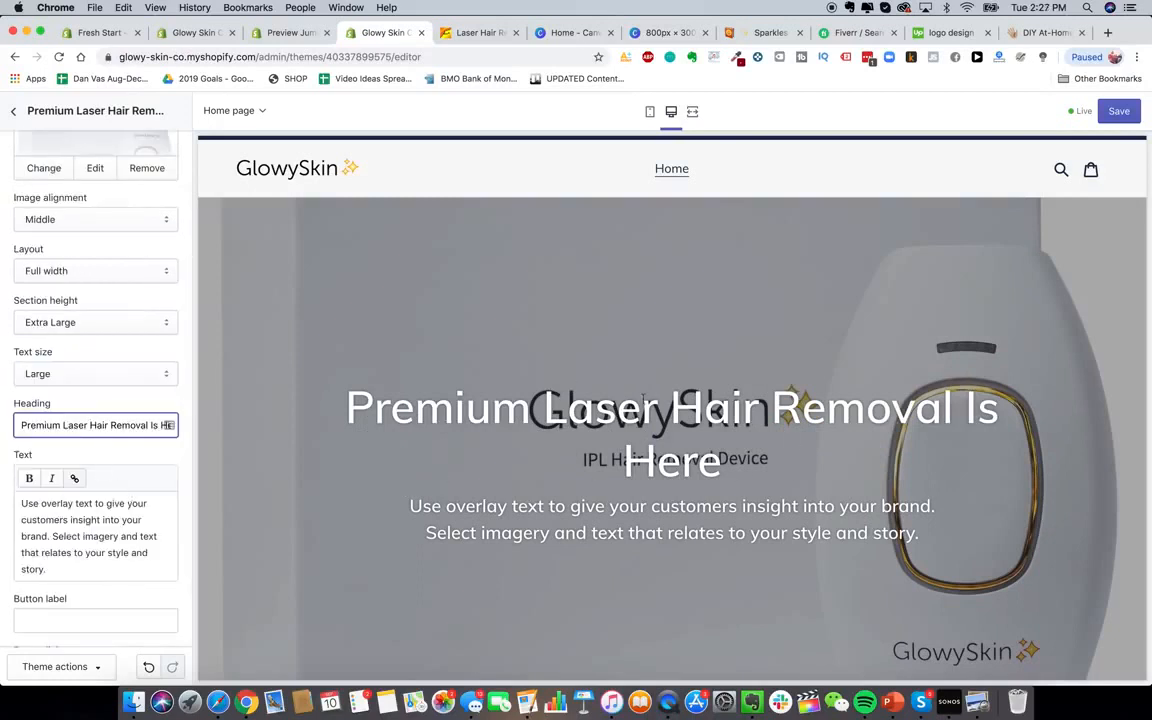
{"action": "double_click", "coordinate": [61, 426]}
{"action": "type", "text": "DIY"}
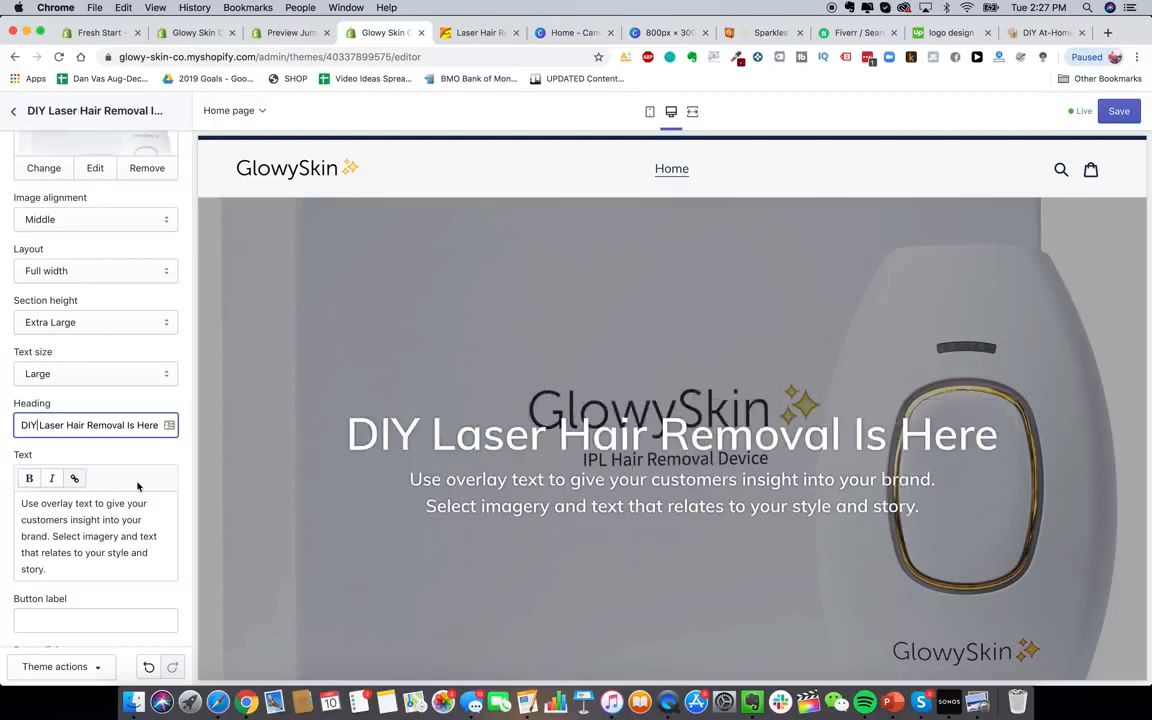
Enter the subtitle 'The best laser hair removal device on the planet.' and button label SHOP NOW
{"action": "scroll", "coordinate": [91, 490], "scroll_direction": "down", "scroll_amount": 1}
{"action": "triple_click", "coordinate": [105, 500]}
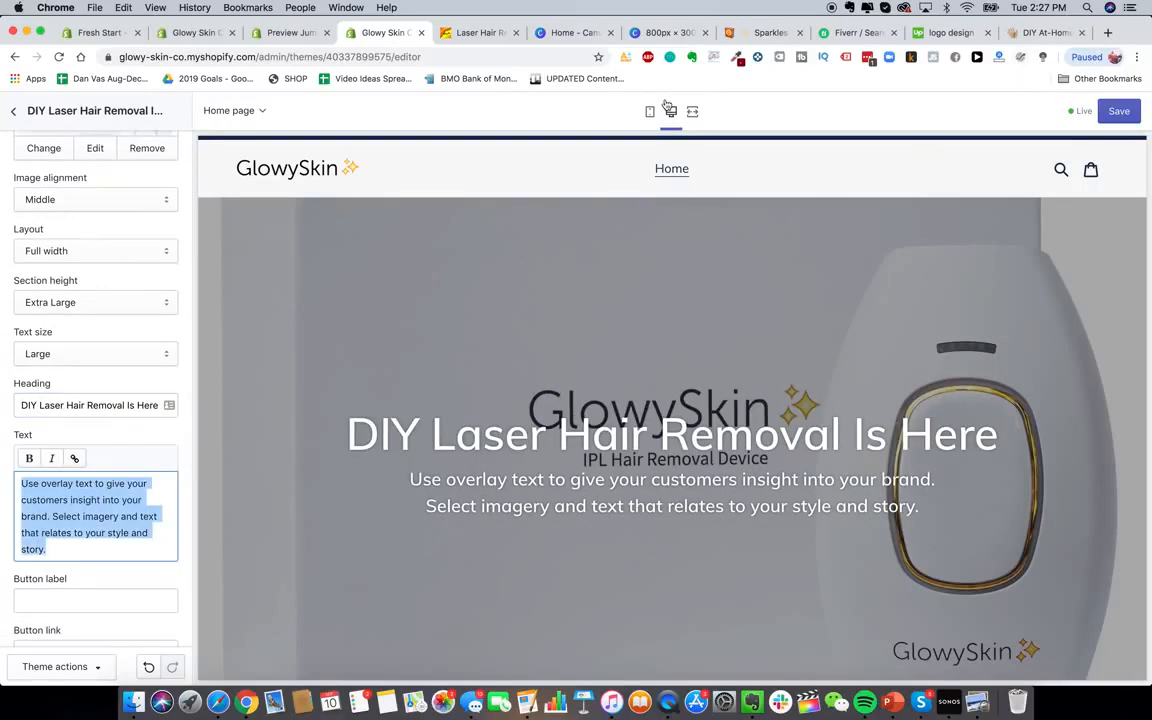
{"action": "type", "text": "The "}
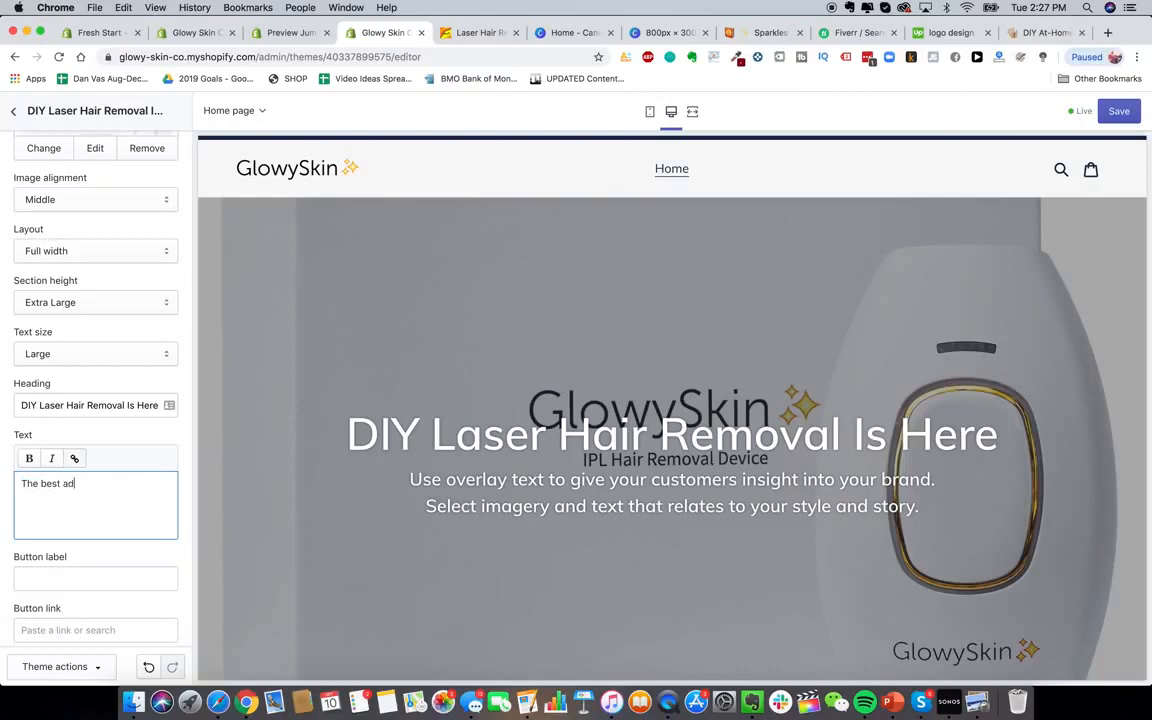
{"action": "type", "text": "best laser hair removal device on the planet."}
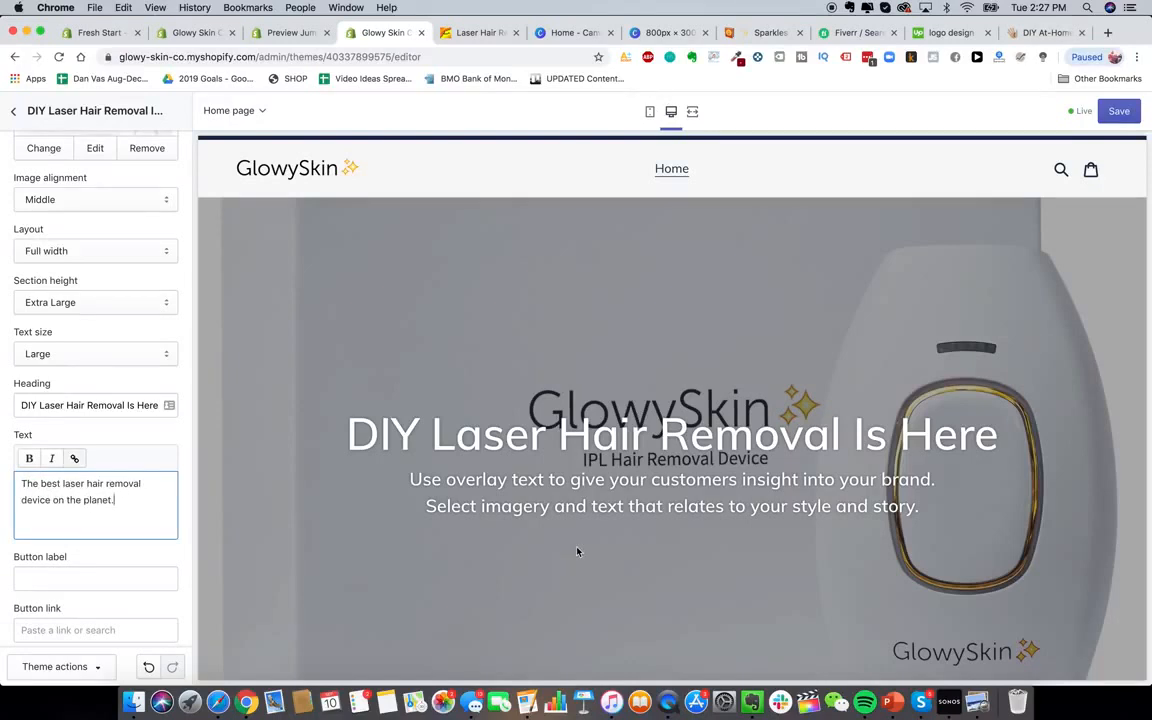
{"action": "scroll", "coordinate": [87, 462], "scroll_direction": "down", "scroll_amount": 2}
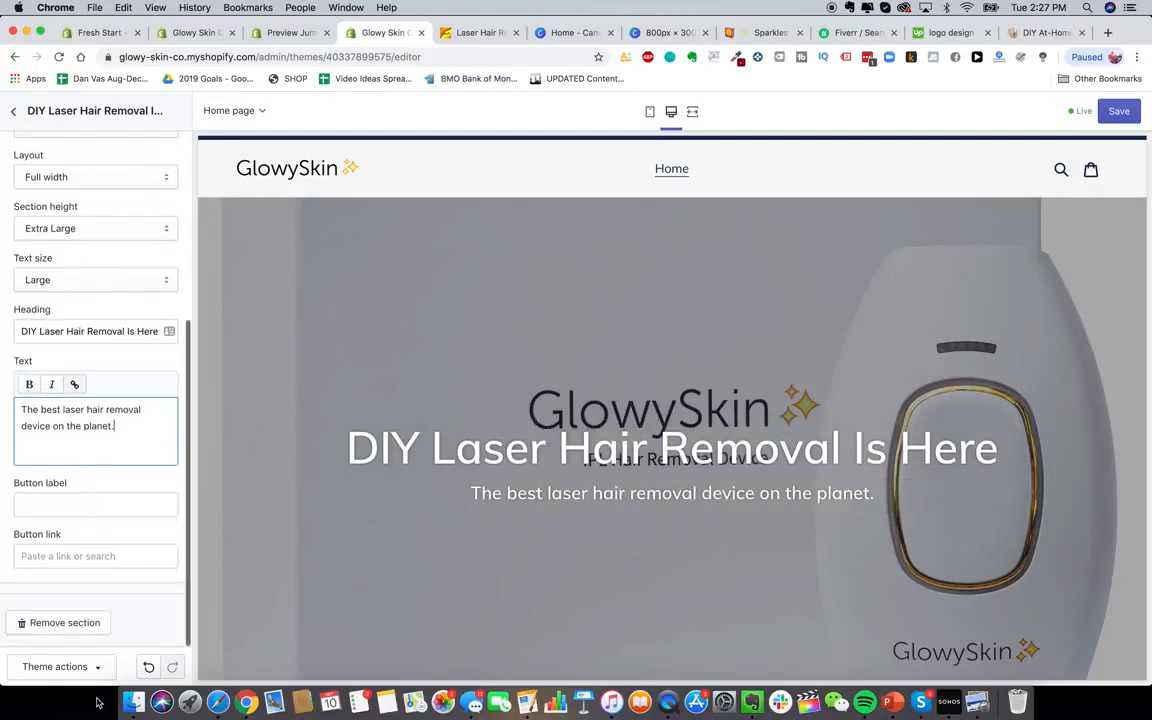
{"action": "left_click", "coordinate": [107, 503]}
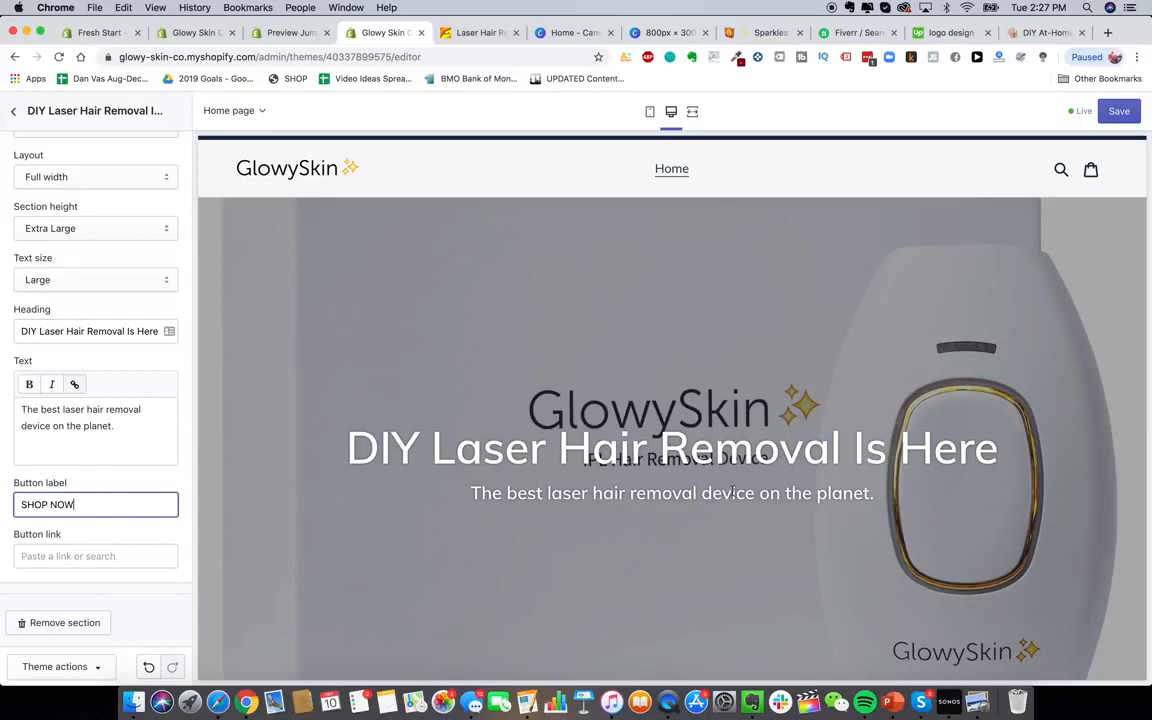
{"action": "scroll", "coordinate": [652, 467], "scroll_direction": "down", "scroll_amount": 4}
{"action": "scroll", "coordinate": [652, 467], "scroll_direction": "up", "scroll_amount": 3}
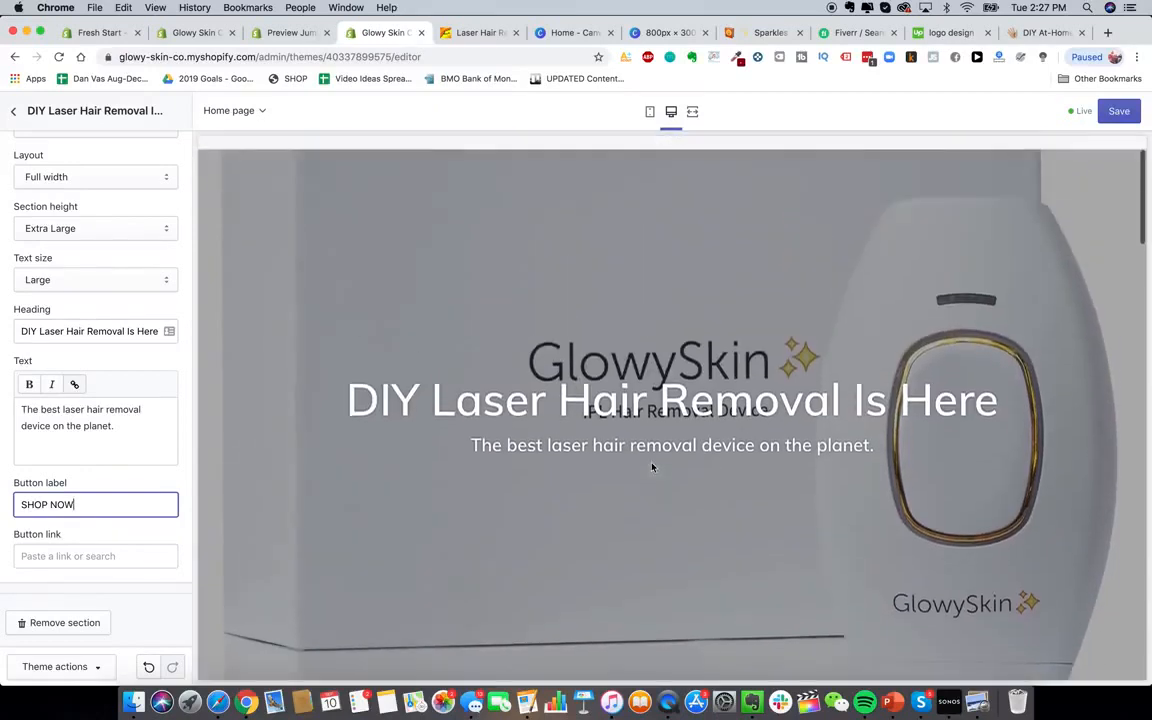
{"action": "left_click", "coordinate": [631, 471]}
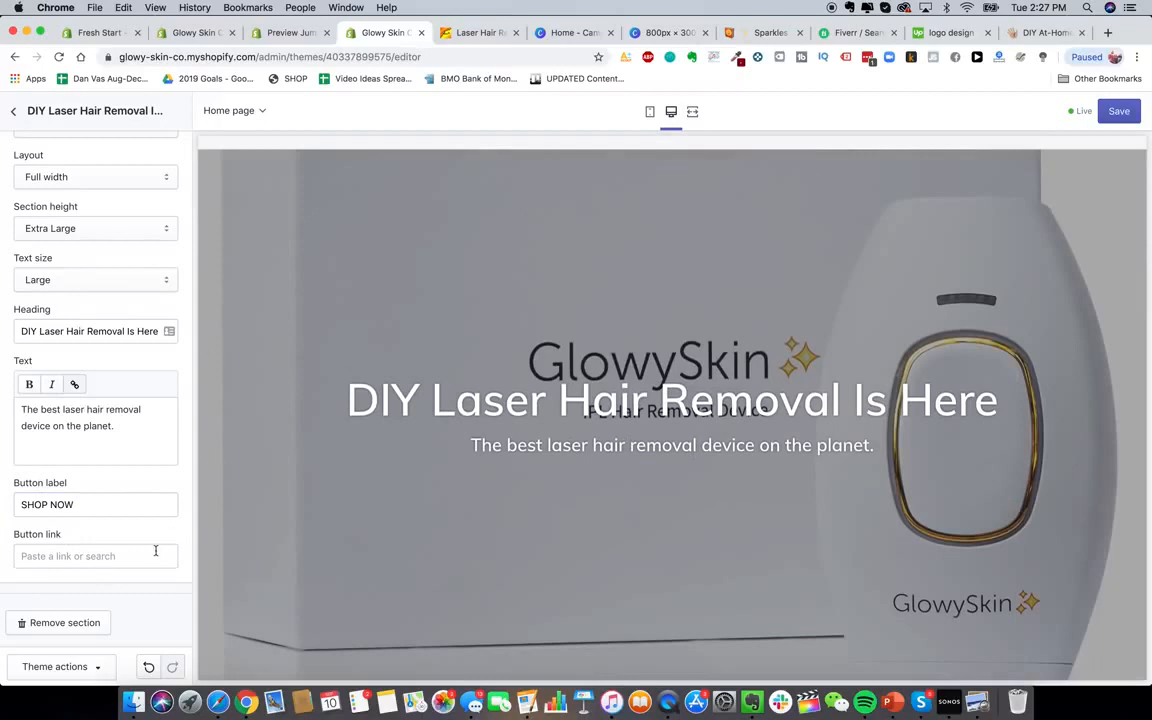
{"action": "scroll", "coordinate": [155, 551], "scroll_direction": "up", "scroll_amount": 5}
Try 2 products per row in Featured collection, restore 3, then hide the section
{"action": "scroll", "coordinate": [391, 198], "scroll_direction": "up", "scroll_amount": 2}
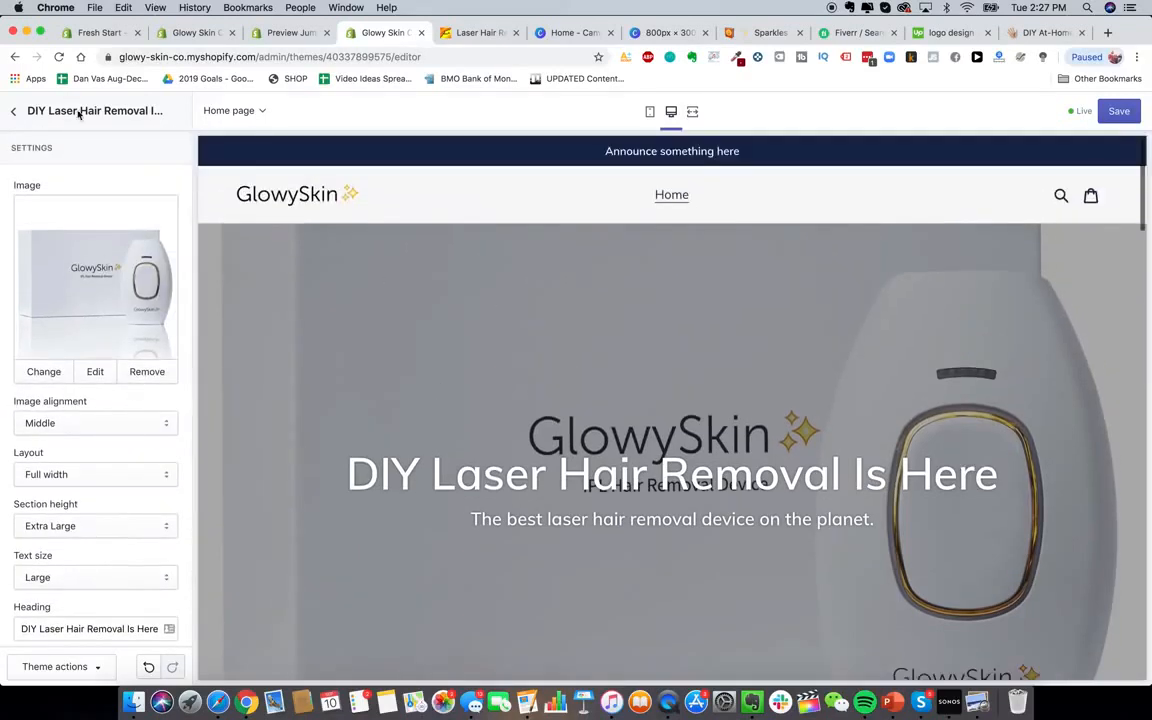
{"action": "scroll", "coordinate": [79, 332], "scroll_direction": "down", "scroll_amount": 3}
{"action": "scroll", "coordinate": [66, 327], "scroll_direction": "up", "scroll_amount": 3}
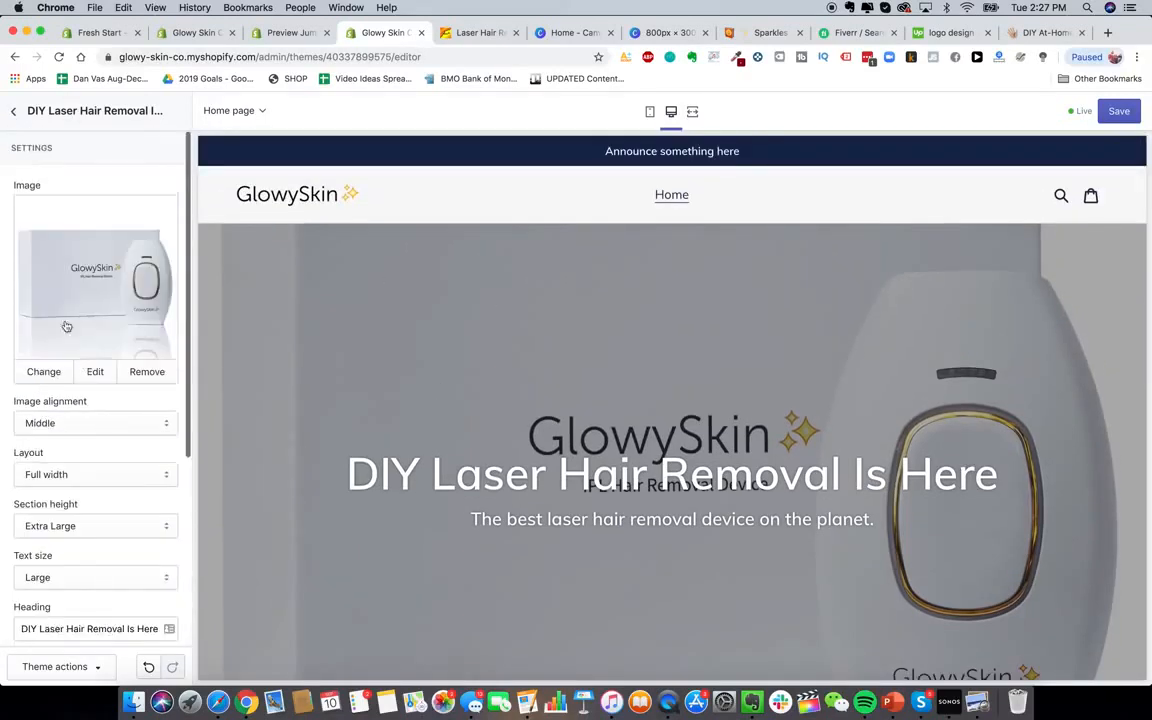
{"action": "left_click", "coordinate": [14, 111]}
{"action": "scroll", "coordinate": [532, 406], "scroll_direction": "down", "scroll_amount": 2}
{"action": "scroll", "coordinate": [535, 411], "scroll_direction": "up", "scroll_amount": 2}
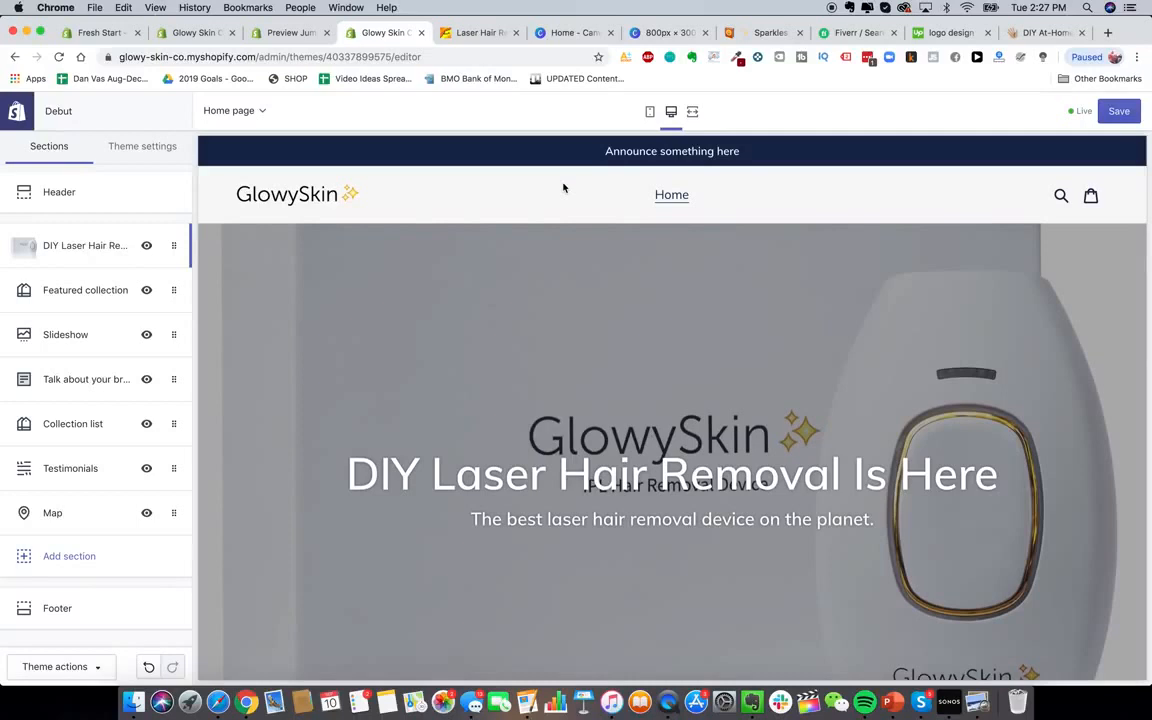
{"action": "scroll", "coordinate": [429, 293], "scroll_direction": "down", "scroll_amount": 7}
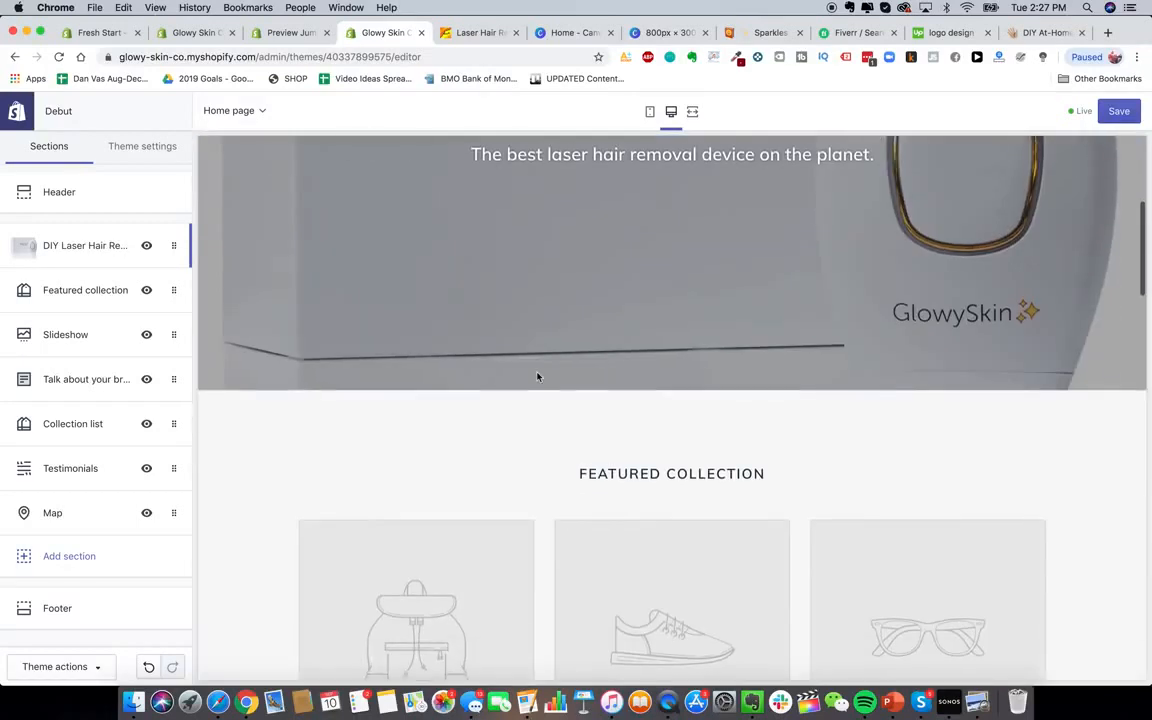
{"action": "scroll", "coordinate": [414, 301], "scroll_direction": "up", "scroll_amount": 3}
{"action": "scroll", "coordinate": [414, 301], "scroll_direction": "down", "scroll_amount": 3}
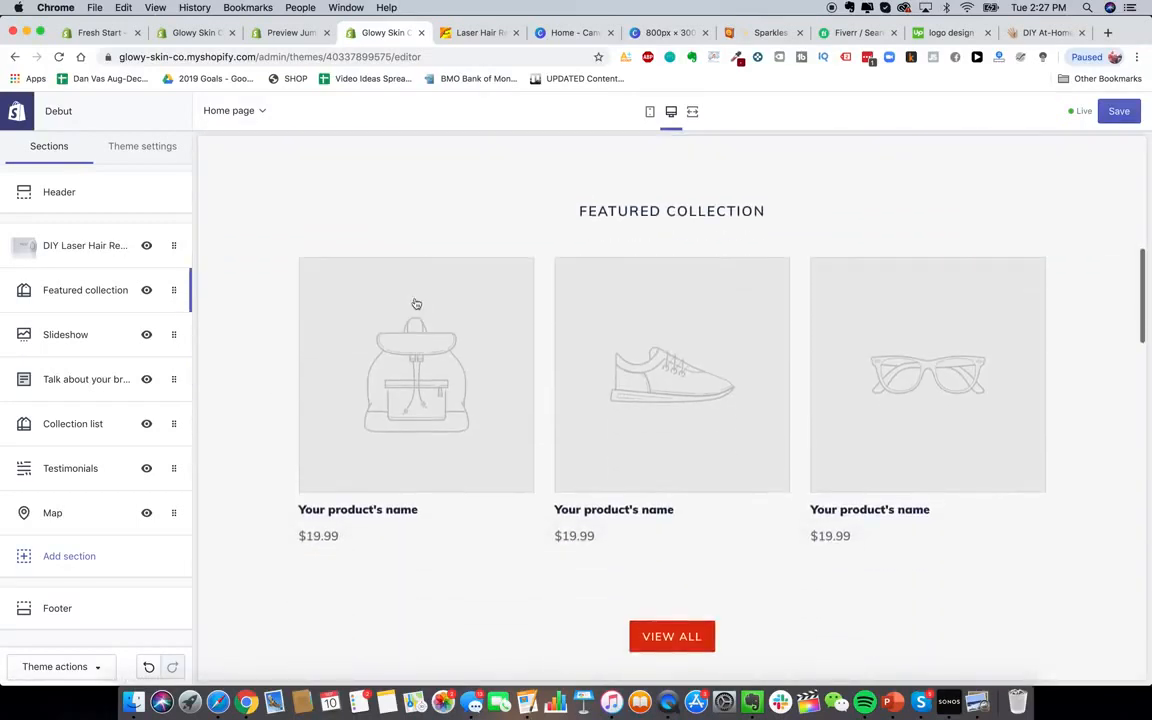
{"action": "left_click", "coordinate": [80, 290]}
{"action": "left_click_drag", "start_coordinate": [61, 351], "coordinate": [18, 353]}
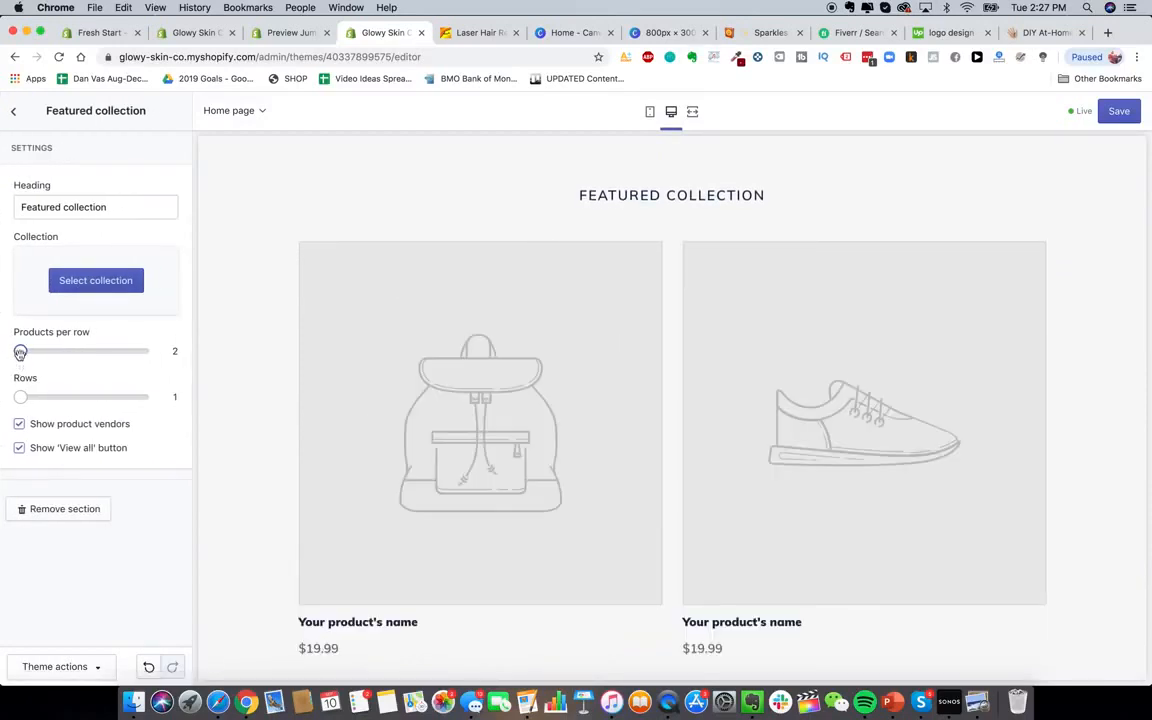
{"action": "left_click_drag", "start_coordinate": [20, 351], "coordinate": [60, 351]}
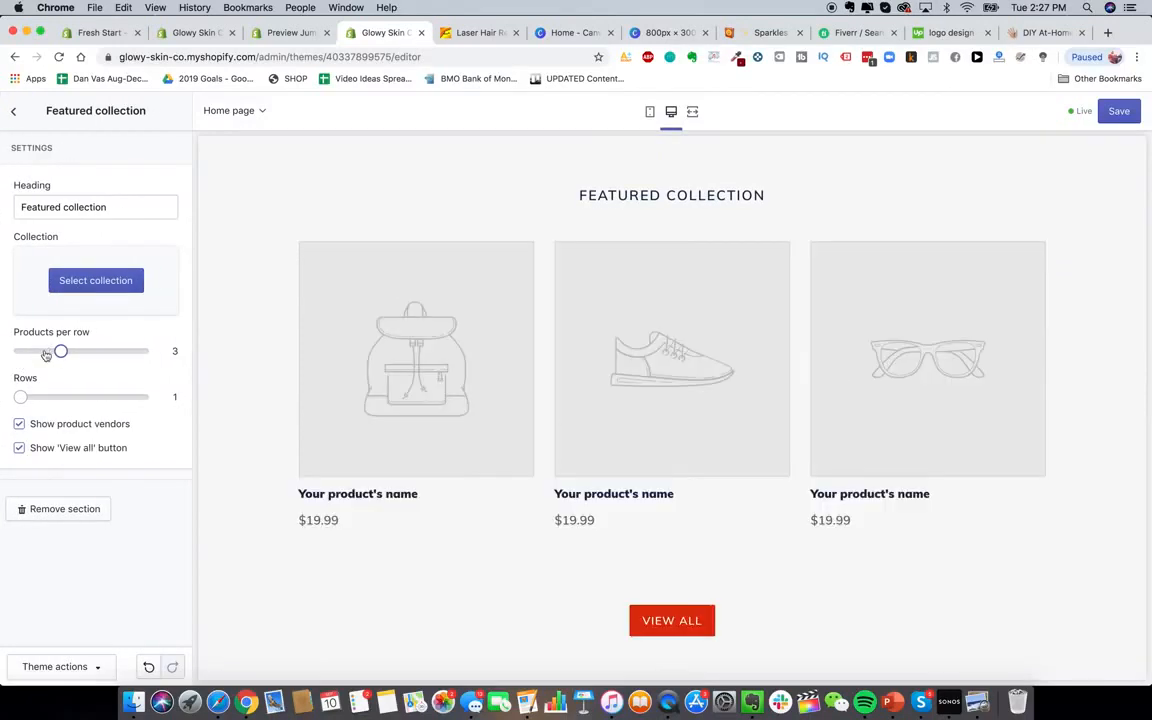
{"action": "left_click", "coordinate": [13, 111]}
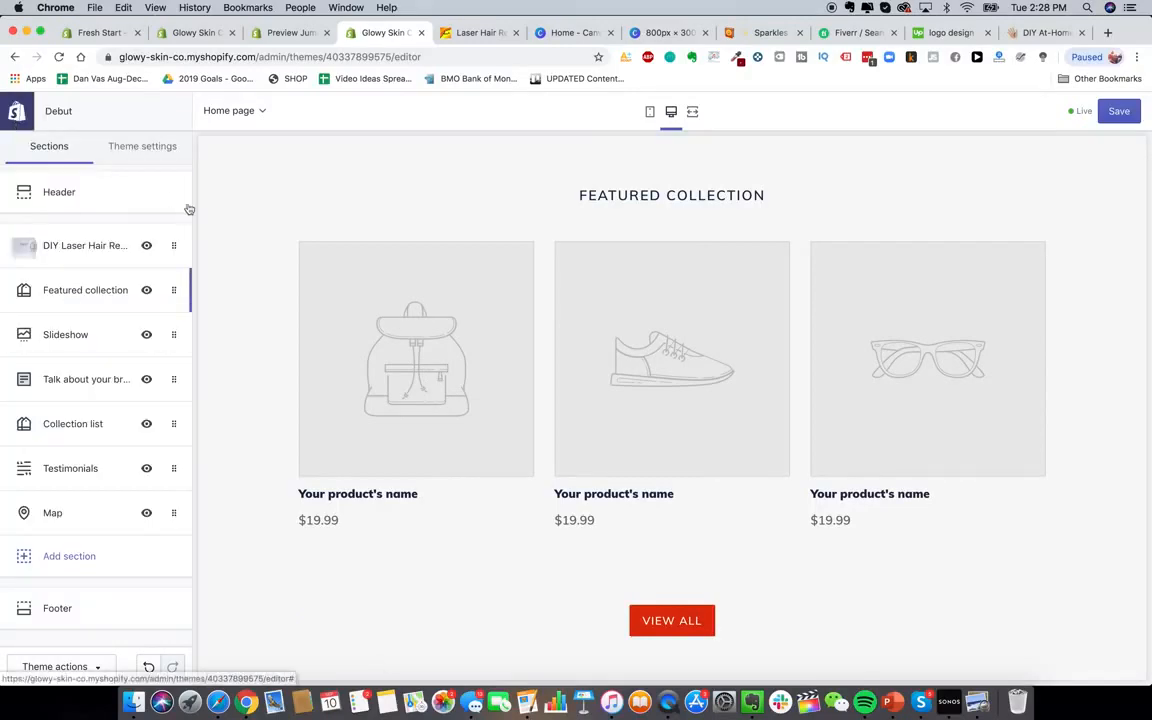
{"action": "left_click", "coordinate": [147, 292]}
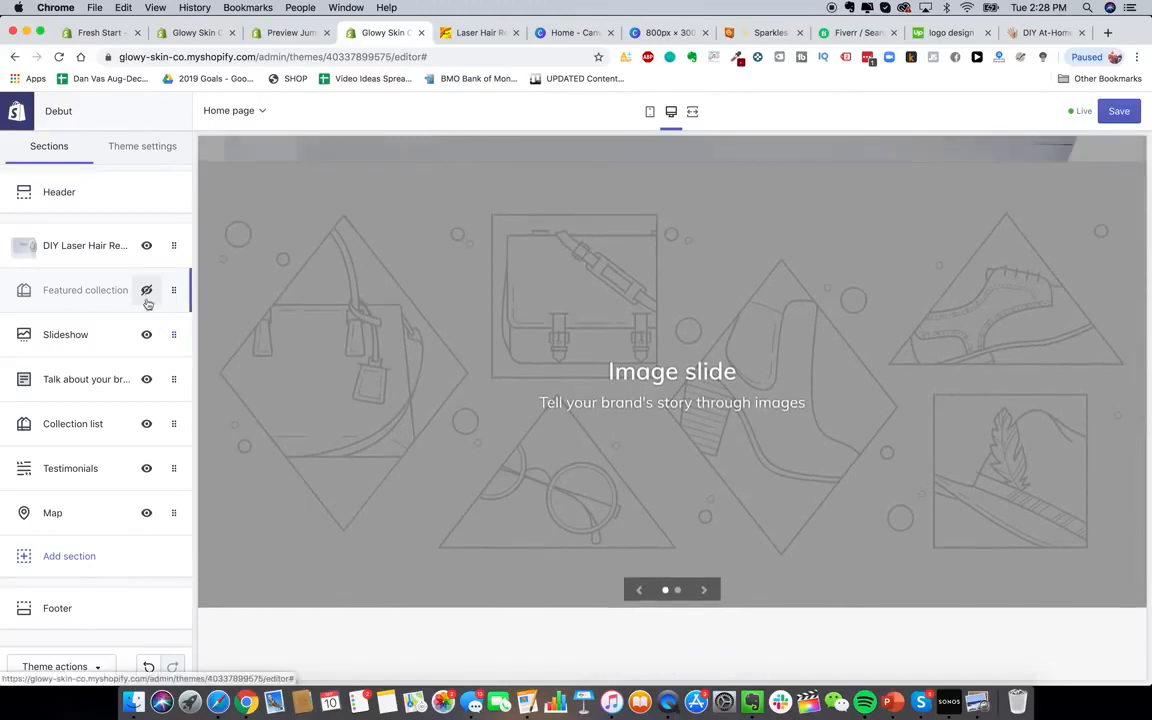
Review the Talk about your brand section's text block, then go back to the sections list
{"action": "scroll", "coordinate": [527, 501], "scroll_direction": "down", "scroll_amount": 6}
{"action": "scroll", "coordinate": [516, 407], "scroll_direction": "up", "scroll_amount": 2}
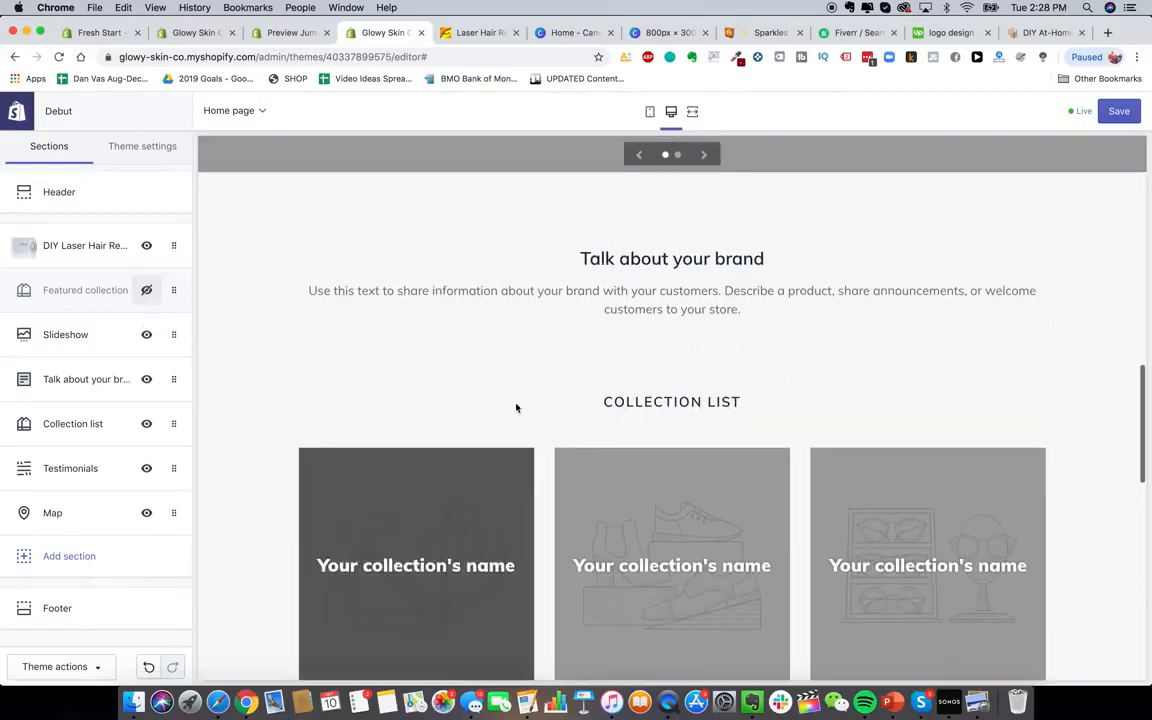
{"action": "left_click", "coordinate": [76, 379]}
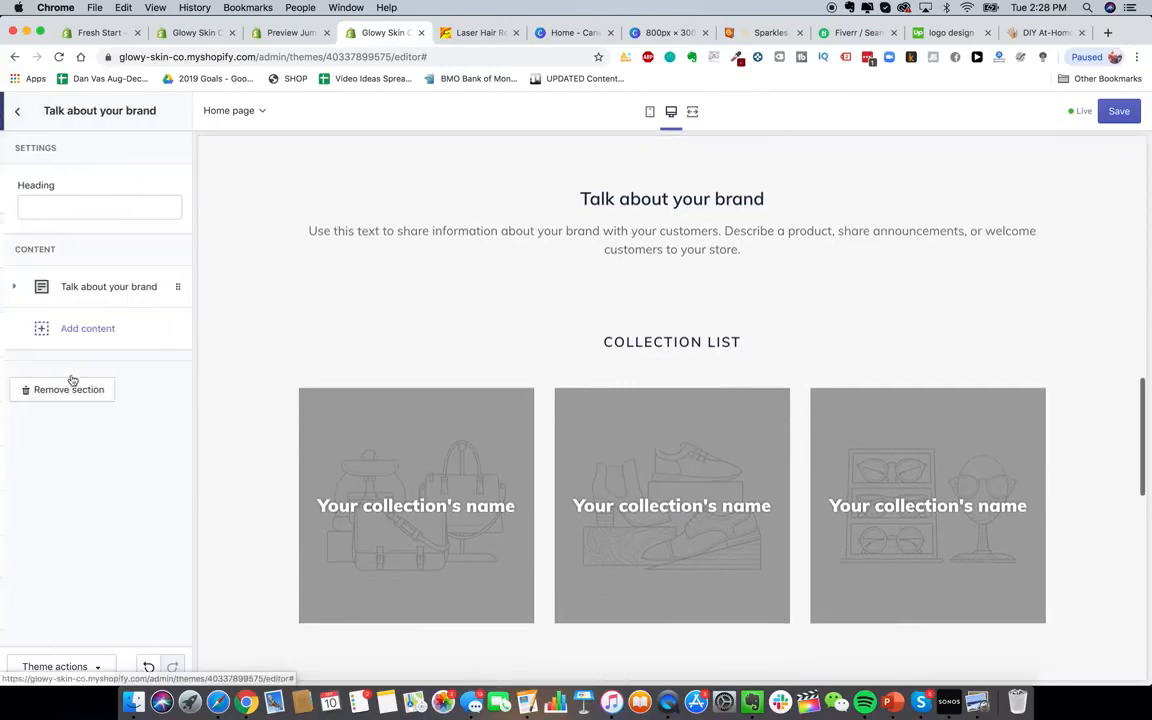
{"action": "left_click", "coordinate": [93, 287]}
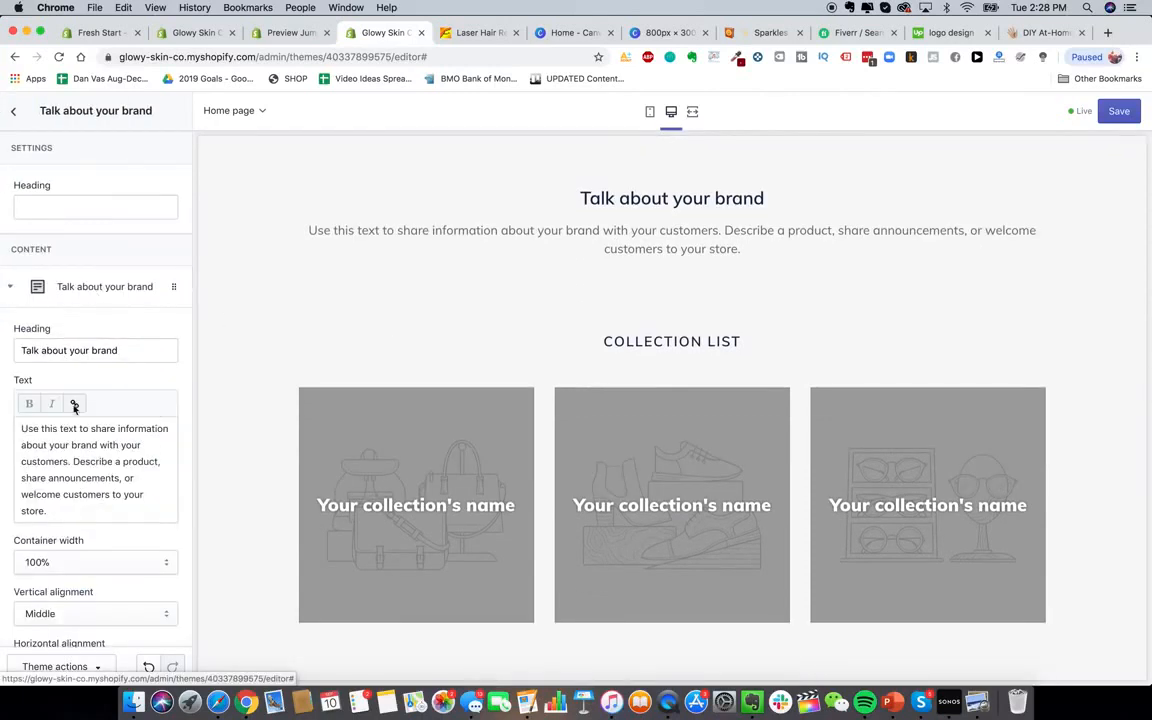
{"action": "scroll", "coordinate": [74, 405], "scroll_direction": "down", "scroll_amount": 4}
{"action": "scroll", "coordinate": [70, 450], "scroll_direction": "up", "scroll_amount": 4}
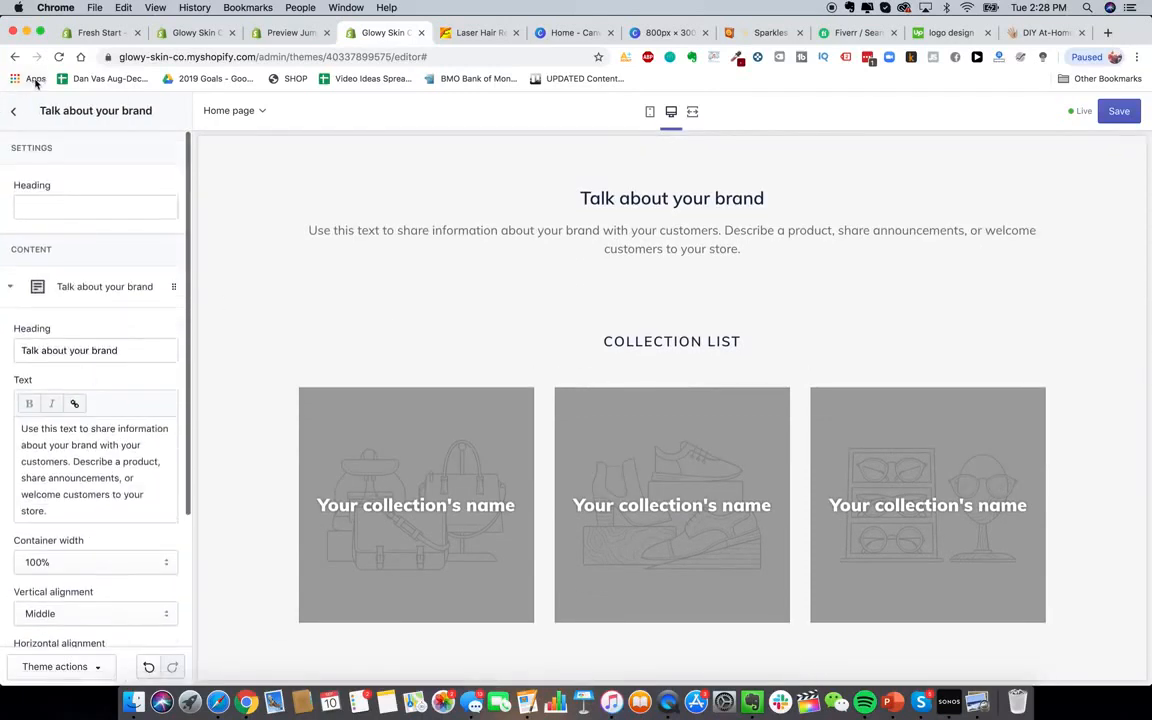
{"action": "left_click", "coordinate": [13, 111]}
Hide the Map section from the home page
{"action": "scroll", "coordinate": [516, 471], "scroll_direction": "down", "scroll_amount": 5}
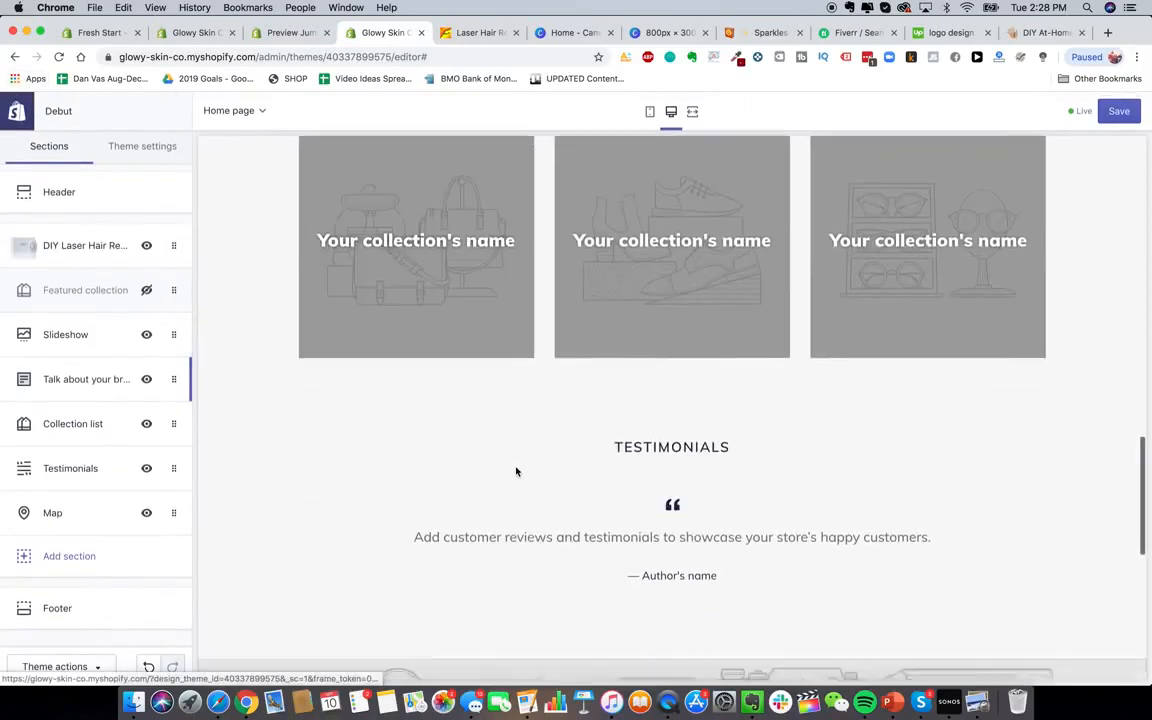
{"action": "scroll", "coordinate": [516, 471], "scroll_direction": "down", "scroll_amount": 10}
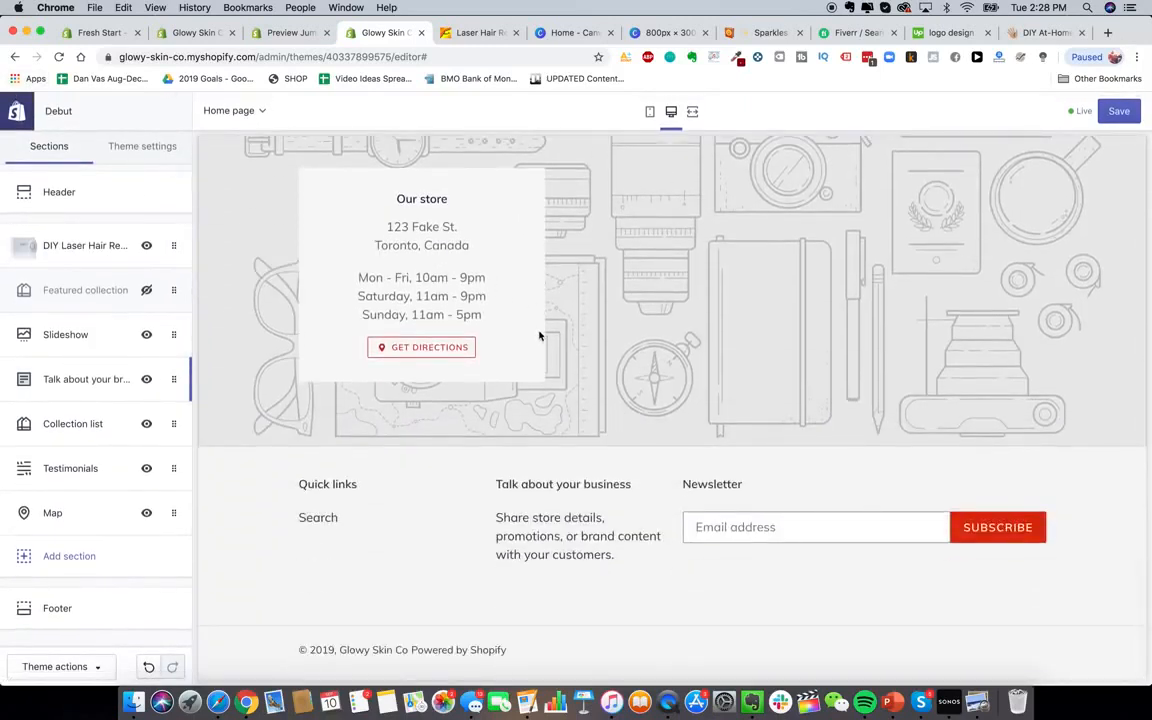
{"action": "scroll", "coordinate": [538, 336], "scroll_direction": "up", "scroll_amount": 1}
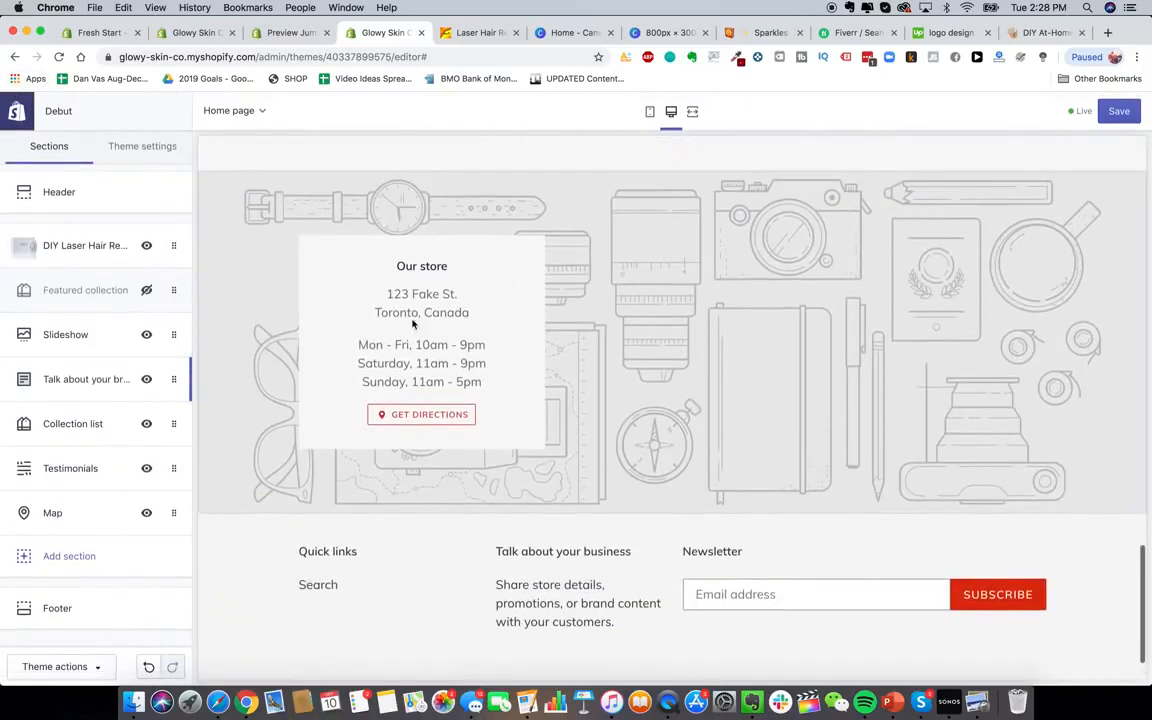
{"action": "left_click", "coordinate": [146, 513]}
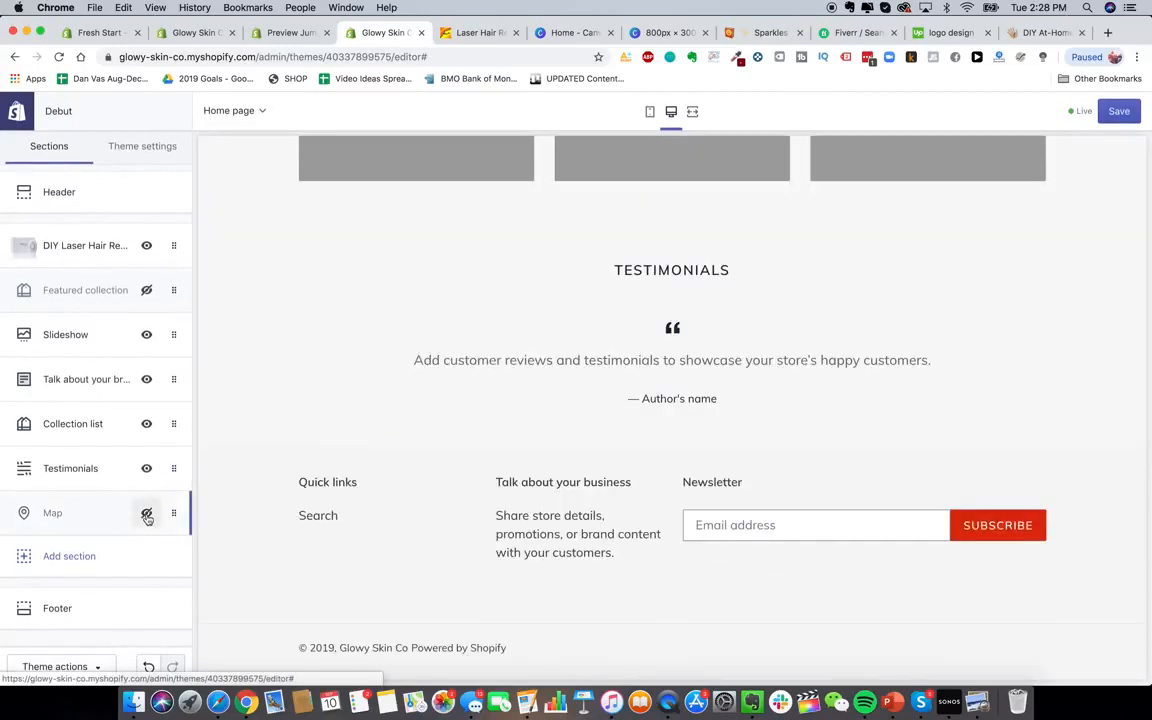
{"action": "scroll", "coordinate": [463, 470], "scroll_direction": "down", "scroll_amount": 1}
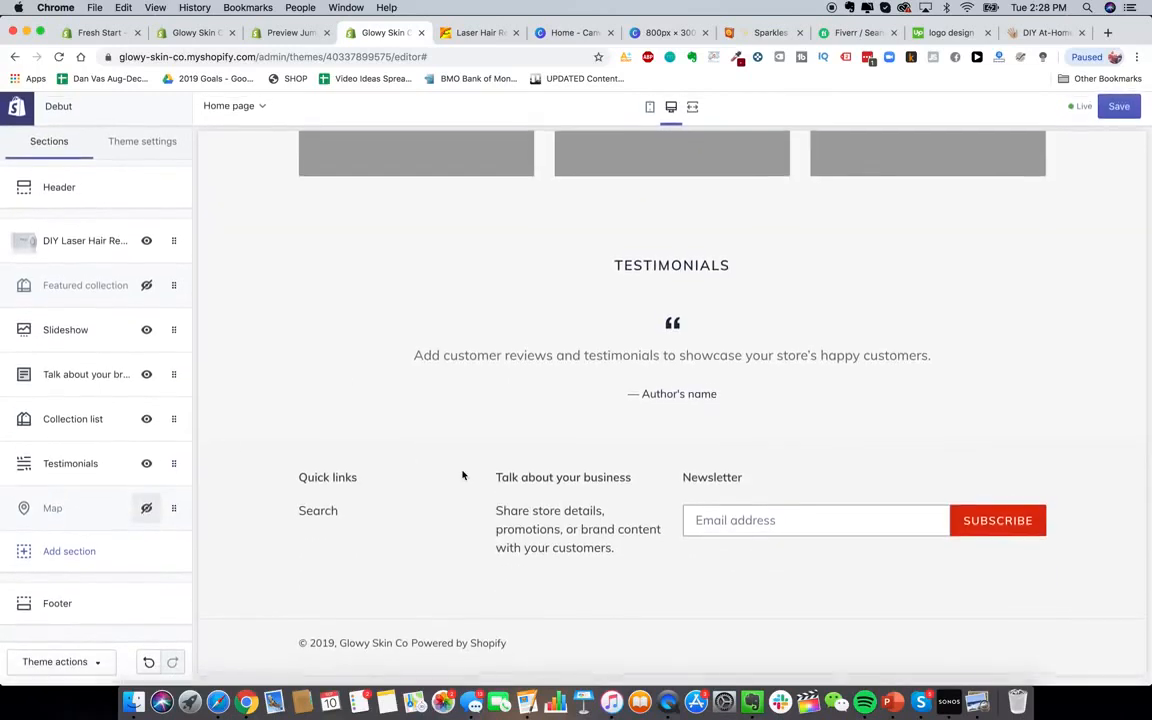
{"action": "scroll", "coordinate": [448, 422], "scroll_direction": "up", "scroll_amount": 1}
Turn on payment icons in the footer and remove its Newsletter block
{"action": "left_click", "coordinate": [136, 606]}
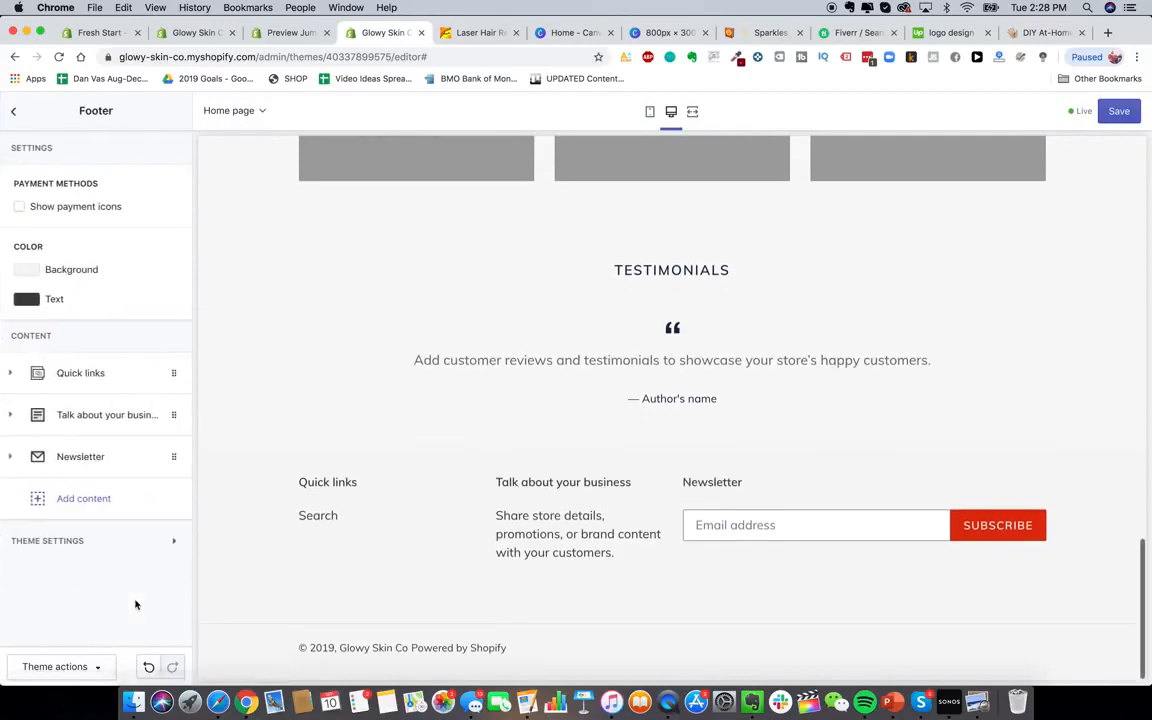
{"action": "left_click", "coordinate": [76, 212]}
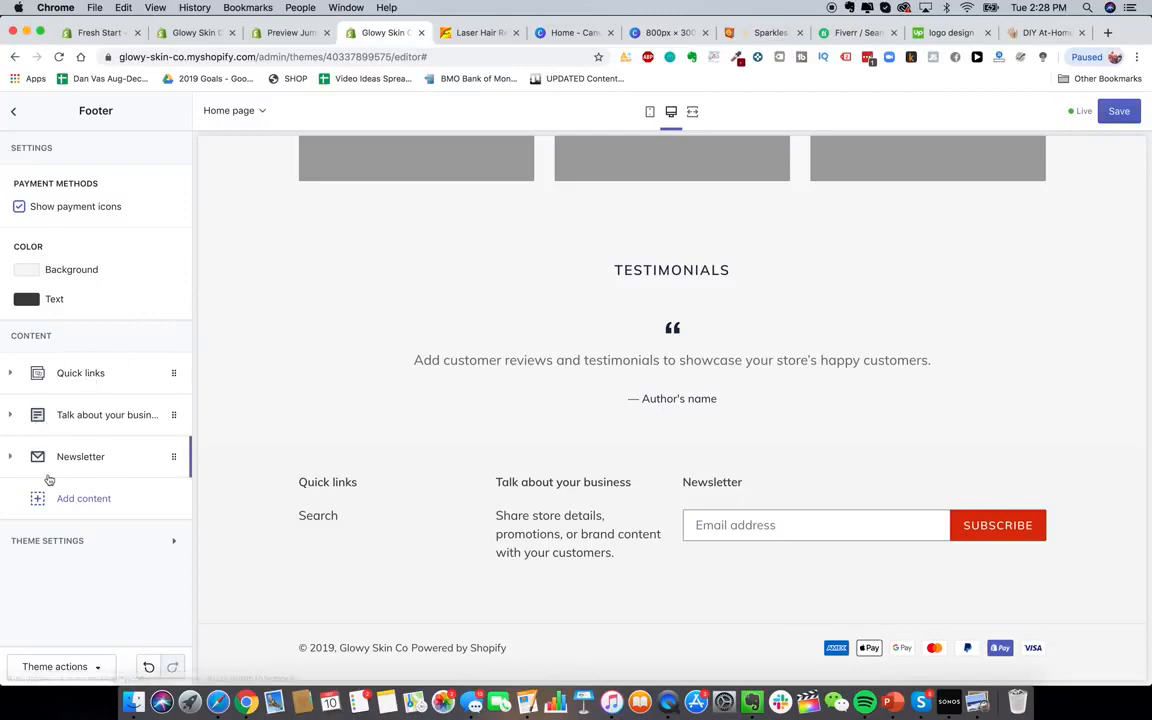
{"action": "left_click", "coordinate": [98, 460]}
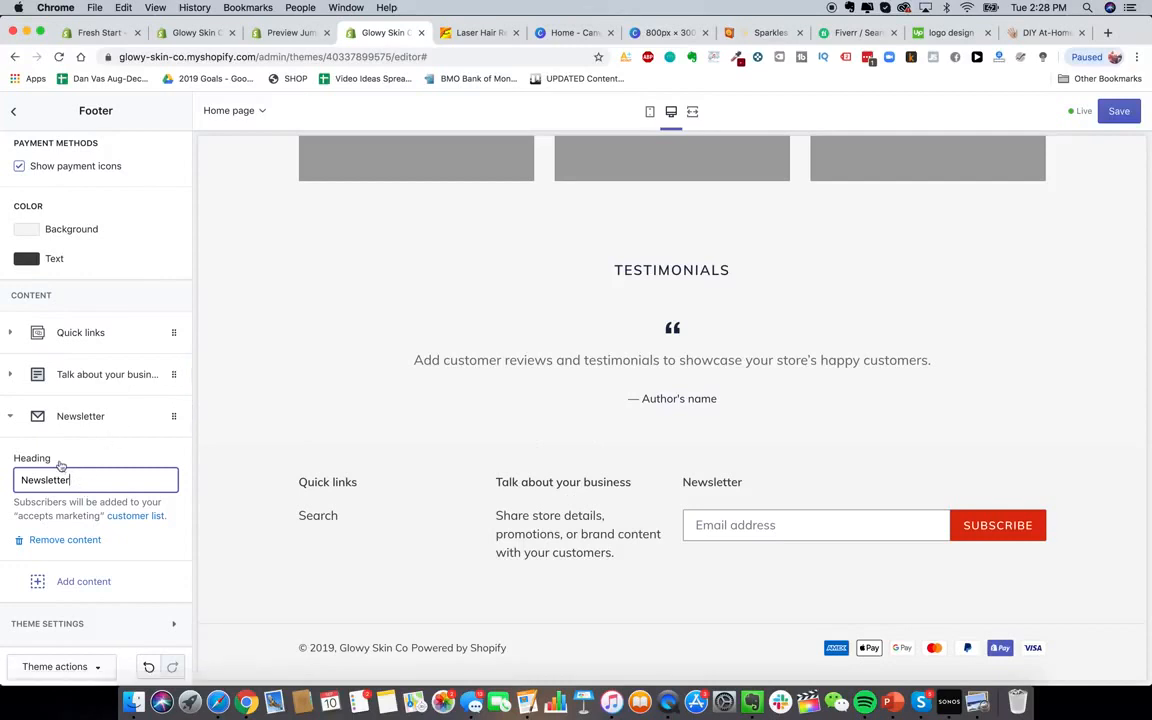
{"action": "left_click", "coordinate": [62, 541]}
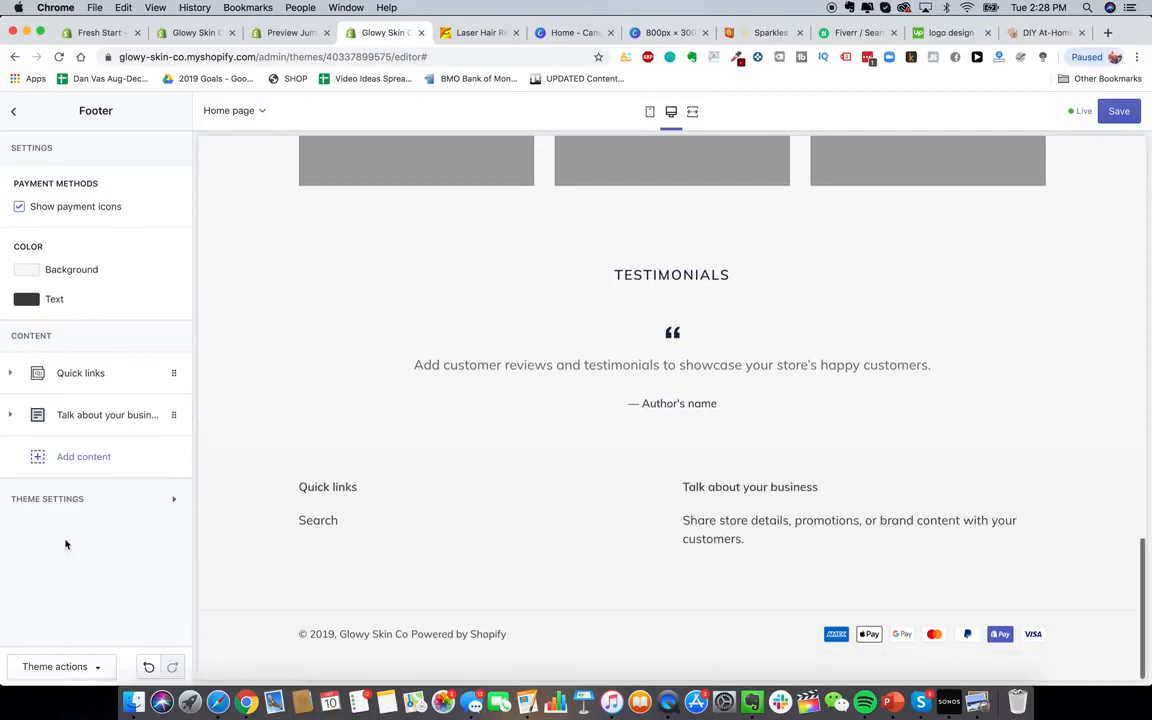
Remove the Talk about your business and Quick links blocks from the footer
{"action": "left_click", "coordinate": [108, 418]}
{"action": "left_click", "coordinate": [57, 630]}
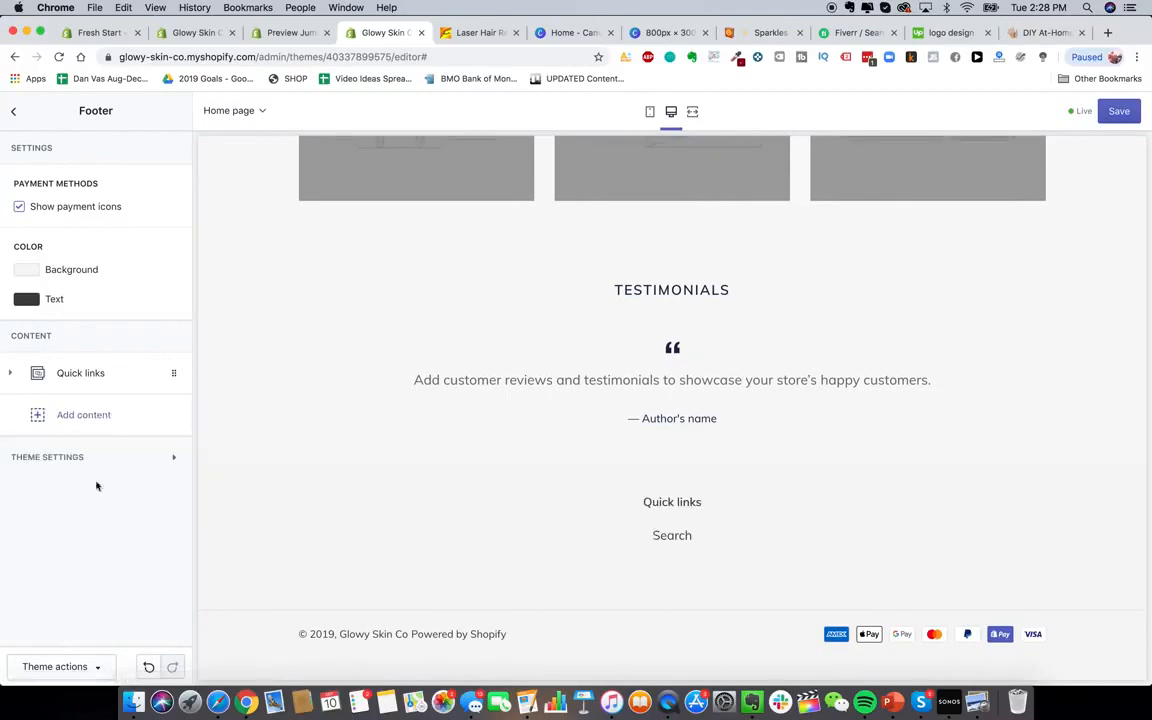
{"action": "left_click", "coordinate": [112, 375]}
{"action": "left_click", "coordinate": [51, 568]}
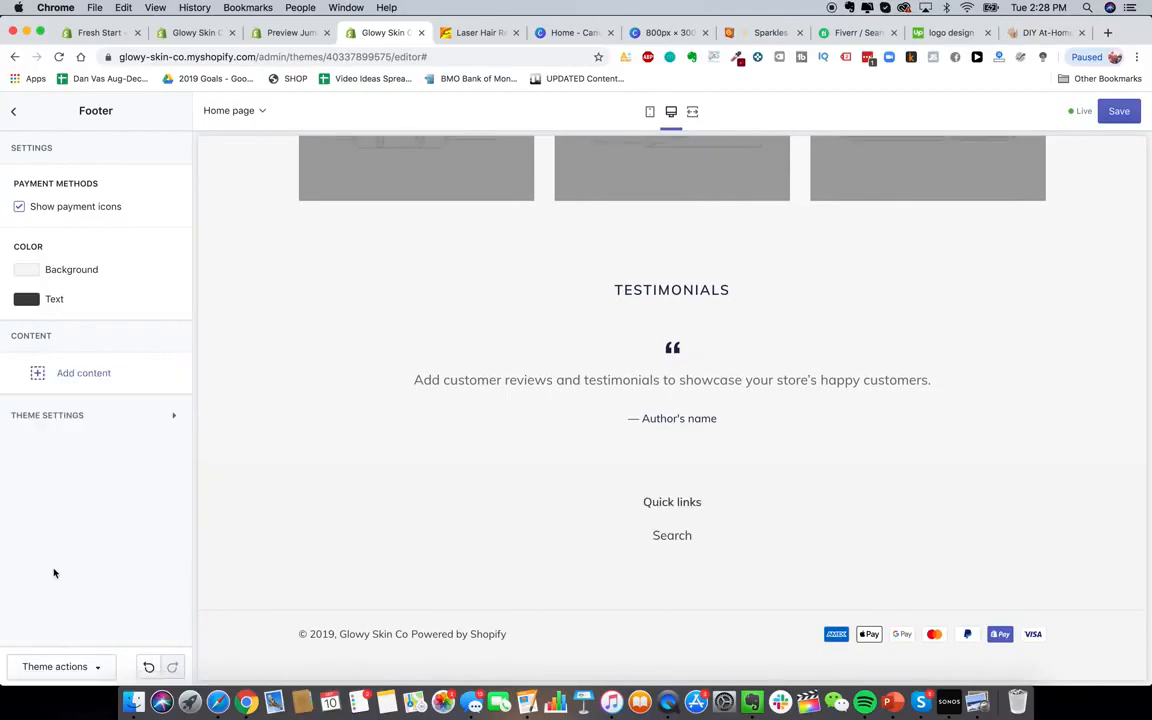
{"action": "scroll", "coordinate": [543, 489], "scroll_direction": "up", "scroll_amount": 5}
{"action": "scroll", "coordinate": [545, 492], "scroll_direction": "up", "scroll_amount": 10}
Bring up the headings font list under Theme settings > Typography and browse it
{"action": "left_click", "coordinate": [13, 111]}
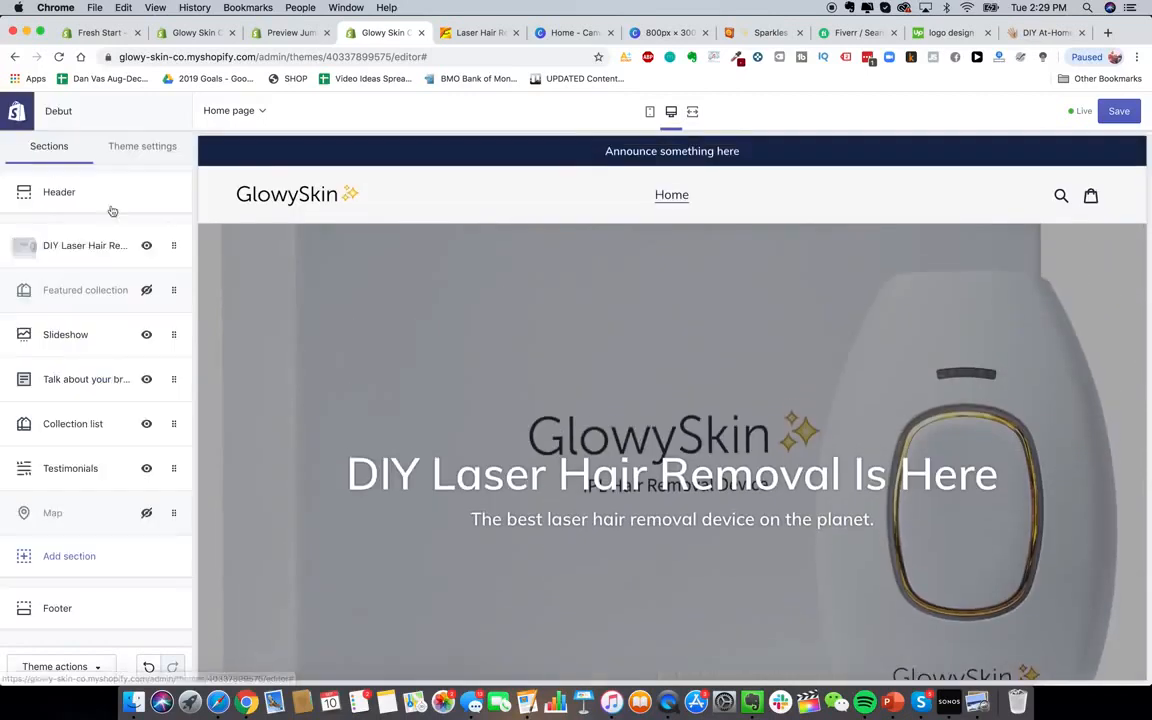
{"action": "left_click", "coordinate": [142, 146]}
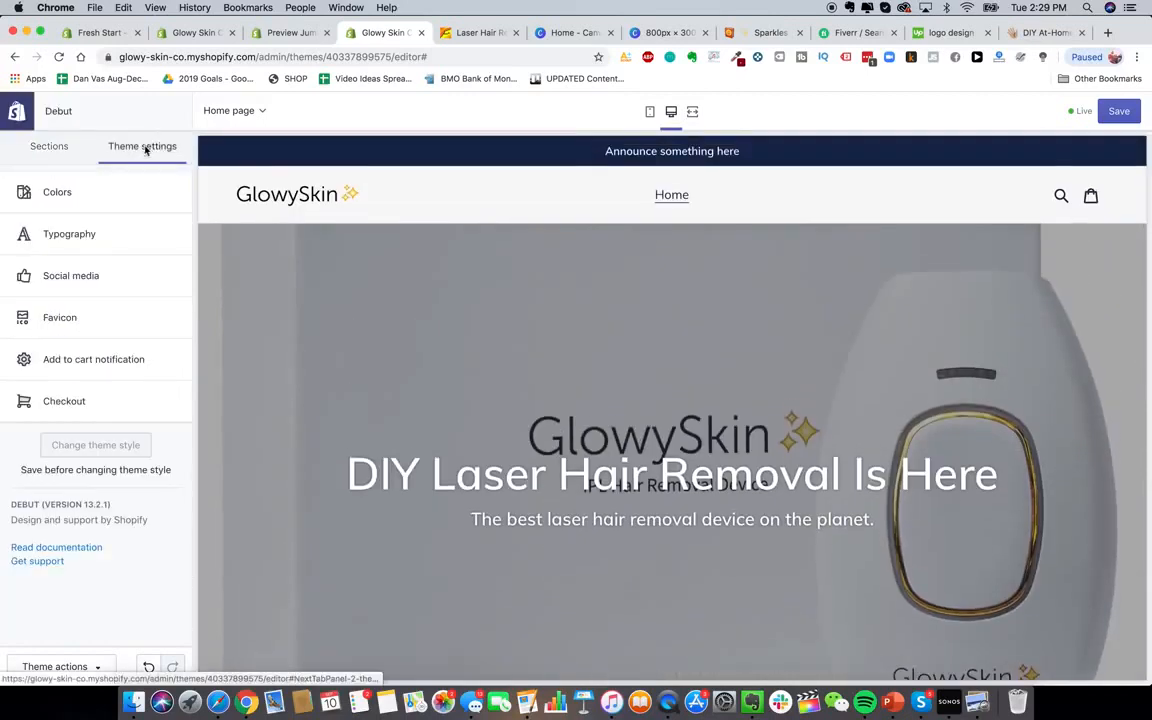
{"action": "left_click", "coordinate": [97, 234]}
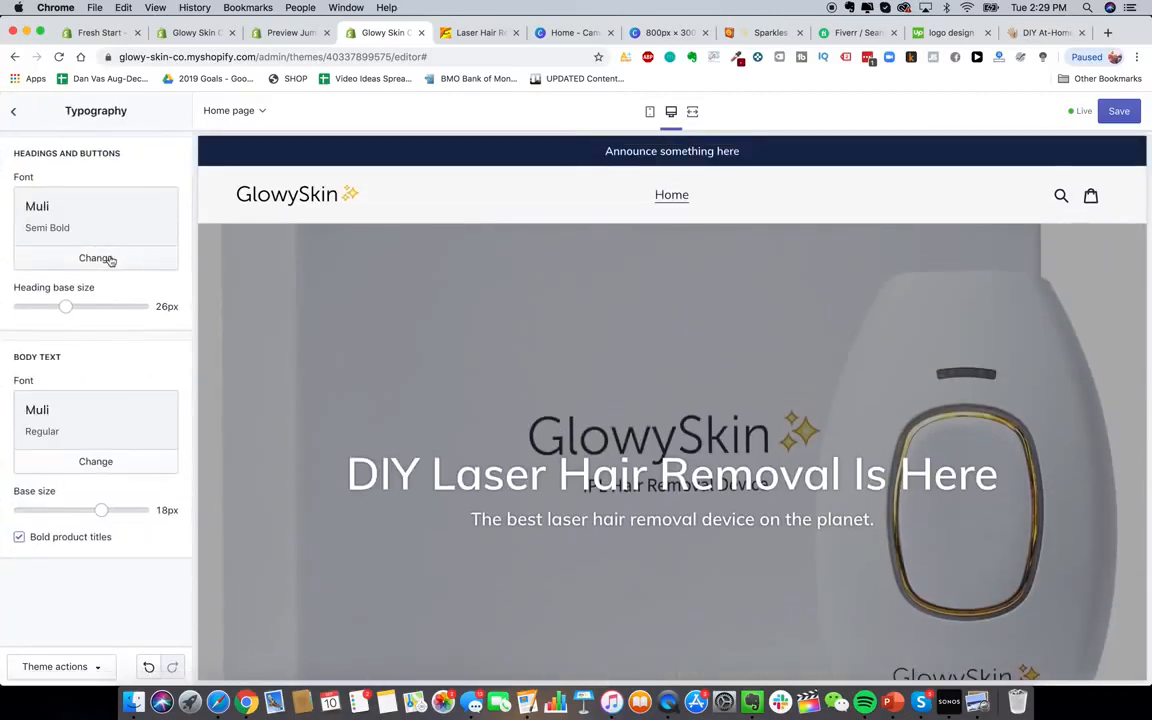
{"action": "left_click", "coordinate": [96, 258]}
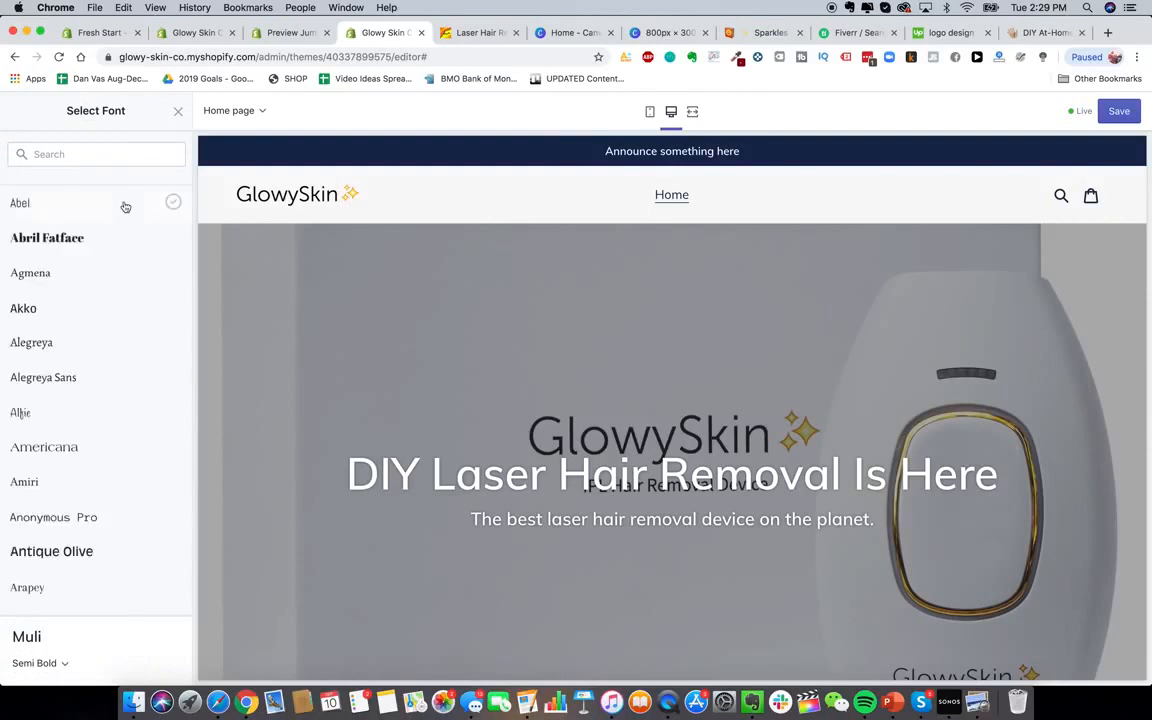
{"action": "scroll", "coordinate": [101, 555], "scroll_direction": "down", "scroll_amount": 5}
{"action": "scroll", "coordinate": [101, 555], "scroll_direction": "down", "scroll_amount": 4}
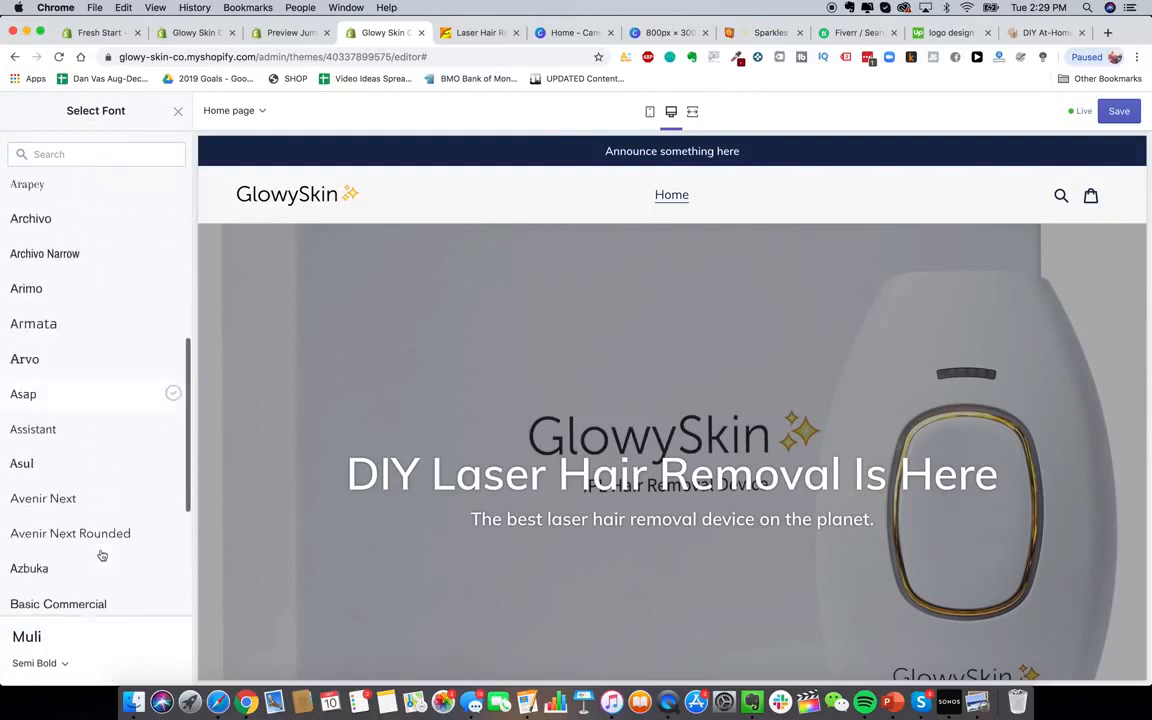
{"action": "scroll", "coordinate": [113, 478], "scroll_direction": "down", "scroll_amount": 4}
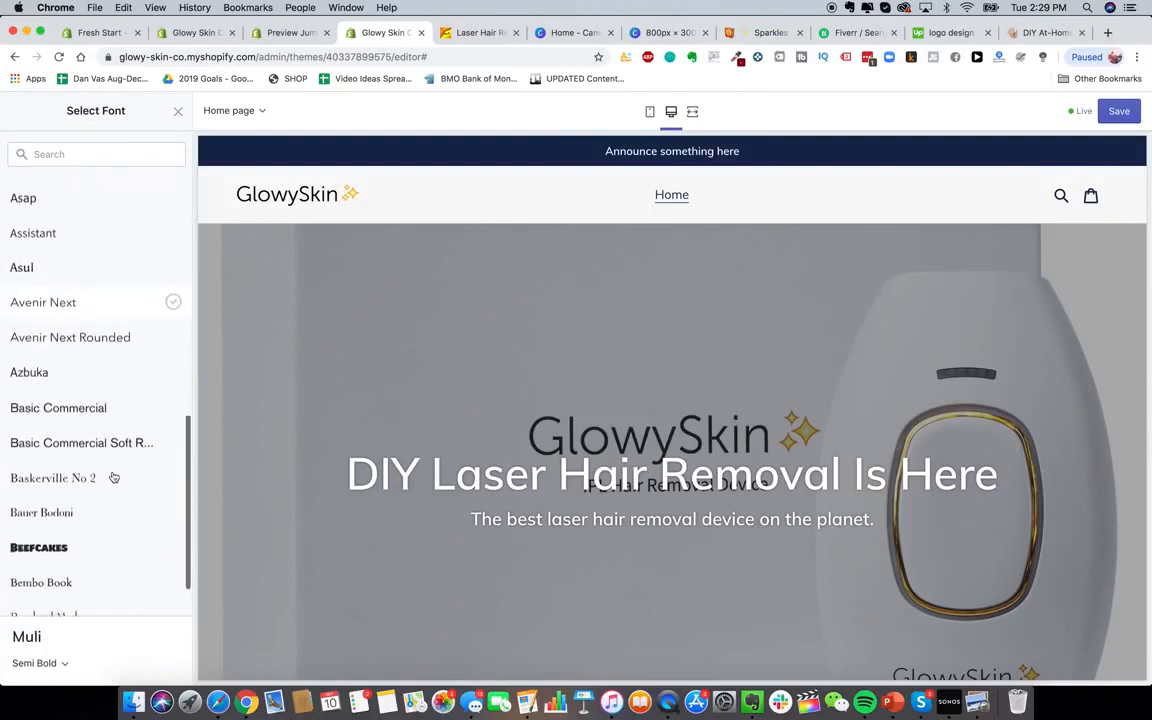
{"action": "scroll", "coordinate": [90, 505], "scroll_direction": "up", "scroll_amount": 10}
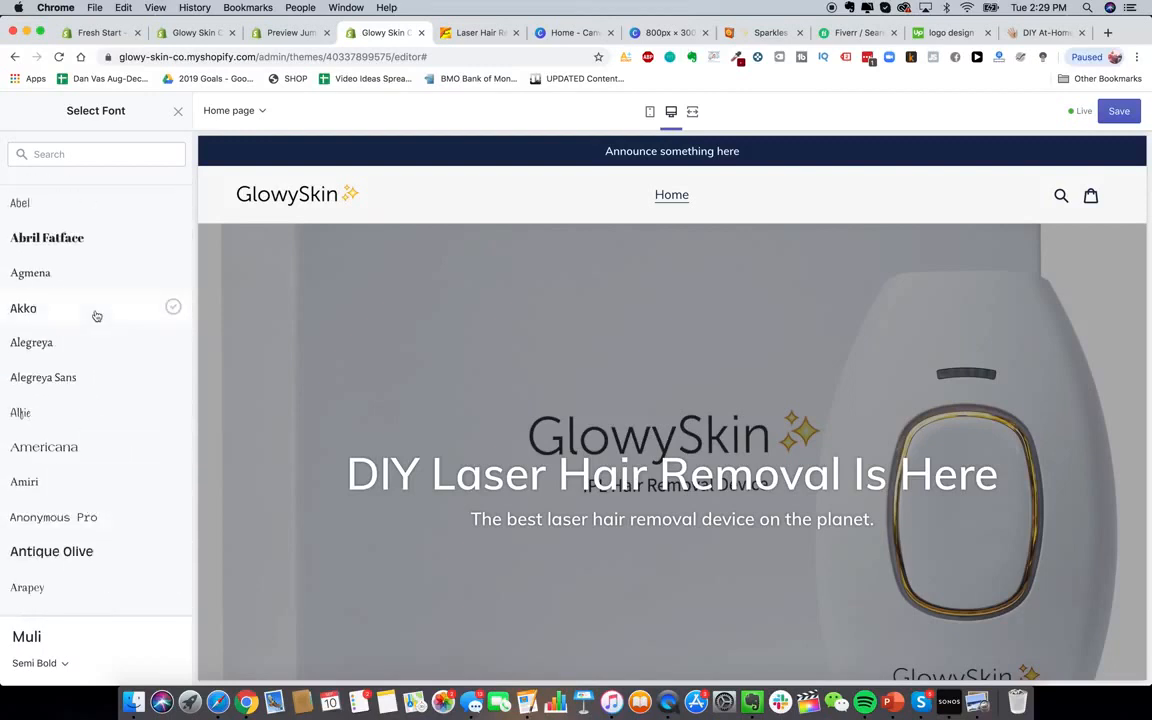
{"action": "scroll", "coordinate": [129, 406], "scroll_direction": "down", "scroll_amount": 1}
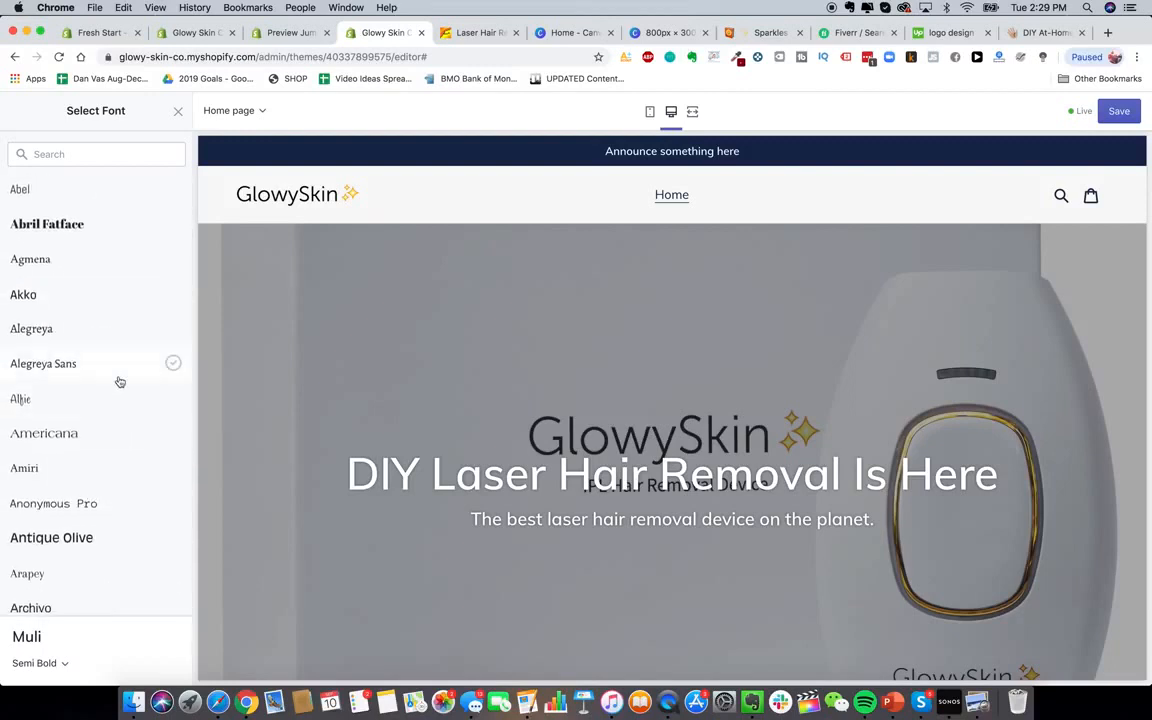
{"action": "scroll", "coordinate": [110, 355], "scroll_direction": "down", "scroll_amount": 1}
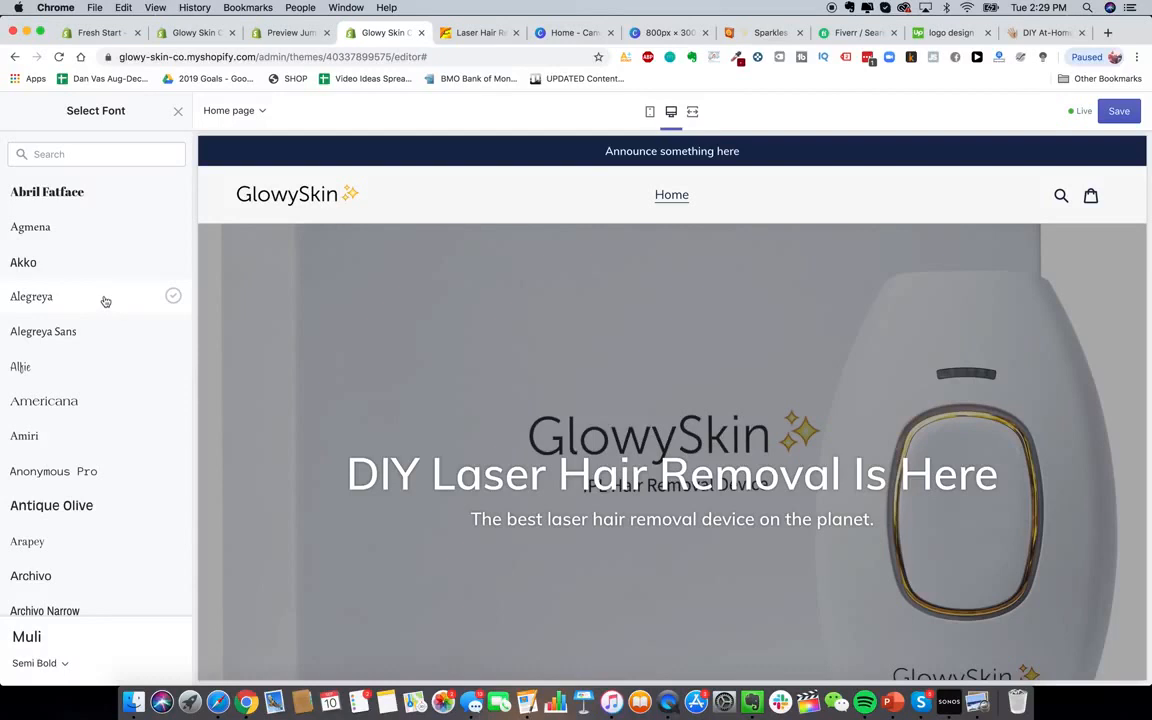
Try Alegreya and Arvo, then apply Assistant as the headings and buttons font
{"action": "left_click", "coordinate": [105, 301]}
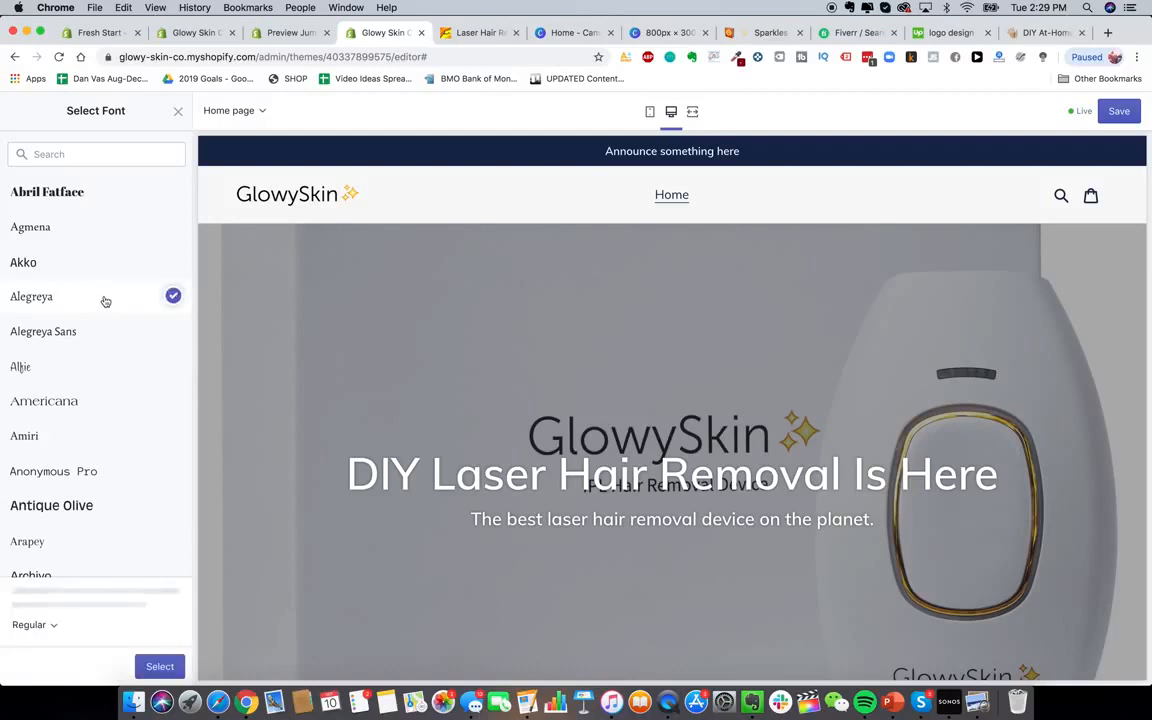
{"action": "scroll", "coordinate": [95, 347], "scroll_direction": "down", "scroll_amount": 3}
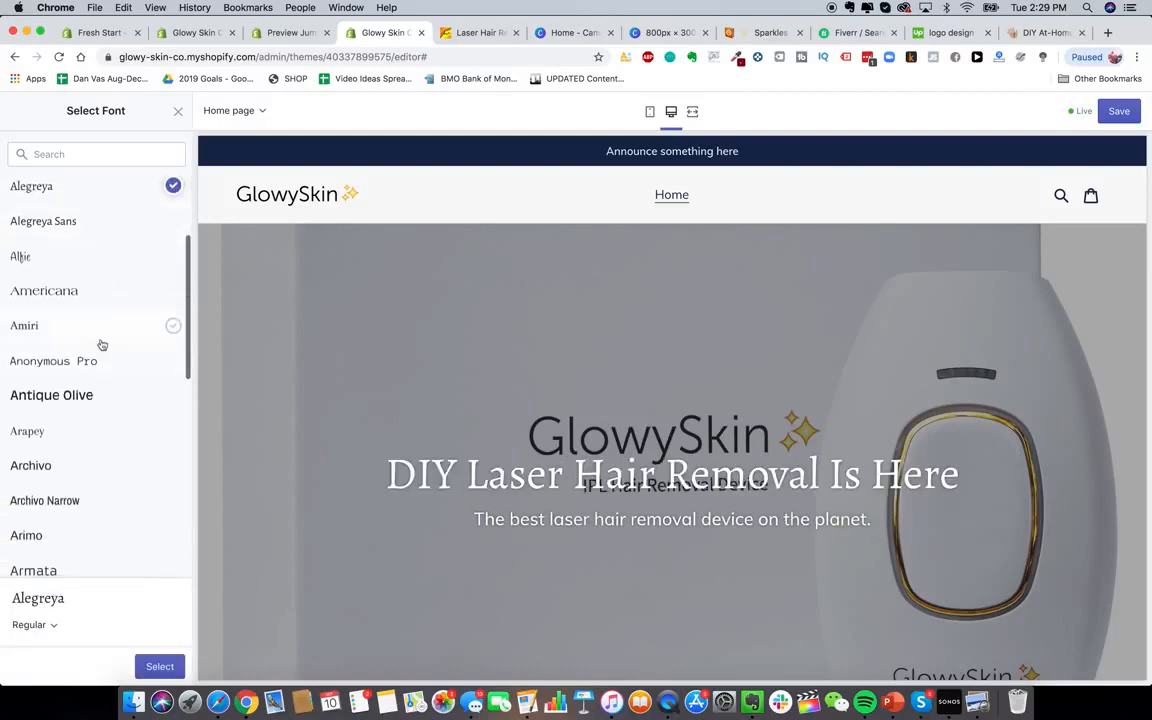
{"action": "scroll", "coordinate": [100, 343], "scroll_direction": "down", "scroll_amount": 5}
{"action": "left_click", "coordinate": [82, 406]}
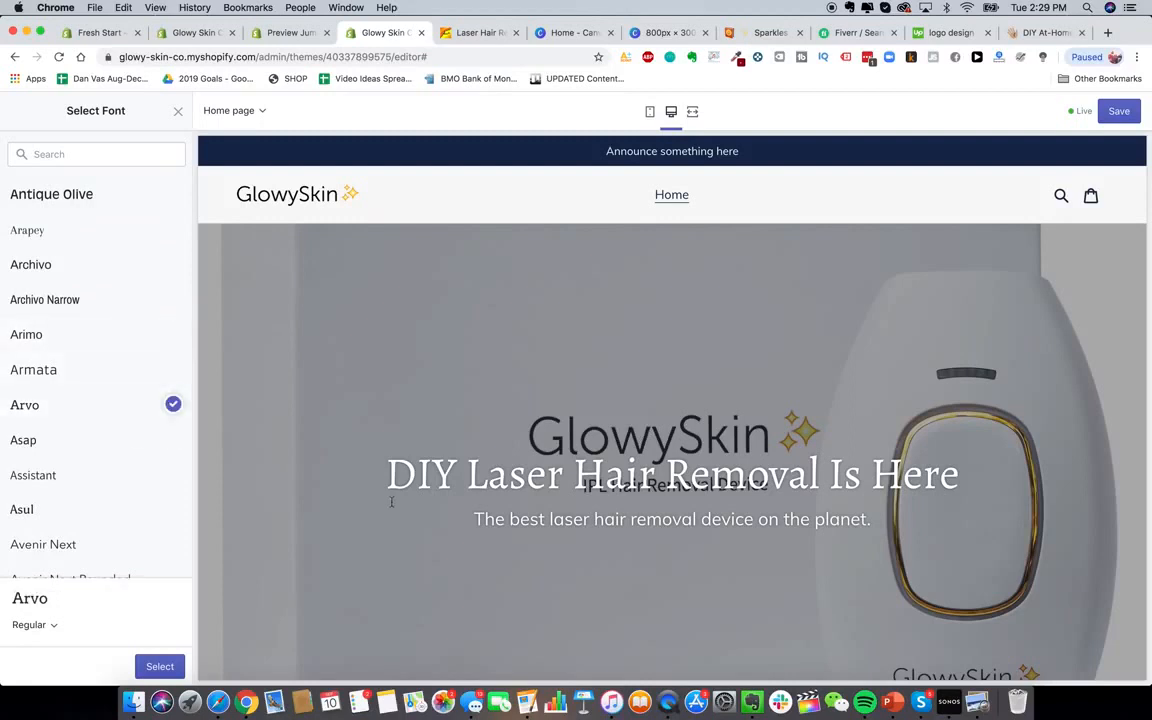
{"action": "scroll", "coordinate": [169, 430], "scroll_direction": "down", "scroll_amount": 2}
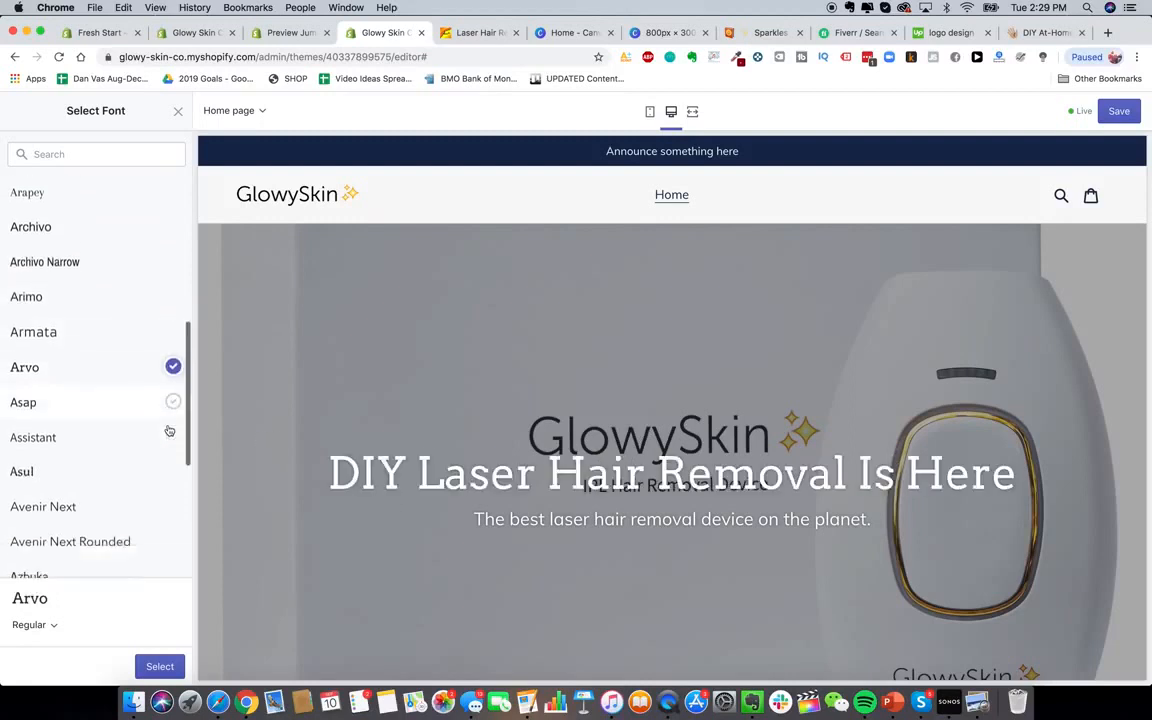
{"action": "left_click", "coordinate": [136, 411]}
{"action": "scroll", "coordinate": [129, 449], "scroll_direction": "down", "scroll_amount": 2}
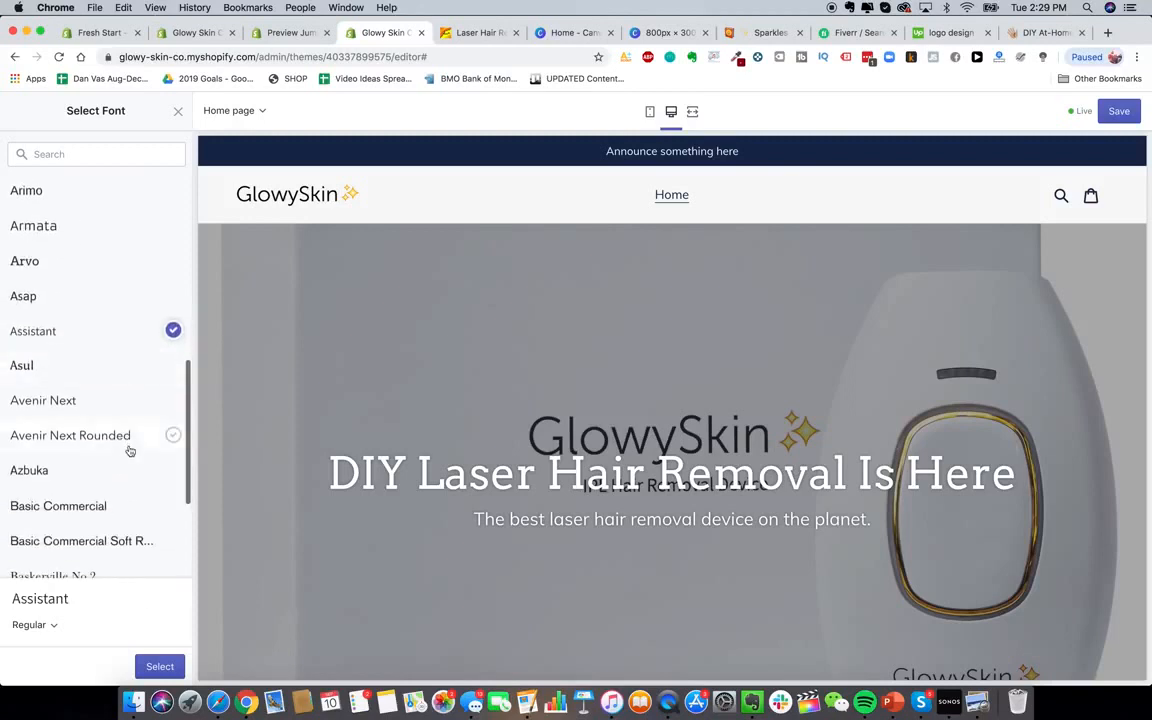
{"action": "scroll", "coordinate": [129, 450], "scroll_direction": "down", "scroll_amount": 5}
{"action": "left_click", "coordinate": [160, 547]}
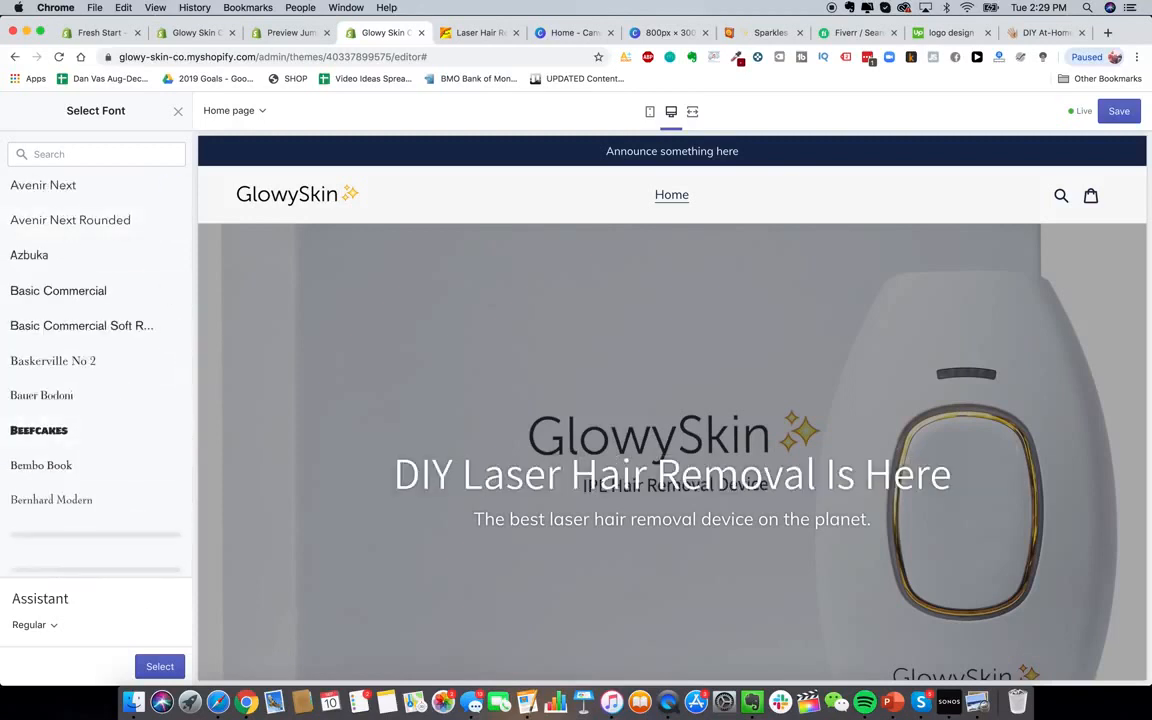
{"action": "left_click", "coordinate": [160, 667]}
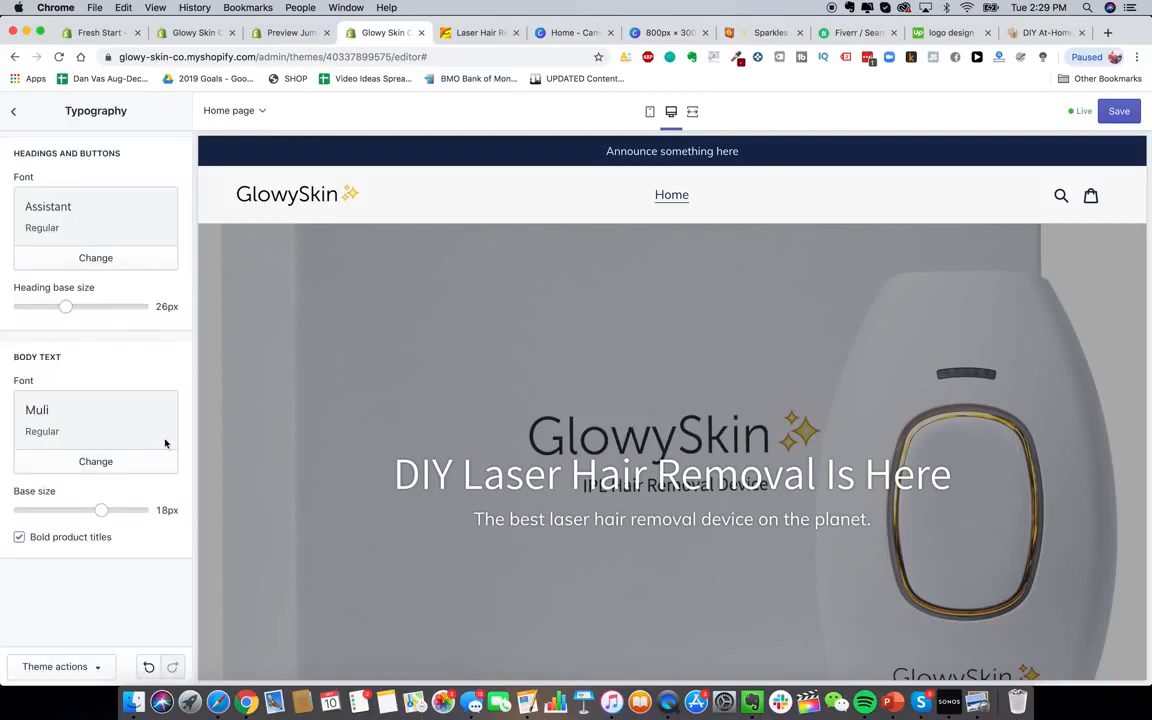
{"action": "scroll", "coordinate": [581, 454], "scroll_direction": "down", "scroll_amount": 1}
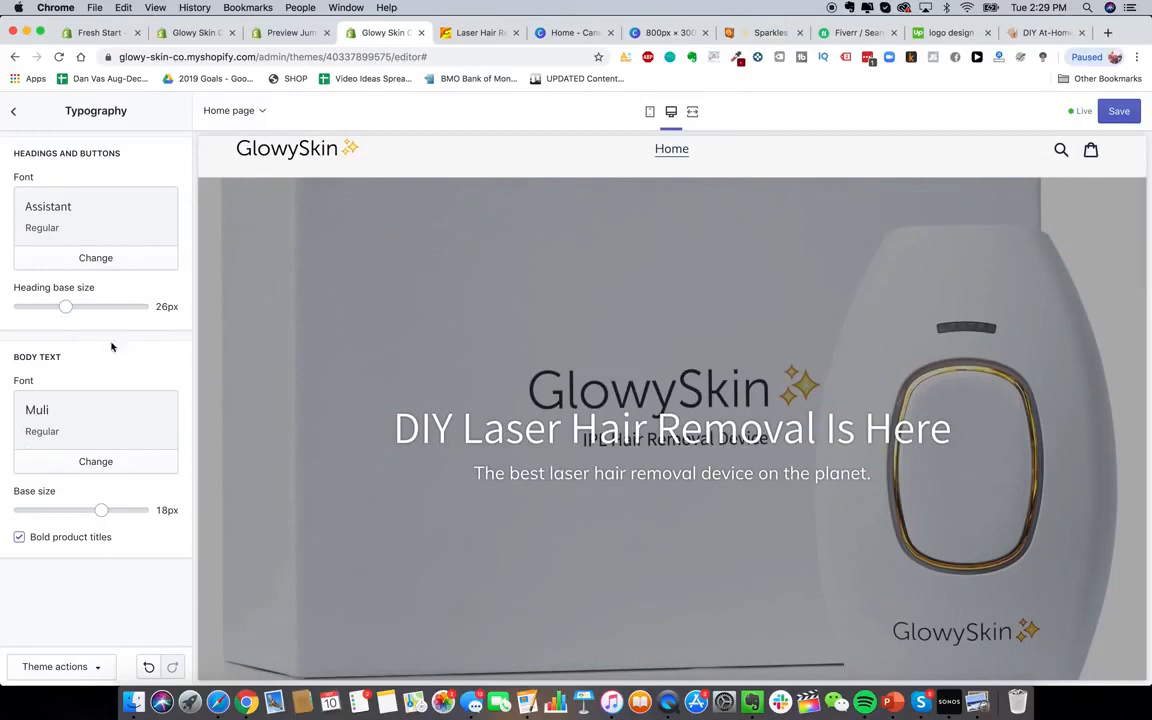
Try a smaller body text size and larger heading size, then preview the page on mobile
{"action": "mouse_move", "coordinate": [101, 510]}
{"action": "left_mouse_down"}
{"action": "mouse_move", "coordinate": [63, 510]}
{"action": "mouse_move", "coordinate": [101, 510]}
{"action": "left_mouse_up"}
{"action": "mouse_move", "coordinate": [65, 306]}
{"action": "left_mouse_down"}
{"action": "mouse_move", "coordinate": [126, 306]}
{"action": "mouse_move", "coordinate": [66, 306]}
{"action": "left_mouse_up"}
{"action": "left_click", "coordinate": [652, 114]}
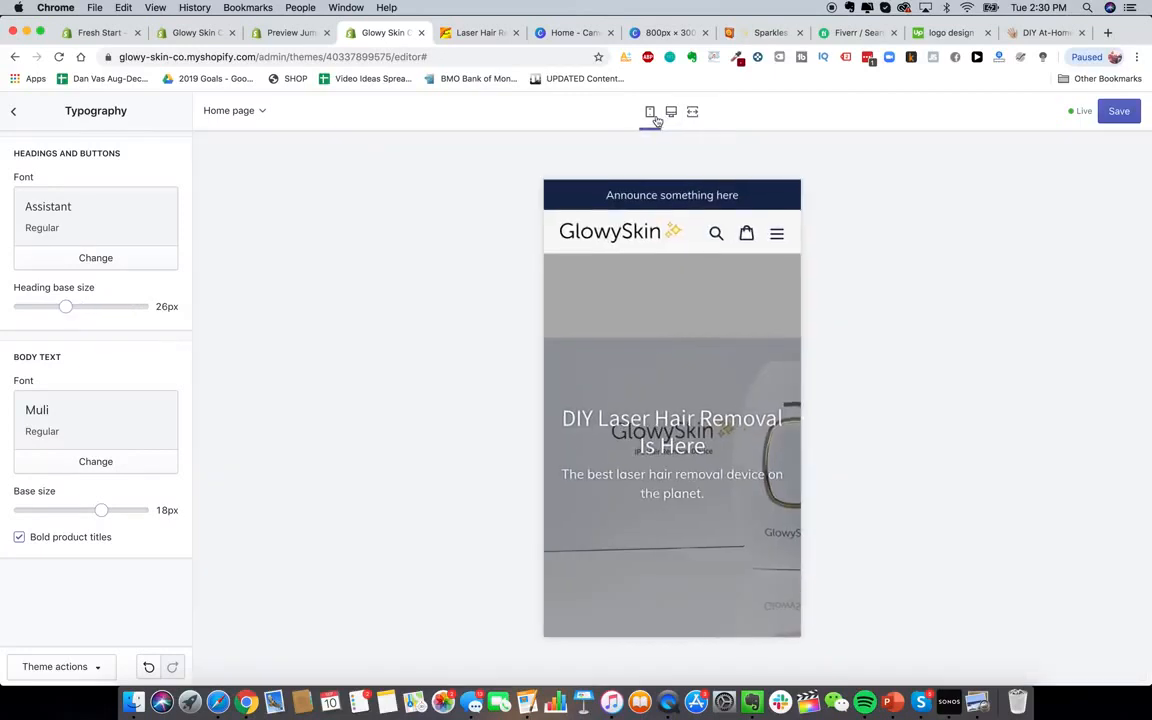
{"action": "scroll", "coordinate": [756, 604], "scroll_direction": "down", "scroll_amount": 3}
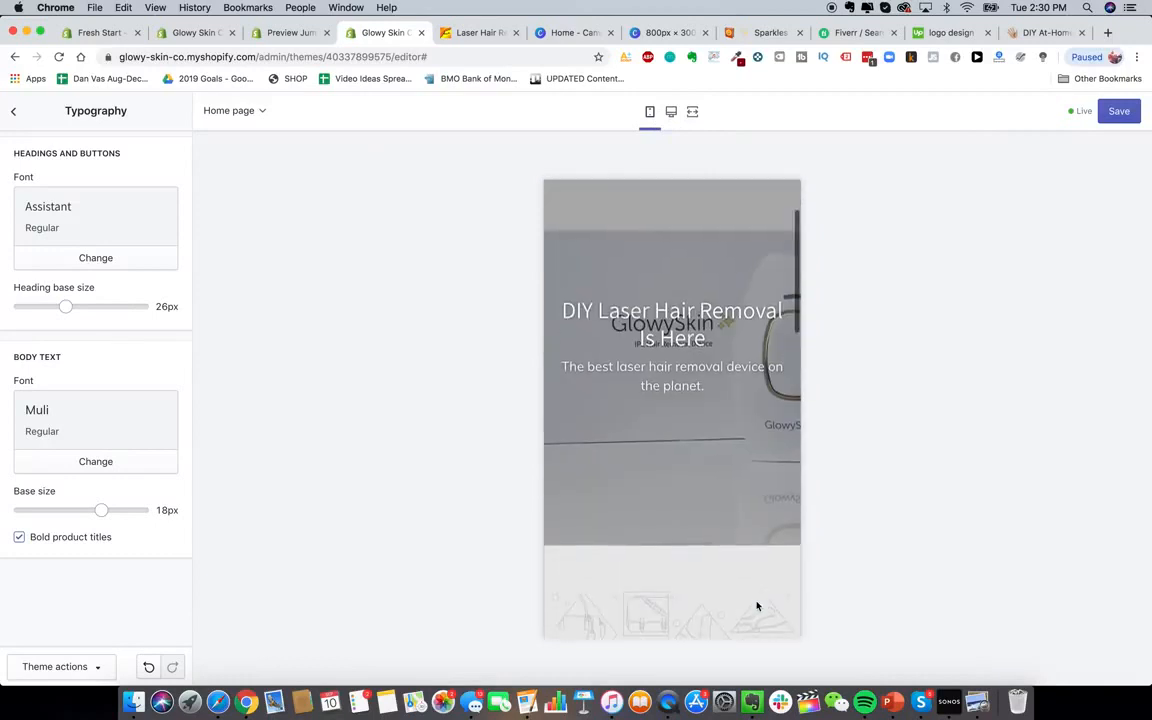
{"action": "scroll", "coordinate": [757, 606], "scroll_direction": "up", "scroll_amount": 1}
{"action": "scroll", "coordinate": [818, 375], "scroll_direction": "up", "scroll_amount": 1}
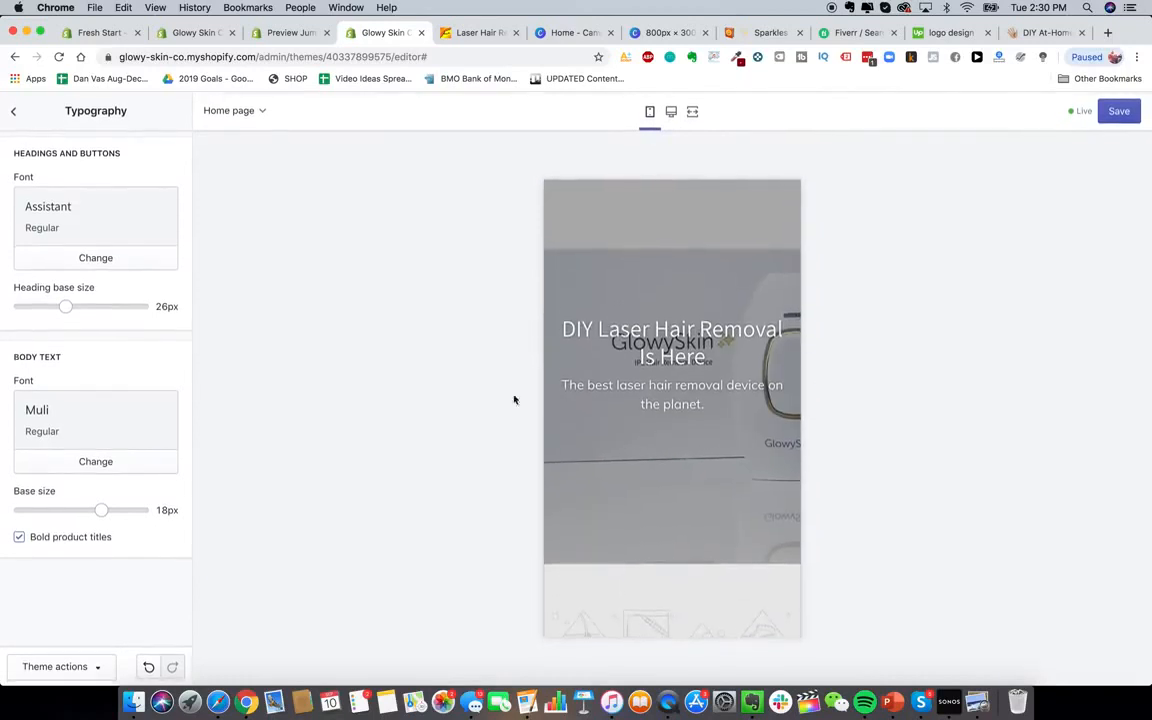
{"action": "scroll", "coordinate": [581, 324], "scroll_direction": "up", "scroll_amount": 2}
{"action": "scroll", "coordinate": [581, 324], "scroll_direction": "down", "scroll_amount": 2}
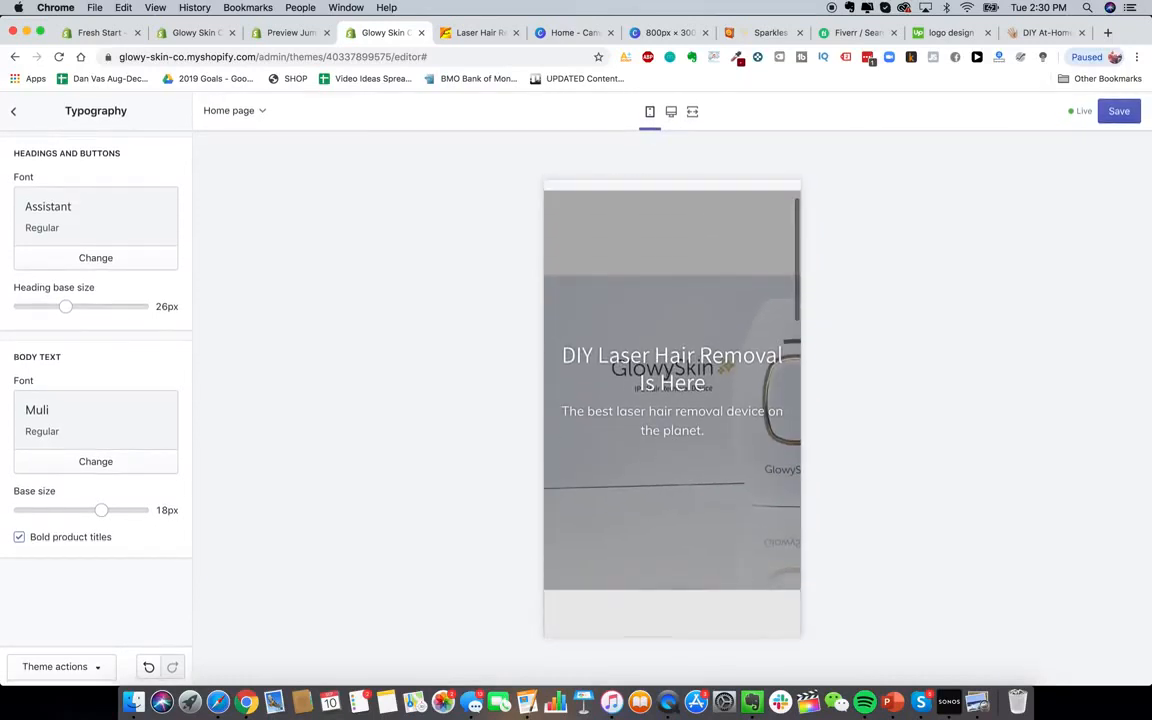
{"action": "scroll", "coordinate": [657, 333], "scroll_direction": "down", "scroll_amount": 8}
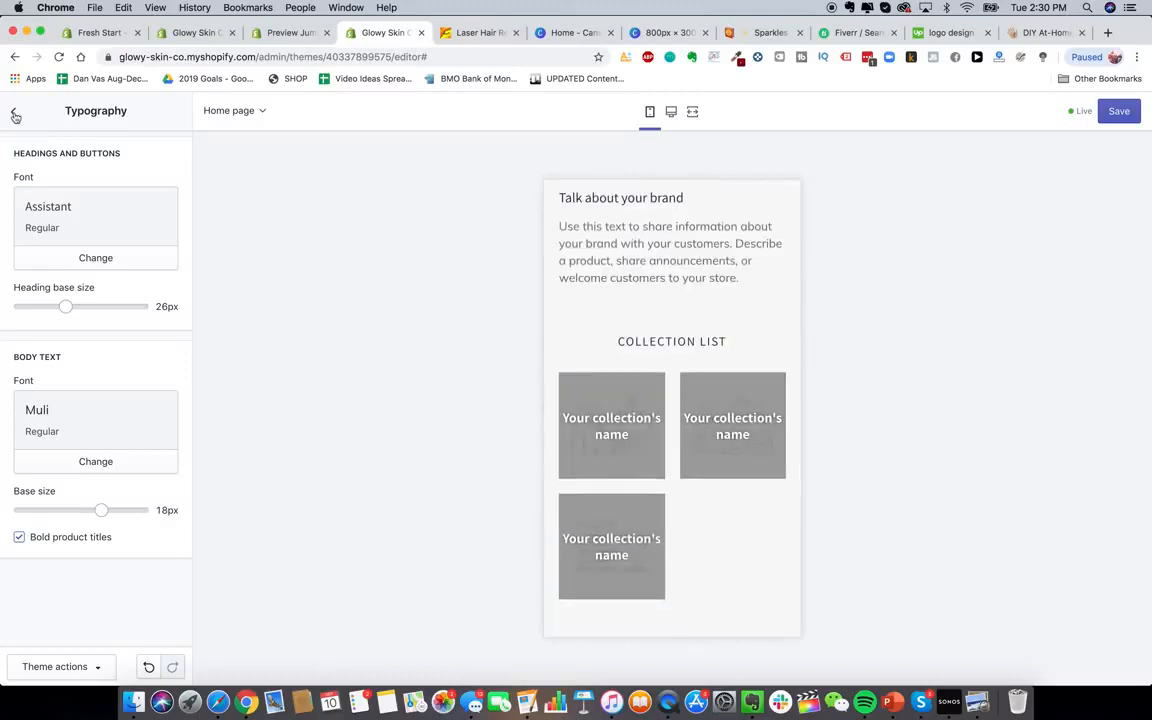
Open the DIY Laser Hair Removal hero section settings with the desktop preview restored
{"action": "left_click", "coordinate": [14, 111]}
{"action": "left_click", "coordinate": [50, 157]}
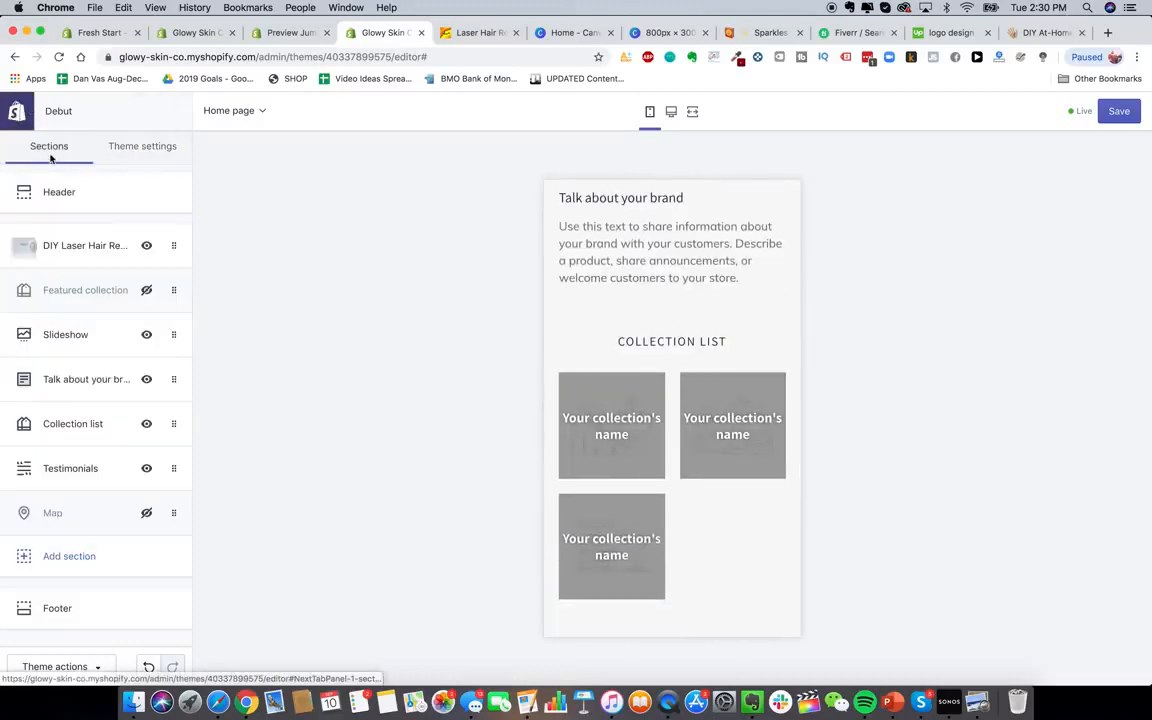
{"action": "left_click", "coordinate": [82, 245]}
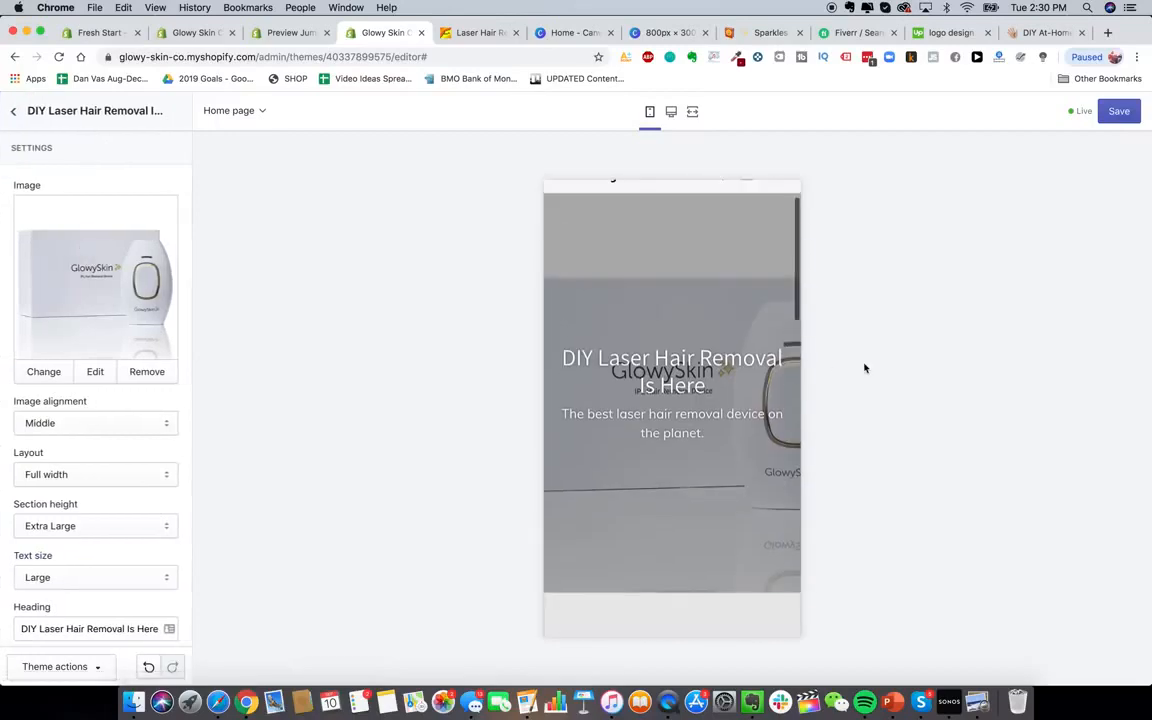
{"action": "left_click", "coordinate": [671, 111]}
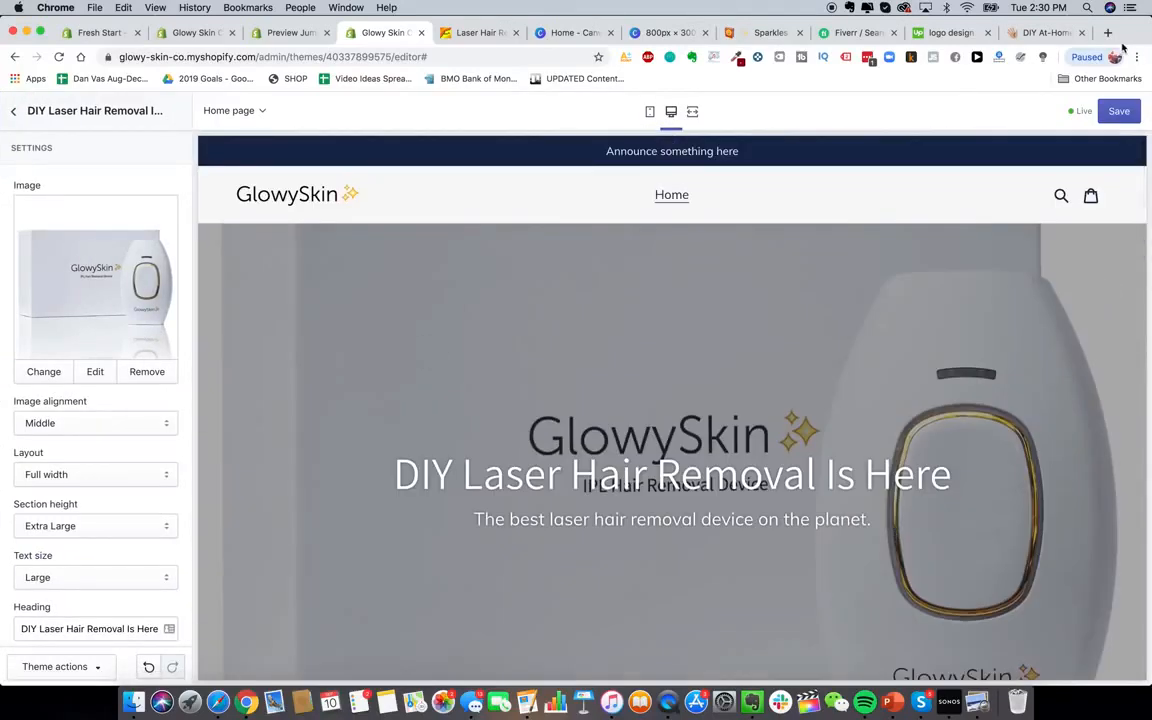
Search Google Images for 'laser hair removal device'
{"action": "left_click", "coordinate": [1109, 38]}
{"action": "type", "text": "google images"}
{"action": "key", "text": "Return"}
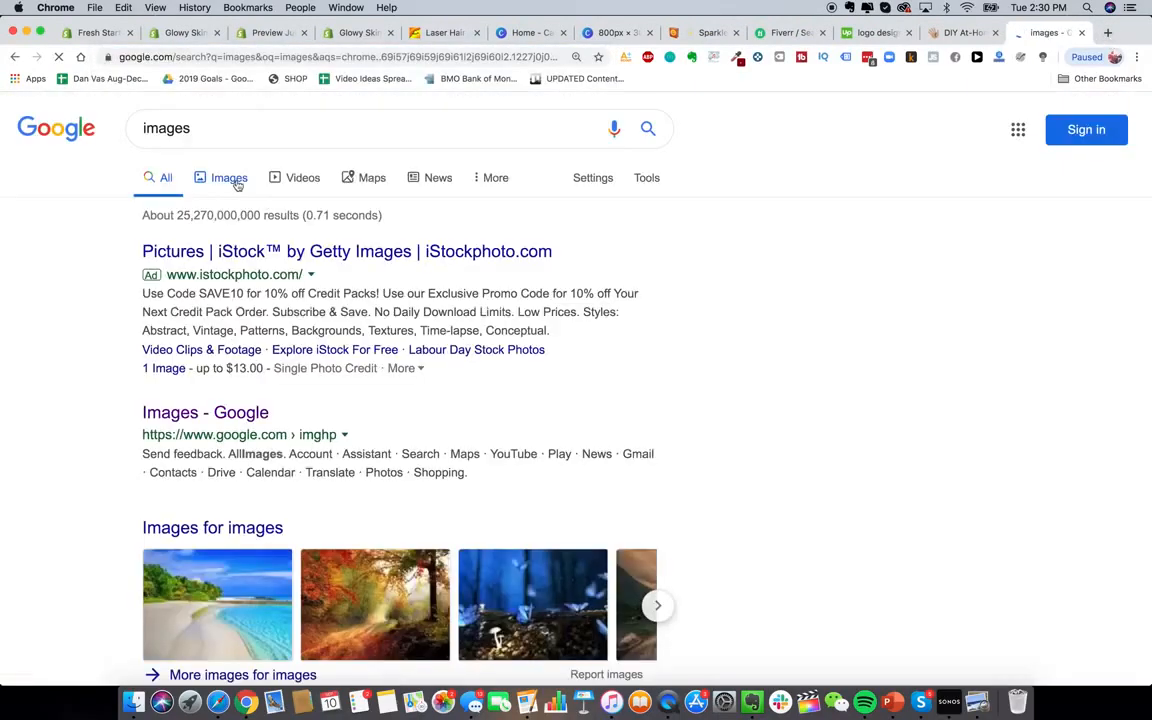
{"action": "left_click", "coordinate": [232, 179]}
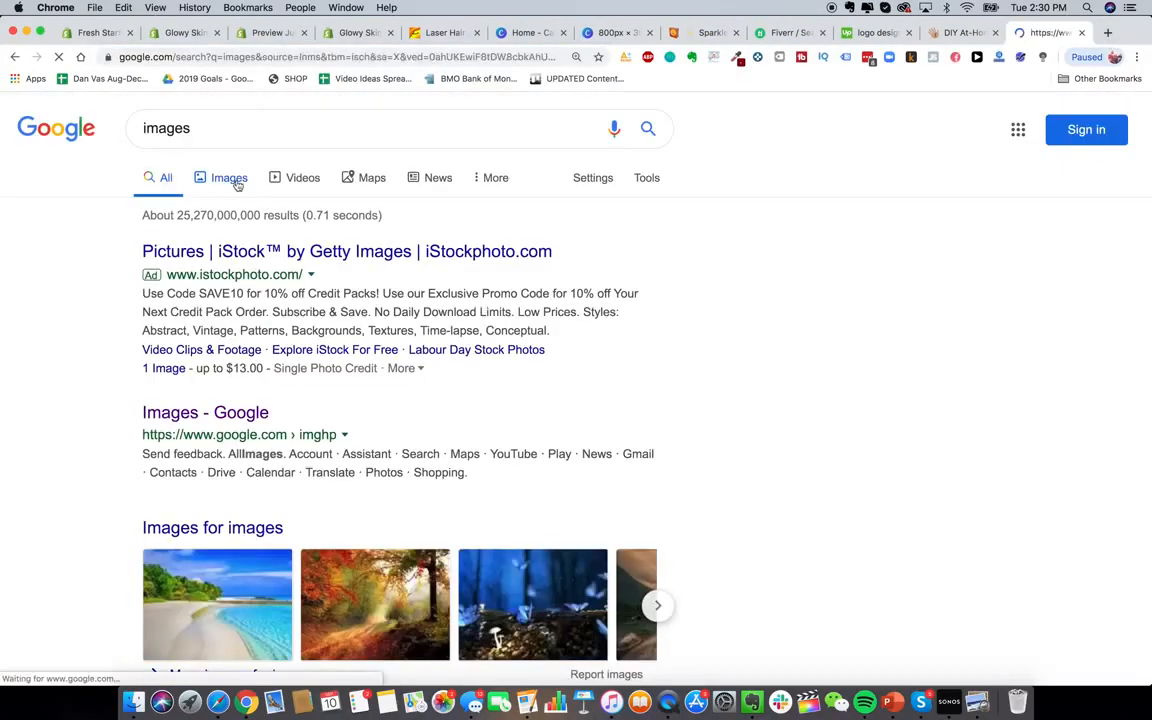
{"action": "double_click", "coordinate": [215, 130]}
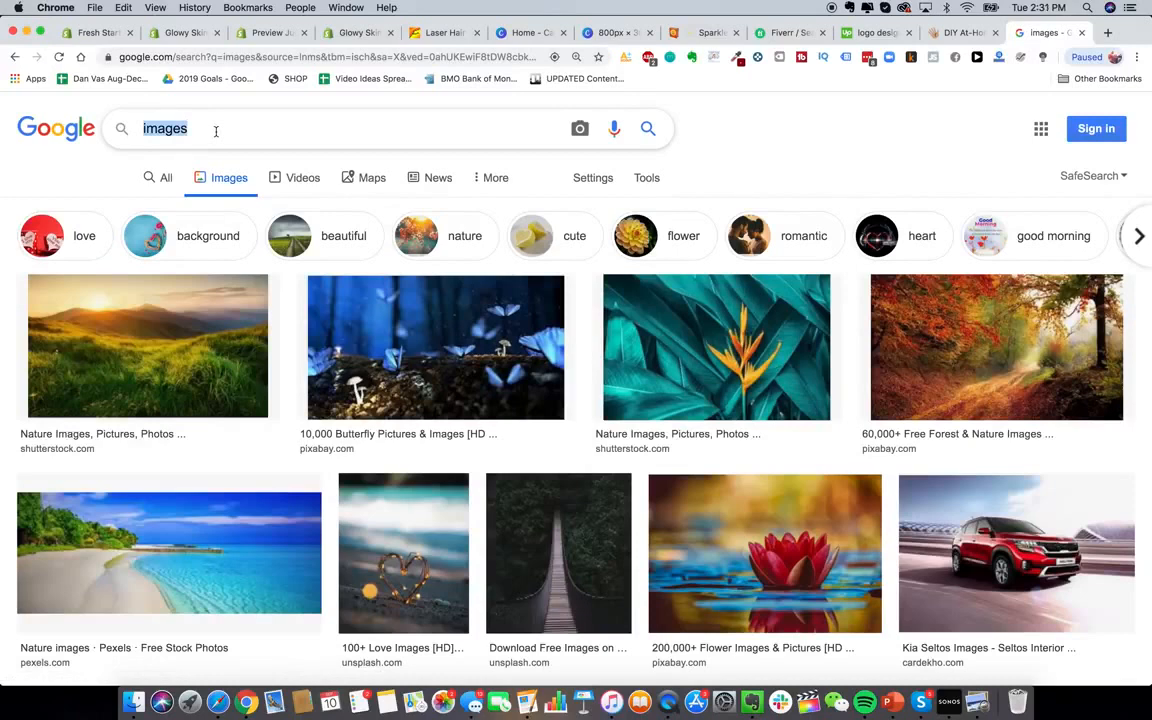
{"action": "type", "text": "laser hair removal device"}
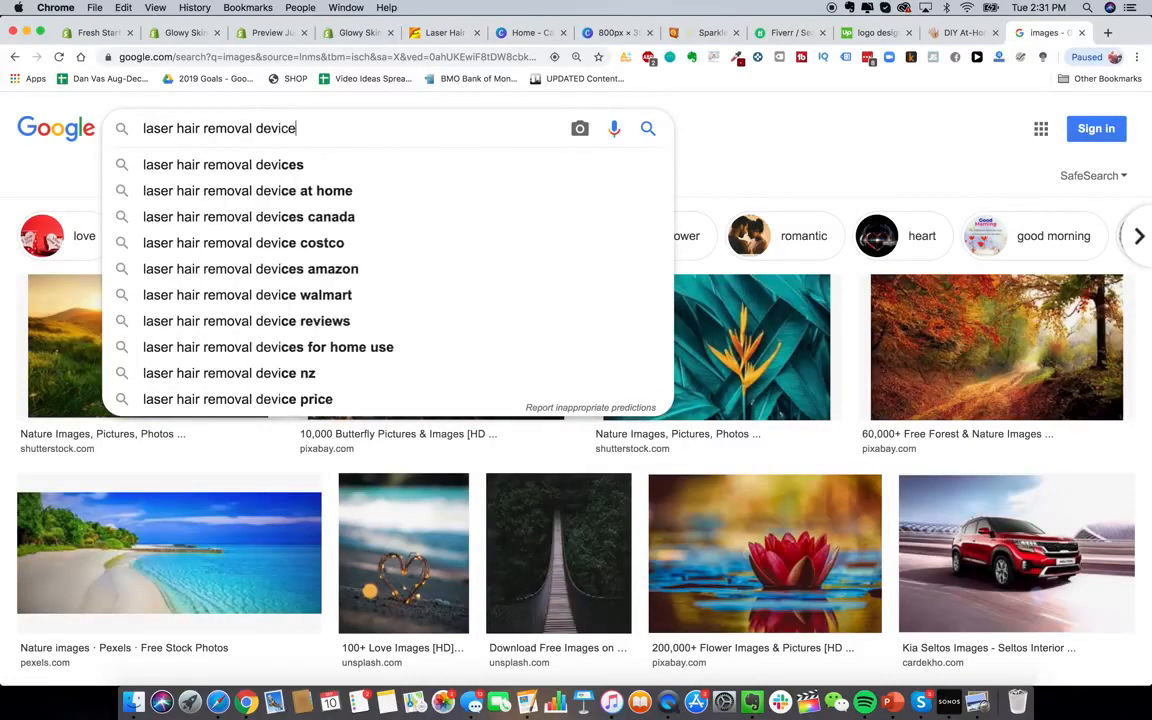
{"action": "key", "text": "Return"}
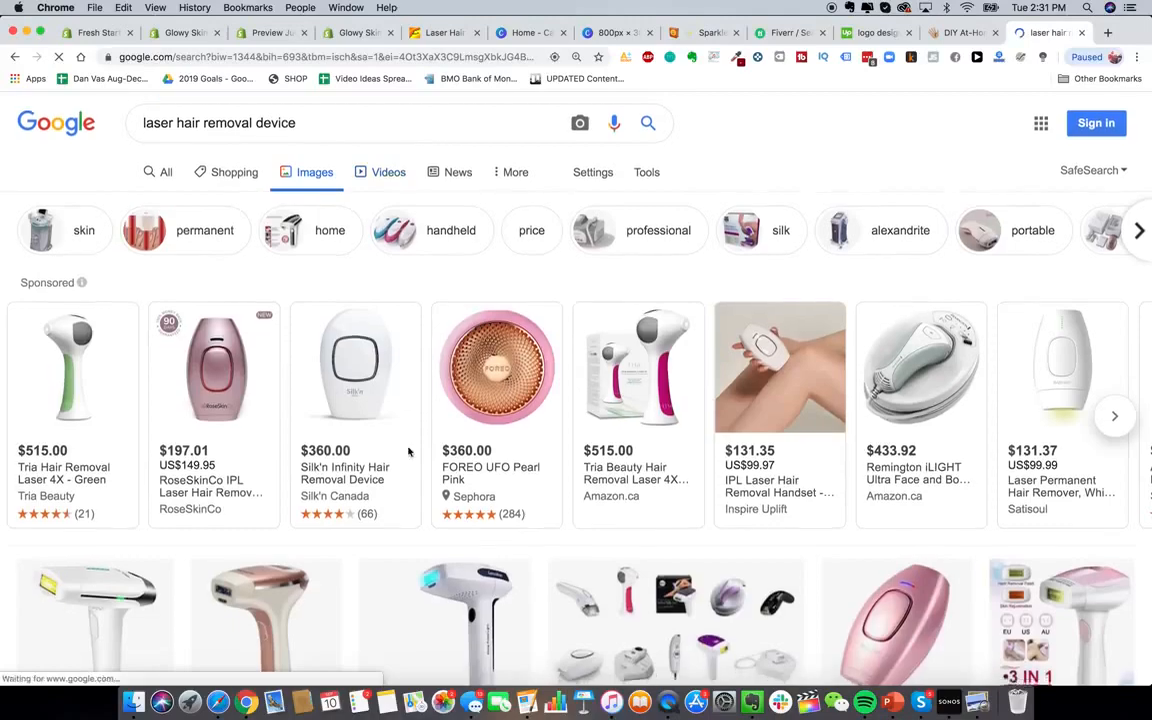
Preview the Household Laser Hair Remover image, then close the preview and the search tab
{"action": "scroll", "coordinate": [408, 452], "scroll_direction": "down", "scroll_amount": 10}
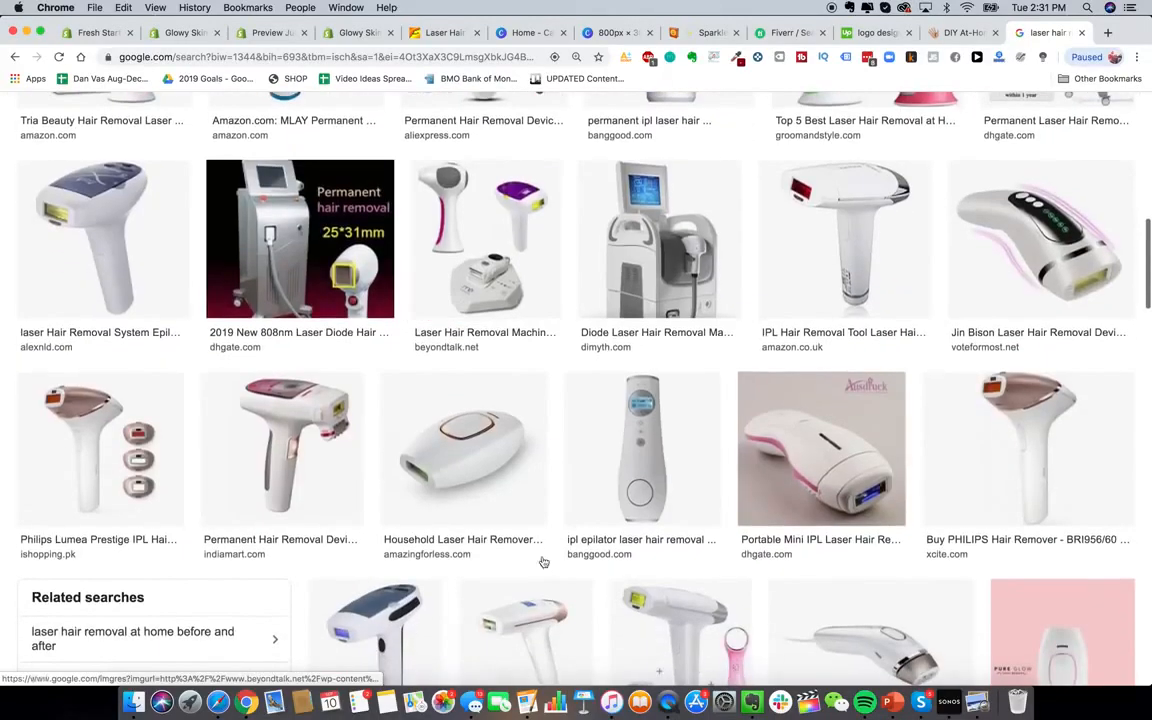
{"action": "left_click", "coordinate": [487, 441]}
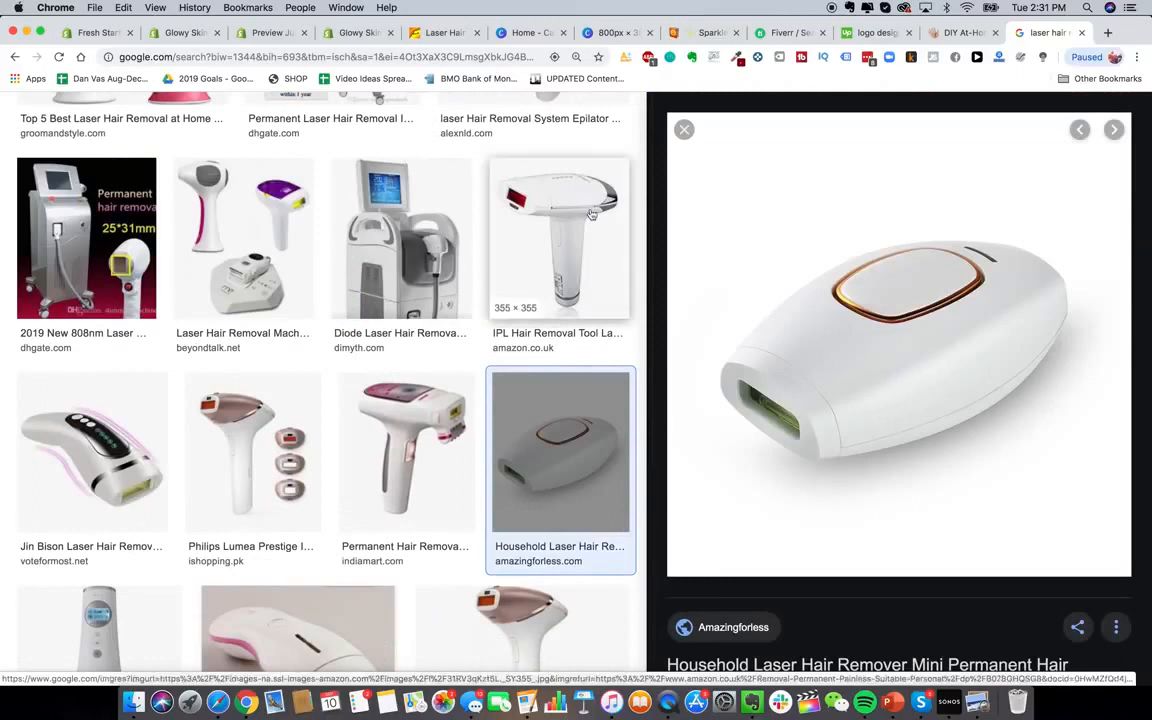
{"action": "scroll", "coordinate": [585, 228], "scroll_direction": "up", "scroll_amount": 1}
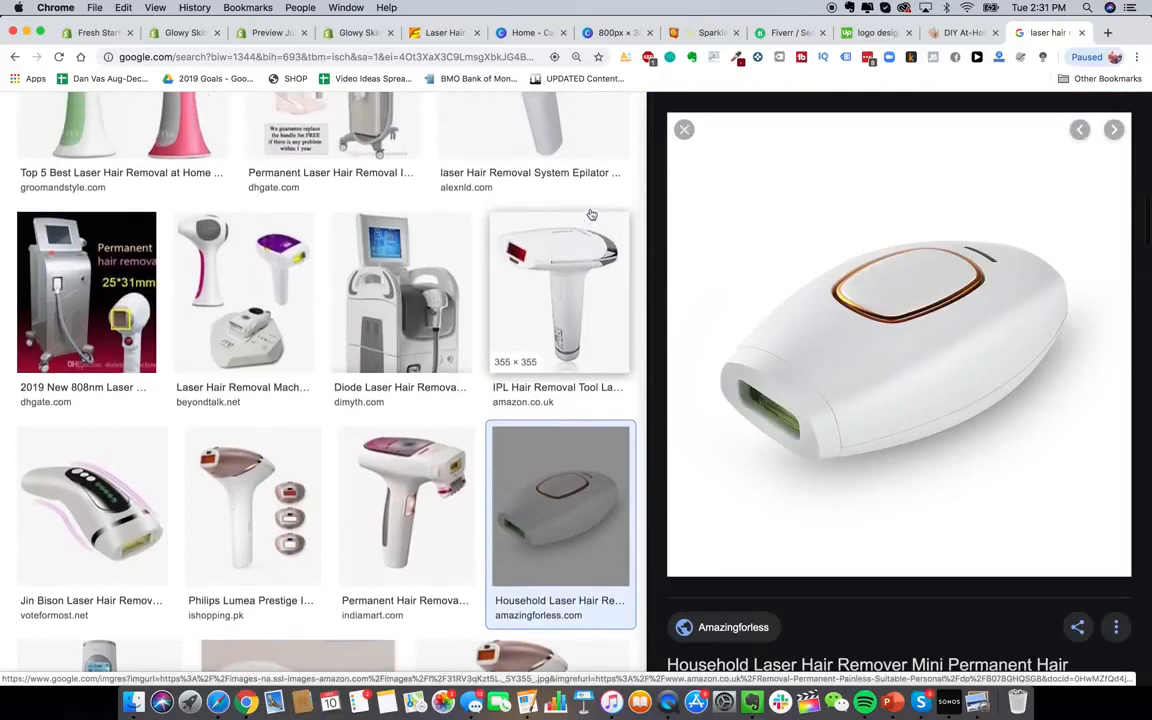
{"action": "left_click", "coordinate": [685, 131]}
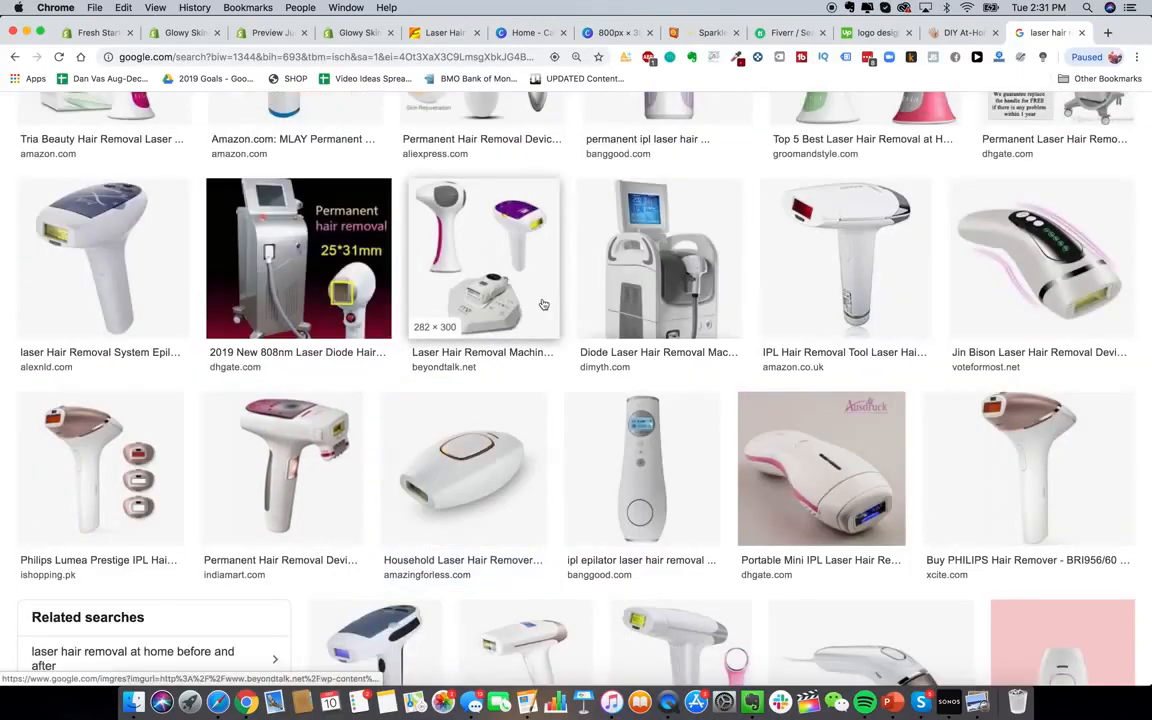
{"action": "key", "text": "super+w"}
Start a new product from the store admin's Products list
{"action": "scroll", "coordinate": [617, 457], "scroll_direction": "down", "scroll_amount": 3}
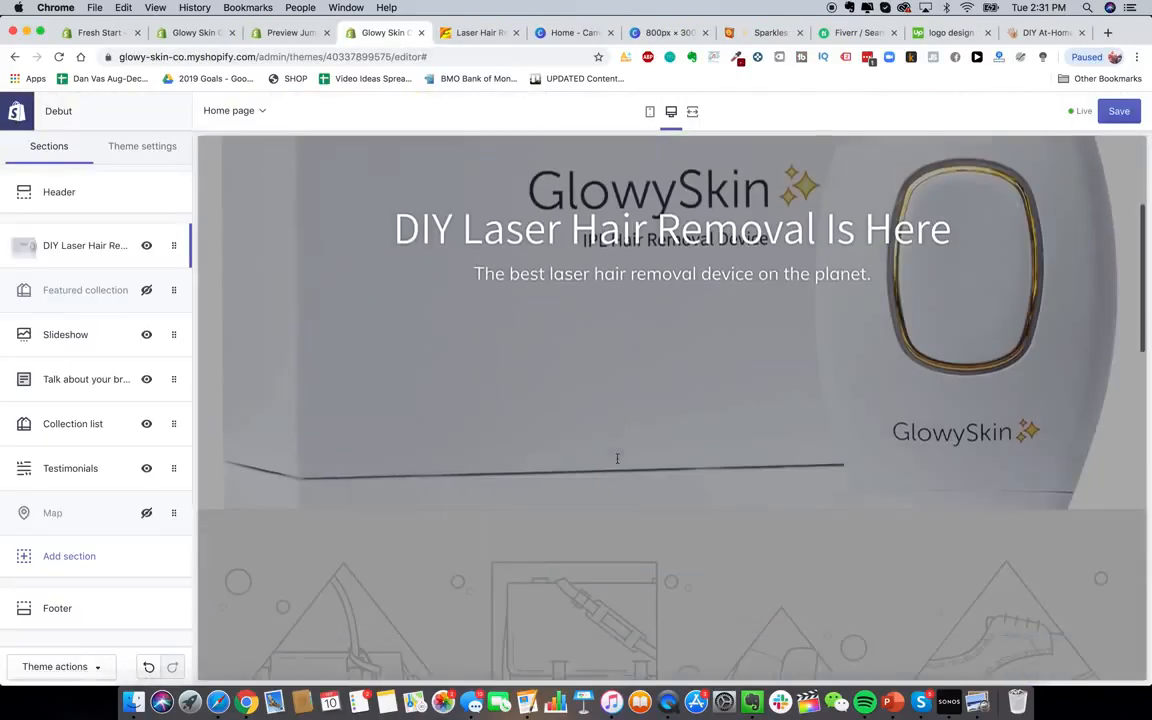
{"action": "scroll", "coordinate": [617, 457], "scroll_direction": "up", "scroll_amount": 3}
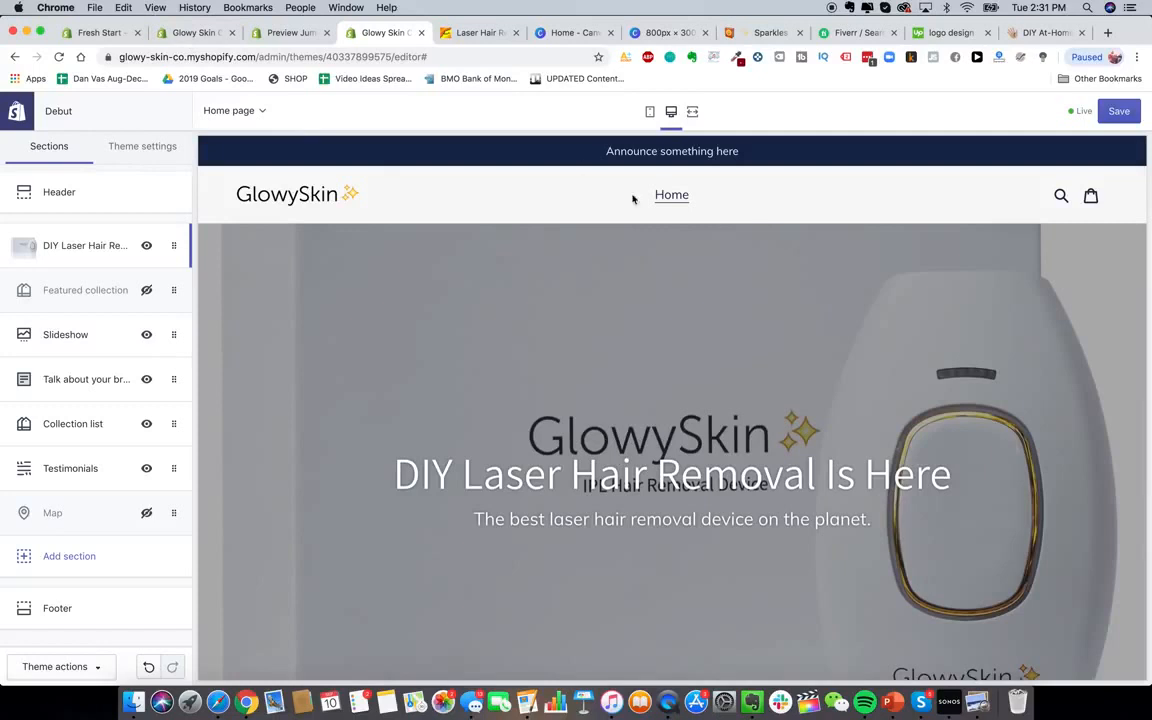
{"action": "left_click", "coordinate": [205, 32]}
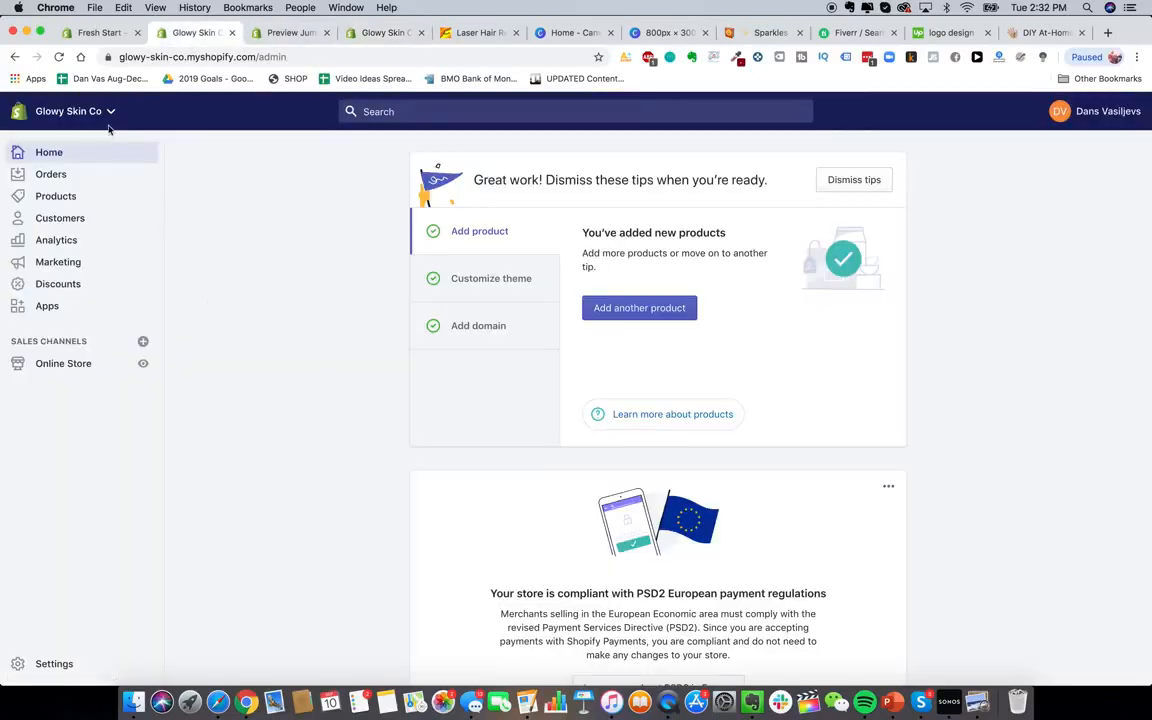
{"action": "left_click", "coordinate": [80, 196]}
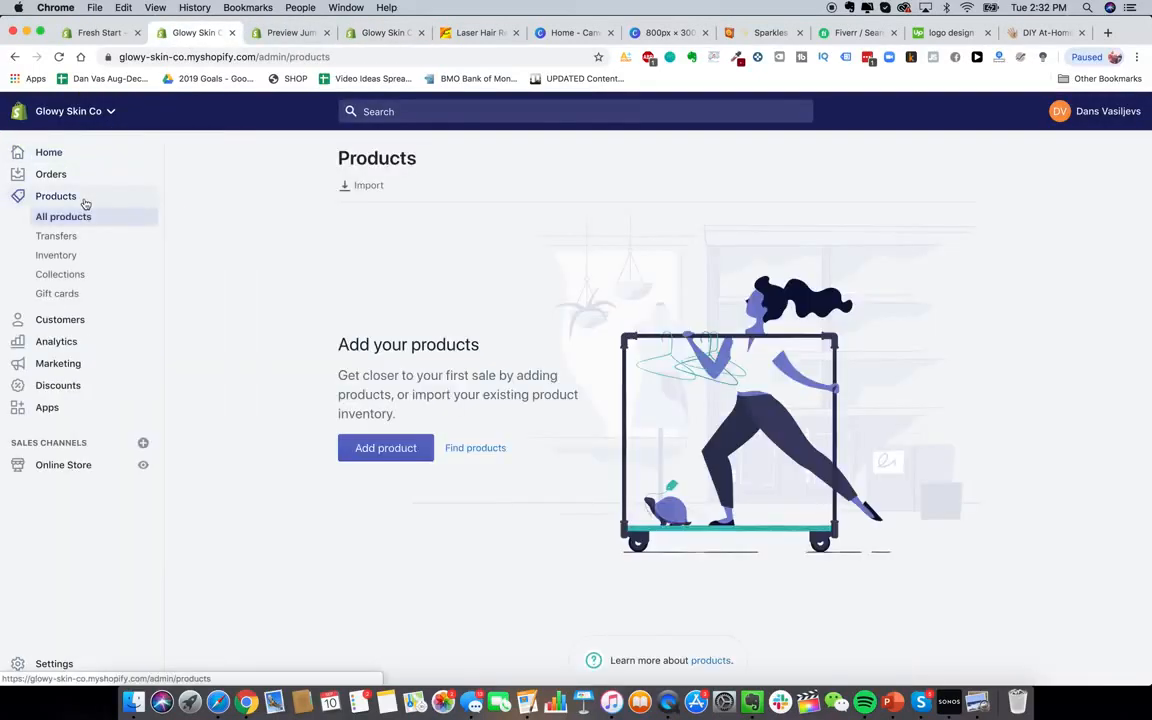
{"action": "left_click", "coordinate": [393, 447]}
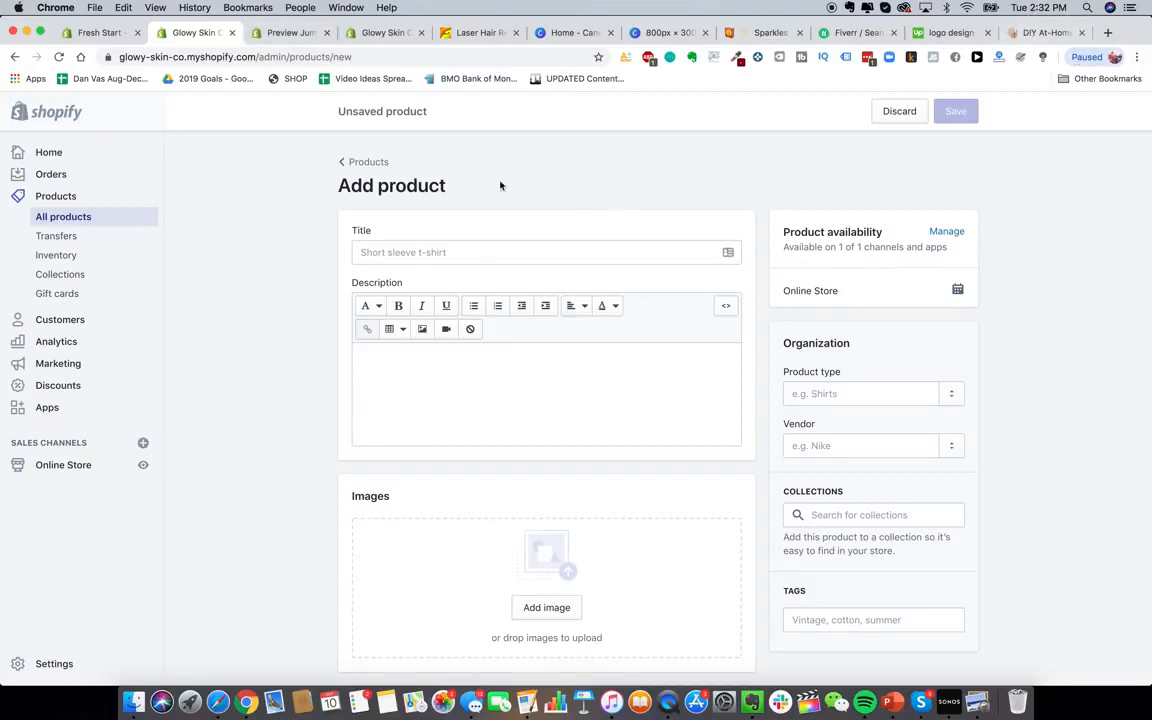
Title the product 'Glowy Skin Advanced Premium Laser Hair Removal Device' and describe it as 'The best laser device in the world'
{"action": "left_click", "coordinate": [444, 254]}
{"action": "type", "text": "Glowy Skin Advanced"}
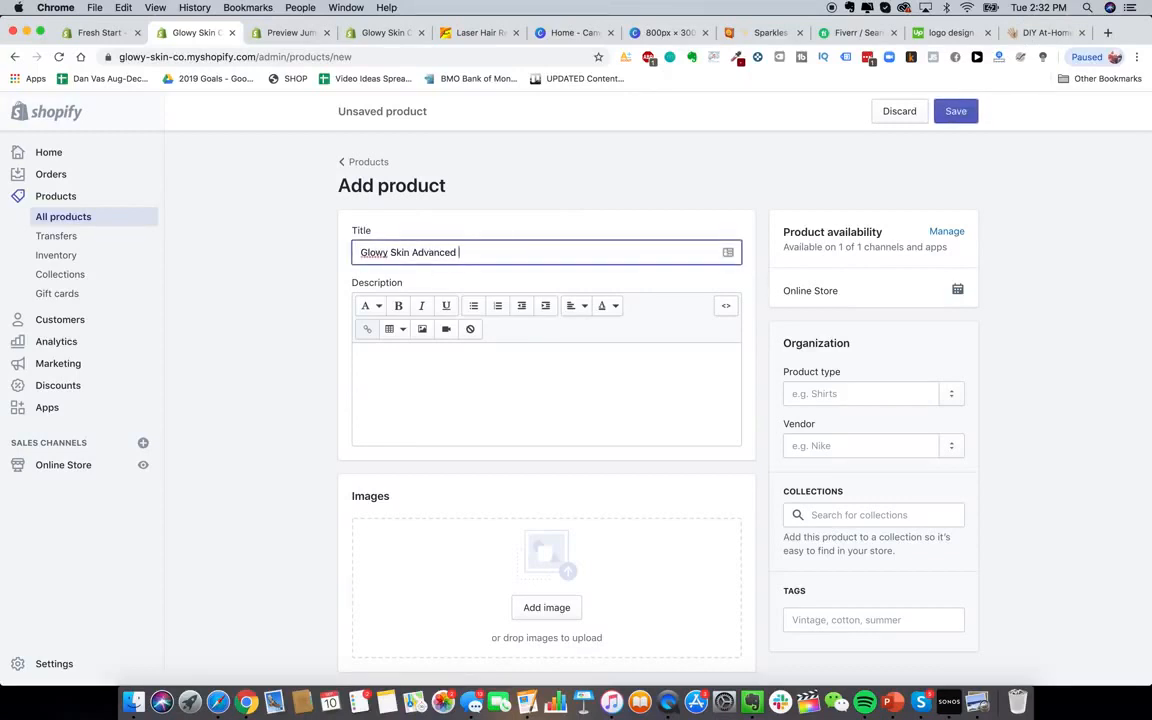
{"action": "type", "text": " premium Laser Hair Rem"}
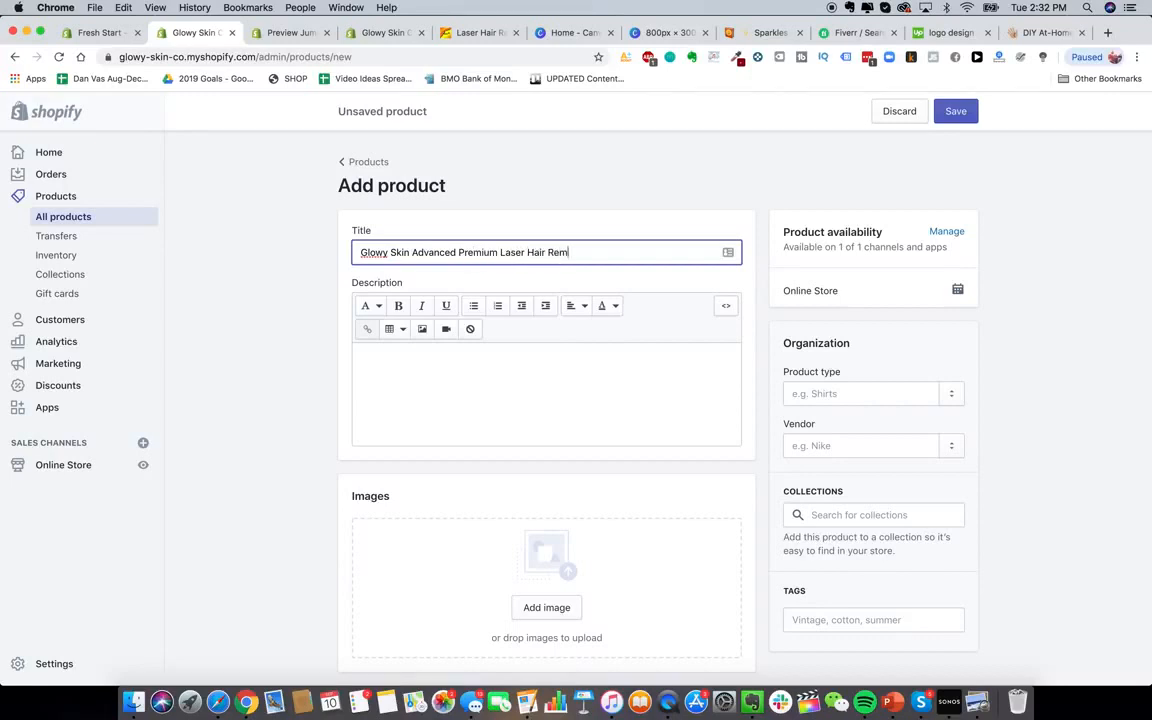
{"action": "type", "text": "oval Deiv"}
{"action": "key", "text": "BackSpace"}
{"action": "key", "text": "BackSpace"}
{"action": "type", "text": "vice"}
{"action": "left_click", "coordinate": [422, 401]}
{"action": "type", "text": "The best "}
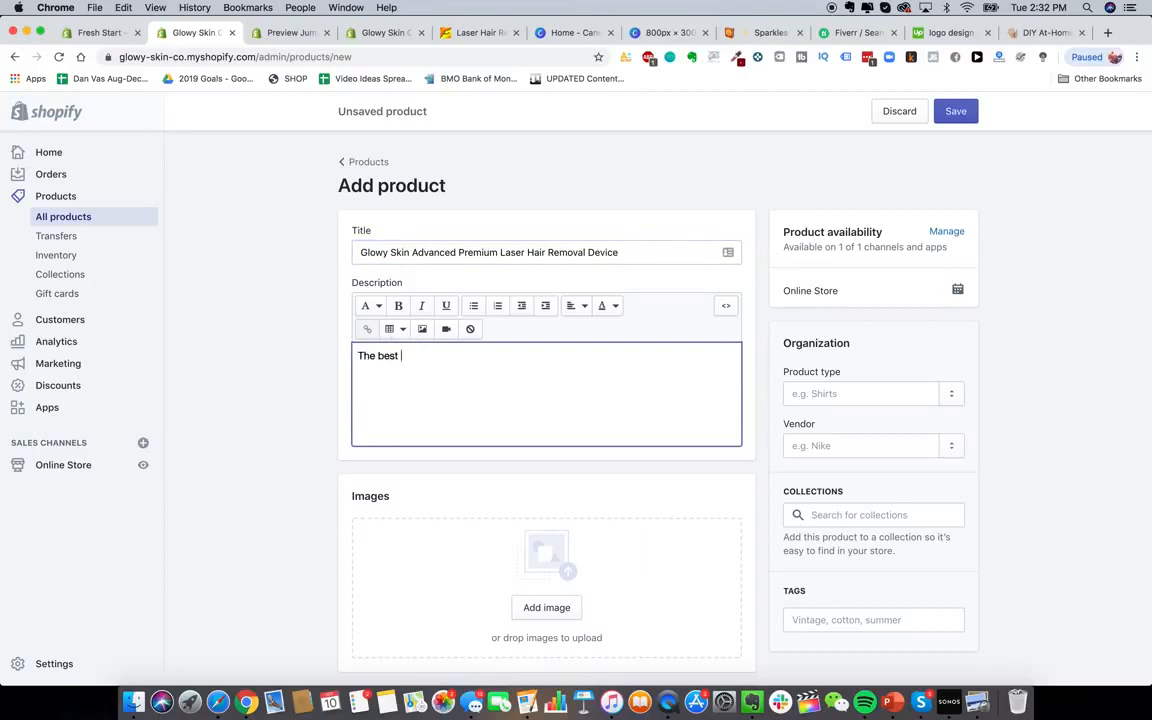
{"action": "type", "text": "laser device in the world"}
Open the product pictures folder in Finder
{"action": "scroll", "coordinate": [544, 434], "scroll_direction": "down", "scroll_amount": 3}
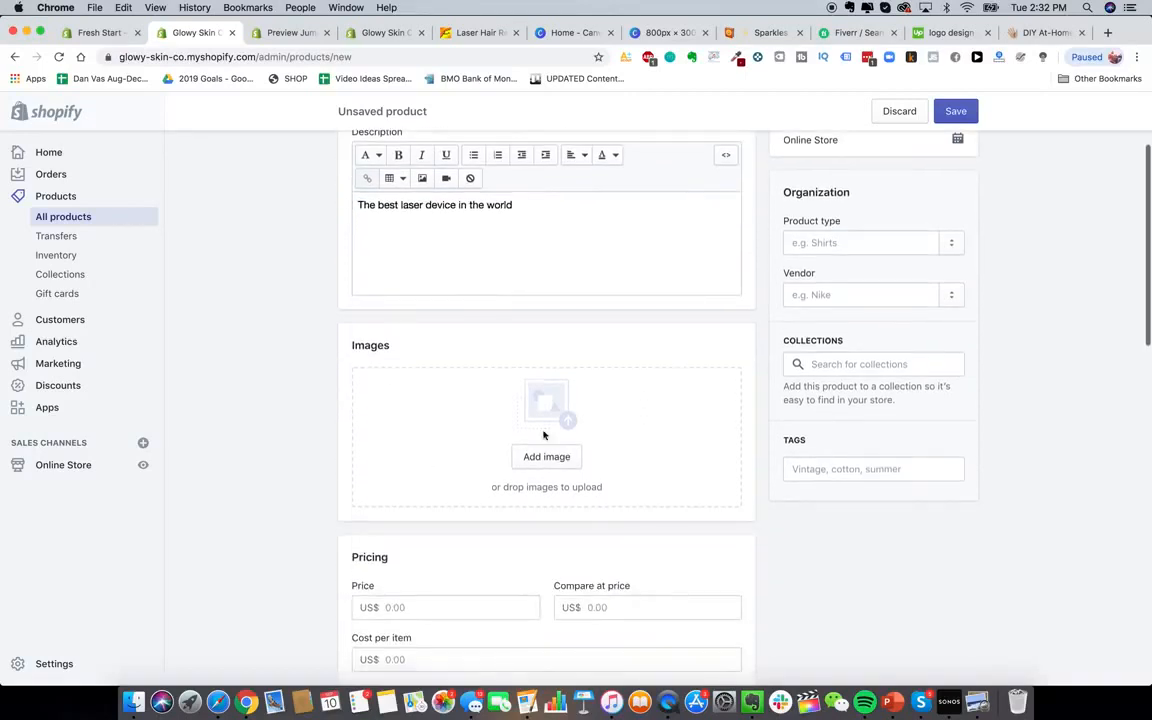
{"action": "left_click", "coordinate": [133, 702]}
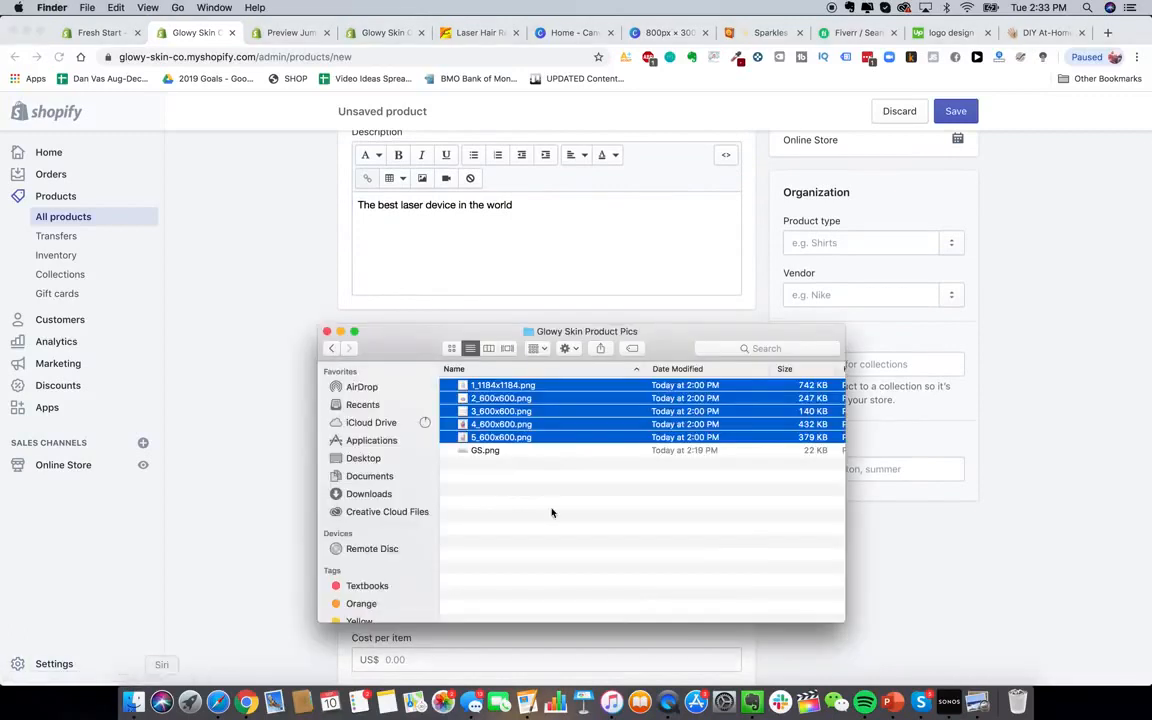
{"action": "left_click", "coordinate": [551, 512]}
Preview the first numbered product picture in Finder, then close the preview
{"action": "left_click", "coordinate": [473, 388]}
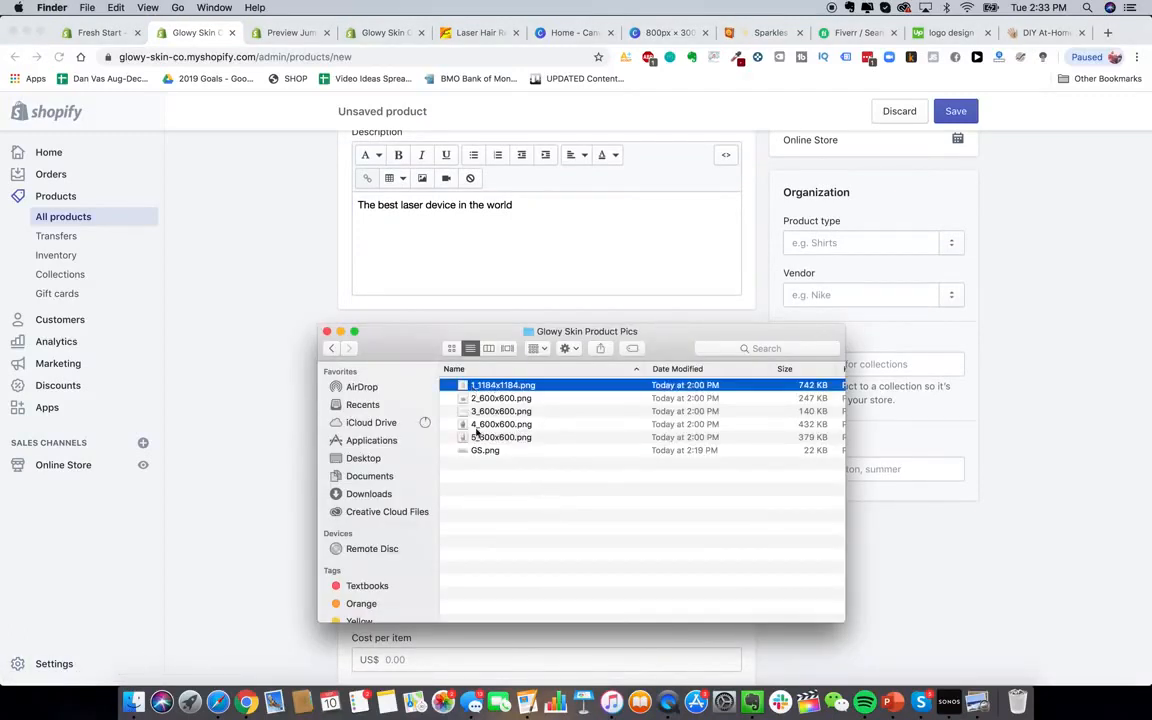
{"action": "left_click", "coordinate": [500, 437], "text": "shift"}
{"action": "right_click", "coordinate": [504, 384]}
{"action": "left_click", "coordinate": [555, 530]}
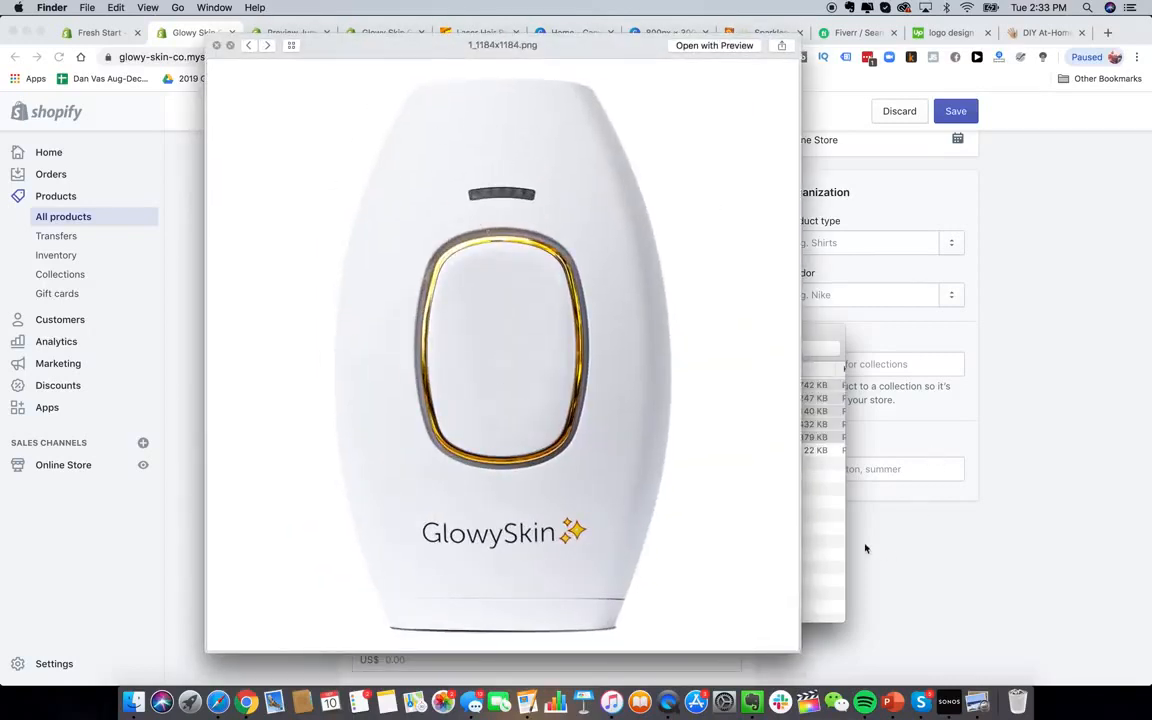
{"action": "left_click", "coordinate": [172, 285]}
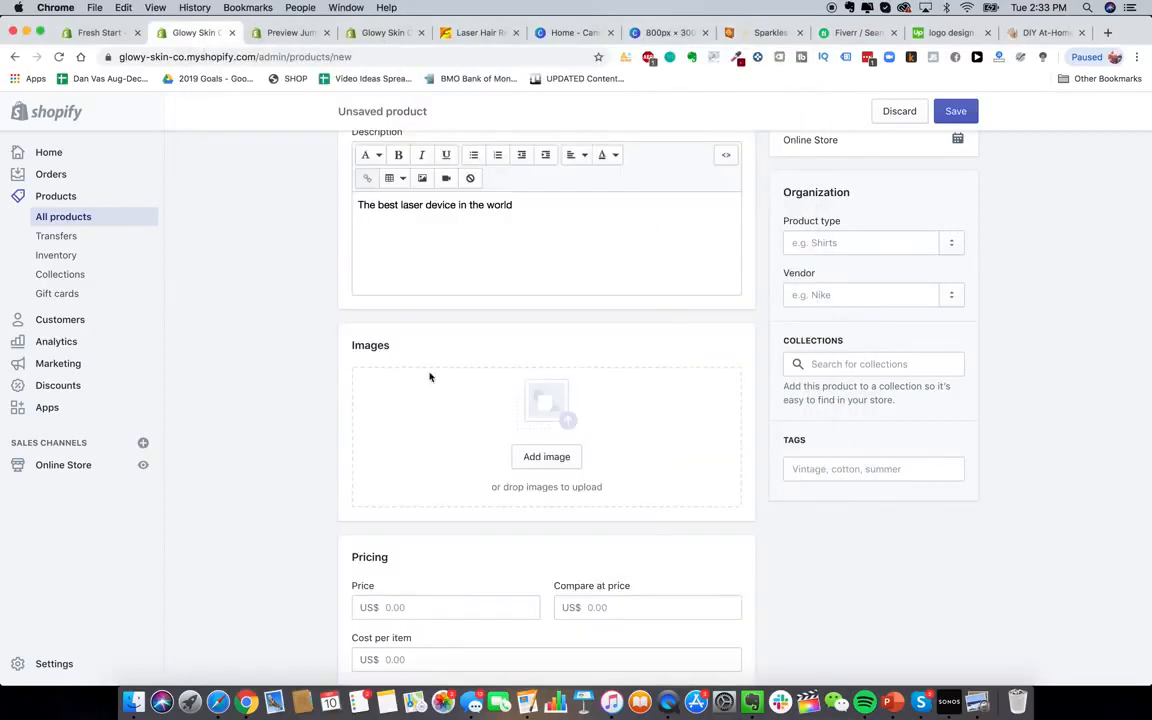
{"action": "left_click", "coordinate": [140, 700]}
{"action": "left_click", "coordinate": [200, 45]}
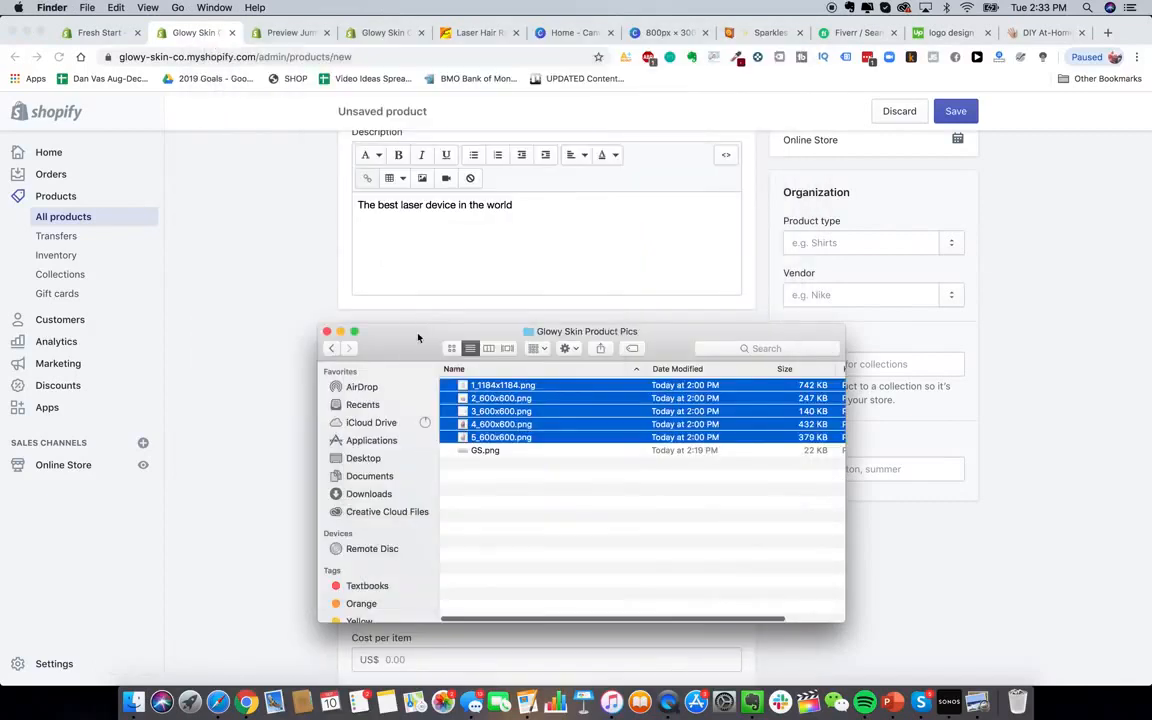
Drag 1_1184x1184.png into the product's image upload area
{"action": "left_click_drag", "start_coordinate": [418, 338], "coordinate": [818, 360]}
{"action": "left_click", "coordinate": [887, 495]}
{"action": "left_click", "coordinate": [900, 407]}
{"action": "left_click_drag", "start_coordinate": [900, 407], "coordinate": [508, 430]}
{"action": "scroll", "coordinate": [300, 400], "scroll_direction": "down", "scroll_amount": 2}
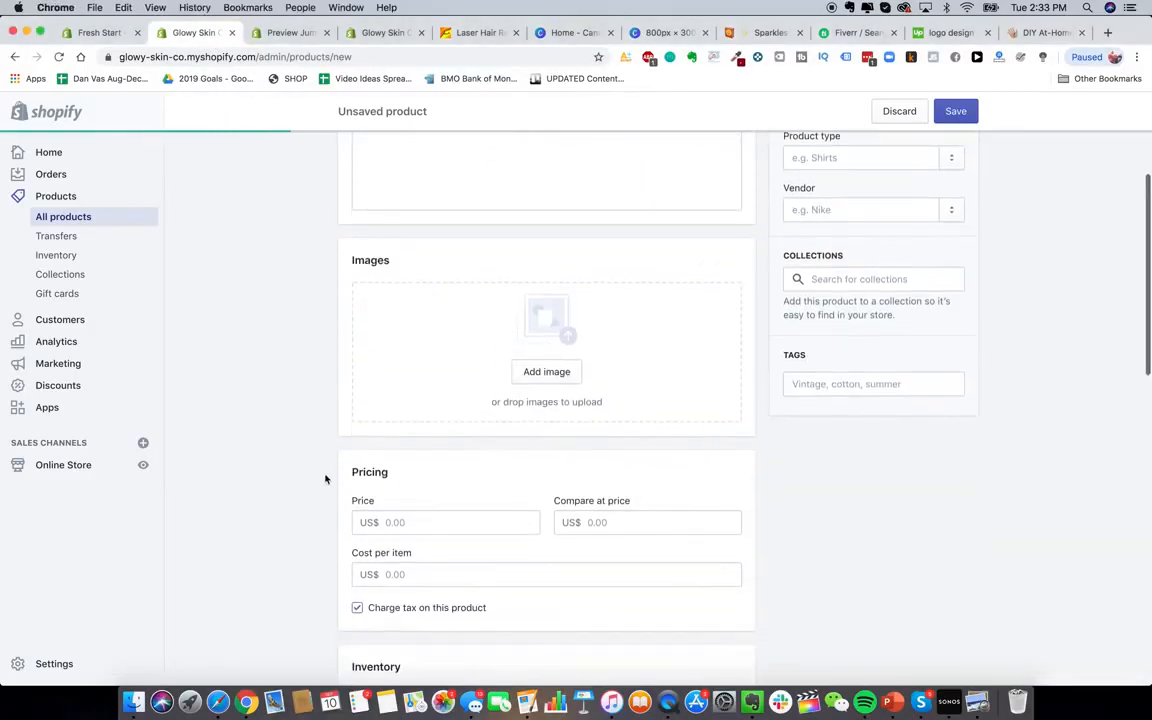
{"action": "scroll", "coordinate": [325, 479], "scroll_direction": "down", "scroll_amount": 2}
{"action": "scroll", "coordinate": [325, 479], "scroll_direction": "up", "scroll_amount": 1}
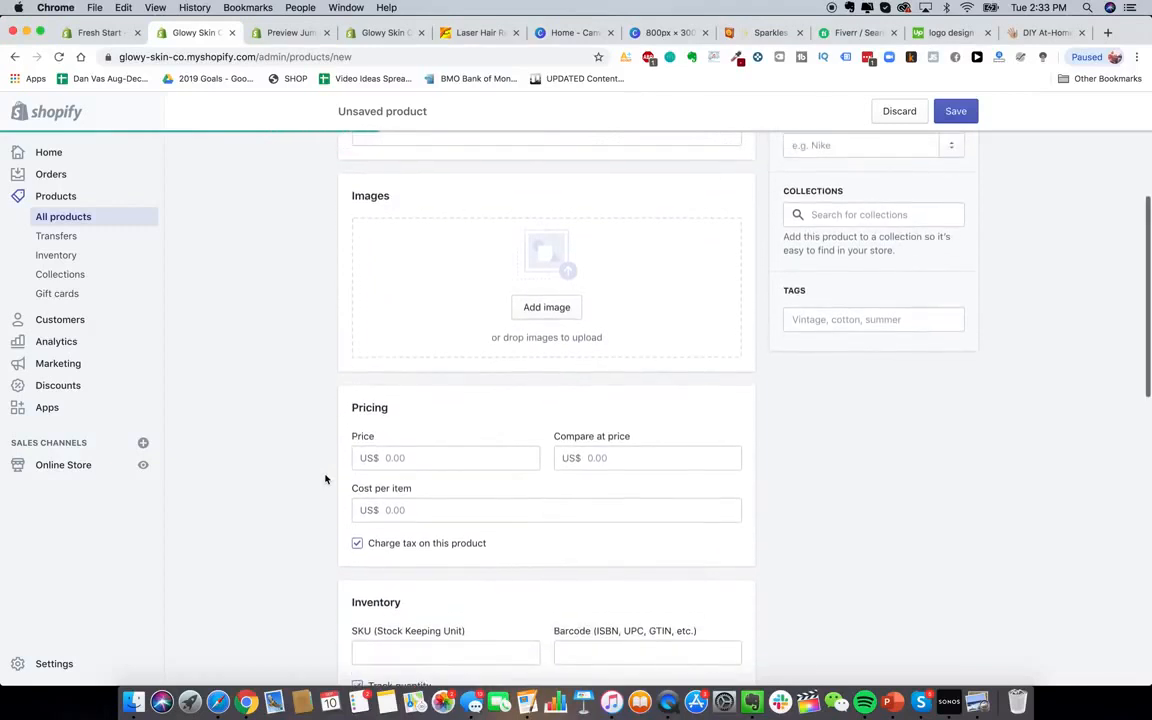
{"action": "left_click", "coordinate": [430, 470]}
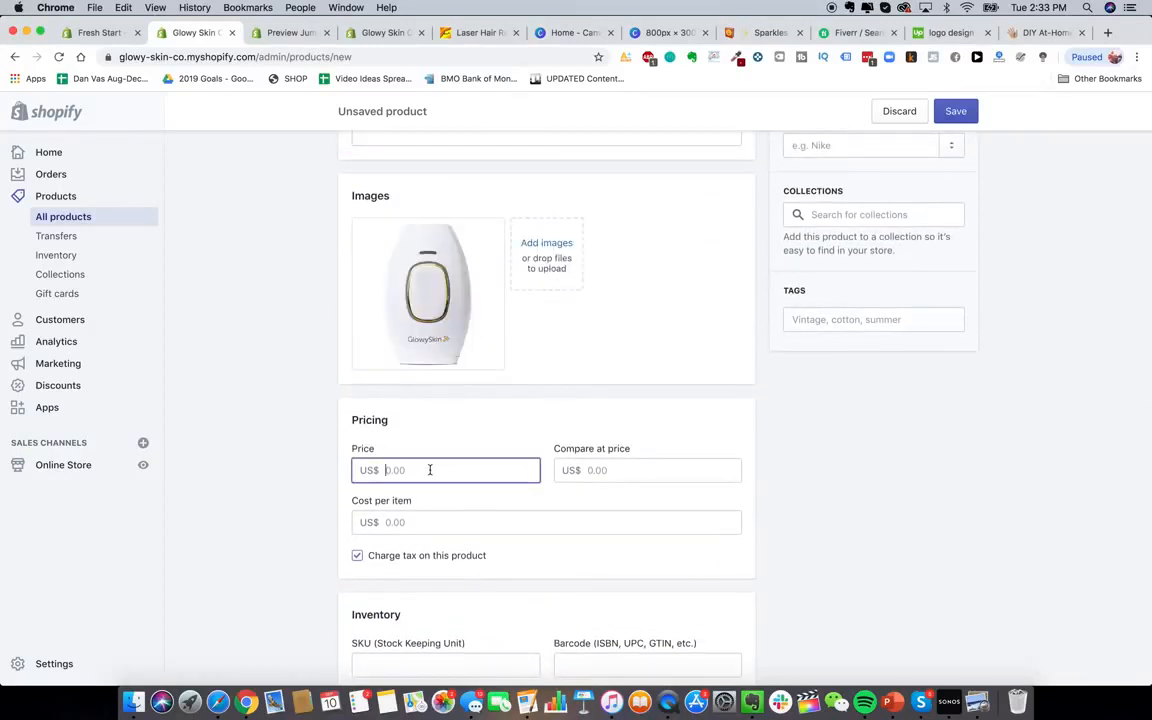
Check the competitor's laser handset product page for pricing
{"action": "left_click", "coordinate": [1028, 33]}
{"action": "left_click", "coordinate": [789, 340]}
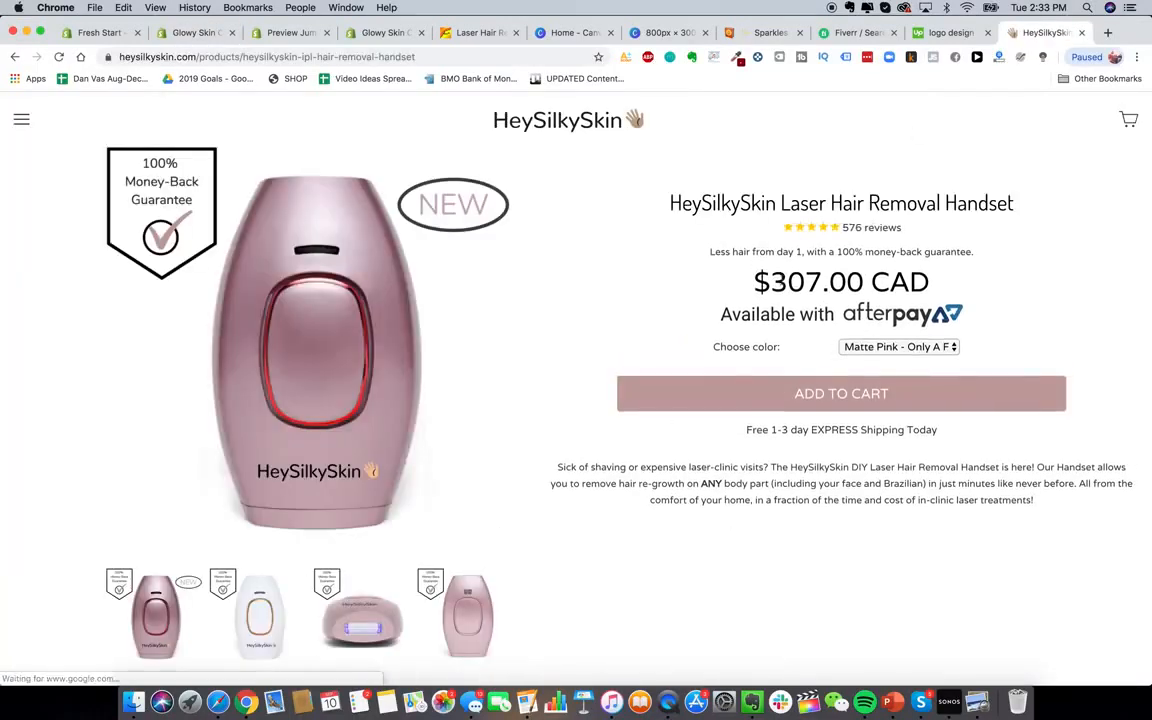
{"action": "left_click", "coordinate": [294, 40]}
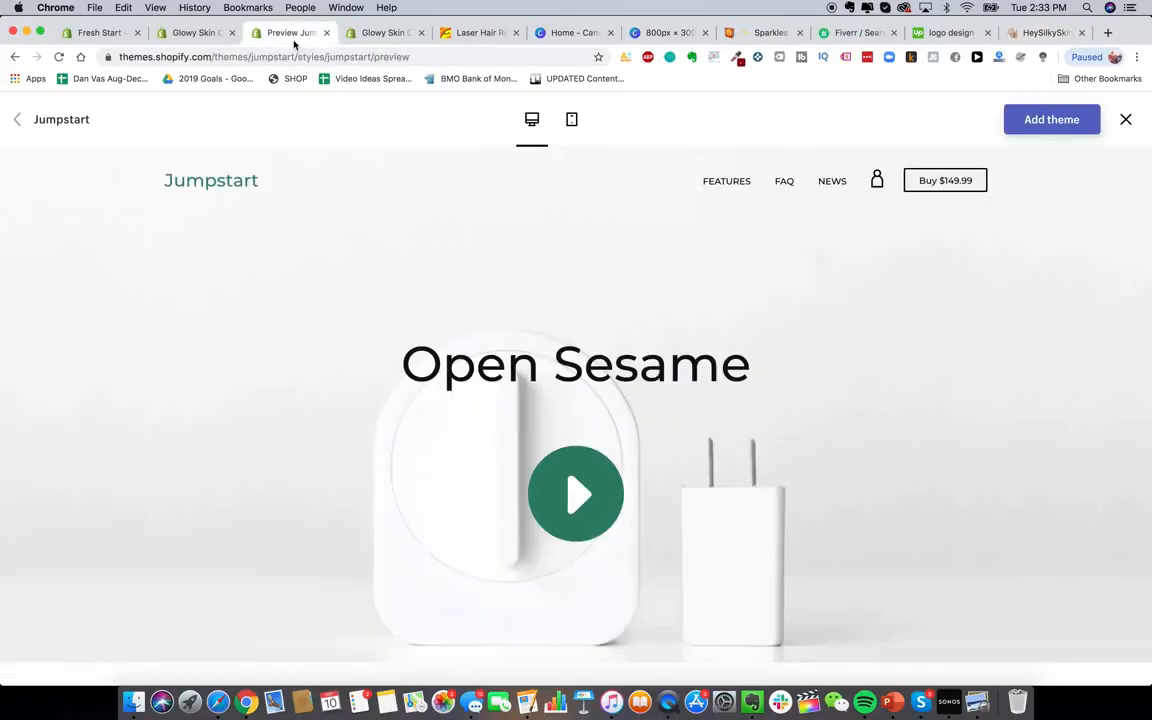
{"action": "left_click", "coordinate": [357, 40]}
{"action": "left_click", "coordinate": [218, 38]}
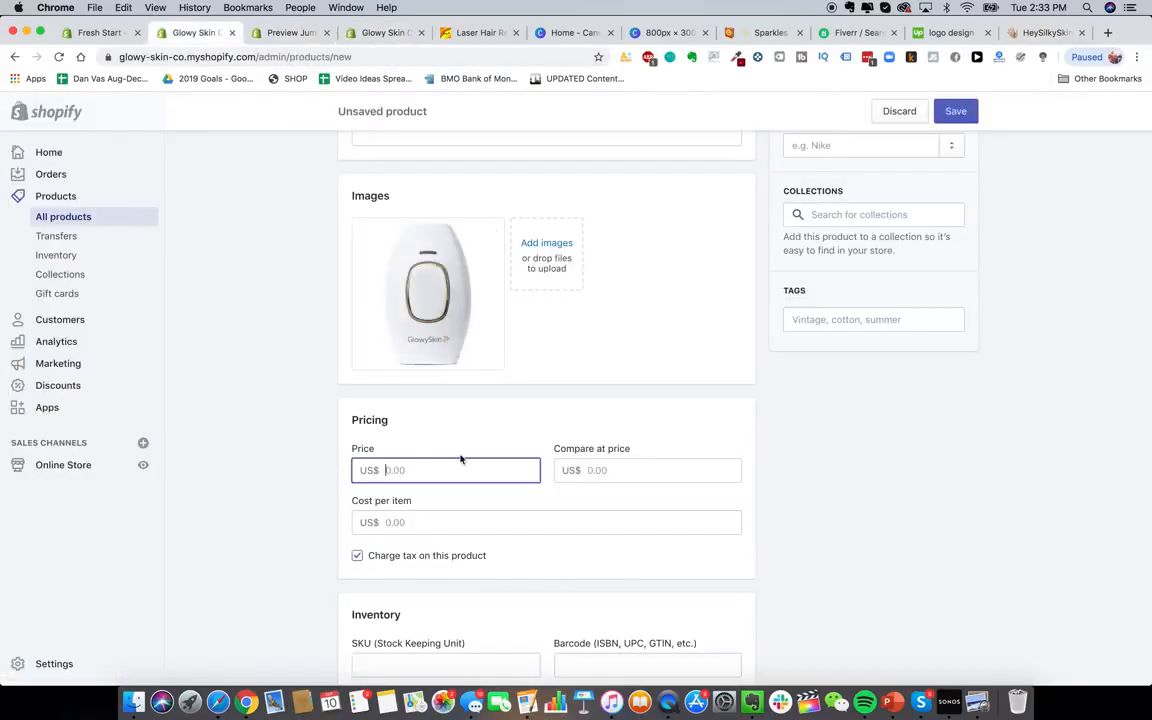
Set the price to 229.99 and the compare-at price to 499.99
{"action": "type", "text": "292"}
{"action": "left_click", "coordinate": [632, 467]}
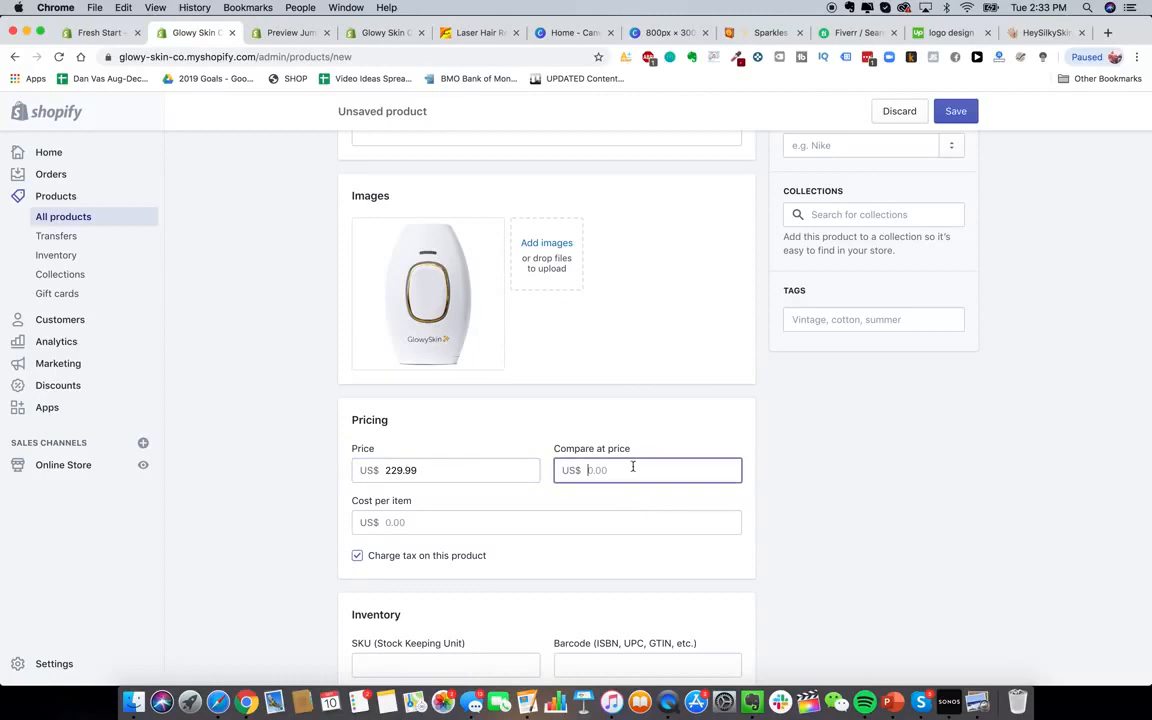
{"action": "type", "text": "499.99"}
{"action": "left_click", "coordinate": [800, 501]}
{"action": "scroll", "coordinate": [650, 458], "scroll_direction": "down", "scroll_amount": 2}
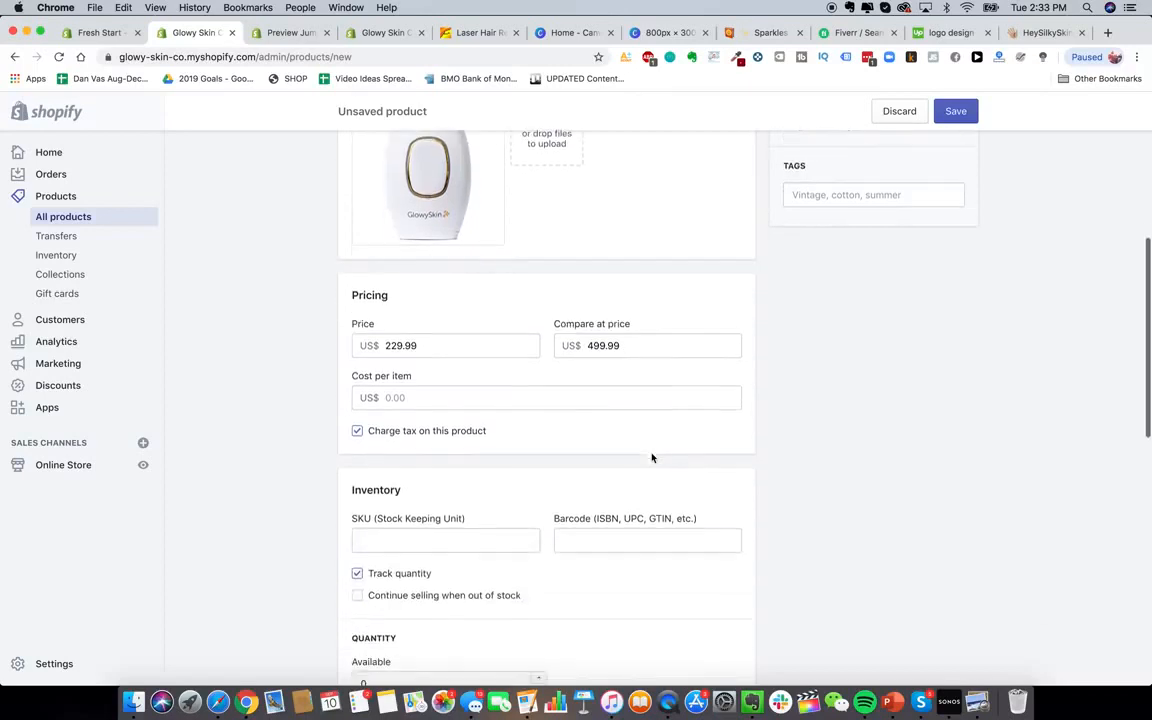
{"action": "scroll", "coordinate": [486, 342], "scroll_direction": "up", "scroll_amount": 3}
{"action": "left_click_drag", "start_coordinate": [387, 517], "coordinate": [442, 518]}
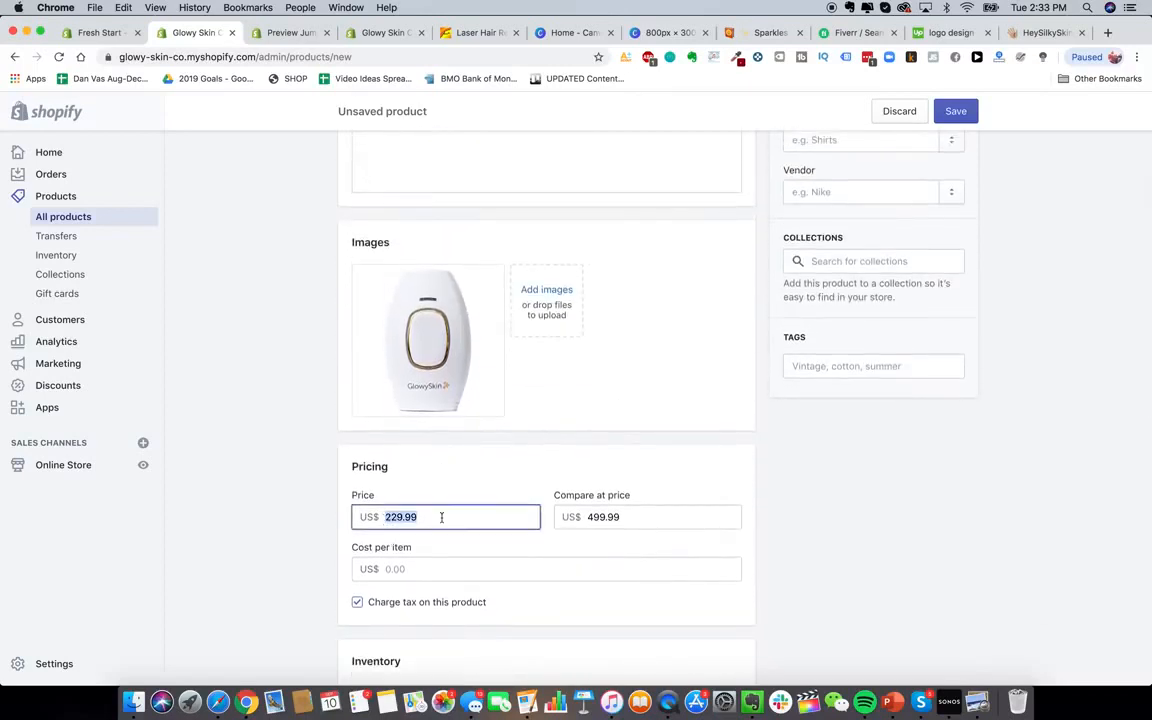
{"action": "left_click", "coordinate": [283, 543]}
Leave the cost per item field blank
{"action": "scroll", "coordinate": [283, 543], "scroll_direction": "down", "scroll_amount": 2}
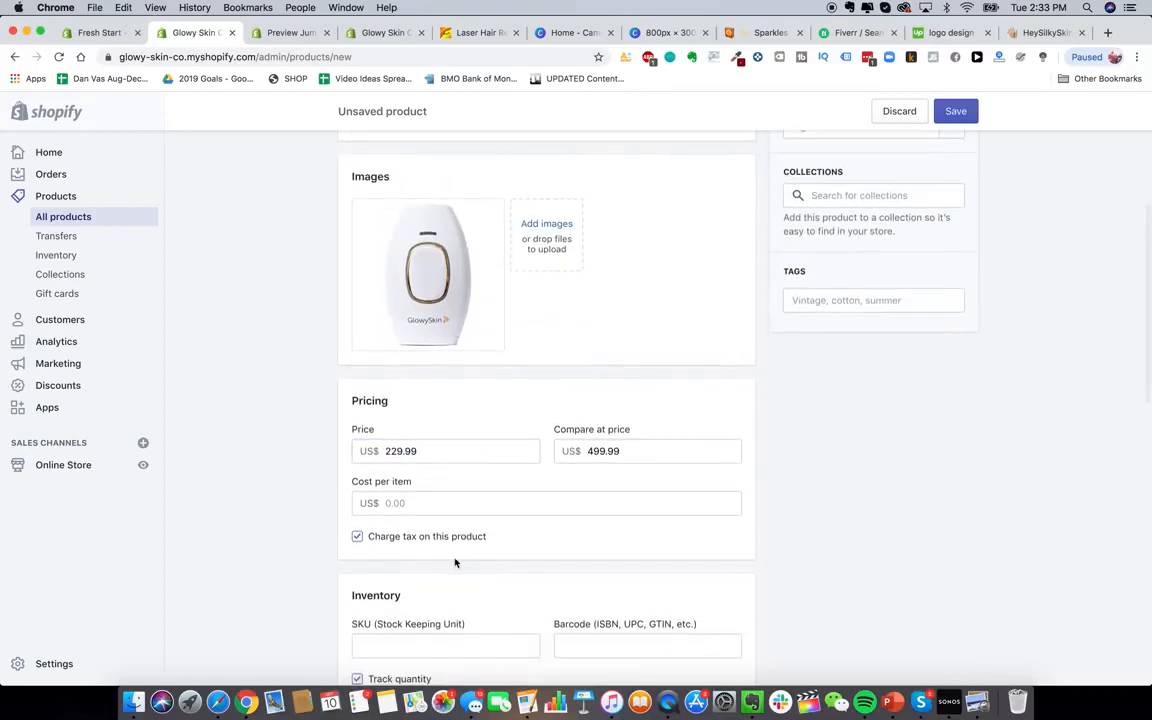
{"action": "scroll", "coordinate": [308, 478], "scroll_direction": "down", "scroll_amount": 2}
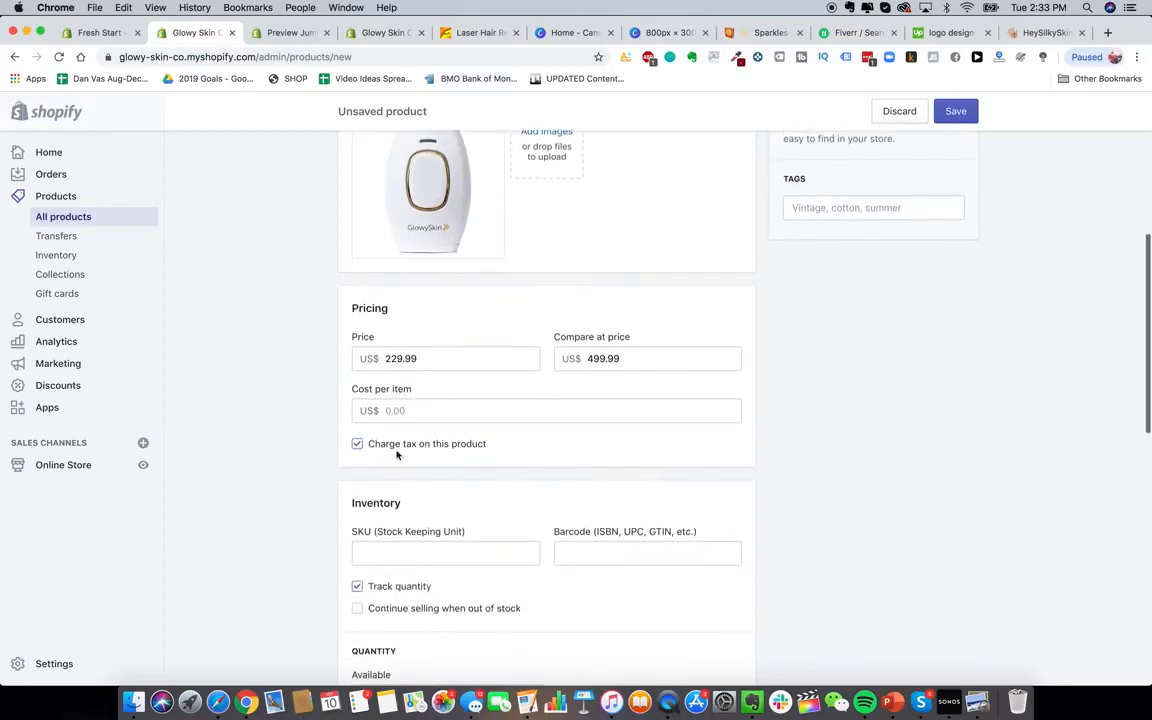
{"action": "scroll", "coordinate": [360, 450], "scroll_direction": "down", "scroll_amount": 1}
{"action": "scroll", "coordinate": [400, 400], "scroll_direction": "up", "scroll_amount": 1}
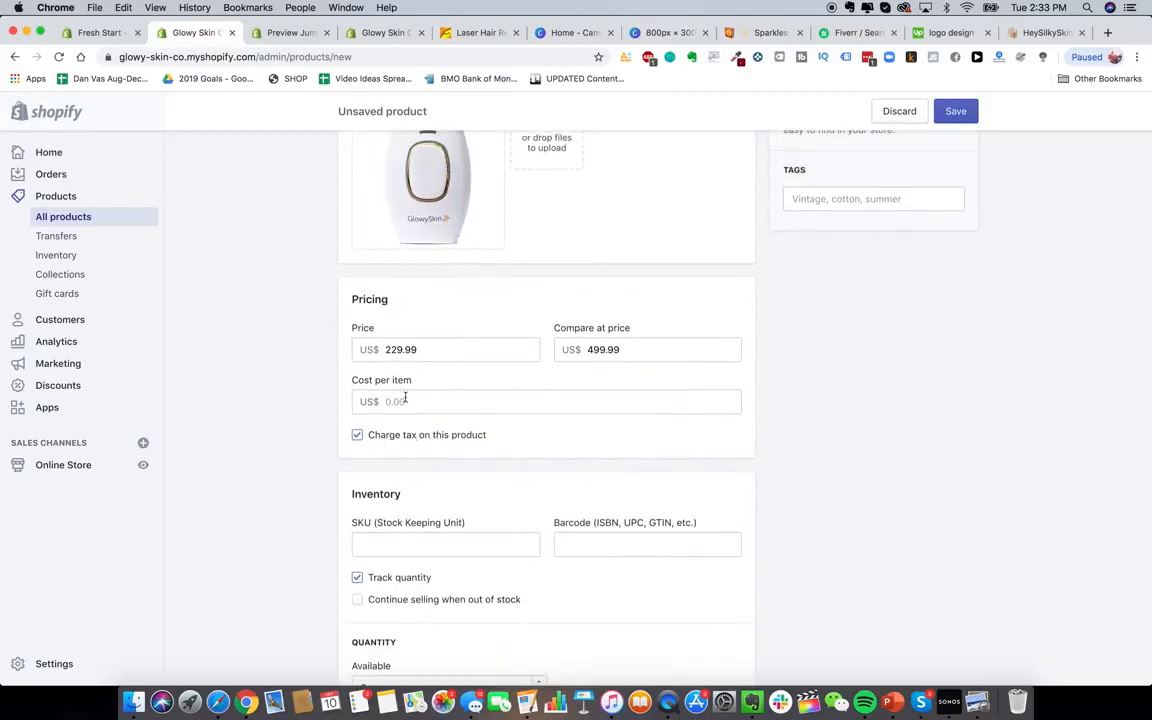
{"action": "left_click", "coordinate": [405, 398]}
{"action": "left_click", "coordinate": [312, 404]}
Set the available inventory quantity to 10000
{"action": "scroll", "coordinate": [584, 501], "scroll_direction": "down", "scroll_amount": 6}
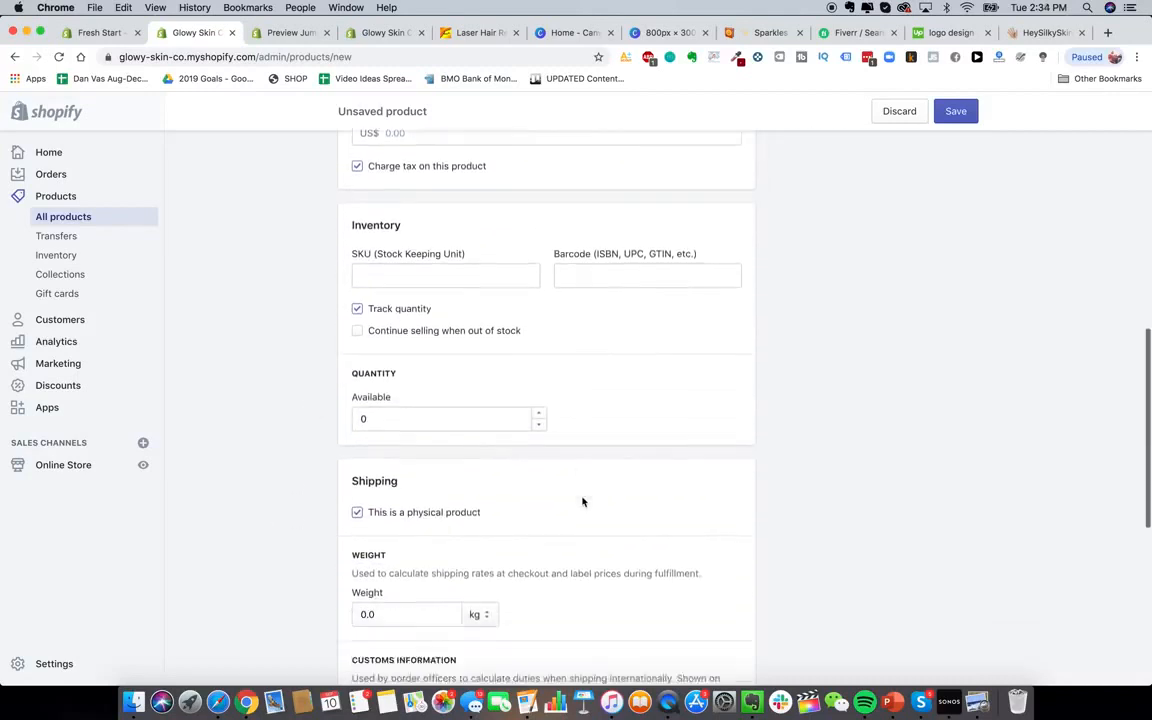
{"action": "left_click", "coordinate": [427, 376]}
{"action": "type", "text": "100000"}
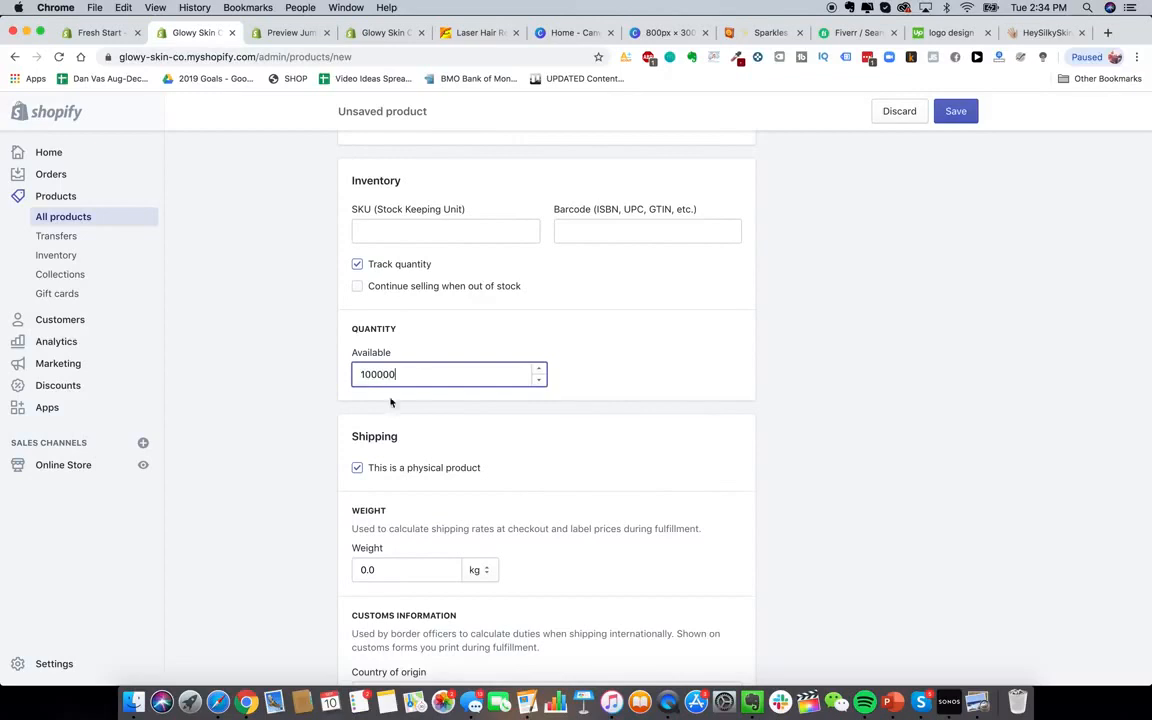
{"action": "left_click", "coordinate": [274, 417]}
Set the shipping weight to 100.0 in grams
{"action": "scroll", "coordinate": [284, 460], "scroll_direction": "down", "scroll_amount": 2}
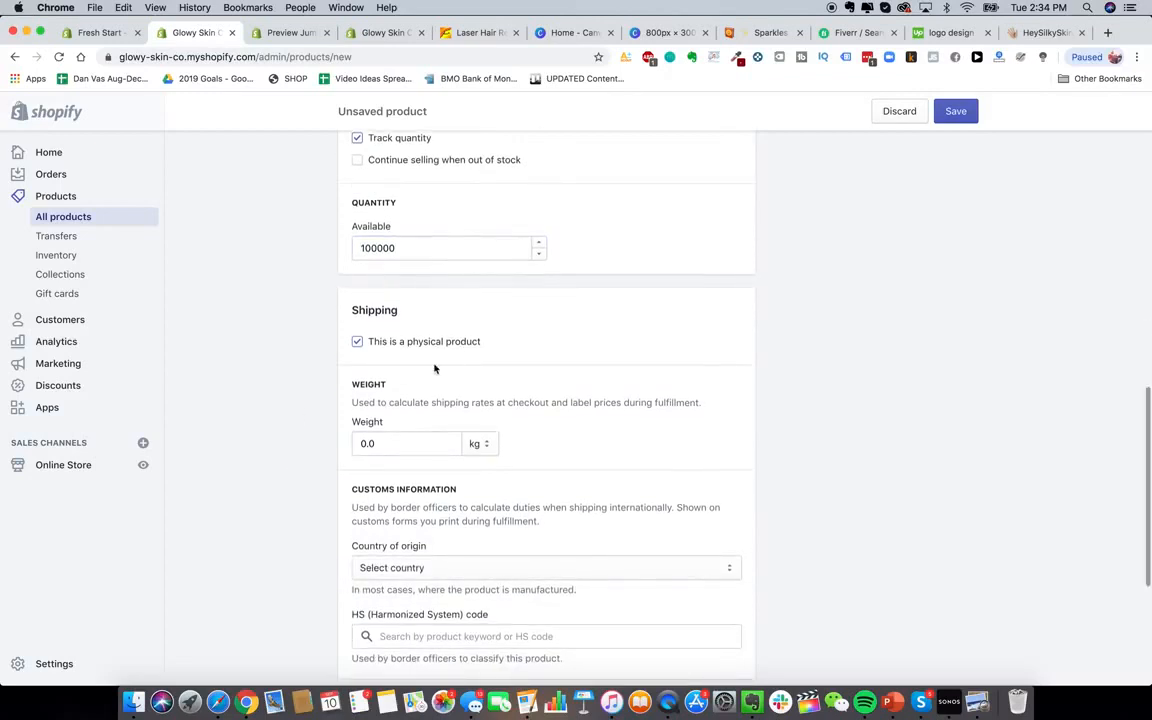
{"action": "scroll", "coordinate": [435, 368], "scroll_direction": "down", "scroll_amount": 1}
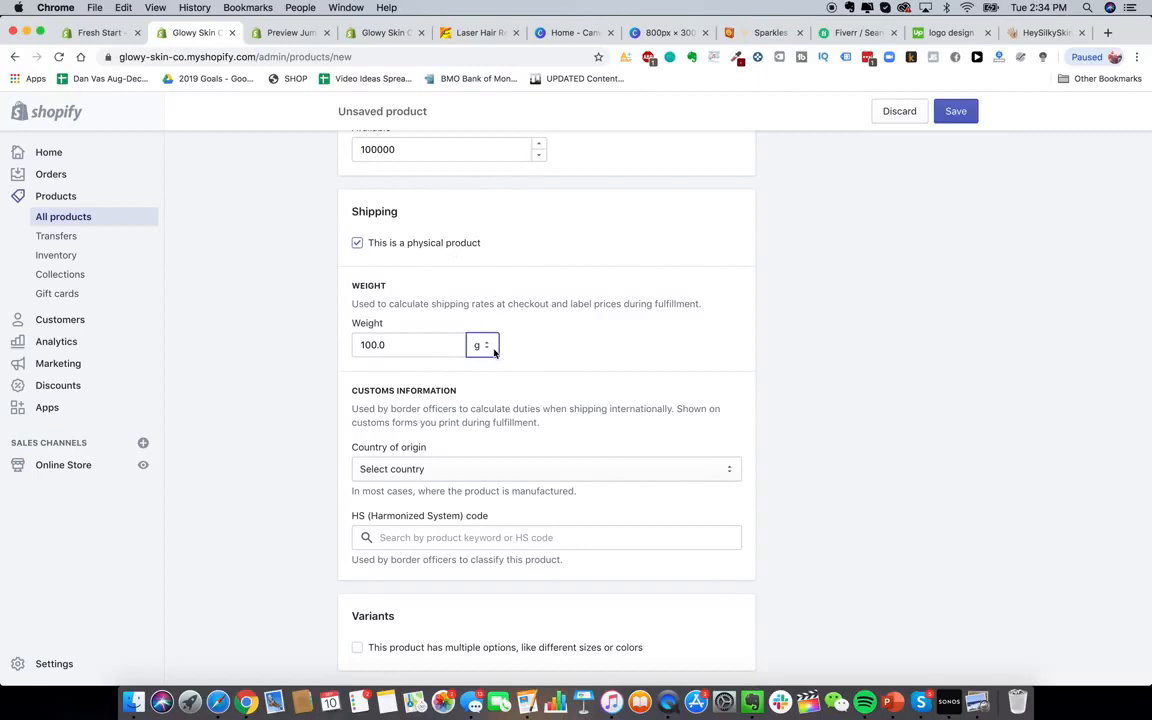
{"action": "left_click", "coordinate": [493, 351]}
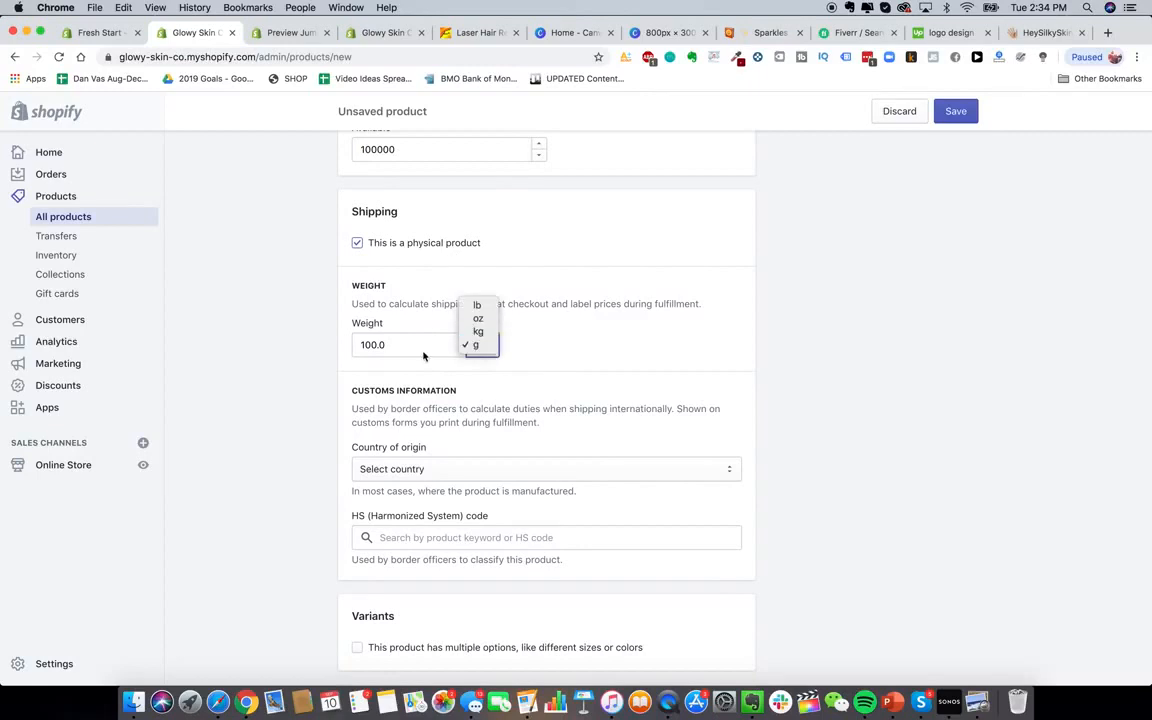
{"action": "left_click", "coordinate": [424, 354]}
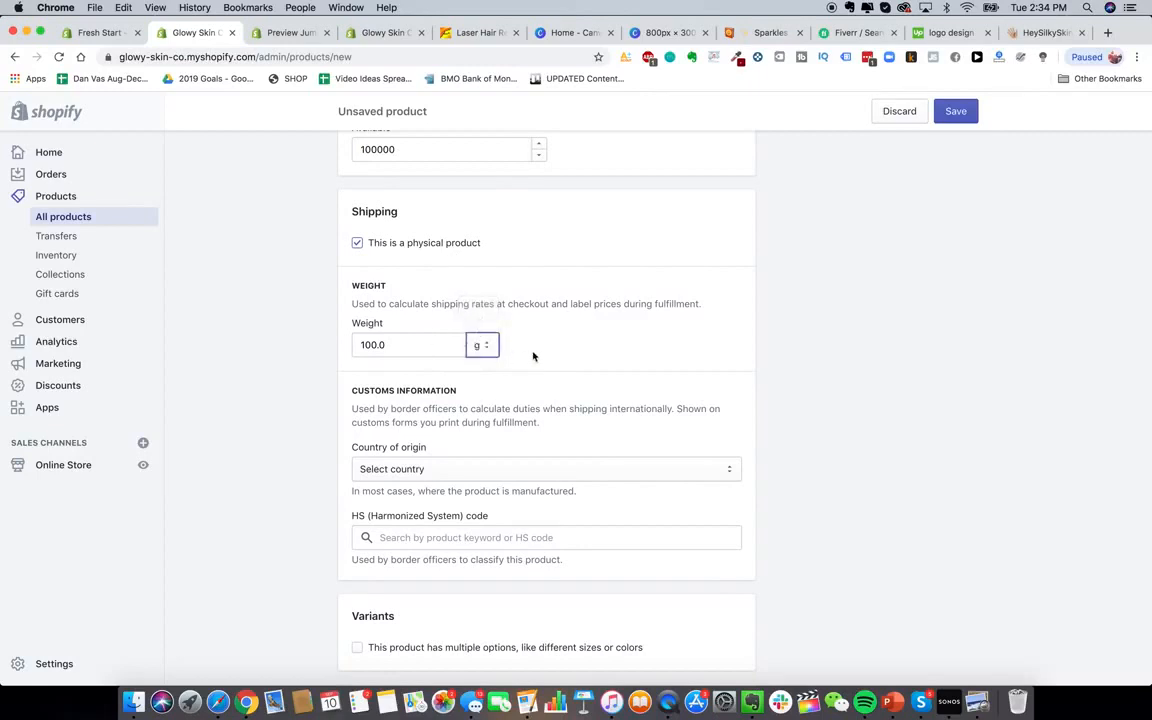
{"action": "scroll", "coordinate": [330, 355], "scroll_direction": "down", "scroll_amount": 3}
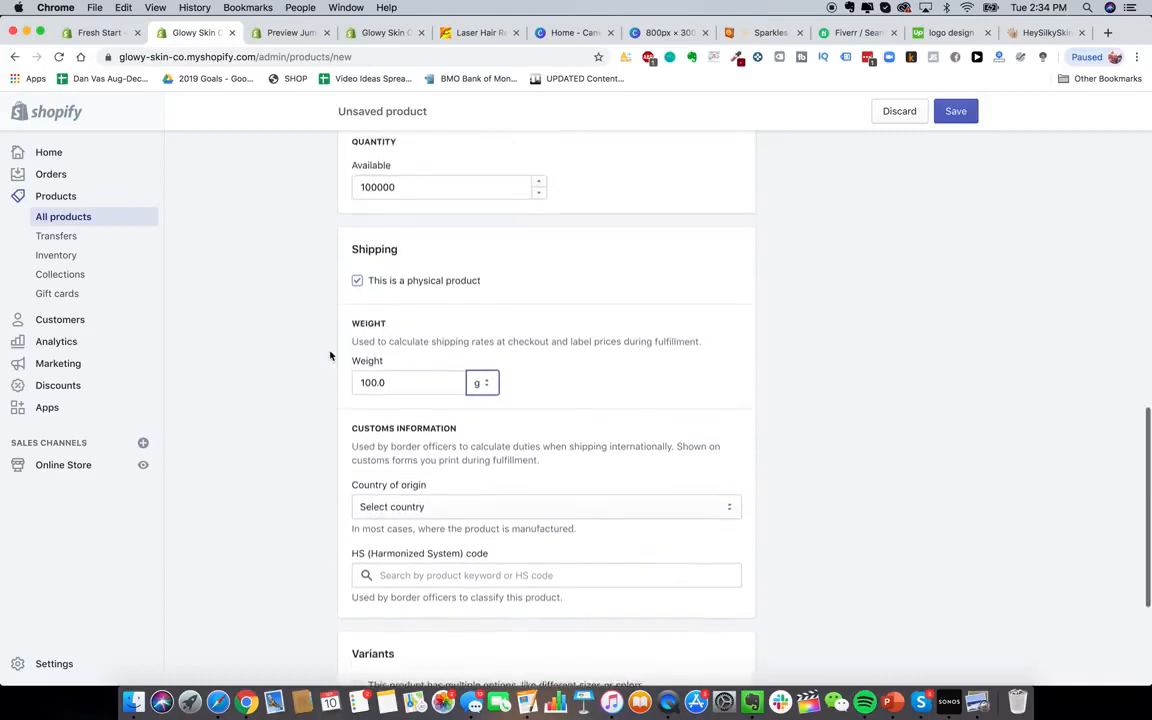
{"action": "scroll", "coordinate": [330, 355], "scroll_direction": "up", "scroll_amount": 3}
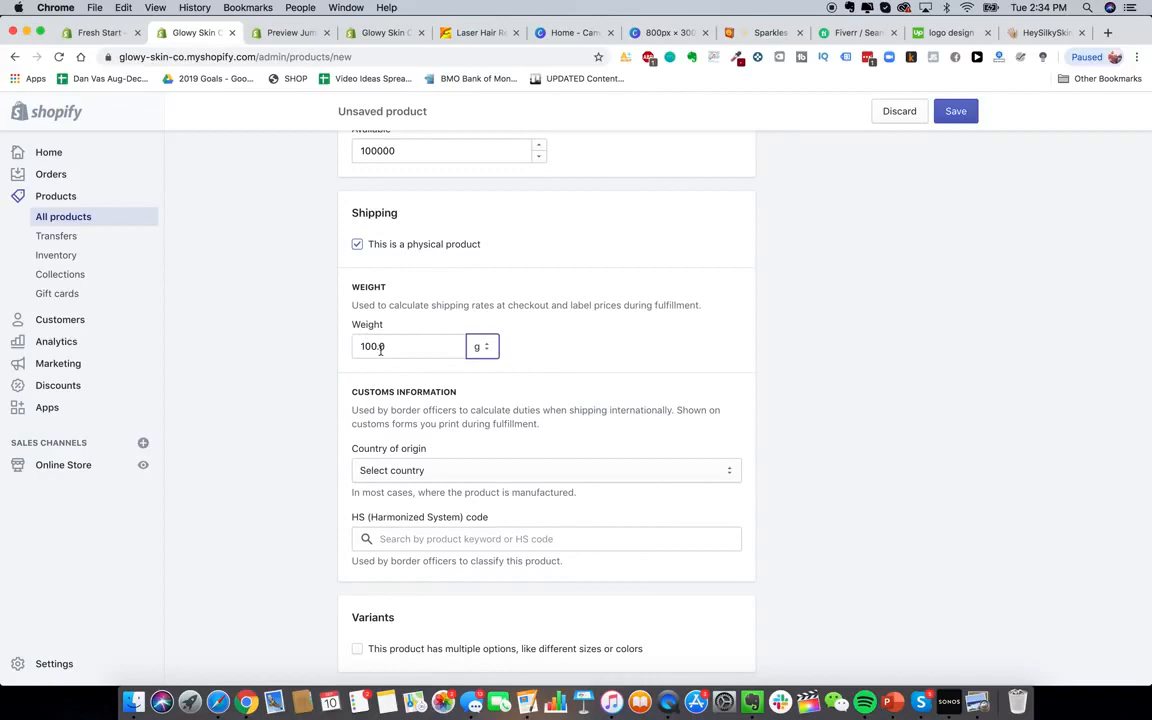
{"action": "left_click", "coordinate": [320, 355]}
{"action": "scroll", "coordinate": [304, 415], "scroll_direction": "down", "scroll_amount": 4}
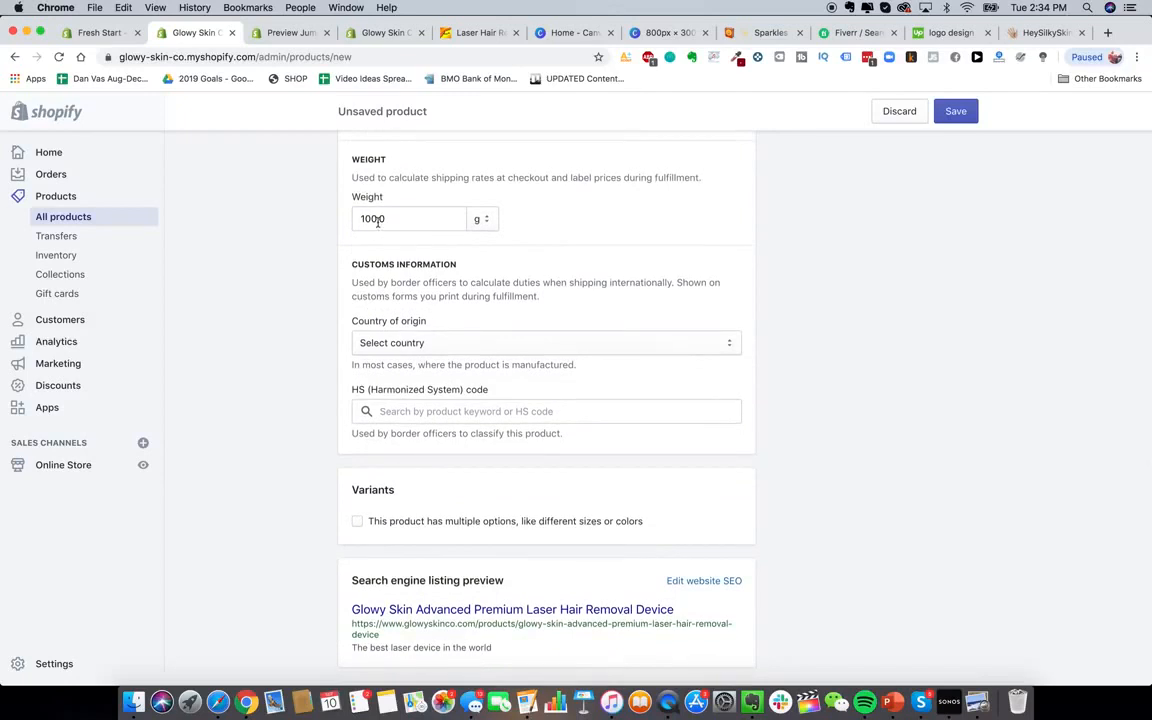
{"action": "scroll", "coordinate": [375, 220], "scroll_direction": "up", "scroll_amount": 2}
{"action": "scroll", "coordinate": [298, 382], "scroll_direction": "down", "scroll_amount": 3}
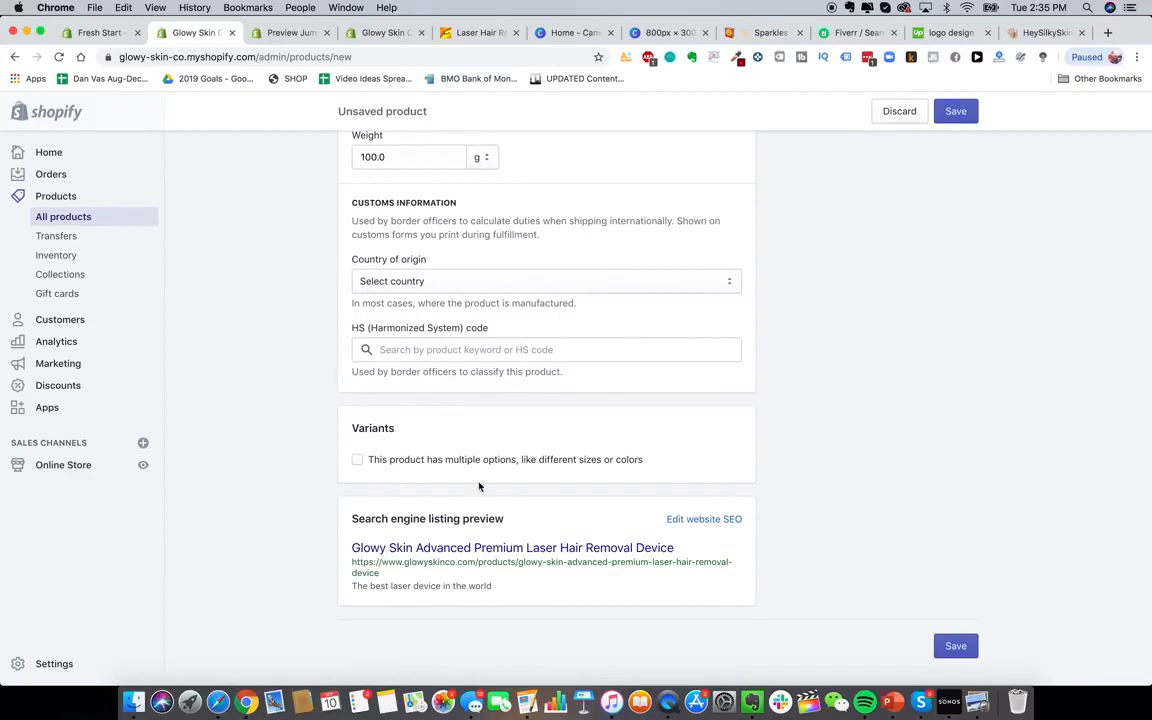
Set the SEO page title to 'The Best DIY Hair Removal Device In The World - Glowy Skin'
{"action": "left_click", "coordinate": [700, 519]}
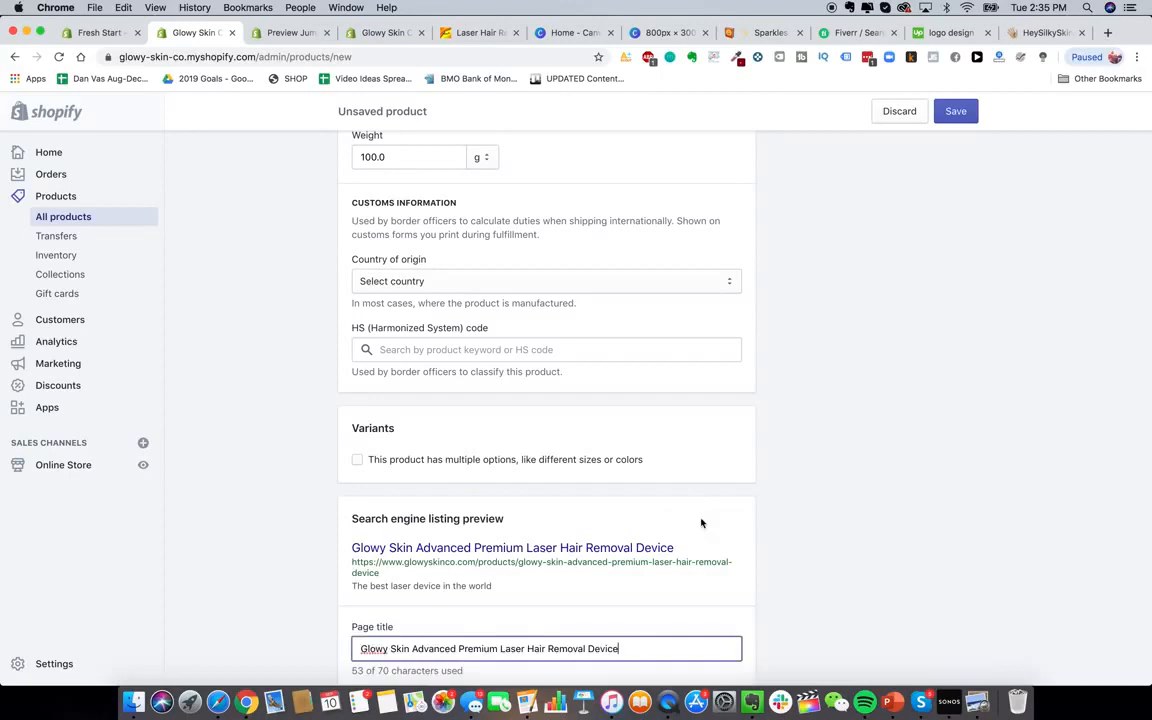
{"action": "scroll", "coordinate": [605, 535], "scroll_direction": "down", "scroll_amount": 4}
{"action": "scroll", "coordinate": [604, 532], "scroll_direction": "down", "scroll_amount": 2}
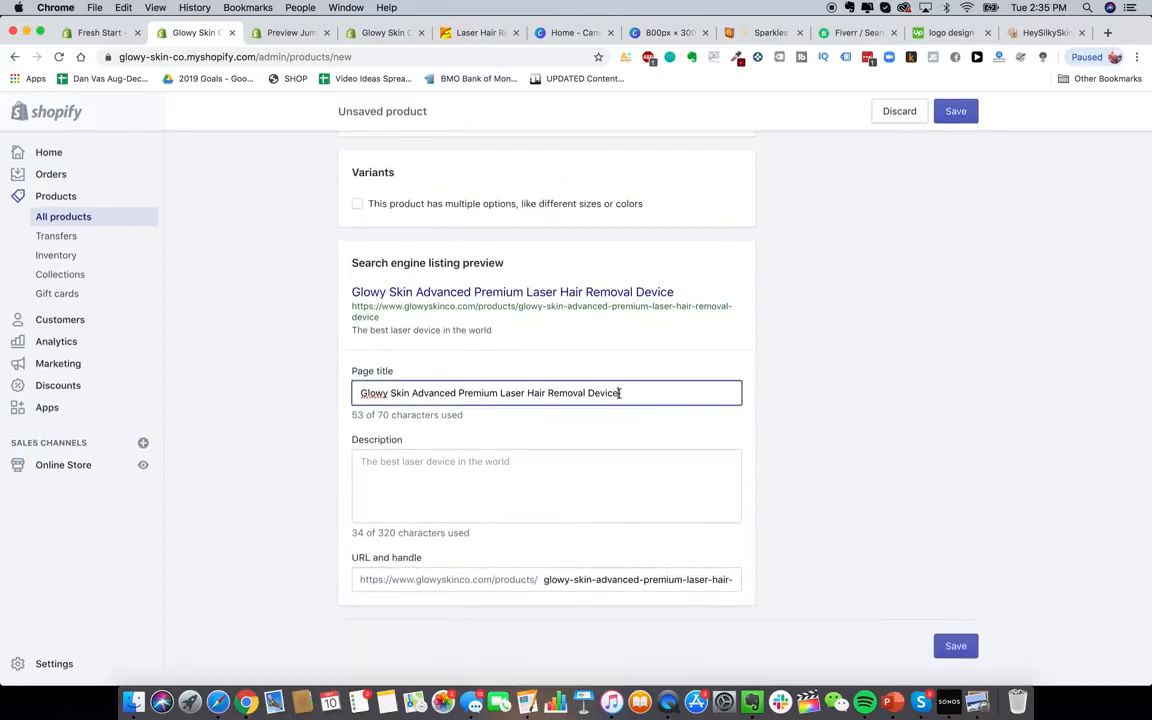
{"action": "triple_click", "coordinate": [473, 392]}
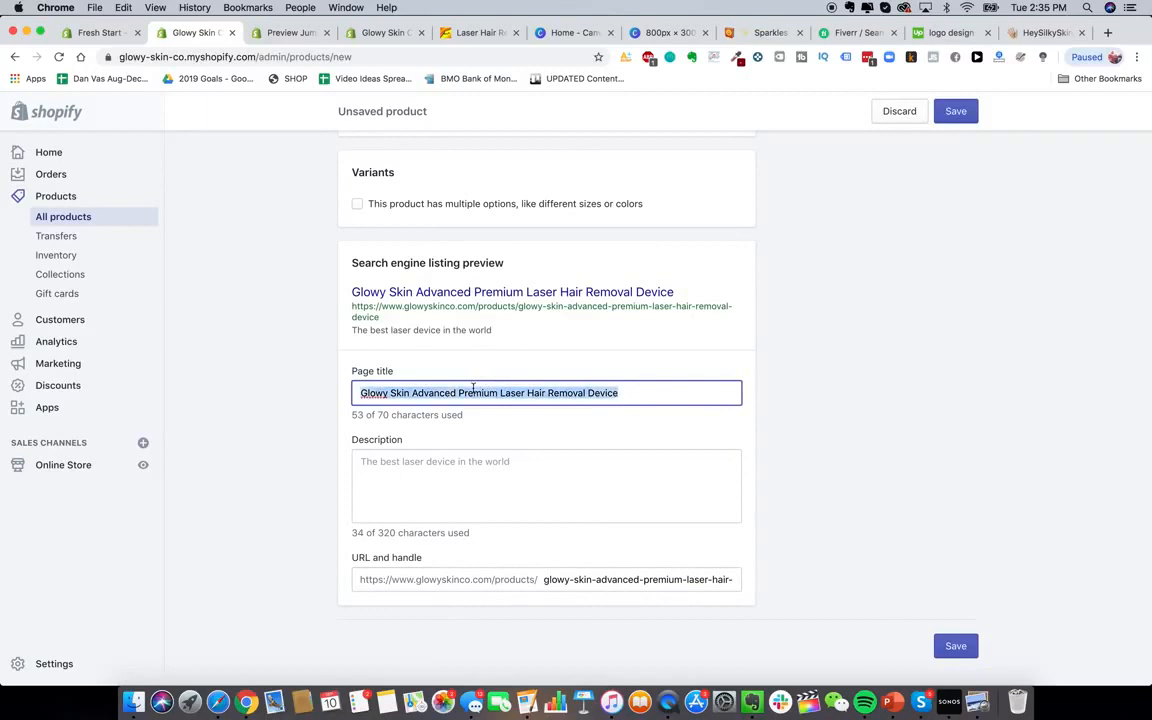
{"action": "type", "text": "The Best "}
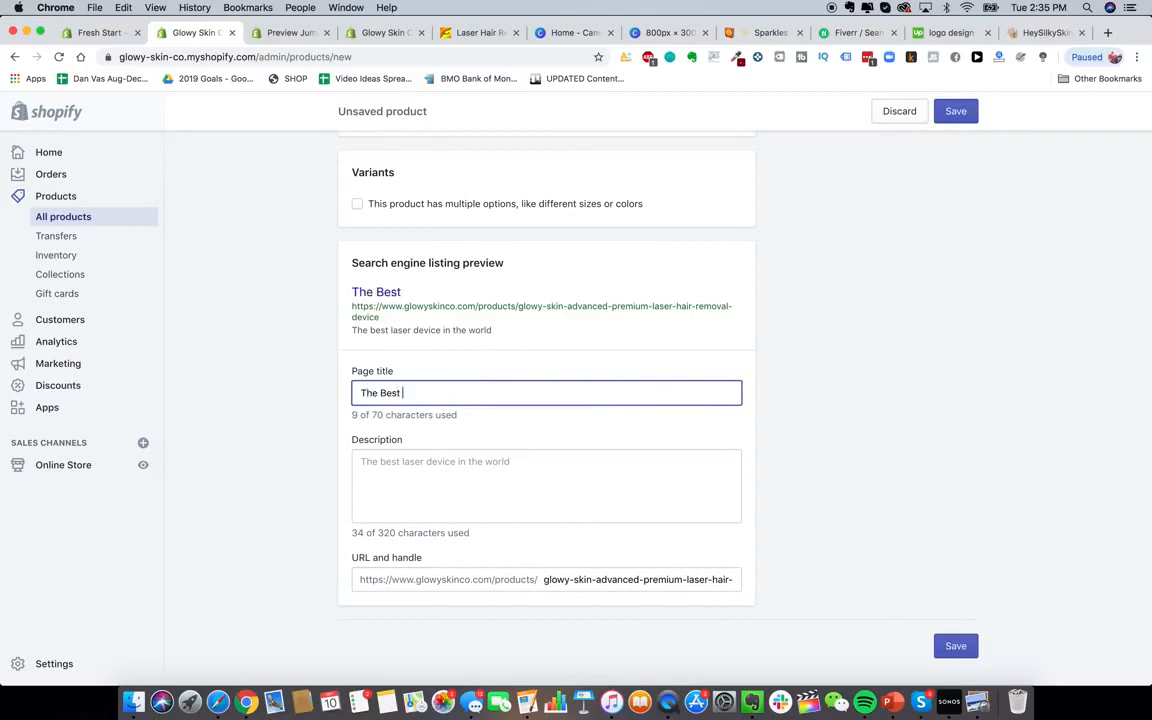
{"action": "type", "text": "DIY Hair Removal "}
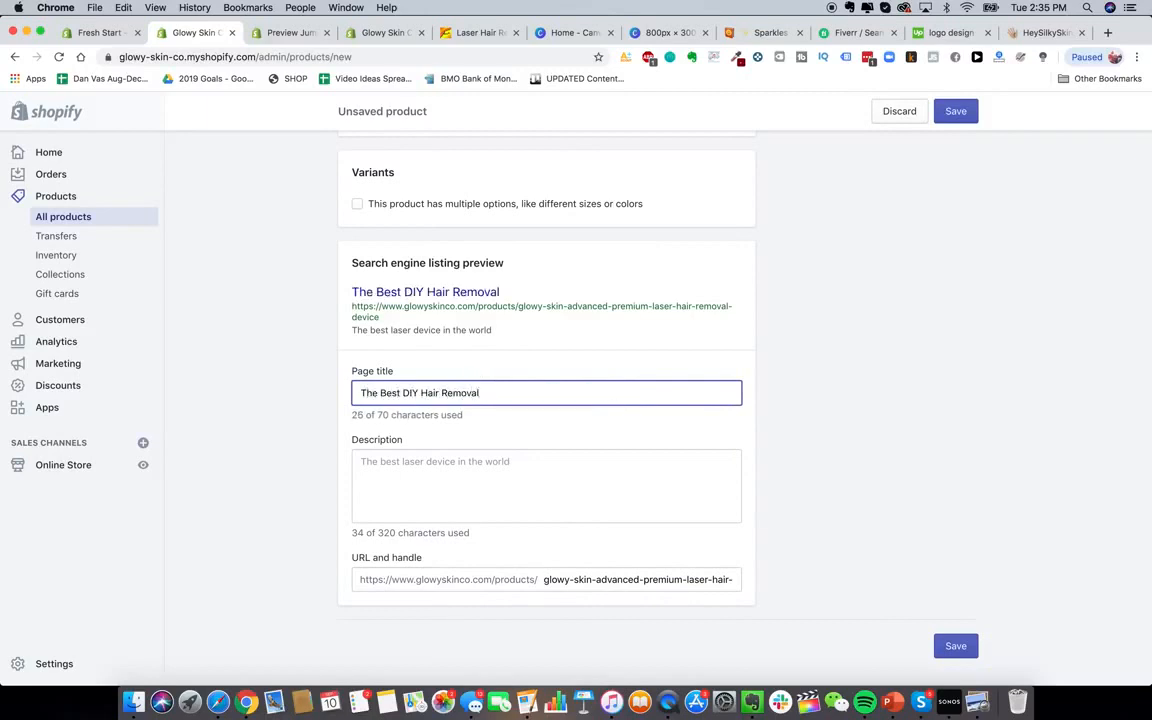
{"action": "type", "text": "Device In The World "}
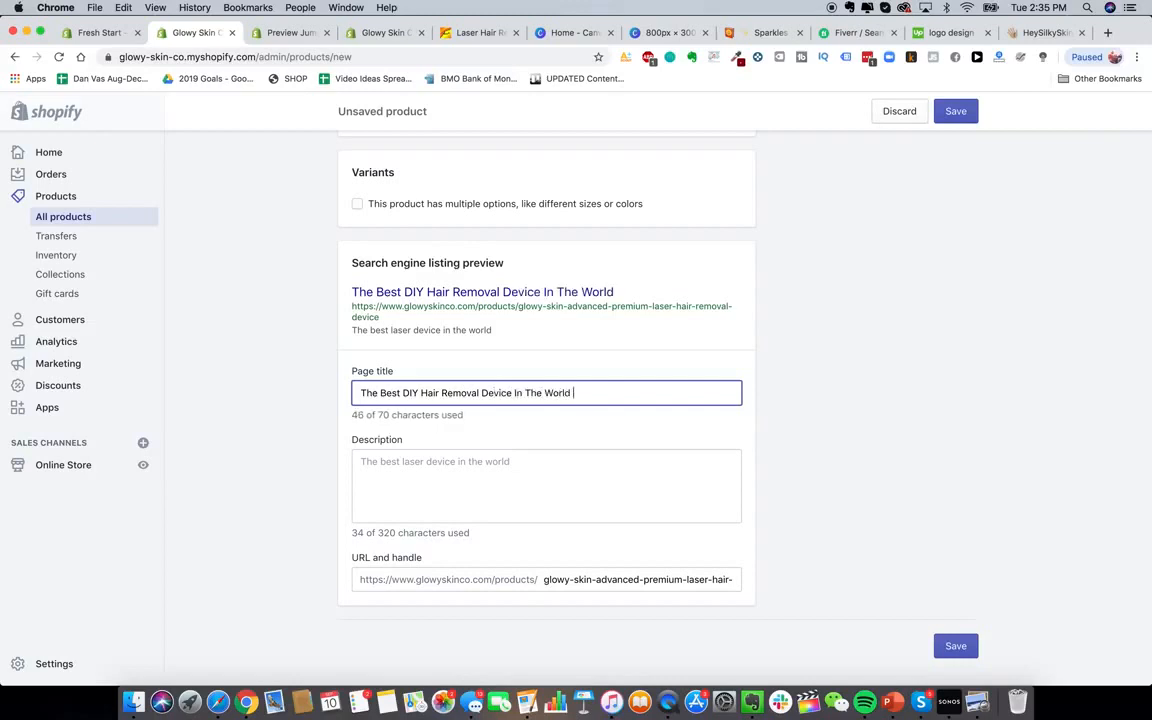
{"action": "type", "text": "- Glowy Skin"}
Replace the SEO description with 'The Best DIY Laser Hair Removal Device For Home Use'
{"action": "left_click", "coordinate": [496, 460]}
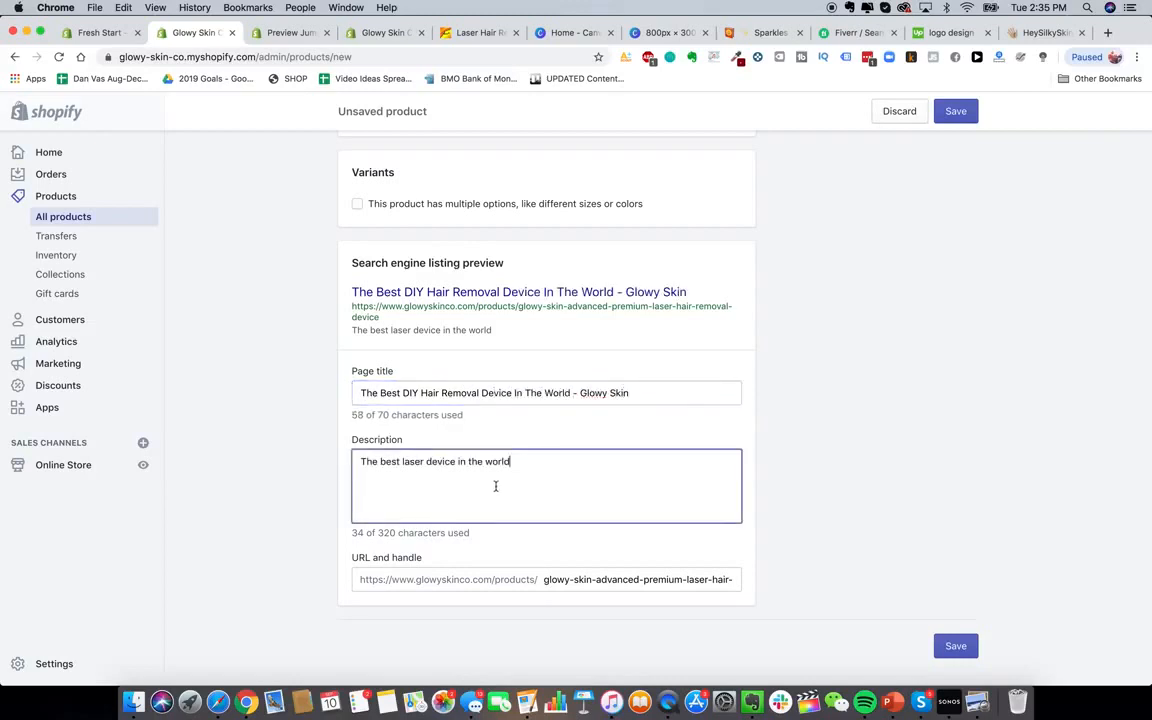
{"action": "triple_click", "coordinate": [505, 466]}
{"action": "key", "text": "BackSpace"}
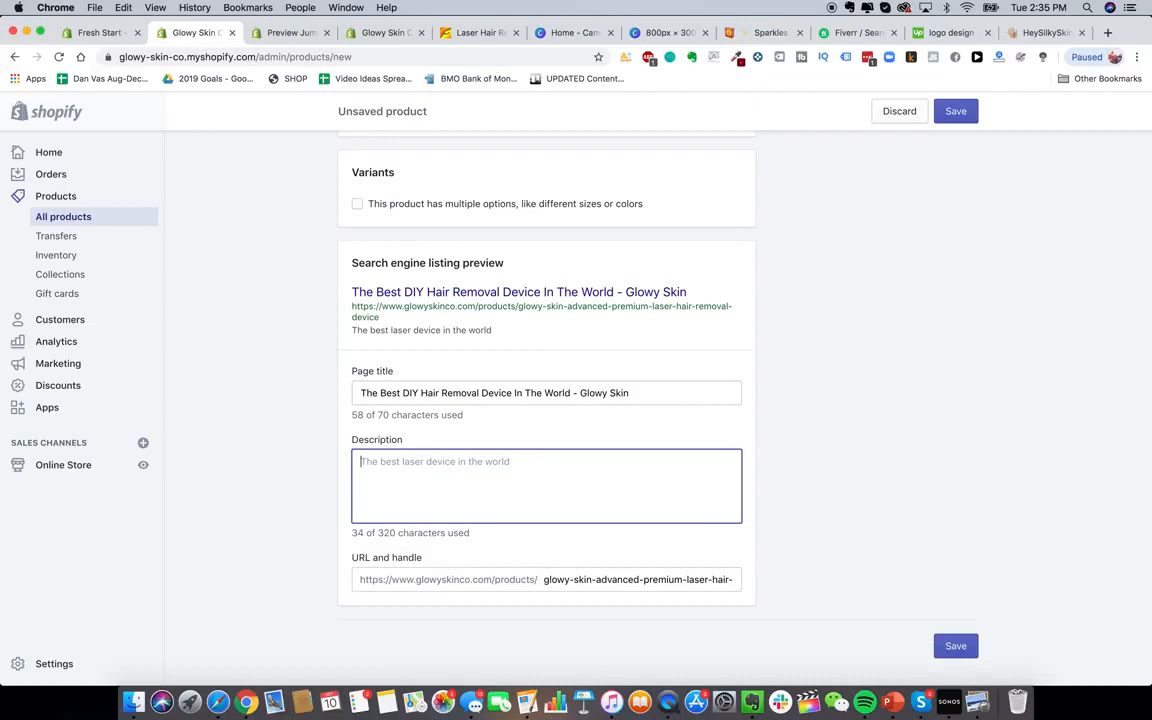
{"action": "type", "text": "DIY"}
{"action": "key", "text": "super+a"}
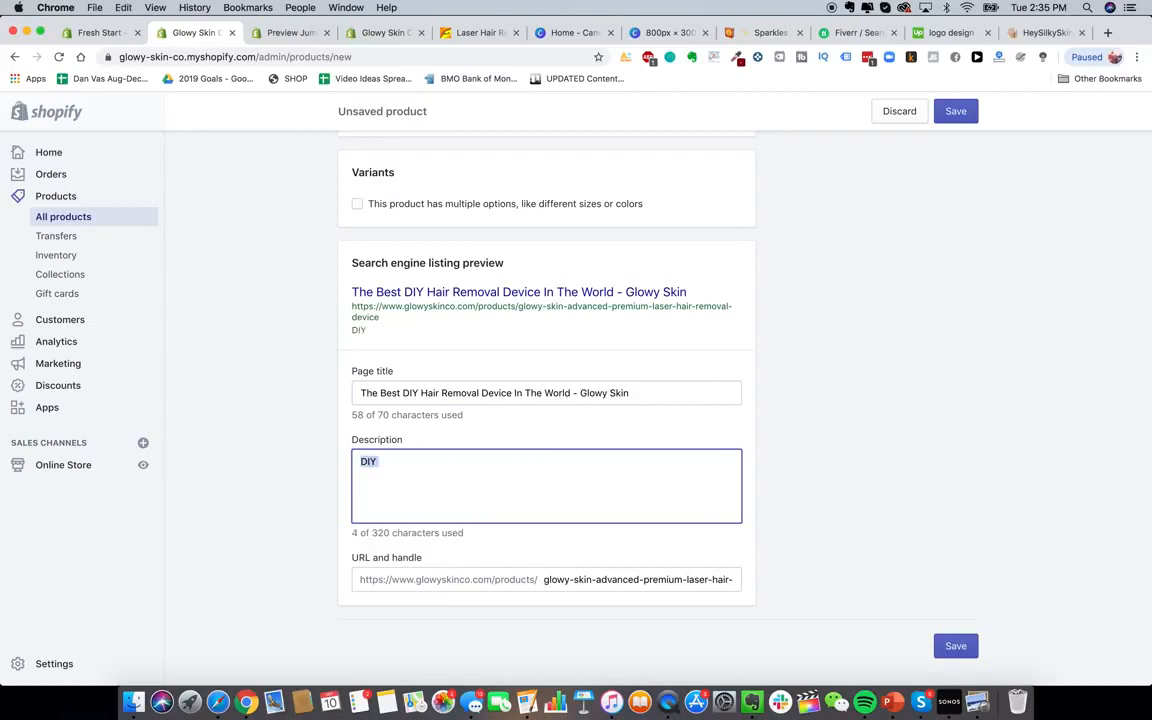
{"action": "type", "text": "The Best DIY Hair Remo"}
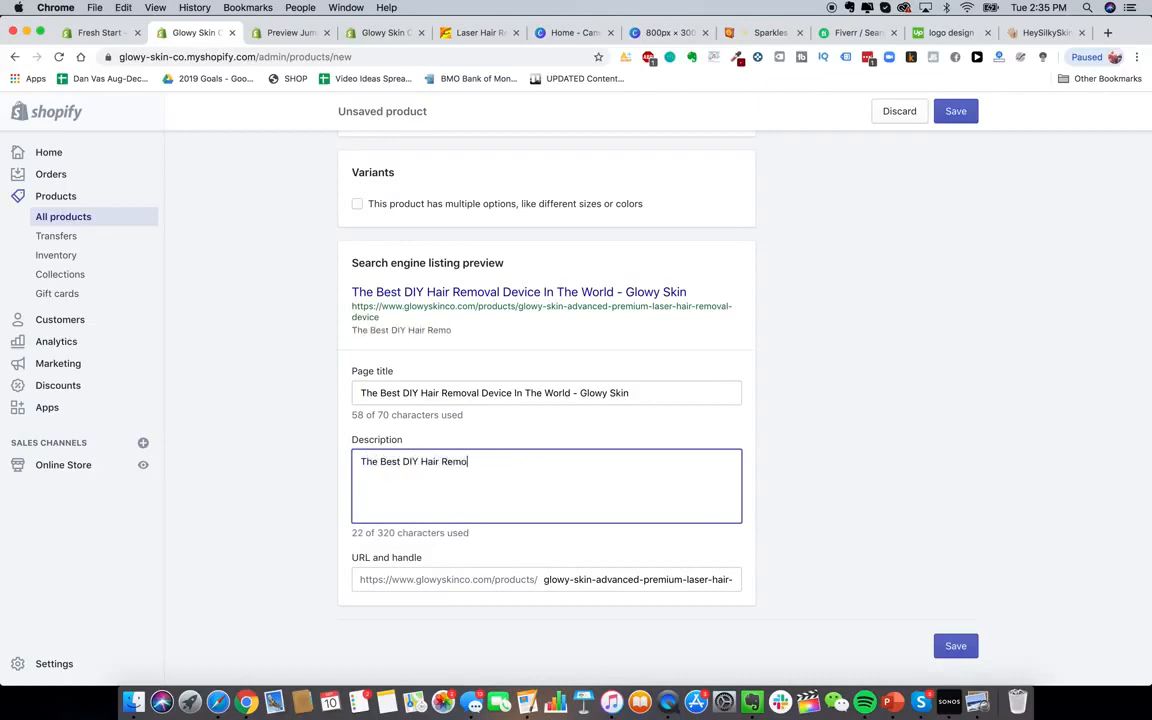
{"action": "key", "text": "BackSpace"}
{"action": "key", "text": "BackSpace"}
{"action": "key", "text": "BackSpace"}
{"action": "key", "text": "BackSpace"}
{"action": "key", "text": "BackSpace"}
{"action": "key", "text": "BackSpace"}
{"action": "key", "text": "BackSpace"}
{"action": "key", "text": "BackSpace"}
{"action": "key", "text": "BackSpace"}
{"action": "type", "text": "Laser Hair Removal "}
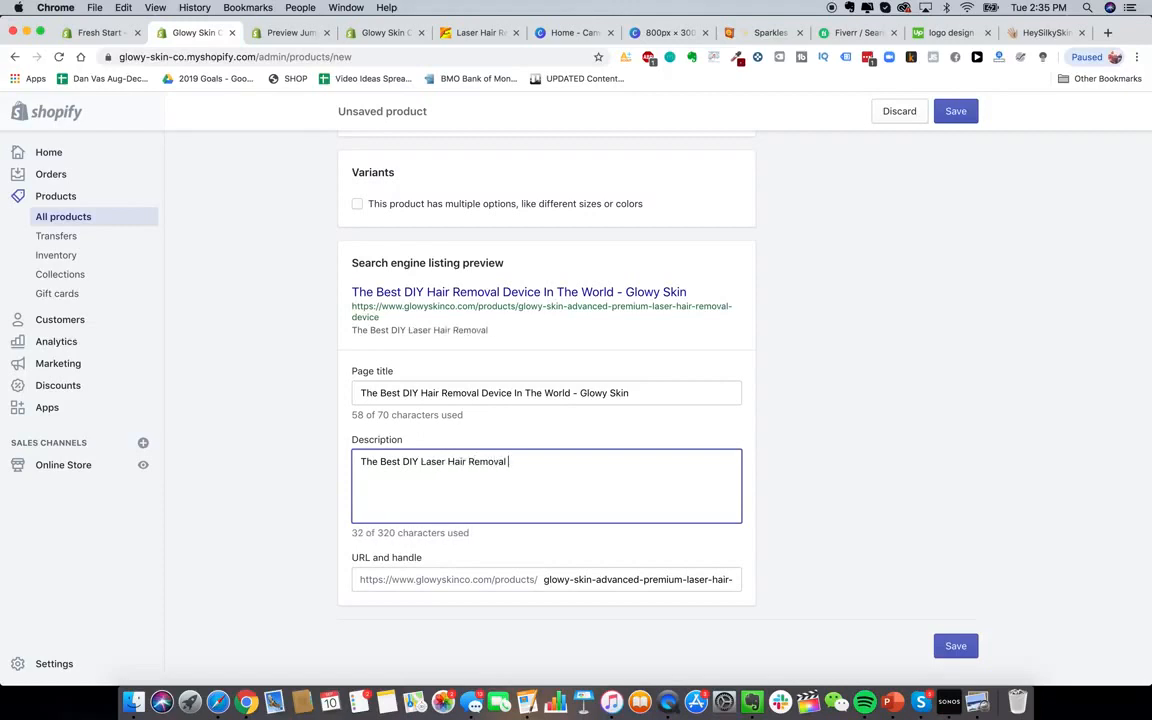
{"action": "type", "text": "Device For Hai"}
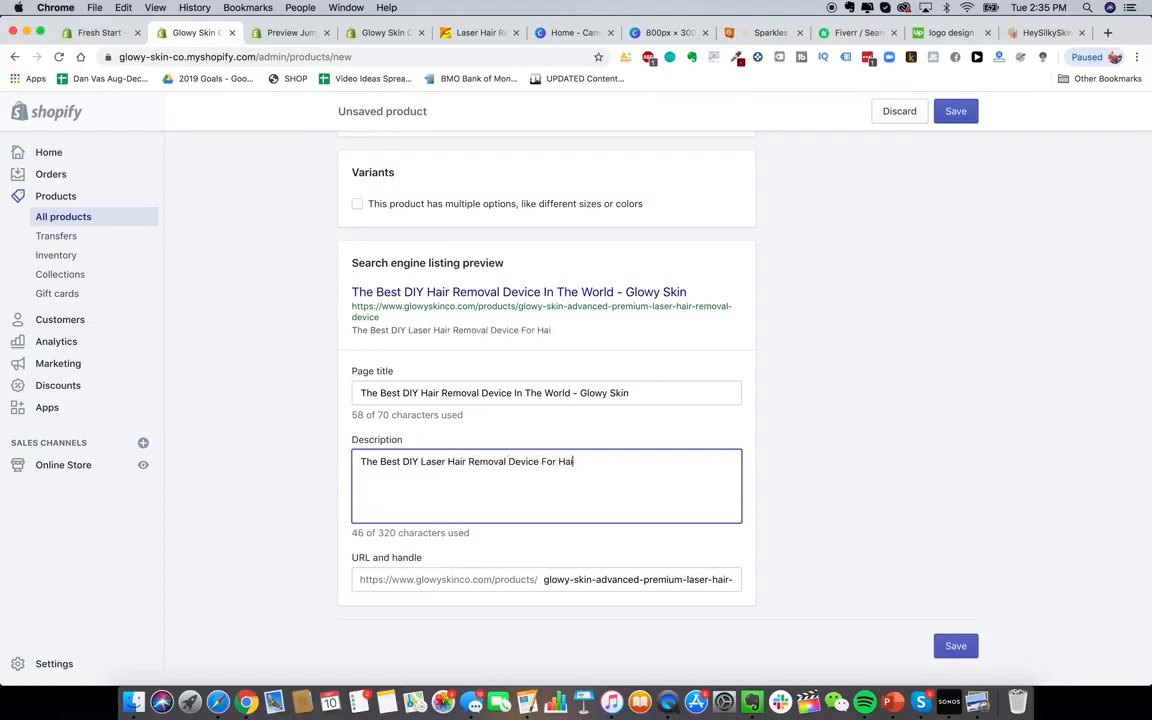
{"action": "key", "text": "BackSpace"}
{"action": "key", "text": "BackSpace"}
{"action": "type", "text": "Home Use"}
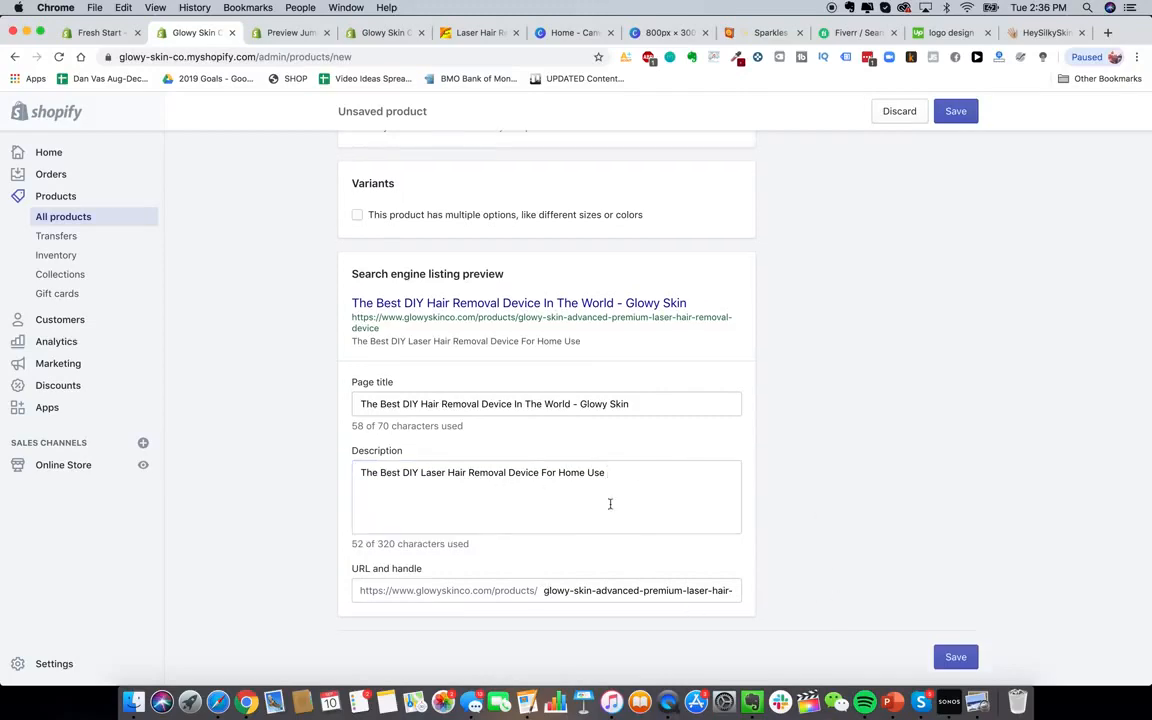
{"action": "scroll", "coordinate": [610, 504], "scroll_direction": "up", "scroll_amount": 15}
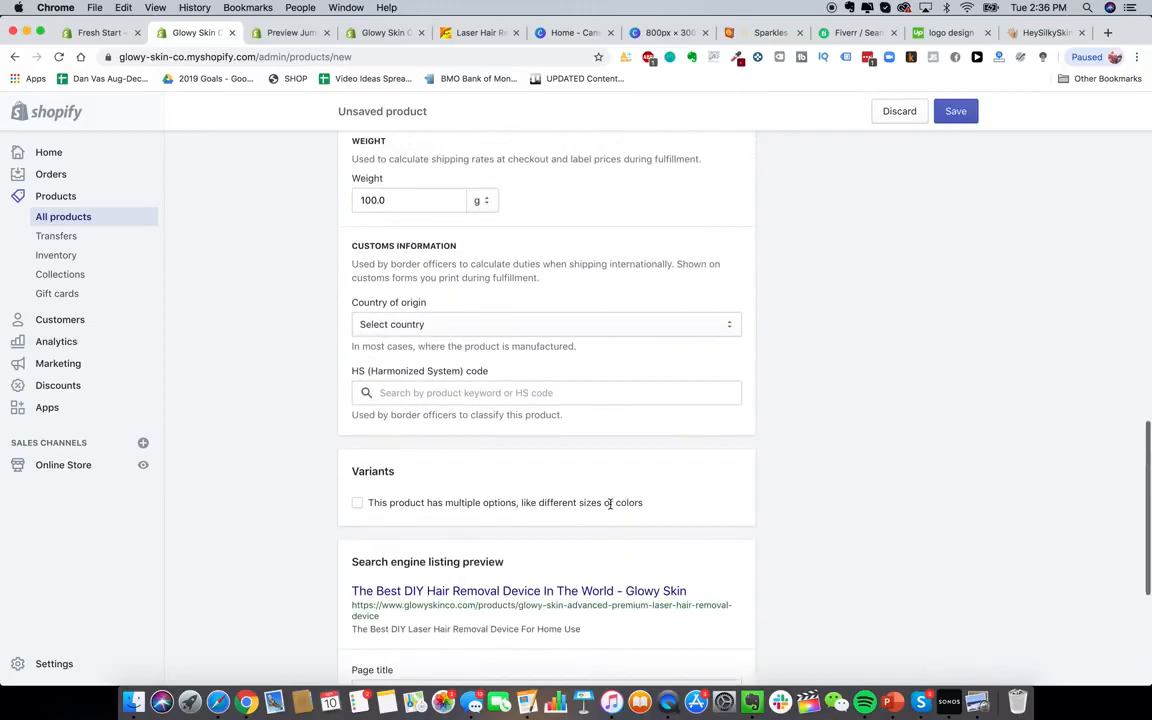
Scroll through the finished product form to confirm it was created with vendor Glowy Skin Co
{"action": "scroll", "coordinate": [610, 508], "scroll_direction": "up", "scroll_amount": 5}
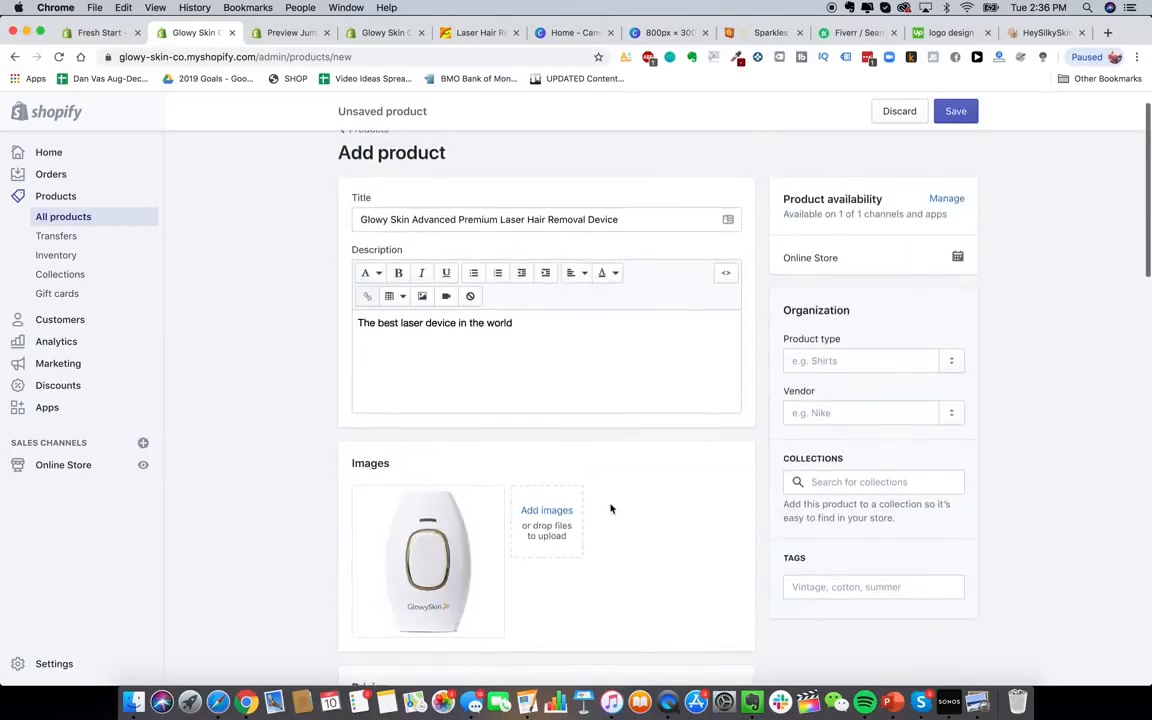
{"action": "scroll", "coordinate": [866, 478], "scroll_direction": "down", "scroll_amount": 1}
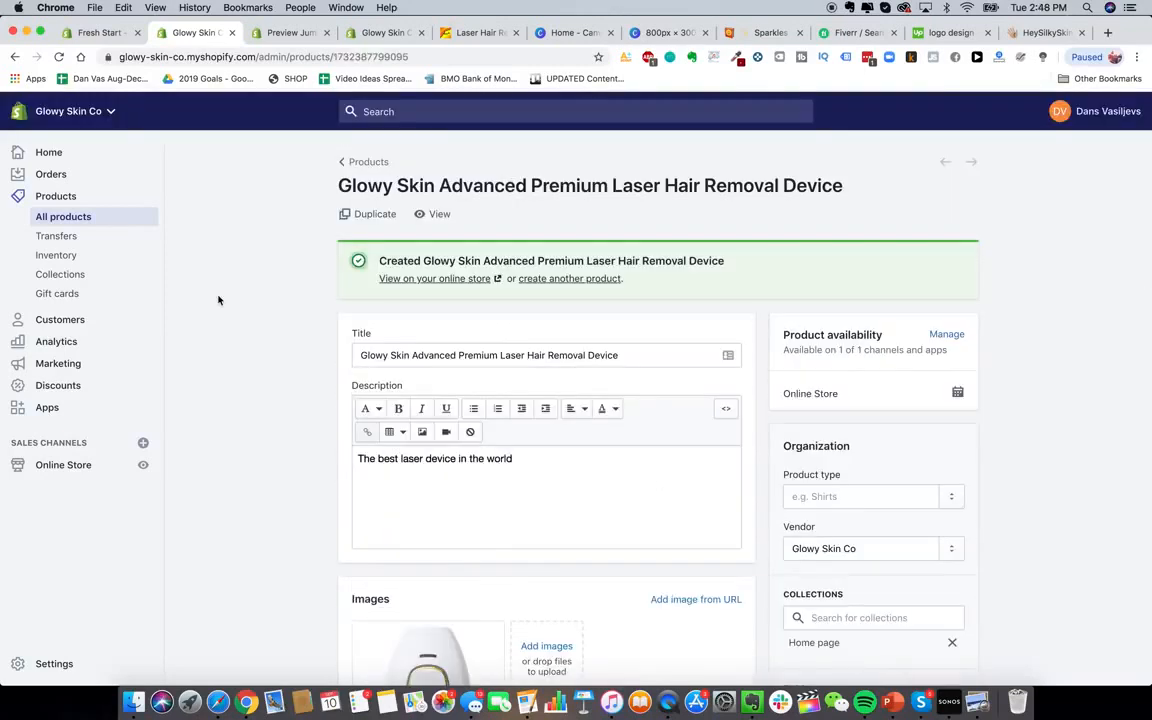
{"action": "scroll", "coordinate": [295, 310], "scroll_direction": "down", "scroll_amount": 1}
{"action": "scroll", "coordinate": [438, 465], "scroll_direction": "down", "scroll_amount": 3}
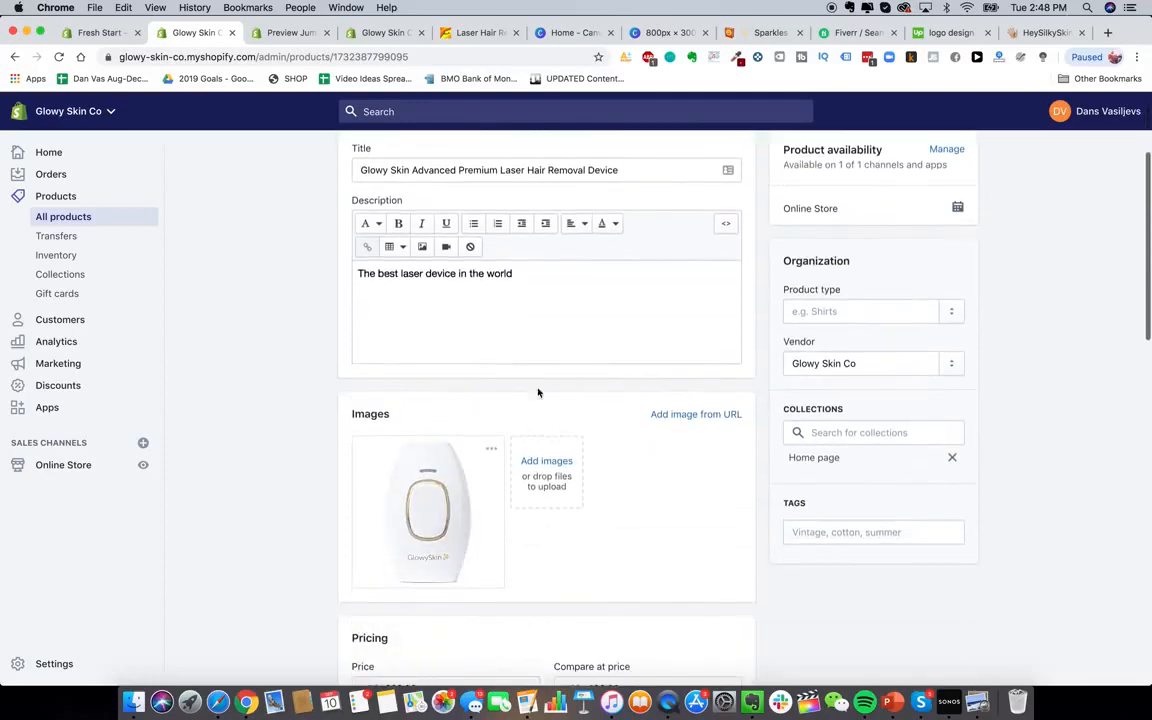
{"action": "scroll", "coordinate": [465, 447], "scroll_direction": "up", "scroll_amount": 4}
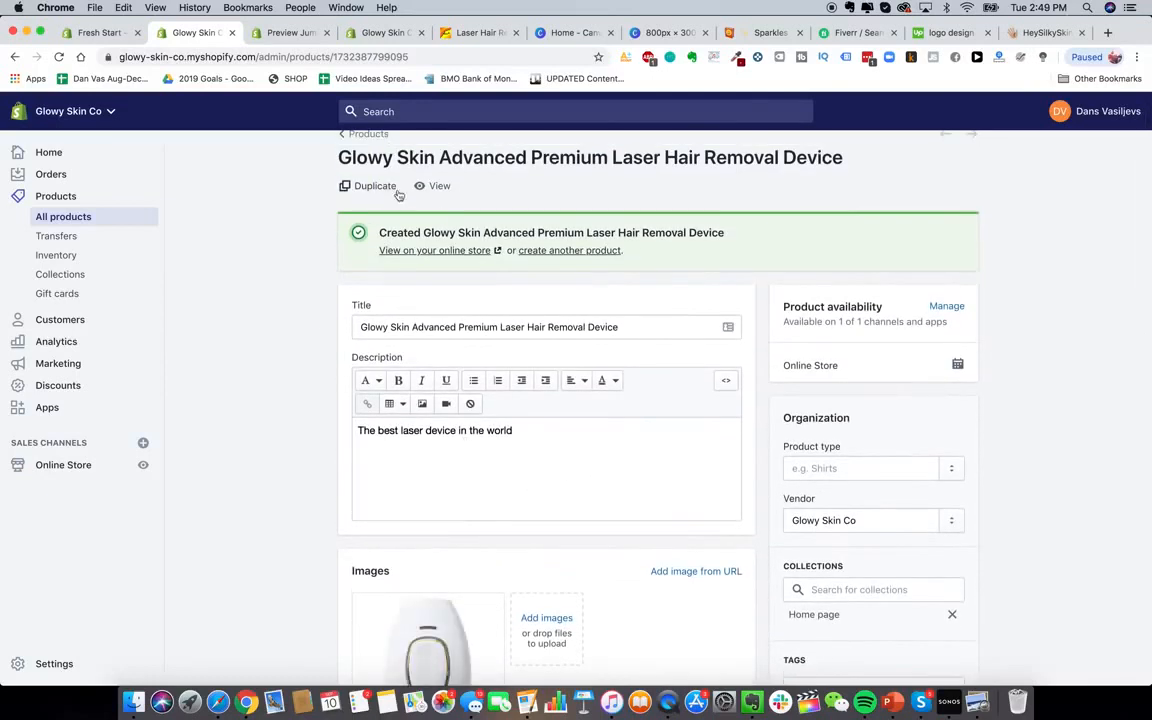
View the product's live store page showing $229.99 on sale from $499.99
{"action": "left_click", "coordinate": [430, 186]}
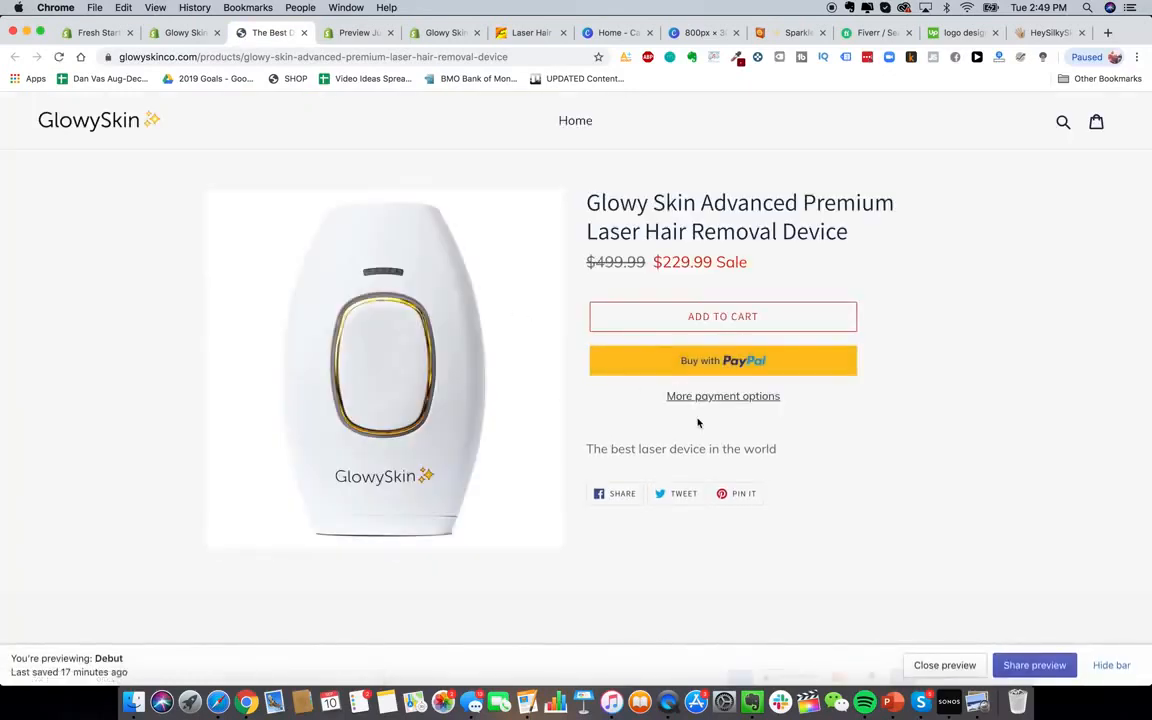
{"action": "scroll", "coordinate": [699, 419], "scroll_direction": "down", "scroll_amount": 2}
{"action": "scroll", "coordinate": [760, 290], "scroll_direction": "down", "scroll_amount": 1}
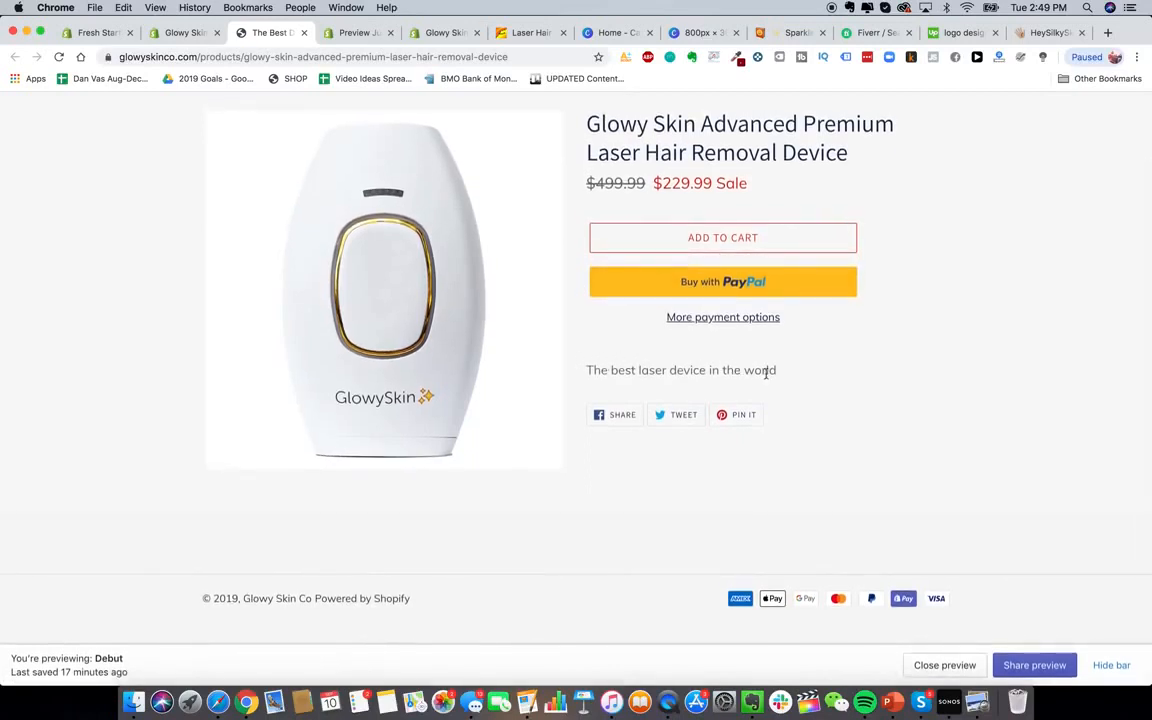
{"action": "scroll", "coordinate": [753, 403], "scroll_direction": "up", "scroll_amount": 2}
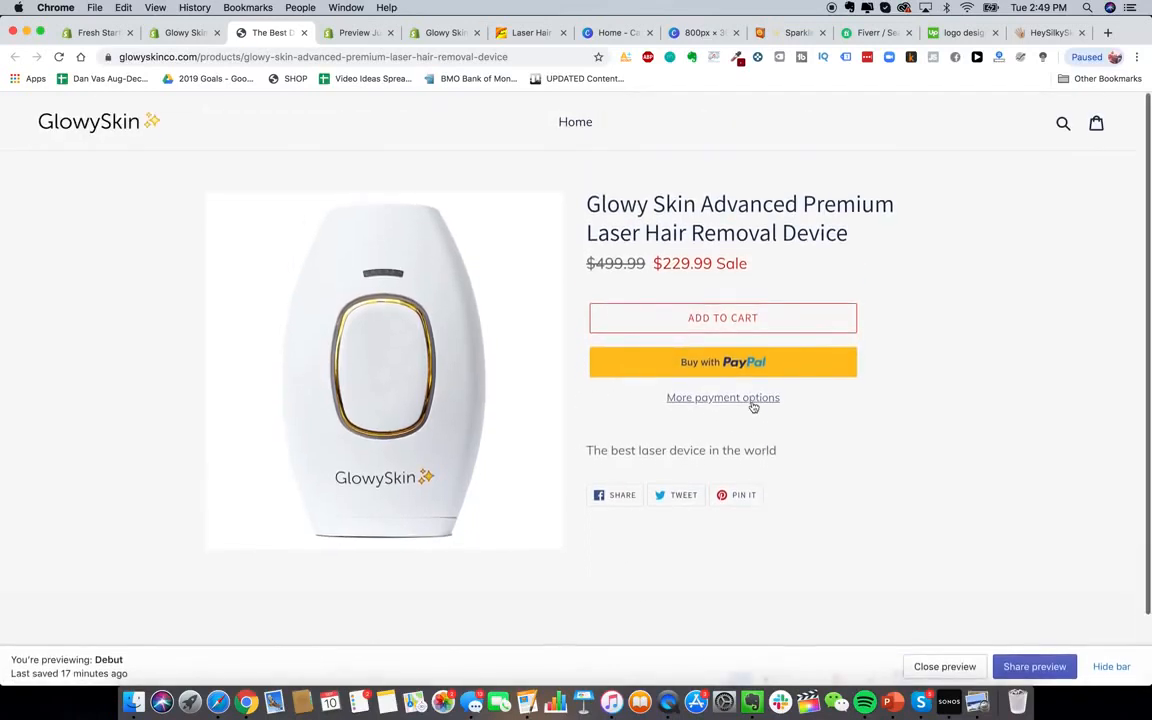
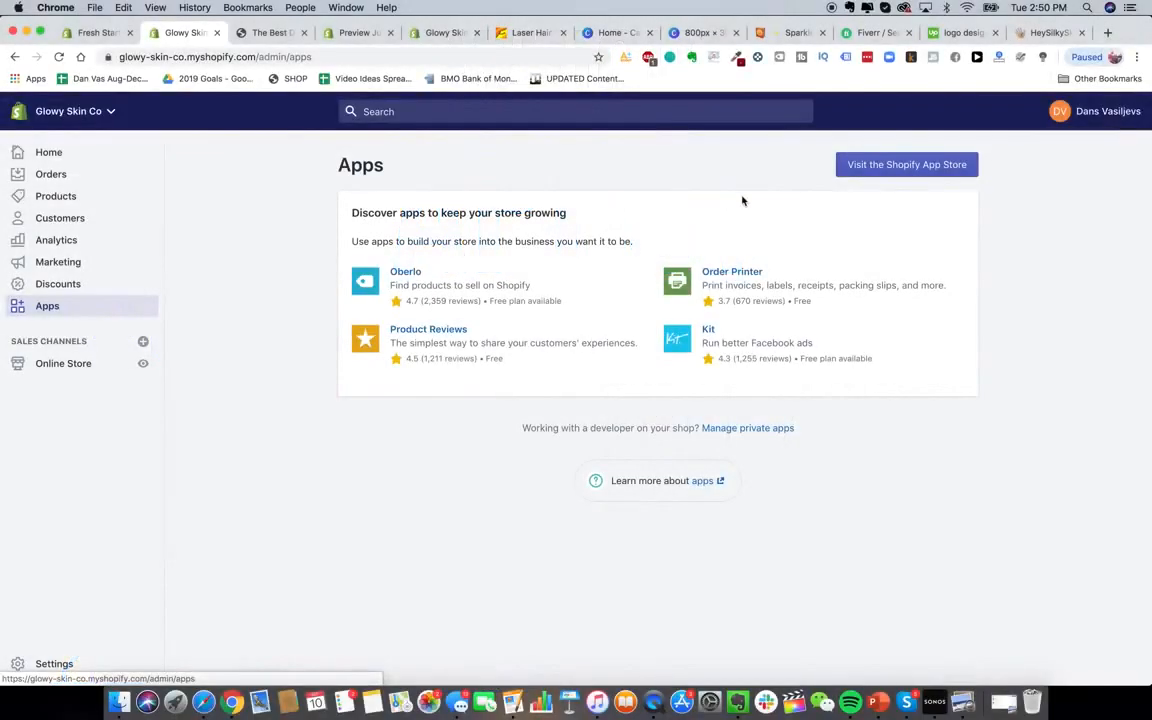
Search the Shopify App Store for 'order lookup' and open the Order Lookup app
{"action": "left_click", "coordinate": [908, 166]}
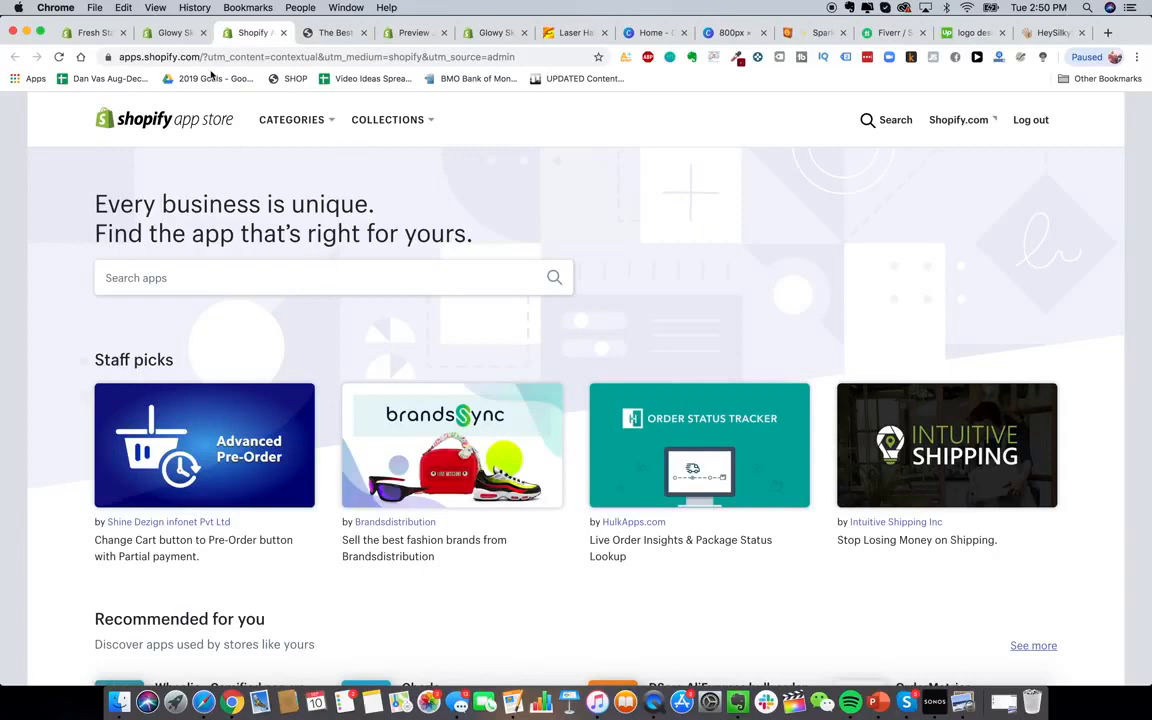
{"action": "left_click", "coordinate": [180, 37]}
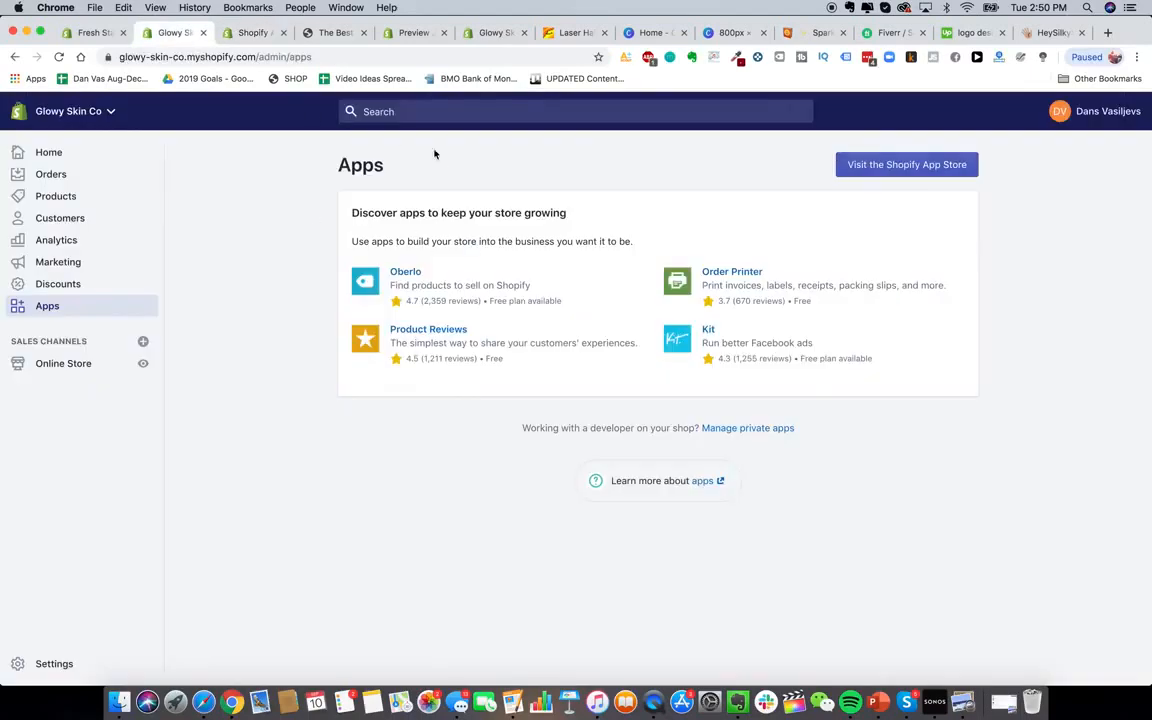
{"action": "left_click", "coordinate": [257, 40]}
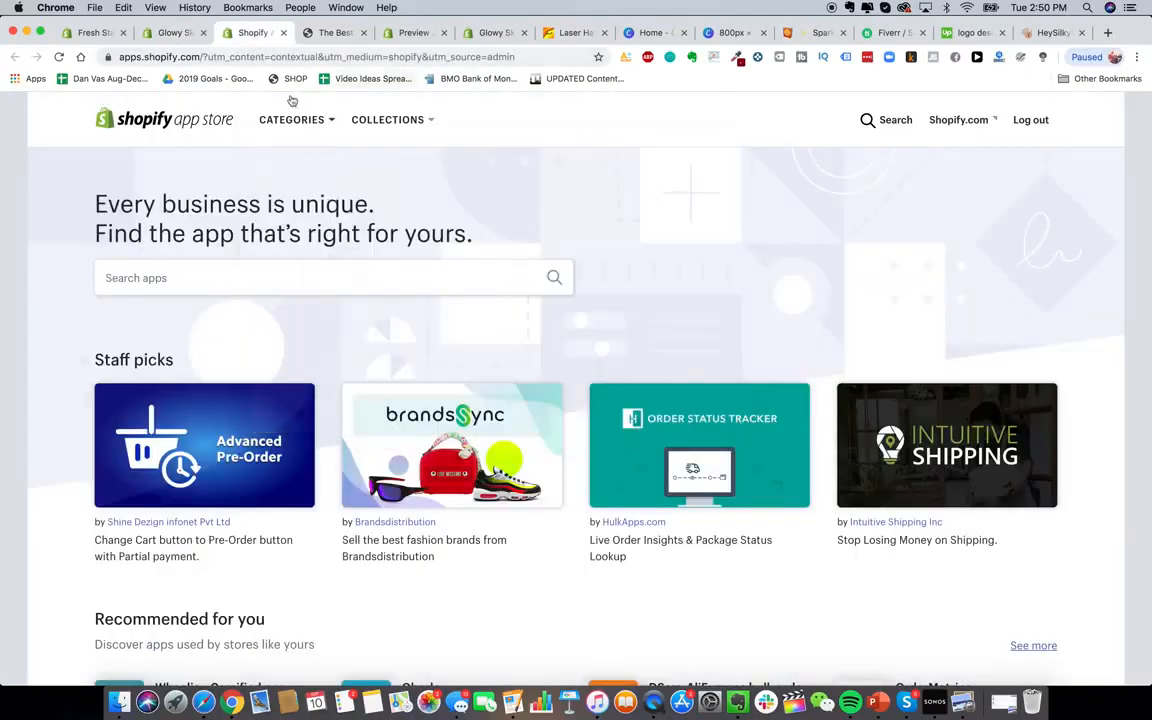
{"action": "left_click", "coordinate": [306, 279]}
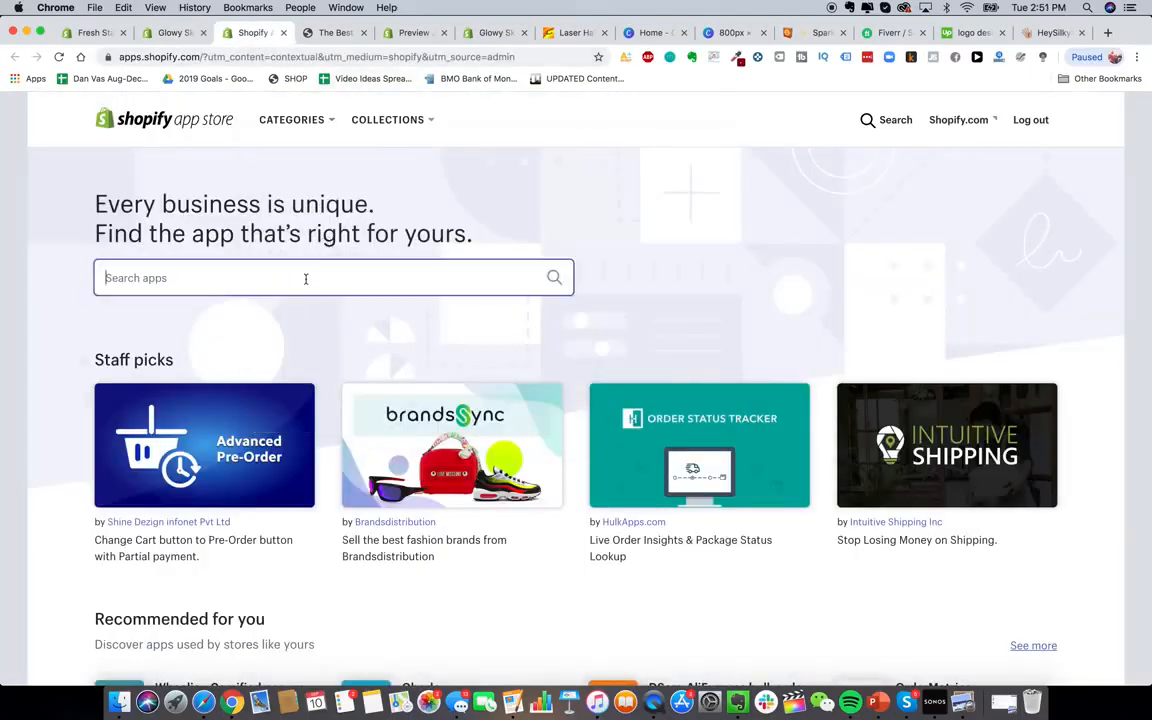
{"action": "type", "text": "order loo"}
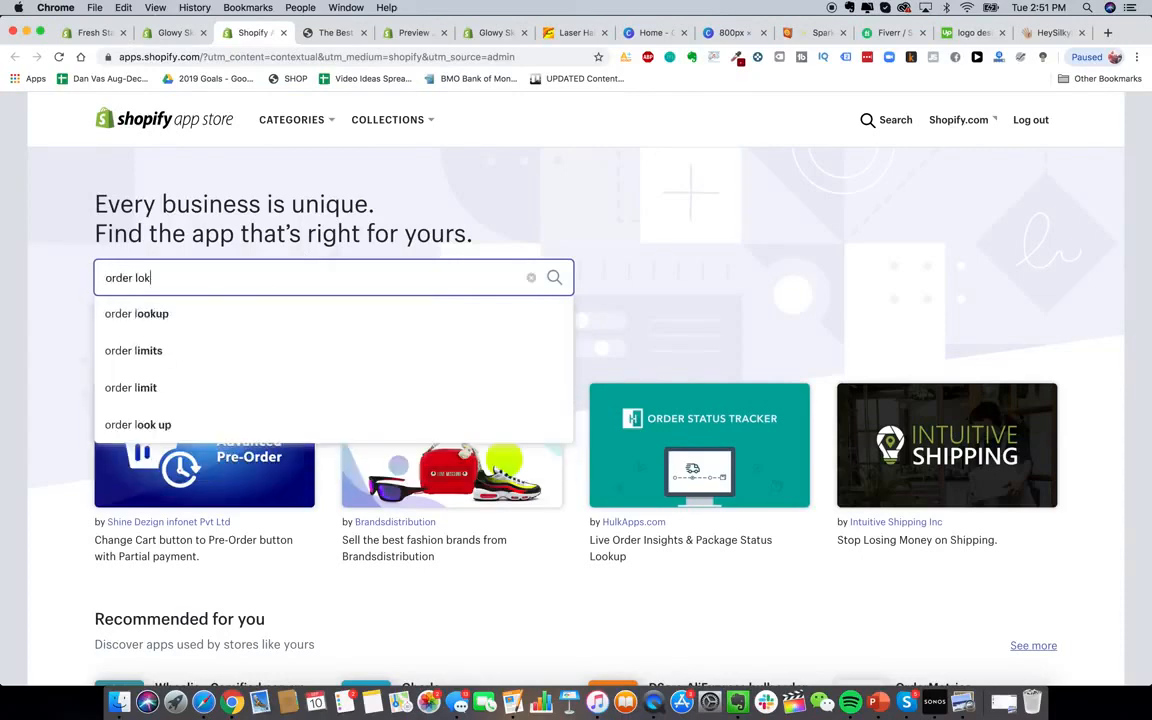
{"action": "type", "text": "kup"}
{"action": "key", "text": "Return"}
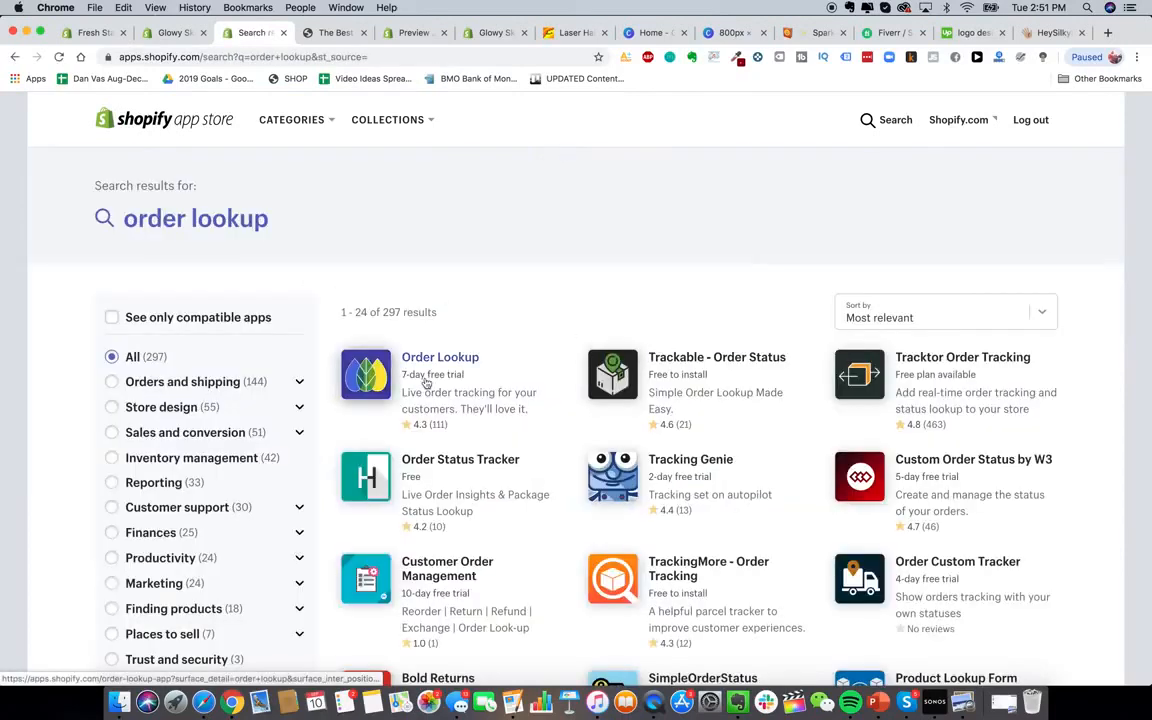
{"action": "left_click", "coordinate": [381, 372]}
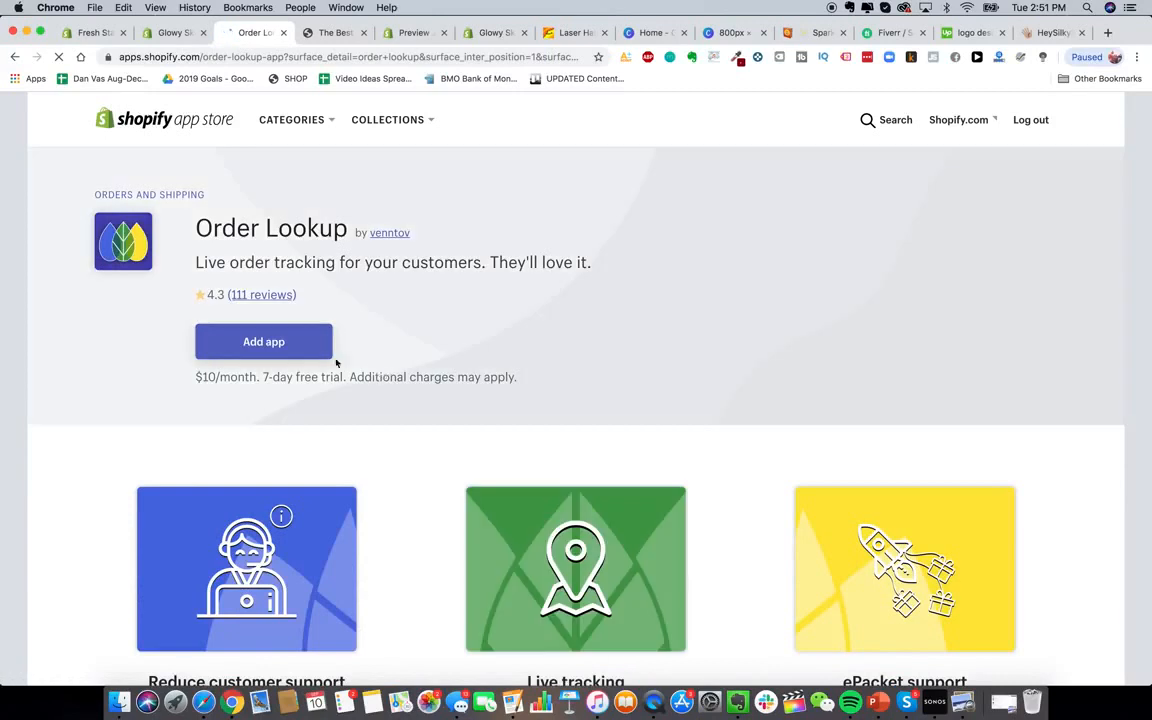
Install Order Lookup on the store and start its 7-day free trial
{"action": "left_click", "coordinate": [266, 340]}
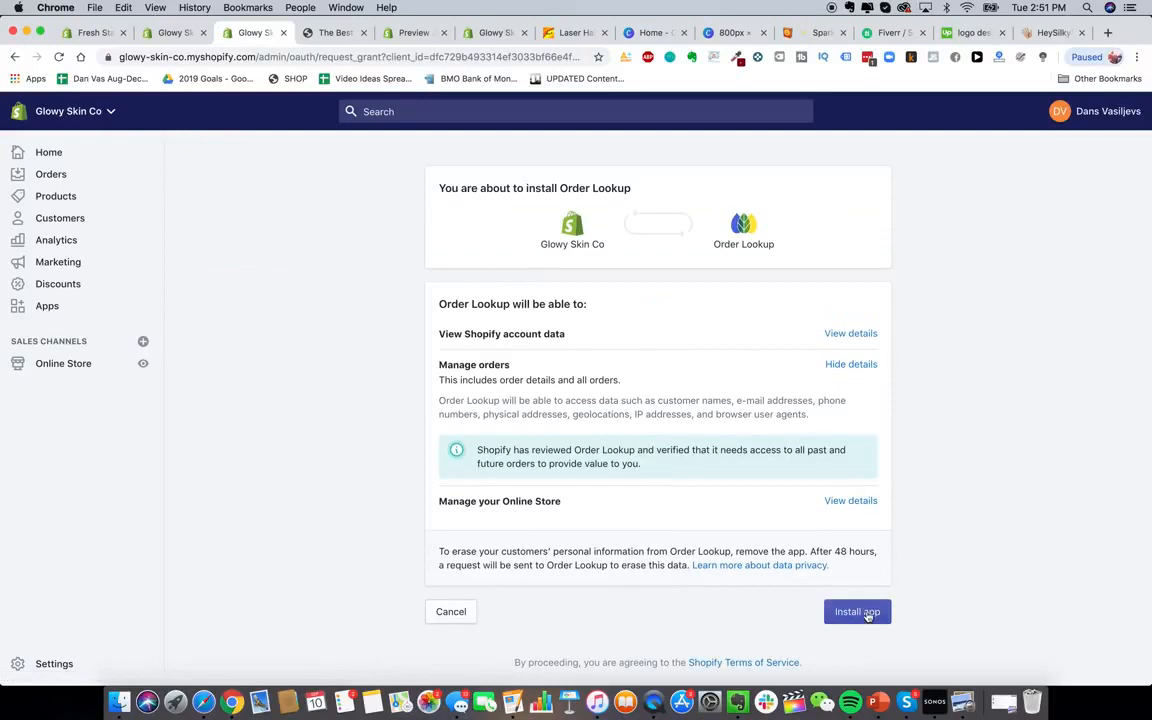
{"action": "left_click", "coordinate": [867, 613]}
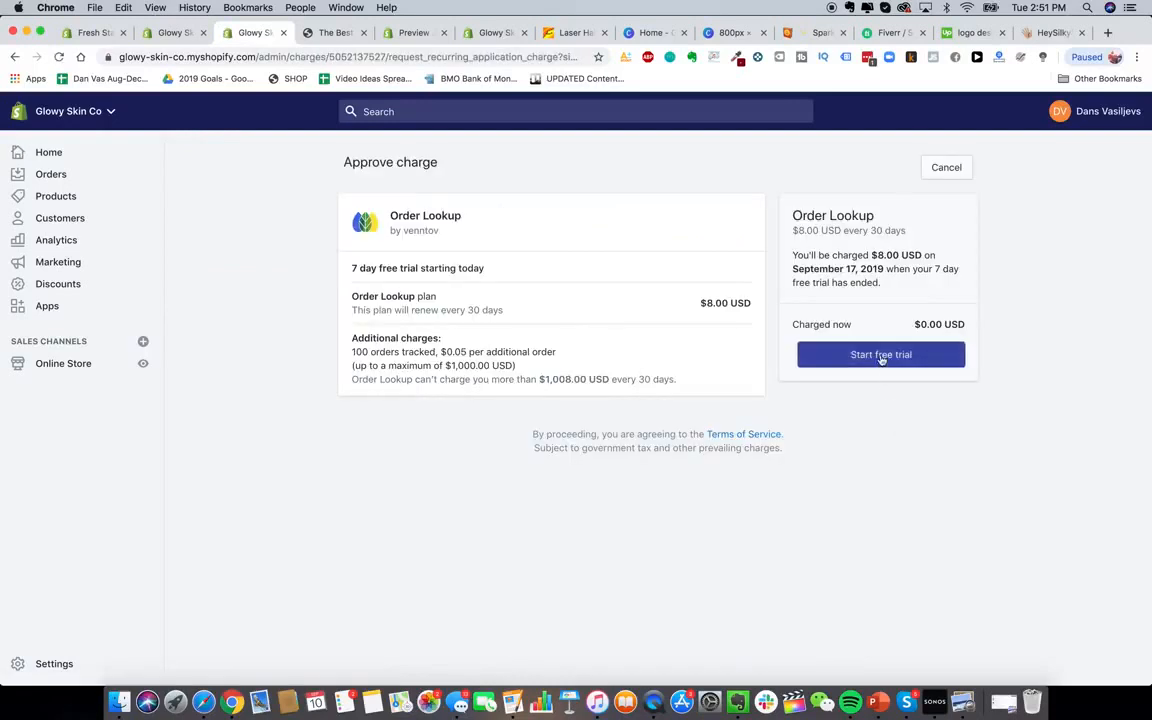
{"action": "left_click", "coordinate": [881, 356]}
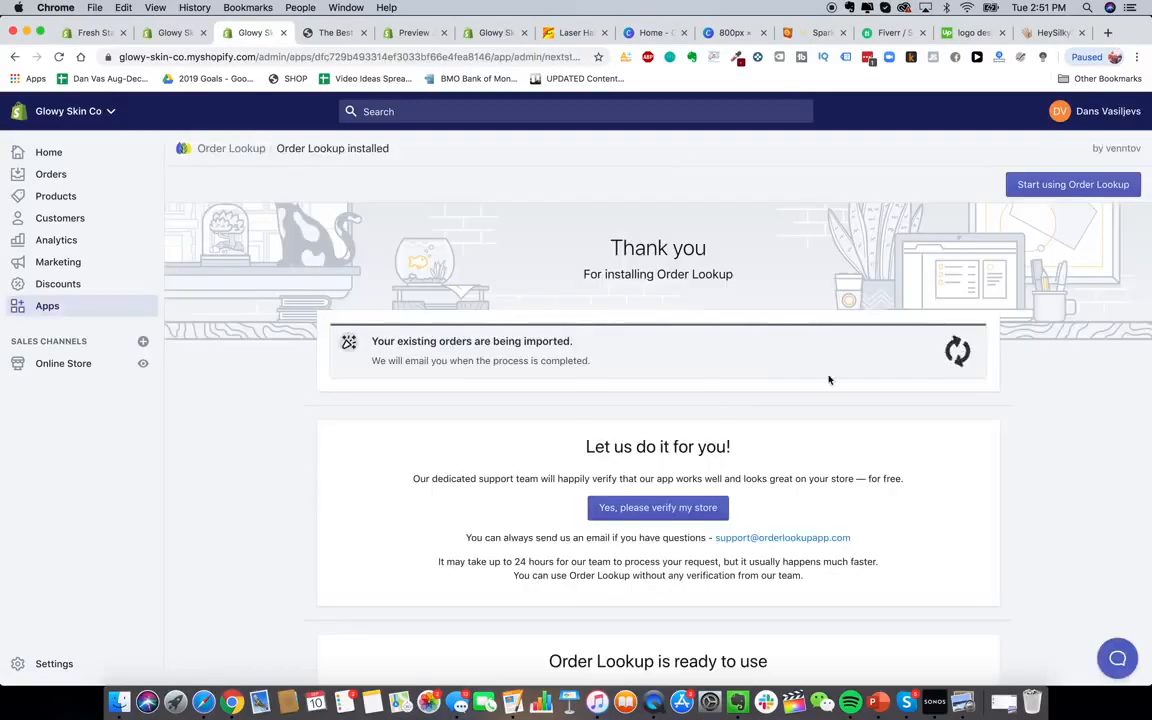
Look over the Order Lookup thank-you page, then return to the installed apps list
{"action": "scroll", "coordinate": [725, 372], "scroll_direction": "down", "scroll_amount": 3}
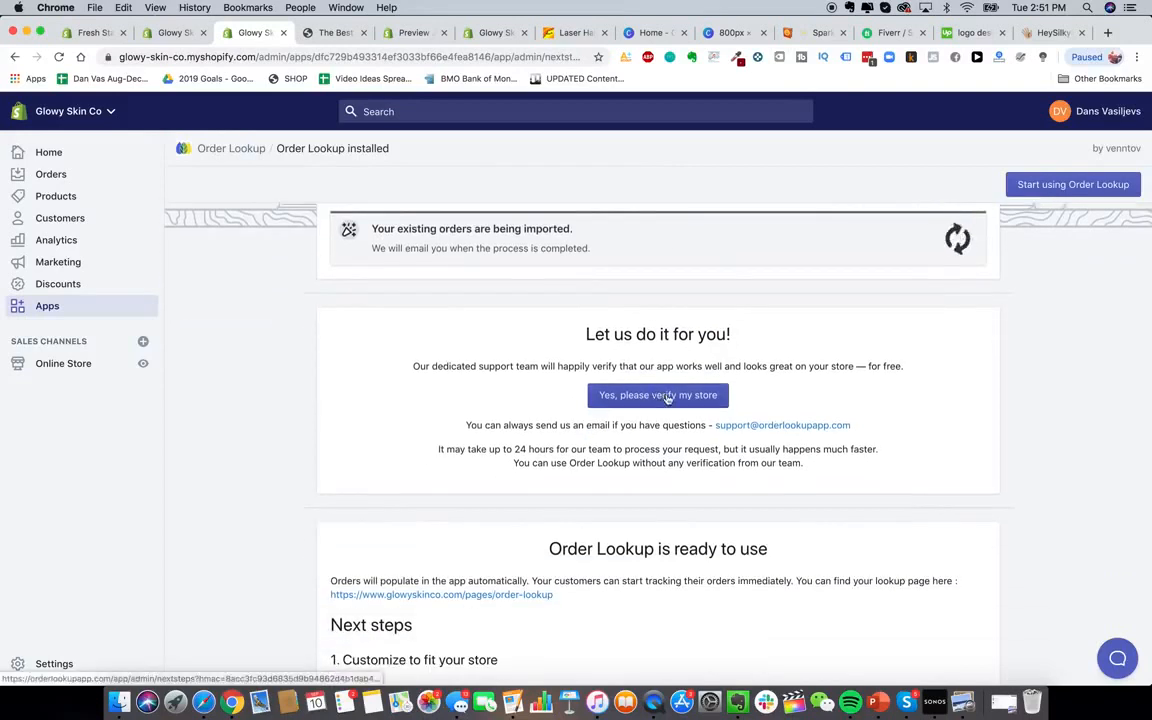
{"action": "scroll", "coordinate": [667, 390], "scroll_direction": "down", "scroll_amount": 1}
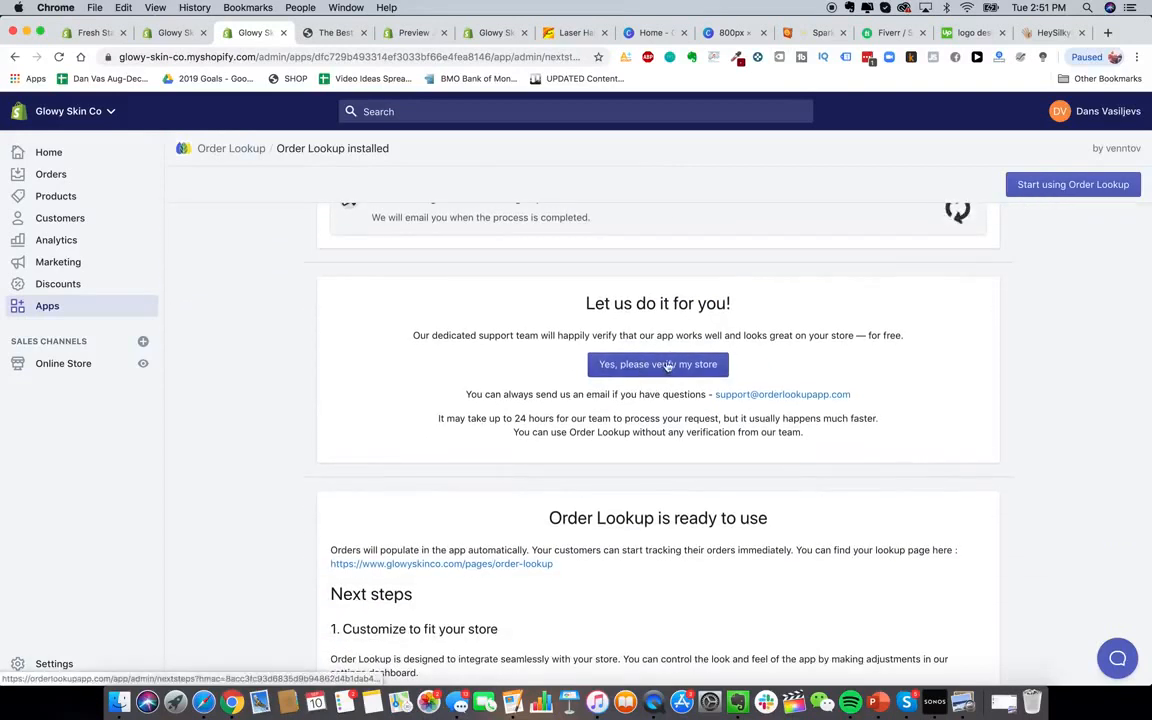
{"action": "scroll", "coordinate": [827, 404], "scroll_direction": "down", "scroll_amount": 2}
{"action": "scroll", "coordinate": [827, 404], "scroll_direction": "up", "scroll_amount": 1}
{"action": "scroll", "coordinate": [827, 404], "scroll_direction": "down", "scroll_amount": 3}
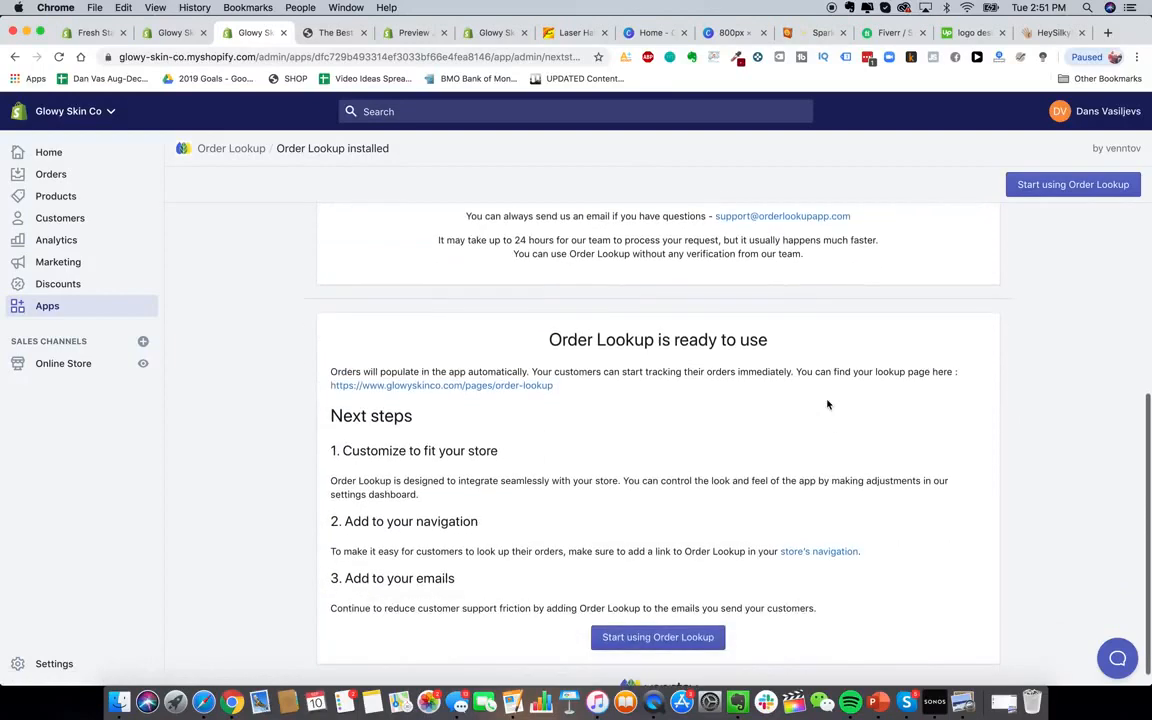
{"action": "scroll", "coordinate": [827, 404], "scroll_direction": "down", "scroll_amount": 1}
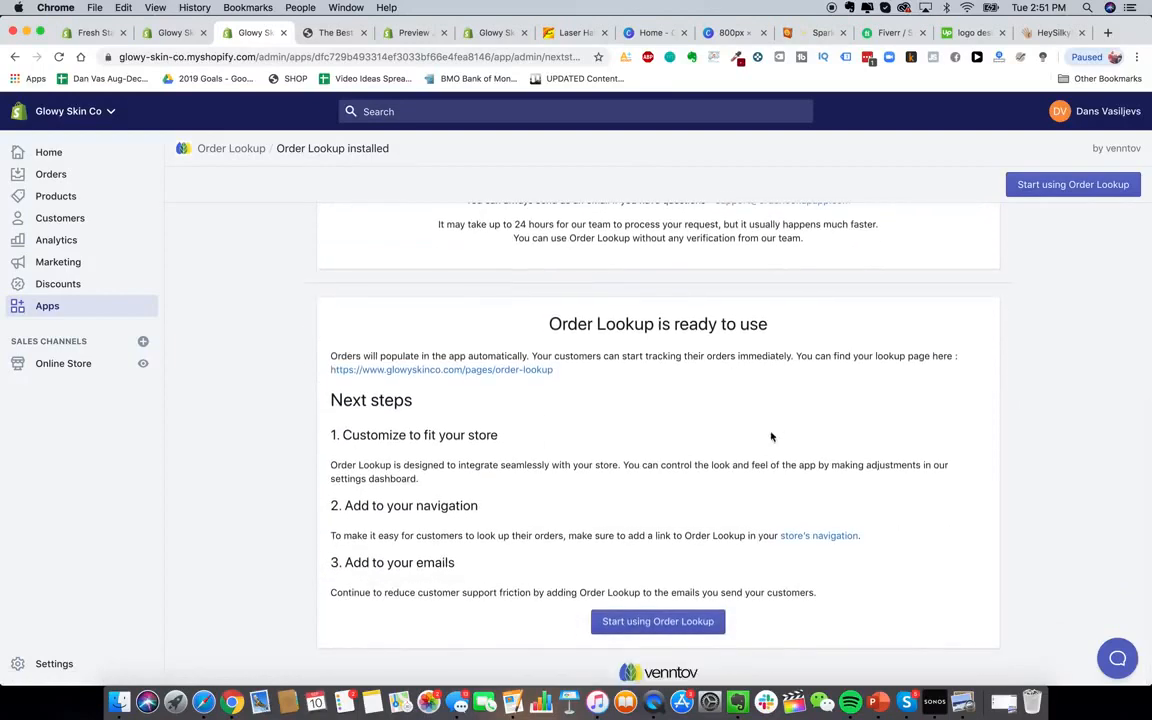
{"action": "scroll", "coordinate": [690, 452], "scroll_direction": "up", "scroll_amount": 10}
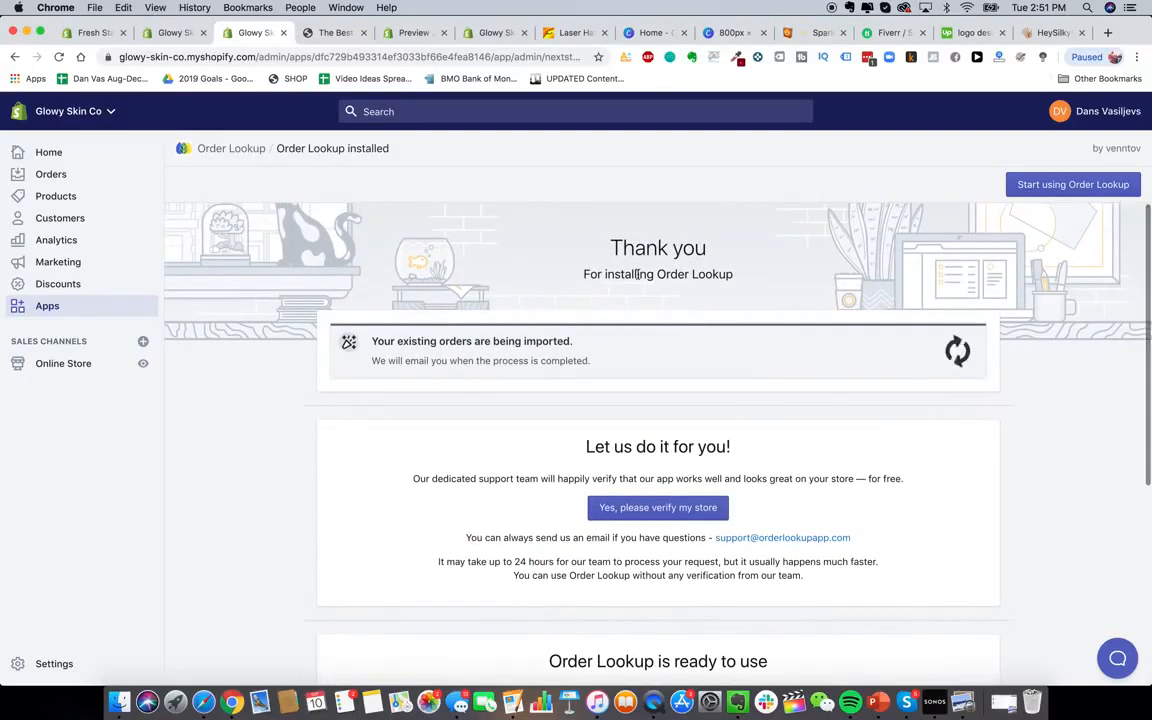
{"action": "left_click_drag", "start_coordinate": [657, 274], "coordinate": [758, 270]}
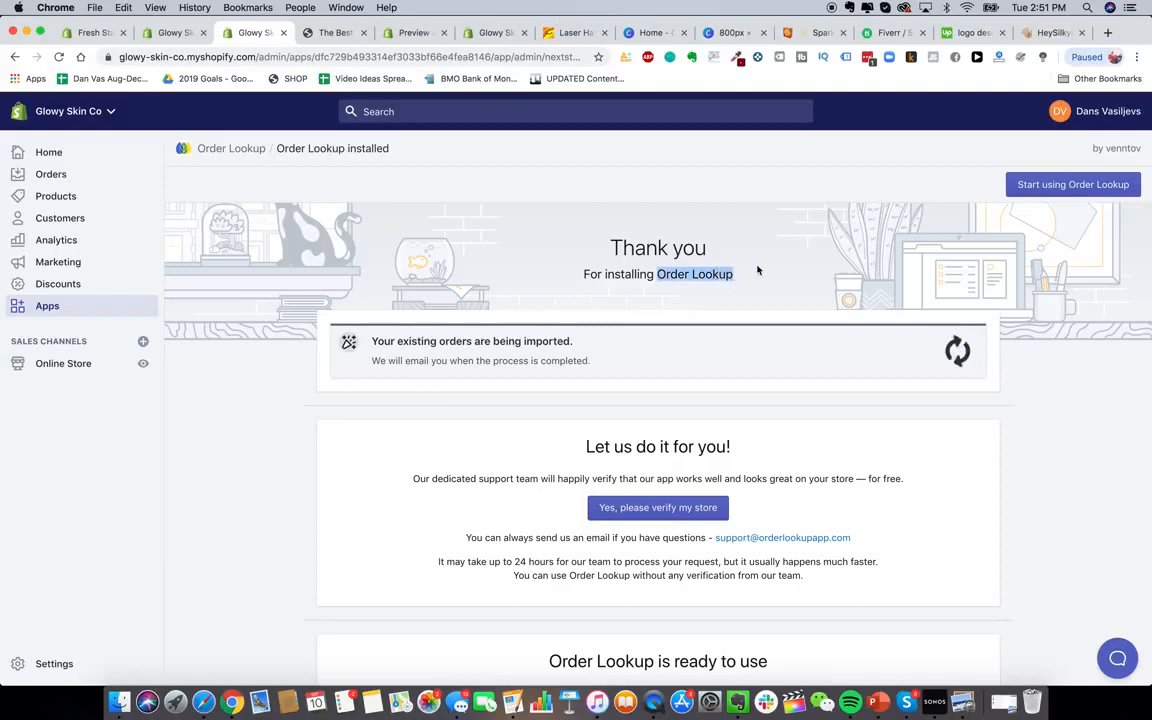
{"action": "left_click", "coordinate": [45, 308]}
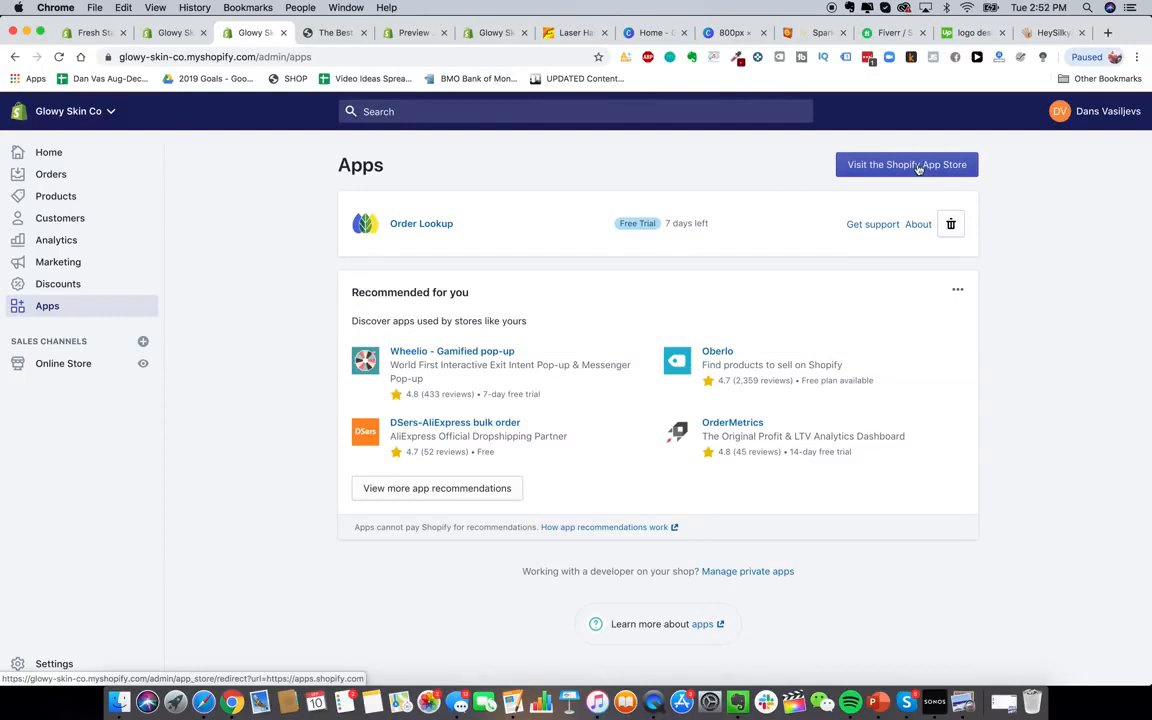
Search the App Store for 'help center' and install the HelpCenter app
{"action": "left_click", "coordinate": [918, 168]}
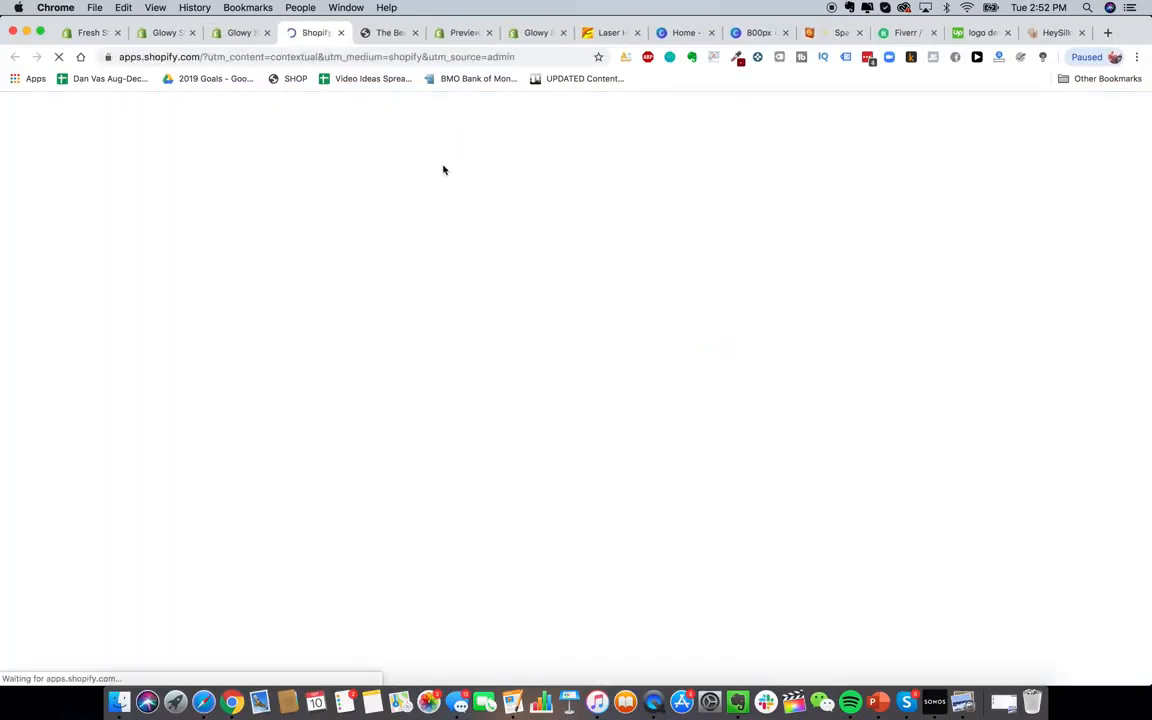
{"action": "type", "text": "help center"}
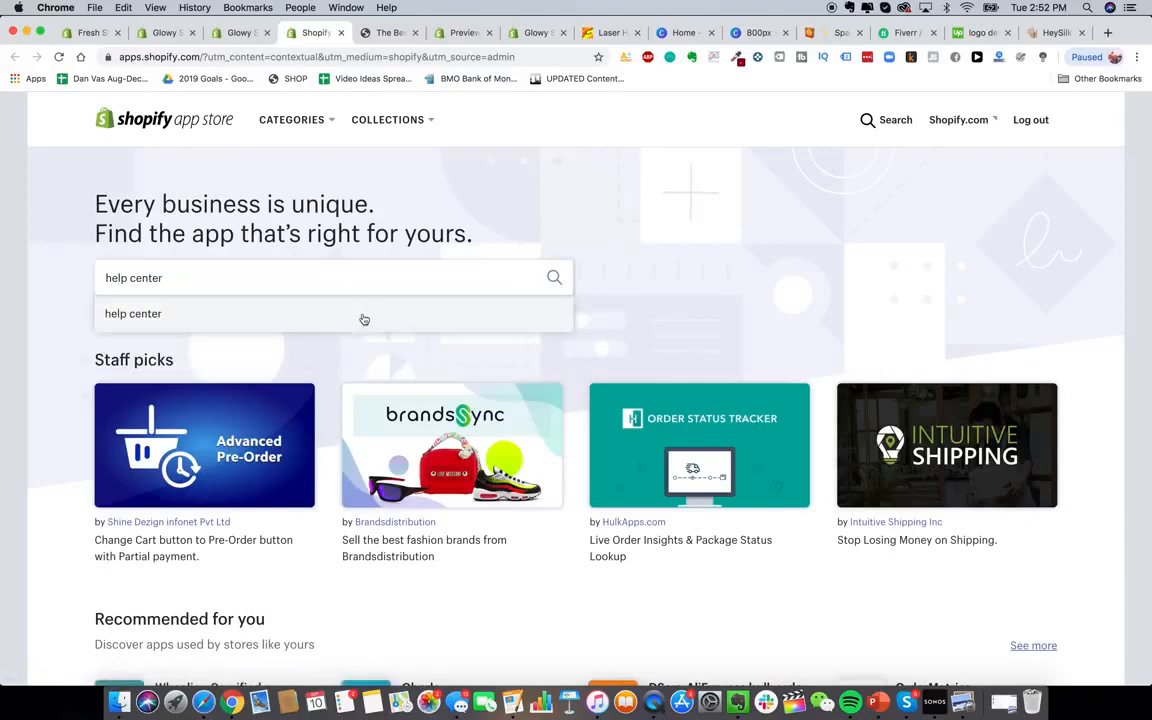
{"action": "left_click", "coordinate": [363, 319]}
{"action": "left_click", "coordinate": [368, 388]}
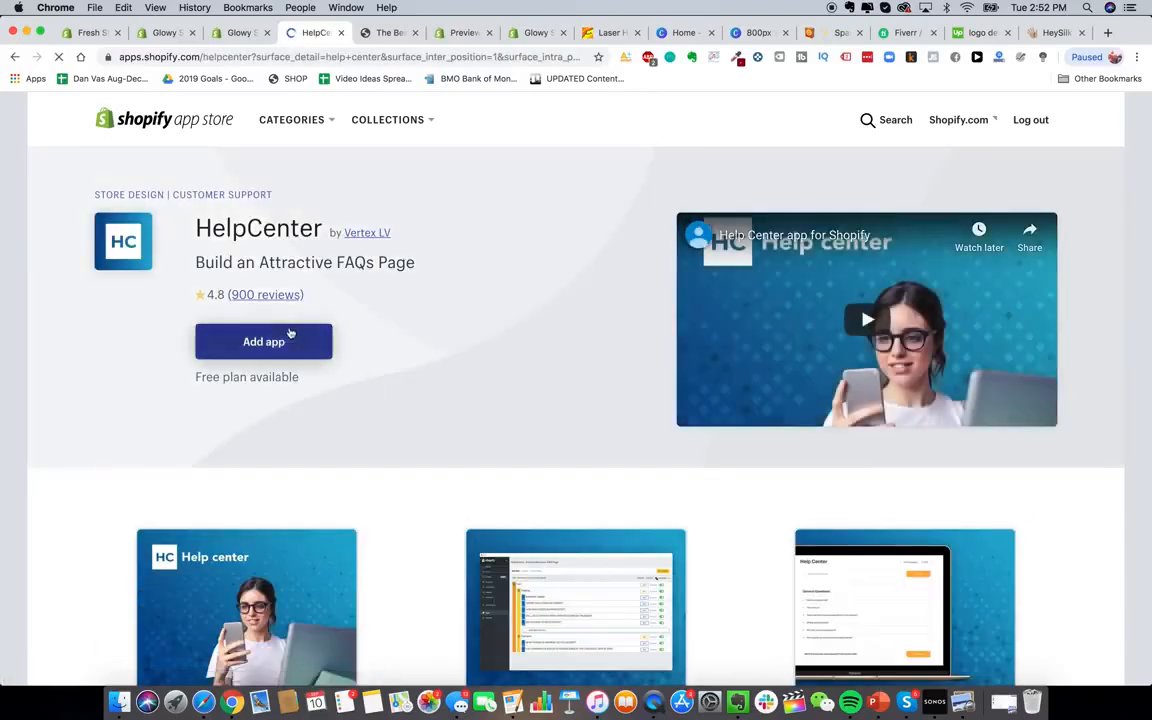
{"action": "left_click", "coordinate": [283, 341]}
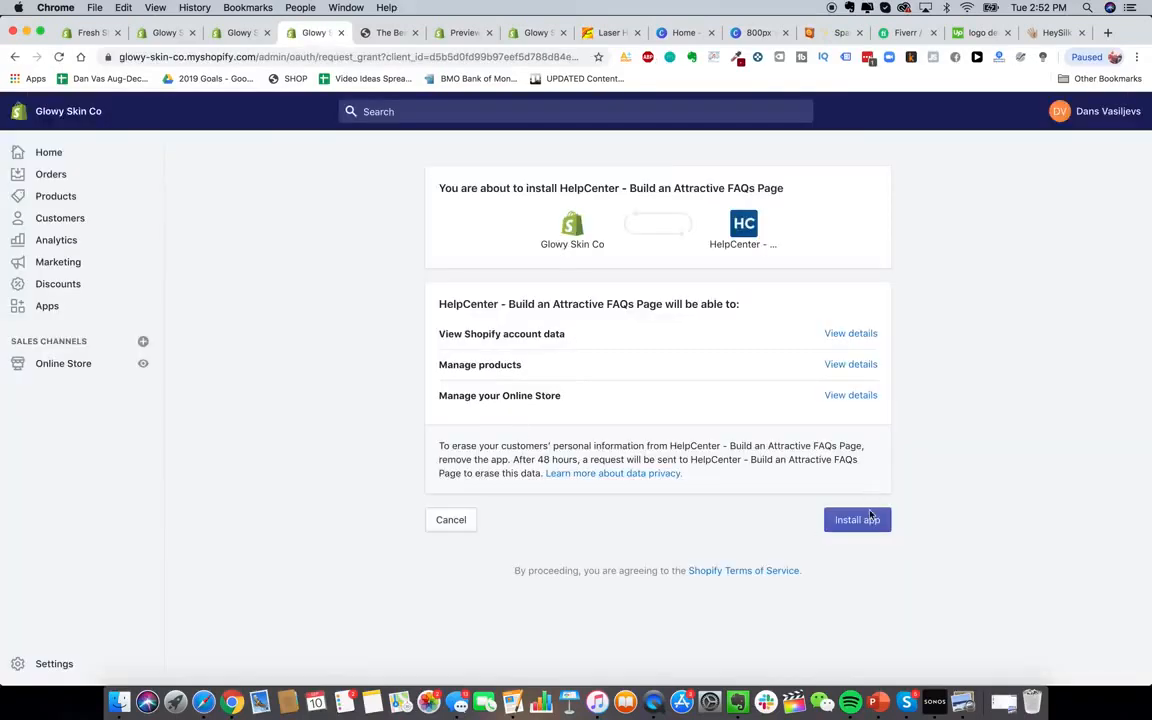
{"action": "left_click", "coordinate": [870, 517]}
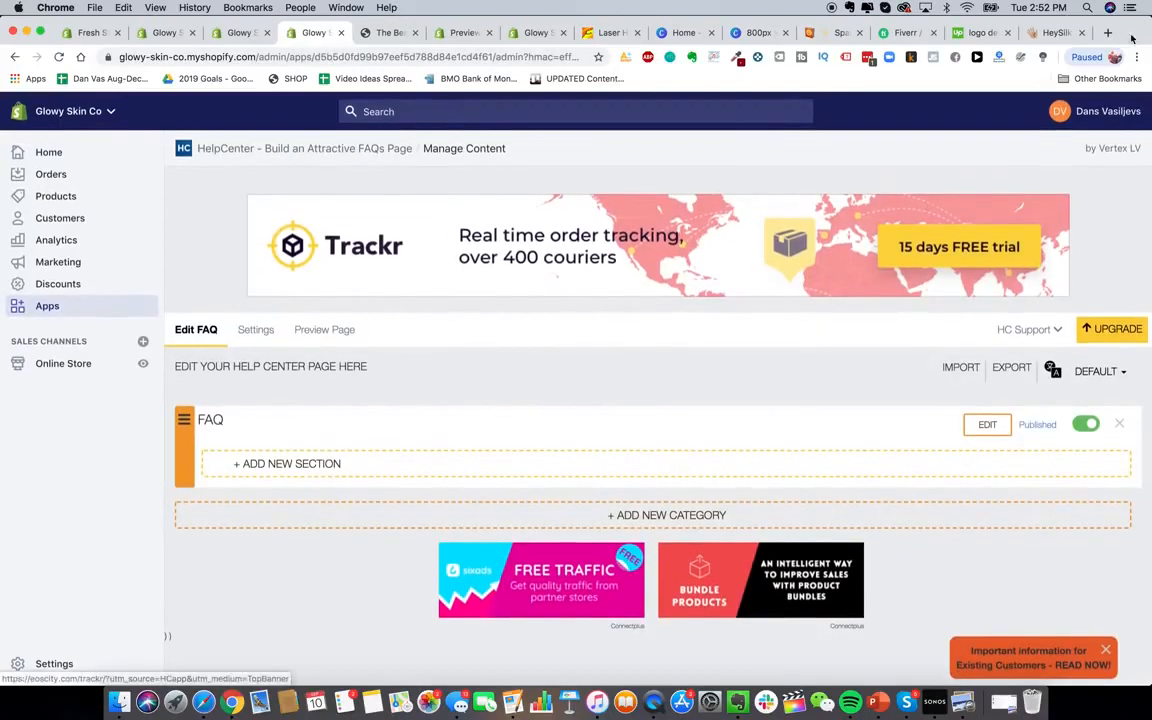
Read HeySilkySkin's Questions & Answers page and its 'Is it safe?' answer, then return to Apps
{"action": "left_click", "coordinate": [1055, 32]}
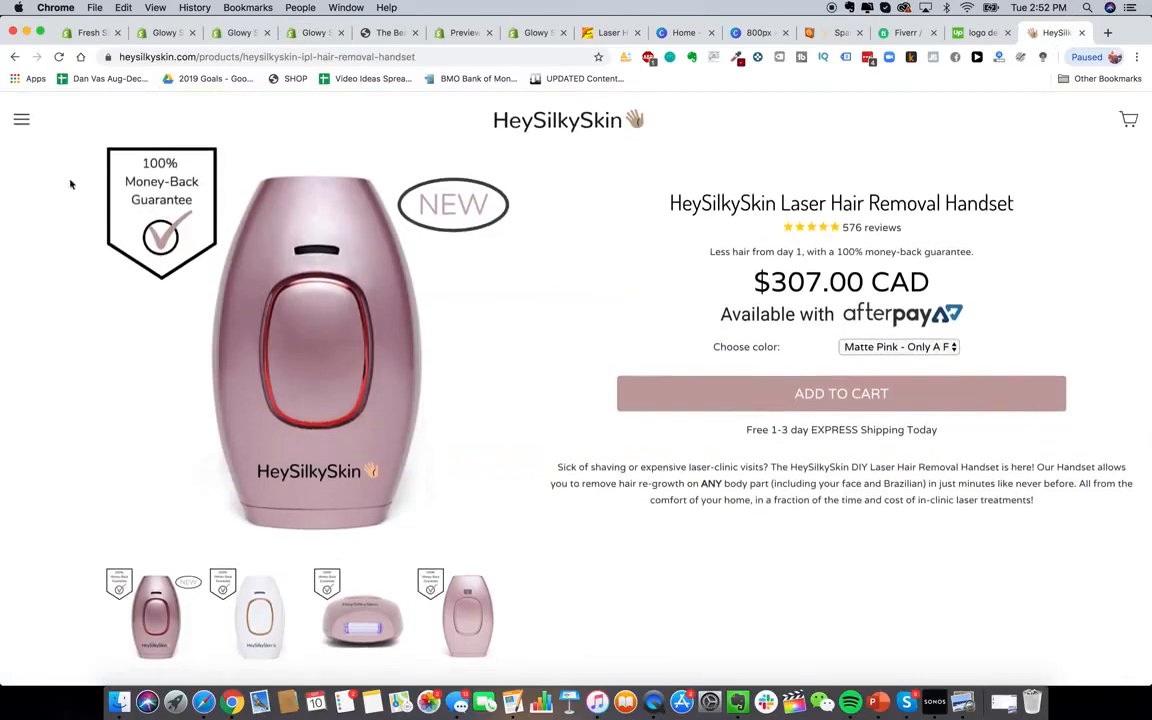
{"action": "left_click", "coordinate": [16, 120]}
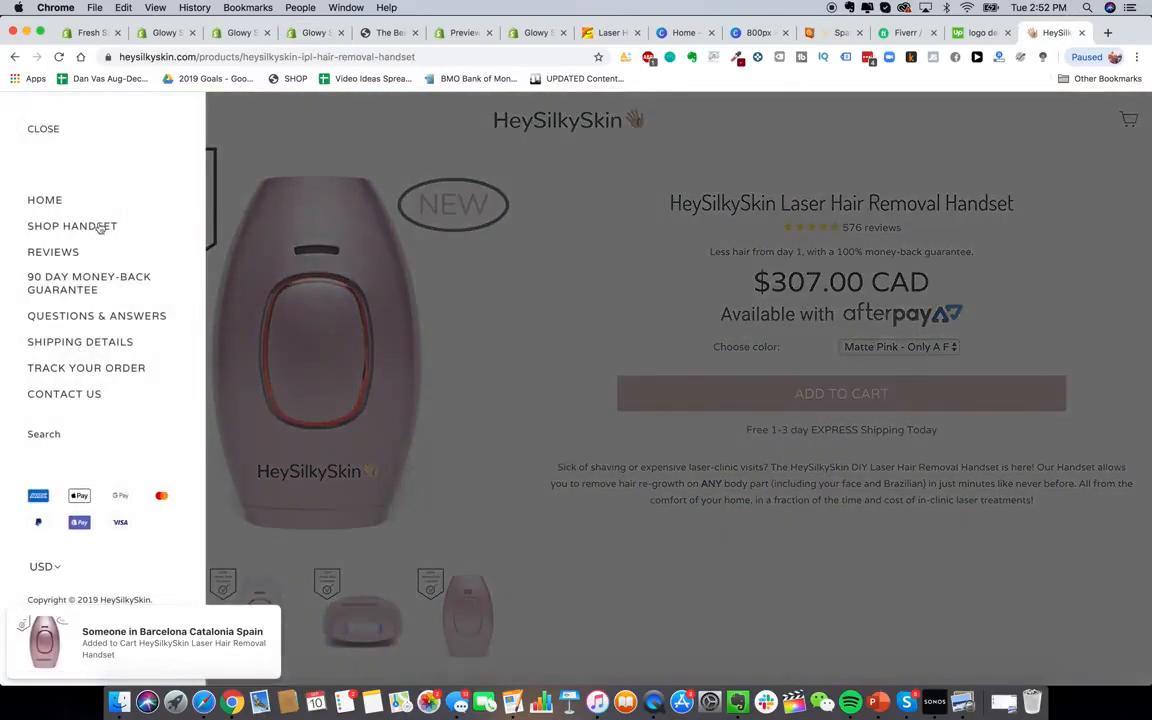
{"action": "left_click", "coordinate": [100, 318]}
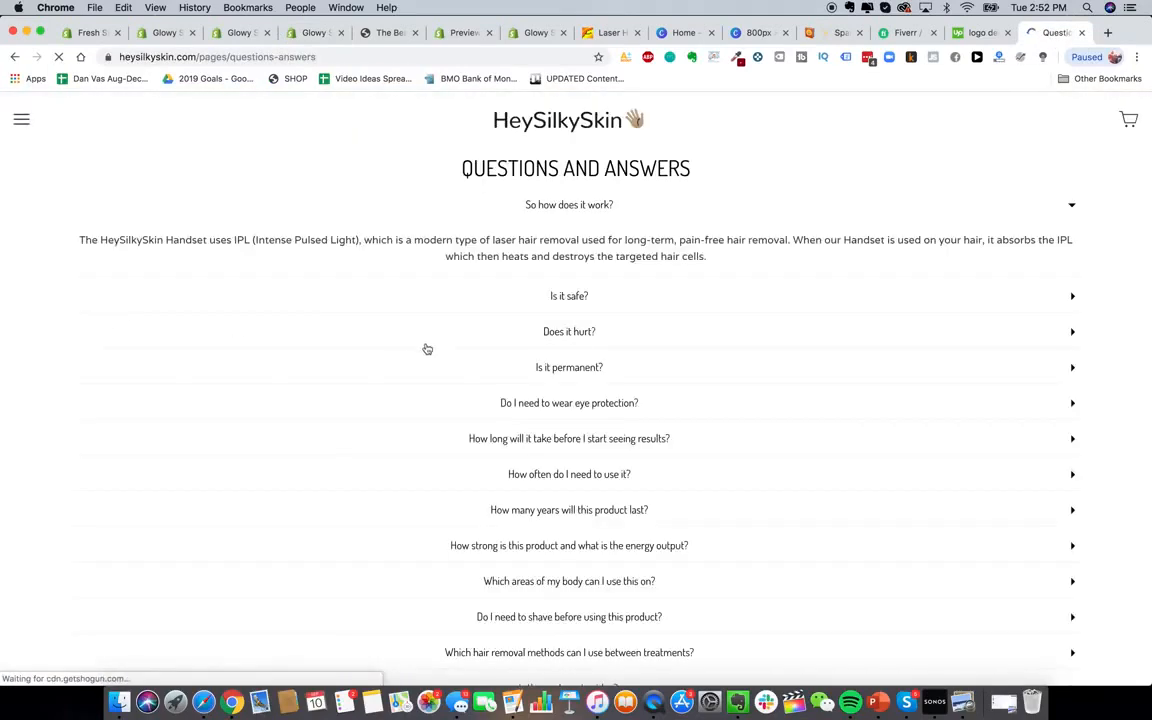
{"action": "scroll", "coordinate": [617, 368], "scroll_direction": "down", "scroll_amount": 10}
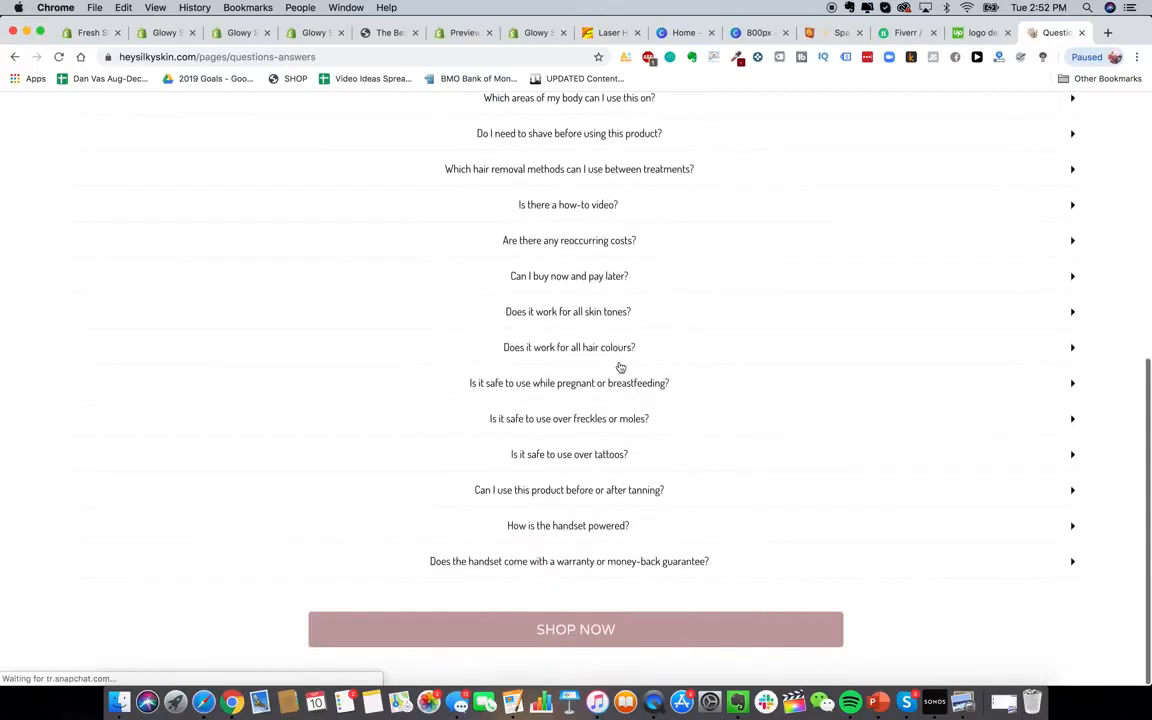
{"action": "scroll", "coordinate": [728, 373], "scroll_direction": "up", "scroll_amount": 10}
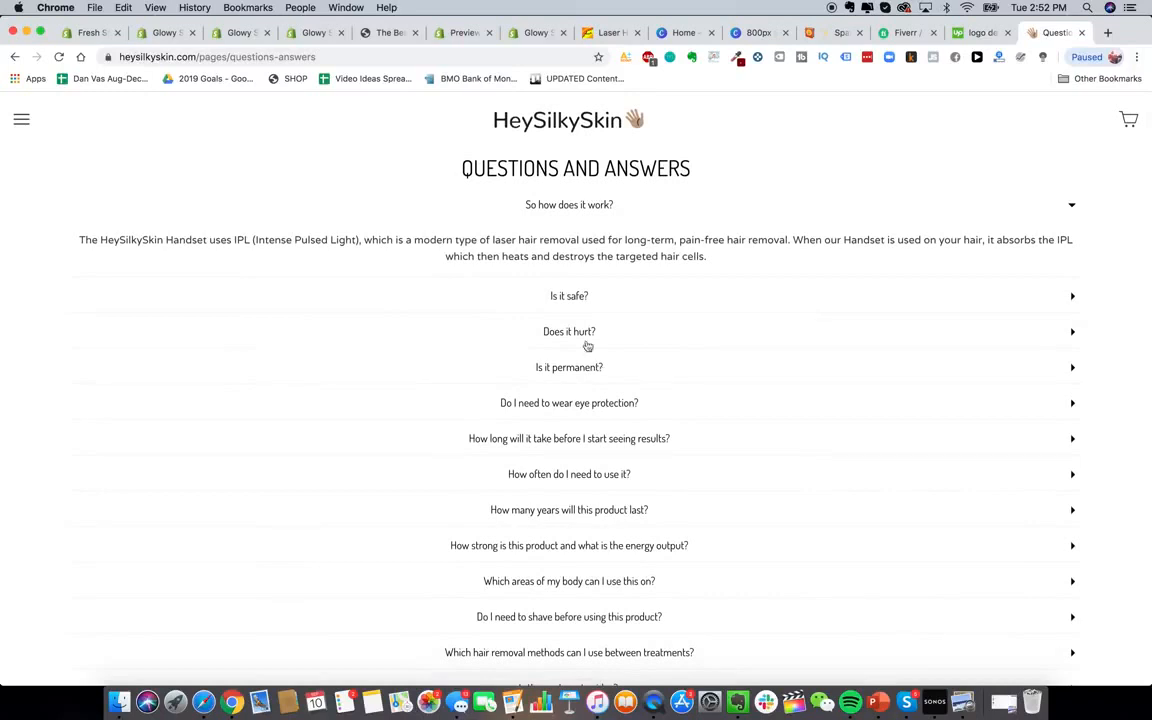
{"action": "left_click", "coordinate": [590, 293]}
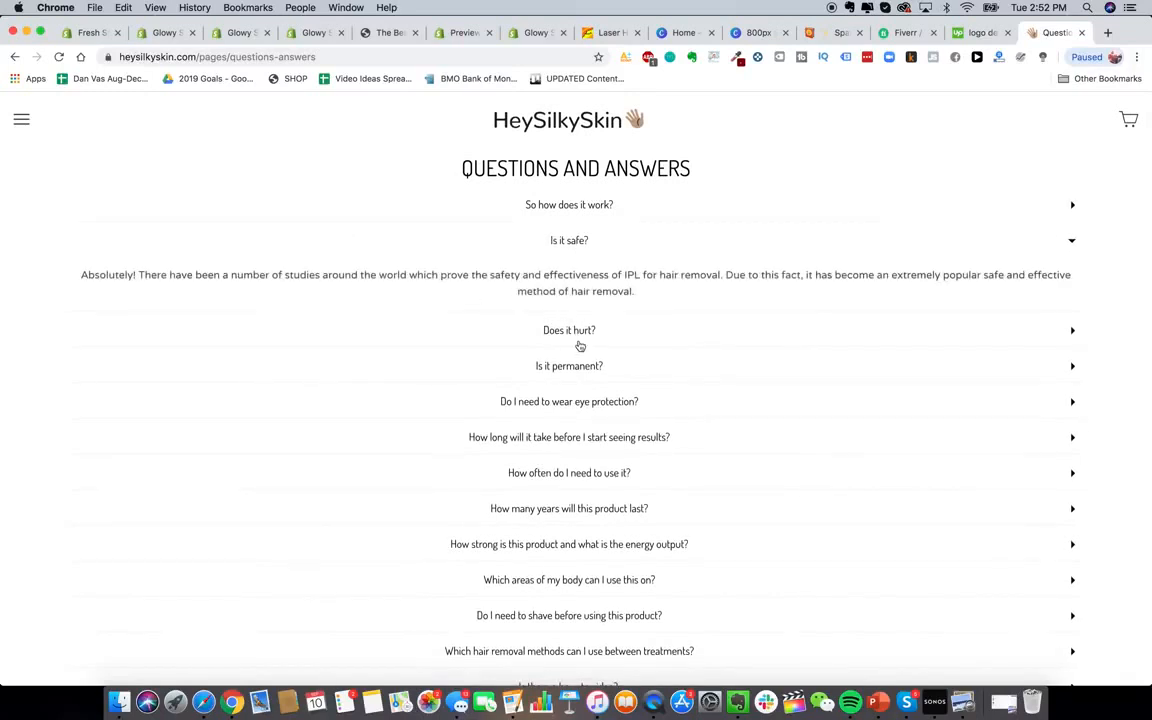
{"action": "left_click", "coordinate": [172, 38]}
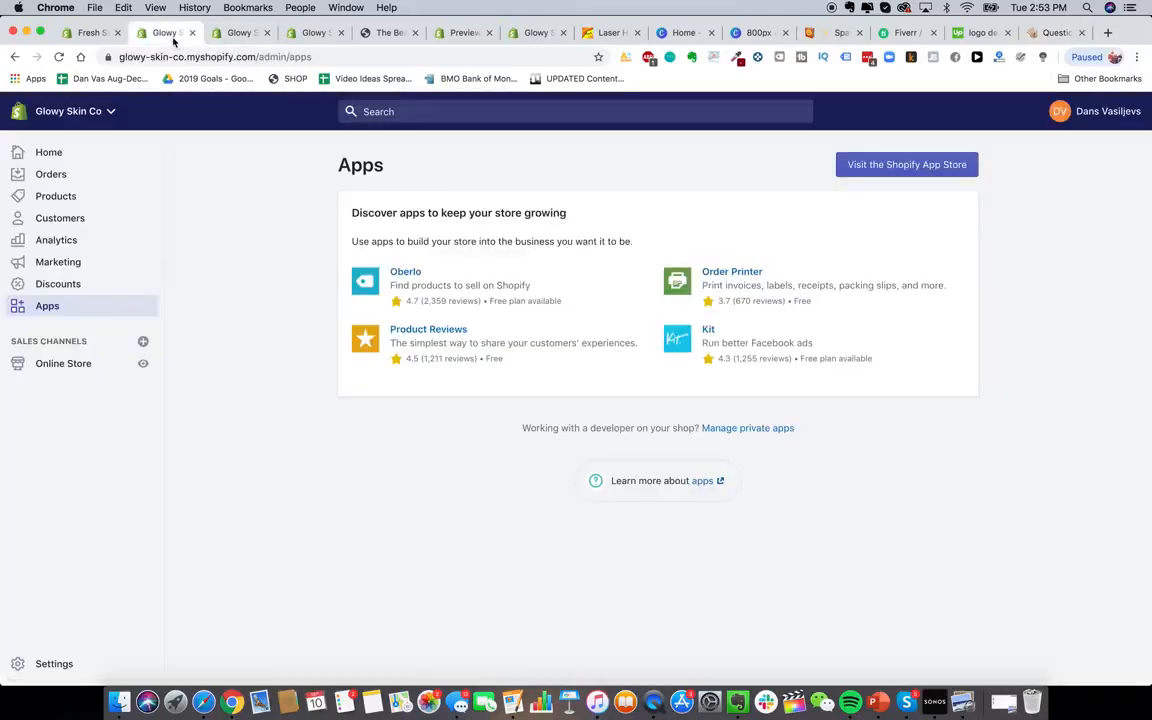
{"action": "left_click", "coordinate": [242, 36]}
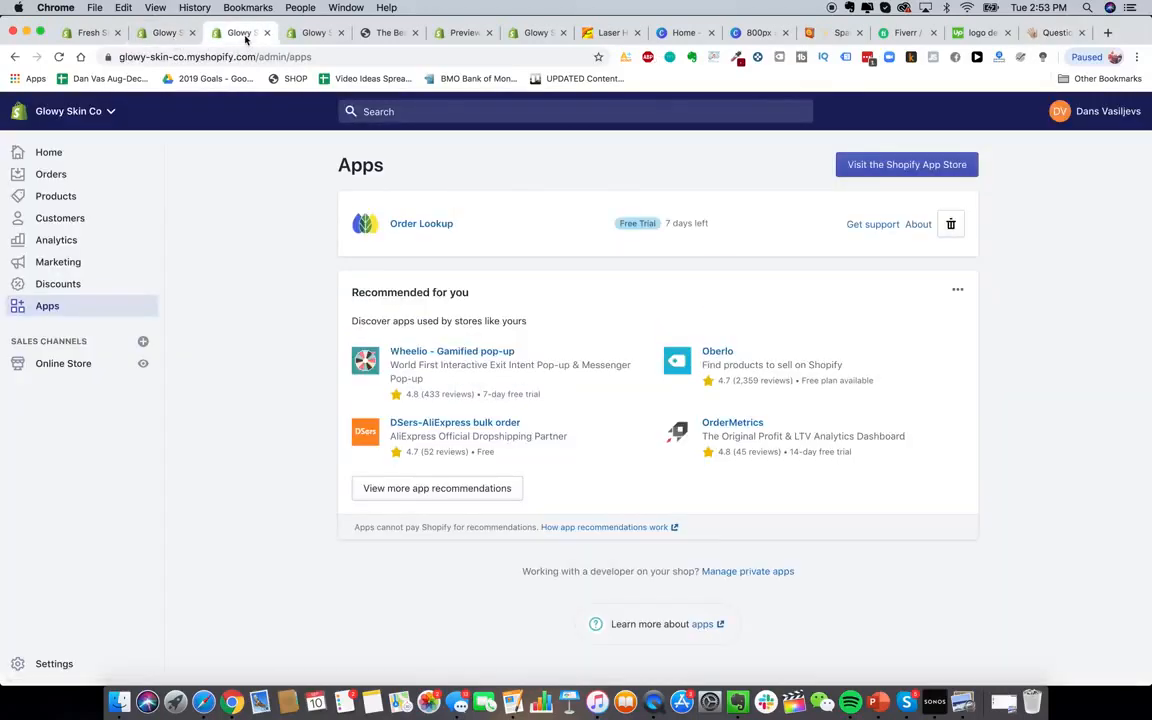
Add a 'Questions & Answers' section to the HelpCenter FAQ
{"action": "left_click", "coordinate": [310, 33]}
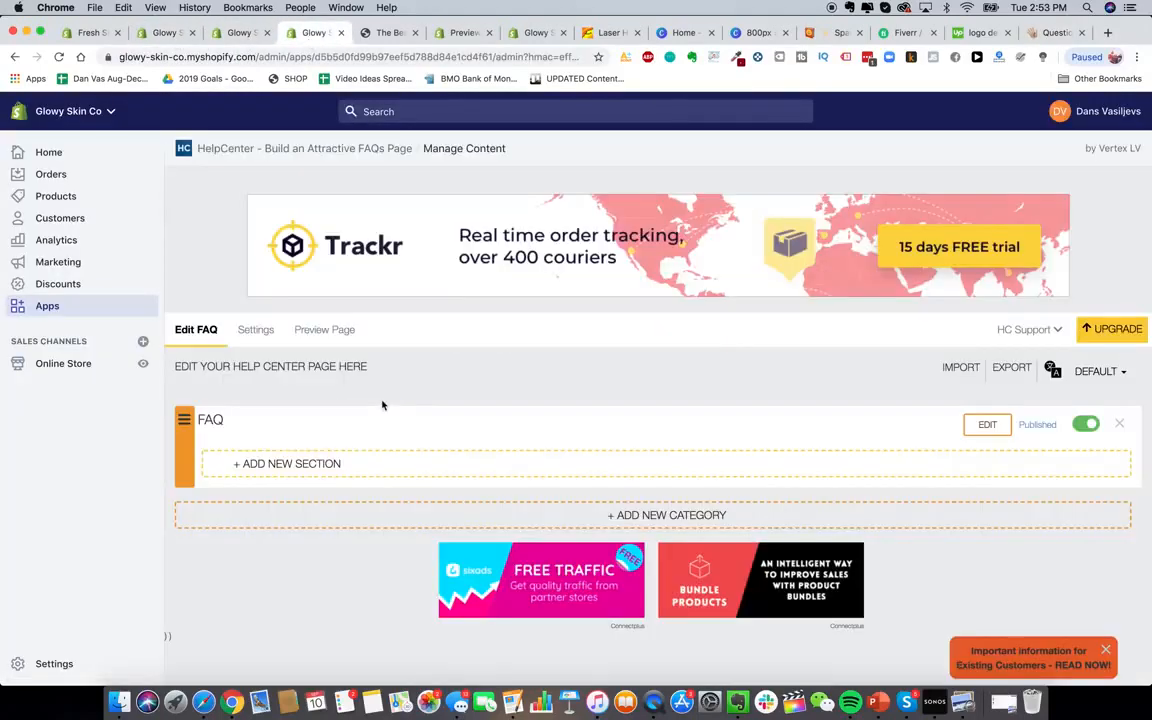
{"action": "left_click", "coordinate": [309, 466]}
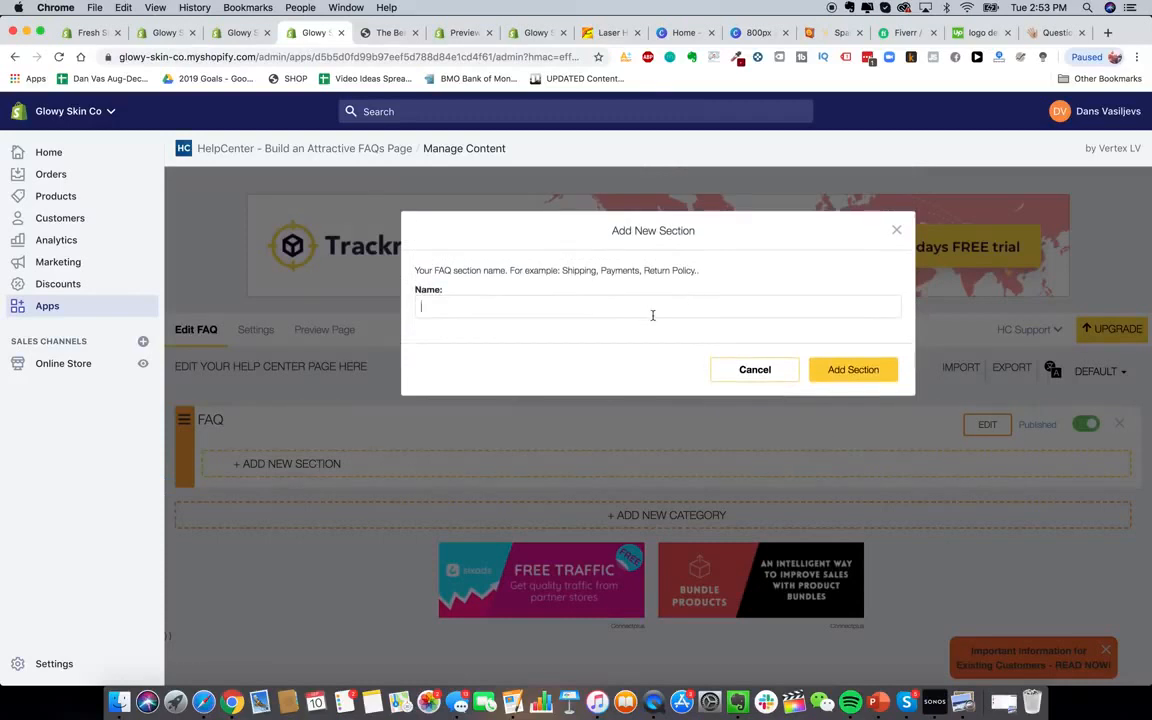
{"action": "type", "text": "Questions & Answers"}
{"action": "key", "text": "Return"}
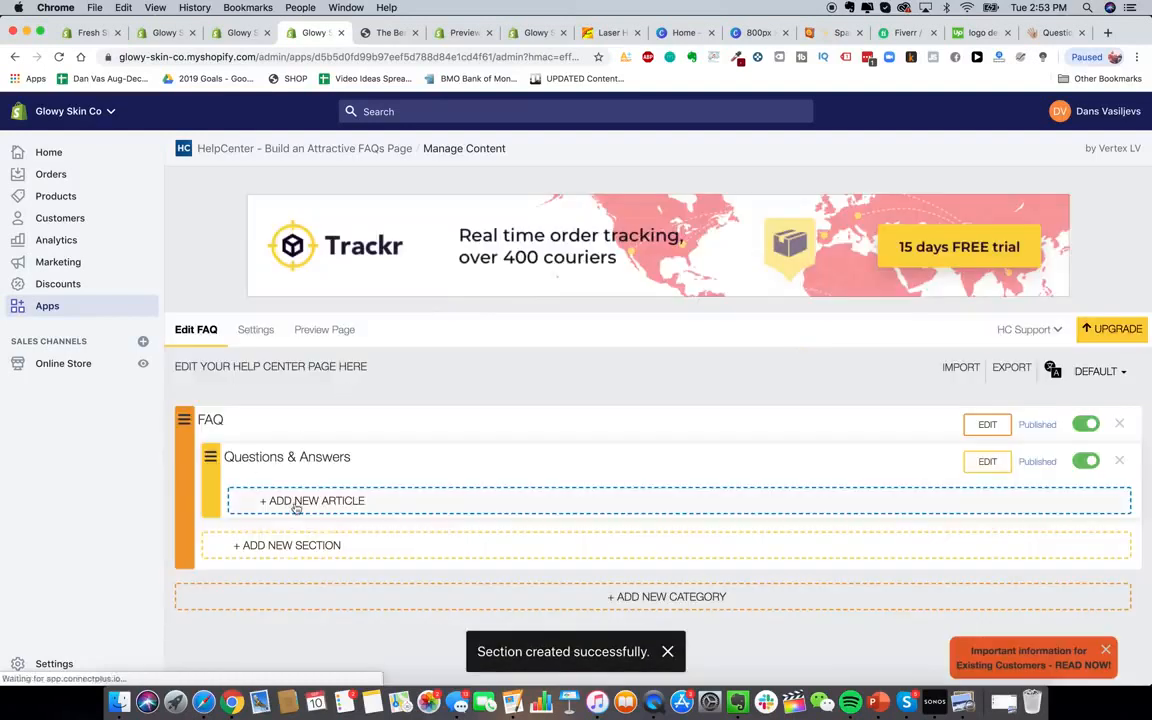
Add the 'So how does it work?' article describing the handset's IPL technology, then preview it
{"action": "left_click", "coordinate": [296, 505]}
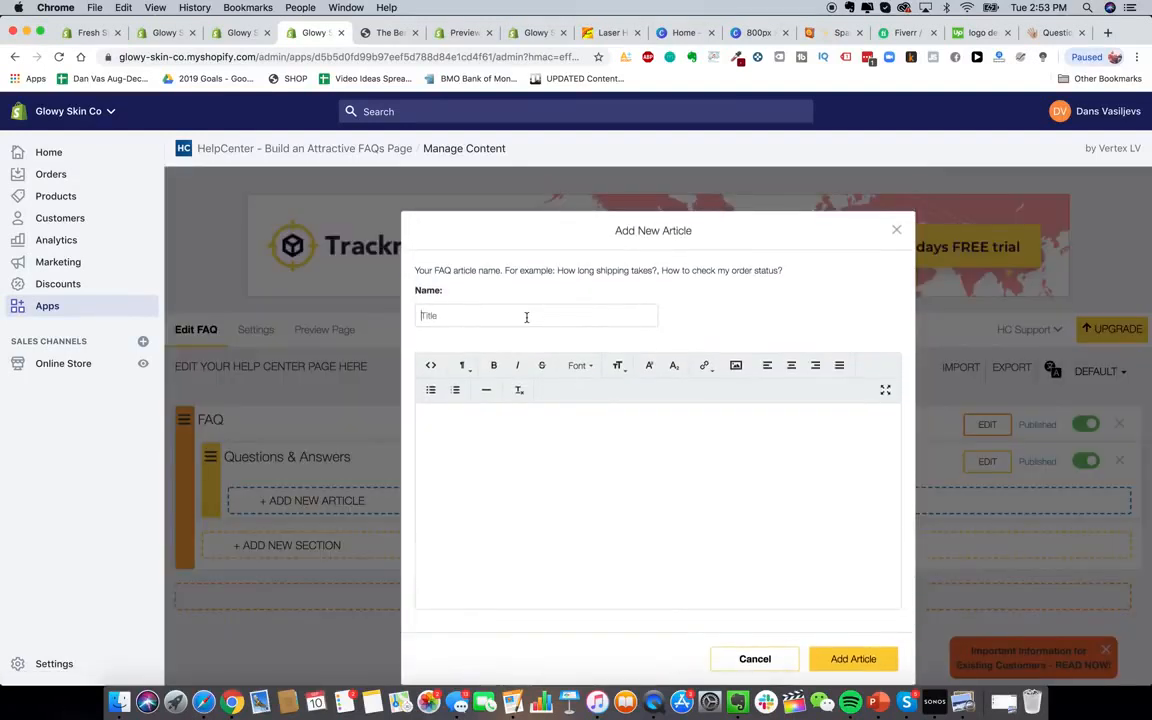
{"action": "type", "text": "So how does it work?"}
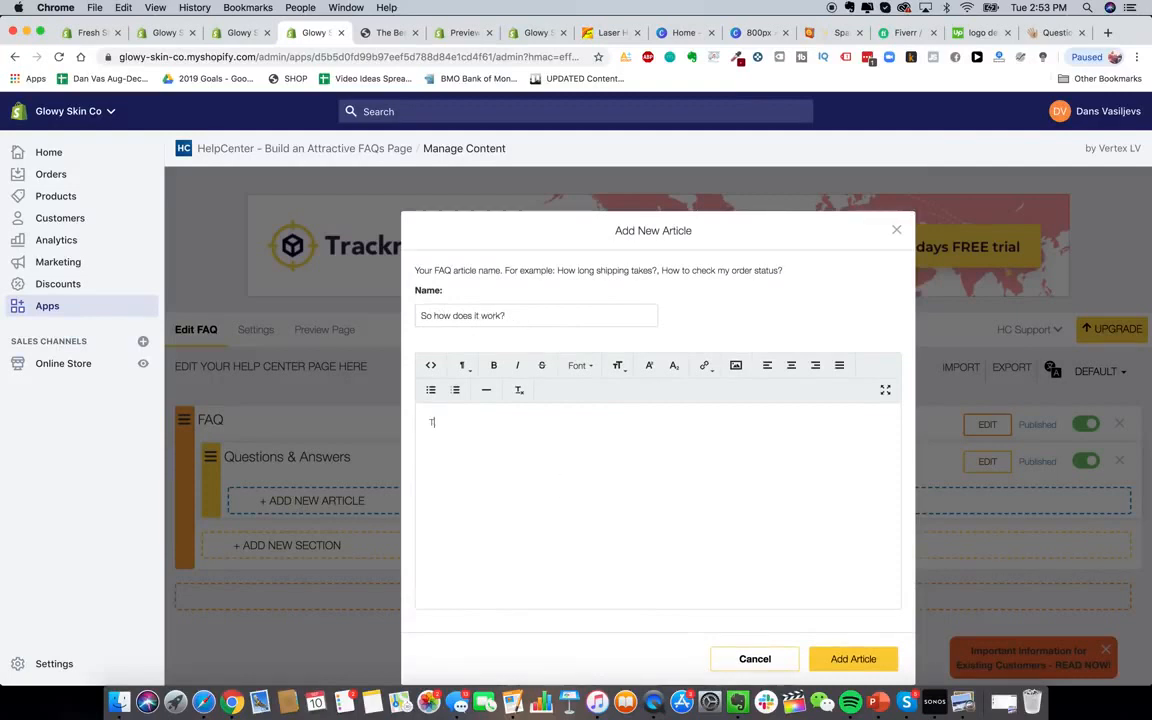
{"action": "type", "text": "est test test"}
{"action": "left_click", "coordinate": [1052, 32]}
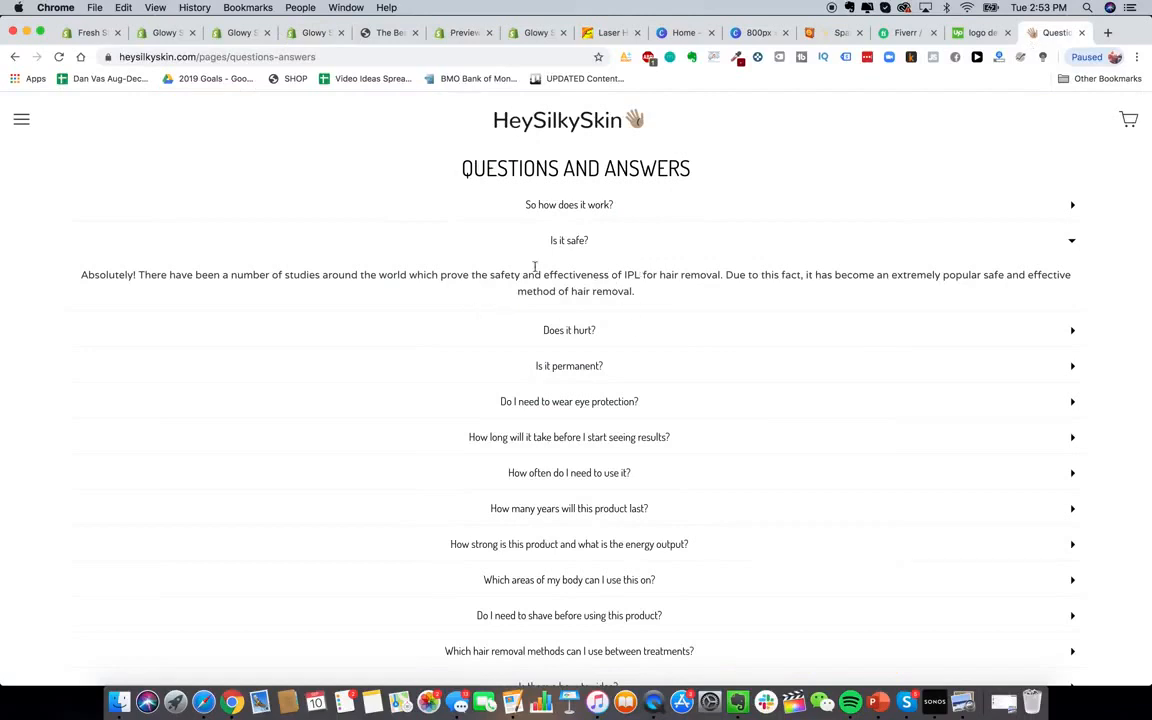
{"action": "left_click", "coordinate": [515, 197]}
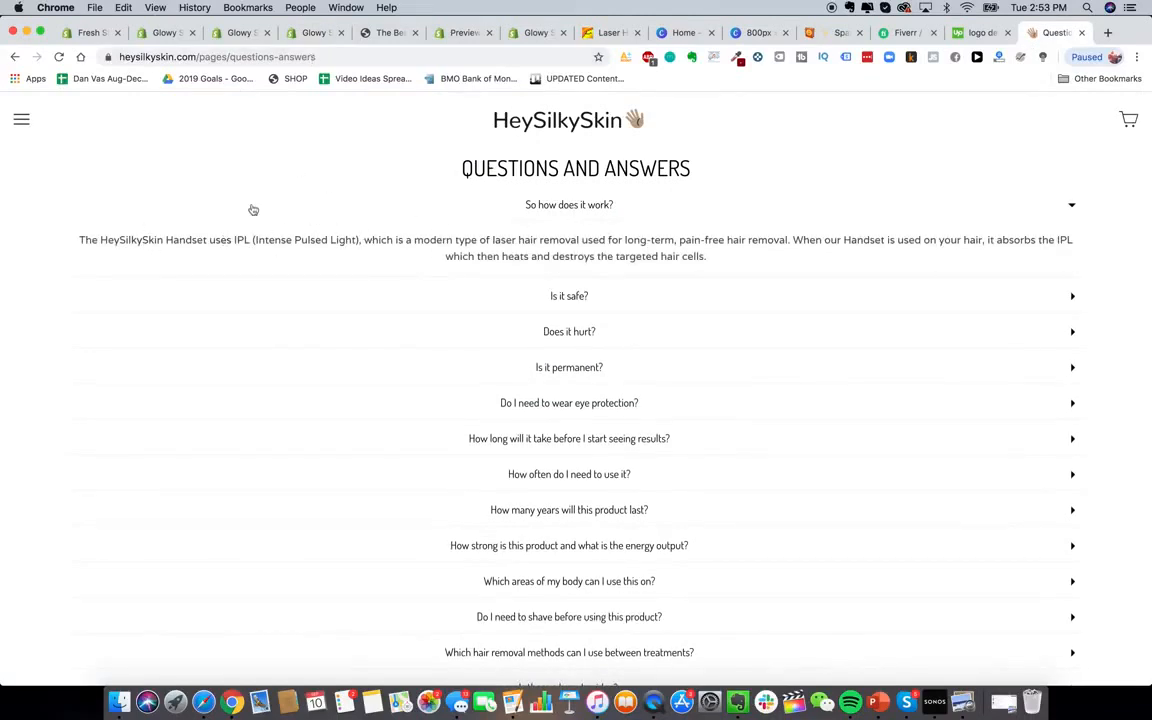
{"action": "left_click", "coordinate": [241, 36]}
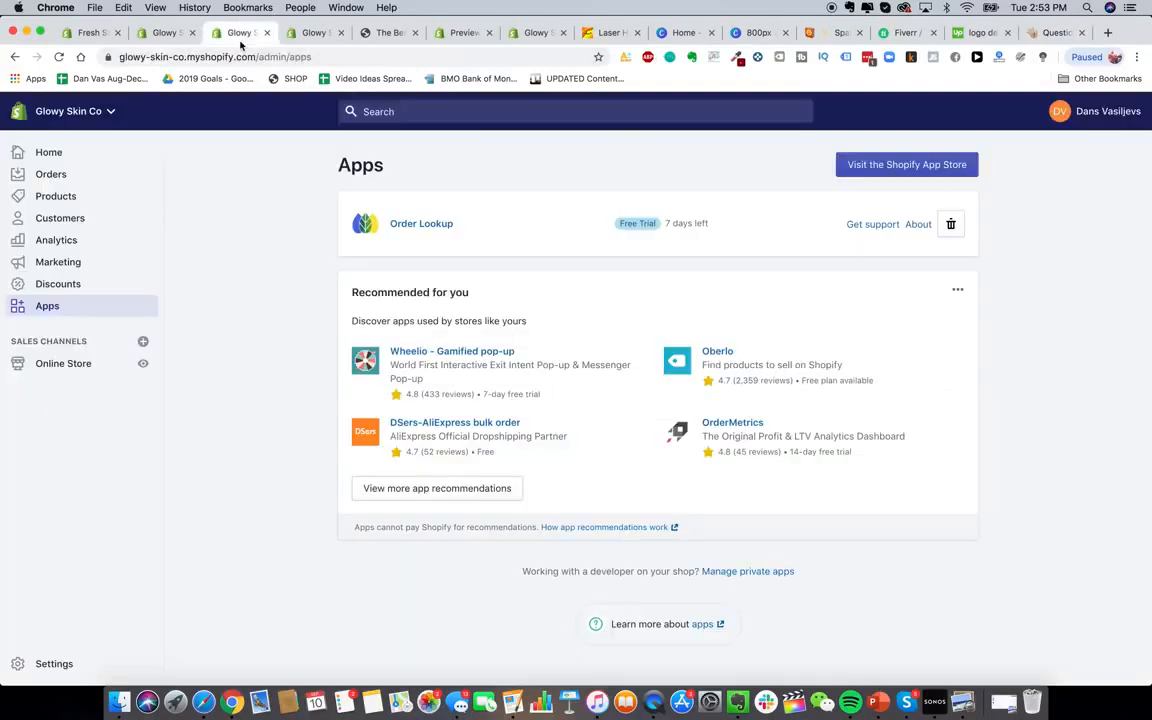
{"action": "left_click", "coordinate": [285, 34]}
{"action": "key", "text": "super+a"}
{"action": "type", "text": "T"}
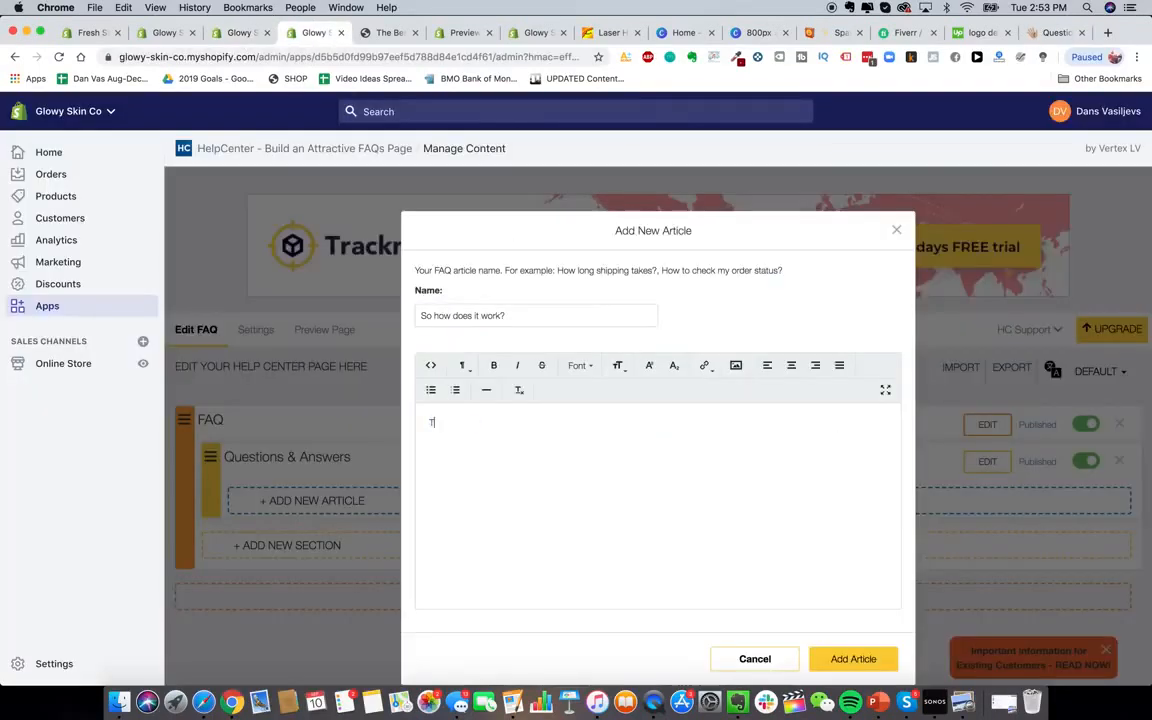
{"action": "type", "text": "he Glowy Skin Hand"}
{"action": "type", "text": "set ses advanced"}
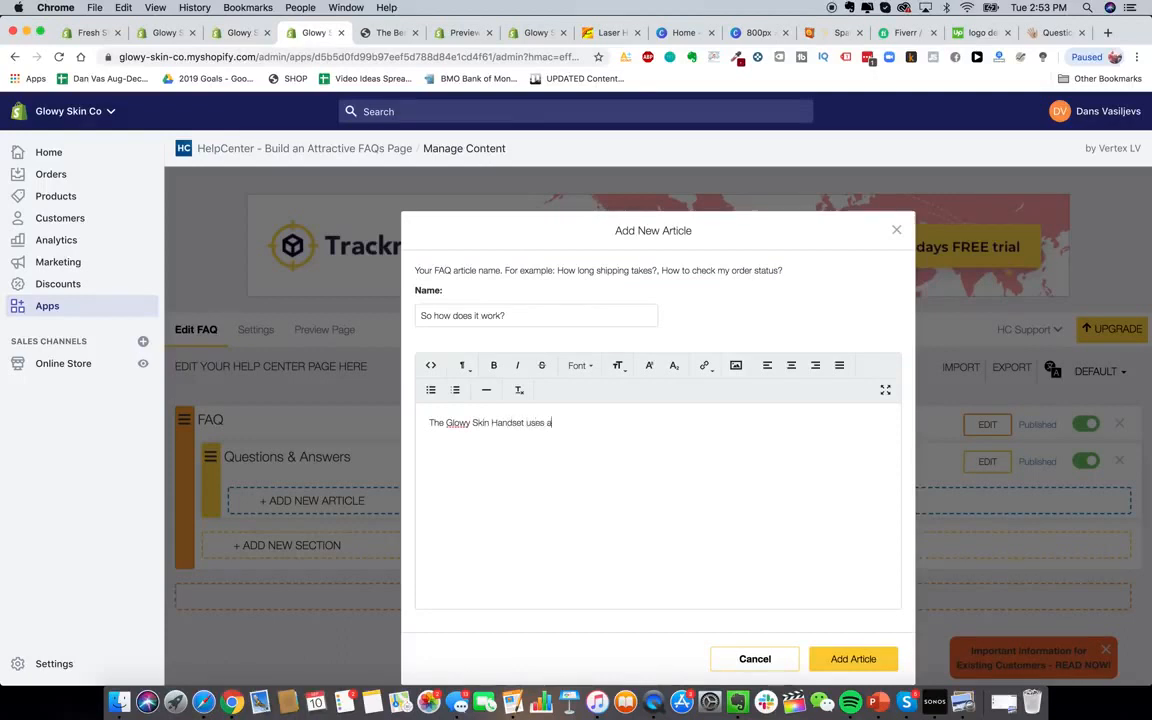
{"action": "type", "text": " IPL technology etc etc"}
{"action": "left_click", "coordinate": [851, 660]}
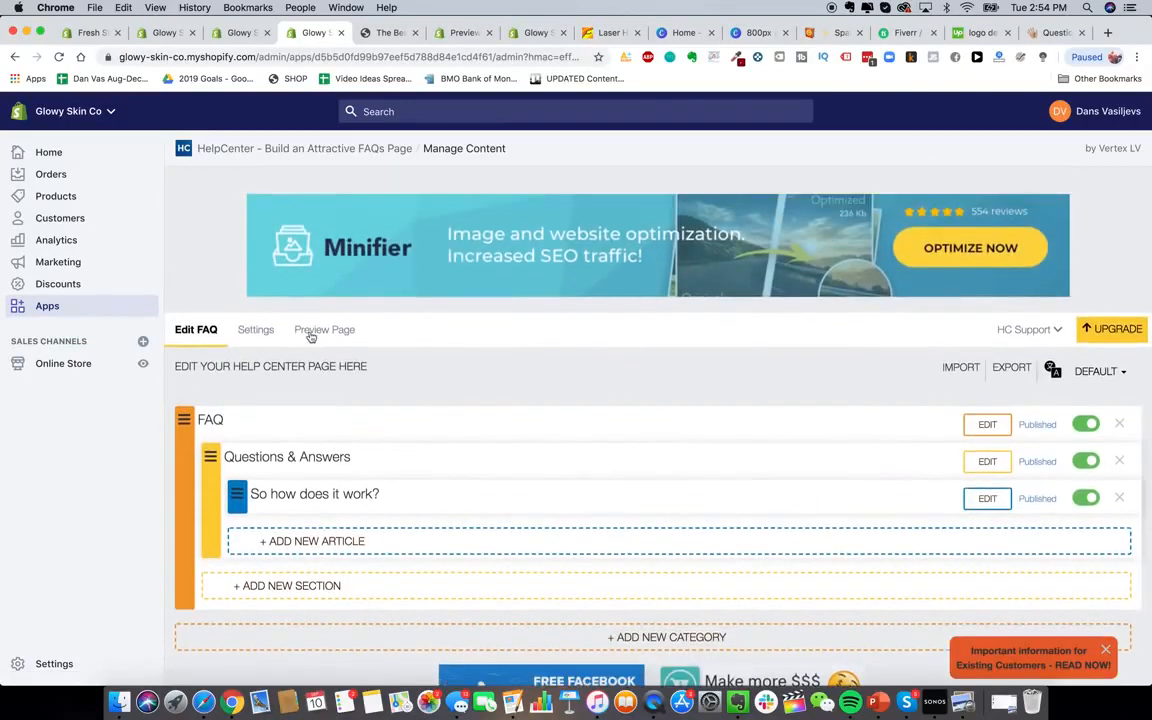
{"action": "left_click", "coordinate": [310, 331]}
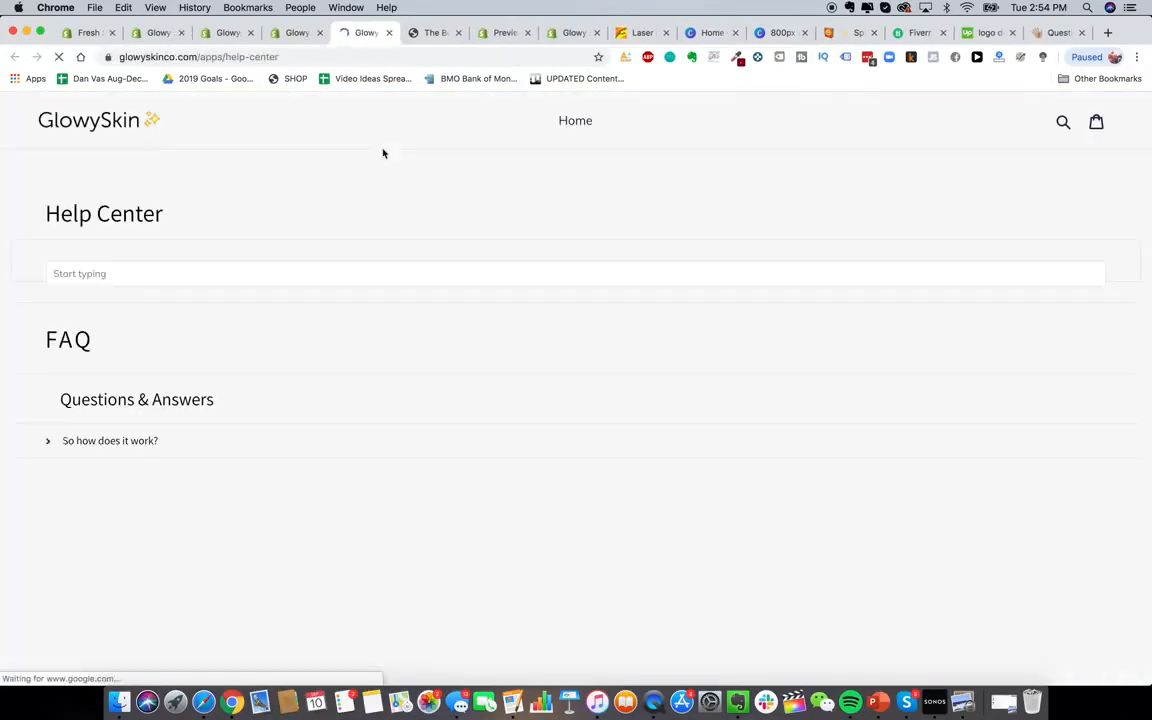
Check the storefront FAQ answer expands and collapses, then enter 'loox' in the App Store search
{"action": "left_click", "coordinate": [105, 463]}
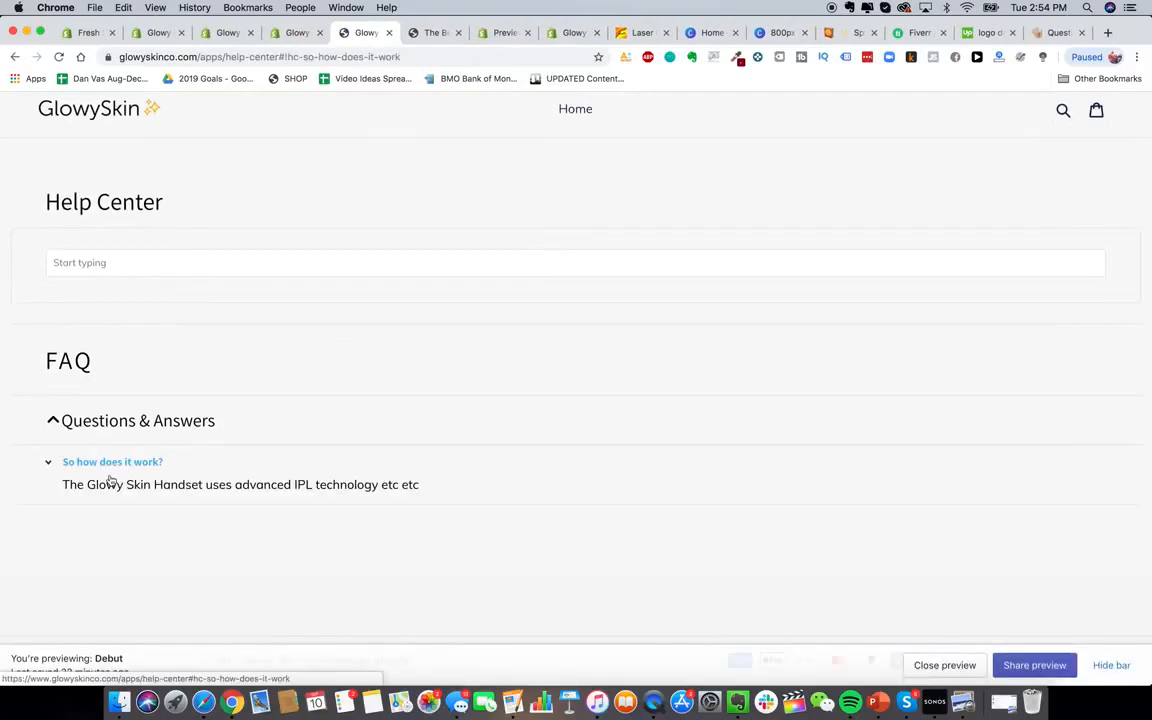
{"action": "left_click", "coordinate": [140, 464]}
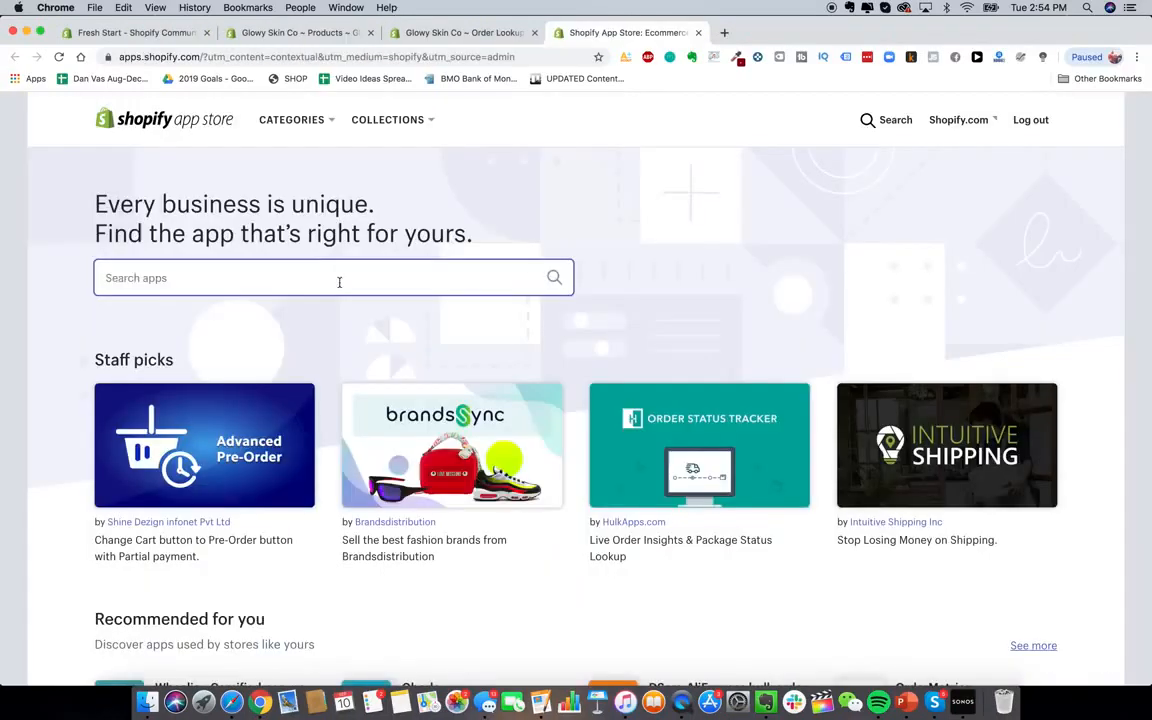
{"action": "left_click", "coordinate": [337, 280]}
{"action": "type", "text": "loox"}
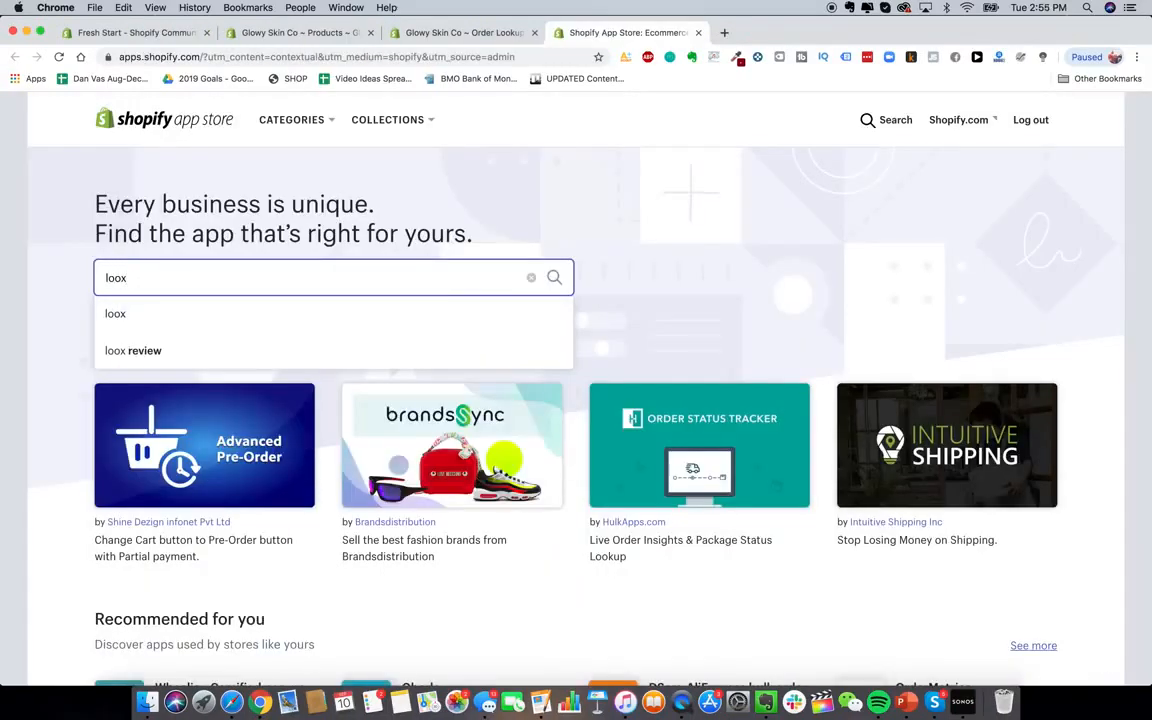
Find Loox - Photo Reviews through the loox search and add it to Glowy Skin Co
{"action": "key", "text": "Return"}
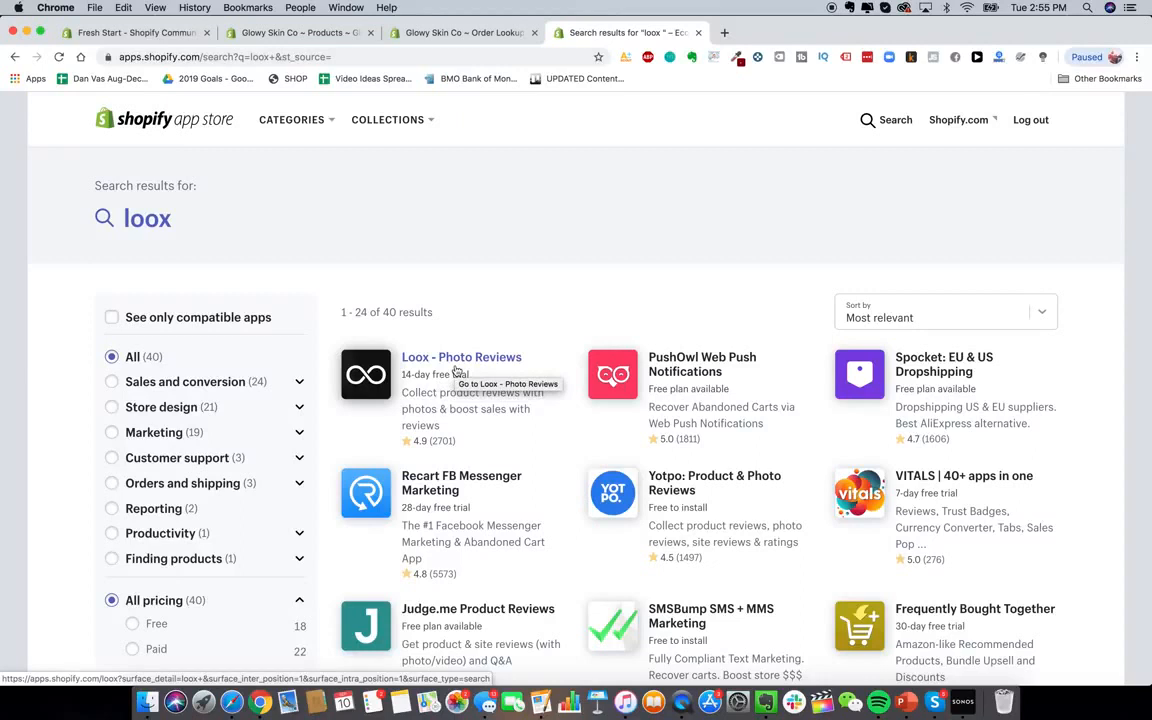
{"action": "left_click", "coordinate": [456, 370]}
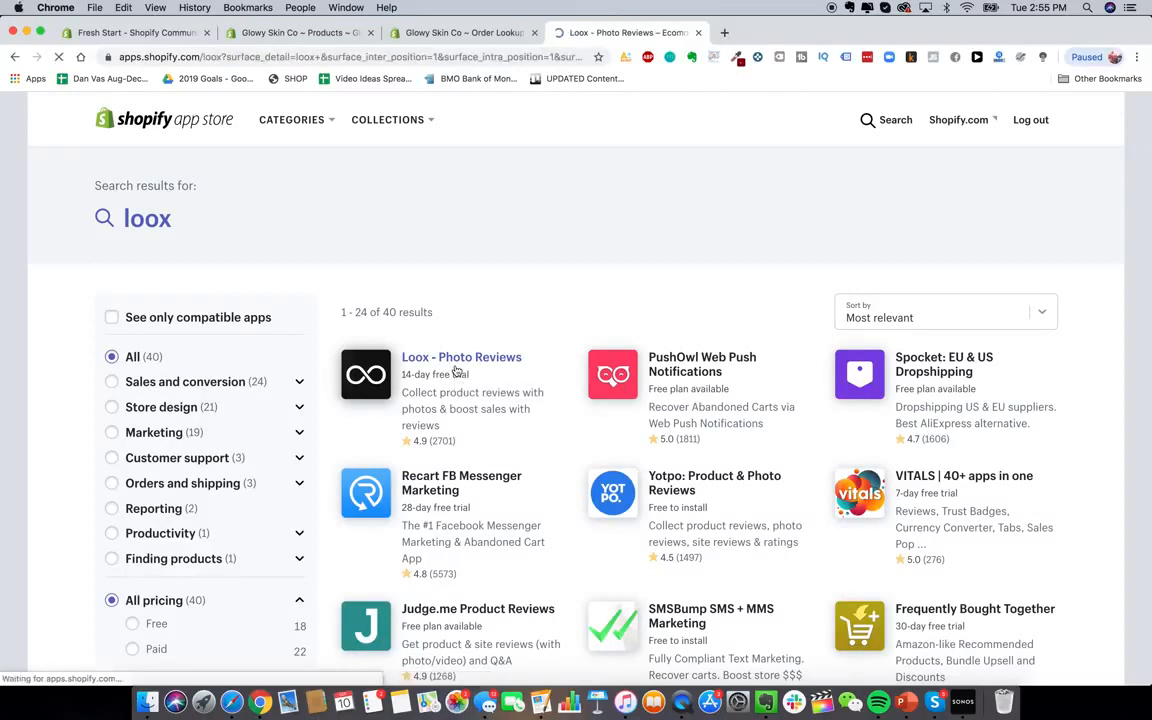
{"action": "scroll", "coordinate": [370, 321], "scroll_direction": "down", "scroll_amount": 3}
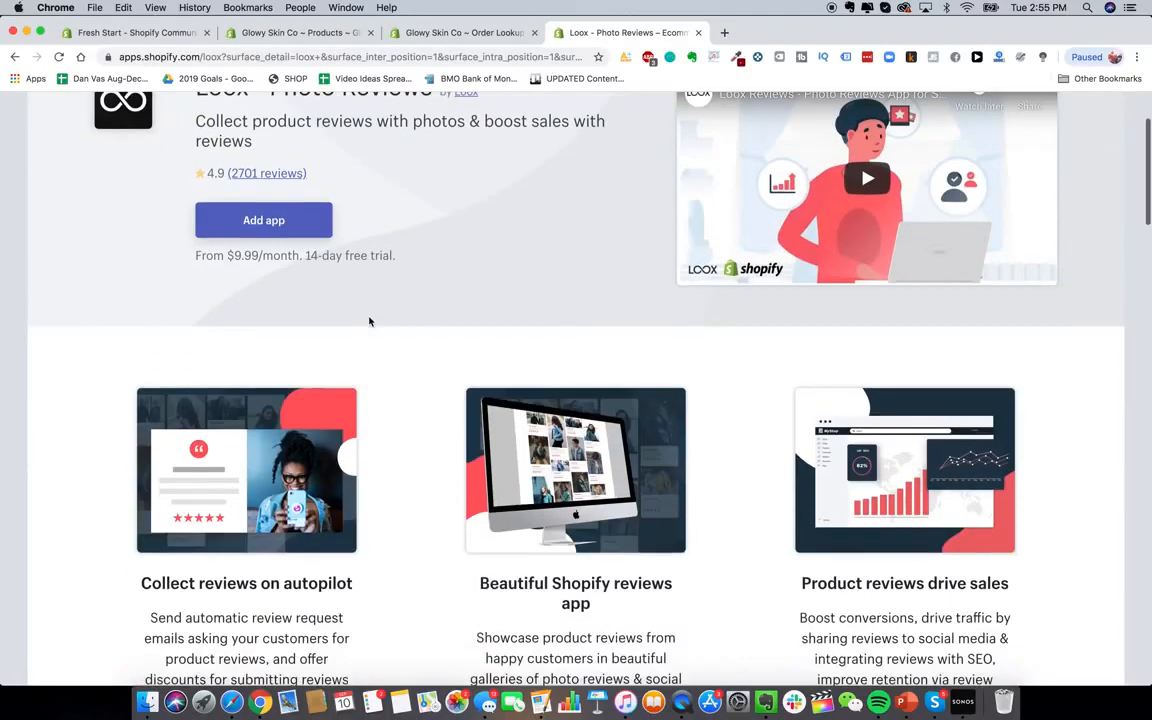
{"action": "scroll", "coordinate": [370, 321], "scroll_direction": "up", "scroll_amount": 3}
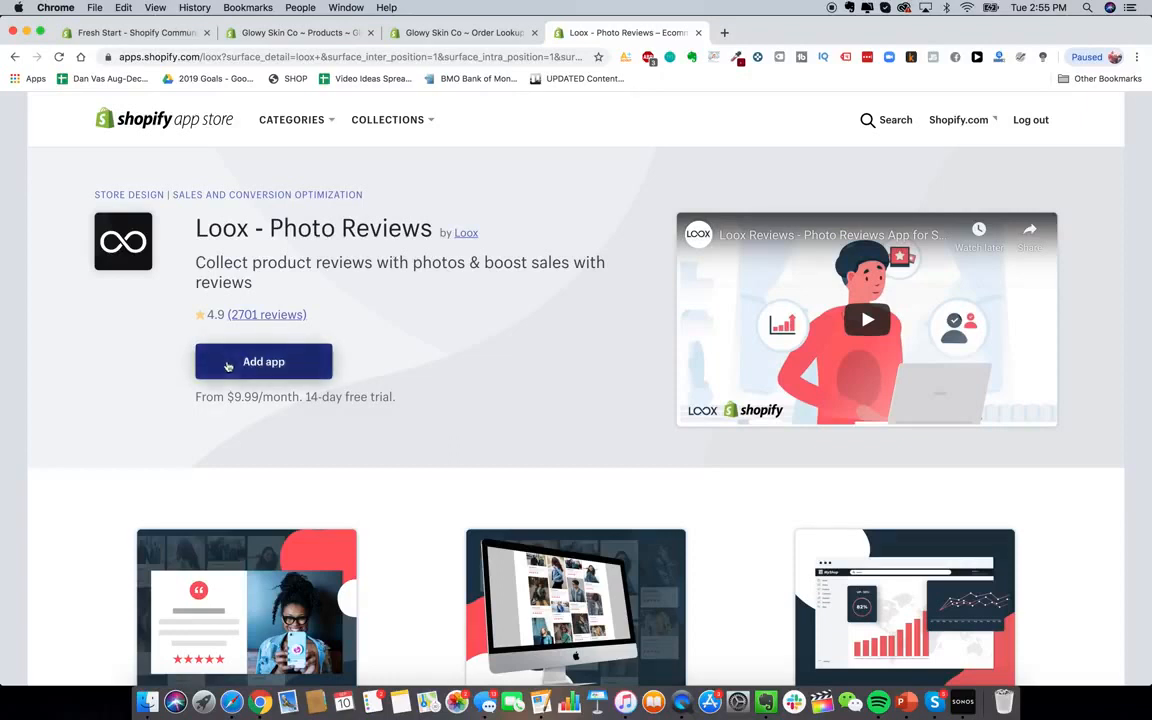
{"action": "left_click", "coordinate": [264, 370]}
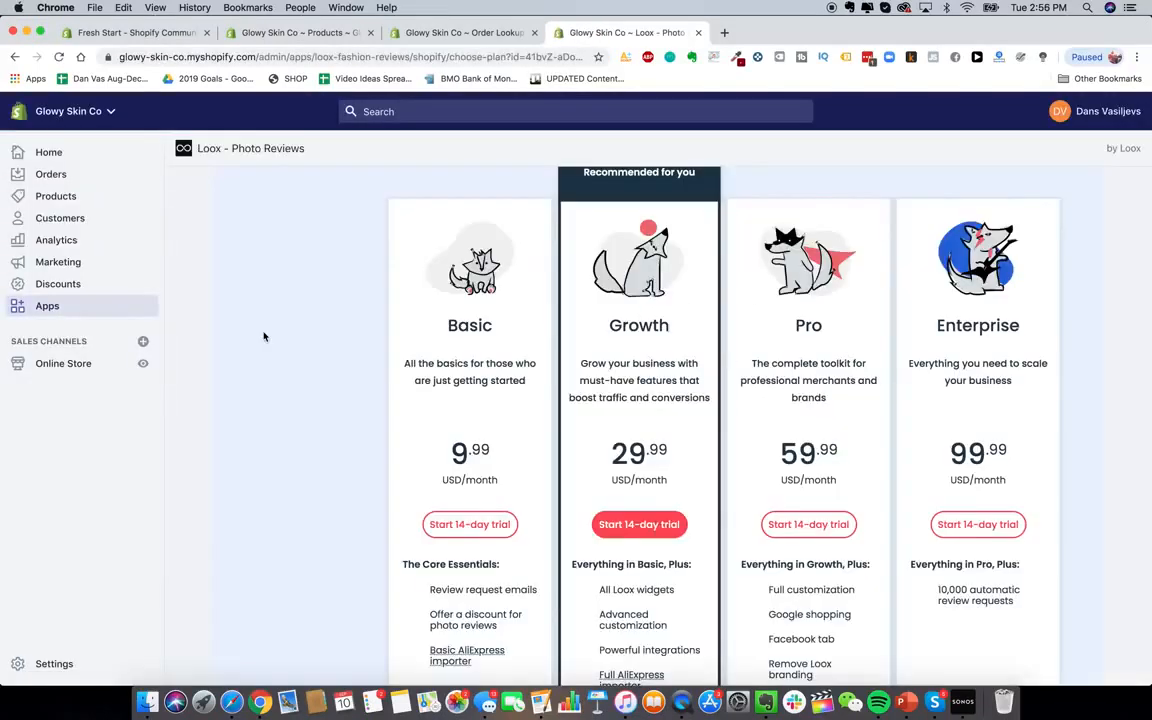
{"action": "scroll", "coordinate": [269, 350], "scroll_direction": "up", "scroll_amount": 1}
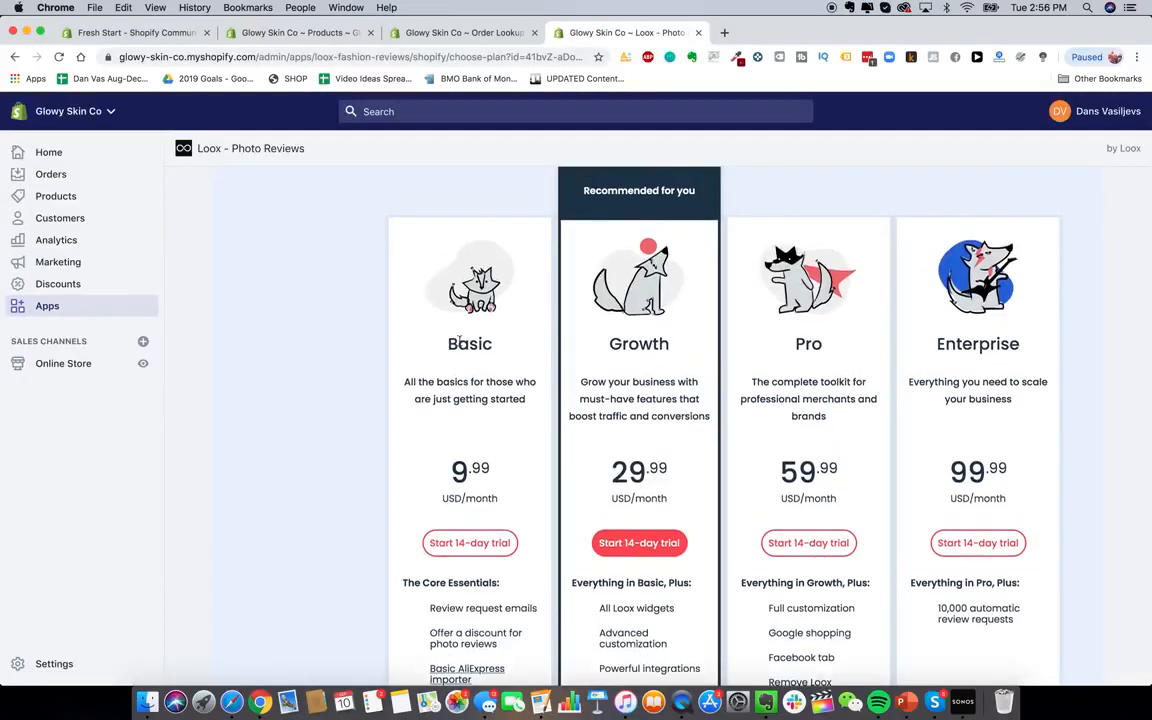
Start the Loox Basic plan's 14-day trial and scroll through its review settings
{"action": "left_click", "coordinate": [470, 543]}
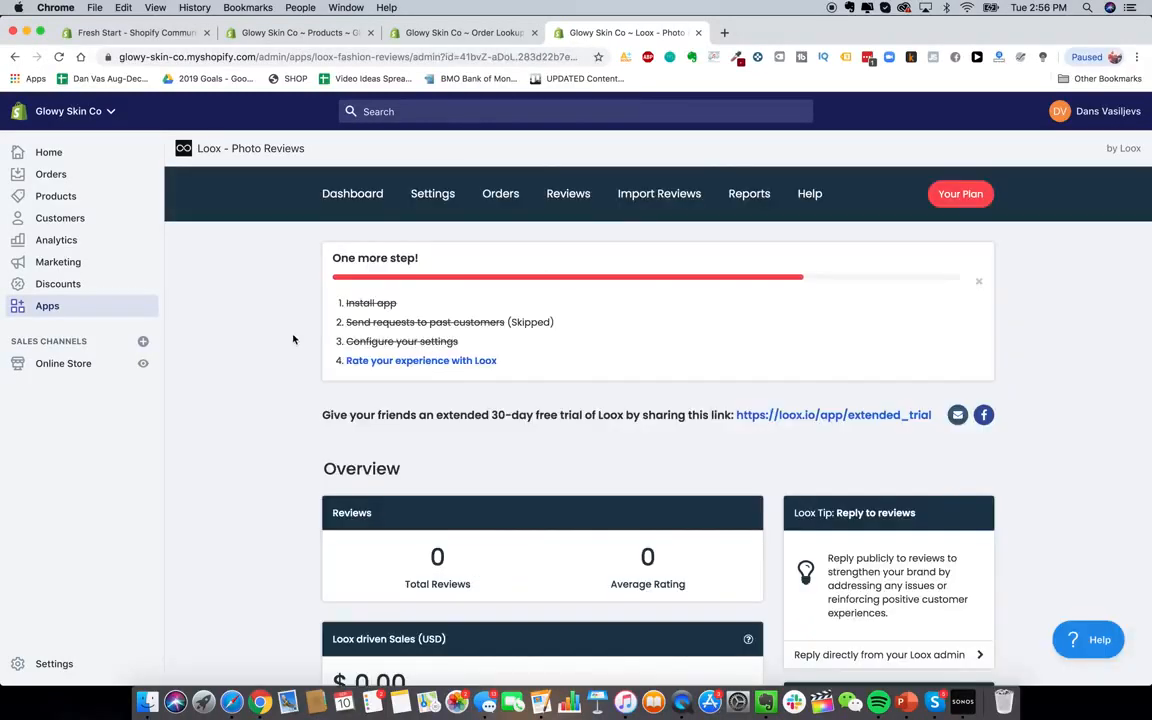
{"action": "left_click", "coordinate": [433, 193]}
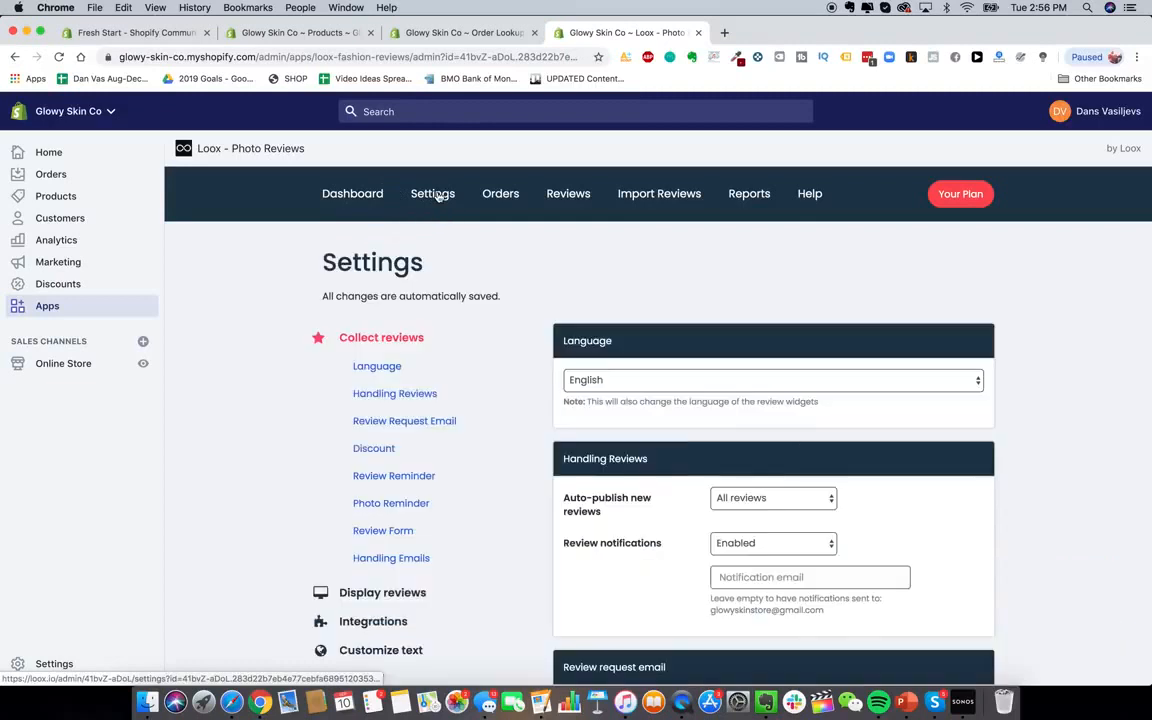
{"action": "scroll", "coordinate": [484, 236], "scroll_direction": "down", "scroll_amount": 2}
{"action": "scroll", "coordinate": [715, 381], "scroll_direction": "down", "scroll_amount": 2}
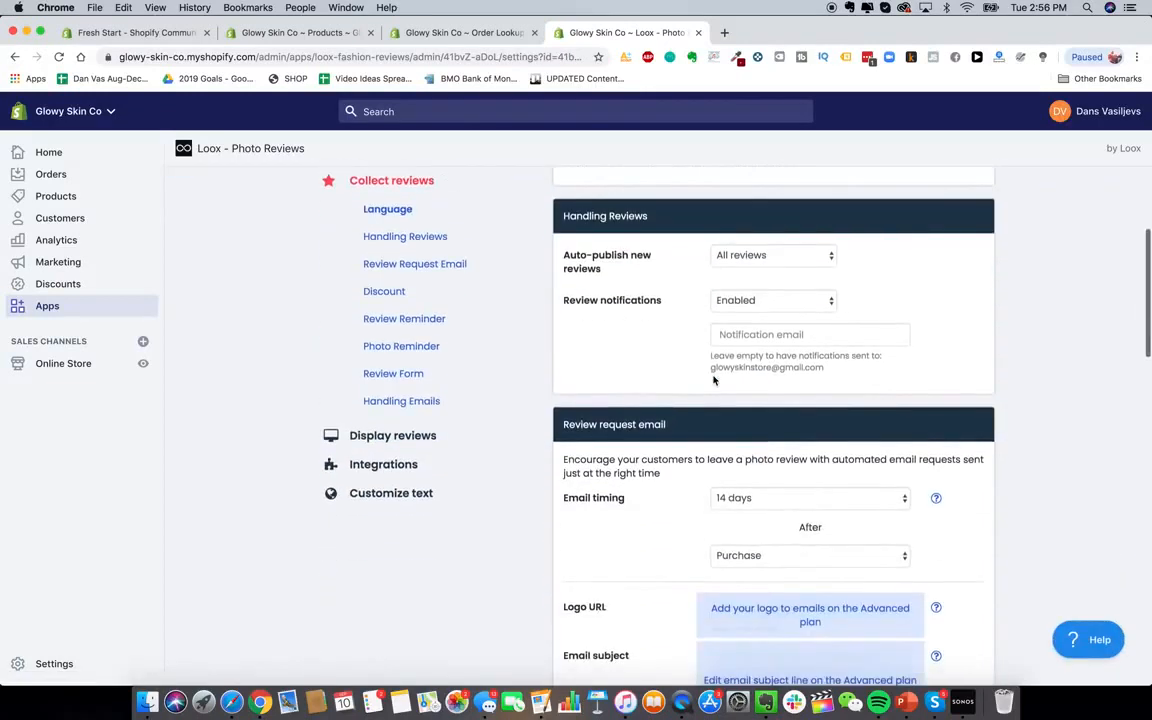
{"action": "scroll", "coordinate": [648, 366], "scroll_direction": "down", "scroll_amount": 3}
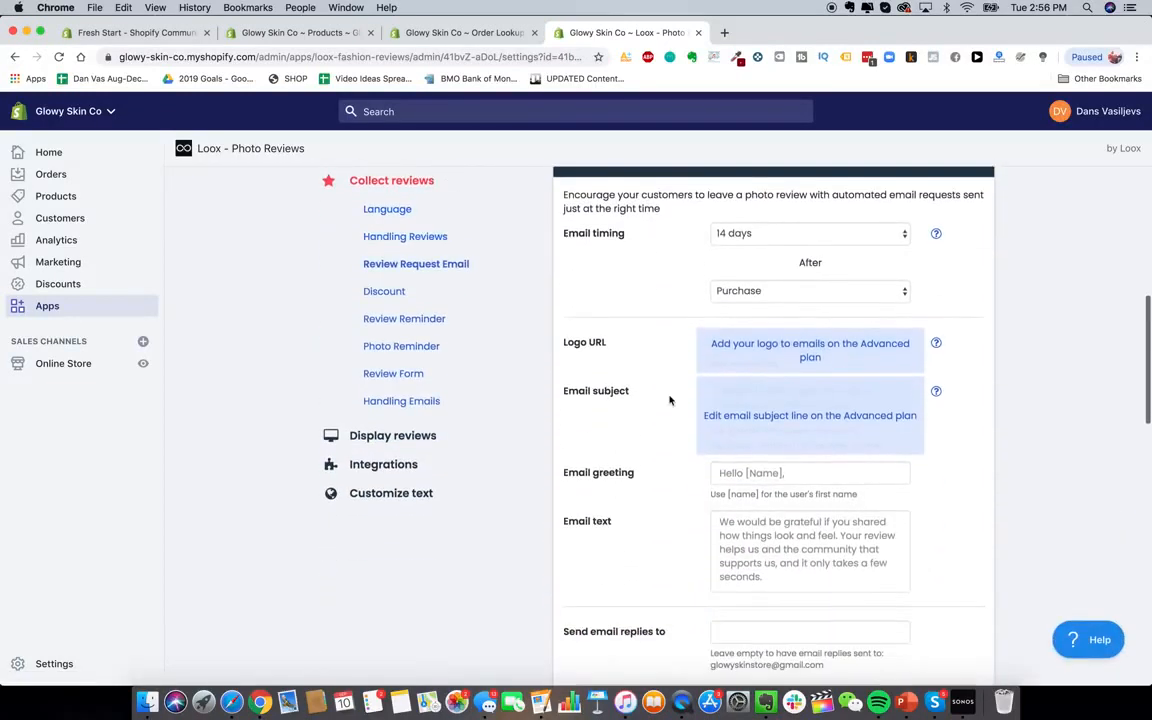
{"action": "scroll", "coordinate": [644, 302], "scroll_direction": "up", "scroll_amount": 1}
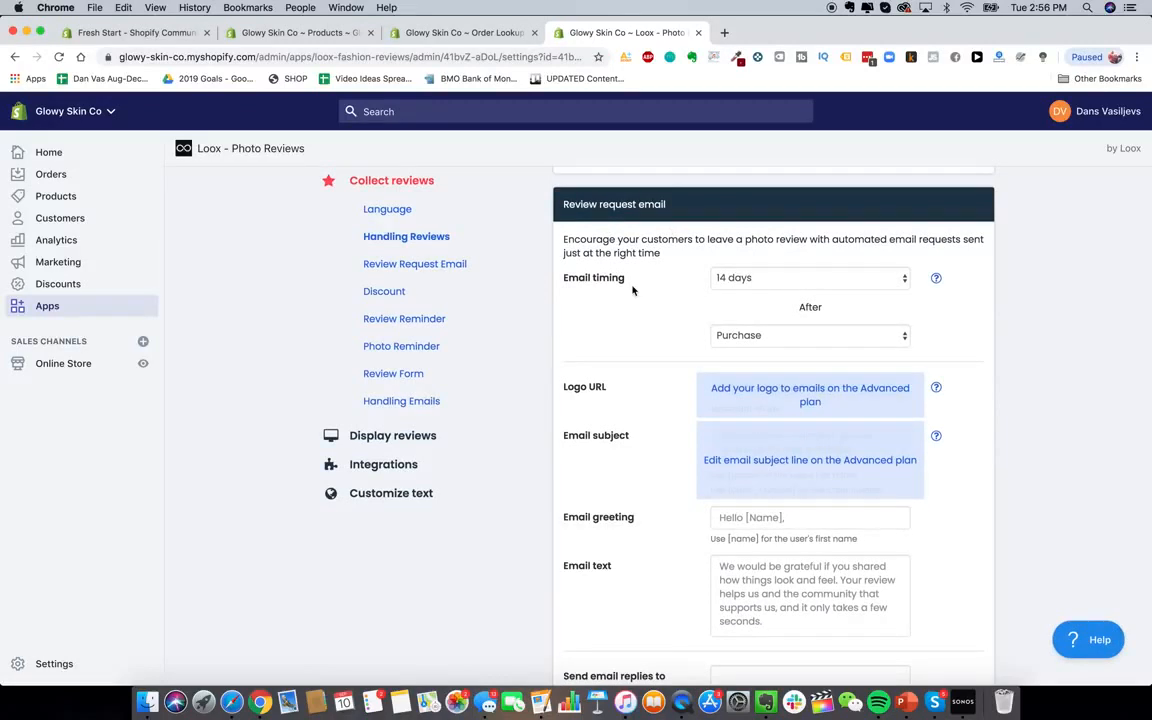
{"action": "scroll", "coordinate": [632, 290], "scroll_direction": "down", "scroll_amount": 4}
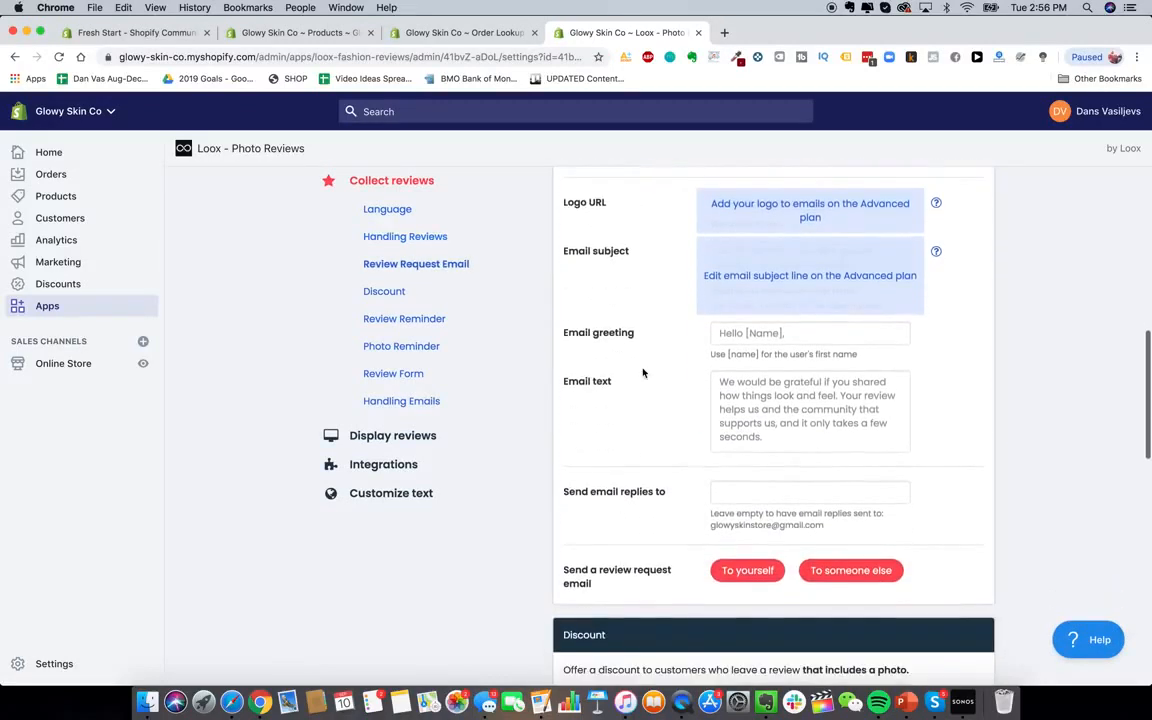
{"action": "scroll", "coordinate": [643, 373], "scroll_direction": "down", "scroll_amount": 8}
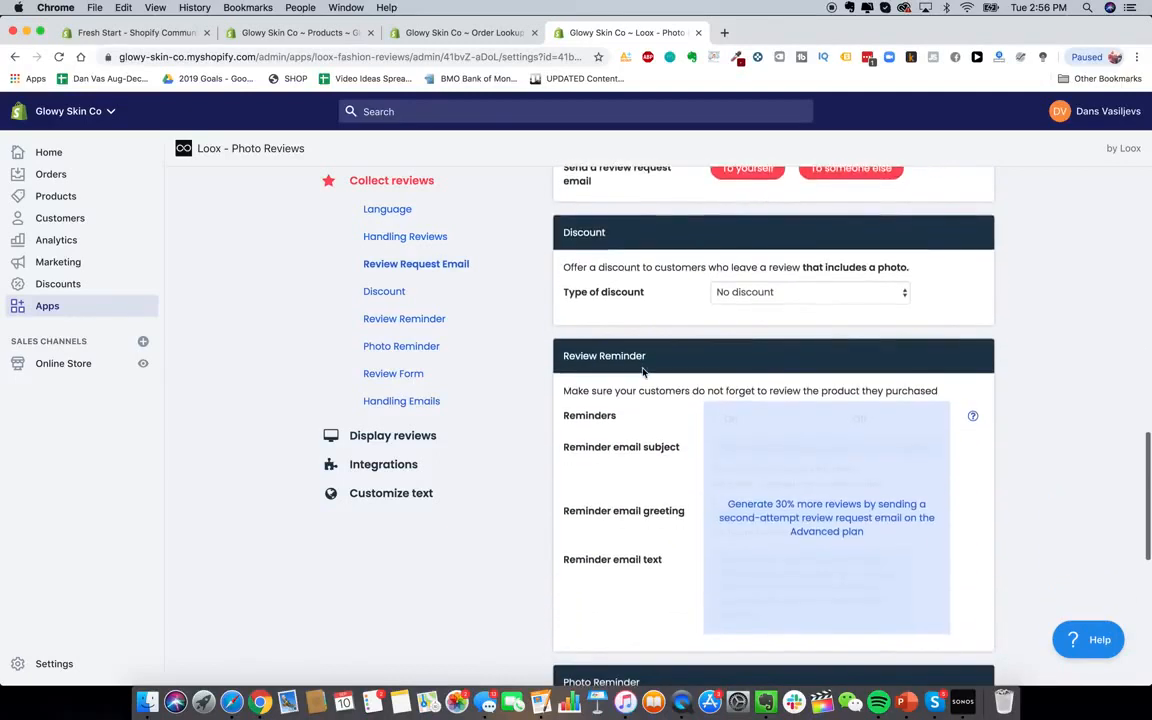
{"action": "scroll", "coordinate": [643, 366], "scroll_direction": "down", "scroll_amount": 7}
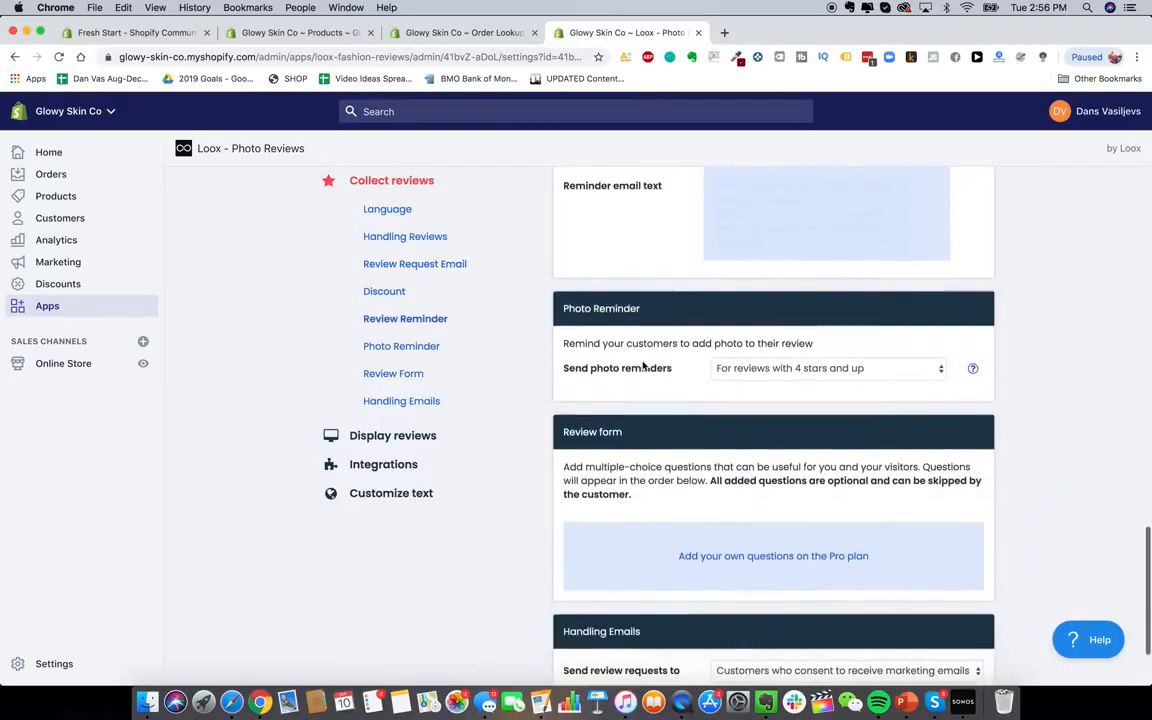
{"action": "scroll", "coordinate": [635, 342], "scroll_direction": "down", "scroll_amount": 2}
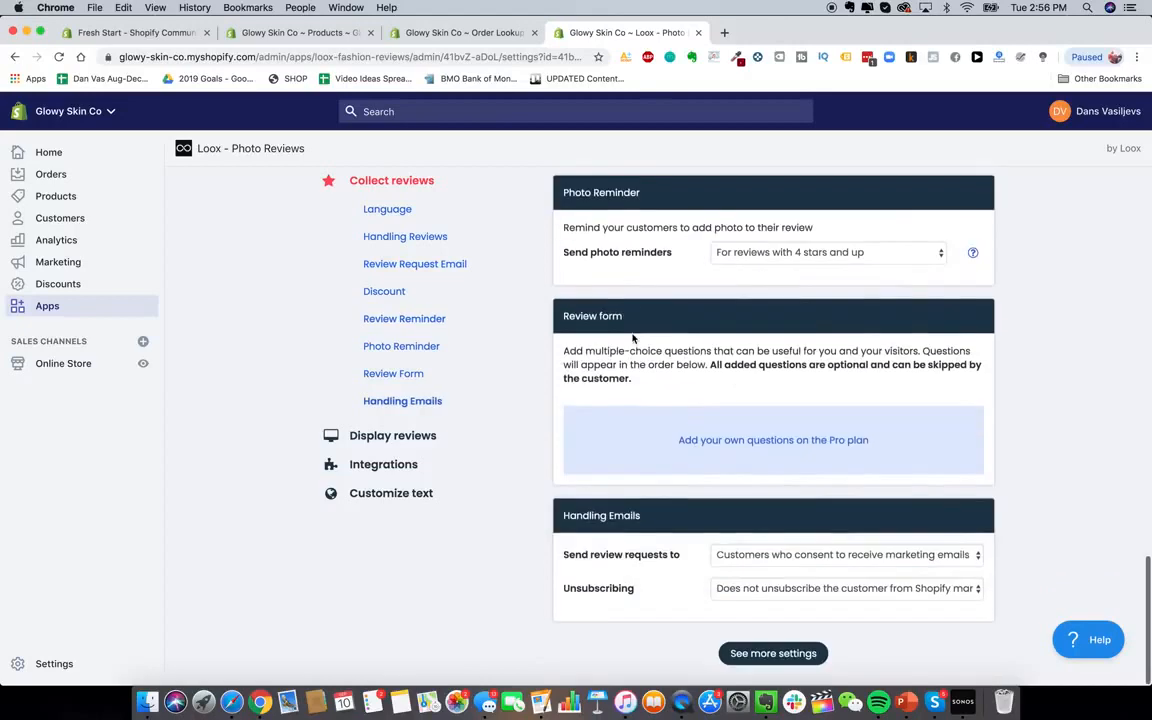
{"action": "scroll", "coordinate": [632, 338], "scroll_direction": "up", "scroll_amount": 15}
{"action": "scroll", "coordinate": [632, 338], "scroll_direction": "up", "scroll_amount": 10}
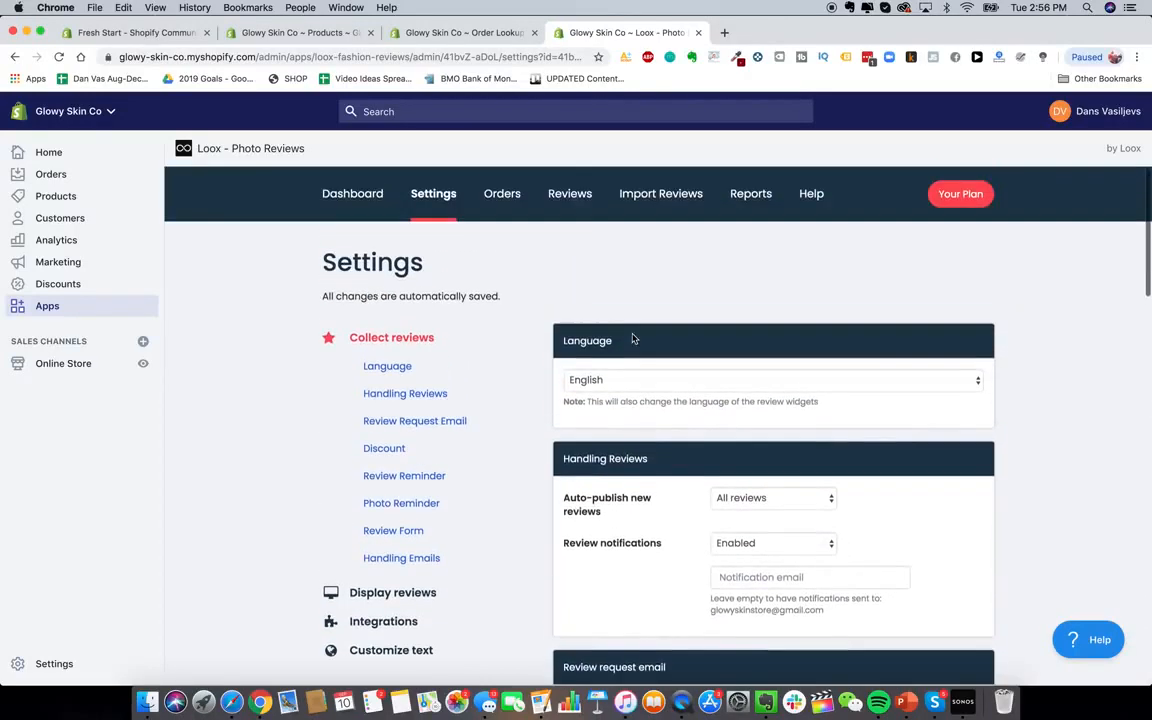
Look through Loox's Orders and Import Reviews tabs, then go back to the installed apps
{"action": "left_click", "coordinate": [501, 195]}
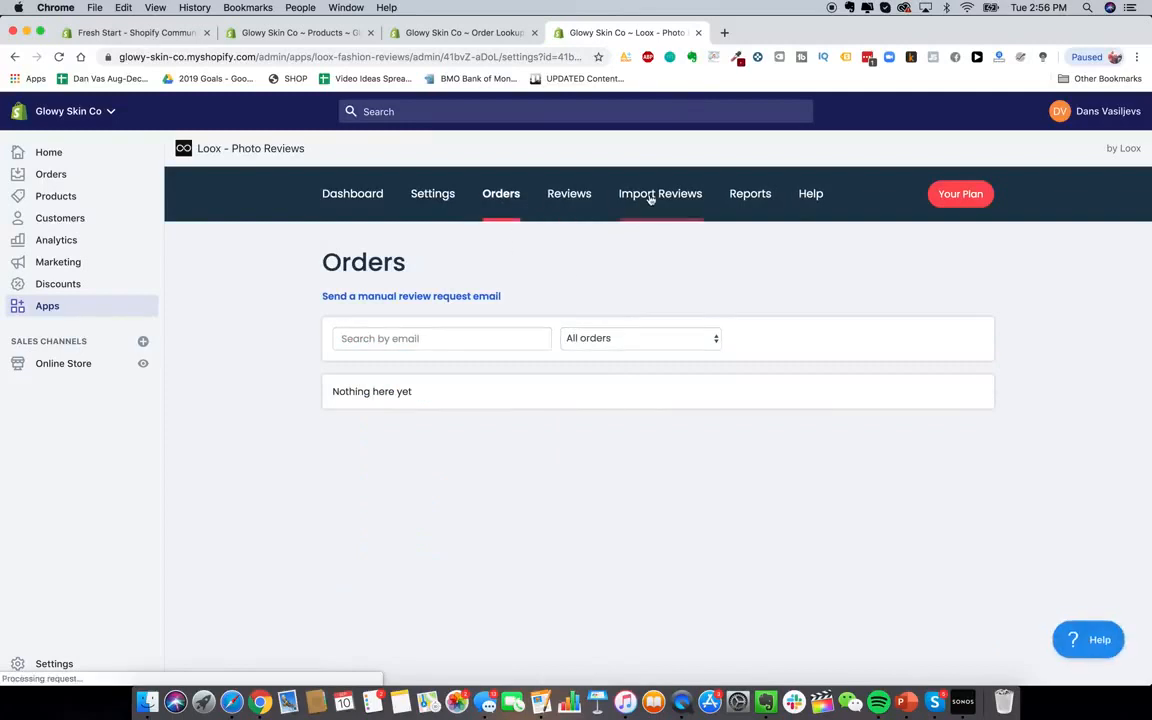
{"action": "left_click", "coordinate": [650, 196]}
{"action": "scroll", "coordinate": [745, 420], "scroll_direction": "down", "scroll_amount": 1}
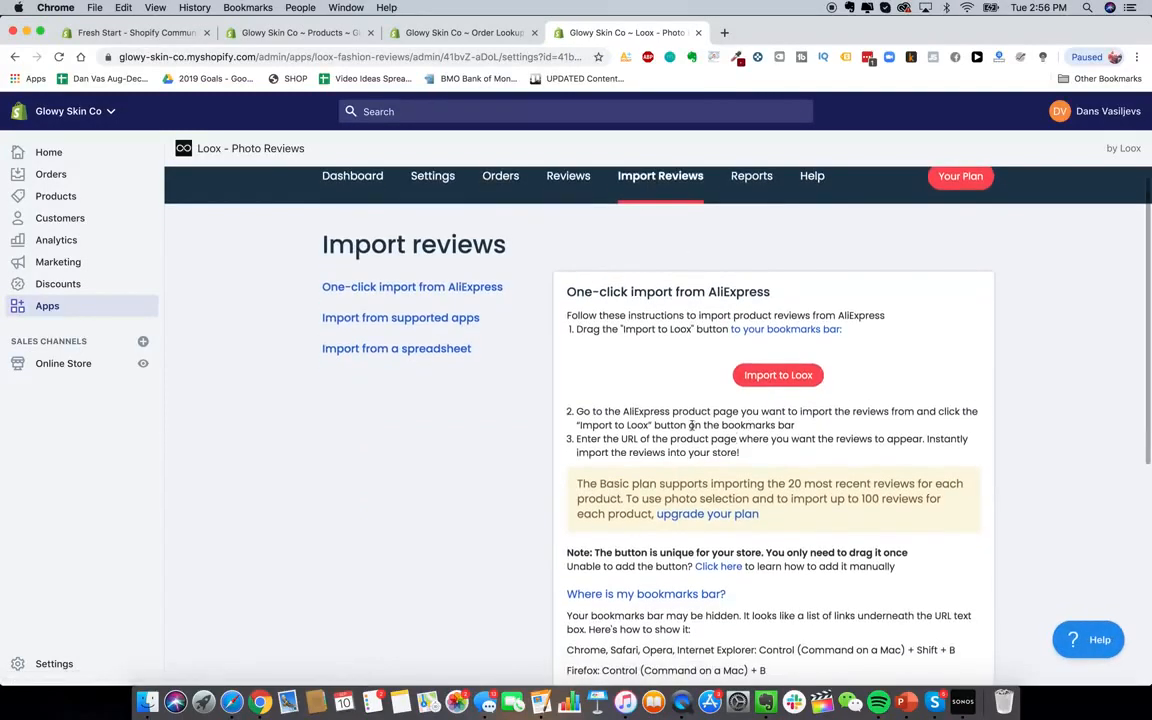
{"action": "scroll", "coordinate": [676, 384], "scroll_direction": "down", "scroll_amount": 1}
{"action": "scroll", "coordinate": [527, 334], "scroll_direction": "down", "scroll_amount": 2}
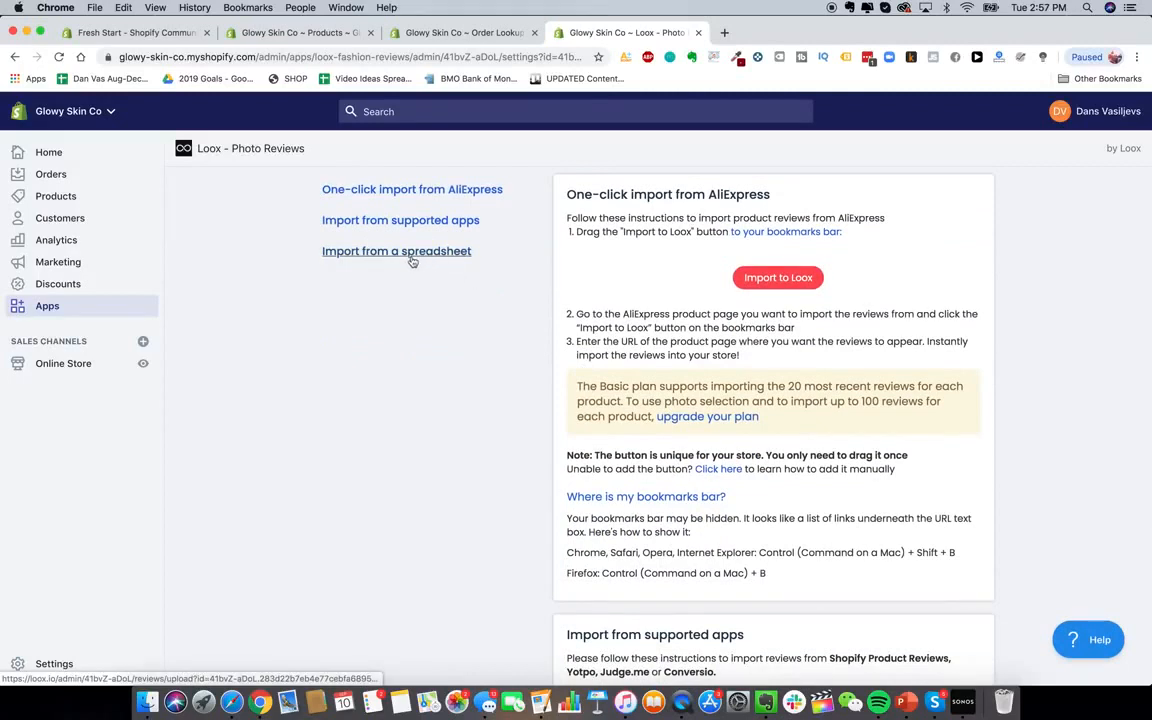
{"action": "scroll", "coordinate": [432, 262], "scroll_direction": "up", "scroll_amount": 3}
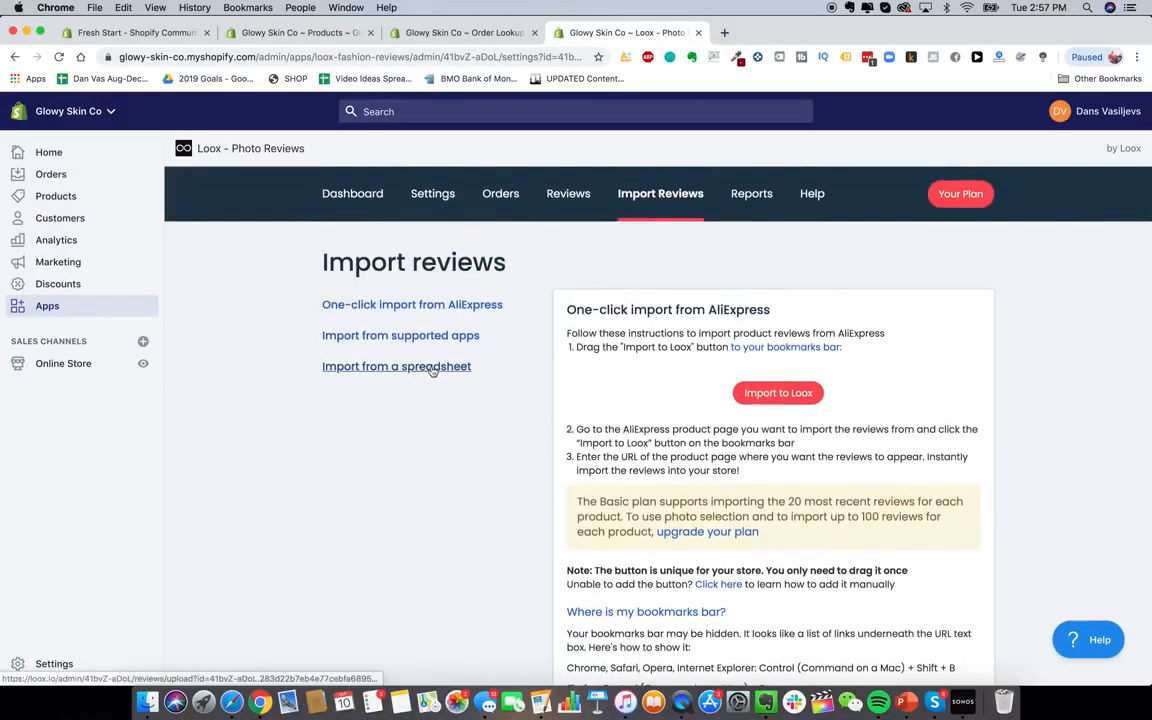
{"action": "left_click", "coordinate": [362, 194]}
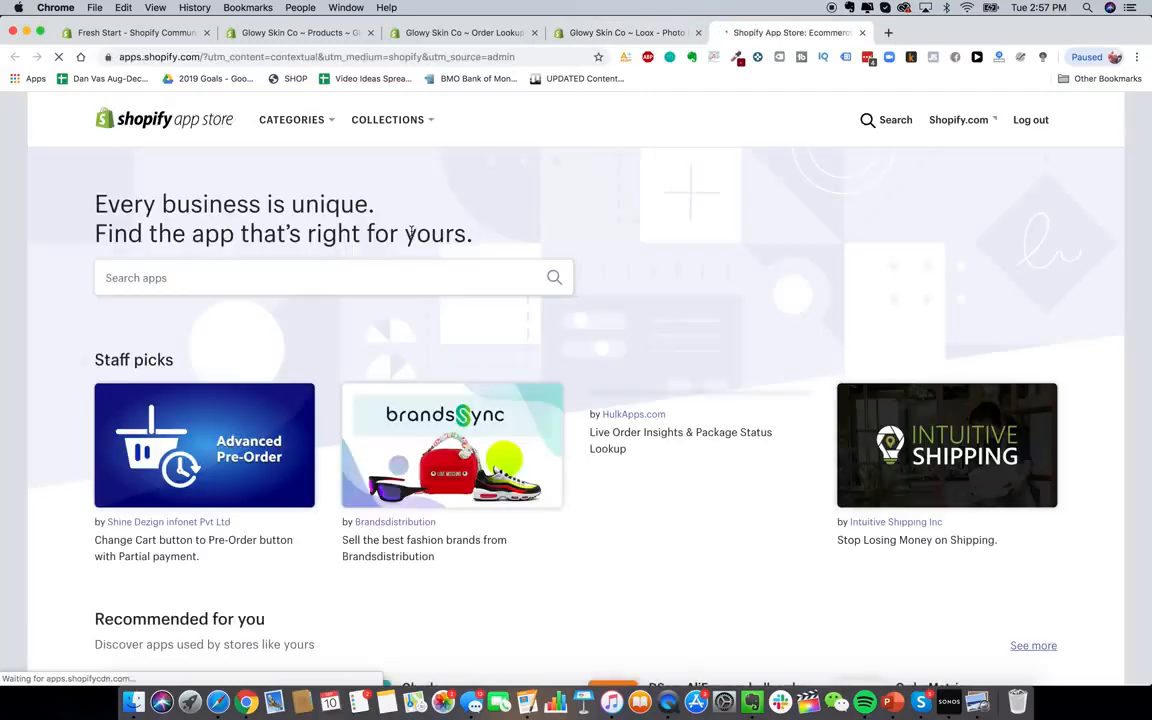
Search 'smsbump', install SMSBump SMS + MMS Marketing, and skip its welcome tour
{"action": "left_click", "coordinate": [300, 277]}
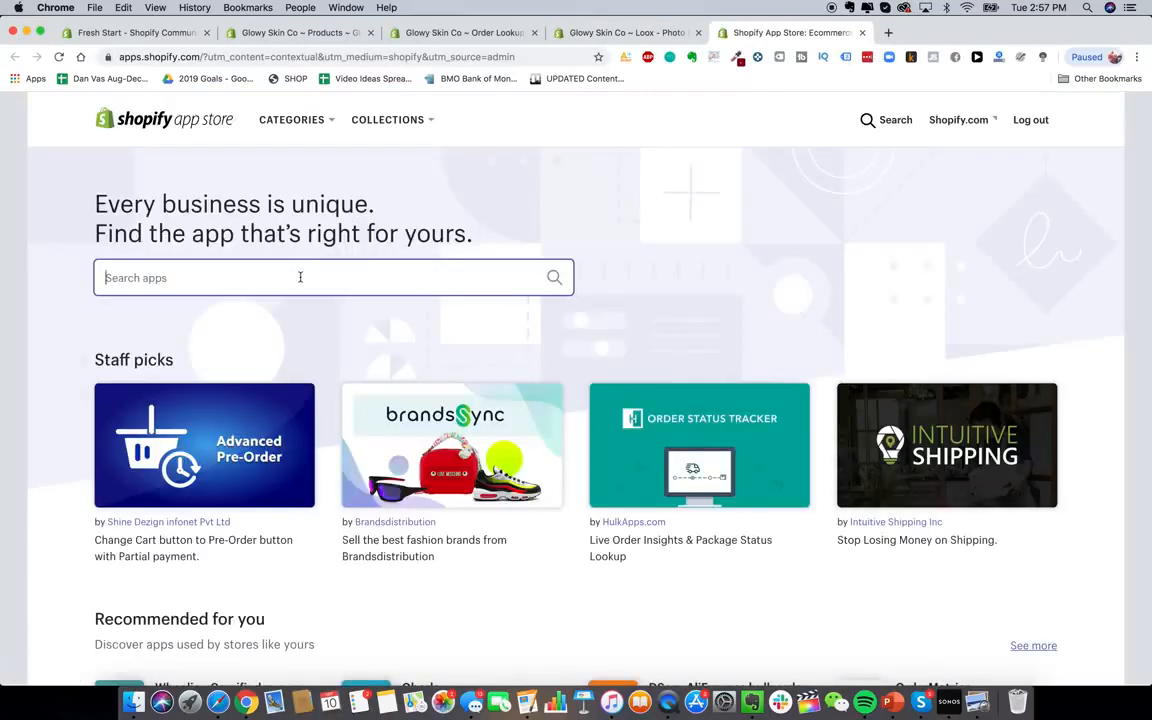
{"action": "type", "text": "sms"}
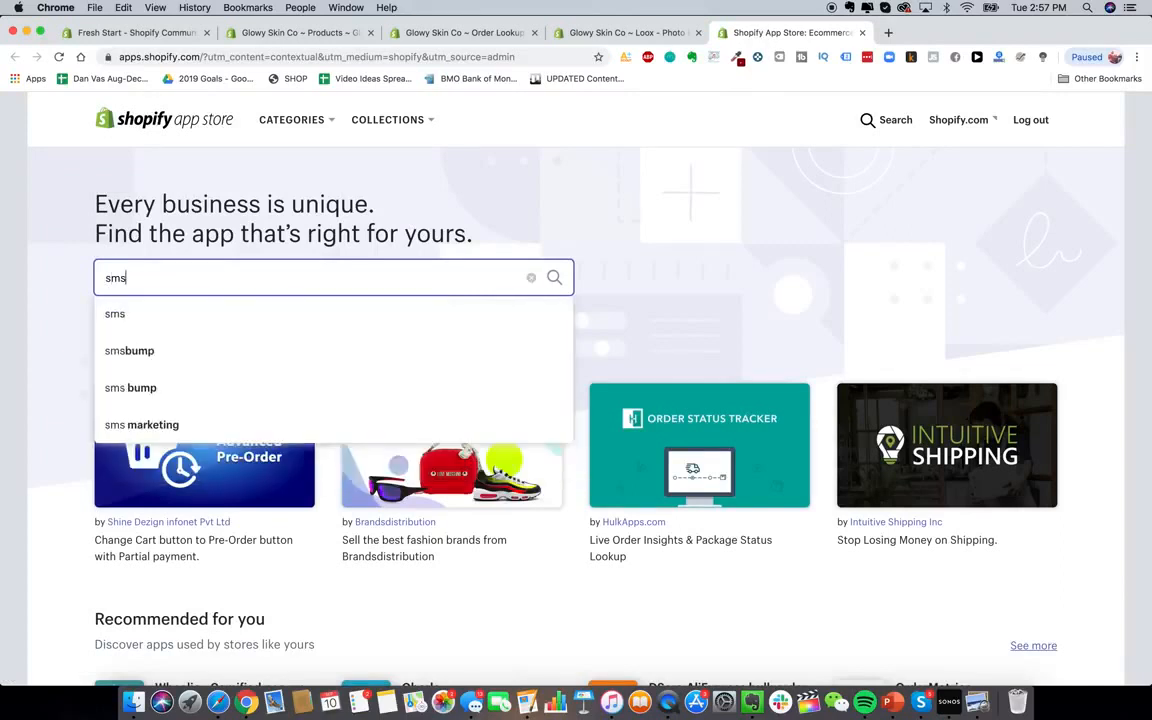
{"action": "type", "text": "bump"}
{"action": "key", "text": "Return"}
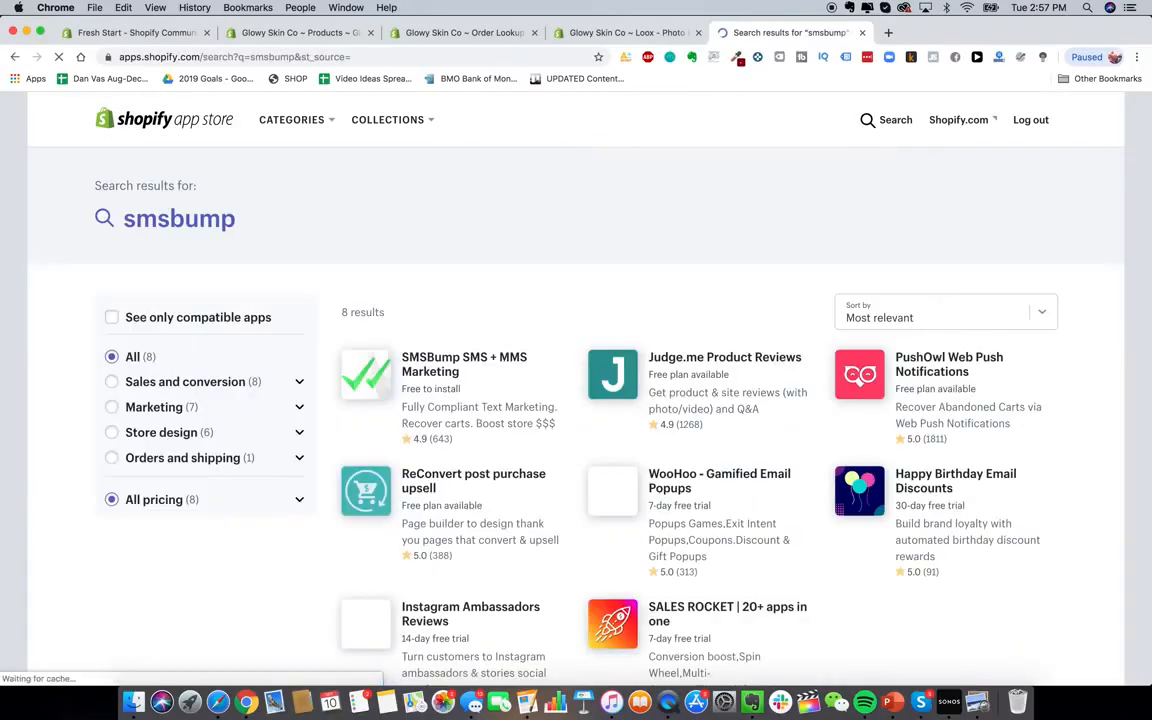
{"action": "scroll", "coordinate": [479, 385], "scroll_direction": "down", "scroll_amount": 2}
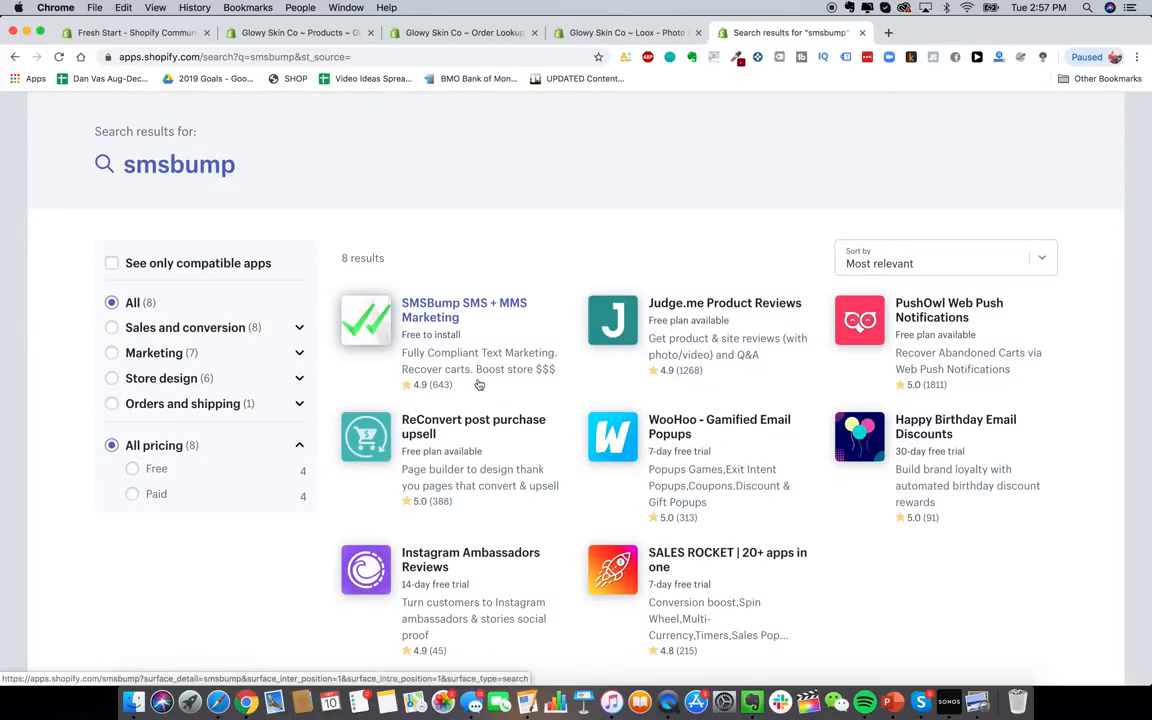
{"action": "left_click", "coordinate": [466, 332]}
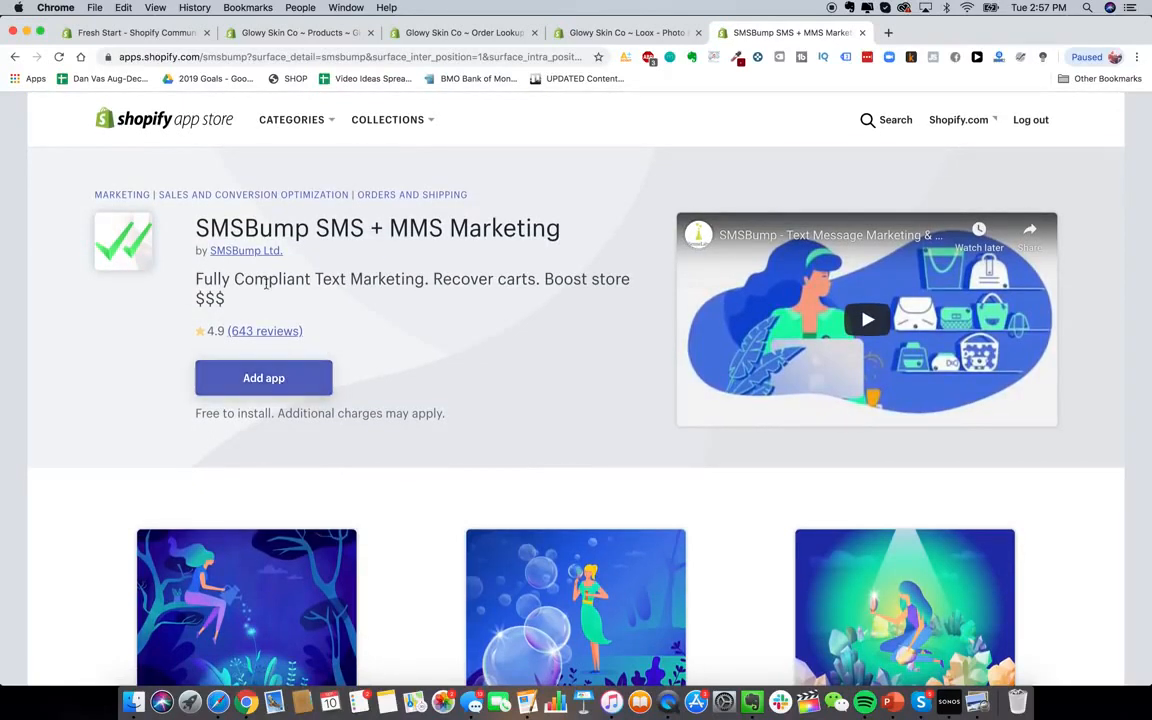
{"action": "left_click", "coordinate": [272, 379]}
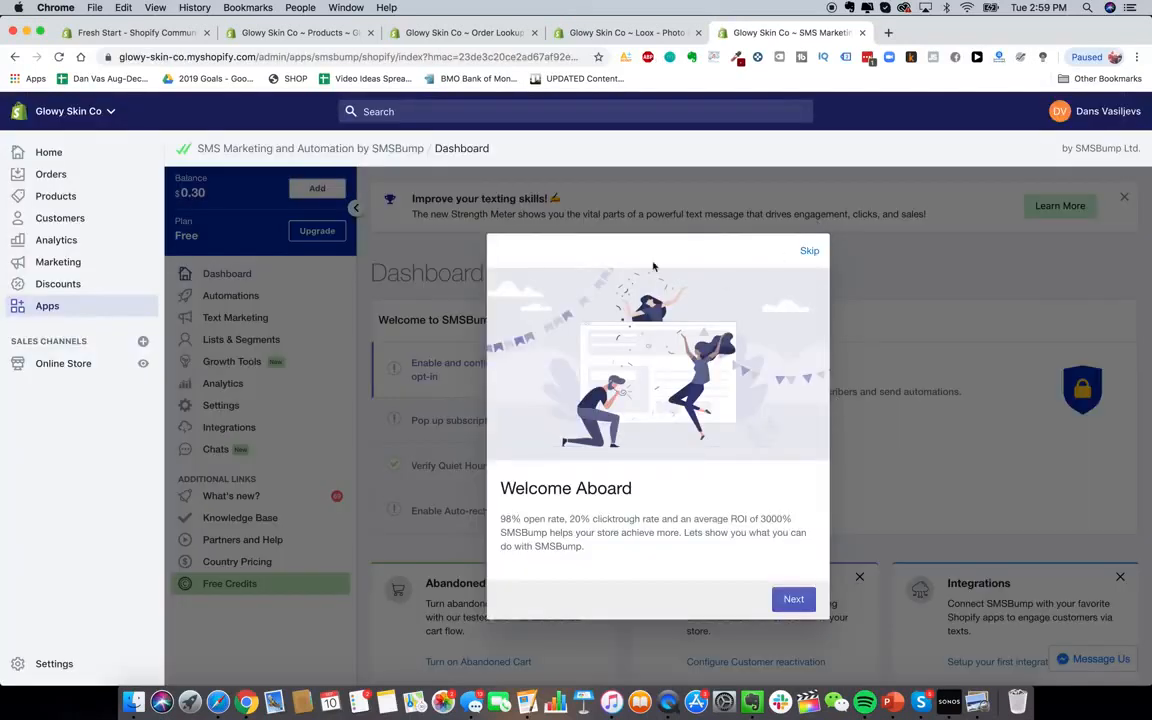
{"action": "left_click", "coordinate": [808, 252]}
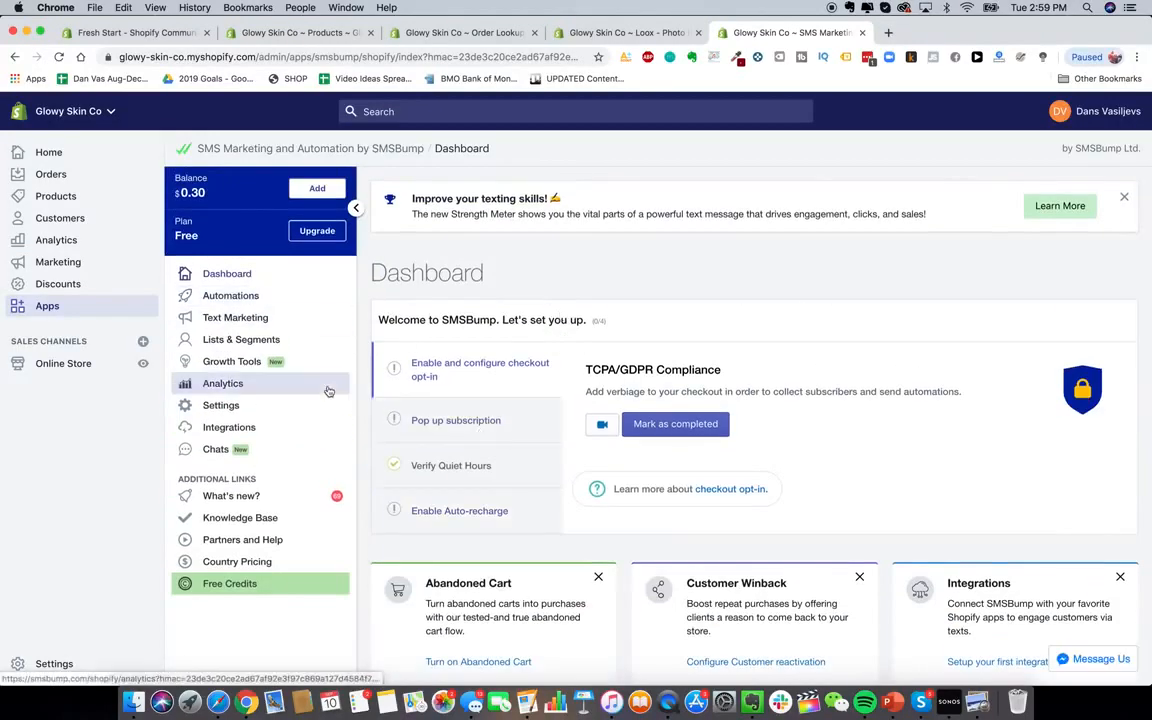
{"action": "scroll", "coordinate": [329, 390], "scroll_direction": "down", "scroll_amount": 10}
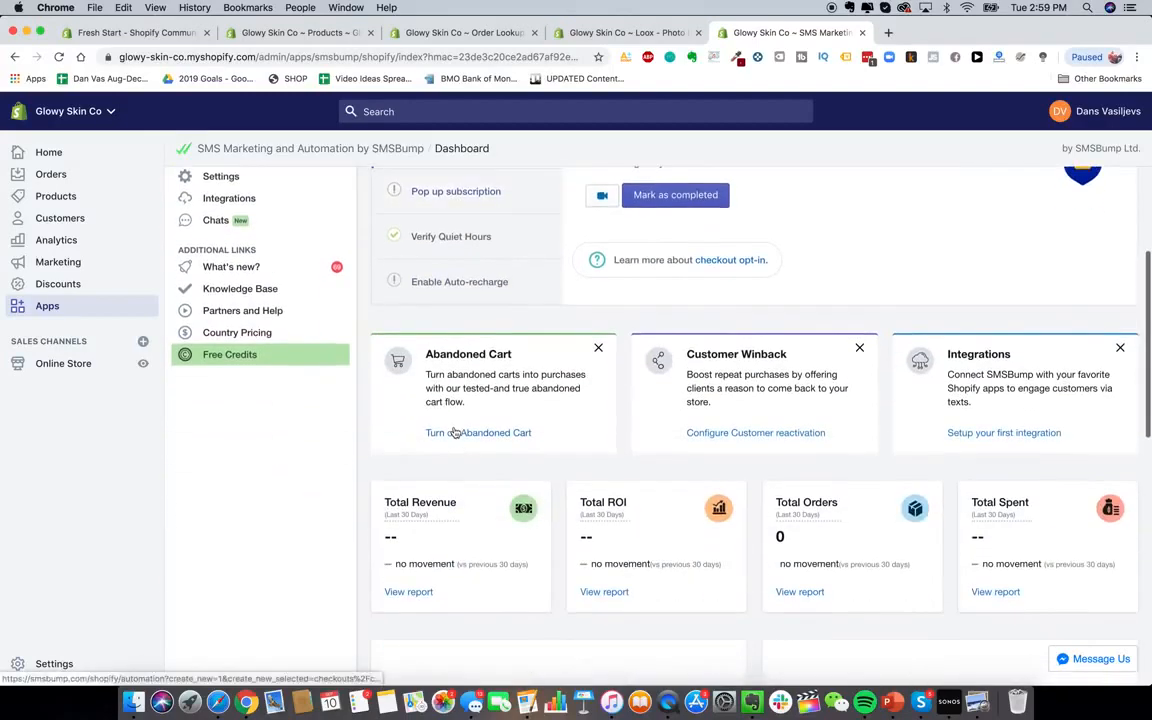
{"action": "scroll", "coordinate": [455, 429], "scroll_direction": "up", "scroll_amount": 10}
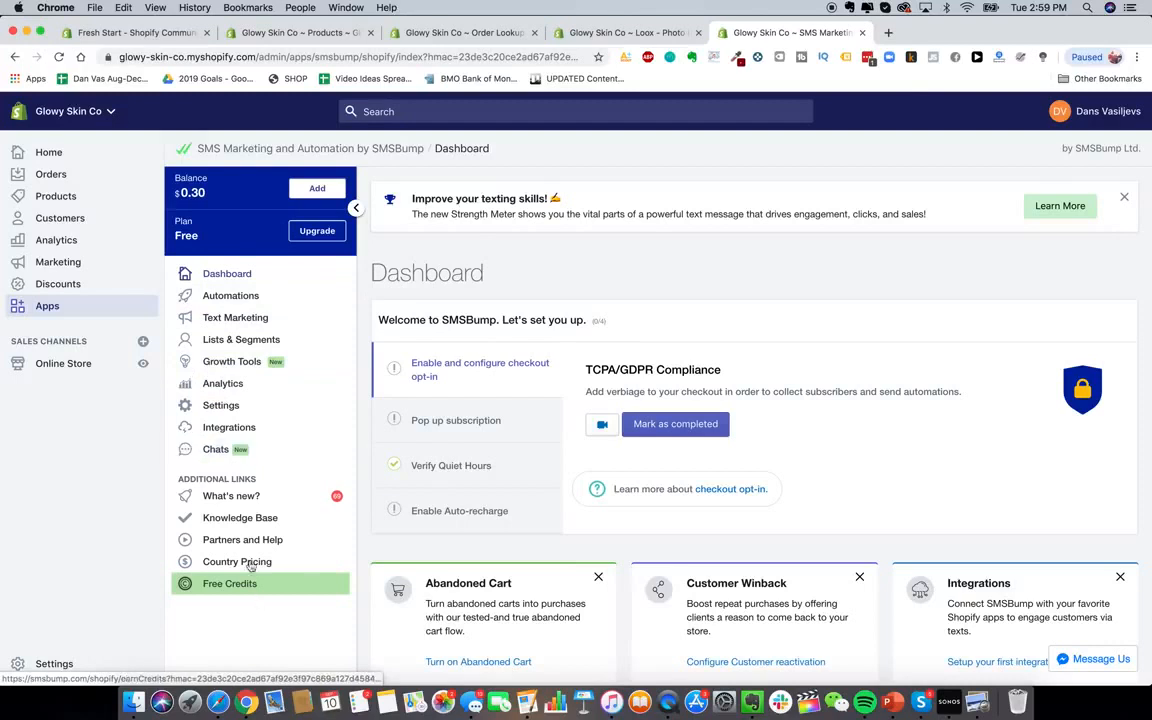
{"action": "left_click", "coordinate": [64, 307]}
{"action": "left_click", "coordinate": [895, 165]}
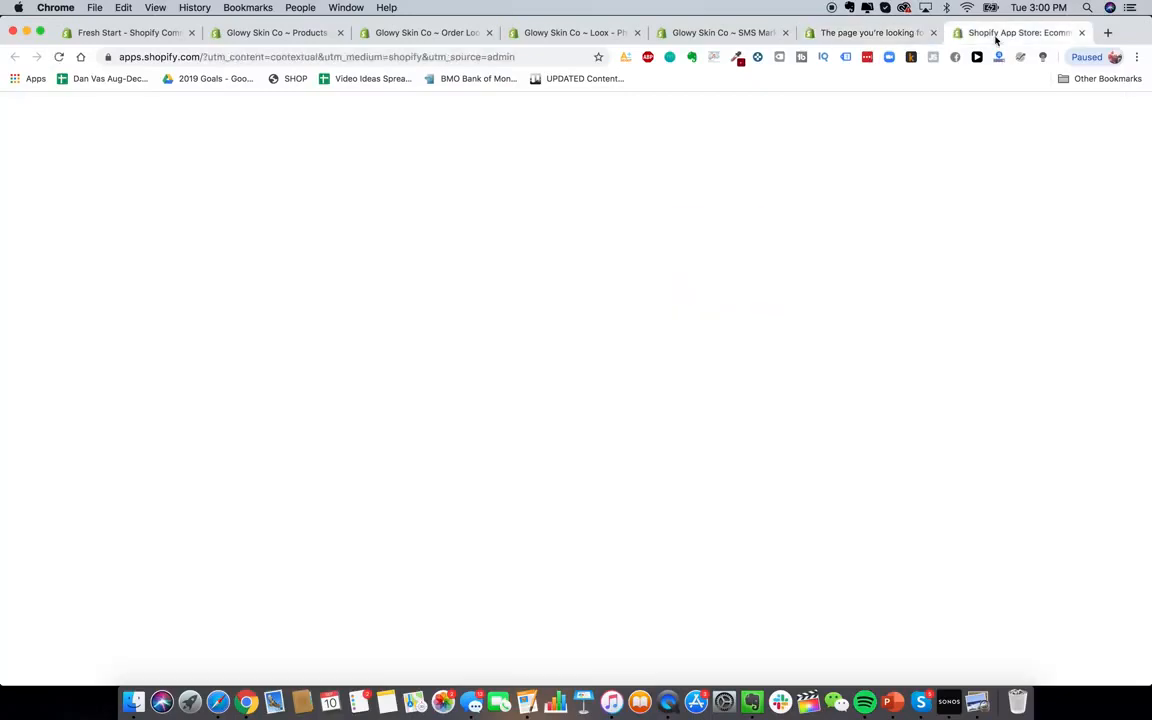
Search 'klaviyo' and install Klaviyo, approving its access to the store
{"action": "left_click", "coordinate": [432, 267]}
{"action": "type", "text": "klaviyo"}
{"action": "key", "text": "Return"}
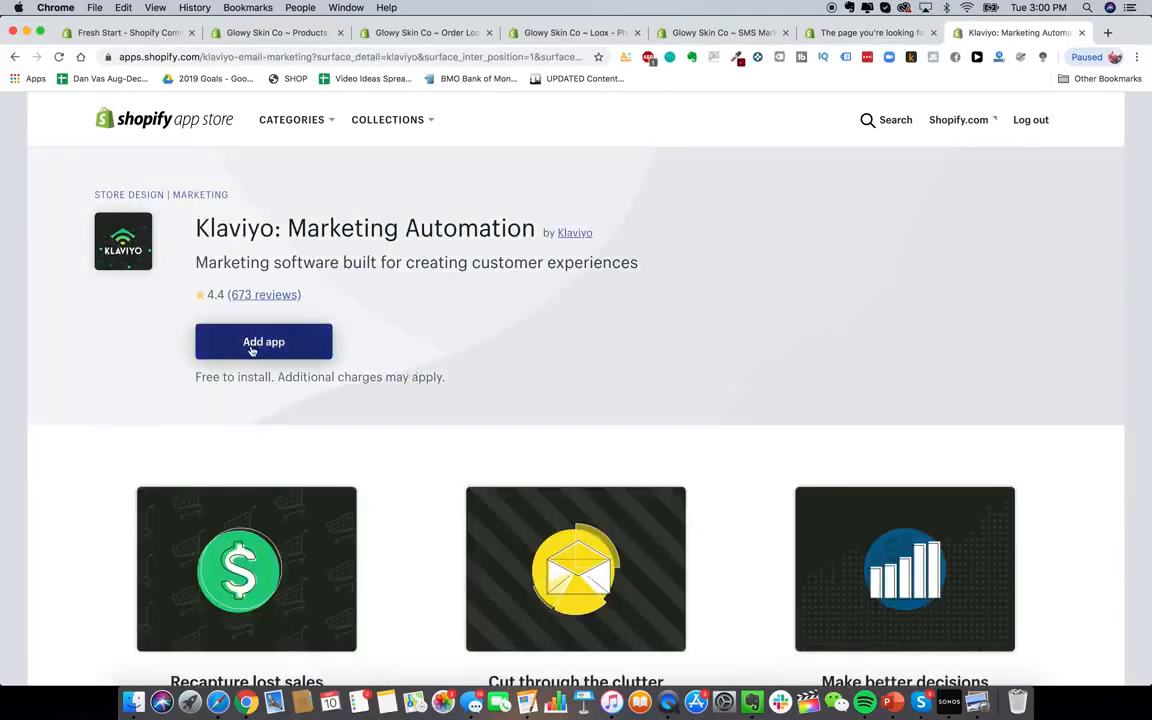
{"action": "left_click", "coordinate": [252, 350]}
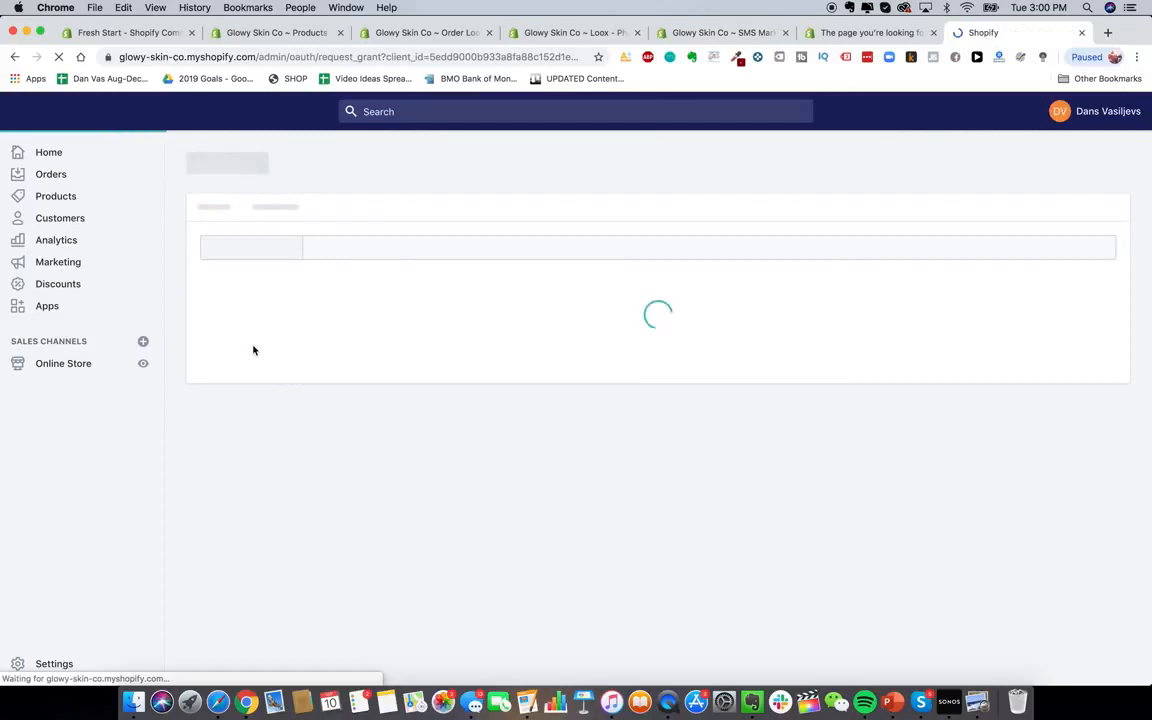
{"action": "scroll", "coordinate": [941, 393], "scroll_direction": "down", "scroll_amount": 3}
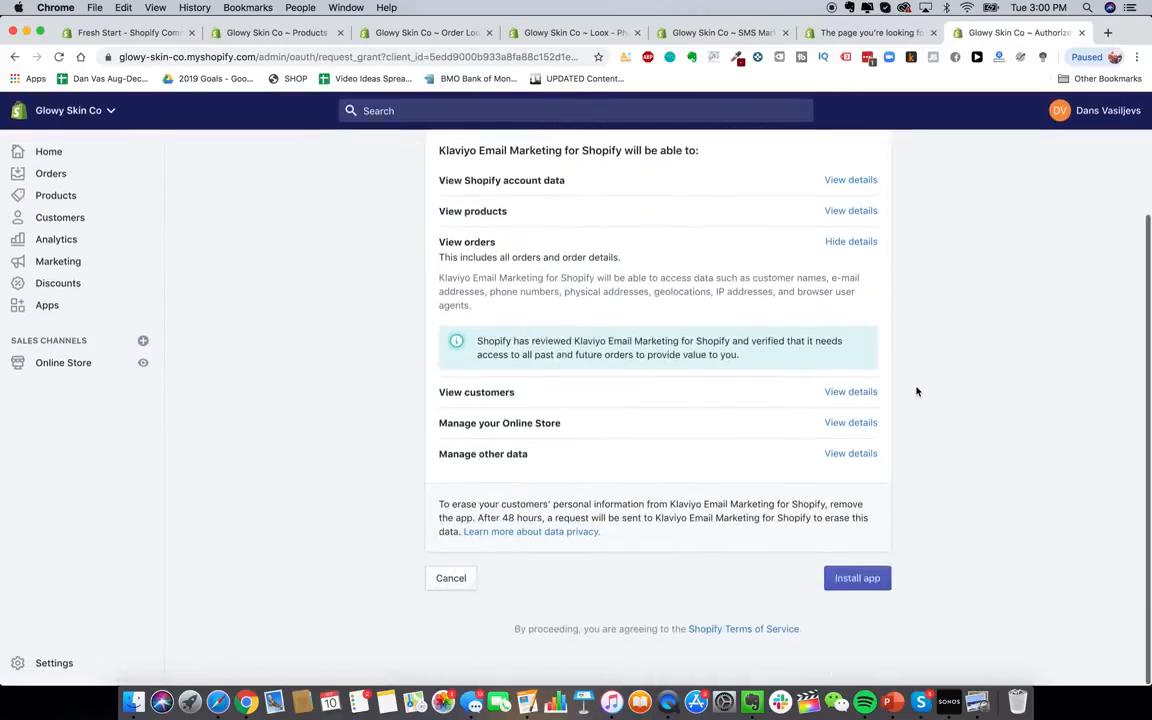
{"action": "left_click", "coordinate": [869, 580]}
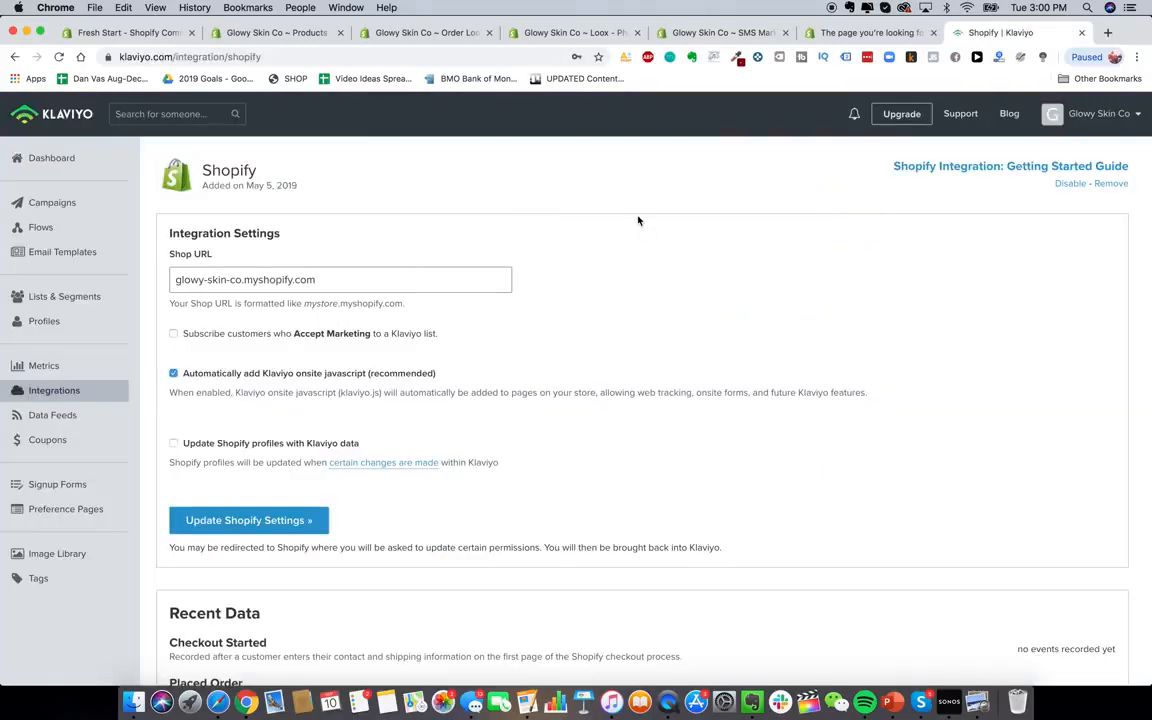
{"action": "scroll", "coordinate": [450, 337], "scroll_direction": "down", "scroll_amount": 5}
{"action": "scroll", "coordinate": [450, 340], "scroll_direction": "up", "scroll_amount": 5}
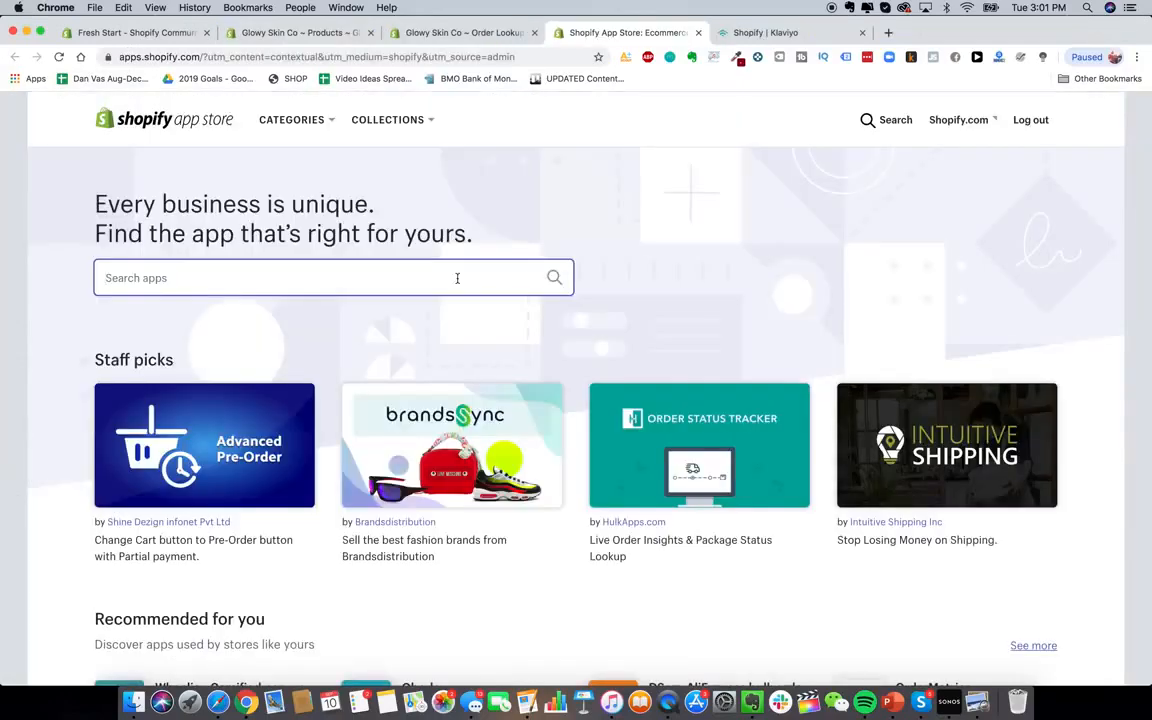
Search 'recart' and install Recart FB Messenger Marketing on the store
{"action": "type", "text": "recart"}
{"action": "key", "text": "Return"}
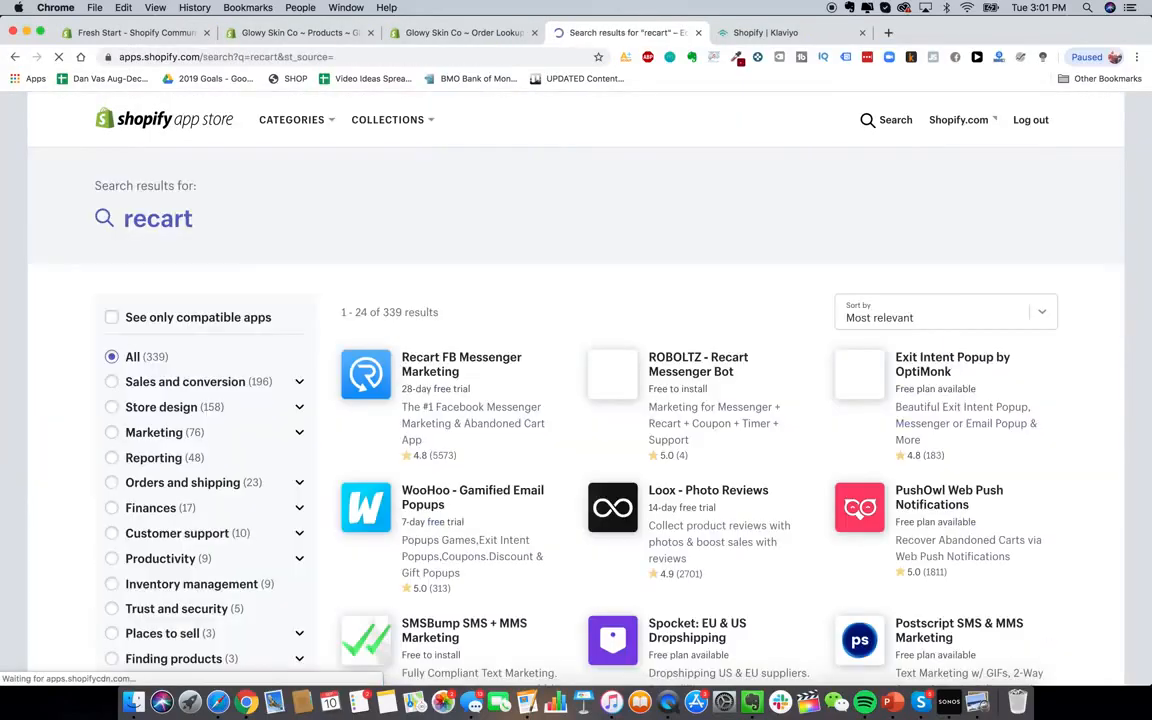
{"action": "scroll", "coordinate": [496, 347], "scroll_direction": "down", "scroll_amount": 1}
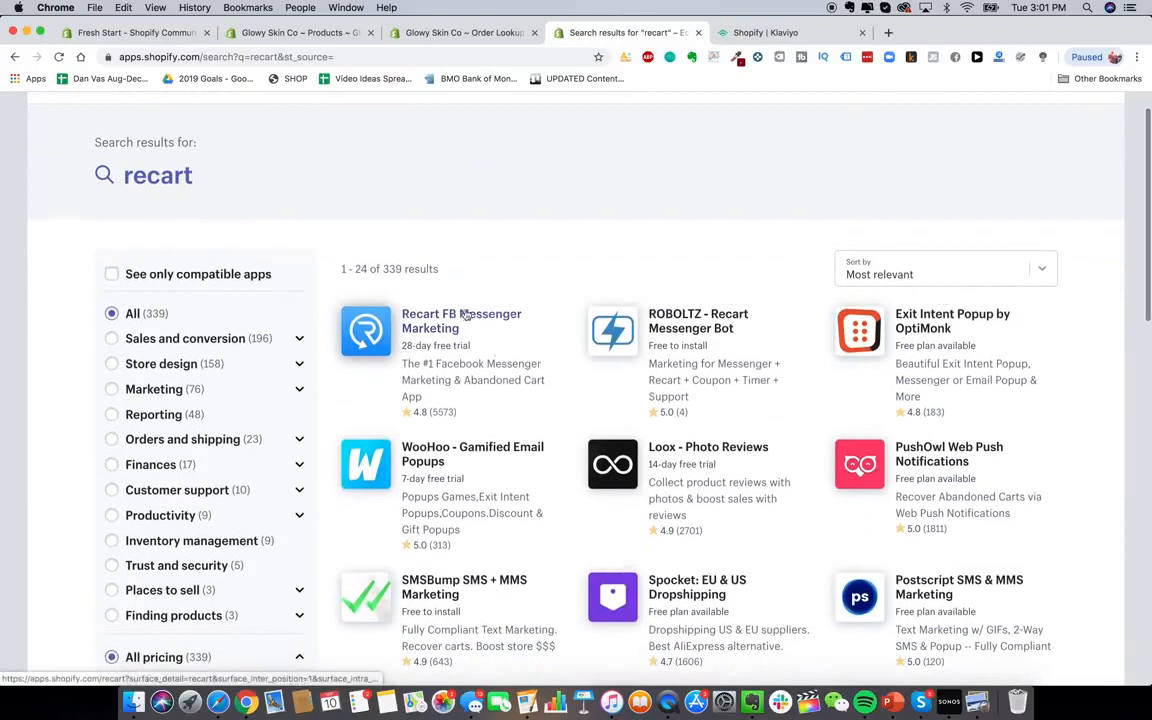
{"action": "scroll", "coordinate": [465, 314], "scroll_direction": "up", "scroll_amount": 1}
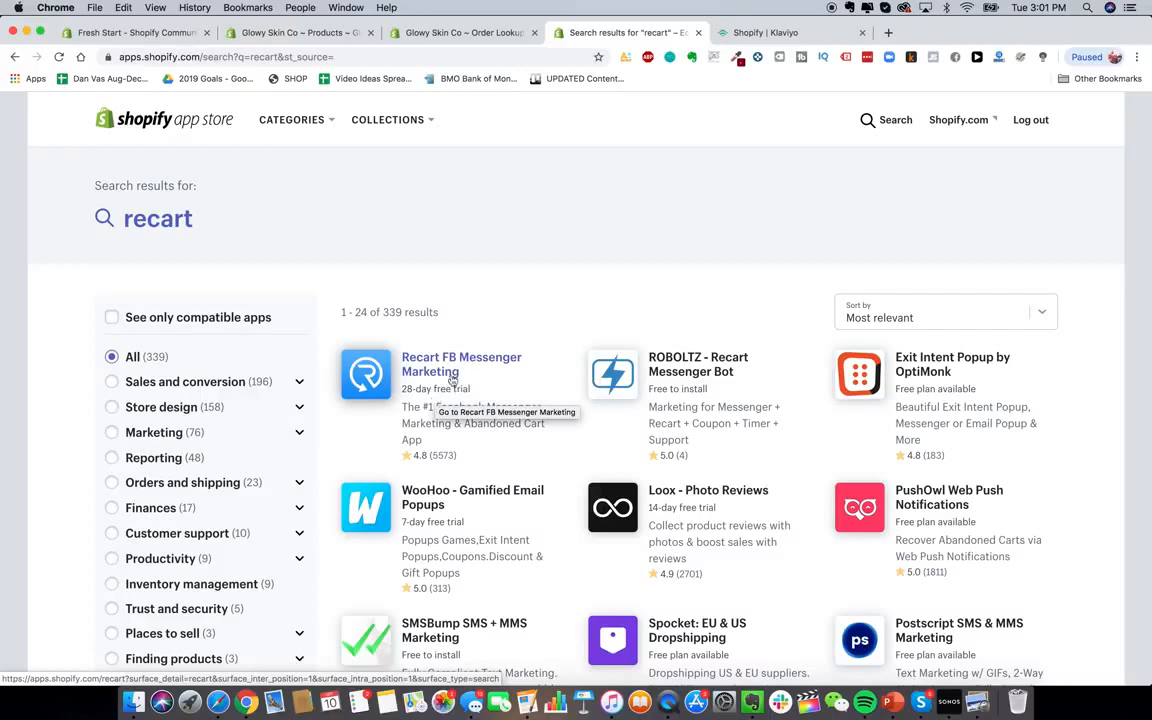
{"action": "left_click", "coordinate": [455, 370]}
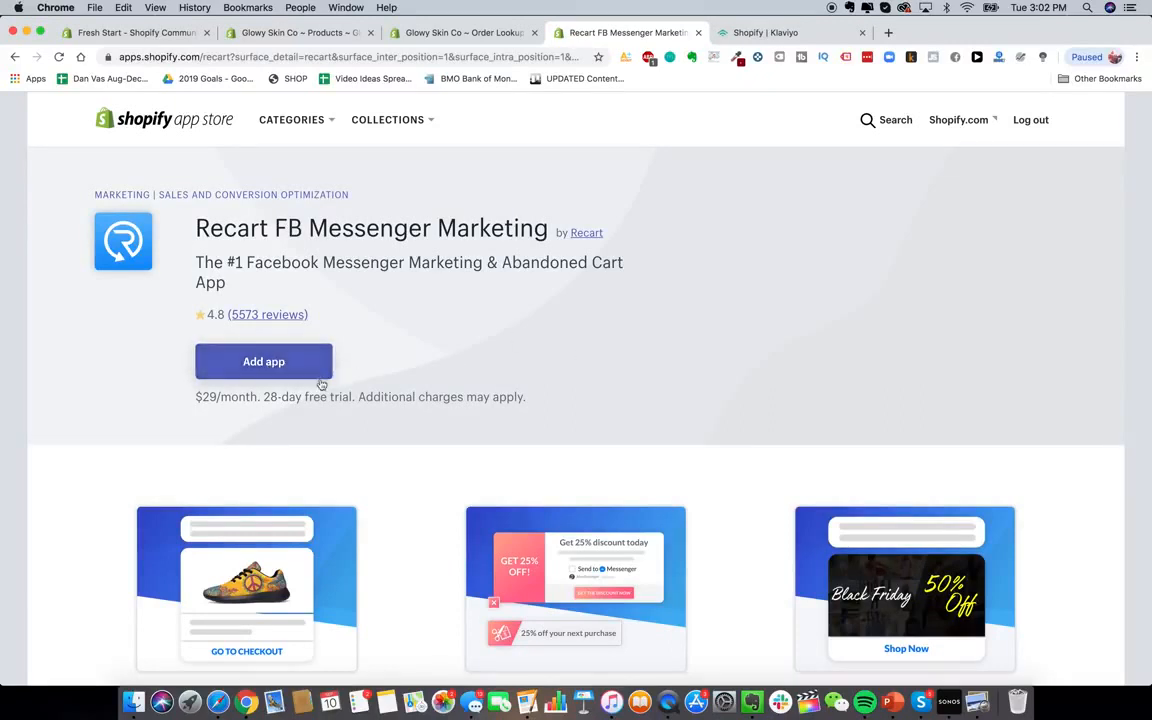
{"action": "left_click", "coordinate": [283, 363]}
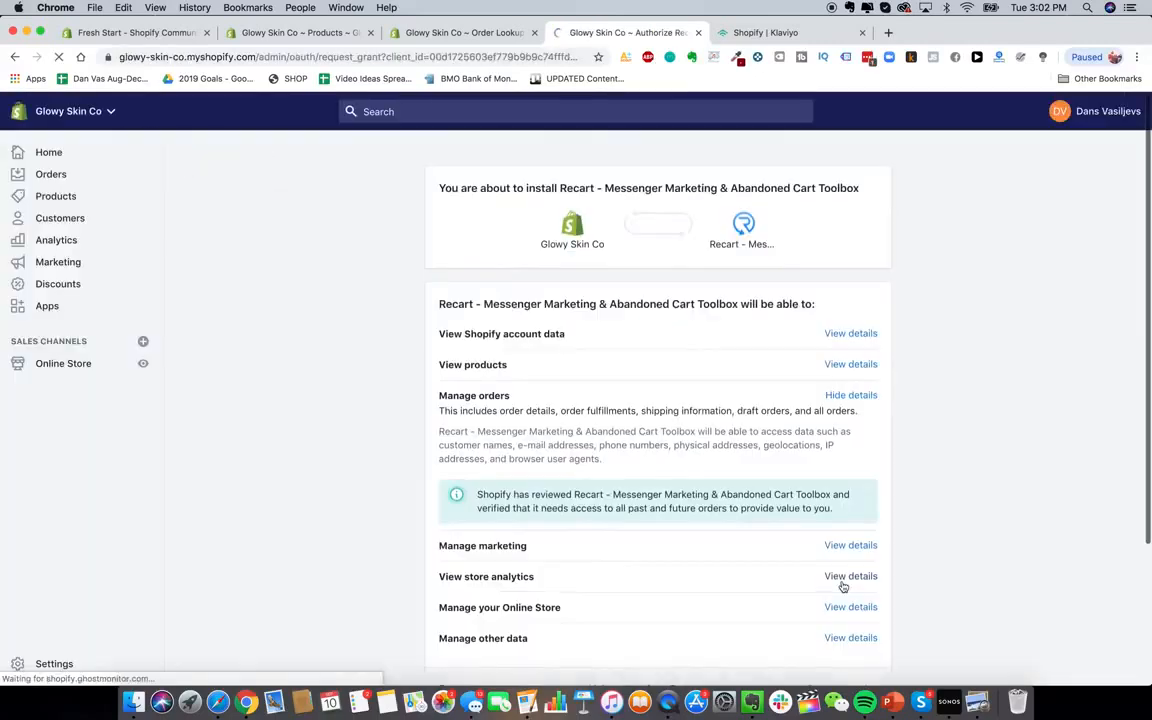
{"action": "scroll", "coordinate": [670, 332], "scroll_direction": "down", "scroll_amount": 4}
{"action": "left_click", "coordinate": [860, 572]}
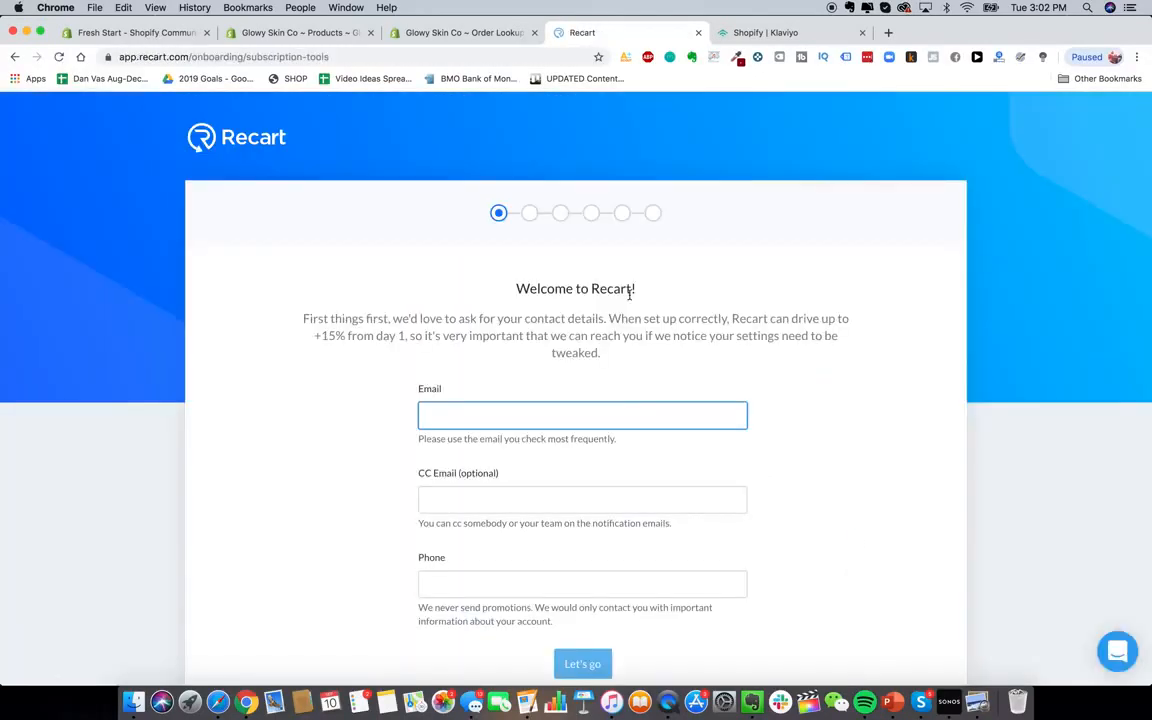
Finish Recart onboarding with the store's contact email, skipping Facebook, through to the dashboard
{"action": "scroll", "coordinate": [603, 318], "scroll_direction": "down", "scroll_amount": 1}
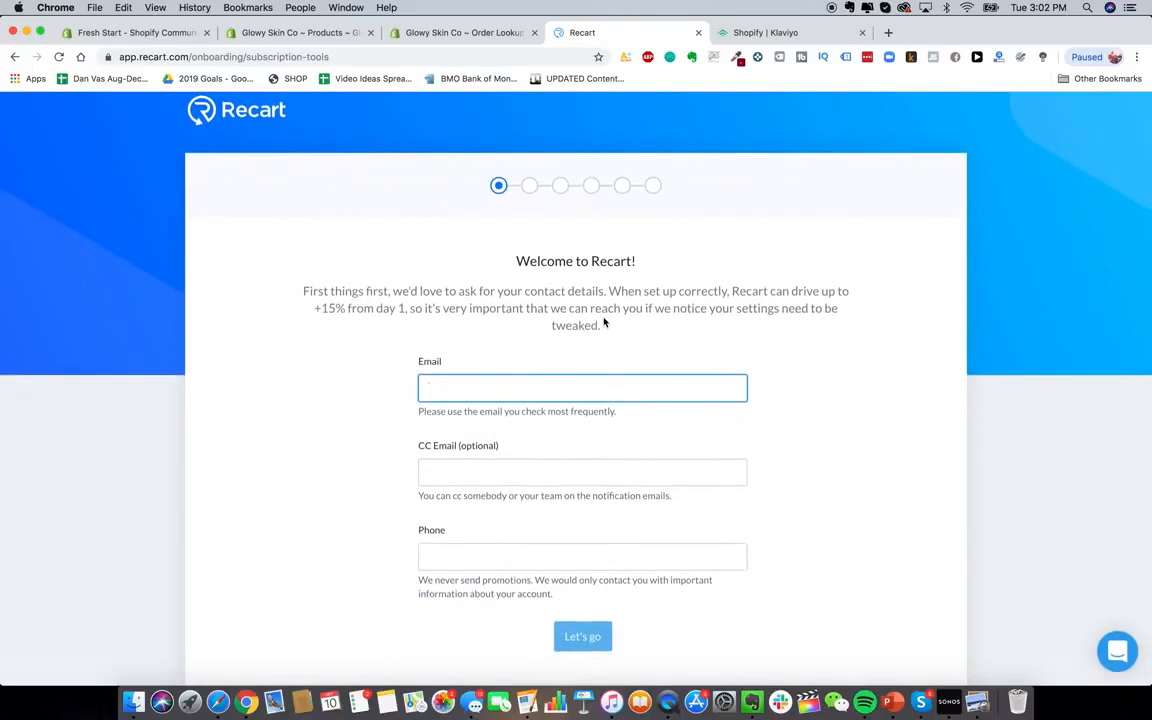
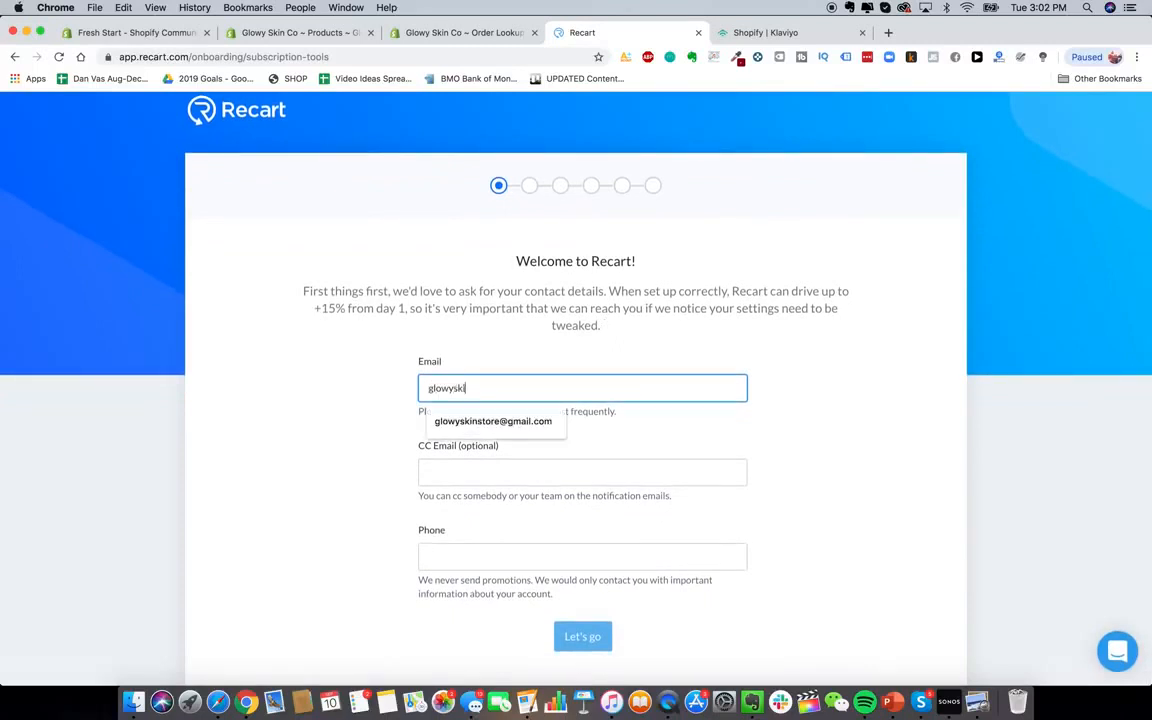
{"action": "key", "text": "Tab"}
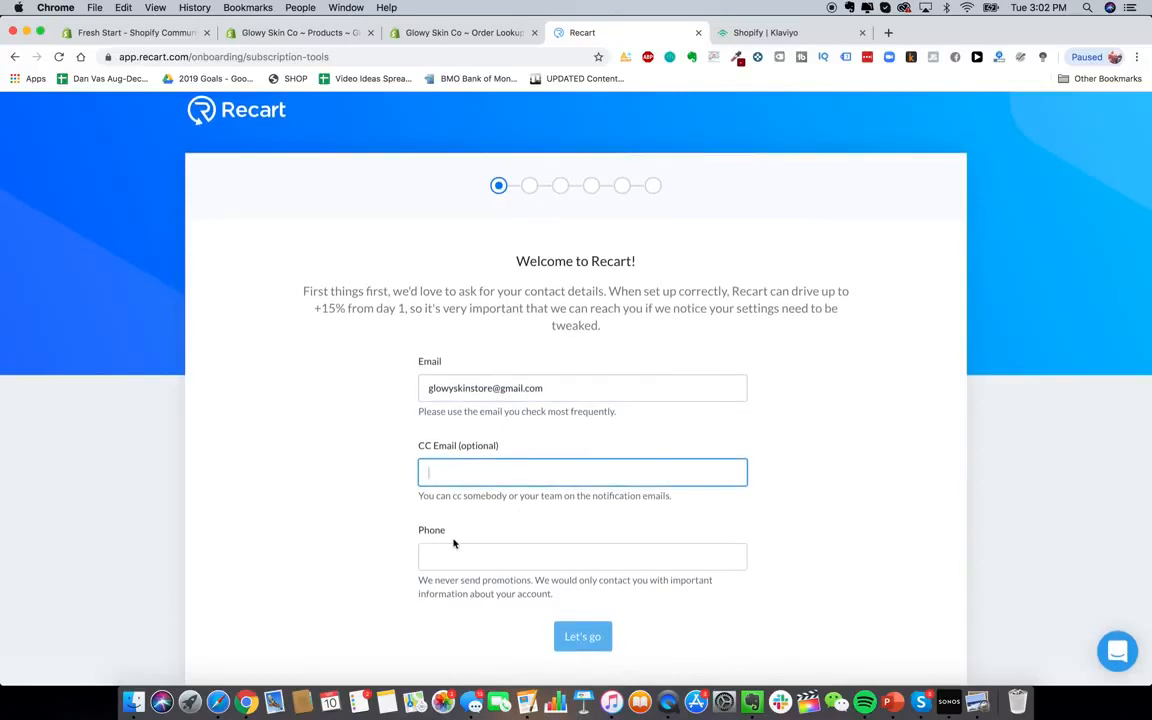
{"action": "key", "text": "Return"}
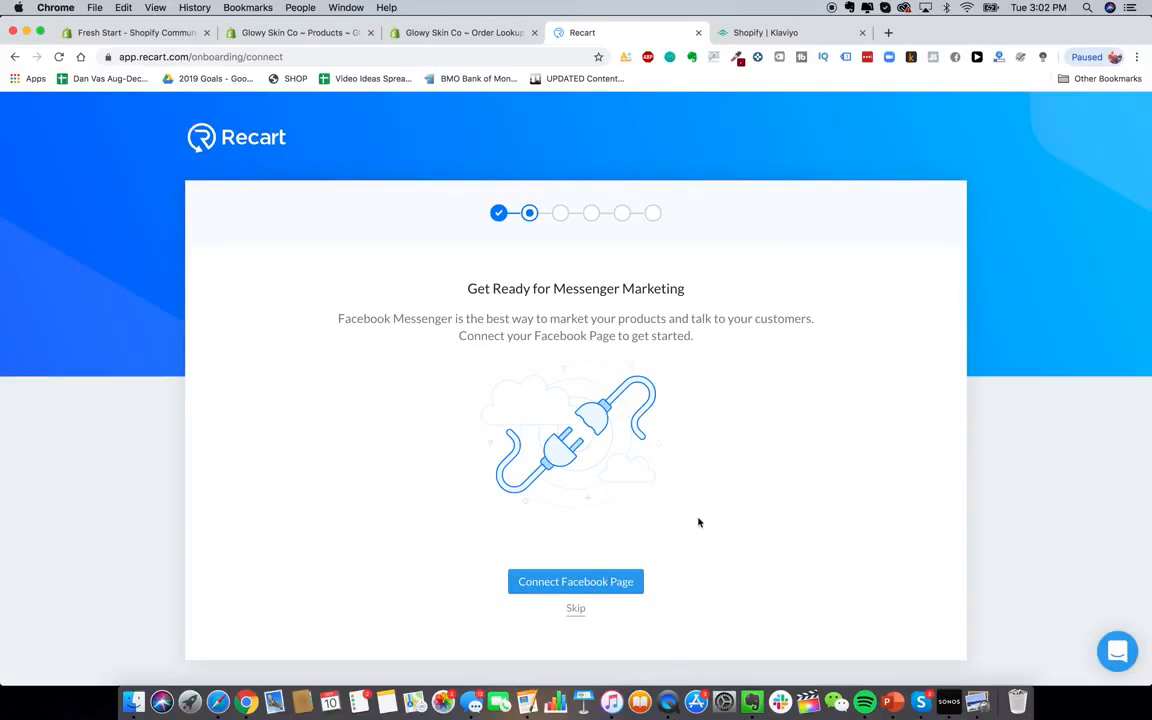
{"action": "left_click", "coordinate": [577, 608]}
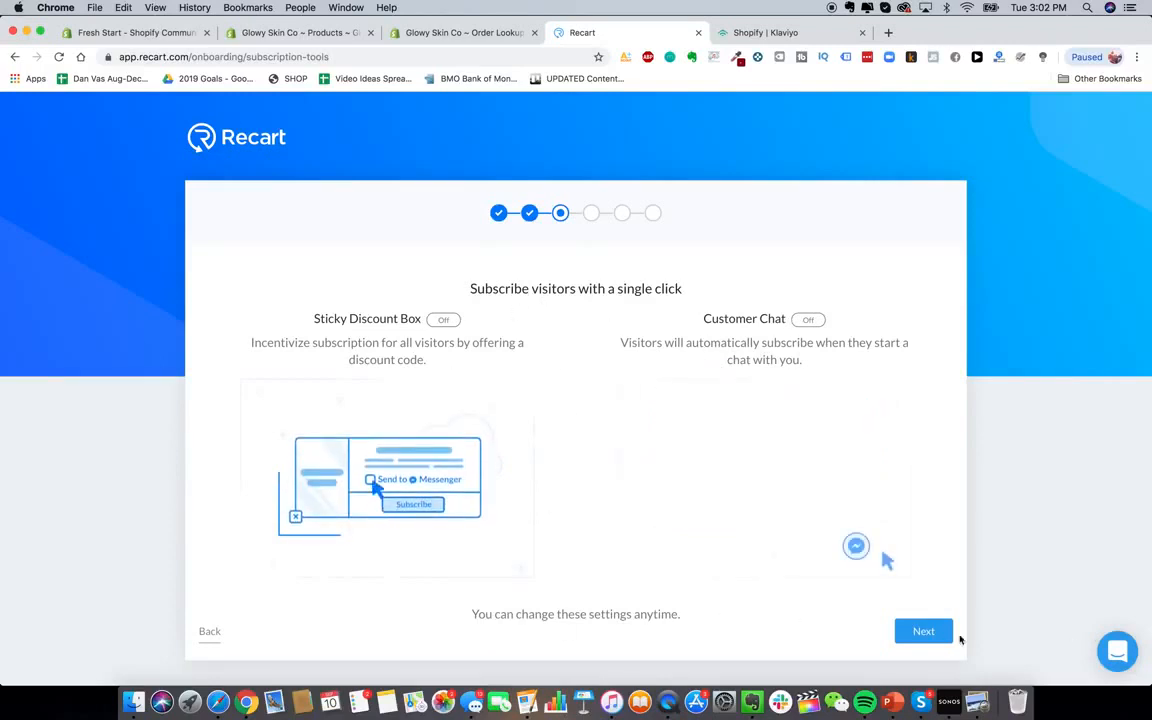
{"action": "left_click", "coordinate": [924, 632]}
{"action": "scroll", "coordinate": [800, 540], "scroll_direction": "down", "scroll_amount": 1}
{"action": "left_click", "coordinate": [924, 653]}
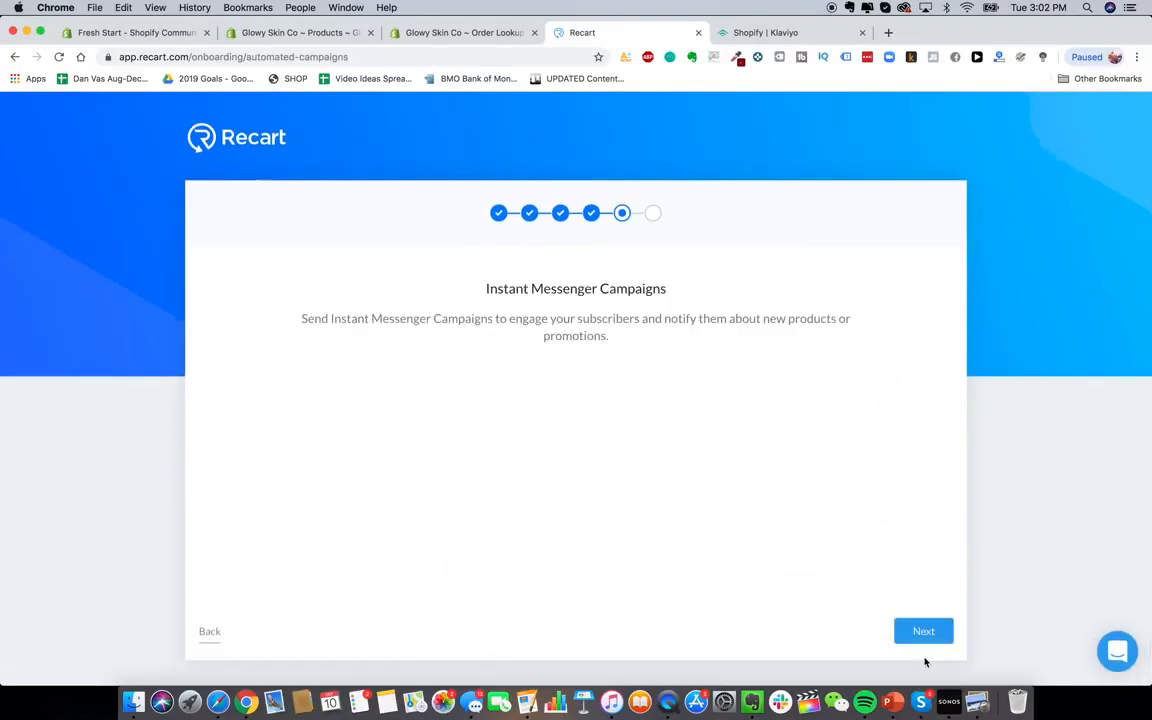
{"action": "left_click", "coordinate": [925, 629]}
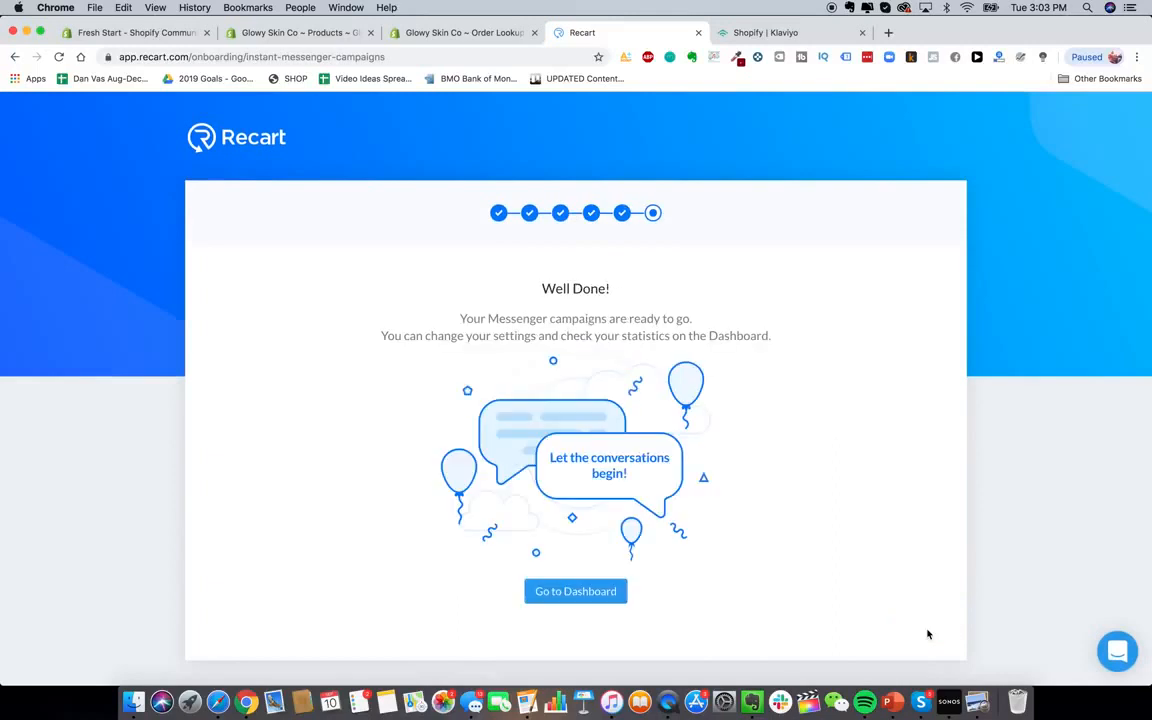
{"action": "left_click", "coordinate": [585, 592]}
Review Recart's inactive Messenger campaigns, then start a search in the Shopify App Store
{"action": "scroll", "coordinate": [477, 343], "scroll_direction": "down", "scroll_amount": 4}
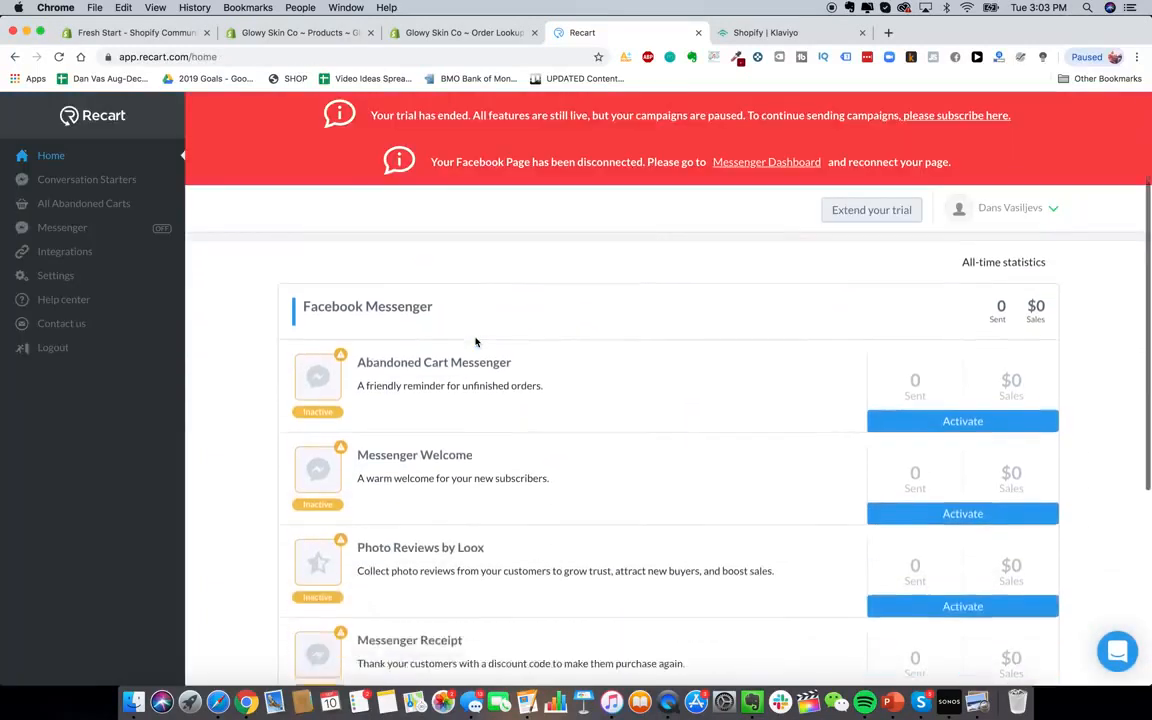
{"action": "scroll", "coordinate": [497, 339], "scroll_direction": "down", "scroll_amount": 3}
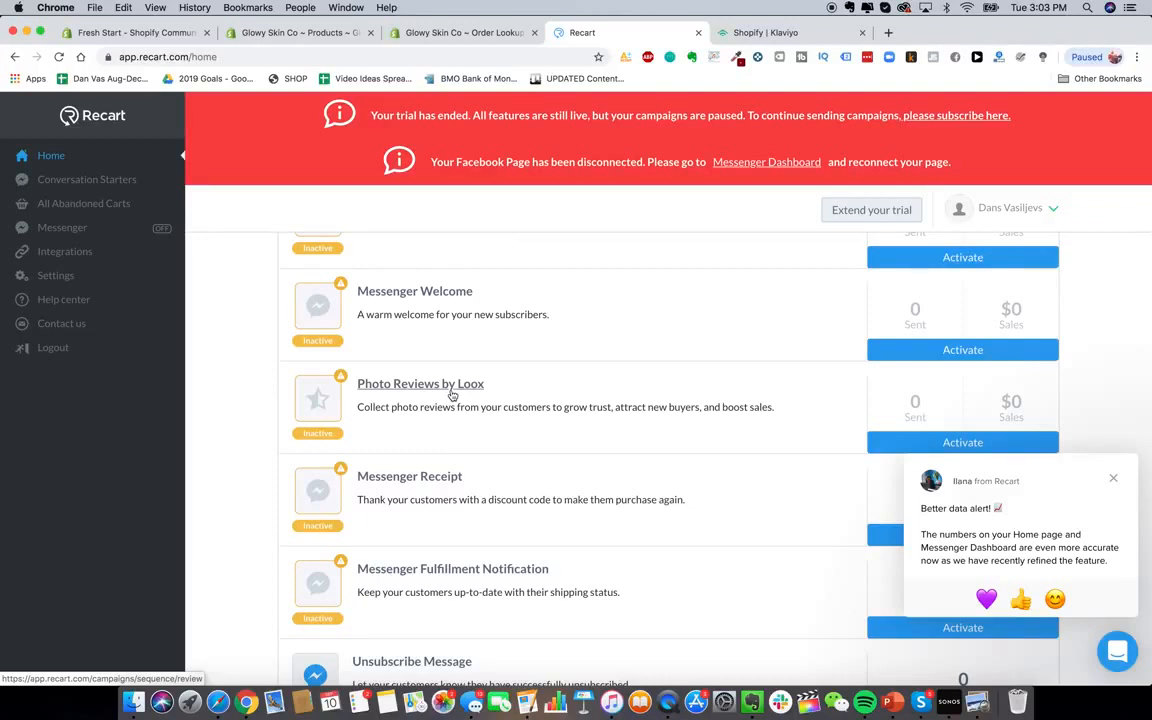
{"action": "scroll", "coordinate": [470, 340], "scroll_direction": "up", "scroll_amount": 3}
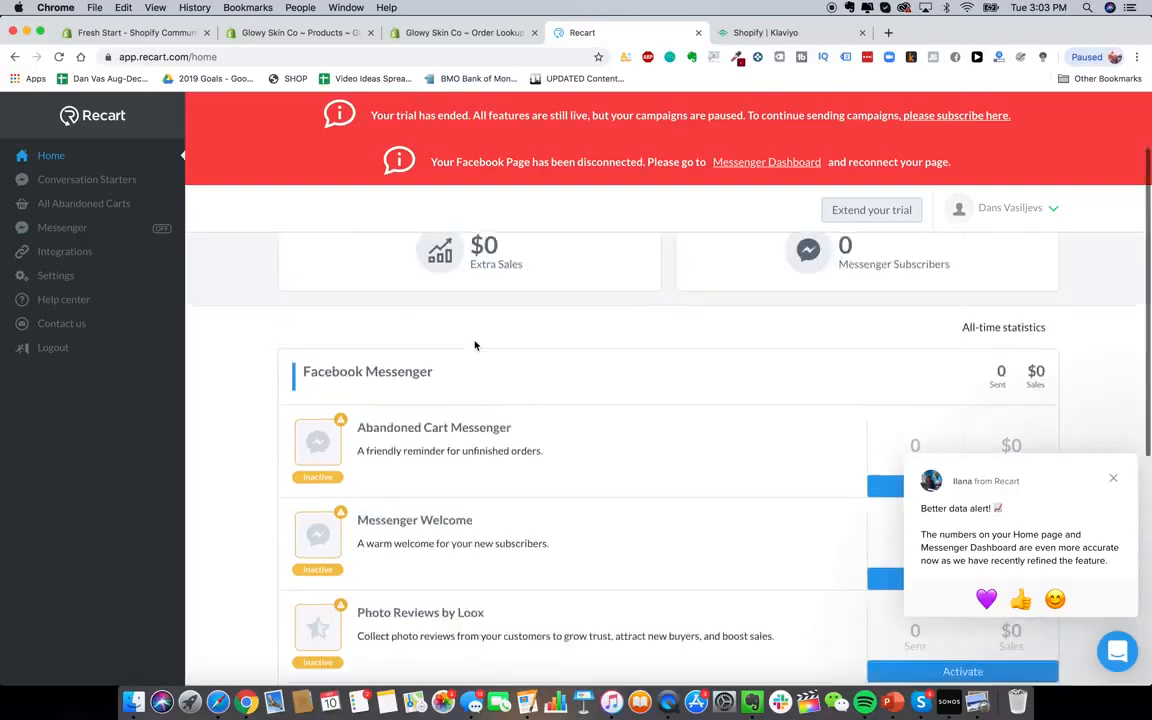
{"action": "scroll", "coordinate": [475, 345], "scroll_direction": "up", "scroll_amount": 2}
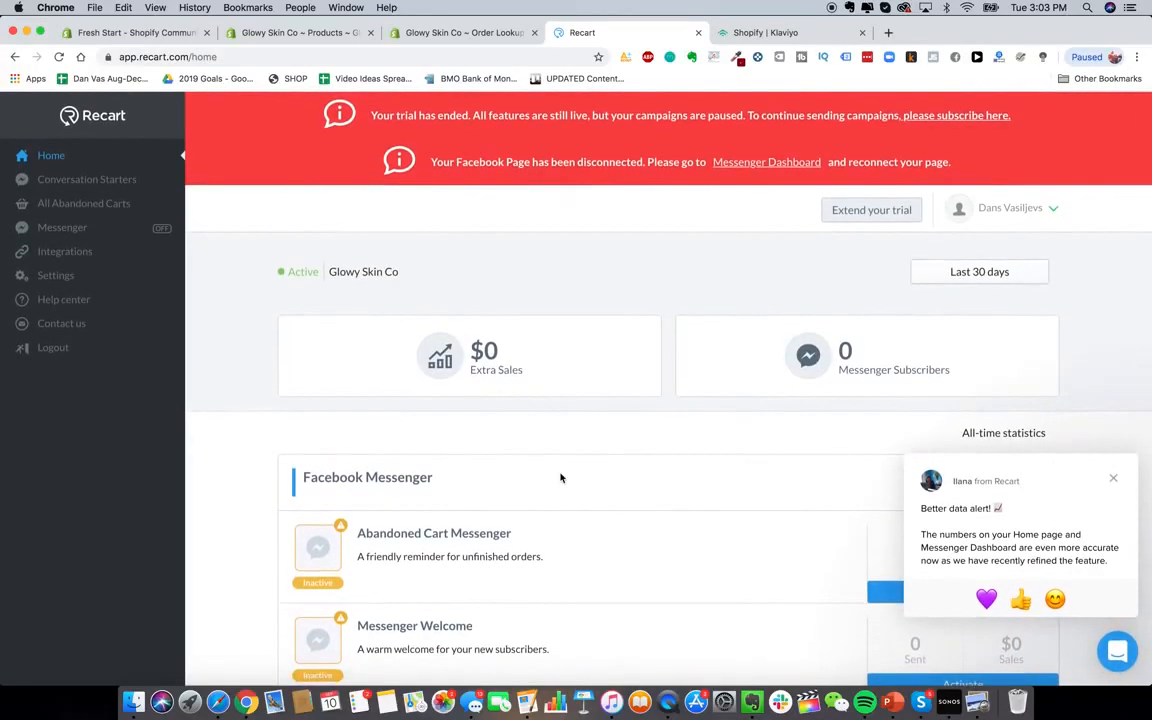
{"action": "scroll", "coordinate": [482, 401], "scroll_direction": "down", "scroll_amount": 5}
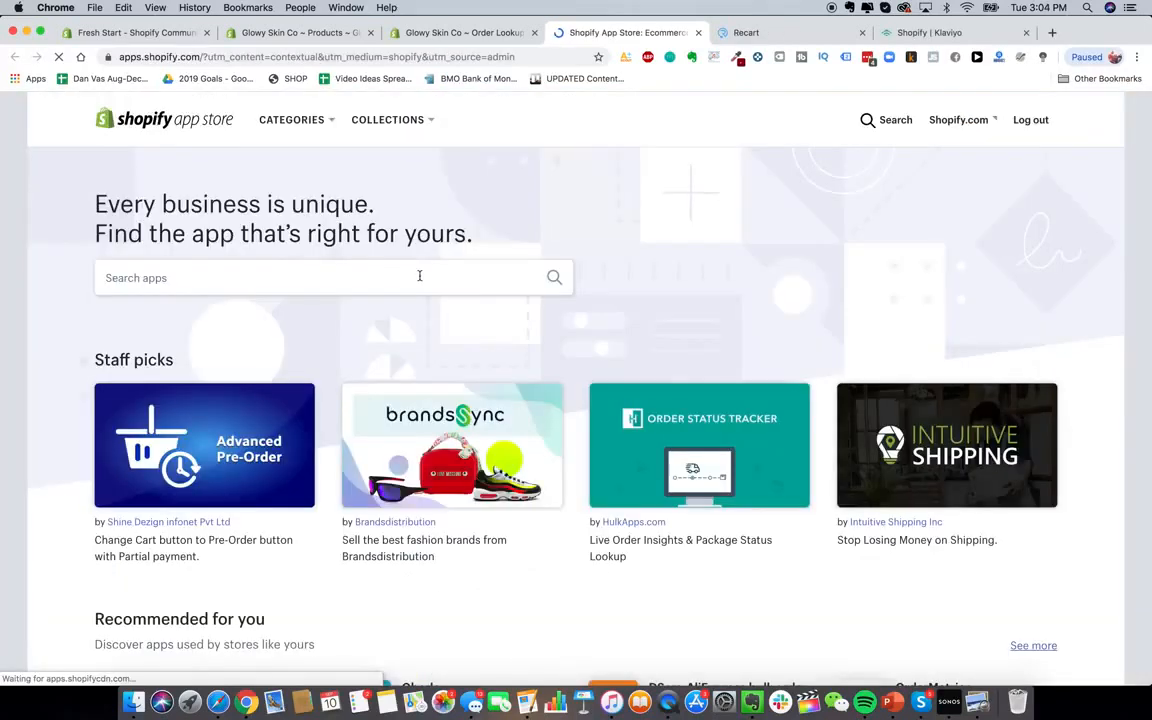
{"action": "left_click", "coordinate": [419, 277]}
Search the App Store for zipify, listing 30 apps led by Zipify Pages
{"action": "type", "text": "zipify"}
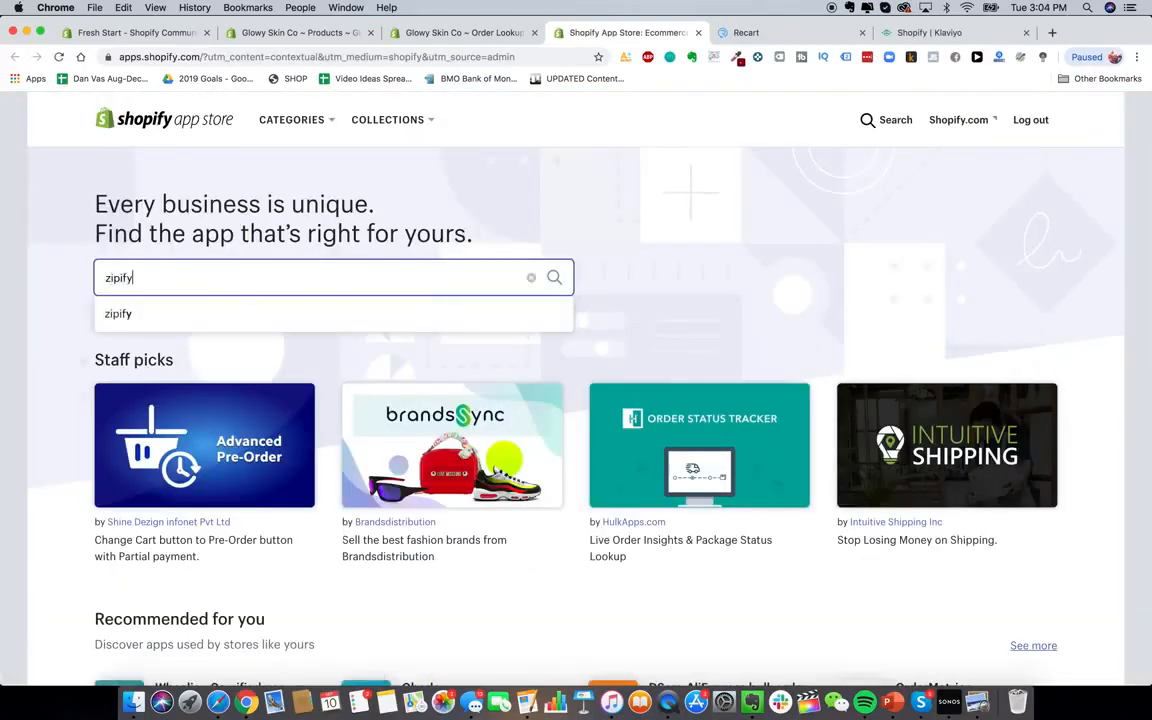
{"action": "key", "text": "Return"}
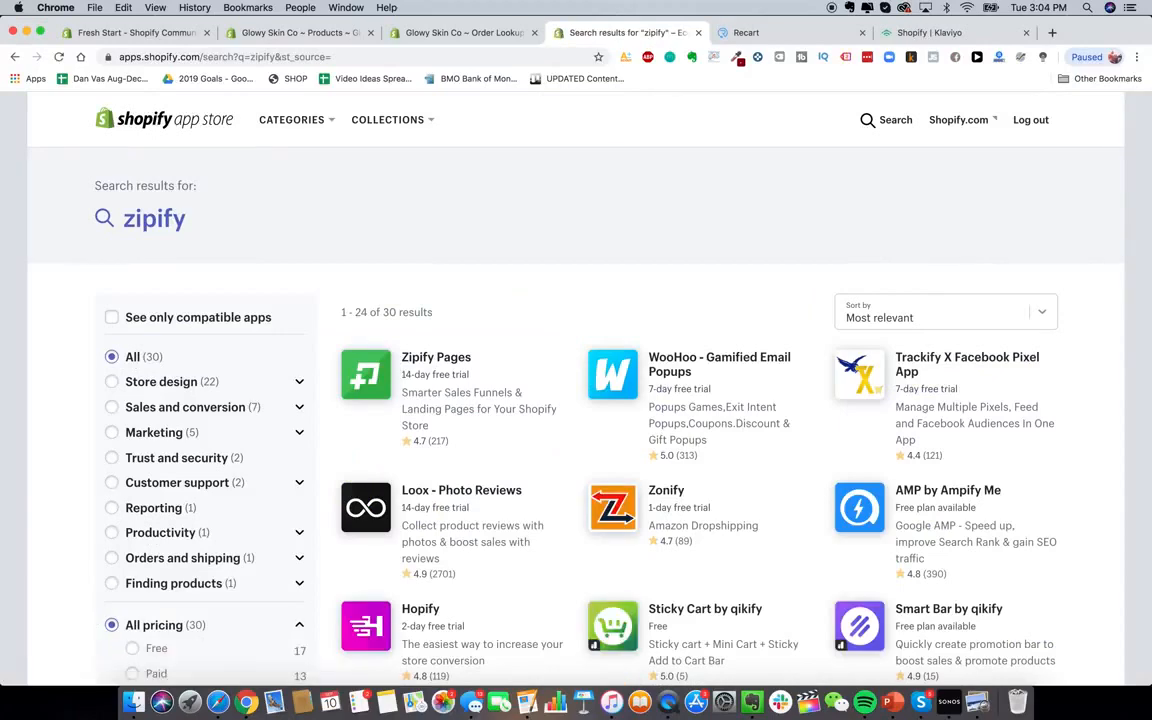
{"action": "scroll", "coordinate": [665, 304], "scroll_direction": "down", "scroll_amount": 3}
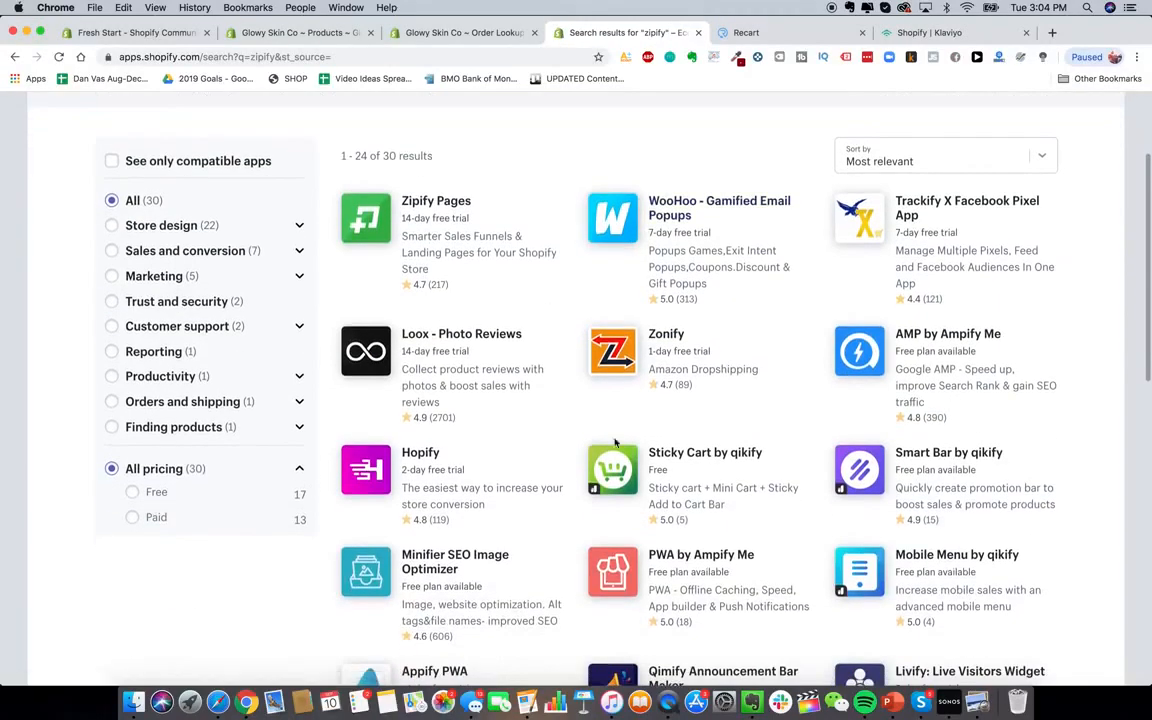
{"action": "scroll", "coordinate": [665, 304], "scroll_direction": "up", "scroll_amount": 3}
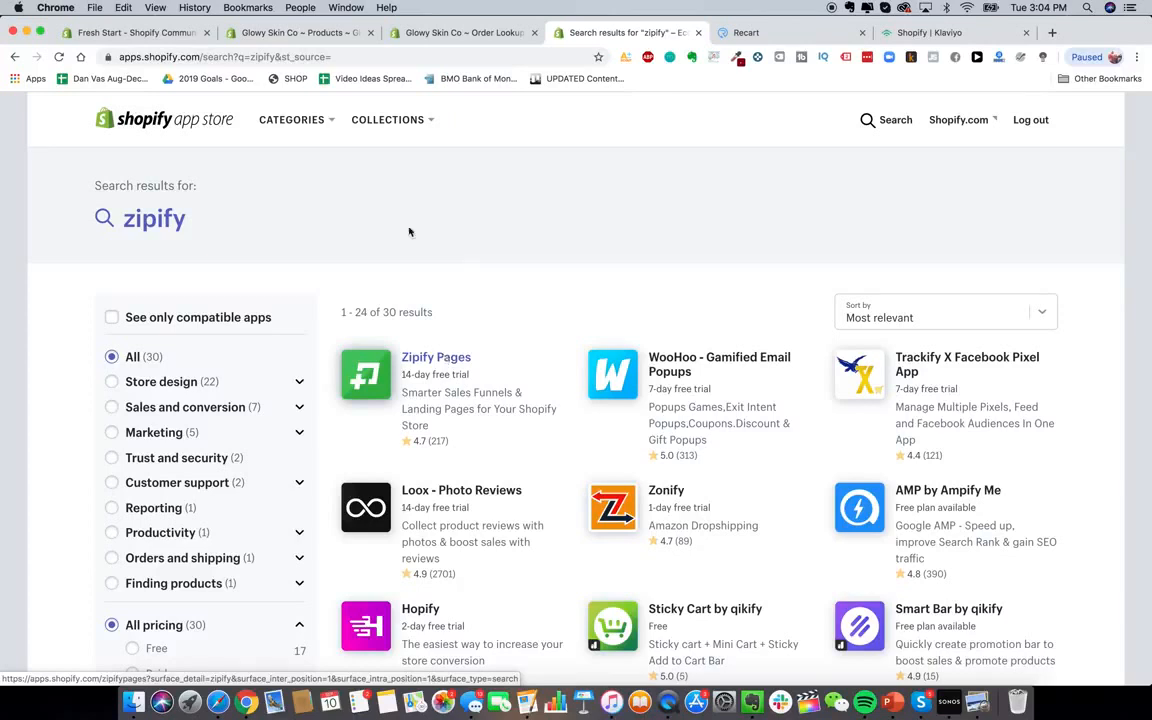
Glance at the Order Lookup apps tab, return to the results, and start a new browser tab
{"action": "left_click", "coordinate": [448, 34]}
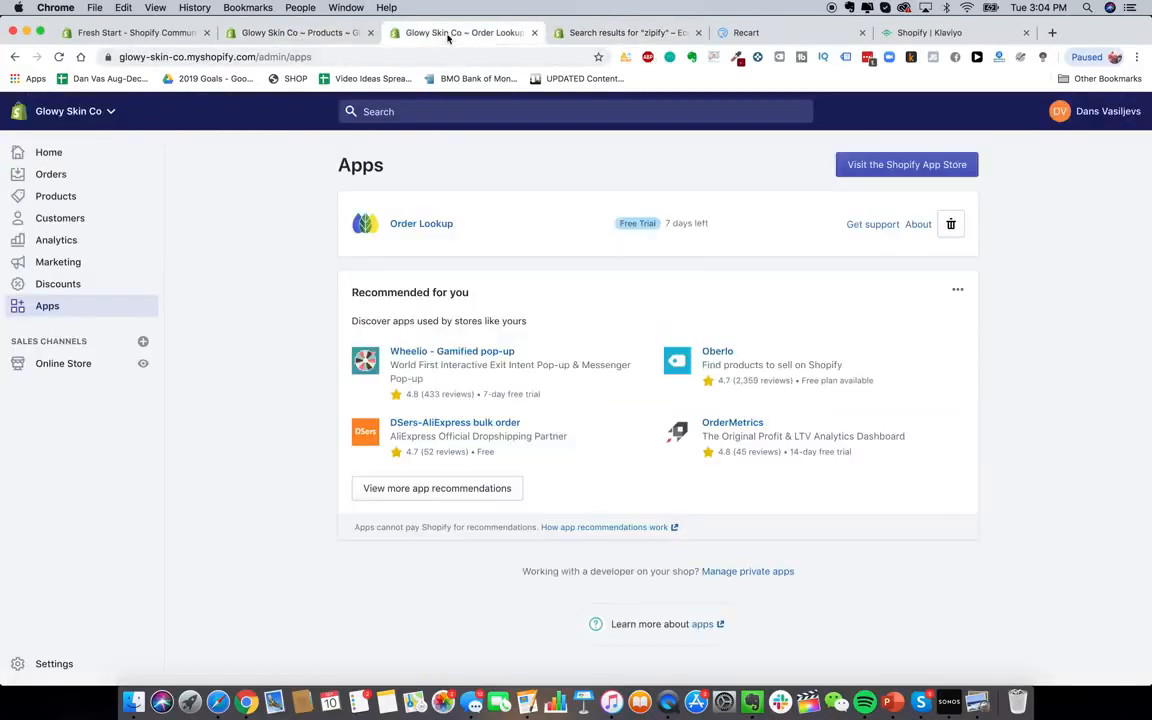
{"action": "left_click", "coordinate": [628, 33]}
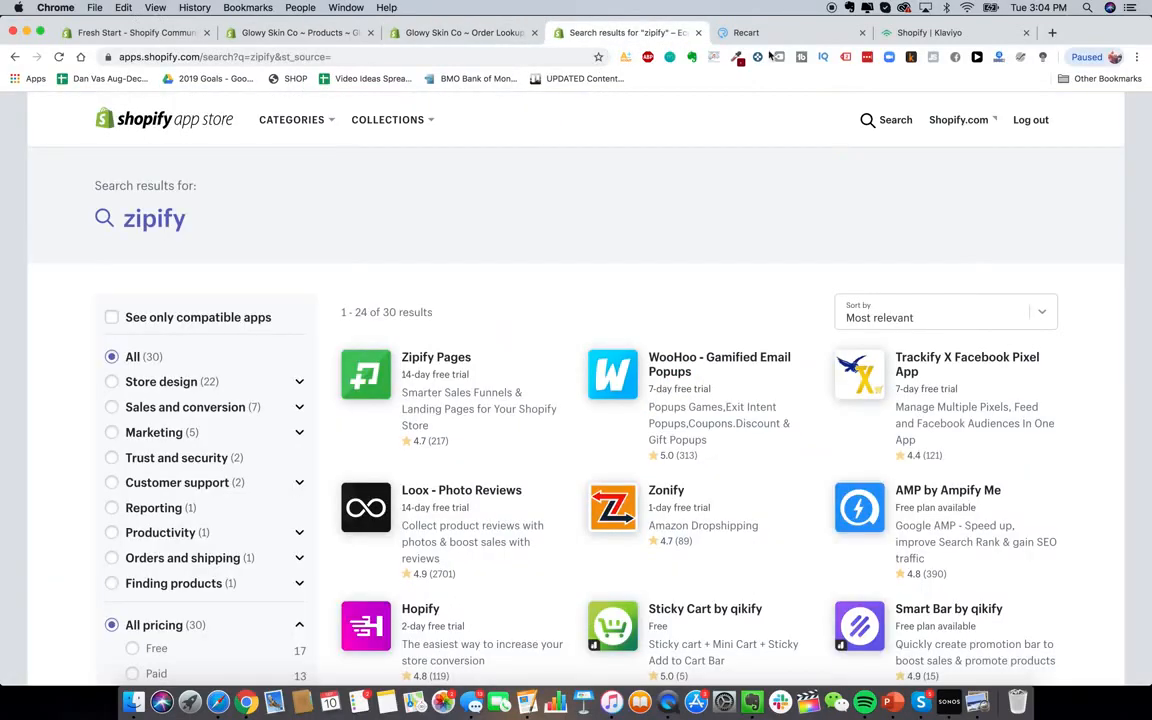
{"action": "left_click", "coordinate": [1052, 32]}
Load heysilkyskin.com and open its Shop HeySilkySkin Handset product page
{"action": "type", "text": "hey"}
{"action": "key", "text": "Return"}
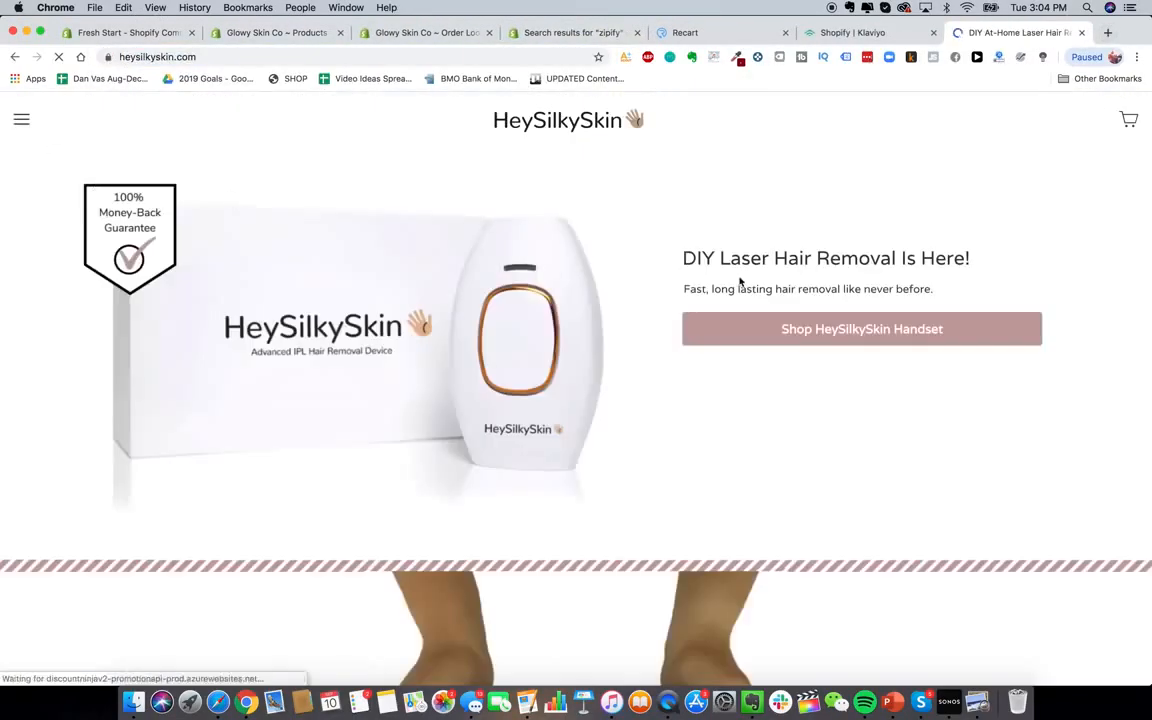
{"action": "left_click", "coordinate": [885, 329]}
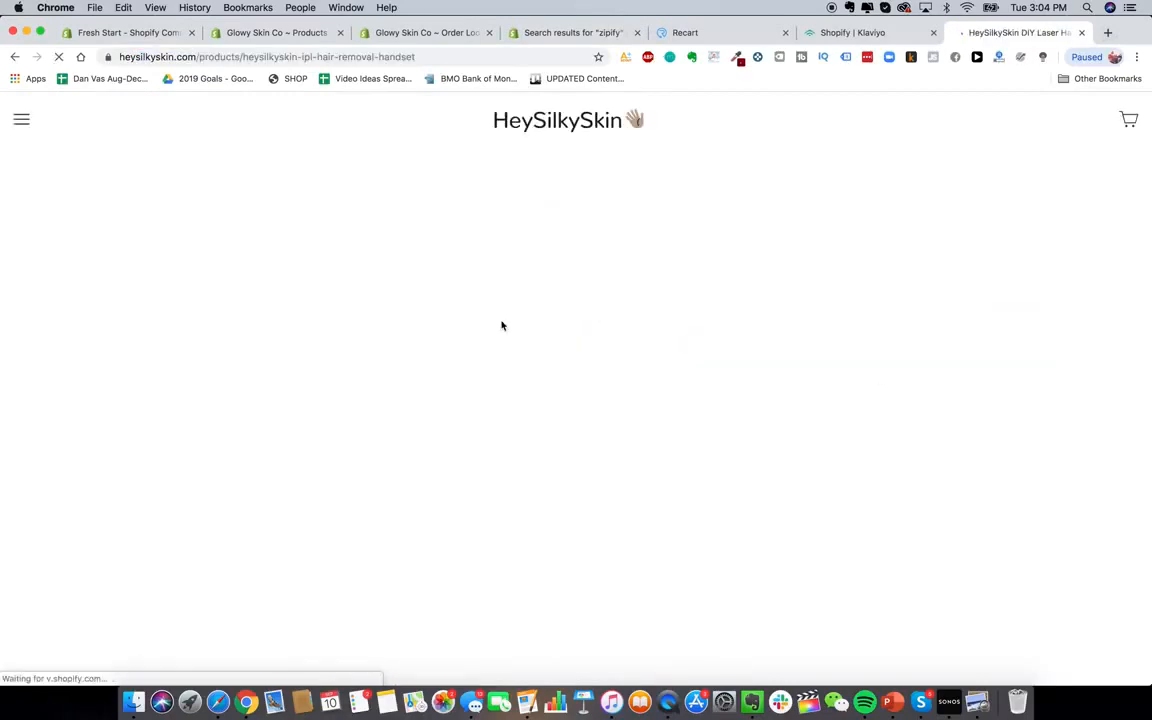
{"action": "scroll", "coordinate": [663, 450], "scroll_direction": "down", "scroll_amount": 10}
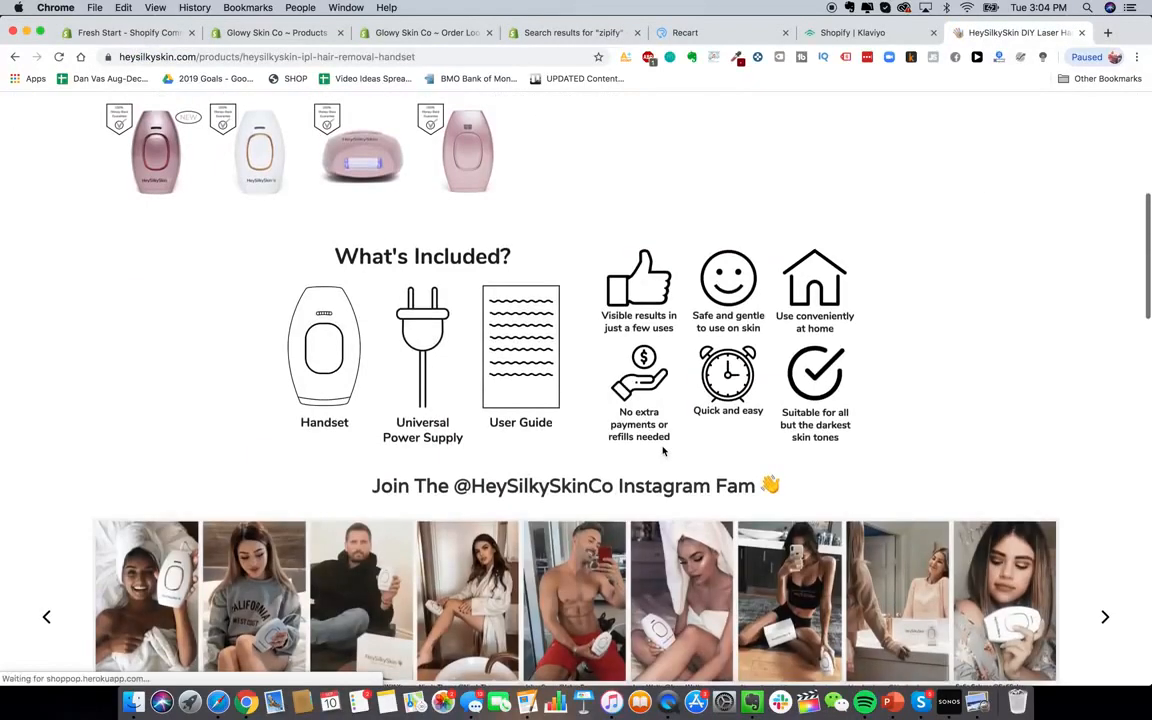
{"action": "scroll", "coordinate": [663, 450], "scroll_direction": "down", "scroll_amount": 3}
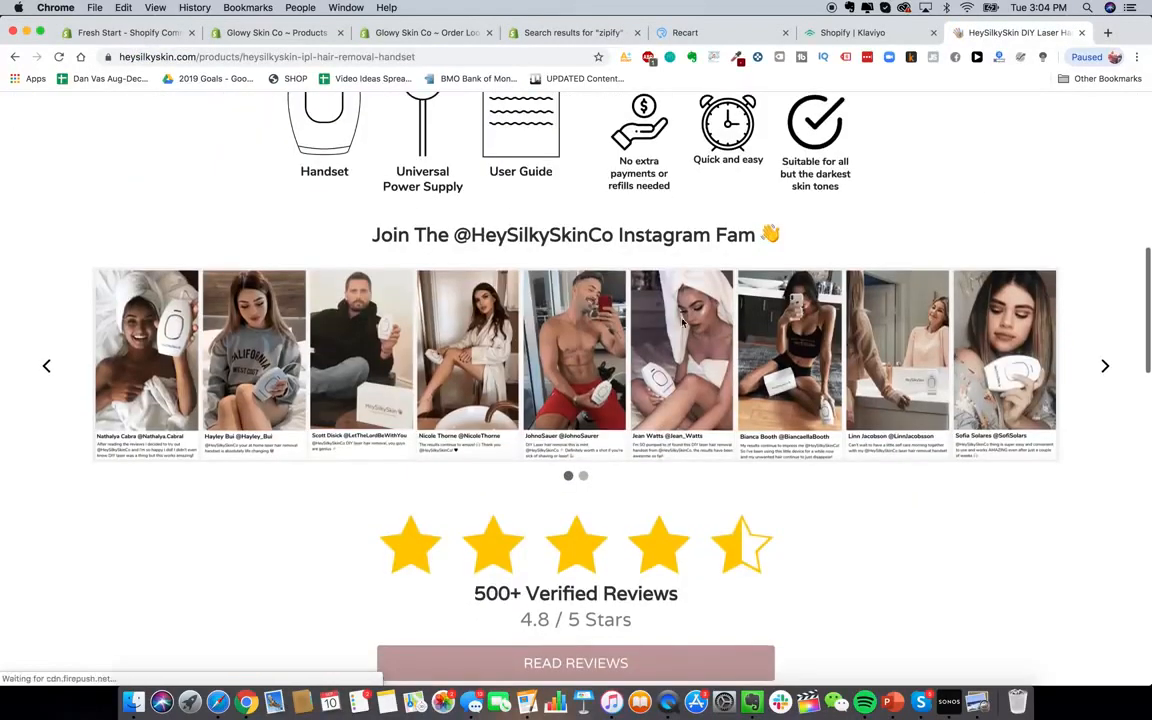
Browse the product page's Instagram photos and open its HTML page source
{"action": "left_click", "coordinate": [1105, 365]}
{"action": "scroll", "coordinate": [710, 440], "scroll_direction": "down", "scroll_amount": 3}
{"action": "scroll", "coordinate": [715, 407], "scroll_direction": "down", "scroll_amount": 8}
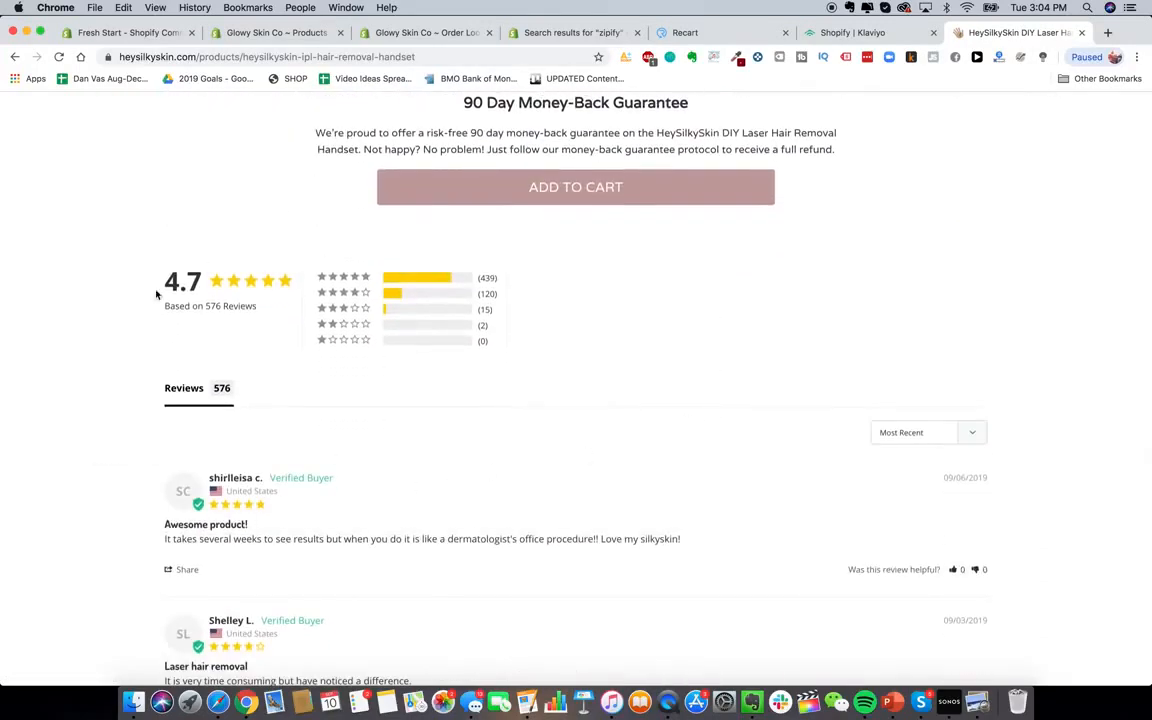
{"action": "scroll", "coordinate": [753, 334], "scroll_direction": "up", "scroll_amount": 4}
{"action": "right_click", "coordinate": [924, 334]}
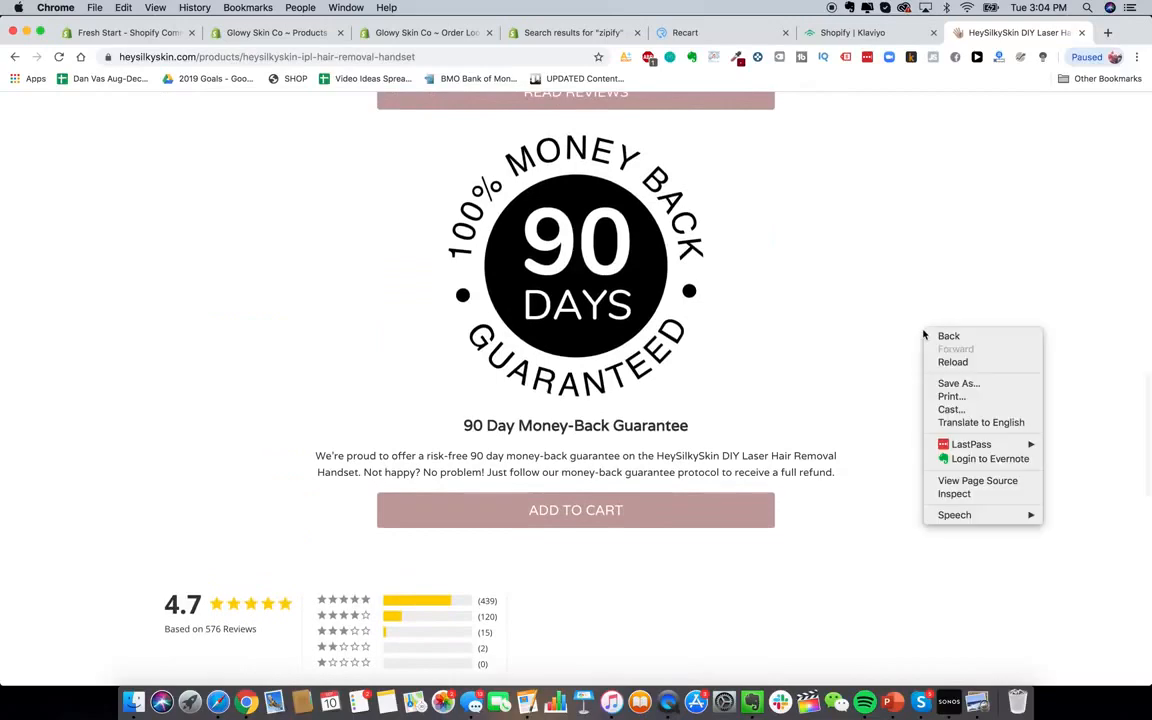
{"action": "left_click", "coordinate": [964, 481]}
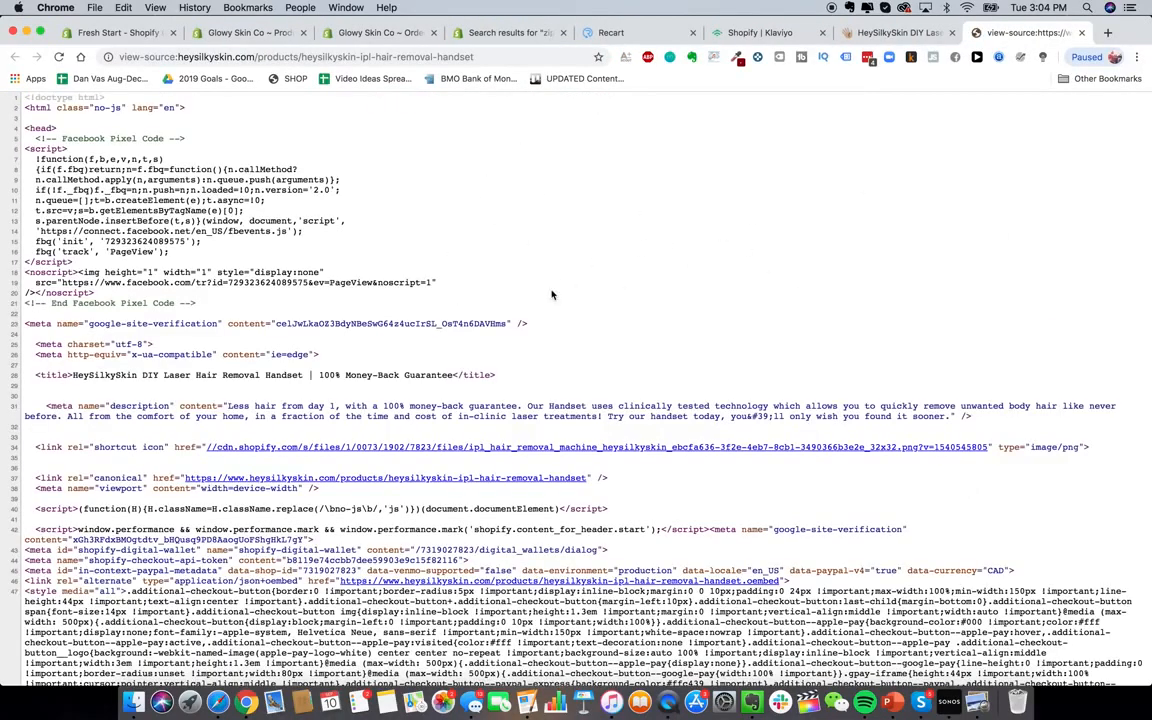
Find 'apps' in the product page source (815 matches), then return to the zipify results
{"action": "key", "text": "super+f"}
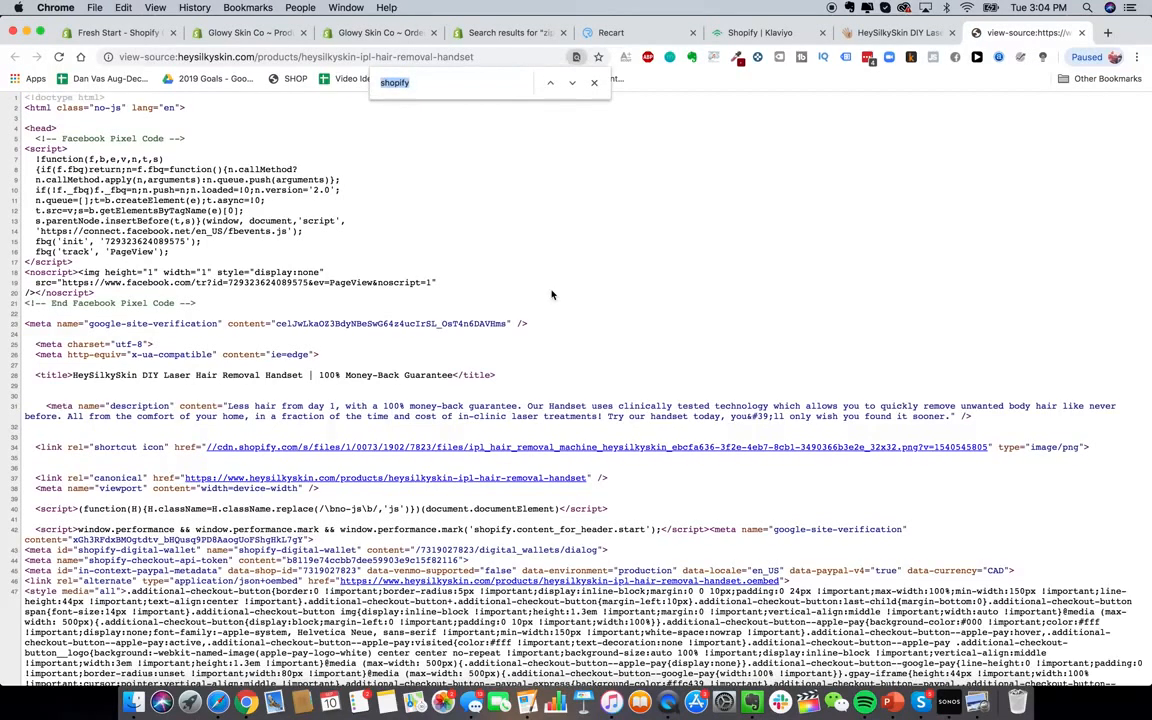
{"action": "type", "text": "apps"}
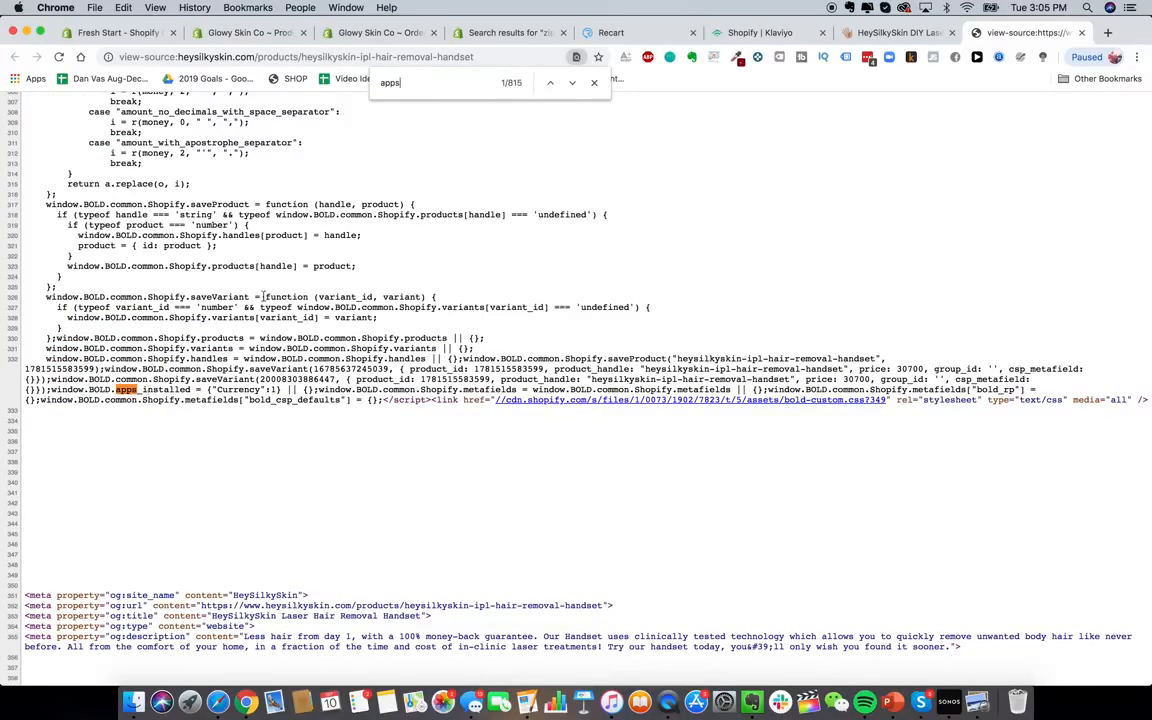
{"action": "left_click", "coordinate": [510, 32]}
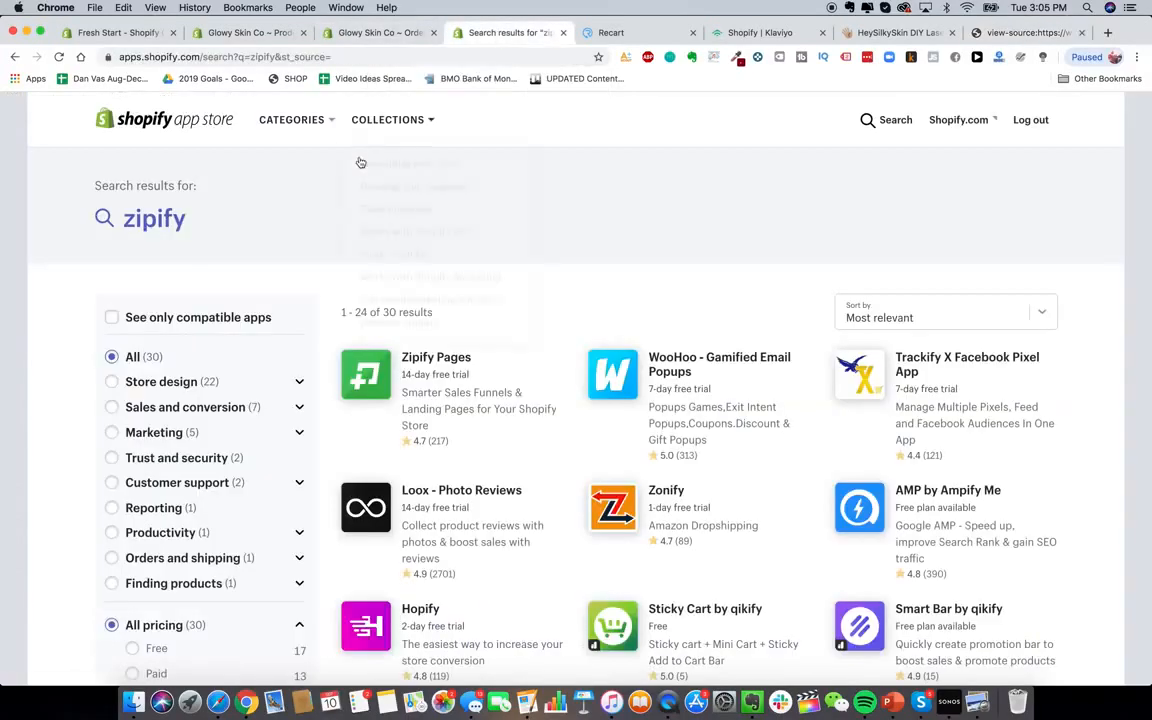
Search the App Store for 'bold currency', comparing against the page source
{"action": "left_click", "coordinate": [866, 121]}
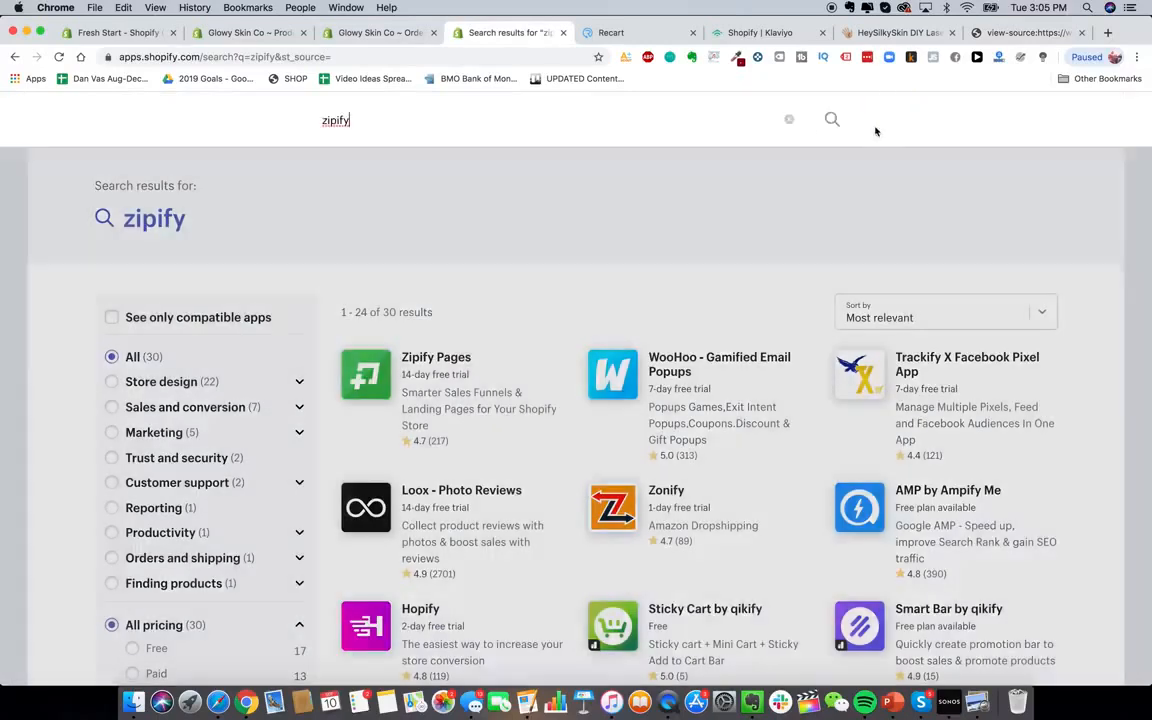
{"action": "key", "text": "super+a"}
{"action": "type", "text": "bold currency"}
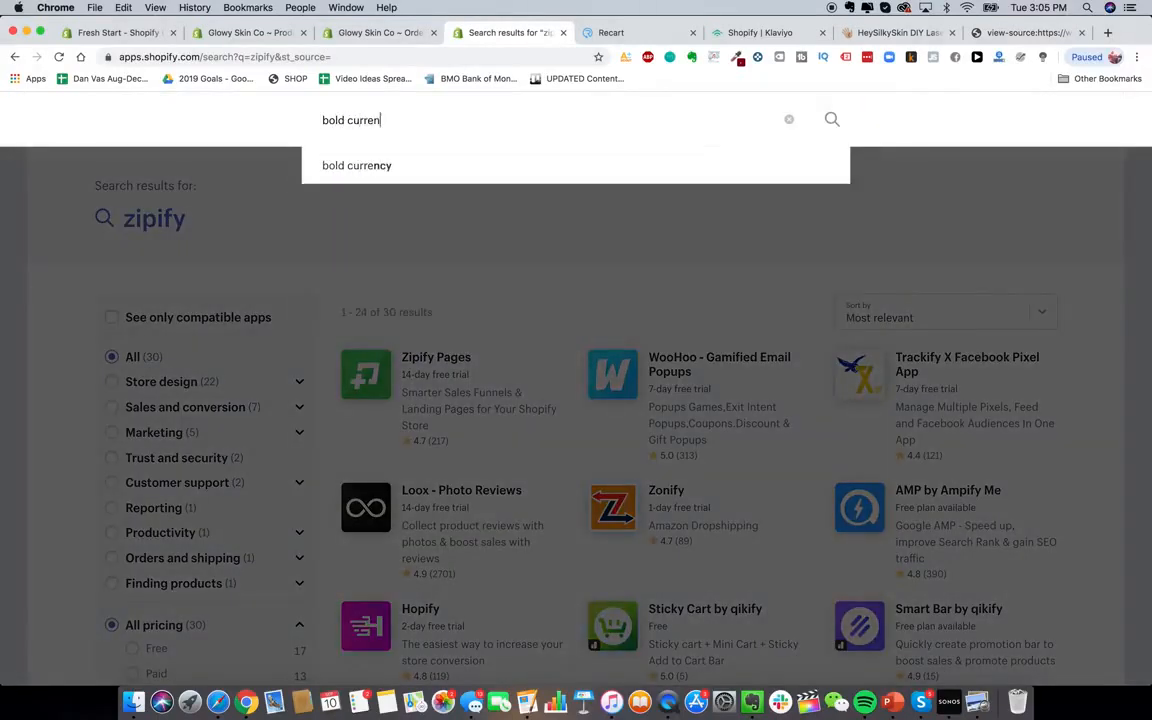
{"action": "key", "text": "Return"}
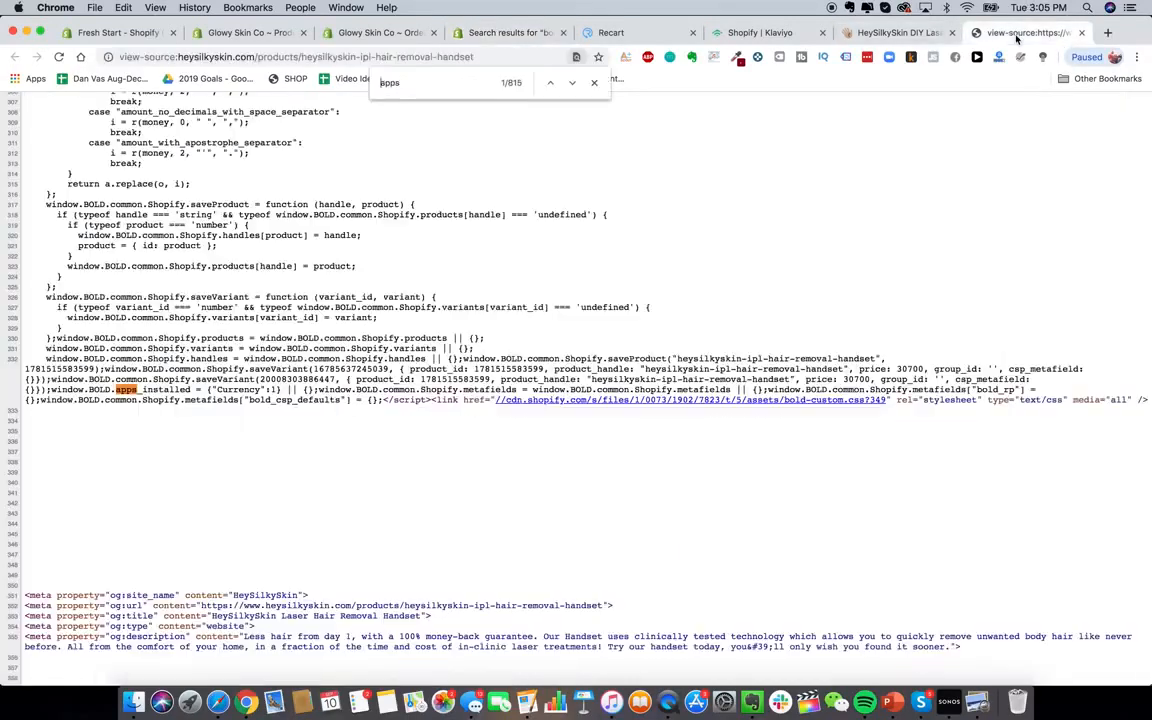
{"action": "left_click", "coordinate": [1025, 32]}
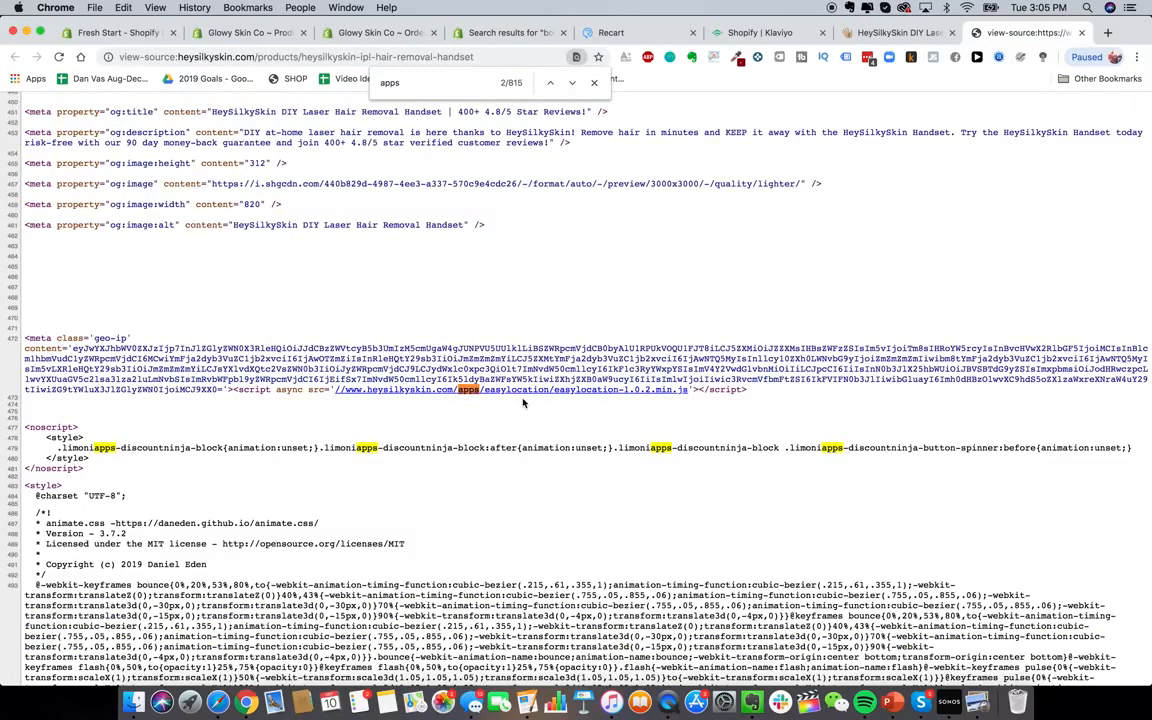
{"action": "left_click", "coordinate": [505, 32]}
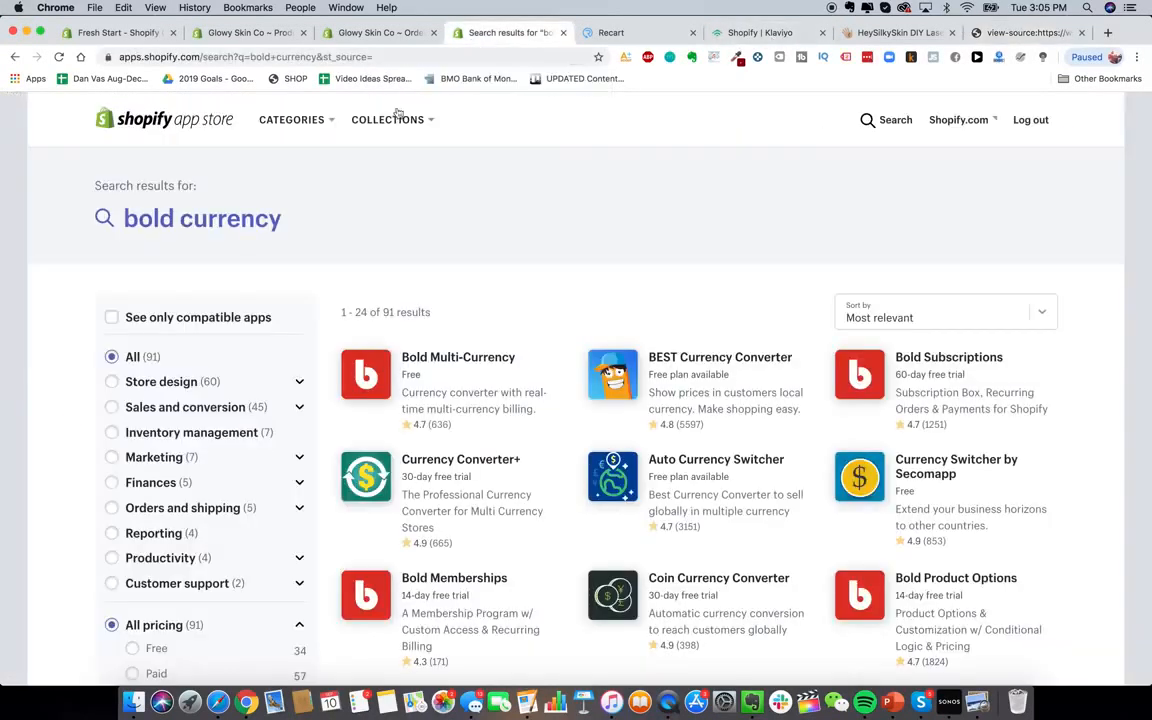
Search for 'easy location' and open the EasyLocation - GeoIP redirects app page
{"action": "left_click", "coordinate": [893, 120]}
{"action": "key", "text": "super+a"}
{"action": "type", "text": "easy lo"}
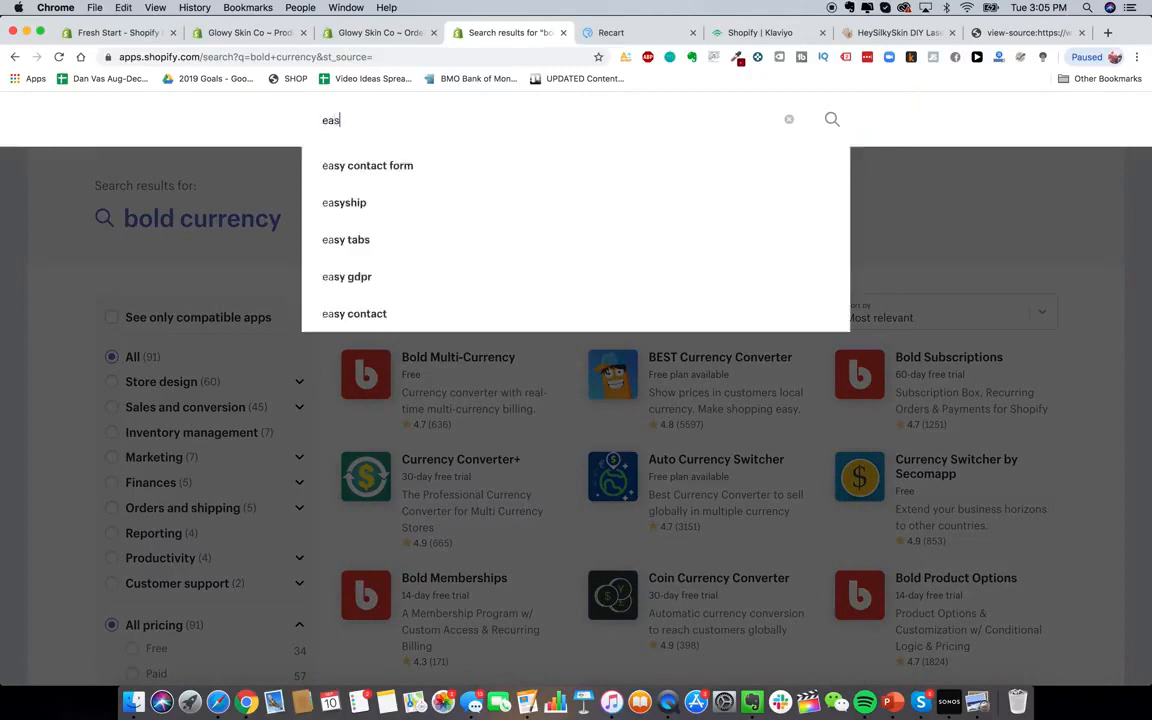
{"action": "type", "text": "cation"}
{"action": "key", "text": "Return"}
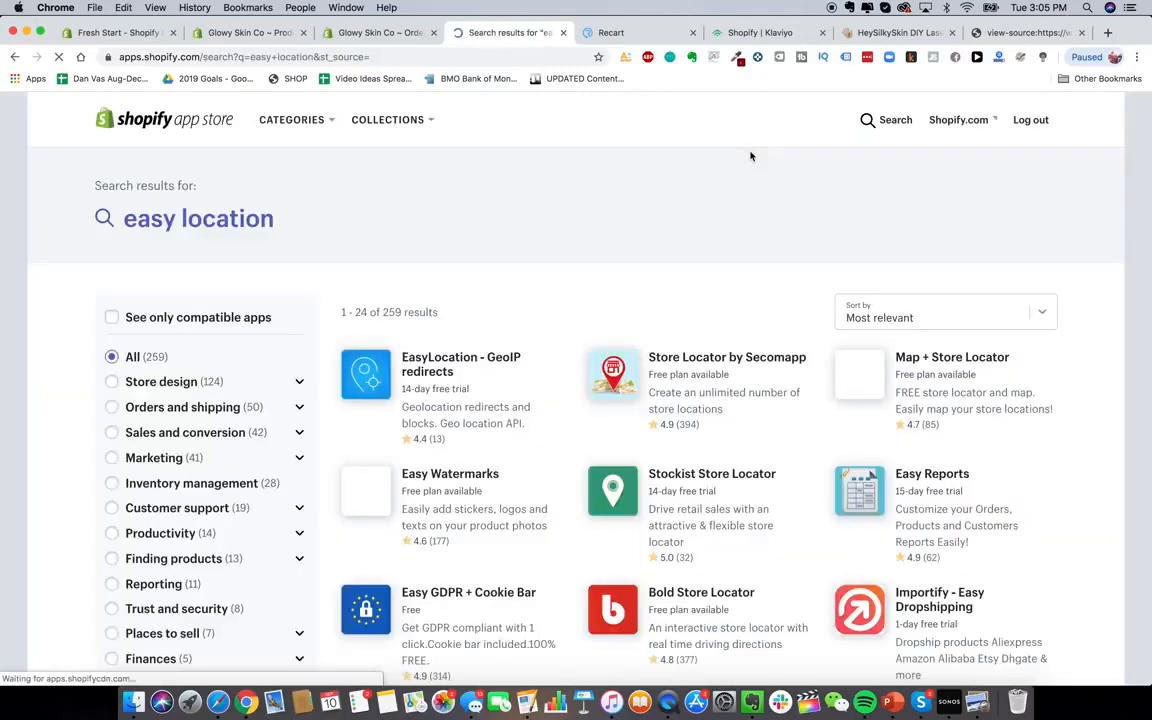
{"action": "left_click", "coordinate": [465, 380]}
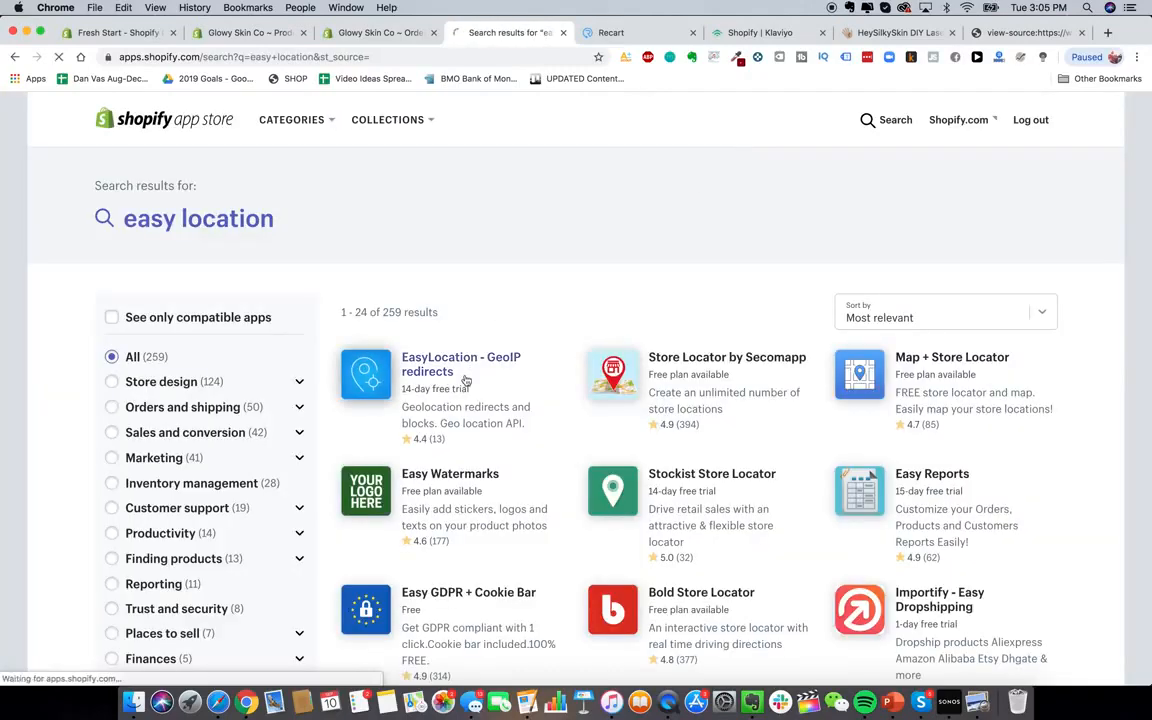
{"action": "scroll", "coordinate": [427, 443], "scroll_direction": "down", "scroll_amount": 10}
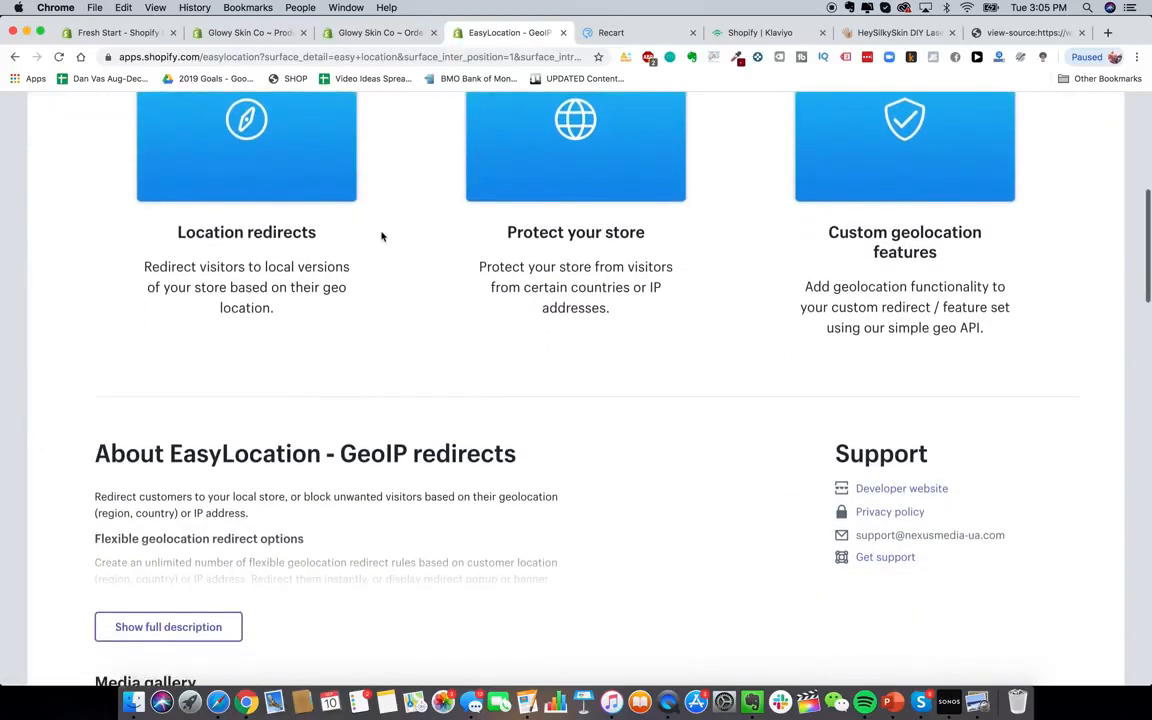
{"action": "scroll", "coordinate": [381, 236], "scroll_direction": "up", "scroll_amount": 2}
{"action": "scroll", "coordinate": [459, 257], "scroll_direction": "up", "scroll_amount": 2}
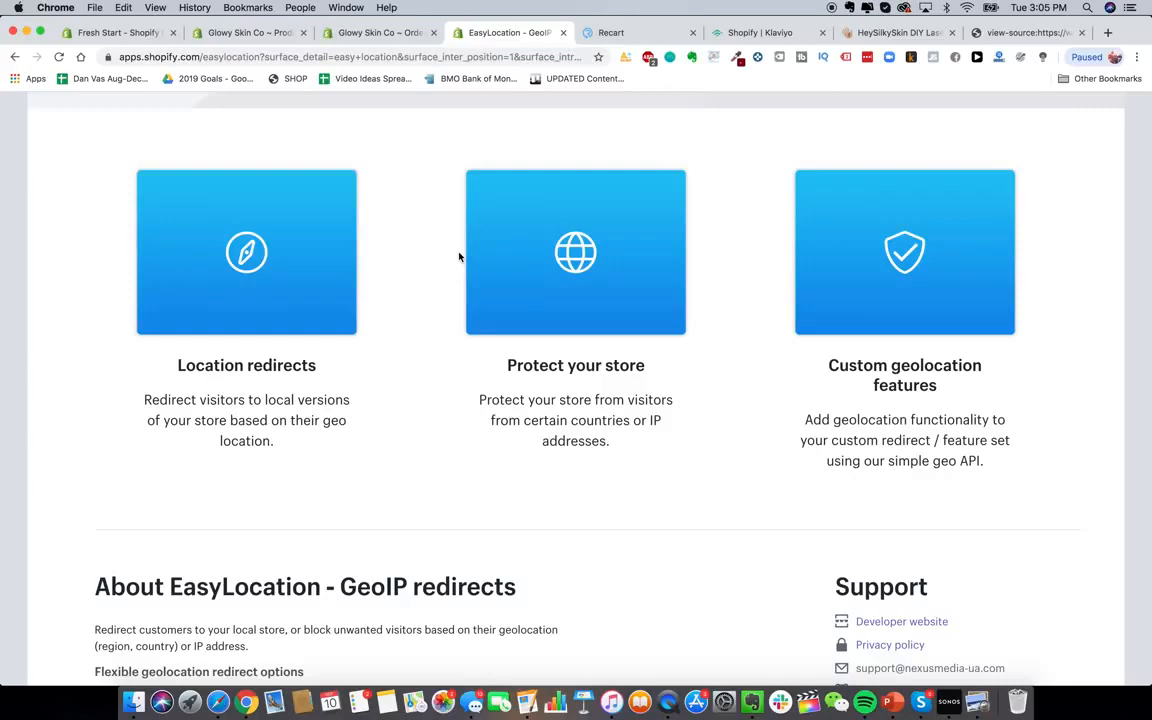
Step the source's 'apps' search to match 10 of 815, revealing Limoniapps Discount Ninja
{"action": "left_click", "coordinate": [1012, 36]}
{"action": "key", "text": "Return"}
{"action": "key", "text": "Return"}
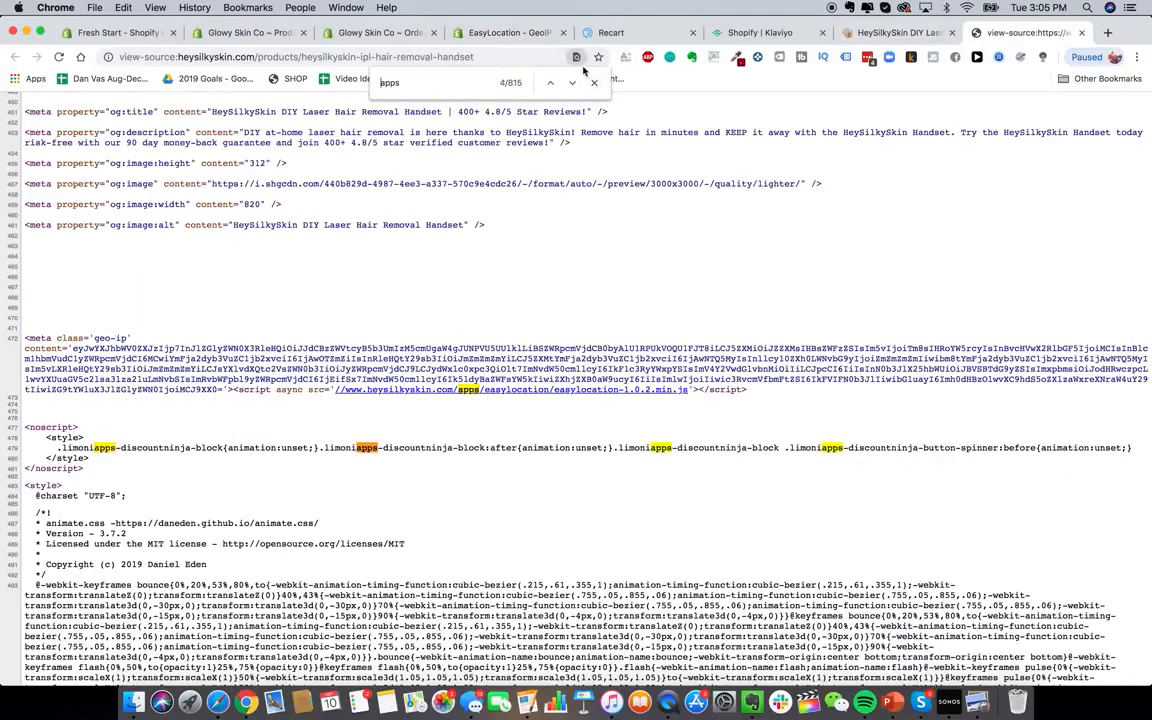
{"action": "key", "text": "Return"}
{"action": "key", "text": "Return"}
{"action": "key", "text": "Return"}
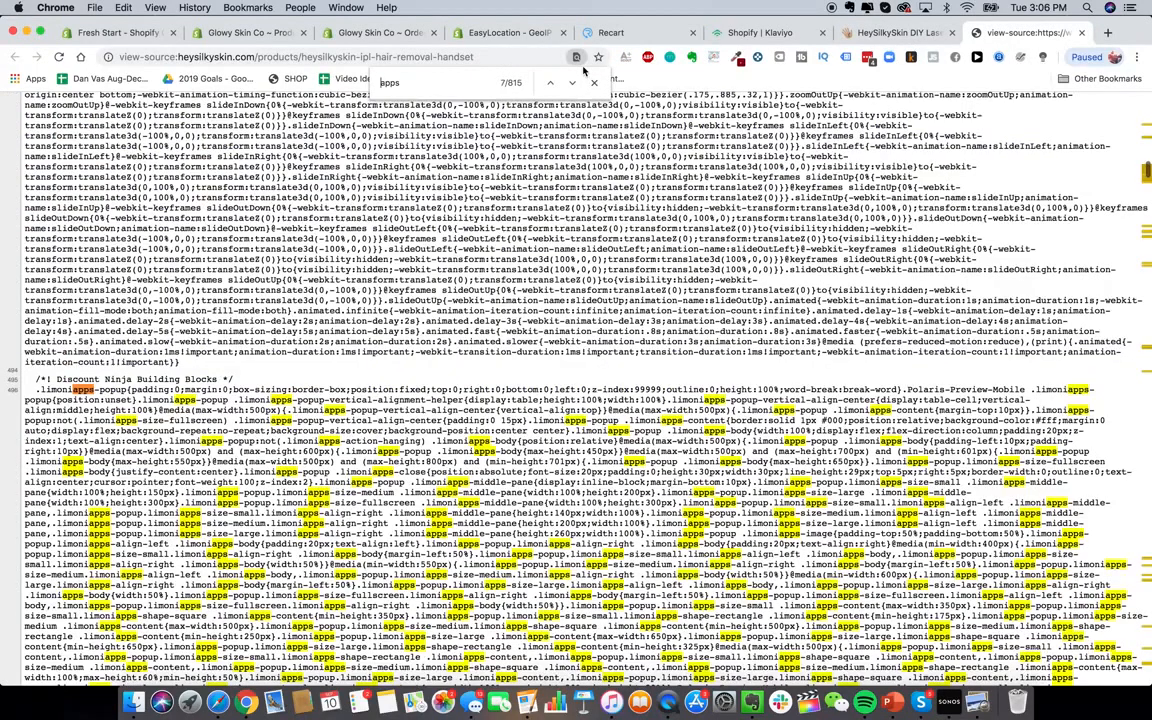
{"action": "key", "text": "Return"}
{"action": "key", "text": "Return"}
{"action": "key", "text": "Return"}
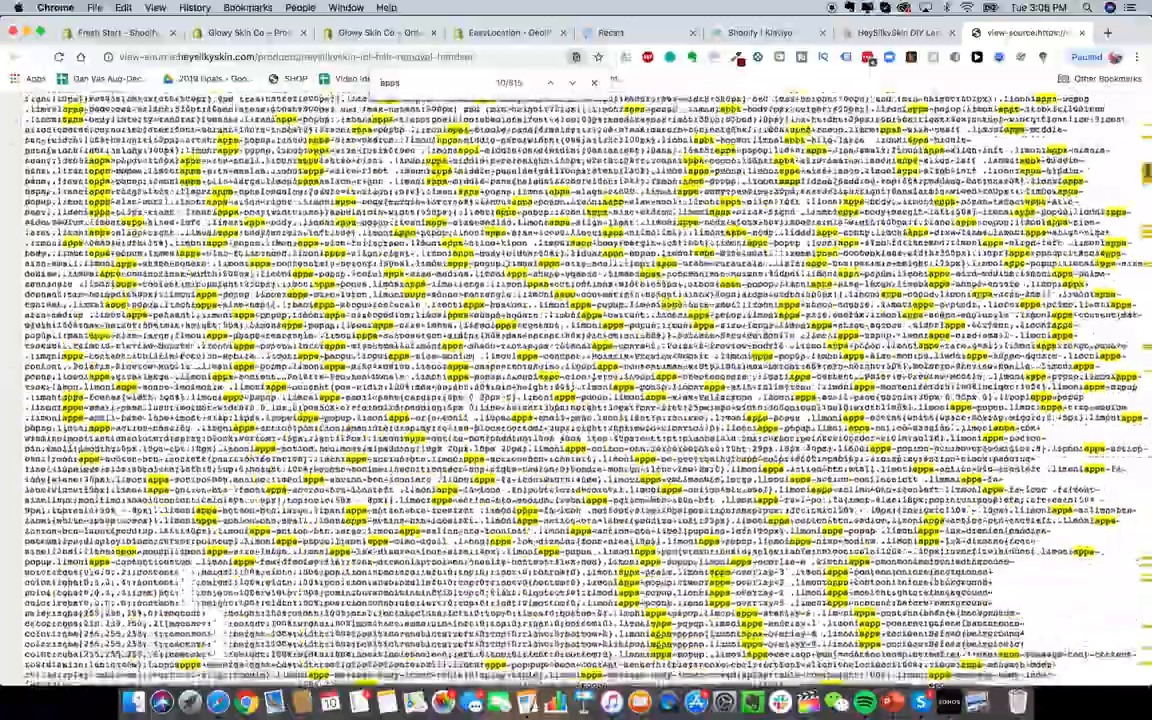
{"action": "scroll", "coordinate": [576, 388], "scroll_direction": "down", "scroll_amount": 20}
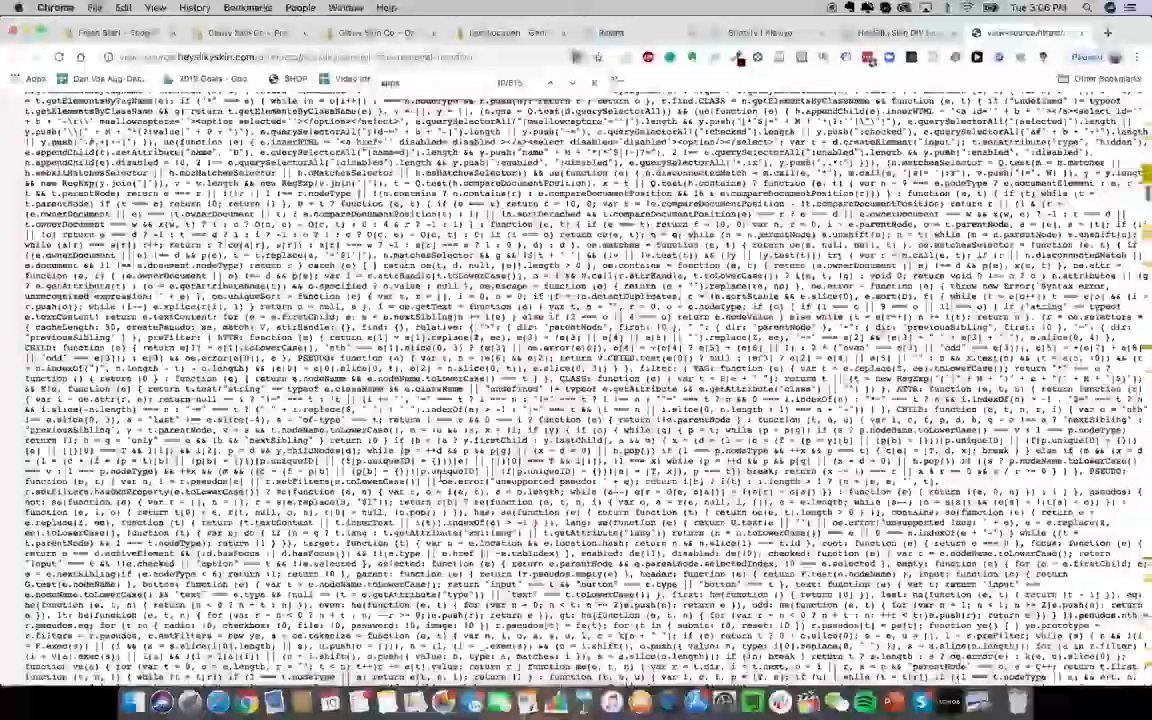
{"action": "scroll", "coordinate": [576, 388], "scroll_direction": "down", "scroll_amount": 20}
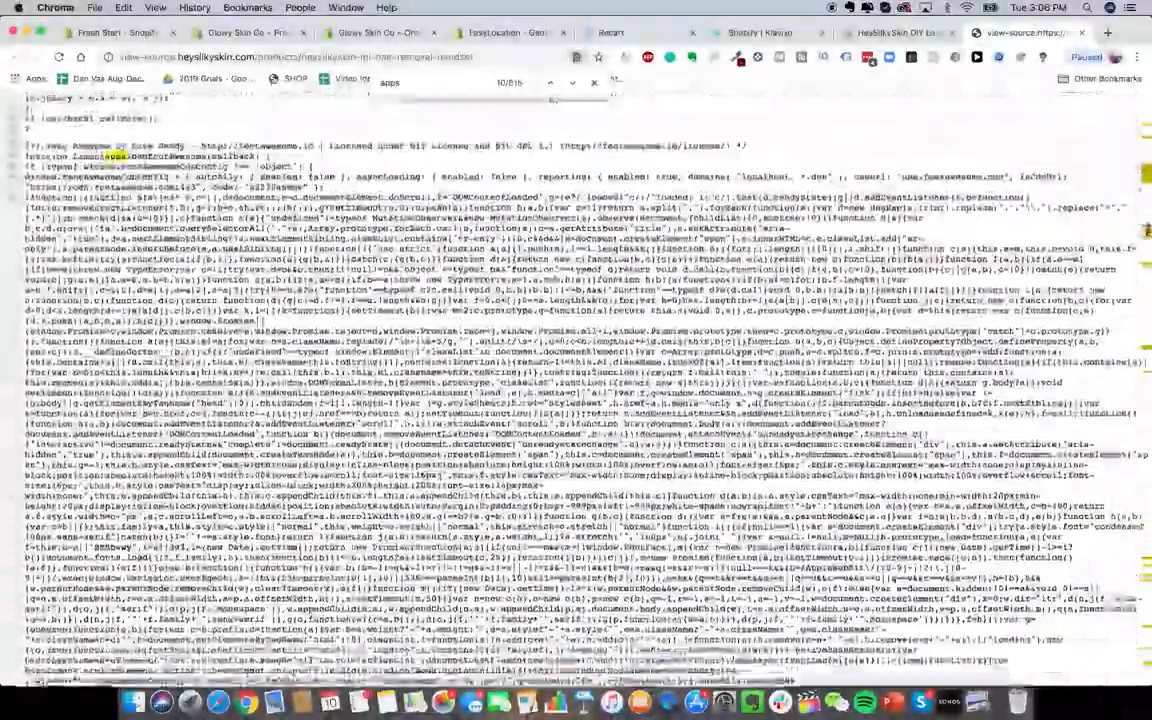
{"action": "scroll", "coordinate": [576, 388], "scroll_direction": "down", "scroll_amount": 20}
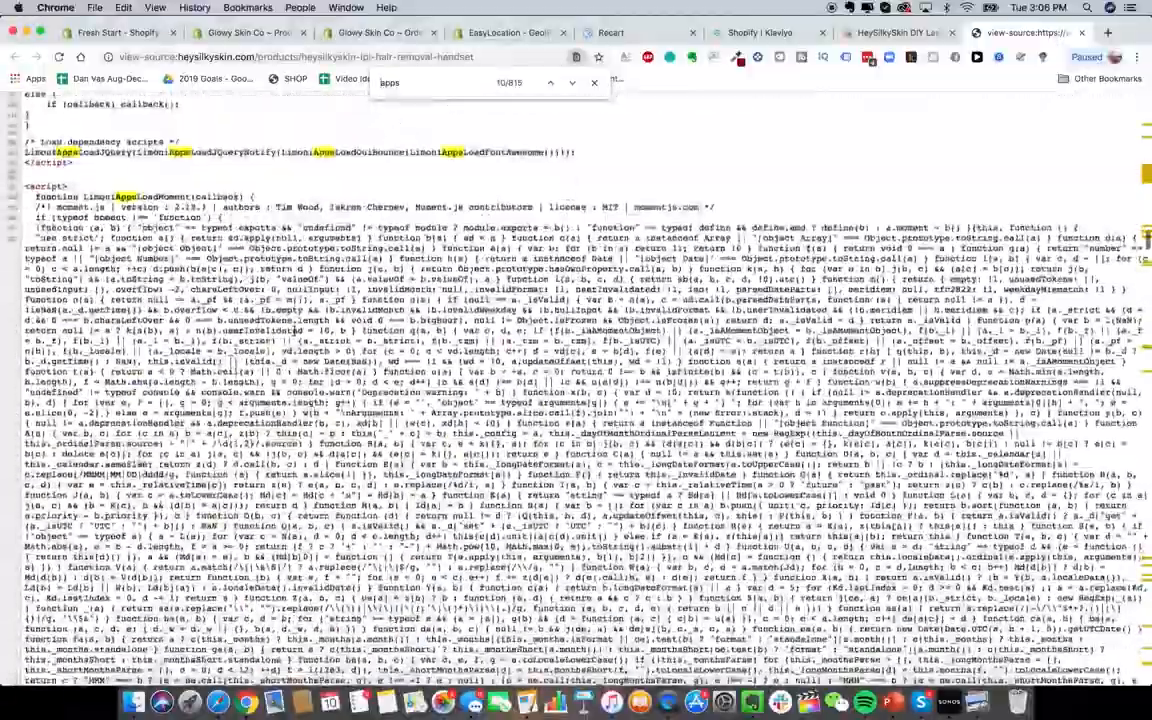
{"action": "scroll", "coordinate": [576, 388], "scroll_direction": "down", "scroll_amount": 20}
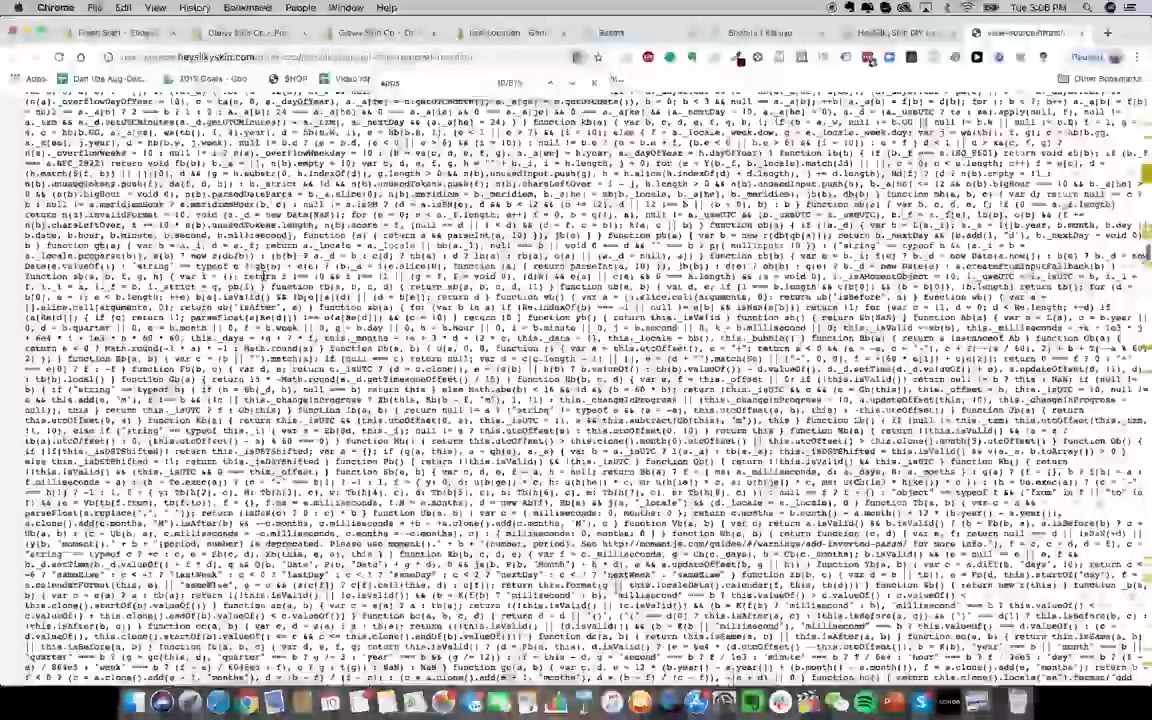
{"action": "scroll", "coordinate": [576, 388], "scroll_direction": "down", "scroll_amount": 10}
{"action": "scroll", "coordinate": [576, 388], "scroll_direction": "down", "scroll_amount": 20}
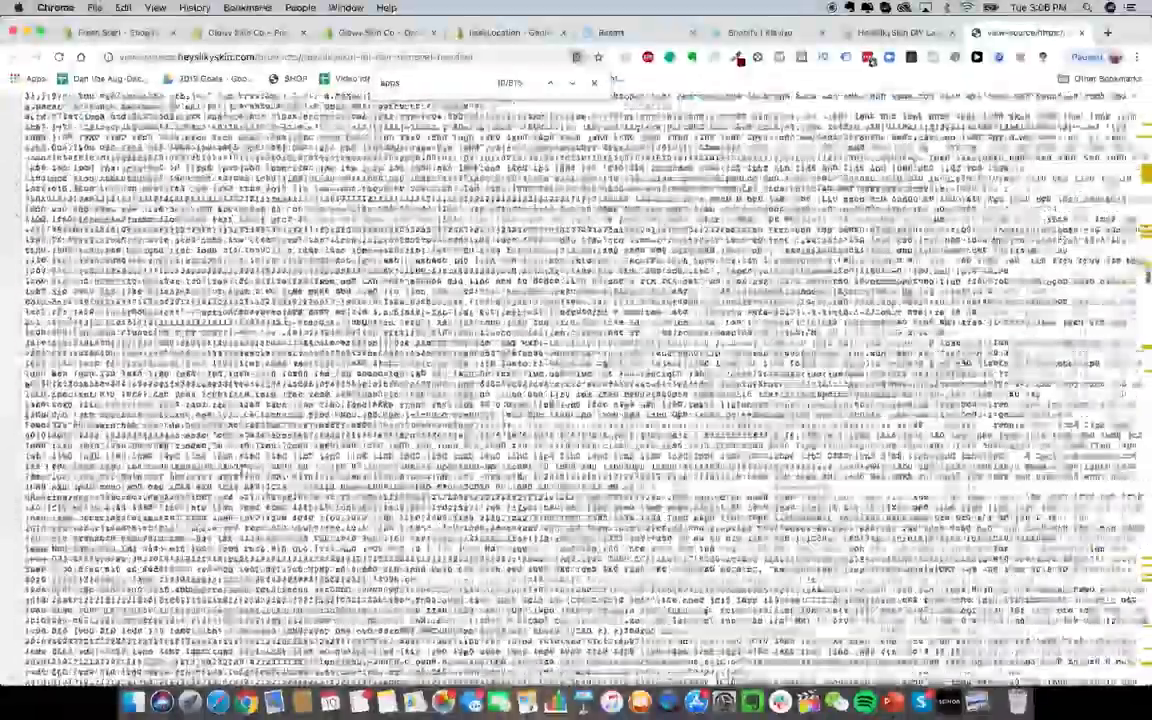
{"action": "scroll", "coordinate": [576, 388], "scroll_direction": "down", "scroll_amount": 20}
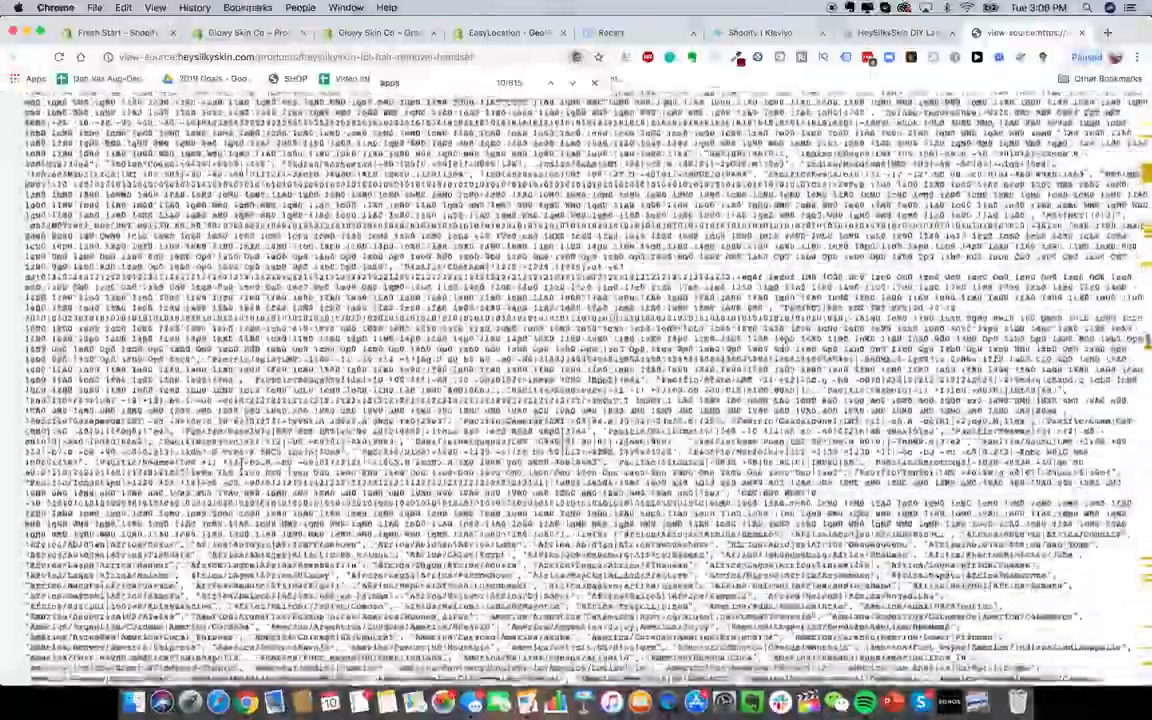
{"action": "scroll", "coordinate": [379, 409], "scroll_direction": "down", "scroll_amount": 5}
{"action": "scroll", "coordinate": [379, 409], "scroll_direction": "up", "scroll_amount": 2}
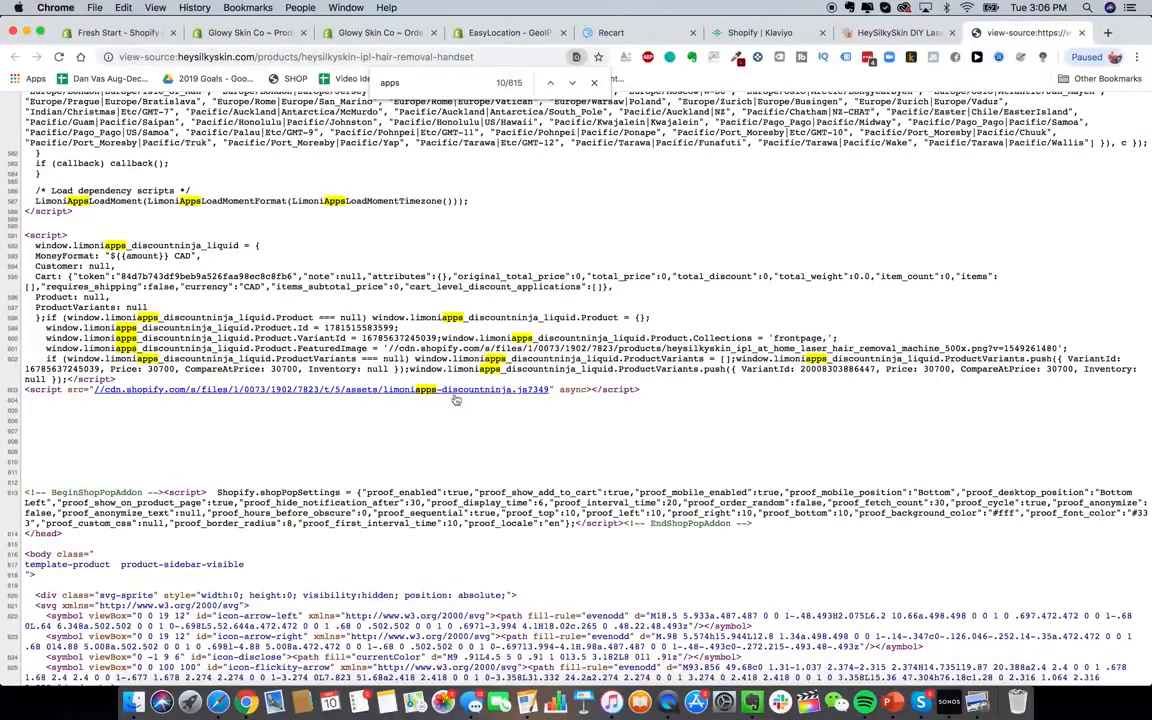
{"action": "scroll", "coordinate": [416, 397], "scroll_direction": "down", "scroll_amount": 20}
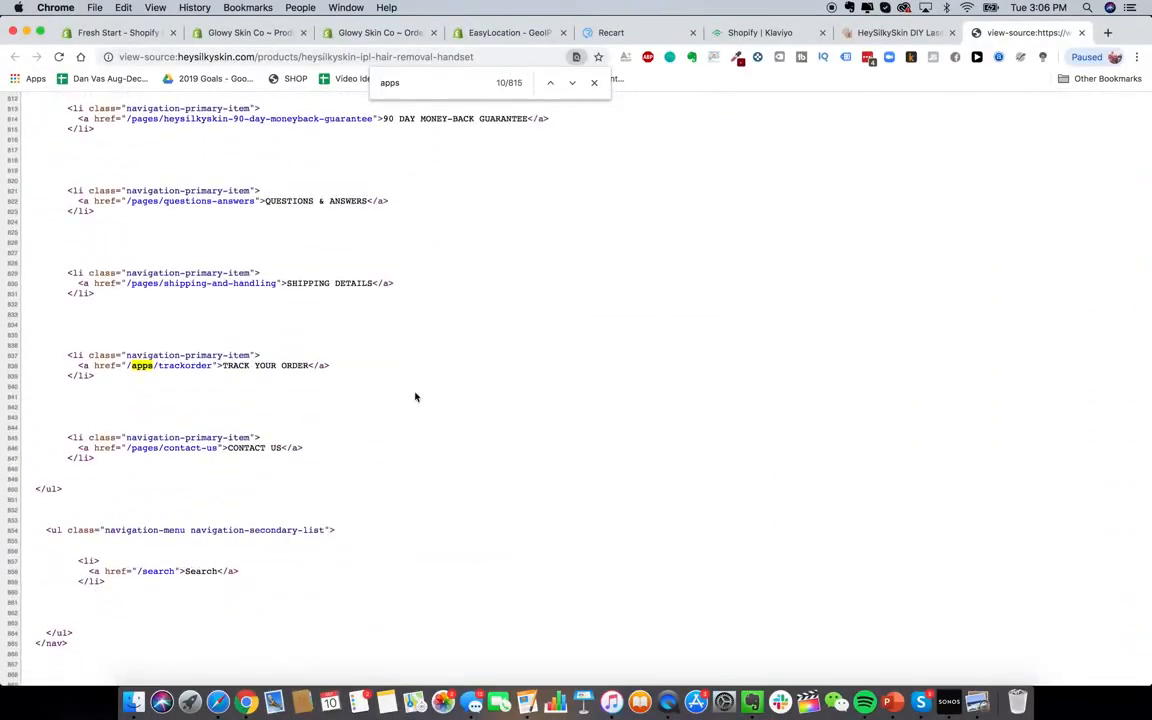
{"action": "scroll", "coordinate": [416, 397], "scroll_direction": "up", "scroll_amount": 6}
Search the App Store for 'discount ninja' and look over the Discount Ninja app page
{"action": "scroll", "coordinate": [414, 396], "scroll_direction": "down", "scroll_amount": 10}
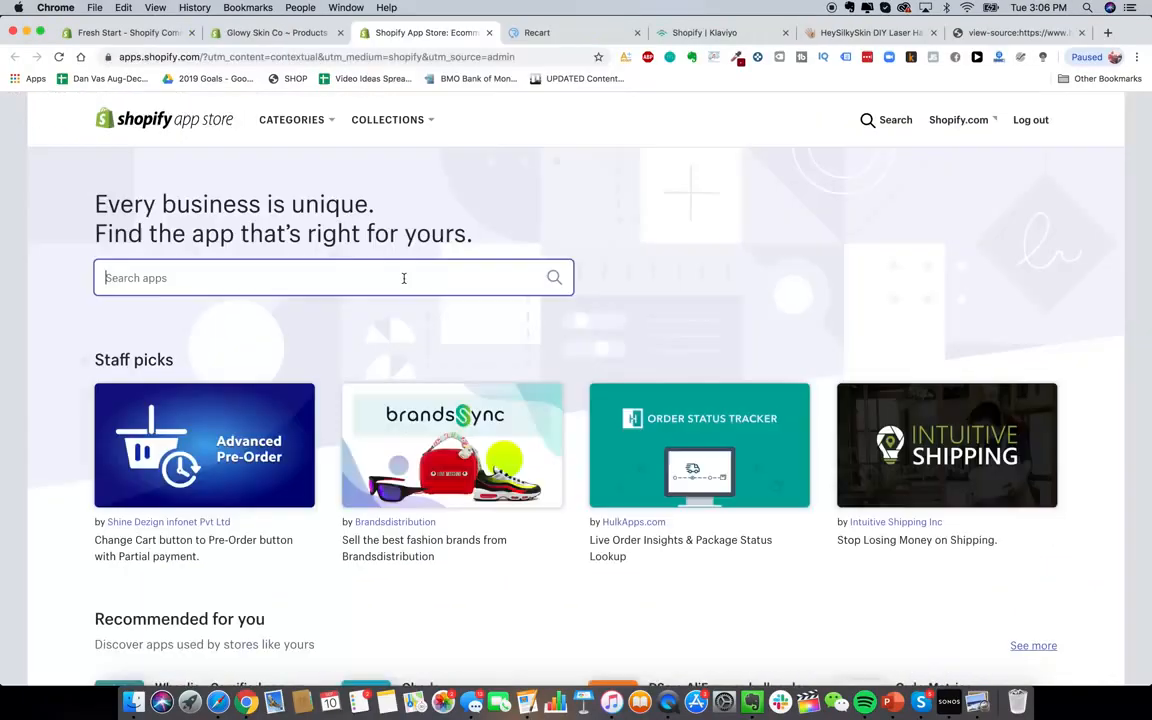
{"action": "left_click", "coordinate": [404, 278]}
{"action": "type", "text": "discount ninja"}
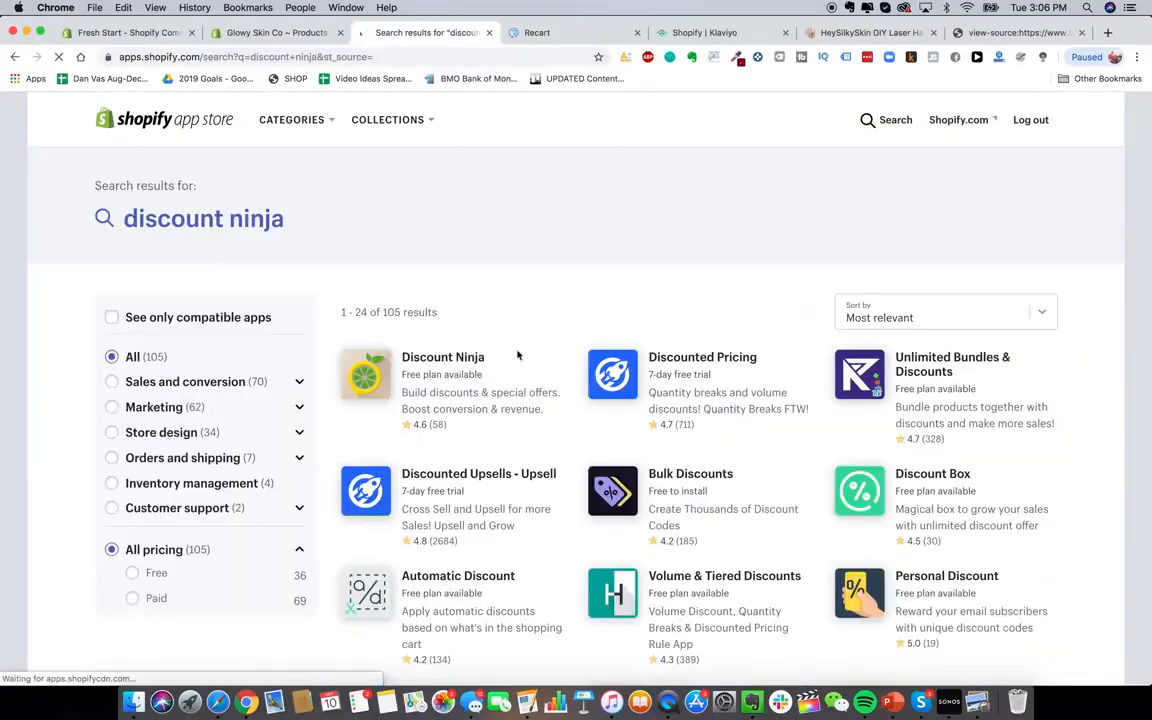
{"action": "left_click", "coordinate": [473, 392]}
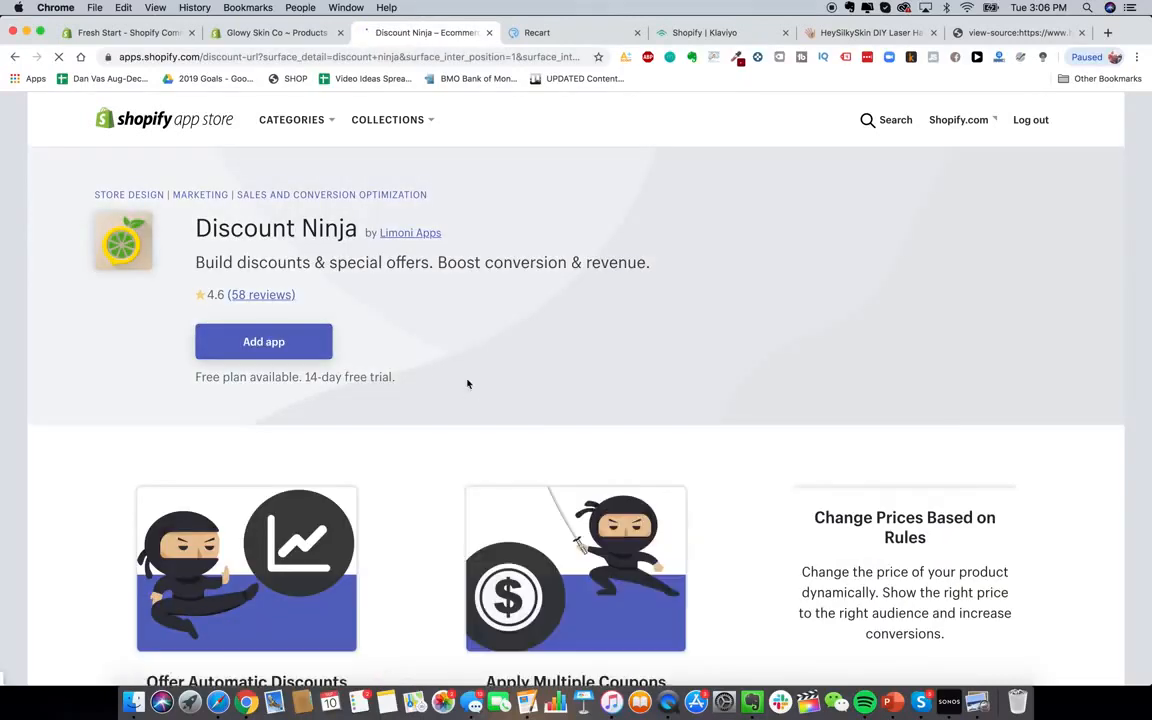
{"action": "scroll", "coordinate": [467, 384], "scroll_direction": "down", "scroll_amount": 3}
{"action": "scroll", "coordinate": [467, 384], "scroll_direction": "up", "scroll_amount": 2}
{"action": "scroll", "coordinate": [467, 384], "scroll_direction": "down", "scroll_amount": 1}
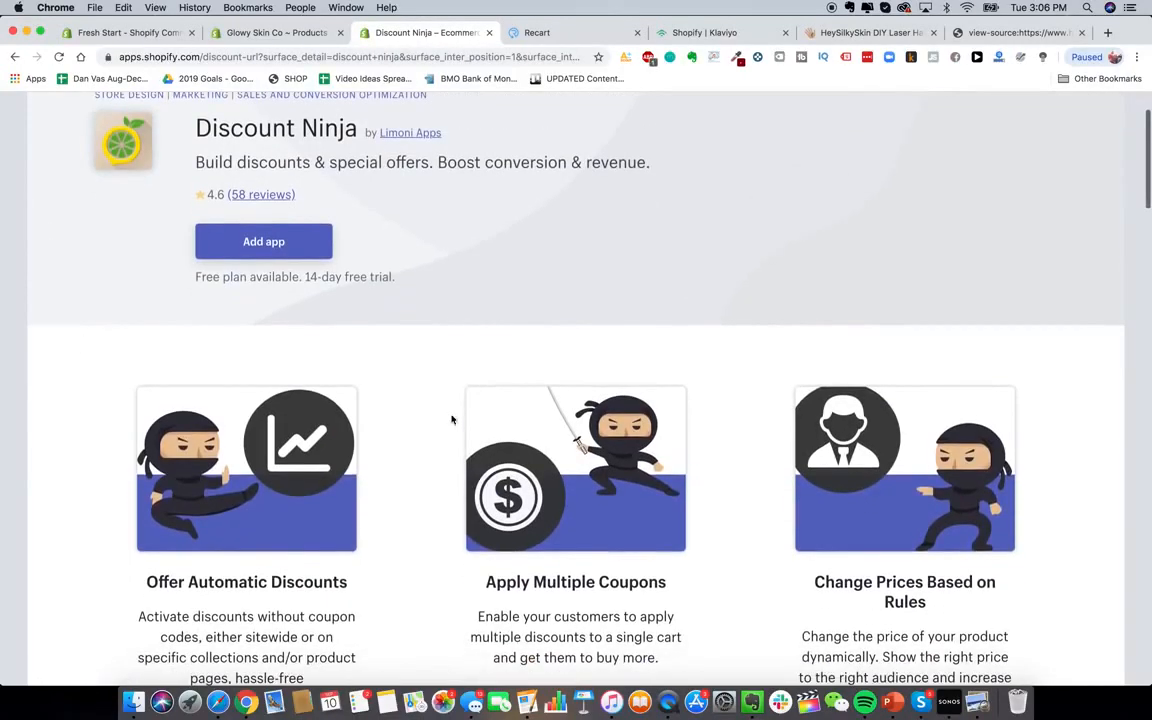
{"action": "scroll", "coordinate": [357, 584], "scroll_direction": "down", "scroll_amount": 1}
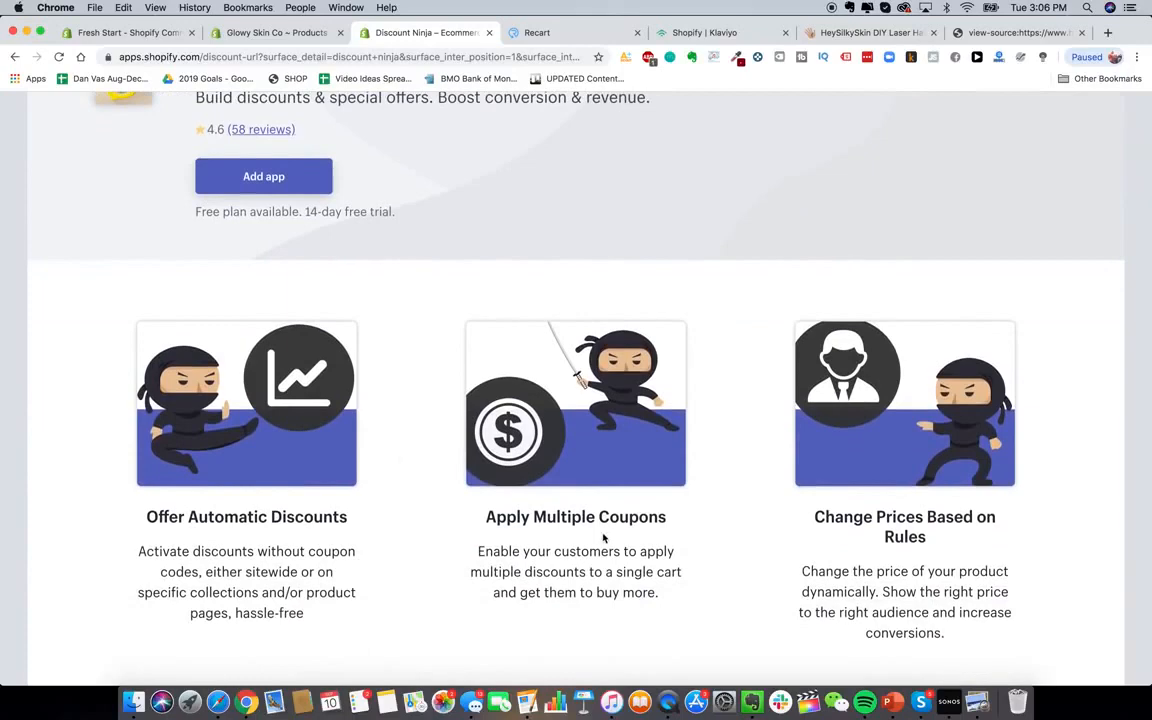
{"action": "scroll", "coordinate": [588, 517], "scroll_direction": "up", "scroll_amount": 3}
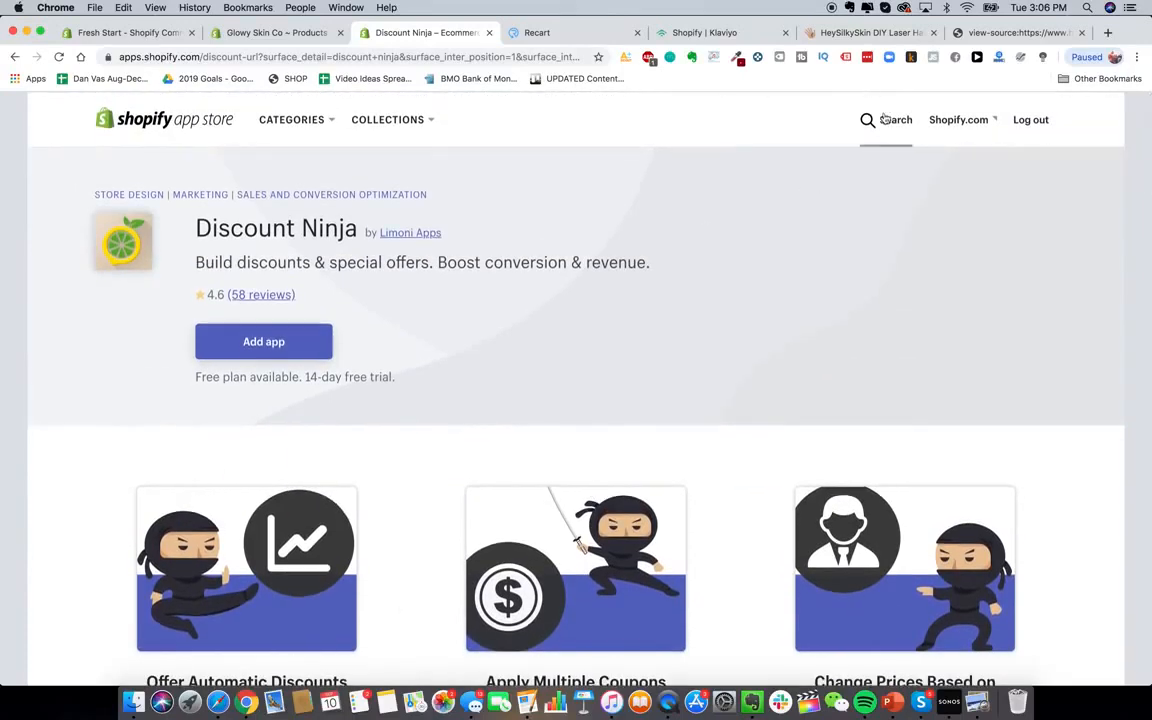
Search 'discounted upsell' and open the Booster Apps Discounted Upsells - Upsell listing
{"action": "left_click", "coordinate": [882, 118]}
{"action": "type", "text": "discounted upsell"}
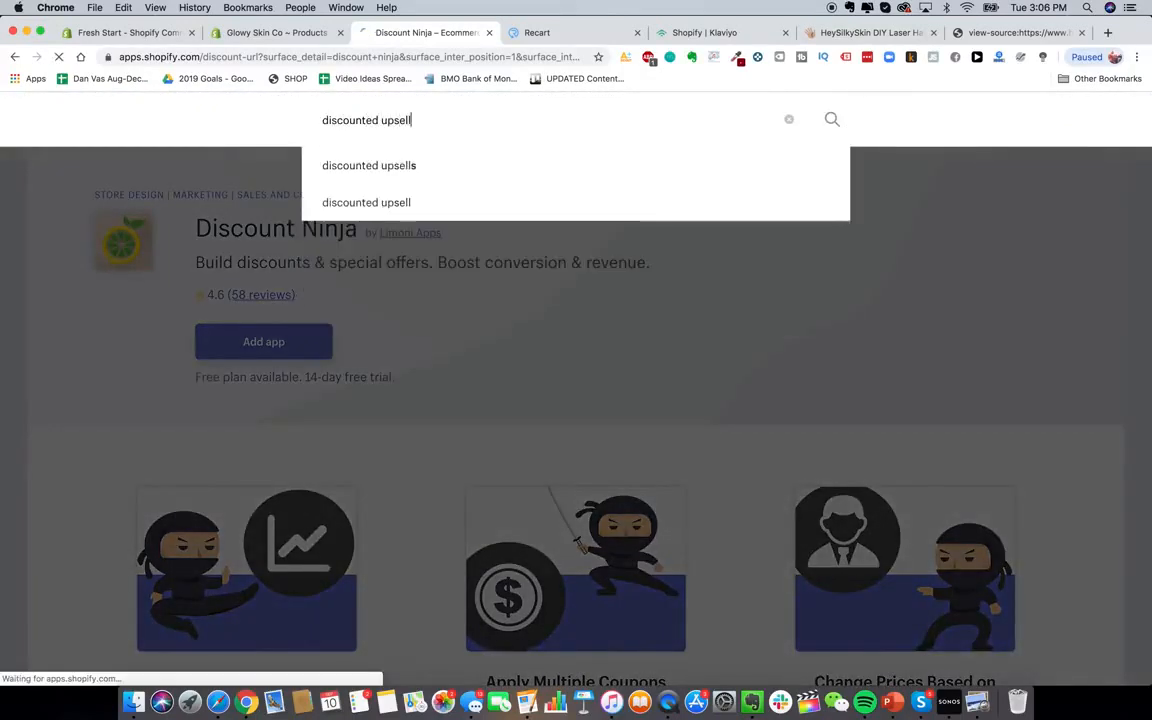
{"action": "key", "text": "Return"}
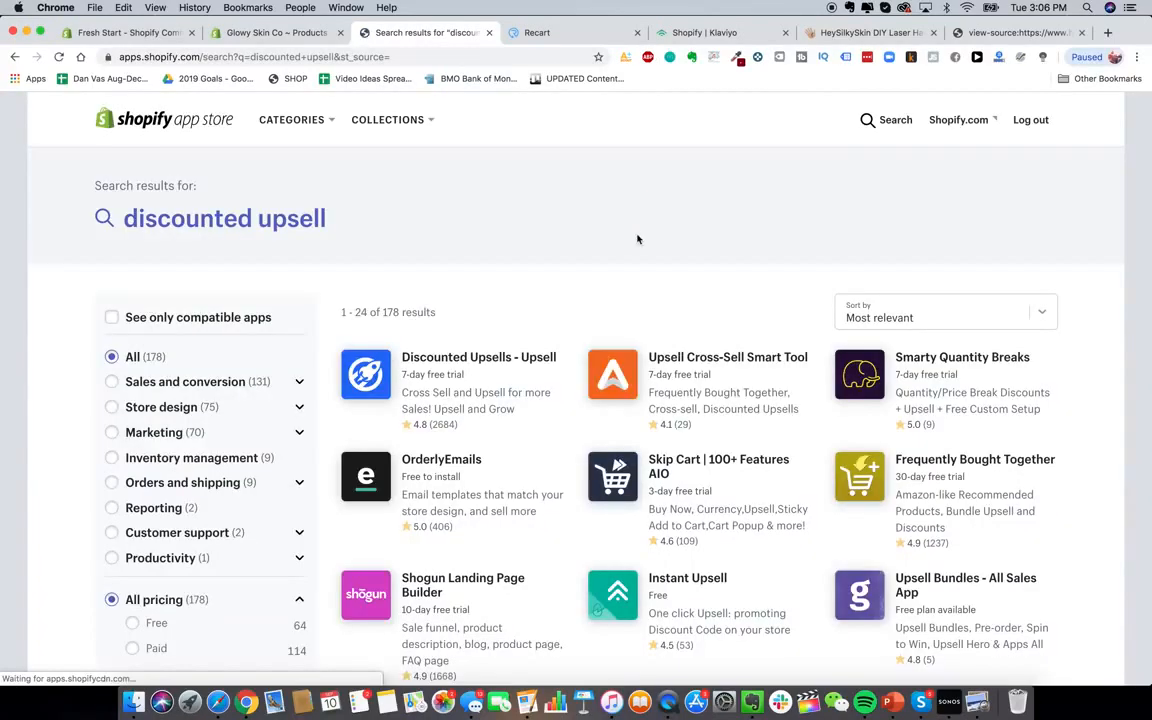
{"action": "left_click", "coordinate": [469, 367]}
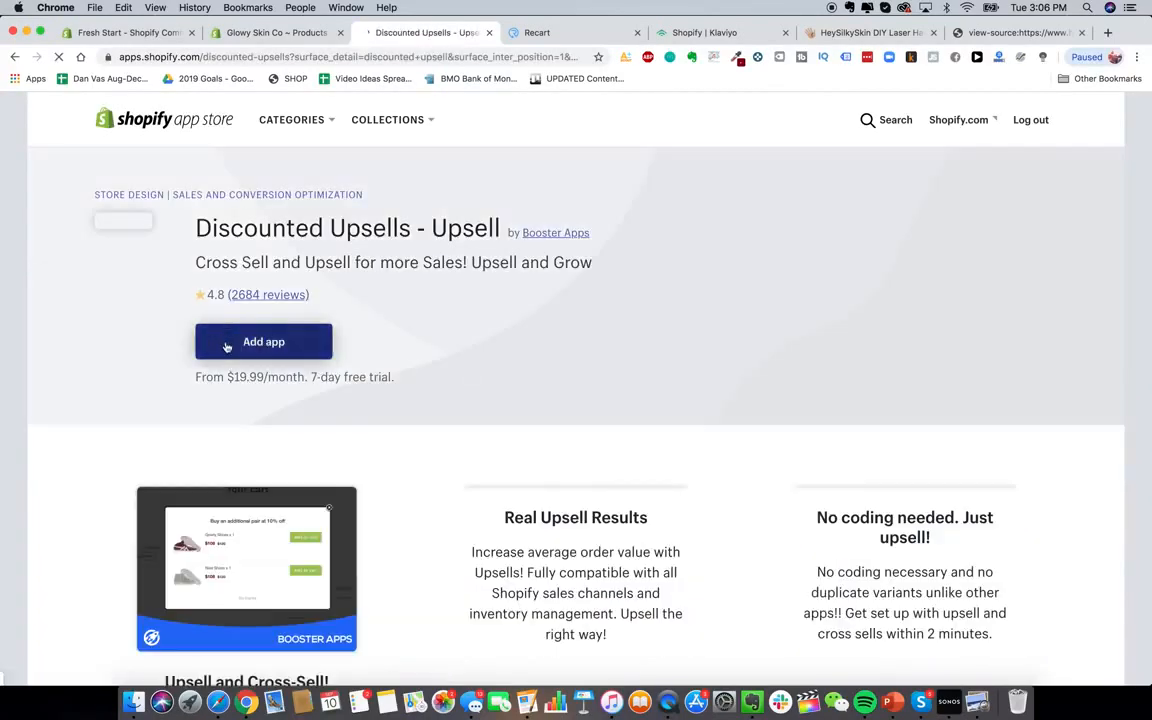
{"action": "scroll", "coordinate": [226, 346], "scroll_direction": "down", "scroll_amount": 3}
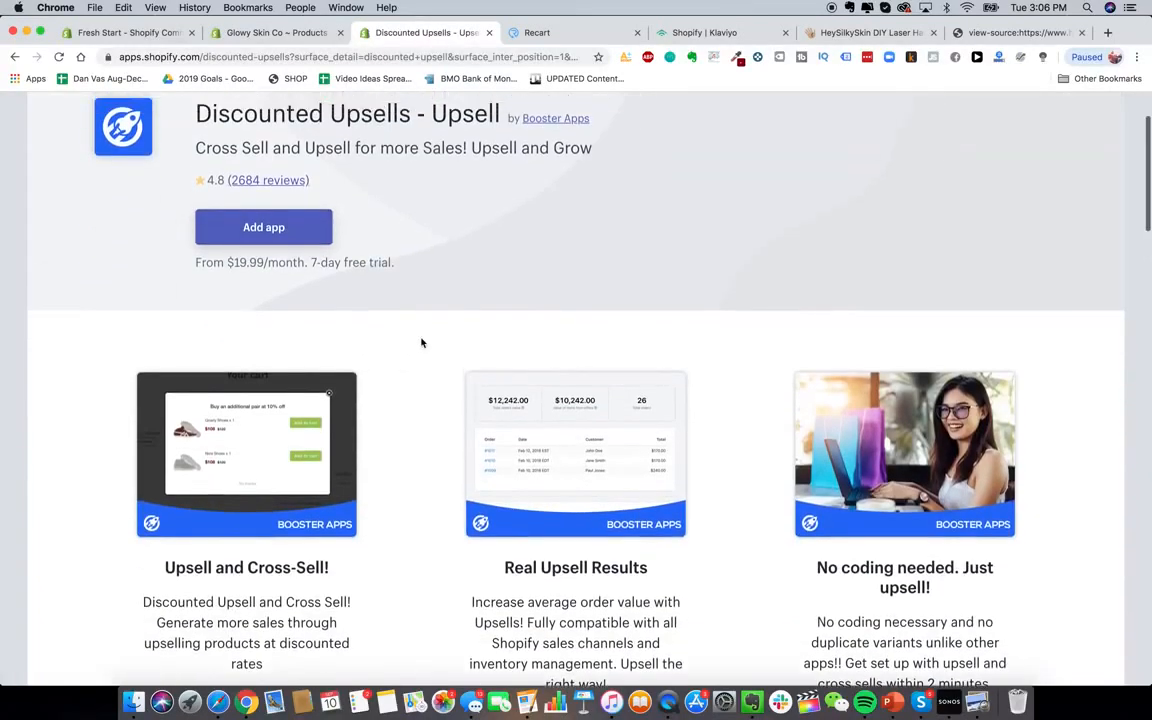
{"action": "scroll", "coordinate": [355, 249], "scroll_direction": "up", "scroll_amount": 1}
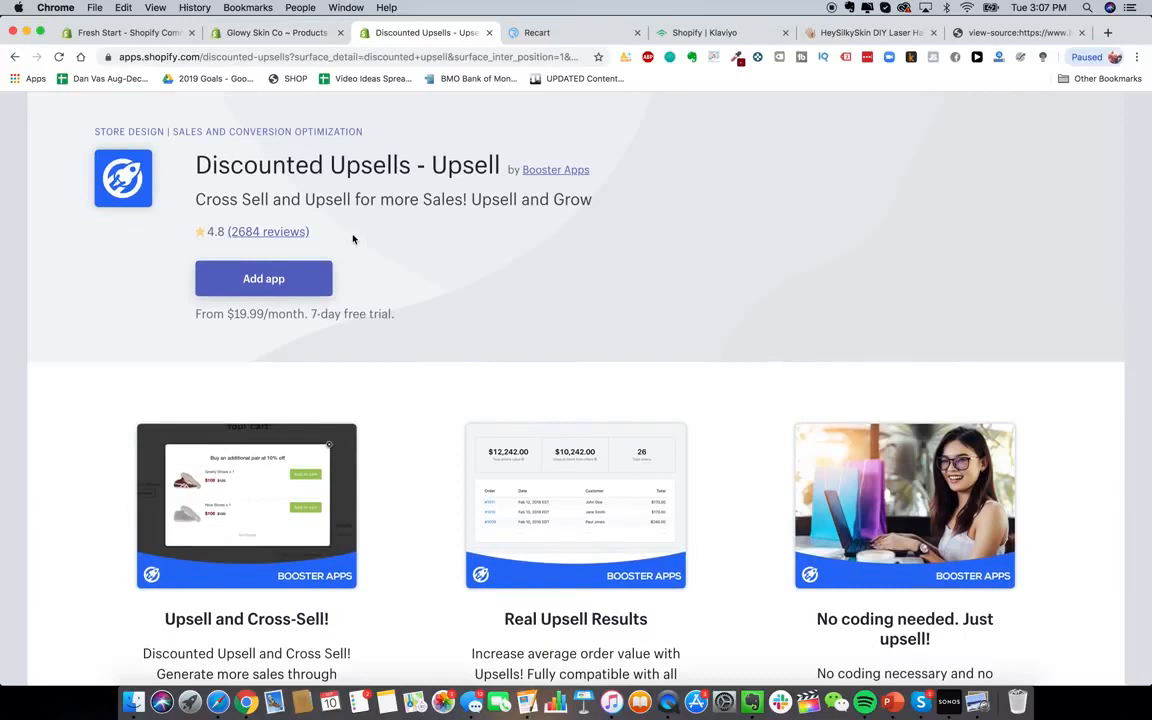
Install Discounted Upsells and save an upsell offer for the Advanced Premium Laser Hair Removal Device
{"action": "left_click", "coordinate": [286, 278]}
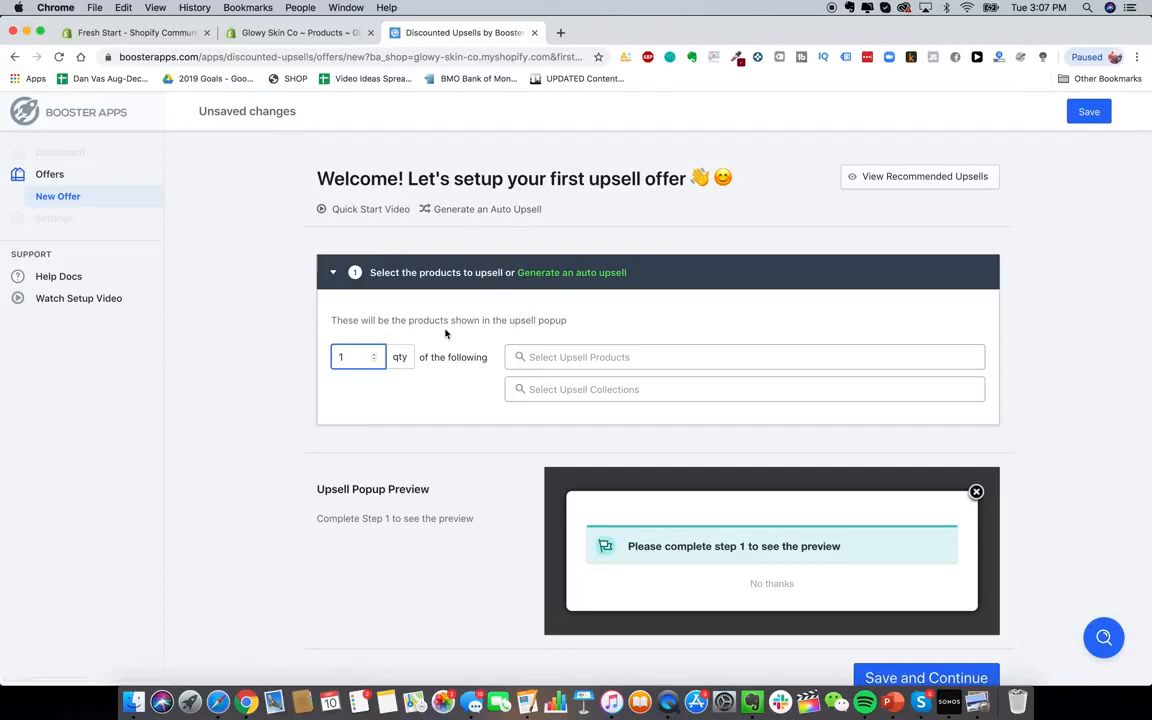
{"action": "left_click", "coordinate": [592, 357]}
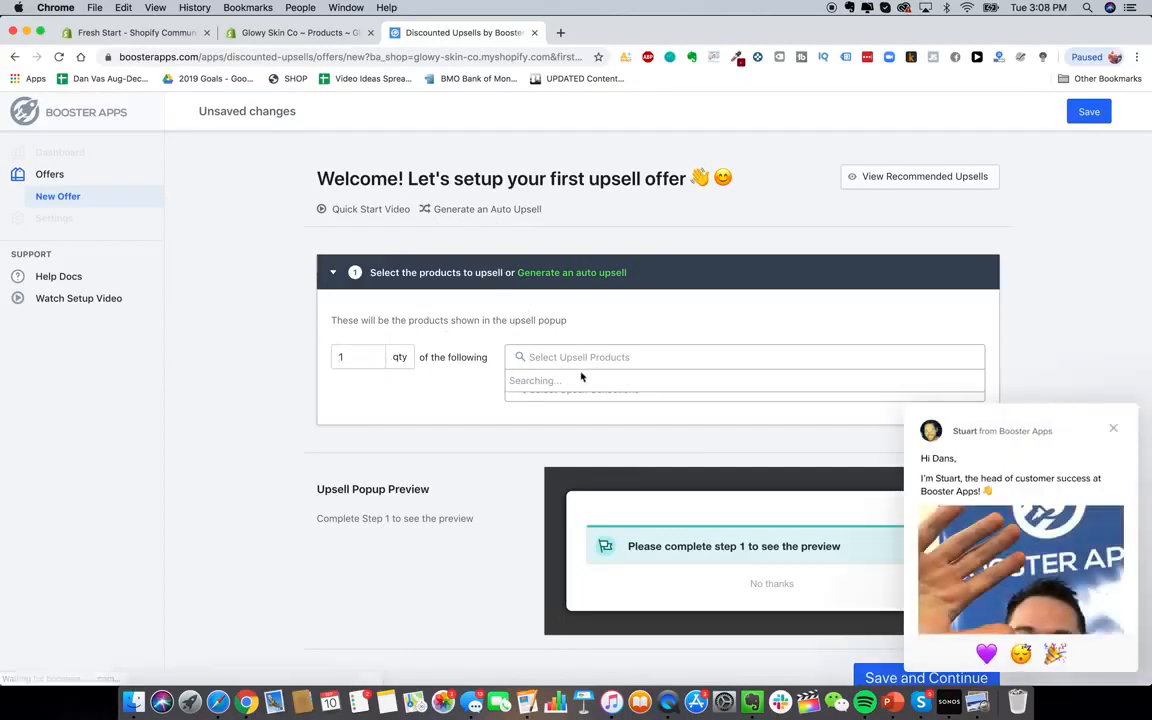
{"action": "left_click", "coordinate": [586, 393]}
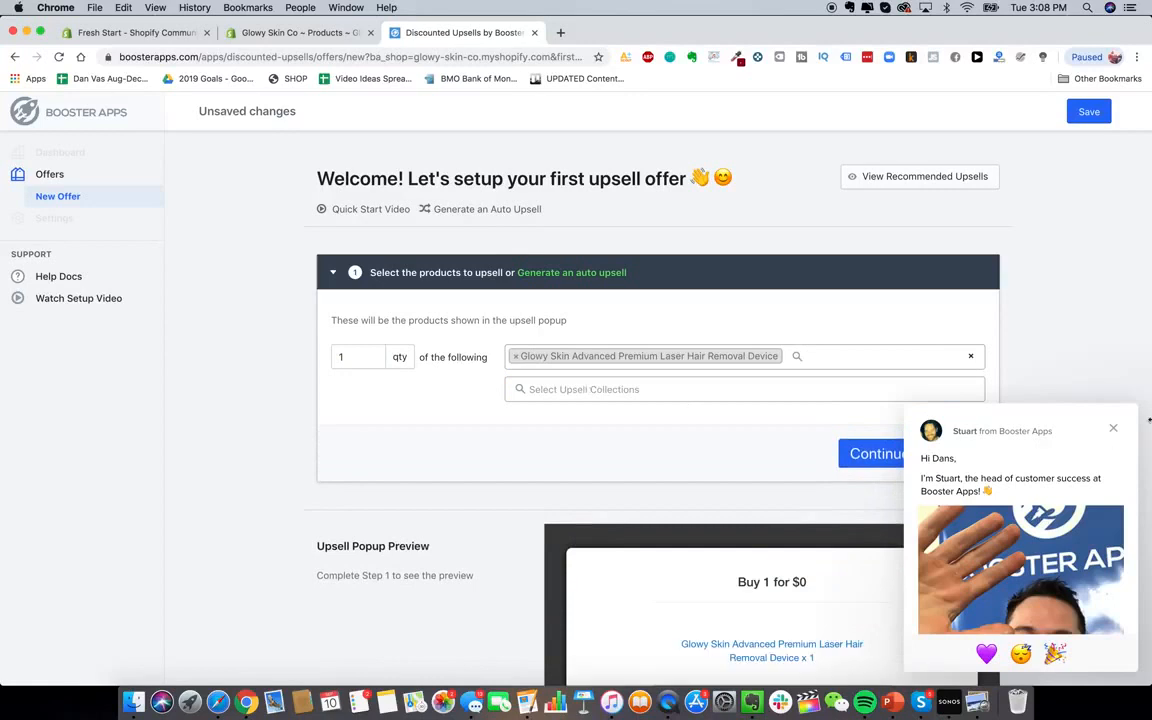
{"action": "left_click", "coordinate": [1115, 428]}
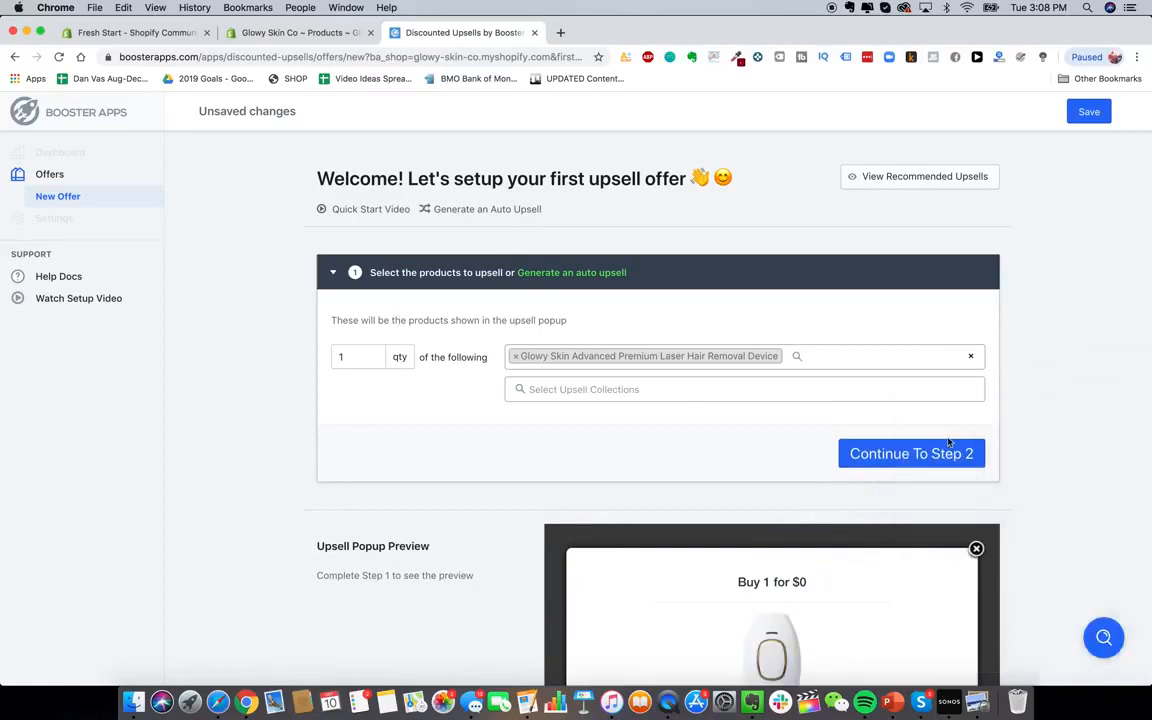
{"action": "left_click", "coordinate": [920, 461]}
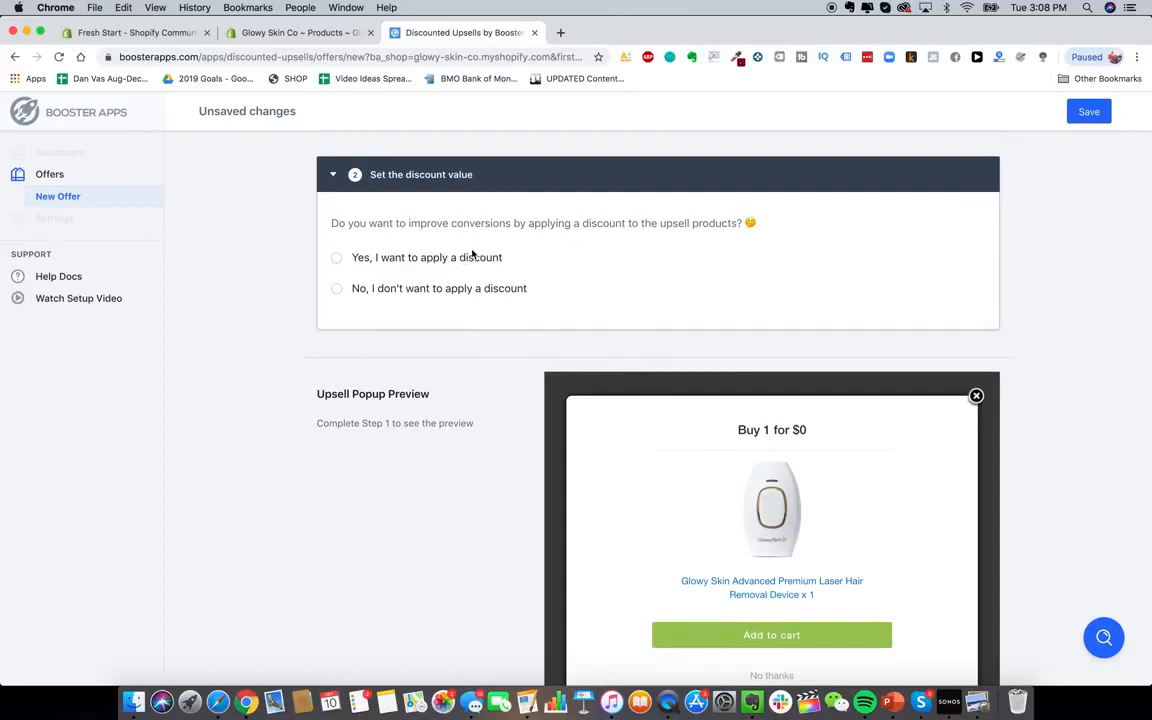
{"action": "scroll", "coordinate": [159, 200], "scroll_direction": "up", "scroll_amount": 3}
{"action": "scroll", "coordinate": [159, 200], "scroll_direction": "down", "scroll_amount": 6}
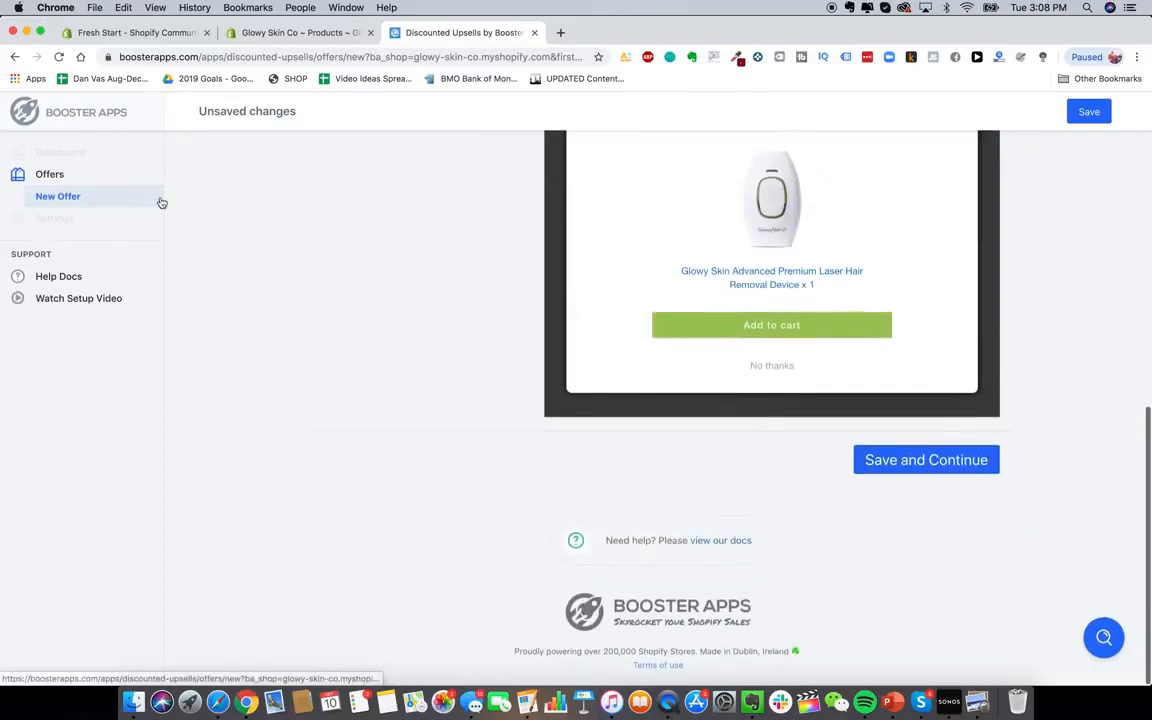
{"action": "scroll", "coordinate": [468, 364], "scroll_direction": "up", "scroll_amount": 10}
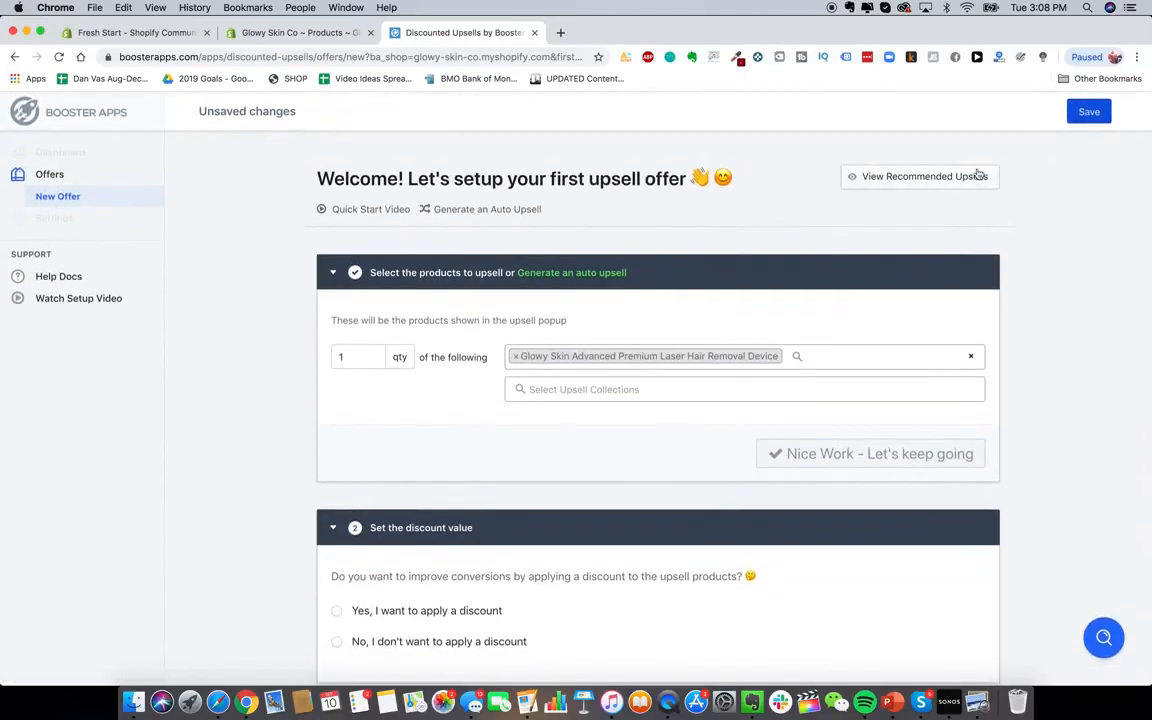
{"action": "left_click", "coordinate": [1089, 112]}
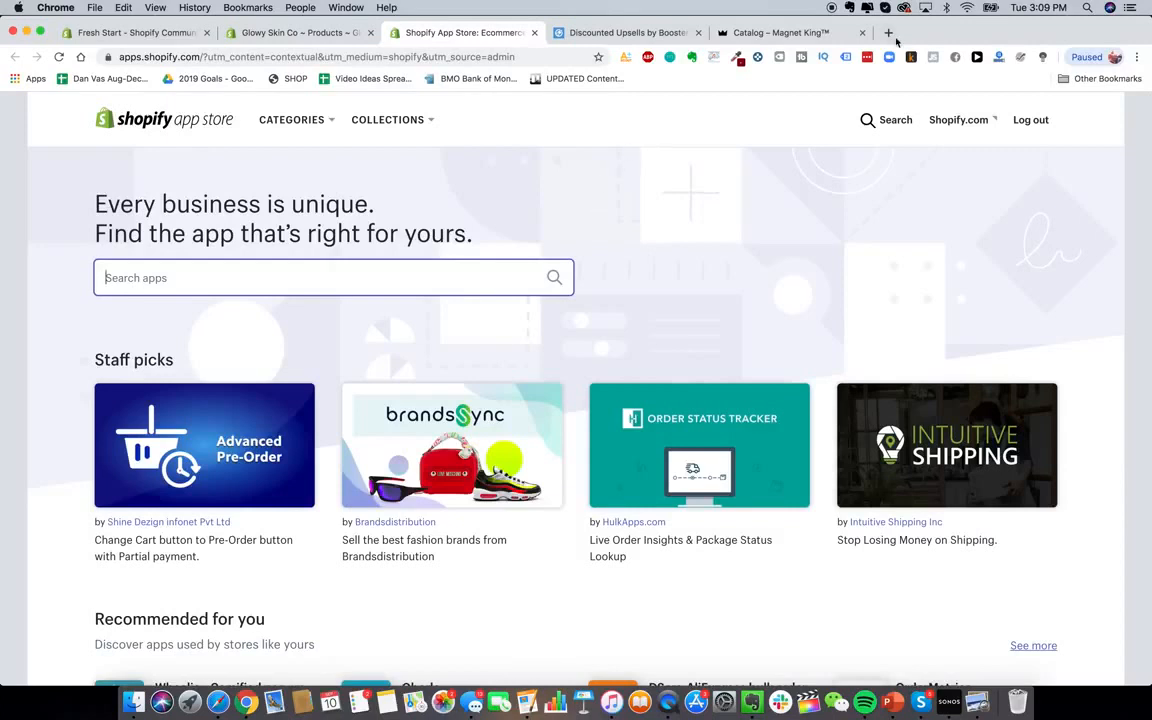
Find Oberlo in the App Store and add it to the Glowy Skin Co store
{"action": "left_click", "coordinate": [484, 264]}
{"action": "type", "text": "oberlo"}
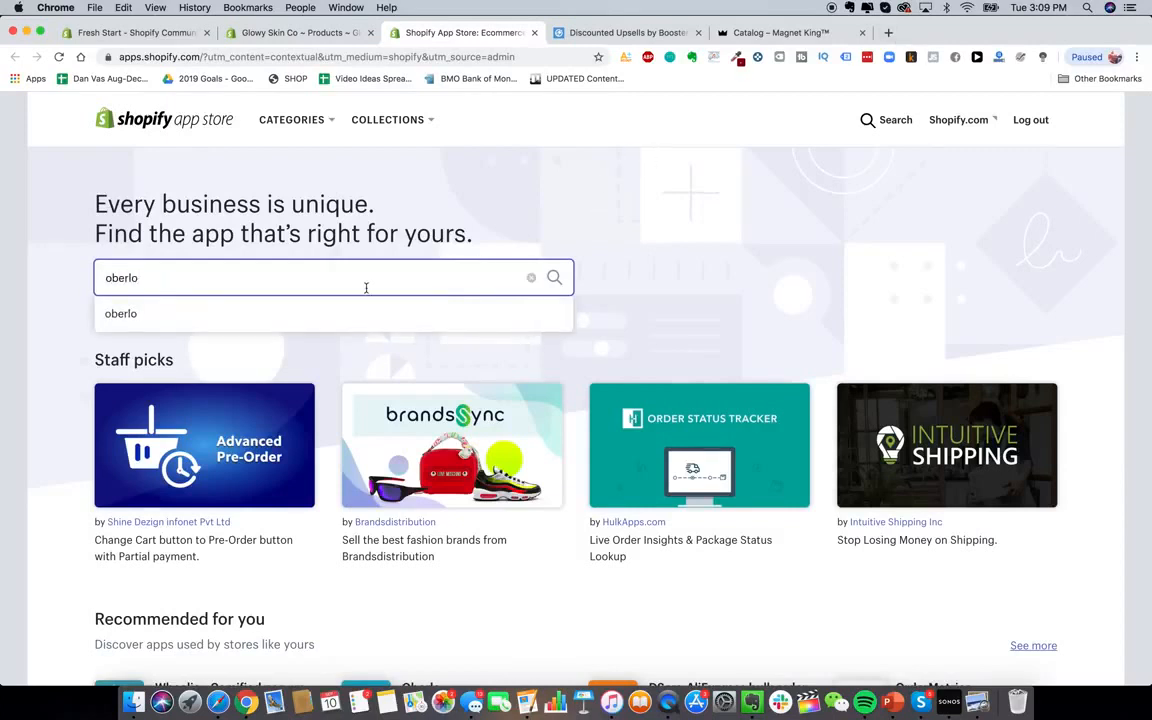
{"action": "left_click", "coordinate": [342, 314]}
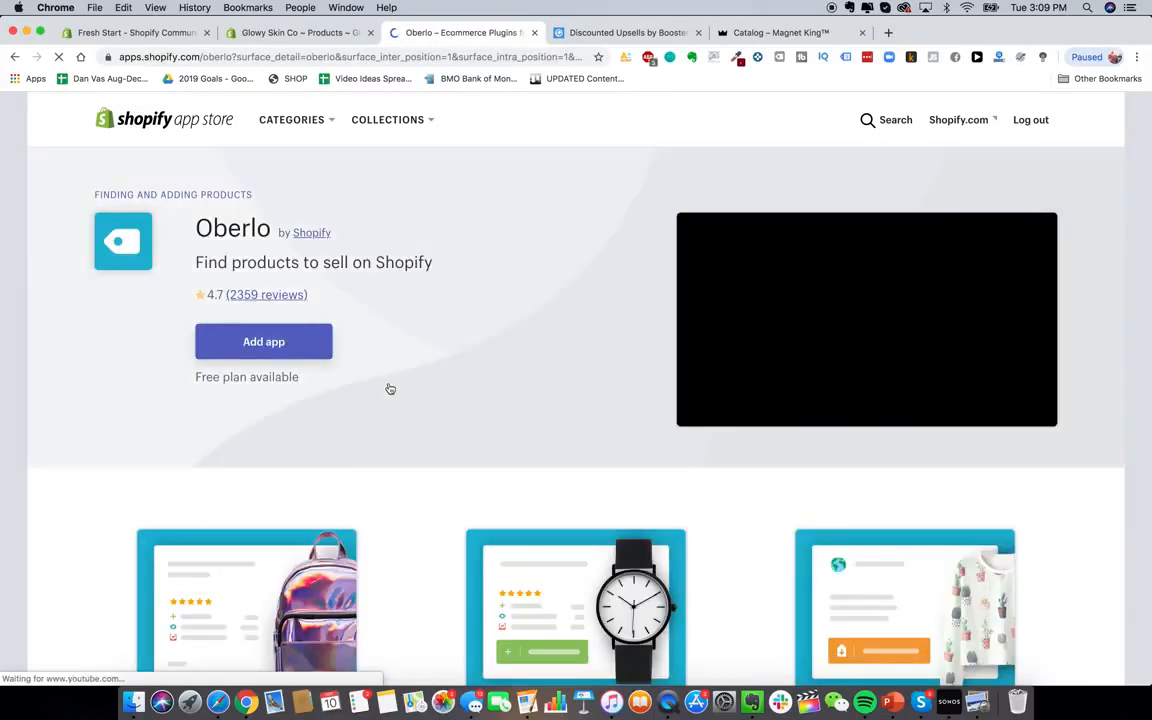
{"action": "left_click", "coordinate": [280, 338]}
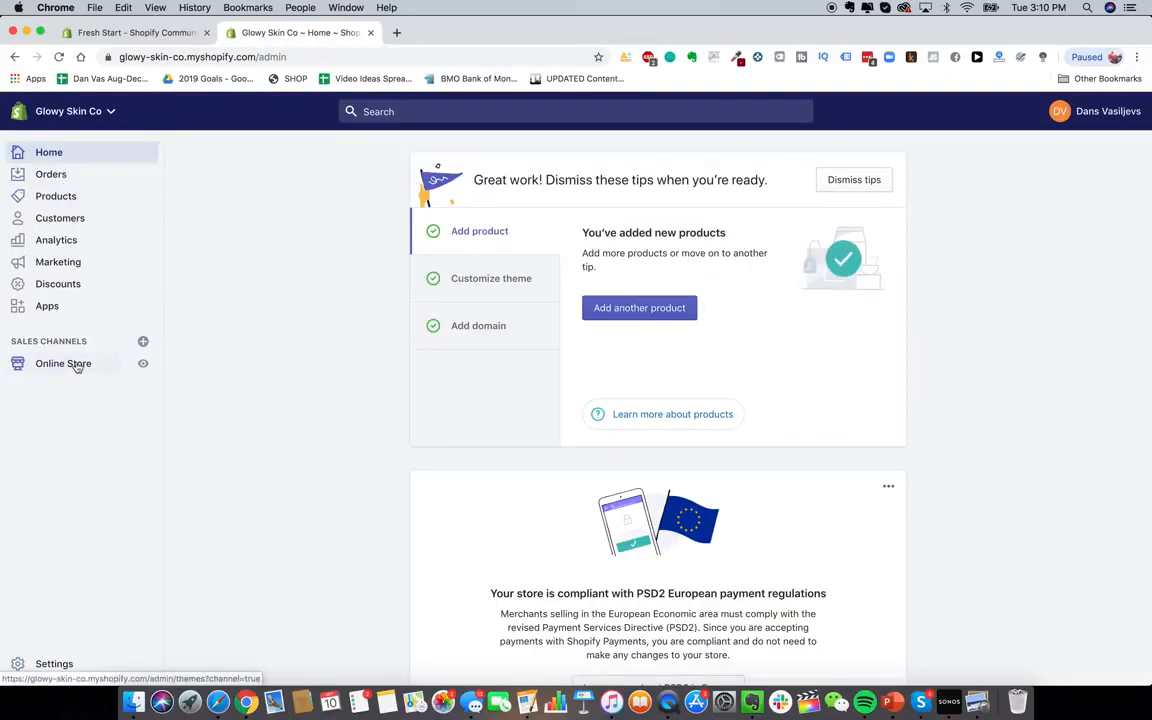
Open the glowyskinco.com storefront in a new tab and look it over
{"action": "left_click", "coordinate": [395, 35]}
{"action": "type", "text": "glowy"}
{"action": "key", "text": "Return"}
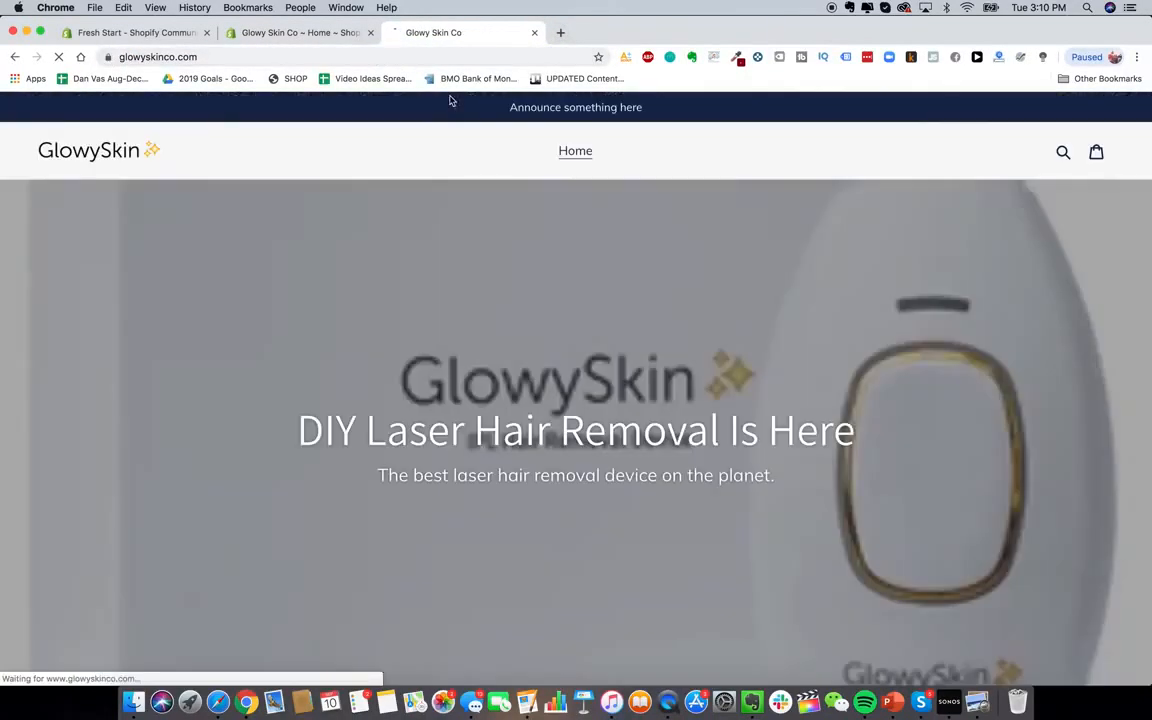
{"action": "scroll", "coordinate": [638, 319], "scroll_direction": "down", "scroll_amount": 6}
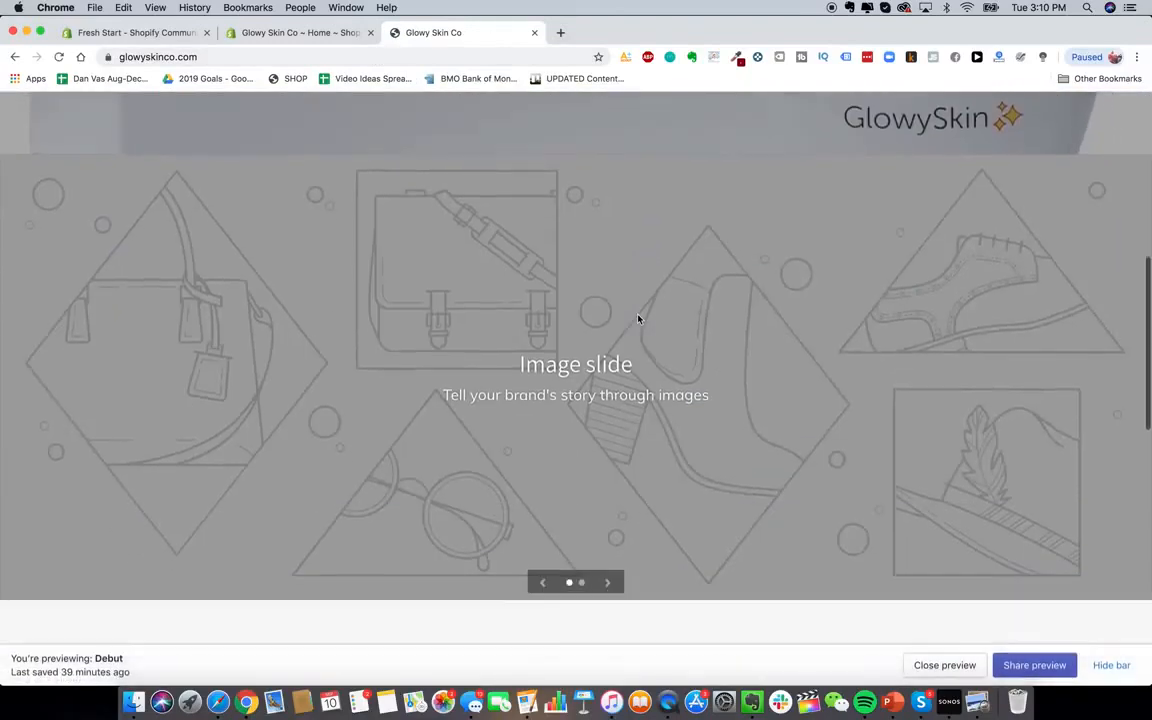
{"action": "scroll", "coordinate": [638, 319], "scroll_direction": "up", "scroll_amount": 6}
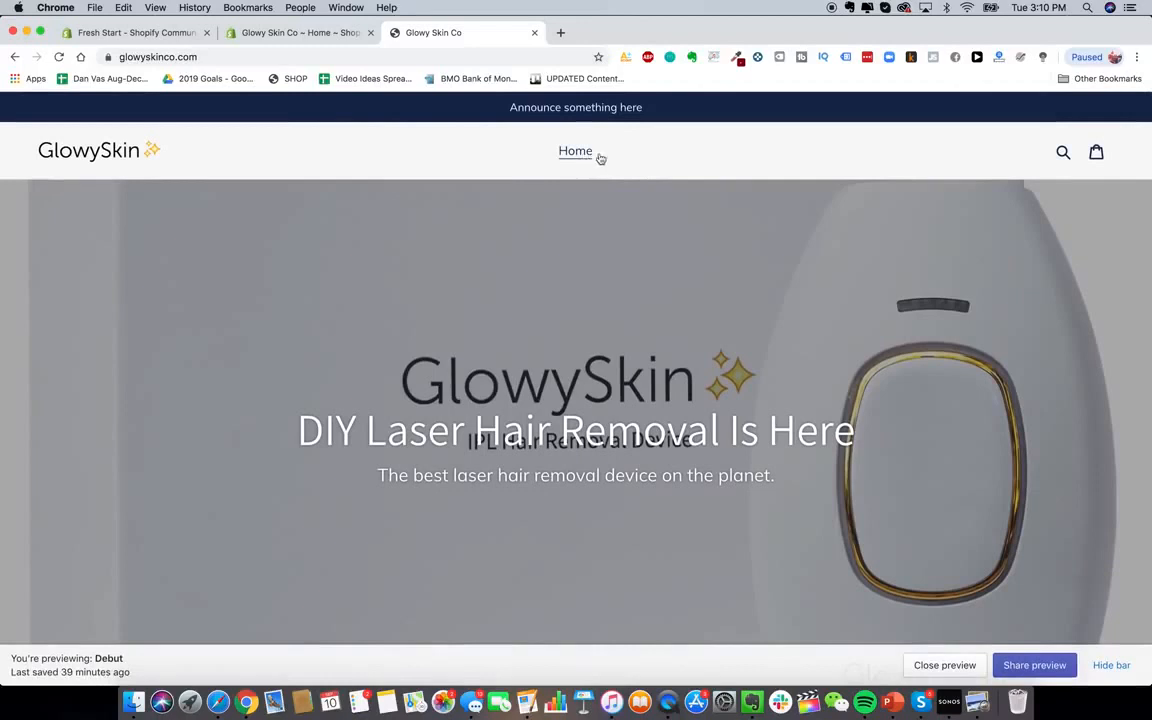
Go to Online Store > Navigation in the admin, showing Footer menu and Main menu
{"action": "left_click", "coordinate": [295, 33]}
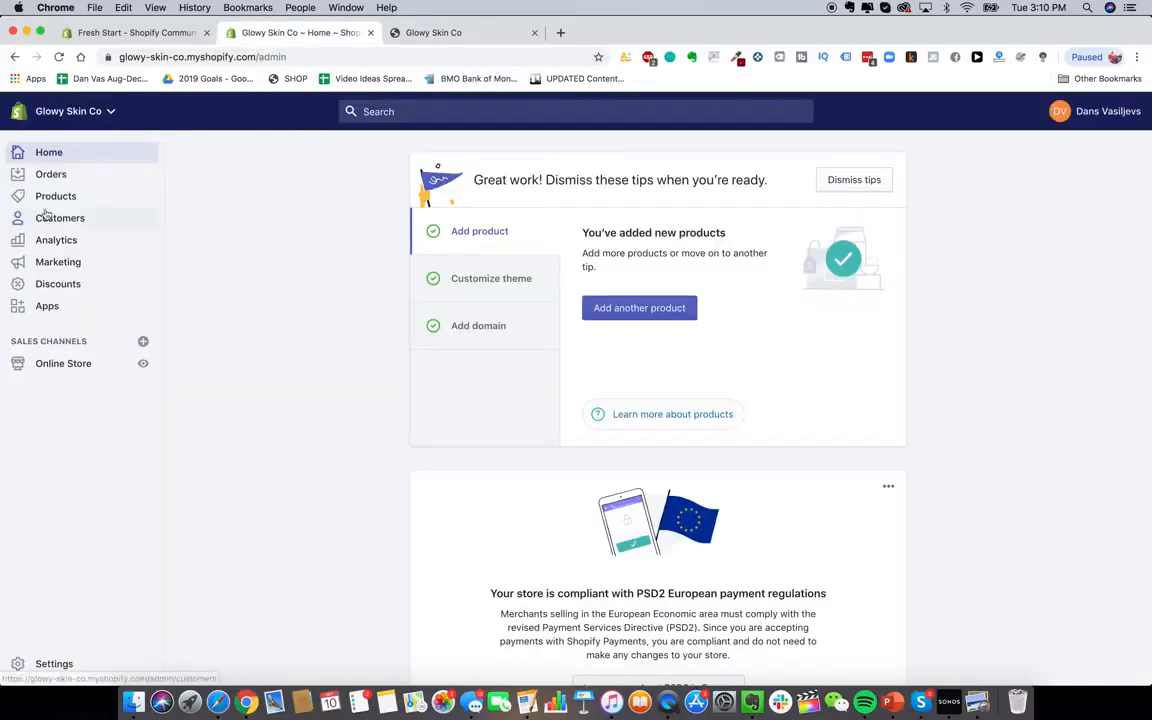
{"action": "left_click", "coordinate": [78, 366]}
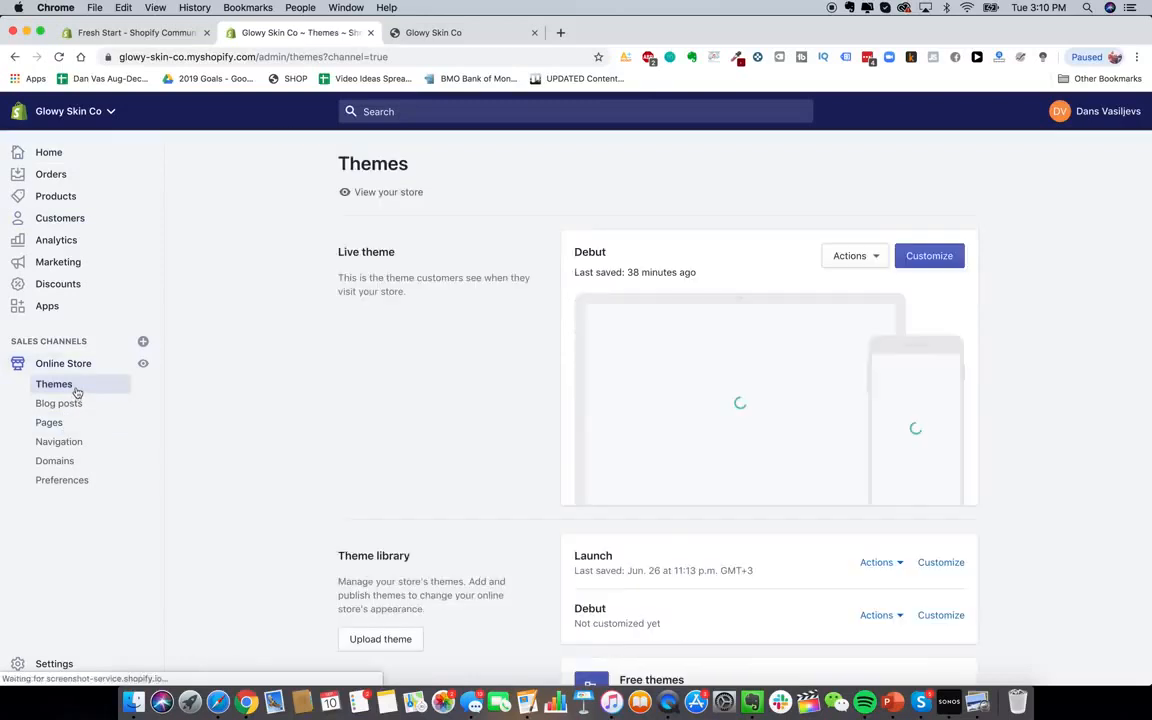
{"action": "left_click", "coordinate": [69, 442]}
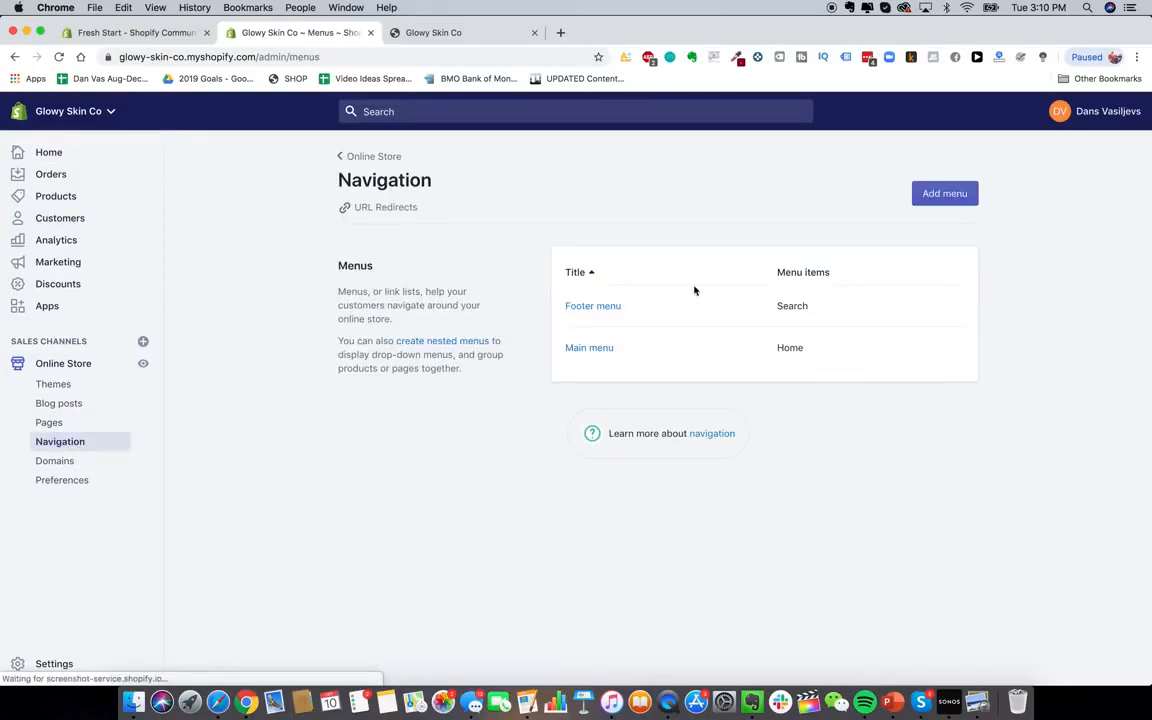
Start a new Main menu item and view heysilkyskin.com's navigation links in a new tab
{"action": "left_click", "coordinate": [597, 347]}
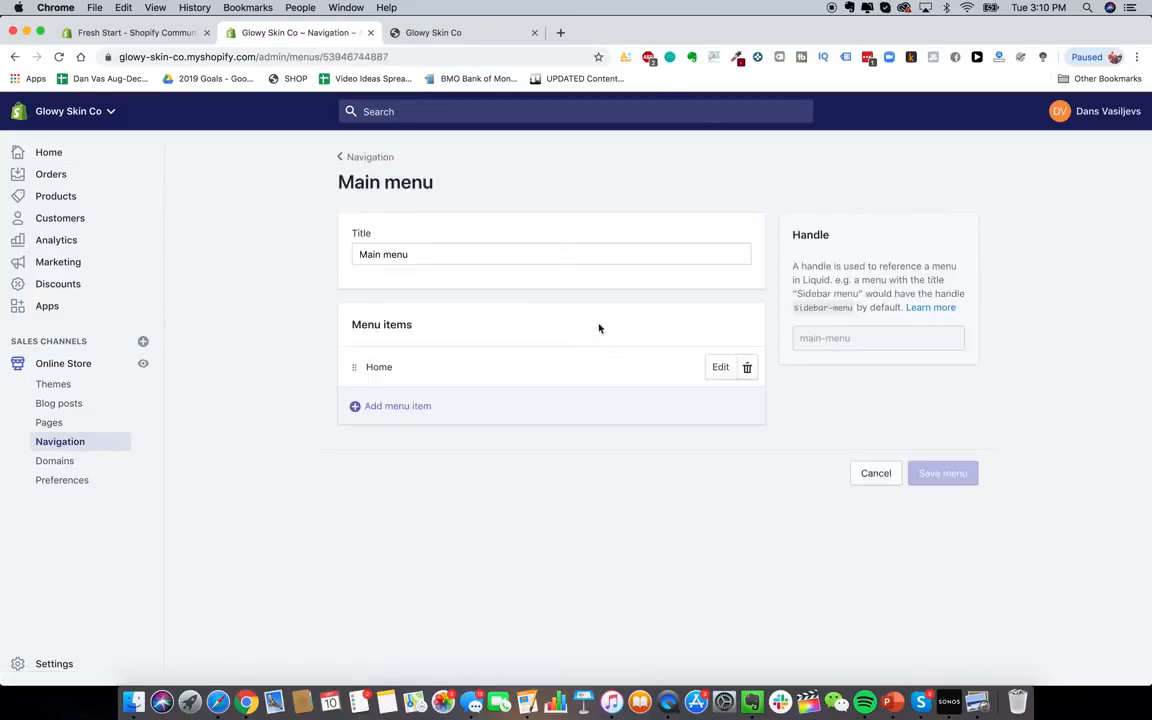
{"action": "left_click", "coordinate": [401, 407]}
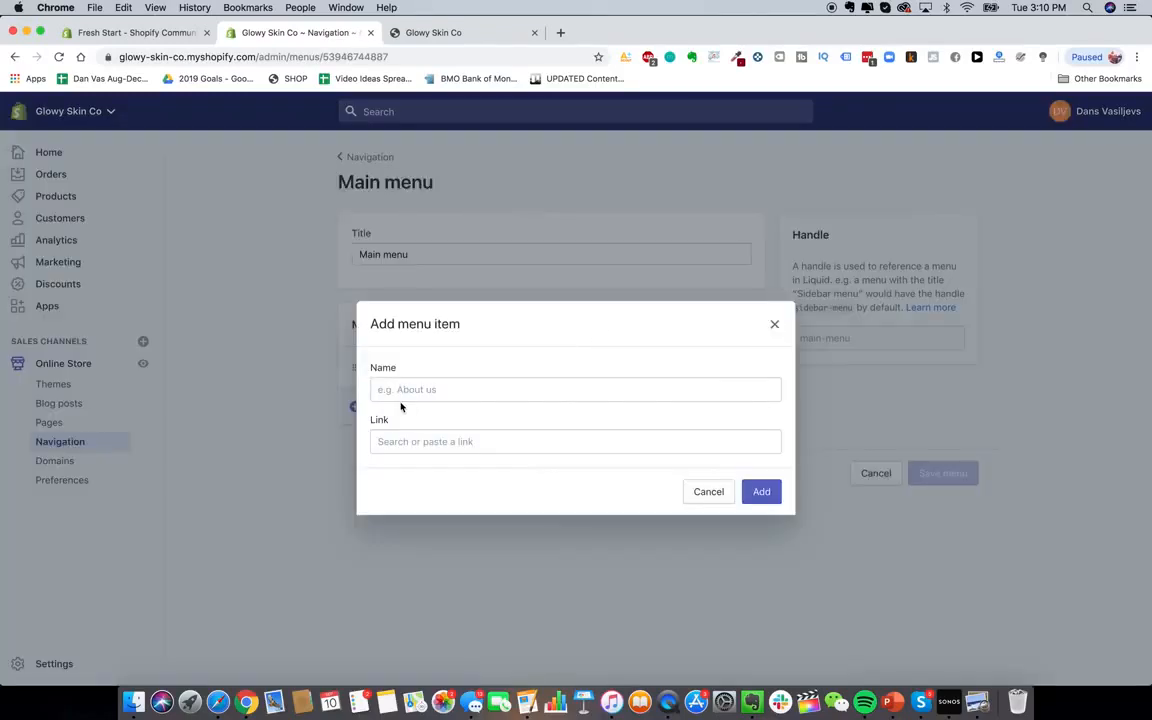
{"action": "left_click", "coordinate": [560, 32]}
{"action": "type", "text": "heysilkyskin.com"}
{"action": "key", "text": "Return"}
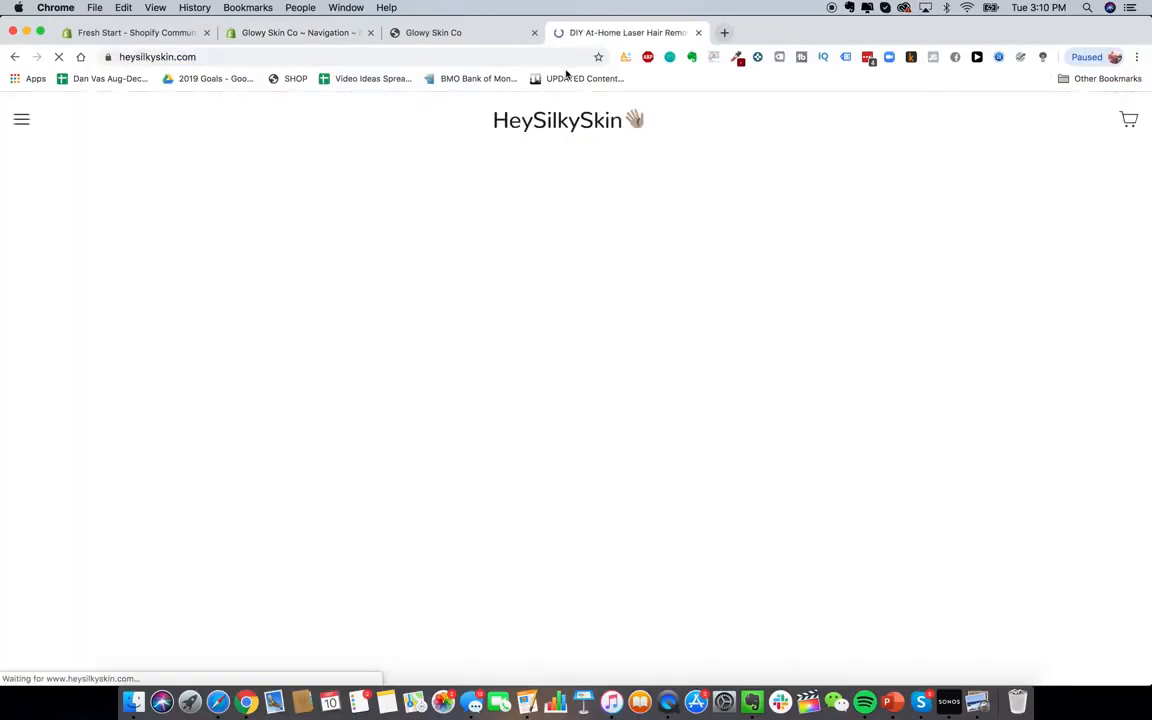
{"action": "left_click", "coordinate": [18, 119]}
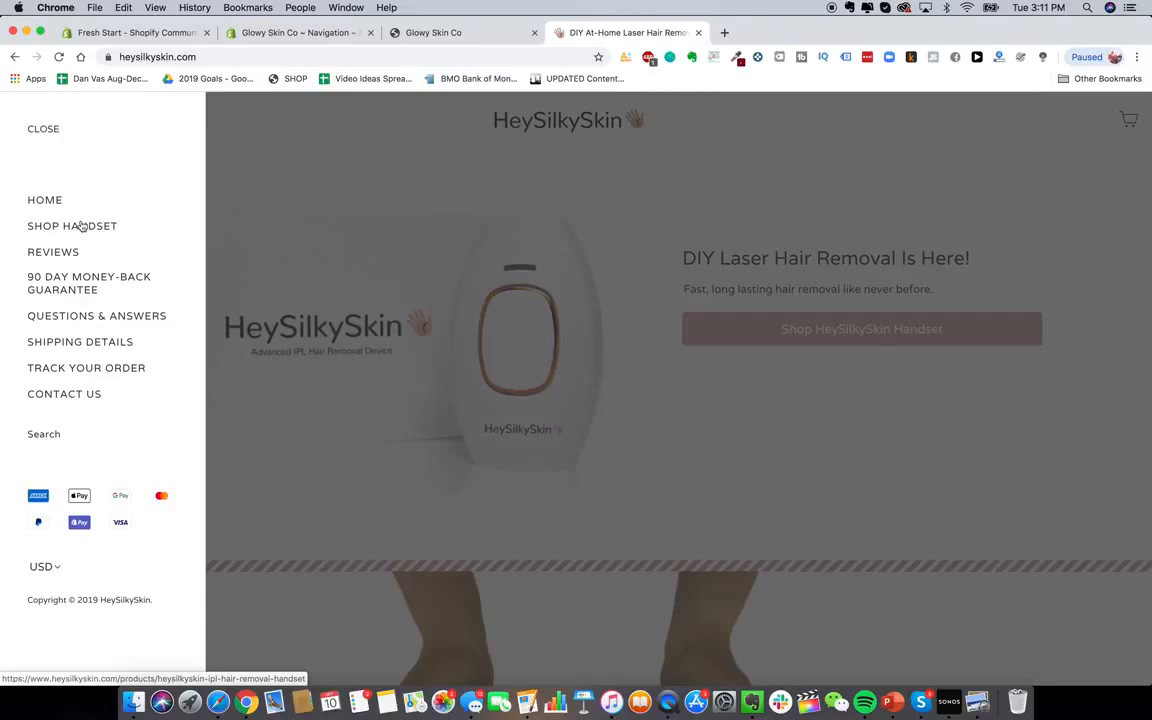
Back in the menu editor, name the new item 'Shop Haddl', replacing a mistyped 'SHop'
{"action": "left_click", "coordinate": [296, 34]}
{"action": "left_click", "coordinate": [420, 390]}
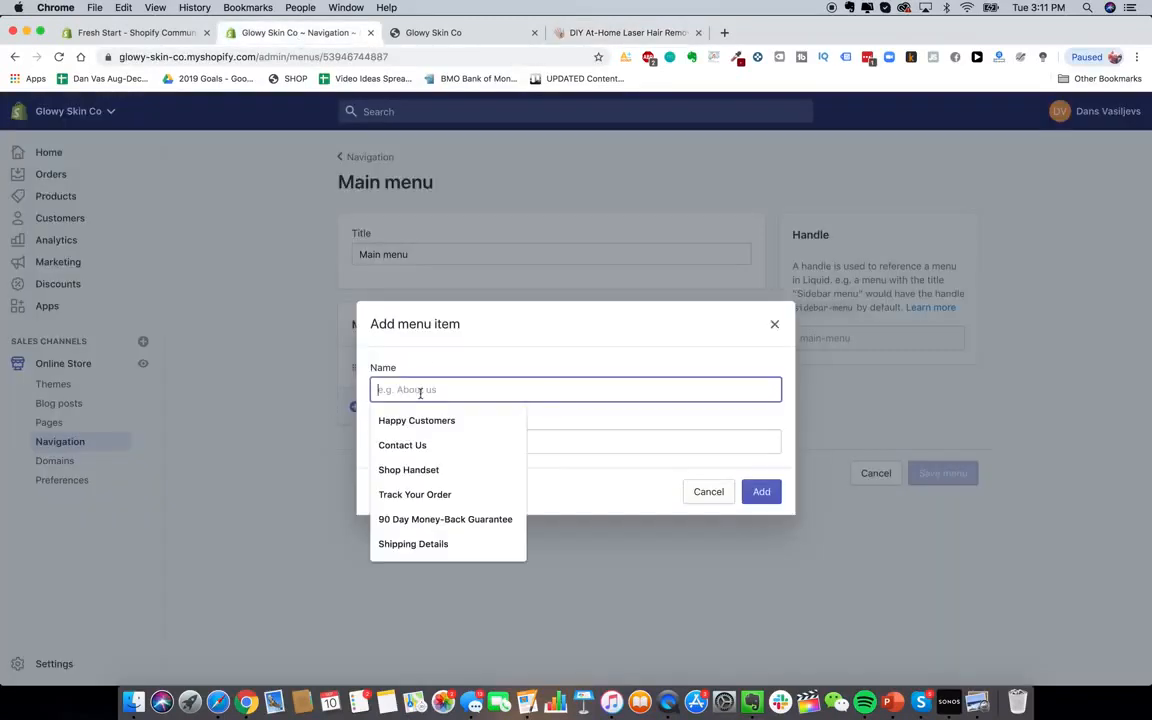
{"action": "type", "text": "SHop"}
{"action": "key", "text": "super+a"}
{"action": "type", "text": "Shop Had"}
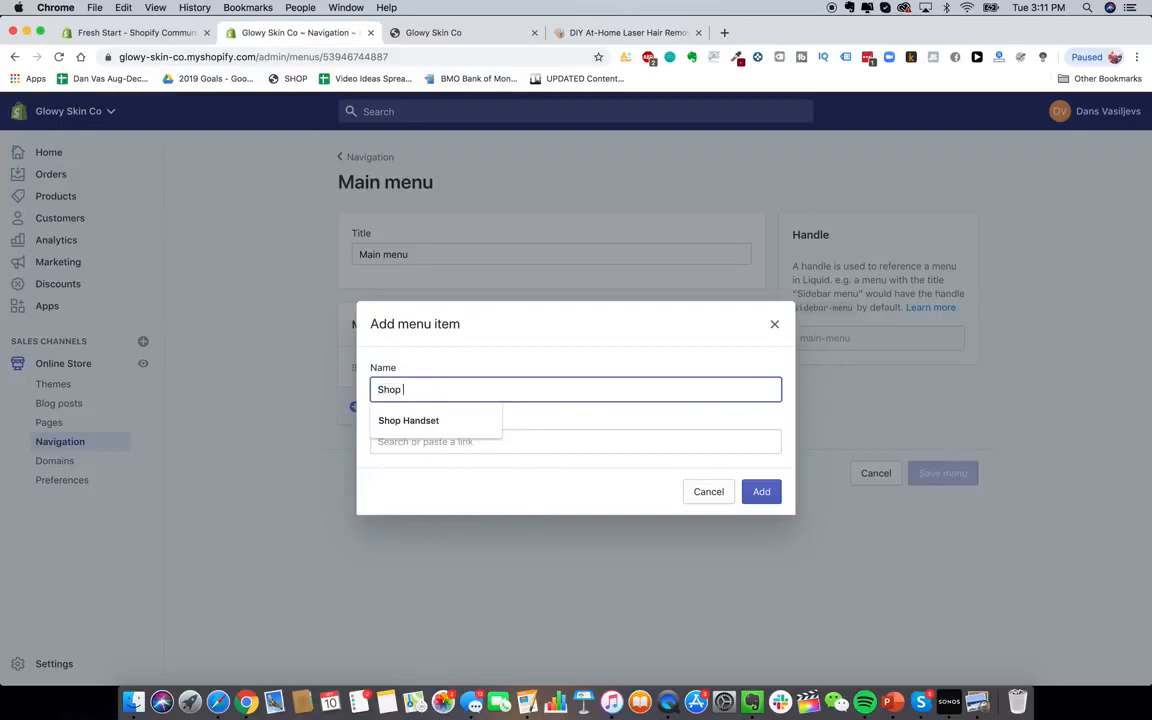
{"action": "type", "text": "dl"}
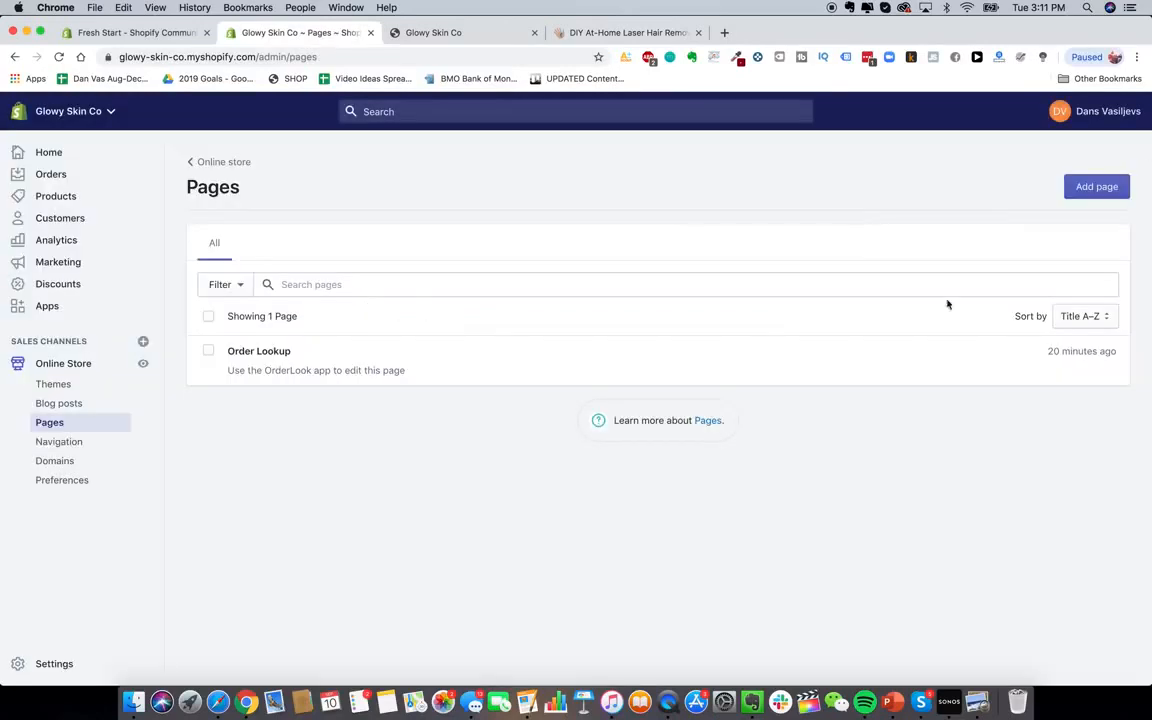
Create and save a new page titled 'Reviews'
{"action": "left_click", "coordinate": [1093, 187]}
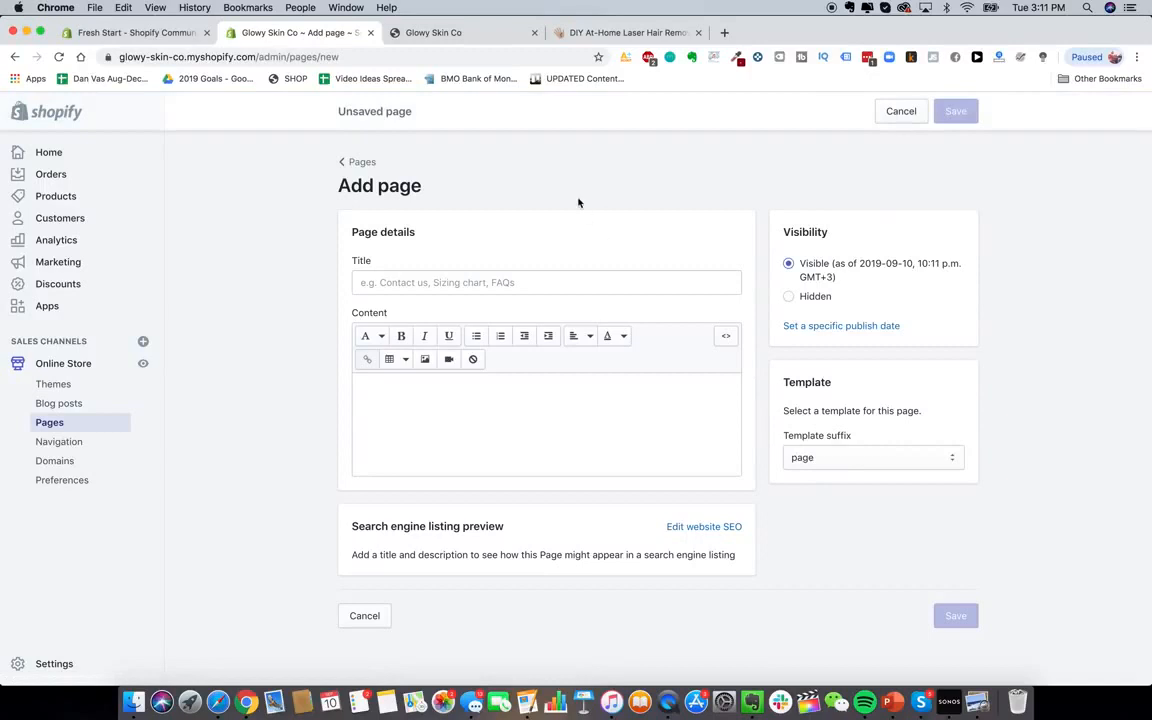
{"action": "left_click", "coordinate": [619, 32]}
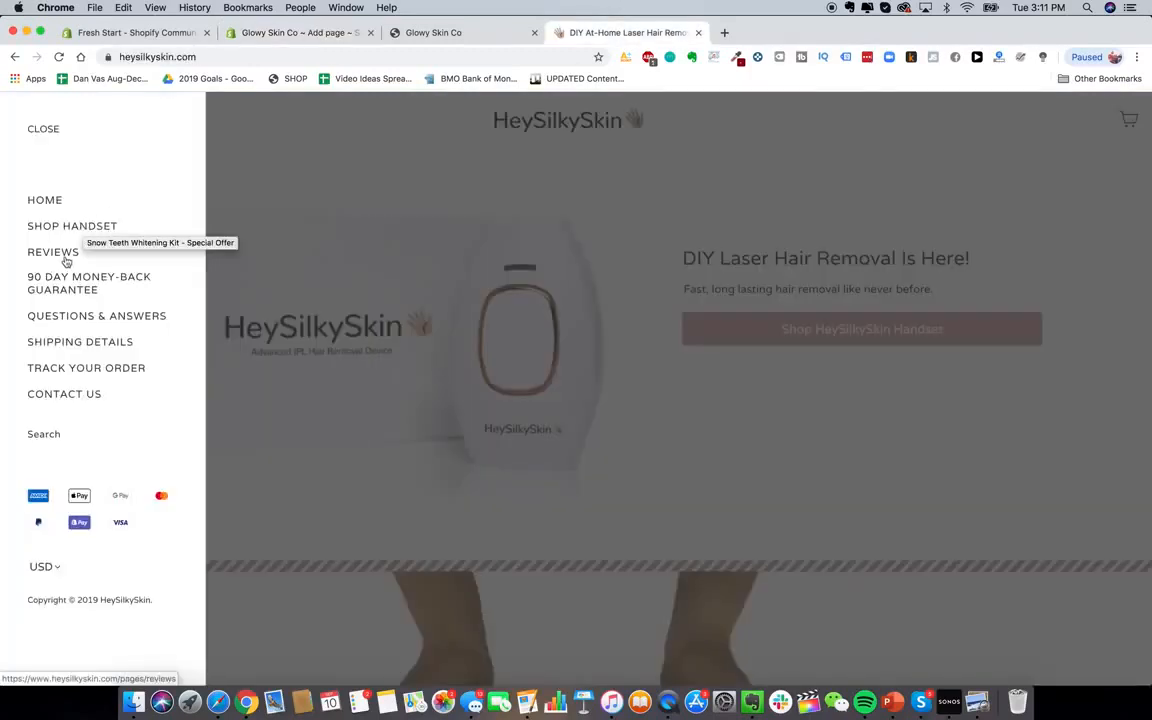
{"action": "left_click", "coordinate": [140, 32]}
{"action": "left_click", "coordinate": [243, 34]}
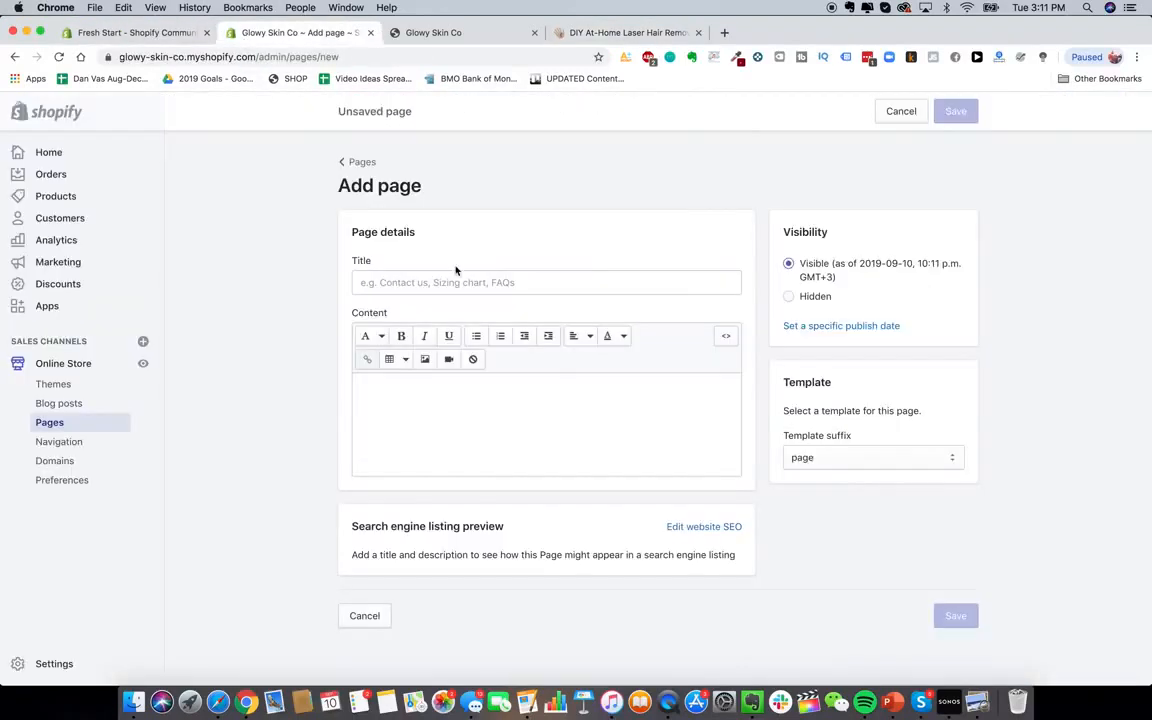
{"action": "left_click", "coordinate": [442, 280]}
{"action": "type", "text": "Reviews"}
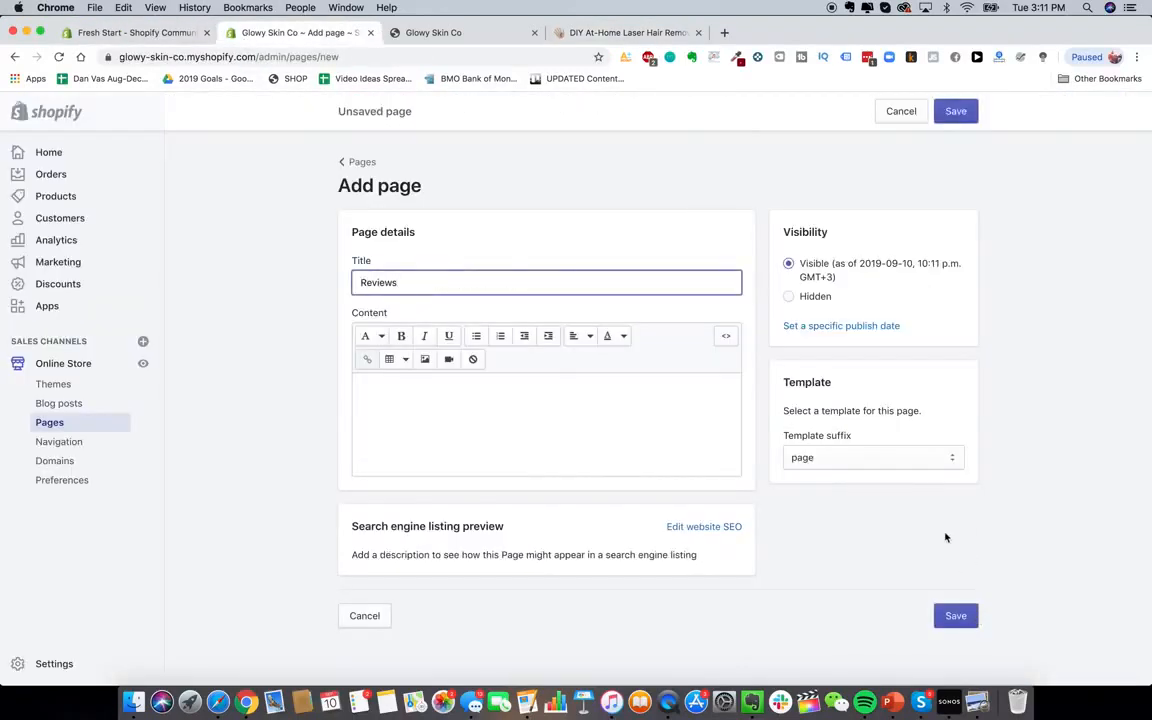
{"action": "left_click", "coordinate": [956, 616]}
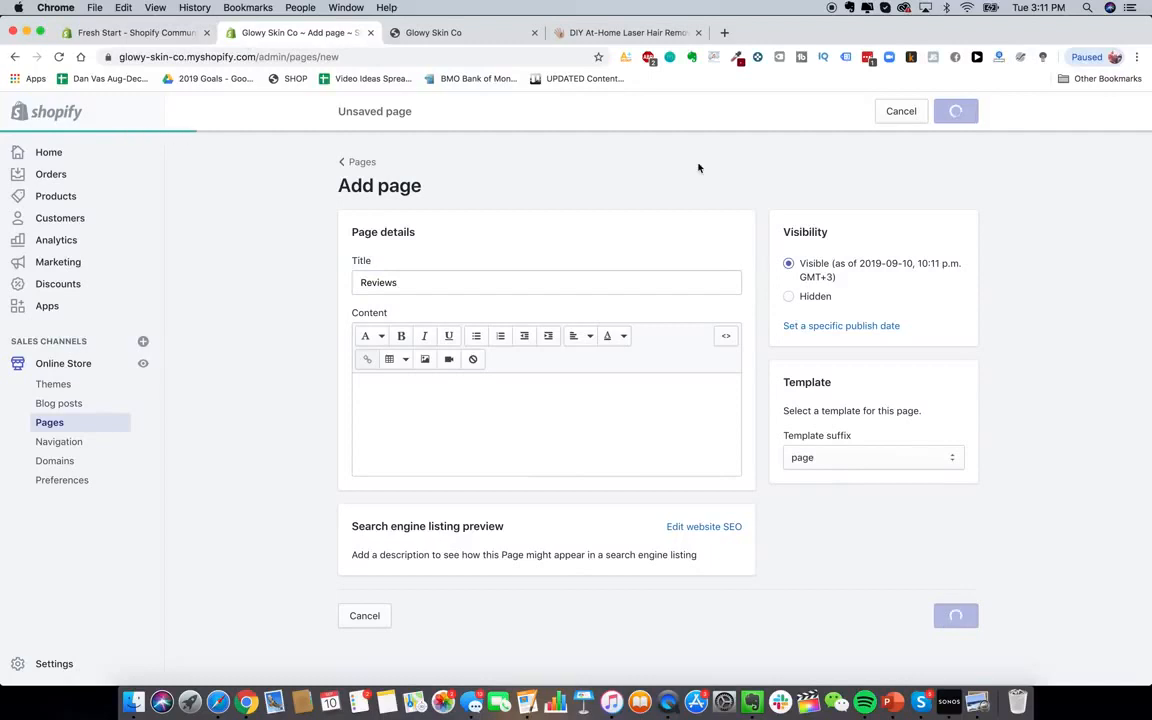
Create and save a 'Lifetime Warranty + Guarantee' page, modelled on the reference store's guarantee page
{"action": "left_click", "coordinate": [646, 32]}
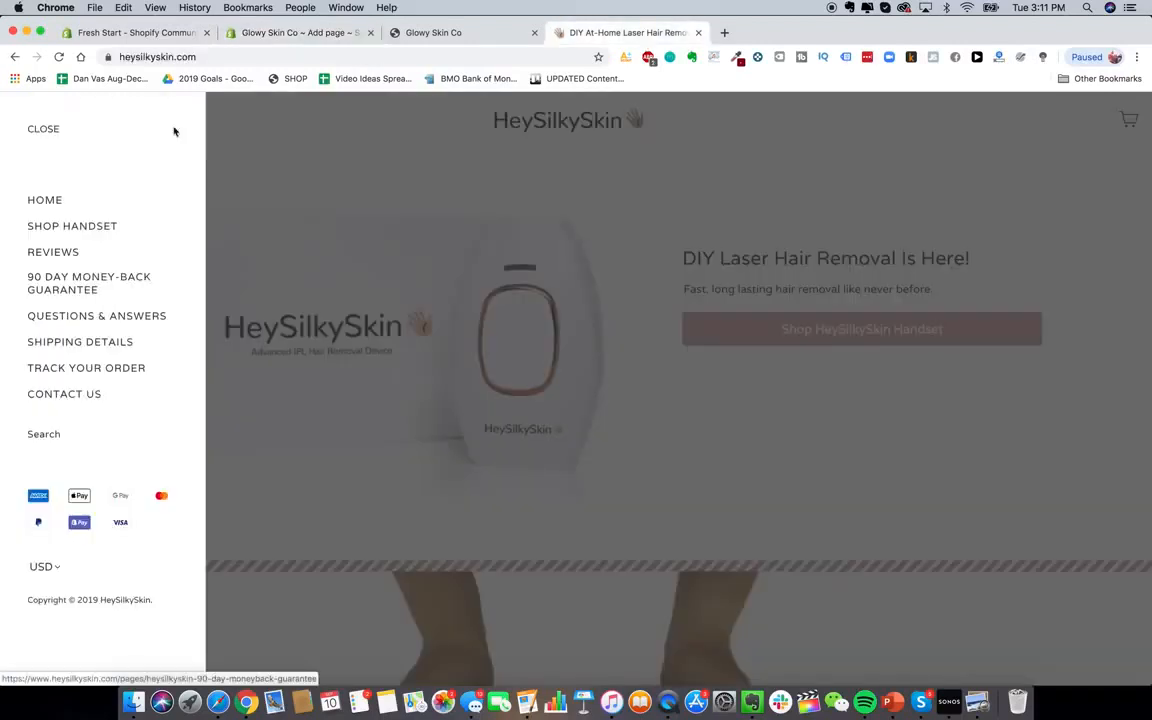
{"action": "left_click", "coordinate": [147, 283]}
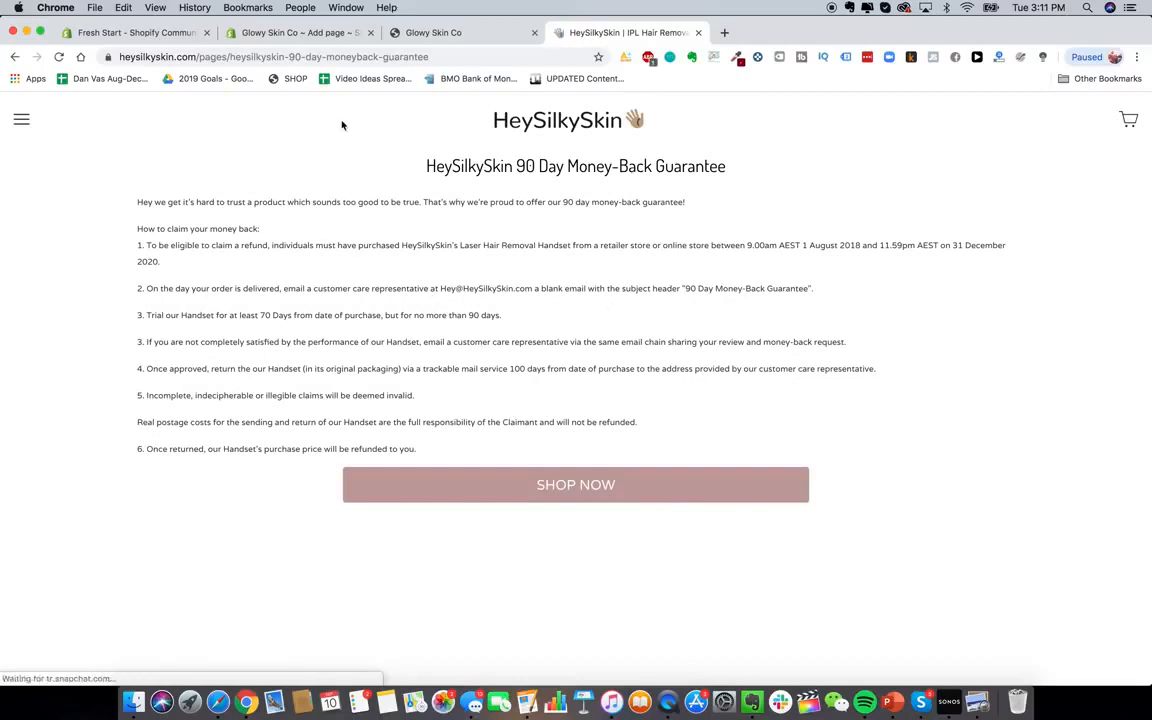
{"action": "left_click", "coordinate": [284, 33]}
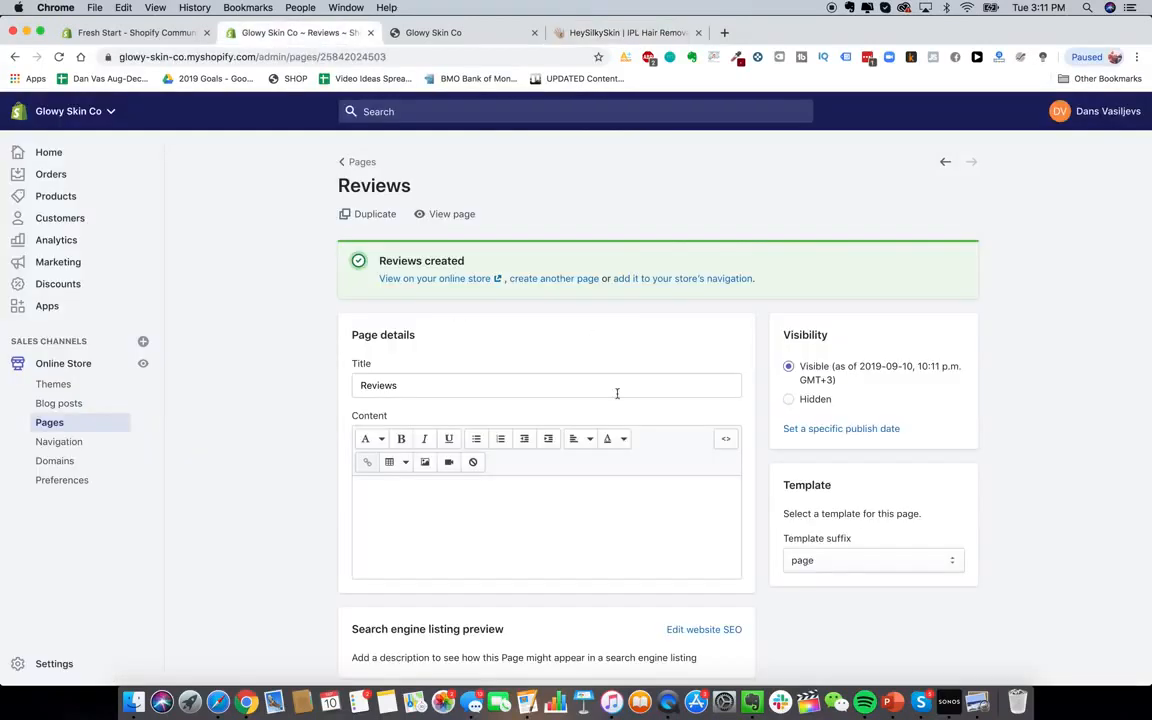
{"action": "left_click", "coordinate": [350, 162]}
{"action": "left_click", "coordinate": [1099, 188]}
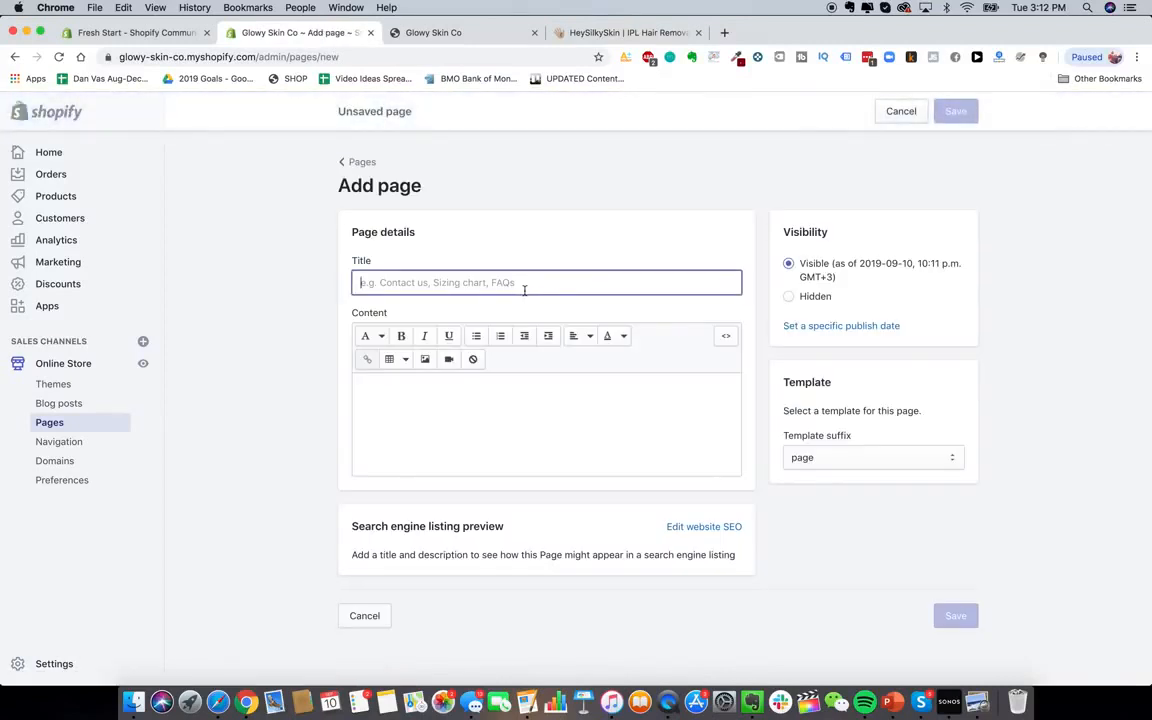
{"action": "type", "text": "Lifetime Warranty + Guarantee"}
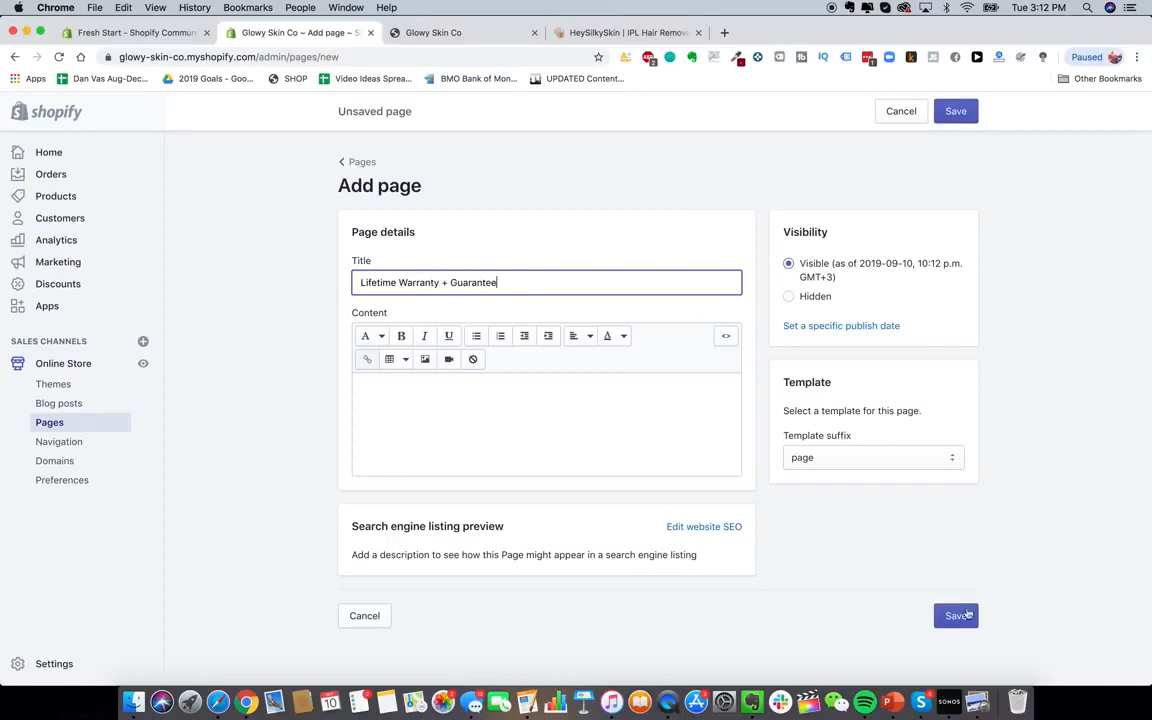
{"action": "left_click", "coordinate": [965, 615]}
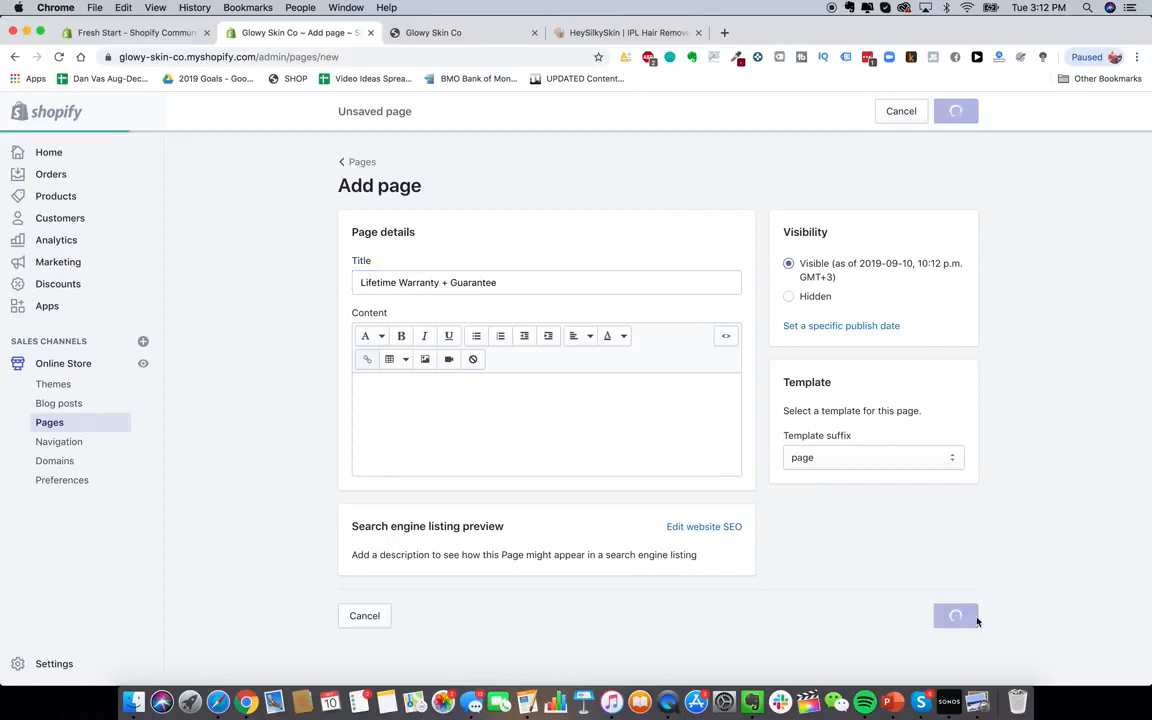
Create and save a new page titled 'Shipping Details'
{"action": "left_click", "coordinate": [634, 33]}
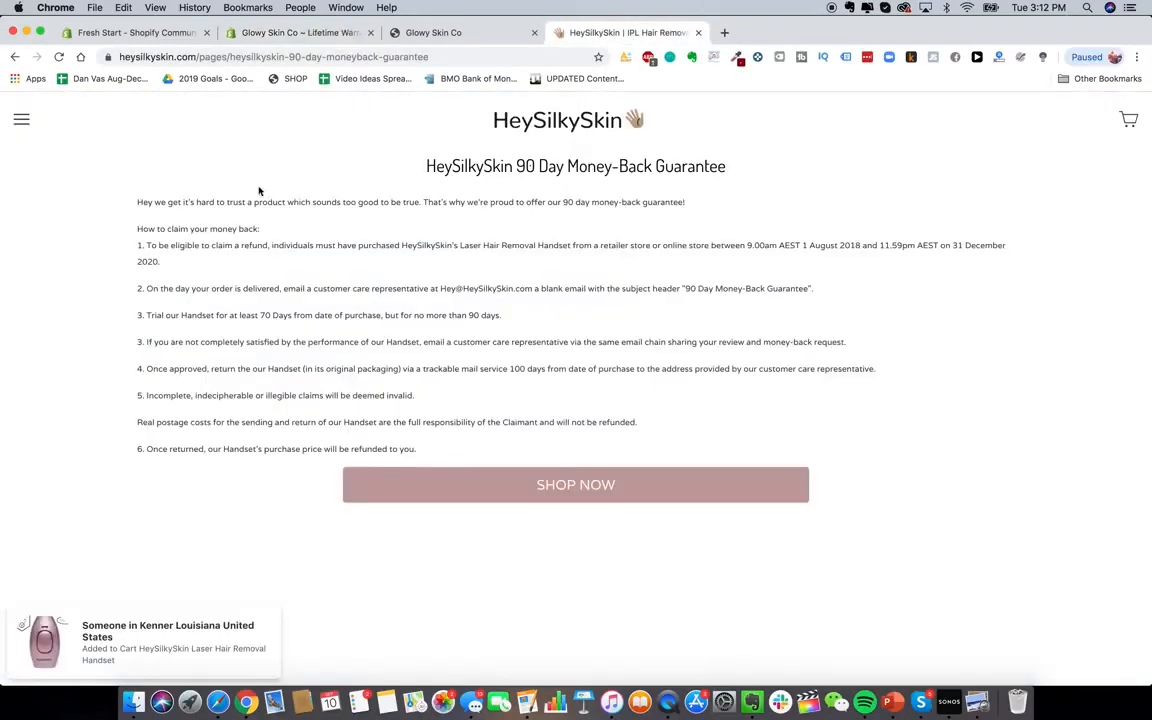
{"action": "left_click", "coordinate": [21, 118]}
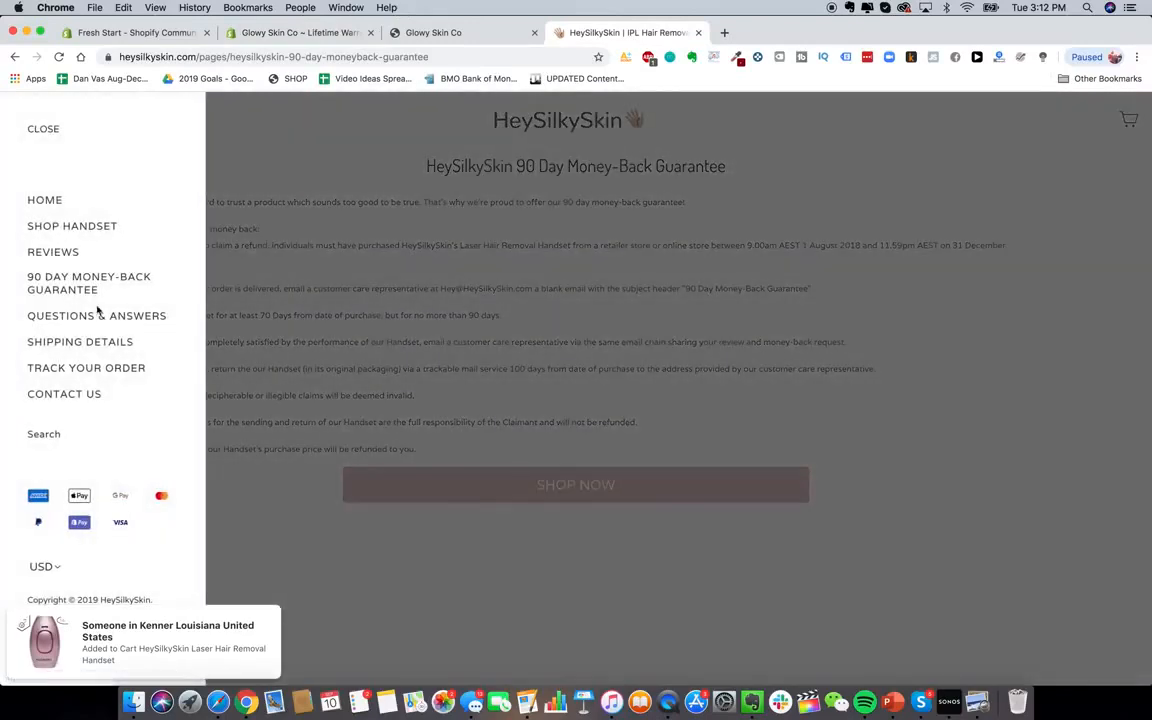
{"action": "left_click", "coordinate": [297, 33]}
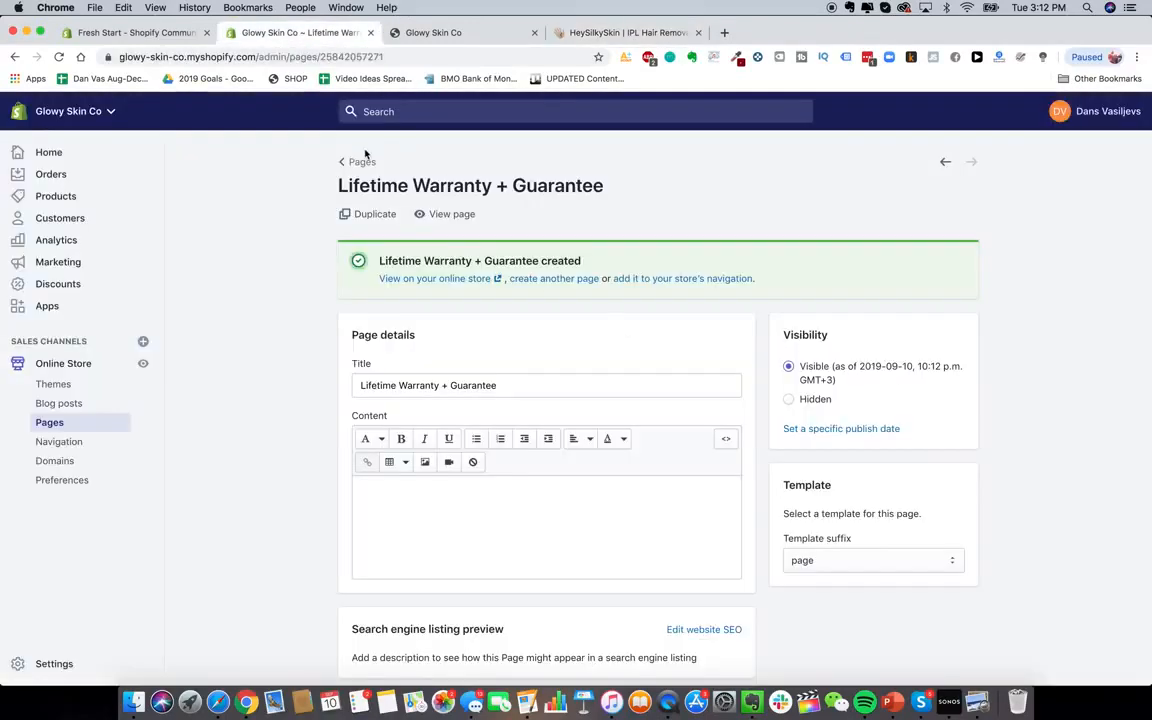
{"action": "left_click", "coordinate": [541, 281]}
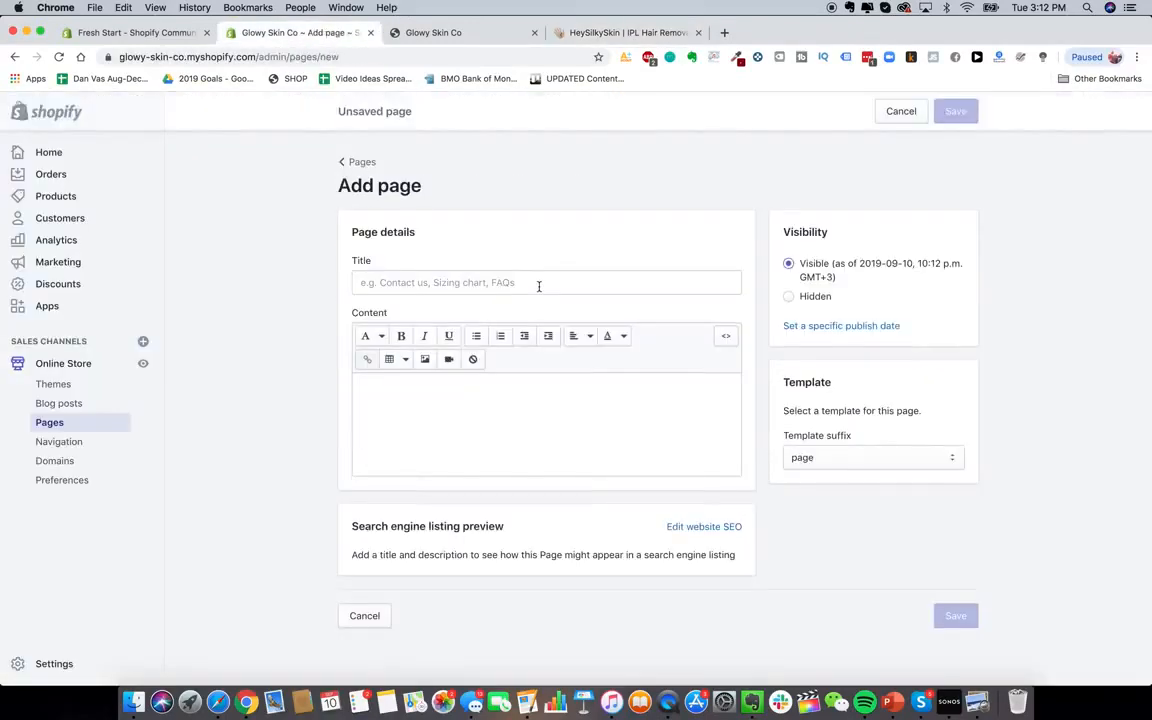
{"action": "left_click", "coordinate": [538, 284]}
{"action": "type", "text": "G"}
{"action": "key", "text": "BackSpace"}
{"action": "type", "text": "S"}
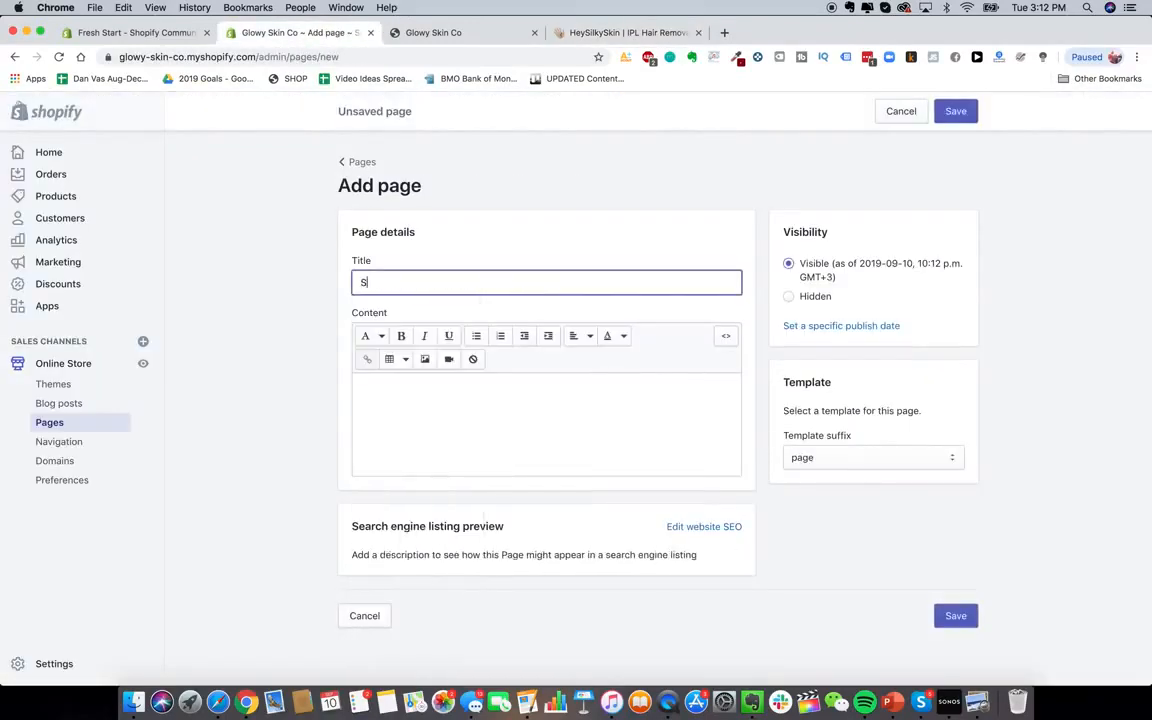
{"action": "type", "text": "hipping Details"}
{"action": "key", "text": "Return"}
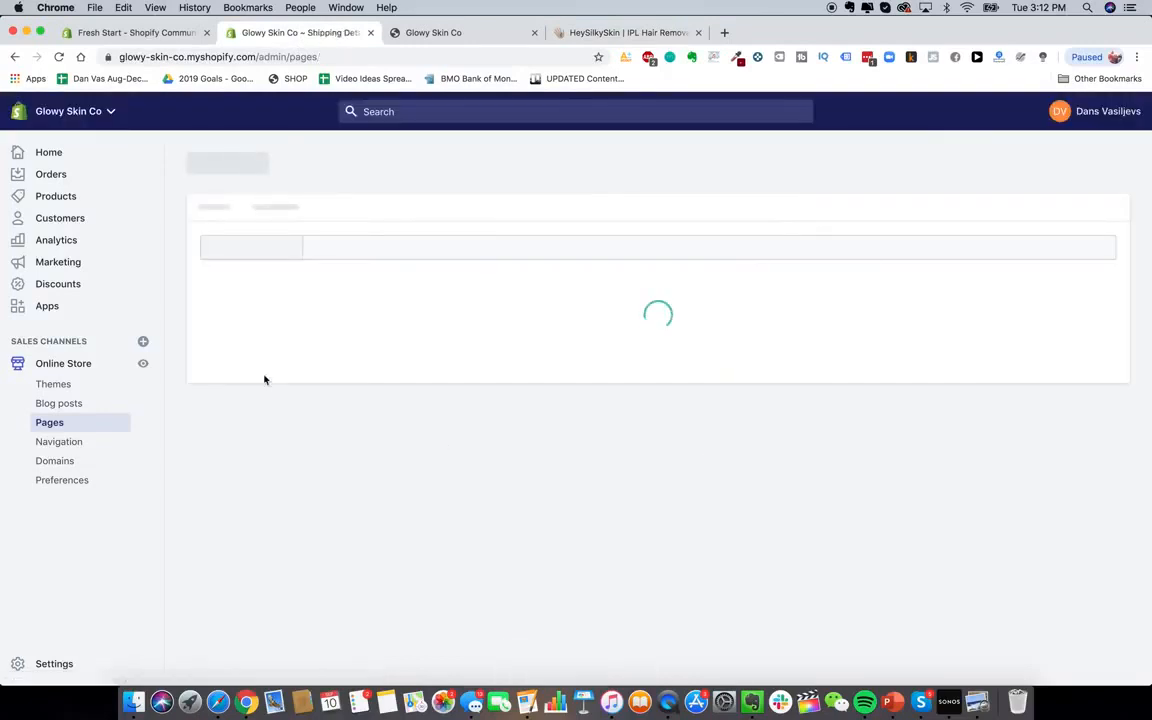
Rename the Order Lookup page to 'Track Your Order' and save it
{"action": "left_click", "coordinate": [848, 392]}
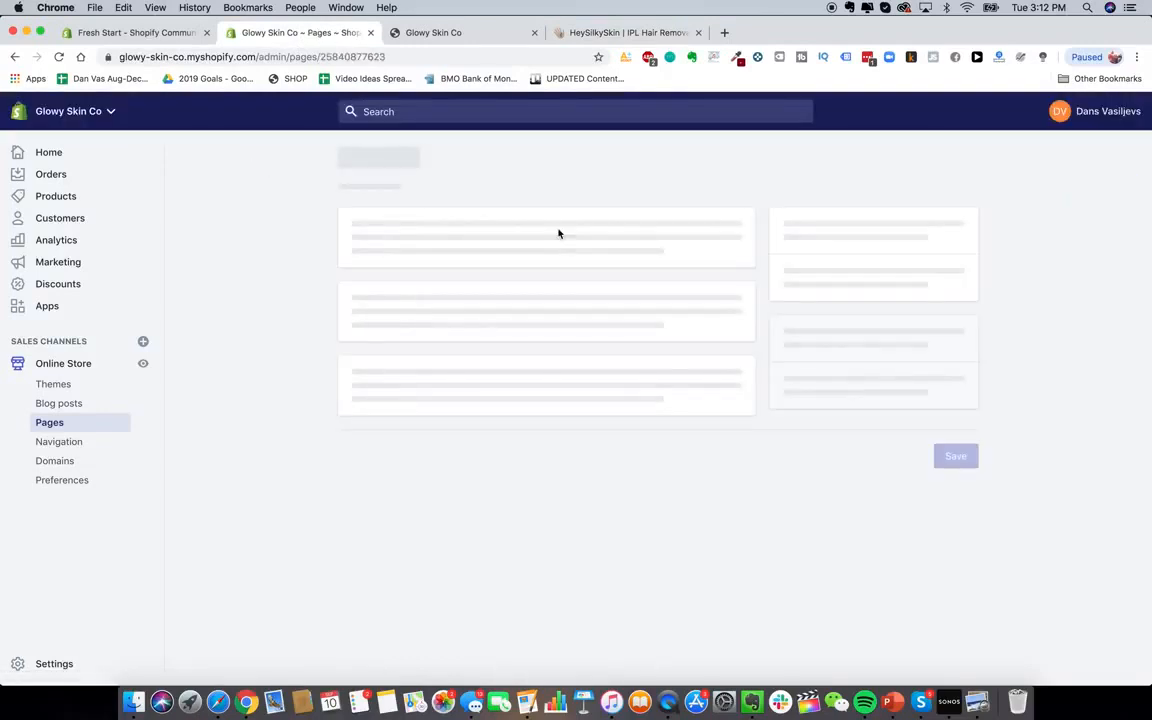
{"action": "triple_click", "coordinate": [425, 314]}
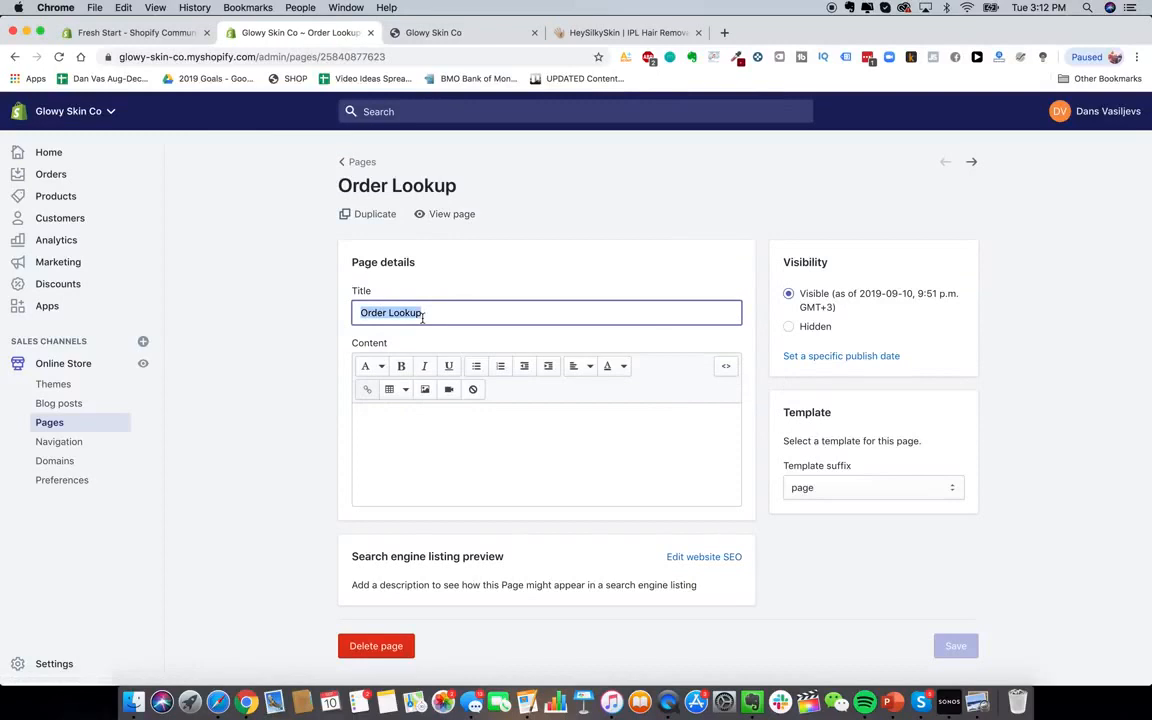
{"action": "type", "text": "Track Your Order"}
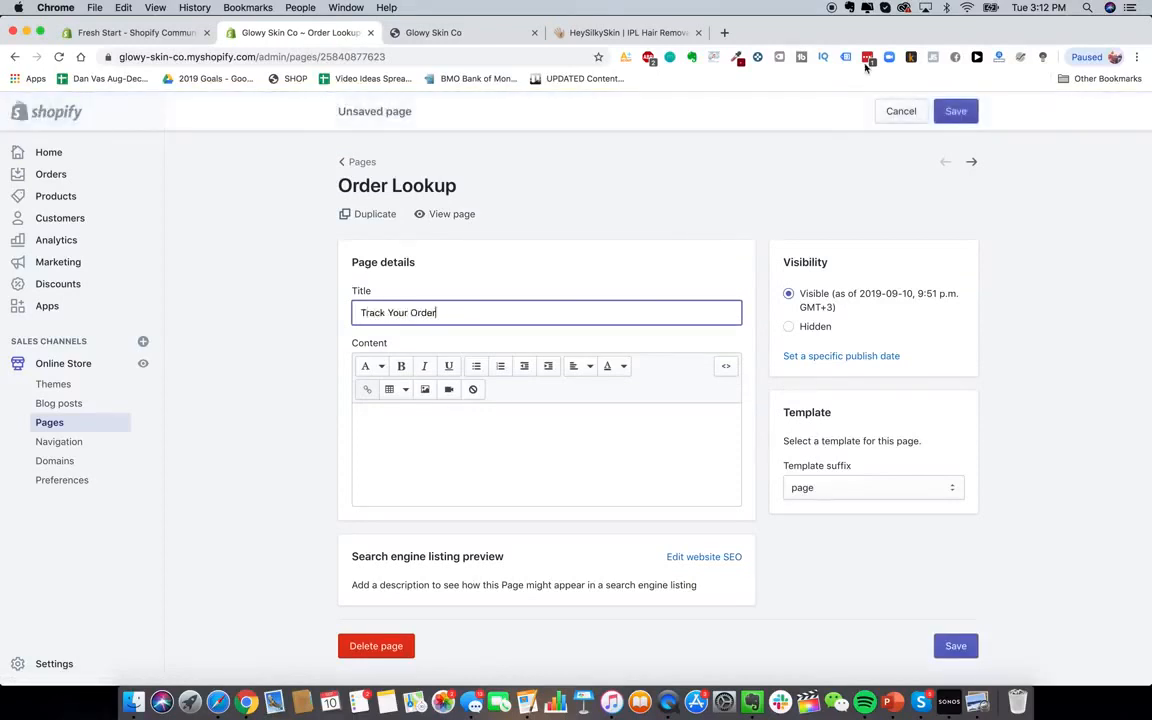
{"action": "left_click", "coordinate": [956, 111]}
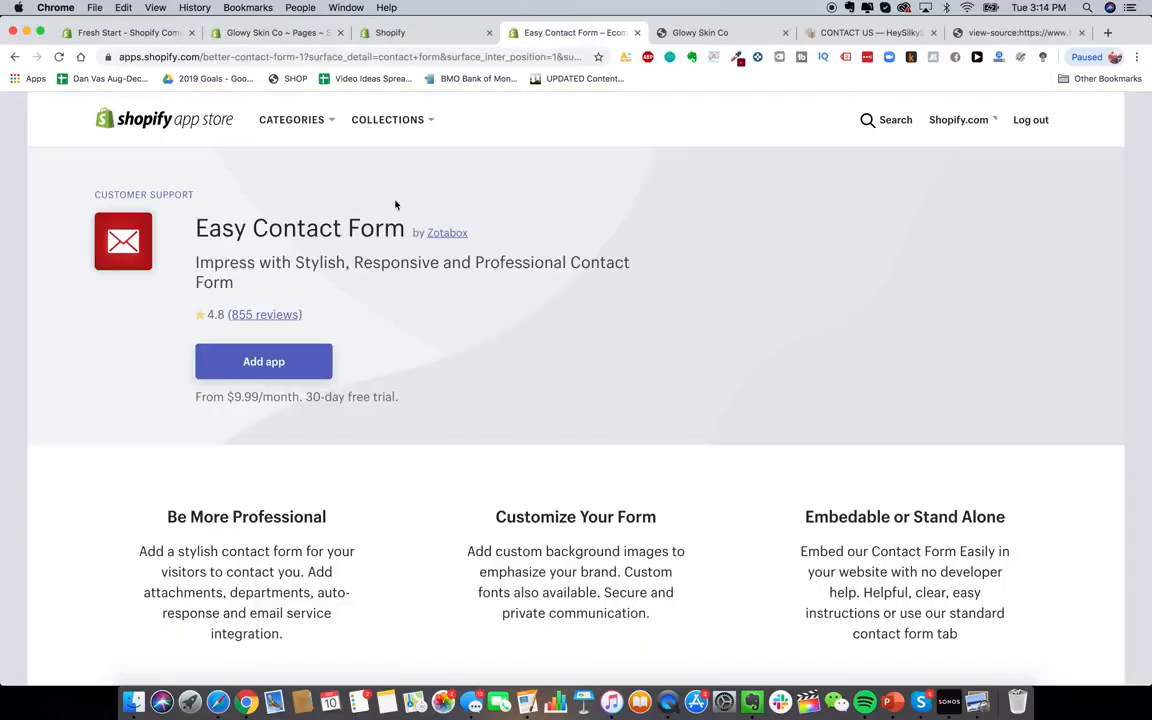
Add the Easy Contact Form app by Zotabox and approve its installation on the store
{"action": "left_click", "coordinate": [288, 358]}
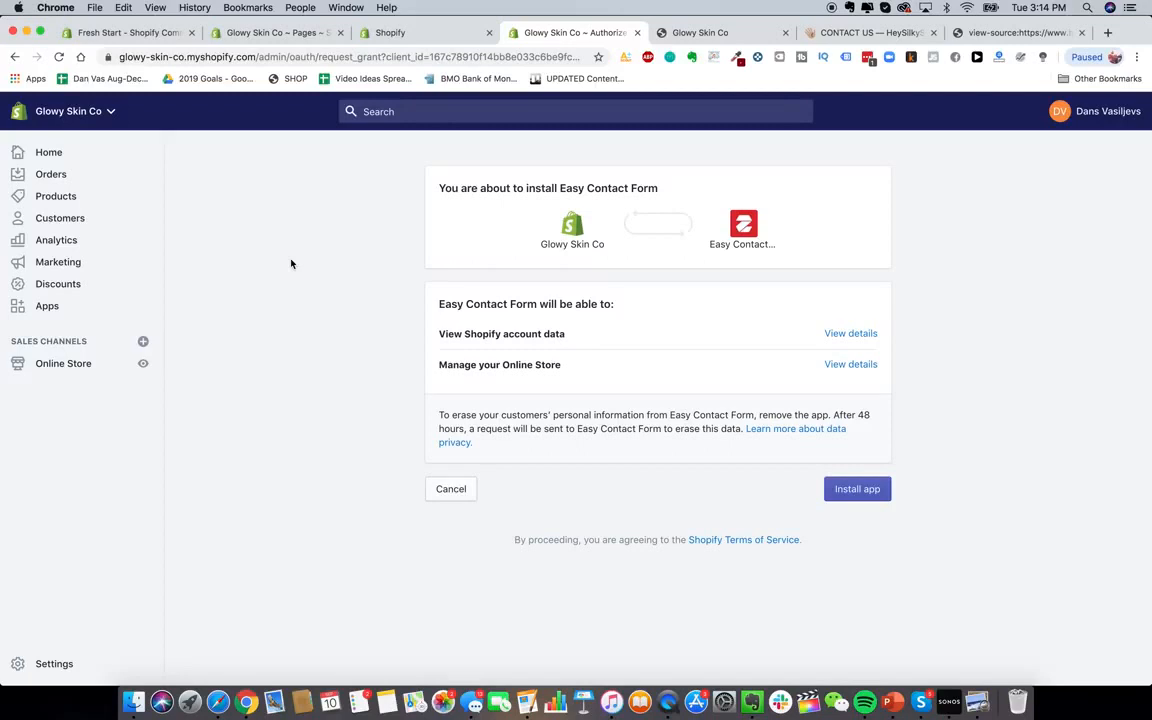
{"action": "left_click", "coordinate": [837, 488]}
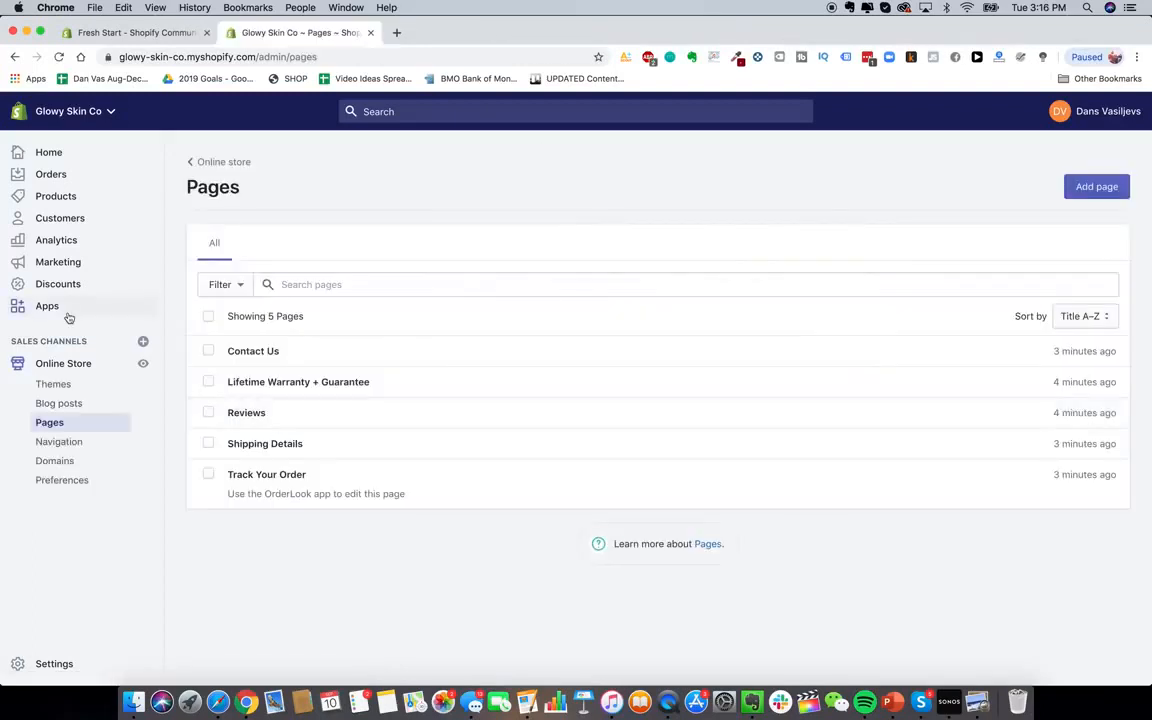
Add a 'Contact Us' item to the Main menu linked to the Contact Us page
{"action": "left_click", "coordinate": [66, 442]}
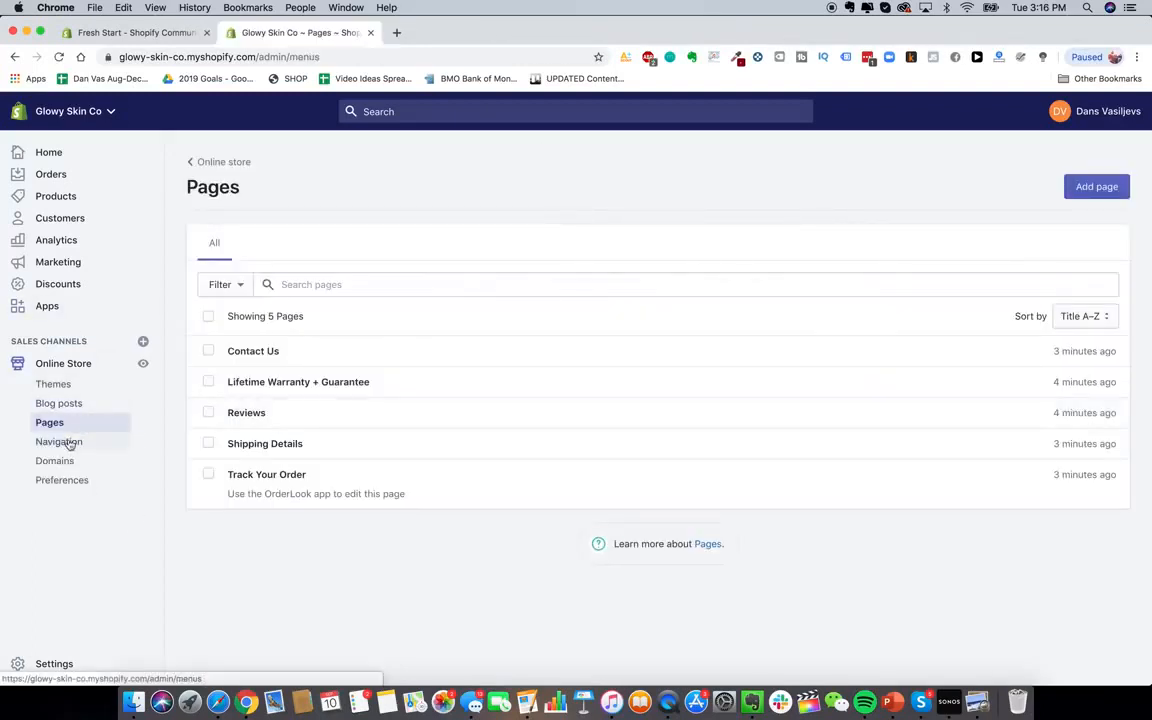
{"action": "left_click", "coordinate": [590, 347]}
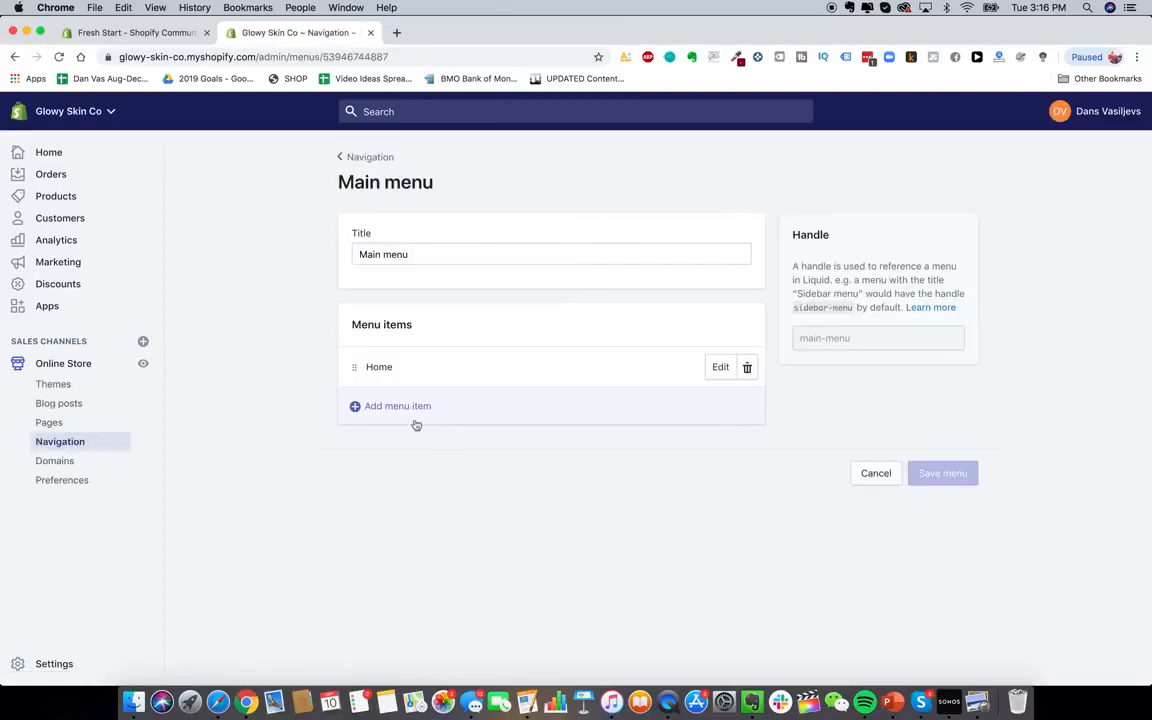
{"action": "left_click", "coordinate": [407, 403]}
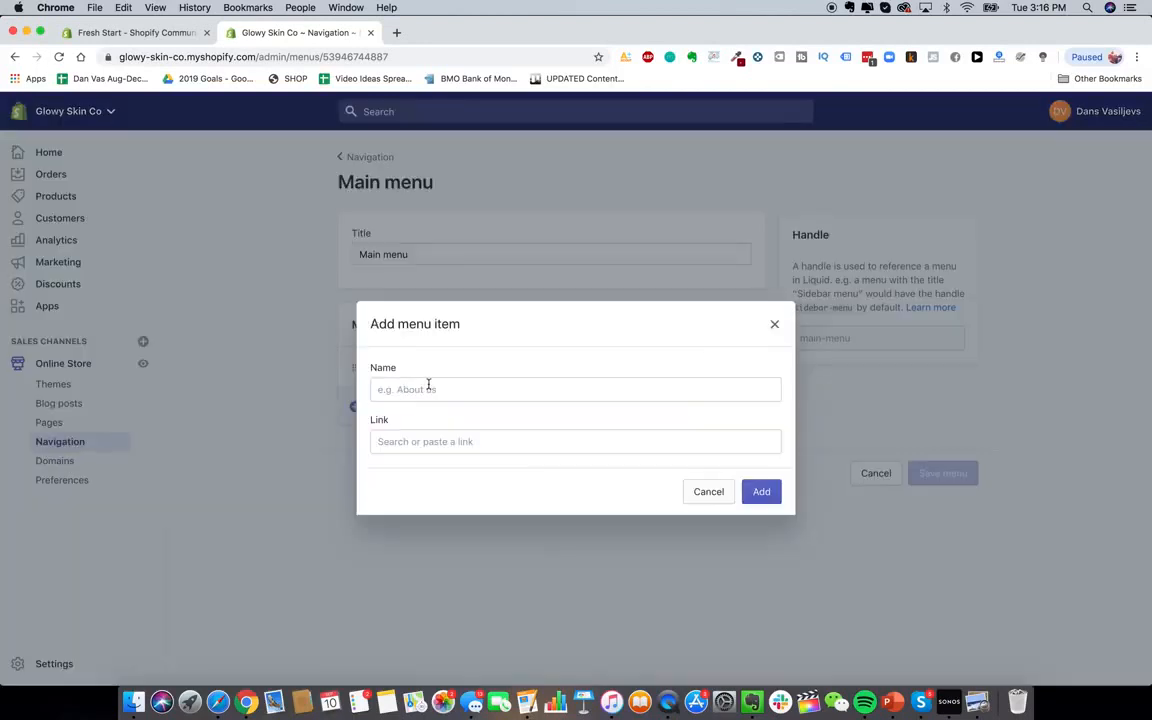
{"action": "left_click", "coordinate": [428, 386]}
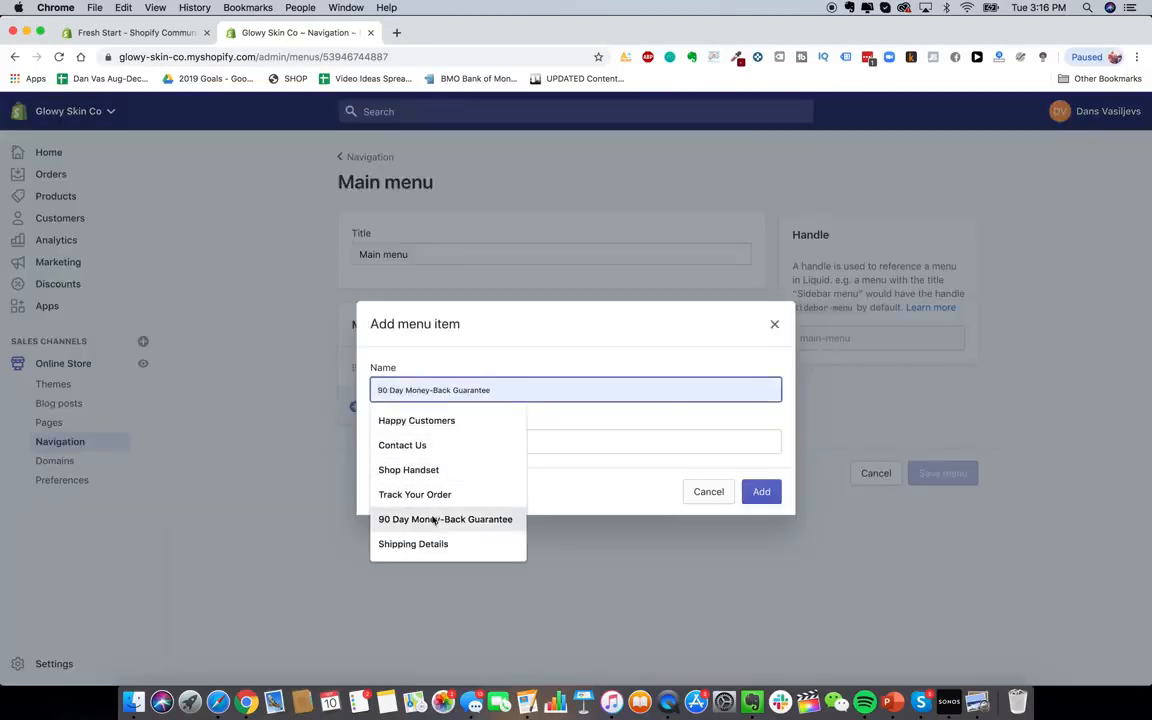
{"action": "left_click", "coordinate": [443, 447]}
{"action": "left_click", "coordinate": [448, 442]}
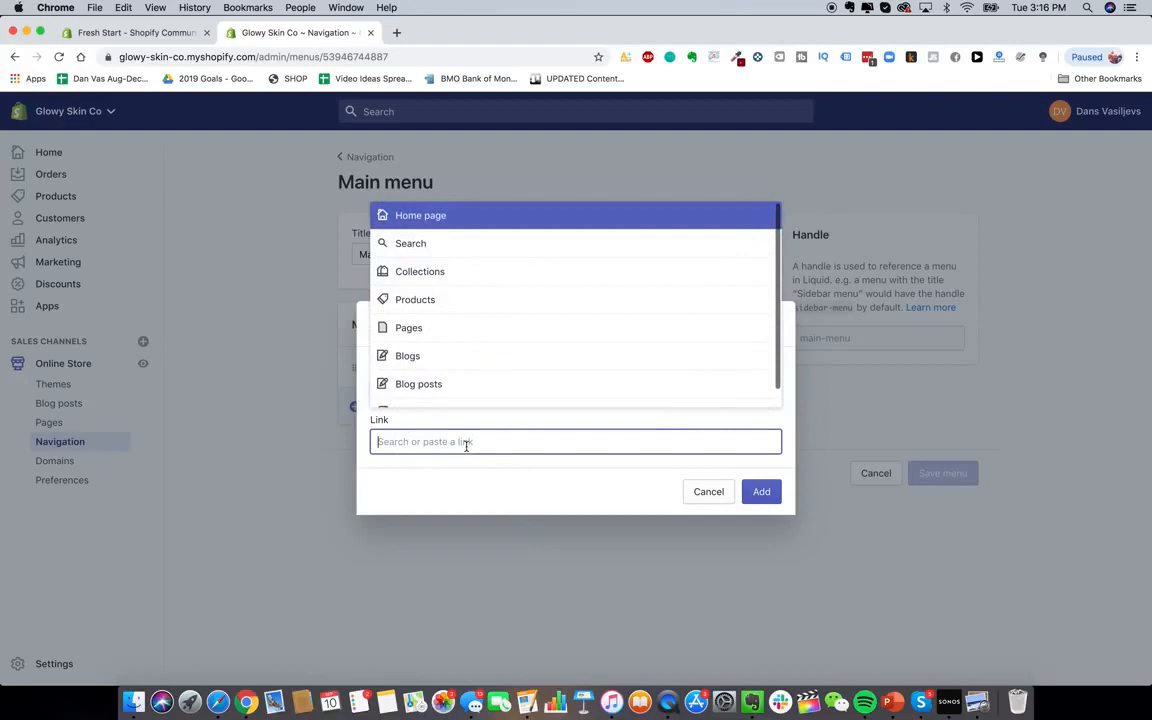
{"action": "left_click", "coordinate": [451, 327]}
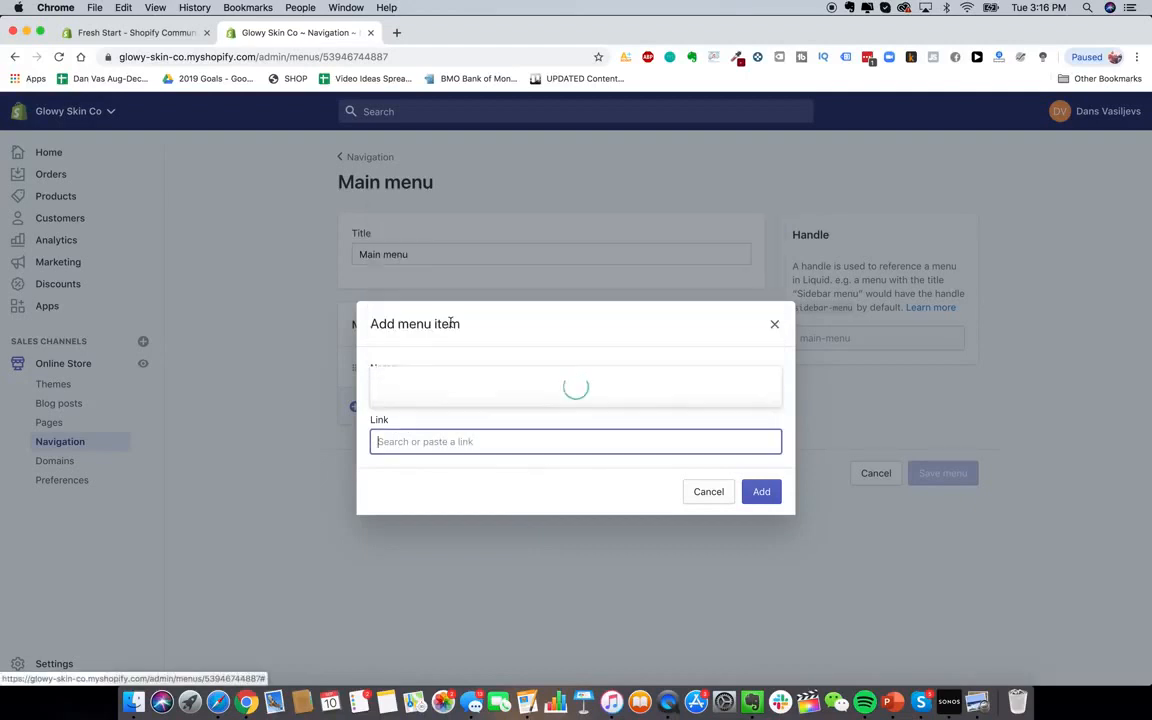
{"action": "left_click", "coordinate": [455, 283]}
{"action": "left_click", "coordinate": [761, 491]}
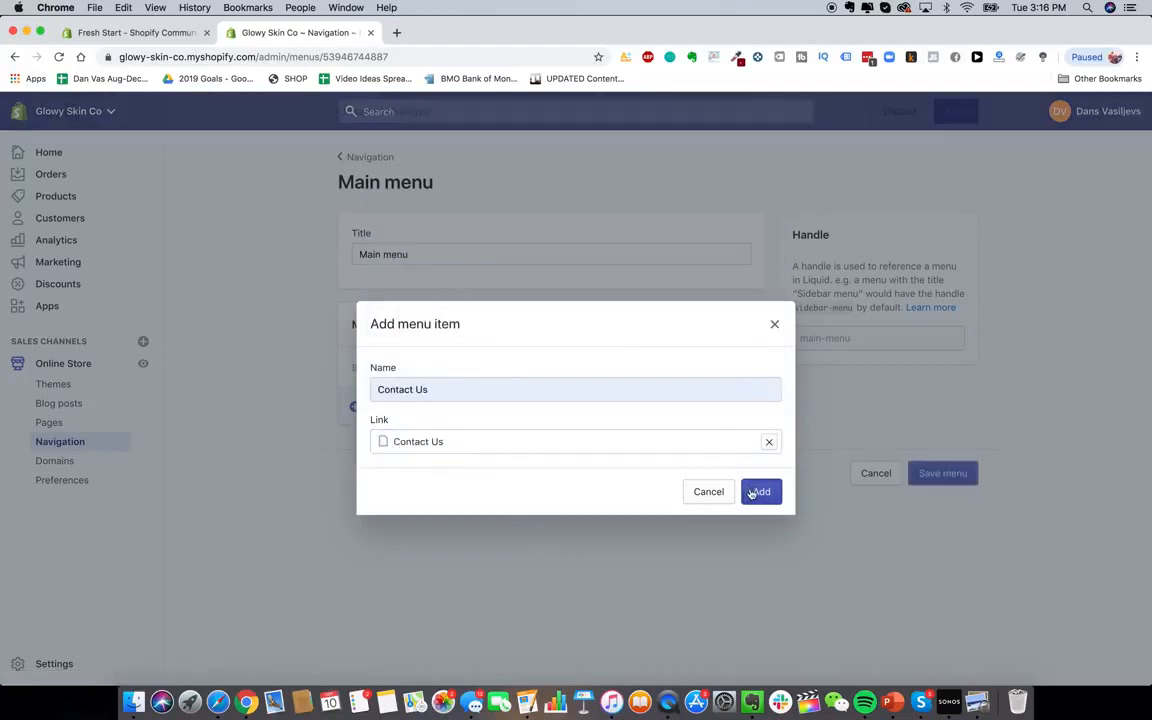
Add a 'Shop Handset' menu item linked to the laser hair removal device product
{"action": "left_click", "coordinate": [440, 446]}
{"action": "left_click", "coordinate": [440, 389]}
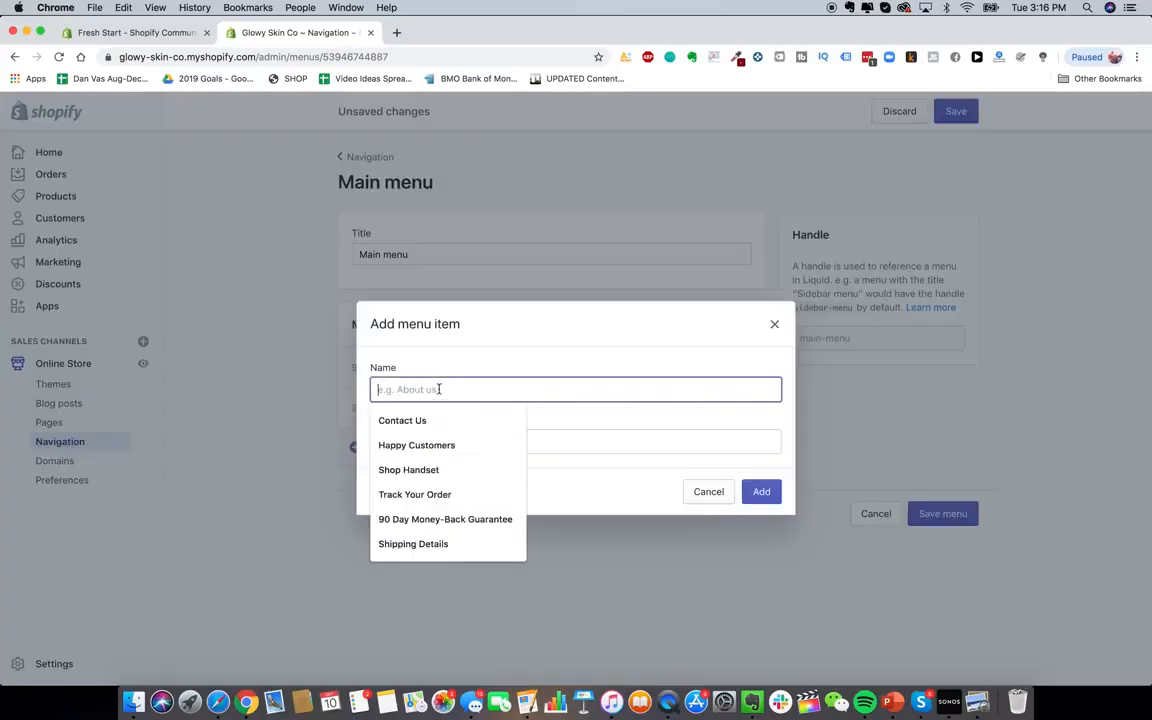
{"action": "left_click", "coordinate": [438, 462]}
{"action": "left_click", "coordinate": [442, 437]}
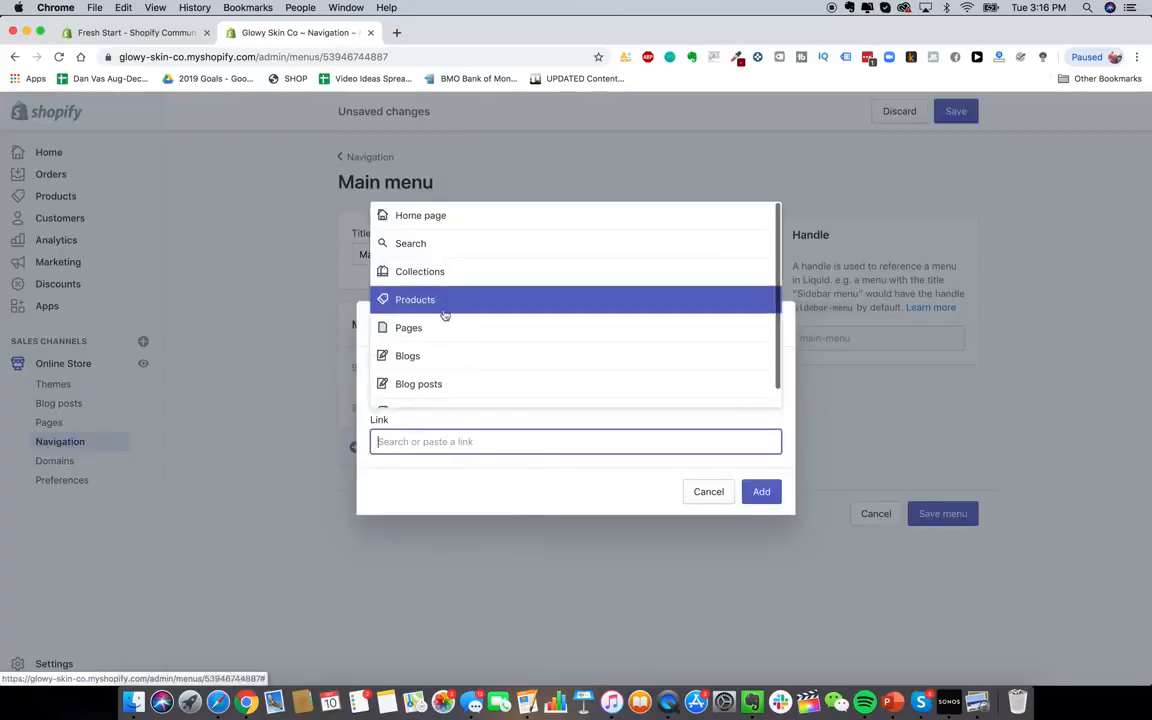
{"action": "left_click", "coordinate": [445, 300]}
{"action": "left_click", "coordinate": [476, 391]}
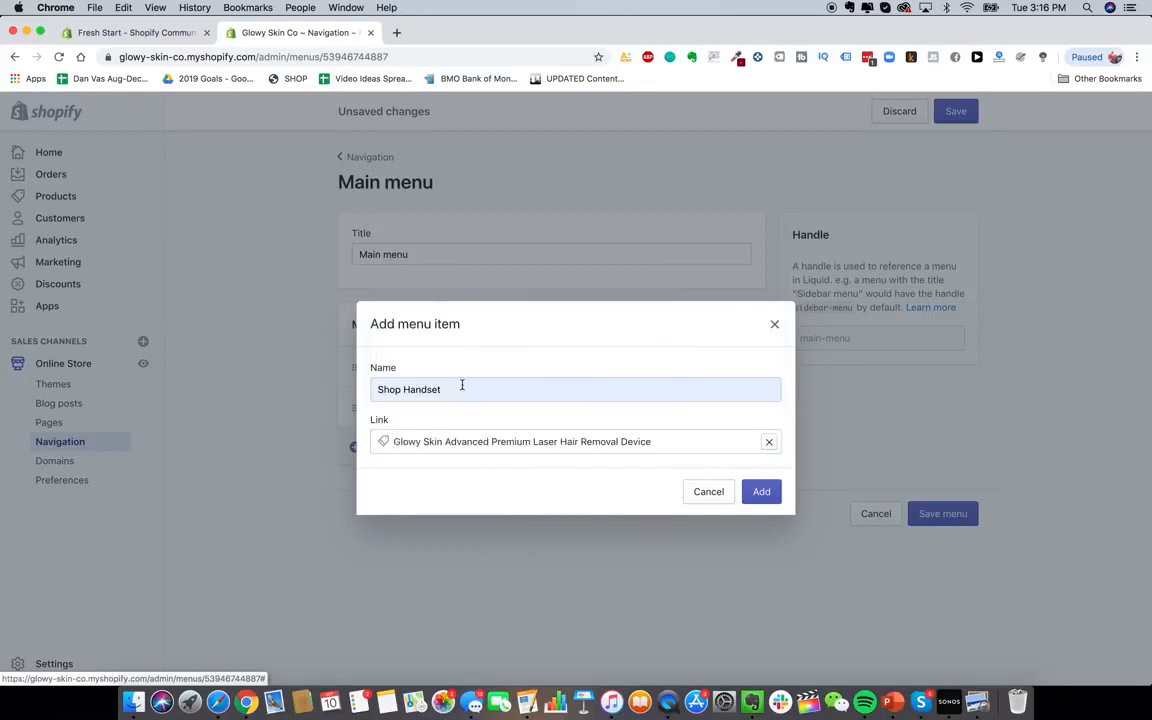
{"action": "left_click", "coordinate": [761, 490]}
Start a third menu item, looking through the available link destinations
{"action": "left_click", "coordinate": [398, 488]}
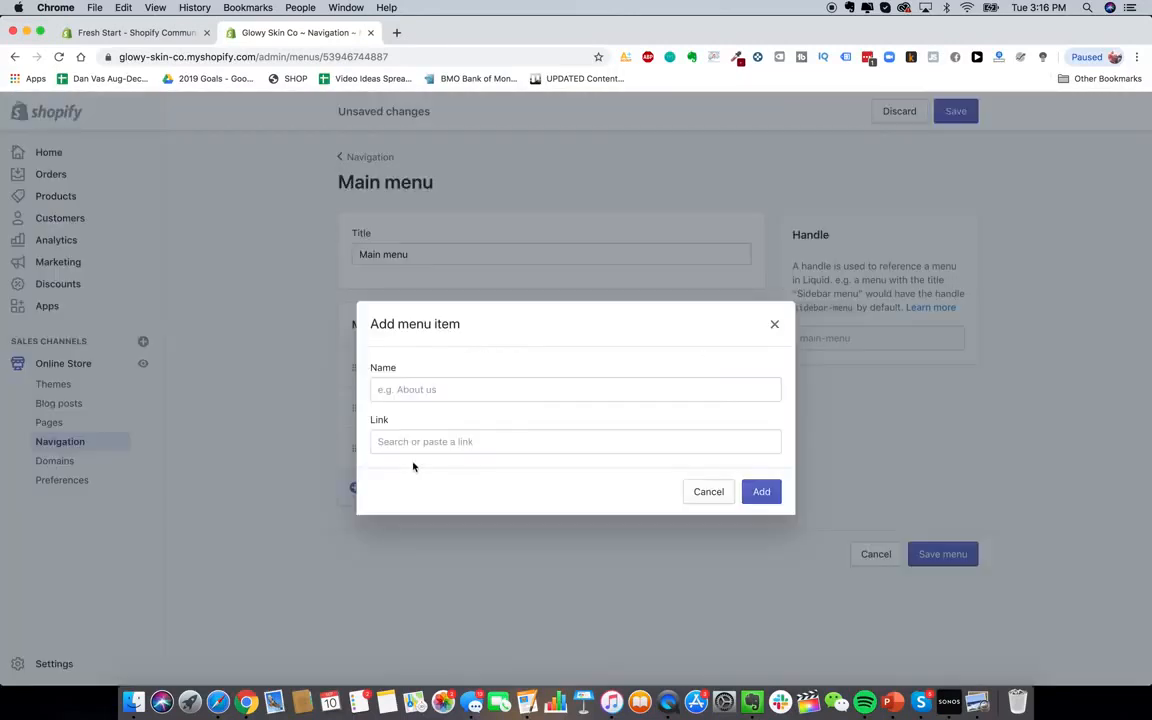
{"action": "left_click", "coordinate": [471, 391]}
{"action": "left_click", "coordinate": [471, 379]}
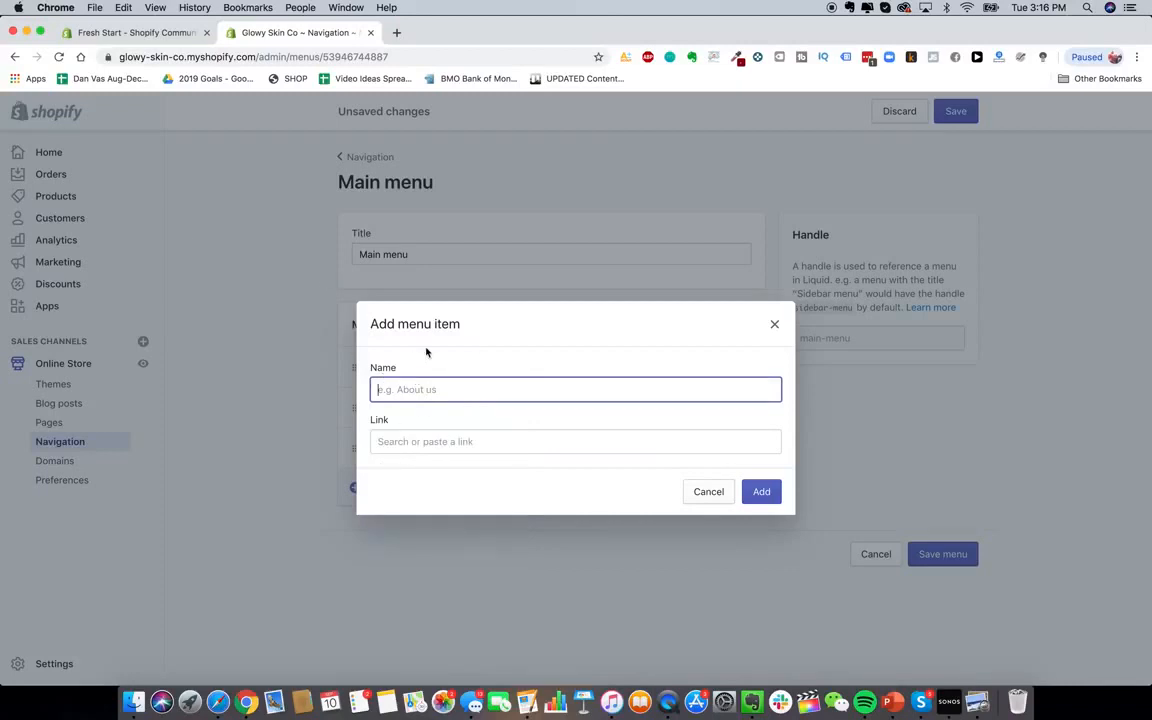
{"action": "left_click", "coordinate": [413, 399]}
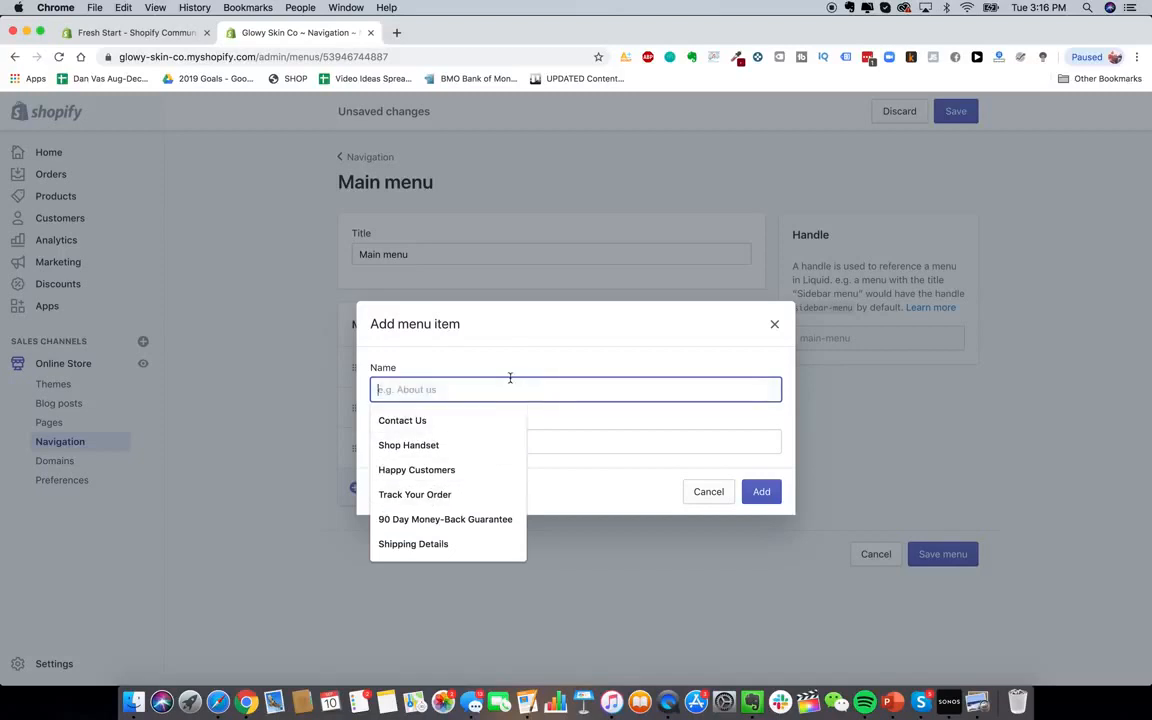
{"action": "left_click", "coordinate": [462, 371]}
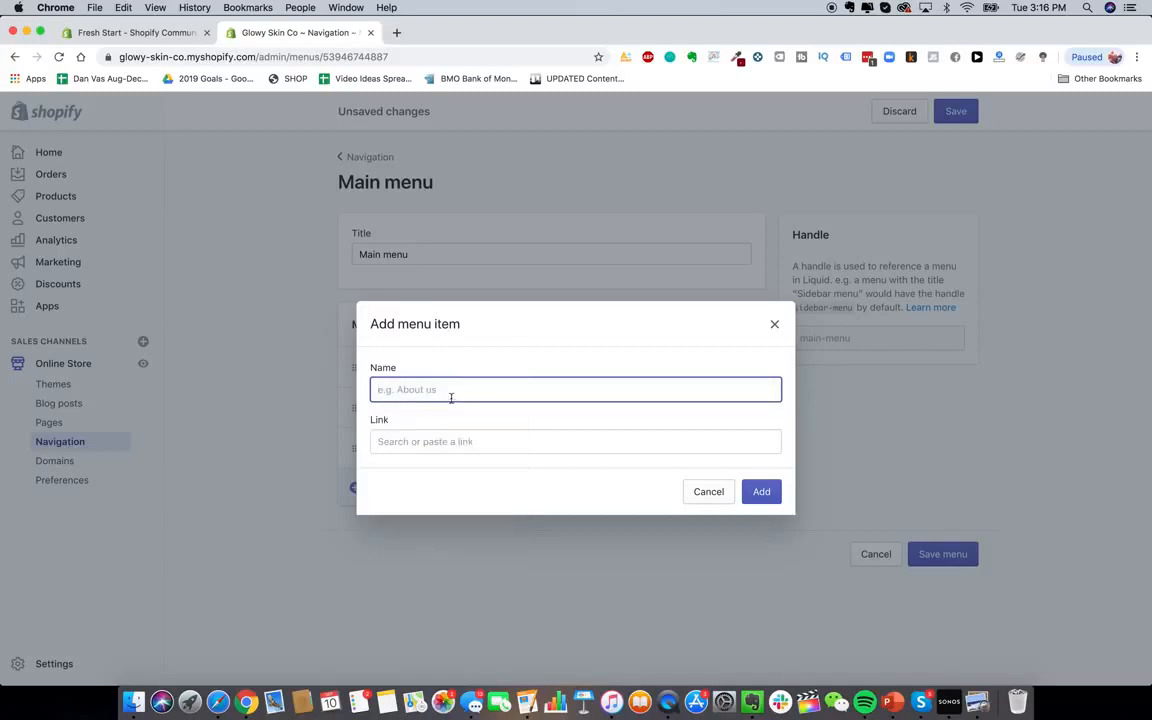
{"action": "left_click", "coordinate": [435, 389]}
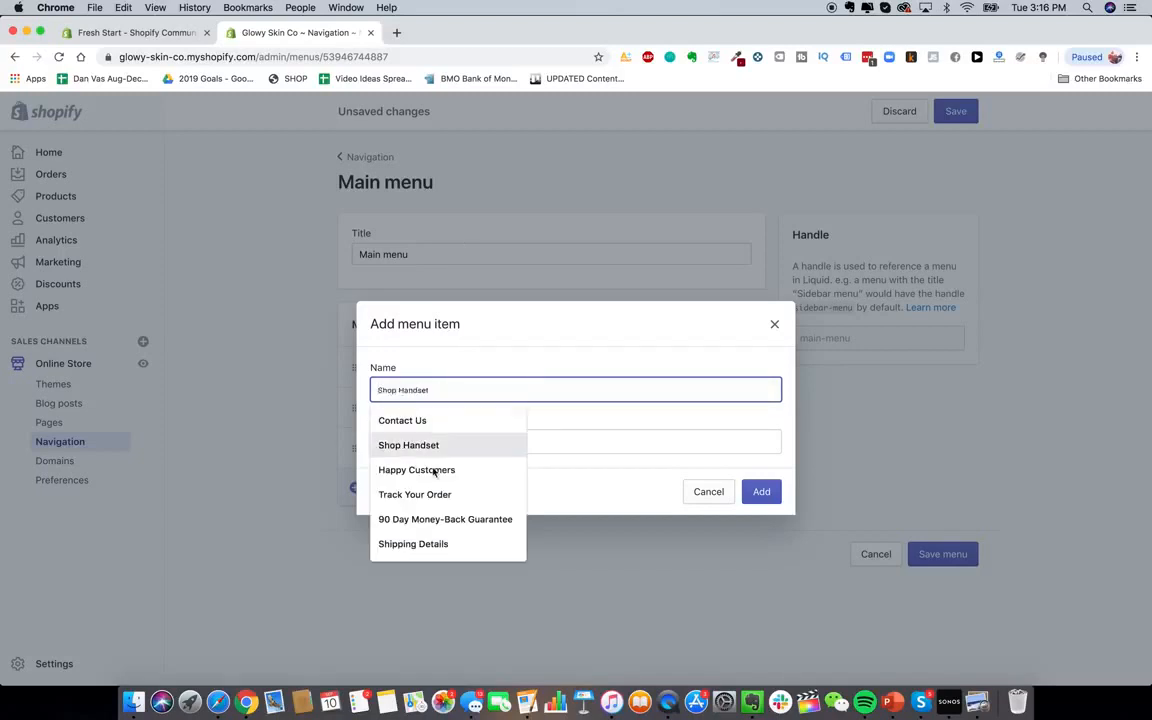
{"action": "left_click", "coordinate": [555, 430]}
{"action": "scroll", "coordinate": [504, 349], "scroll_direction": "down", "scroll_amount": 1}
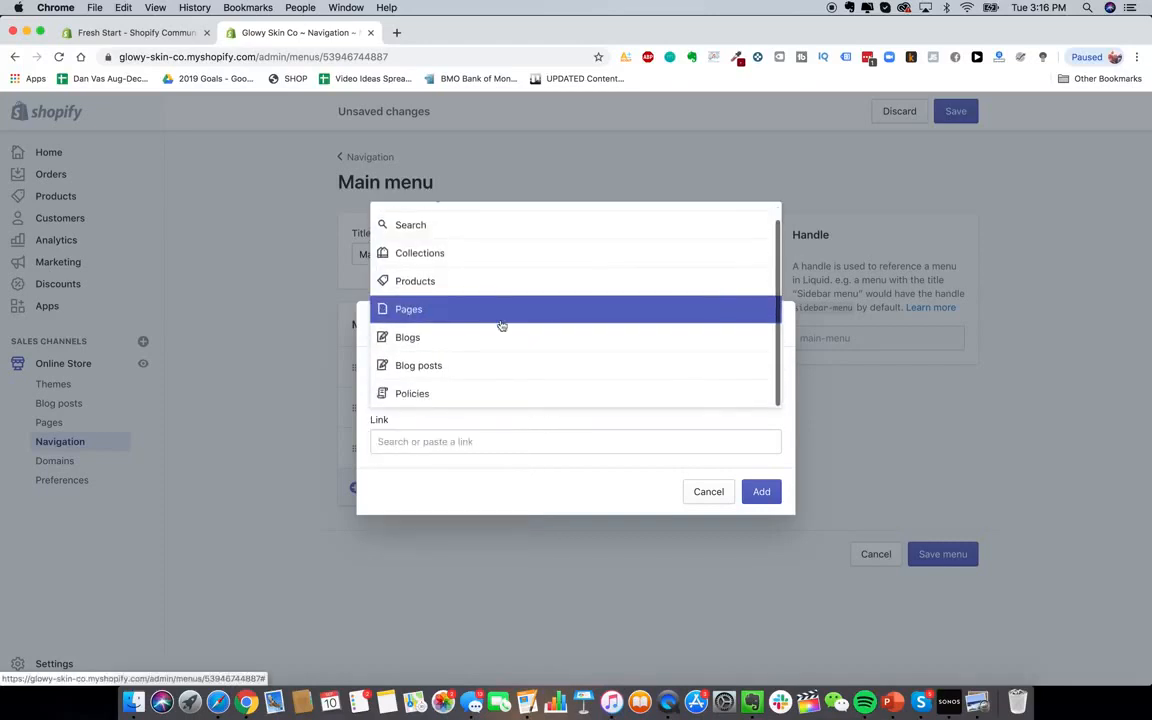
{"action": "left_click", "coordinate": [481, 432]}
{"action": "left_click", "coordinate": [480, 399]}
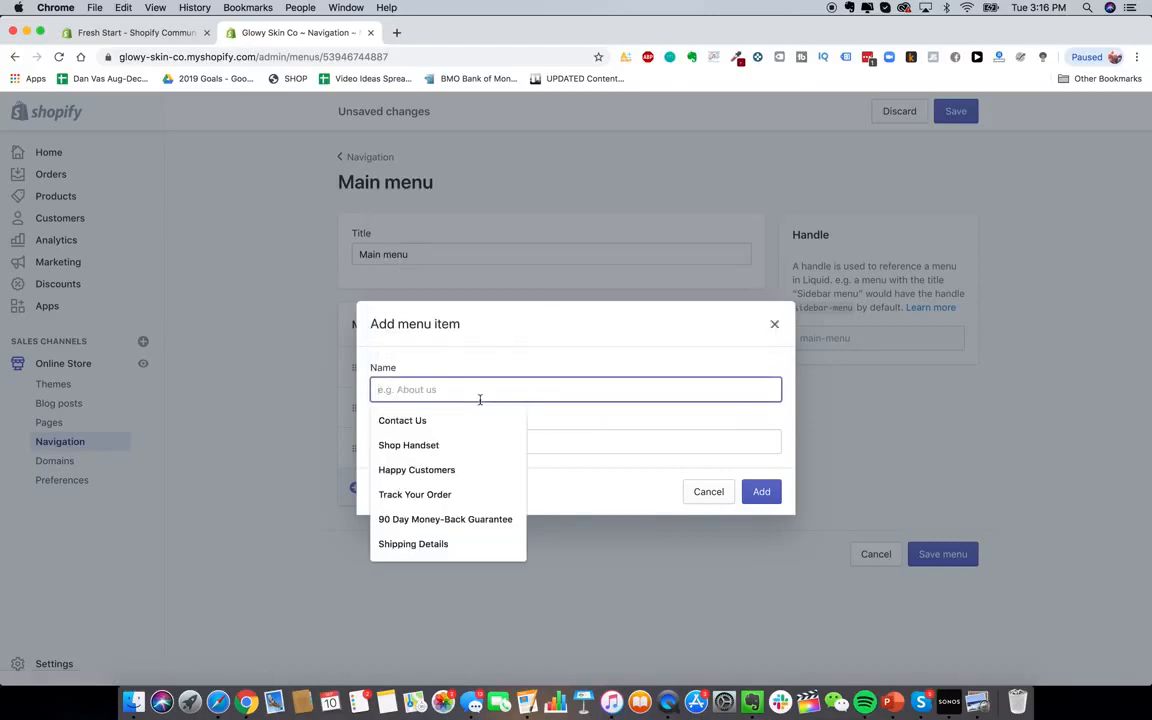
Name the item 'Lifetime Warranty', link it to its page, and save the Main menu
{"action": "type", "text": "Lifetime Warranty"}
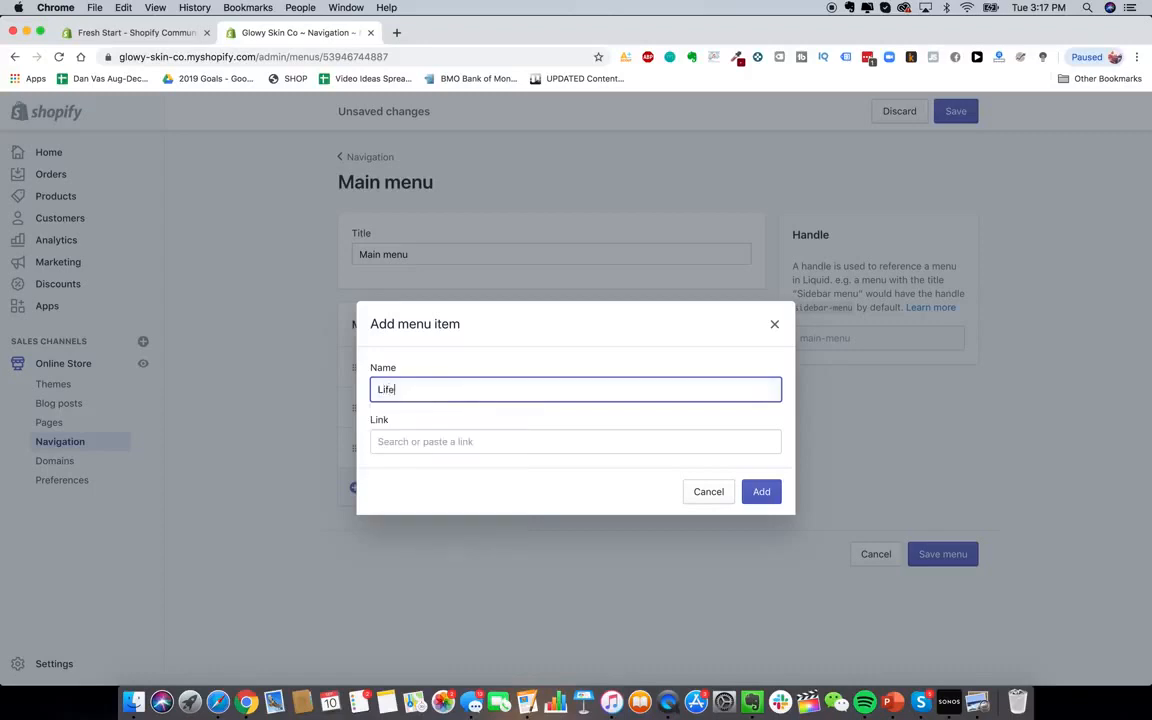
{"action": "left_click", "coordinate": [454, 440]}
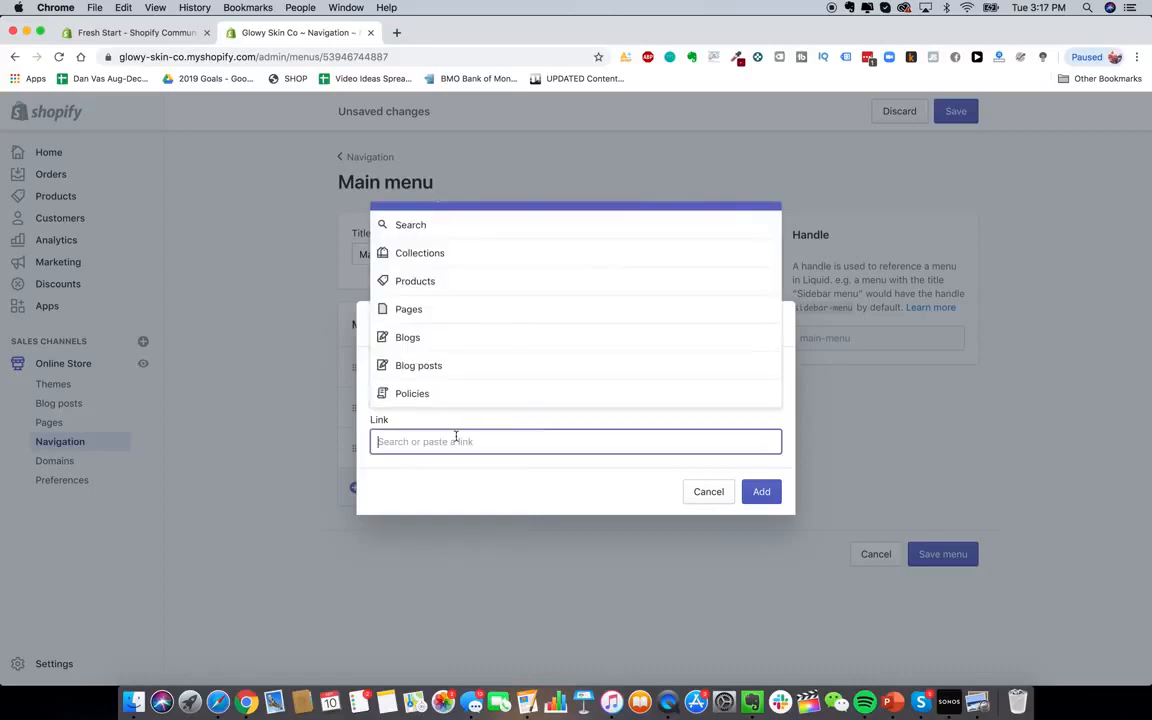
{"action": "left_click", "coordinate": [444, 310]}
{"action": "left_click", "coordinate": [463, 318]}
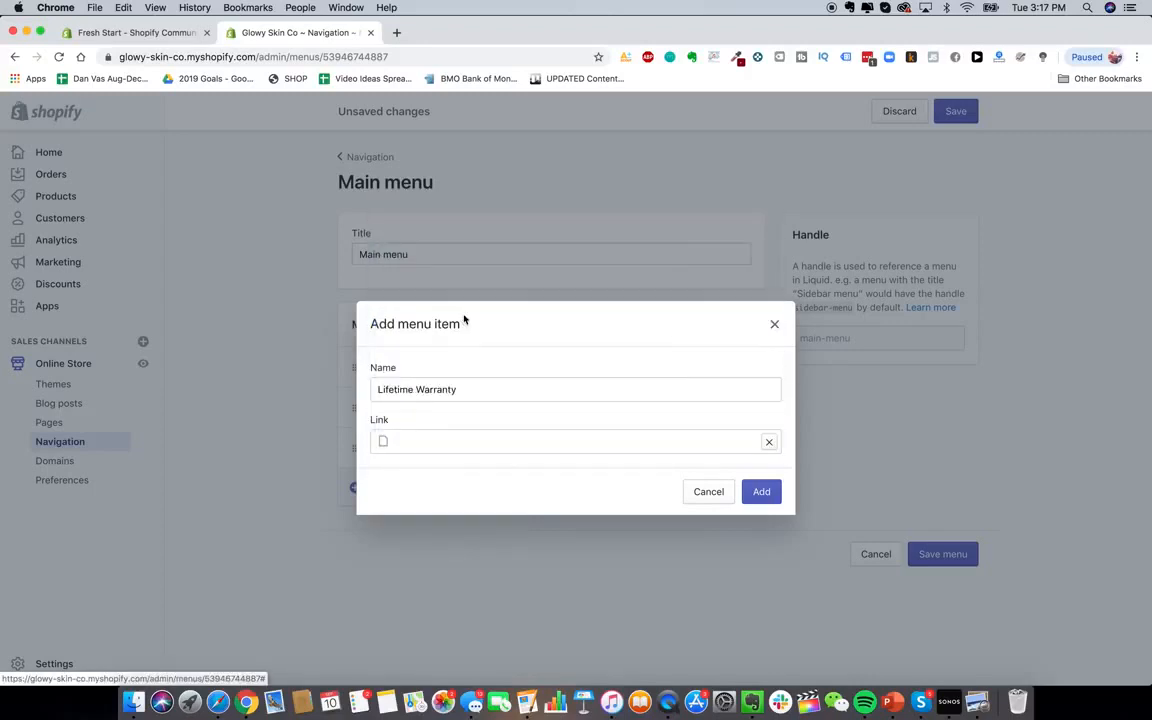
{"action": "left_click", "coordinate": [759, 494]}
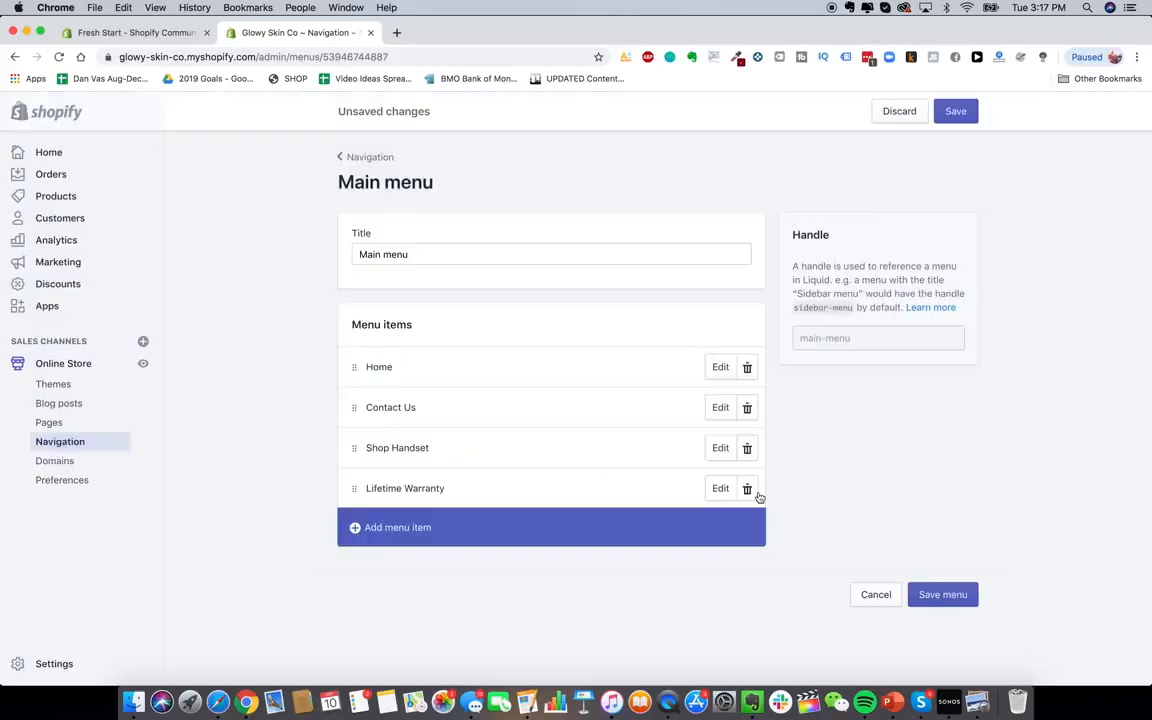
{"action": "left_click", "coordinate": [955, 594]}
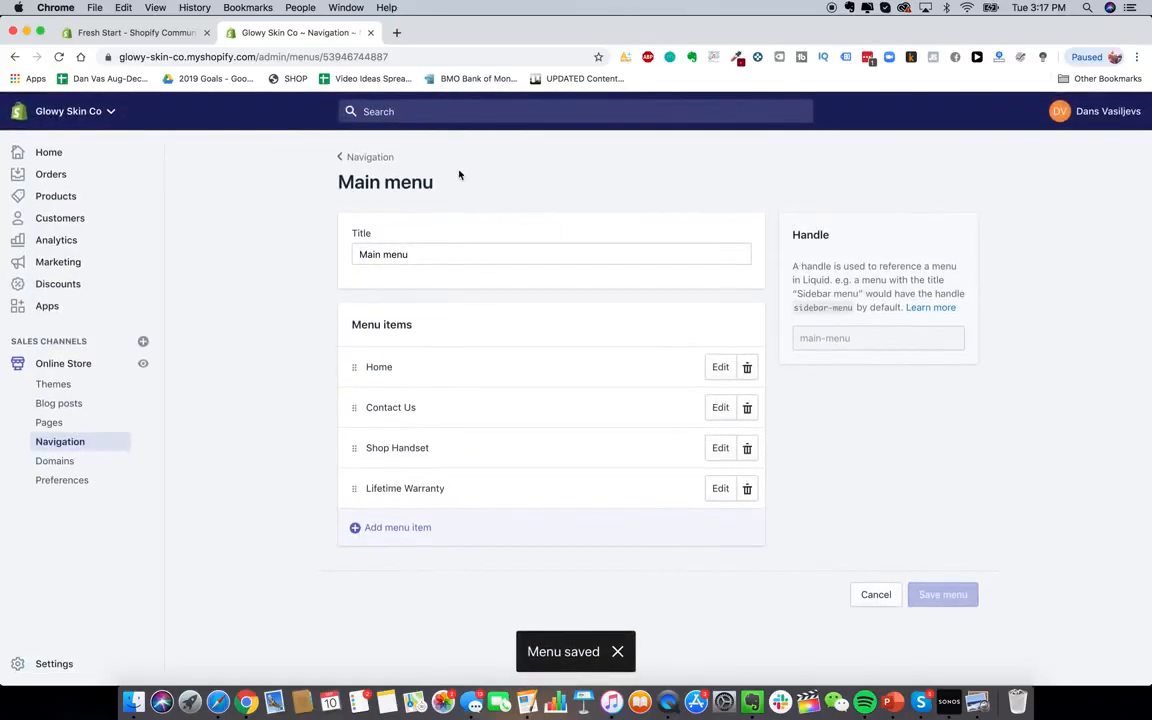
{"action": "left_click", "coordinate": [396, 32]}
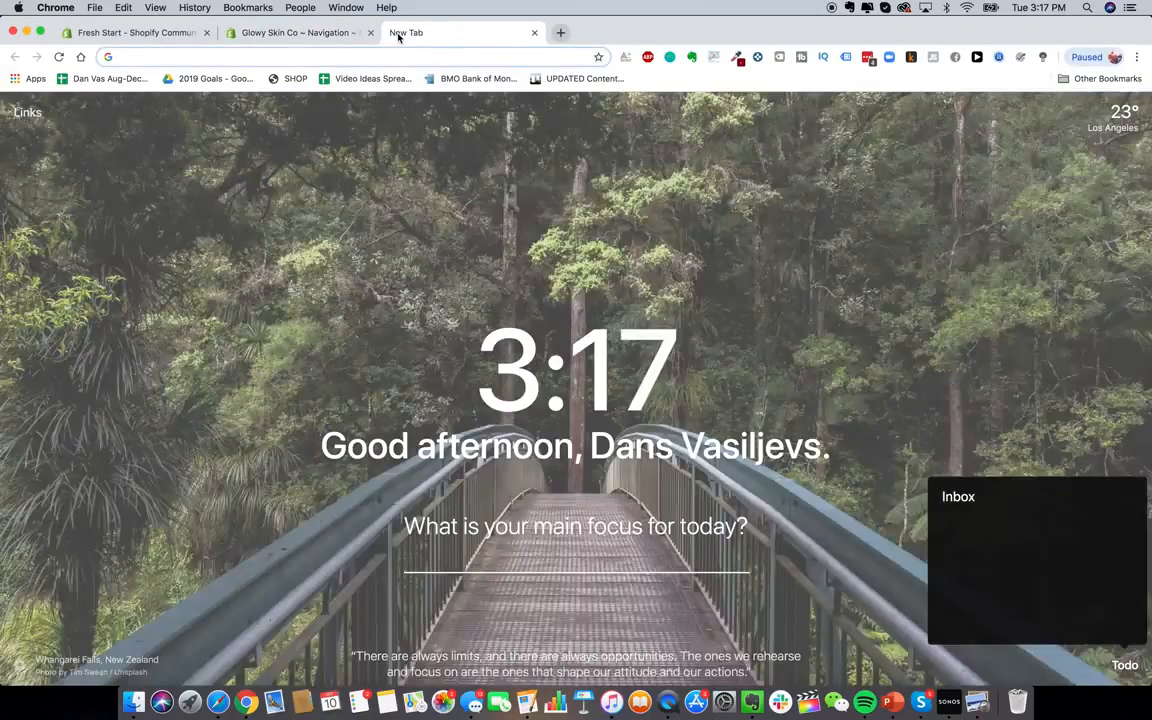
Load the glowyskinco.com storefront and check its Contact Us page
{"action": "type", "text": "glowy"}
{"action": "key", "text": "Return"}
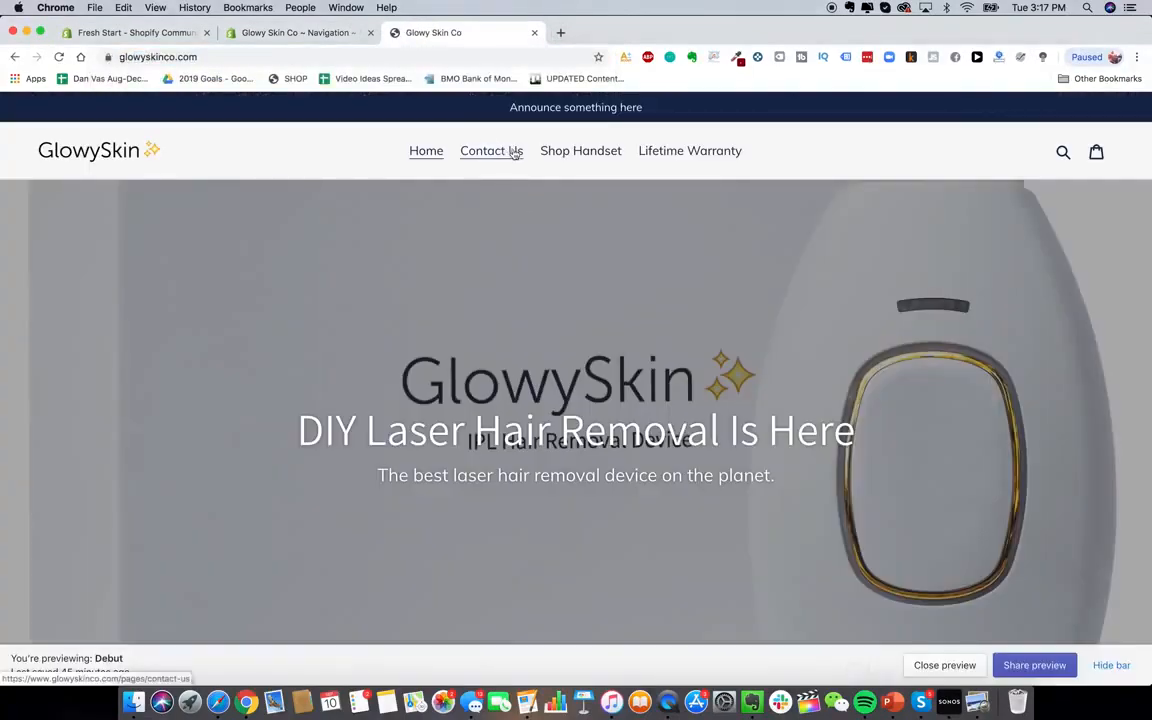
{"action": "left_click", "coordinate": [514, 152]}
{"action": "left_click", "coordinate": [329, 33]}
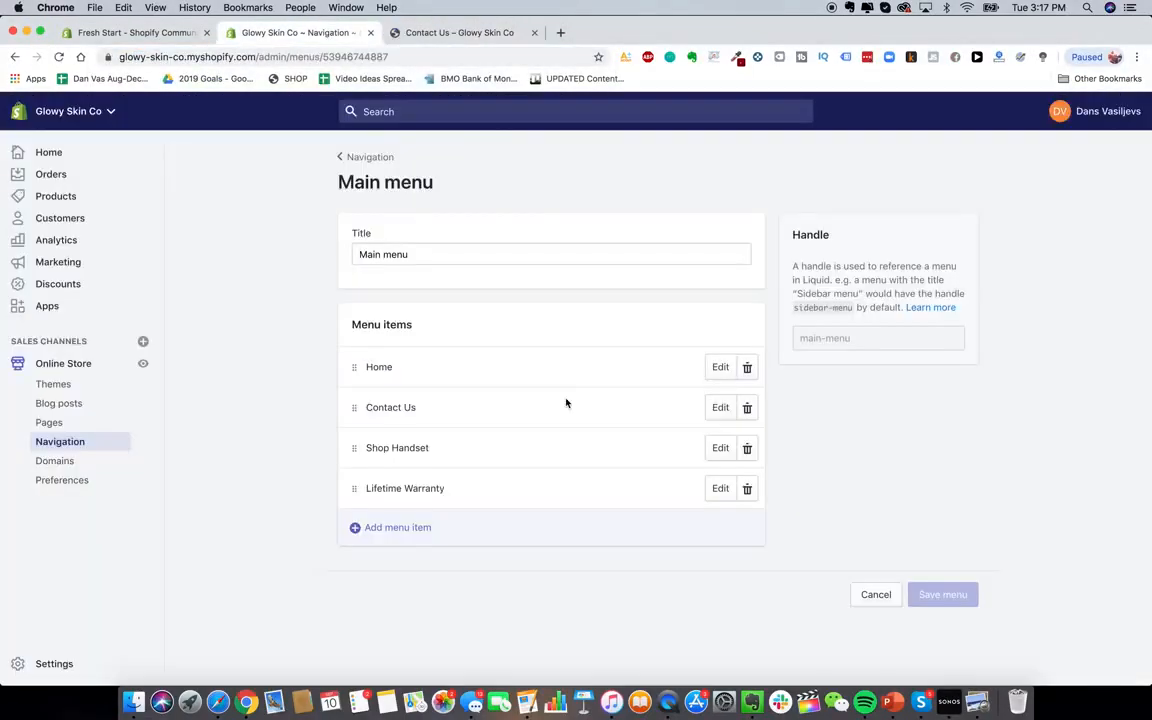
Reorder the Main menu to Home, Shop Handset, Lifetime Warranty, Contact Us and save
{"action": "mouse_move", "coordinate": [350, 408]}
{"action": "left_mouse_down"}
{"action": "mouse_move", "coordinate": [358, 383]}
{"action": "mouse_move", "coordinate": [360, 400]}
{"action": "left_mouse_up"}
{"action": "left_click_drag", "start_coordinate": [349, 486], "coordinate": [355, 447]}
{"action": "left_click", "coordinate": [955, 112]}
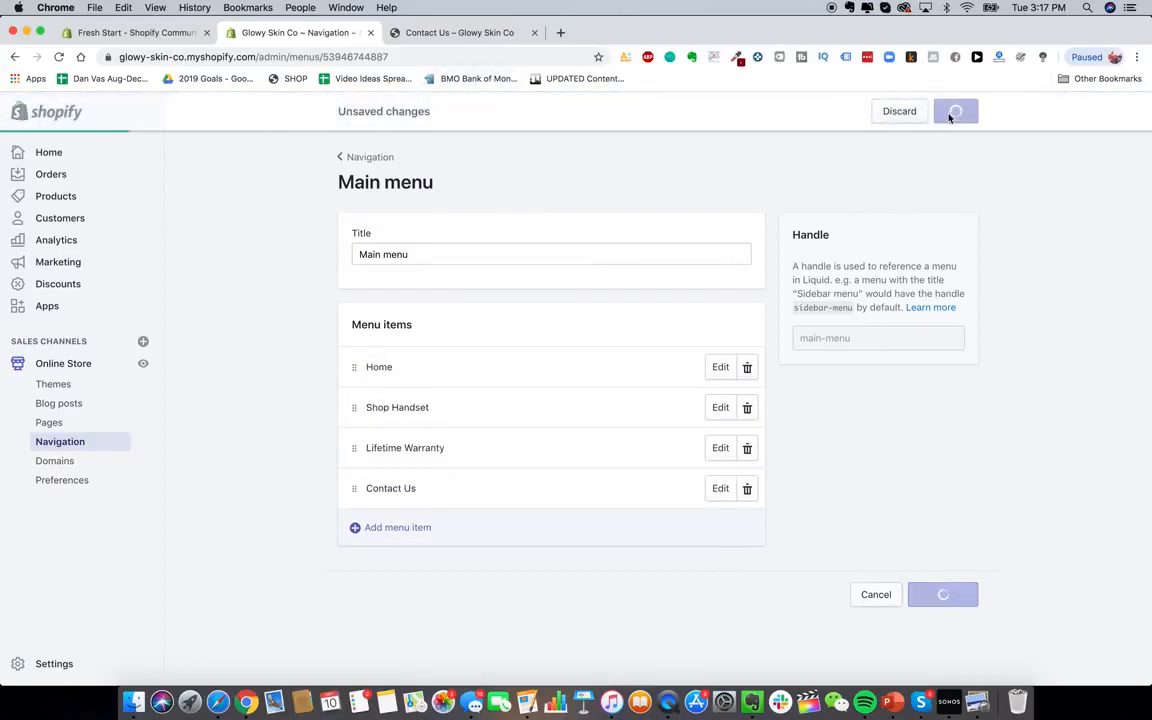
Reload the storefront and confirm Shop Handset opens the laser device product page
{"action": "left_click", "coordinate": [459, 32]}
{"action": "left_click", "coordinate": [60, 57]}
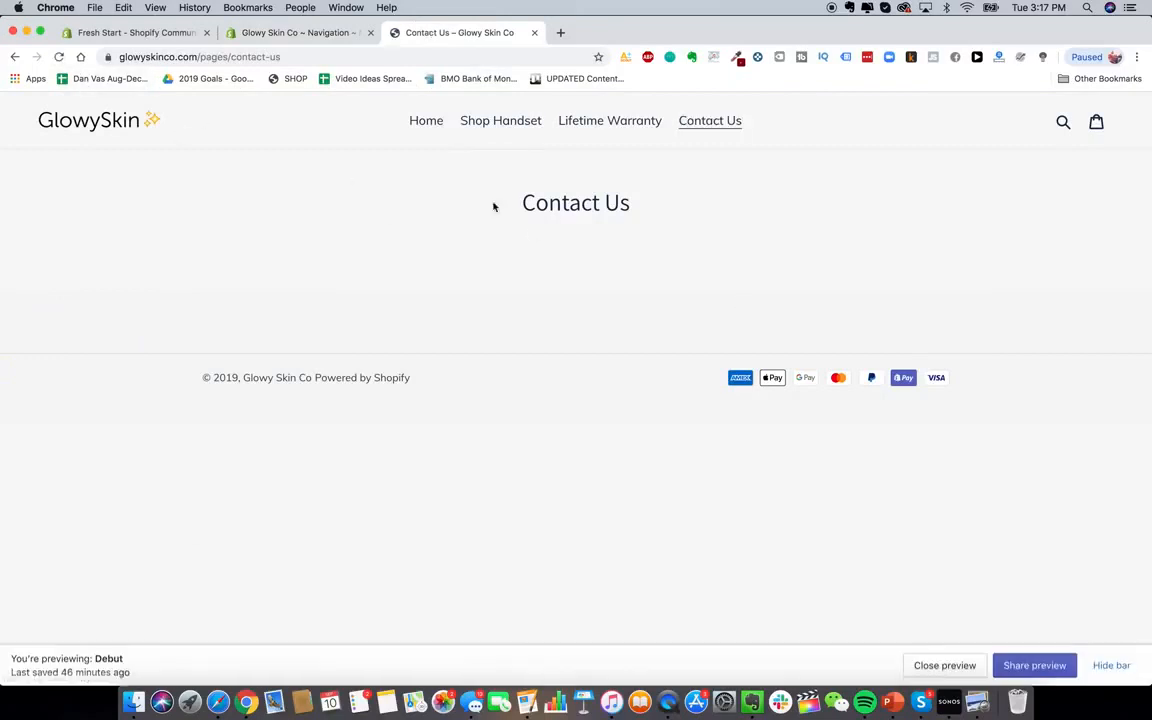
{"action": "left_click", "coordinate": [514, 126]}
{"action": "scroll", "coordinate": [608, 421], "scroll_direction": "down", "scroll_amount": 3}
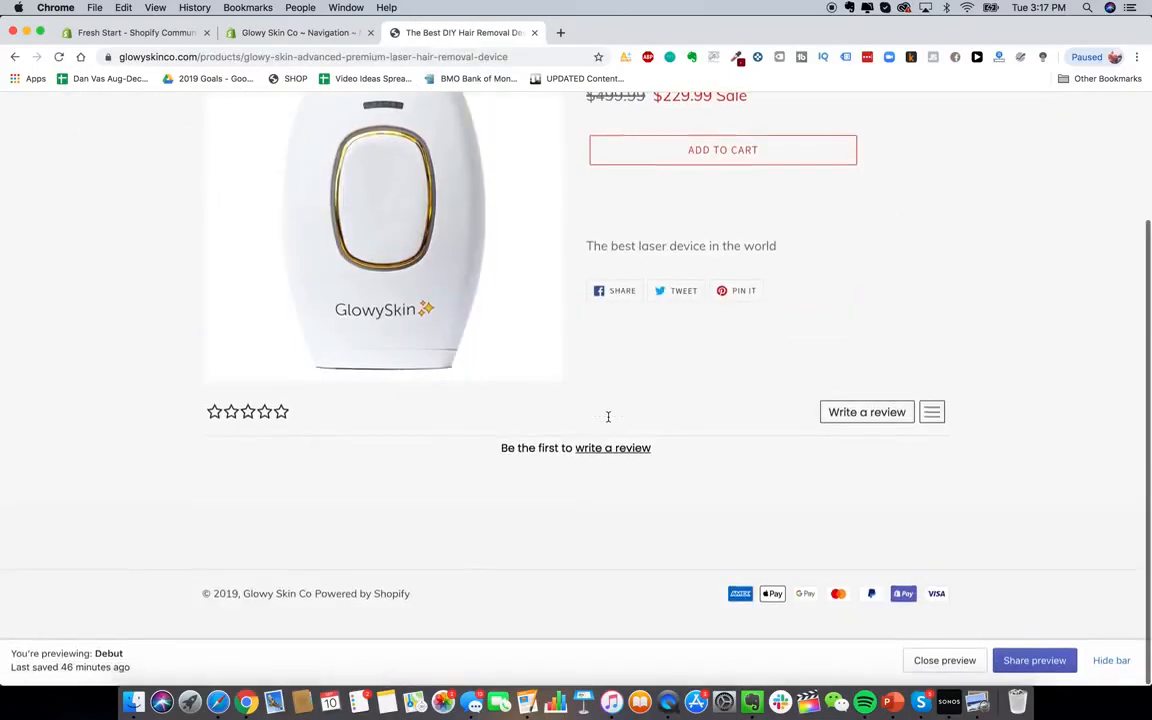
{"action": "scroll", "coordinate": [608, 420], "scroll_direction": "up", "scroll_amount": 2}
{"action": "scroll", "coordinate": [280, 511], "scroll_direction": "down", "scroll_amount": 1}
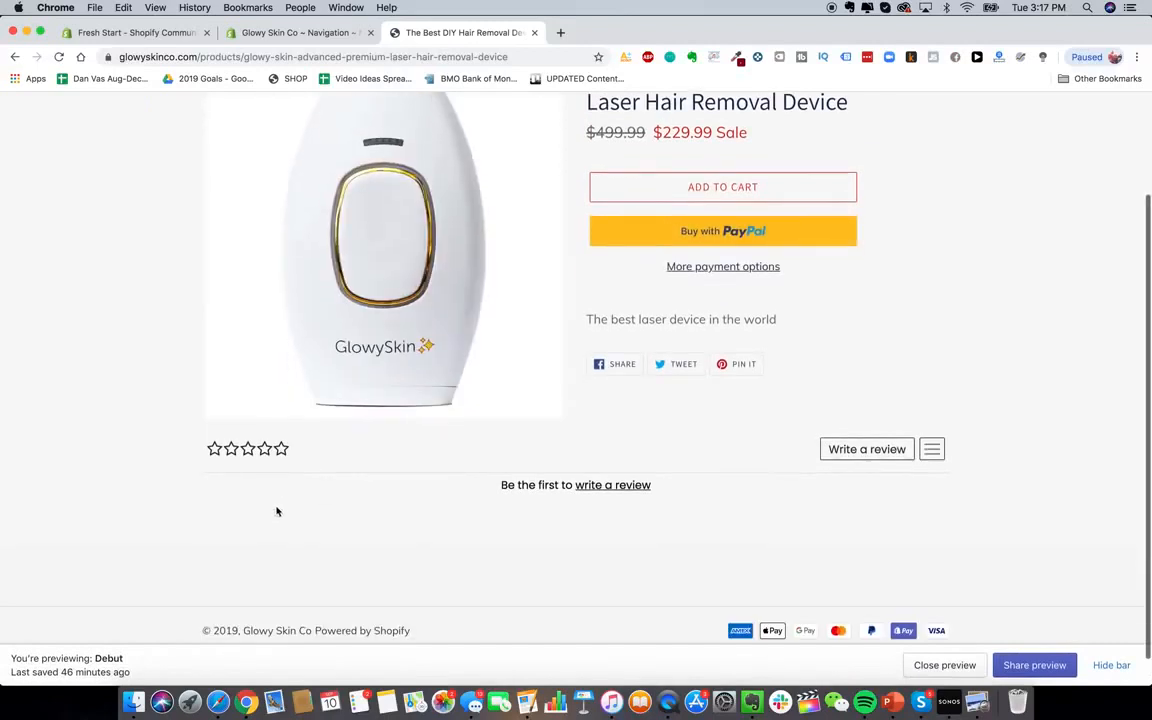
{"action": "scroll", "coordinate": [694, 549], "scroll_direction": "down", "scroll_amount": 1}
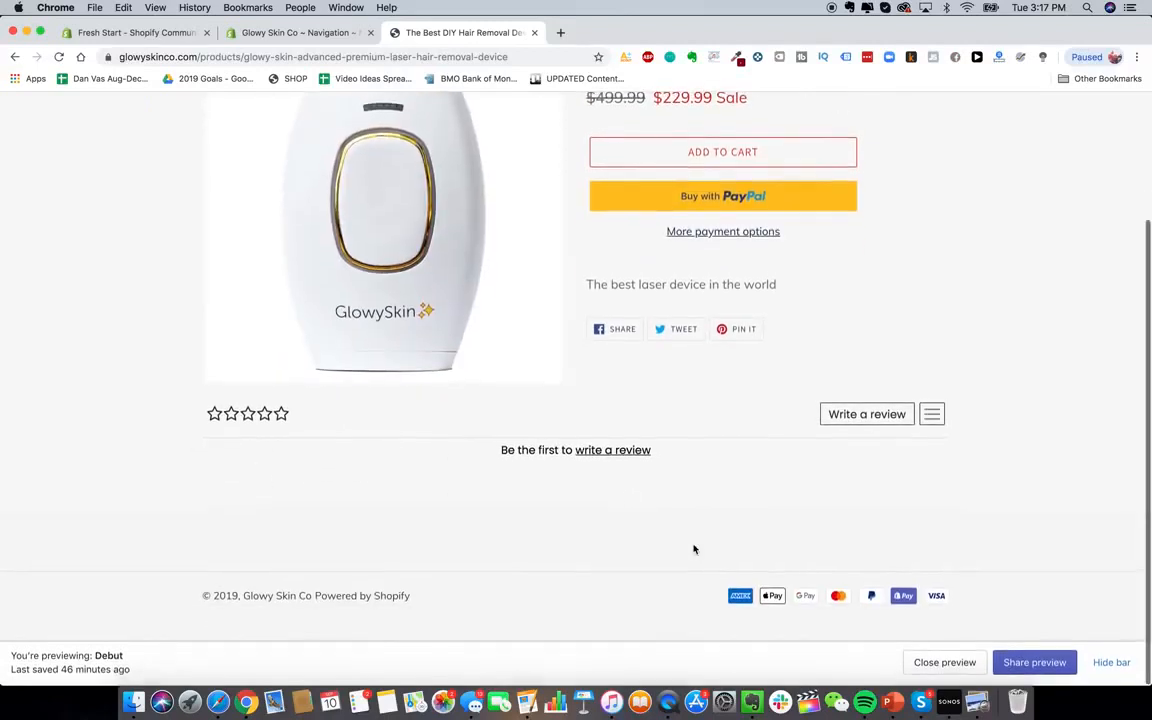
{"action": "scroll", "coordinate": [524, 380], "scroll_direction": "up", "scroll_amount": 2}
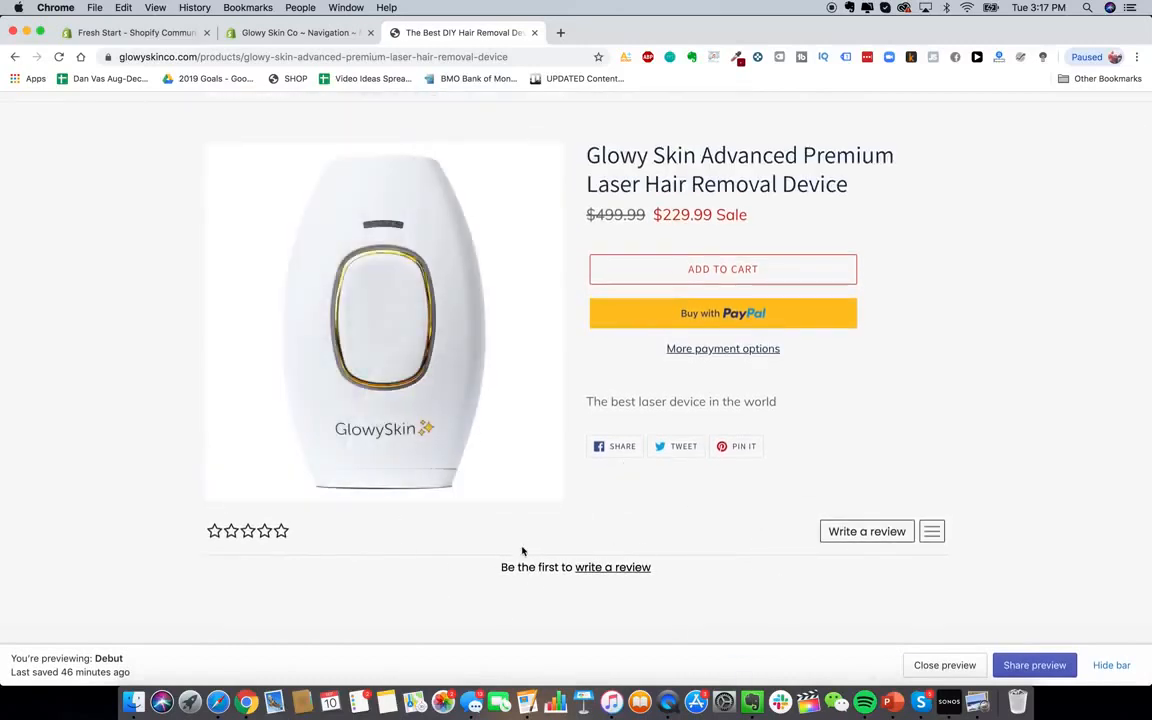
{"action": "key", "text": "ctrl+shift+Tab"}
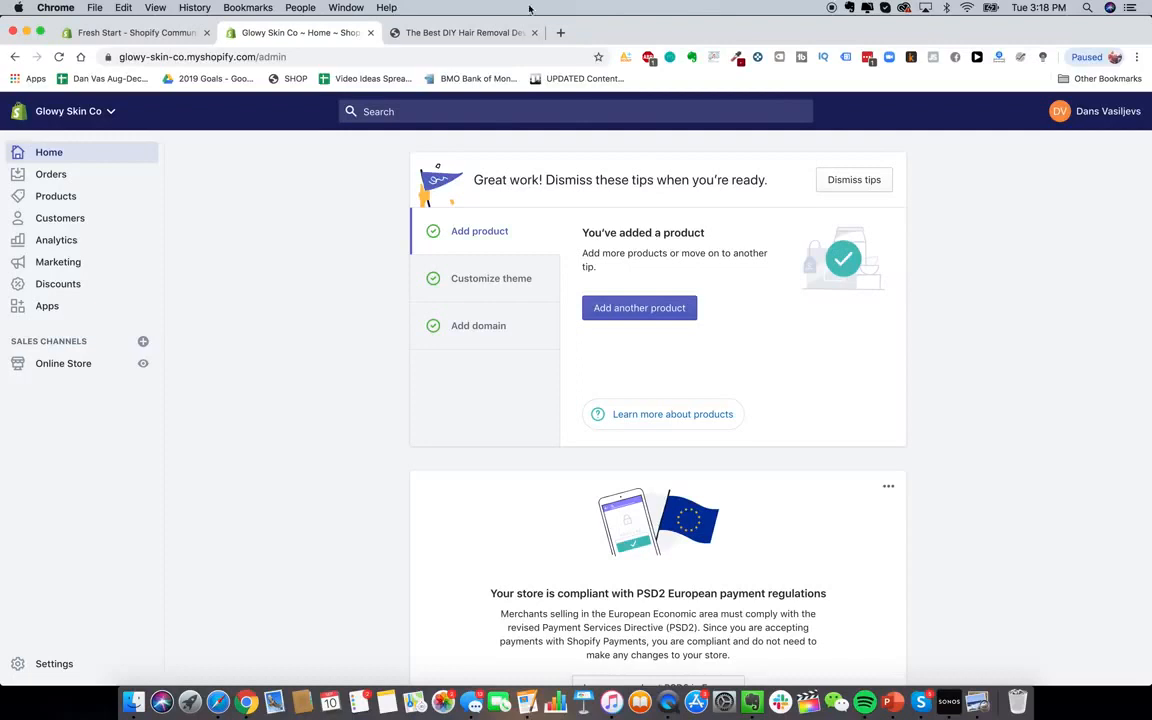
Preview the live storefront's product page and homepage, then return to the Shopify admin
{"action": "left_click", "coordinate": [490, 32]}
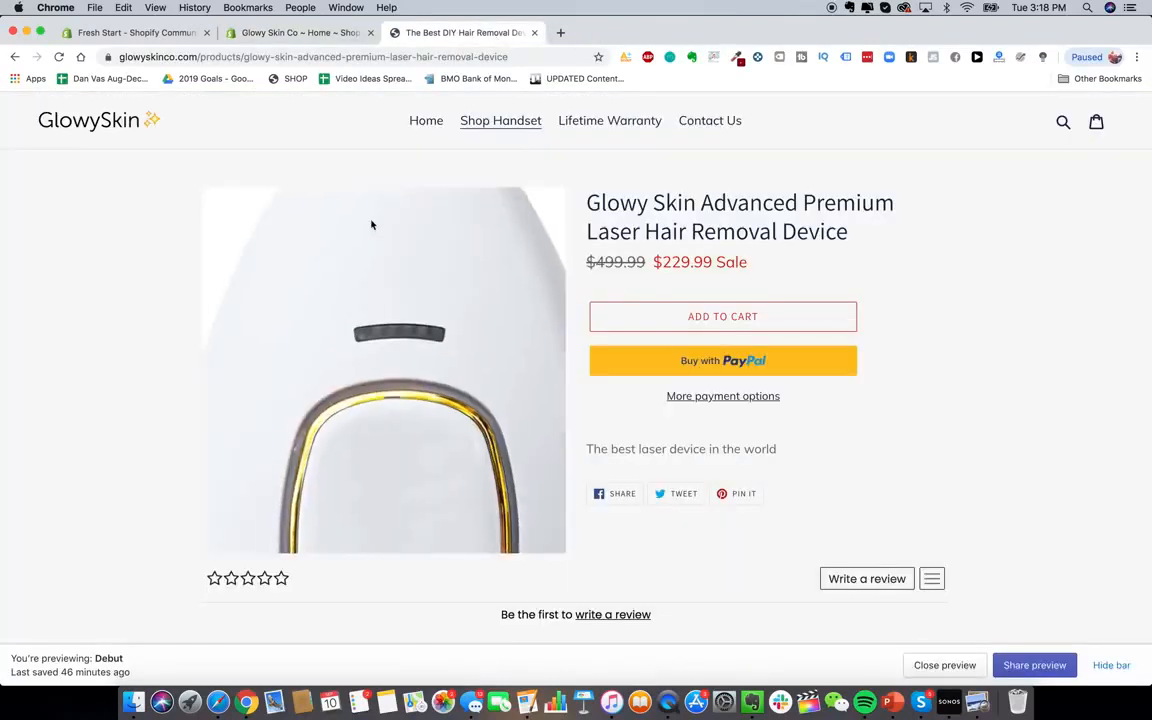
{"action": "left_click", "coordinate": [92, 118]}
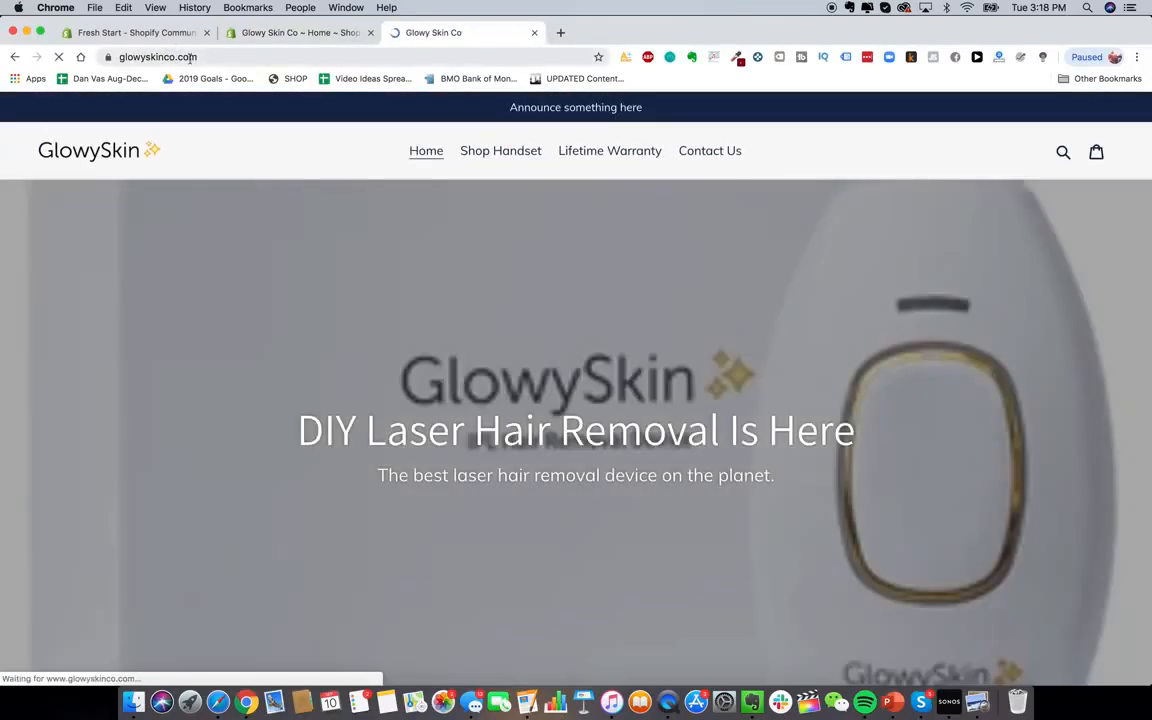
{"action": "scroll", "coordinate": [559, 379], "scroll_direction": "down", "scroll_amount": 3}
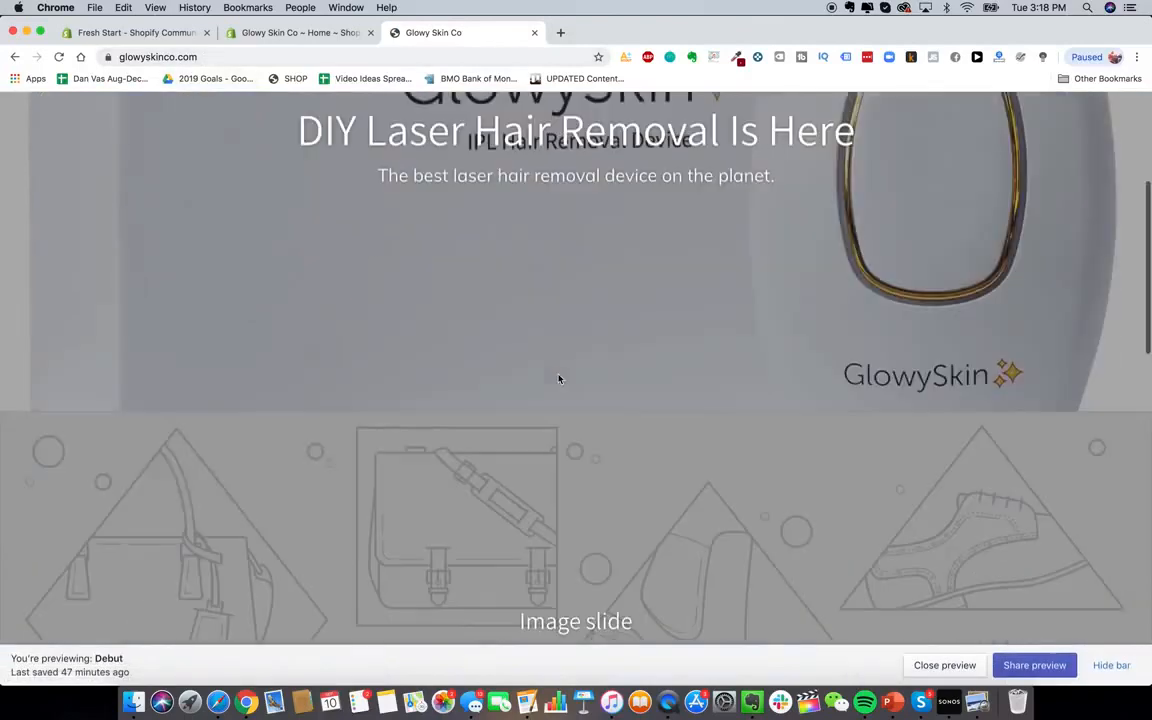
{"action": "scroll", "coordinate": [559, 379], "scroll_direction": "up", "scroll_amount": 5}
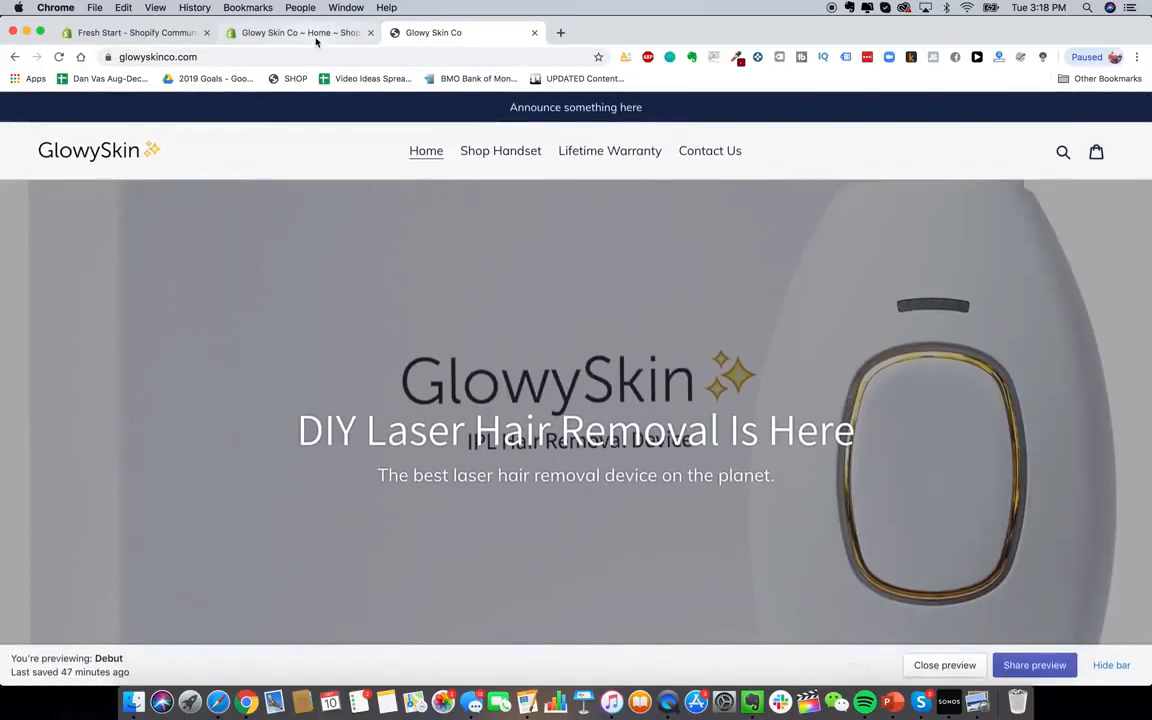
{"action": "left_click", "coordinate": [316, 38]}
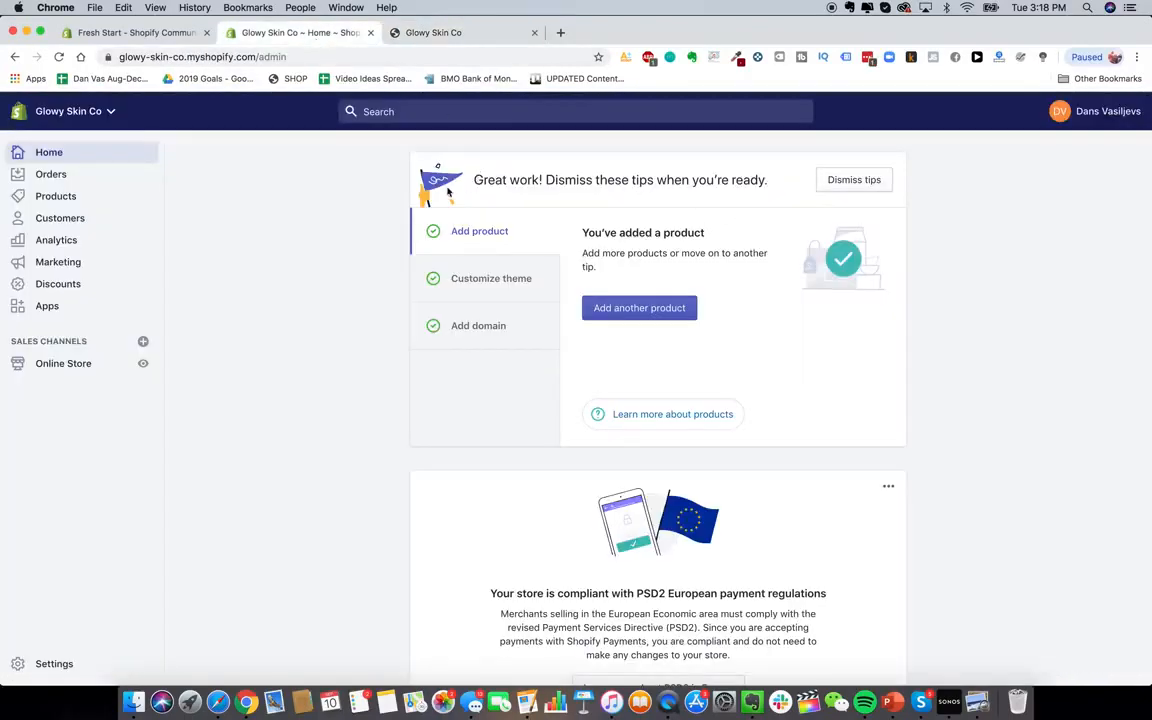
{"action": "left_click", "coordinate": [74, 365]}
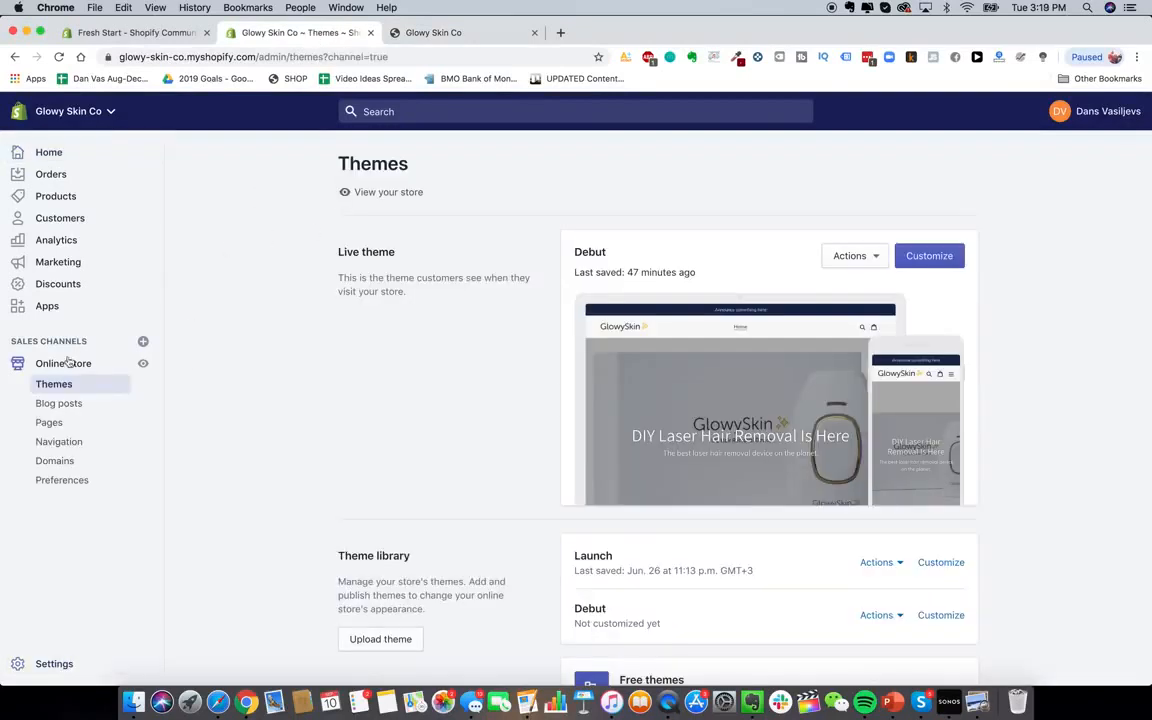
{"action": "left_click", "coordinate": [58, 462]}
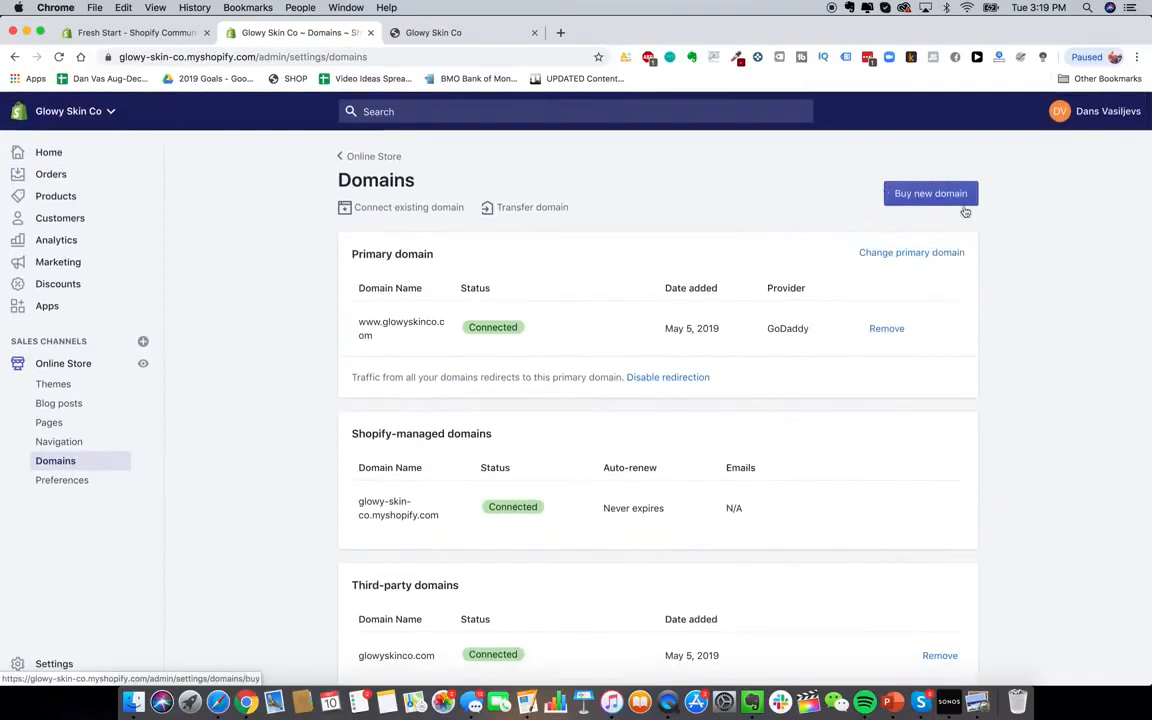
{"action": "left_click", "coordinate": [560, 32]}
{"action": "type", "text": "google d"}
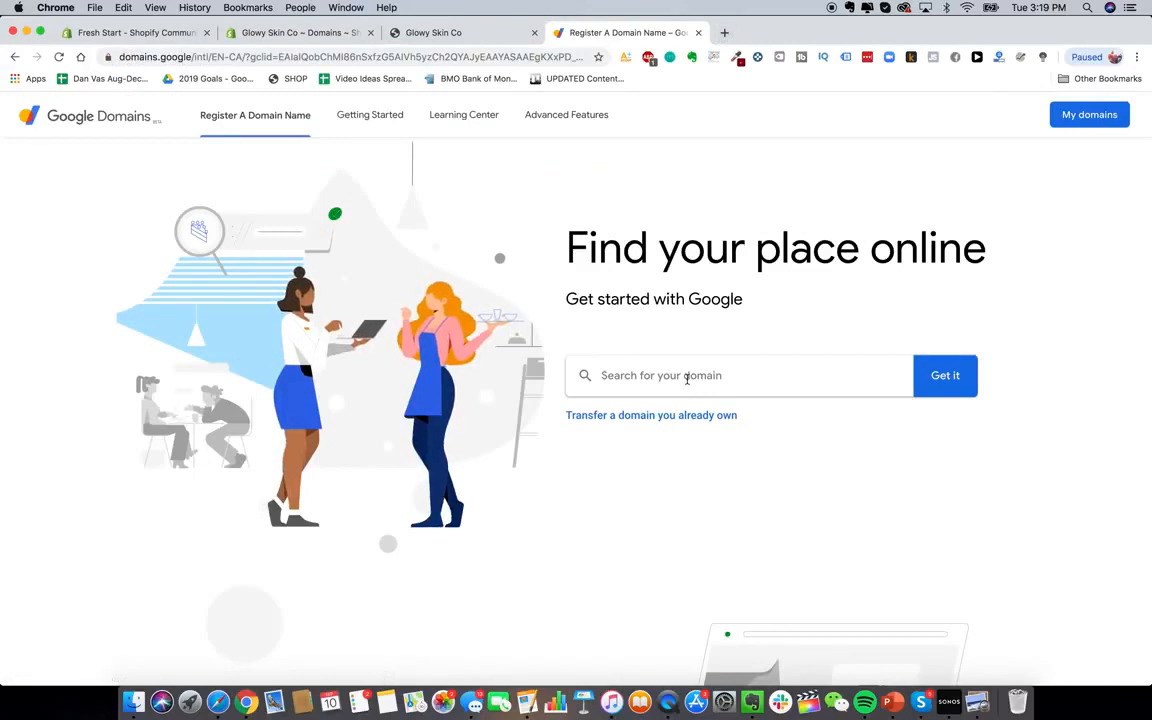
Search Google Domains for 'barbecuepro', then for 'barbecueprostore'
{"action": "left_click", "coordinate": [687, 378]}
{"action": "type", "text": "barbecuepro"}
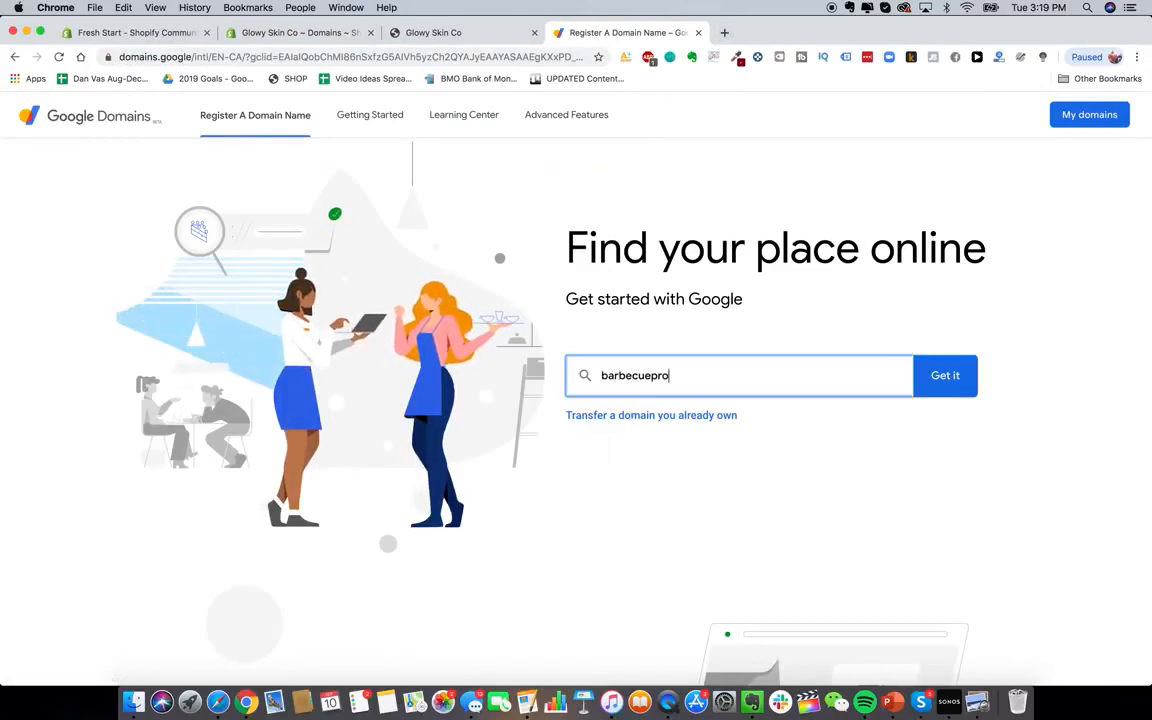
{"action": "left_click", "coordinate": [955, 377]}
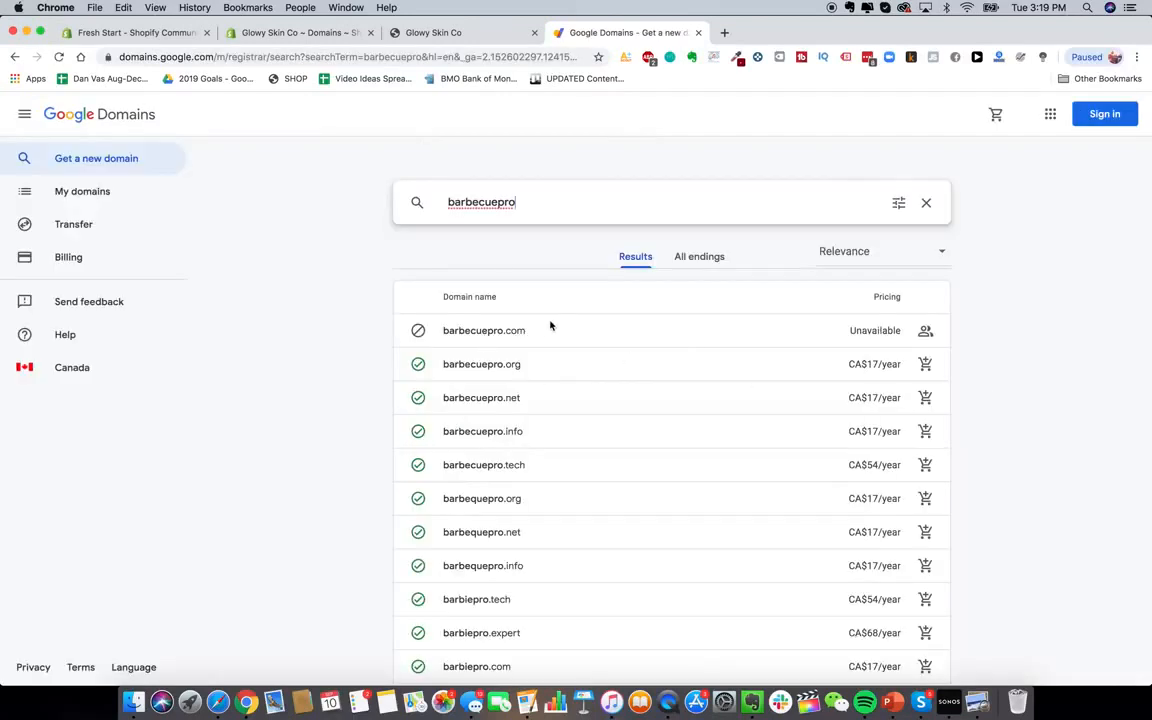
{"action": "type", "text": "store"}
{"action": "key", "text": "Return"}
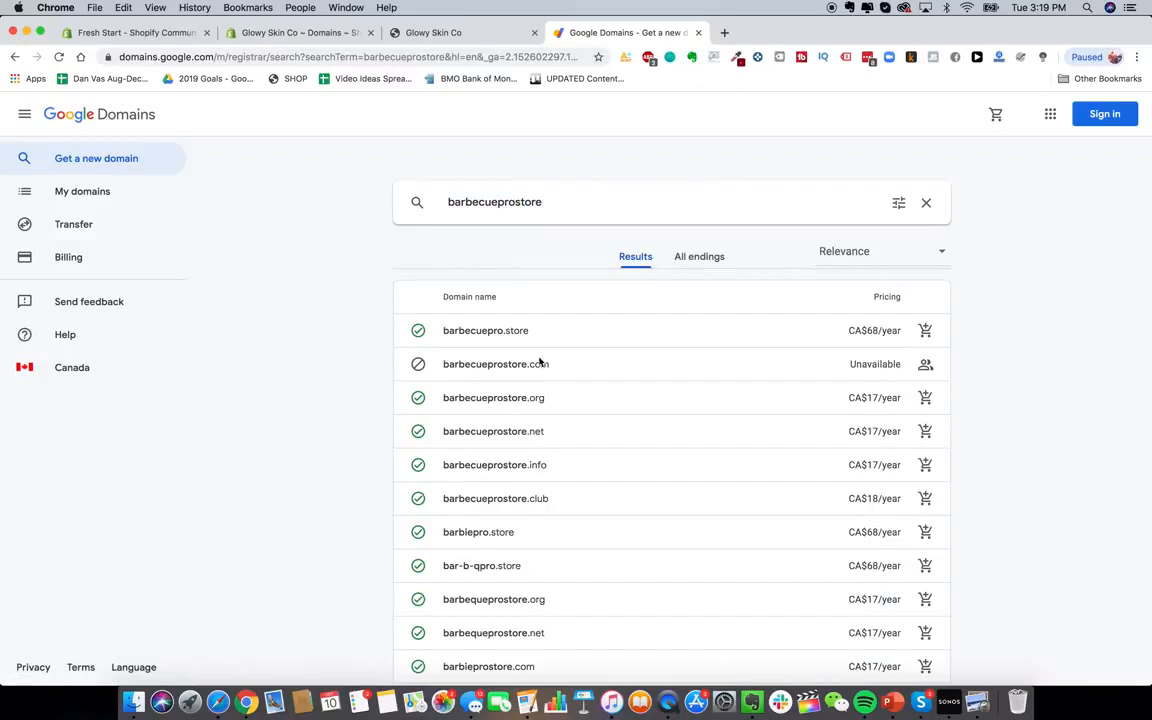
Search Google Domains for 'bbqprostore' and look over its domain prices
{"action": "double_click", "coordinate": [487, 202]}
{"action": "type", "text": "bb"}
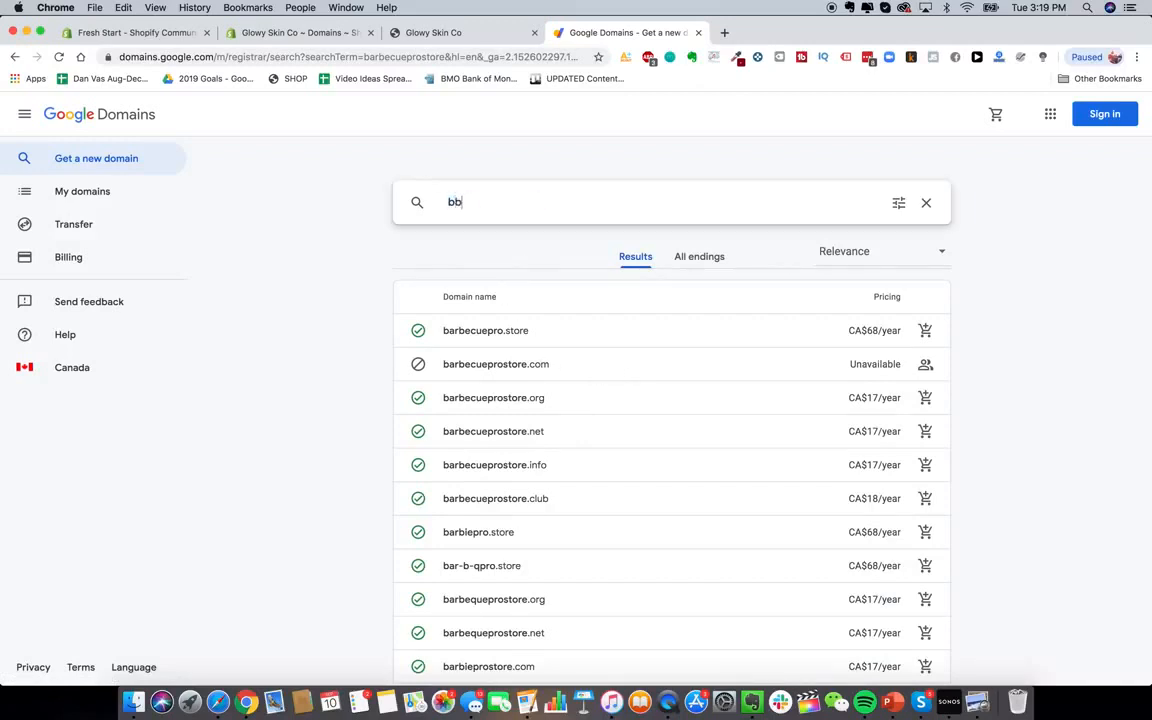
{"action": "type", "text": "qprostore"}
{"action": "key", "text": "Return"}
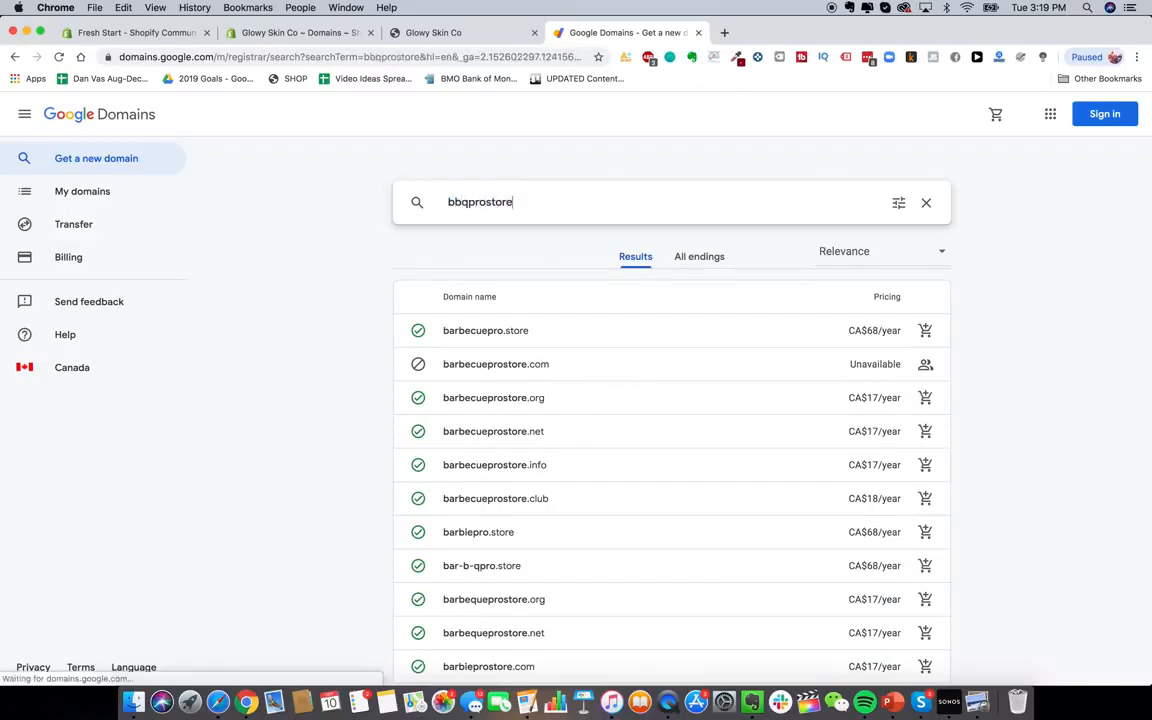
{"action": "scroll", "coordinate": [555, 393], "scroll_direction": "down", "scroll_amount": 1}
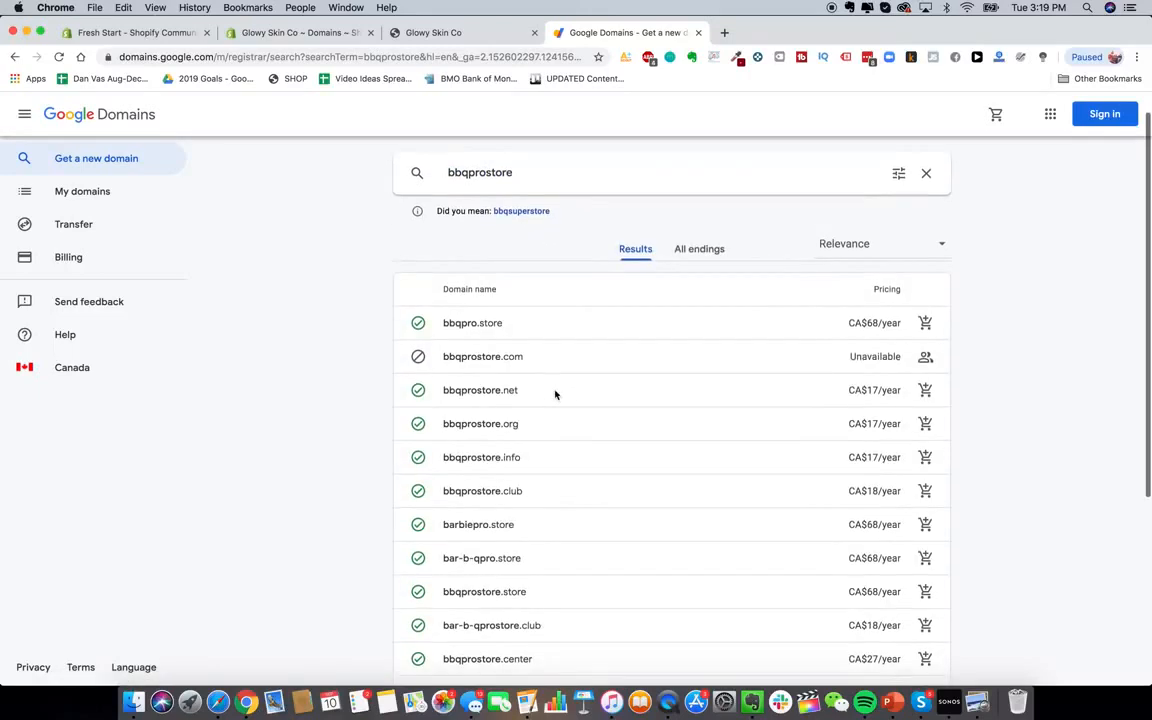
{"action": "scroll", "coordinate": [575, 315], "scroll_direction": "down", "scroll_amount": 1}
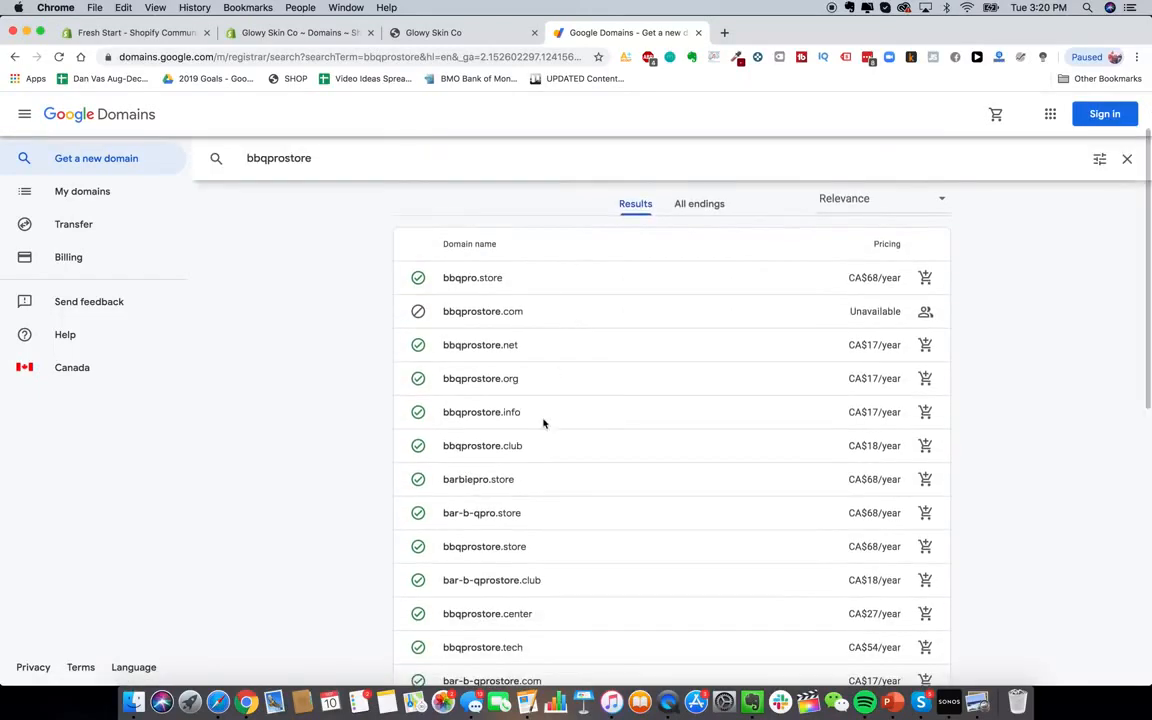
{"action": "scroll", "coordinate": [543, 422], "scroll_direction": "up", "scroll_amount": 2}
{"action": "scroll", "coordinate": [512, 390], "scroll_direction": "down", "scroll_amount": 1}
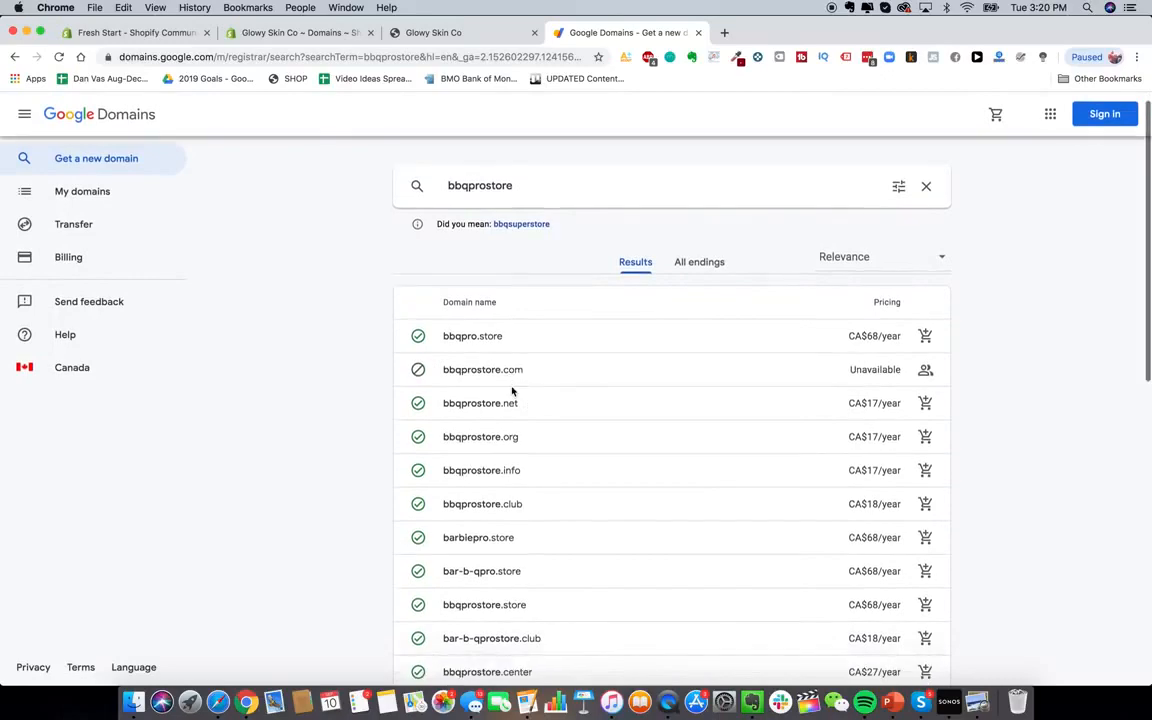
{"action": "scroll", "coordinate": [512, 386], "scroll_direction": "up", "scroll_amount": 1}
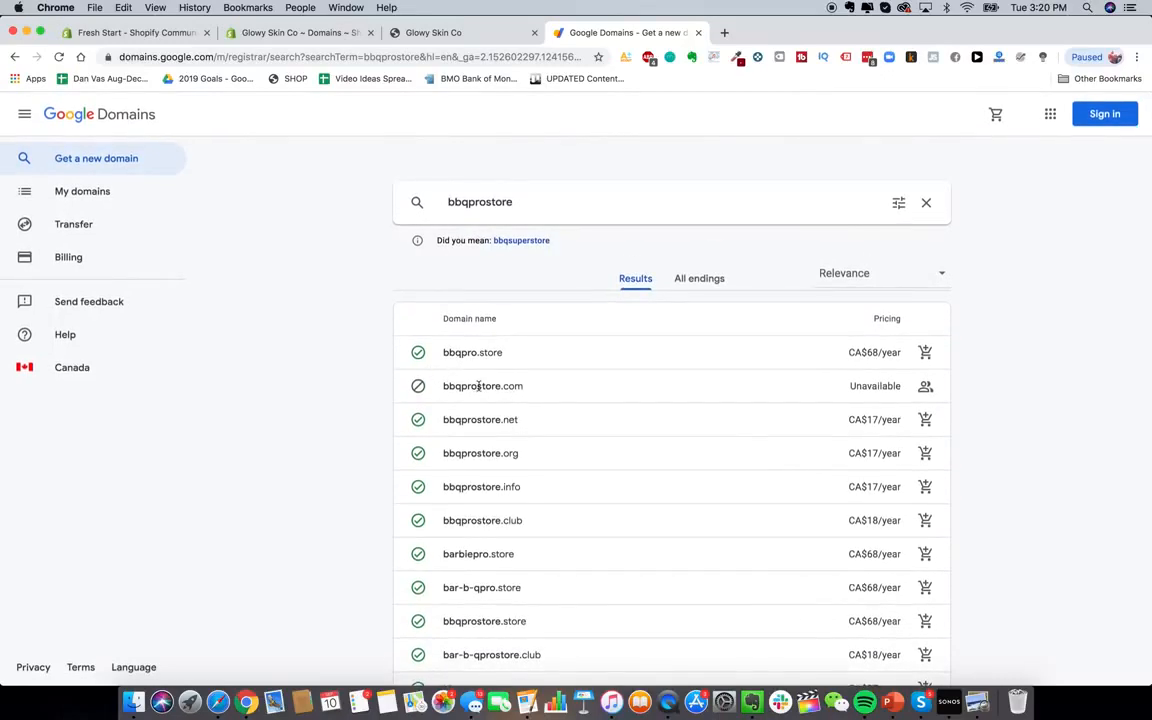
Visit bbqprostore.com in a new tab to see who owns it, then return to Google Domains
{"action": "left_click", "coordinate": [724, 32]}
{"action": "type", "text": "bbqprosto"}
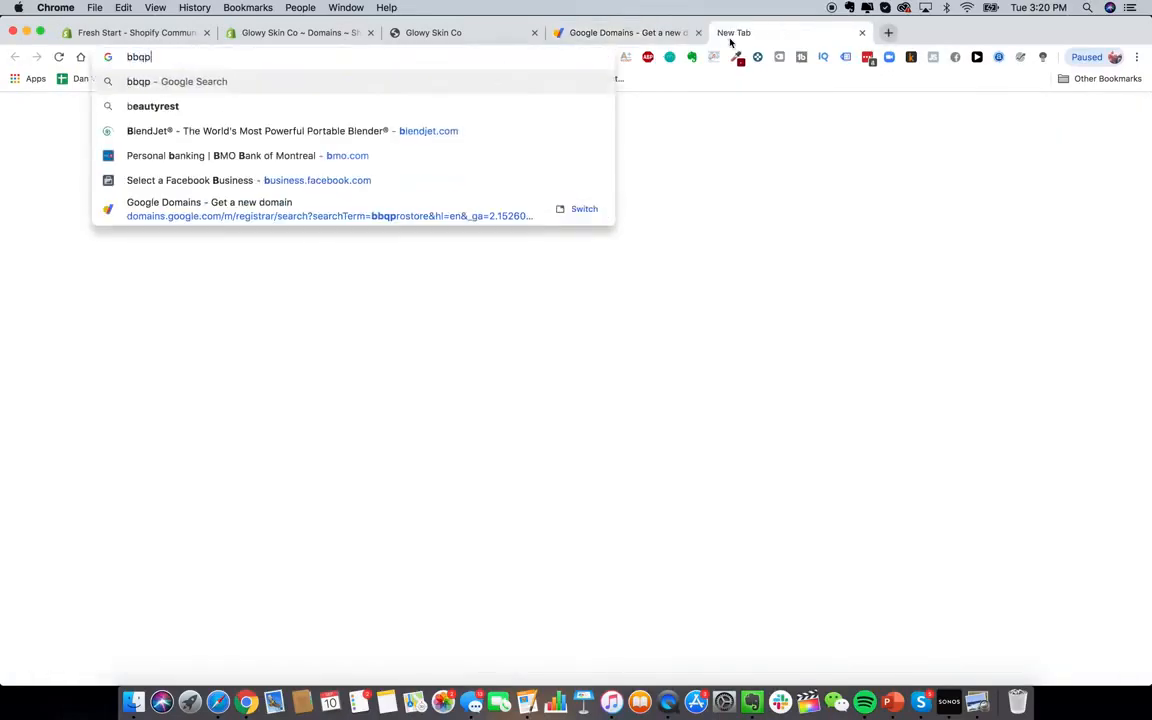
{"action": "type", "text": "re.com"}
{"action": "key", "text": "Return"}
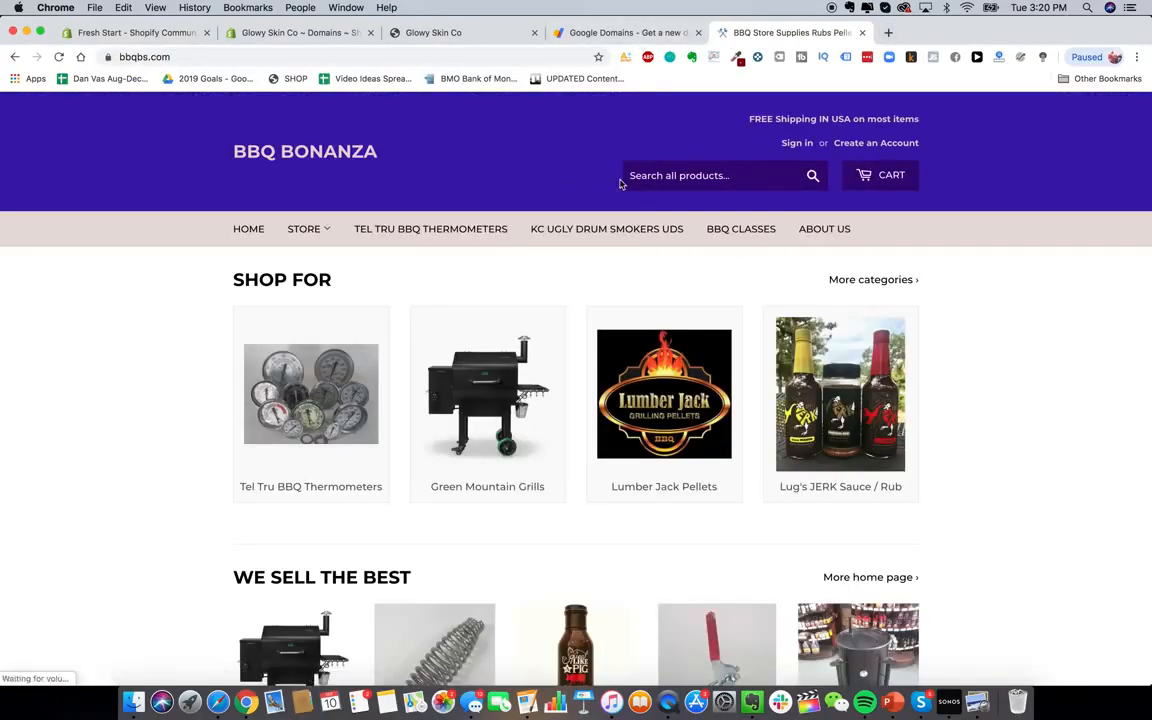
{"action": "left_click", "coordinate": [610, 33]}
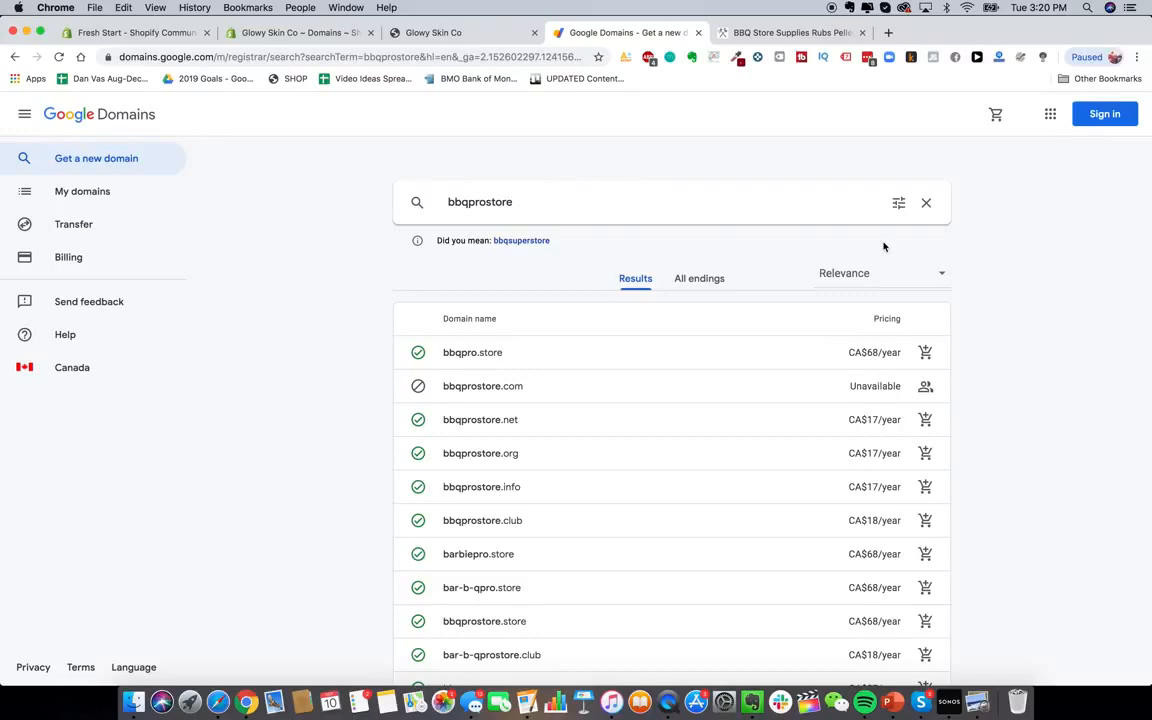
Check whether glowyskinco.com is available on GoDaddy
{"action": "left_click", "coordinate": [888, 32]}
{"action": "type", "text": "god"}
{"action": "key", "text": "Return"}
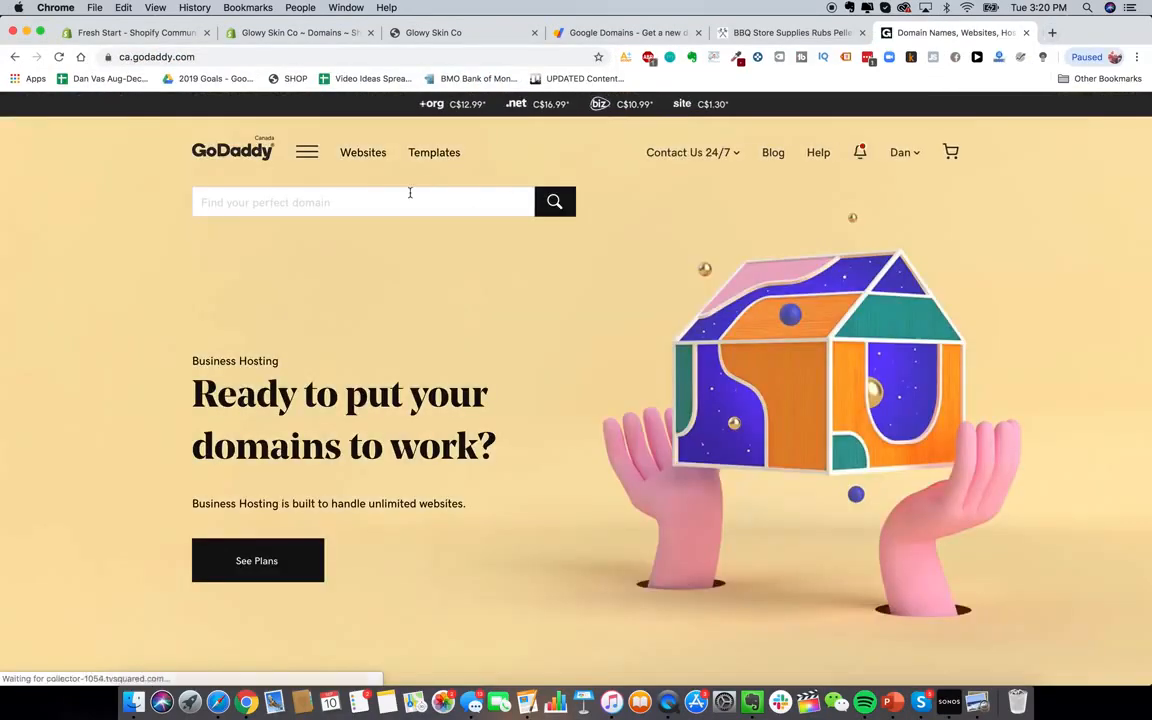
{"action": "left_click", "coordinate": [387, 193]}
{"action": "type", "text": "glowyskin.com"}
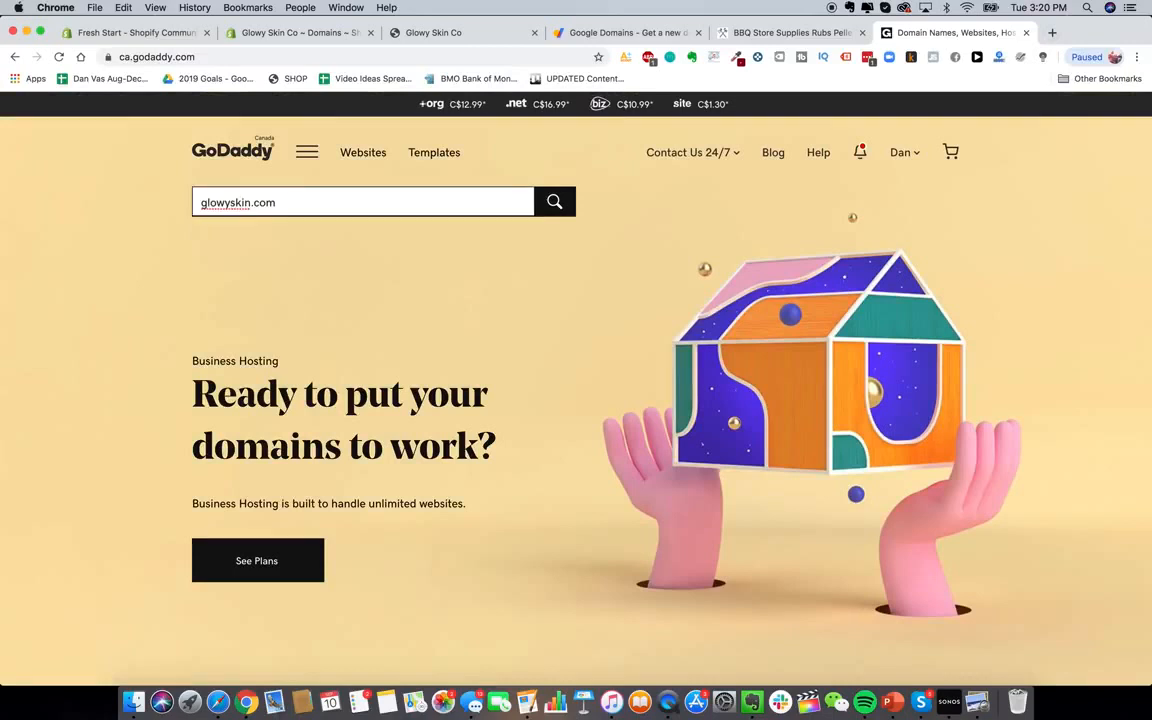
{"action": "left_click", "coordinate": [250, 202]}
{"action": "type", "text": "co"}
{"action": "key", "text": "Return"}
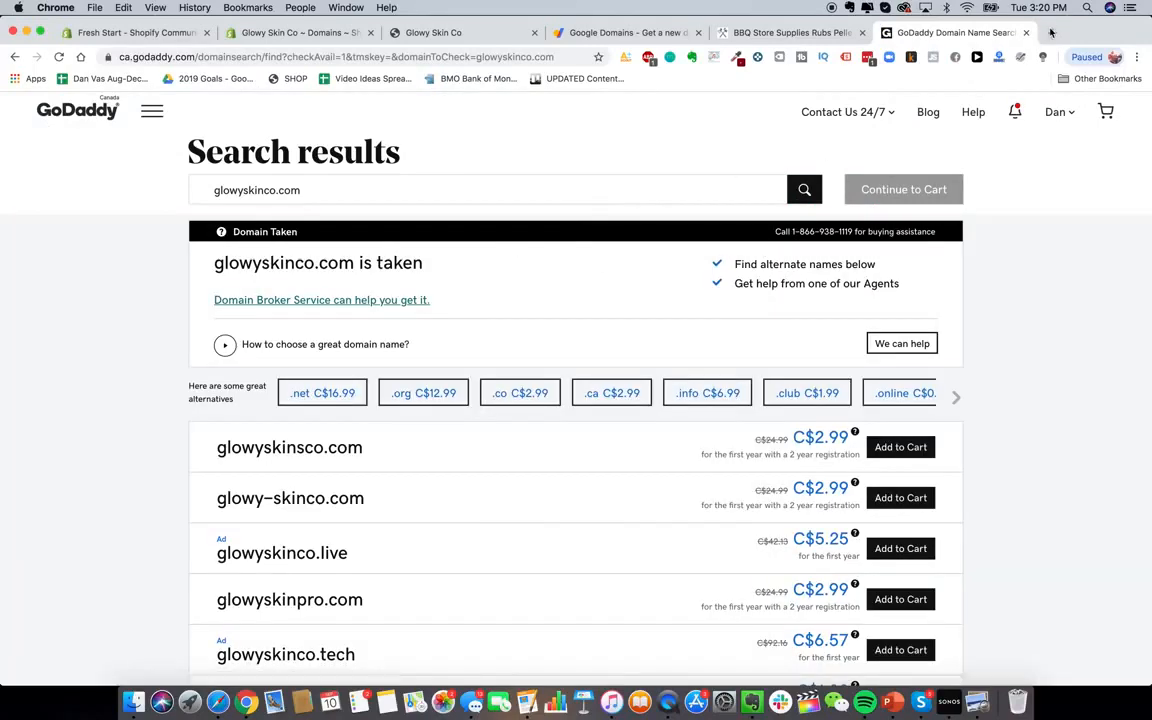
Search Google for 'namecheap' in a new tab
{"action": "left_click", "coordinate": [1052, 32]}
{"action": "type", "text": "namecheap"}
{"action": "key", "text": "Return"}
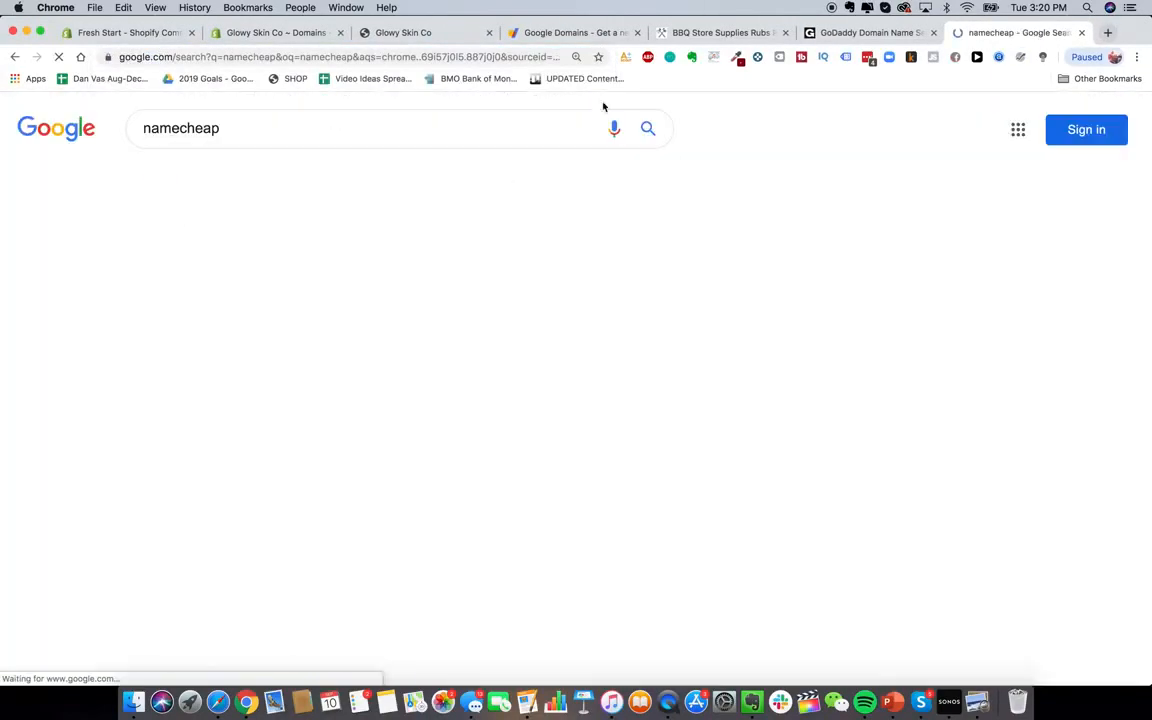
Visit the Namecheap website from the search results, then return to the Shopify Domains page
{"action": "left_click", "coordinate": [302, 252]}
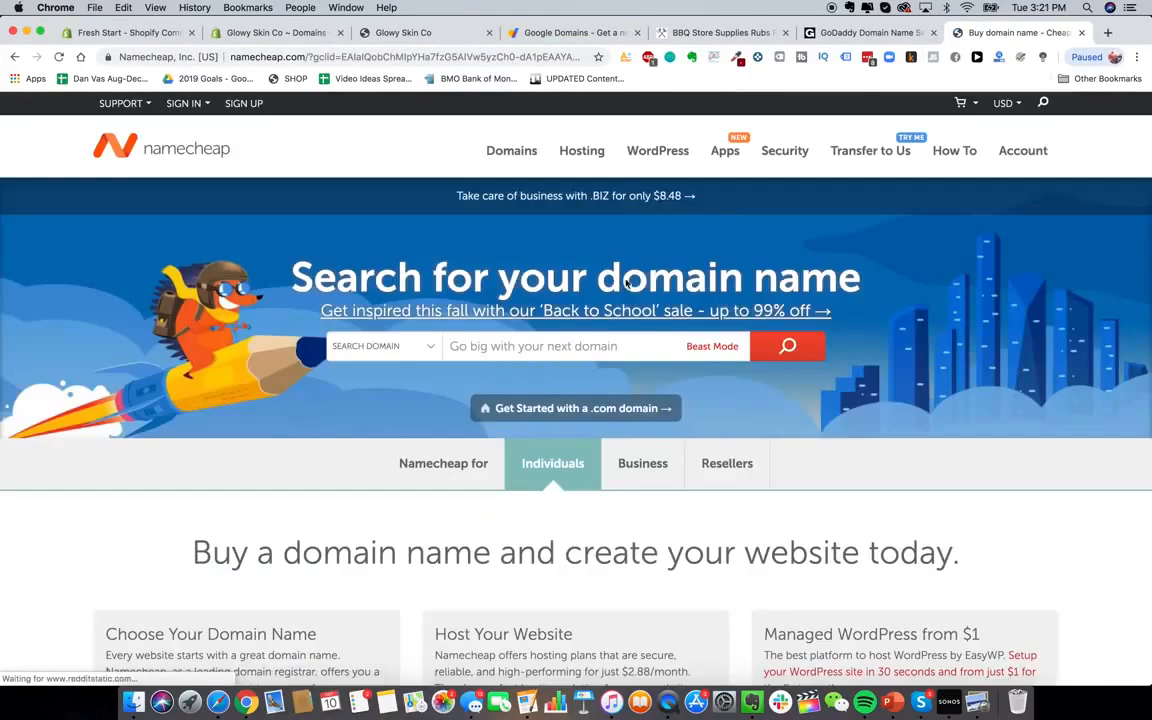
{"action": "scroll", "coordinate": [661, 365], "scroll_direction": "down", "scroll_amount": 2}
{"action": "scroll", "coordinate": [661, 365], "scroll_direction": "up", "scroll_amount": 2}
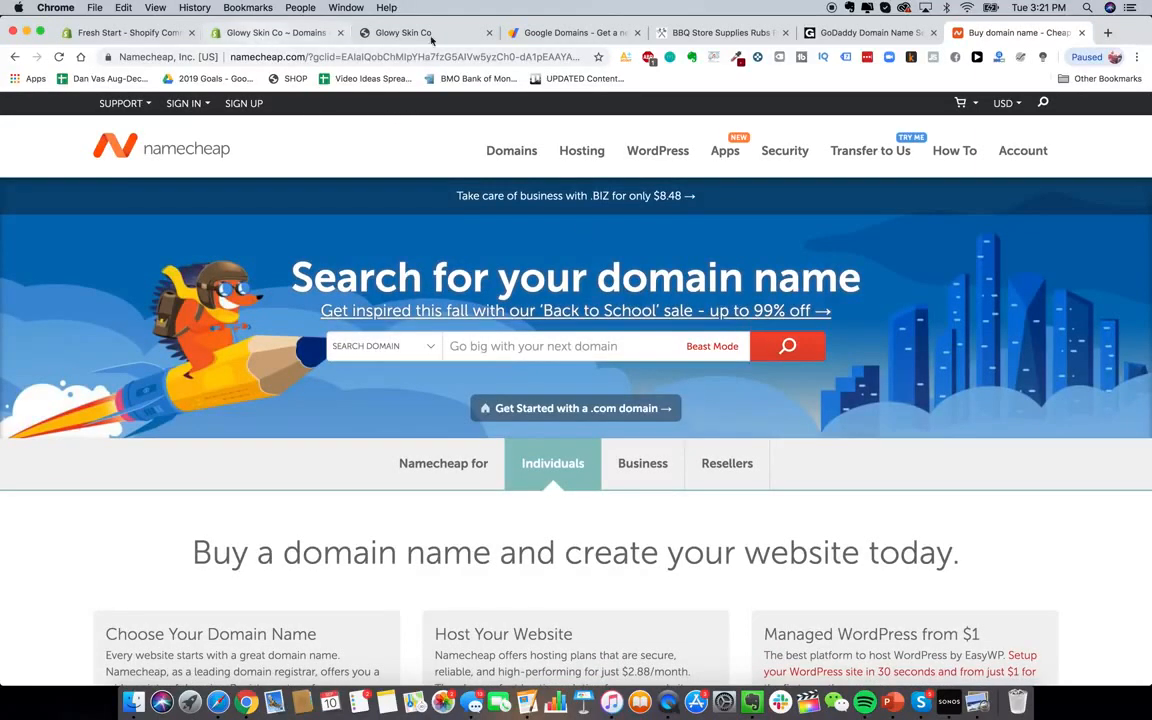
{"action": "left_click", "coordinate": [263, 37]}
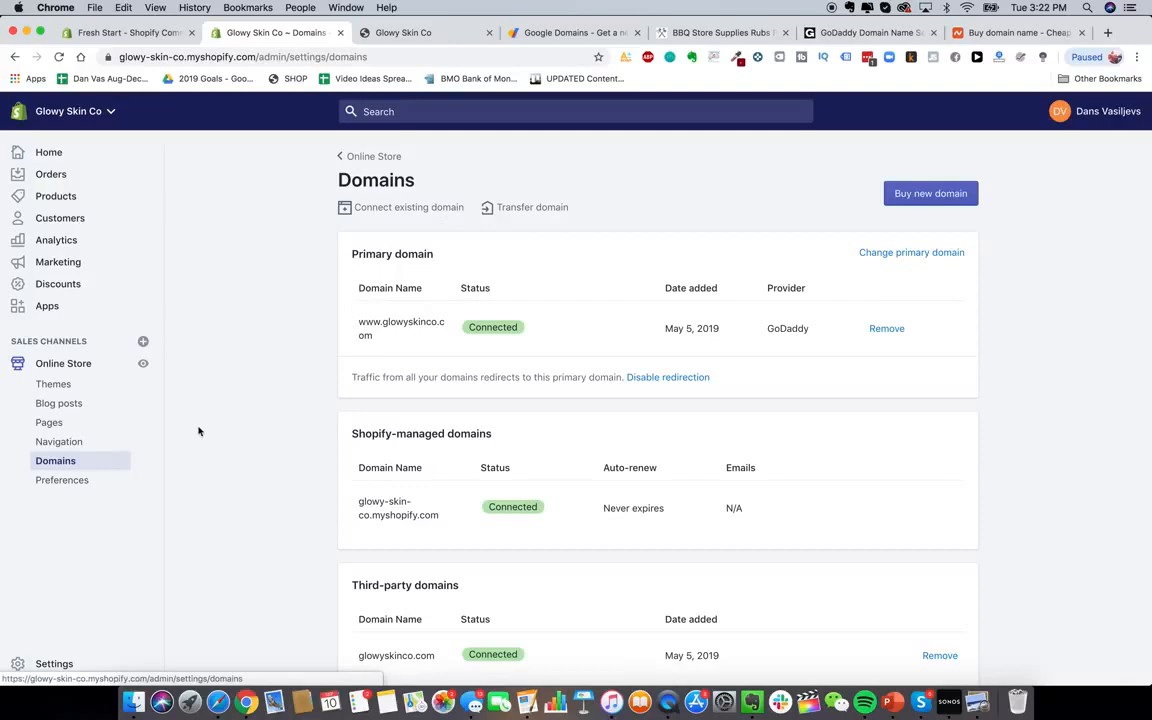
Open the Online Store Preferences page and look it over
{"action": "left_click", "coordinate": [73, 485]}
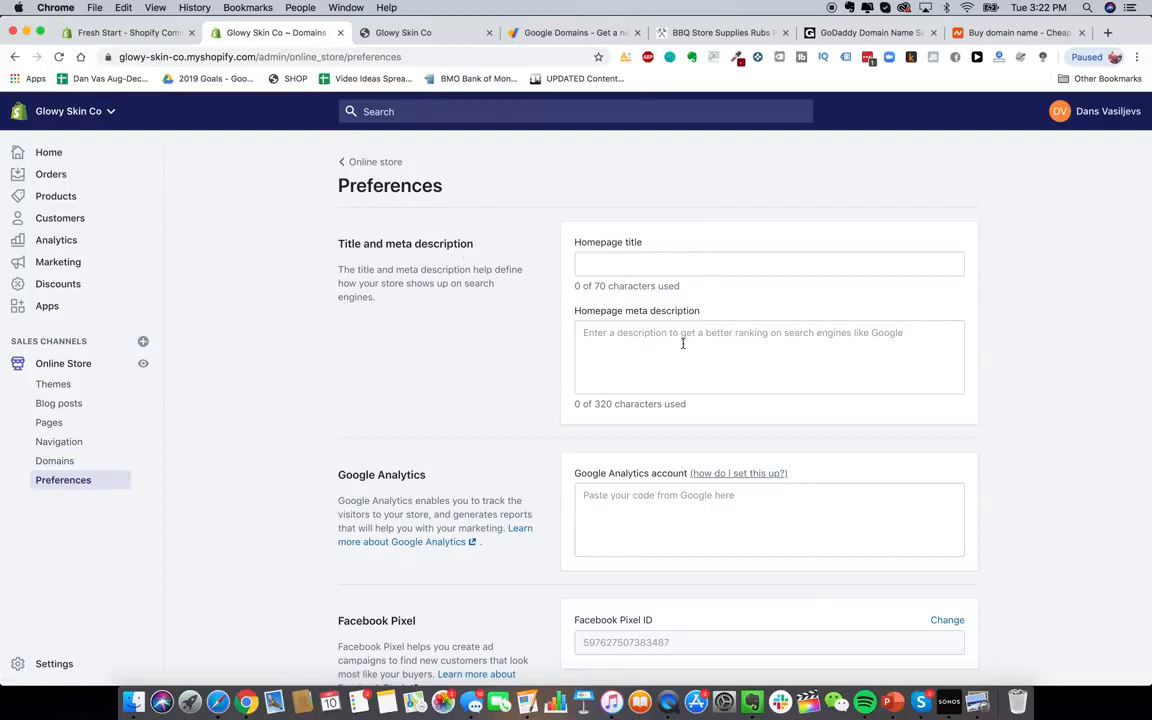
{"action": "scroll", "coordinate": [683, 343], "scroll_direction": "down", "scroll_amount": 5}
{"action": "scroll", "coordinate": [681, 345], "scroll_direction": "up", "scroll_amount": 5}
Load heysilkyskin.com, view the GlowySkin storefront, and return to Preferences
{"action": "left_click", "coordinate": [575, 33]}
{"action": "left_click", "coordinate": [538, 57]}
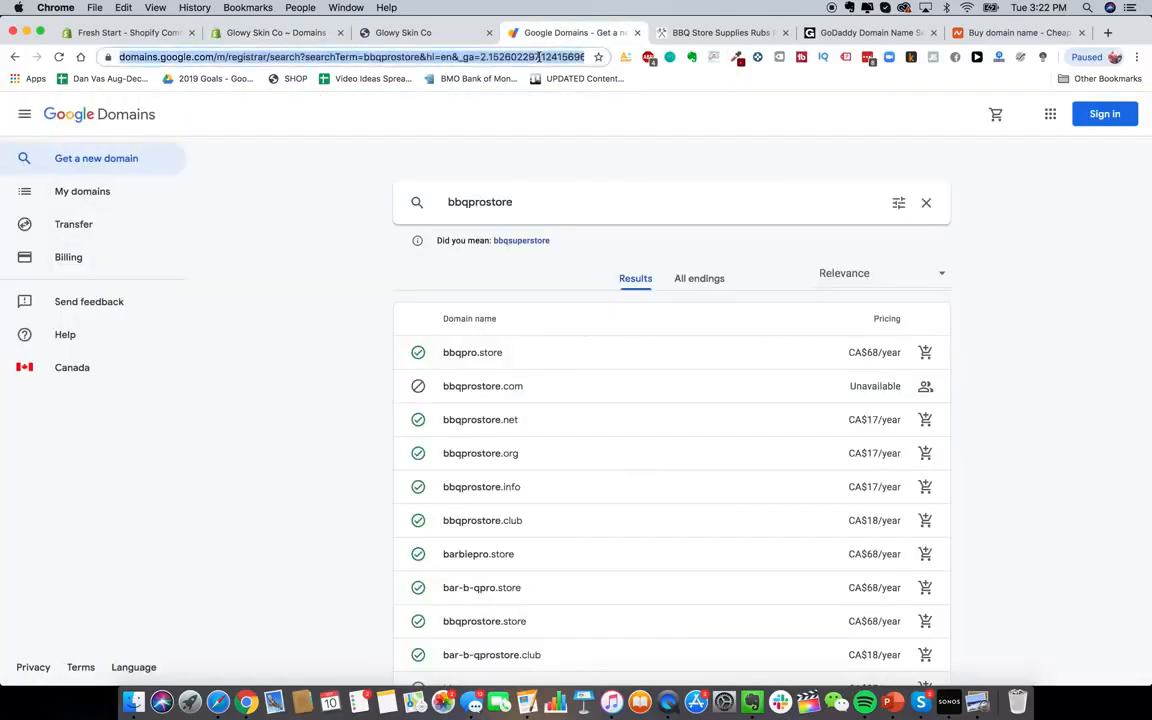
{"action": "type", "text": "heysilkyskin.com"}
{"action": "key", "text": "Return"}
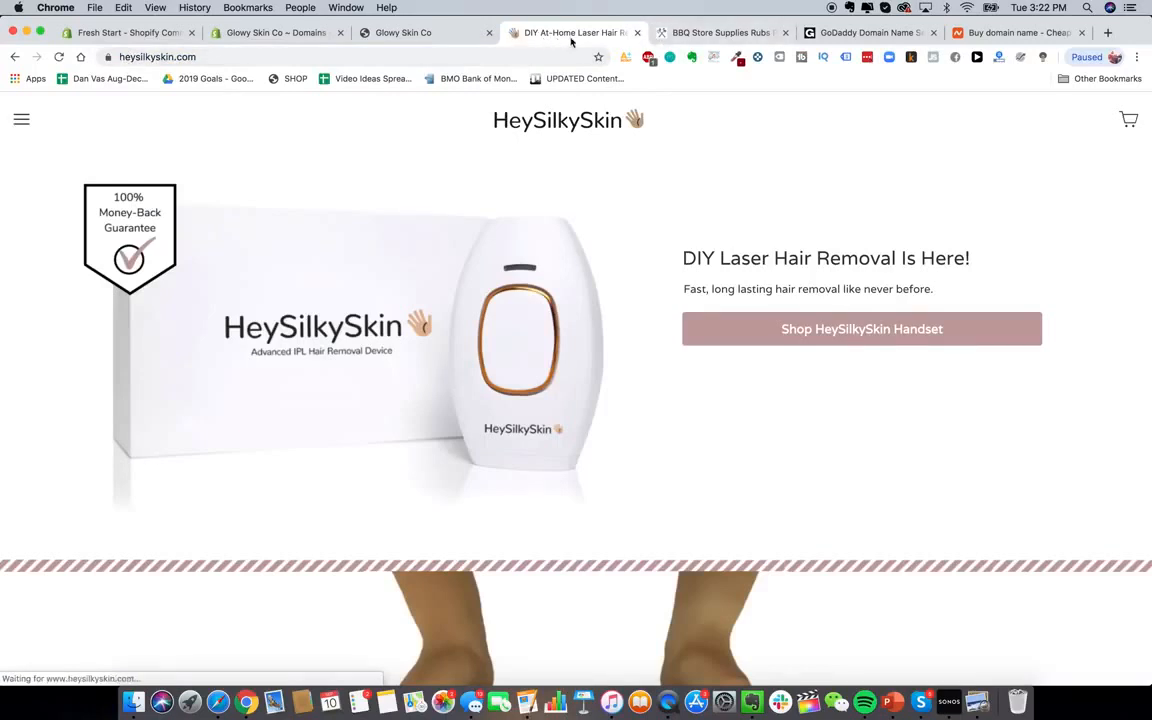
{"action": "left_click", "coordinate": [458, 34]}
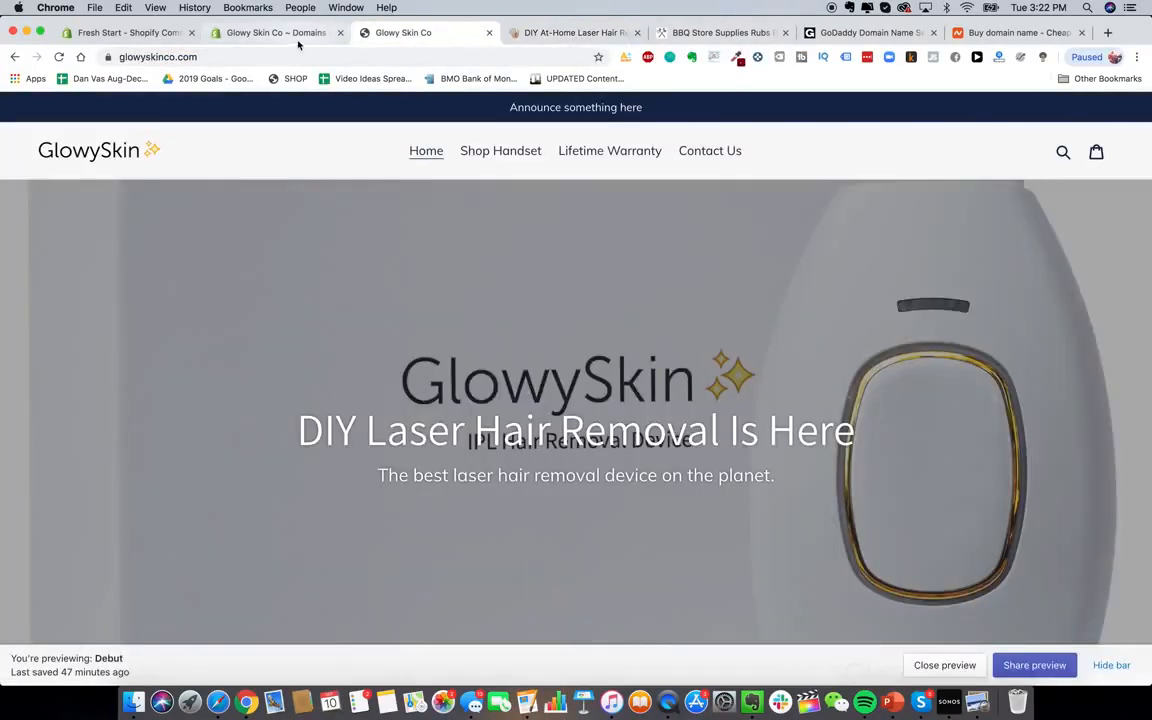
{"action": "left_click", "coordinate": [295, 36]}
Set the homepage title to 'Glowy Skin Premium Laser Hair Removal'
{"action": "left_click", "coordinate": [611, 262]}
{"action": "type", "text": "Glowy SKi"}
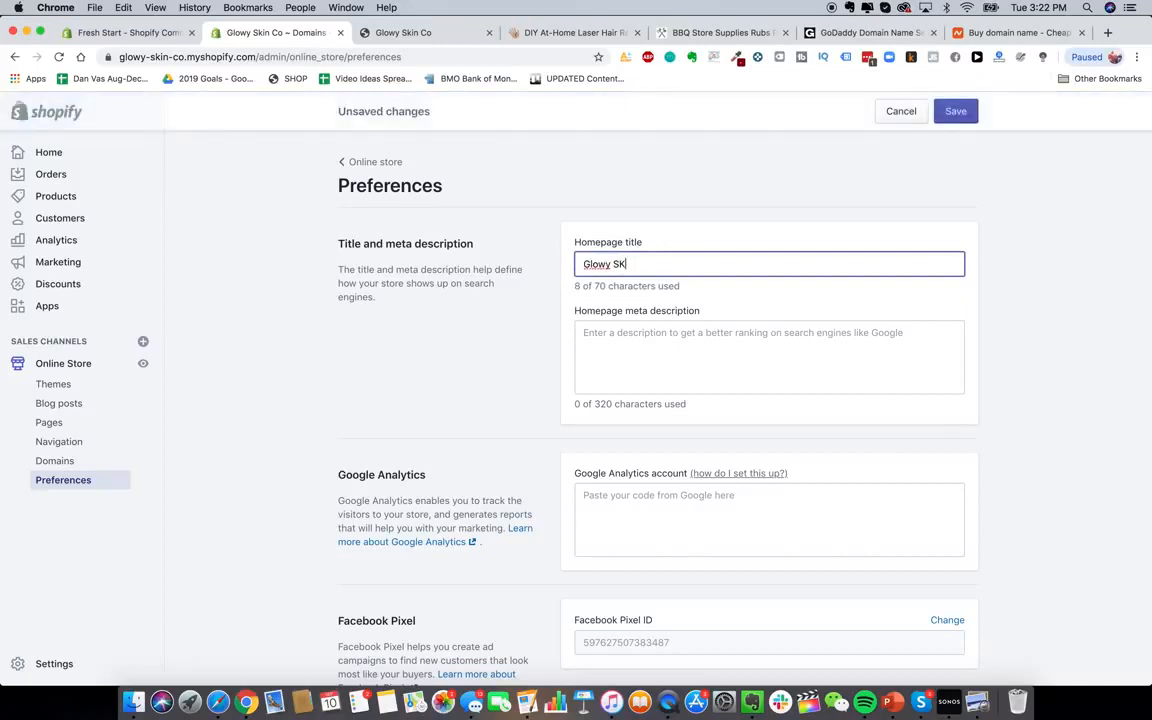
{"action": "key", "text": "BackSpace"}
{"action": "key", "text": "BackSpace"}
{"action": "type", "text": "kin Premi"}
{"action": "type", "text": "um Laser Hair Removal"}
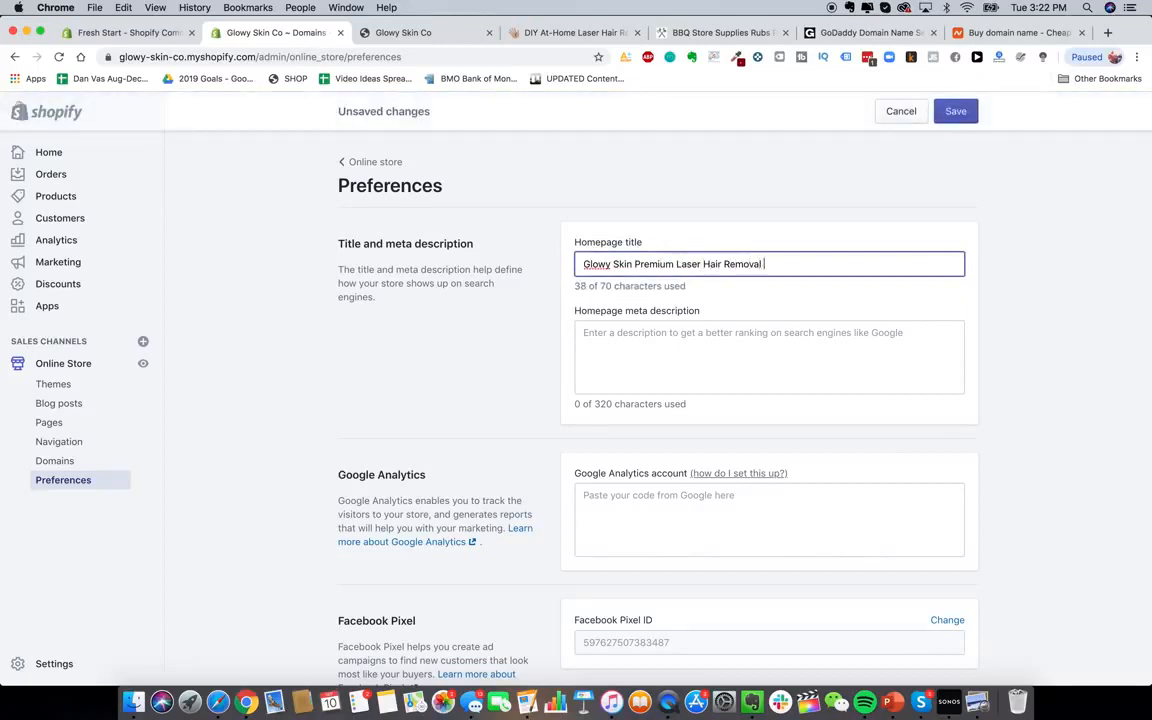
{"action": "key", "text": "BackSpace"}
Write a meta description promoting the best DIY premium laser hair removal devices for home use
{"action": "left_click", "coordinate": [691, 339]}
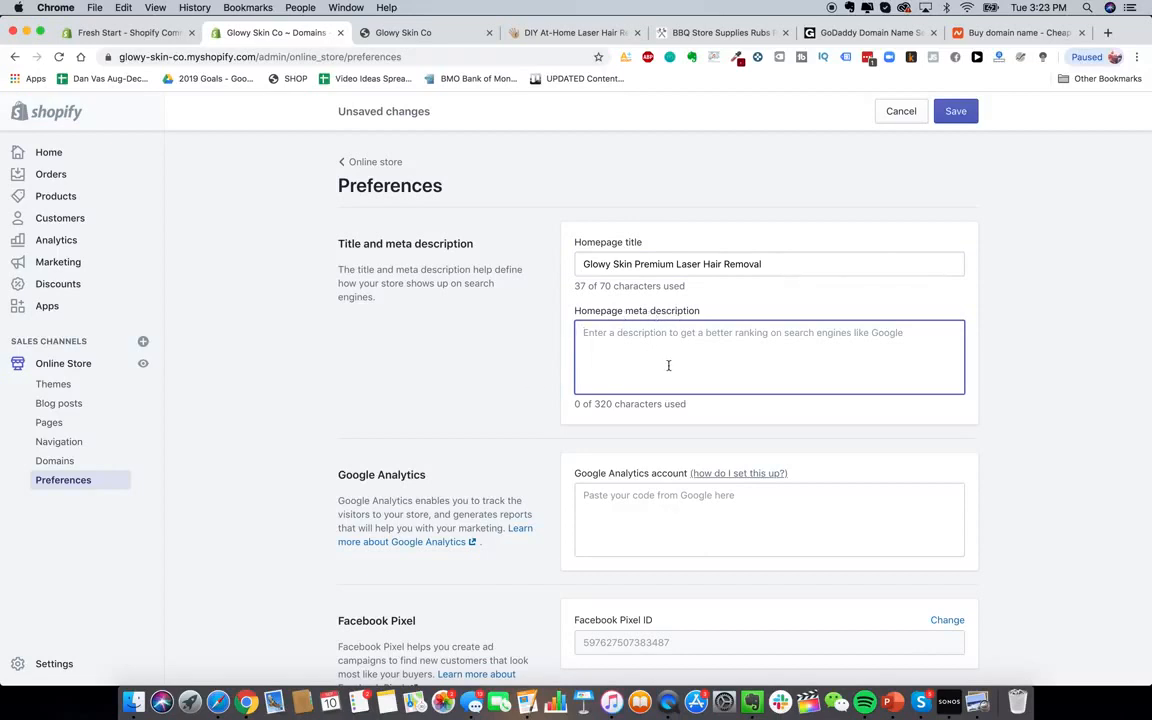
{"action": "type", "text": "glowy skkop remove"}
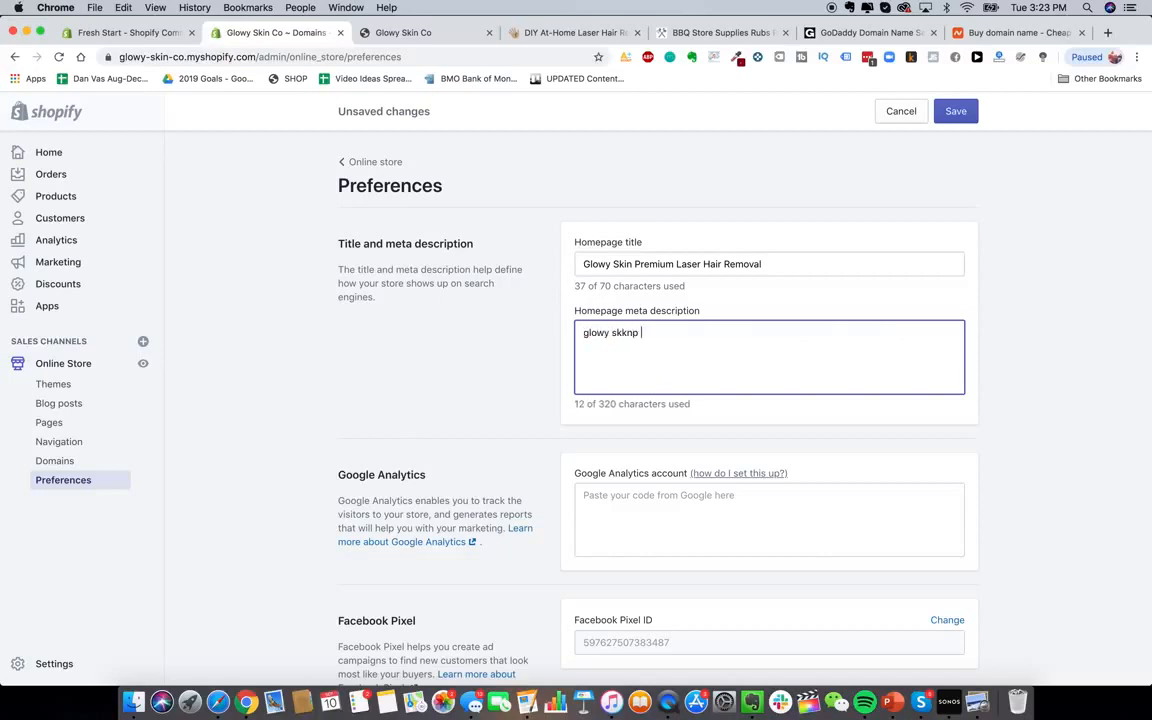
{"action": "key", "text": "super+a"}
{"action": "key", "text": "BackSpace"}
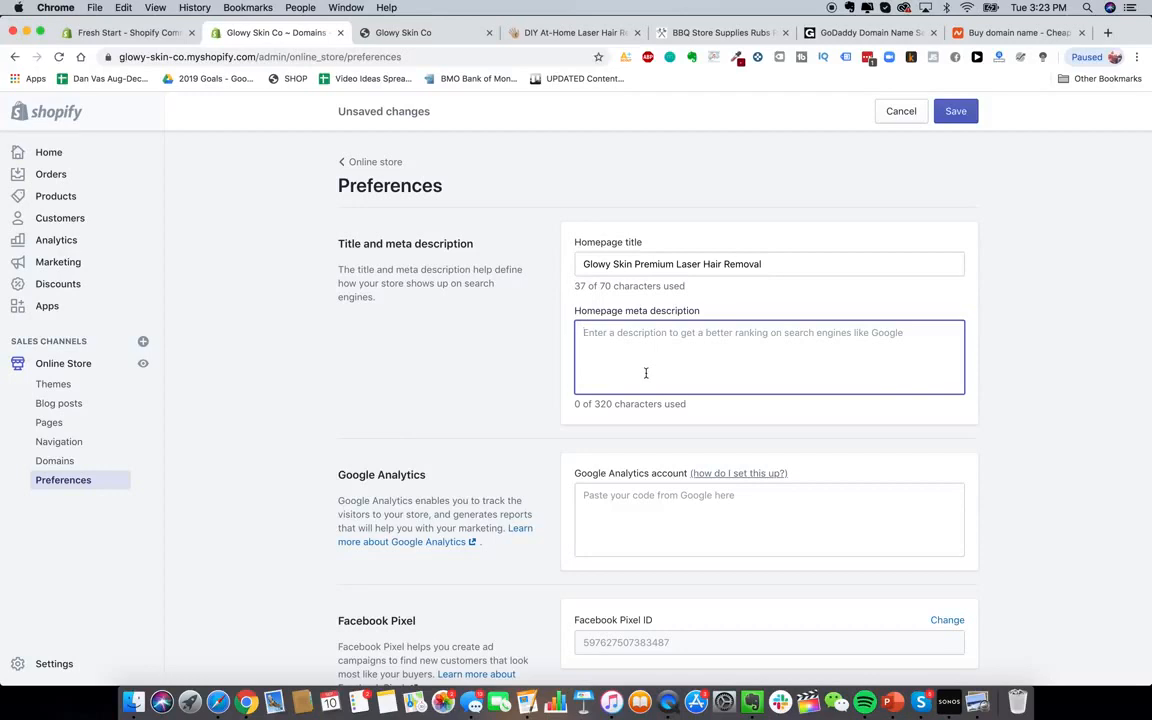
{"action": "type", "text": "The best DIY pre"}
{"action": "key", "text": "BackSpace"}
{"action": "key", "text": "BackSpace"}
{"action": "type", "text": "premium a"}
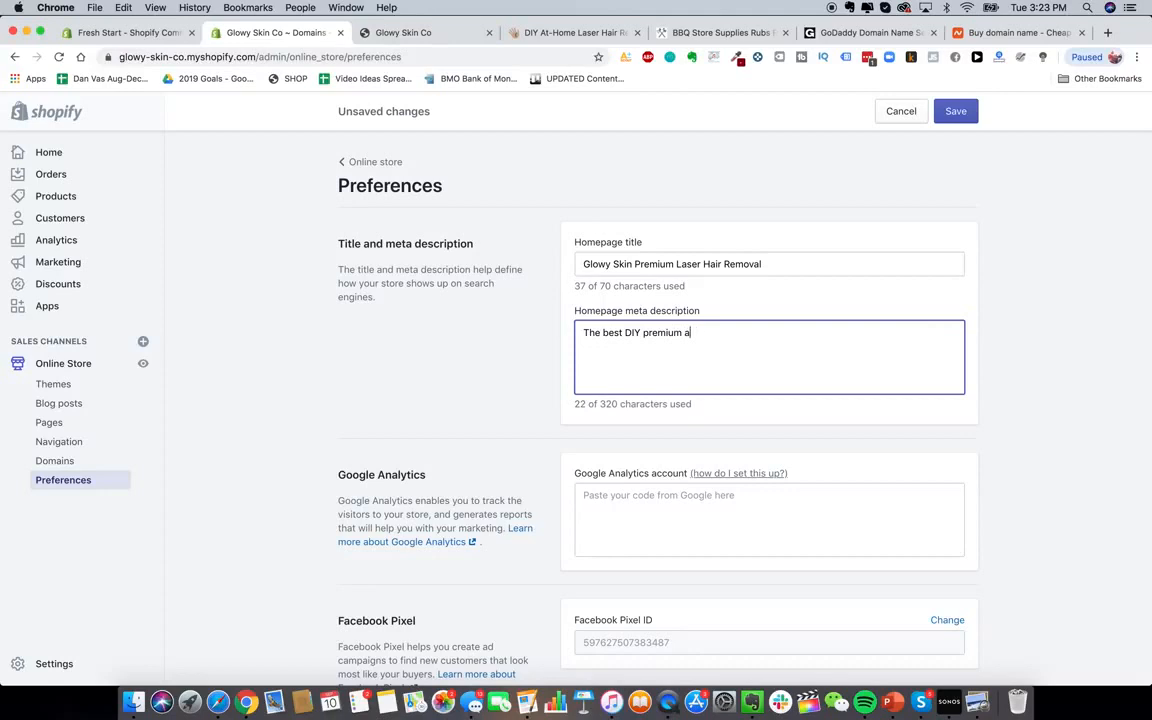
{"action": "key", "text": "BackSpace"}
{"action": "type", "text": "laser hair removal devices available on the market today."}
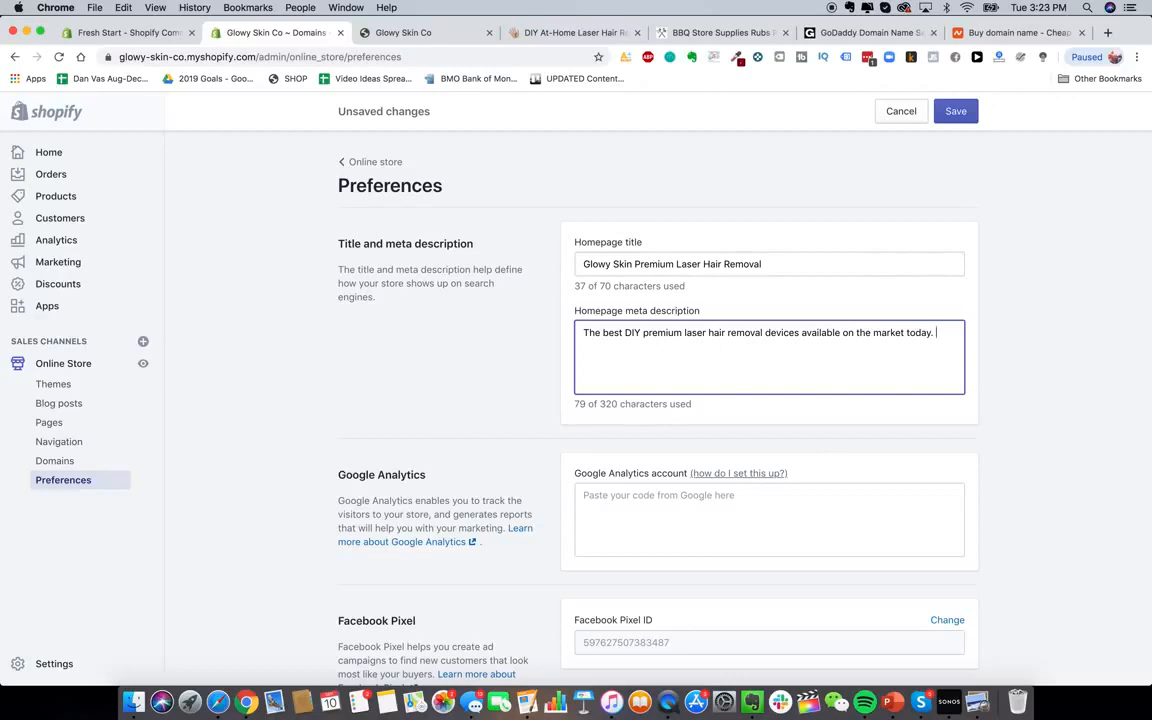
{"action": "type", "text": "Remove hair ea"}
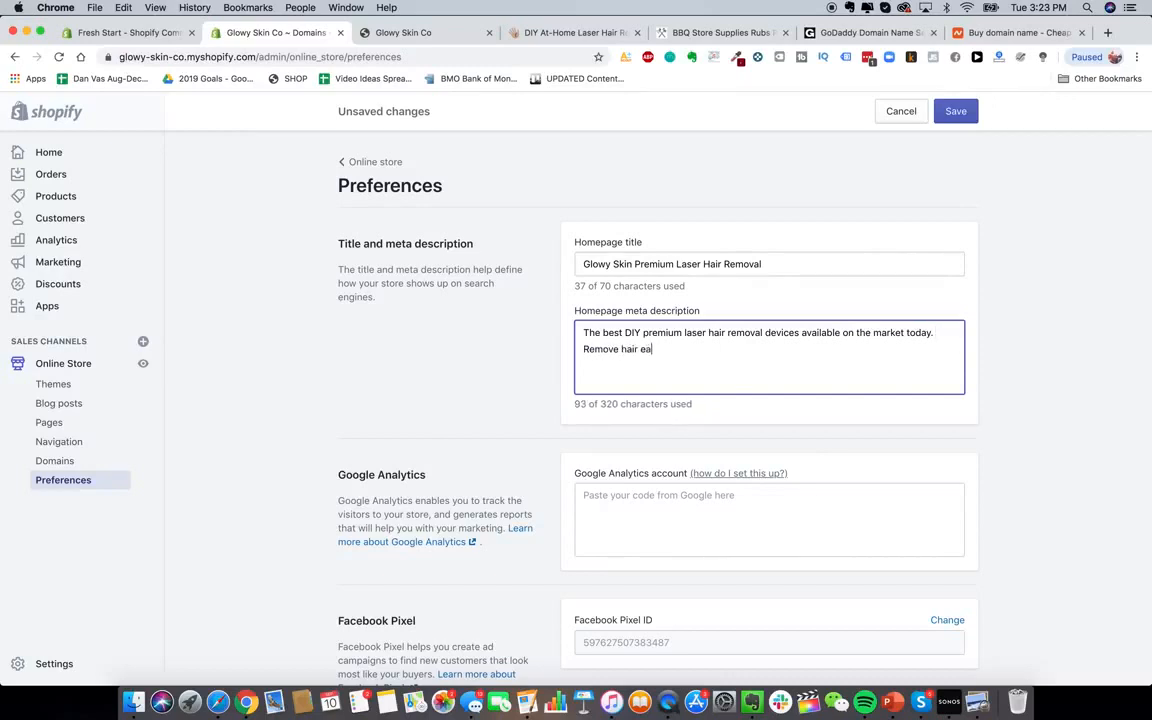
{"action": "type", "text": "sily and automatically fr"}
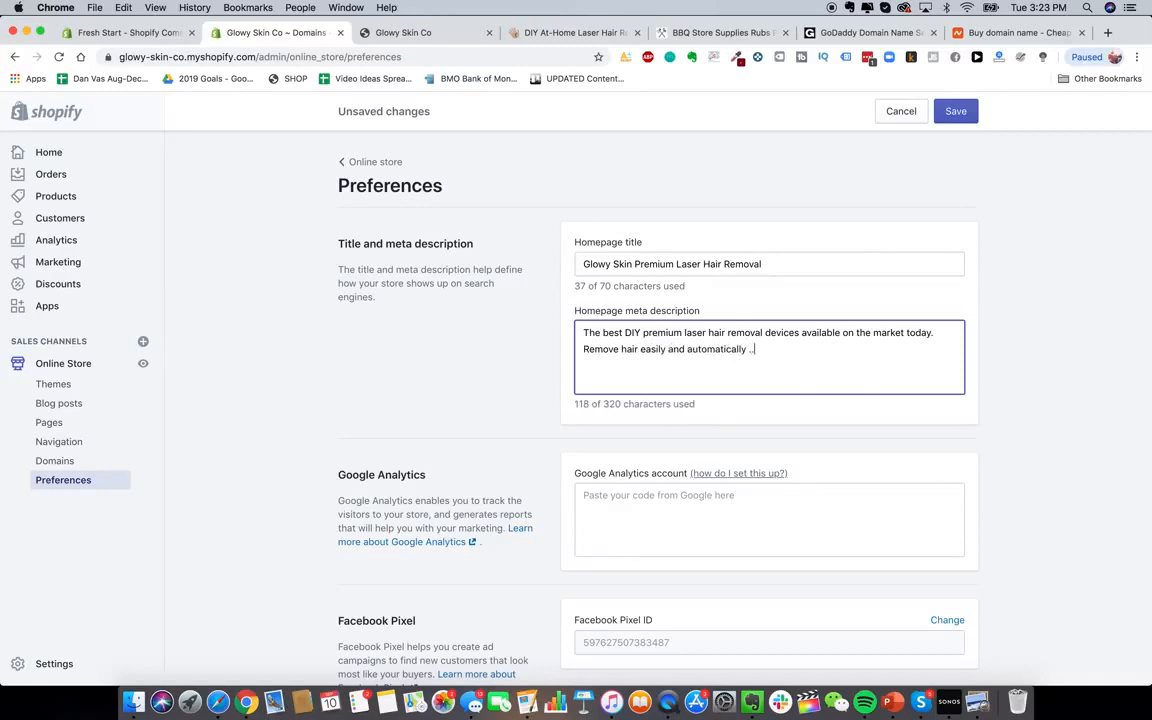
{"action": "type", "text": "om the comfort of y"}
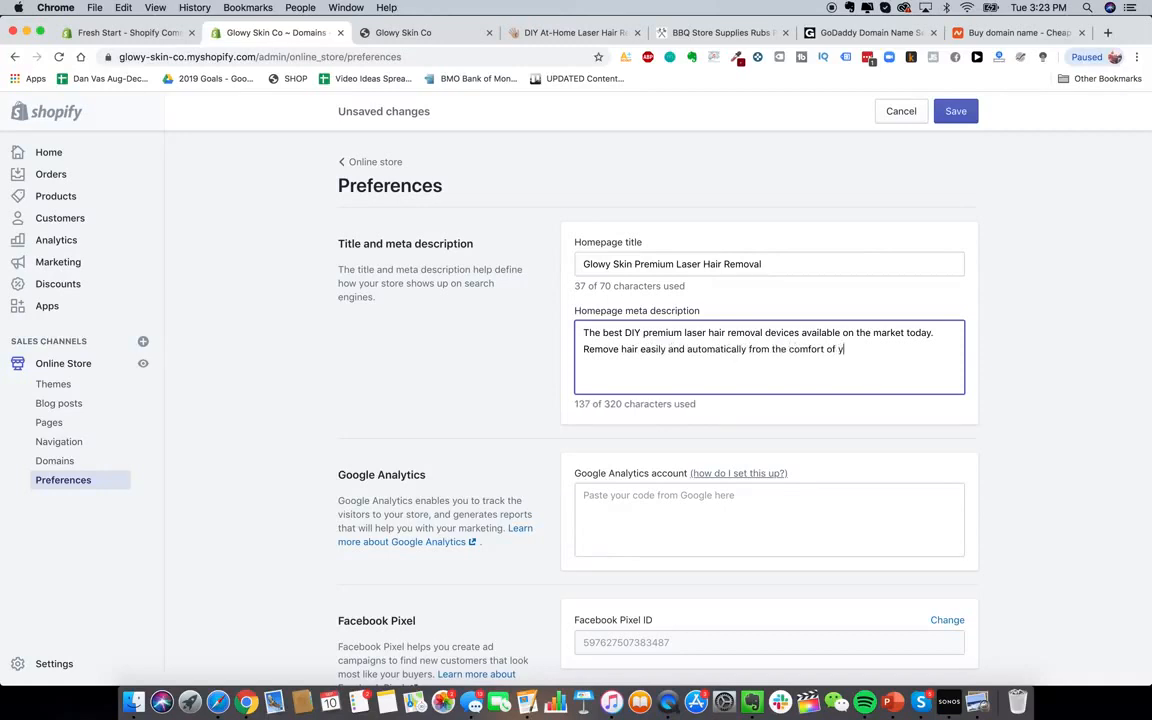
{"action": "type", "text": "our home."}
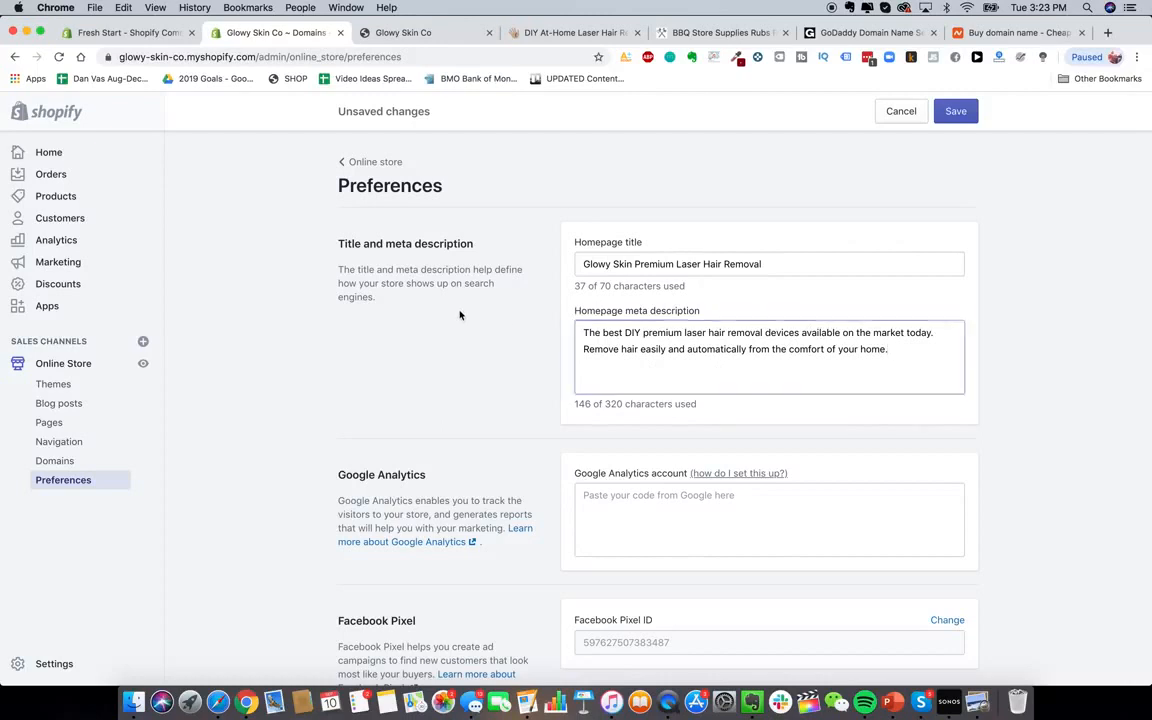
{"action": "scroll", "coordinate": [440, 300], "scroll_direction": "down", "scroll_amount": 2}
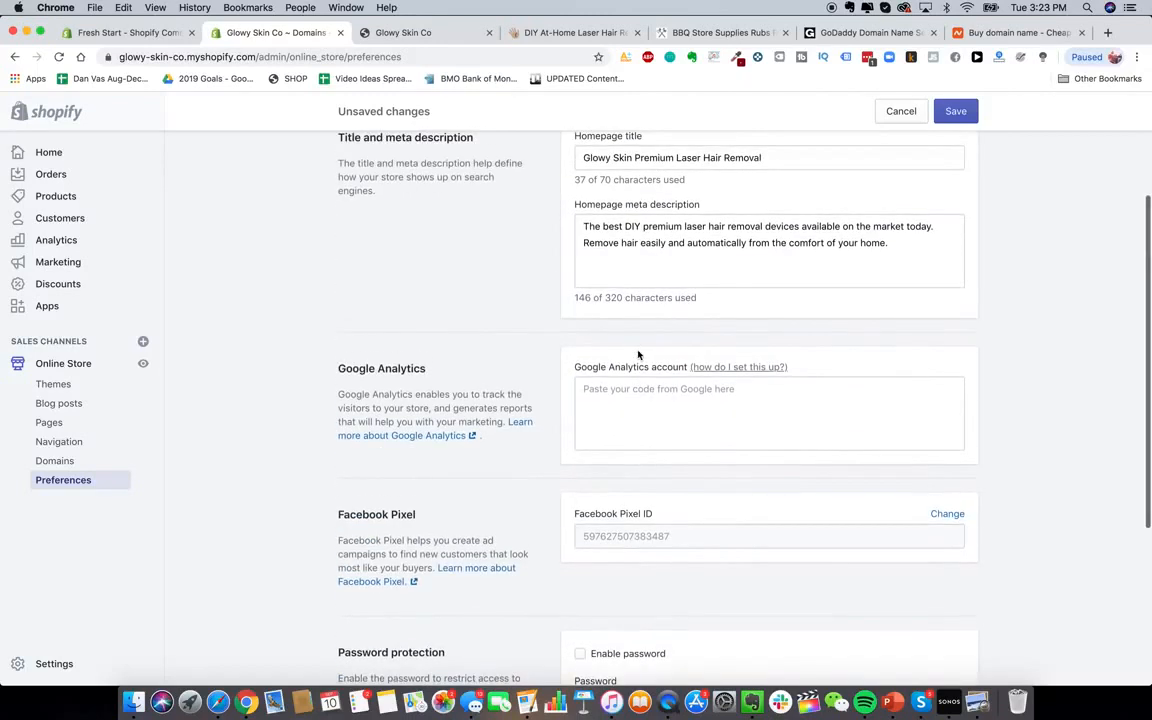
{"action": "scroll", "coordinate": [506, 393], "scroll_direction": "up", "scroll_amount": 1}
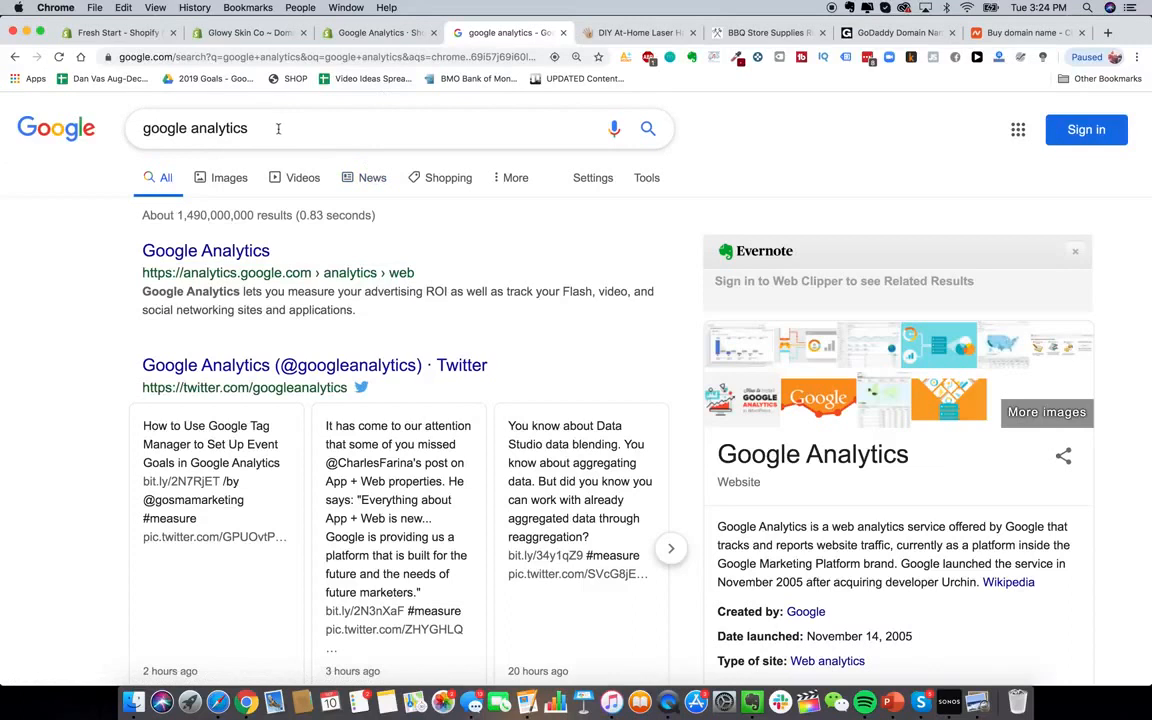
Sign up for Google Analytics and name the new account 'Glowy Skin'
{"action": "left_click", "coordinate": [205, 251]}
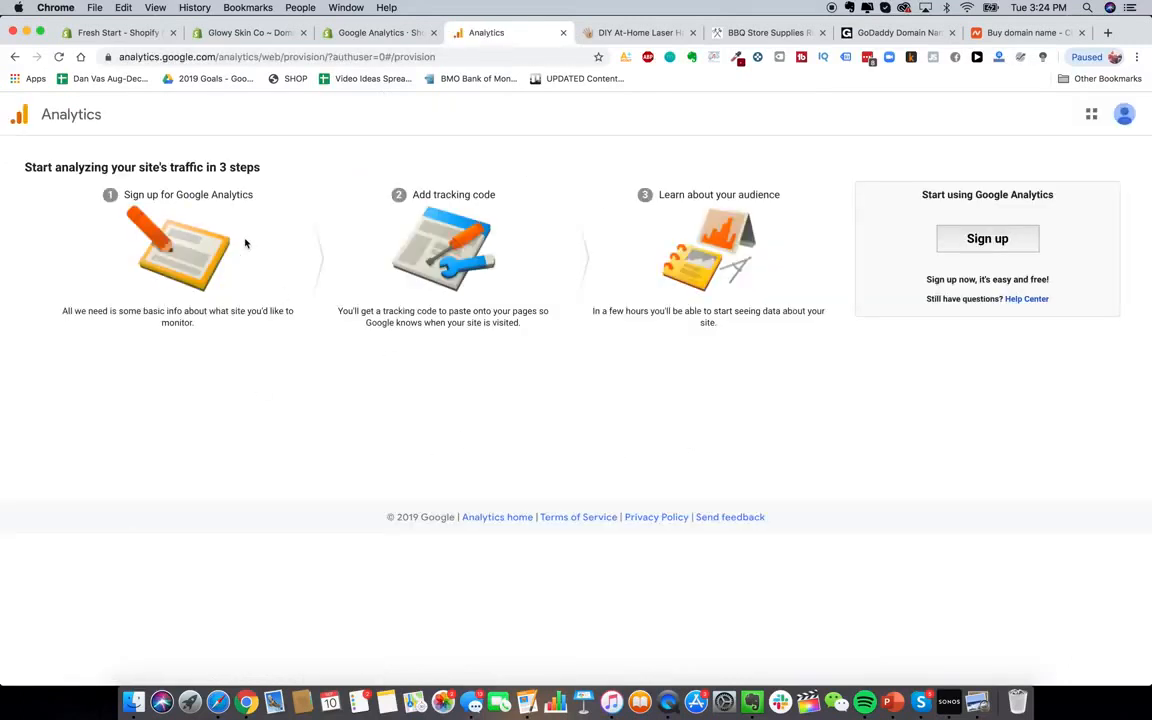
{"action": "left_click", "coordinate": [995, 237]}
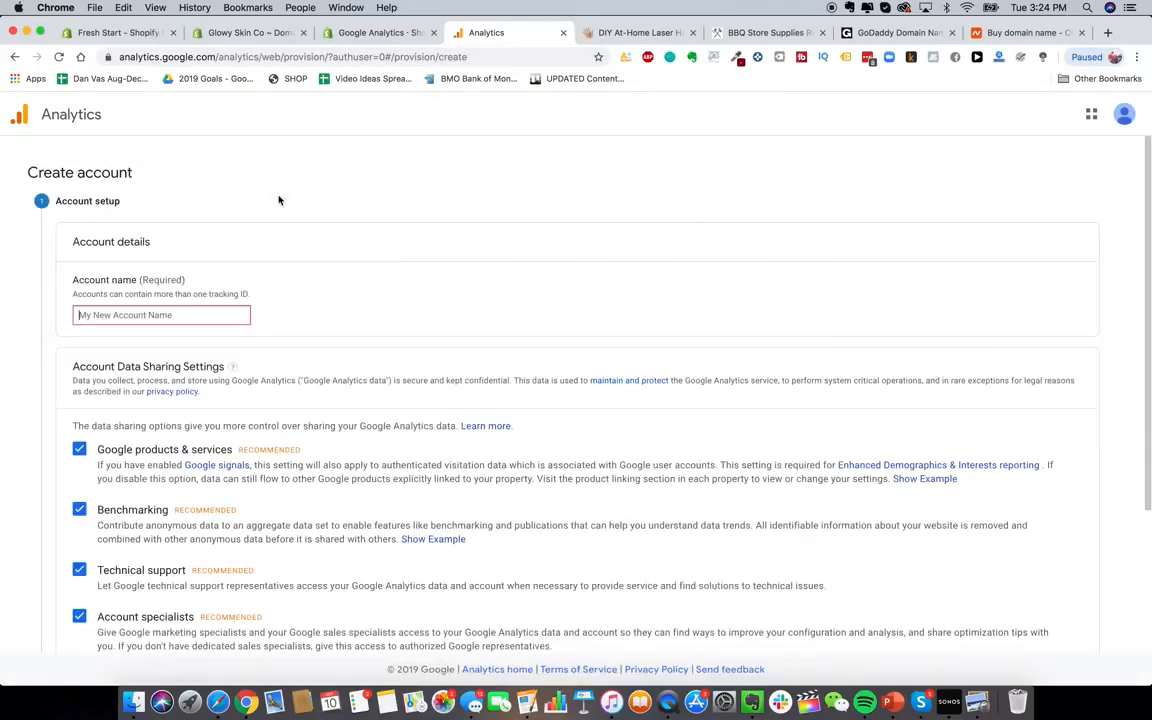
{"action": "scroll", "coordinate": [216, 278], "scroll_direction": "down", "scroll_amount": 1}
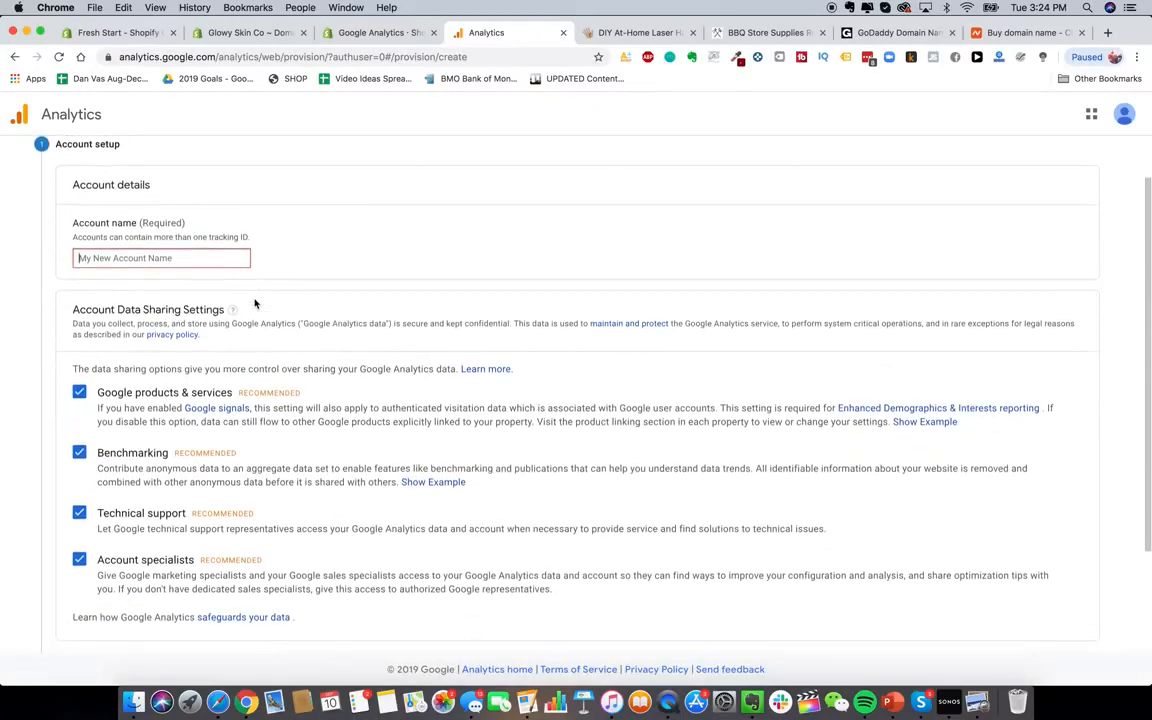
{"action": "type", "text": "Glowy Skin"}
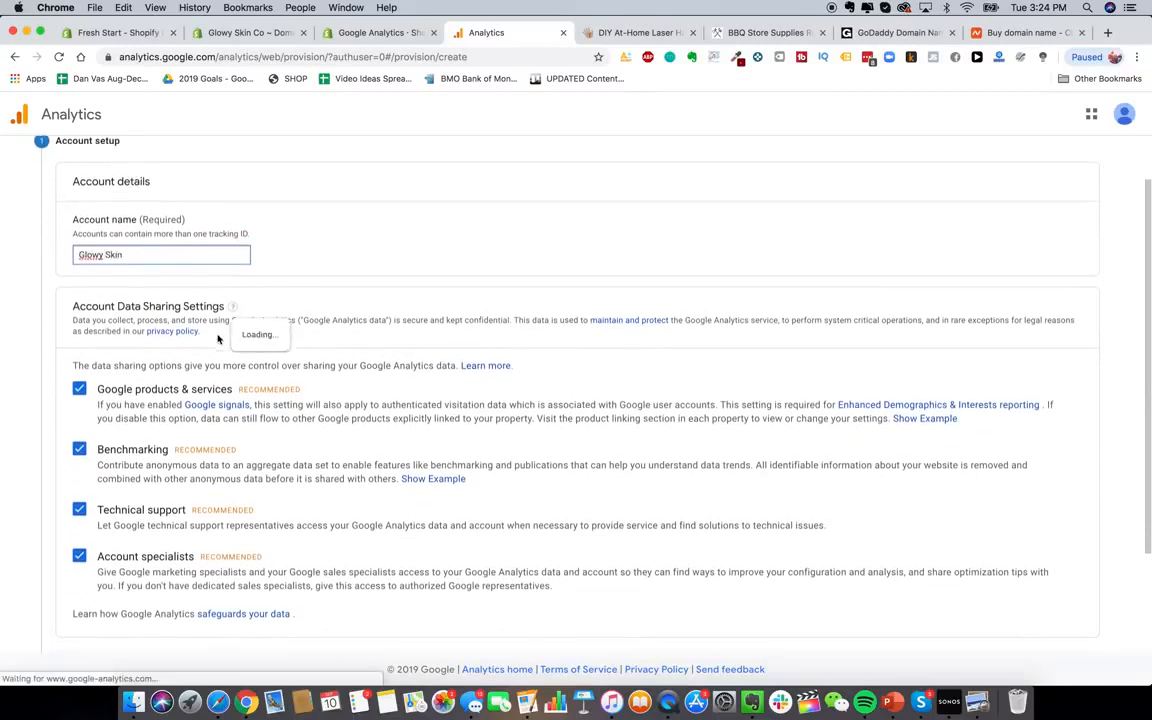
{"action": "scroll", "coordinate": [260, 350], "scroll_direction": "down", "scroll_amount": 3}
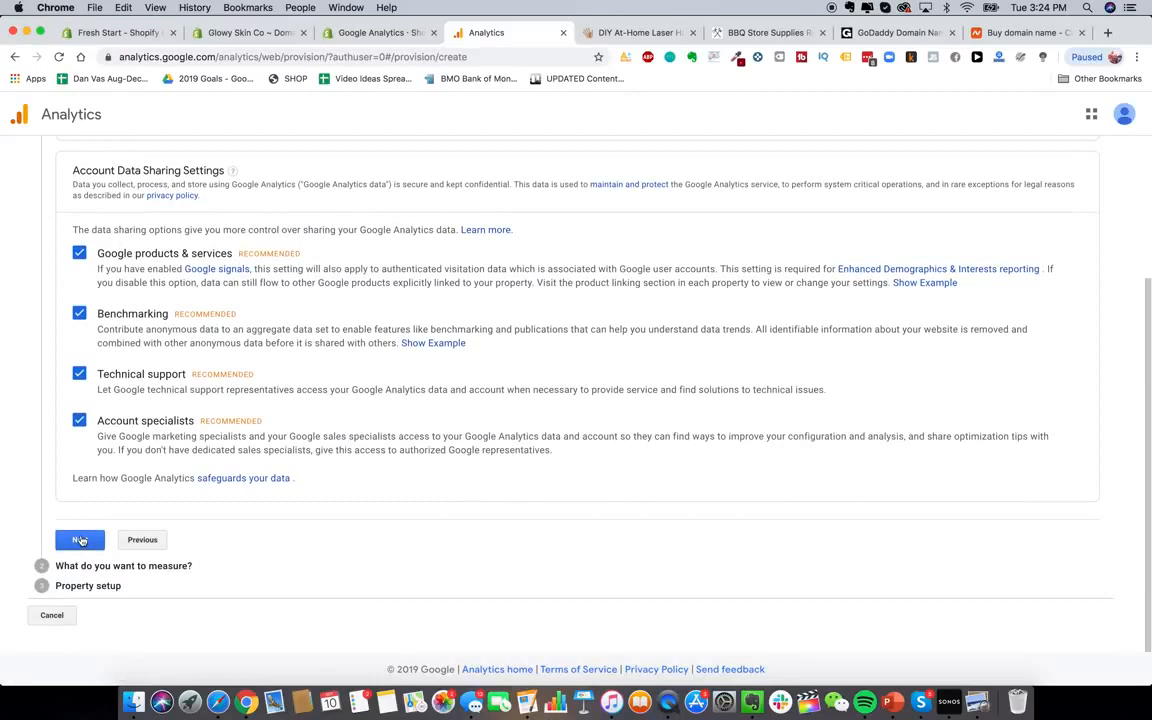
{"action": "left_click", "coordinate": [81, 540]}
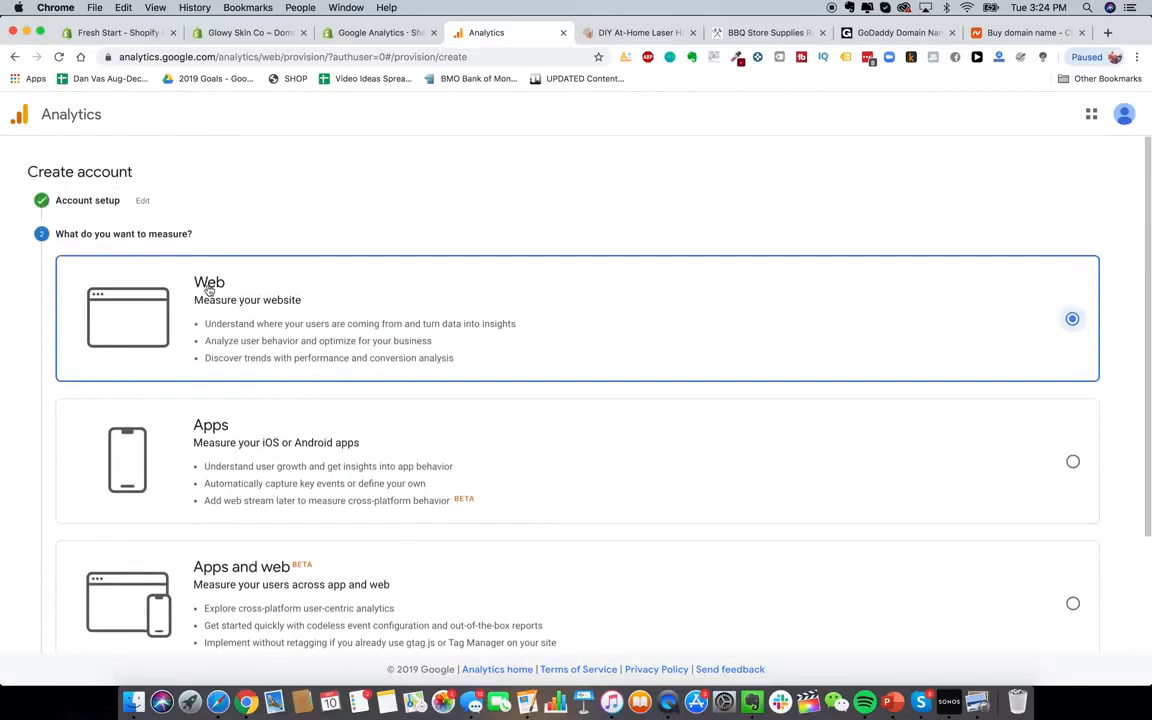
{"action": "scroll", "coordinate": [437, 370], "scroll_direction": "down", "scroll_amount": 2}
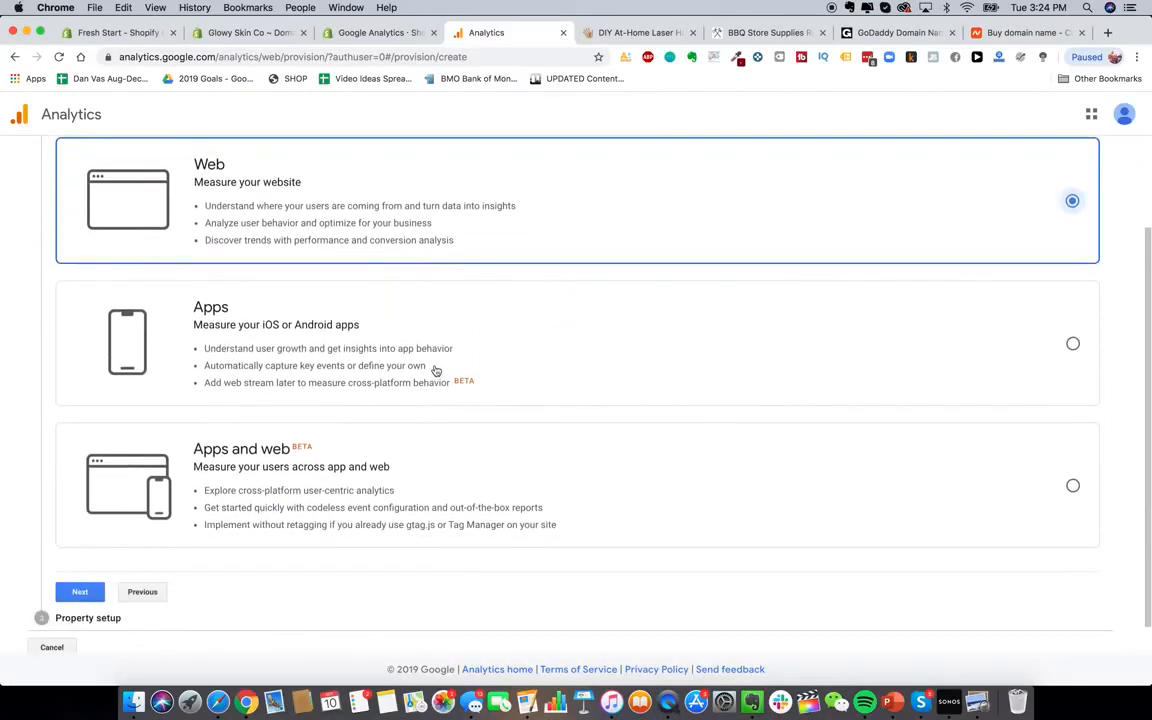
{"action": "left_click", "coordinate": [80, 557]}
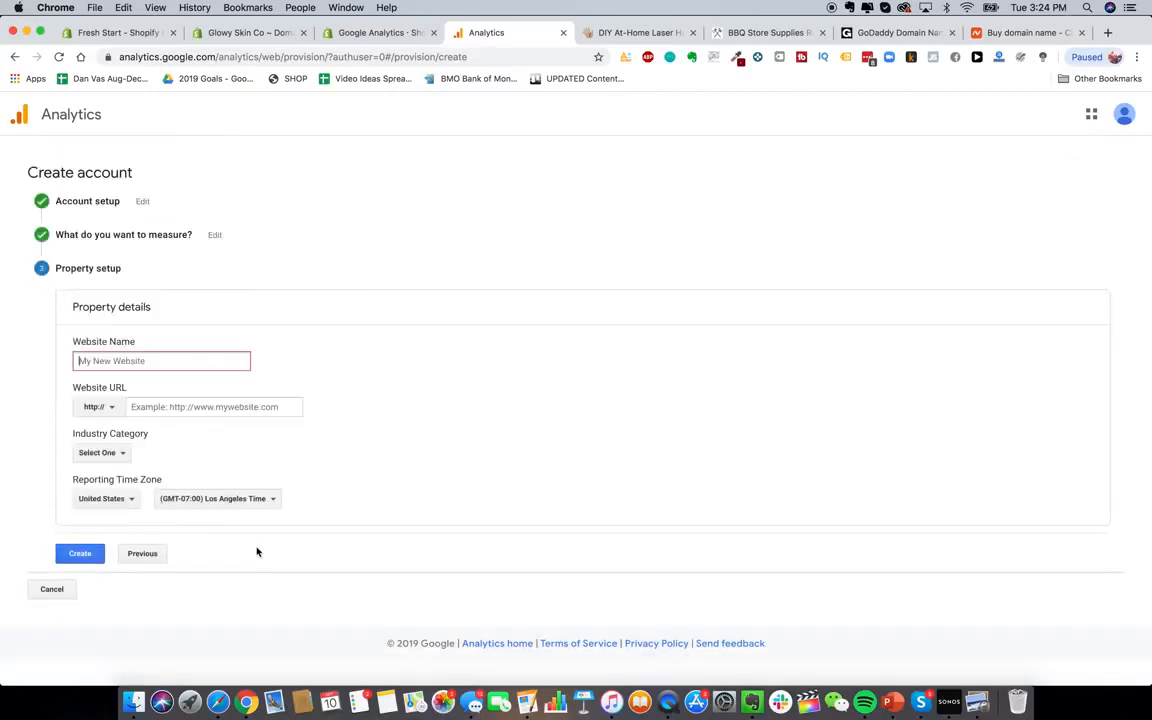
{"action": "type", "text": "Glowy Skin"}
{"action": "left_click", "coordinate": [117, 407]}
{"action": "left_click", "coordinate": [110, 451]}
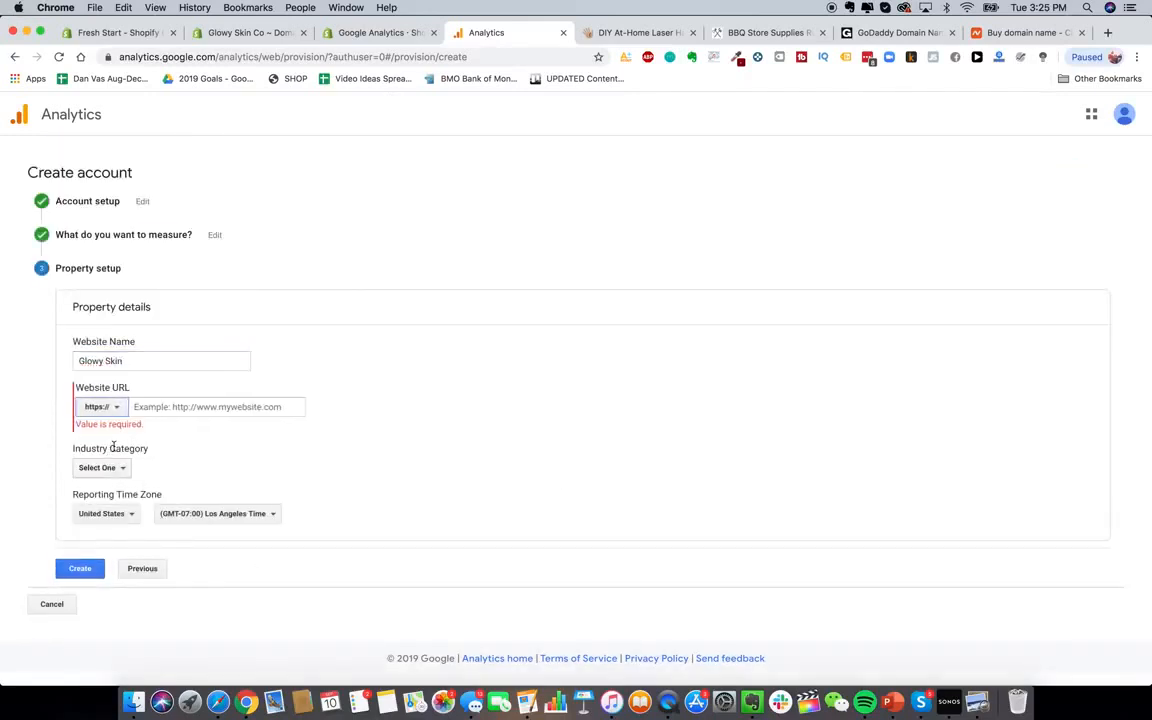
{"action": "left_click", "coordinate": [154, 407]}
{"action": "type", "text": "www.gl"}
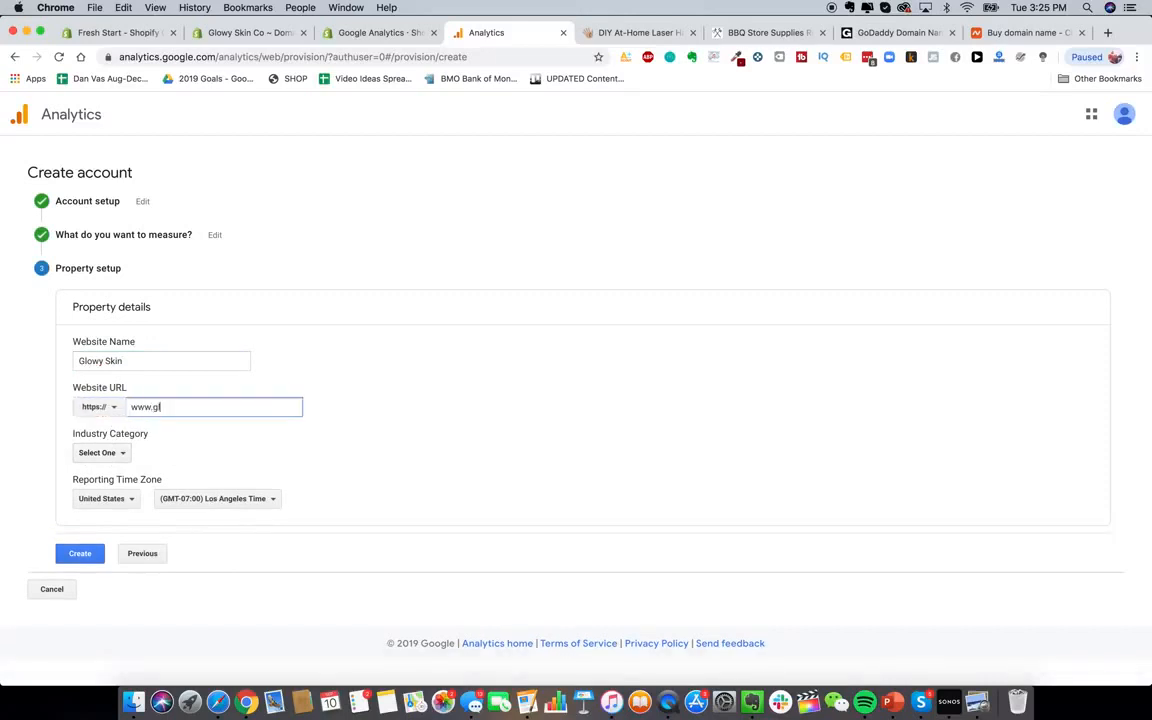
{"action": "type", "text": "owyskinco.com"}
Set the property's industry category to Shopping
{"action": "left_click", "coordinate": [98, 453]}
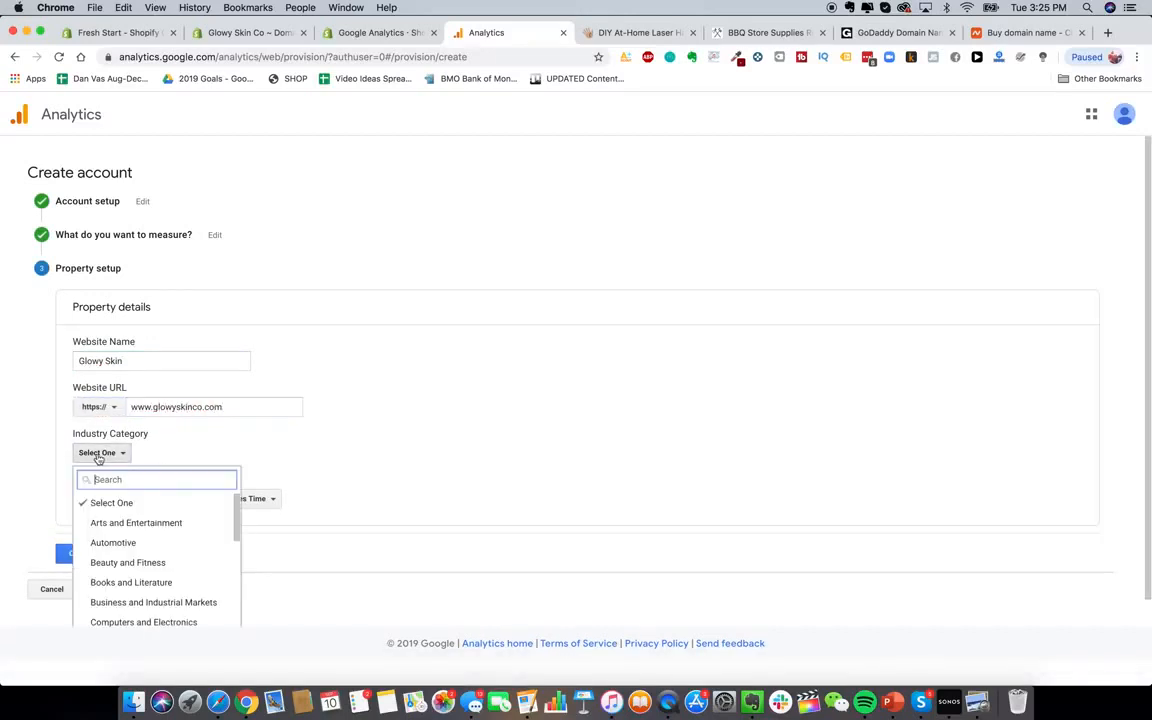
{"action": "scroll", "coordinate": [130, 503], "scroll_direction": "down", "scroll_amount": 5}
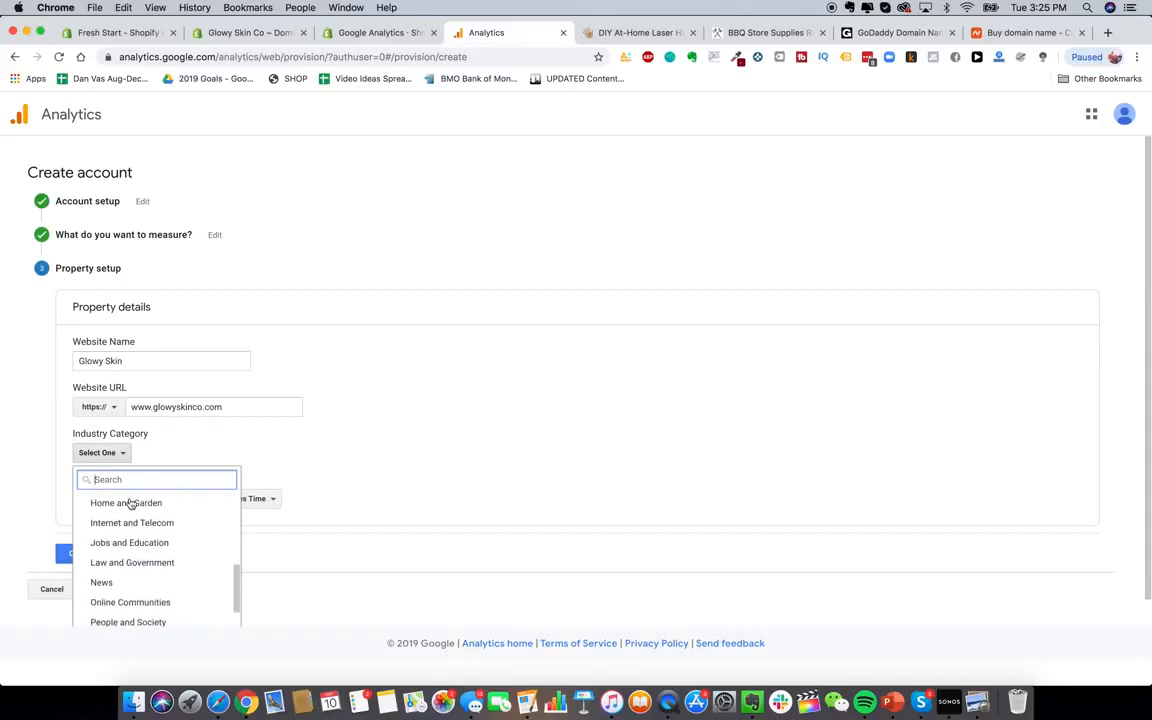
{"action": "scroll", "coordinate": [238, 565], "scroll_direction": "up", "scroll_amount": 3}
{"action": "type", "text": "re"}
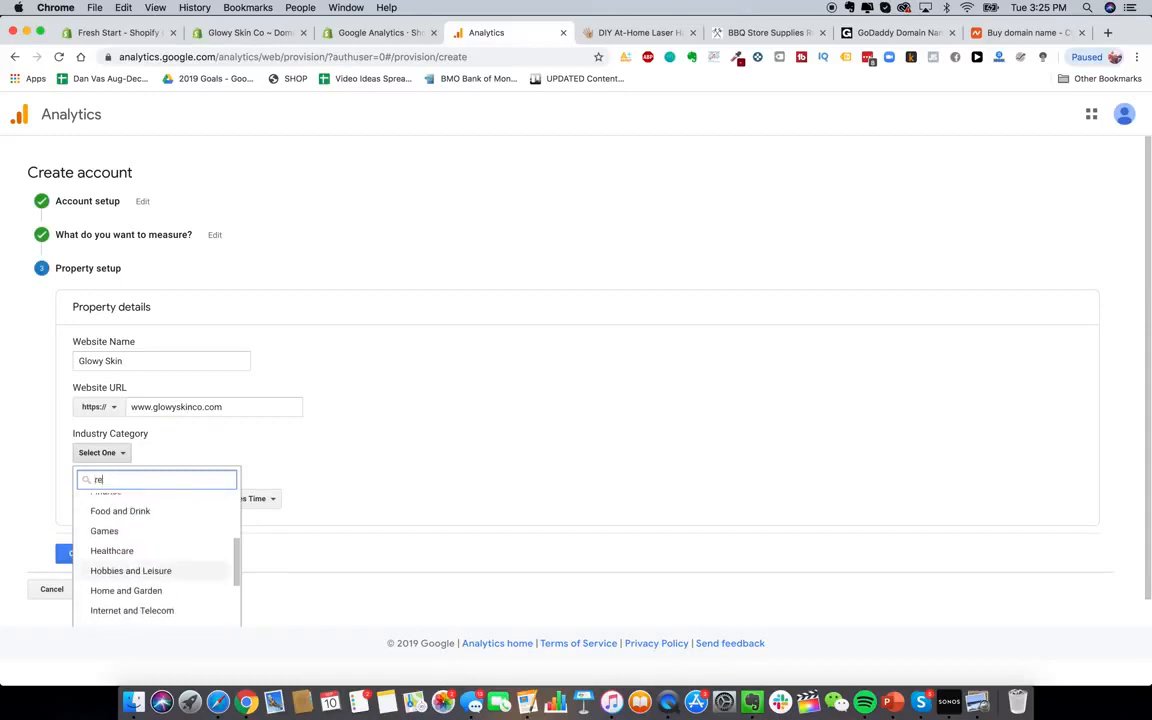
{"action": "type", "text": "tail"}
{"action": "key", "text": "BackSpace"}
{"action": "key", "text": "BackSpace"}
{"action": "key", "text": "BackSpace"}
{"action": "key", "text": "BackSpace"}
{"action": "key", "text": "BackSpace"}
{"action": "key", "text": "BackSpace"}
{"action": "scroll", "coordinate": [159, 506], "scroll_direction": "down", "scroll_amount": 1}
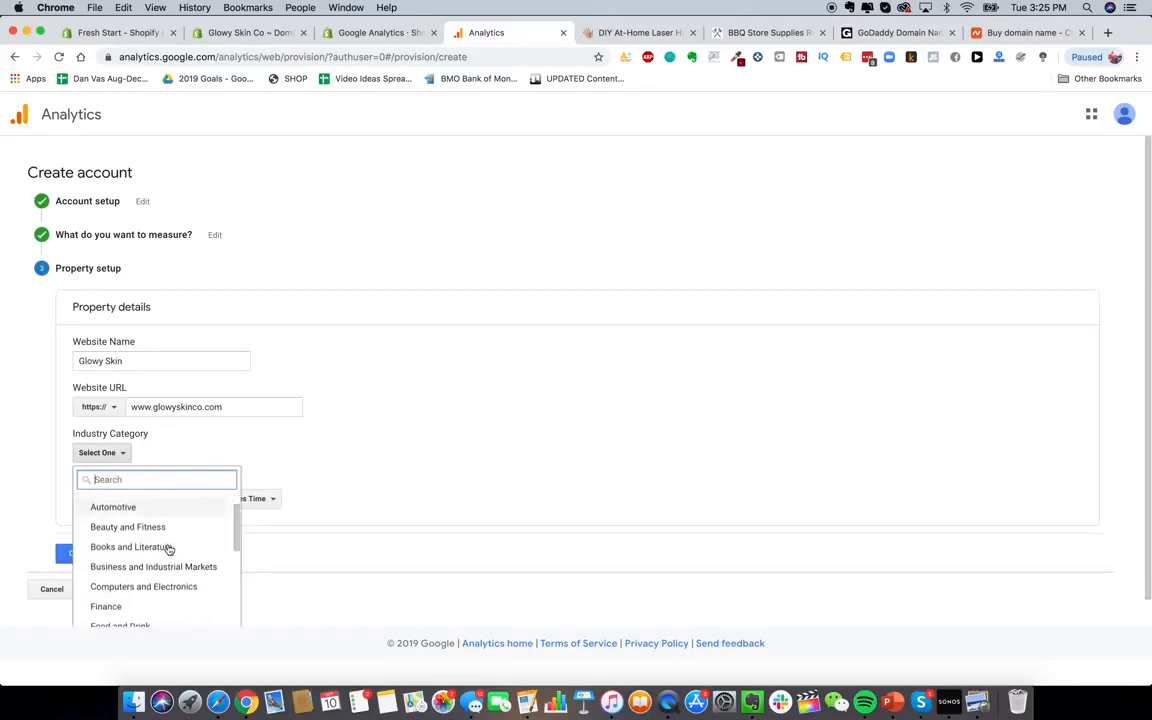
{"action": "left_click", "coordinate": [159, 527]}
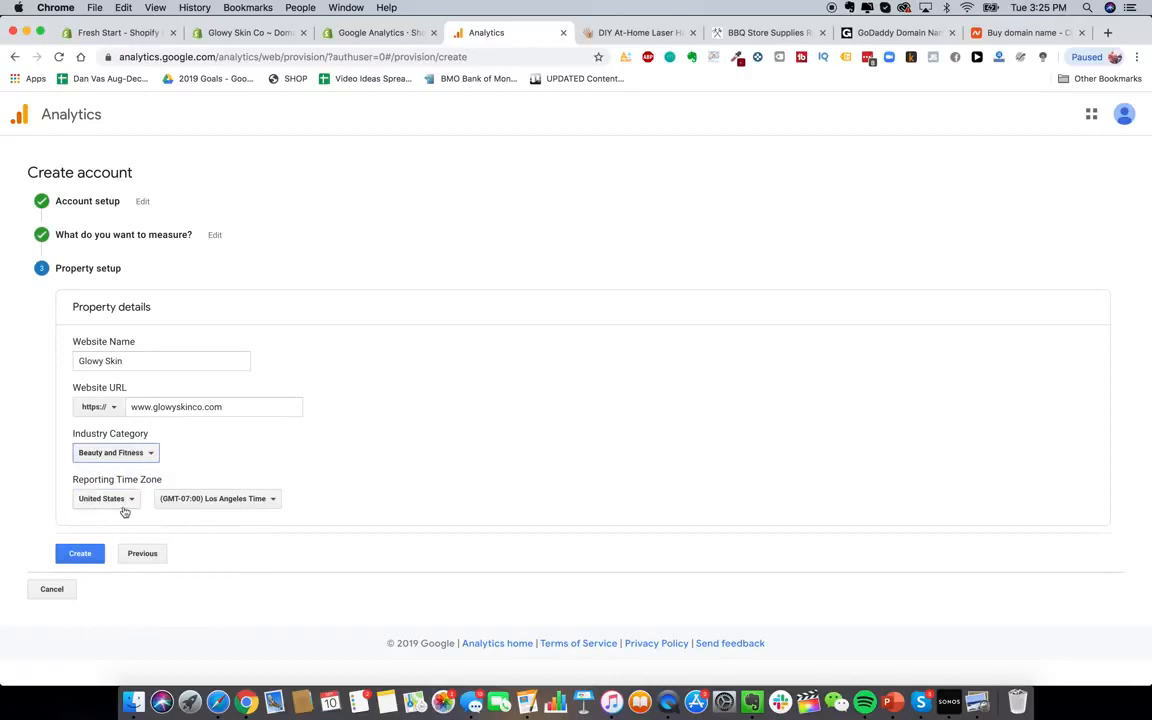
{"action": "left_click", "coordinate": [118, 452]}
{"action": "scroll", "coordinate": [136, 567], "scroll_direction": "down", "scroll_amount": 5}
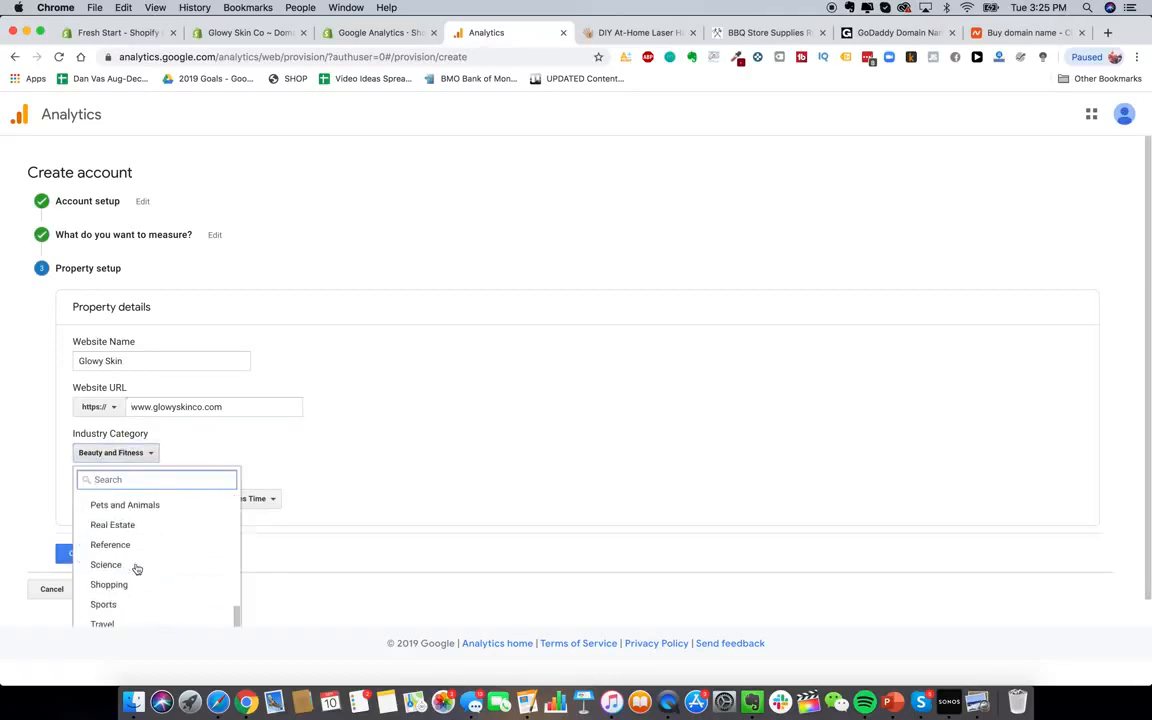
{"action": "left_click", "coordinate": [129, 586]}
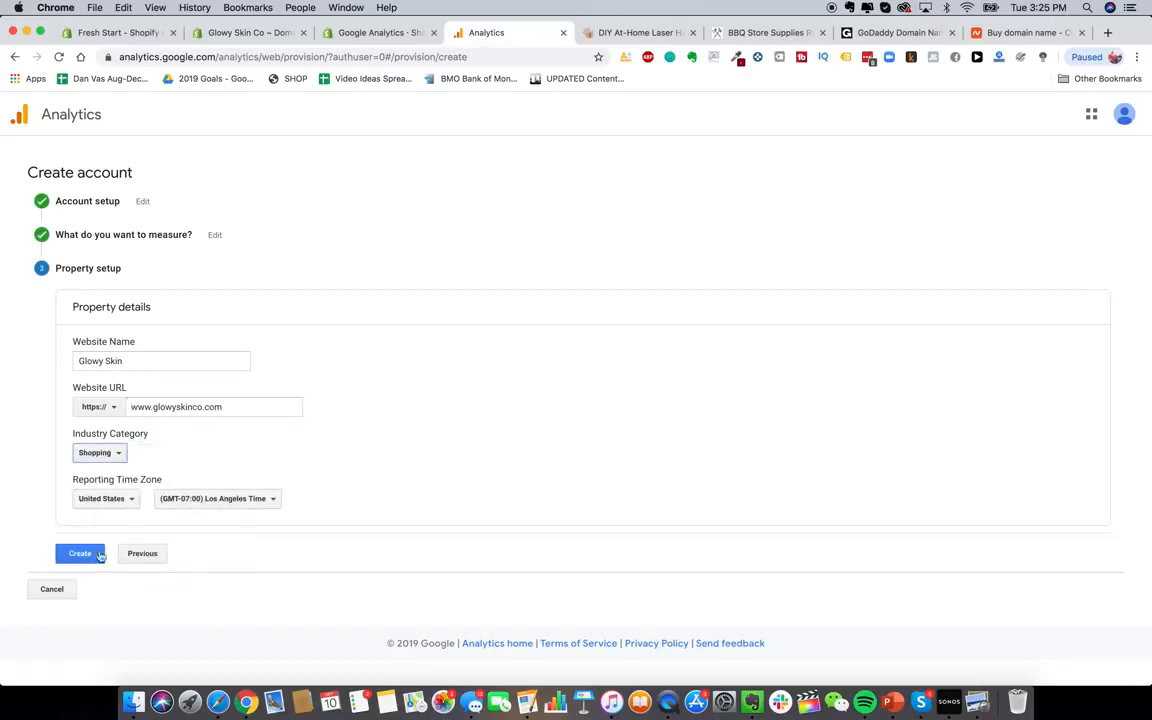
Set the reporting time zone to New York Time and create the account
{"action": "left_click", "coordinate": [270, 502]}
{"action": "scroll", "coordinate": [252, 397], "scroll_direction": "down", "scroll_amount": 1}
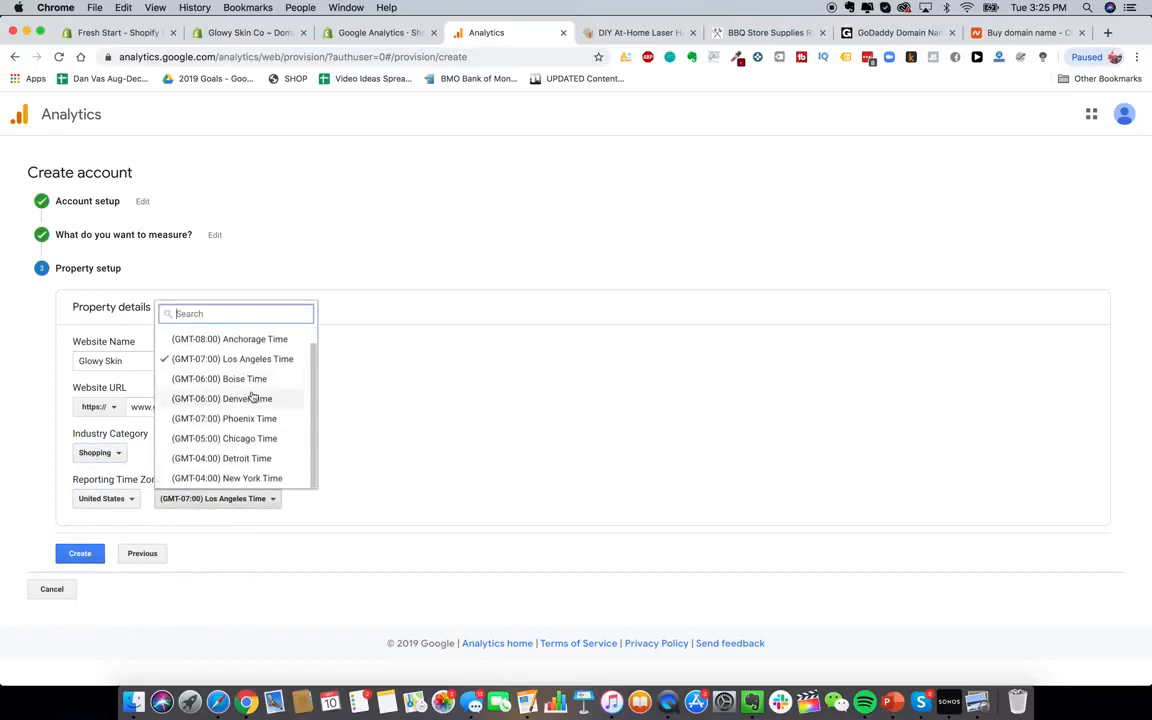
{"action": "left_click", "coordinate": [237, 478]}
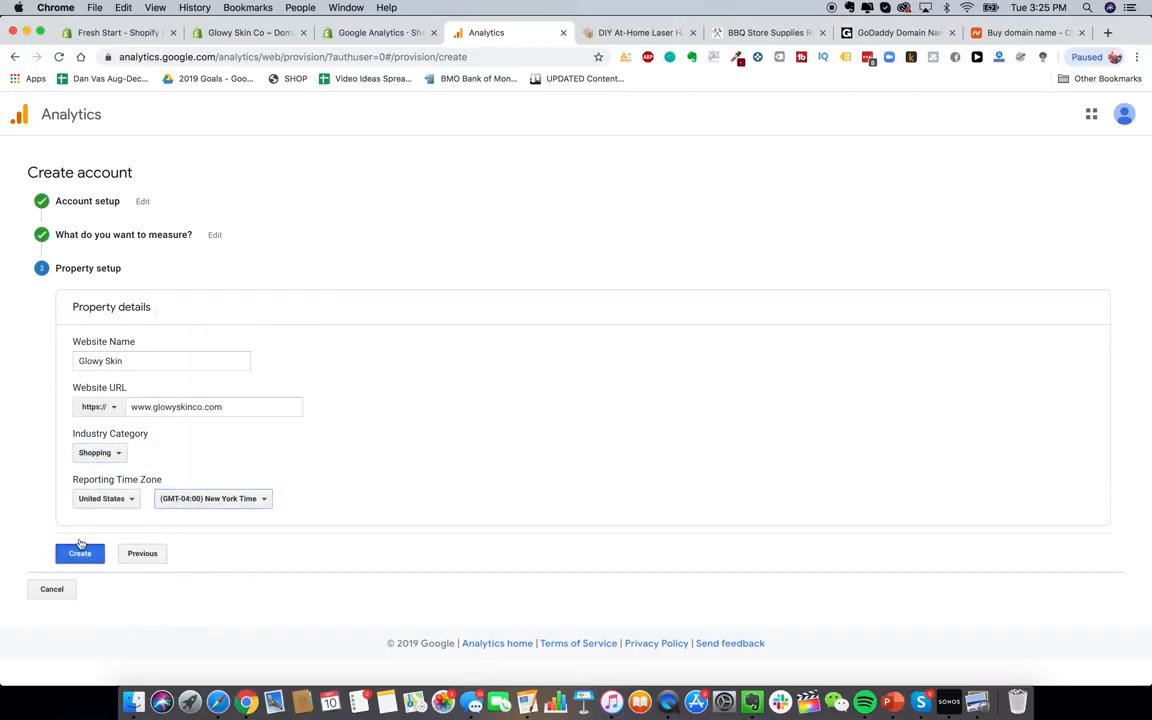
{"action": "left_click", "coordinate": [80, 553]}
Accept the GDPR data processing, Measurement Controller and terms of service agreements
{"action": "left_click", "coordinate": [408, 356]}
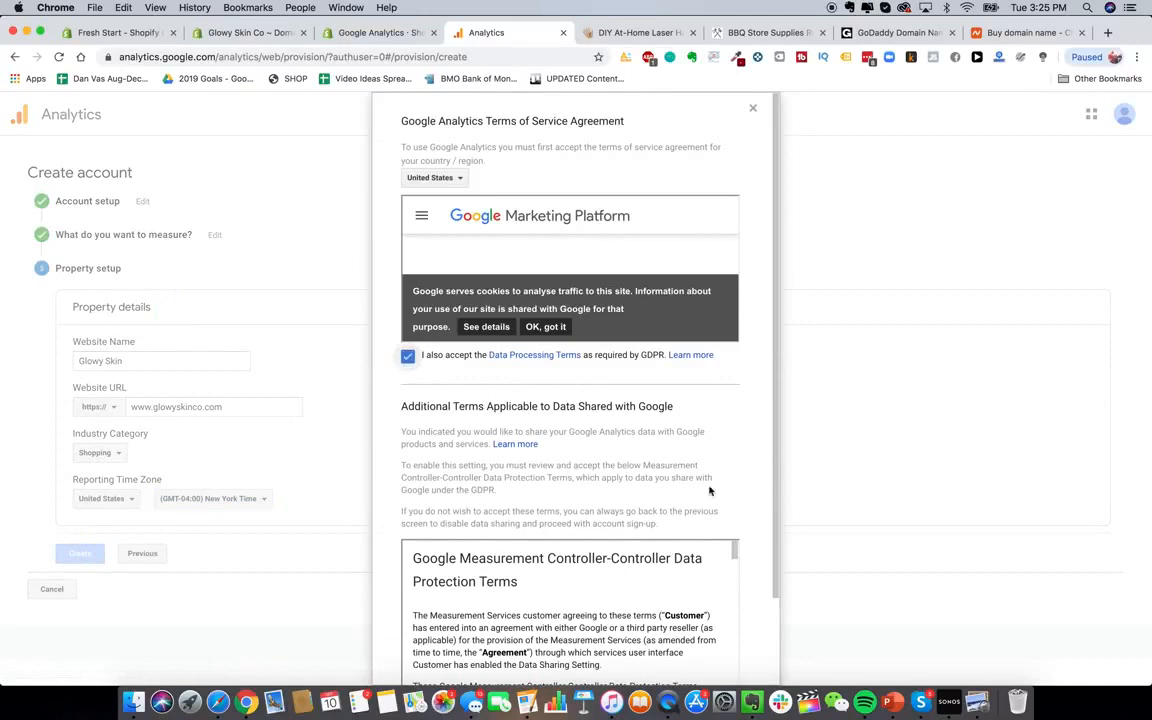
{"action": "scroll", "coordinate": [674, 489], "scroll_direction": "down", "scroll_amount": 2}
{"action": "left_click", "coordinate": [478, 606]}
{"action": "left_click", "coordinate": [425, 644]}
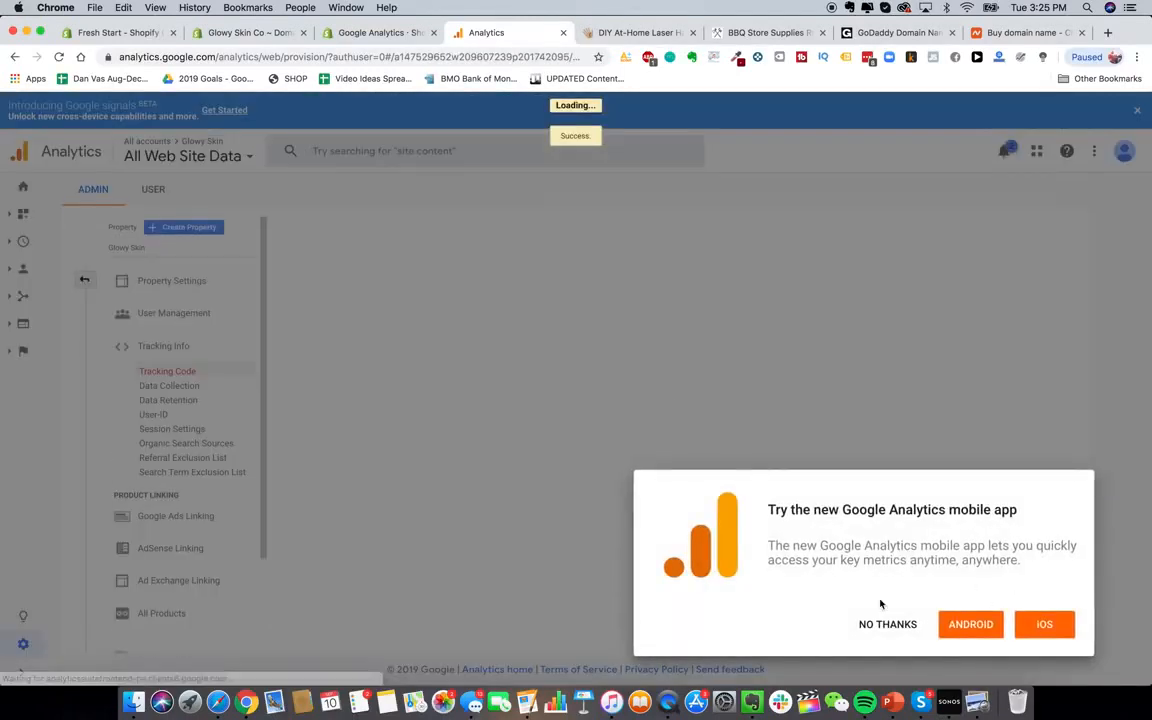
Dismiss the app and search-tip popups, then copy the Global Site Tag tracking snippet
{"action": "left_click", "coordinate": [886, 625]}
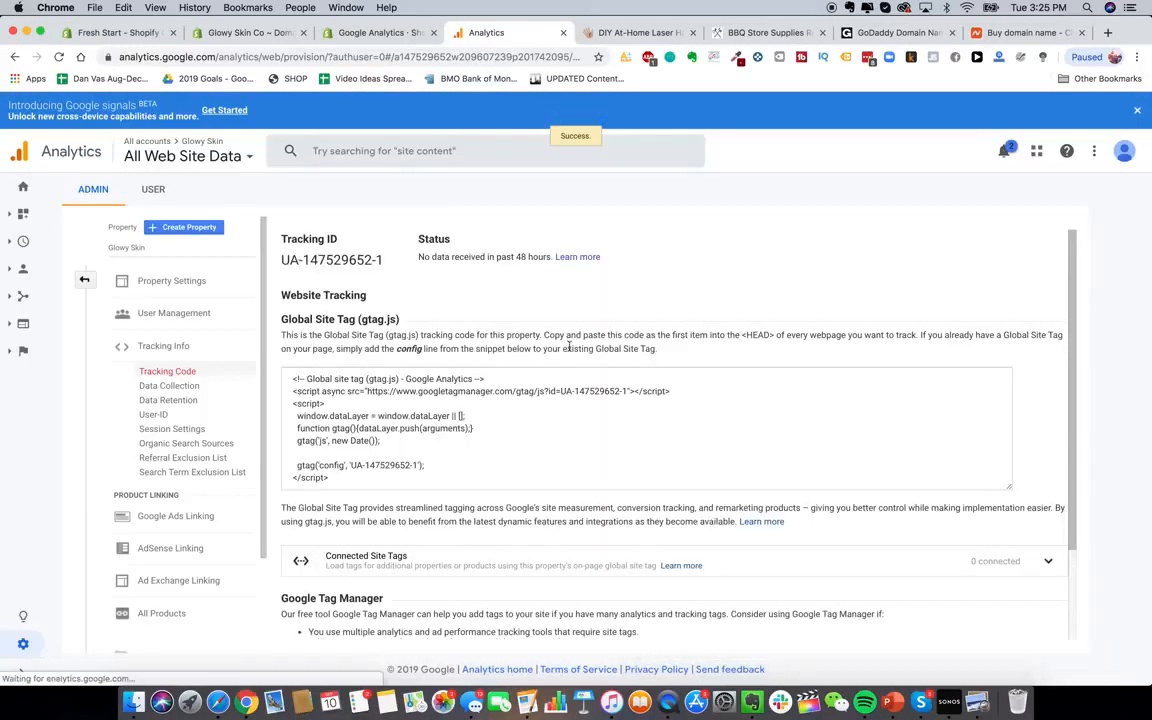
{"action": "left_click", "coordinate": [563, 233]}
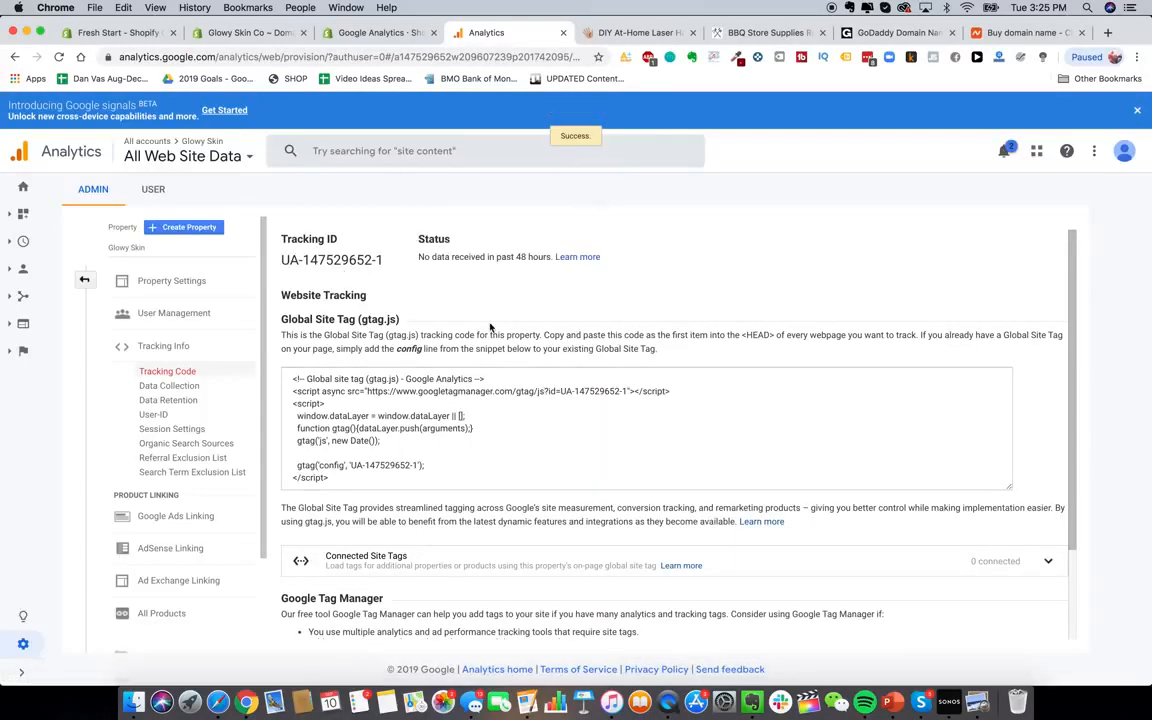
{"action": "scroll", "coordinate": [435, 342], "scroll_direction": "down", "scroll_amount": 3}
{"action": "scroll", "coordinate": [435, 342], "scroll_direction": "up", "scroll_amount": 3}
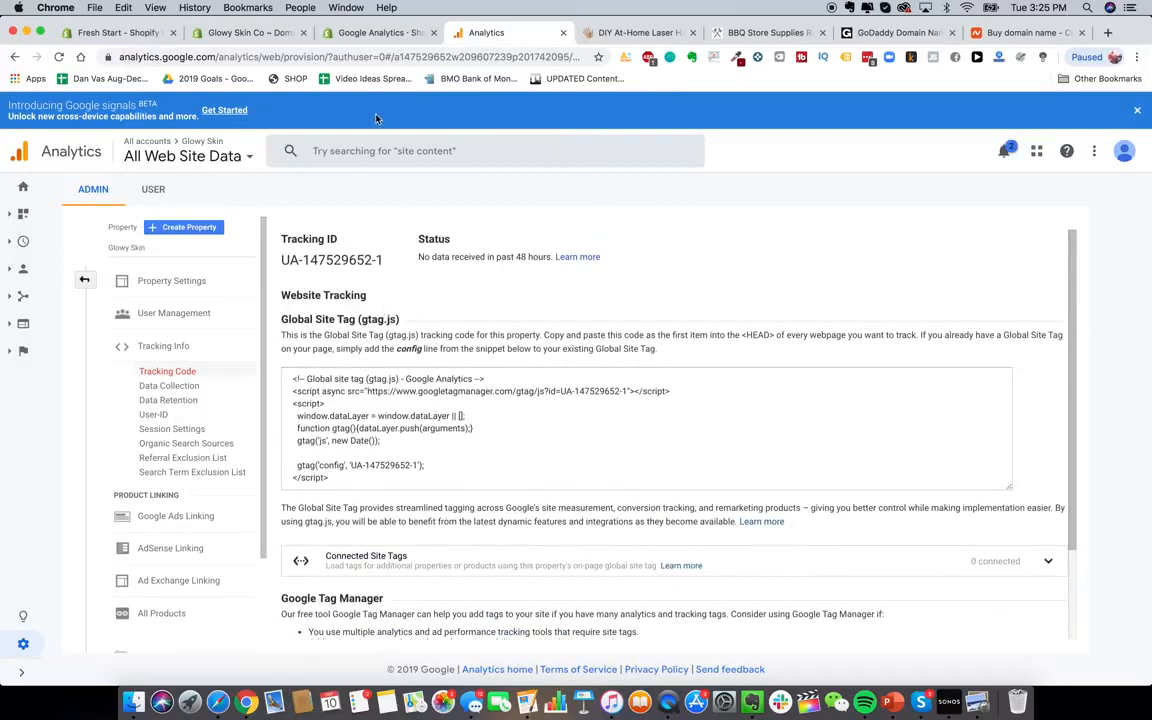
{"action": "left_click", "coordinate": [432, 425]}
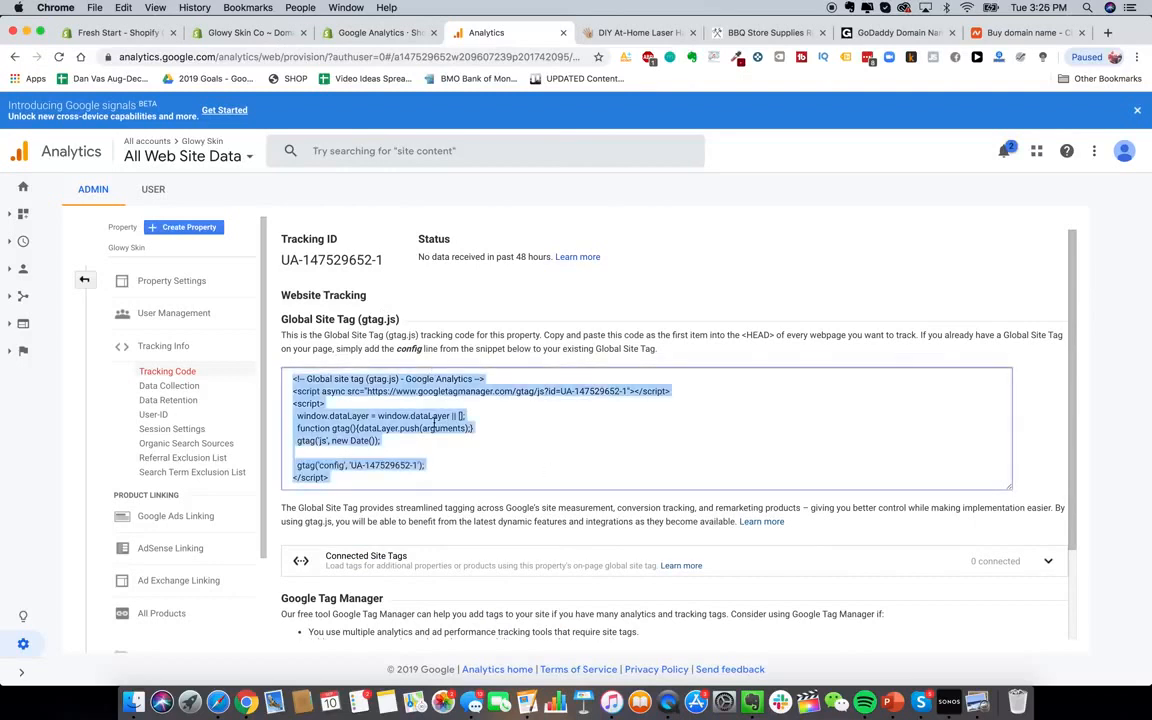
{"action": "right_click", "coordinate": [314, 390]}
{"action": "left_click", "coordinate": [365, 409]}
Paste the tracking snippet into the Google Analytics account box in store Preferences
{"action": "left_click", "coordinate": [250, 32]}
{"action": "left_click", "coordinate": [720, 486]}
{"action": "key", "text": "super+v"}
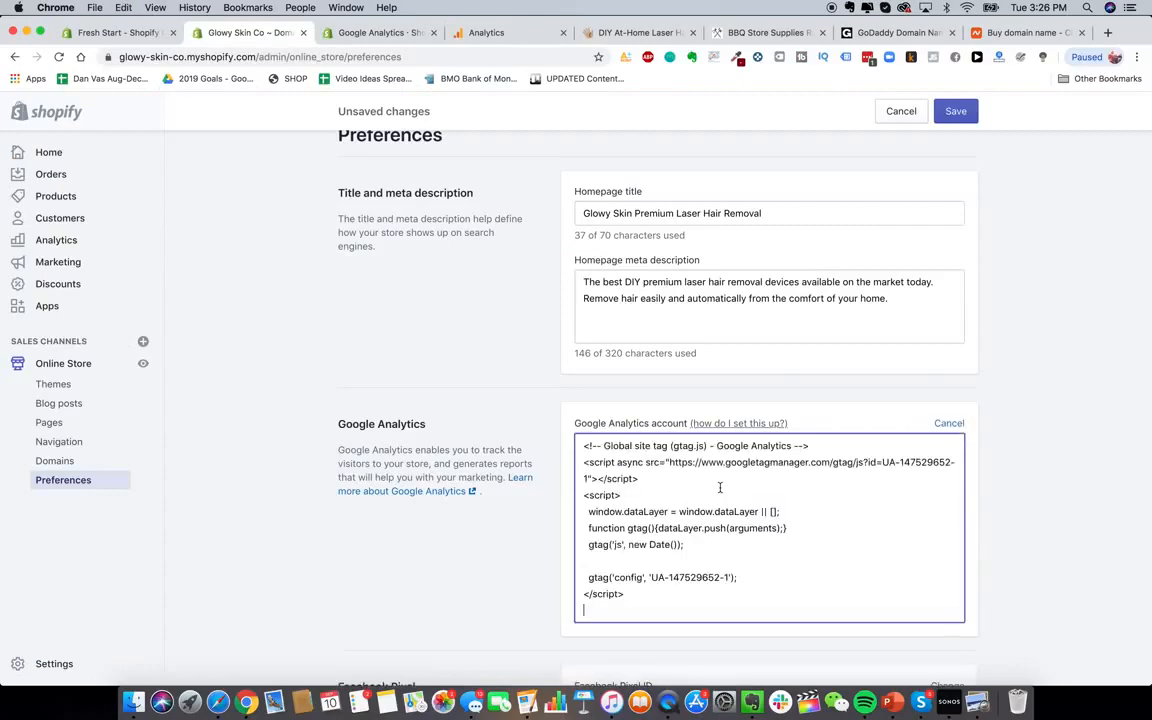
{"action": "left_click", "coordinate": [515, 570]}
{"action": "scroll", "coordinate": [517, 568], "scroll_direction": "down", "scroll_amount": 2}
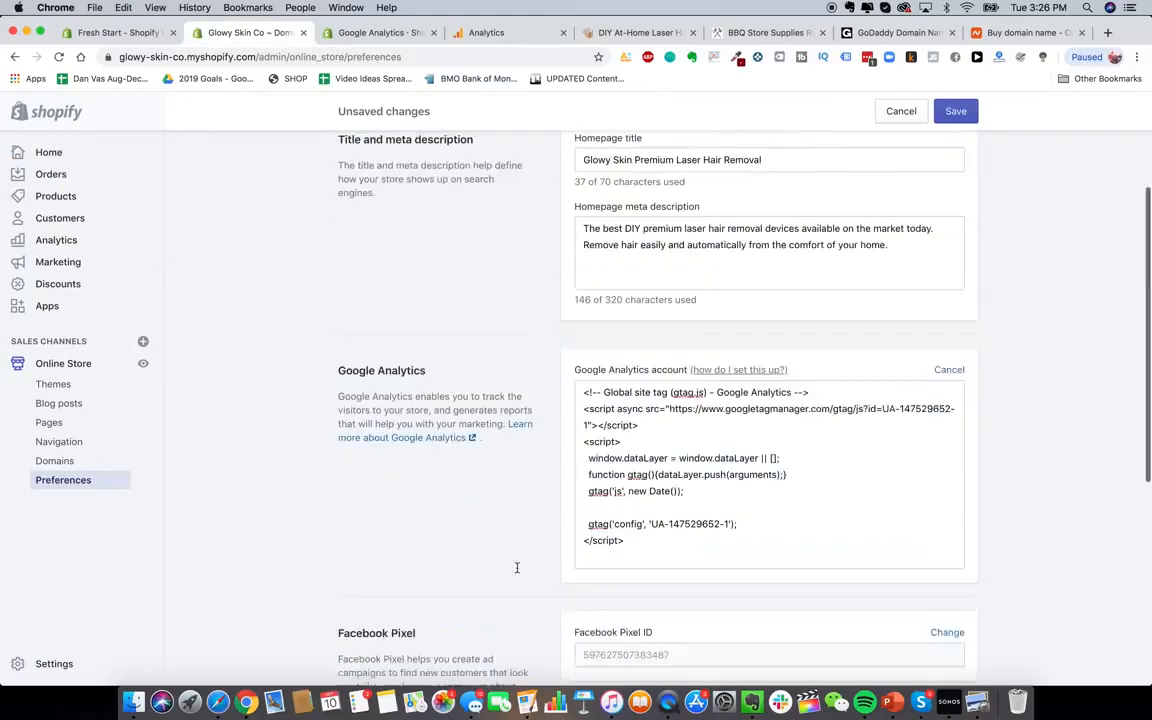
{"action": "scroll", "coordinate": [517, 568], "scroll_direction": "down", "scroll_amount": 5}
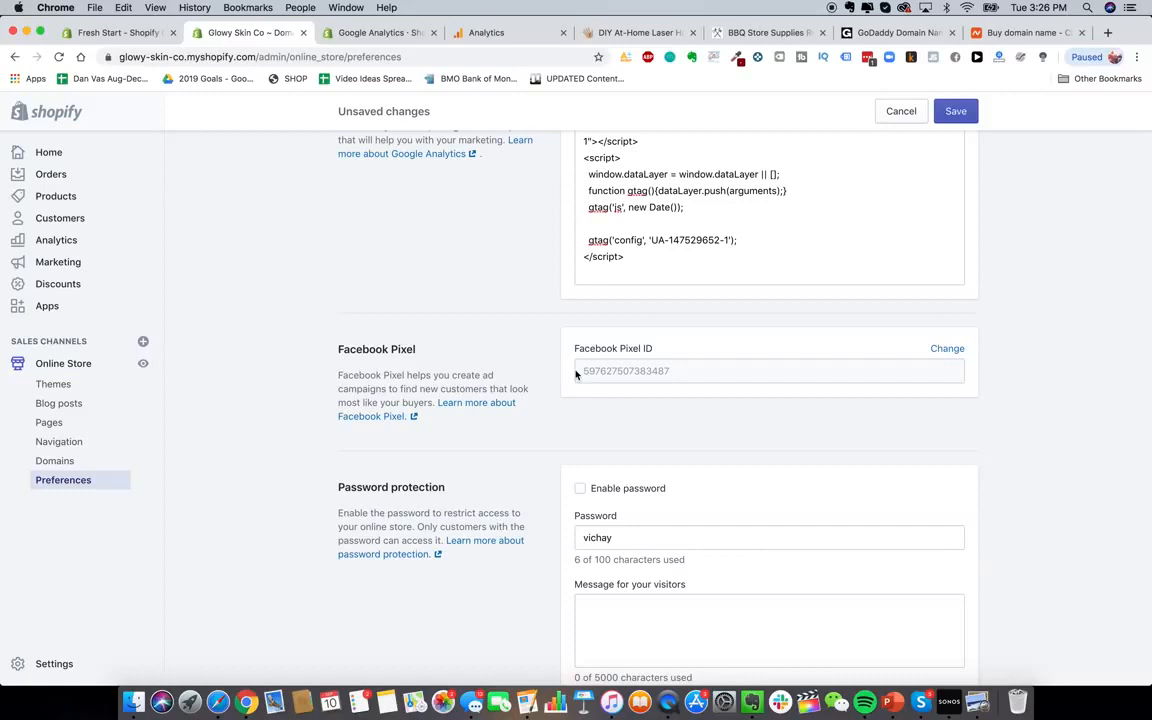
{"action": "scroll", "coordinate": [628, 376], "scroll_direction": "down", "scroll_amount": 1}
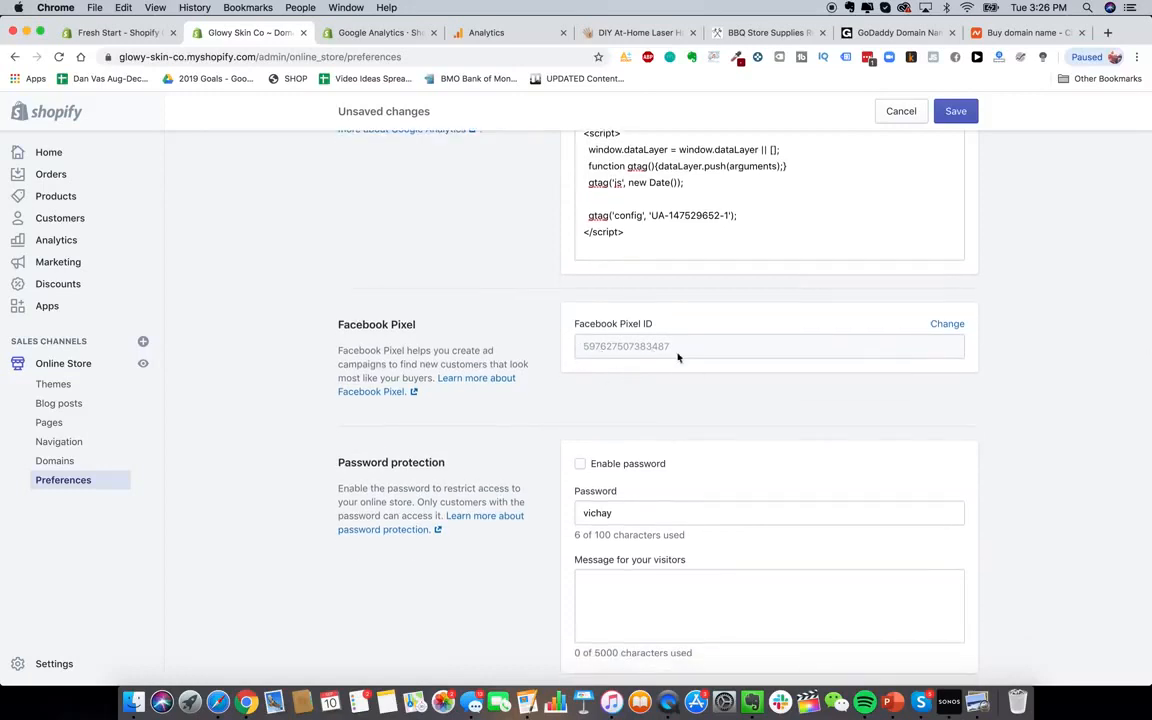
{"action": "scroll", "coordinate": [546, 325], "scroll_direction": "down", "scroll_amount": 2}
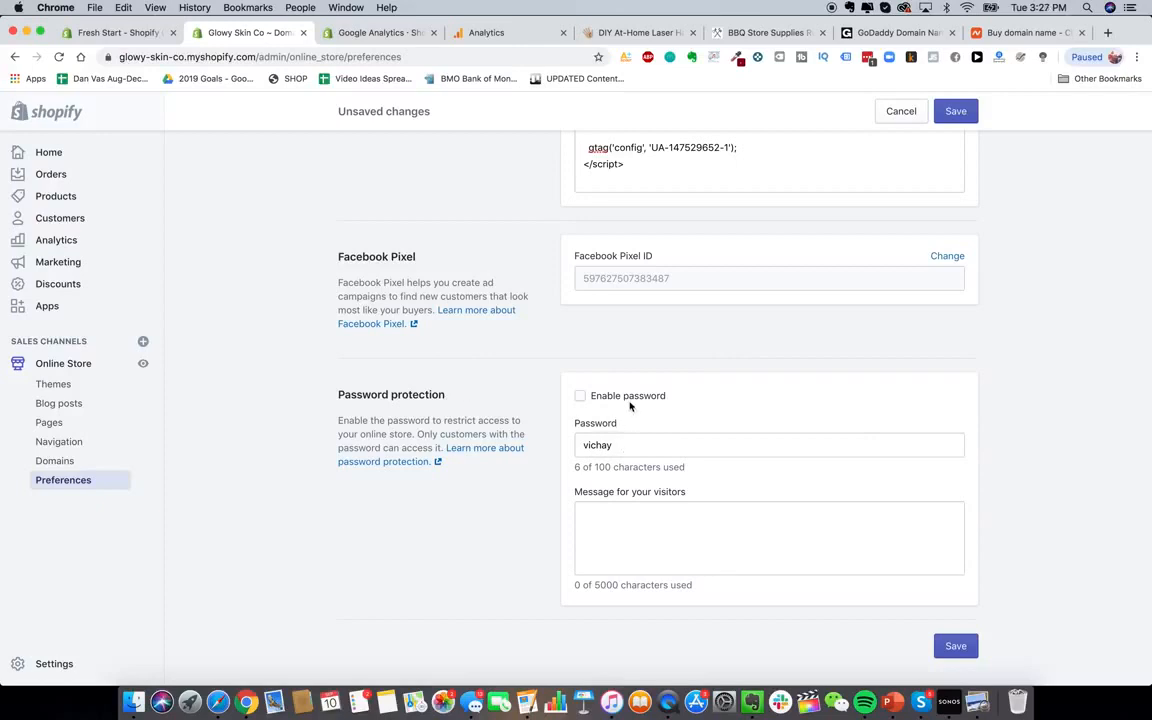
Clear the storefront password, save the preferences, and go to Blog posts
{"action": "left_click", "coordinate": [580, 396]}
{"action": "left_click", "coordinate": [580, 396]}
{"action": "double_click", "coordinate": [627, 446]}
{"action": "key", "text": "BackSpace"}
{"action": "left_click", "coordinate": [692, 422]}
{"action": "left_click", "coordinate": [956, 646]}
{"action": "left_click", "coordinate": [80, 403]}
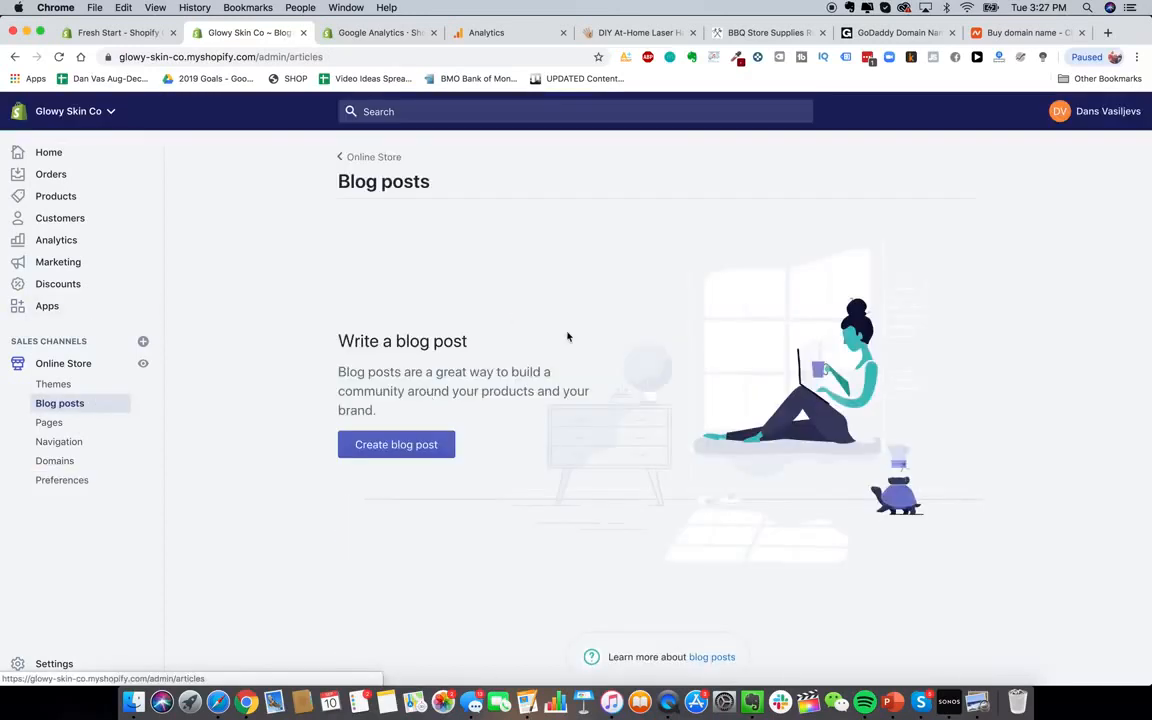
{"action": "left_click", "coordinate": [601, 30]}
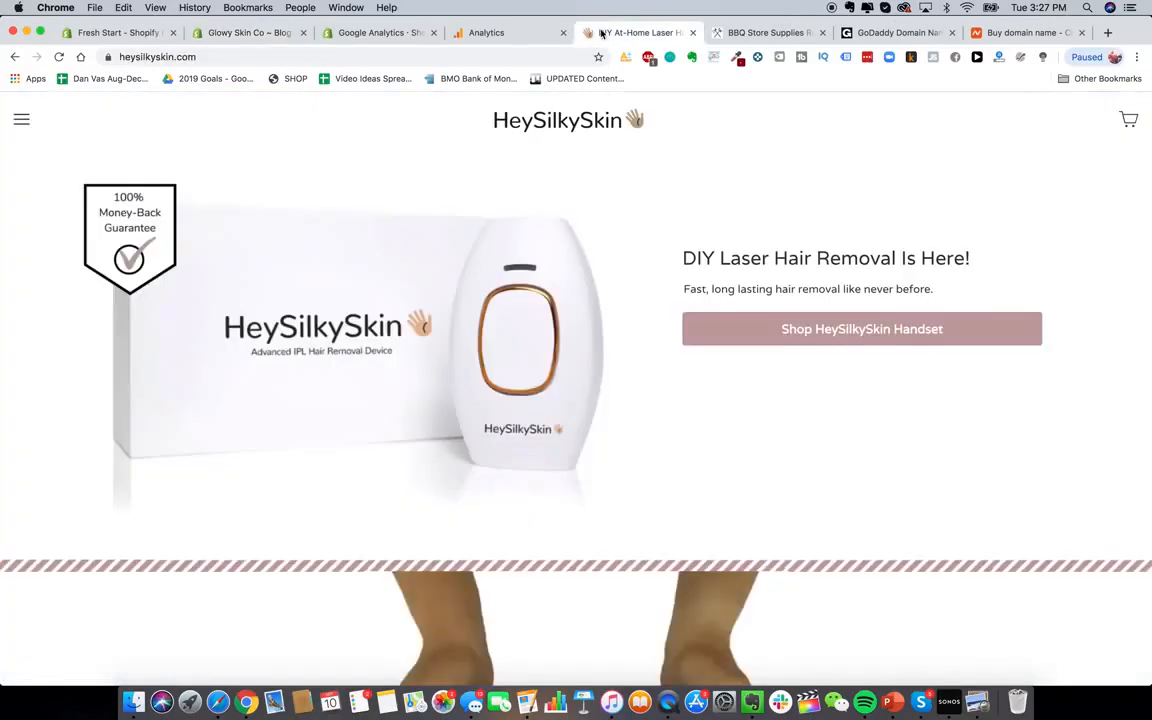
{"action": "left_click", "coordinate": [232, 37]}
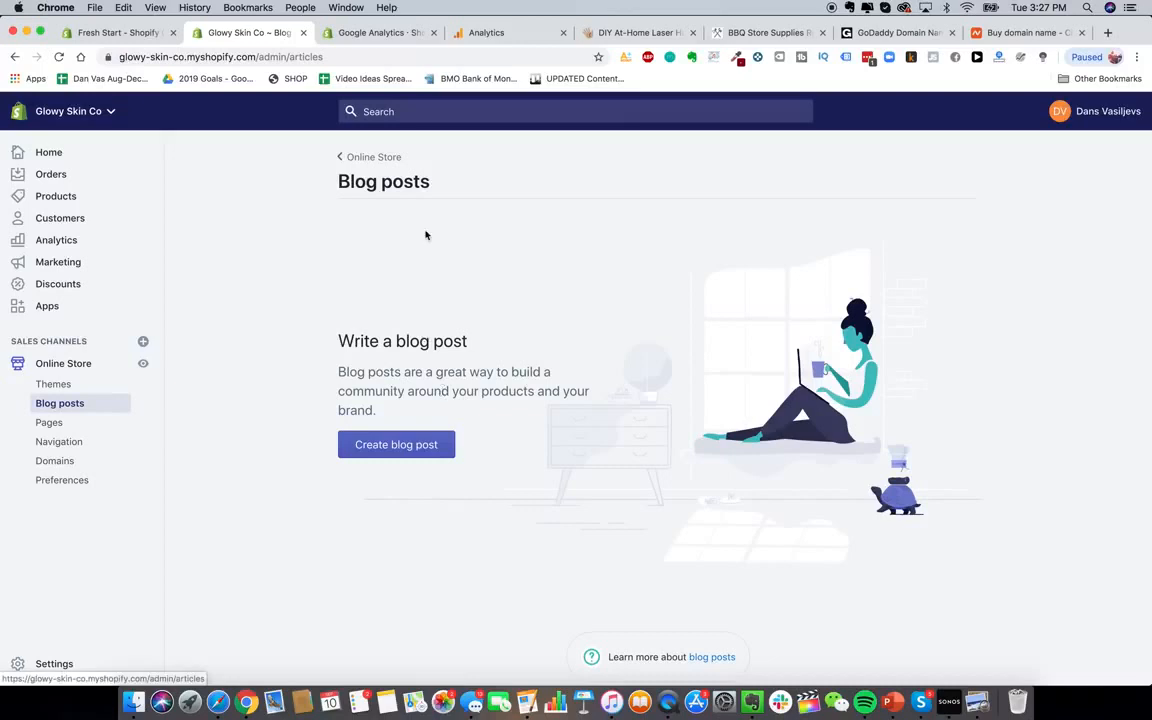
Open blendjet.com in a new browser tab
{"action": "left_click", "coordinate": [1108, 33]}
{"action": "type", "text": "bl"}
{"action": "key", "text": "Return"}
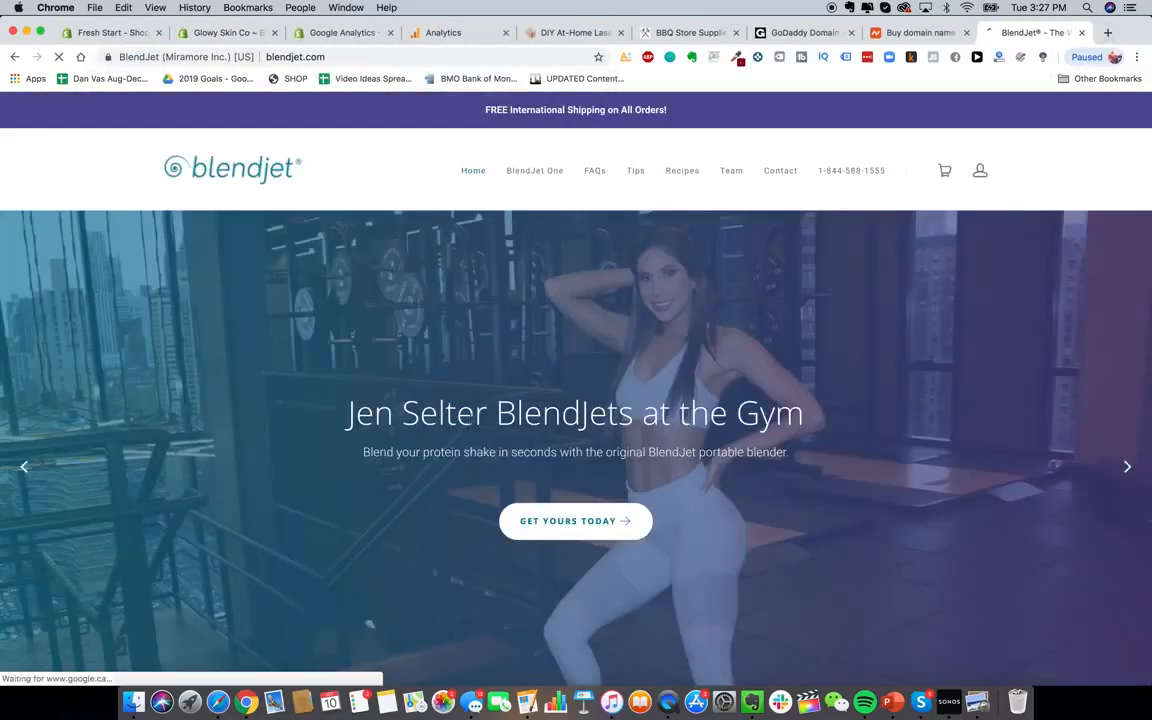
{"action": "scroll", "coordinate": [535, 472], "scroll_direction": "down", "scroll_amount": 5}
{"action": "scroll", "coordinate": [535, 473], "scroll_direction": "down", "scroll_amount": 20}
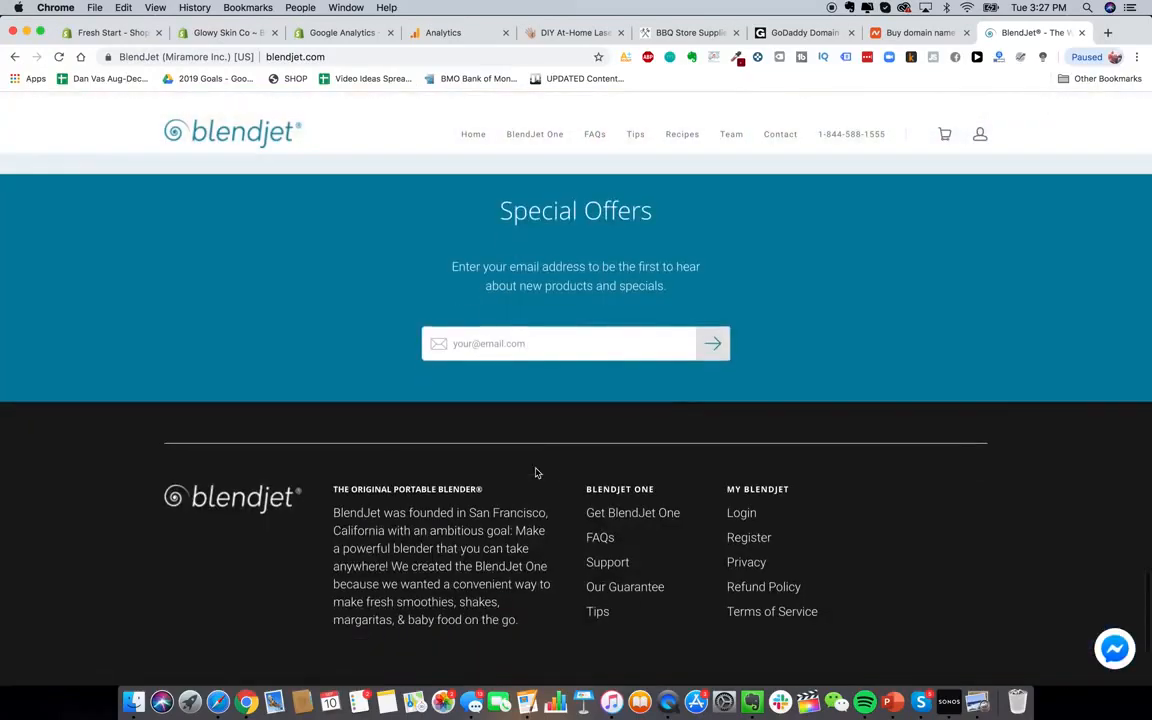
{"action": "scroll", "coordinate": [548, 625], "scroll_direction": "down", "scroll_amount": 1}
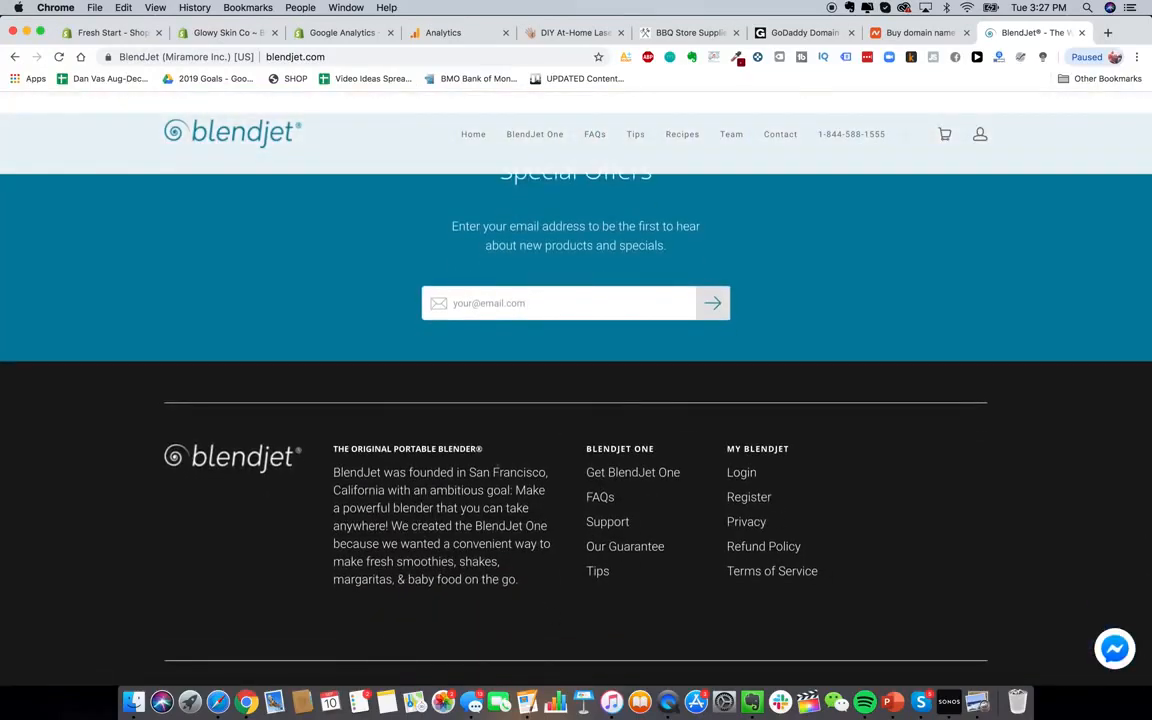
{"action": "scroll", "coordinate": [437, 501], "scroll_direction": "down", "scroll_amount": 4}
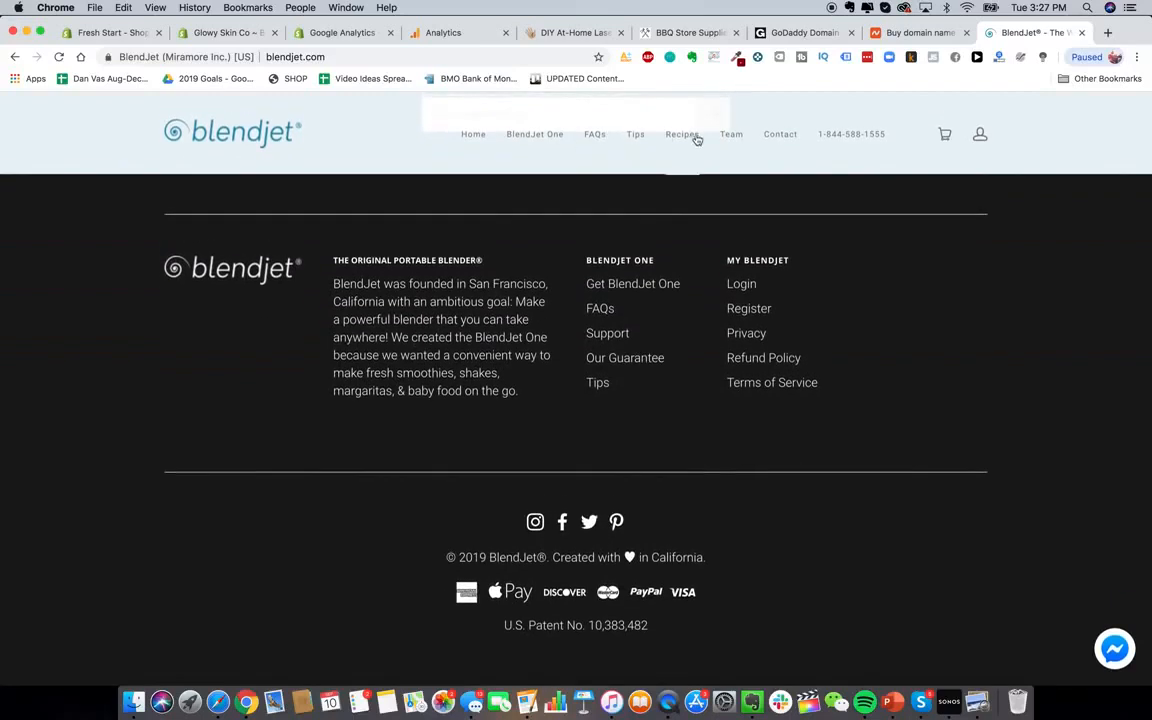
Browse the BlendJet Tips page, then return to the Glowy Skin Co tab
{"action": "left_click", "coordinate": [641, 139]}
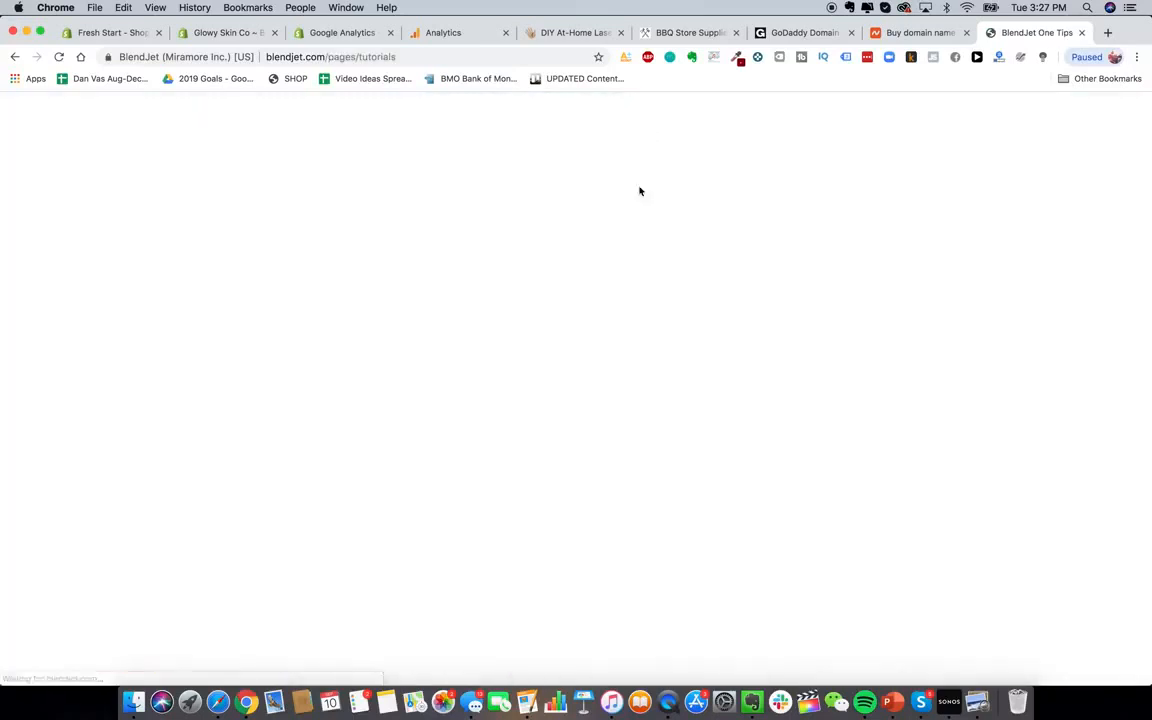
{"action": "scroll", "coordinate": [506, 293], "scroll_direction": "down", "scroll_amount": 6}
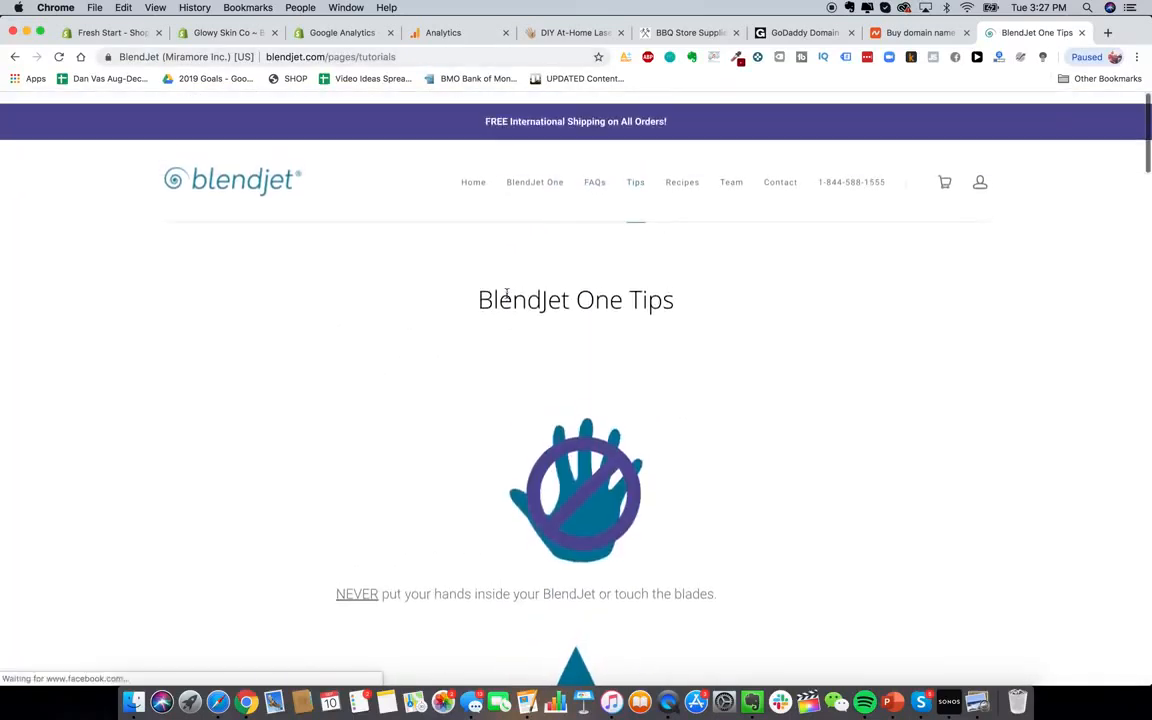
{"action": "scroll", "coordinate": [828, 399], "scroll_direction": "down", "scroll_amount": 20}
{"action": "scroll", "coordinate": [828, 399], "scroll_direction": "down", "scroll_amount": 15}
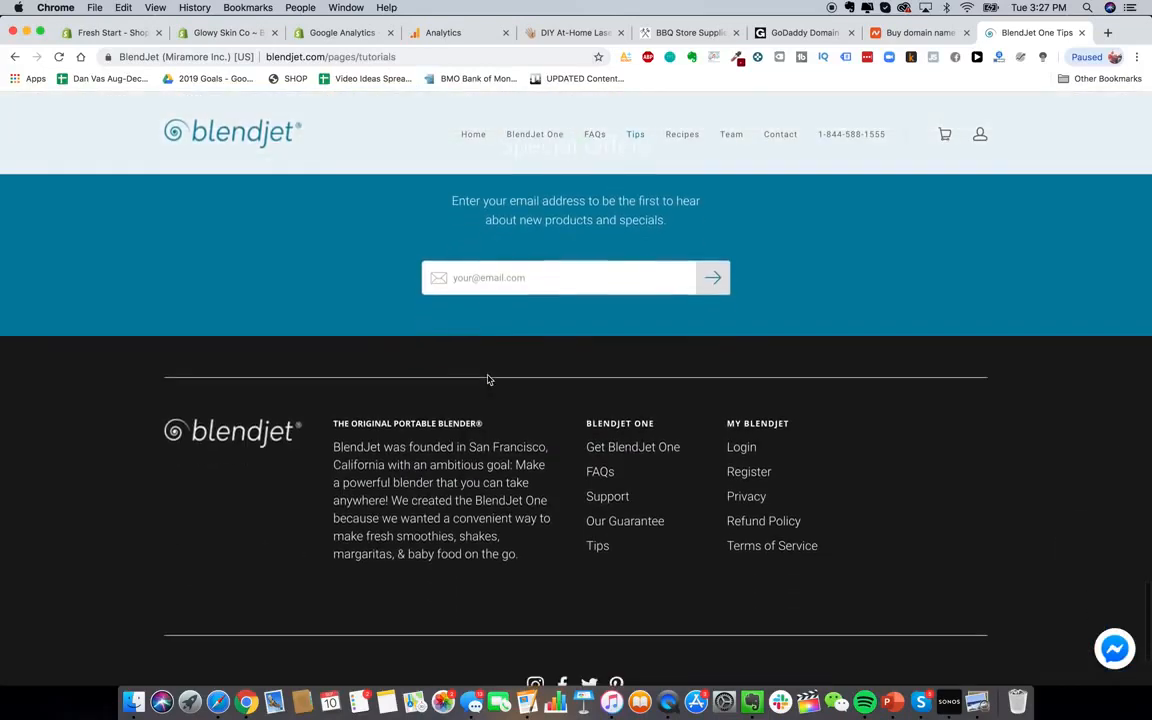
{"action": "scroll", "coordinate": [488, 379], "scroll_direction": "up", "scroll_amount": 20}
{"action": "left_click", "coordinate": [210, 33]}
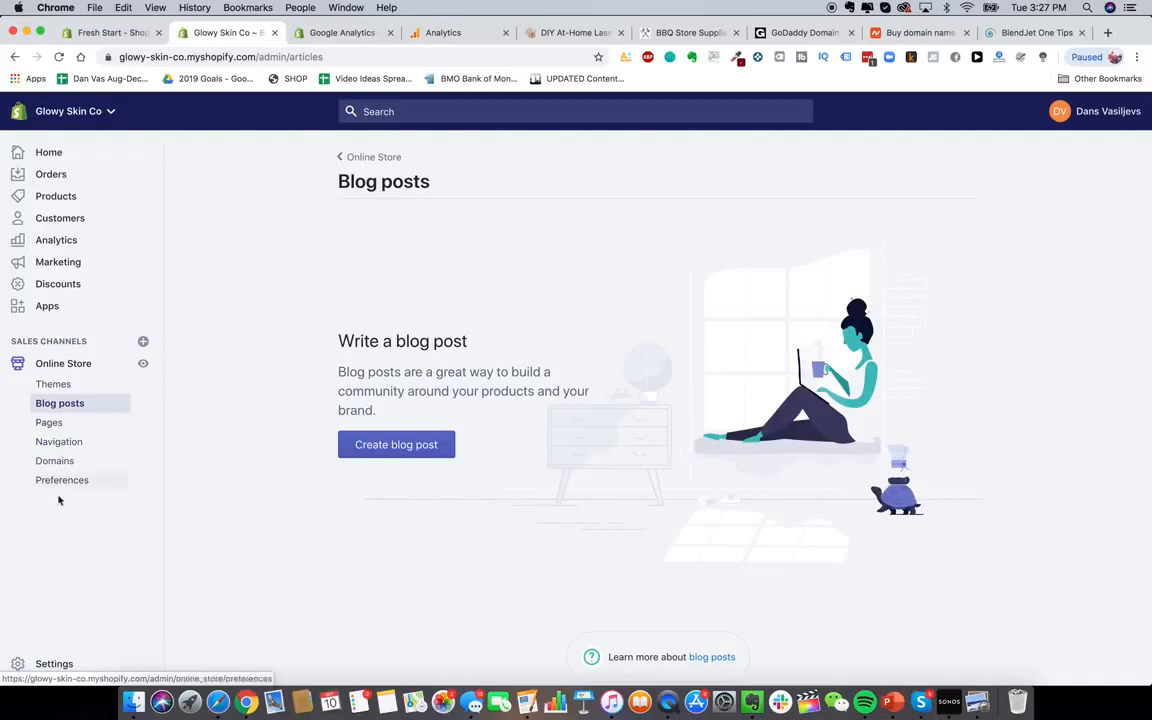
Go to Settings > Payment providers and start activating Shopify Payments
{"action": "left_click", "coordinate": [50, 663]}
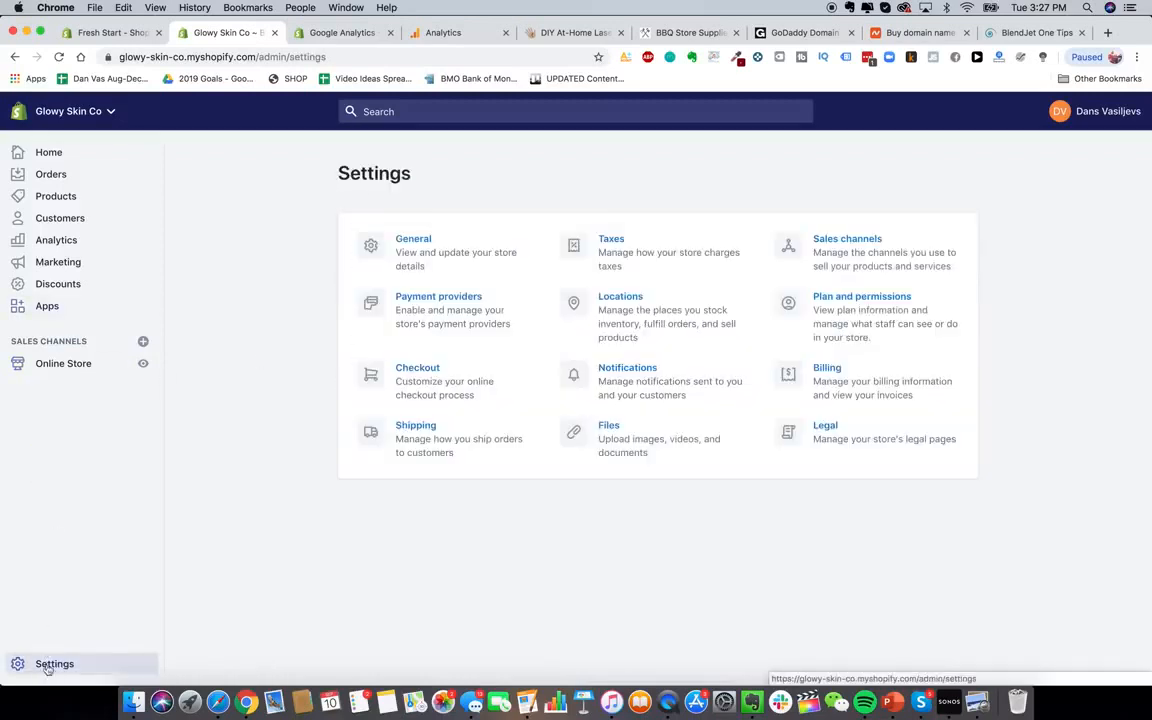
{"action": "left_click", "coordinate": [400, 297]}
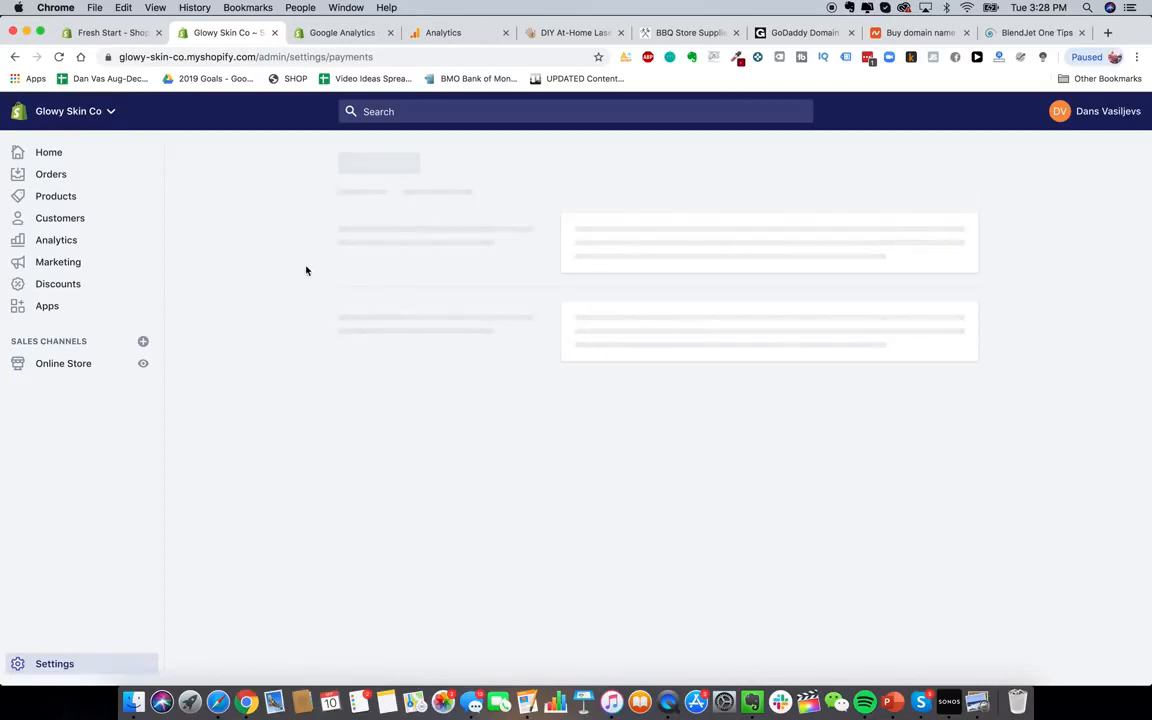
{"action": "scroll", "coordinate": [466, 373], "scroll_direction": "down", "scroll_amount": 1}
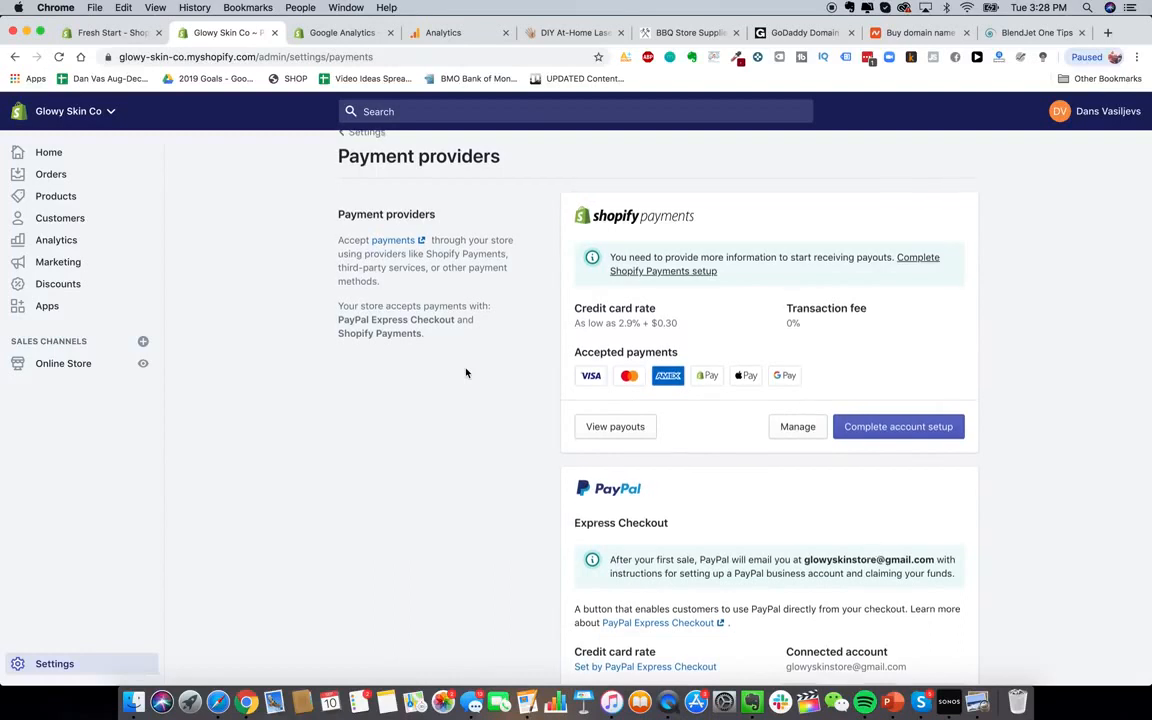
{"action": "scroll", "coordinate": [466, 373], "scroll_direction": "up", "scroll_amount": 1}
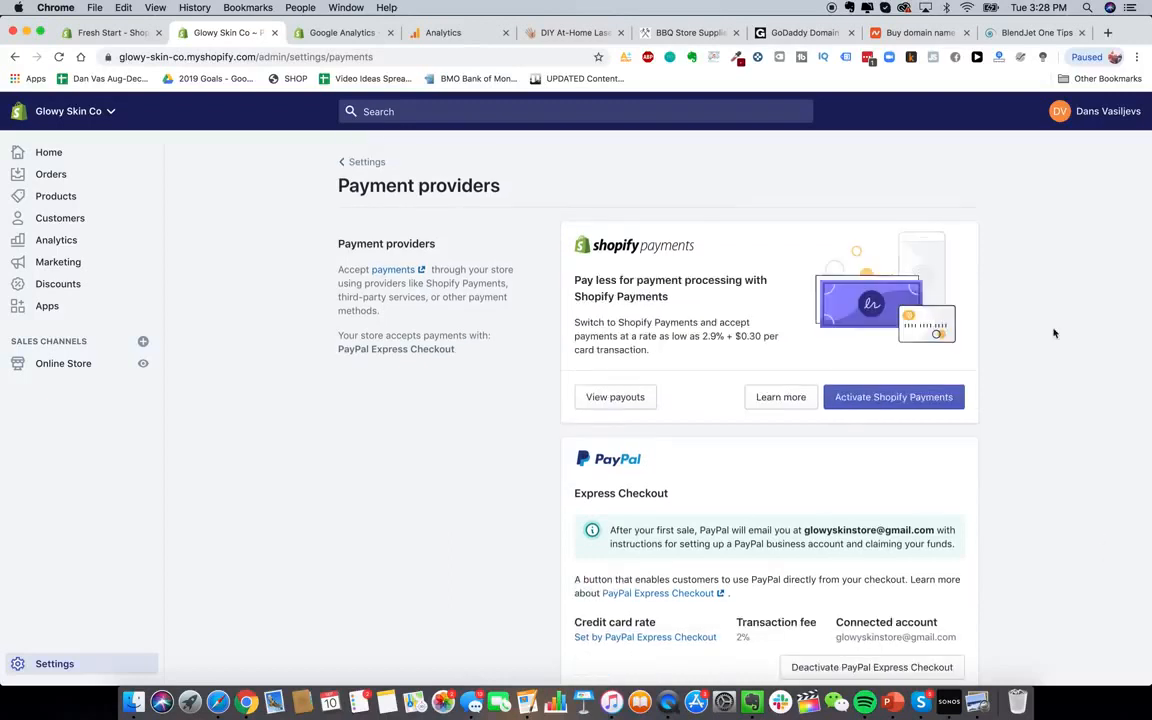
{"action": "left_click", "coordinate": [875, 397]}
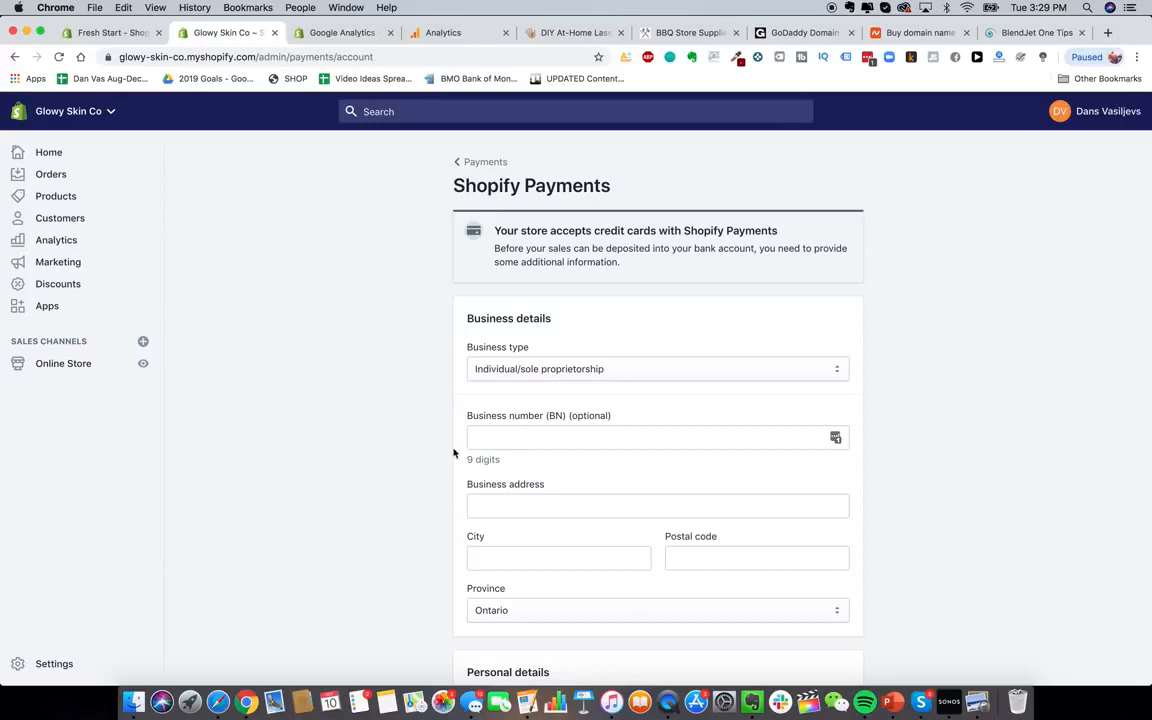
Choose Corporation as the business type on the Shopify Payments account form
{"action": "left_click", "coordinate": [566, 369]}
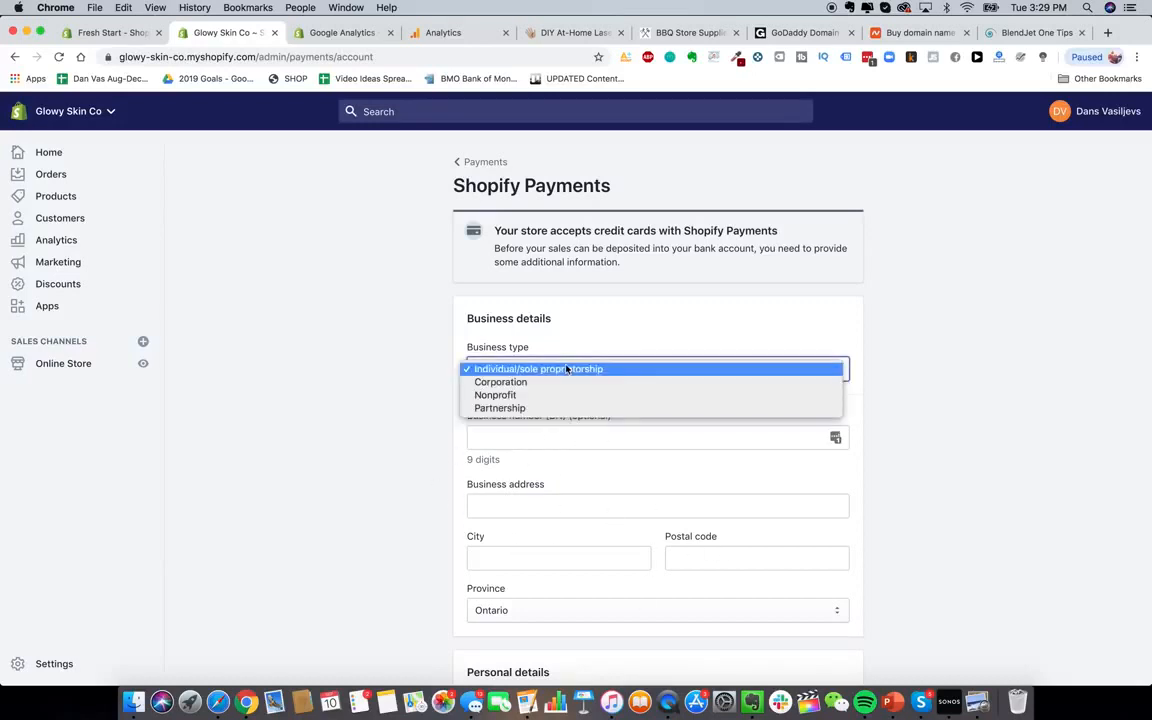
{"action": "left_click", "coordinate": [560, 381]}
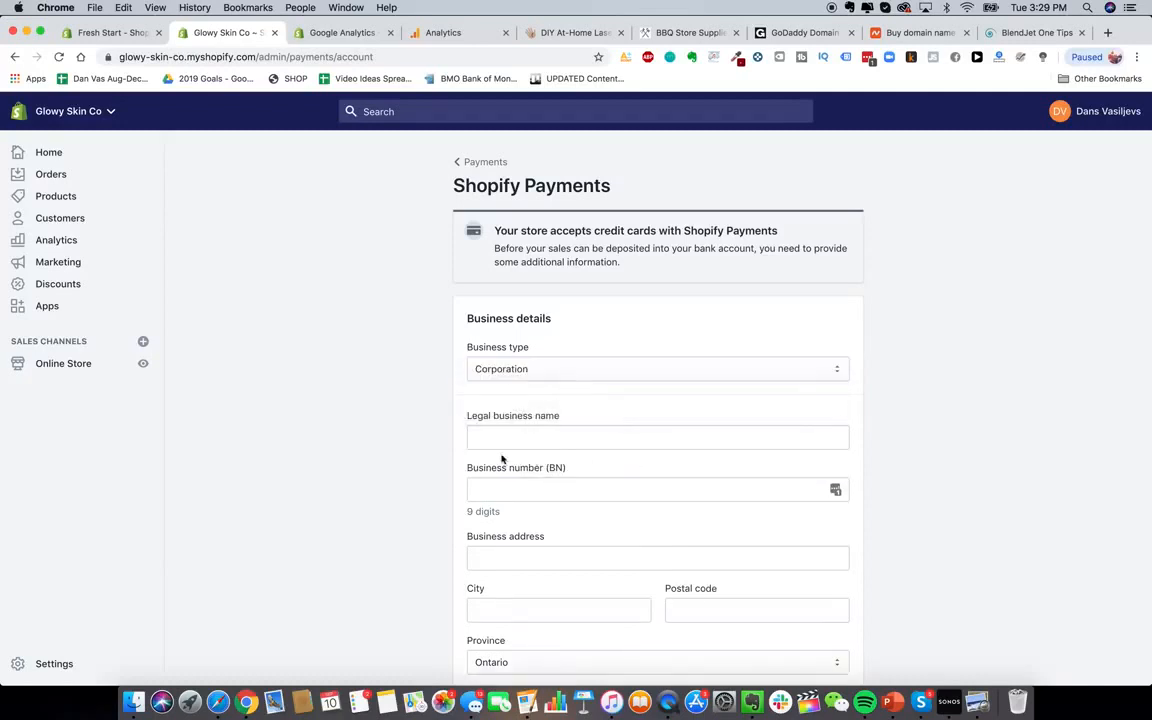
{"action": "scroll", "coordinate": [447, 481], "scroll_direction": "down", "scroll_amount": 4}
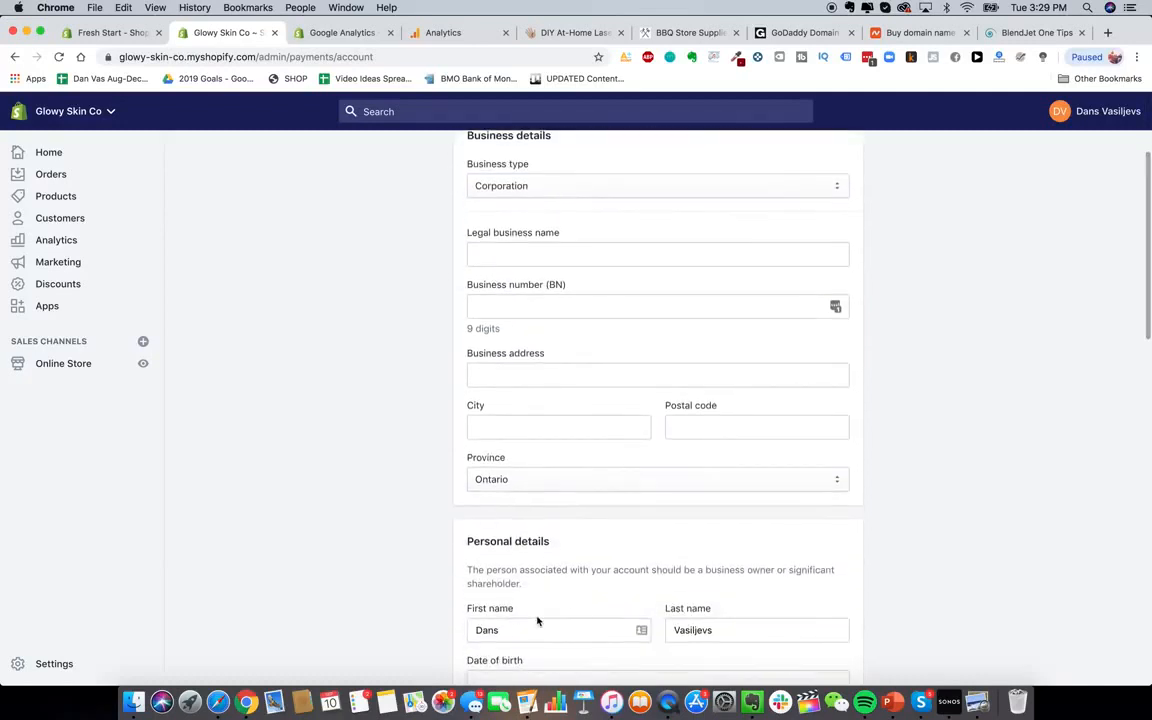
{"action": "scroll", "coordinate": [1075, 553], "scroll_direction": "up", "scroll_amount": 1}
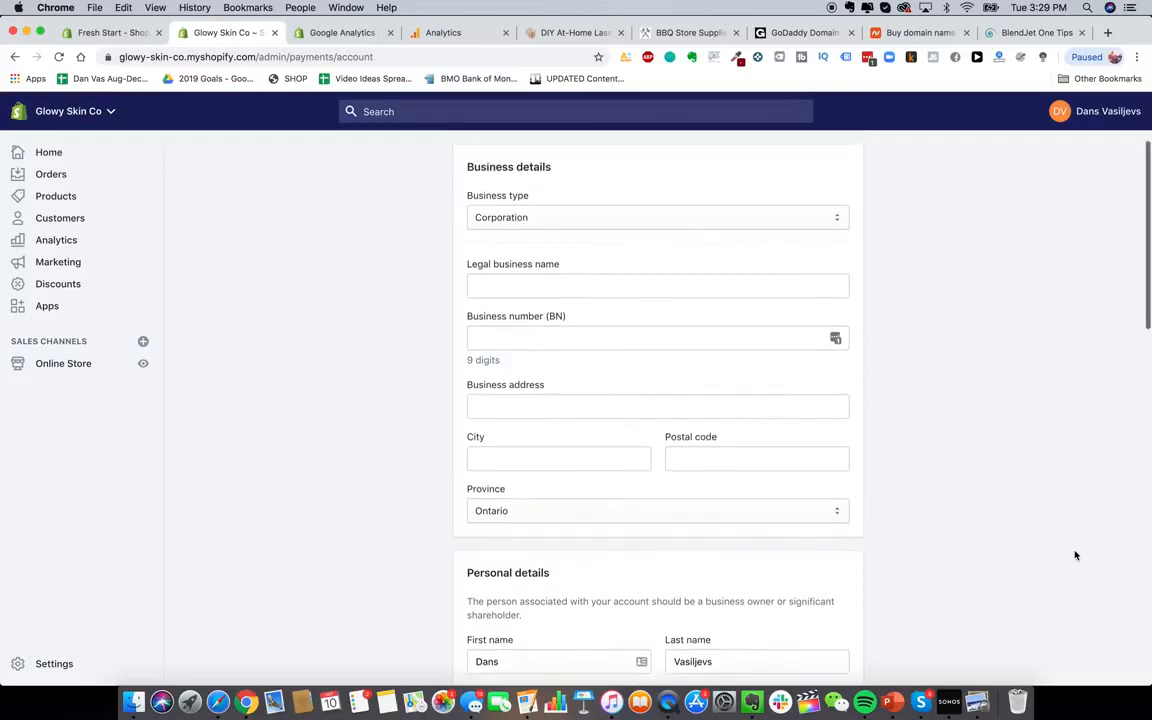
{"action": "scroll", "coordinate": [1097, 504], "scroll_direction": "down", "scroll_amount": 1}
{"action": "scroll", "coordinate": [1046, 467], "scroll_direction": "up", "scroll_amount": 3}
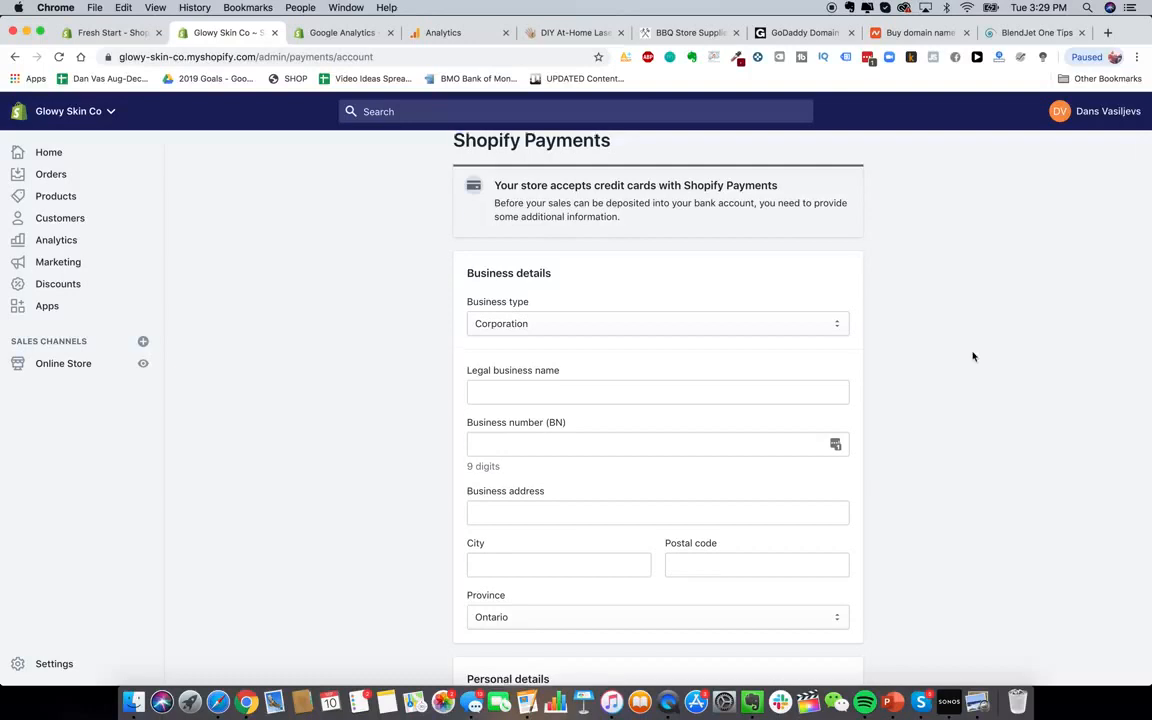
{"action": "scroll", "coordinate": [972, 356], "scroll_direction": "up", "scroll_amount": 1}
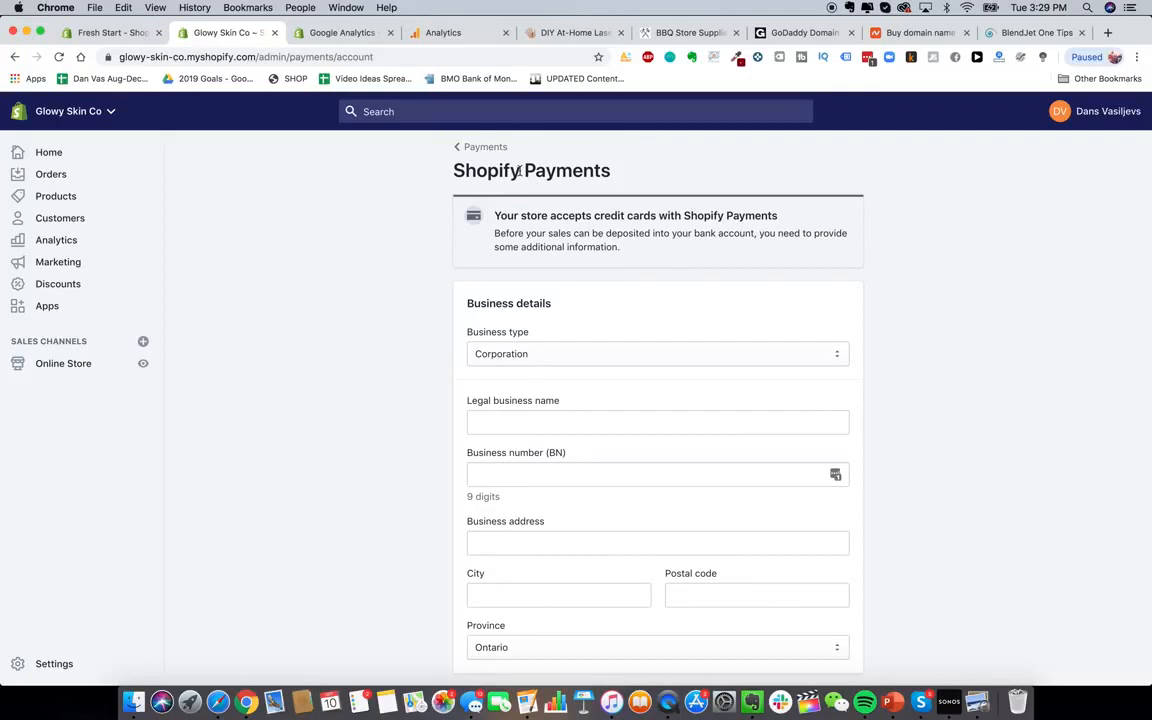
{"action": "left_click", "coordinate": [1107, 33]}
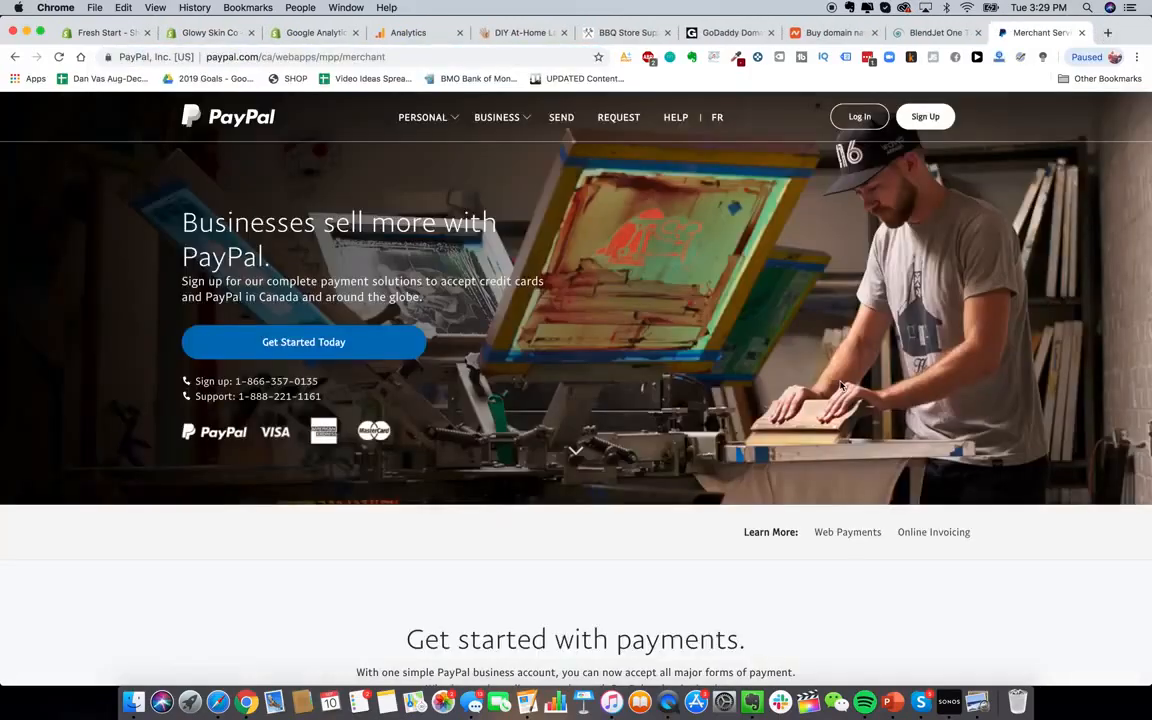
{"action": "left_click", "coordinate": [924, 116]}
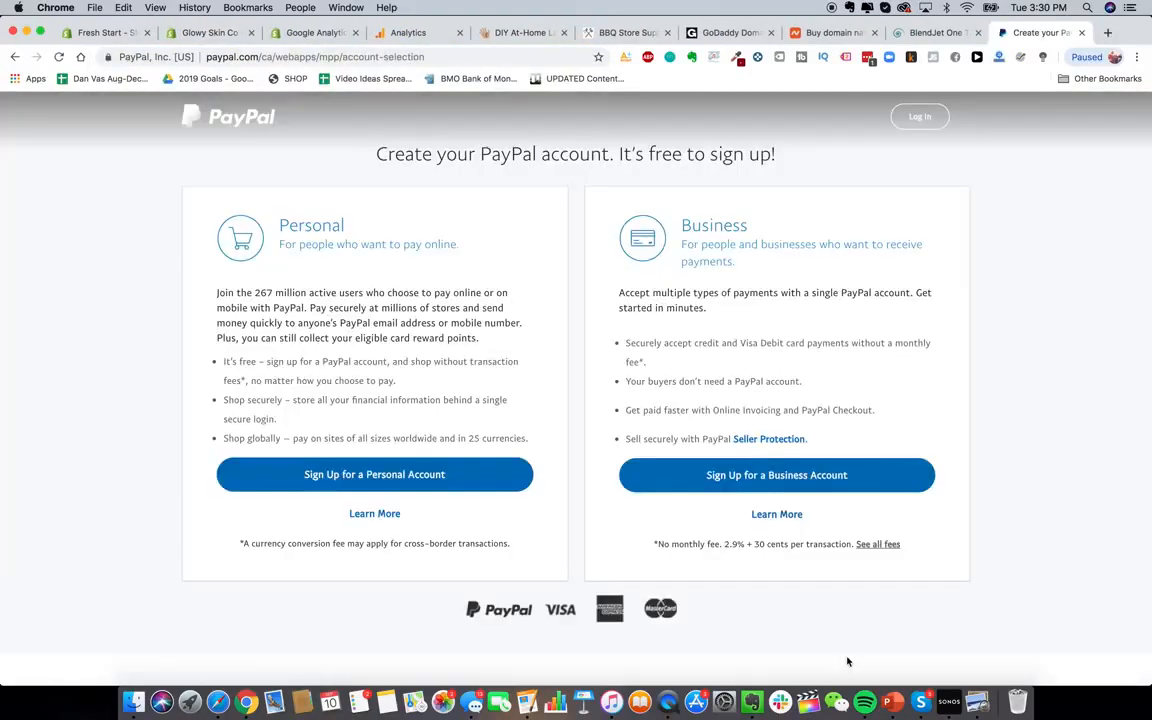
{"action": "left_click", "coordinate": [826, 478]}
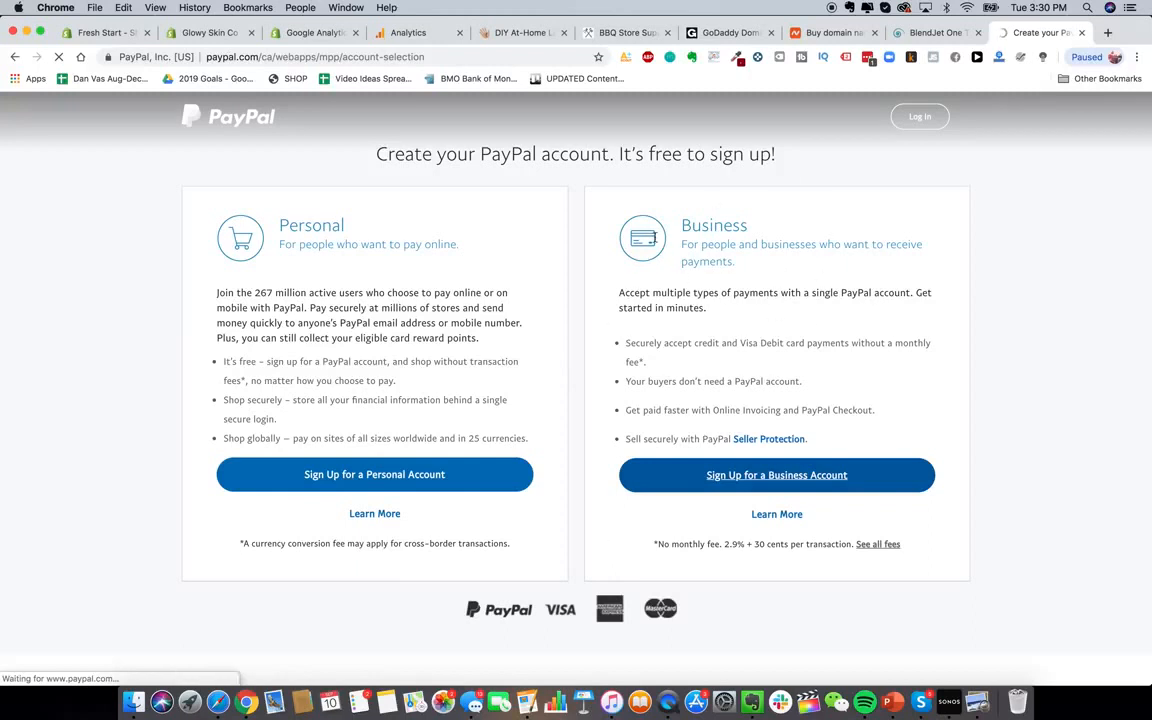
{"action": "key", "text": "super+w"}
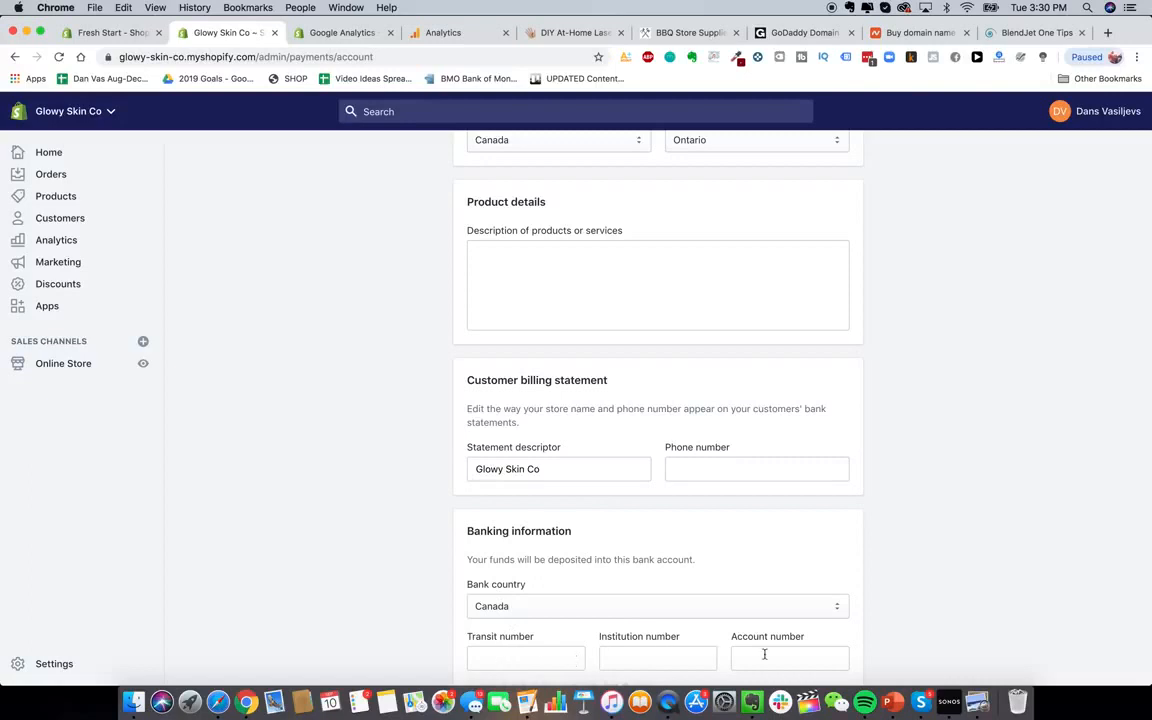
Keep Canada as bank country, set the statement descriptor to GLOWY SKIN, and return to Settings
{"action": "left_click", "coordinate": [690, 606]}
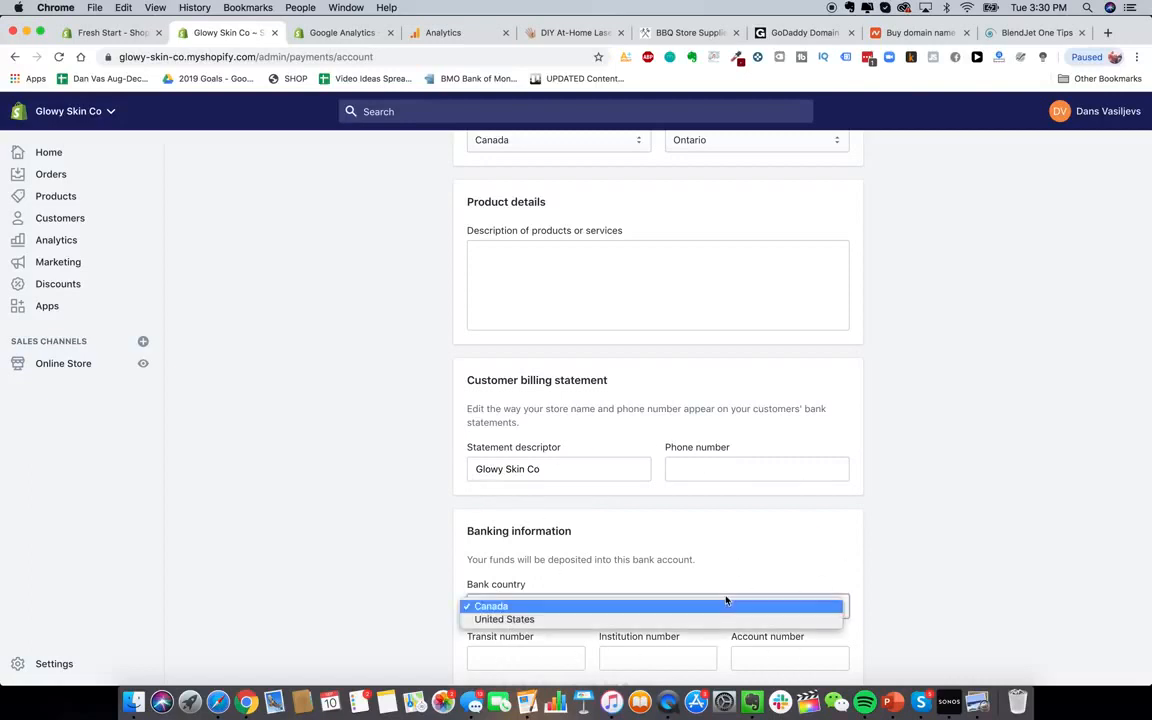
{"action": "left_click", "coordinate": [330, 489]}
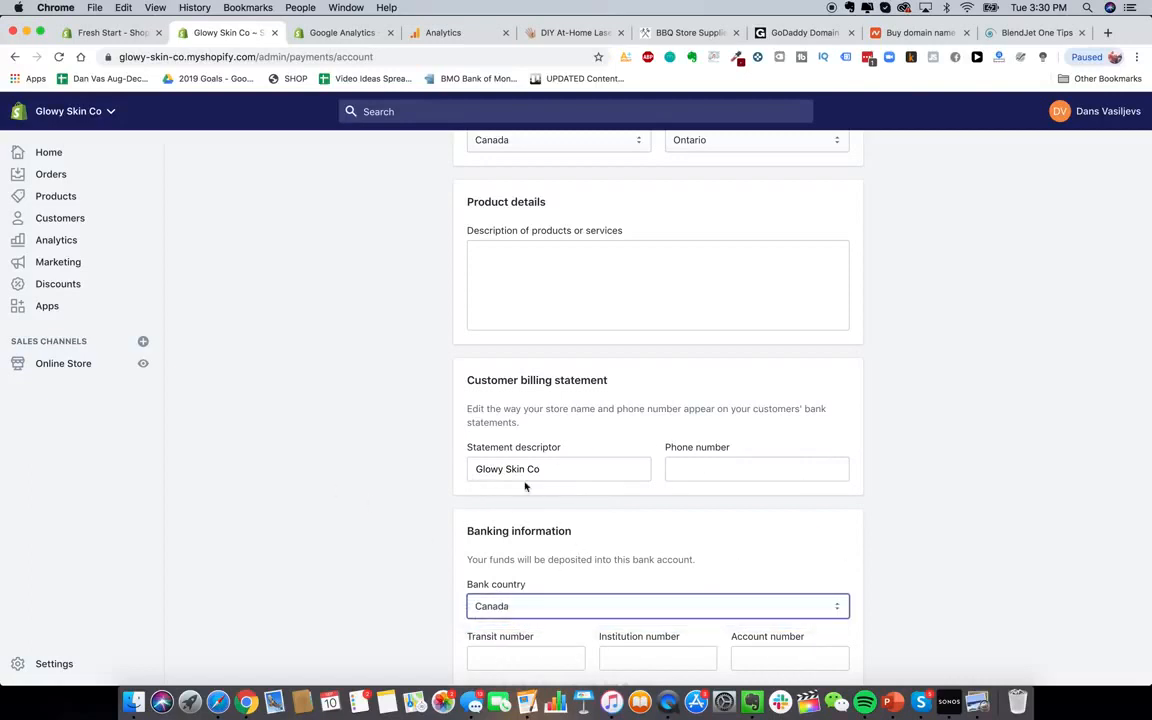
{"action": "scroll", "coordinate": [525, 484], "scroll_direction": "up", "scroll_amount": 1}
{"action": "scroll", "coordinate": [524, 481], "scroll_direction": "down", "scroll_amount": 1}
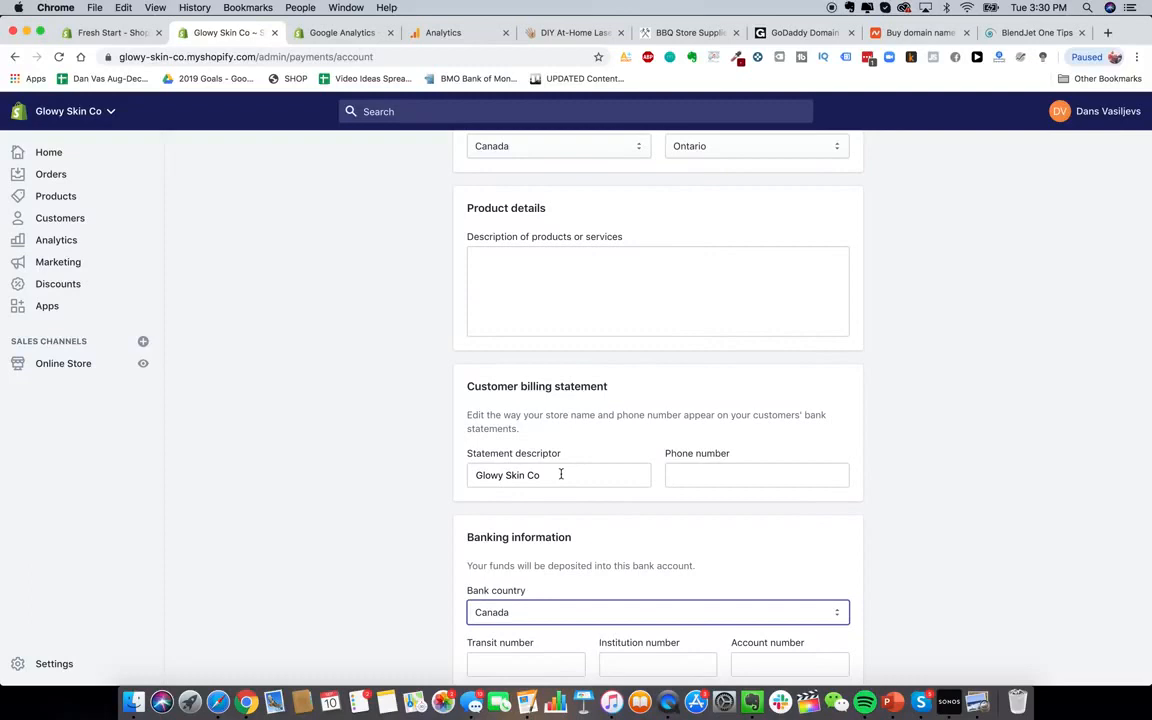
{"action": "triple_click", "coordinate": [545, 471]}
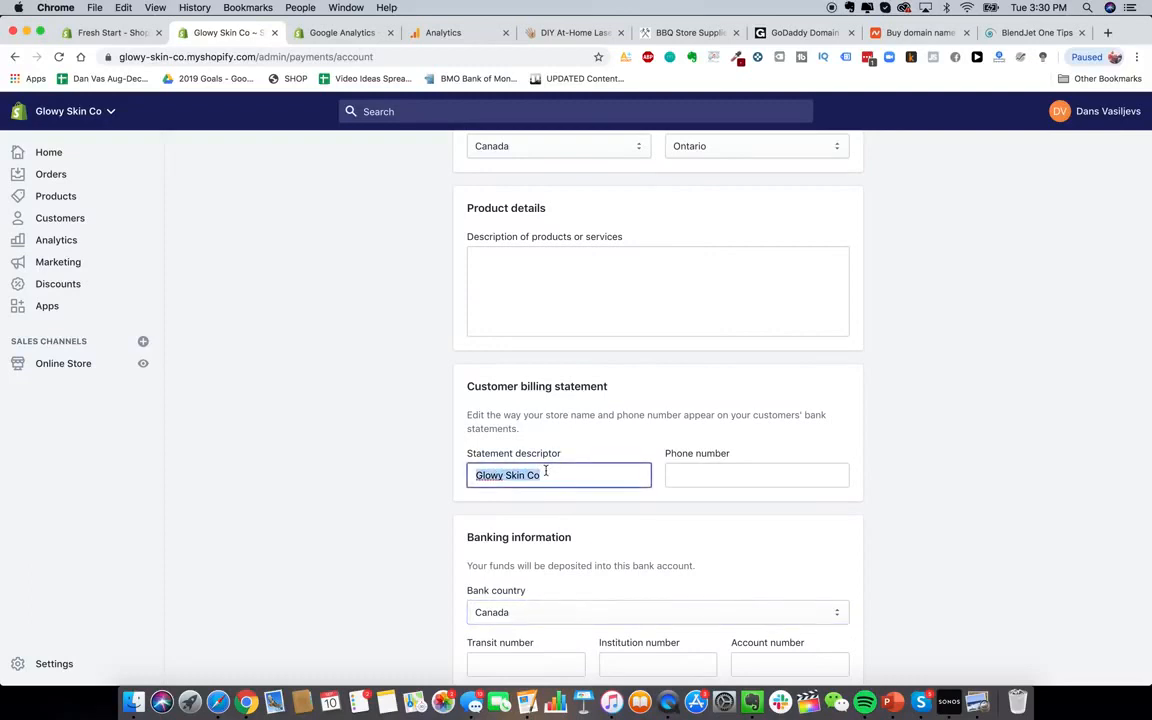
{"action": "type", "text": "GLOWY SKIN"}
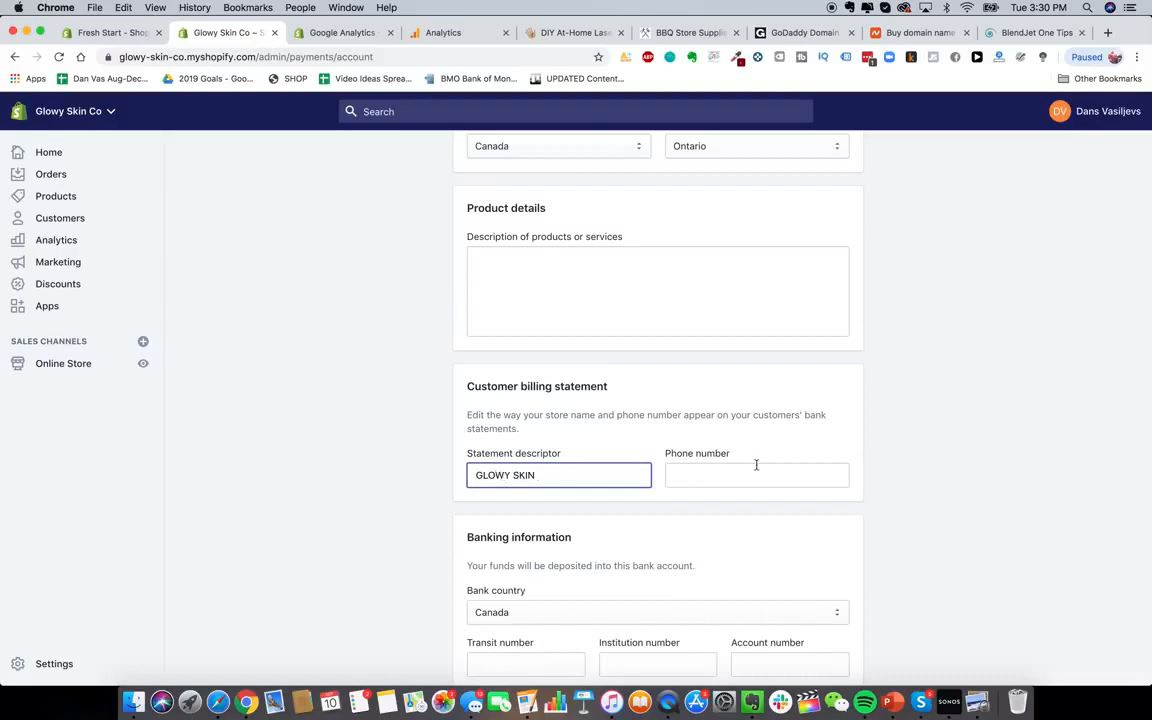
{"action": "left_click", "coordinate": [729, 508]}
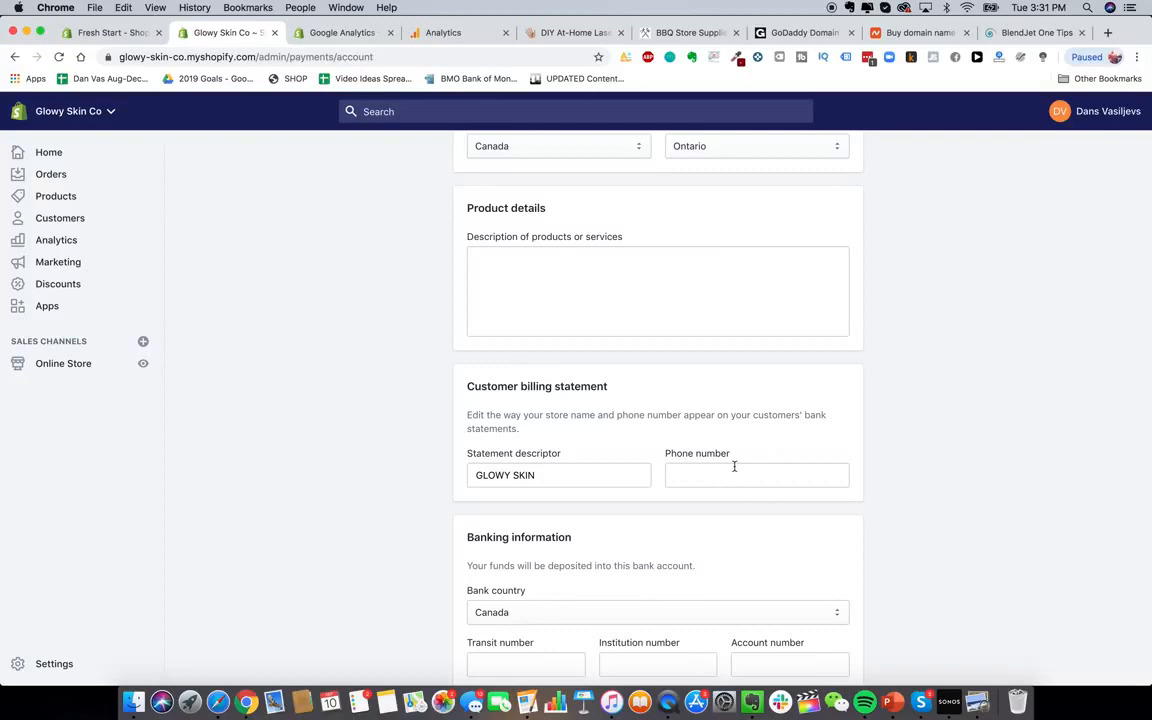
{"action": "key", "text": "super+bracketleft"}
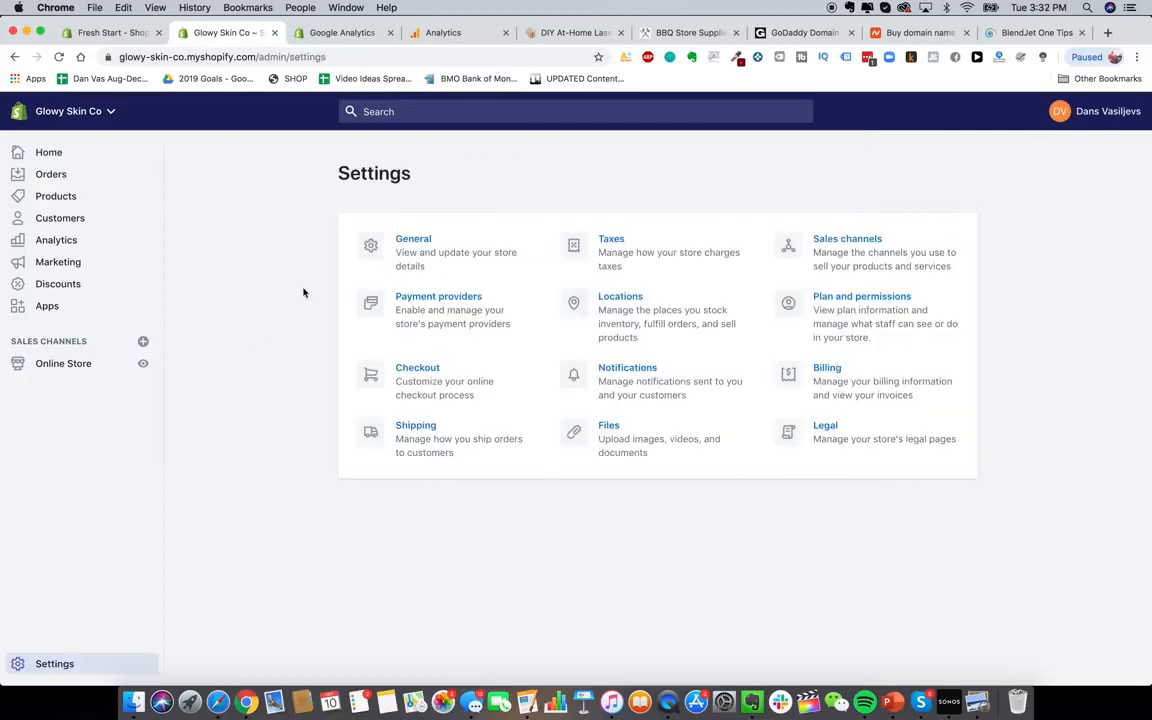
In Checkout settings, require both first and last name at checkout
{"action": "left_click", "coordinate": [446, 392]}
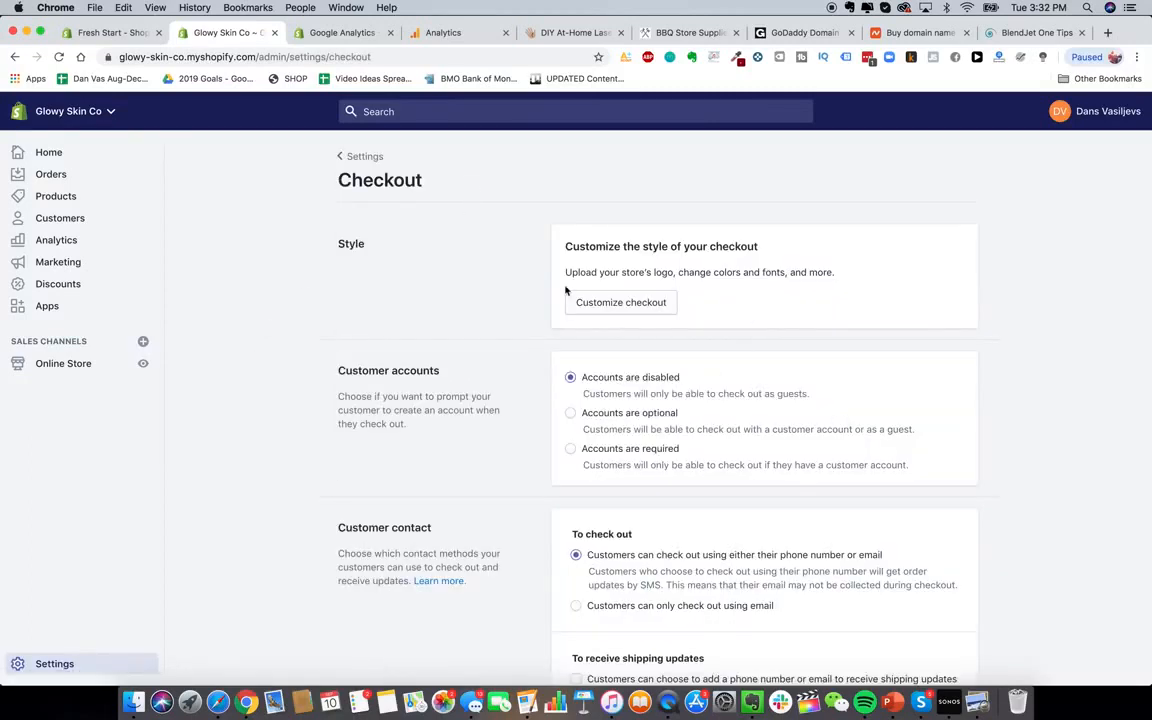
{"action": "scroll", "coordinate": [802, 492], "scroll_direction": "down", "scroll_amount": 3}
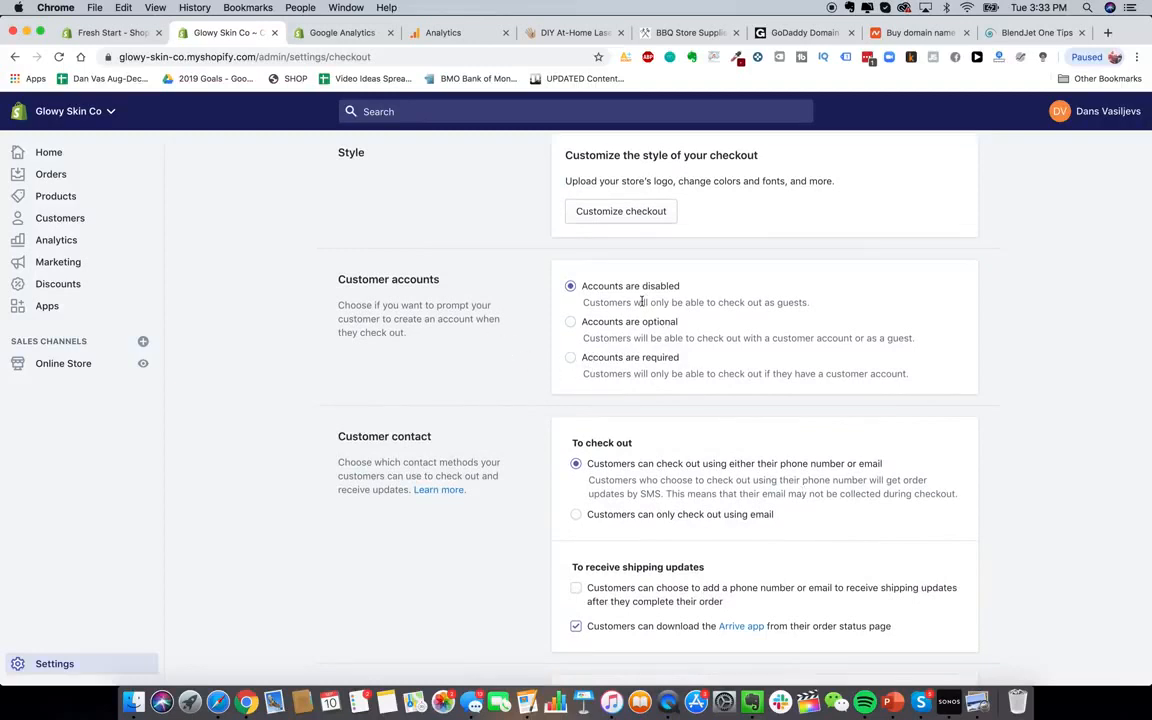
{"action": "scroll", "coordinate": [658, 466], "scroll_direction": "down", "scroll_amount": 3}
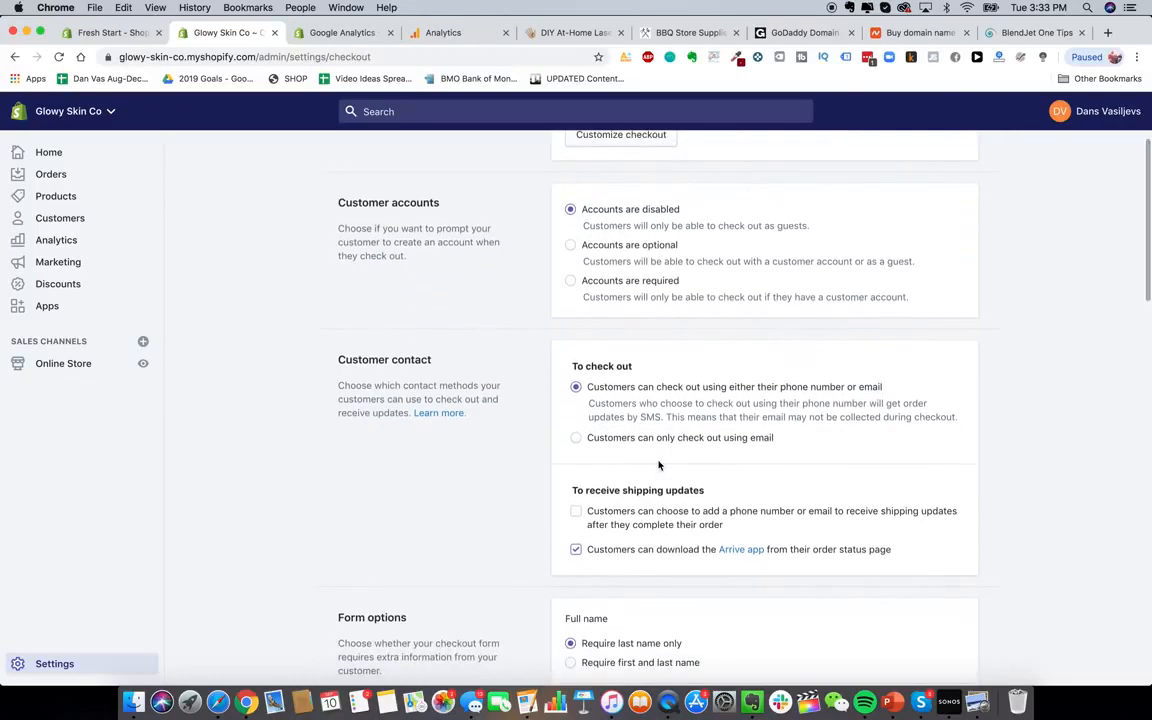
{"action": "scroll", "coordinate": [658, 466], "scroll_direction": "down", "scroll_amount": 3}
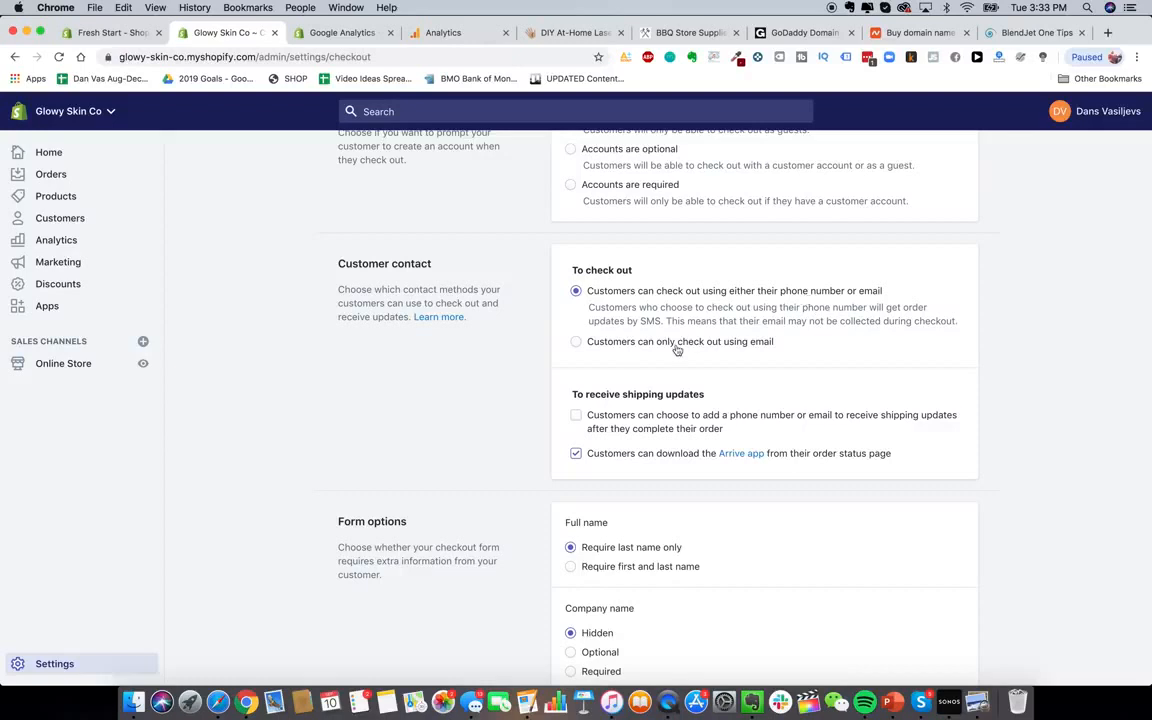
{"action": "scroll", "coordinate": [676, 340], "scroll_direction": "up", "scroll_amount": 1}
{"action": "scroll", "coordinate": [680, 440], "scroll_direction": "down", "scroll_amount": 1}
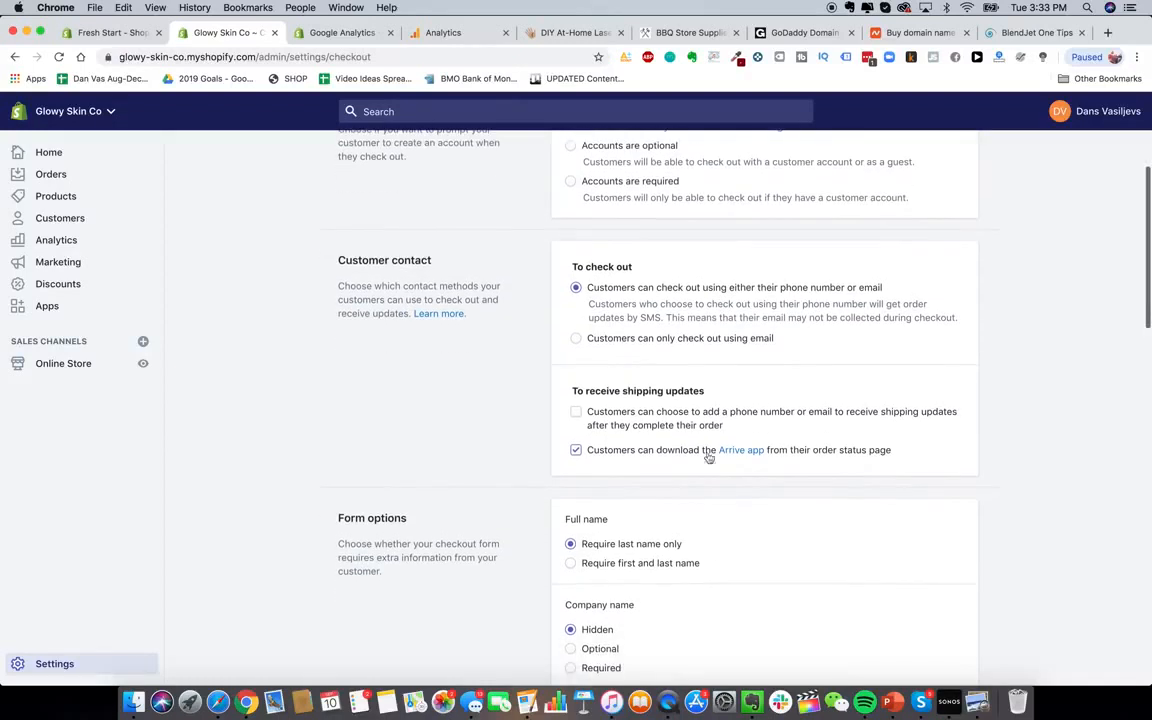
{"action": "scroll", "coordinate": [641, 453], "scroll_direction": "down", "scroll_amount": 1}
{"action": "scroll", "coordinate": [641, 453], "scroll_direction": "down", "scroll_amount": 3}
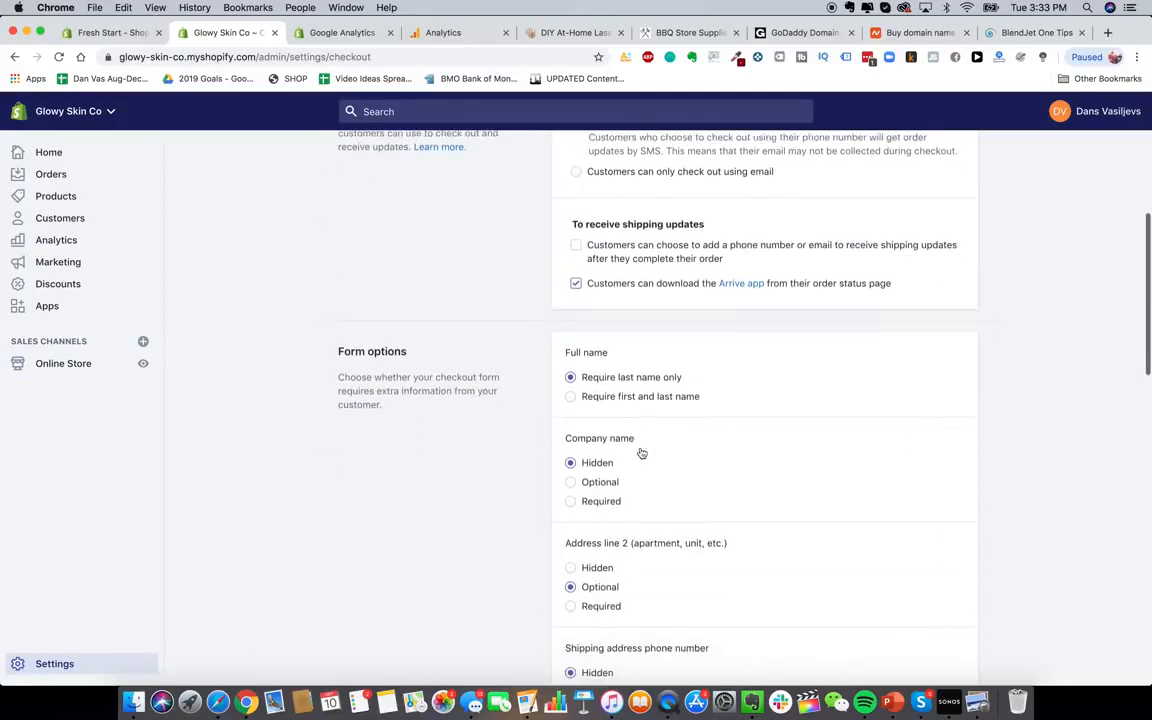
{"action": "scroll", "coordinate": [660, 400], "scroll_direction": "up", "scroll_amount": 1}
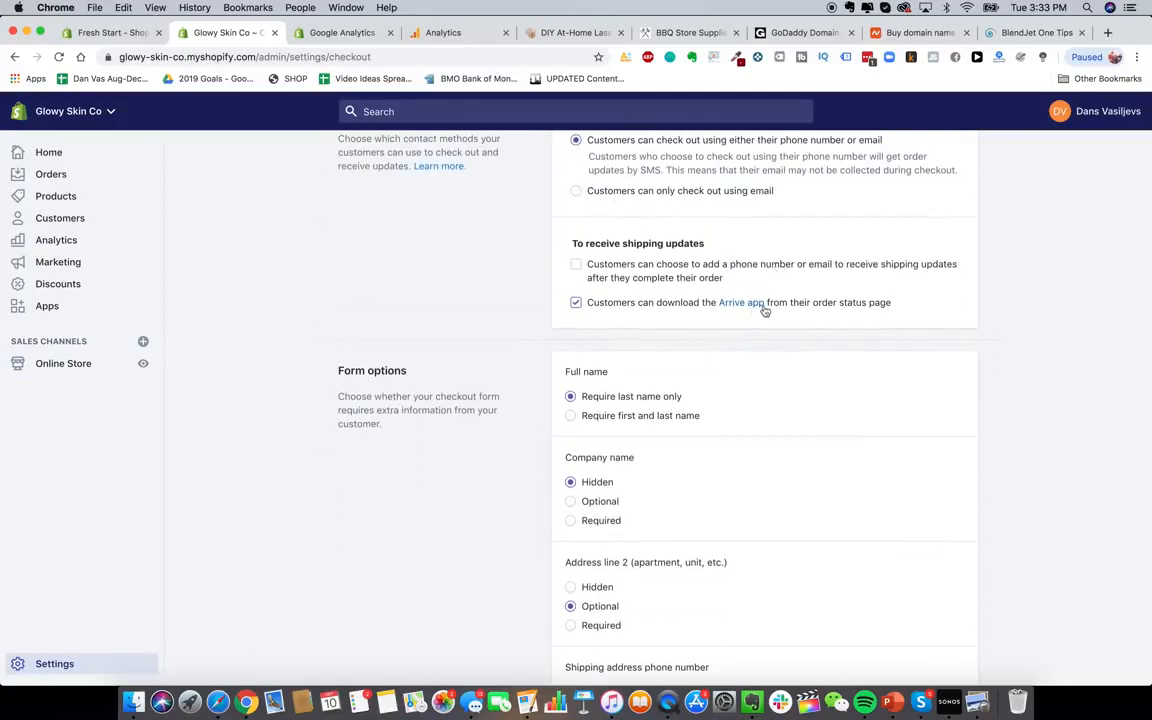
{"action": "scroll", "coordinate": [674, 429], "scroll_direction": "down", "scroll_amount": 2}
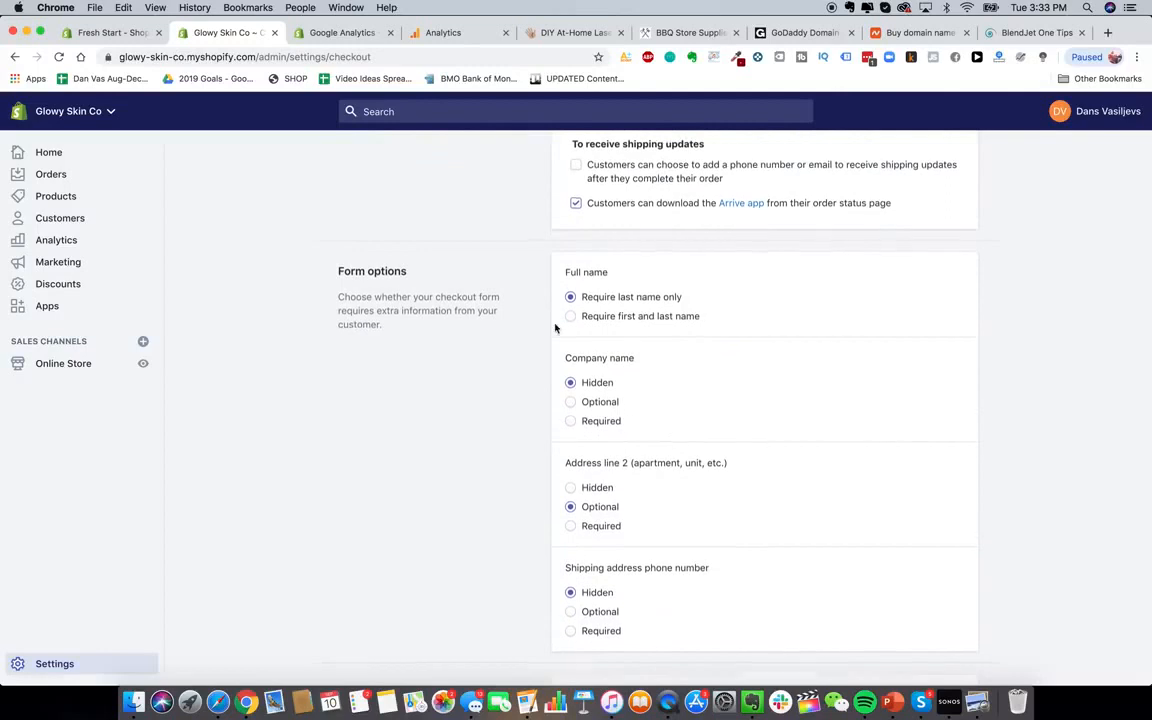
{"action": "scroll", "coordinate": [733, 345], "scroll_direction": "down", "scroll_amount": 1}
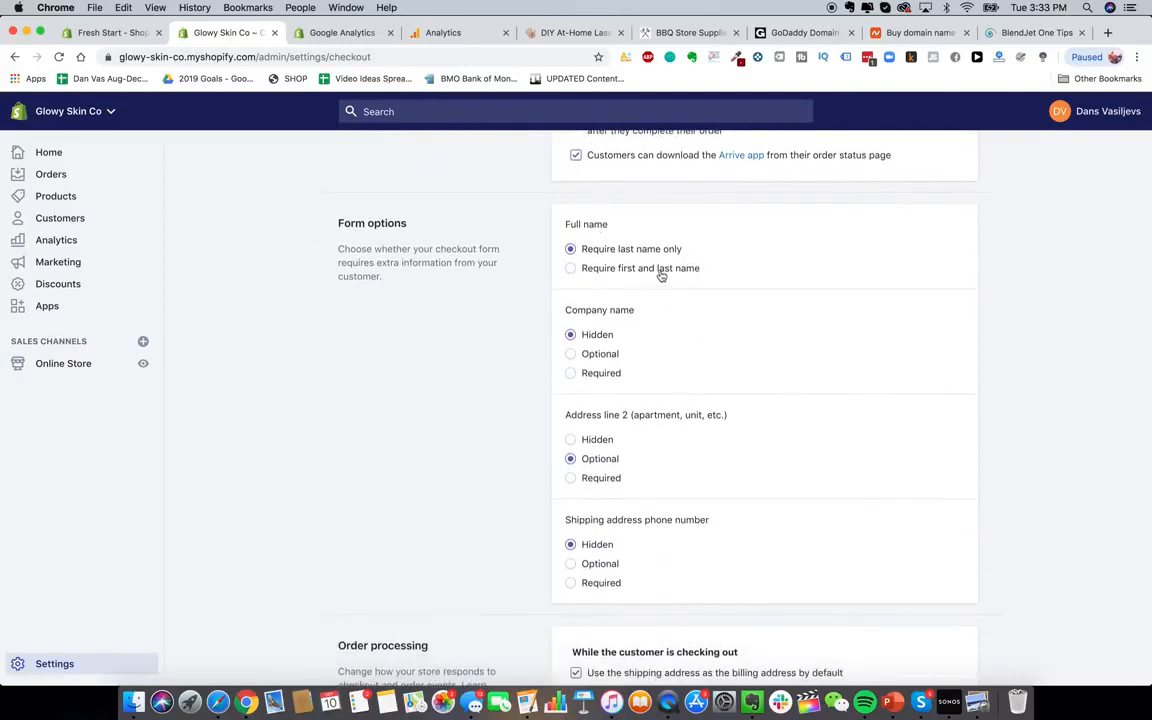
{"action": "left_click", "coordinate": [658, 268]}
Preselect the newsletter sign-up option at checkout
{"action": "scroll", "coordinate": [609, 346], "scroll_direction": "down", "scroll_amount": 2}
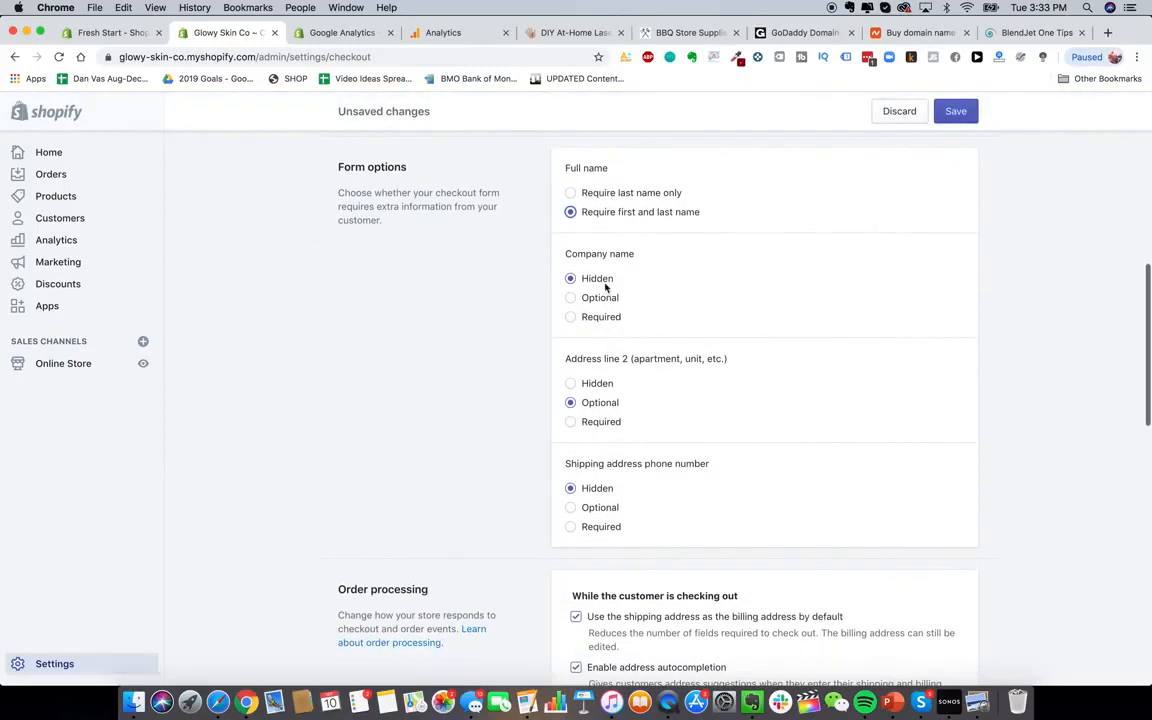
{"action": "scroll", "coordinate": [660, 410], "scroll_direction": "up", "scroll_amount": 2}
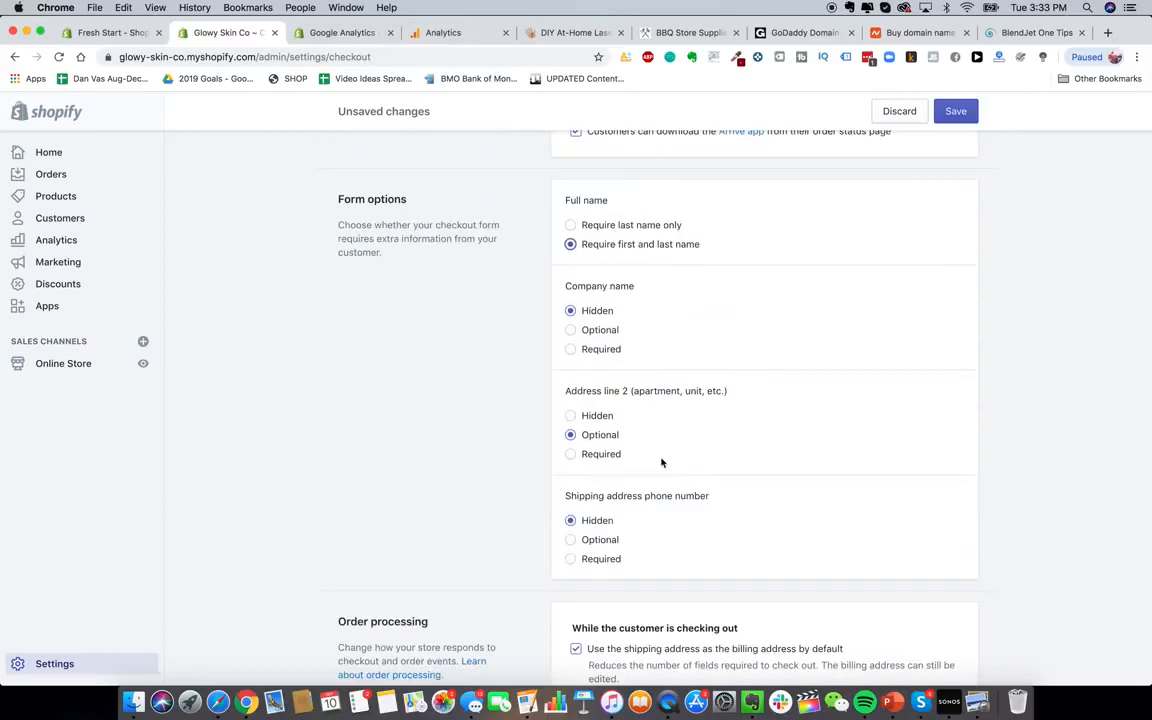
{"action": "scroll", "coordinate": [661, 462], "scroll_direction": "down", "scroll_amount": 3}
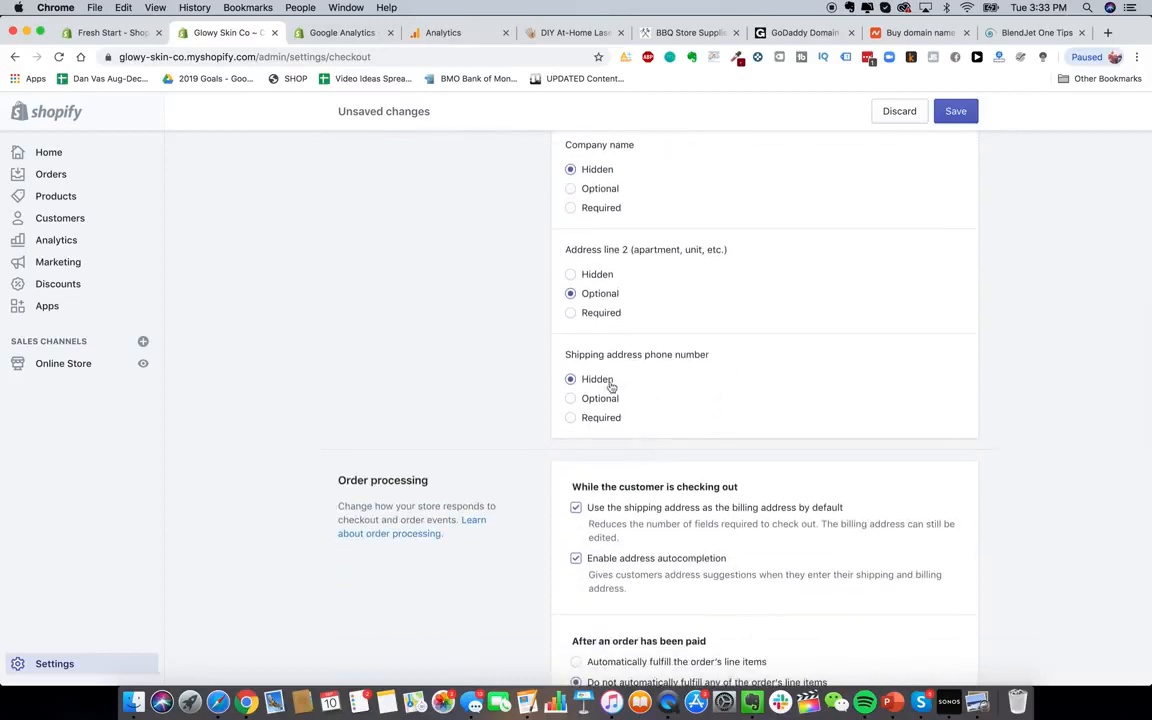
{"action": "scroll", "coordinate": [628, 400], "scroll_direction": "down", "scroll_amount": 5}
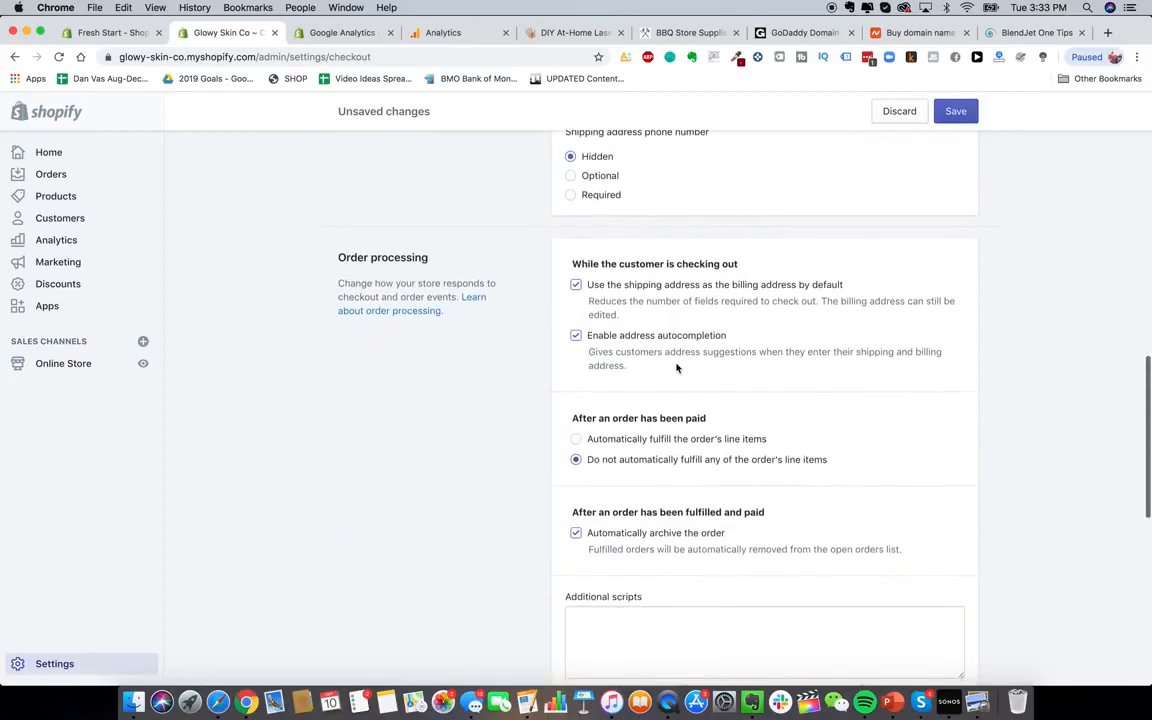
{"action": "scroll", "coordinate": [690, 368], "scroll_direction": "down", "scroll_amount": 1}
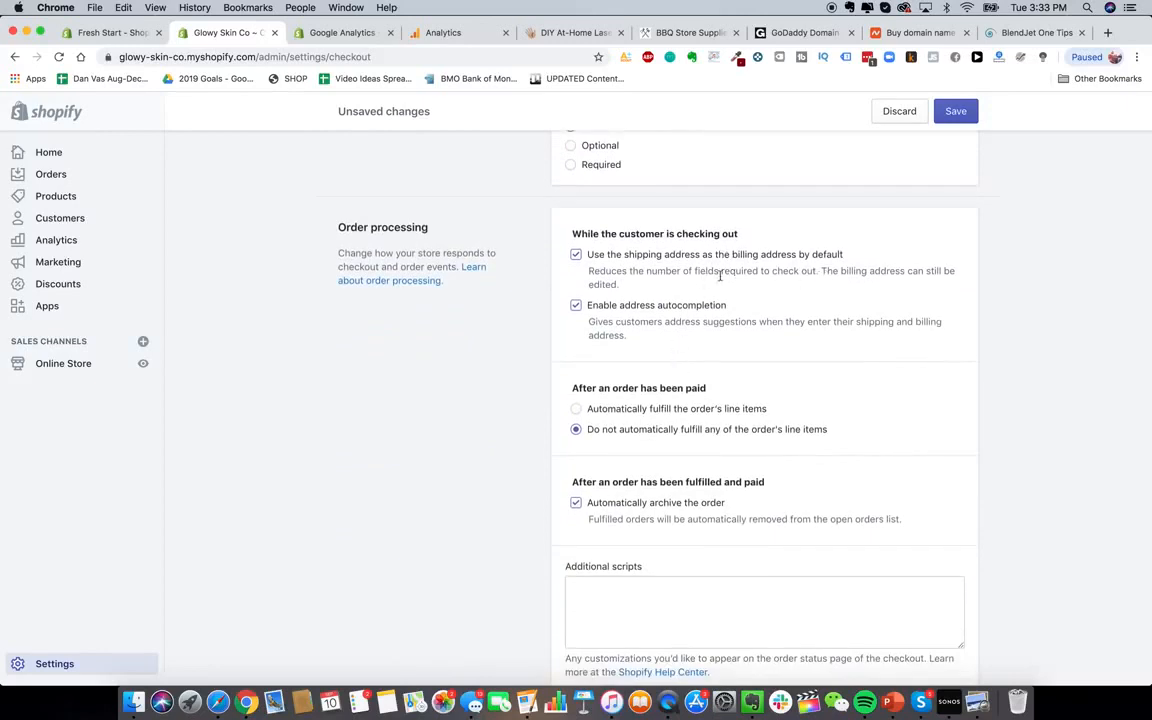
{"action": "scroll", "coordinate": [663, 298], "scroll_direction": "down", "scroll_amount": 1}
{"action": "scroll", "coordinate": [648, 288], "scroll_direction": "down", "scroll_amount": 1}
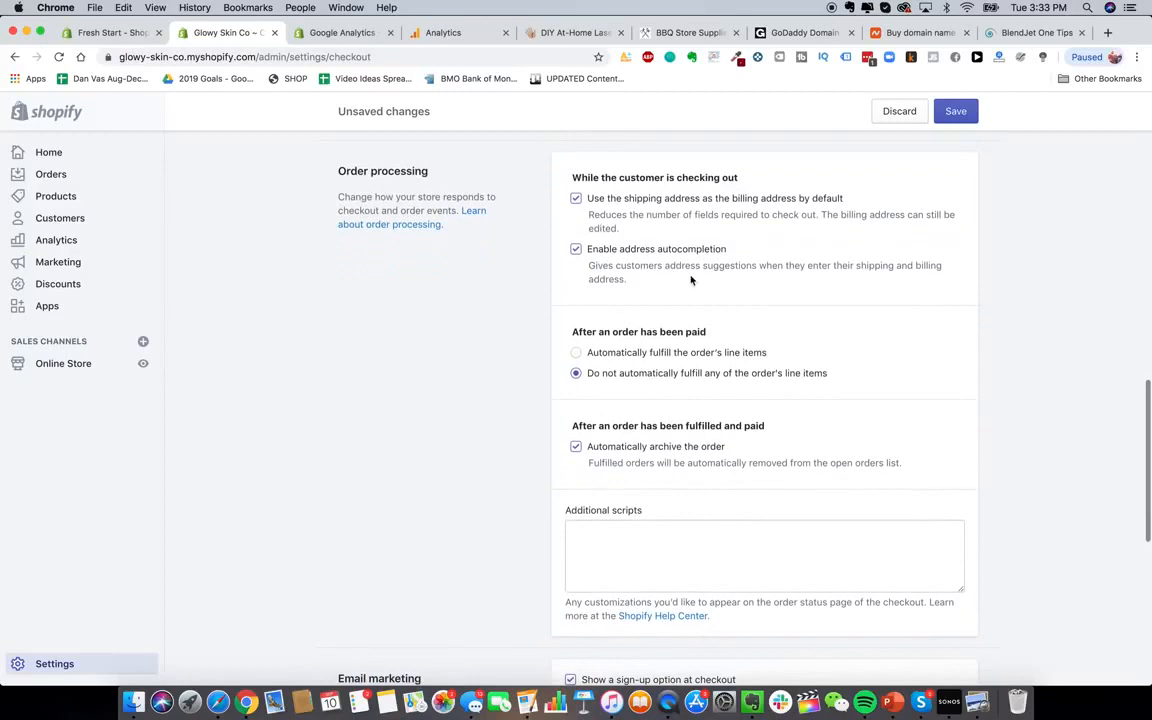
{"action": "scroll", "coordinate": [660, 310], "scroll_direction": "down", "scroll_amount": 4}
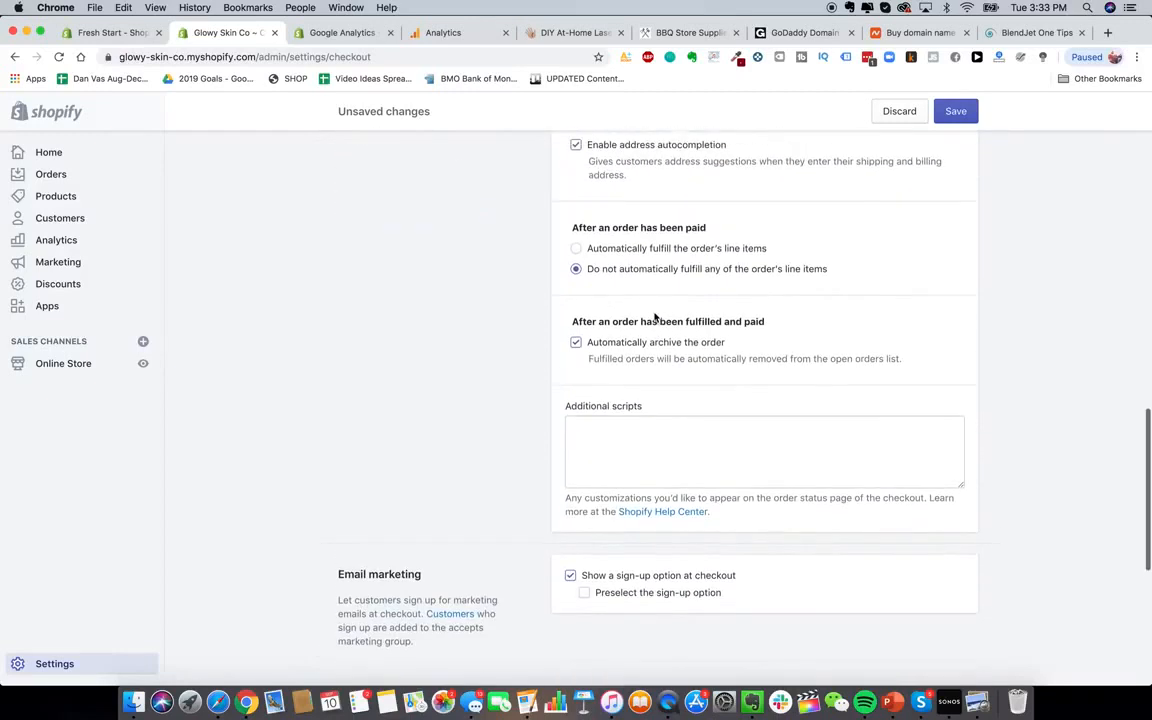
{"action": "scroll", "coordinate": [614, 285], "scroll_direction": "up", "scroll_amount": 1}
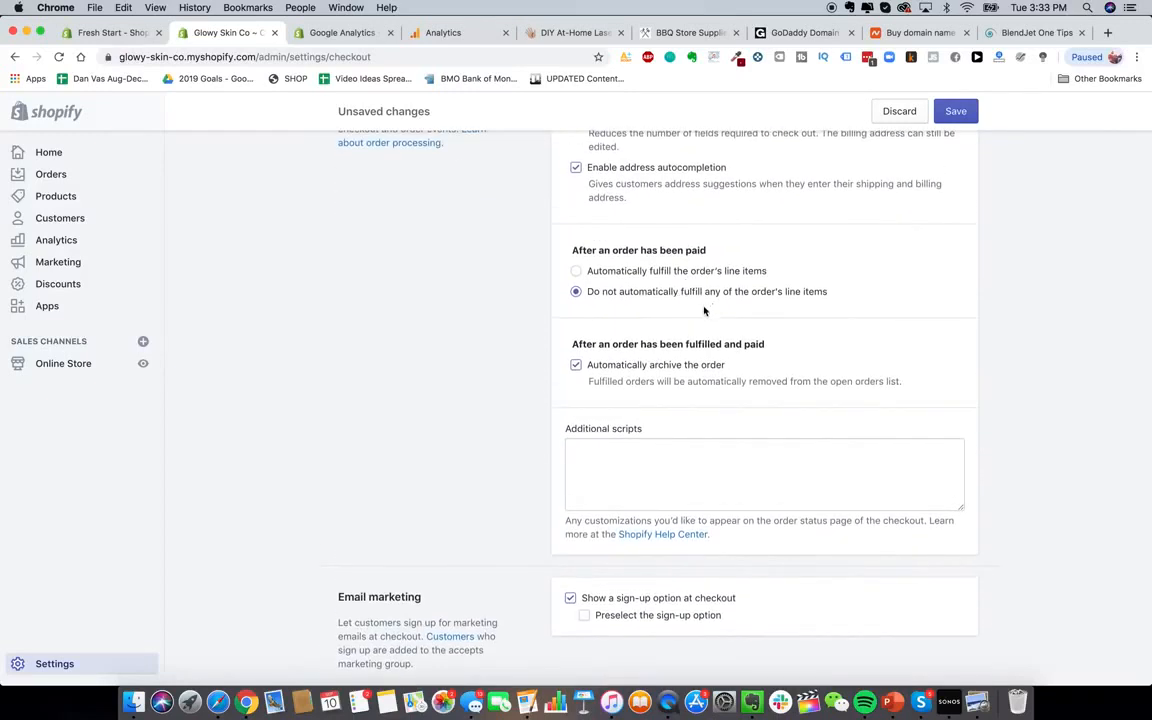
{"action": "scroll", "coordinate": [573, 324], "scroll_direction": "down", "scroll_amount": 2}
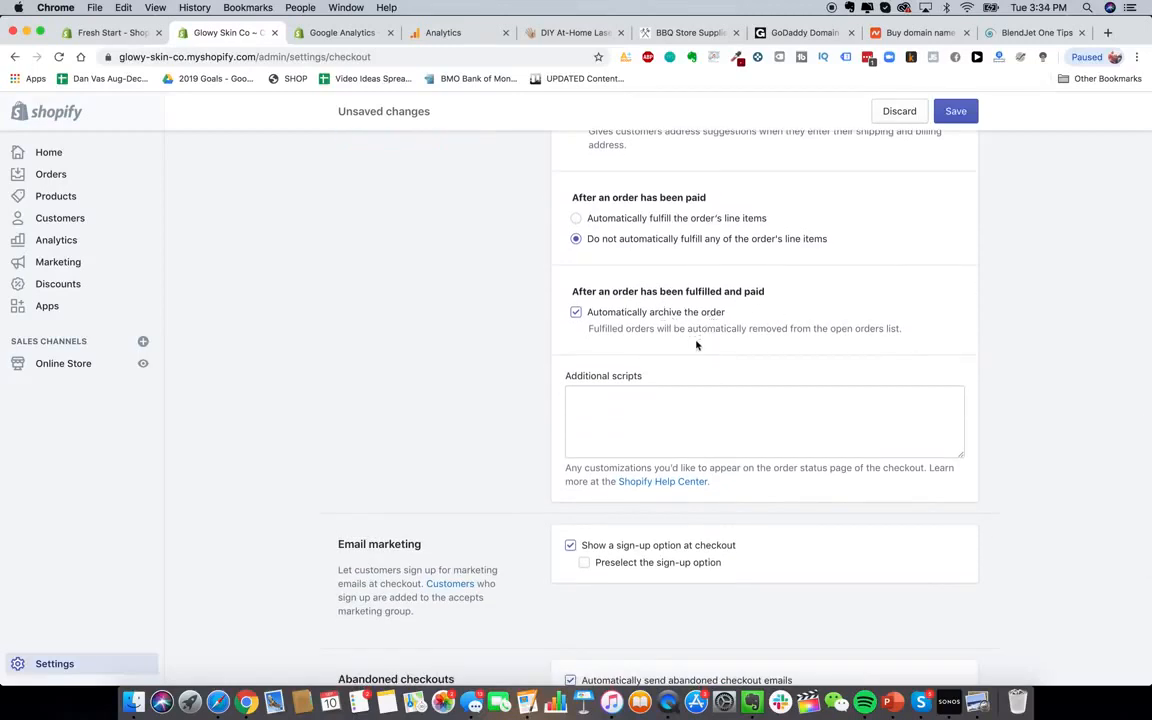
{"action": "scroll", "coordinate": [697, 345], "scroll_direction": "down", "scroll_amount": 5}
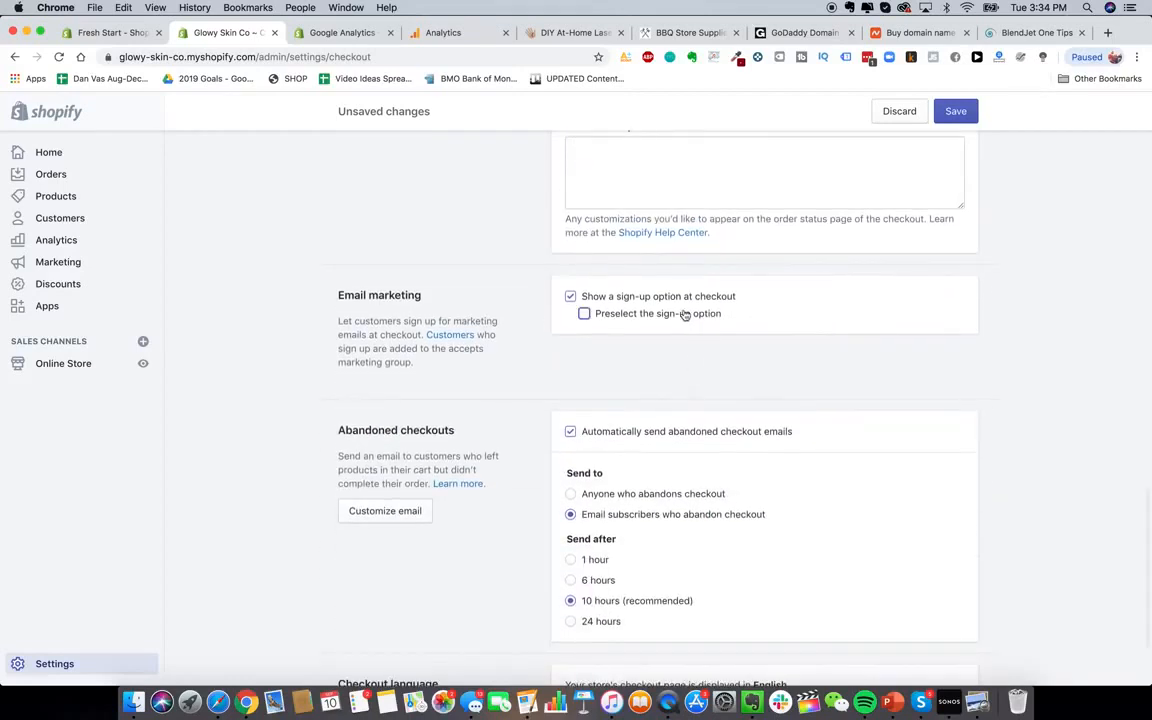
{"action": "left_click", "coordinate": [685, 315]}
Turn off automatic abandoned checkout emails and save the checkout settings
{"action": "scroll", "coordinate": [706, 389], "scroll_direction": "down", "scroll_amount": 3}
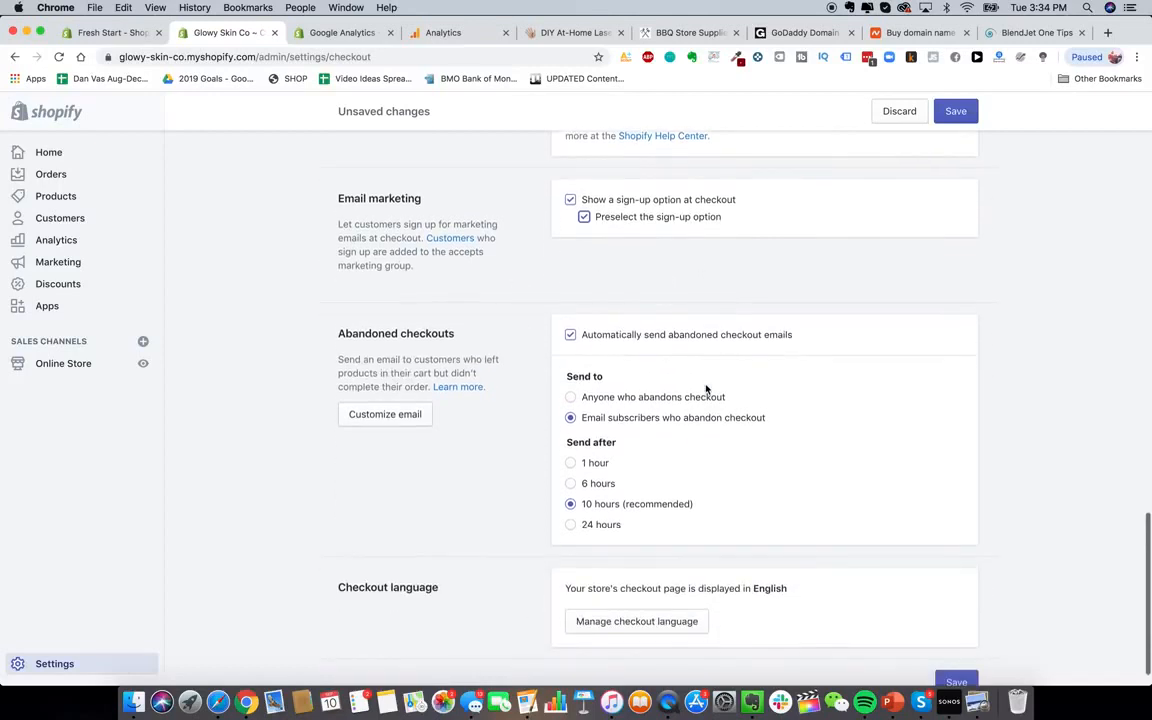
{"action": "scroll", "coordinate": [707, 391], "scroll_direction": "down", "scroll_amount": 2}
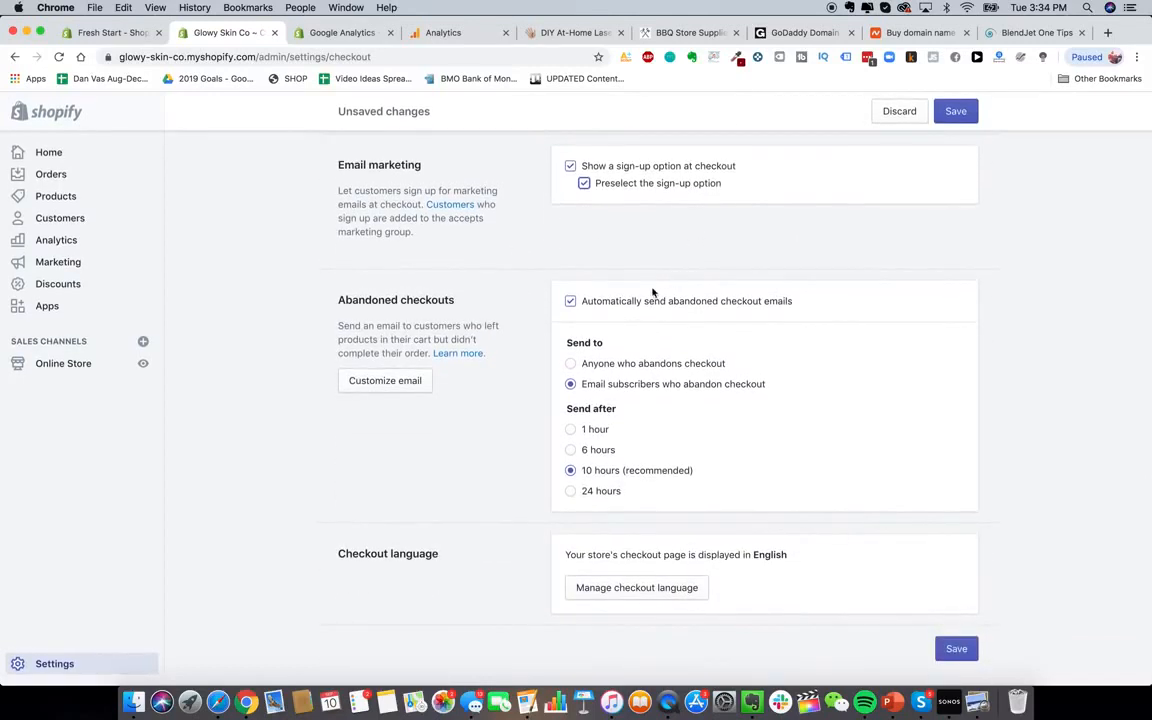
{"action": "left_click", "coordinate": [735, 304]}
{"action": "scroll", "coordinate": [848, 427], "scroll_direction": "up", "scroll_amount": 10}
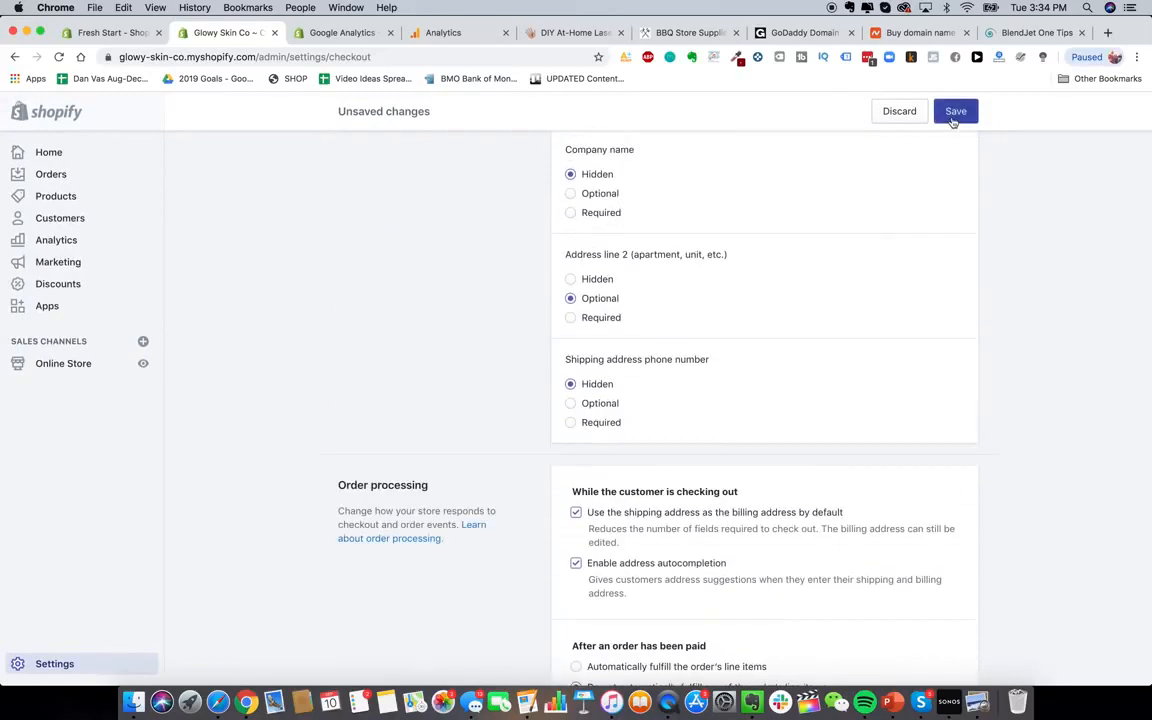
{"action": "left_click", "coordinate": [956, 111]}
{"action": "scroll", "coordinate": [761, 381], "scroll_direction": "down", "scroll_amount": 10}
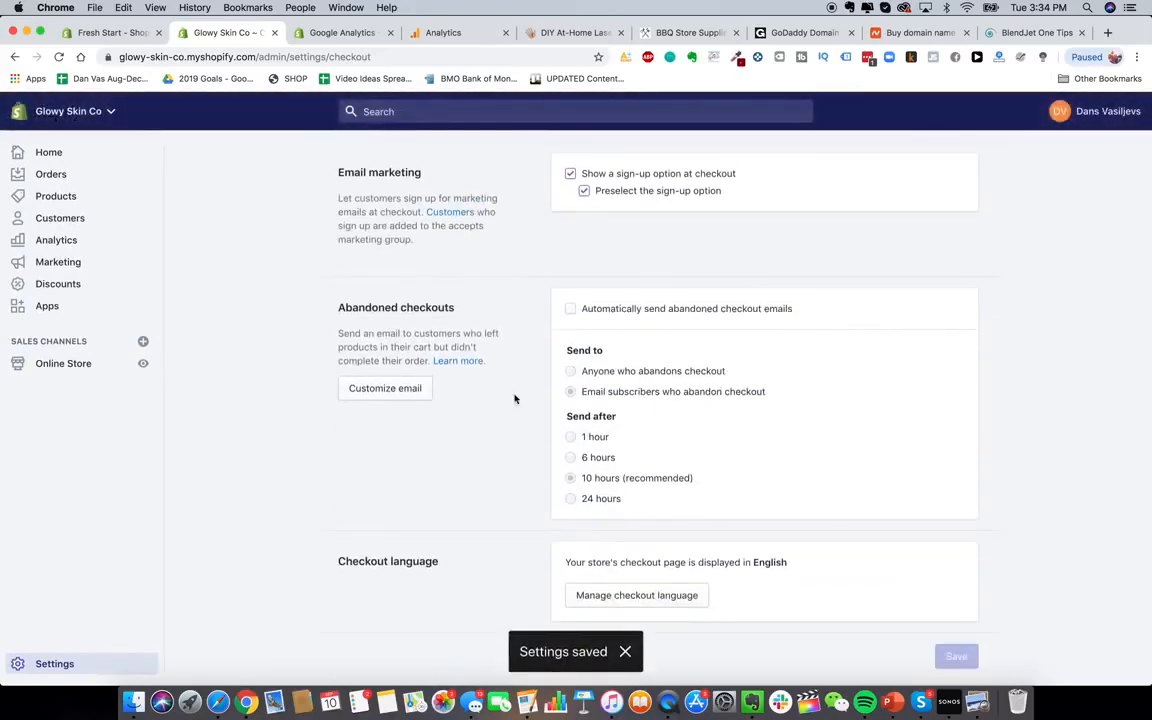
{"action": "scroll", "coordinate": [553, 363], "scroll_direction": "up", "scroll_amount": 20}
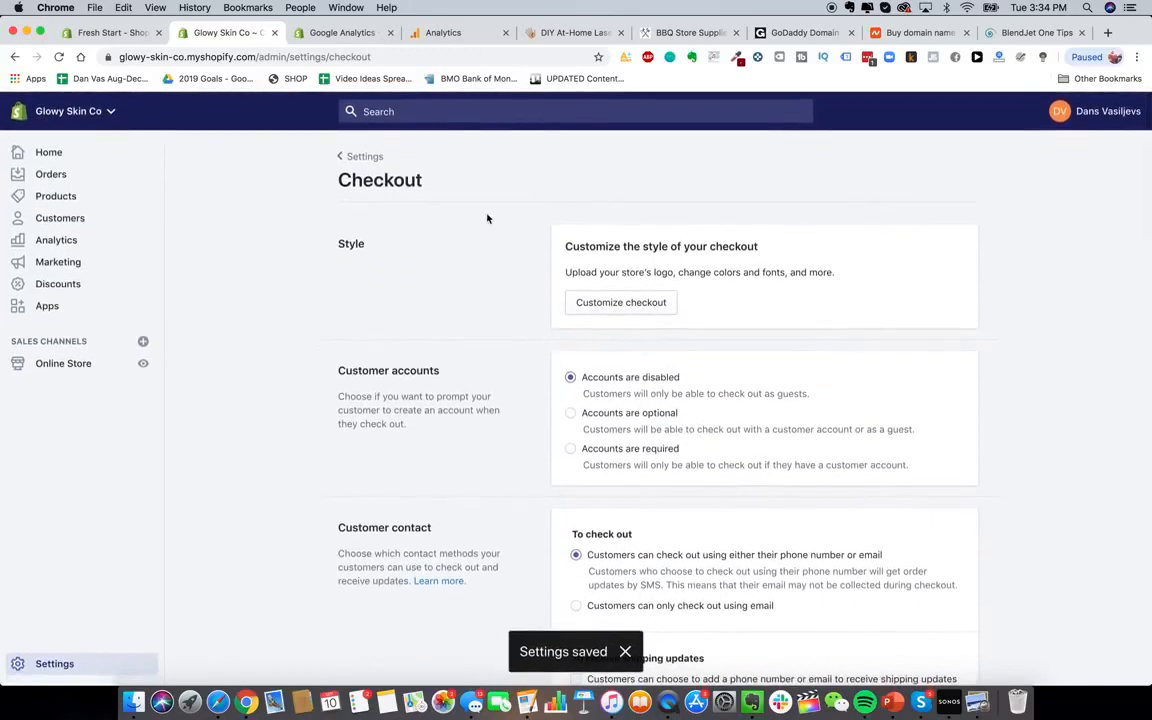
Search Google for 'shopify plans' in a new tab and open shopify.com/pricing
{"action": "left_click", "coordinate": [357, 162]}
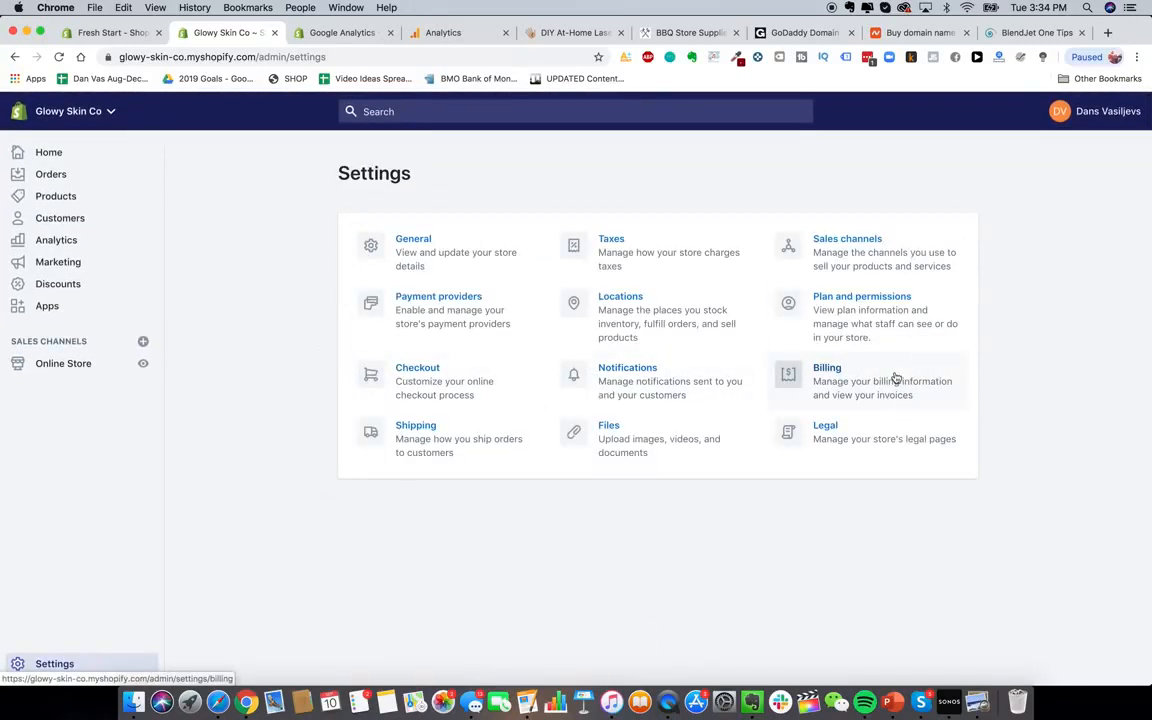
{"action": "left_click", "coordinate": [1107, 32]}
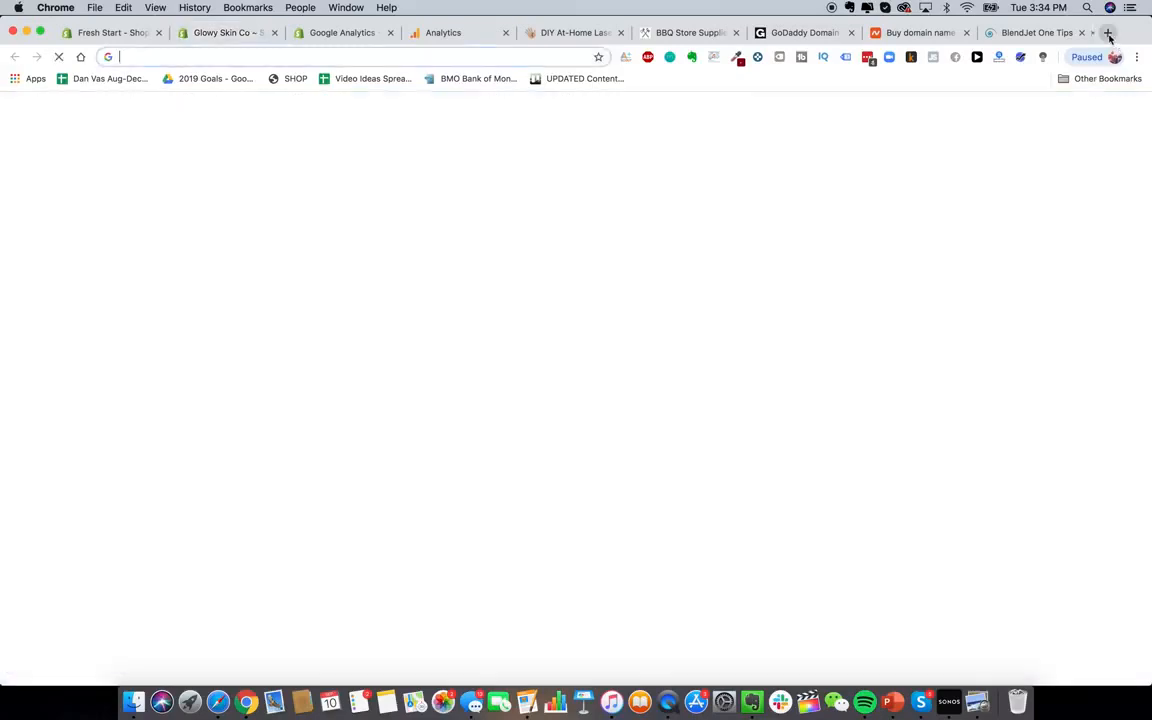
{"action": "type", "text": "shopify plans"}
{"action": "key", "text": "Return"}
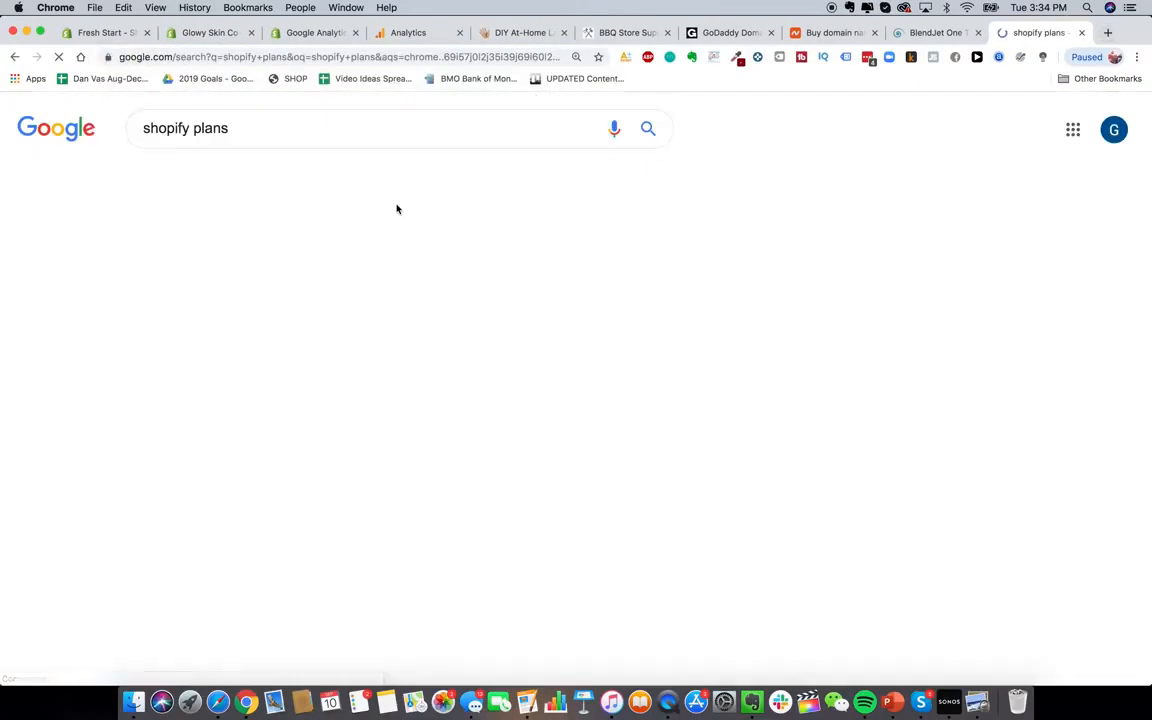
{"action": "scroll", "coordinate": [278, 549], "scroll_direction": "down", "scroll_amount": 5}
{"action": "scroll", "coordinate": [278, 549], "scroll_direction": "down", "scroll_amount": 2}
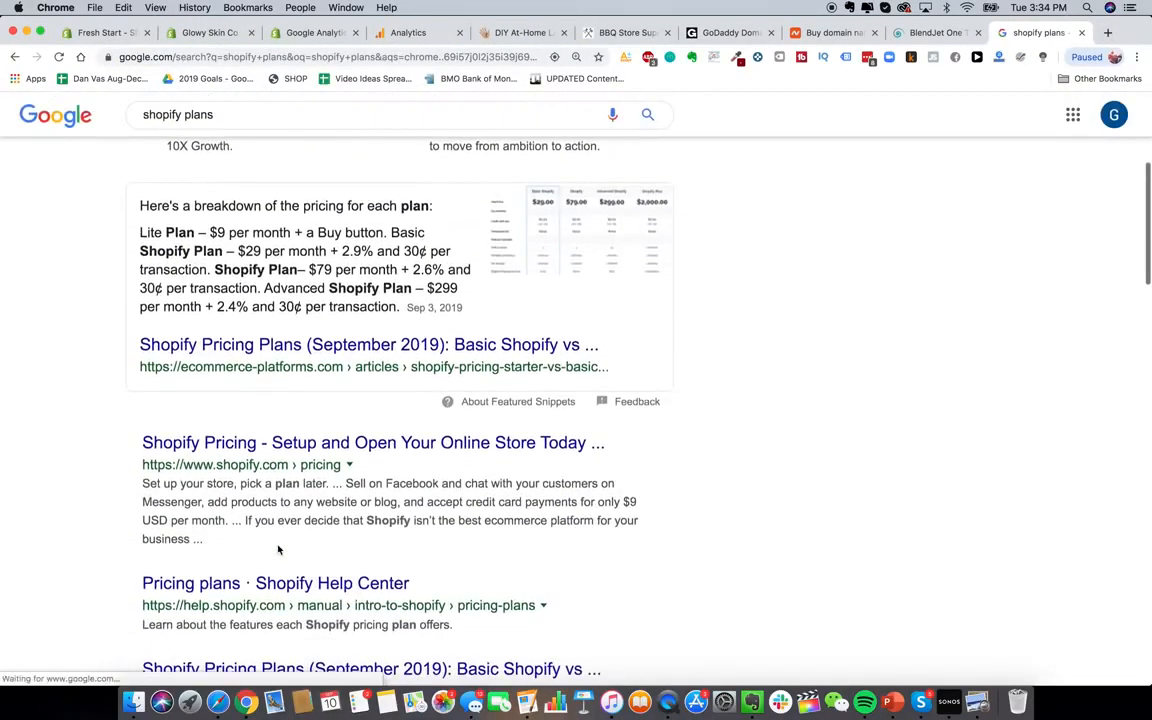
{"action": "left_click", "coordinate": [323, 444]}
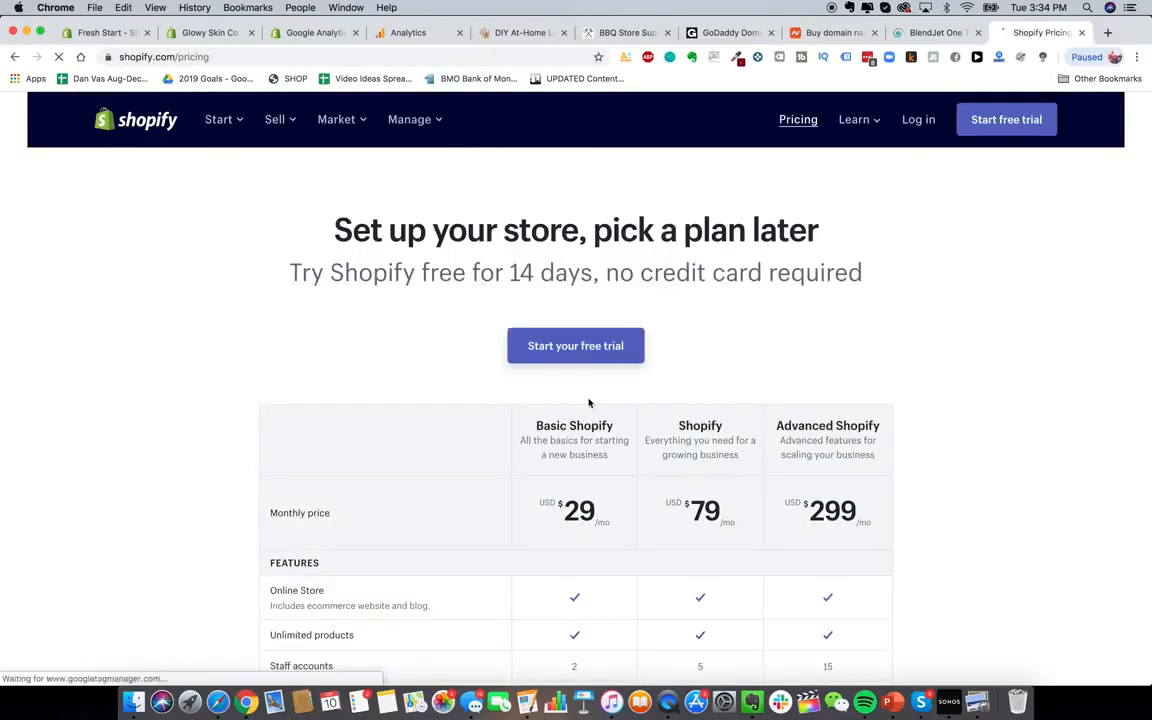
Find the plan comparison's credit card rates and highlight Basic's 2.9% + 30¢ rate
{"action": "scroll", "coordinate": [589, 401], "scroll_direction": "down", "scroll_amount": 5}
{"action": "scroll", "coordinate": [589, 403], "scroll_direction": "up", "scroll_amount": 2}
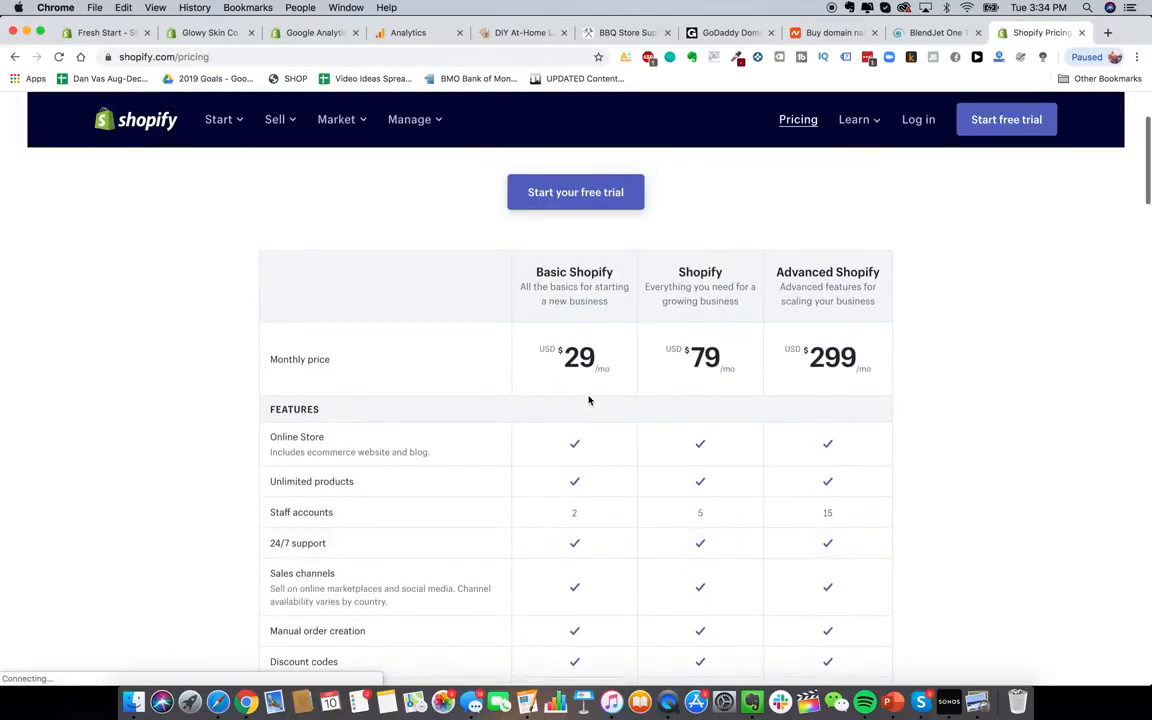
{"action": "scroll", "coordinate": [588, 347], "scroll_direction": "down", "scroll_amount": 1}
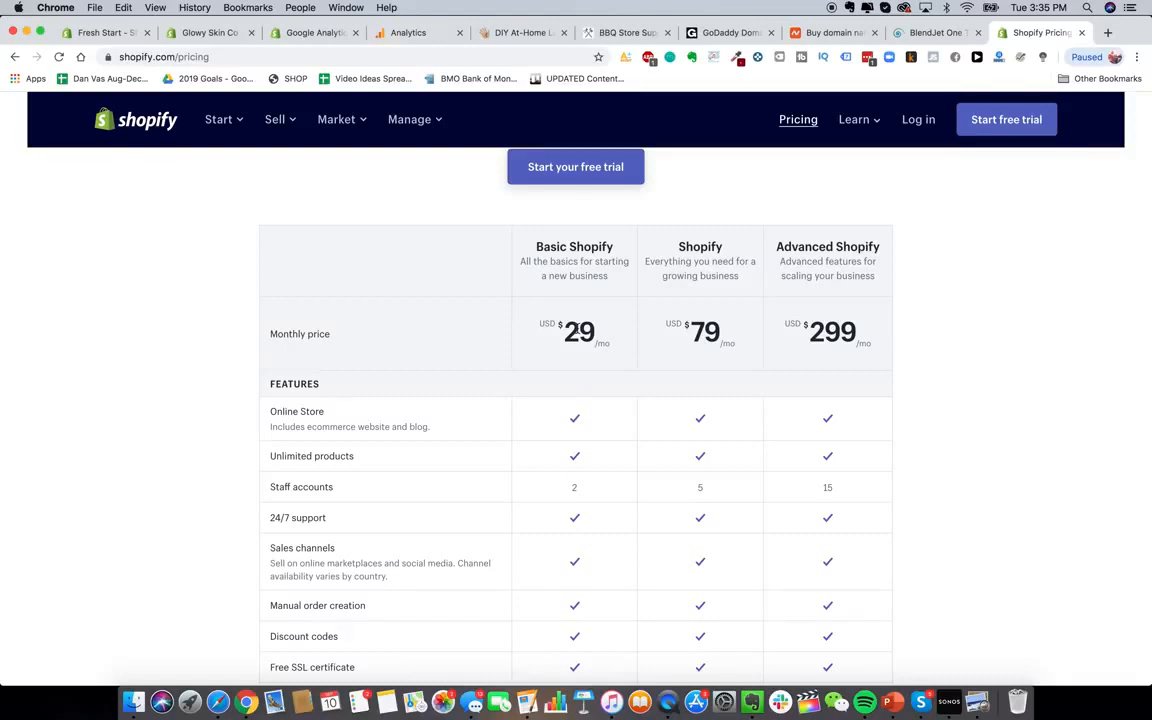
{"action": "scroll", "coordinate": [576, 329], "scroll_direction": "down", "scroll_amount": 2}
{"action": "scroll", "coordinate": [576, 329], "scroll_direction": "up", "scroll_amount": 1}
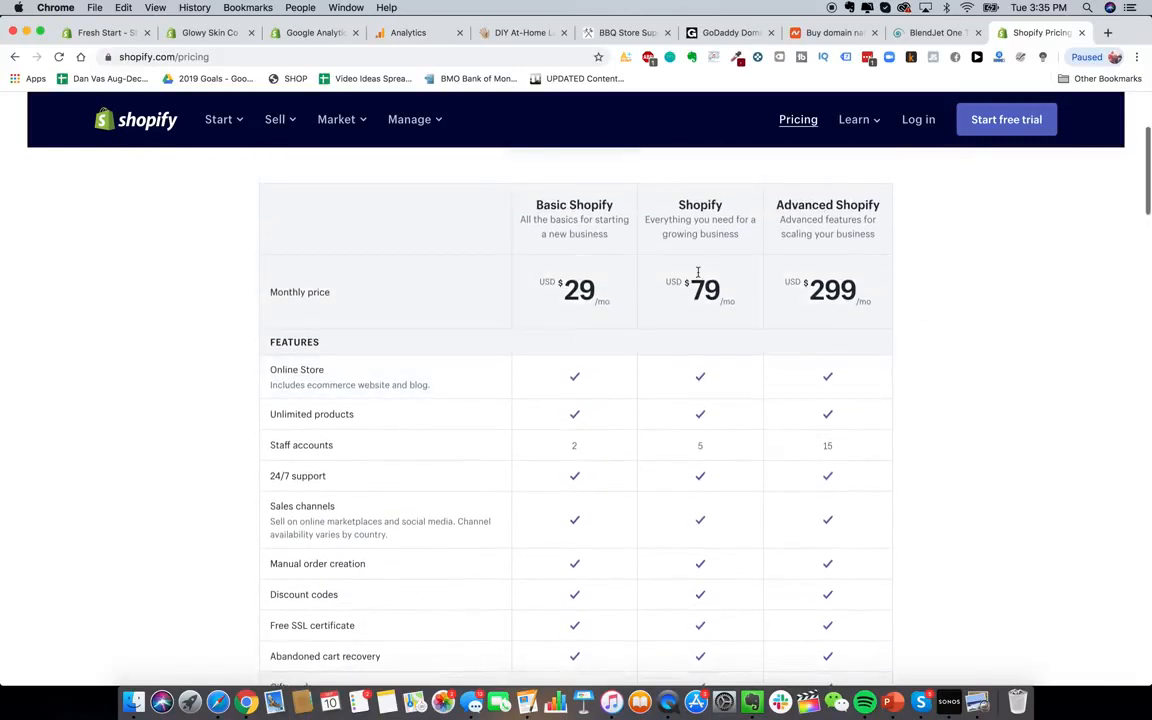
{"action": "scroll", "coordinate": [905, 285], "scroll_direction": "up", "scroll_amount": 1}
{"action": "scroll", "coordinate": [933, 347], "scroll_direction": "down", "scroll_amount": 2}
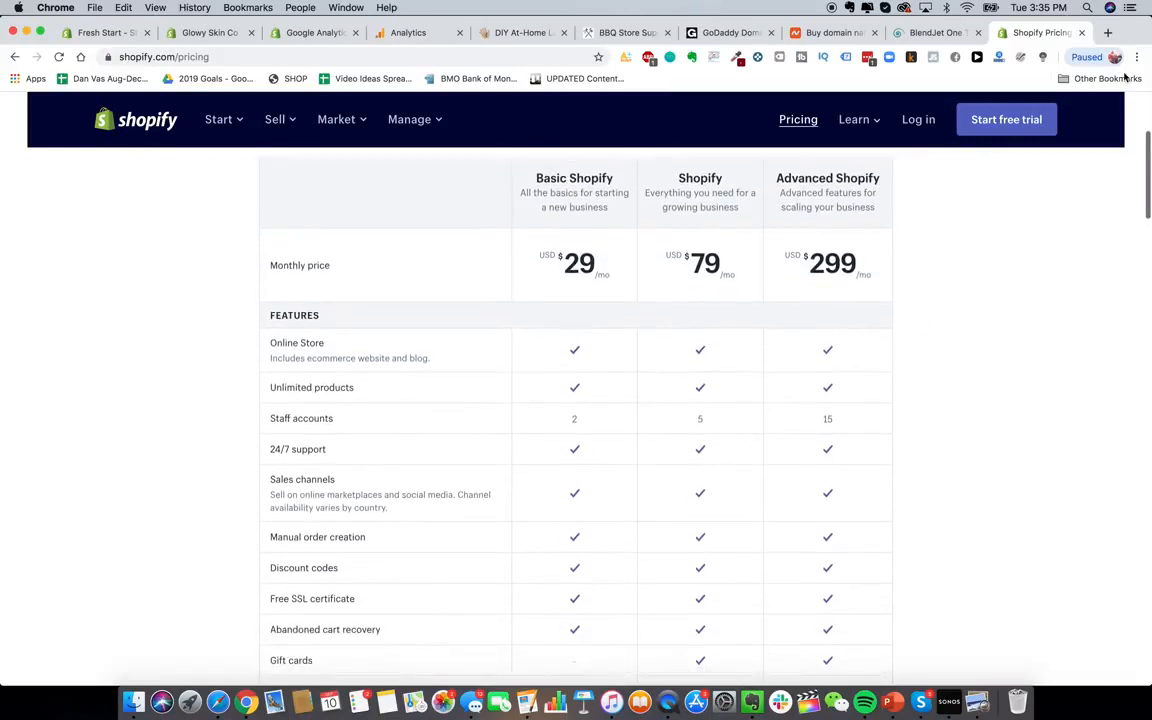
{"action": "scroll", "coordinate": [995, 383], "scroll_direction": "up", "scroll_amount": 1}
{"action": "scroll", "coordinate": [995, 383], "scroll_direction": "down", "scroll_amount": 4}
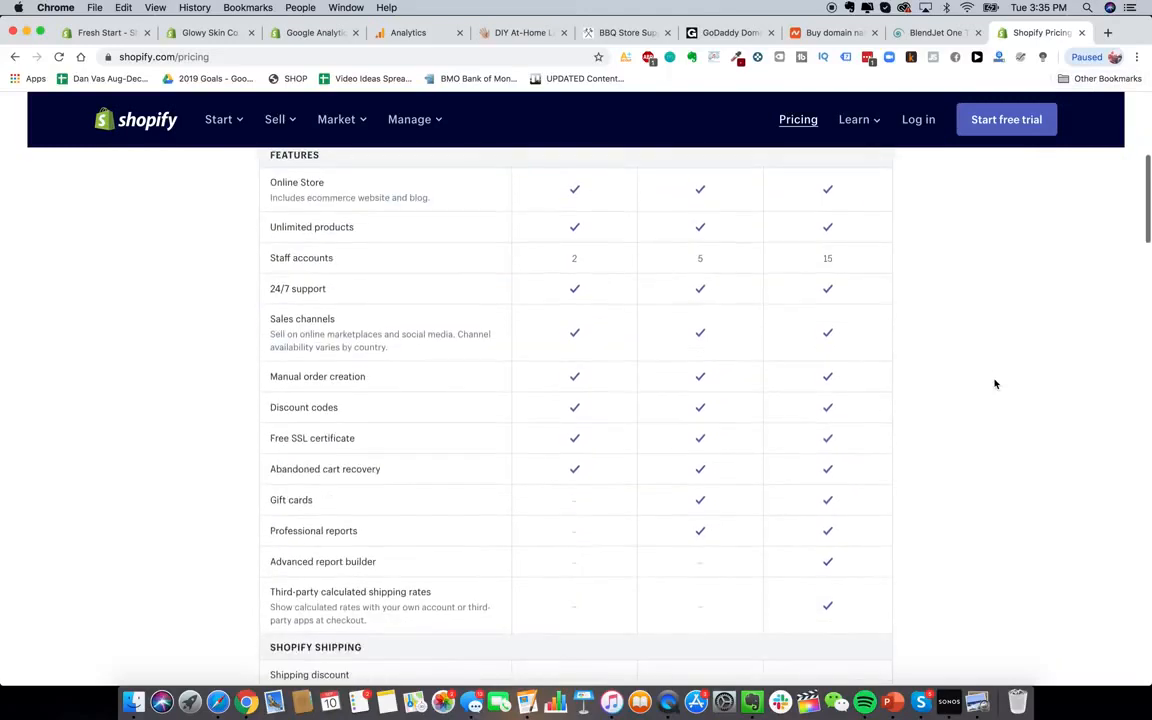
{"action": "scroll", "coordinate": [995, 383], "scroll_direction": "up", "scroll_amount": 4}
{"action": "scroll", "coordinate": [995, 383], "scroll_direction": "down", "scroll_amount": 9}
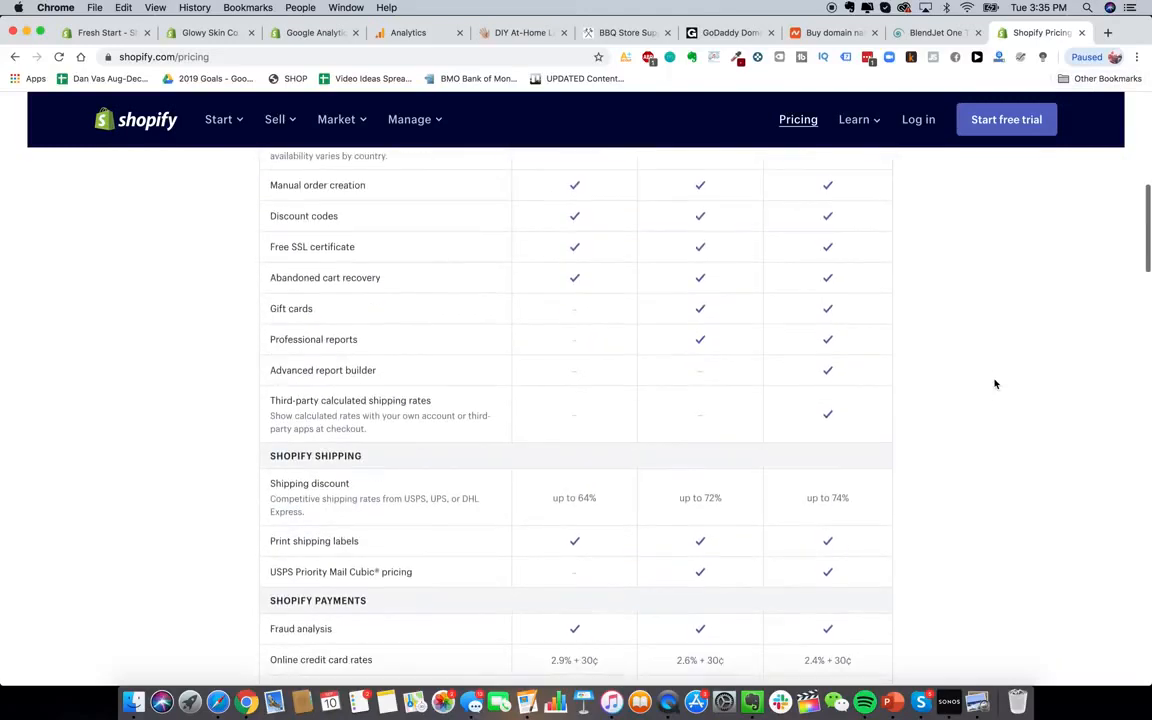
{"action": "scroll", "coordinate": [854, 465], "scroll_direction": "up", "scroll_amount": 1}
{"action": "scroll", "coordinate": [854, 465], "scroll_direction": "down", "scroll_amount": 3}
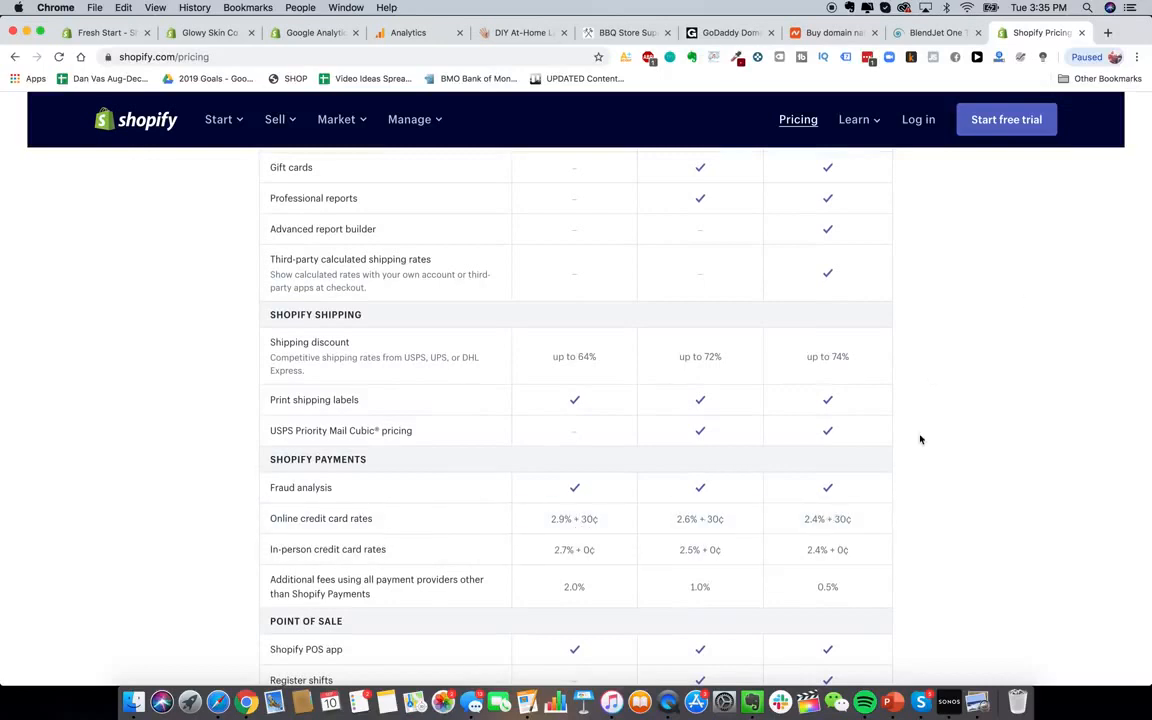
{"action": "triple_click", "coordinate": [572, 519]}
{"action": "left_click", "coordinate": [697, 519]}
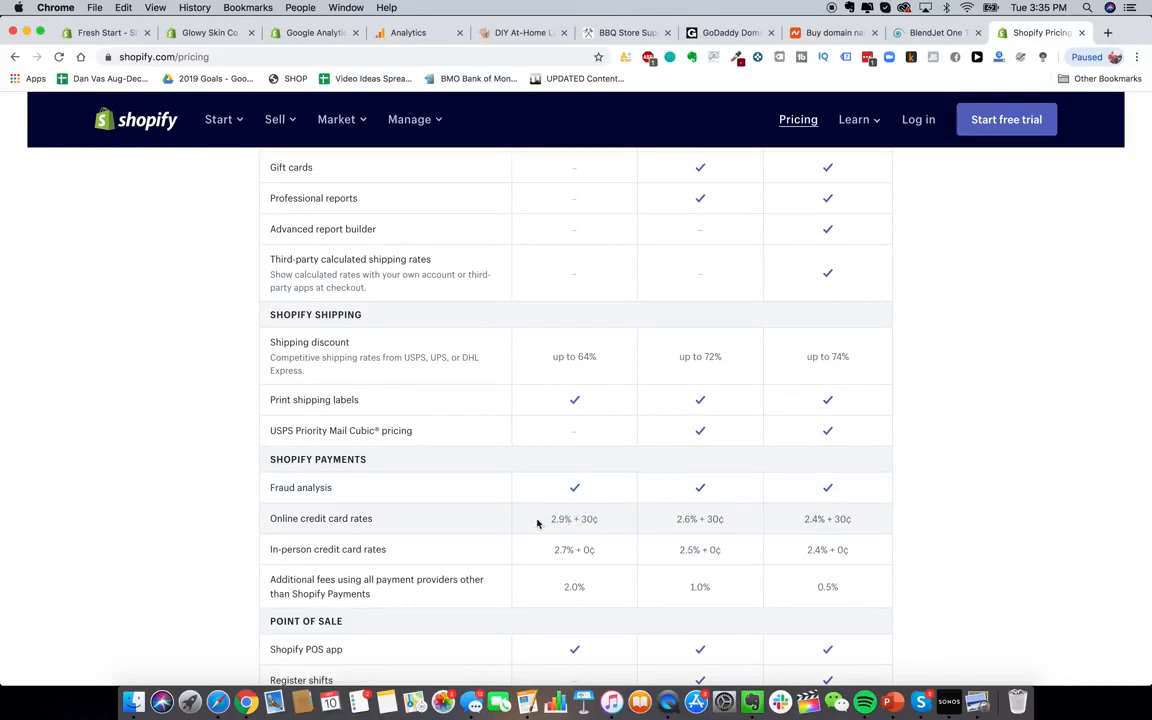
{"action": "left_click_drag", "start_coordinate": [537, 522], "coordinate": [612, 526]}
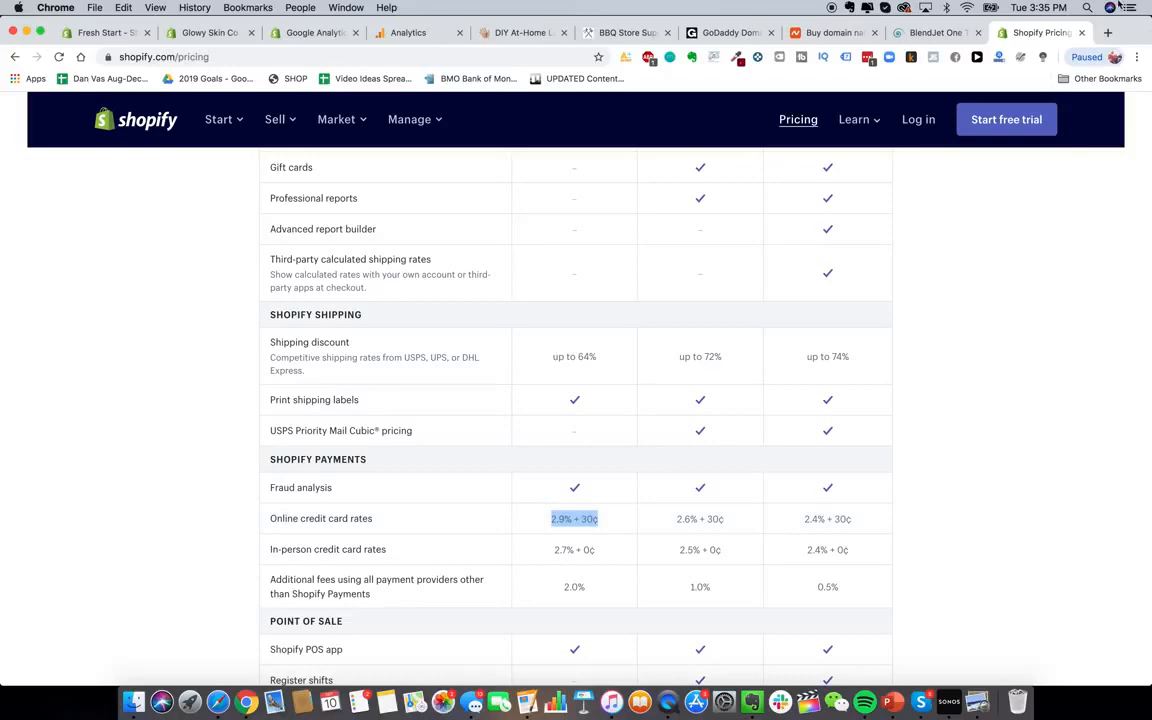
Search 'shopify transaction calculator fees' in a new tab and open the ecommerce-platforms article
{"action": "left_click", "coordinate": [1107, 33]}
{"action": "type", "text": "shopify "}
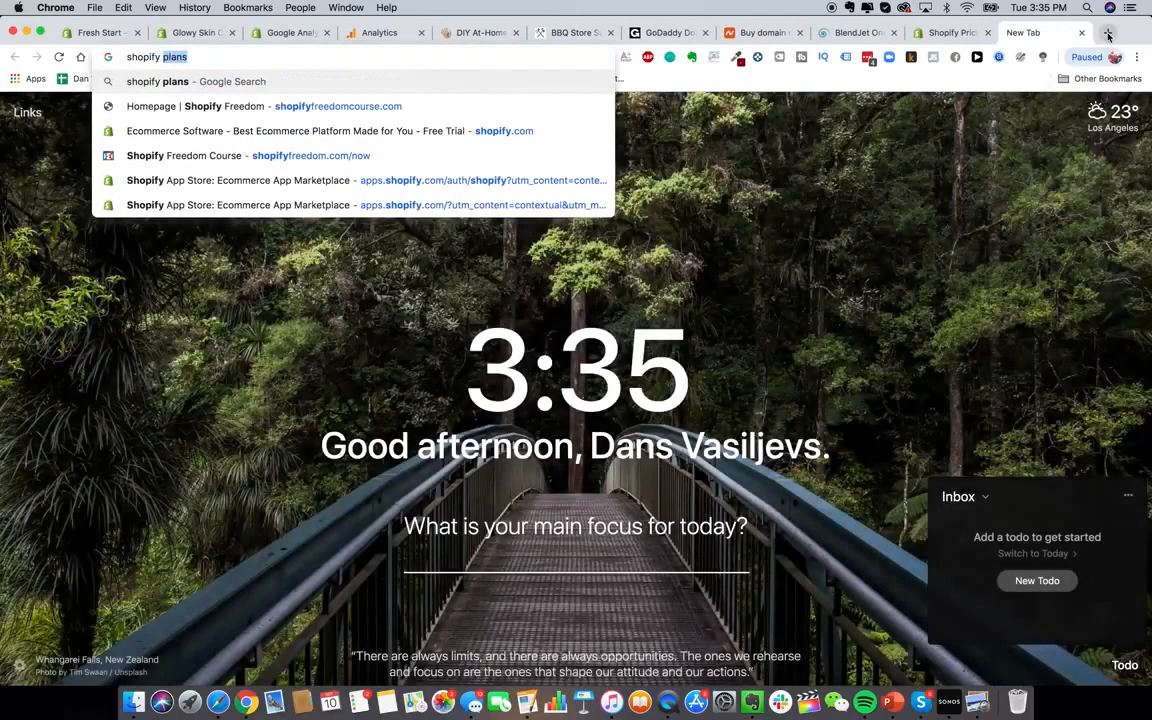
{"action": "type", "text": "transaction"}
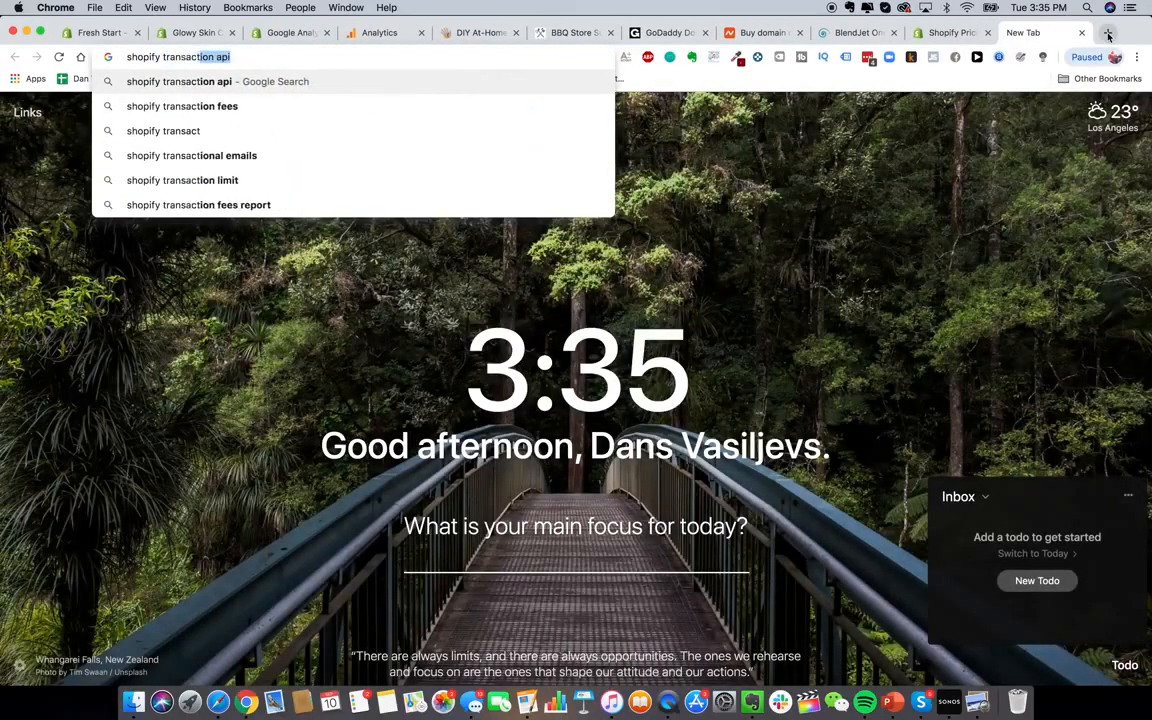
{"action": "type", "text": " calculator fees"}
{"action": "key", "text": "Return"}
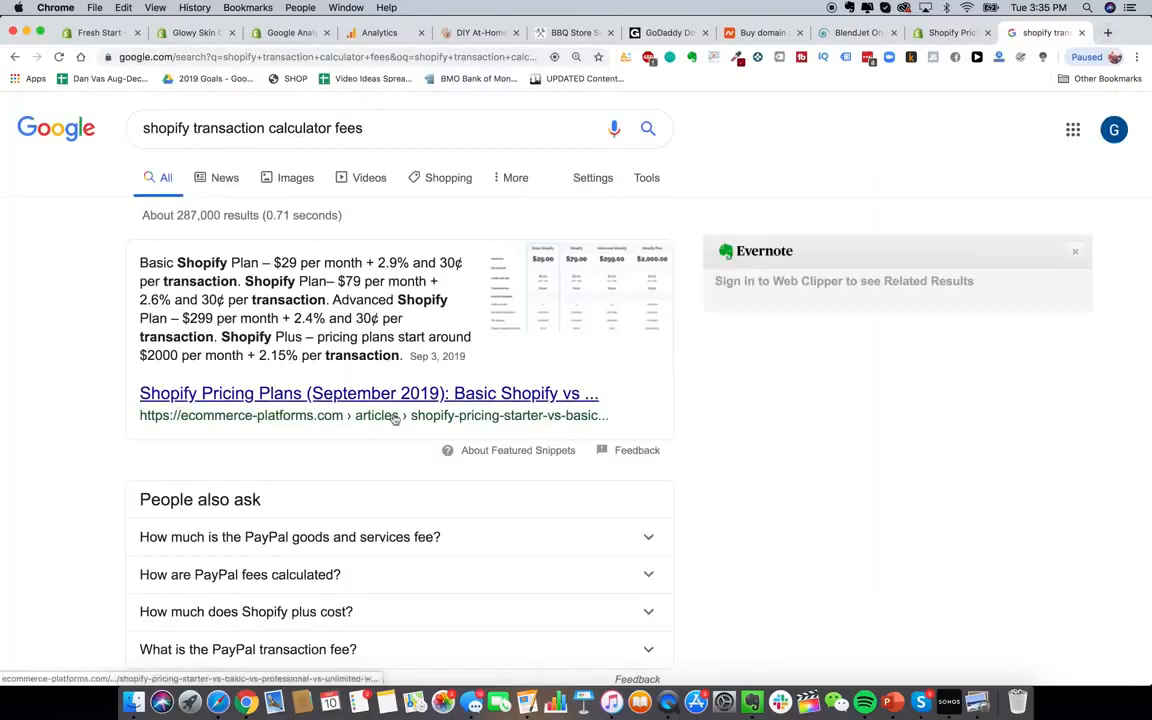
{"action": "left_click", "coordinate": [408, 395]}
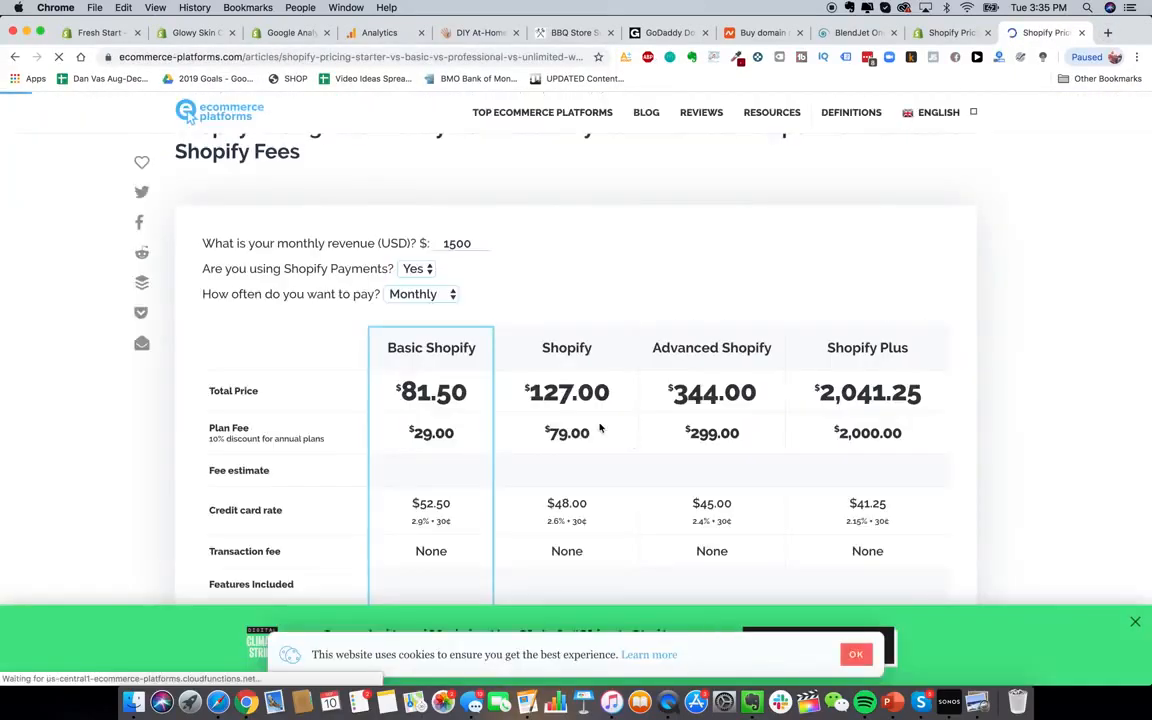
Enter 50000 monthly revenue and compare annual versus monthly billing, leaving it on monthly
{"action": "double_click", "coordinate": [474, 235]}
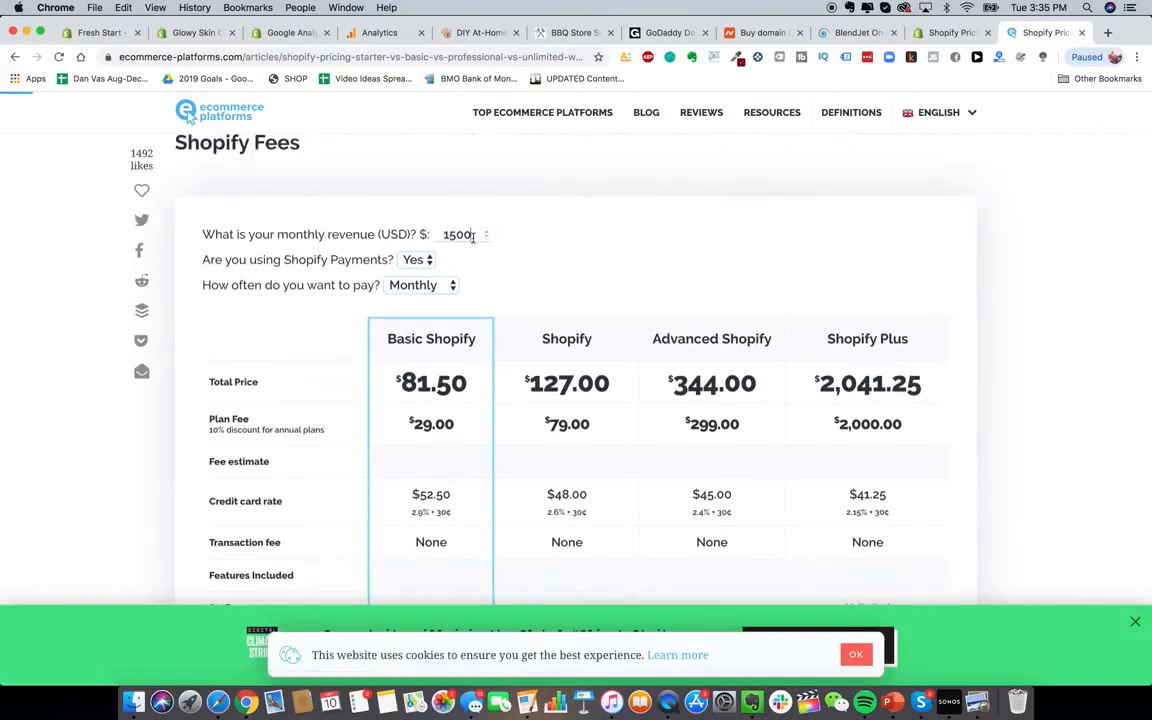
{"action": "type", "text": "50000"}
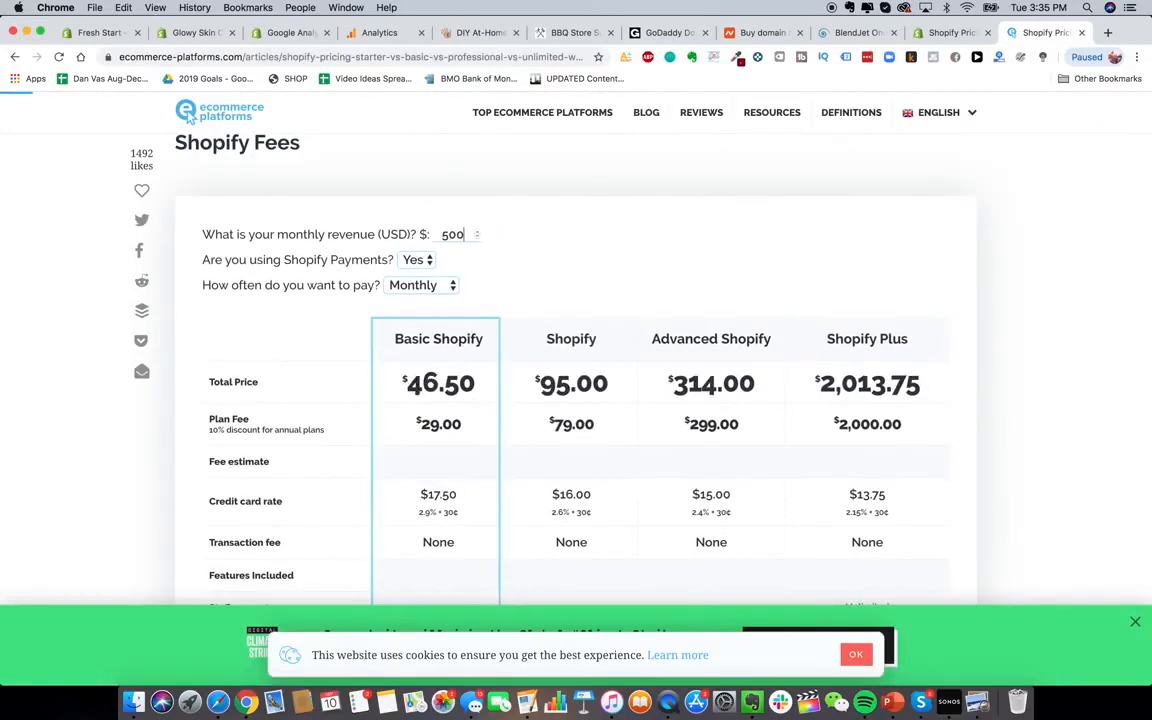
{"action": "left_click", "coordinate": [428, 288]}
{"action": "left_click", "coordinate": [414, 303]}
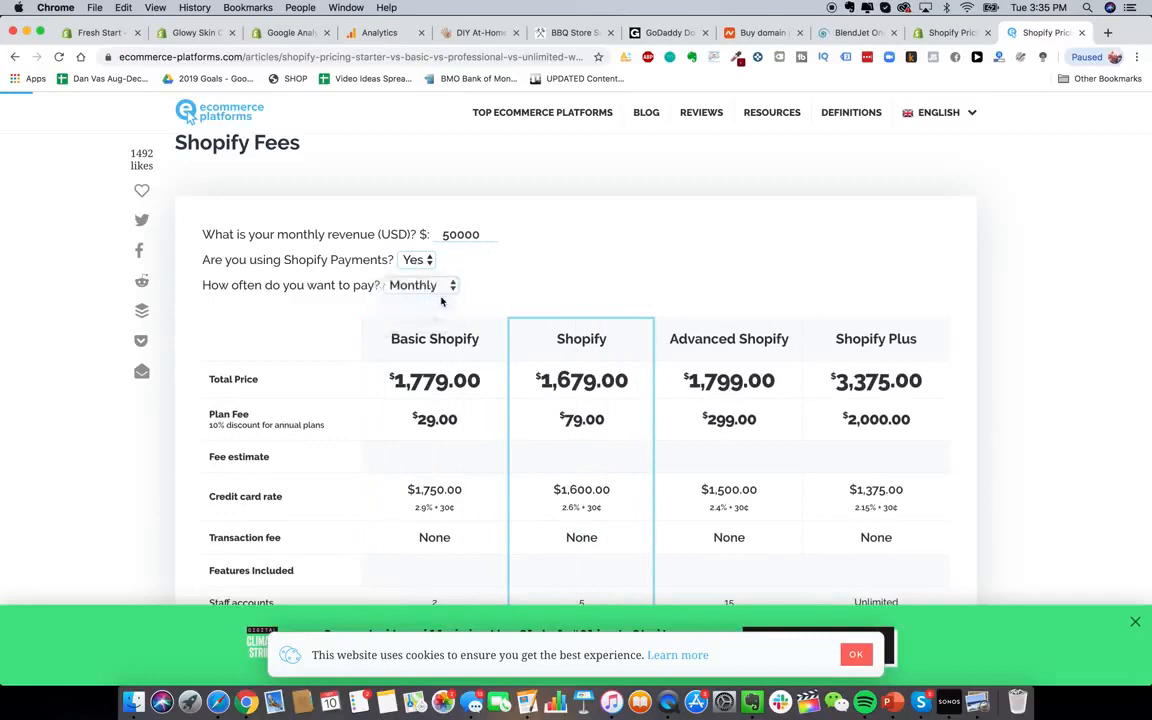
{"action": "left_click", "coordinate": [427, 287]}
{"action": "left_click", "coordinate": [412, 270]}
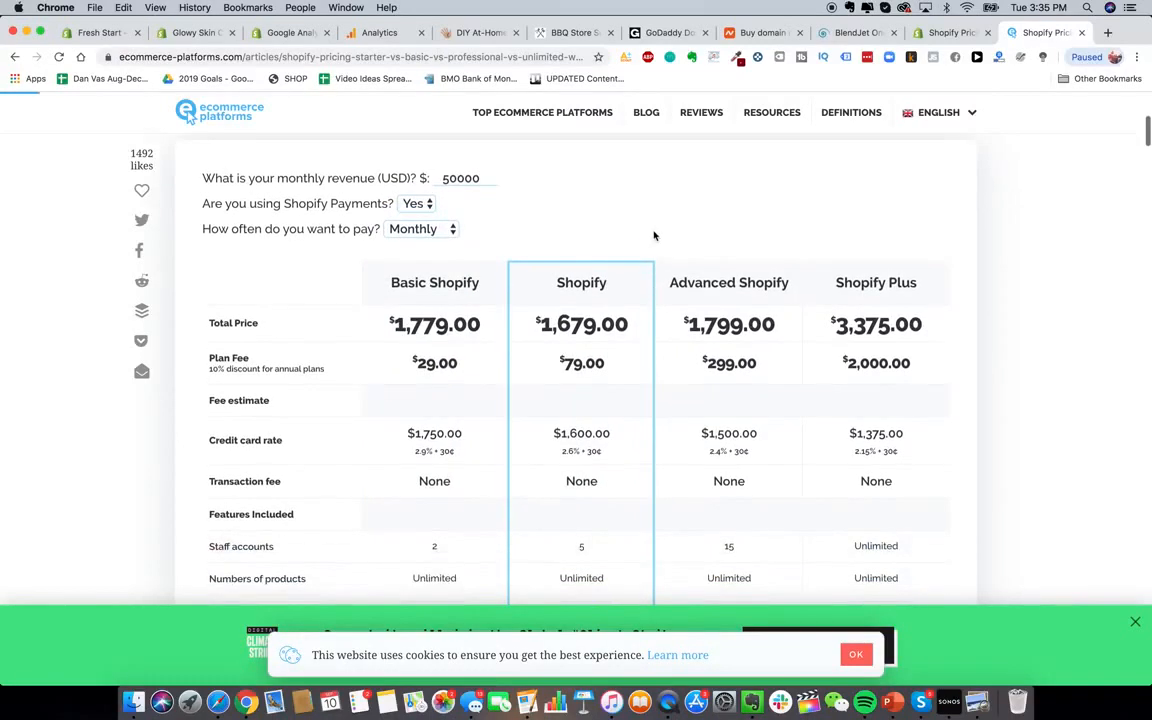
{"action": "scroll", "coordinate": [654, 235], "scroll_direction": "down", "scroll_amount": 2}
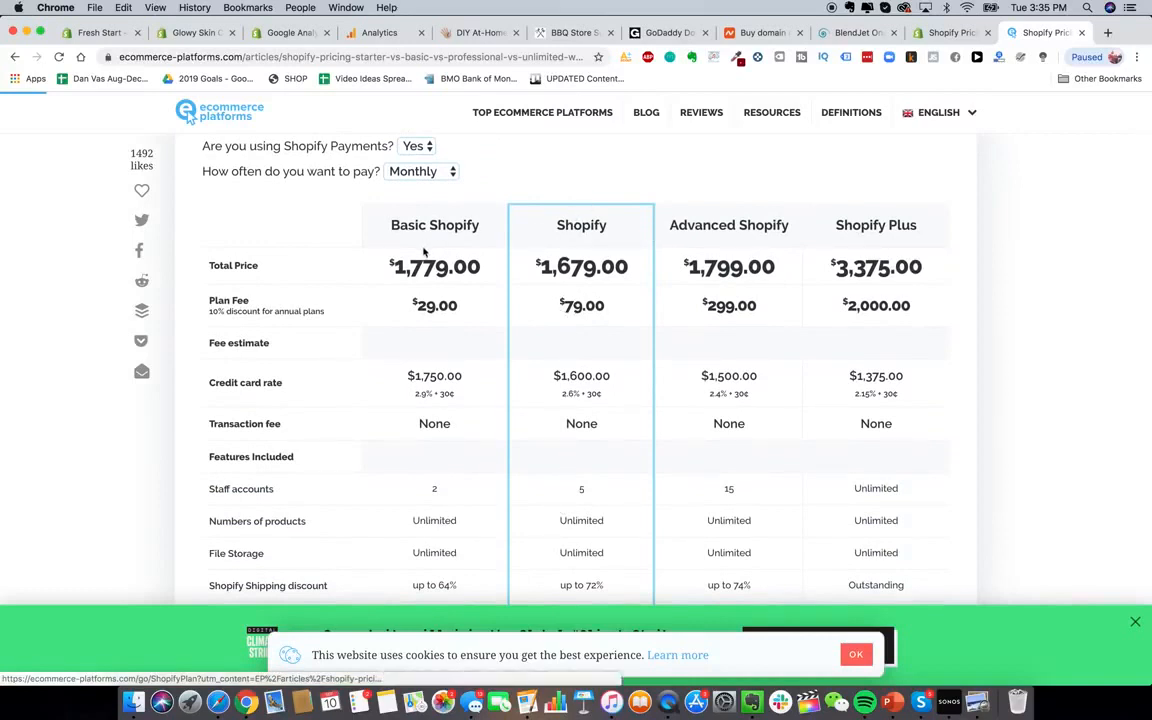
{"action": "scroll", "coordinate": [355, 155], "scroll_direction": "up", "scroll_amount": 1}
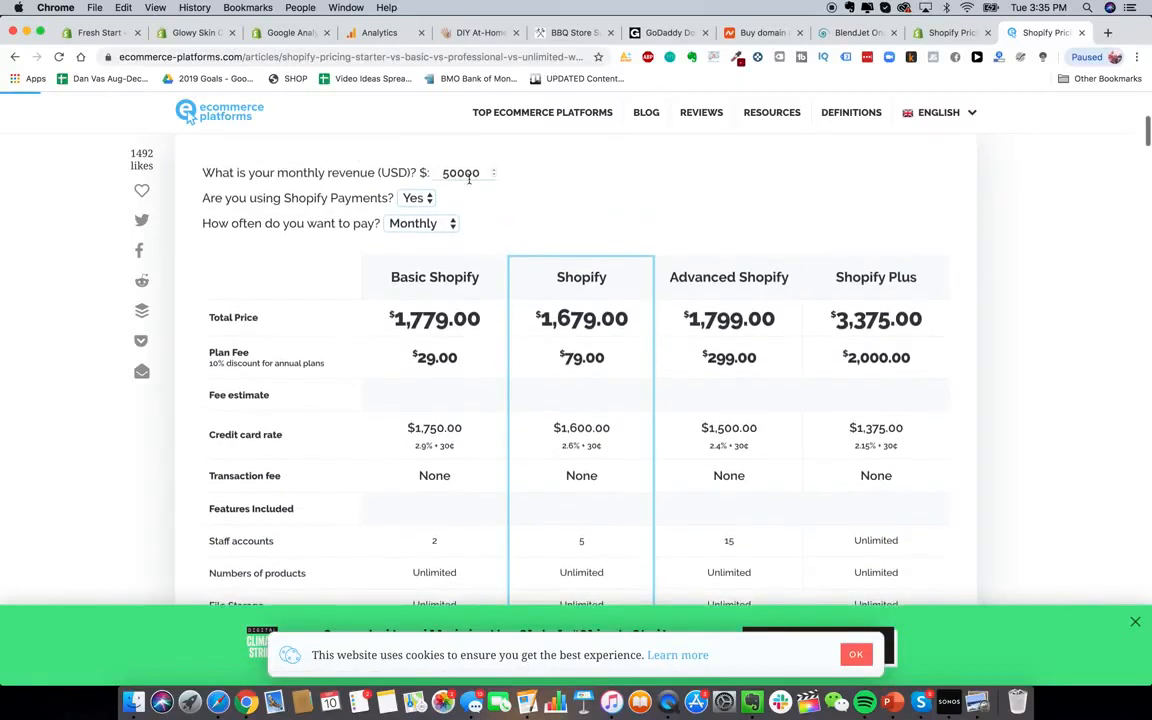
Change monthly revenue to 10000, then 200000, and compare the recalculated plan totals
{"action": "double_click", "coordinate": [460, 172]}
{"action": "type", "text": "10000"}
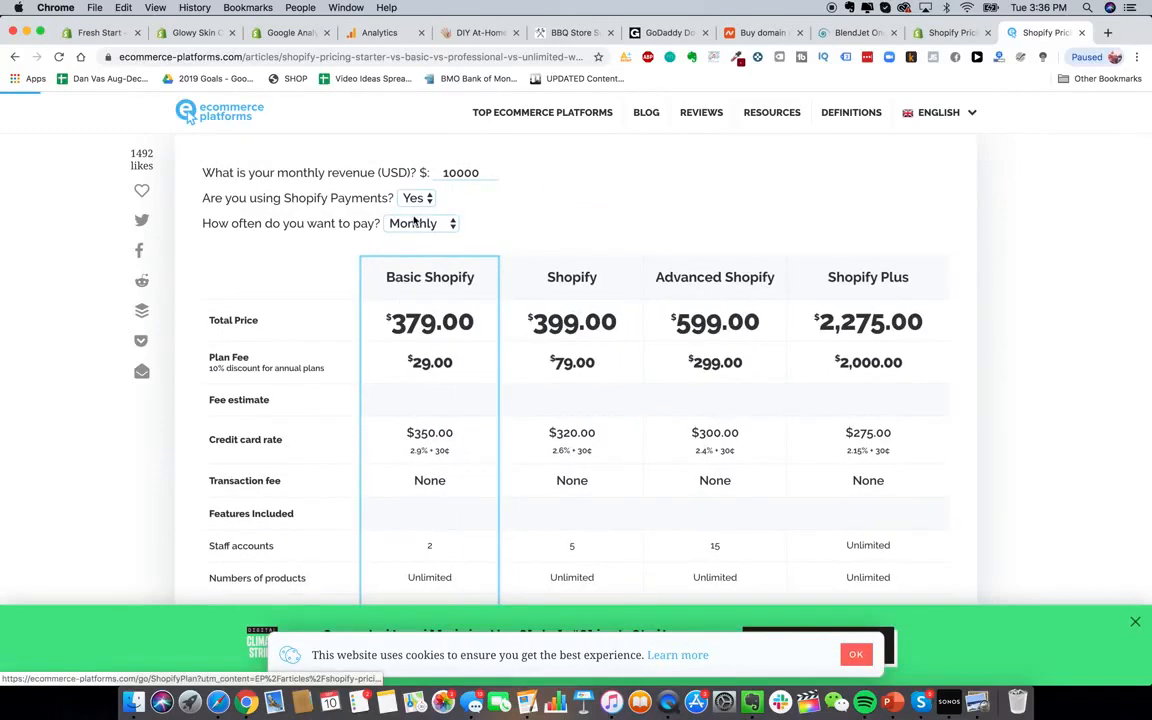
{"action": "double_click", "coordinate": [460, 172]}
{"action": "type", "text": "200000"}
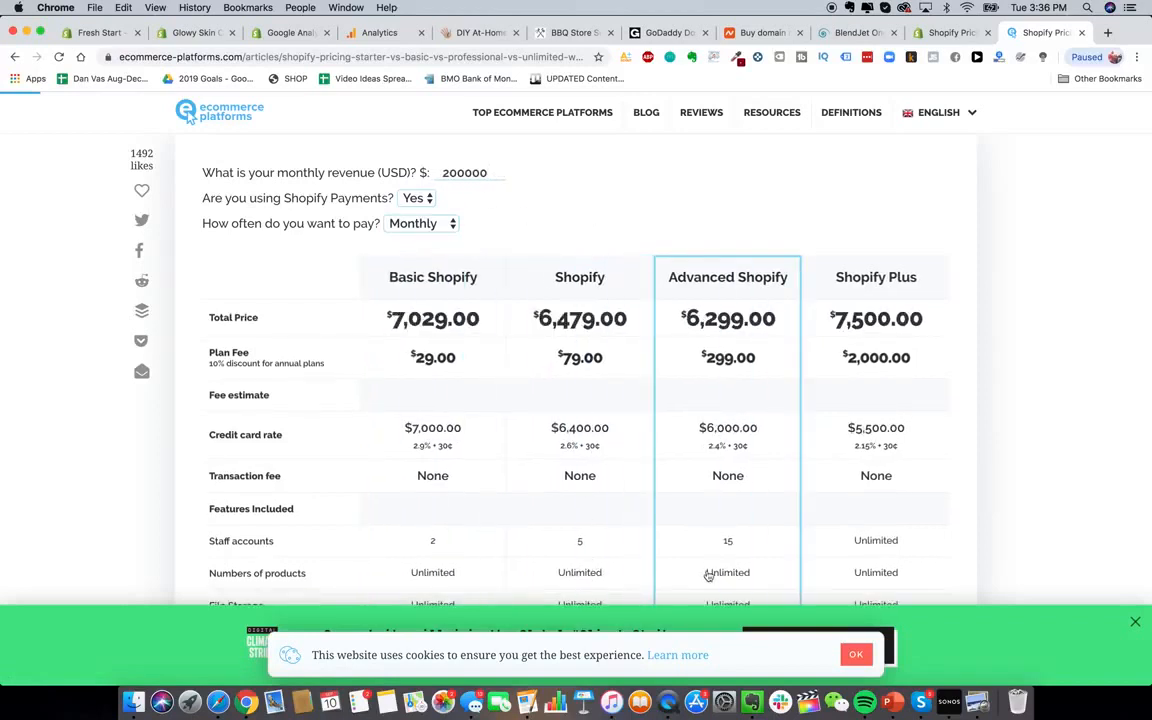
{"action": "scroll", "coordinate": [645, 350], "scroll_direction": "up", "scroll_amount": 1}
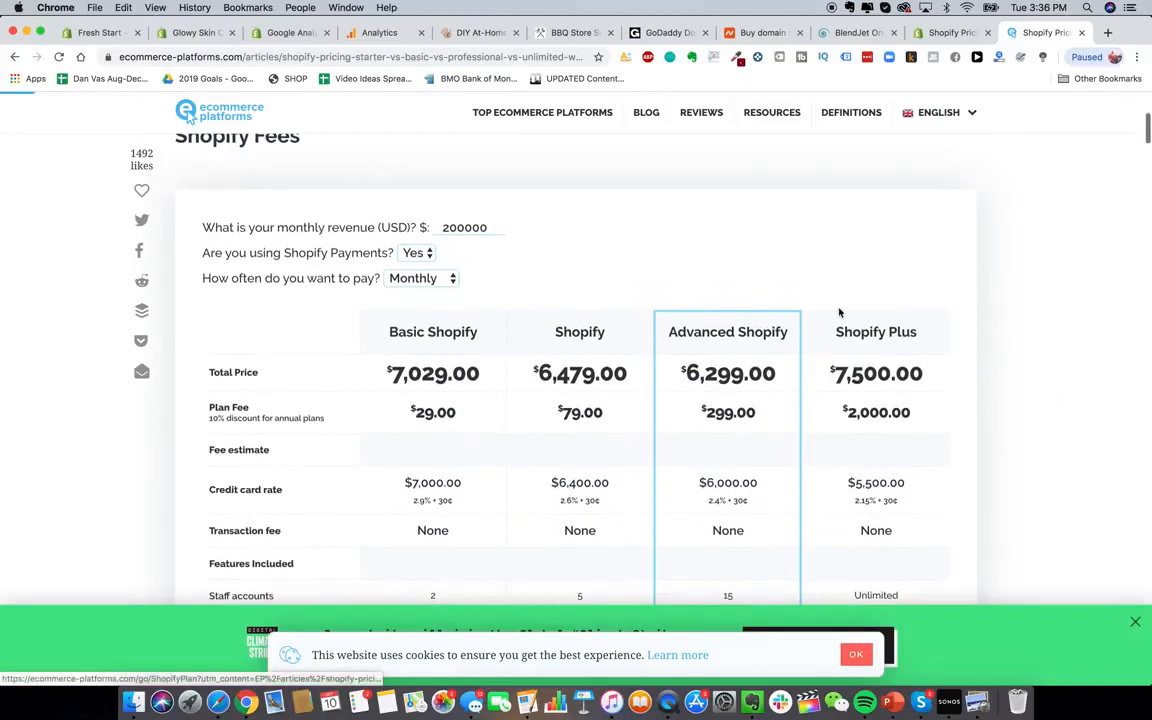
{"action": "scroll", "coordinate": [600, 375], "scroll_direction": "down", "scroll_amount": 4}
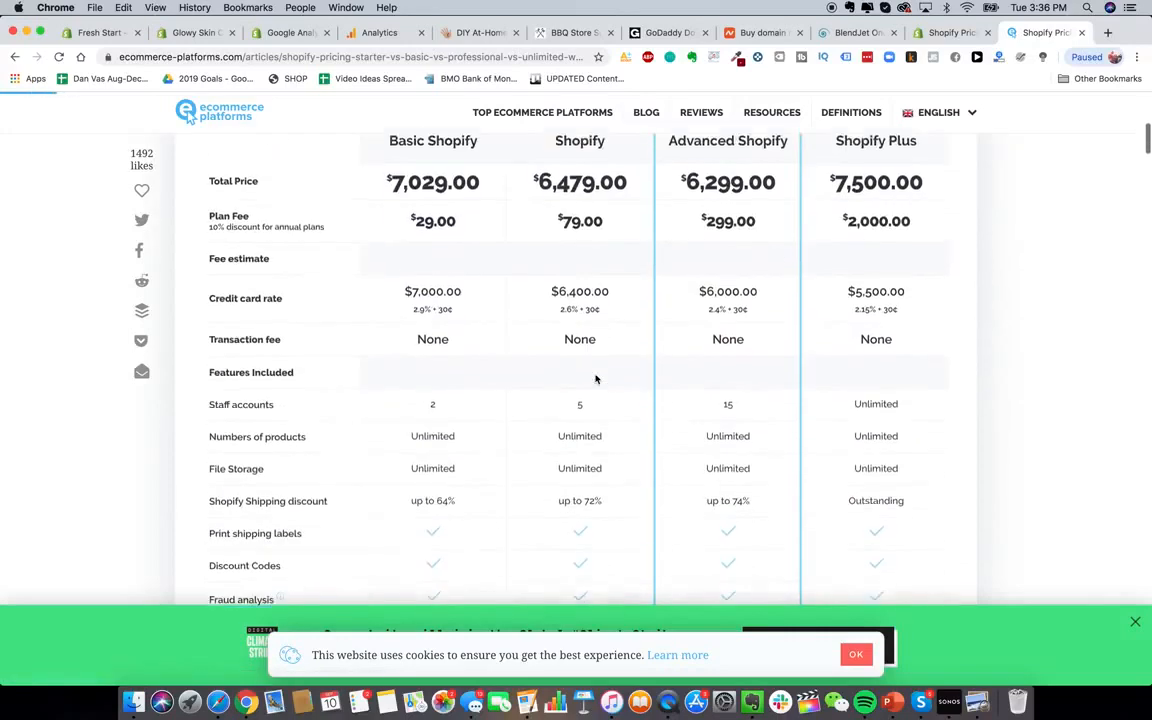
{"action": "scroll", "coordinate": [595, 377], "scroll_direction": "up", "scroll_amount": 4}
{"action": "double_click", "coordinate": [446, 241]}
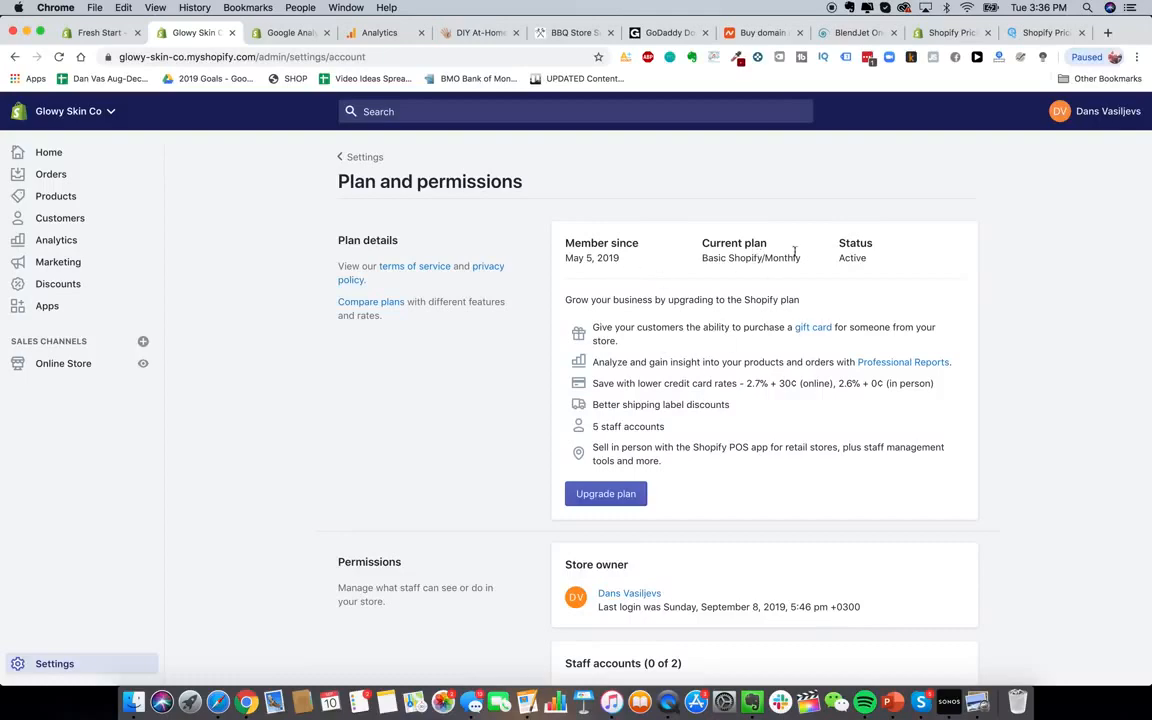
Review the Plan and permissions page, then return to the Settings overview
{"action": "scroll", "coordinate": [795, 251], "scroll_direction": "down", "scroll_amount": 5}
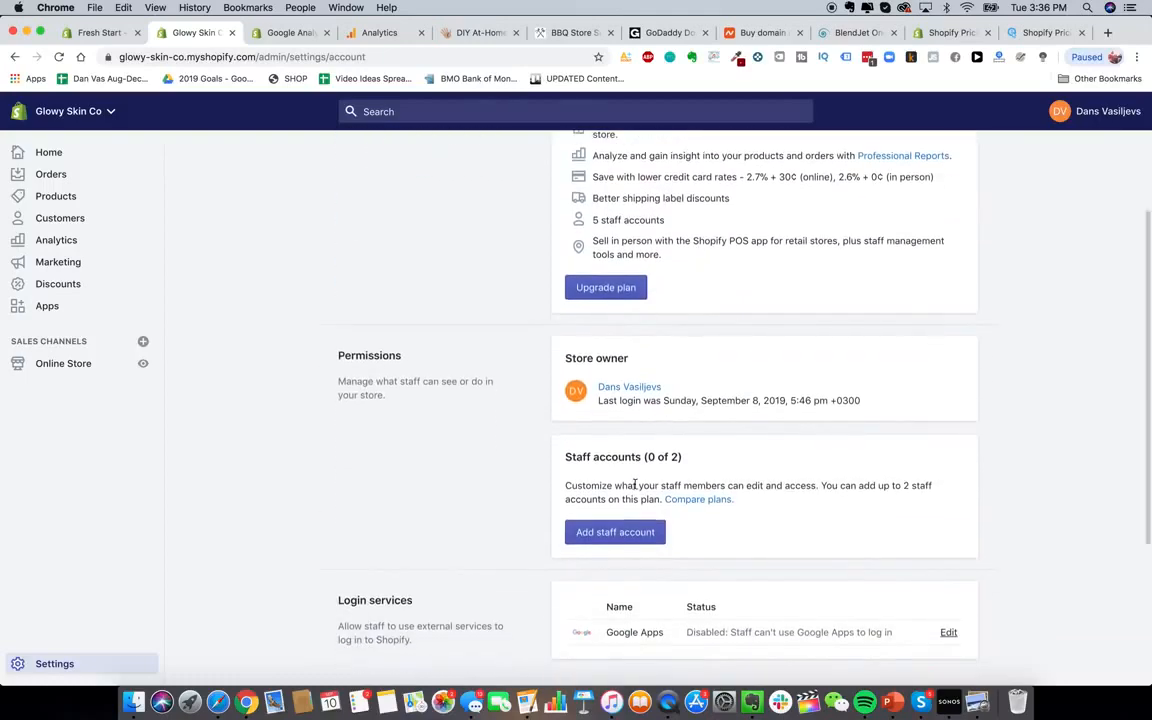
{"action": "left_click", "coordinate": [615, 533]}
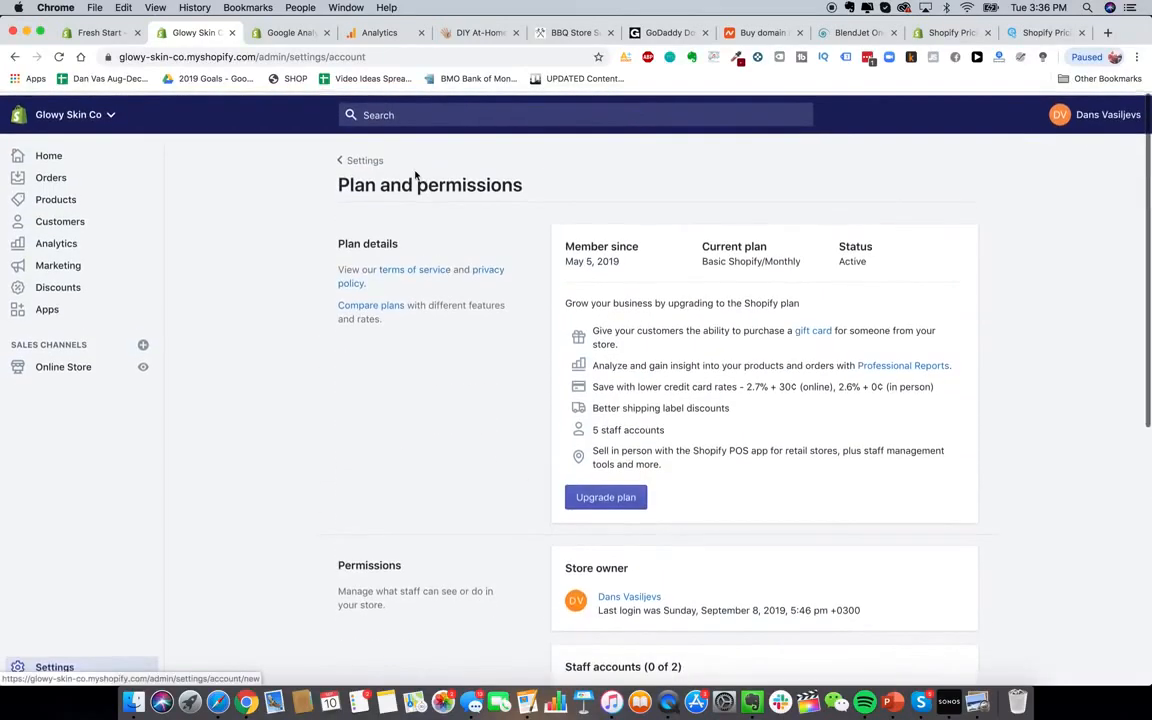
{"action": "left_click", "coordinate": [367, 161]}
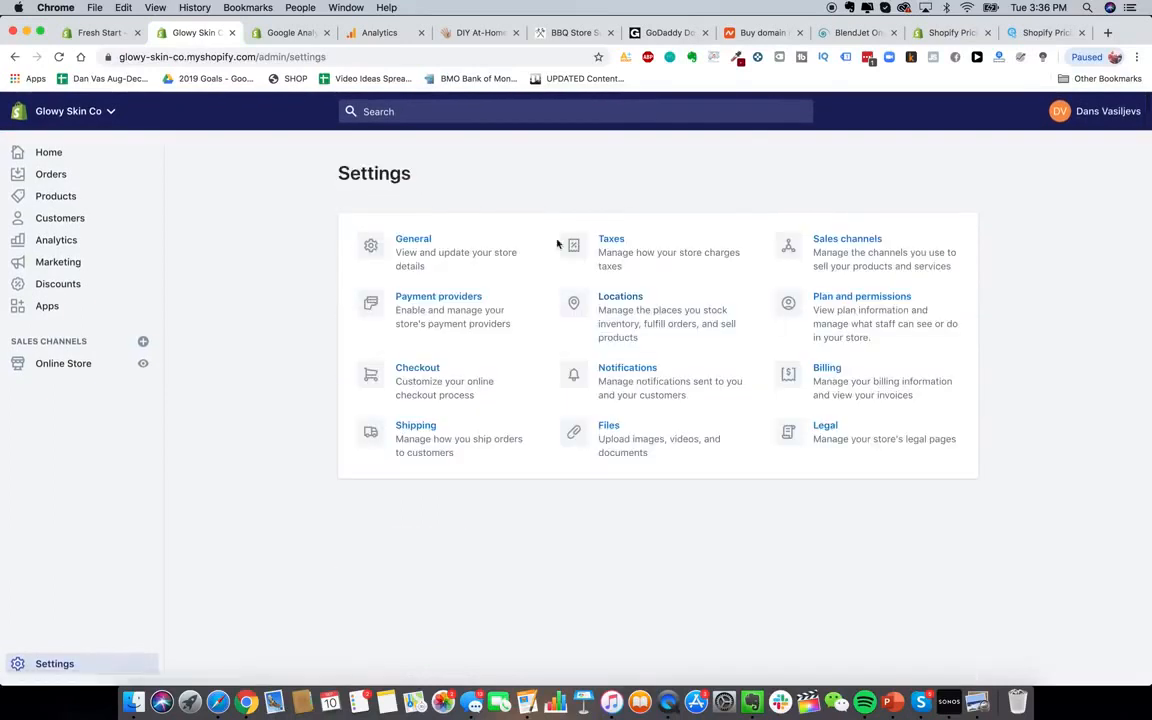
From Settings > Shipping, start a new shipping zone for Glowy Skin Co
{"action": "left_click", "coordinate": [410, 440]}
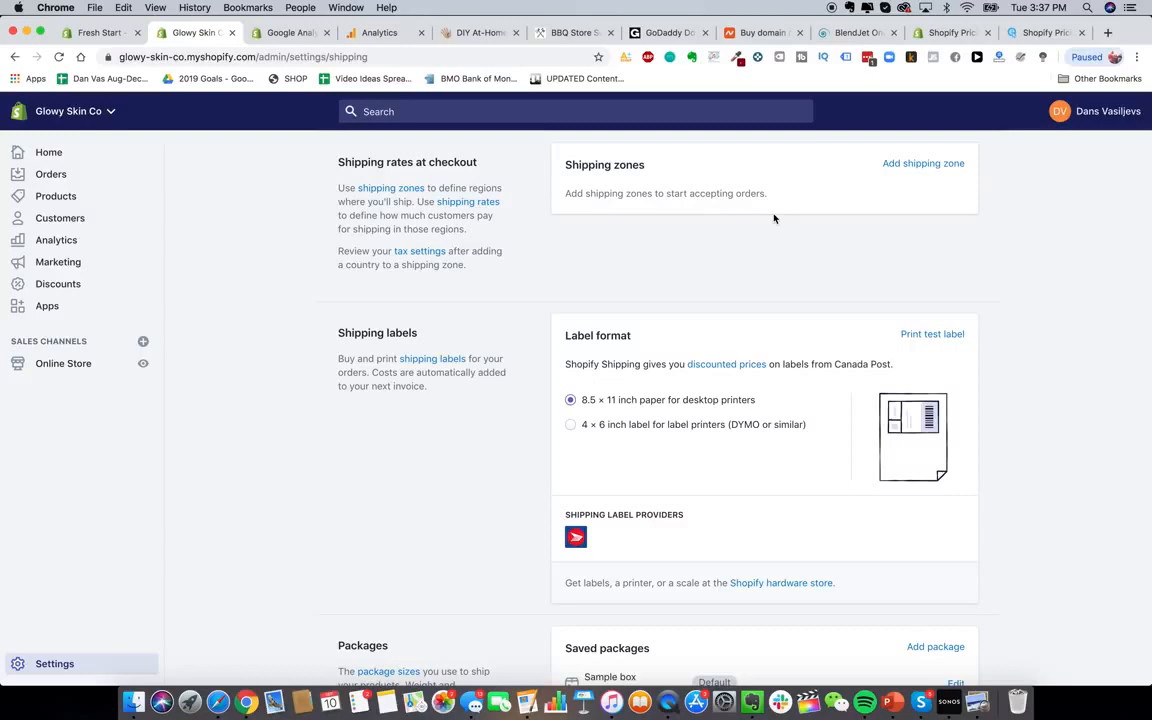
{"action": "left_click", "coordinate": [893, 166]}
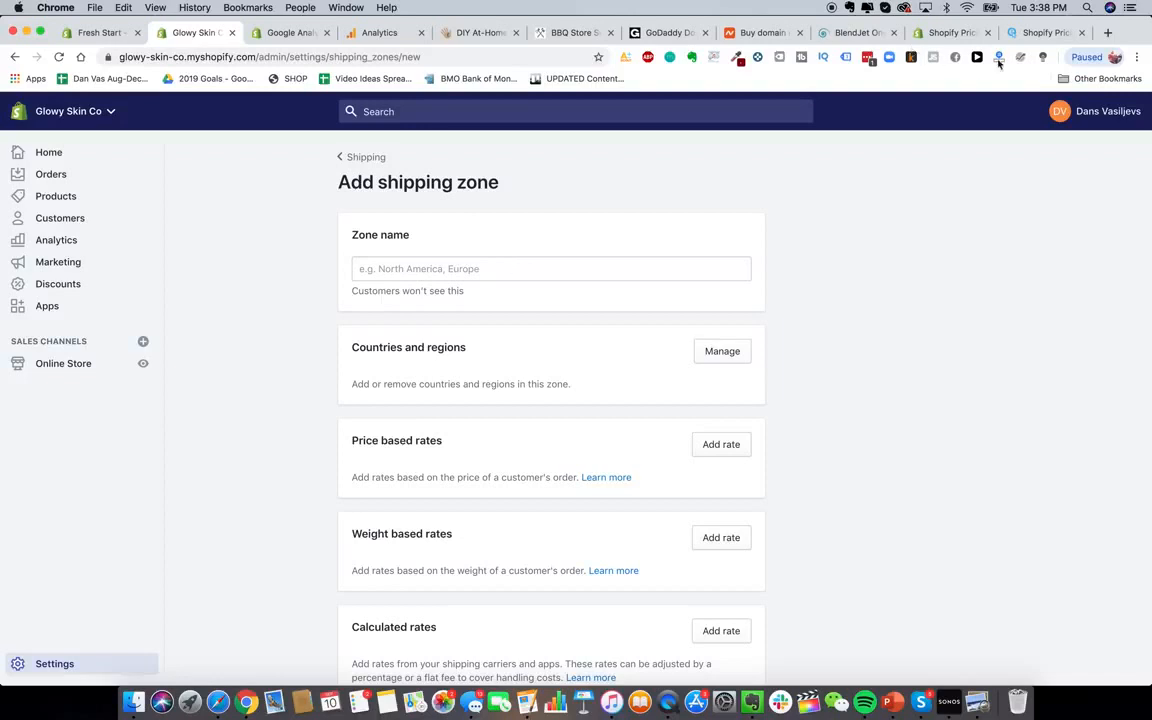
Check the HeySilkySkin handset's $307.00 CAD price, then return to the Glowy Skin Co admin
{"action": "left_click", "coordinate": [485, 32]}
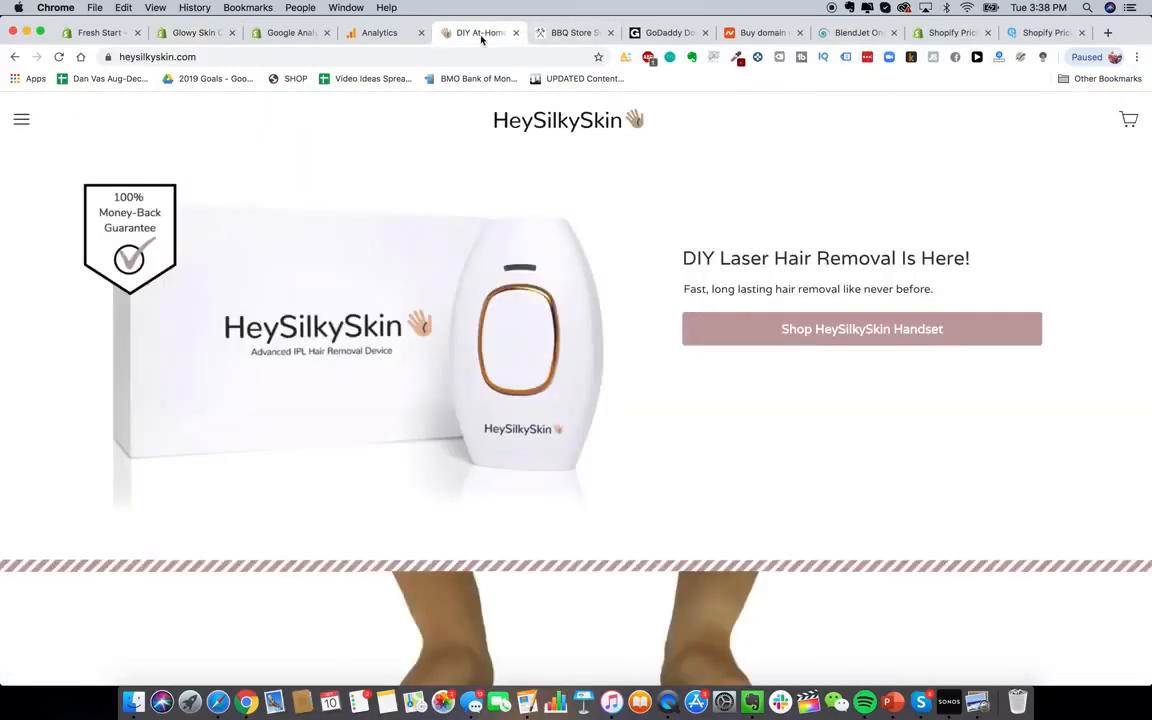
{"action": "left_click", "coordinate": [729, 338]}
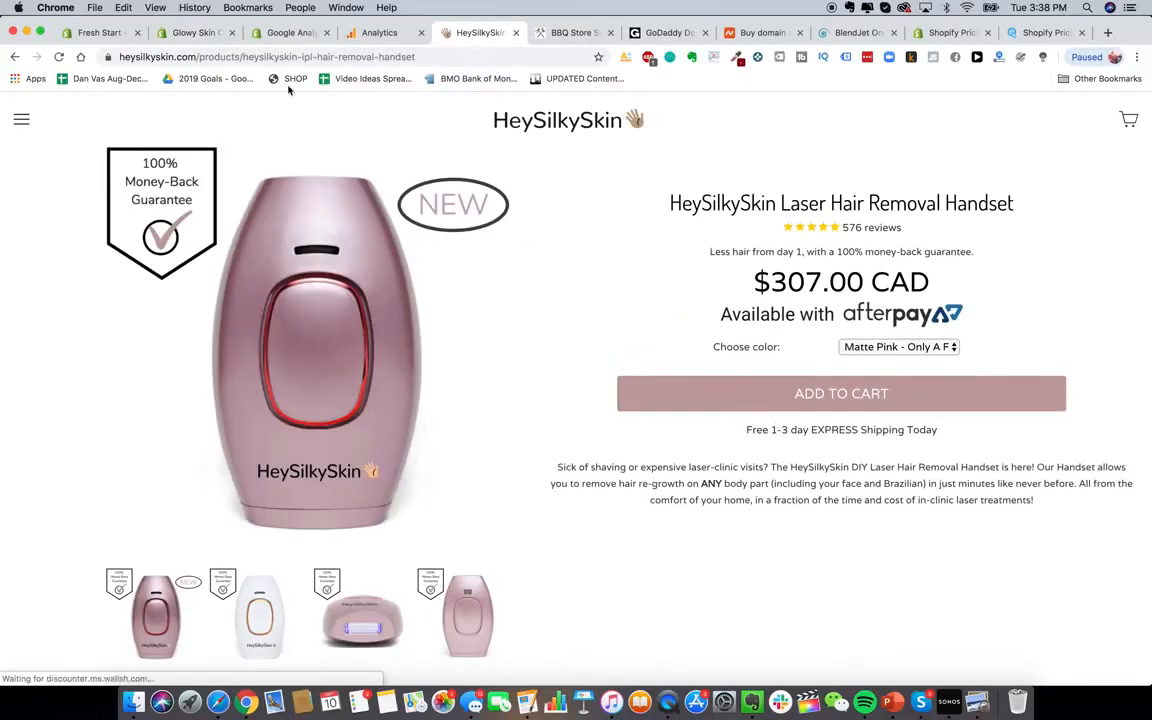
{"action": "triple_click", "coordinate": [782, 285]}
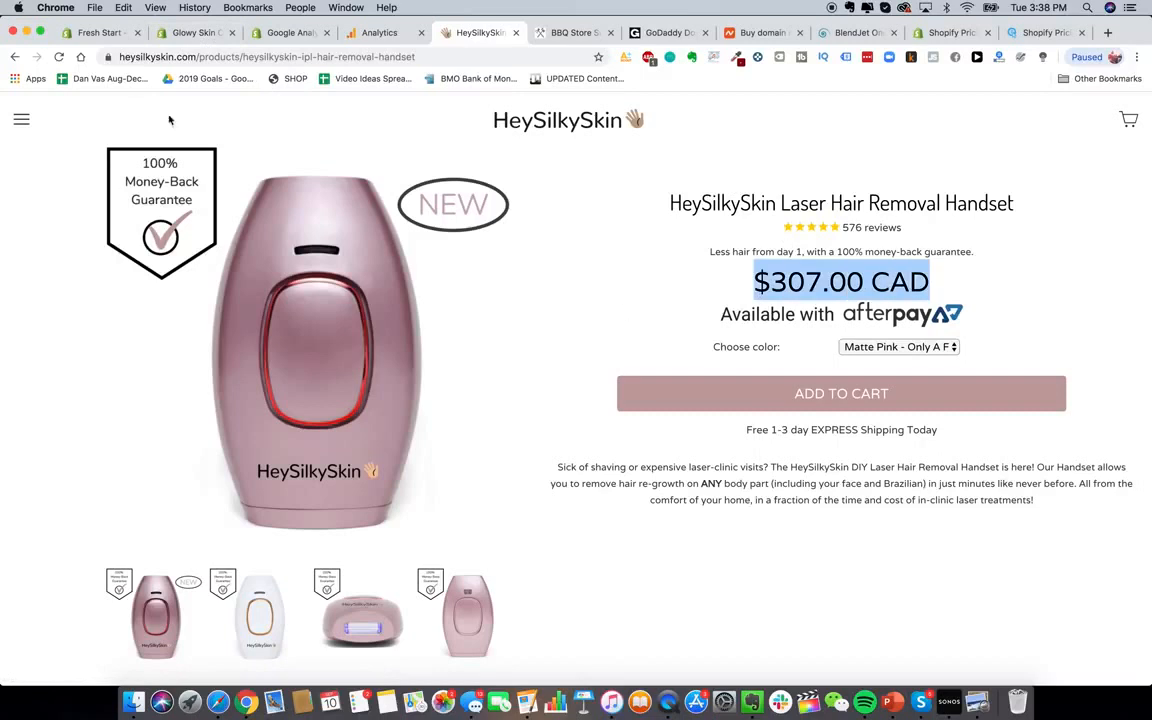
{"action": "left_click", "coordinate": [168, 34]}
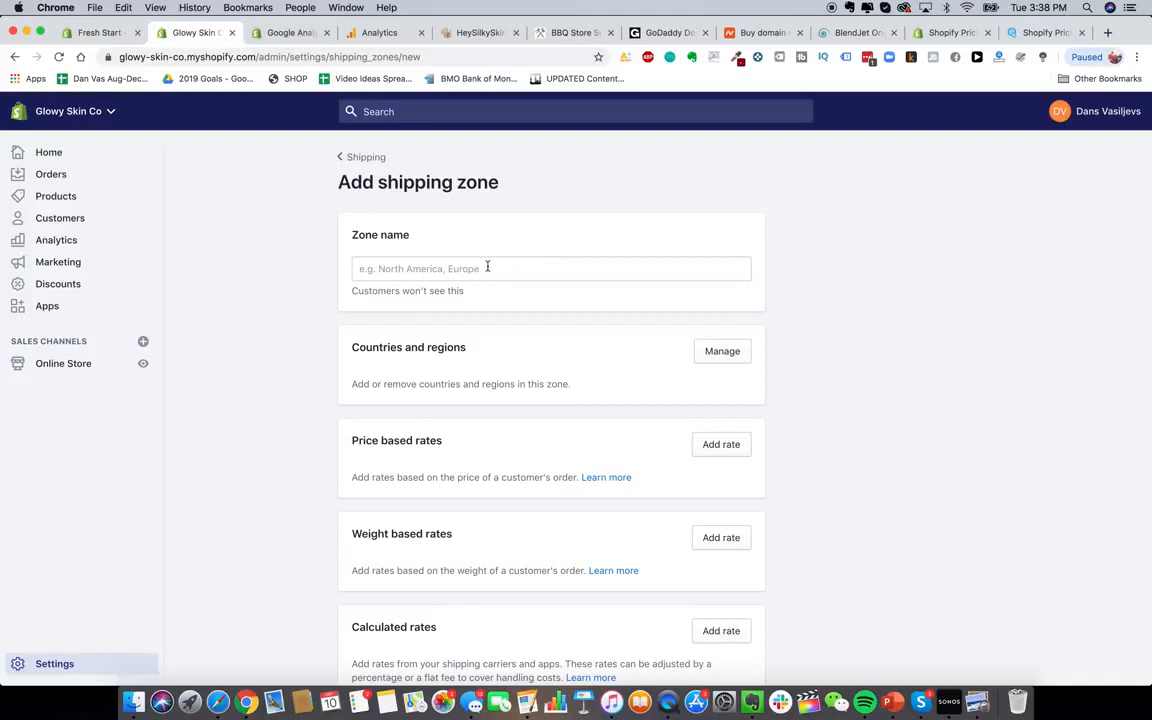
{"action": "scroll", "coordinate": [535, 363], "scroll_direction": "down", "scroll_amount": 3}
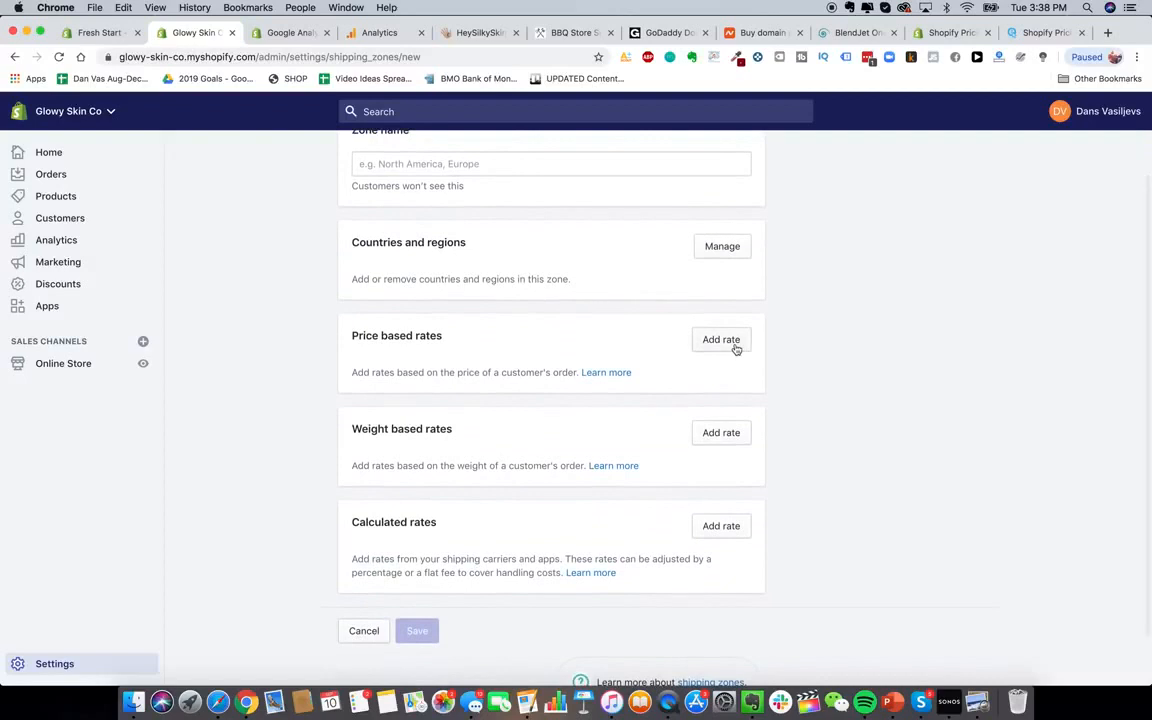
{"action": "left_click", "coordinate": [735, 346]}
{"action": "type", "text": "Free Shippi"}
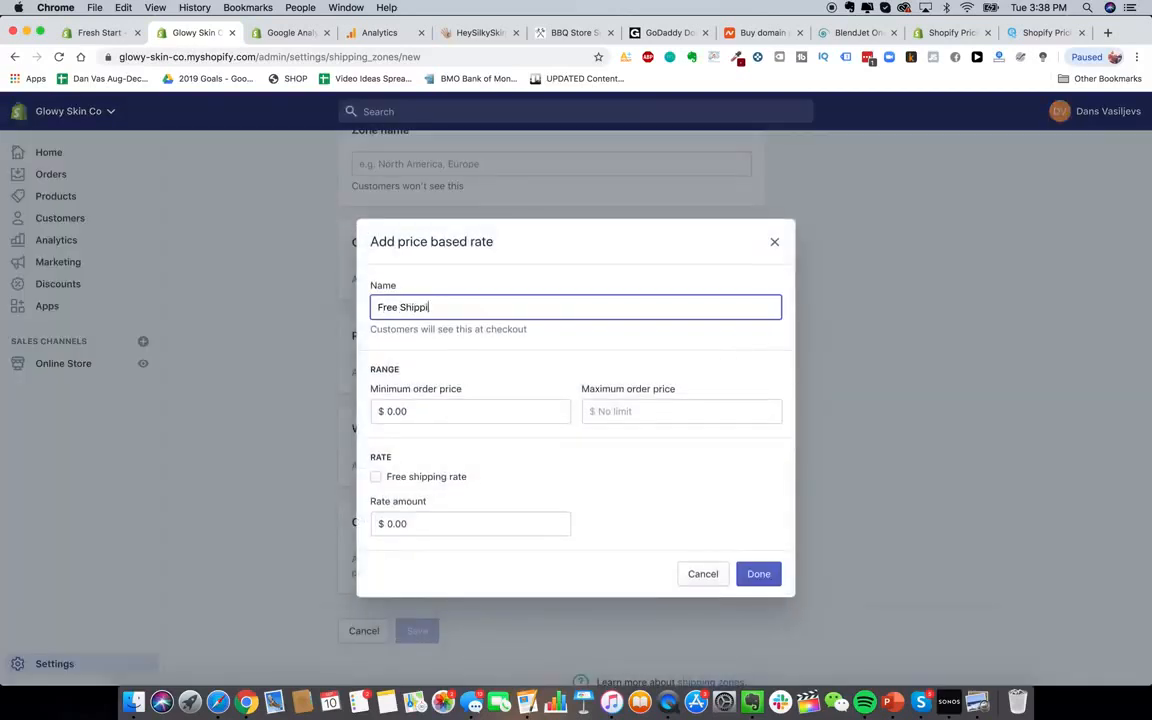
{"action": "type", "text": "ng"}
{"action": "double_click", "coordinate": [388, 307]}
{"action": "type", "text": "FREE Express"}
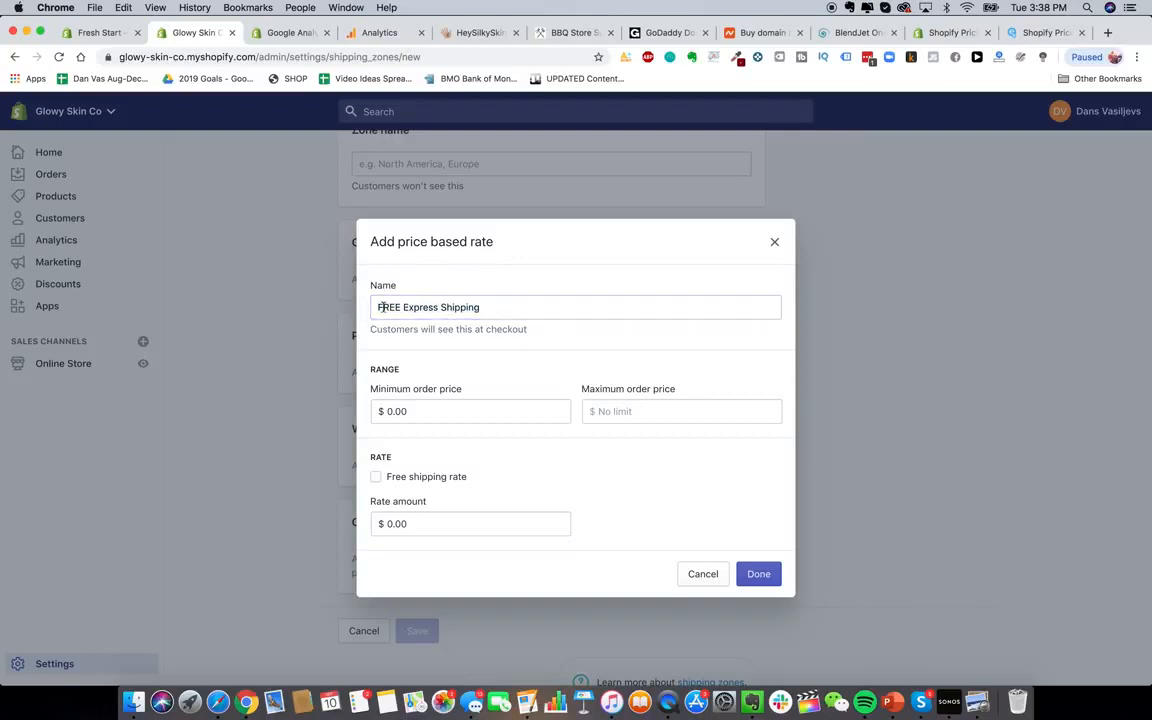
{"action": "left_click_drag", "start_coordinate": [373, 307], "coordinate": [625, 335]}
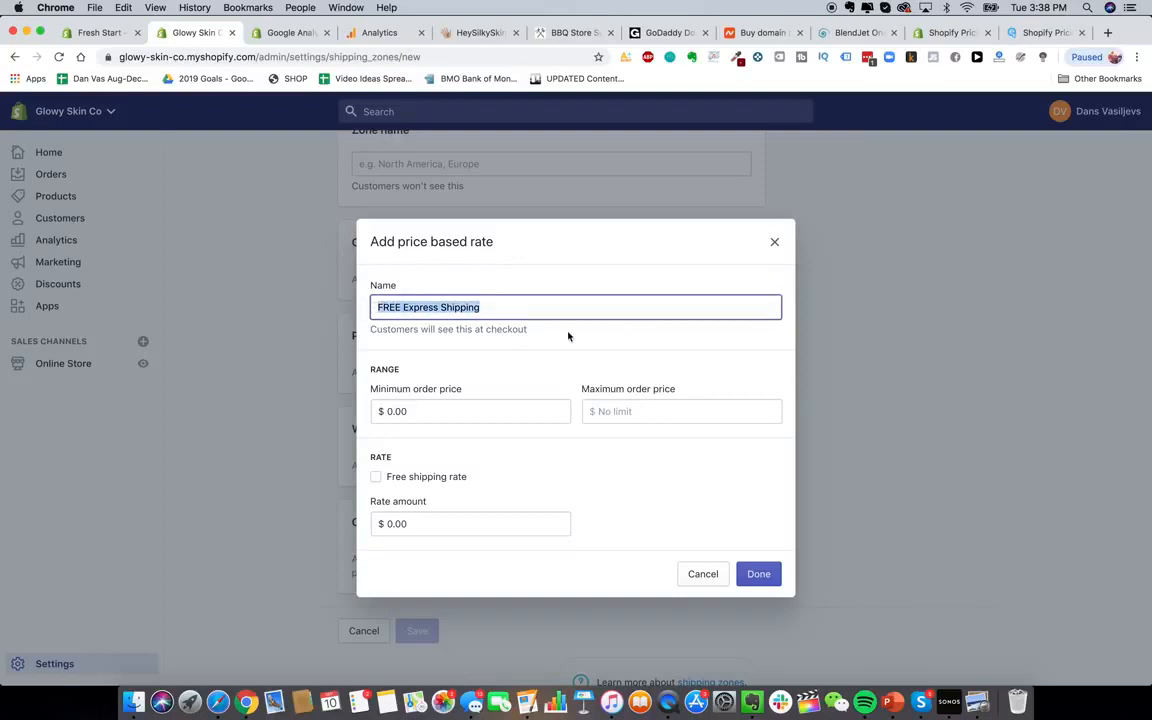
{"action": "left_click", "coordinate": [468, 318]}
{"action": "left_click_drag", "start_coordinate": [376, 307], "coordinate": [574, 392]}
{"action": "left_click", "coordinate": [437, 476]}
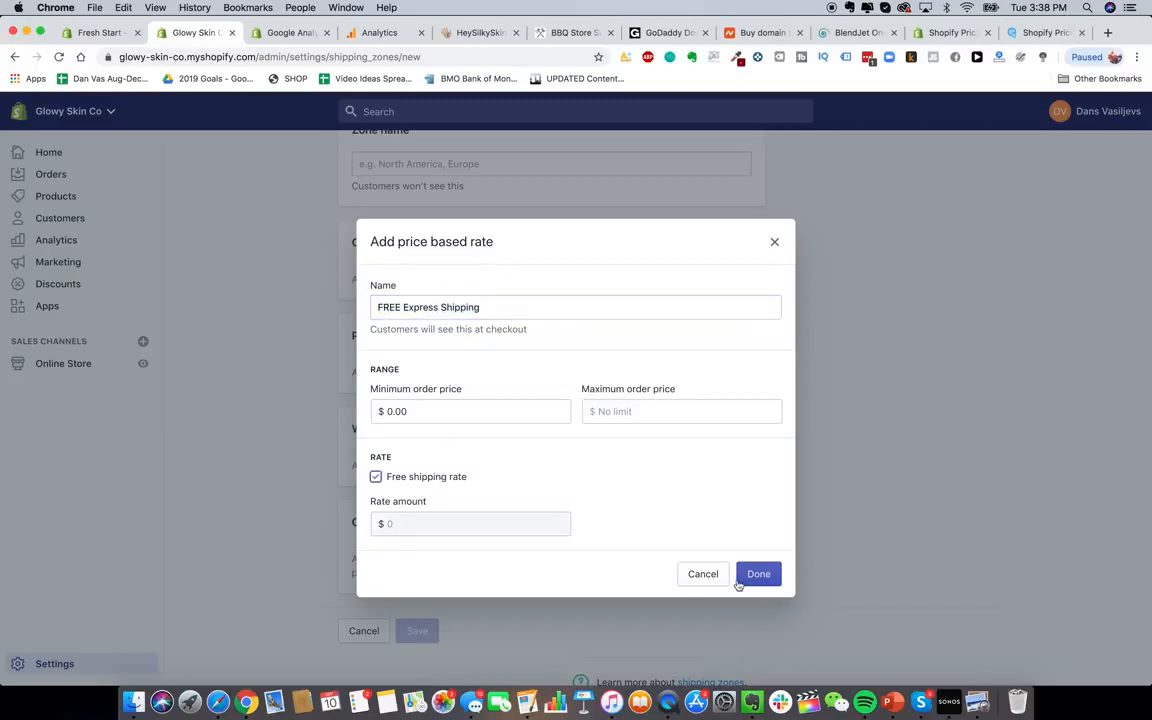
{"action": "left_click", "coordinate": [706, 574]}
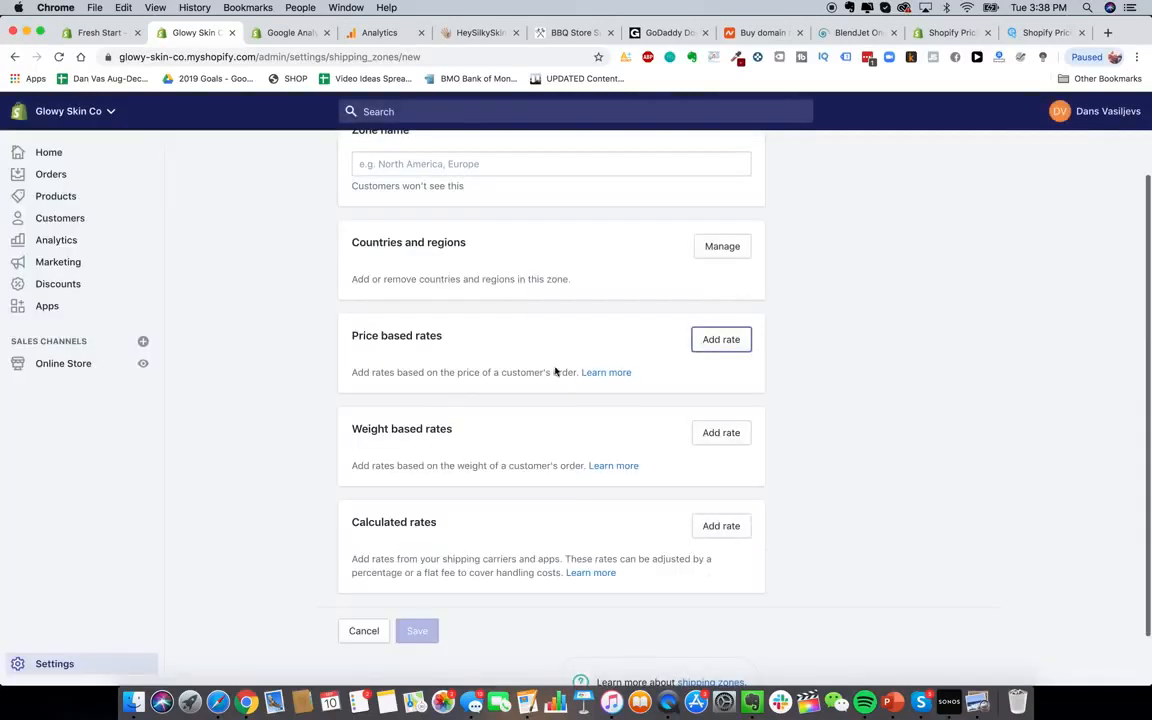
{"action": "scroll", "coordinate": [555, 369], "scroll_direction": "up", "scroll_amount": 2}
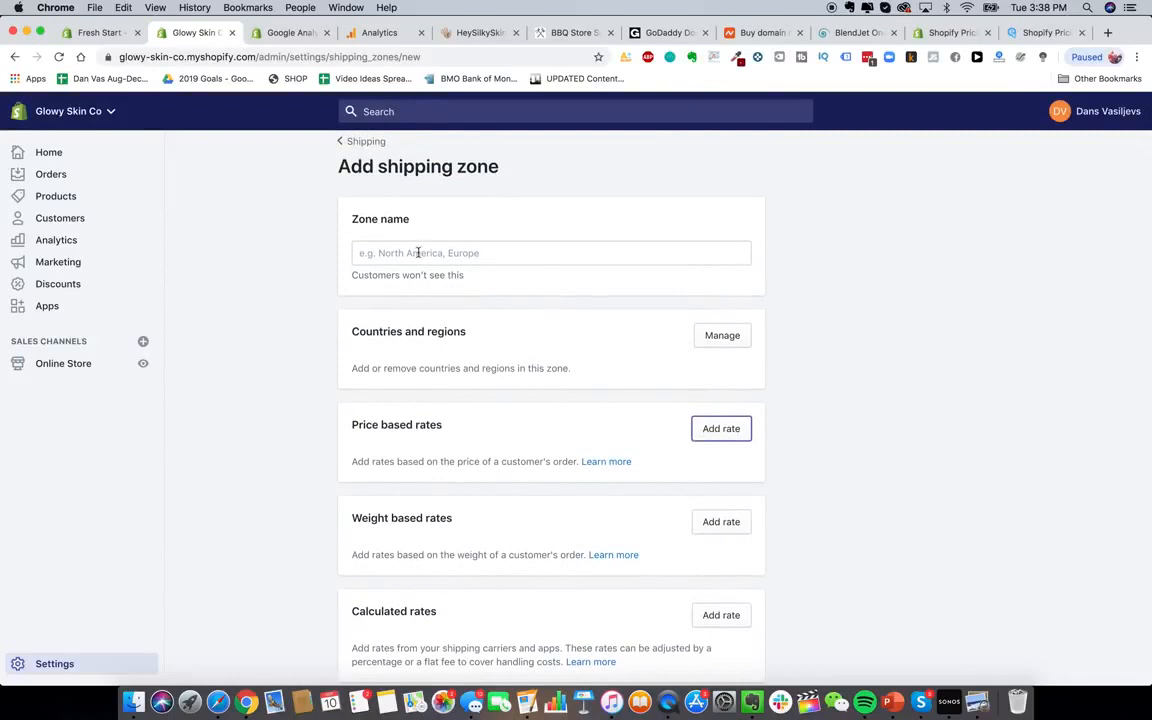
Name the new shipping zone 'Shipping To USA'
{"action": "left_click", "coordinate": [722, 336]}
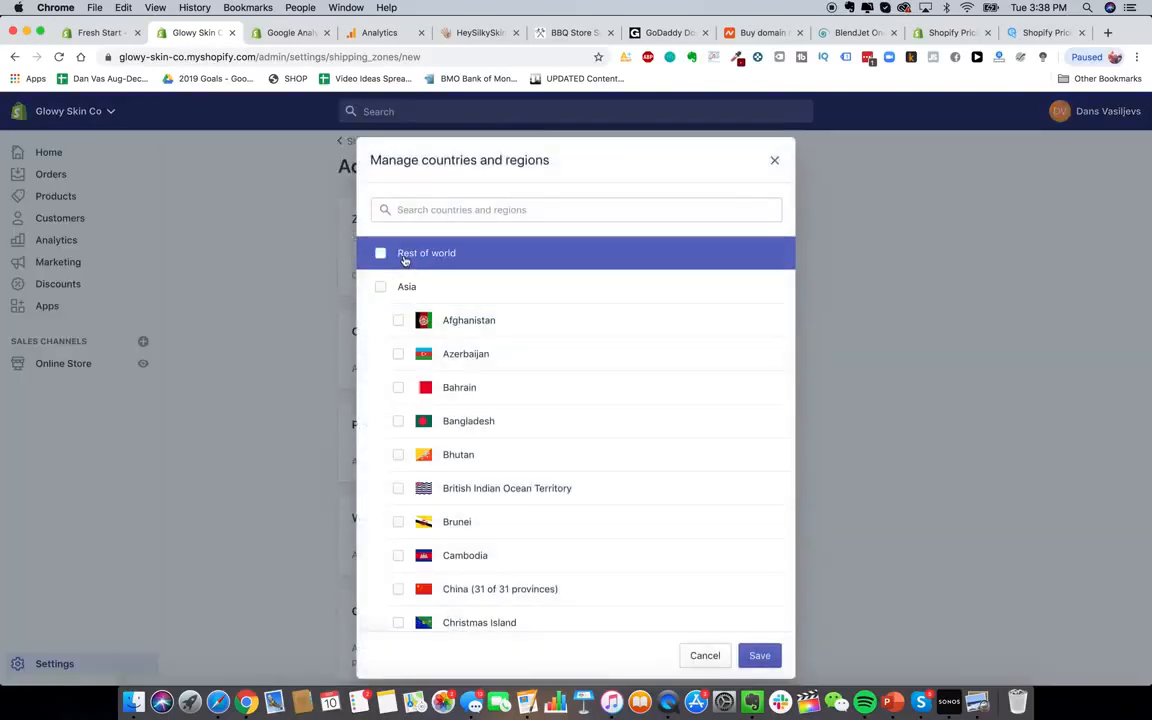
{"action": "left_click", "coordinate": [708, 656]}
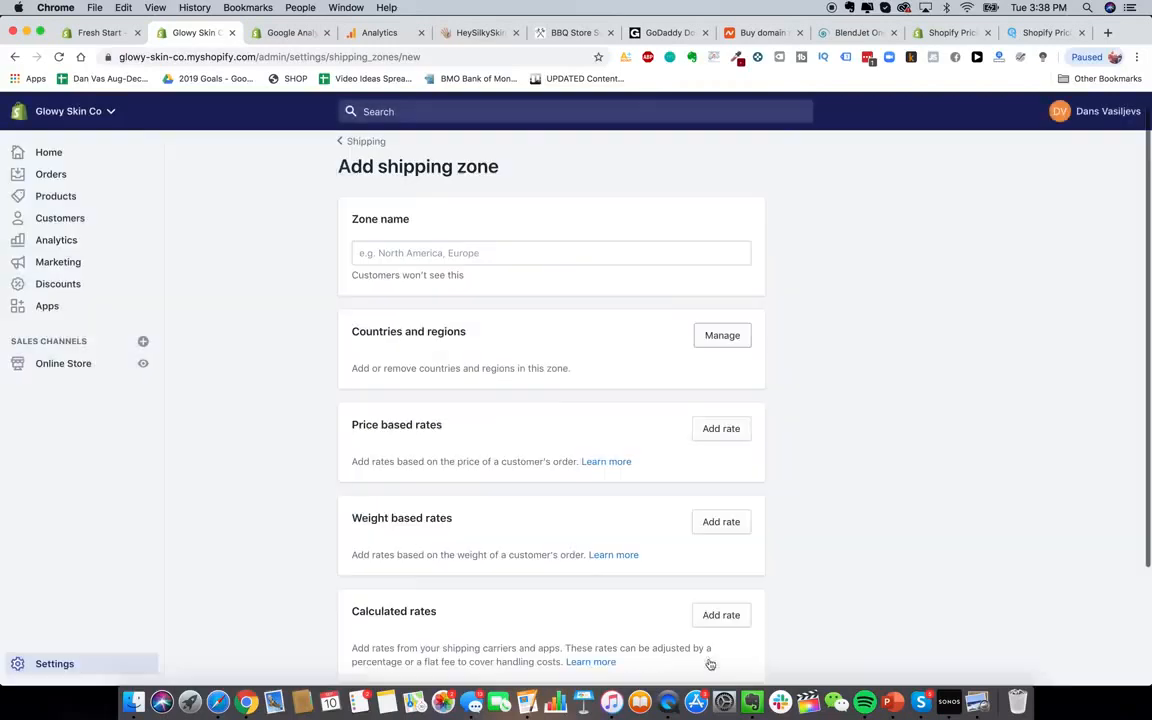
{"action": "scroll", "coordinate": [604, 512], "scroll_direction": "down", "scroll_amount": 1}
{"action": "scroll", "coordinate": [604, 512], "scroll_direction": "up", "scroll_amount": 2}
{"action": "scroll", "coordinate": [650, 273], "scroll_direction": "down", "scroll_amount": 1}
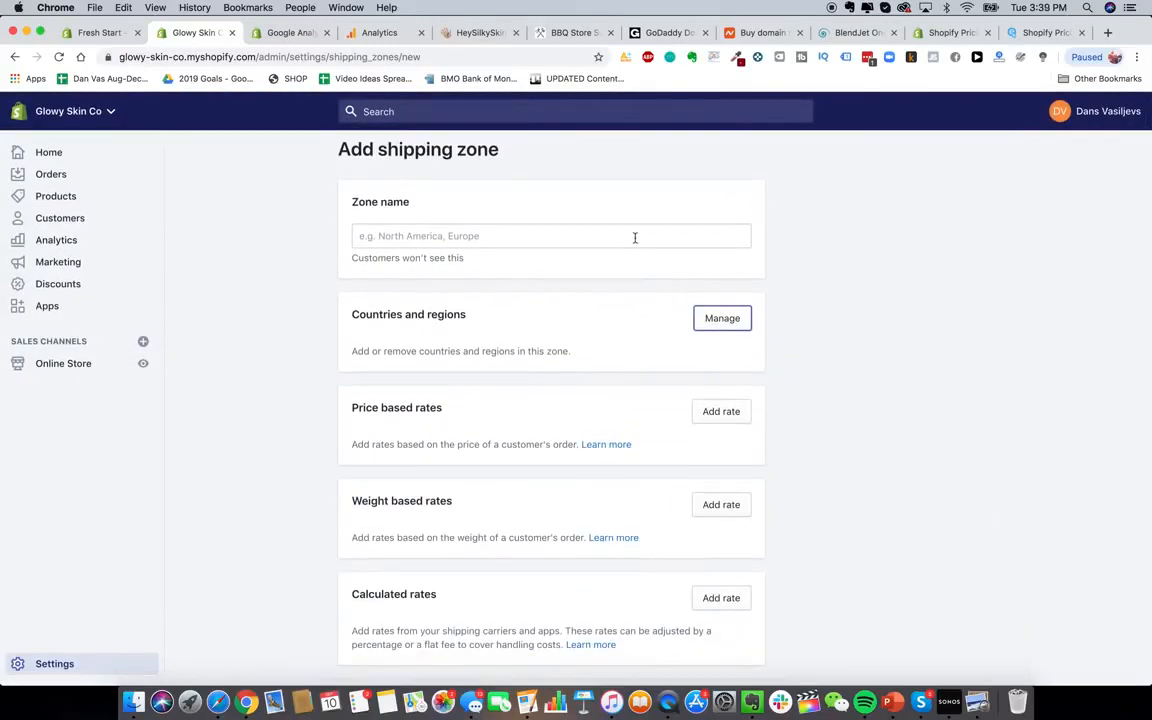
{"action": "scroll", "coordinate": [634, 238], "scroll_direction": "up", "scroll_amount": 1}
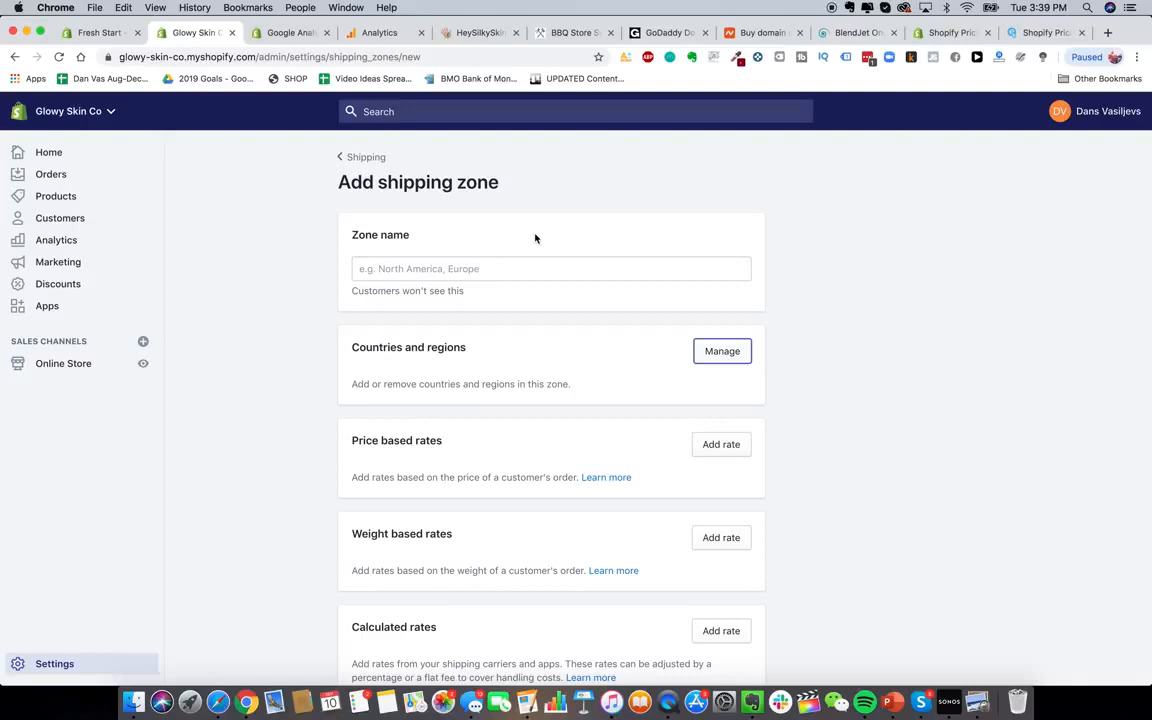
{"action": "left_click", "coordinate": [504, 268]}
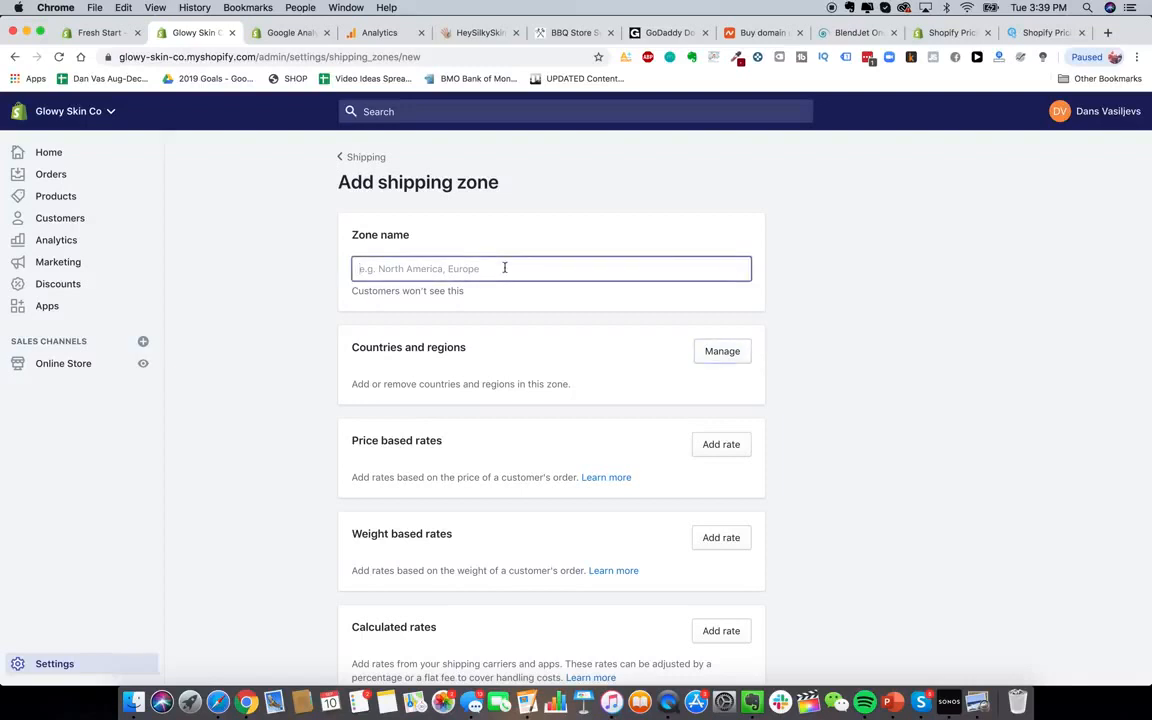
{"action": "type", "text": "United States"}
{"action": "left_click", "coordinate": [716, 352]}
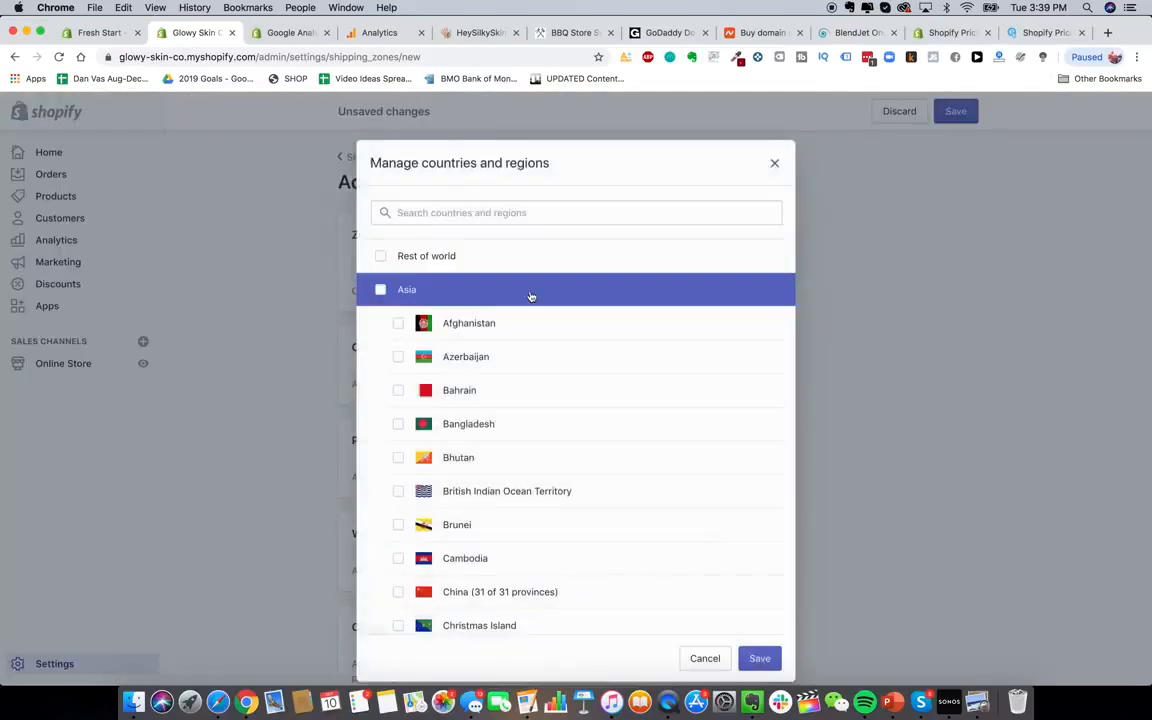
{"action": "left_click", "coordinate": [774, 160]}
{"action": "triple_click", "coordinate": [586, 262]}
{"action": "type", "text": "S"}
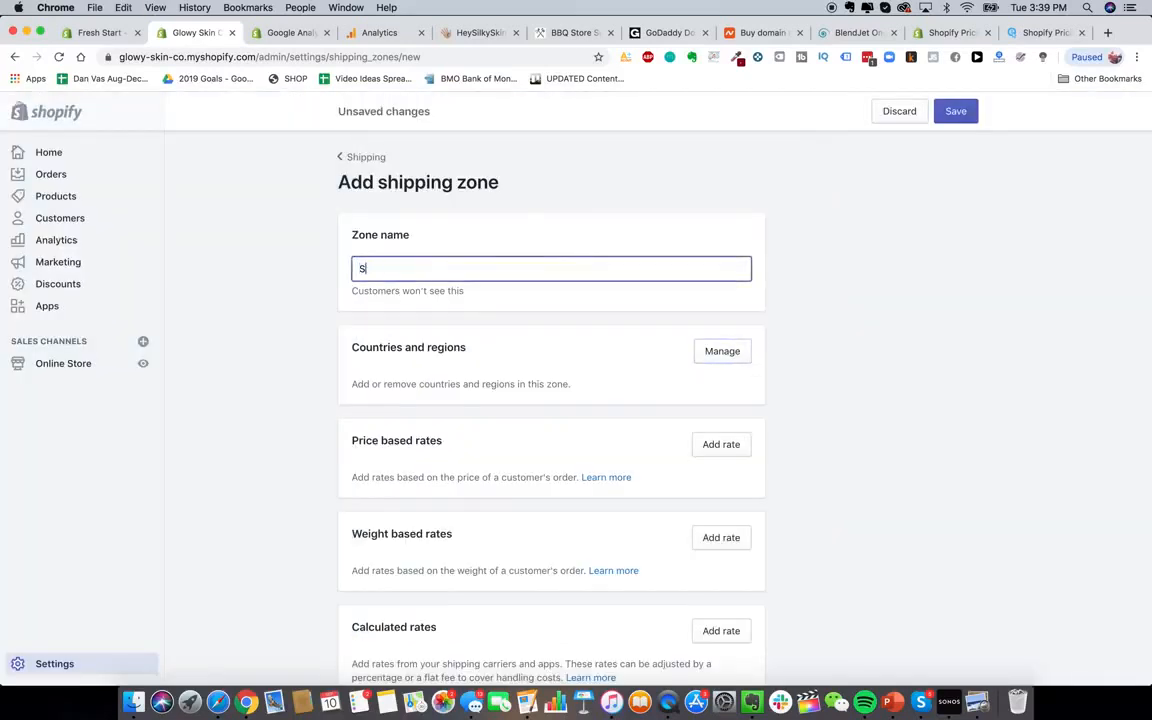
{"action": "type", "text": "hipping To USA"}
Add United States and United States Minor Outlying Islands to the zone
{"action": "left_click", "coordinate": [722, 351]}
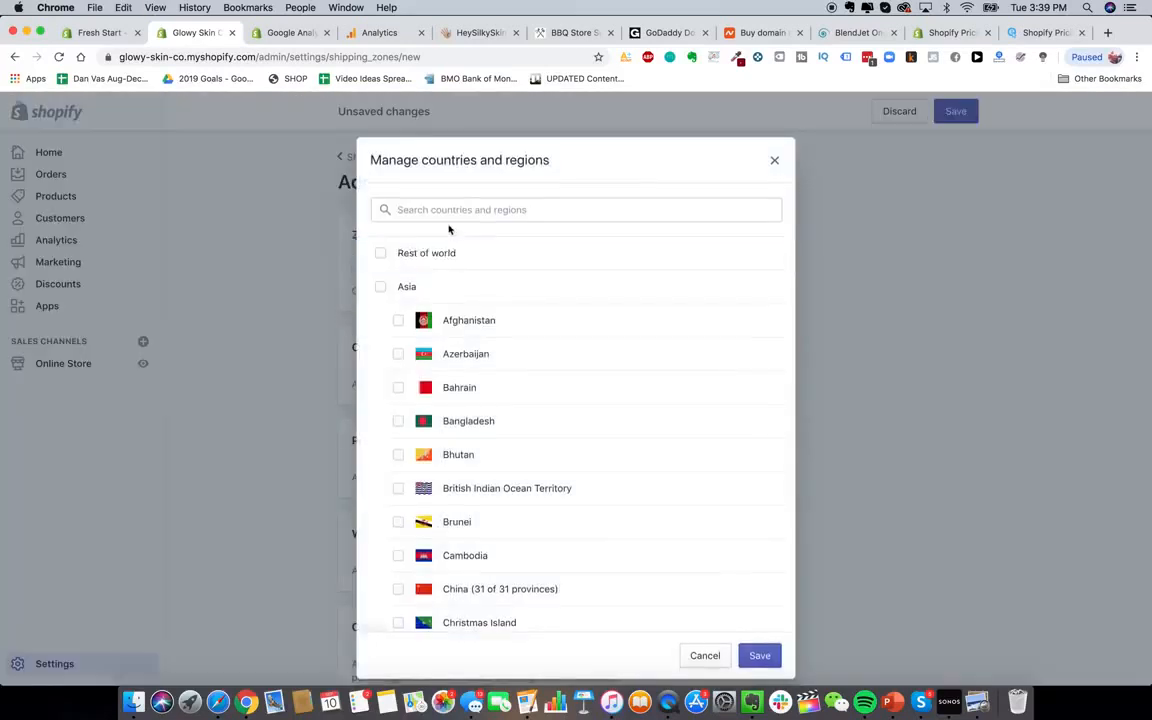
{"action": "type", "text": "united st"}
{"action": "left_click", "coordinate": [450, 254]}
{"action": "left_click", "coordinate": [450, 292]}
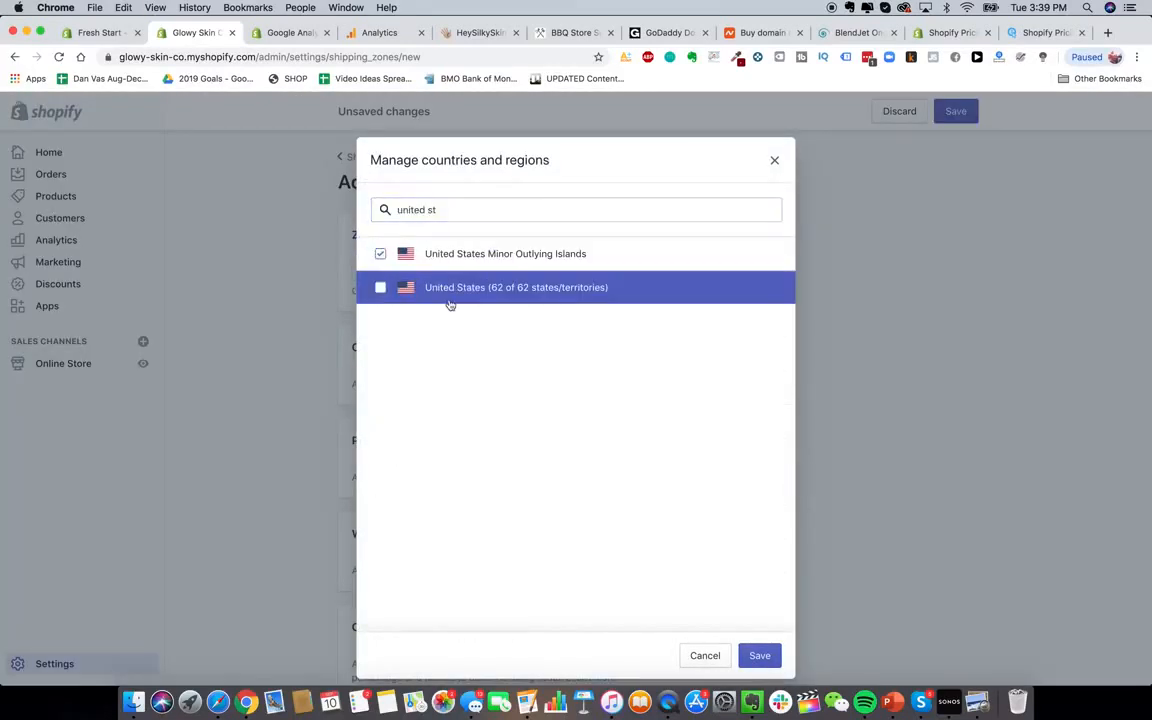
{"action": "left_click", "coordinate": [764, 656]}
{"action": "scroll", "coordinate": [812, 370], "scroll_direction": "down", "scroll_amount": 1}
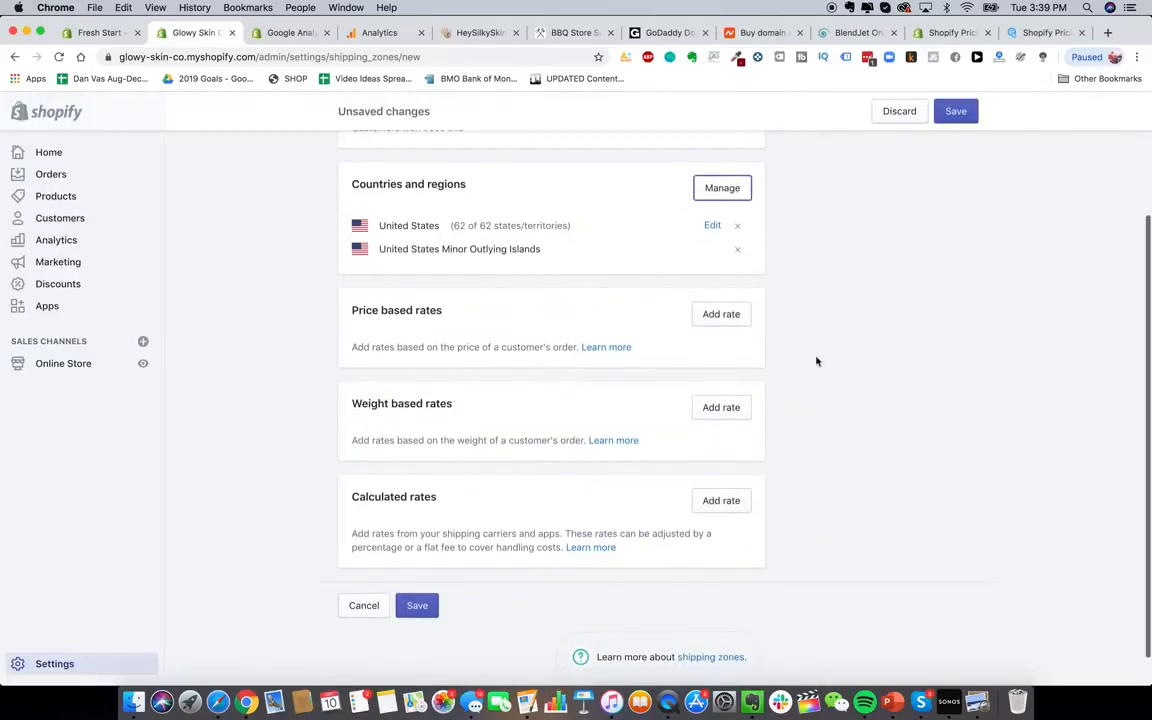
Add a weight-based rate with a 0.19 kg maximum order weight
{"action": "left_click", "coordinate": [720, 407]}
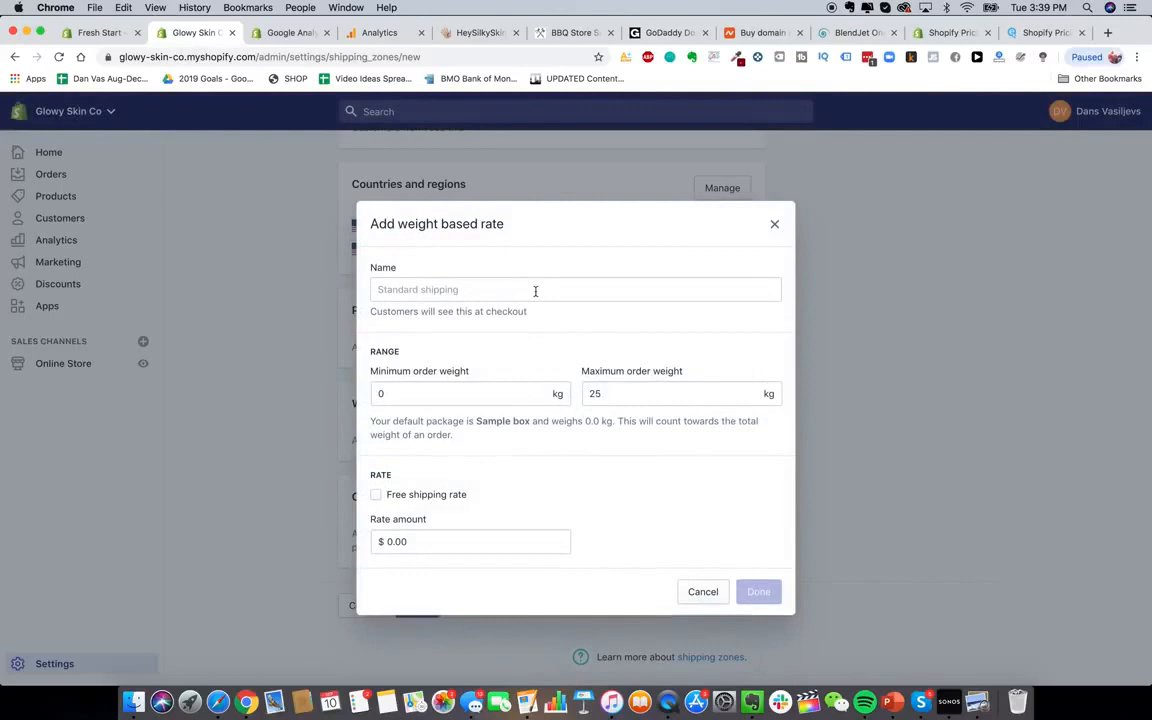
{"action": "left_click", "coordinate": [500, 392]}
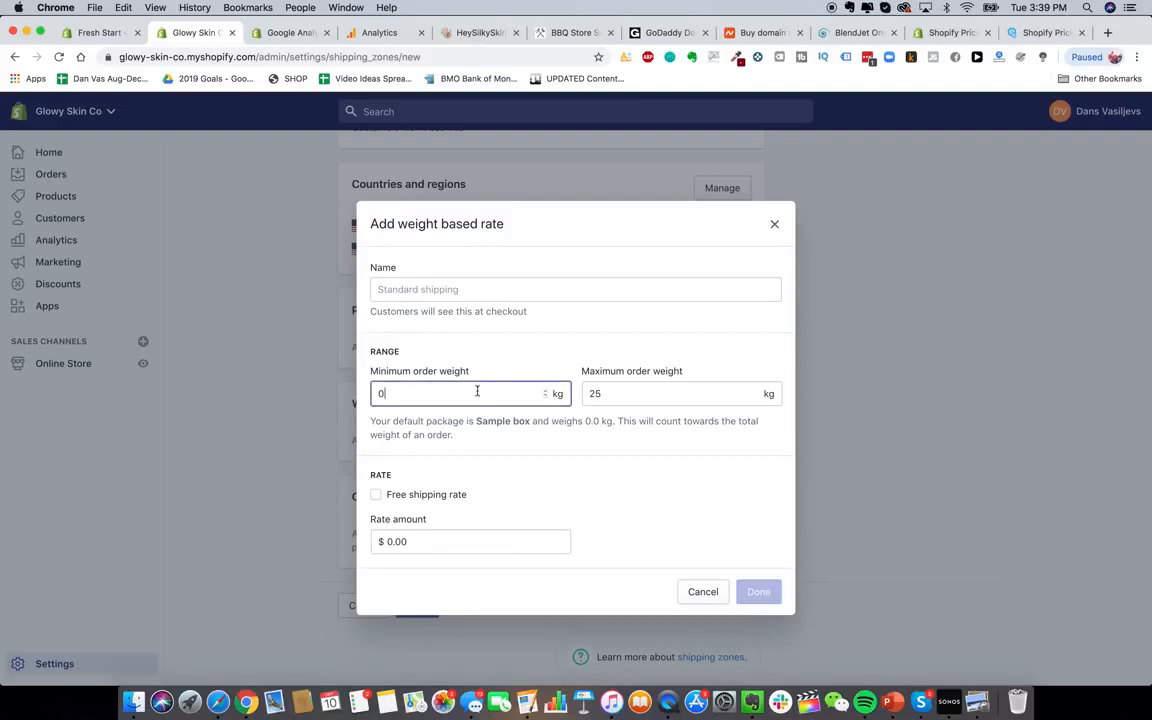
{"action": "left_click", "coordinate": [692, 397]}
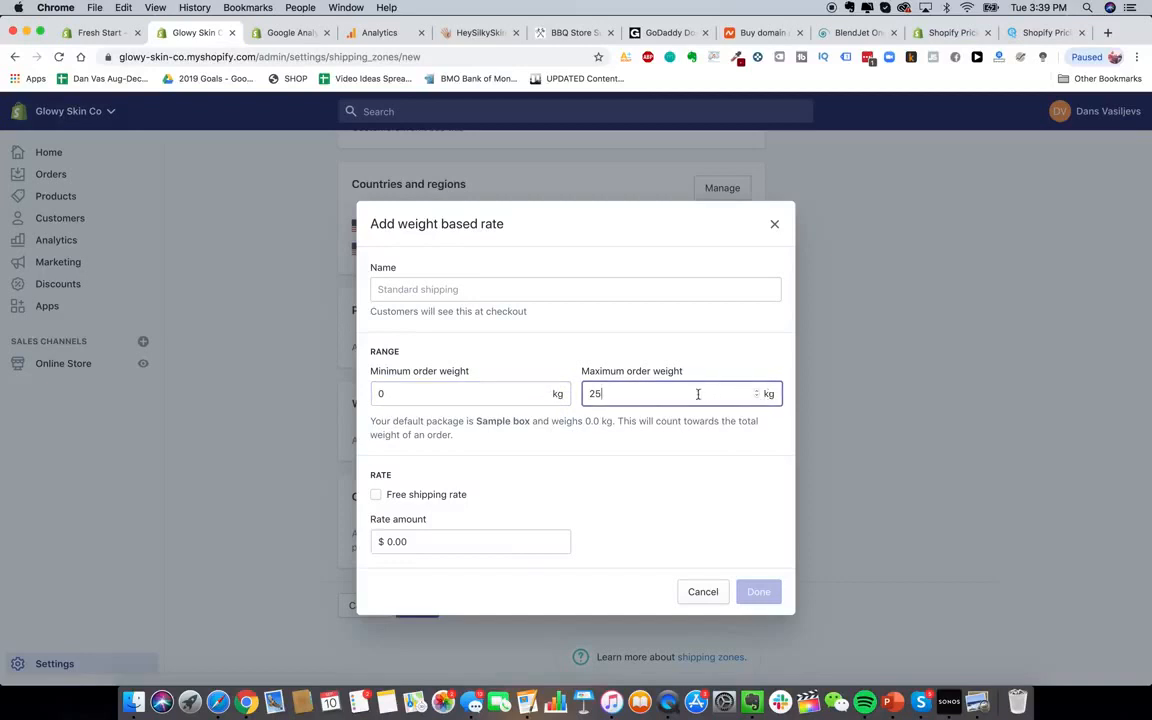
{"action": "double_click", "coordinate": [682, 408]}
{"action": "left_click", "coordinate": [684, 395]}
{"action": "key", "text": "BackSpace"}
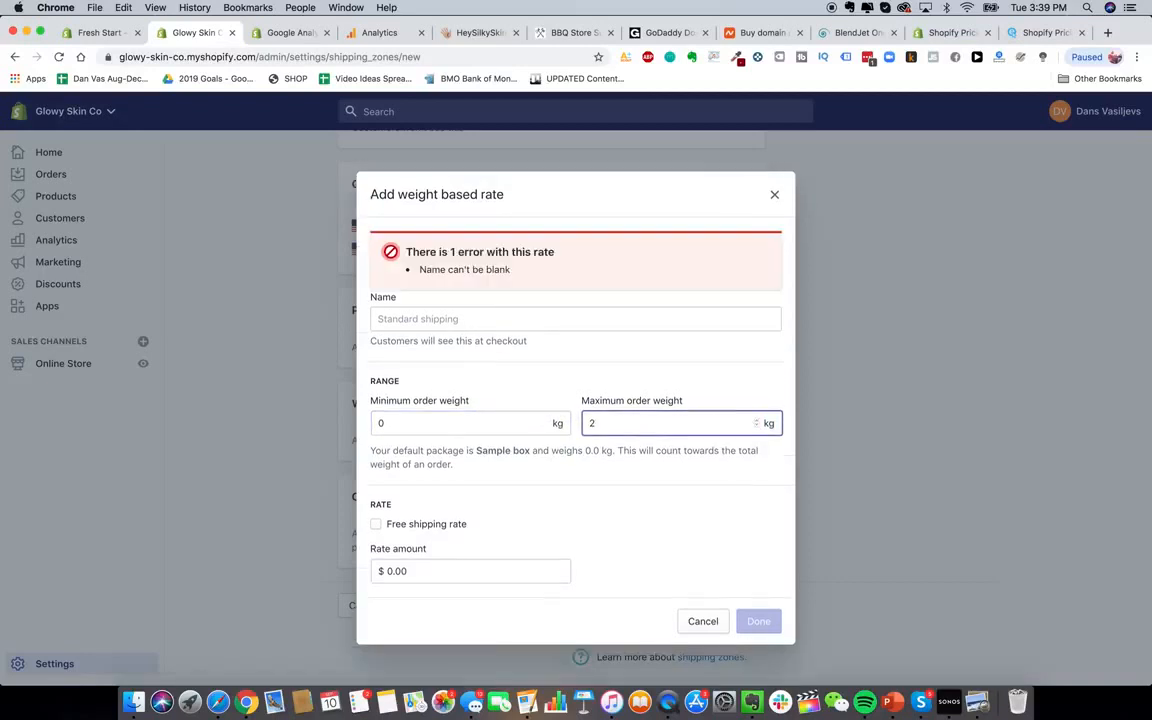
{"action": "key", "text": "BackSpace"}
{"action": "type", "text": "0.19"}
{"action": "left_click", "coordinate": [659, 479]}
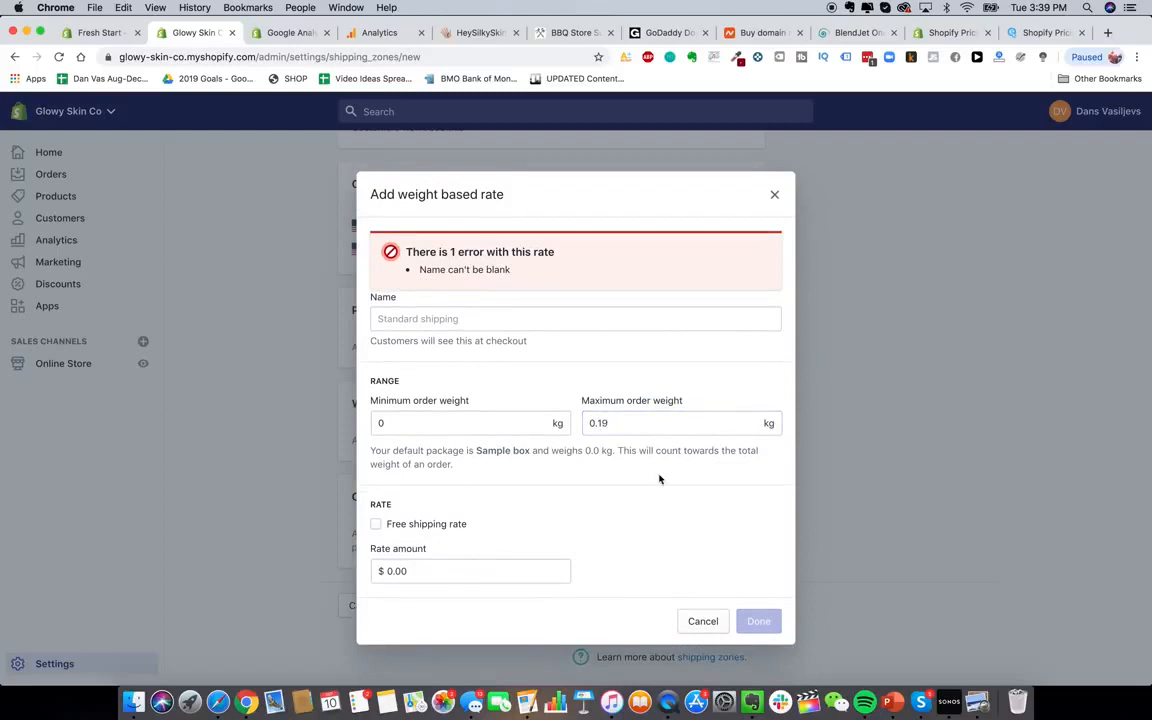
Name the rate 'Express USA Shipping'
{"action": "left_click", "coordinate": [465, 320]}
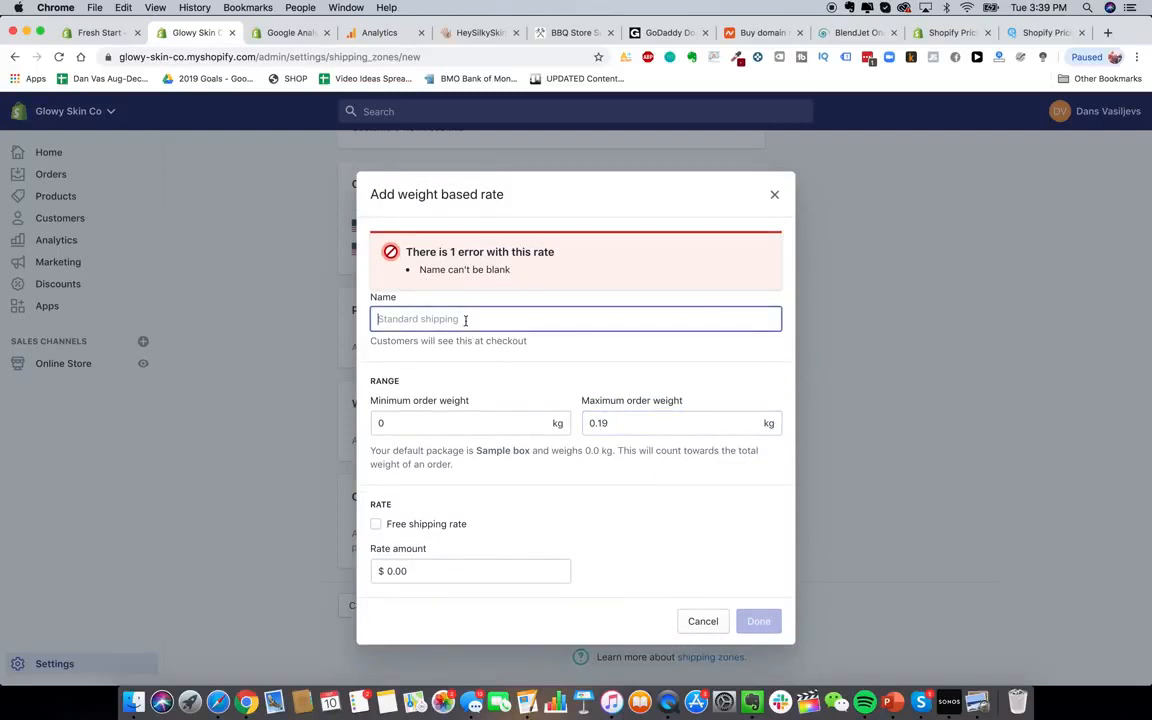
{"action": "type", "text": "Express"}
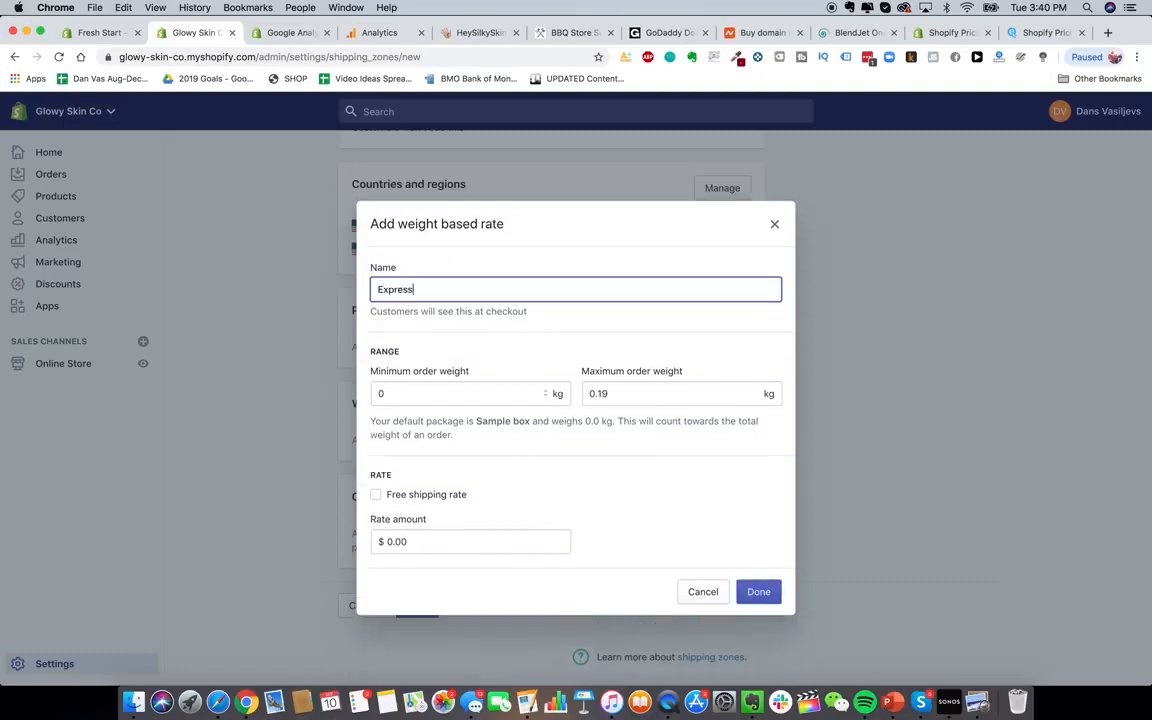
{"action": "type", "text": " USA Shipping"}
{"action": "left_click", "coordinate": [628, 557]}
{"action": "left_click_drag", "start_coordinate": [412, 291], "coordinate": [358, 290]}
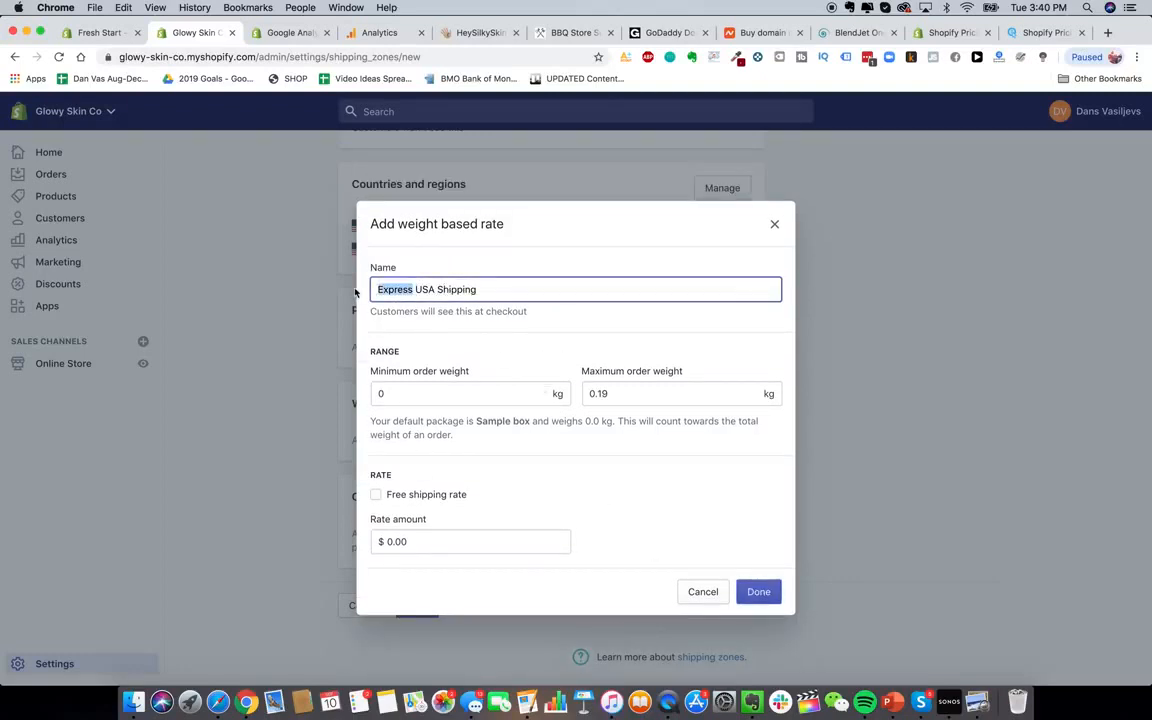
{"action": "type", "text": "2-3"}
{"action": "key", "text": "BackSpace"}
{"action": "key", "text": "BackSpace"}
{"action": "key", "text": "BackSpace"}
{"action": "type", "text": "Express"}
{"action": "left_click", "coordinate": [689, 491]}
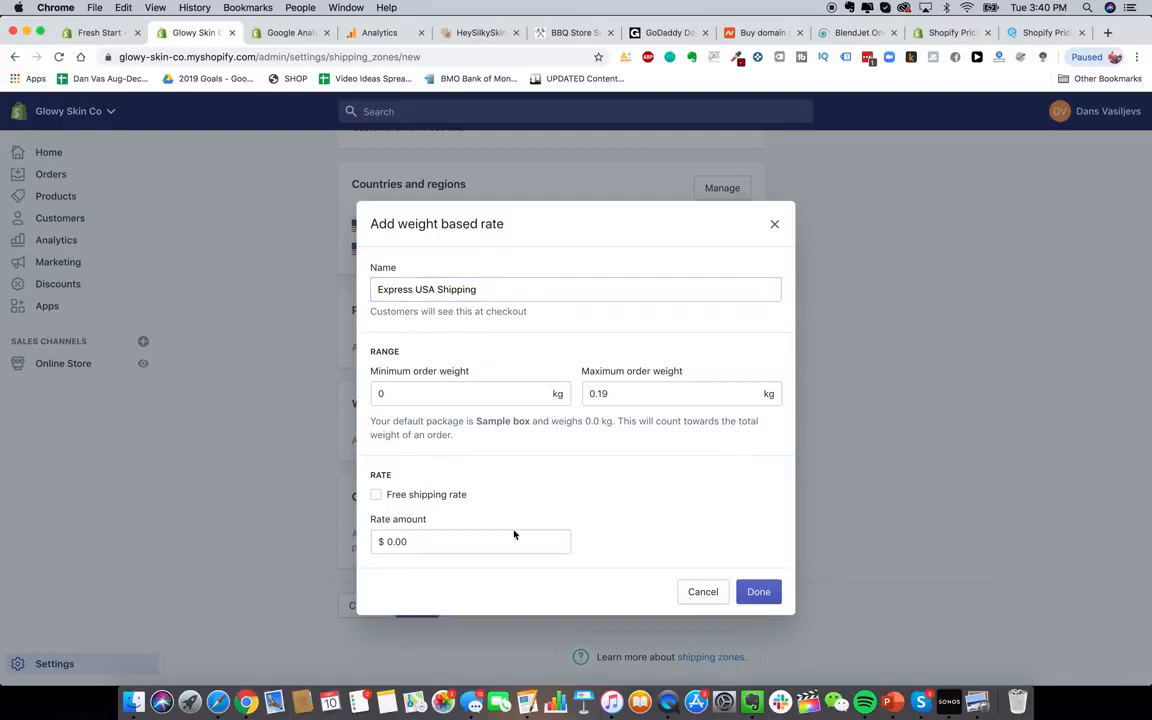
Set the rate amount to $10.00 and add it to the zone
{"action": "left_click", "coordinate": [492, 545]}
{"action": "type", "text": "10.0"}
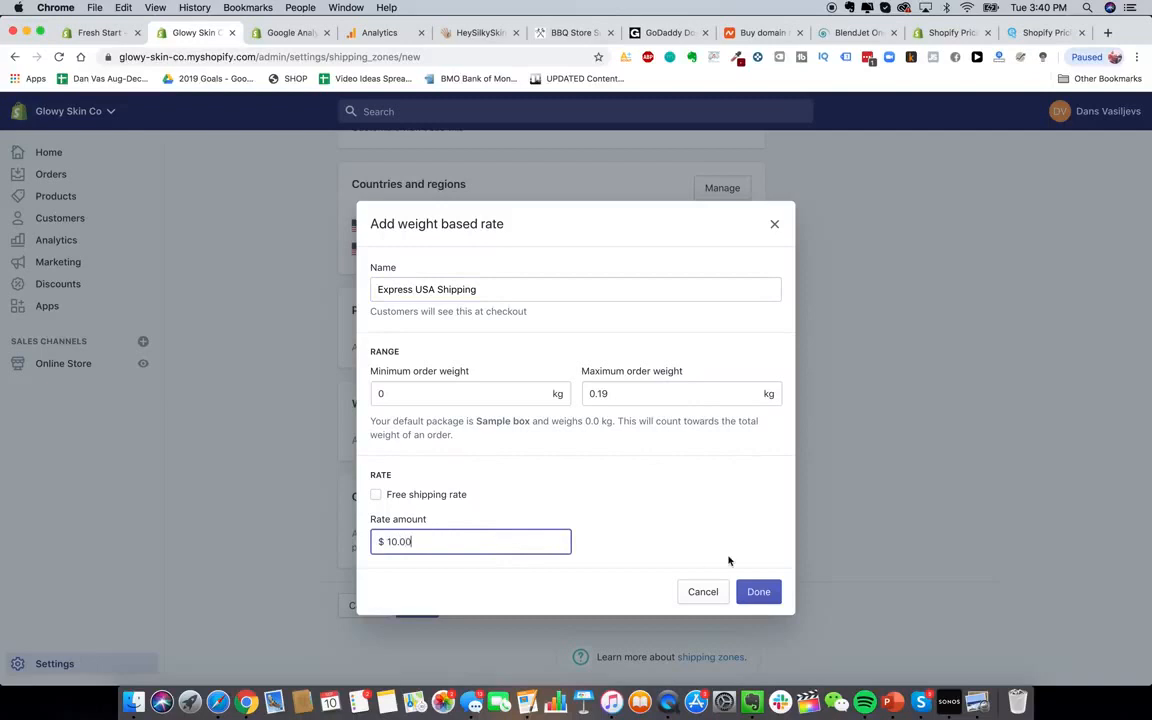
{"action": "type", "text": "0"}
{"action": "left_click", "coordinate": [758, 591]}
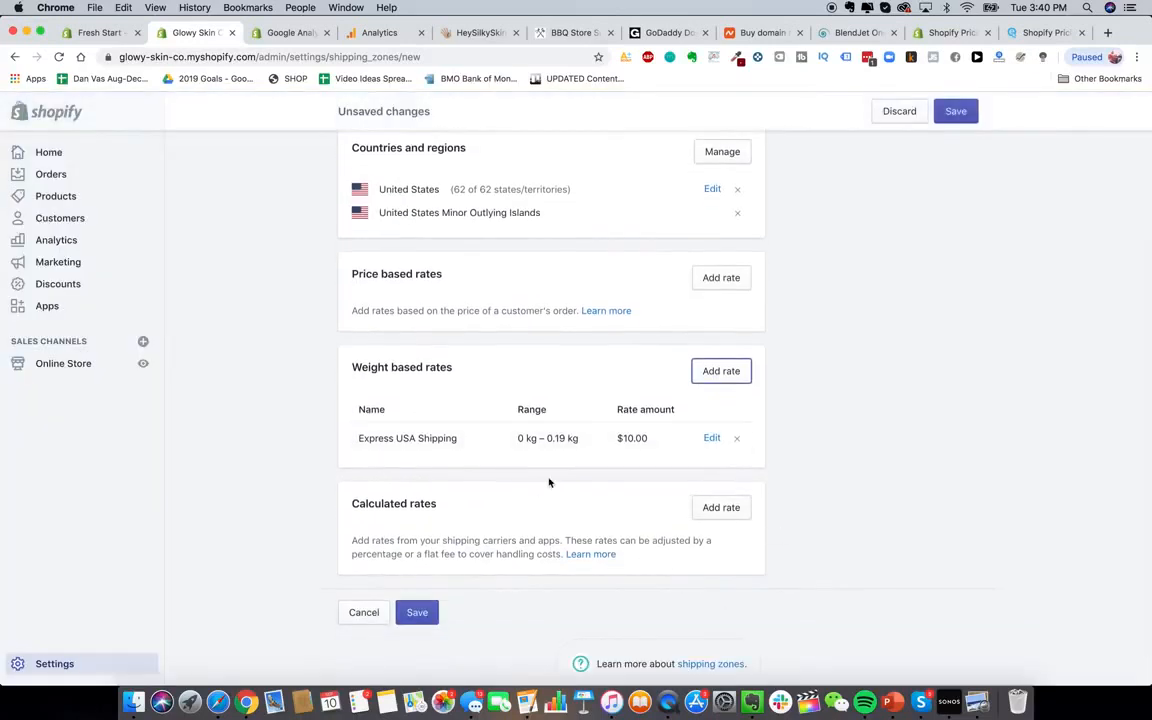
{"action": "scroll", "coordinate": [548, 481], "scroll_direction": "up", "scroll_amount": 3}
{"action": "scroll", "coordinate": [548, 481], "scroll_direction": "down", "scroll_amount": 5}
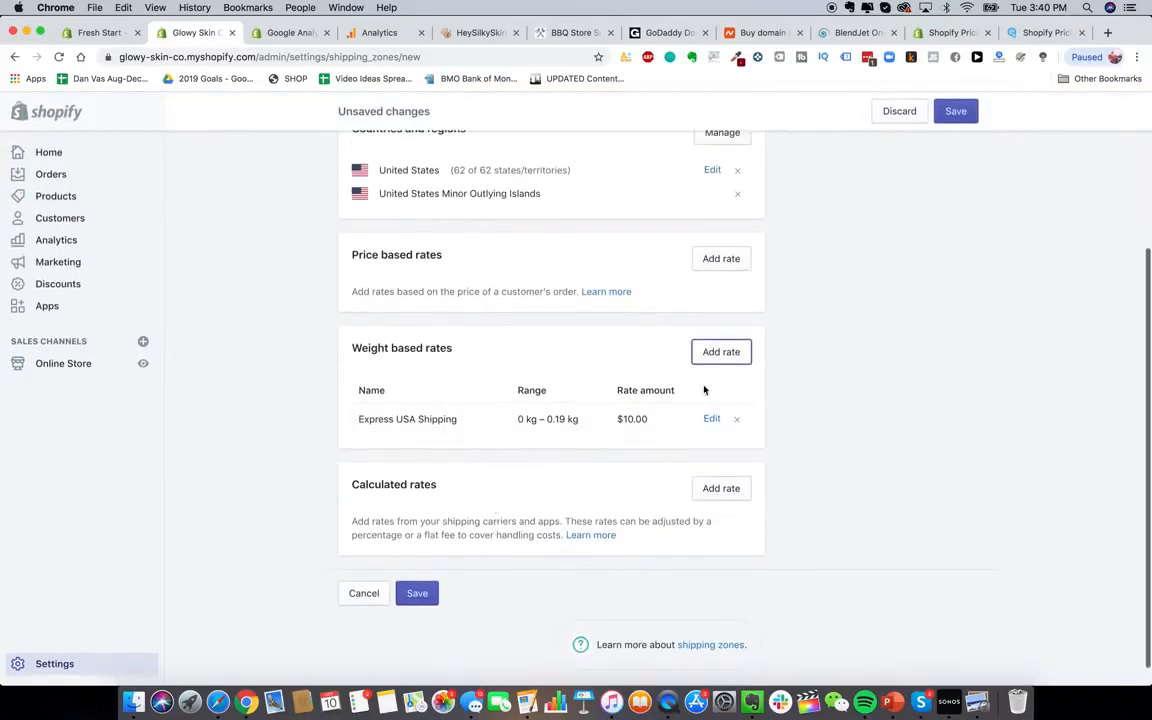
Add a second weight-based rate named 'Express USA Shipping'
{"action": "left_click", "coordinate": [721, 353]}
{"action": "left_click", "coordinate": [507, 390]}
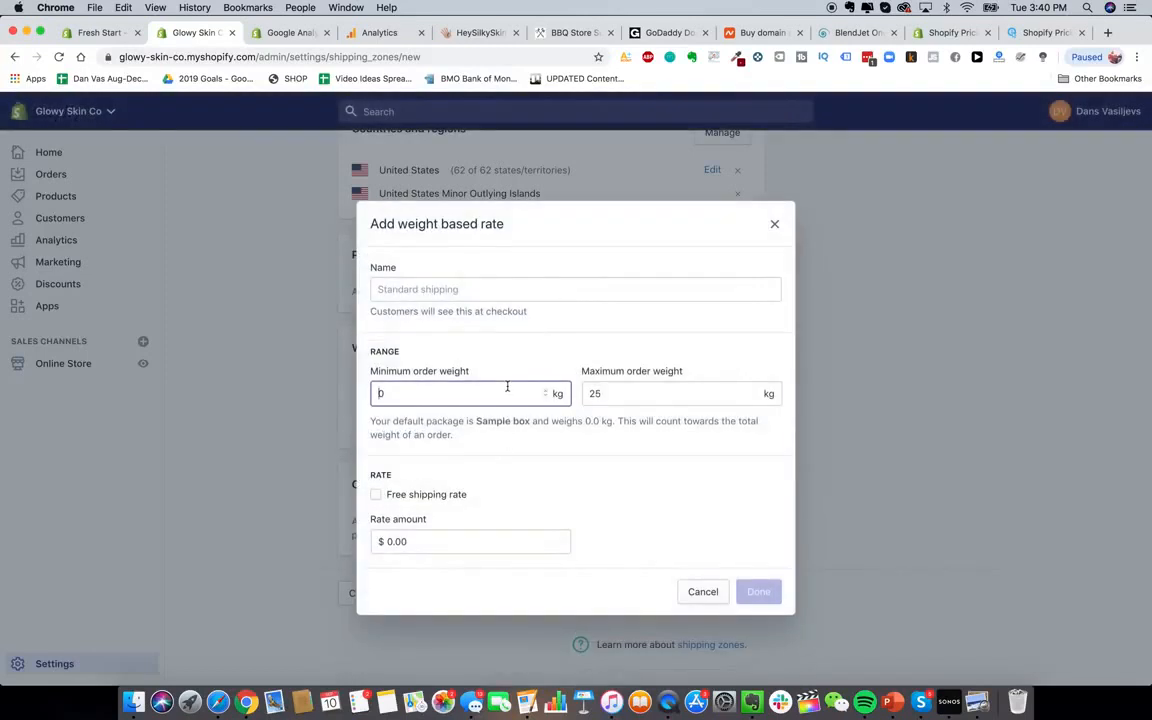
{"action": "double_click", "coordinate": [507, 390]}
{"action": "left_click", "coordinate": [515, 290]}
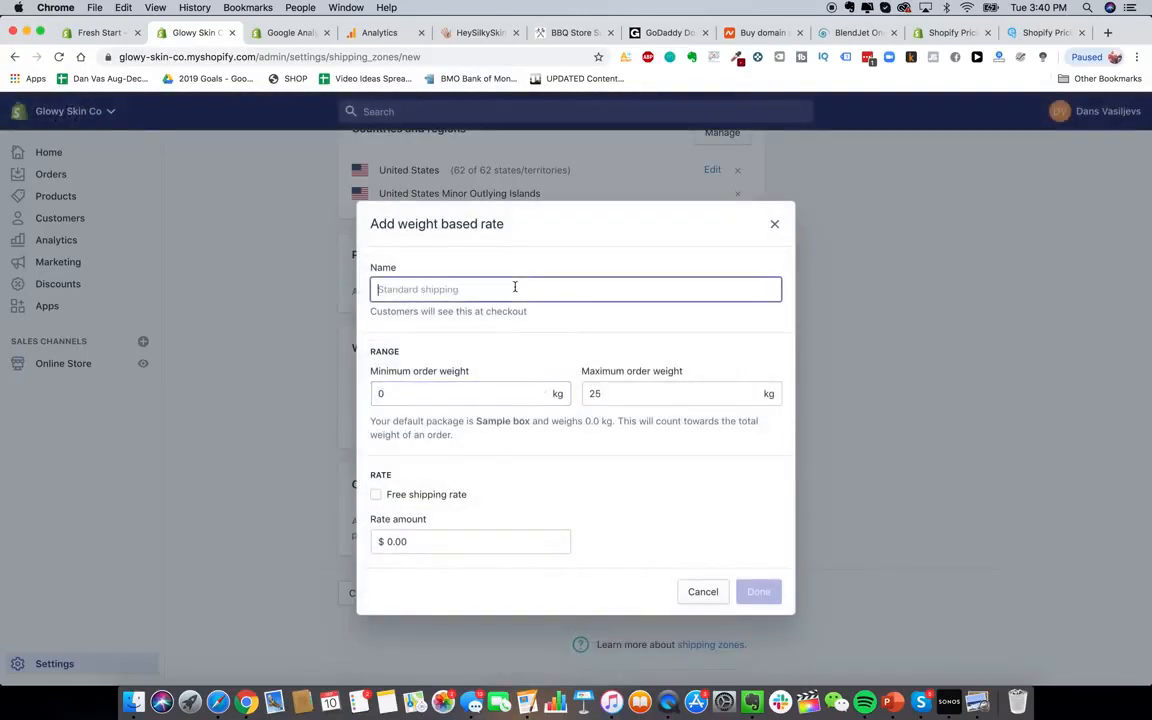
{"action": "type", "text": "Express USA Shipping"}
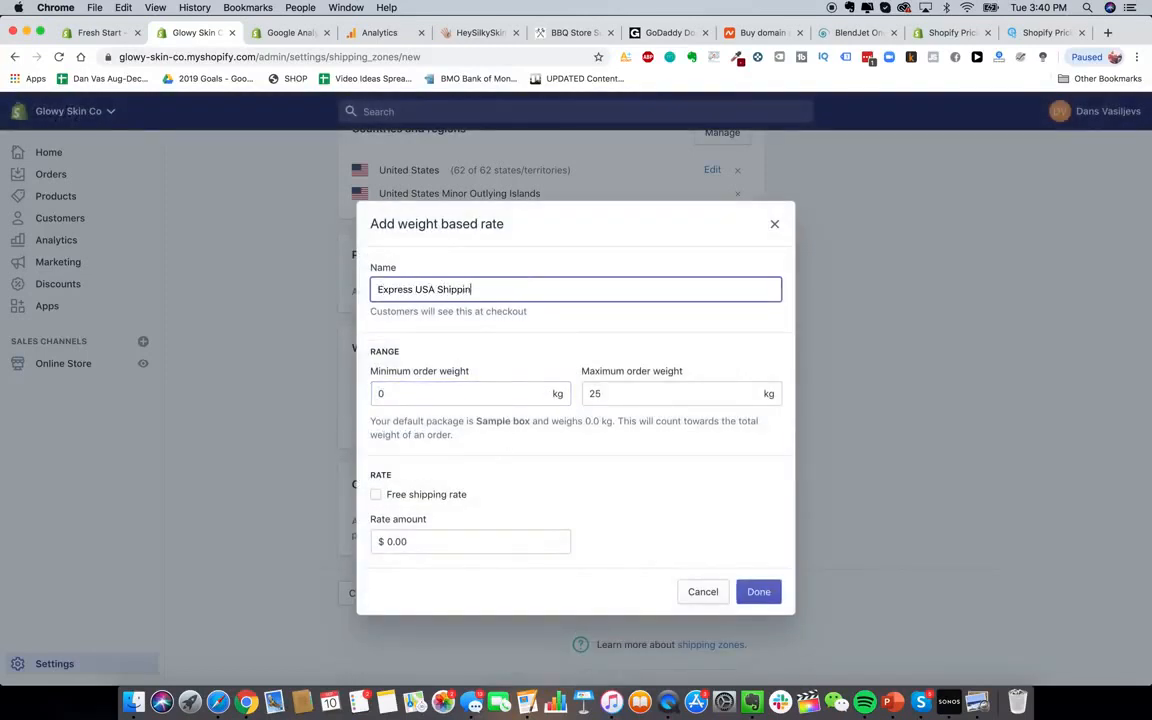
Give the second rate a 0.2–0.29 kg weight range at $20.00 and add it
{"action": "left_click", "coordinate": [498, 390]}
{"action": "type", "text": "2."}
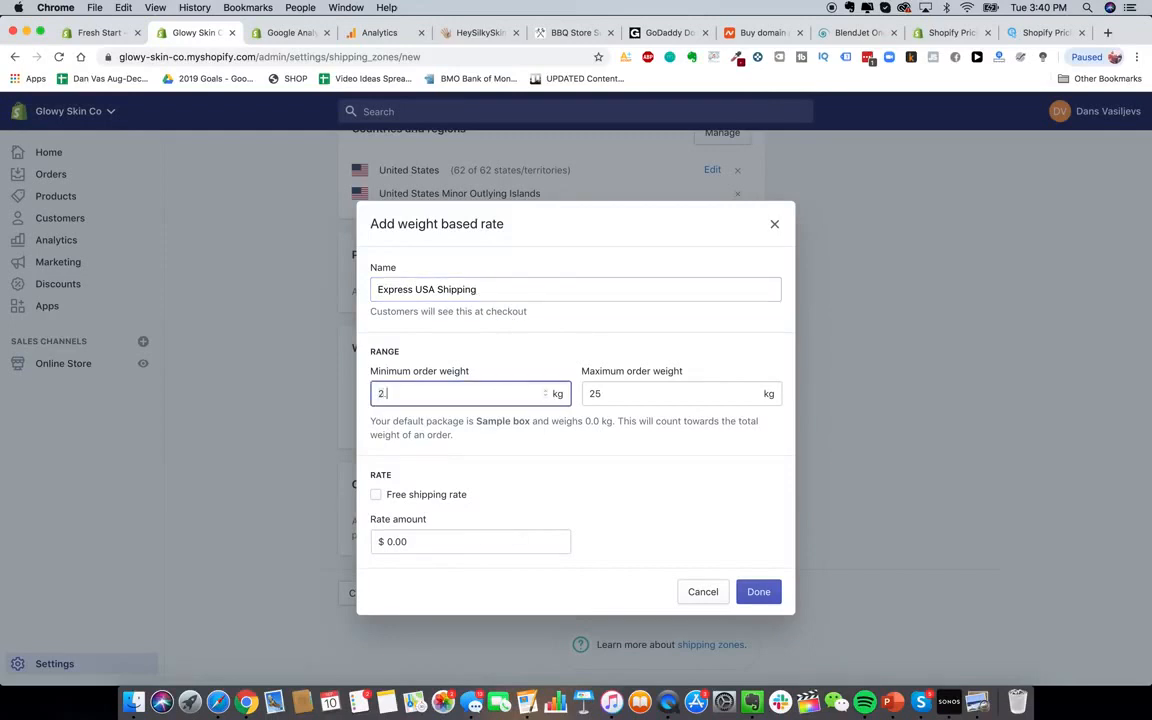
{"action": "type", "text": "0"}
{"action": "left_click", "coordinate": [697, 397]}
{"action": "left_click", "coordinate": [517, 397]}
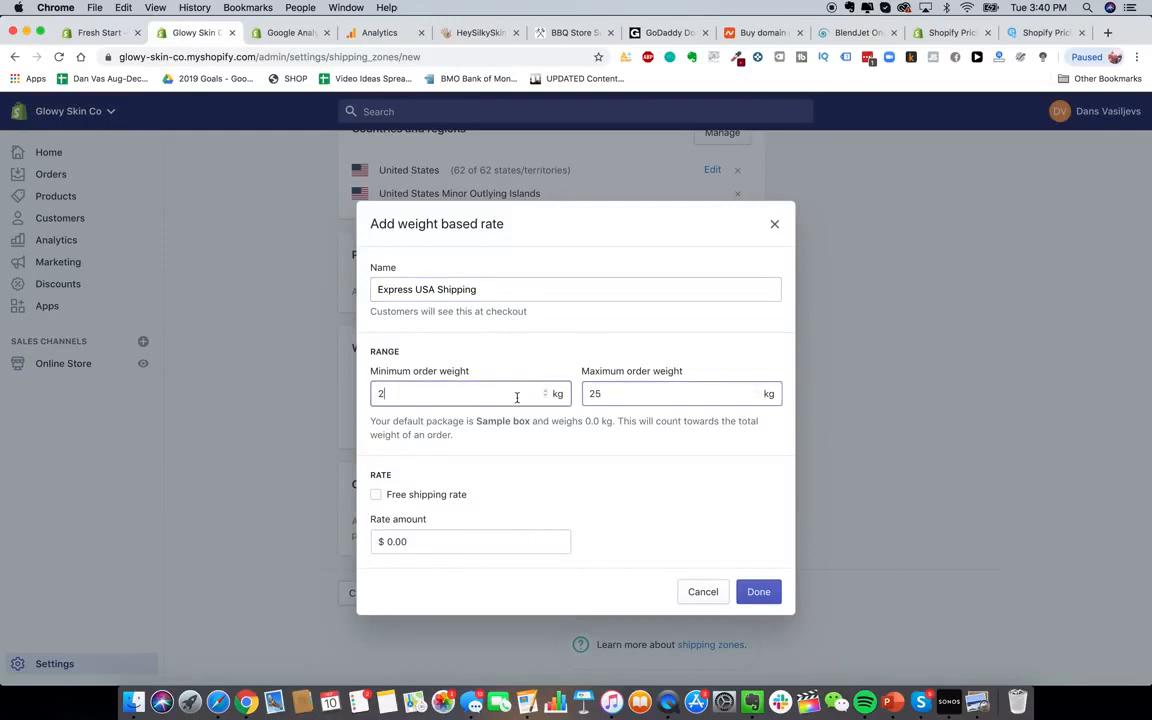
{"action": "key", "text": "BackSpace"}
{"action": "type", "text": "0.2"}
{"action": "left_click", "coordinate": [641, 397]}
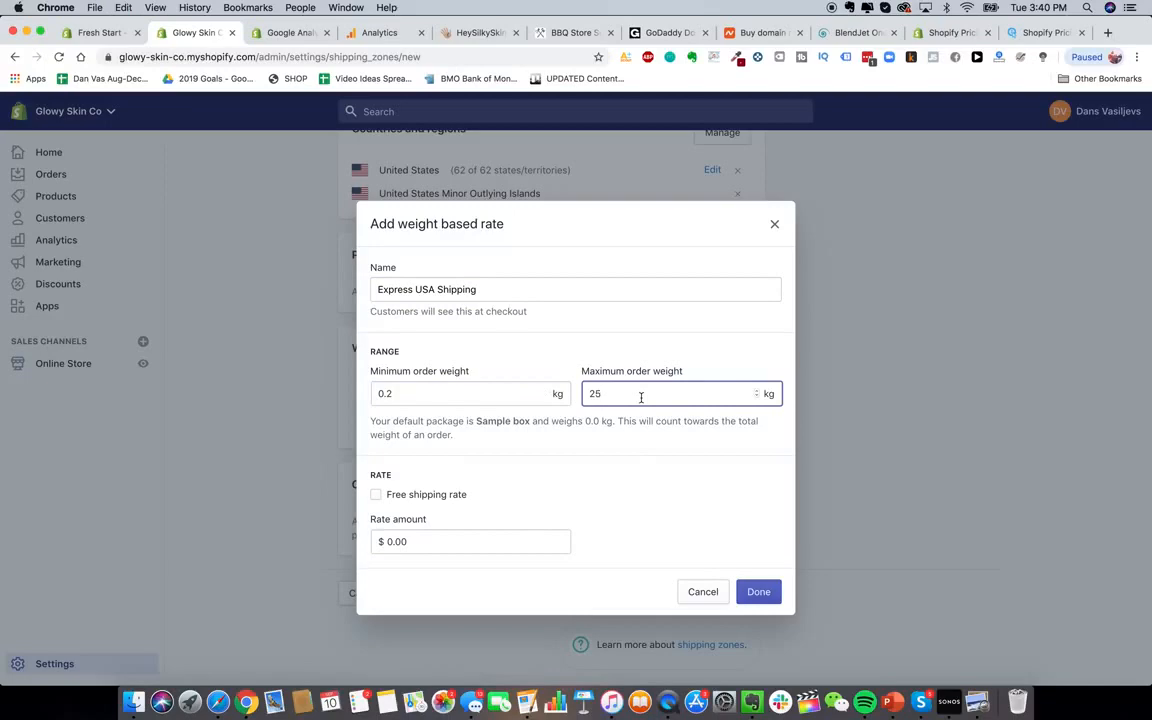
{"action": "key", "text": "BackSpace"}
{"action": "key", "text": "BackSpace"}
{"action": "type", "text": "0.29"}
{"action": "left_click", "coordinate": [489, 541]}
{"action": "type", "text": "2"}
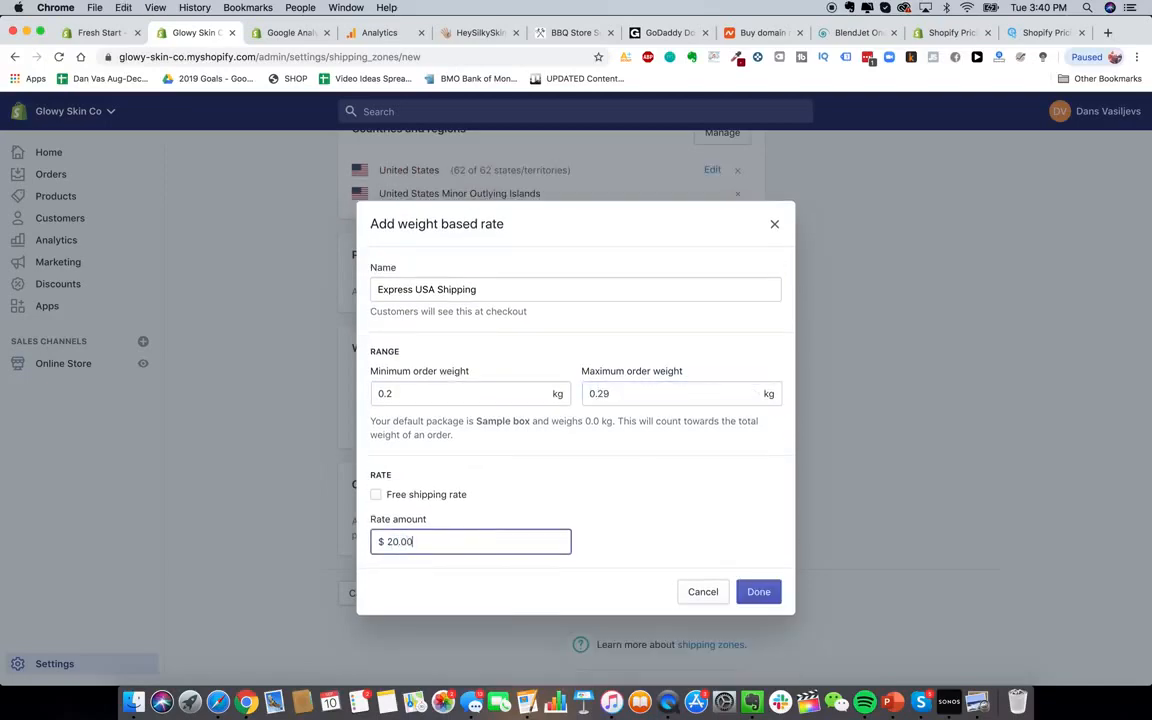
{"action": "left_click", "coordinate": [763, 593]}
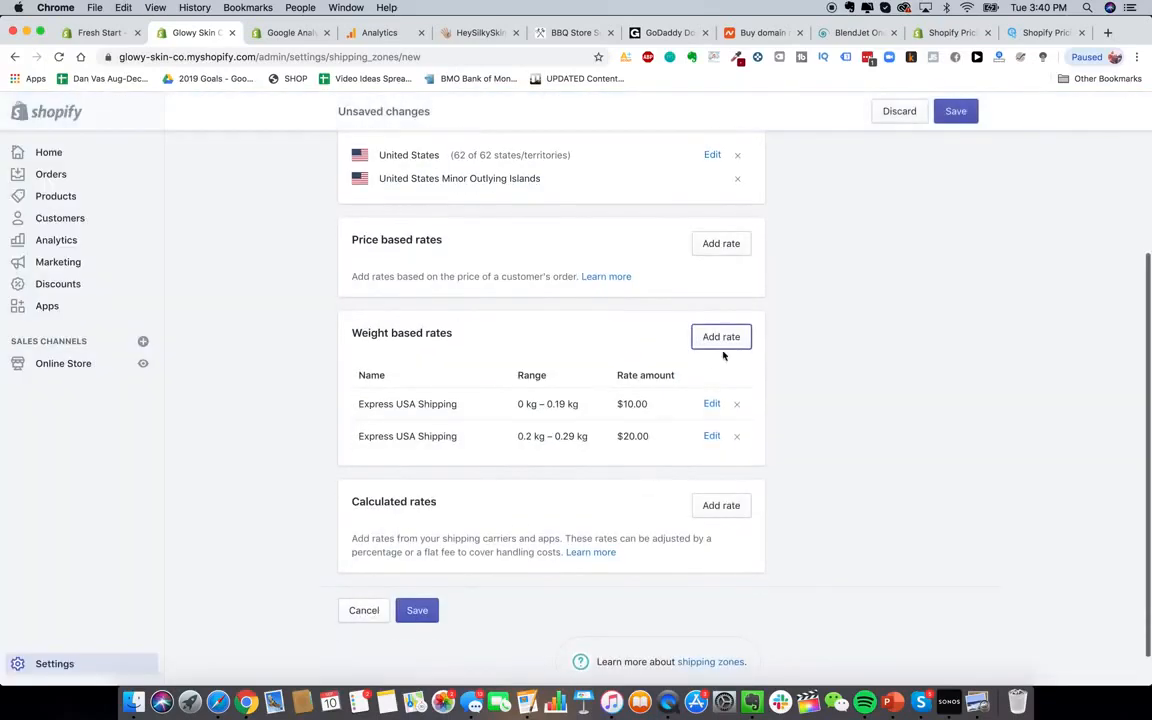
Add a third Express USA Shipping rate for 0.3–0.39 kg at $30.00
{"action": "left_click", "coordinate": [724, 338]}
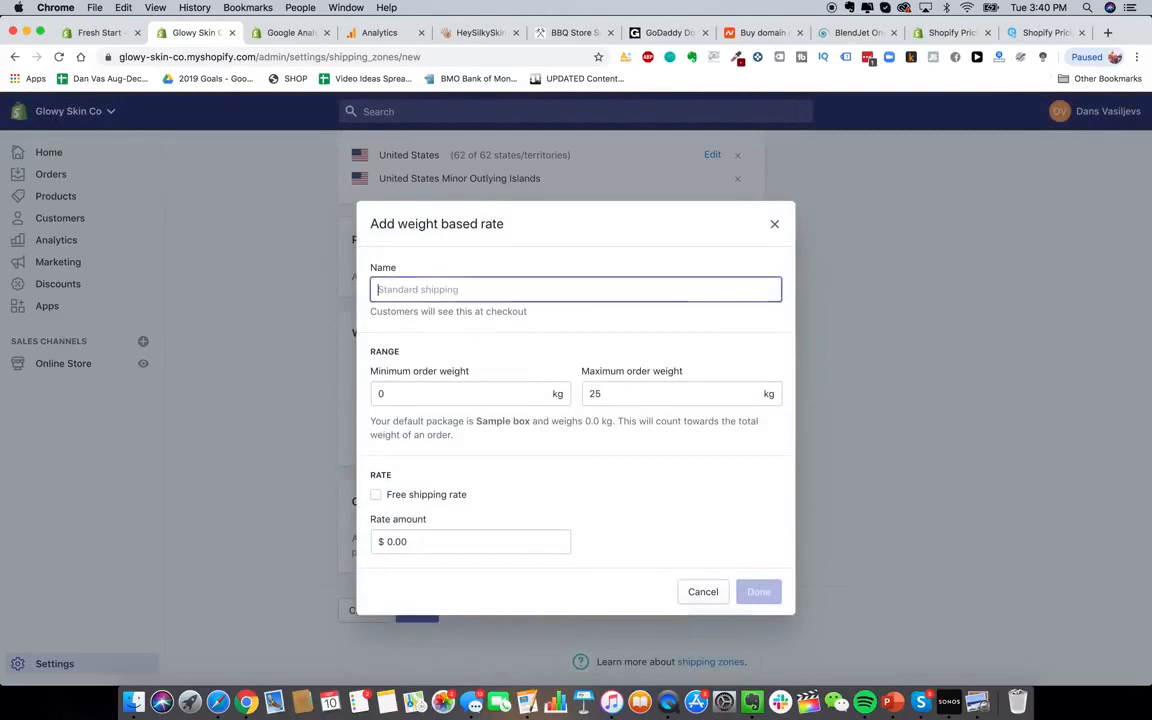
{"action": "type", "text": "Express USA Shi"}
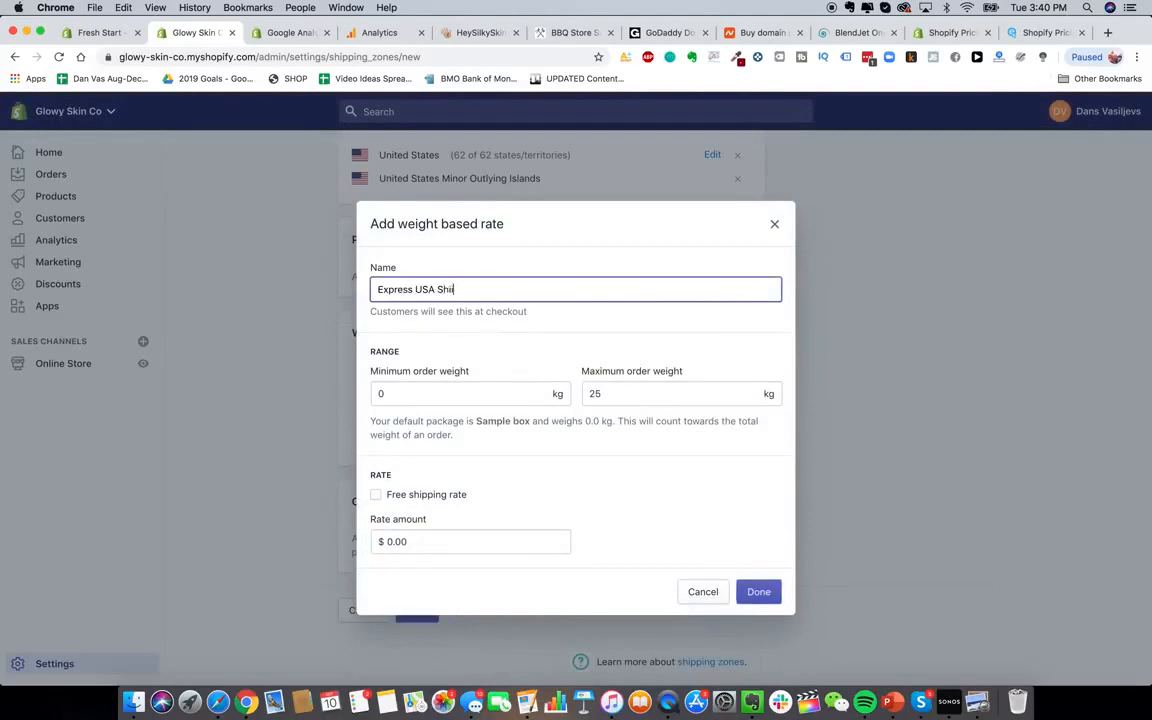
{"action": "type", "text": "pping"}
{"action": "left_click", "coordinate": [465, 393]}
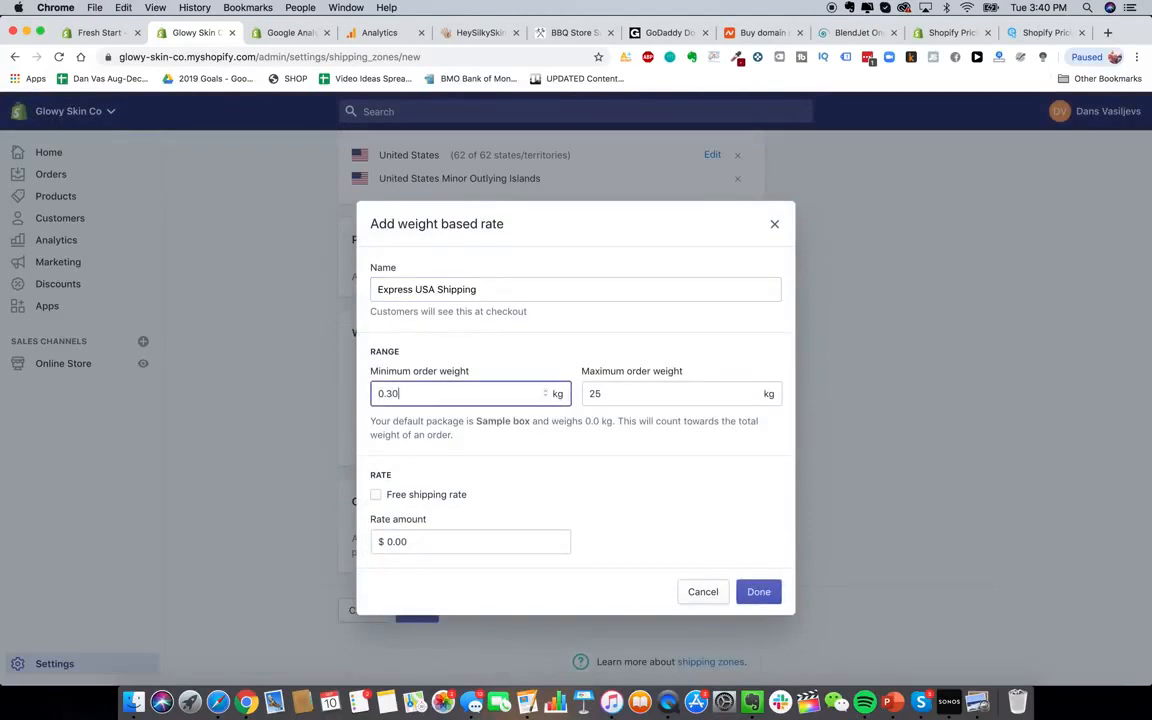
{"action": "double_click", "coordinate": [620, 394]}
{"action": "type", "text": "0.39"}
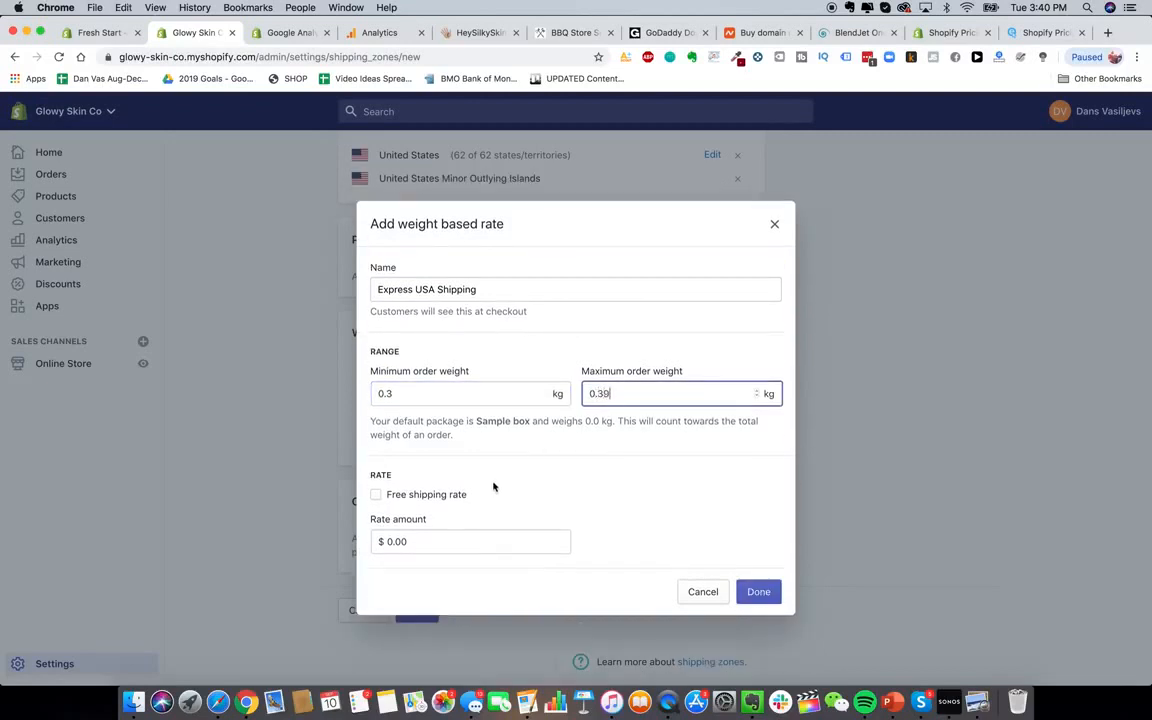
{"action": "double_click", "coordinate": [512, 545]}
{"action": "type", "text": "30.0"}
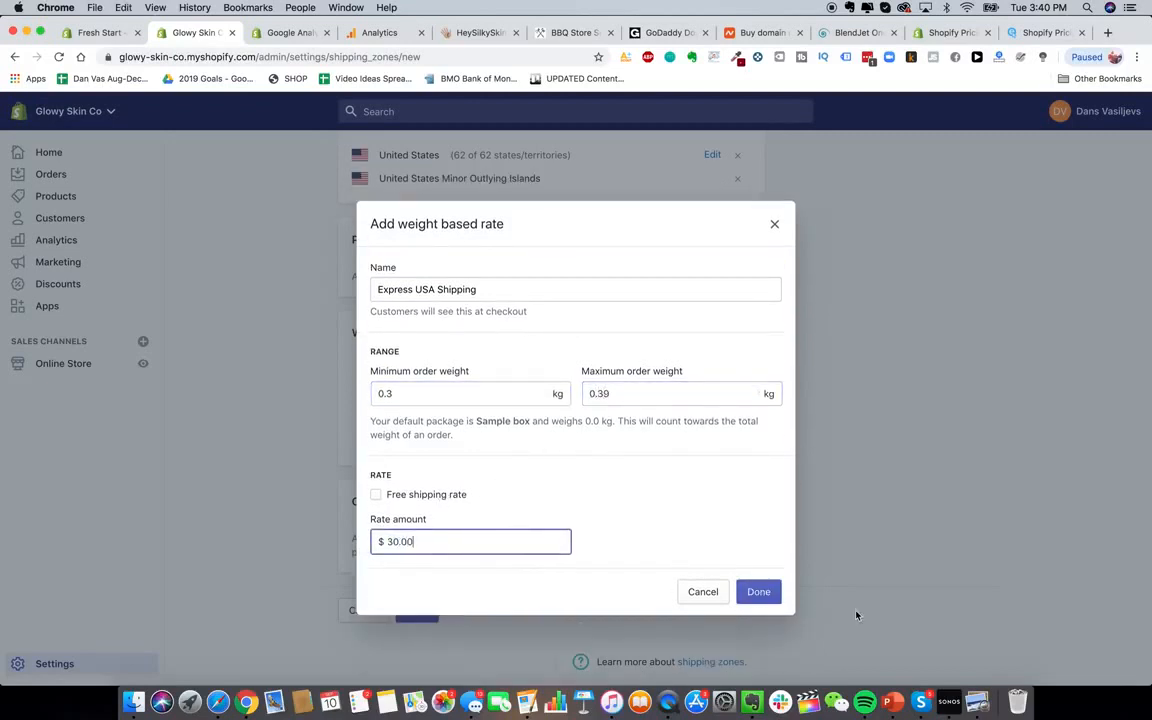
{"action": "type", "text": "0"}
{"action": "left_click", "coordinate": [765, 594]}
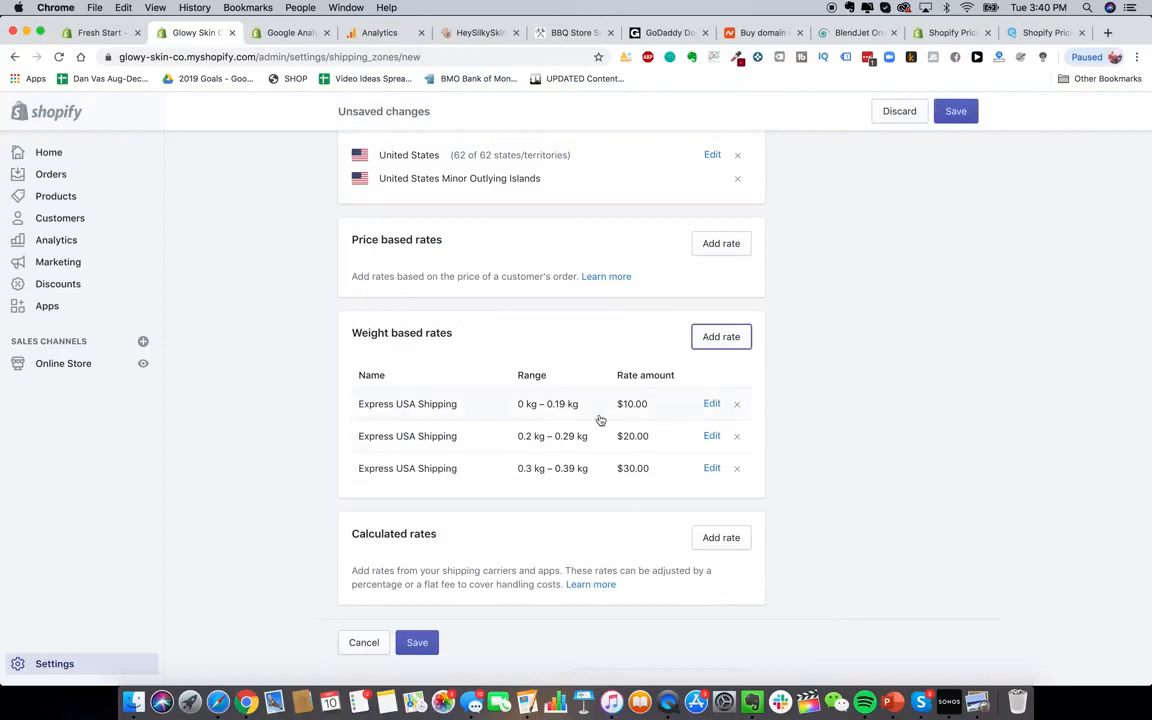
Save the Shipping To USA zone
{"action": "scroll", "coordinate": [598, 419], "scroll_direction": "up", "scroll_amount": 5}
{"action": "scroll", "coordinate": [520, 540], "scroll_direction": "down", "scroll_amount": 5}
{"action": "left_click", "coordinate": [418, 596]}
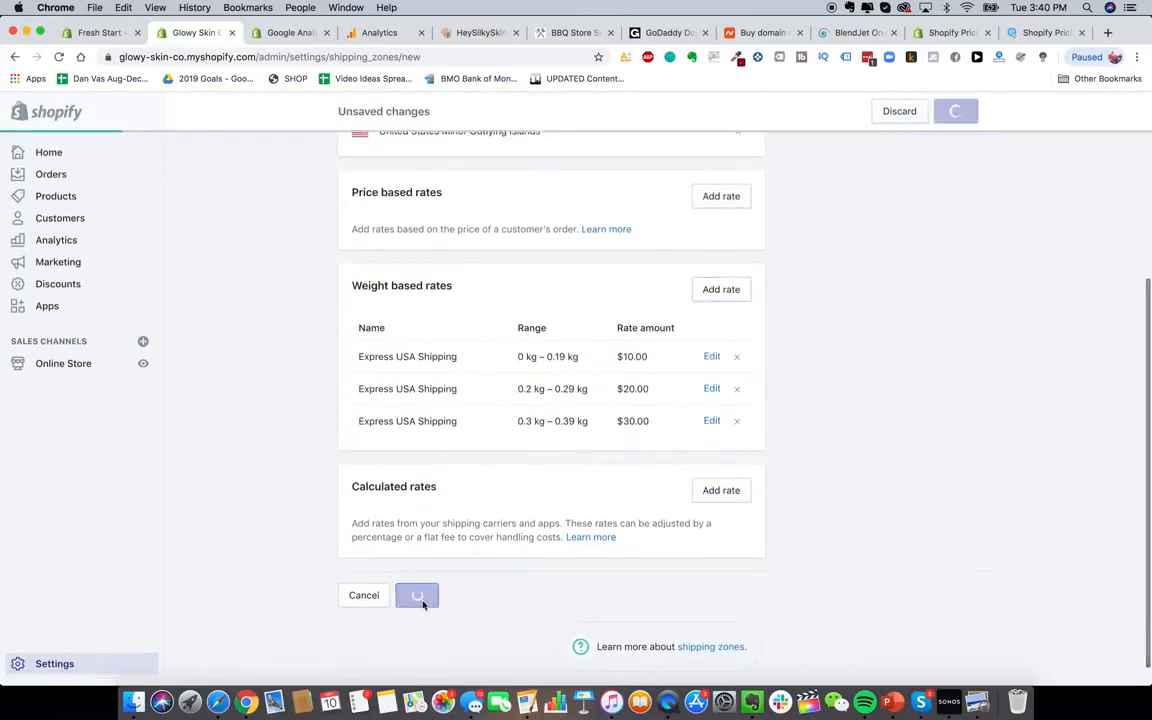
{"action": "scroll", "coordinate": [537, 345], "scroll_direction": "up", "scroll_amount": 3}
{"action": "scroll", "coordinate": [537, 345], "scroll_direction": "up", "scroll_amount": 2}
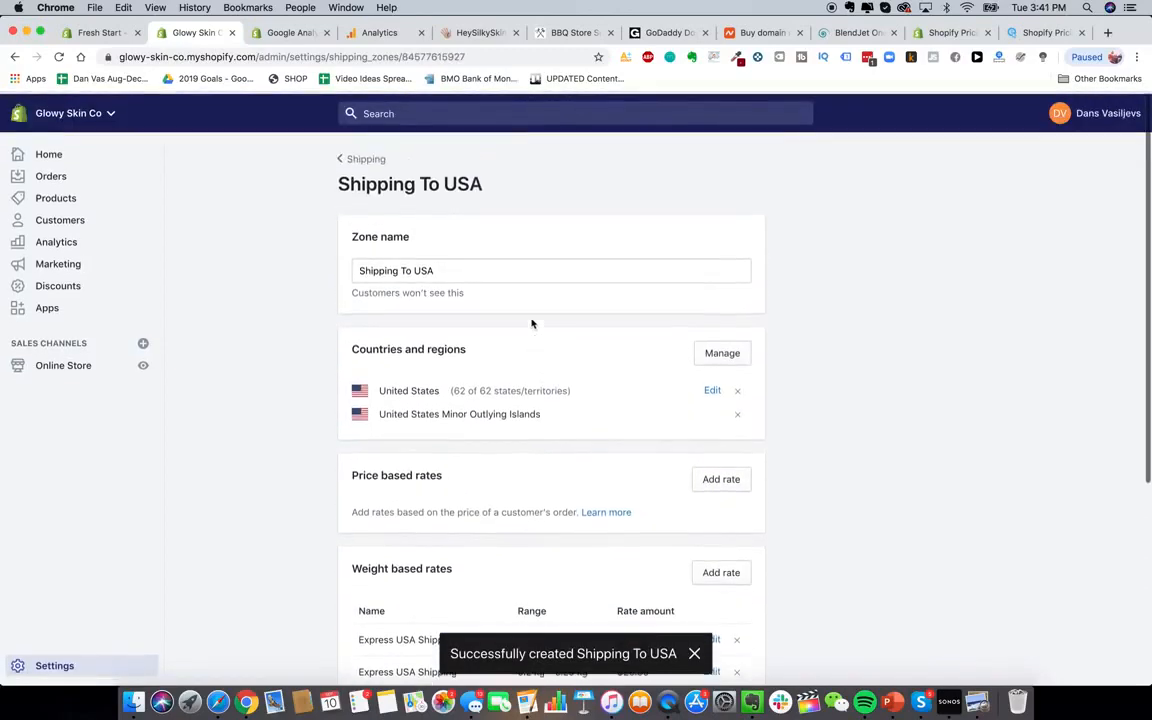
Return to the Shipping settings listing the USA zone and begin another shipping zone
{"action": "scroll", "coordinate": [501, 546], "scroll_direction": "down", "scroll_amount": 2}
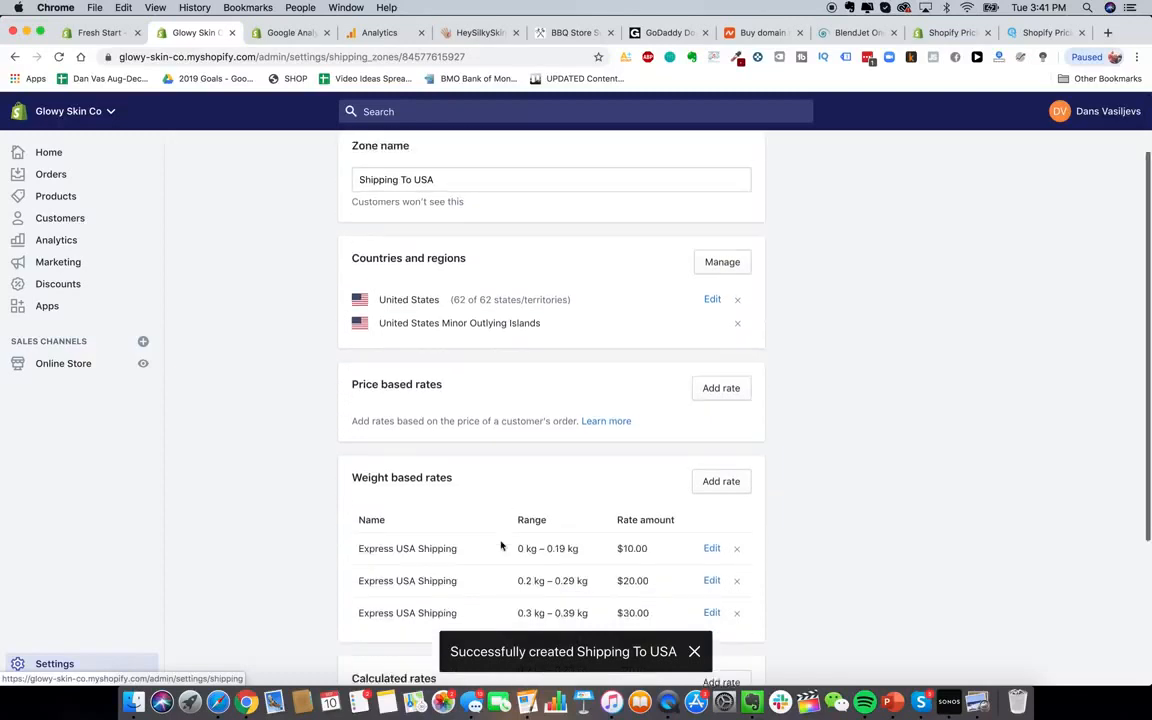
{"action": "scroll", "coordinate": [589, 465], "scroll_direction": "up", "scroll_amount": 3}
{"action": "left_click", "coordinate": [345, 158]}
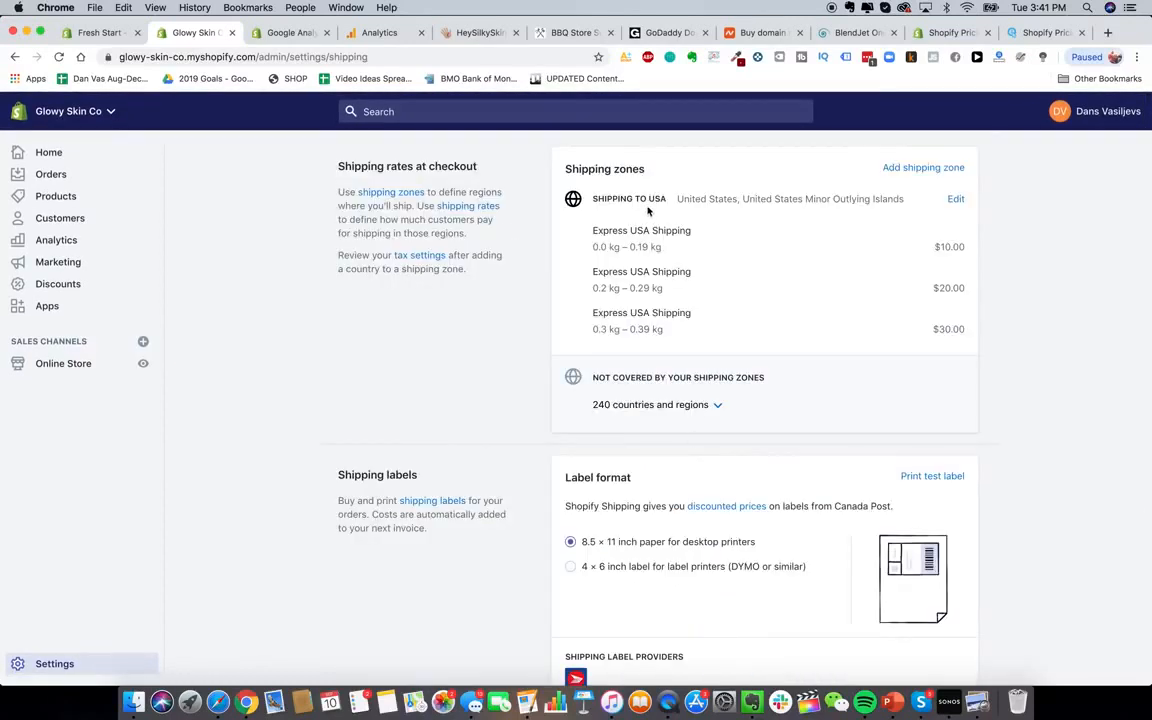
{"action": "left_click_drag", "start_coordinate": [606, 200], "coordinate": [693, 199]}
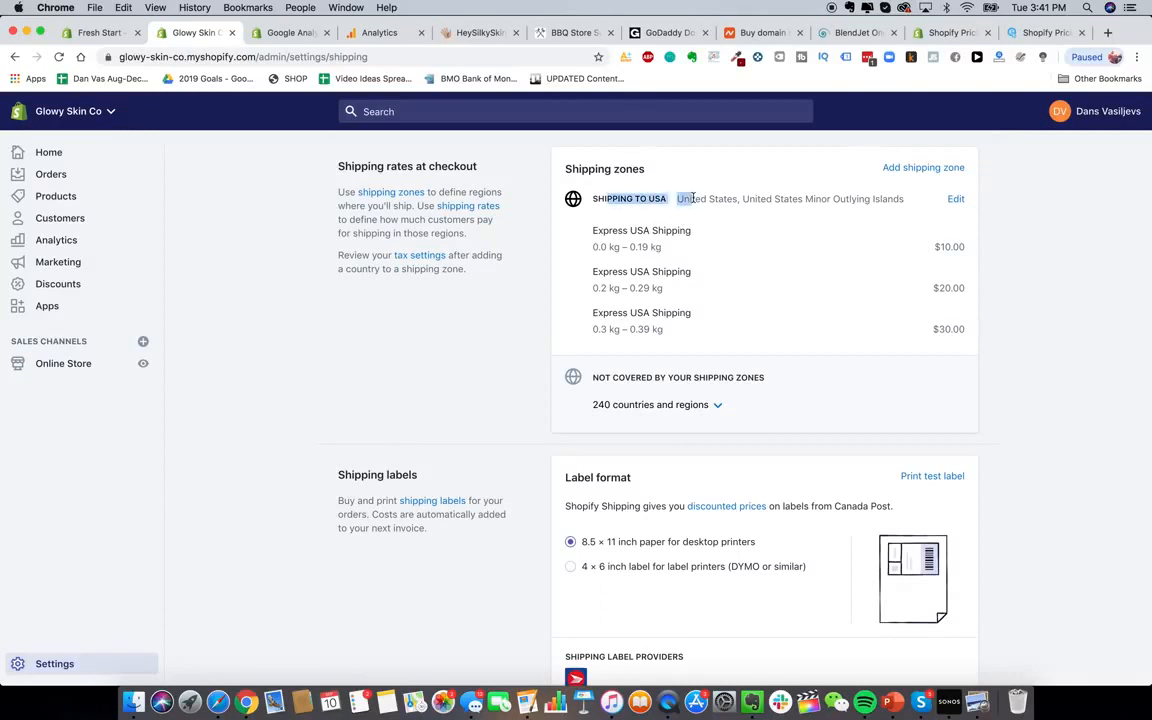
{"action": "left_click", "coordinate": [691, 198]}
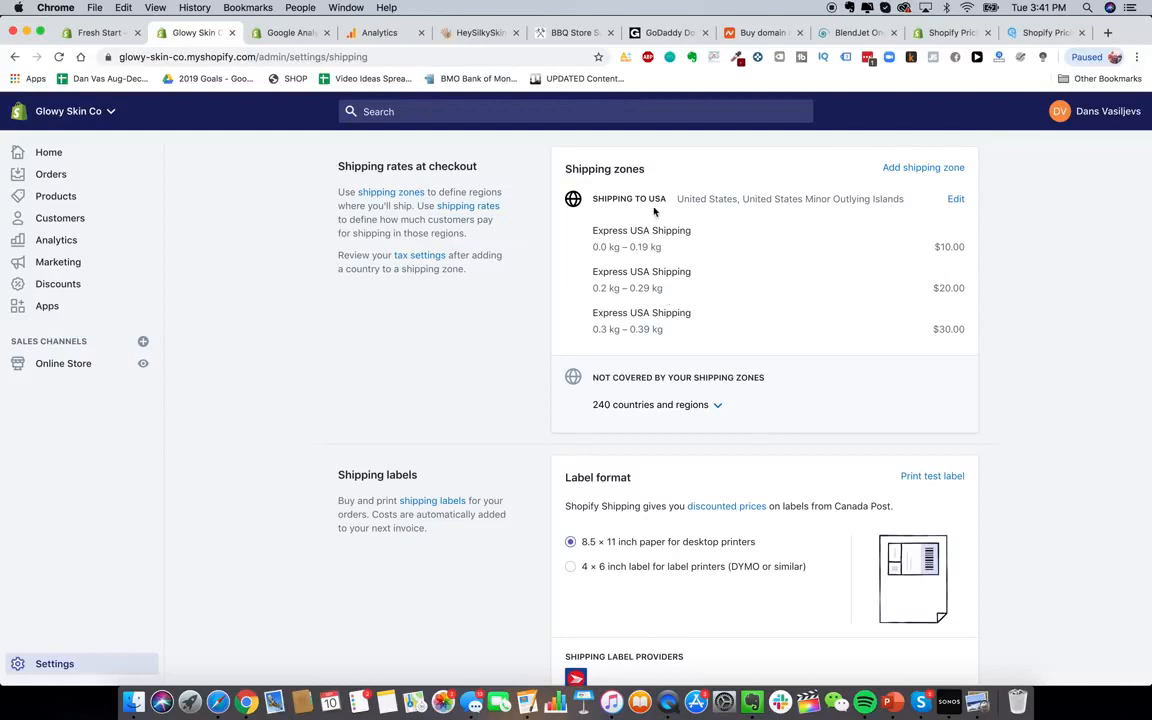
{"action": "left_click", "coordinate": [946, 169]}
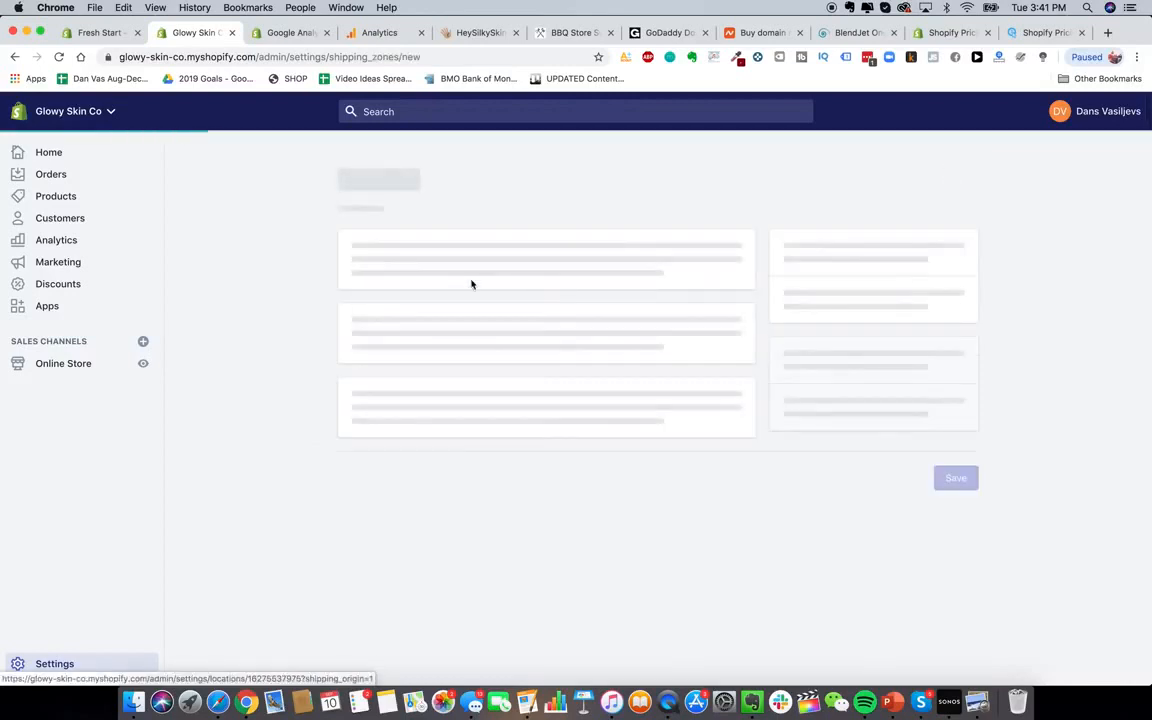
Name the zone 'Shipping to Canada' and add Canada to it
{"action": "left_click", "coordinate": [435, 272]}
{"action": "type", "text": "Shippin"}
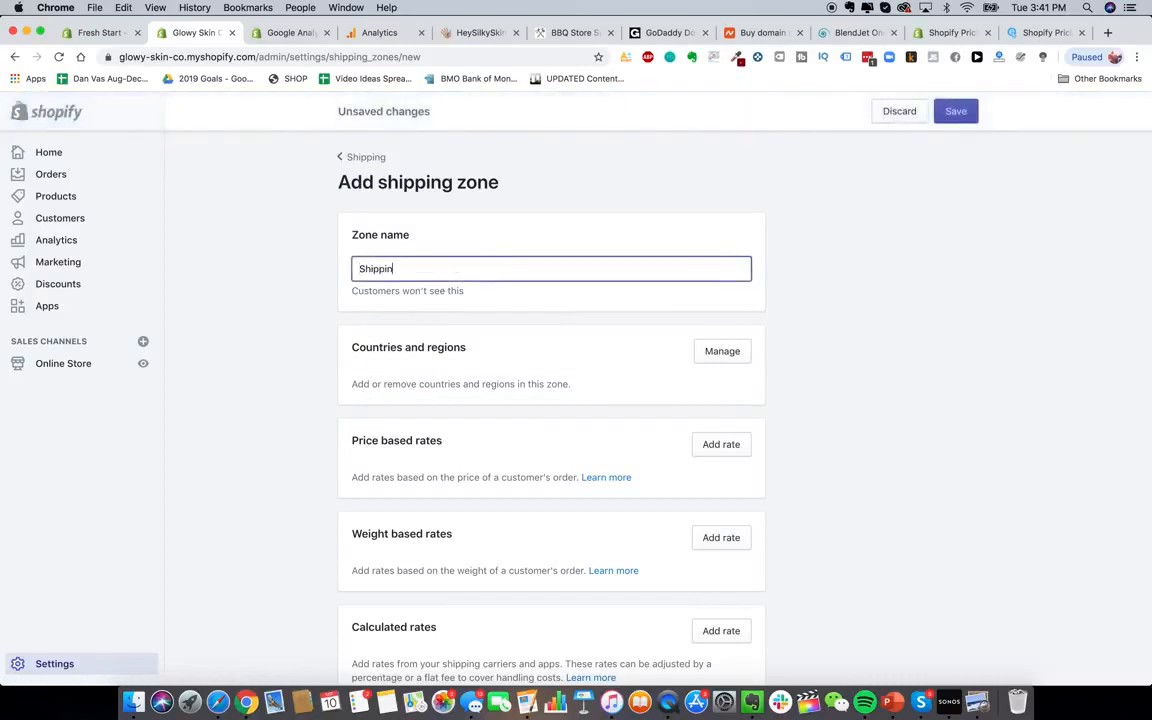
{"action": "type", "text": "g to Canada"}
{"action": "left_click", "coordinate": [784, 417]}
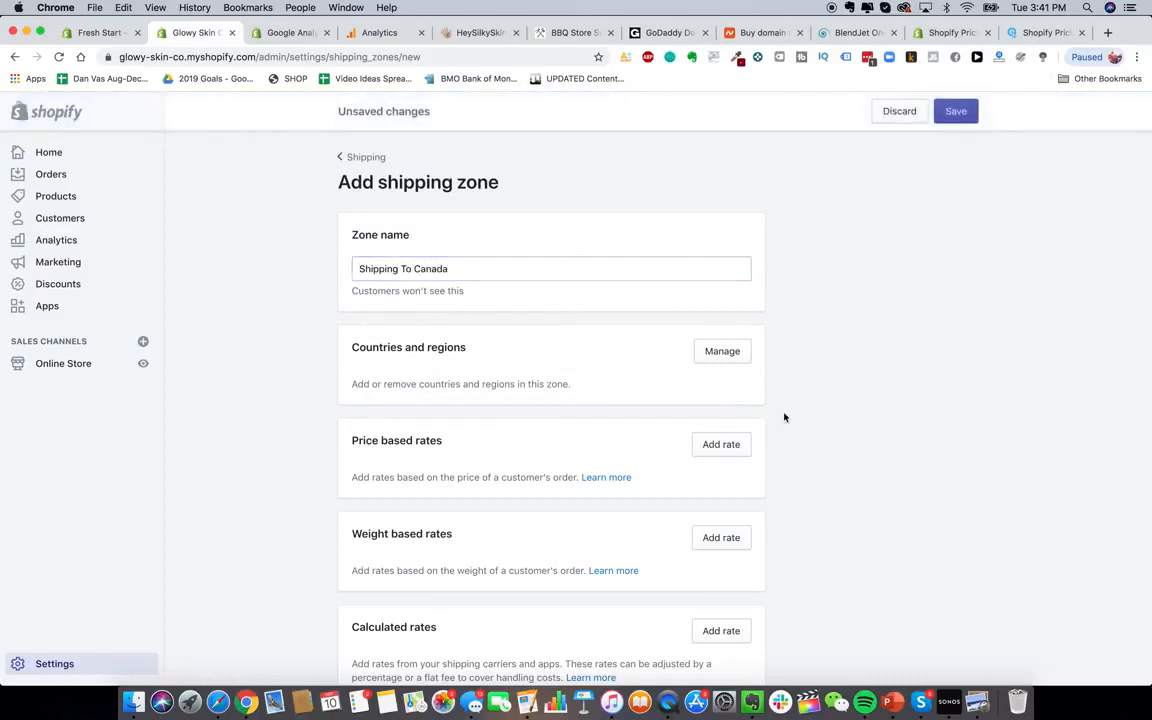
{"action": "left_click", "coordinate": [727, 354]}
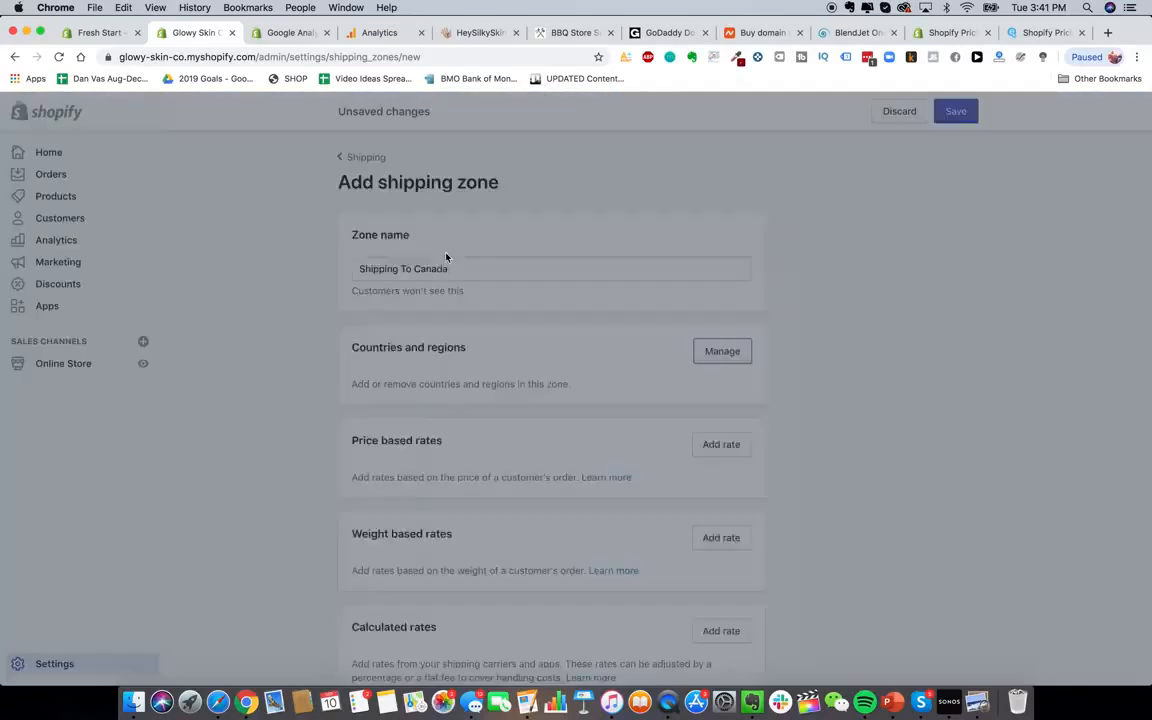
{"action": "left_click", "coordinate": [540, 202]}
{"action": "type", "text": "Cana"}
{"action": "type", "text": "da"}
{"action": "left_click", "coordinate": [380, 254]}
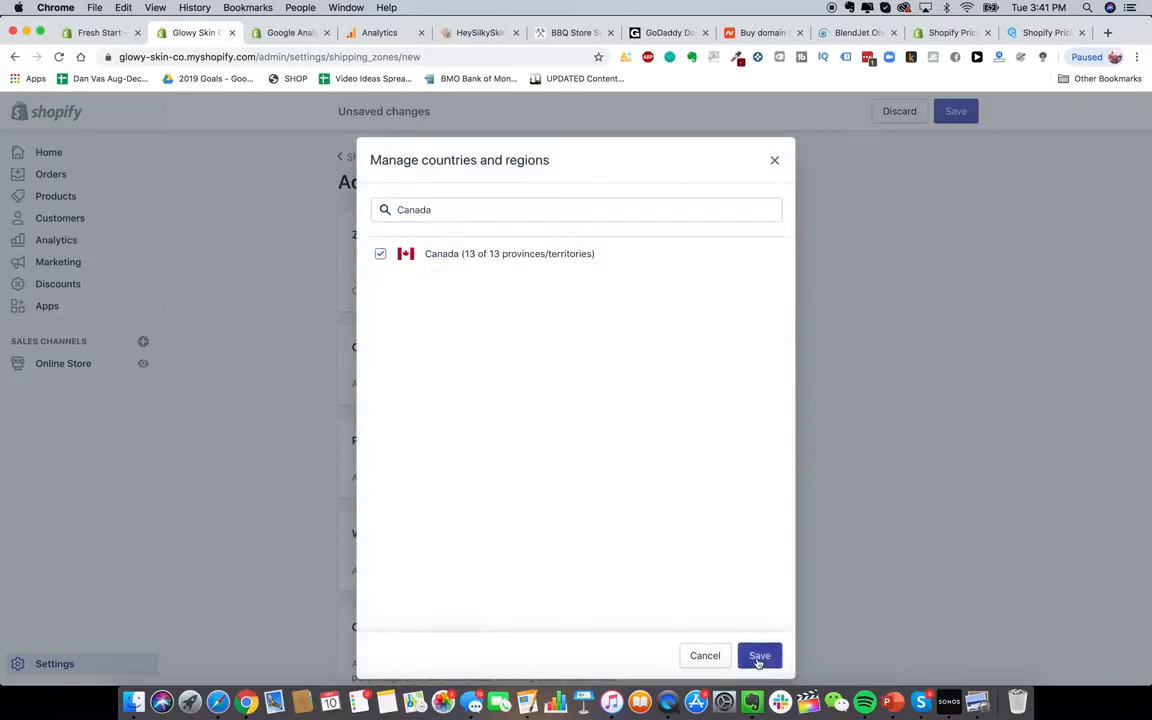
{"action": "left_click", "coordinate": [759, 660]}
Remove Canada from the zone
{"action": "scroll", "coordinate": [784, 408], "scroll_direction": "down", "scroll_amount": 2}
{"action": "scroll", "coordinate": [784, 406], "scroll_direction": "up", "scroll_amount": 2}
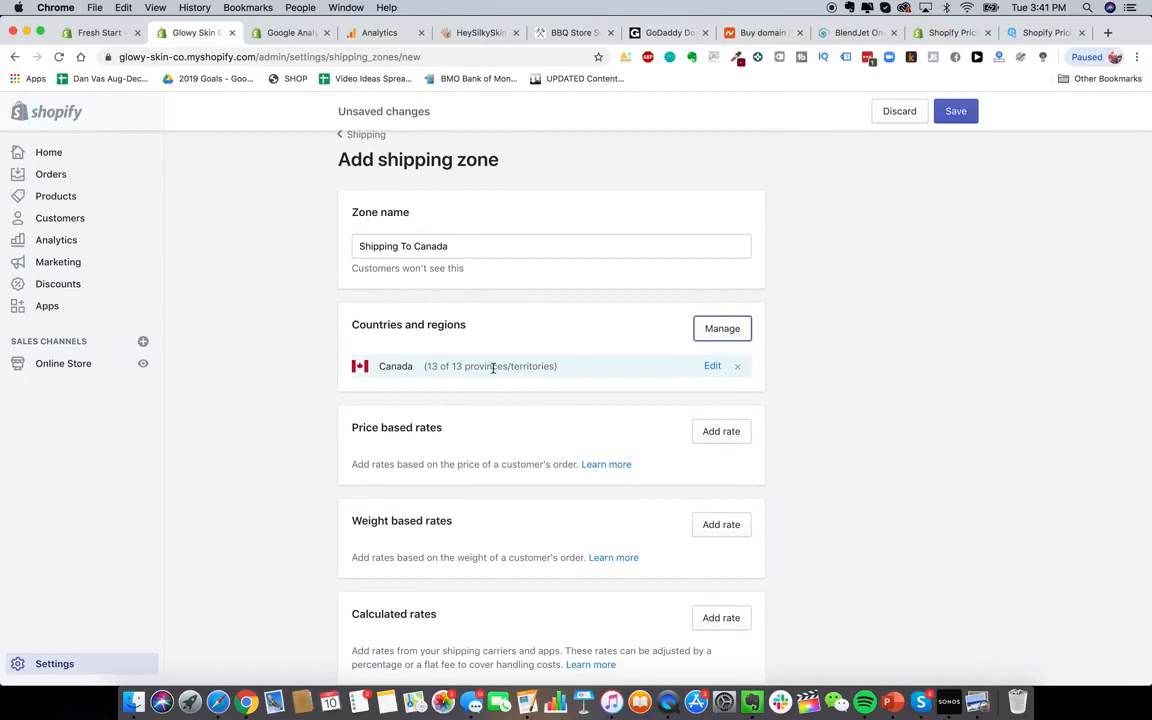
{"action": "scroll", "coordinate": [495, 368], "scroll_direction": "down", "scroll_amount": 1}
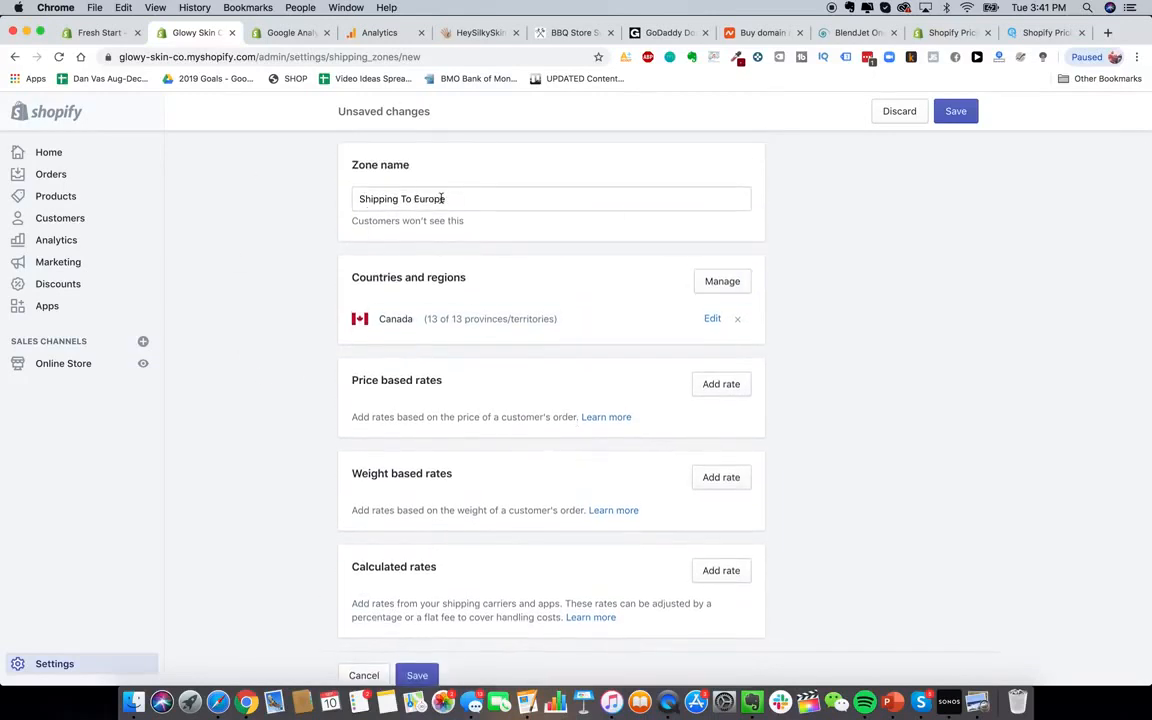
{"action": "left_click", "coordinate": [737, 319]}
Tick France and Spain in the zone's countries and regions picker
{"action": "left_click", "coordinate": [704, 285]}
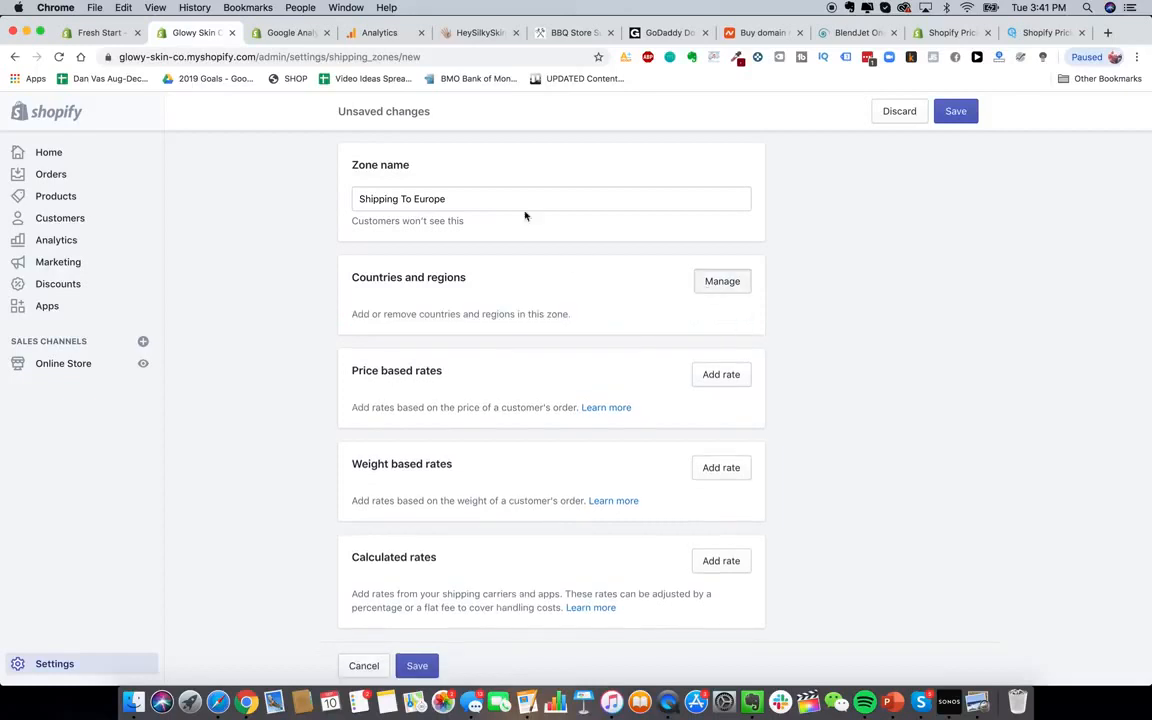
{"action": "left_click", "coordinate": [516, 205]}
{"action": "type", "text": "europe"}
{"action": "key", "text": "BackSpace"}
{"action": "key", "text": "BackSpace"}
{"action": "key", "text": "BackSpace"}
{"action": "key", "text": "BackSpace"}
{"action": "key", "text": "BackSpace"}
{"action": "key", "text": "BackSpace"}
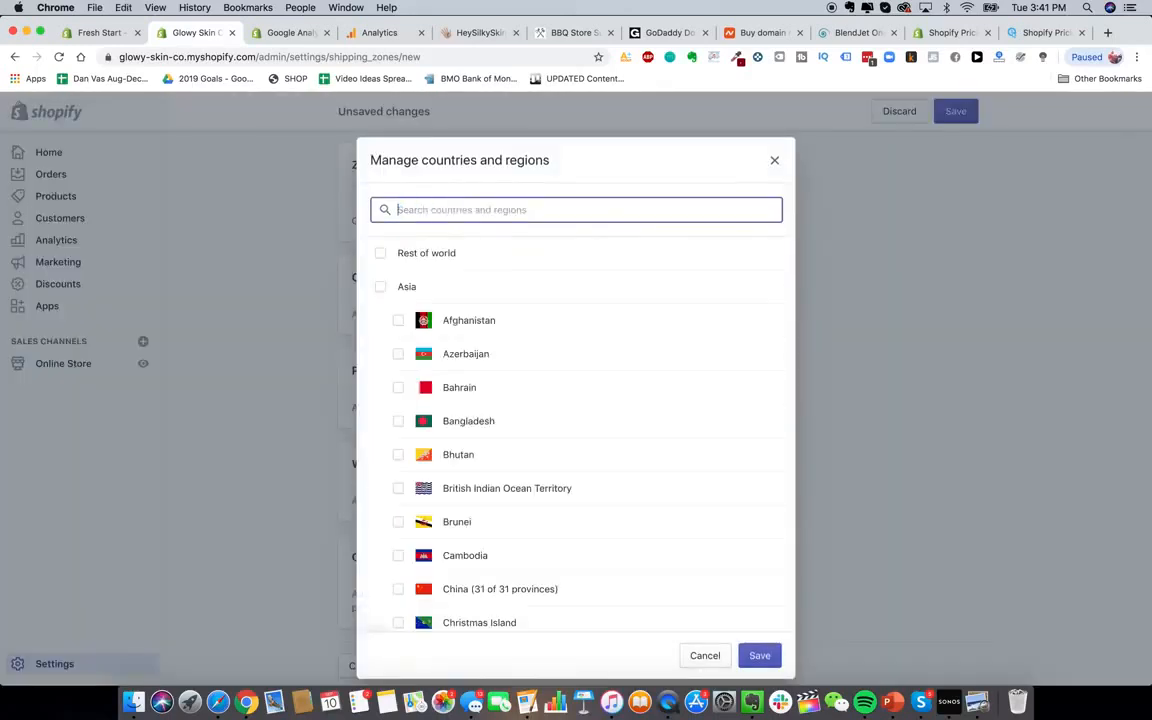
{"action": "scroll", "coordinate": [491, 363], "scroll_direction": "down", "scroll_amount": 3}
{"action": "scroll", "coordinate": [491, 363], "scroll_direction": "up", "scroll_amount": 3}
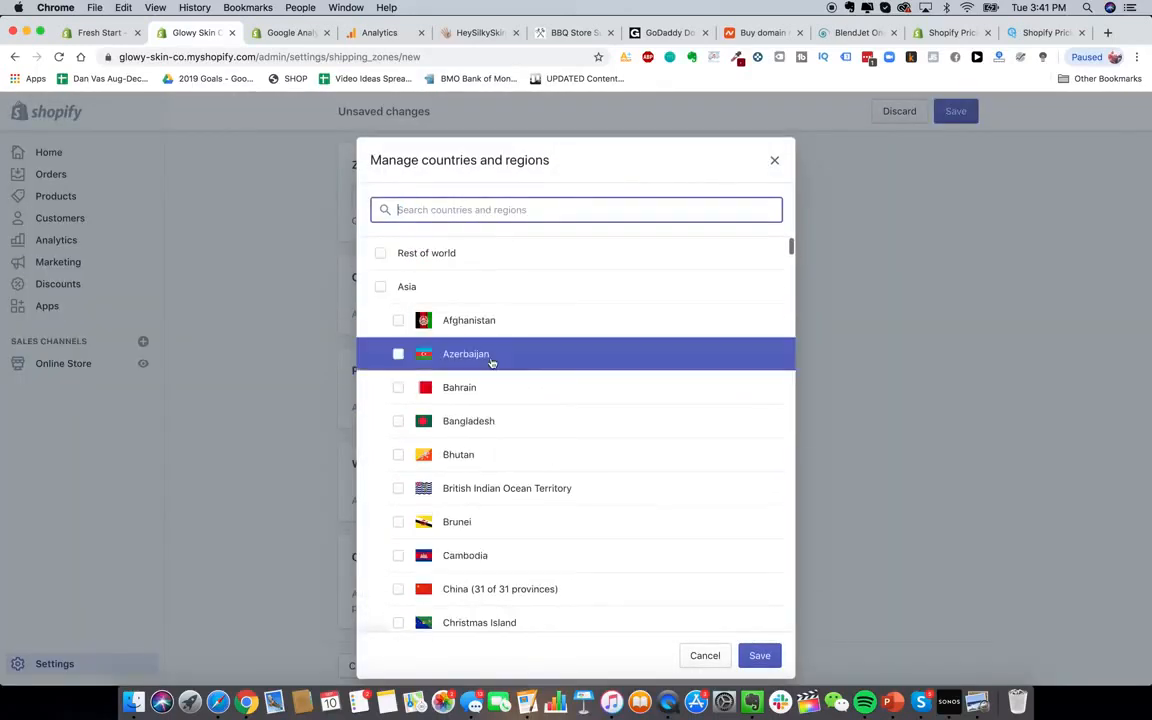
{"action": "type", "text": "france"}
{"action": "left_click", "coordinate": [478, 253]}
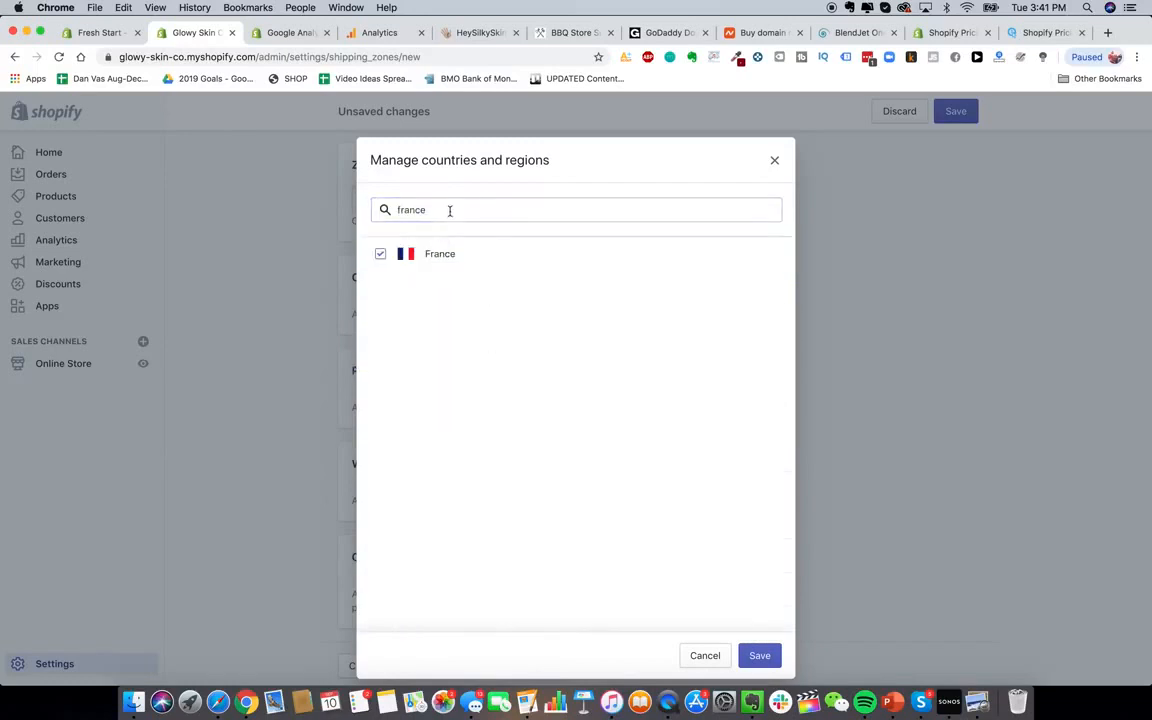
{"action": "double_click", "coordinate": [450, 211]}
{"action": "type", "text": "spain"}
{"action": "left_click", "coordinate": [447, 256]}
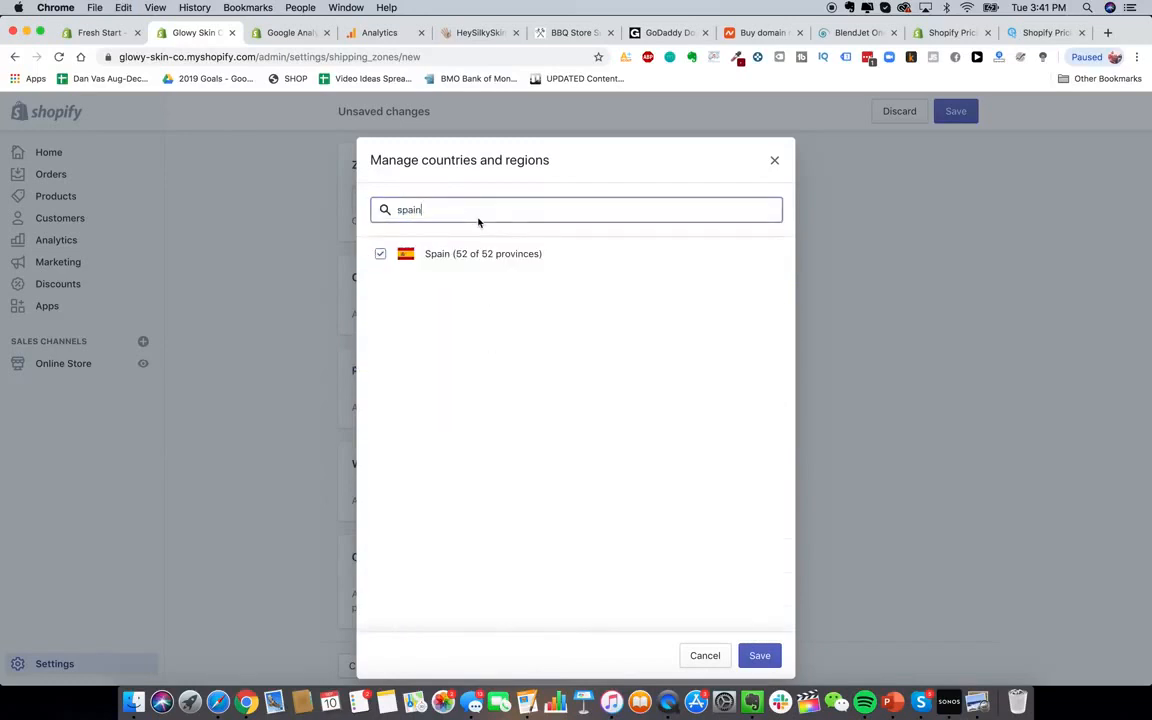
{"action": "double_click", "coordinate": [478, 221]}
{"action": "key", "text": "BackSpace"}
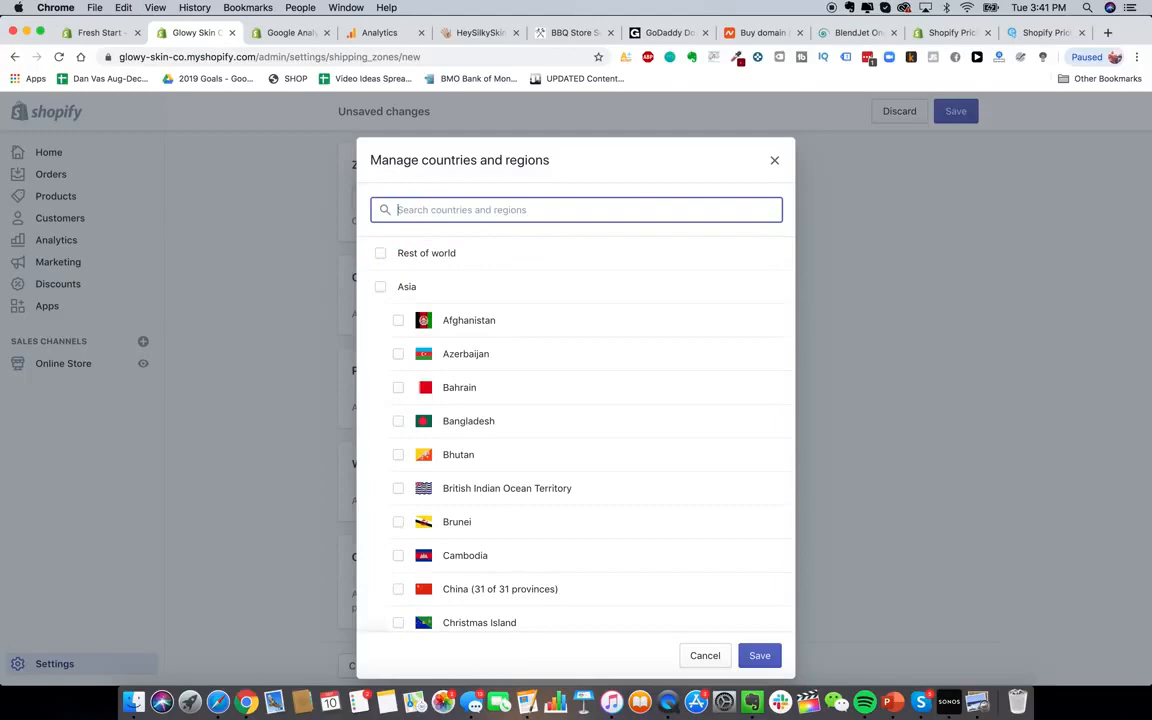
Search Google for 'epacket countries' and review epacketexpress.com's supported-country list
{"action": "left_click", "coordinate": [1107, 32]}
{"action": "type", "text": "epacket countries"}
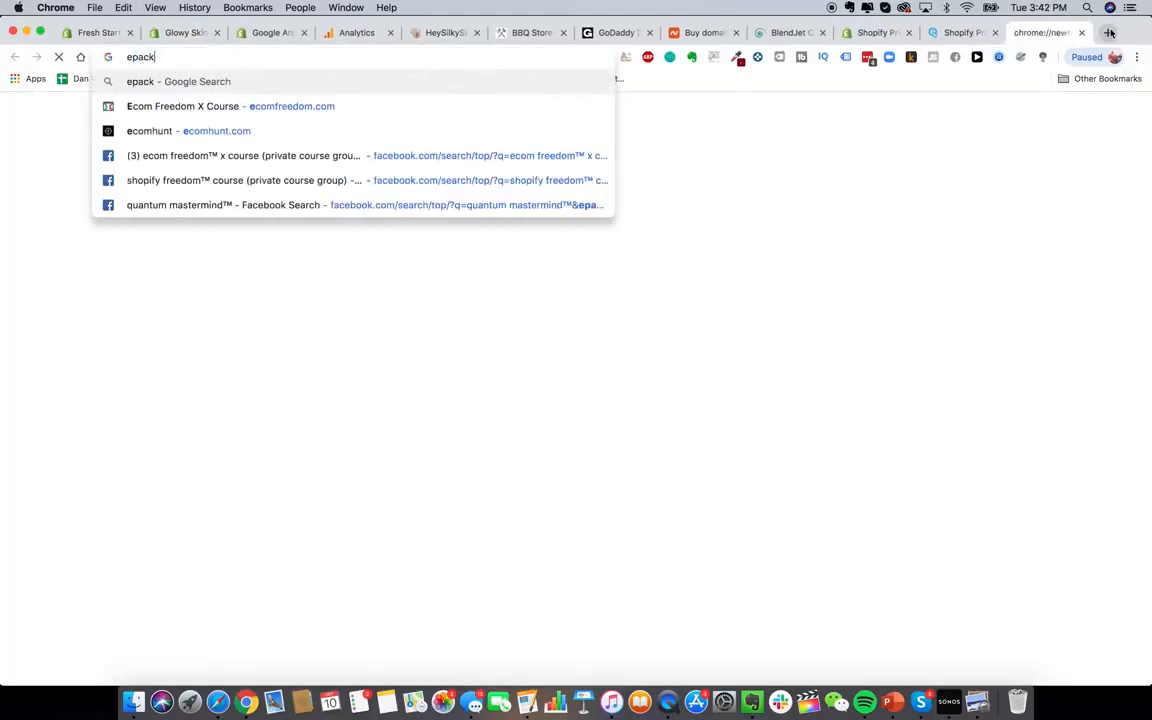
{"action": "key", "text": "Return"}
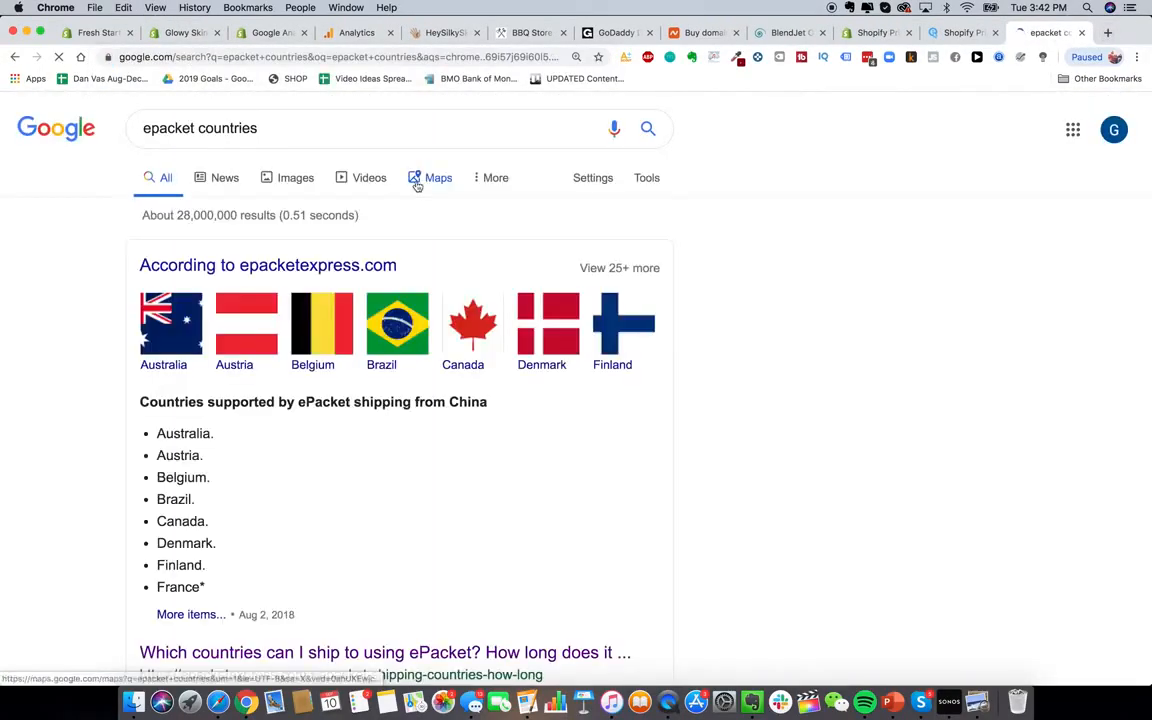
{"action": "scroll", "coordinate": [274, 430], "scroll_direction": "down", "scroll_amount": 3}
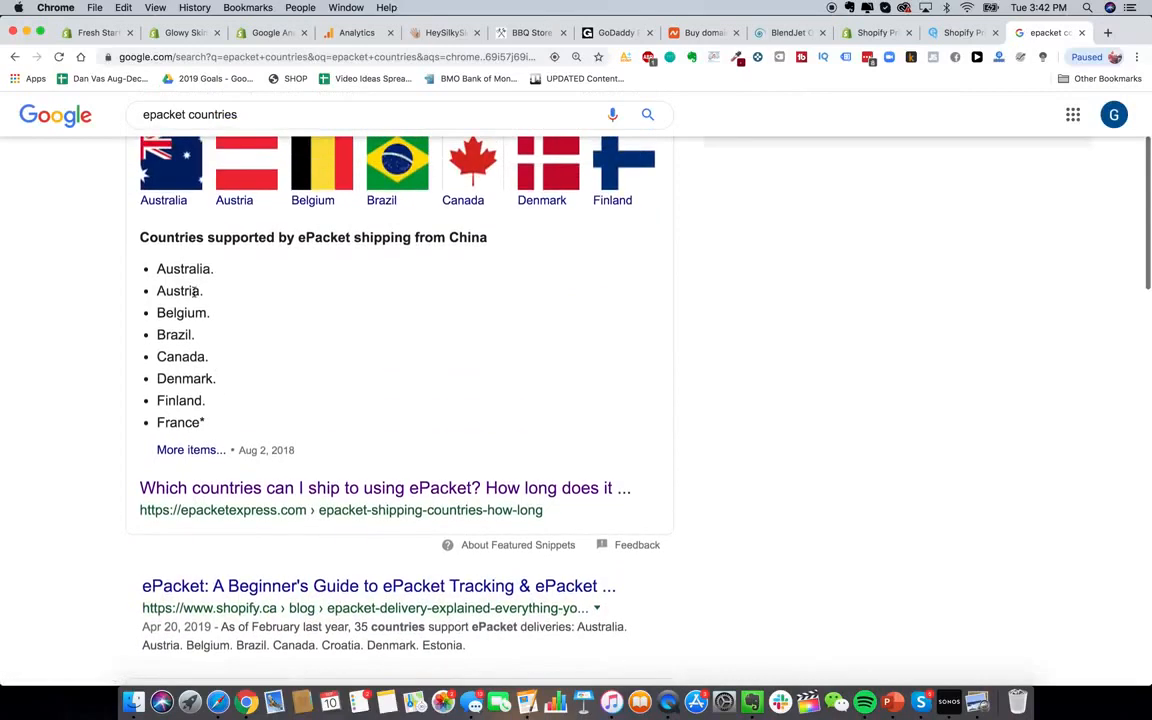
{"action": "triple_click", "coordinate": [188, 290]}
{"action": "left_click", "coordinate": [185, 357]}
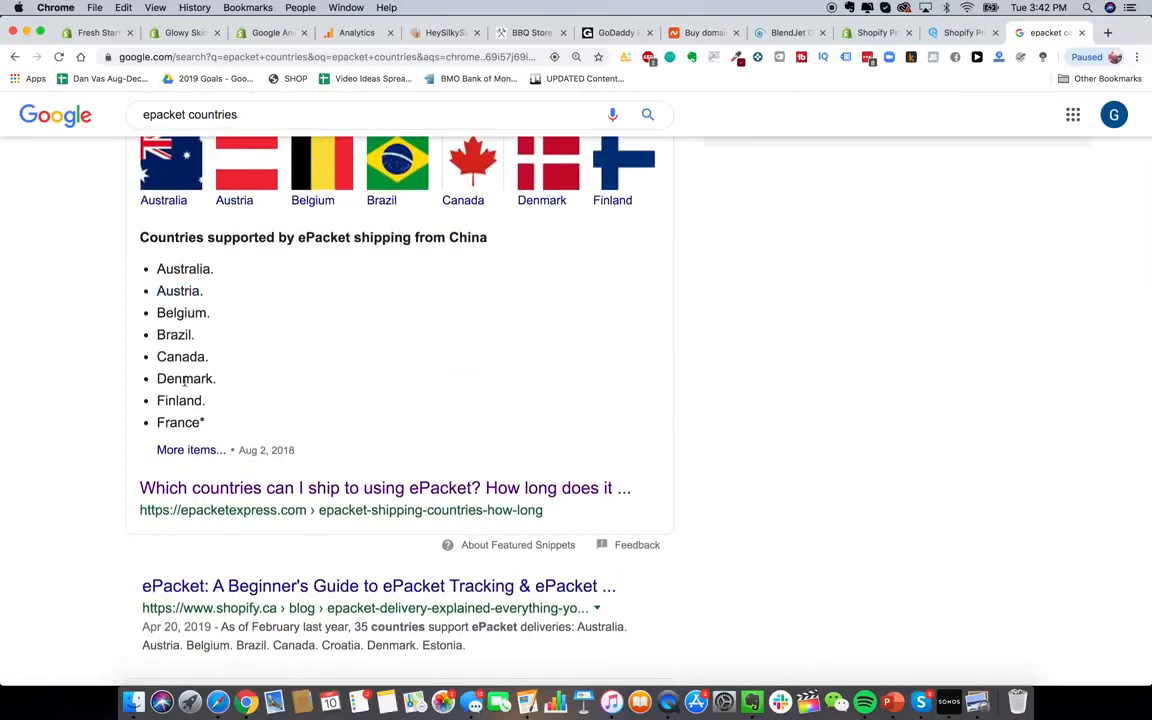
{"action": "left_click", "coordinate": [331, 491]}
{"action": "left_click", "coordinate": [305, 488]}
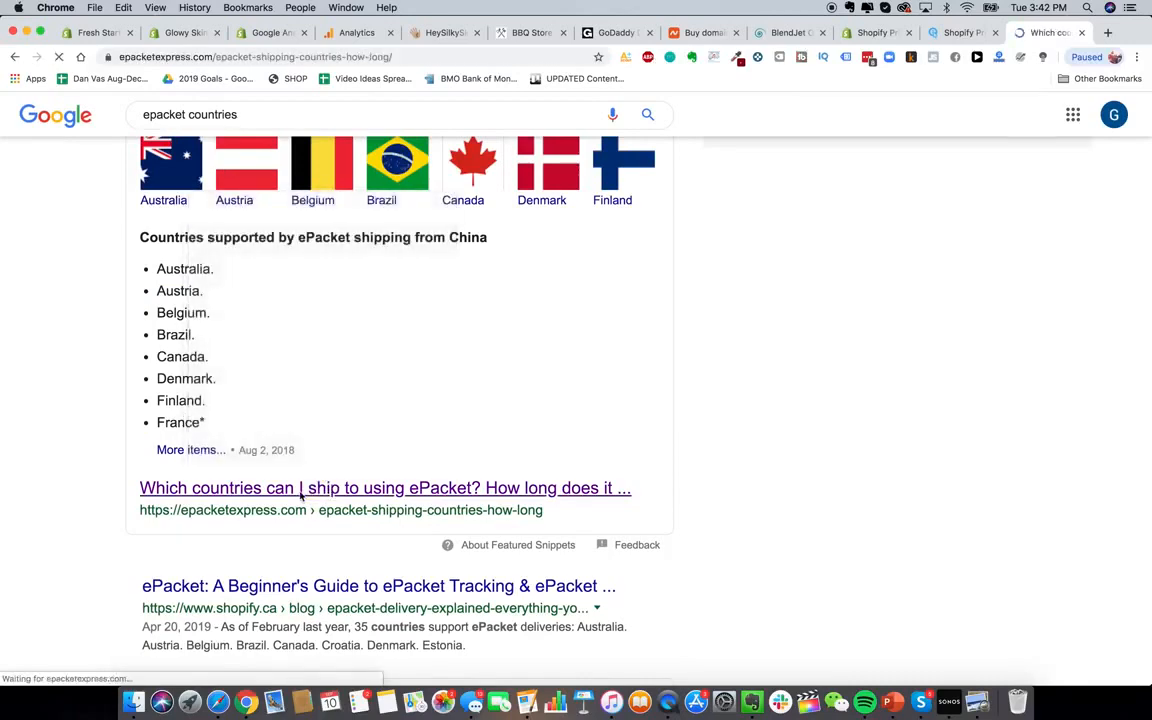
{"action": "scroll", "coordinate": [361, 607], "scroll_direction": "down", "scroll_amount": 4}
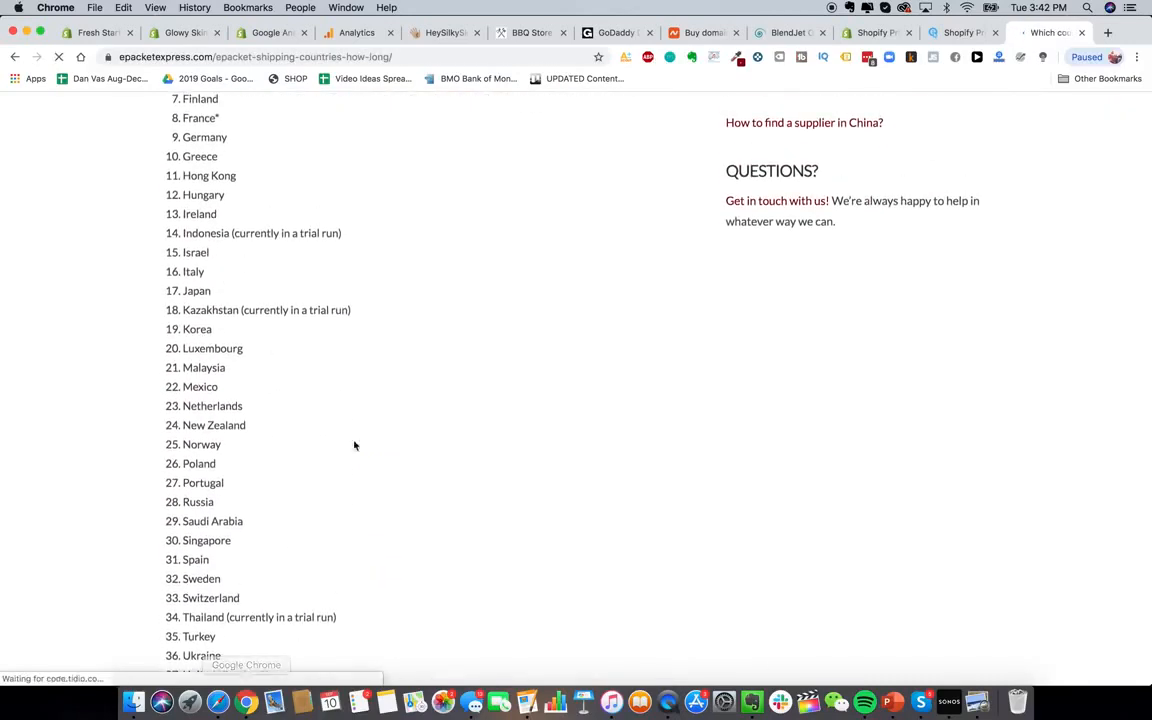
{"action": "scroll", "coordinate": [260, 252], "scroll_direction": "down", "scroll_amount": 3}
Close the country picker without adding countries and head back to Shipping settings
{"action": "left_click", "coordinate": [182, 32]}
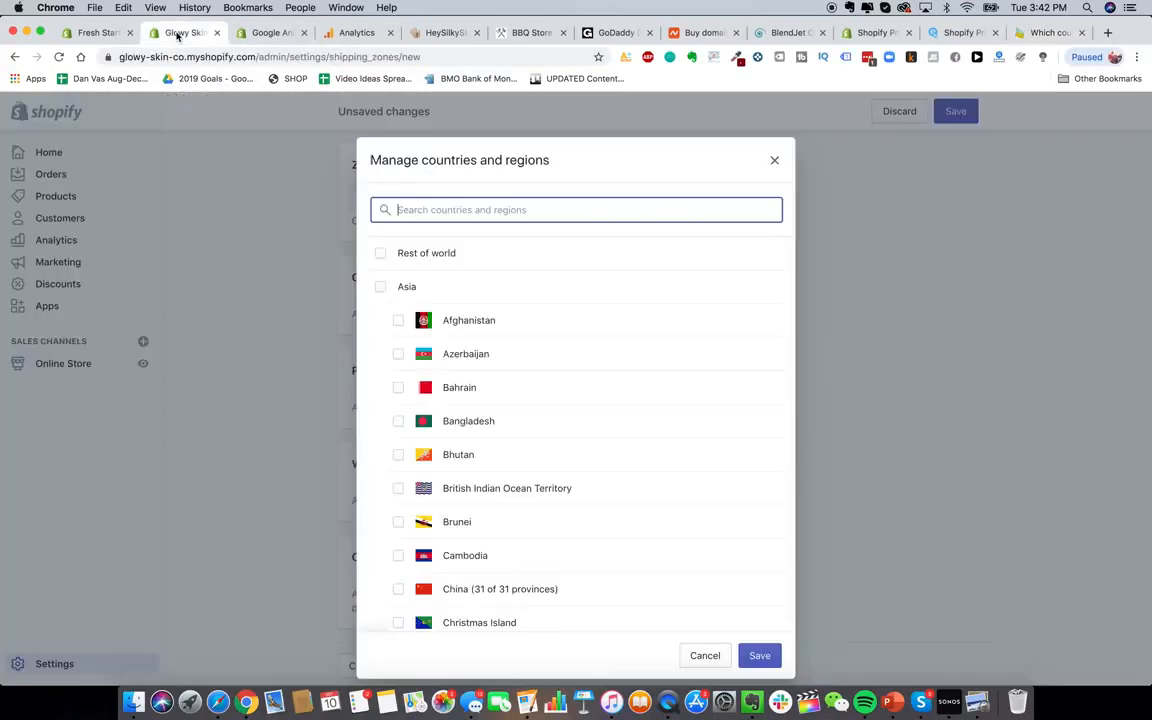
{"action": "left_click", "coordinate": [776, 158]}
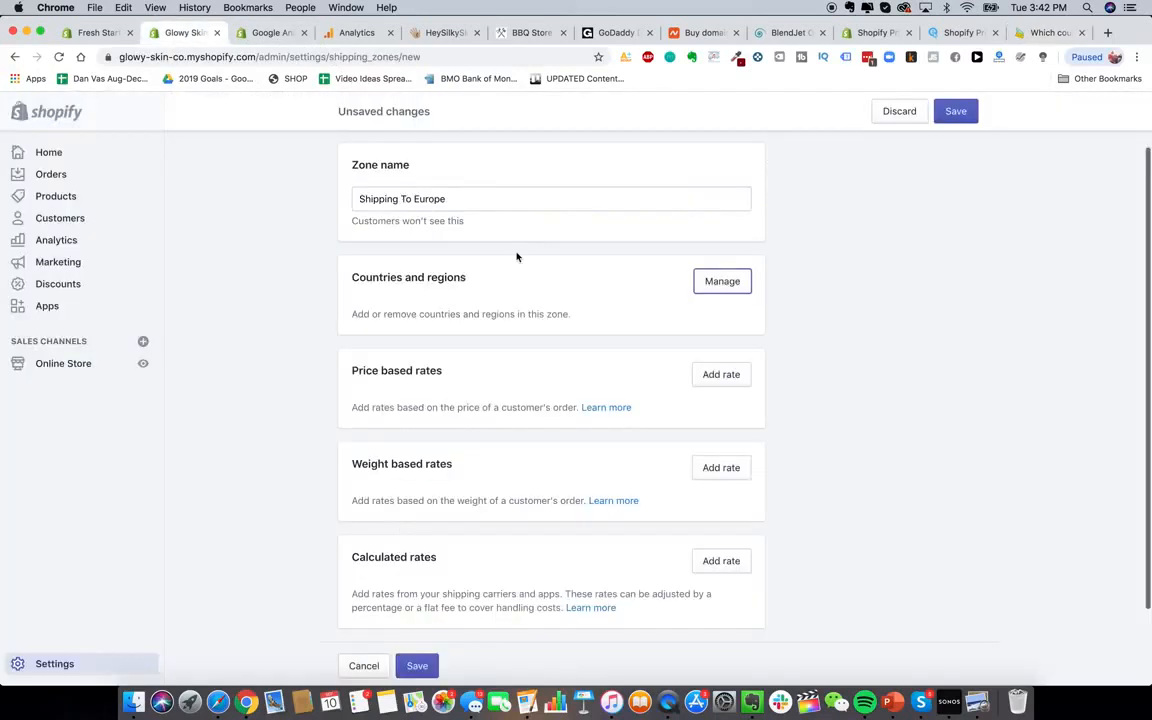
{"action": "scroll", "coordinate": [422, 347], "scroll_direction": "up", "scroll_amount": 2}
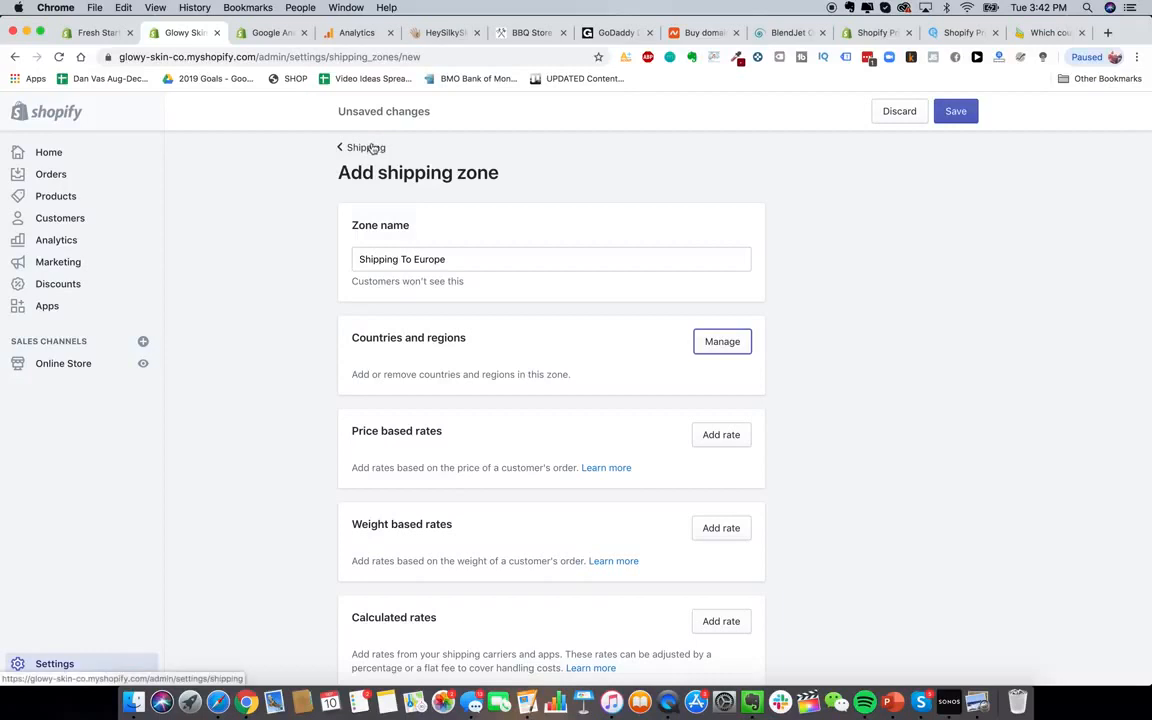
{"action": "left_click", "coordinate": [372, 148]}
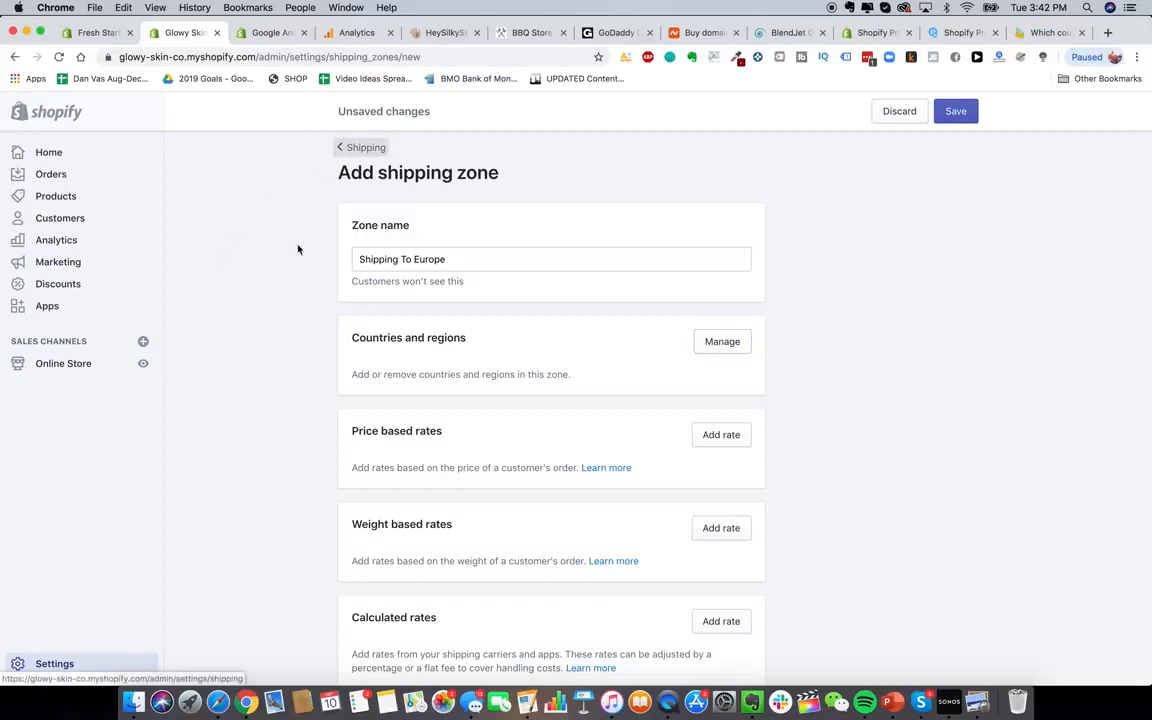
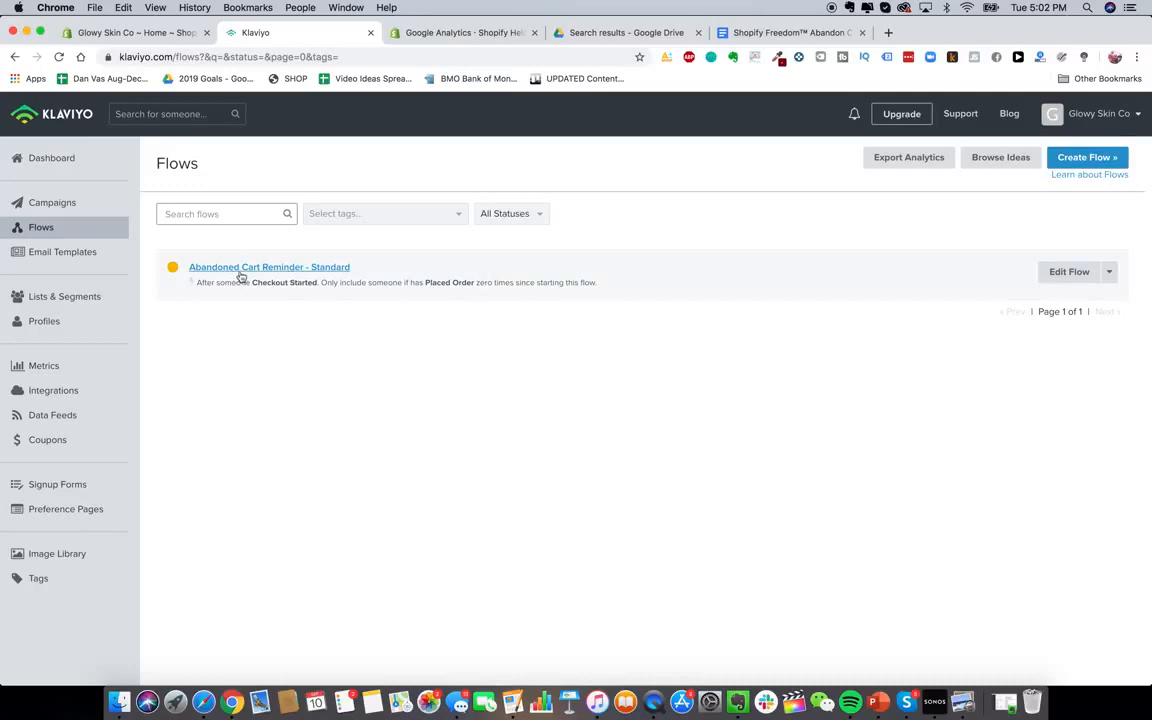
Create a flow named 'Glowy Skin Abandon Cart Sequence' from the Standard Abandoned Cart Reminder template
{"action": "left_click", "coordinate": [1083, 158]}
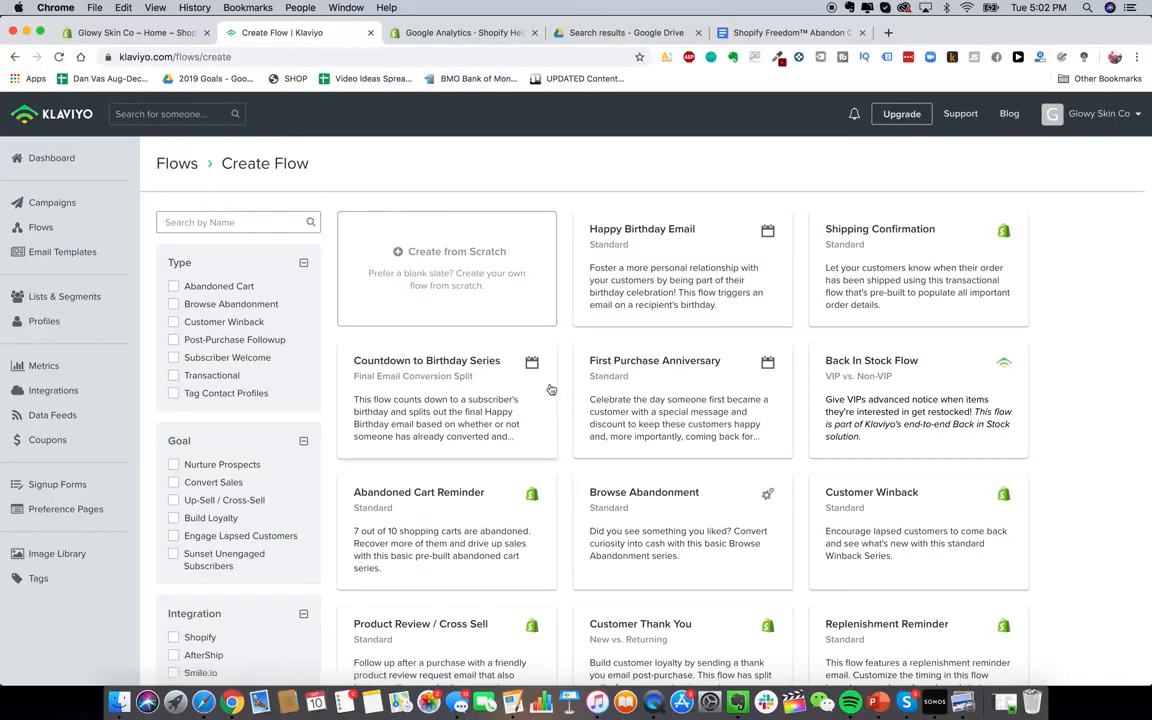
{"action": "scroll", "coordinate": [559, 333], "scroll_direction": "down", "scroll_amount": 5}
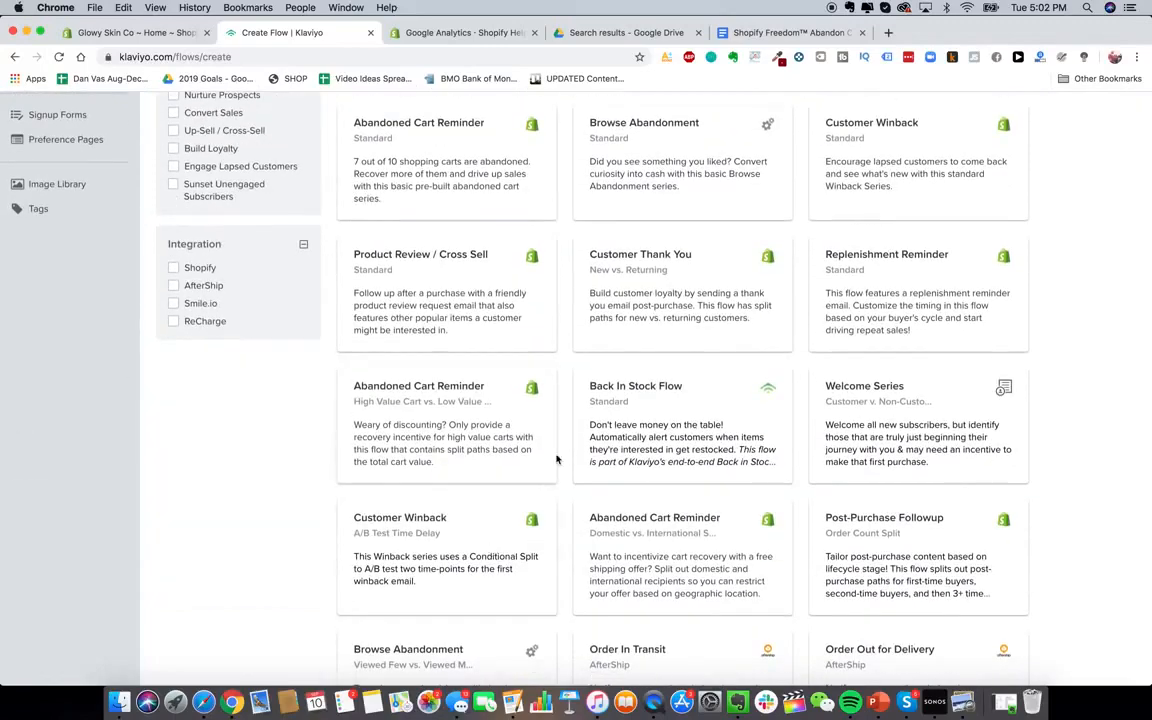
{"action": "scroll", "coordinate": [447, 478], "scroll_direction": "up", "scroll_amount": 5}
{"action": "left_click", "coordinate": [226, 219]}
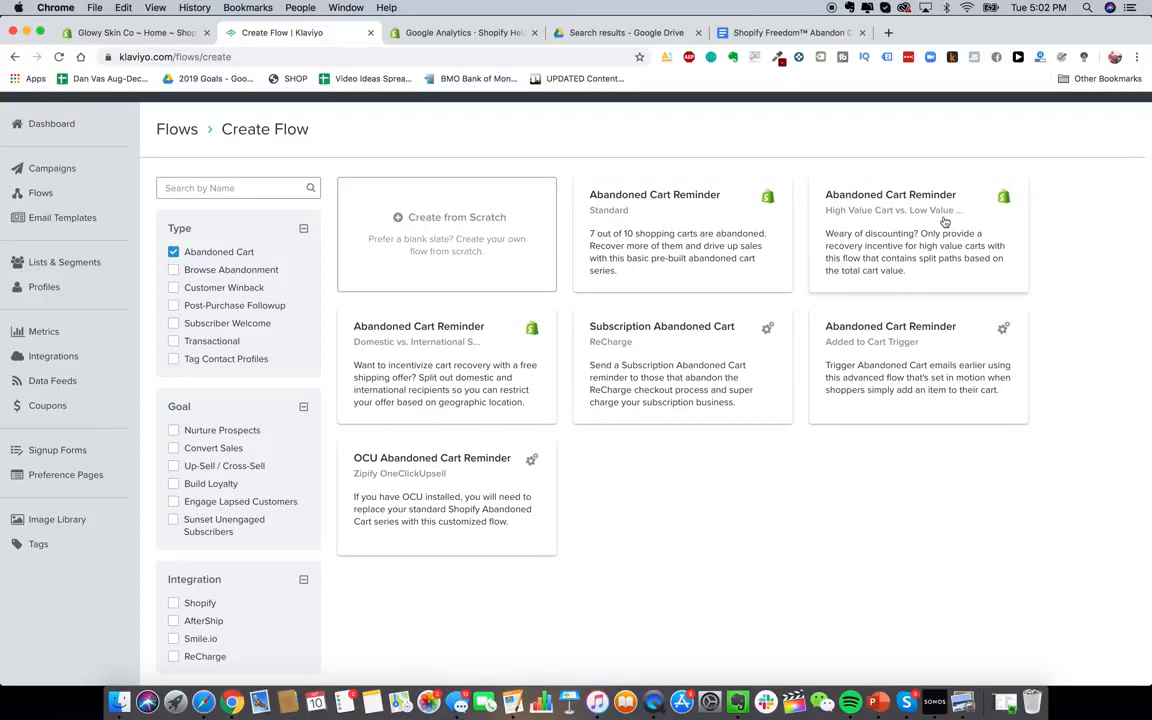
{"action": "left_click", "coordinate": [663, 236]}
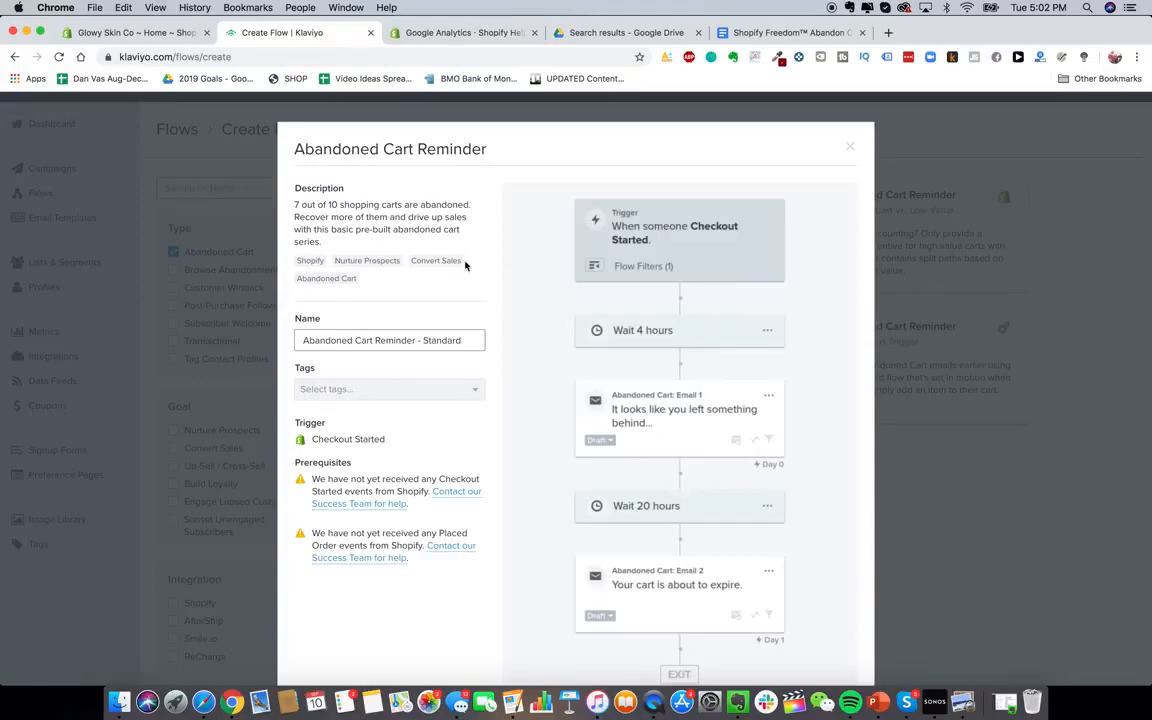
{"action": "triple_click", "coordinate": [435, 340]}
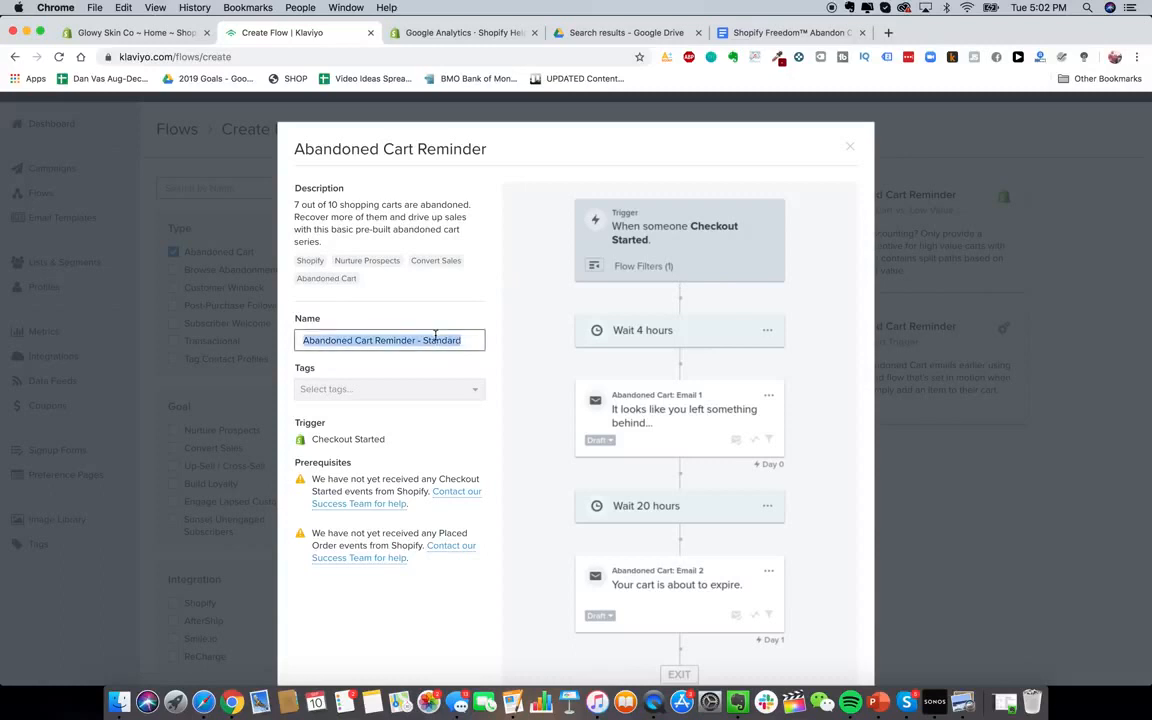
{"action": "type", "text": "Glowy "}
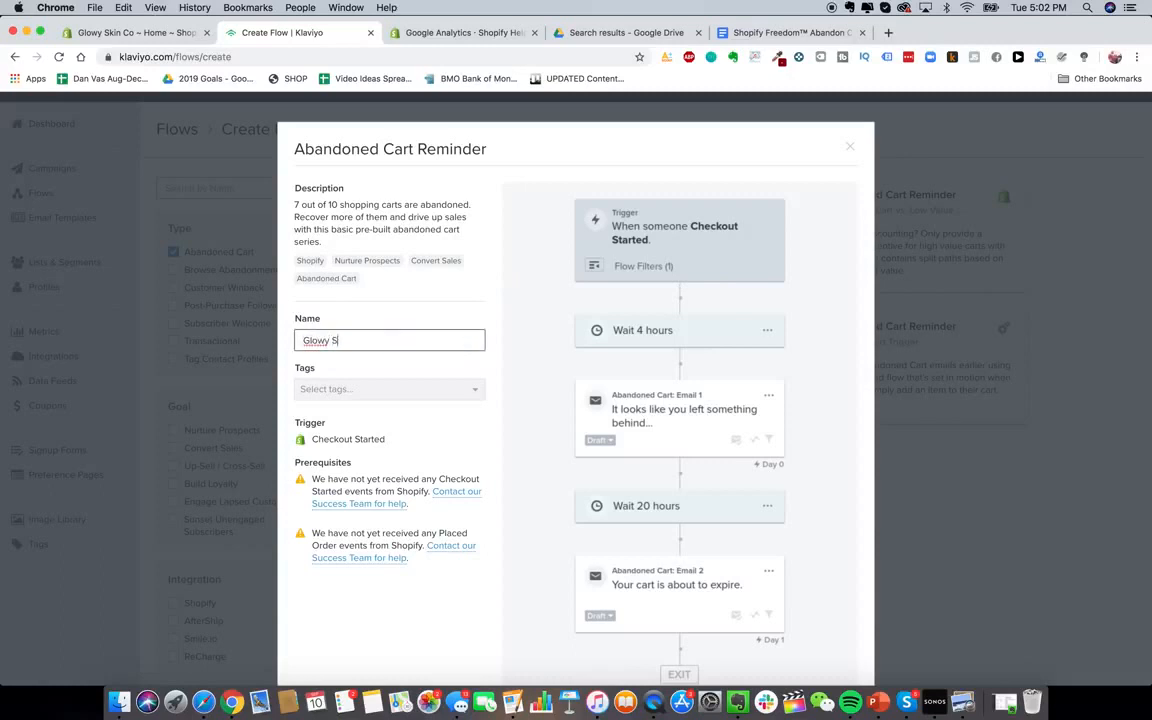
{"action": "type", "text": "Skin Abandon Cart Sequence"}
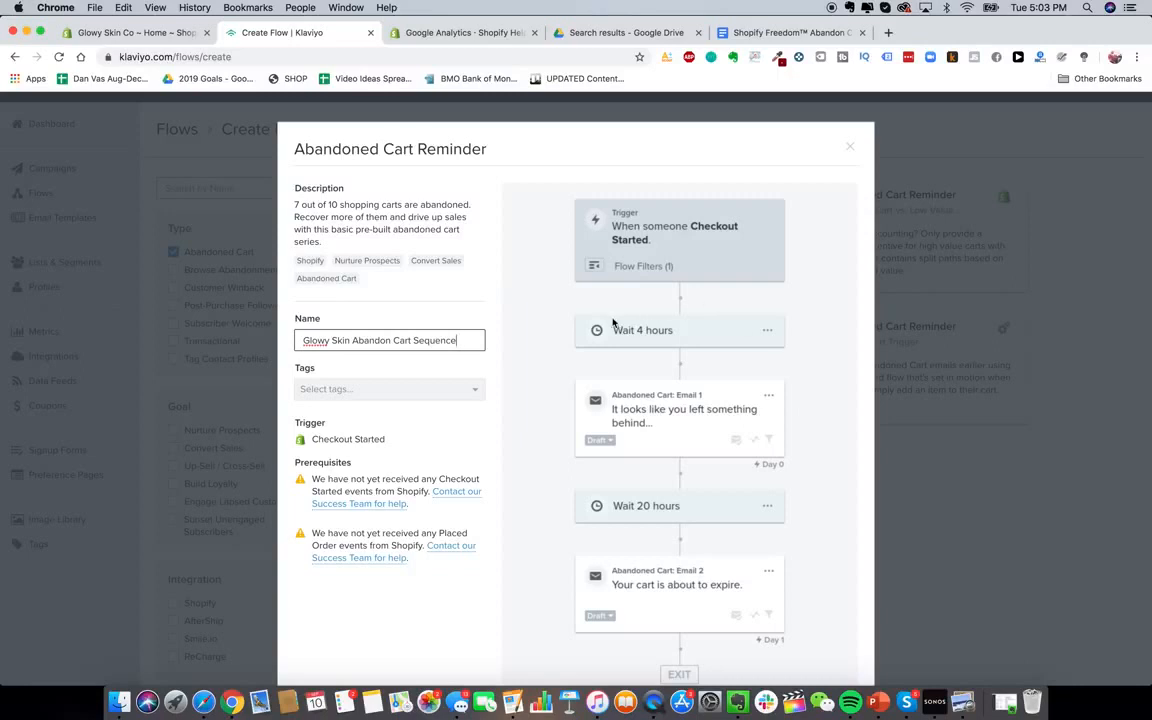
{"action": "scroll", "coordinate": [628, 396], "scroll_direction": "down", "scroll_amount": 3}
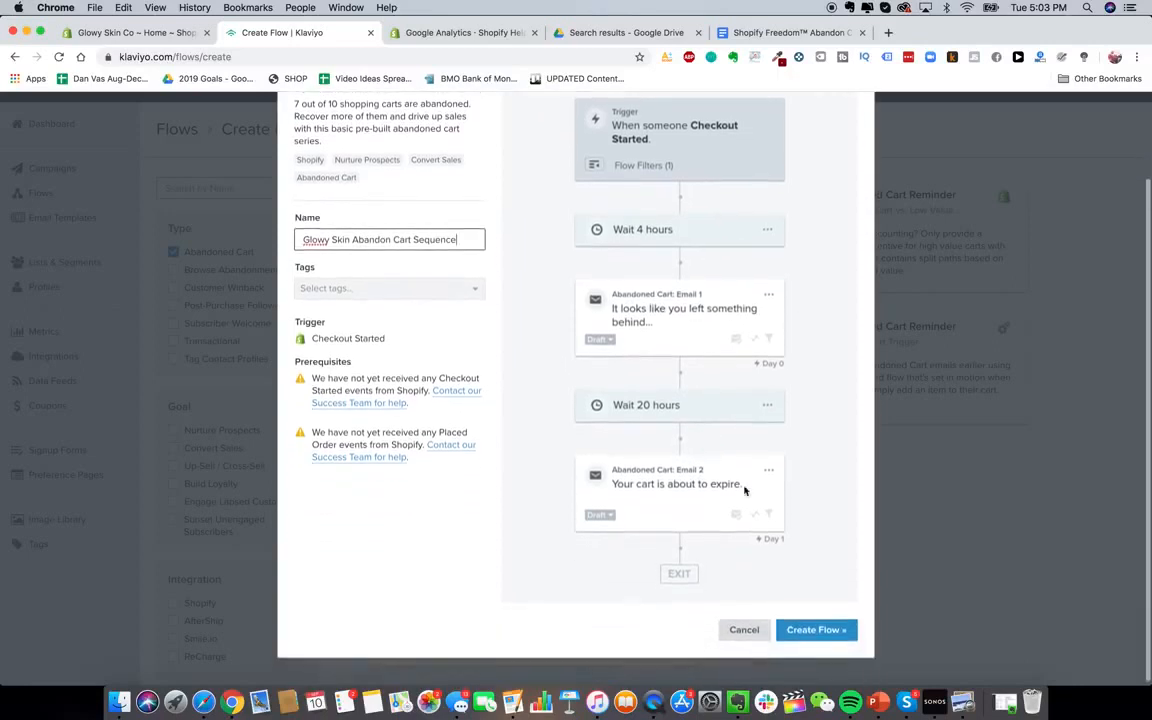
{"action": "left_click", "coordinate": [815, 630]}
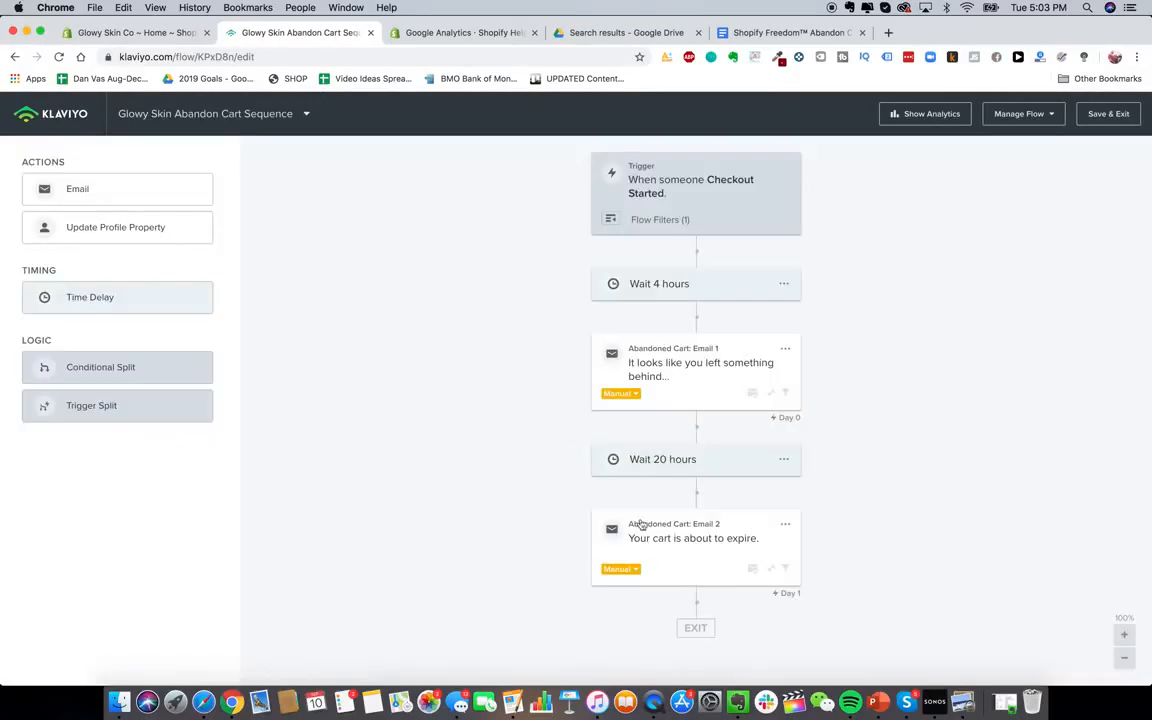
Adjust the canvas zoom and review the flow's trigger and 4-hour wait settings
{"action": "left_click", "coordinate": [1124, 659]}
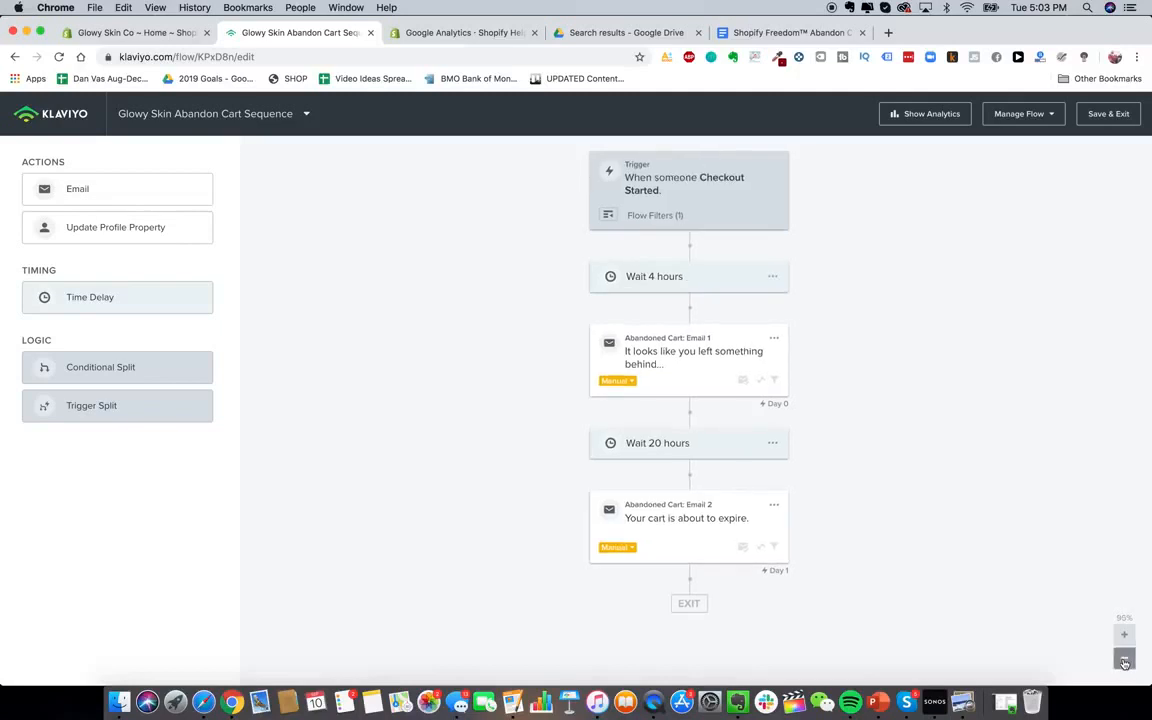
{"action": "left_click", "coordinate": [1124, 659]}
{"action": "left_click", "coordinate": [1124, 659]}
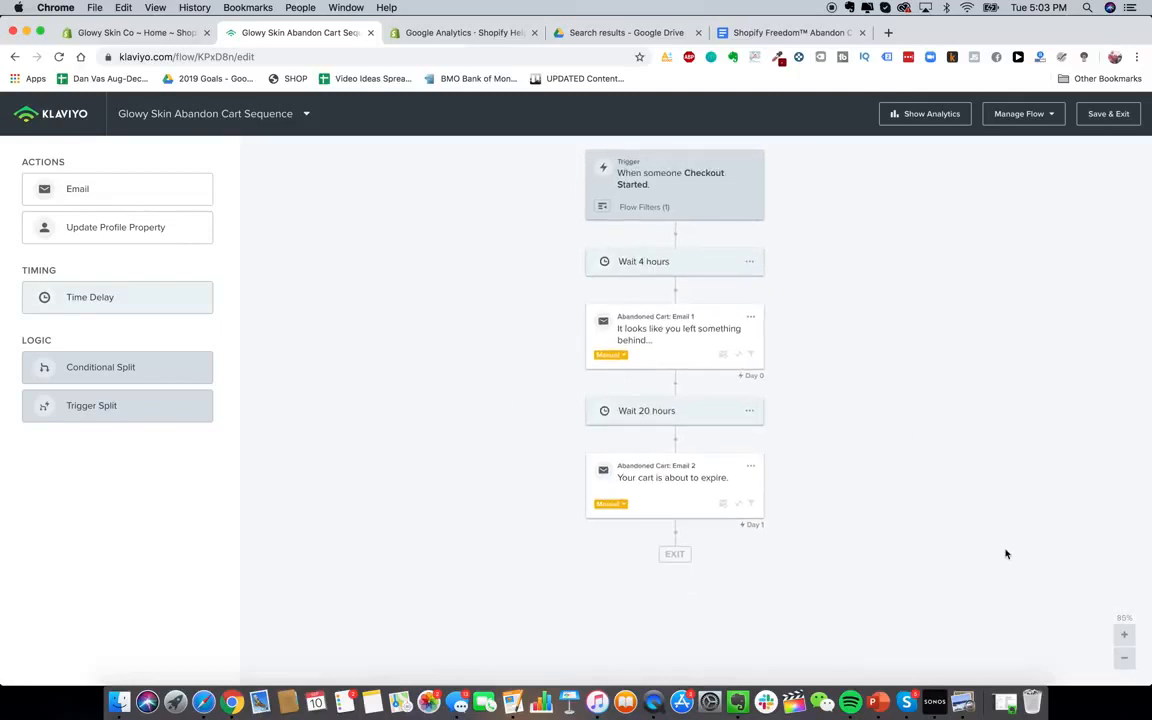
{"action": "left_click", "coordinate": [1124, 635]}
{"action": "left_click", "coordinate": [645, 181]}
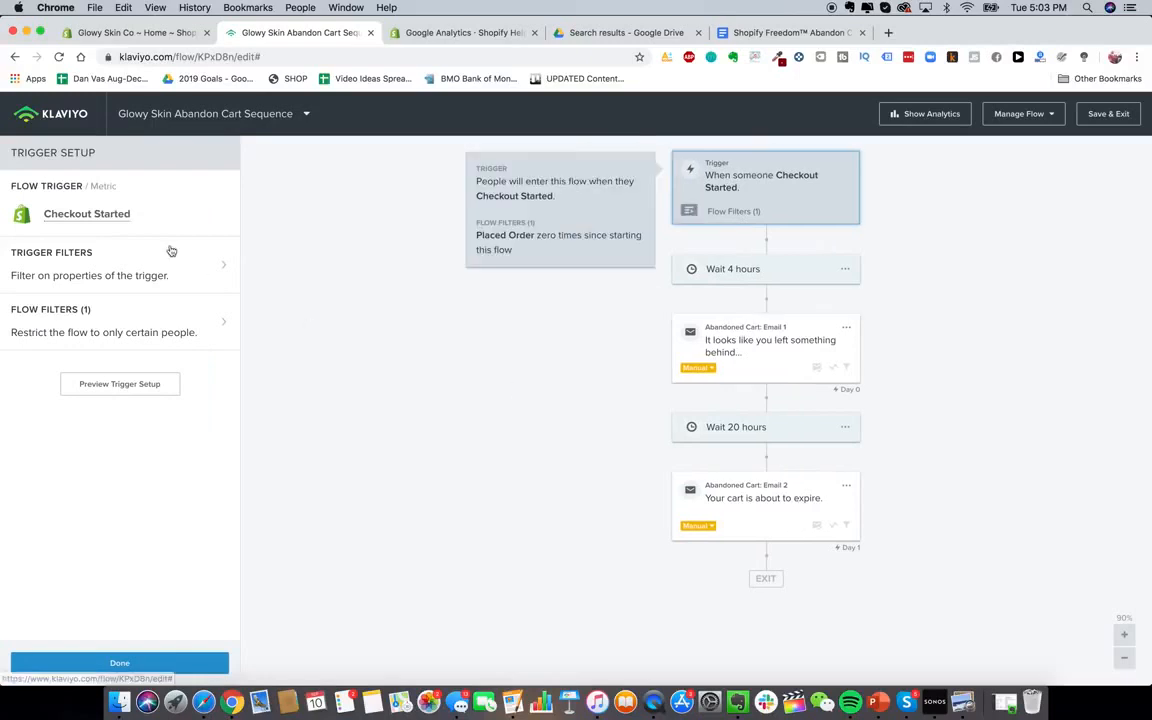
{"action": "left_click", "coordinate": [738, 265]}
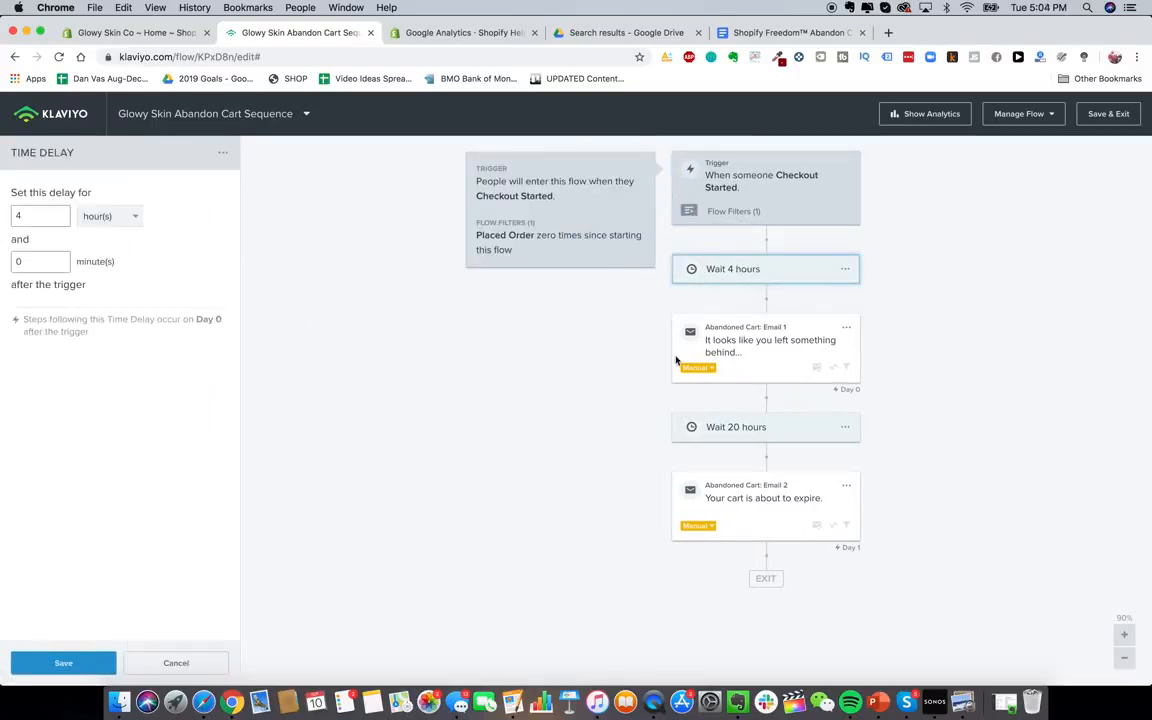
{"action": "left_click", "coordinate": [788, 34]}
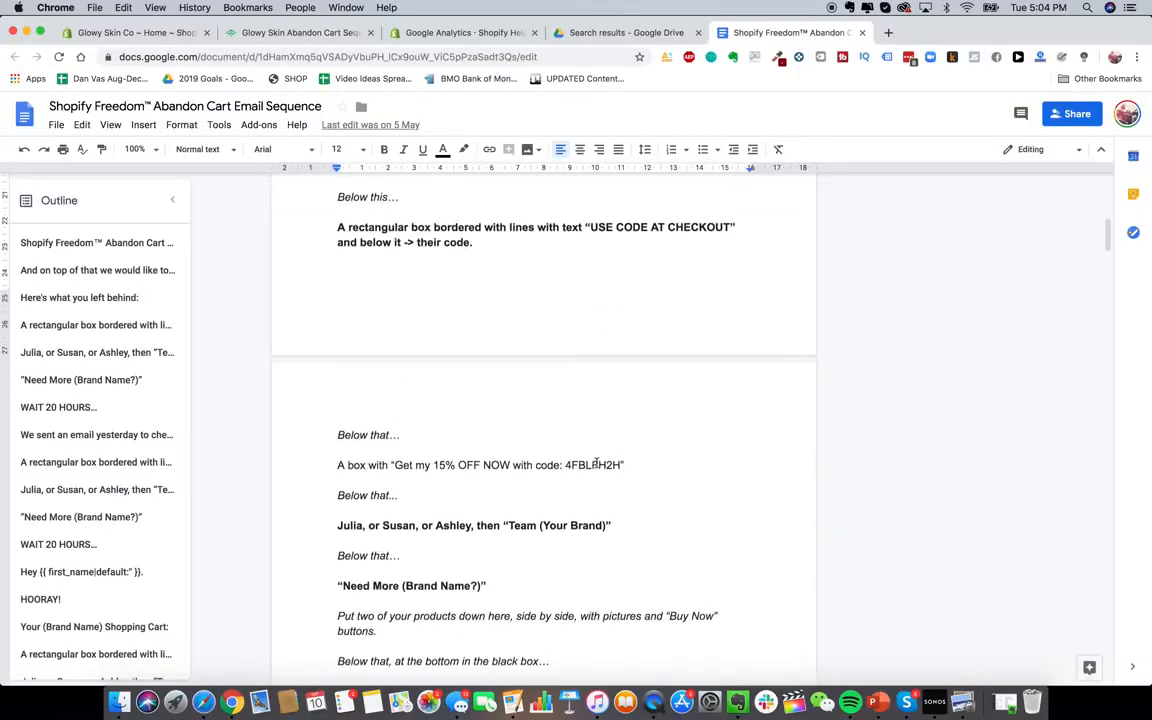
Read through Email 1's coupon instructions in the abandon cart sequence document
{"action": "scroll", "coordinate": [596, 462], "scroll_direction": "up", "scroll_amount": 10}
{"action": "scroll", "coordinate": [596, 462], "scroll_direction": "down", "scroll_amount": 2}
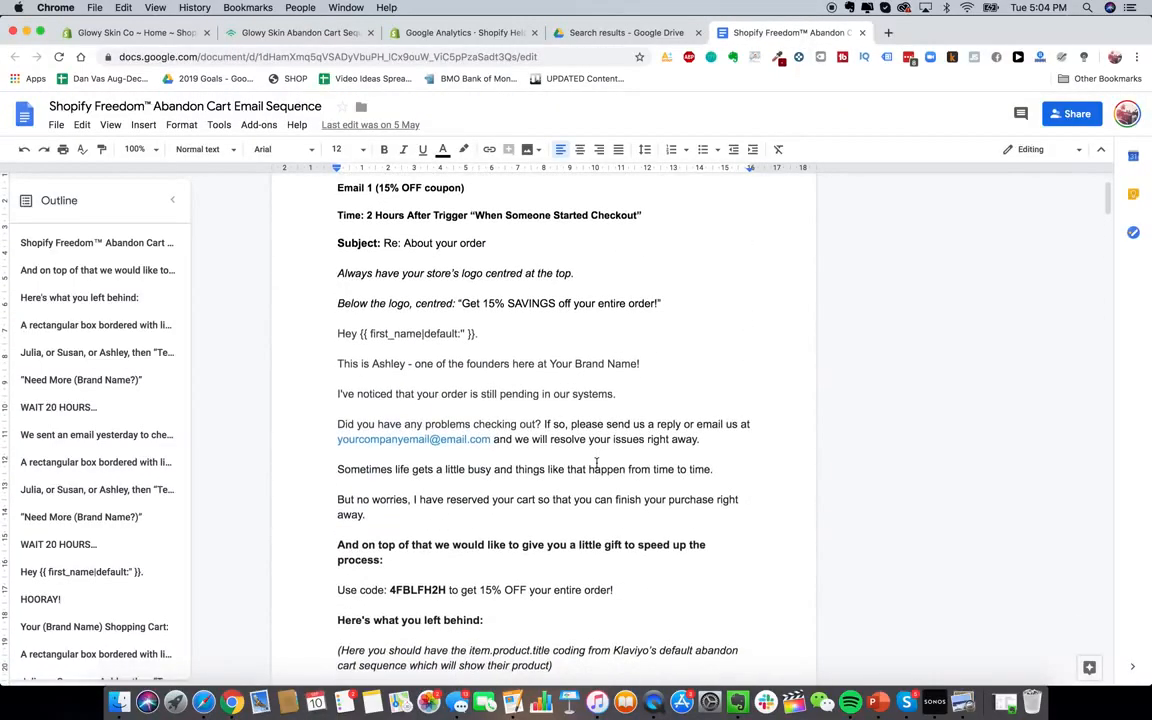
{"action": "scroll", "coordinate": [596, 462], "scroll_direction": "up", "scroll_amount": 1}
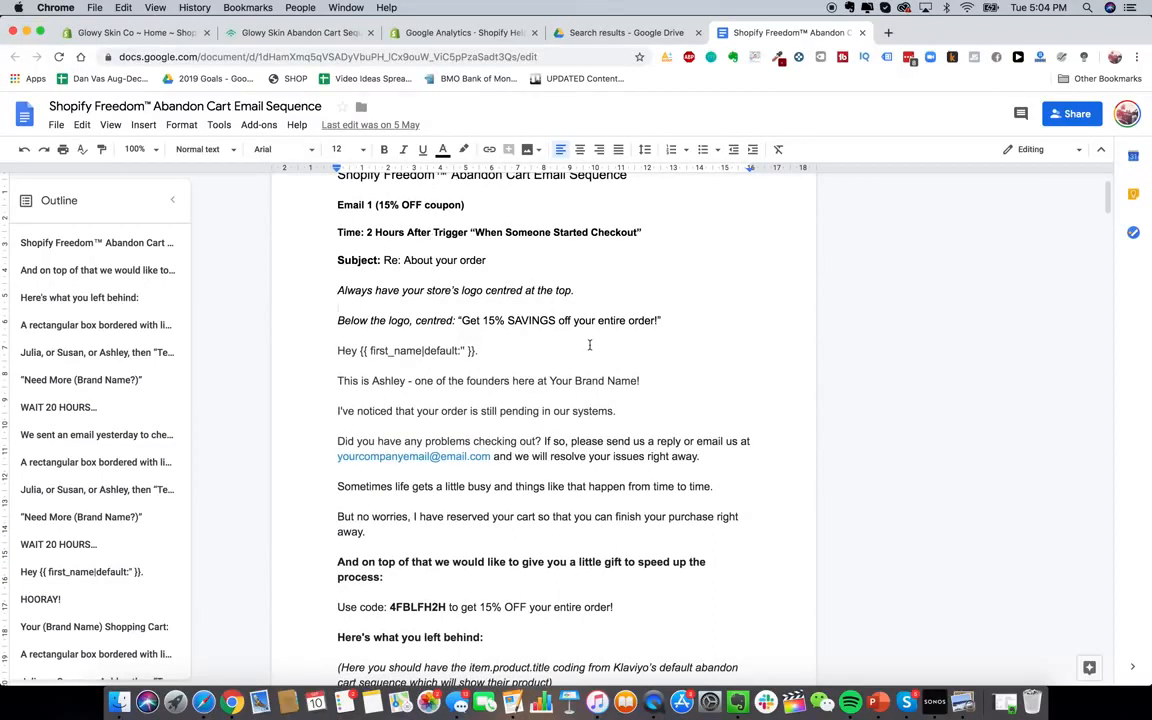
{"action": "scroll", "coordinate": [440, 283], "scroll_direction": "down", "scroll_amount": 1}
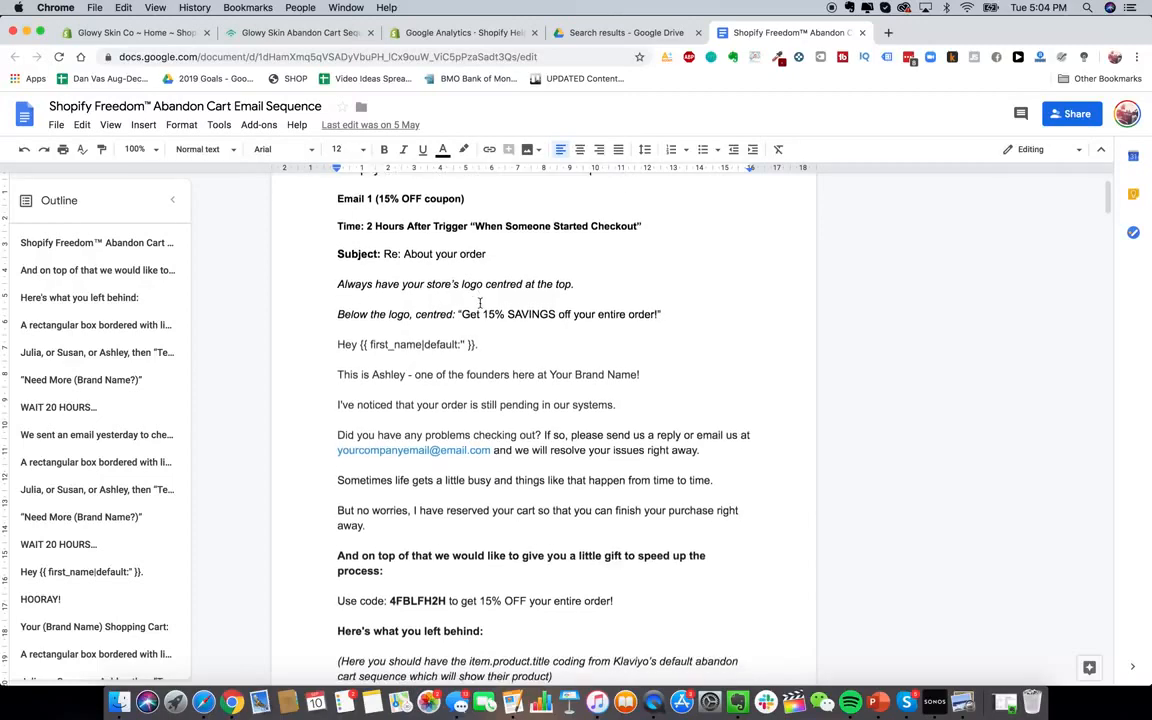
{"action": "scroll", "coordinate": [473, 432], "scroll_direction": "down", "scroll_amount": 10}
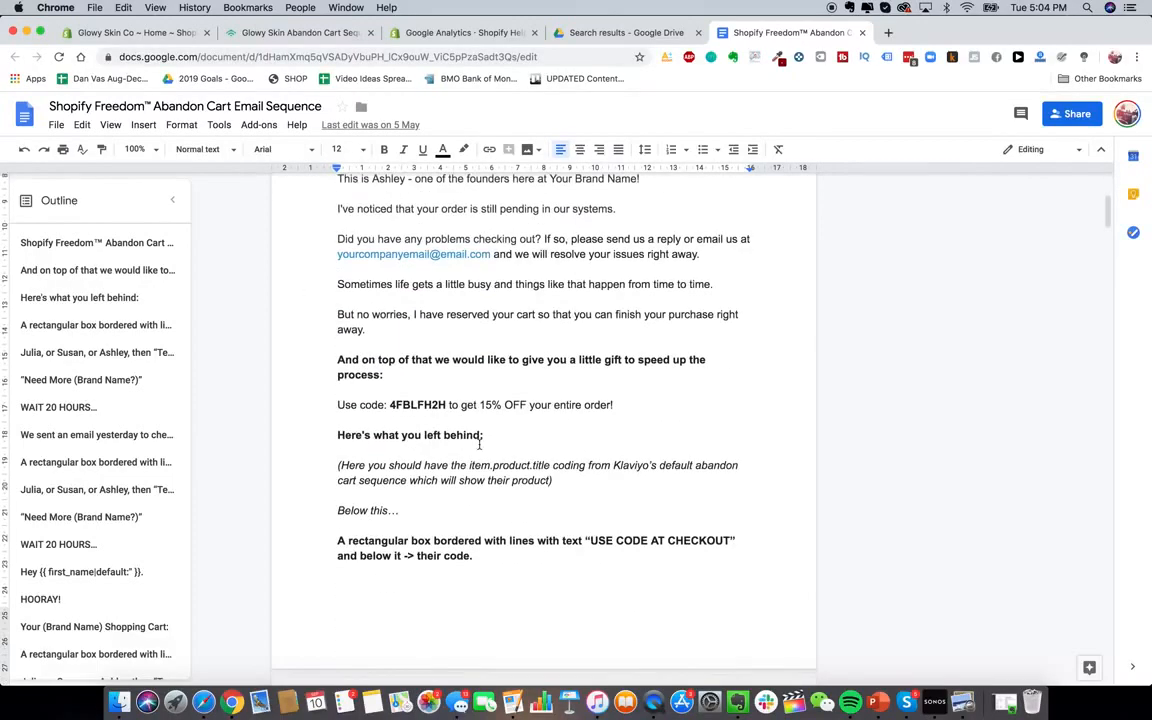
{"action": "scroll", "coordinate": [349, 365], "scroll_direction": "down", "scroll_amount": 7}
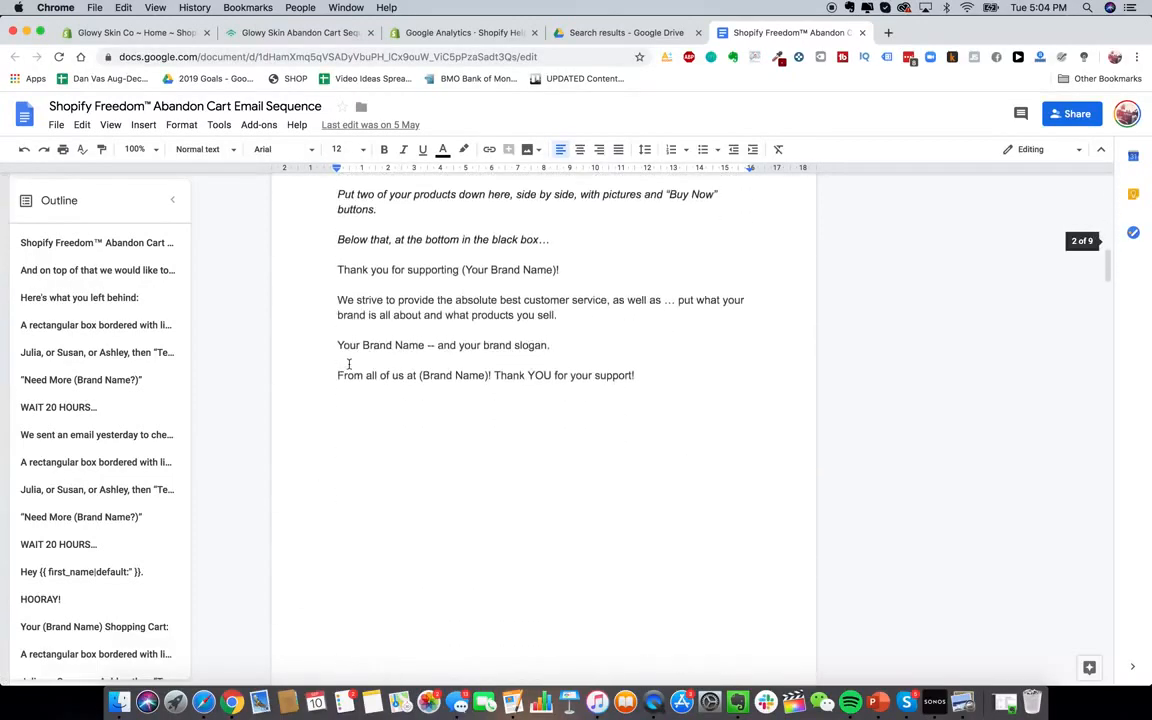
{"action": "scroll", "coordinate": [349, 365], "scroll_direction": "up", "scroll_amount": 8}
{"action": "scroll", "coordinate": [349, 364], "scroll_direction": "down", "scroll_amount": 18}
{"action": "scroll", "coordinate": [349, 364], "scroll_direction": "up", "scroll_amount": 1}
{"action": "scroll", "coordinate": [349, 364], "scroll_direction": "up", "scroll_amount": 20}
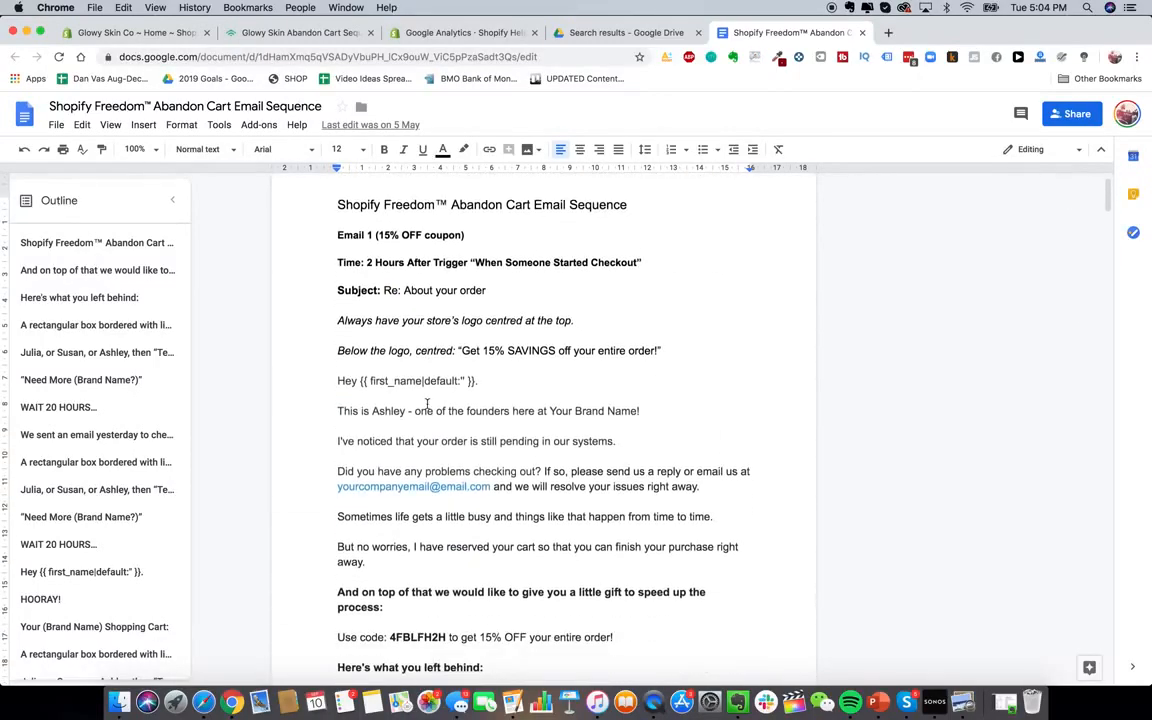
{"action": "scroll", "coordinate": [427, 404], "scroll_direction": "up", "scroll_amount": 1}
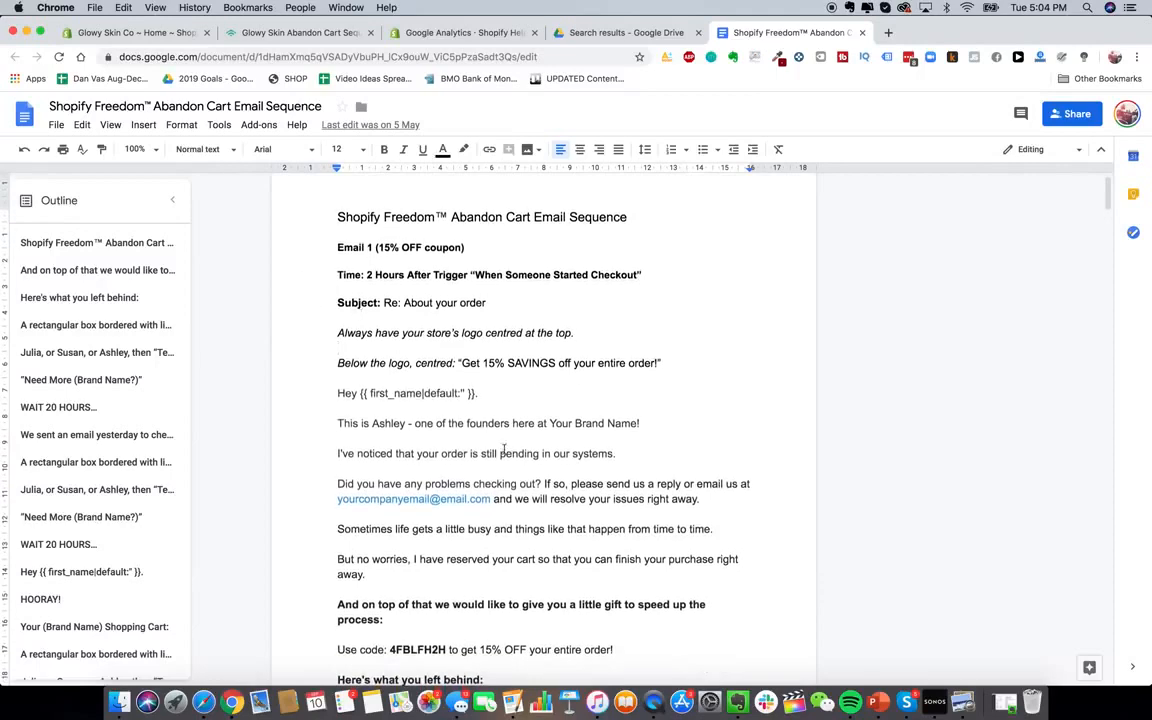
{"action": "scroll", "coordinate": [469, 388], "scroll_direction": "down", "scroll_amount": 2}
{"action": "scroll", "coordinate": [459, 380], "scroll_direction": "up", "scroll_amount": 2}
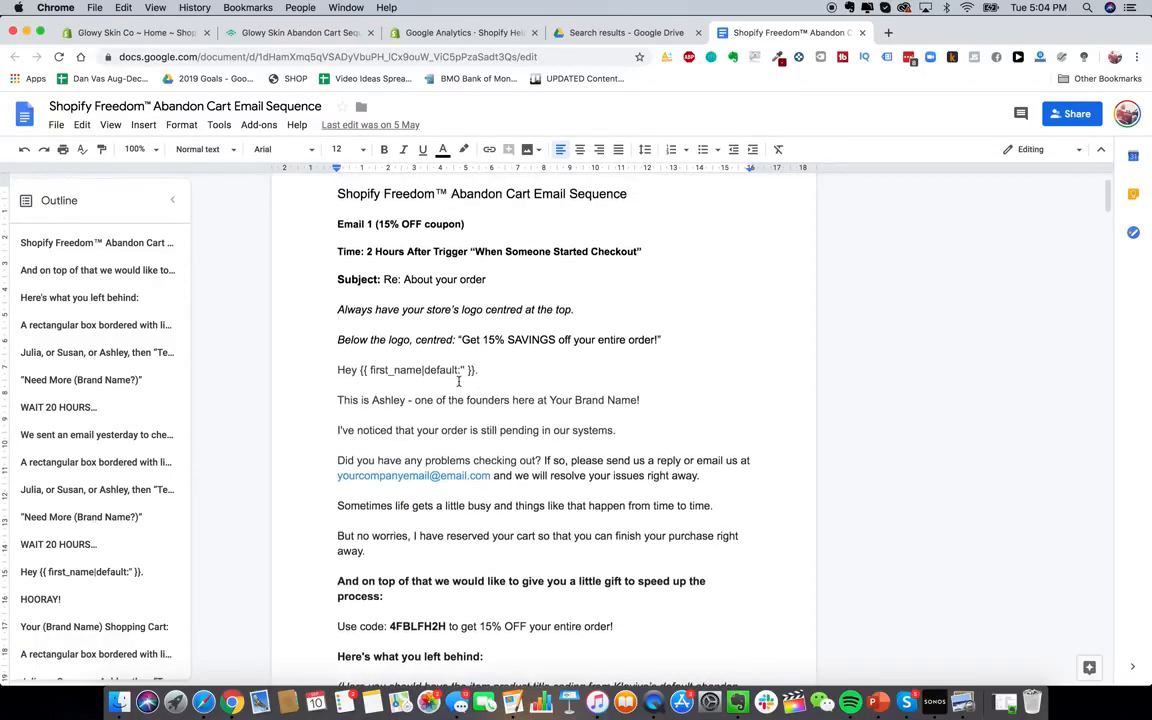
{"action": "scroll", "coordinate": [458, 378], "scroll_direction": "down", "scroll_amount": 4}
{"action": "scroll", "coordinate": [458, 378], "scroll_direction": "up", "scroll_amount": 3}
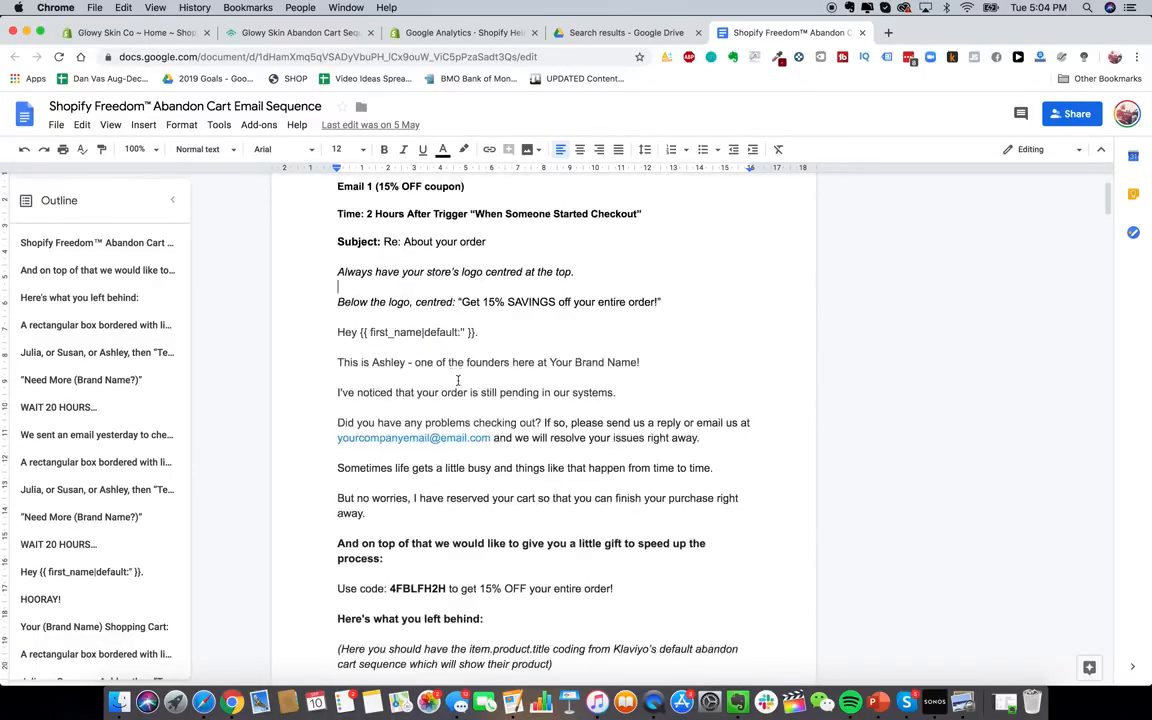
{"action": "scroll", "coordinate": [458, 380], "scroll_direction": "up", "scroll_amount": 2}
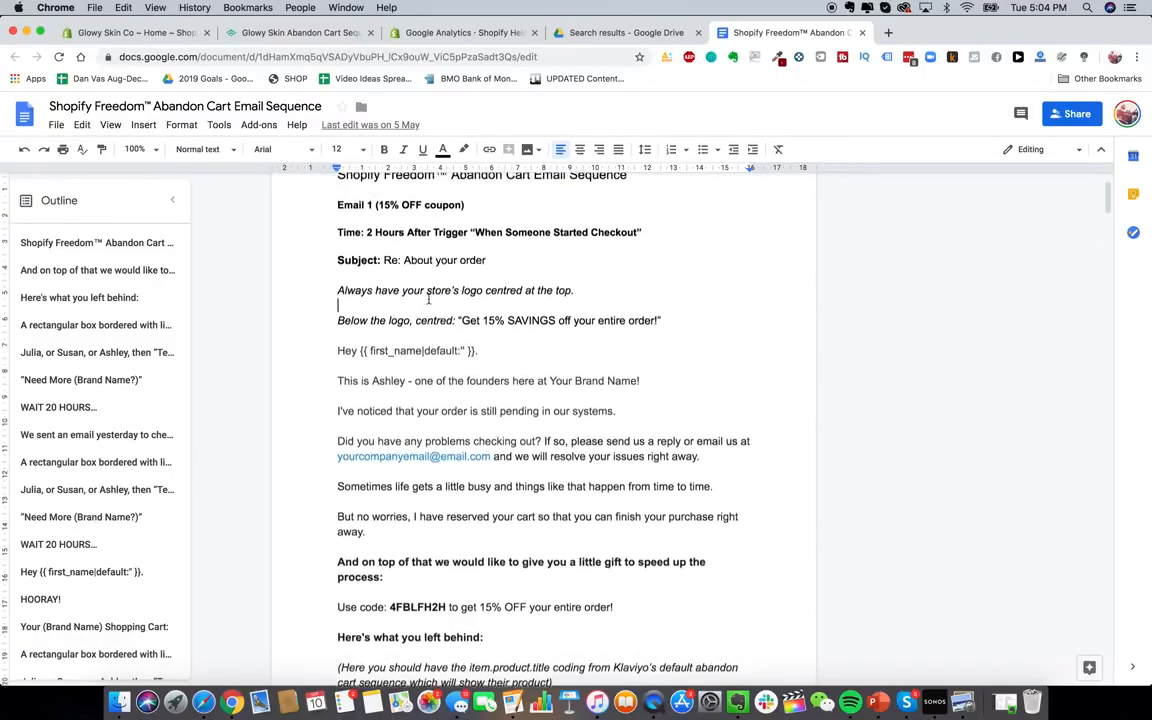
{"action": "left_click", "coordinate": [313, 37]}
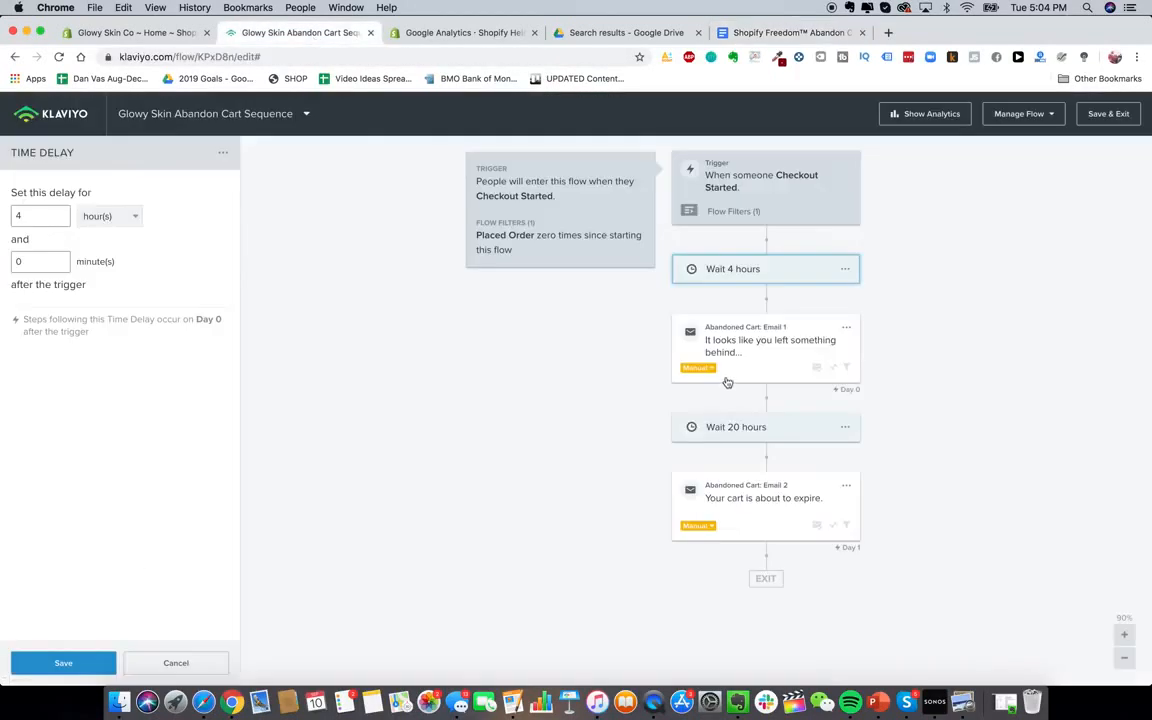
Delete Email 2 and the 20-hour wait step from the flow
{"action": "left_click", "coordinate": [846, 486]}
{"action": "left_click", "coordinate": [866, 545]}
{"action": "left_click", "coordinate": [735, 272]}
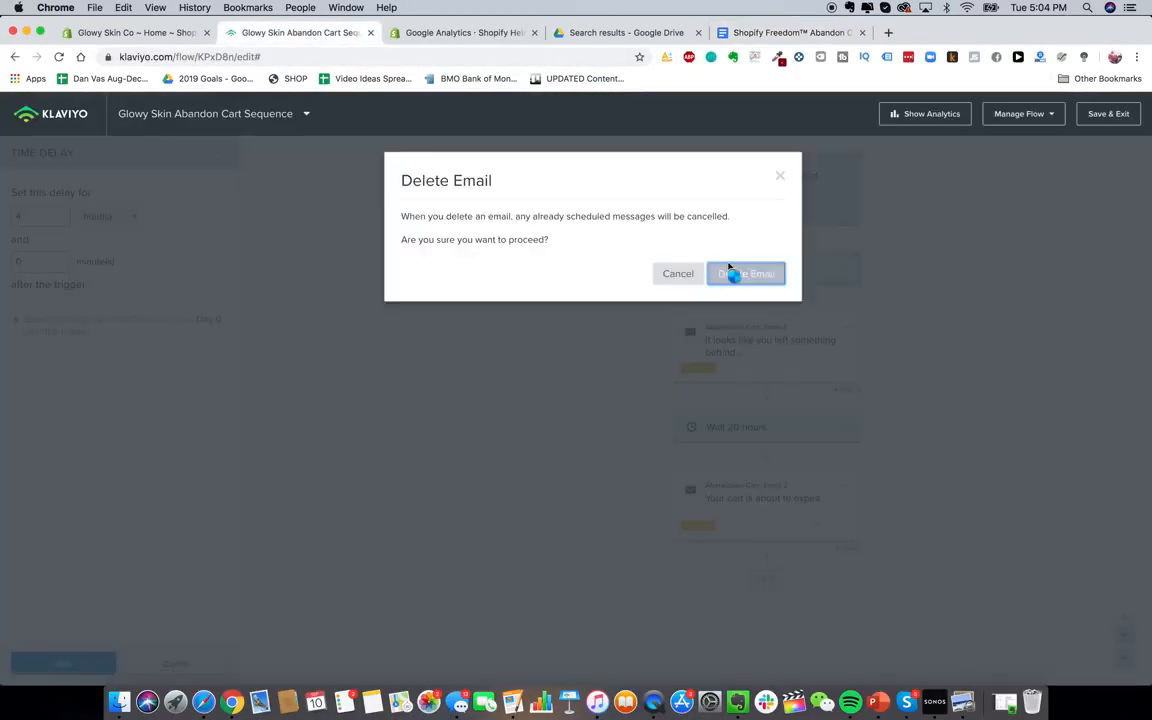
{"action": "left_click", "coordinate": [847, 431]}
{"action": "left_click", "coordinate": [862, 455]}
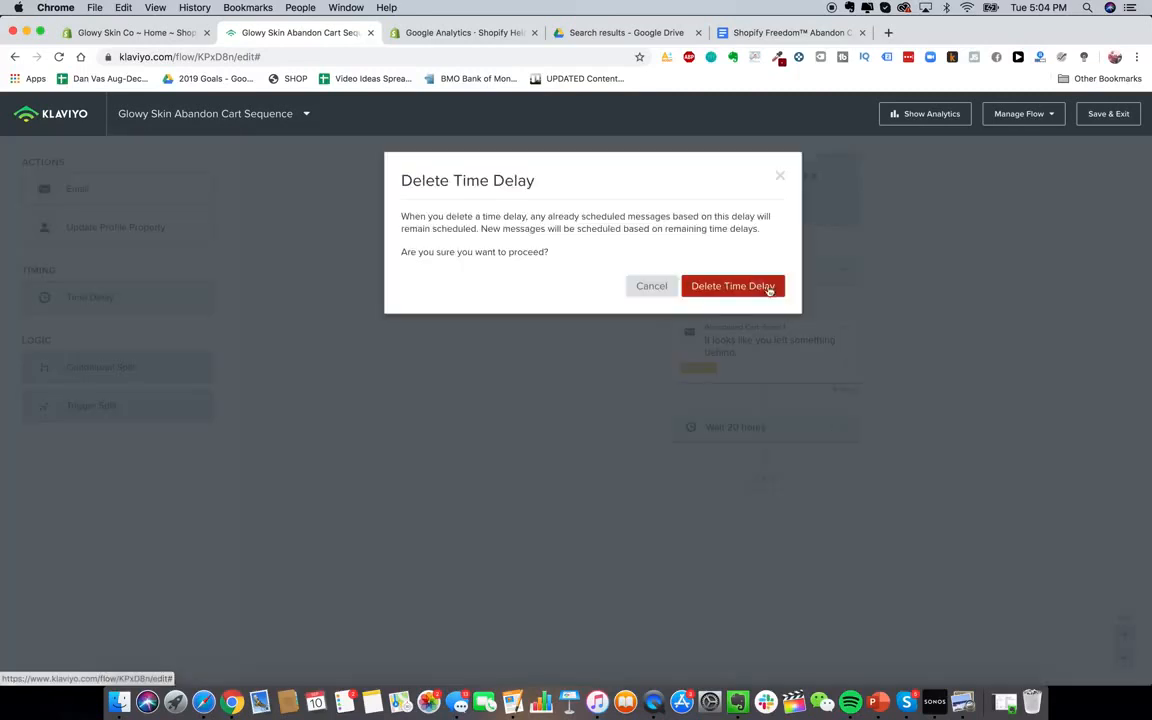
{"action": "left_click", "coordinate": [763, 291]}
Open Email 1 for editing and shorten its sender name to Glowy Skin
{"action": "left_click", "coordinate": [787, 340]}
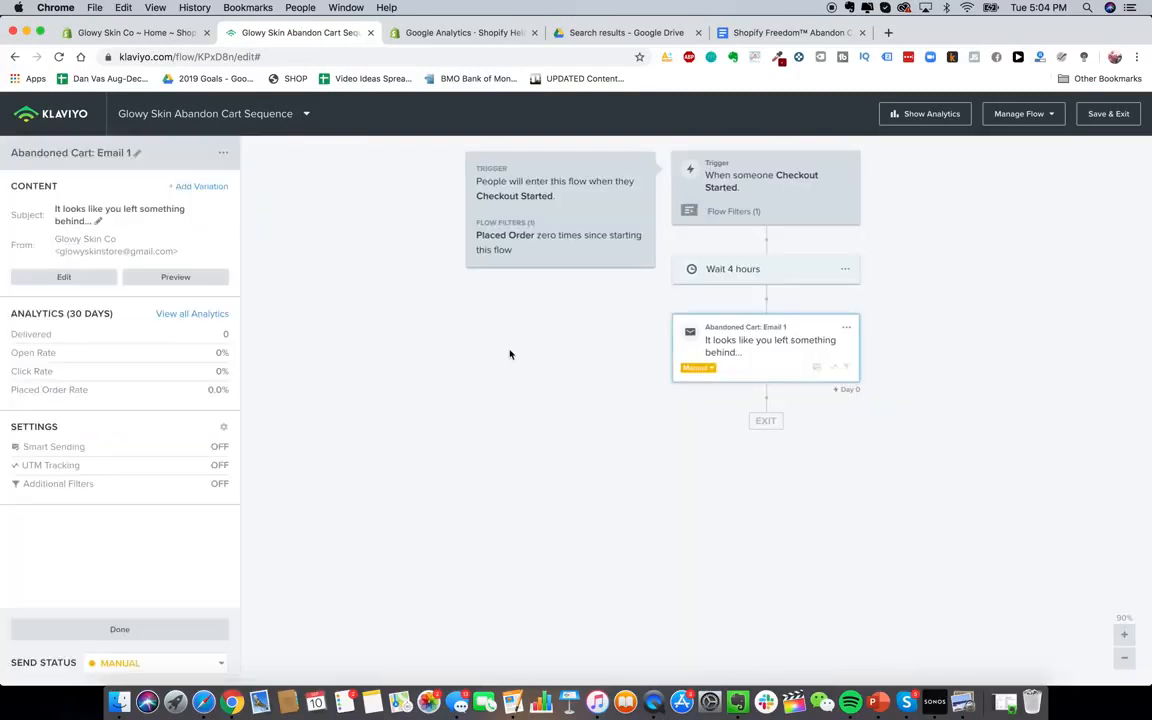
{"action": "left_click", "coordinate": [66, 279]}
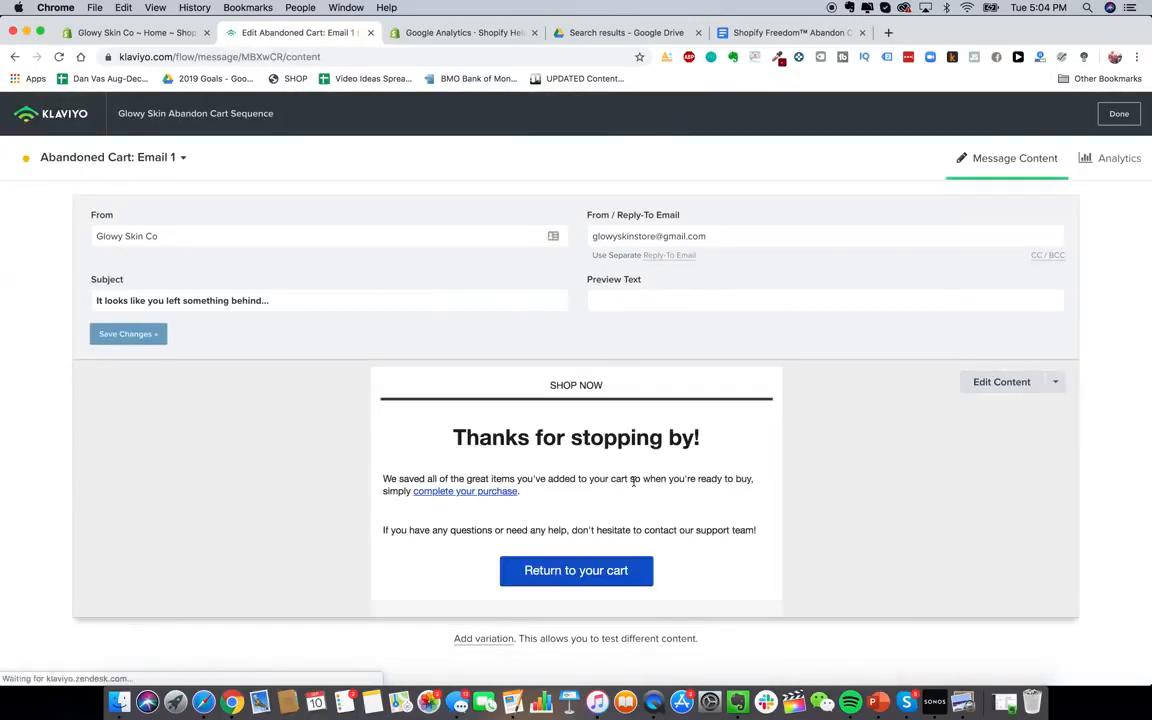
{"action": "left_click", "coordinate": [198, 236]}
{"action": "key", "text": "BackSpace"}
{"action": "key", "text": "BackSpace"}
{"action": "key", "text": "BackSpace"}
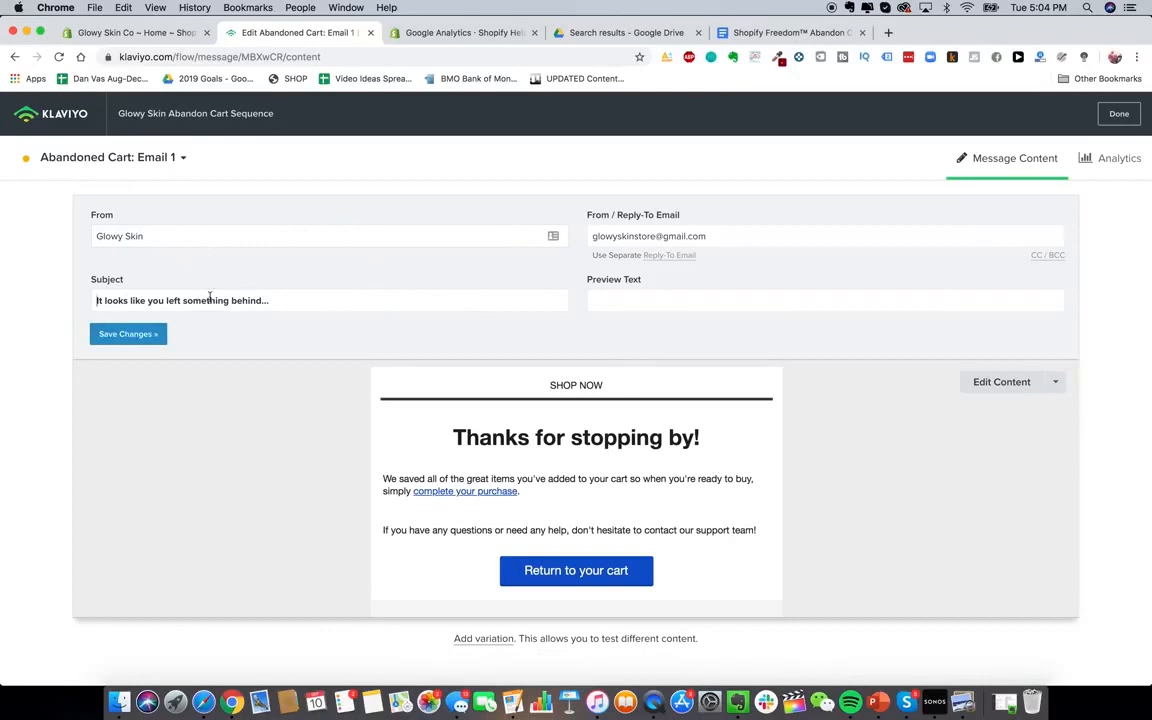
{"action": "triple_click", "coordinate": [252, 301]}
{"action": "left_click", "coordinate": [790, 32]}
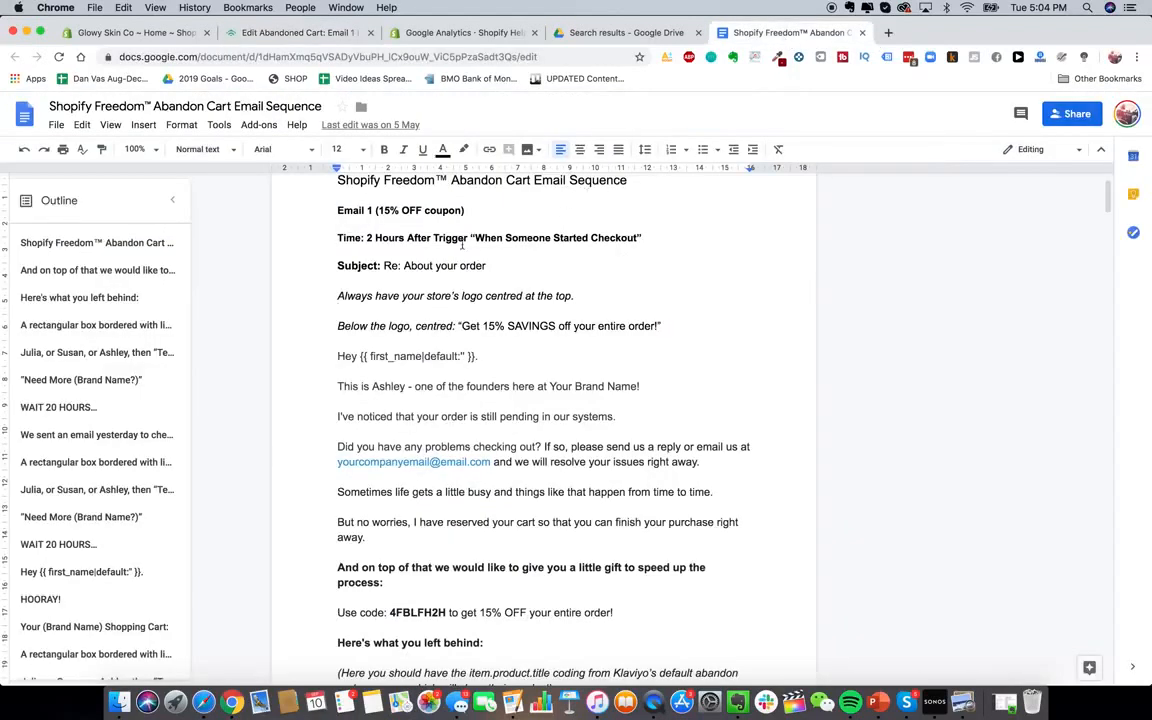
Copy 'Re: About your order' from the script into Email 1's Subject field
{"action": "left_click_drag", "start_coordinate": [486, 266], "coordinate": [384, 265]}
{"action": "key", "text": "ctrl+c"}
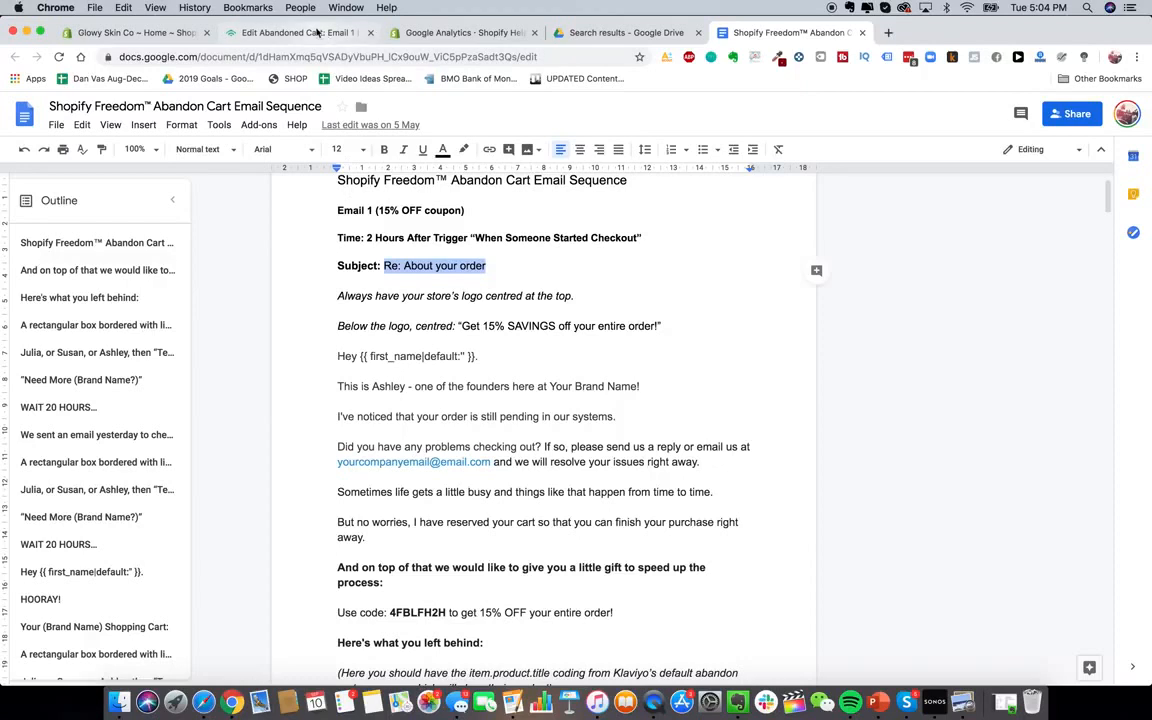
{"action": "left_click", "coordinate": [297, 32]}
{"action": "key", "text": "ctrl+v"}
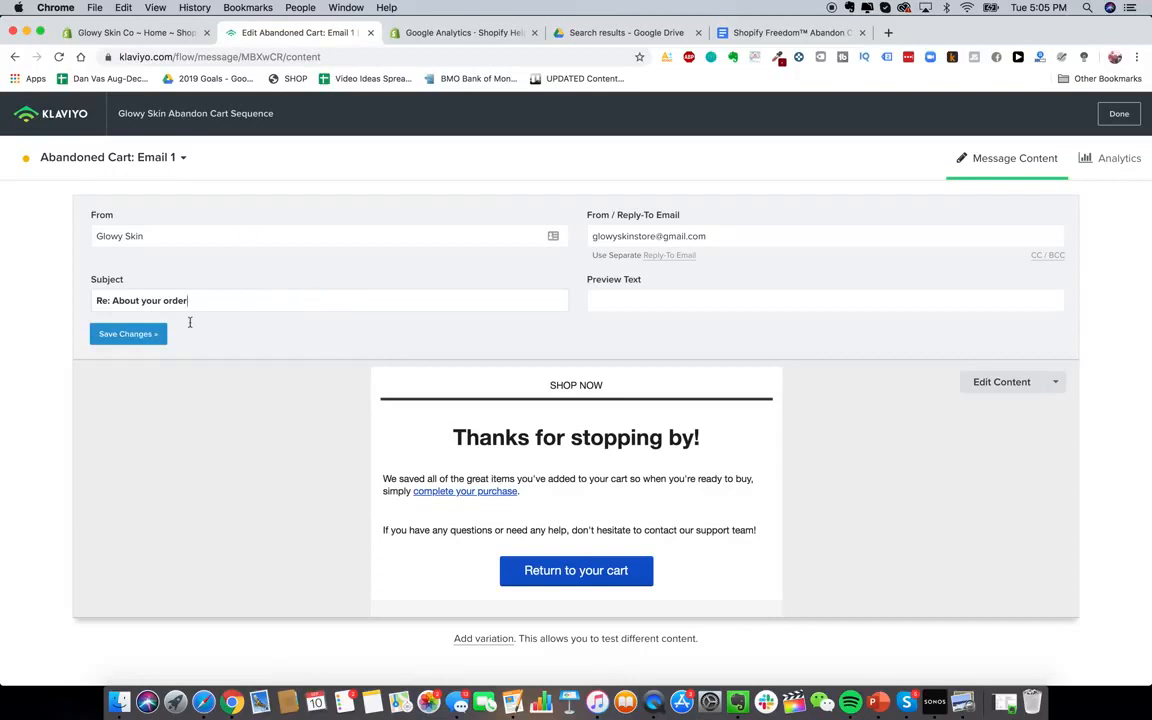
Save the new subject line and open Email 1's drag-and-drop content editor
{"action": "left_click", "coordinate": [115, 300]}
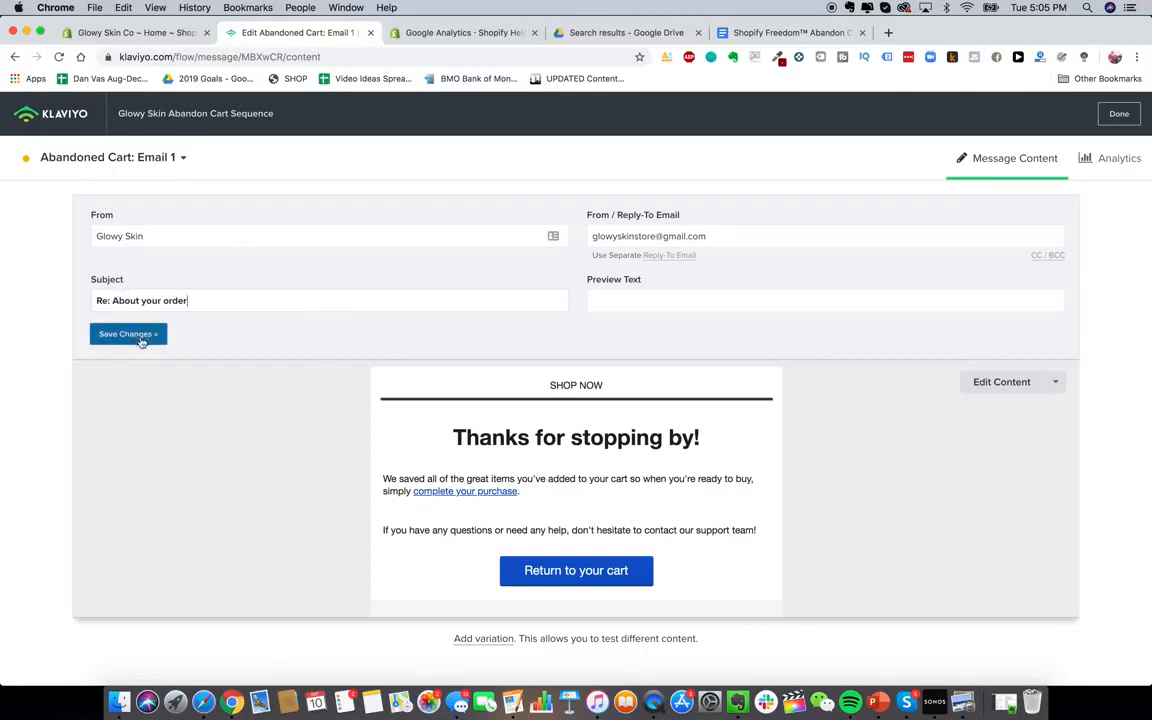
{"action": "left_click", "coordinate": [1001, 382]}
{"action": "left_click", "coordinate": [335, 384]}
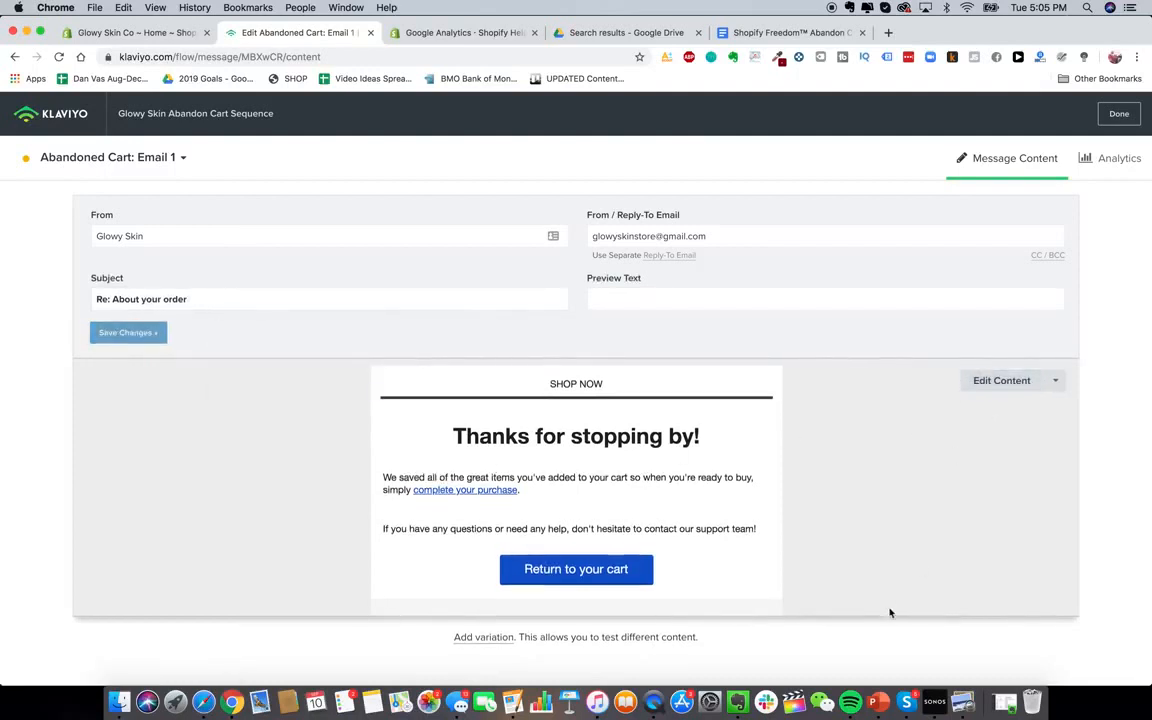
{"action": "left_click", "coordinate": [982, 389]}
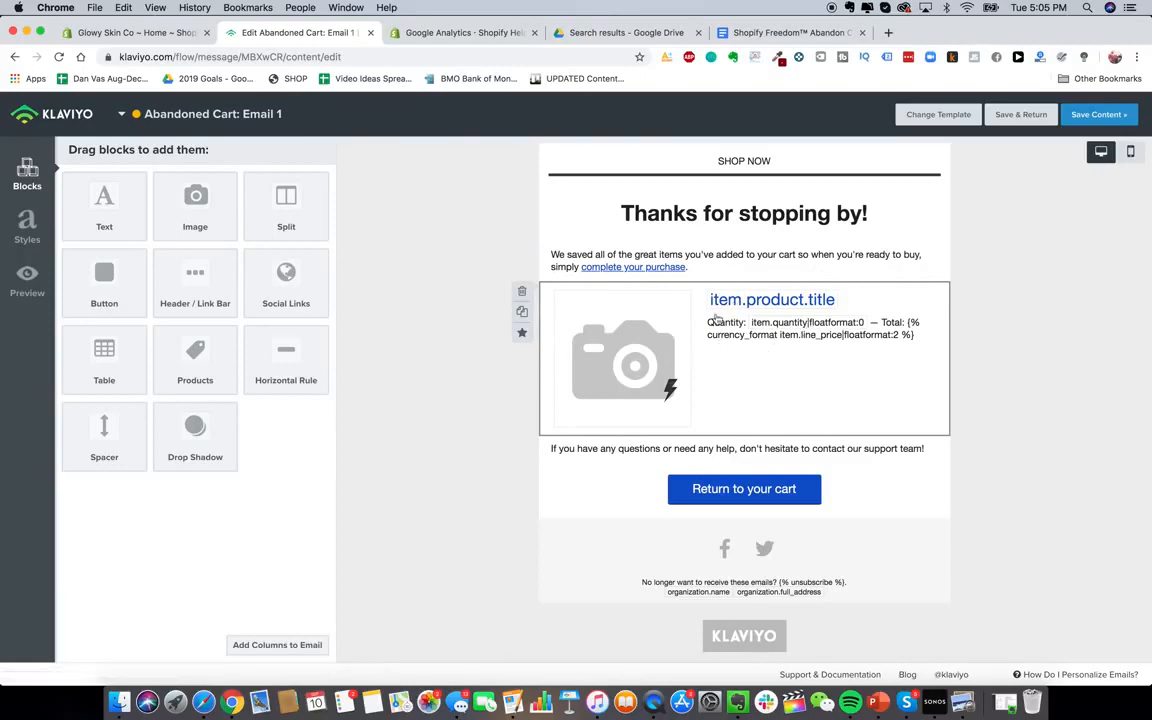
Add an image block to the email header and upload the GS.png logo
{"action": "left_click", "coordinate": [780, 32]}
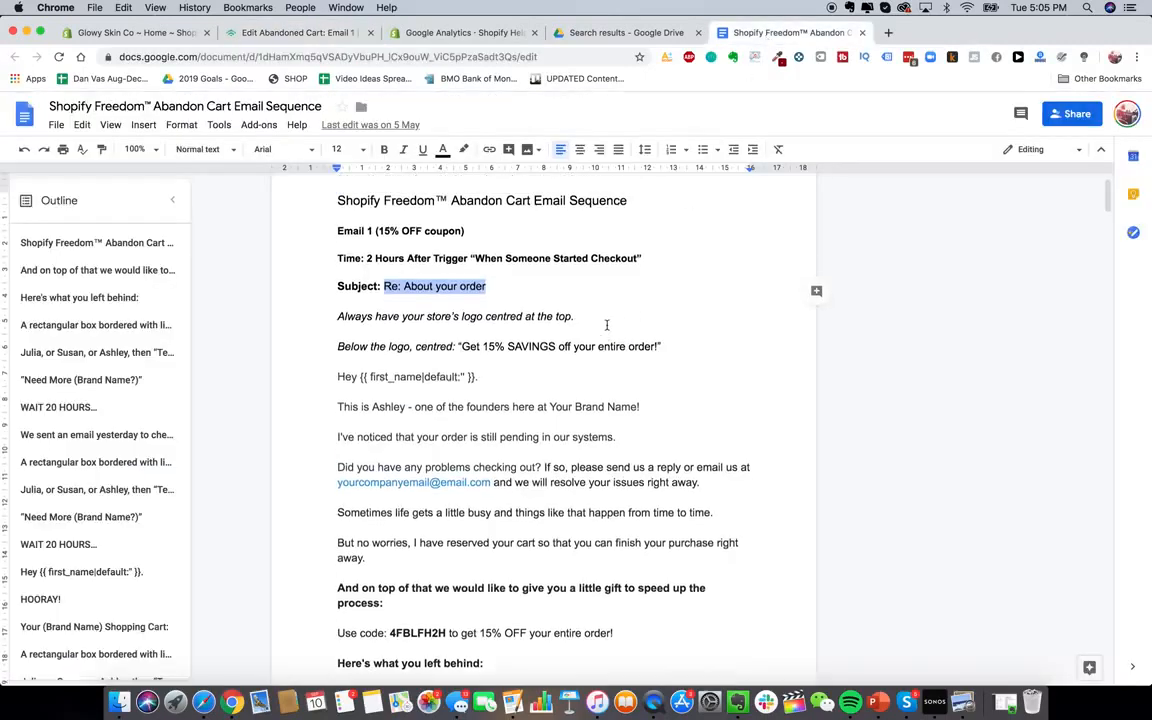
{"action": "left_click", "coordinate": [300, 32]}
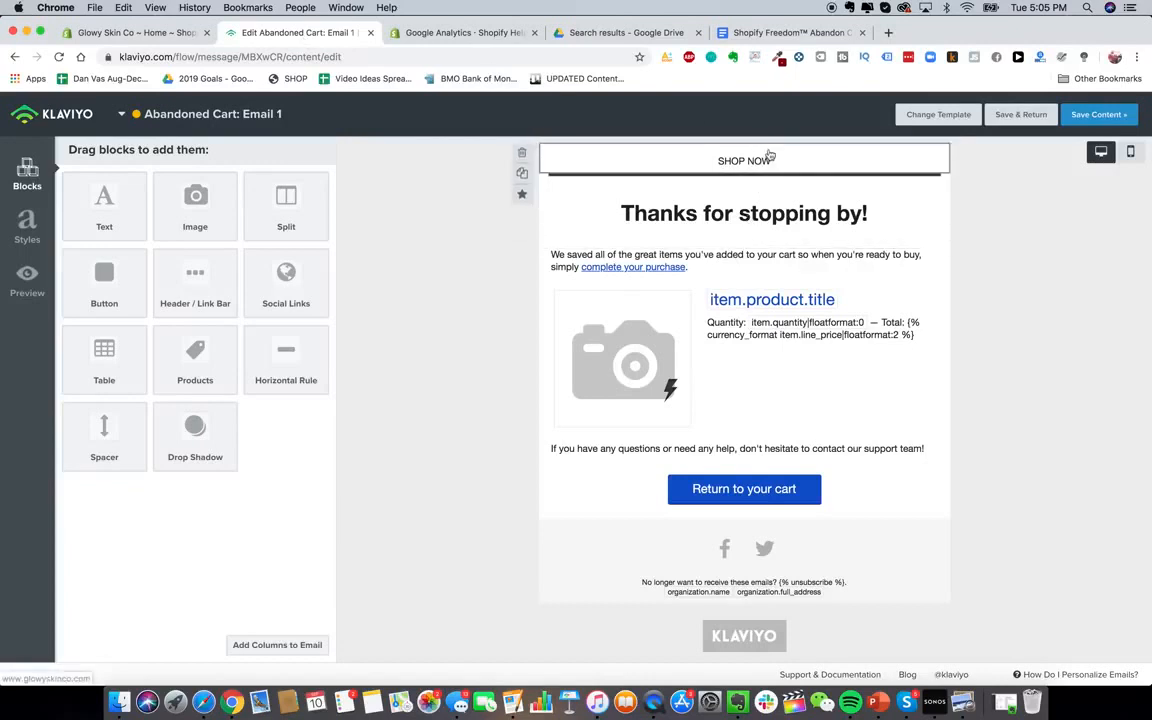
{"action": "left_click_drag", "start_coordinate": [185, 190], "coordinate": [689, 155]}
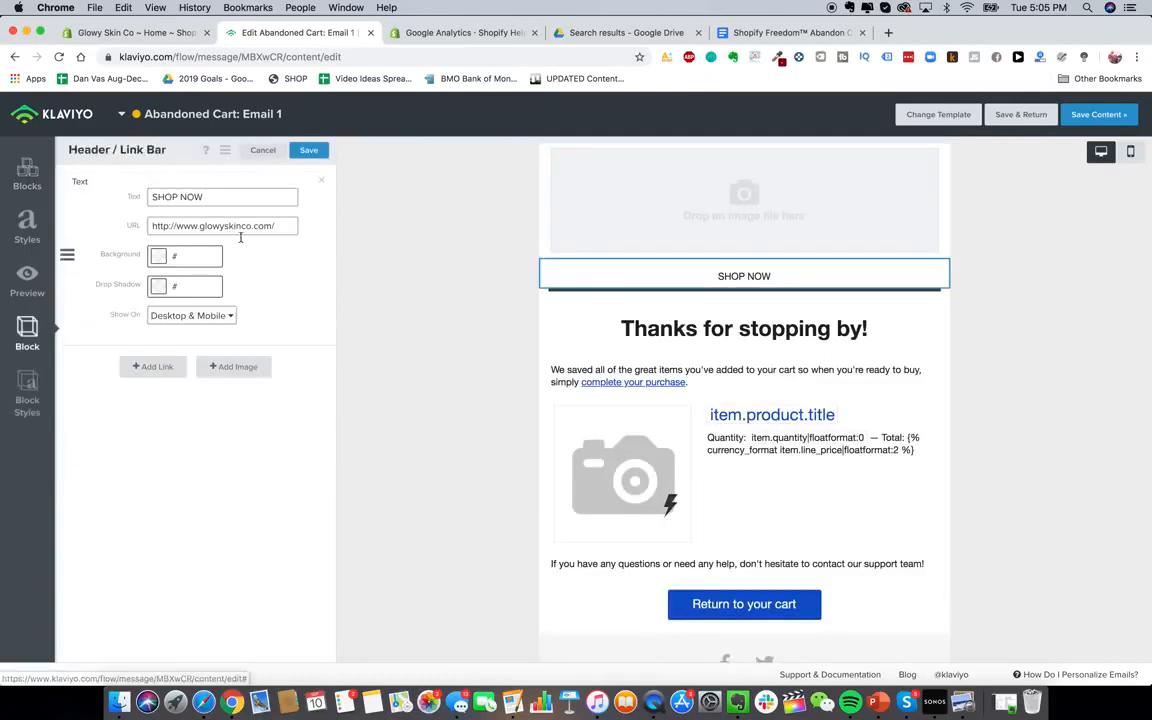
{"action": "left_click", "coordinate": [233, 366]}
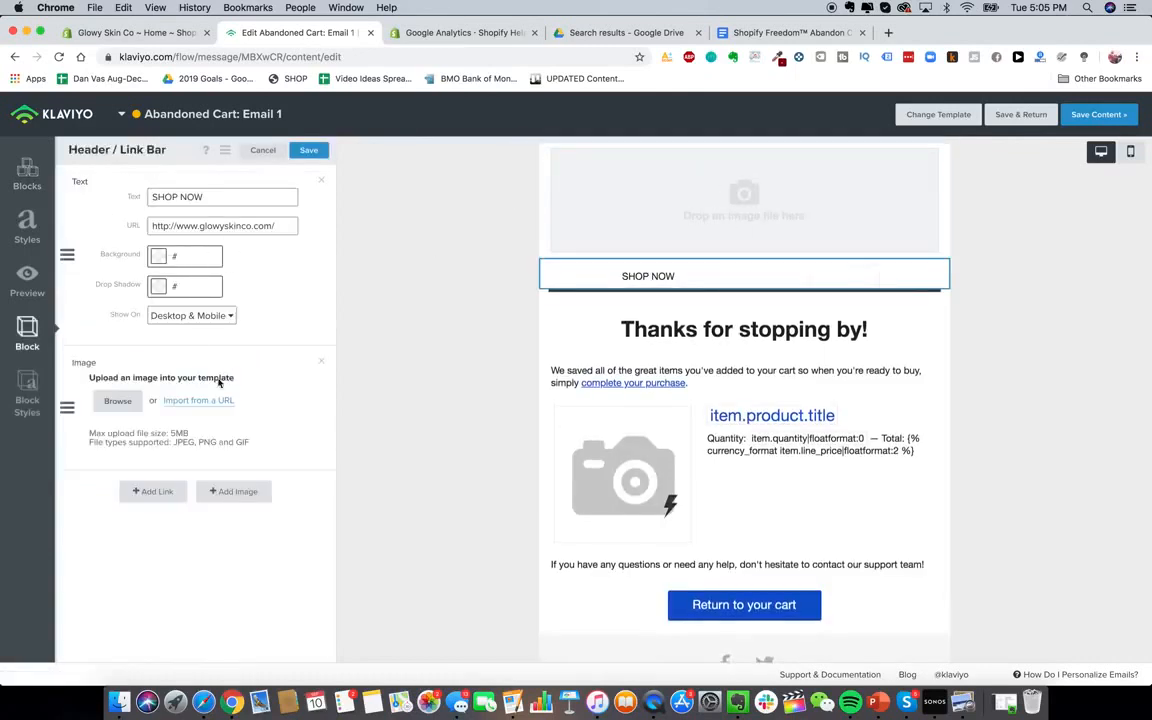
{"action": "left_click", "coordinate": [118, 401]}
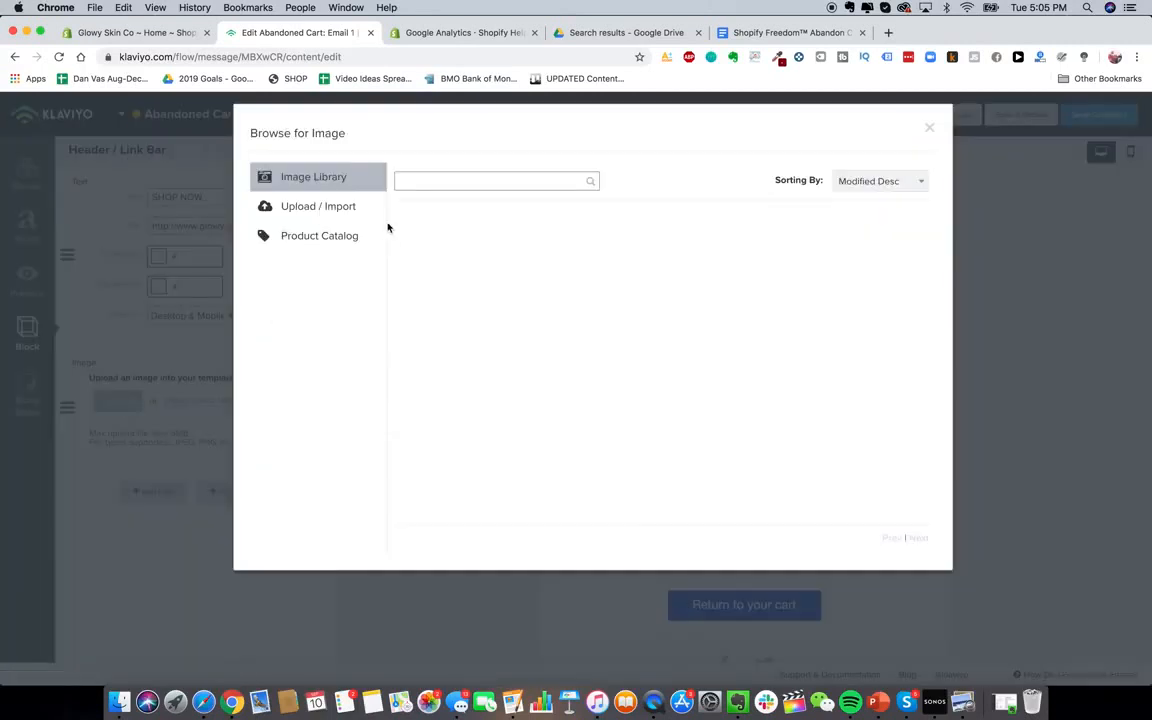
{"action": "left_click", "coordinate": [304, 212]}
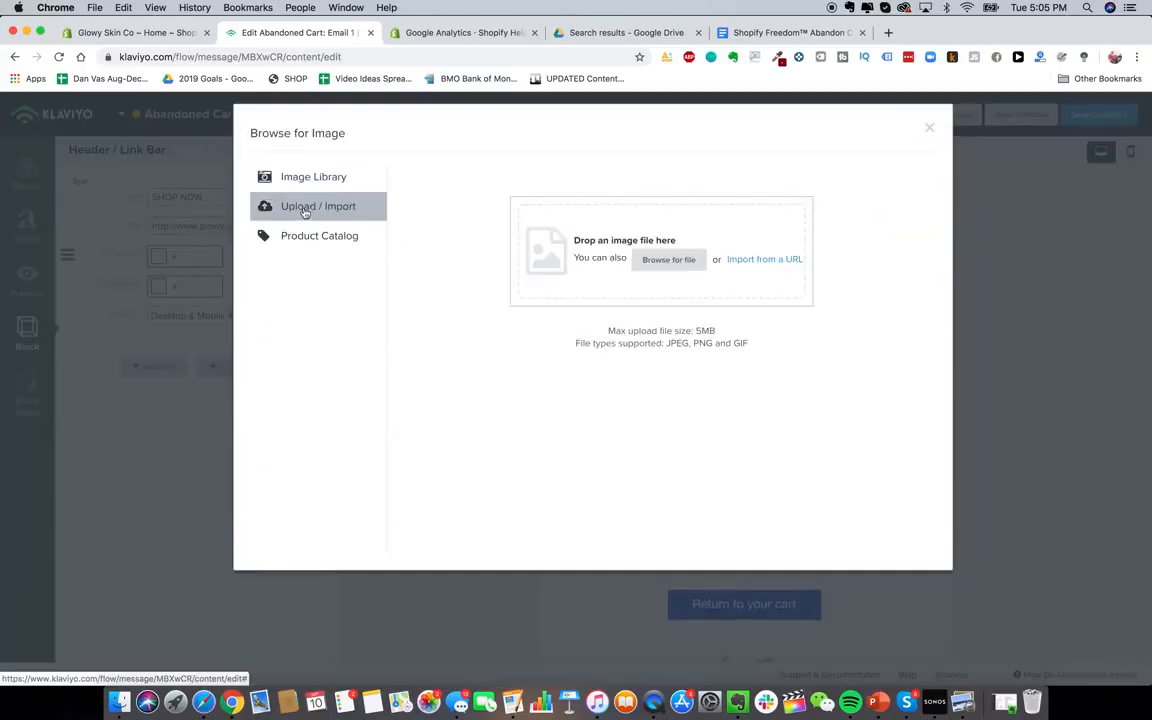
{"action": "left_click", "coordinate": [121, 699]}
{"action": "left_click_drag", "start_coordinate": [554, 351], "coordinate": [594, 216]}
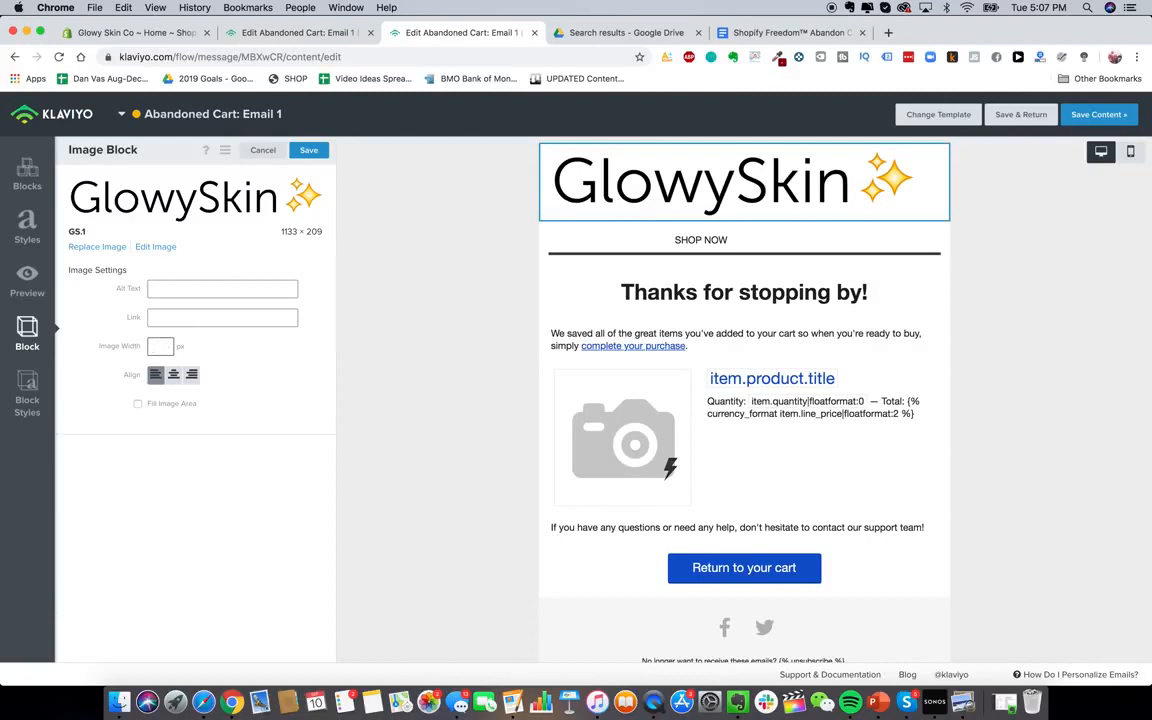
Set the logo to 280 px wide, centred, filling its area, and delete the SHOP NOW bar
{"action": "type", "text": "350"}
{"action": "key", "text": "BackSpace"}
{"action": "key", "text": "BackSpace"}
{"action": "key", "text": "BackSpace"}
{"action": "type", "text": "20"}
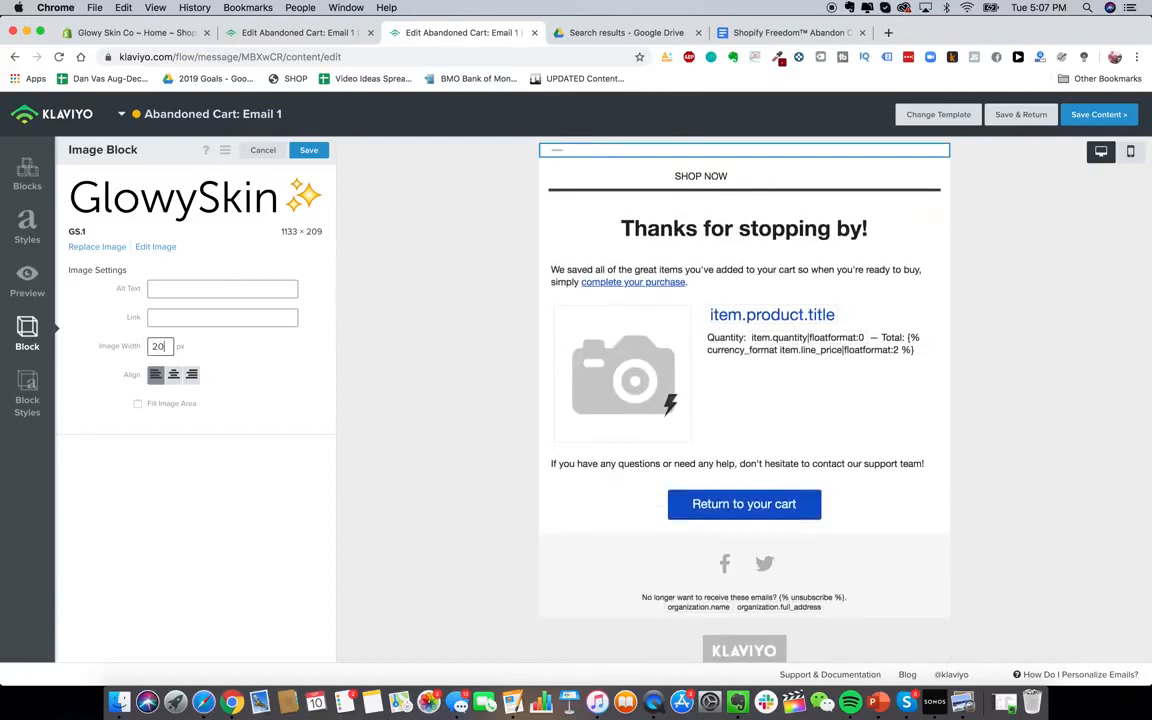
{"action": "type", "text": "0"}
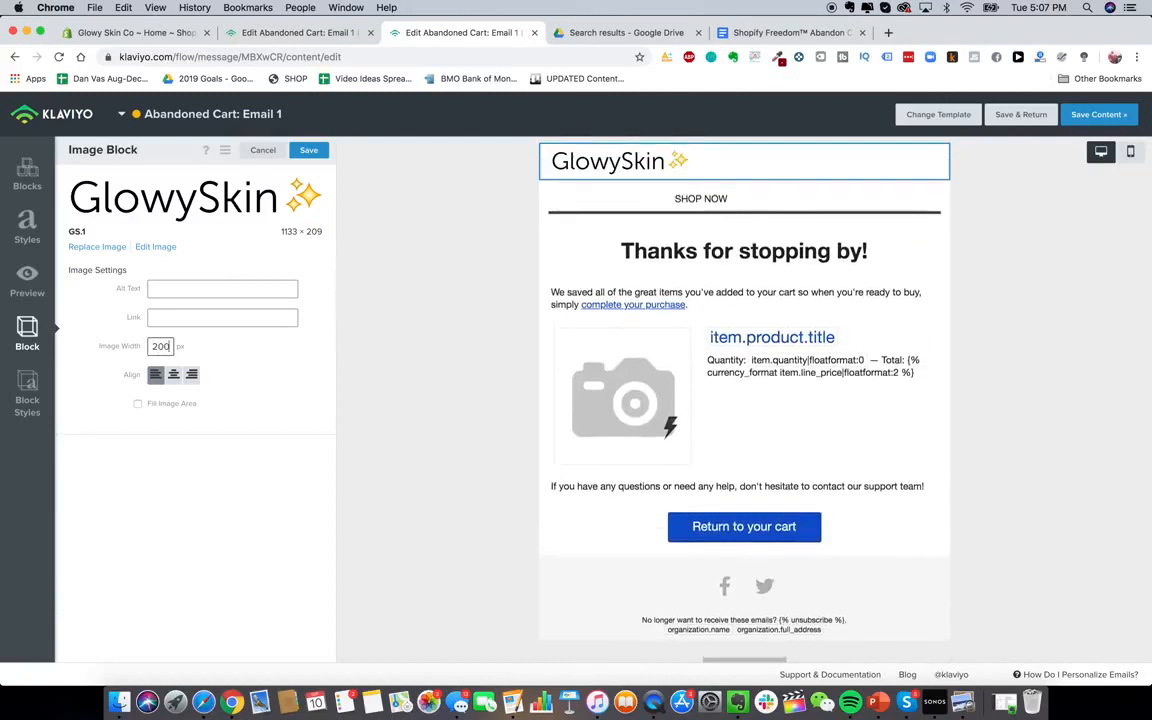
{"action": "left_click", "coordinate": [174, 375]}
{"action": "double_click", "coordinate": [161, 346]}
{"action": "type", "text": "250"}
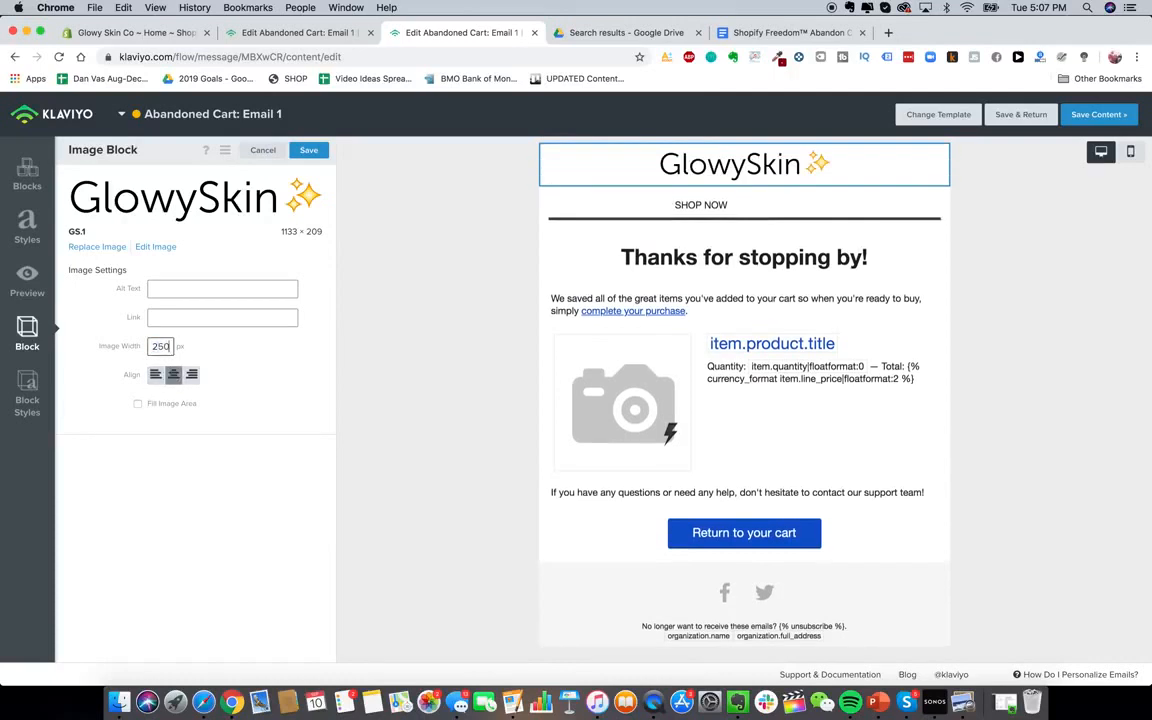
{"action": "key", "text": "BackSpace"}
{"action": "key", "text": "BackSpace"}
{"action": "type", "text": "80"}
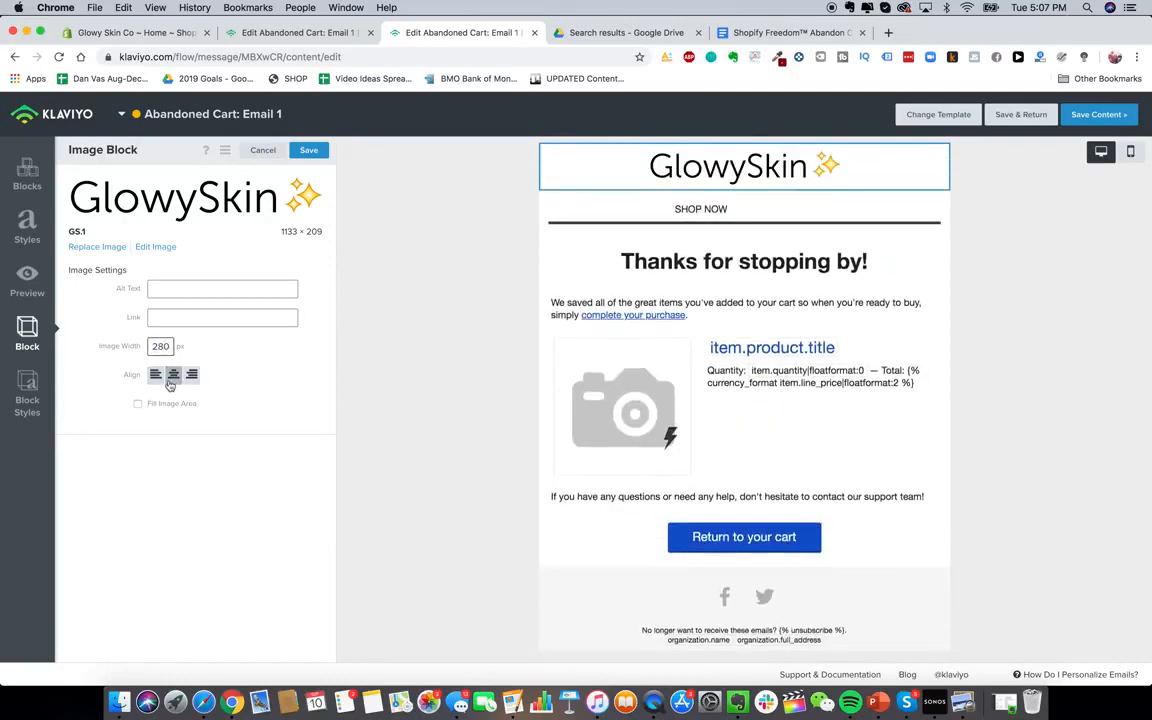
{"action": "left_click", "coordinate": [139, 404]}
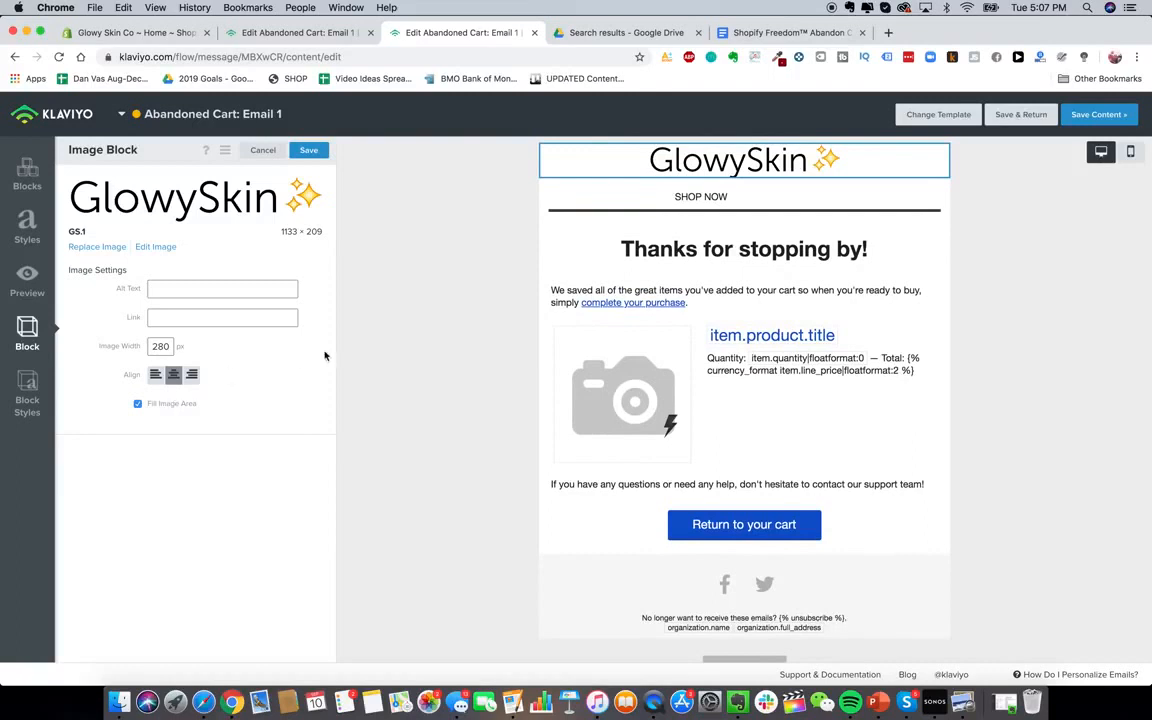
{"action": "left_click", "coordinate": [761, 193]}
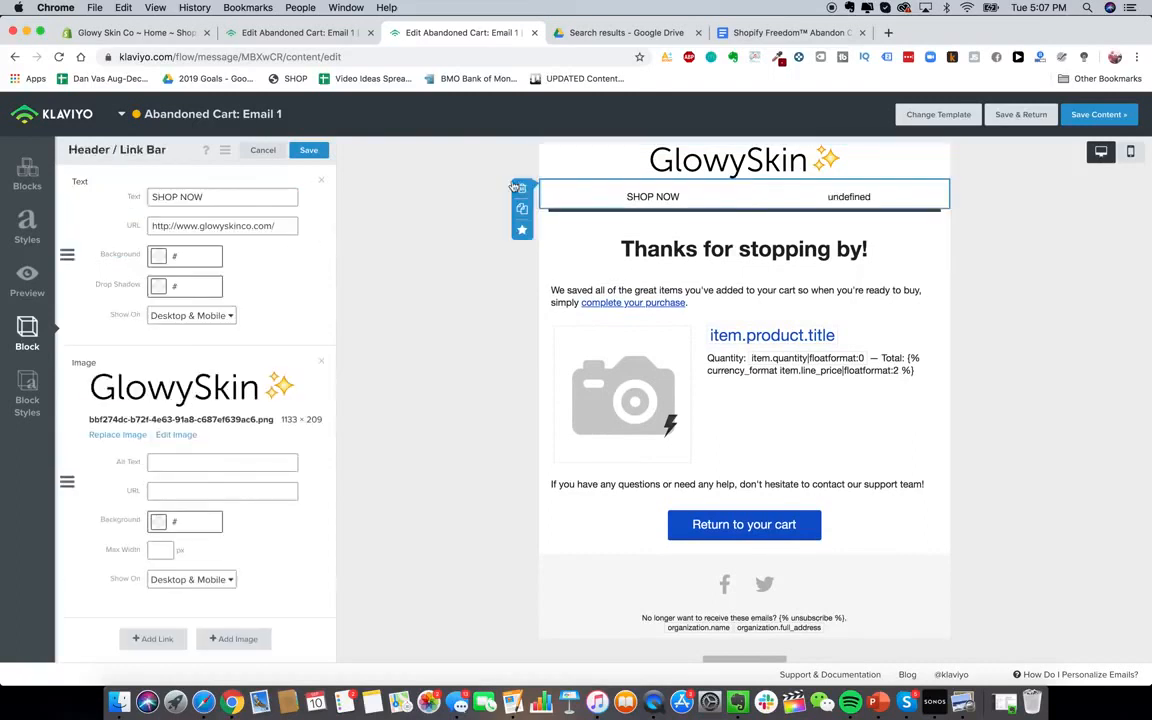
{"action": "left_click", "coordinate": [522, 187]}
{"action": "left_click", "coordinate": [735, 249]}
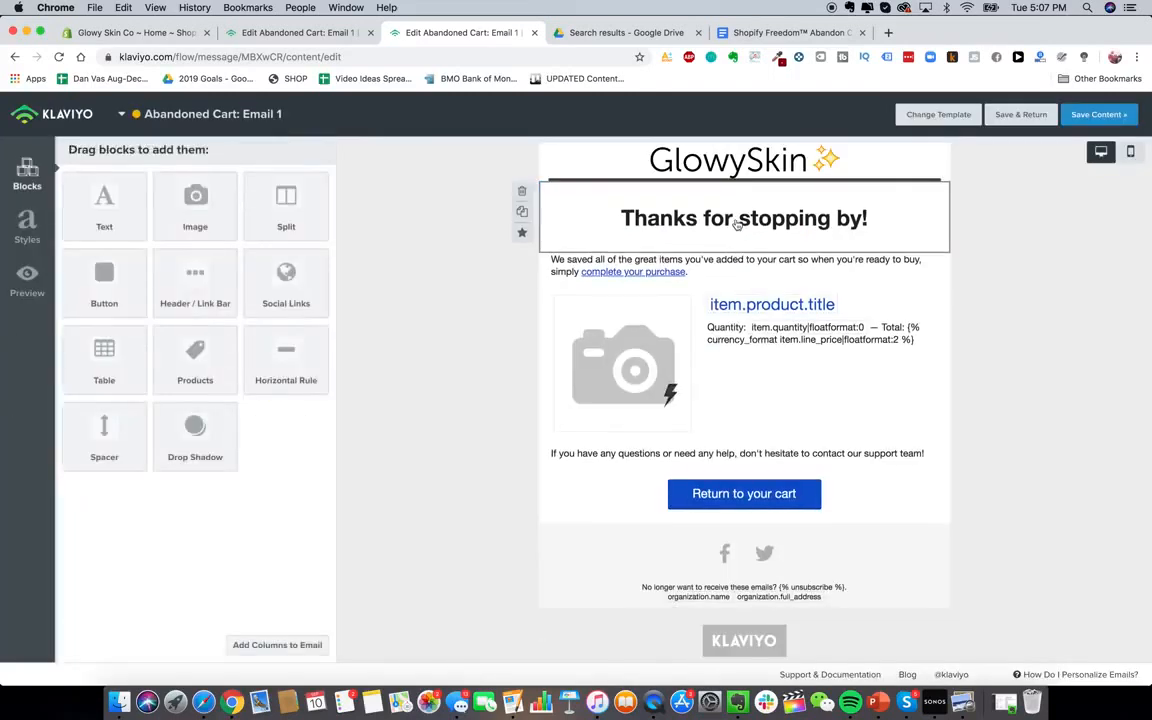
Replace the 'Thanks for stopping by!' heading with 'Get 15% OFF Your Order!'
{"action": "left_click", "coordinate": [716, 228]}
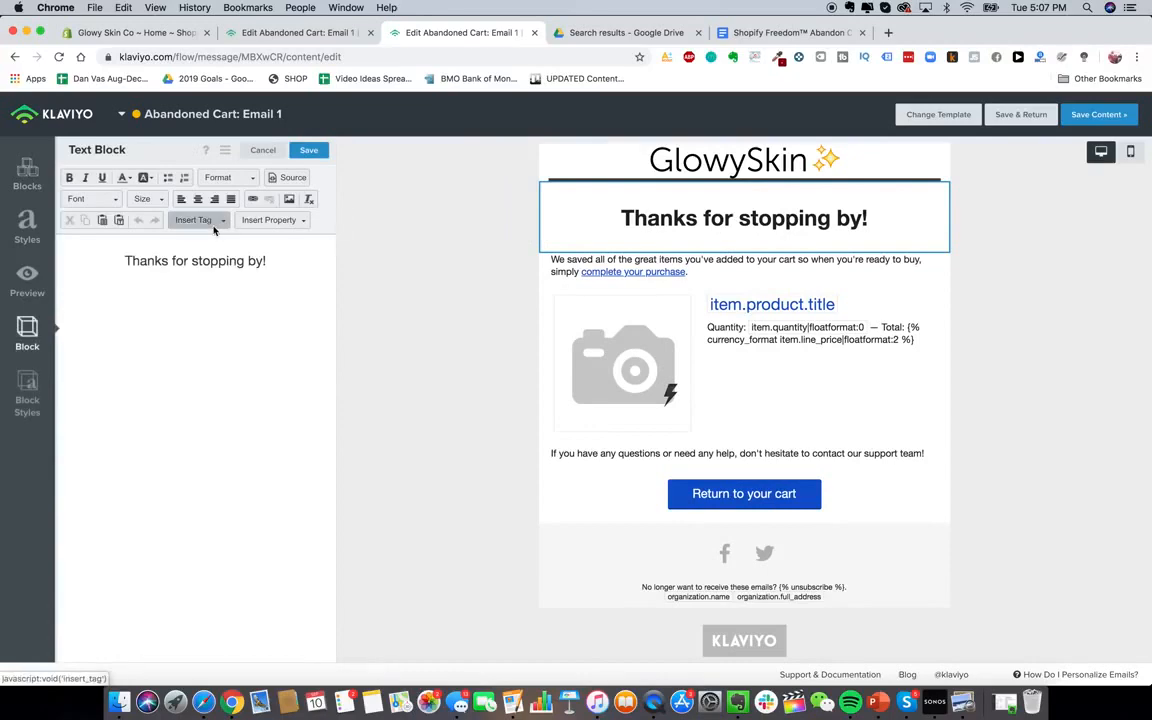
{"action": "left_click", "coordinate": [785, 32]}
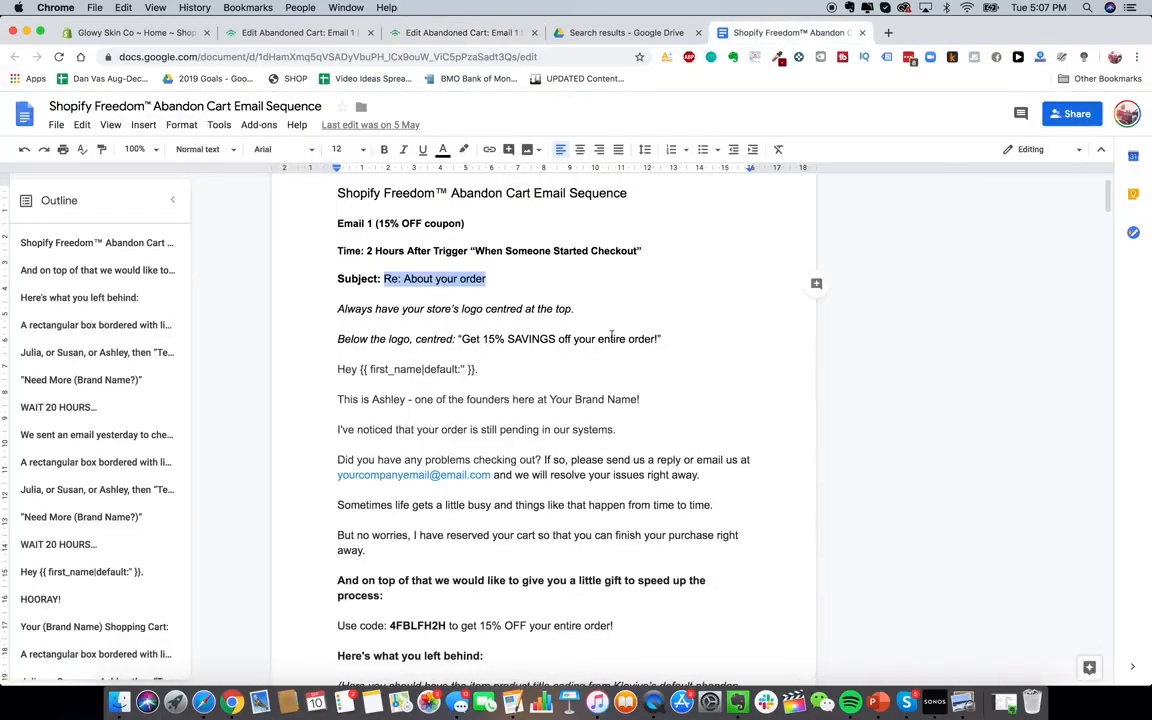
{"action": "left_click", "coordinate": [315, 33]}
{"action": "triple_click", "coordinate": [228, 271]}
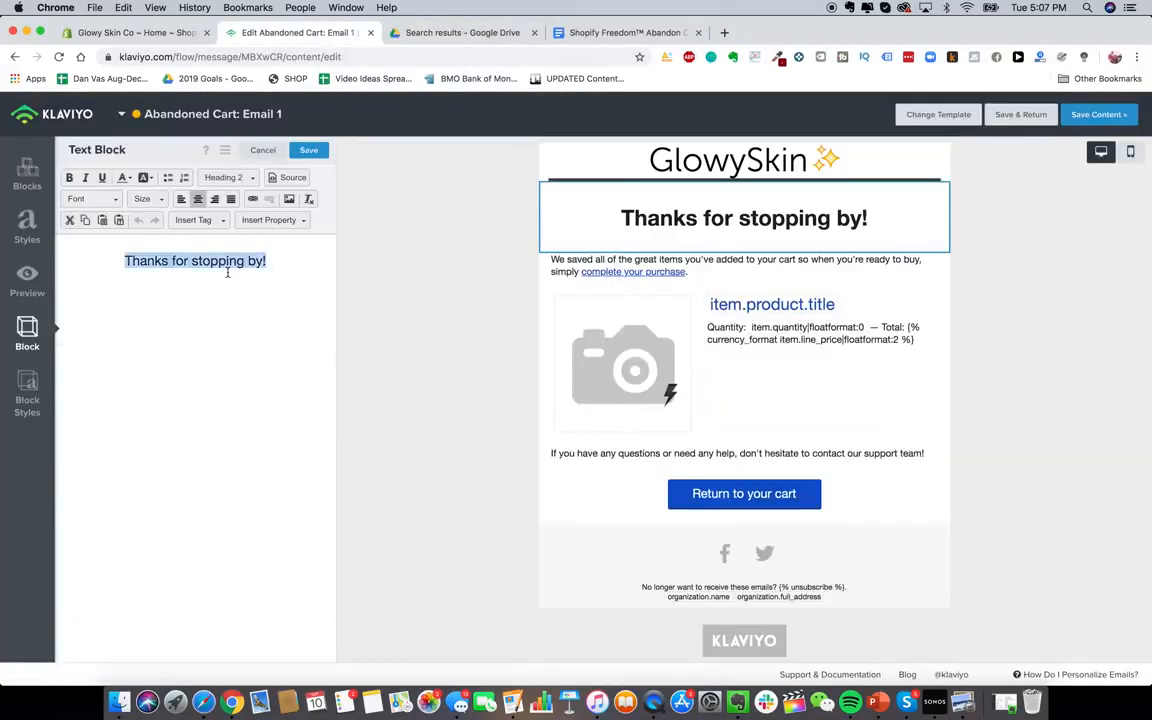
{"action": "type", "text": "Get 15% OFF "}
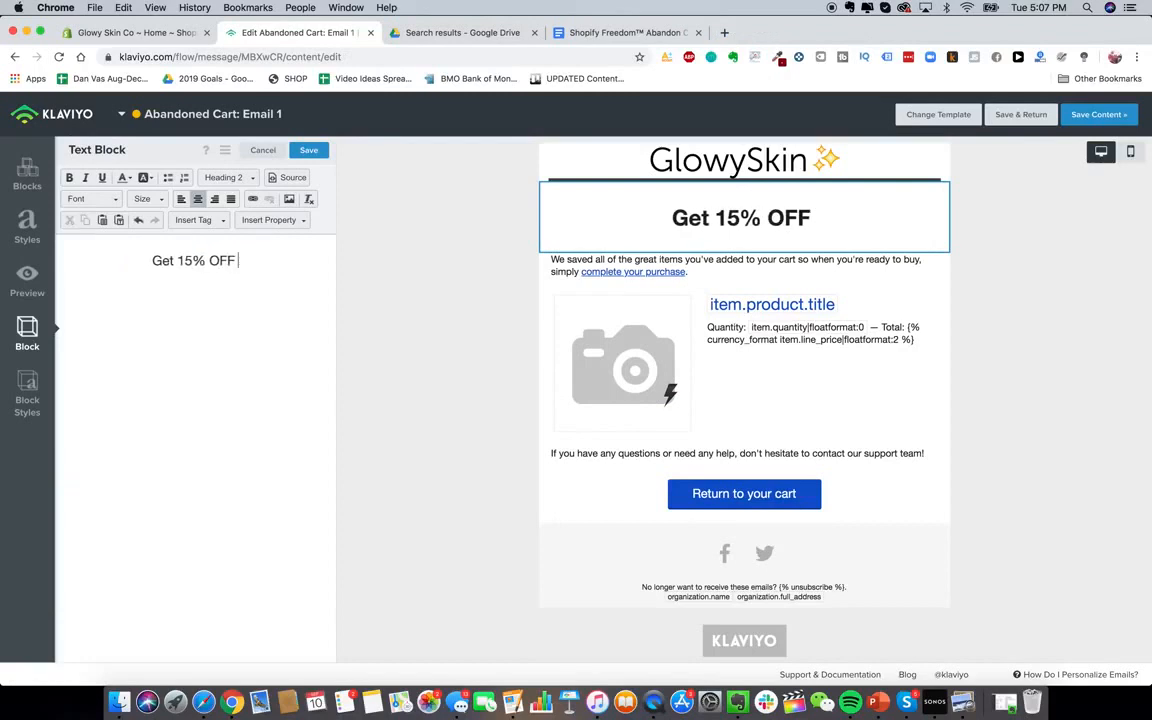
{"action": "type", "text": "Your Order"}
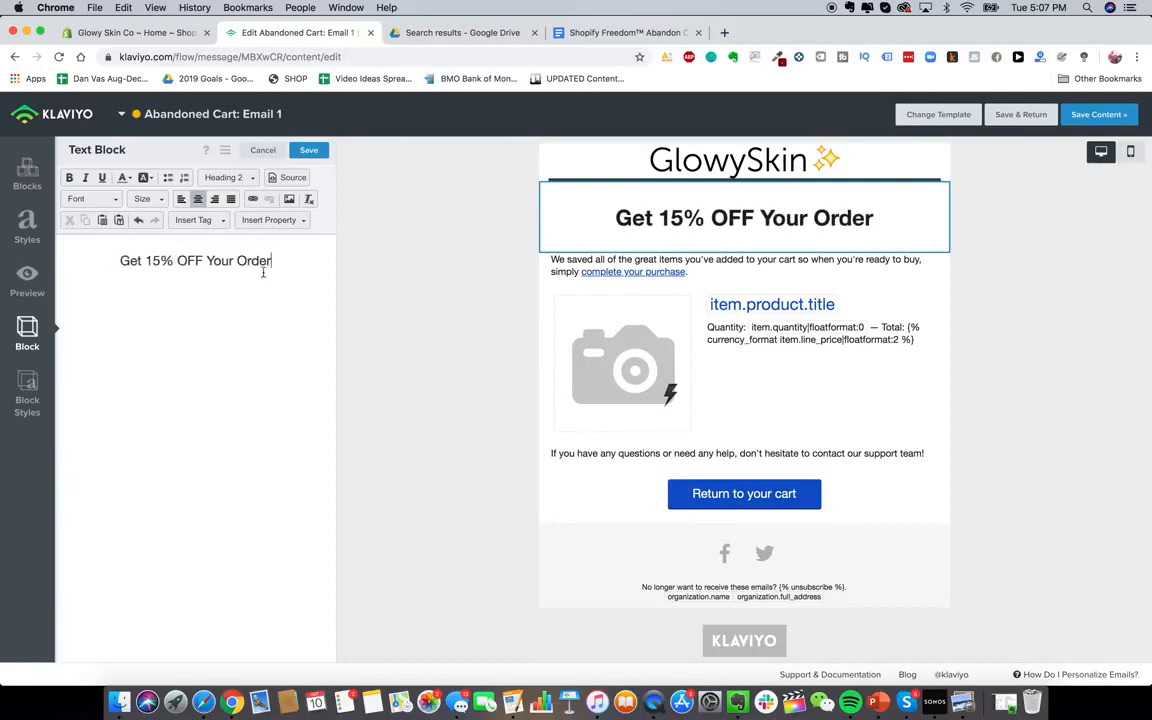
{"action": "type", "text": "!"}
{"action": "left_click", "coordinate": [585, 33]}
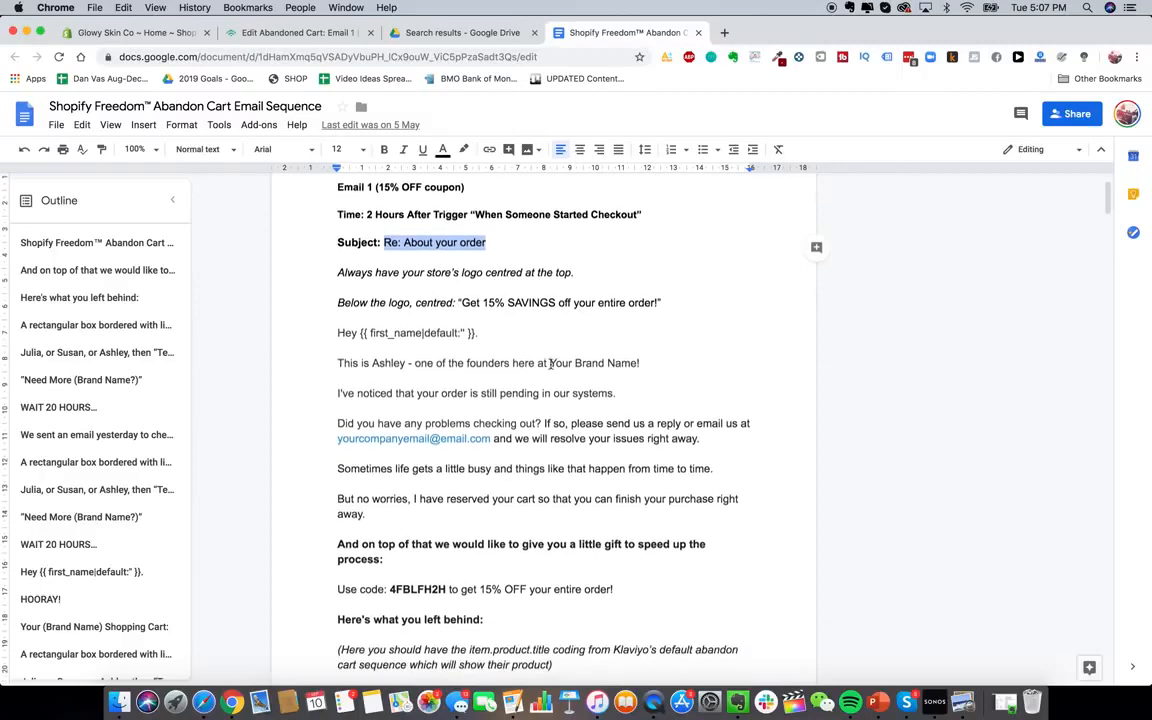
Select the script's body copy from the first-name greeting to 'Here's what you left behind:'
{"action": "scroll", "coordinate": [419, 329], "scroll_direction": "down", "scroll_amount": 3}
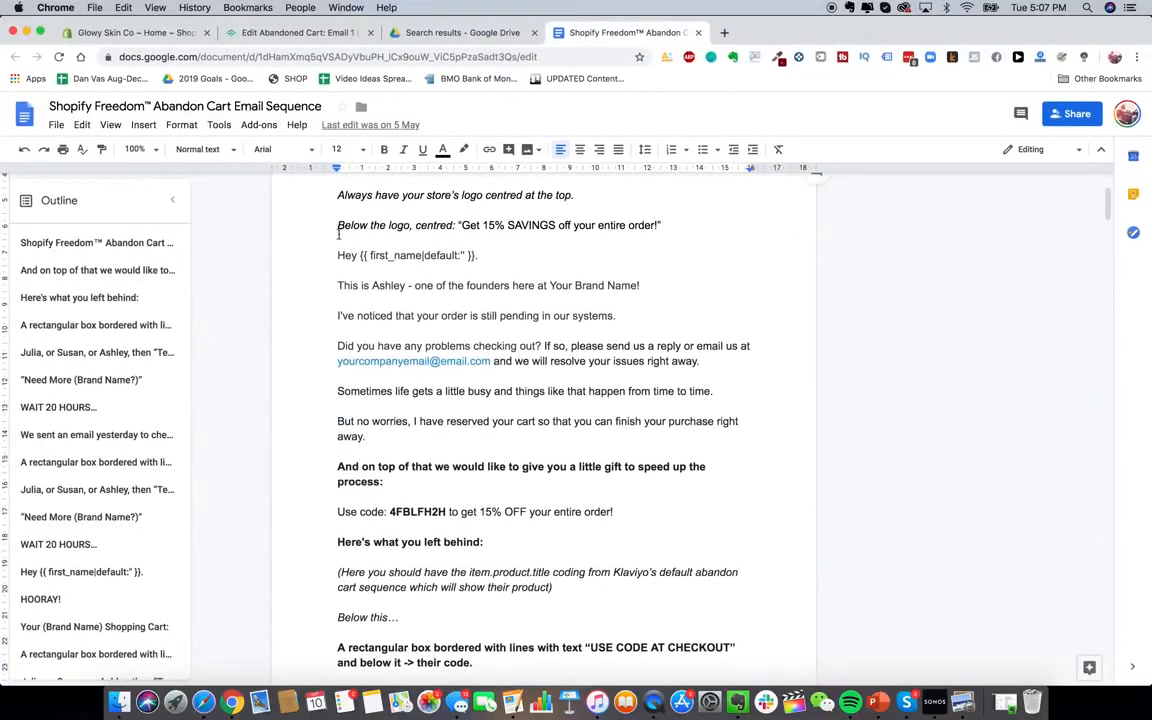
{"action": "left_click_drag", "start_coordinate": [336, 257], "coordinate": [483, 545]}
{"action": "left_click", "coordinate": [382, 255]}
{"action": "double_click", "coordinate": [384, 285]}
{"action": "left_click", "coordinate": [383, 289]}
{"action": "scroll", "coordinate": [383, 289], "scroll_direction": "up", "scroll_amount": 1}
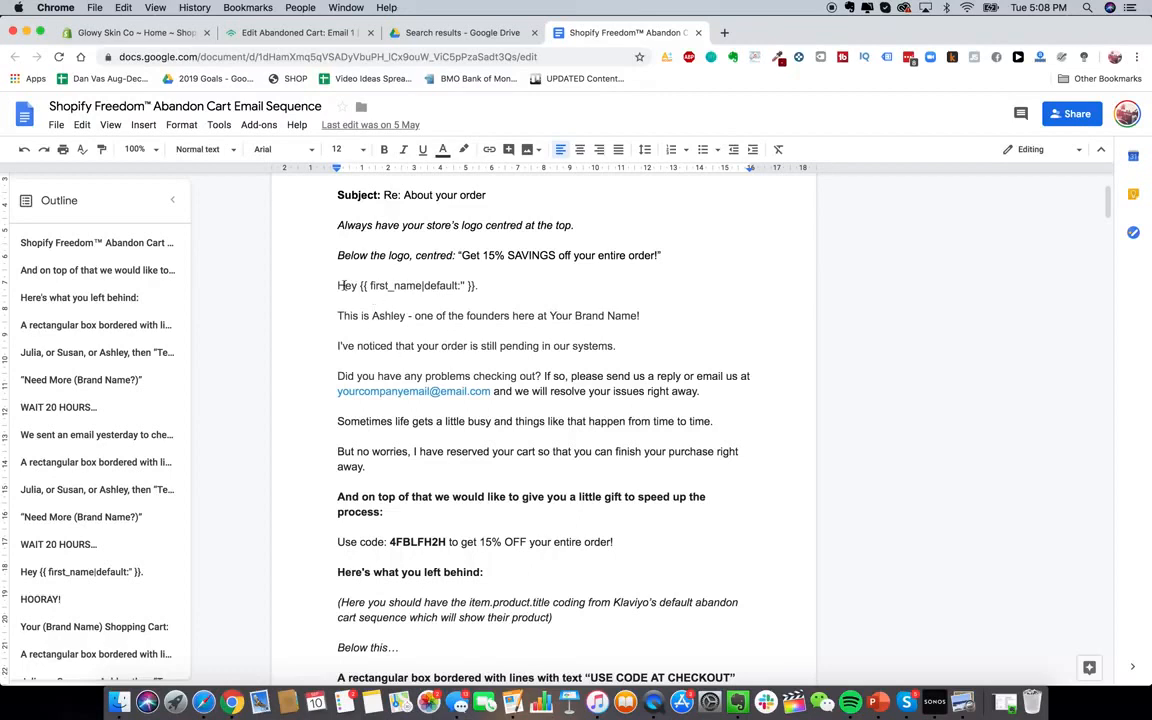
{"action": "scroll", "coordinate": [330, 280], "scroll_direction": "down", "scroll_amount": 1}
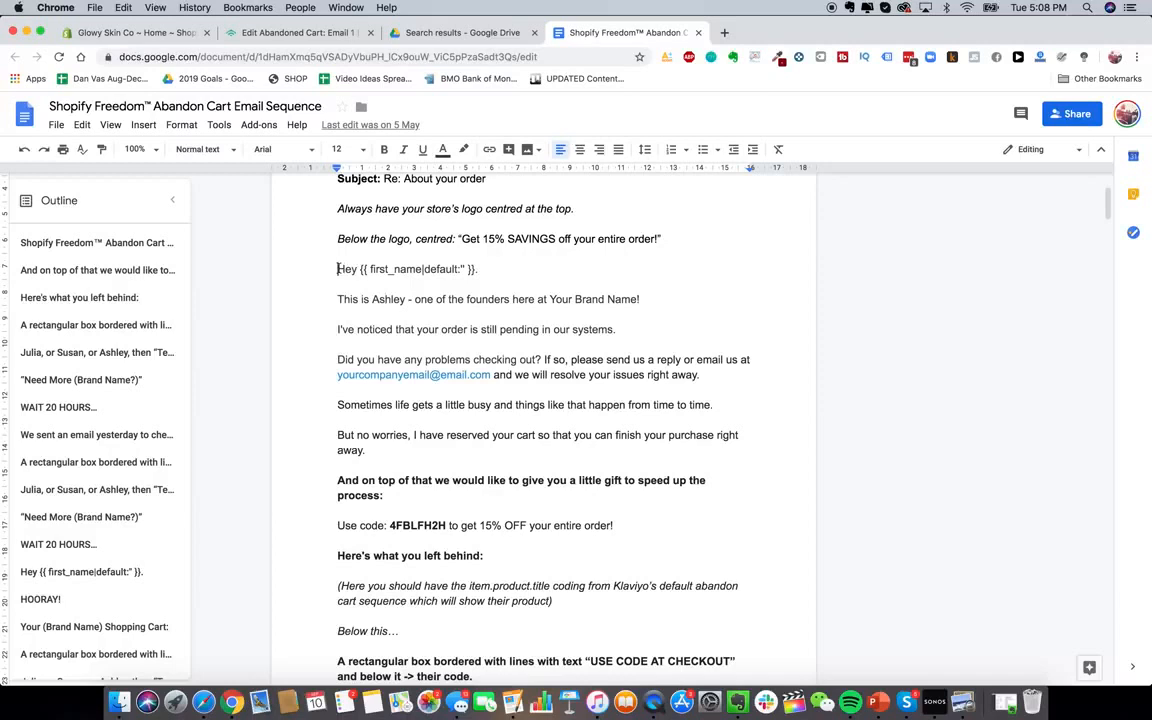
{"action": "left_click_drag", "start_coordinate": [337, 268], "coordinate": [567, 571]}
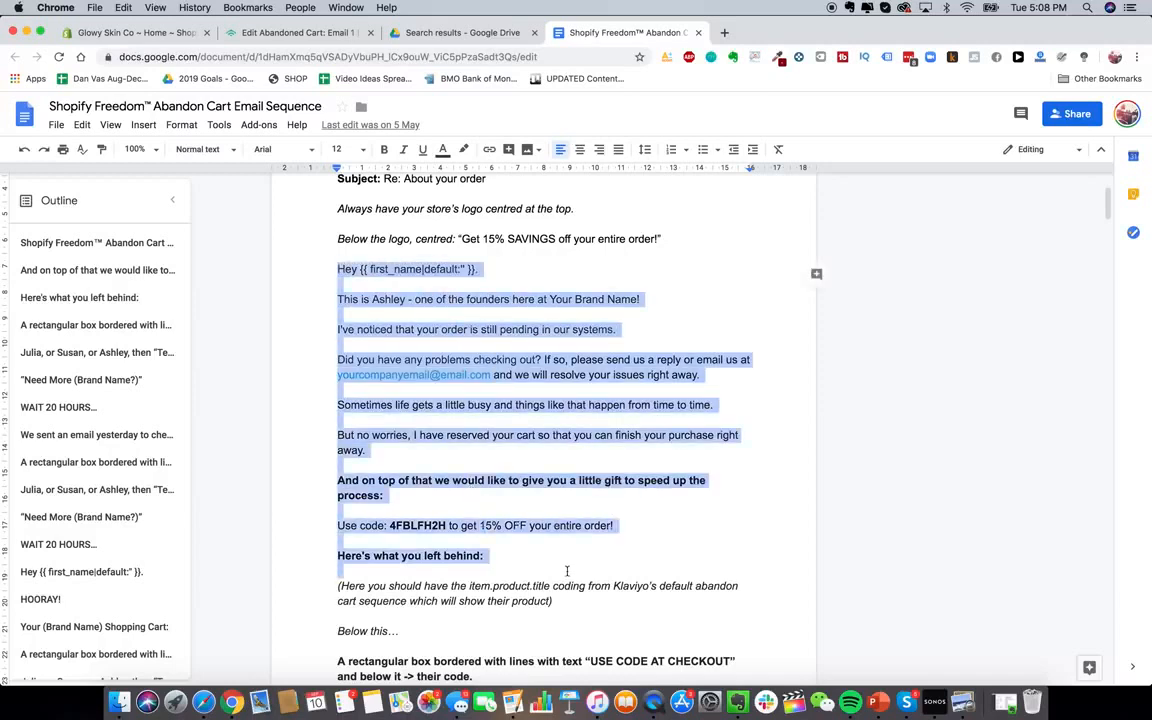
Paste the body copy into the text block, remove blank lines, and enter the store's contact e-mail
{"action": "left_click", "coordinate": [278, 33]}
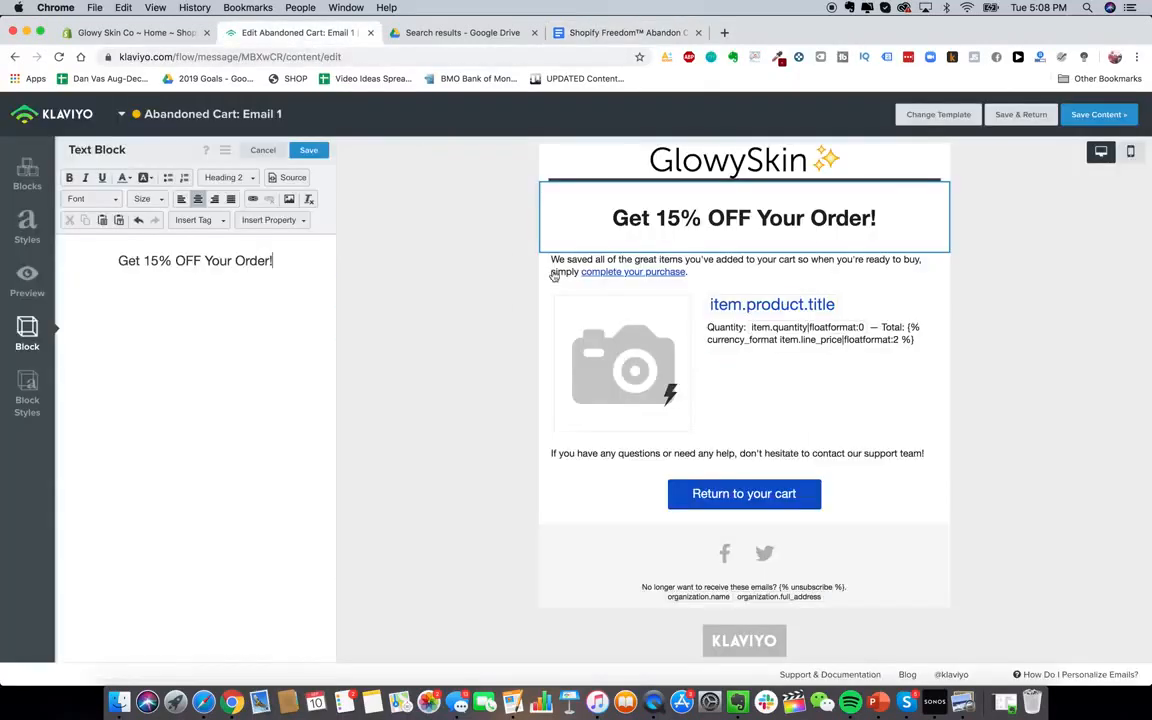
{"action": "left_click", "coordinate": [650, 267]}
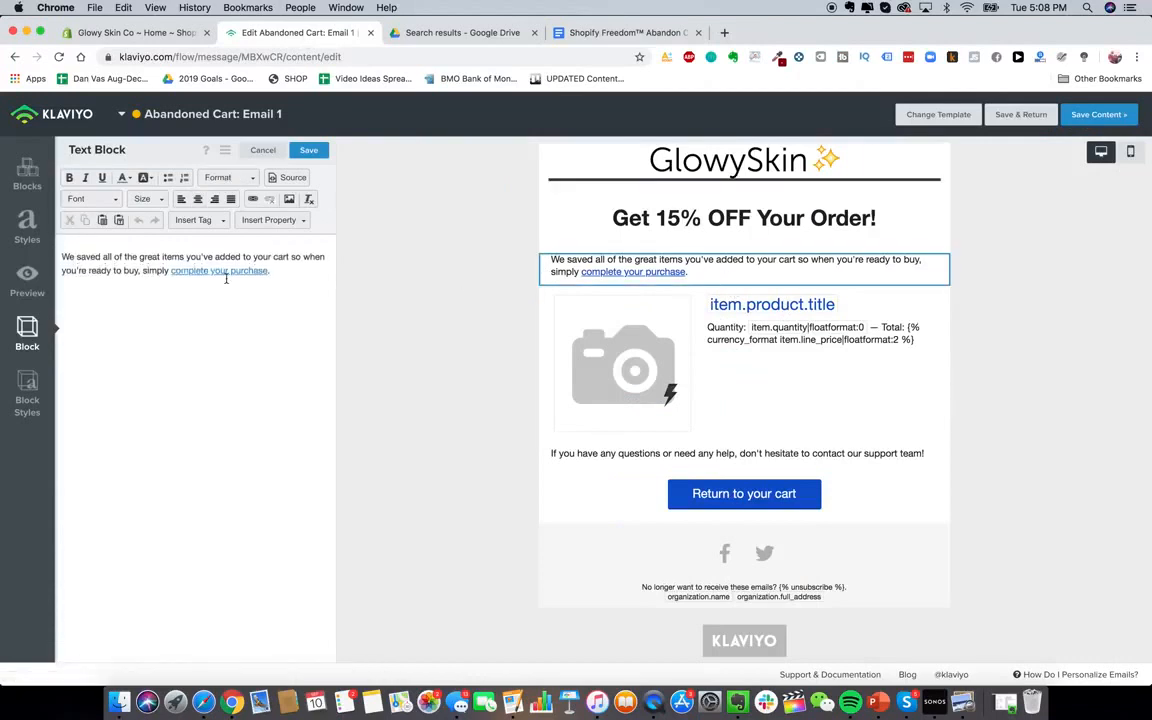
{"action": "key", "text": "ctrl+a"}
{"action": "key", "text": "ctrl+v"}
{"action": "key", "text": "BackSpace"}
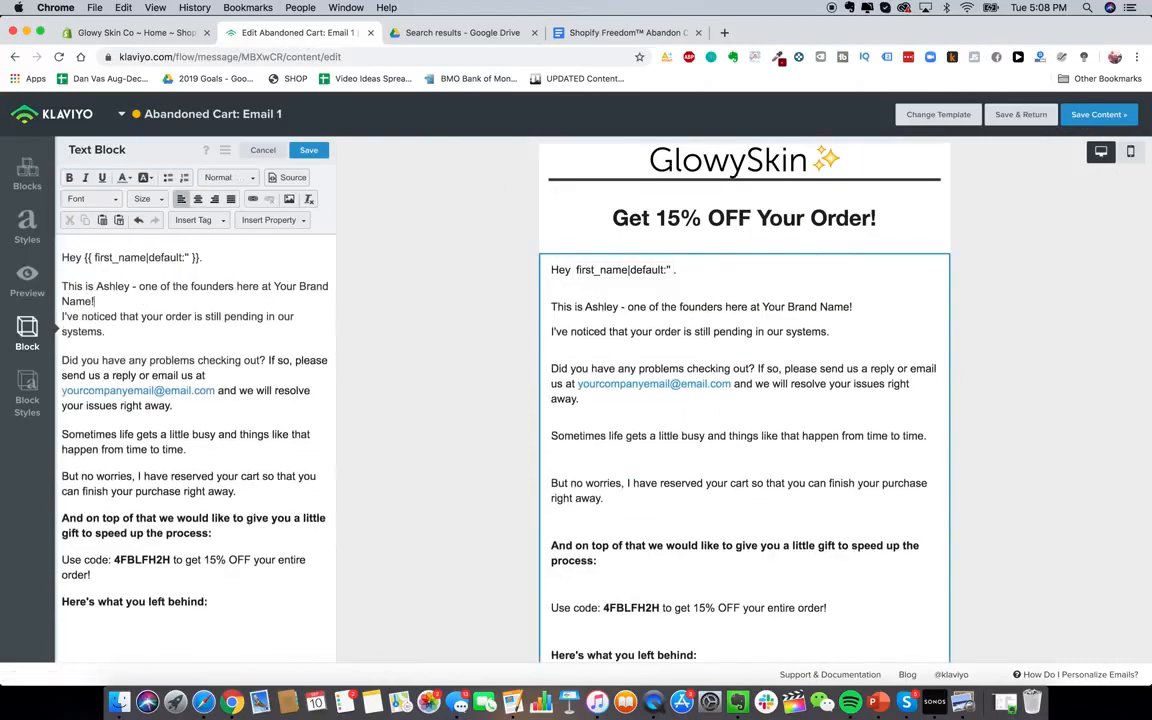
{"action": "key", "text": "BackSpace"}
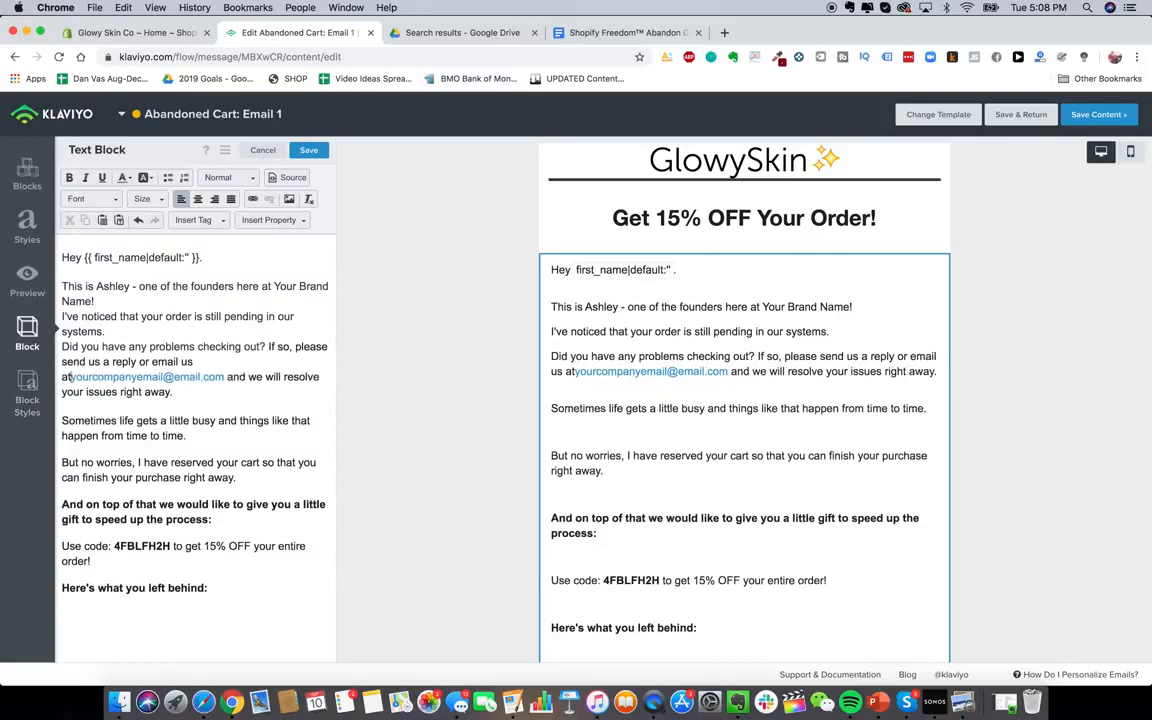
{"action": "left_click_drag", "start_coordinate": [212, 376], "coordinate": [61, 377]}
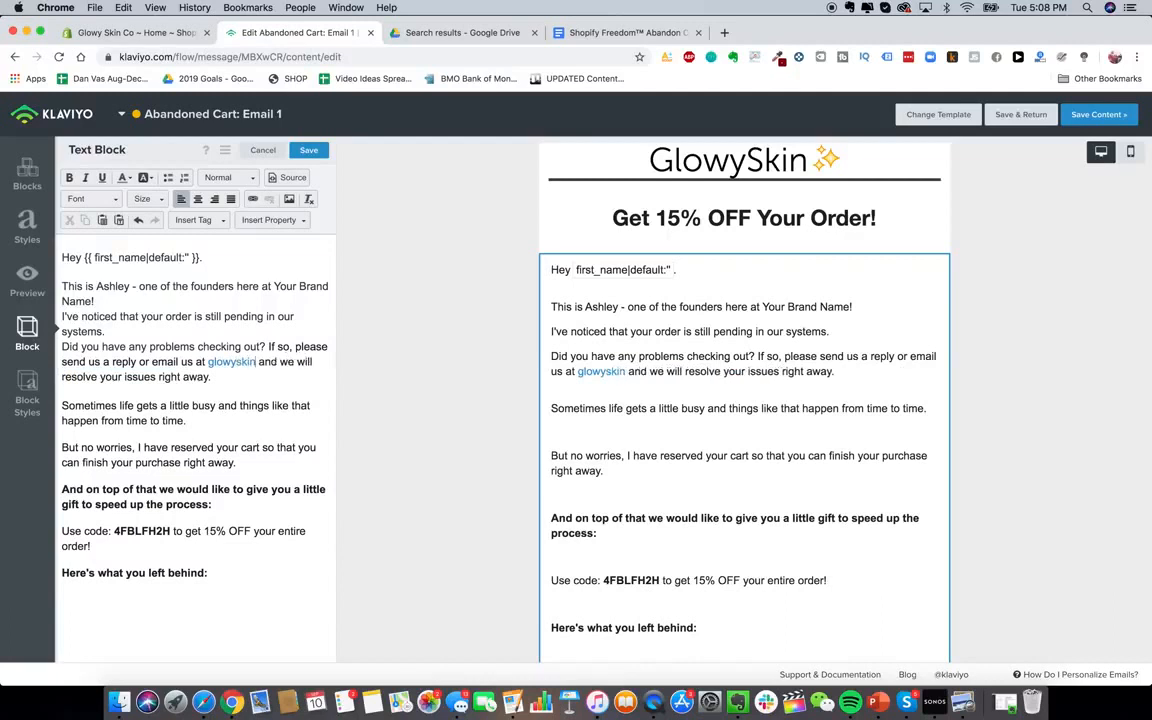
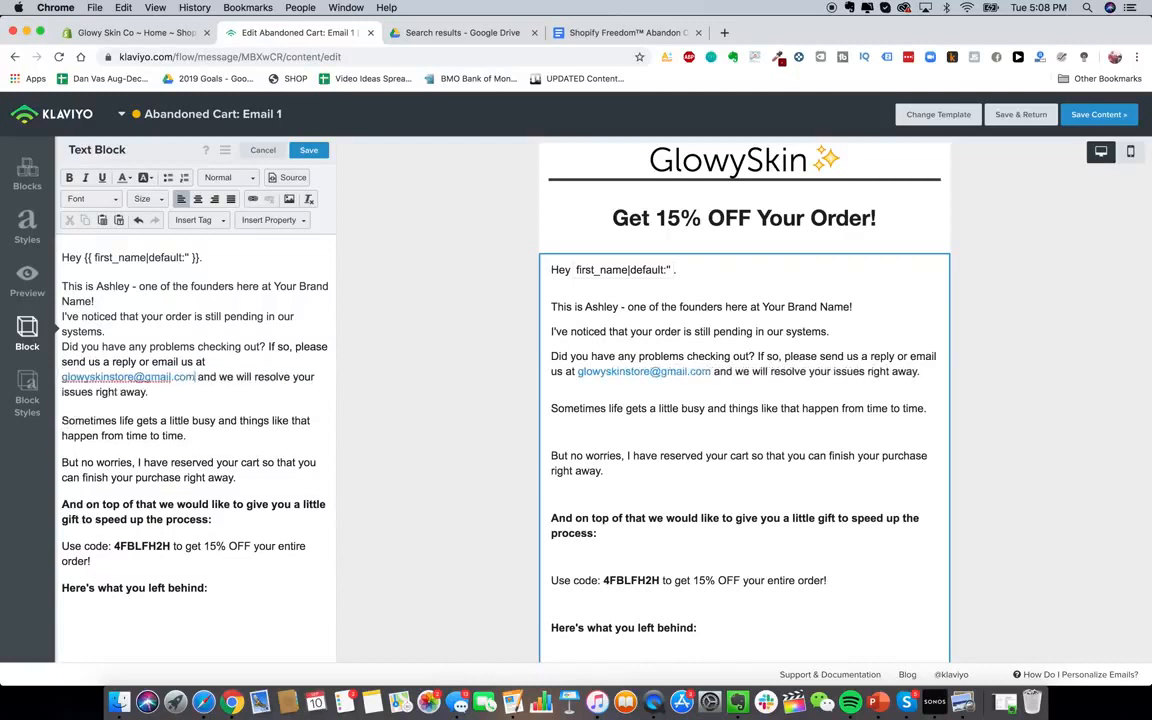
{"action": "left_click", "coordinate": [143, 438]}
{"action": "key", "text": "BackSpace"}
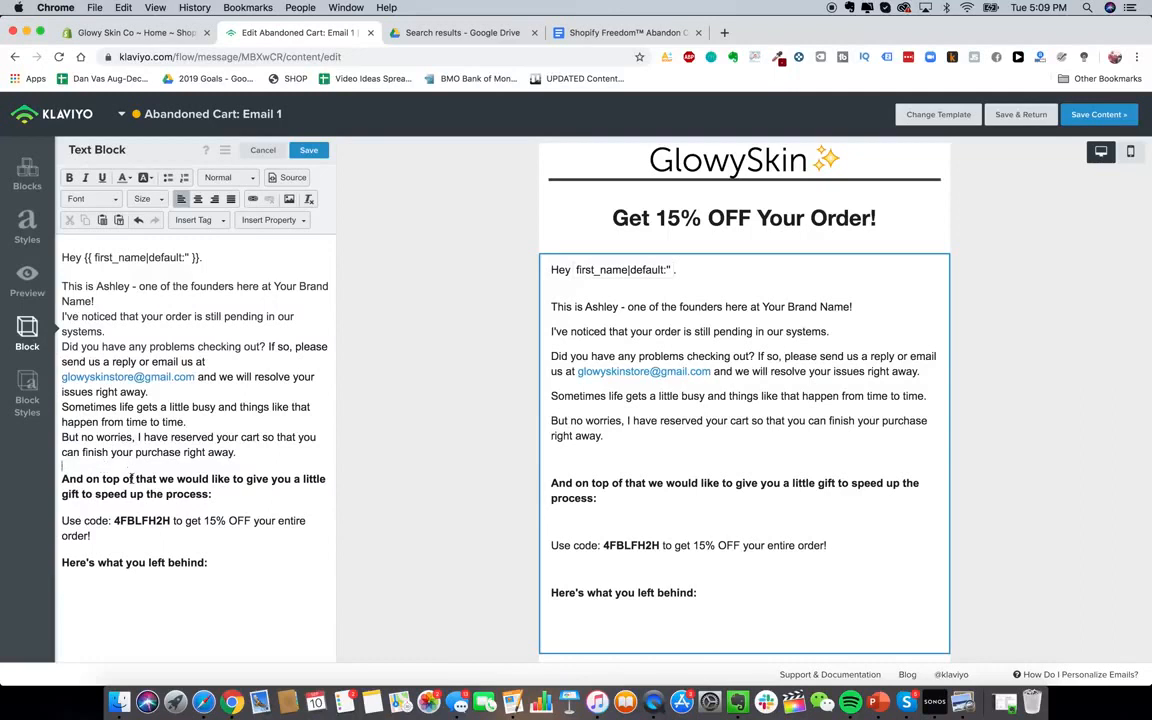
Format the discount-code line at text size 18, left-aligned
{"action": "triple_click", "coordinate": [131, 479]}
{"action": "left_click", "coordinate": [199, 200]}
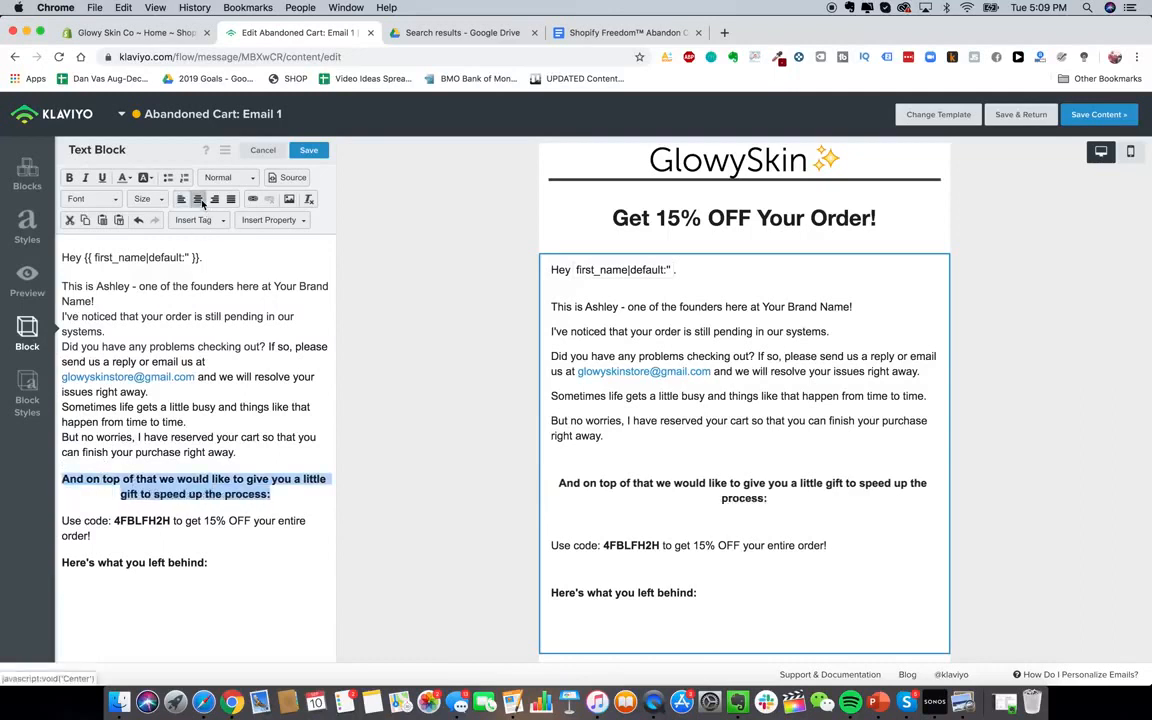
{"action": "left_click", "coordinate": [181, 199]}
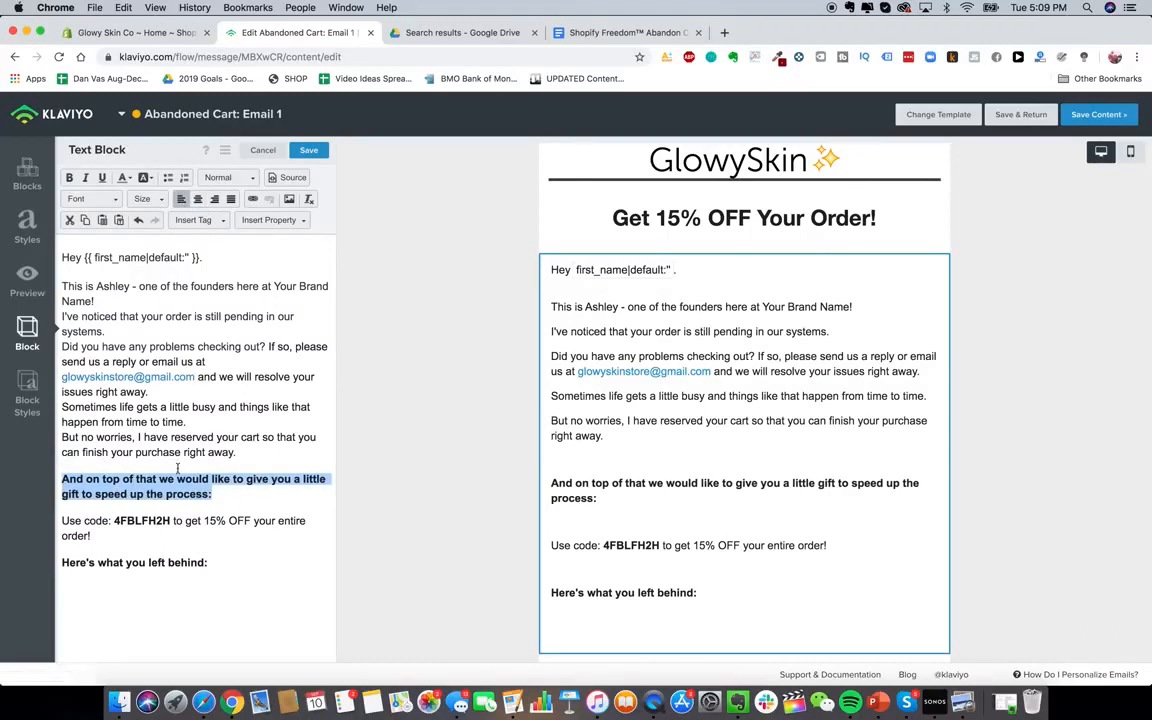
{"action": "triple_click", "coordinate": [179, 507]}
{"action": "left_click", "coordinate": [198, 199]}
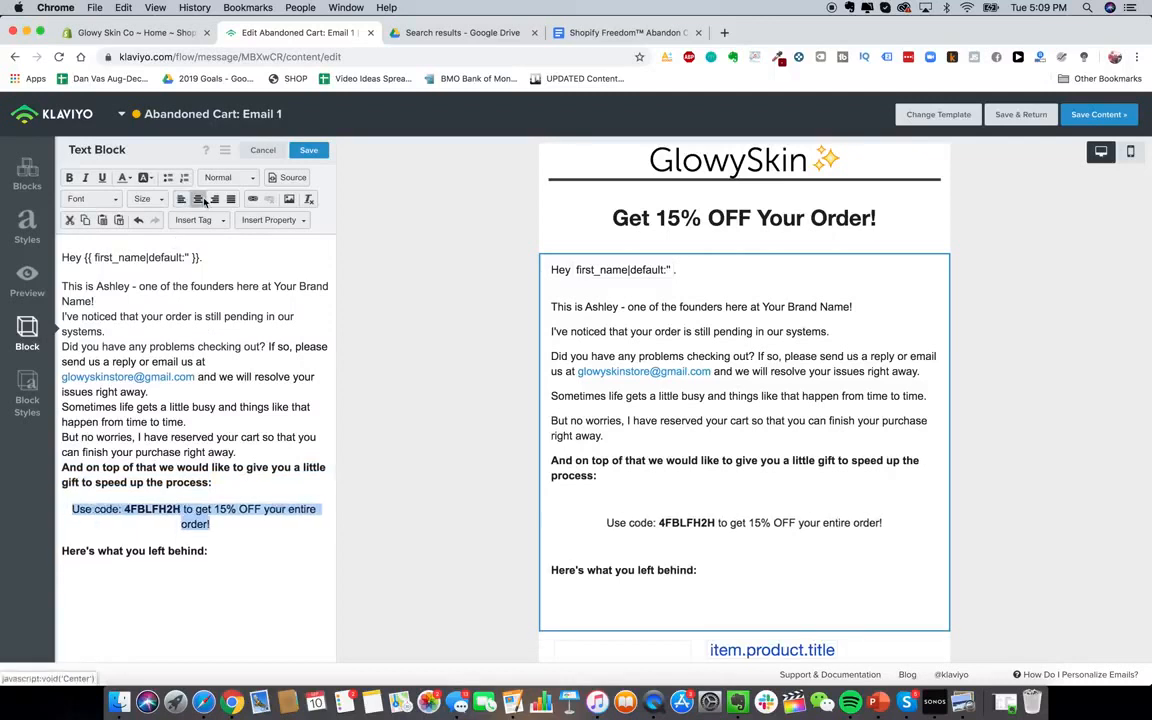
{"action": "left_click", "coordinate": [197, 509]}
{"action": "triple_click", "coordinate": [197, 509]}
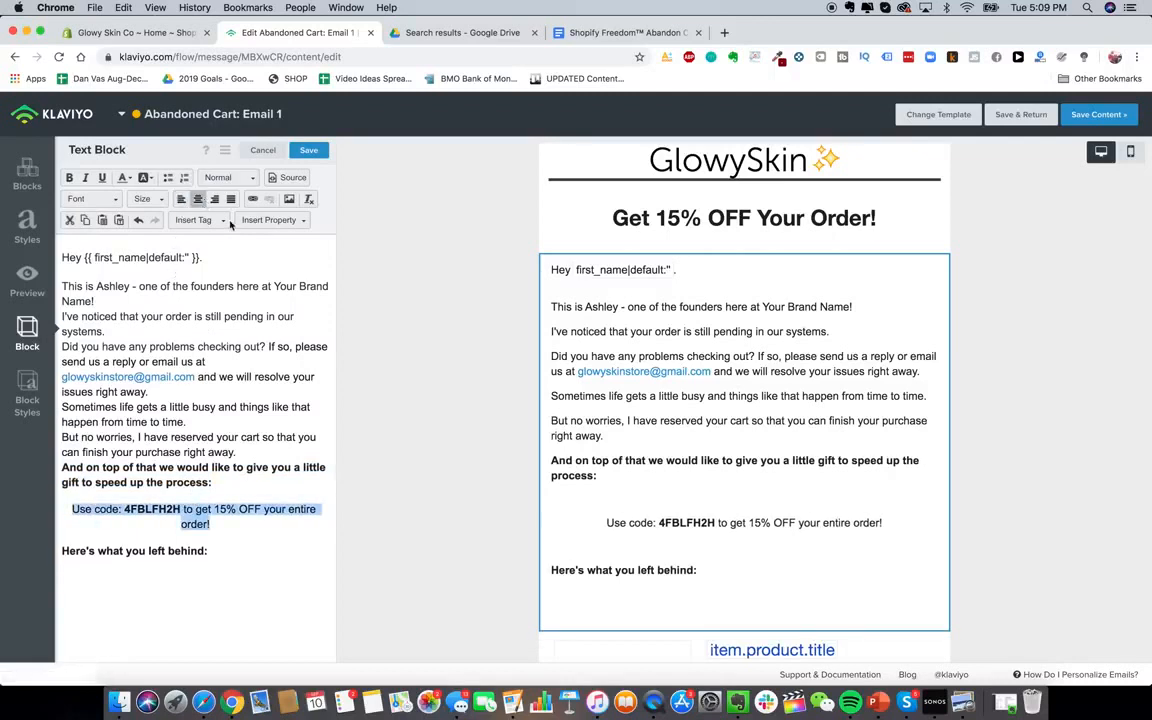
{"action": "left_click", "coordinate": [142, 199]}
{"action": "left_click", "coordinate": [208, 527]}
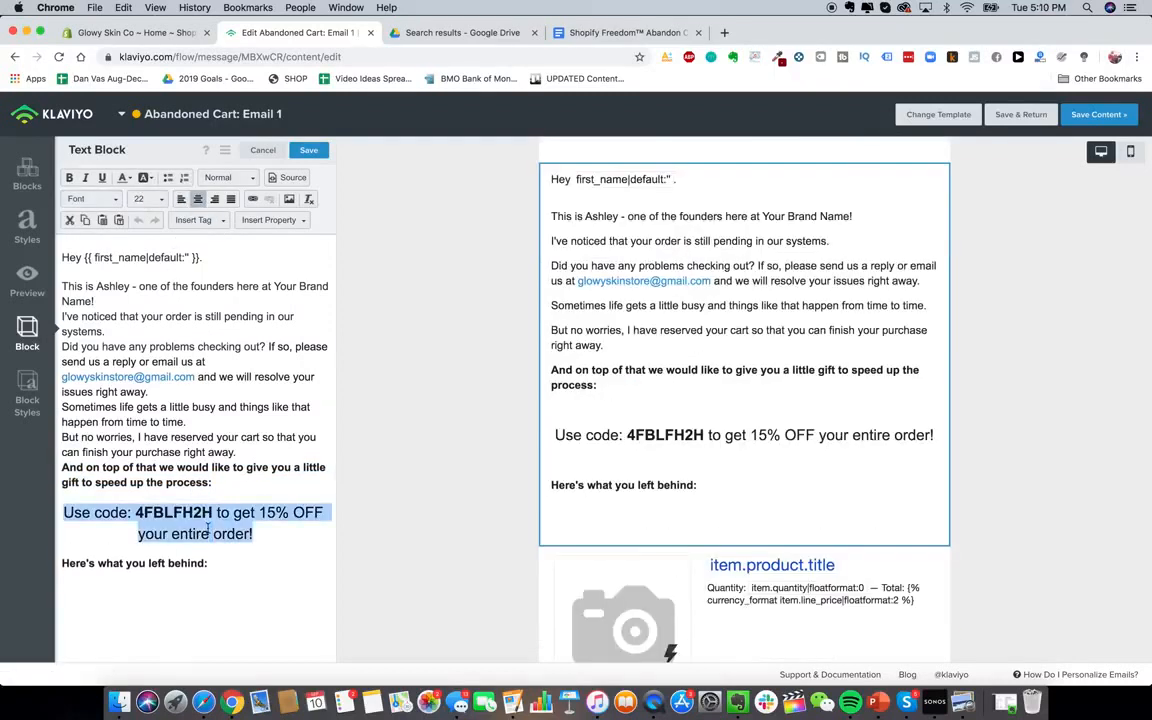
{"action": "left_click", "coordinate": [150, 199]}
{"action": "left_click", "coordinate": [150, 220]}
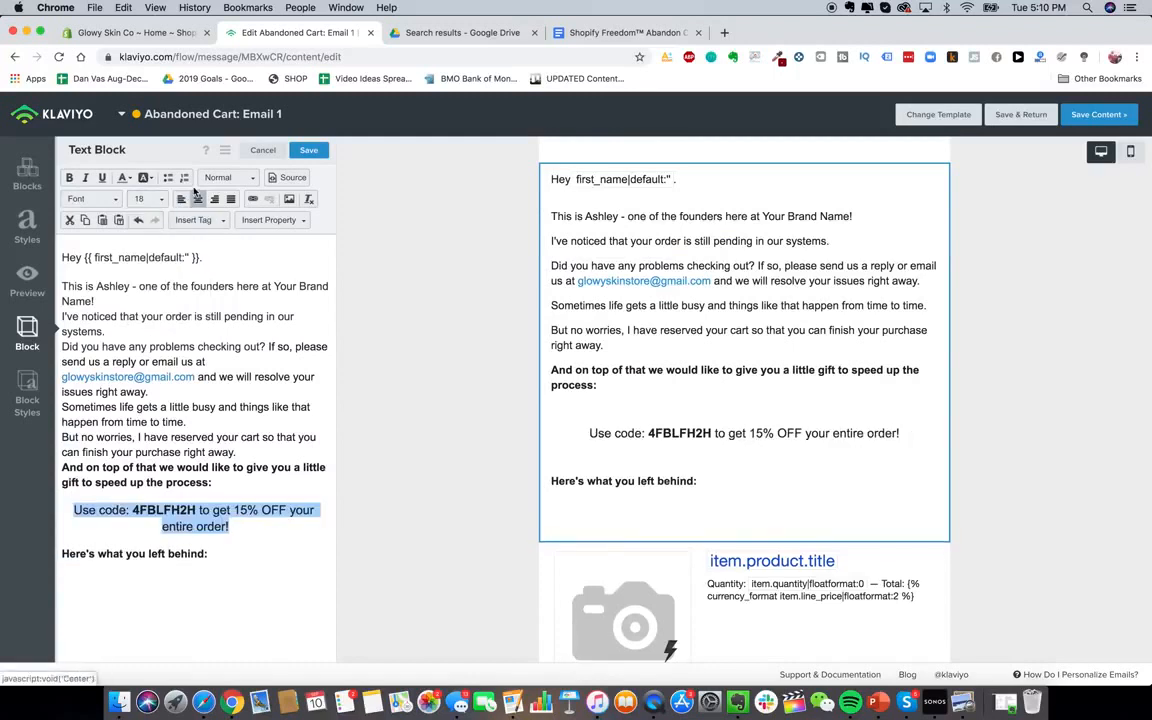
{"action": "left_click", "coordinate": [181, 199]}
Remove the blank lines around the discount code and check the mobile preview
{"action": "left_click", "coordinate": [157, 488]}
{"action": "left_click", "coordinate": [157, 493]}
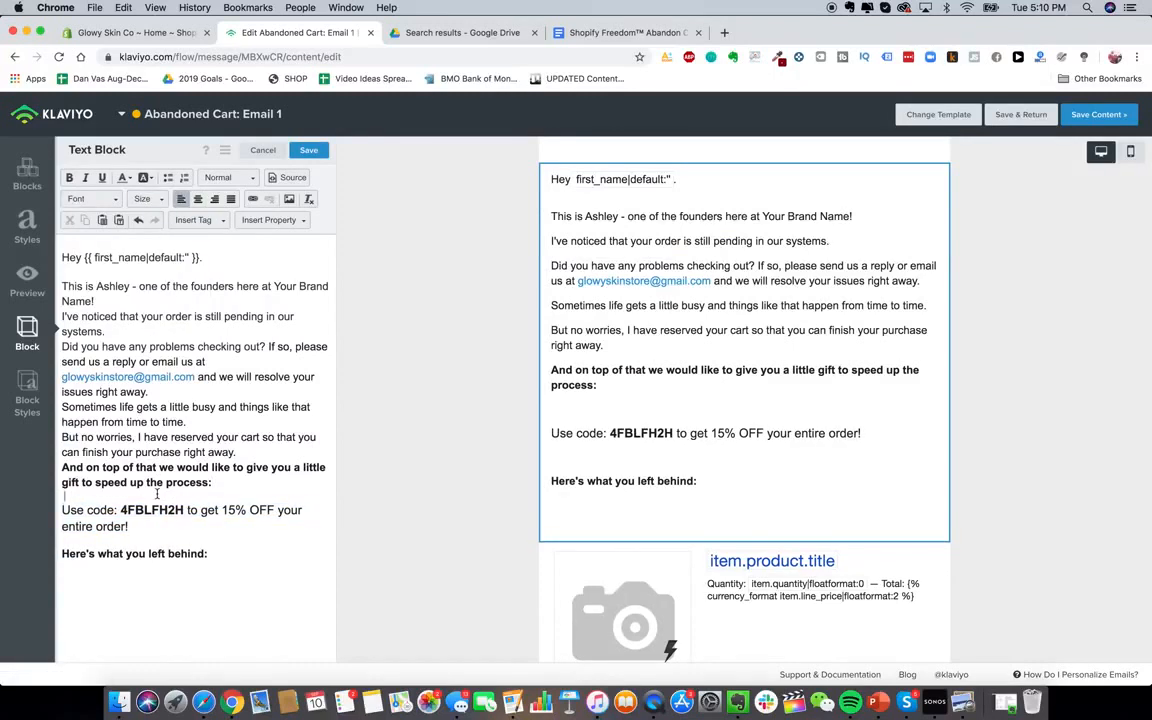
{"action": "key", "text": "BackSpace"}
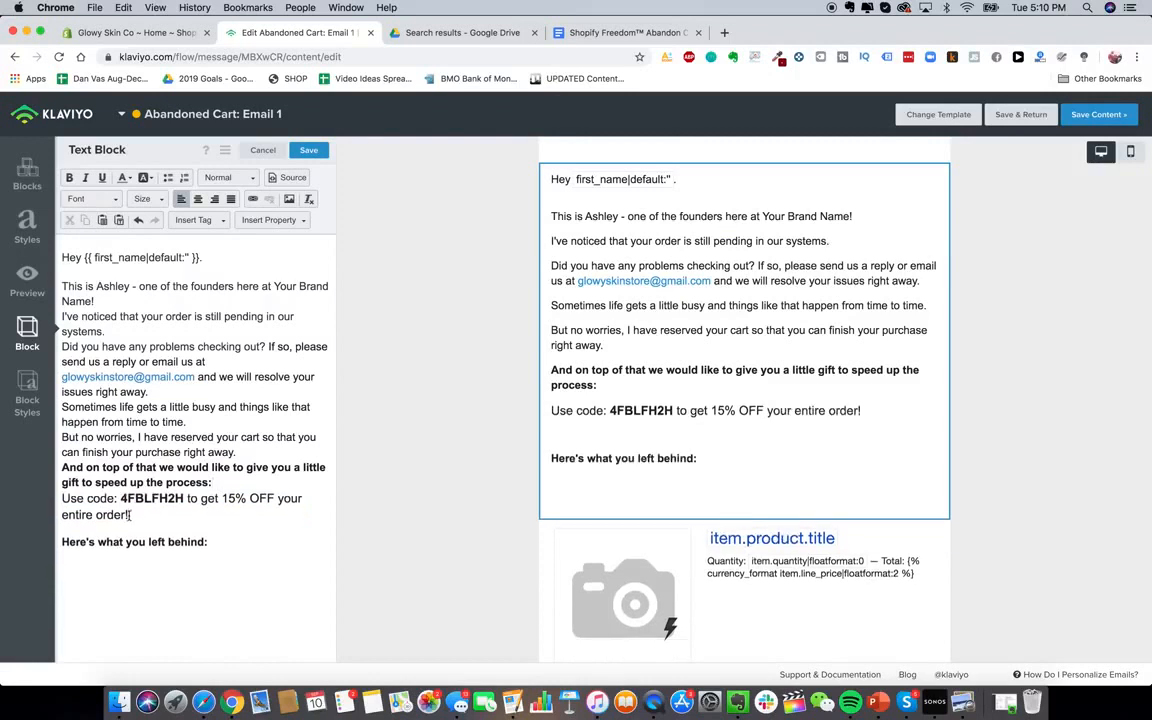
{"action": "left_click", "coordinate": [101, 531]}
{"action": "left_click", "coordinate": [1130, 151]}
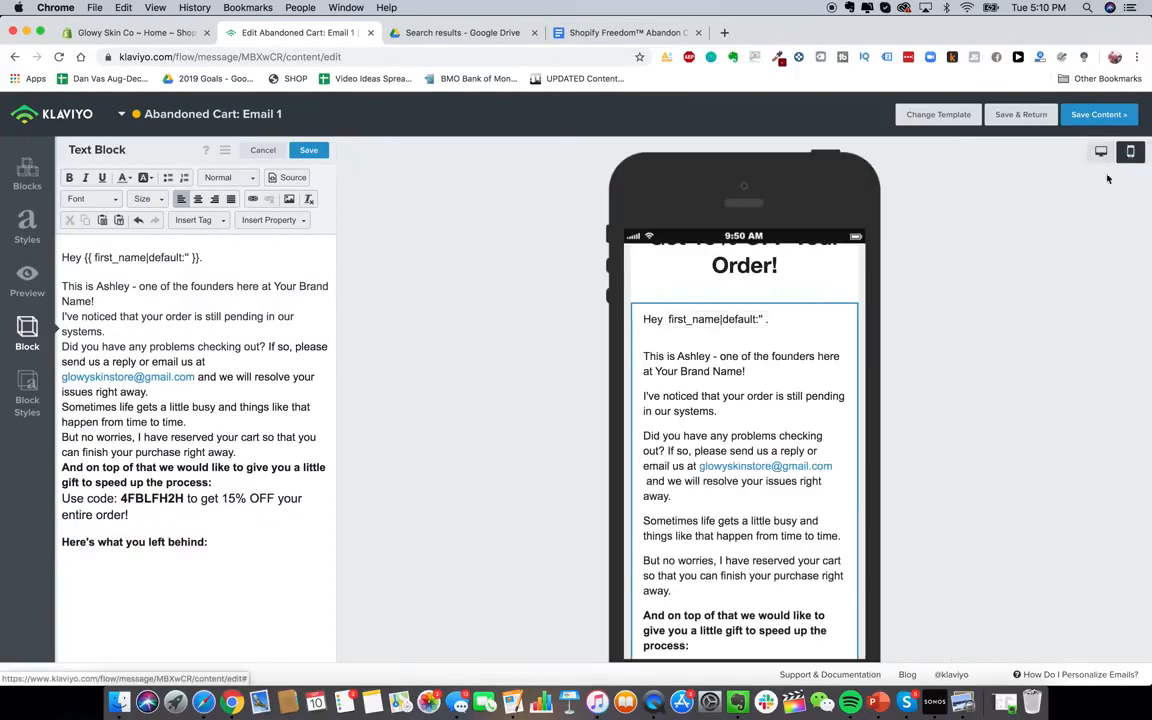
{"action": "scroll", "coordinate": [779, 370], "scroll_direction": "down", "scroll_amount": 3}
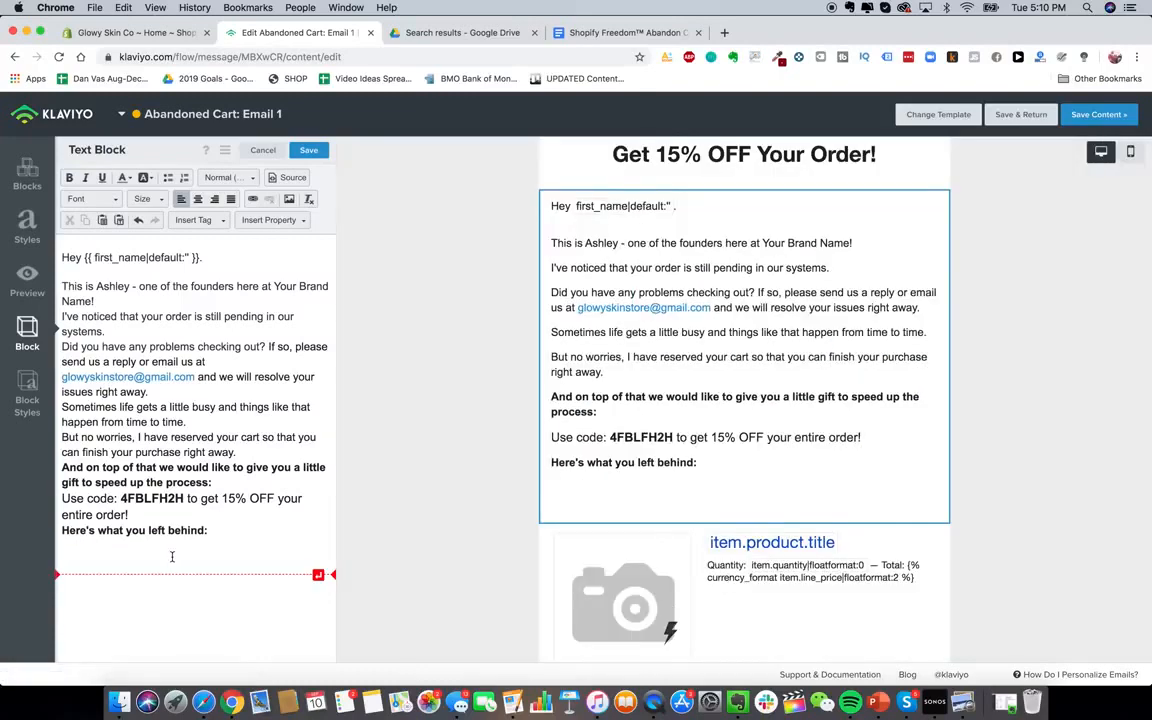
{"action": "key", "text": "BackSpace"}
{"action": "key", "text": "BackSpace"}
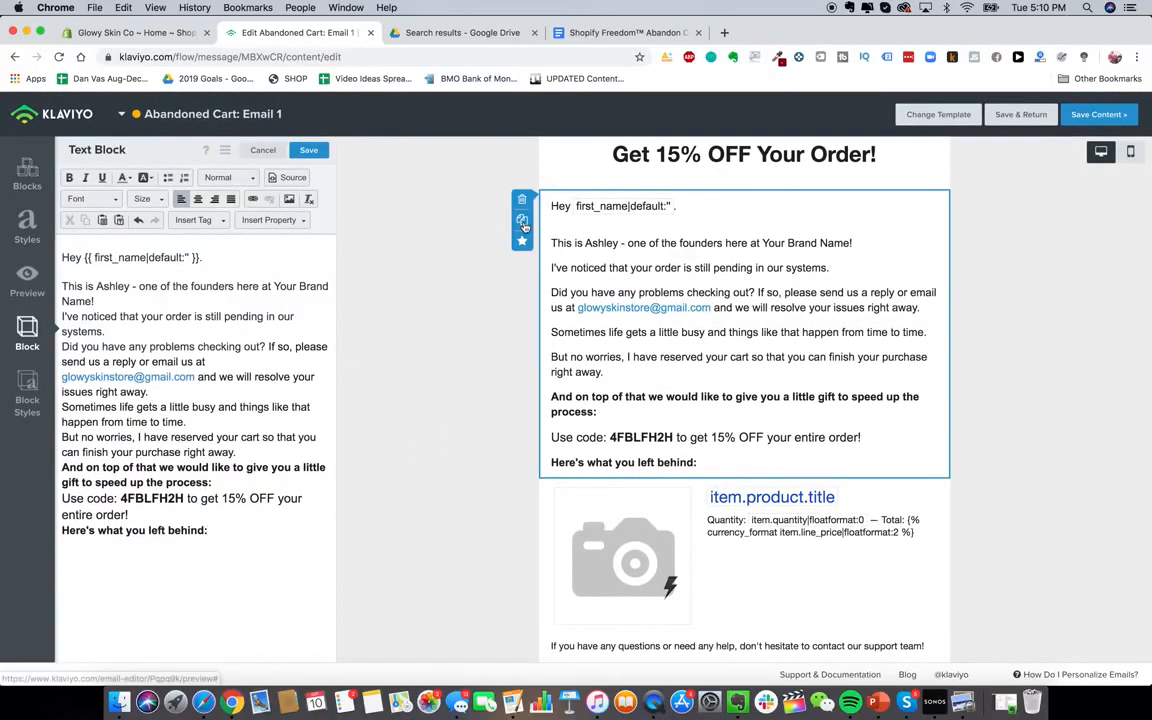
Duplicate the email body text block and move the copy below the product item
{"action": "left_click", "coordinate": [522, 219]}
{"action": "scroll", "coordinate": [876, 381], "scroll_direction": "down", "scroll_amount": 5}
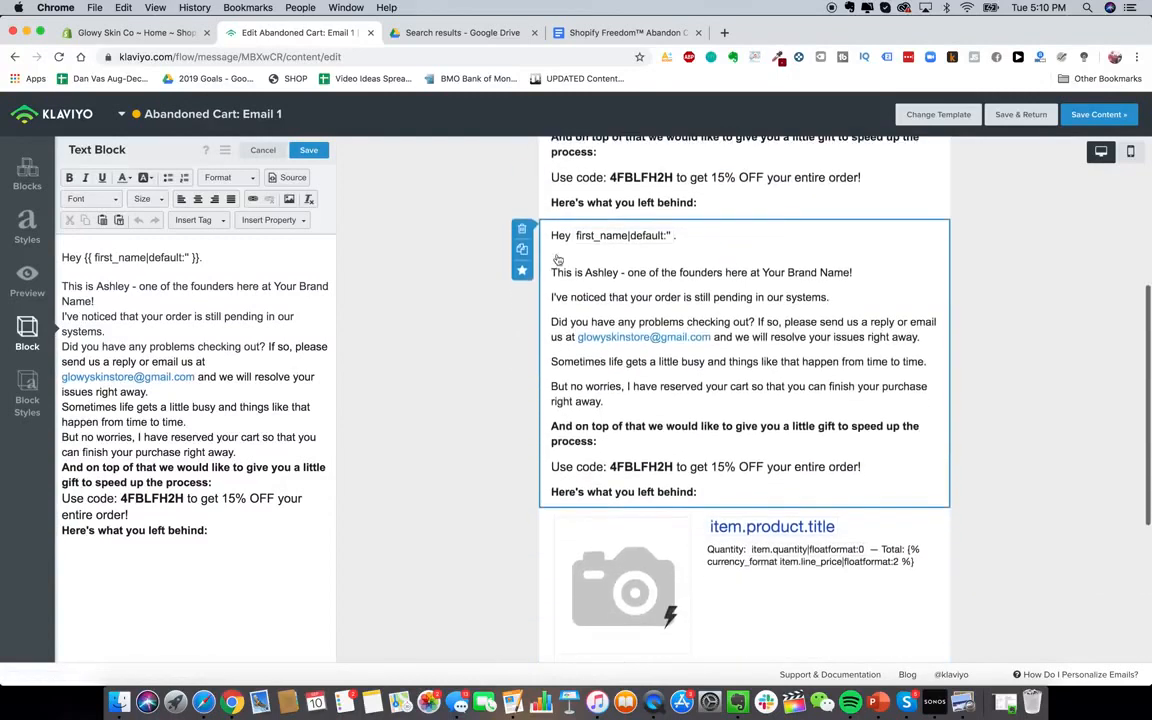
{"action": "left_click_drag", "start_coordinate": [848, 476], "coordinate": [869, 384]}
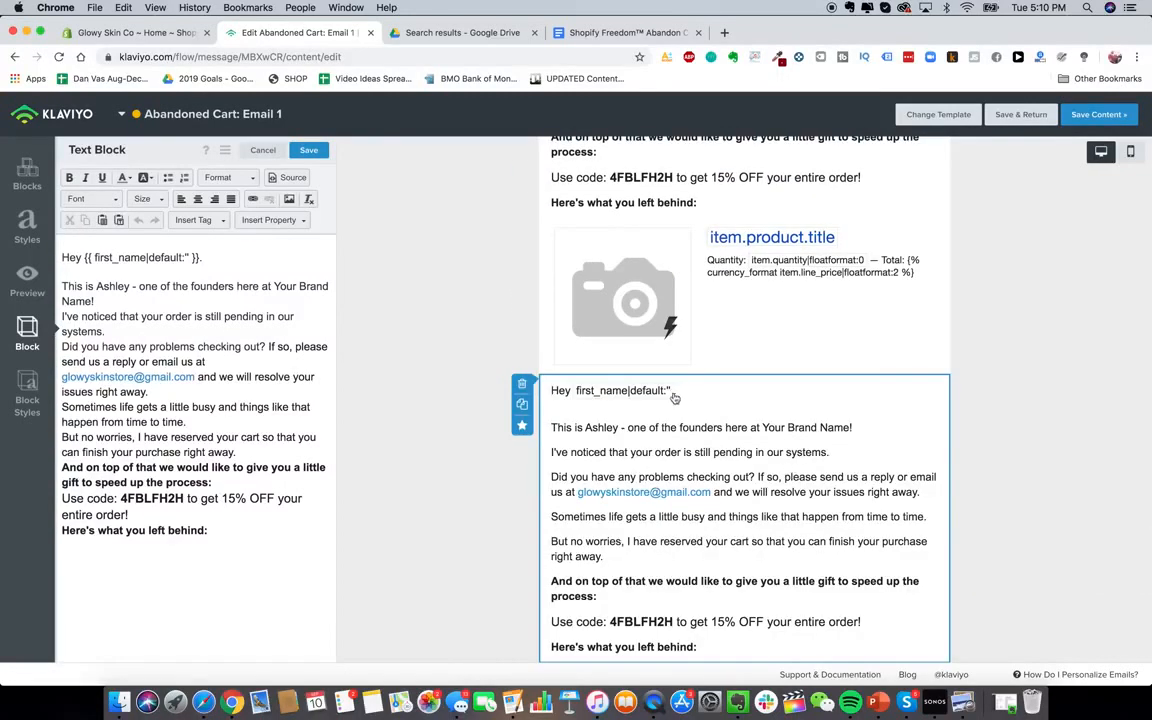
{"action": "left_click", "coordinate": [620, 32]}
{"action": "scroll", "coordinate": [503, 387], "scroll_direction": "down", "scroll_amount": 6}
{"action": "scroll", "coordinate": [503, 387], "scroll_direction": "down", "scroll_amount": 5}
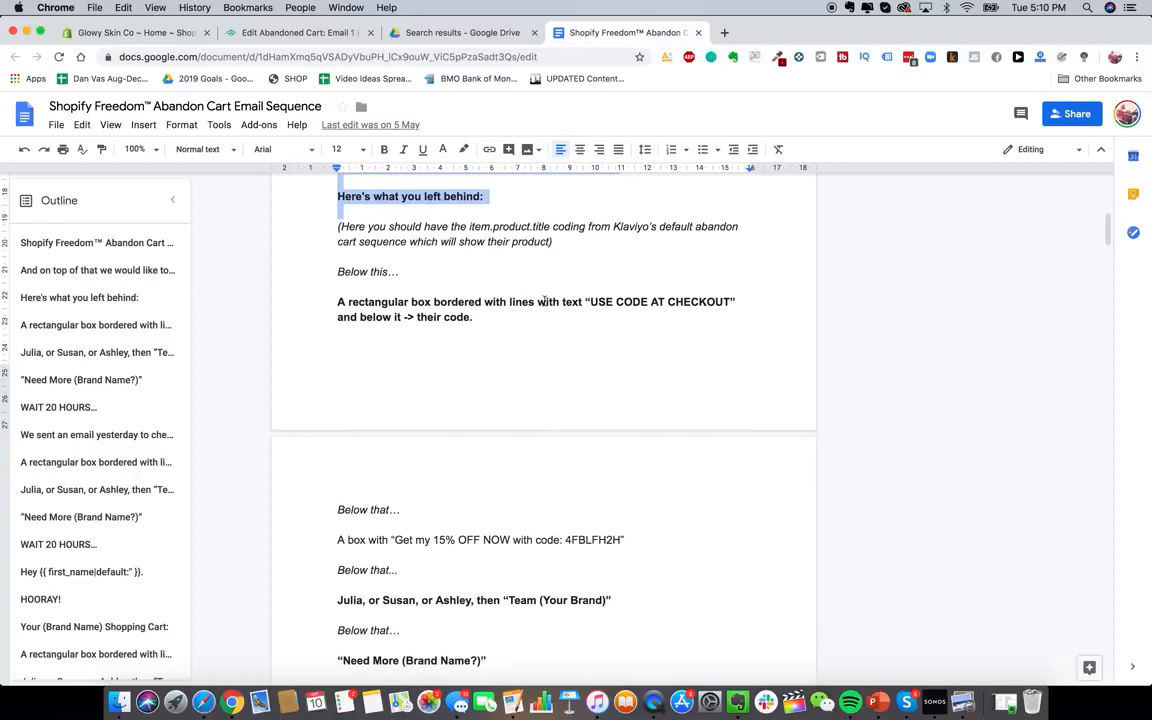
{"action": "left_click", "coordinate": [280, 30]}
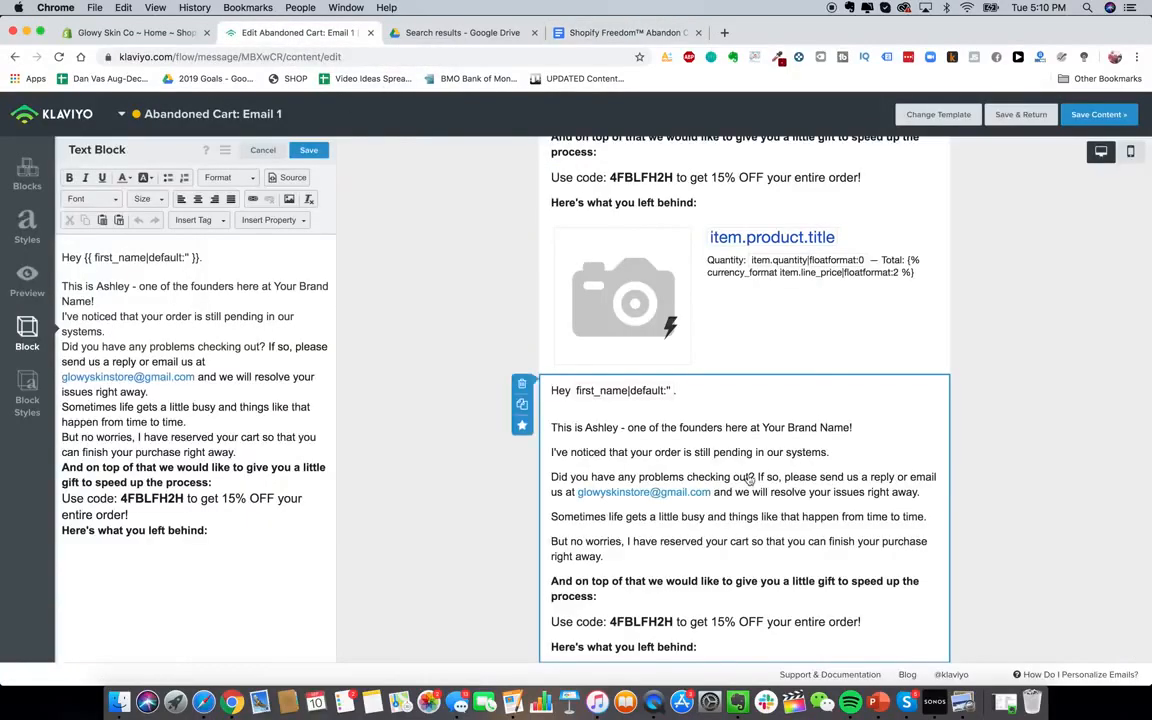
{"action": "scroll", "coordinate": [688, 492], "scroll_direction": "down", "scroll_amount": 1}
Replace the copy's text with 'USE CODE AT CHECKOUT', centred, bold, at size 22
{"action": "triple_click", "coordinate": [285, 362]}
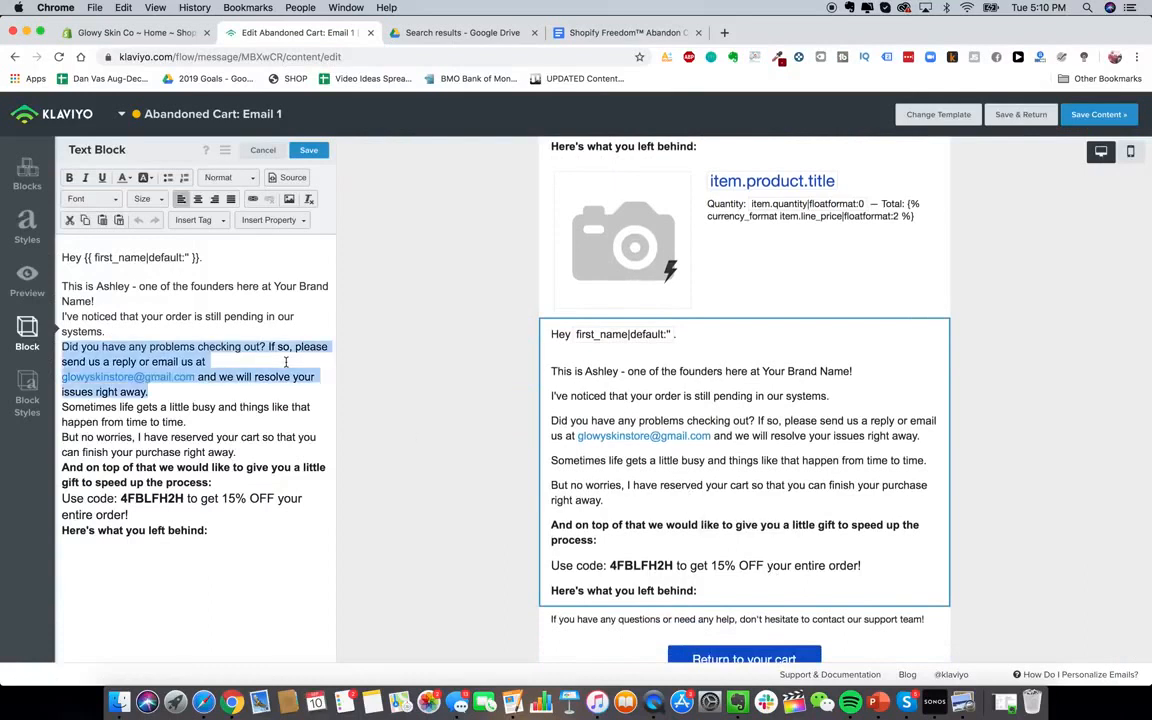
{"action": "key", "text": "super+a"}
{"action": "type", "text": "USE CODE AT CHECKOUT"}
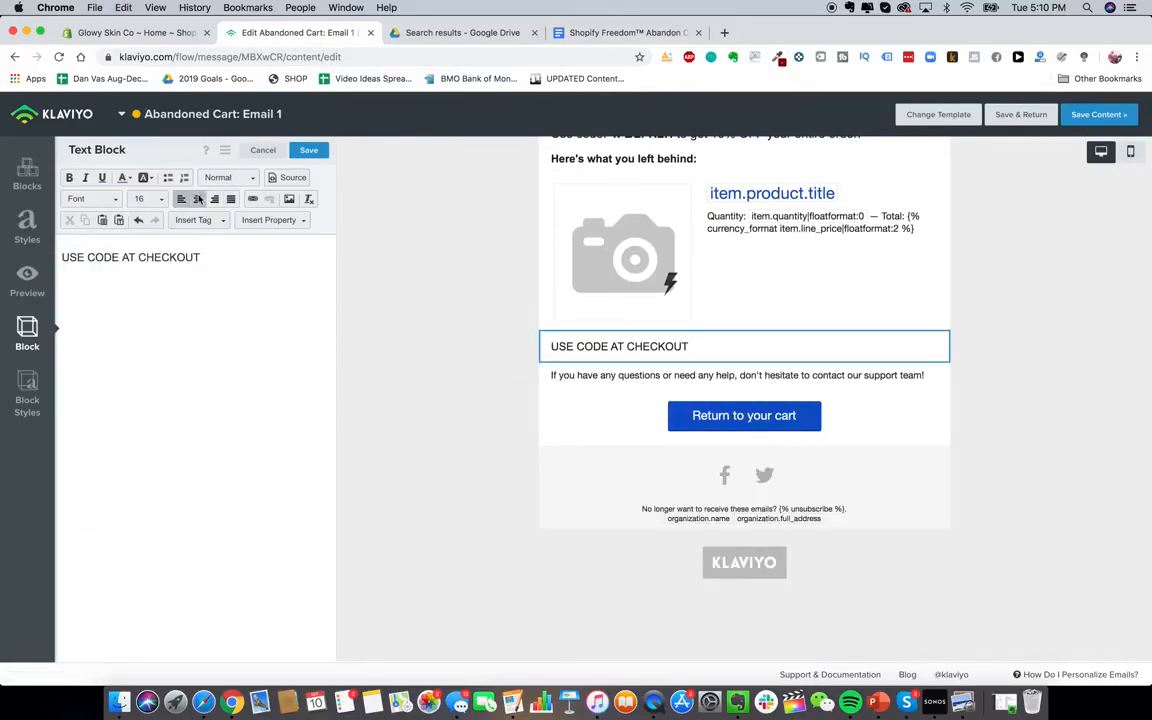
{"action": "left_click", "coordinate": [197, 198]}
{"action": "key", "text": "super+a"}
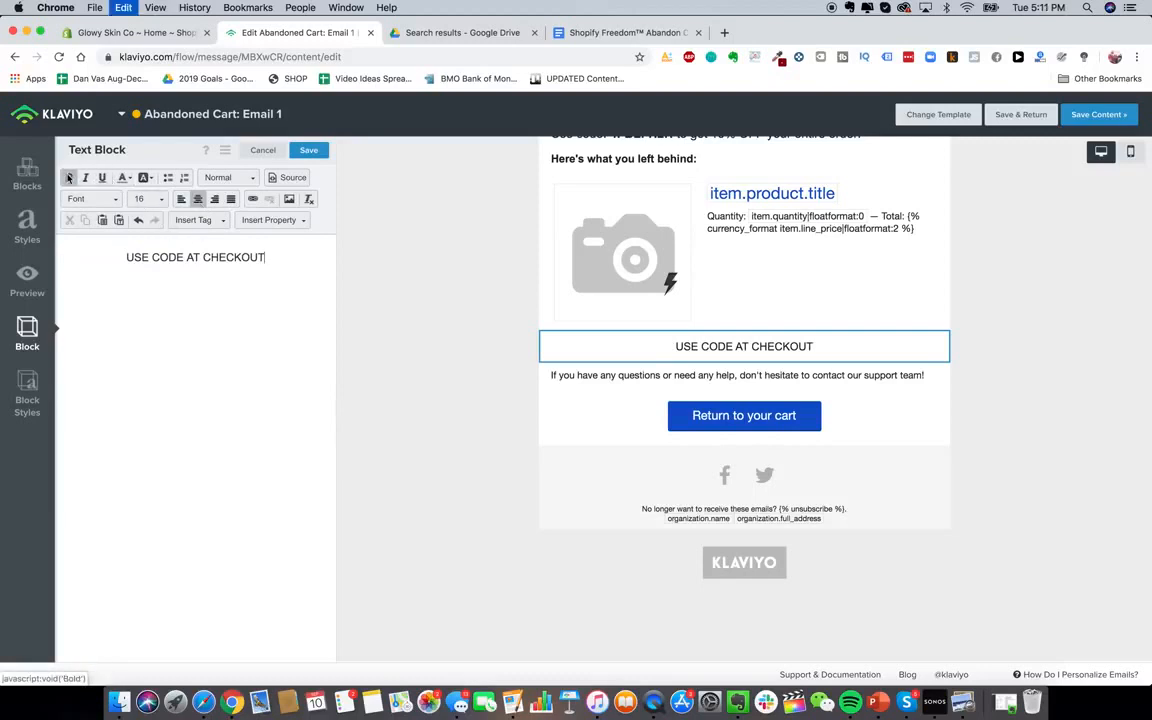
{"action": "key", "text": "super+b"}
{"action": "left_click", "coordinate": [148, 199]}
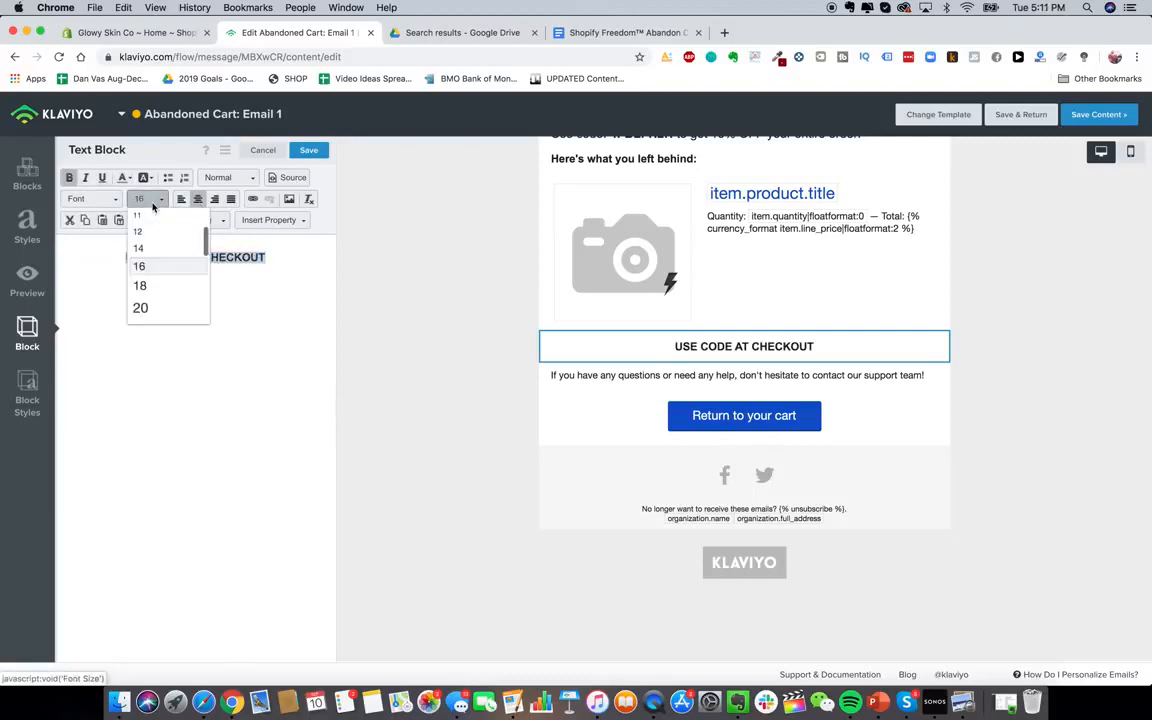
{"action": "scroll", "coordinate": [162, 304], "scroll_direction": "down", "scroll_amount": 1}
{"action": "left_click", "coordinate": [162, 306]}
Try black and dark red block backgrounds, then leave the block background white
{"action": "left_click", "coordinate": [27, 393]}
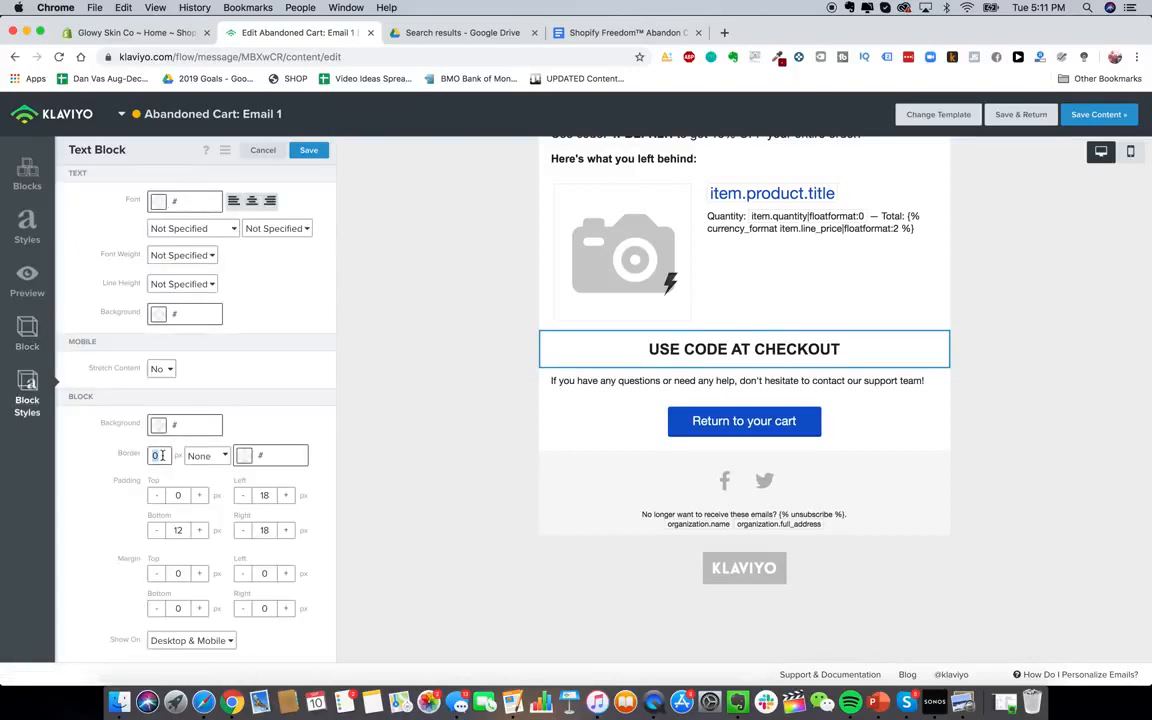
{"action": "left_click", "coordinate": [218, 424]}
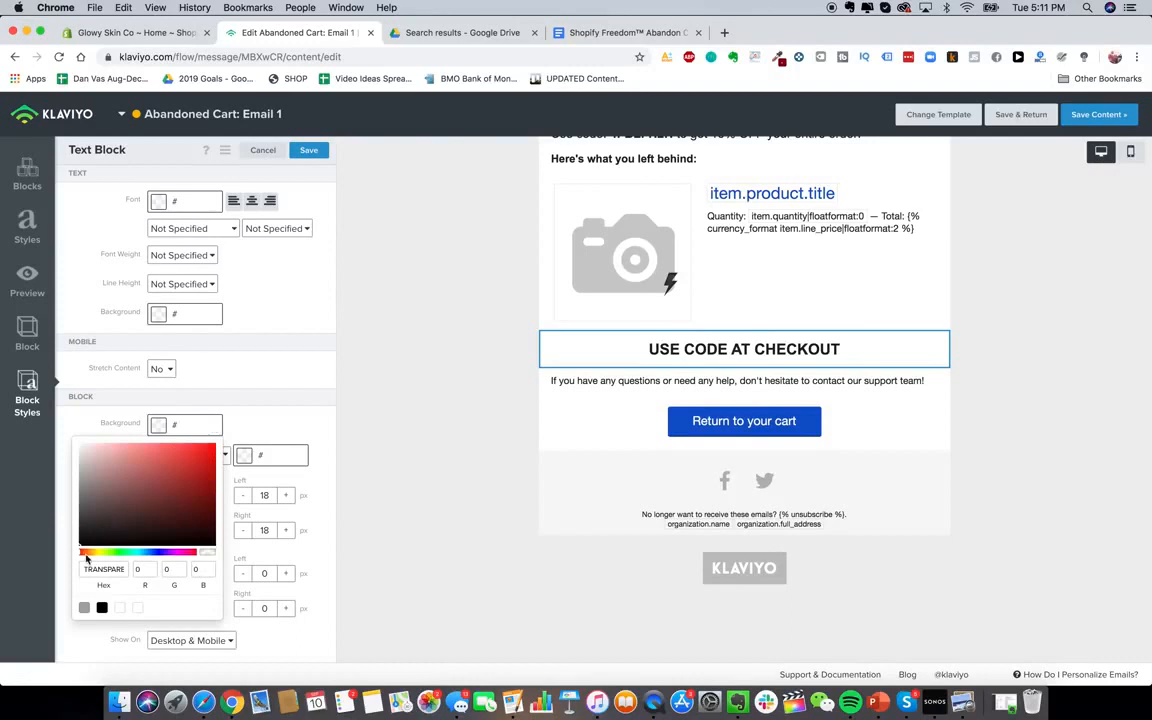
{"action": "left_click", "coordinate": [82, 553]}
{"action": "left_click", "coordinate": [254, 422]}
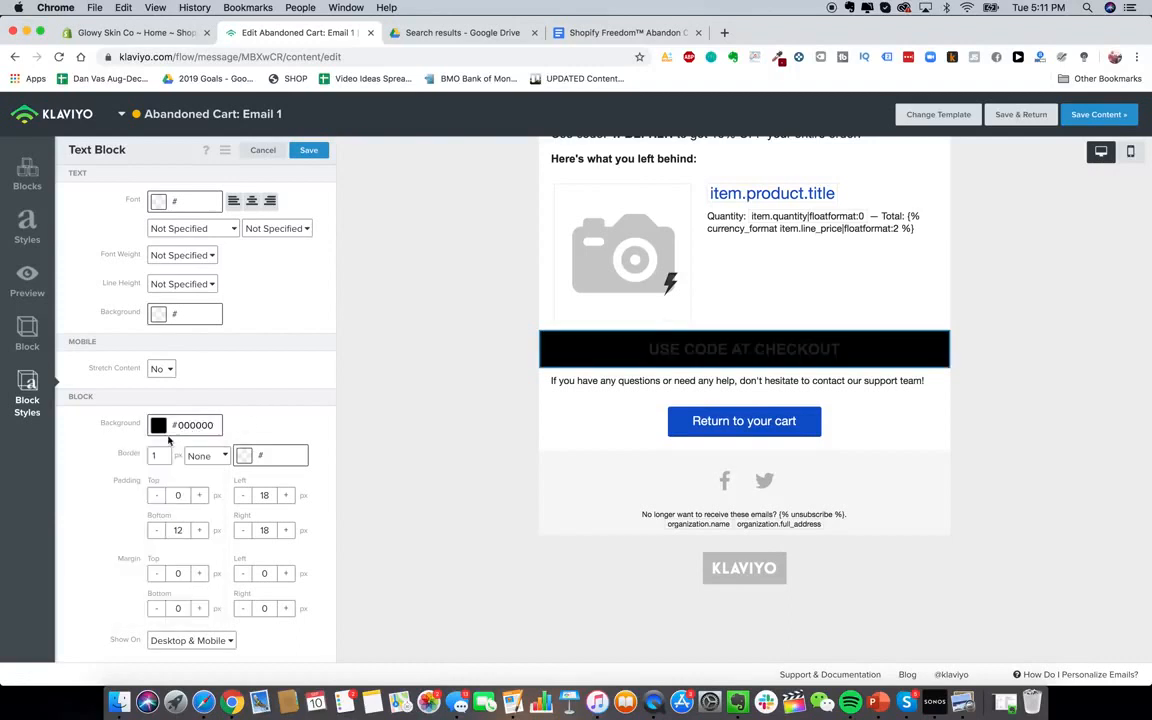
{"action": "left_click", "coordinate": [155, 428]}
{"action": "left_click", "coordinate": [145, 483]}
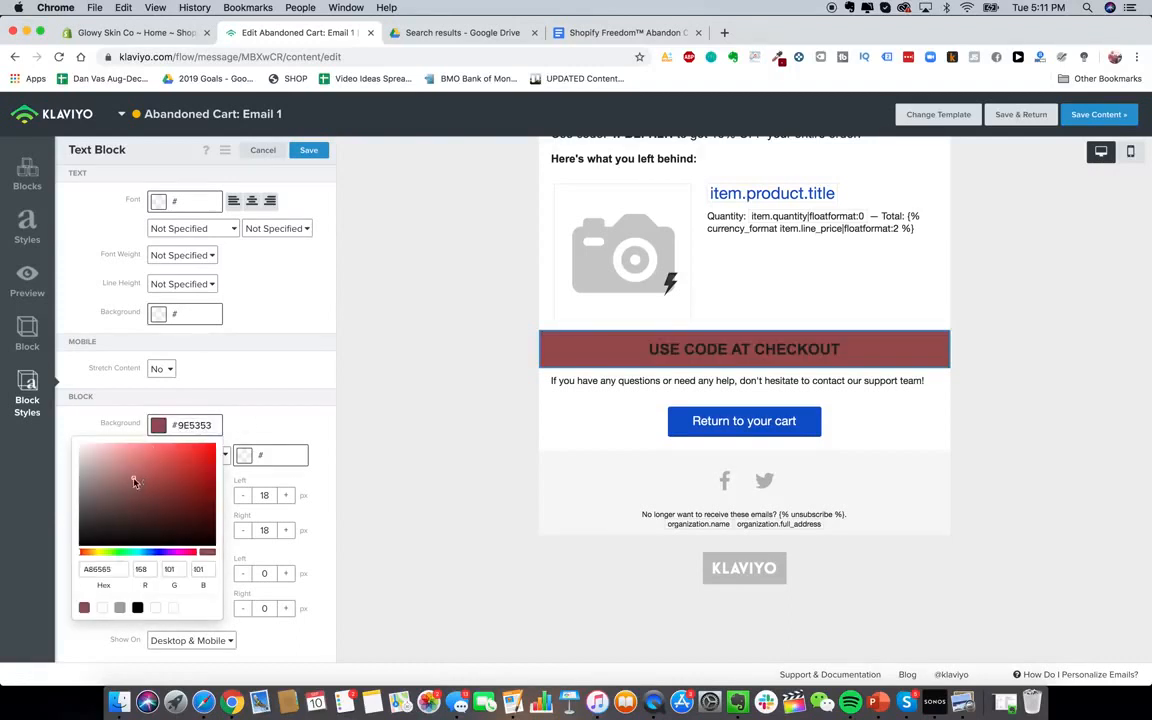
{"action": "left_click_drag", "start_coordinate": [134, 481], "coordinate": [44, 396]}
{"action": "left_click", "coordinate": [239, 407]}
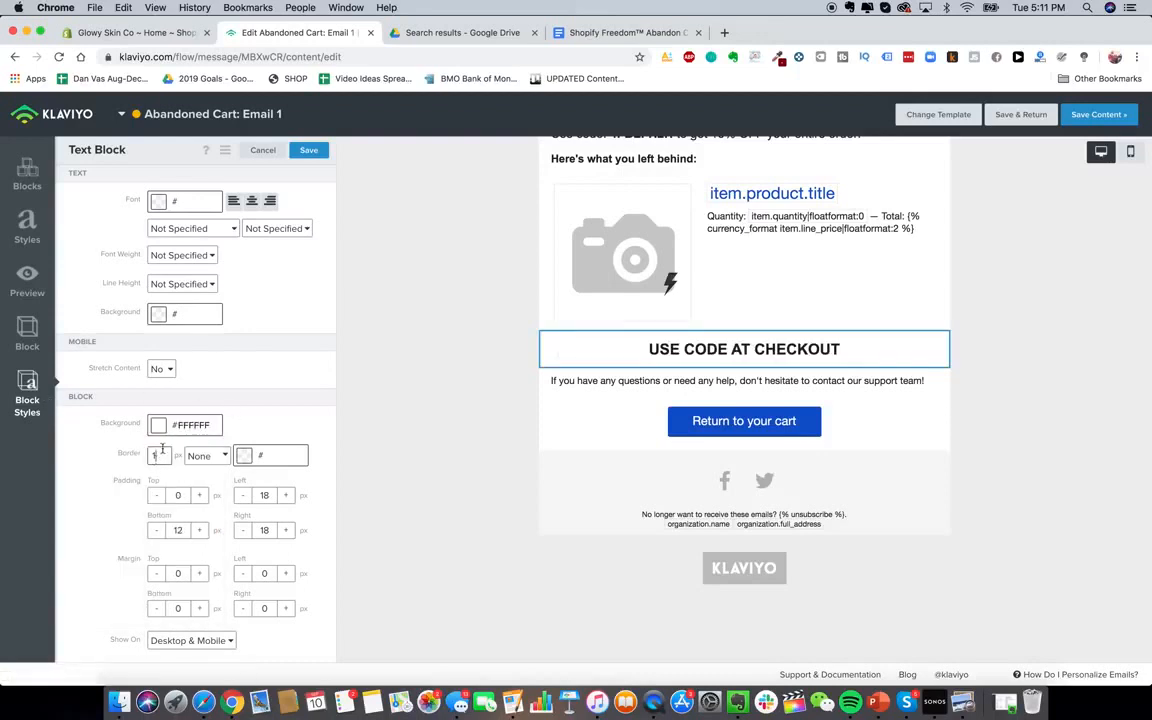
Give the block a black border and set the border style to Dashed
{"action": "left_click", "coordinate": [249, 459]}
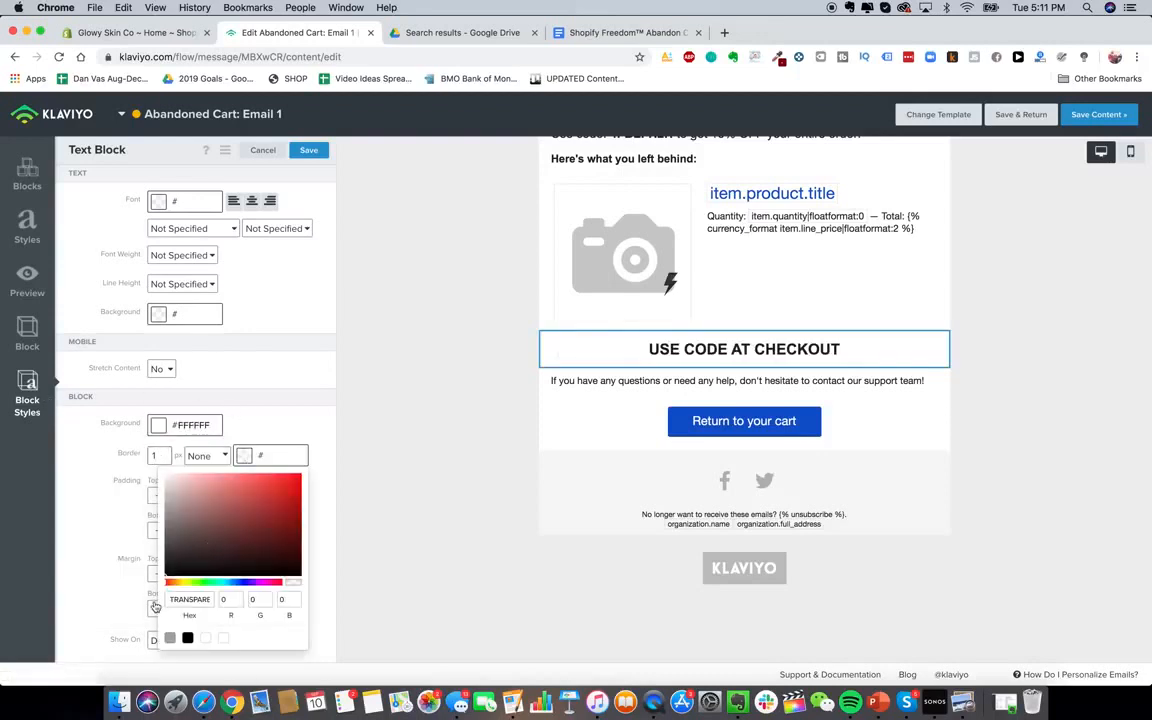
{"action": "left_click", "coordinate": [168, 587]}
{"action": "left_click", "coordinate": [278, 411]}
{"action": "left_click", "coordinate": [206, 455]}
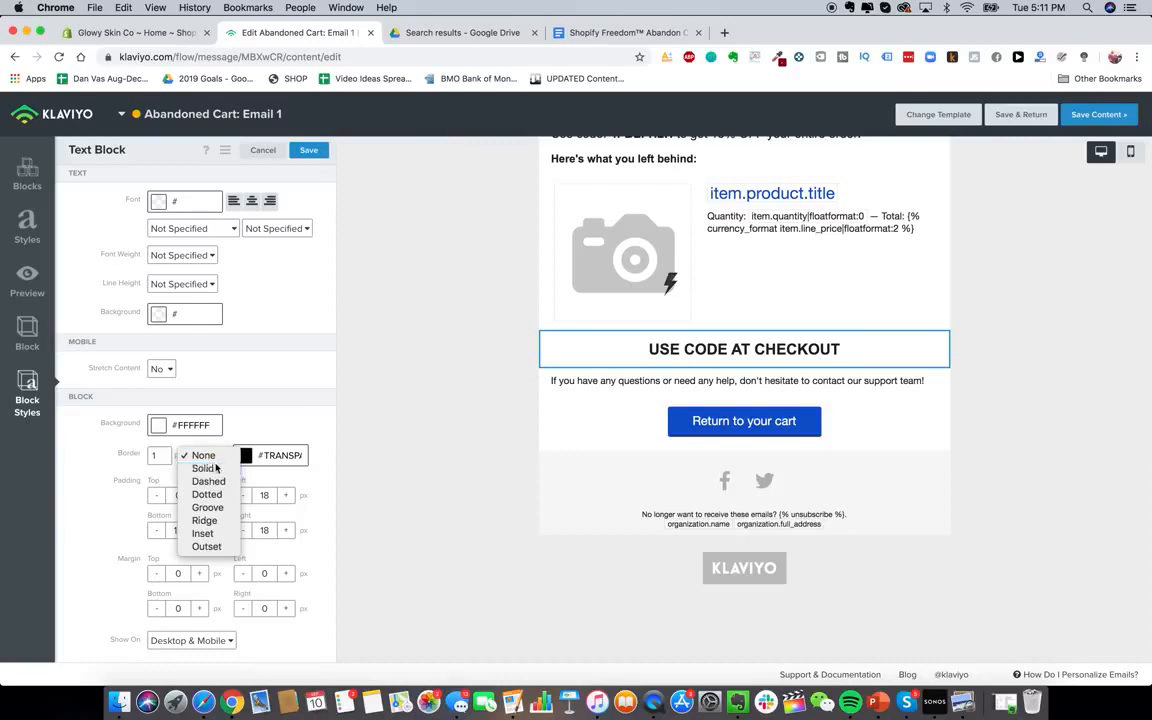
{"action": "left_click", "coordinate": [210, 467]}
{"action": "left_click", "coordinate": [218, 452]}
{"action": "left_click", "coordinate": [204, 468]}
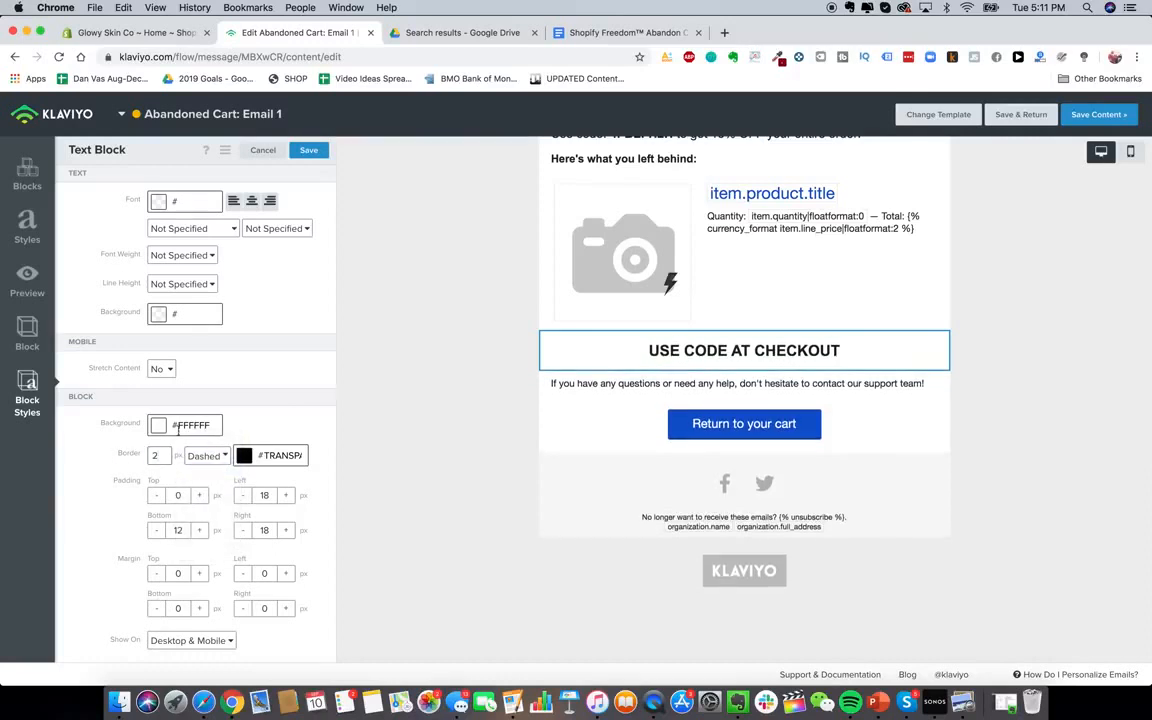
Set the USE CODE AT CHECKOUT block's border width to 1 and colour to black
{"action": "left_click", "coordinate": [604, 401]}
{"action": "left_click", "coordinate": [633, 354]}
{"action": "left_click", "coordinate": [27, 398]}
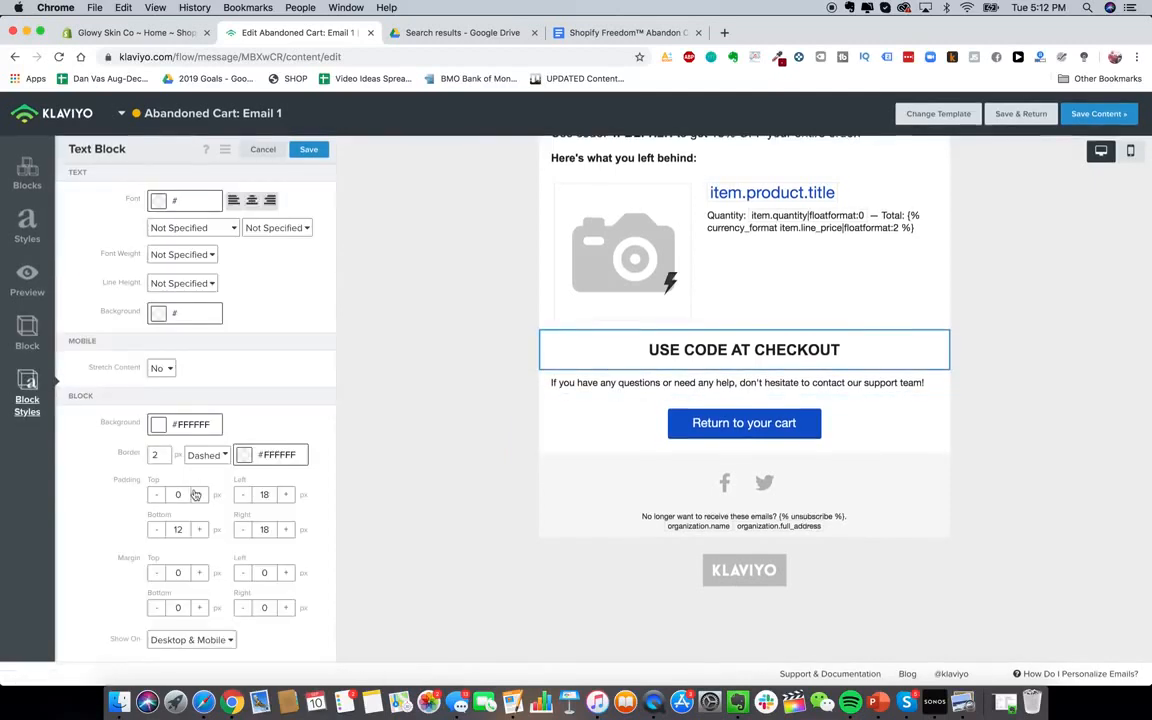
{"action": "left_click_drag", "start_coordinate": [164, 459], "coordinate": [150, 460]}
{"action": "type", "text": "10"}
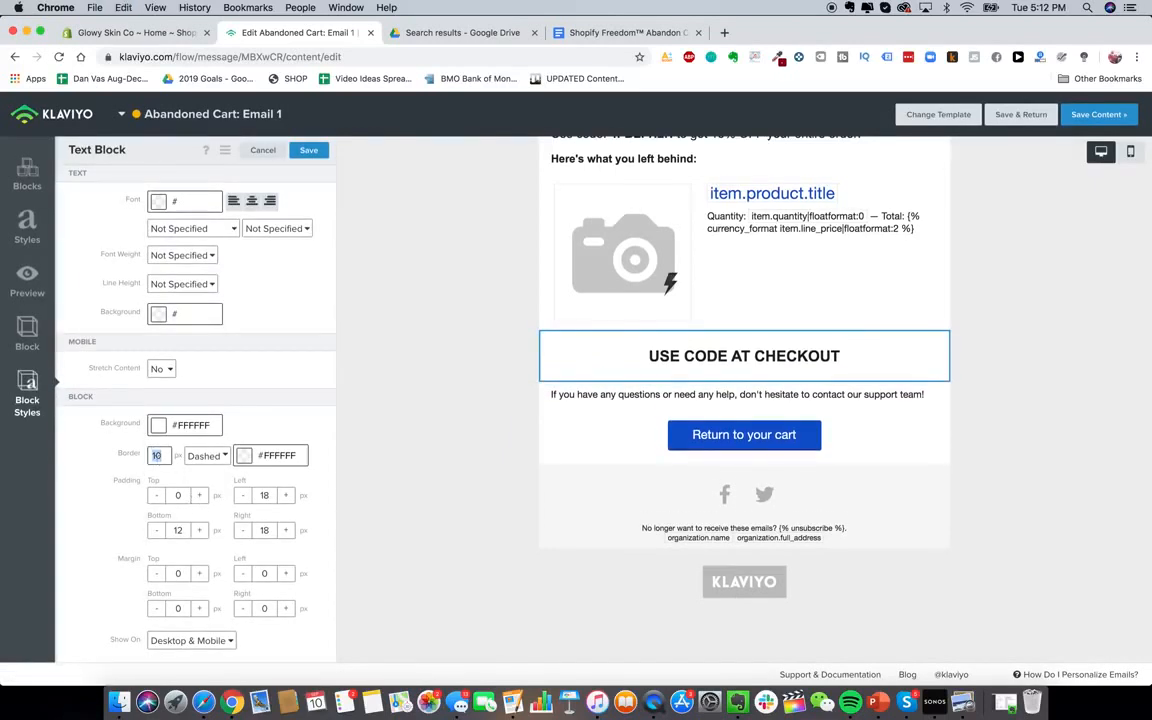
{"action": "key", "text": "BackSpace"}
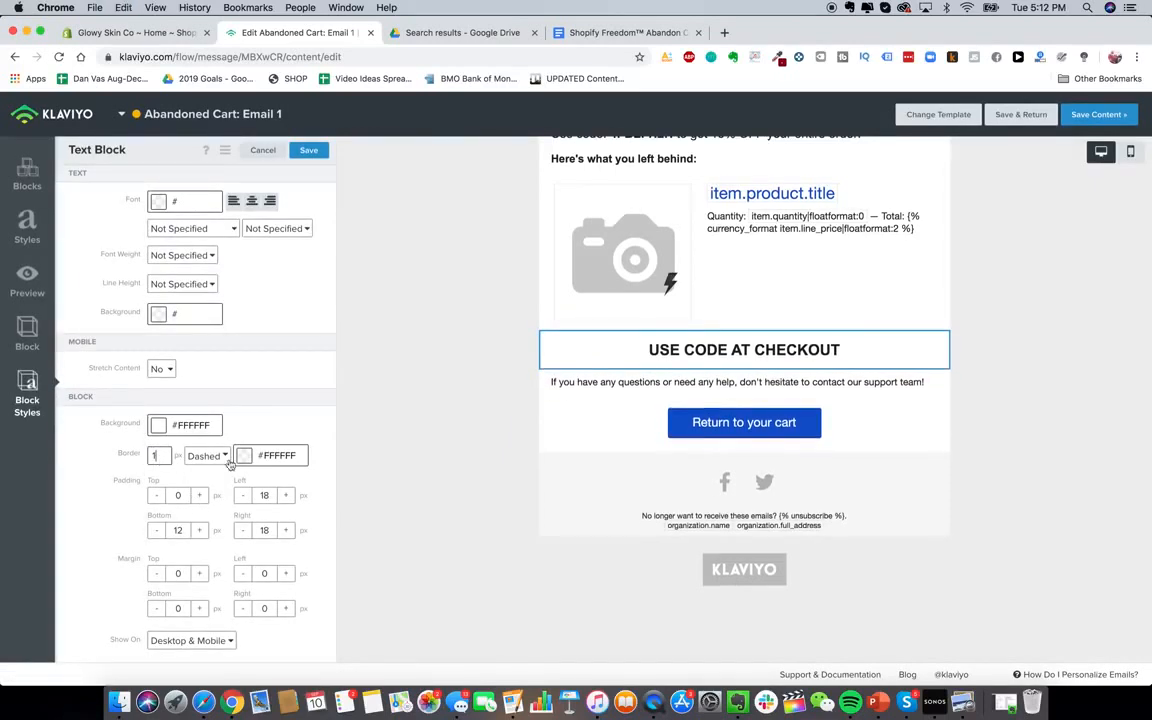
{"action": "left_click", "coordinate": [245, 457]}
{"action": "left_click_drag", "start_coordinate": [211, 552], "coordinate": [150, 602]}
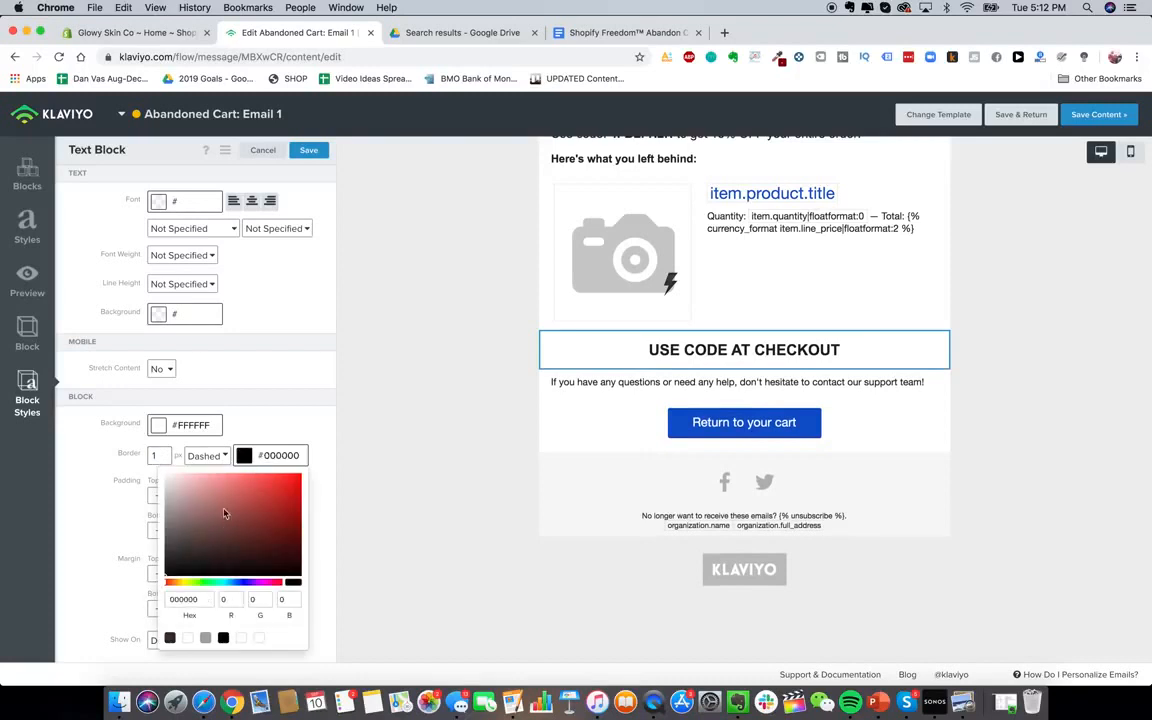
{"action": "left_click", "coordinate": [630, 442]}
{"action": "left_click", "coordinate": [617, 357]}
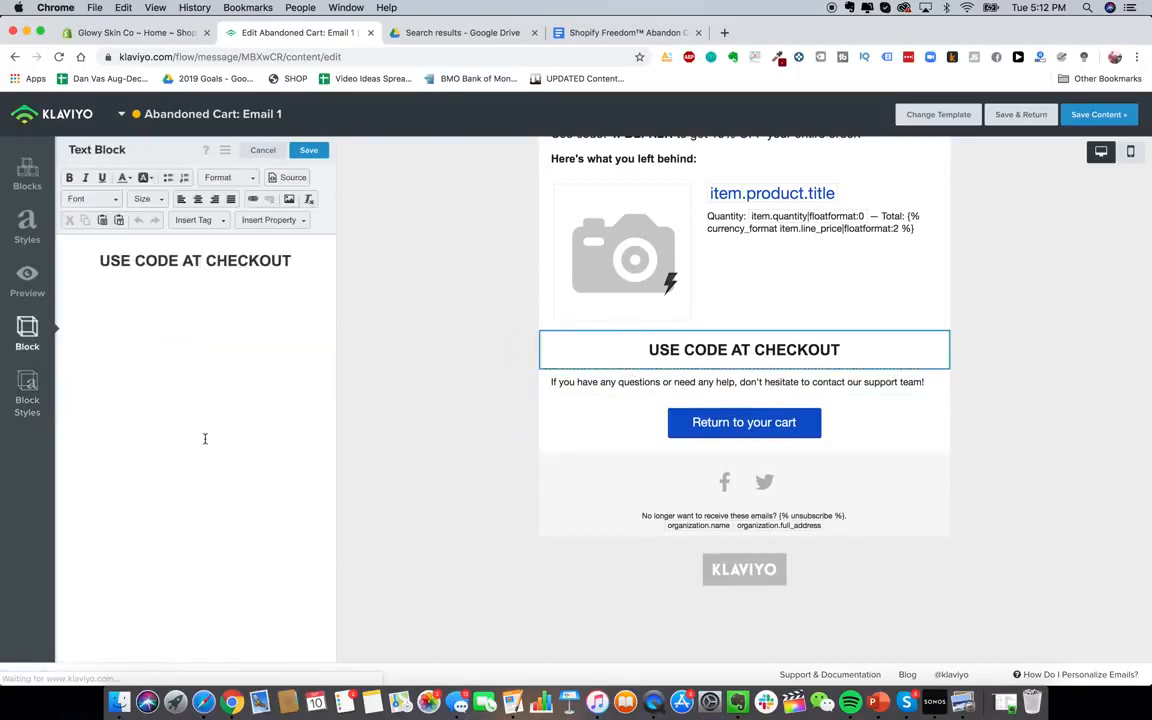
{"action": "left_click", "coordinate": [27, 395]}
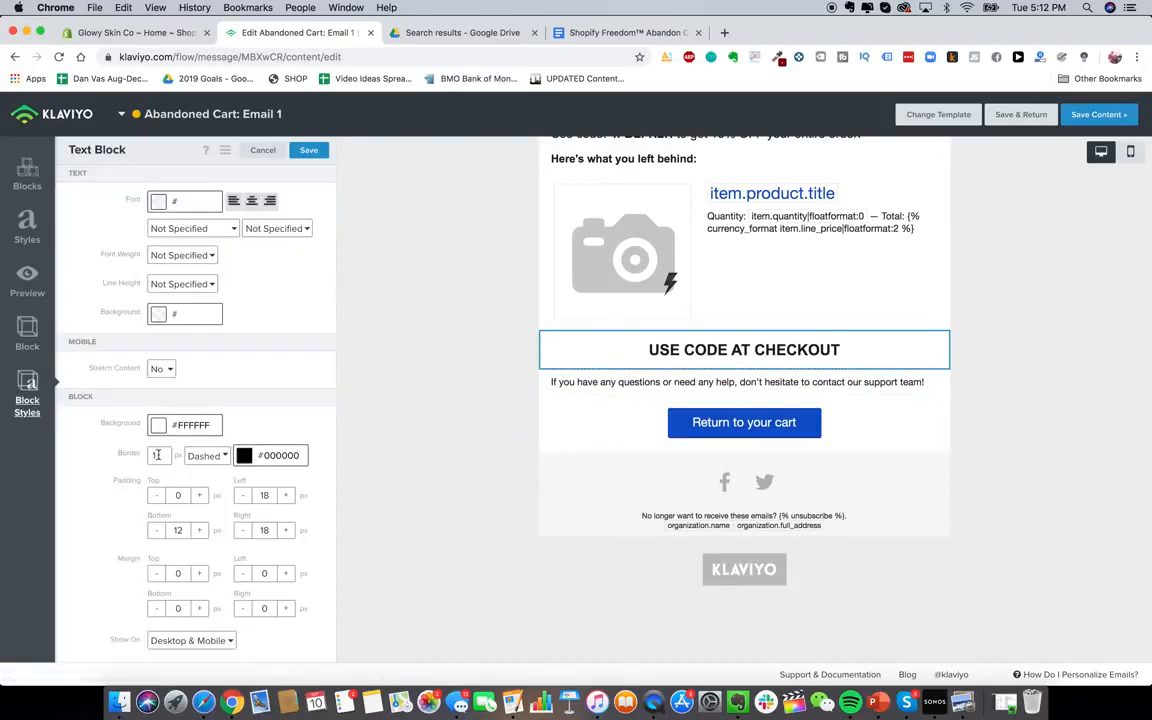
{"action": "left_click", "coordinate": [589, 429]}
Add a colon so the heading reads 'USE CODE AT CHECKOUT:'
{"action": "left_click", "coordinate": [656, 360]}
{"action": "left_click", "coordinate": [299, 259]}
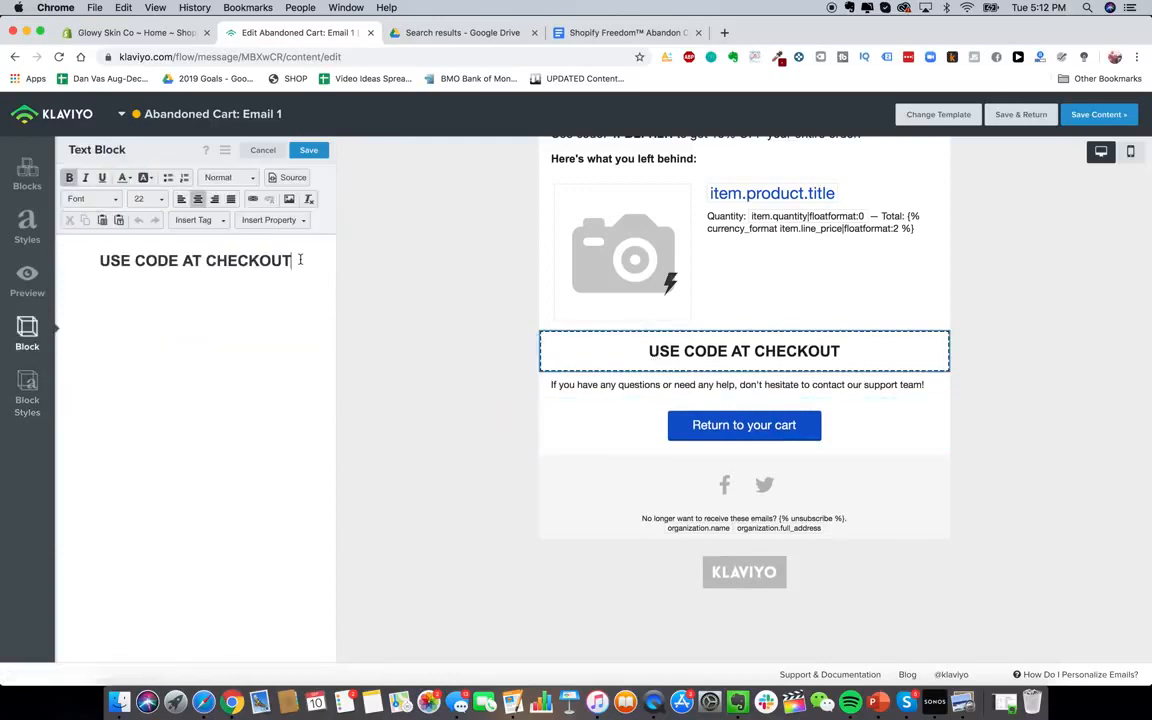
{"action": "type", "text": ":"}
{"action": "scroll", "coordinate": [660, 470], "scroll_direction": "up", "scroll_amount": 3}
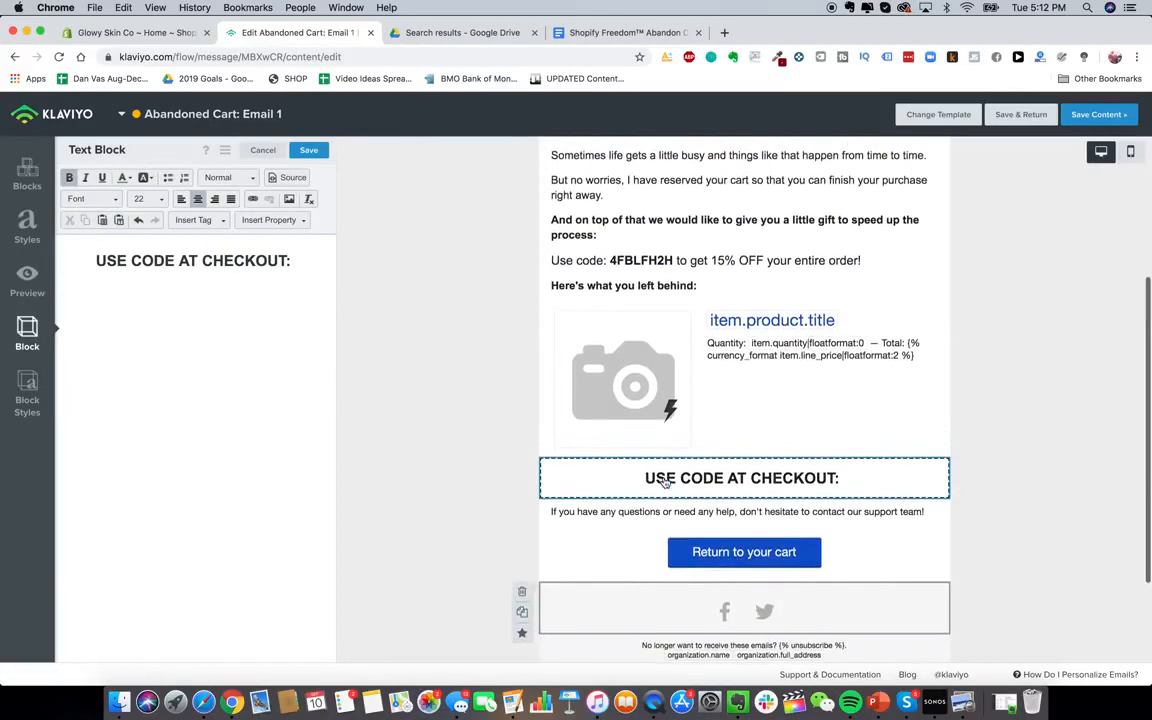
{"action": "left_click", "coordinate": [645, 270]}
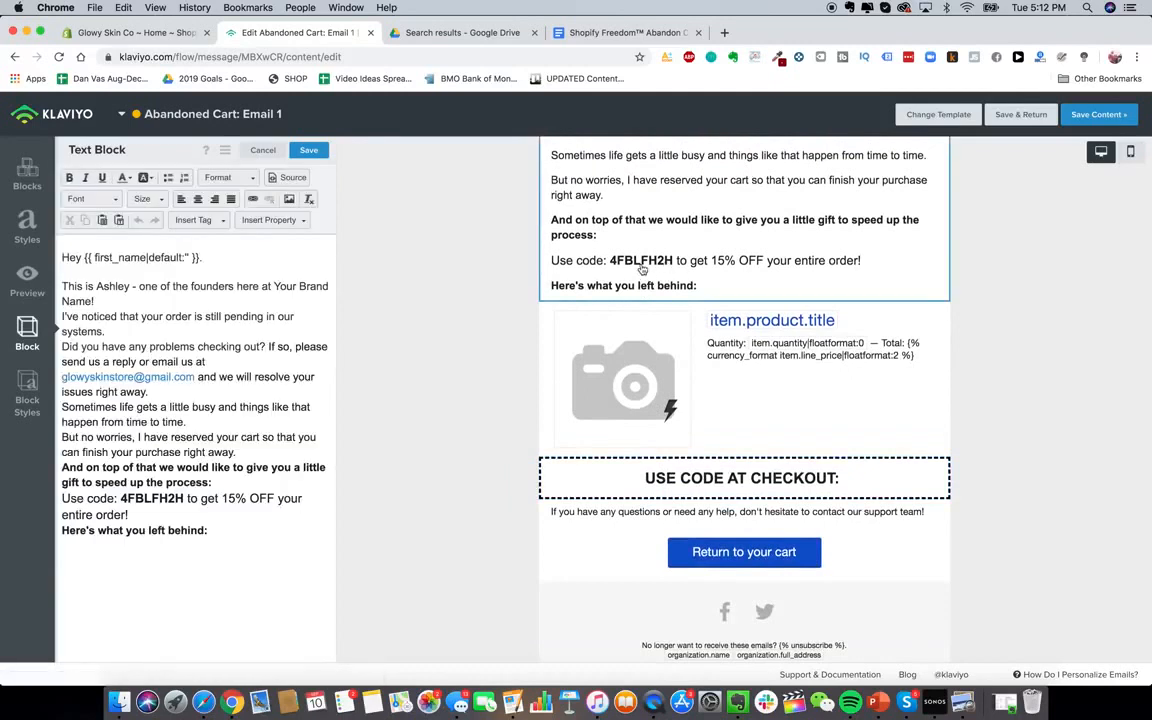
{"action": "left_click", "coordinate": [125, 32]}
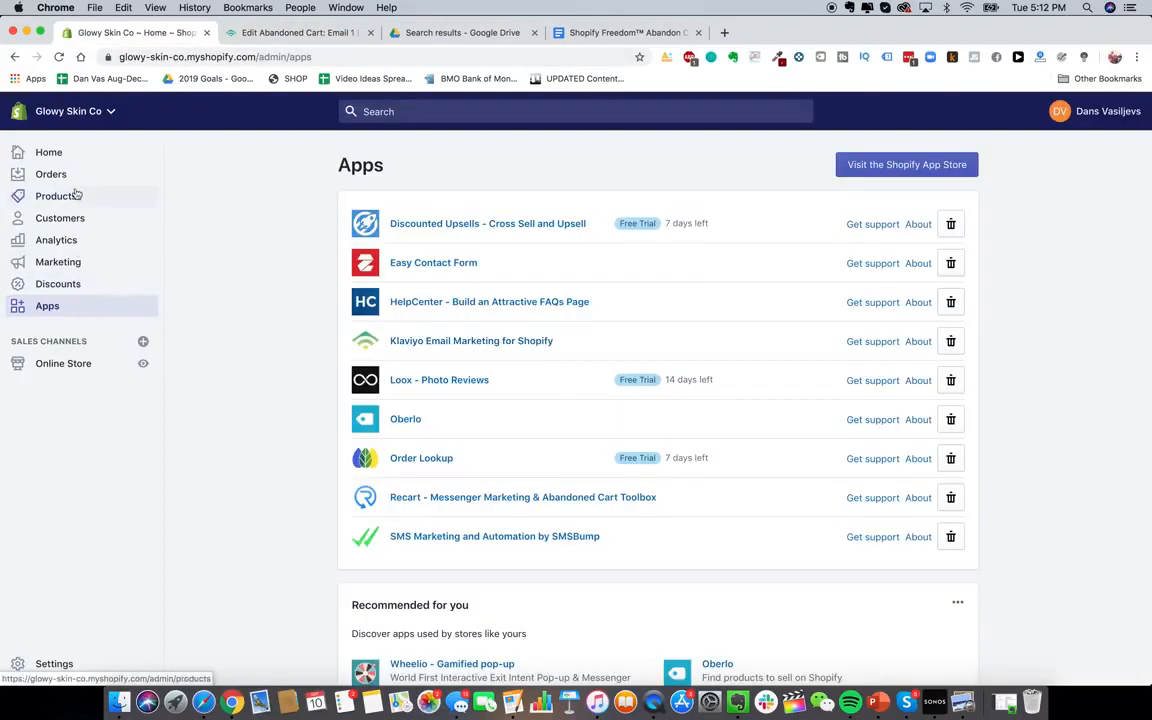
Start a new discount code in Shopify Discounts and name it 15OFF
{"action": "left_click", "coordinate": [60, 284]}
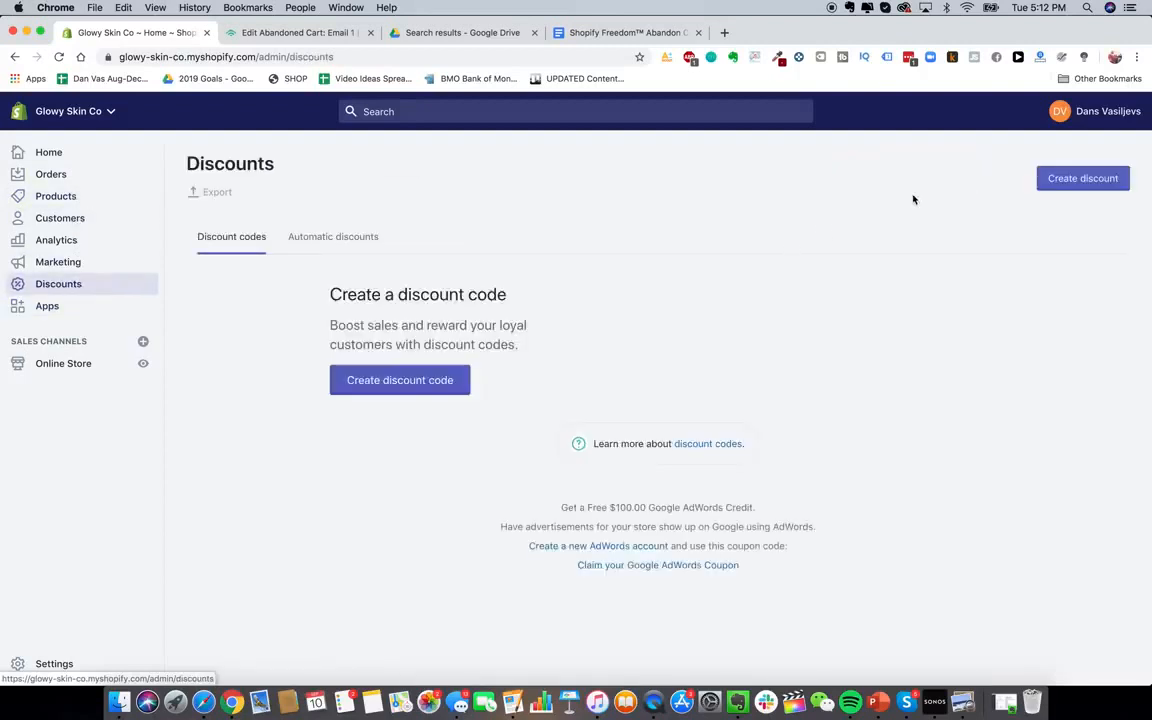
{"action": "left_click", "coordinate": [1072, 178]}
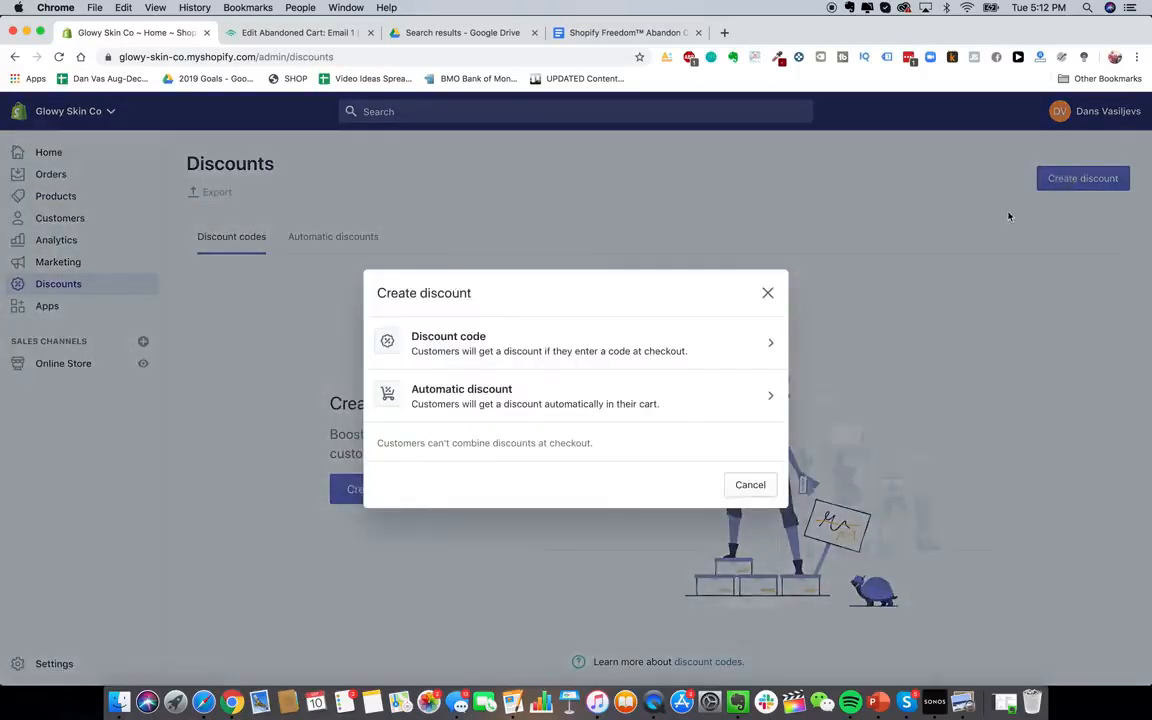
{"action": "left_click", "coordinate": [555, 338]}
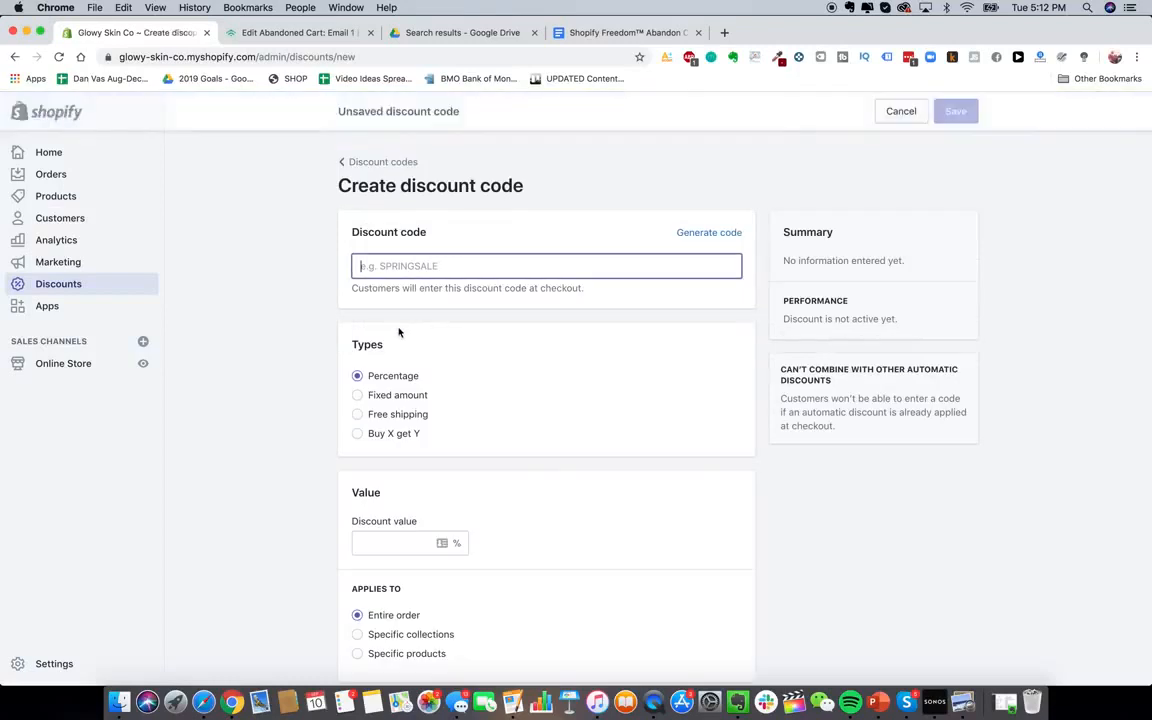
{"action": "left_click", "coordinate": [726, 233]}
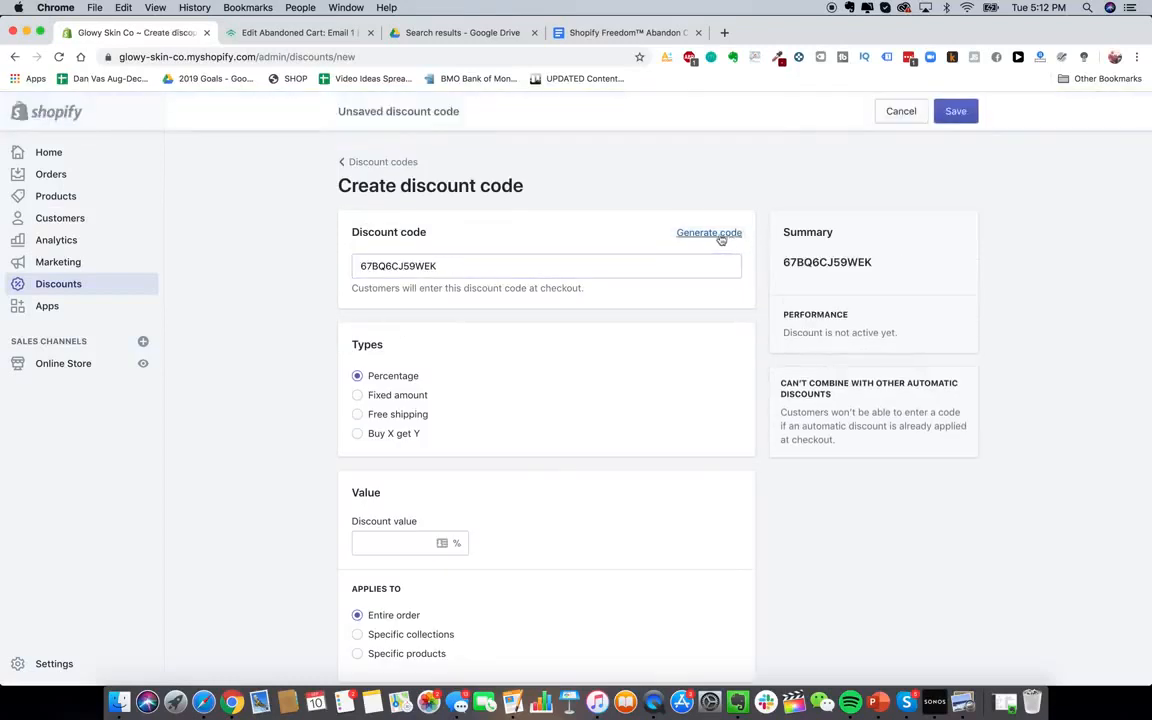
{"action": "double_click", "coordinate": [620, 258]}
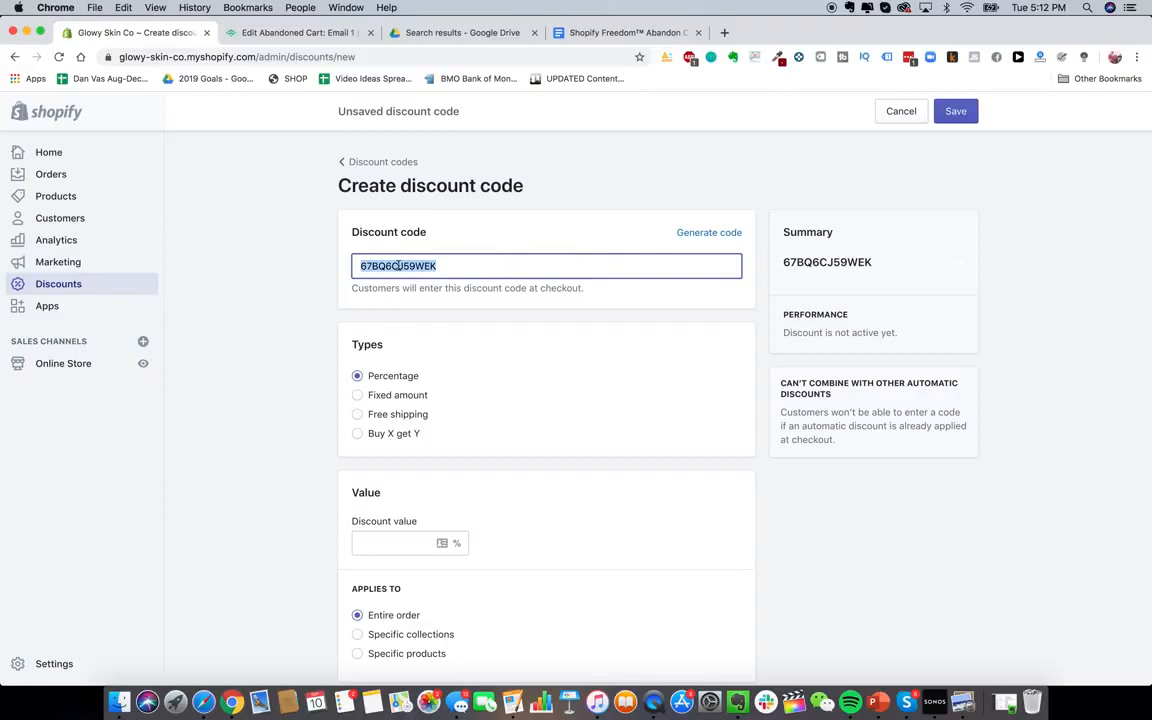
{"action": "type", "text": "40F"}
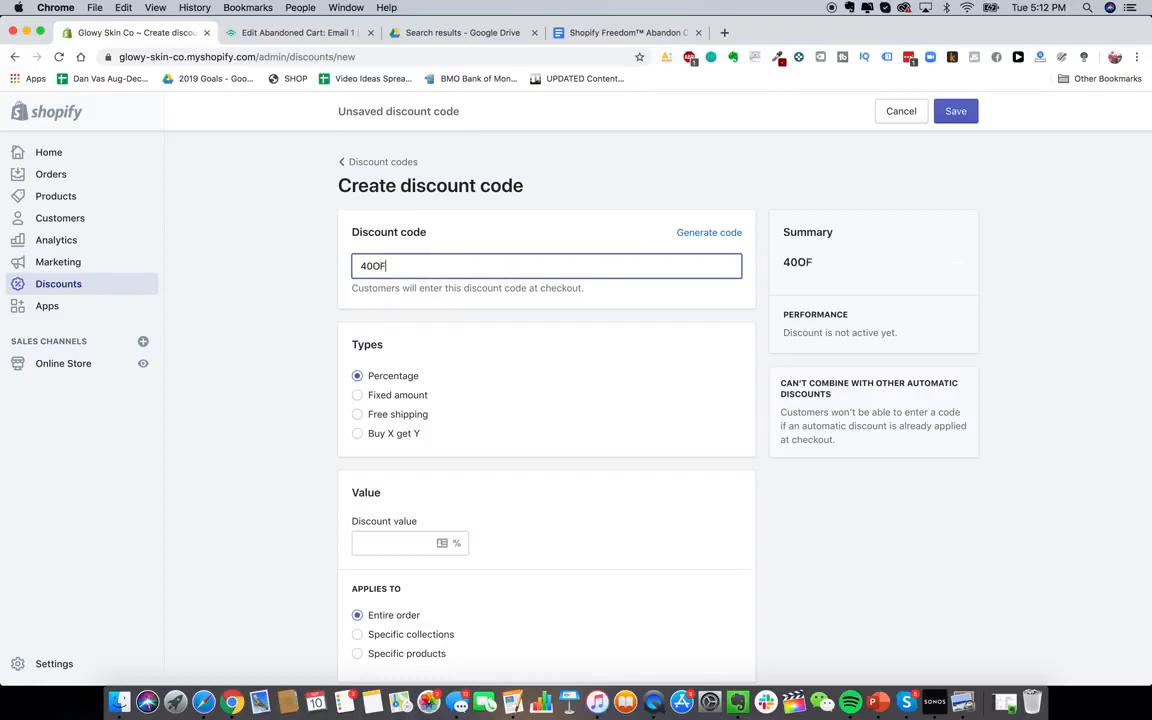
{"action": "key", "text": "super+a"}
{"action": "type", "text": "15O"}
Set the discount value to 15% and limit it to one use per customer
{"action": "scroll", "coordinate": [420, 300], "scroll_direction": "down", "scroll_amount": 3}
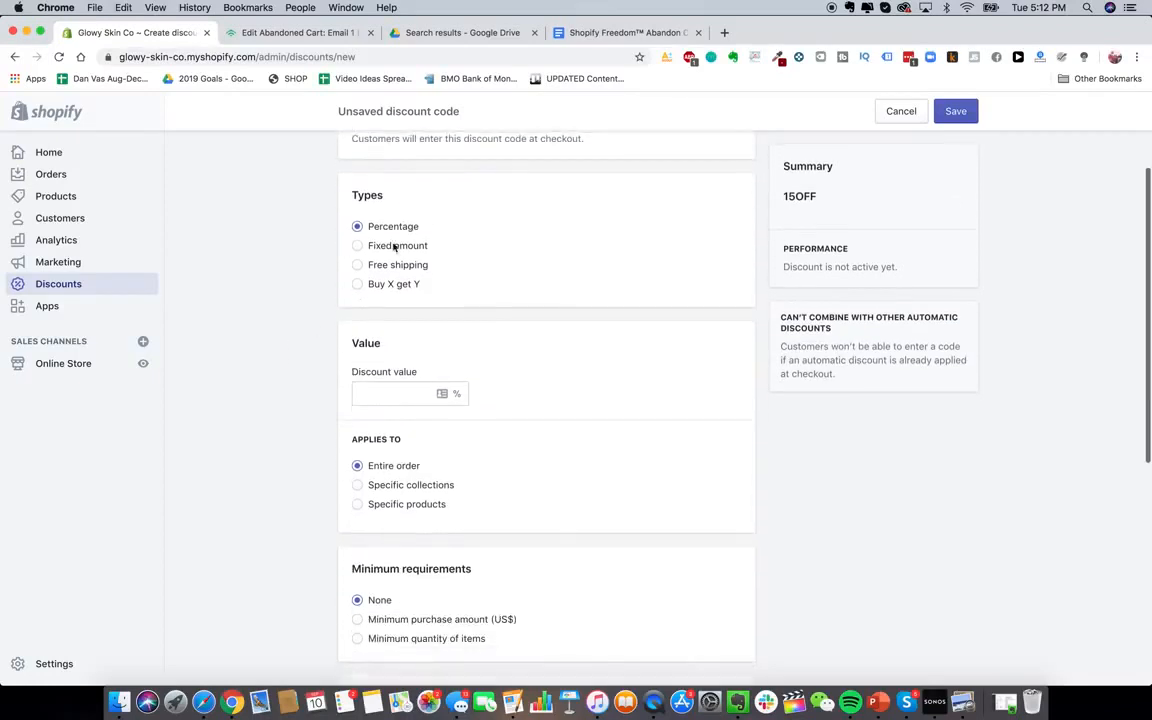
{"action": "scroll", "coordinate": [396, 292], "scroll_direction": "down", "scroll_amount": 1}
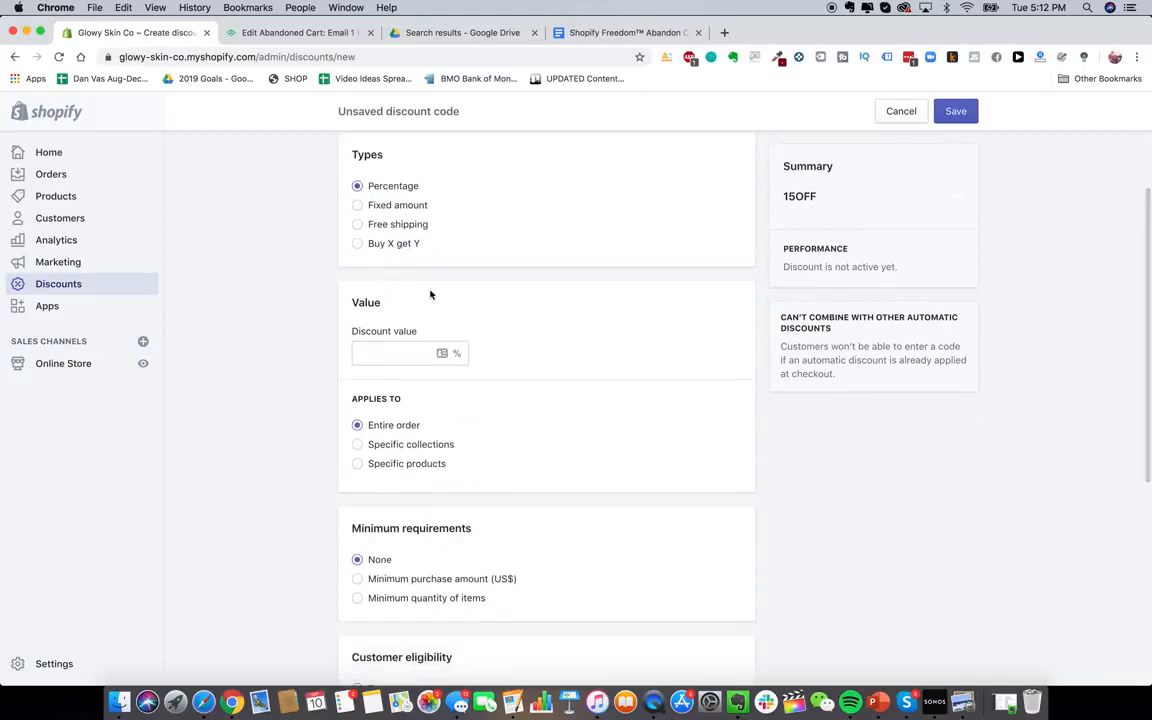
{"action": "left_click", "coordinate": [428, 351]}
{"action": "type", "text": "15"}
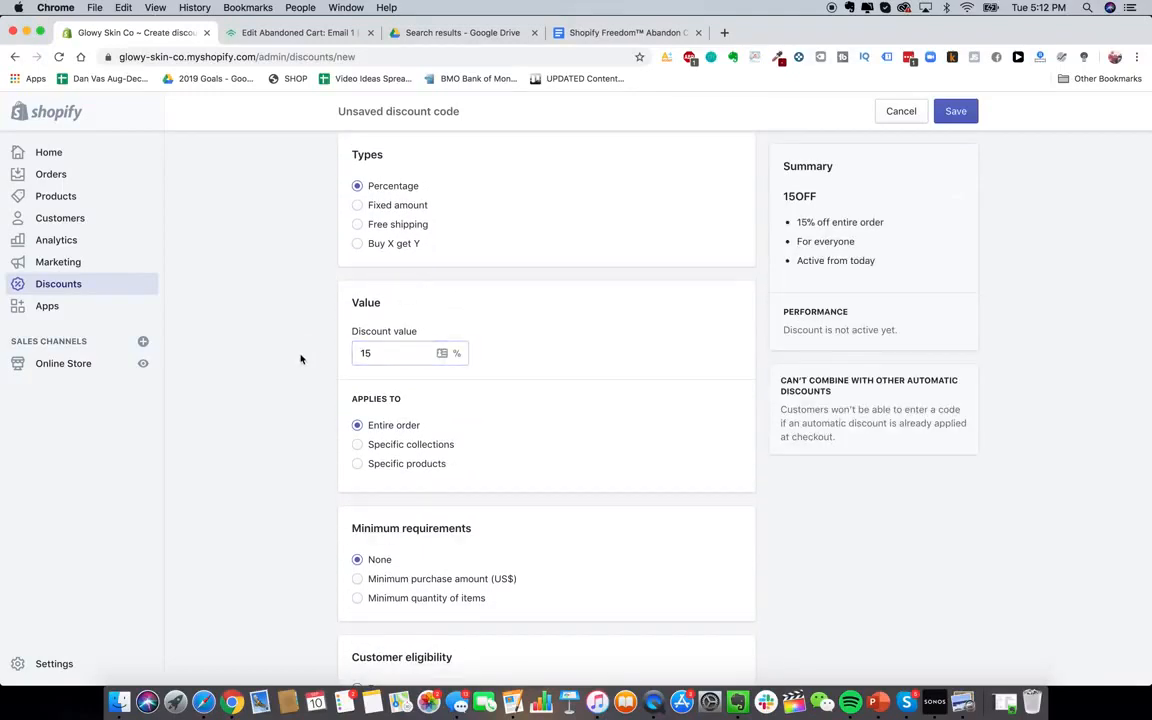
{"action": "scroll", "coordinate": [400, 320], "scroll_direction": "down", "scroll_amount": 3}
{"action": "left_click", "coordinate": [405, 266]}
{"action": "scroll", "coordinate": [400, 280], "scroll_direction": "down", "scroll_amount": 4}
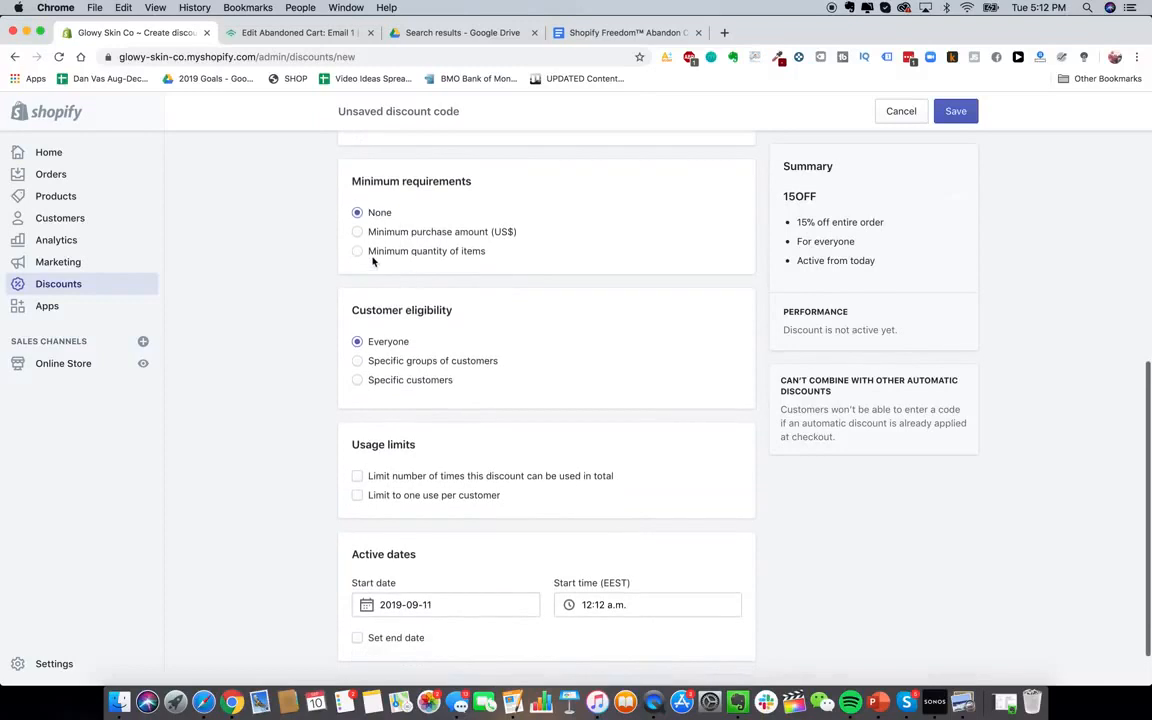
{"action": "scroll", "coordinate": [465, 334], "scroll_direction": "up", "scroll_amount": 1}
{"action": "scroll", "coordinate": [395, 341], "scroll_direction": "down", "scroll_amount": 1}
{"action": "scroll", "coordinate": [417, 288], "scroll_direction": "up", "scroll_amount": 1}
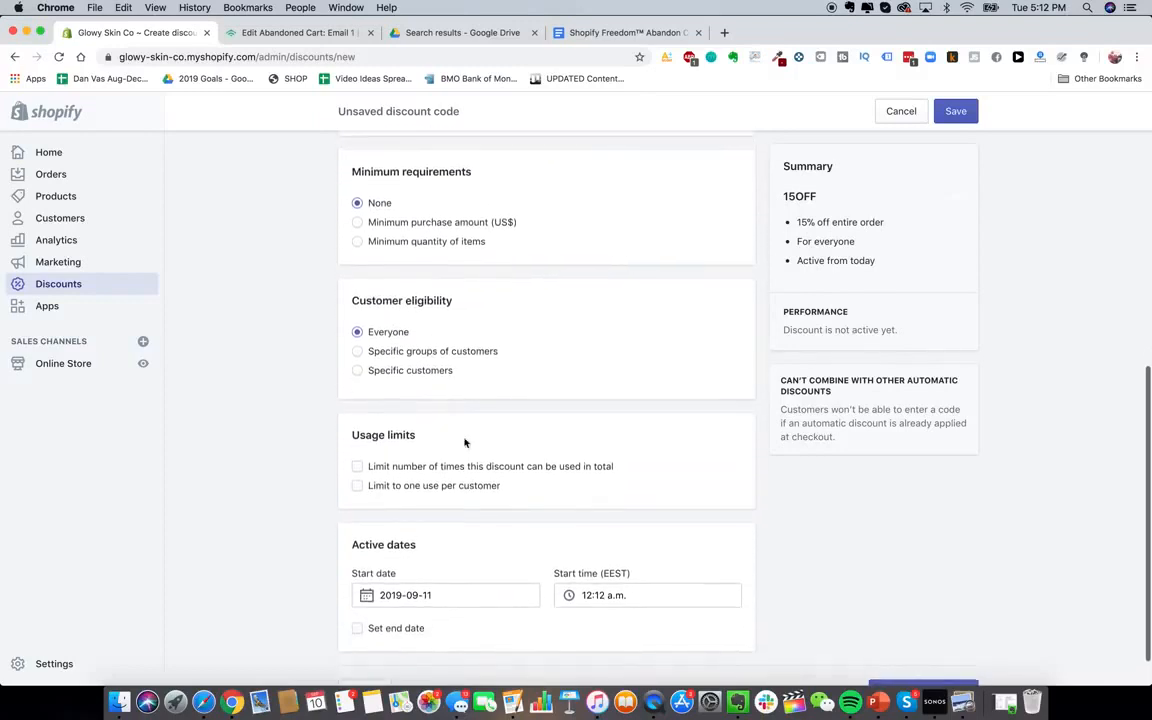
{"action": "scroll", "coordinate": [473, 473], "scroll_direction": "down", "scroll_amount": 1}
{"action": "left_click", "coordinate": [433, 450]}
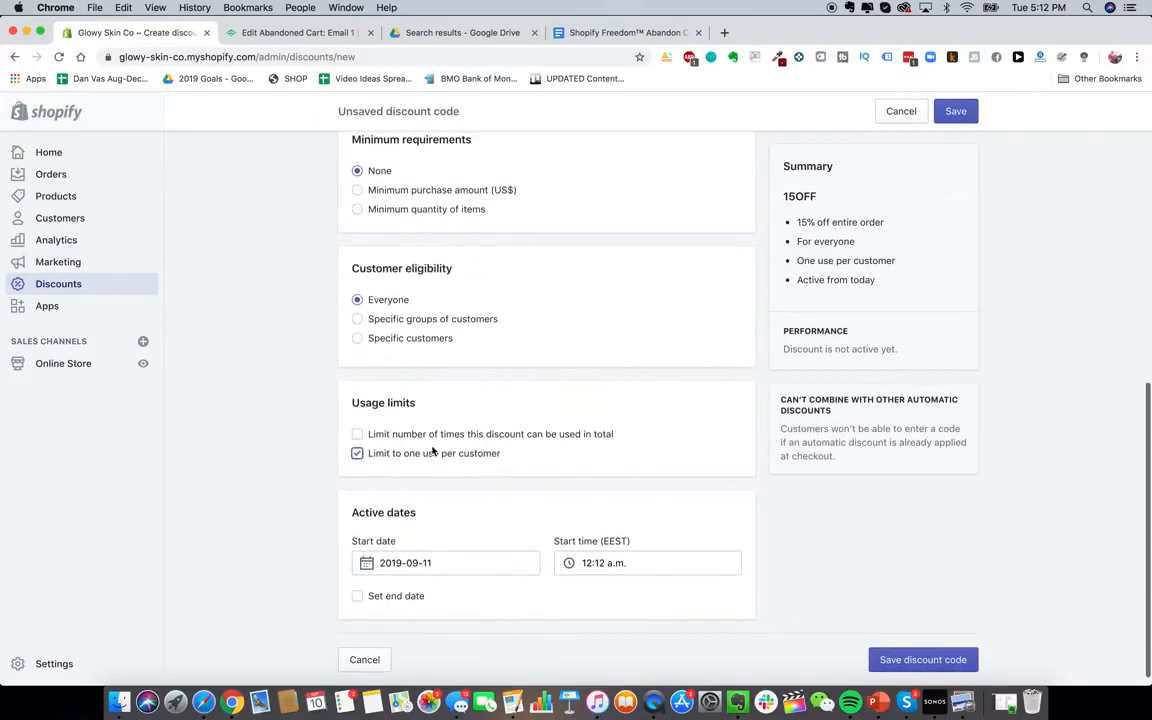
{"action": "scroll", "coordinate": [452, 615], "scroll_direction": "up", "scroll_amount": 4}
{"action": "scroll", "coordinate": [452, 613], "scroll_direction": "down", "scroll_amount": 1}
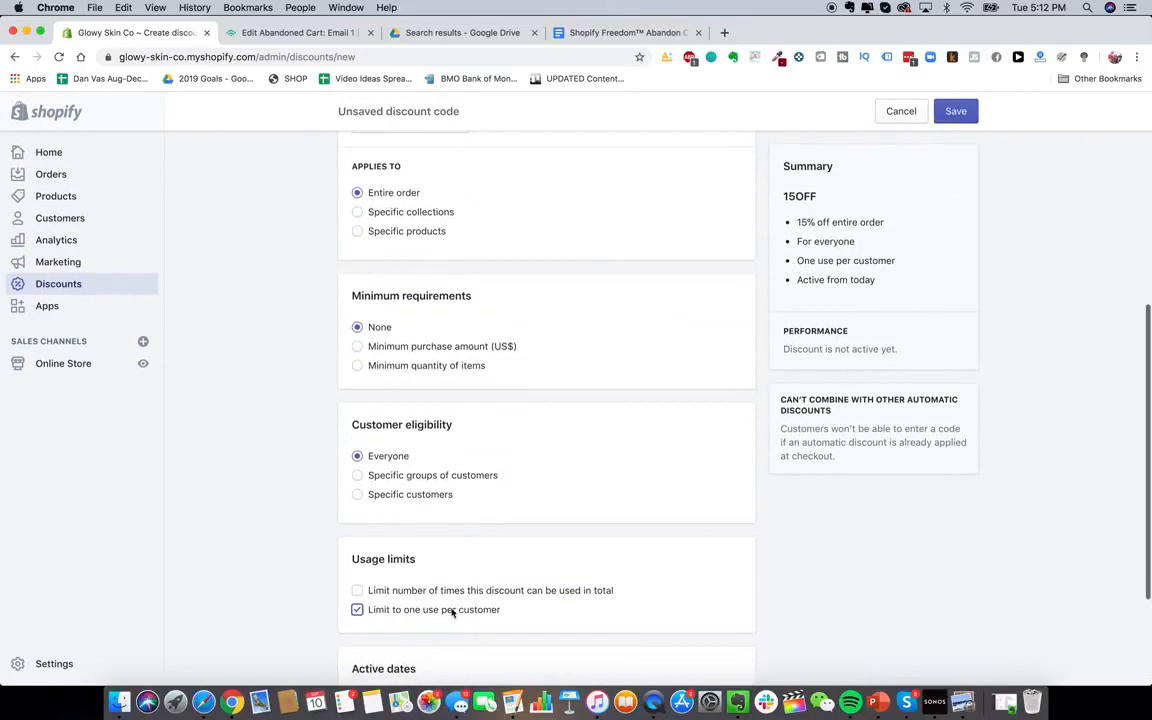
Restrict eligibility to the Abandoned checkouts customer group
{"action": "left_click", "coordinate": [433, 480]}
{"action": "scroll", "coordinate": [450, 451], "scroll_direction": "down", "scroll_amount": 2}
{"action": "left_click", "coordinate": [469, 456]}
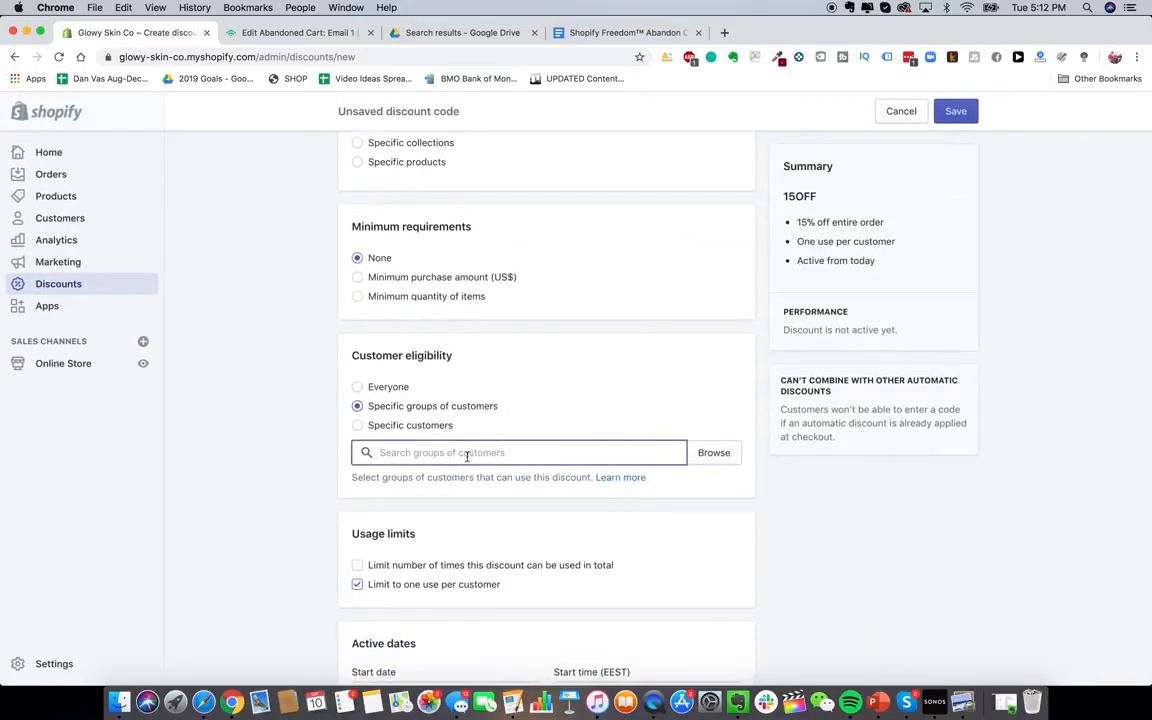
{"action": "left_click", "coordinate": [711, 460]}
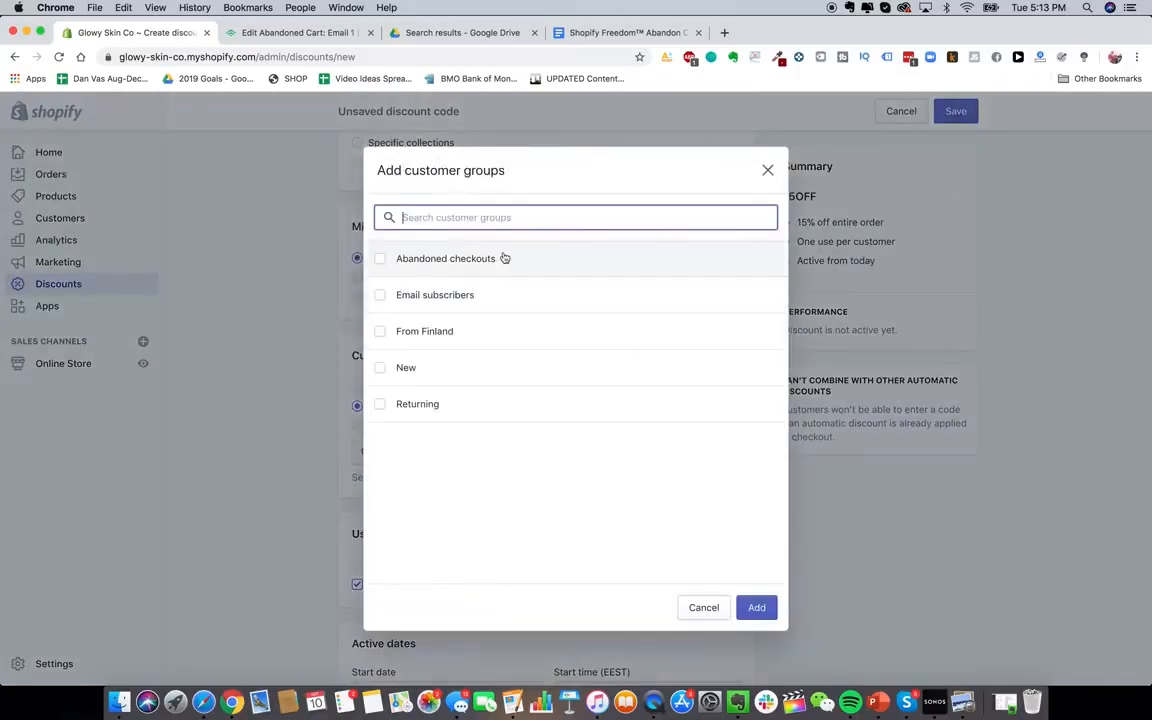
{"action": "left_click", "coordinate": [493, 264]}
{"action": "left_click", "coordinate": [757, 607]}
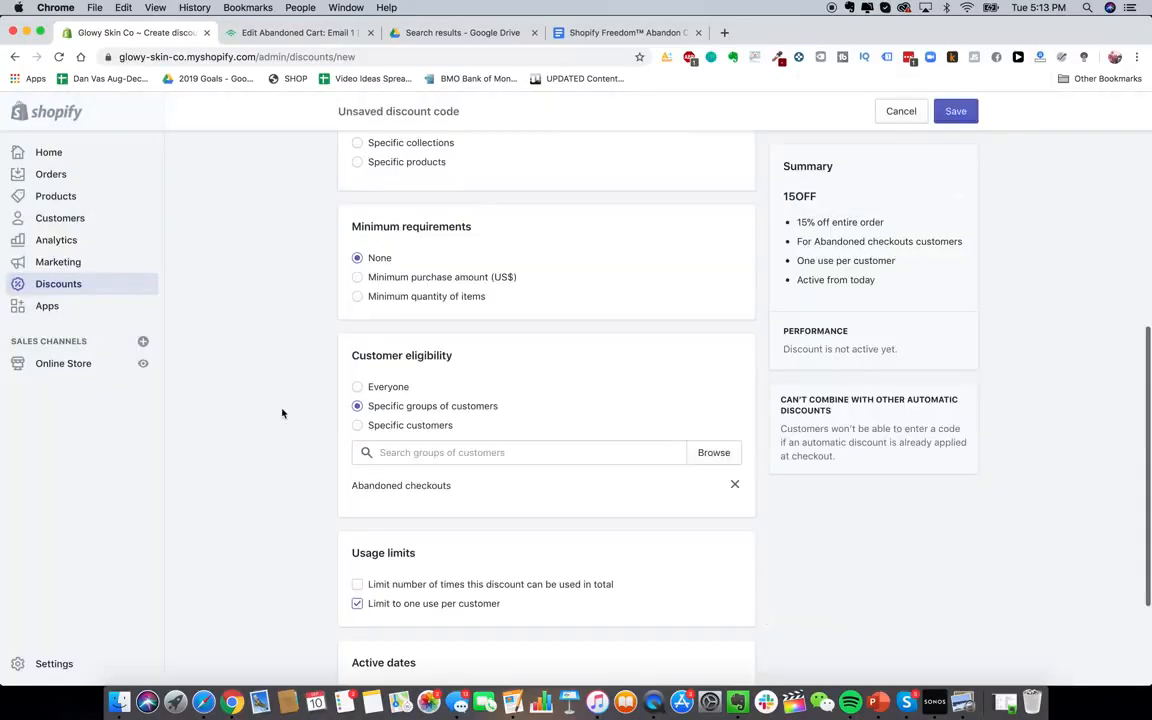
Review the discount's start date, leaving it unchanged, without saving the draft
{"action": "scroll", "coordinate": [282, 413], "scroll_direction": "up", "scroll_amount": 2}
{"action": "scroll", "coordinate": [282, 413], "scroll_direction": "up", "scroll_amount": 4}
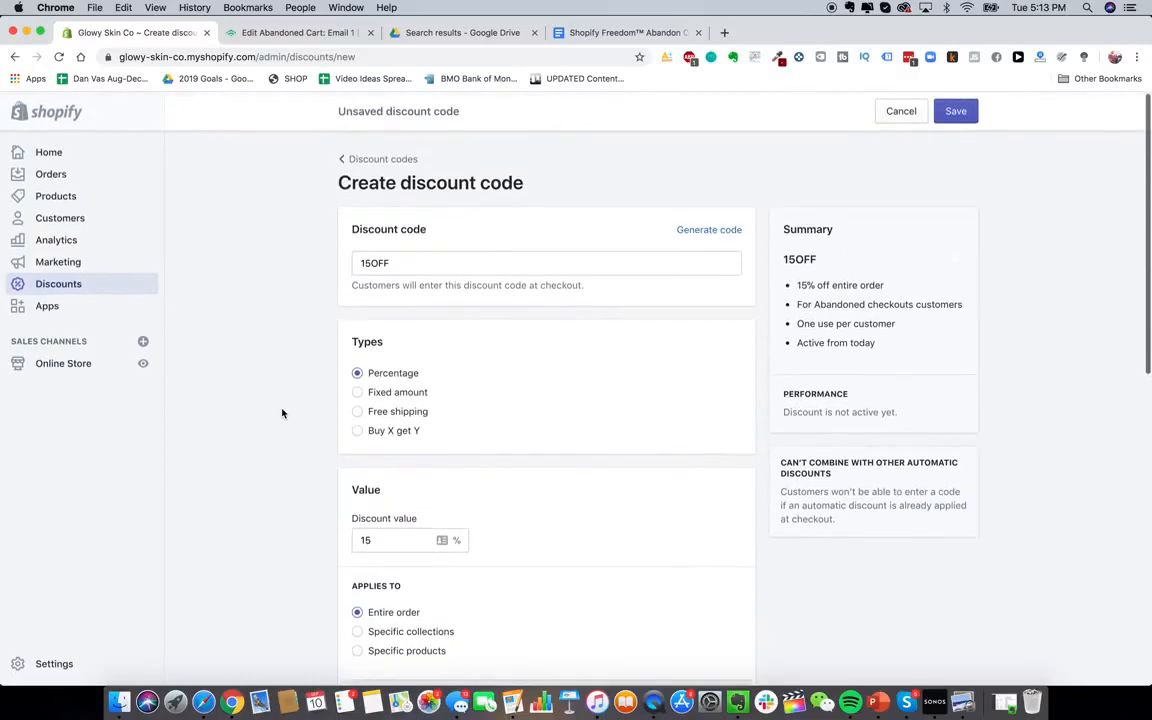
{"action": "scroll", "coordinate": [282, 413], "scroll_direction": "down", "scroll_amount": 4}
{"action": "scroll", "coordinate": [522, 555], "scroll_direction": "down", "scroll_amount": 5}
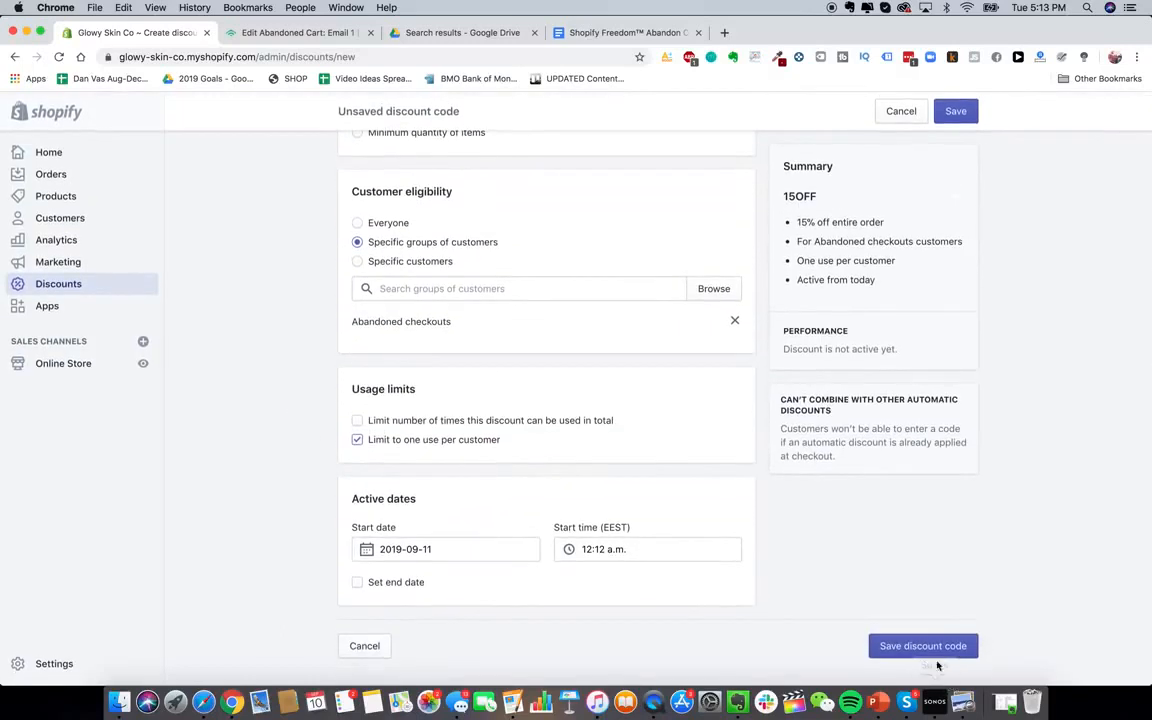
{"action": "left_click", "coordinate": [477, 551]}
{"action": "left_click", "coordinate": [286, 456]}
{"action": "scroll", "coordinate": [400, 505], "scroll_direction": "up", "scroll_amount": 2}
{"action": "scroll", "coordinate": [386, 497], "scroll_direction": "down", "scroll_amount": 2}
{"action": "scroll", "coordinate": [395, 505], "scroll_direction": "up", "scroll_amount": 2}
{"action": "scroll", "coordinate": [398, 520], "scroll_direction": "down", "scroll_amount": 1}
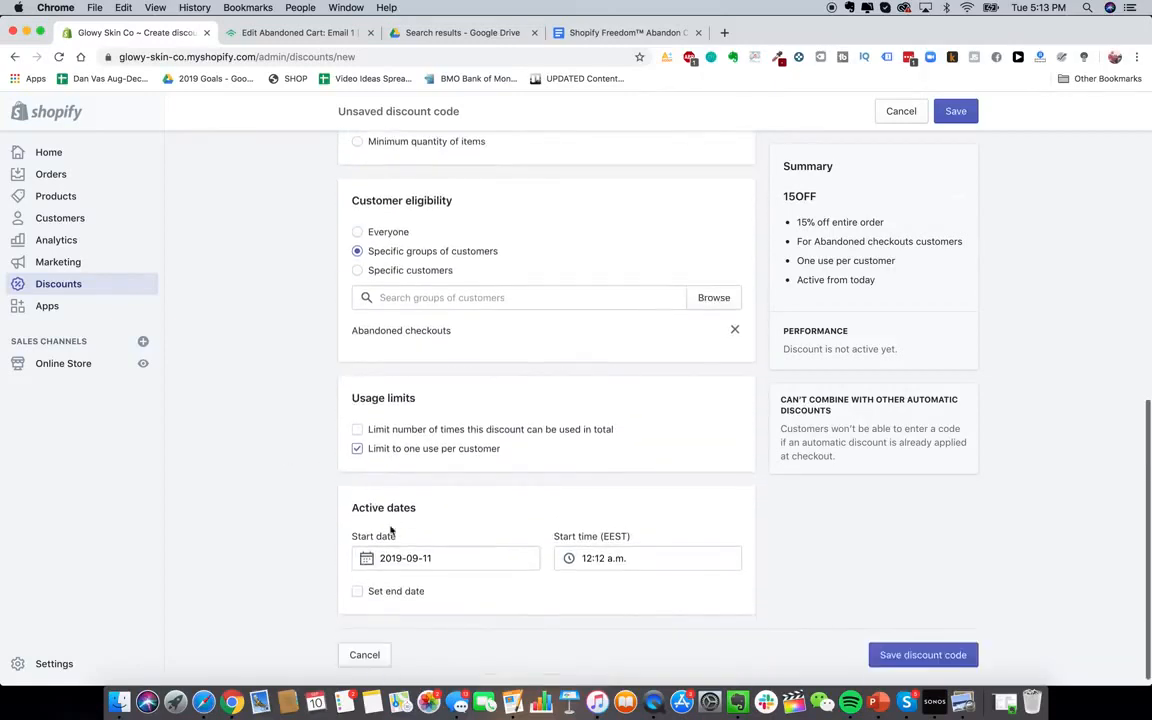
{"action": "scroll", "coordinate": [391, 531], "scroll_direction": "up", "scroll_amount": 5}
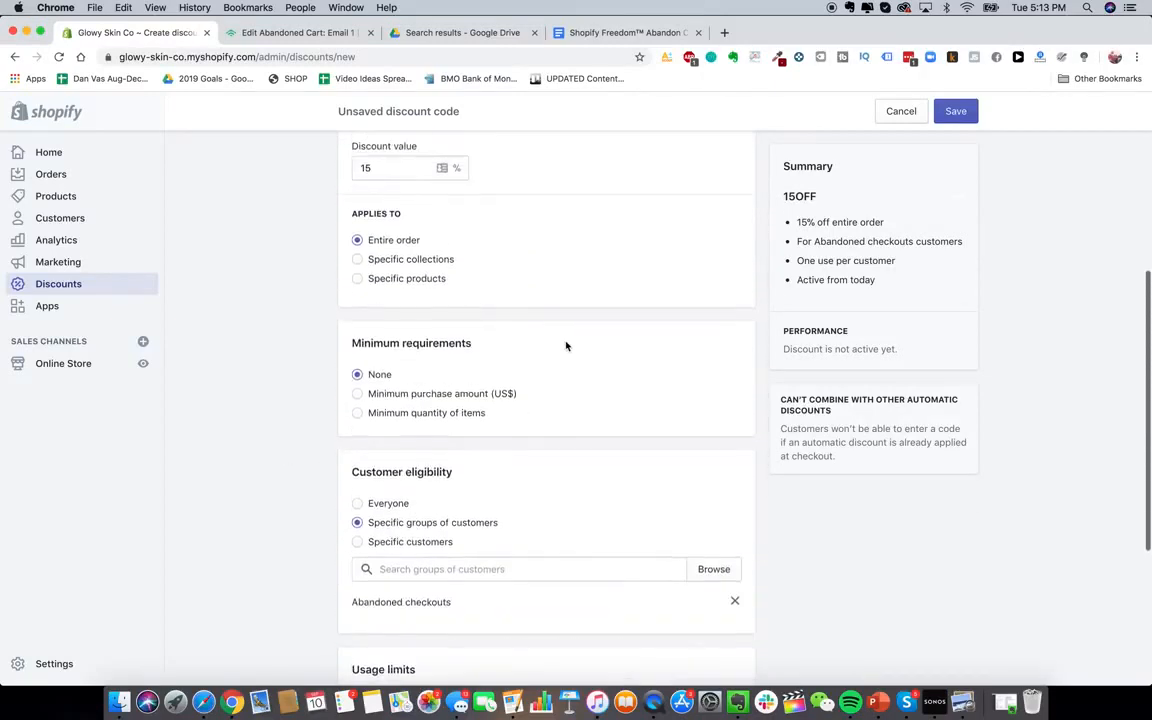
{"action": "left_click", "coordinate": [298, 32]}
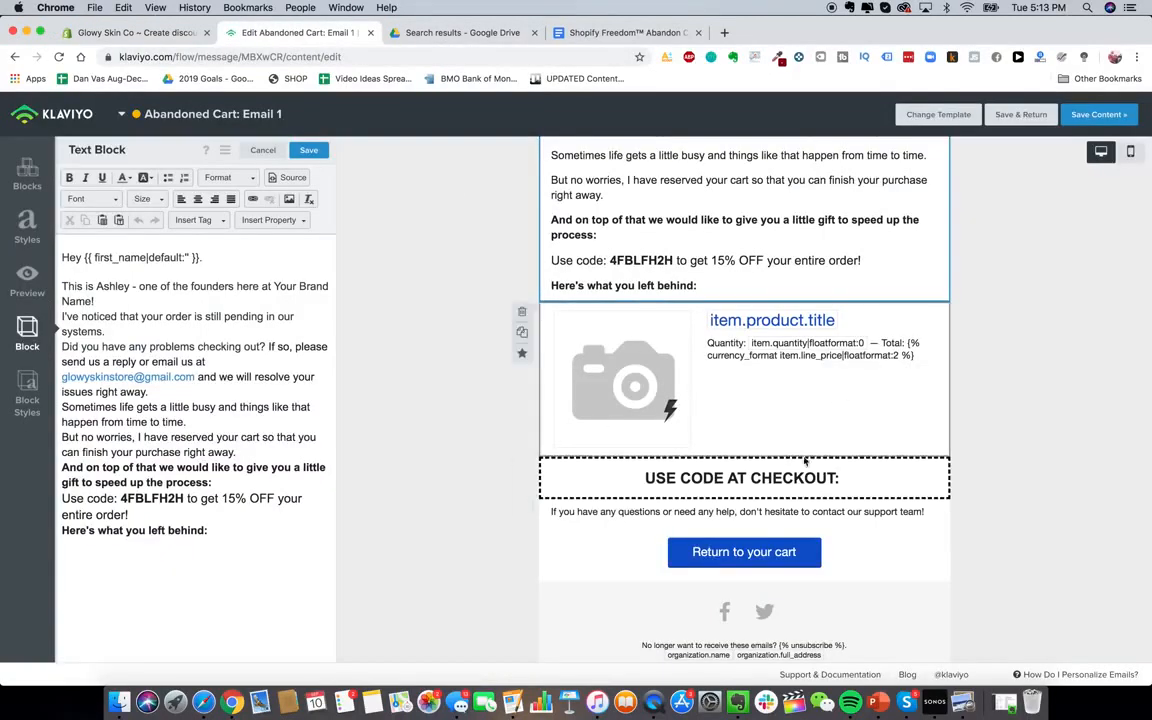
Paste discount code 4FBLFH2H at the end of the 'USE CODE AT CHECKOUT:' banner
{"action": "double_click", "coordinate": [183, 500]}
{"action": "key", "text": "cmd+c"}
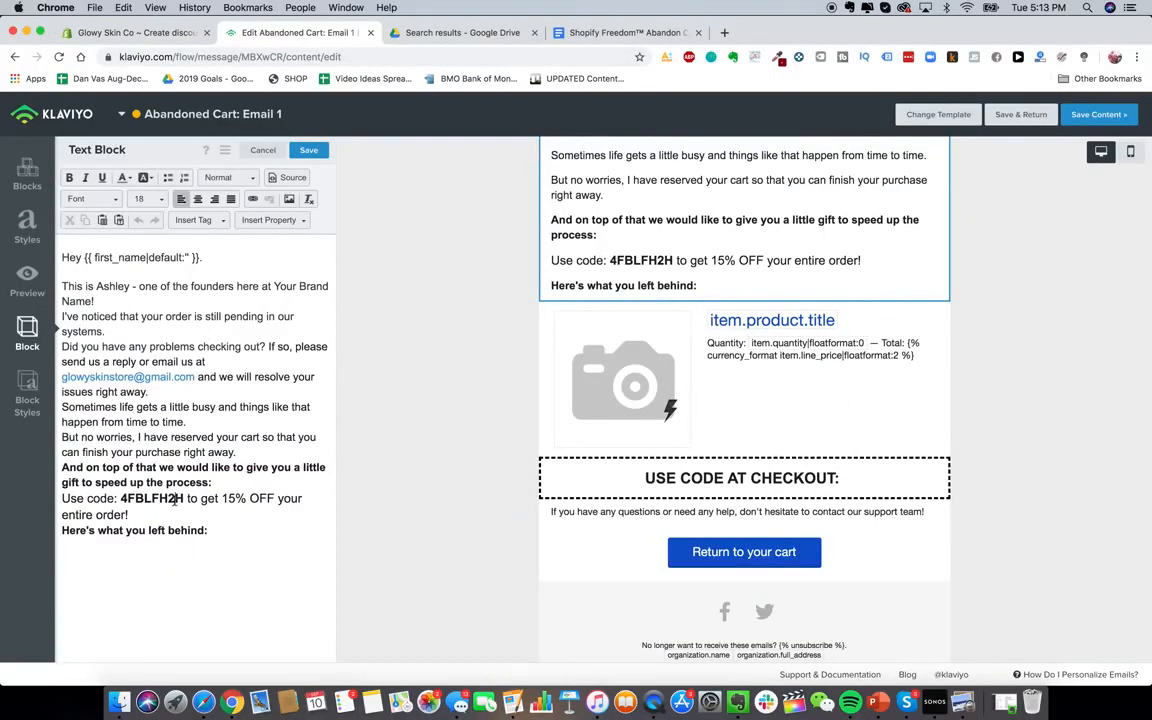
{"action": "left_click", "coordinate": [275, 355]}
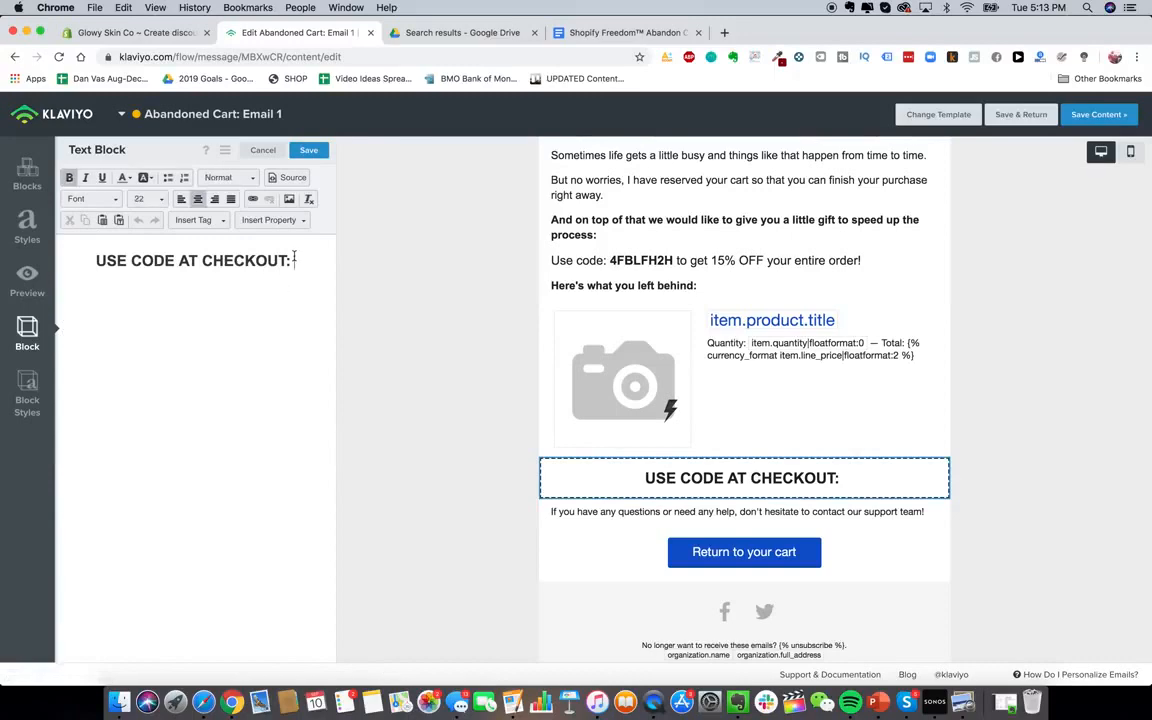
{"action": "key", "text": "cmd+v"}
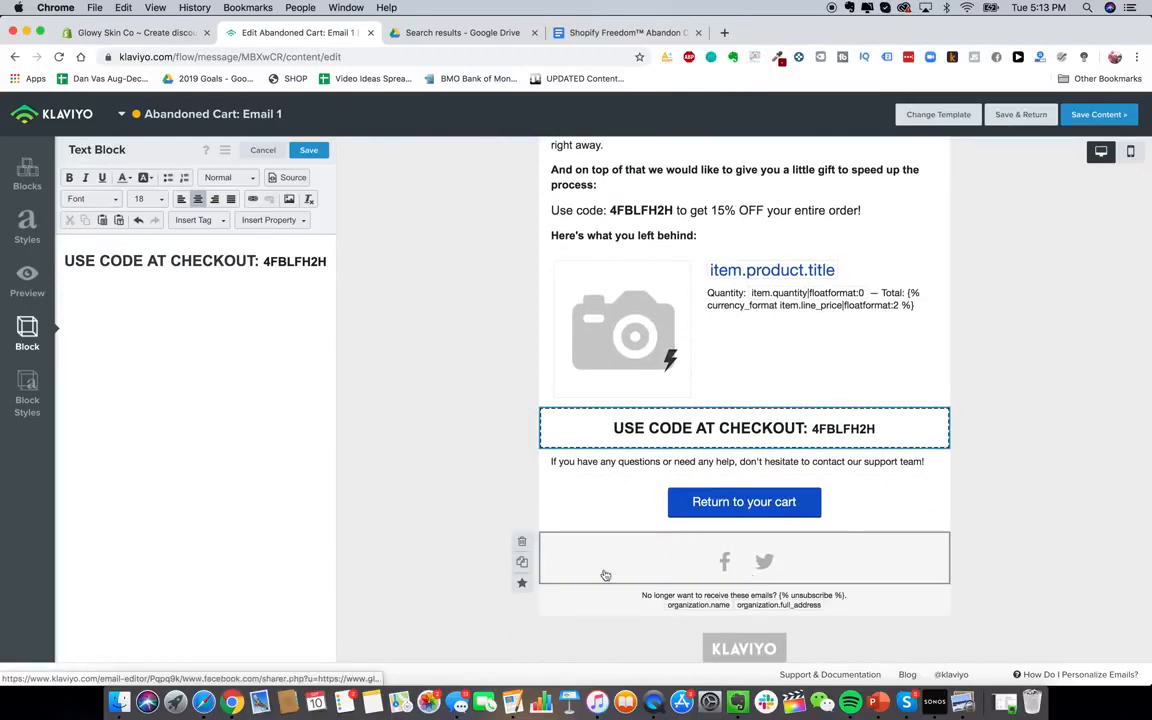
{"action": "scroll", "coordinate": [644, 540], "scroll_direction": "down", "scroll_amount": 3}
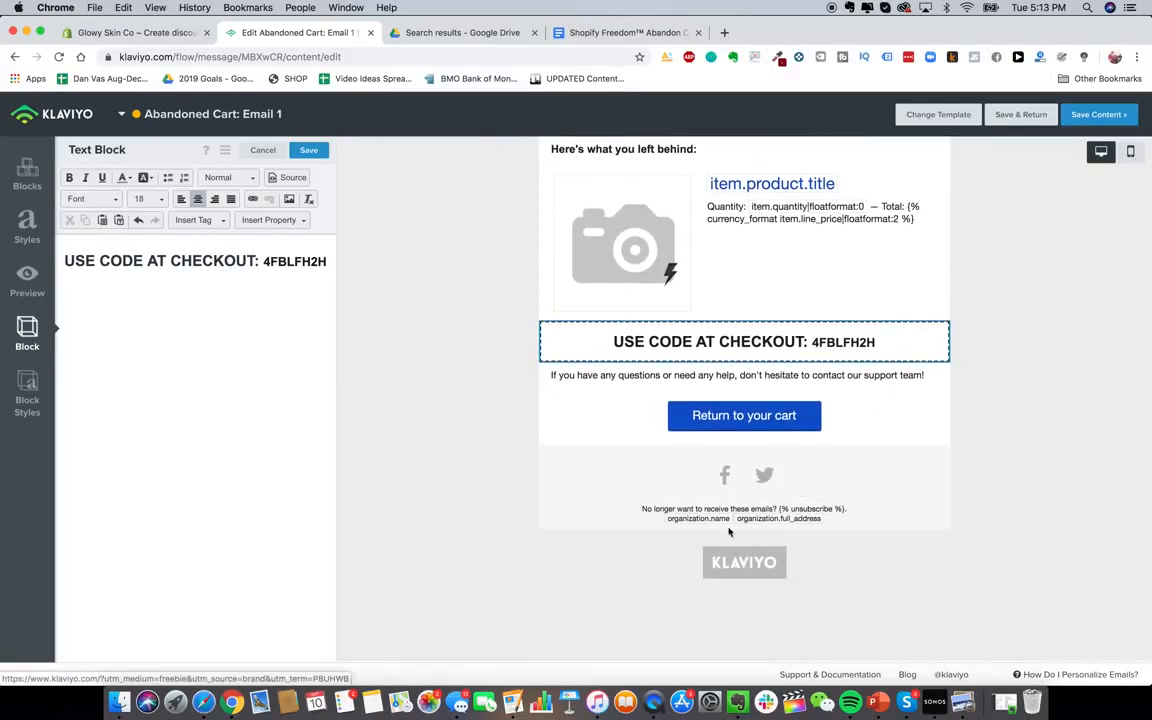
{"action": "scroll", "coordinate": [740, 470], "scroll_direction": "up", "scroll_amount": 1}
{"action": "left_click", "coordinate": [744, 508]}
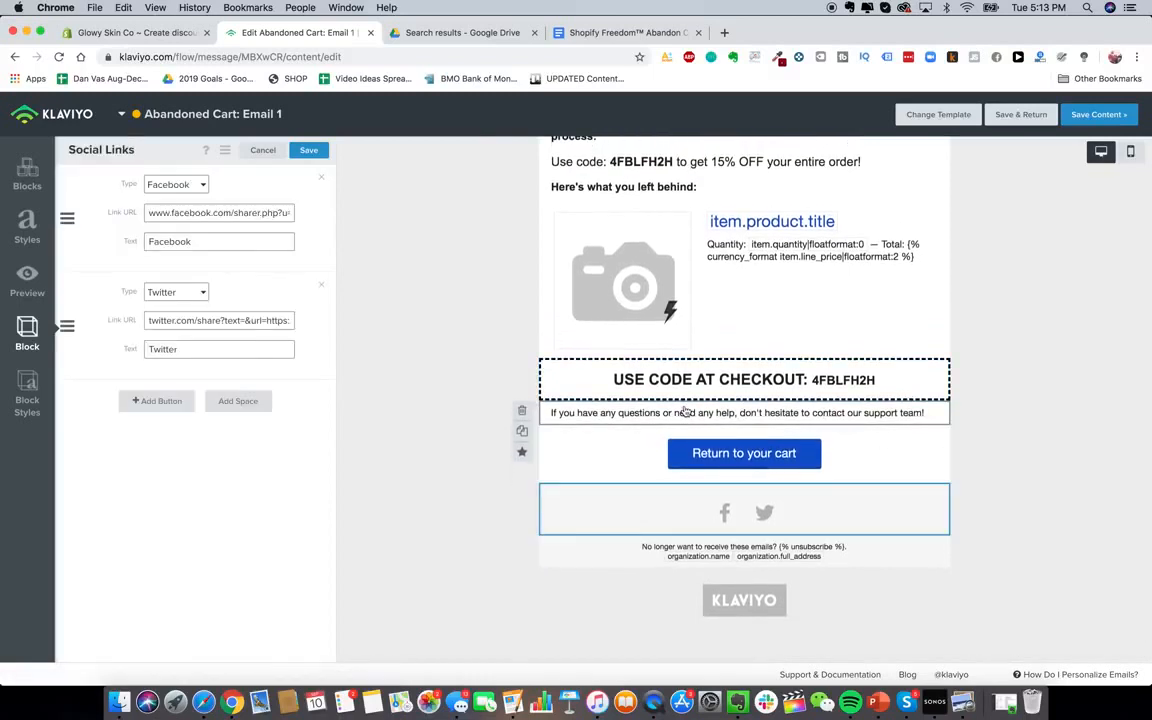
{"action": "scroll", "coordinate": [570, 326], "scroll_direction": "up", "scroll_amount": 1}
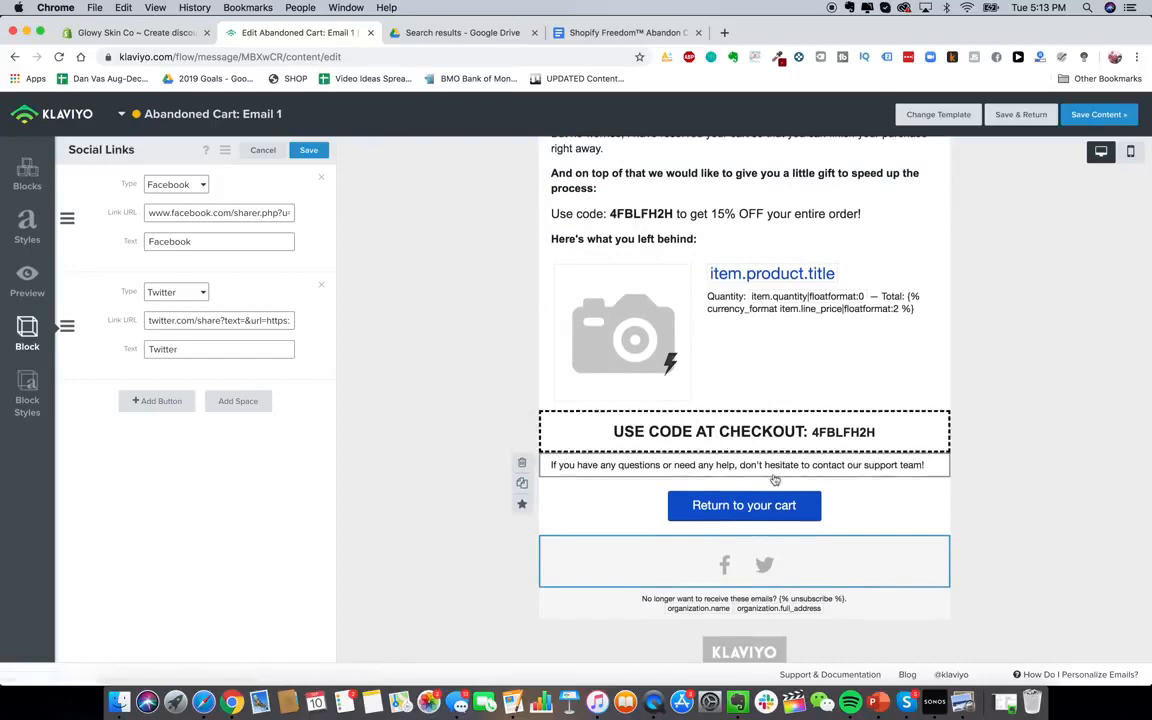
{"action": "scroll", "coordinate": [731, 446], "scroll_direction": "up", "scroll_amount": 5}
Save the email edits and return to the abandon cart flow
{"action": "left_click", "coordinate": [1033, 116]}
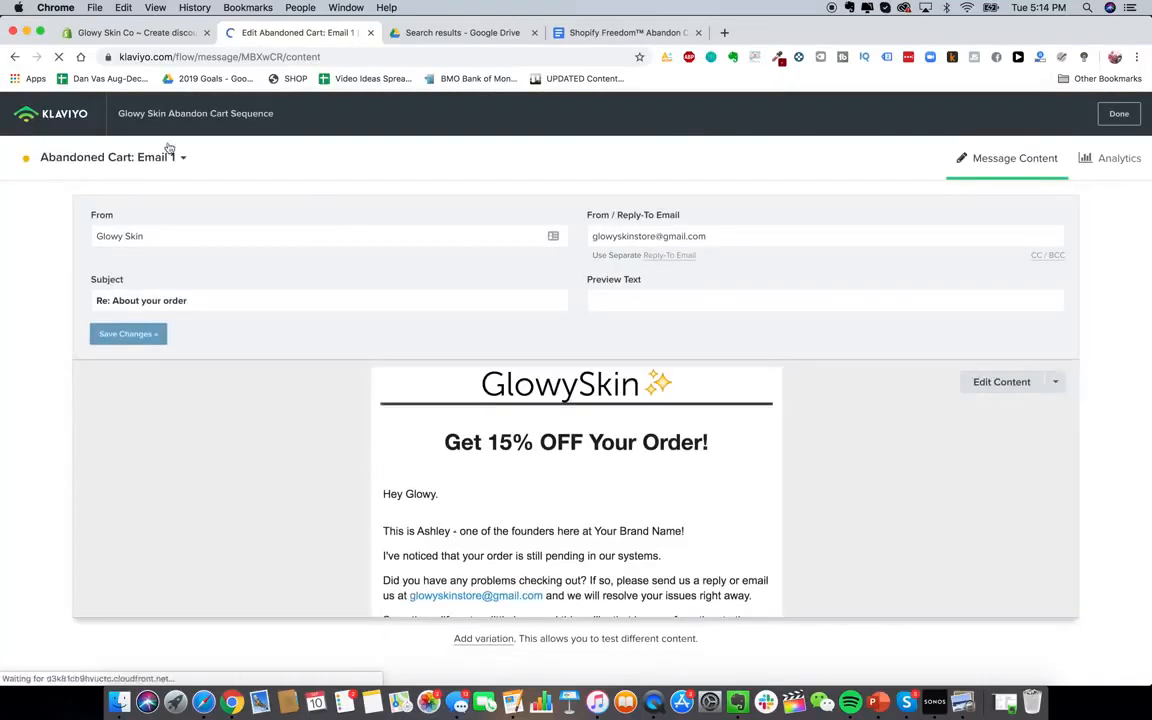
{"action": "left_click", "coordinate": [73, 118]}
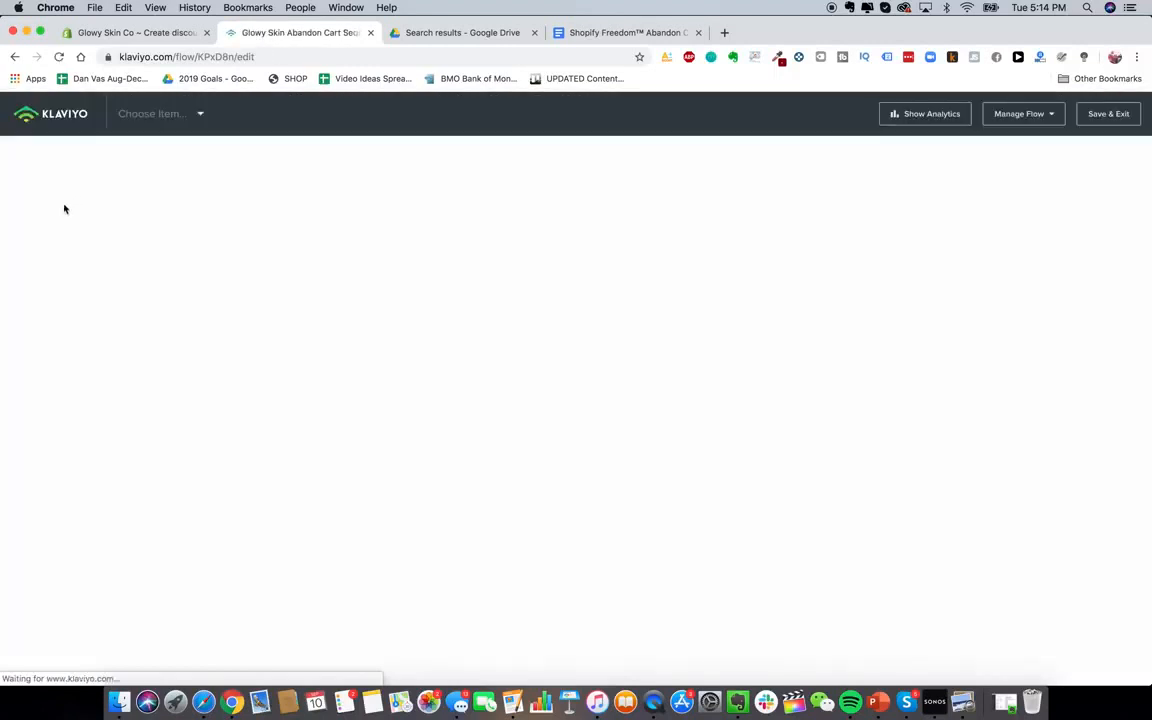
{"action": "left_click", "coordinate": [712, 362]}
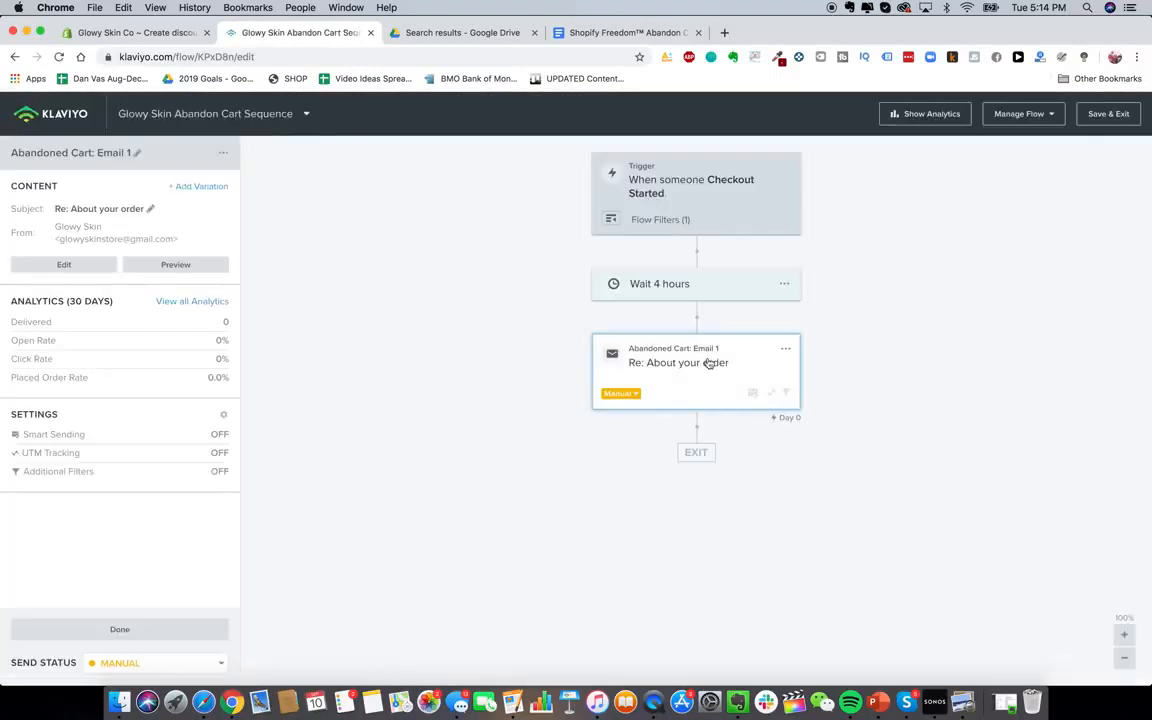
Change the wait before Email 1 from 4 hours to 2 hours, then close the tab
{"action": "left_click", "coordinate": [672, 286]}
{"action": "left_click", "coordinate": [37, 210]}
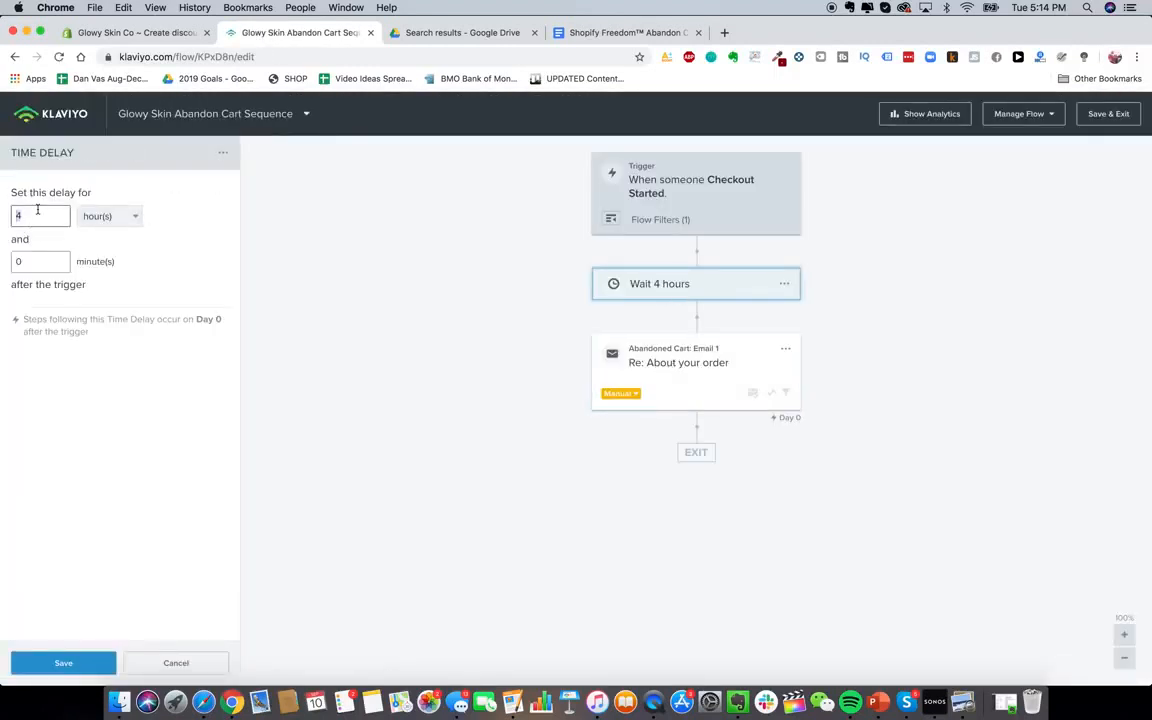
{"action": "type", "text": "2"}
{"action": "left_click", "coordinate": [70, 663]}
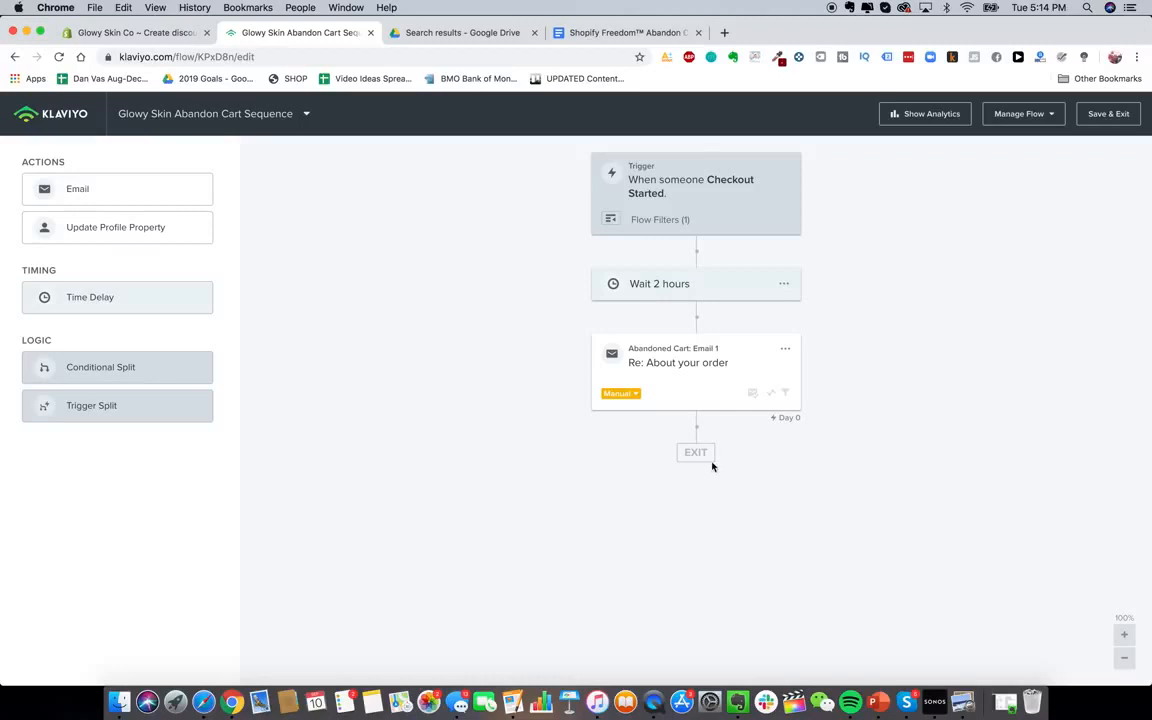
{"action": "left_click", "coordinate": [620, 343]}
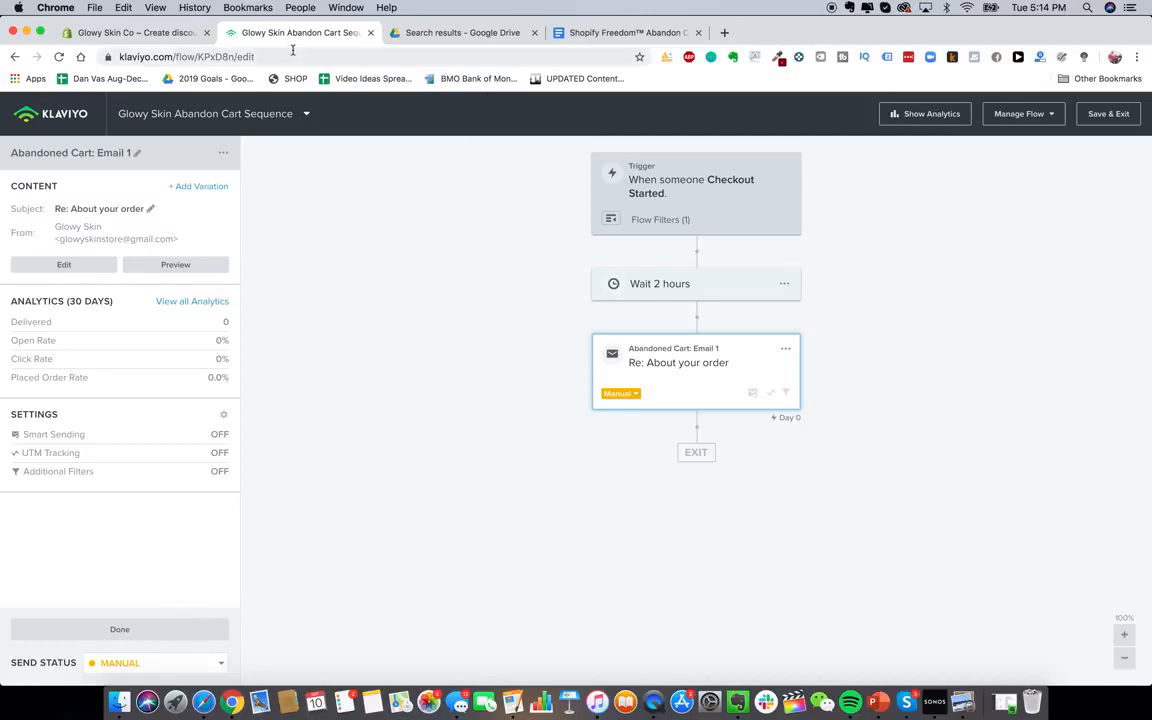
{"action": "key", "text": "super+w"}
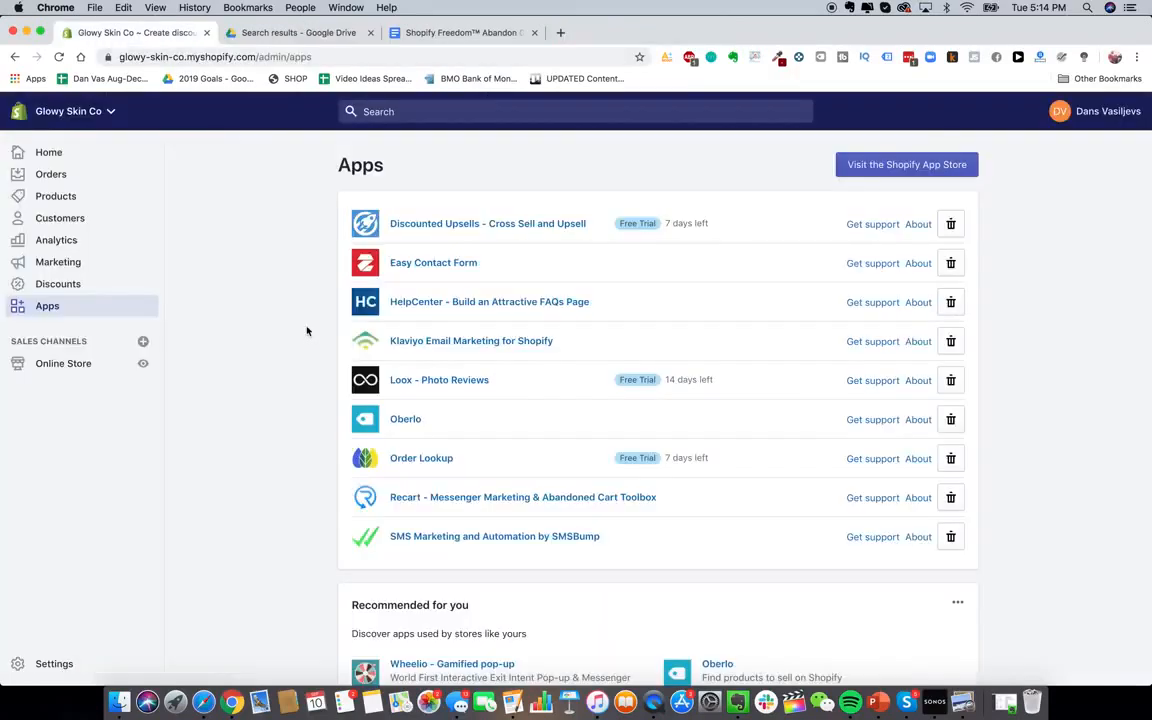
Launch SMS Marketing and Automation by SMSBump from Shopify's Apps page
{"action": "left_click", "coordinate": [550, 540]}
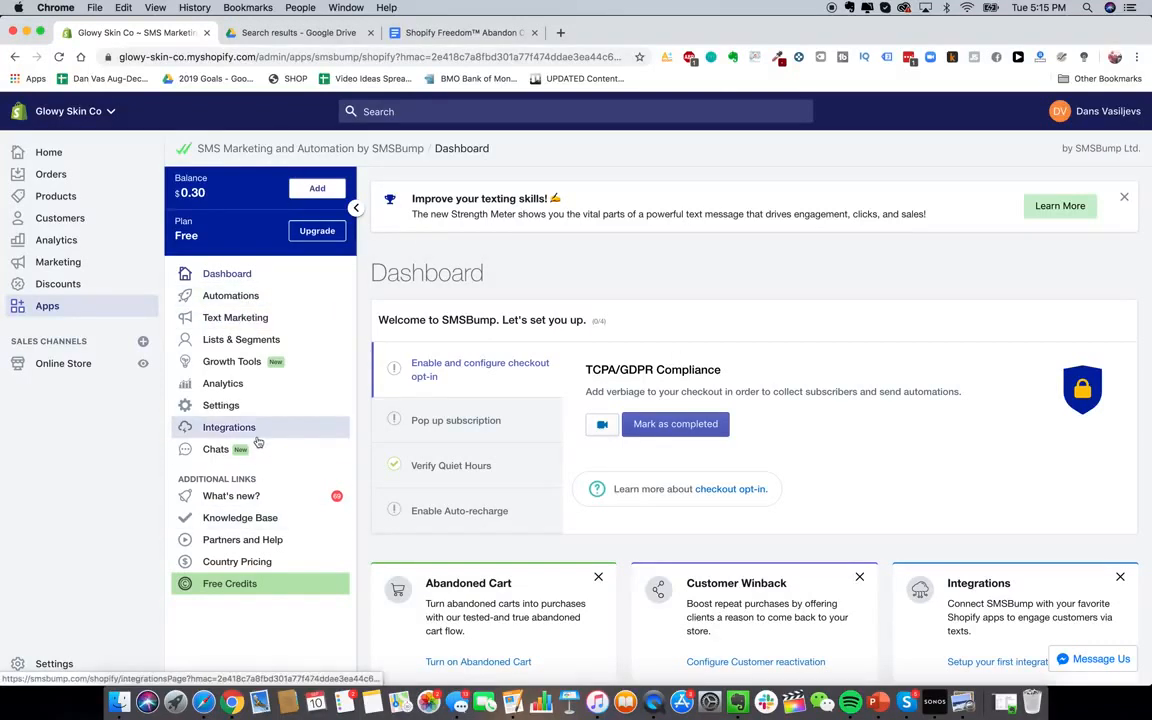
Enable SMSBump auto recharge of $20 below a $10 balance, with spending capped at $1000
{"action": "left_click", "coordinate": [253, 407]}
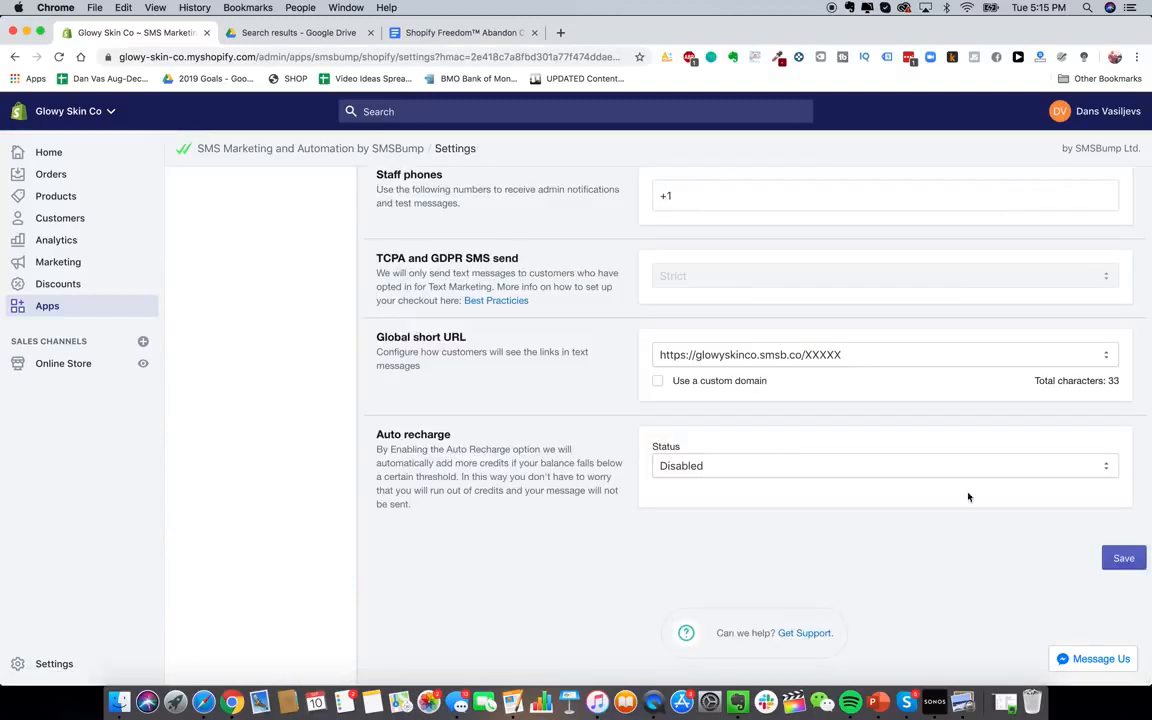
{"action": "left_click", "coordinate": [757, 470]}
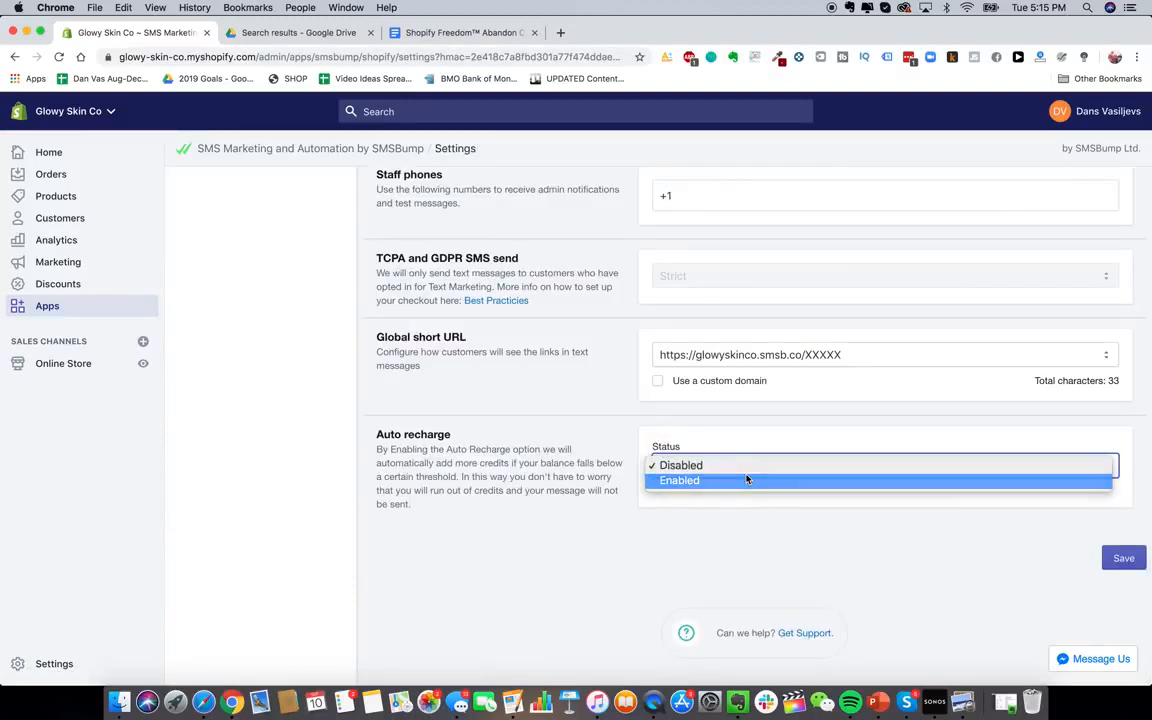
{"action": "left_click", "coordinate": [748, 478]}
{"action": "scroll", "coordinate": [630, 483], "scroll_direction": "down", "scroll_amount": 2}
{"action": "scroll", "coordinate": [607, 478], "scroll_direction": "down", "scroll_amount": 2}
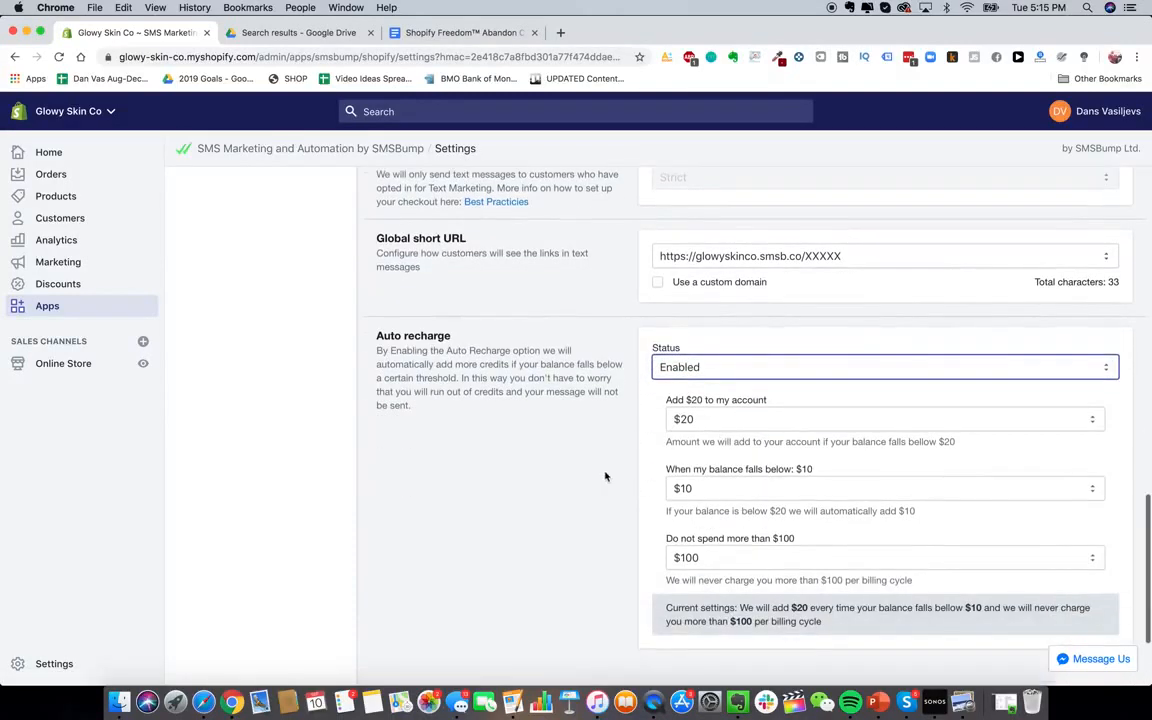
{"action": "scroll", "coordinate": [669, 491], "scroll_direction": "down", "scroll_amount": 1}
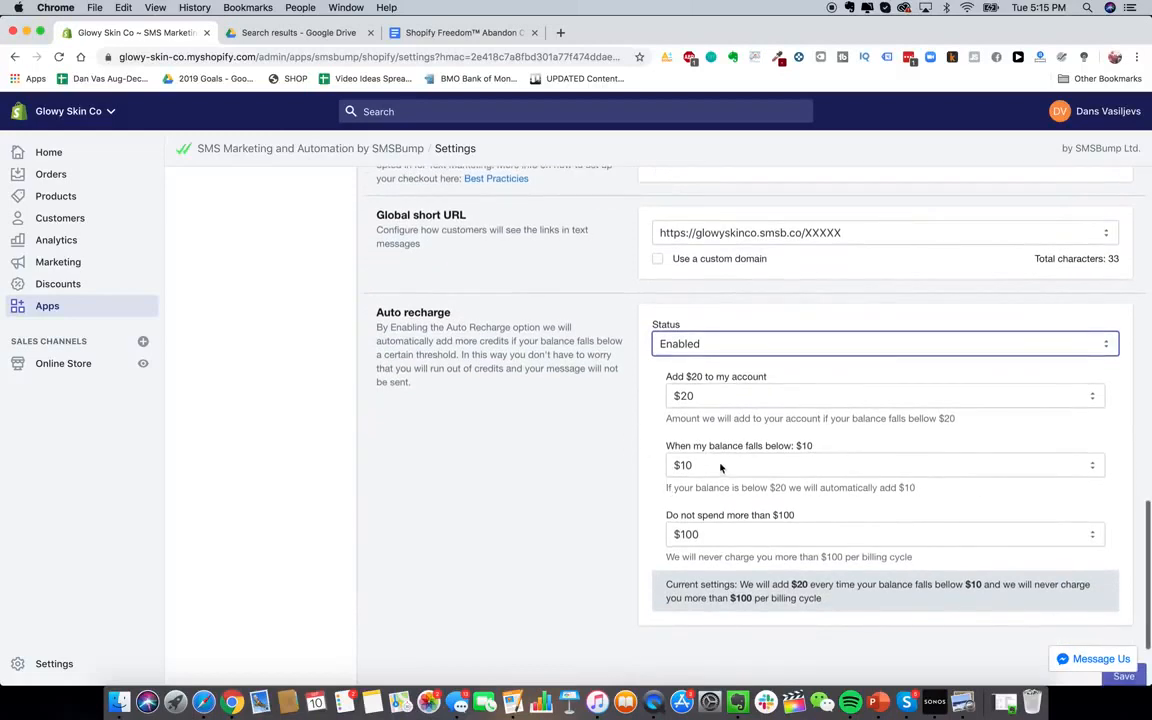
{"action": "left_click", "coordinate": [675, 488]}
{"action": "left_click", "coordinate": [698, 420]}
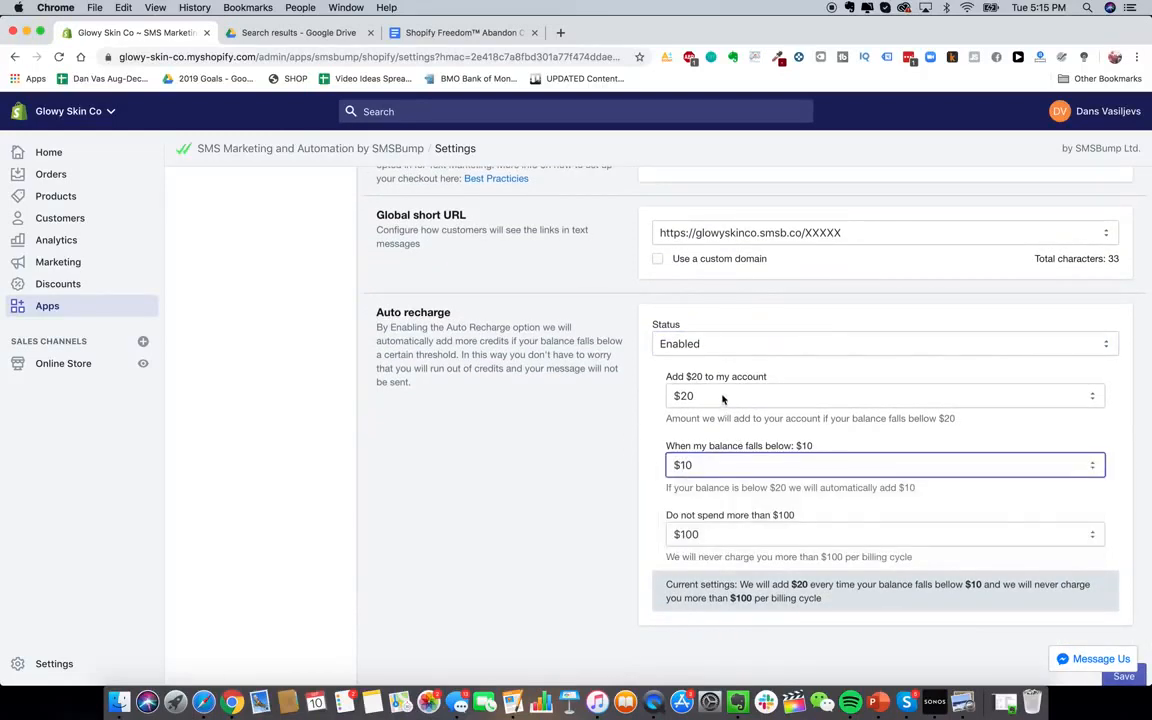
{"action": "scroll", "coordinate": [581, 481], "scroll_direction": "down", "scroll_amount": 1}
{"action": "left_click", "coordinate": [753, 514]}
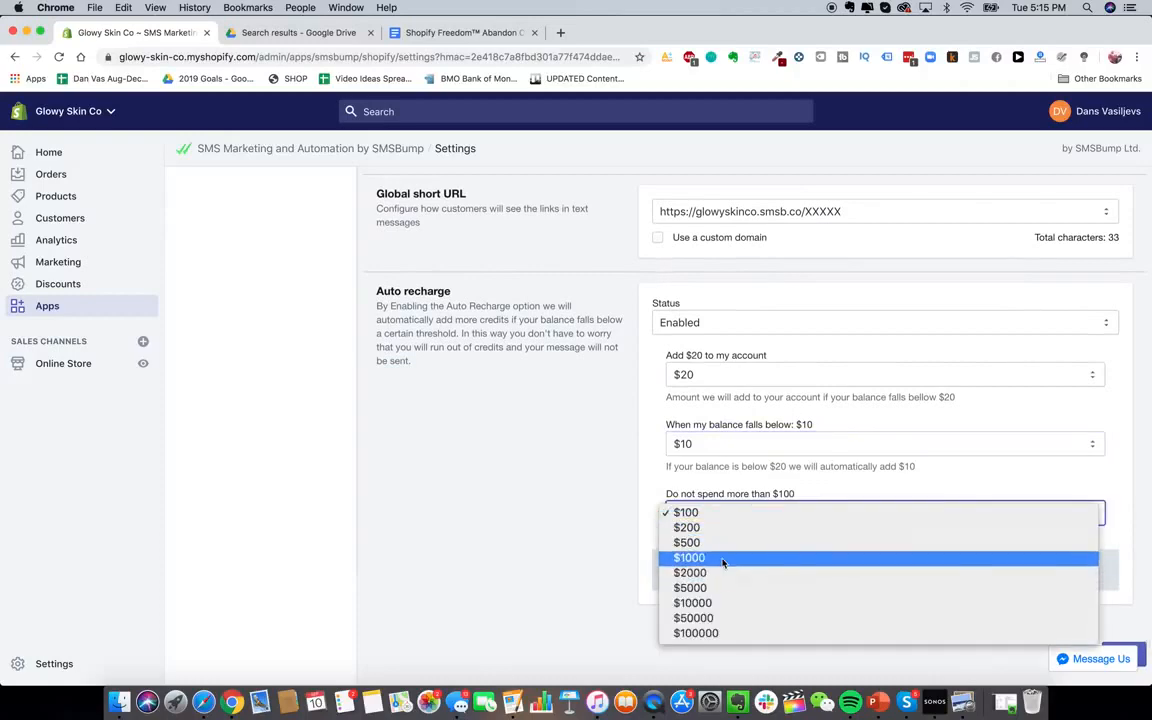
{"action": "left_click", "coordinate": [728, 557]}
{"action": "scroll", "coordinate": [603, 505], "scroll_direction": "up", "scroll_amount": 5}
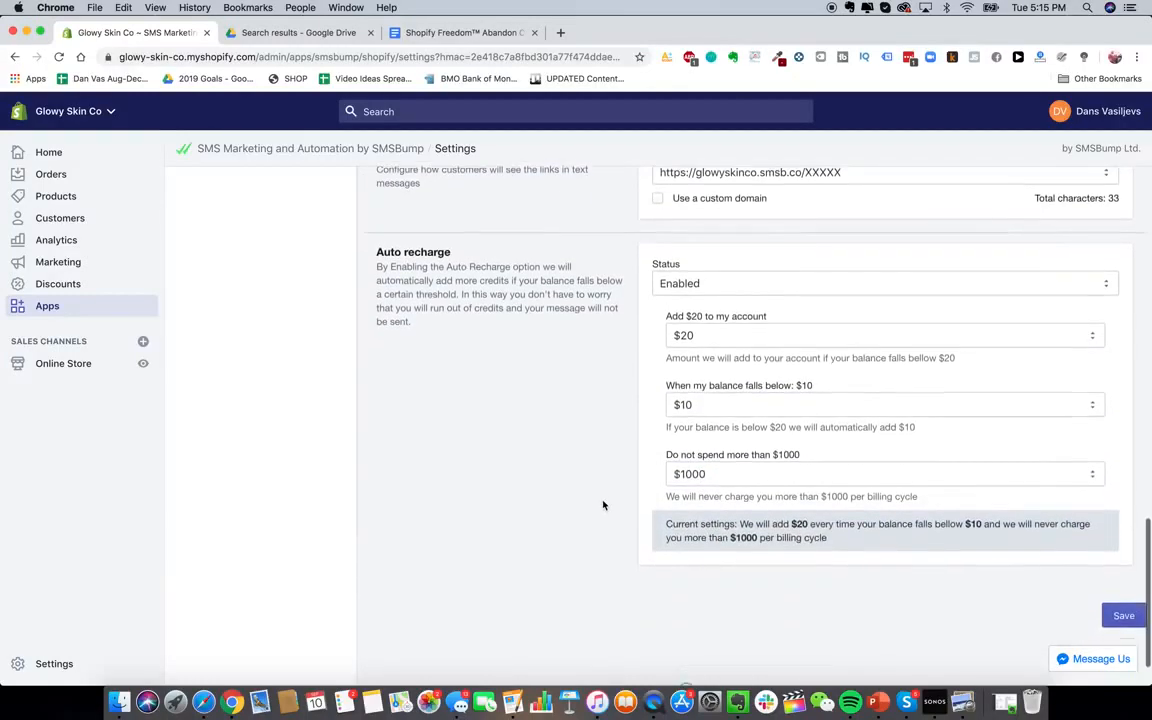
{"action": "scroll", "coordinate": [603, 505], "scroll_direction": "down", "scroll_amount": 5}
{"action": "scroll", "coordinate": [561, 458], "scroll_direction": "up", "scroll_amount": 15}
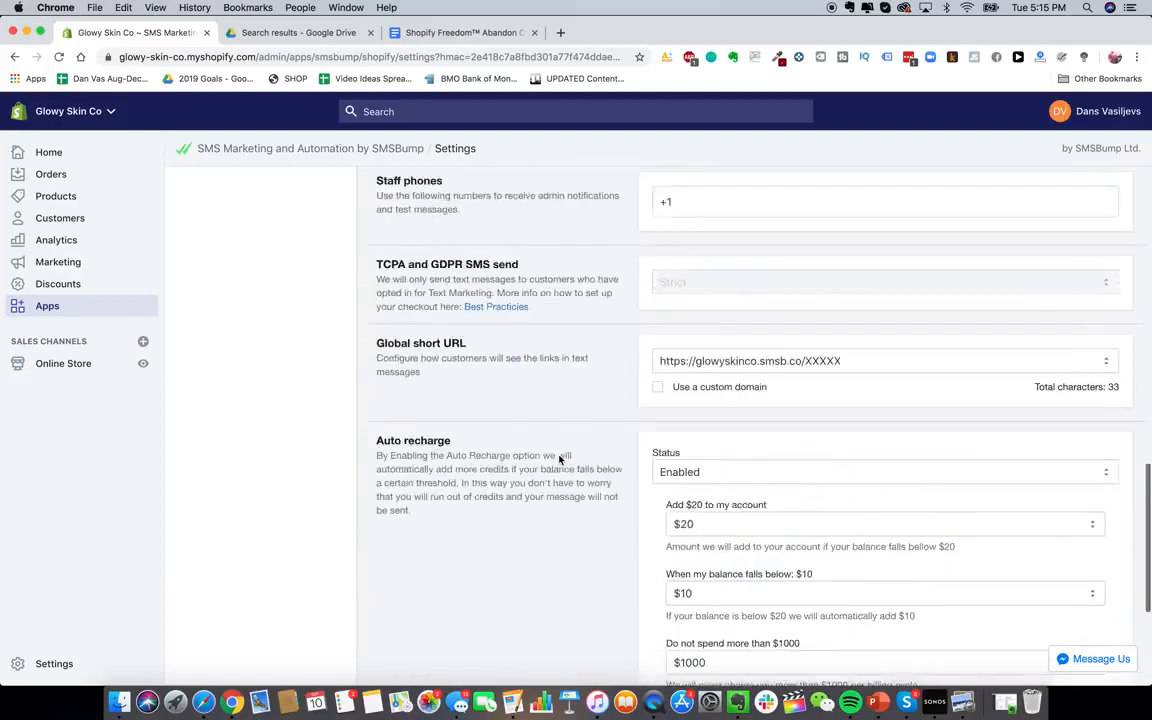
{"action": "scroll", "coordinate": [405, 322], "scroll_direction": "down", "scroll_amount": 2}
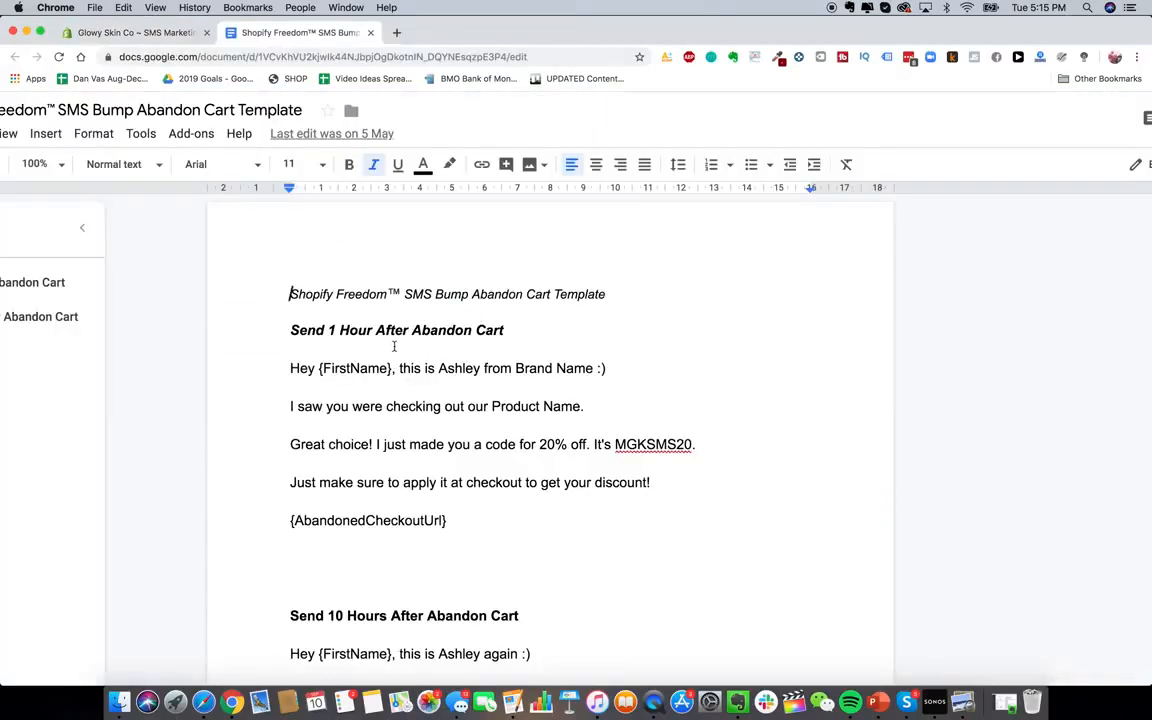
Review the template's first SMS and its {AbandonedCheckoutUrl} line without changes, then return to SMSBump
{"action": "left_click", "coordinate": [289, 313]}
{"action": "left_click_drag", "start_coordinate": [291, 376], "coordinate": [530, 525]}
{"action": "left_click", "coordinate": [530, 525]}
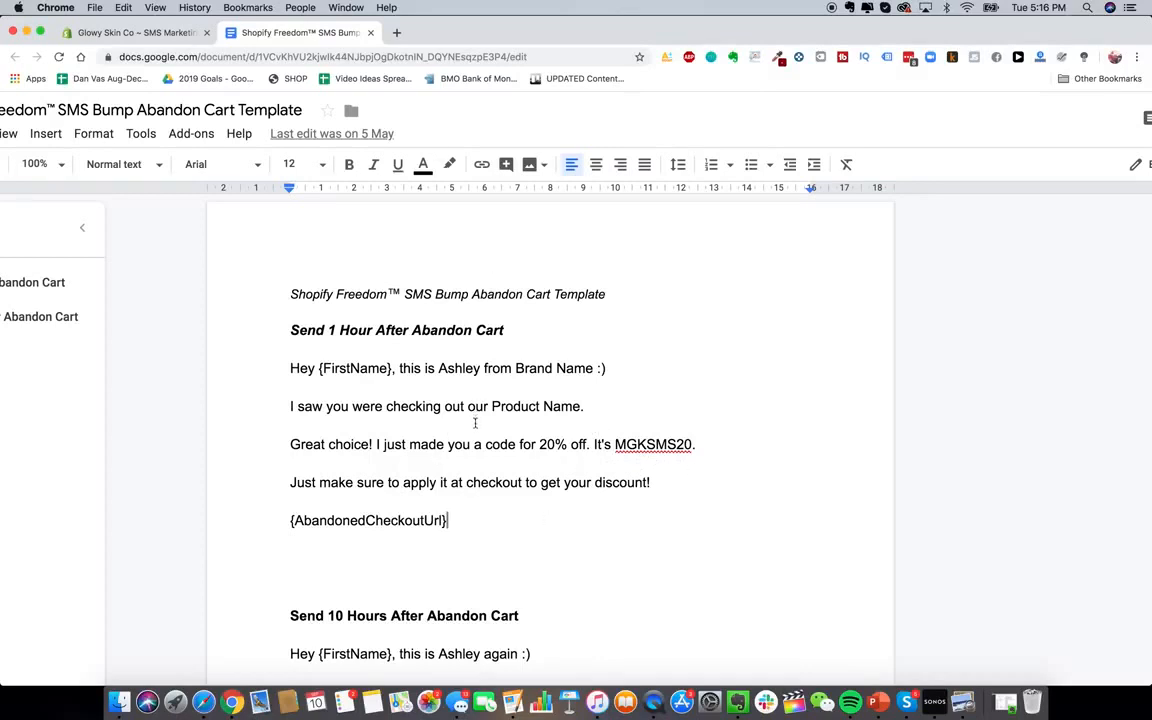
{"action": "left_click_drag", "start_coordinate": [292, 521], "coordinate": [490, 527]}
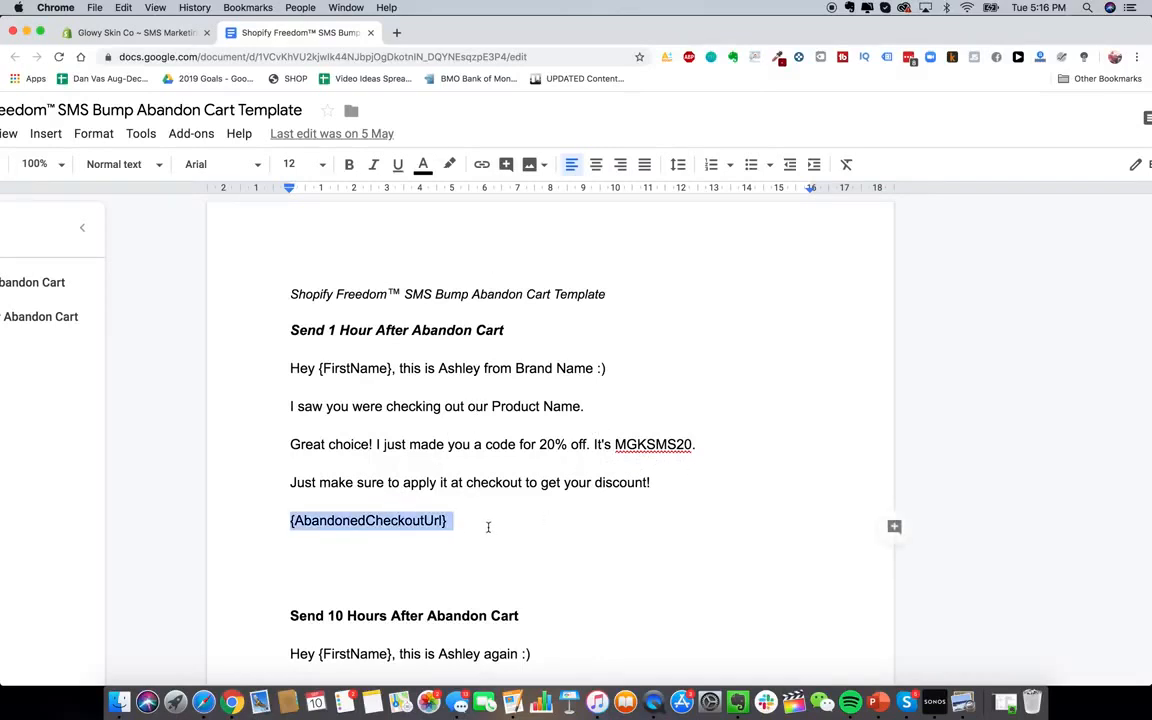
{"action": "left_click", "coordinate": [324, 368]}
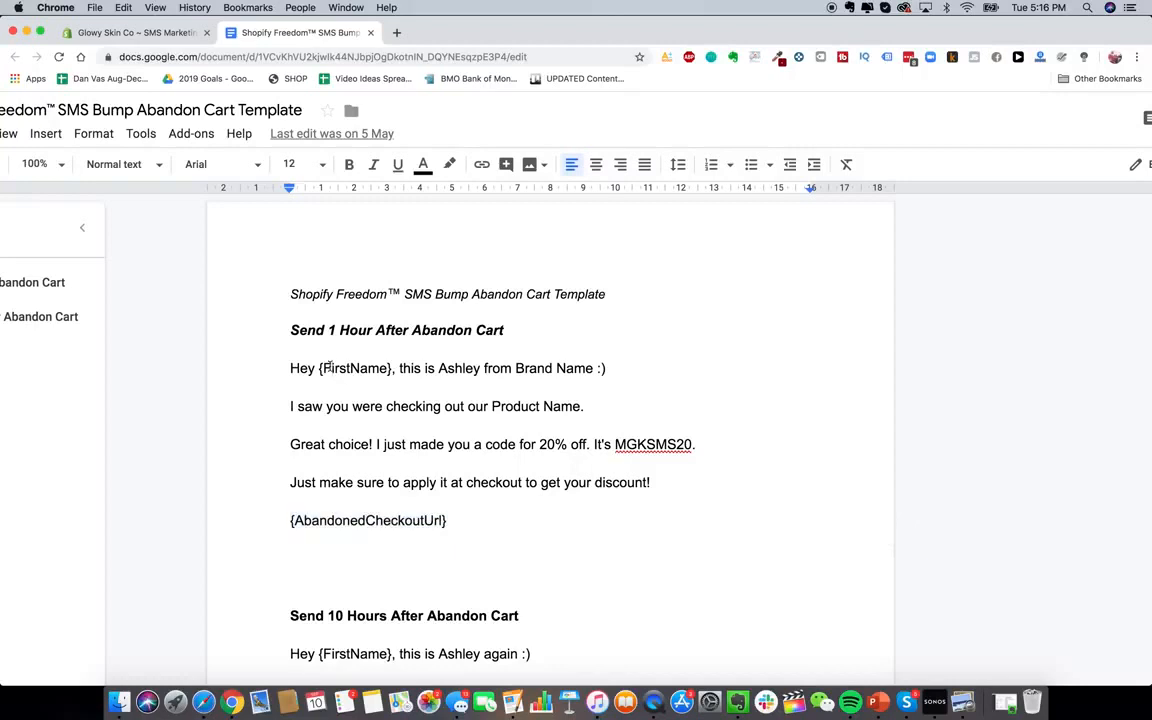
{"action": "left_click", "coordinate": [128, 31]}
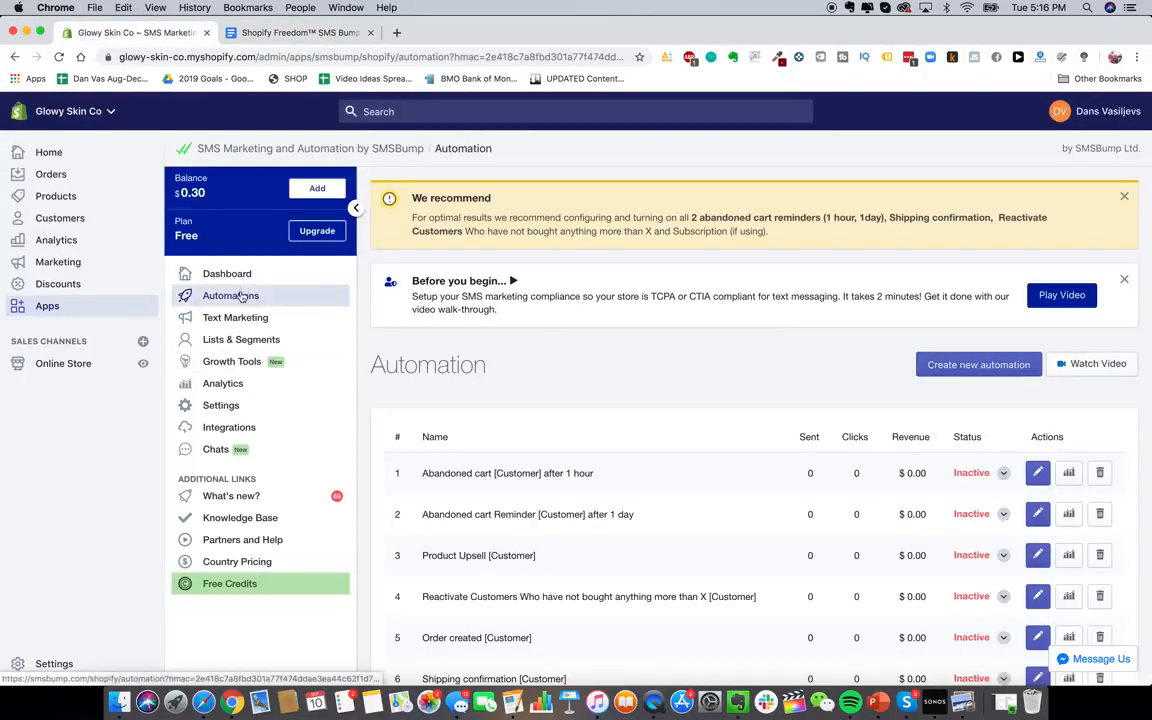
Create a new SMS automation named 'Abandon Cart Text #1'
{"action": "left_click", "coordinate": [988, 368]}
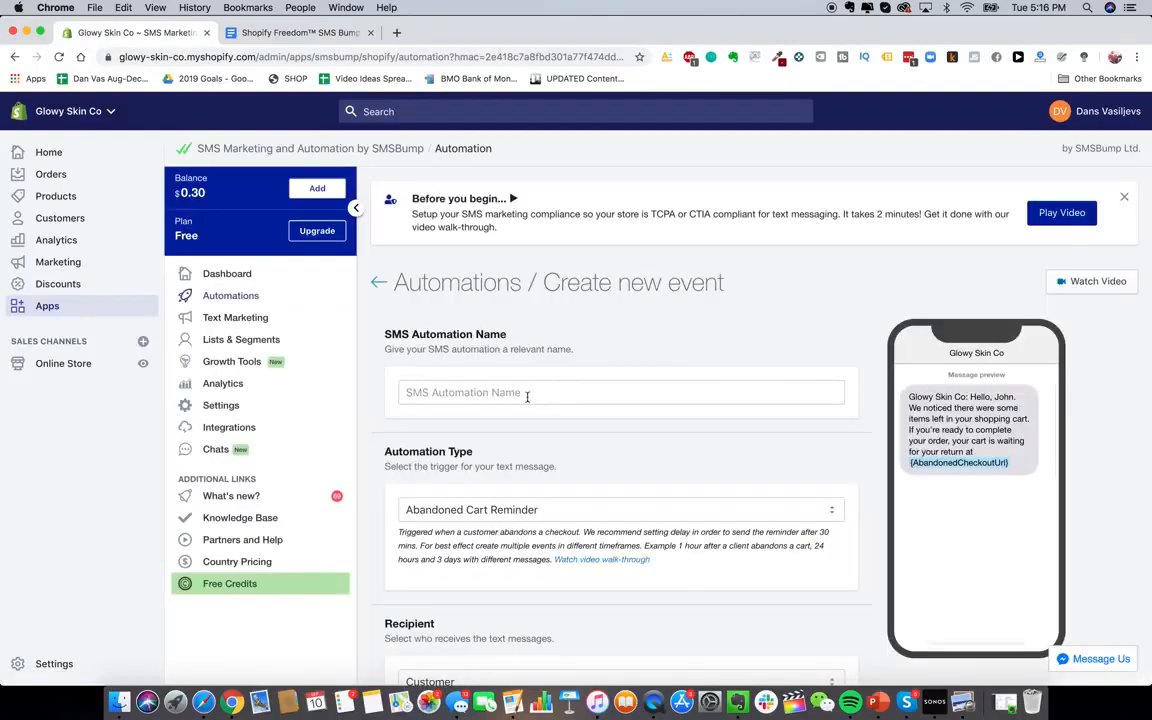
{"action": "left_click", "coordinate": [527, 393]}
{"action": "type", "text": "ABANADON CA"}
{"action": "key", "text": "super+a"}
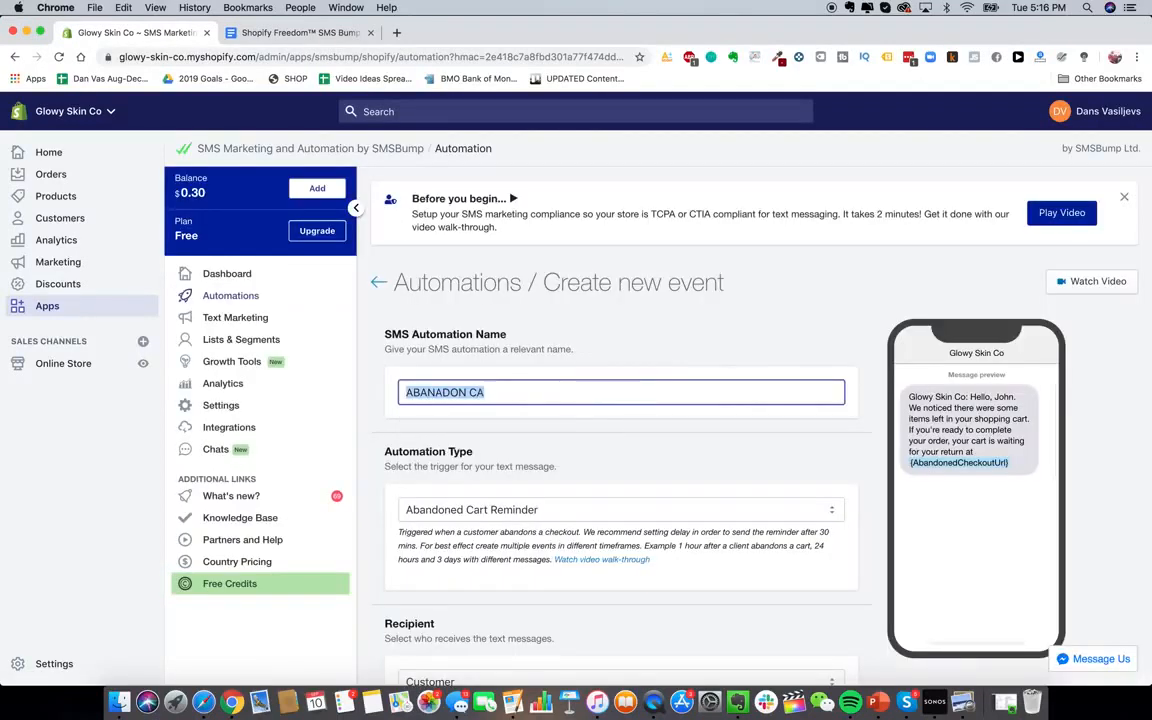
{"action": "type", "text": "Abandon Cart "}
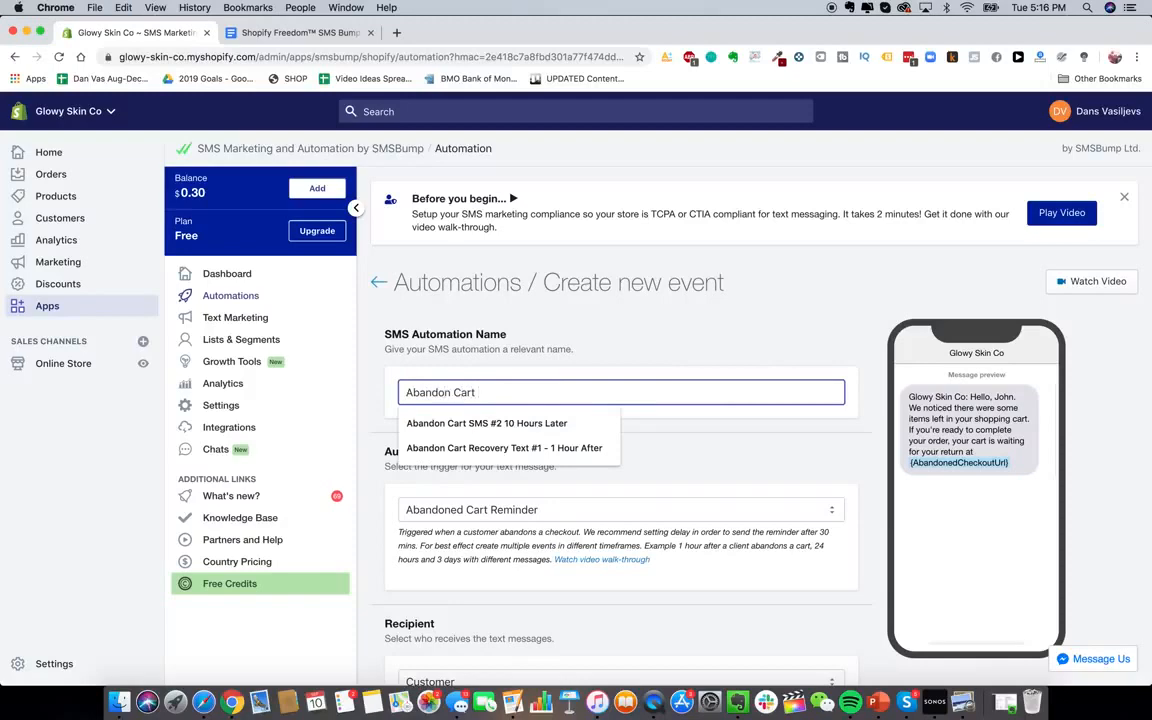
{"action": "type", "text": "Text #1"}
Keep Abandoned Cart Reminder as the trigger and Customer as the message recipient
{"action": "scroll", "coordinate": [681, 365], "scroll_direction": "down", "scroll_amount": 2}
{"action": "left_click", "coordinate": [681, 363]}
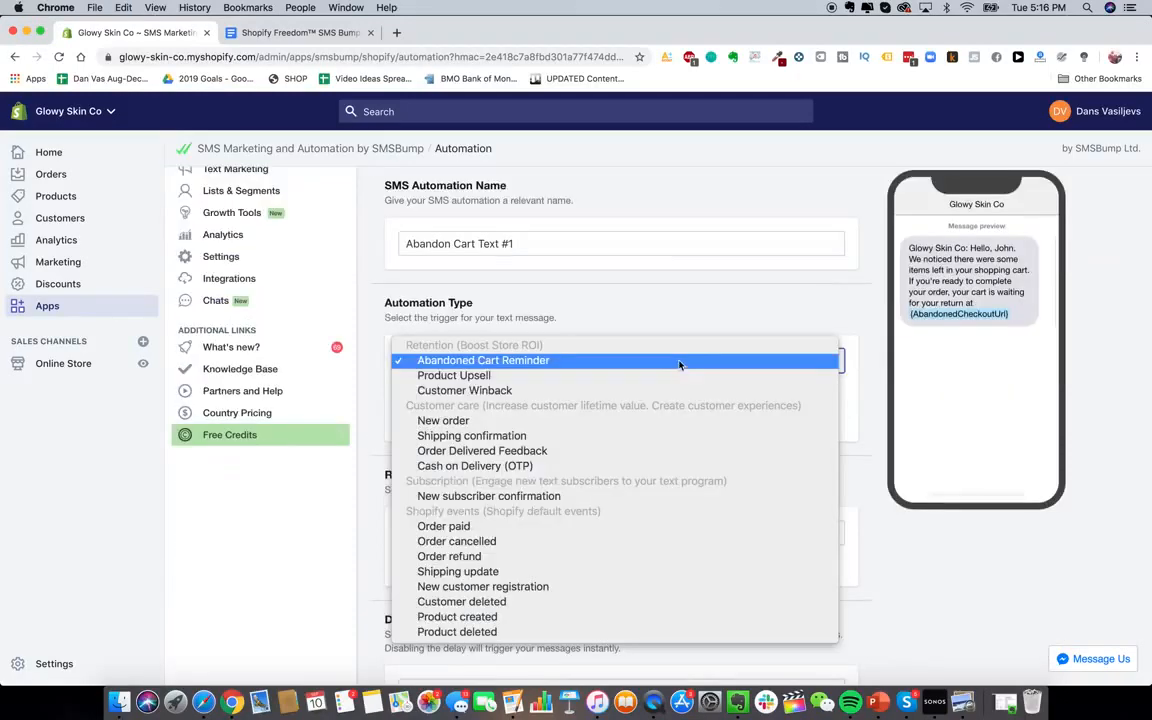
{"action": "left_click", "coordinate": [672, 321]}
{"action": "scroll", "coordinate": [634, 451], "scroll_direction": "down", "scroll_amount": 3}
{"action": "scroll", "coordinate": [643, 414], "scroll_direction": "down", "scroll_amount": 1}
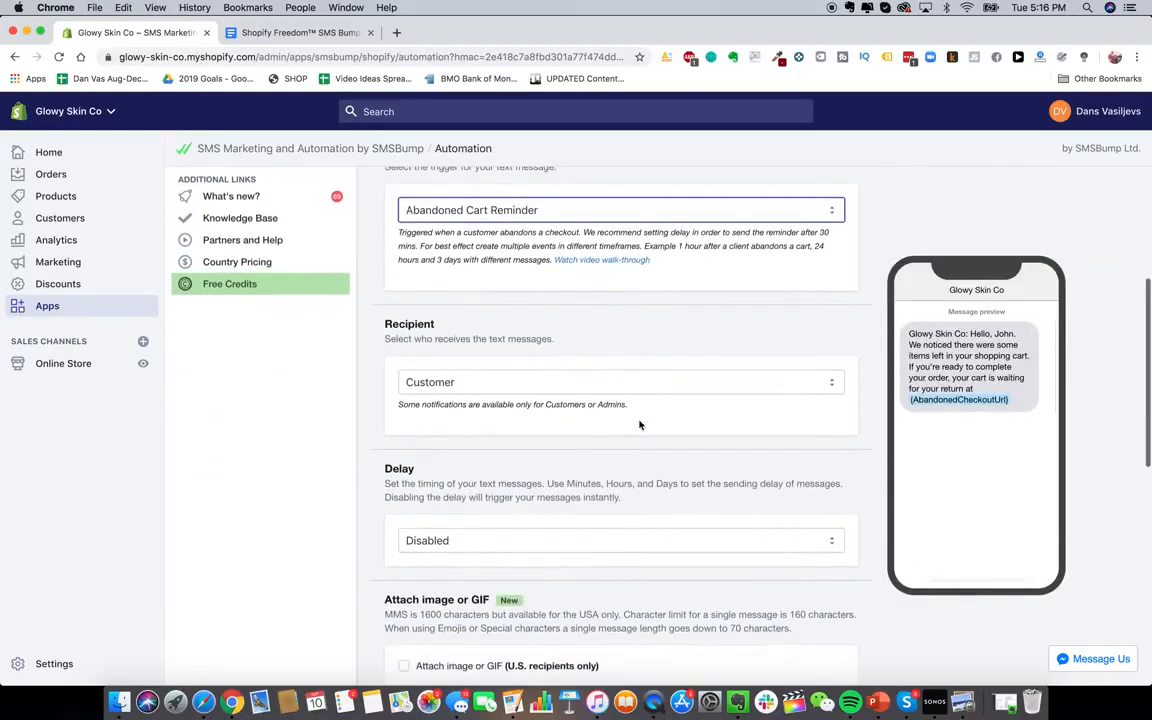
{"action": "scroll", "coordinate": [668, 392], "scroll_direction": "down", "scroll_amount": 1}
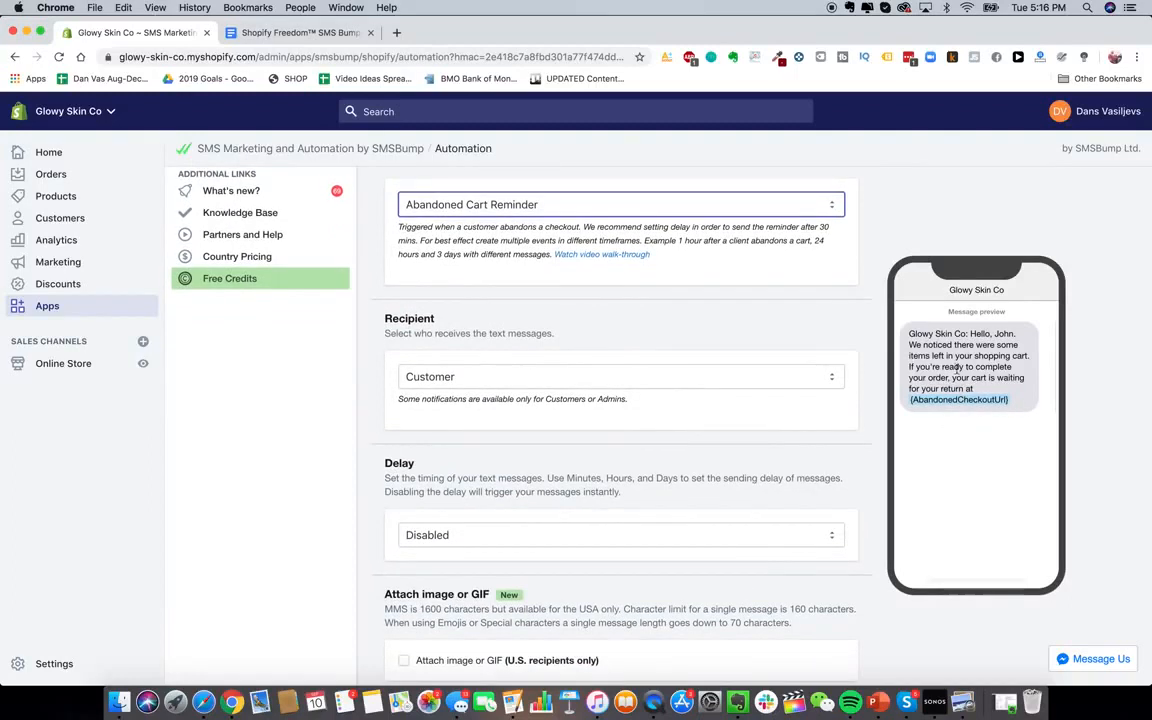
{"action": "scroll", "coordinate": [738, 381], "scroll_direction": "down", "scroll_amount": 2}
{"action": "left_click", "coordinate": [728, 322]}
{"action": "left_click", "coordinate": [728, 322]}
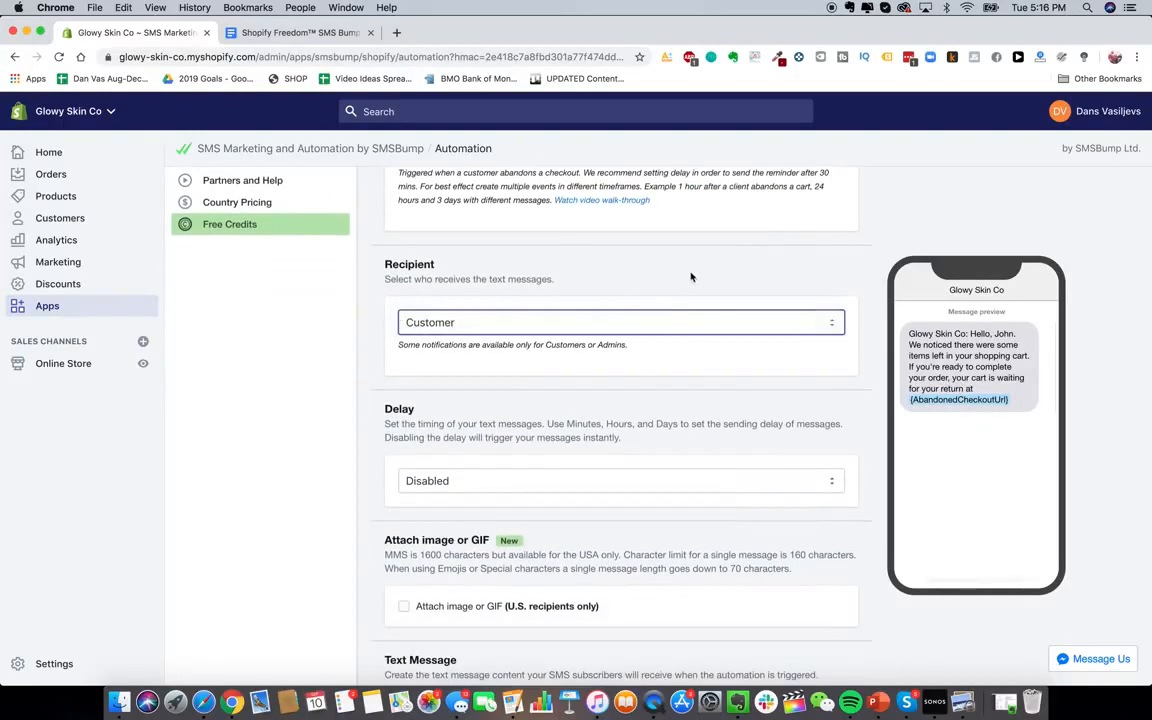
{"action": "scroll", "coordinate": [680, 290], "scroll_direction": "down", "scroll_amount": 2}
{"action": "left_click", "coordinate": [684, 266]}
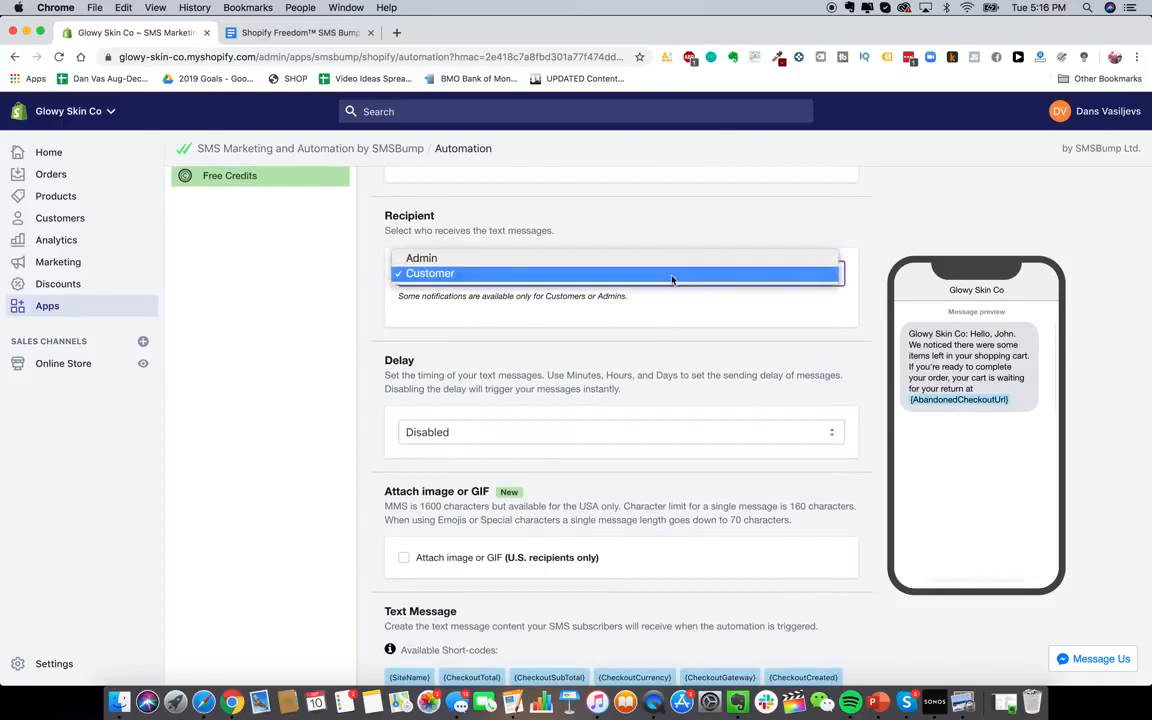
{"action": "left_click", "coordinate": [676, 274]}
Enable the sending delay and change the message timing from 15 to 1
{"action": "scroll", "coordinate": [685, 380], "scroll_direction": "down", "scroll_amount": 2}
{"action": "left_click", "coordinate": [683, 325]}
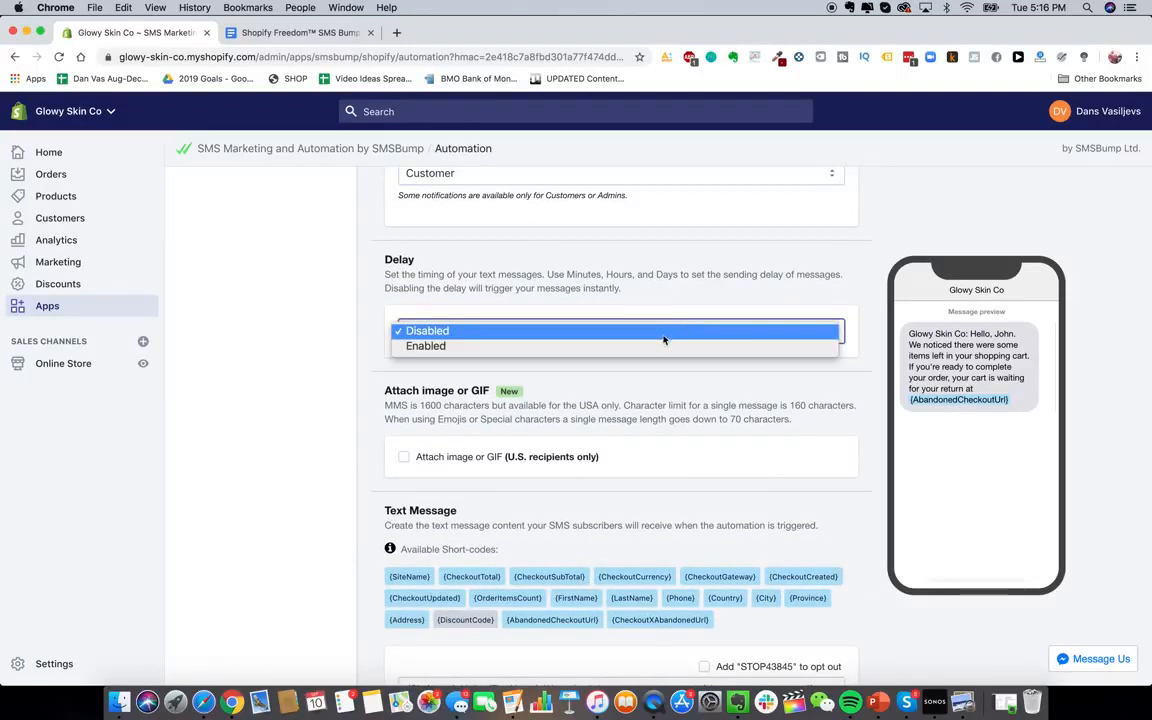
{"action": "left_click", "coordinate": [662, 345]}
{"action": "scroll", "coordinate": [460, 480], "scroll_direction": "down", "scroll_amount": 1}
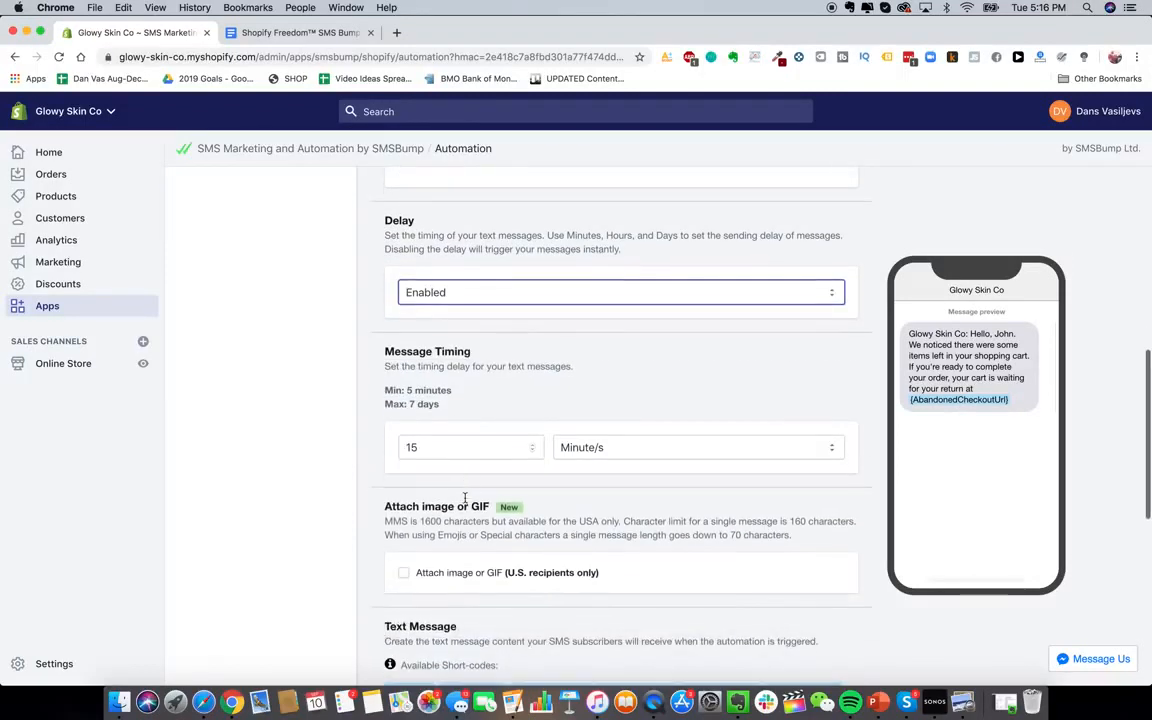
{"action": "double_click", "coordinate": [455, 448]}
{"action": "type", "text": "1"}
{"action": "left_click", "coordinate": [645, 450]}
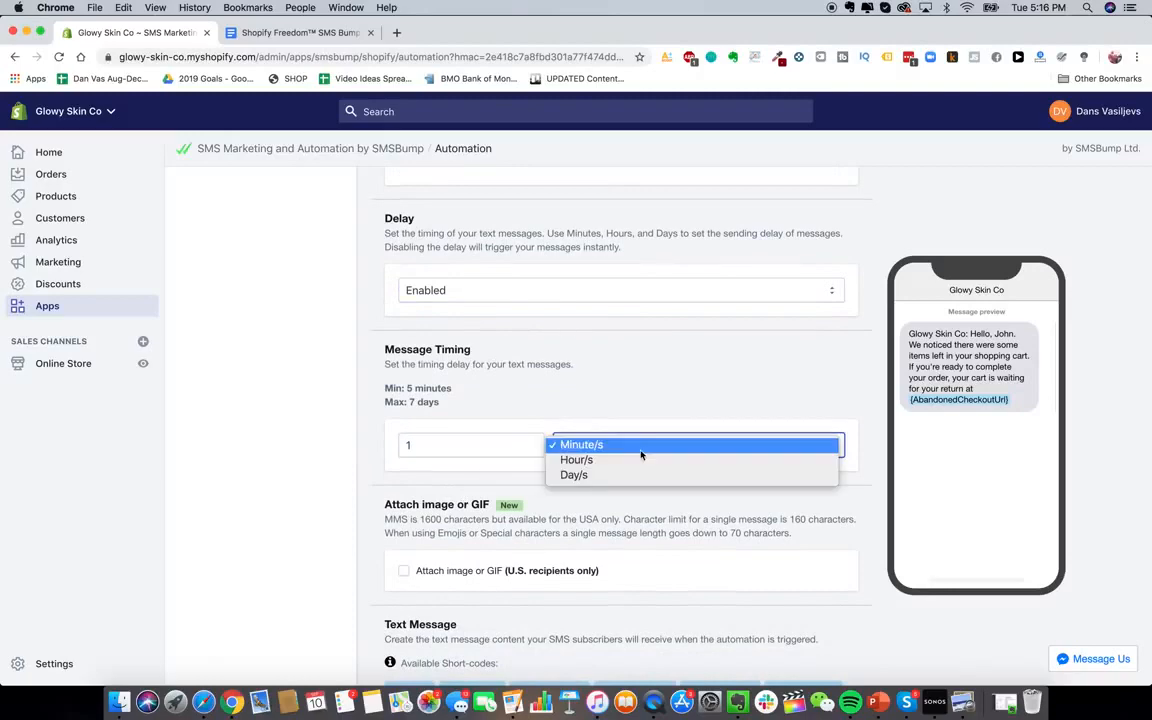
{"action": "left_click", "coordinate": [630, 460]}
{"action": "scroll", "coordinate": [566, 533], "scroll_direction": "down", "scroll_amount": 5}
{"action": "scroll", "coordinate": [566, 533], "scroll_direction": "down", "scroll_amount": 1}
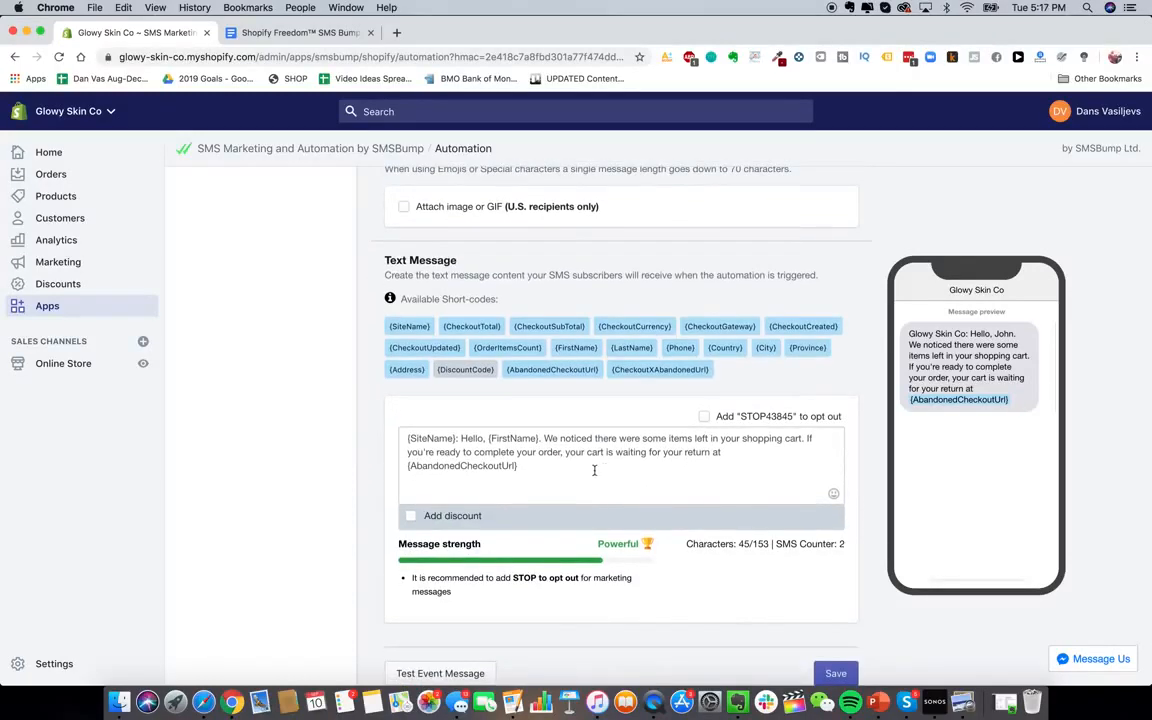
Replace the SMS text with the first abandoned-cart template copied from Google Docs
{"action": "left_click", "coordinate": [594, 470]}
{"action": "key", "text": "super+a"}
{"action": "key", "text": "BackSpace"}
{"action": "left_click", "coordinate": [298, 32]}
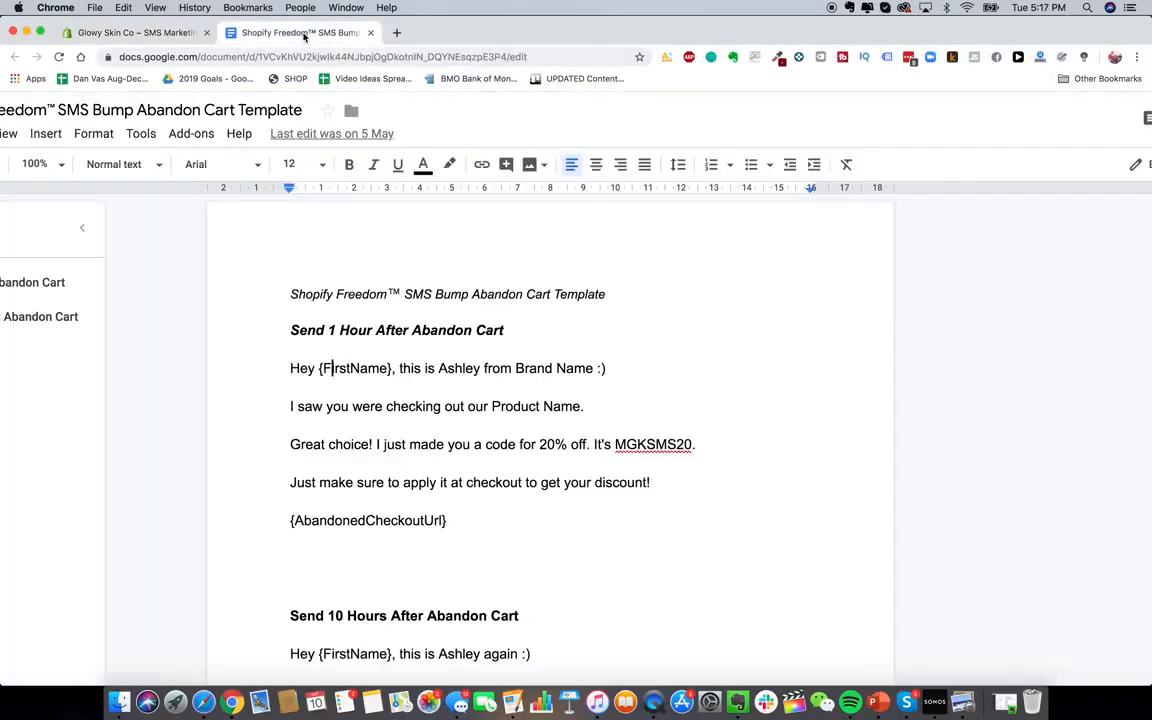
{"action": "left_click_drag", "start_coordinate": [289, 366], "coordinate": [450, 521]}
{"action": "key", "text": "super+c"}
{"action": "key", "text": "super+alt+Left"}
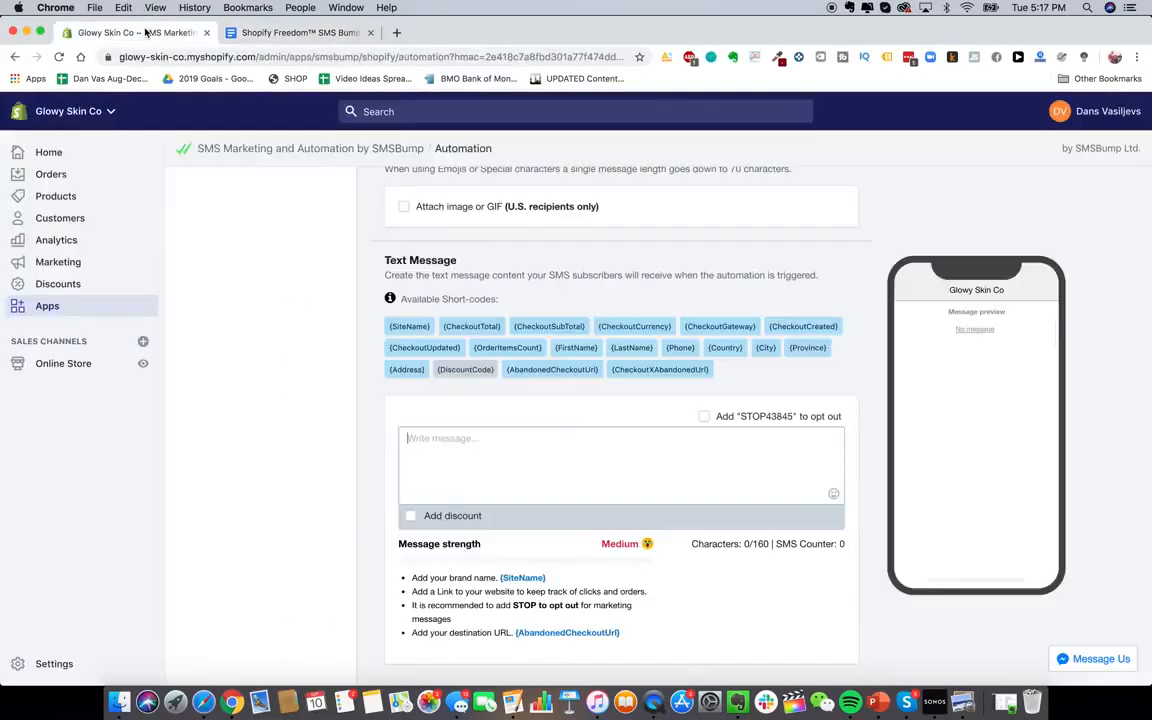
{"action": "key", "text": "super+v"}
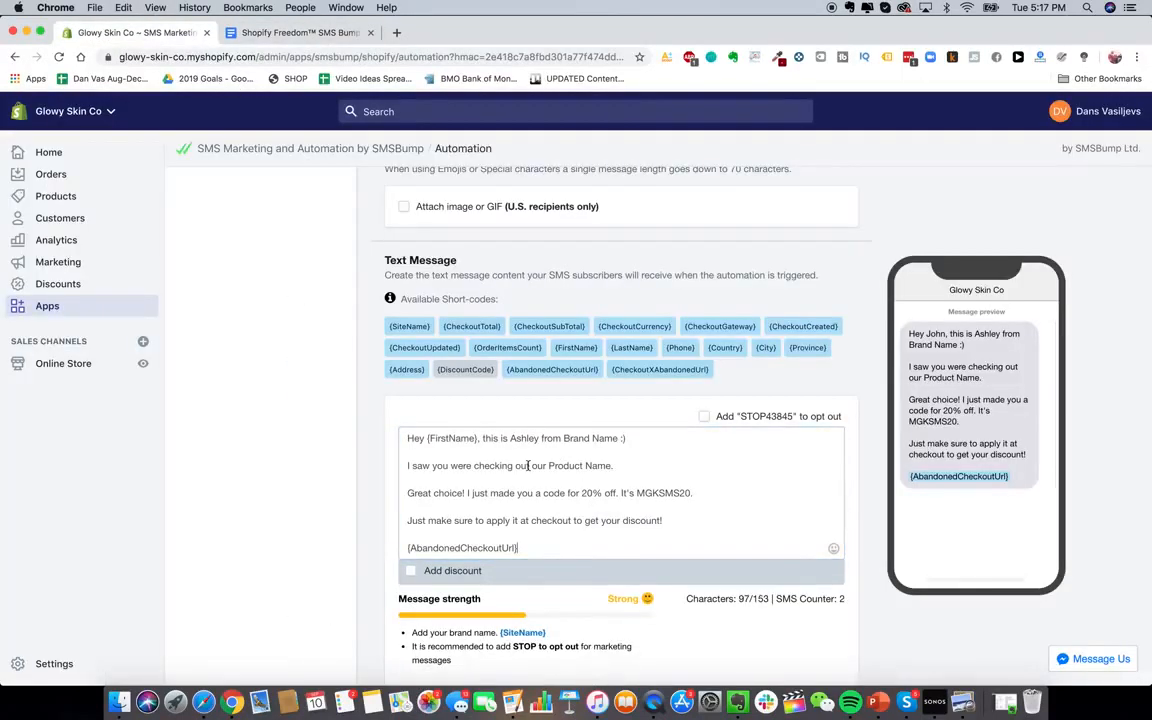
{"action": "scroll", "coordinate": [300, 401], "scroll_direction": "down", "scroll_amount": 2}
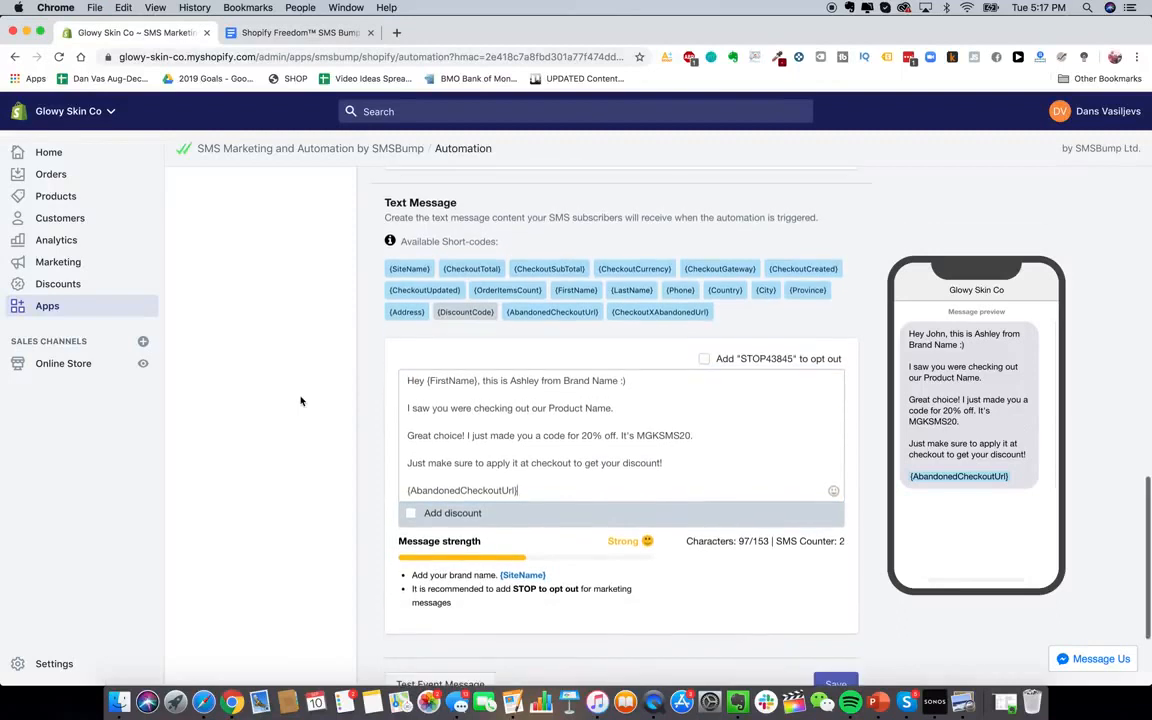
Skip adding a discount and save the Abandon Cart Text #1 automation
{"action": "left_click", "coordinate": [410, 514]}
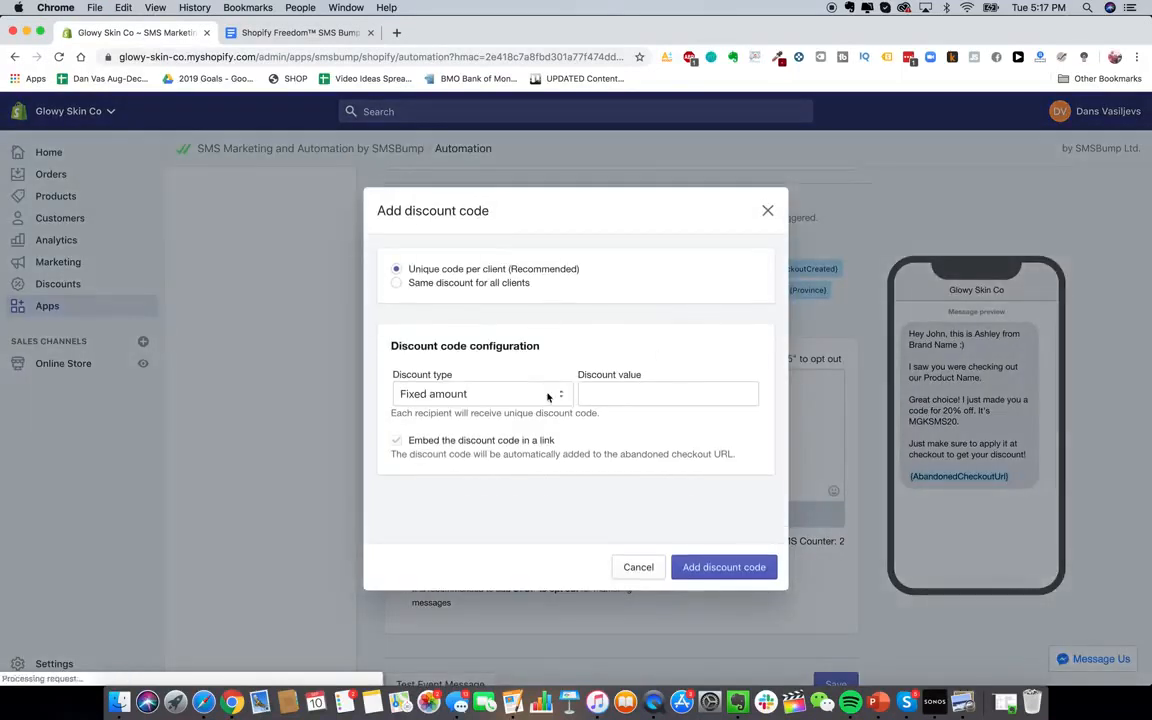
{"action": "left_click", "coordinate": [767, 210]}
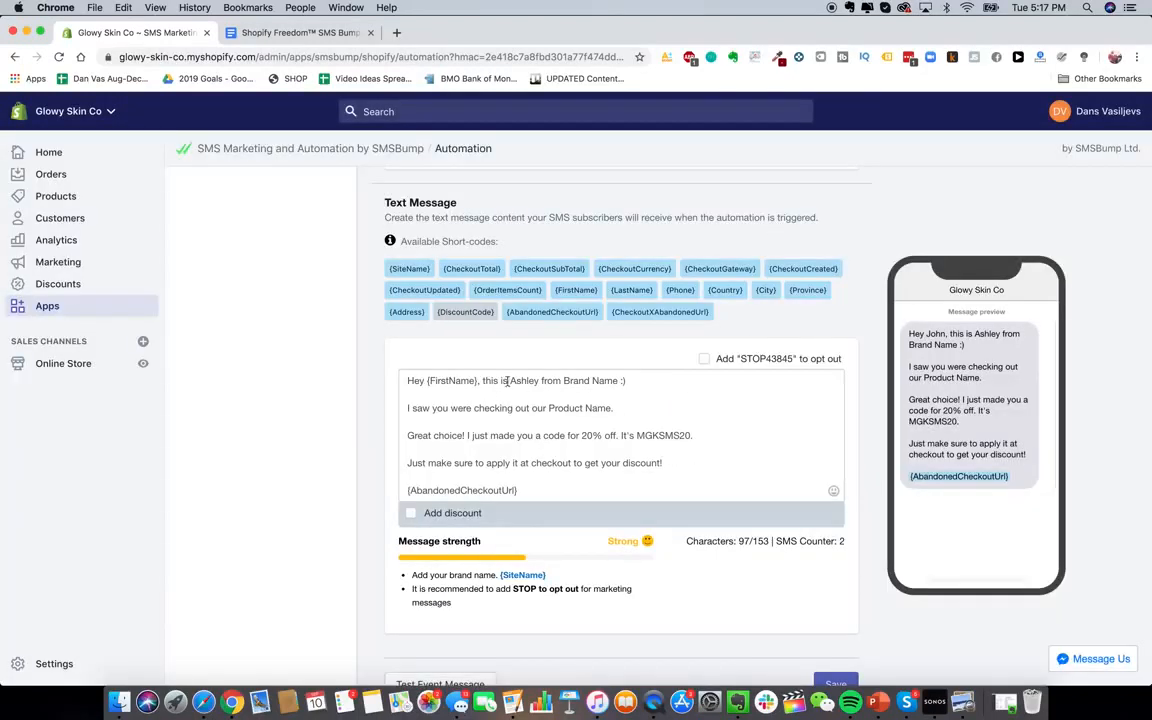
{"action": "left_click", "coordinate": [567, 420]}
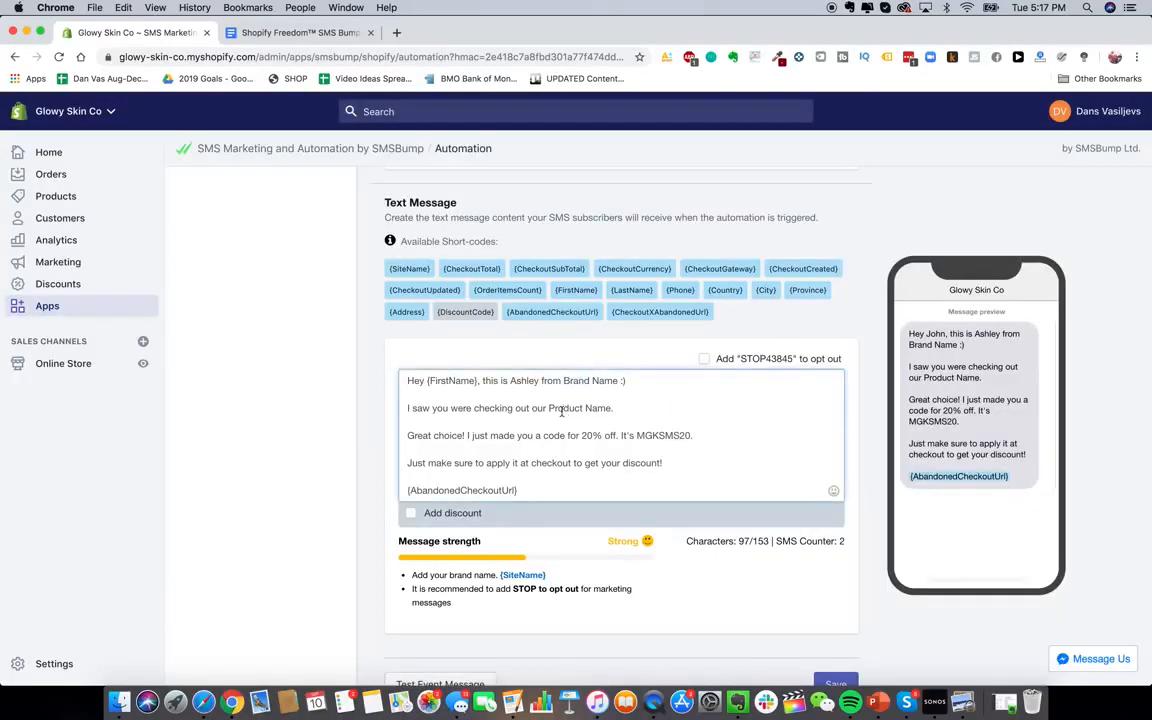
{"action": "scroll", "coordinate": [730, 518], "scroll_direction": "down", "scroll_amount": 2}
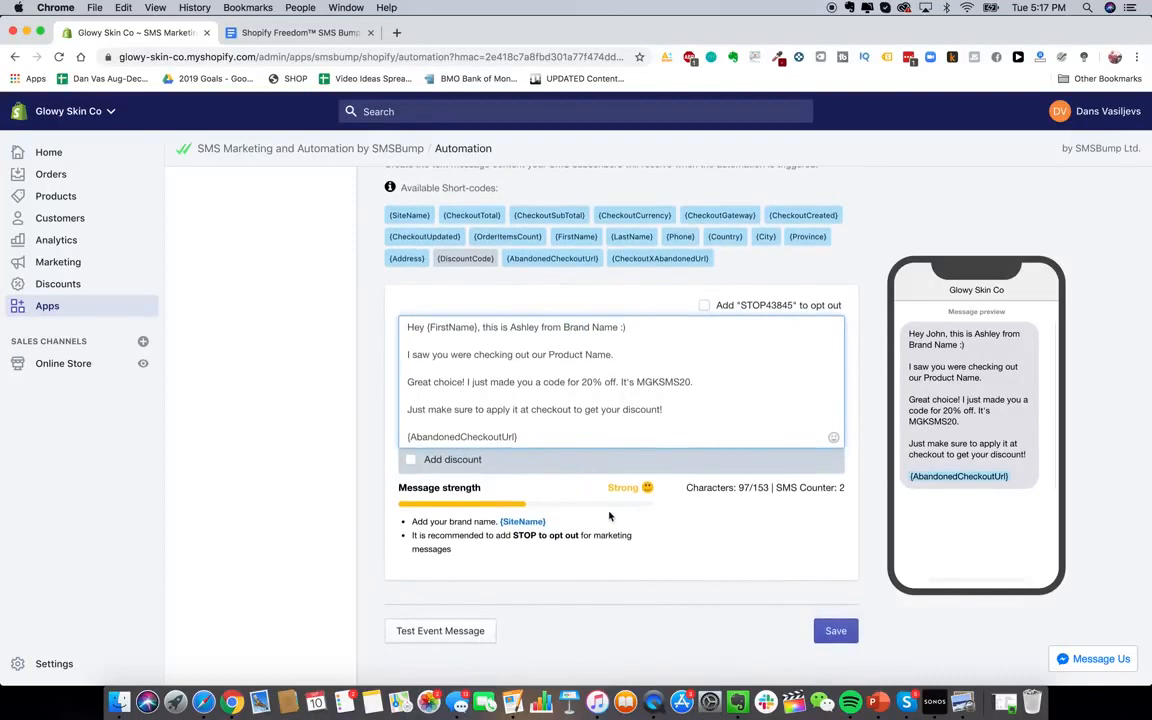
{"action": "scroll", "coordinate": [630, 580], "scroll_direction": "up", "scroll_amount": 1}
{"action": "scroll", "coordinate": [670, 680], "scroll_direction": "down", "scroll_amount": 3}
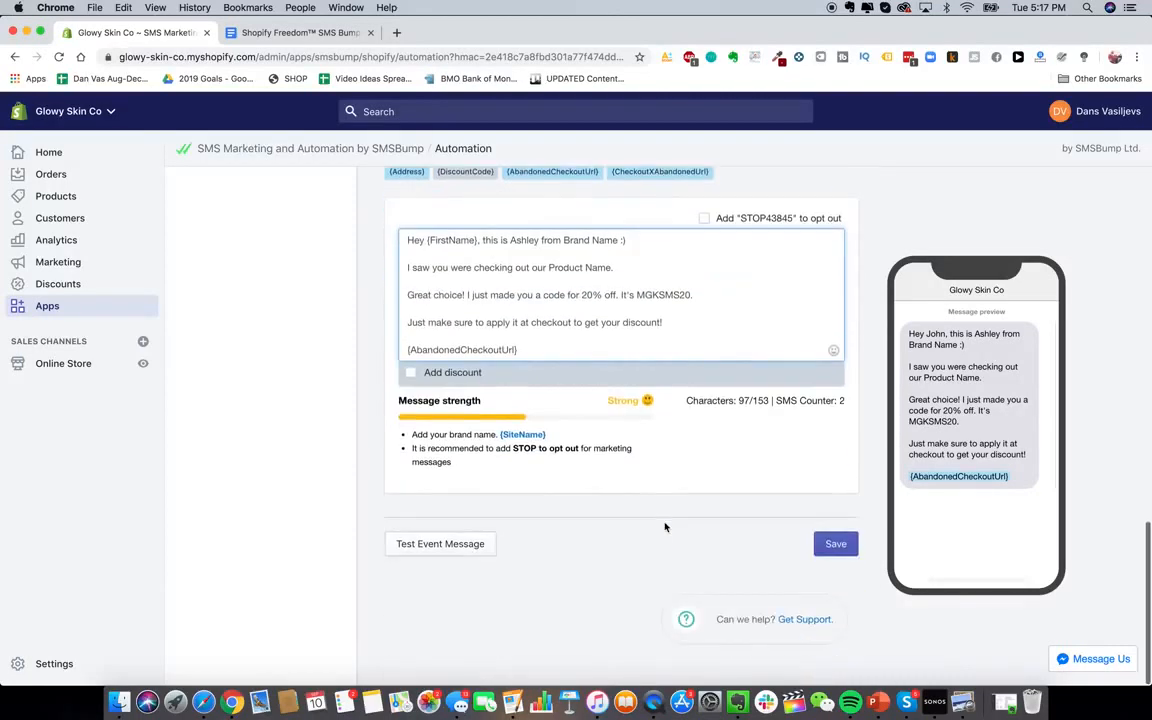
{"action": "left_click", "coordinate": [832, 550]}
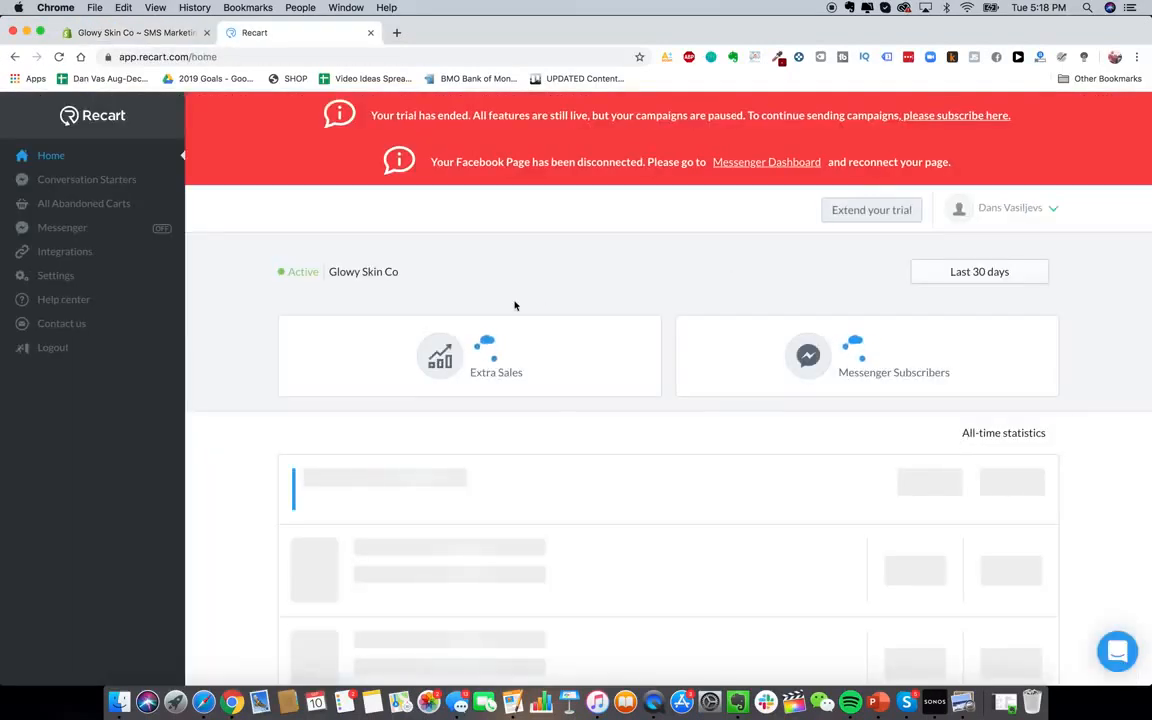
View Recart's Abandoned Cart Messenger 'Connect your Facebook Page' screen, then go back to Shopify's apps list
{"action": "scroll", "coordinate": [600, 490], "scroll_direction": "down", "scroll_amount": 2}
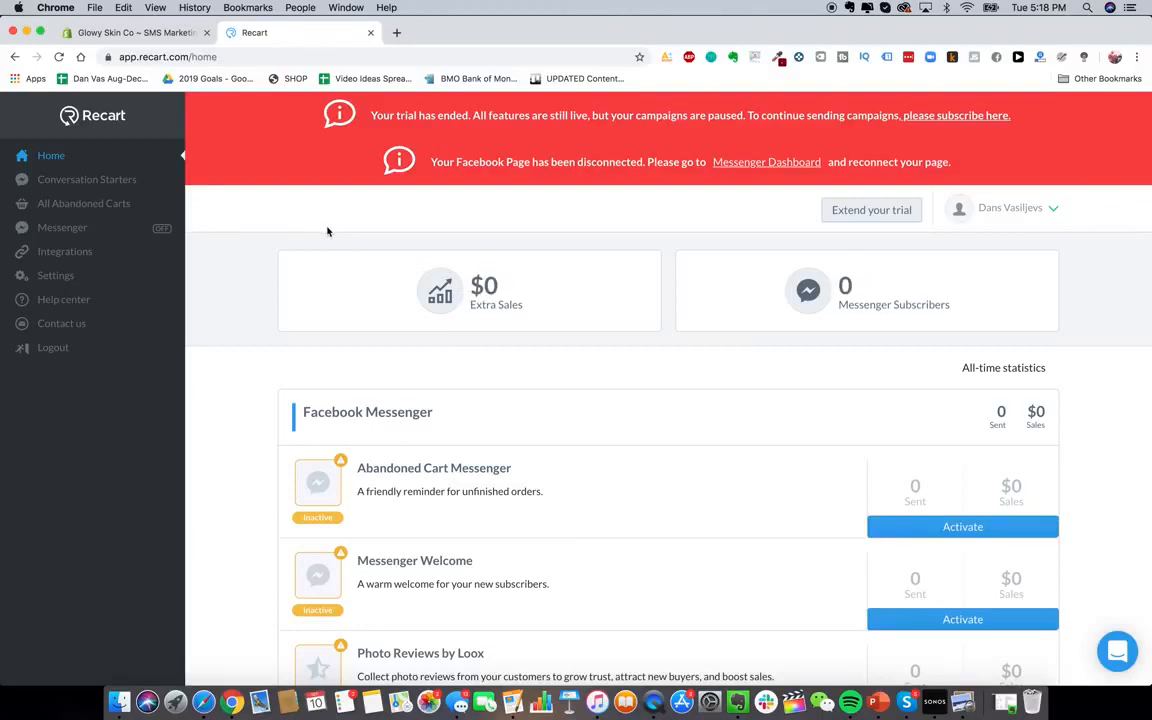
{"action": "scroll", "coordinate": [550, 371], "scroll_direction": "up", "scroll_amount": 1}
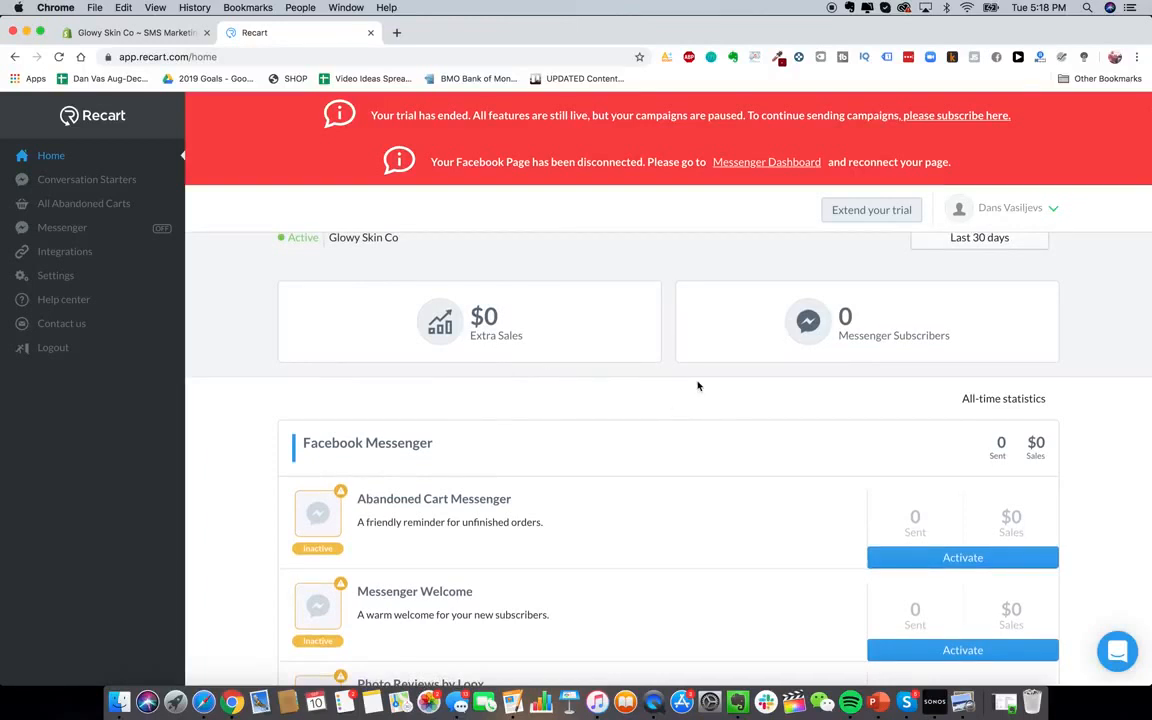
{"action": "scroll", "coordinate": [739, 436], "scroll_direction": "down", "scroll_amount": 1}
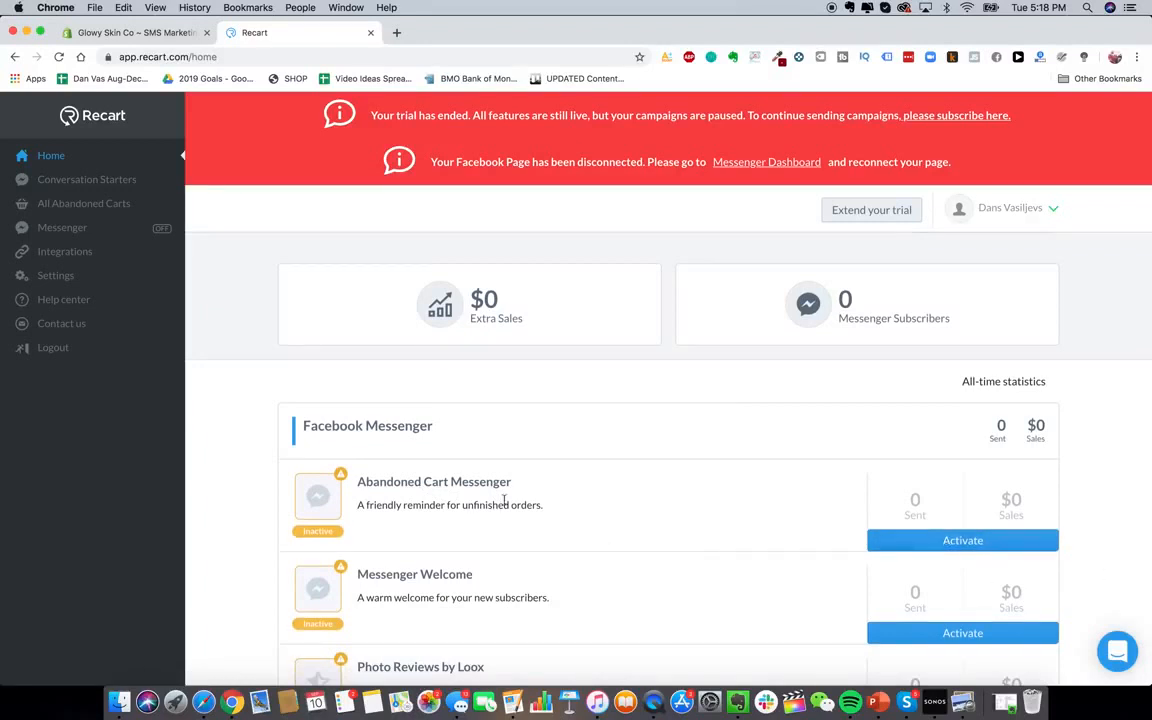
{"action": "left_click", "coordinate": [452, 486]}
{"action": "scroll", "coordinate": [495, 389], "scroll_direction": "down", "scroll_amount": 1}
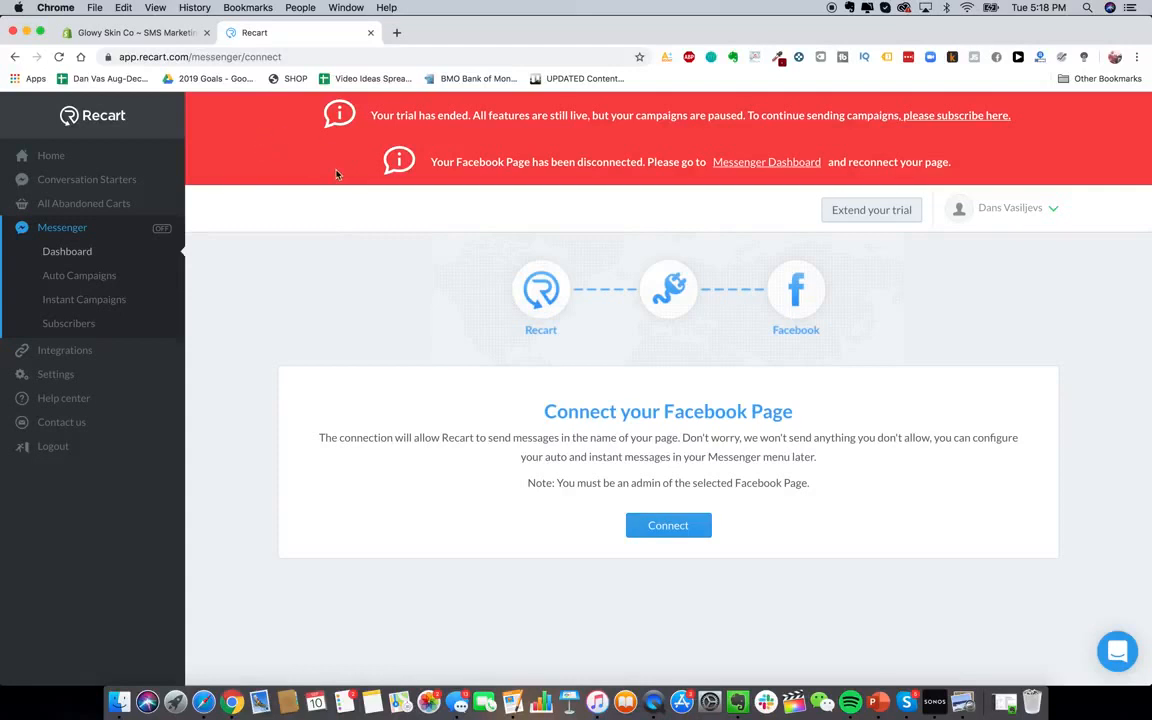
{"action": "left_click", "coordinate": [135, 32]}
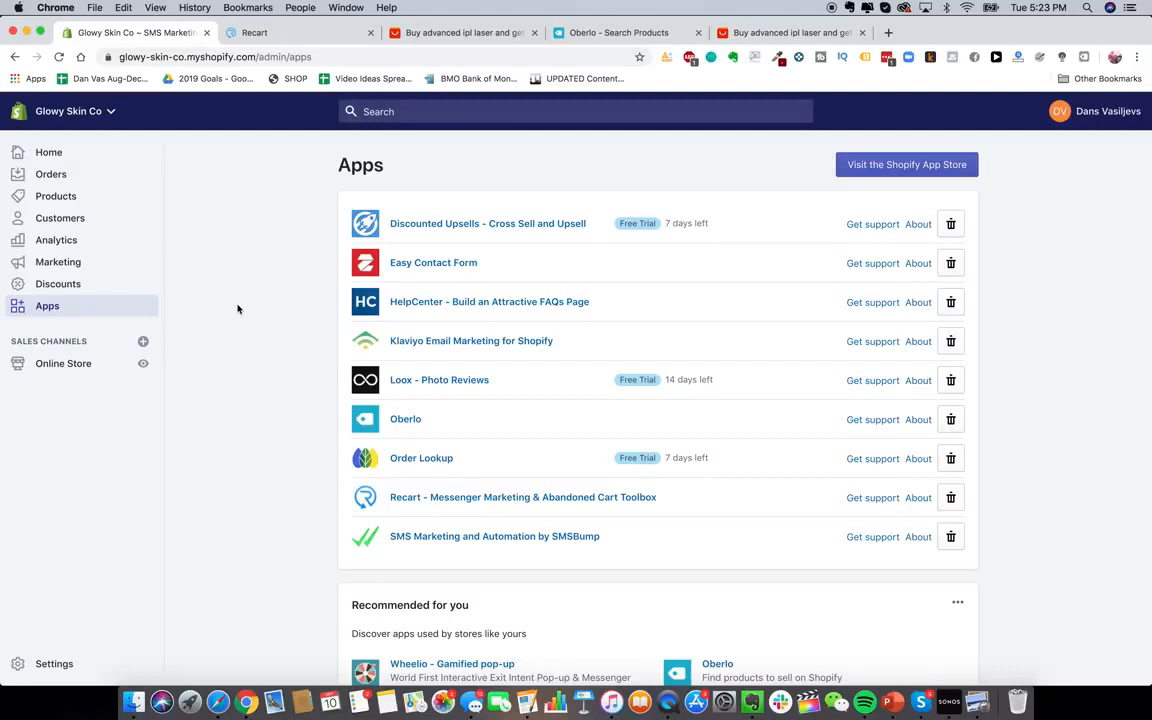
Check Oberlo's dashboard showing 1 product to import, then view the AliExpress 'advanced ipl laser' results
{"action": "left_click", "coordinate": [601, 42]}
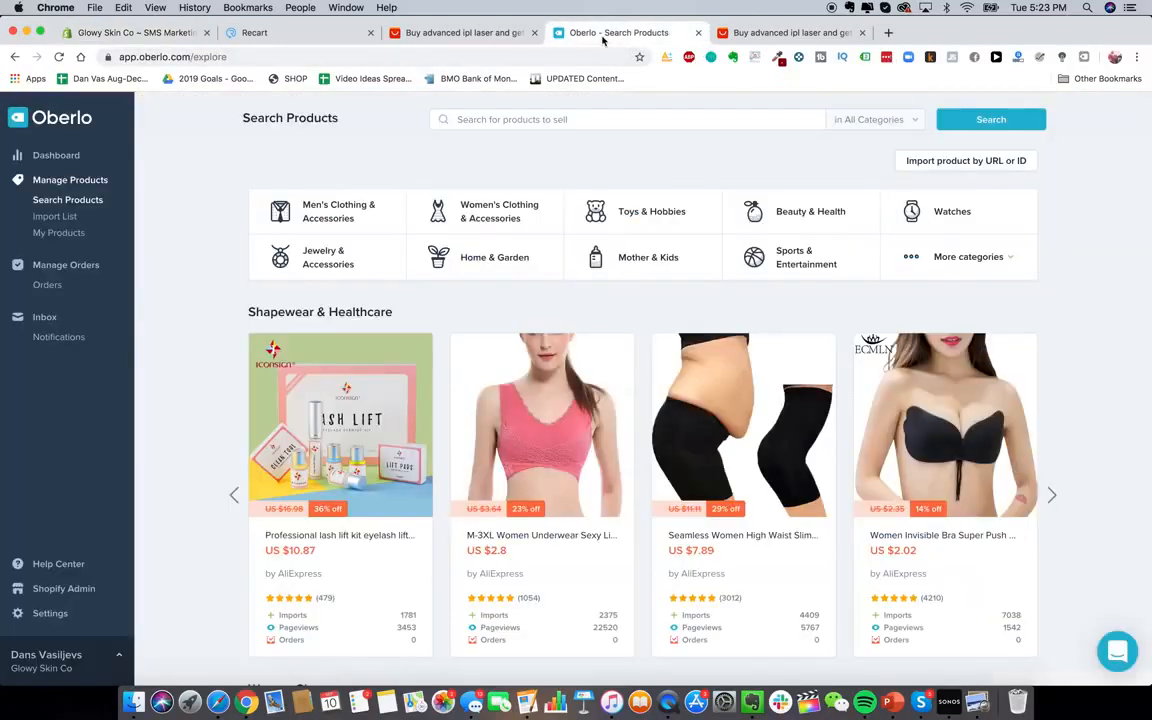
{"action": "left_click", "coordinate": [50, 155]}
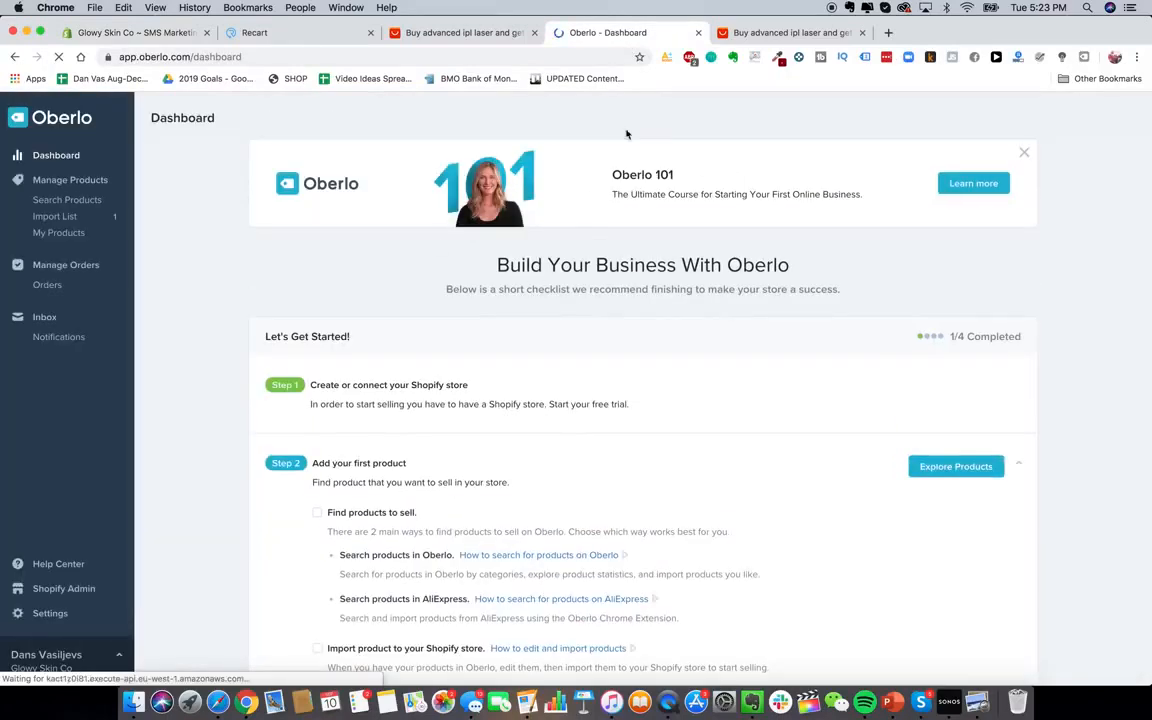
{"action": "left_click", "coordinate": [724, 39]}
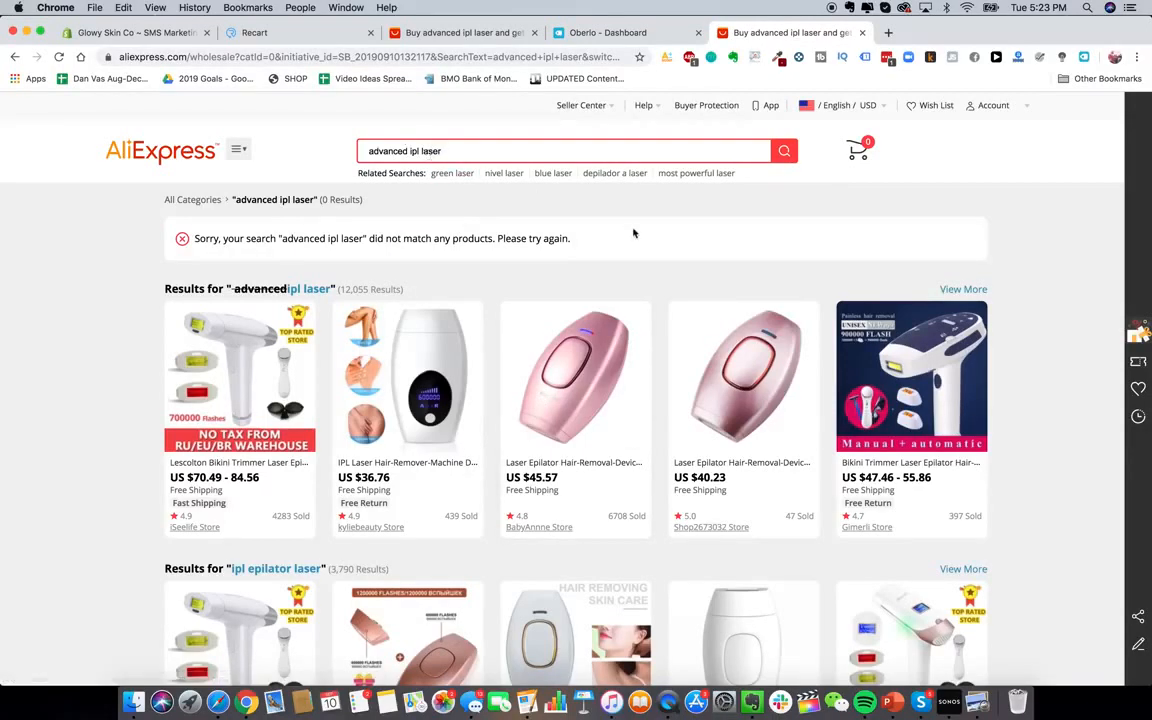
Import the $40.23 pink handheld laser epilator from AliExpress into Oberlo and reload the dashboard
{"action": "left_click", "coordinate": [718, 388]}
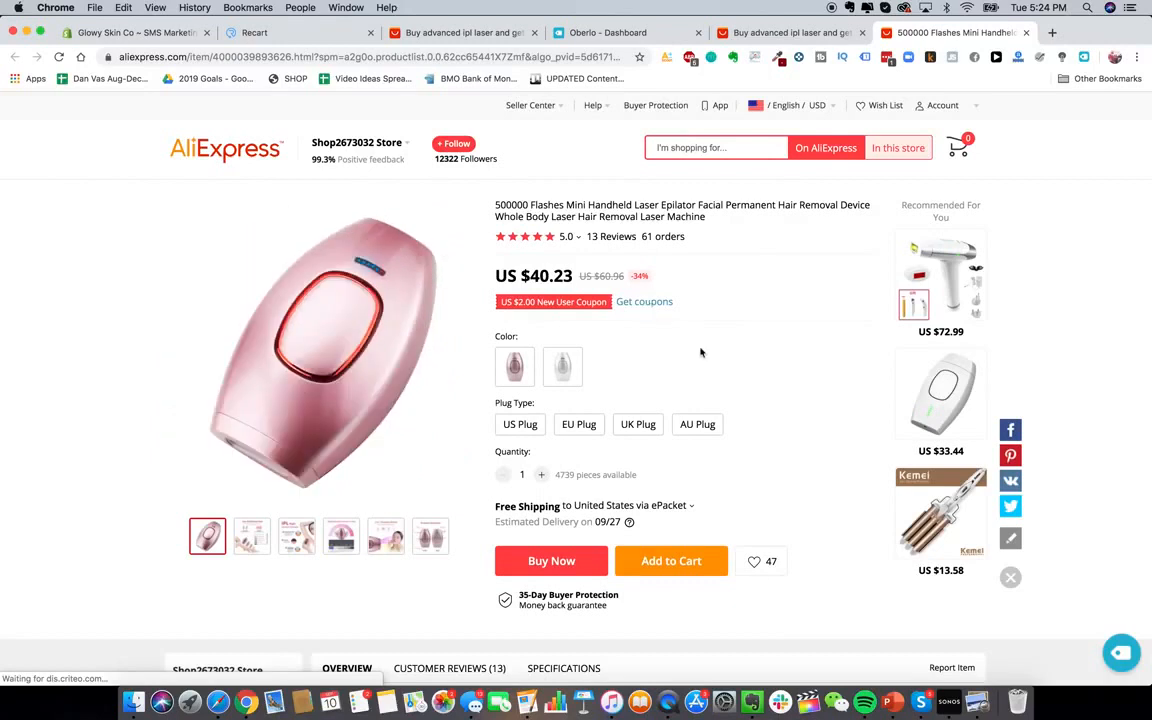
{"action": "left_click", "coordinate": [1117, 654]}
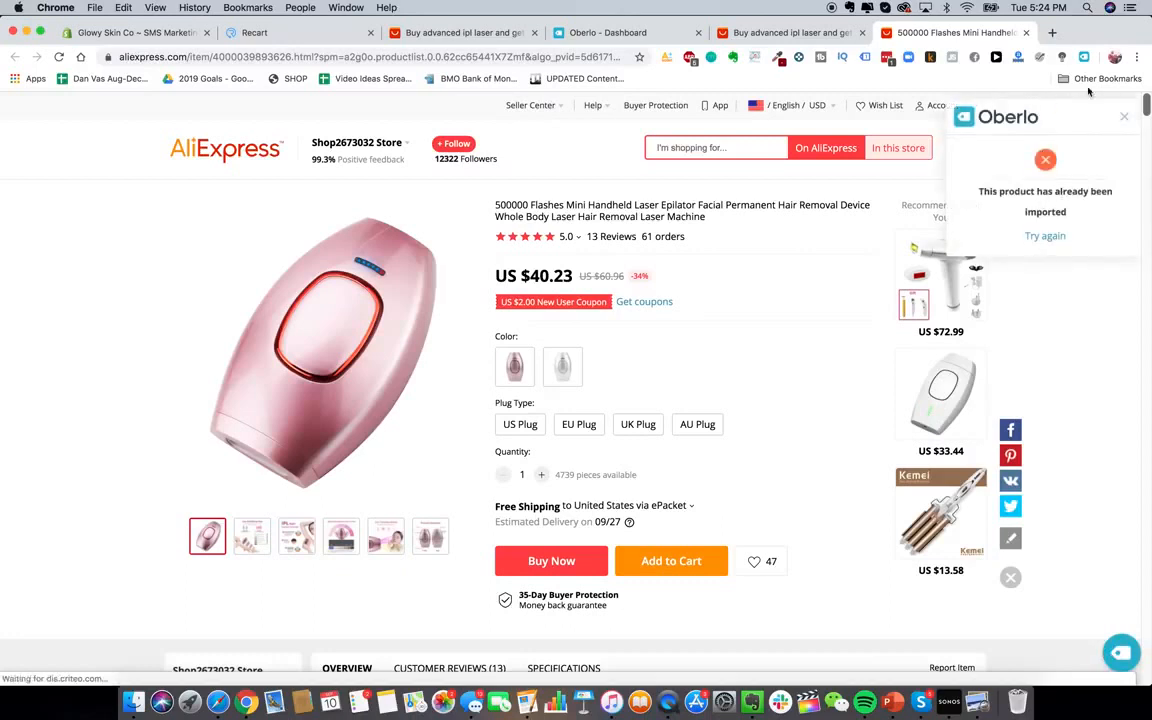
{"action": "left_click", "coordinate": [1121, 116]}
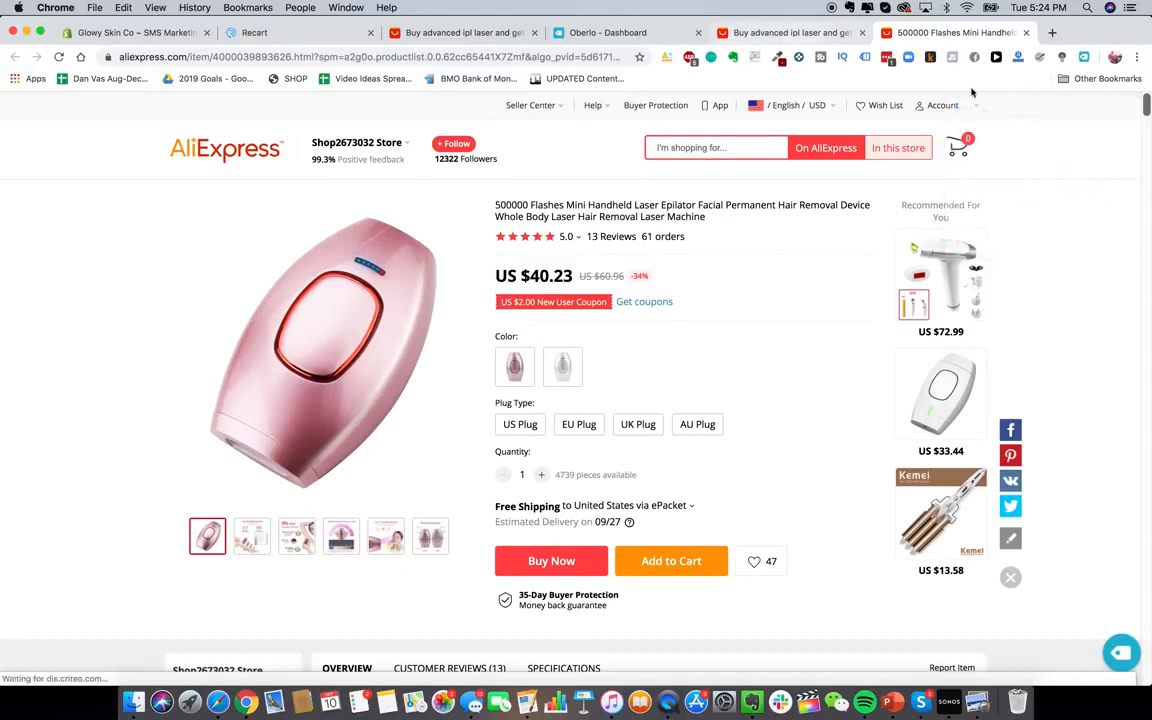
{"action": "left_click", "coordinate": [1084, 57]}
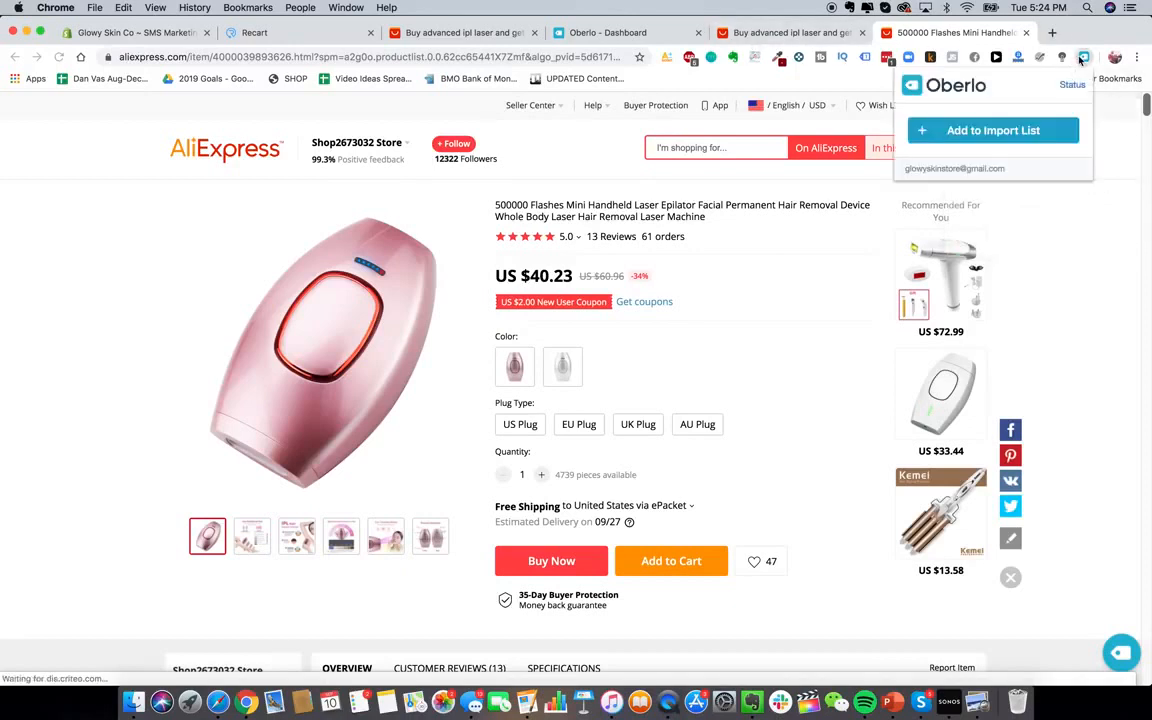
{"action": "left_click", "coordinate": [1023, 137]}
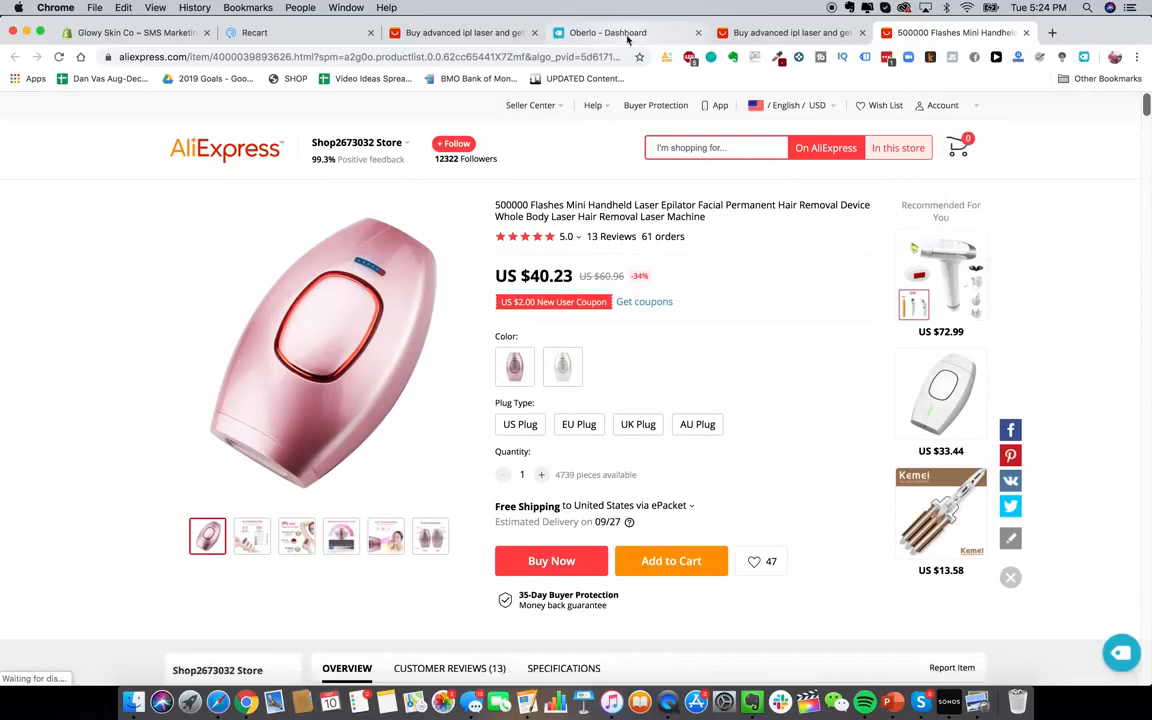
{"action": "left_click", "coordinate": [620, 33]}
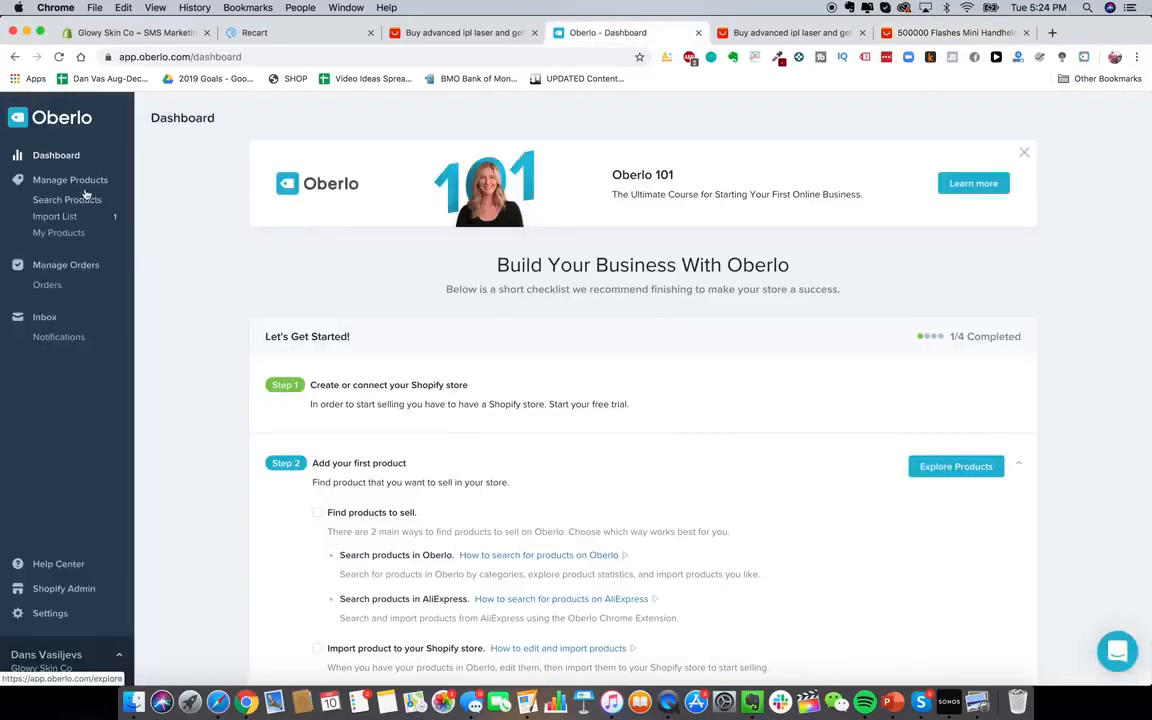
{"action": "left_click", "coordinate": [67, 164]}
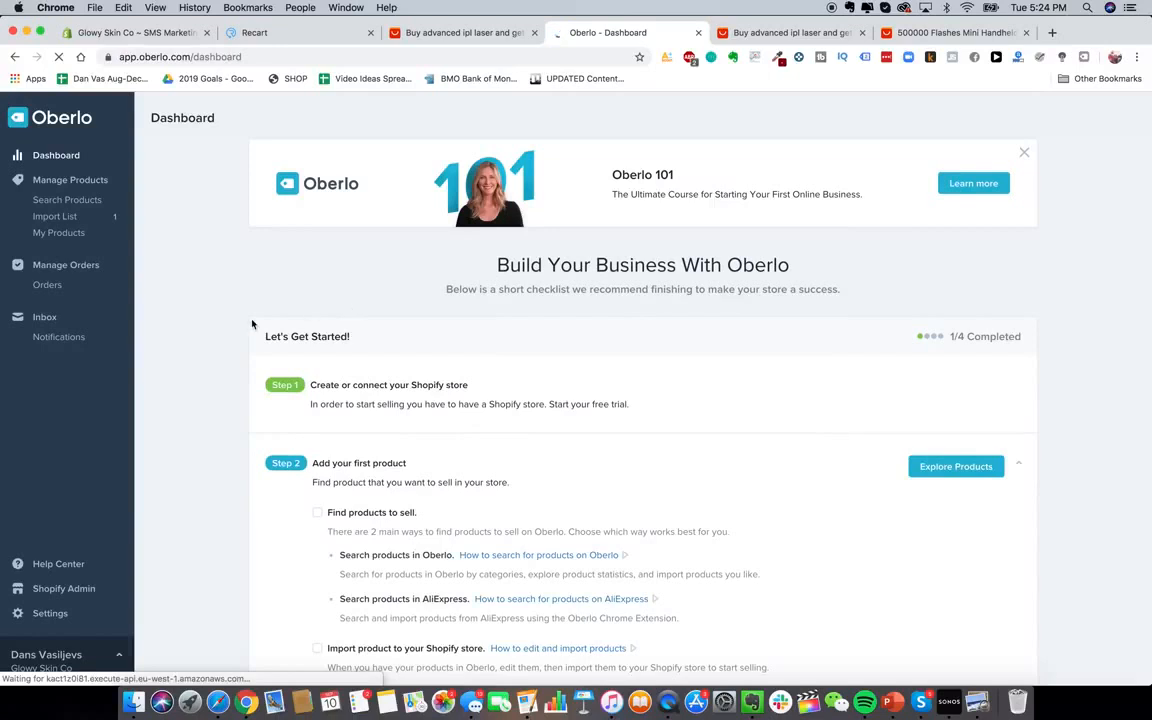
{"action": "scroll", "coordinate": [240, 330], "scroll_direction": "down", "scroll_amount": 3}
{"action": "scroll", "coordinate": [241, 358], "scroll_direction": "up", "scroll_amount": 5}
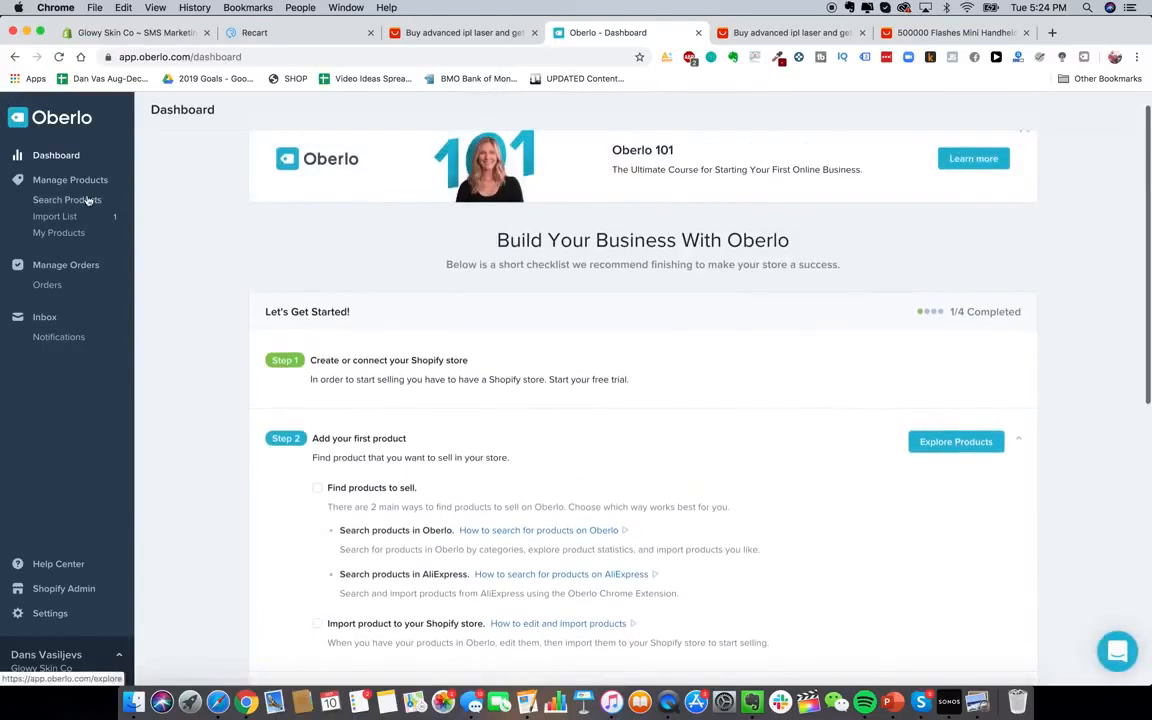
In the Import List, retitle the product 'Glowy Skin Advanced Laser Hair IPL Removal Device'
{"action": "left_click", "coordinate": [55, 216]}
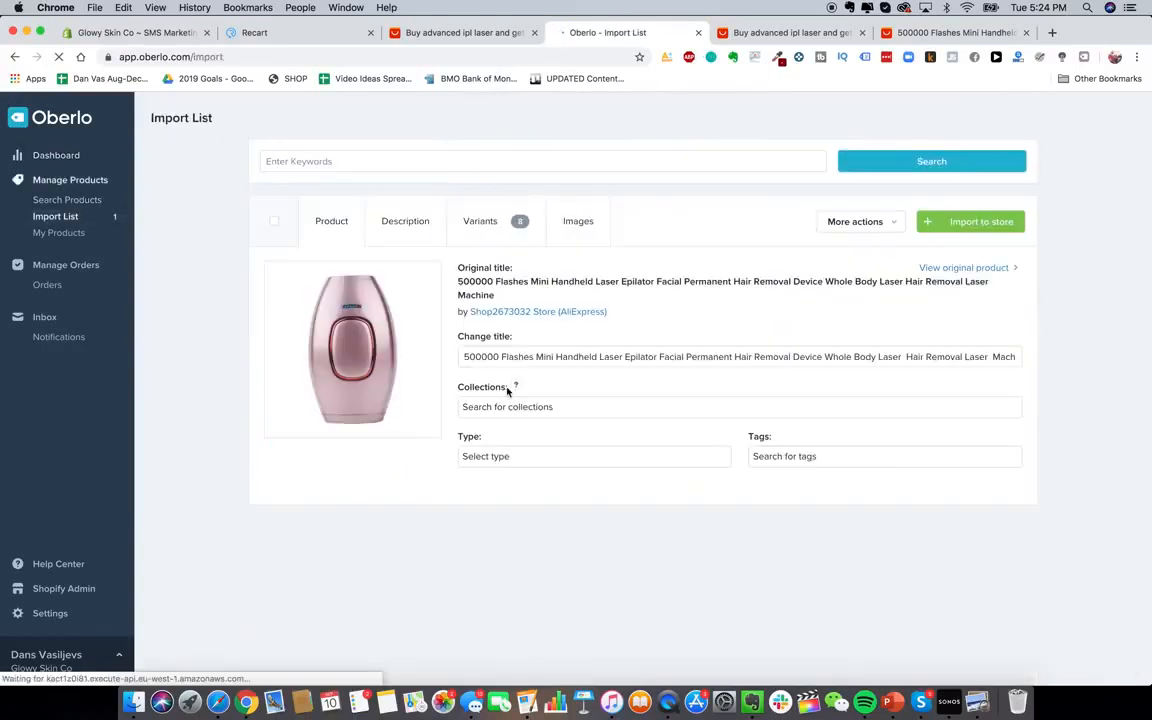
{"action": "triple_click", "coordinate": [577, 356]}
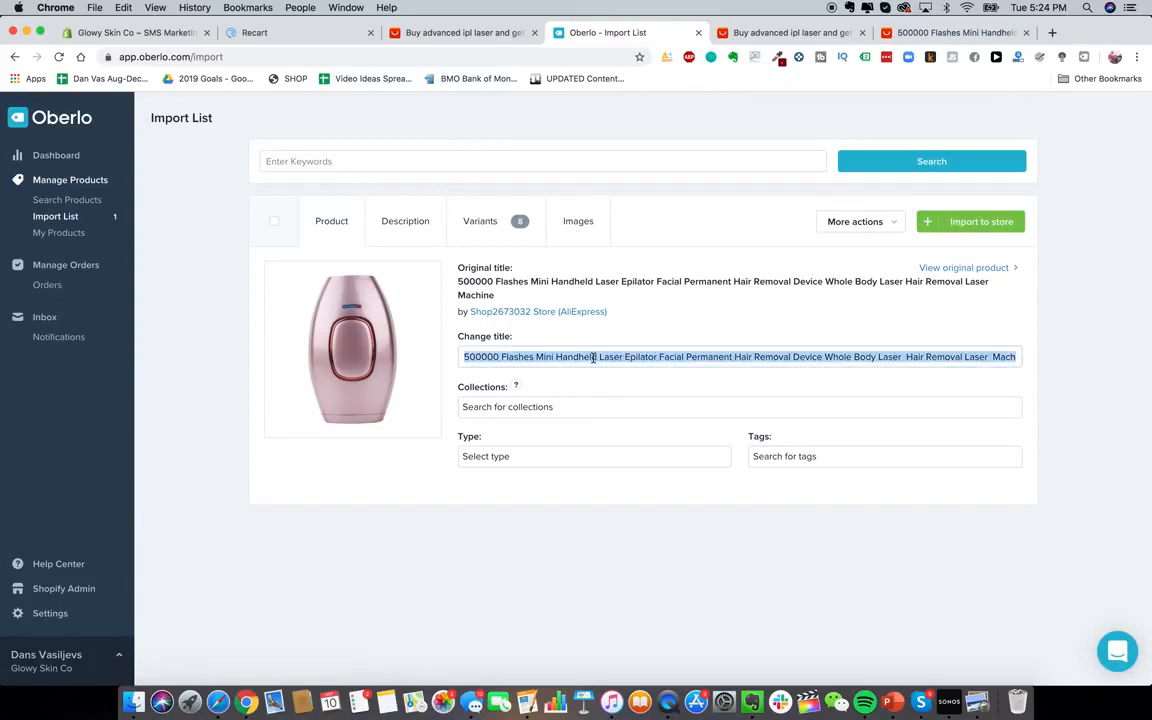
{"action": "left_click", "coordinate": [577, 356]}
{"action": "triple_click", "coordinate": [517, 356]}
{"action": "type", "text": "Glowy Sk"}
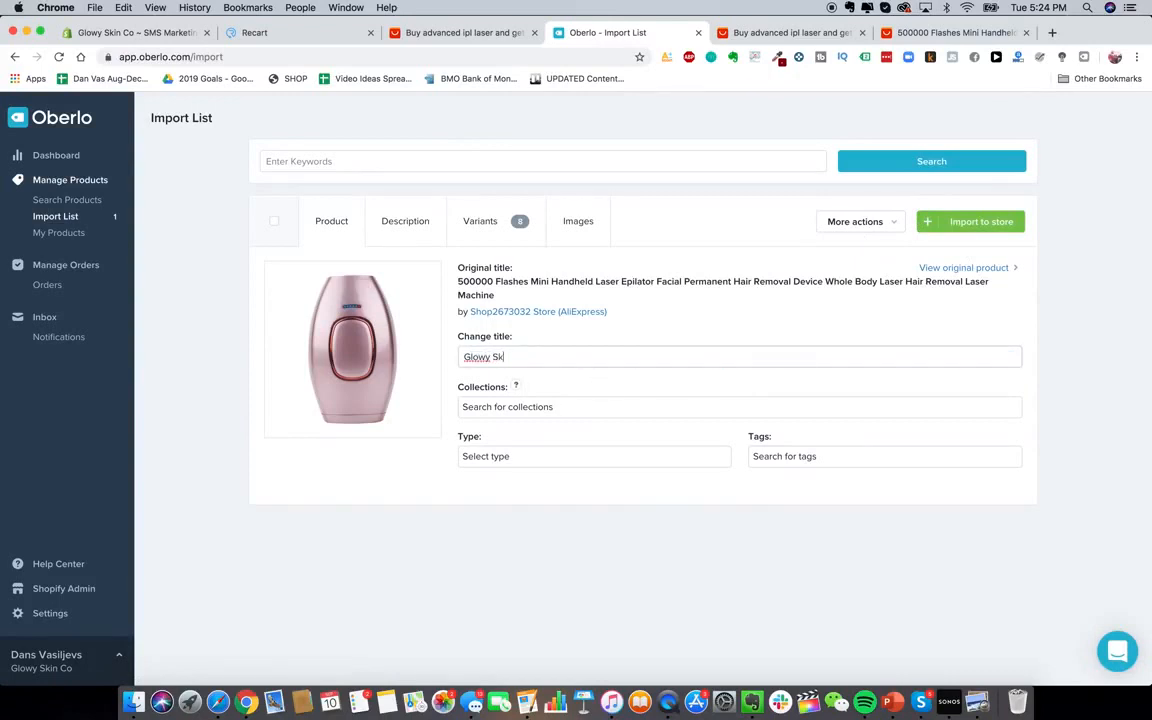
{"action": "type", "text": "in Advanced Laser Hair IPL Removal Device"}
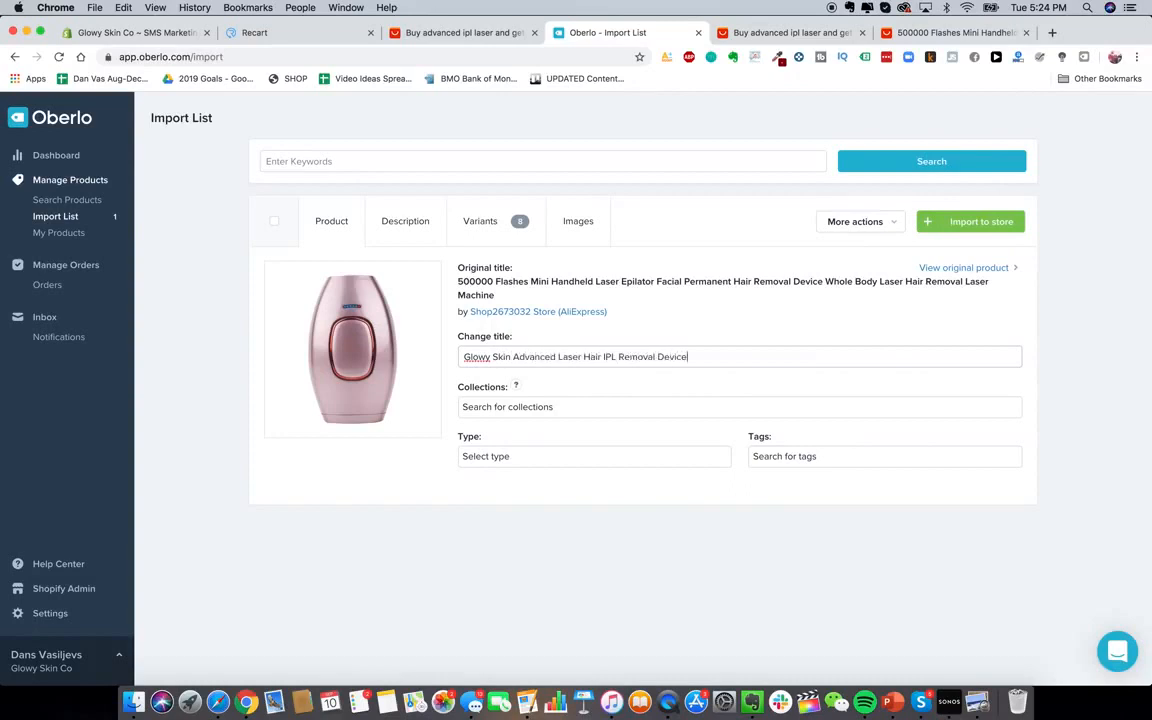
Review the product description and select its specs from Power Type to the end
{"action": "left_click", "coordinate": [403, 226]}
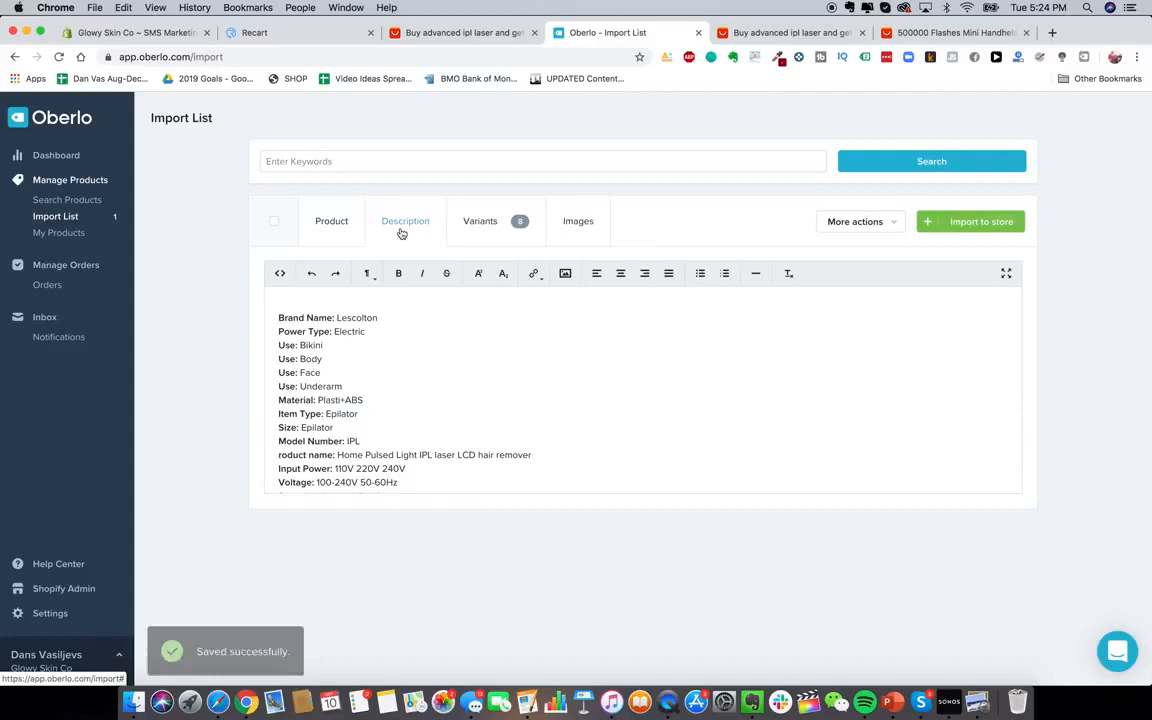
{"action": "scroll", "coordinate": [440, 357], "scroll_direction": "down", "scroll_amount": 5}
{"action": "left_click", "coordinate": [439, 357]}
{"action": "scroll", "coordinate": [438, 357], "scroll_direction": "up", "scroll_amount": 2}
{"action": "left_click_drag", "start_coordinate": [378, 334], "coordinate": [447, 499]}
{"action": "scroll", "coordinate": [440, 422], "scroll_direction": "up", "scroll_amount": 4}
{"action": "left_click", "coordinate": [332, 342]}
{"action": "left_click_drag", "start_coordinate": [324, 327], "coordinate": [452, 498]}
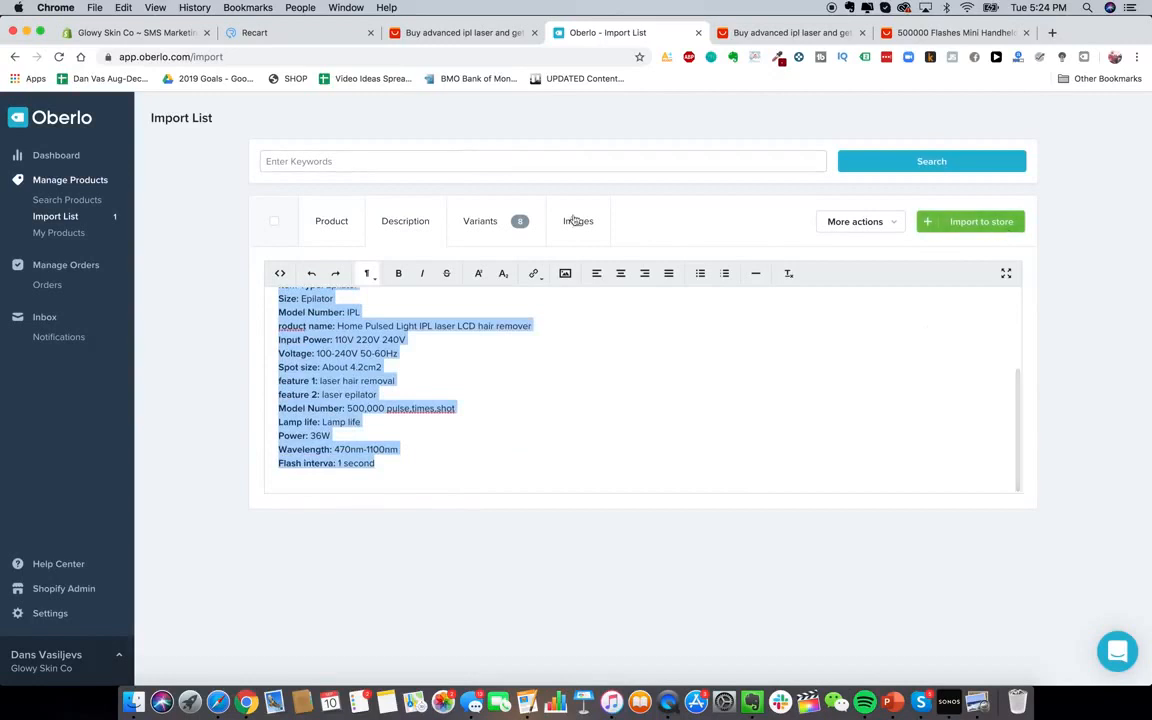
Review the product's eight variants, each priced US$80.46
{"action": "left_click", "coordinate": [519, 221]}
{"action": "scroll", "coordinate": [597, 365], "scroll_direction": "down", "scroll_amount": 5}
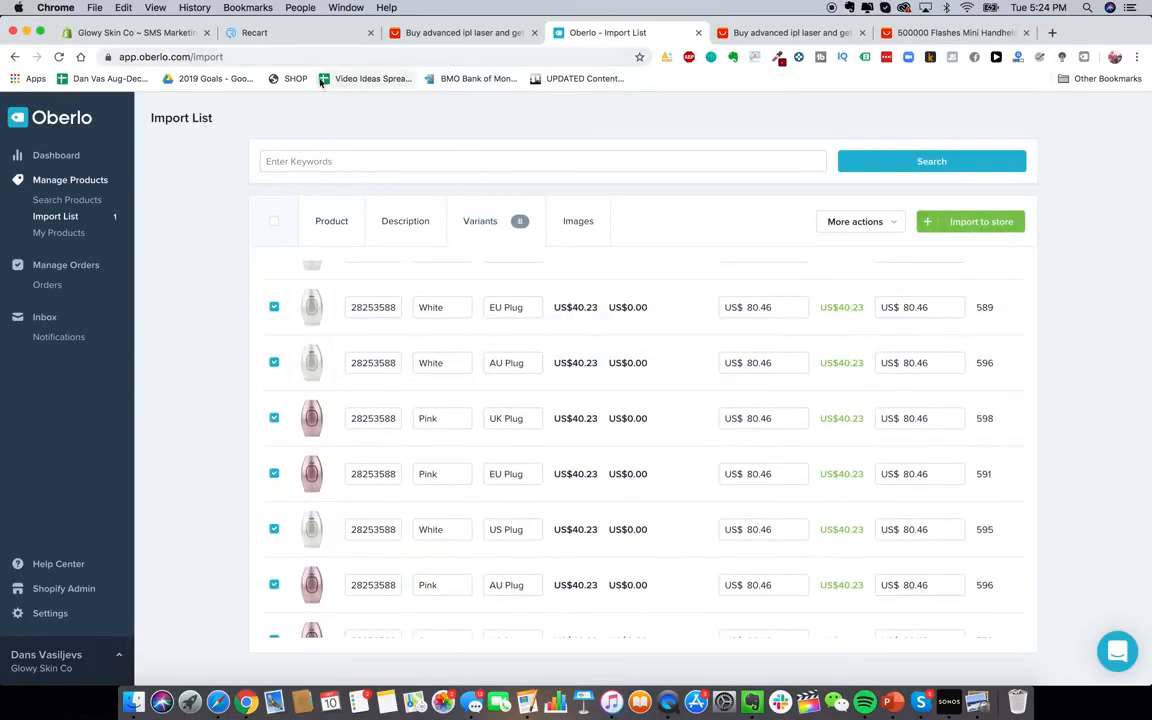
{"action": "scroll", "coordinate": [486, 352], "scroll_direction": "down", "scroll_amount": 2}
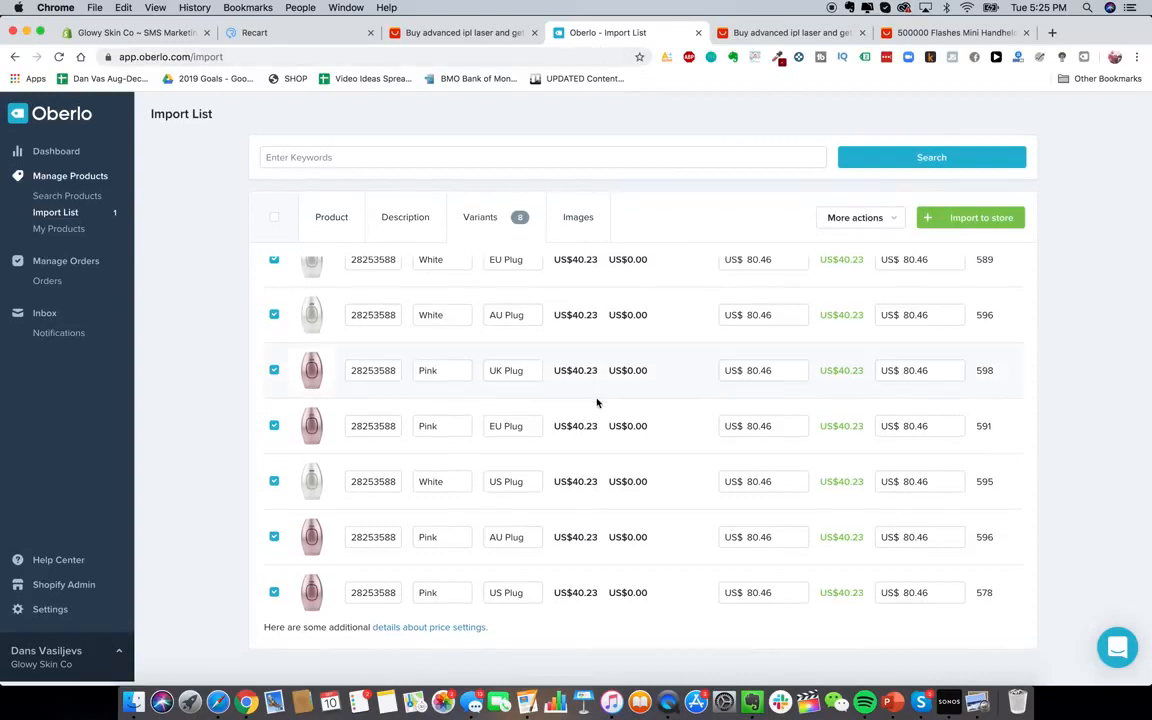
{"action": "left_click", "coordinate": [105, 31]}
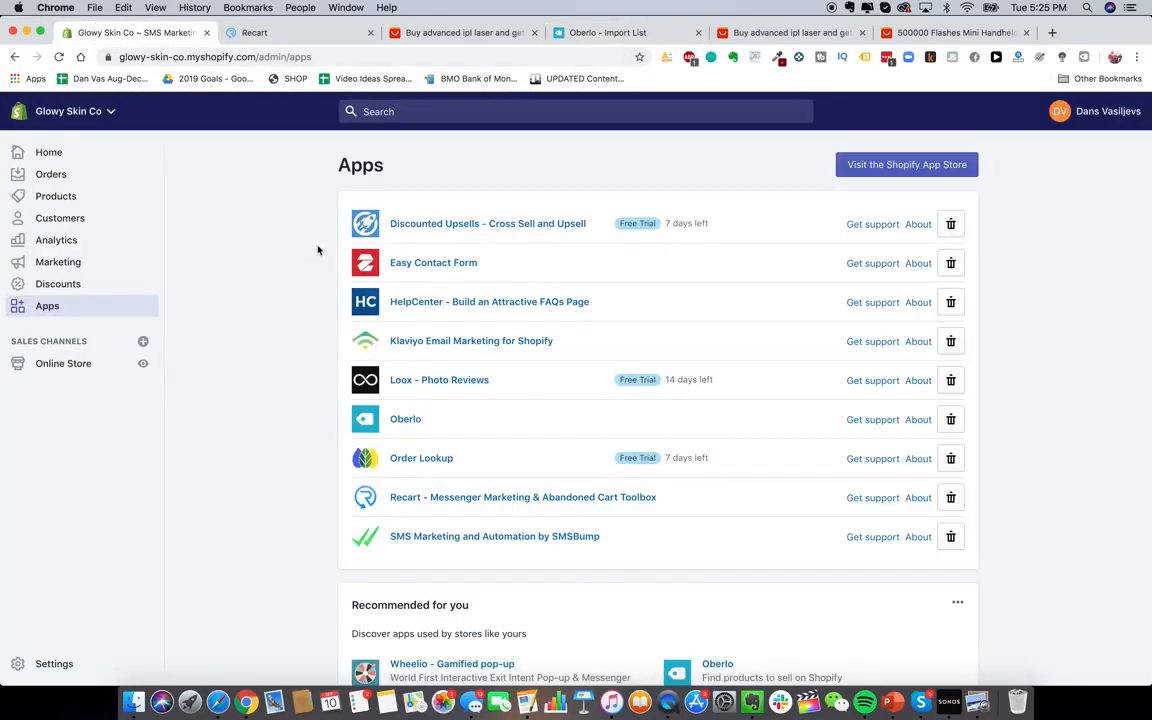
Open the Glowy Skin Co store's Orders page in Shopify
{"action": "left_click", "coordinate": [94, 178]}
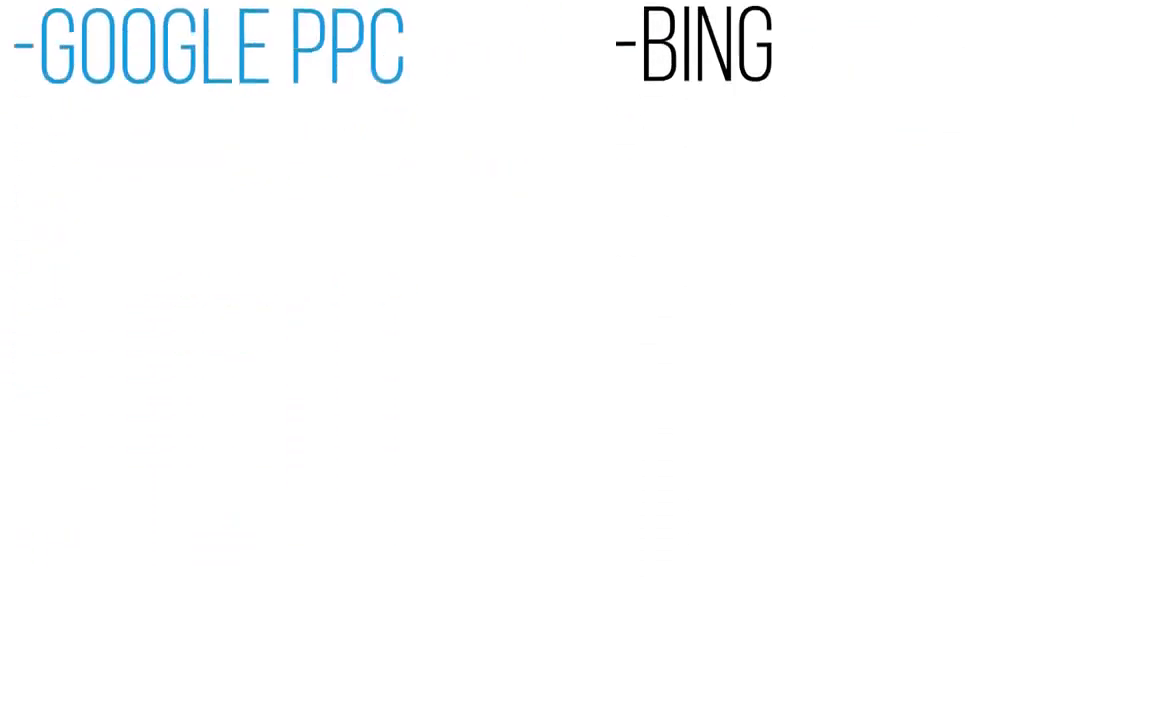
Dismiss the not-logged-in prompt and load business.facebook.com
{"action": "left_click", "coordinate": [661, 243]}
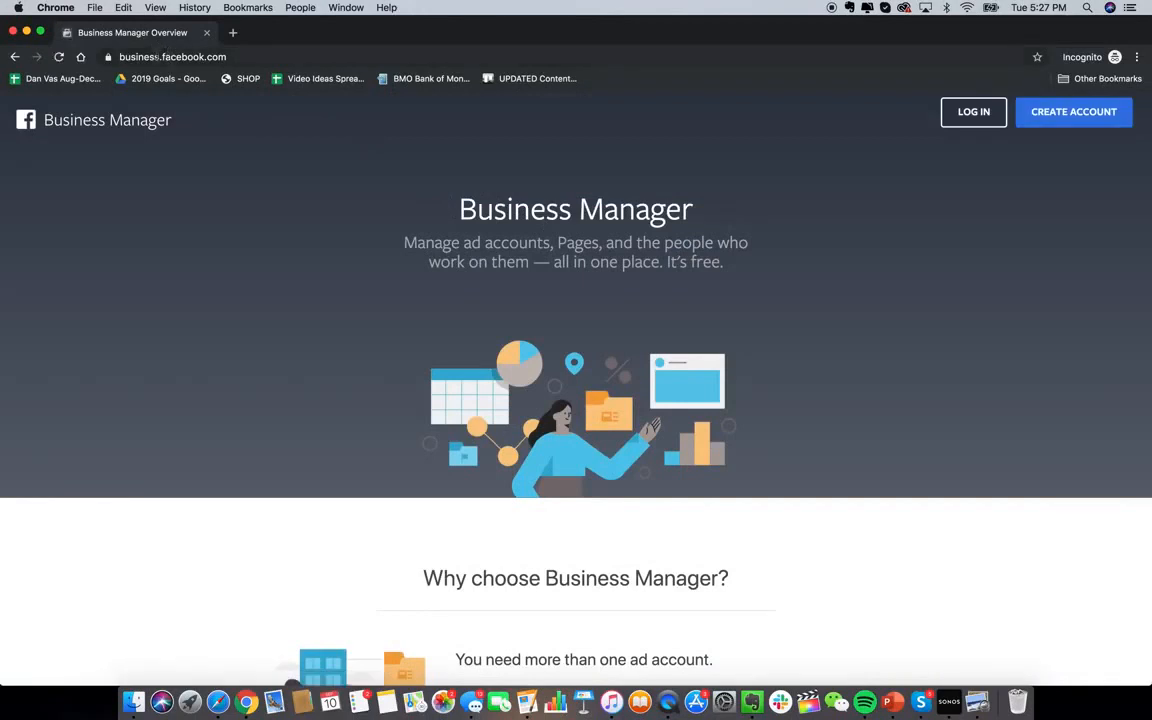
{"action": "left_click", "coordinate": [157, 56]}
{"action": "type", "text": "bu"}
{"action": "key", "text": "Return"}
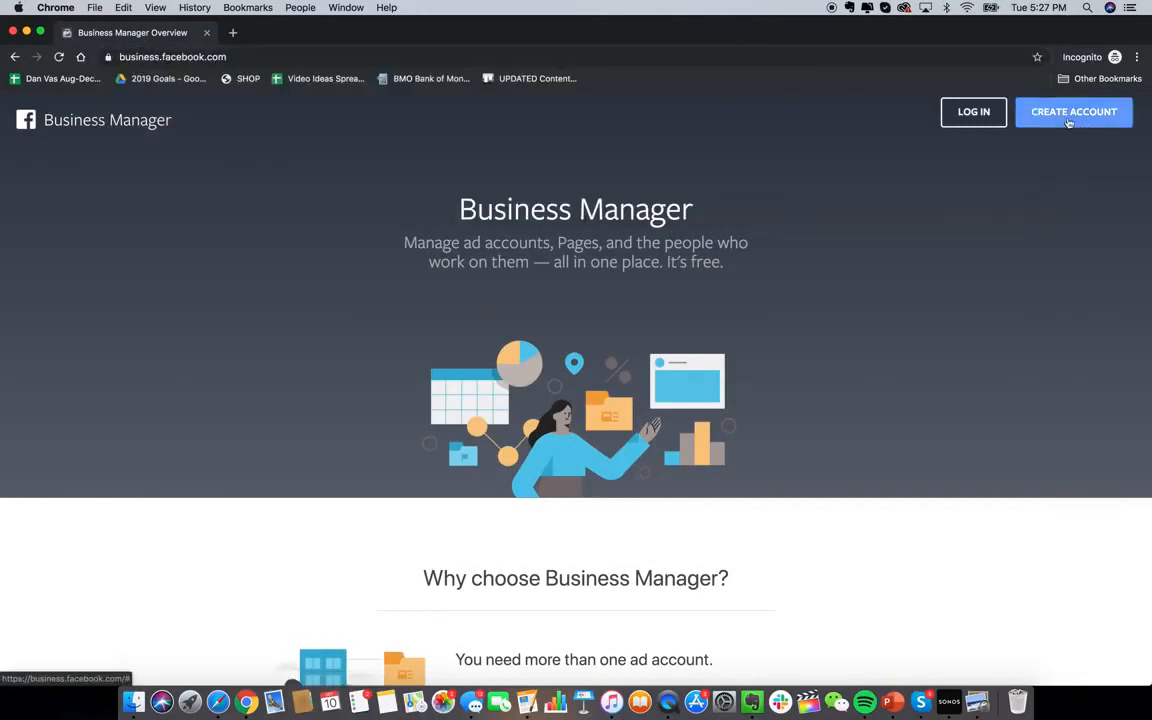
{"action": "scroll", "coordinate": [848, 423], "scroll_direction": "down", "scroll_amount": 1}
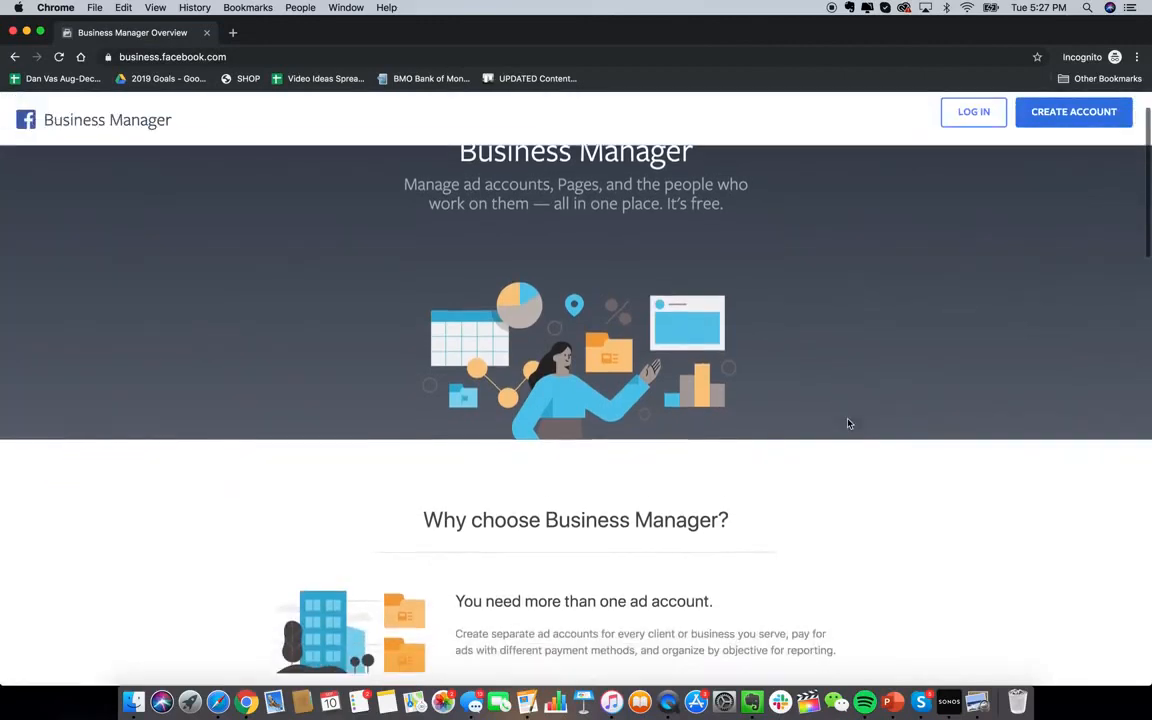
{"action": "scroll", "coordinate": [848, 423], "scroll_direction": "up", "scroll_amount": 1}
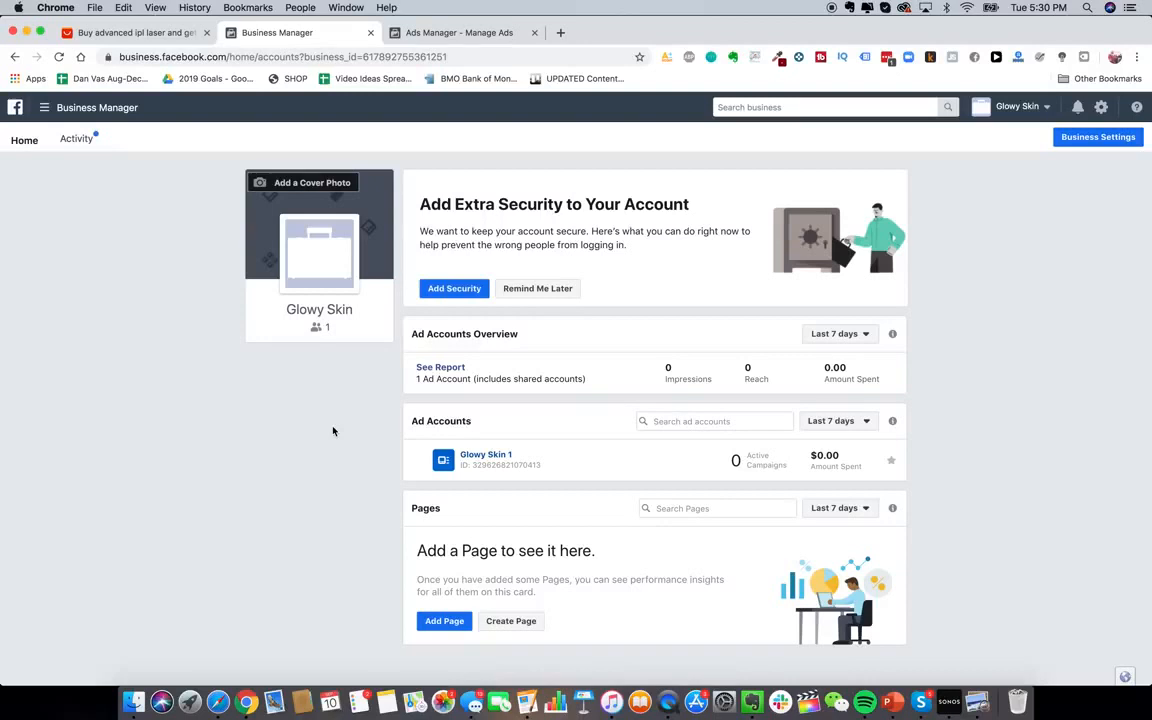
Open Audience Insights from Business Manager's All Tools menu in a new tab
{"action": "left_click", "coordinate": [44, 107]}
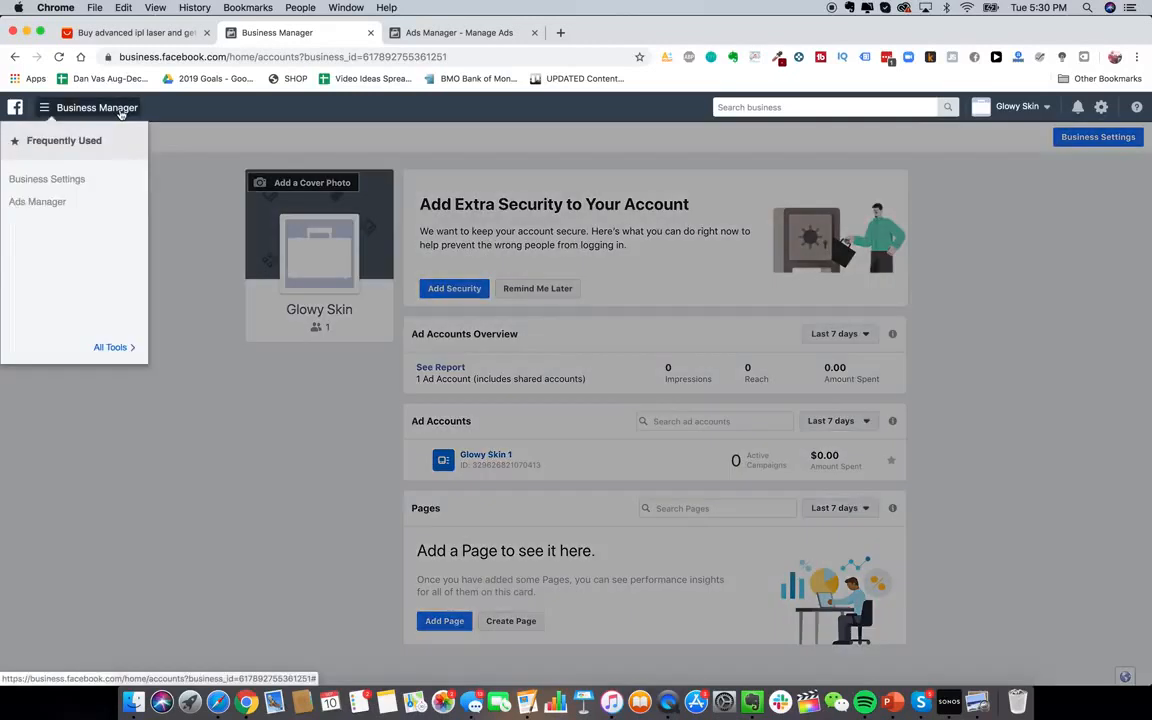
{"action": "mouse_move", "coordinate": [103, 343]}
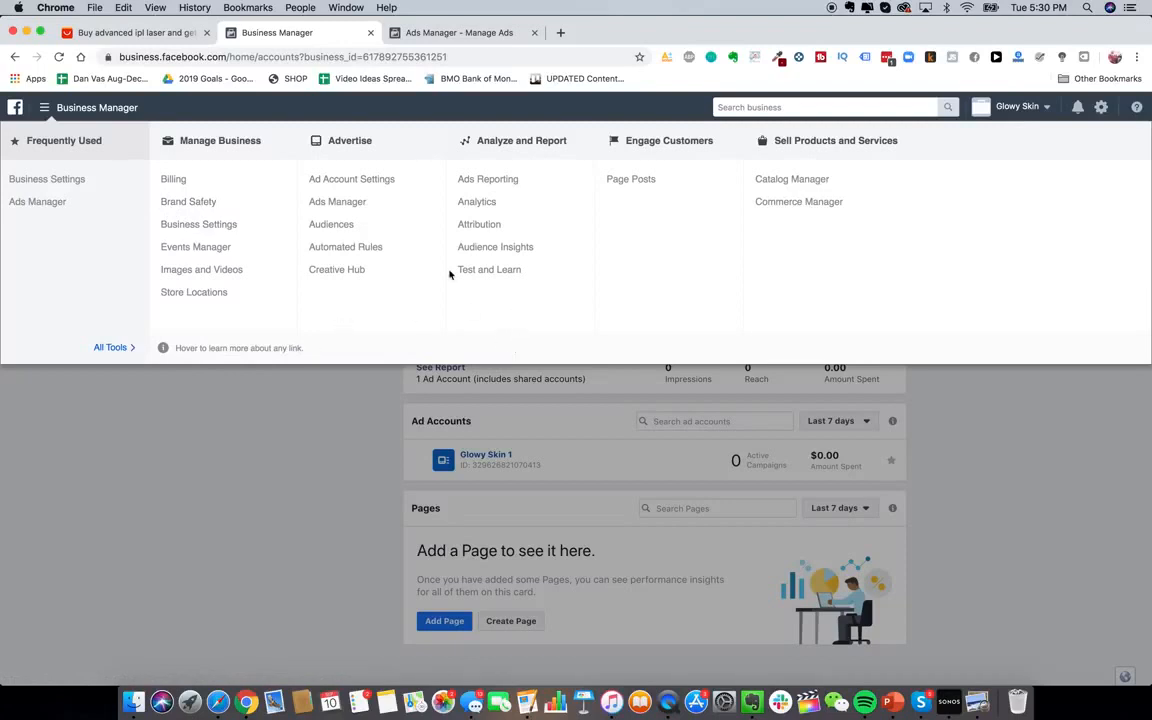
{"action": "right_click", "coordinate": [512, 247]}
{"action": "left_click", "coordinate": [530, 251]}
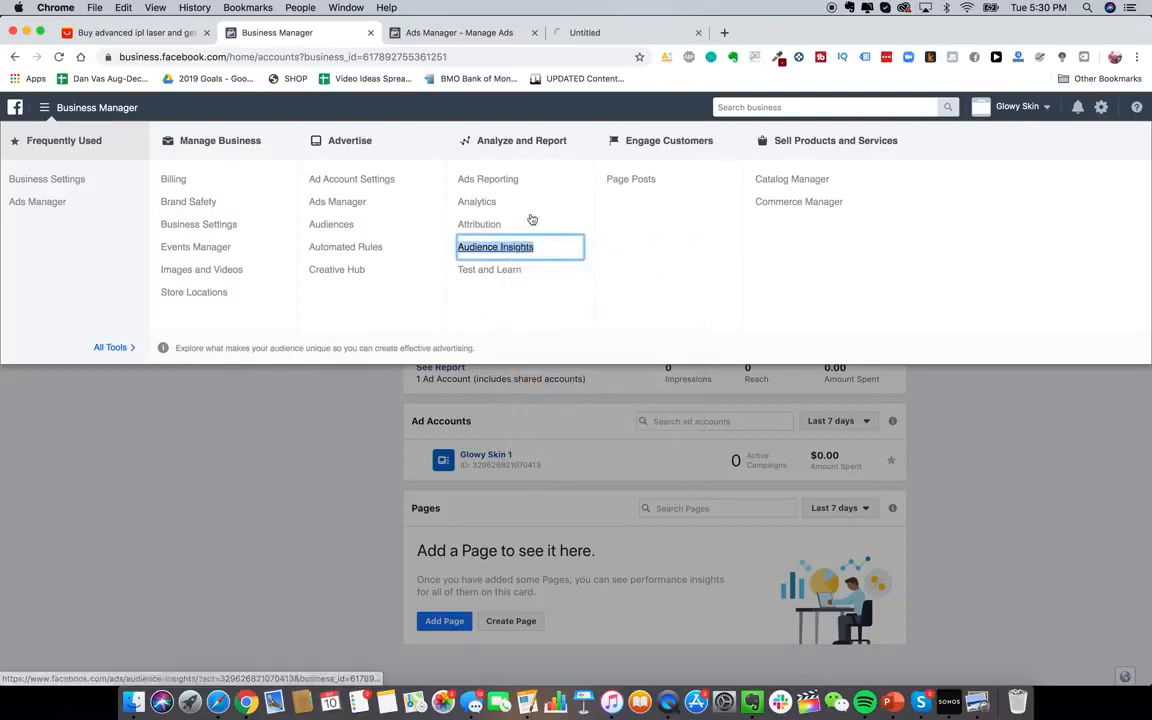
{"action": "left_click", "coordinate": [625, 33]}
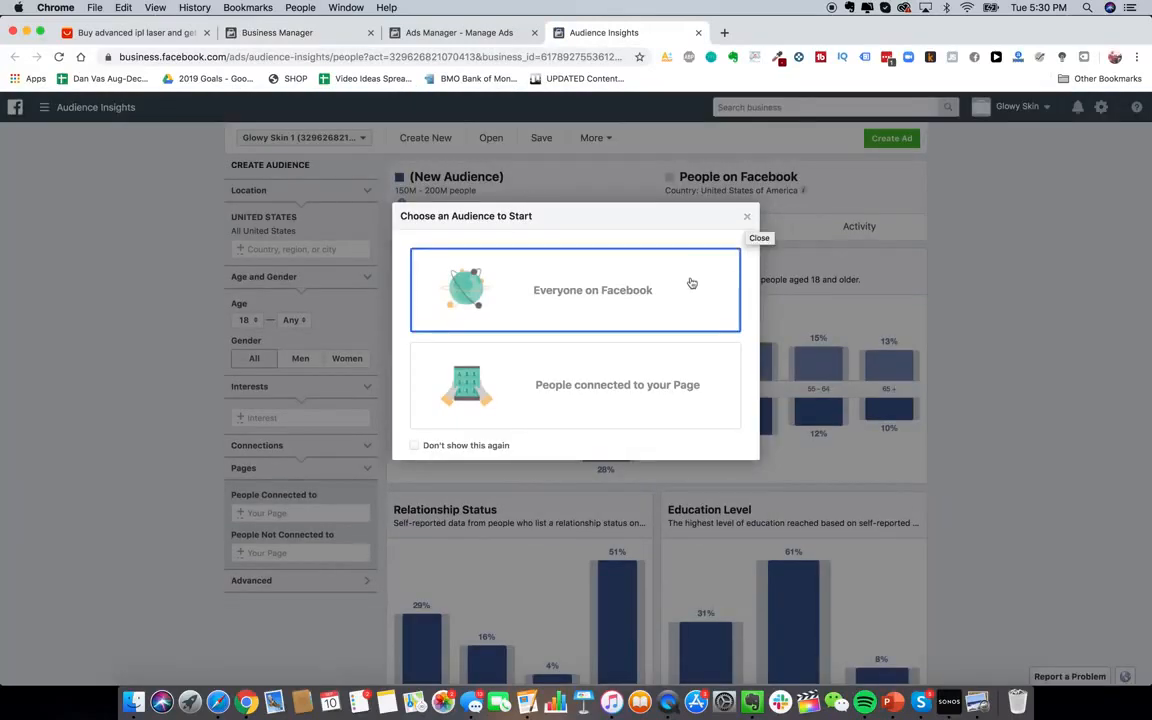
Start with everyone on Facebook and add Australia, United Kingdom and Canada as locations
{"action": "left_click", "coordinate": [668, 302]}
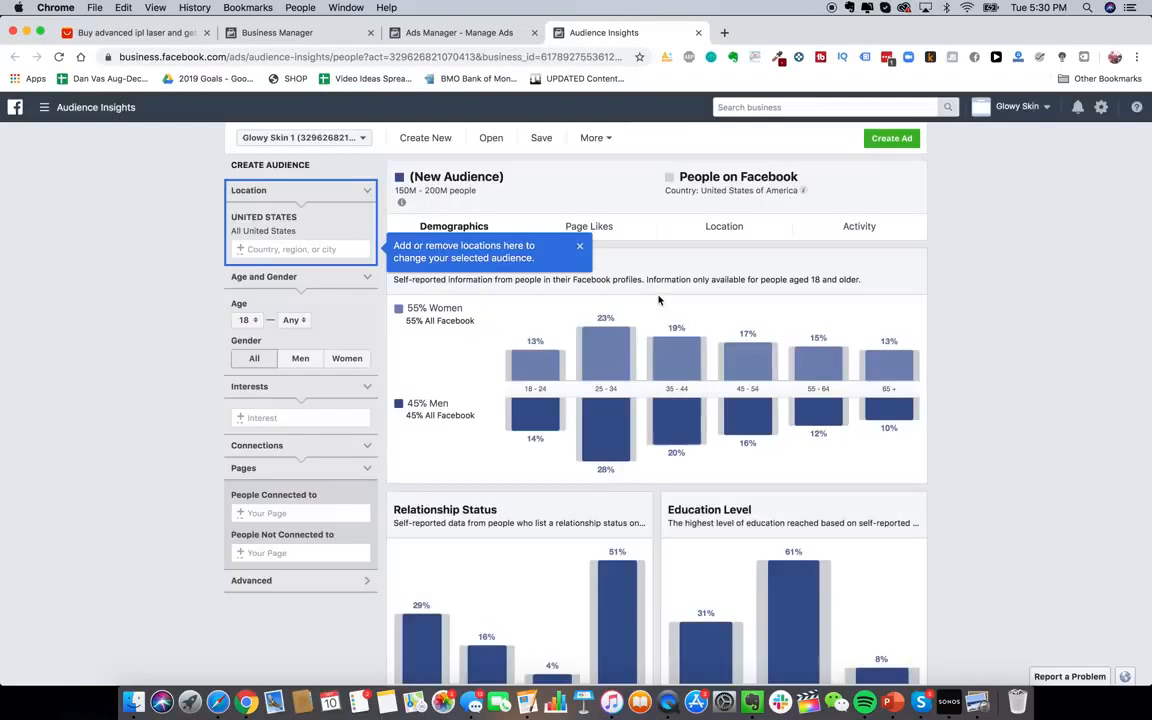
{"action": "left_click", "coordinate": [579, 246]}
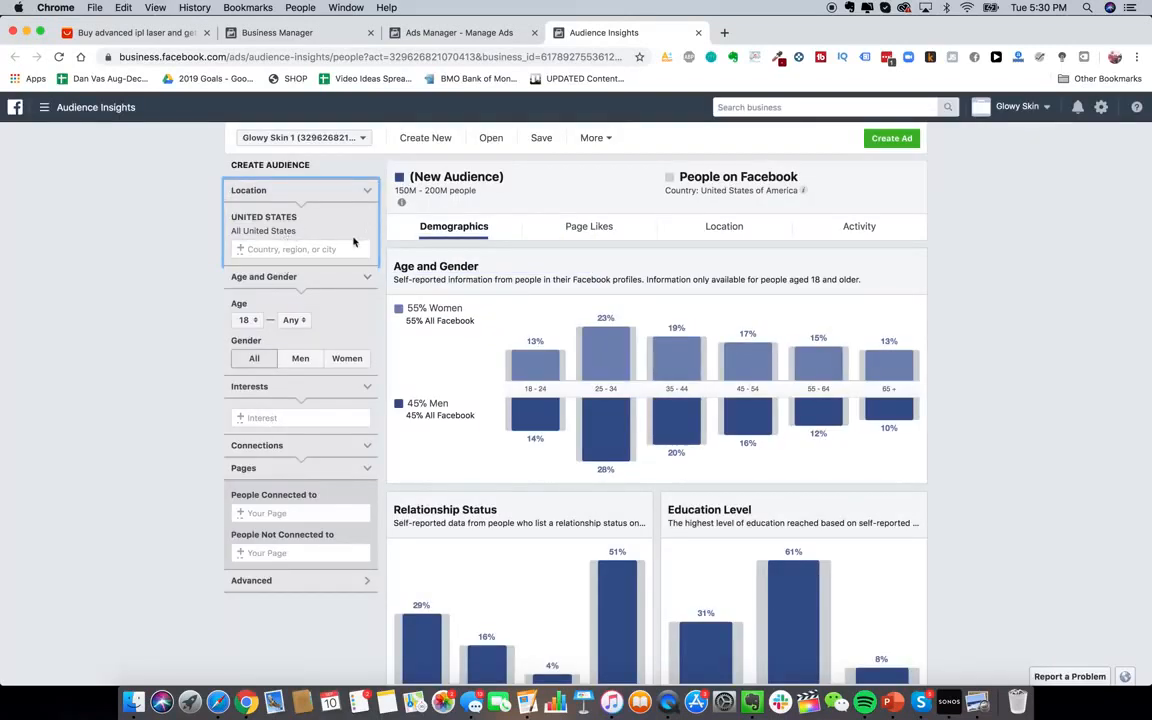
{"action": "left_click", "coordinate": [268, 417]}
{"action": "left_click", "coordinate": [264, 252]}
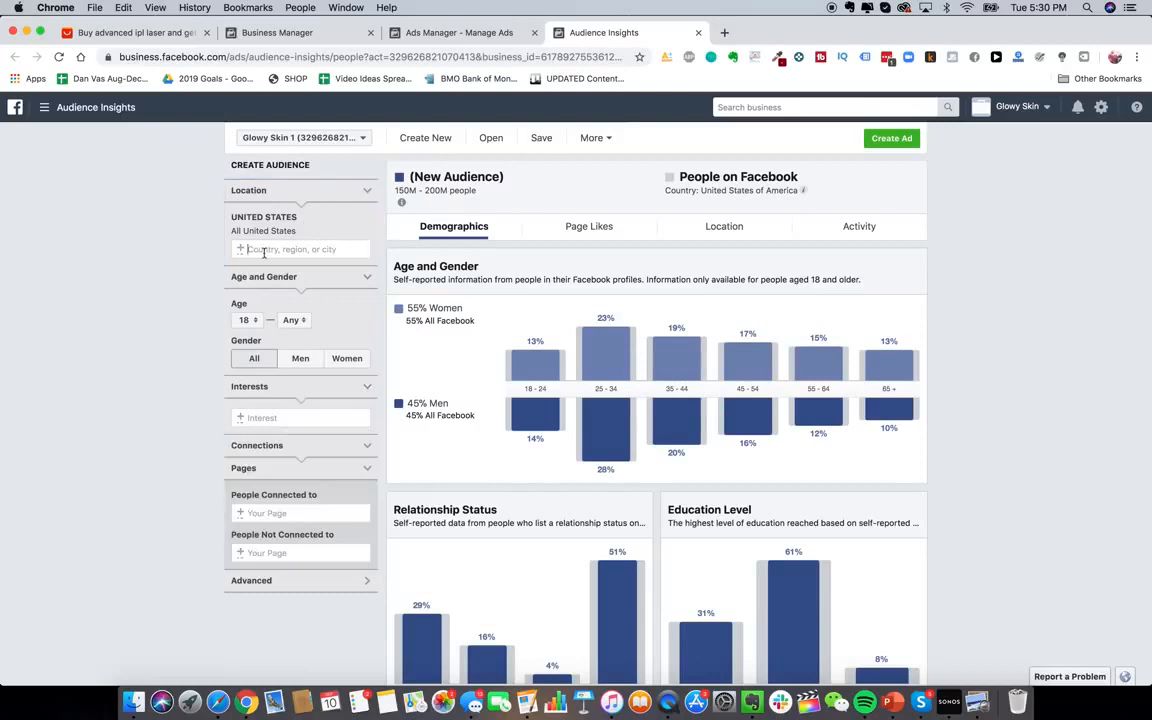
{"action": "type", "text": "australia"}
{"action": "key", "text": "Return"}
{"action": "type", "text": "uni"}
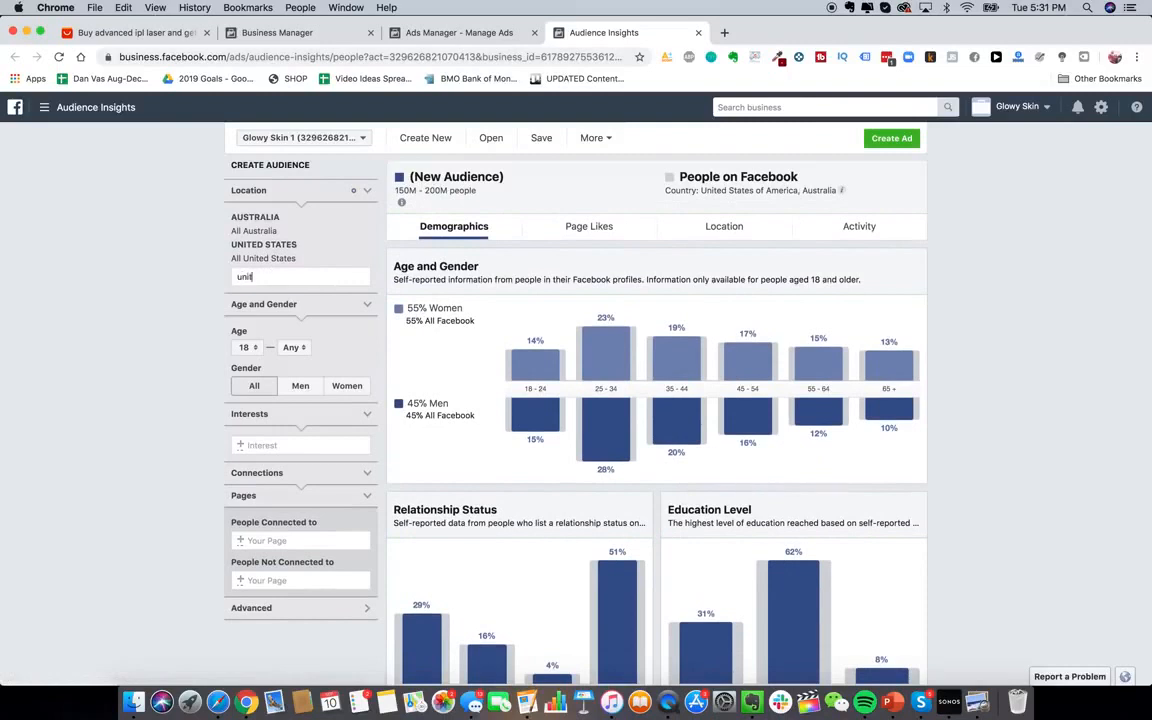
{"action": "type", "text": "ted k"}
{"action": "left_click", "coordinate": [250, 298]}
{"action": "type", "text": "canada"}
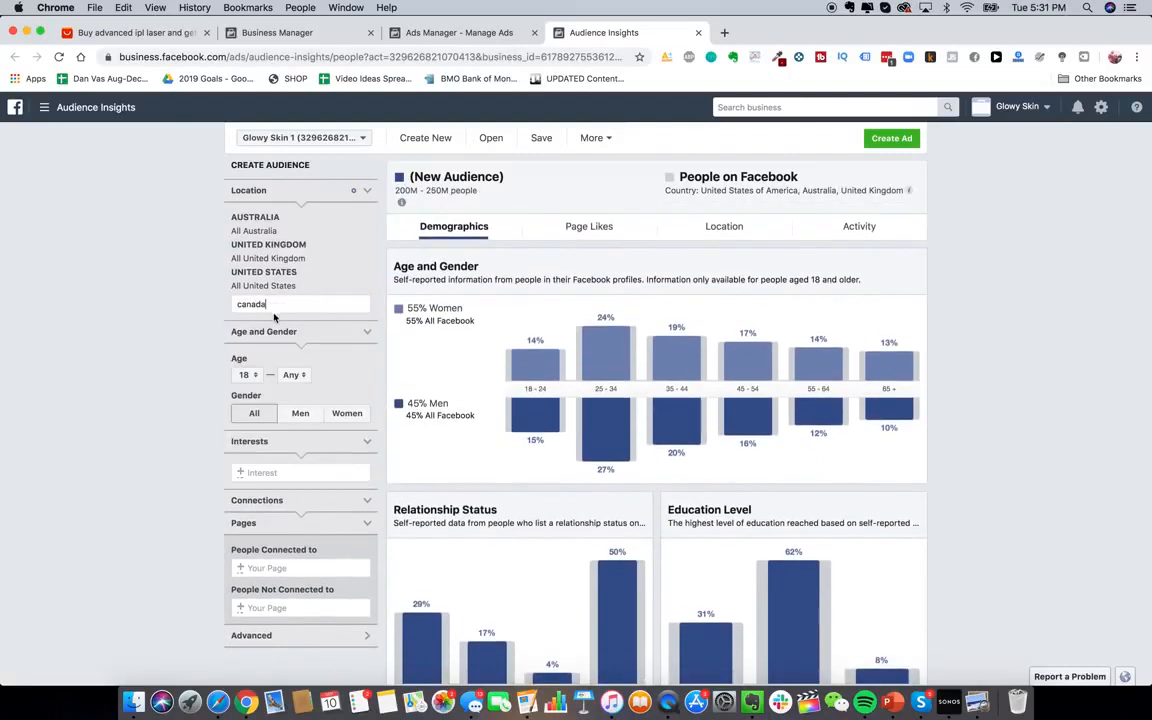
{"action": "left_click", "coordinate": [275, 322]}
Add Hair removal as the audience's interest
{"action": "left_click", "coordinate": [281, 473]}
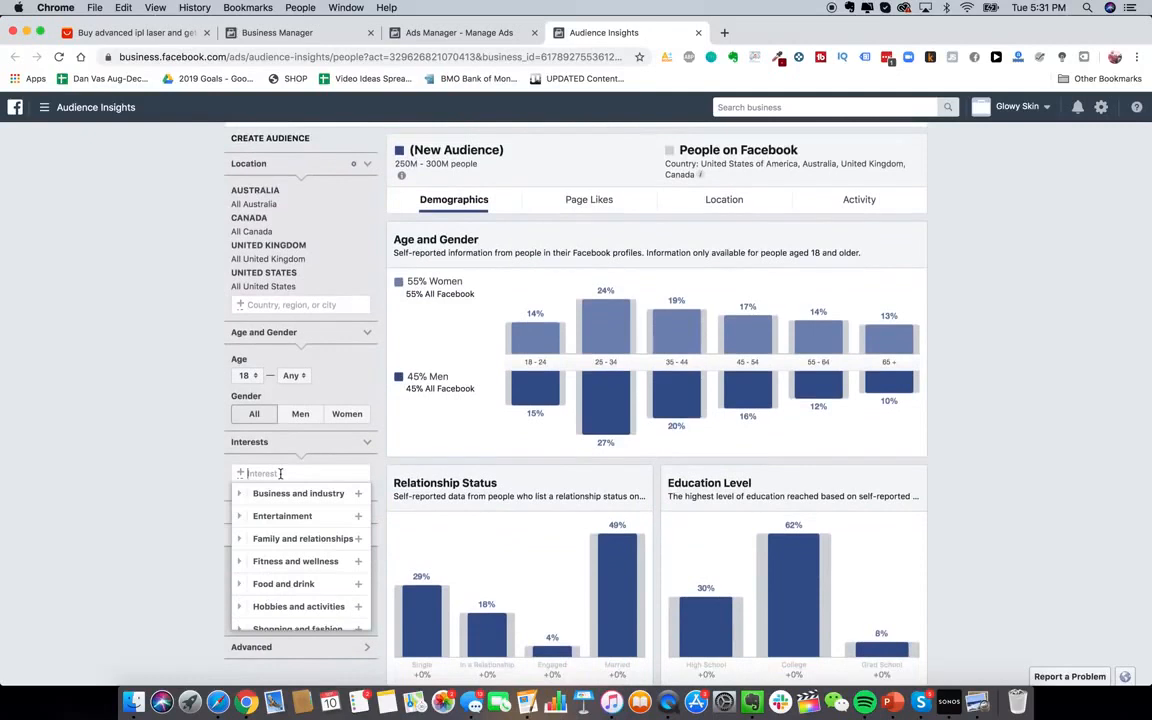
{"action": "type", "text": "laser hair removal"}
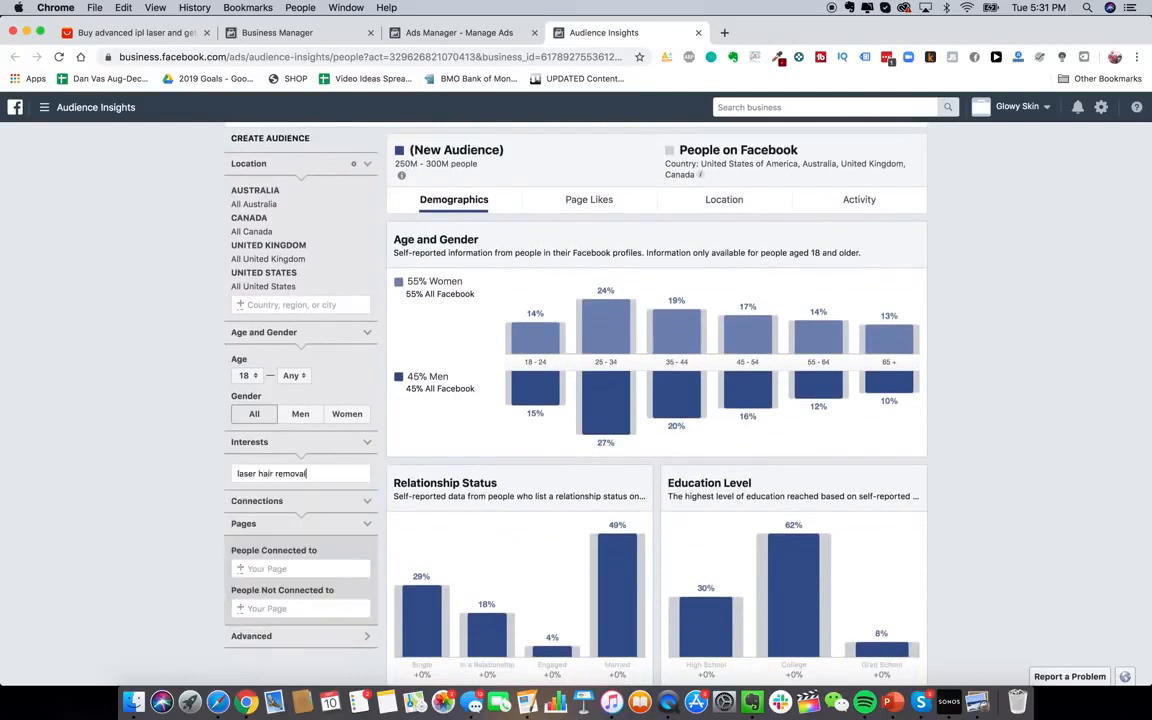
{"action": "key", "text": "super+a"}
{"action": "type", "text": "laser removal"}
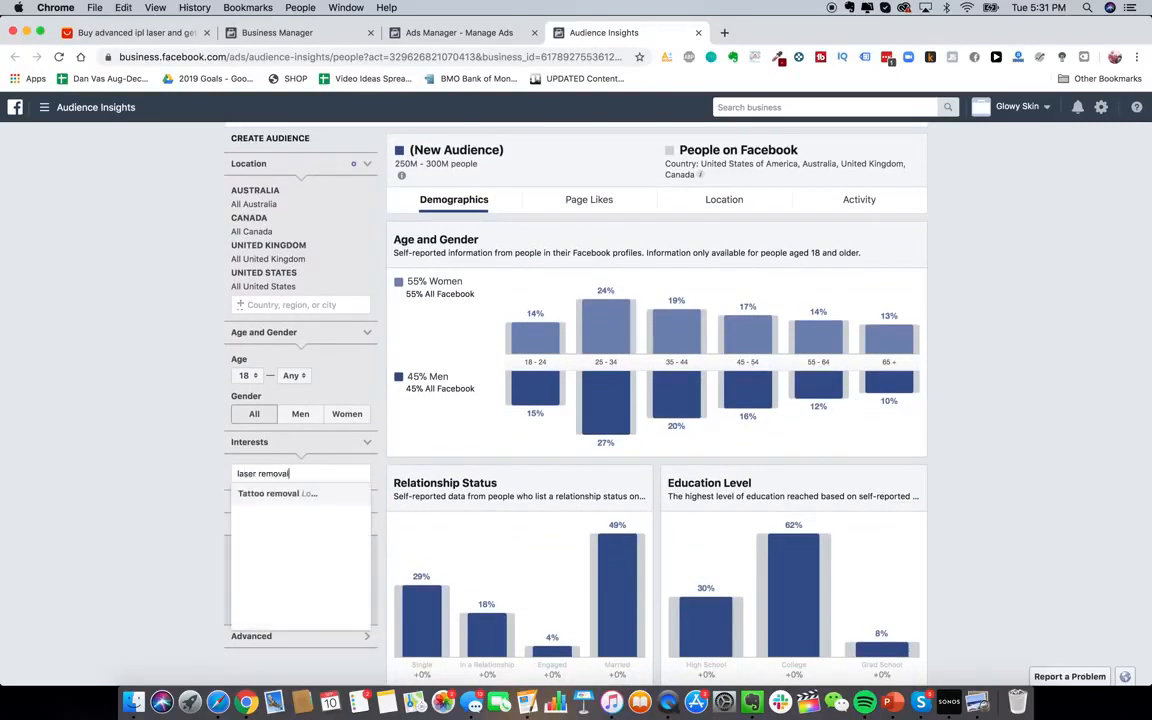
{"action": "key", "text": "super+a"}
{"action": "key", "text": "BackSpace"}
{"action": "type", "text": "hair removal"}
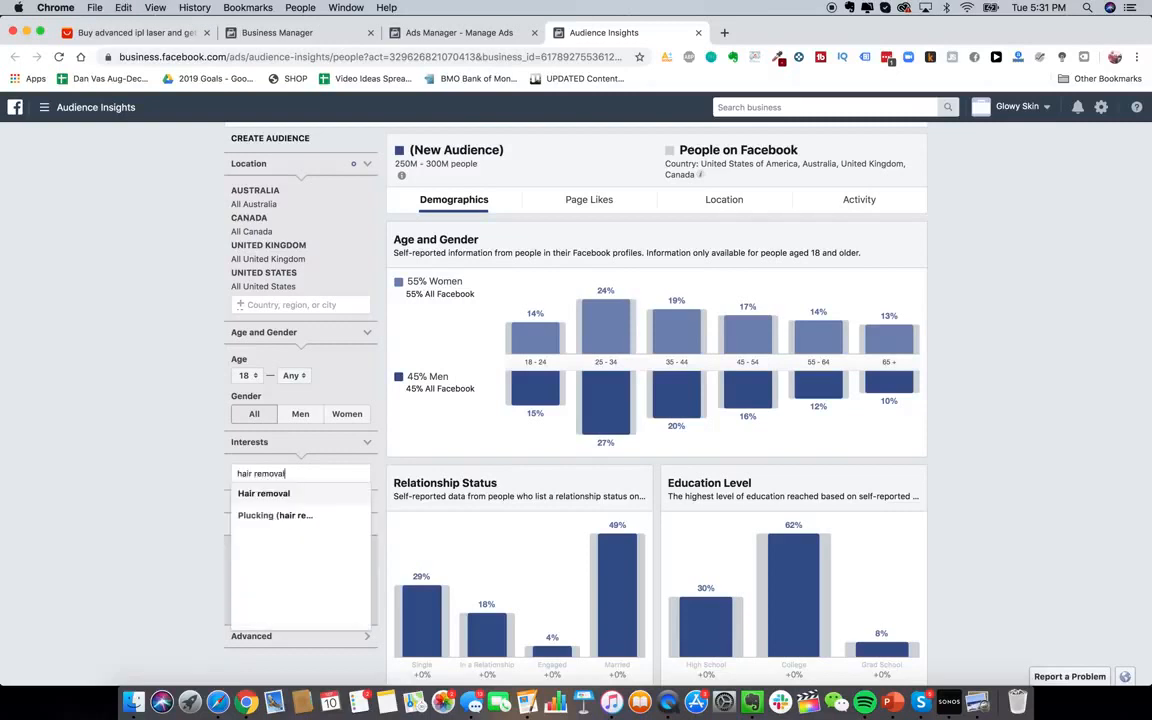
{"action": "left_click", "coordinate": [301, 497]}
{"action": "left_click", "coordinate": [168, 454]}
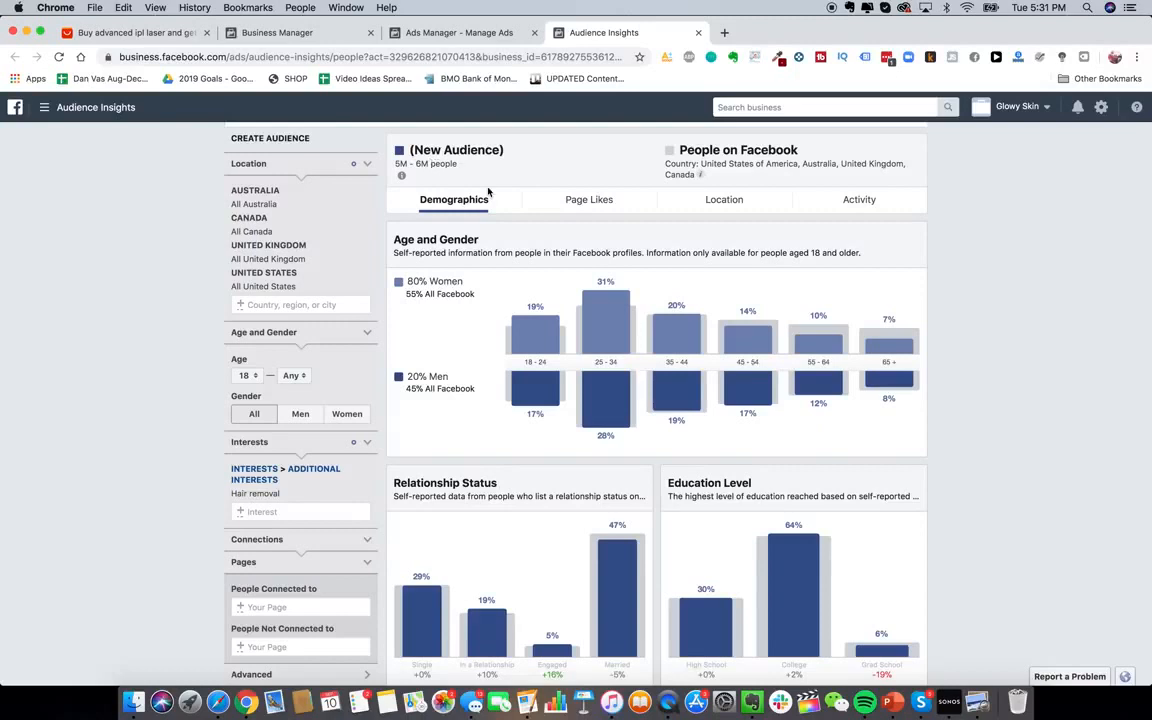
Show the audience's Page Likes breakdown, with top categories like Ulta Beauty and Sephora
{"action": "left_click", "coordinate": [589, 199]}
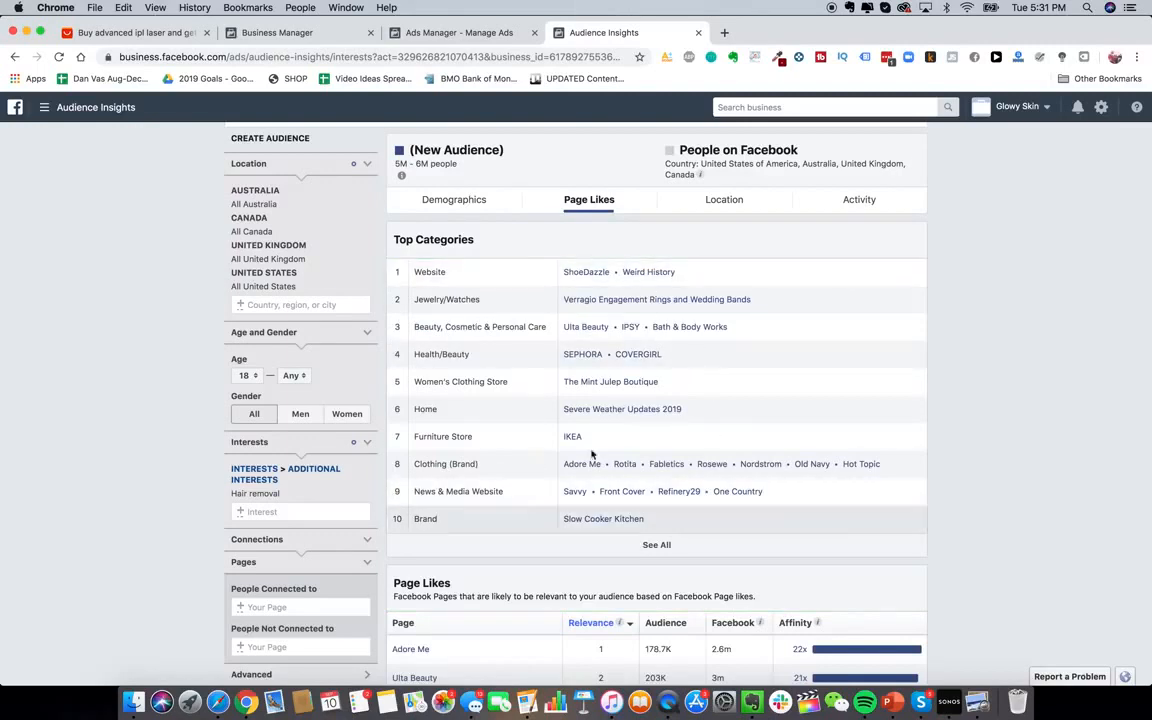
{"action": "scroll", "coordinate": [723, 430], "scroll_direction": "down", "scroll_amount": 1}
{"action": "scroll", "coordinate": [723, 430], "scroll_direction": "down", "scroll_amount": 1}
{"action": "scroll", "coordinate": [723, 430], "scroll_direction": "up", "scroll_amount": 3}
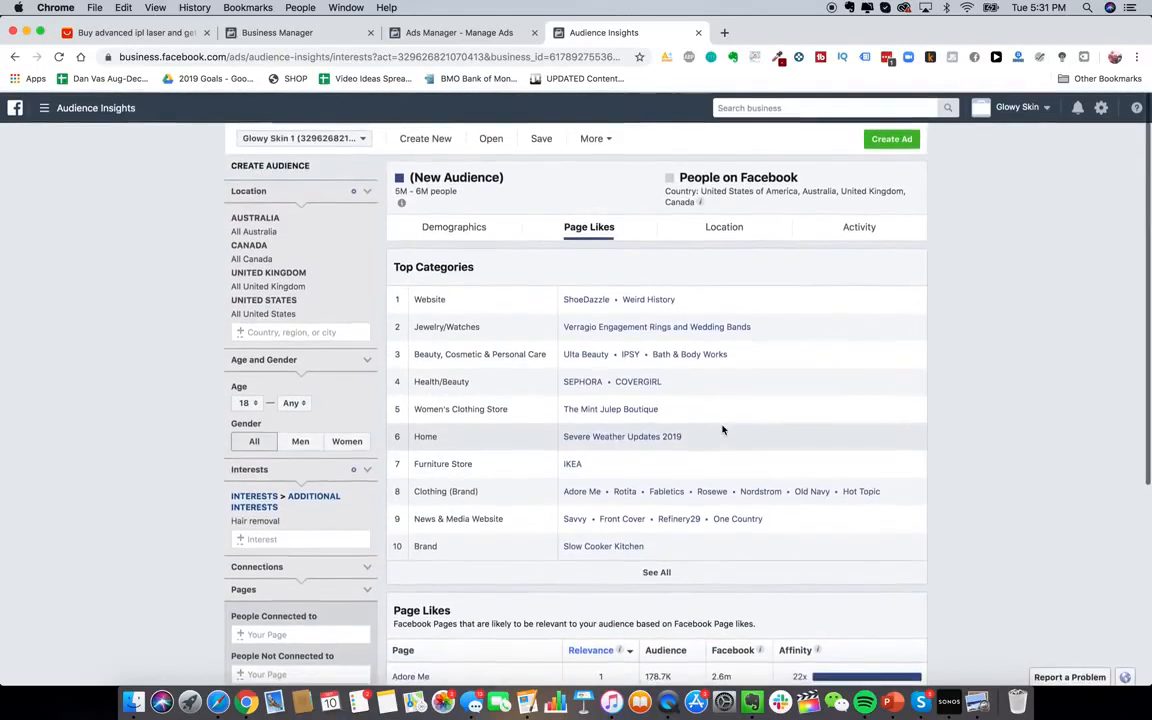
Note Ulta Beauty, Bath & Body Works and Sephora in Evernote's Interests note
{"action": "right_click", "coordinate": [747, 710]}
{"action": "left_click", "coordinate": [751, 708]}
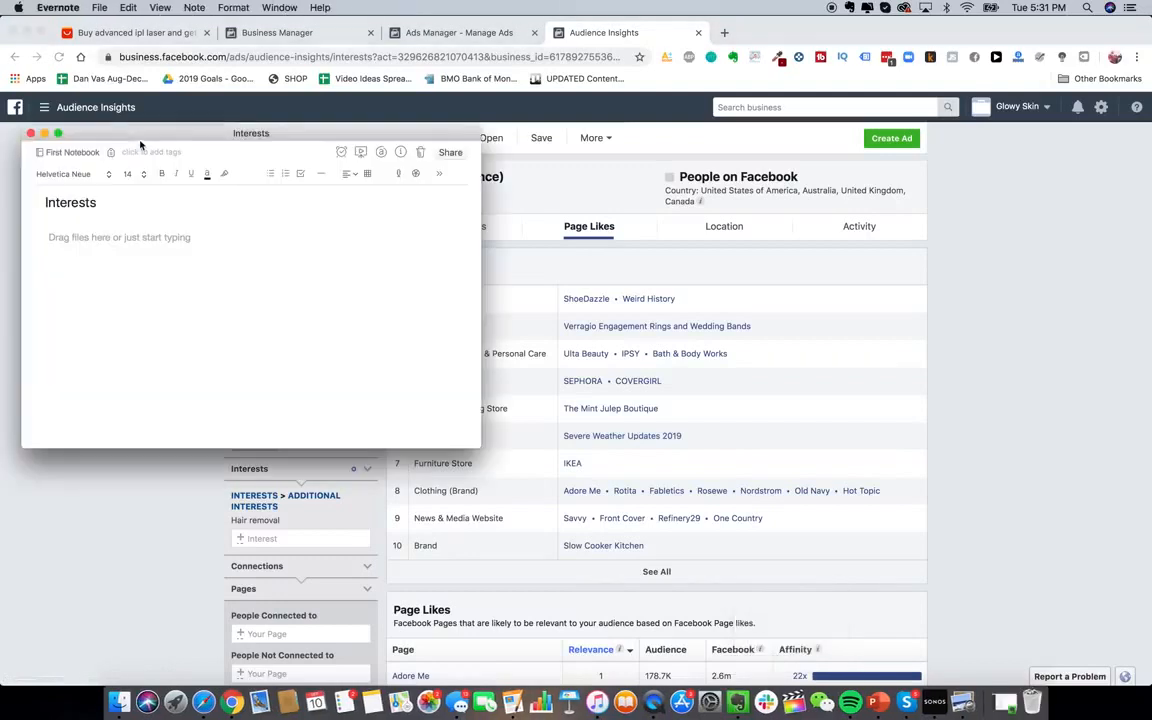
{"action": "type", "text": "Ulta Beauty "}
{"action": "type", "text": "Bath"}
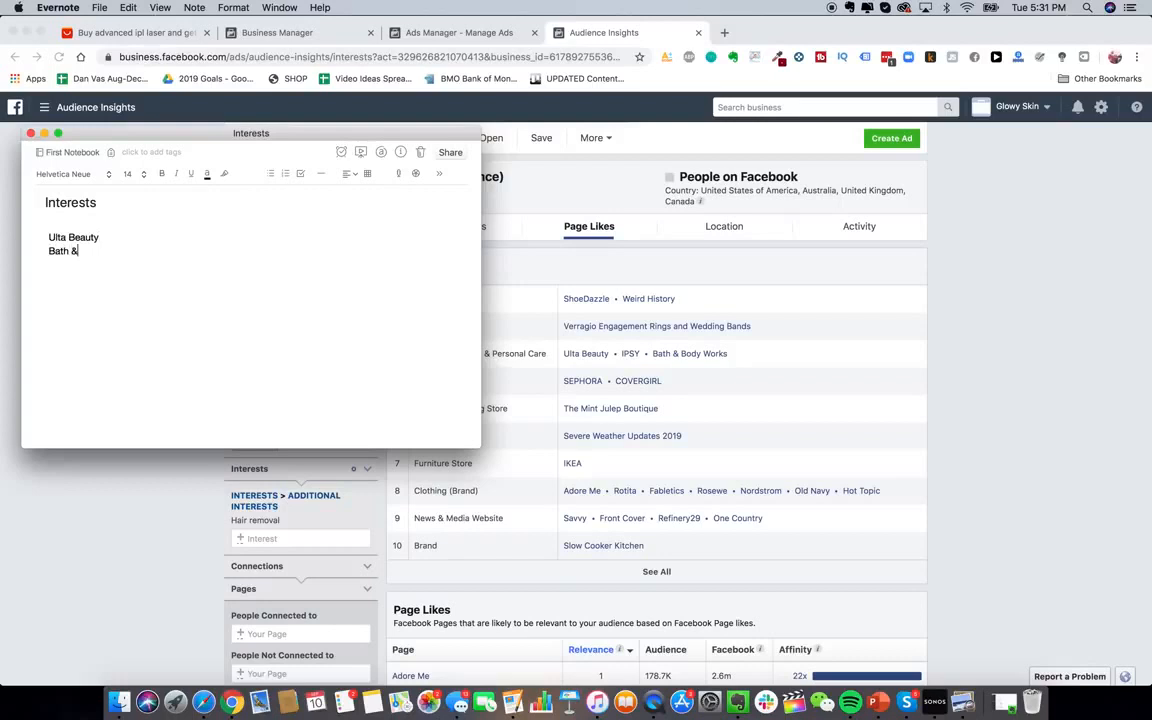
{"action": "type", "text": " & Body Works"}
{"action": "key", "text": "Return"}
{"action": "type", "text": "Sephora"}
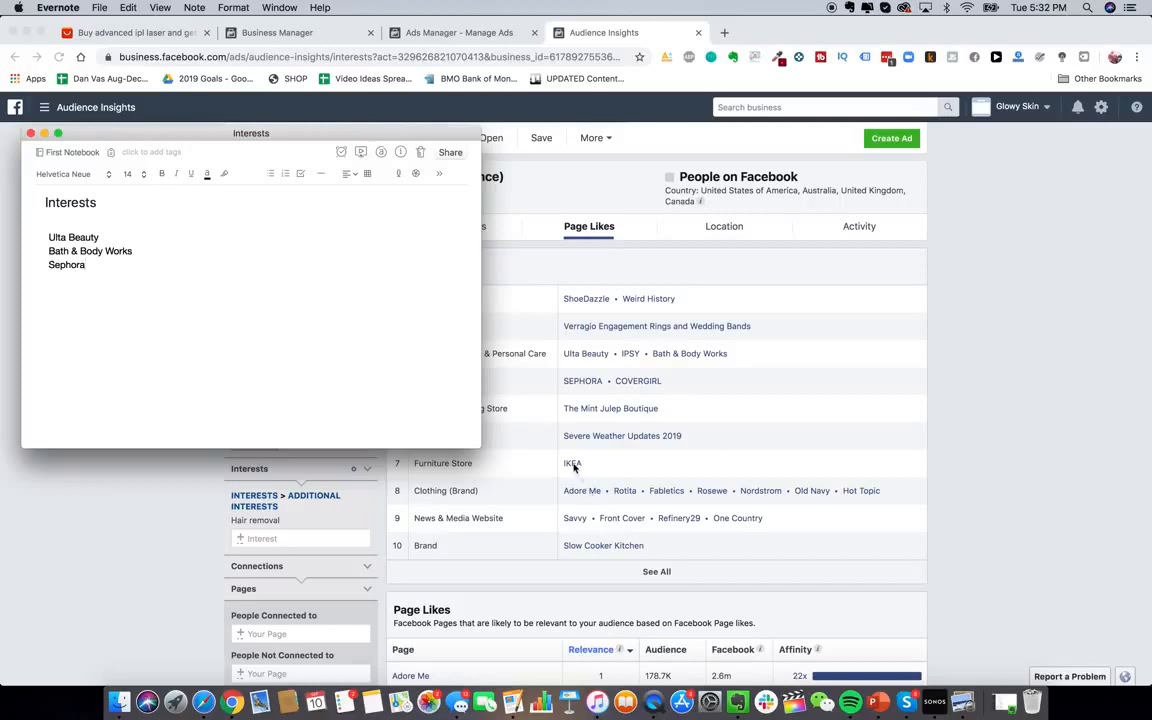
{"action": "key", "text": "Return"}
{"action": "type", "text": "Covergirl"}
{"action": "left_click", "coordinate": [859, 450]}
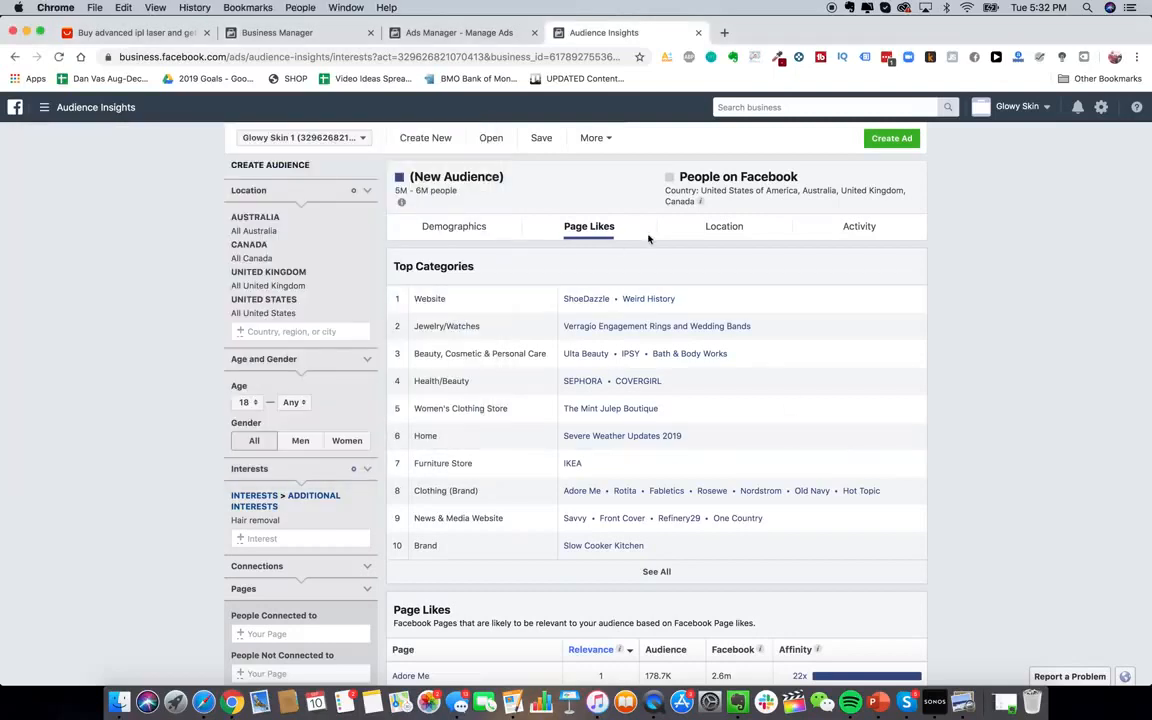
Review the audience's top locations, then its age and gender demographics charts
{"action": "left_click", "coordinate": [689, 237]}
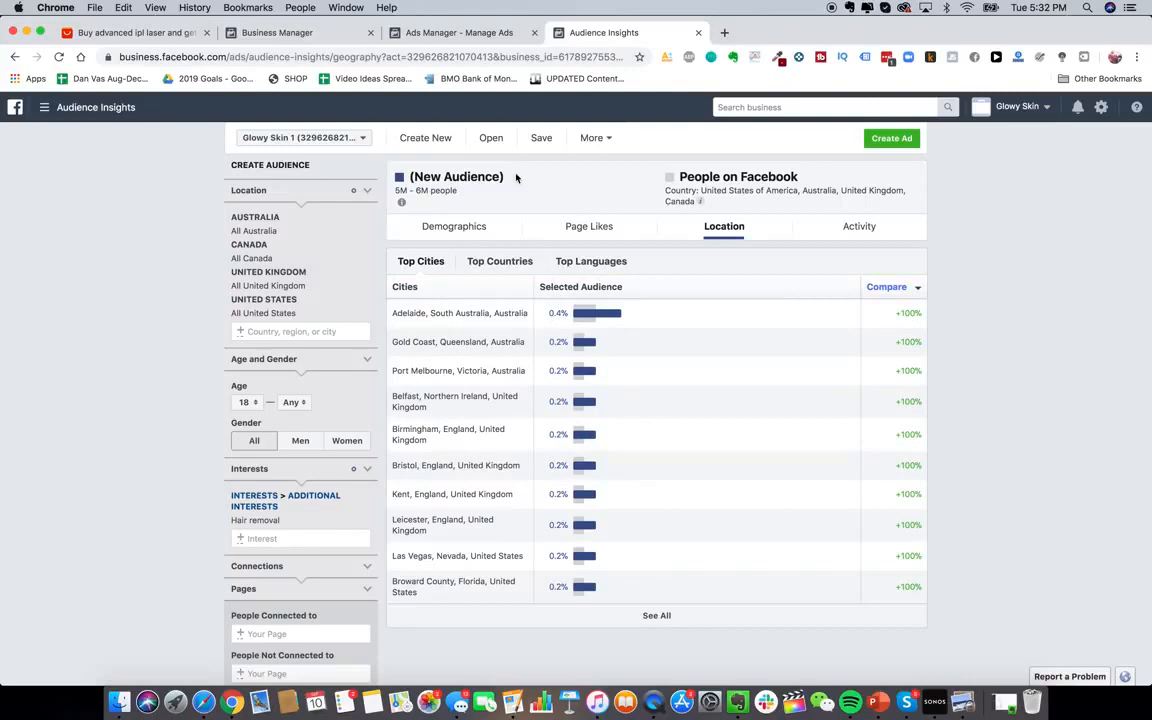
{"action": "left_click", "coordinate": [456, 228]}
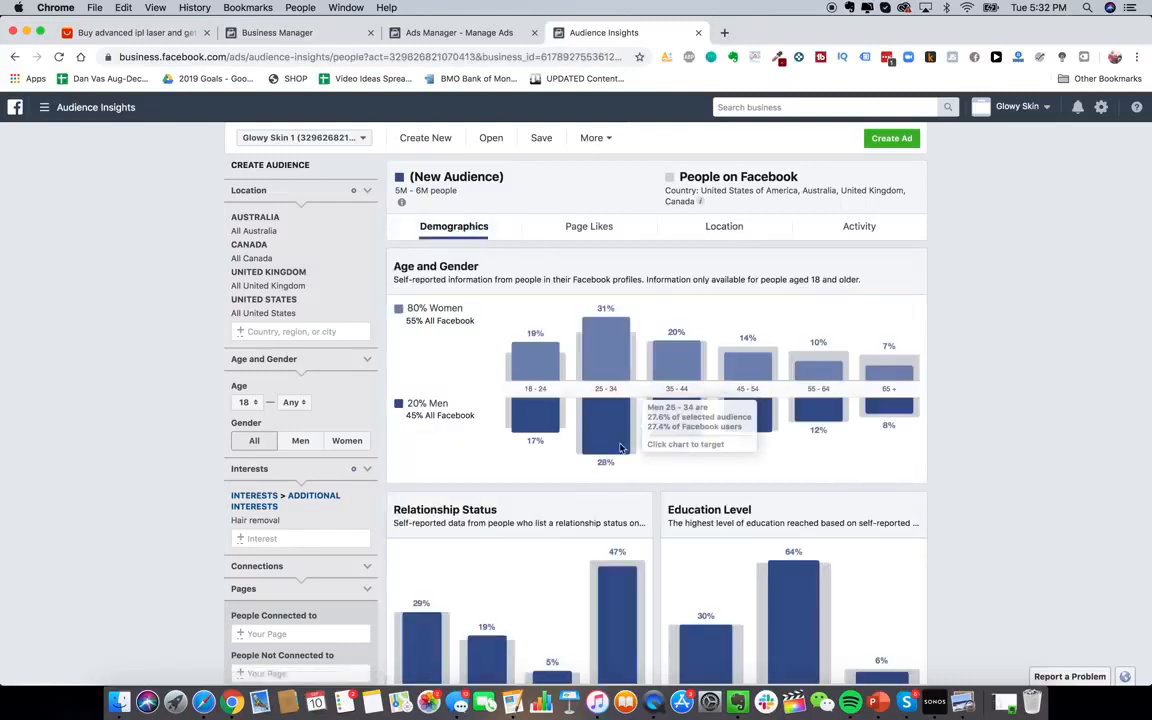
{"action": "scroll", "coordinate": [575, 463], "scroll_direction": "down", "scroll_amount": 1}
{"action": "scroll", "coordinate": [605, 330], "scroll_direction": "up", "scroll_amount": 1}
{"action": "scroll", "coordinate": [597, 444], "scroll_direction": "down", "scroll_amount": 10}
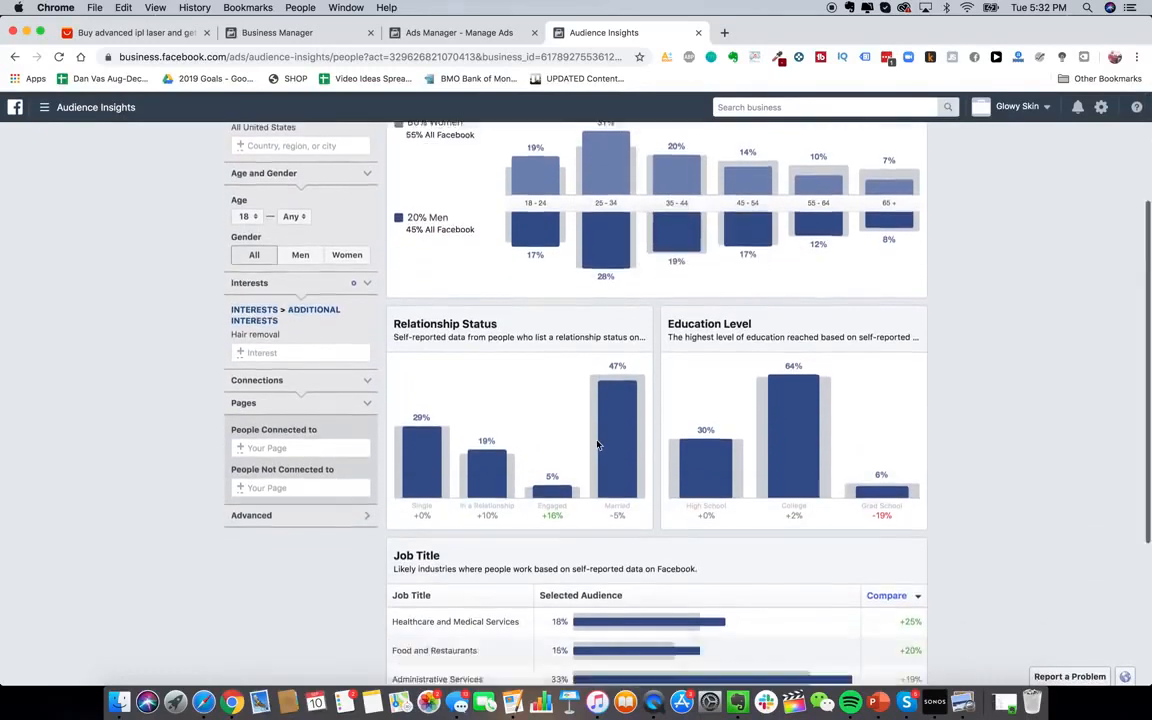
{"action": "scroll", "coordinate": [597, 444], "scroll_direction": "down", "scroll_amount": 4}
{"action": "scroll", "coordinate": [597, 444], "scroll_direction": "up", "scroll_amount": 14}
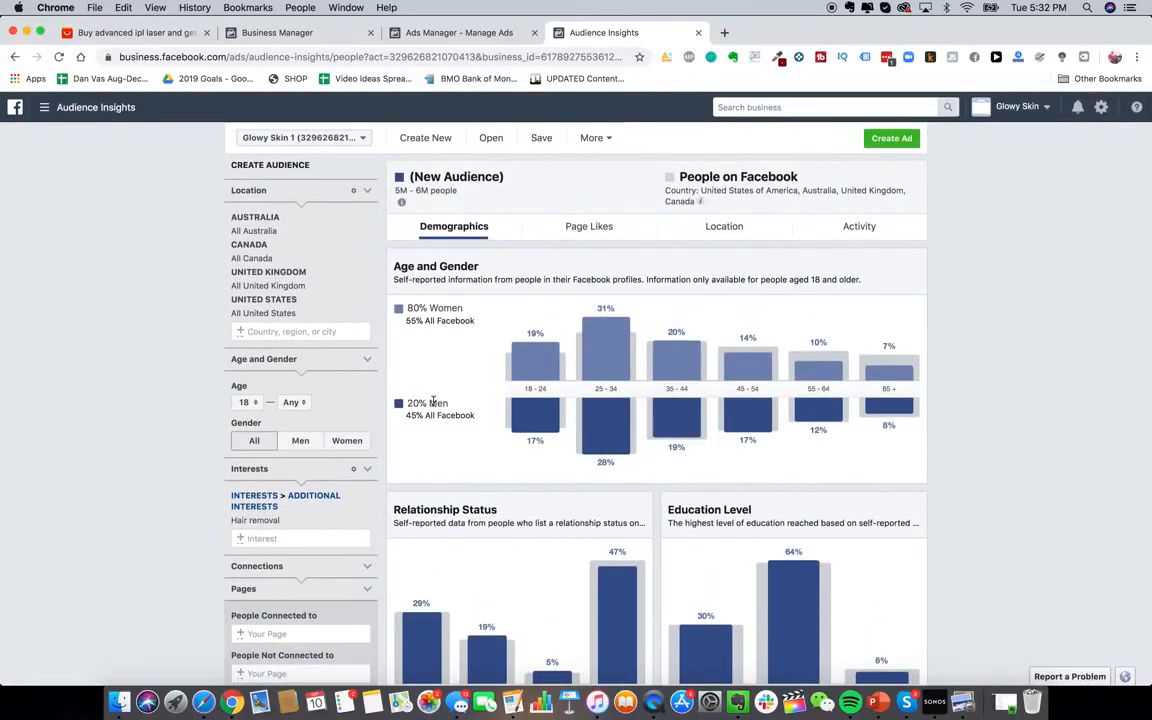
Open the Facebook Ad Library in a new browser tab
{"action": "left_click", "coordinate": [725, 37]}
{"action": "type", "text": "facebook.com/ads/library"}
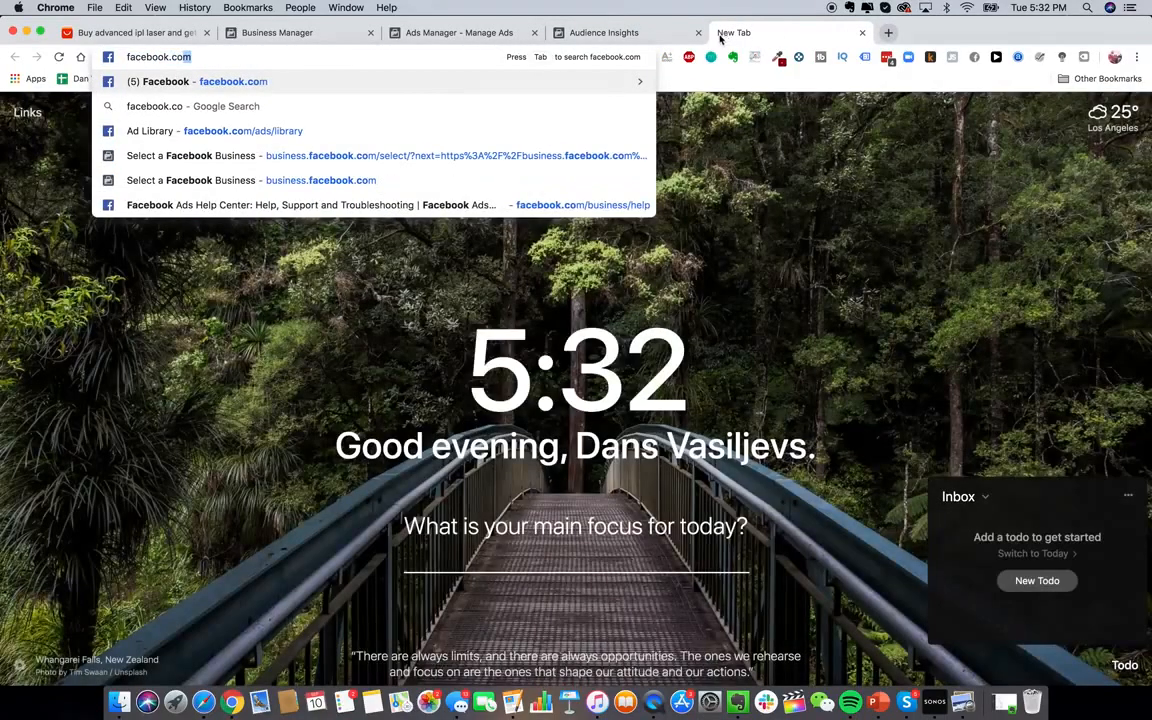
{"action": "left_click", "coordinate": [548, 131]}
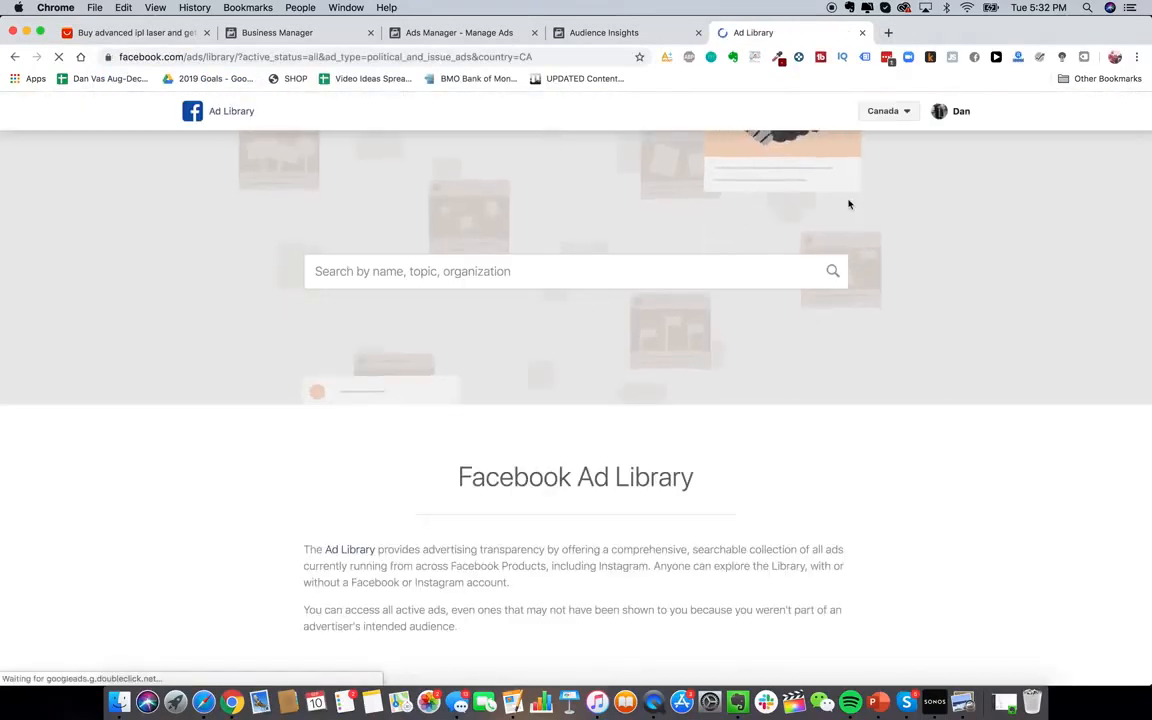
Switch the Ad Library country from Canada to All and load HeySilkySkin's page ads
{"action": "left_click", "coordinate": [885, 111]}
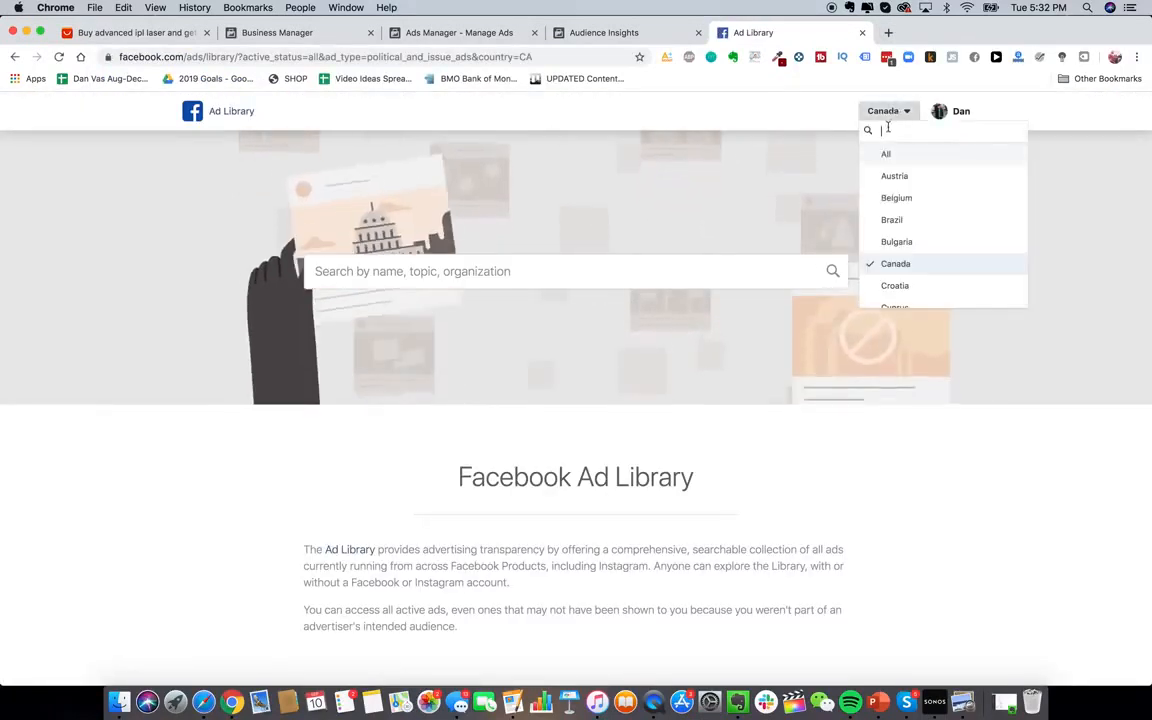
{"action": "left_click", "coordinate": [886, 154]}
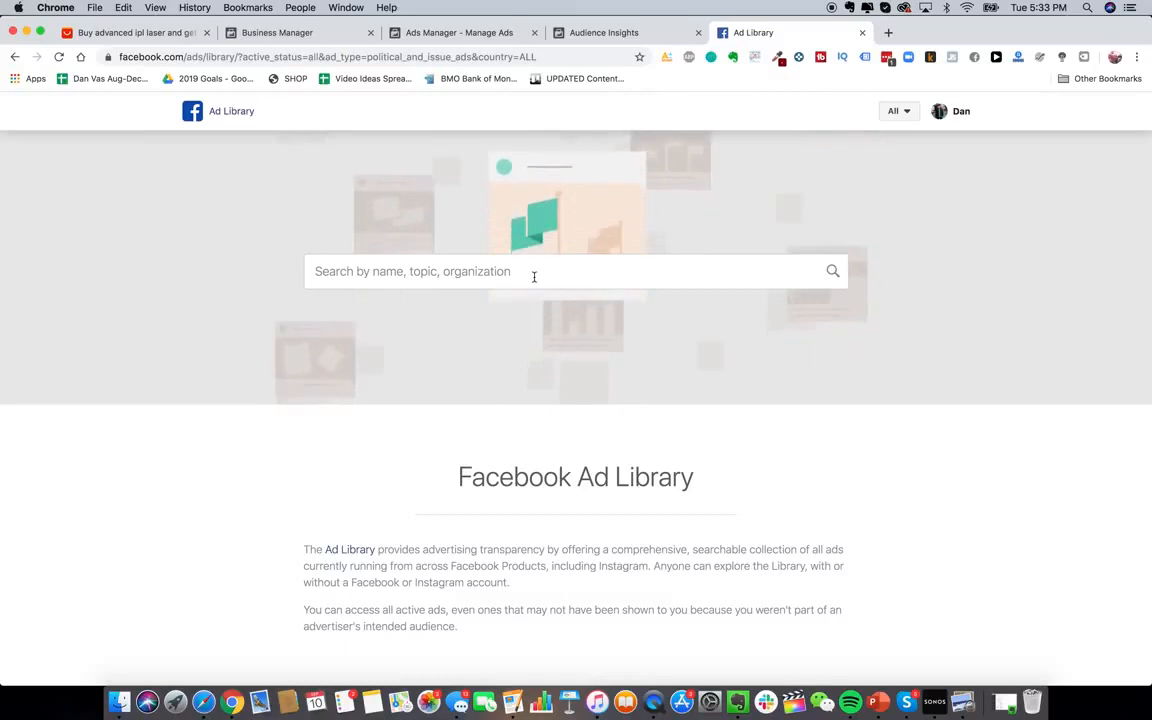
{"action": "left_click", "coordinate": [535, 278]}
{"action": "type", "text": "hey silky skin"}
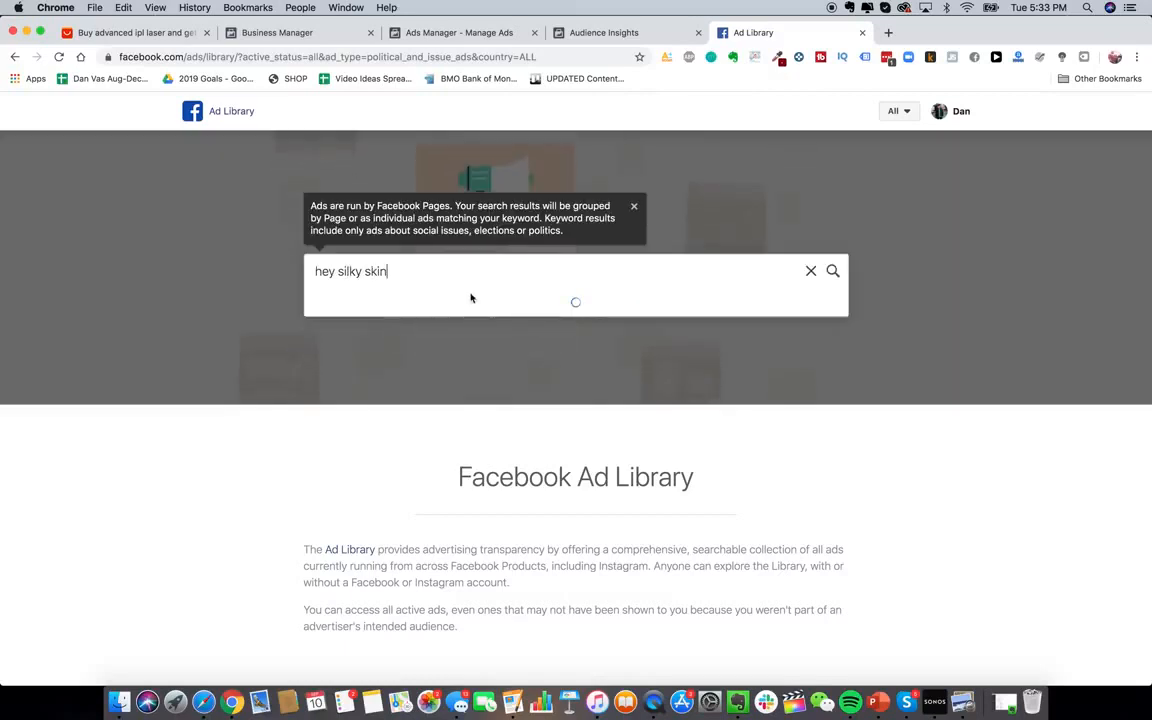
{"action": "left_click", "coordinate": [399, 342]}
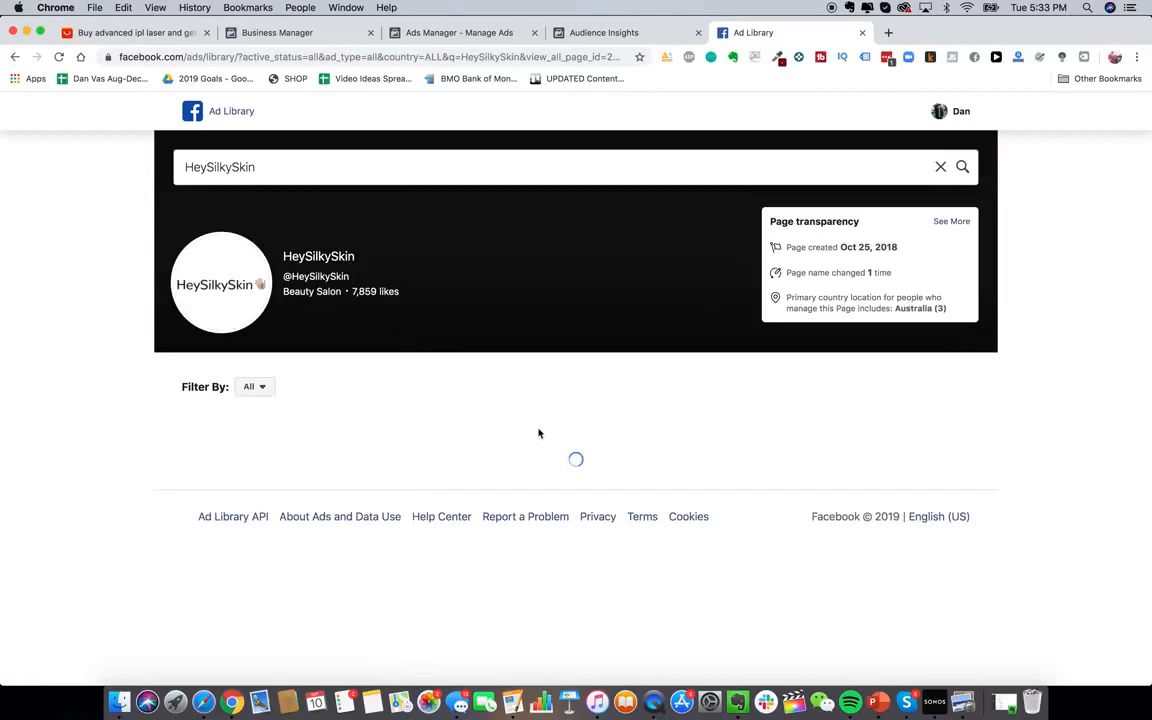
Browse HeySilkySkin's active ads started Sep 10, 2019
{"action": "scroll", "coordinate": [640, 522], "scroll_direction": "down", "scroll_amount": 3}
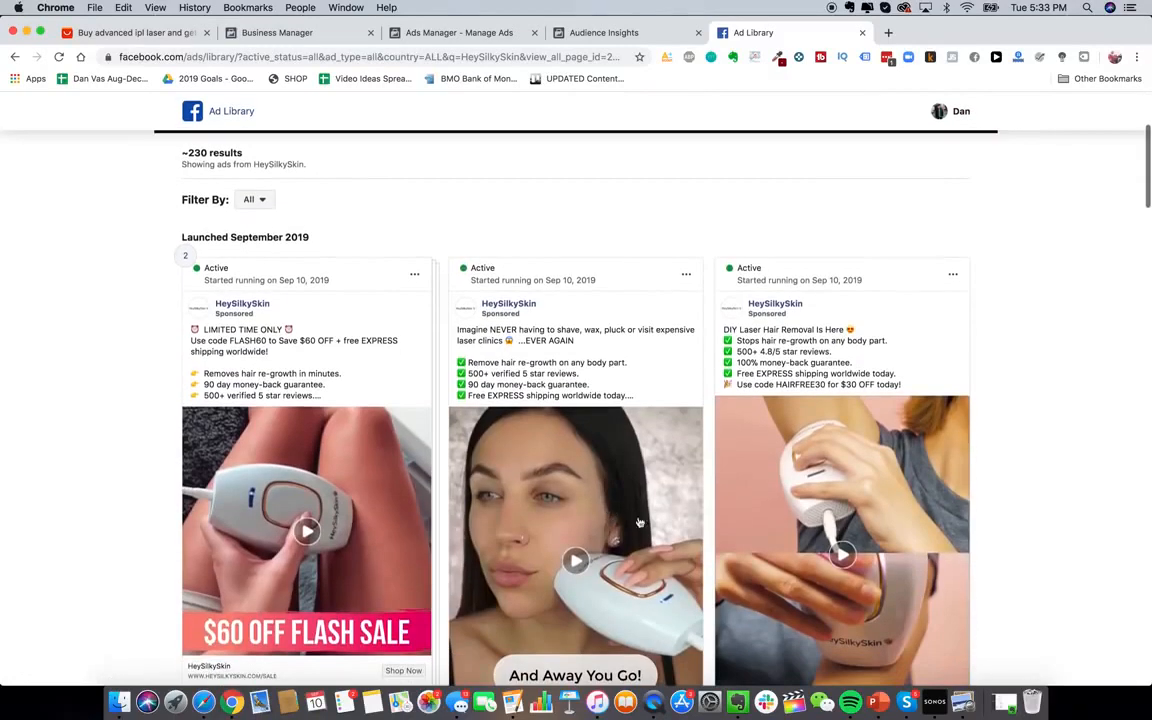
{"action": "scroll", "coordinate": [640, 522], "scroll_direction": "down", "scroll_amount": 4}
{"action": "scroll", "coordinate": [640, 522], "scroll_direction": "up", "scroll_amount": 2}
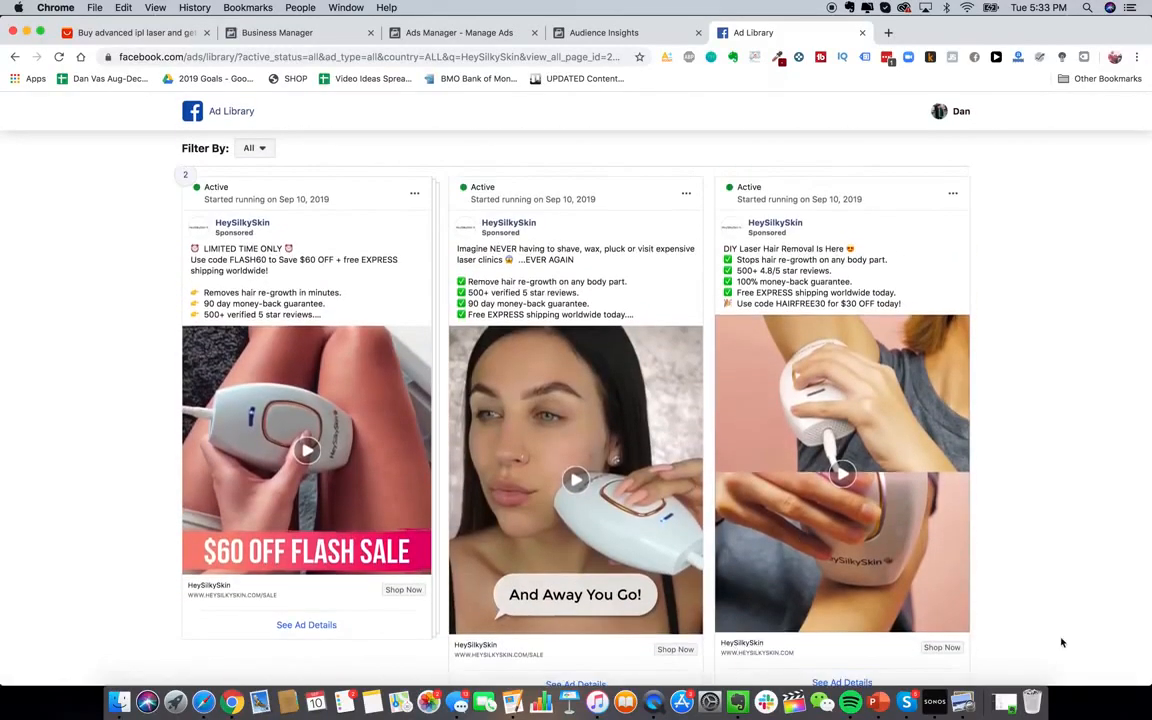
{"action": "scroll", "coordinate": [1017, 365], "scroll_direction": "down", "scroll_amount": 1}
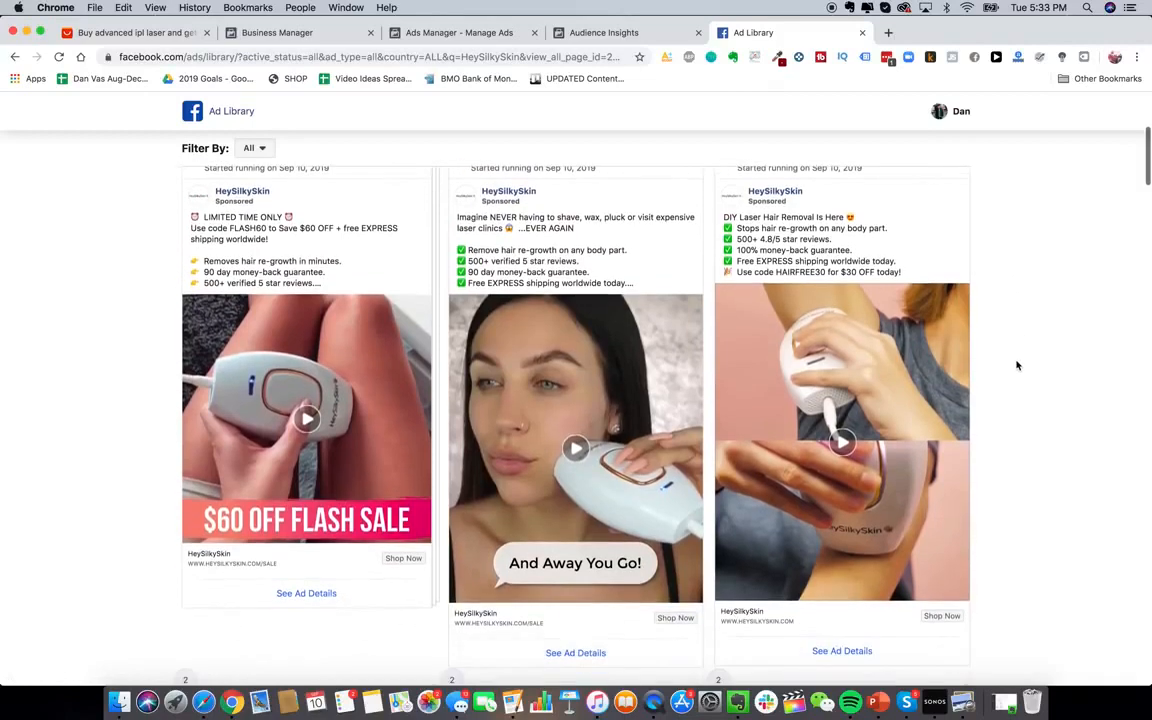
{"action": "scroll", "coordinate": [975, 300], "scroll_direction": "up", "scroll_amount": 1}
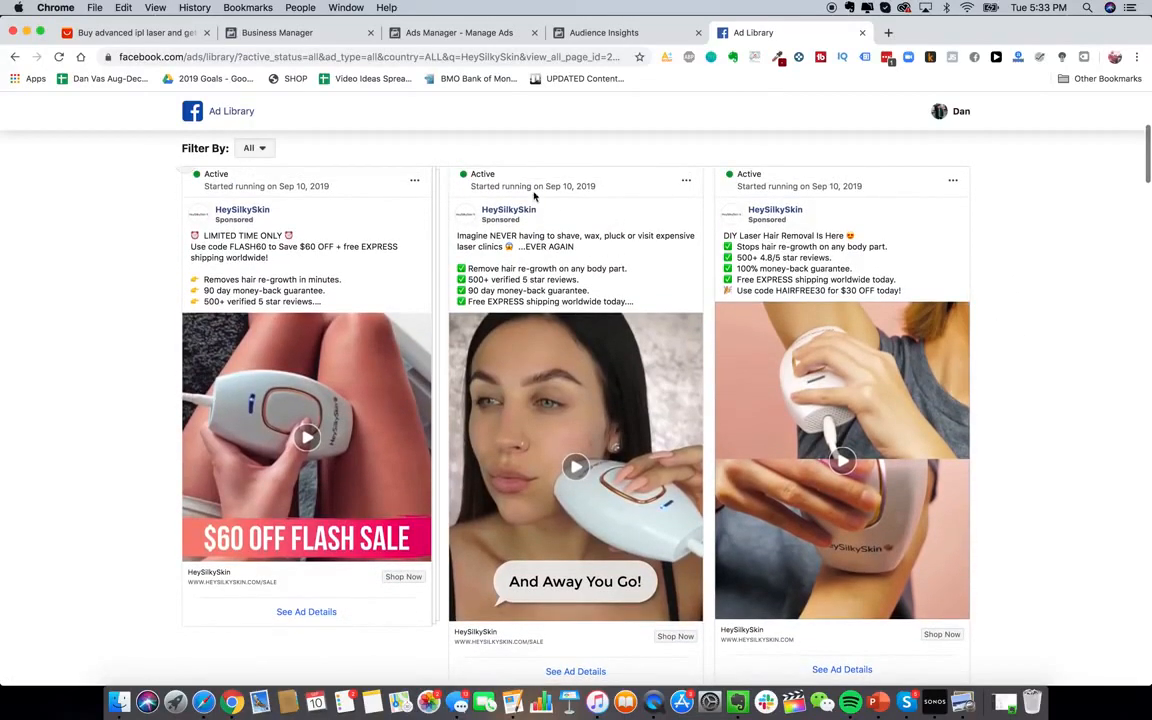
{"action": "scroll", "coordinate": [704, 253], "scroll_direction": "down", "scroll_amount": 8}
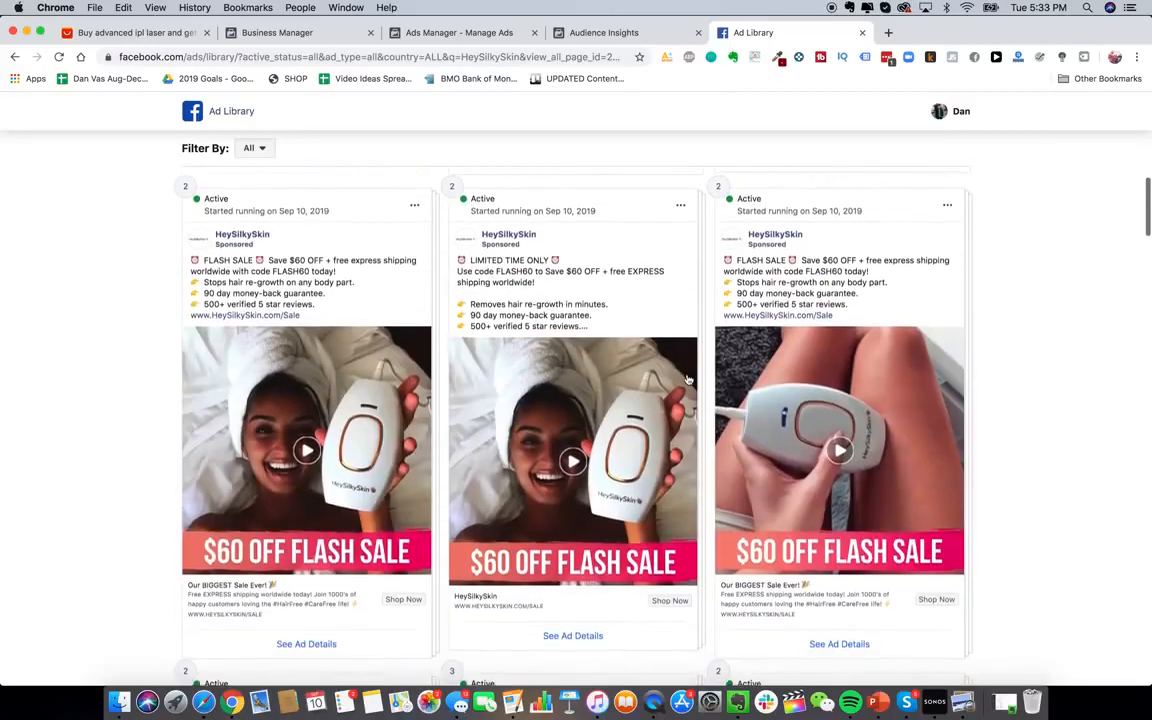
{"action": "scroll", "coordinate": [687, 378], "scroll_direction": "down", "scroll_amount": 10}
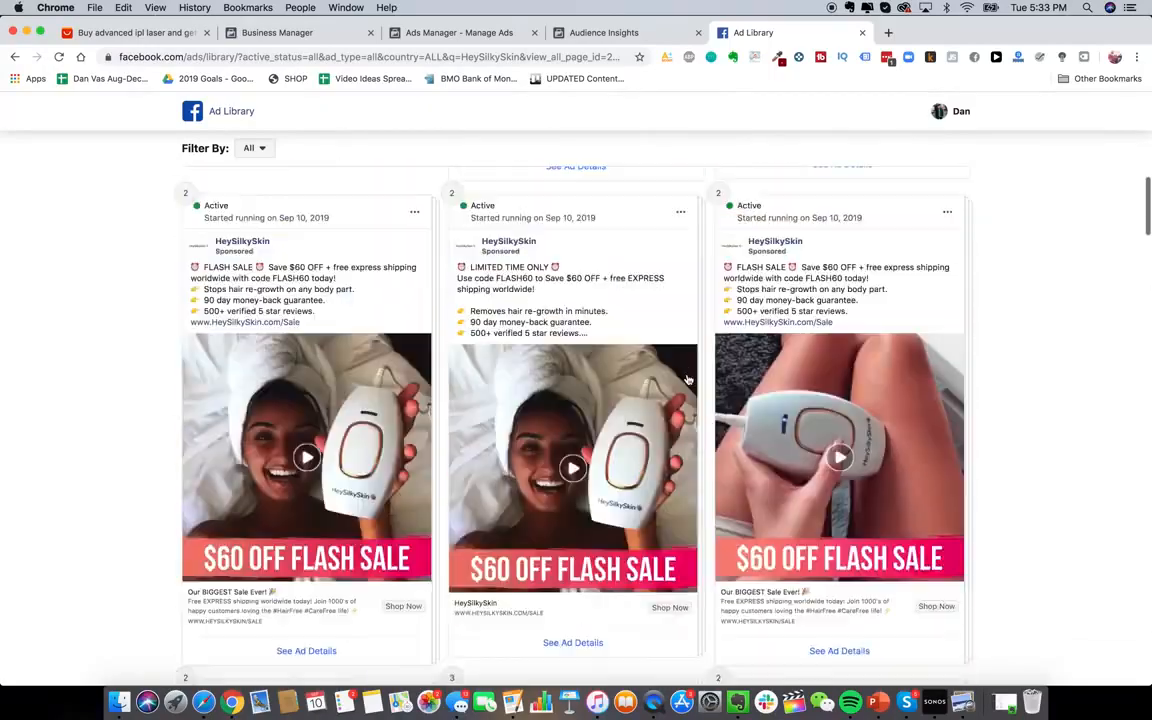
{"action": "scroll", "coordinate": [687, 378], "scroll_direction": "up", "scroll_amount": 9}
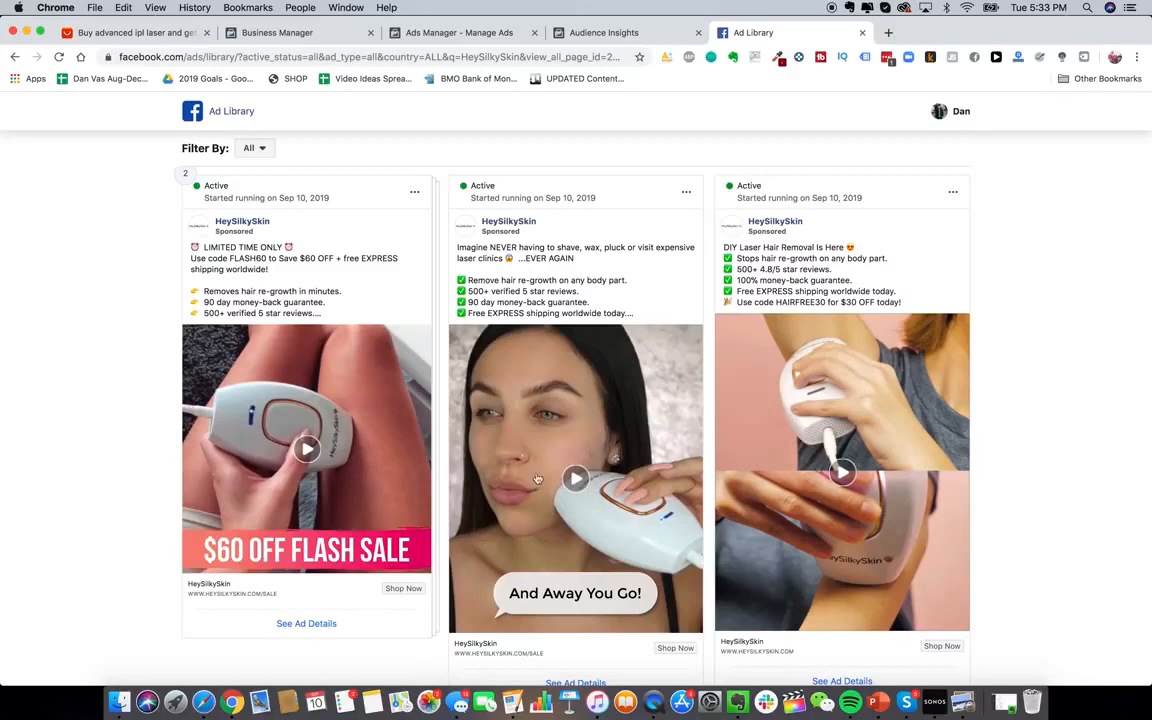
{"action": "scroll", "coordinate": [402, 425], "scroll_direction": "up", "scroll_amount": 1}
{"action": "scroll", "coordinate": [402, 425], "scroll_direction": "down", "scroll_amount": 2}
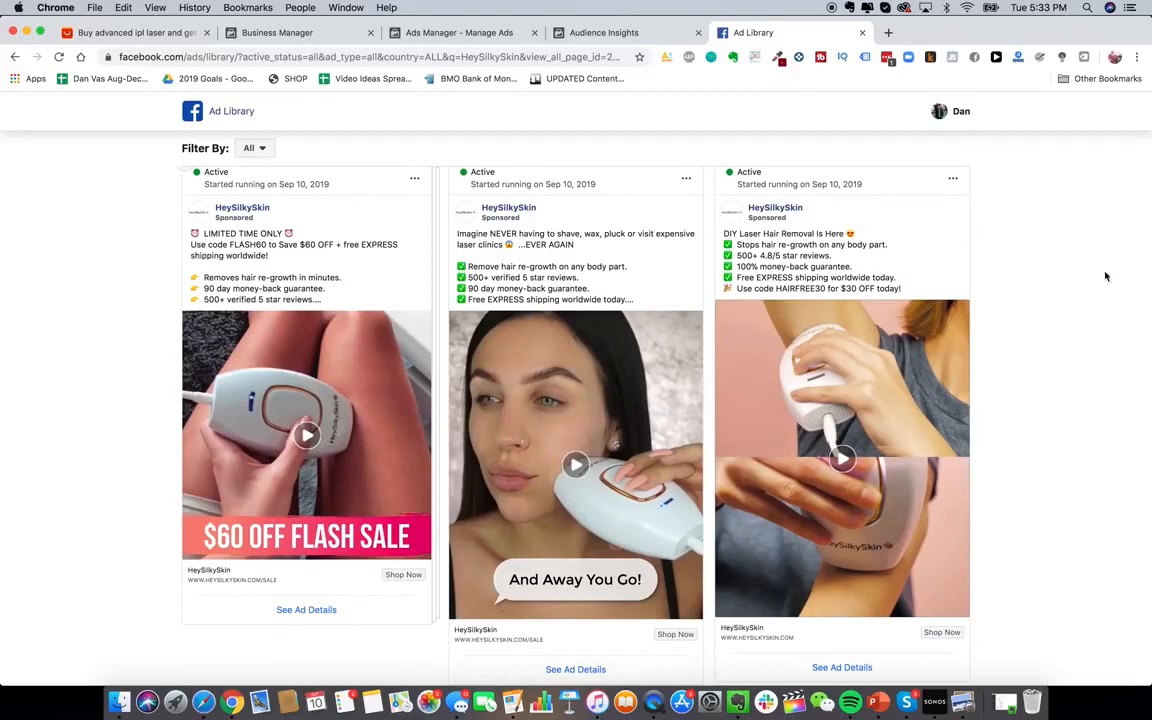
{"action": "scroll", "coordinate": [1062, 291], "scroll_direction": "up", "scroll_amount": 1}
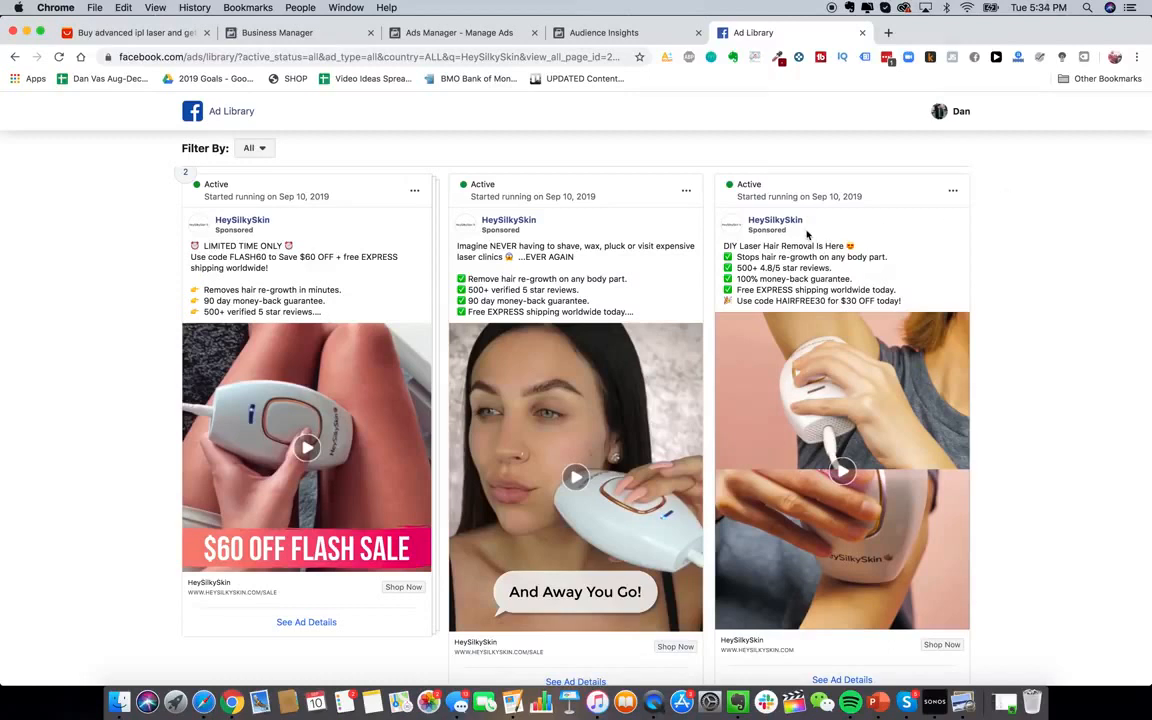
{"action": "scroll", "coordinate": [542, 285], "scroll_direction": "up", "scroll_amount": 1}
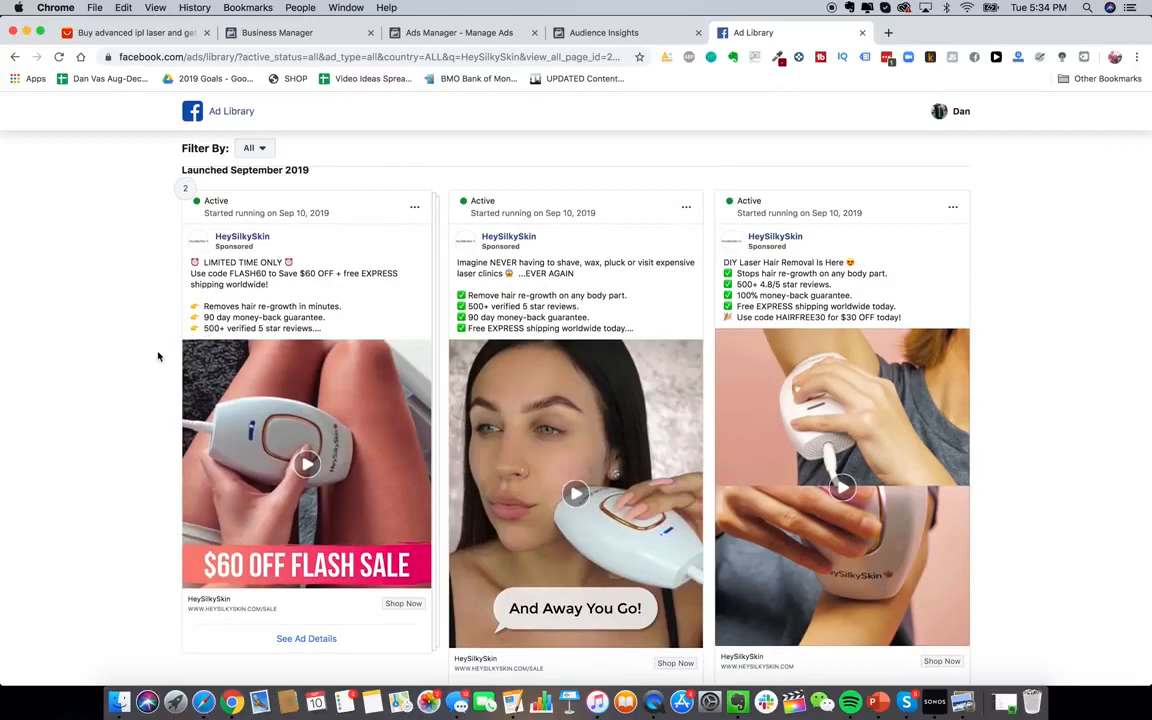
{"action": "scroll", "coordinate": [157, 356], "scroll_direction": "up", "scroll_amount": 1}
{"action": "scroll", "coordinate": [157, 356], "scroll_direction": "down", "scroll_amount": 2}
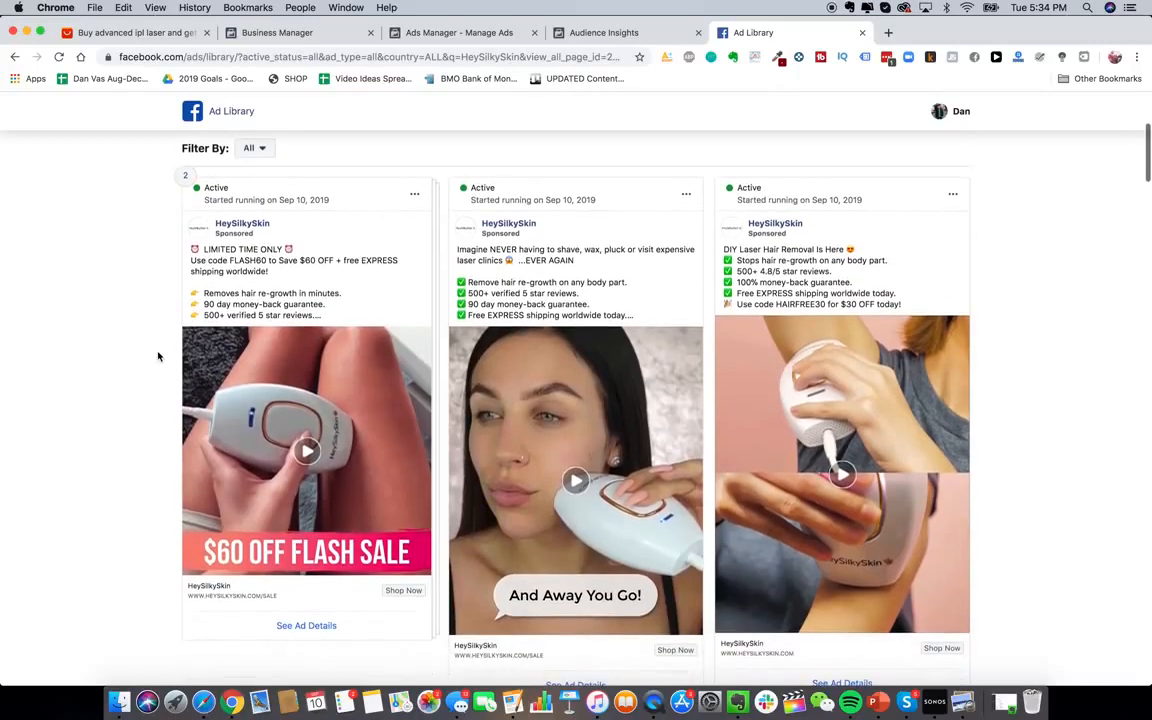
{"action": "scroll", "coordinate": [157, 356], "scroll_direction": "up", "scroll_amount": 1}
{"action": "scroll", "coordinate": [157, 356], "scroll_direction": "down", "scroll_amount": 5}
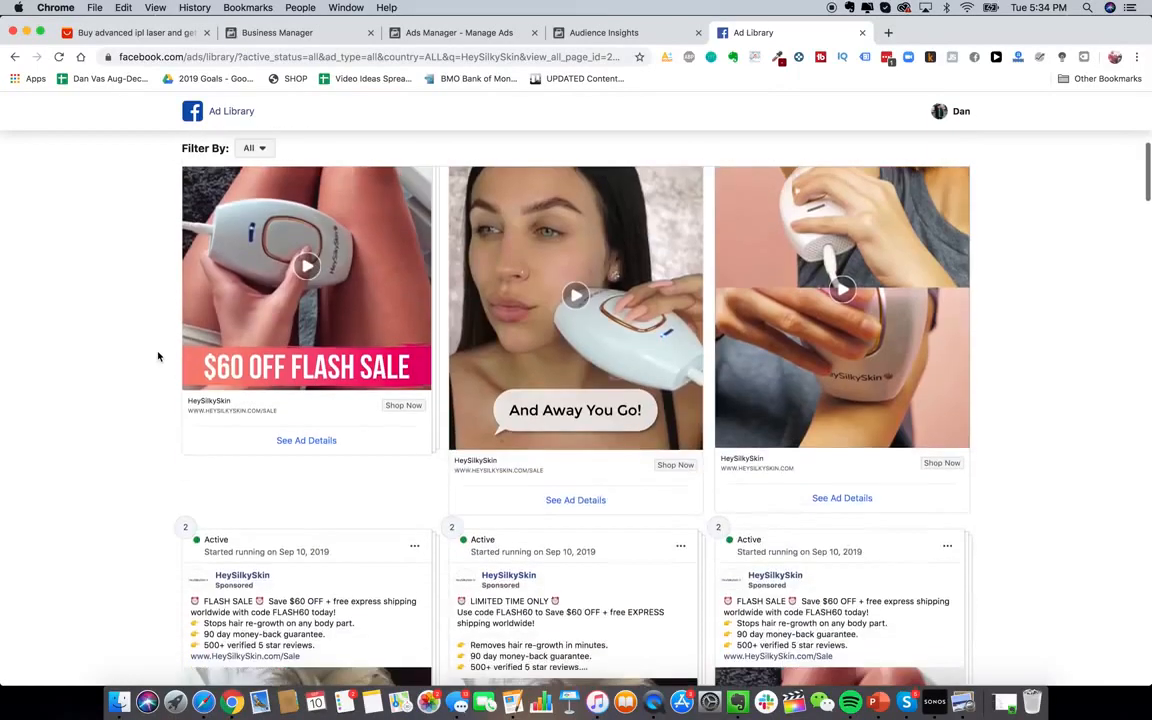
Play the $60 OFF FLASH SALE video ad
{"action": "scroll", "coordinate": [157, 356], "scroll_direction": "down", "scroll_amount": 2}
{"action": "scroll", "coordinate": [157, 356], "scroll_direction": "up", "scroll_amount": 5}
{"action": "scroll", "coordinate": [157, 356], "scroll_direction": "up", "scroll_amount": 4}
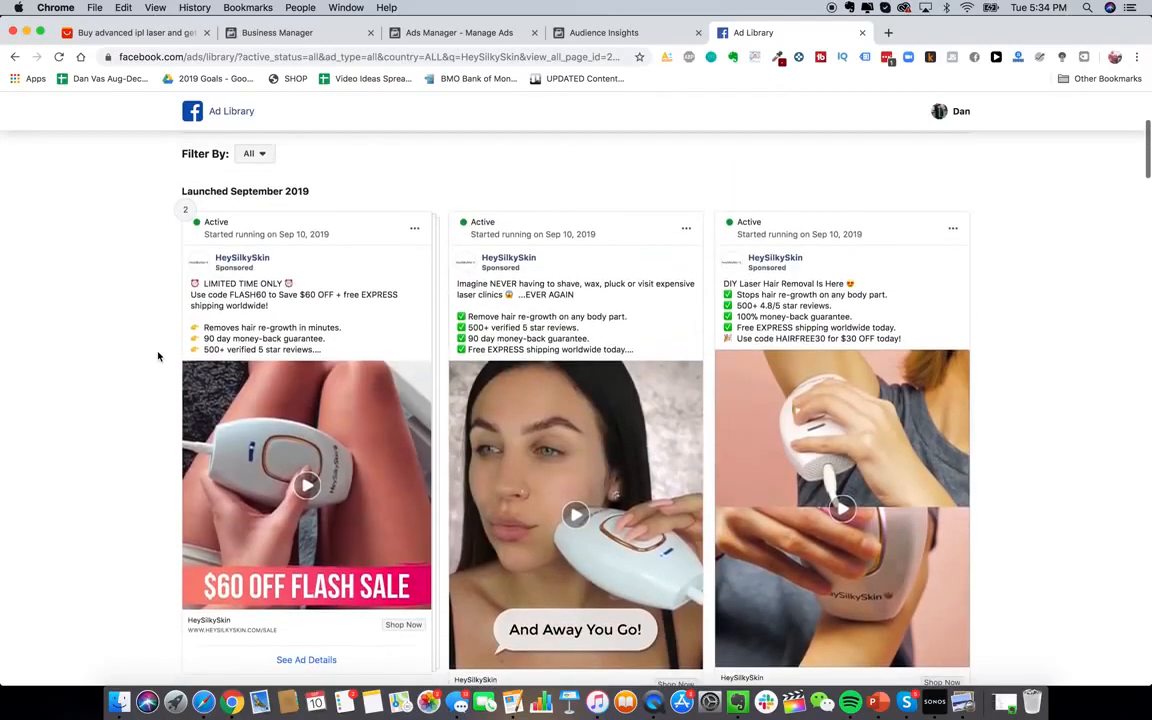
{"action": "scroll", "coordinate": [159, 352], "scroll_direction": "down", "scroll_amount": 2}
{"action": "left_click", "coordinate": [314, 443]}
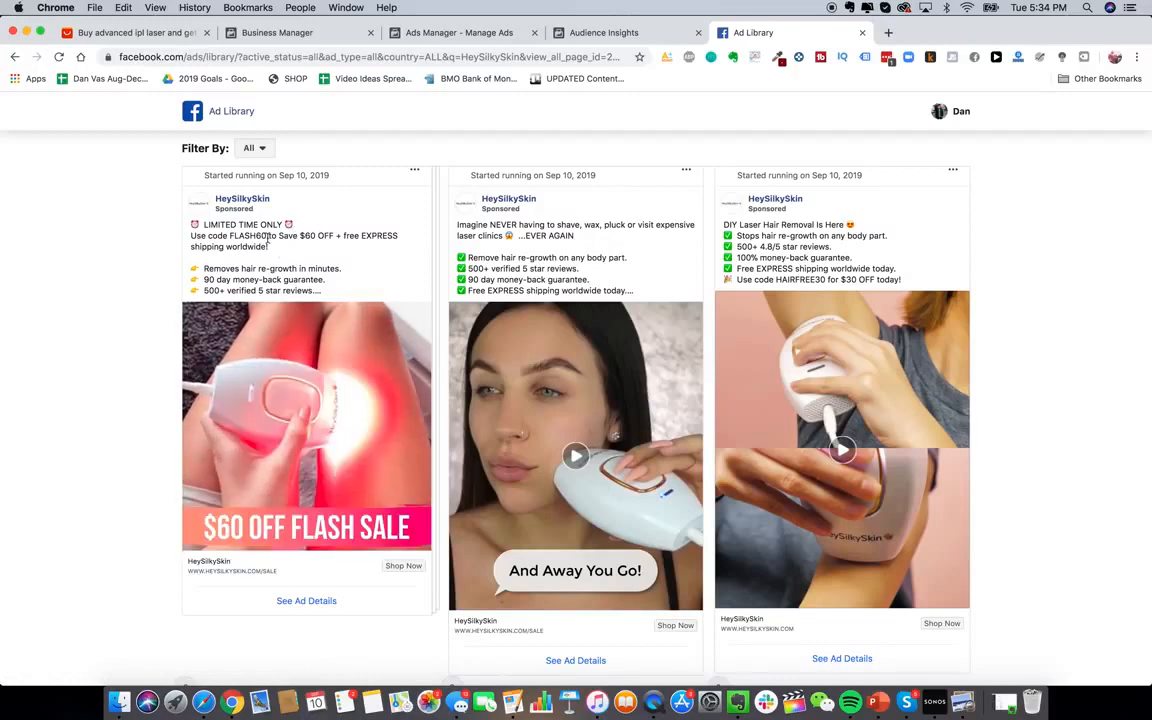
{"action": "scroll", "coordinate": [585, 422], "scroll_direction": "down", "scroll_amount": 1}
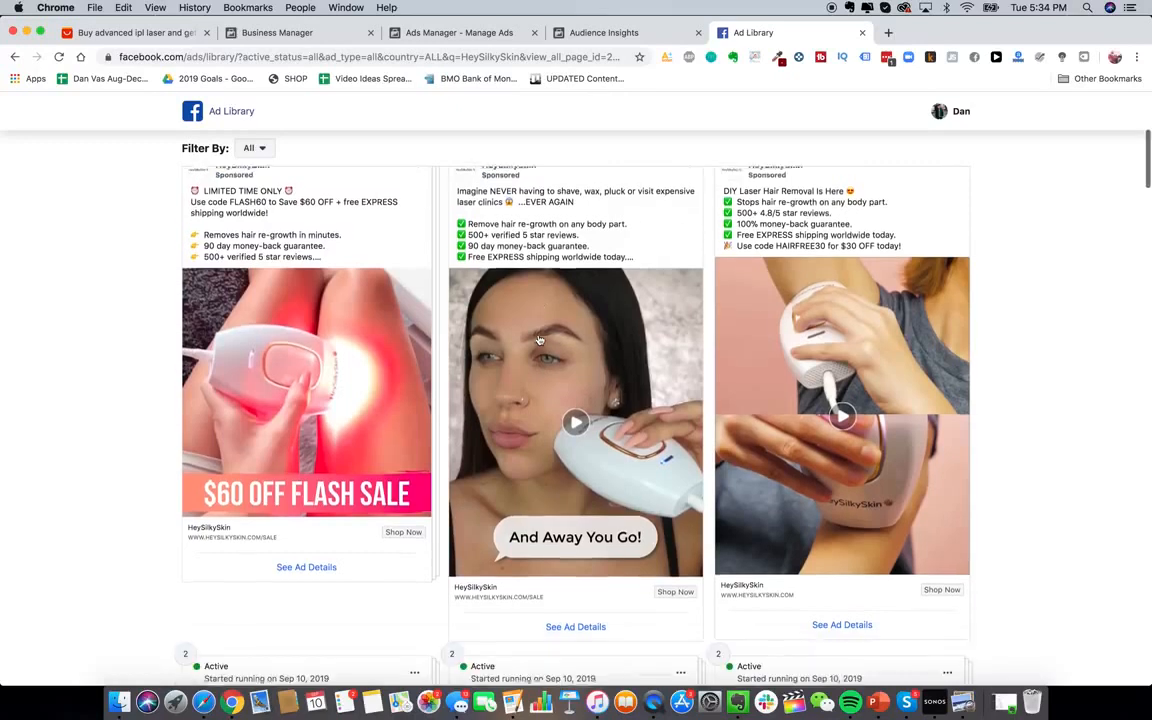
Play the middle HeySilkySkin laser video ad
{"action": "left_click", "coordinate": [558, 316]}
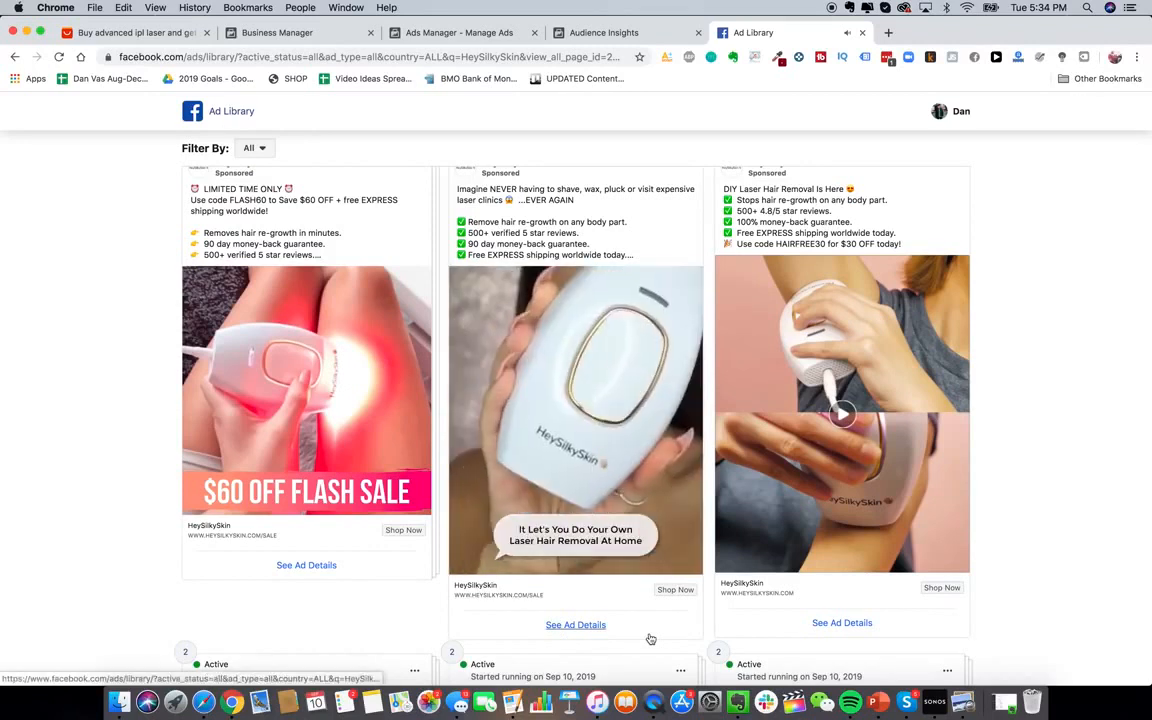
{"action": "mouse_move", "coordinate": [562, 425]}
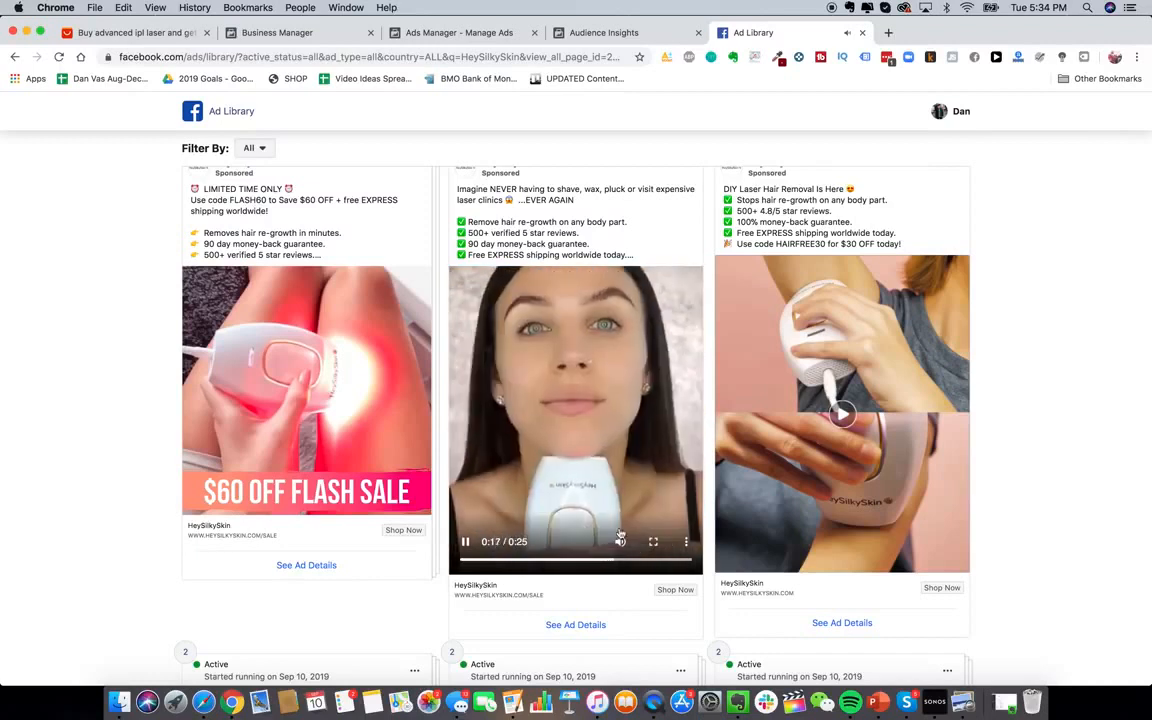
{"action": "scroll", "coordinate": [620, 440], "scroll_direction": "up", "scroll_amount": 1}
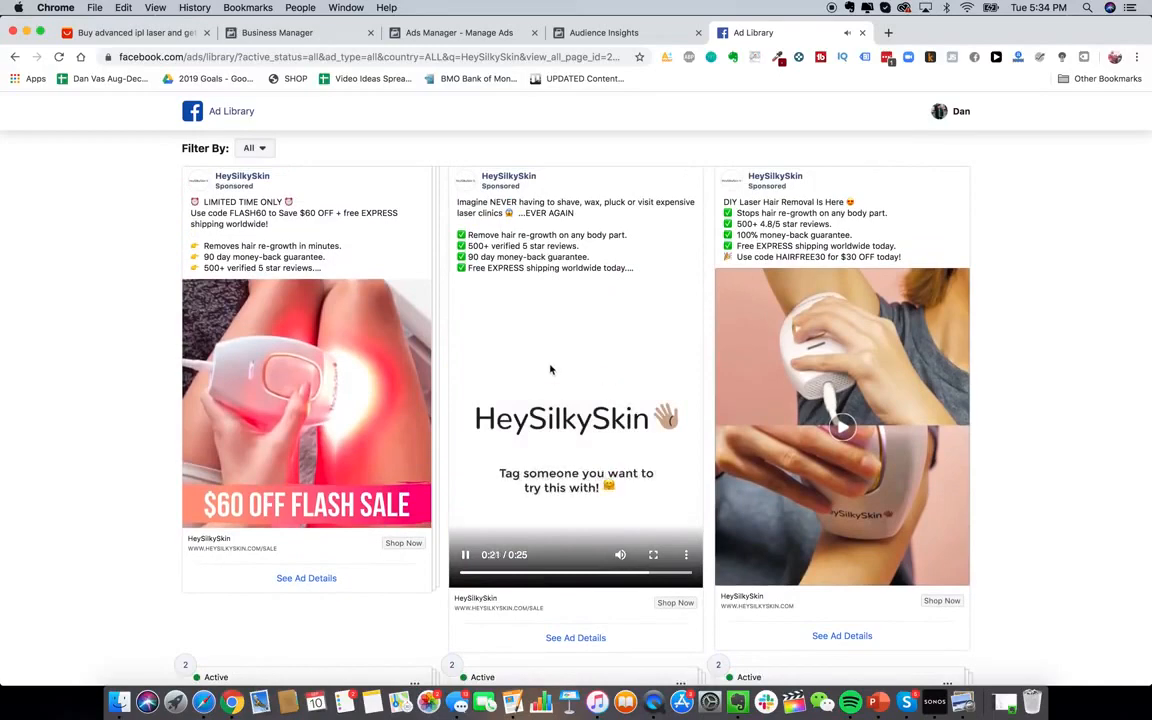
Scroll down to the Mother's Day and Memorial Day $50 OFF sale ads
{"action": "scroll", "coordinate": [551, 388], "scroll_direction": "down", "scroll_amount": 1}
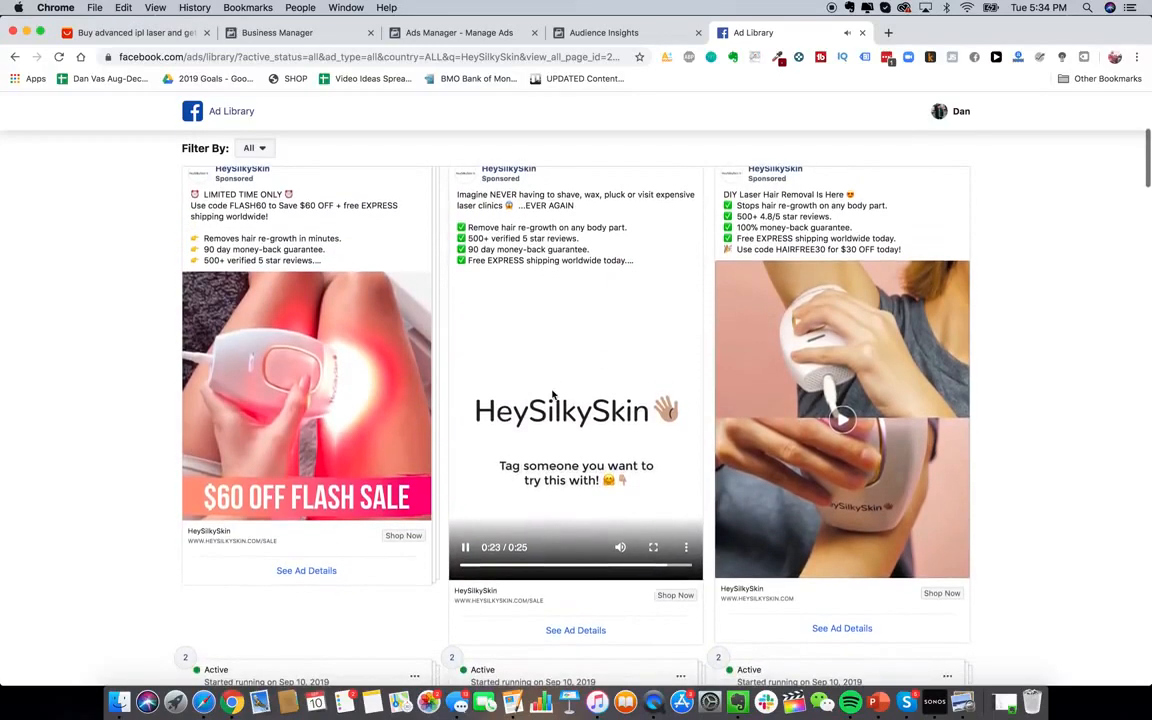
{"action": "scroll", "coordinate": [553, 396], "scroll_direction": "down", "scroll_amount": 2}
{"action": "scroll", "coordinate": [553, 396], "scroll_direction": "up", "scroll_amount": 4}
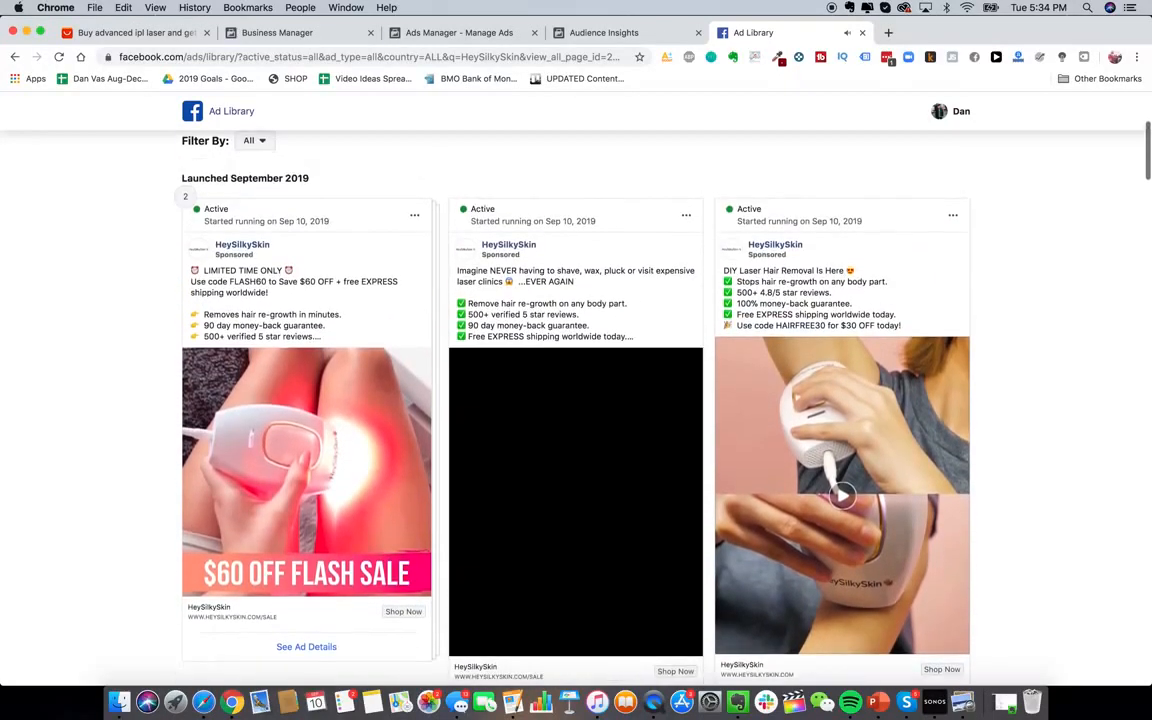
{"action": "scroll", "coordinate": [553, 396], "scroll_direction": "down", "scroll_amount": 2}
{"action": "scroll", "coordinate": [446, 509], "scroll_direction": "down", "scroll_amount": 1}
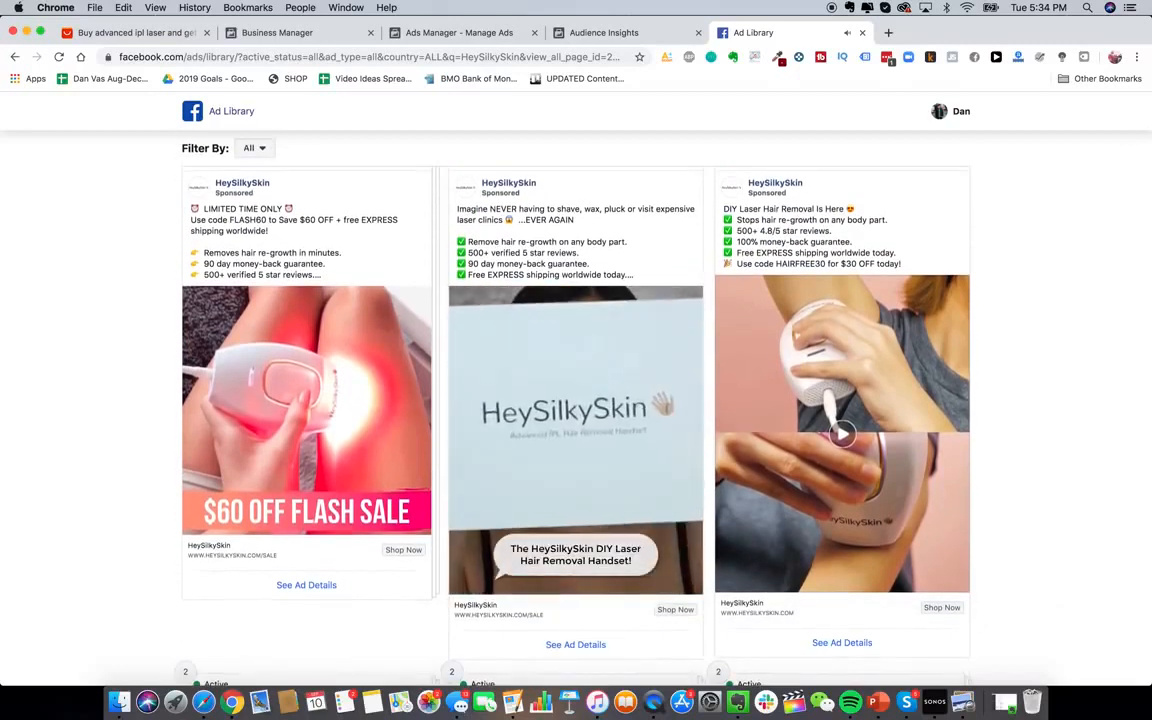
{"action": "mouse_move", "coordinate": [474, 585]}
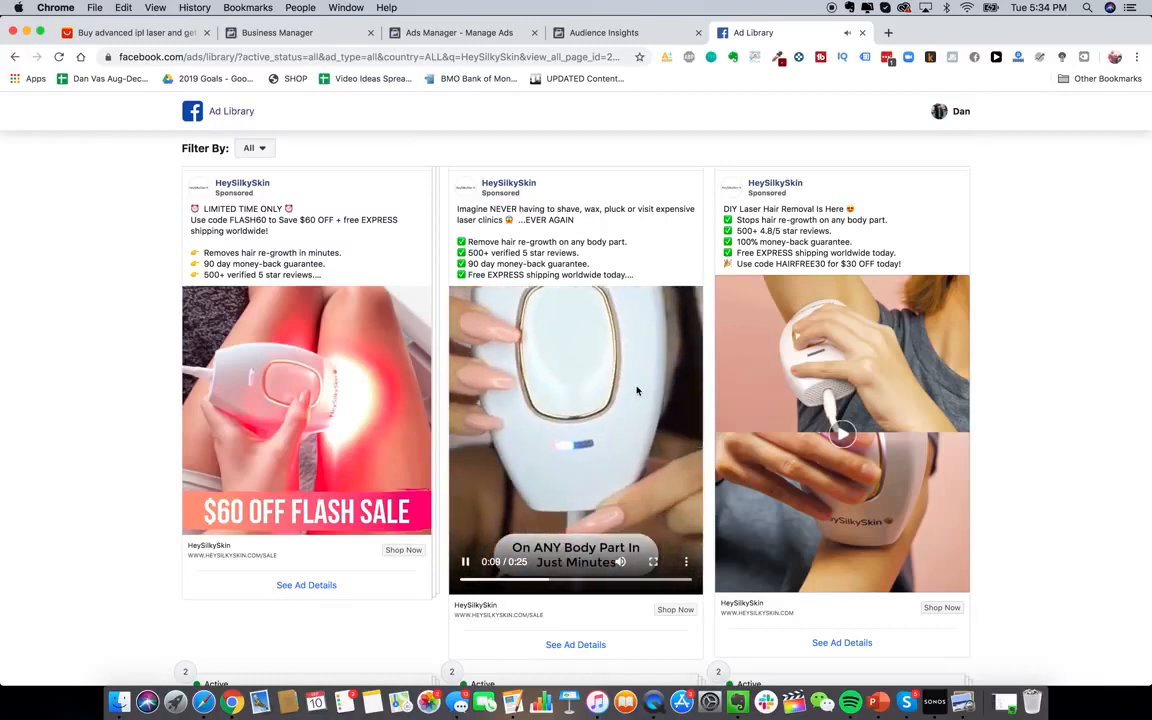
{"action": "scroll", "coordinate": [652, 430], "scroll_direction": "down", "scroll_amount": 10}
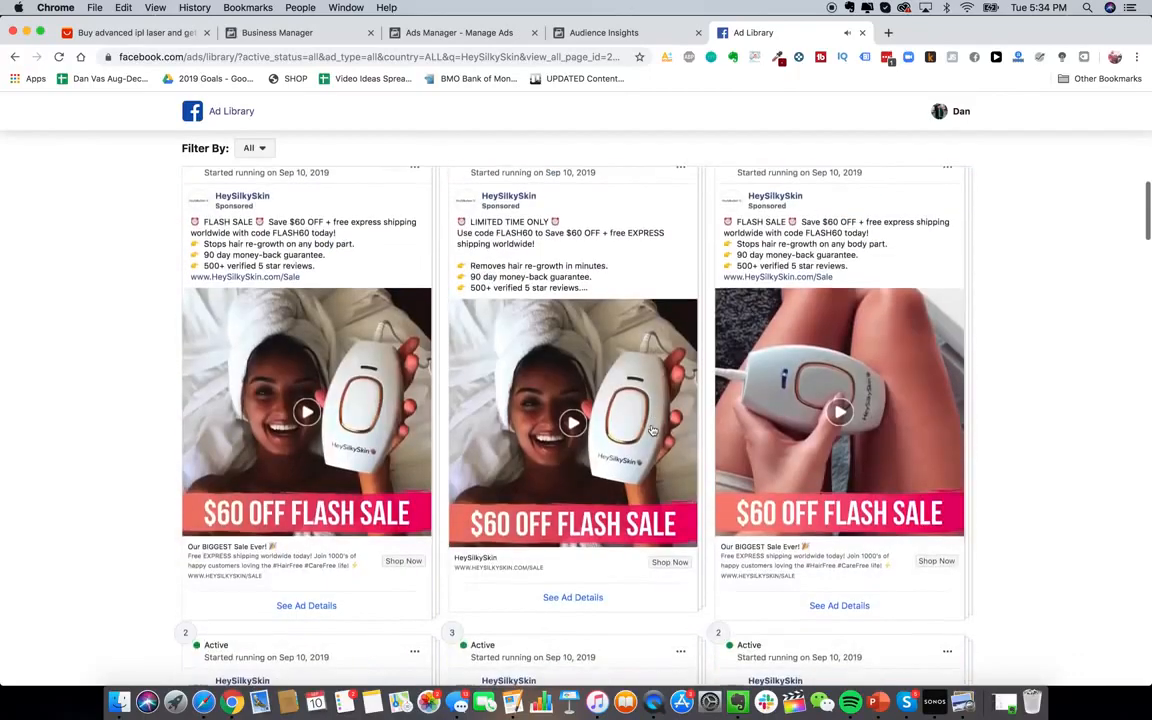
{"action": "scroll", "coordinate": [652, 430], "scroll_direction": "down", "scroll_amount": 10}
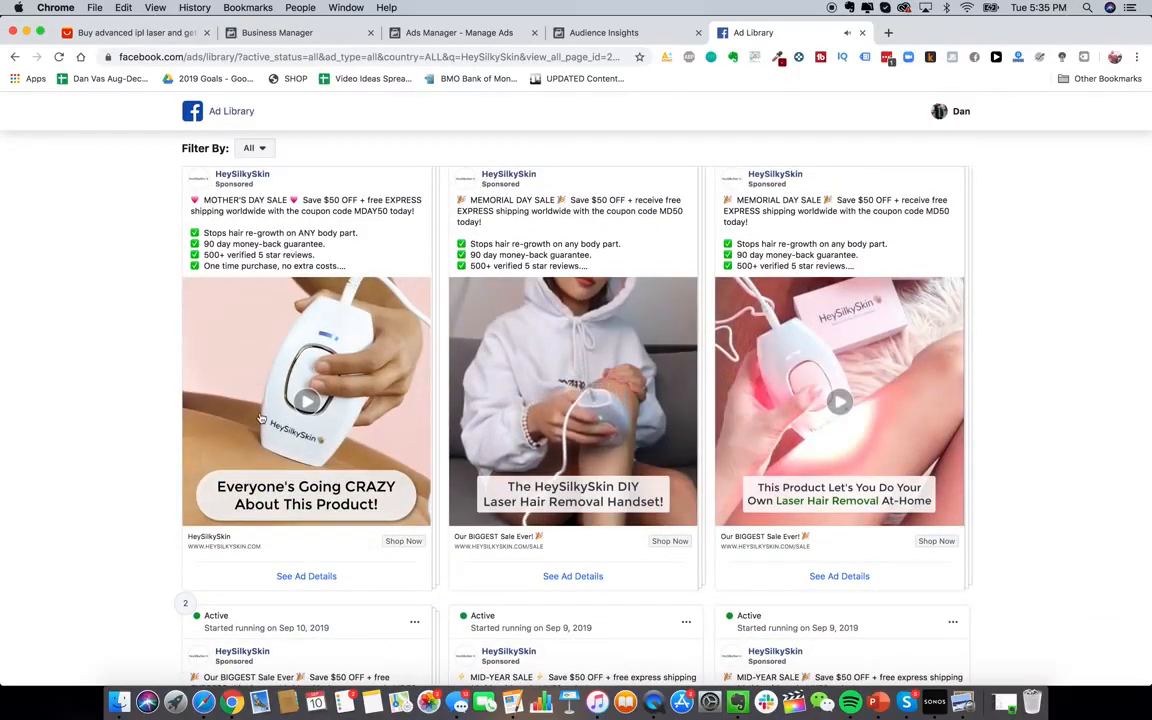
Play the Mother's Day sale video, then return to the HeySilkySkin page header
{"action": "left_click", "coordinate": [297, 428]}
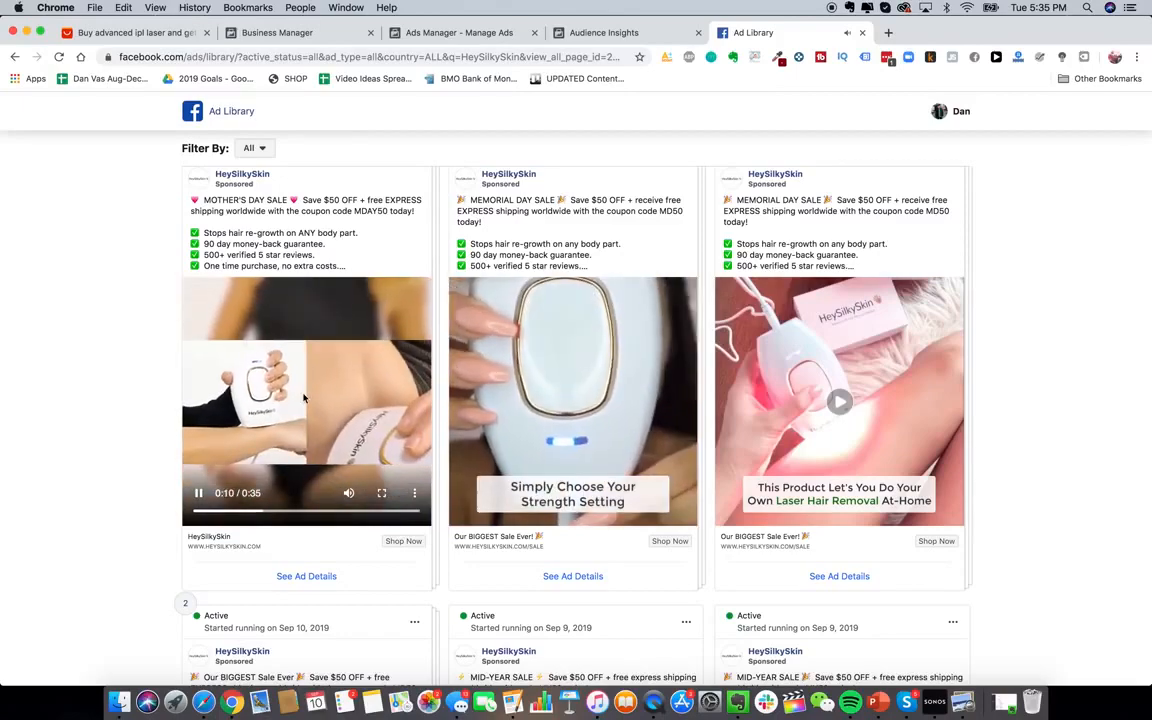
{"action": "scroll", "coordinate": [213, 397], "scroll_direction": "down", "scroll_amount": 5}
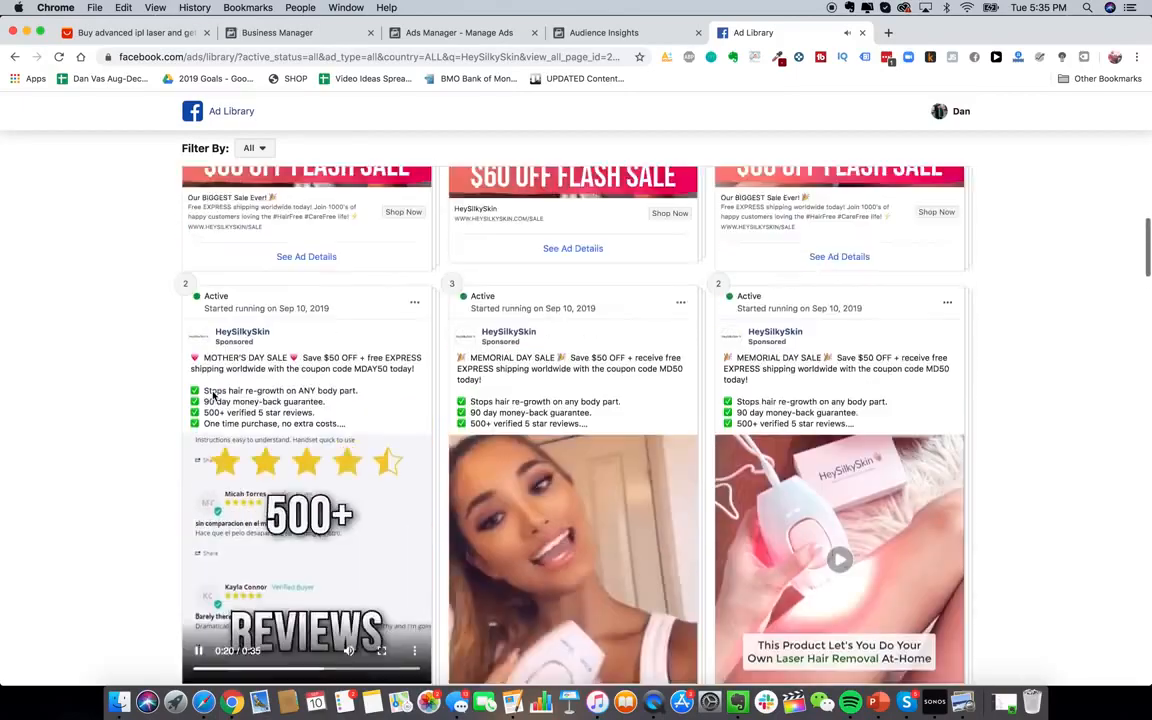
{"action": "scroll", "coordinate": [352, 265], "scroll_direction": "up", "scroll_amount": 10}
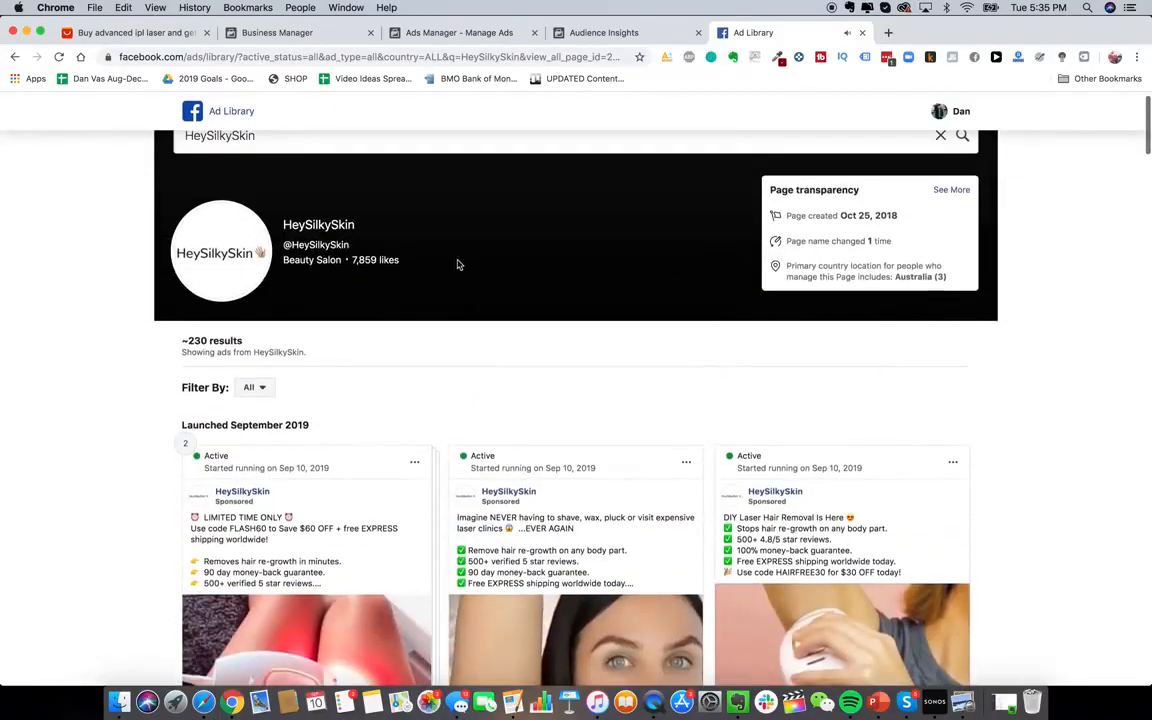
{"action": "scroll", "coordinate": [415, 144], "scroll_direction": "up", "scroll_amount": 1}
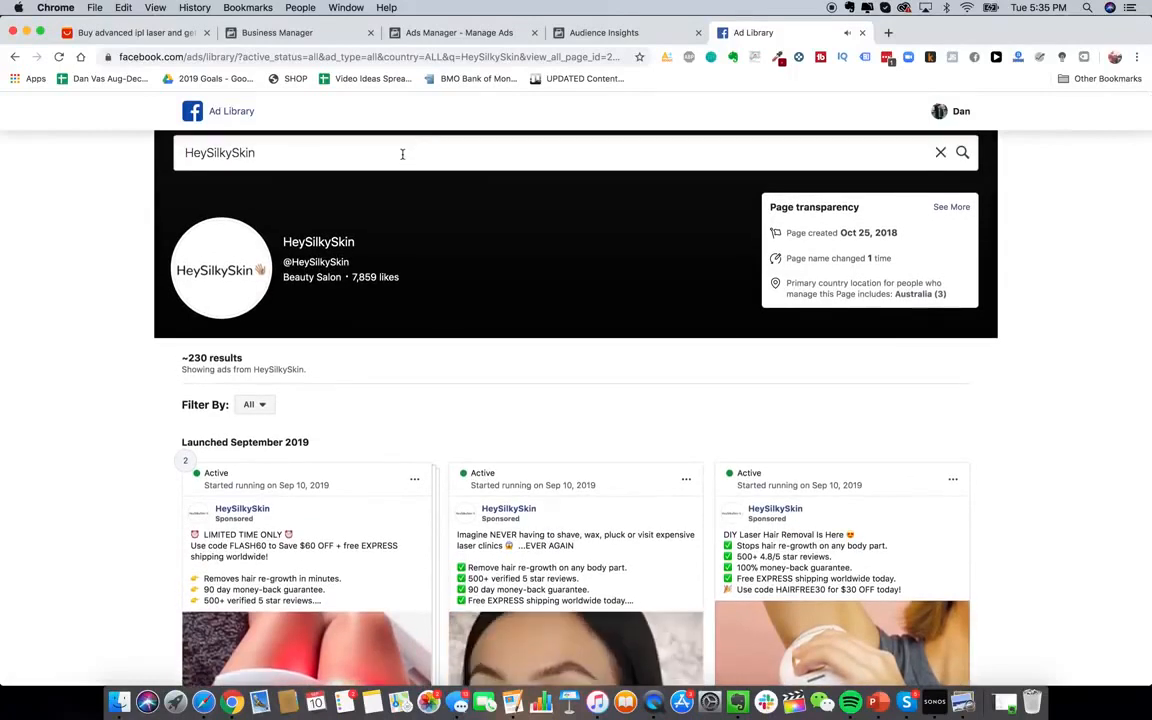
Search 'jawline me' and load the JawlineMe page's ads
{"action": "left_click", "coordinate": [402, 154]}
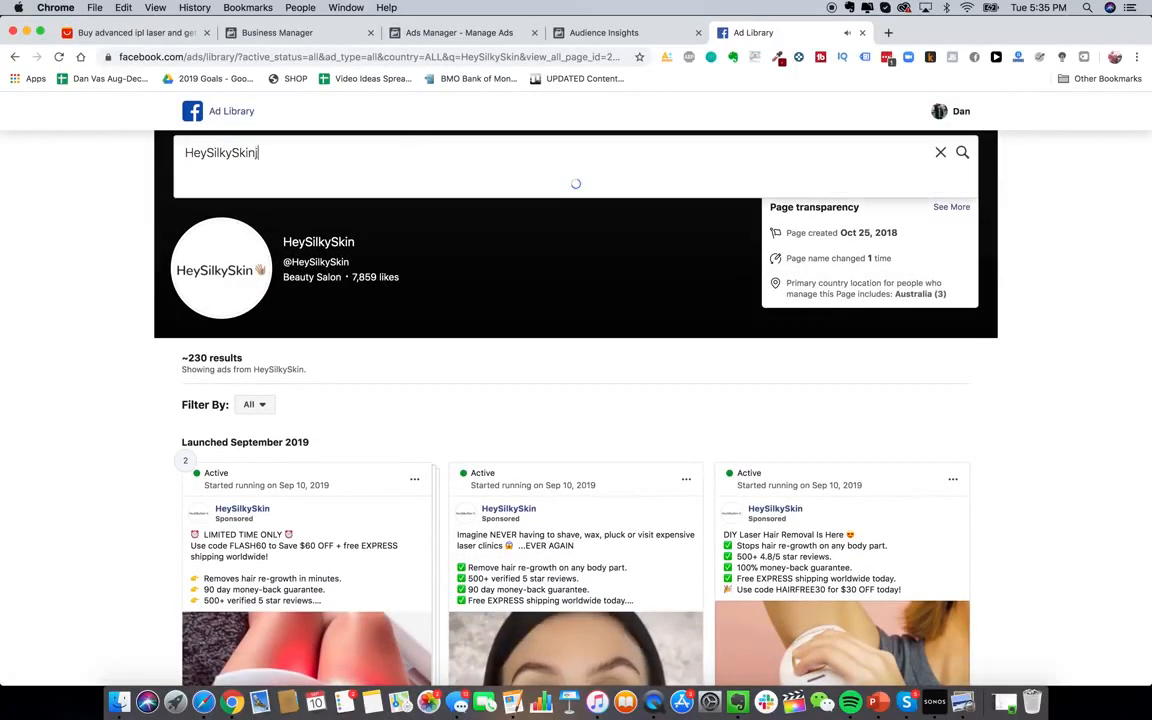
{"action": "type", "text": "jawline me"}
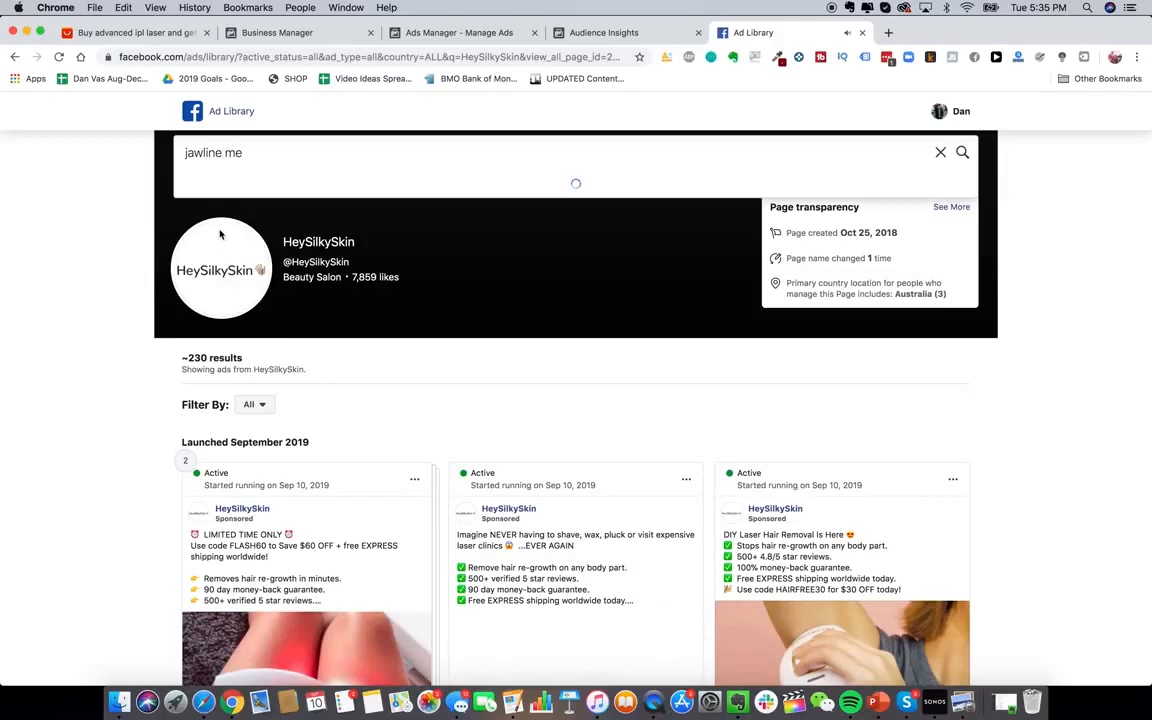
{"action": "left_click", "coordinate": [258, 222]}
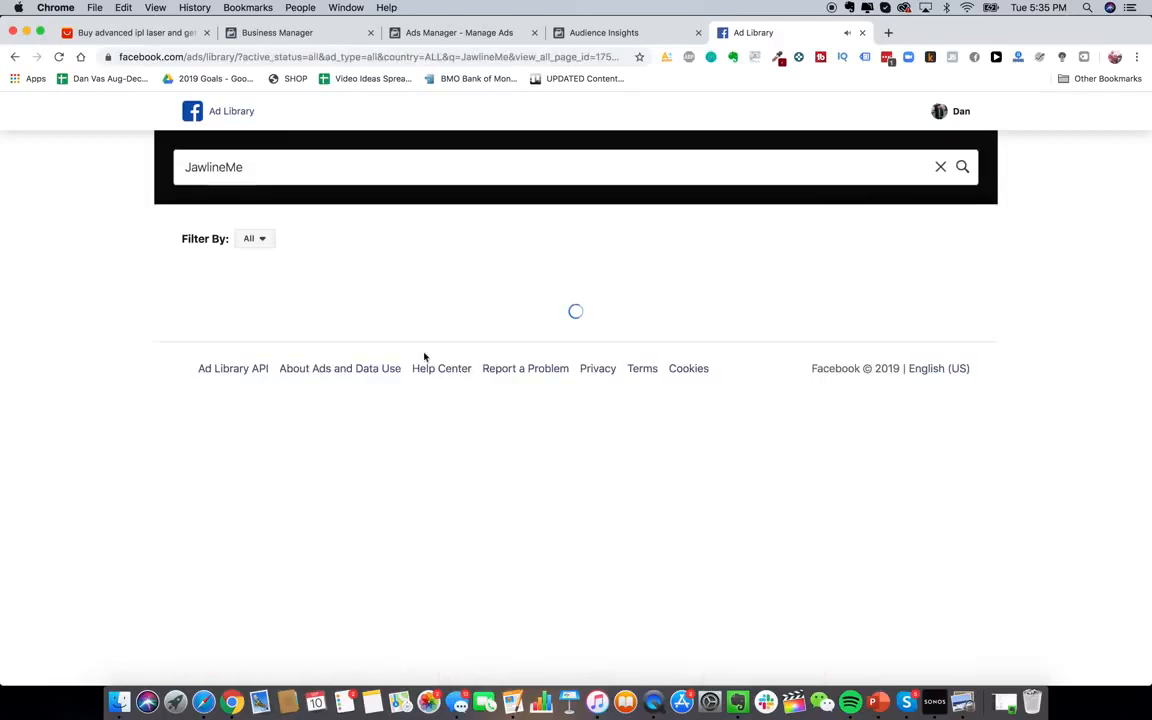
{"action": "scroll", "coordinate": [556, 470], "scroll_direction": "down", "scroll_amount": 4}
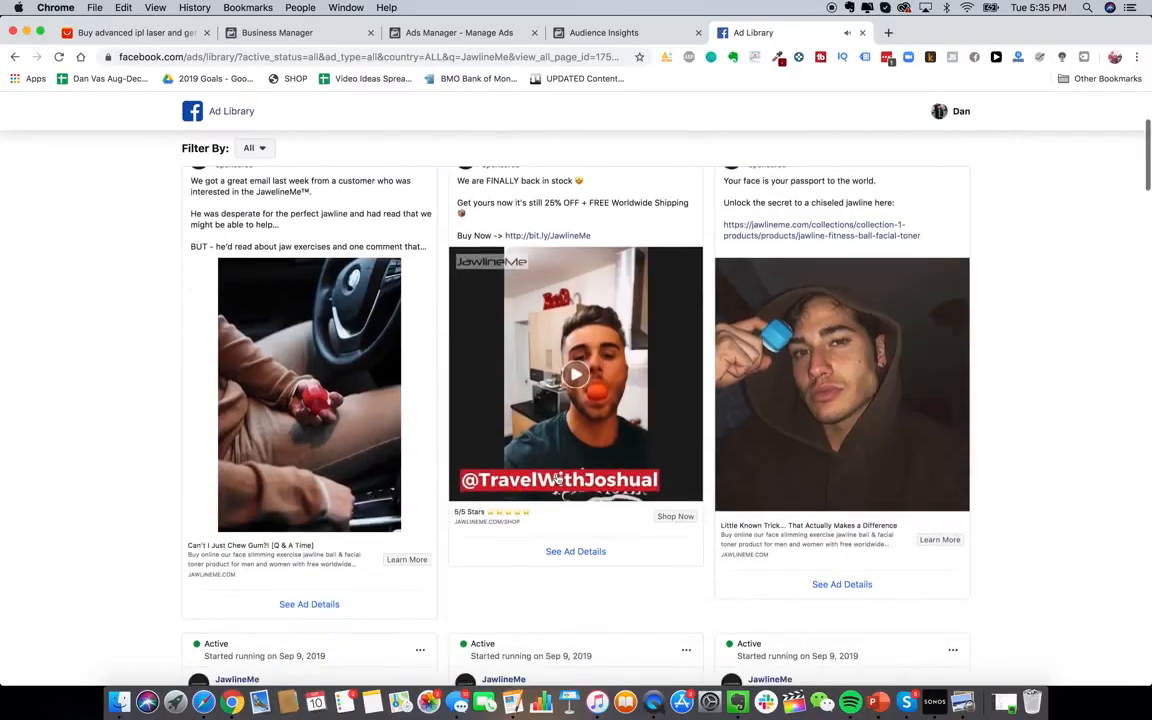
{"action": "scroll", "coordinate": [585, 389], "scroll_direction": "up", "scroll_amount": 1}
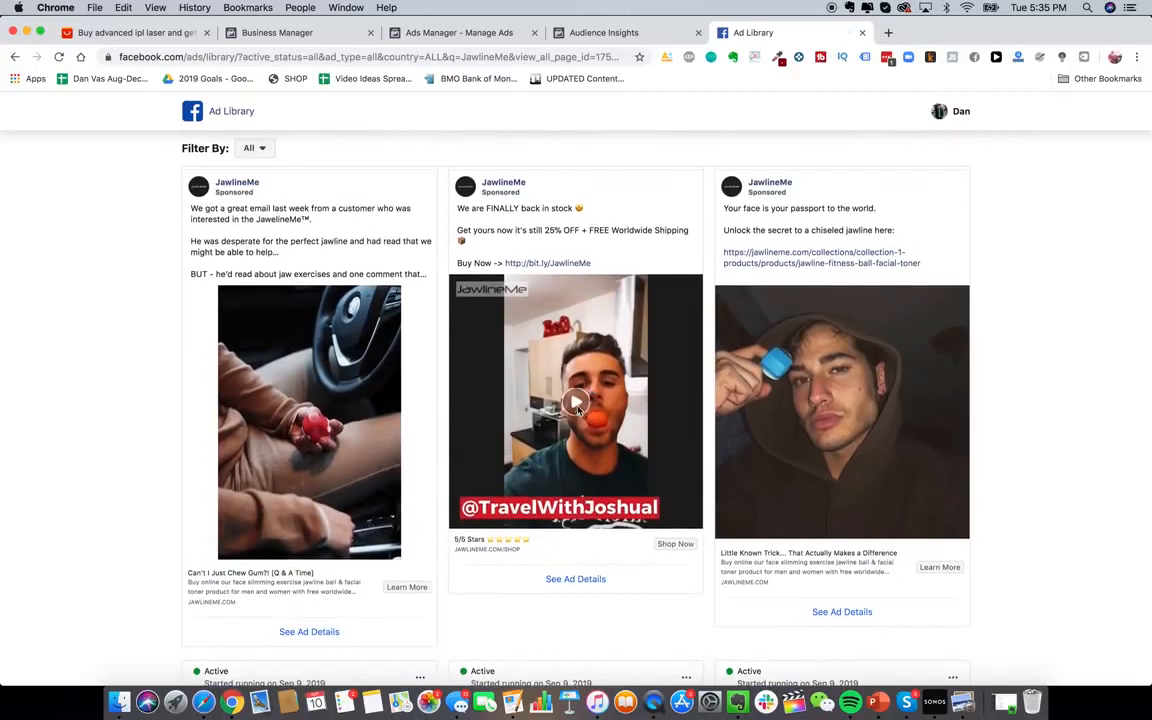
Play JawlineMe's back-in-stock and facial-exercise video ads
{"action": "left_click", "coordinate": [577, 404]}
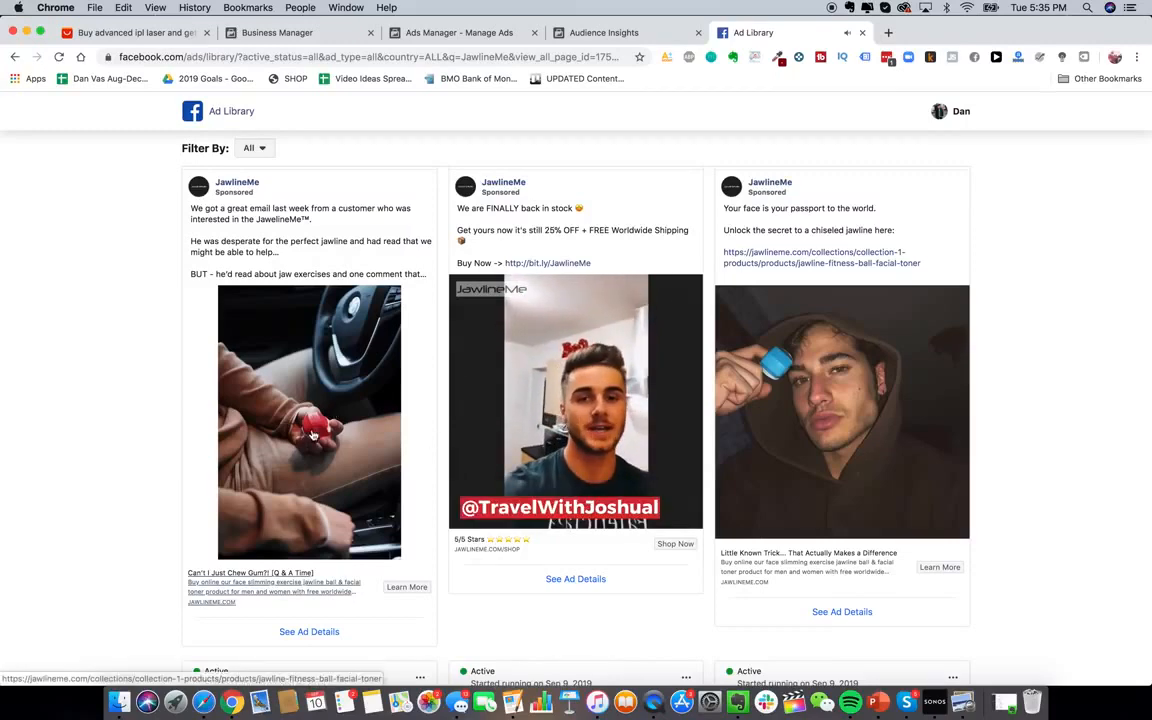
{"action": "scroll", "coordinate": [312, 435], "scroll_direction": "down", "scroll_amount": 2}
{"action": "scroll", "coordinate": [327, 482], "scroll_direction": "down", "scroll_amount": 5}
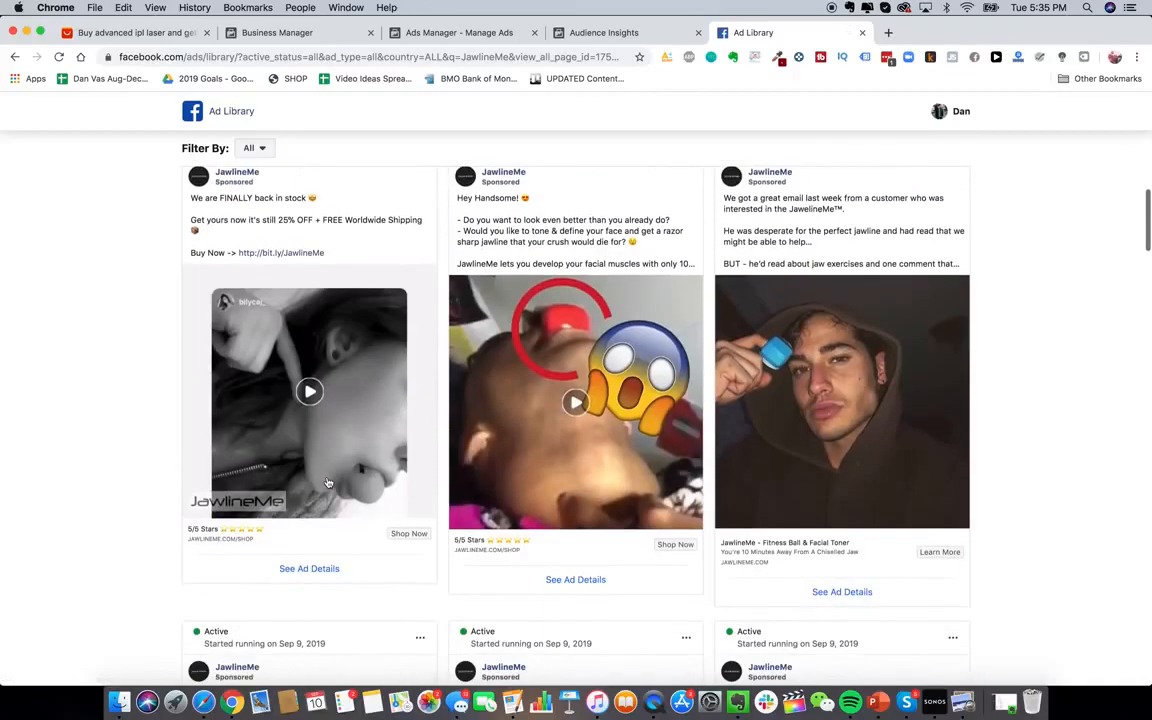
{"action": "scroll", "coordinate": [818, 451], "scroll_direction": "down", "scroll_amount": 4}
{"action": "scroll", "coordinate": [798, 542], "scroll_direction": "down", "scroll_amount": 3}
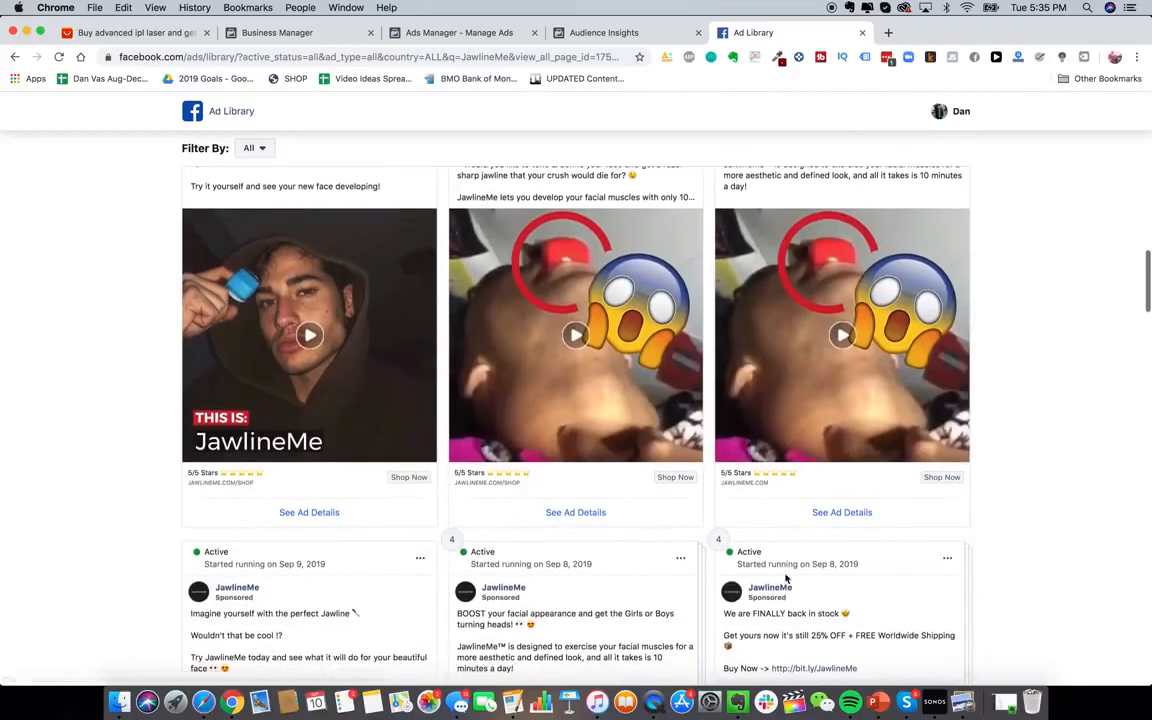
{"action": "scroll", "coordinate": [679, 401], "scroll_direction": "up", "scroll_amount": 2}
{"action": "left_click", "coordinate": [622, 403]}
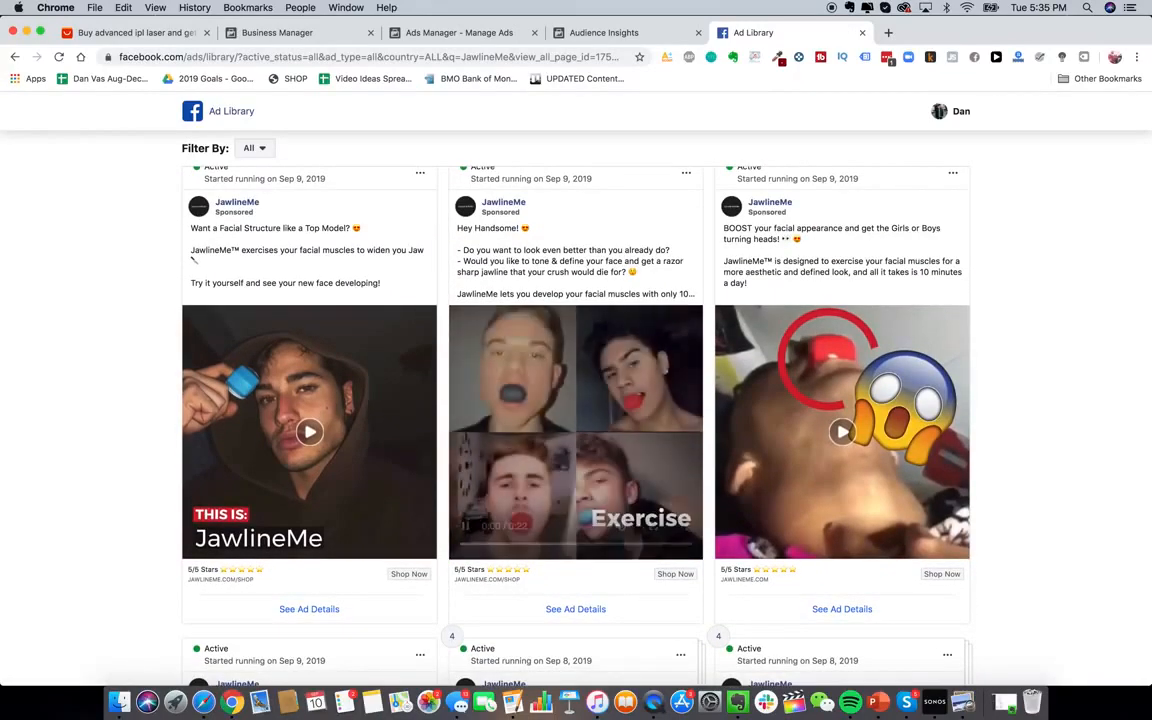
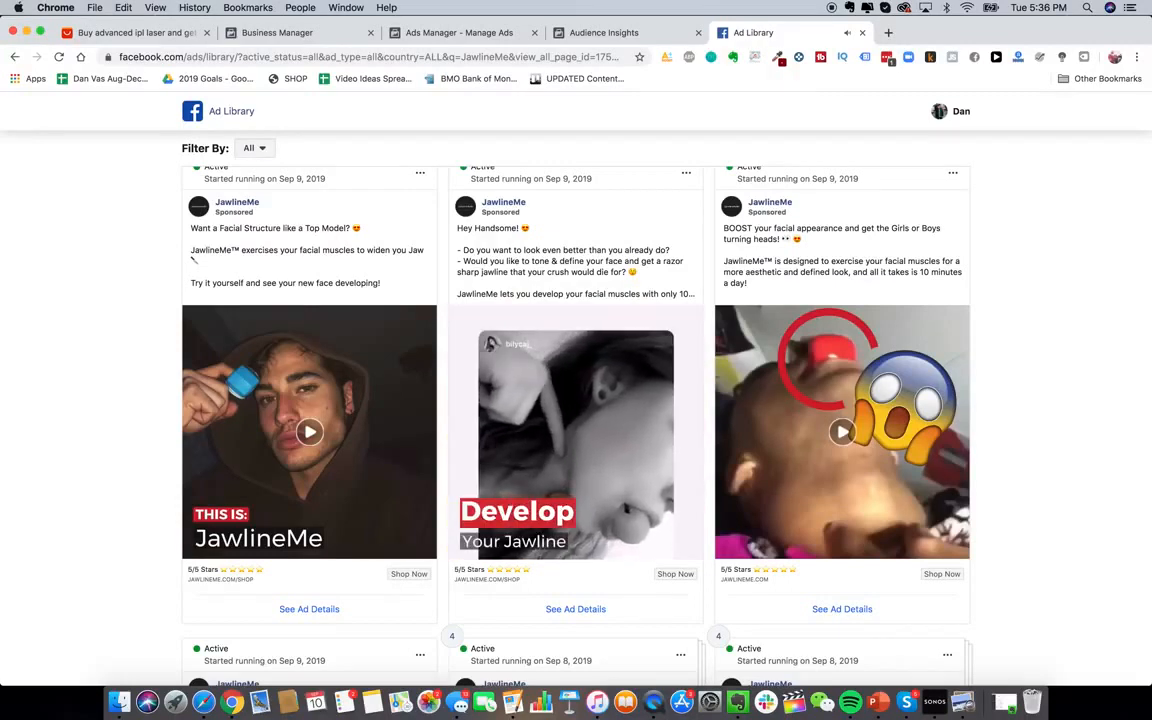
Leave the Ad Library by switching to the Audience Insights tab
{"action": "left_click", "coordinate": [606, 33]}
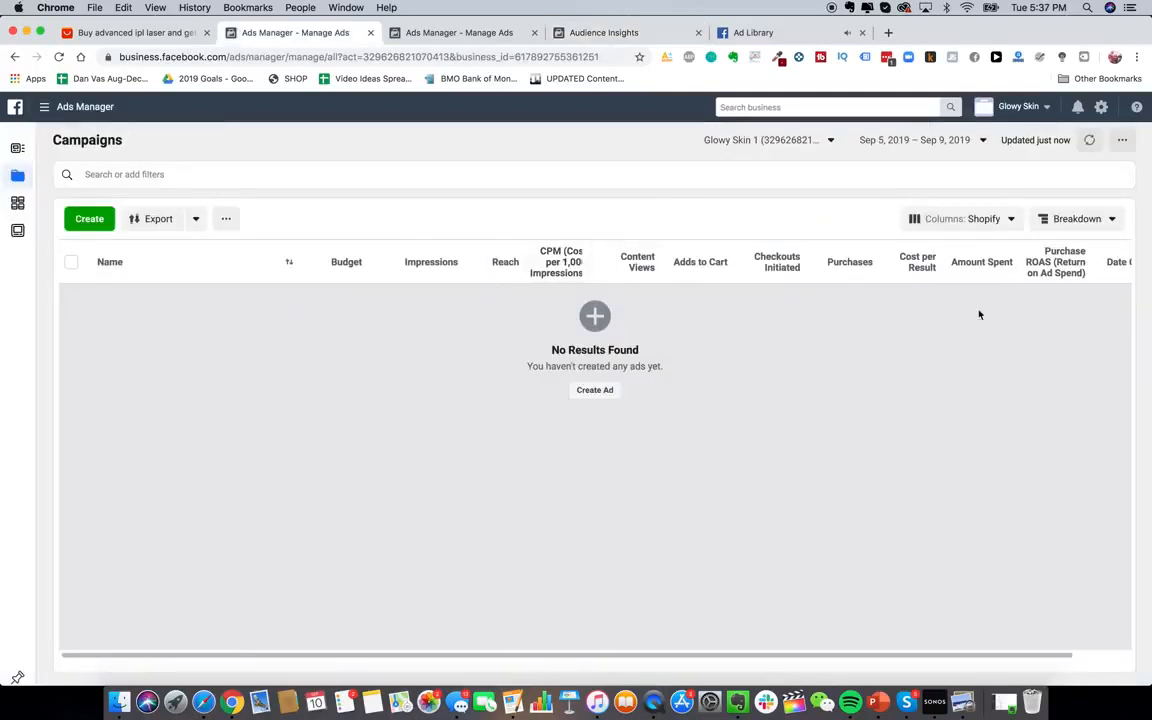
Start a new campaign with the Engagement objective, briefly trying Conversions first
{"action": "scroll", "coordinate": [773, 265], "scroll_direction": "right", "scroll_amount": 3}
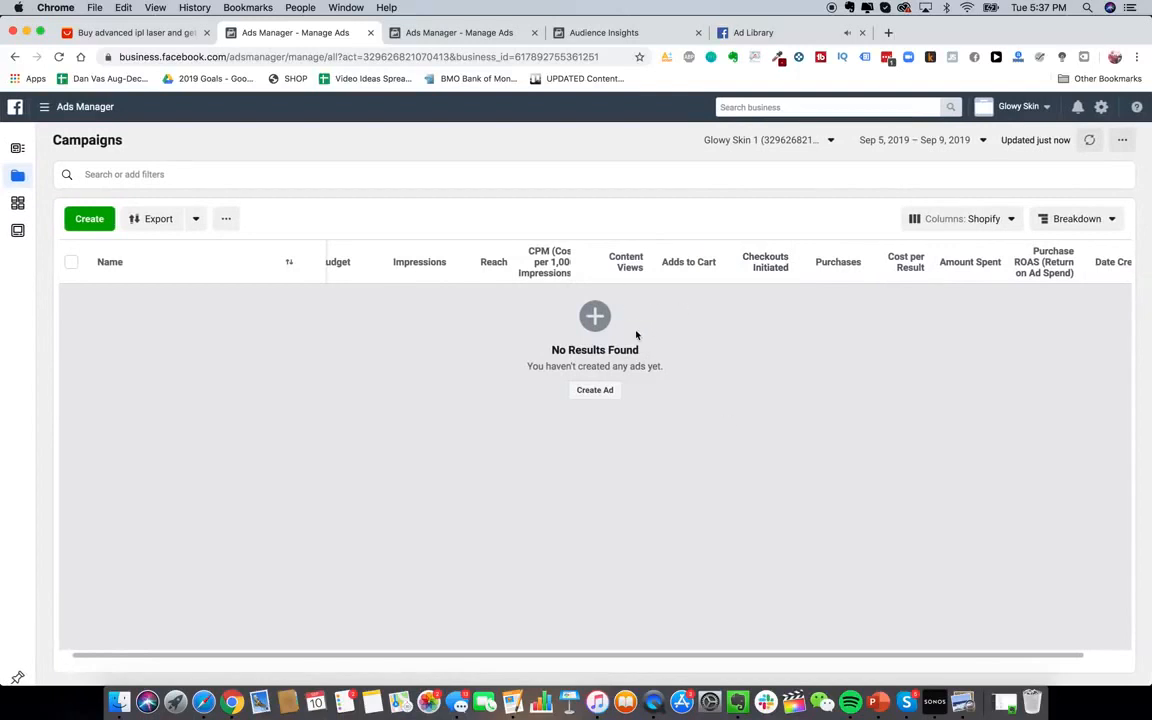
{"action": "left_click", "coordinate": [598, 389]}
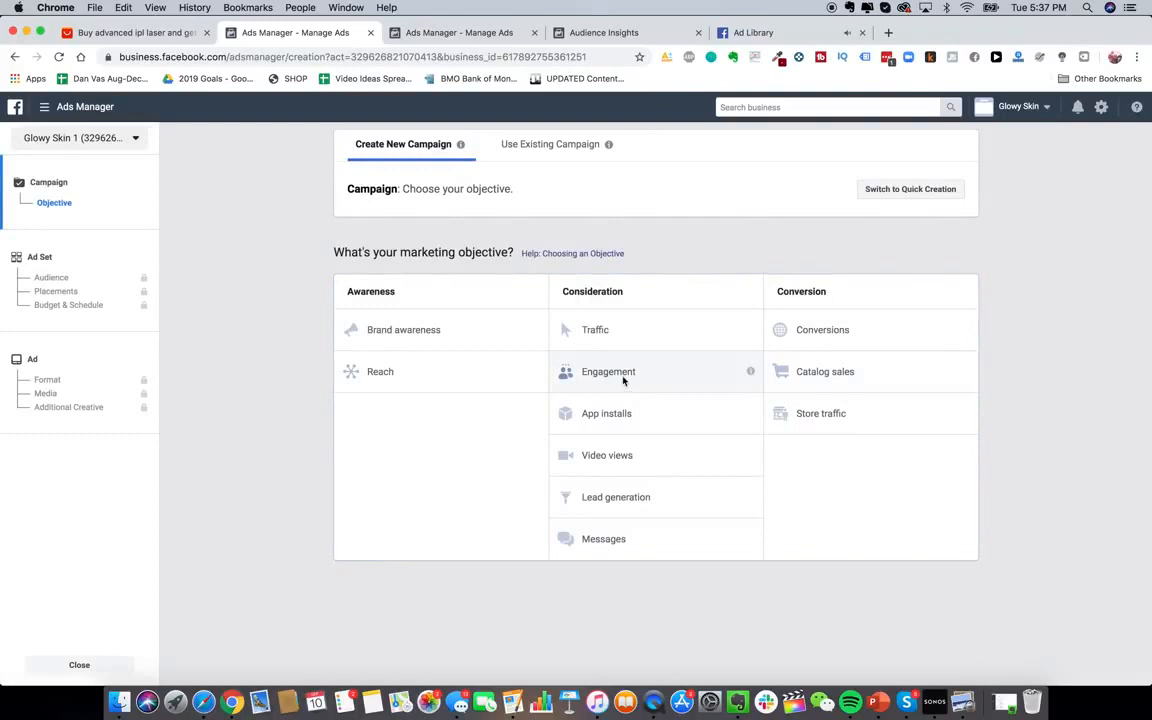
{"action": "left_click", "coordinate": [621, 375]}
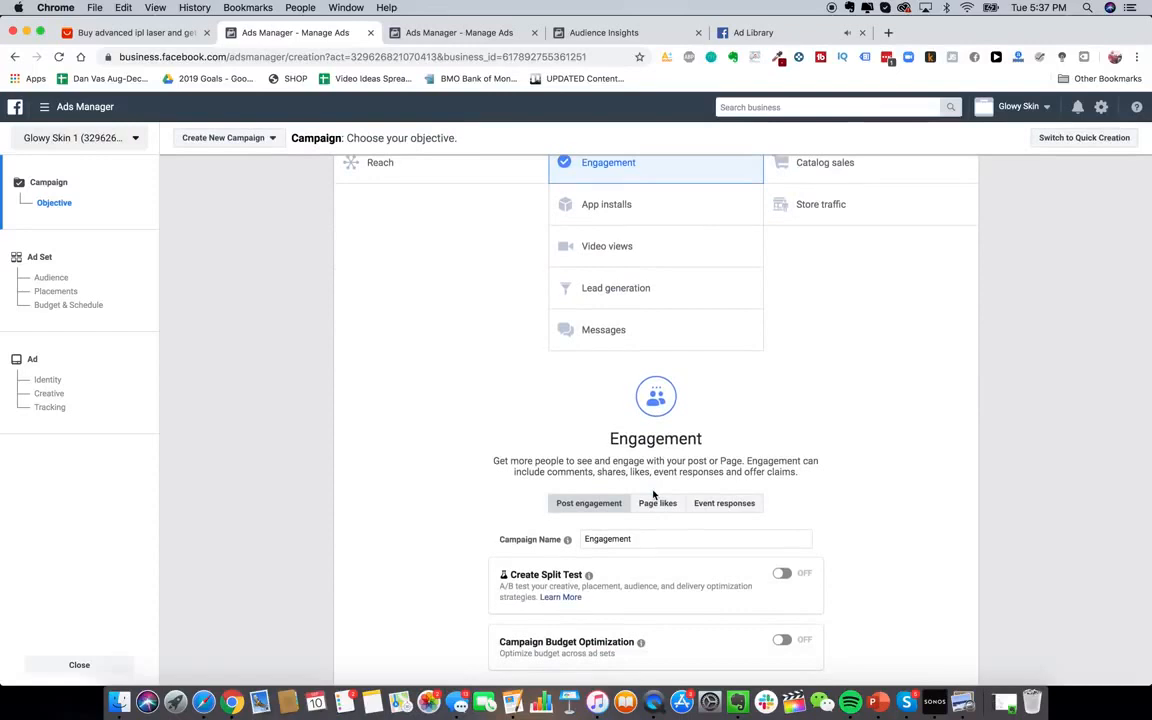
{"action": "scroll", "coordinate": [777, 450], "scroll_direction": "up", "scroll_amount": 1}
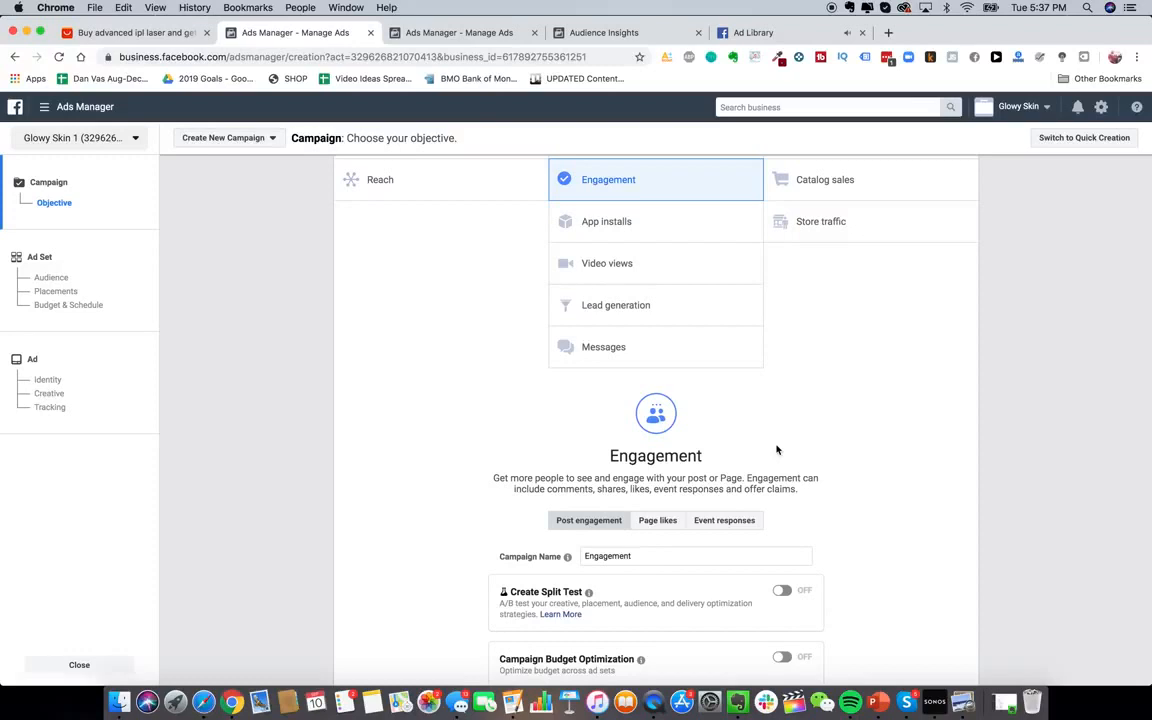
{"action": "scroll", "coordinate": [777, 450], "scroll_direction": "up", "scroll_amount": 1}
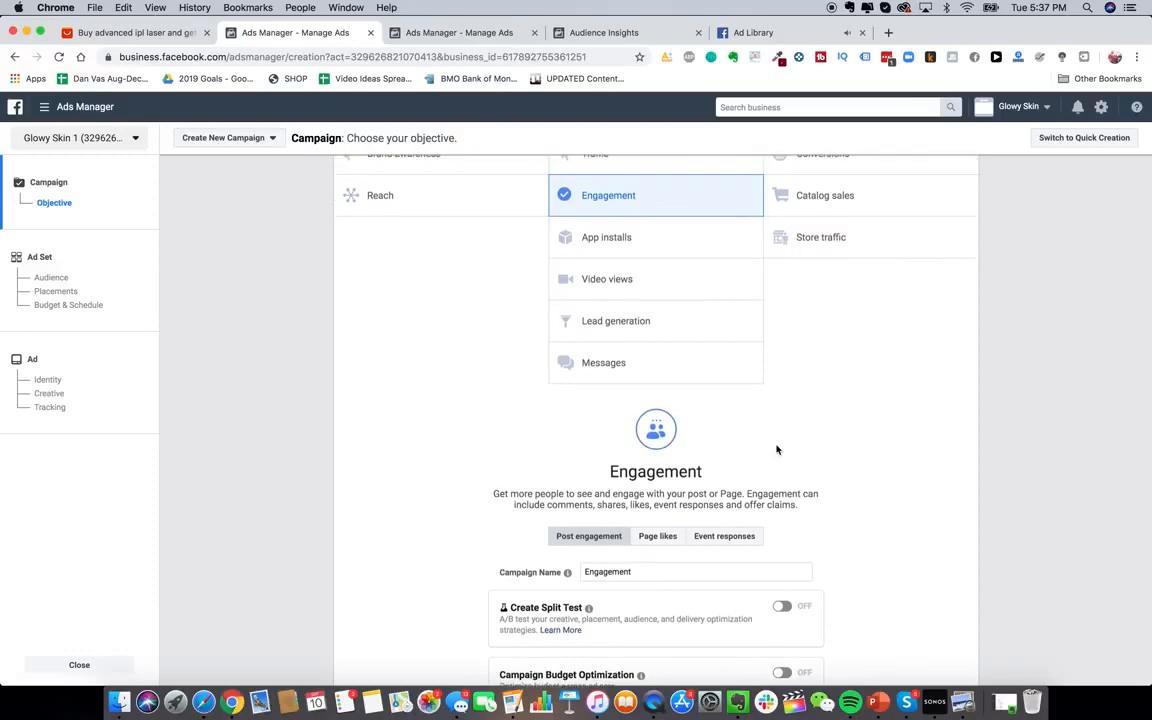
{"action": "scroll", "coordinate": [777, 450], "scroll_direction": "down", "scroll_amount": 2}
{"action": "scroll", "coordinate": [535, 224], "scroll_direction": "up", "scroll_amount": 6}
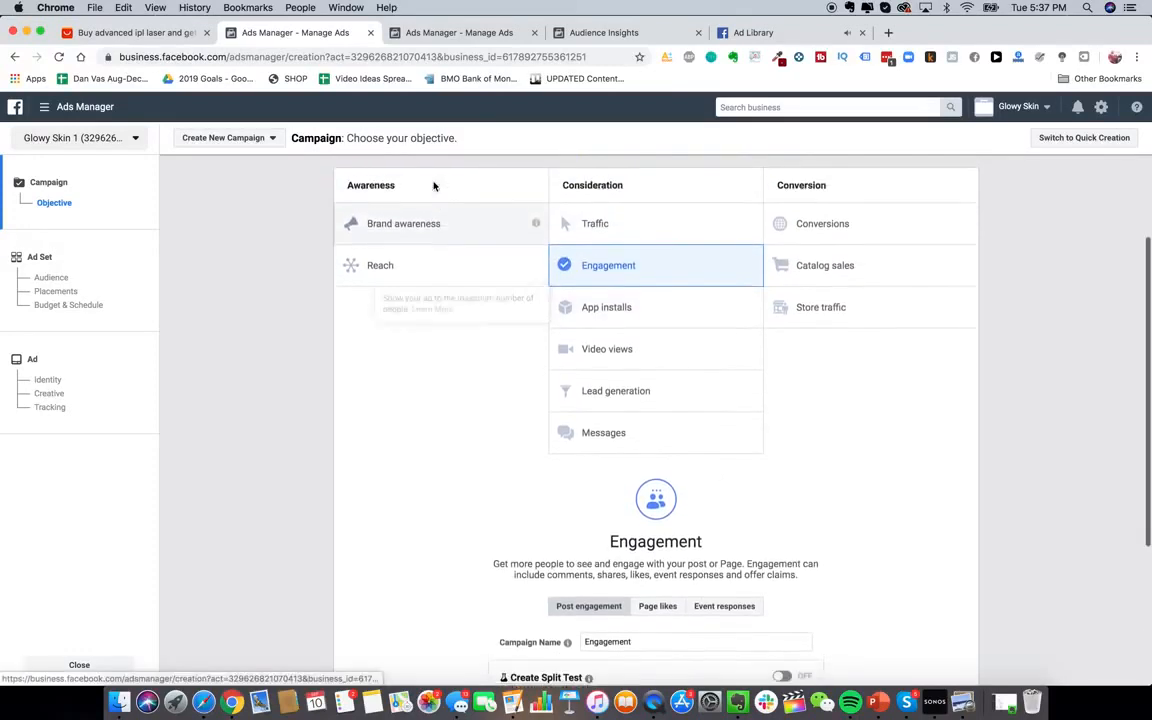
{"action": "left_click", "coordinate": [790, 225]}
{"action": "scroll", "coordinate": [820, 240], "scroll_direction": "down", "scroll_amount": 5}
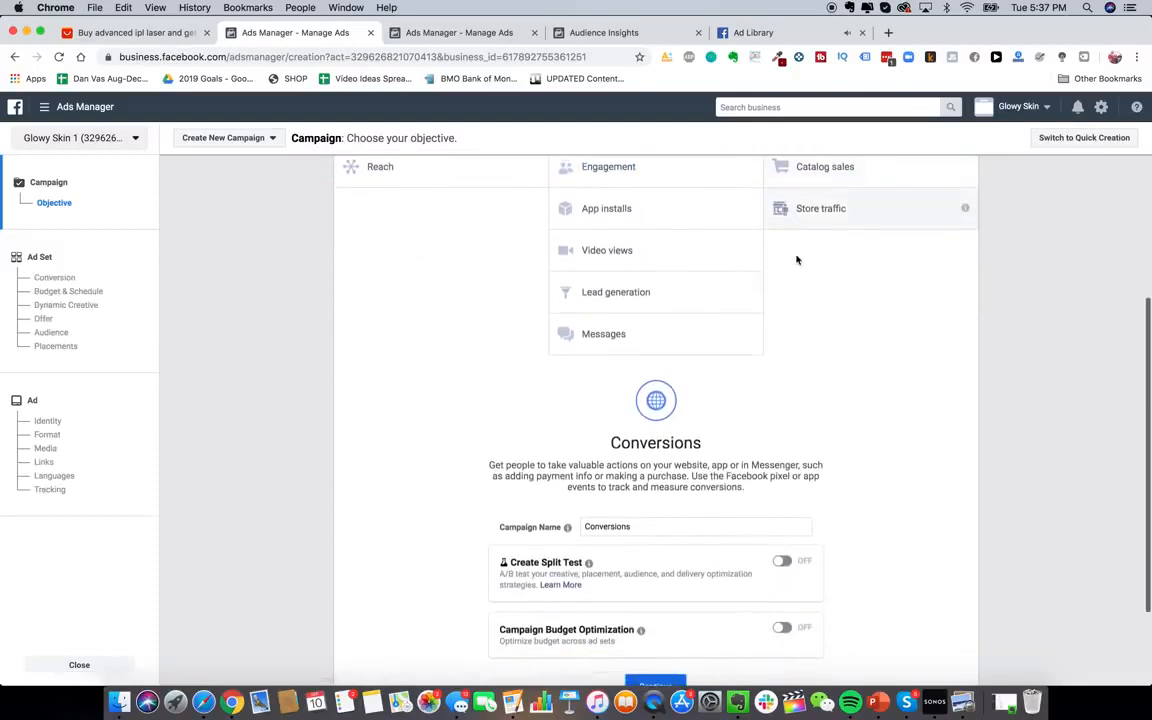
{"action": "scroll", "coordinate": [797, 262], "scroll_direction": "up", "scroll_amount": 4}
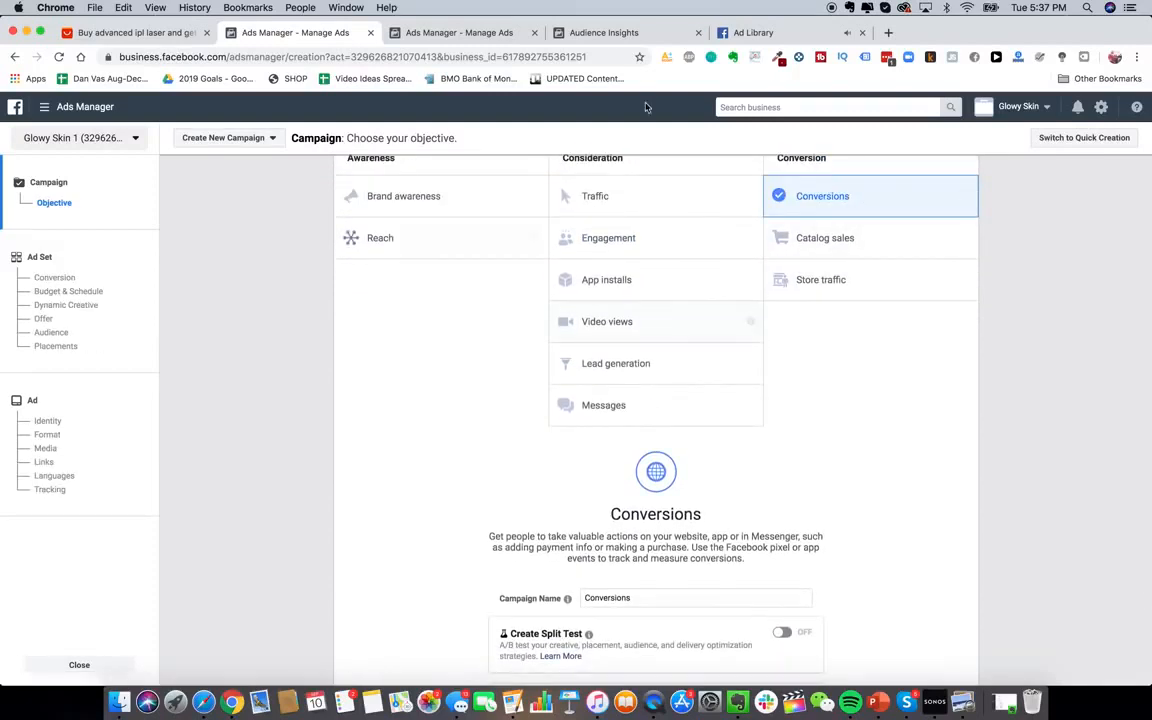
{"action": "scroll", "coordinate": [700, 390], "scroll_direction": "up", "scroll_amount": 2}
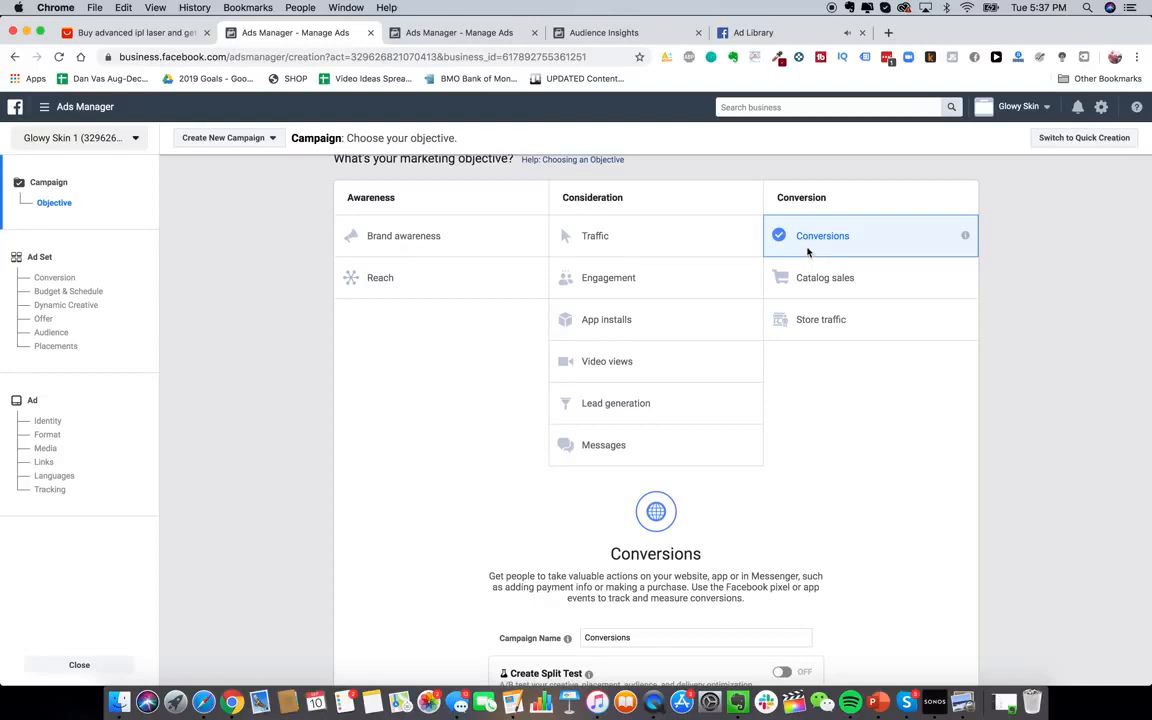
{"action": "scroll", "coordinate": [770, 280], "scroll_direction": "up", "scroll_amount": 1}
{"action": "scroll", "coordinate": [738, 283], "scroll_direction": "down", "scroll_amount": 3}
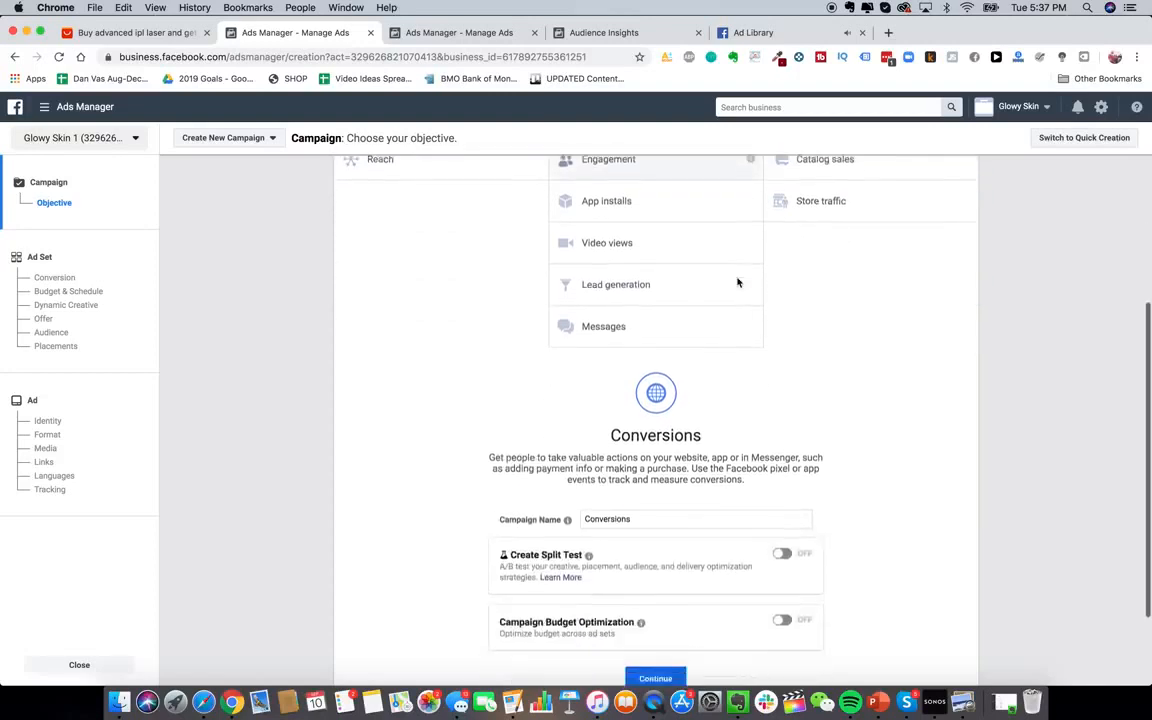
{"action": "scroll", "coordinate": [738, 283], "scroll_direction": "up", "scroll_amount": 3}
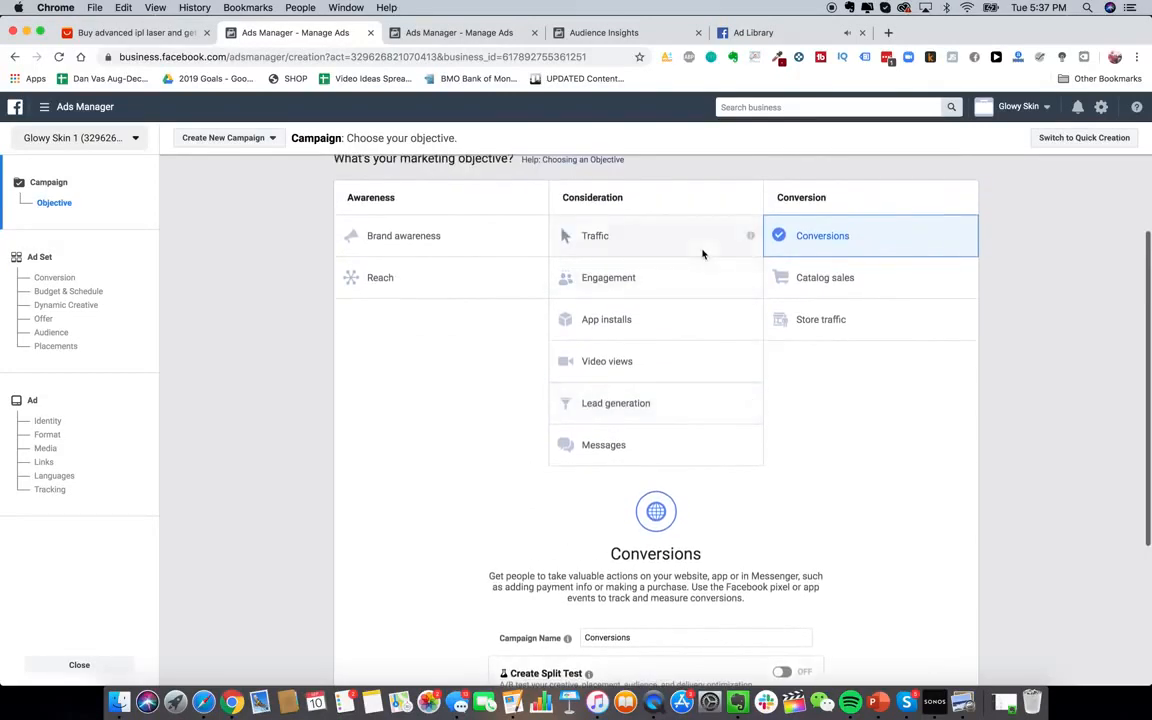
{"action": "left_click", "coordinate": [650, 279]}
Rename the campaign PPE_GS_BROAD and continue to the ad set
{"action": "scroll", "coordinate": [672, 389], "scroll_direction": "down", "scroll_amount": 5}
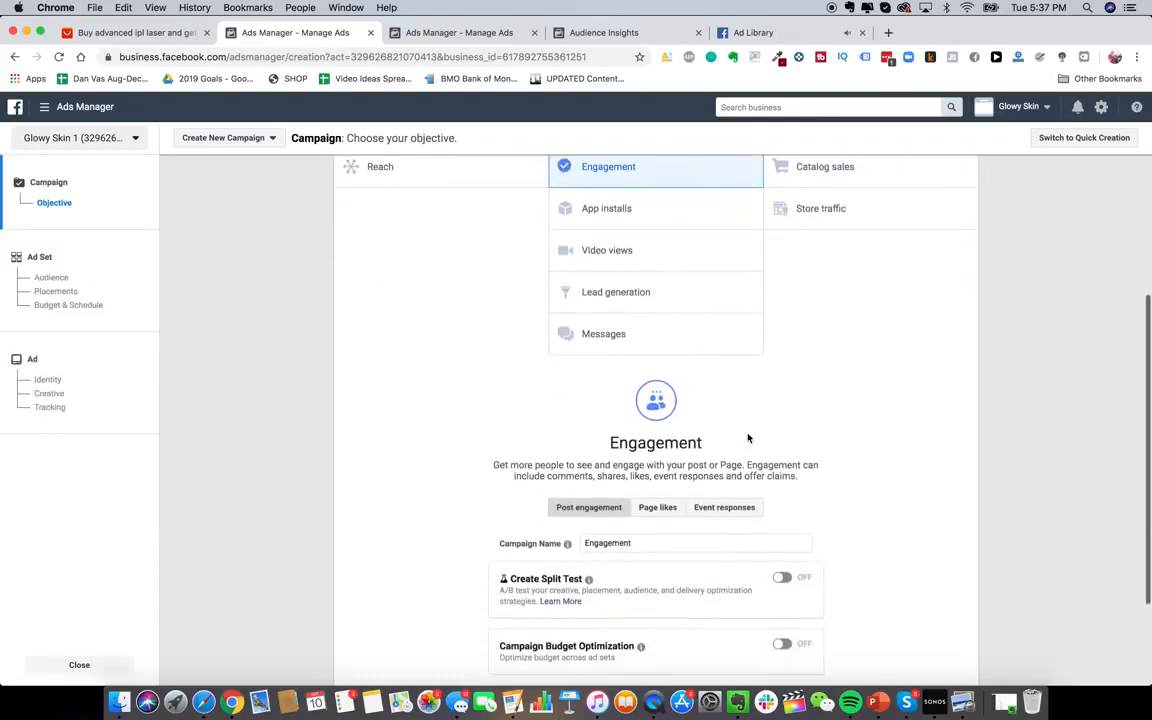
{"action": "triple_click", "coordinate": [659, 466]}
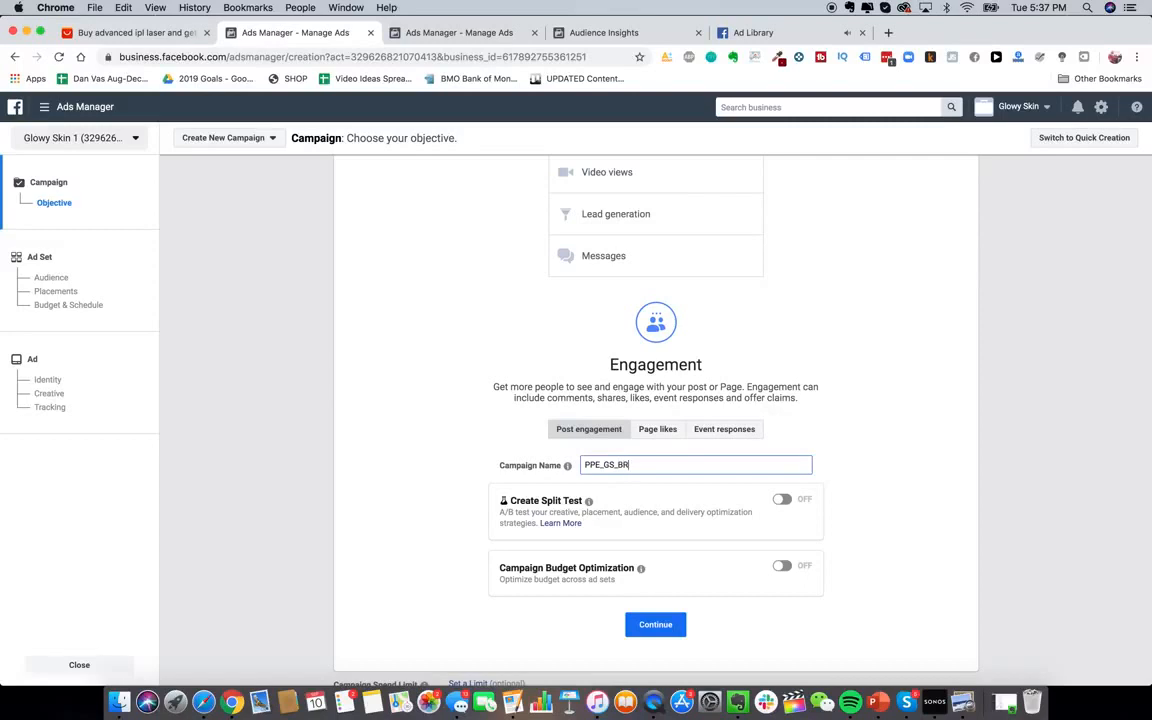
{"action": "left_click", "coordinate": [656, 626]}
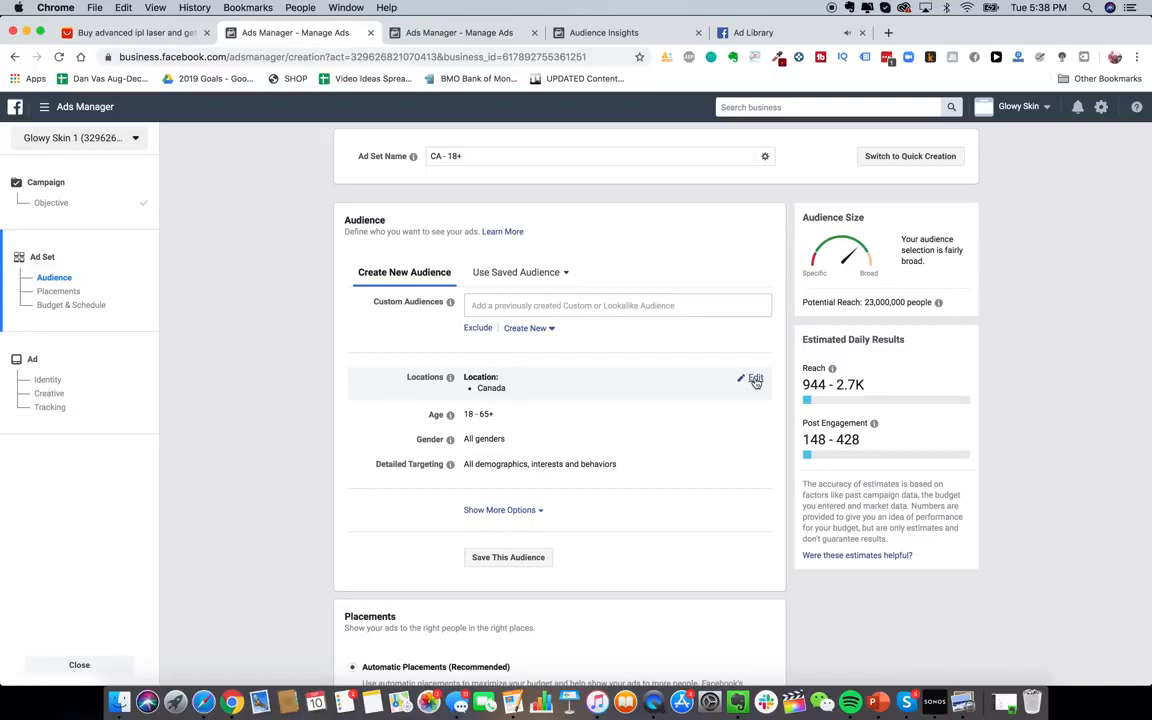
Review the ad set's Audience section and edit its Canada location
{"action": "scroll", "coordinate": [586, 465], "scroll_direction": "down", "scroll_amount": 1}
{"action": "scroll", "coordinate": [586, 465], "scroll_direction": "up", "scroll_amount": 1}
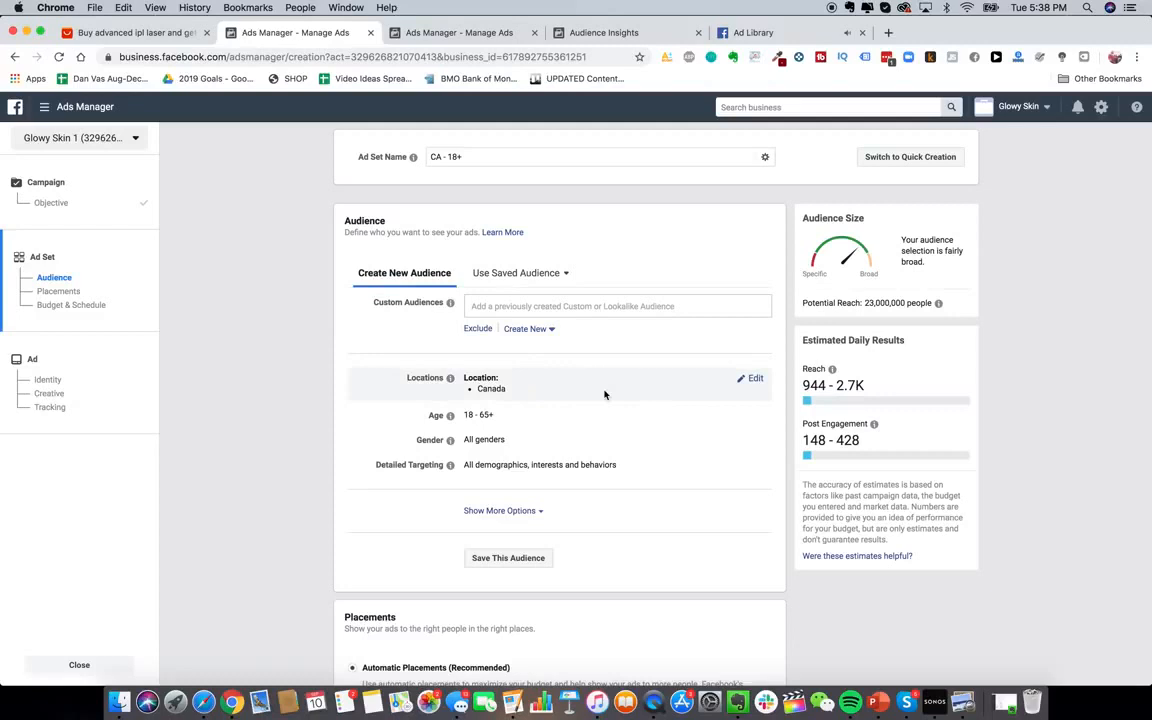
{"action": "scroll", "coordinate": [281, 365], "scroll_direction": "down", "scroll_amount": 2}
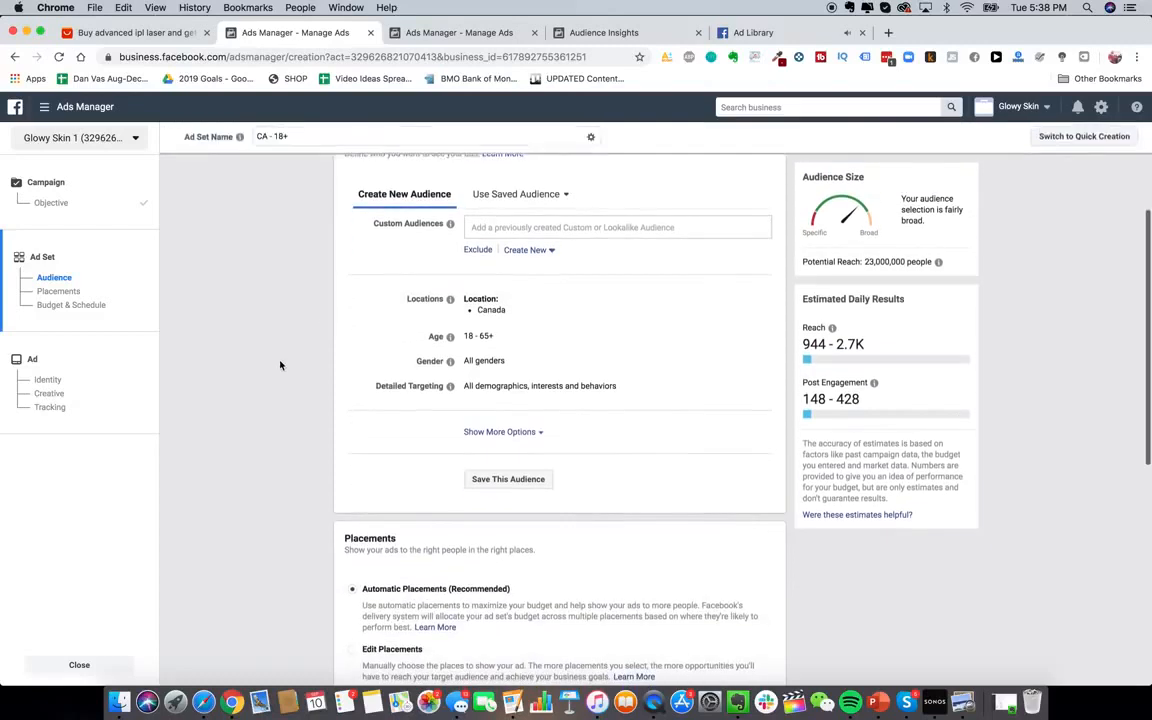
{"action": "scroll", "coordinate": [281, 365], "scroll_direction": "up", "scroll_amount": 2}
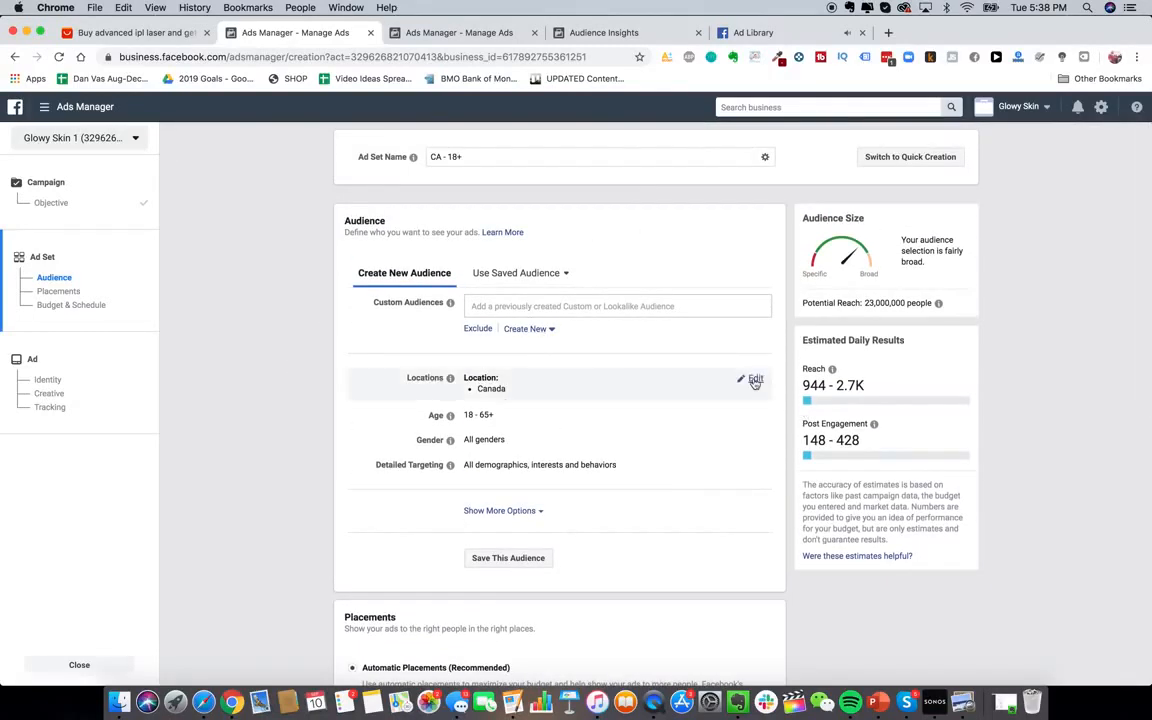
{"action": "left_click", "coordinate": [756, 378]}
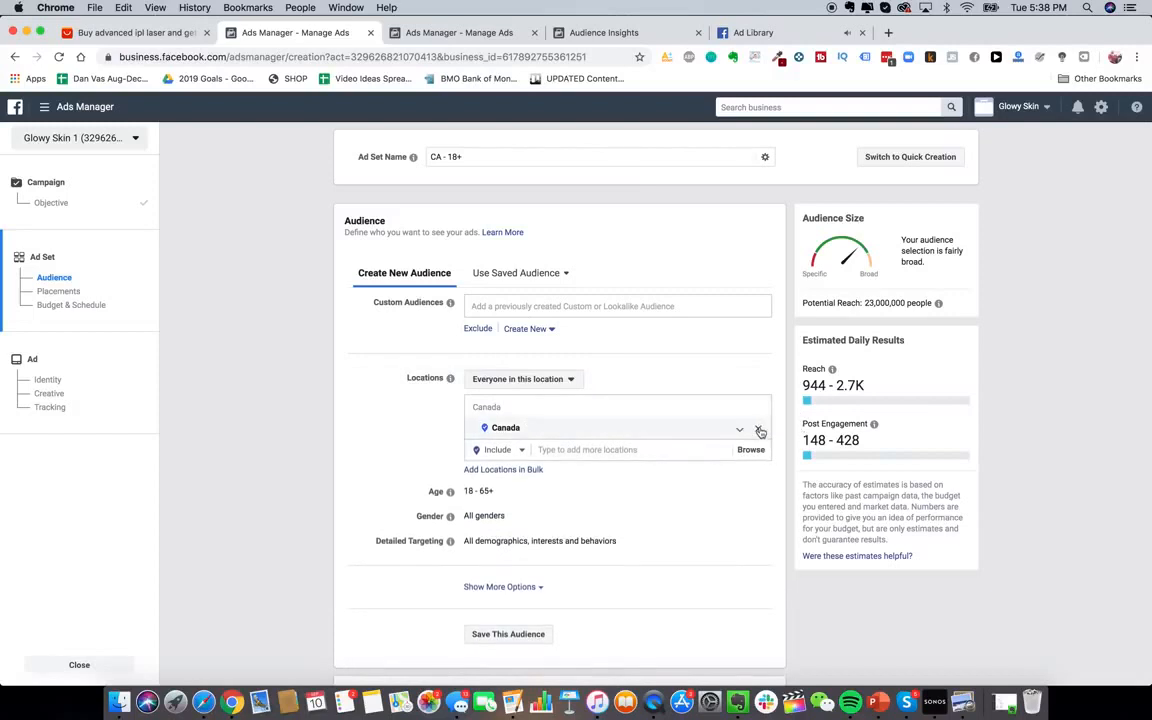
Target people who live in United States, Canada, Australia and United Kingdom
{"action": "left_click", "coordinate": [760, 430]}
{"action": "type", "text": "unite"}
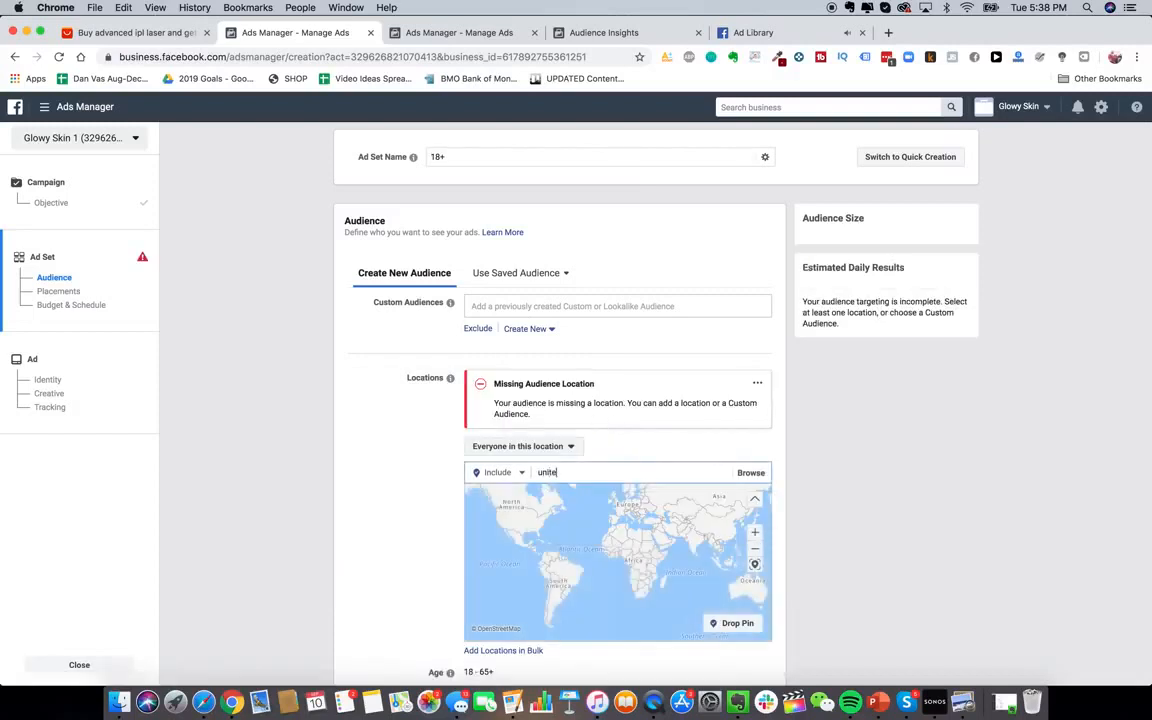
{"action": "type", "text": "d states"}
{"action": "key", "text": "Return"}
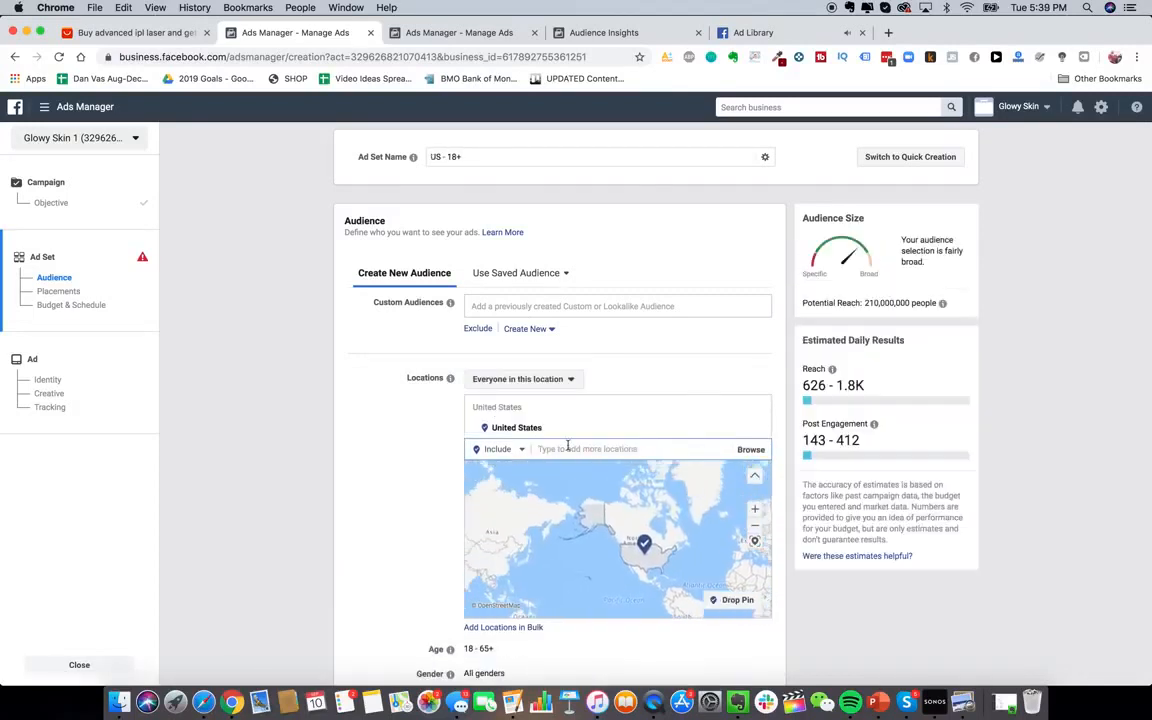
{"action": "type", "text": "canada"}
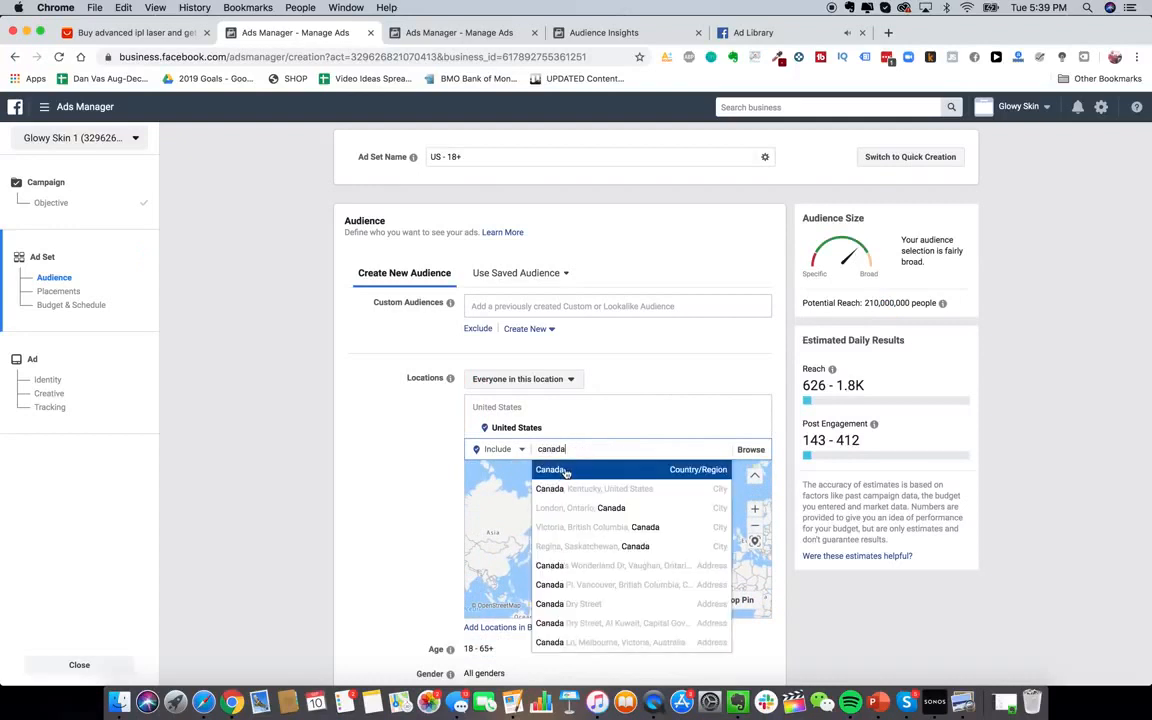
{"action": "left_click", "coordinate": [565, 470]}
{"action": "type", "text": "australia"}
{"action": "left_click", "coordinate": [565, 512]}
{"action": "type", "text": "uni"}
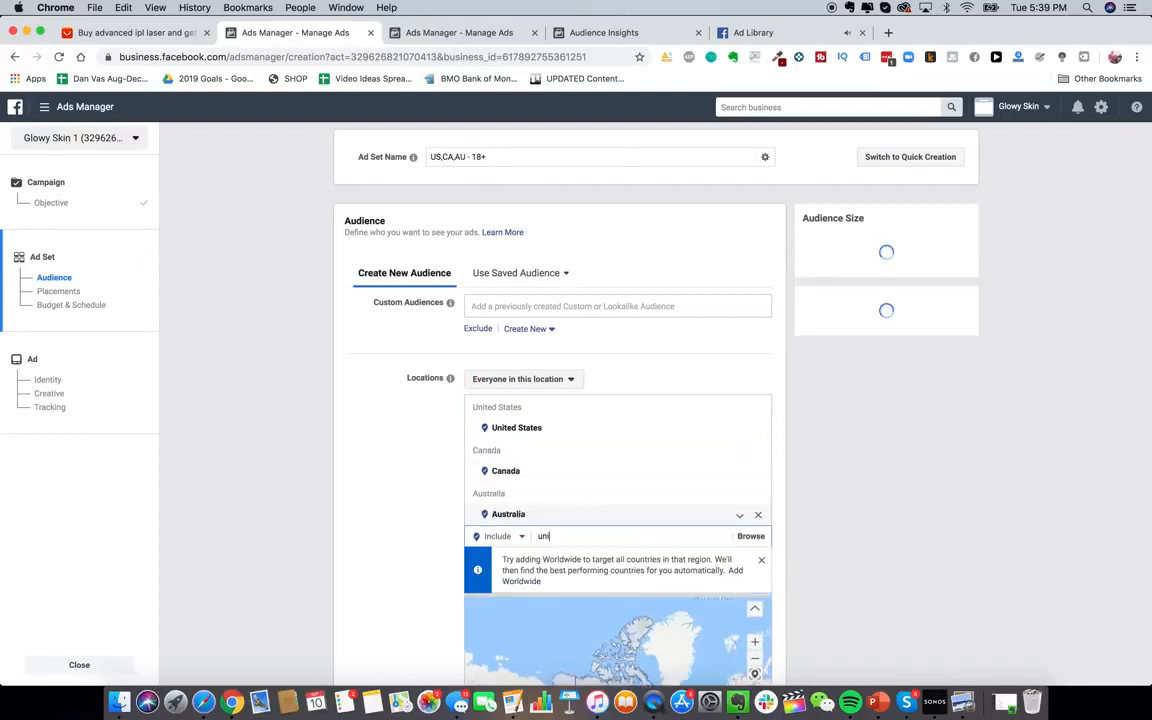
{"action": "type", "text": "ted k"}
{"action": "key", "text": "Return"}
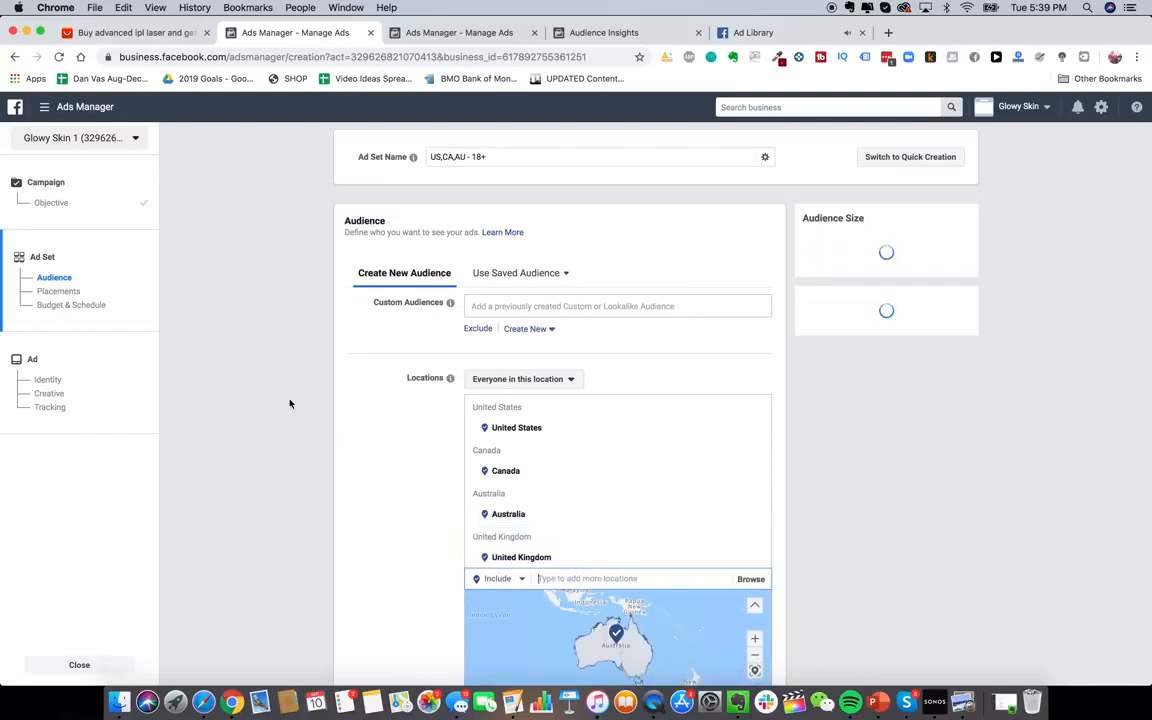
{"action": "scroll", "coordinate": [290, 403], "scroll_direction": "down", "scroll_amount": 4}
{"action": "left_click", "coordinate": [548, 164]}
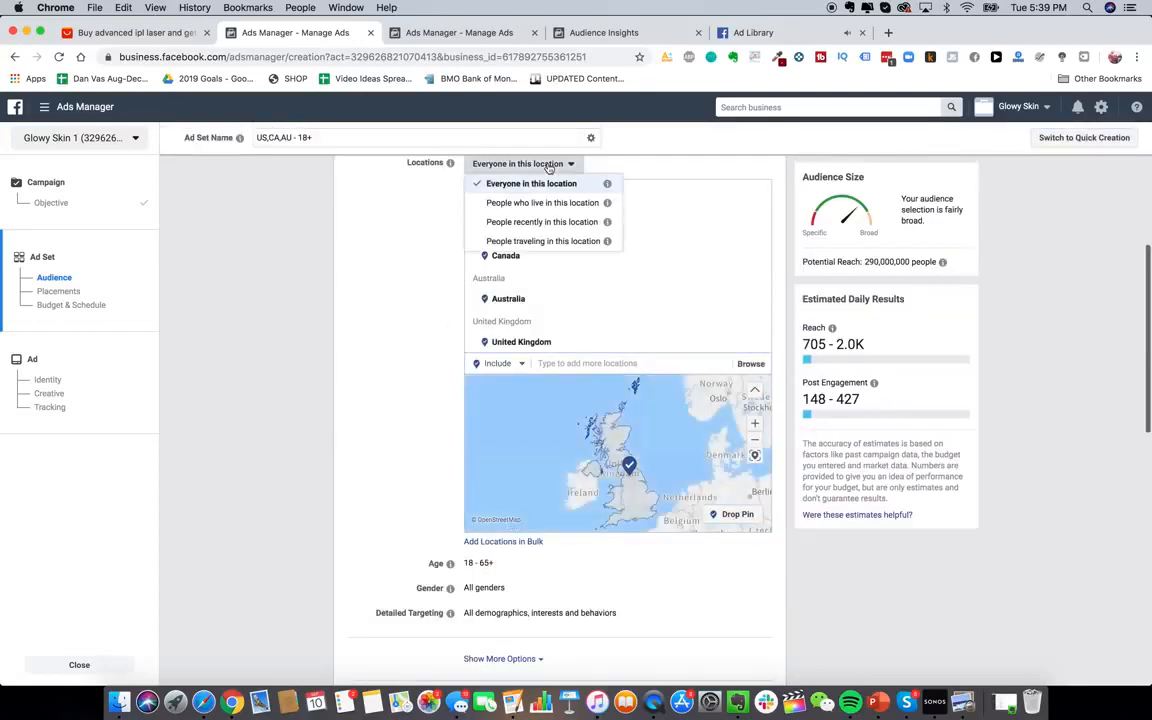
{"action": "left_click", "coordinate": [555, 202]}
Open Detailed Targeting for adding demographics, interests or behaviors
{"action": "scroll", "coordinate": [400, 440], "scroll_direction": "down", "scroll_amount": 3}
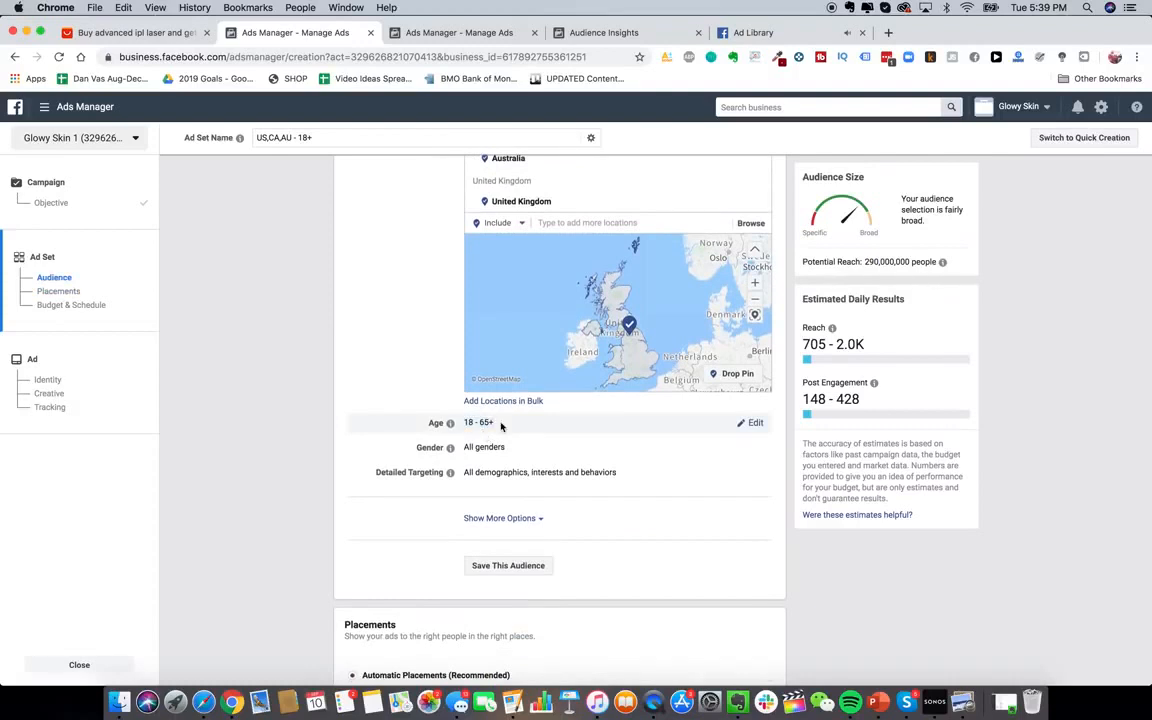
{"action": "scroll", "coordinate": [495, 447], "scroll_direction": "down", "scroll_amount": 2}
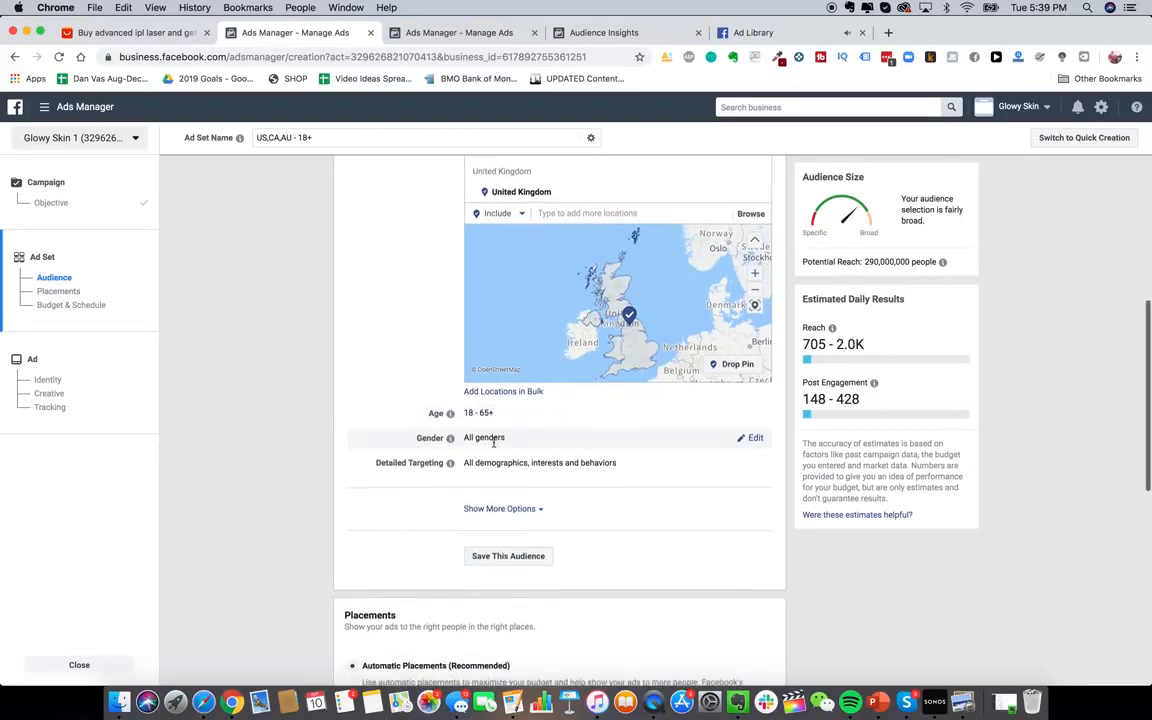
{"action": "left_click", "coordinate": [755, 410]}
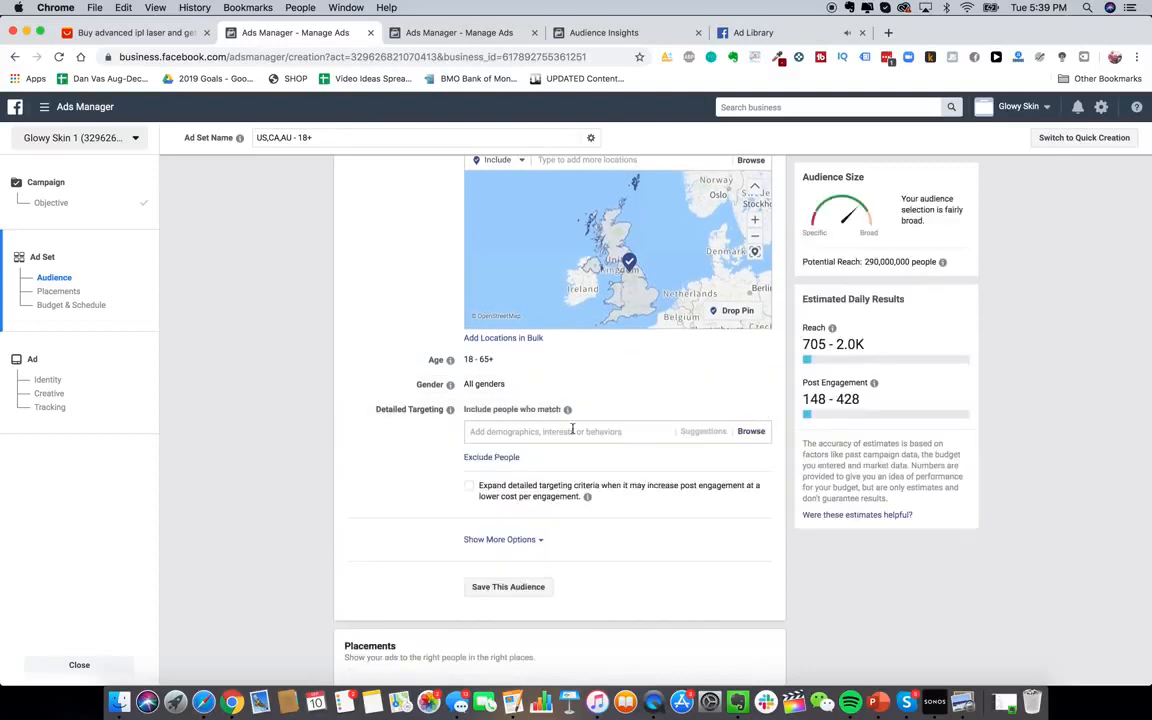
{"action": "left_click", "coordinate": [567, 432]}
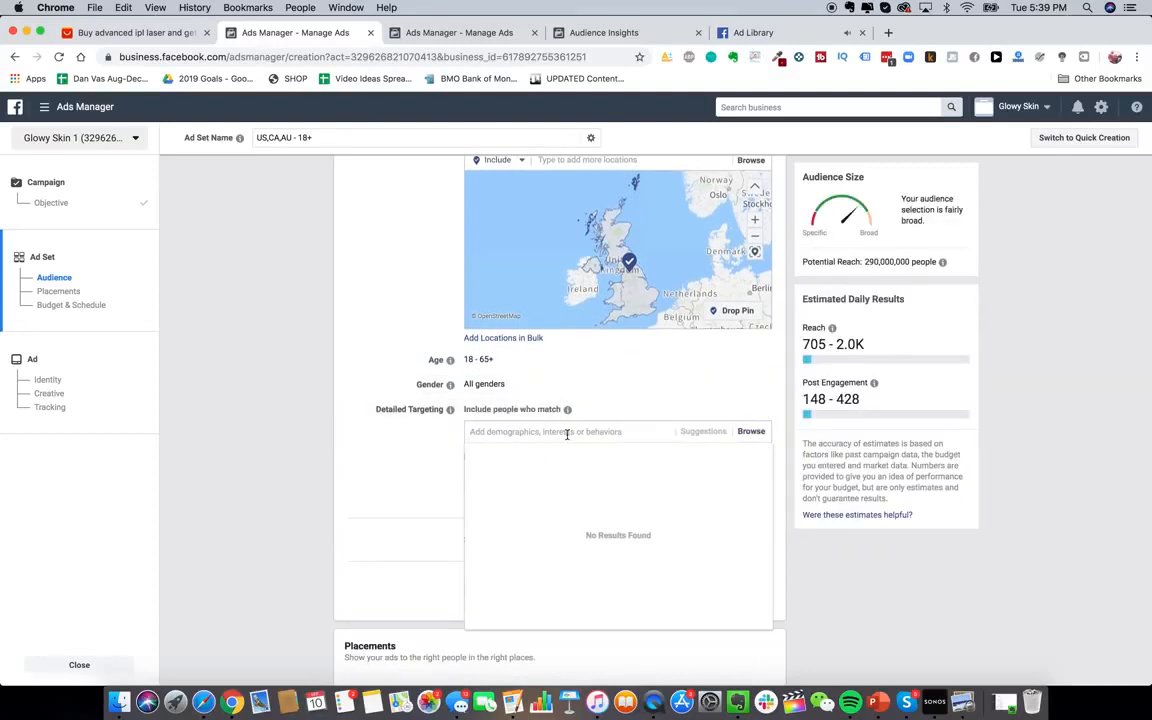
{"action": "left_click", "coordinate": [402, 458]}
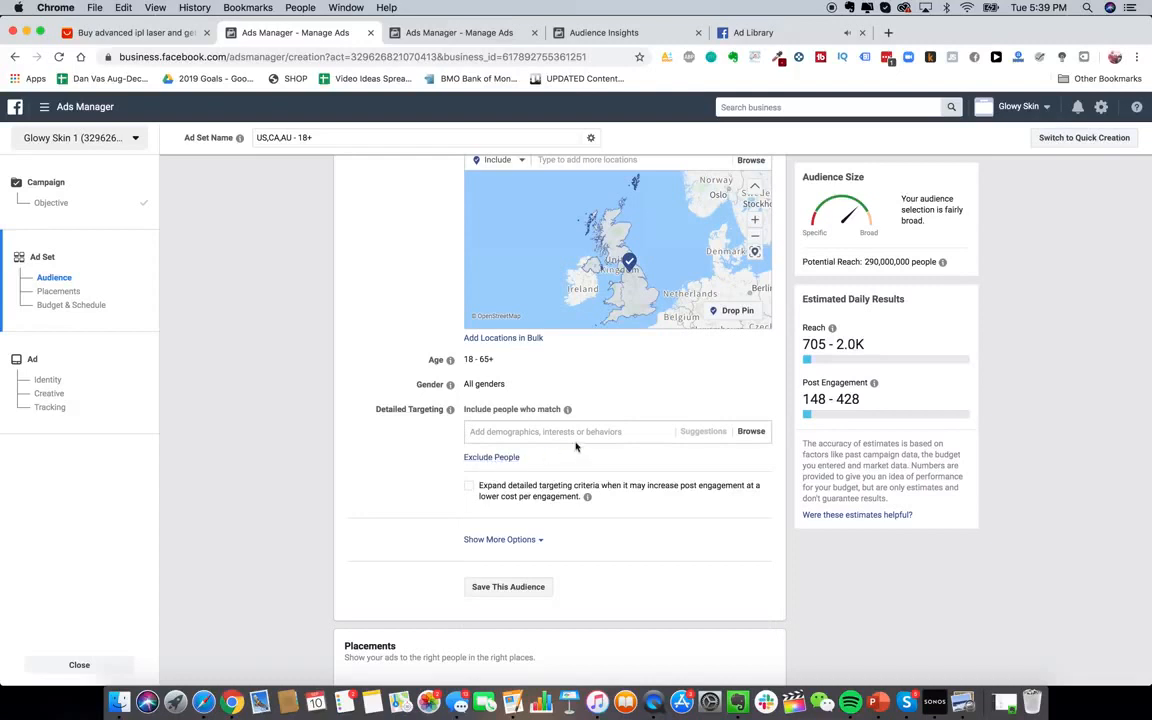
{"action": "scroll", "coordinate": [562, 430], "scroll_direction": "up", "scroll_amount": 1}
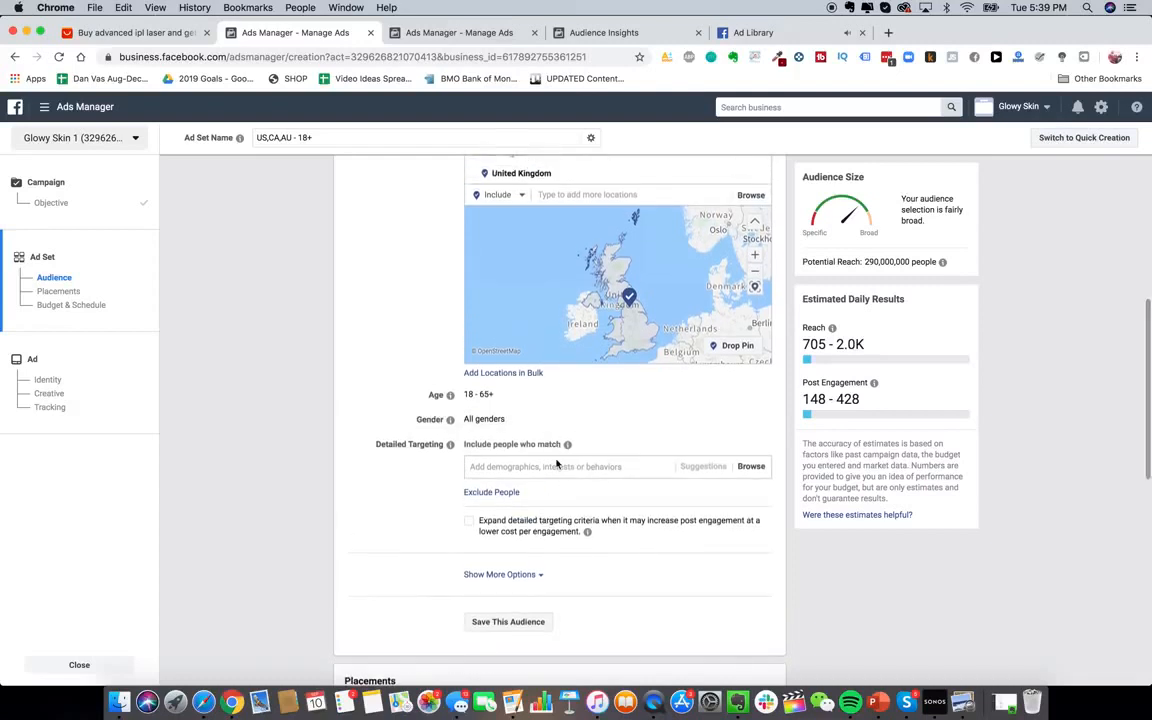
{"action": "scroll", "coordinate": [558, 478], "scroll_direction": "up", "scroll_amount": 1}
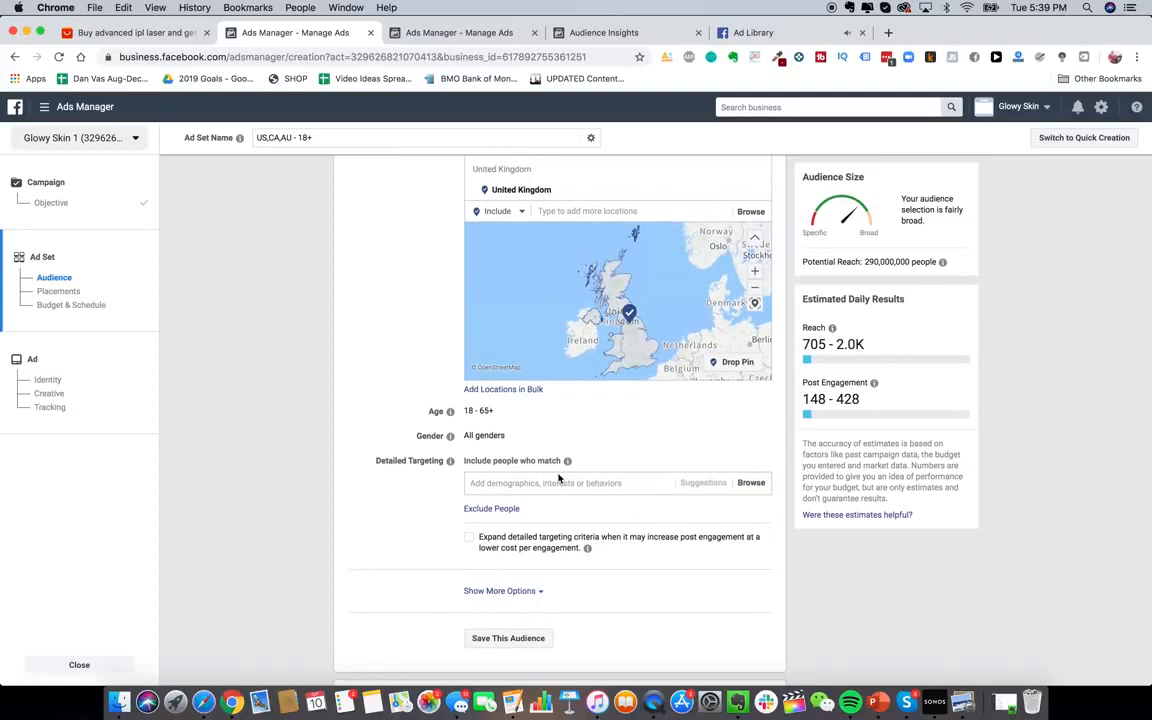
Add ULTA Beauty as a detailed-targeting interest, replacing the employer option
{"action": "left_click", "coordinate": [546, 484]}
{"action": "type", "text": "ulta beauty"}
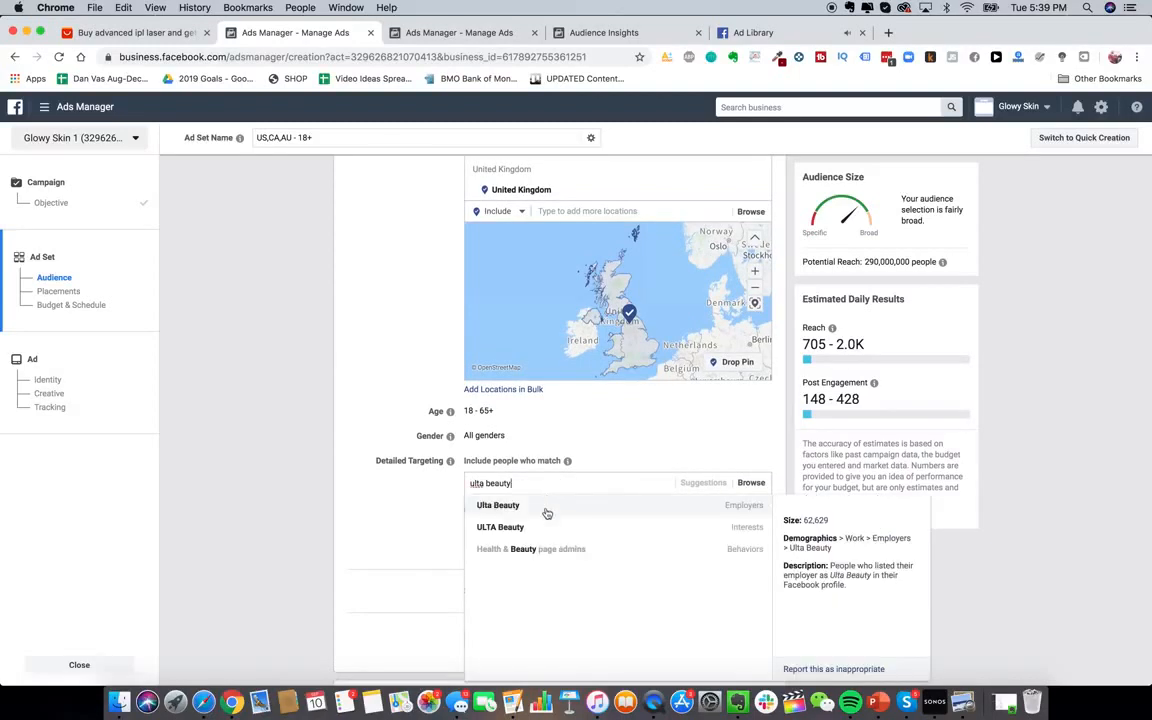
{"action": "left_click", "coordinate": [546, 508]}
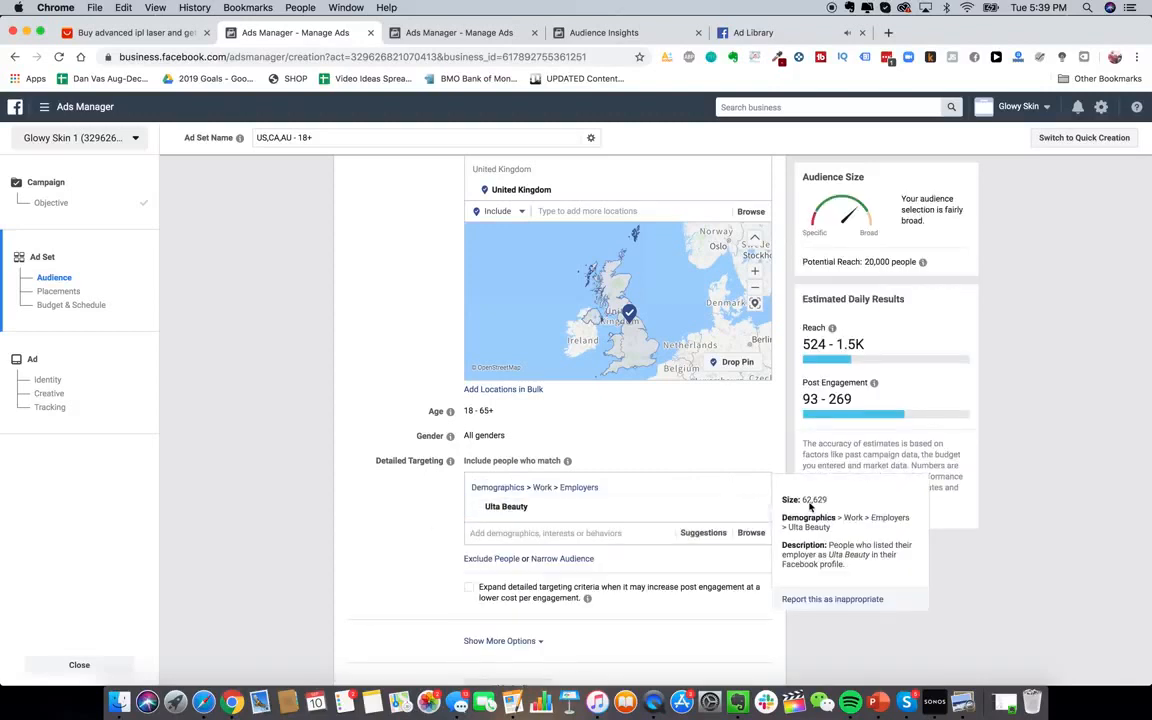
{"action": "left_click", "coordinate": [761, 506]}
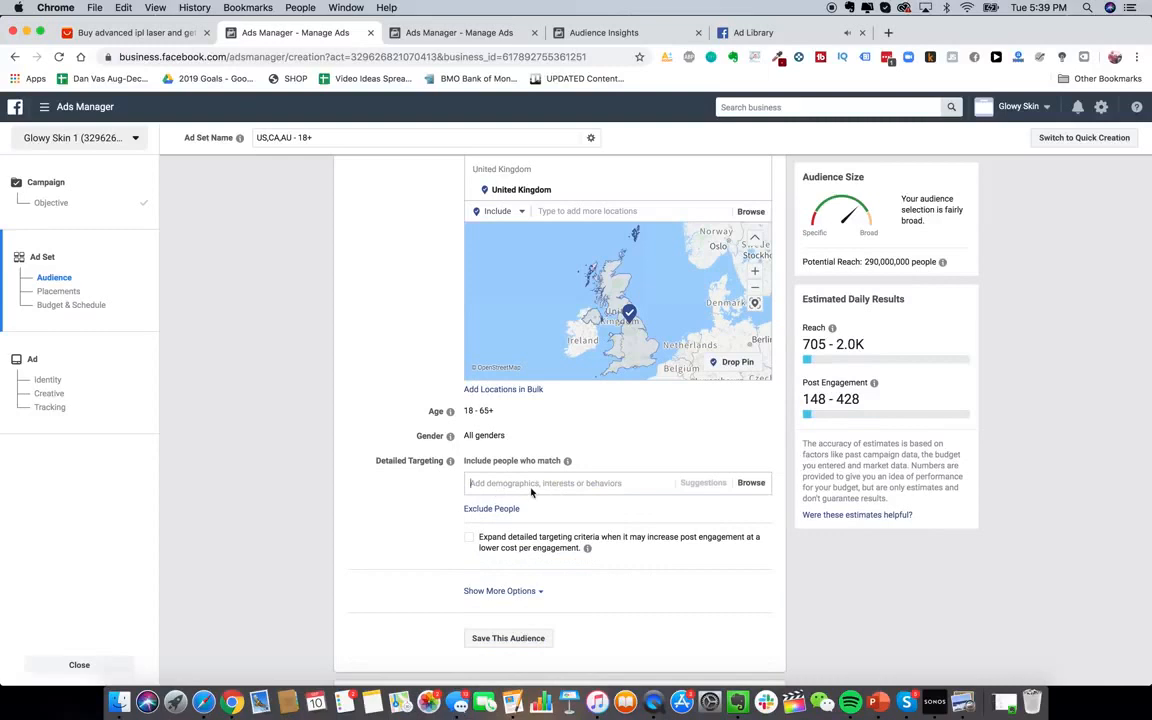
{"action": "type", "text": "ulta bea"}
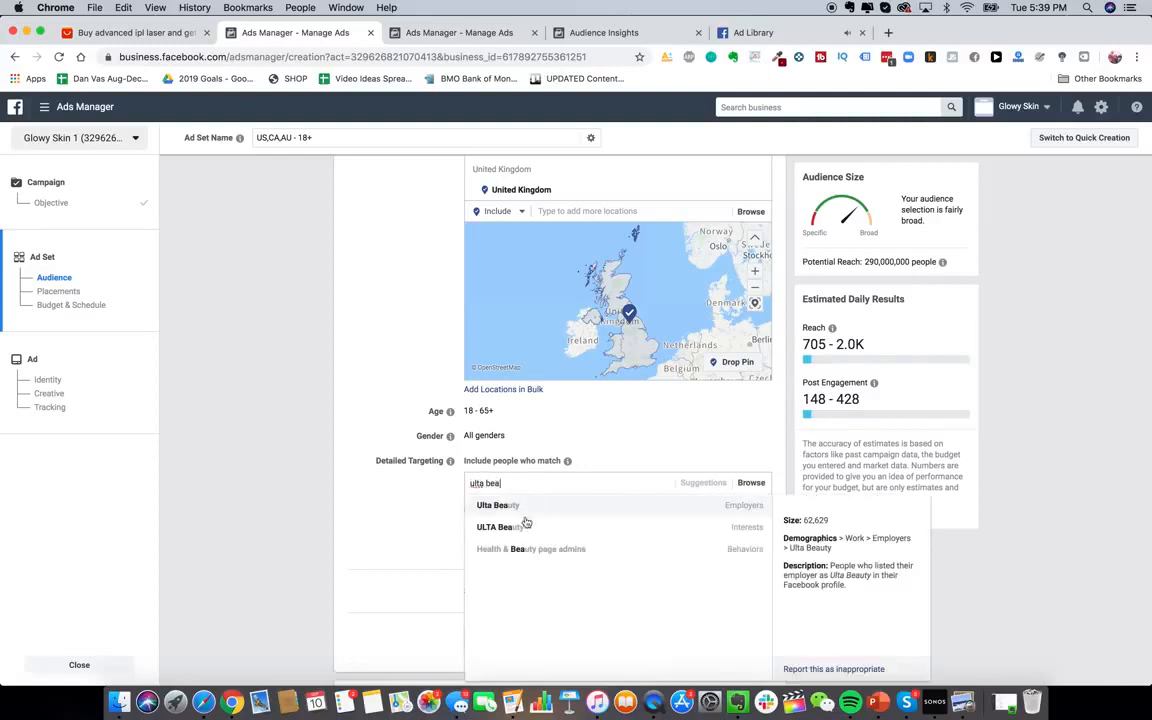
{"action": "left_click", "coordinate": [609, 528]}
Show more audience options and make the Languages setting editable
{"action": "scroll", "coordinate": [421, 463], "scroll_direction": "down", "scroll_amount": 3}
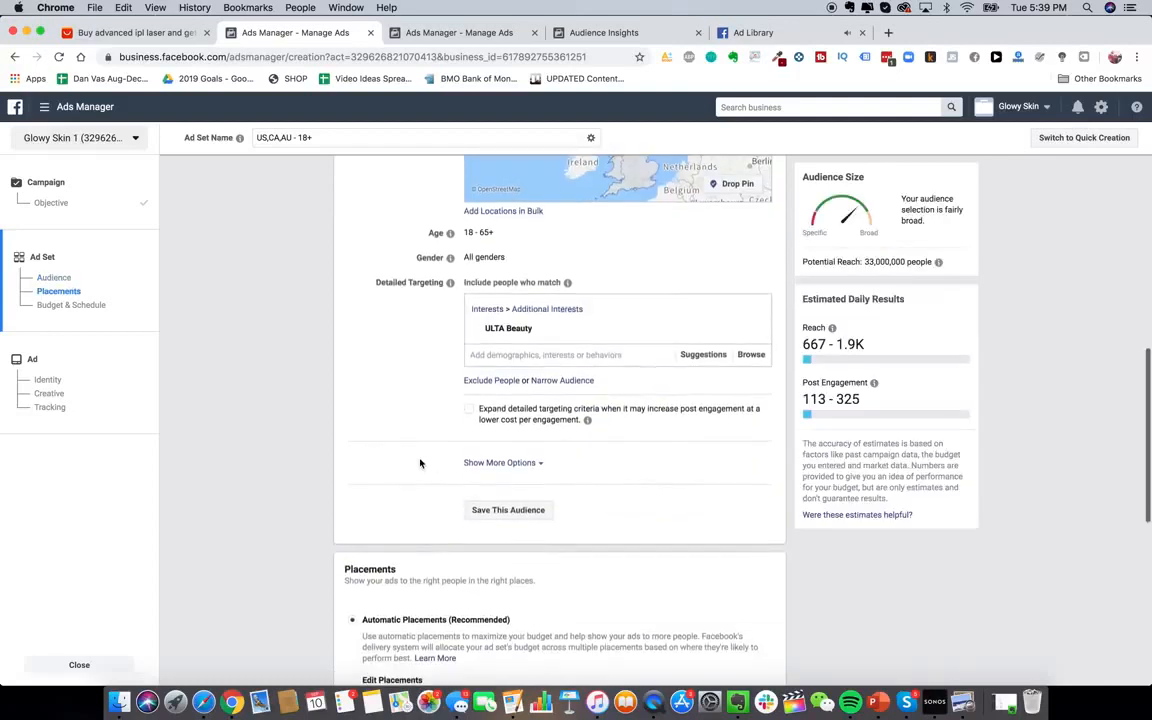
{"action": "scroll", "coordinate": [430, 400], "scroll_direction": "down", "scroll_amount": 1}
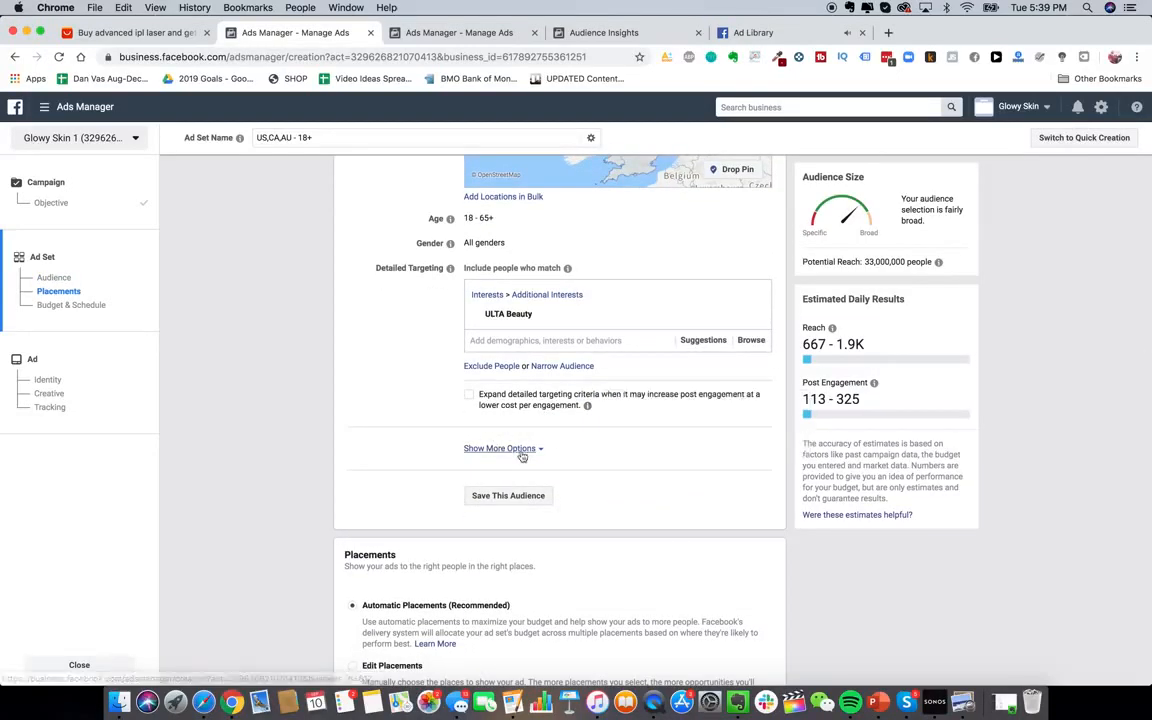
{"action": "scroll", "coordinate": [524, 452], "scroll_direction": "up", "scroll_amount": 1}
{"action": "scroll", "coordinate": [521, 455], "scroll_direction": "up", "scroll_amount": 1}
{"action": "left_click", "coordinate": [505, 536]}
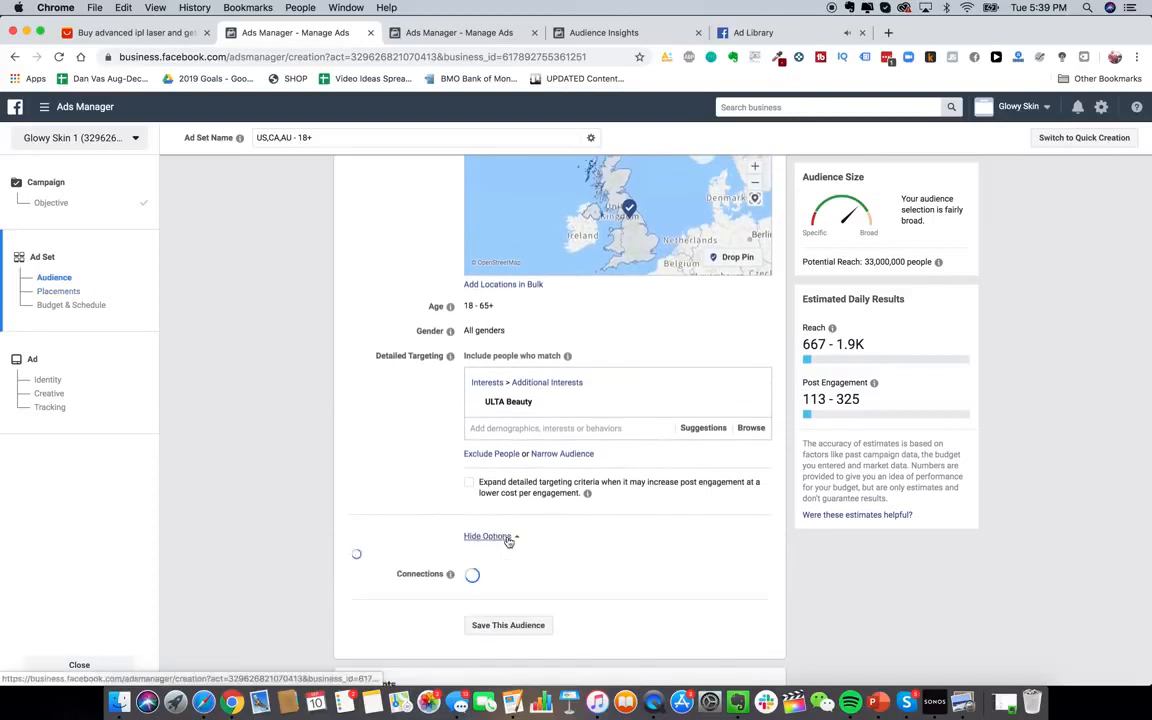
{"action": "scroll", "coordinate": [420, 455], "scroll_direction": "down", "scroll_amount": 3}
{"action": "scroll", "coordinate": [420, 455], "scroll_direction": "up", "scroll_amount": 2}
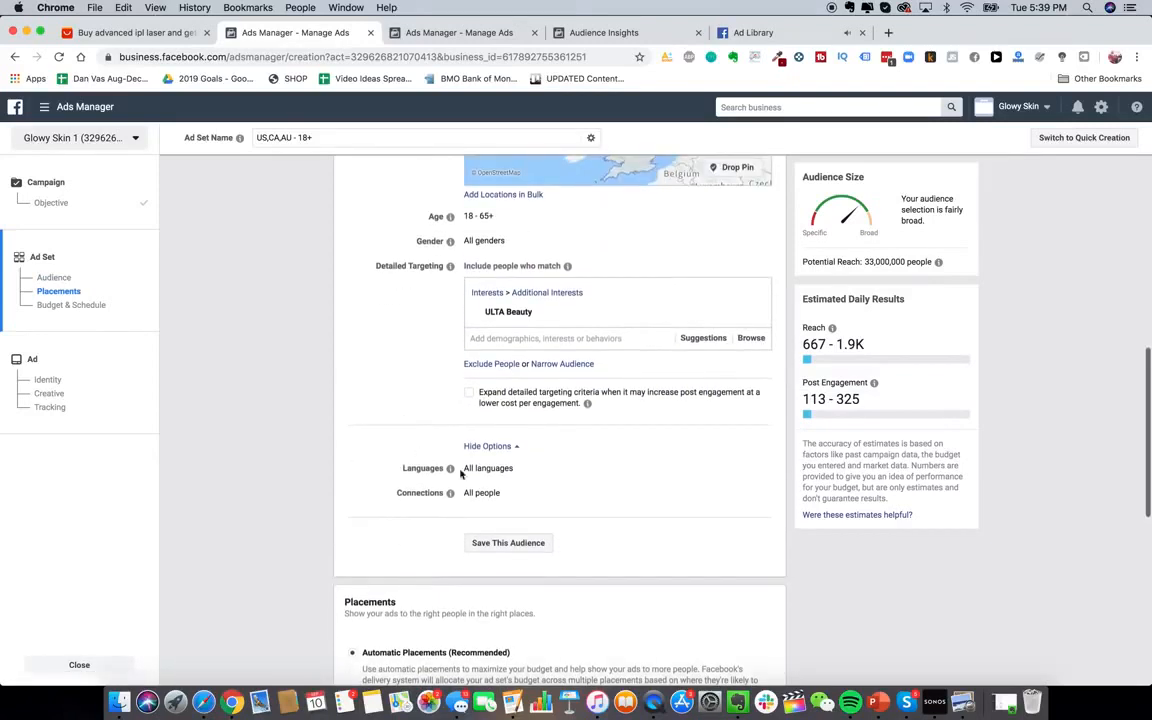
{"action": "scroll", "coordinate": [600, 470], "scroll_direction": "down", "scroll_amount": 1}
{"action": "left_click", "coordinate": [755, 468]}
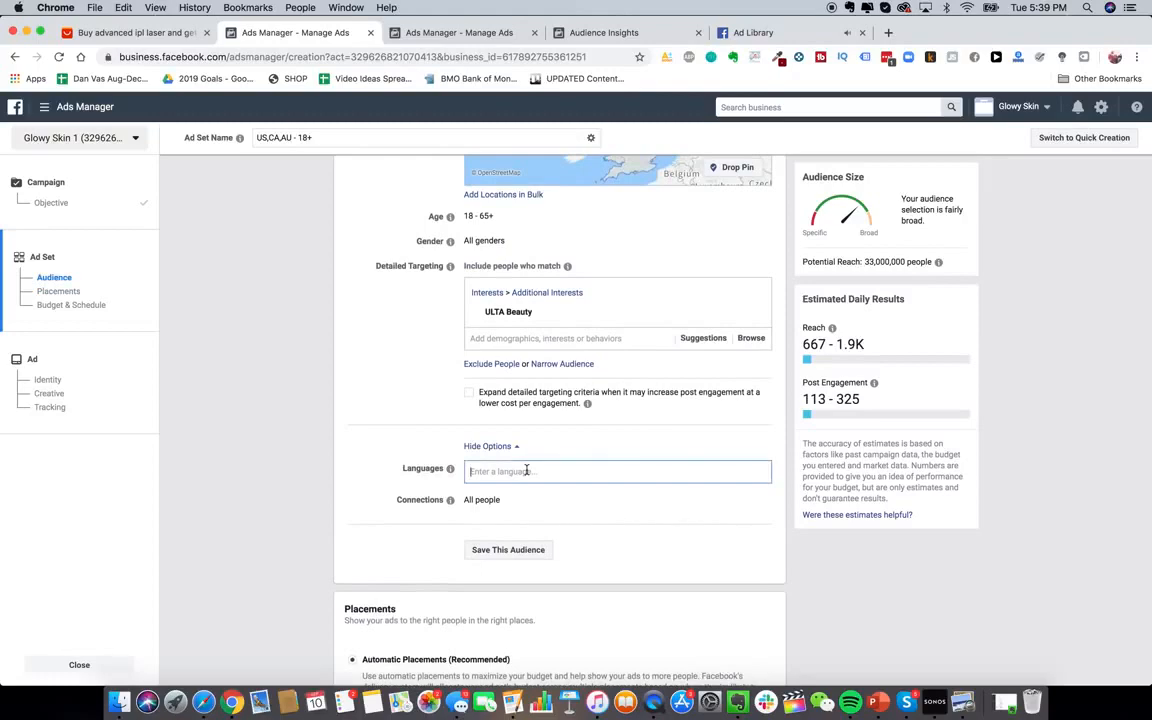
{"action": "mouse_move", "coordinate": [450, 499]}
{"action": "scroll", "coordinate": [448, 498], "scroll_direction": "down", "scroll_amount": 2}
{"action": "scroll", "coordinate": [448, 498], "scroll_direction": "down", "scroll_amount": 4}
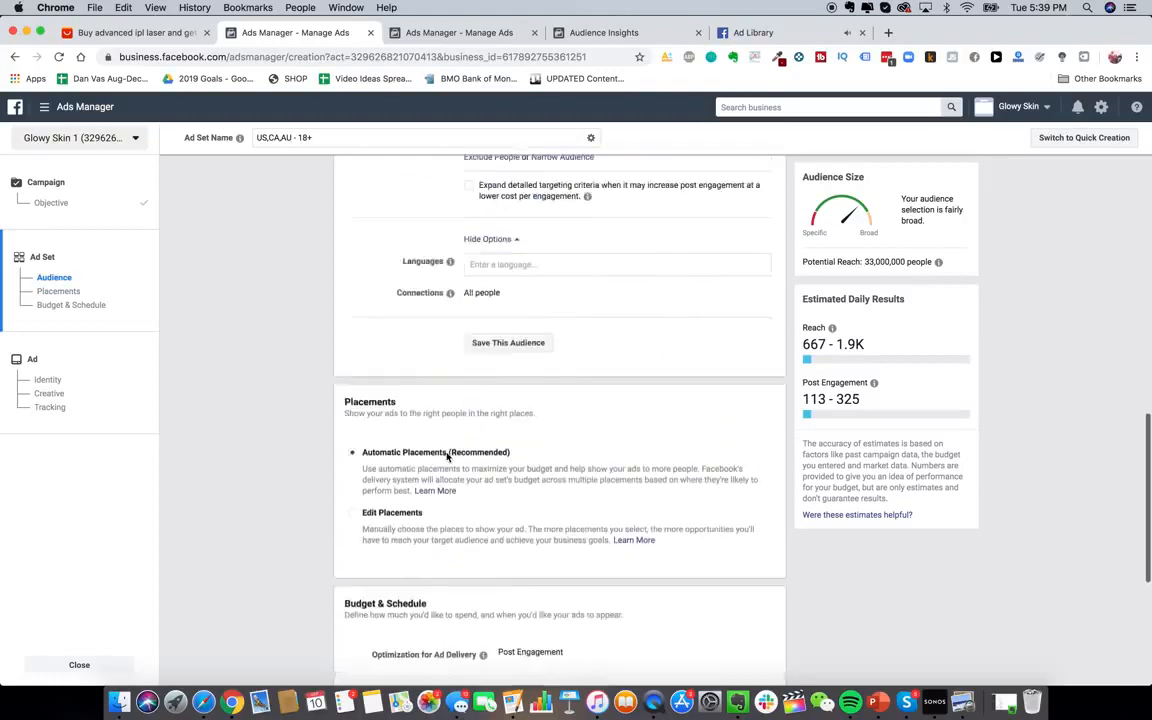
{"action": "left_click", "coordinate": [366, 410]}
{"action": "scroll", "coordinate": [628, 421], "scroll_direction": "down", "scroll_amount": 5}
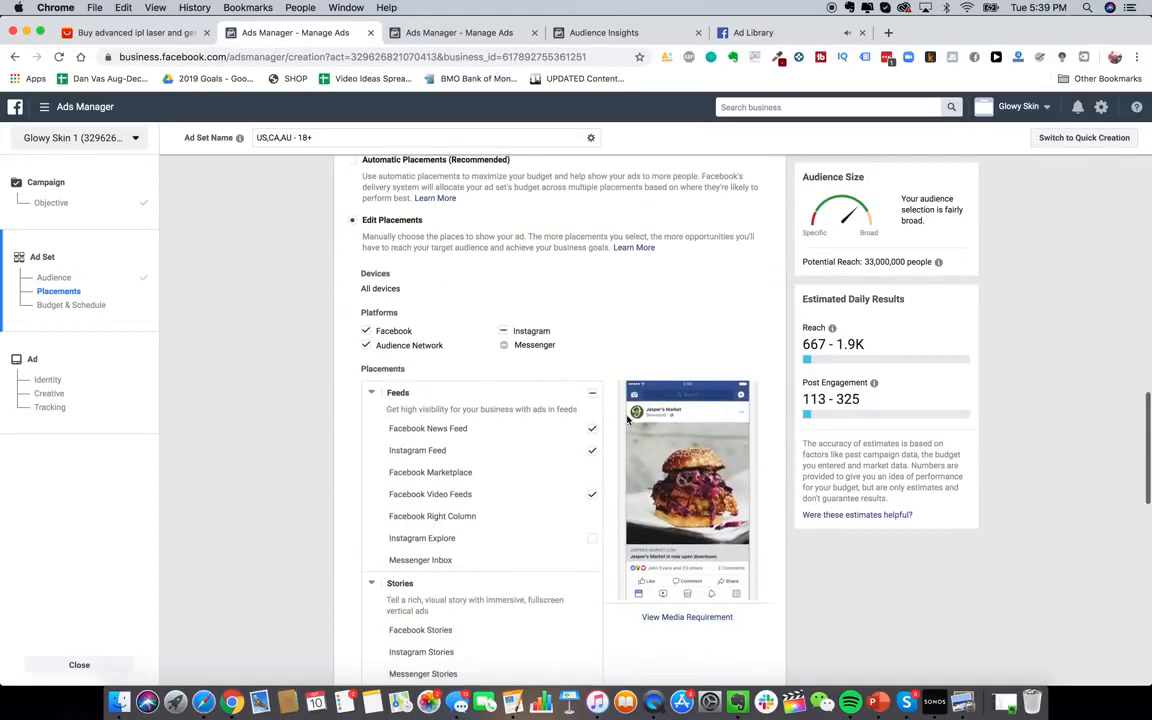
{"action": "scroll", "coordinate": [630, 436], "scroll_direction": "down", "scroll_amount": 3}
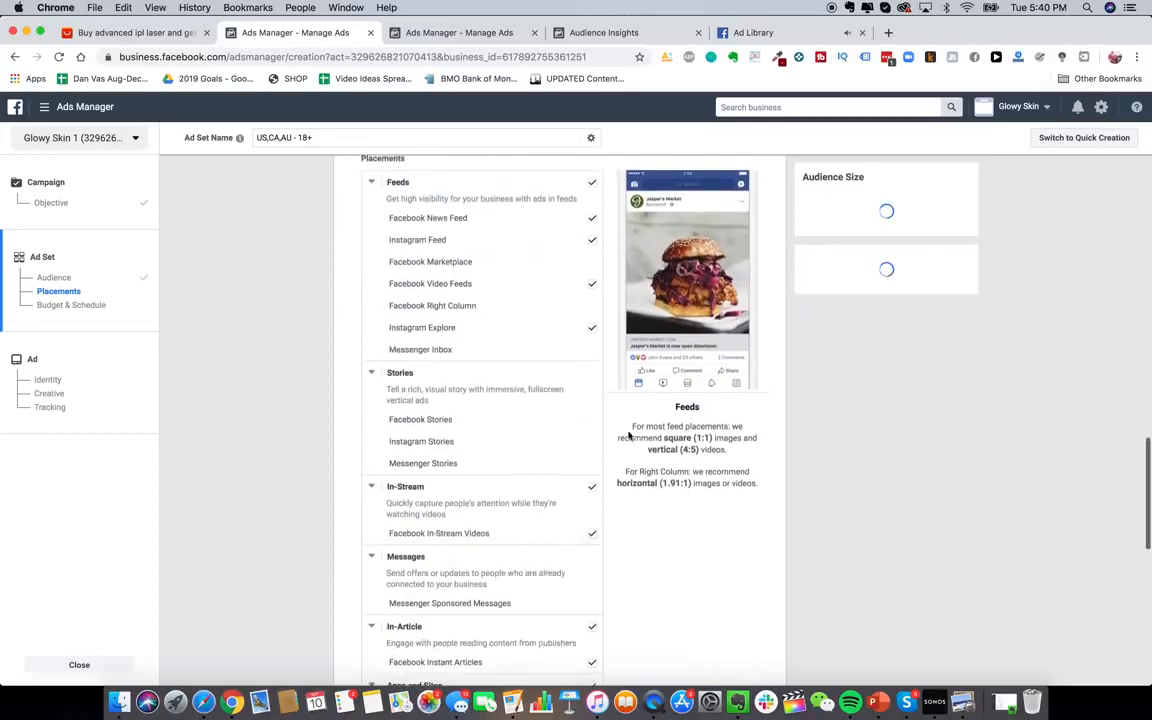
{"action": "left_click", "coordinate": [591, 164]}
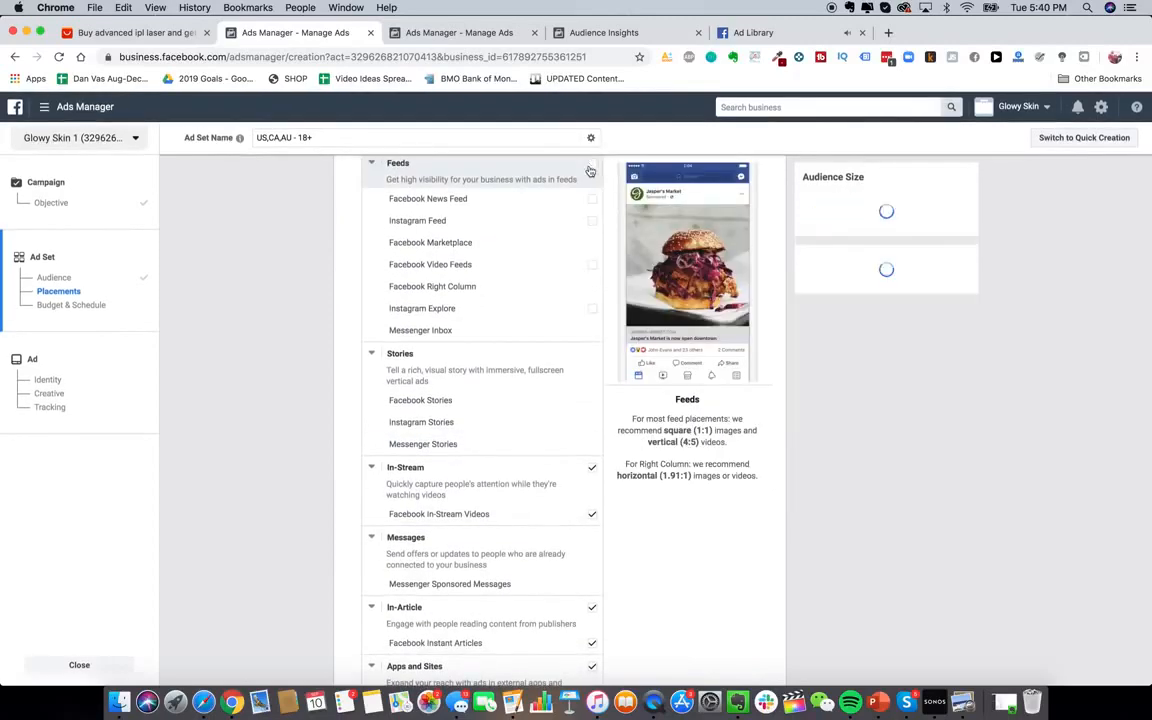
{"action": "left_click", "coordinate": [592, 514]}
{"action": "scroll", "coordinate": [592, 500], "scroll_direction": "down", "scroll_amount": 3}
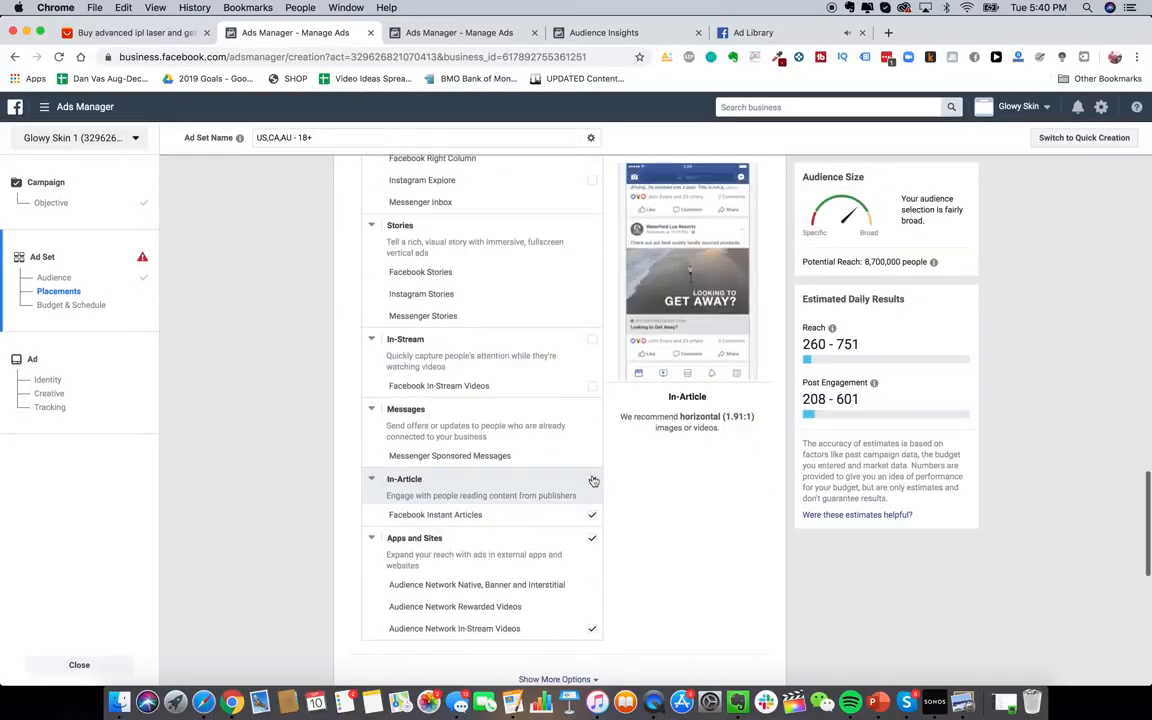
{"action": "left_click", "coordinate": [591, 479]}
{"action": "scroll", "coordinate": [589, 596], "scroll_direction": "up", "scroll_amount": 5}
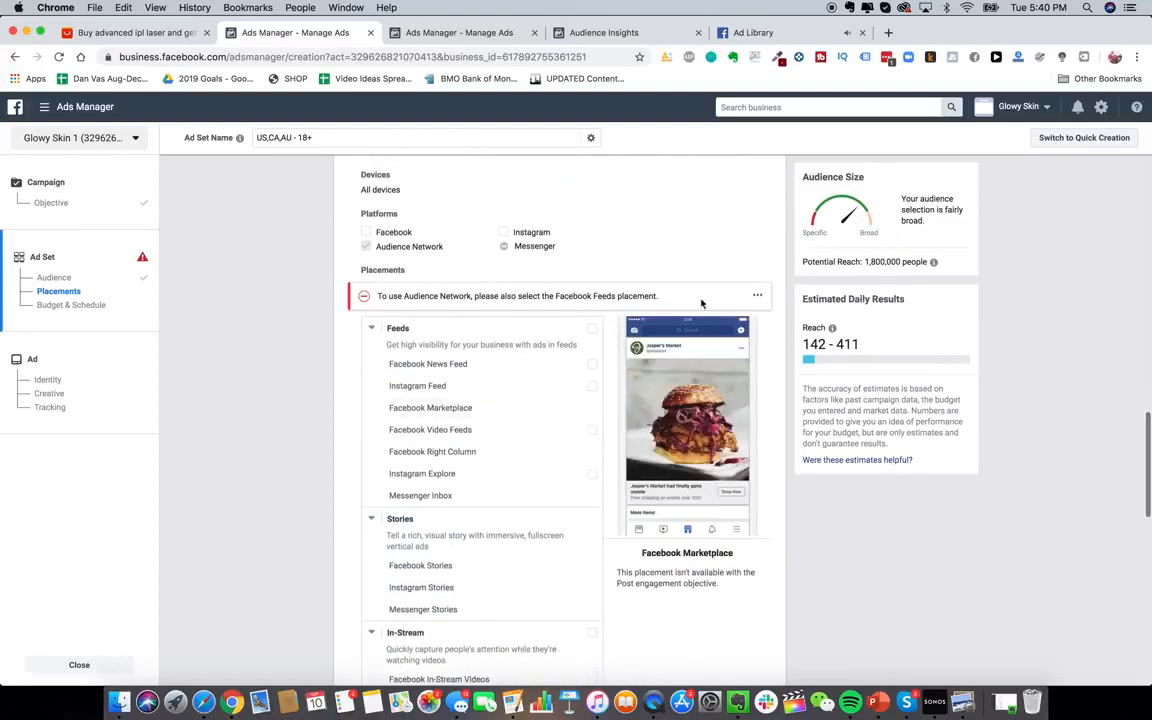
{"action": "scroll", "coordinate": [656, 265], "scroll_direction": "up", "scroll_amount": 1}
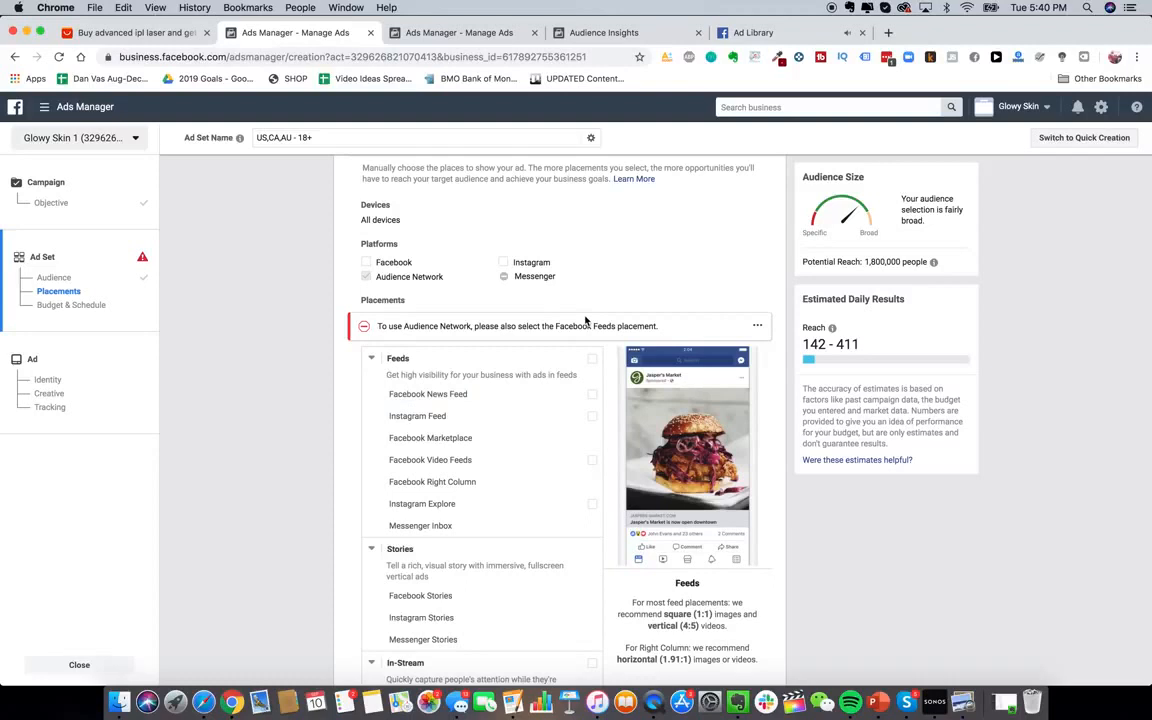
{"action": "scroll", "coordinate": [334, 386], "scroll_direction": "up", "scroll_amount": 1}
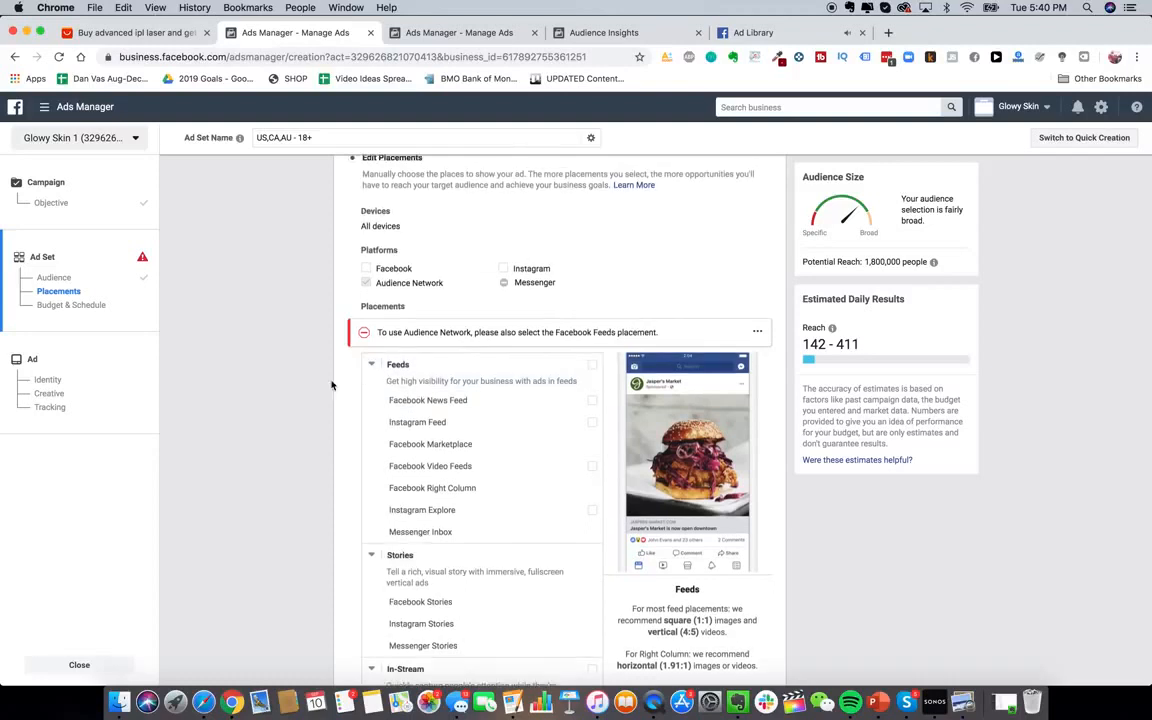
{"action": "left_click", "coordinate": [593, 401]}
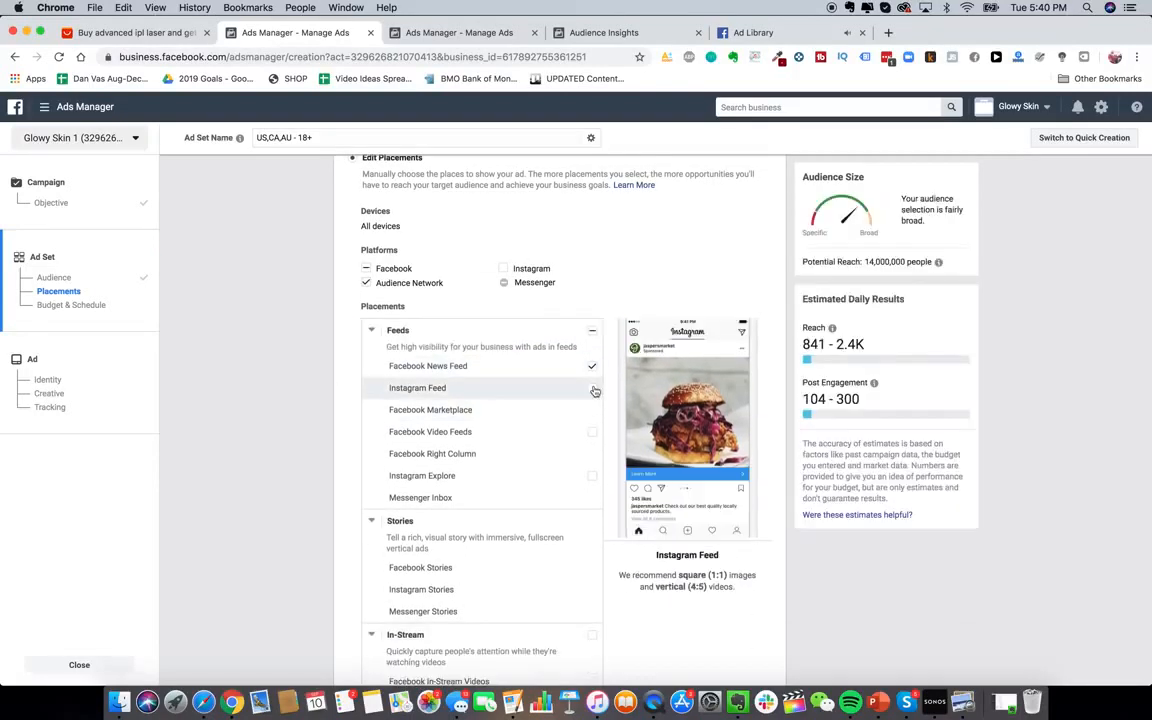
{"action": "left_click", "coordinate": [594, 389]}
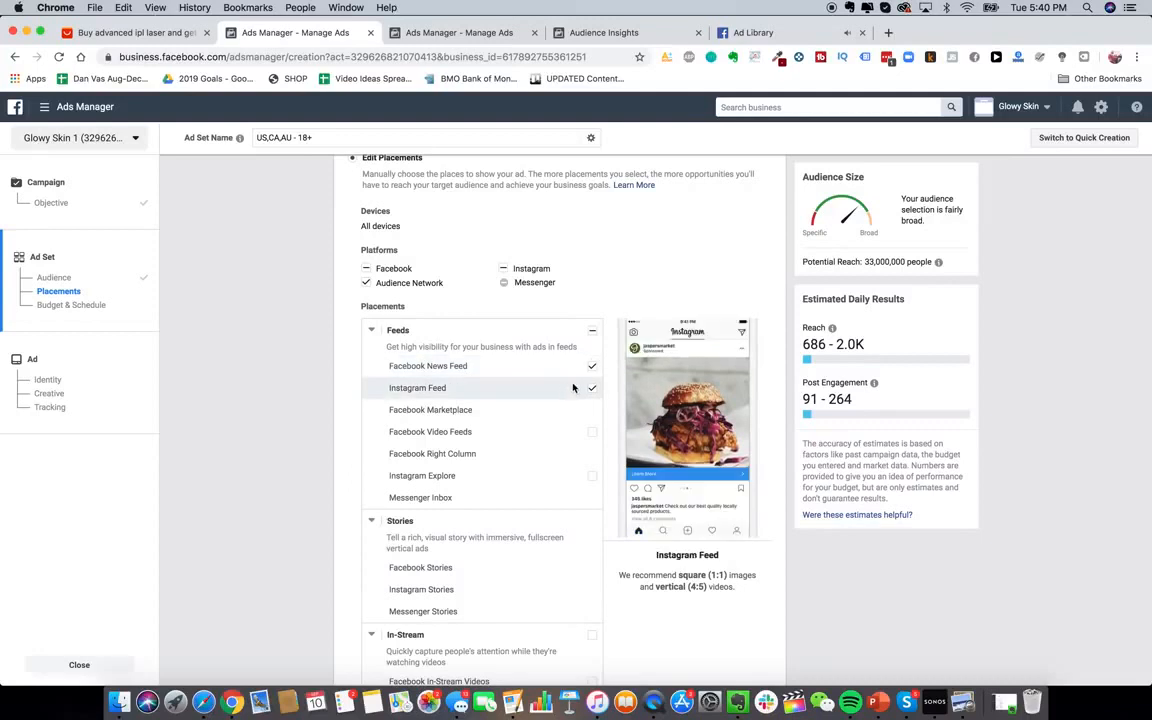
{"action": "scroll", "coordinate": [565, 530], "scroll_direction": "down", "scroll_amount": 5}
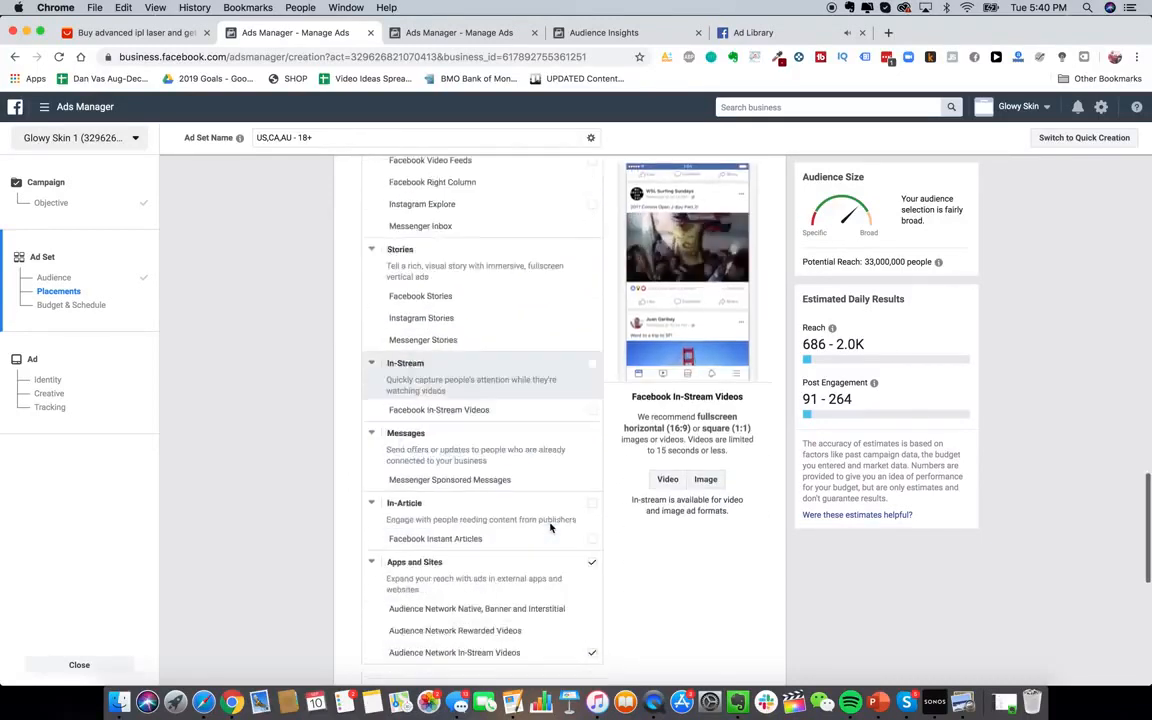
{"action": "scroll", "coordinate": [570, 490], "scroll_direction": "down", "scroll_amount": 1}
{"action": "scroll", "coordinate": [585, 455], "scroll_direction": "up", "scroll_amount": 8}
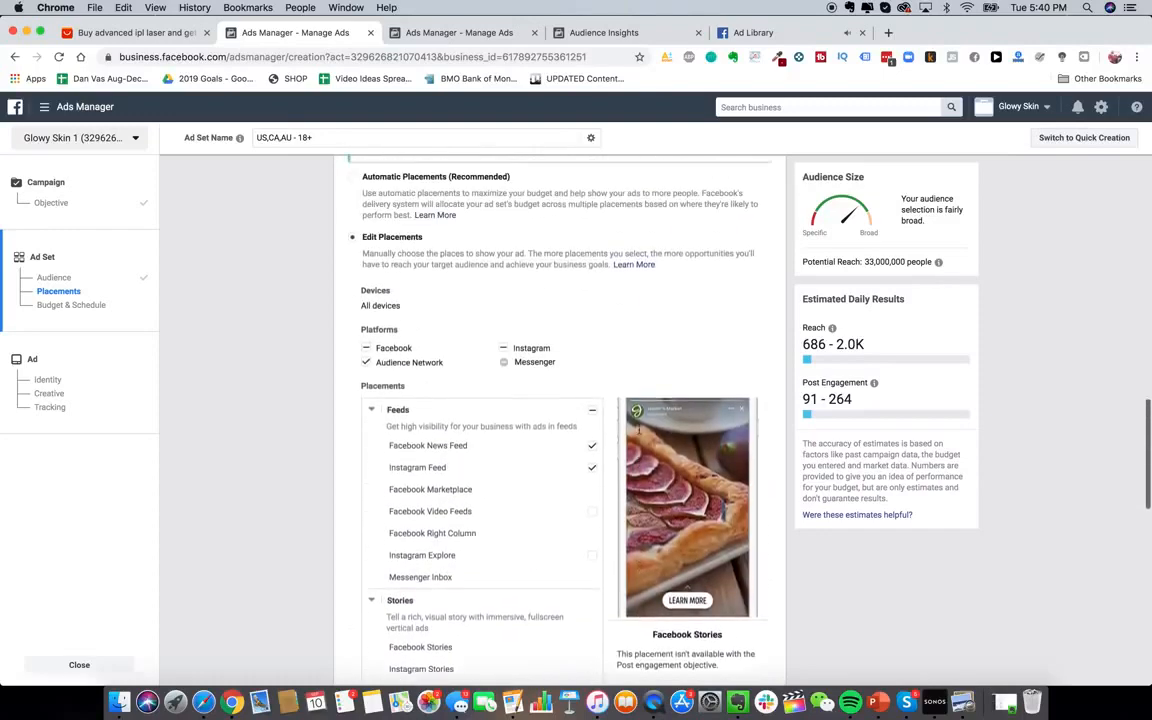
{"action": "scroll", "coordinate": [470, 340], "scroll_direction": "up", "scroll_amount": 2}
{"action": "left_click", "coordinate": [467, 339]}
{"action": "scroll", "coordinate": [314, 326], "scroll_direction": "up", "scroll_amount": 1}
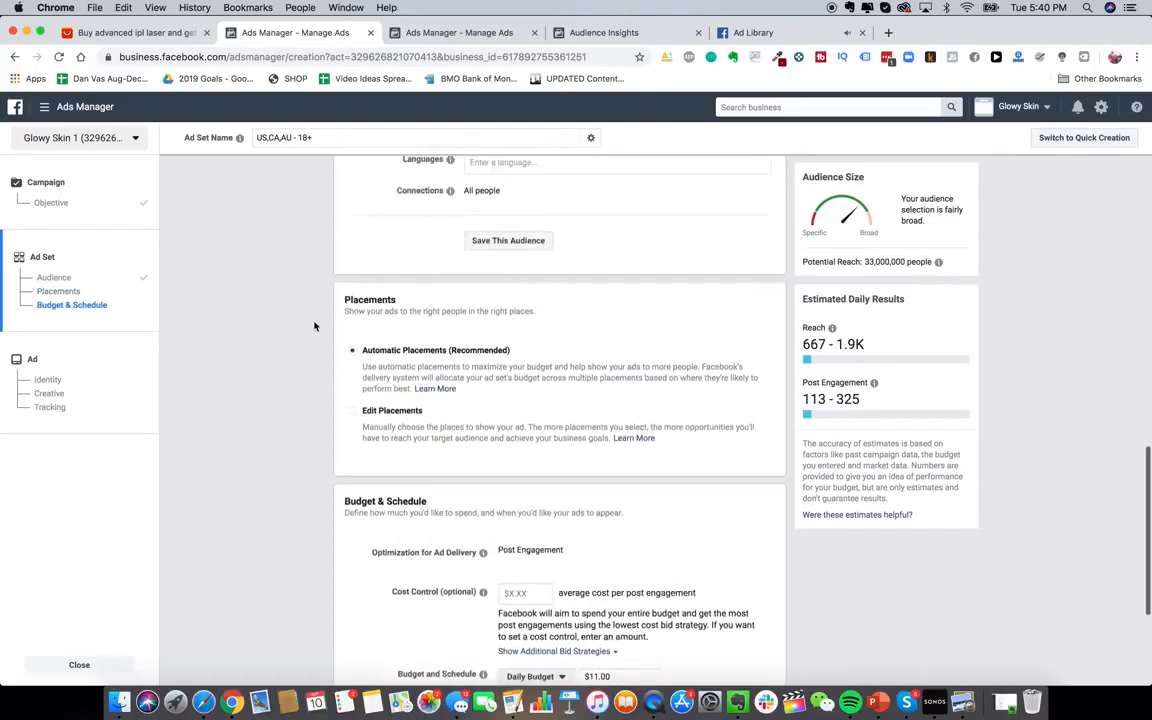
{"action": "scroll", "coordinate": [314, 326], "scroll_direction": "up", "scroll_amount": 1}
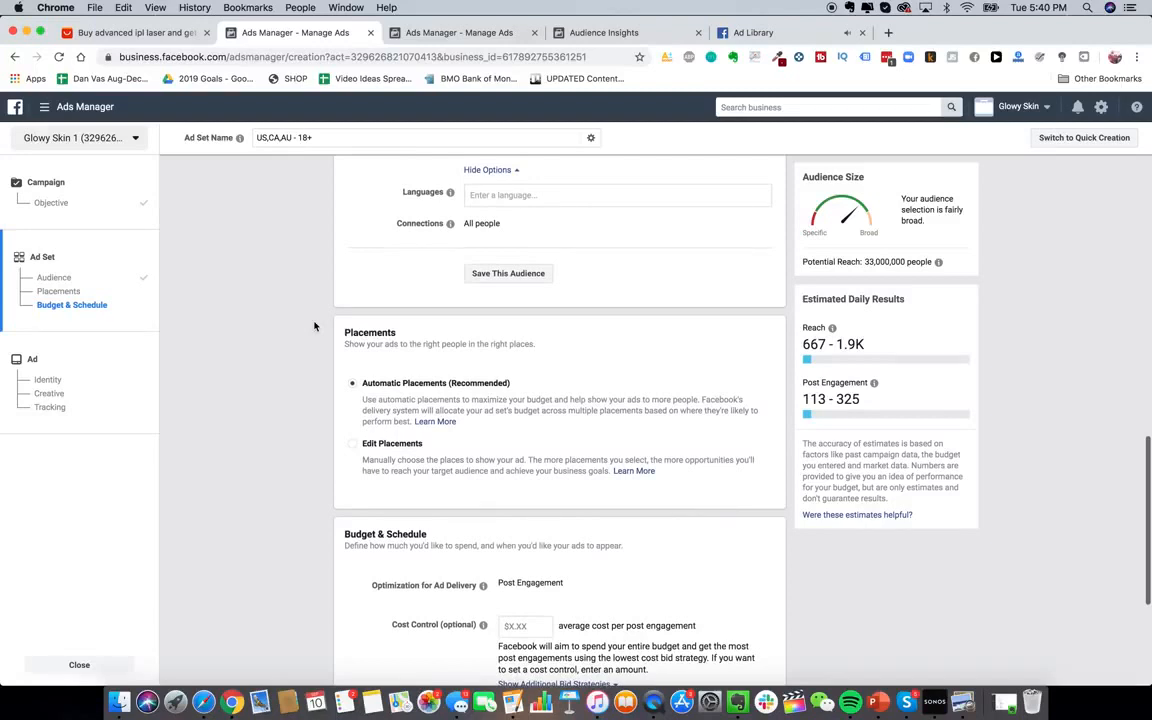
{"action": "scroll", "coordinate": [326, 347], "scroll_direction": "up", "scroll_amount": 10}
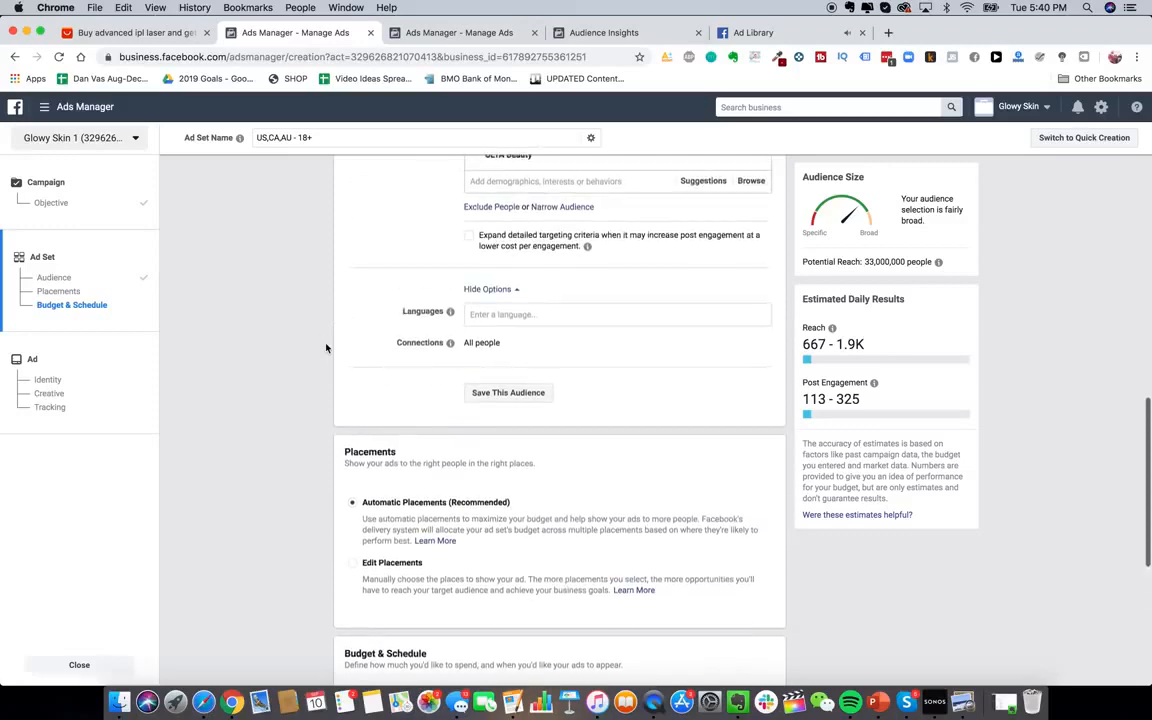
{"action": "scroll", "coordinate": [524, 289], "scroll_direction": "up", "scroll_amount": 15}
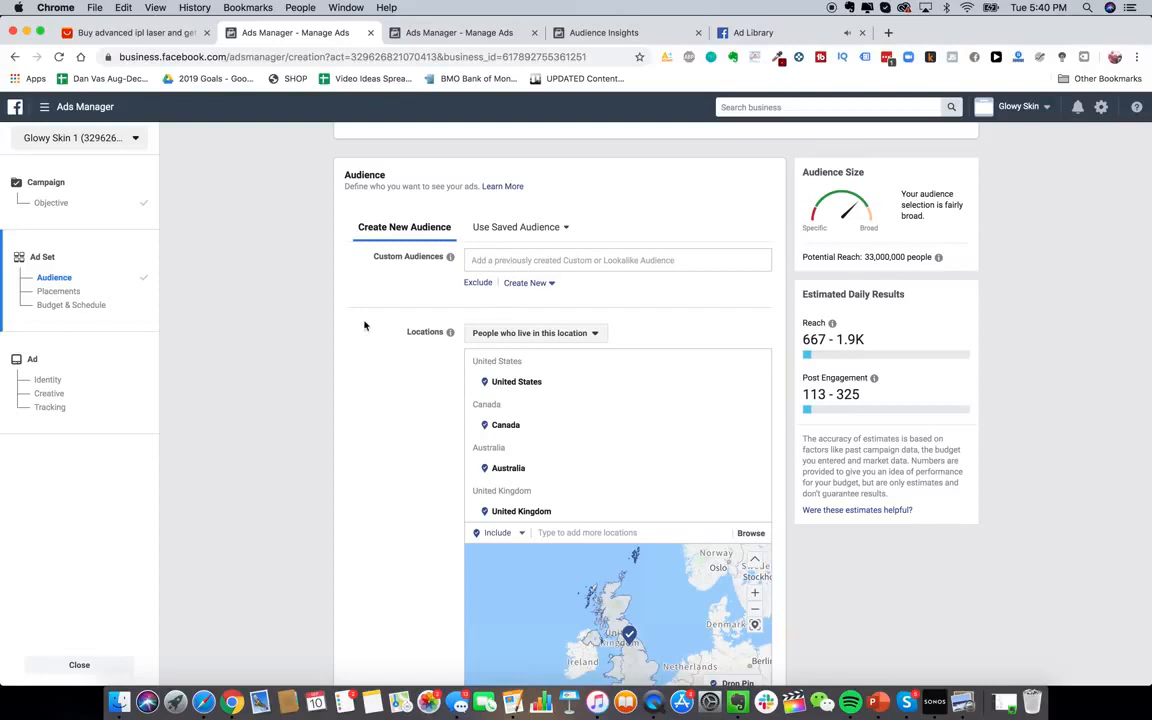
{"action": "scroll", "coordinate": [364, 360], "scroll_direction": "down", "scroll_amount": 1}
{"action": "left_click", "coordinate": [44, 106]}
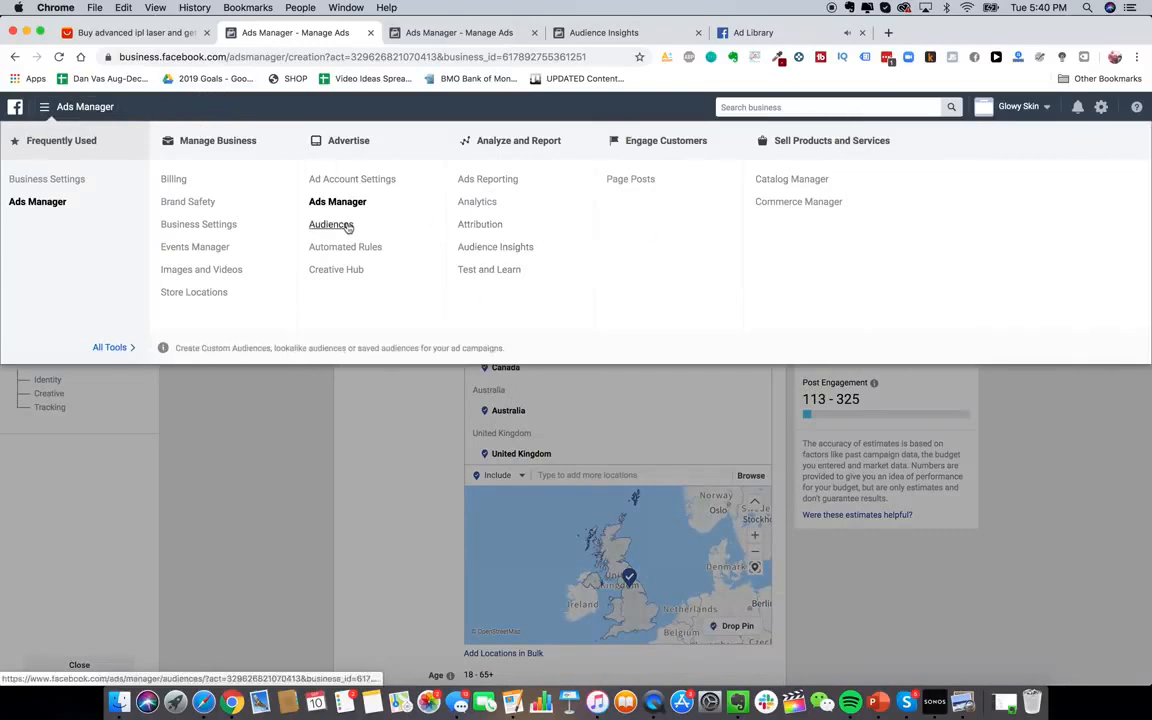
{"action": "scroll", "coordinate": [371, 476], "scroll_direction": "down", "scroll_amount": 6}
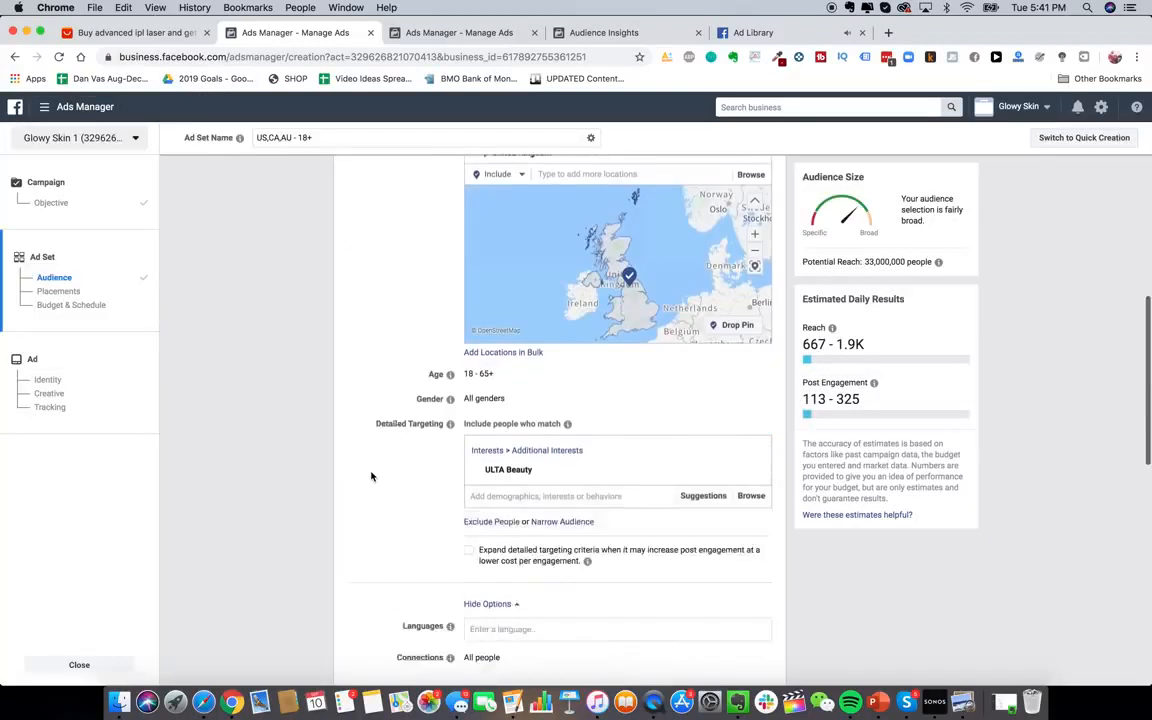
{"action": "mouse_move", "coordinate": [748, 343]}
{"action": "scroll", "coordinate": [752, 350], "scroll_direction": "up", "scroll_amount": 1}
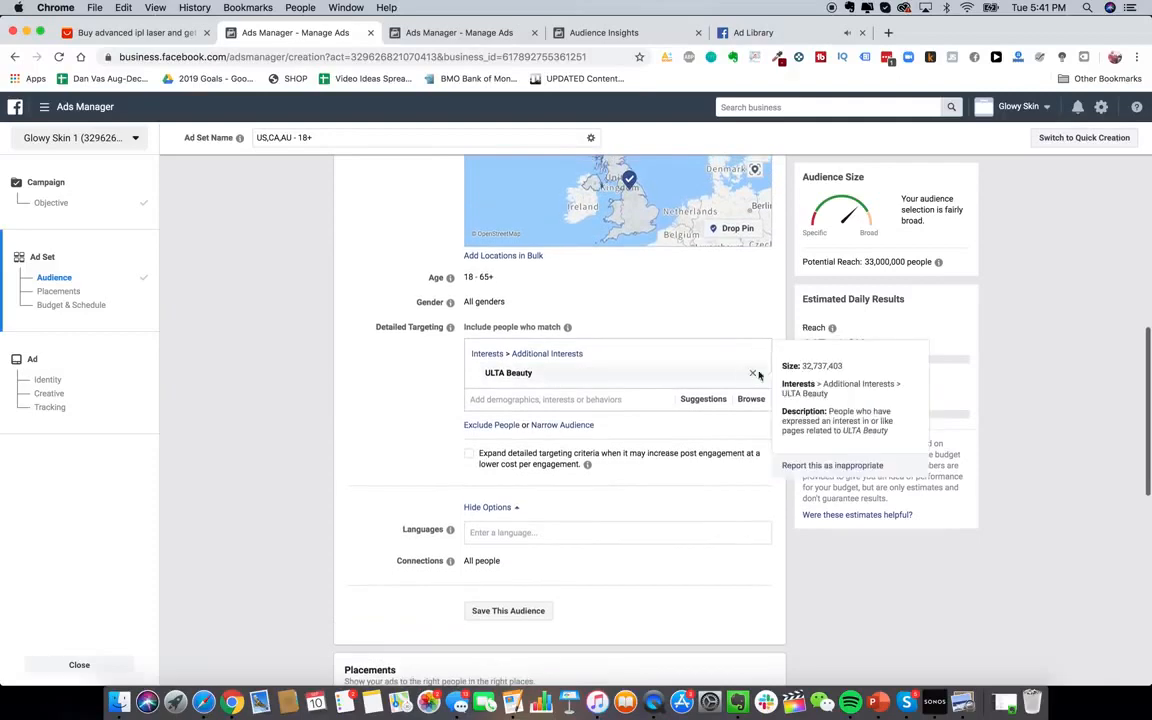
{"action": "scroll", "coordinate": [617, 437], "scroll_direction": "down", "scroll_amount": 3}
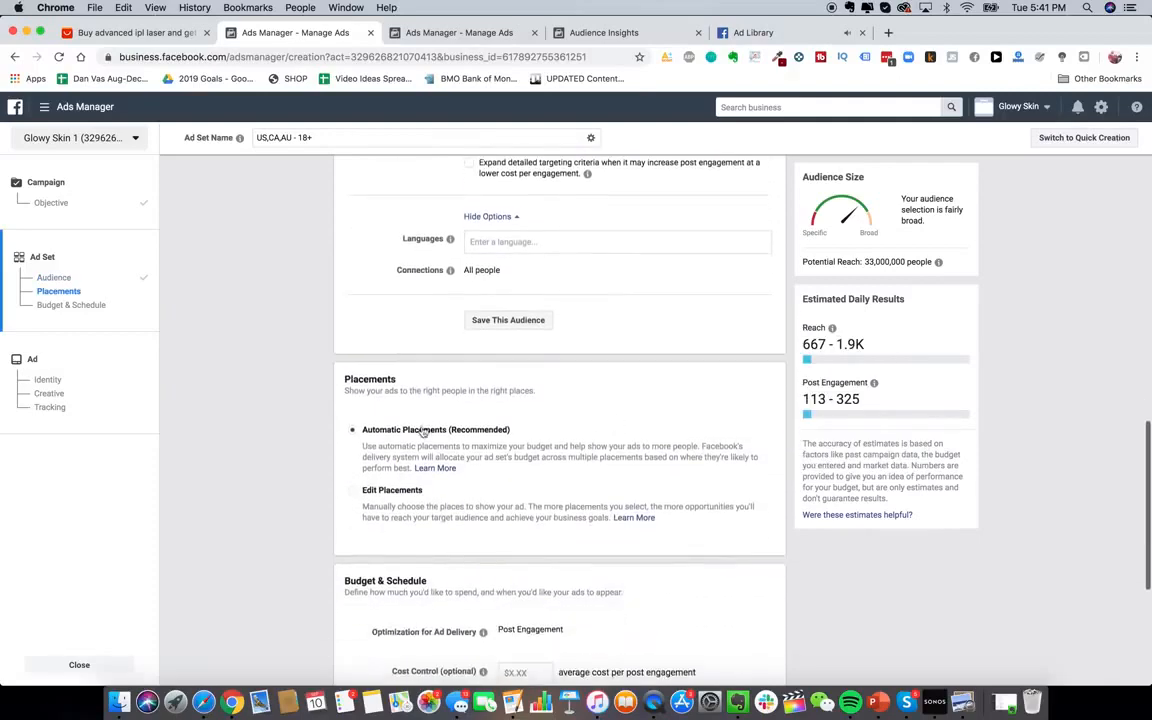
{"action": "left_click", "coordinate": [392, 490]}
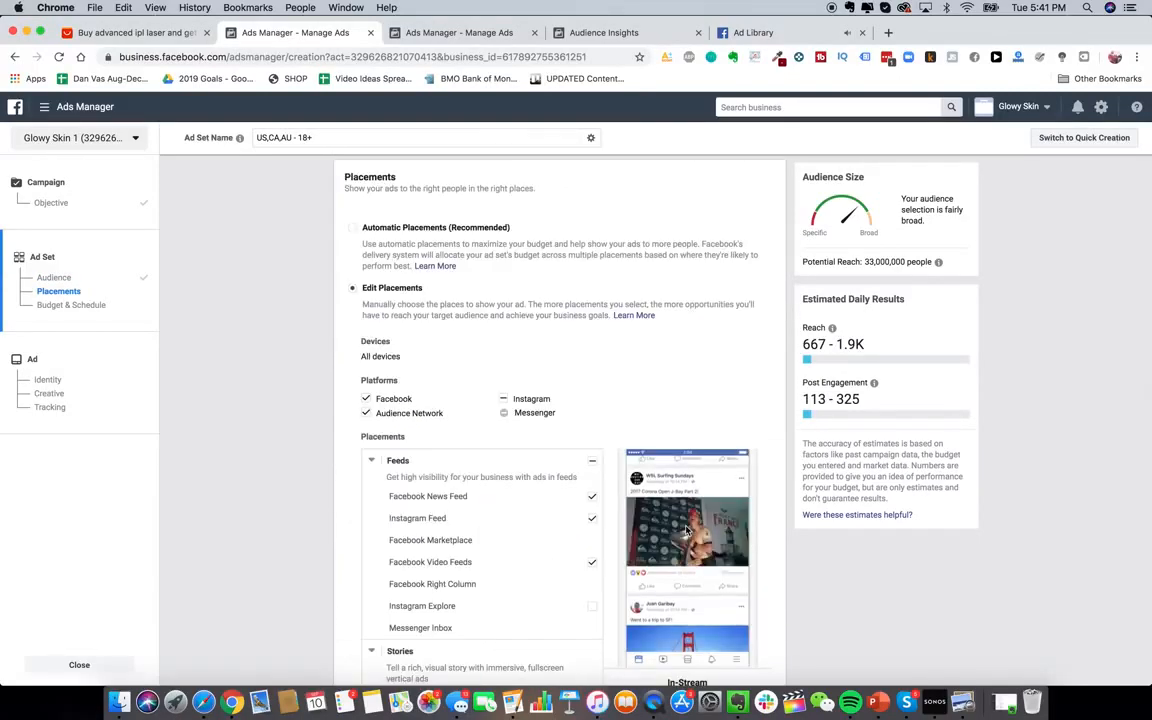
{"action": "scroll", "coordinate": [640, 470], "scroll_direction": "down", "scroll_amount": 3}
{"action": "scroll", "coordinate": [620, 420], "scroll_direction": "down", "scroll_amount": 3}
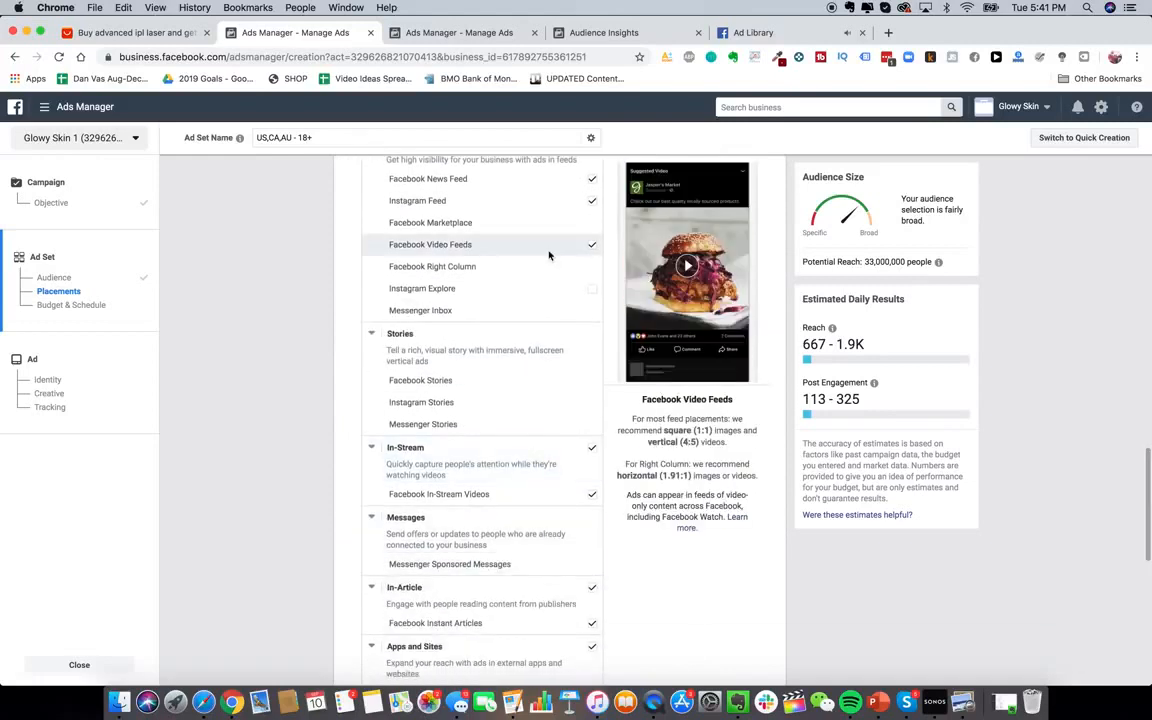
{"action": "scroll", "coordinate": [589, 366], "scroll_direction": "down", "scroll_amount": 3}
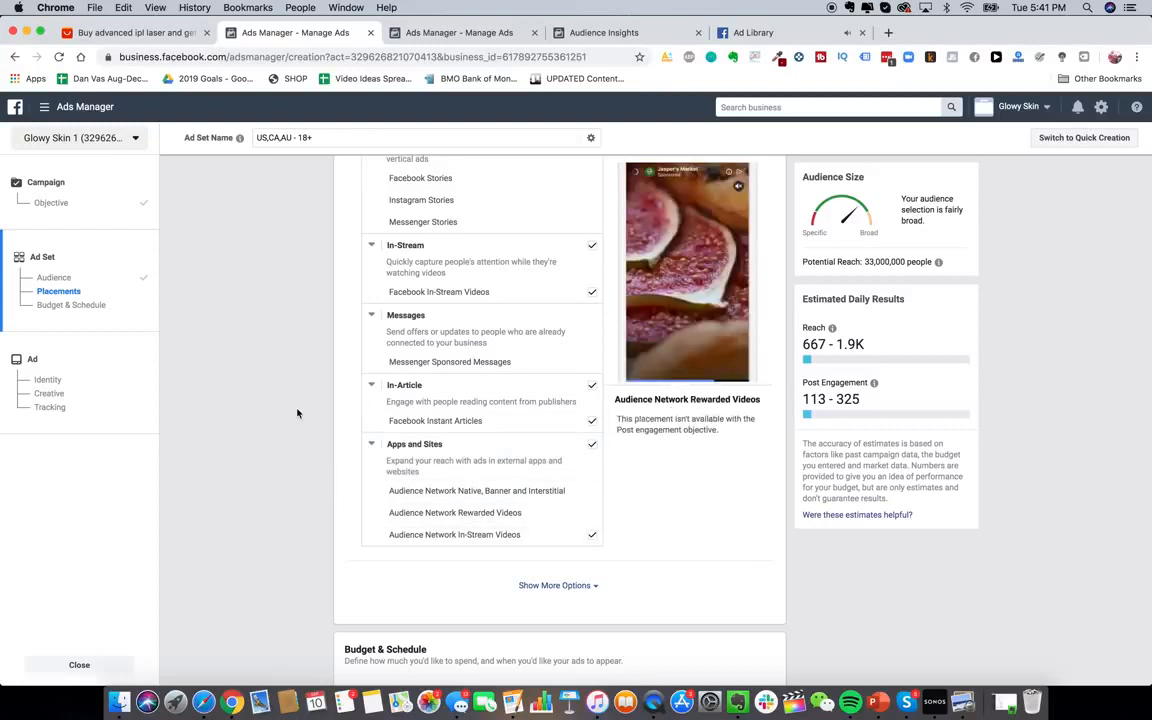
{"action": "scroll", "coordinate": [297, 412], "scroll_direction": "up", "scroll_amount": 1}
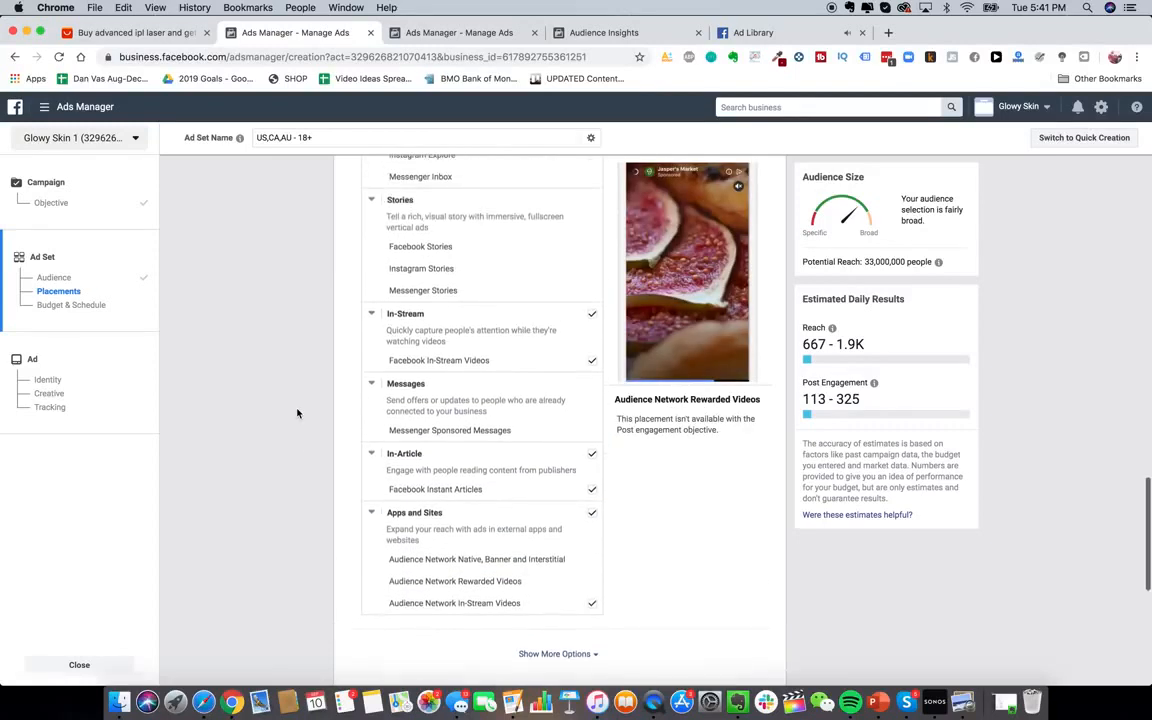
{"action": "scroll", "coordinate": [324, 504], "scroll_direction": "down", "scroll_amount": 3}
{"action": "scroll", "coordinate": [324, 507], "scroll_direction": "up", "scroll_amount": 3}
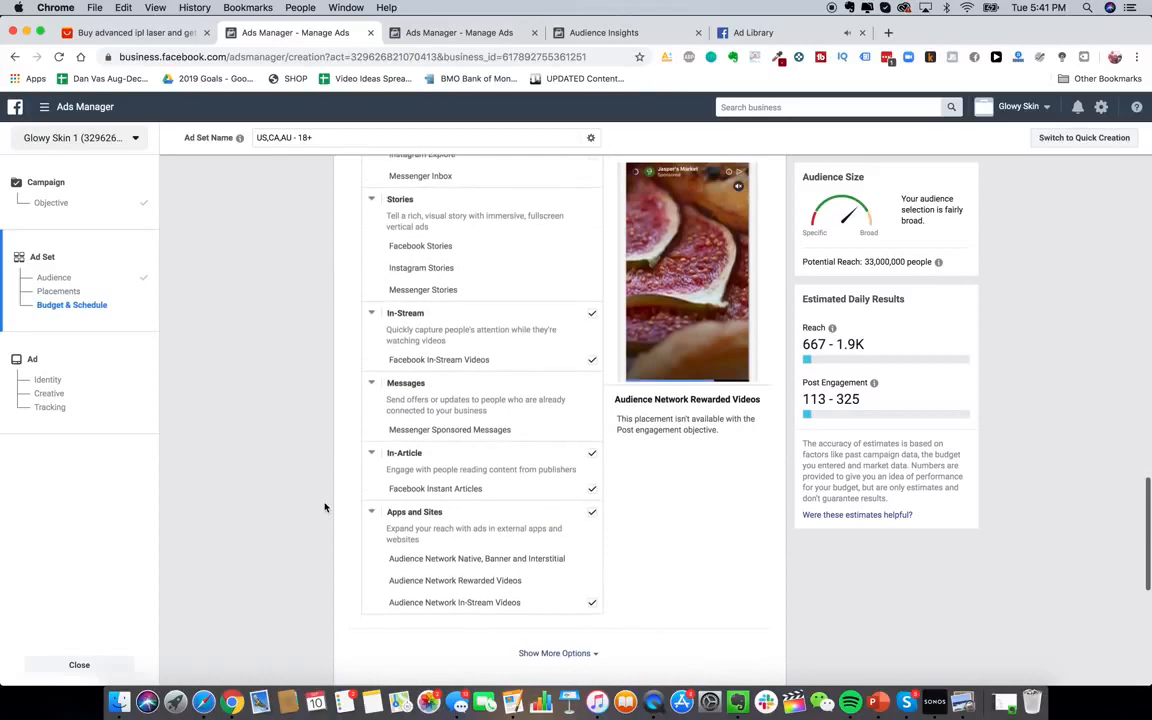
{"action": "scroll", "coordinate": [324, 507], "scroll_direction": "up", "scroll_amount": 15}
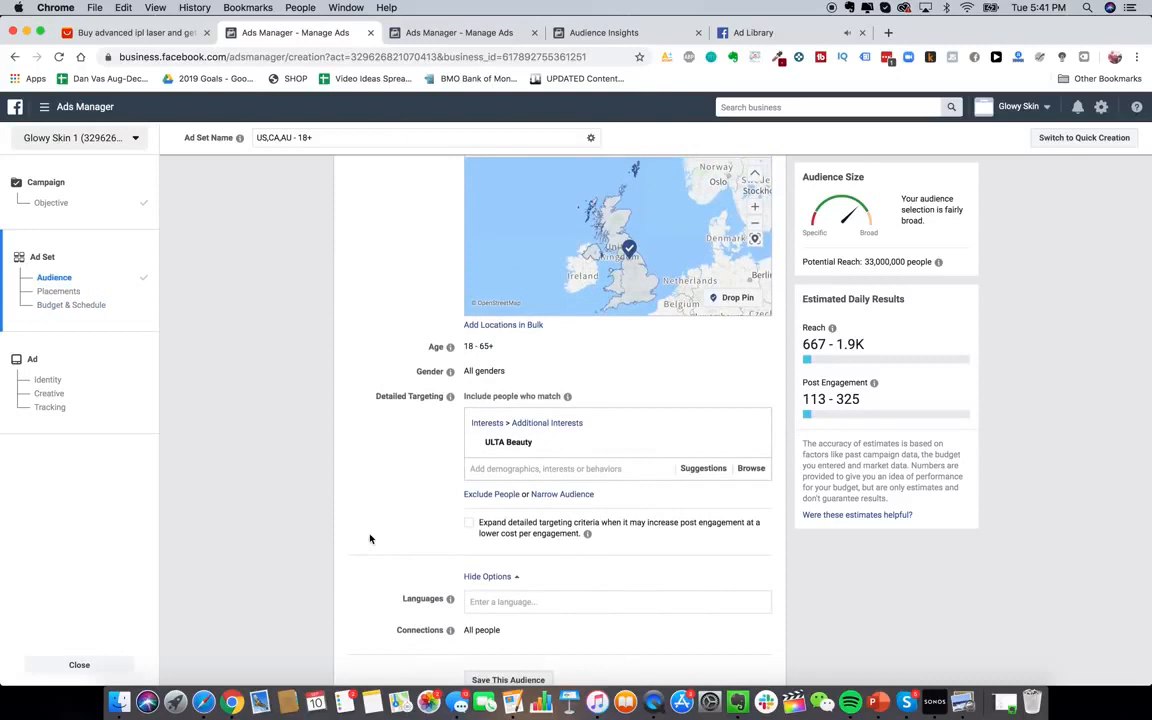
{"action": "scroll", "coordinate": [369, 539], "scroll_direction": "up", "scroll_amount": 3}
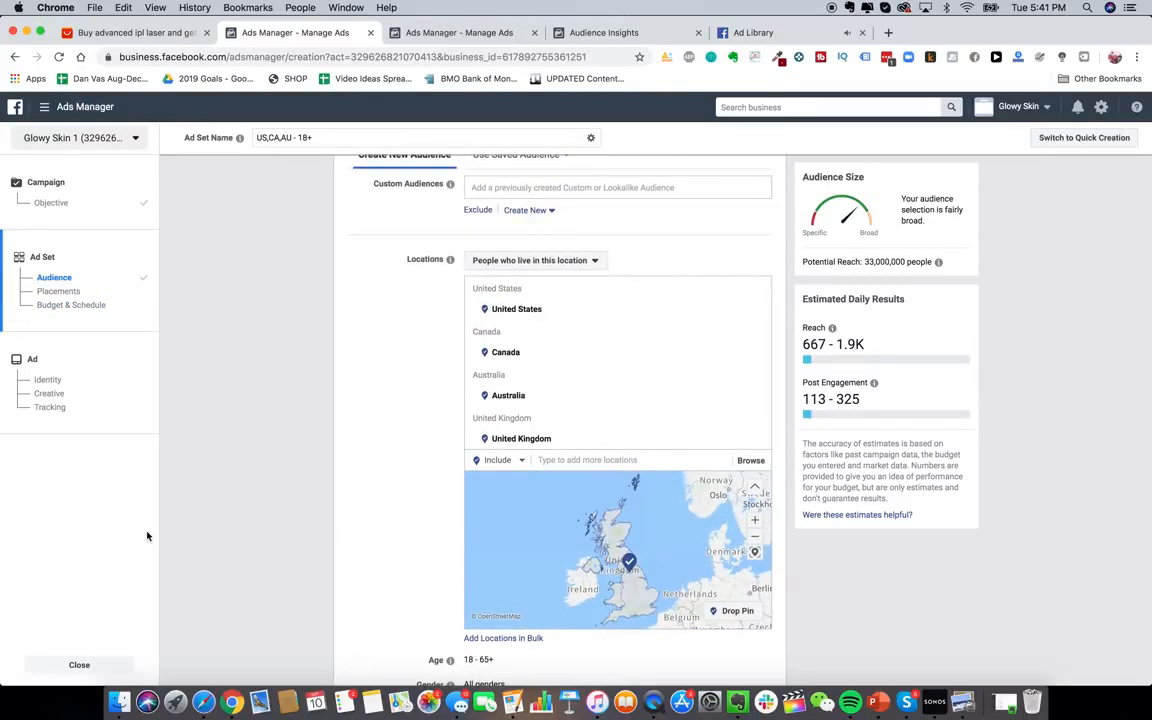
Discard the unsaved ad set and start a new Conversions-objective campaign
{"action": "left_click", "coordinate": [80, 664]}
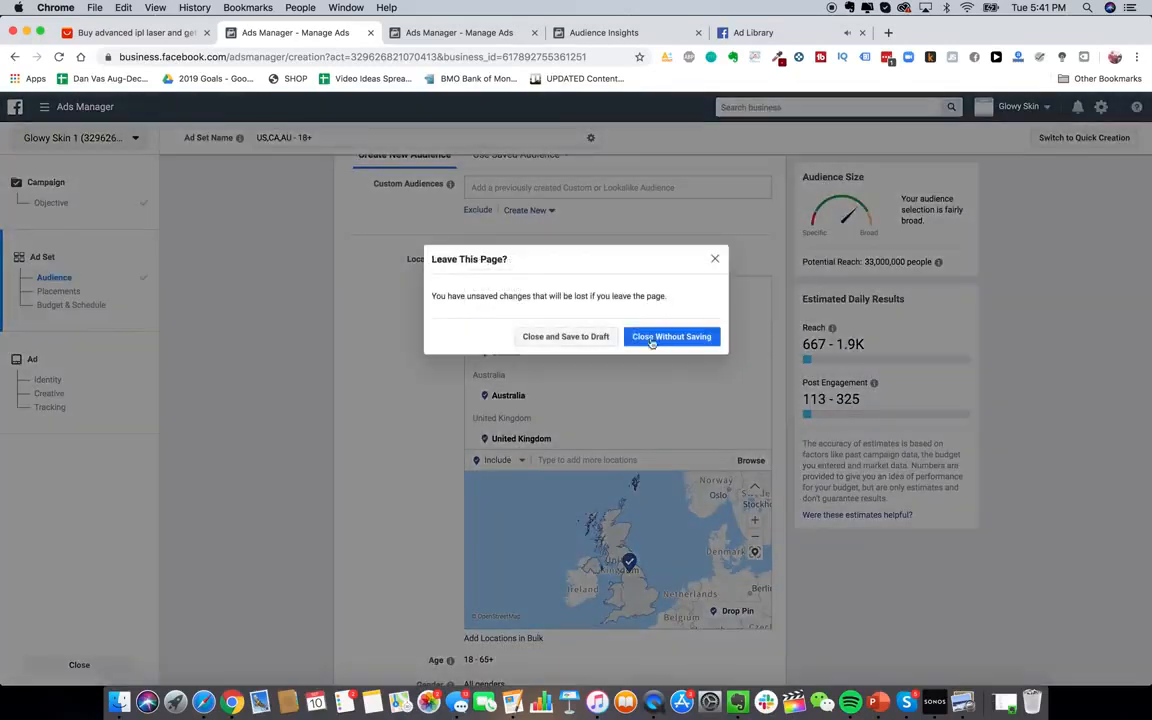
{"action": "left_click", "coordinate": [633, 338]}
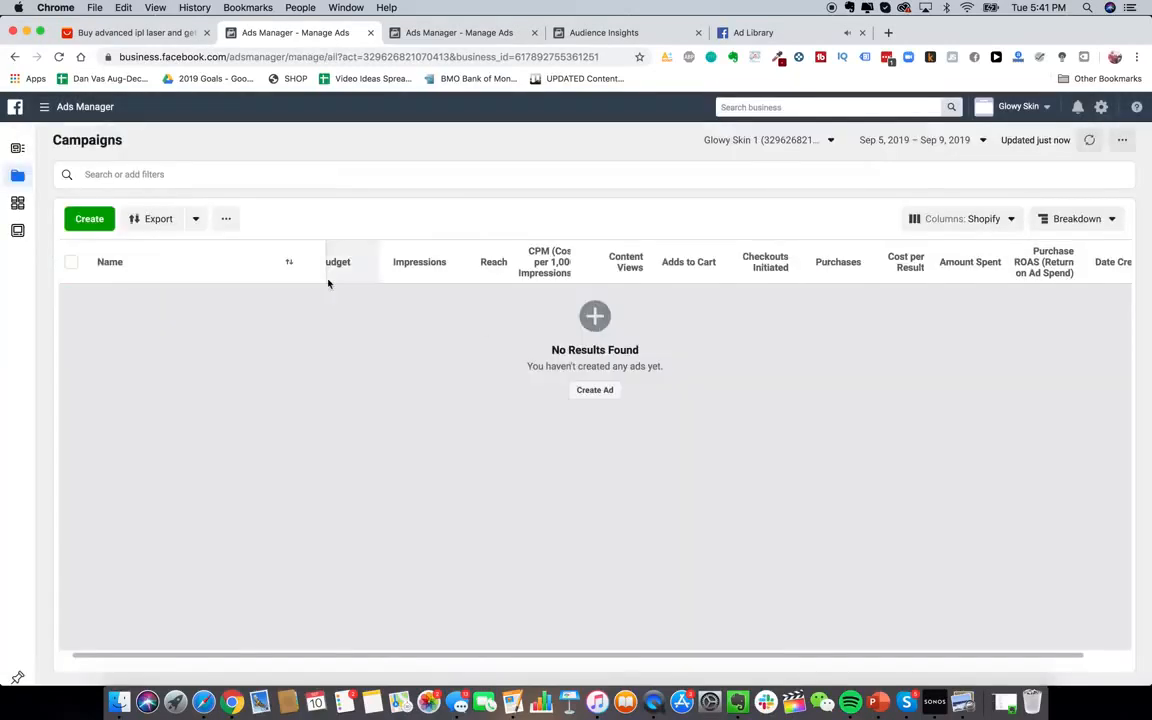
{"action": "left_click", "coordinate": [594, 390]}
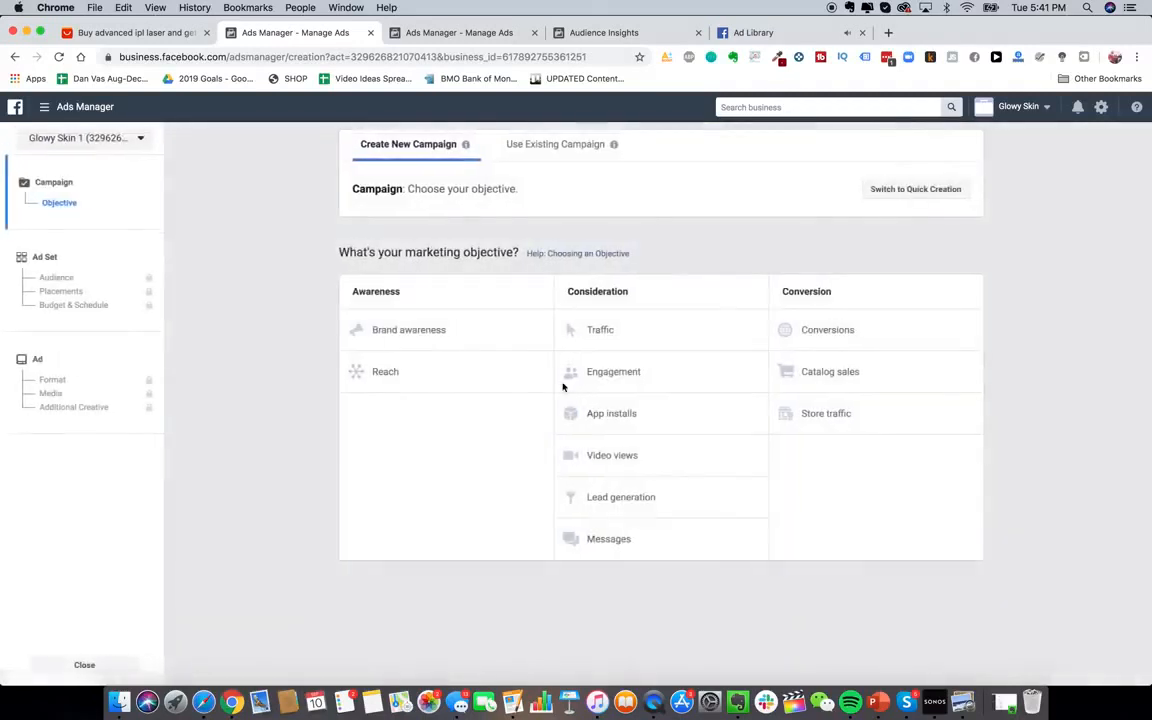
{"action": "left_click", "coordinate": [832, 332]}
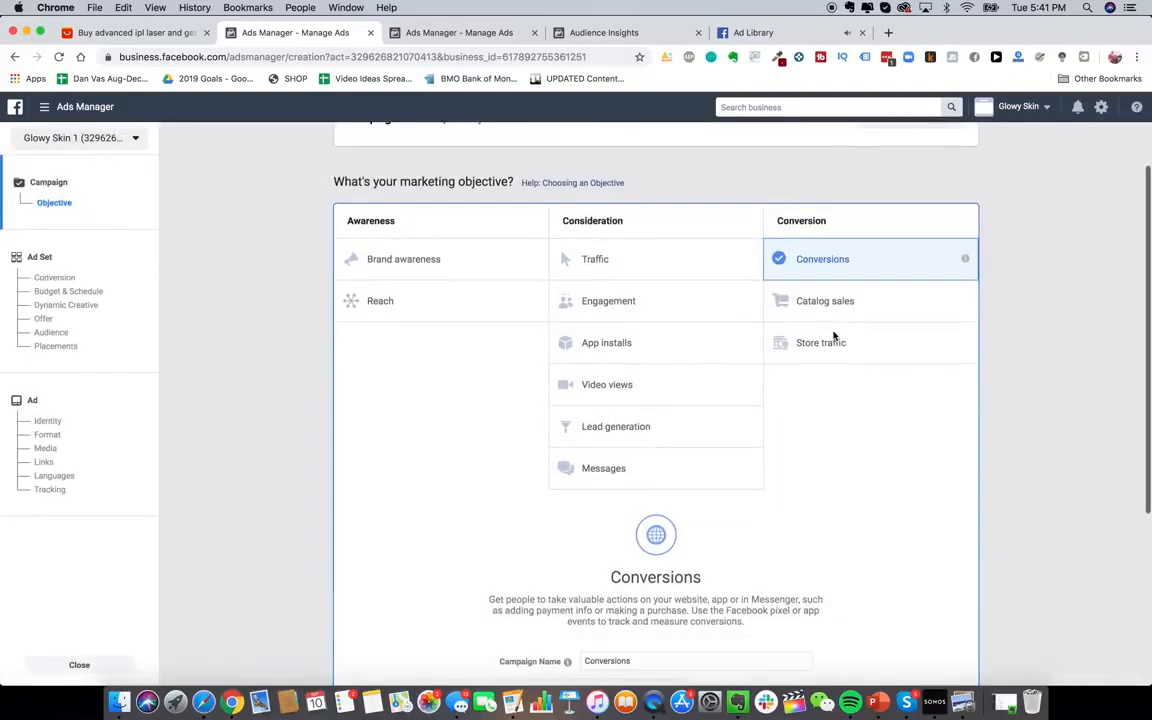
Go to the Page Posts tool from the Ads Manager menu
{"action": "scroll", "coordinate": [460, 329], "scroll_direction": "down", "scroll_amount": 1}
{"action": "scroll", "coordinate": [535, 383], "scroll_direction": "up", "scroll_amount": 1}
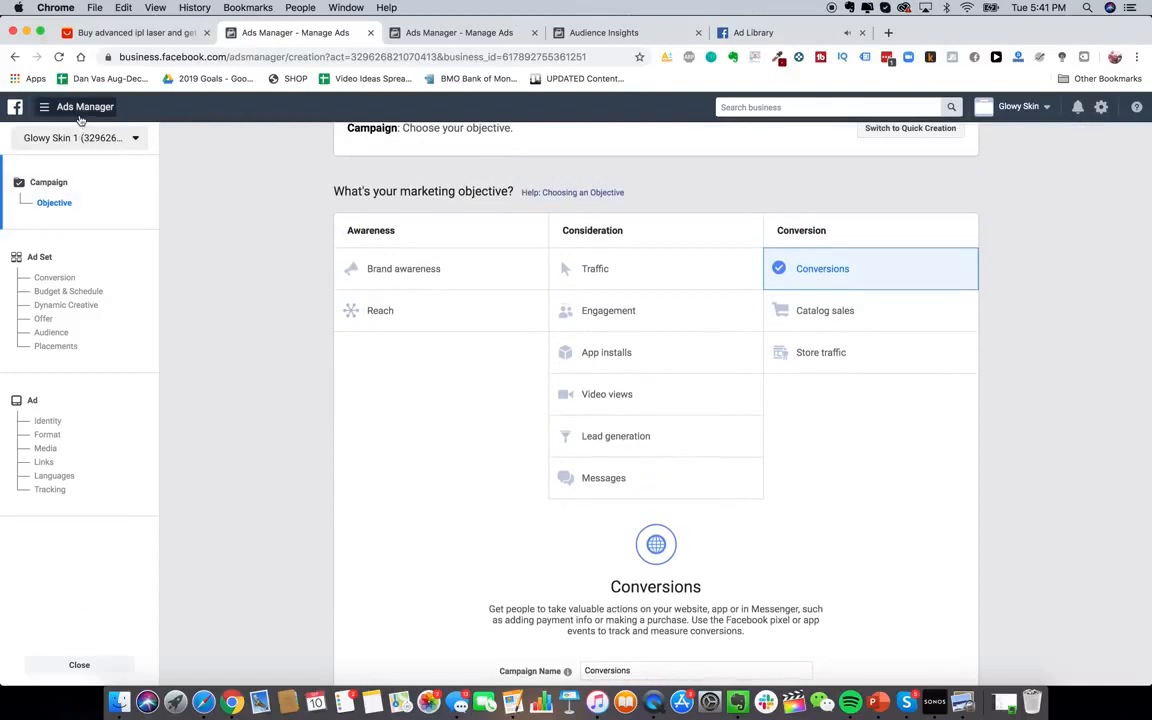
{"action": "left_click", "coordinate": [80, 112]}
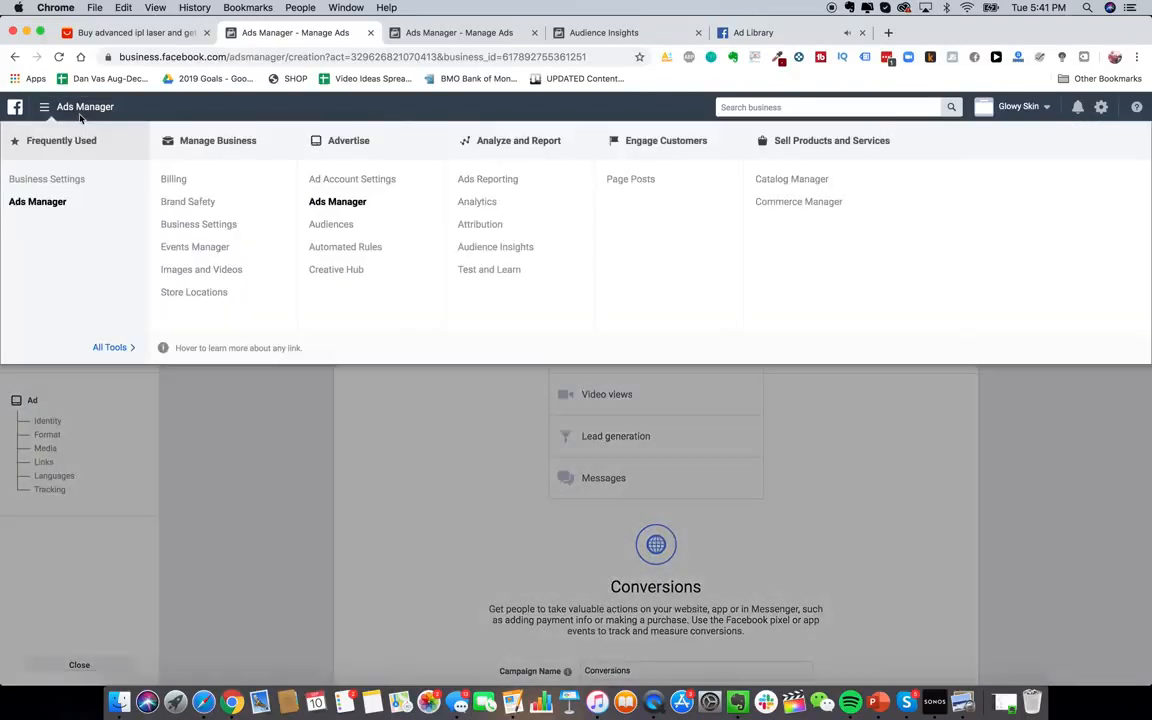
{"action": "left_click", "coordinate": [630, 180]}
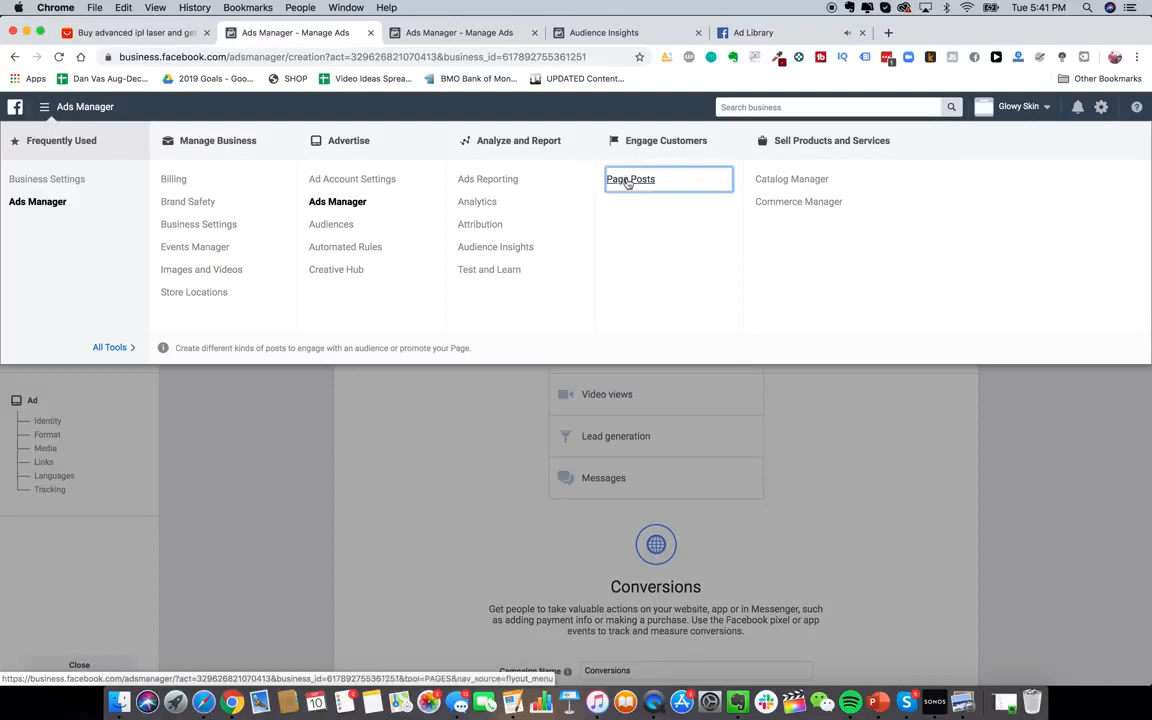
Confirm leaving the page and select Conversions as the new campaign's objective
{"action": "left_click", "coordinate": [686, 325]}
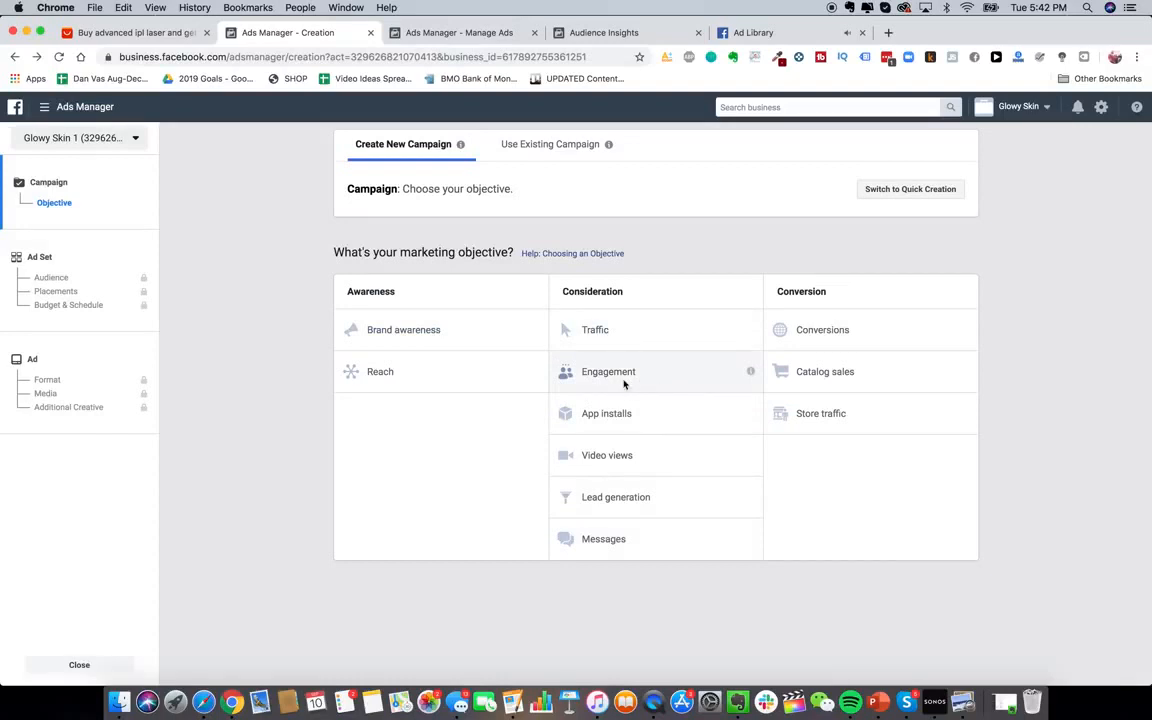
{"action": "left_click", "coordinate": [865, 341]}
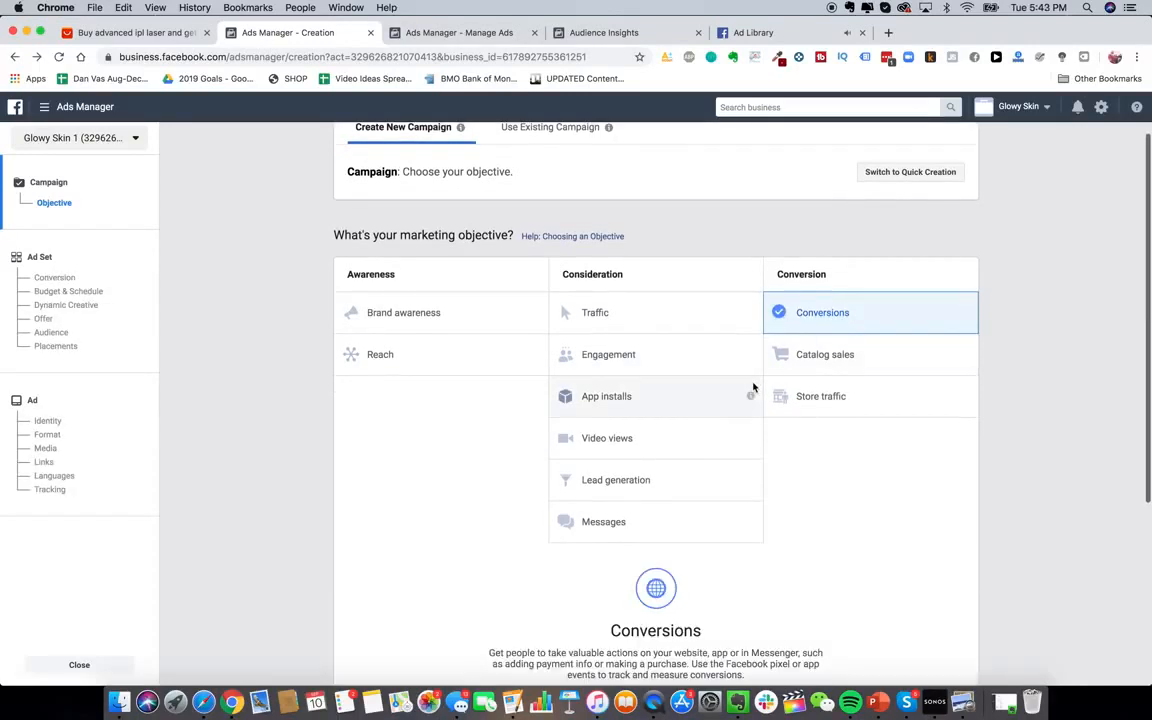
{"action": "scroll", "coordinate": [828, 442], "scroll_direction": "down", "scroll_amount": 3}
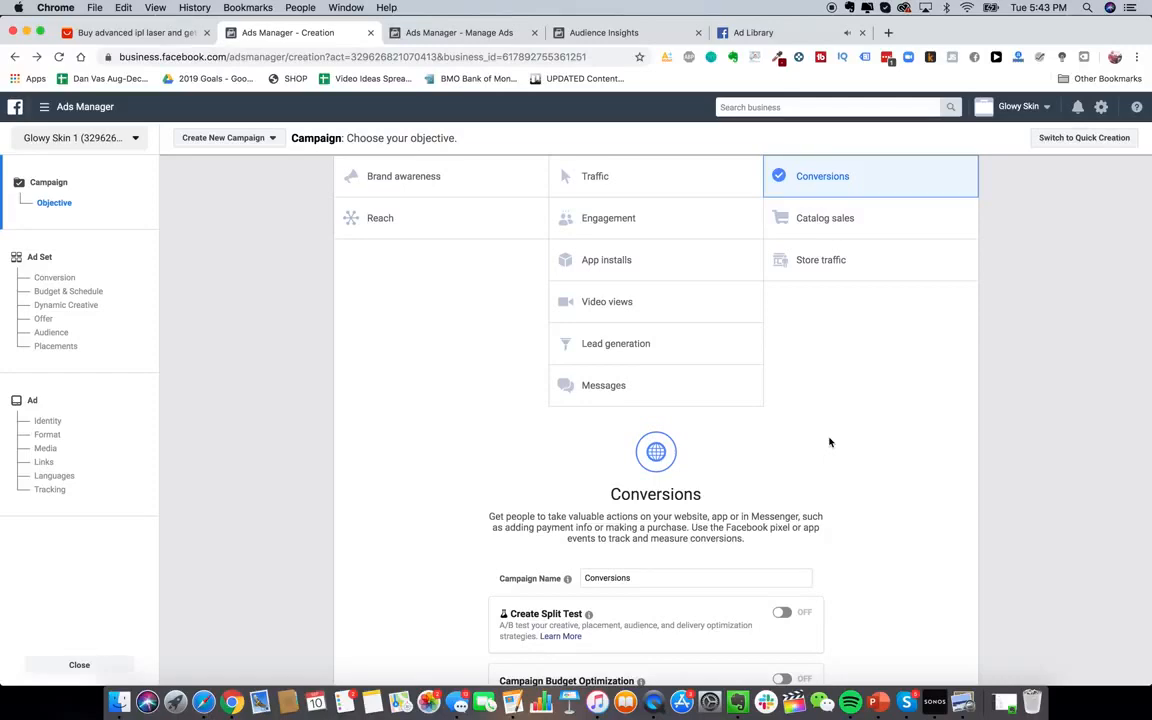
Load Google Ads in a new browser tab by entering 'ads' in the address bar
{"action": "key", "text": "super+t"}
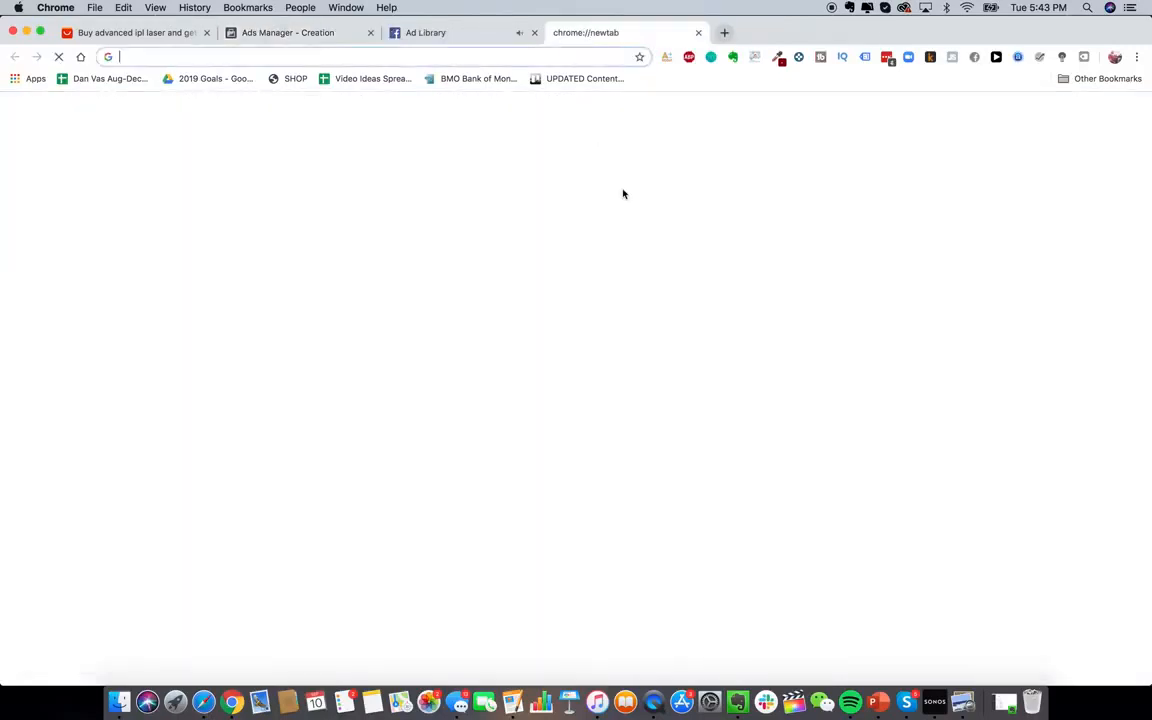
{"action": "type", "text": "ads."}
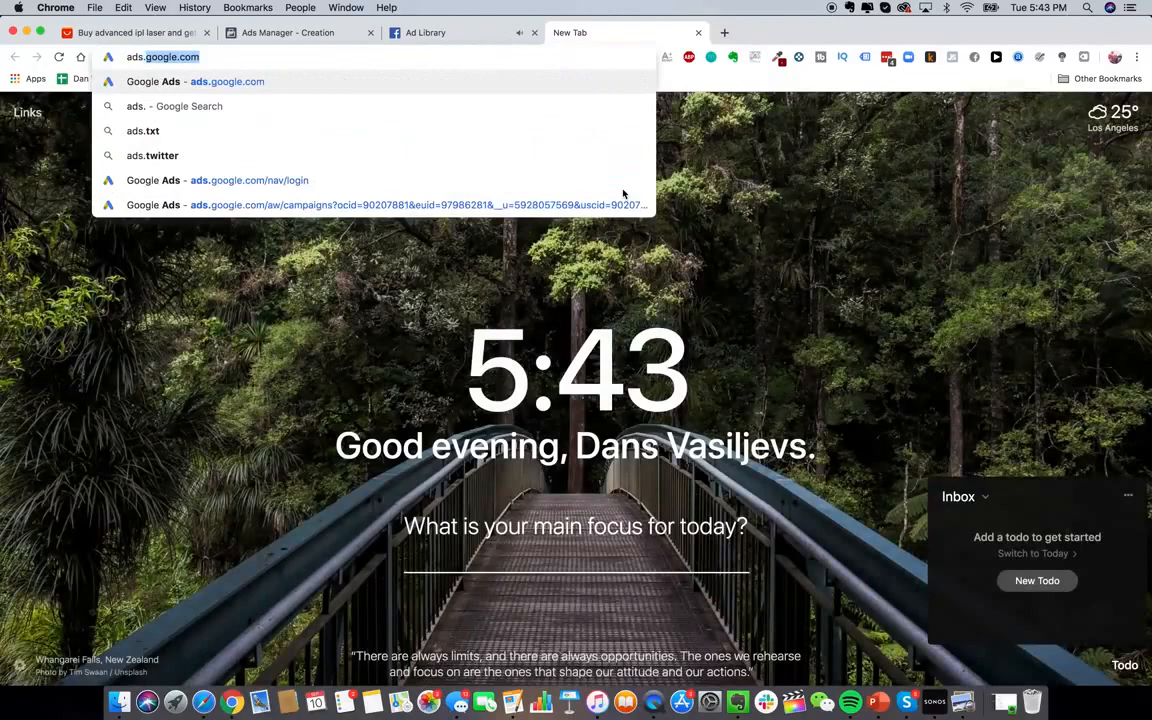
{"action": "key", "text": "Return"}
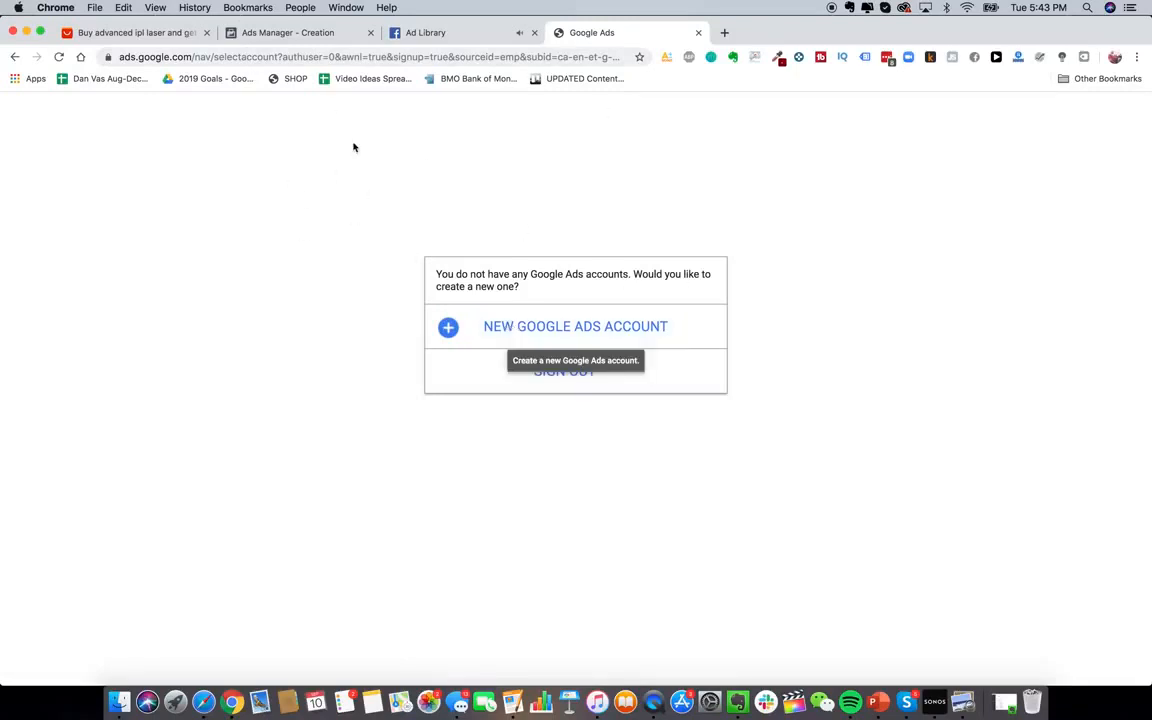
{"action": "left_click", "coordinate": [496, 51]}
{"action": "type", "text": "ads"}
{"action": "key", "text": "Return"}
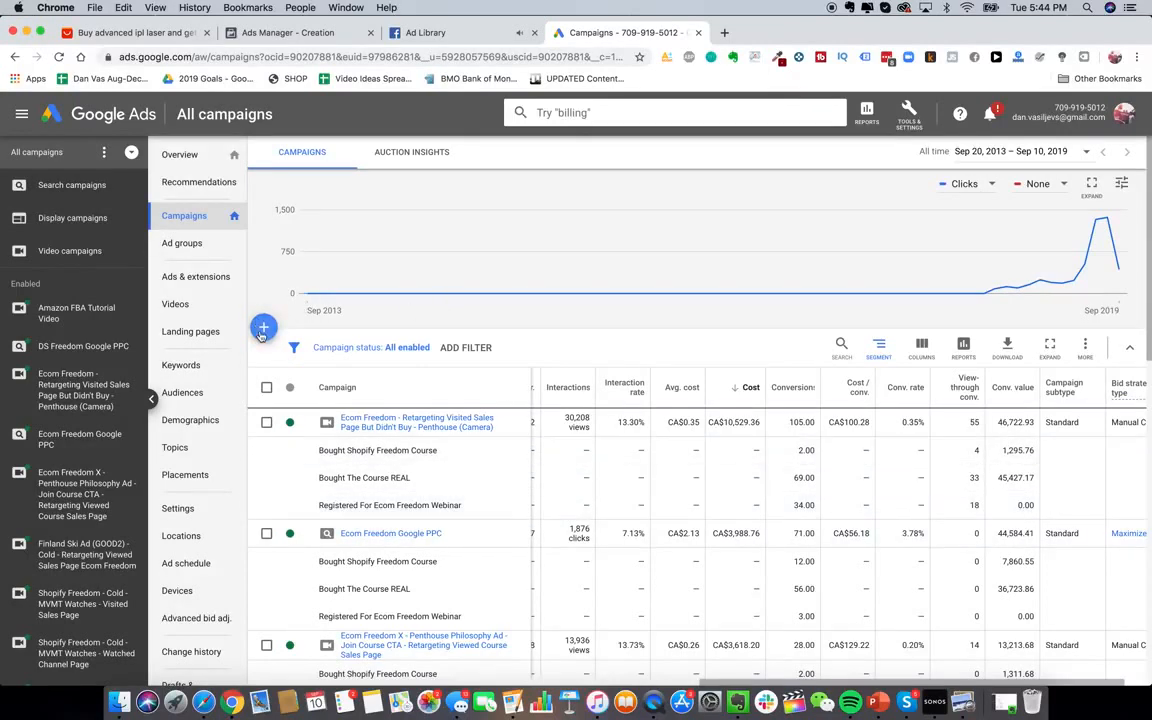
Search Google for 'jawline me' in a new tab, reviewing results like the Jawzrsize ad
{"action": "left_click", "coordinate": [726, 36]}
{"action": "type", "text": "jawline me"}
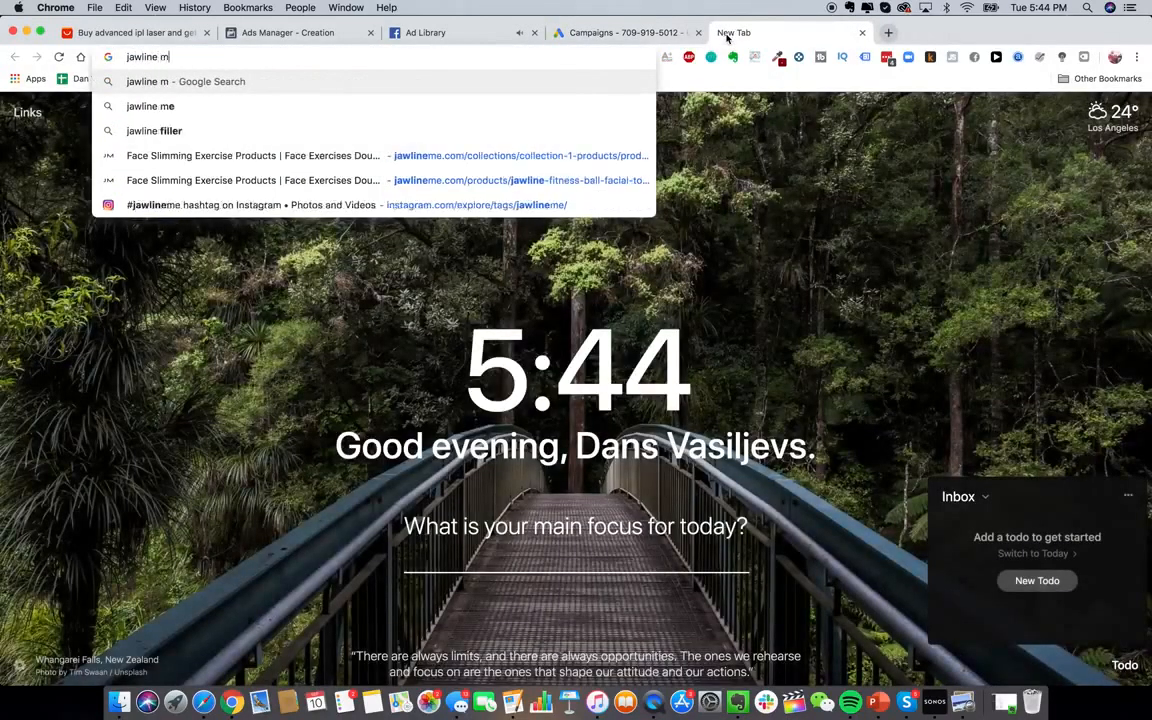
{"action": "key", "text": "Return"}
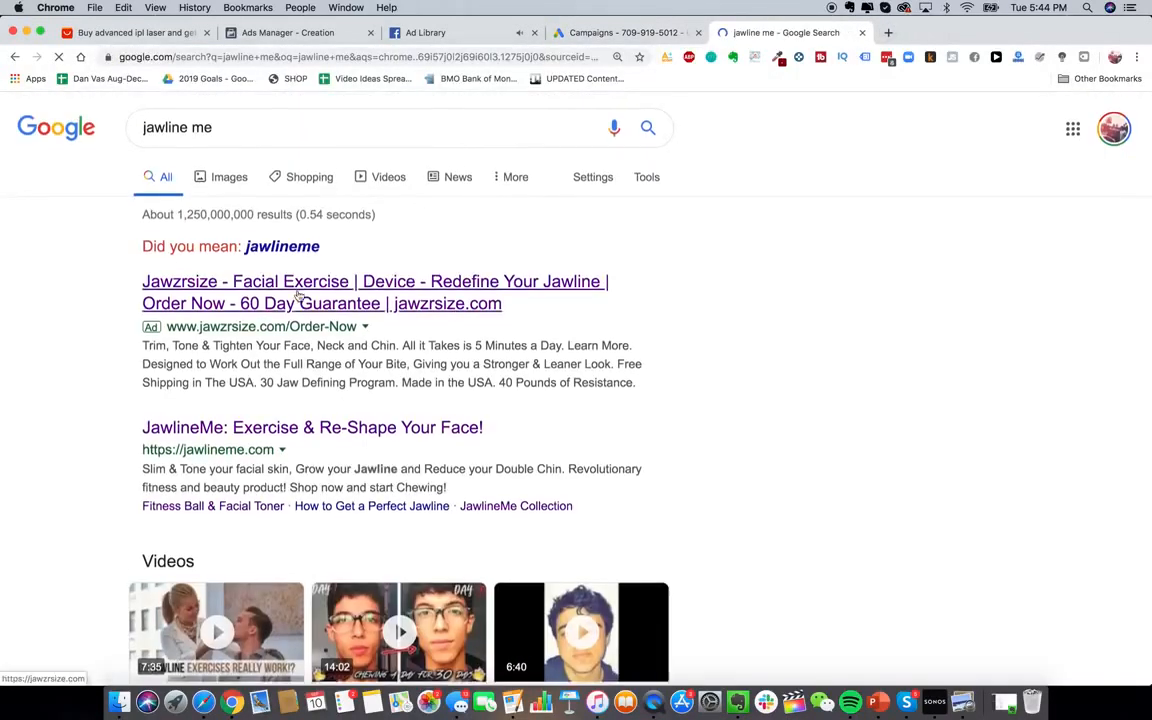
{"action": "scroll", "coordinate": [298, 297], "scroll_direction": "down", "scroll_amount": 1}
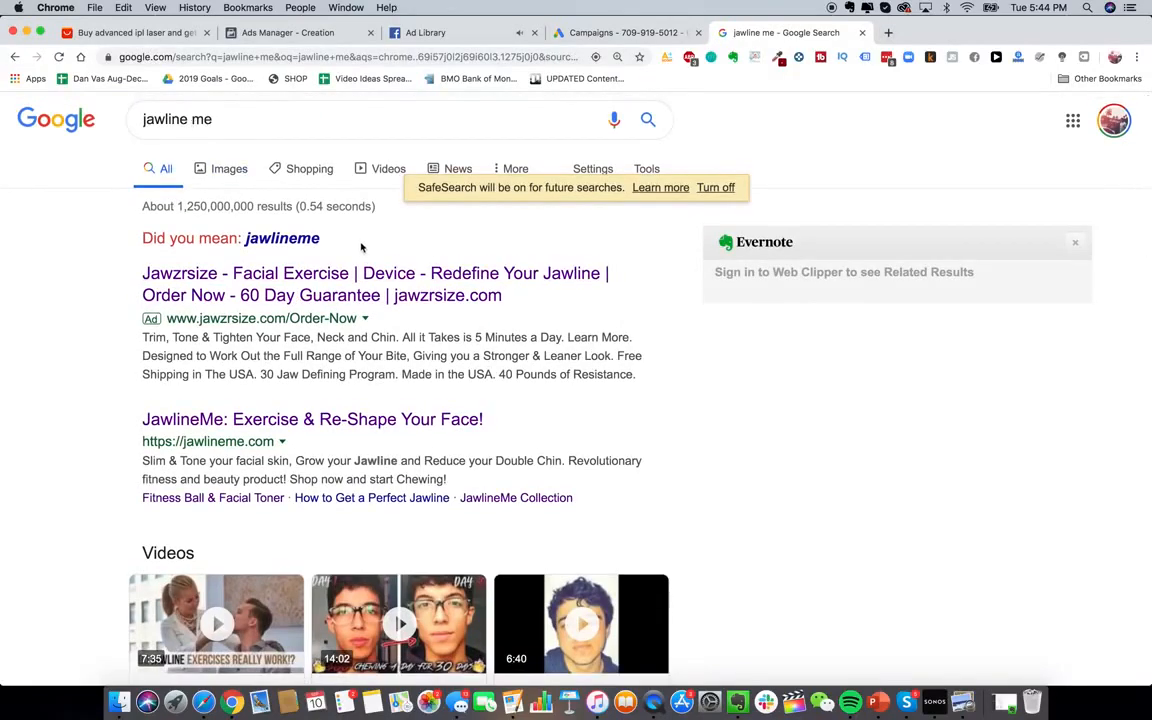
{"action": "scroll", "coordinate": [224, 268], "scroll_direction": "down", "scroll_amount": 1}
{"action": "scroll", "coordinate": [224, 268], "scroll_direction": "up", "scroll_amount": 1}
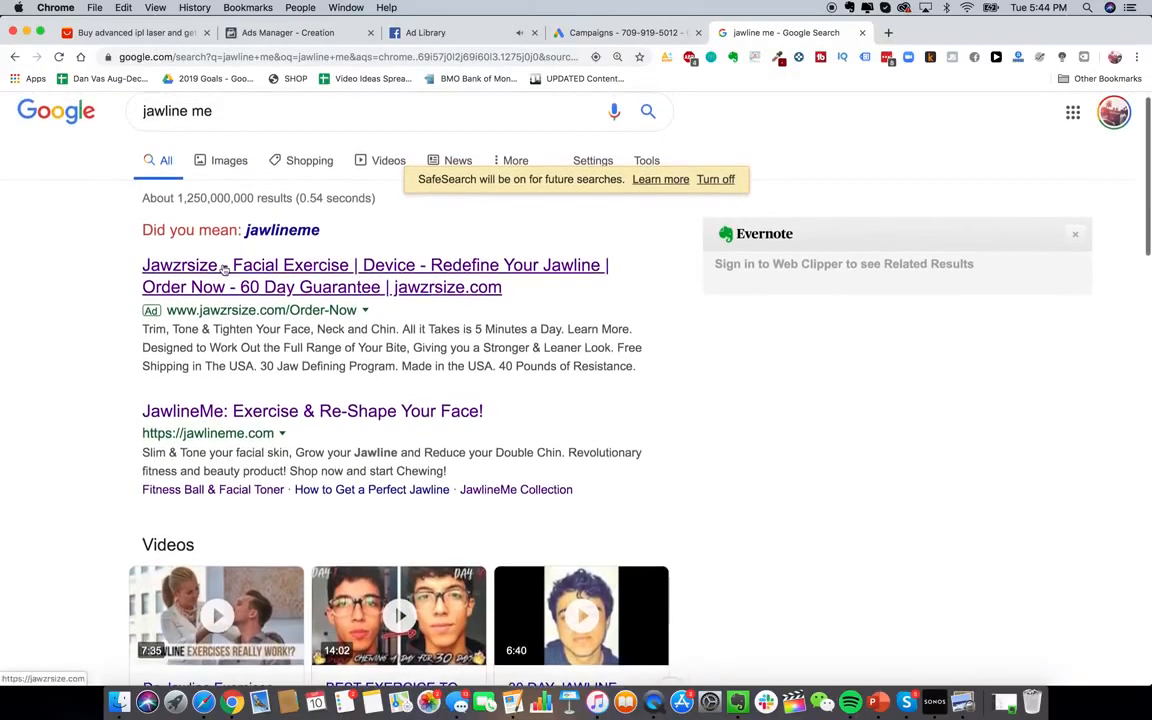
{"action": "double_click", "coordinate": [201, 111]}
{"action": "left_click", "coordinate": [36, 300]}
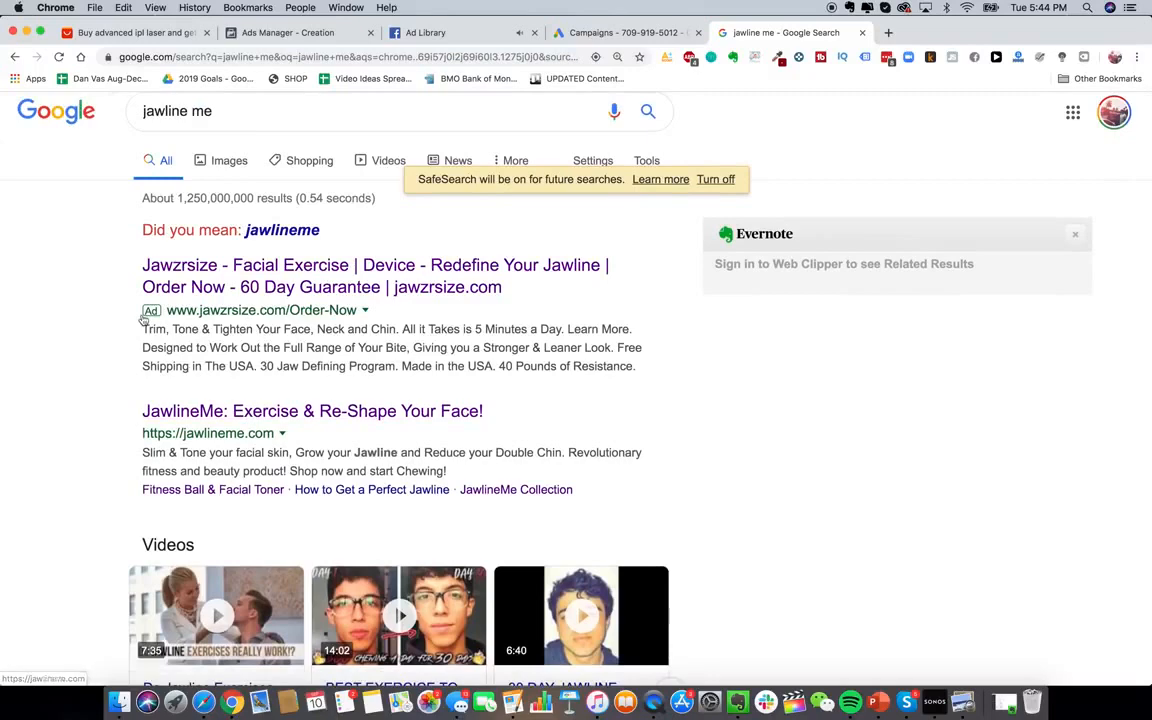
{"action": "scroll", "coordinate": [300, 350], "scroll_direction": "down", "scroll_amount": 3}
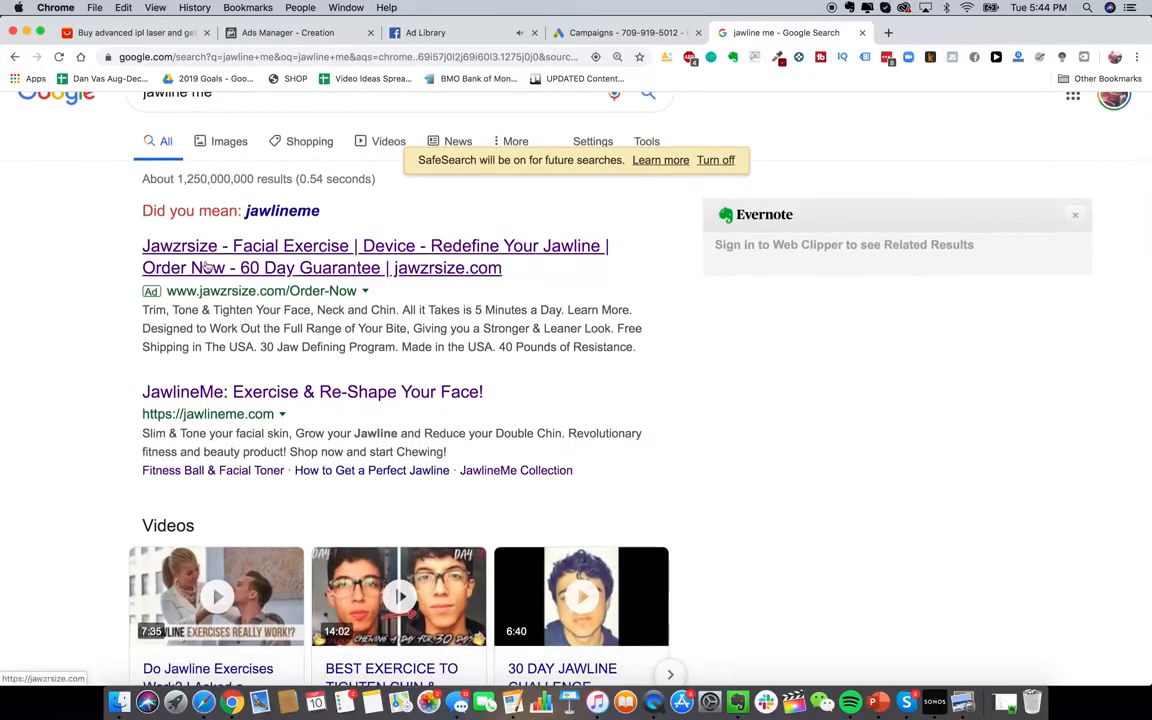
{"action": "scroll", "coordinate": [320, 360], "scroll_direction": "down", "scroll_amount": 3}
{"action": "scroll", "coordinate": [340, 355], "scroll_direction": "up", "scroll_amount": 5}
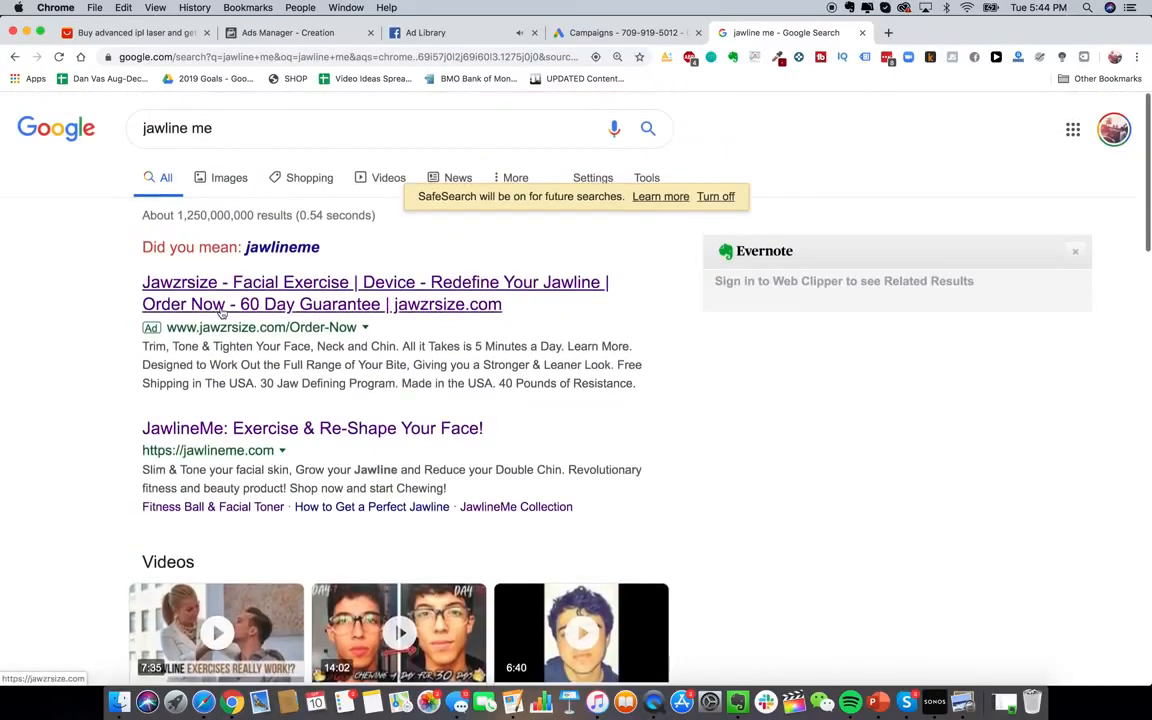
{"action": "left_click", "coordinate": [627, 35]}
Create a new Google Ads campaign with the Website traffic goal and Search type
{"action": "left_click", "coordinate": [263, 326]}
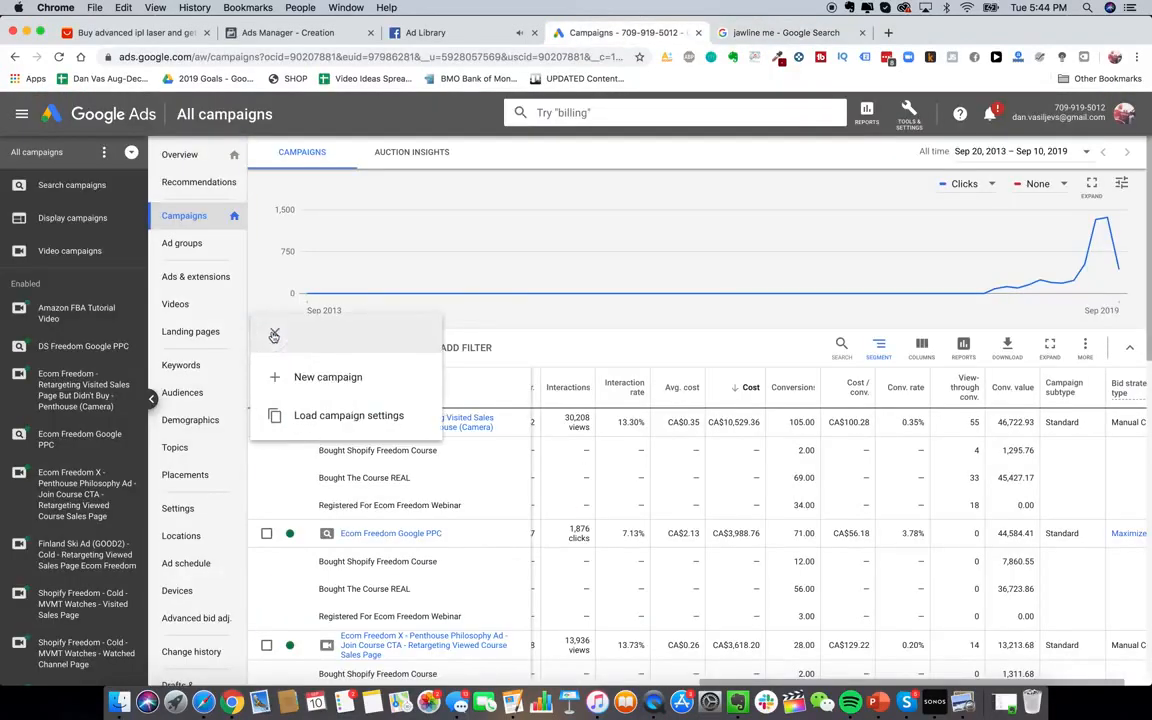
{"action": "left_click", "coordinate": [308, 380]}
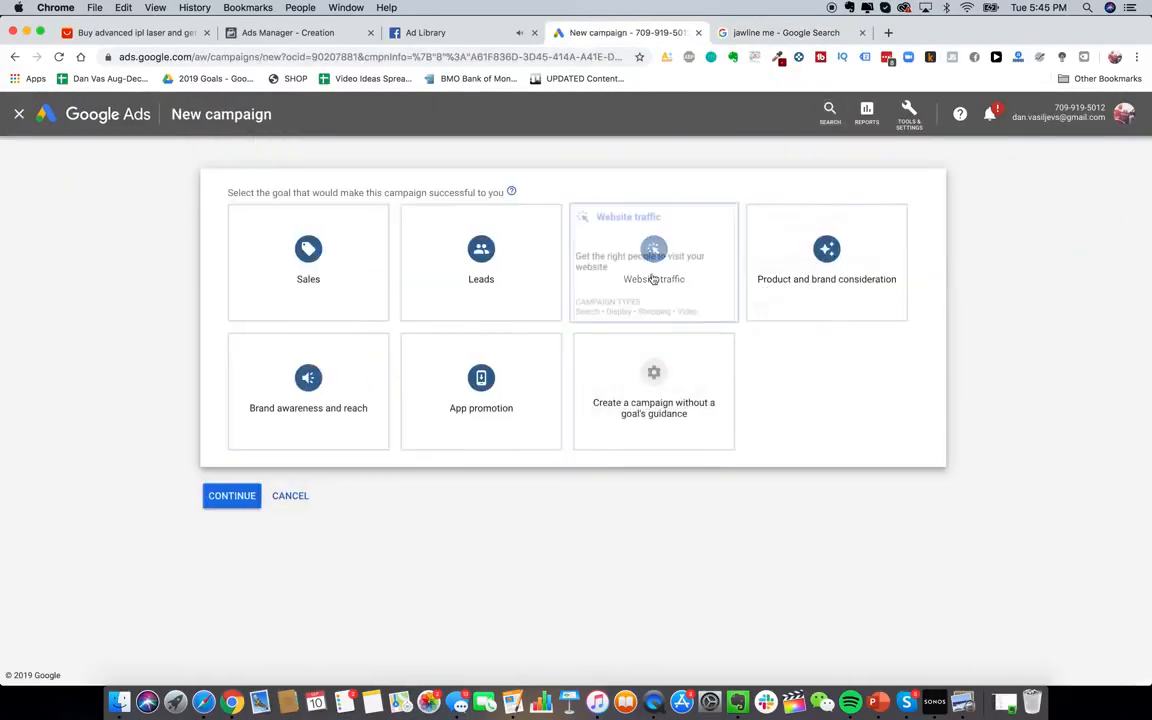
{"action": "left_click", "coordinate": [653, 278]}
{"action": "left_click", "coordinate": [330, 545]}
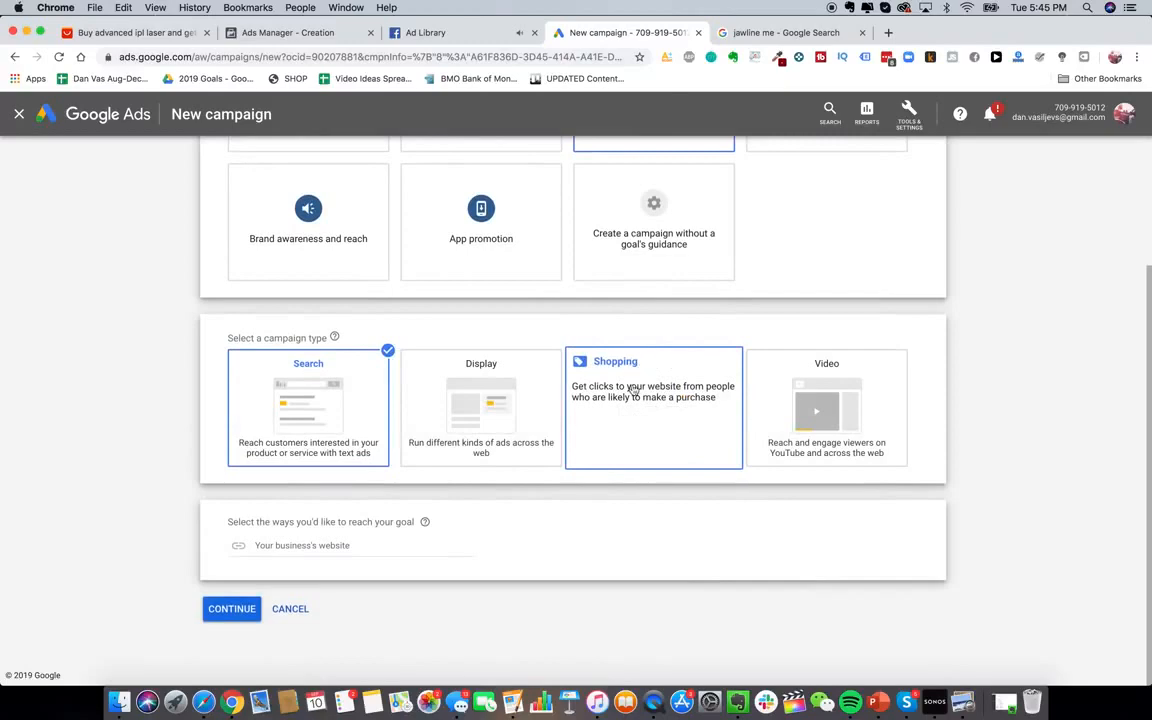
Search Google for 'google shopping', then return to the New campaign draft
{"action": "left_click", "coordinate": [754, 33]}
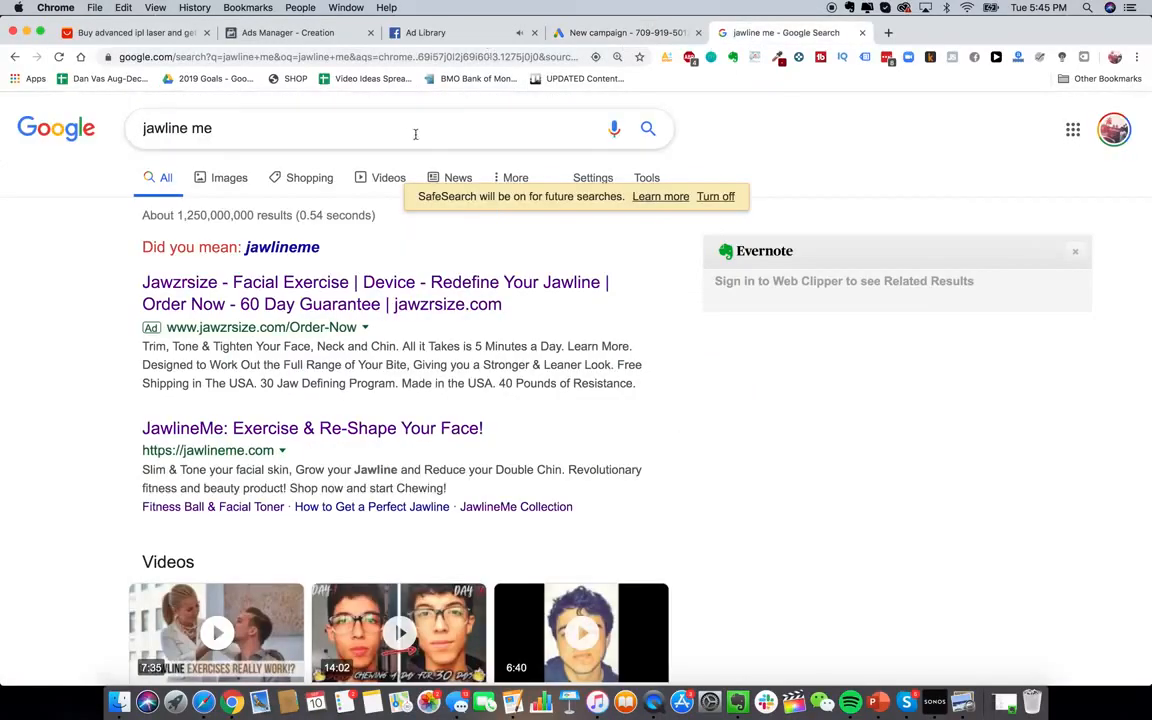
{"action": "triple_click", "coordinate": [417, 129]}
{"action": "type", "text": "google shopping"}
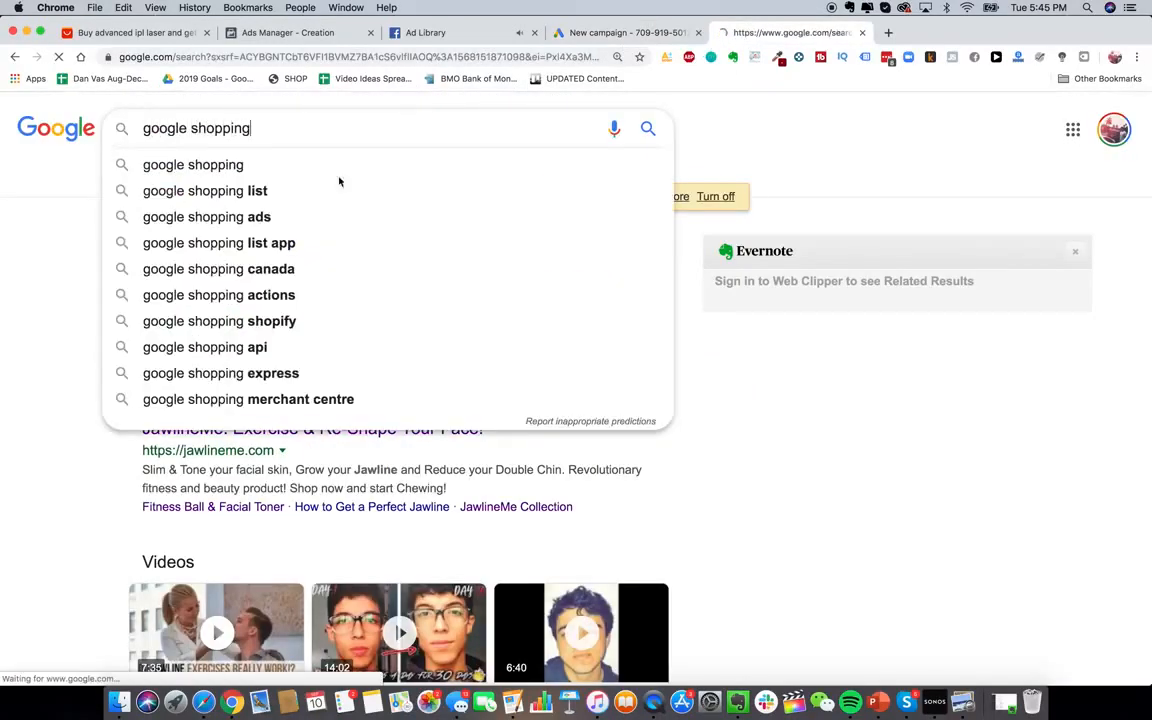
{"action": "key", "text": "Return"}
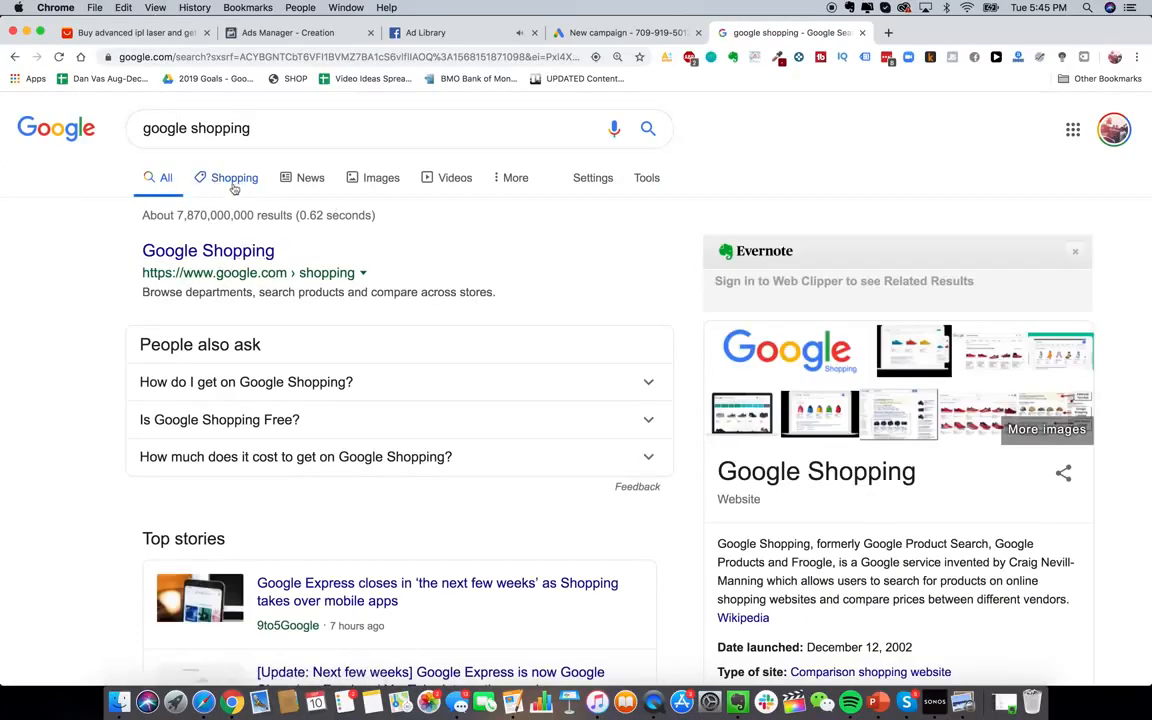
{"action": "left_click", "coordinate": [582, 36]}
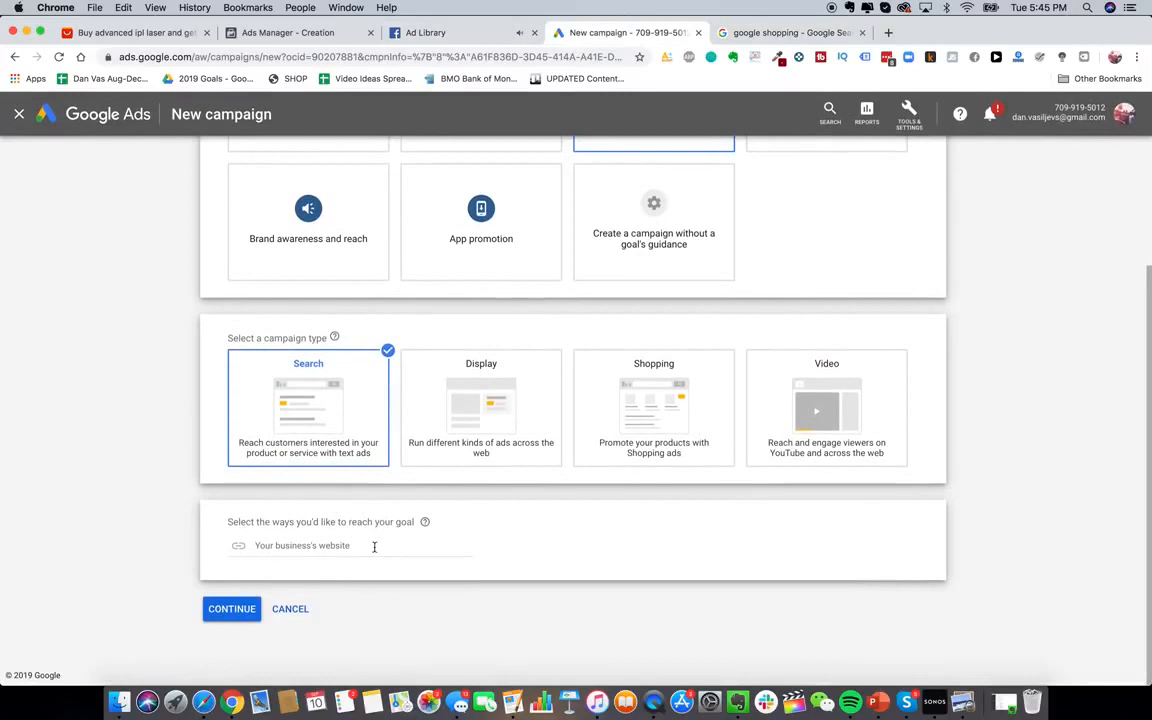
Continue to campaign settings, exclude the Display Network, and rename the campaign 'Glowy Skin'
{"action": "left_click", "coordinate": [232, 609]}
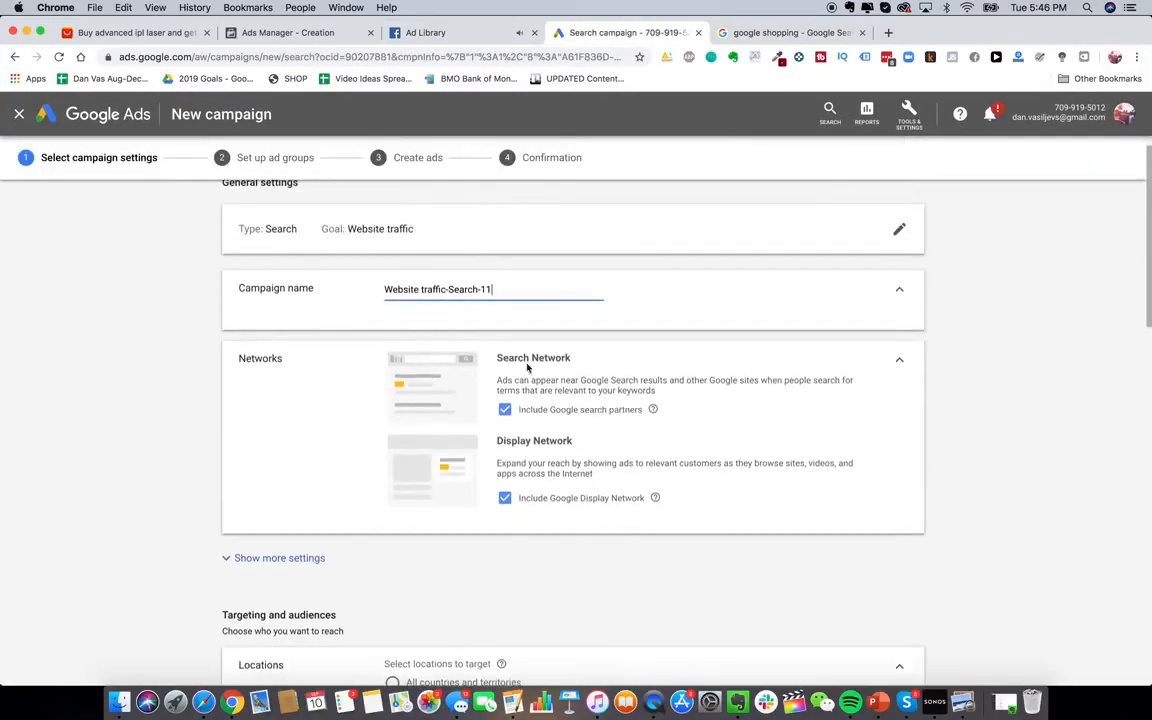
{"action": "scroll", "coordinate": [518, 375], "scroll_direction": "up", "scroll_amount": 2}
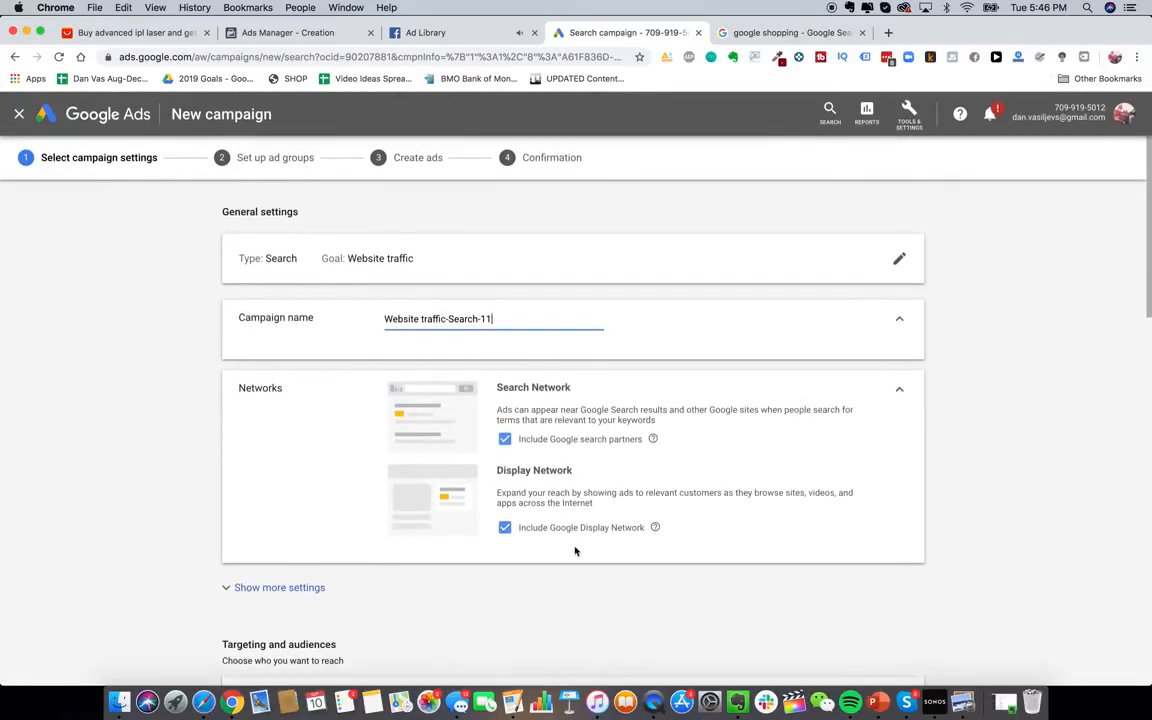
{"action": "left_click", "coordinate": [530, 529]}
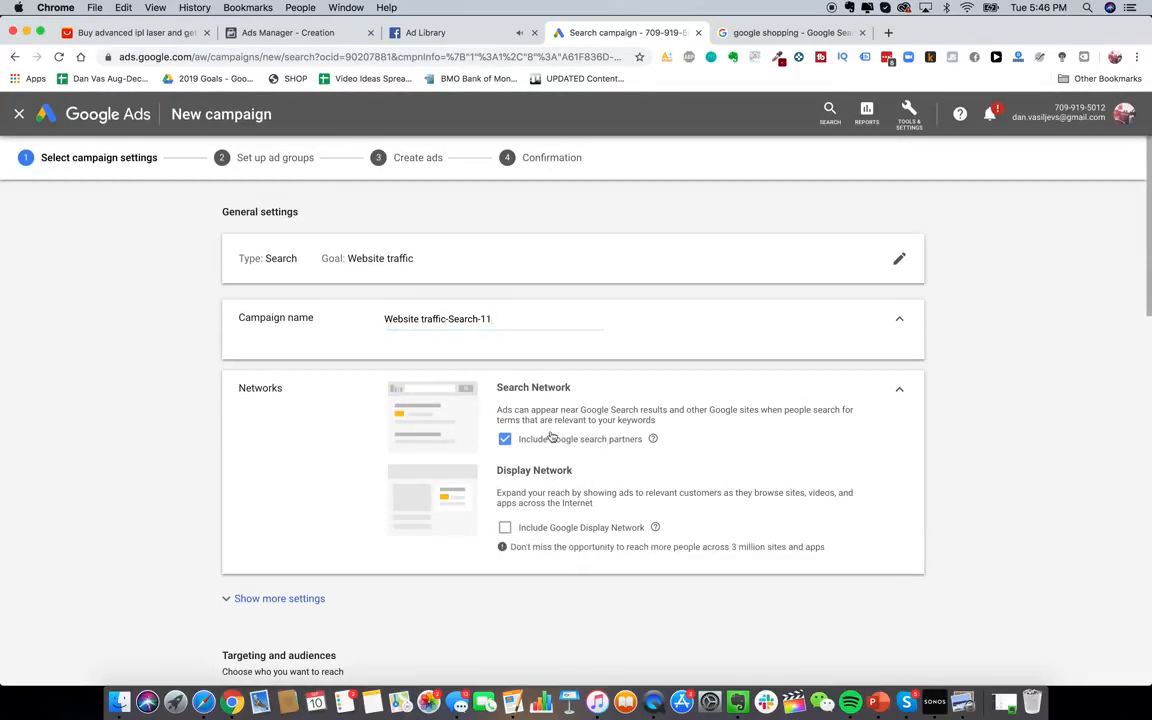
{"action": "triple_click", "coordinate": [430, 318]}
{"action": "type", "text": "Glowy Skin Search PP"}
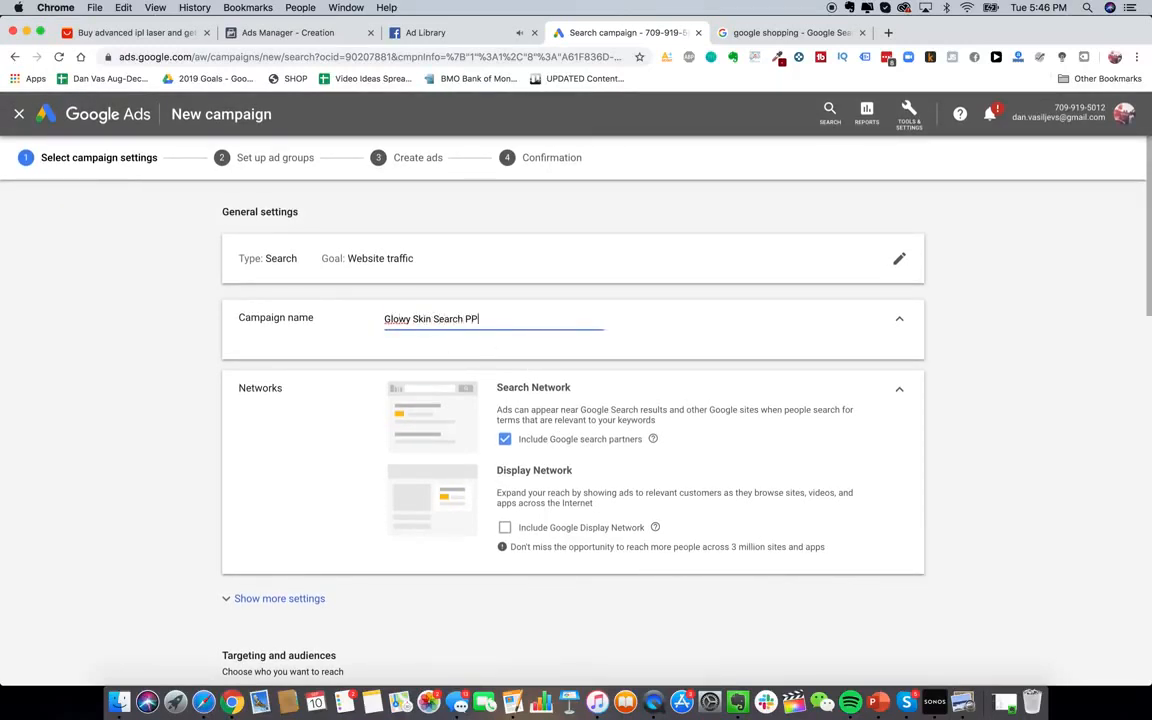
{"action": "scroll", "coordinate": [322, 509], "scroll_direction": "down", "scroll_amount": 5}
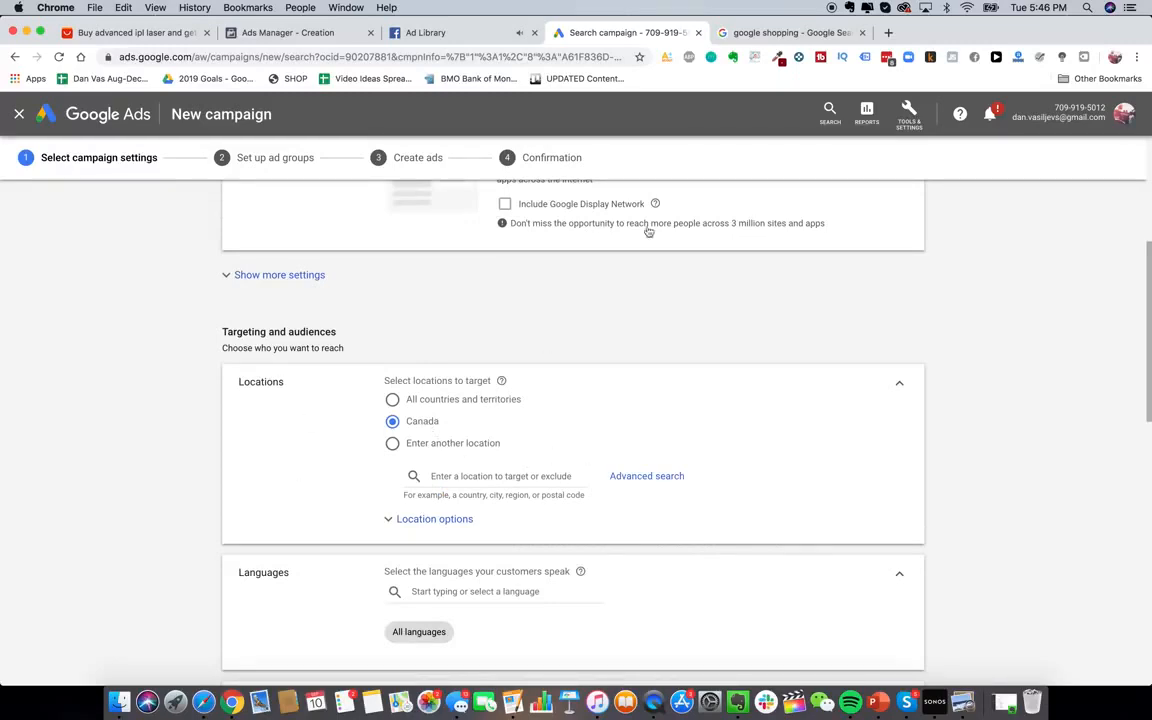
Look up 'epacket countries' in a new tab to check ePacket-supported countries, then return to Google Ads
{"action": "left_click", "coordinate": [889, 34]}
{"action": "type", "text": "epacket c"}
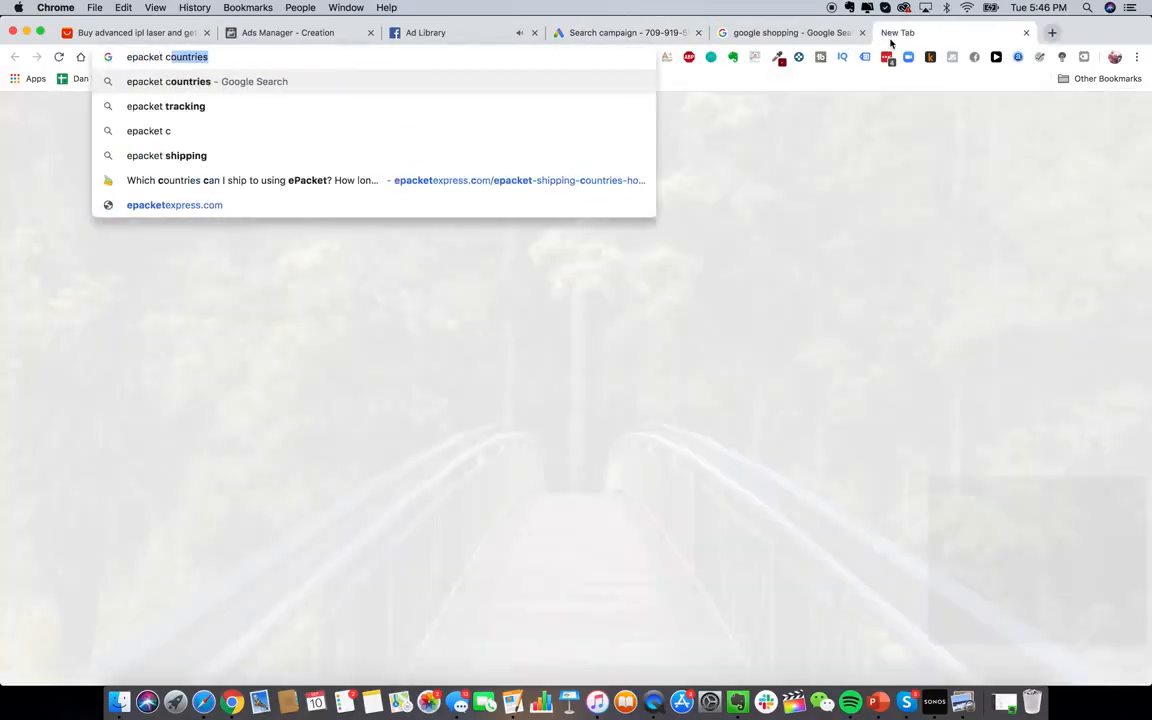
{"action": "type", "text": "ountri"}
{"action": "key", "text": "Return"}
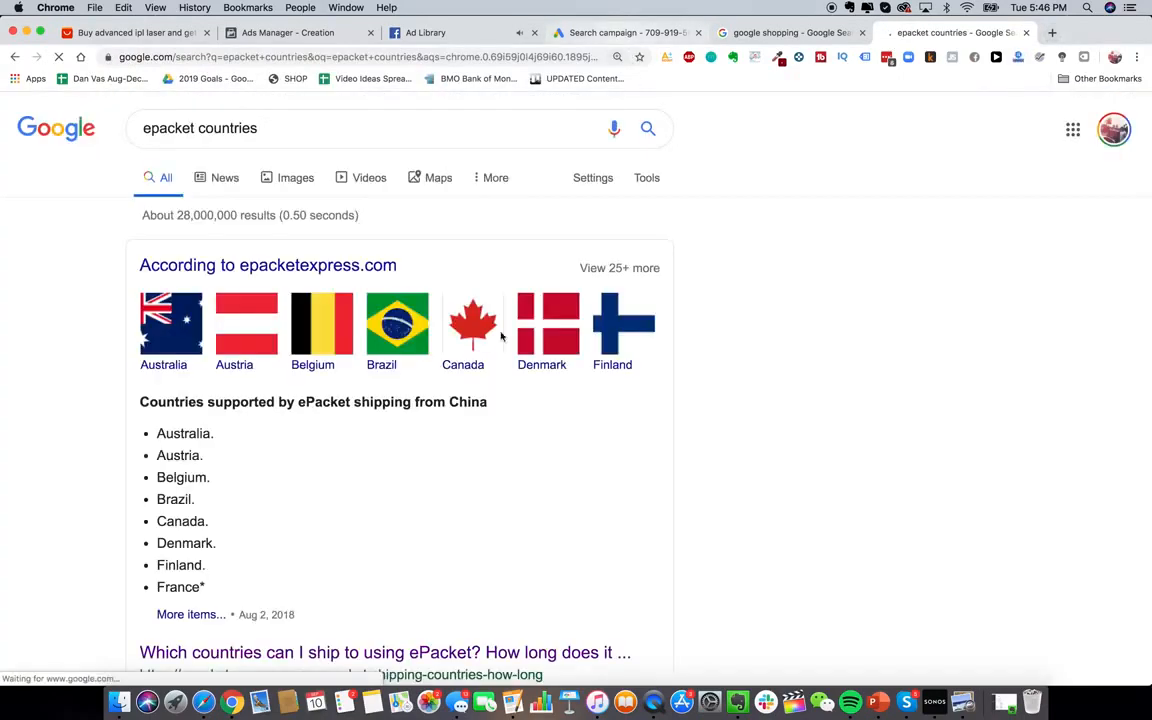
{"action": "scroll", "coordinate": [491, 404], "scroll_direction": "down", "scroll_amount": 2}
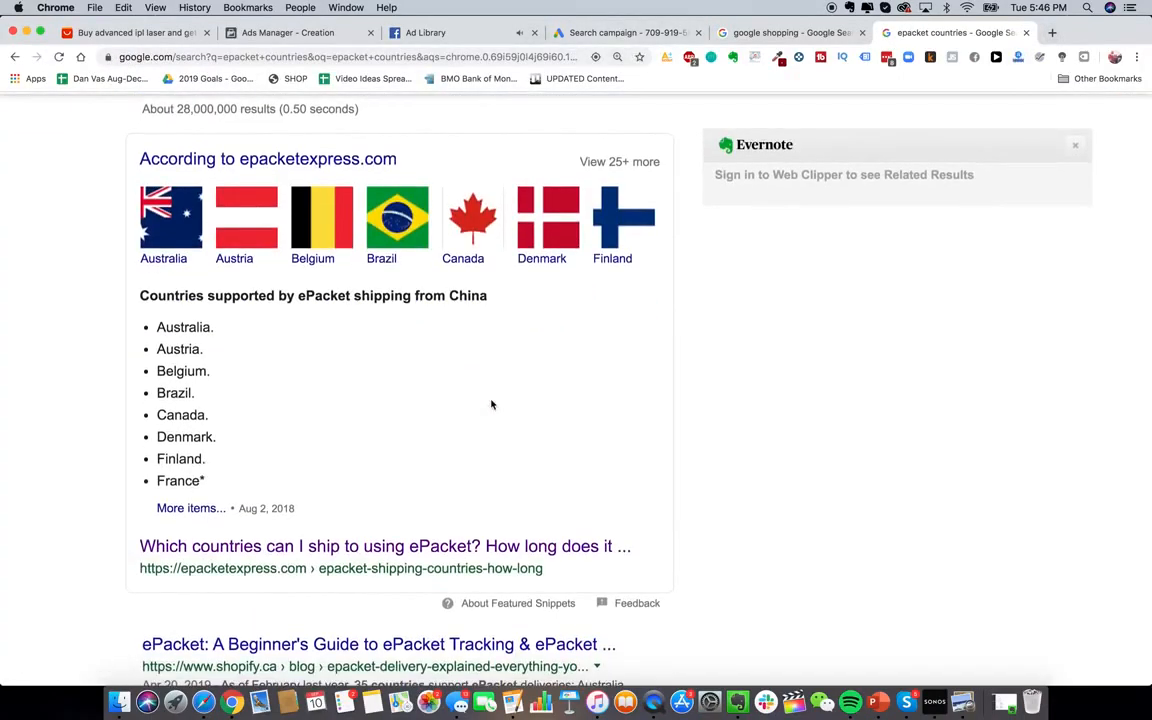
{"action": "left_click", "coordinate": [619, 40]}
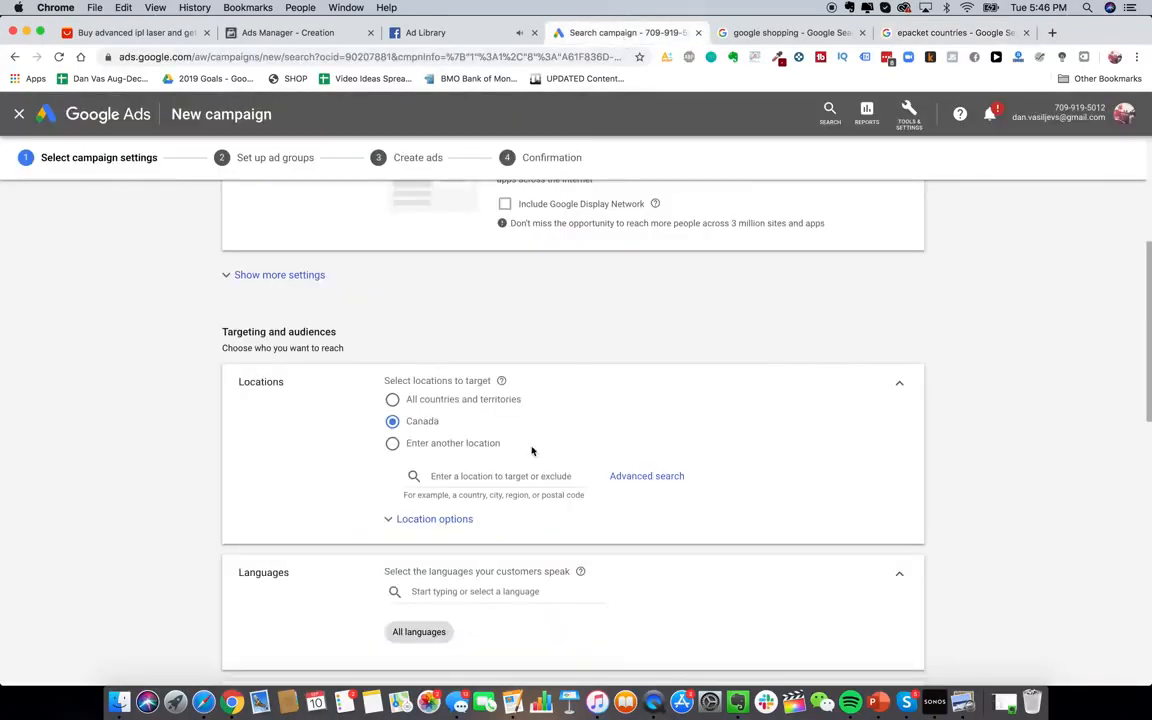
Set the campaign's daily budget to CA$20
{"action": "scroll", "coordinate": [517, 404], "scroll_direction": "down", "scroll_amount": 4}
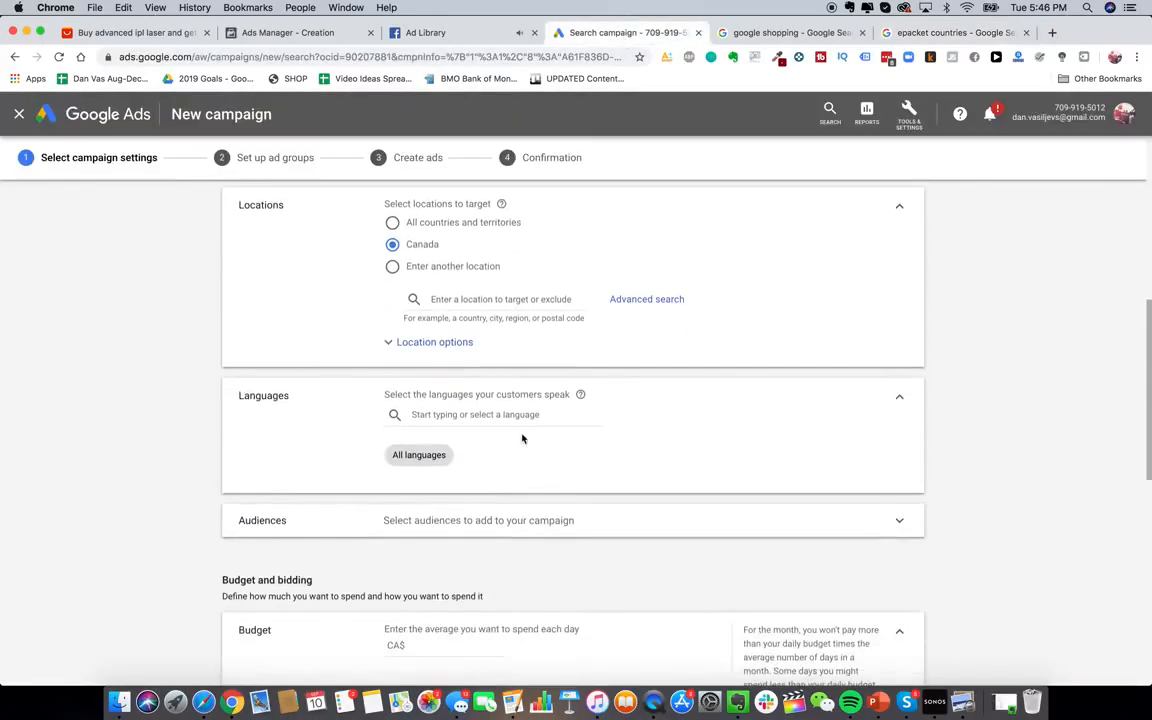
{"action": "scroll", "coordinate": [511, 522], "scroll_direction": "down", "scroll_amount": 3}
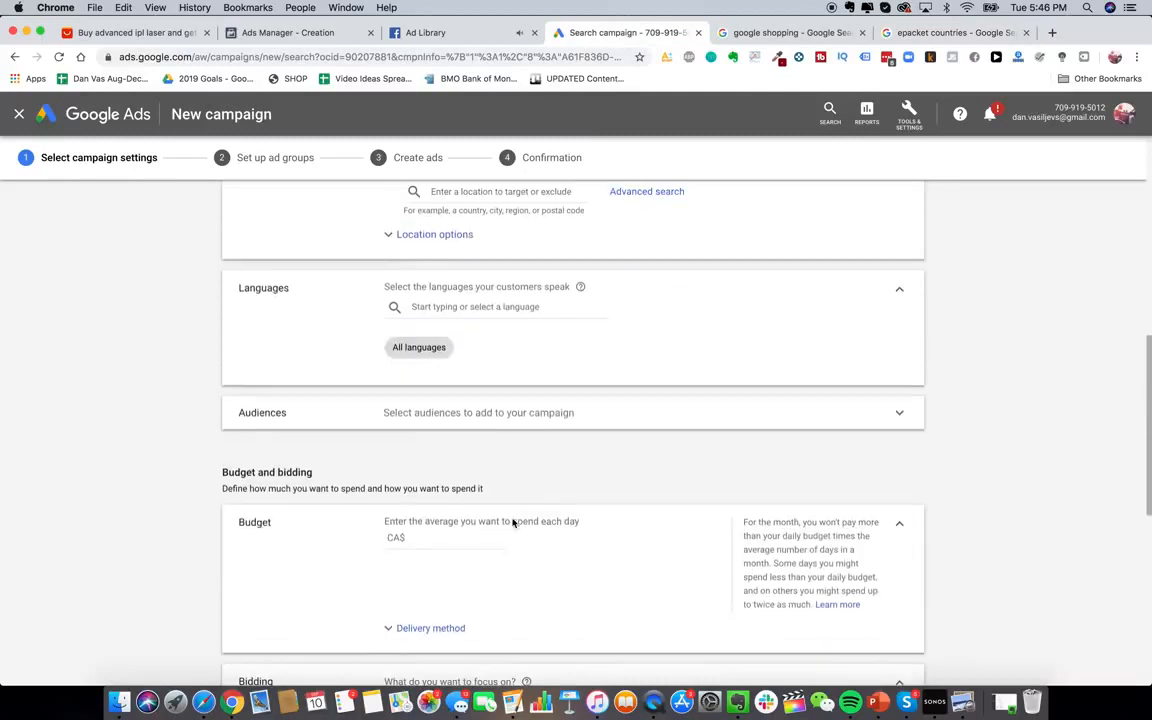
{"action": "left_click", "coordinate": [458, 486]}
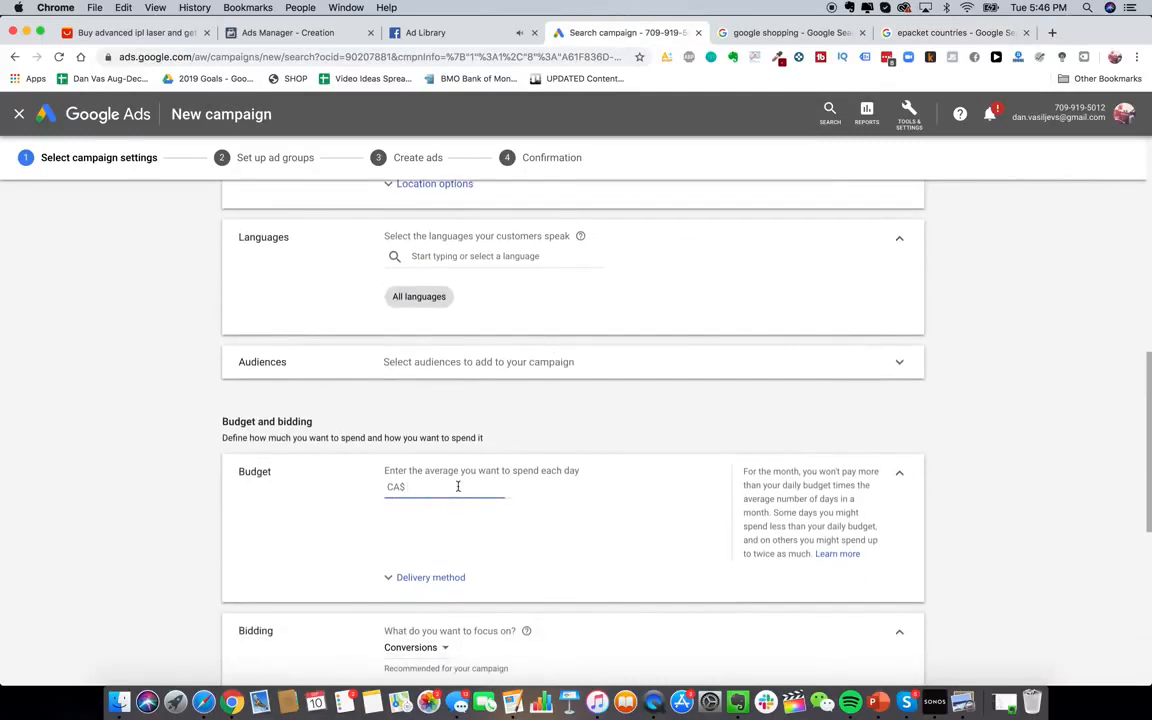
{"action": "type", "text": "20"}
Set the bidding focus to Clicks
{"action": "scroll", "coordinate": [373, 507], "scroll_direction": "down", "scroll_amount": 3}
{"action": "left_click", "coordinate": [431, 501]}
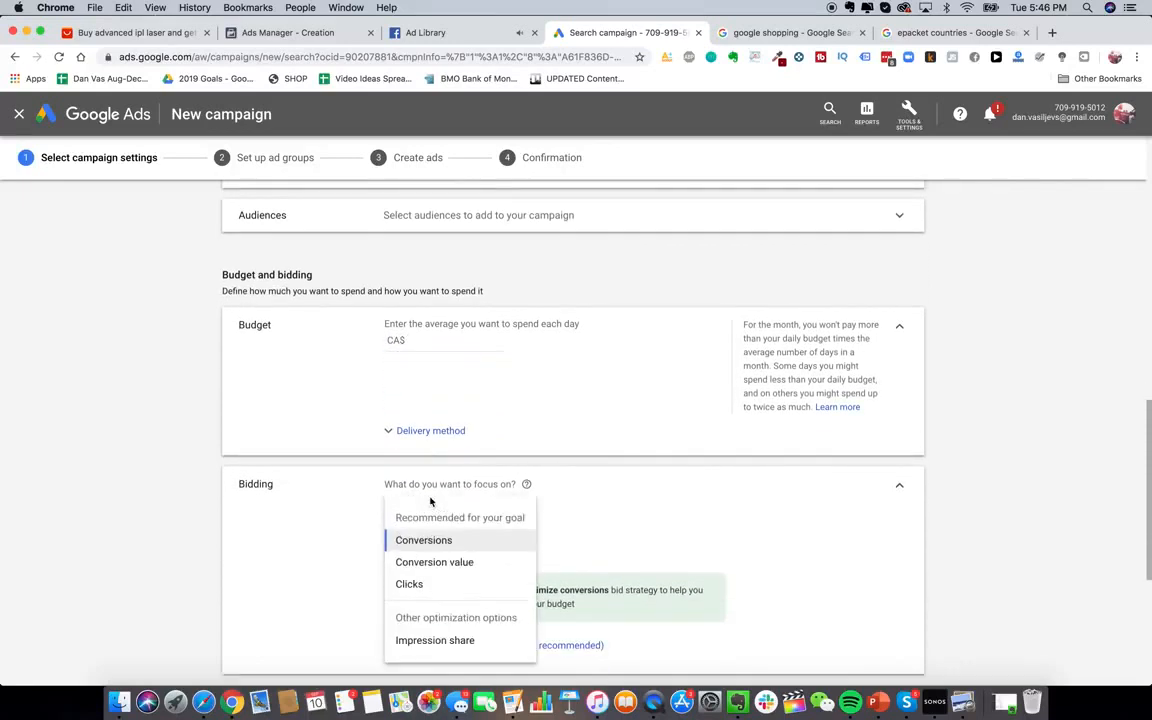
{"action": "left_click", "coordinate": [442, 587]}
{"action": "scroll", "coordinate": [518, 515], "scroll_direction": "down", "scroll_amount": 3}
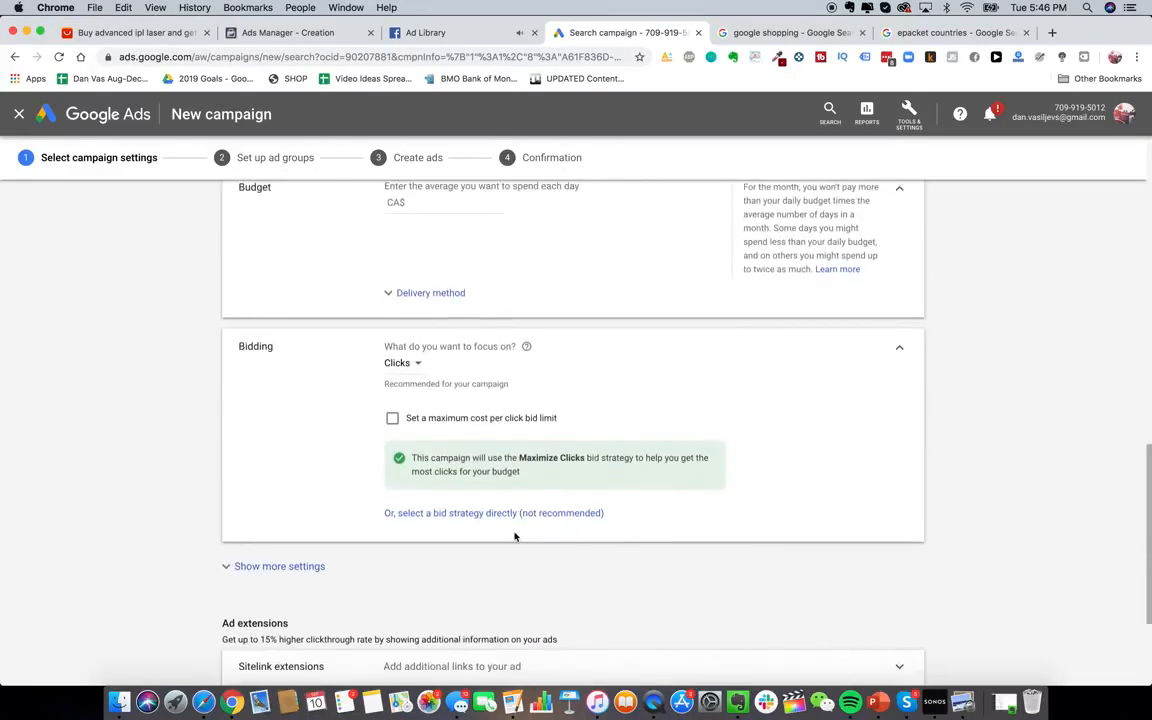
{"action": "scroll", "coordinate": [515, 537], "scroll_direction": "down", "scroll_amount": 1}
{"action": "scroll", "coordinate": [515, 537], "scroll_direction": "down", "scroll_amount": 1}
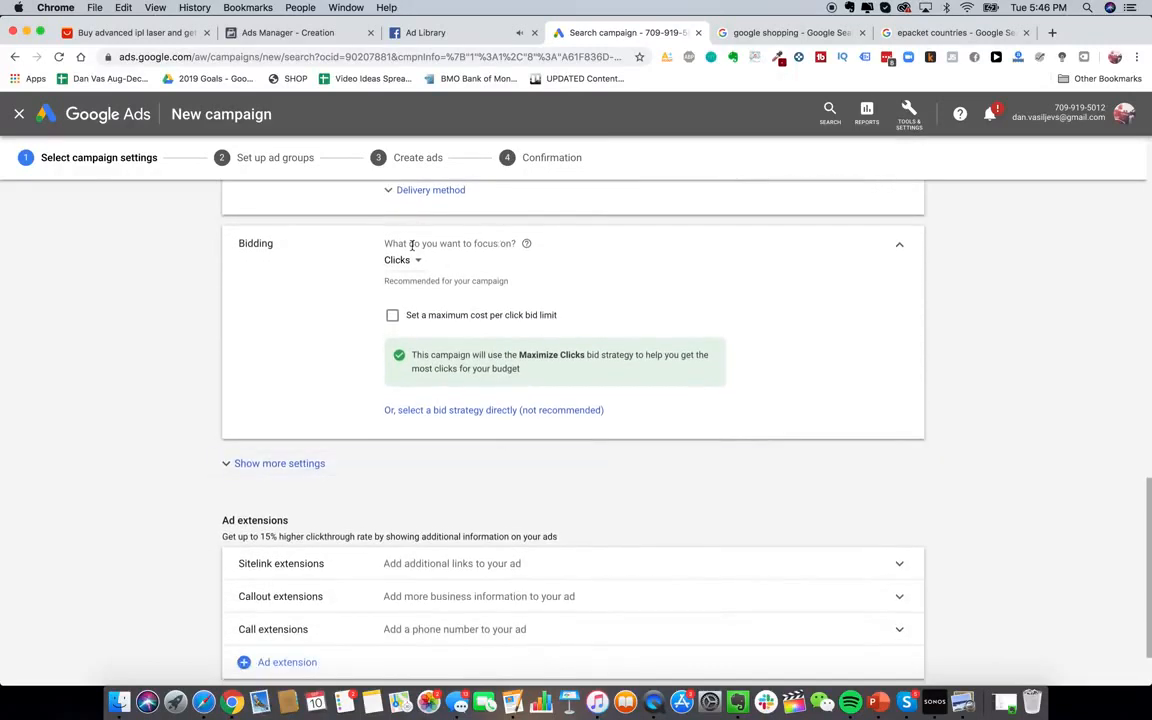
{"action": "left_click", "coordinate": [400, 260]}
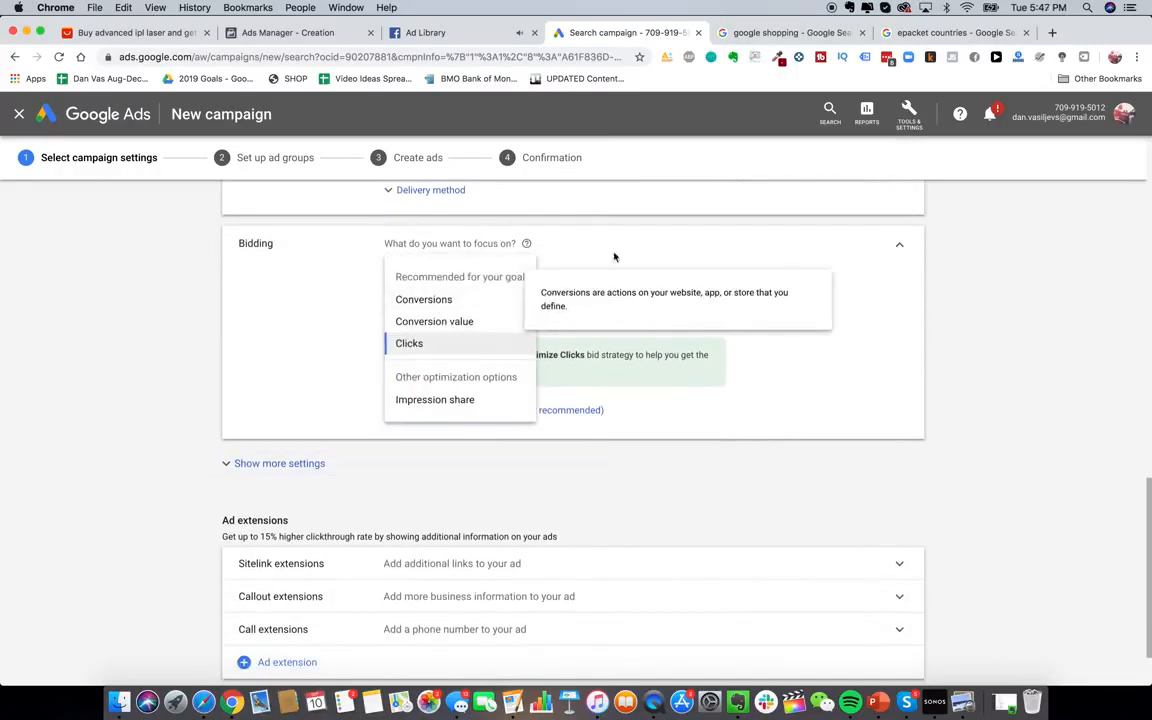
{"action": "left_click", "coordinate": [498, 243]}
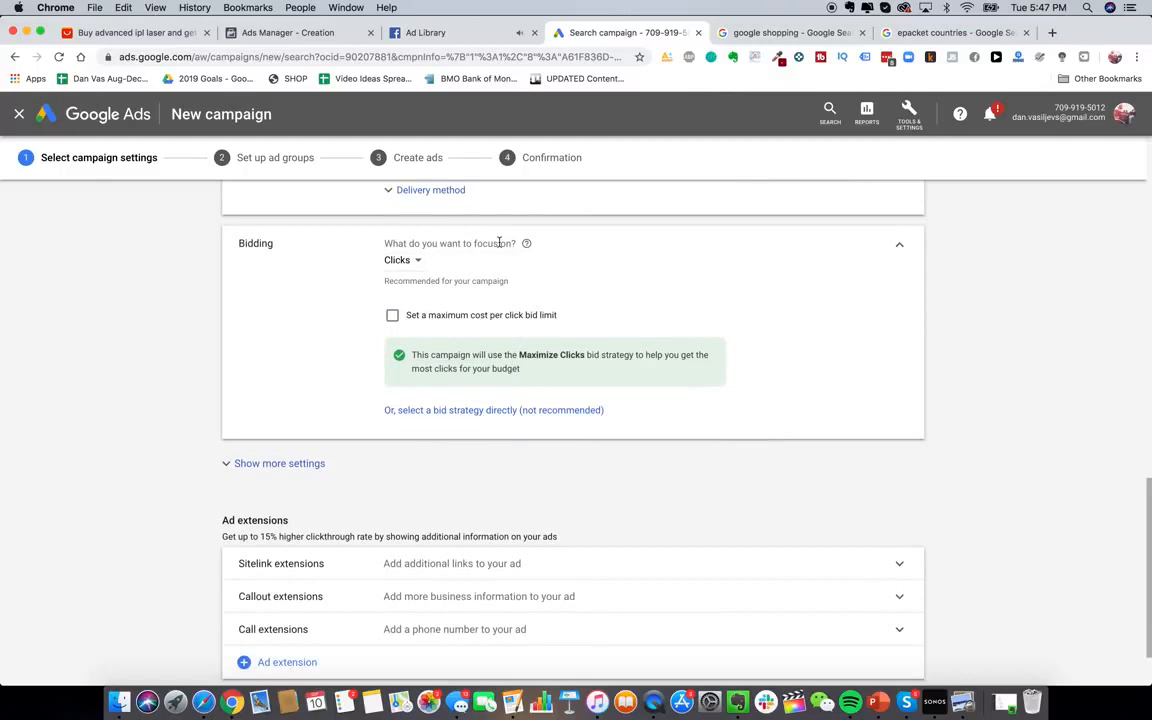
Leave maximum CPC unset and choose Maximize clicks as the bid strategy
{"action": "scroll", "coordinate": [501, 250], "scroll_direction": "up", "scroll_amount": 1}
{"action": "scroll", "coordinate": [506, 322], "scroll_direction": "down", "scroll_amount": 1}
{"action": "scroll", "coordinate": [548, 499], "scroll_direction": "down", "scroll_amount": 1}
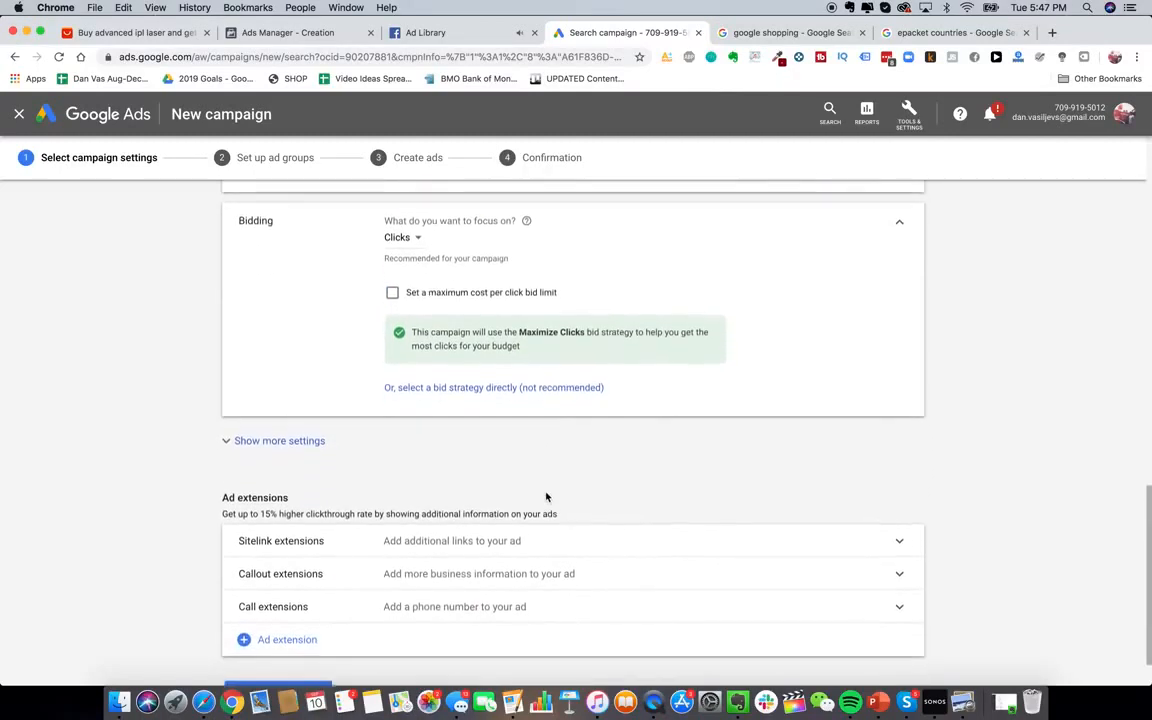
{"action": "scroll", "coordinate": [546, 497], "scroll_direction": "down", "scroll_amount": 3}
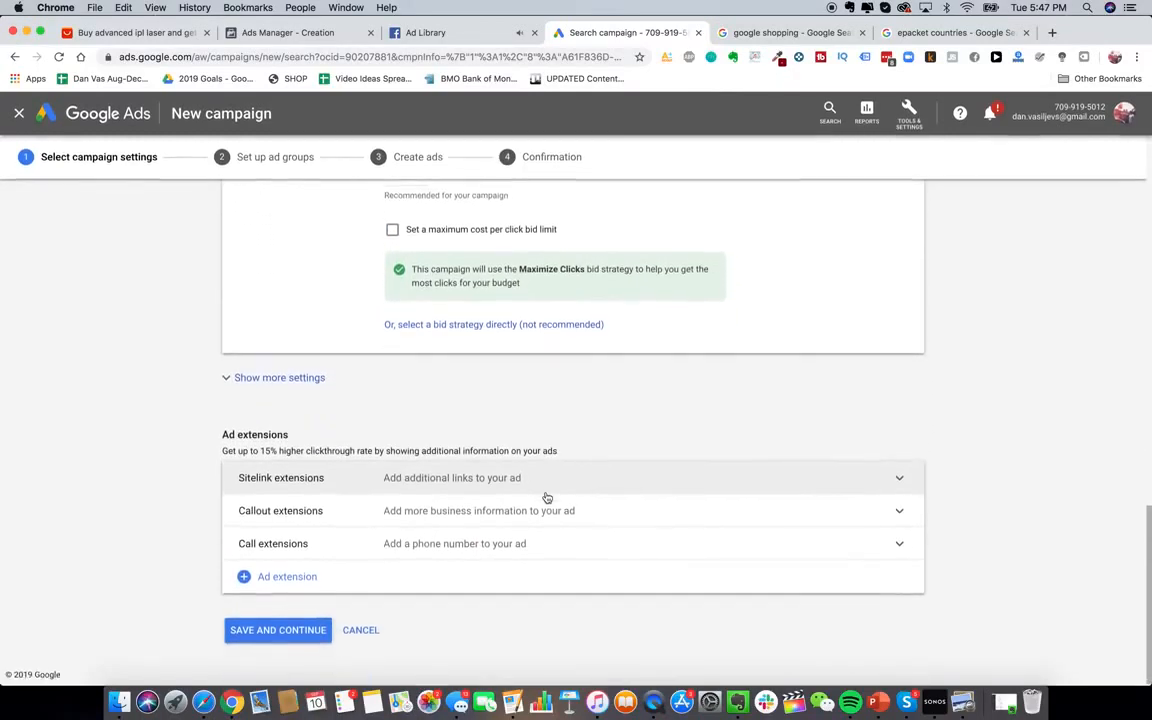
{"action": "scroll", "coordinate": [547, 497], "scroll_direction": "up", "scroll_amount": 5}
{"action": "left_click", "coordinate": [470, 433]}
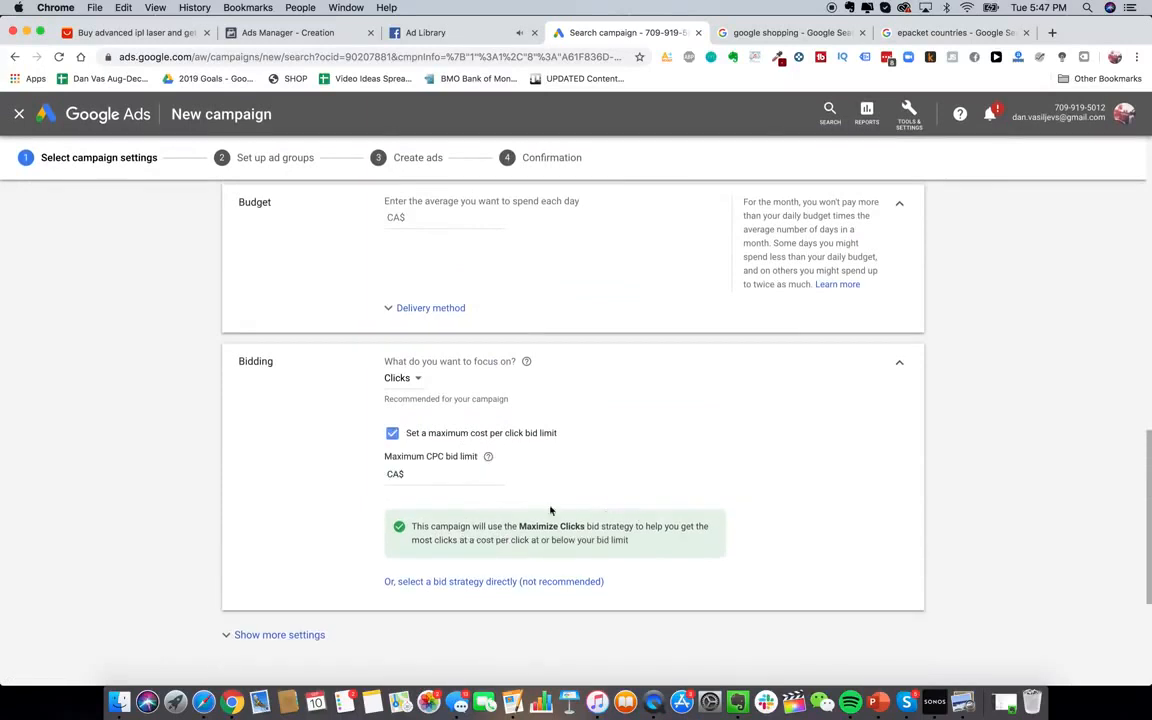
{"action": "left_click", "coordinate": [459, 476]}
{"action": "left_click", "coordinate": [442, 434]}
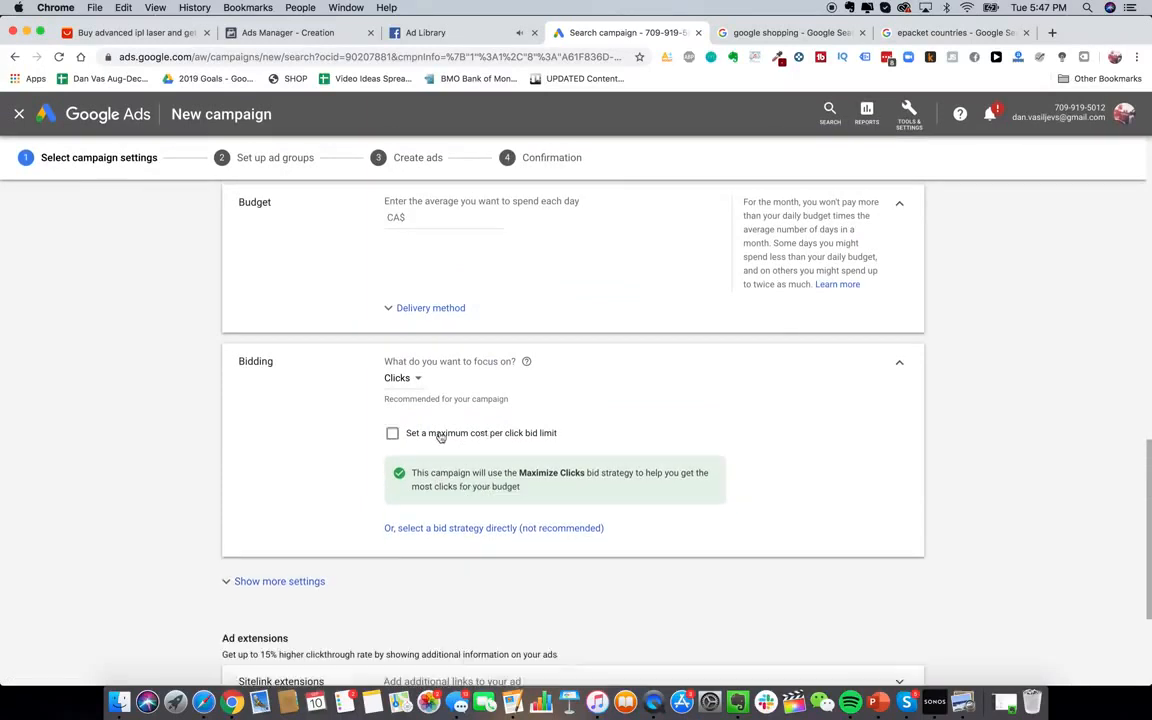
{"action": "left_click", "coordinate": [483, 529]}
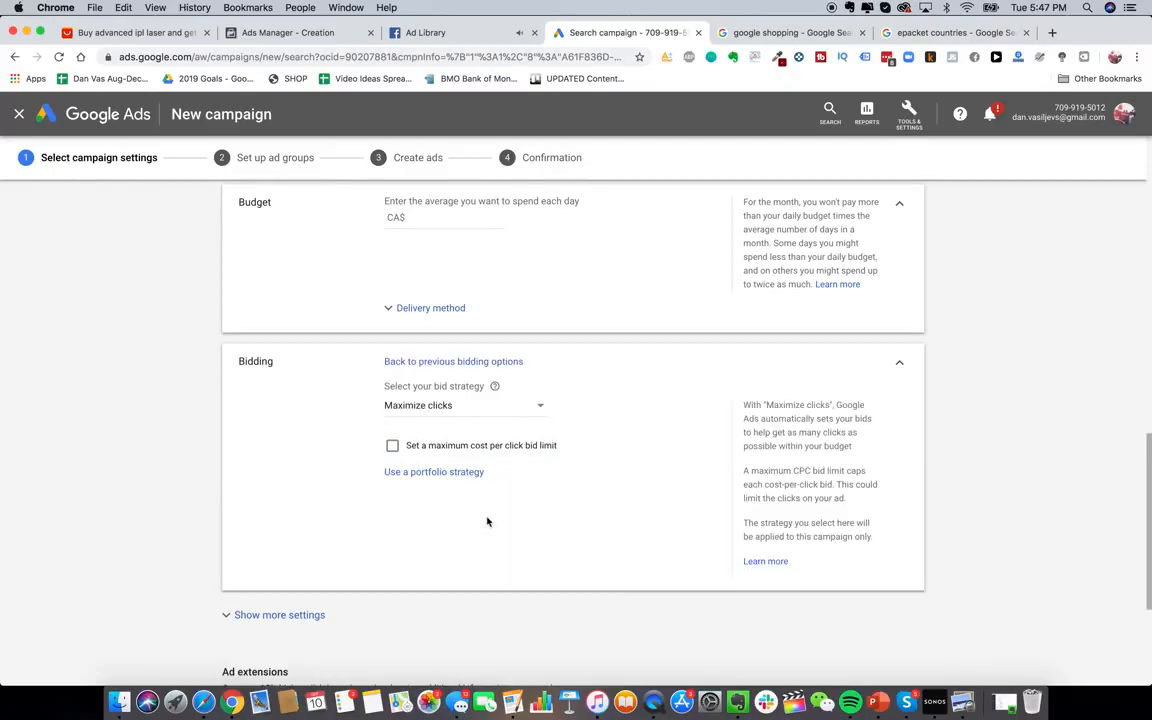
{"action": "scroll", "coordinate": [470, 420], "scroll_direction": "down", "scroll_amount": 1}
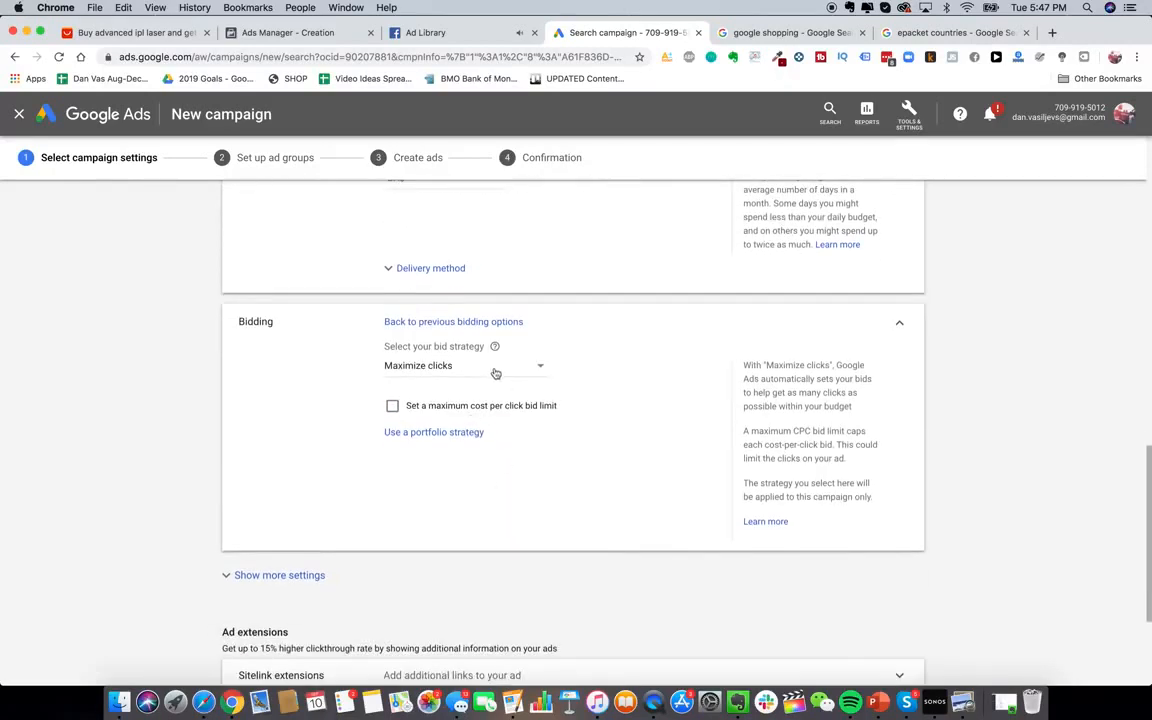
{"action": "left_click", "coordinate": [450, 368]}
{"action": "left_click", "coordinate": [452, 450]}
{"action": "scroll", "coordinate": [375, 437], "scroll_direction": "down", "scroll_amount": 5}
Expand Show more settings and bring up Tools & Settings > Conversions to open in a new tab
{"action": "left_click", "coordinate": [303, 378]}
{"action": "scroll", "coordinate": [475, 420], "scroll_direction": "down", "scroll_amount": 1}
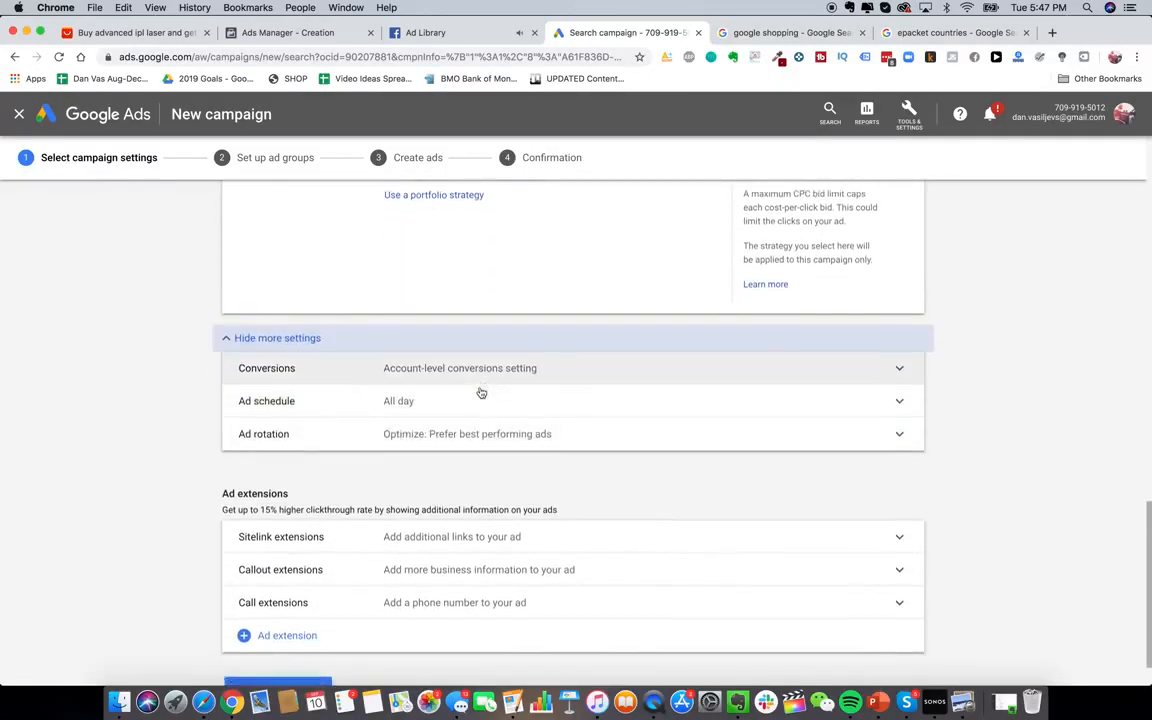
{"action": "left_click", "coordinate": [910, 113]}
{"action": "left_click", "coordinate": [912, 114]}
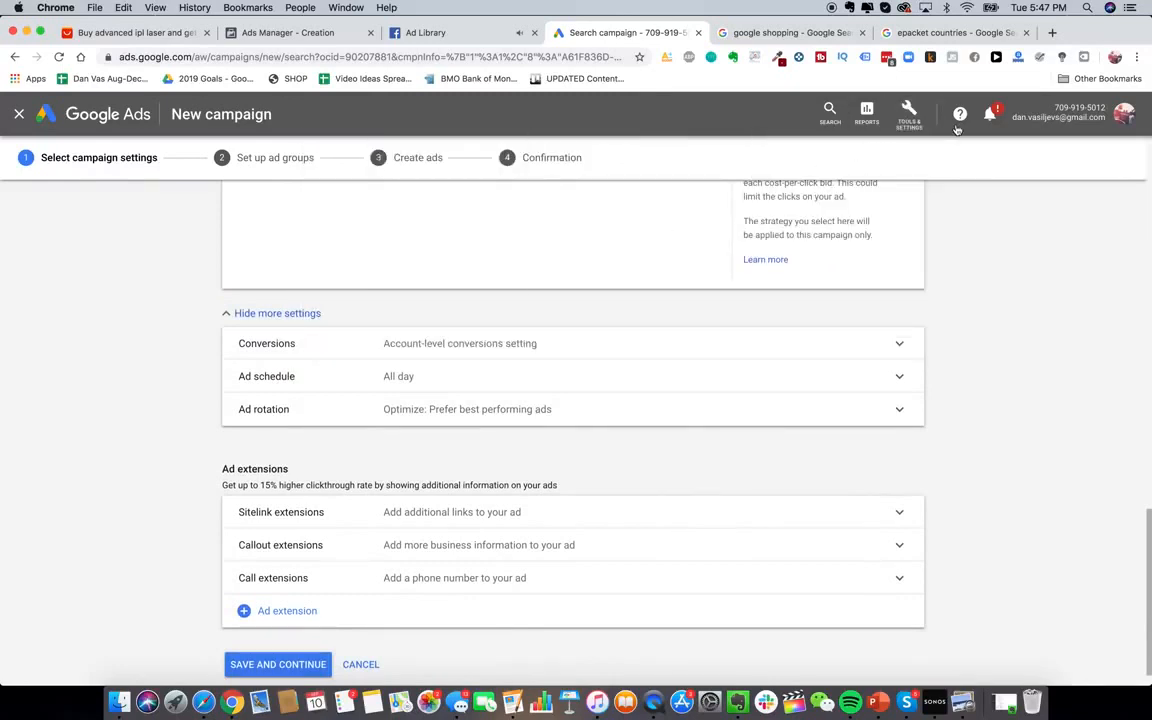
{"action": "left_click", "coordinate": [912, 114]}
{"action": "left_click", "coordinate": [910, 113]}
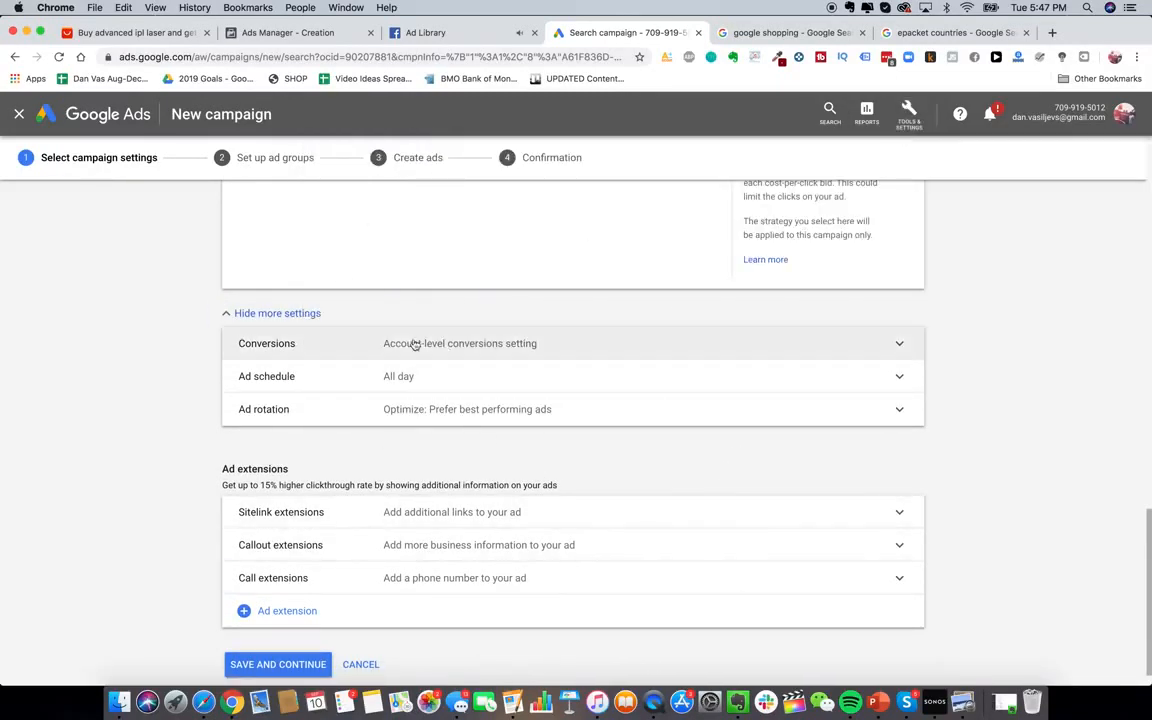
{"action": "scroll", "coordinate": [472, 386], "scroll_direction": "down", "scroll_amount": 1}
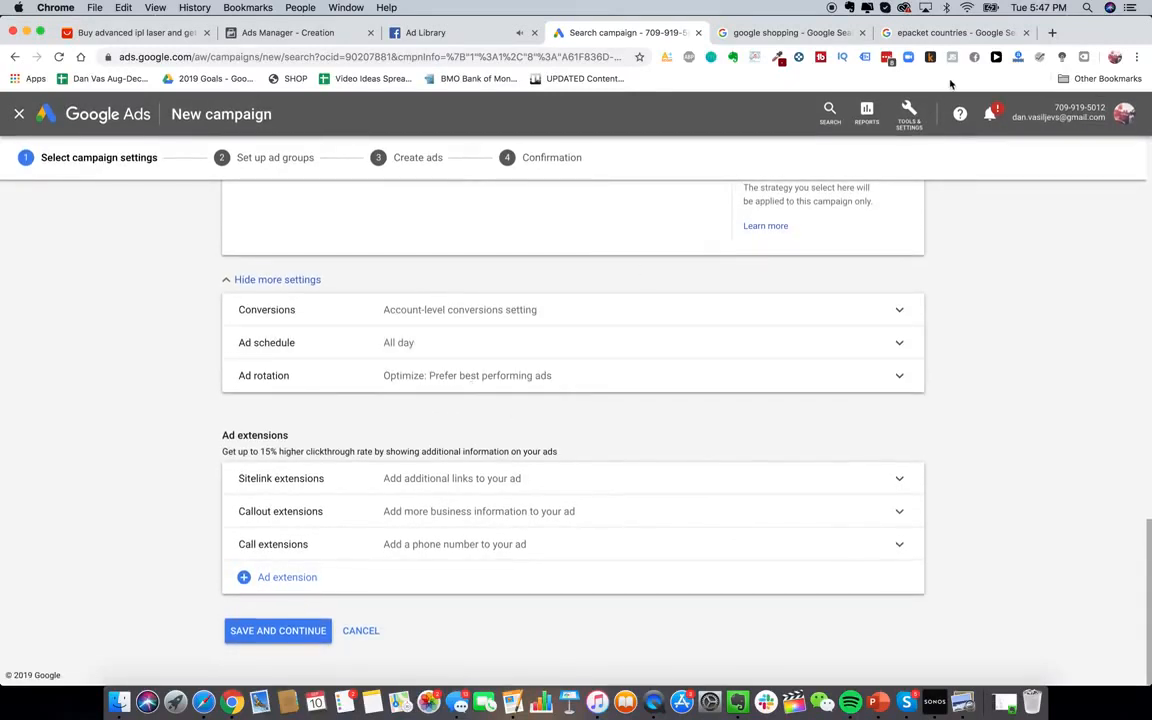
{"action": "left_click", "coordinate": [909, 114]}
{"action": "right_click", "coordinate": [744, 190]}
Open Conversions in a new tab and start a new website conversion action
{"action": "left_click", "coordinate": [780, 196]}
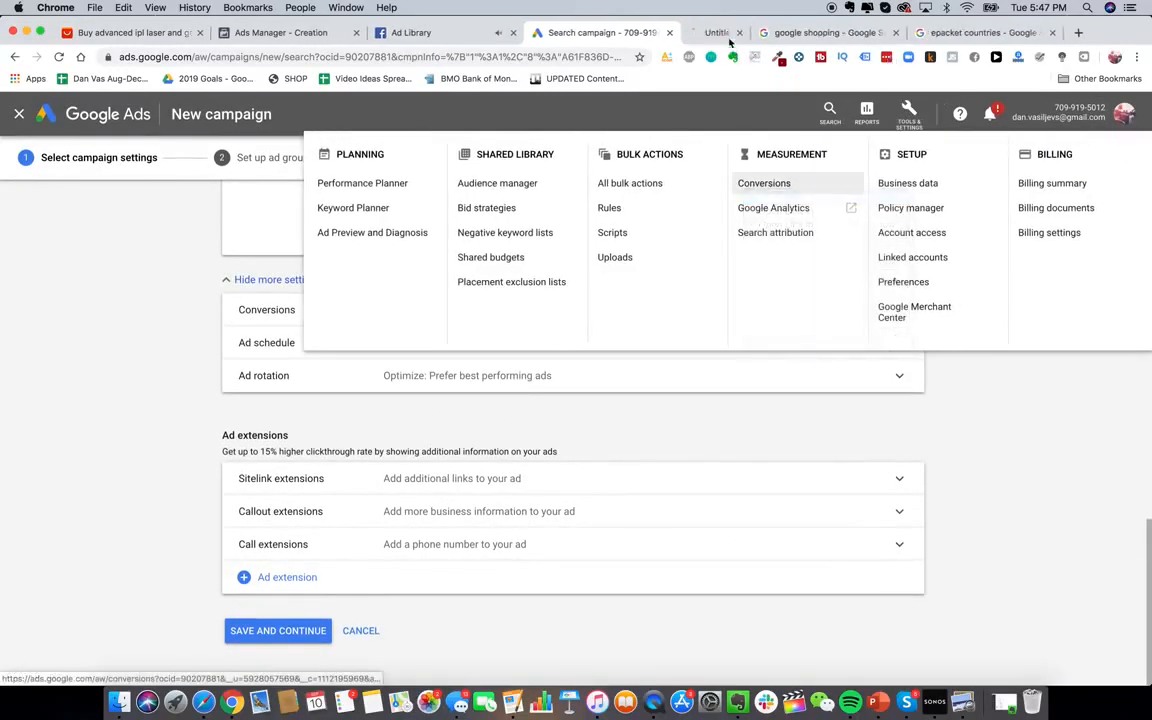
{"action": "left_click", "coordinate": [728, 33]}
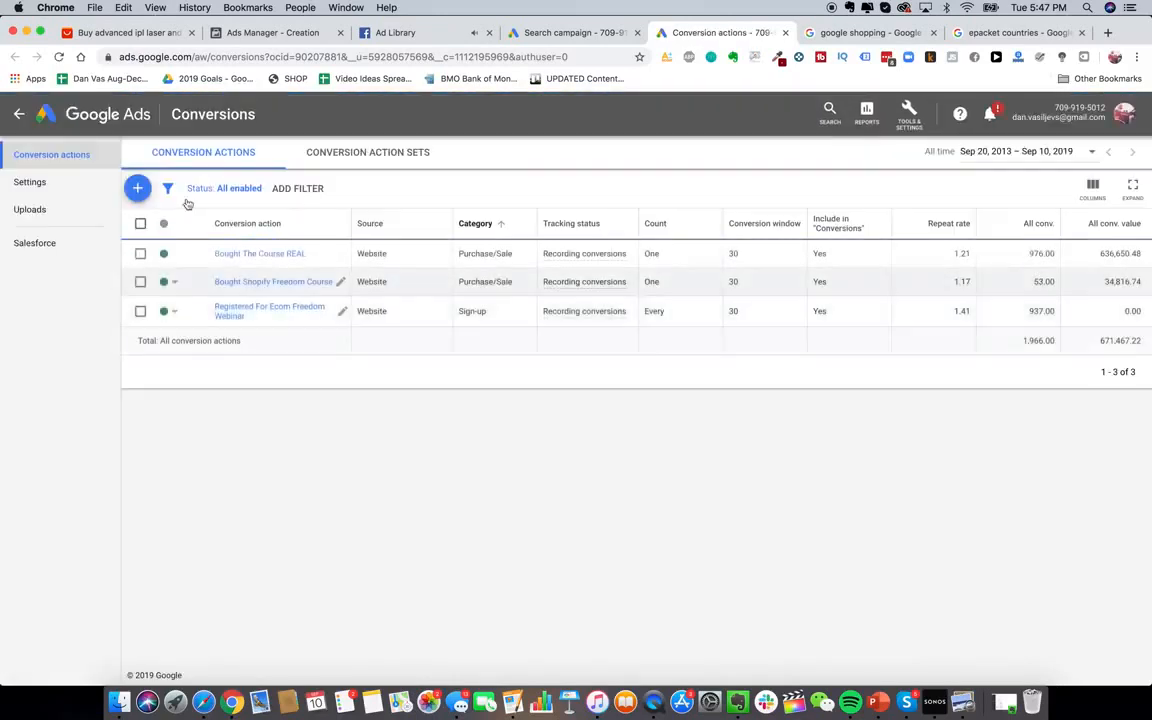
{"action": "left_click", "coordinate": [136, 184]}
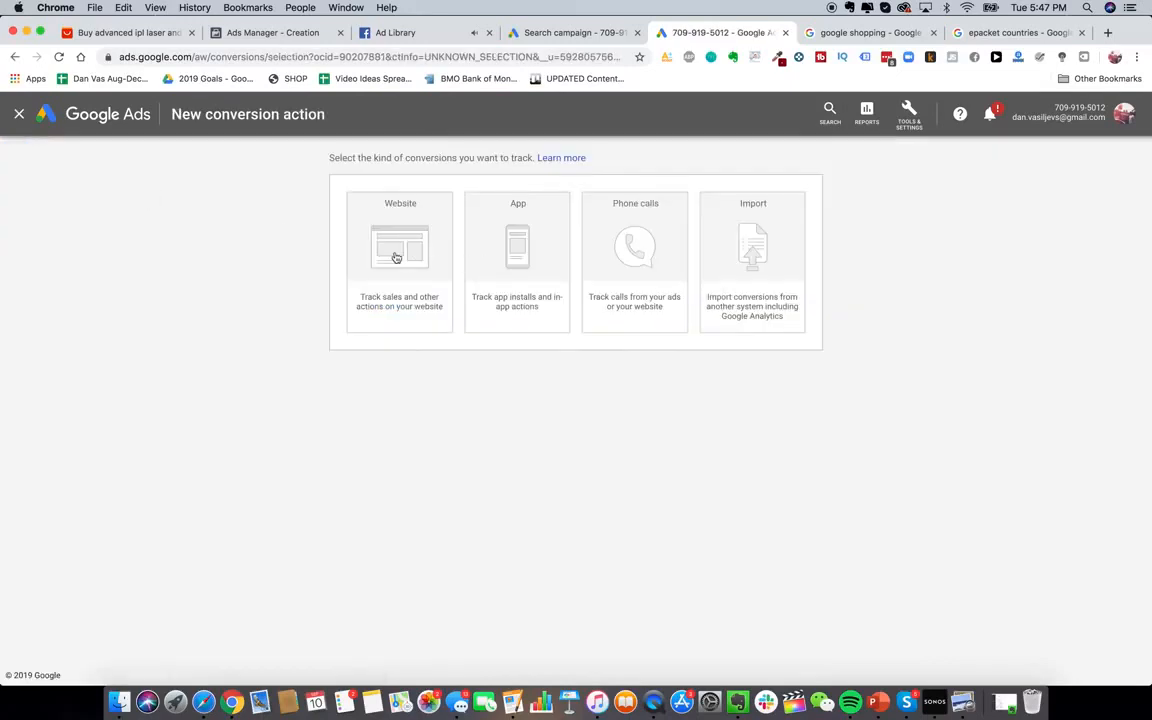
{"action": "left_click", "coordinate": [403, 265]}
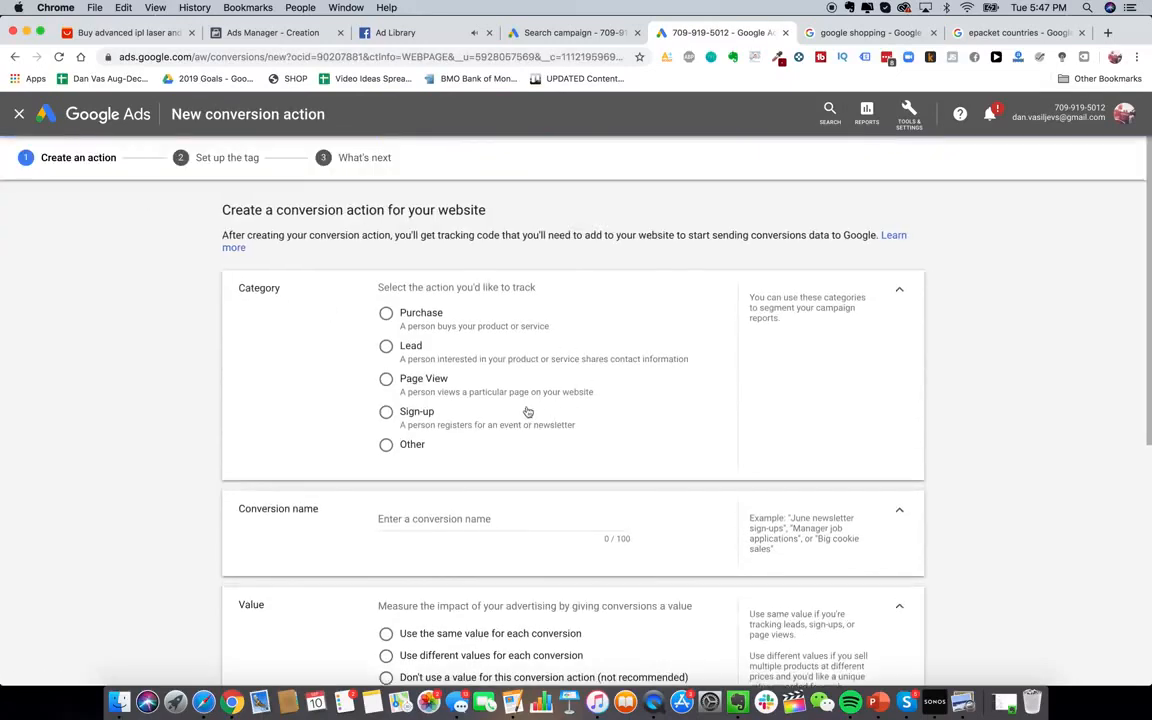
{"action": "scroll", "coordinate": [527, 405], "scroll_direction": "down", "scroll_amount": 3}
{"action": "scroll", "coordinate": [527, 405], "scroll_direction": "up", "scroll_amount": 2}
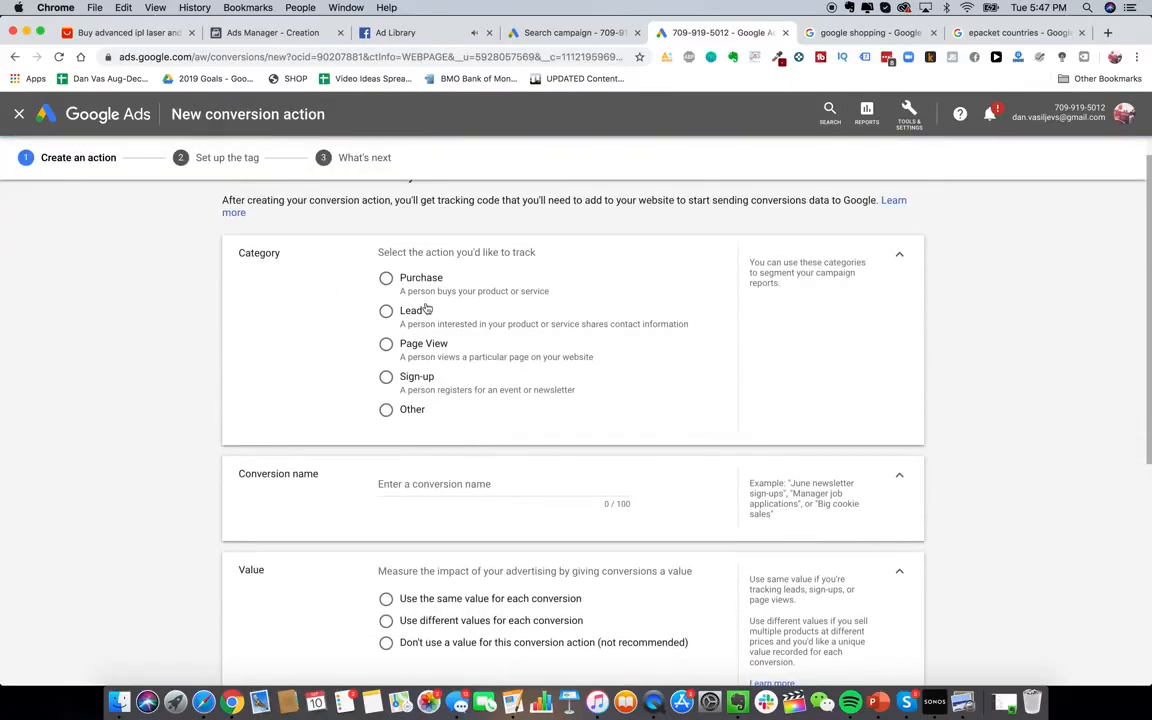
{"action": "scroll", "coordinate": [459, 353], "scroll_direction": "down", "scroll_amount": 1}
{"action": "scroll", "coordinate": [470, 379], "scroll_direction": "down", "scroll_amount": 5}
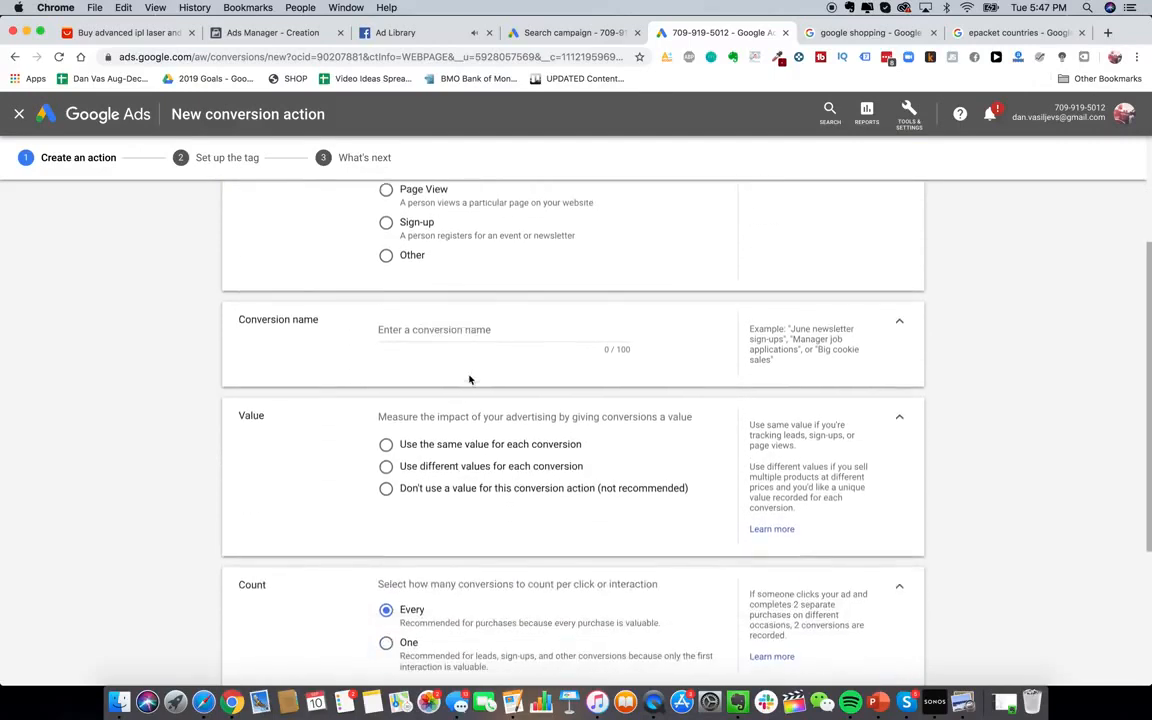
{"action": "scroll", "coordinate": [470, 379], "scroll_direction": "up", "scroll_amount": 6}
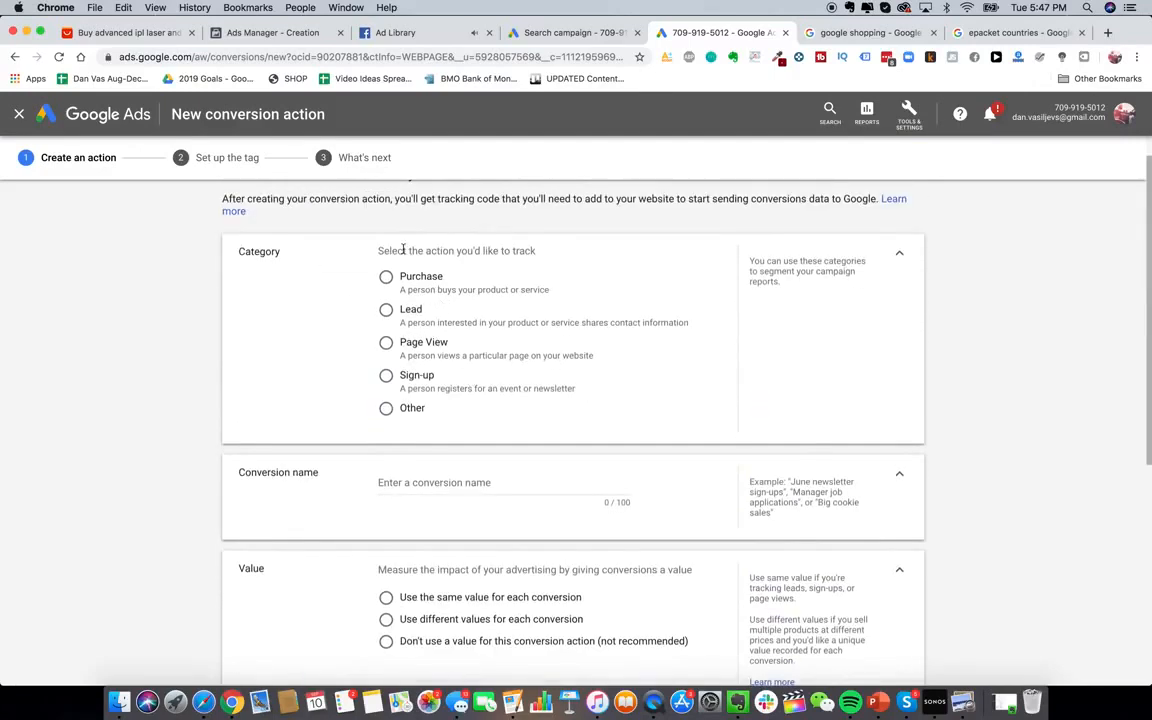
{"action": "scroll", "coordinate": [434, 330], "scroll_direction": "up", "scroll_amount": 1}
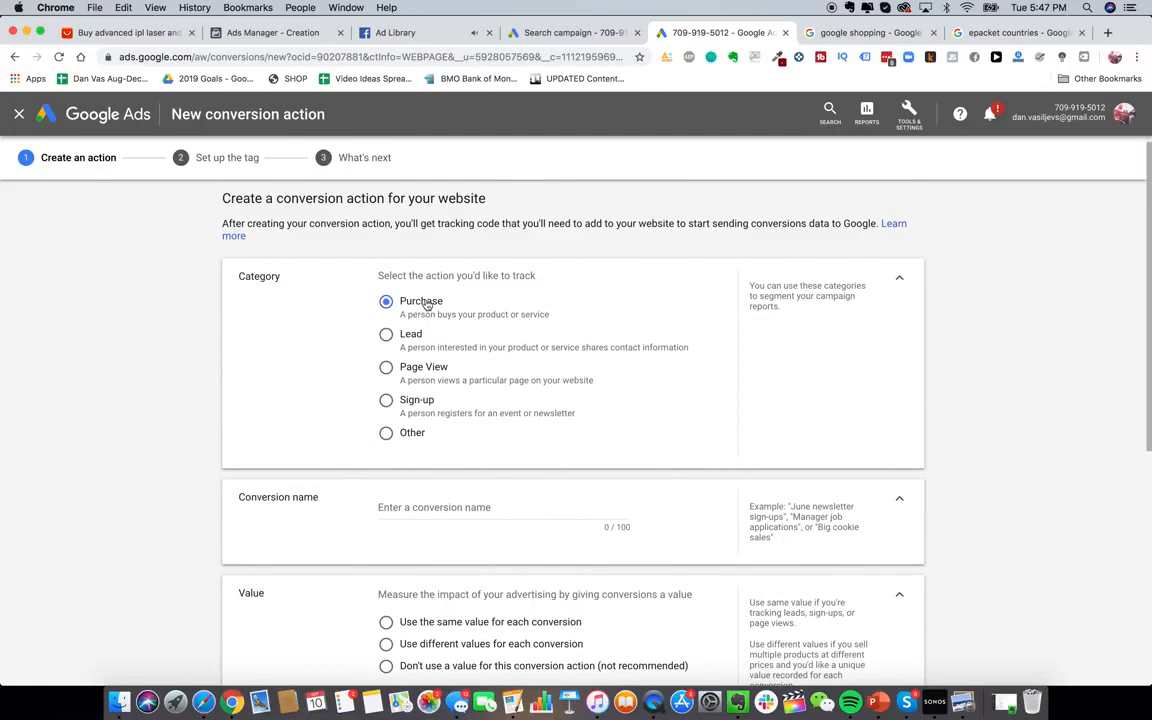
{"action": "scroll", "coordinate": [496, 445], "scroll_direction": "down", "scroll_amount": 3}
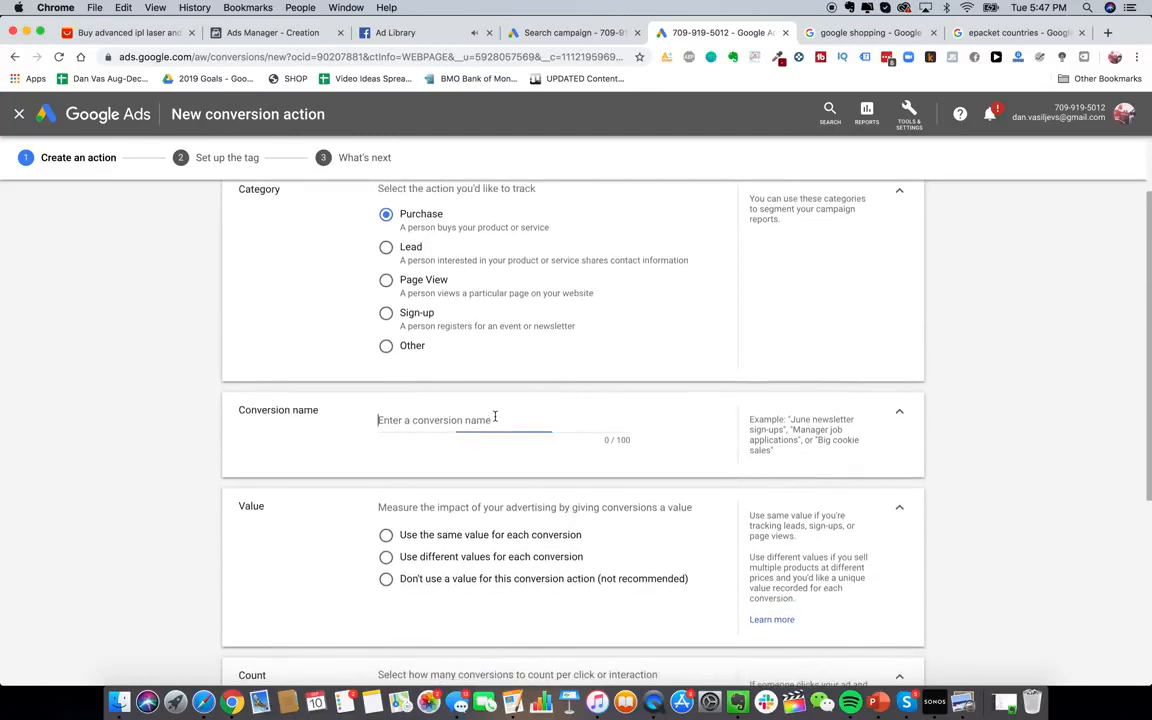
Name the conversion 'Purchased Glowy Skin Handset' and use different values for each conversion
{"action": "left_click", "coordinate": [495, 419]}
{"action": "type", "text": "Purchased G"}
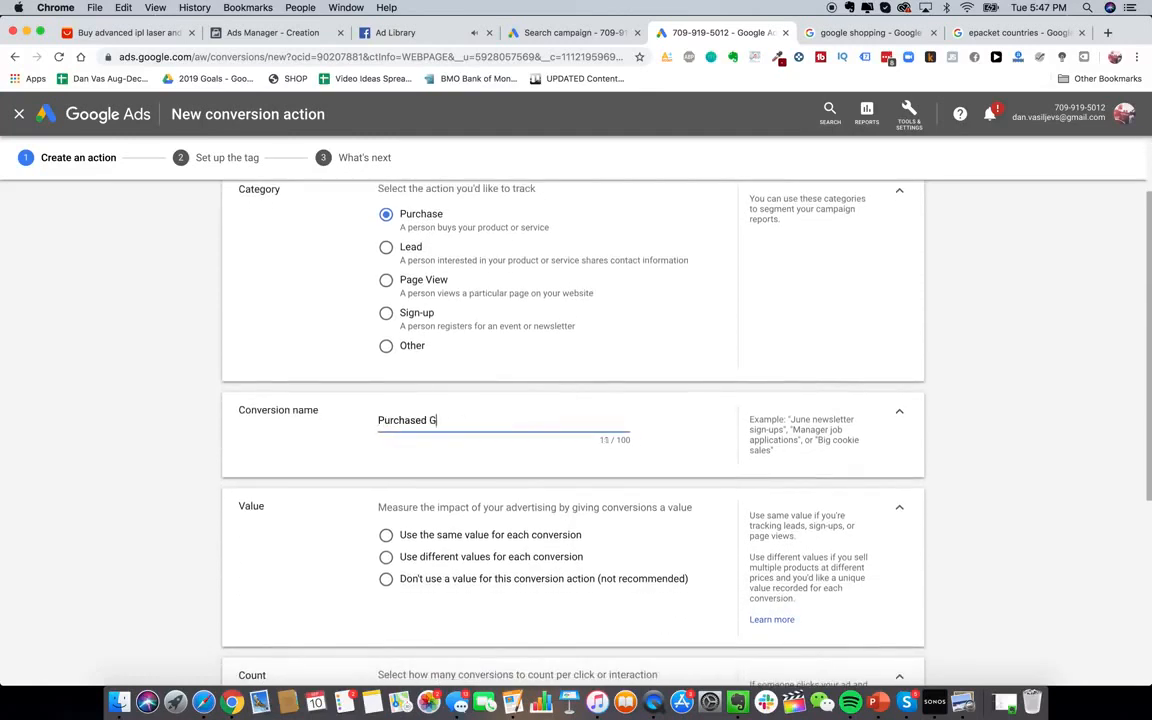
{"action": "type", "text": "lowy Skin Handset"}
{"action": "scroll", "coordinate": [430, 440], "scroll_direction": "down", "scroll_amount": 2}
{"action": "left_click", "coordinate": [430, 410]}
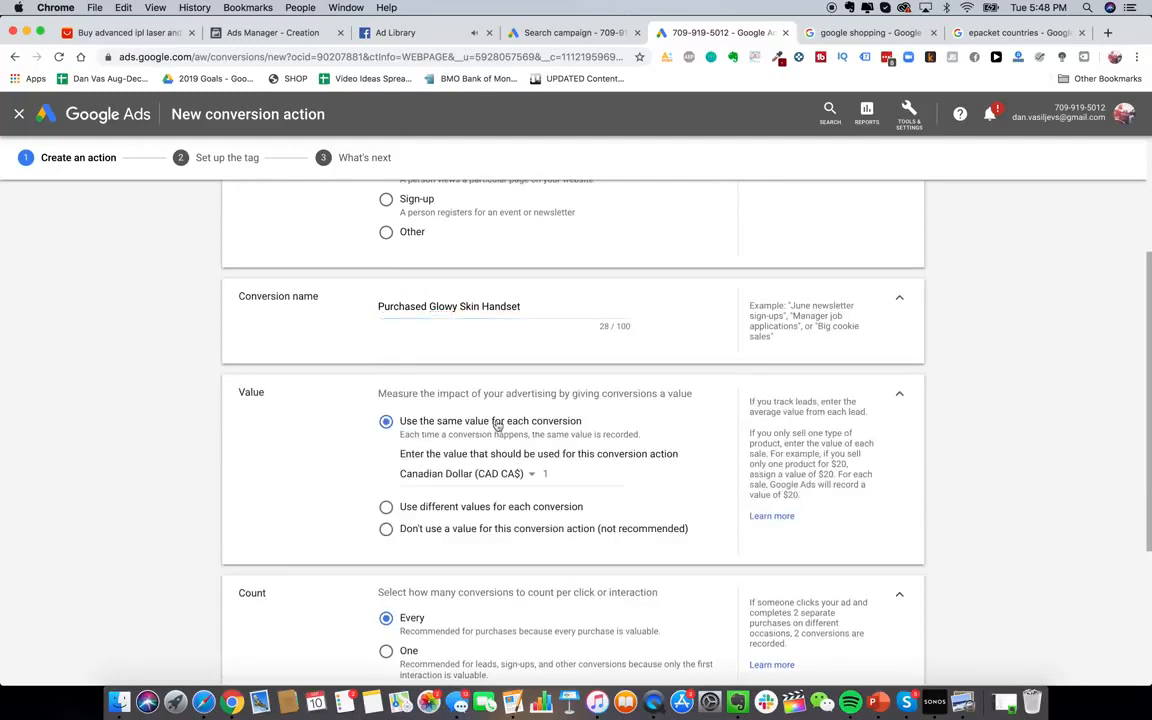
{"action": "scroll", "coordinate": [473, 466], "scroll_direction": "down", "scroll_amount": 2}
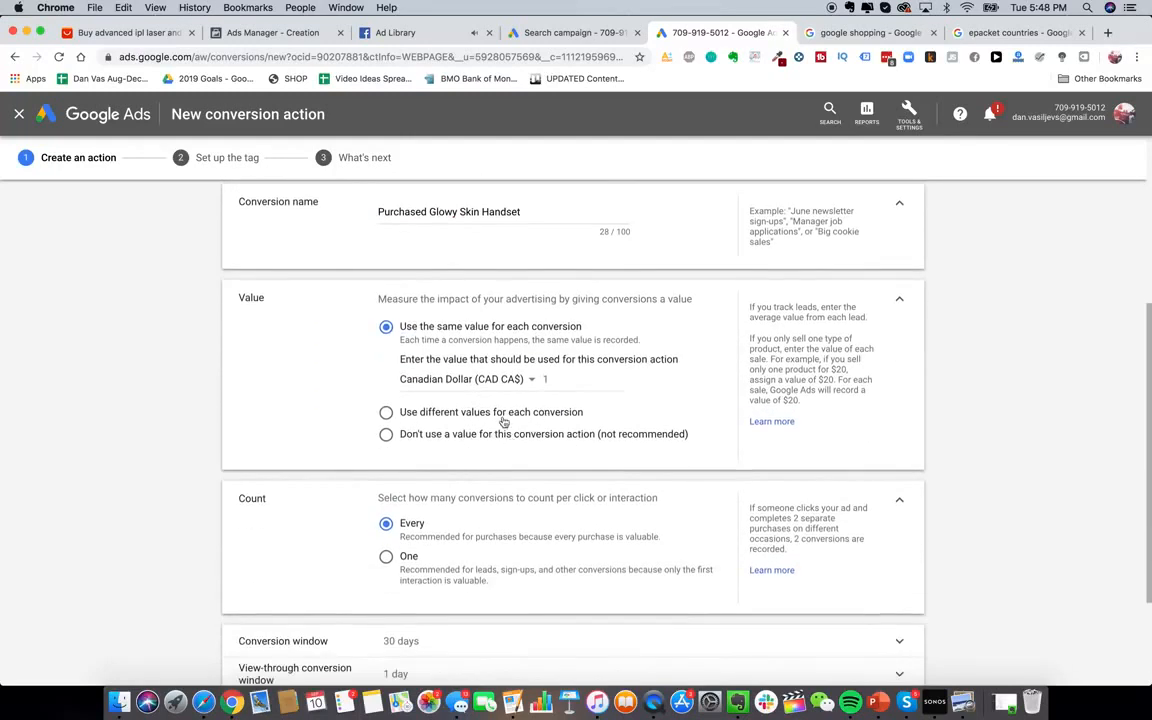
{"action": "left_click", "coordinate": [508, 411]}
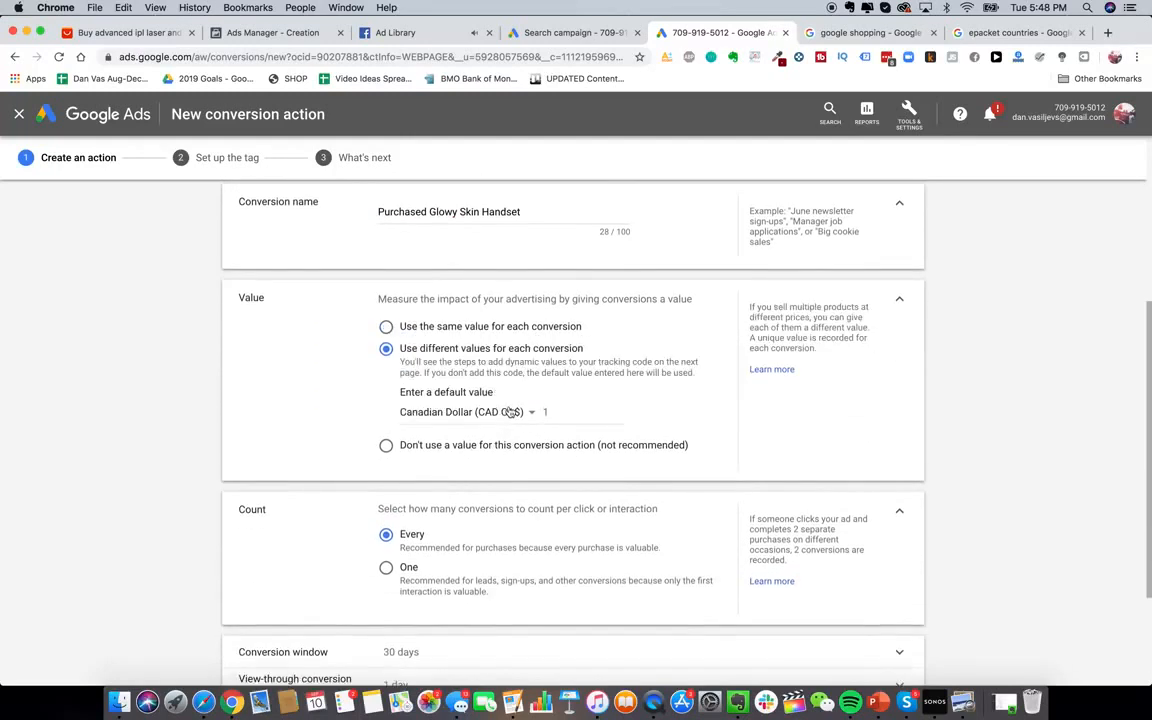
Set the default value to US Dollar 229 and create the conversion action
{"action": "left_click", "coordinate": [570, 413]}
{"action": "left_click", "coordinate": [520, 420]}
{"action": "scroll", "coordinate": [519, 527], "scroll_direction": "down", "scroll_amount": 10}
{"action": "left_click", "coordinate": [455, 613]}
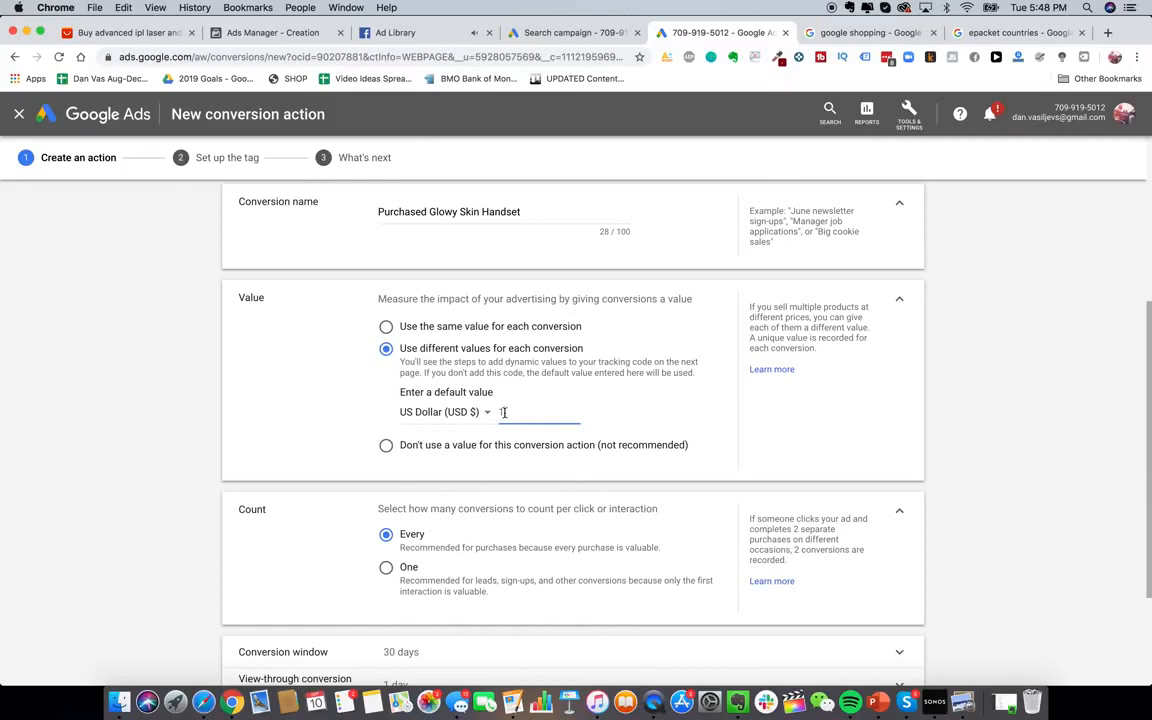
{"action": "scroll", "coordinate": [550, 437], "scroll_direction": "down", "scroll_amount": 2}
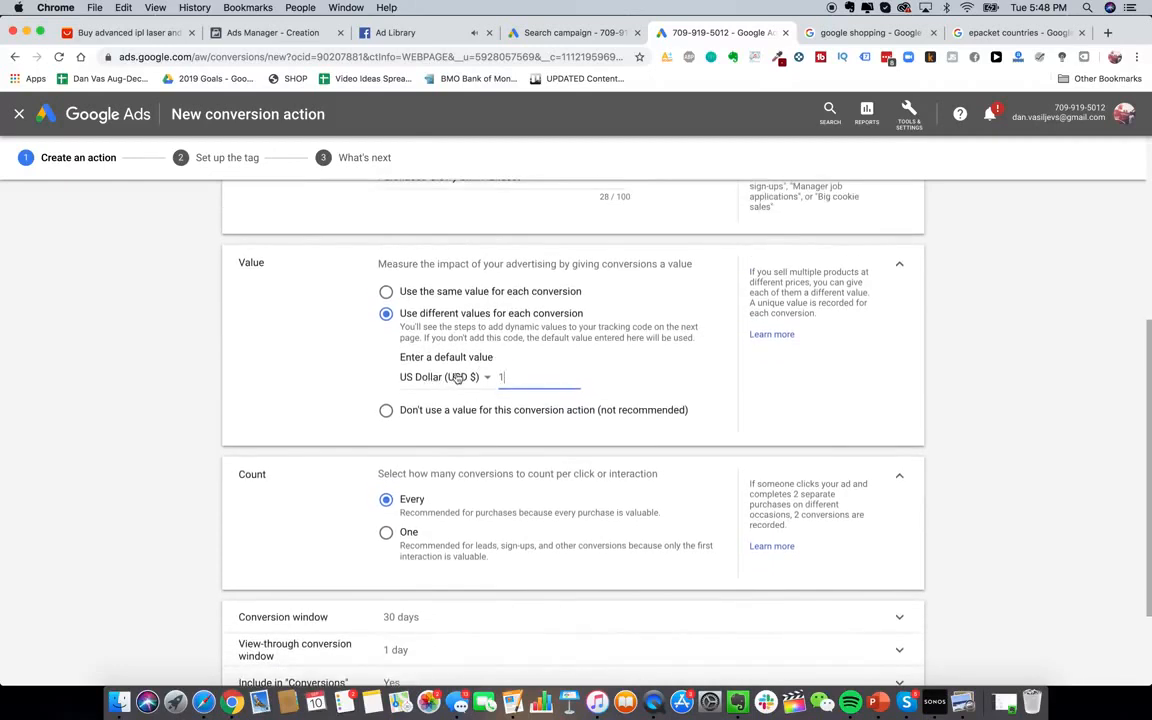
{"action": "key", "text": "BackSpace"}
{"action": "type", "text": "229"}
{"action": "scroll", "coordinate": [443, 421], "scroll_direction": "down", "scroll_amount": 3}
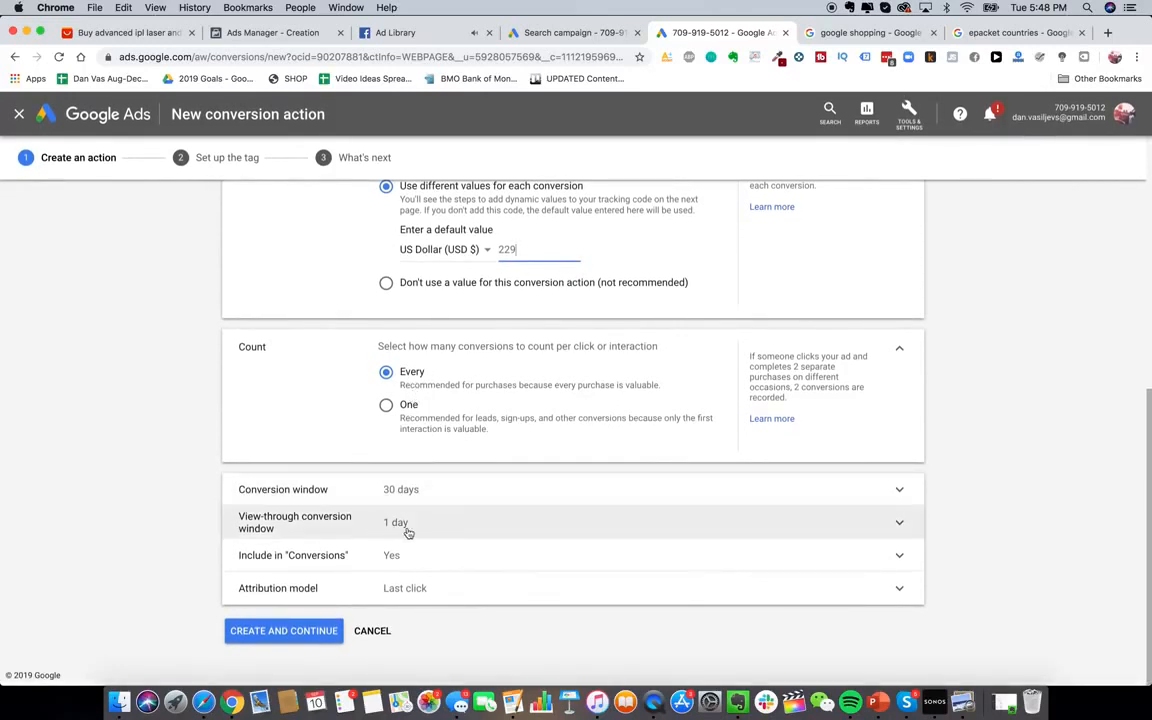
{"action": "left_click", "coordinate": [300, 630]}
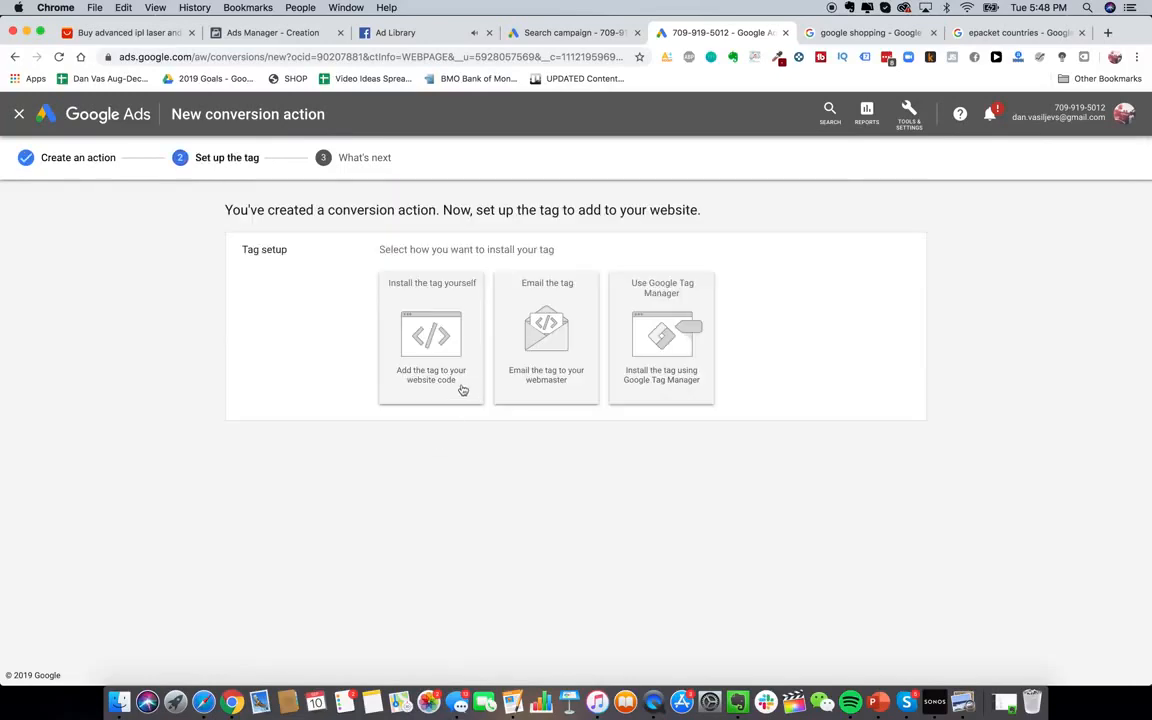
Choose to install the tag yourself, select the global site tag code, and go to Shopify's guide
{"action": "left_click", "coordinate": [403, 283]}
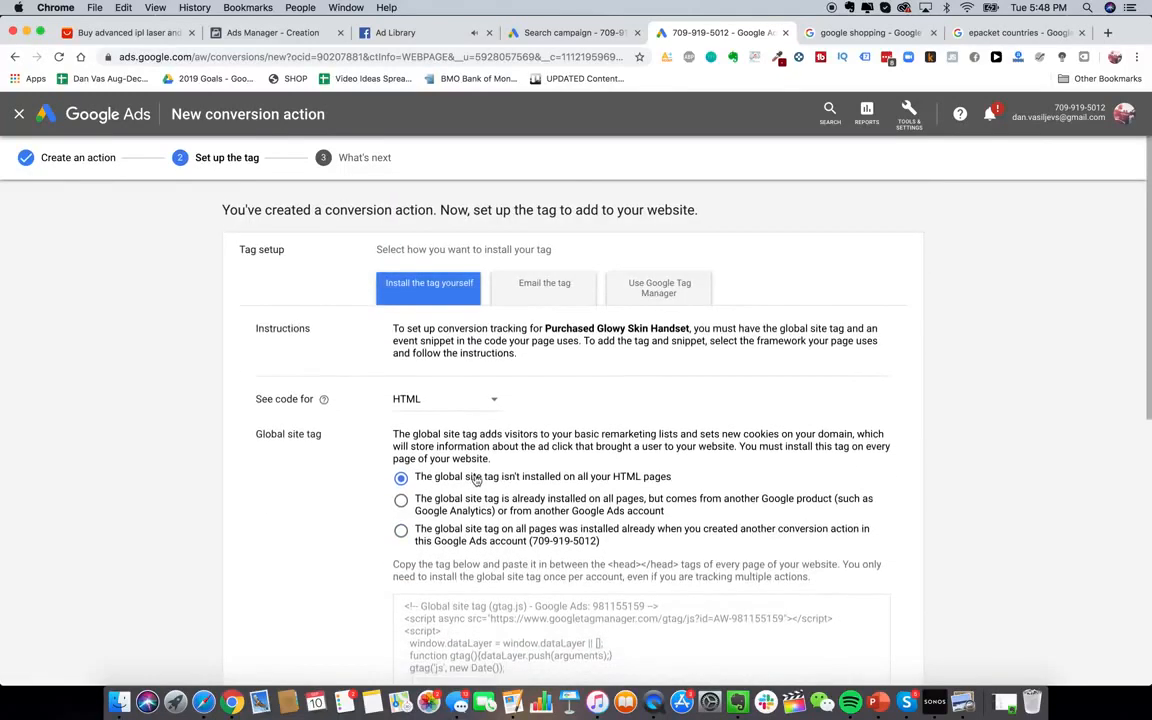
{"action": "scroll", "coordinate": [476, 478], "scroll_direction": "down", "scroll_amount": 5}
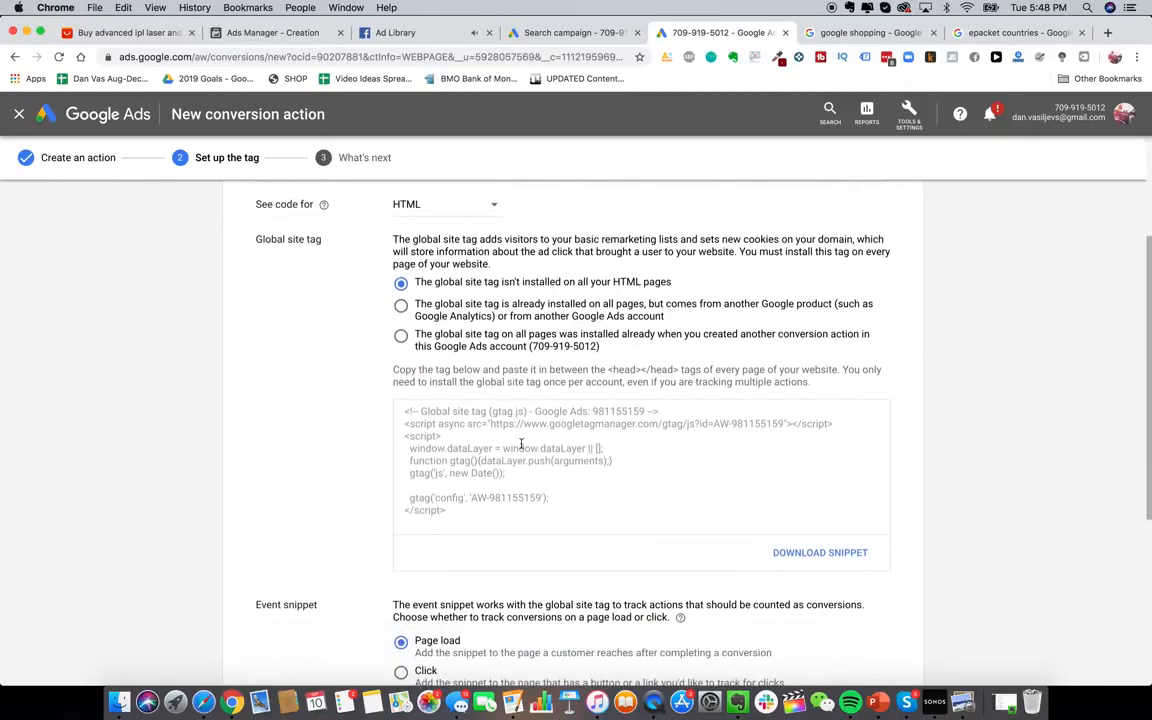
{"action": "left_click", "coordinate": [520, 444]}
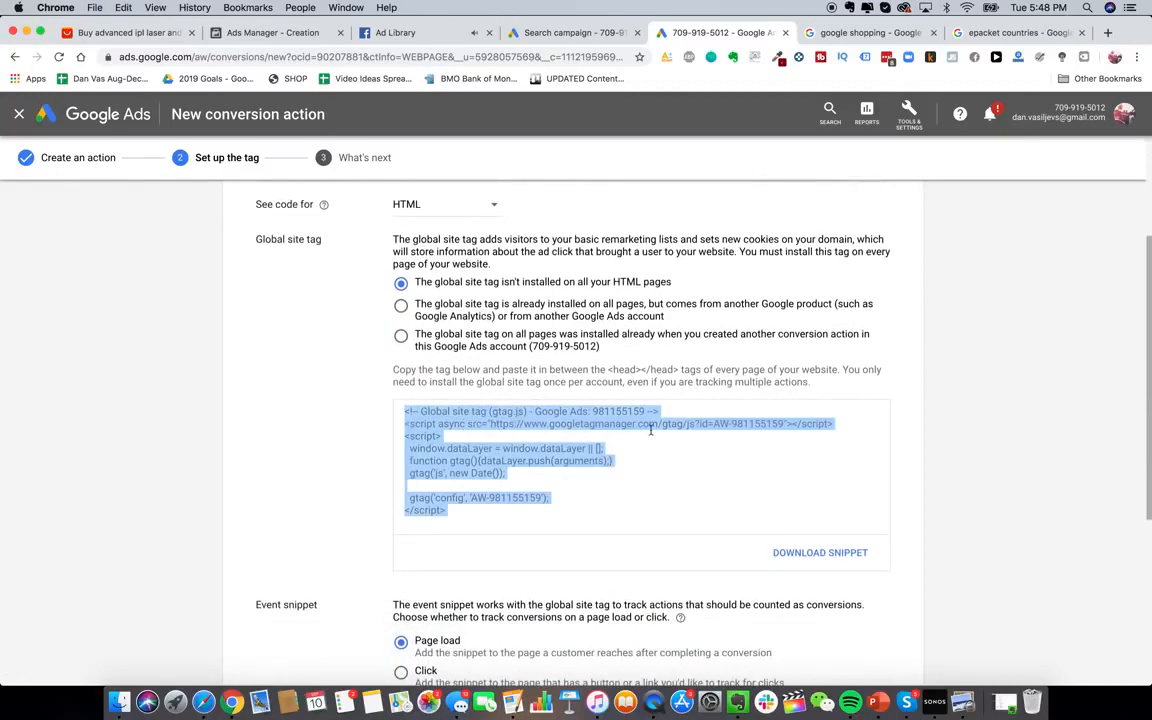
{"action": "left_click", "coordinate": [838, 36]}
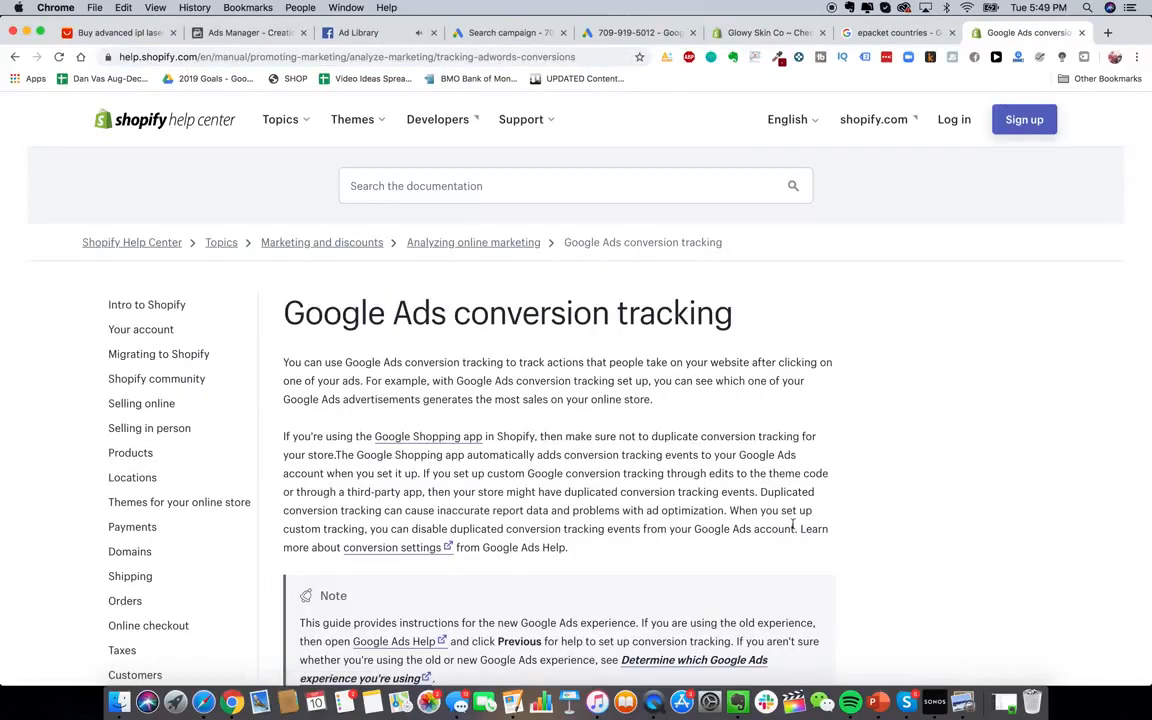
Read the Shopify guide down to Step 2 'Install the global site tag', then switch to the store admin
{"action": "scroll", "coordinate": [620, 250], "scroll_direction": "down", "scroll_amount": 10}
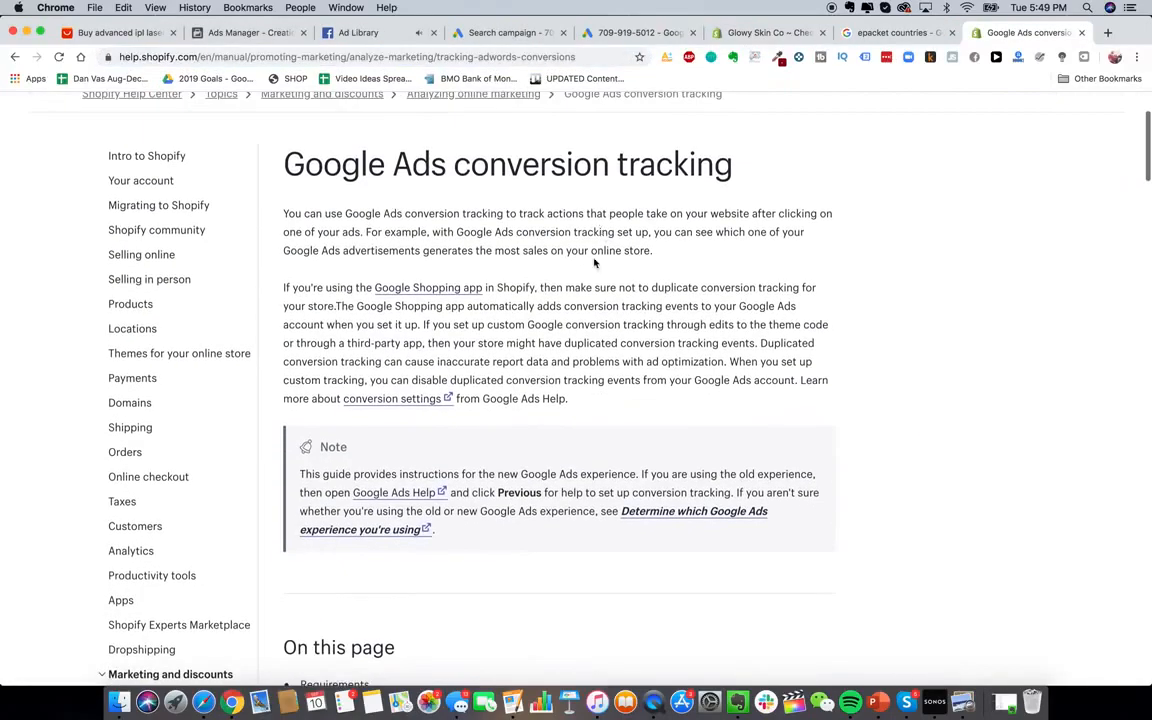
{"action": "scroll", "coordinate": [507, 388], "scroll_direction": "down", "scroll_amount": 5}
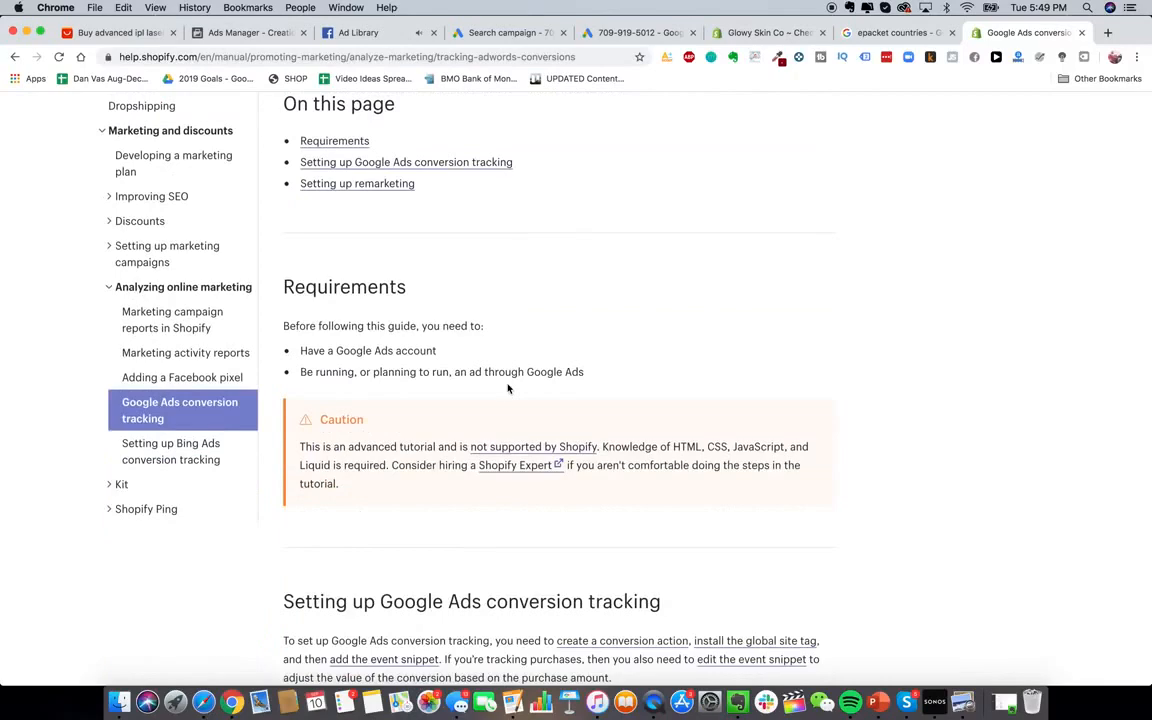
{"action": "scroll", "coordinate": [507, 388], "scroll_direction": "down", "scroll_amount": 4}
{"action": "scroll", "coordinate": [507, 386], "scroll_direction": "down", "scroll_amount": 5}
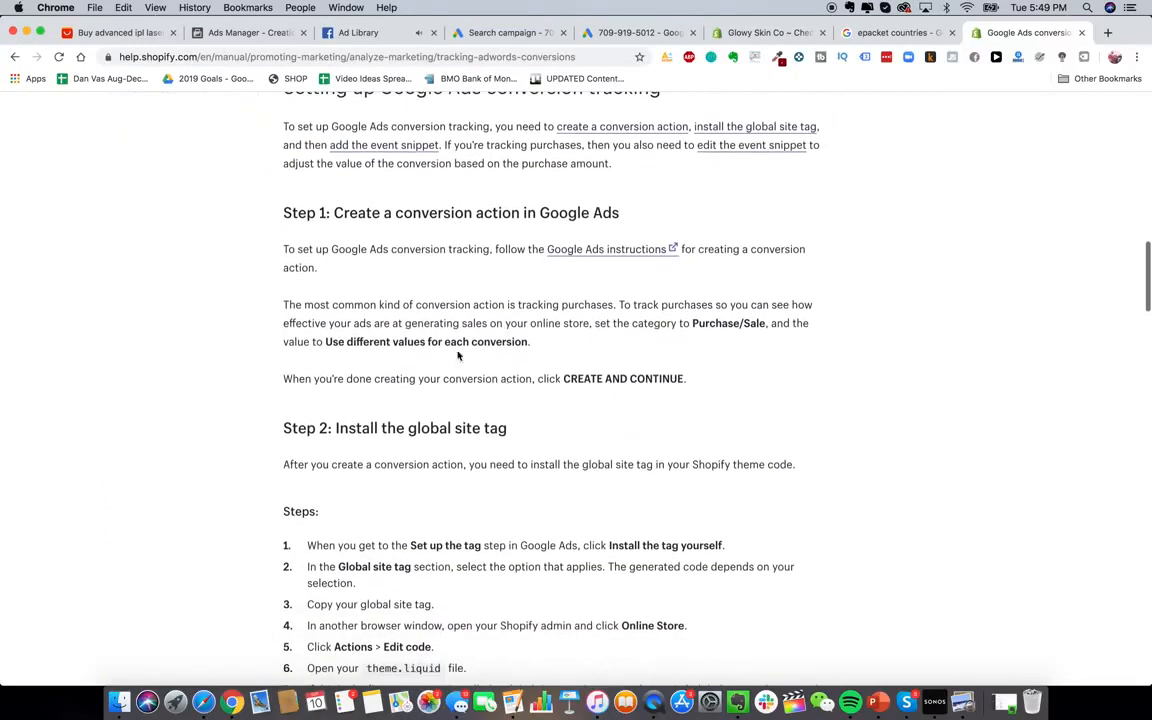
{"action": "scroll", "coordinate": [469, 326], "scroll_direction": "down", "scroll_amount": 5}
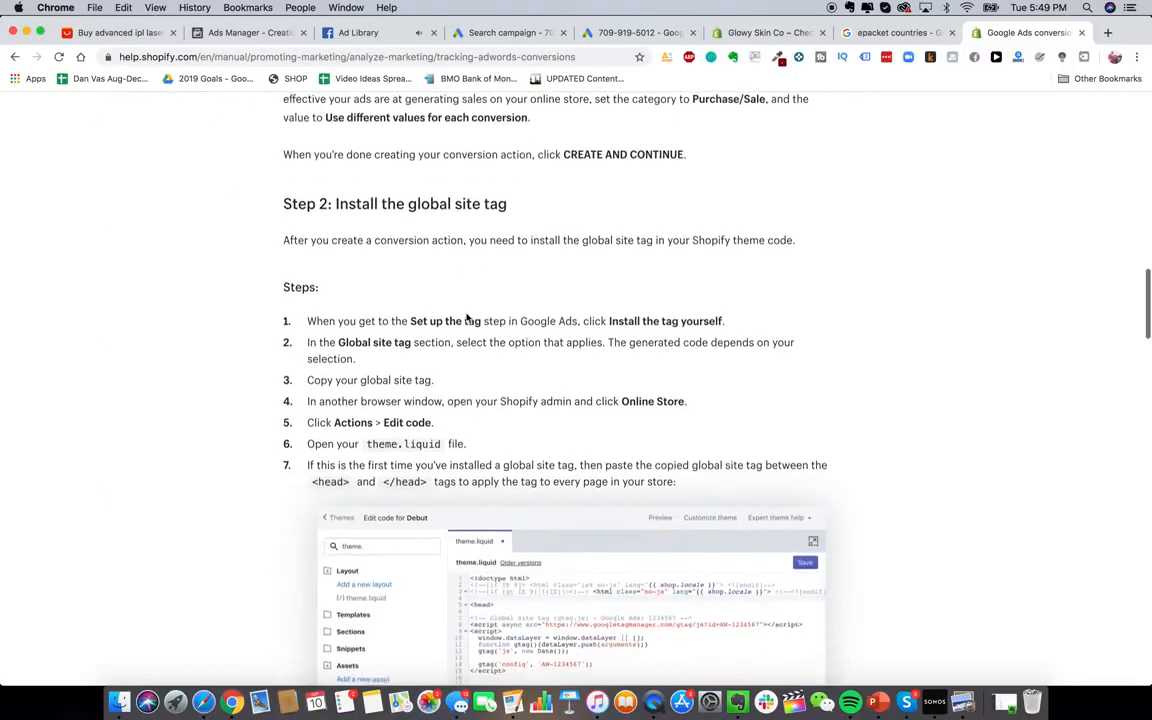
{"action": "scroll", "coordinate": [378, 296], "scroll_direction": "down", "scroll_amount": 2}
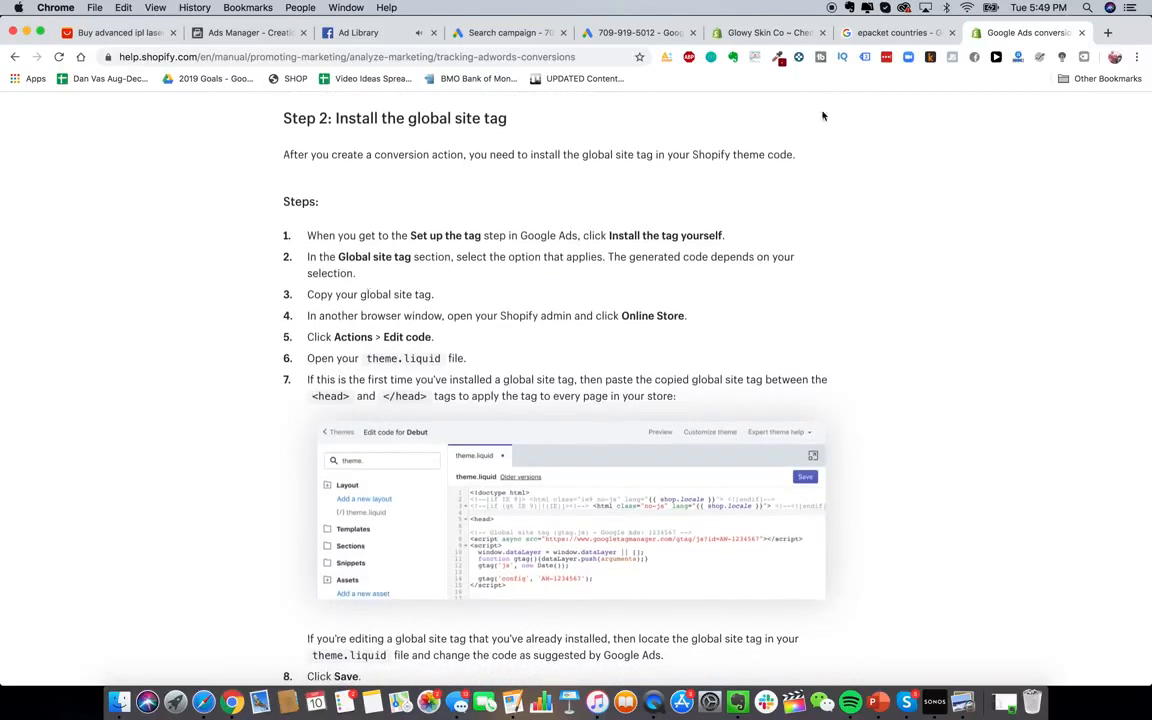
{"action": "left_click", "coordinate": [765, 33]}
Open Edit code for the live Debut theme and open the theme.liquid layout file
{"action": "left_click", "coordinate": [63, 363]}
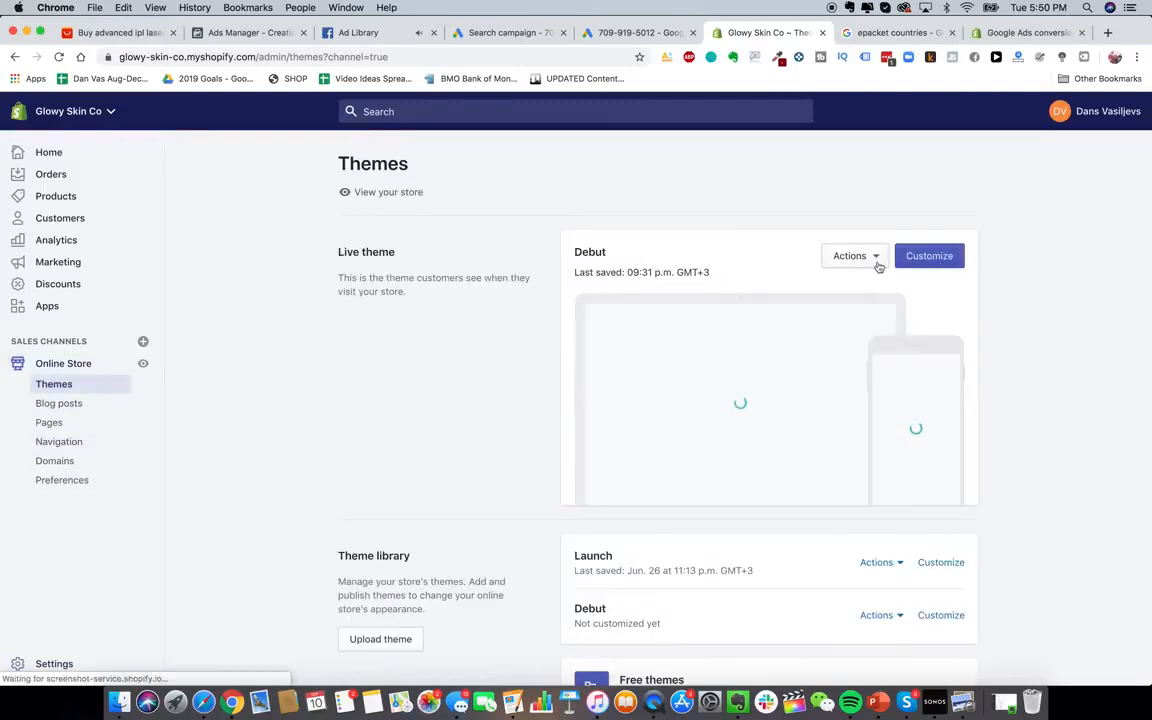
{"action": "left_click", "coordinate": [874, 259]}
{"action": "left_click", "coordinate": [848, 255]}
{"action": "left_click", "coordinate": [848, 257]}
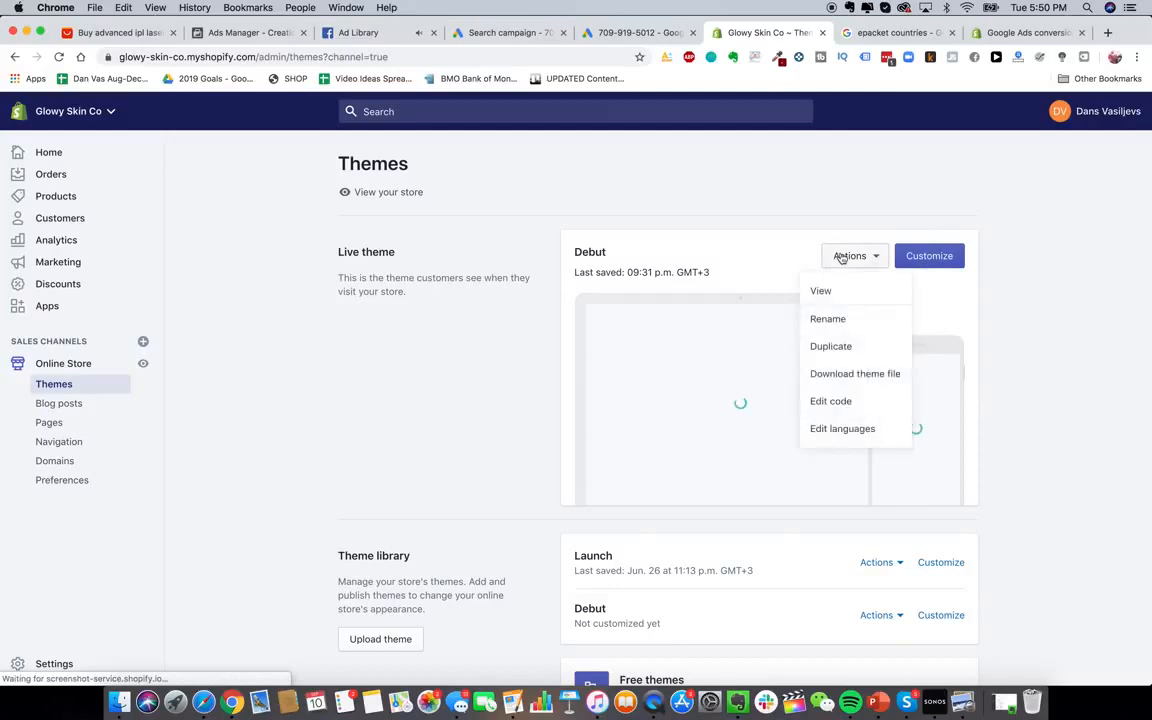
{"action": "left_click", "coordinate": [866, 404]}
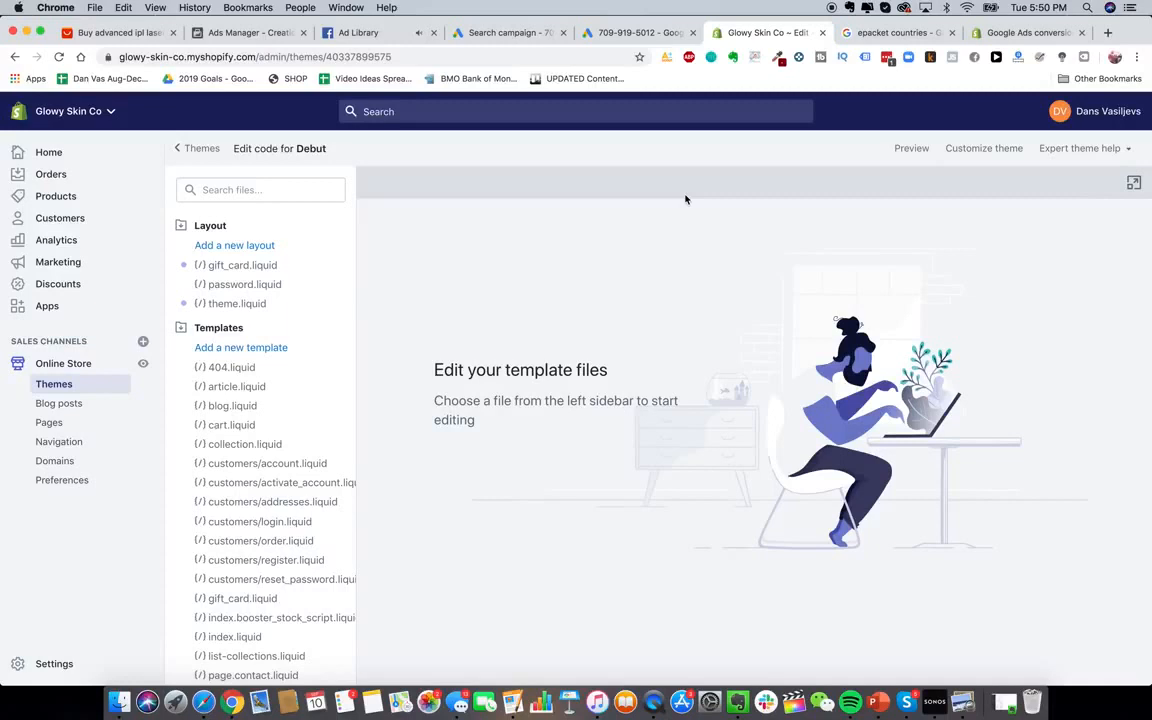
{"action": "scroll", "coordinate": [290, 530], "scroll_direction": "down", "scroll_amount": 10}
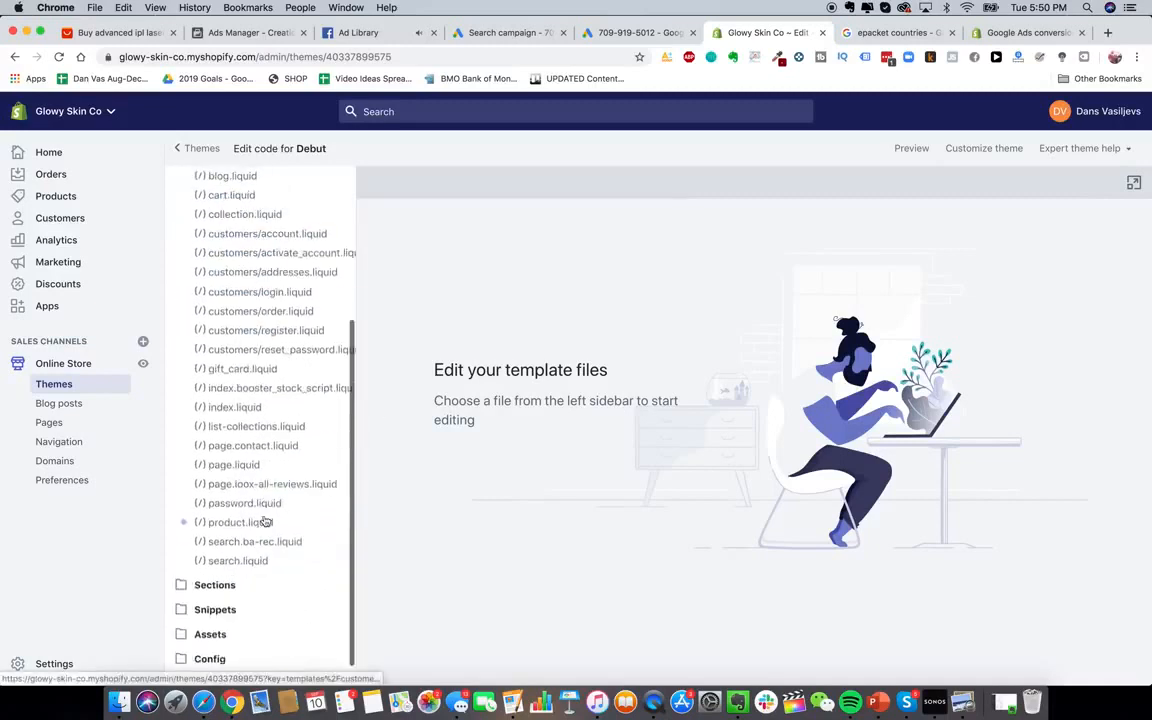
{"action": "scroll", "coordinate": [265, 519], "scroll_direction": "up", "scroll_amount": 10}
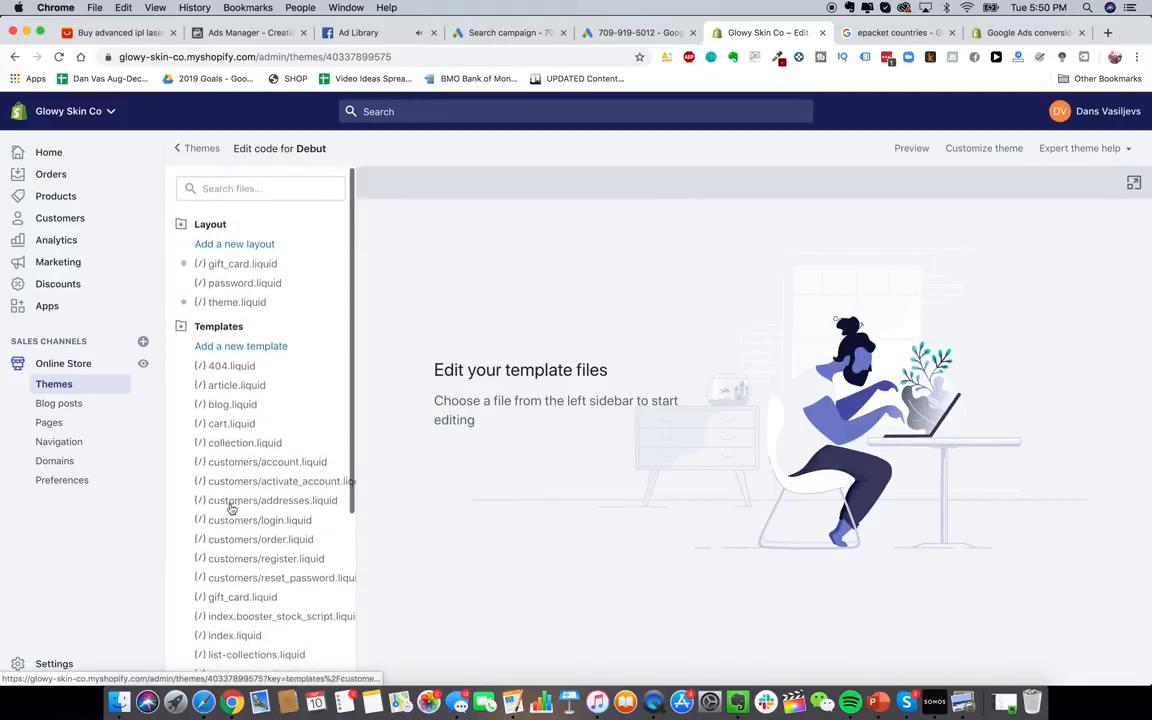
{"action": "scroll", "coordinate": [231, 507], "scroll_direction": "down", "scroll_amount": 5}
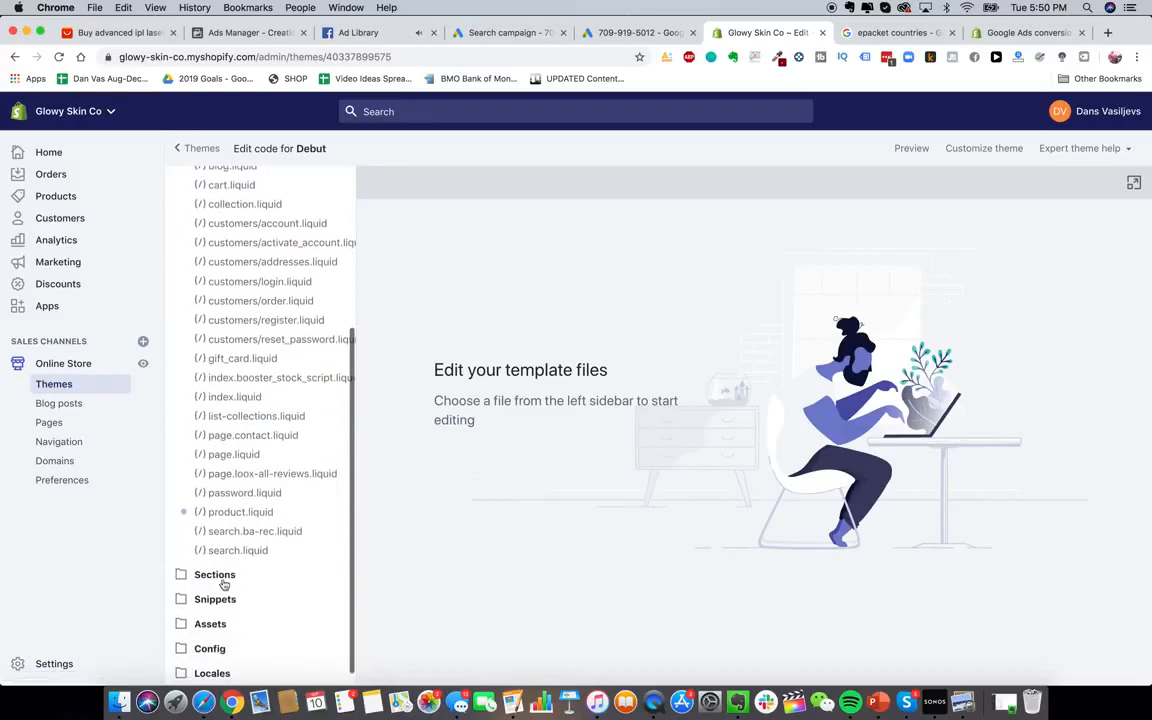
{"action": "left_click", "coordinate": [214, 575]}
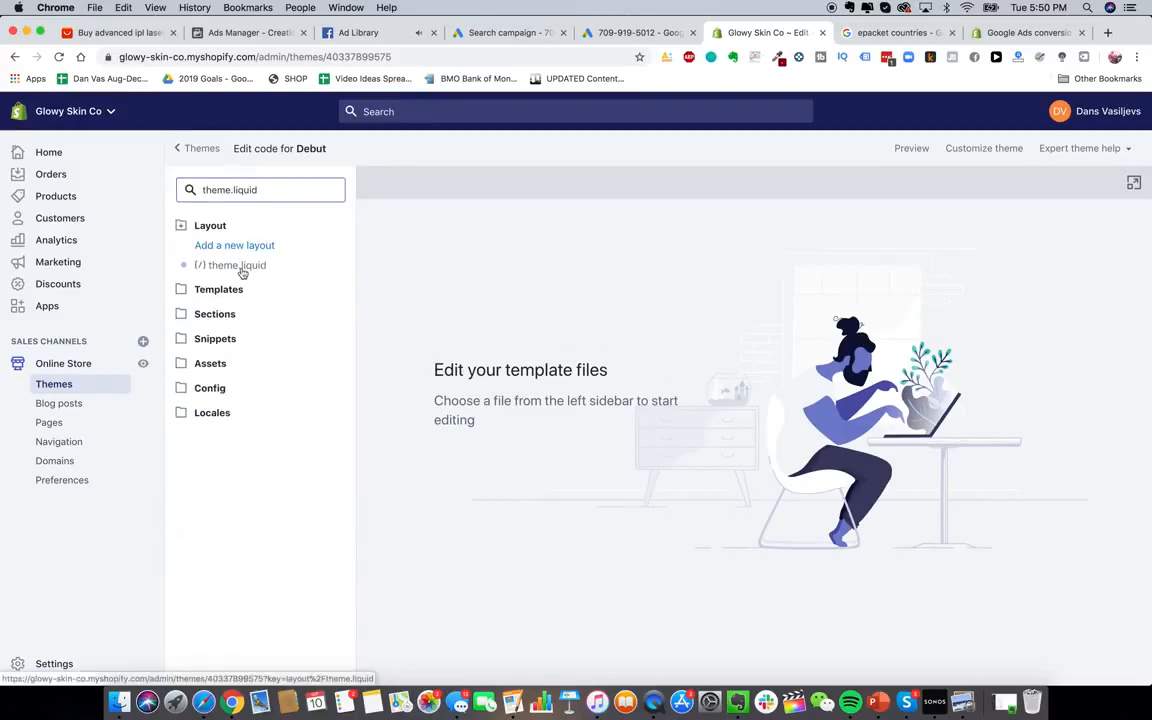
{"action": "left_click", "coordinate": [238, 266]}
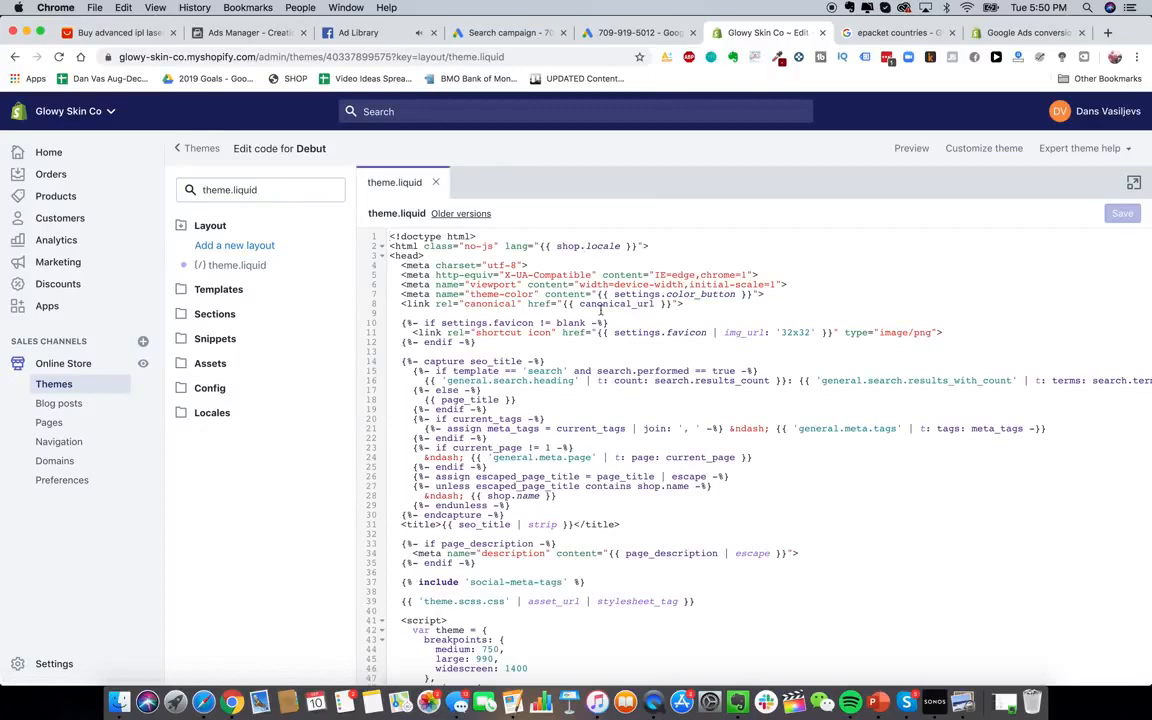
Find /head in theme.liquid and add an empty line just above </head>
{"action": "scroll", "coordinate": [601, 311], "scroll_direction": "down", "scroll_amount": 1}
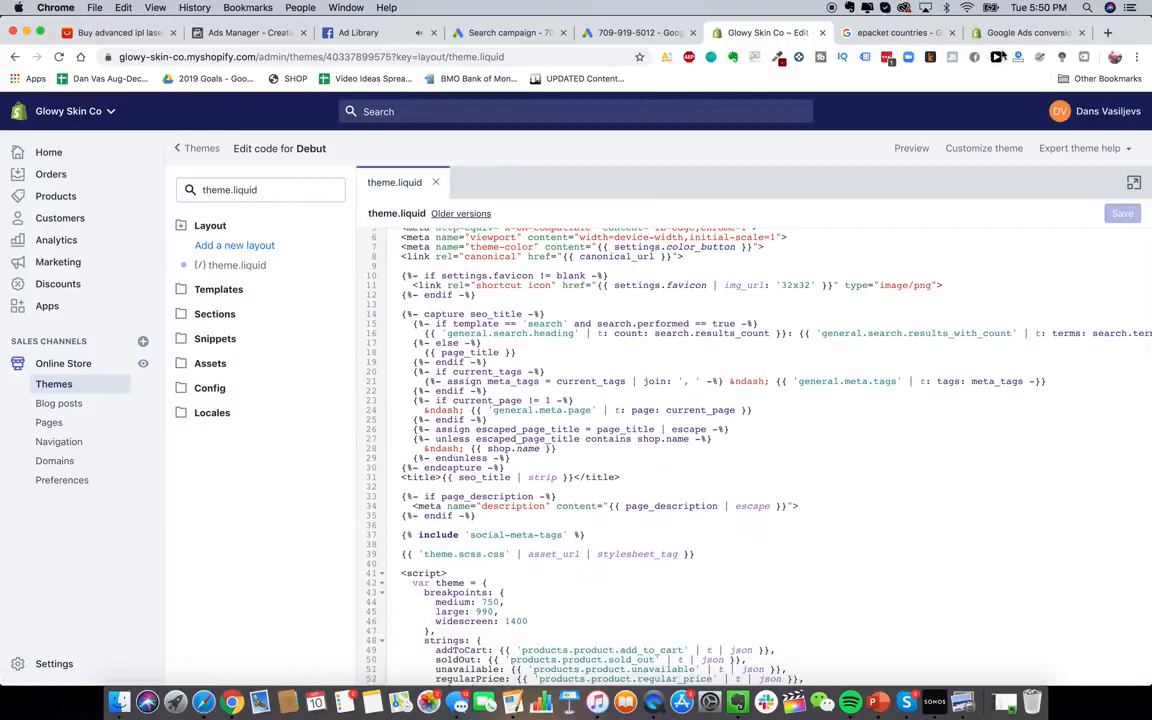
{"action": "left_click", "coordinate": [1025, 32]}
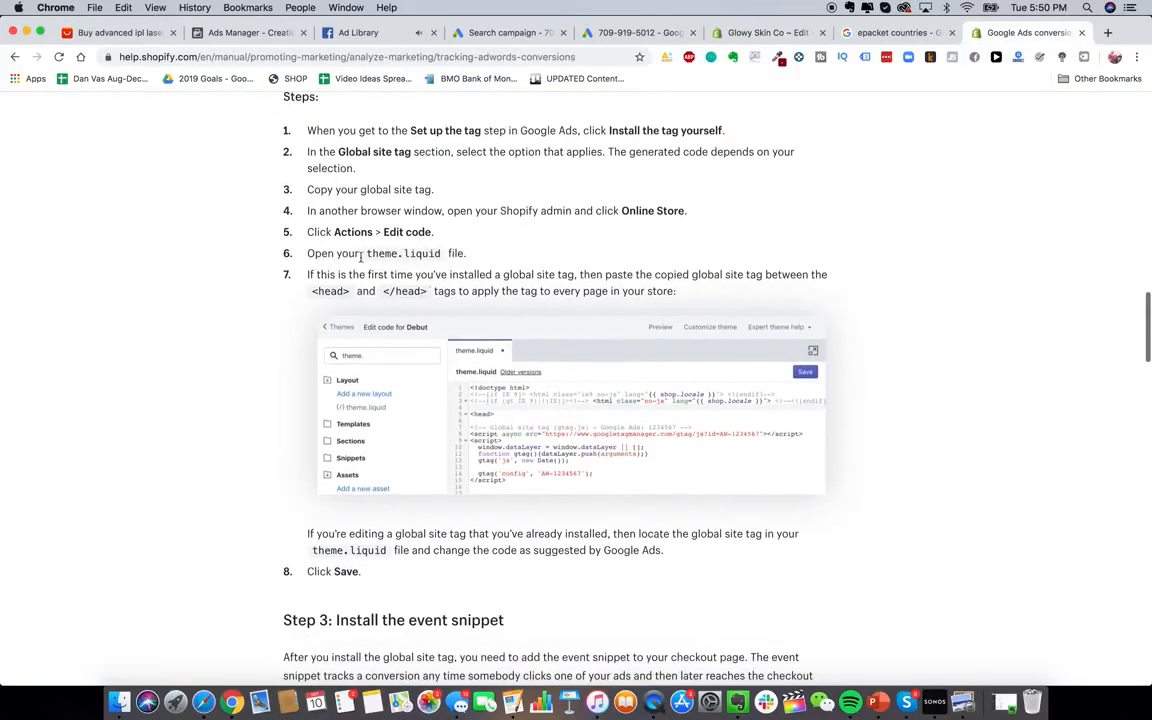
{"action": "scroll", "coordinate": [524, 264], "scroll_direction": "down", "scroll_amount": 2}
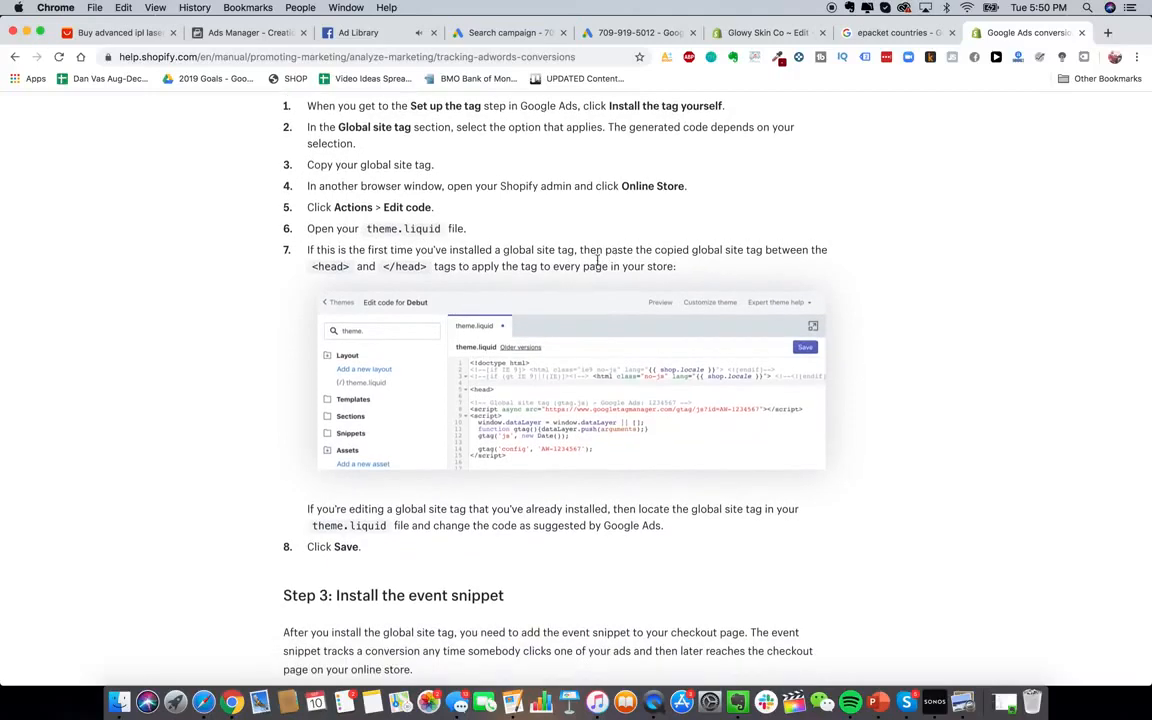
{"action": "left_click", "coordinate": [905, 36]}
{"action": "left_click", "coordinate": [742, 40]}
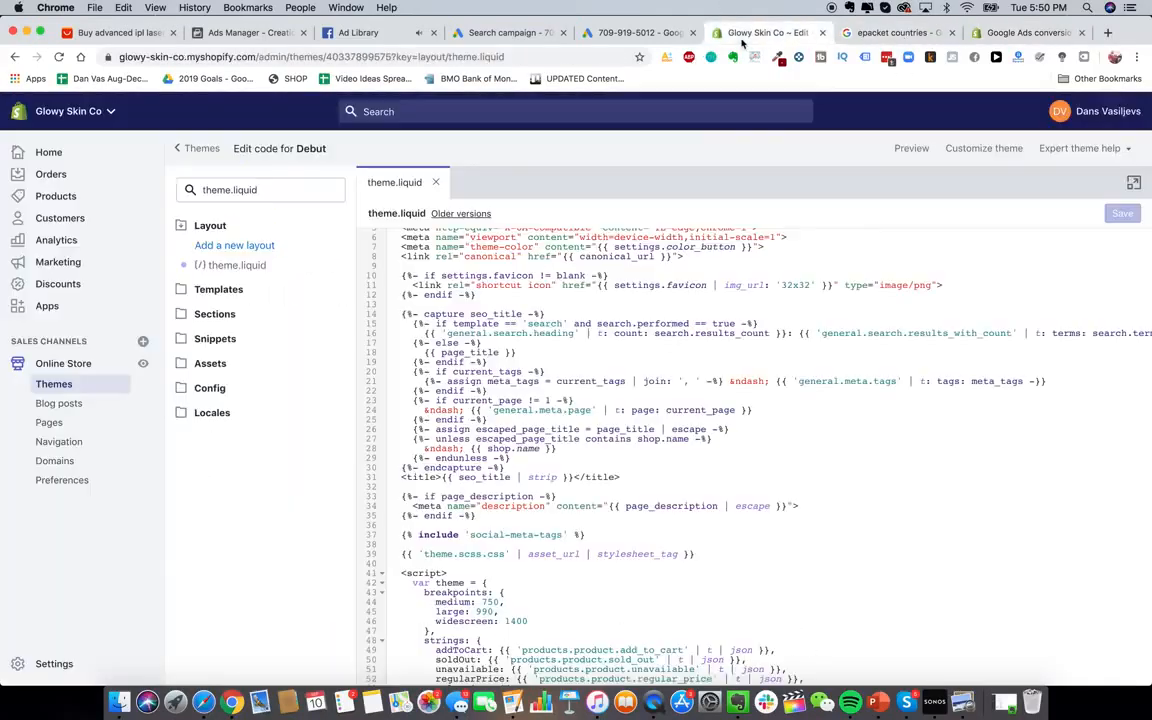
{"action": "scroll", "coordinate": [538, 355], "scroll_direction": "up", "scroll_amount": 2}
{"action": "key", "text": "super+f"}
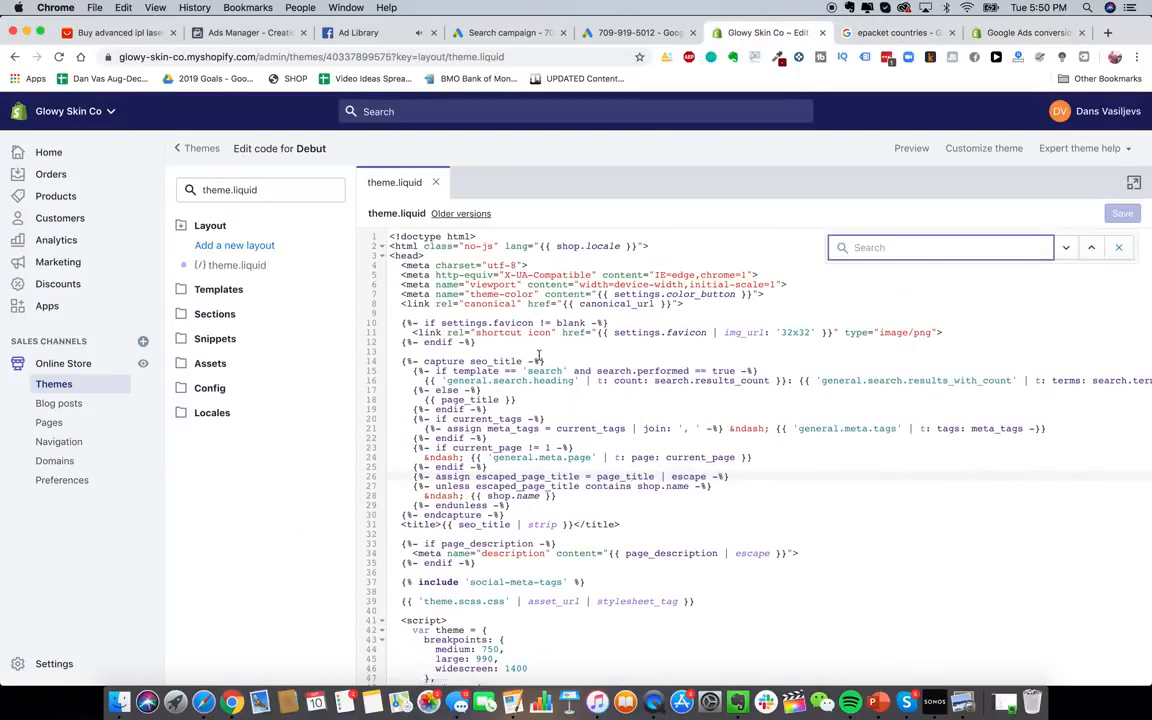
{"action": "scroll", "coordinate": [465, 388], "scroll_direction": "down", "scroll_amount": 2}
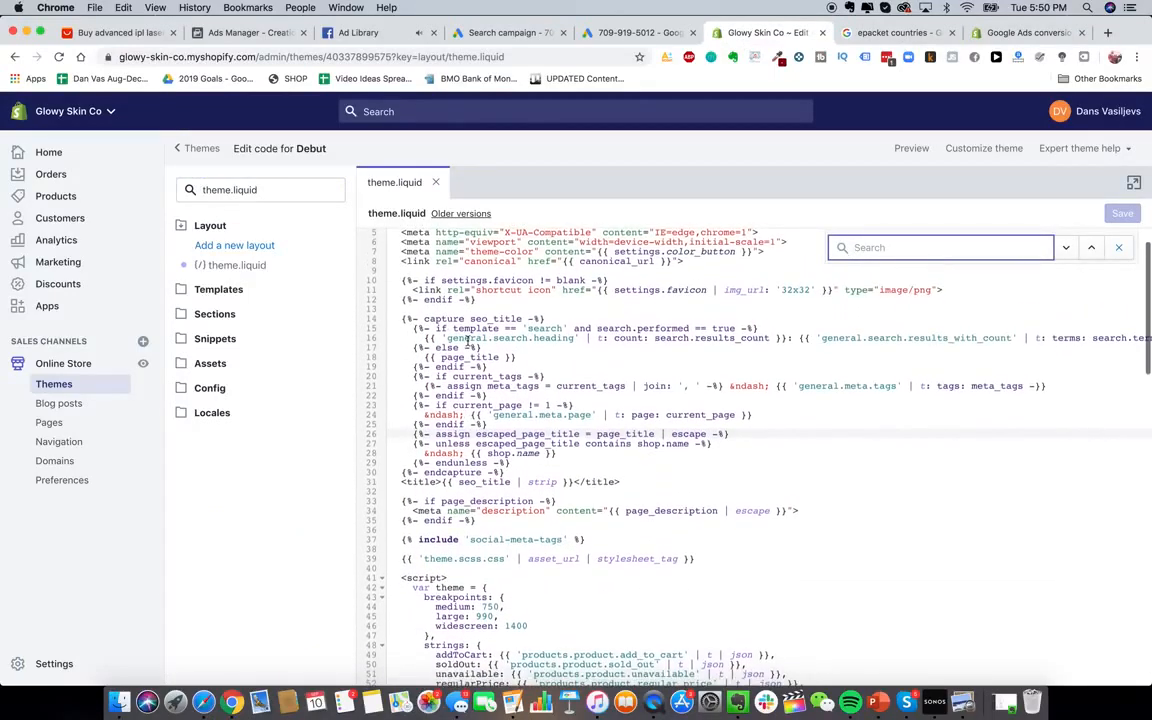
{"action": "type", "text": "/head"}
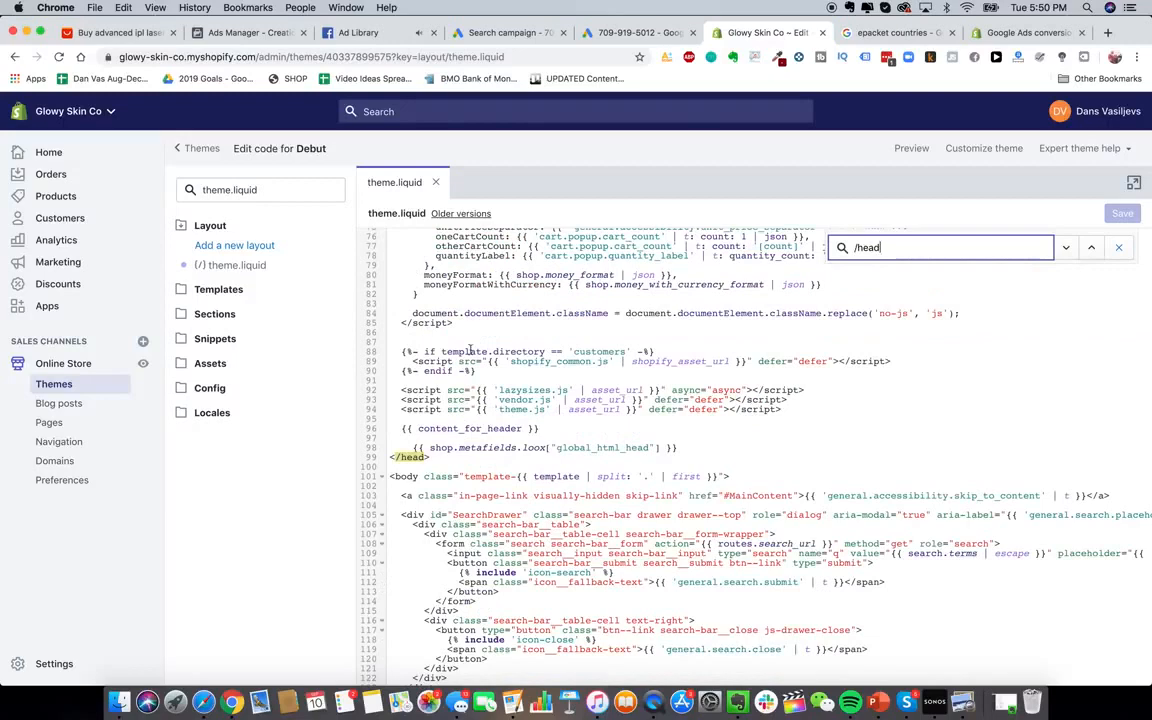
{"action": "scroll", "coordinate": [455, 421], "scroll_direction": "up", "scroll_amount": 3}
{"action": "left_click", "coordinate": [687, 557]}
{"action": "key", "text": "Return"}
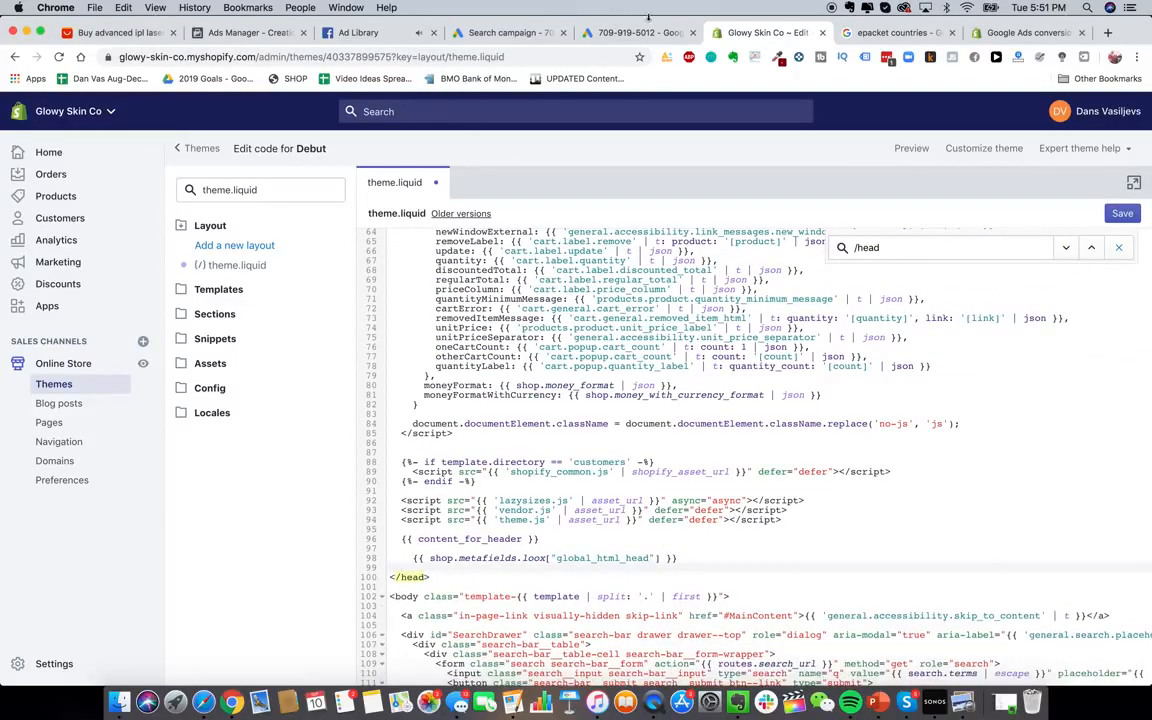
Paste the copied Google Ads global site tag above </head>
{"action": "left_click", "coordinate": [620, 36]}
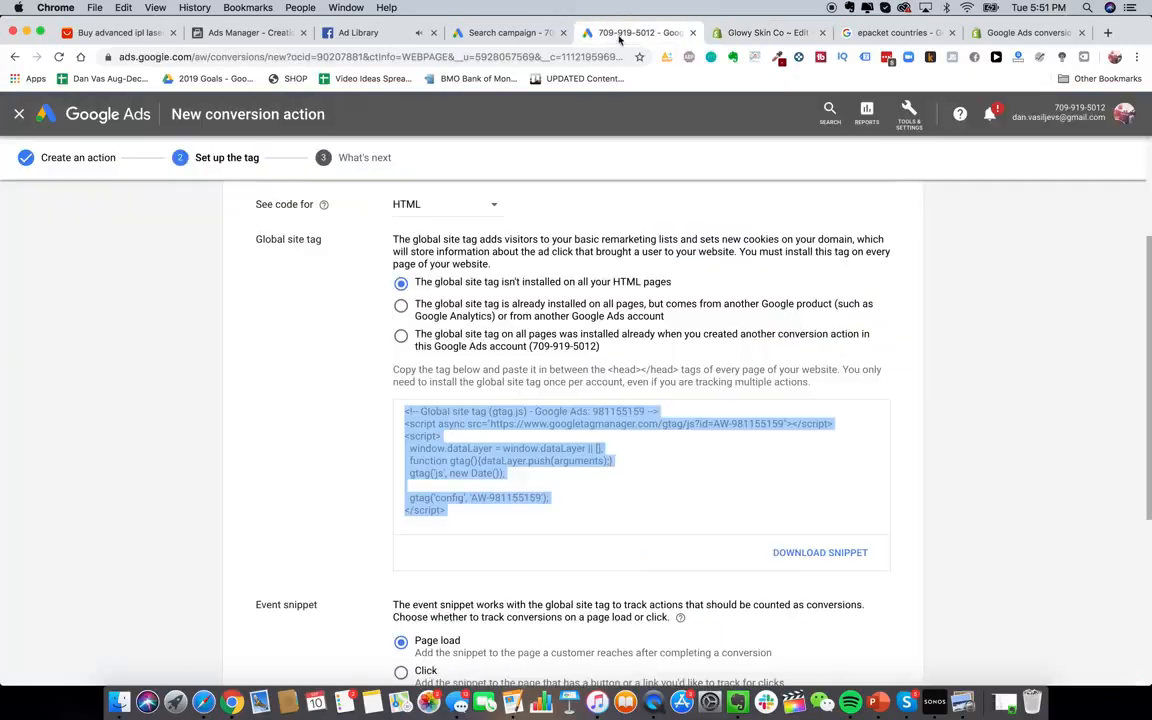
{"action": "left_click", "coordinate": [768, 32]}
{"action": "type", "text": "<!-- Global site tag (gtag.js) - Google Ads: 981155159 --> <script async src=\"https://www.googletagmanager.com/gtag/js?id=AW-981155159\"></script> <script>   window.dataLayer = window.dataLayer || [];   function gtag(){dataLayer.push(arguments);}   gtag('js', new Date());    gtag('config', 'AW-981155159'); </script>"}
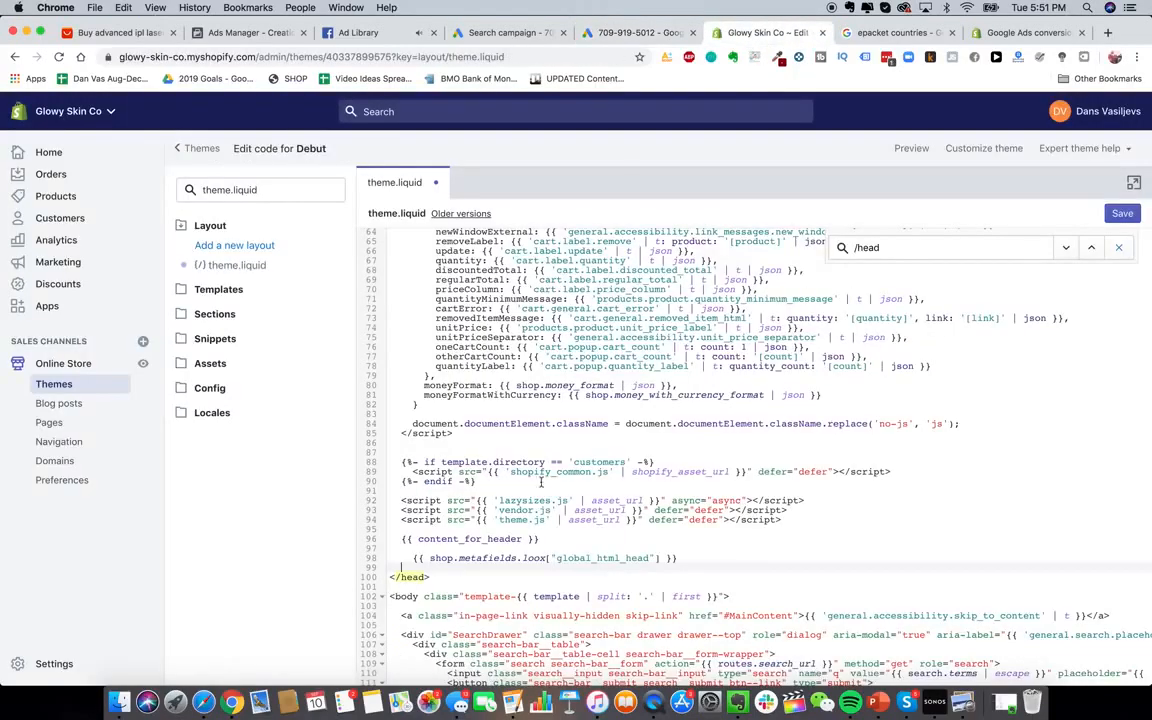
{"action": "scroll", "coordinate": [496, 578], "scroll_direction": "down", "scroll_amount": 3}
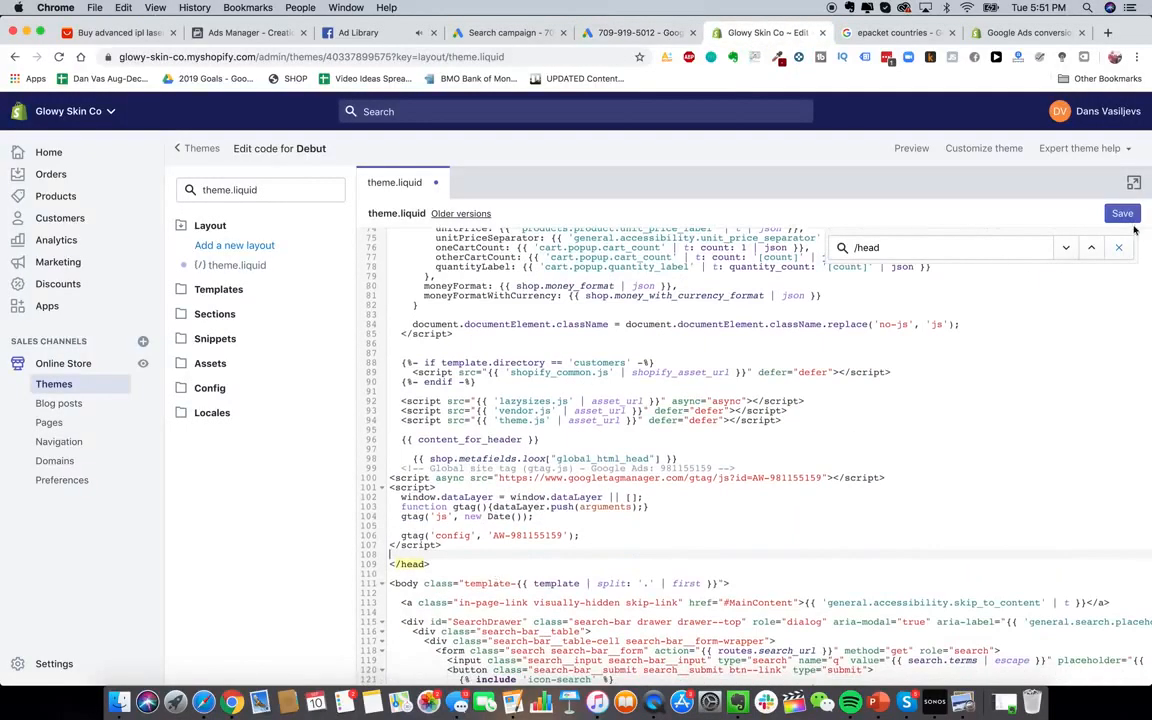
Copy the Google Ads event snippet from the tag setup page and return to Shopify
{"action": "left_click", "coordinate": [610, 33]}
{"action": "scroll", "coordinate": [545, 435], "scroll_direction": "down", "scroll_amount": 5}
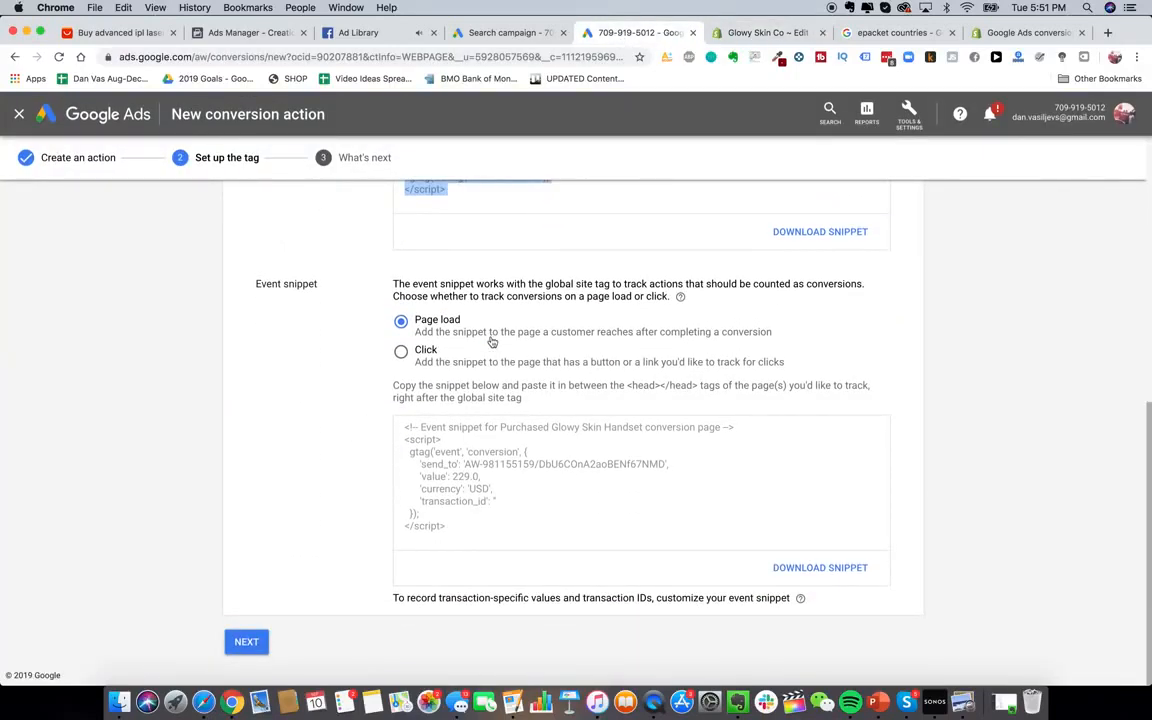
{"action": "left_click", "coordinate": [424, 327]}
{"action": "left_click", "coordinate": [465, 511]}
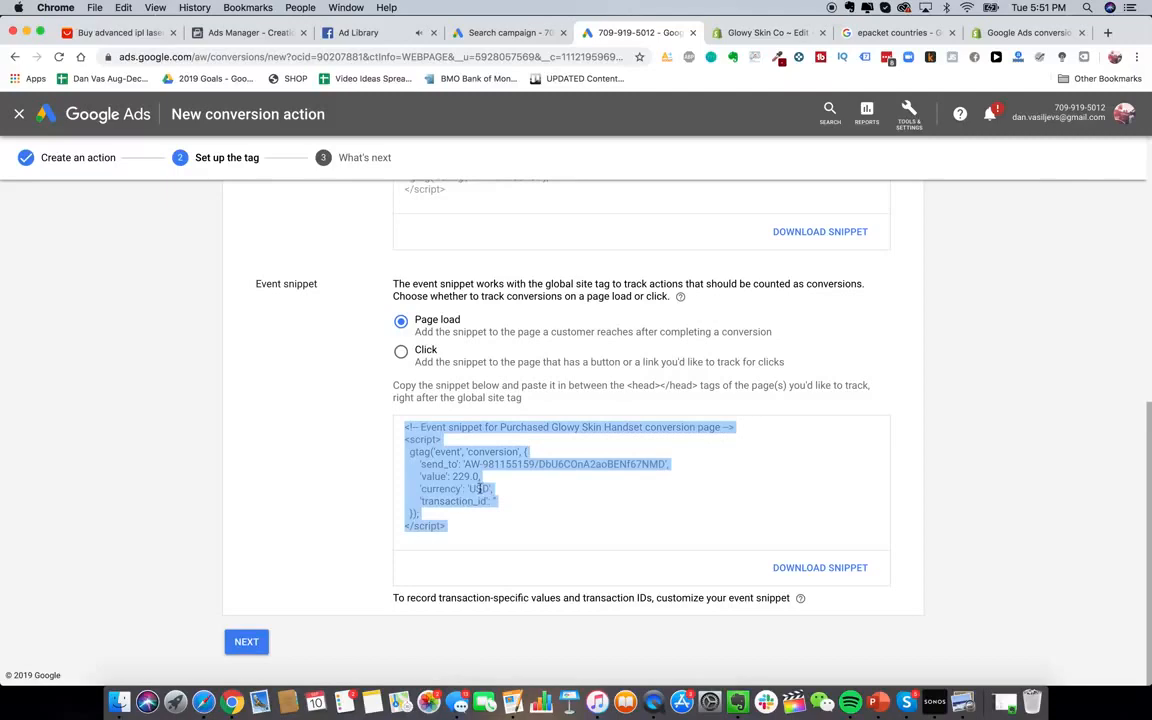
{"action": "key", "text": "super+c"}
{"action": "left_click", "coordinate": [770, 33]}
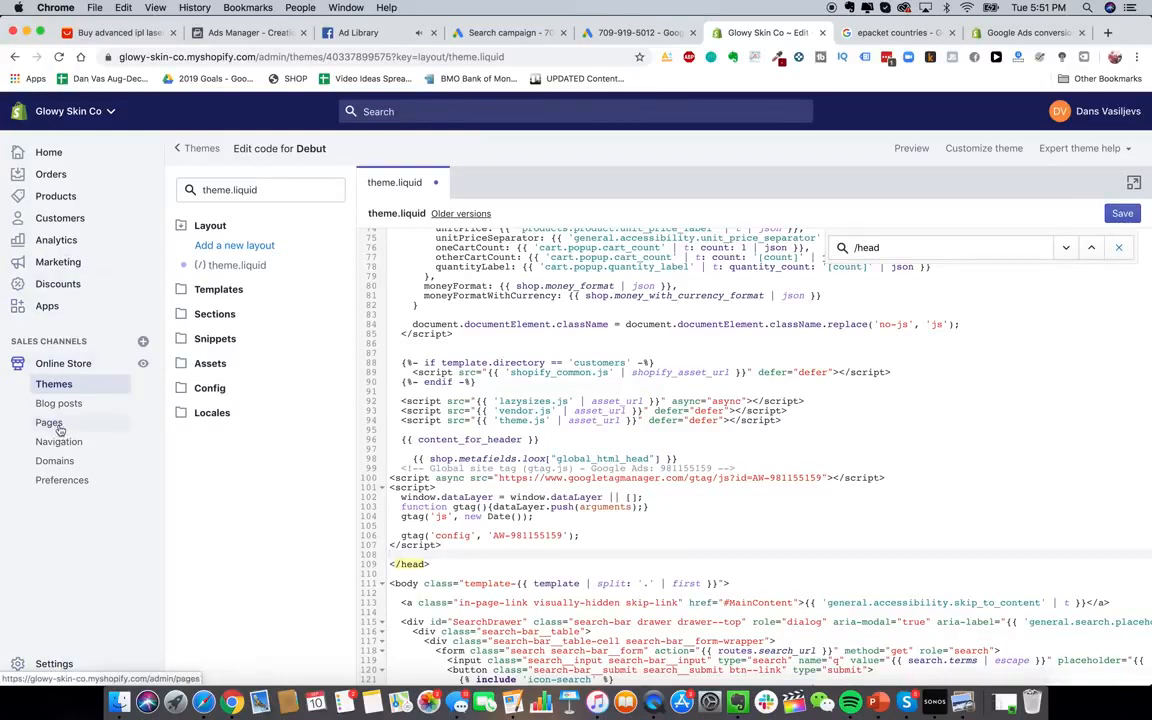
Paste the event snippet into the Additional scripts box in Shopify's checkout settings
{"action": "left_click", "coordinate": [54, 664]}
{"action": "left_click", "coordinate": [676, 240]}
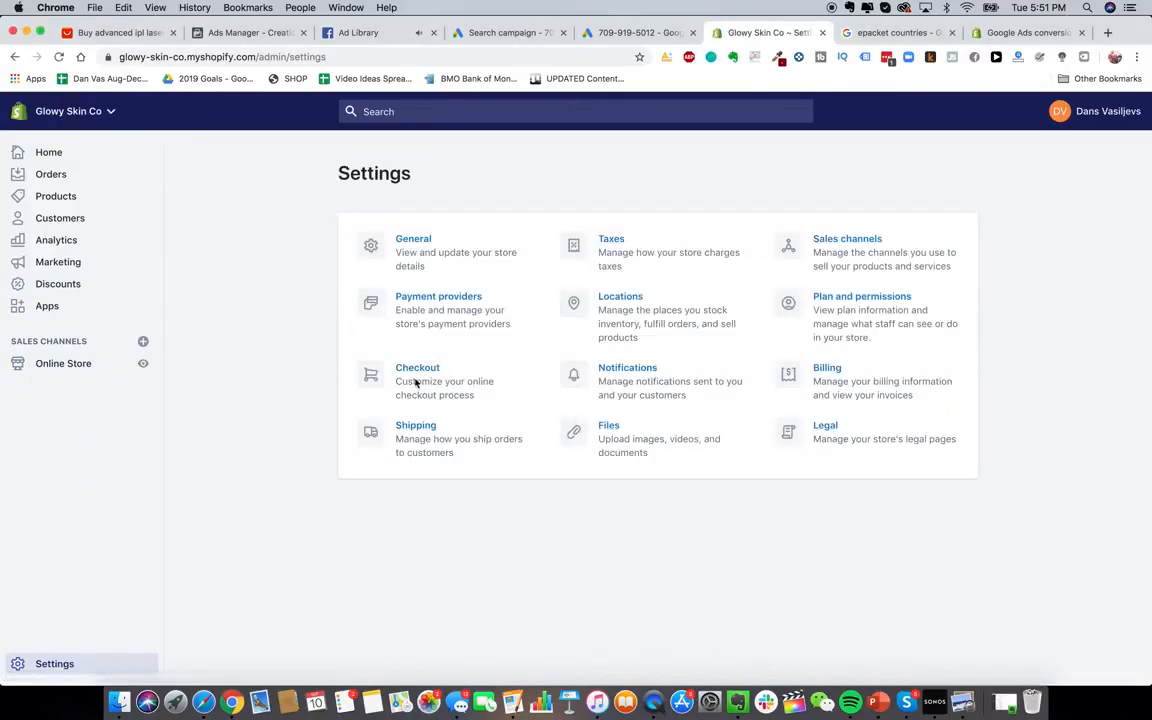
{"action": "left_click", "coordinate": [416, 383]}
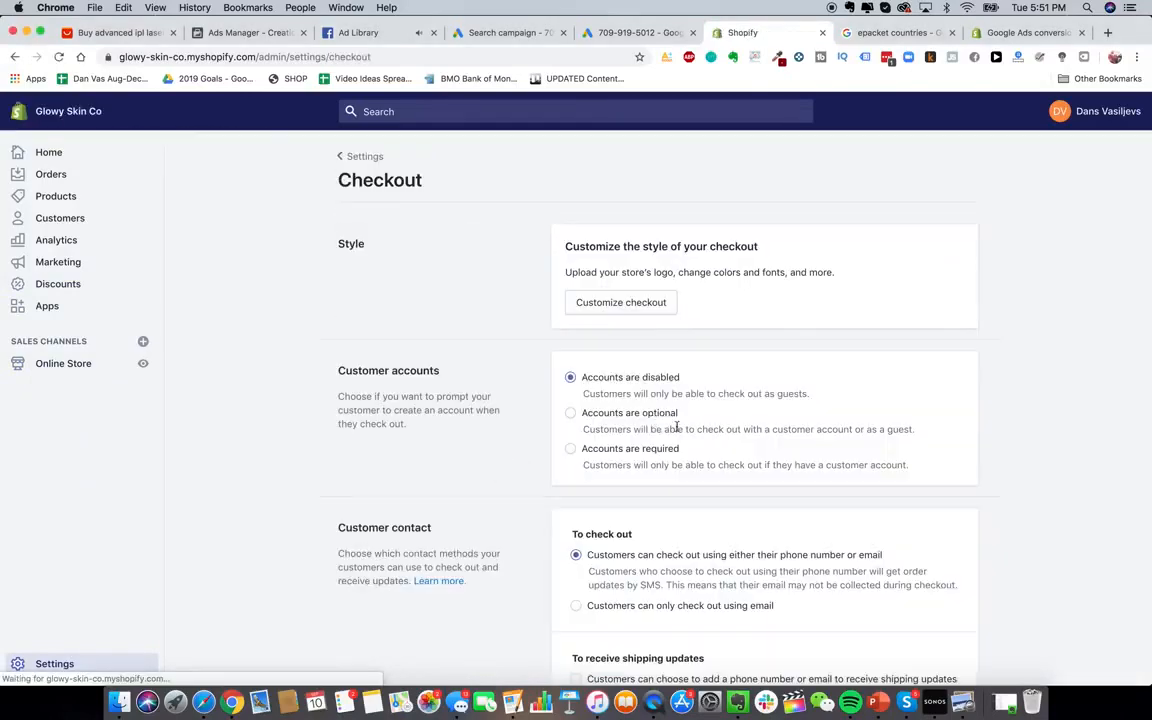
{"action": "scroll", "coordinate": [670, 440], "scroll_direction": "down", "scroll_amount": 20}
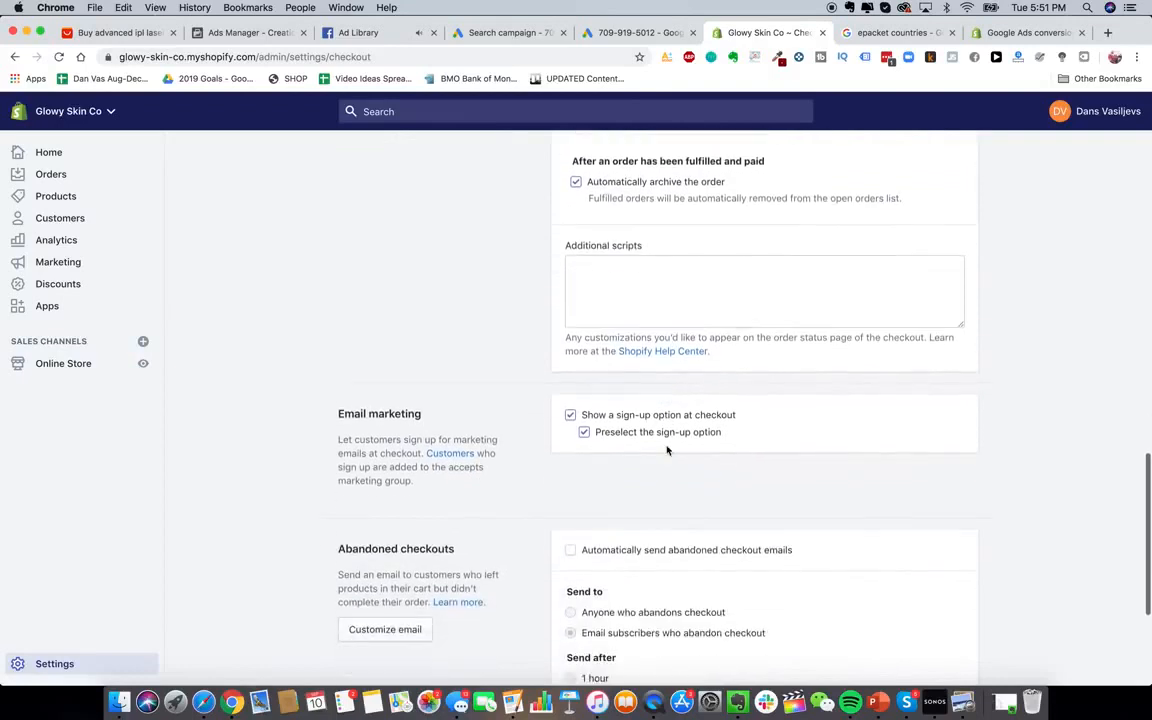
{"action": "scroll", "coordinate": [667, 450], "scroll_direction": "up", "scroll_amount": 1}
{"action": "left_click", "coordinate": [679, 352]}
{"action": "key", "text": "super+v"}
Review the pasted snippet in Additional scripts, then return to the Google Ads tab
{"action": "scroll", "coordinate": [679, 352], "scroll_direction": "up", "scroll_amount": 2}
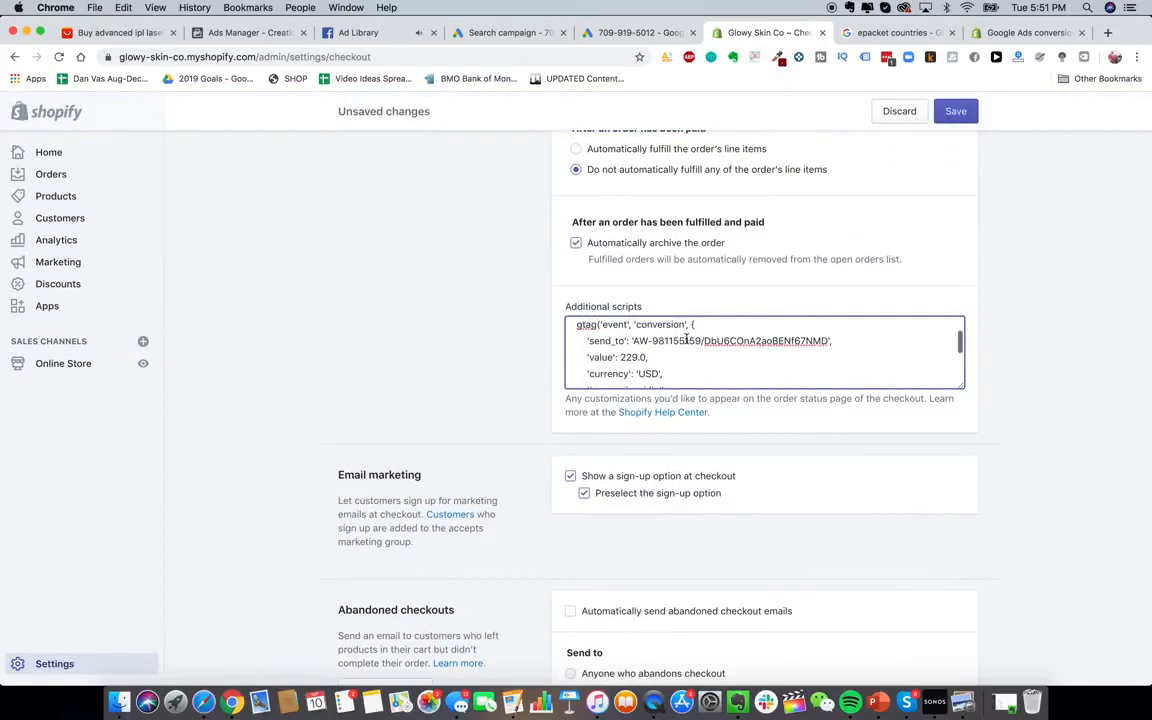
{"action": "scroll", "coordinate": [686, 340], "scroll_direction": "up", "scroll_amount": 1}
{"action": "left_click_drag", "start_coordinate": [614, 365], "coordinate": [651, 365]}
{"action": "left_click", "coordinate": [650, 365]}
{"action": "scroll", "coordinate": [651, 365], "scroll_direction": "up", "scroll_amount": 1}
{"action": "scroll", "coordinate": [452, 481], "scroll_direction": "up", "scroll_amount": 2}
{"action": "scroll", "coordinate": [452, 481], "scroll_direction": "down", "scroll_amount": 1}
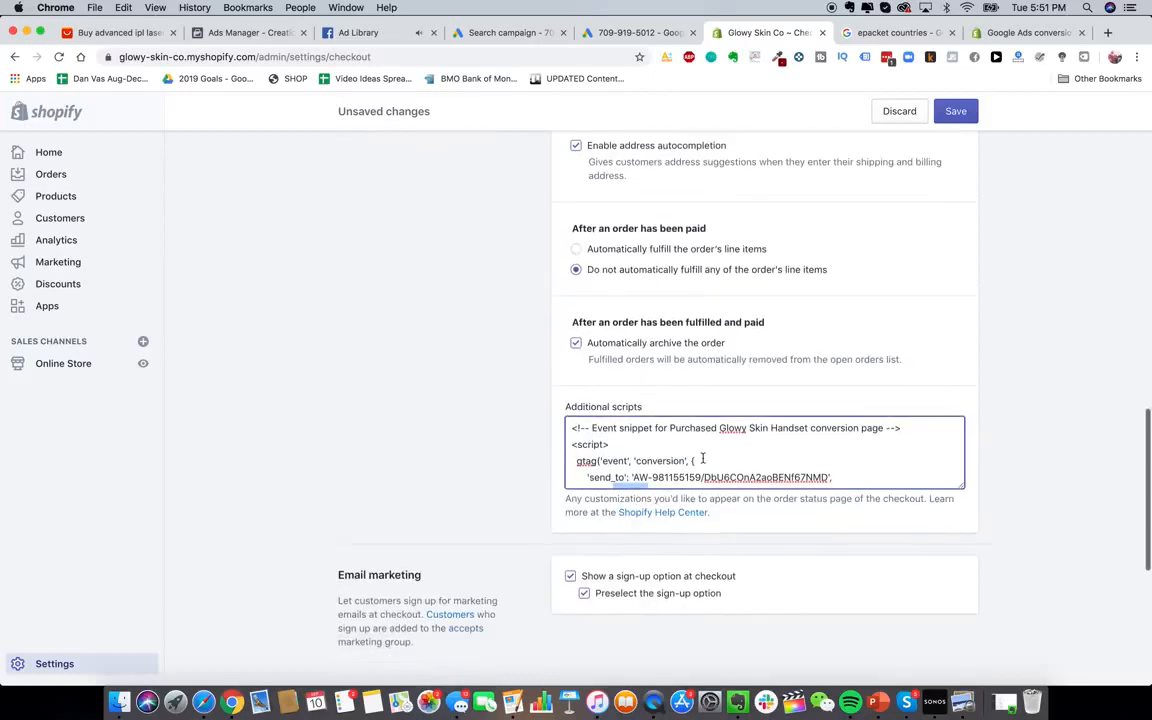
{"action": "left_click", "coordinate": [703, 459]}
{"action": "scroll", "coordinate": [703, 457], "scroll_direction": "down", "scroll_amount": 3}
{"action": "scroll", "coordinate": [575, 287], "scroll_direction": "up", "scroll_amount": 1}
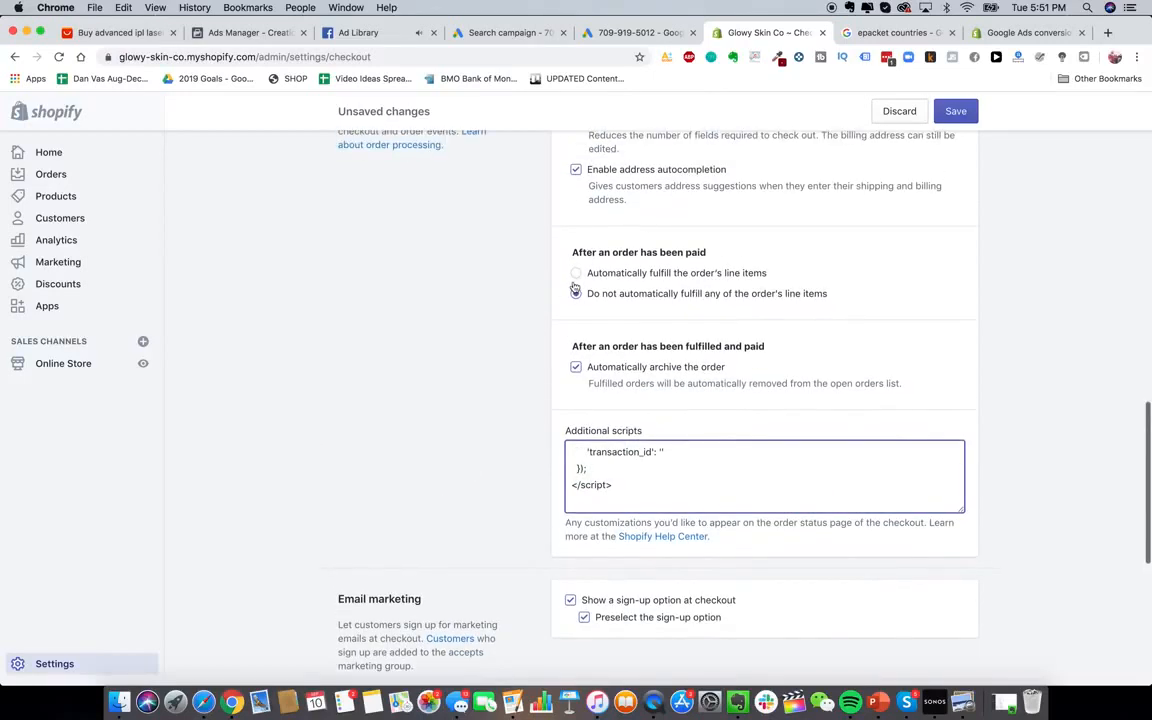
{"action": "left_click", "coordinate": [607, 38]}
{"action": "scroll", "coordinate": [525, 351], "scroll_direction": "up", "scroll_amount": 3}
Return to the new search campaign setup and expand the additional campaign settings
{"action": "left_click", "coordinate": [532, 33]}
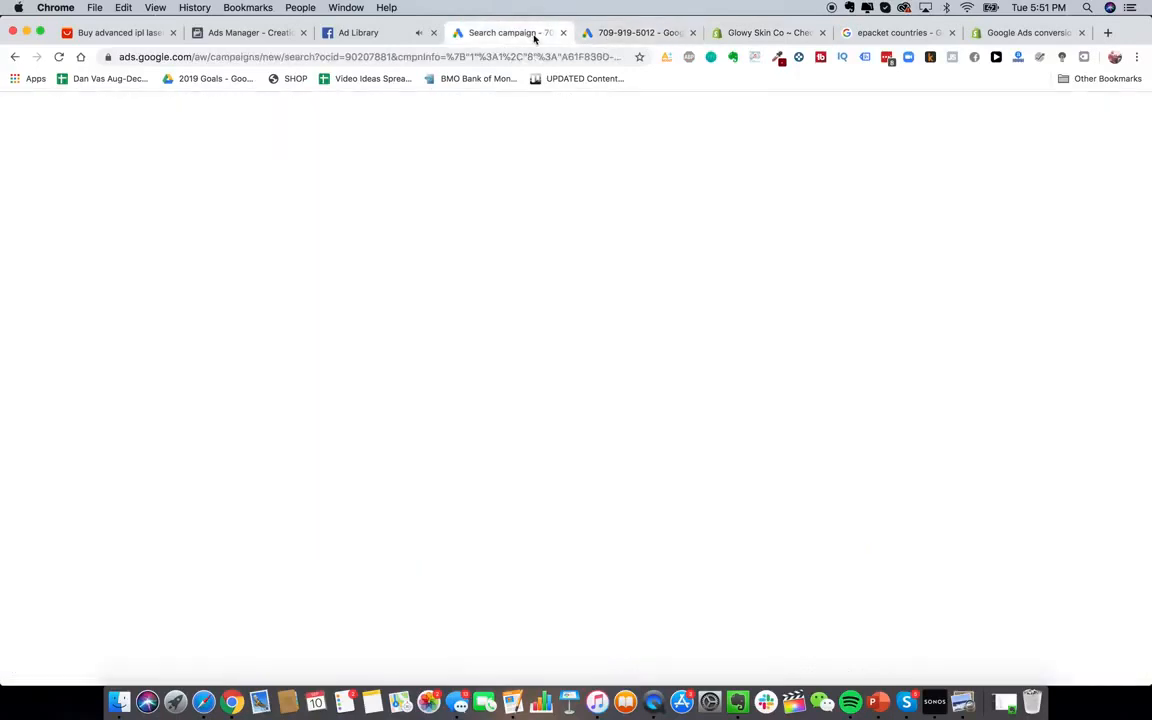
{"action": "left_click", "coordinate": [164, 450]}
{"action": "scroll", "coordinate": [412, 441], "scroll_direction": "up", "scroll_amount": 7}
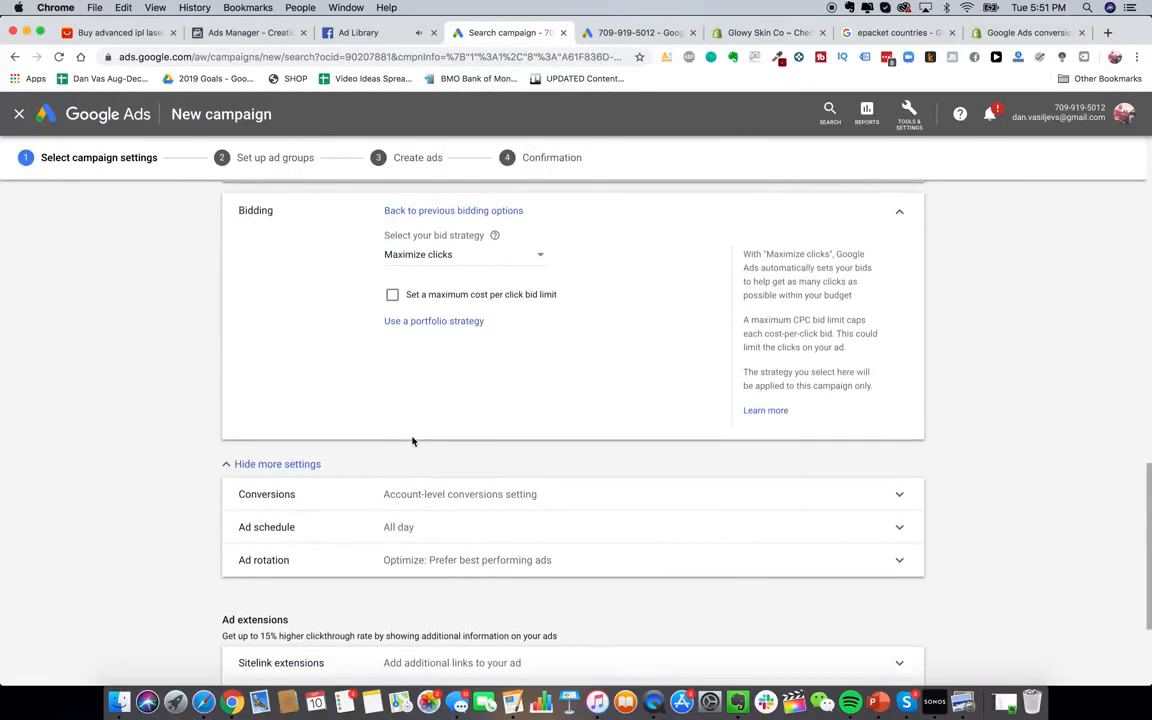
{"action": "scroll", "coordinate": [413, 442], "scroll_direction": "up", "scroll_amount": 8}
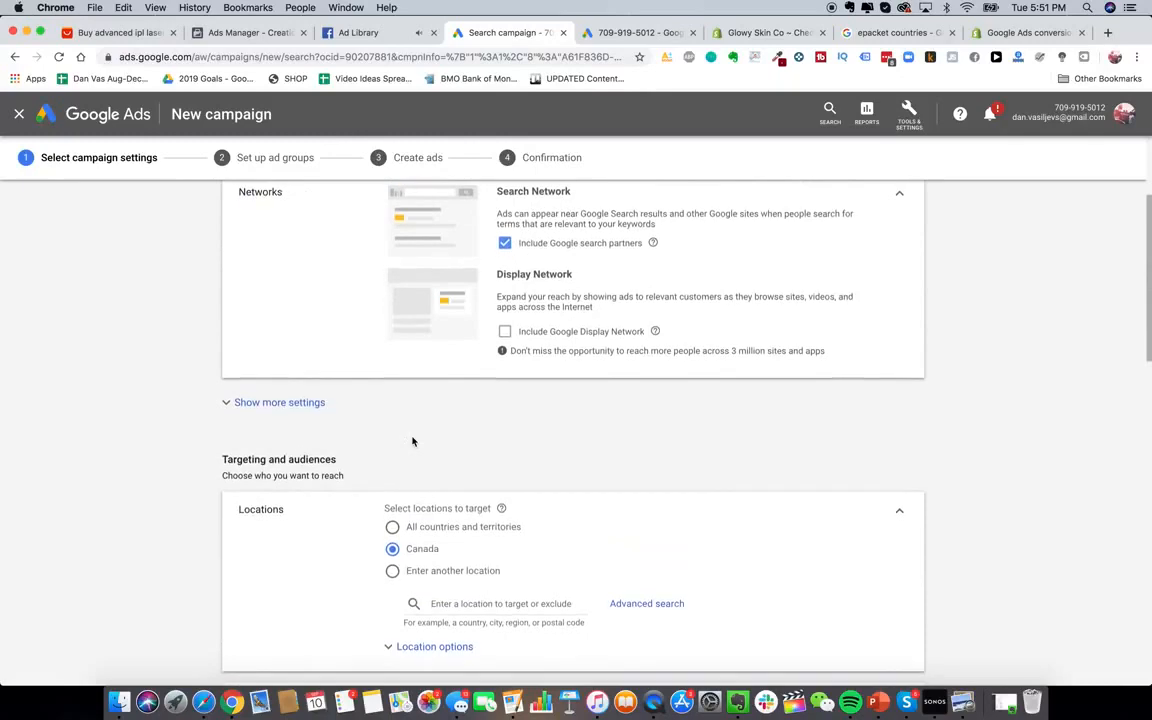
{"action": "scroll", "coordinate": [412, 441], "scroll_direction": "down", "scroll_amount": 4}
{"action": "left_click", "coordinate": [290, 409]}
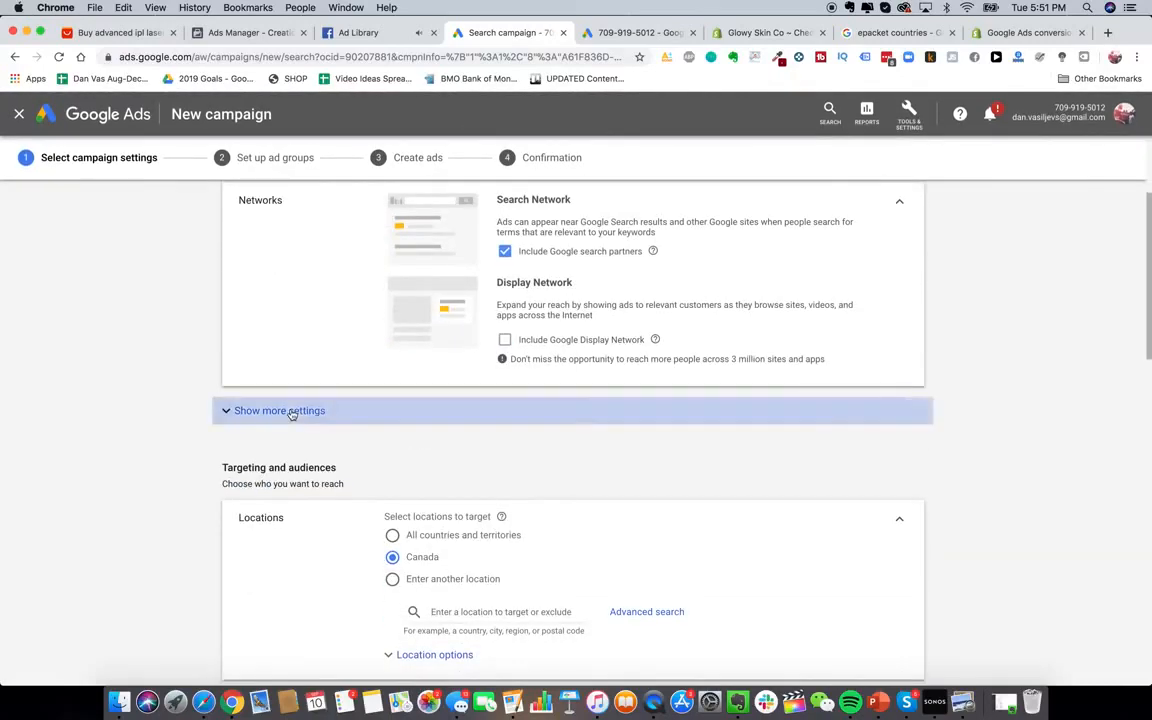
{"action": "scroll", "coordinate": [400, 440], "scroll_direction": "down", "scroll_amount": 10}
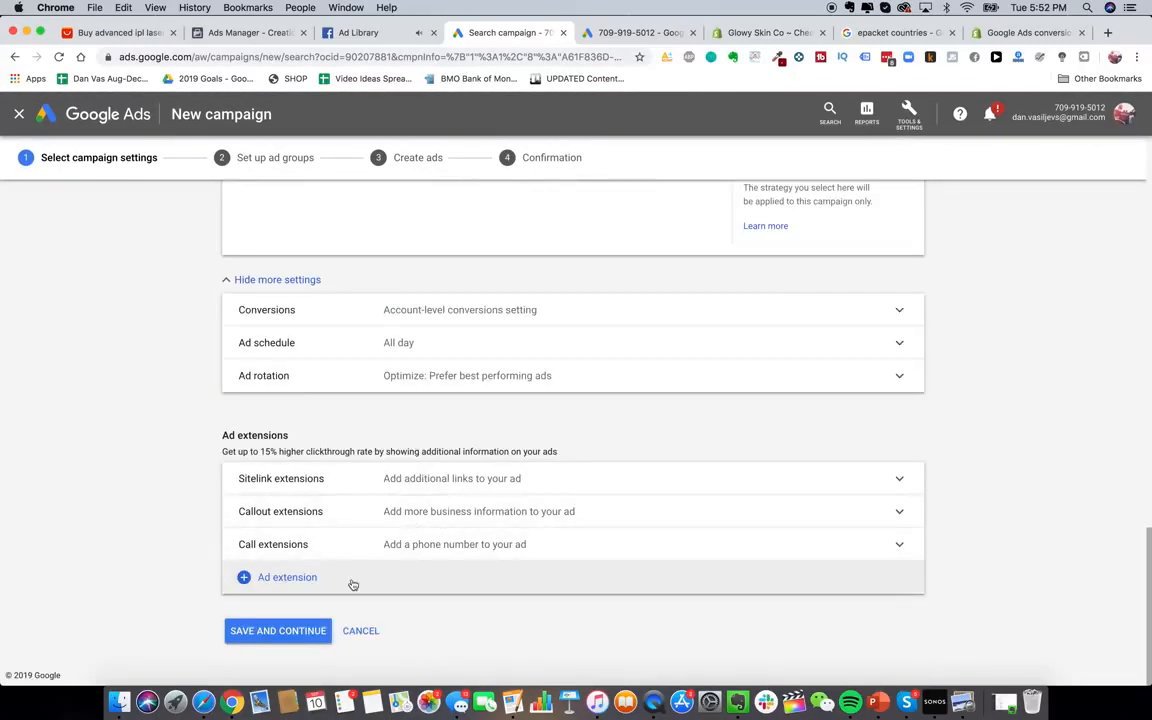
Set the daily budget to CA$ 0.10 and save the campaign settings
{"action": "left_click", "coordinate": [278, 631]}
{"action": "scroll", "coordinate": [432, 484], "scroll_direction": "up", "scroll_amount": 2}
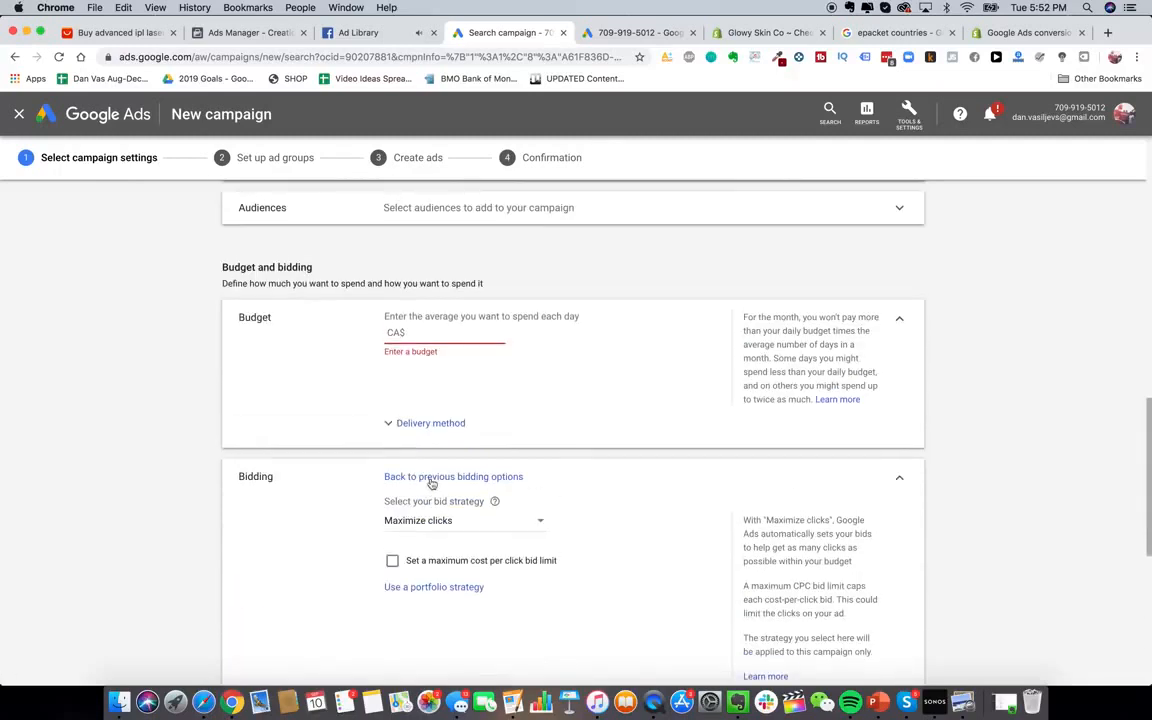
{"action": "type", "text": "20"}
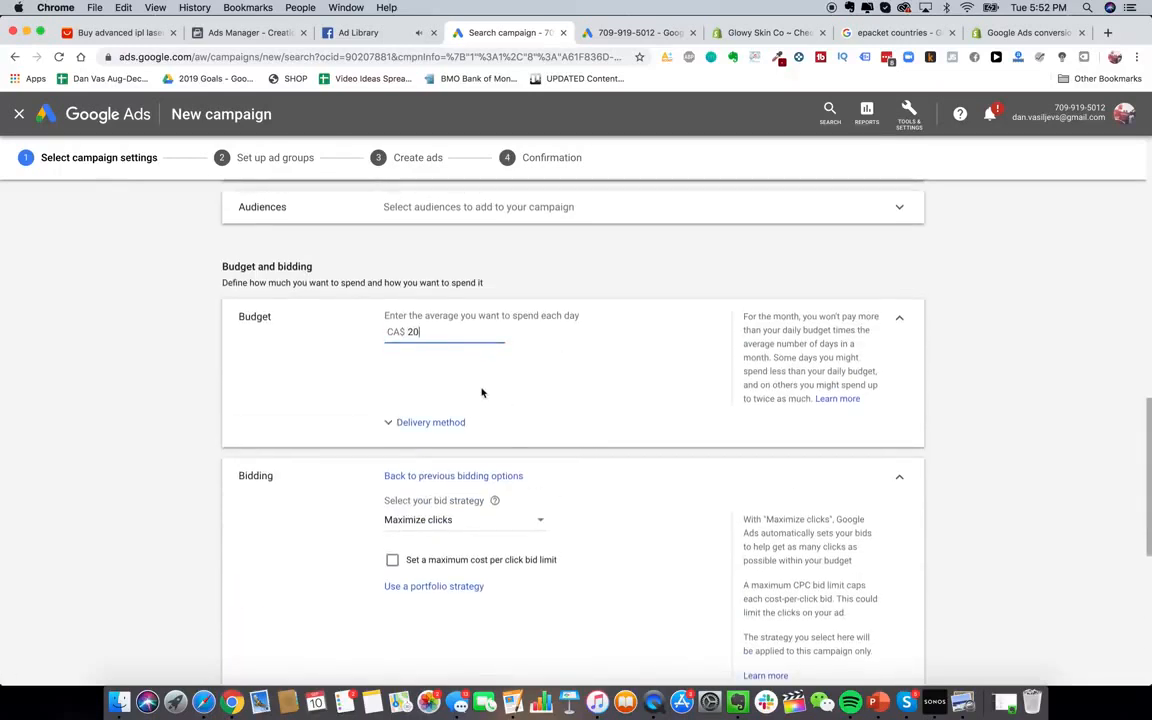
{"action": "scroll", "coordinate": [482, 392], "scroll_direction": "down", "scroll_amount": 2}
{"action": "key", "text": "BackSpace"}
{"action": "key", "text": "BackSpace"}
{"action": "type", "text": "0.1"}
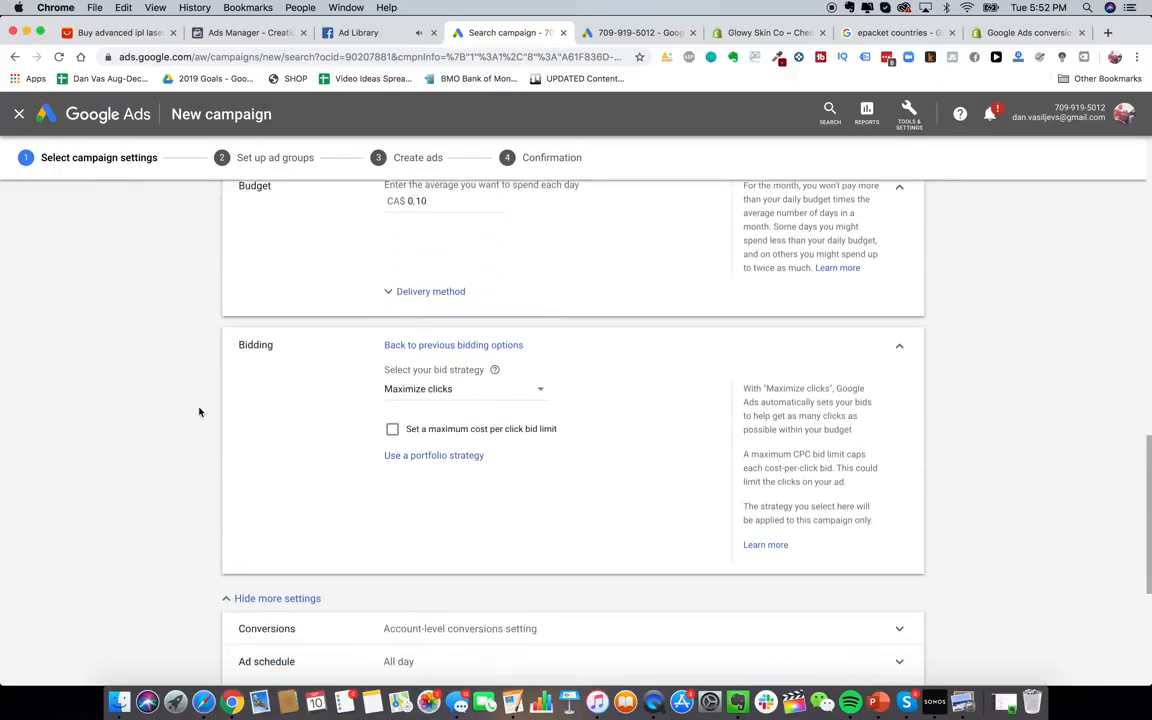
{"action": "scroll", "coordinate": [200, 411], "scroll_direction": "down", "scroll_amount": 5}
{"action": "left_click", "coordinate": [282, 624]}
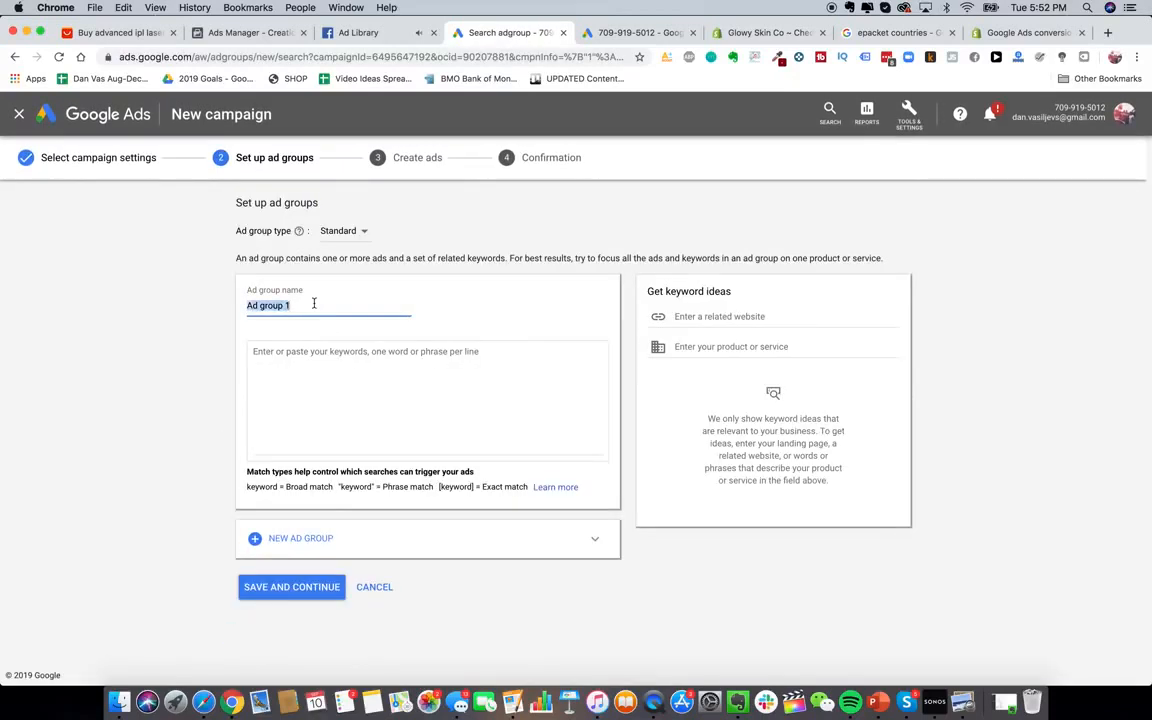
Name the ad group 'Glowy Skin PPC'
{"action": "type", "text": "Glowy Skin PPC"}
{"action": "left_click", "coordinate": [319, 362]}
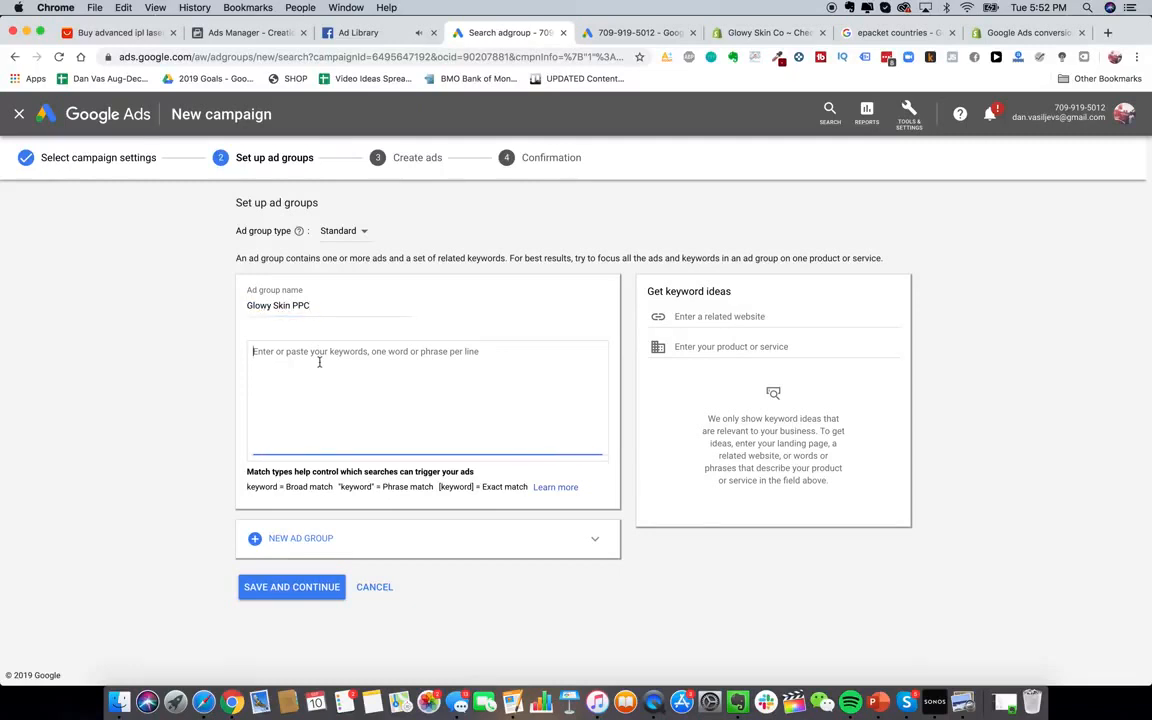
{"action": "left_click", "coordinate": [256, 485]}
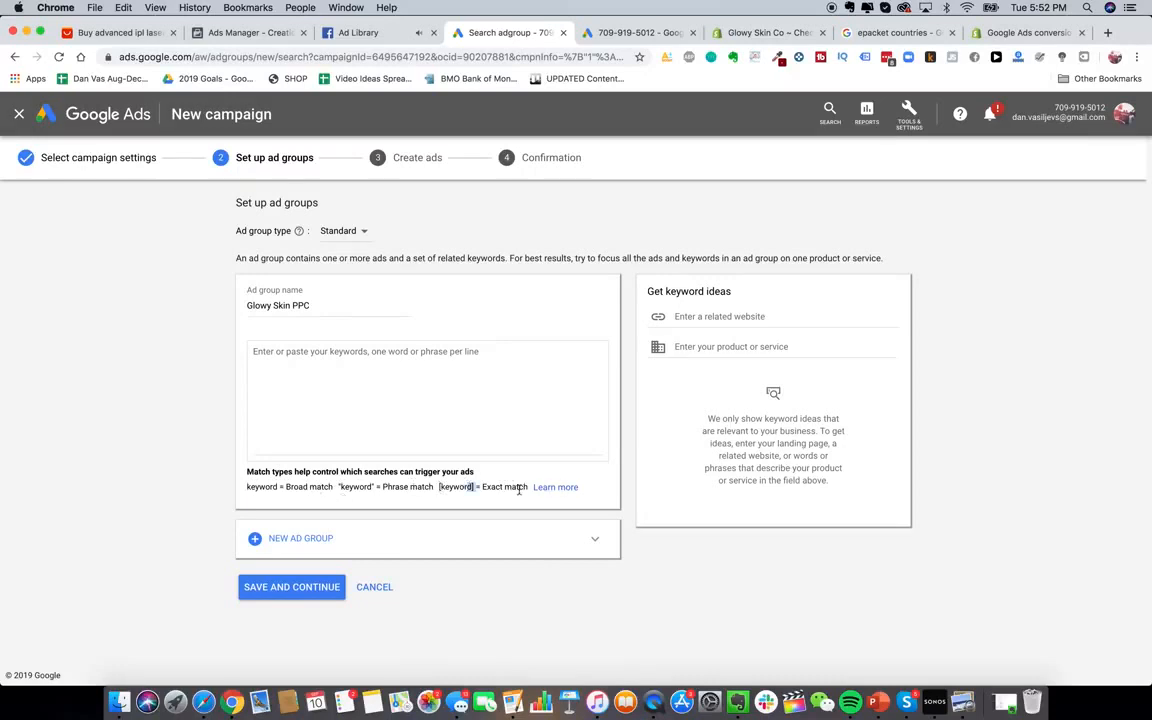
Enter the exact-match keywords [glowy skin] and [glowy skin store] on separate lines
{"action": "left_click", "coordinate": [450, 396]}
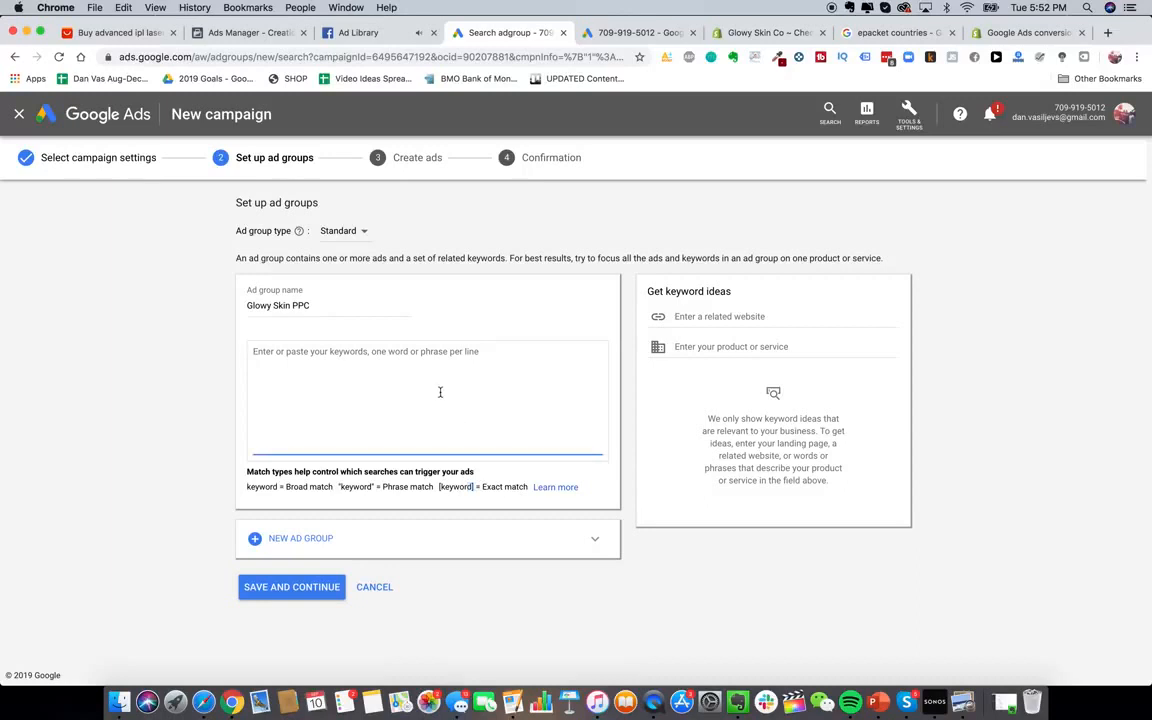
{"action": "type", "text": "[glowy skin]"}
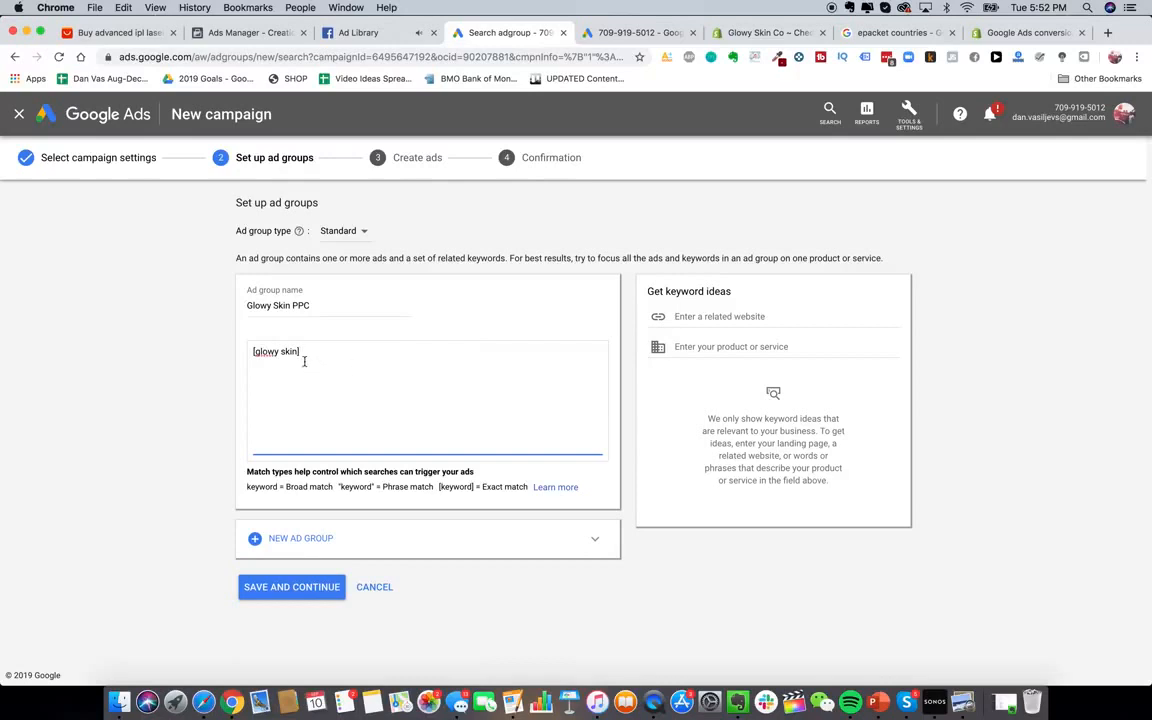
{"action": "left_click_drag", "start_coordinate": [255, 351], "coordinate": [314, 352]}
{"action": "left_click", "coordinate": [271, 352]}
{"action": "key", "text": "Return"}
{"action": "type", "text": "[glowy skin store]"}
{"action": "key", "text": "Return"}
{"action": "key", "text": "BackSpace"}
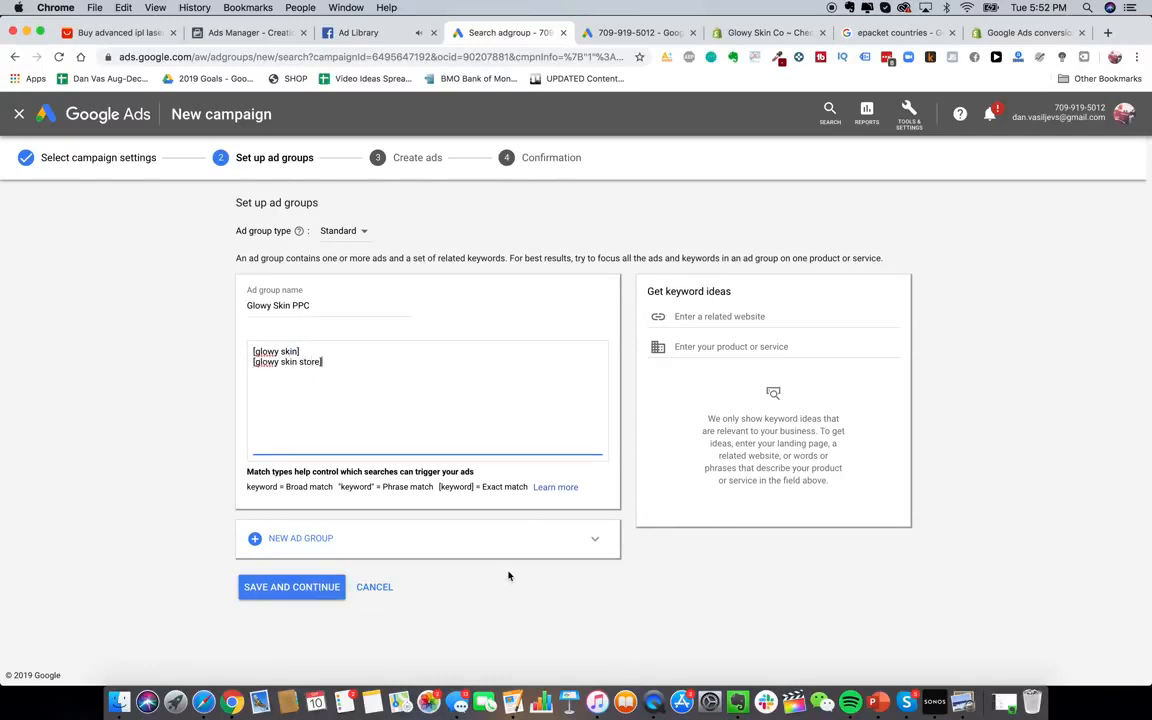